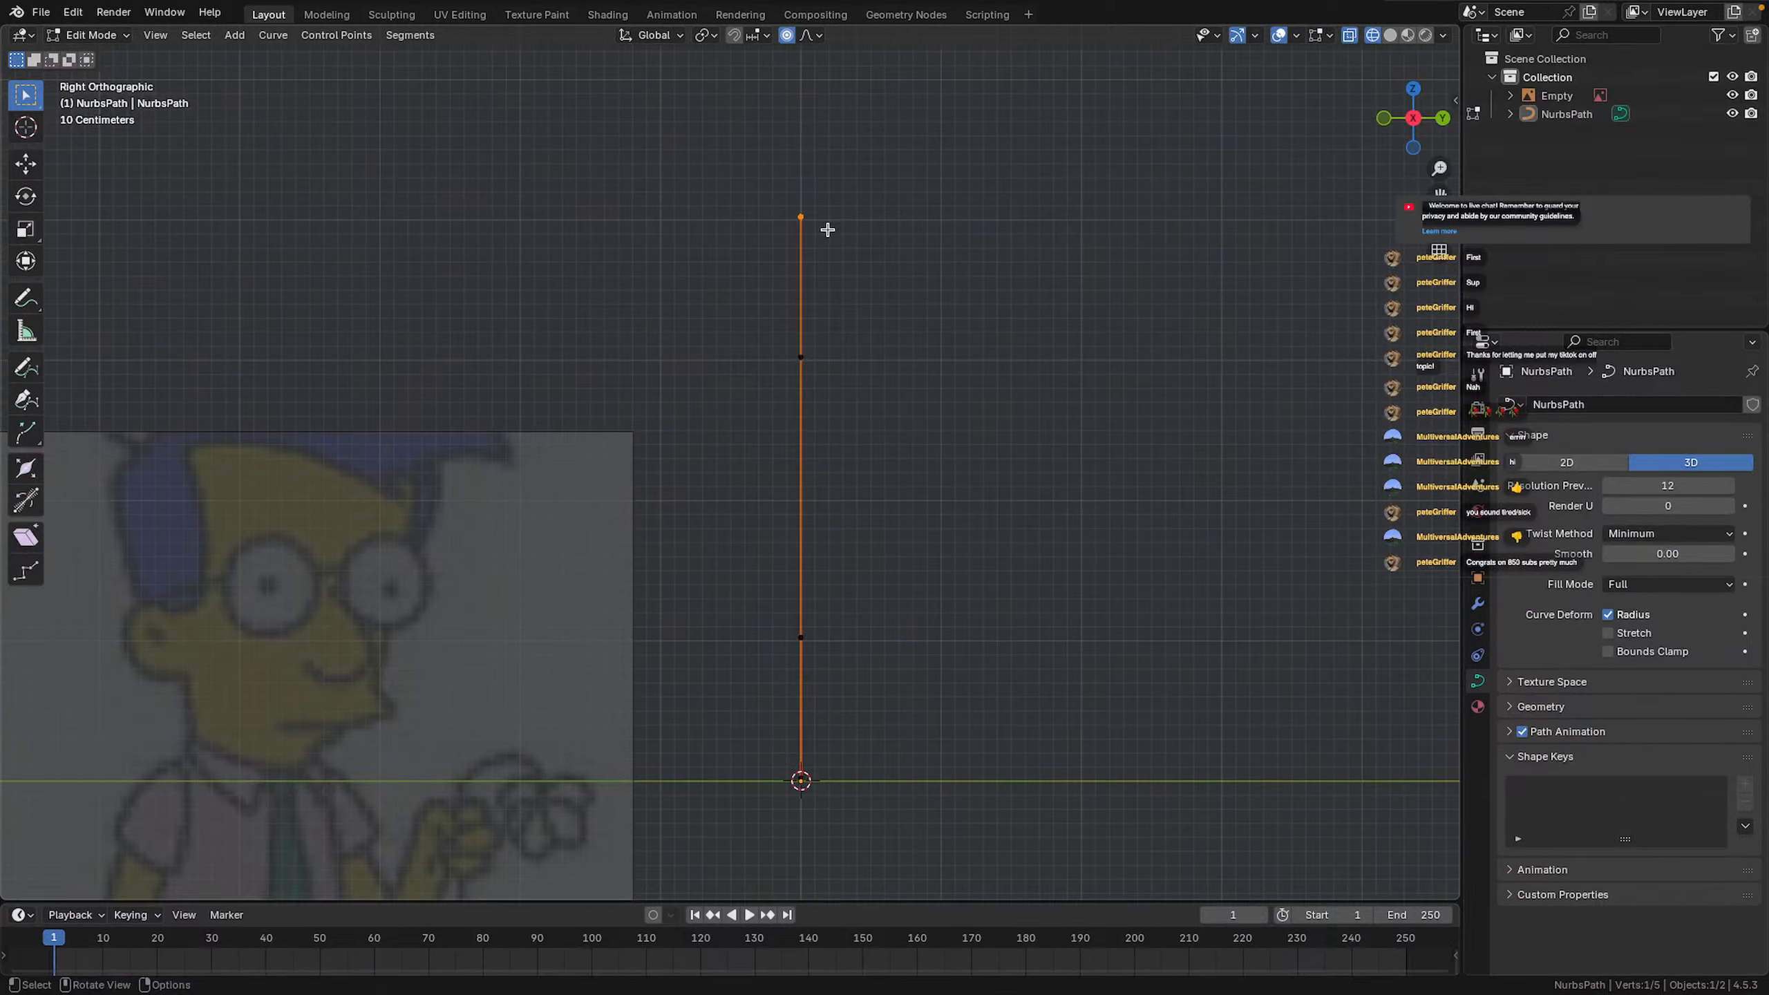
Bend the top of the path by pulling its end control point along +Y and down, and shifting the adjoining control point slightly along +Y
key(g)
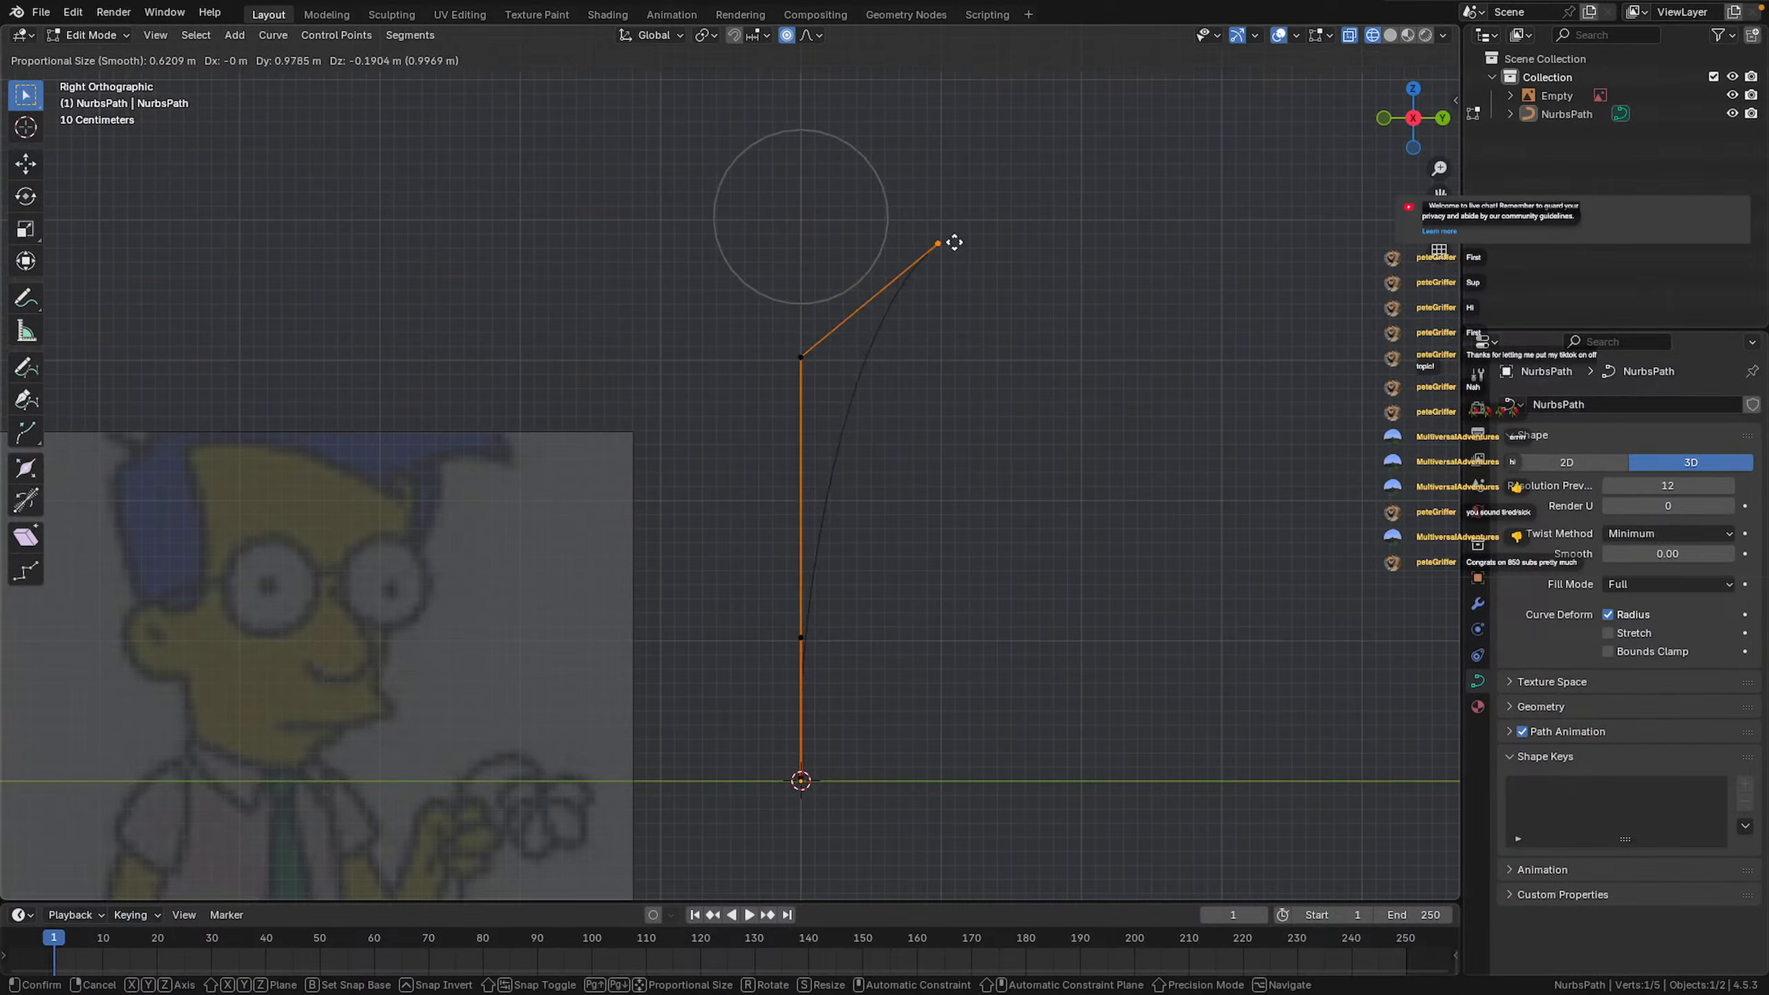
click(891, 284)
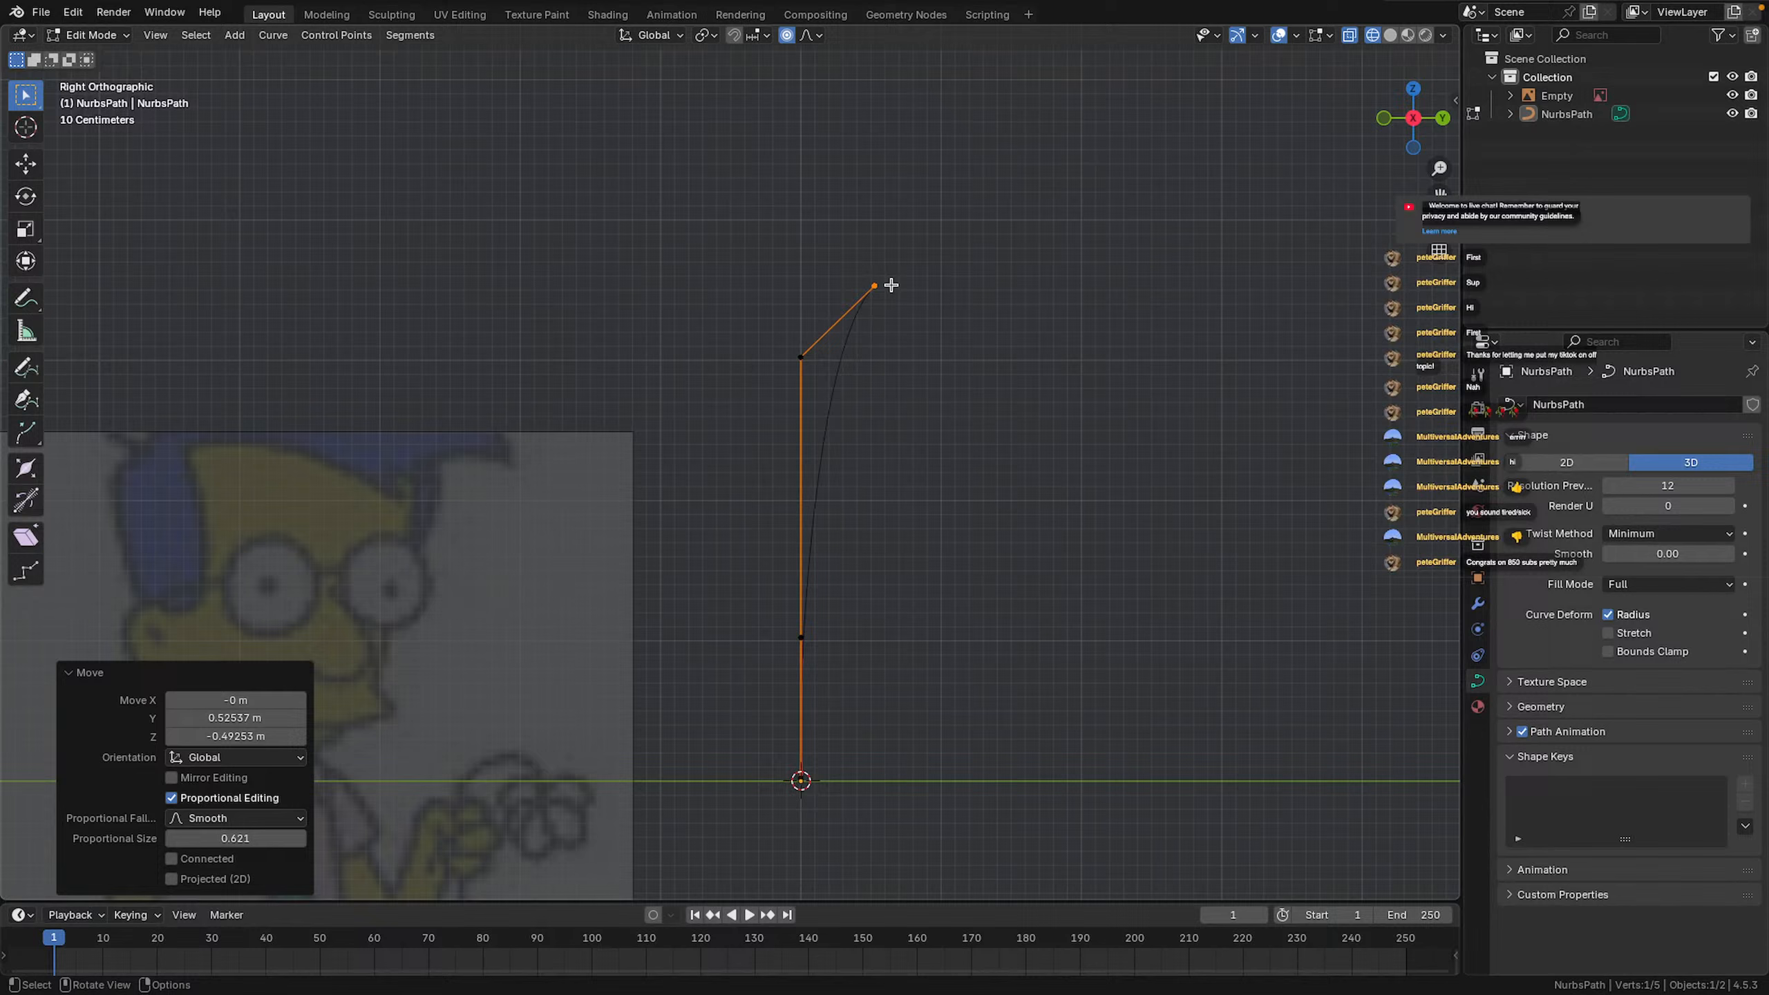
click(801, 357)
key(g)
click(824, 358)
click(874, 285)
key(g)
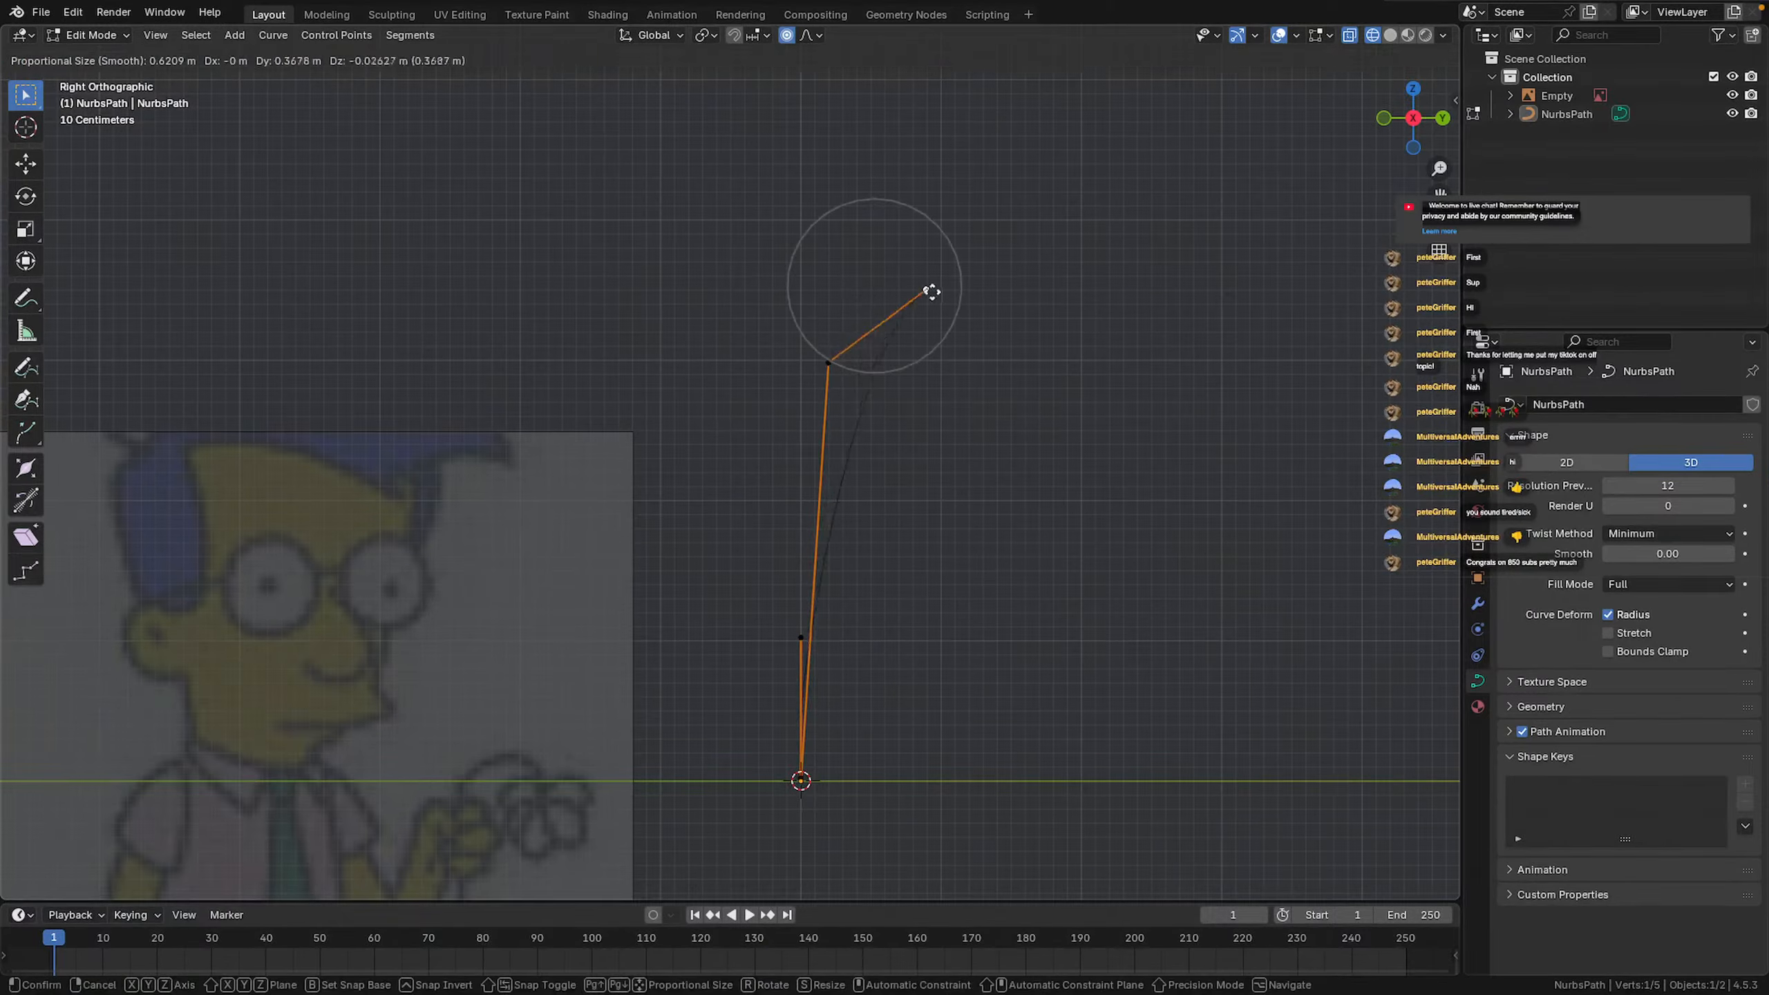
click(979, 300)
Move the lower control point about 0.14 m down, and the end control point about 0.33 m along +Y and 0.41 m down
click(802, 638)
key(g)
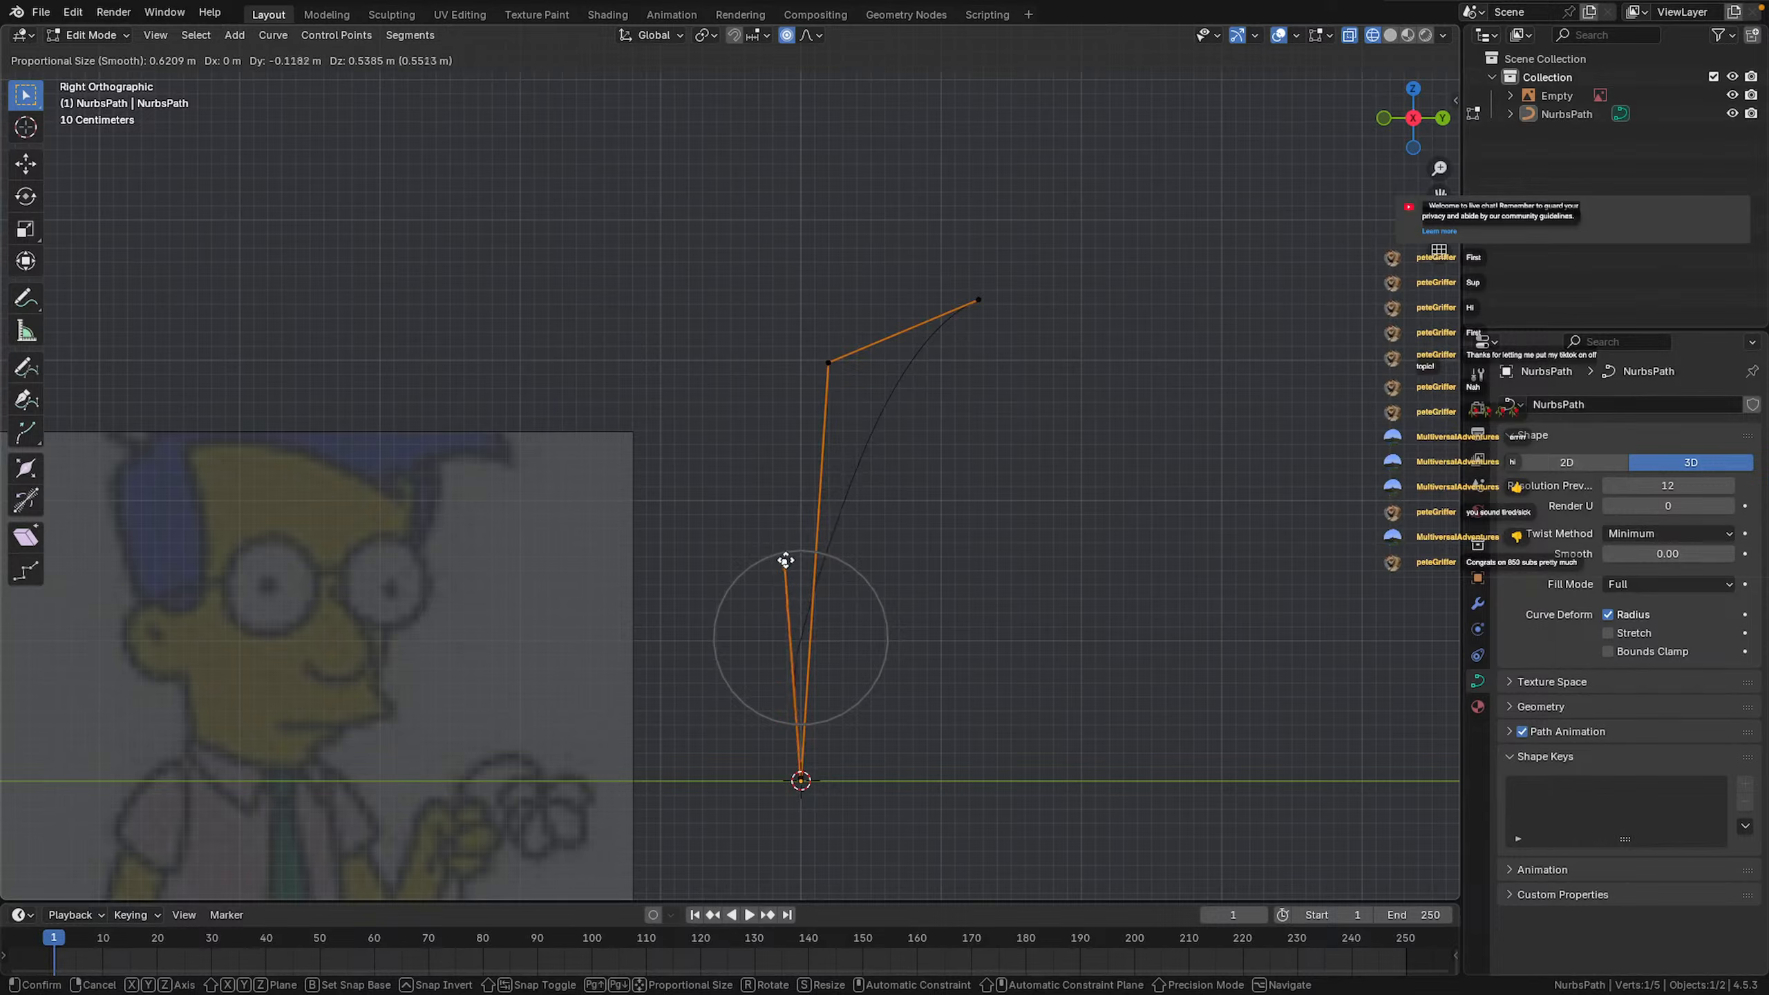
click(792, 655)
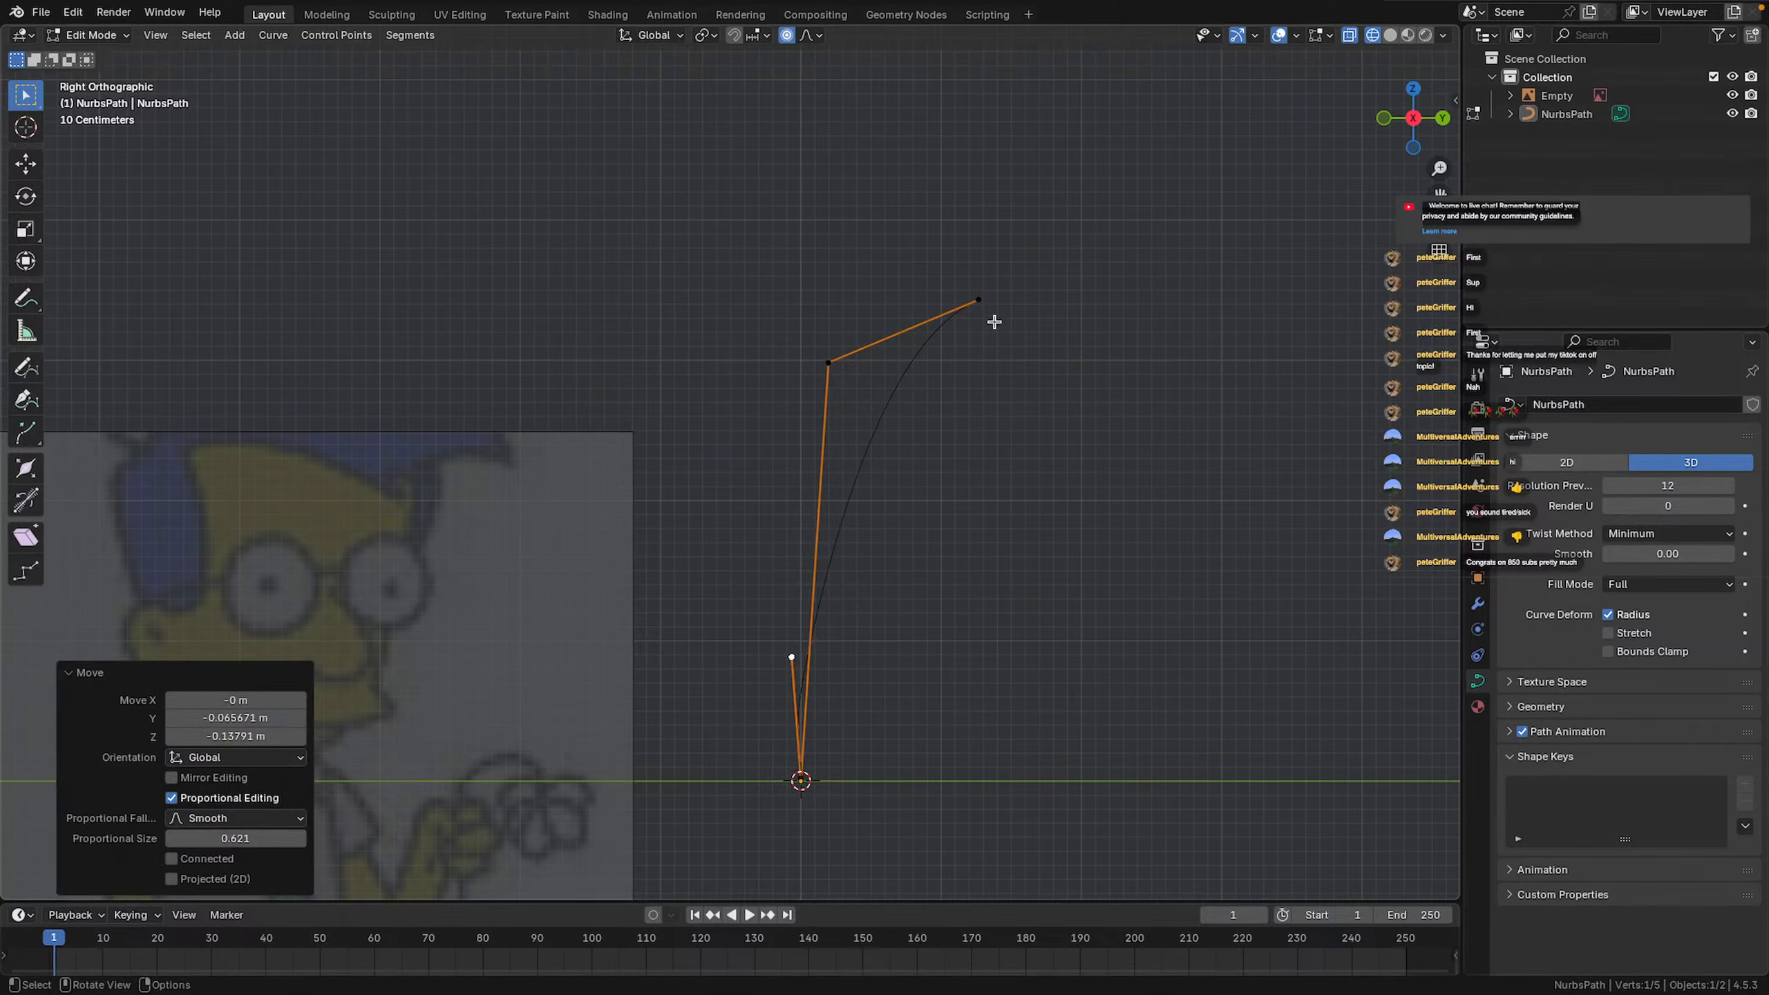
click(978, 300)
key(g)
click(1023, 358)
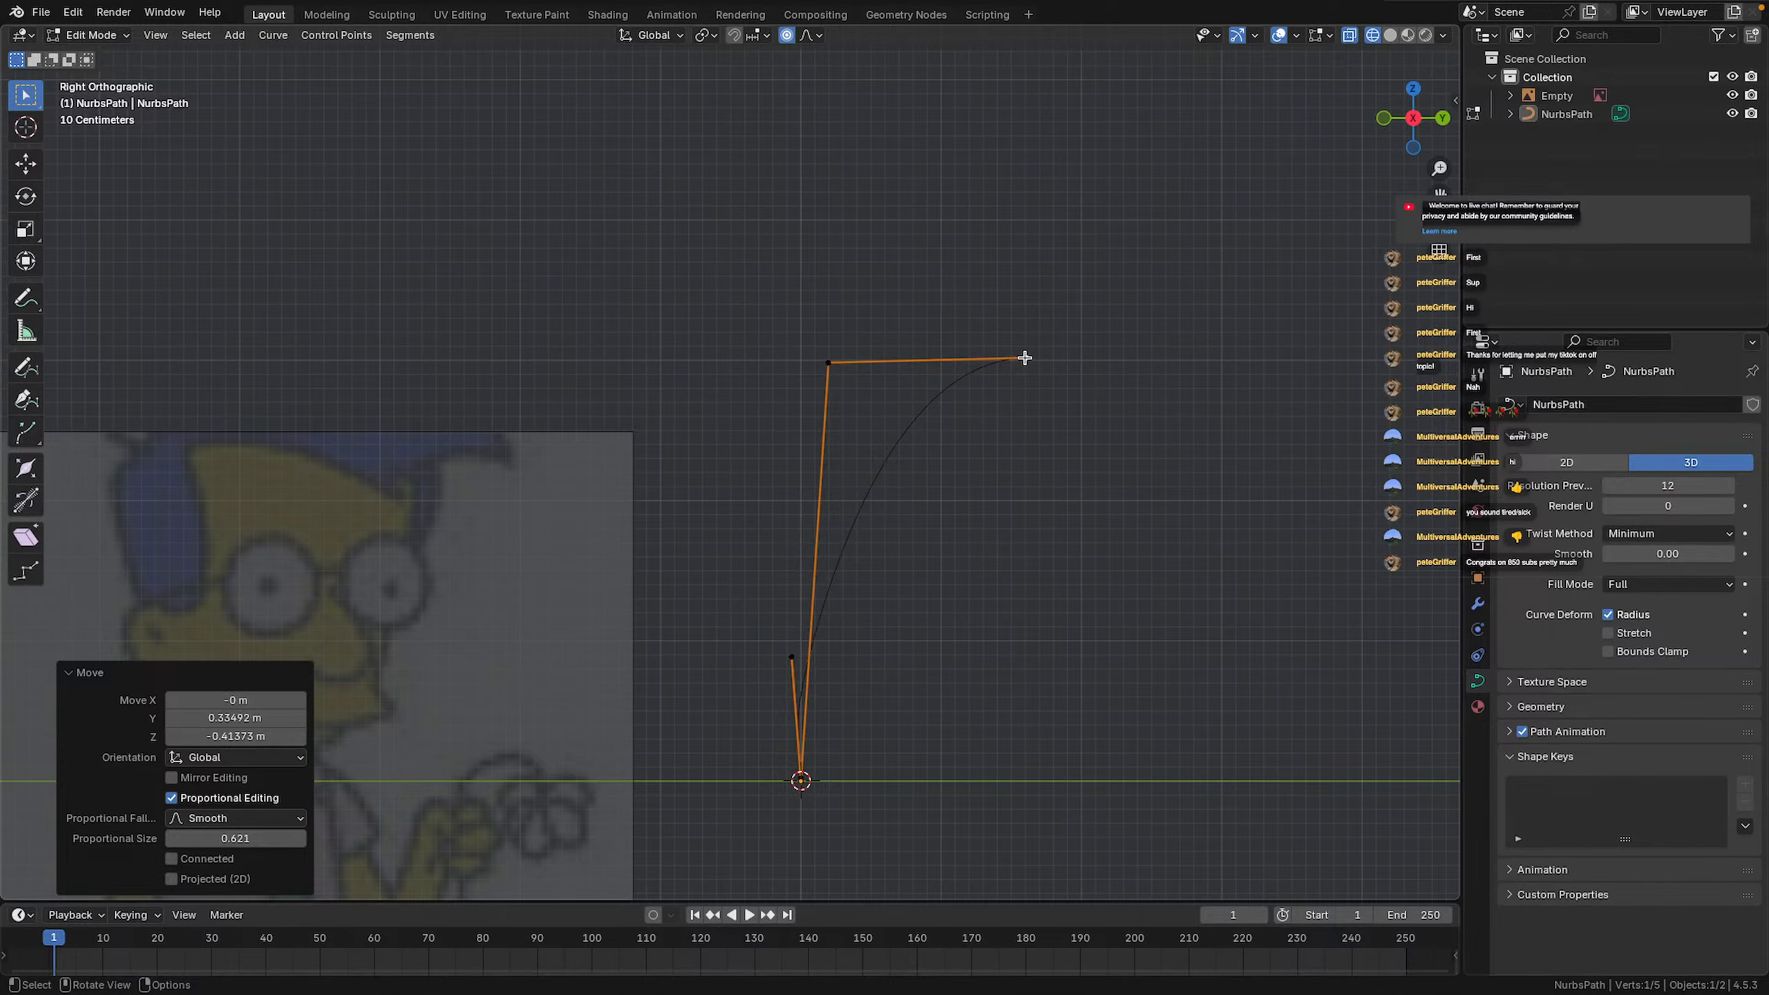
Reposition the control point at the path's upper bend almost directly above the base point, working in the right view
click(825, 360)
key(g)
click(874, 377)
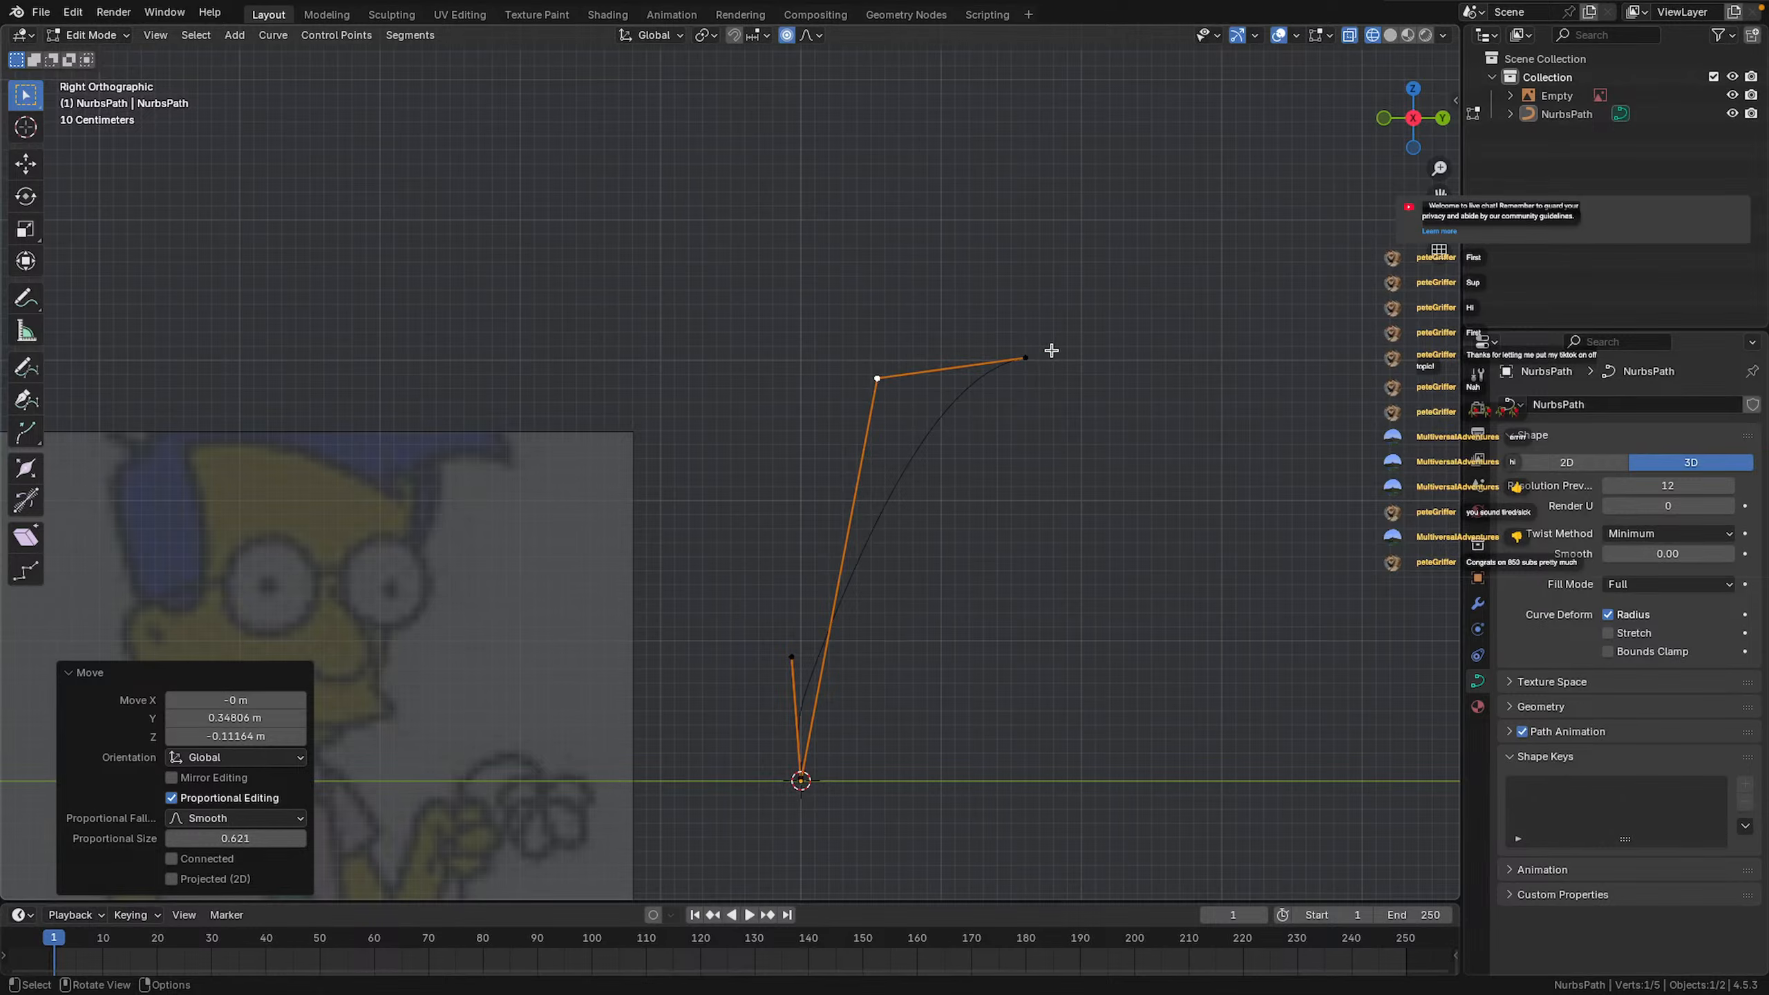
mouse_move(1042, 345)
middle_down()
mouse_move(770, 379)
mouse_move(662, 467)
mouse_move(1065, 348)
mouse_move(1041, 331)
middle_up()
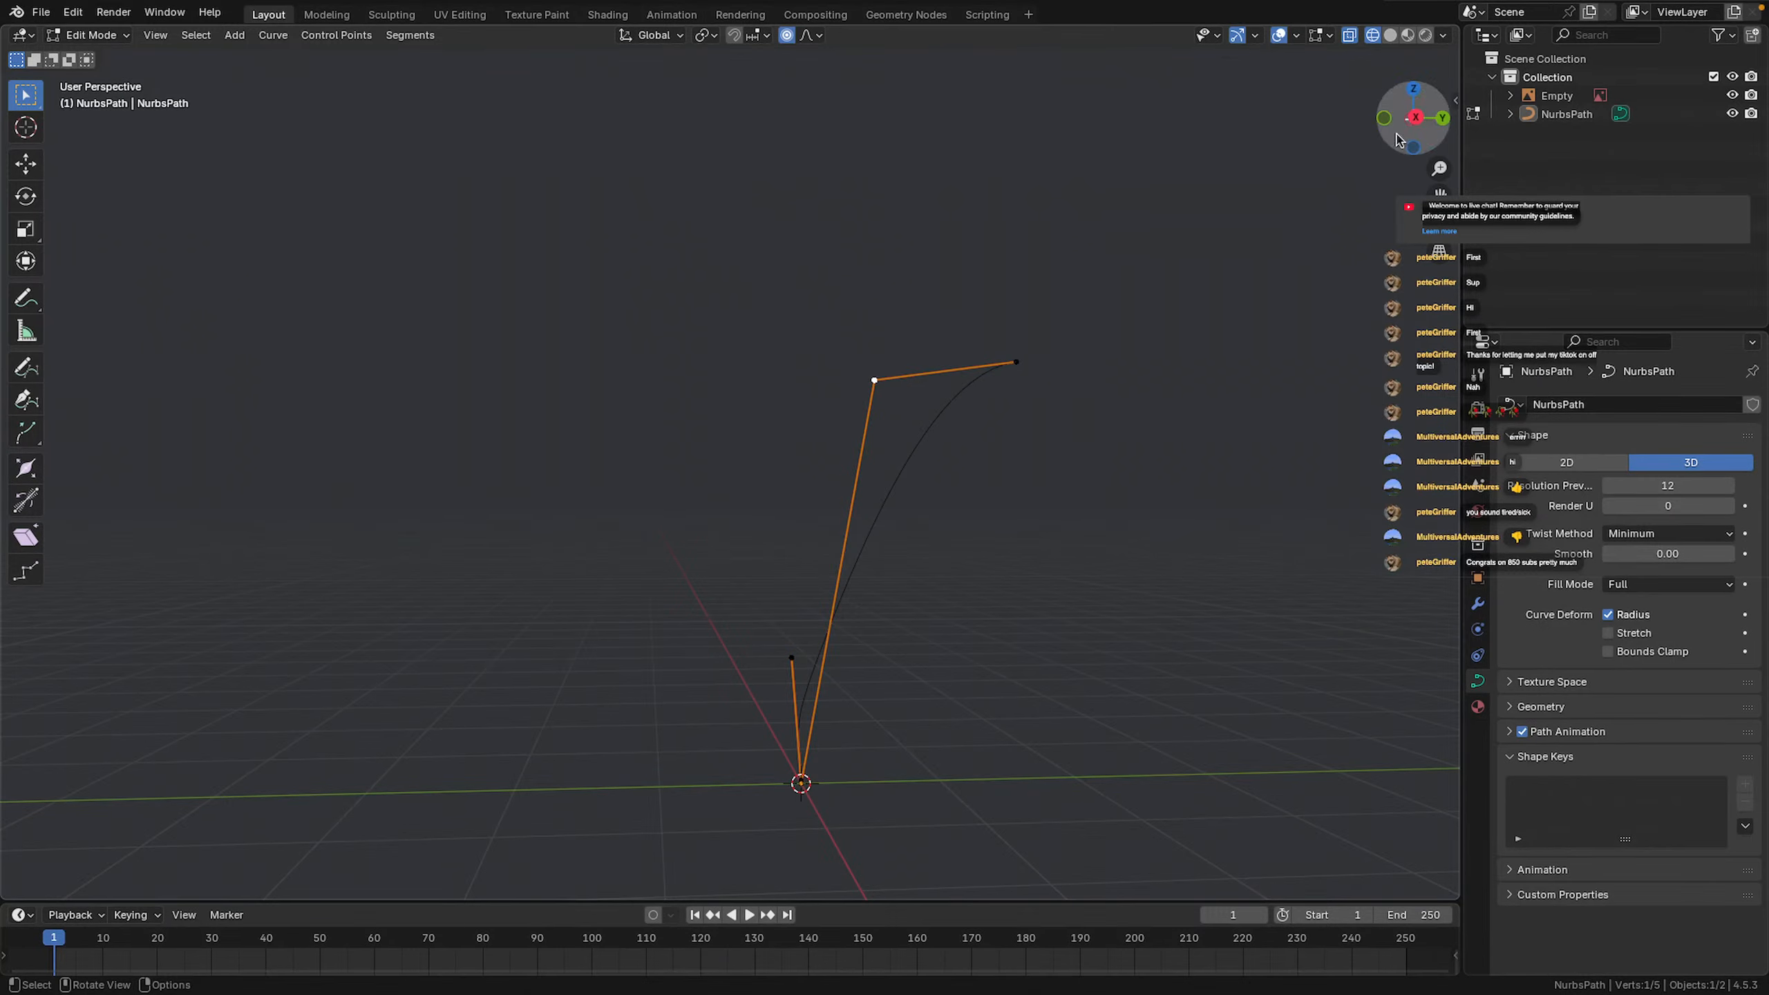
click(1413, 118)
click(1413, 126)
key(g)
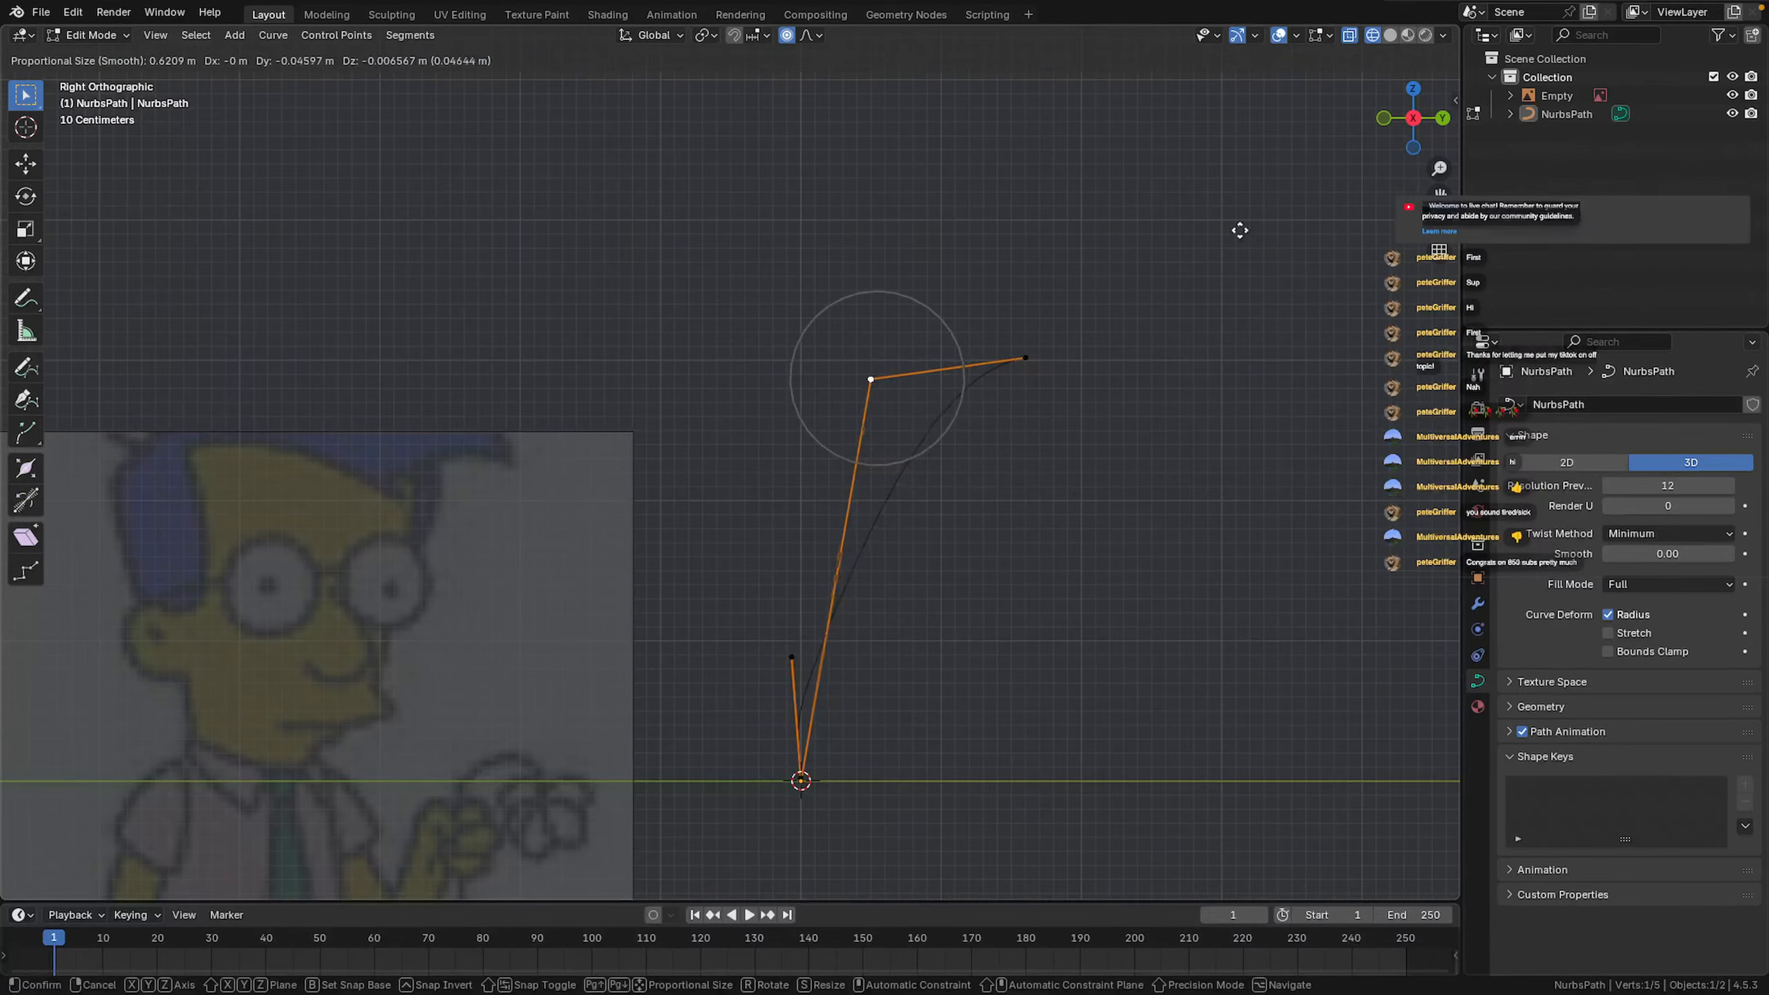
click(1035, 335)
Extrude a new control point from the path's far end, about 0.32 m along +Y and 0.77 m down
key(e)
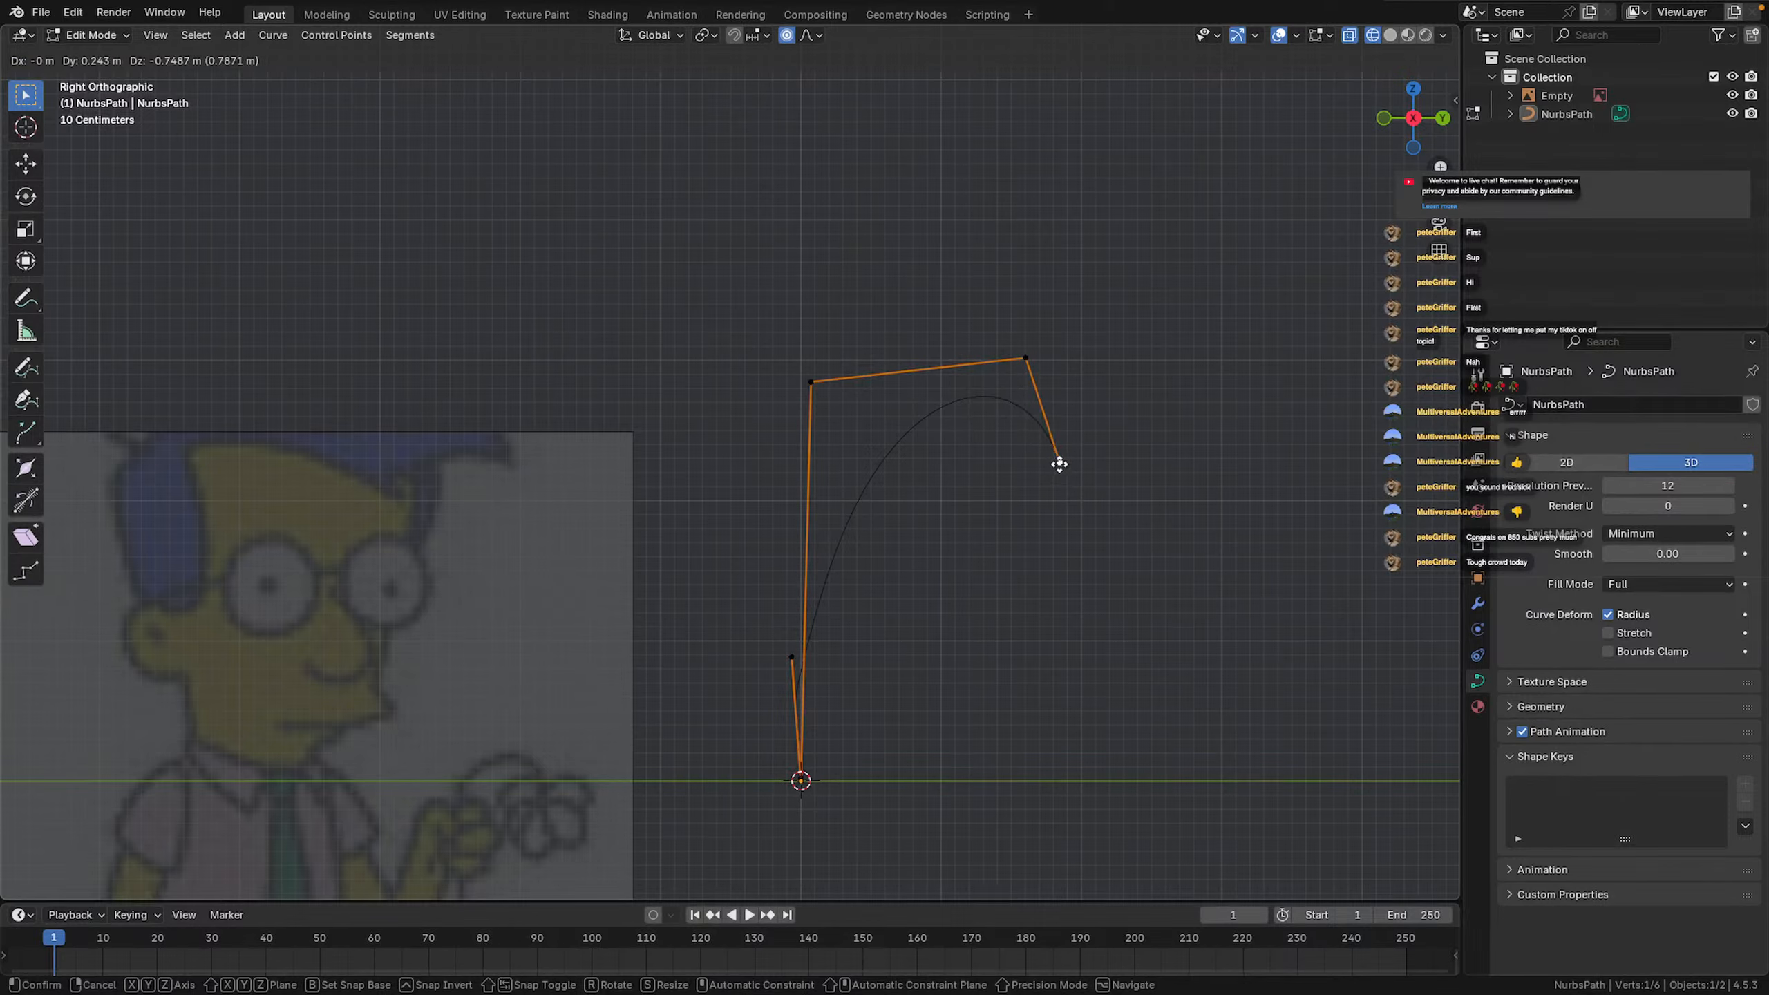
click(1071, 466)
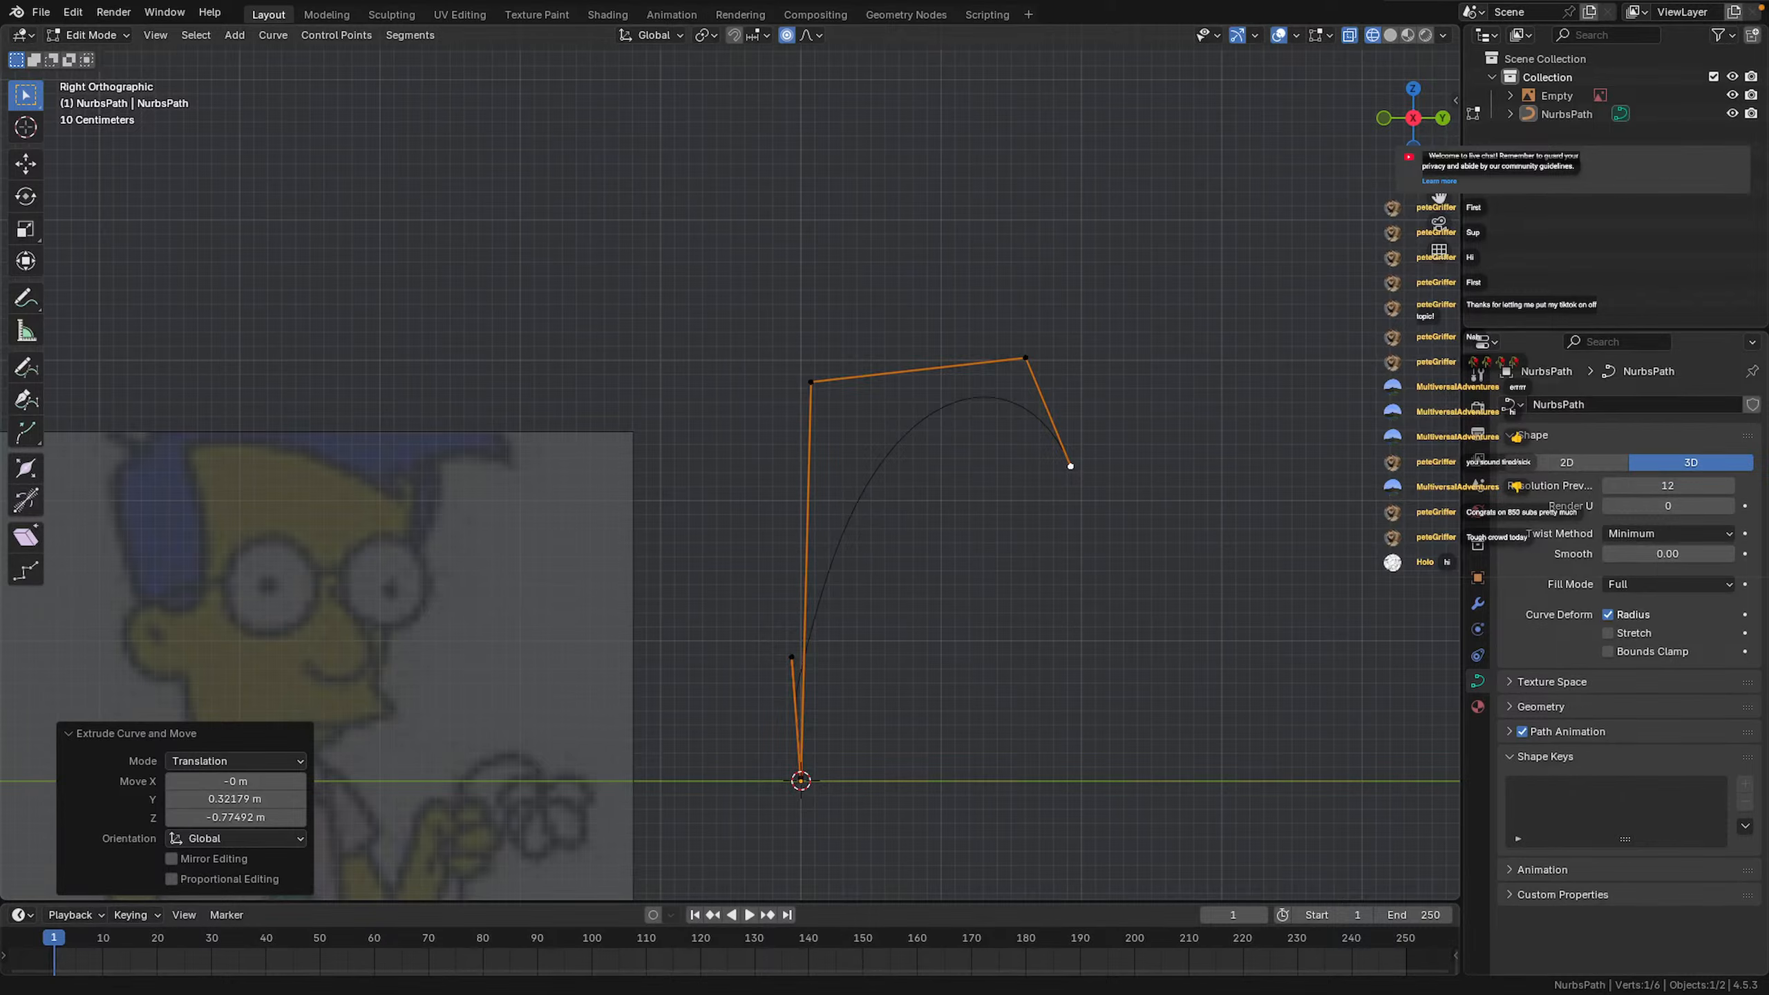
middle_drag(1050, 464, 995, 474)
scroll(1066, 452, down, 2)
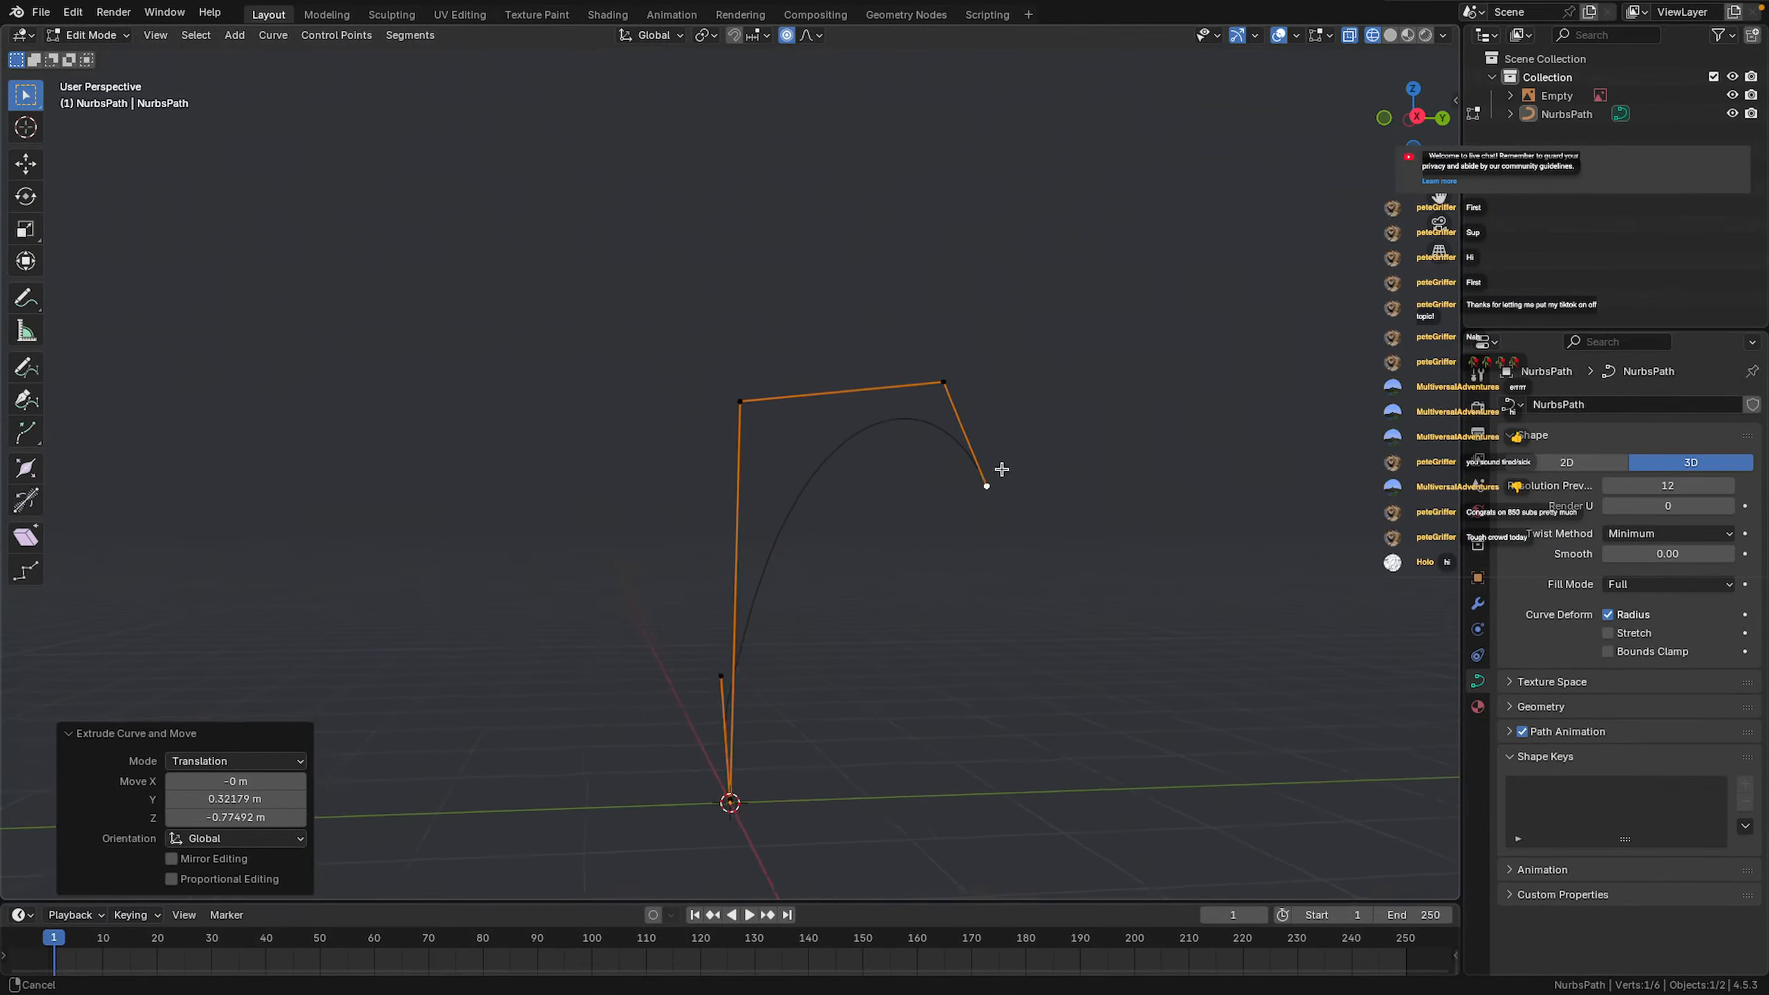
click(1411, 124)
click(1412, 124)
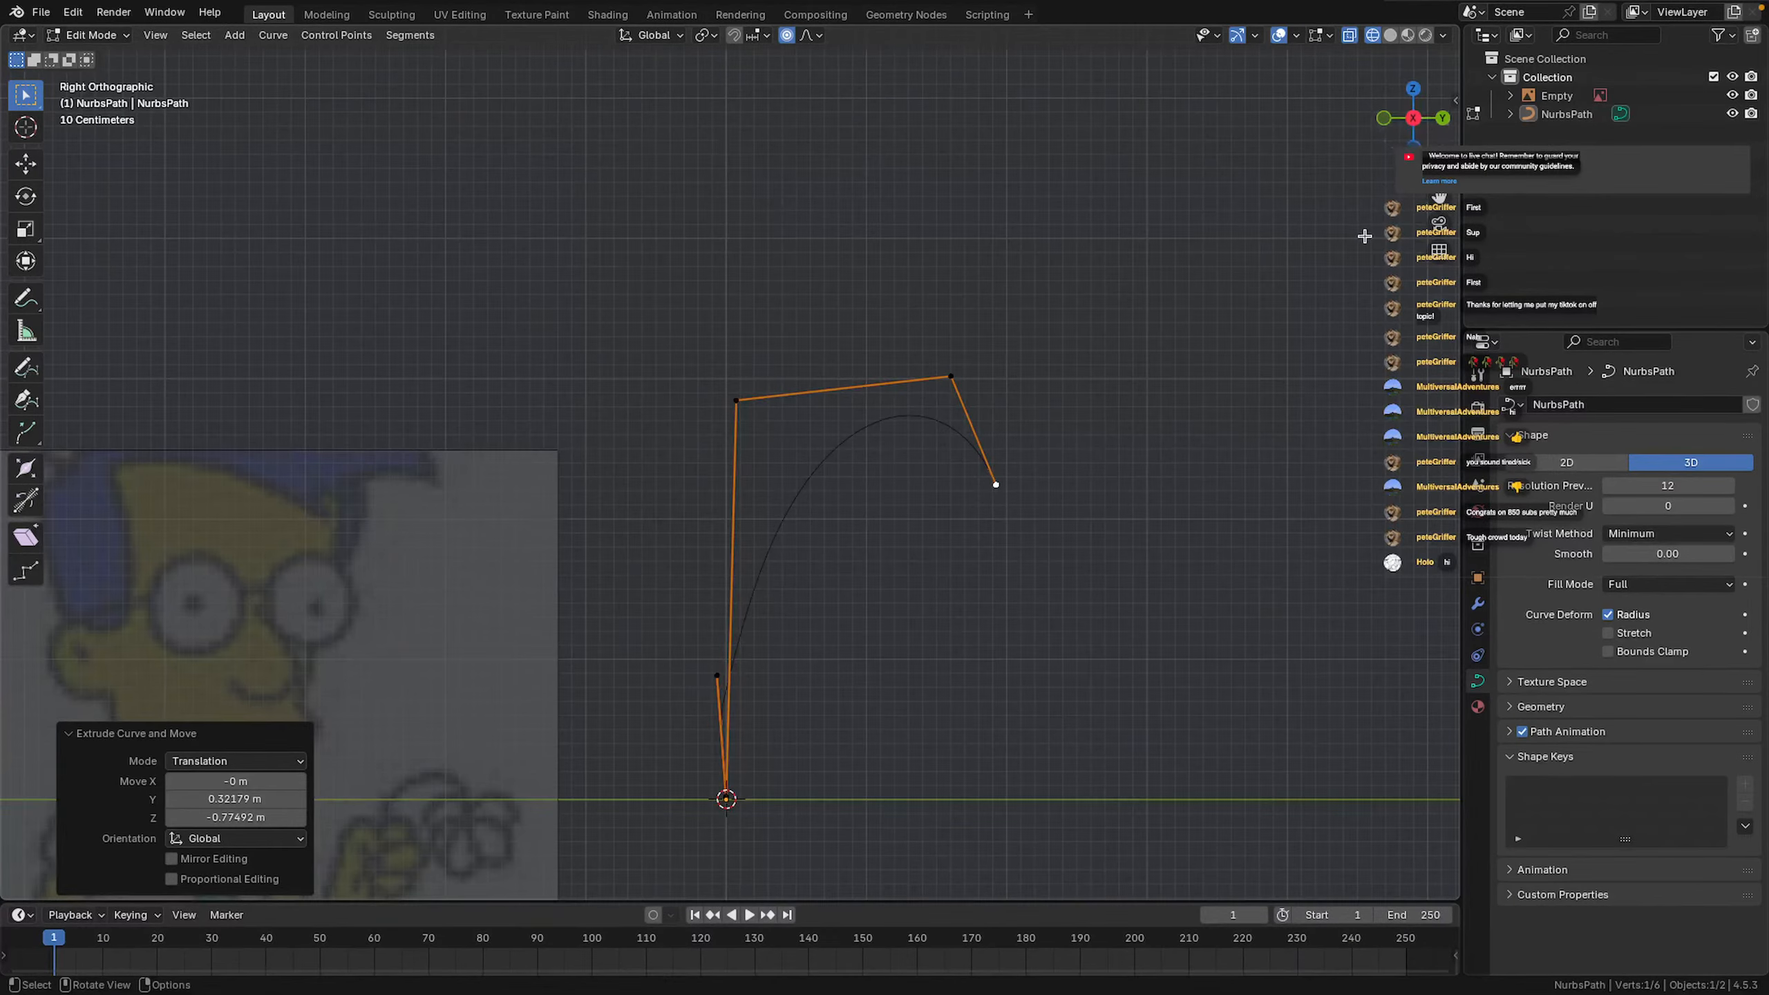
Examine the arched path from several angles and compare it with the character reference image
scroll(843, 563, up, 3)
shift+middle_drag(944, 556, 592, 469)
scroll(738, 449, down, 1)
scroll(805, 422, up, 3)
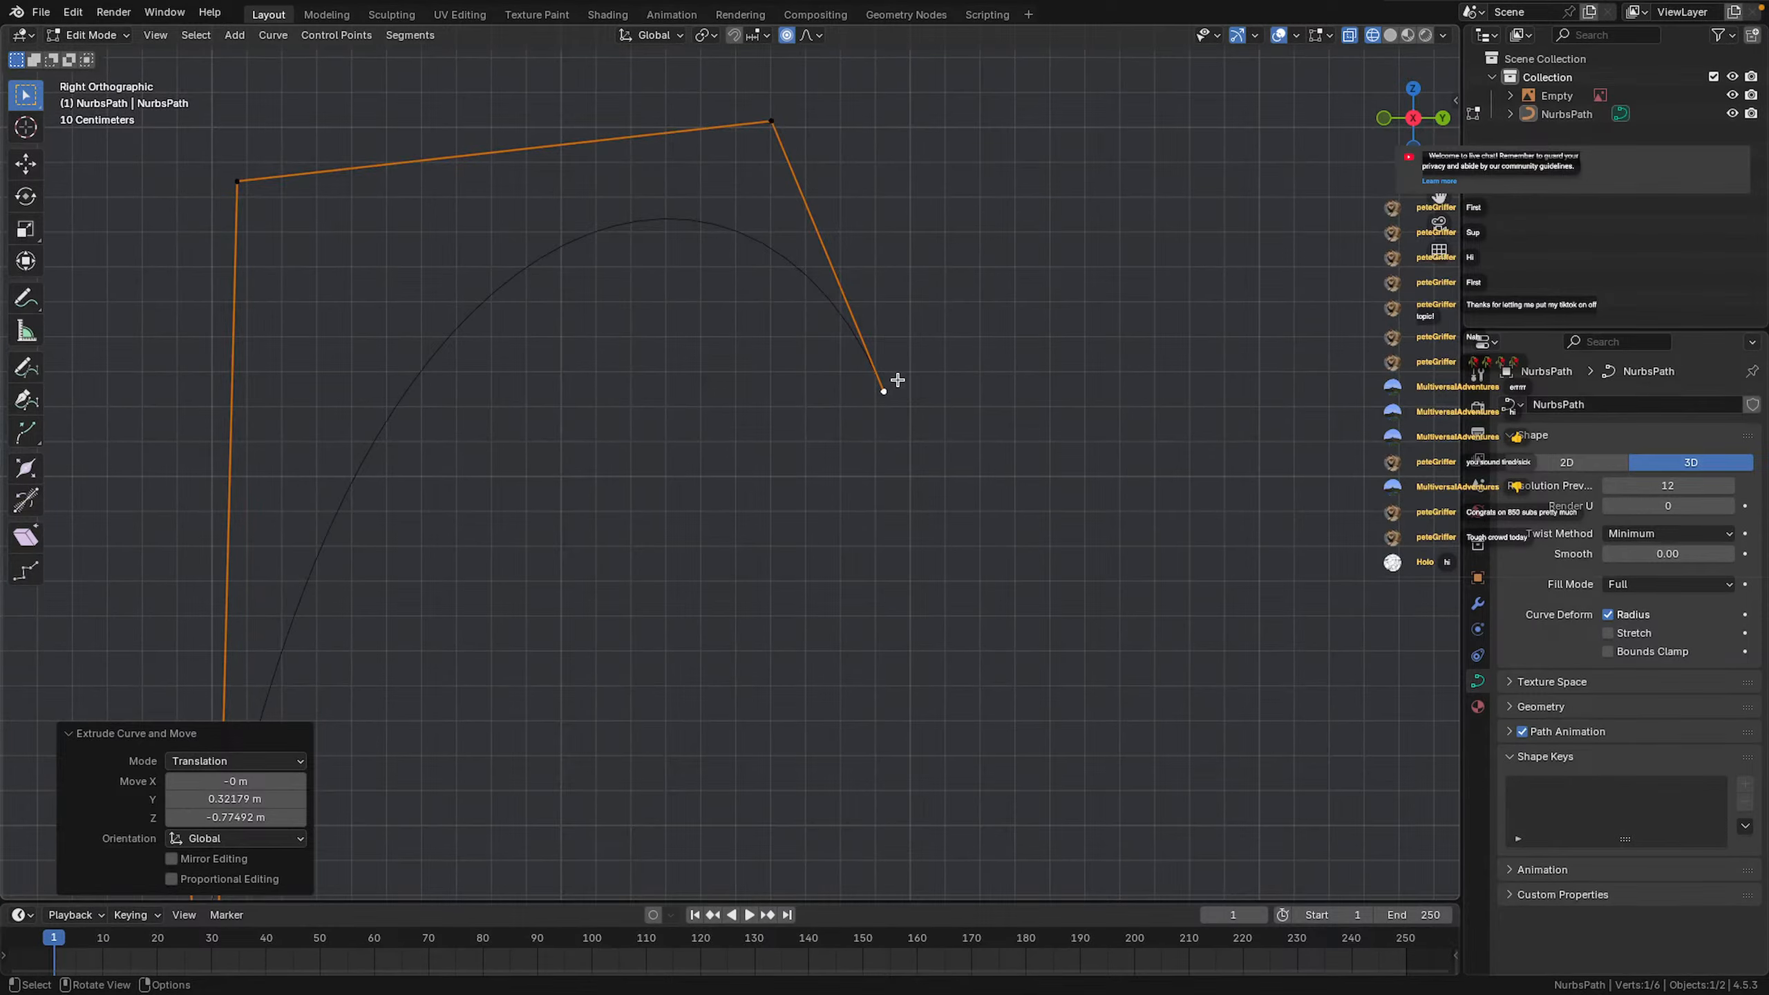
key(Tab)
key(Tab)
scroll(817, 466, down, 6)
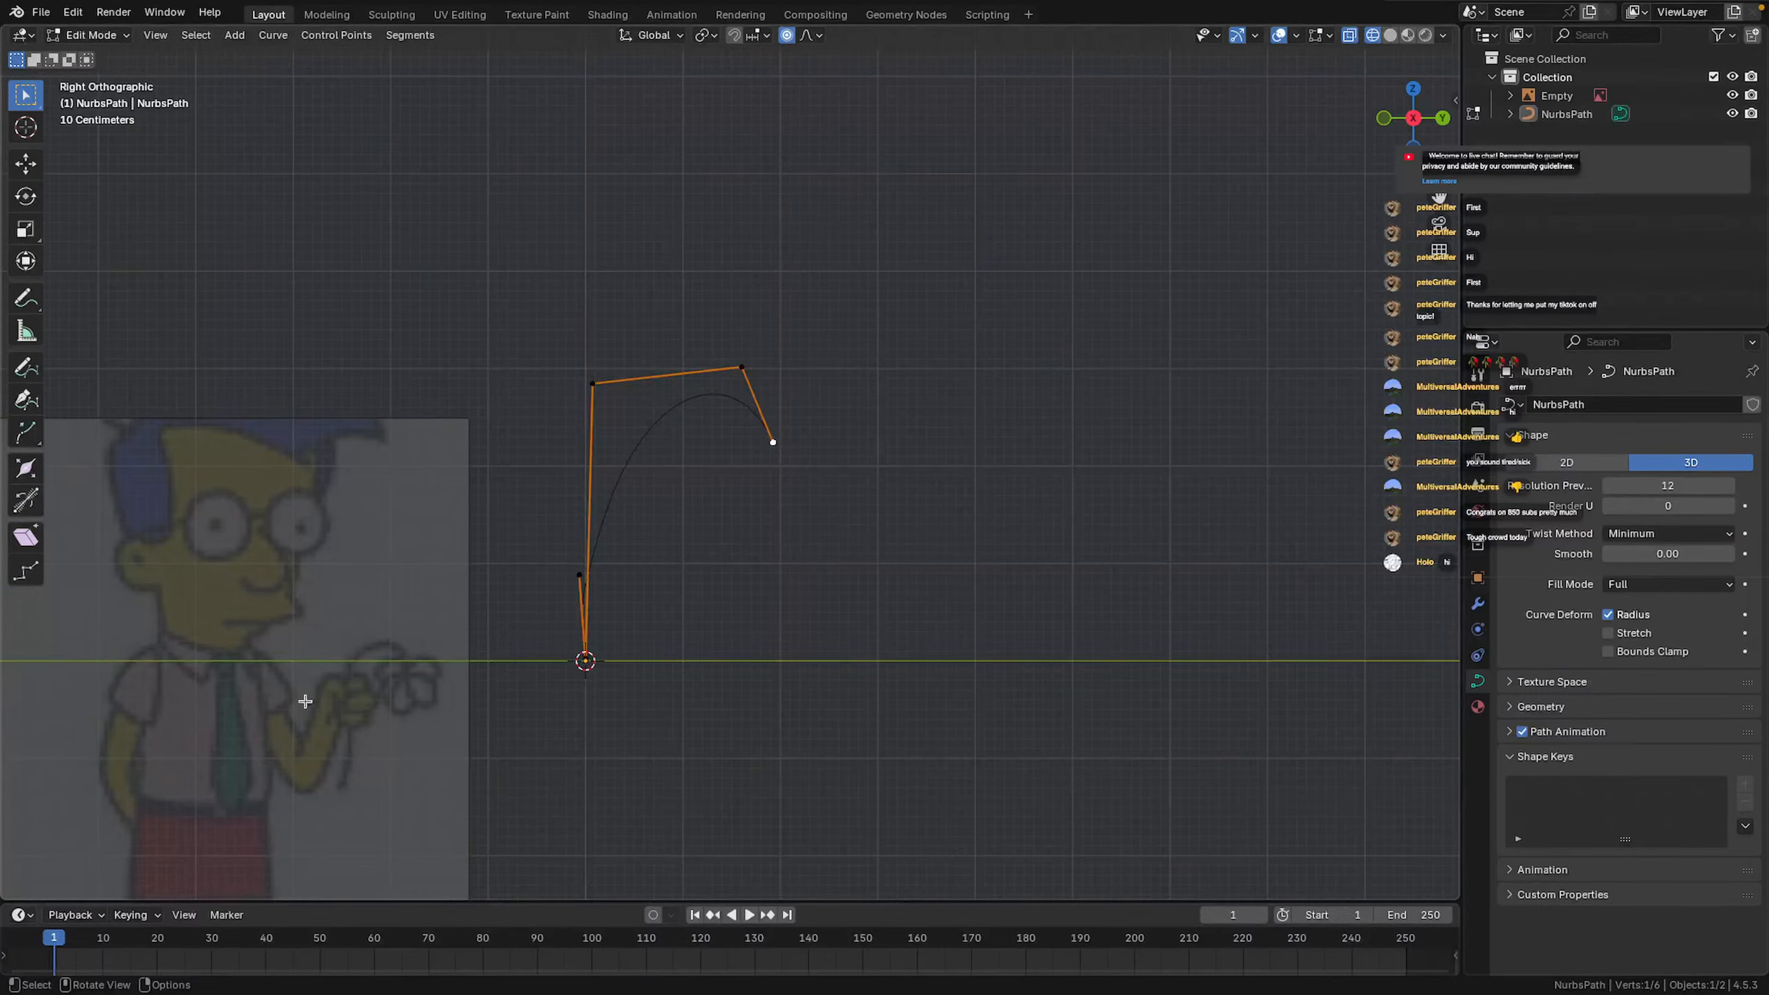
scroll(786, 442, up, 6)
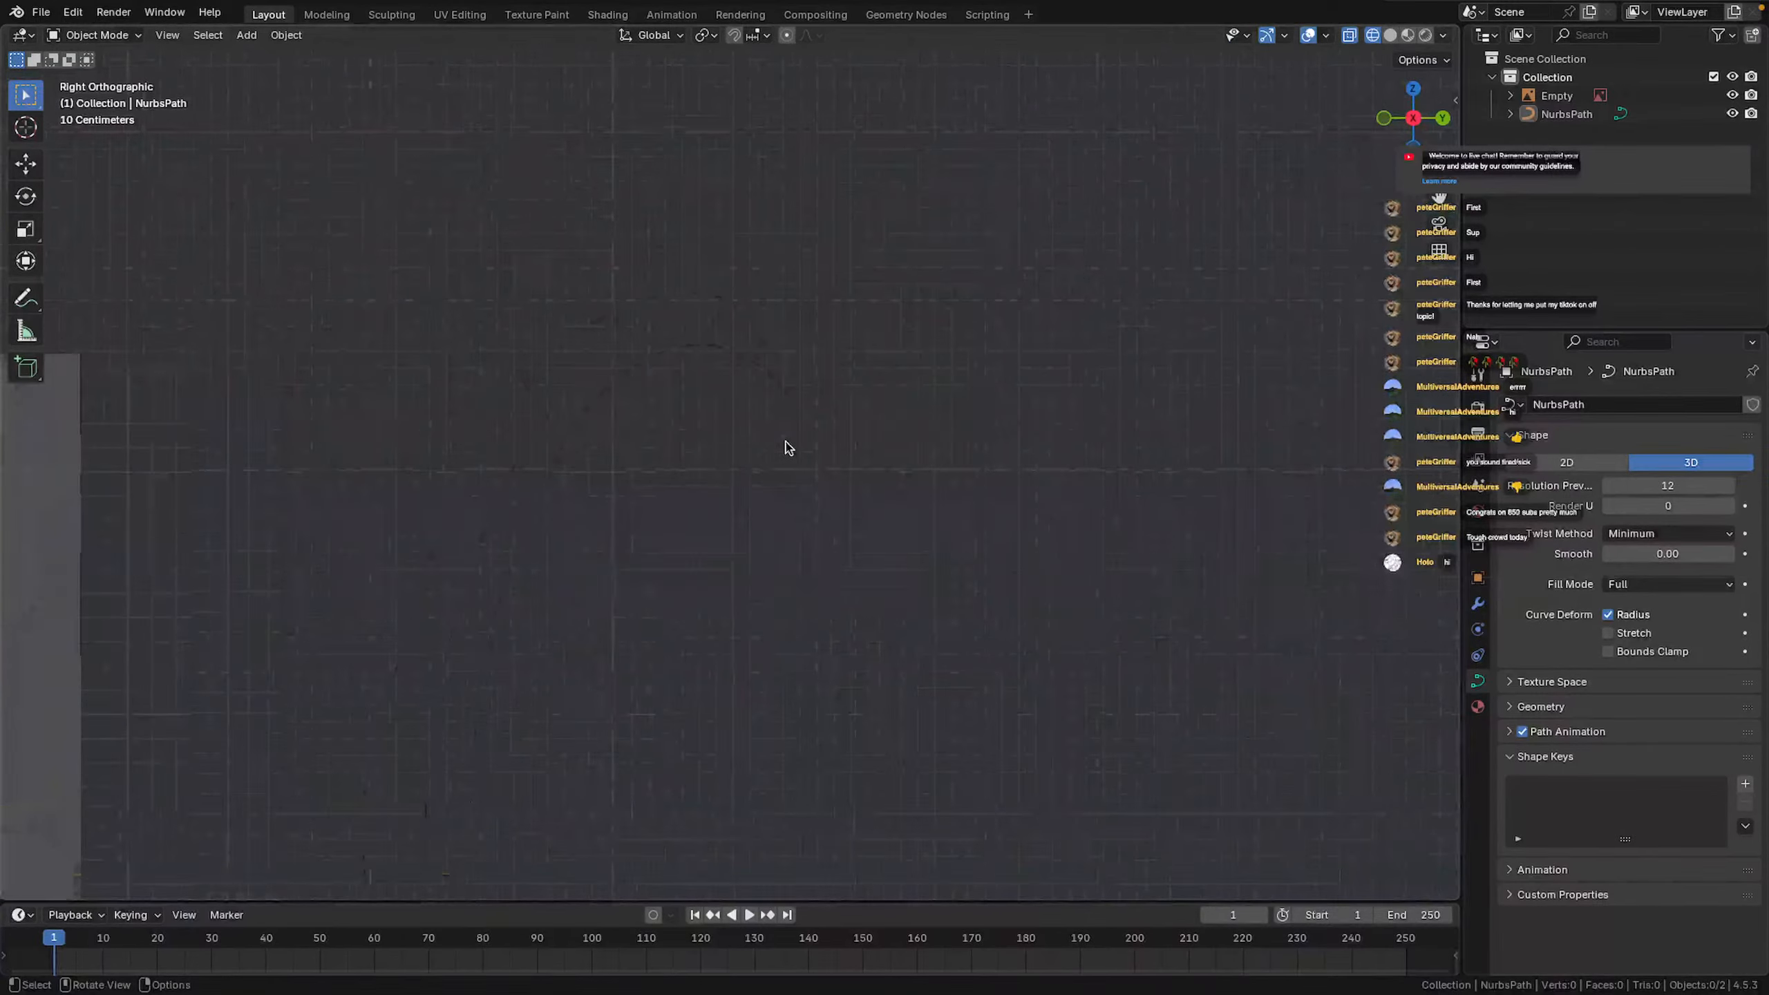
middle_drag(861, 407, 1109, 363)
click(1399, 123)
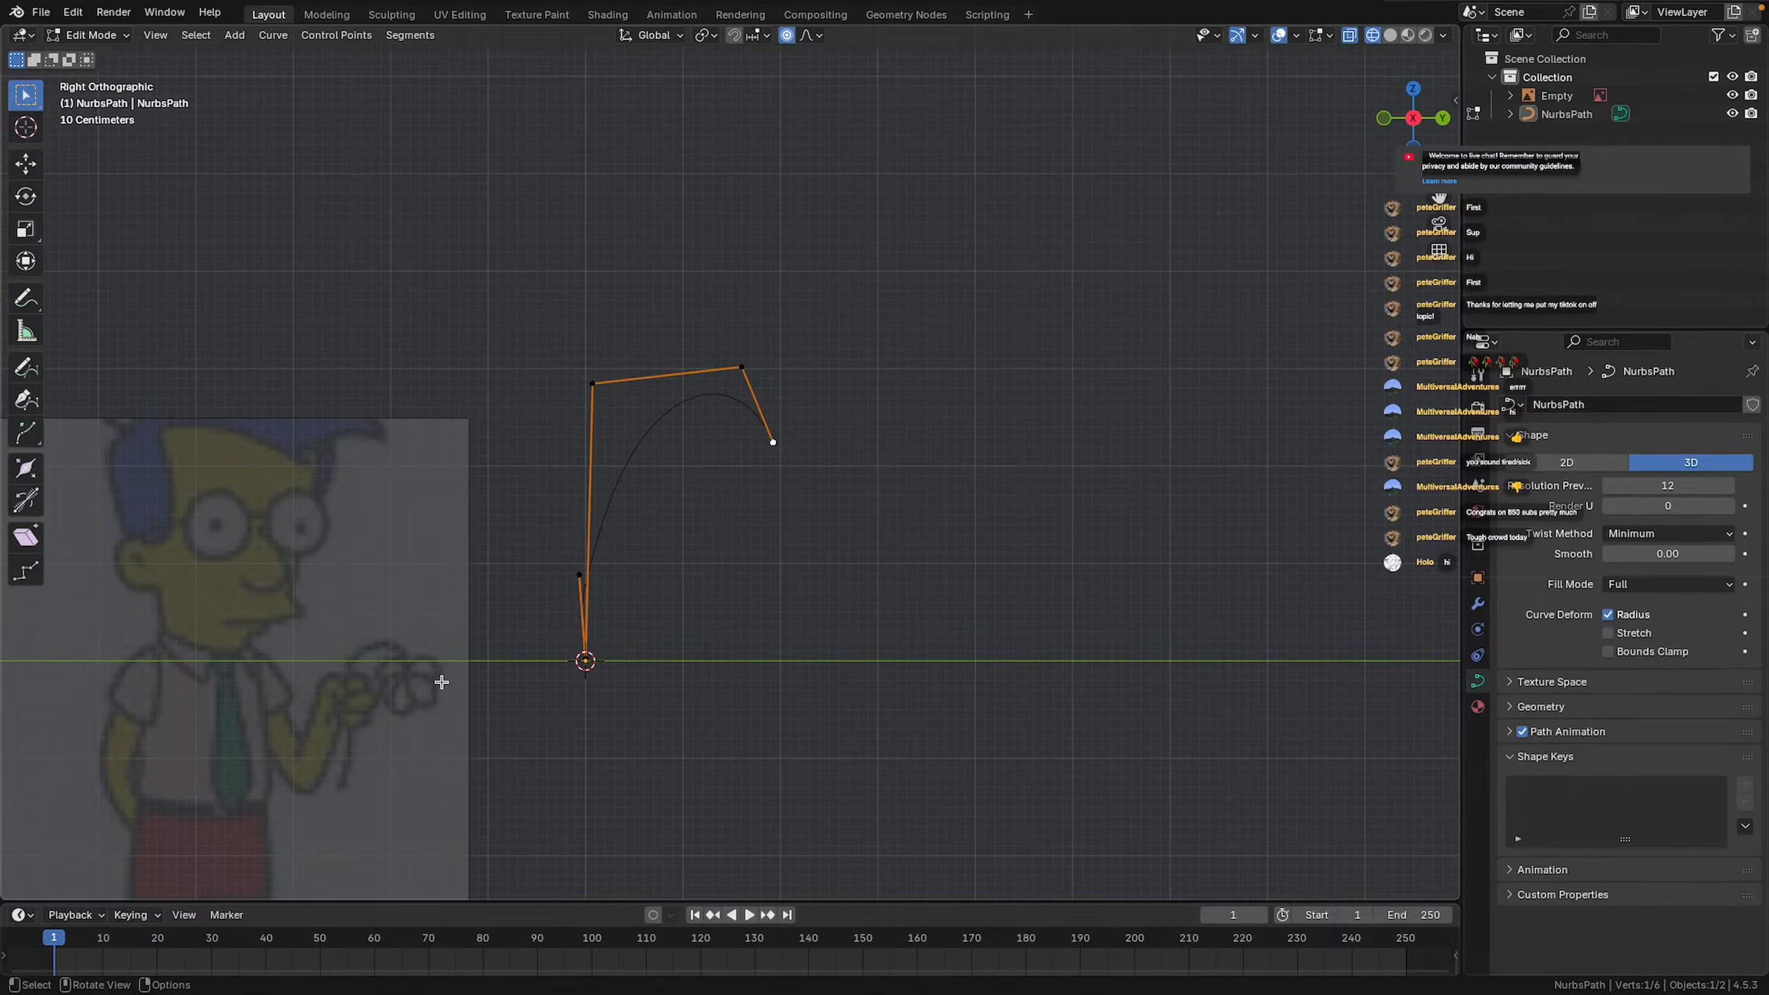
middle_drag(731, 498, 939, 546)
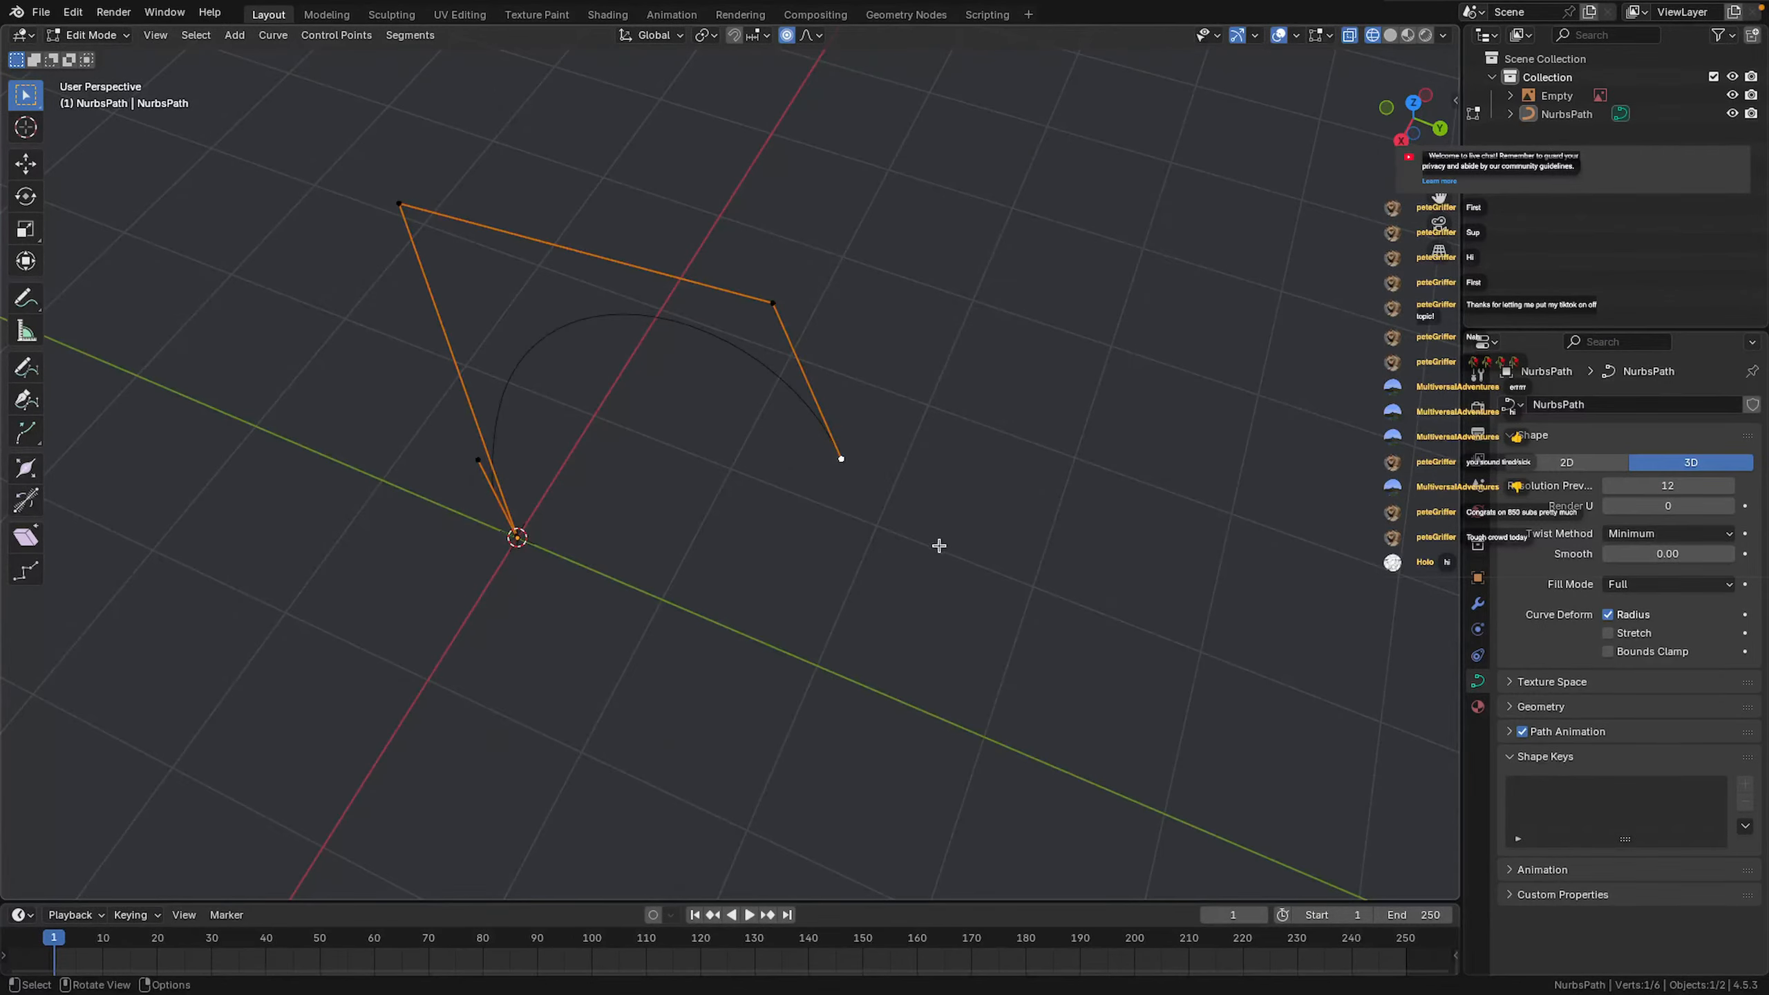
key(Tab)
middle_drag(814, 641, 533, 672)
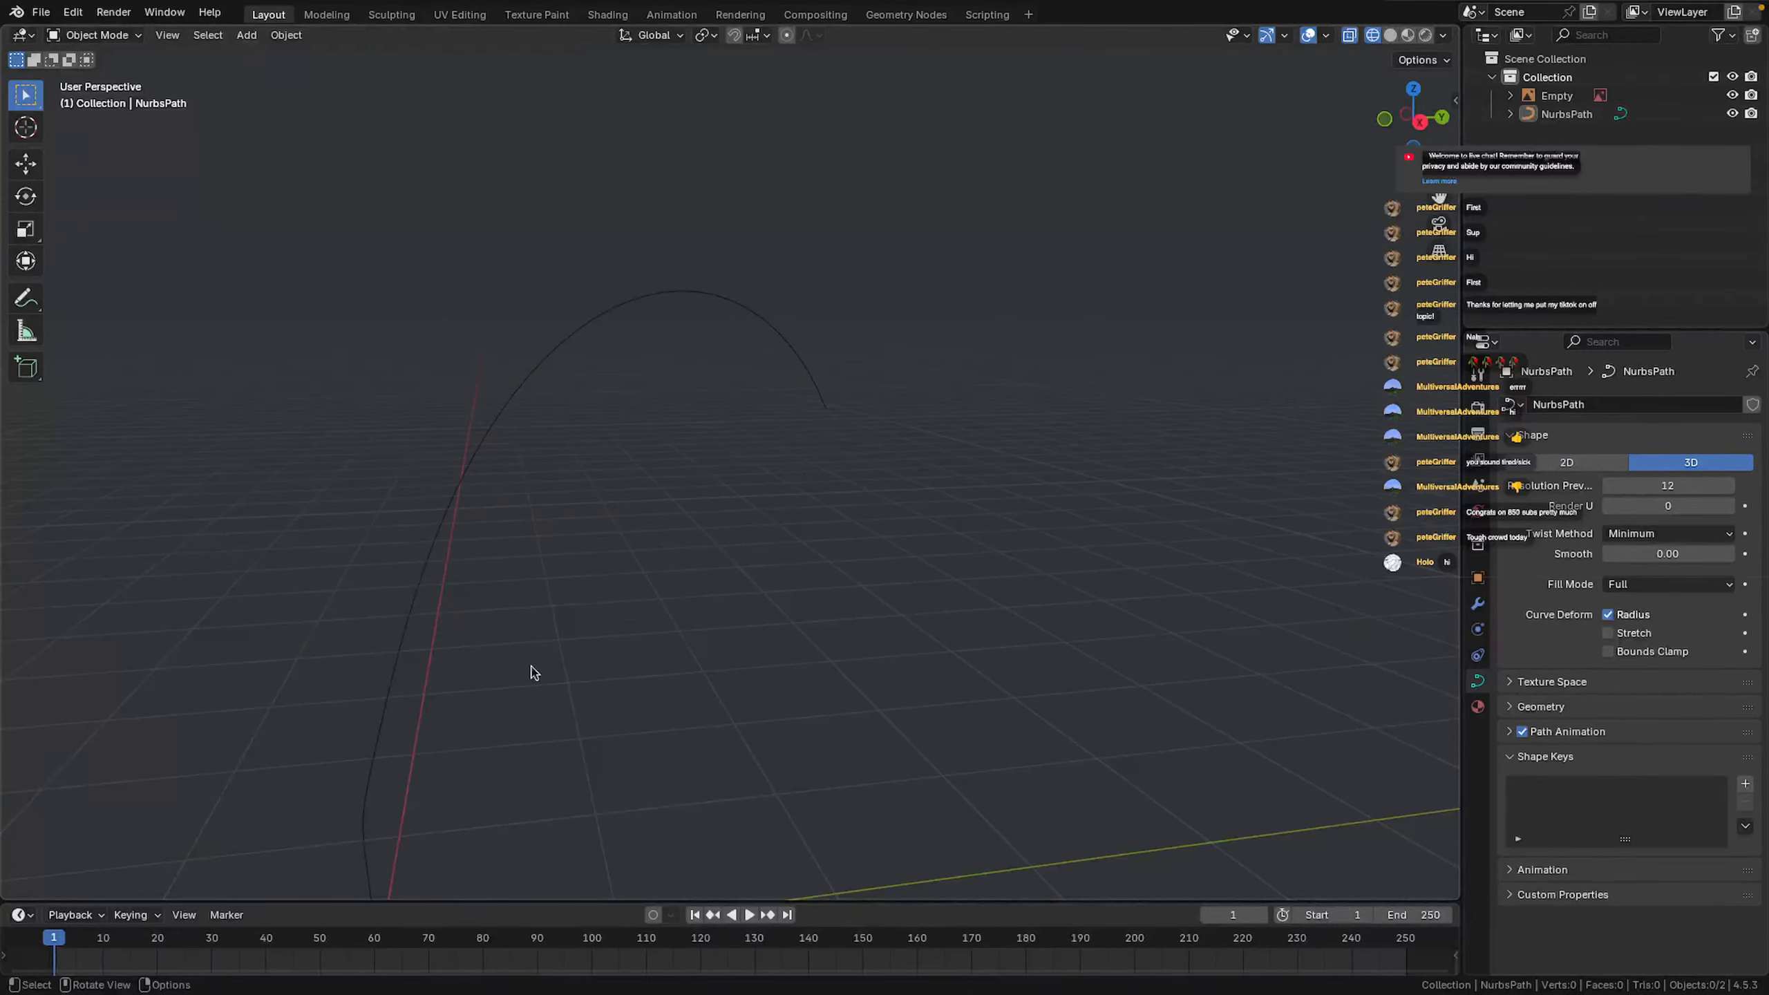
Move the control point just above the path's base down and towards the curve, keeping it in line with the rest of the path
key(Tab)
shift+middle_drag(402, 740, 626, 401)
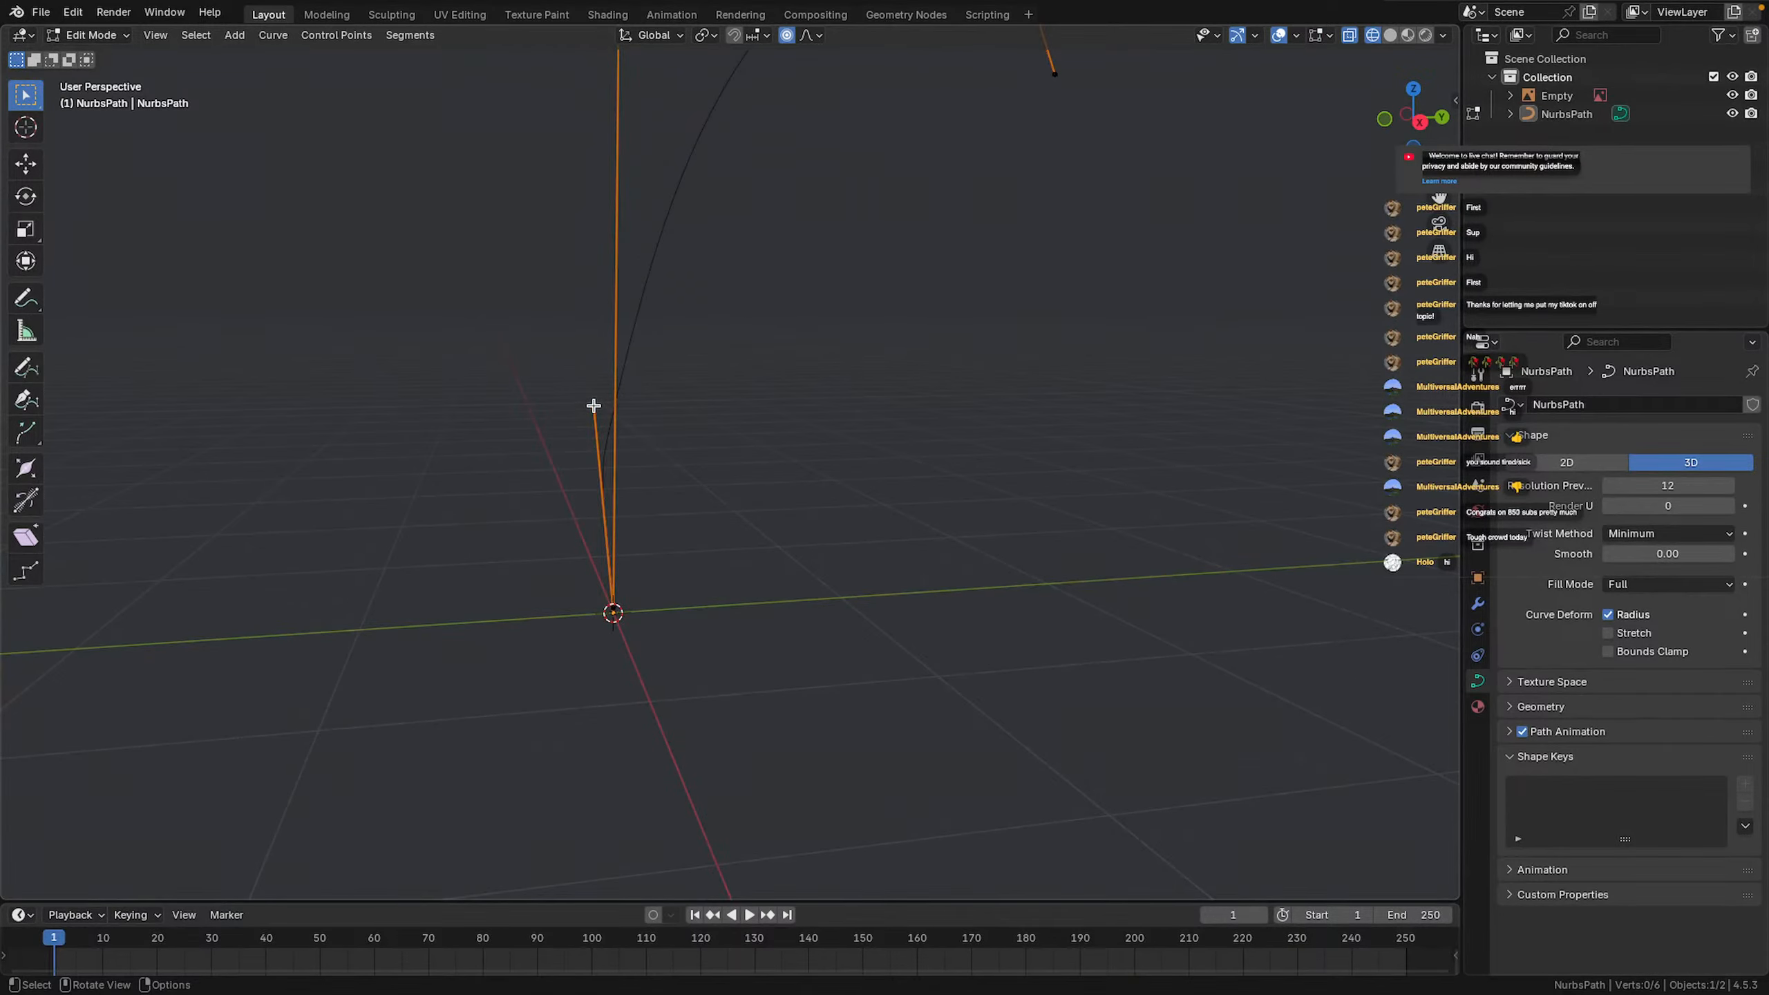
key(x)
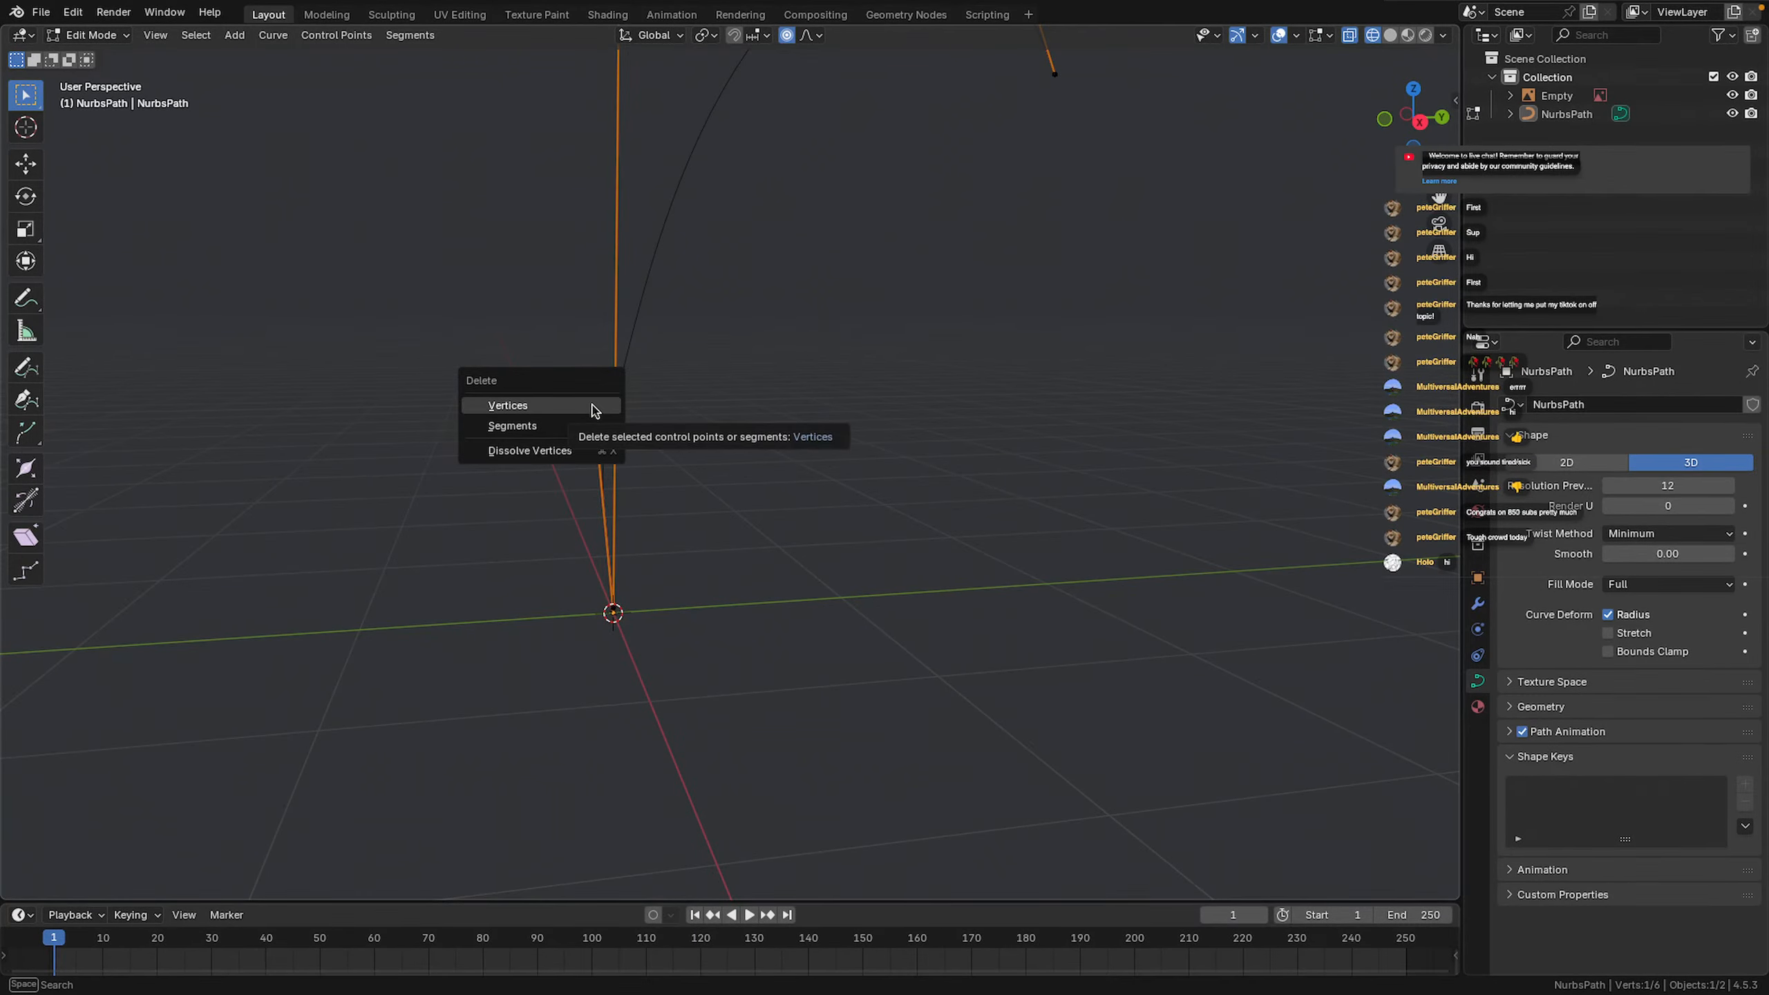
click(716, 345)
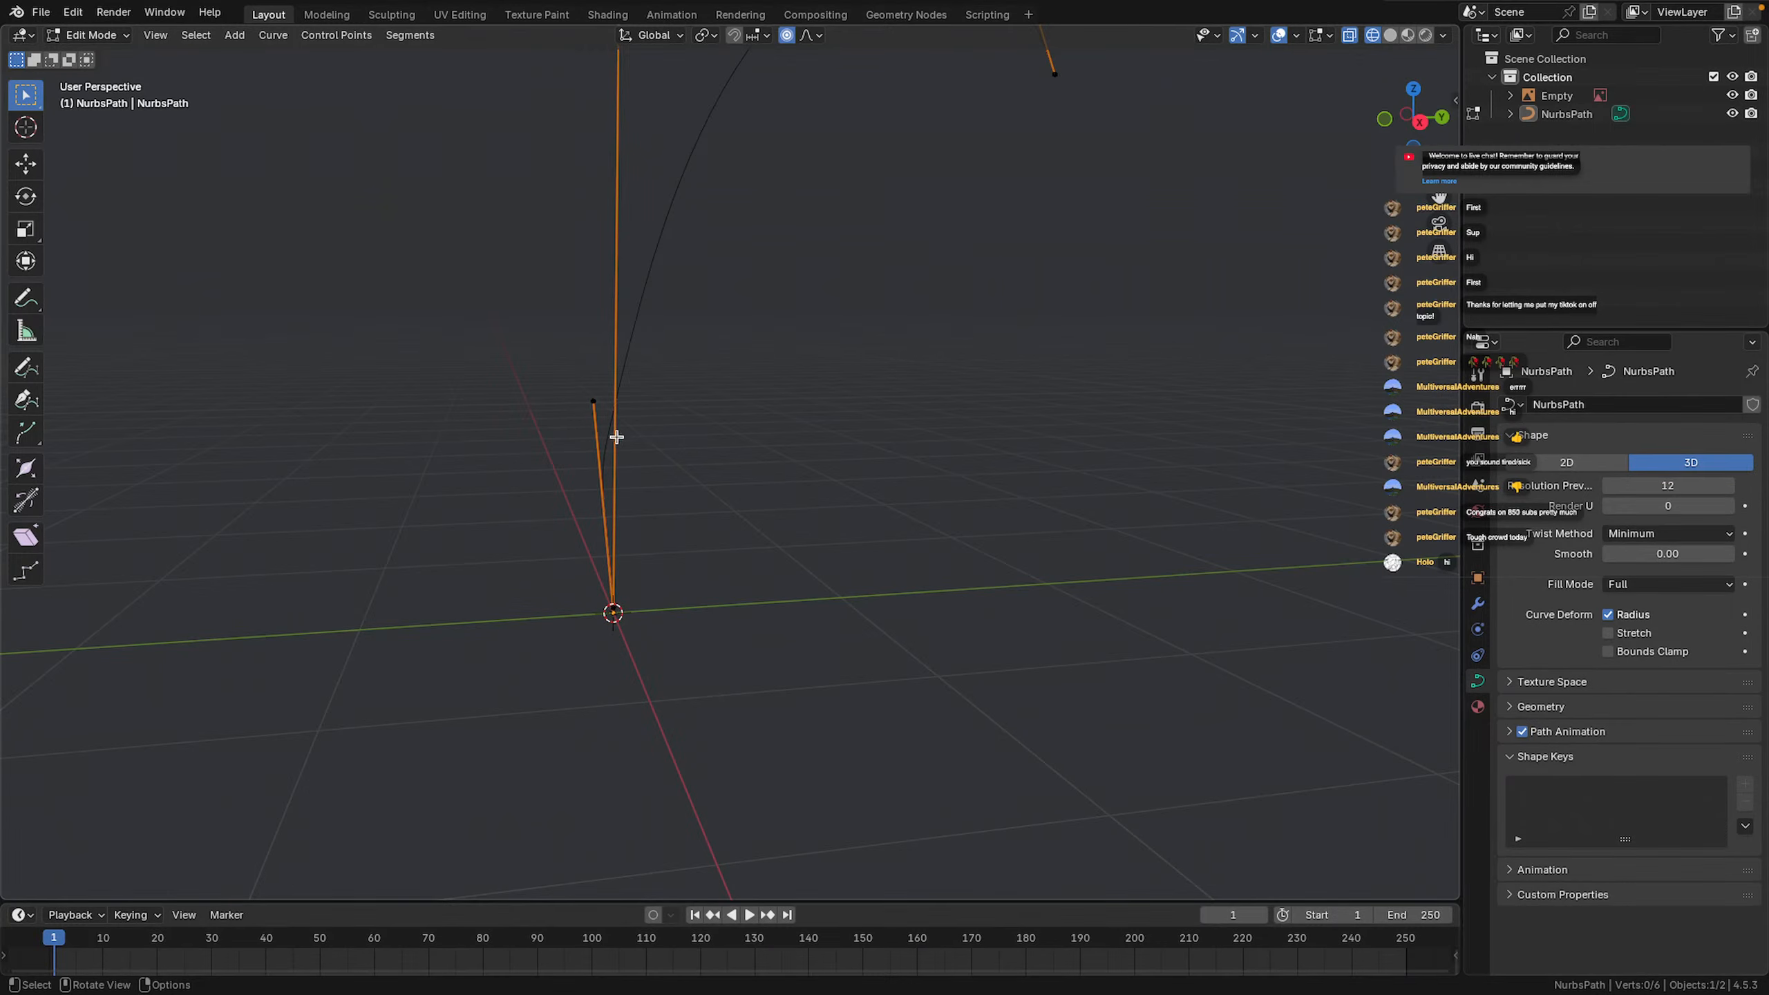
drag(591, 405, 616, 440)
middle_drag(615, 440, 422, 517)
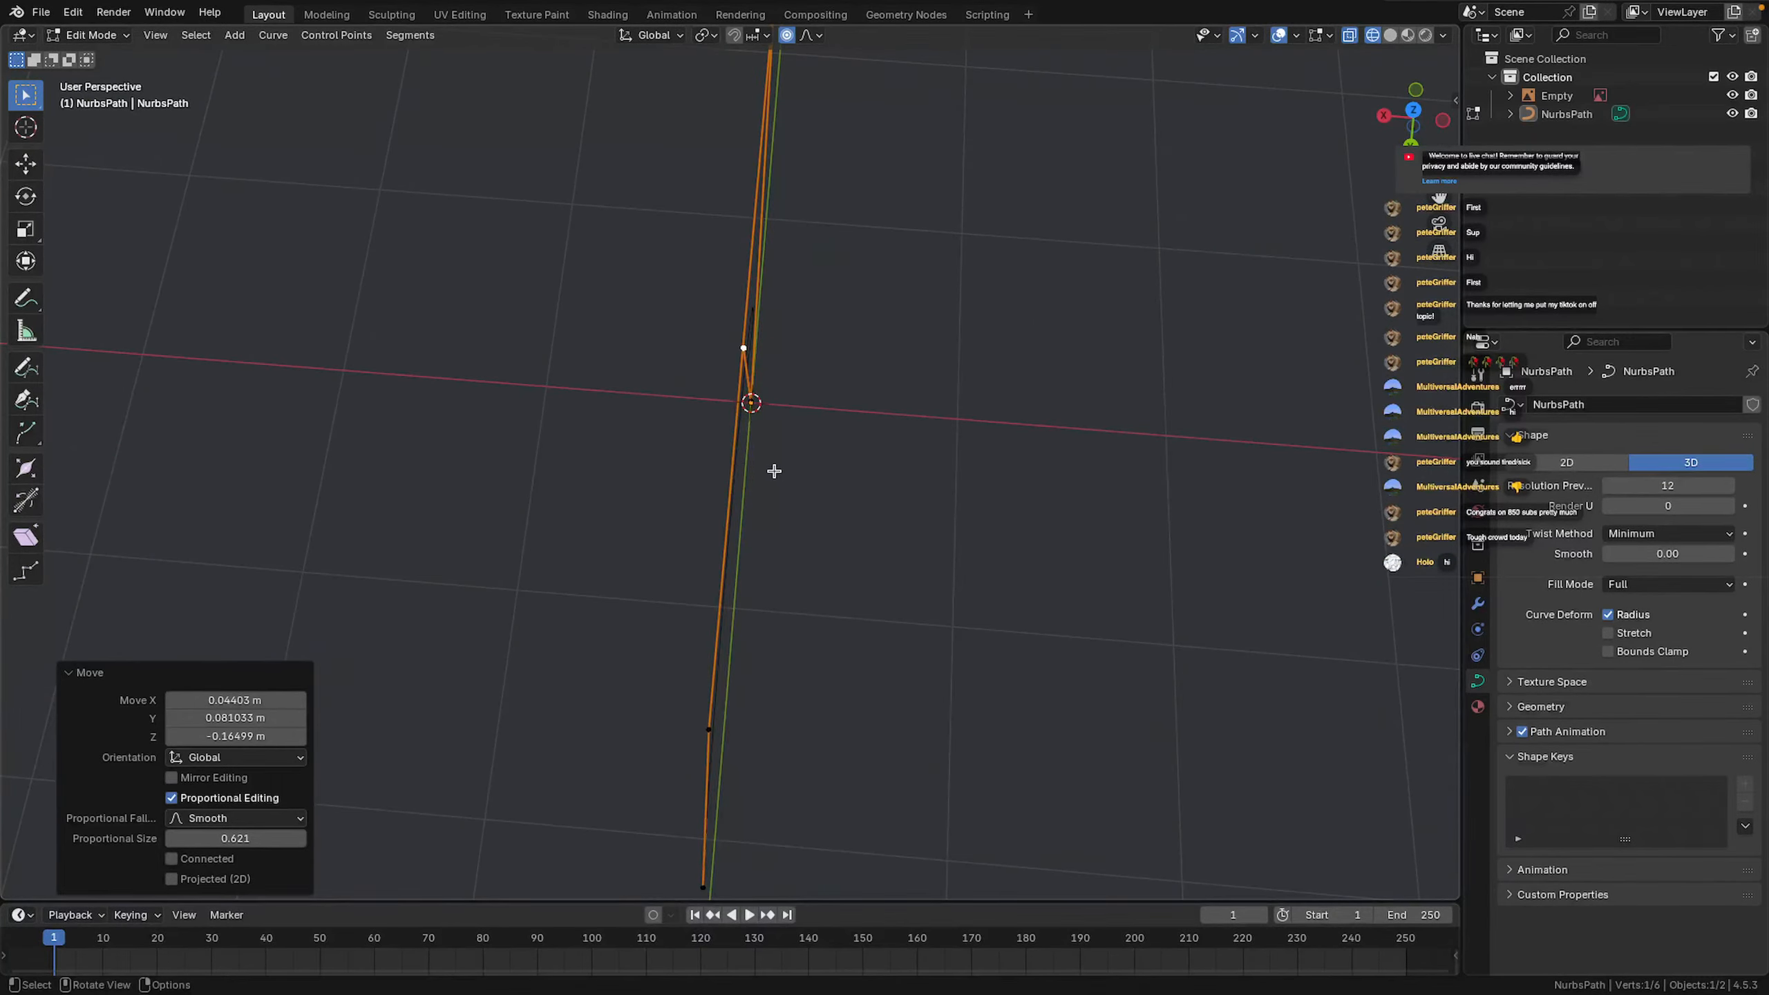
key(g)
click(788, 473)
key(g)
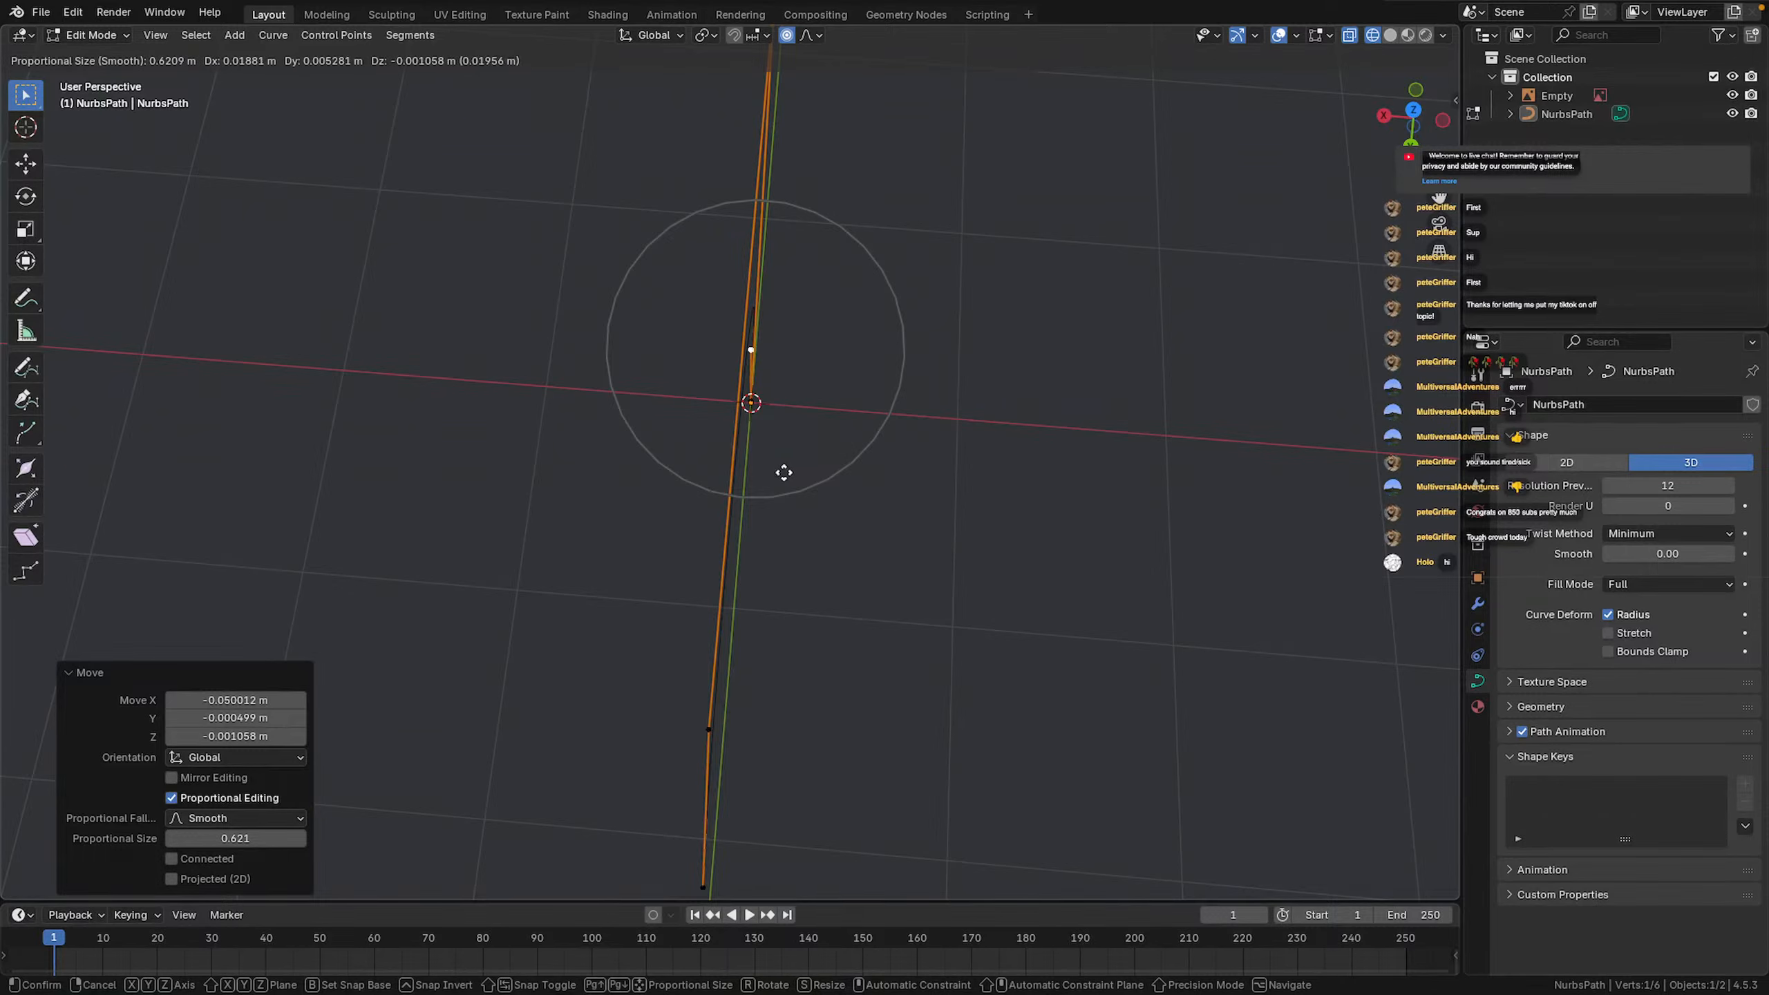
click(780, 476)
click(456, 501)
Examine the reshaped path from different angles and distances, with and without its control points
scroll(494, 454, down, 2)
middle_drag(494, 454, 657, 291)
scroll(760, 312, up, 3)
scroll(679, 166, down, 3)
scroll(659, 161, up, 3)
key(Tab)
key(Tab)
scroll(657, 291, up, 5)
scroll(877, 265, up, 4)
shift+middle_drag(954, 257, 698, 632)
Add a Bézier circle as a separate curve object in Object Mode
key(shift+a)
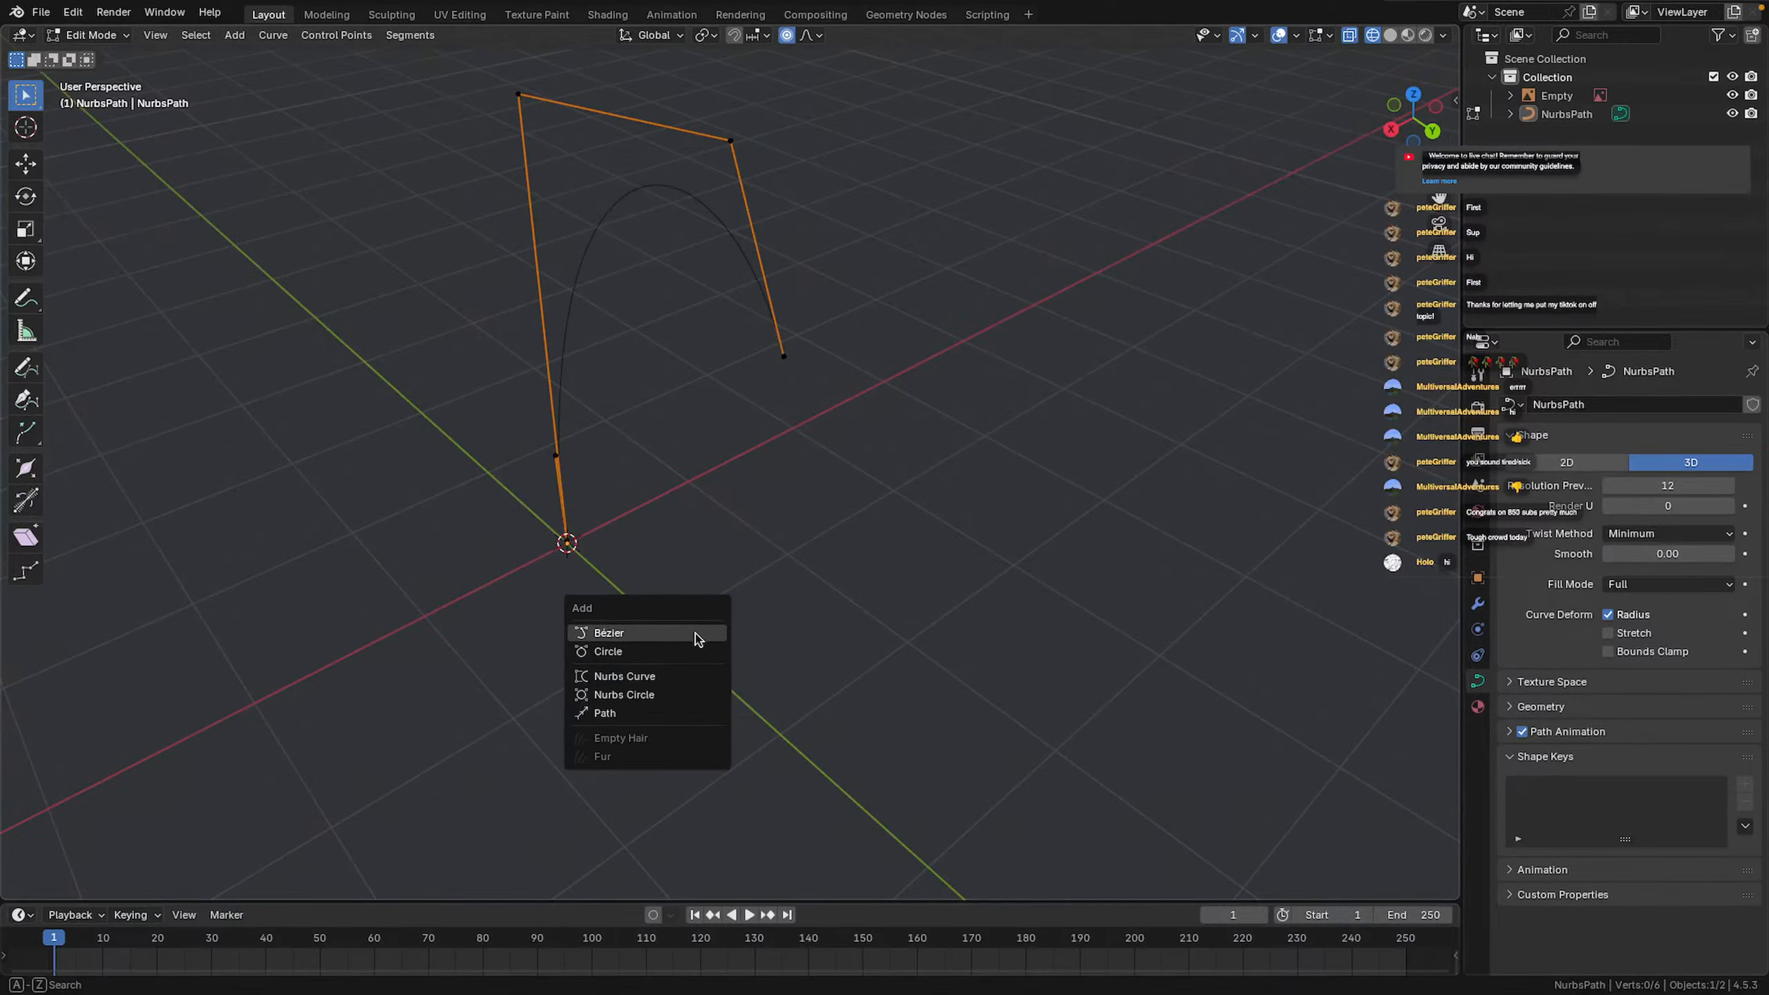
key(Tab)
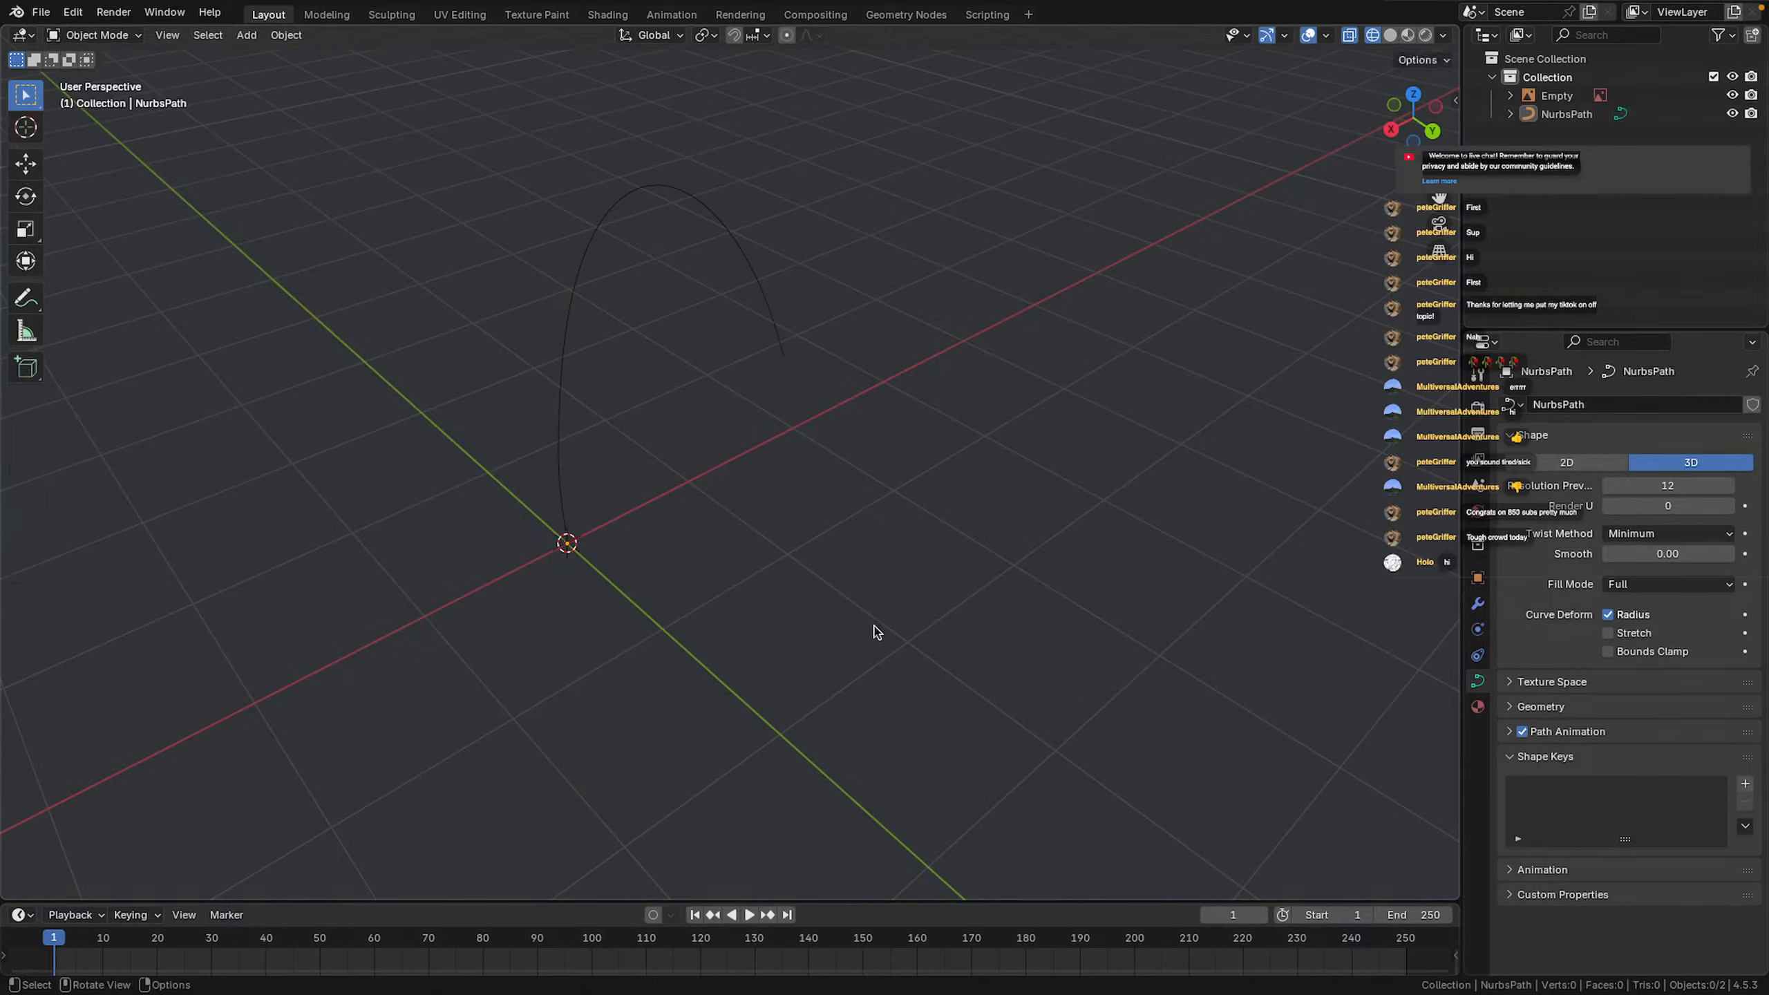
key(Tab)
key(Tab)
key(shift+a)
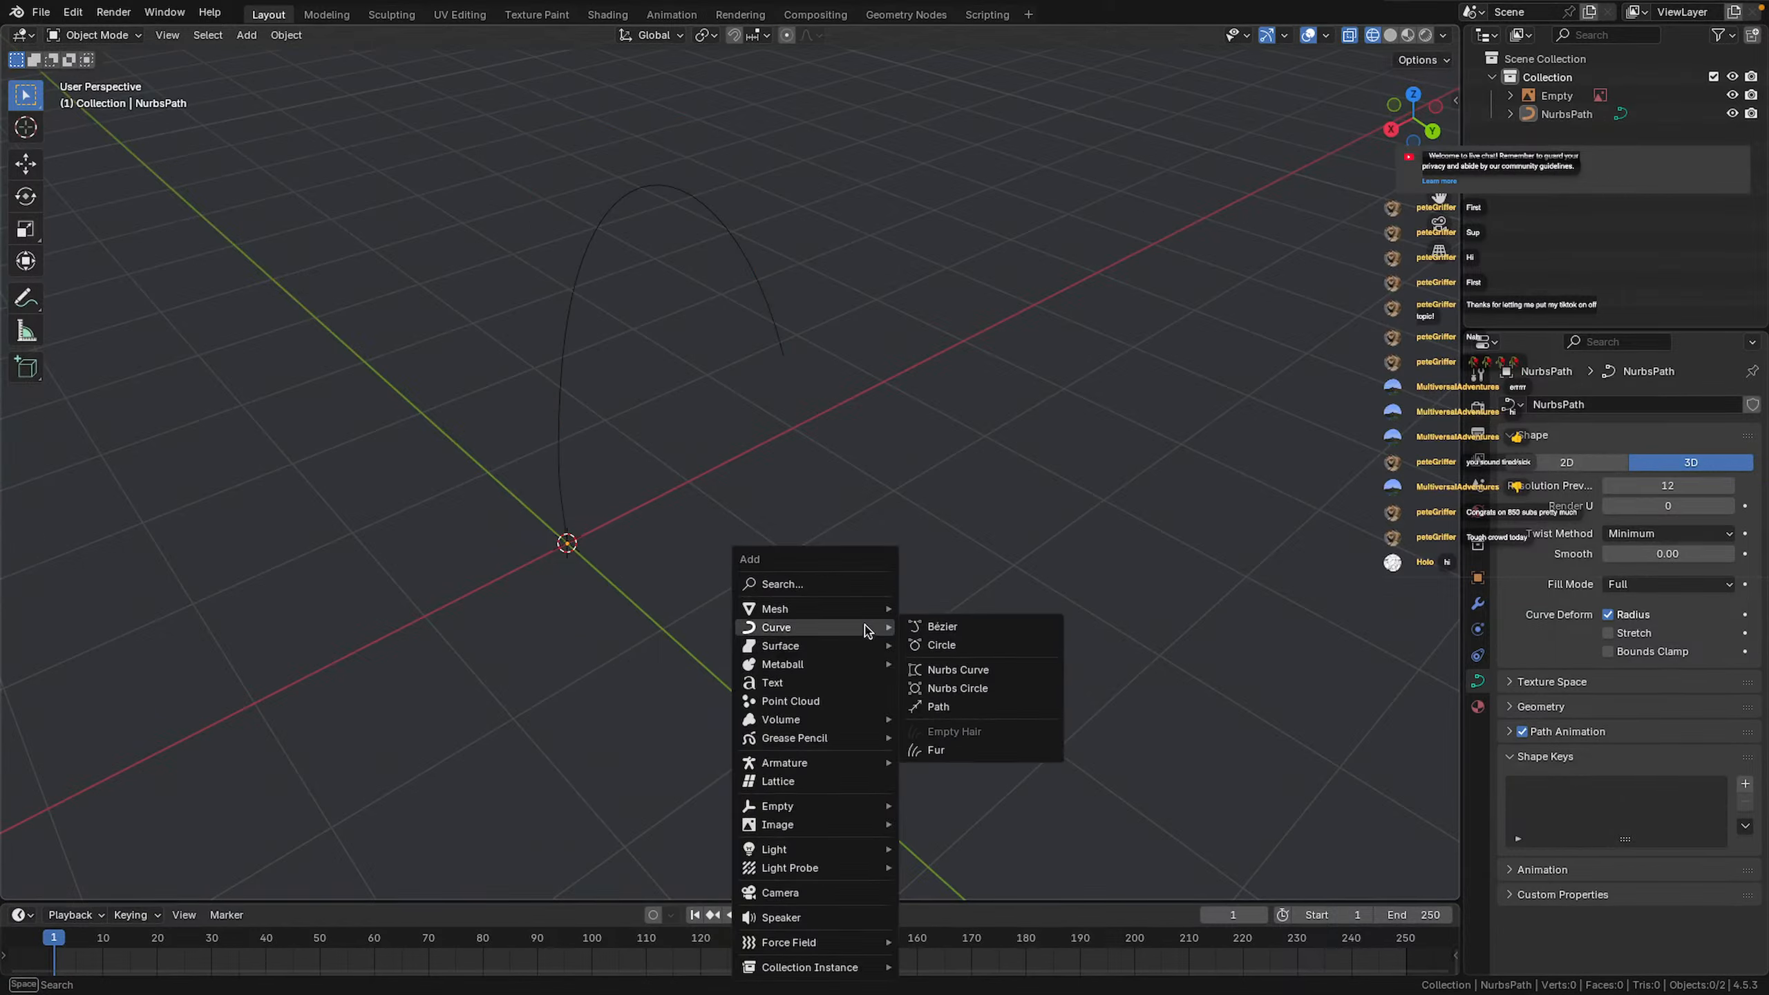
mouse_move(835, 631)
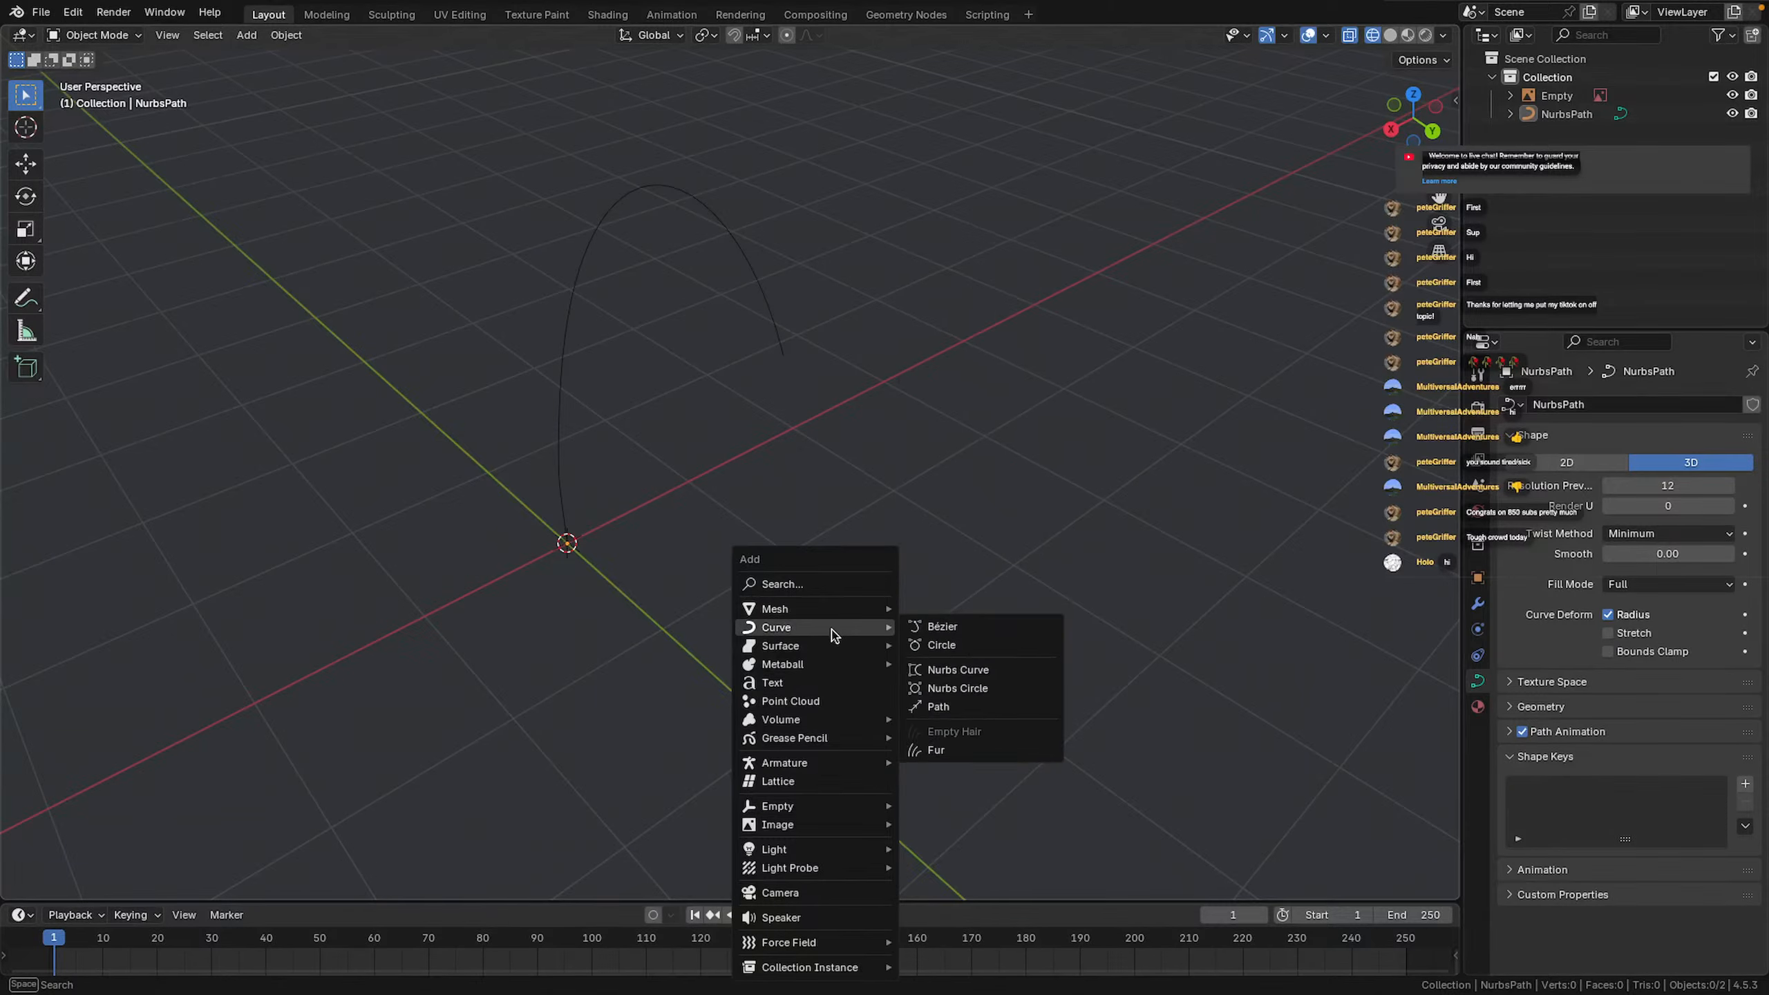
click(981, 651)
Move all the circle's points near the arch's free end, about 2.28 m along +Y and 1.69 m up
middle_drag(744, 574, 858, 504)
key(Tab)
key(Tab)
key(Tab)
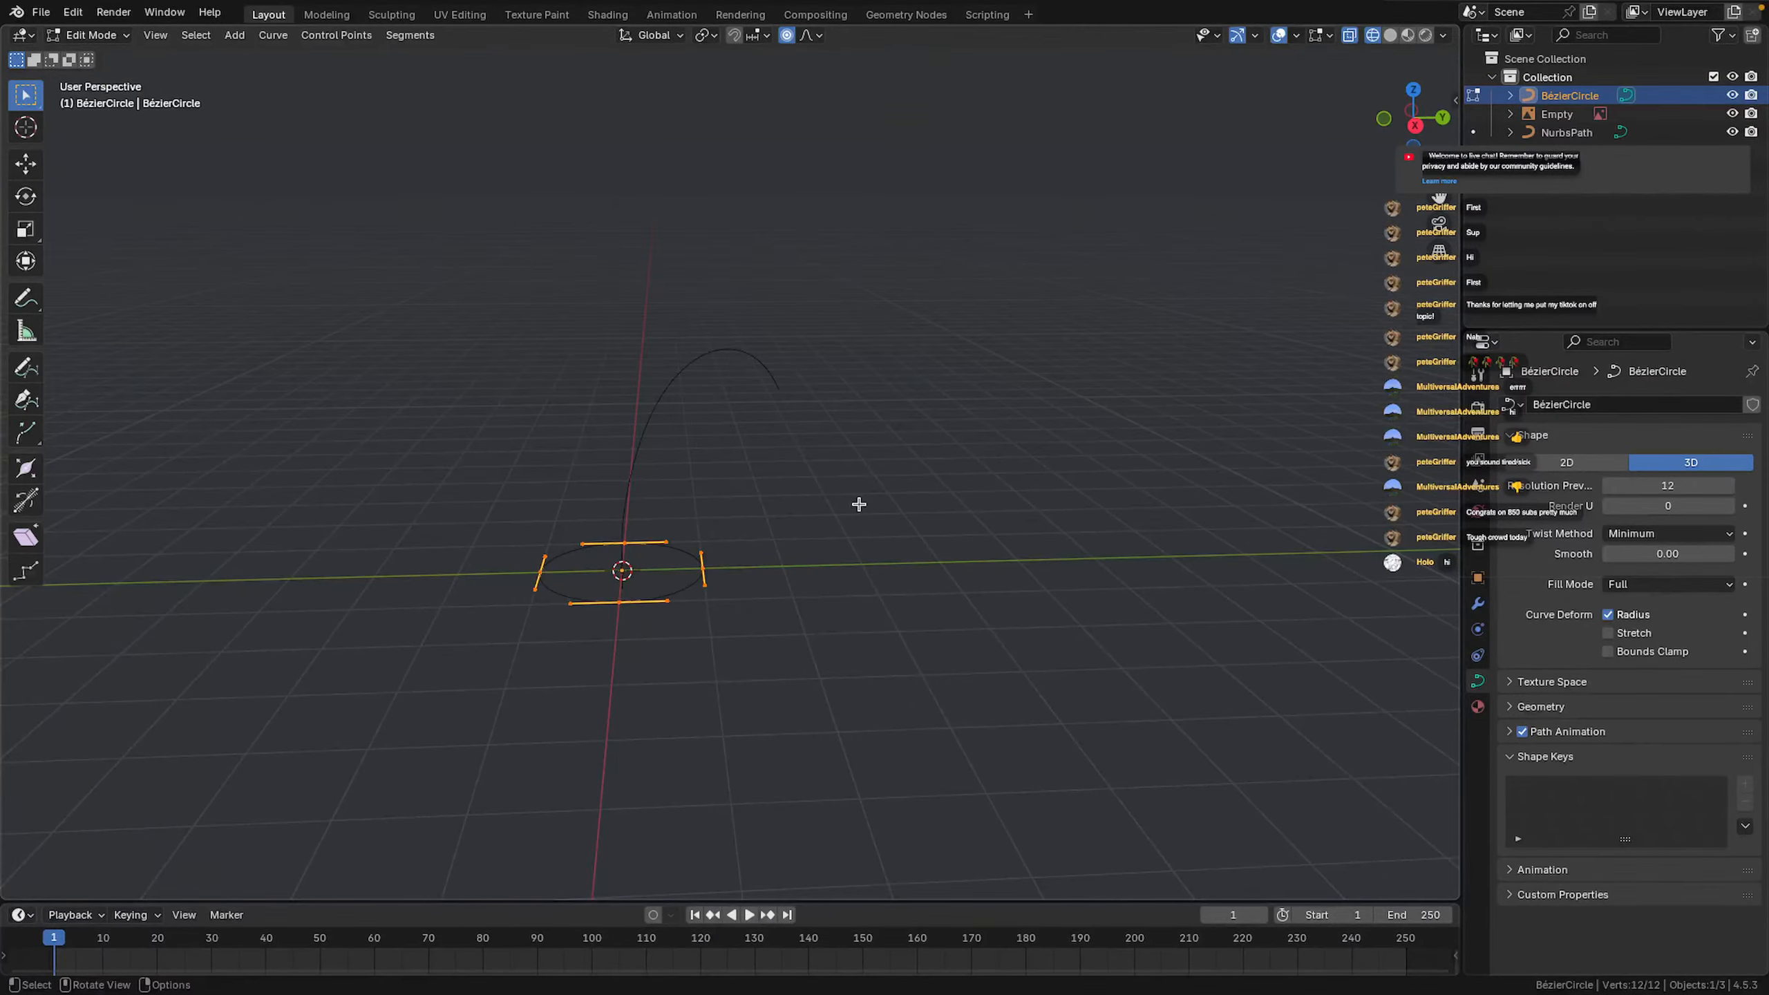
key(g)
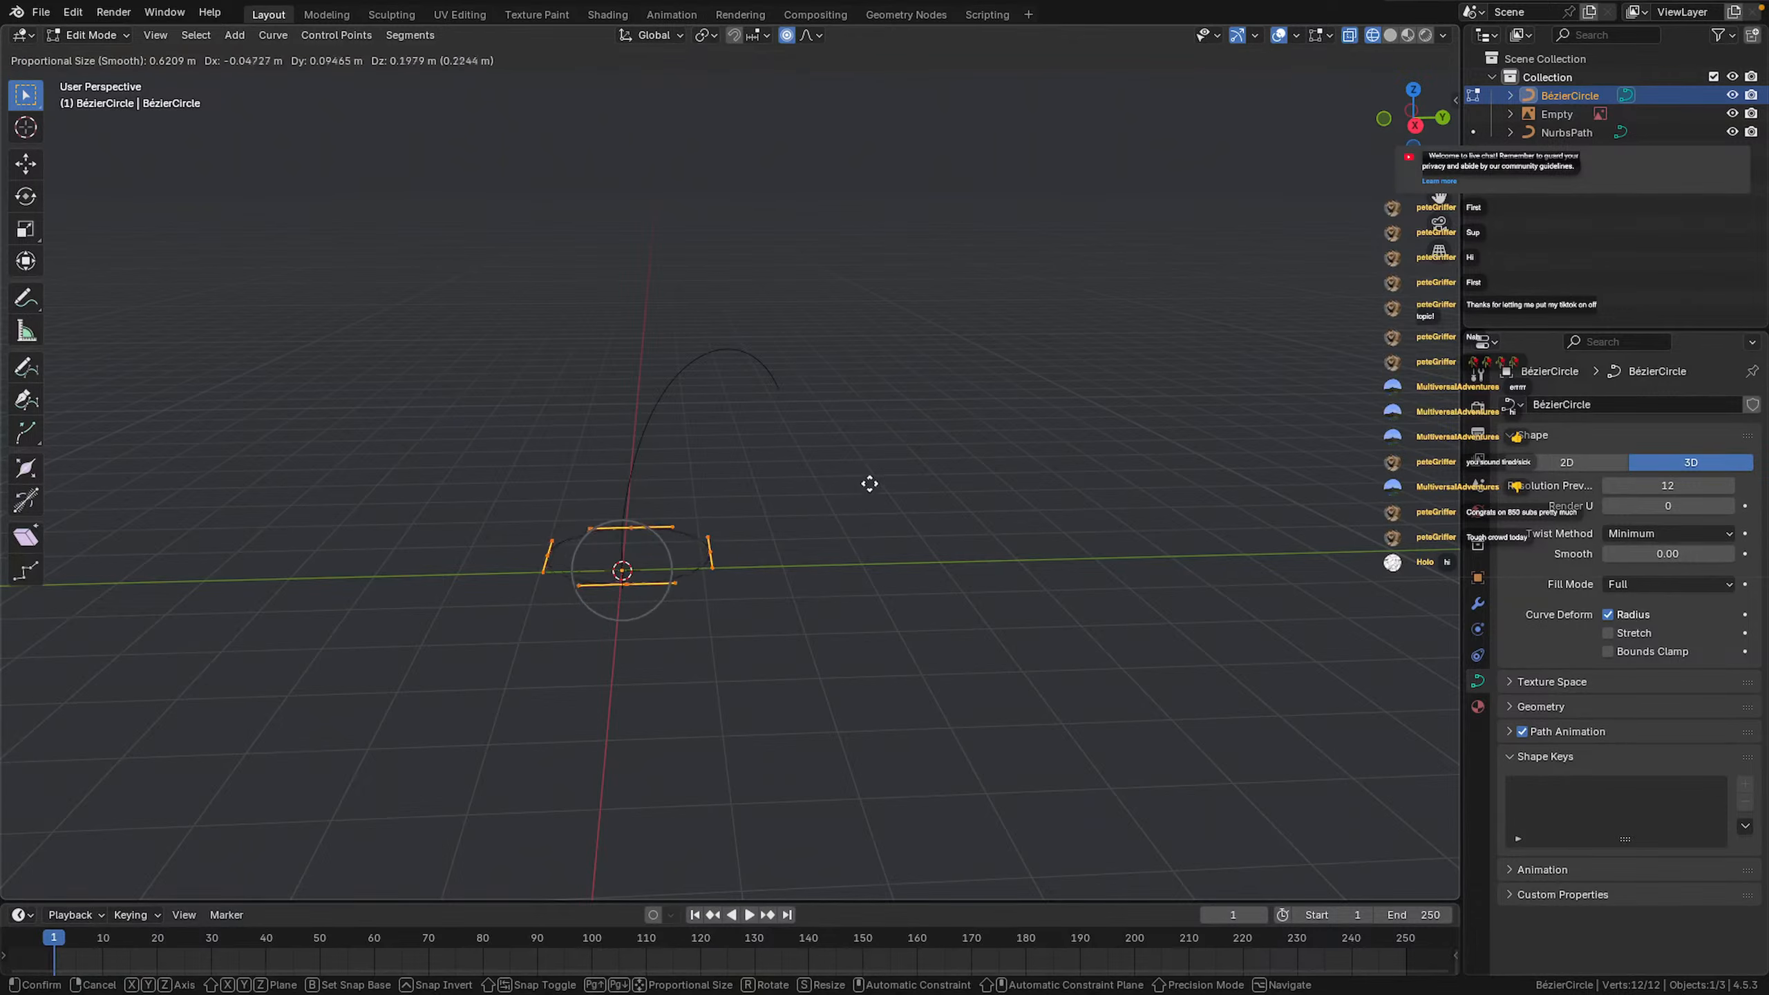
click(1043, 360)
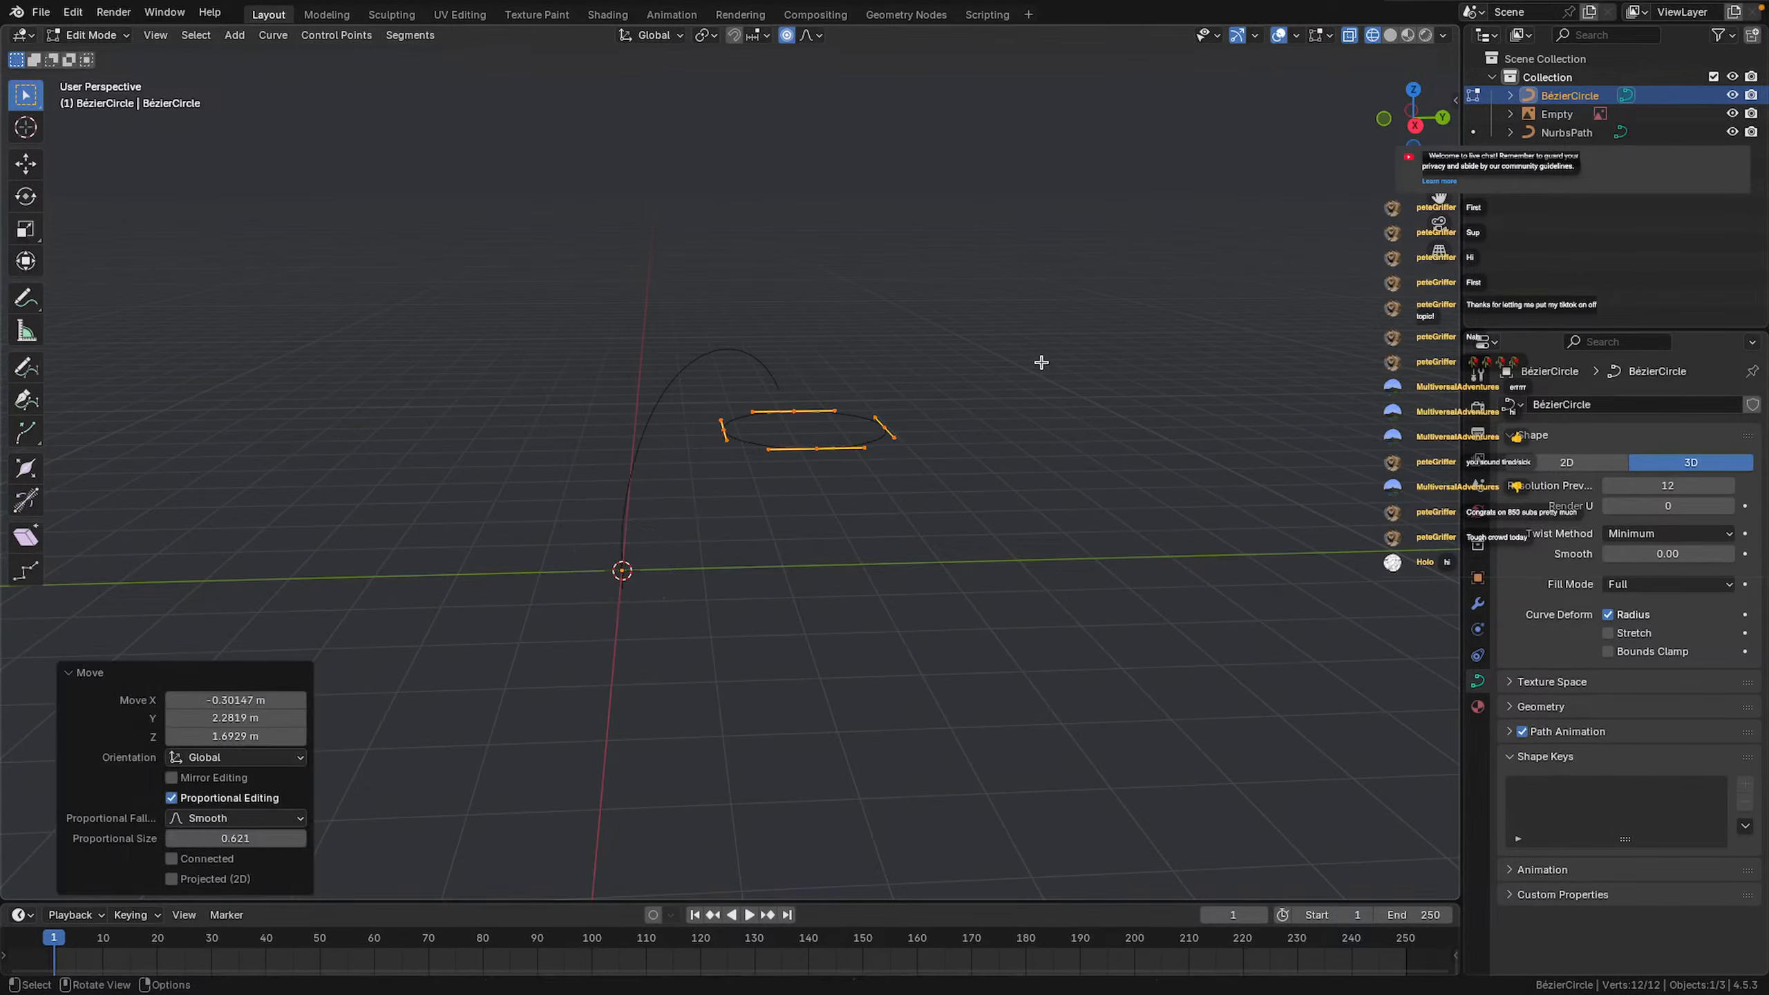
Shift the circle about 0.23 m along -Y and 0.54 m up in the right view, and about 1.33 m along +X in the back view
click(1414, 126)
key(g)
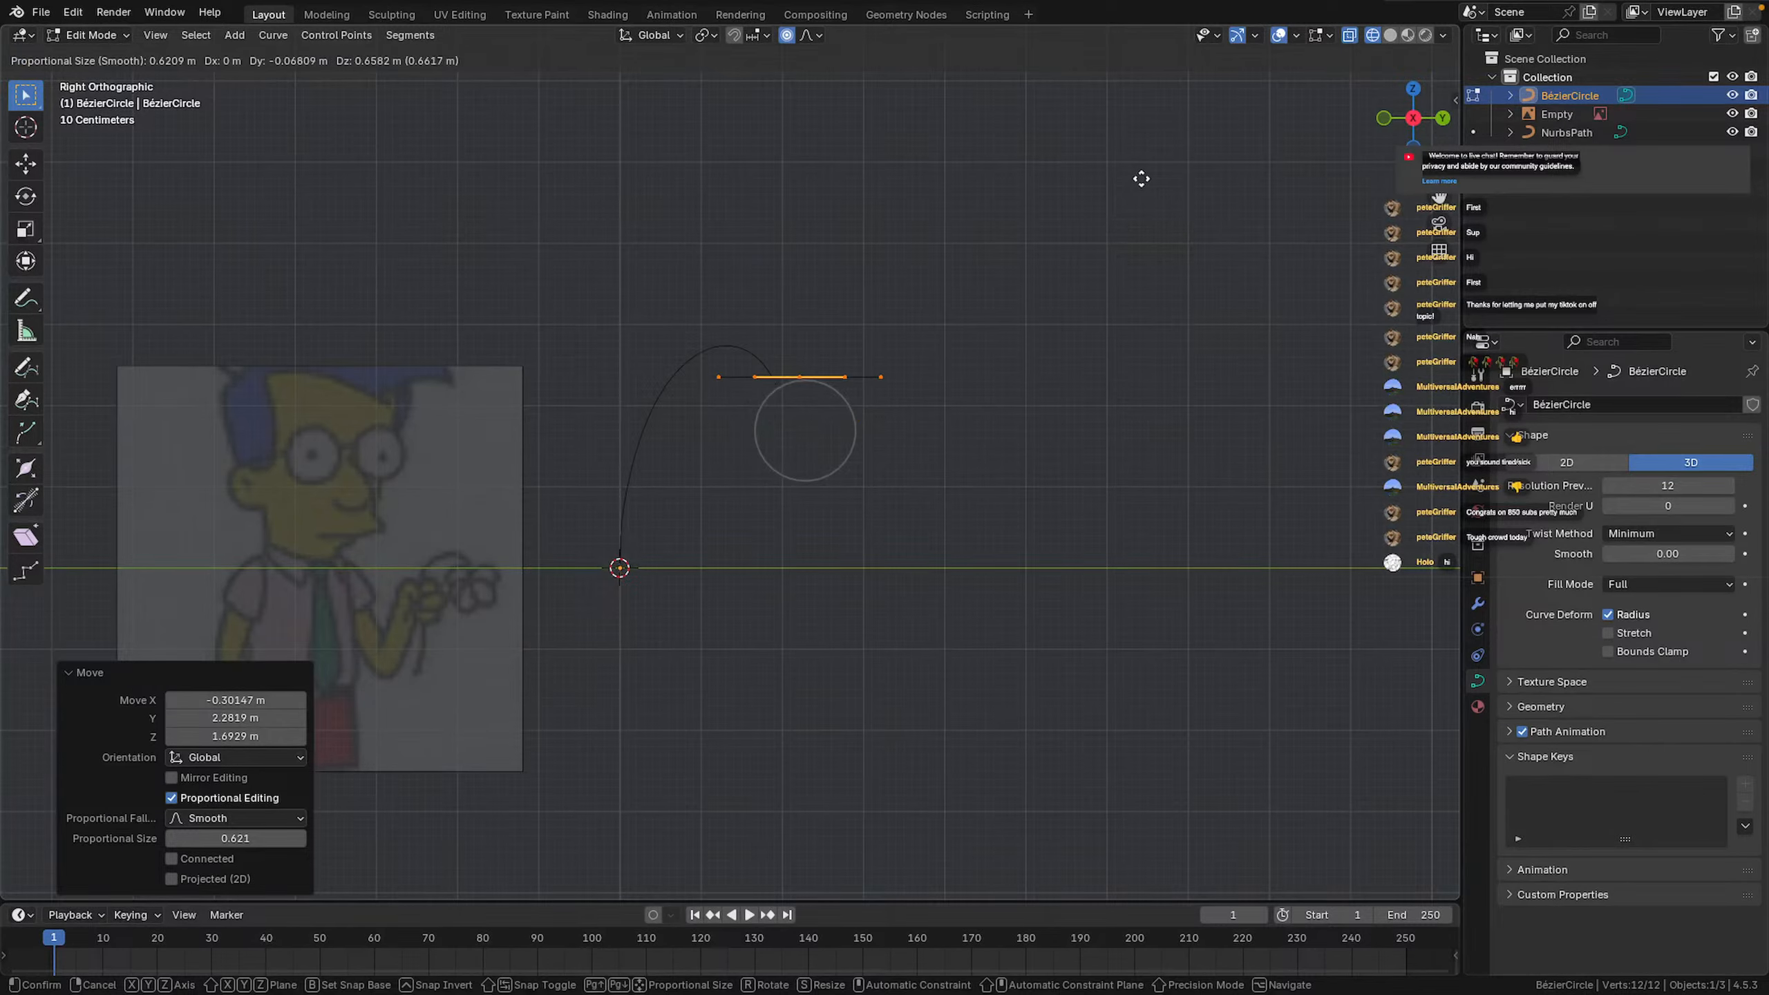
click(1128, 188)
click(1454, 116)
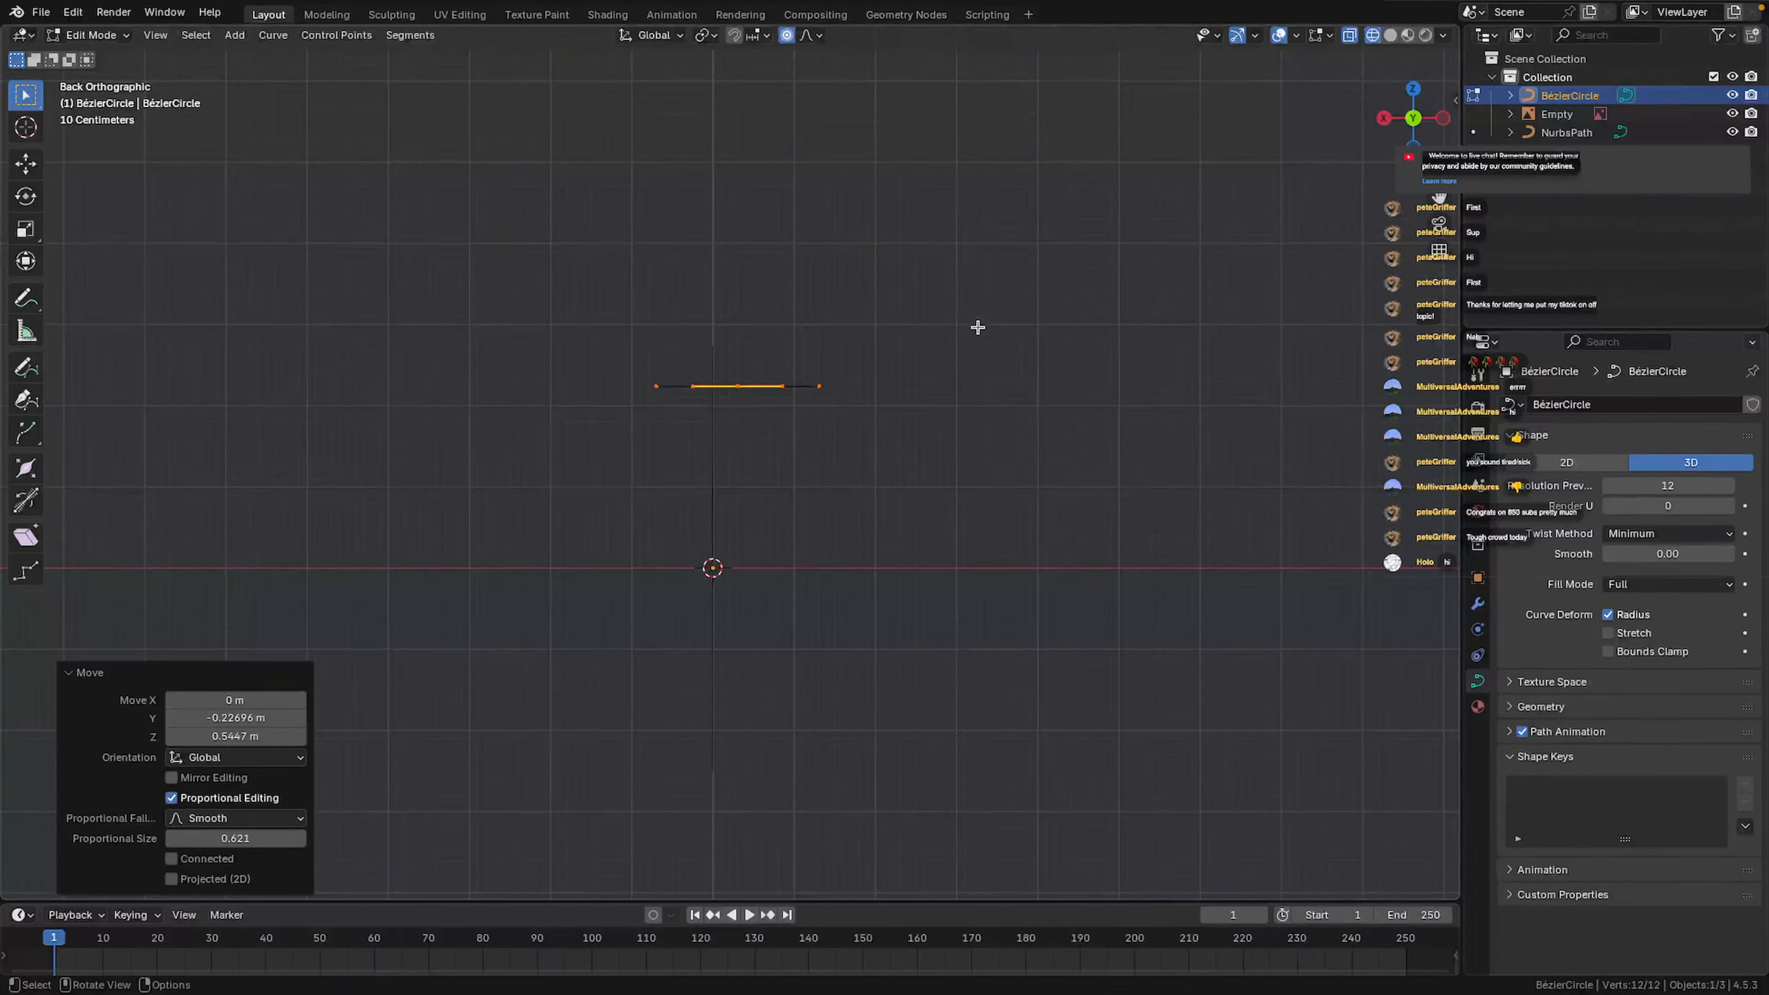
key(g)
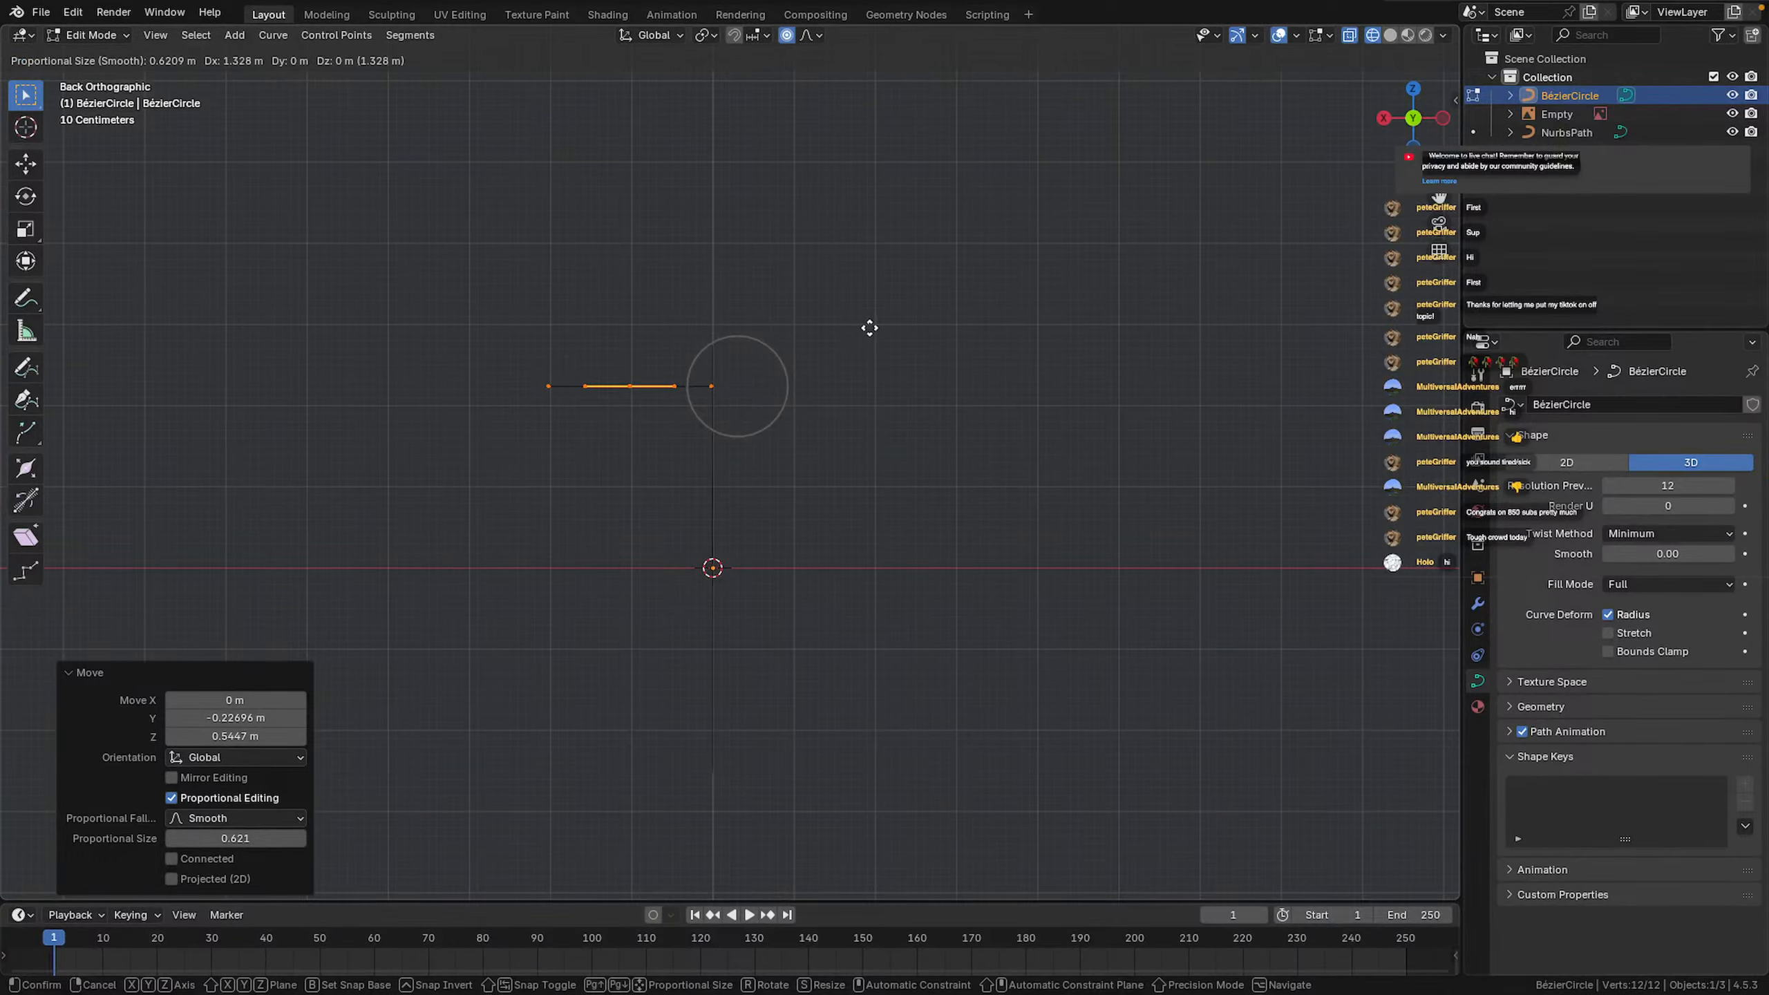
click(869, 327)
middle_drag(662, 429, 1111, 596)
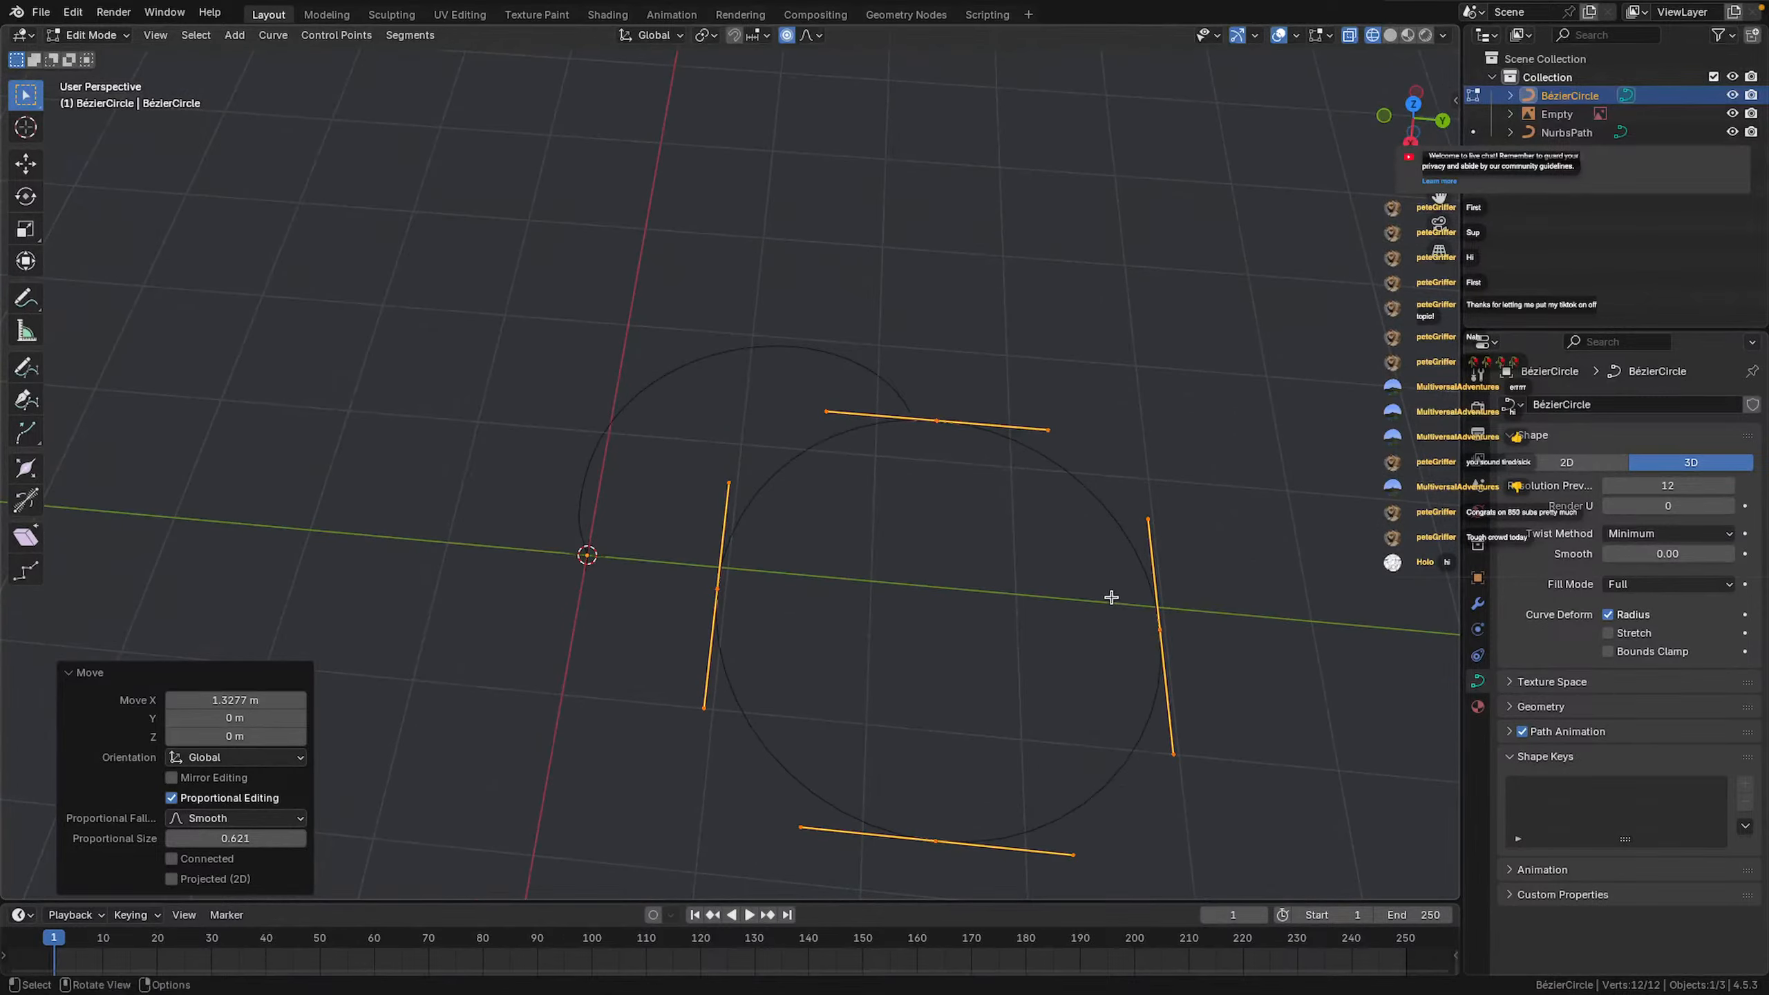
Narrow the circle into an oval by moving its far point inward along -Y and its near point about 0.46 m along +Y
click(1160, 618)
key(g)
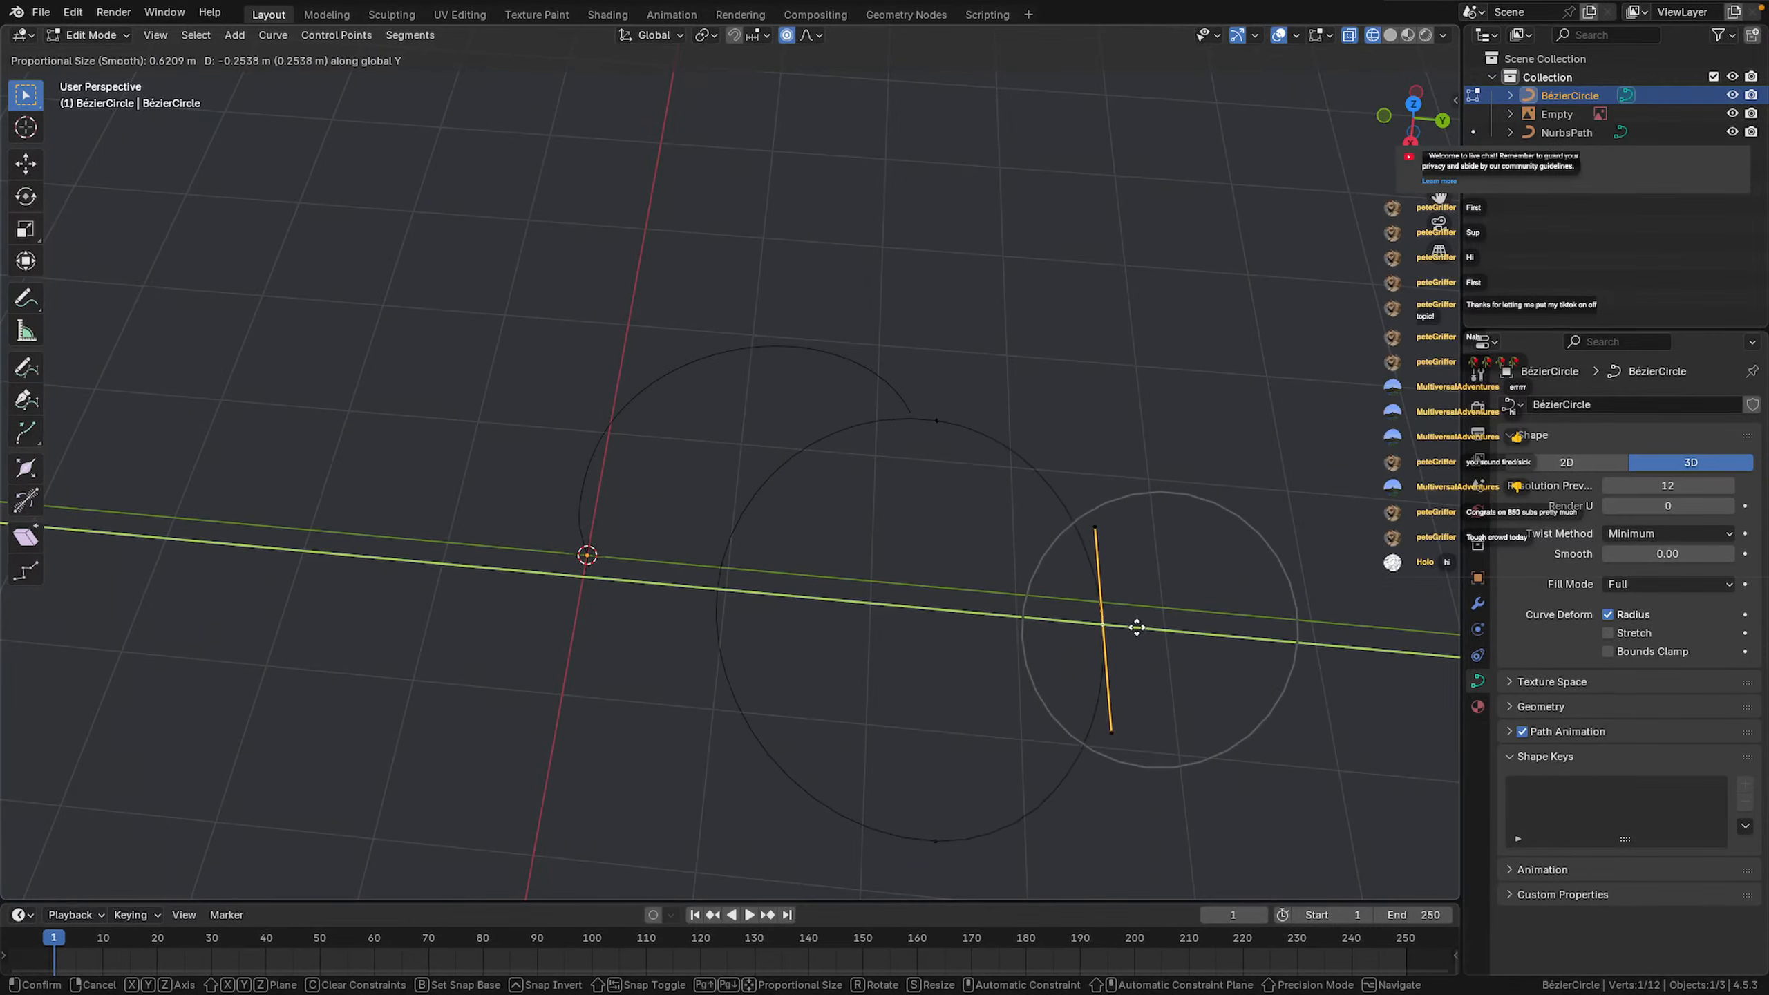
click(1117, 624)
key(g)
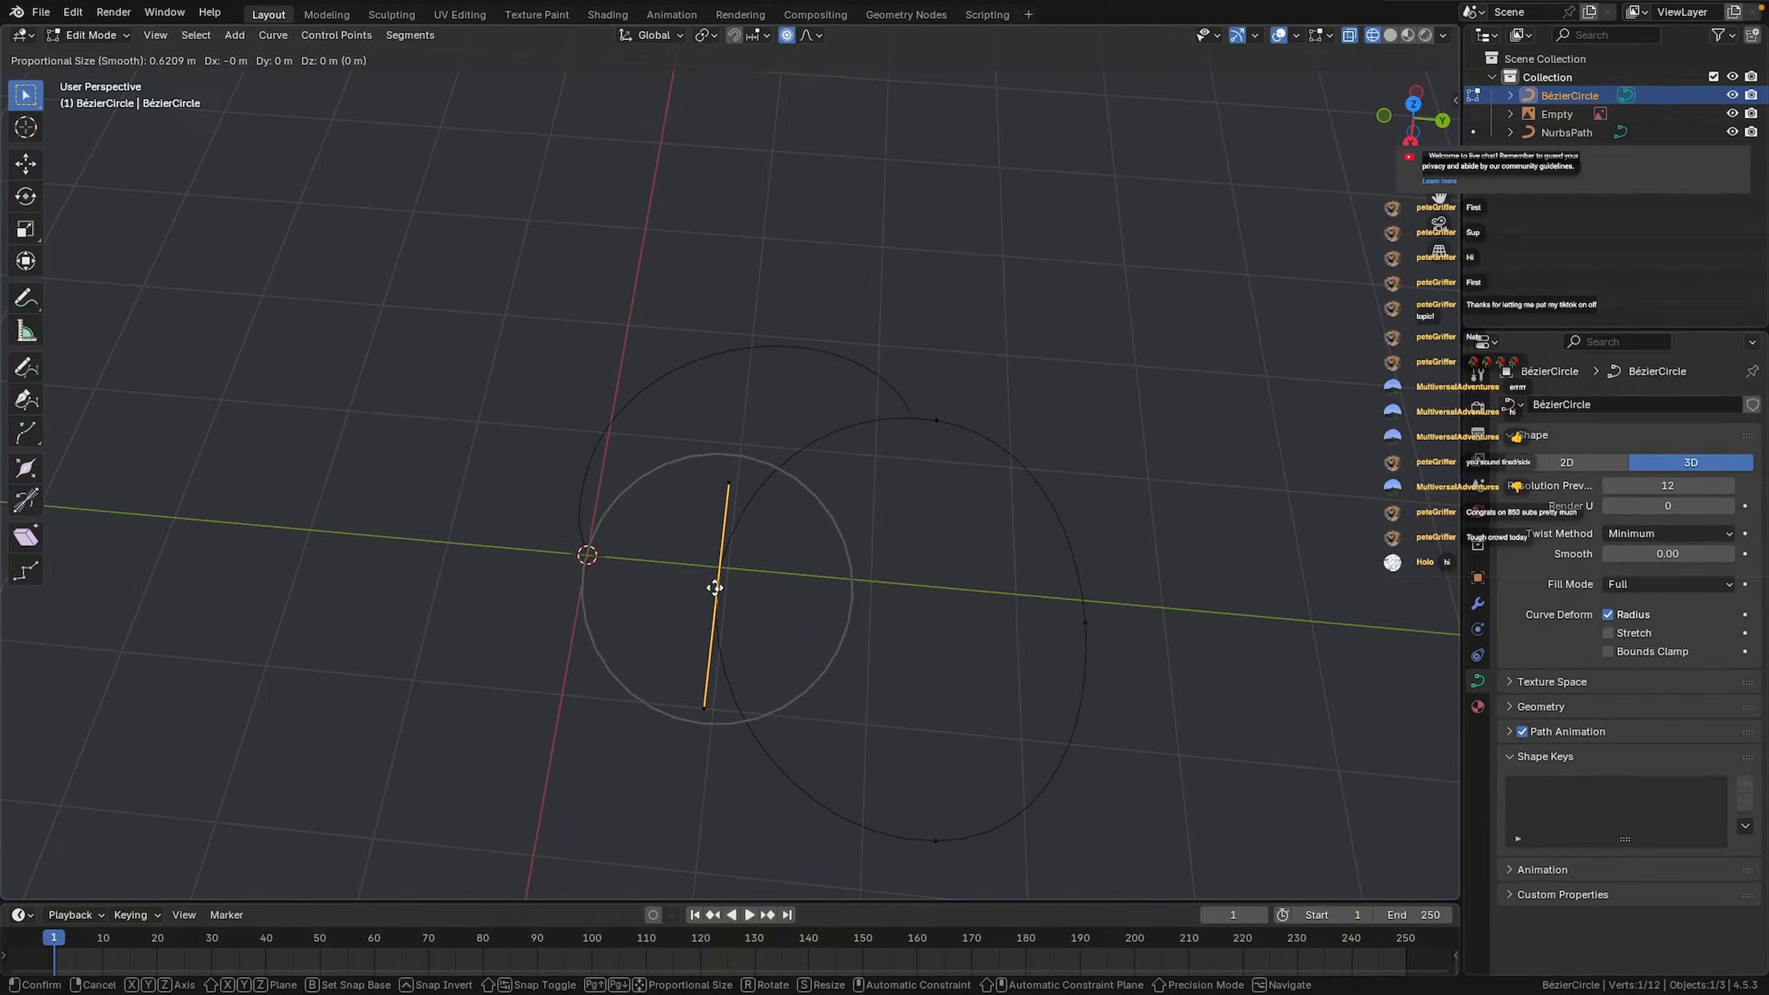
key(y)
click(814, 602)
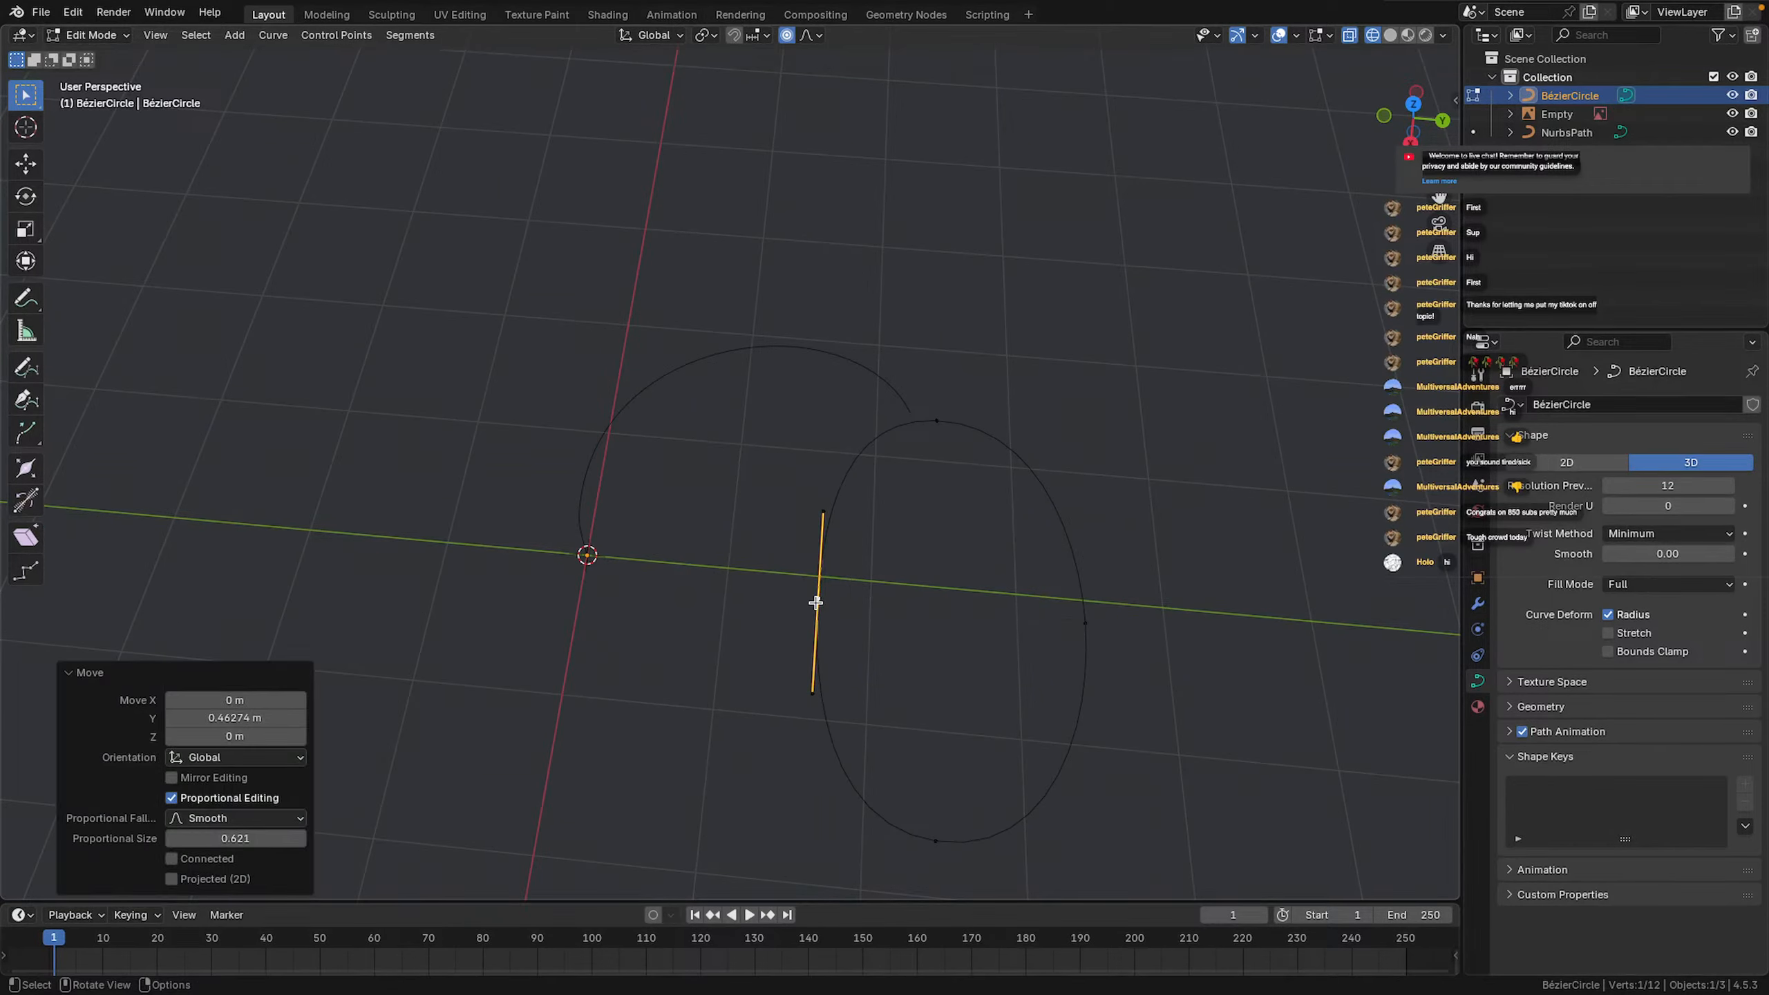
key(Tab)
scroll(813, 603, down, 3)
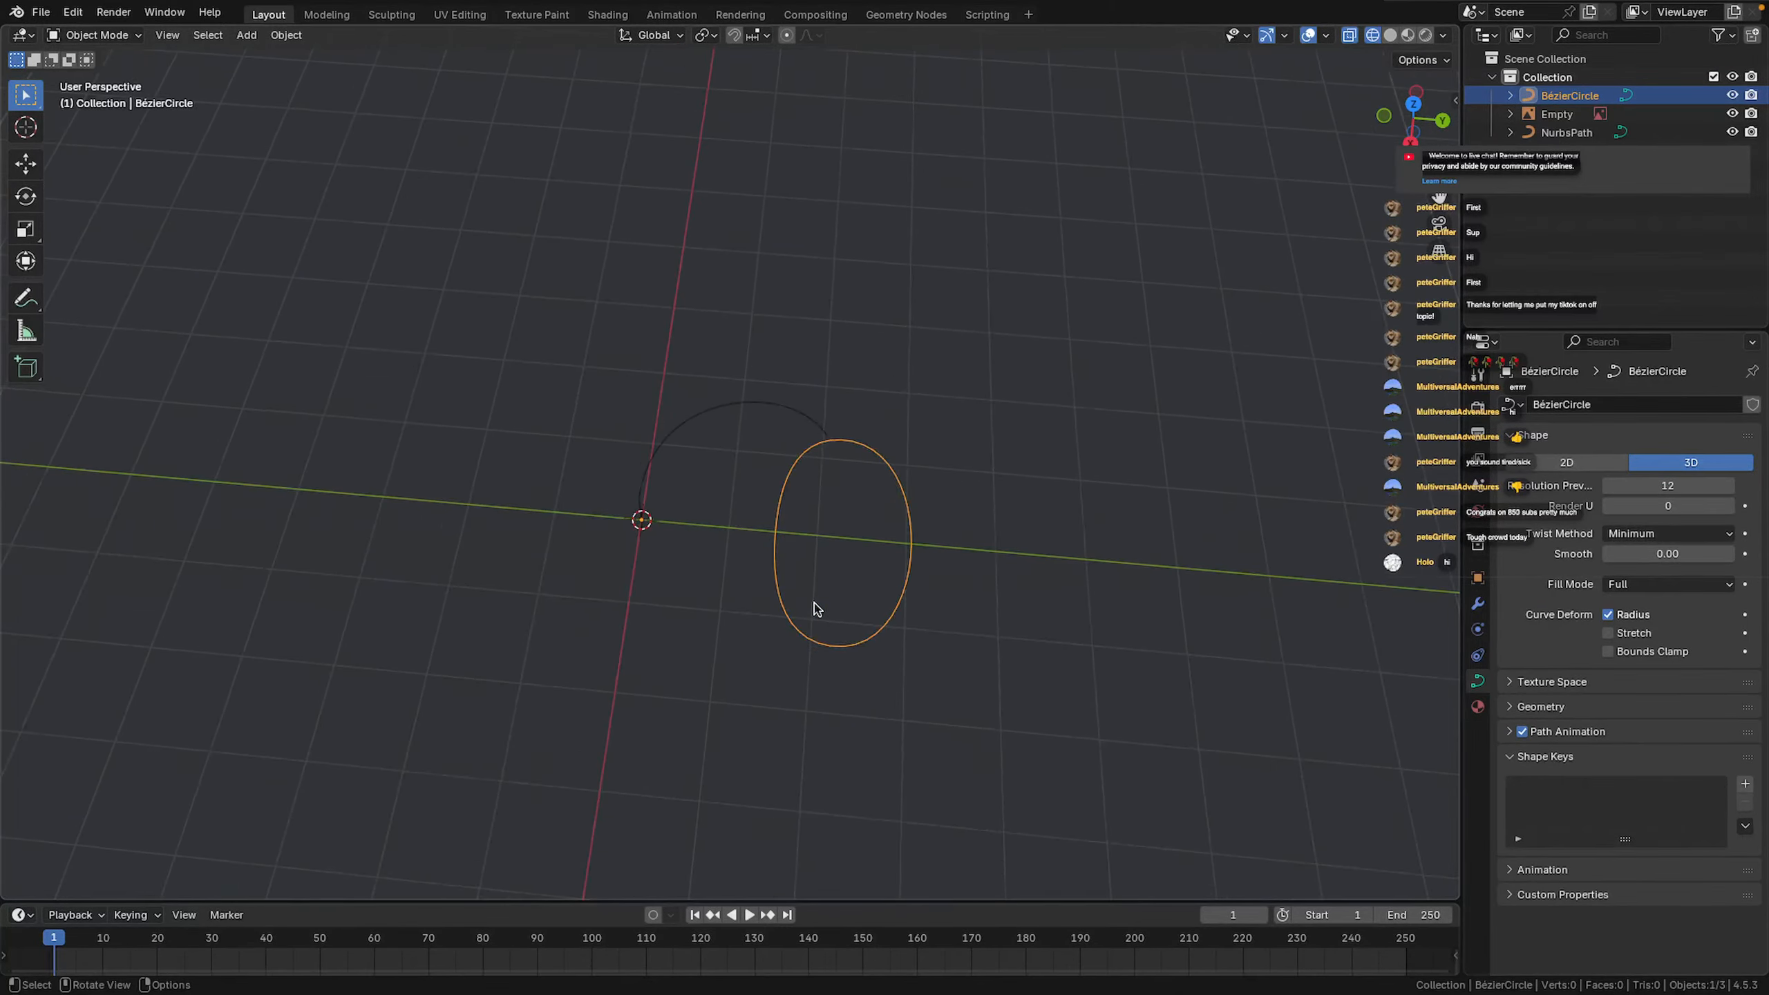
Move the oval's near point about 0.08 m along -Y in the top view
middle_drag(814, 605, 937, 672)
key(Tab)
scroll(817, 621, up, 4)
click(1416, 111)
shift+middle_drag(892, 307, 823, 439)
key(g)
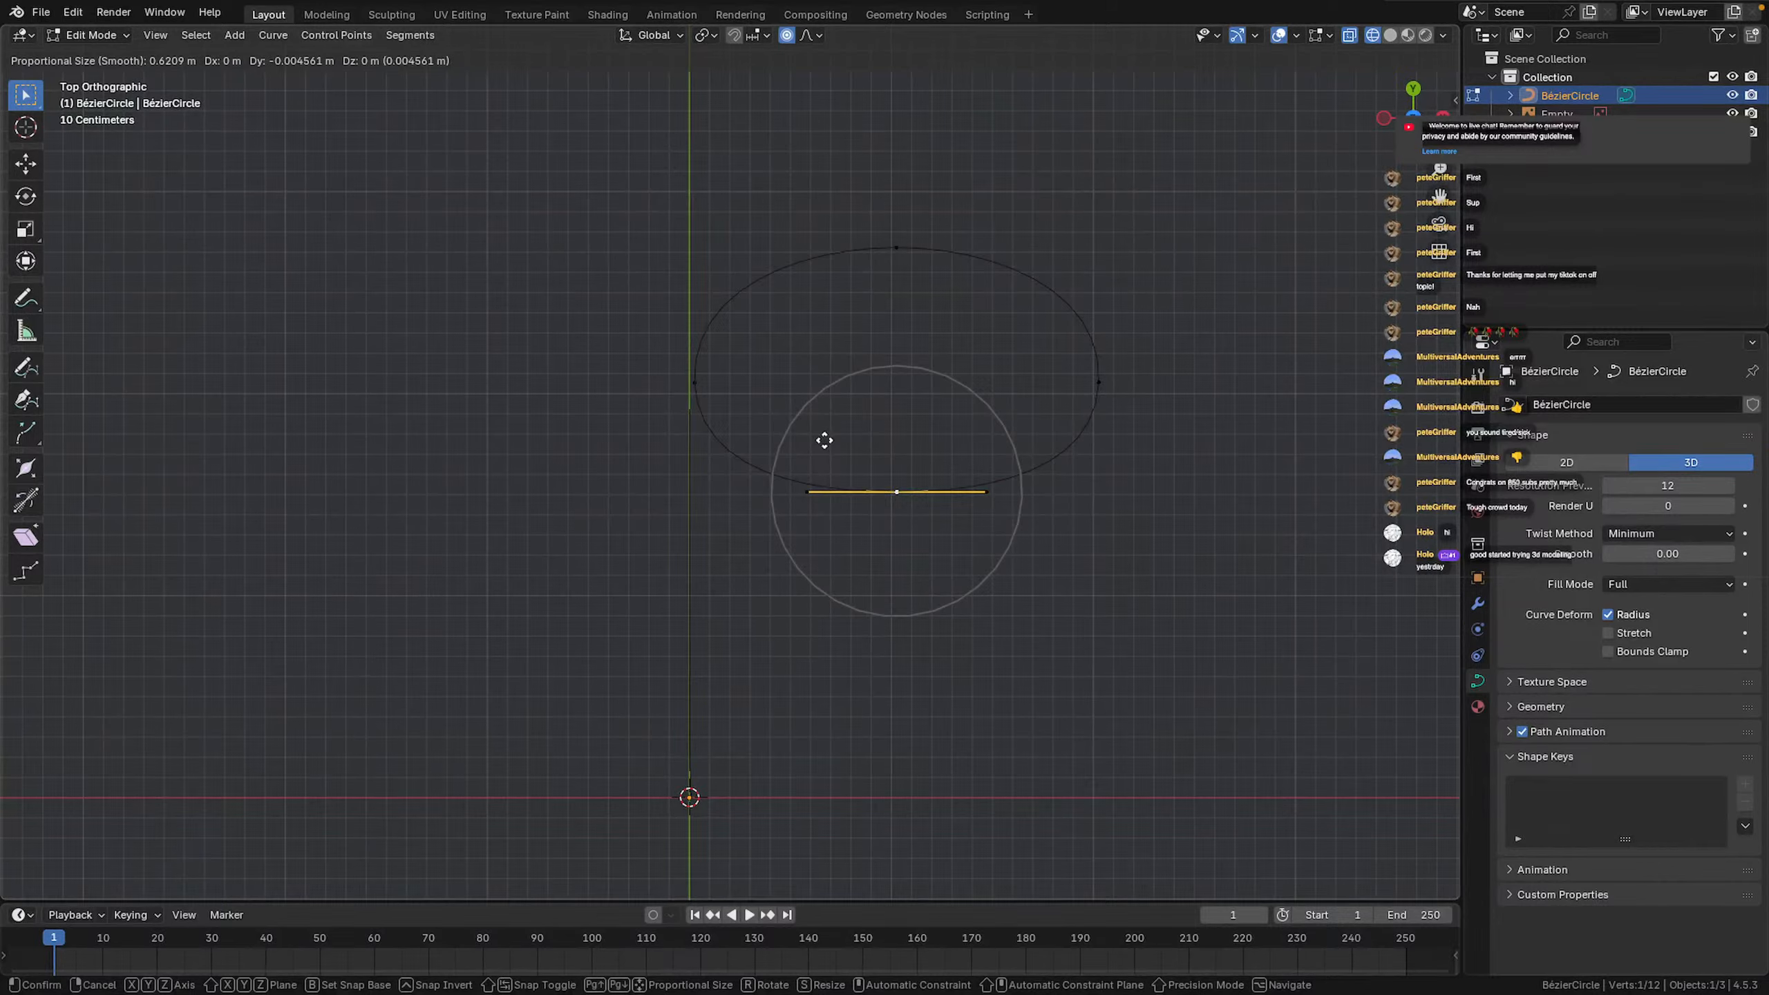
key(y)
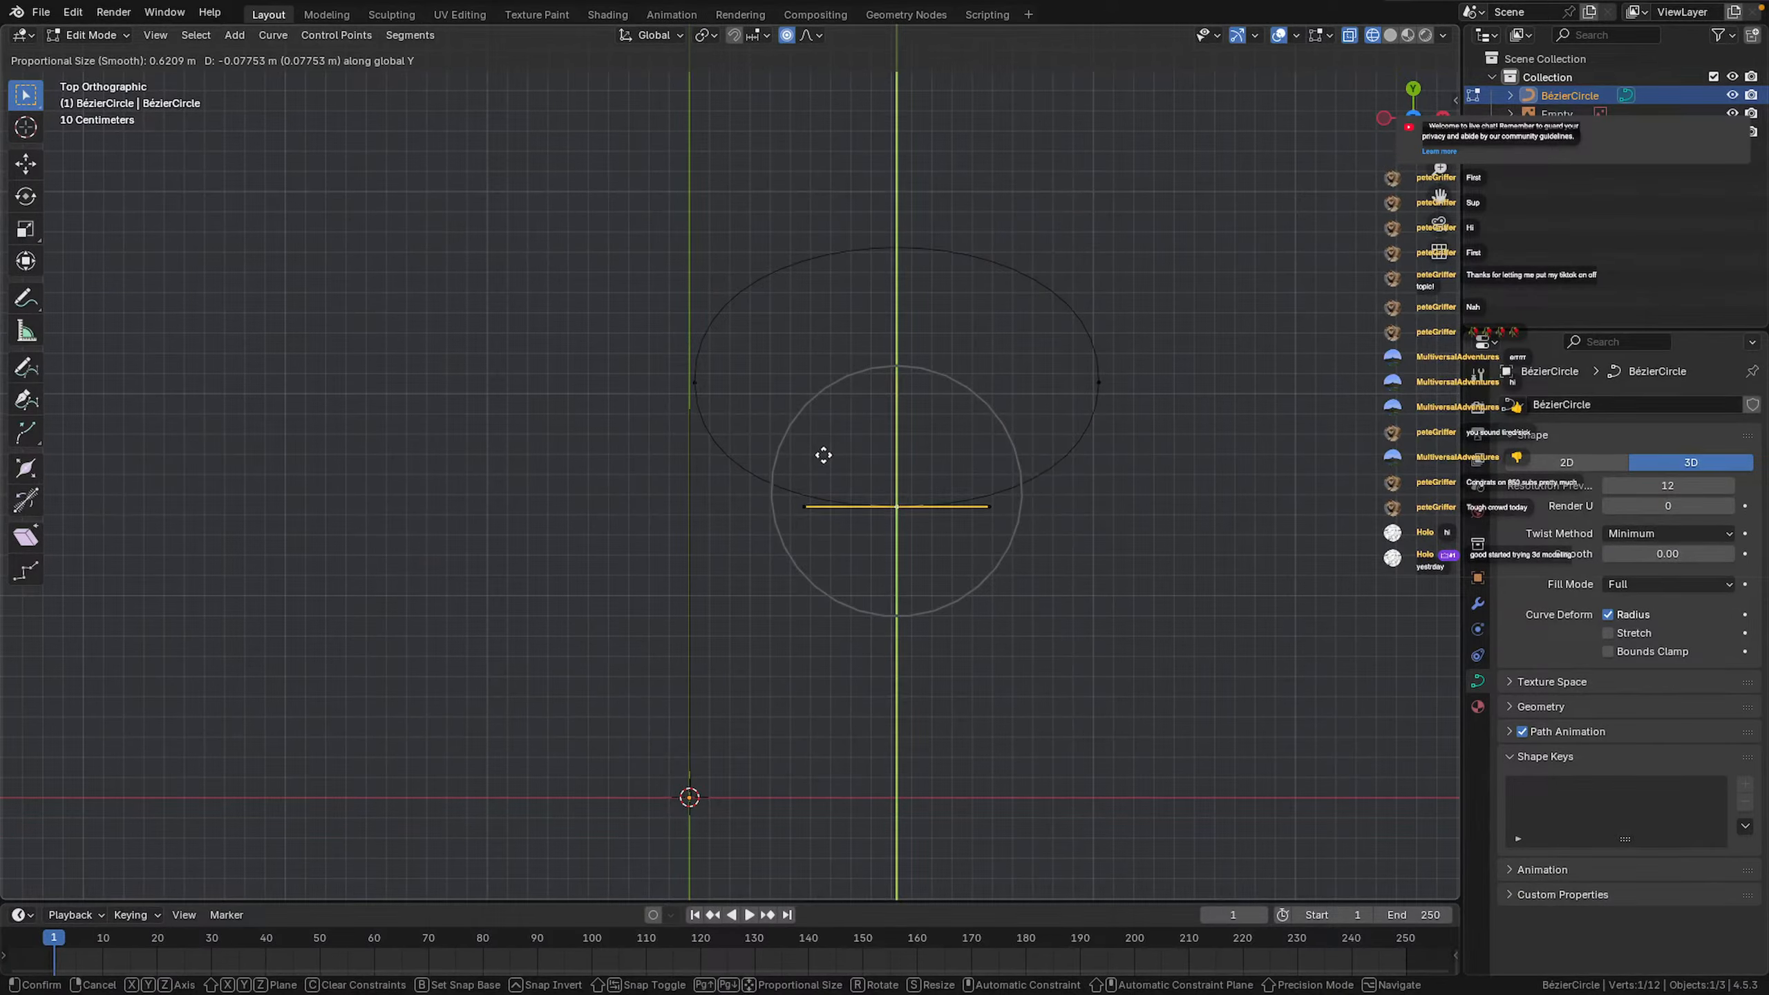
click(823, 455)
Scale the whole oval down in Object Mode, first by 0.948 and again by 0.397
middle_drag(975, 466, 917, 432)
key(Tab)
key(s)
click(889, 356)
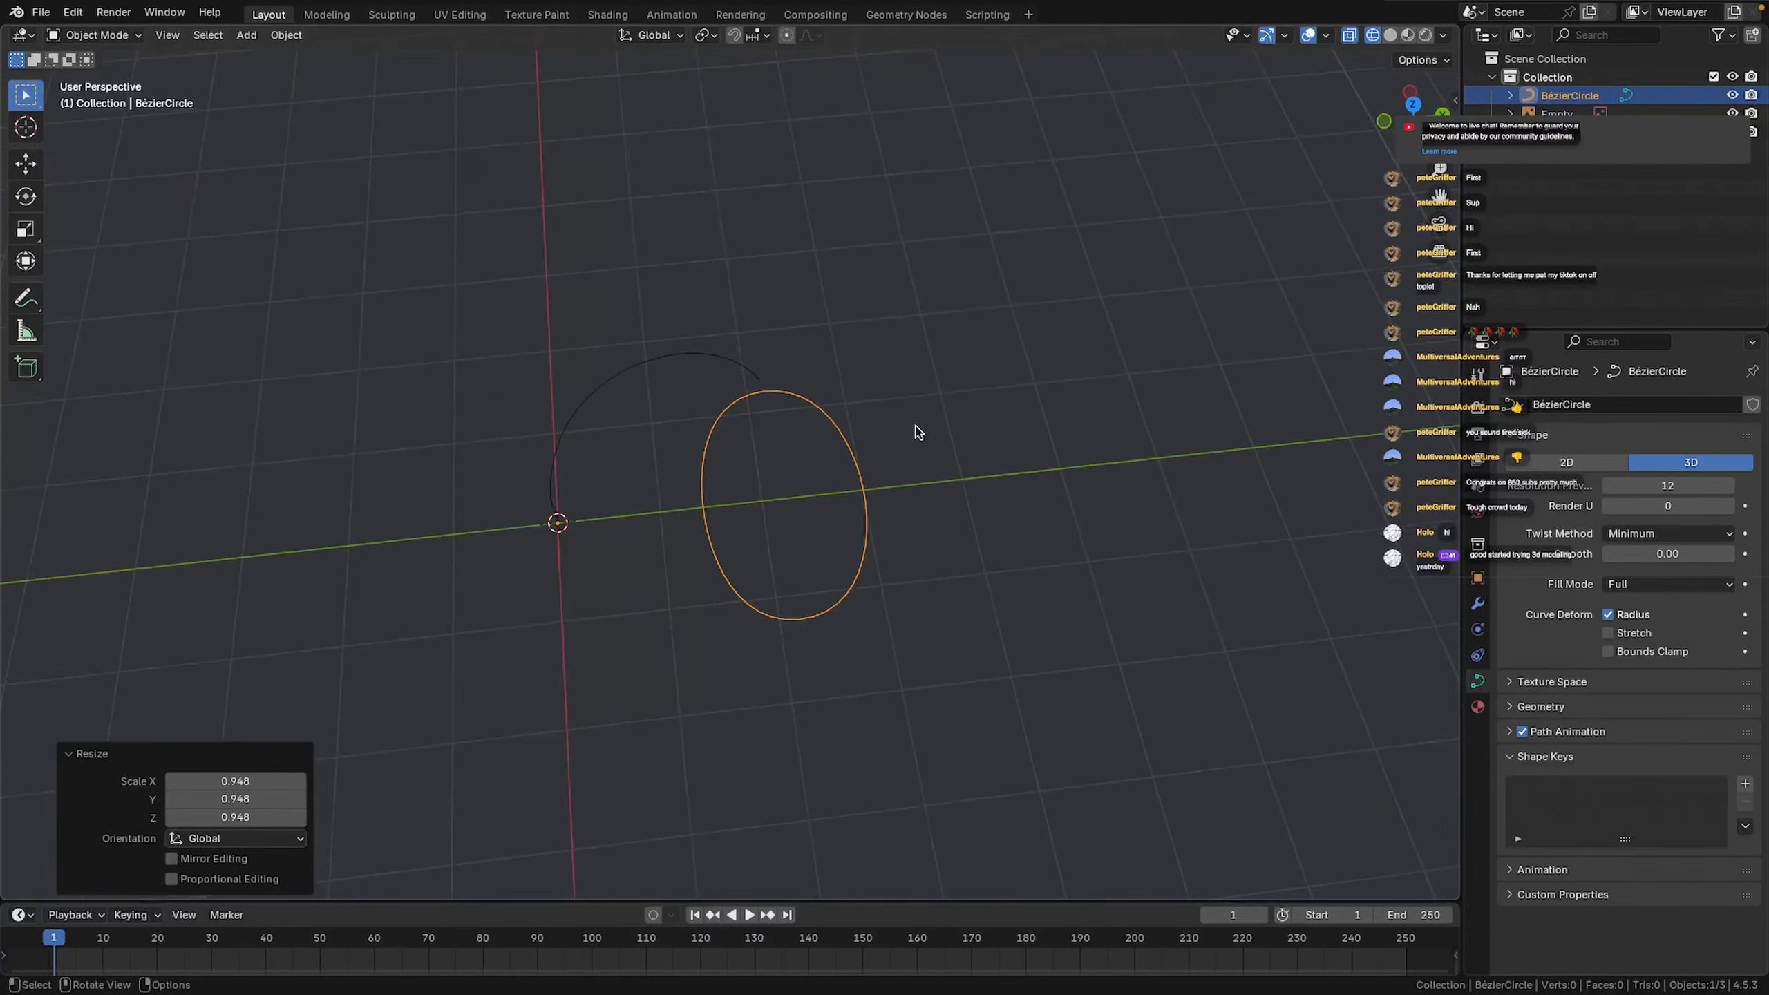
key(s)
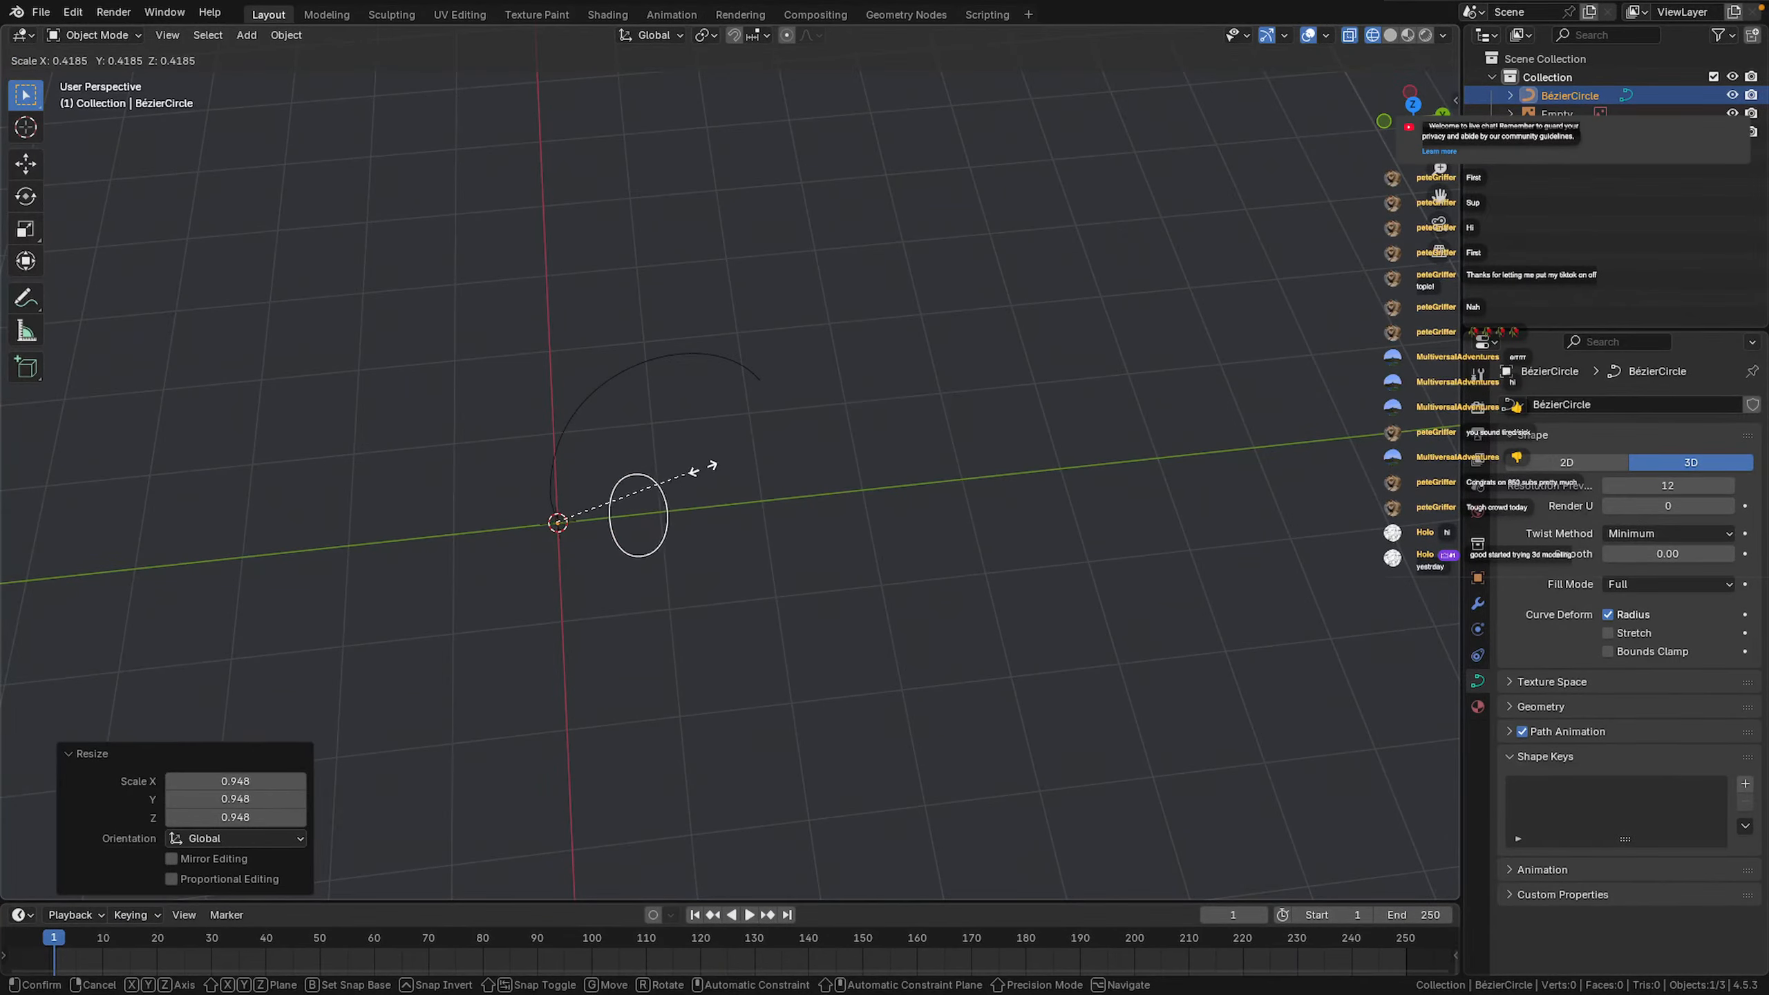
click(700, 465)
Move the oval about 1.02 m along +Y and 1.4 m up to the arch's free end, and nudge it about 0.1 m further along +Y
middle_drag(695, 383, 686, 208)
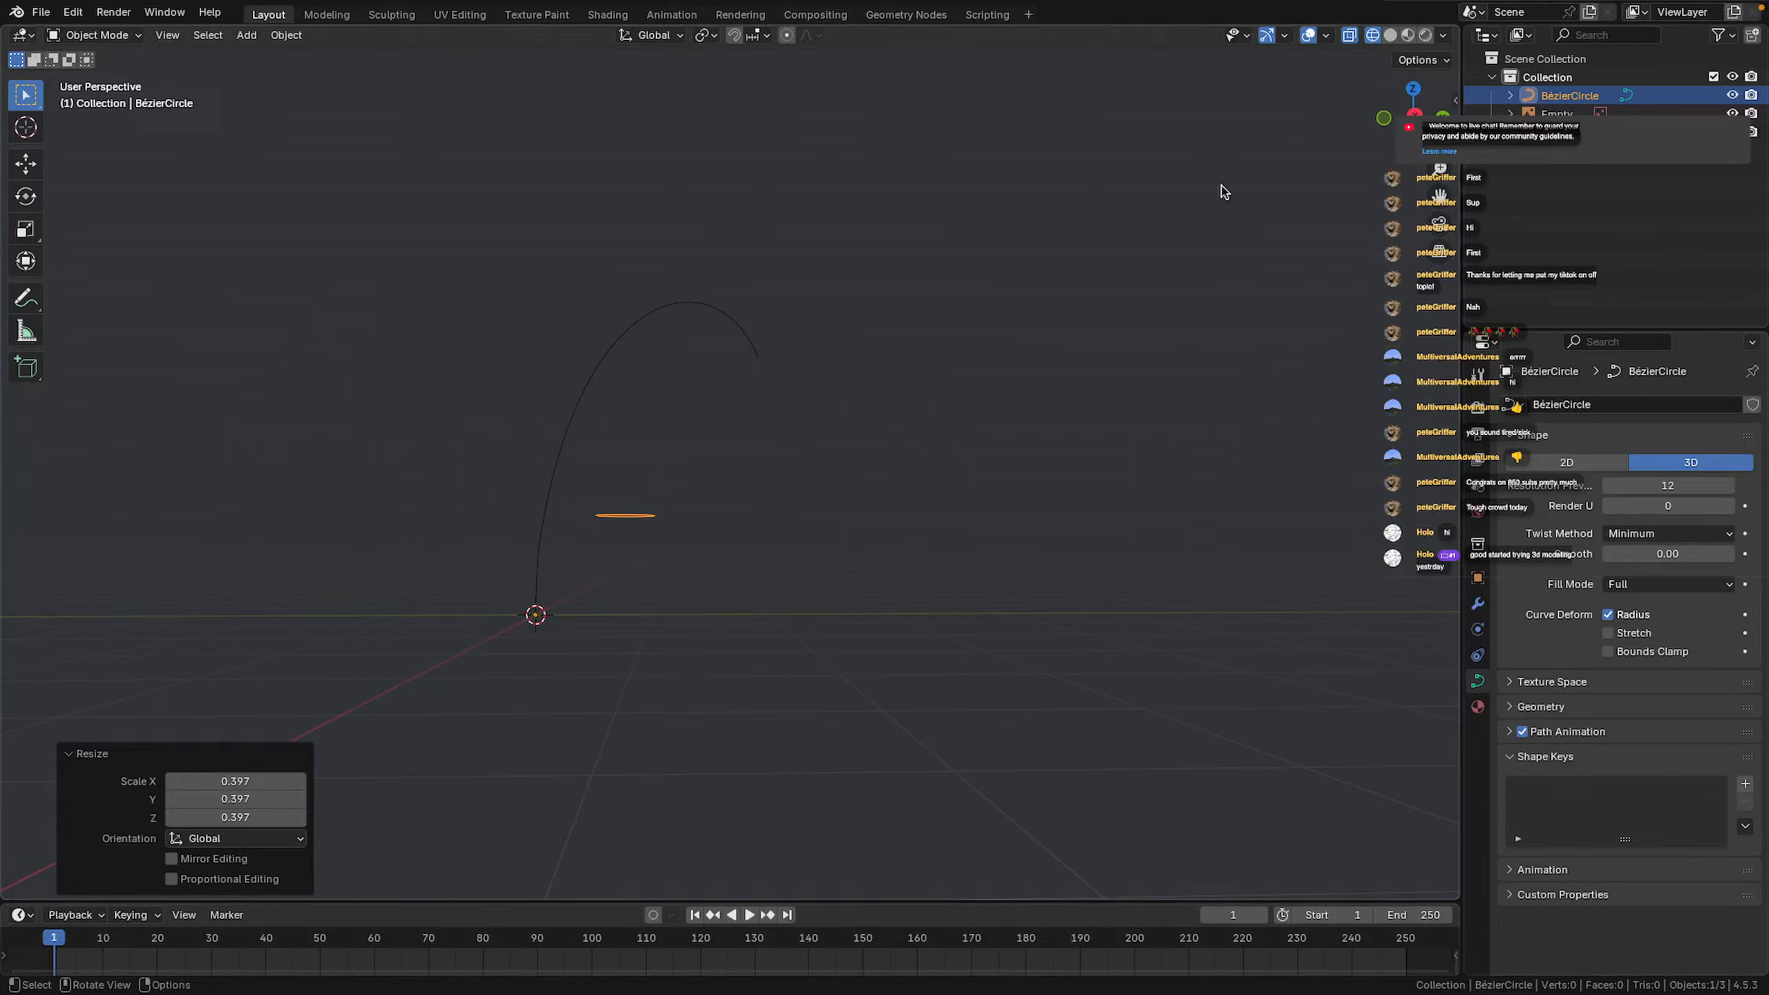
click(1413, 113)
key(g)
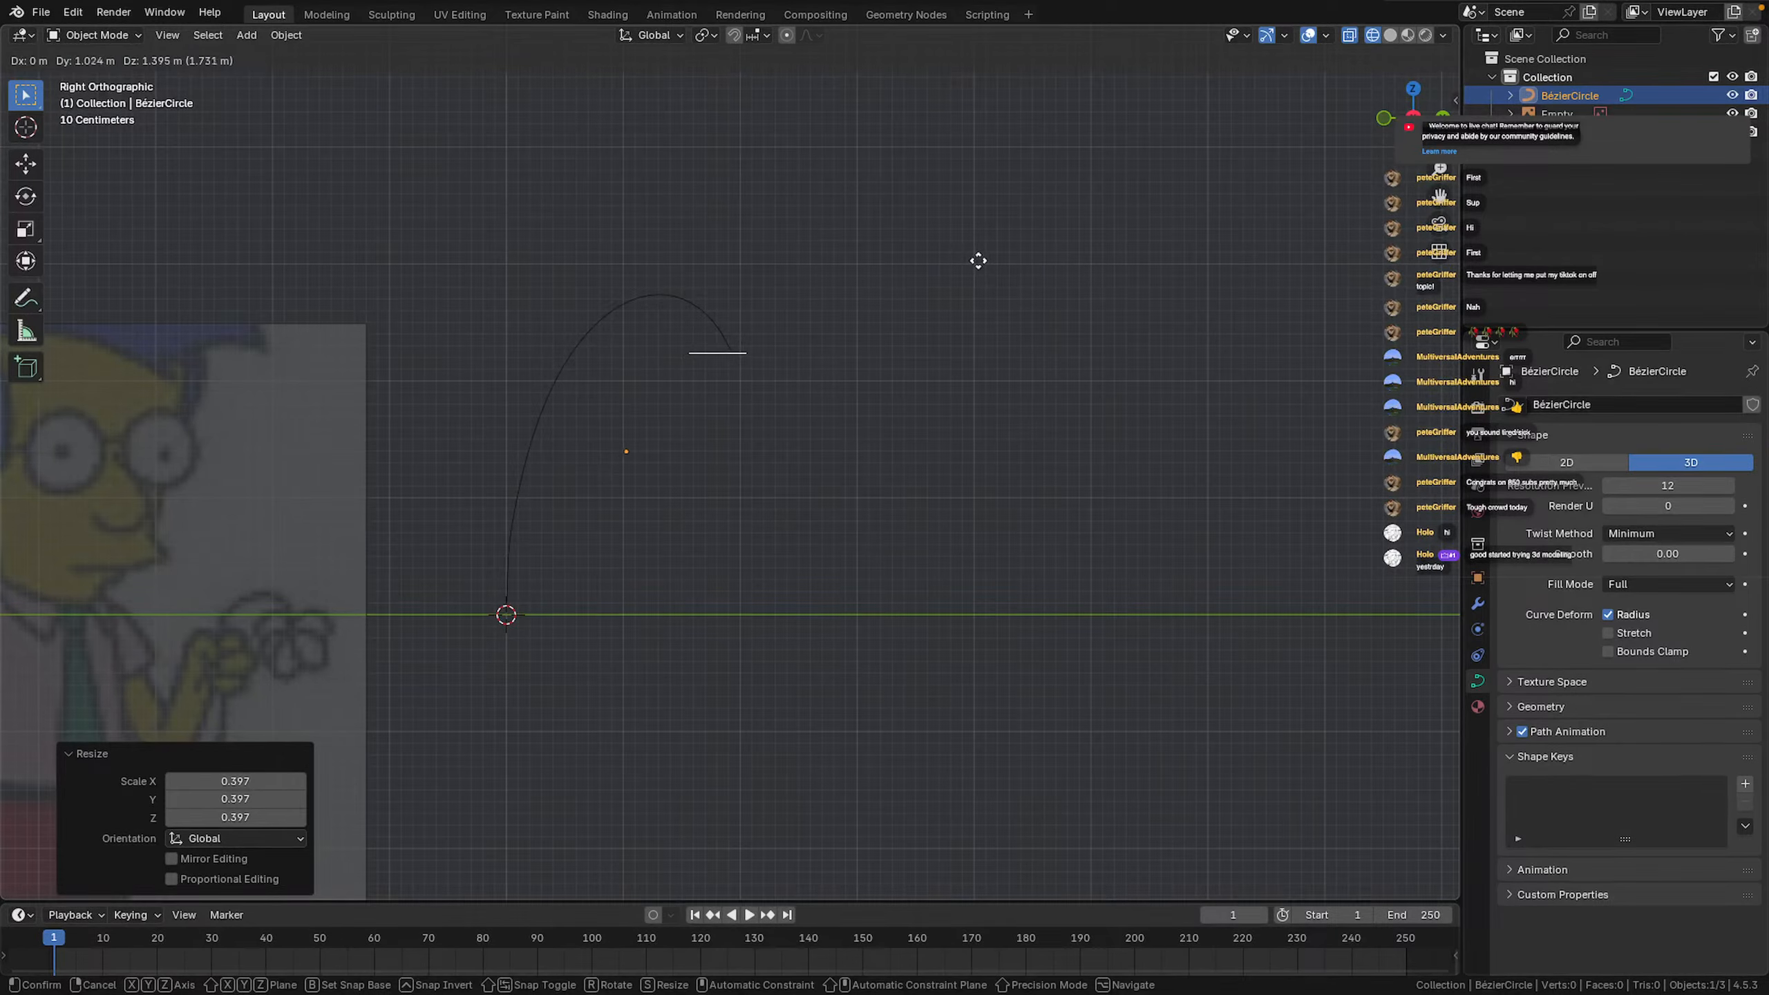
click(979, 260)
middle_drag(979, 264, 731, 367)
key(g)
click(857, 340)
key(g)
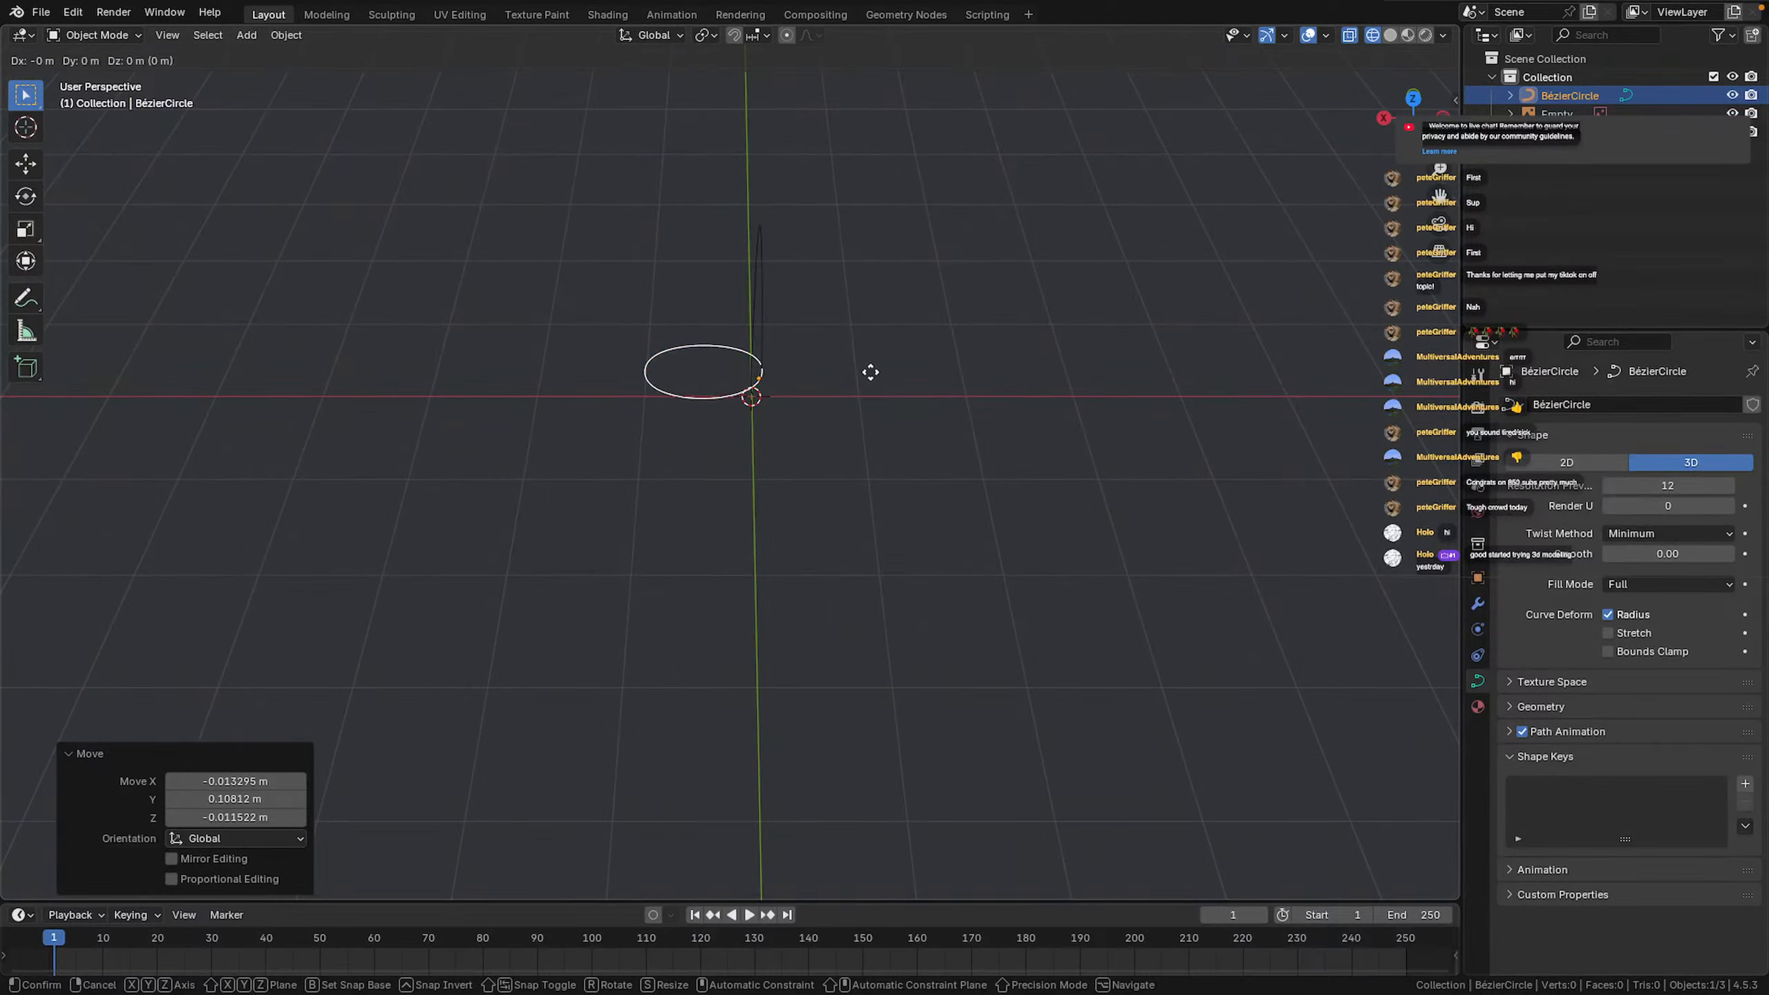
click(871, 372)
Select the arched path, try a render resolution U of 4 and set it back to 0
middle_drag(734, 434, 564, 354)
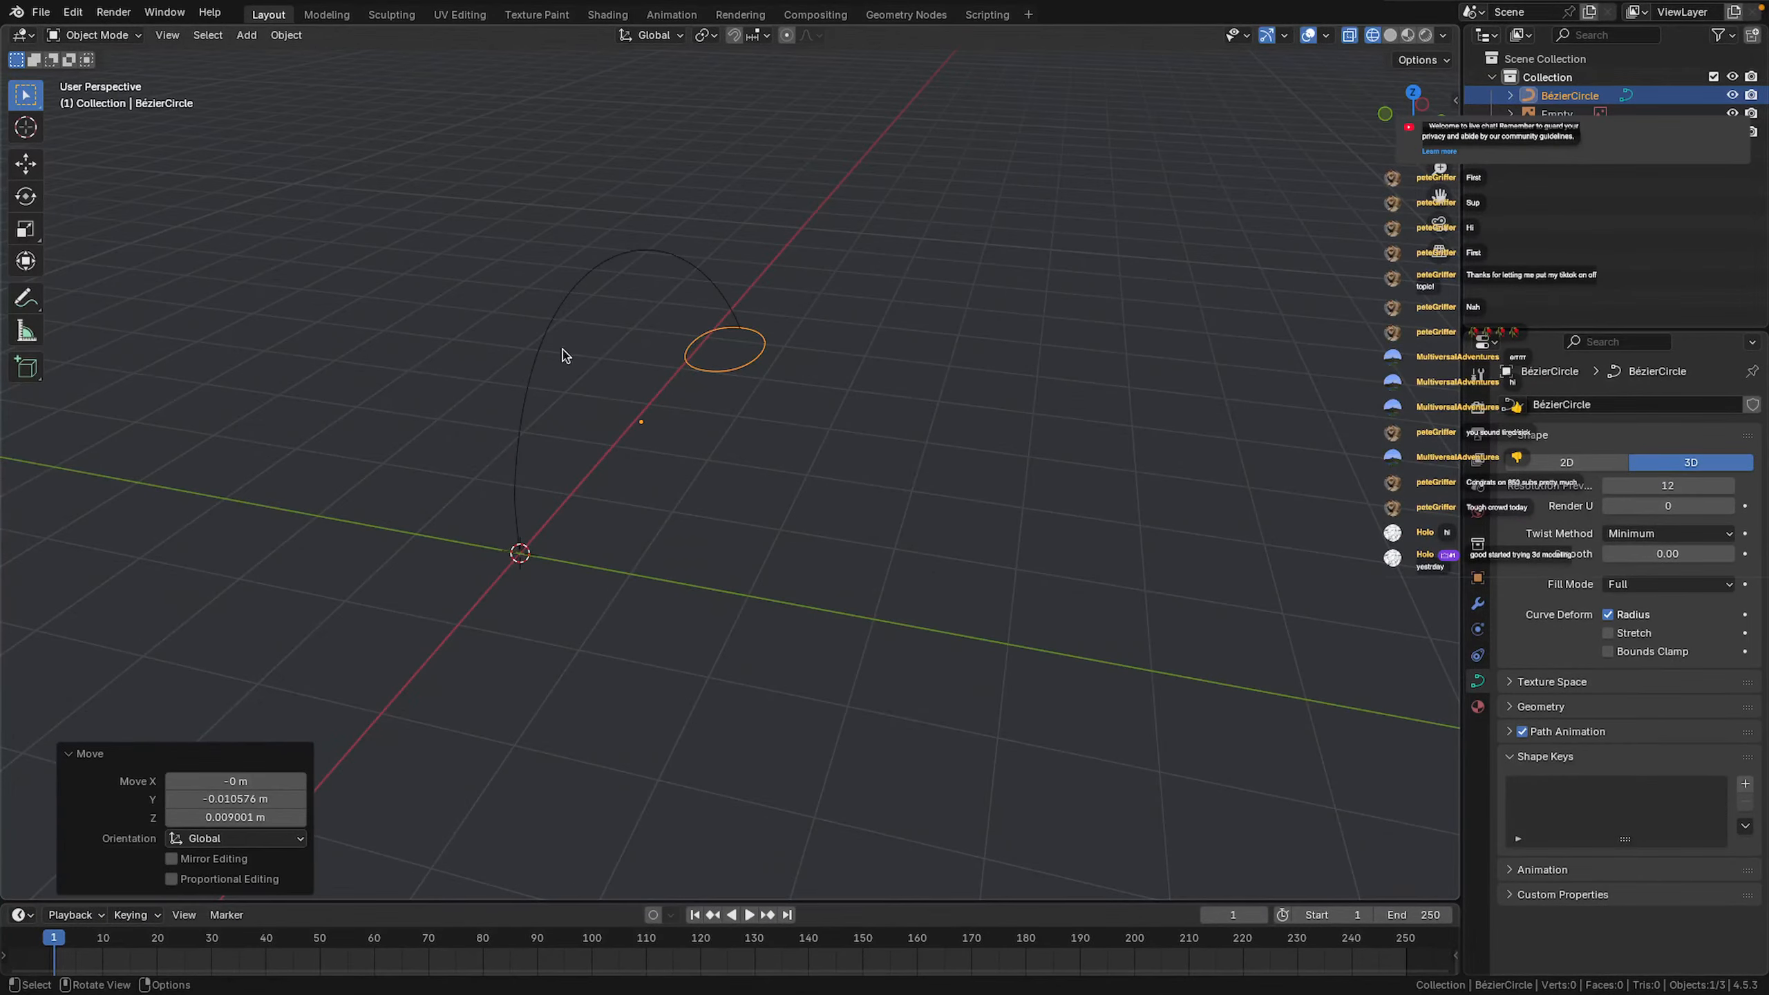
click(546, 344)
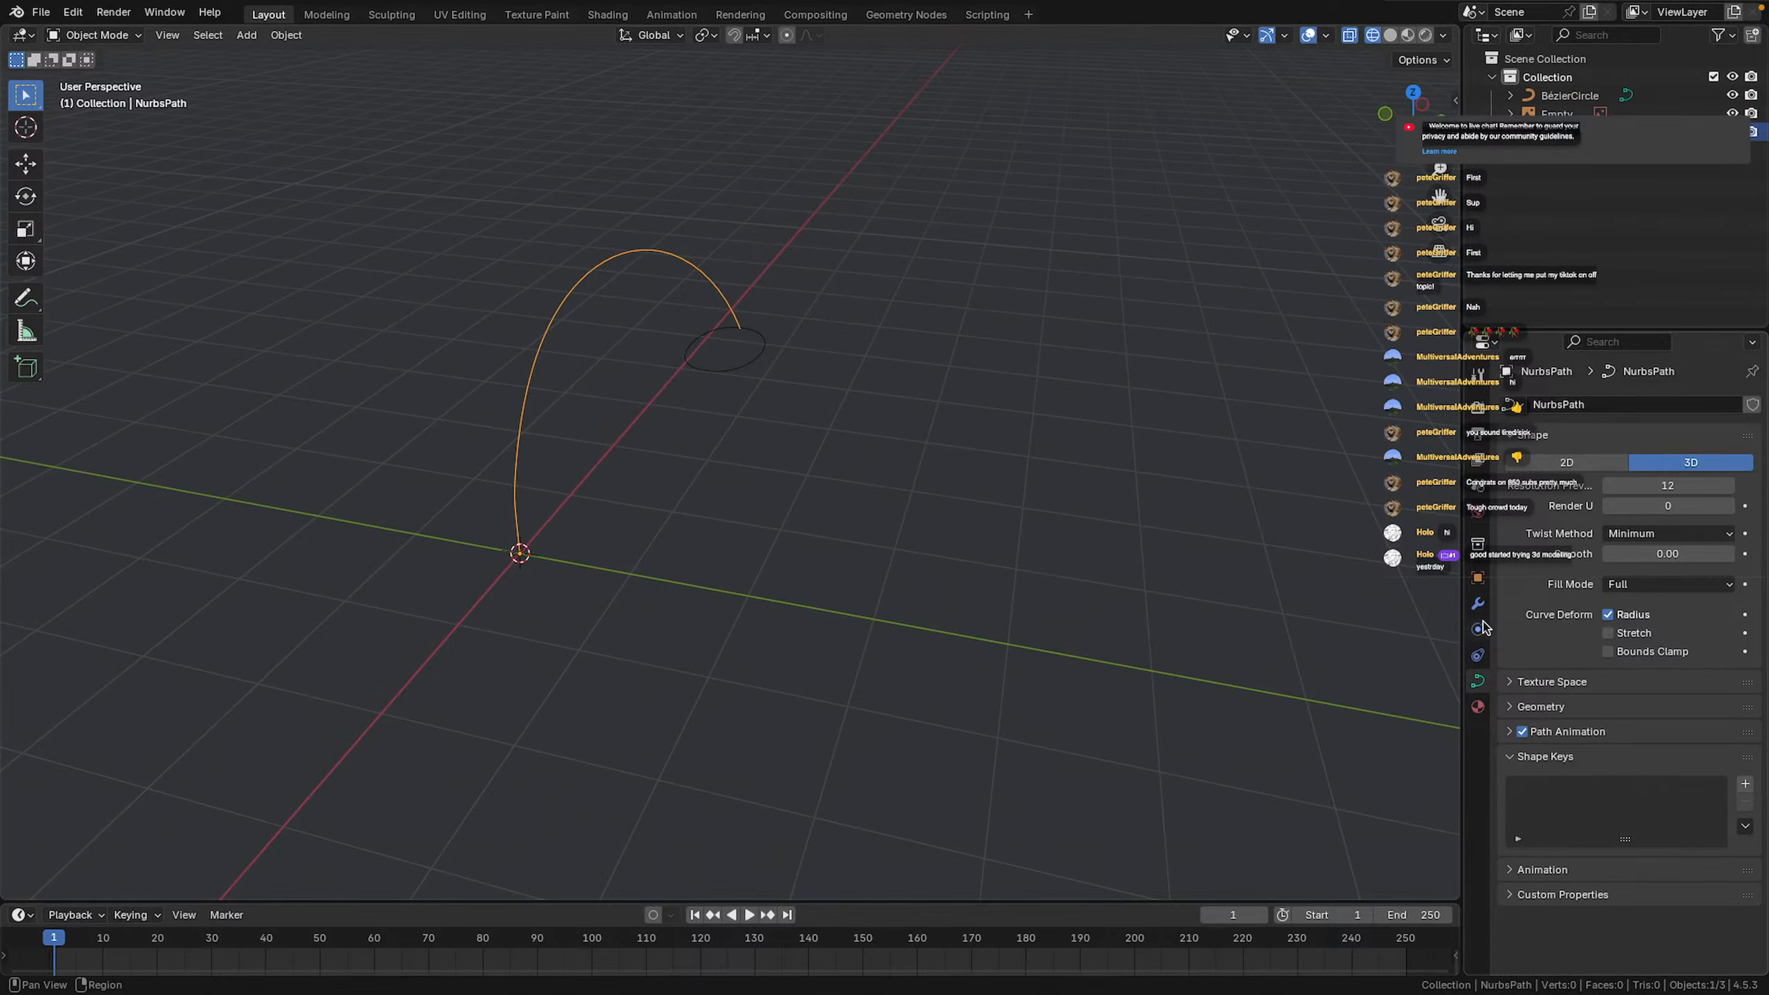
click(1730, 507)
click(1729, 506)
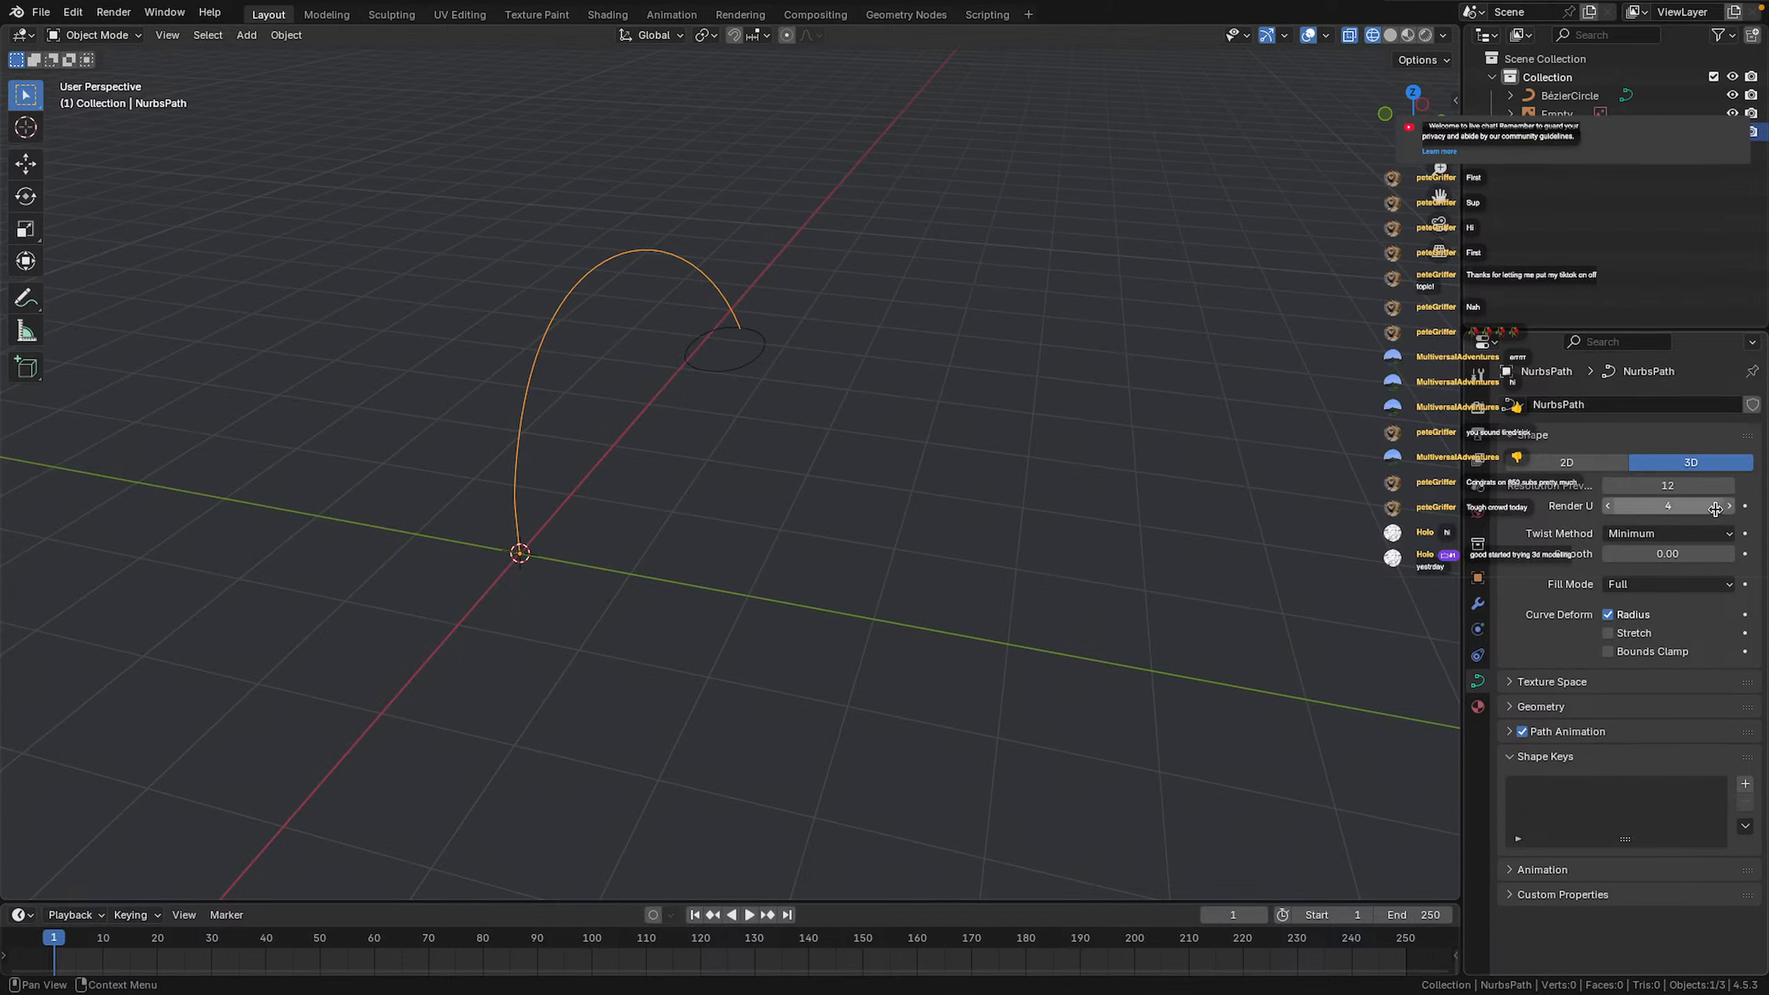
drag(1715, 509, 1672, 509)
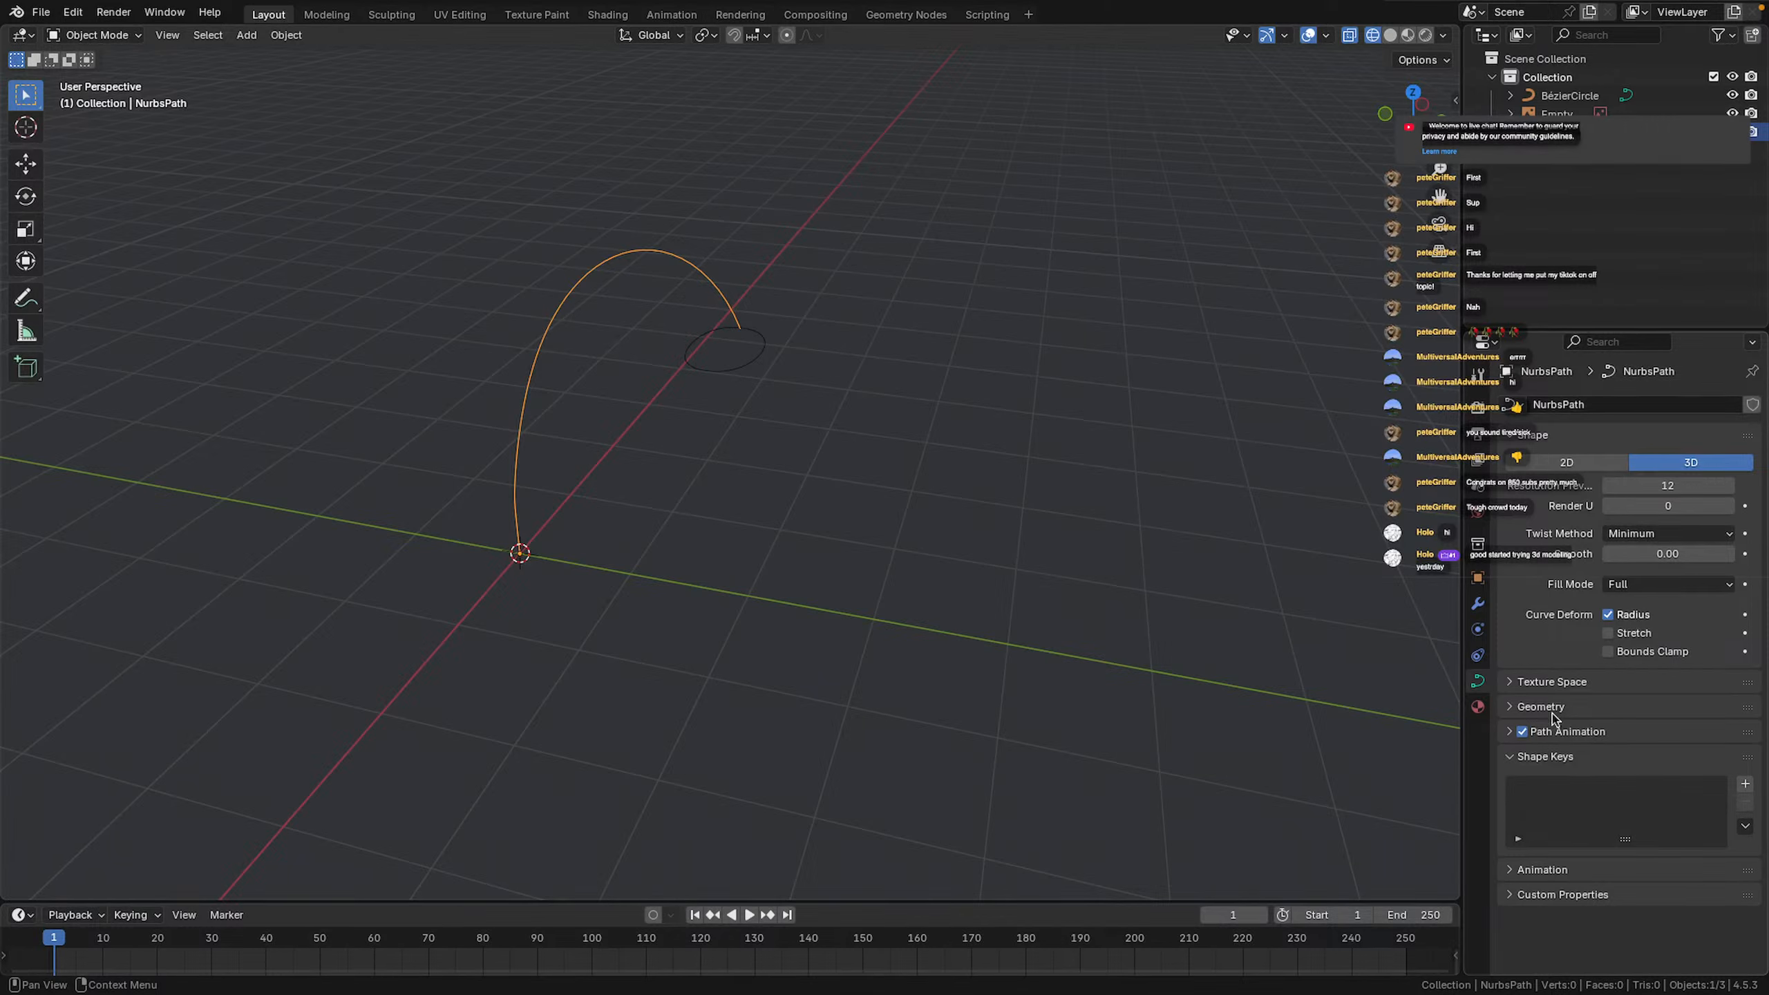
Give the arched path an offset of 0.04 m and an extrusion of 0.14 m in its geometry settings
click(1526, 677)
click(1527, 678)
click(1528, 707)
scroll(1601, 676, down, 3)
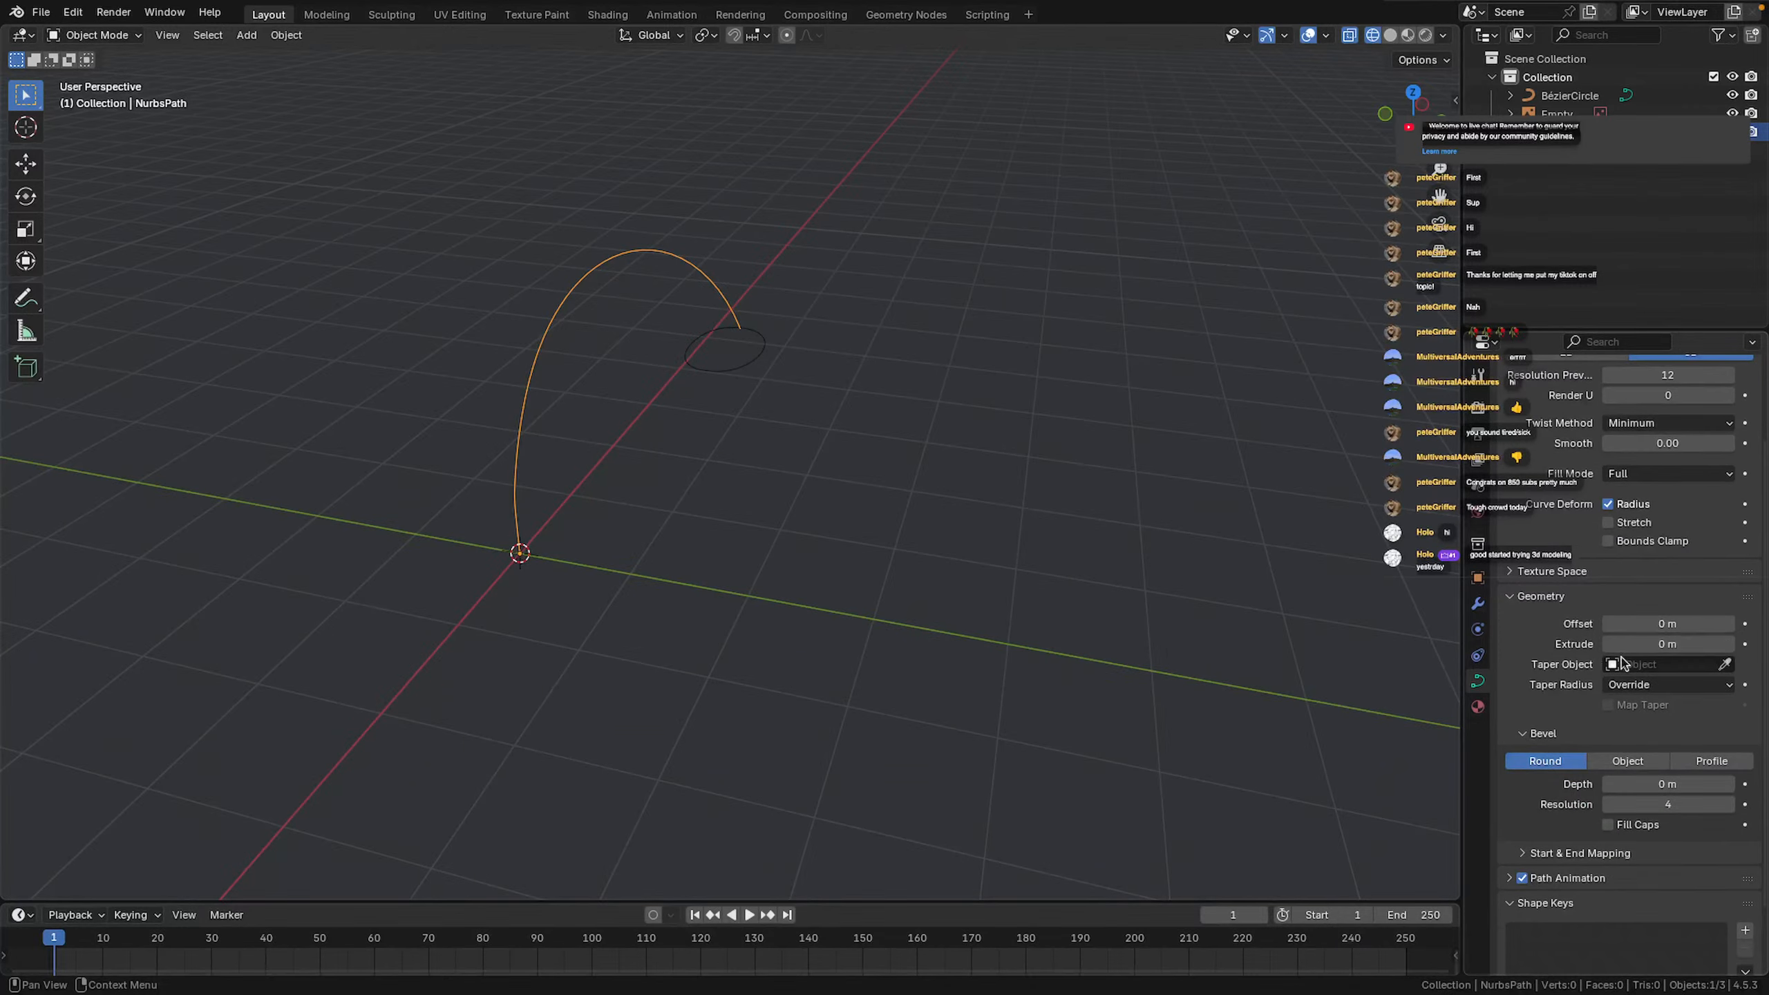
drag(1697, 629, 1698, 628)
drag(1697, 630, 1651, 640)
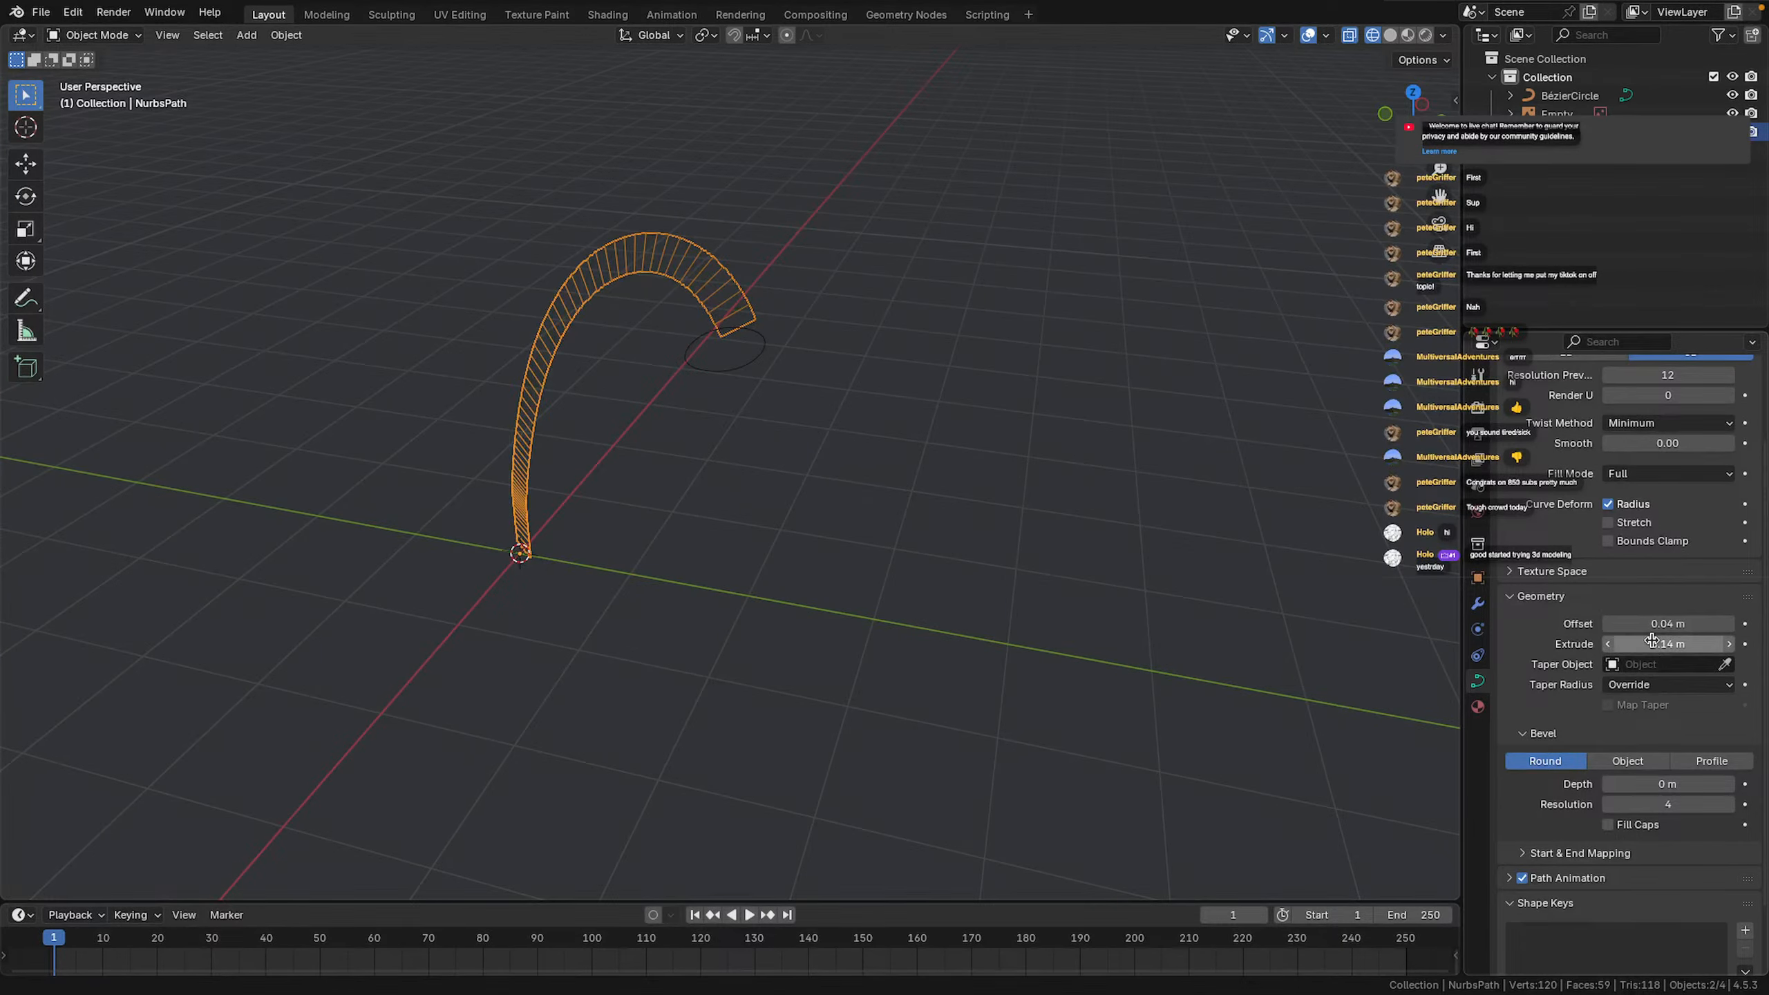
Display the scene in solid shading, try a path offset of 1 m and set the offset to 0 m
click(943, 482)
key(shift+z)
mouse_move(912, 411)
middle_down()
mouse_move(889, 385)
mouse_move(677, 389)
mouse_move(632, 350)
mouse_move(635, 378)
middle_up()
drag(1668, 623, 1728, 624)
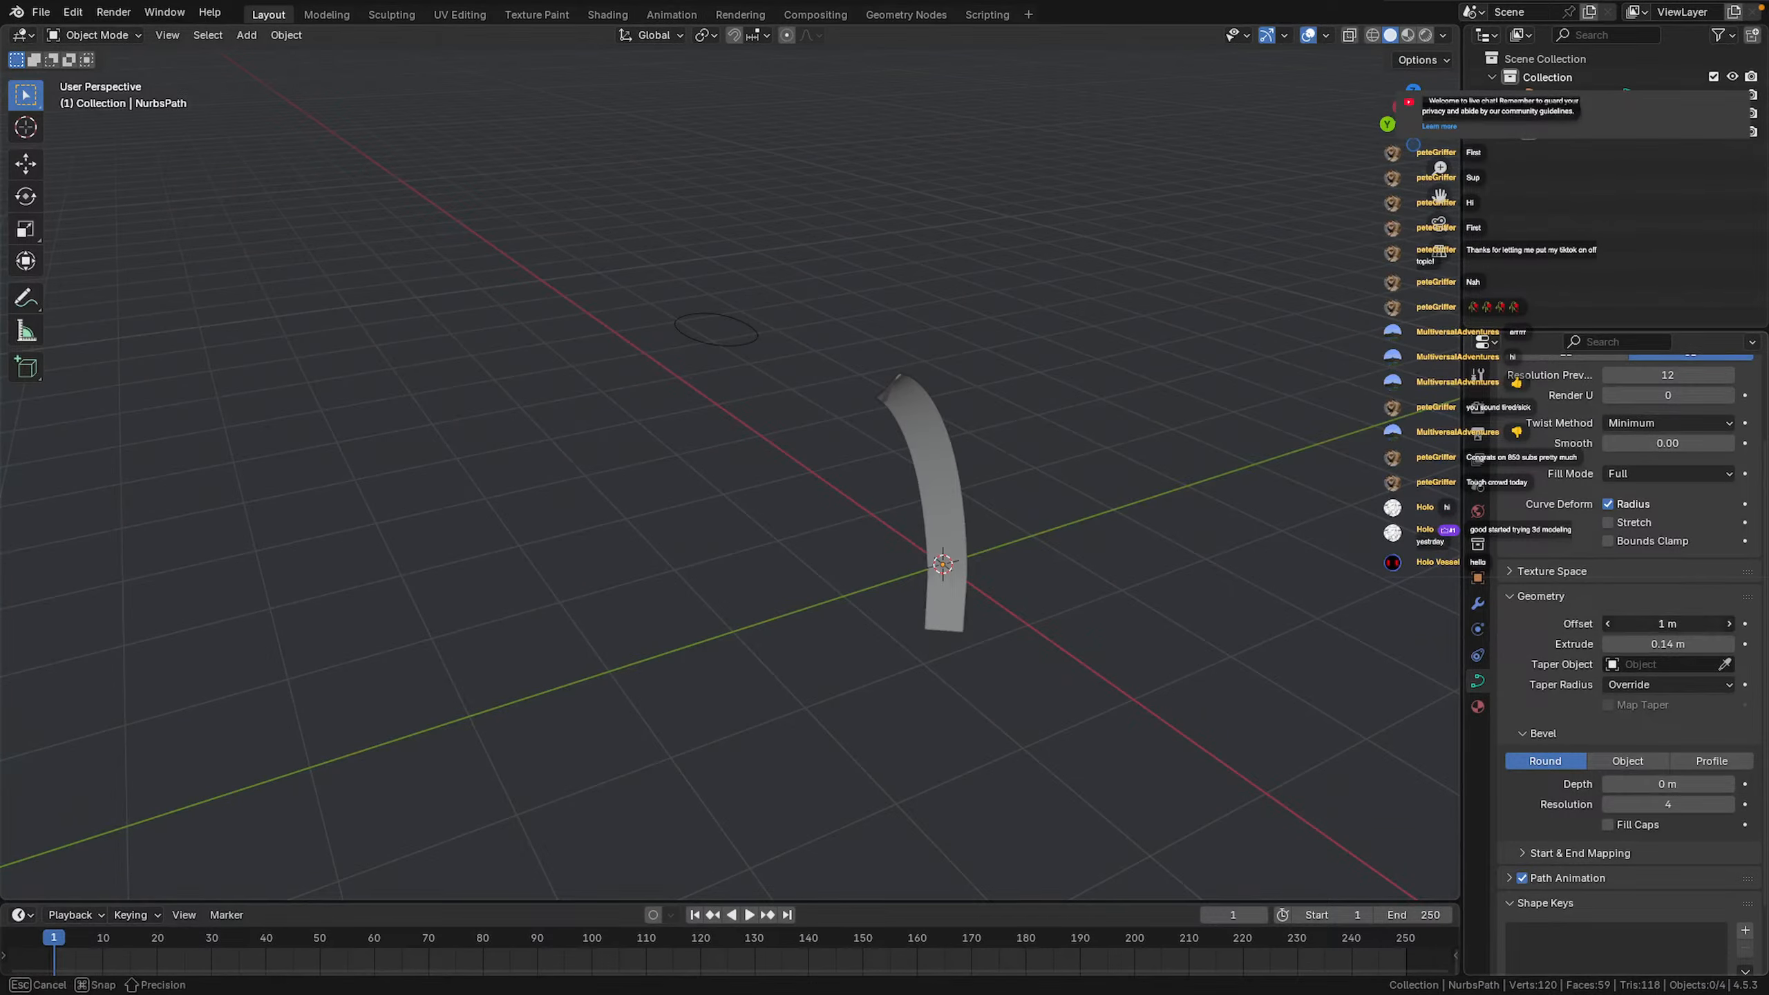
key(Return)
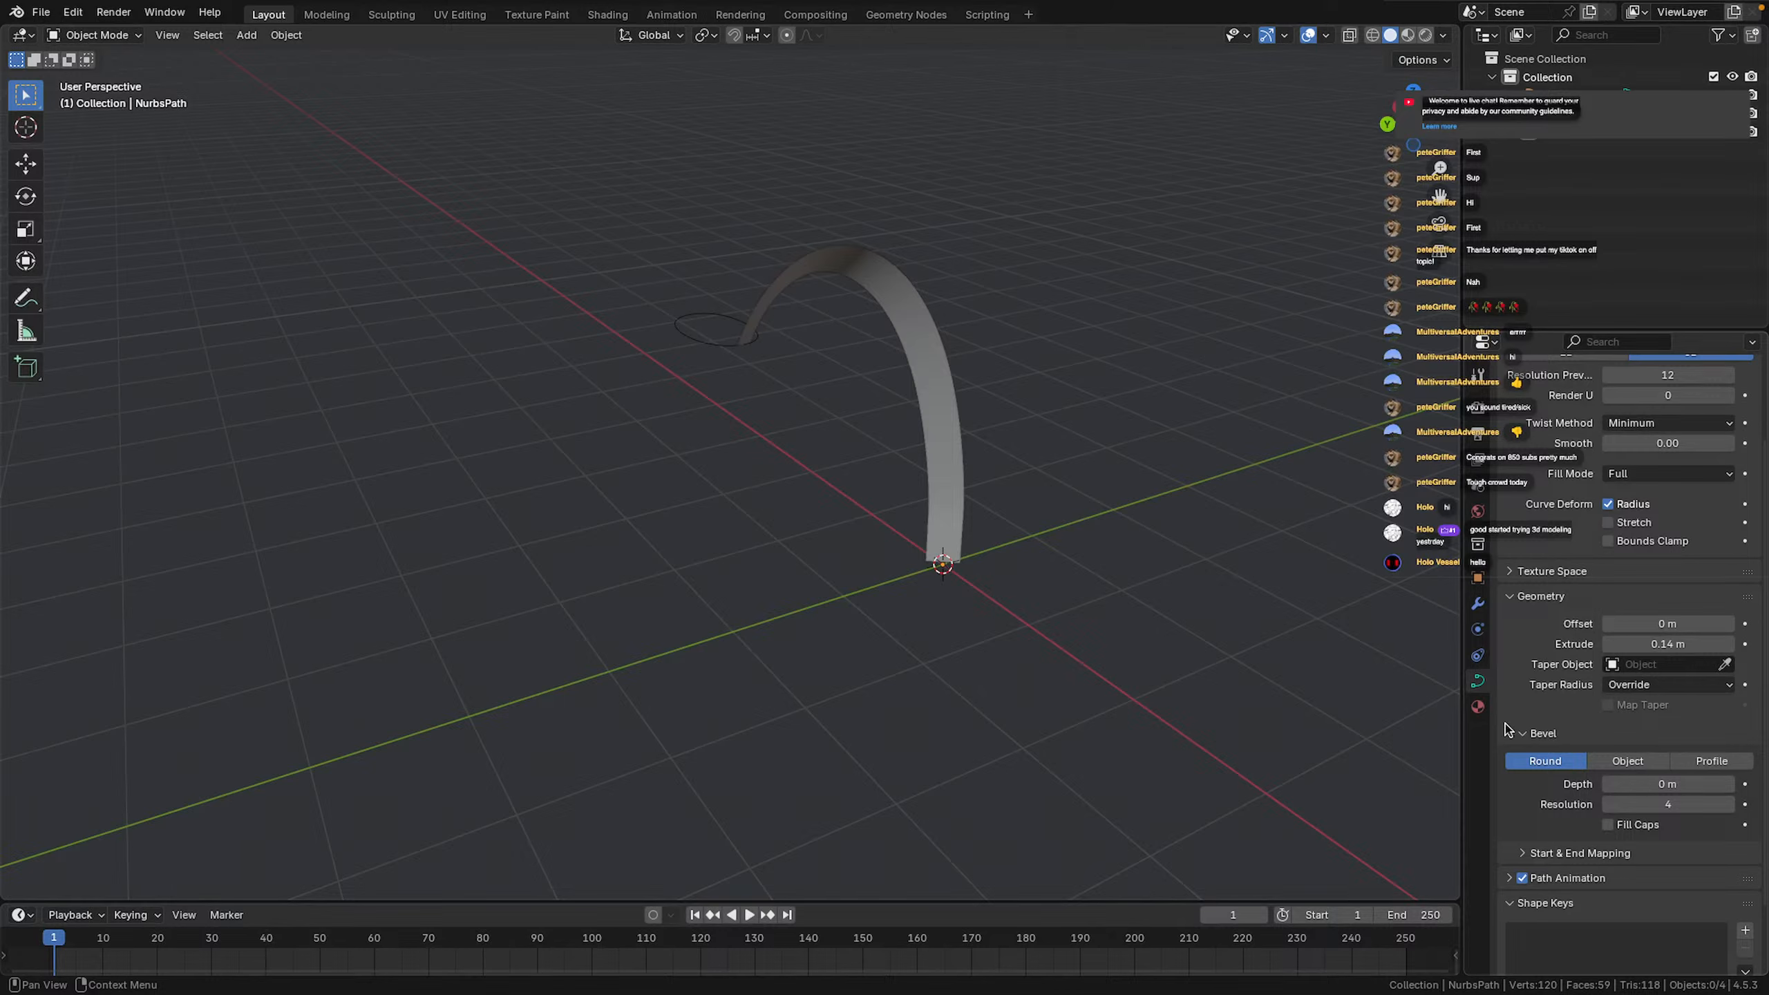
Examine the extruded arch up close, in the right view and from several other angles
scroll(1542, 770, down, 3)
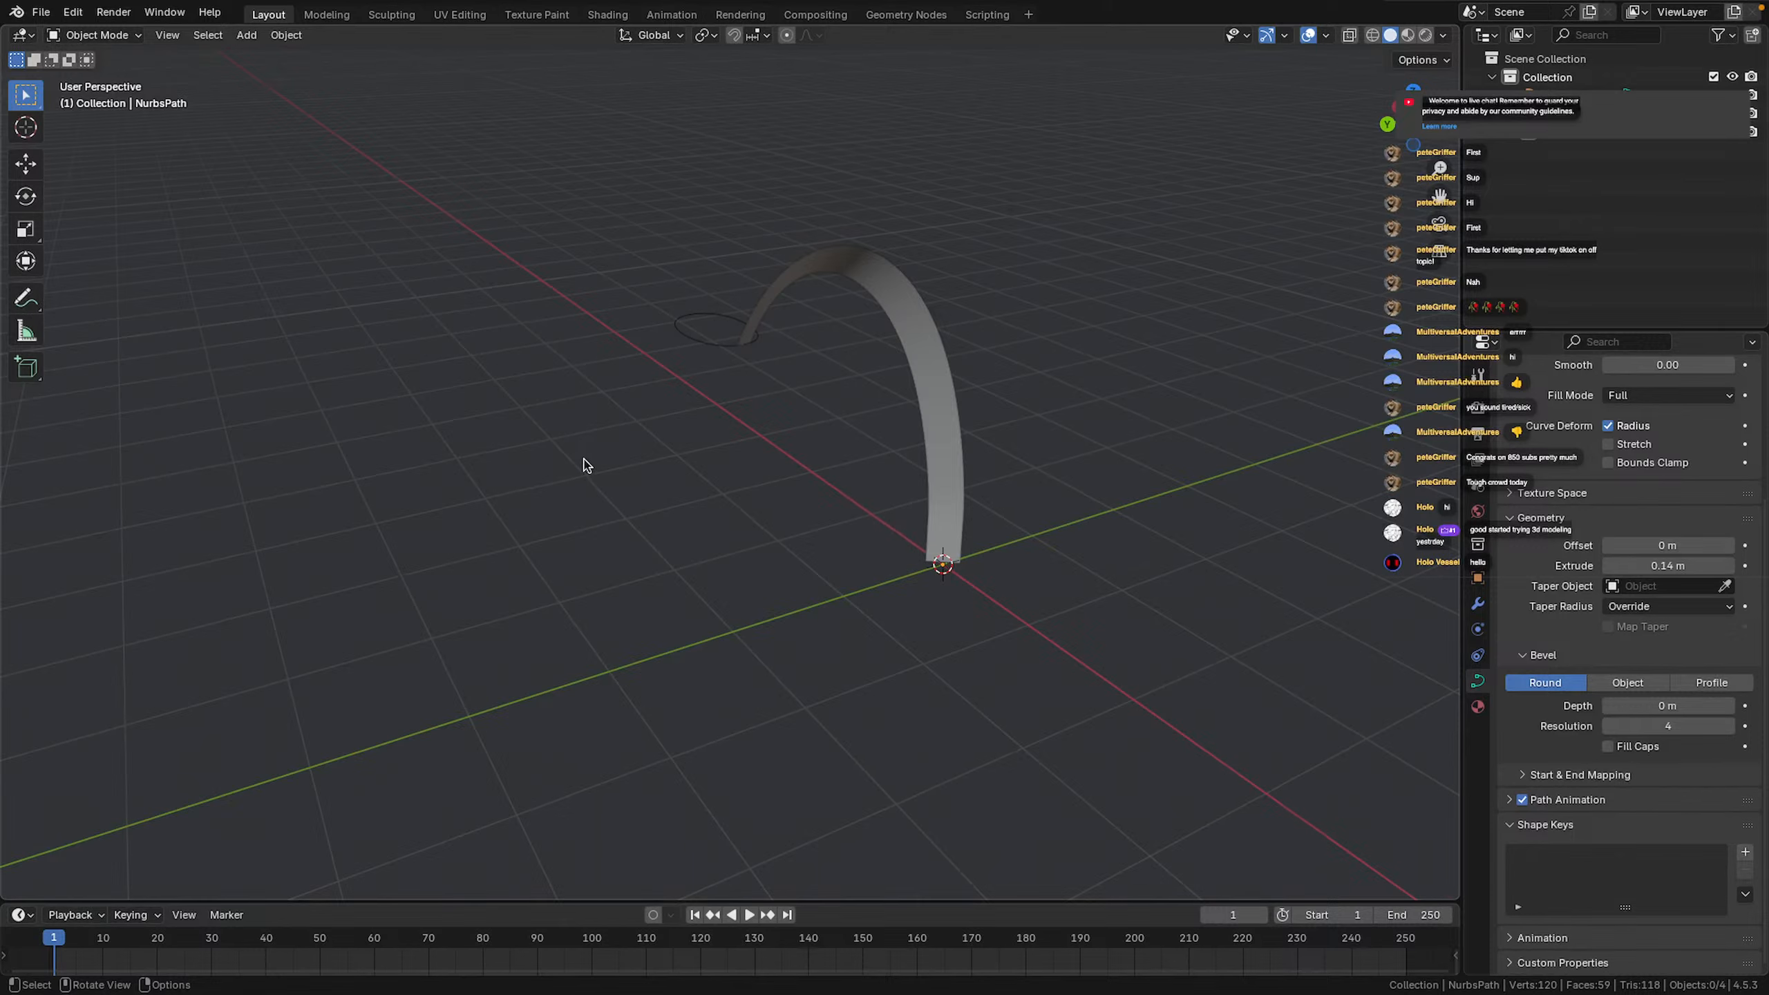
middle_drag(585, 466, 722, 454)
click(798, 449)
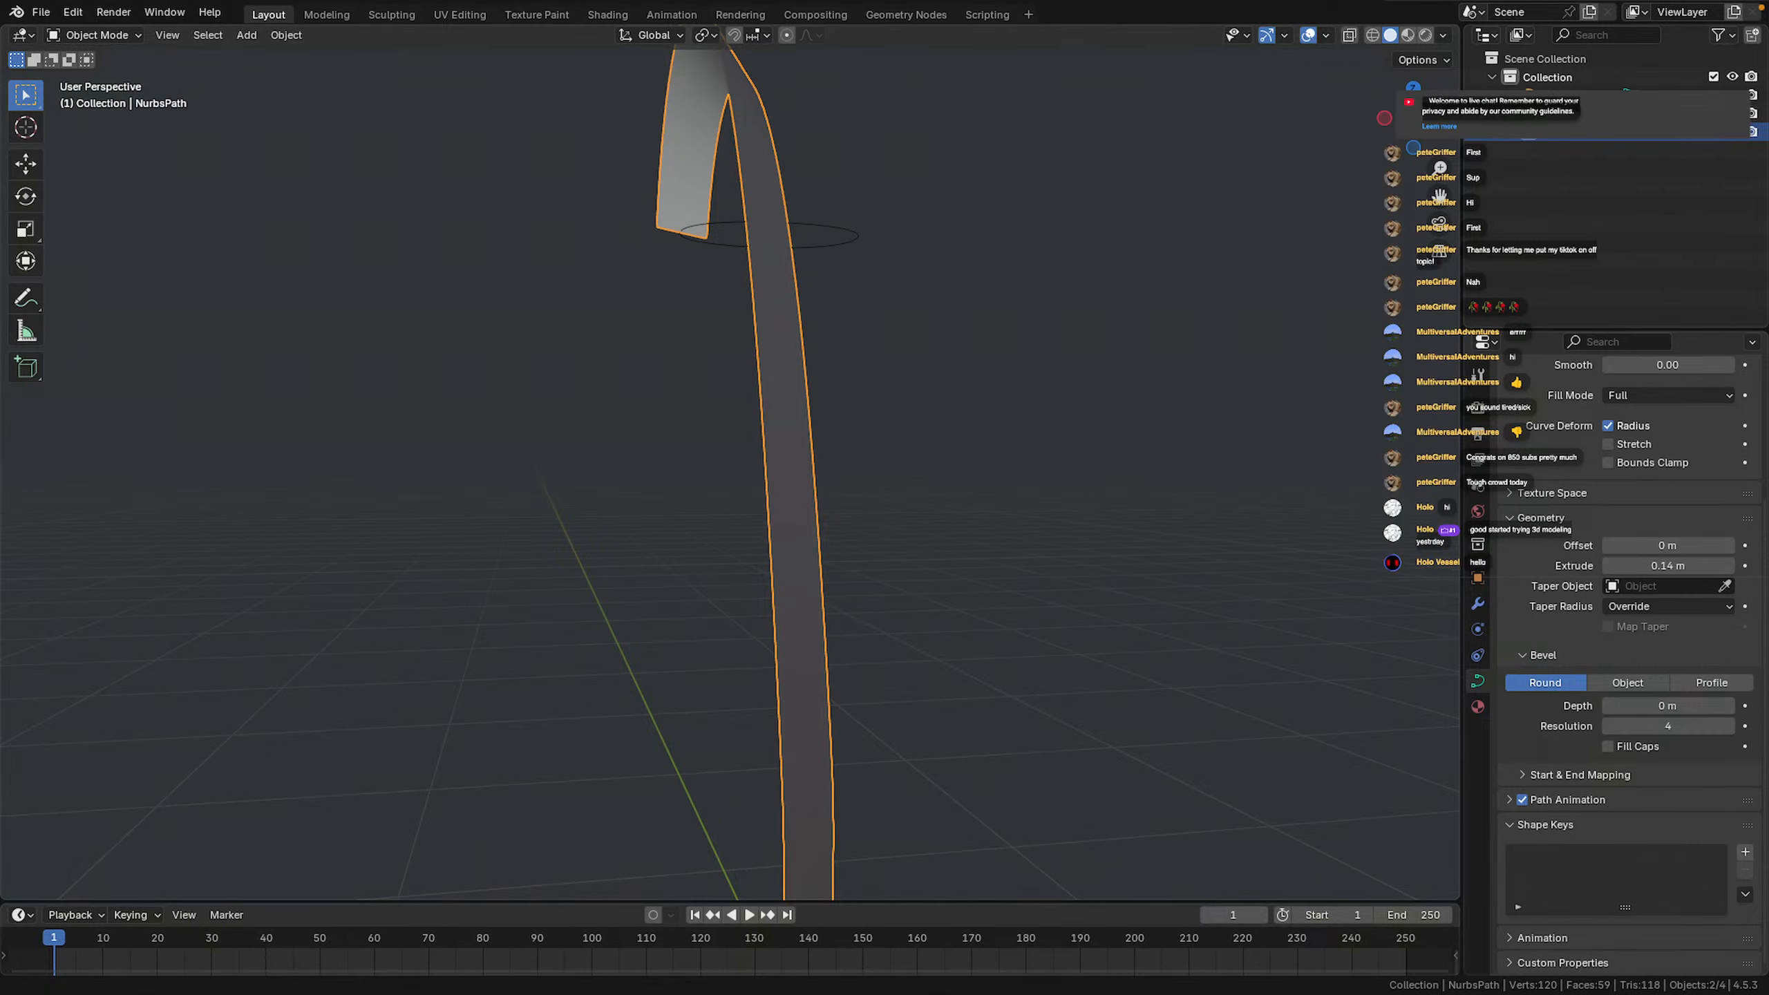
click(1440, 117)
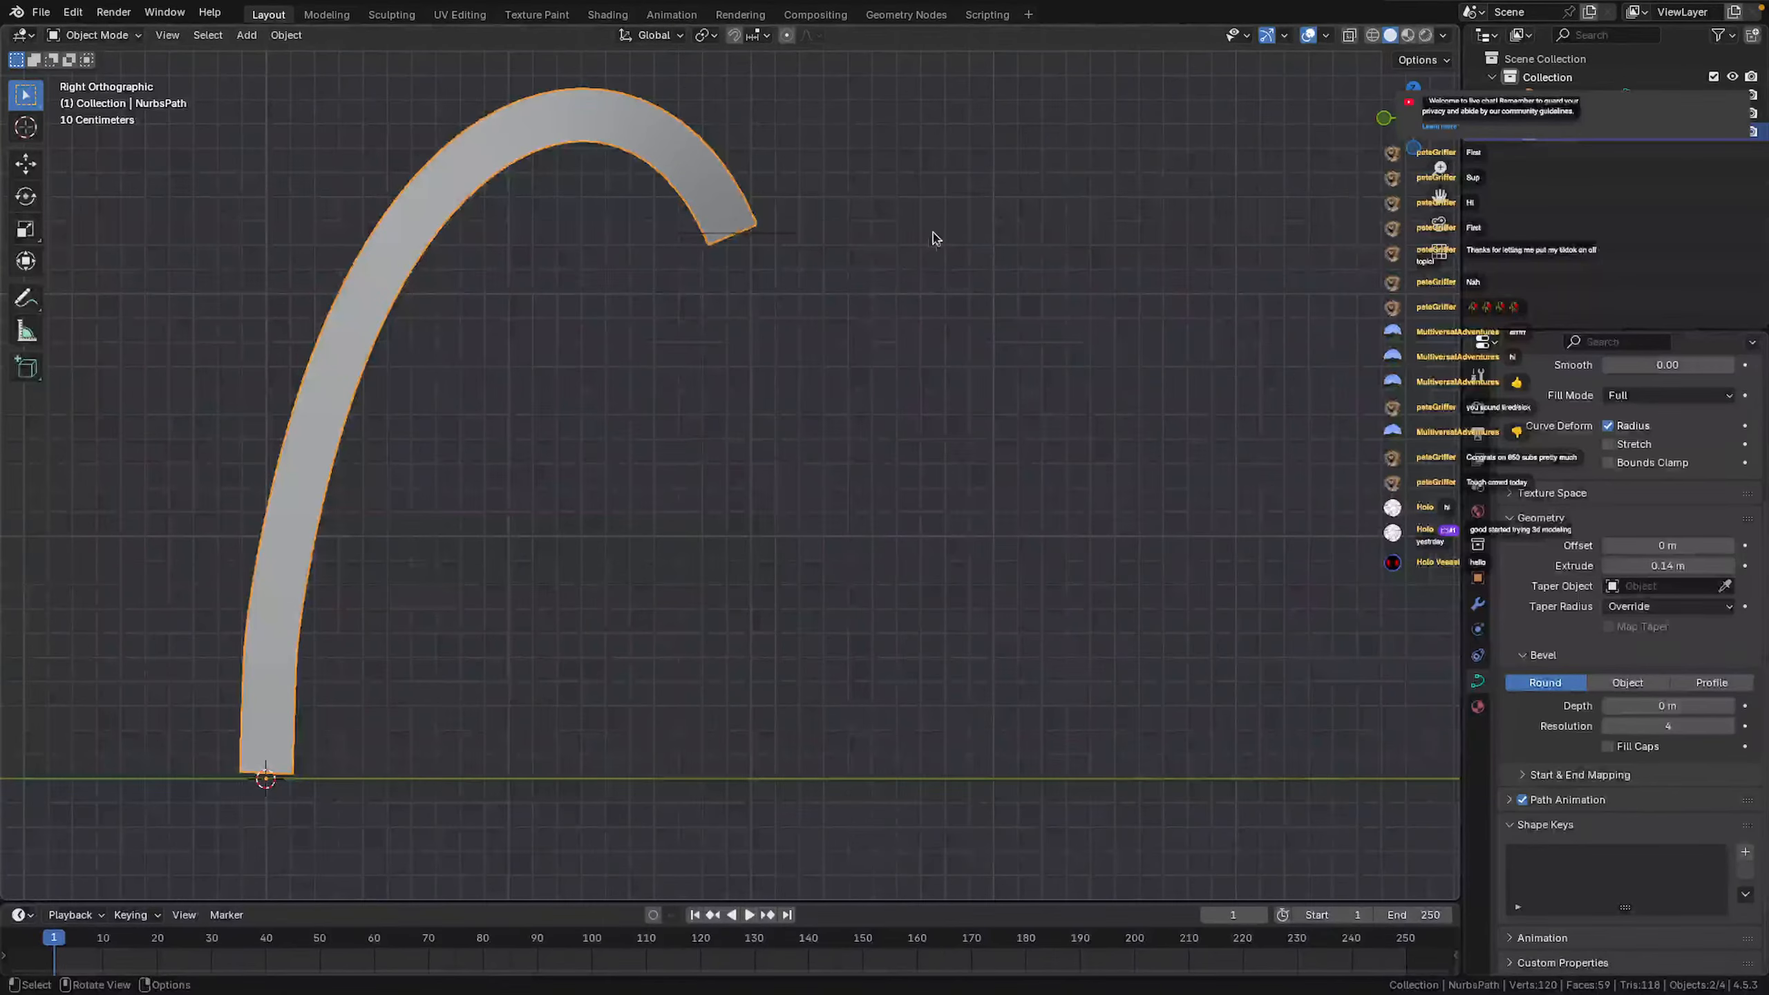
scroll(446, 292, down, 6)
mouse_move(443, 293)
middle_down()
mouse_move(498, 279)
mouse_move(477, 296)
middle_up()
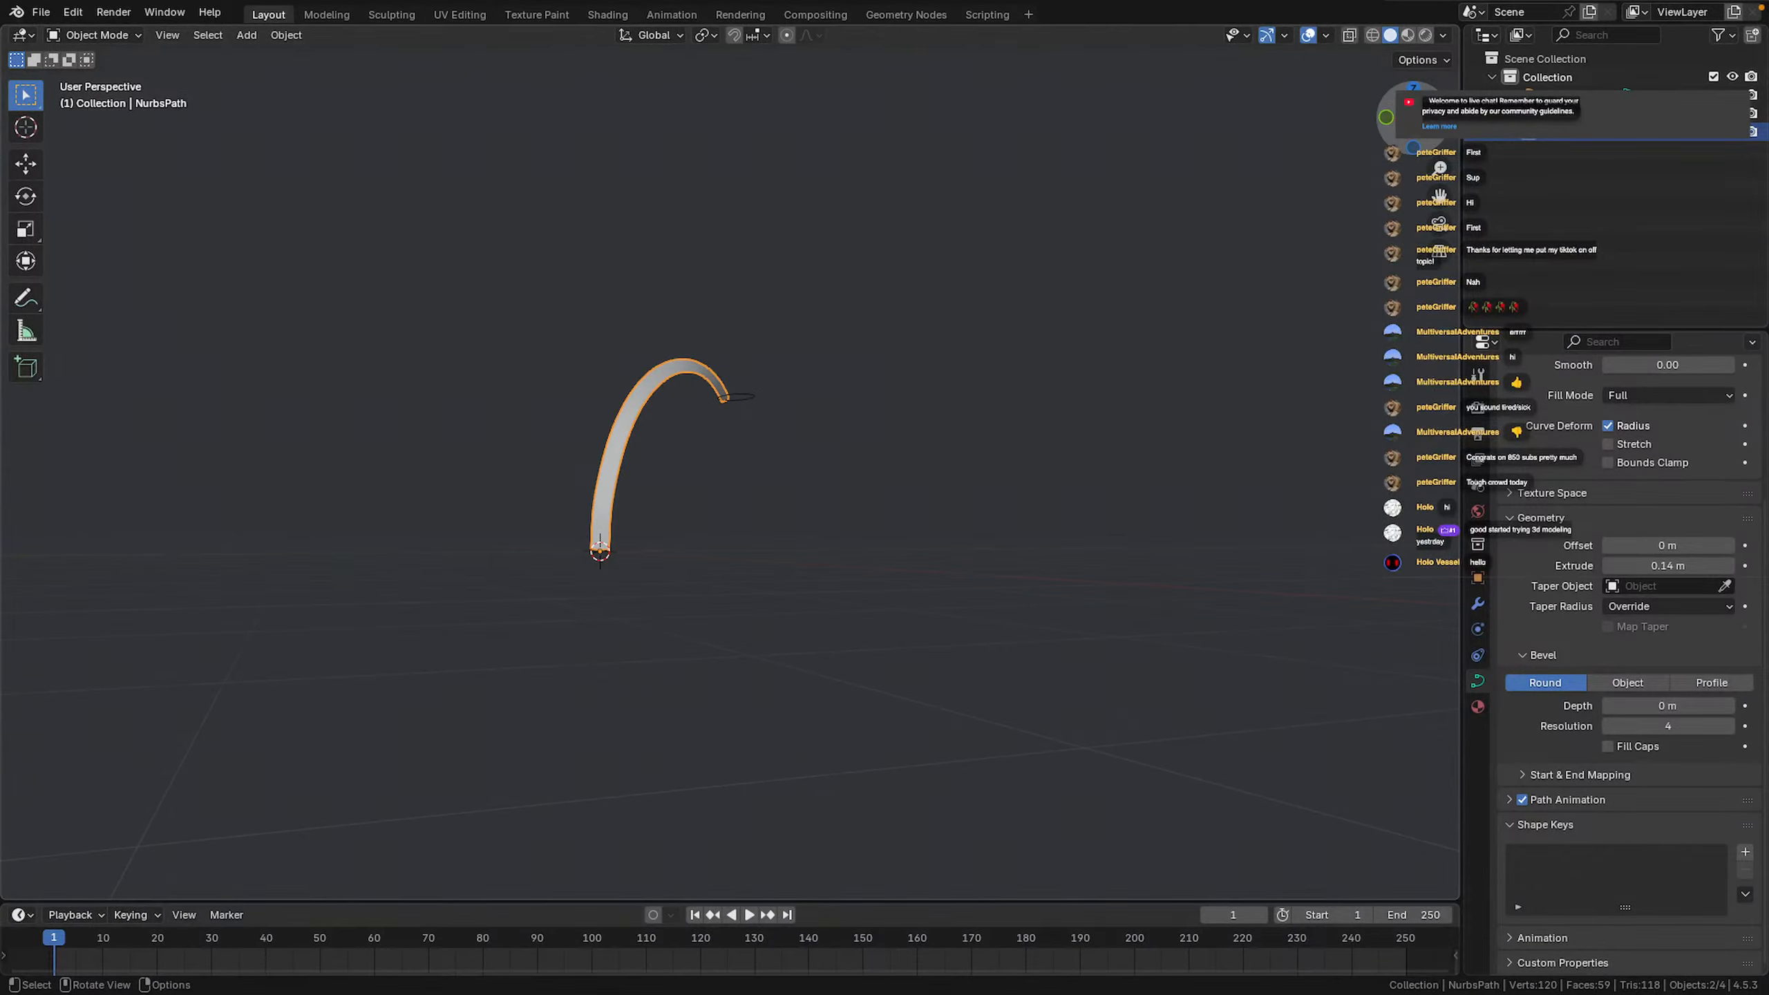
key(KP_3)
middle_drag(485, 585, 1026, 519)
scroll(833, 525, up, 3)
middle_drag(1090, 530, 1122, 599)
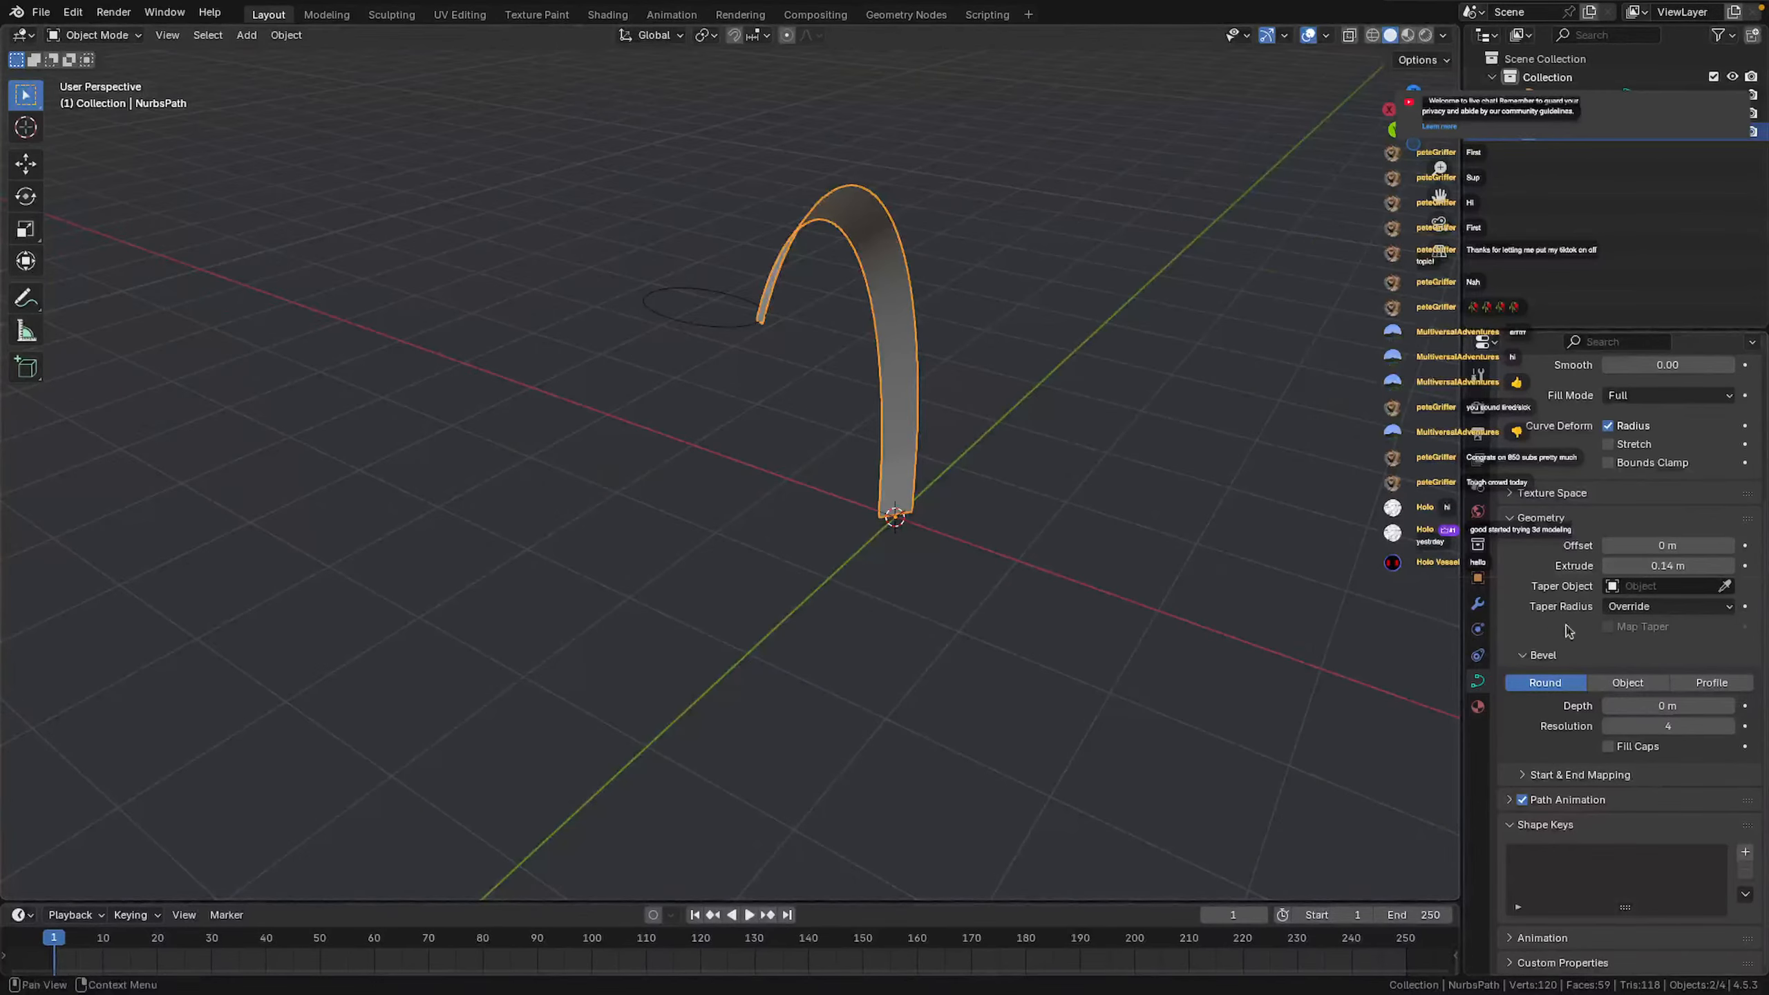
Set the path's extrusion to 0 m and look over its texture space settings
drag(1666, 565, 1601, 565)
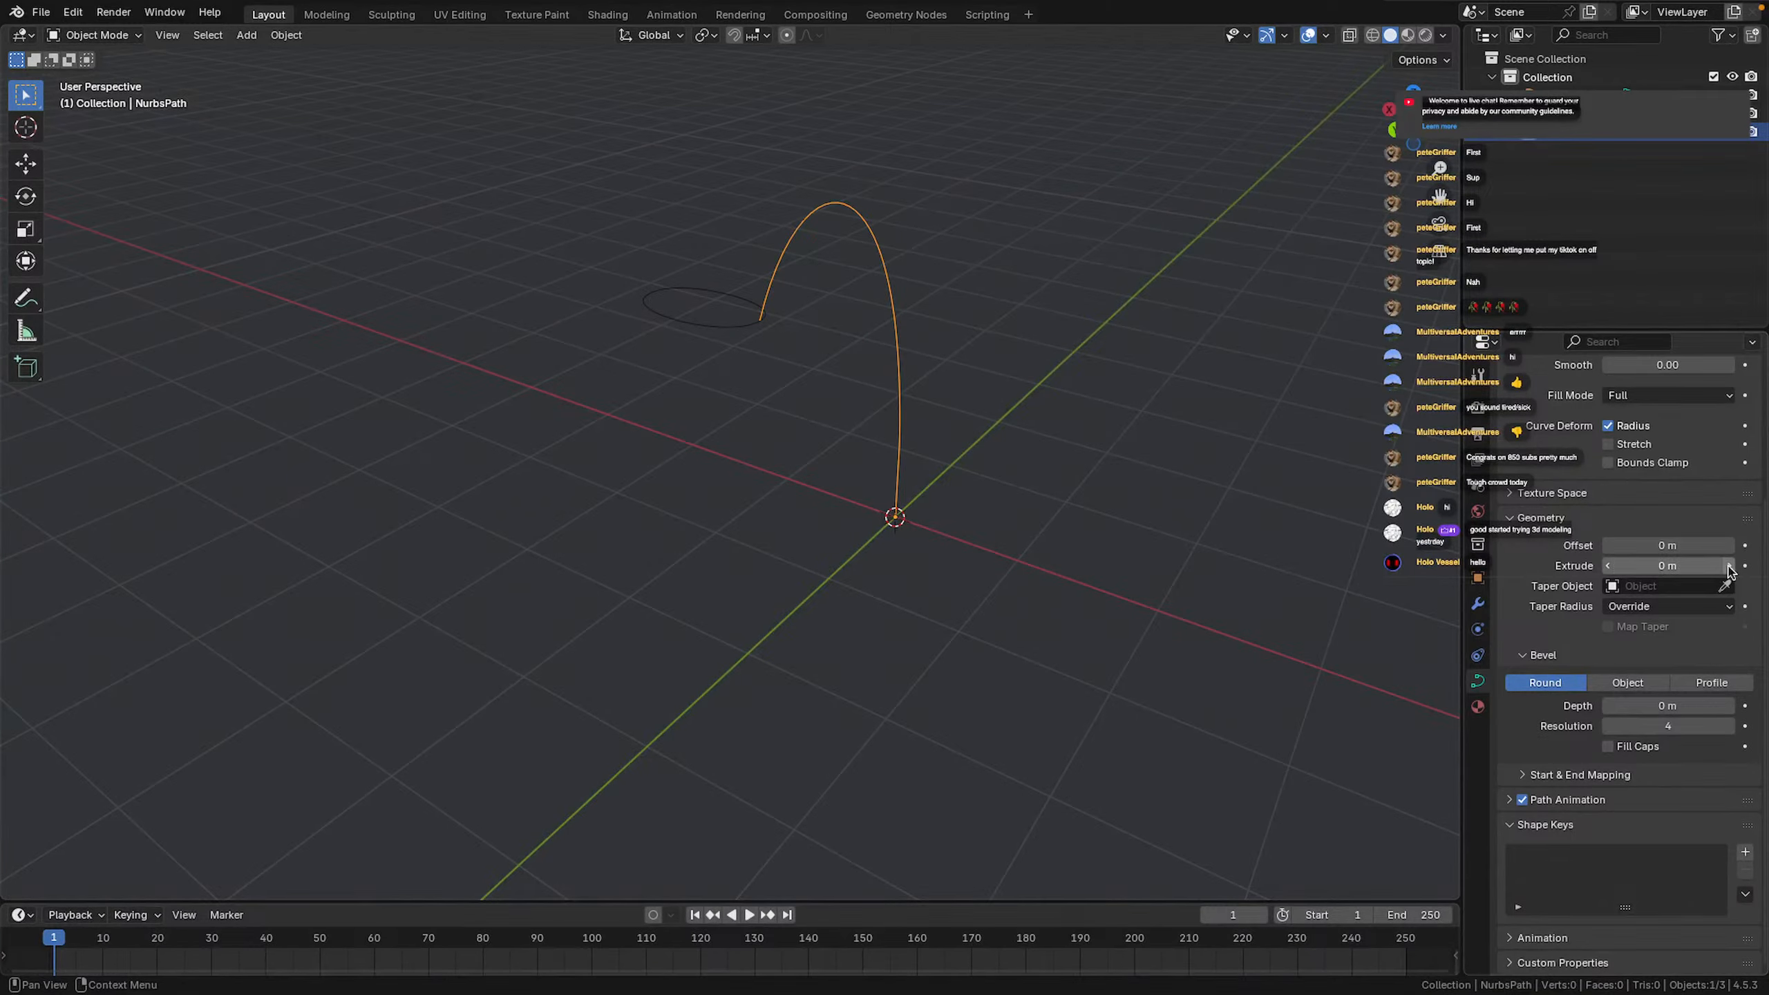
click(1678, 565)
click(1582, 490)
scroll(1581, 493, up, 5)
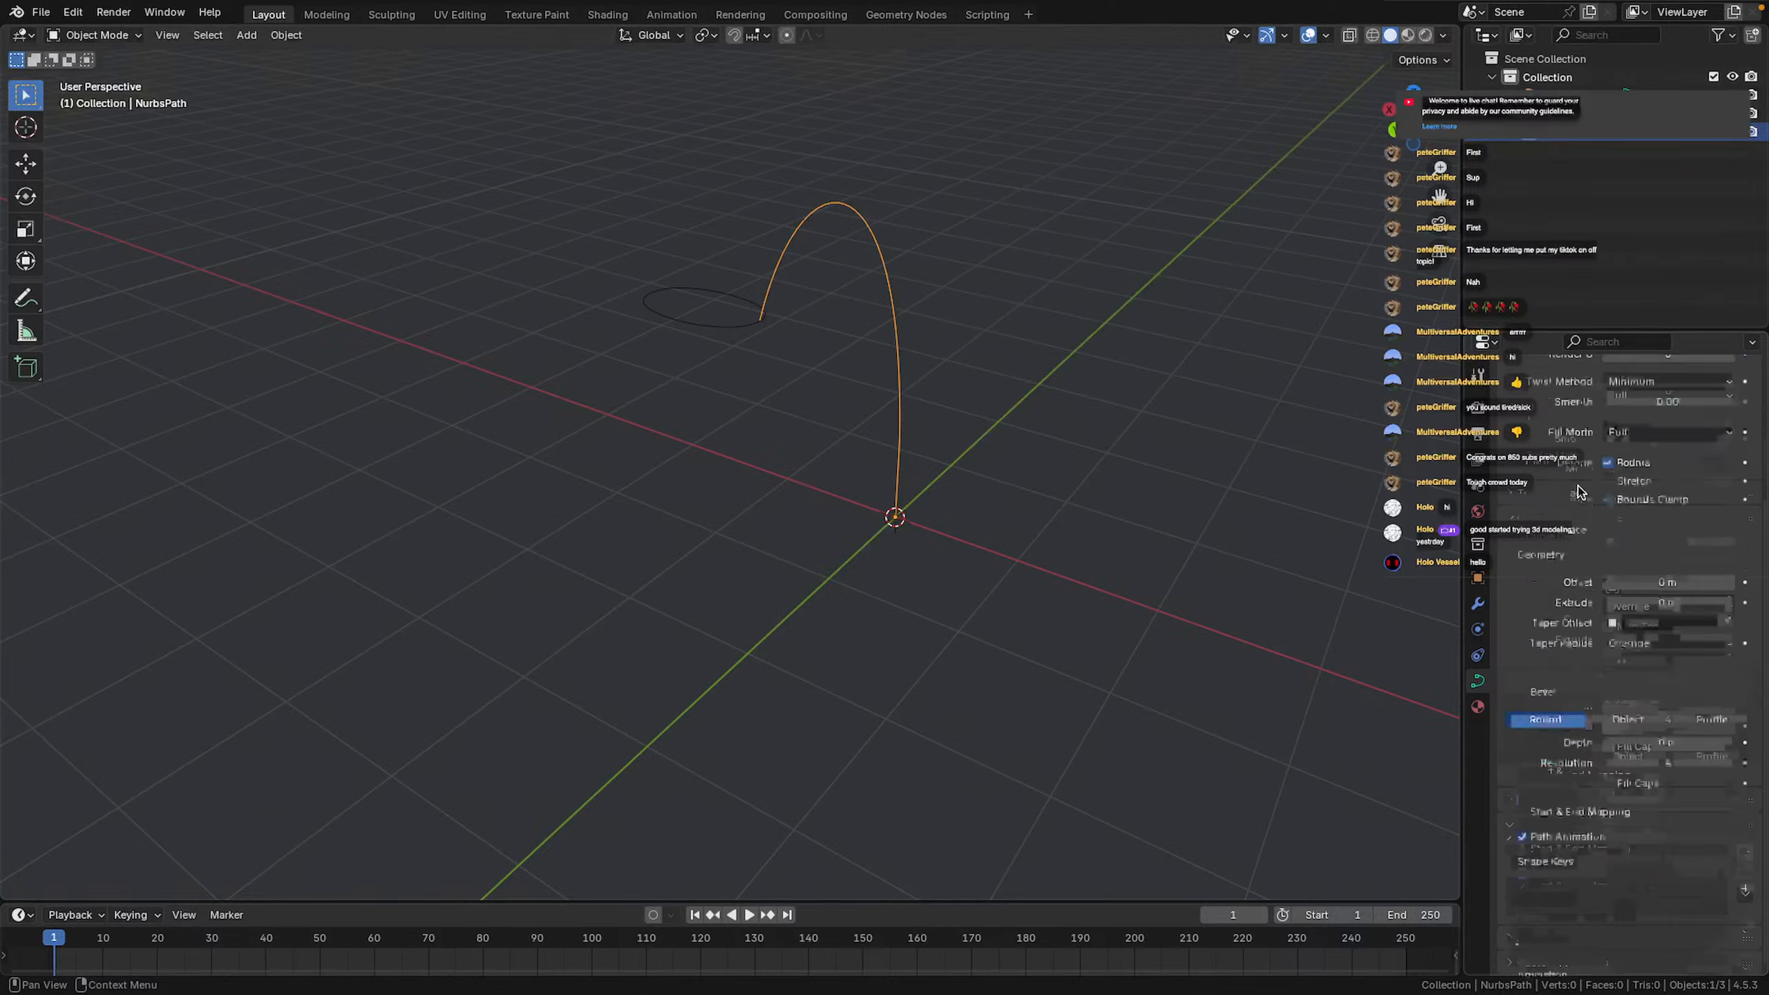
click(1534, 649)
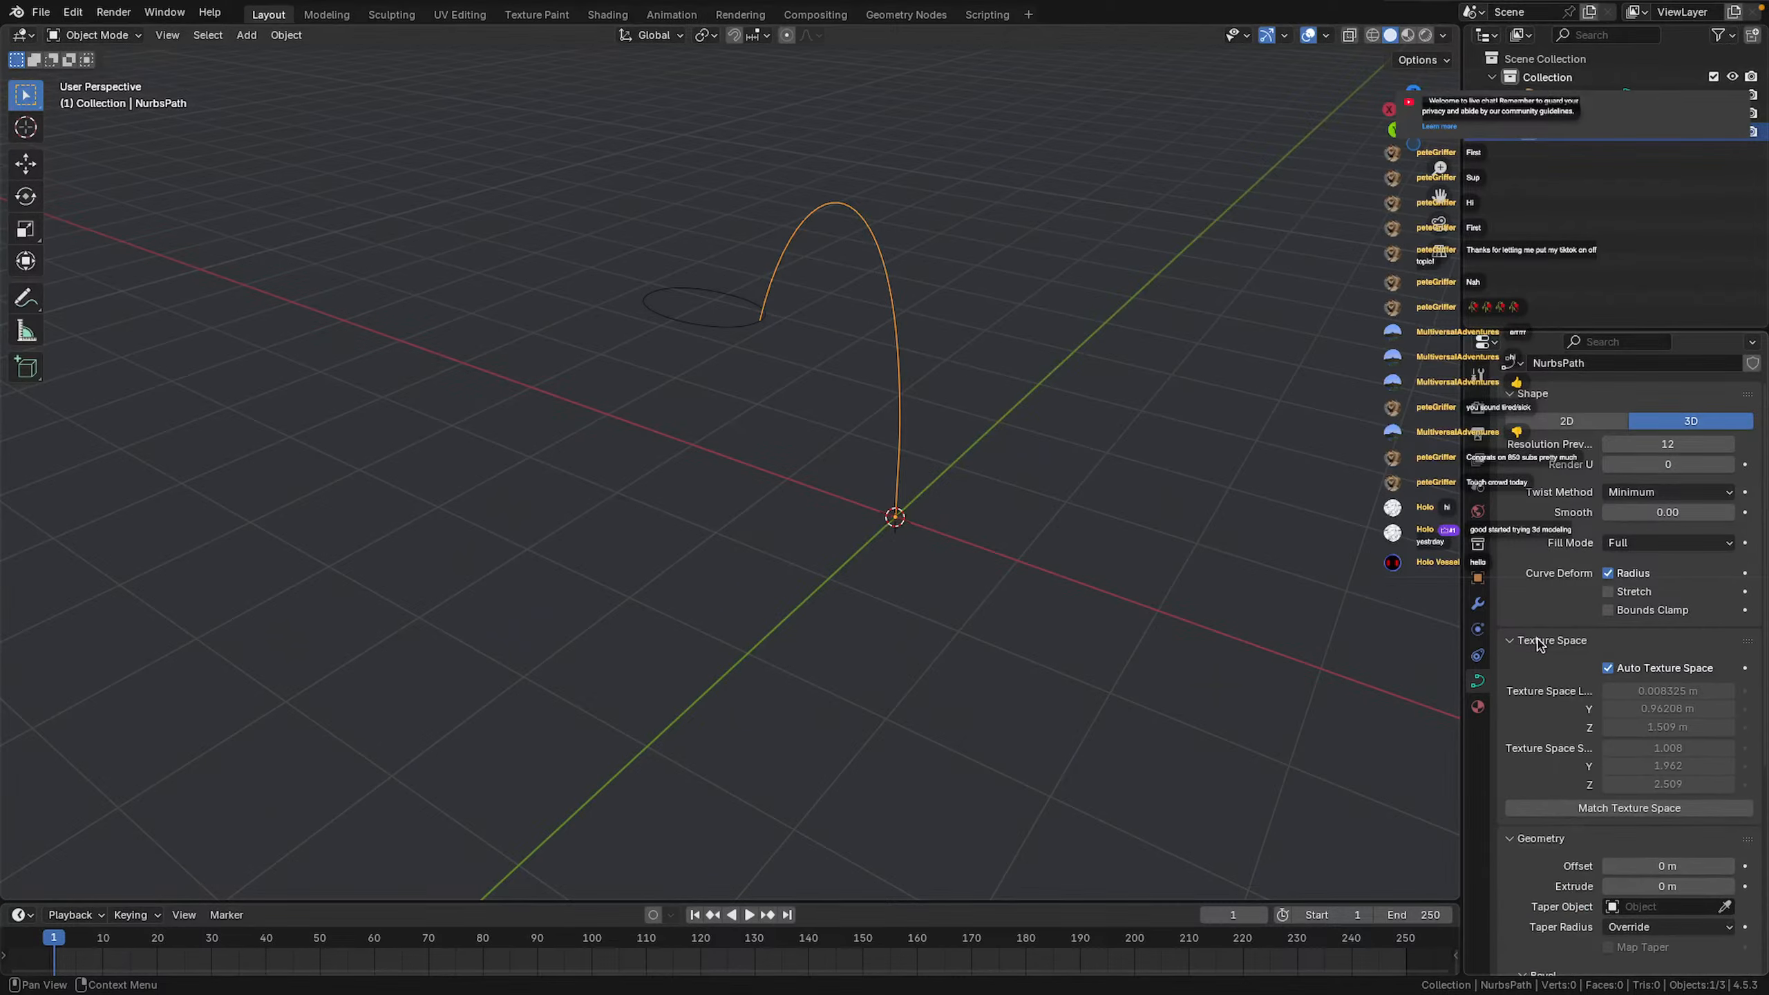
mouse_move(1667, 512)
mouse_down()
mouse_move(1699, 512)
mouse_move(1657, 512)
mouse_up()
click(1557, 641)
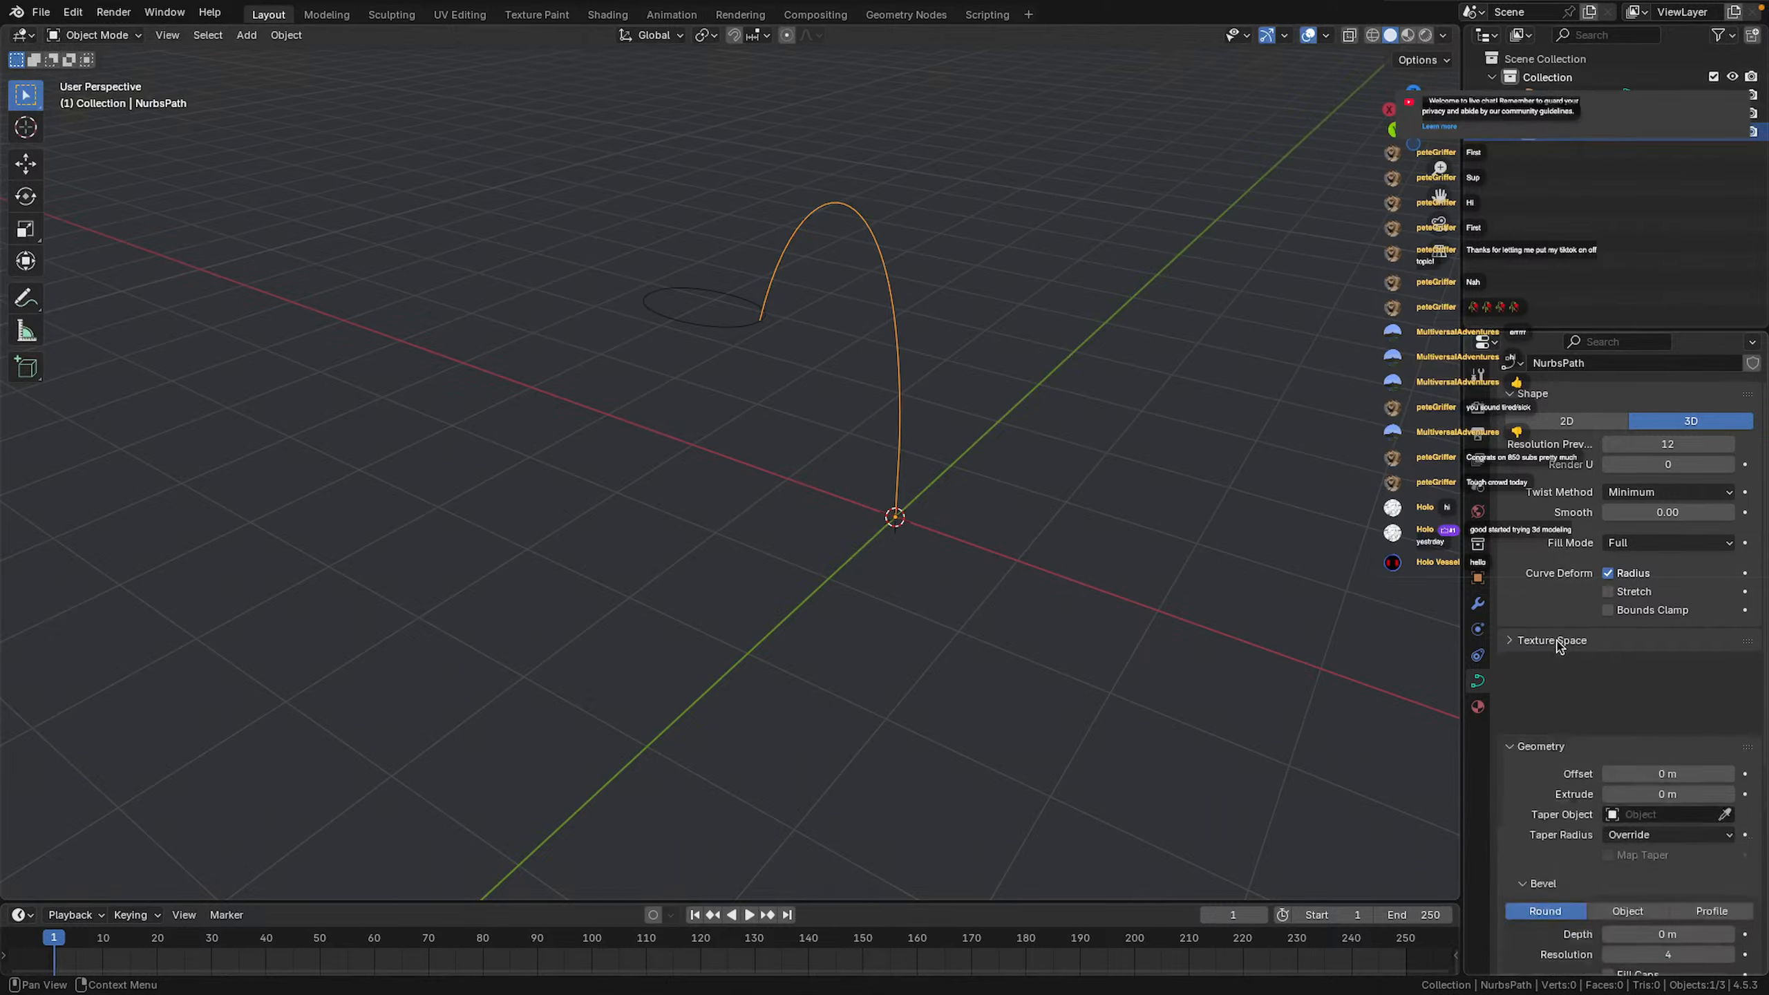
click(1477, 655)
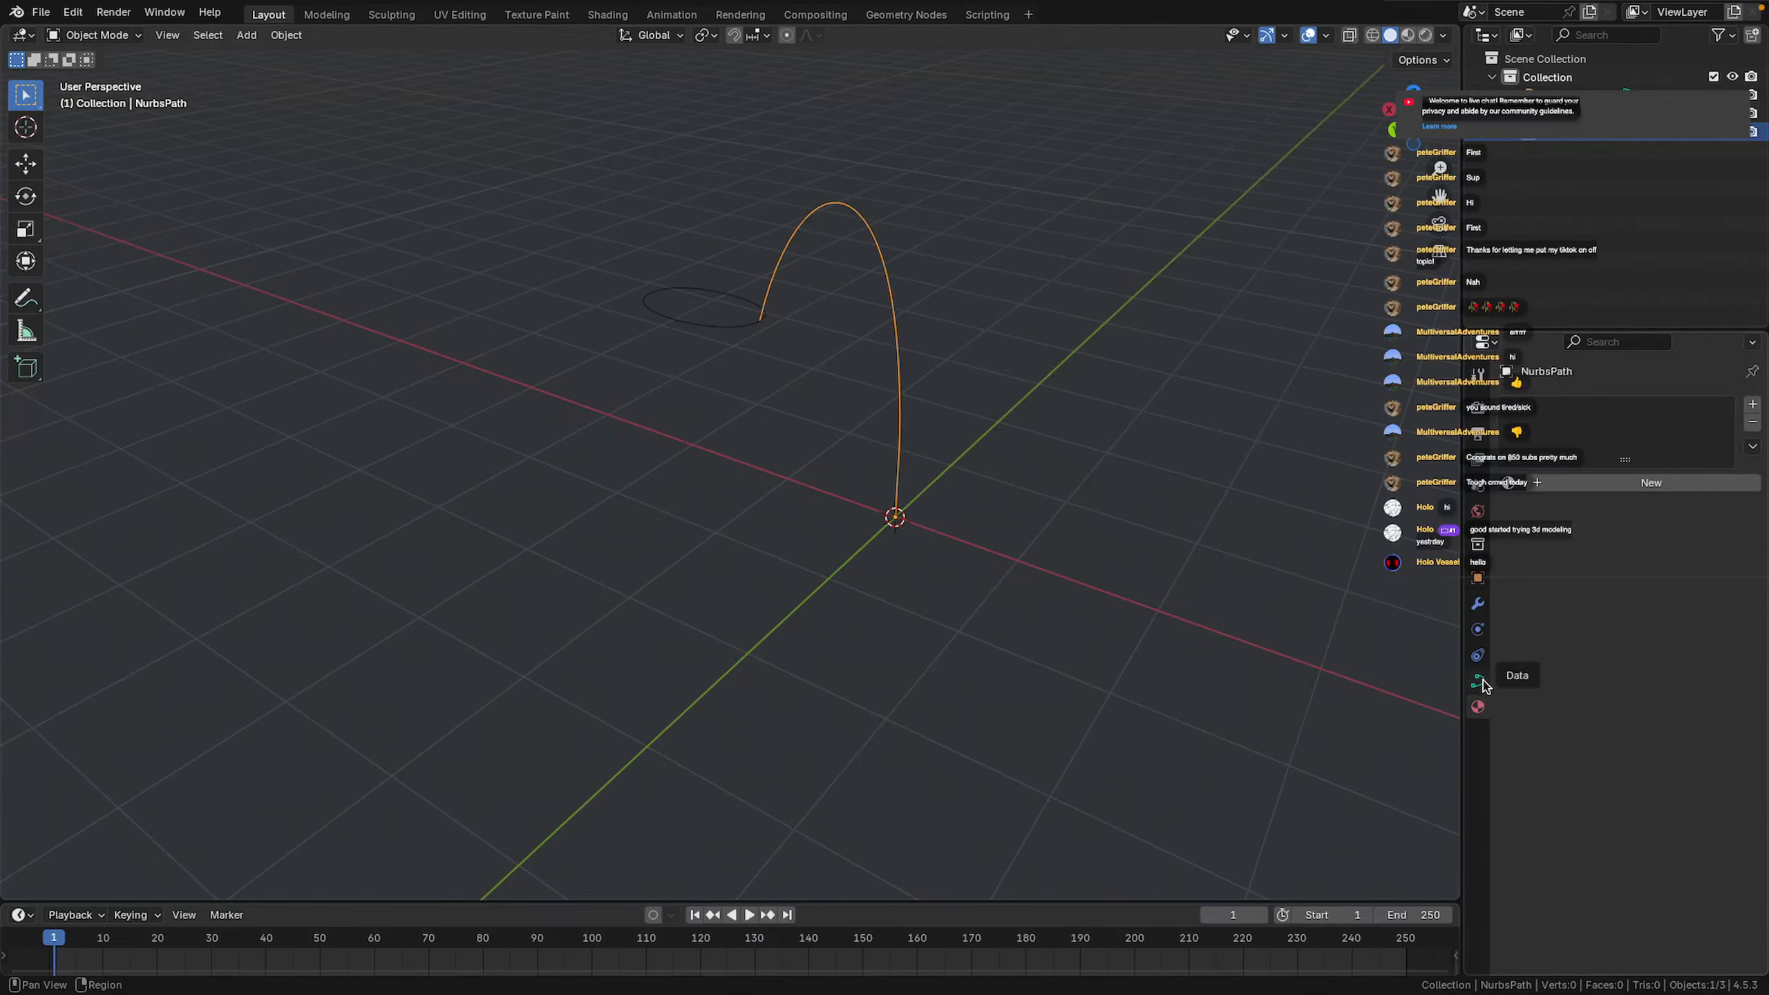
click(1482, 631)
click(1478, 603)
click(1479, 546)
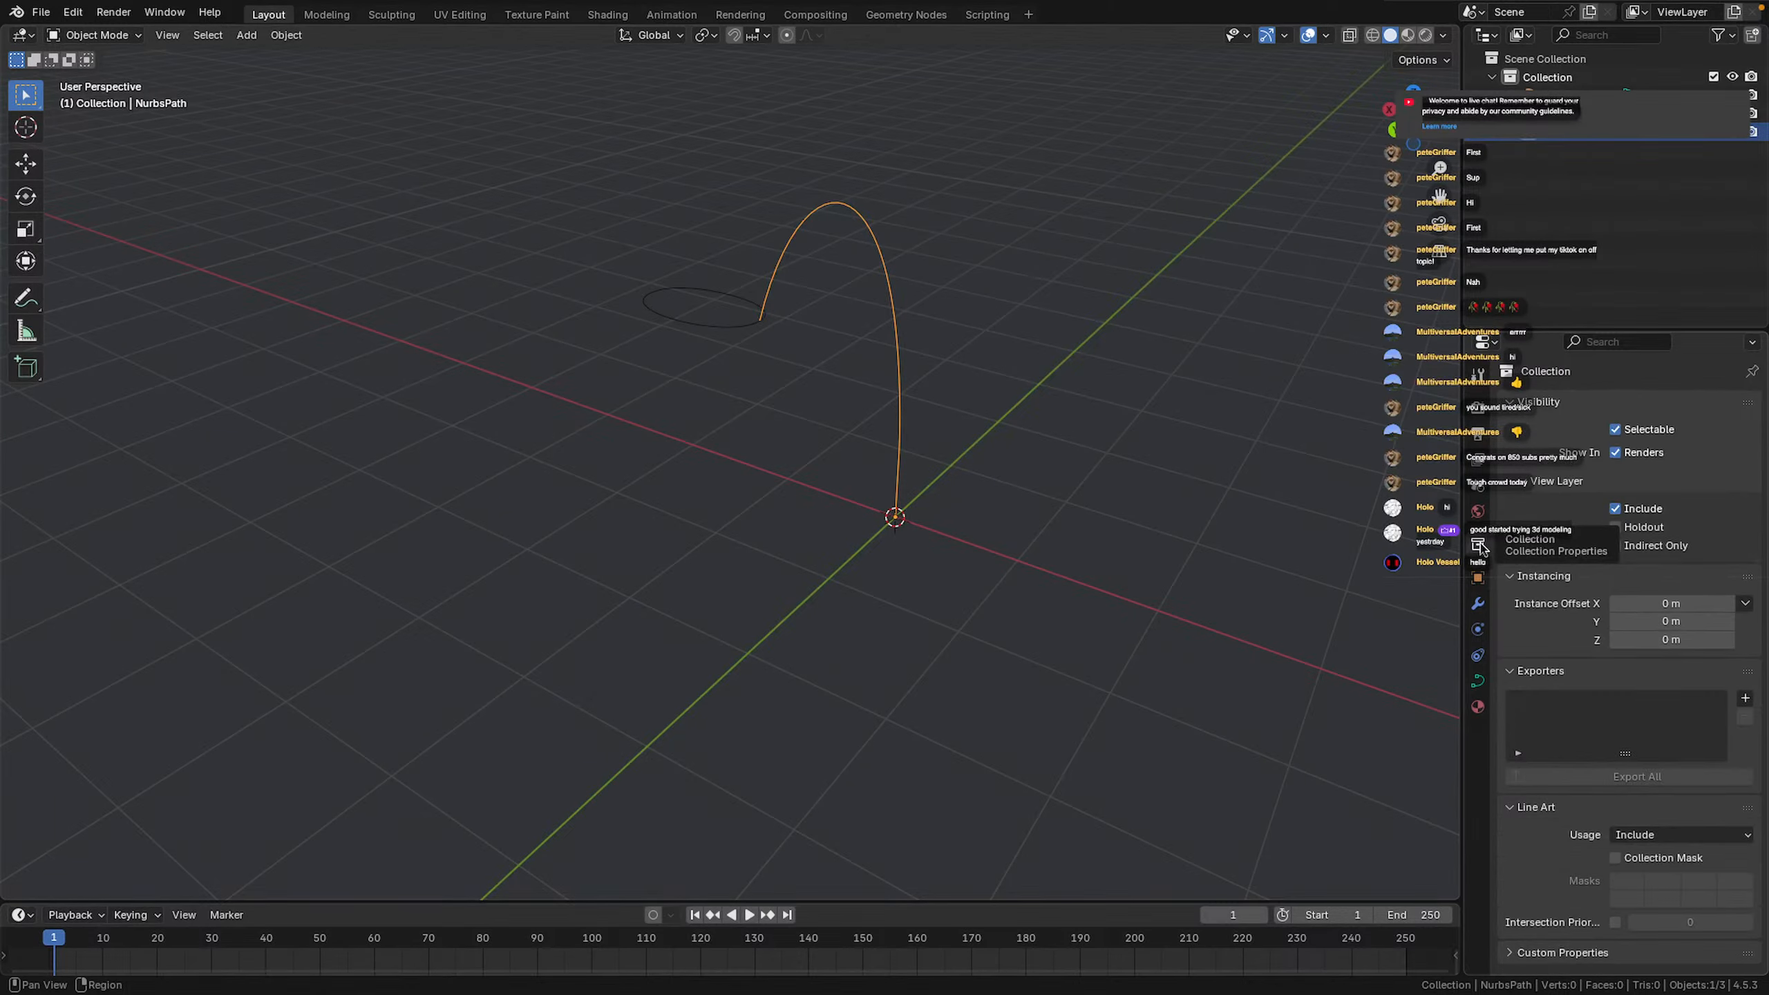
click(1478, 578)
click(1478, 545)
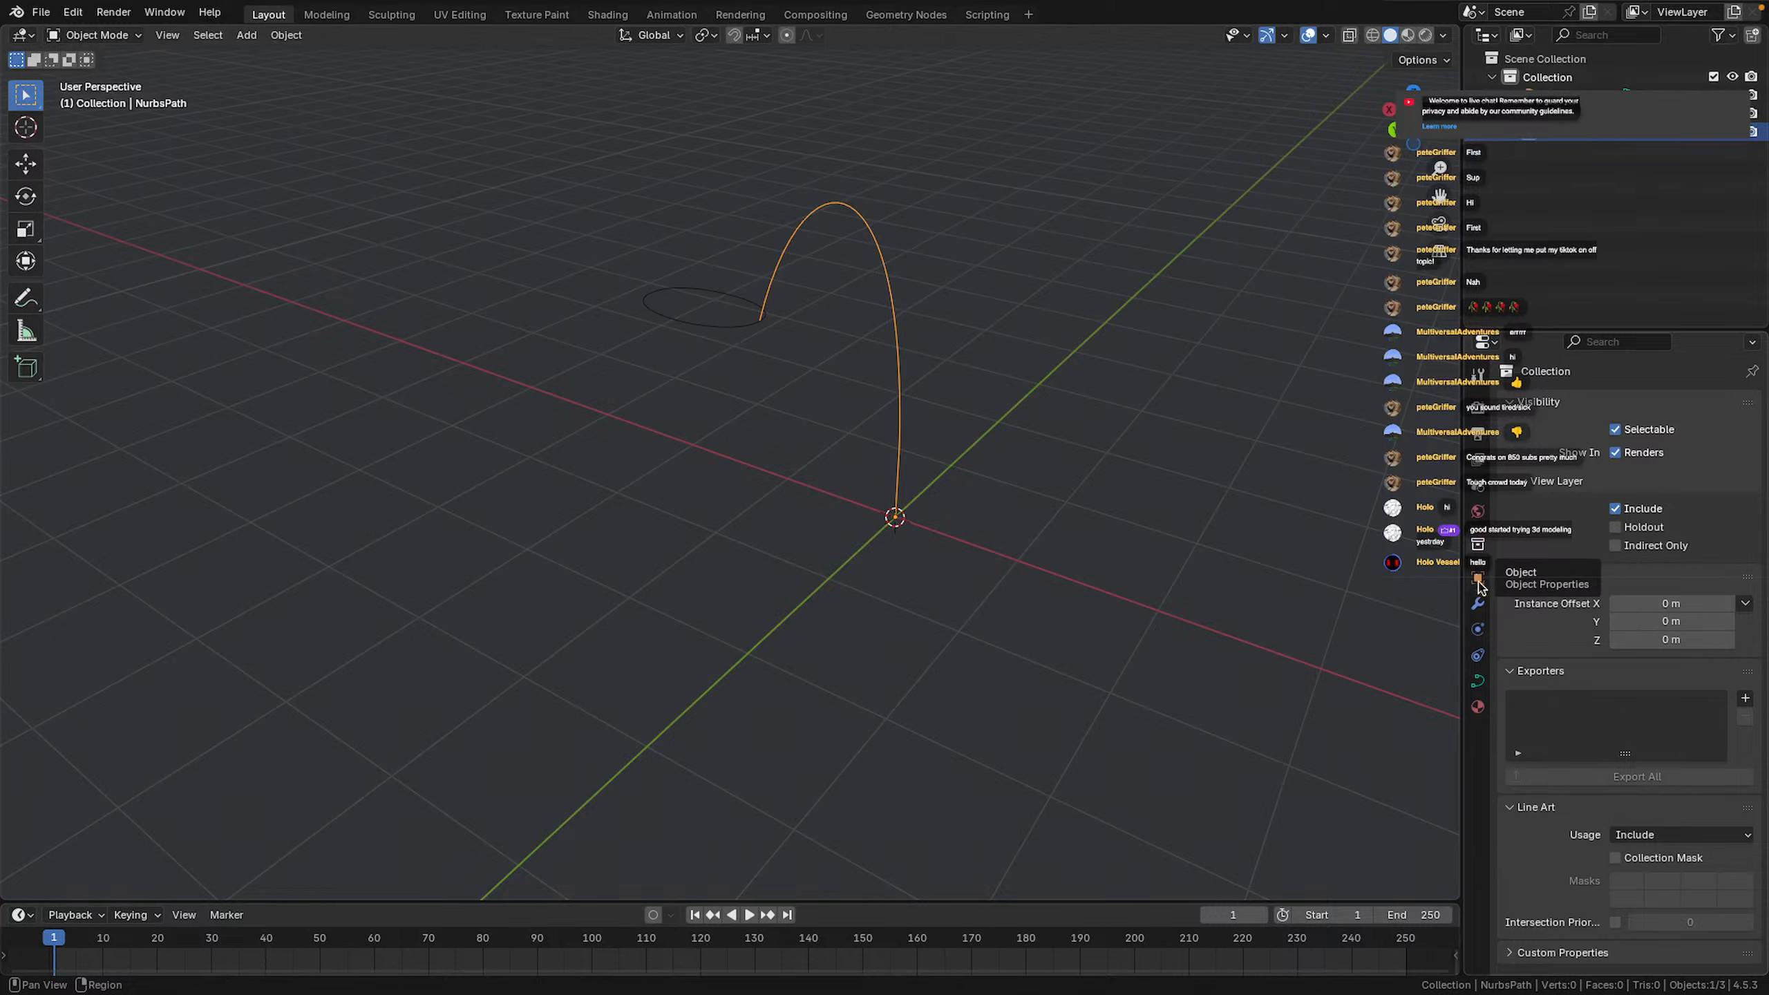
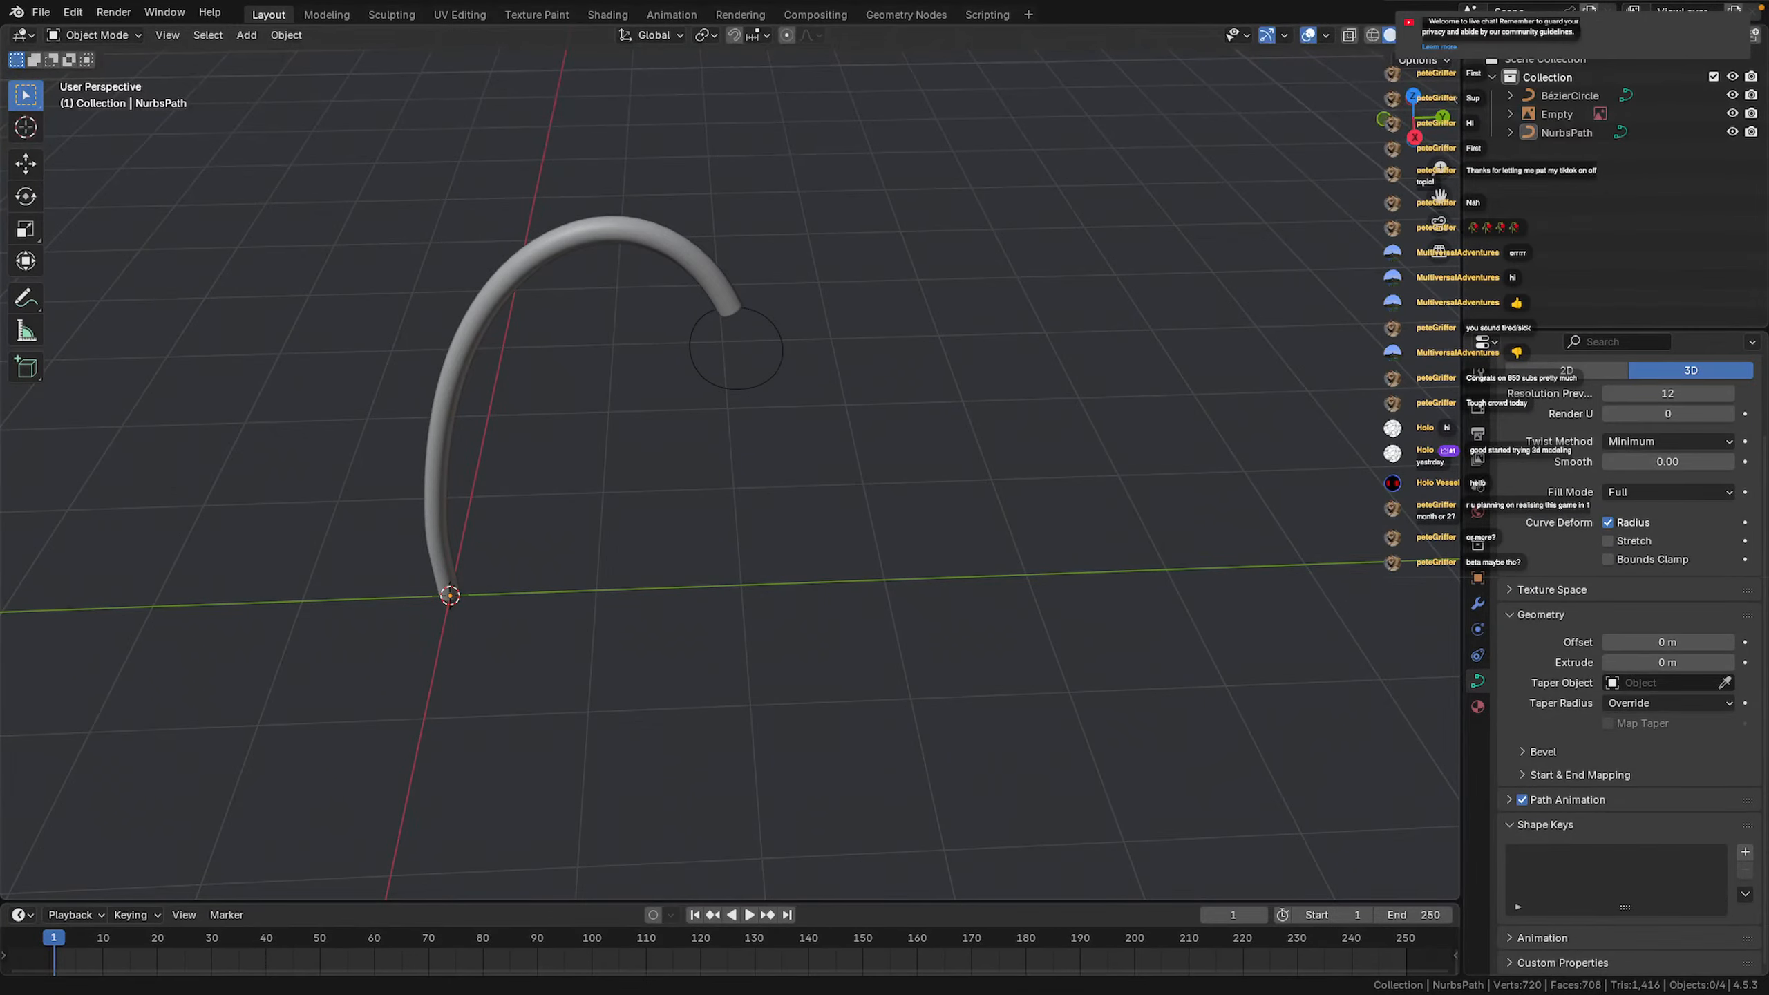
Lower the outer point of the Bézier circle about 0.24 m along Z with smooth proportional editing
middle_drag(1110, 245, 812, 275)
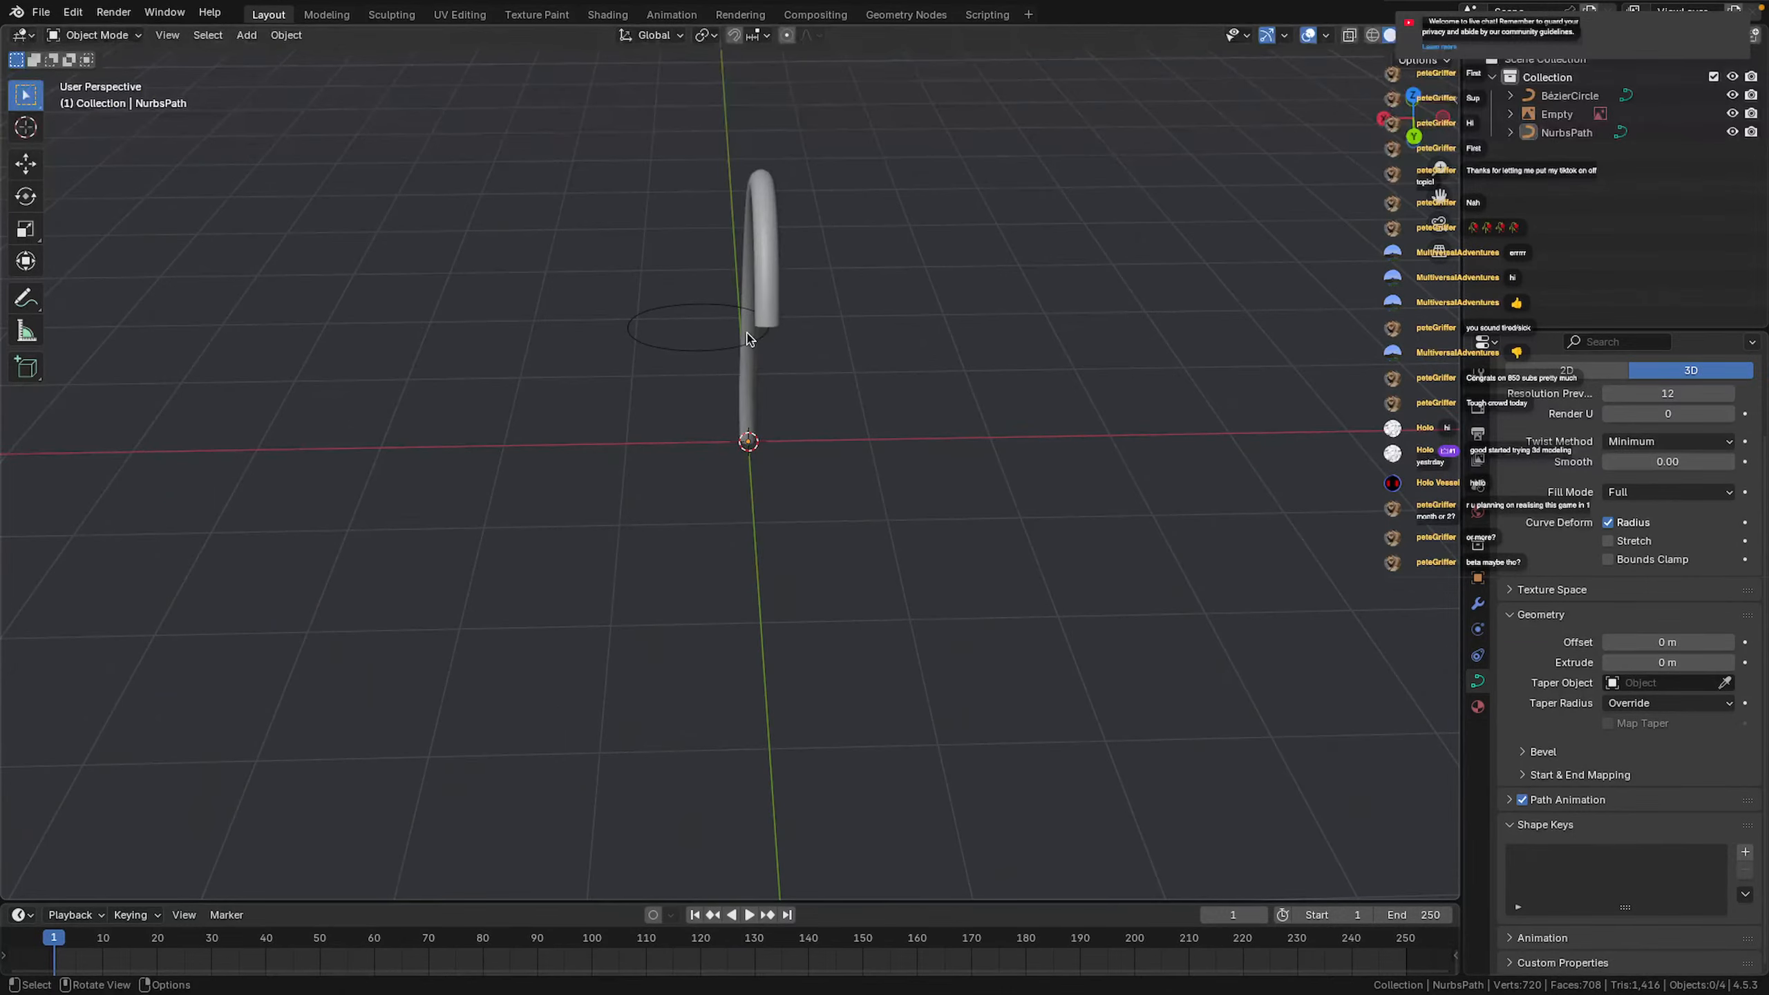
click(755, 352)
click(686, 346)
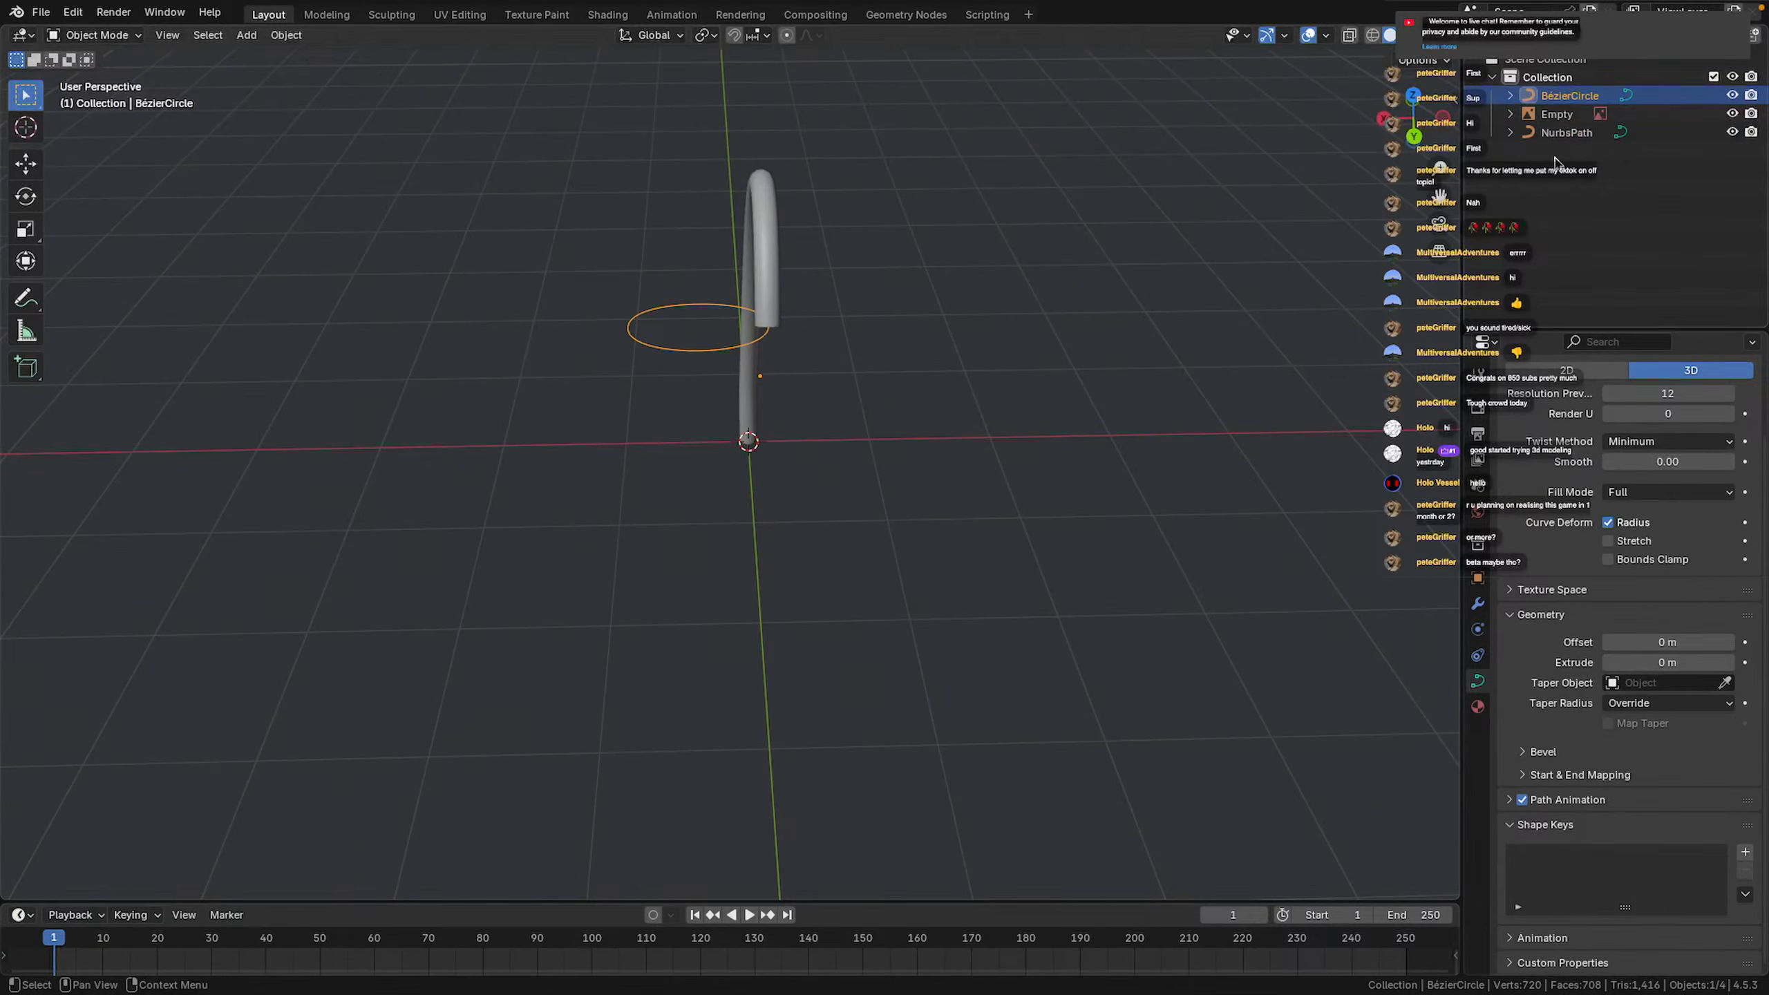
middle_drag(1219, 210, 927, 264)
key(Tab)
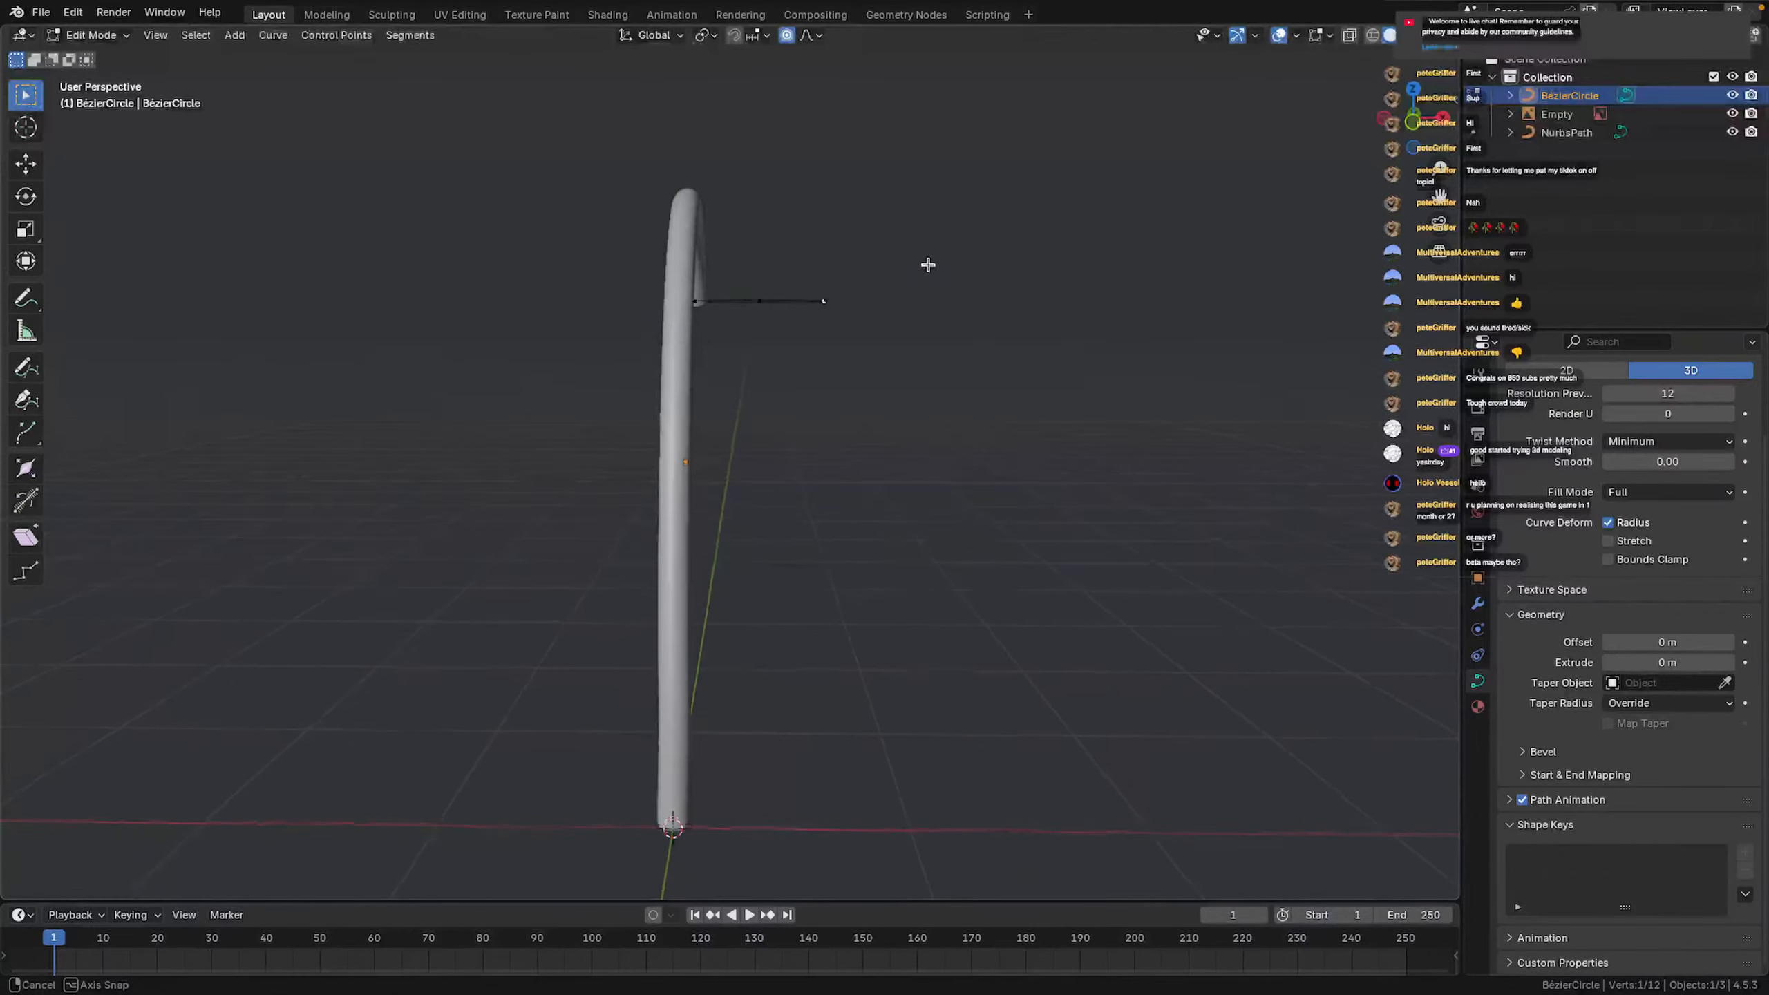
key(g)
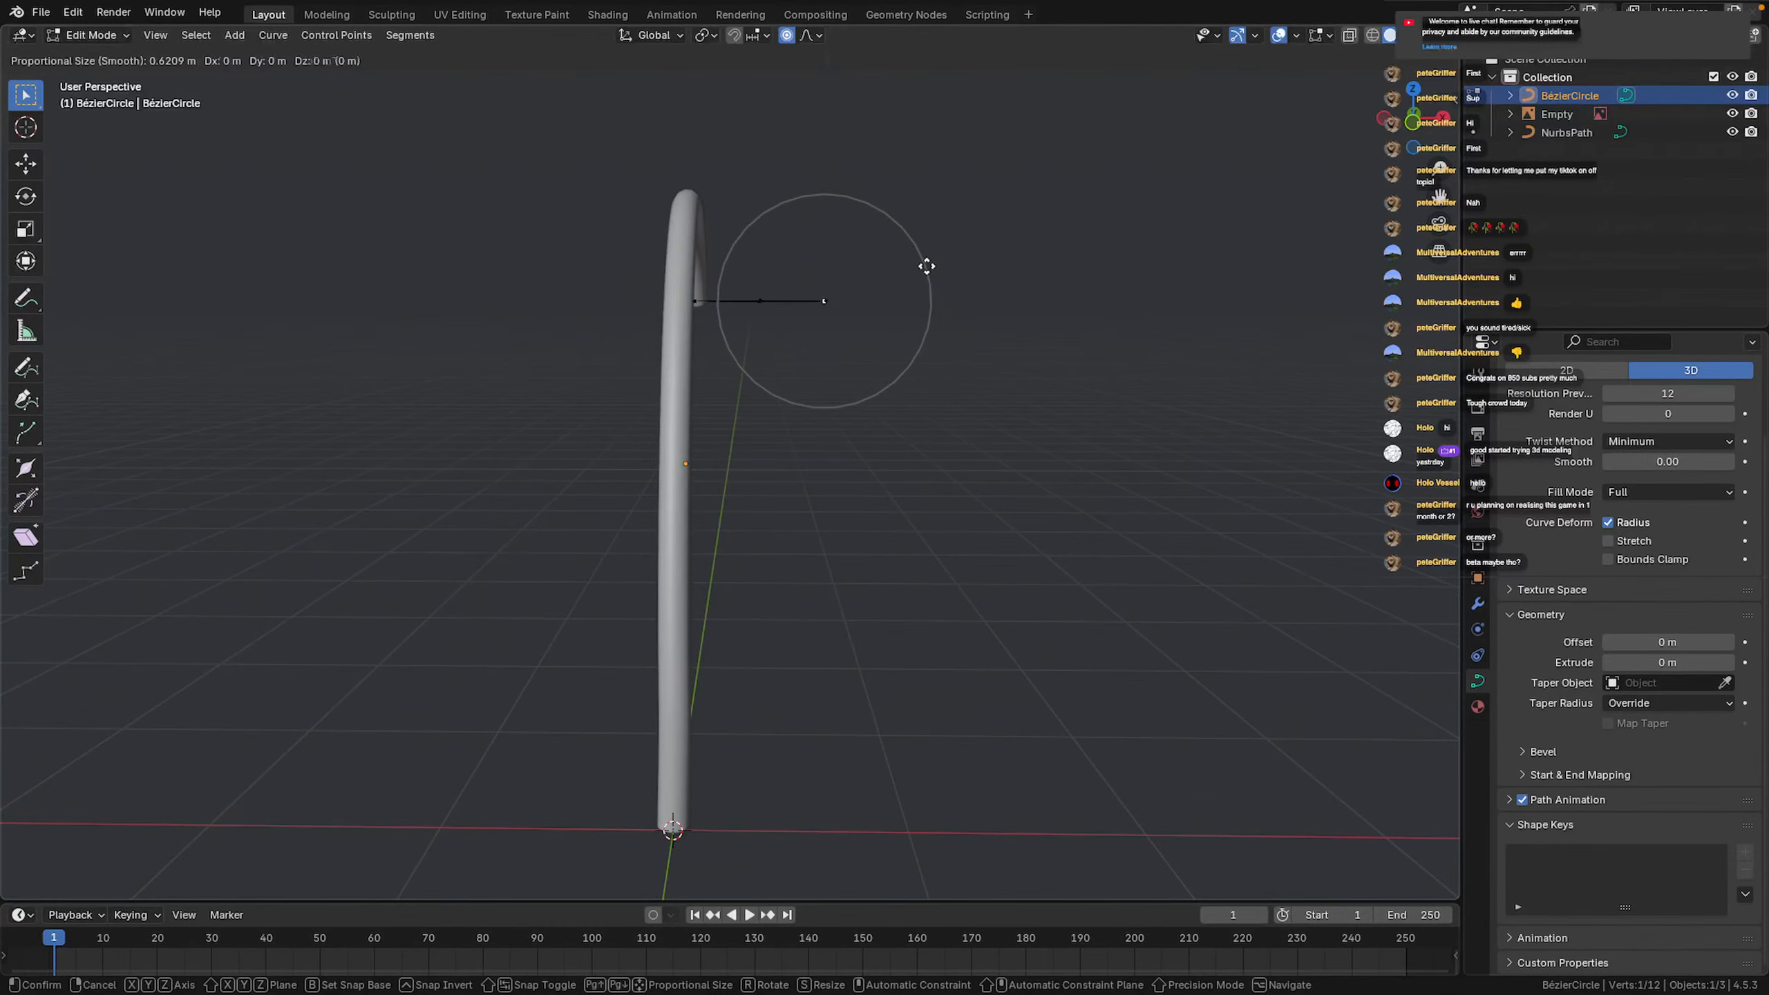
key(z)
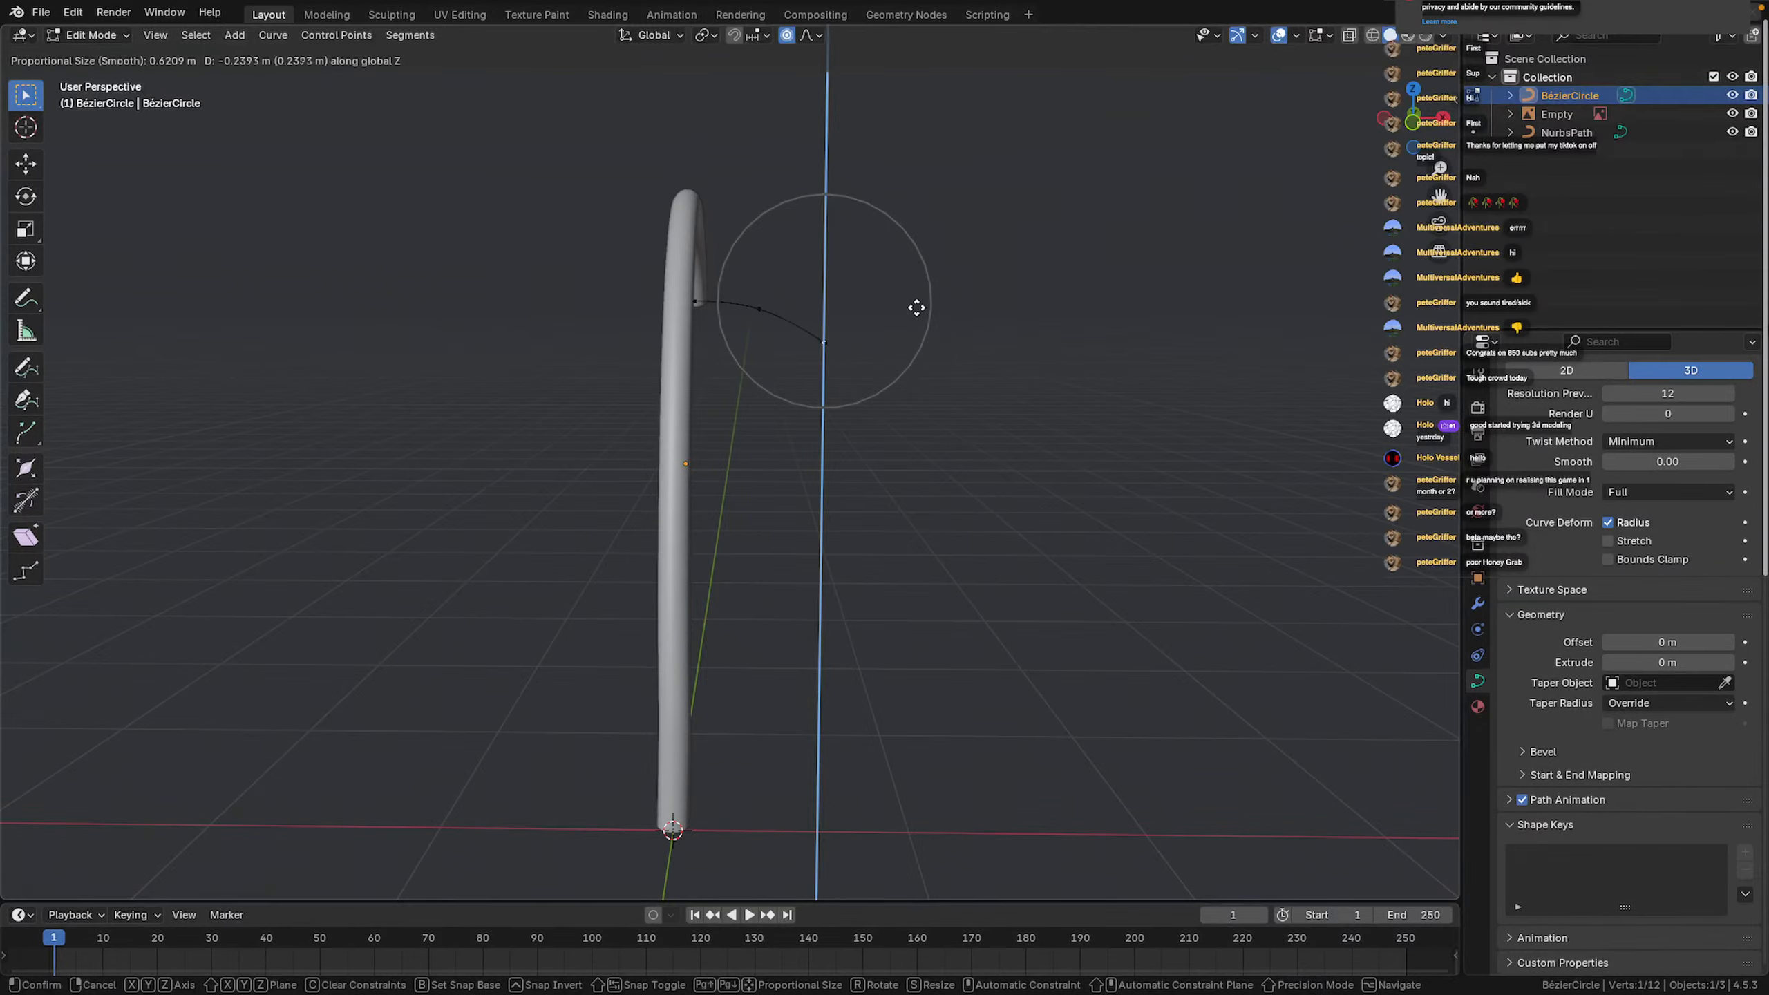
click(916, 307)
middle_drag(821, 218, 725, 304)
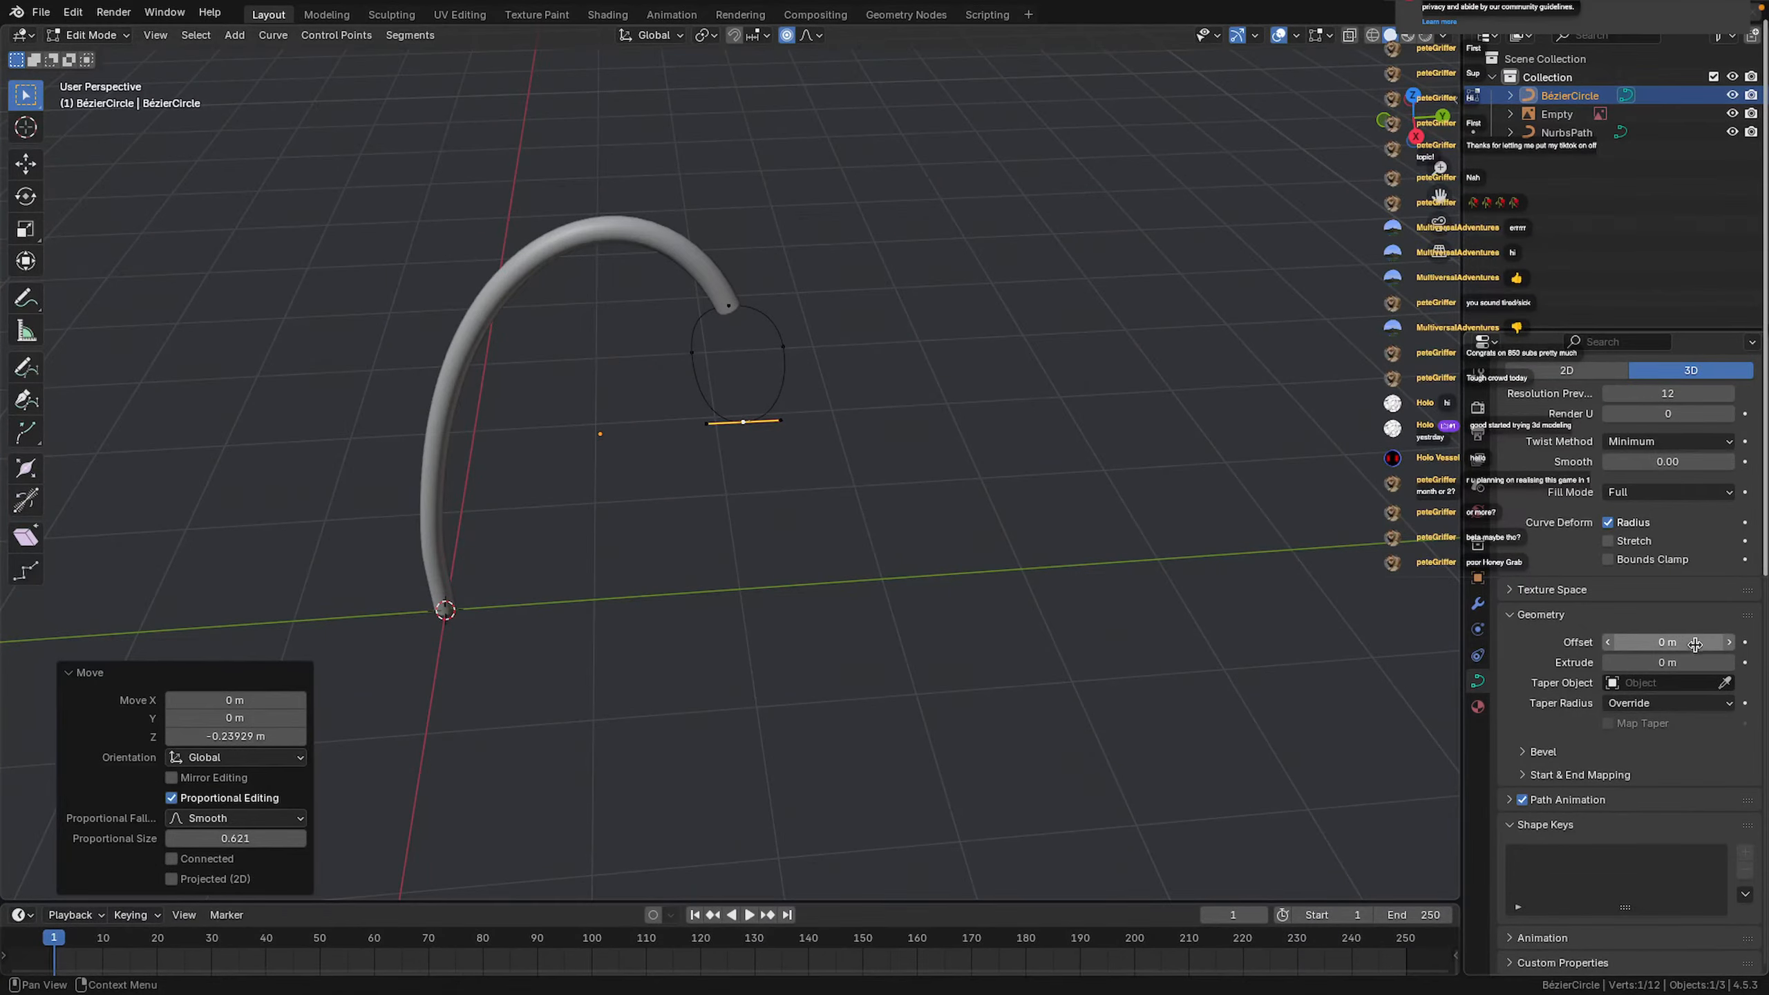
Give the Bézier circle a round bevel with a depth of 0.1 m
click(1532, 751)
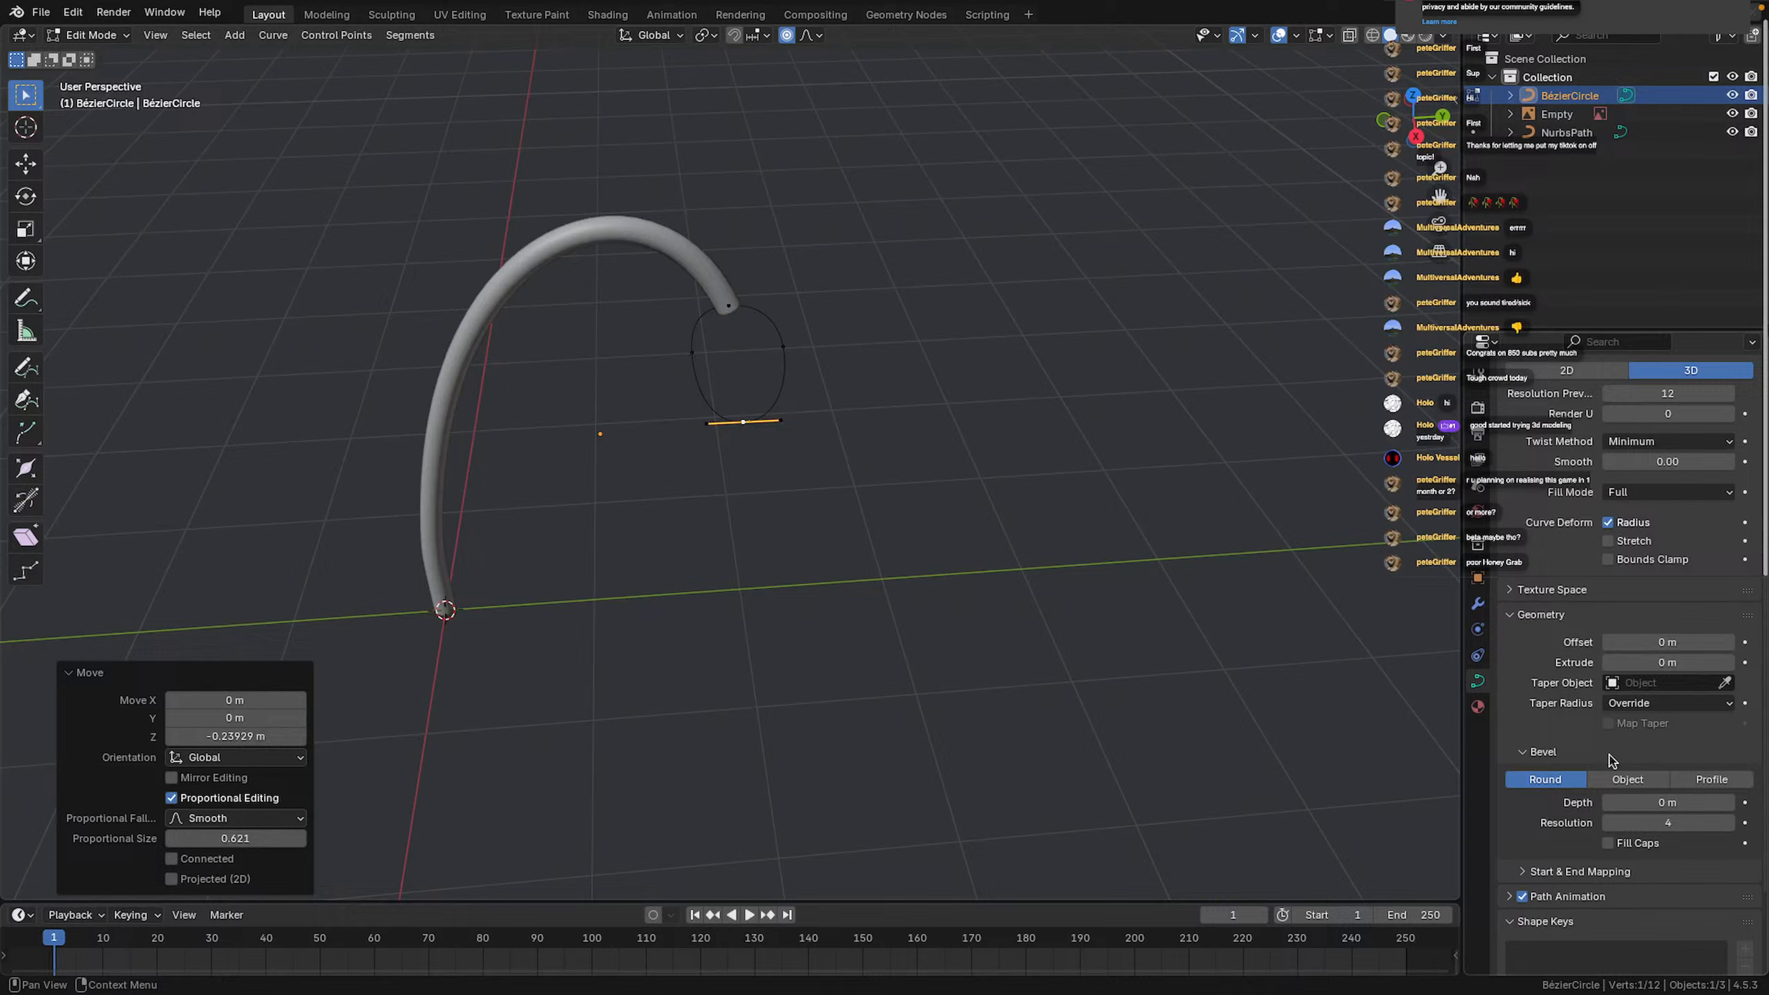
click(1730, 802)
click(1729, 802)
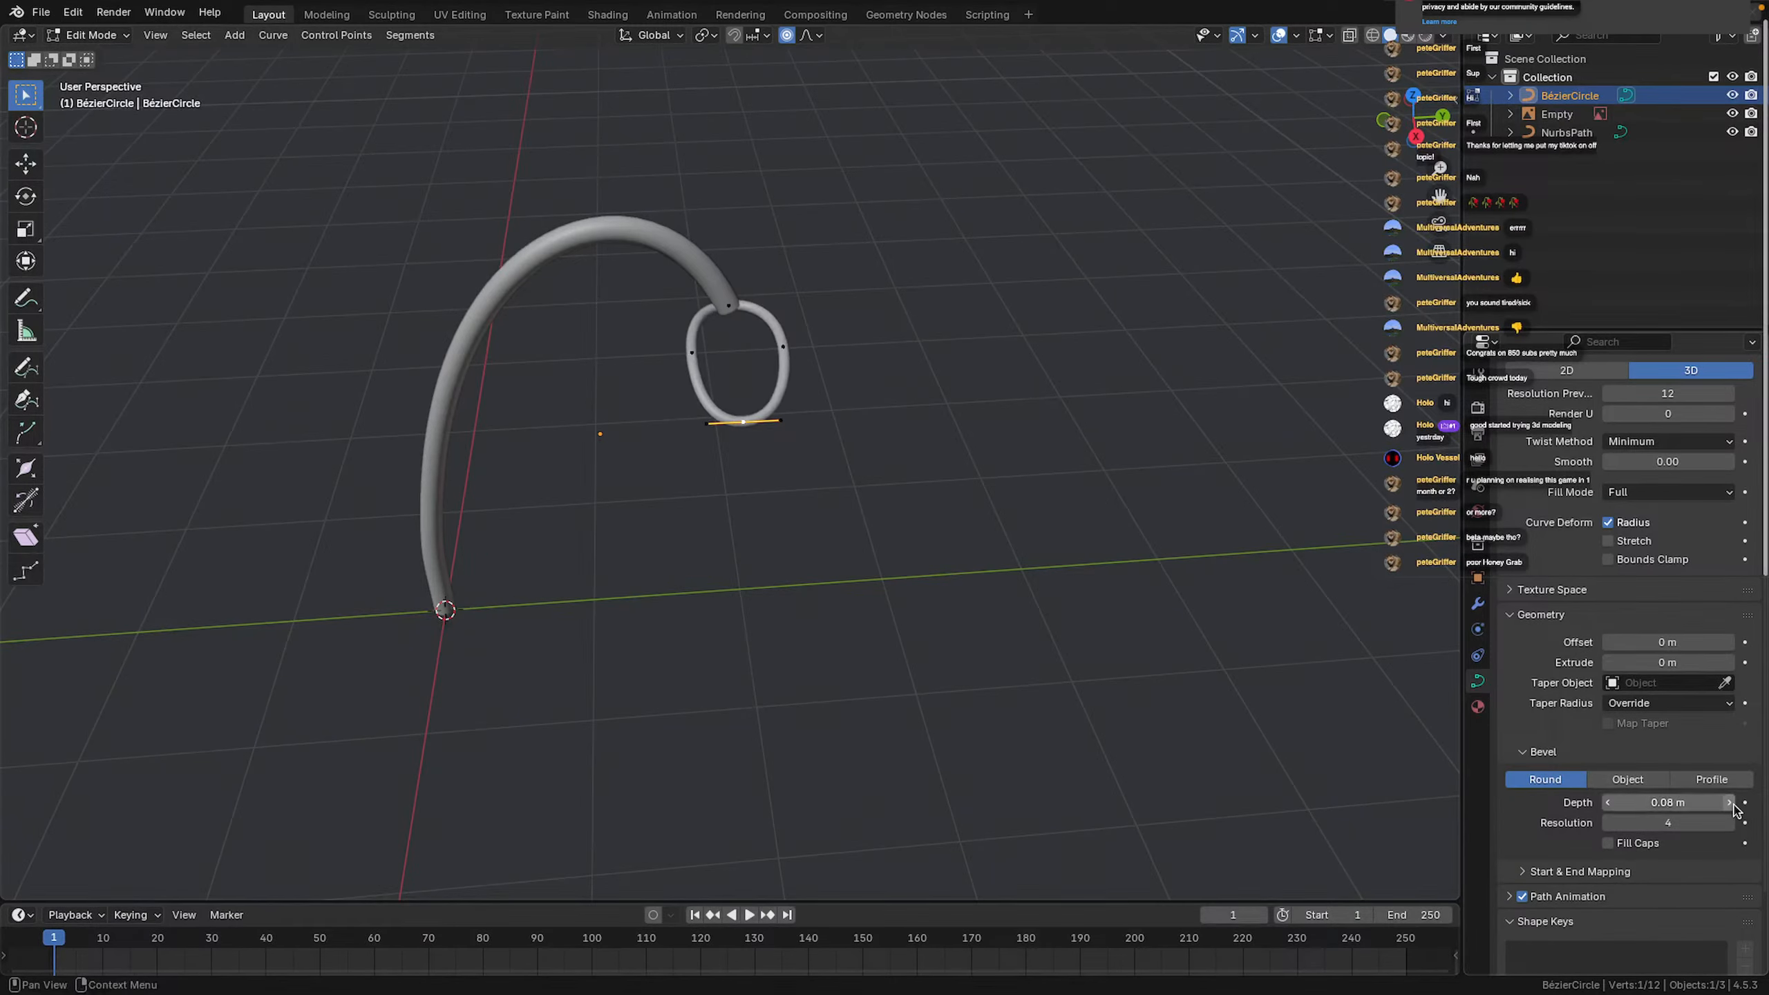
middle_drag(1025, 459, 867, 331)
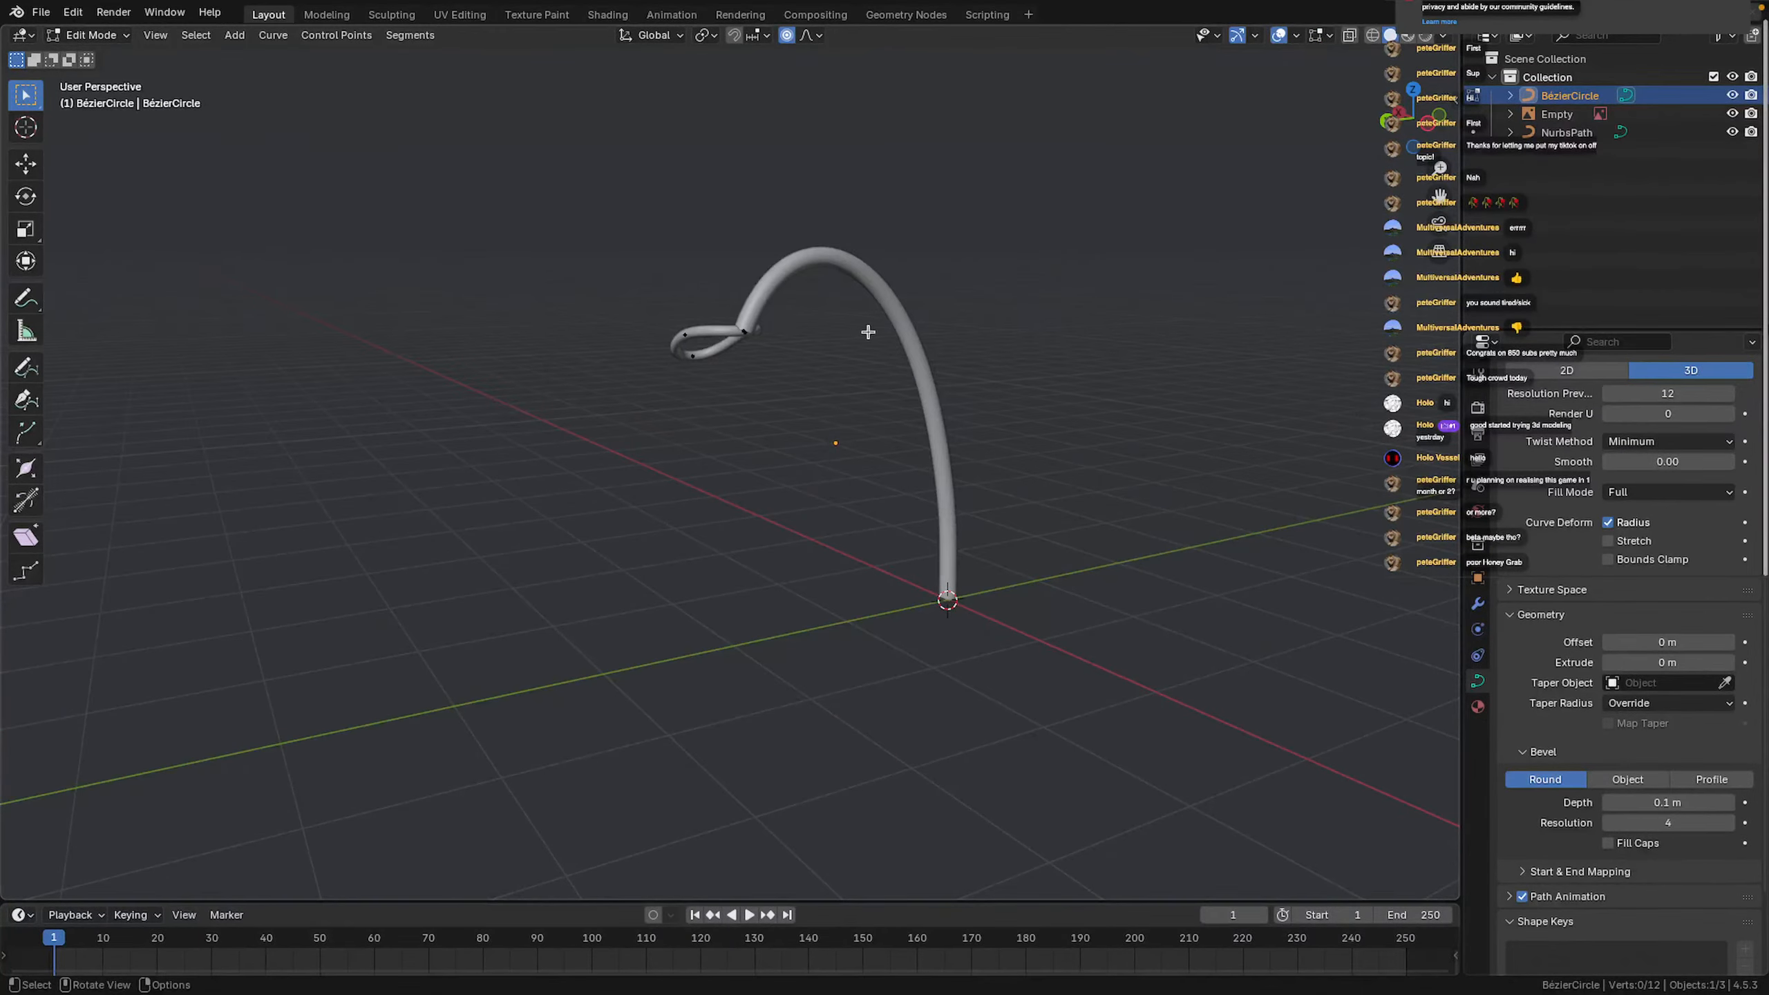
Place the 3D cursor at the stem's tip, where the loop meets it
click(26, 128)
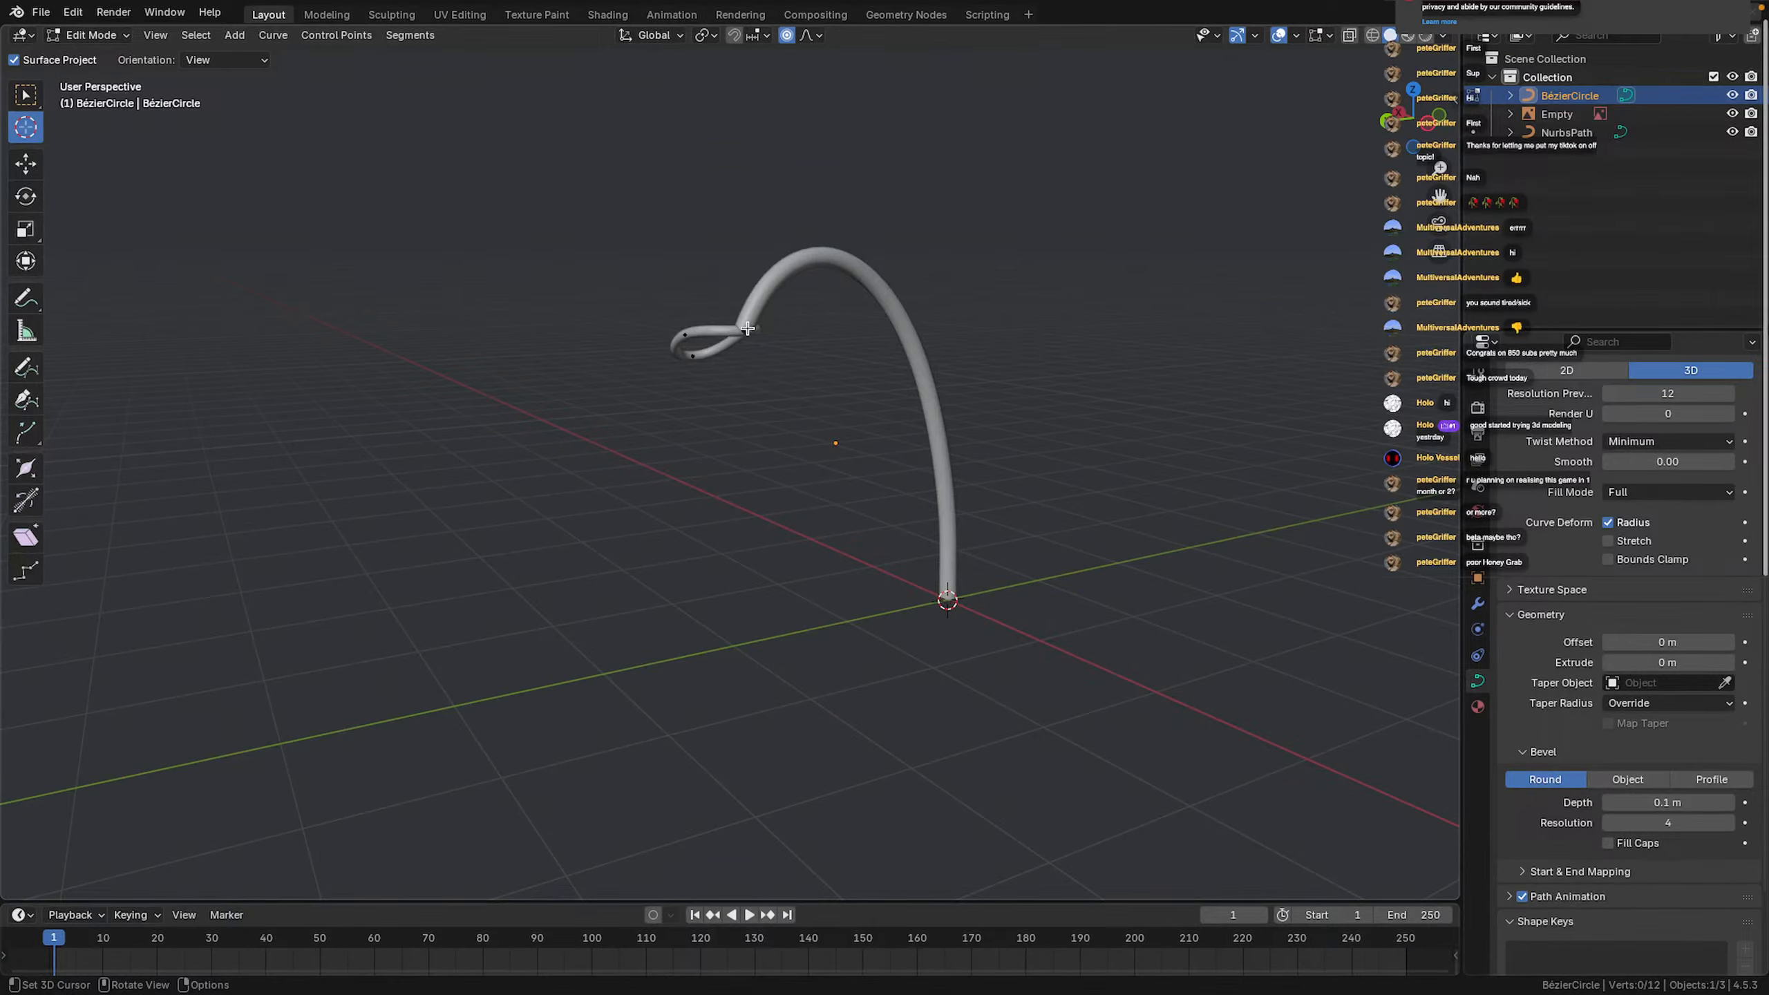
middle_drag(779, 362, 978, 447)
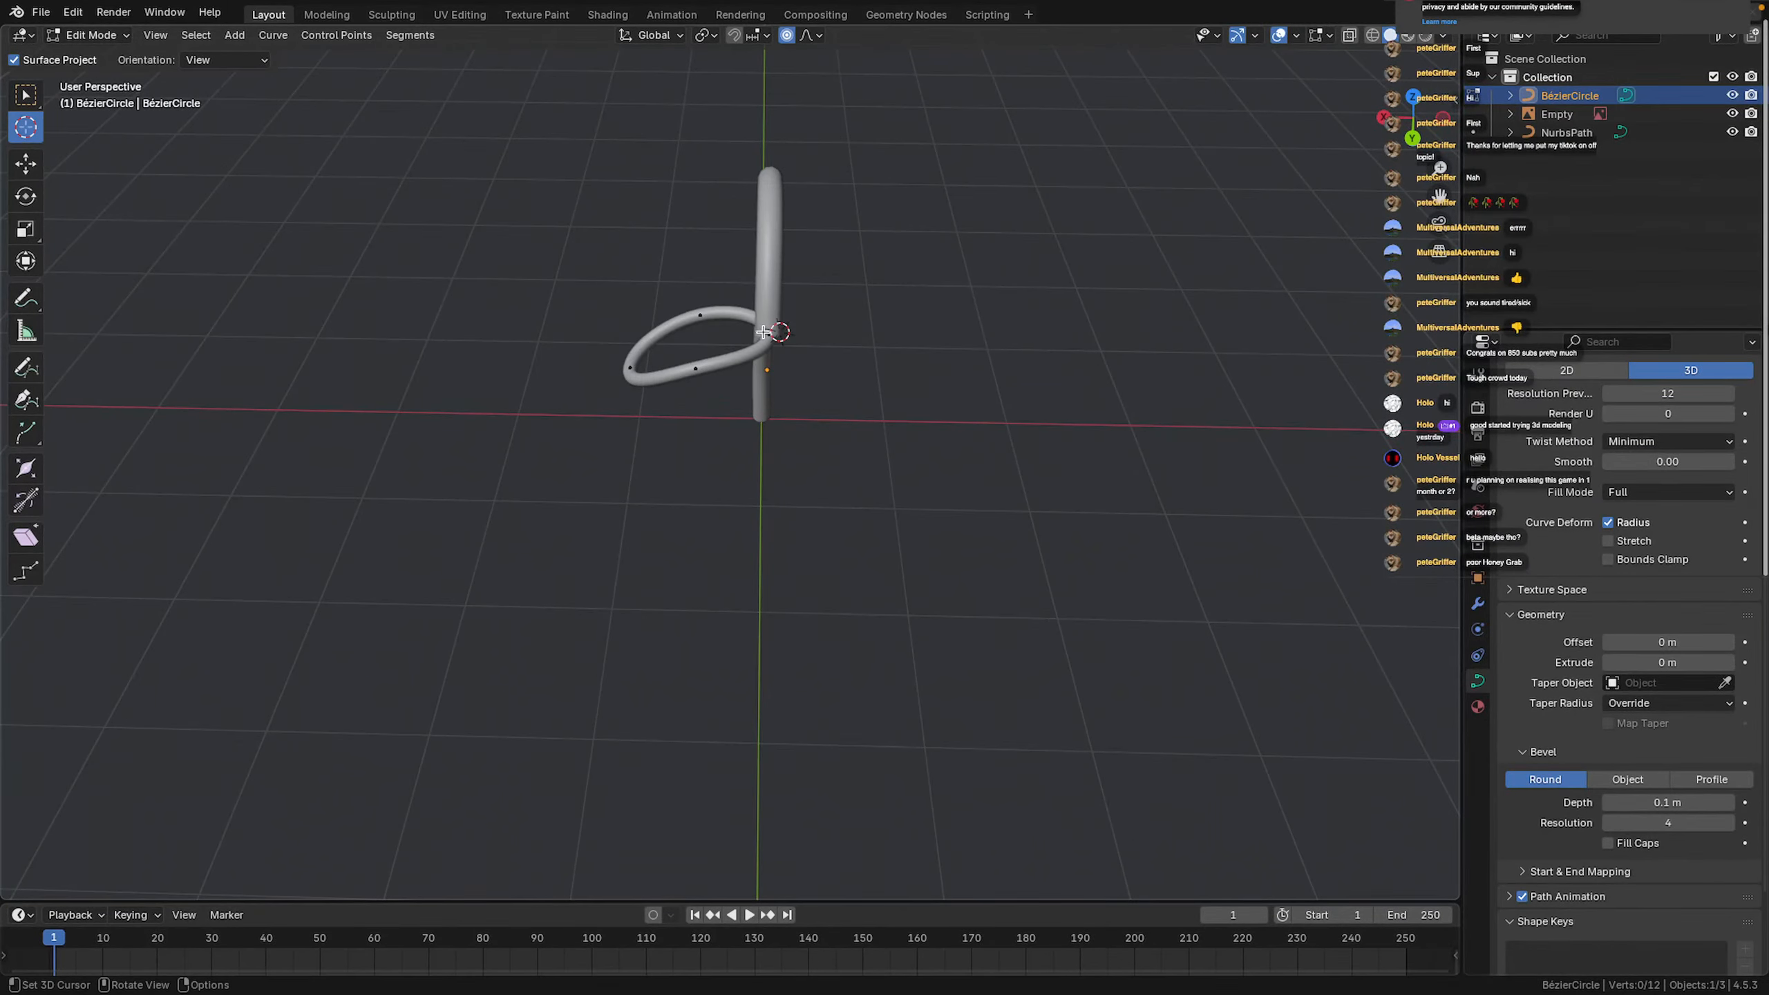
middle_drag(851, 340, 1070, 288)
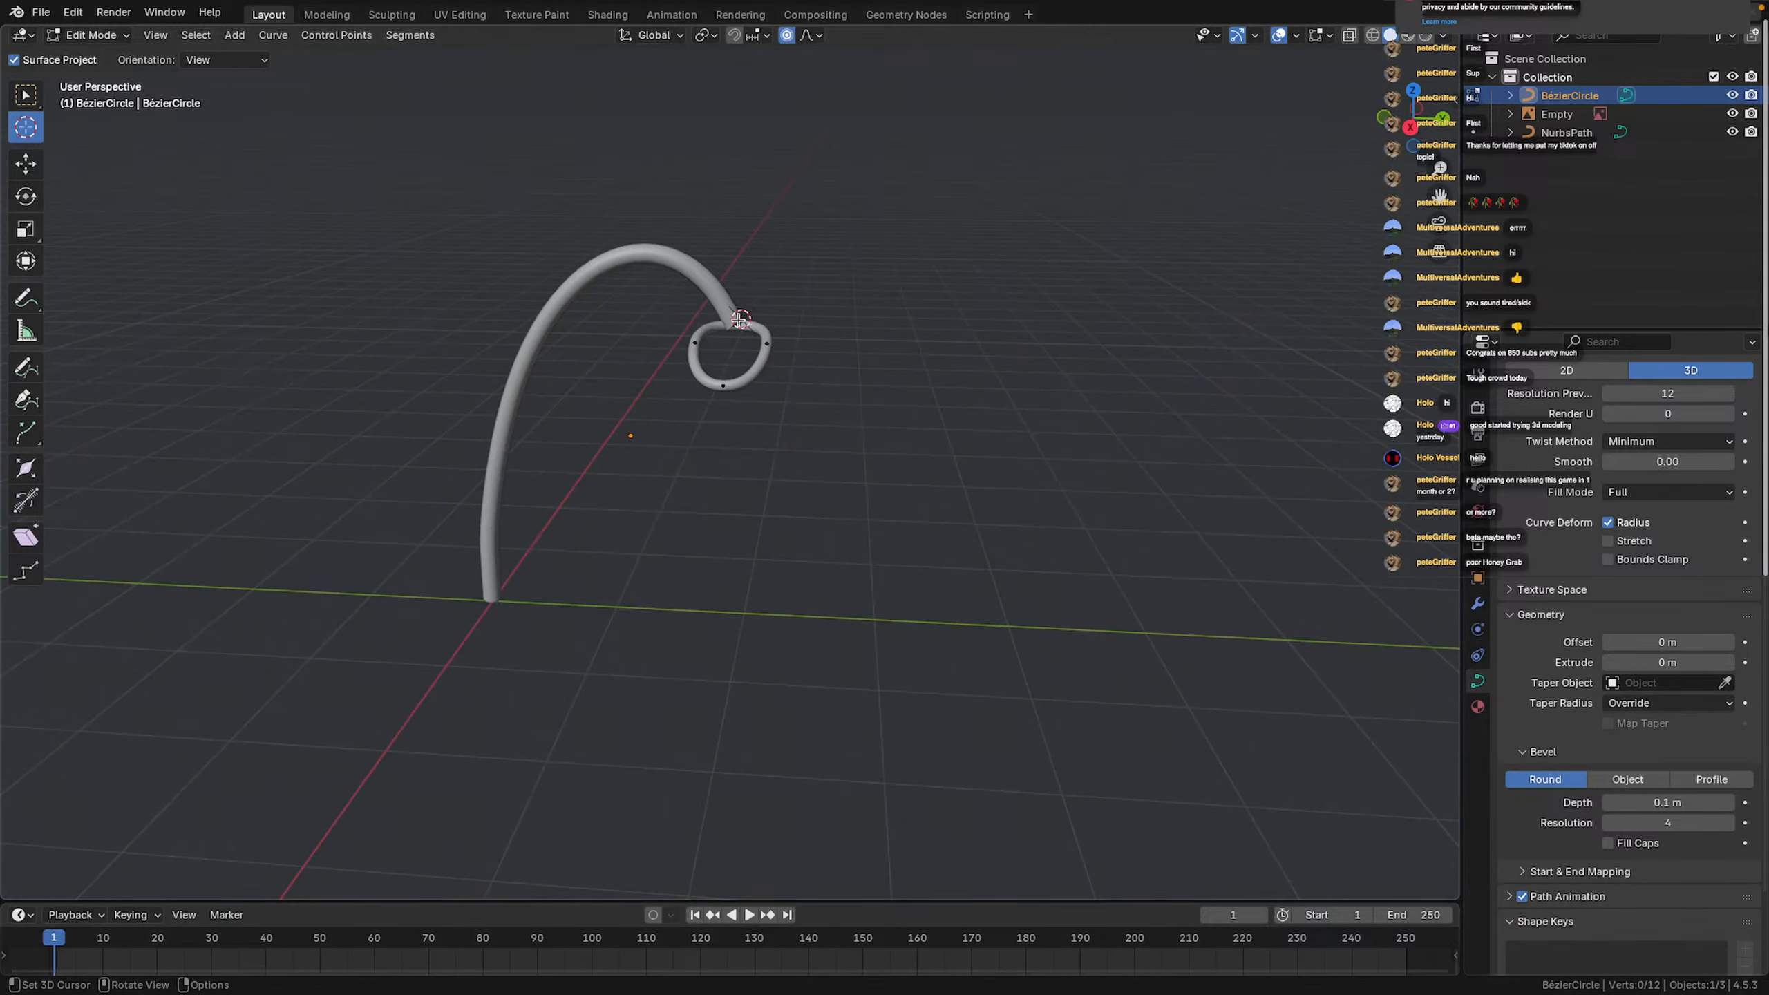
drag(731, 319, 728, 321)
middle_drag(728, 322, 557, 432)
drag(766, 404, 761, 401)
middle_drag(877, 415, 278, 226)
Shift all points of the loop so that it lines up with the stem's tip
key(Tab)
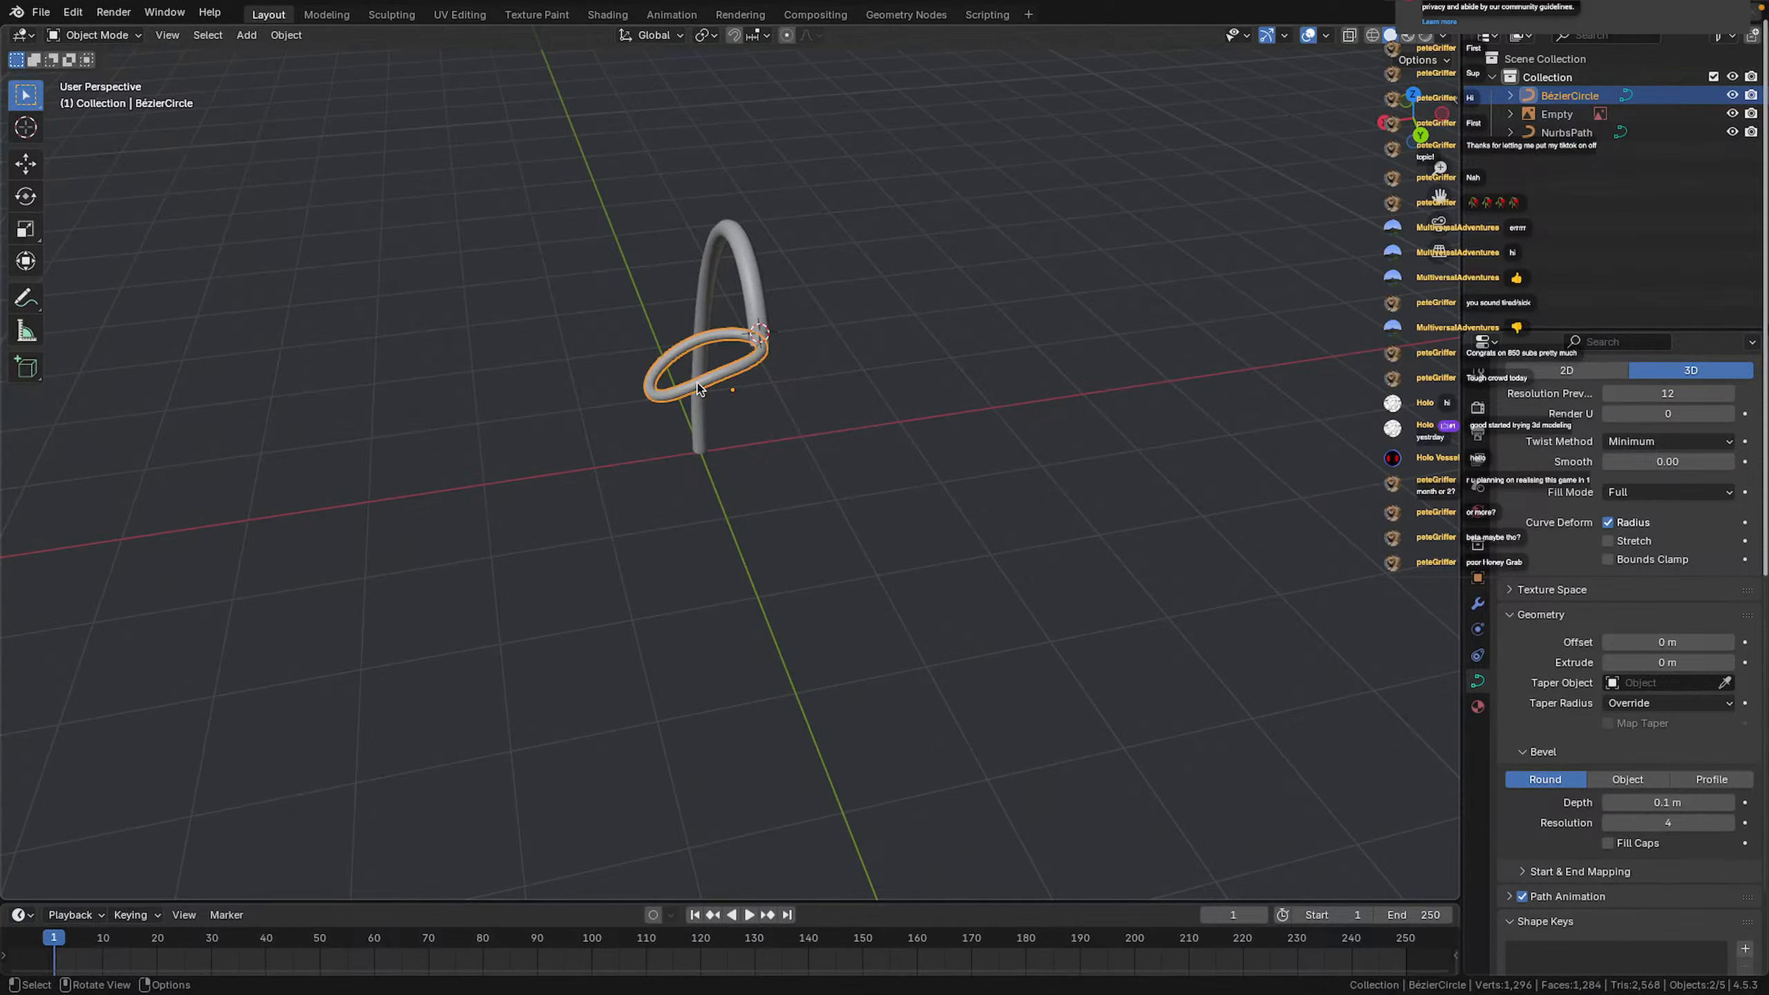
key(Tab)
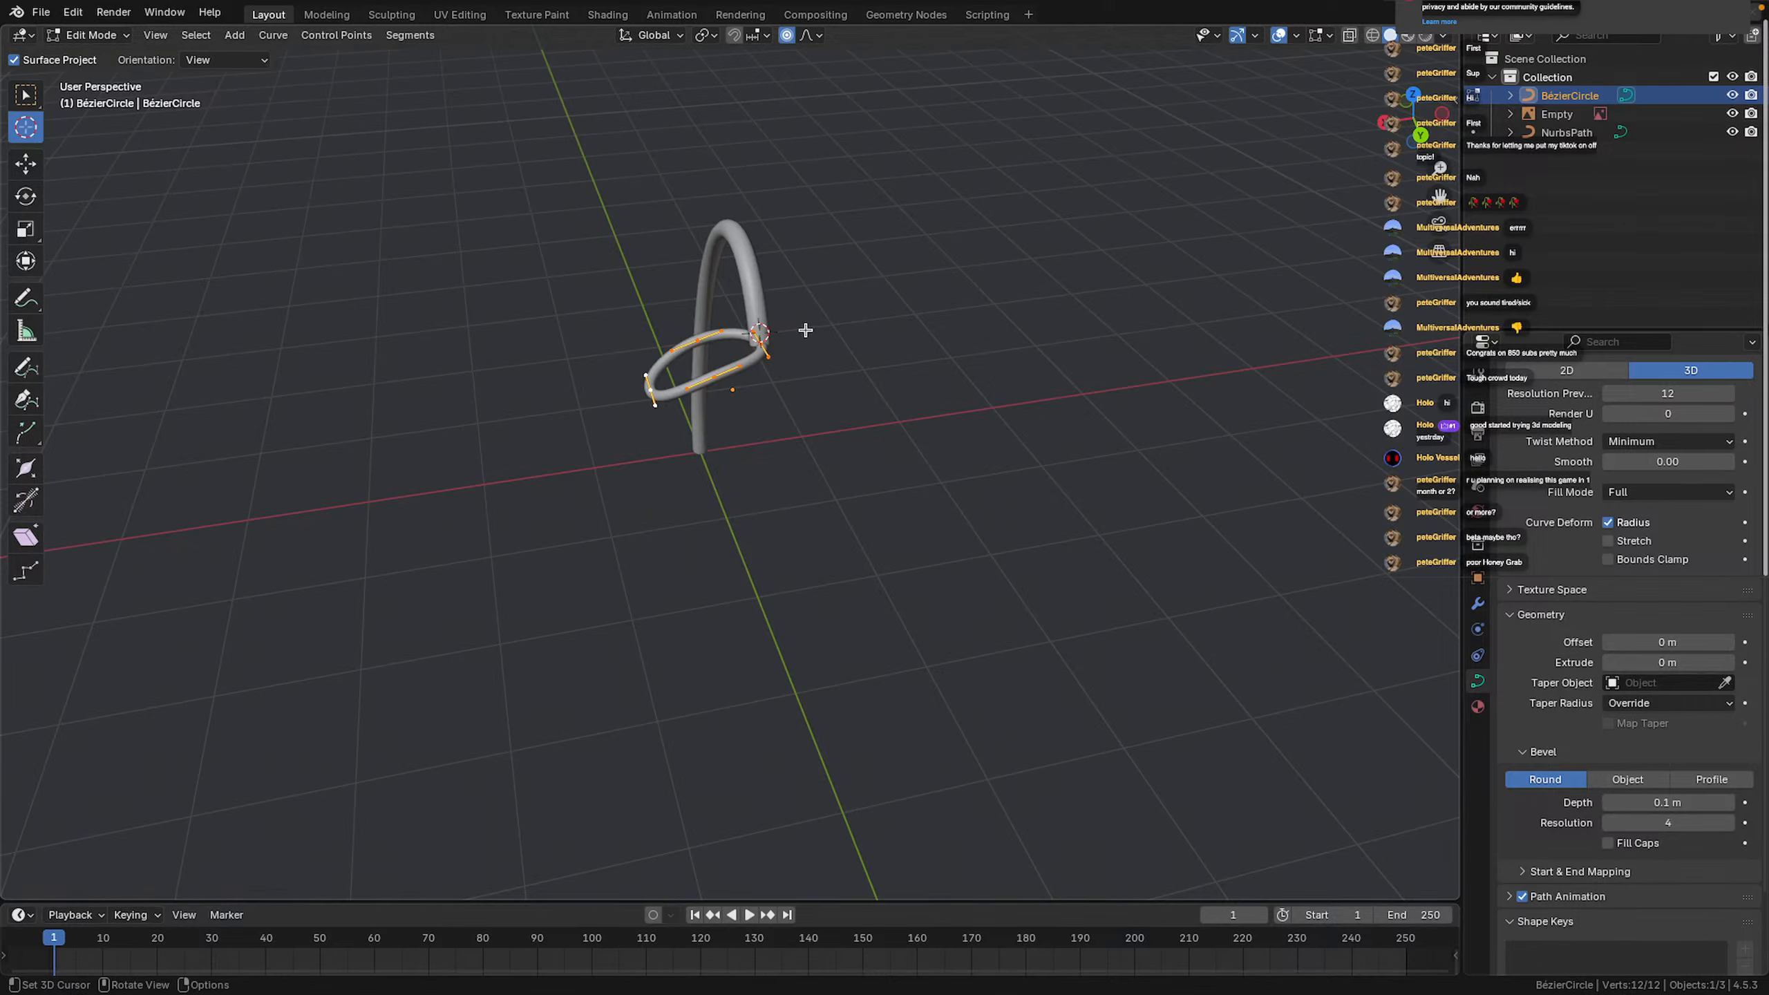
middle_drag(805, 330, 999, 445)
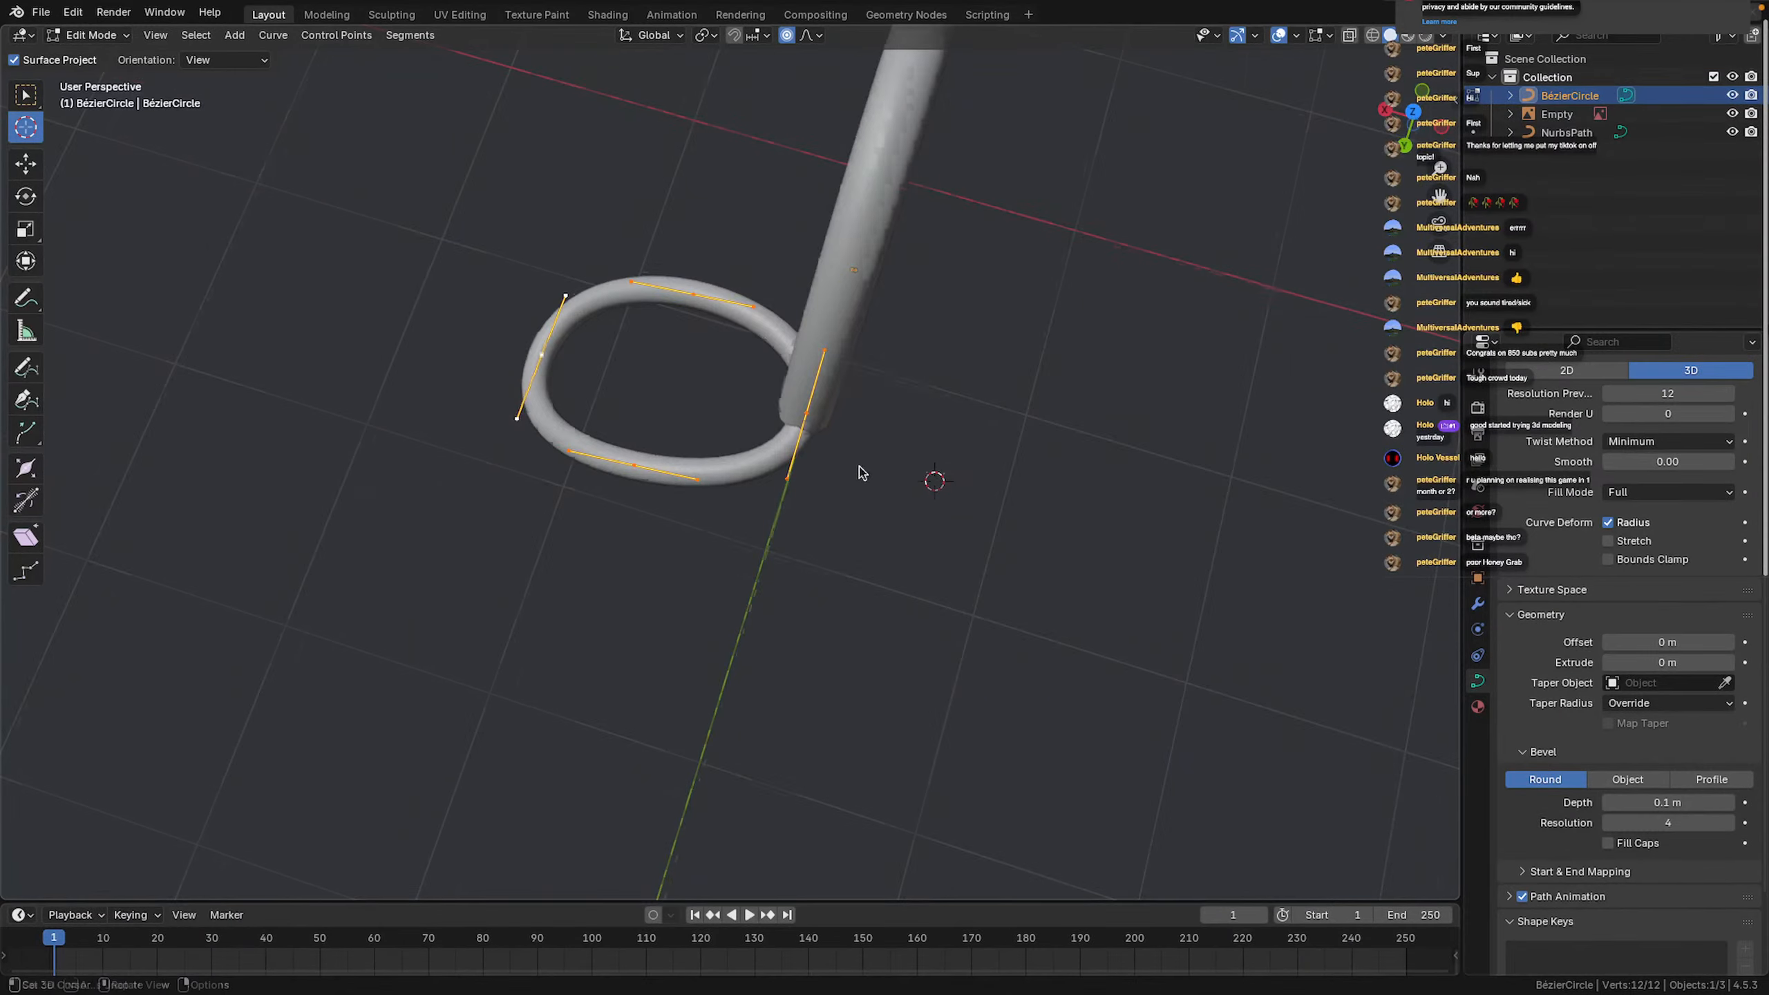
middle_drag(862, 473, 932, 359)
key(g)
click(773, 272)
scroll(774, 272, down, 1)
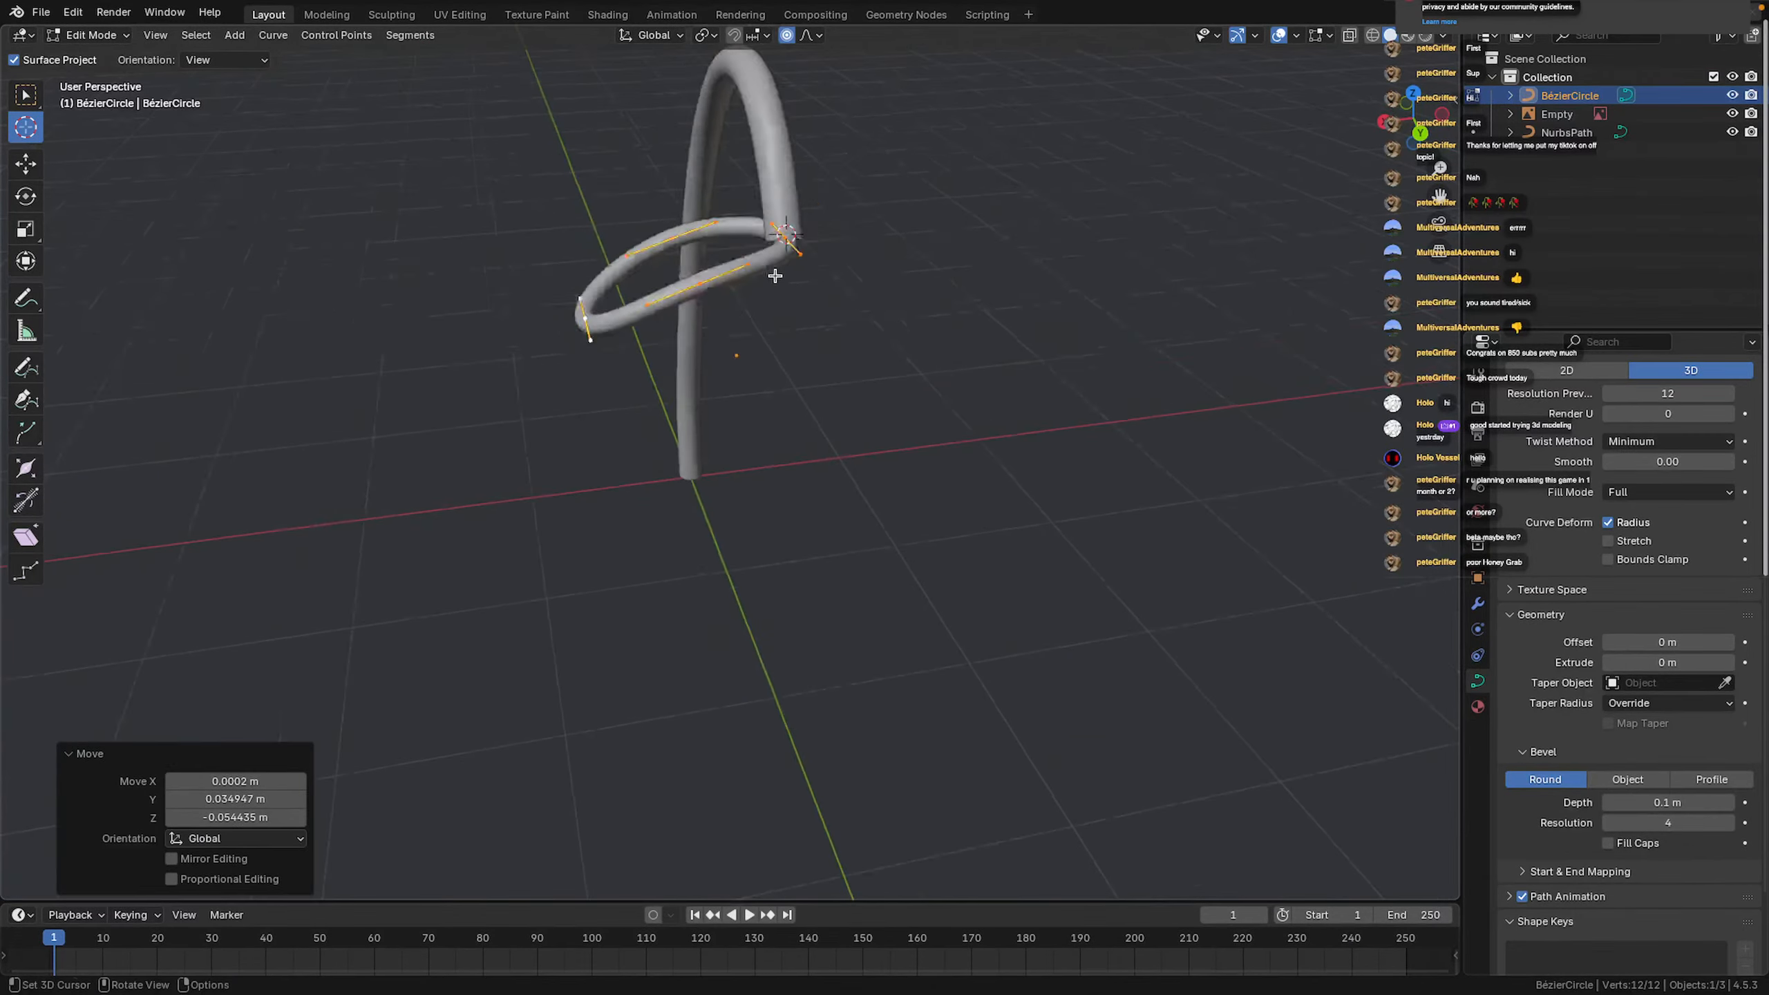
middle_drag(774, 272, 959, 268)
scroll(958, 268, up, 1)
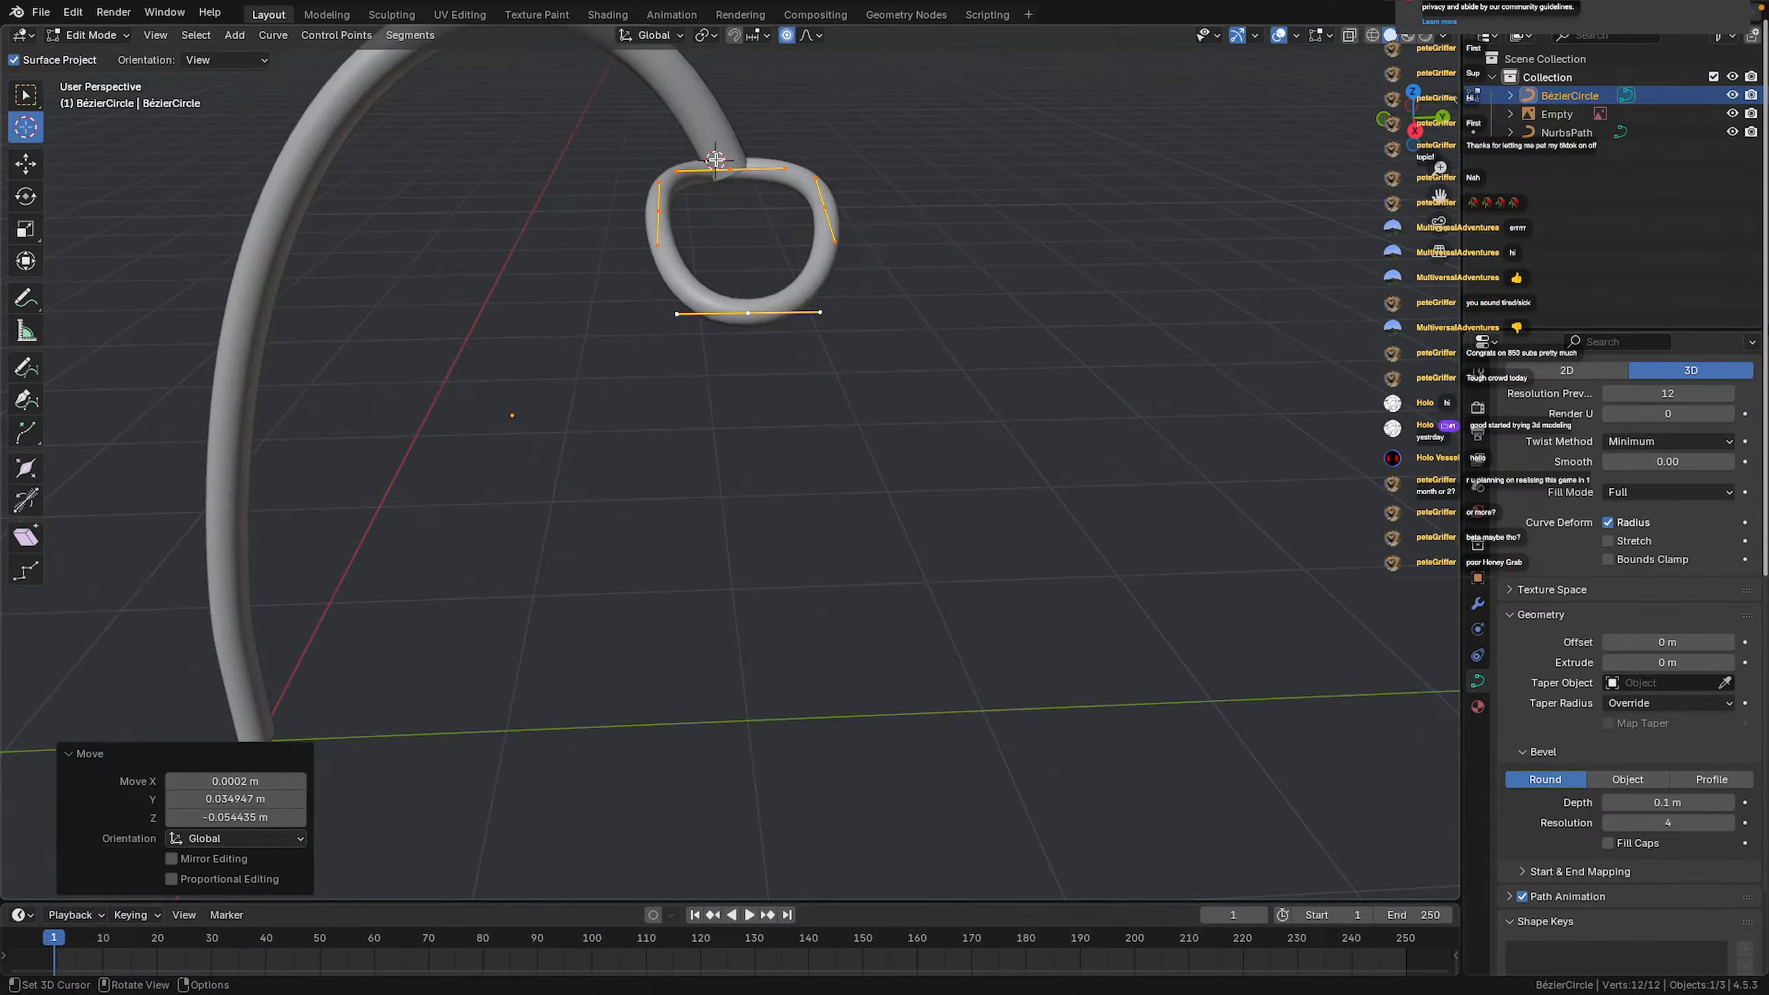
key(g)
click(723, 162)
Reposition the whole loop beside the stem's tip in Object Mode and check the joint from several angles
key(Tab)
scroll(769, 539, down, 1)
middle_drag(770, 537, 556, 407)
scroll(557, 407, up, 3)
shift+middle_drag(800, 226, 817, 446)
scroll(829, 372, up, 2)
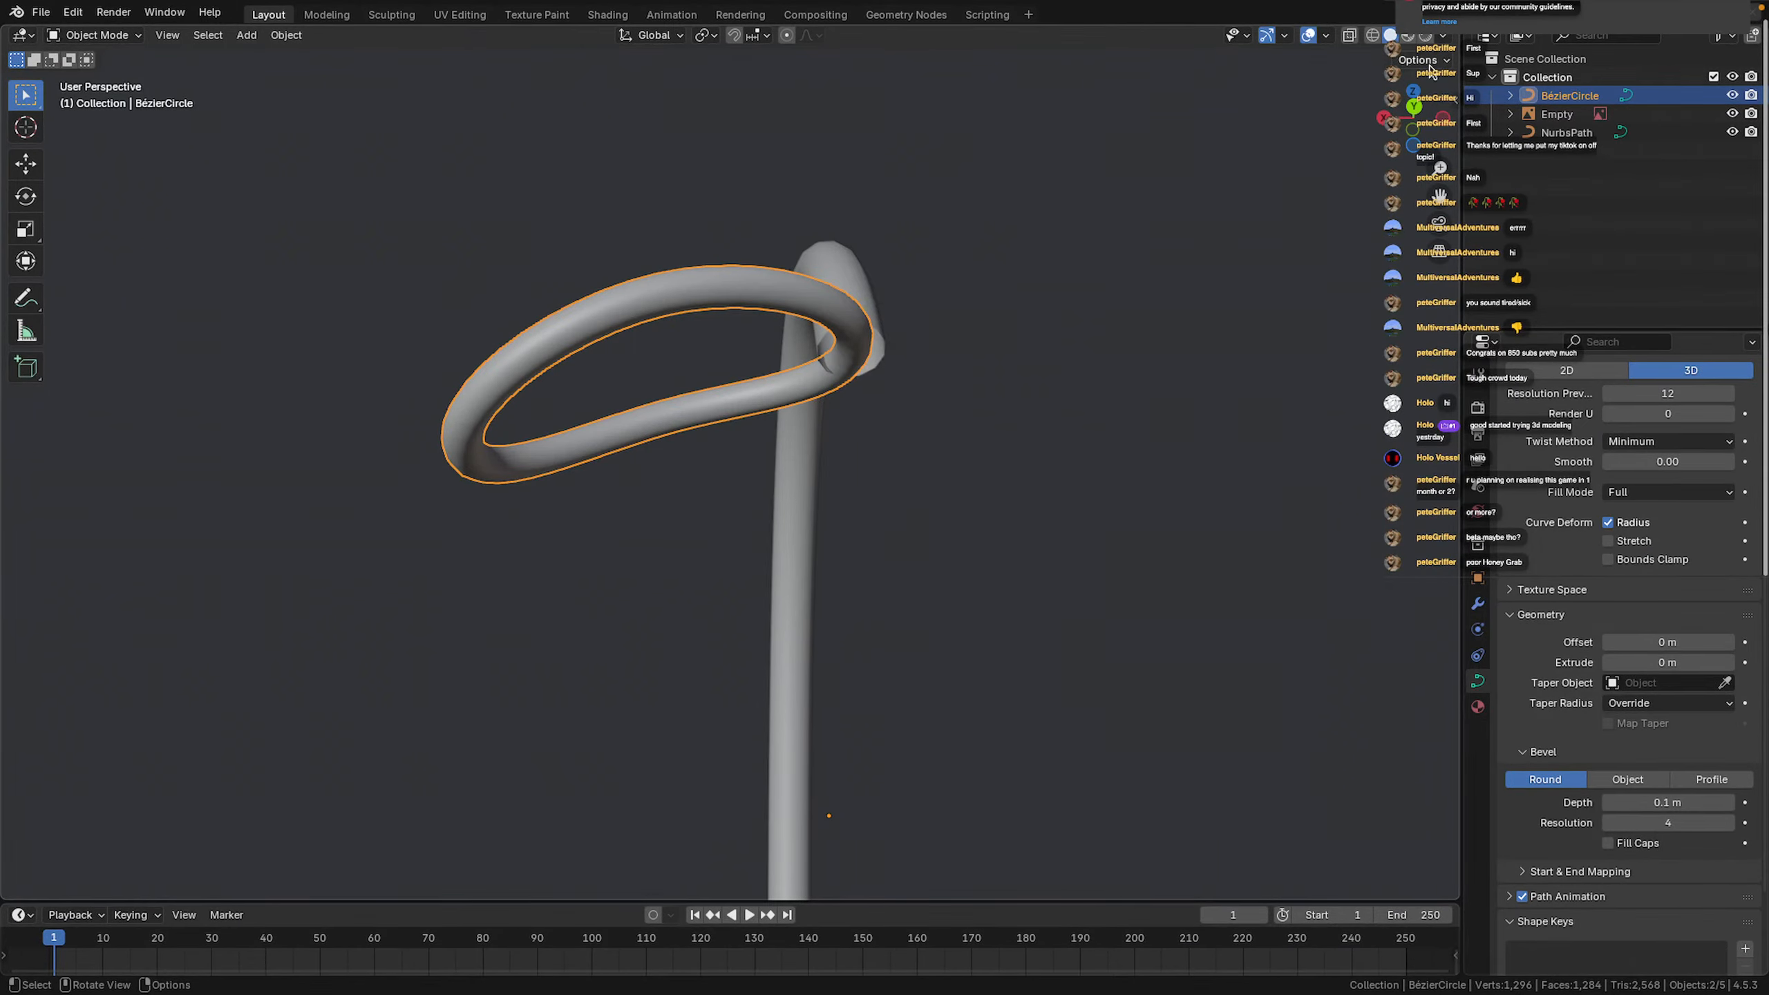
key(g)
click(1176, 214)
middle_drag(1177, 216, 717, 406)
click(980, 346)
scroll(936, 197, up, 3)
scroll(1198, 416, down, 4)
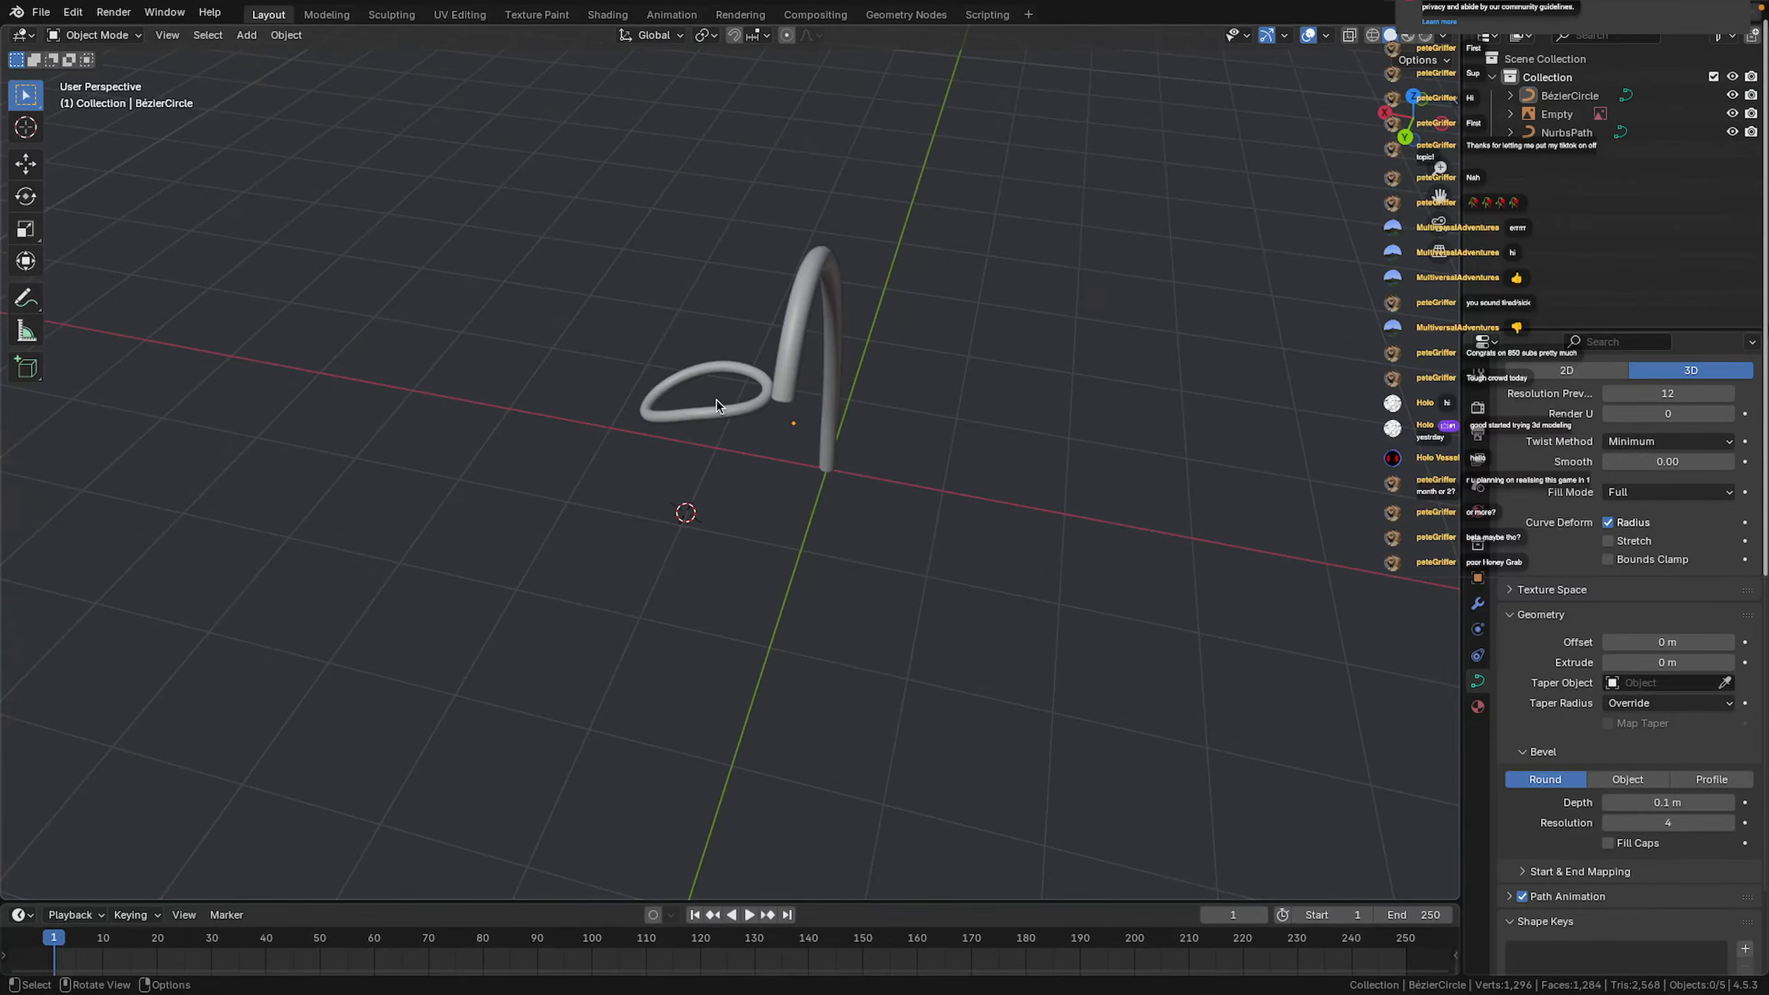
Convert the thickened Bézier circle to a mesh and view it from the side
click(717, 406)
click(286, 35)
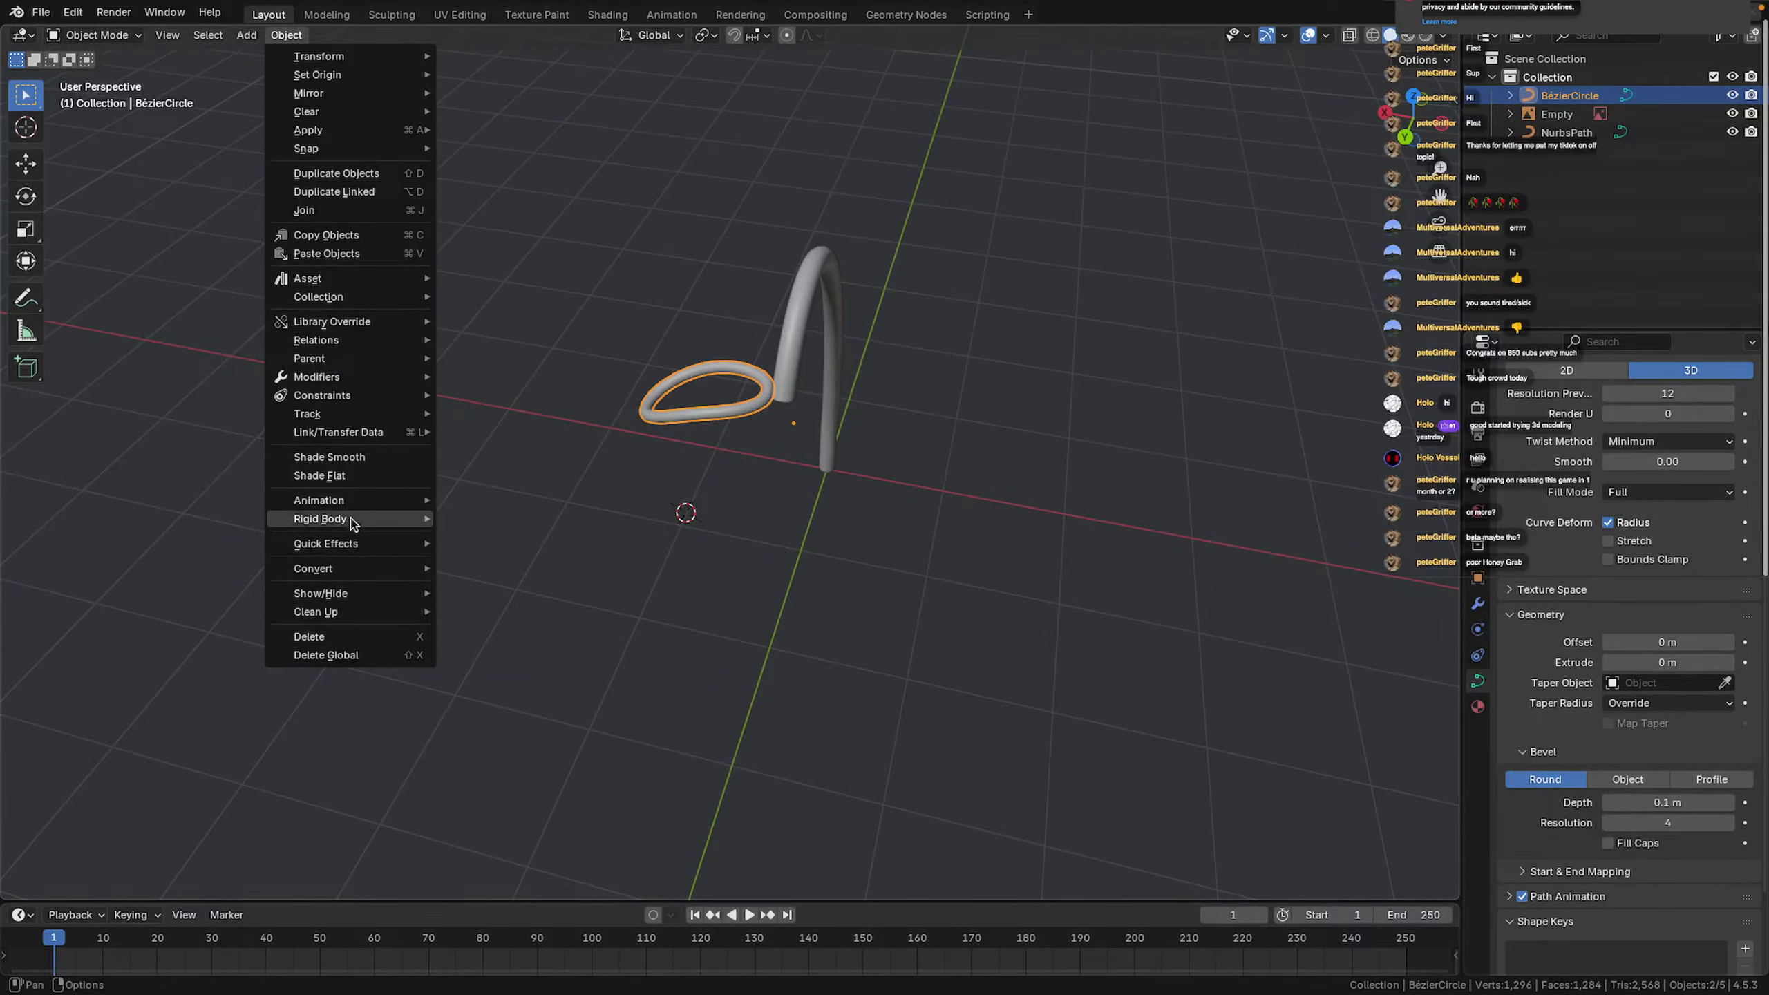
mouse_move(348, 566)
click(536, 576)
click(565, 544)
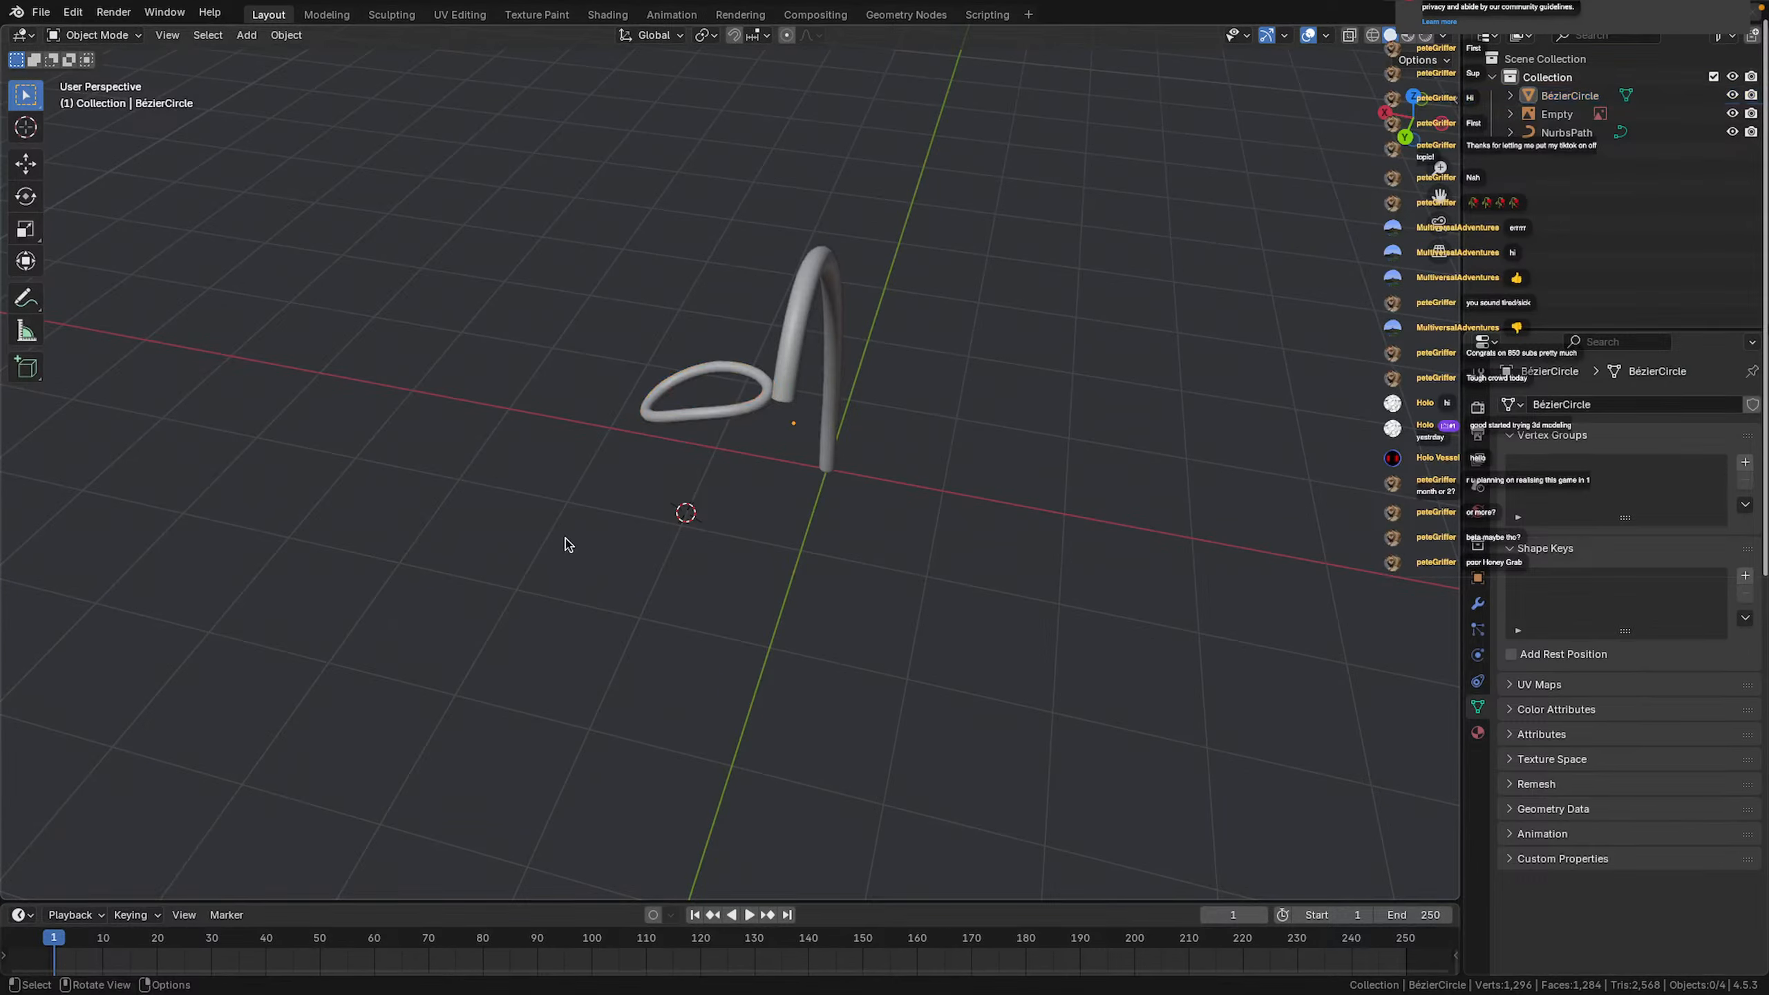
click(724, 399)
middle_drag(683, 440, 880, 374)
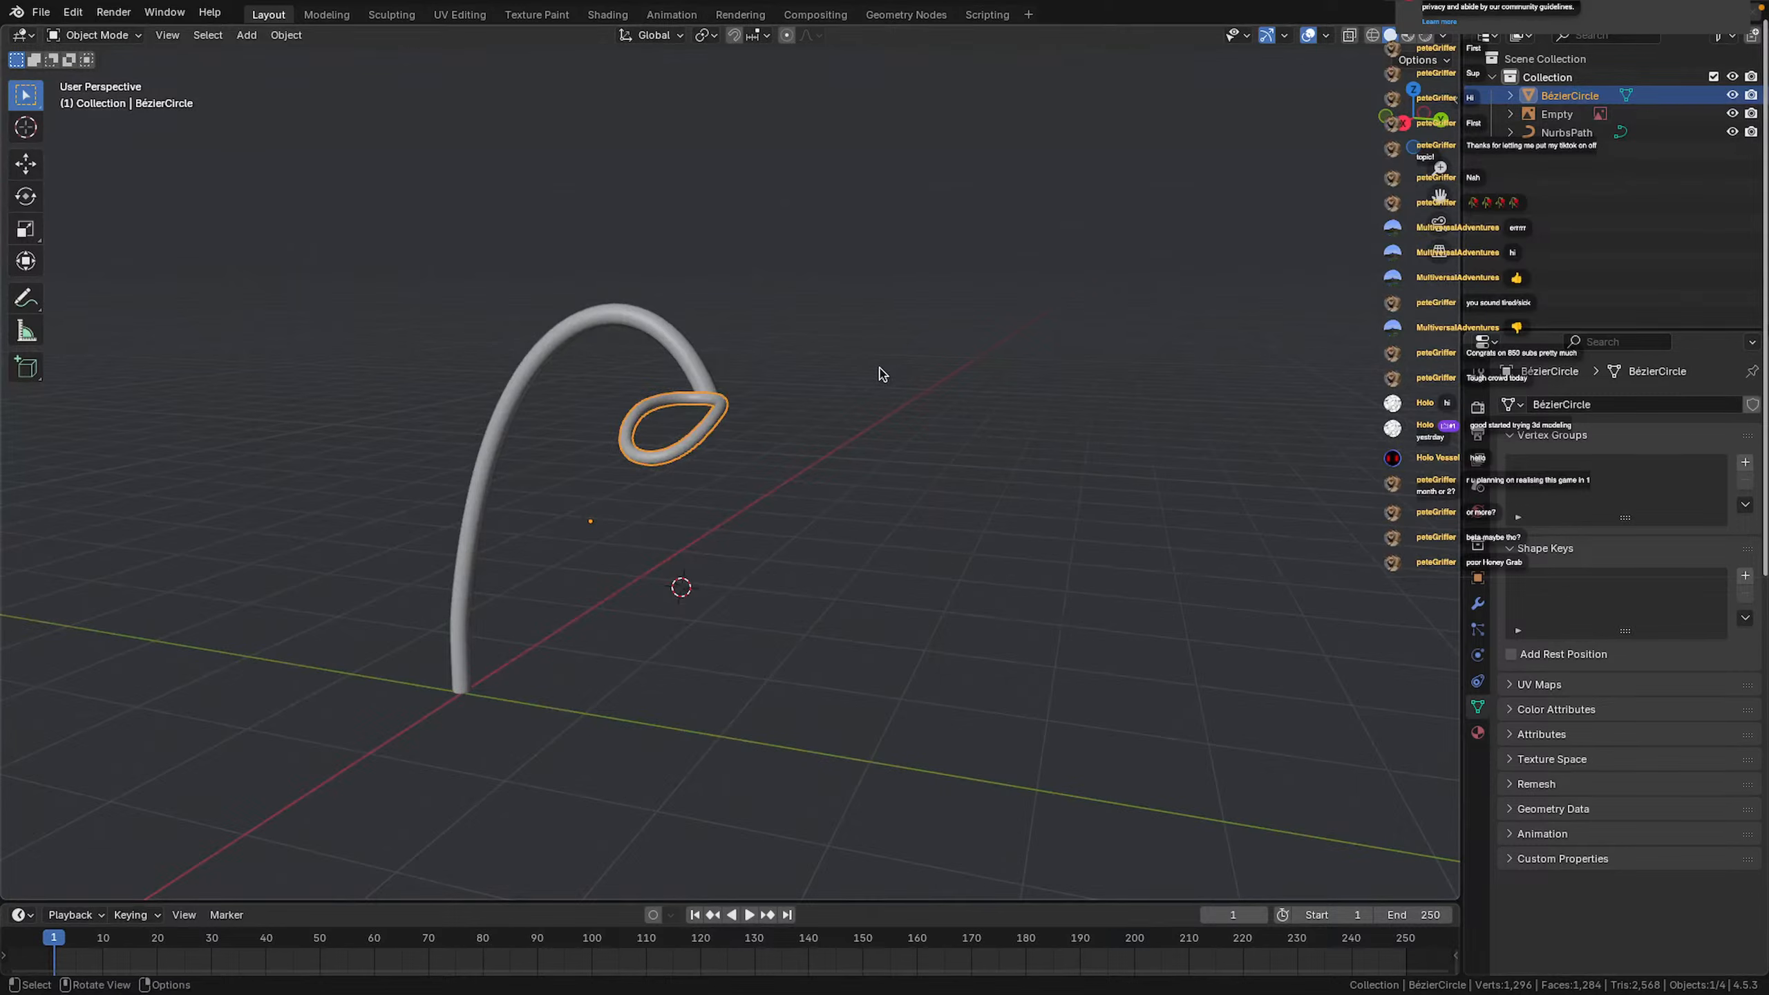
Undo the mesh conversion of the Bézier circle
key(ctrl+z)
key(ctrl+z)
key(ctrl+z)
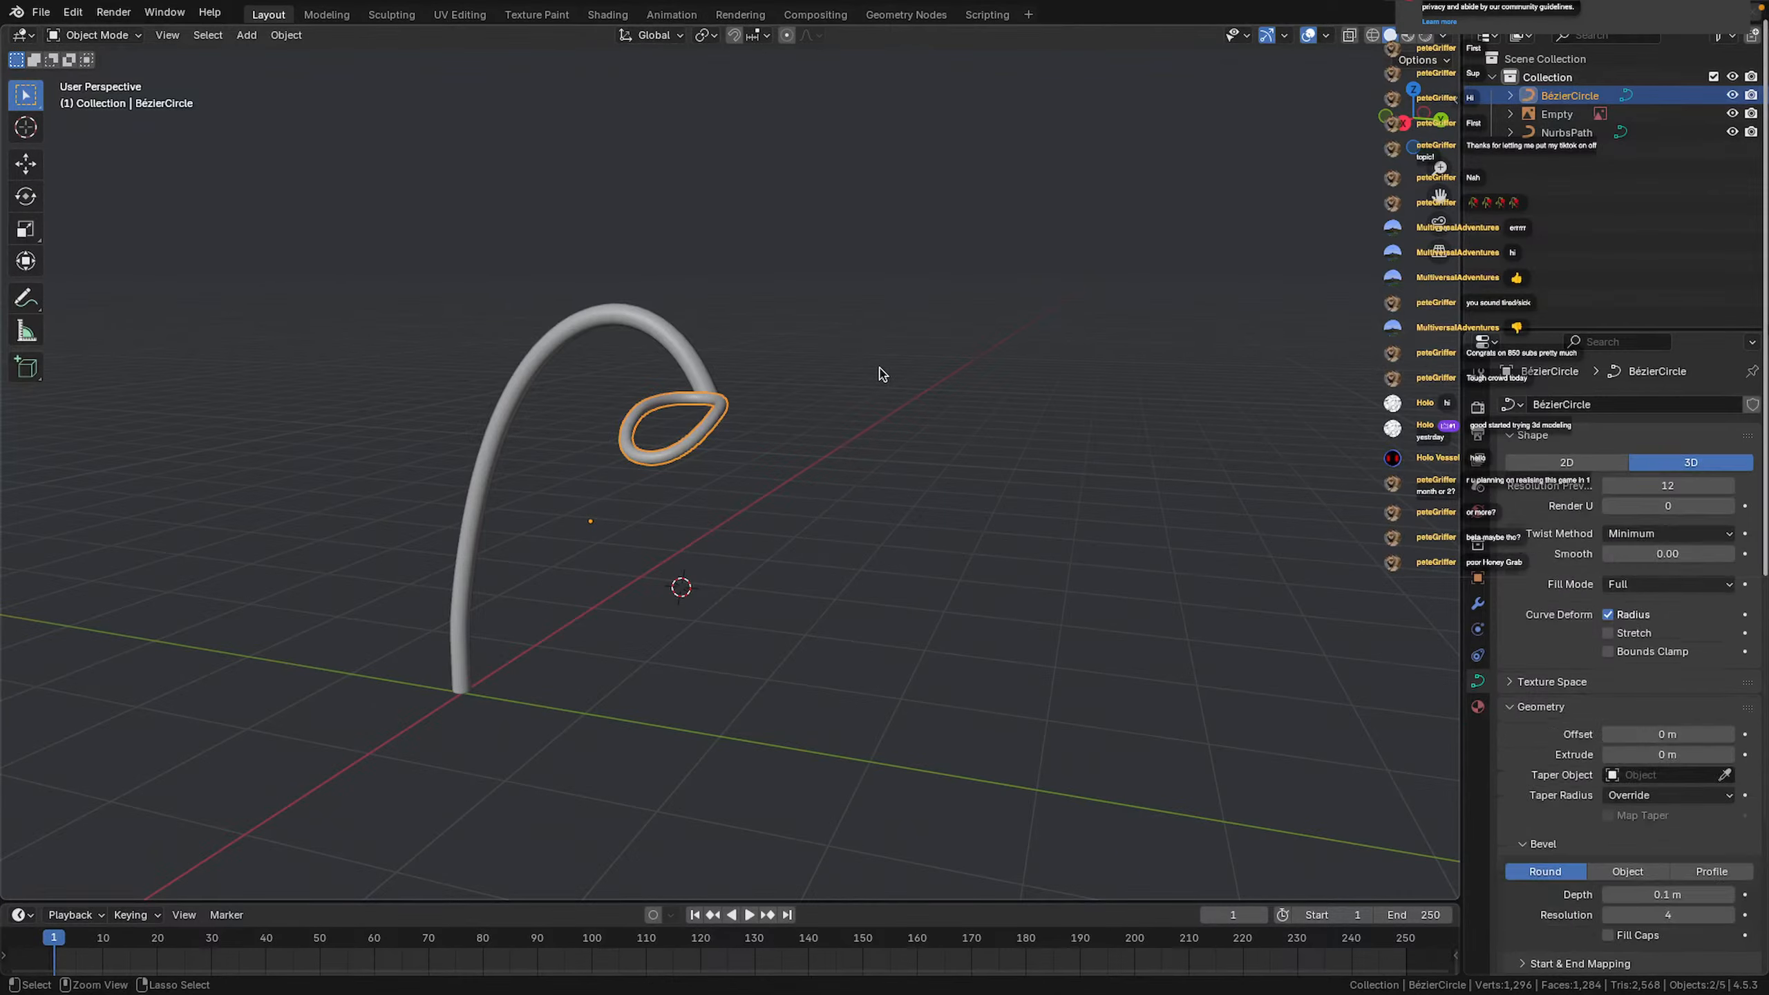
Paste a copy of the Bézier circle as a hidden backup and convert the visible original to a mesh
key(ctrl+v)
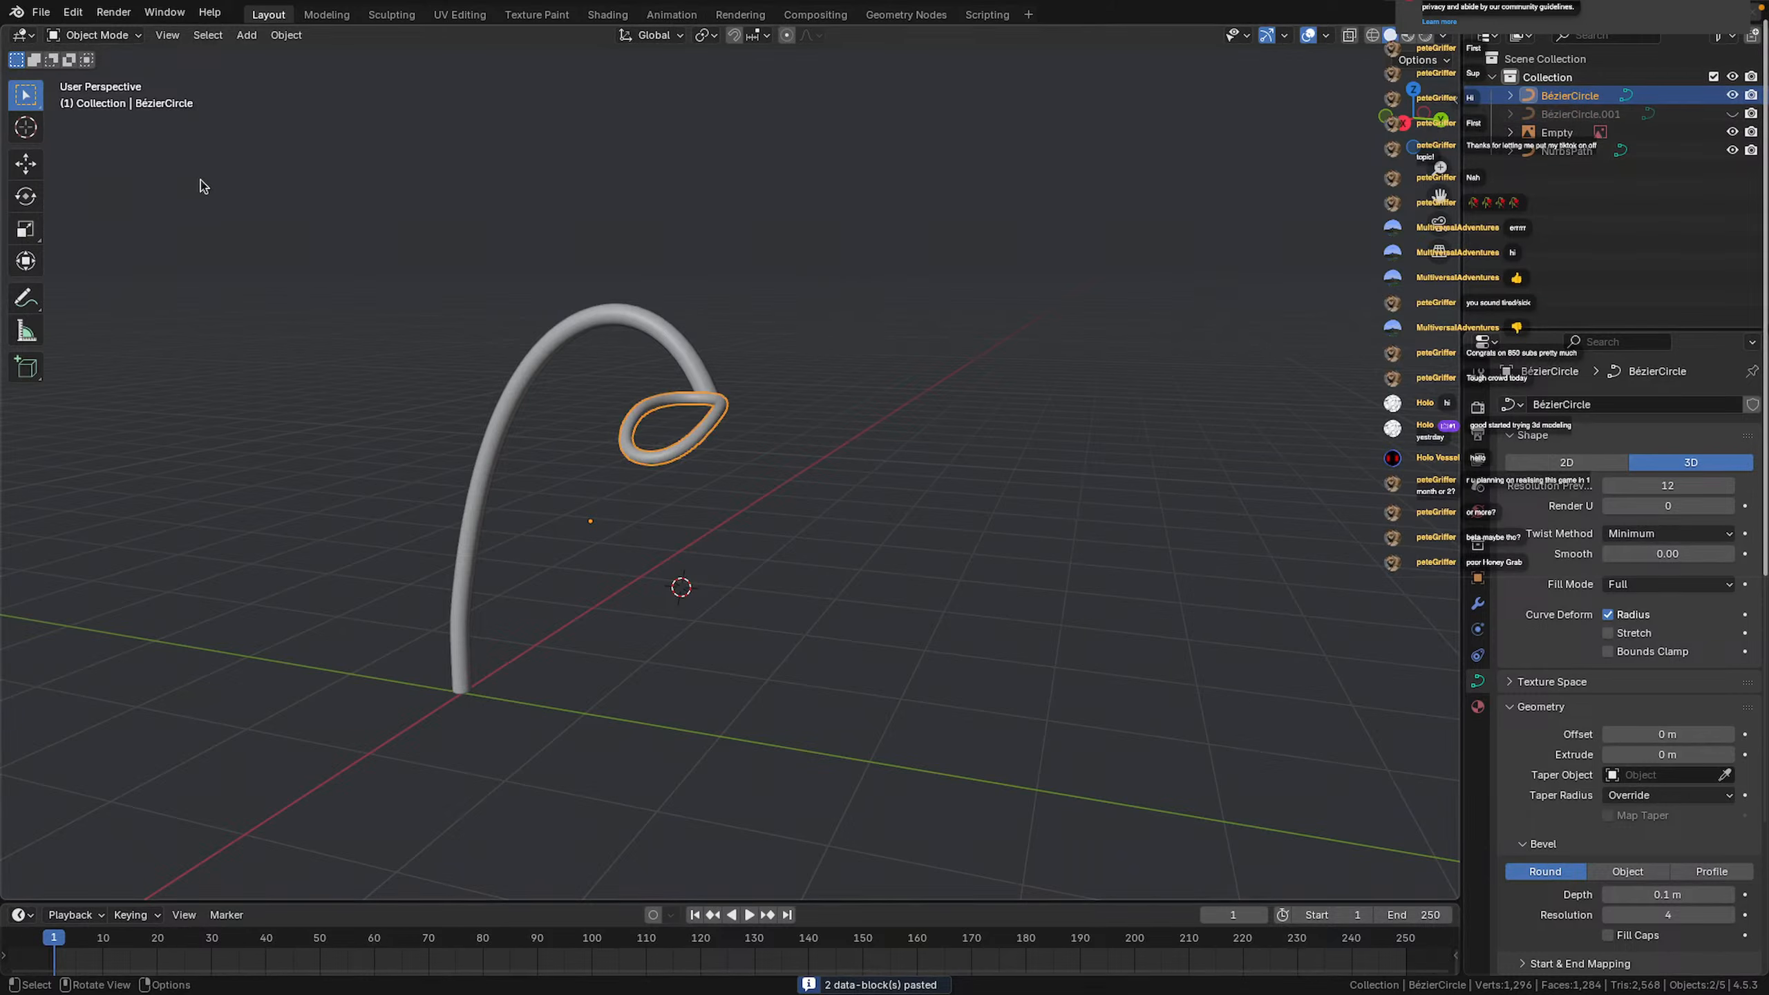
click(284, 34)
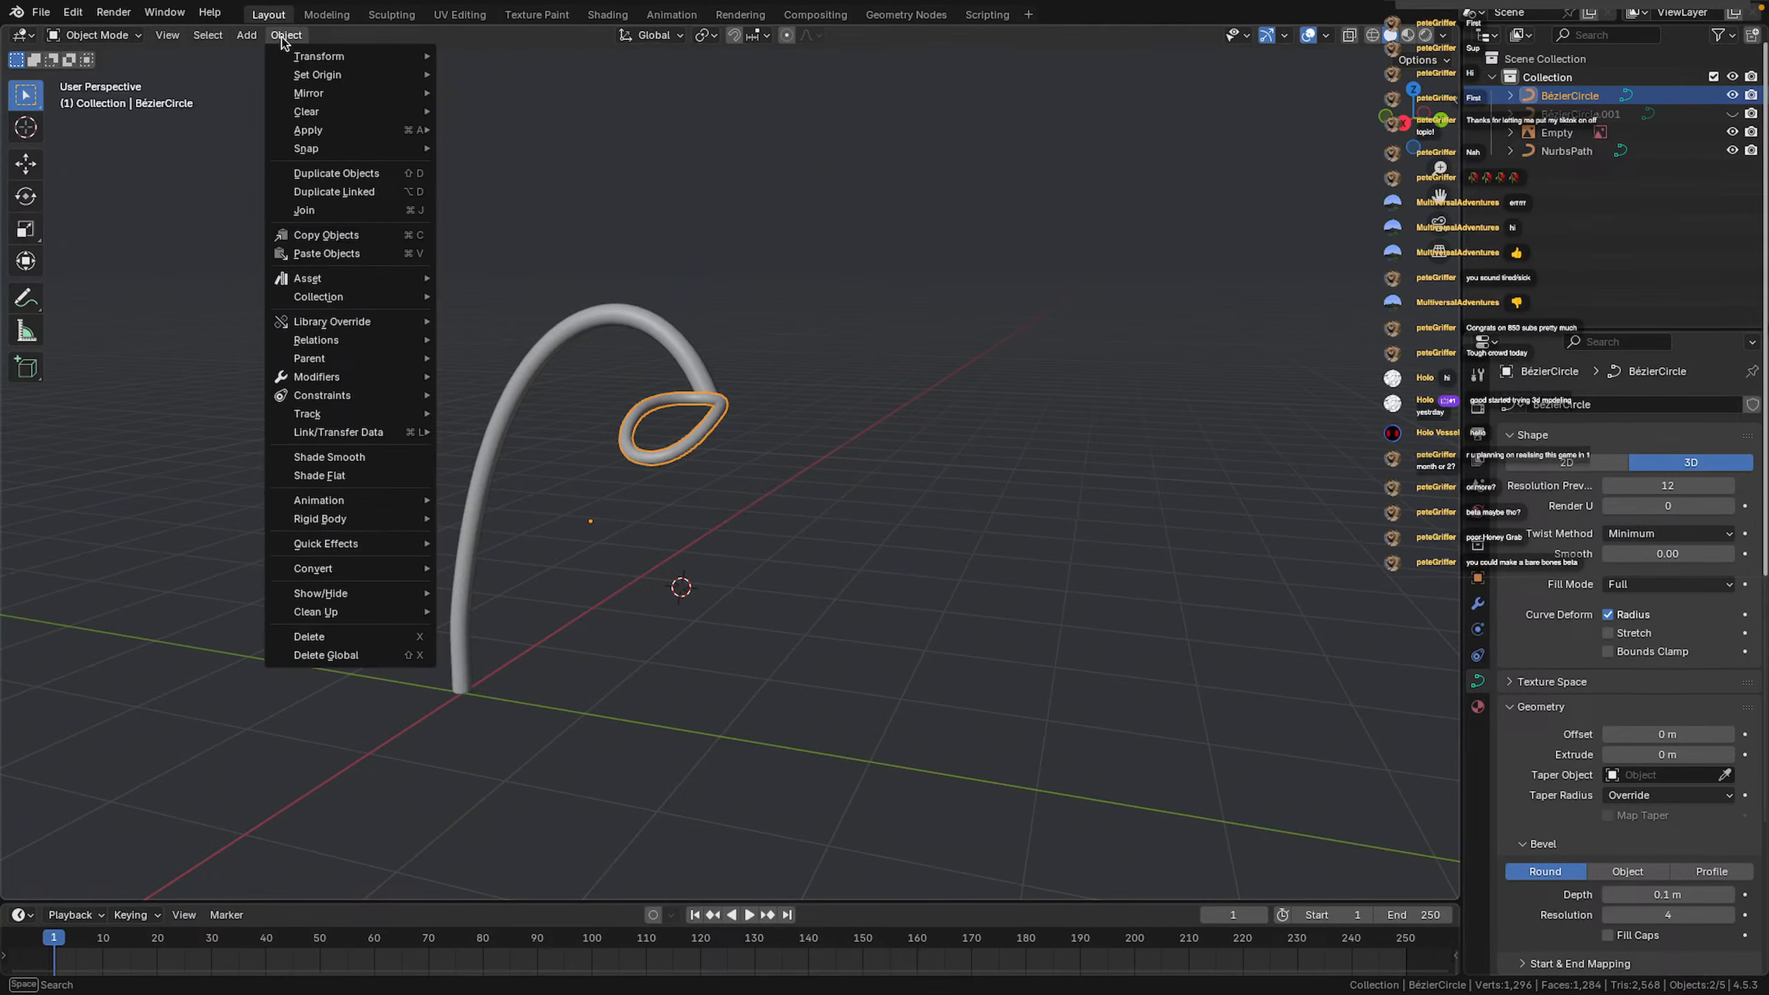
mouse_move(293, 57)
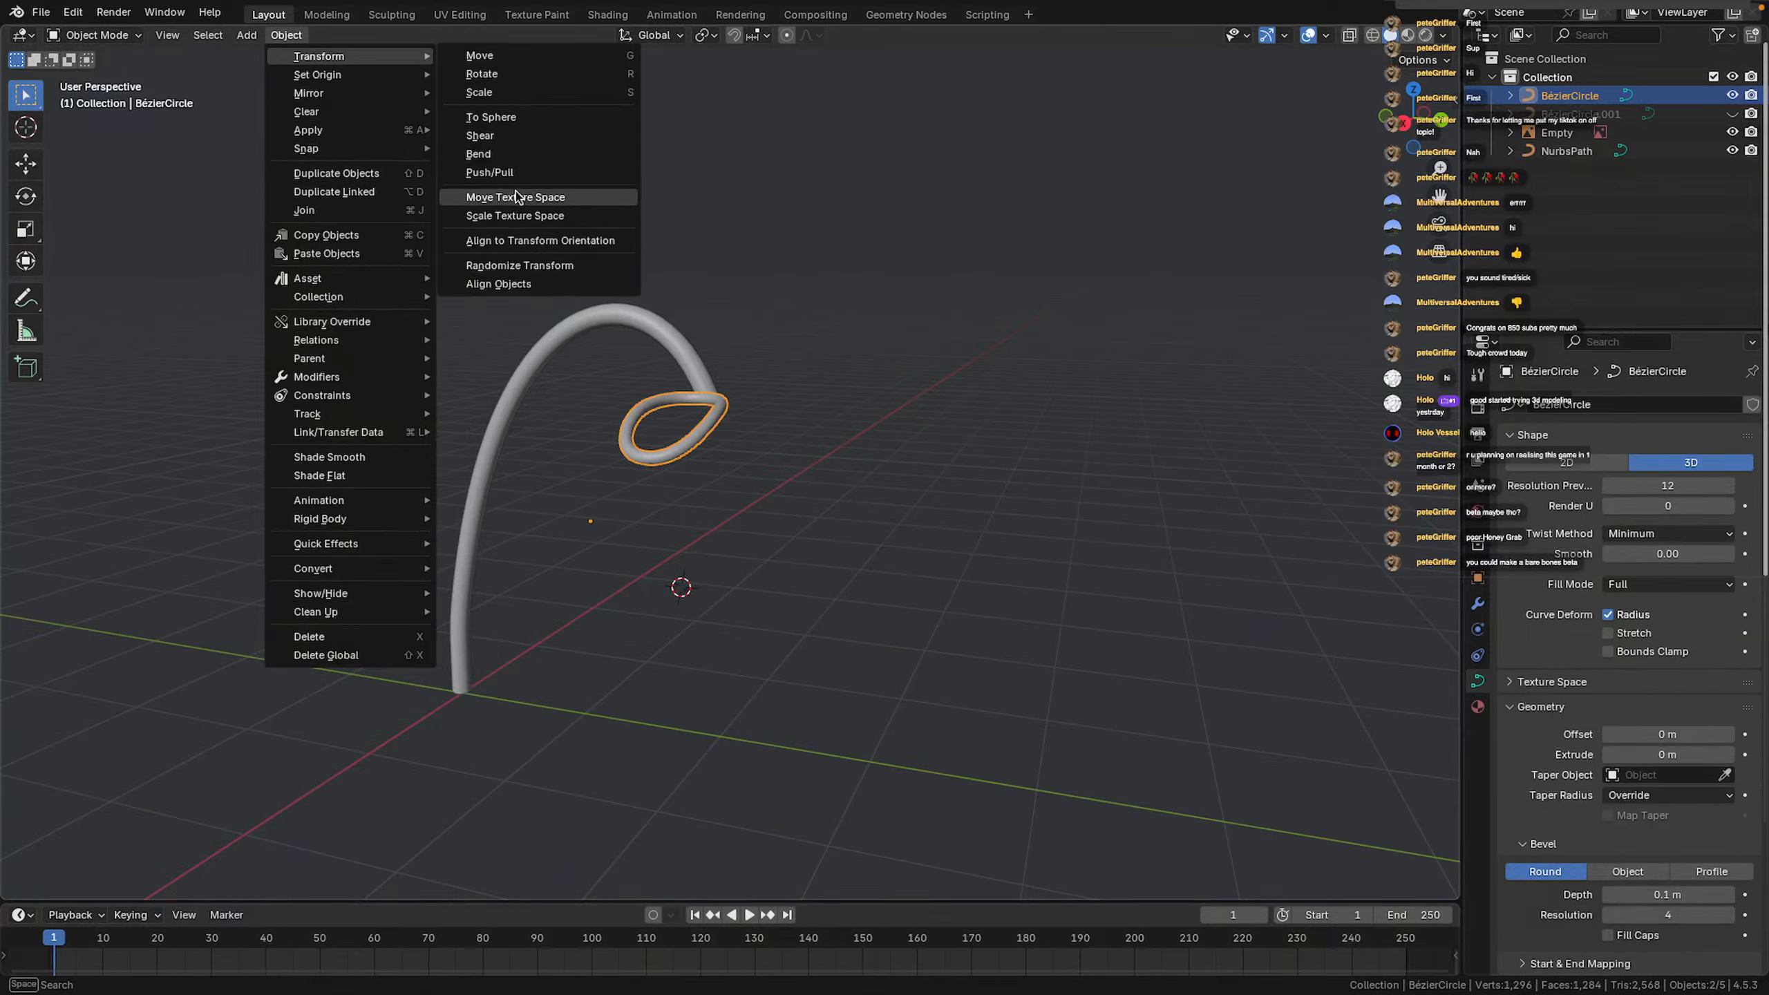
mouse_move(325, 575)
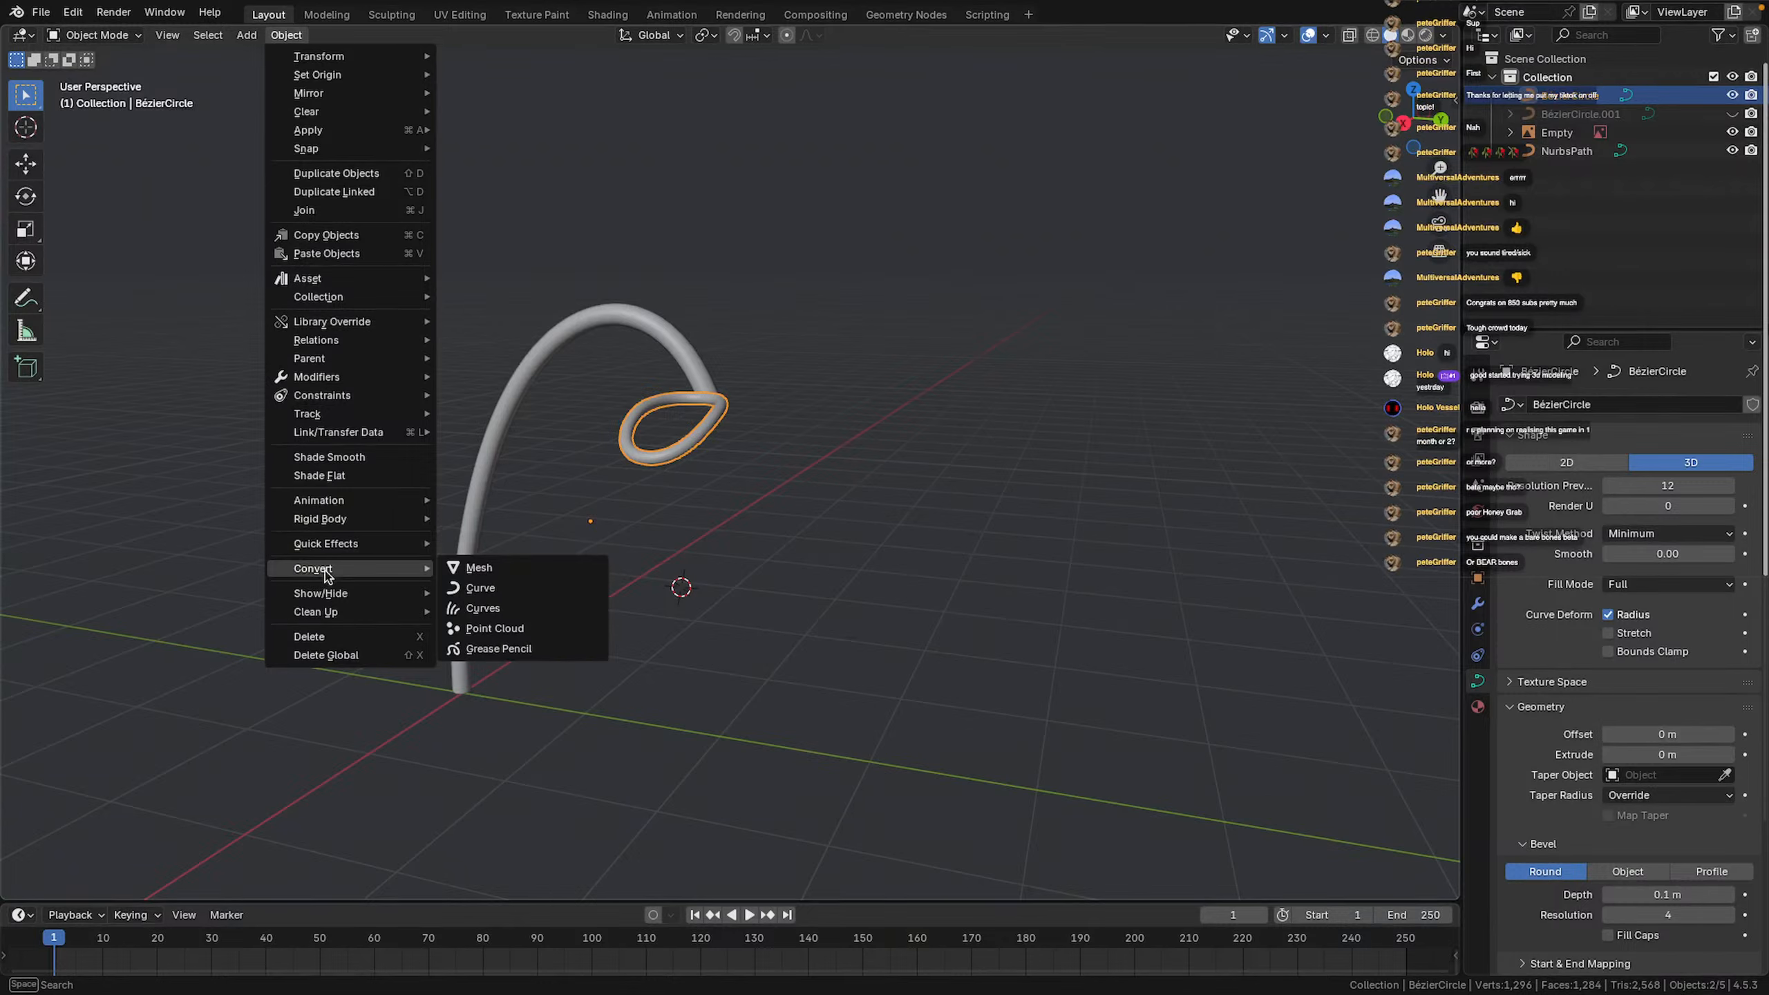
mouse_move(357, 415)
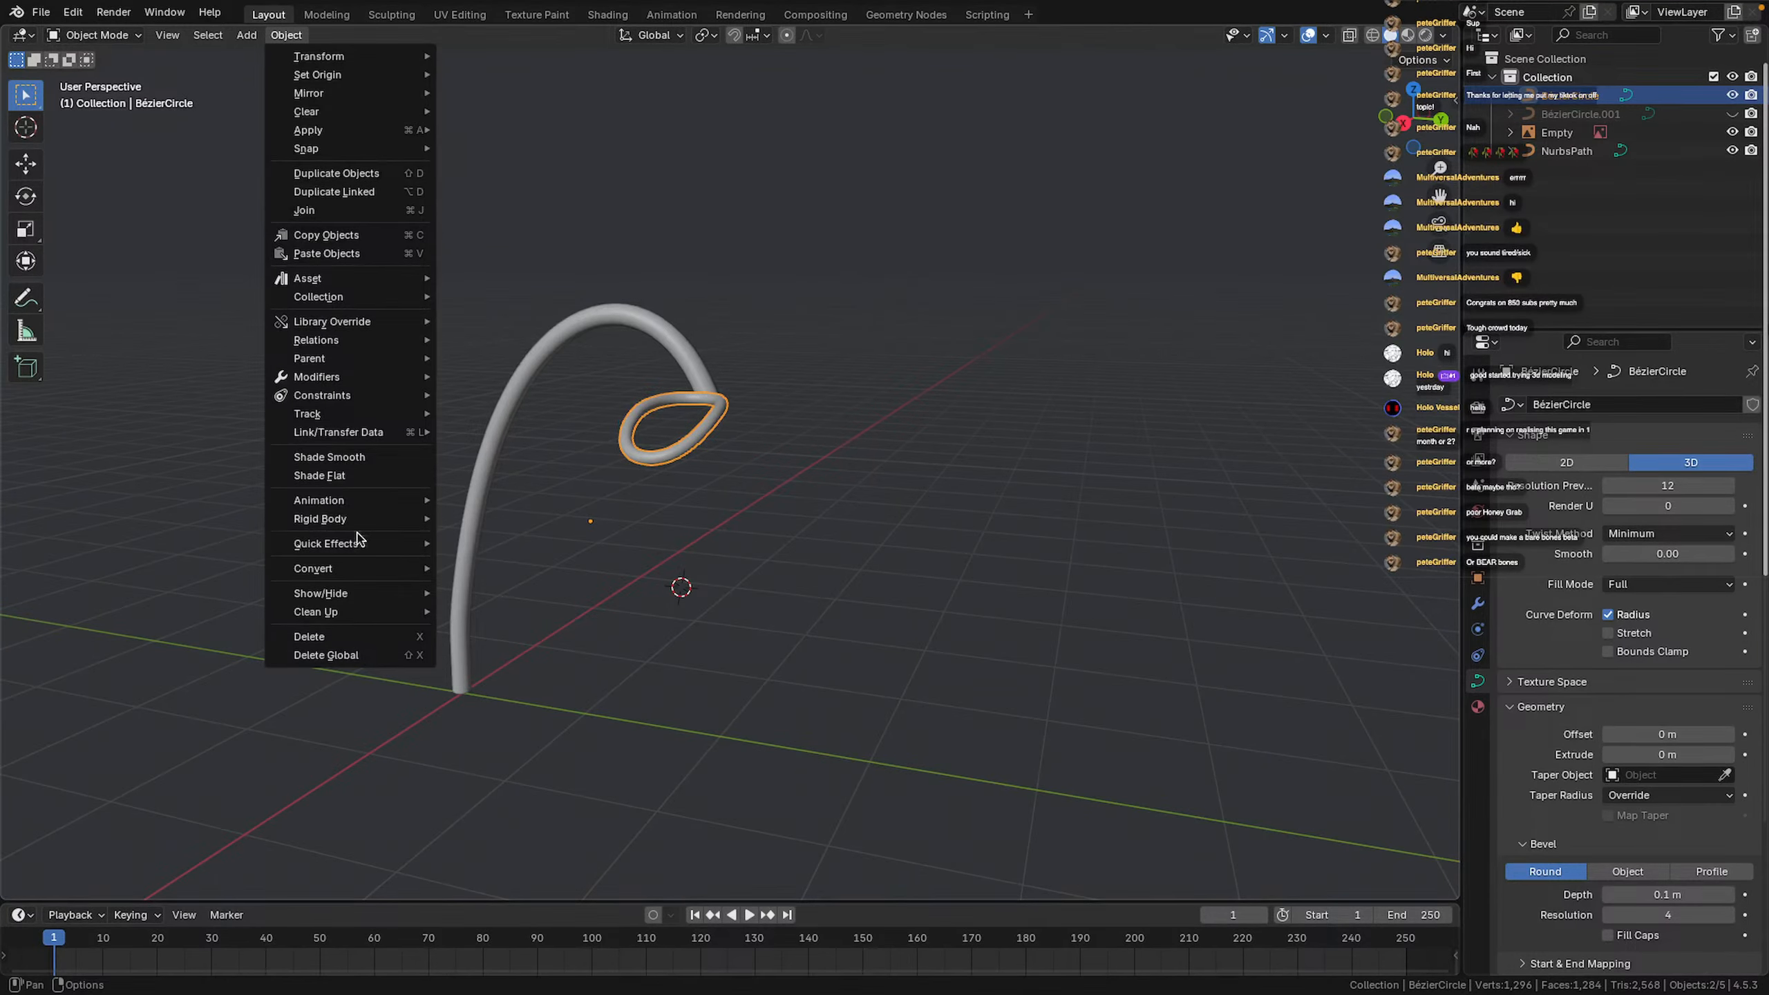
click(511, 574)
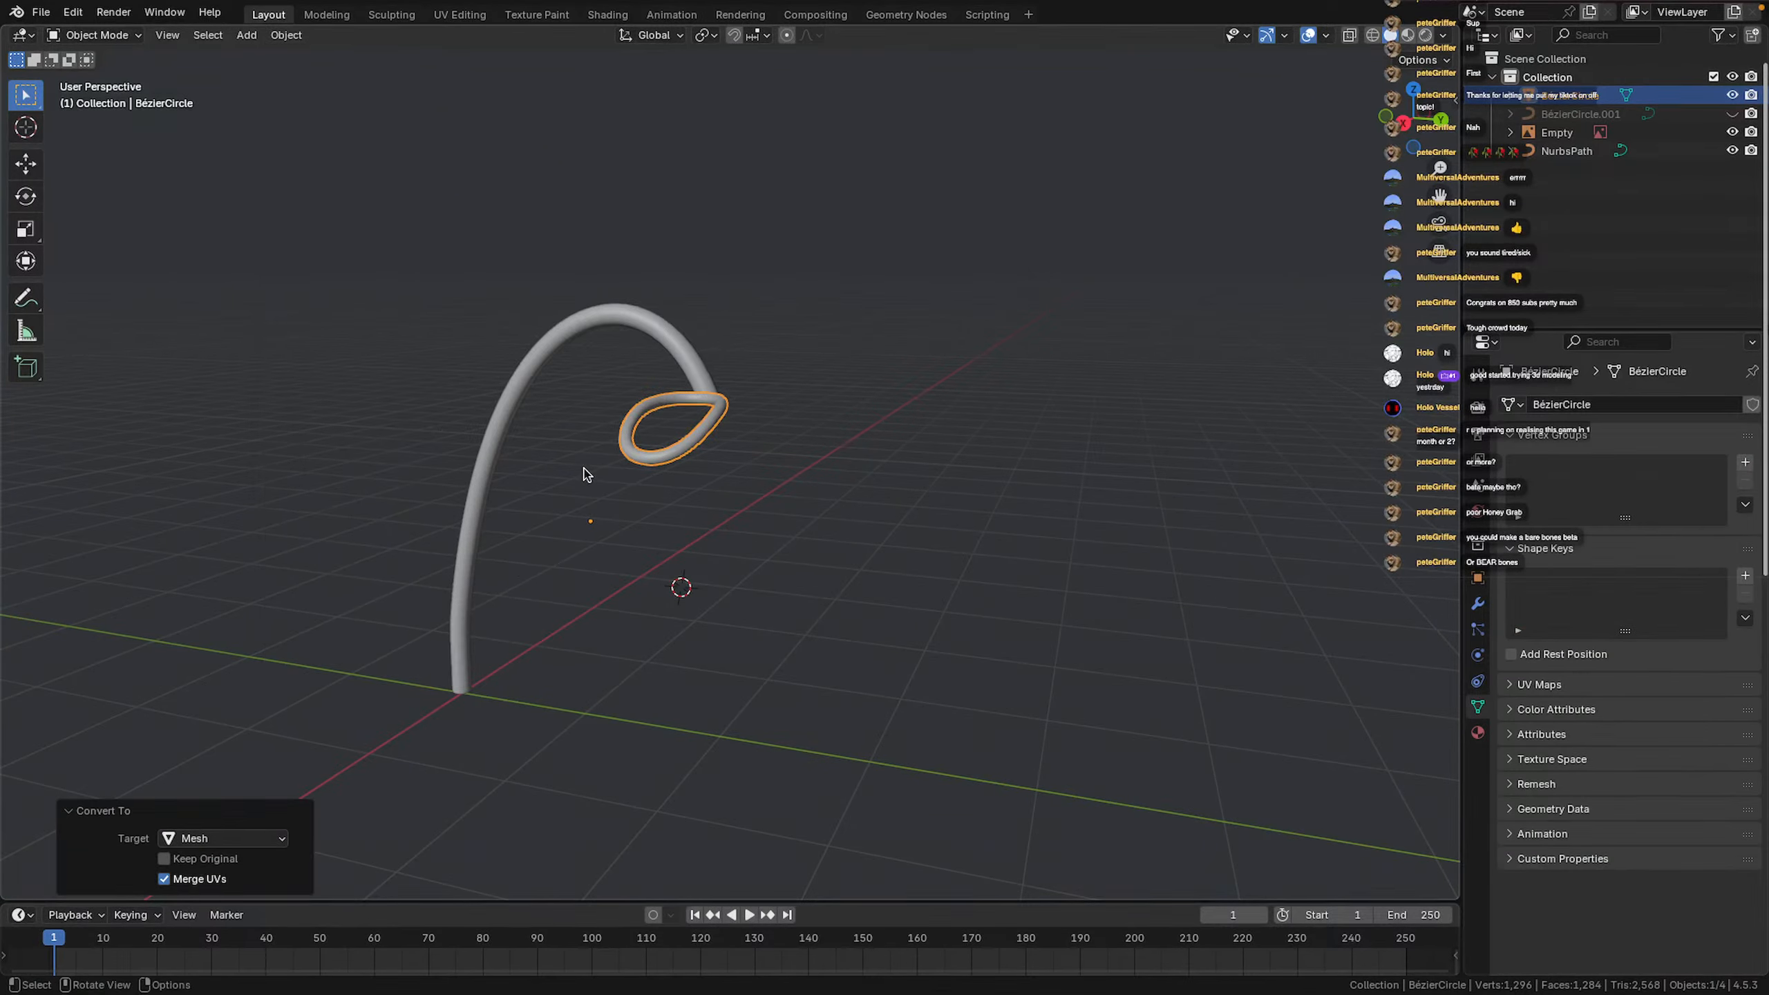
Try spinning the entire loop mesh around the 3D cursor on the Z axis in 12 steps
middle_drag(585, 474, 924, 511)
scroll(603, 515, up, 5)
key(Tab)
scroll(650, 501, down, 2)
scroll(980, 409, up, 4)
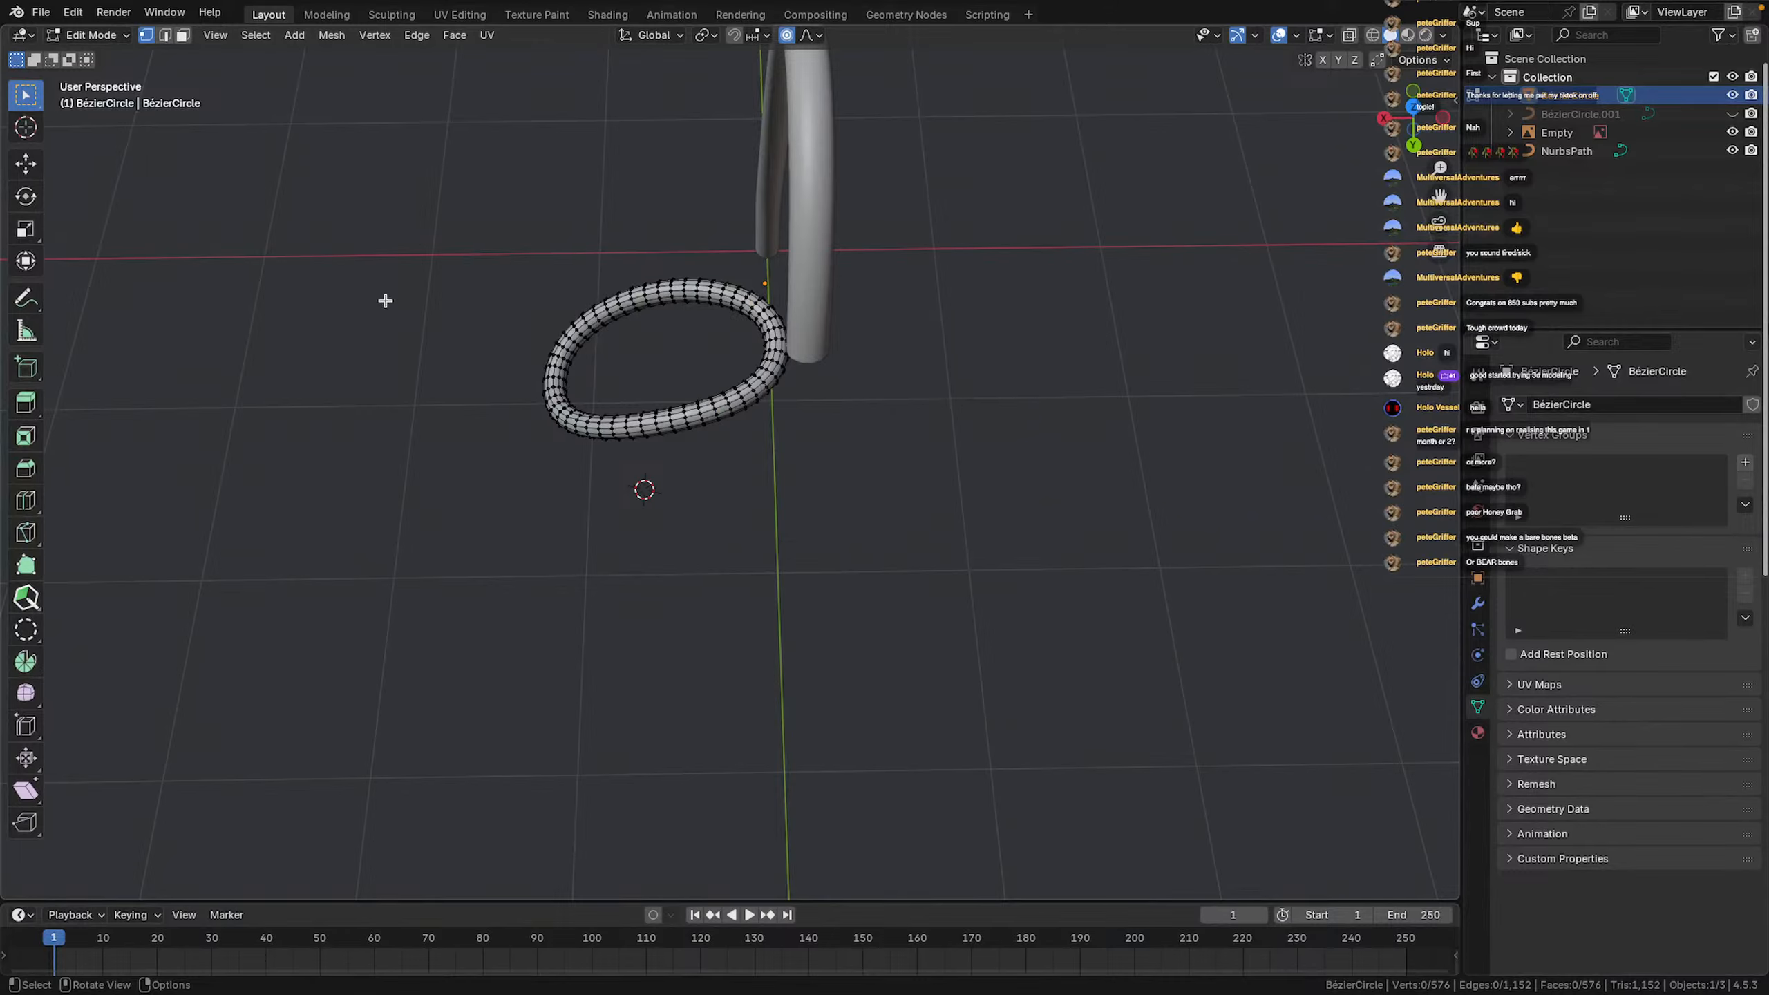
click(25, 660)
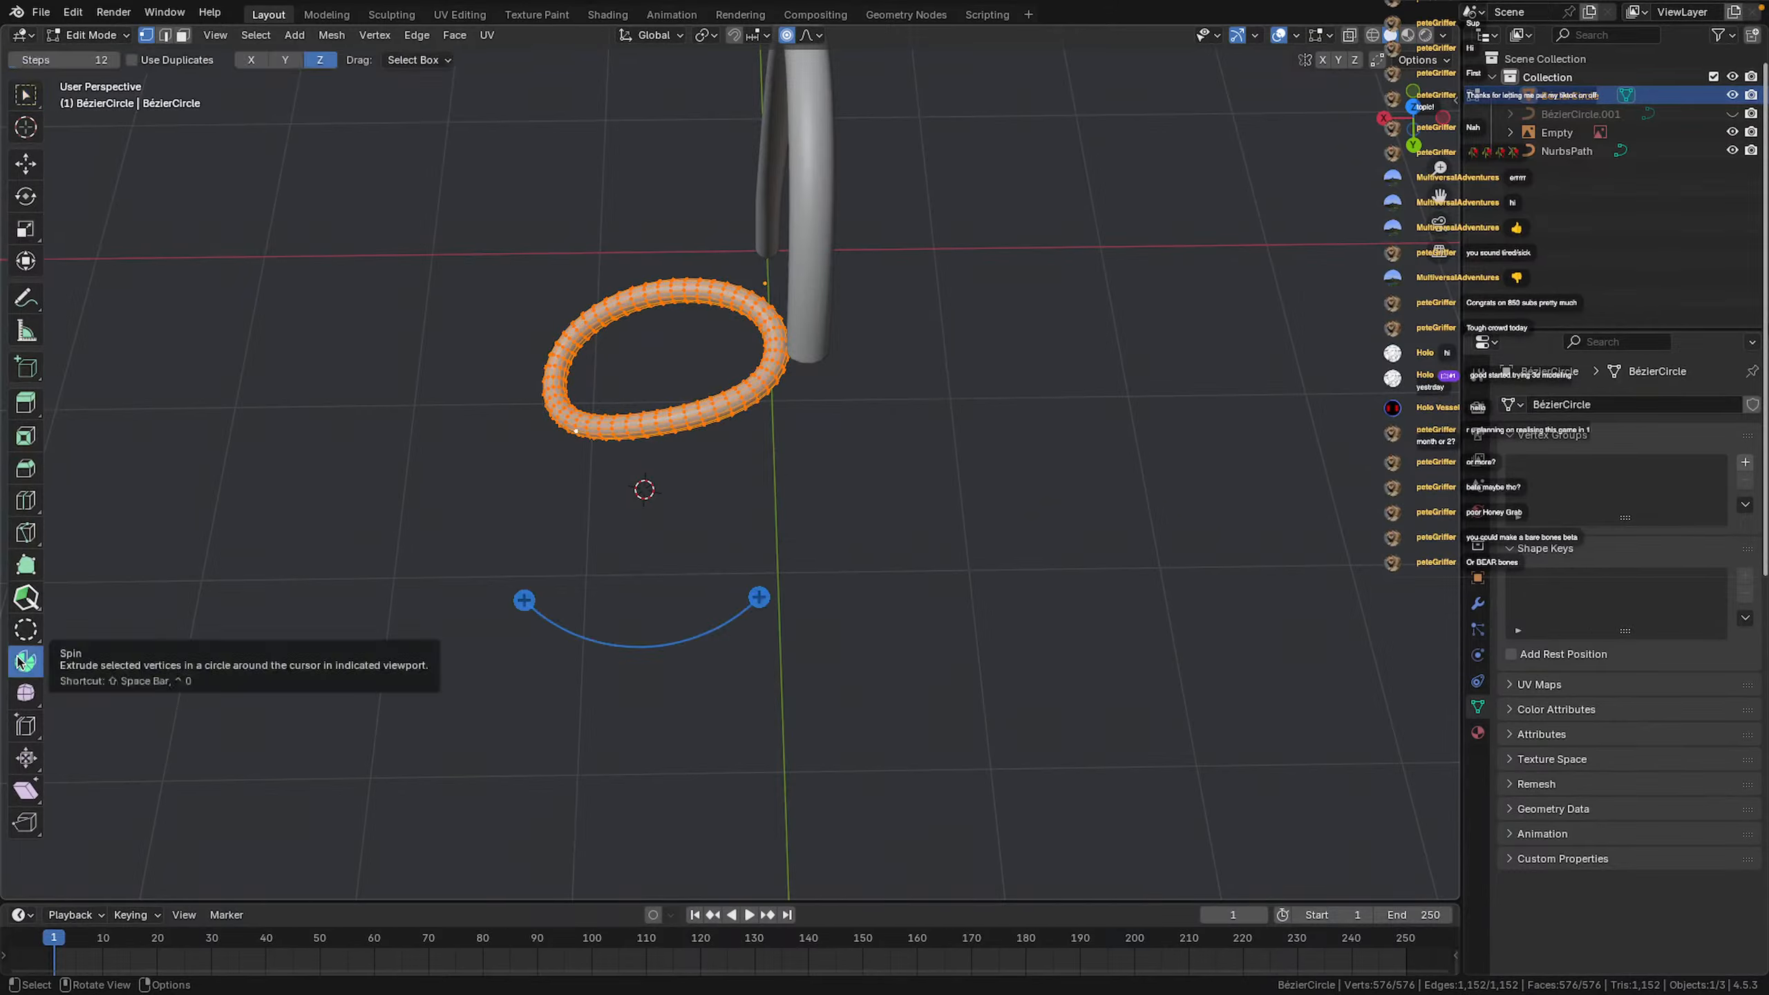
drag(523, 603, 556, 602)
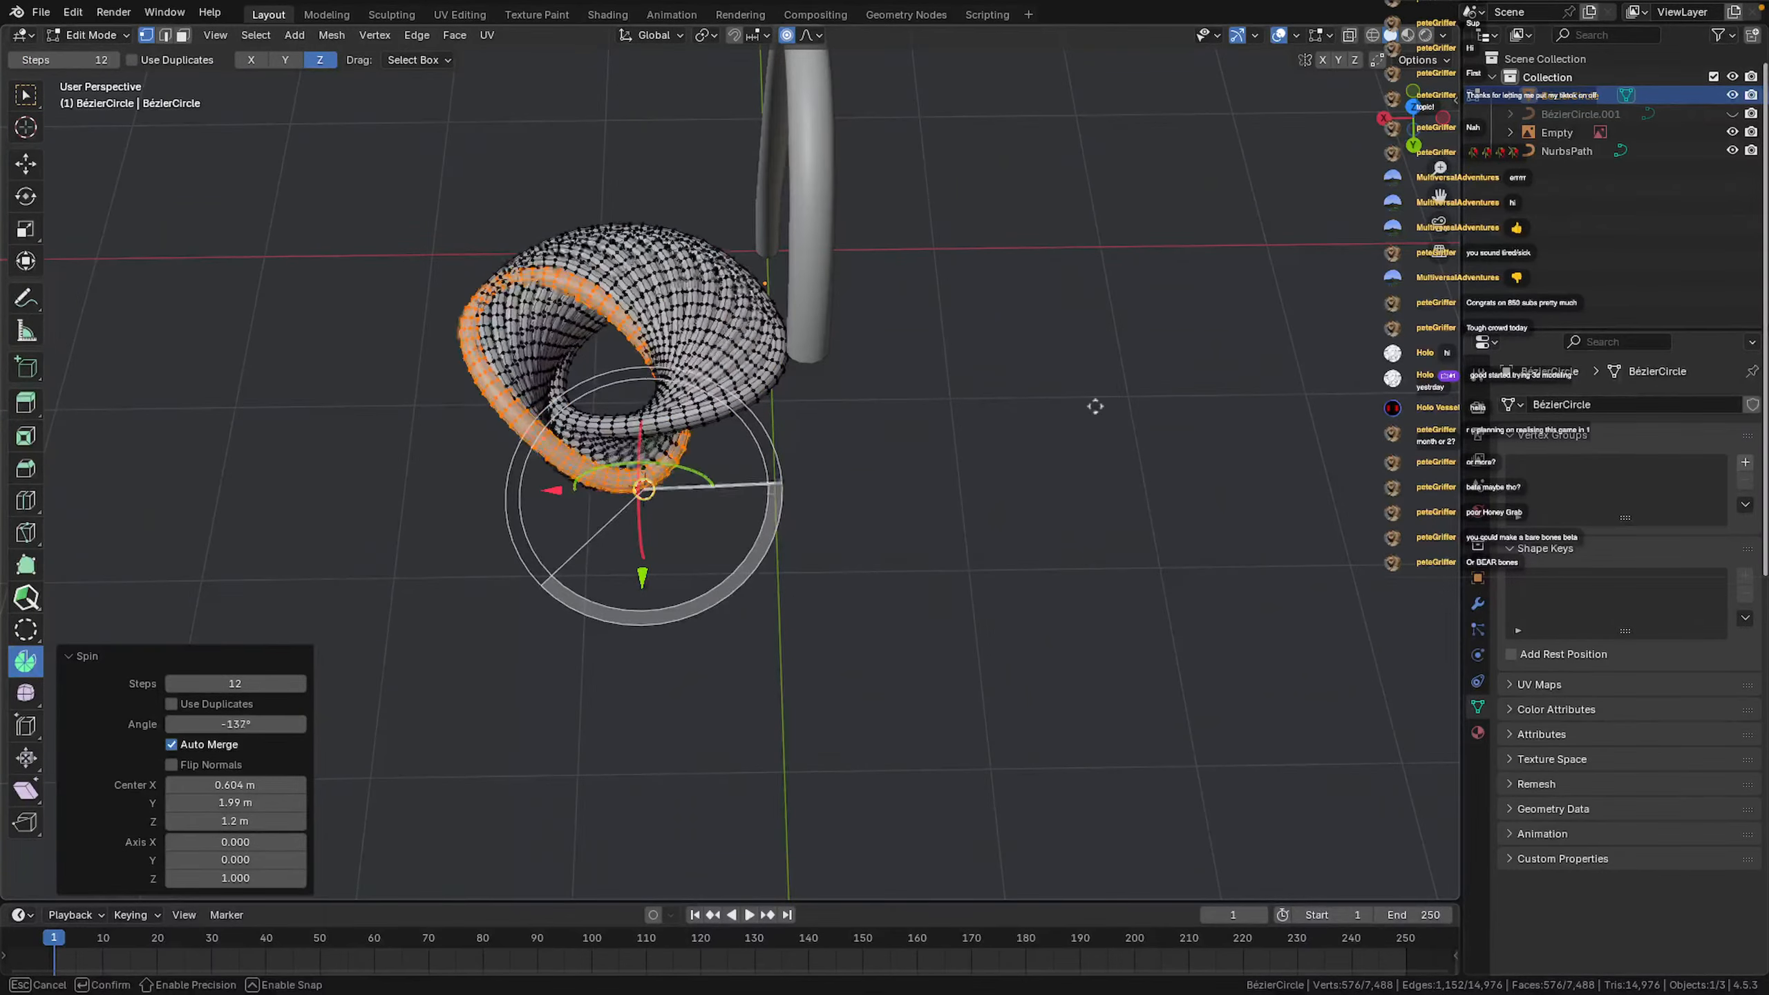
drag(1094, 406, 457, 693)
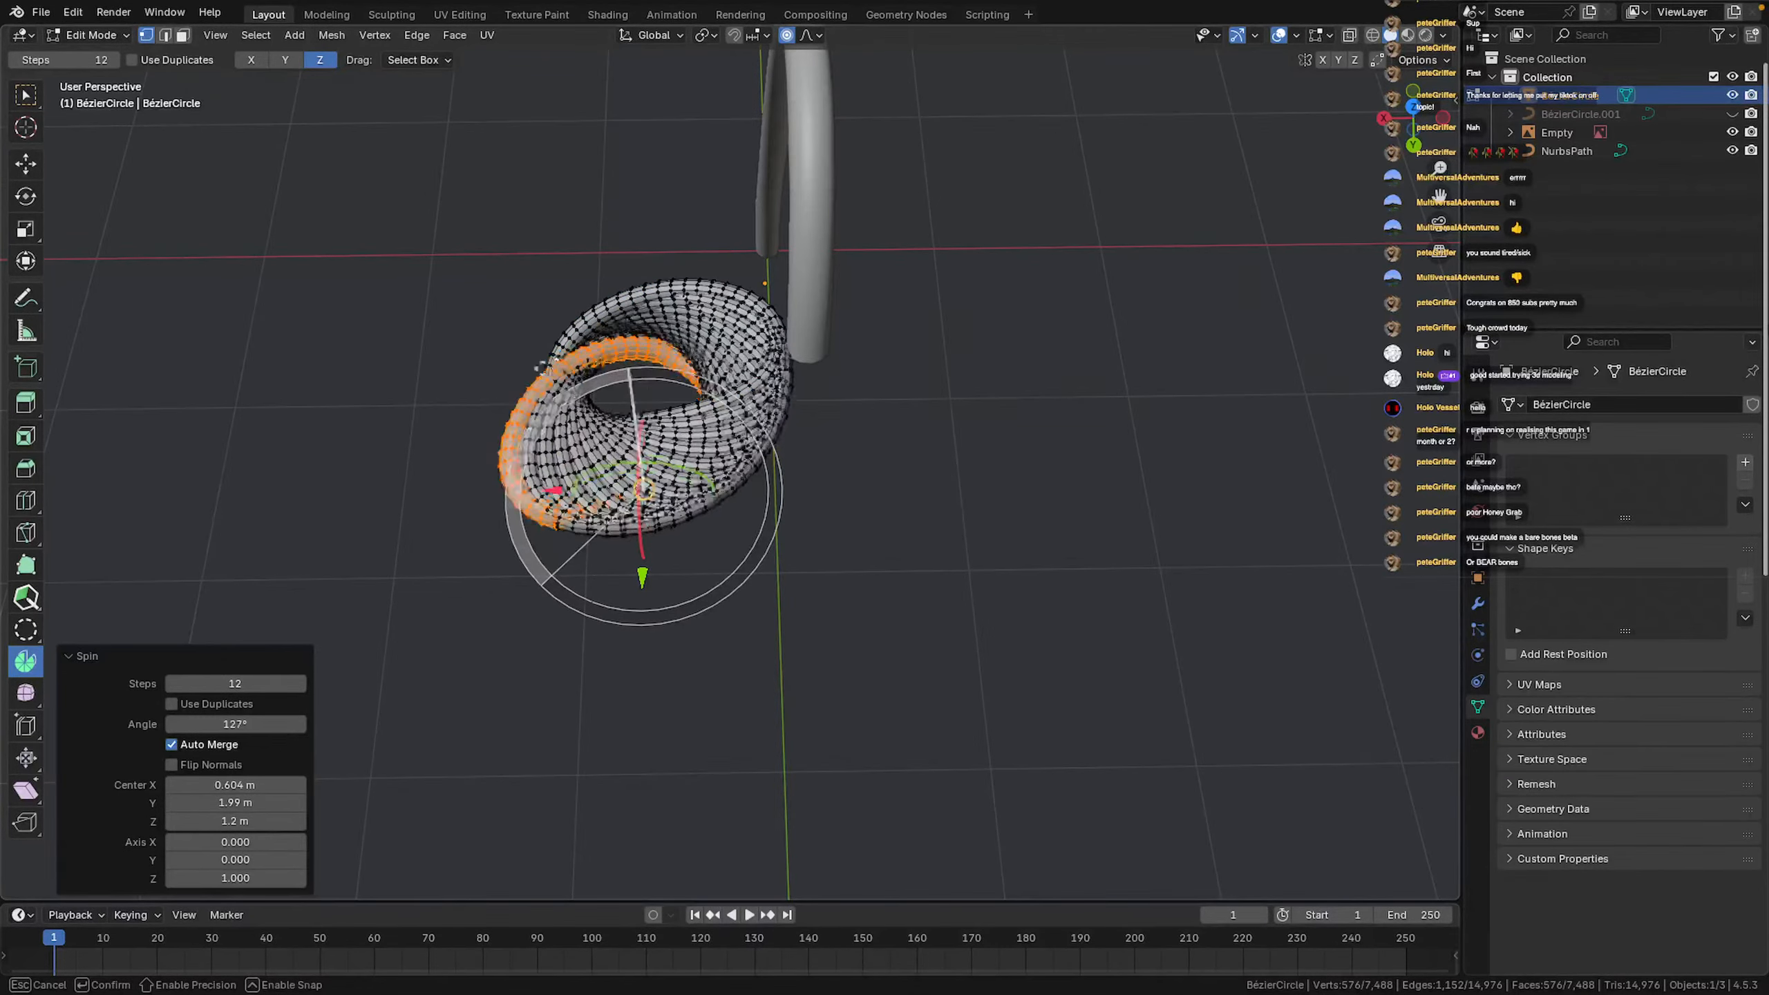
drag(597, 666, 833, 584)
Undo the spin of the loop mesh and place the 3D cursor on the drooping end of the stem
key(Tab)
middle_drag(892, 620, 779, 362)
key(Tab)
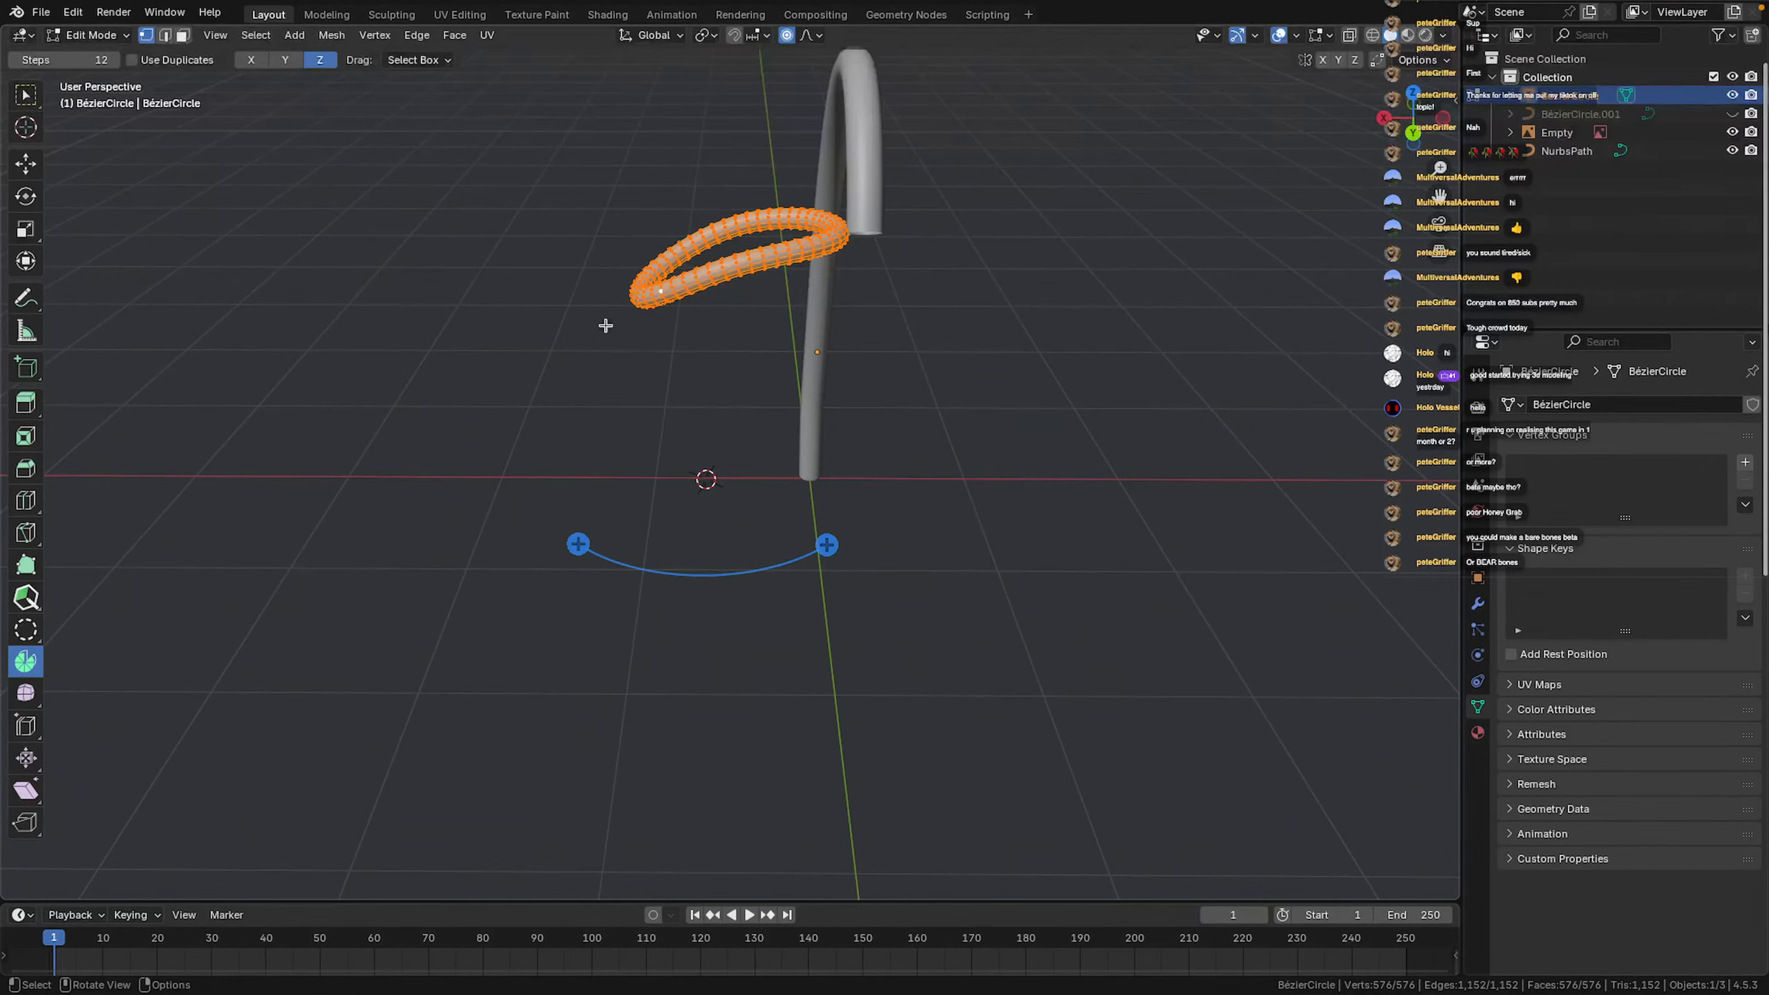
click(25, 126)
middle_drag(867, 307, 903, 298)
drag(917, 281, 914, 281)
middle_drag(914, 282, 794, 553)
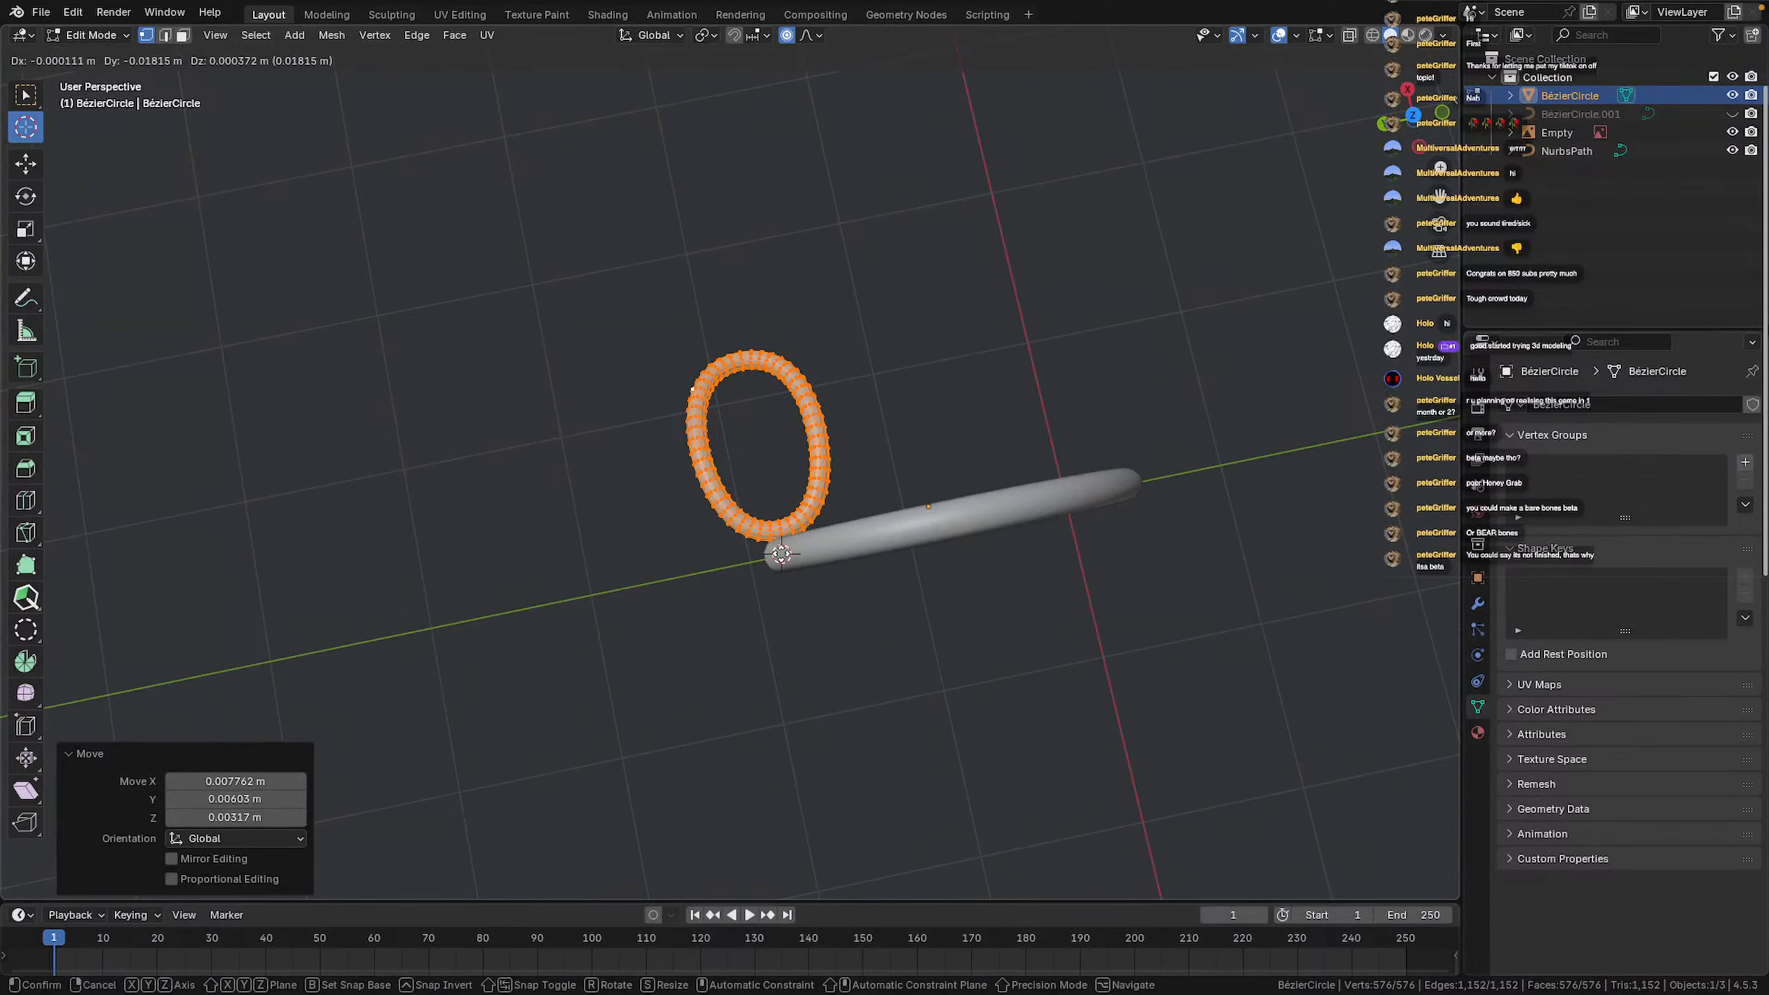
middle_drag(722, 640, 895, 455)
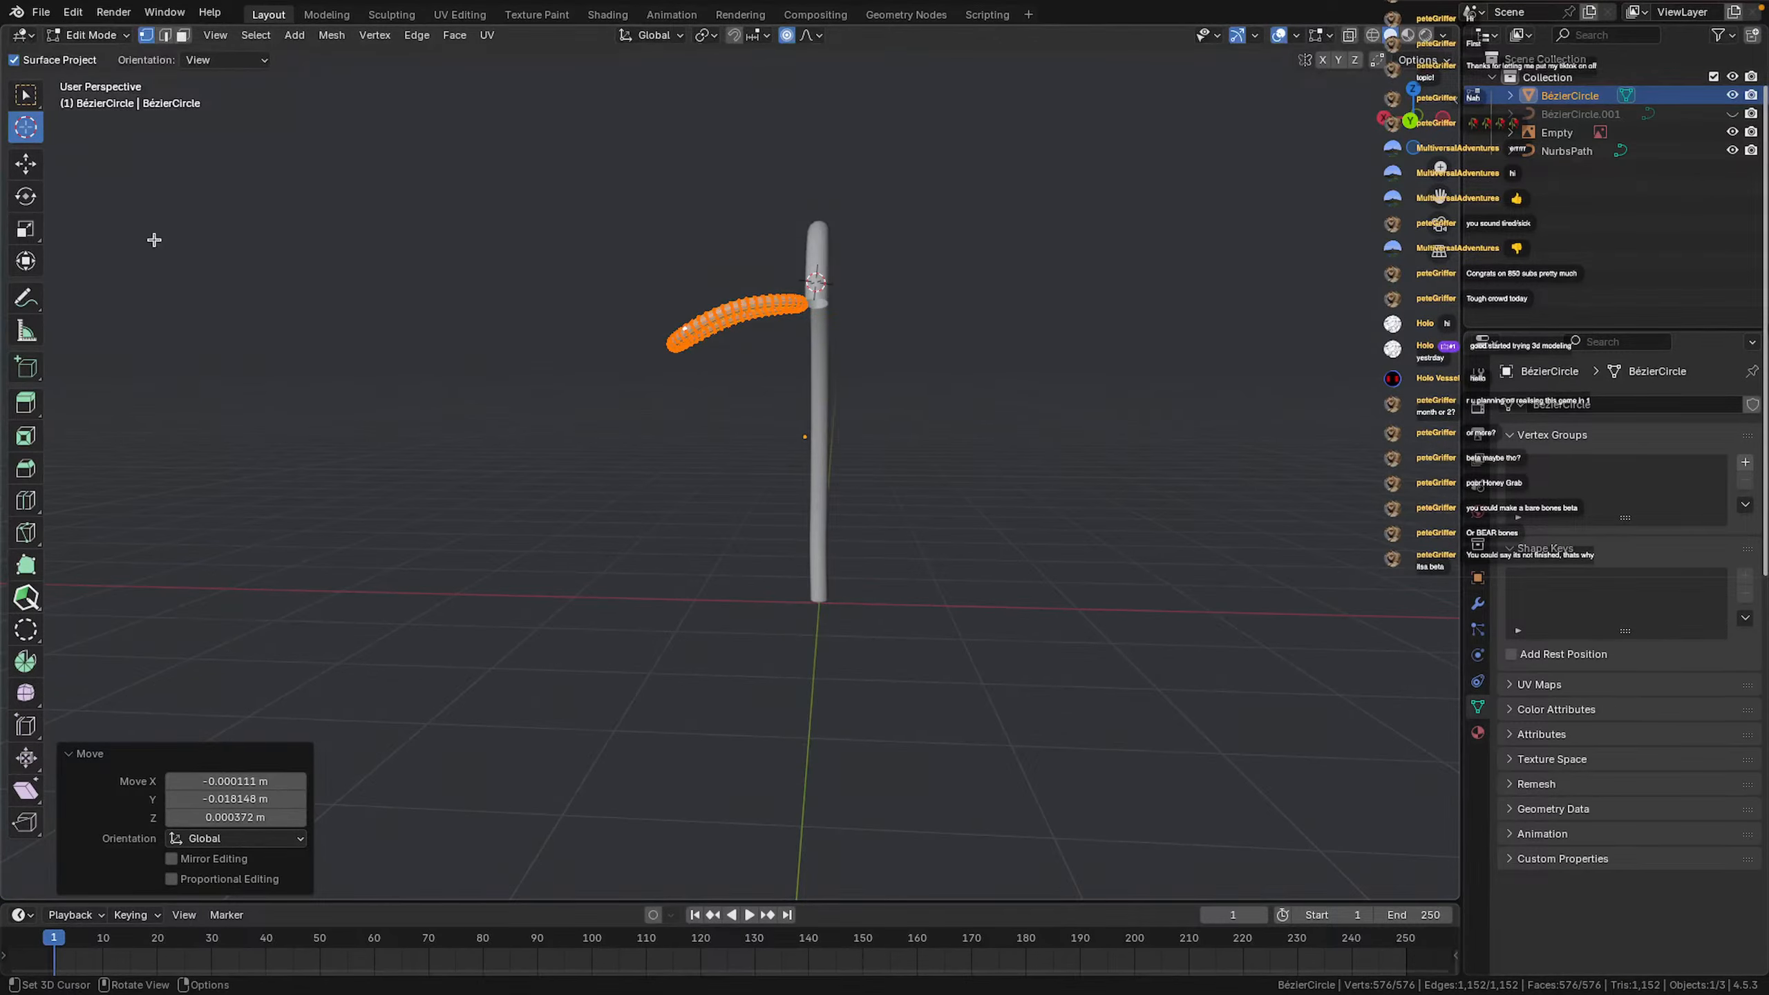
Try spinning the loop mesh around the 3D cursor on the Z axis in 12 steps by about -150°
click(31, 665)
drag(688, 273, 947, 336)
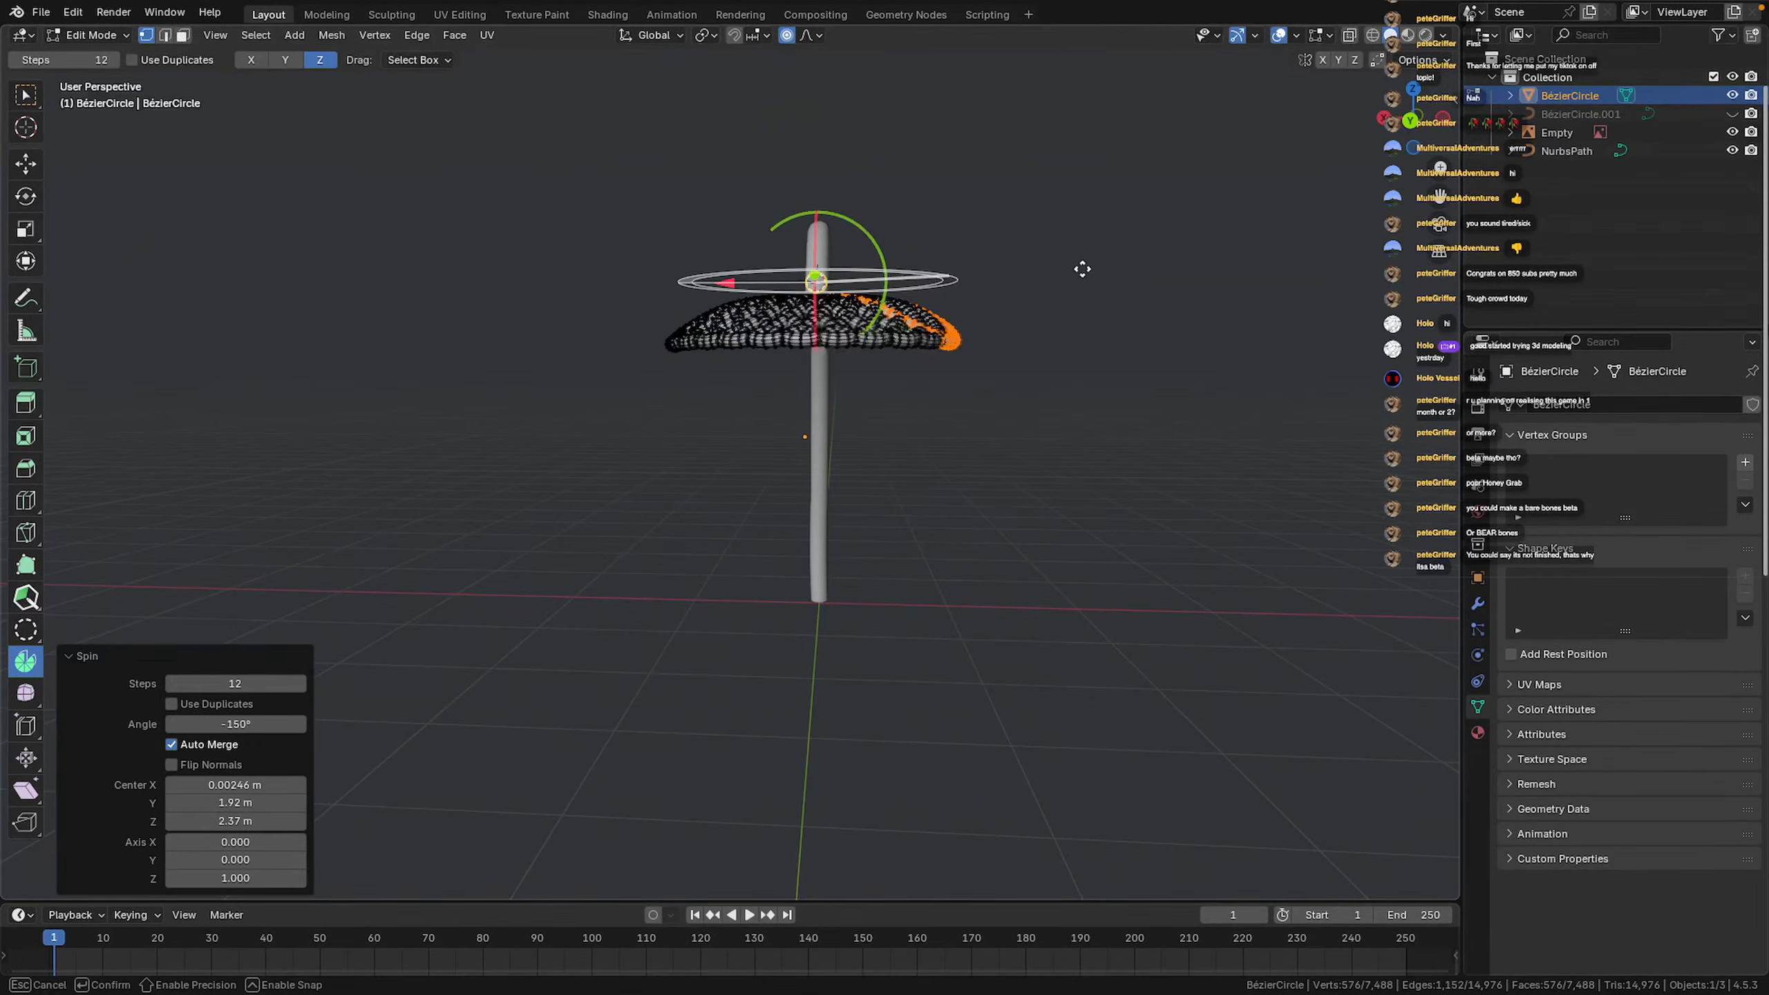
middle_drag(1081, 268, 975, 489)
drag(942, 489, 721, 224)
key(ctrl+z)
key(ctrl+z)
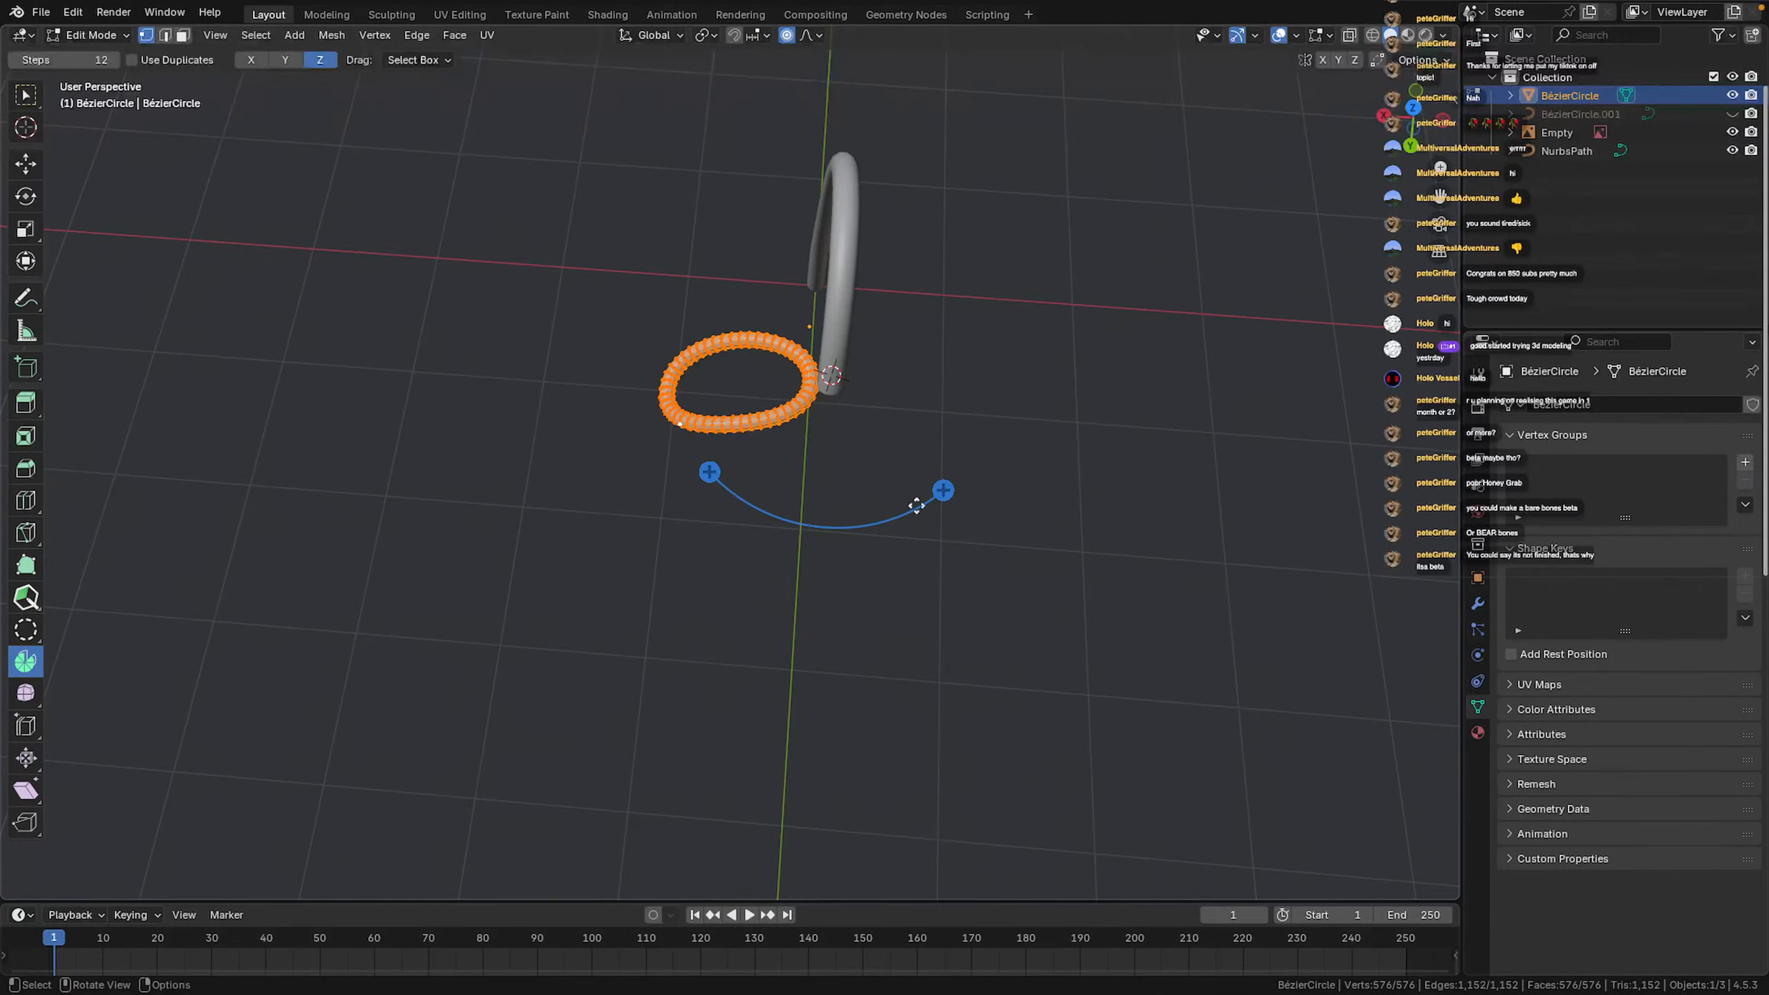
Try spinning the loop mesh 317° around the stem's drooping end, with the spin reduced to 4 steps
drag(971, 396, 799, 165)
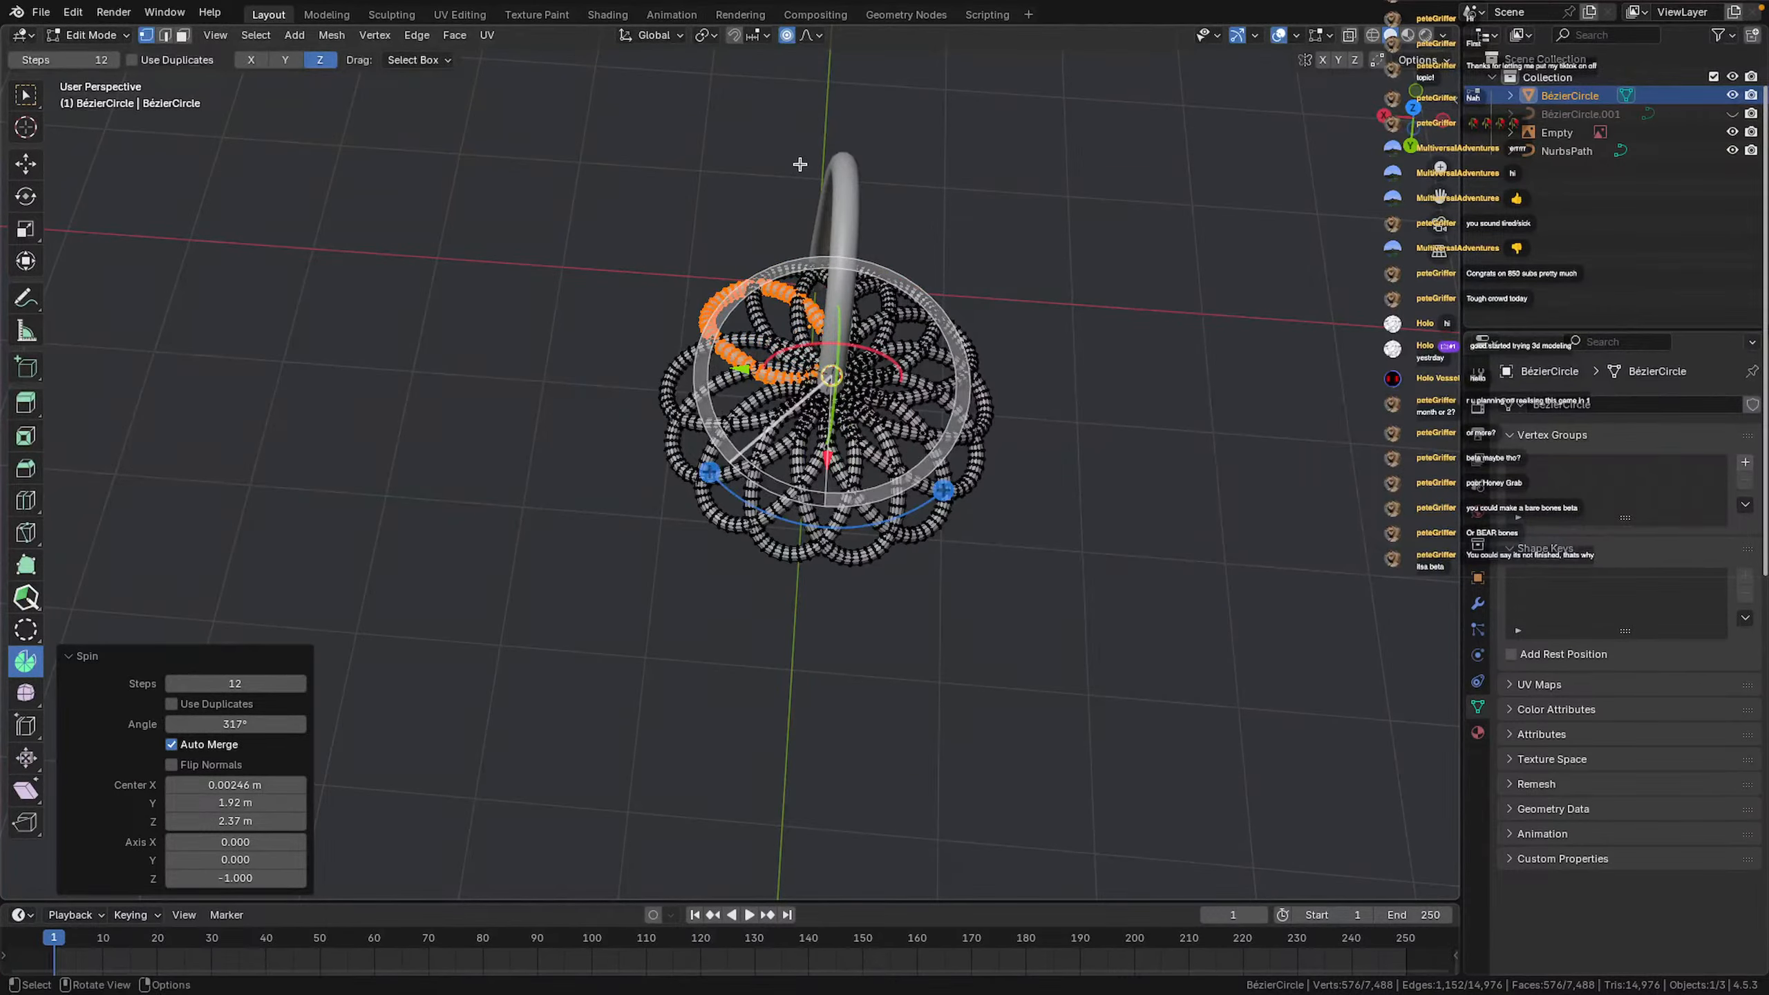
shift+middle_drag(582, 428, 546, 428)
click(170, 686)
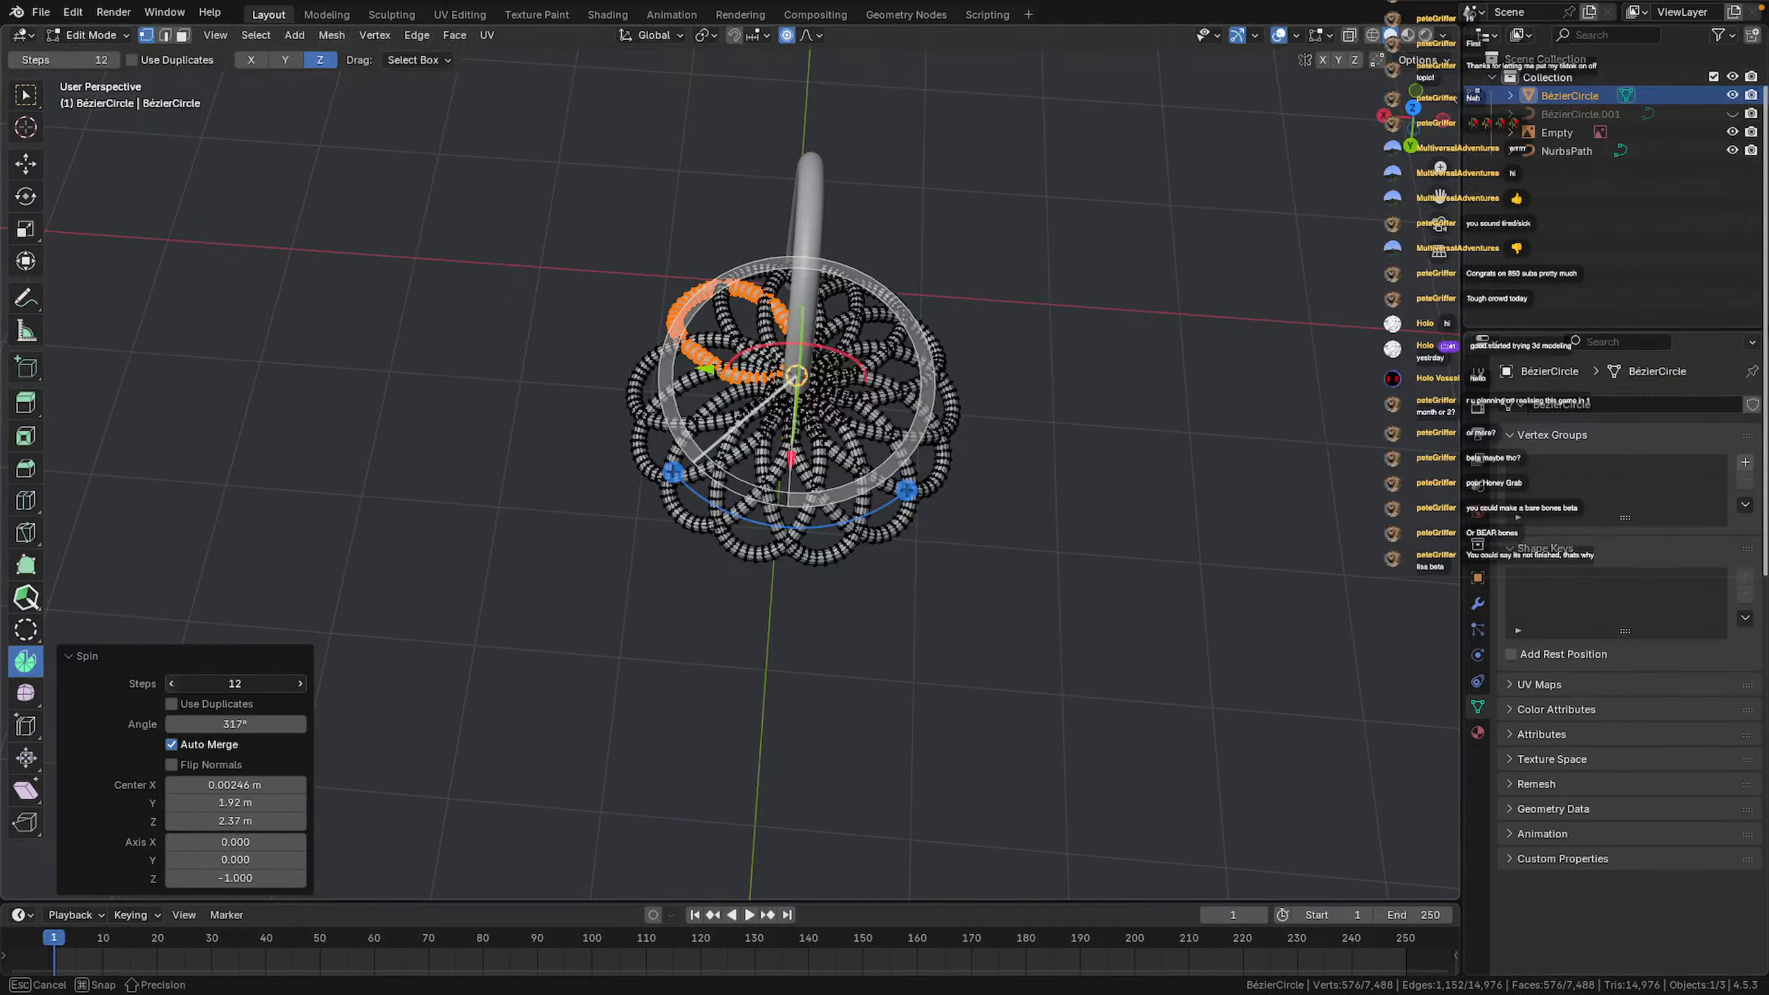
click(170, 686)
click(171, 686)
click(171, 686)
click(170, 686)
click(170, 686)
click(170, 686)
click(171, 686)
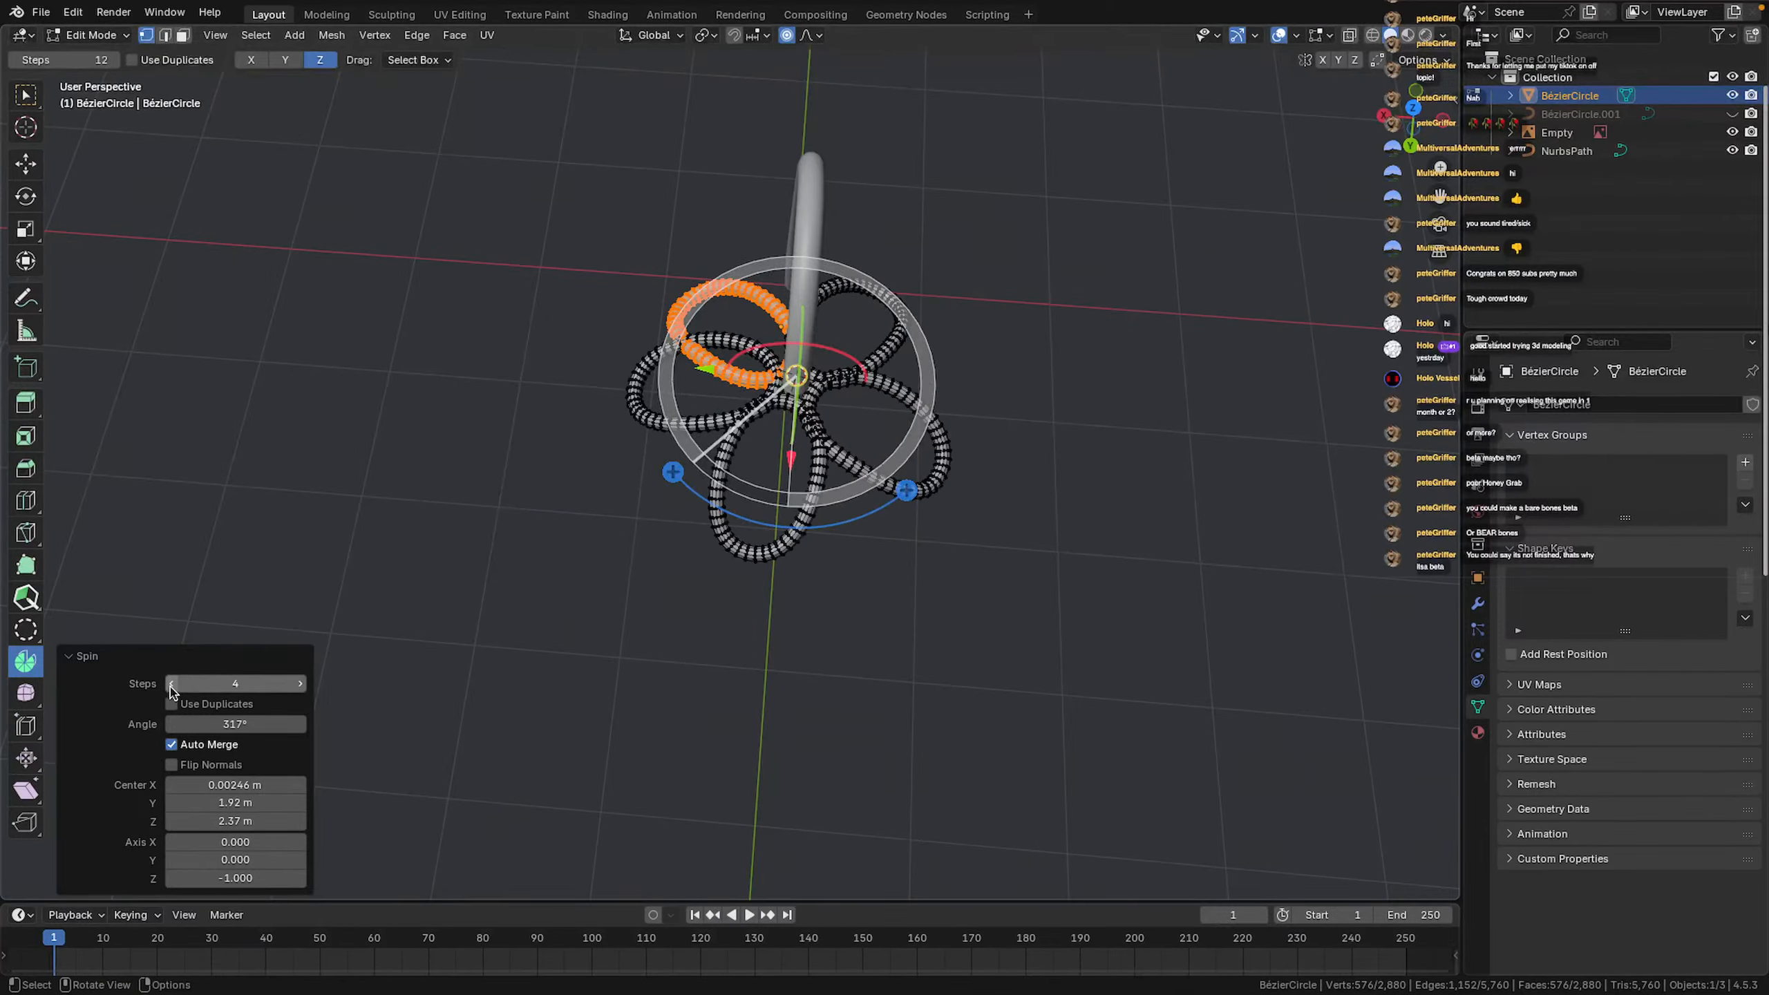
Undo the spins of the loop mesh back to the single loop
drag(673, 472, 882, 507)
key(ctrl+z)
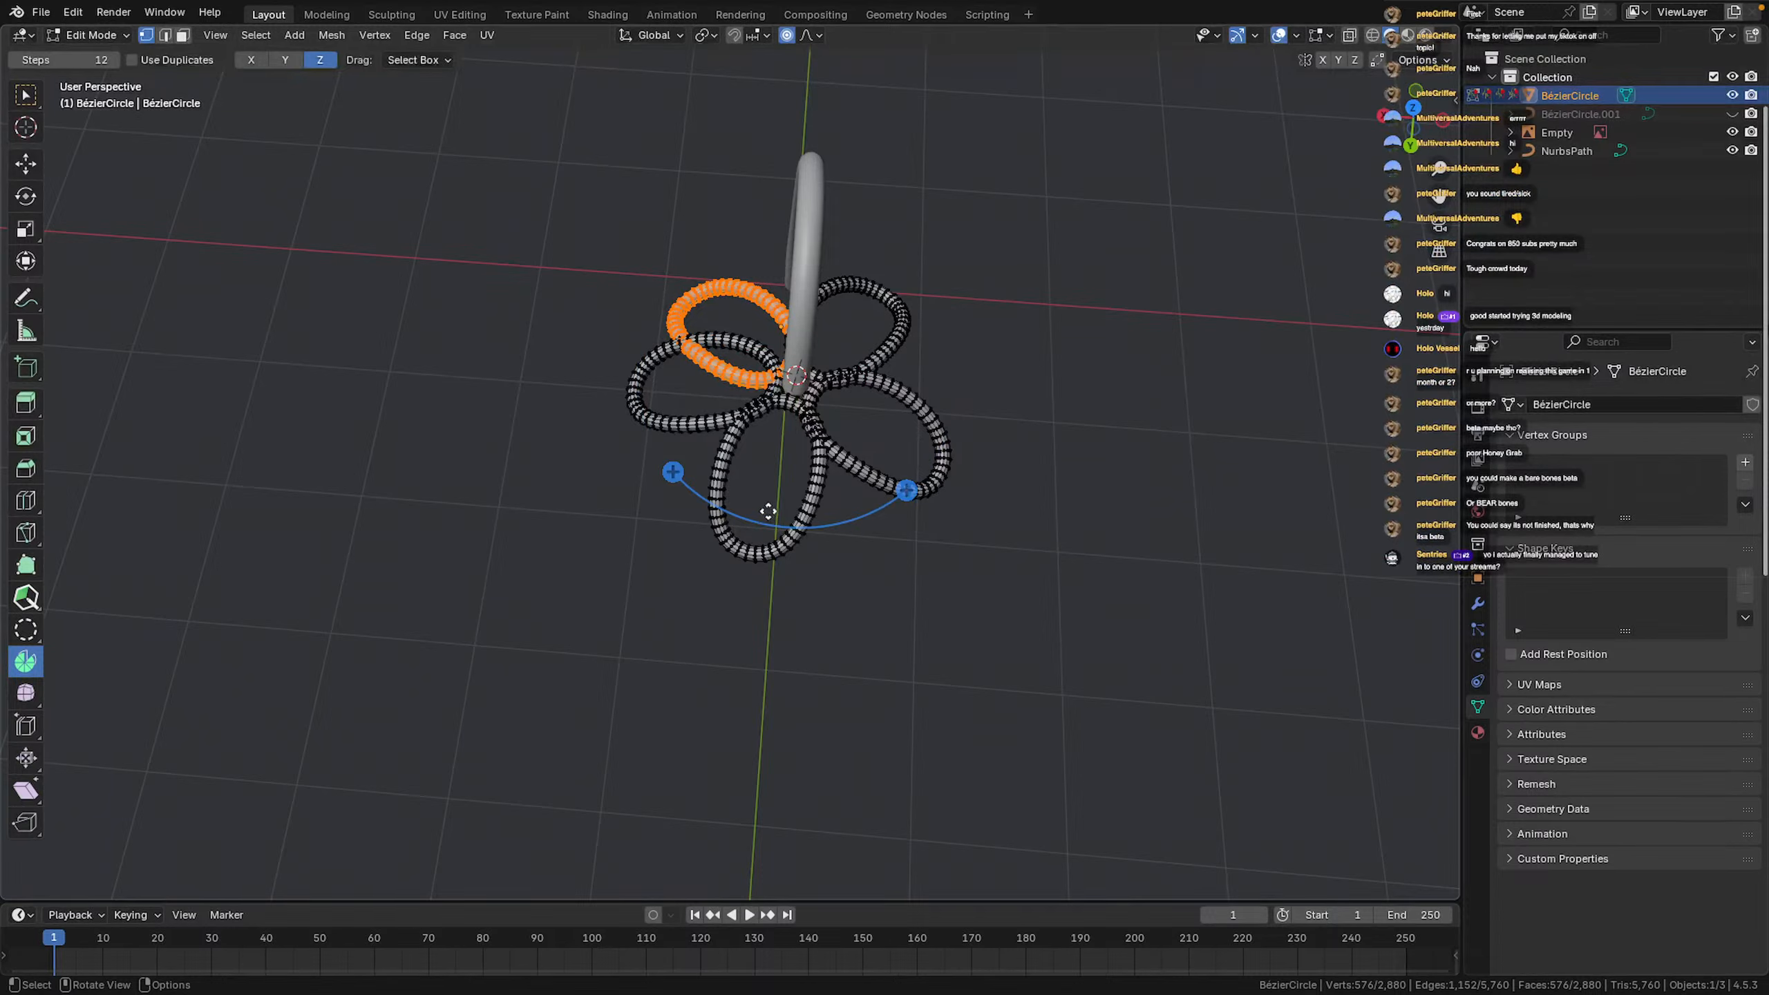
key(ctrl+z)
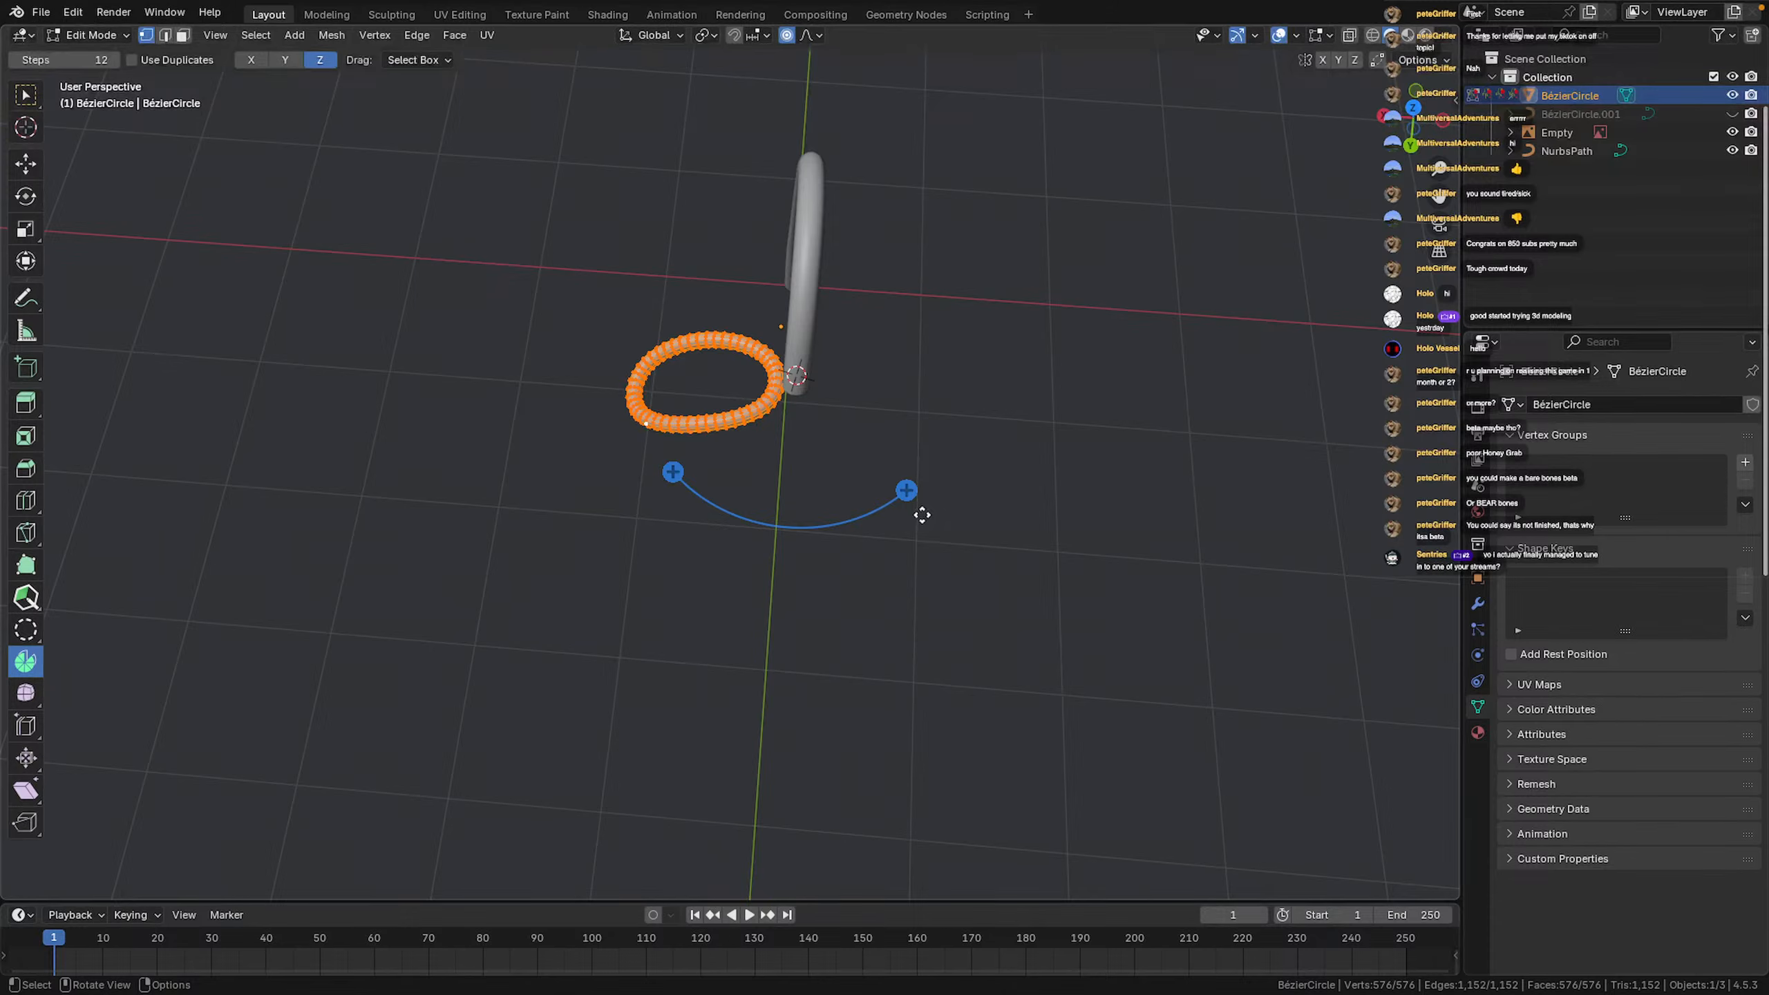
Spin the loop mesh around the 3D cursor into a flower of five evenly spaced petals and leave Edit Mode
drag(904, 490, 348, 75)
click(506, 223)
middle_drag(506, 223, 771, 80)
key(Tab)
middle_drag(797, 251, 862, 376)
scroll(430, 250, up, 6)
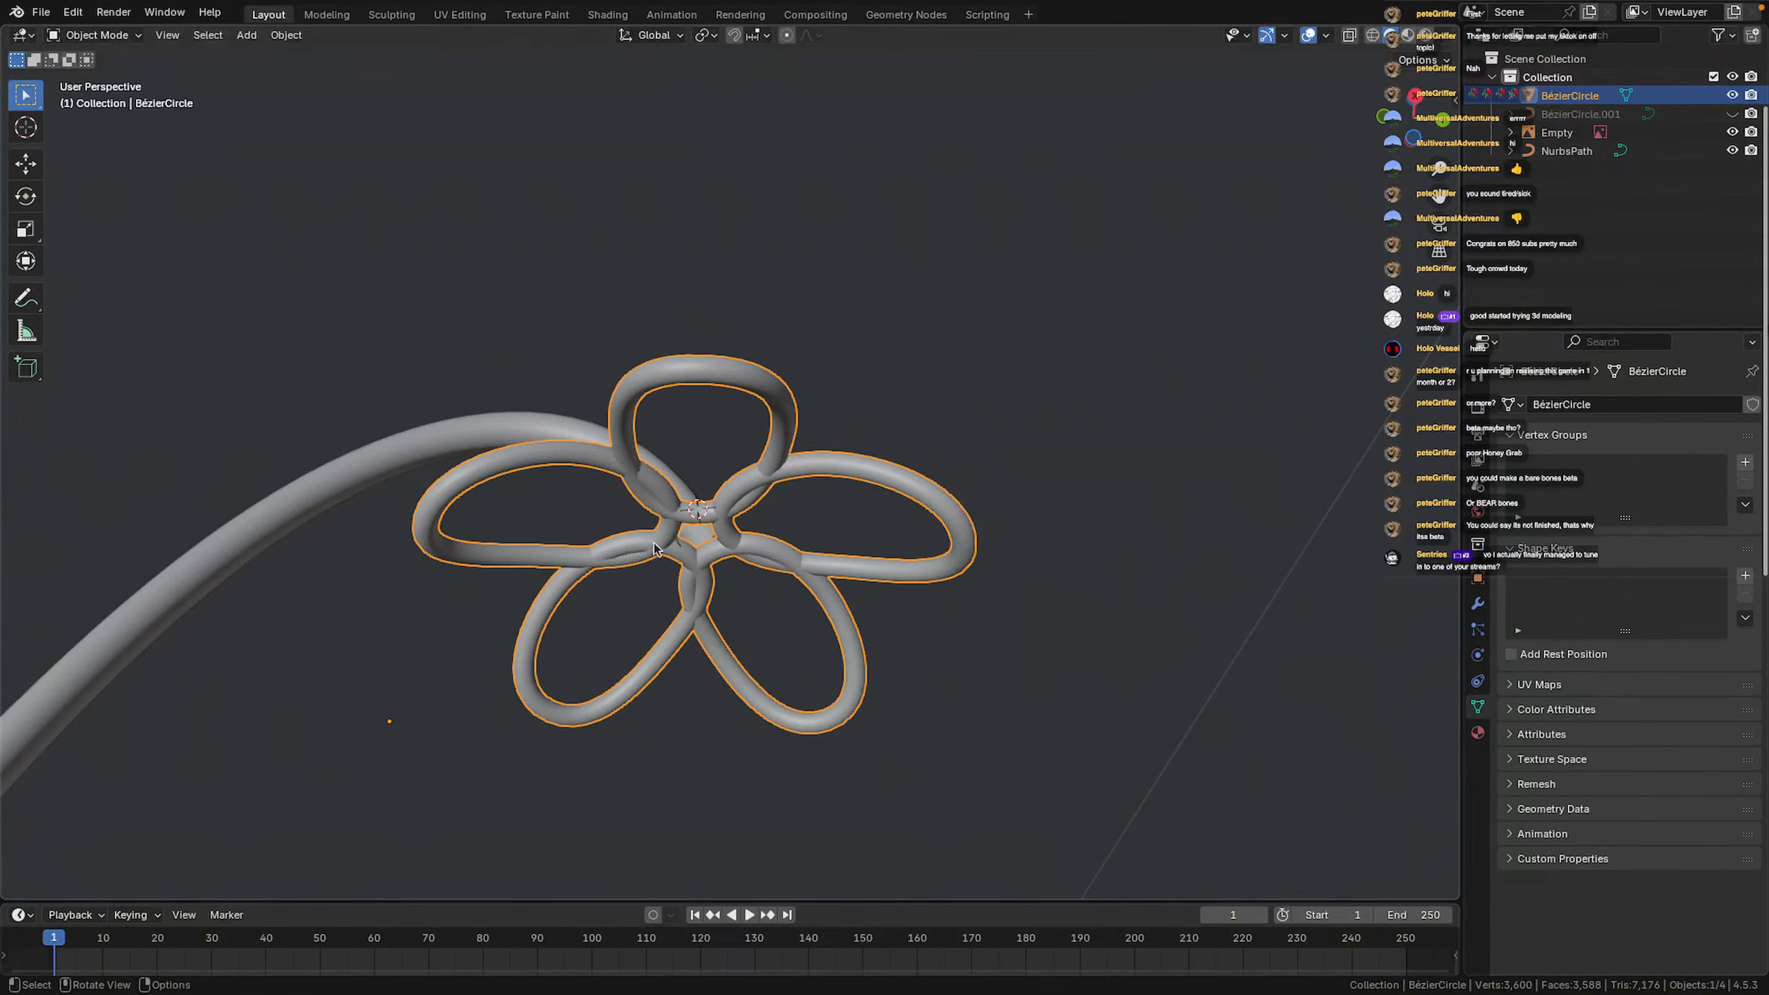
Convert the curved stem path to a mesh
click(689, 538)
scroll(700, 516, up, 5)
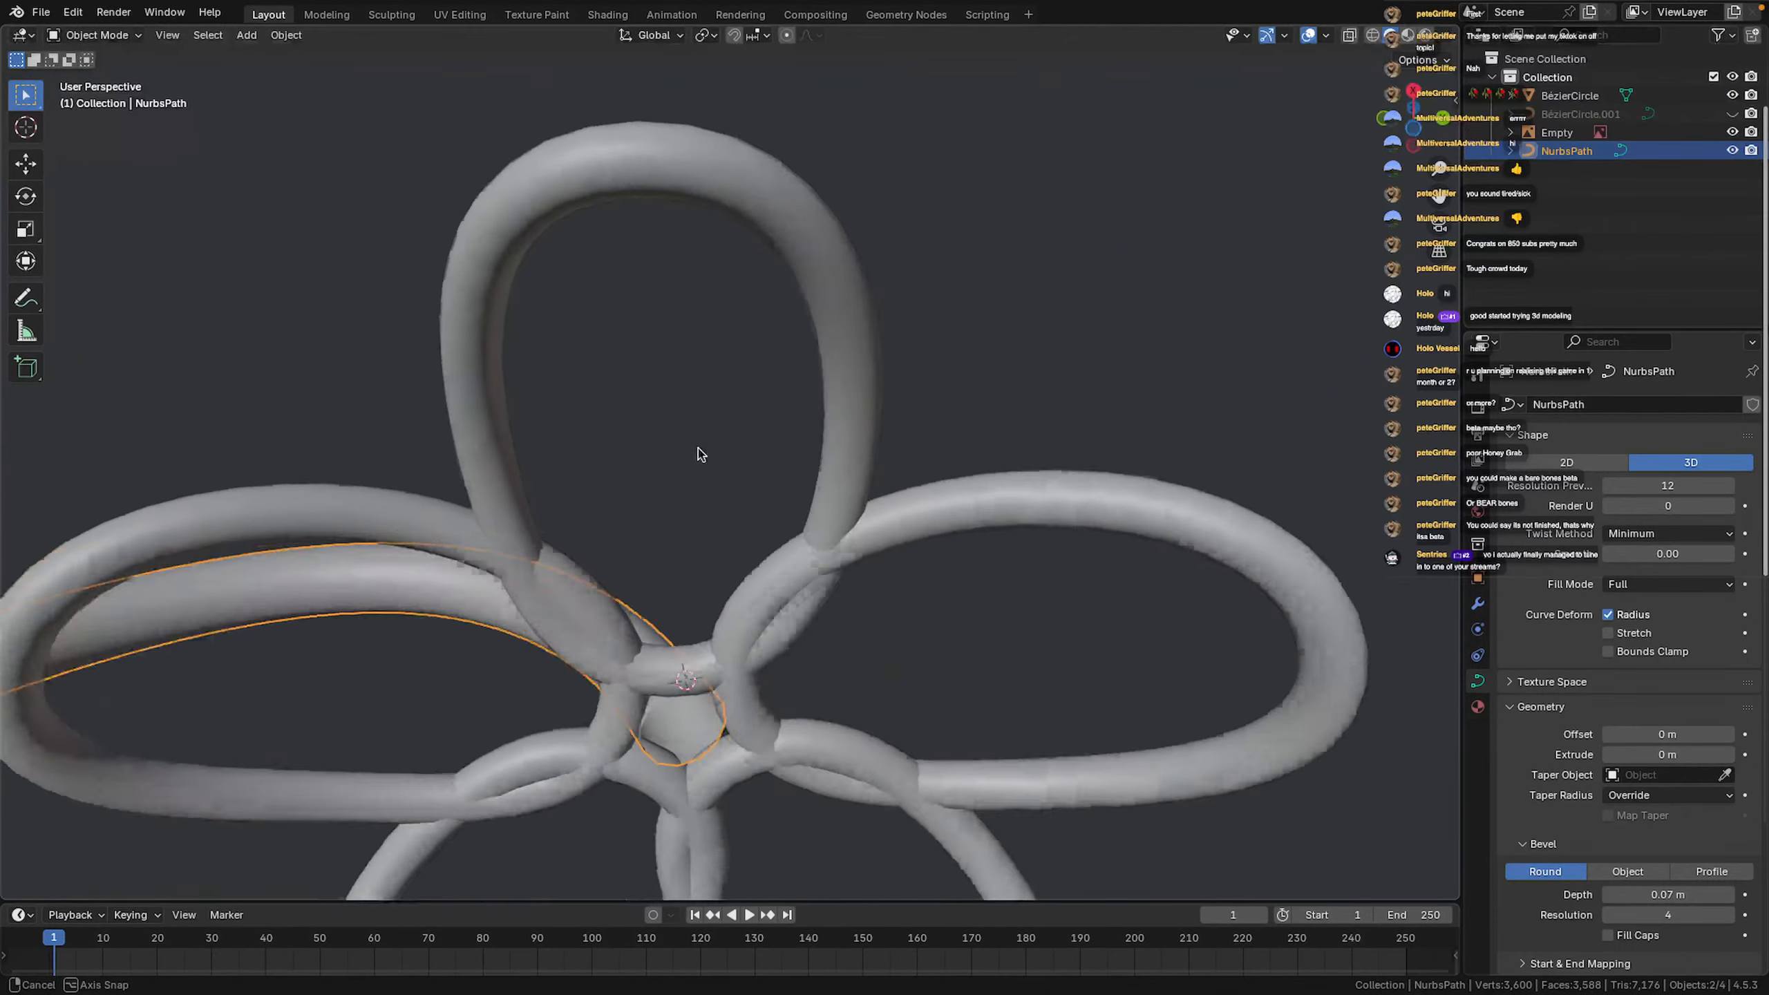
key(Tab)
middle_drag(679, 405, 748, 462)
key(Tab)
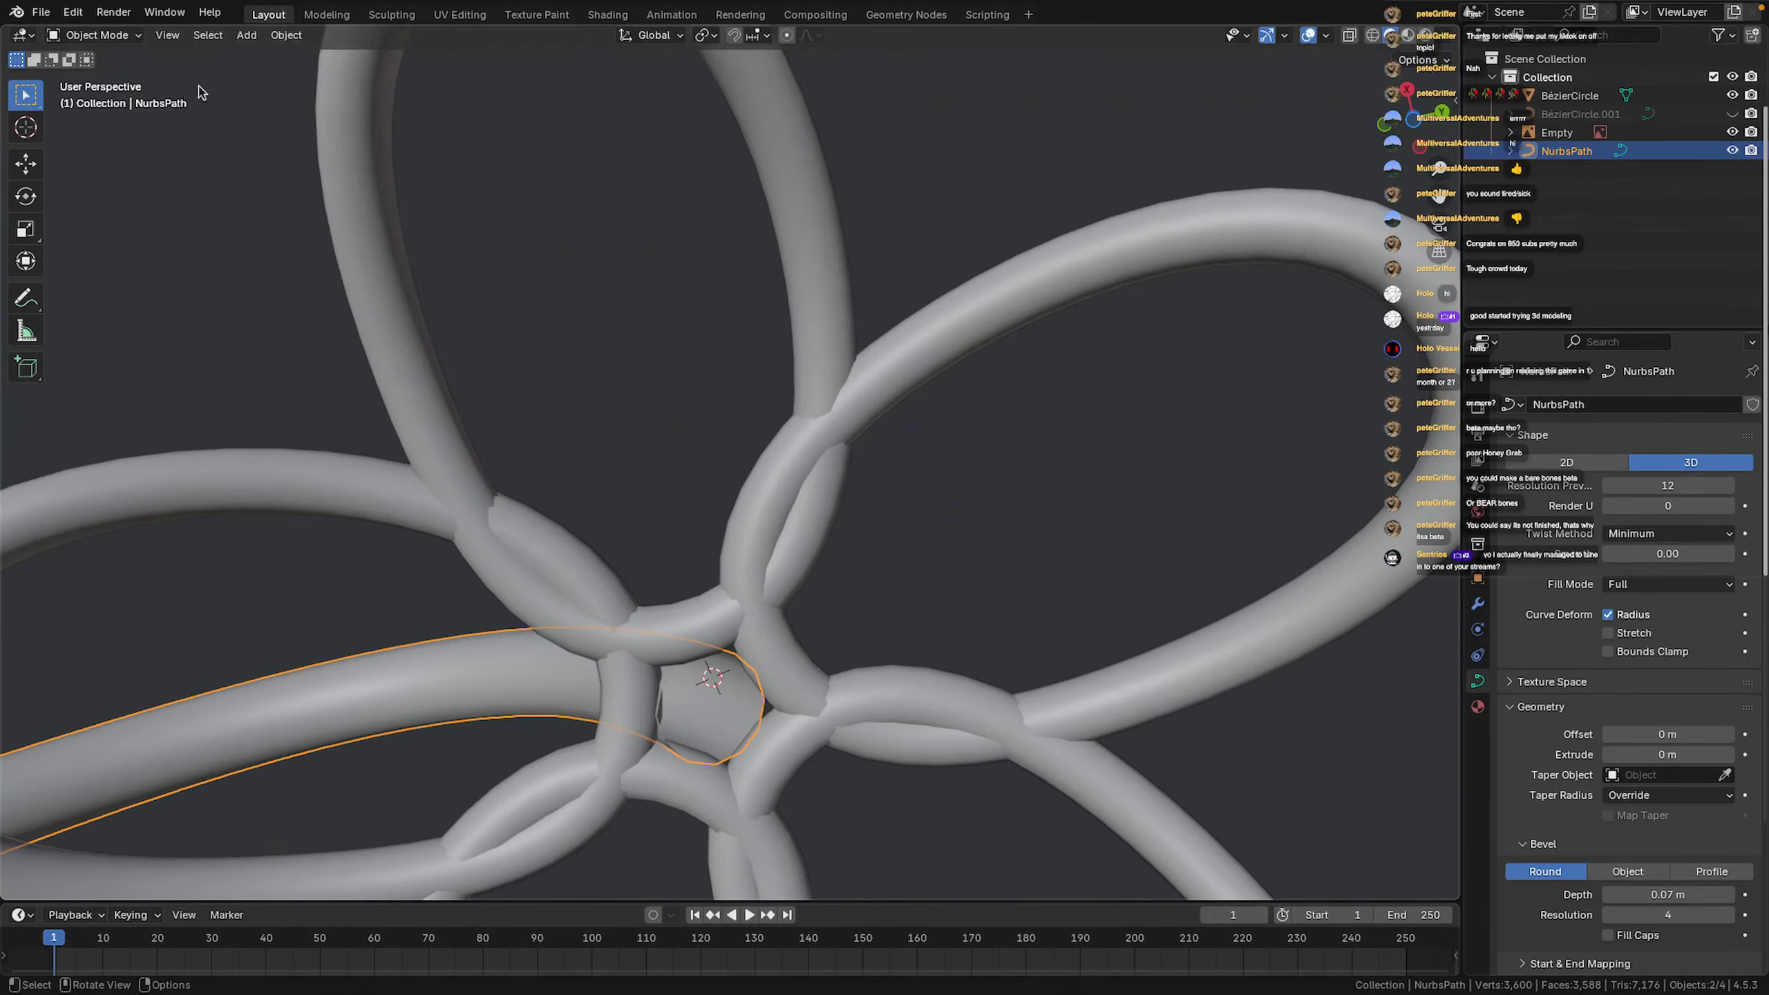
click(272, 36)
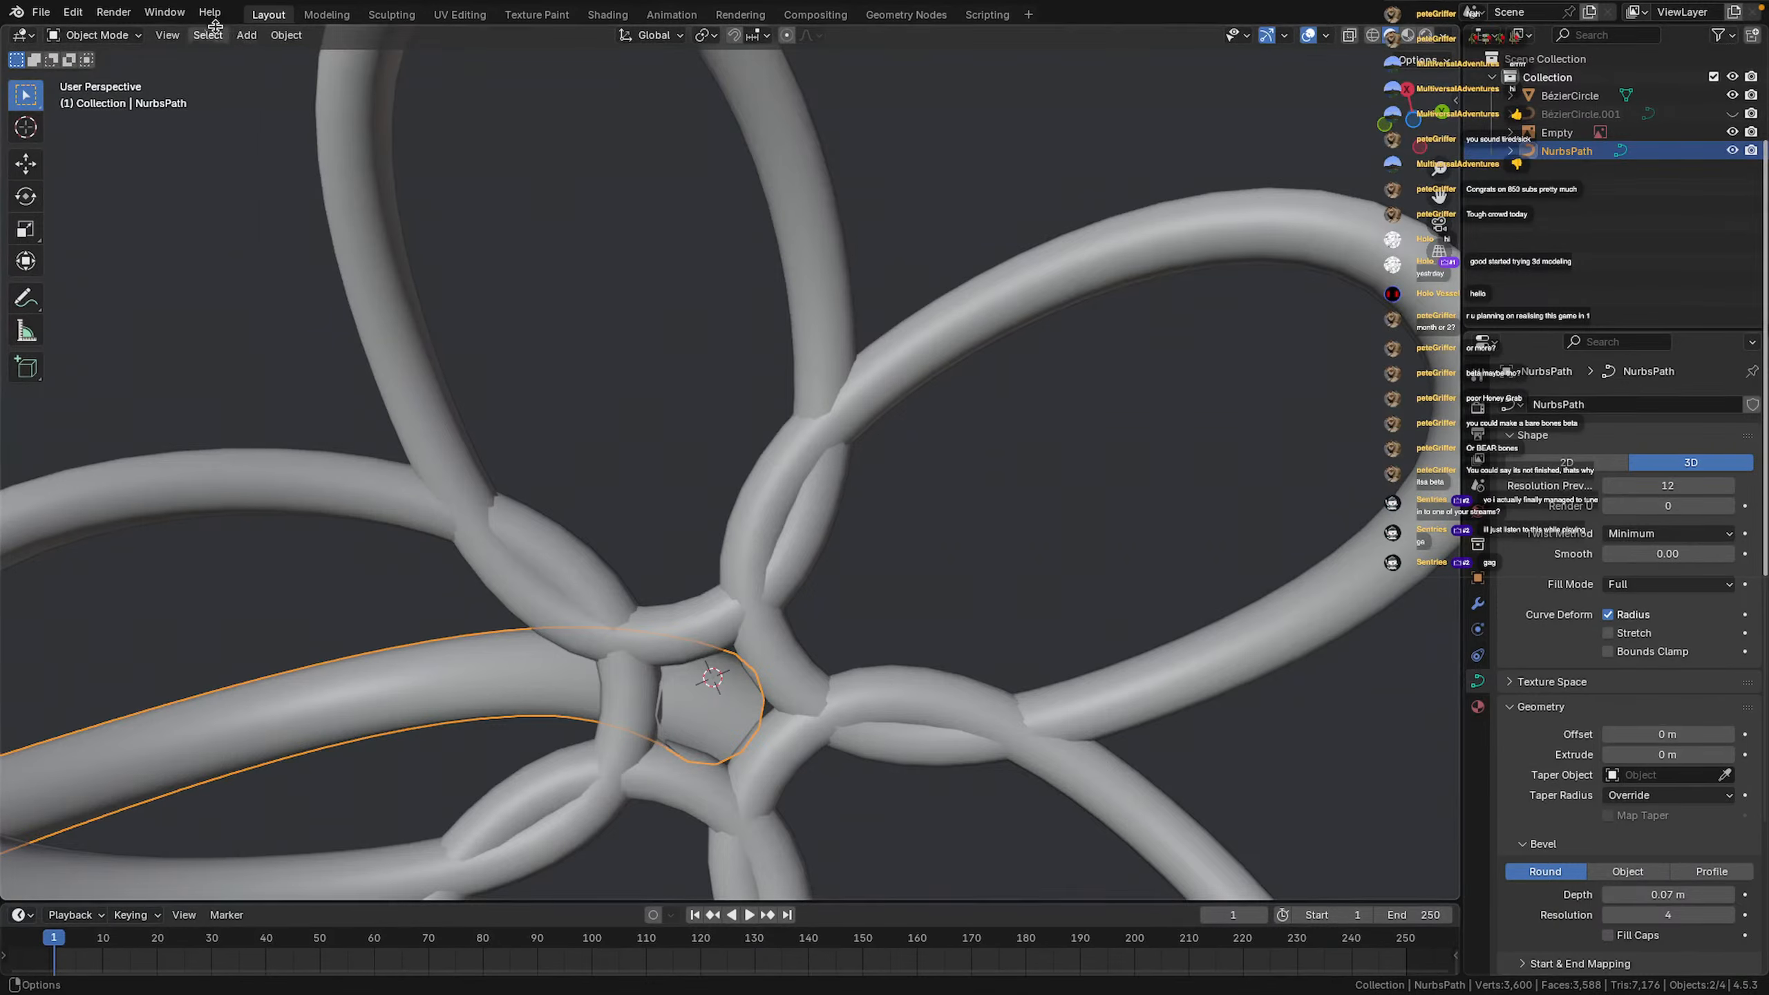
click(301, 34)
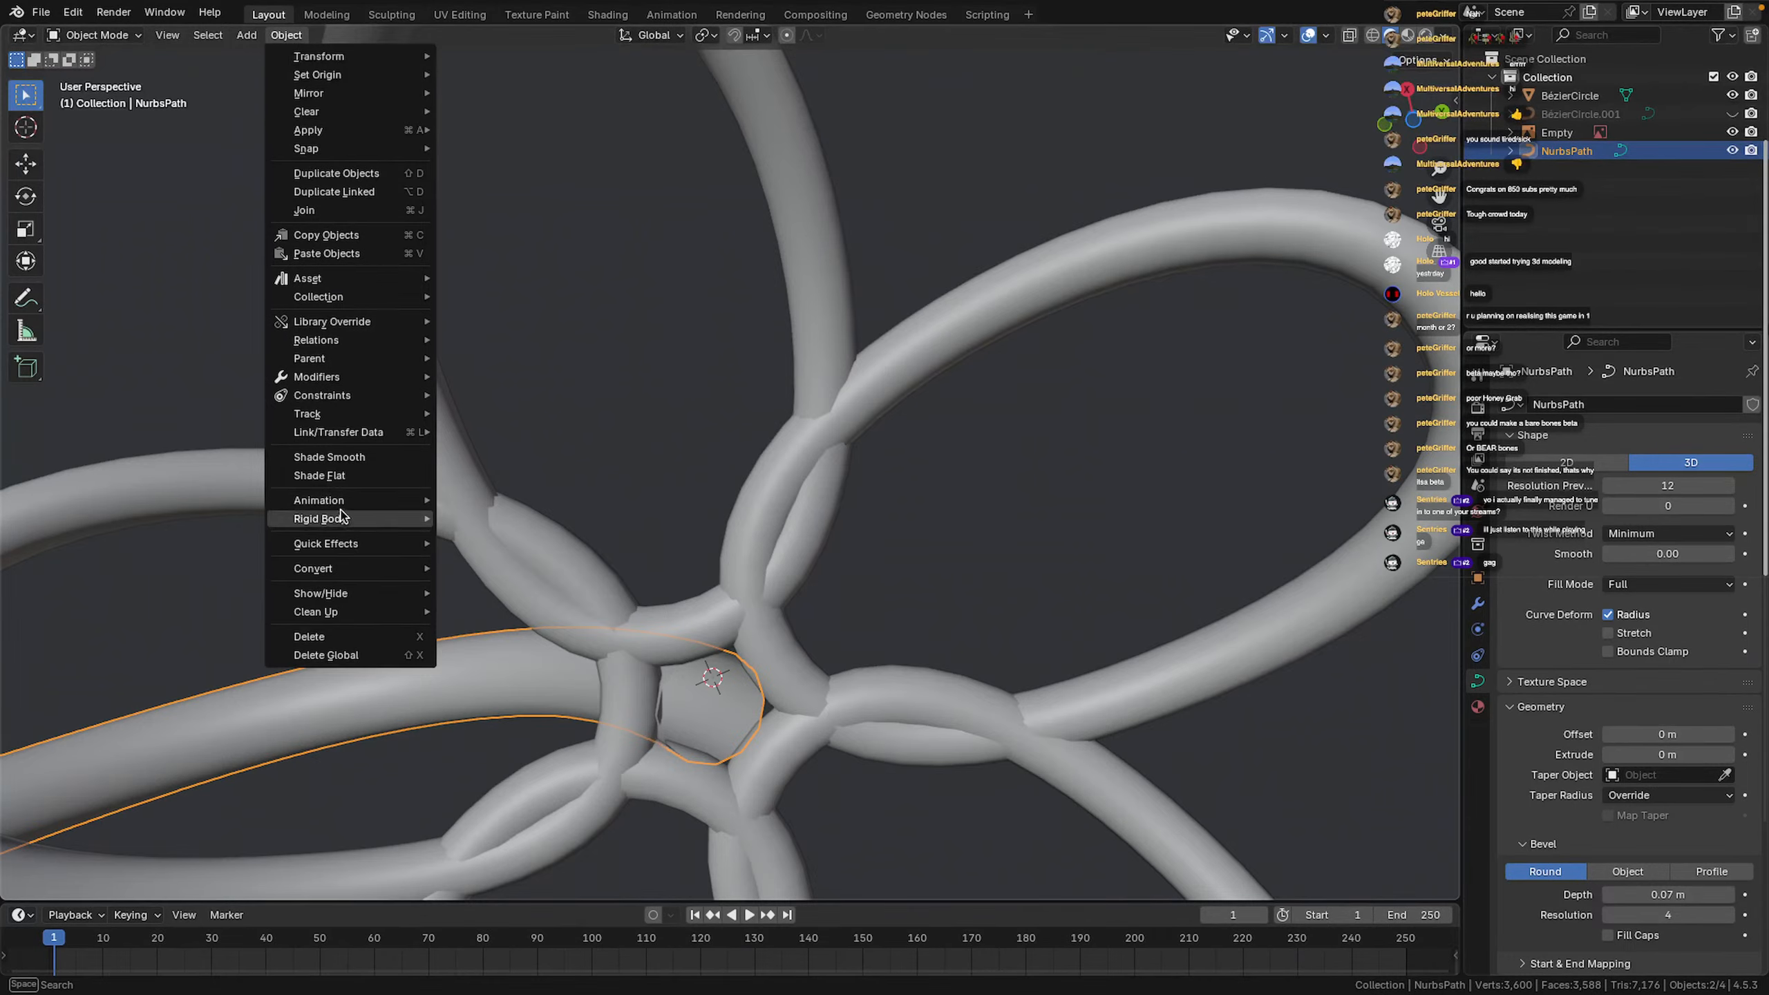
mouse_move(348, 537)
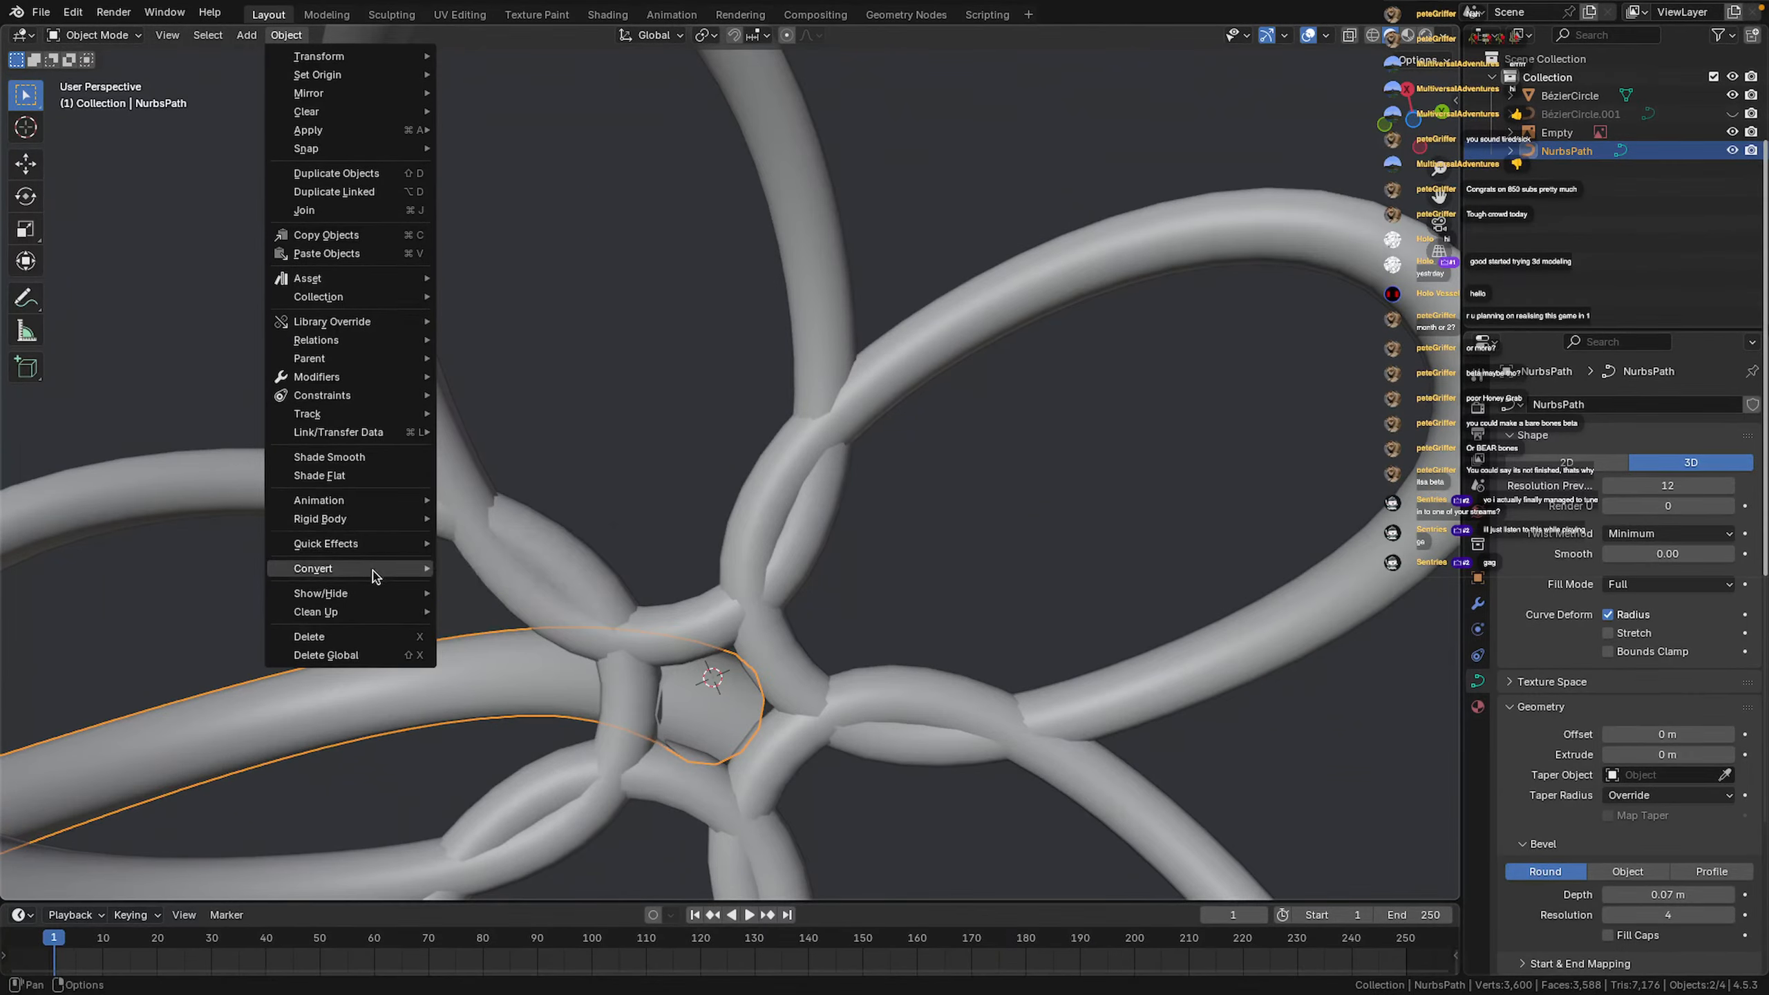
mouse_move(409, 576)
click(522, 573)
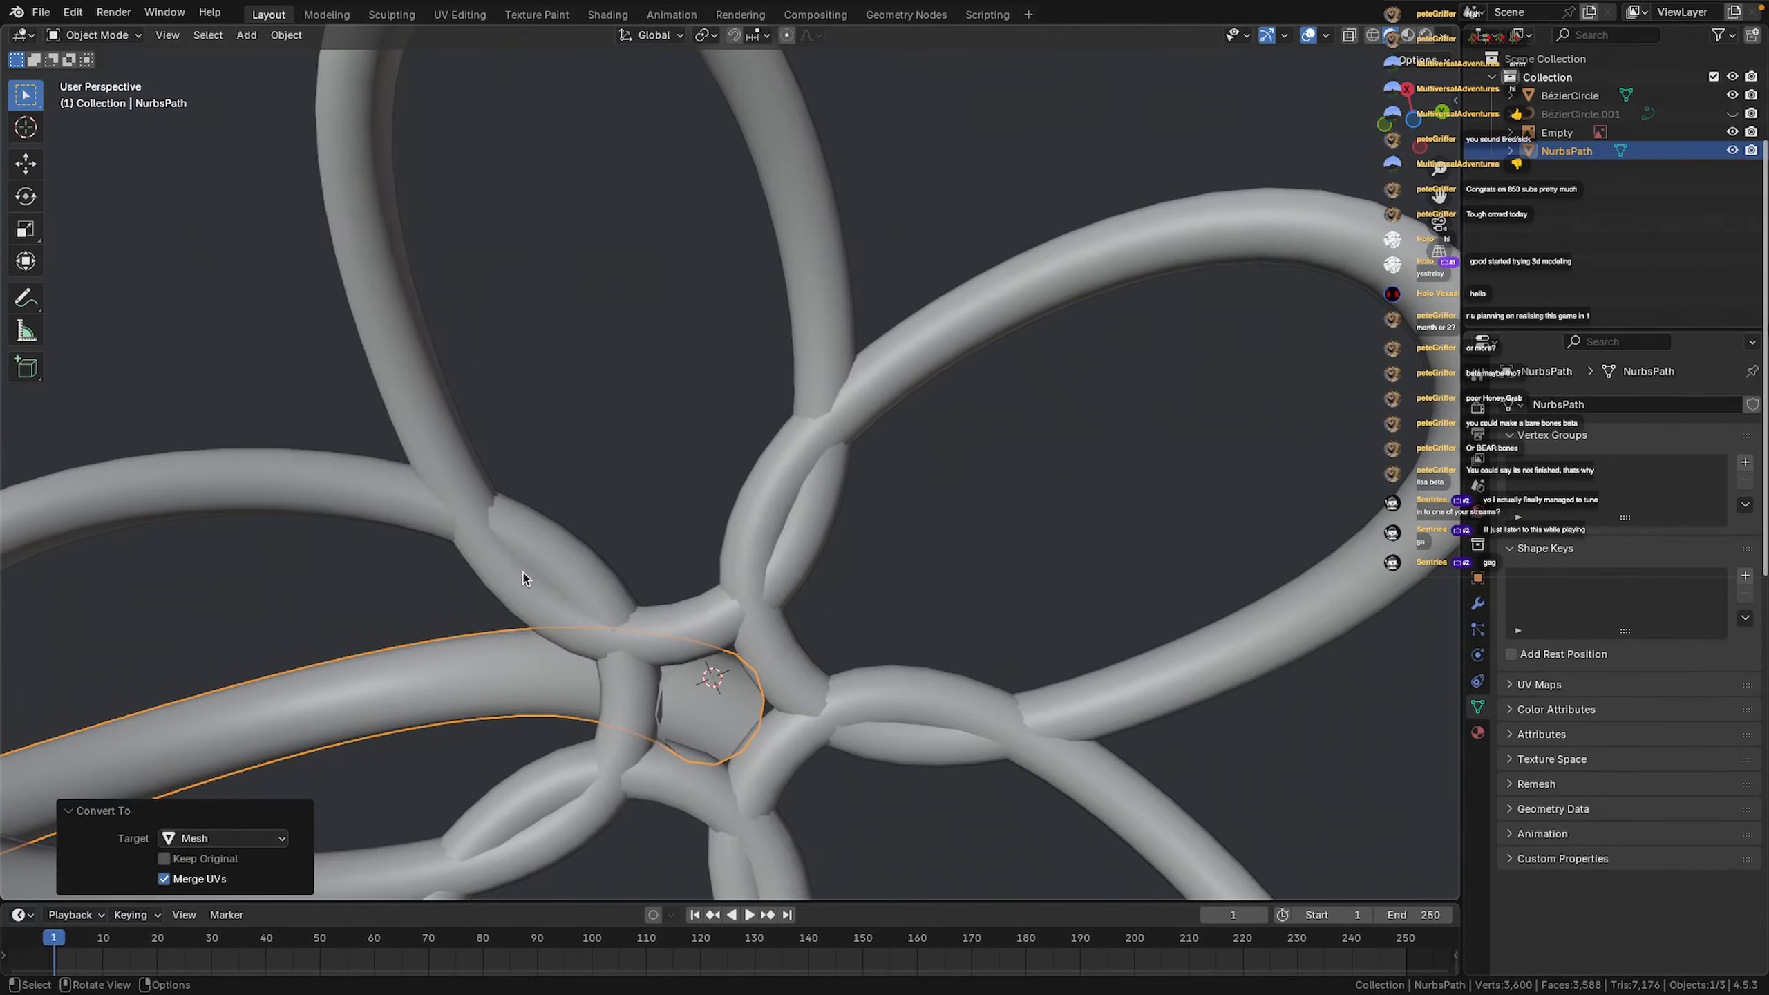
Fill the open end of the stem at the flower's centre with a face
key(Tab)
middle_drag(707, 726, 702, 703)
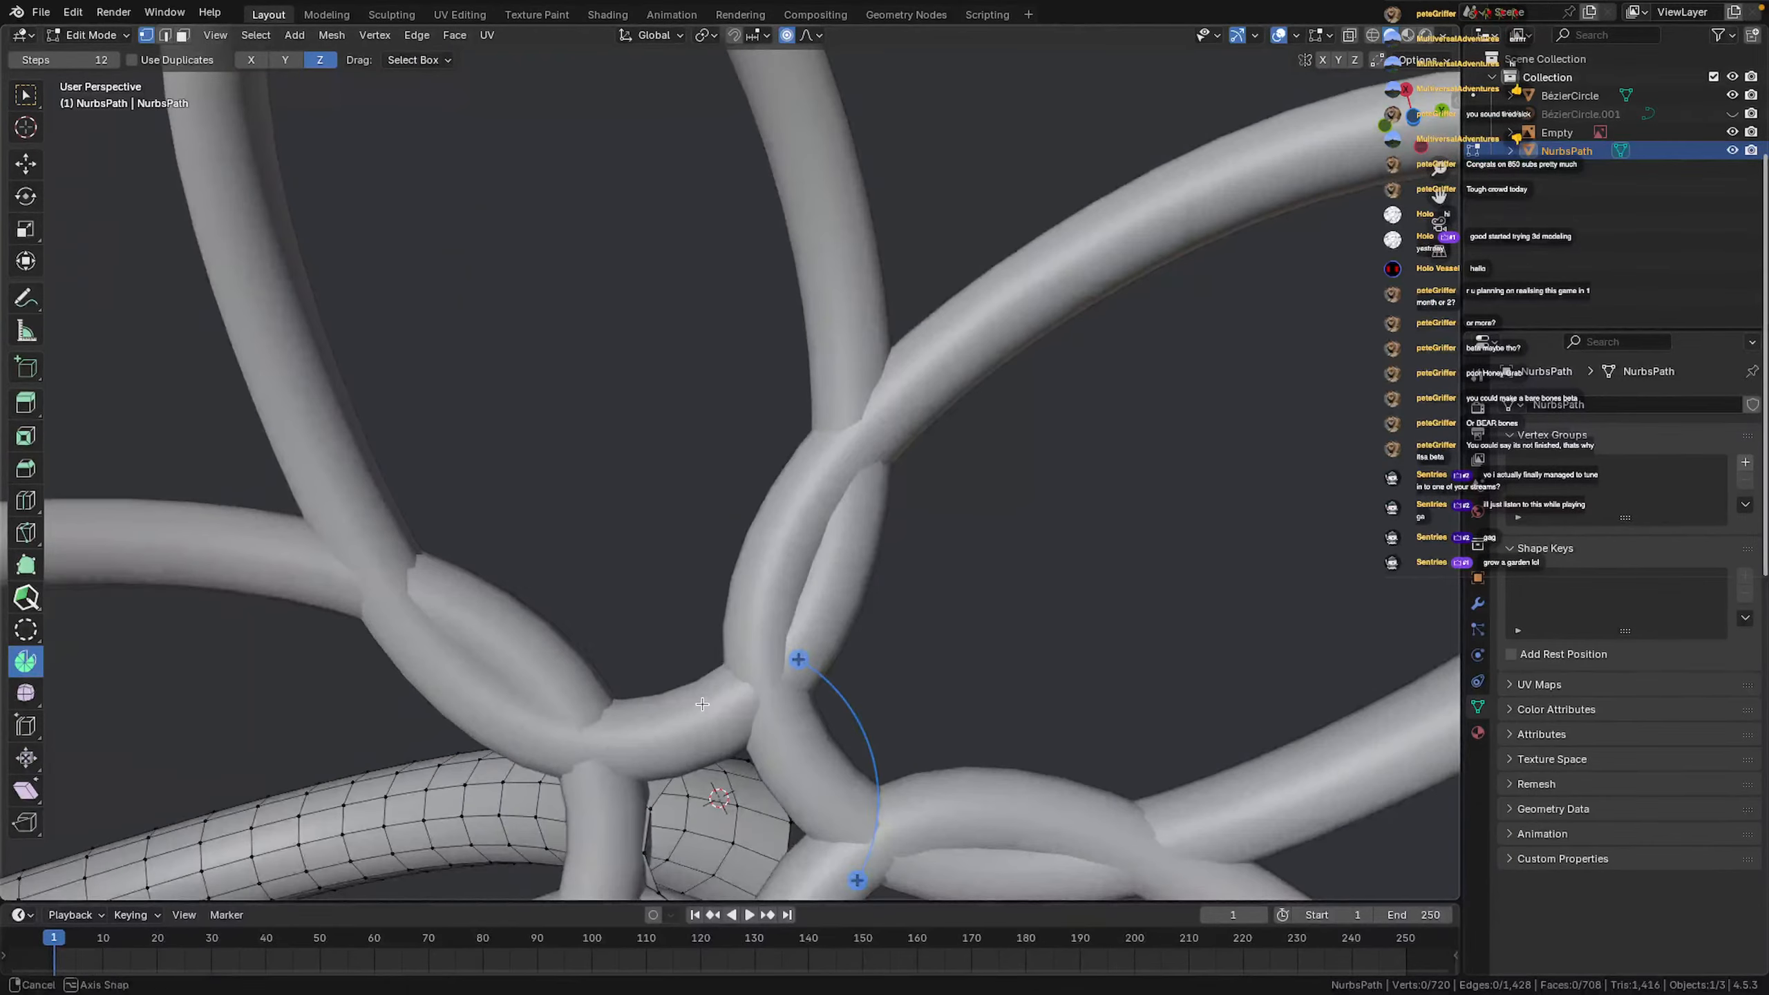
alt+click(653, 808)
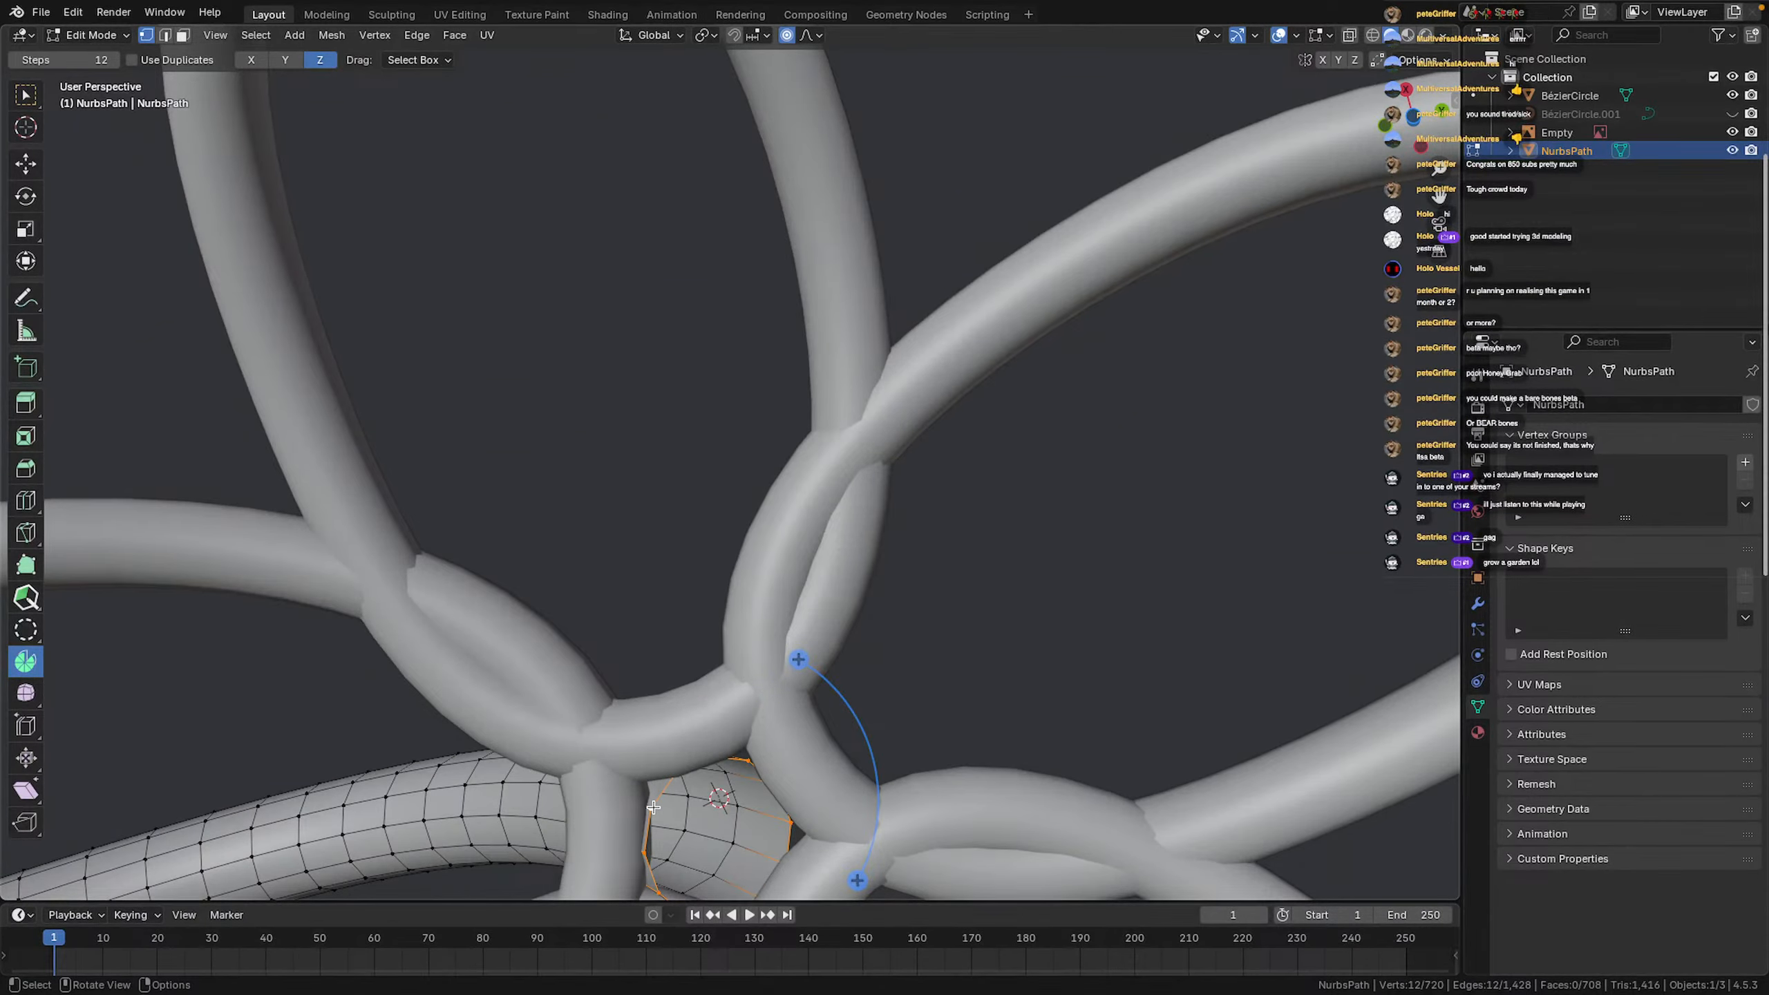
key(f)
key(Tab)
Fill the open end at the stem's base with a face
scroll(837, 672, down, 5)
middle_drag(813, 703, 840, 517)
scroll(784, 744, down, 5)
key(Tab)
scroll(825, 544, up, 8)
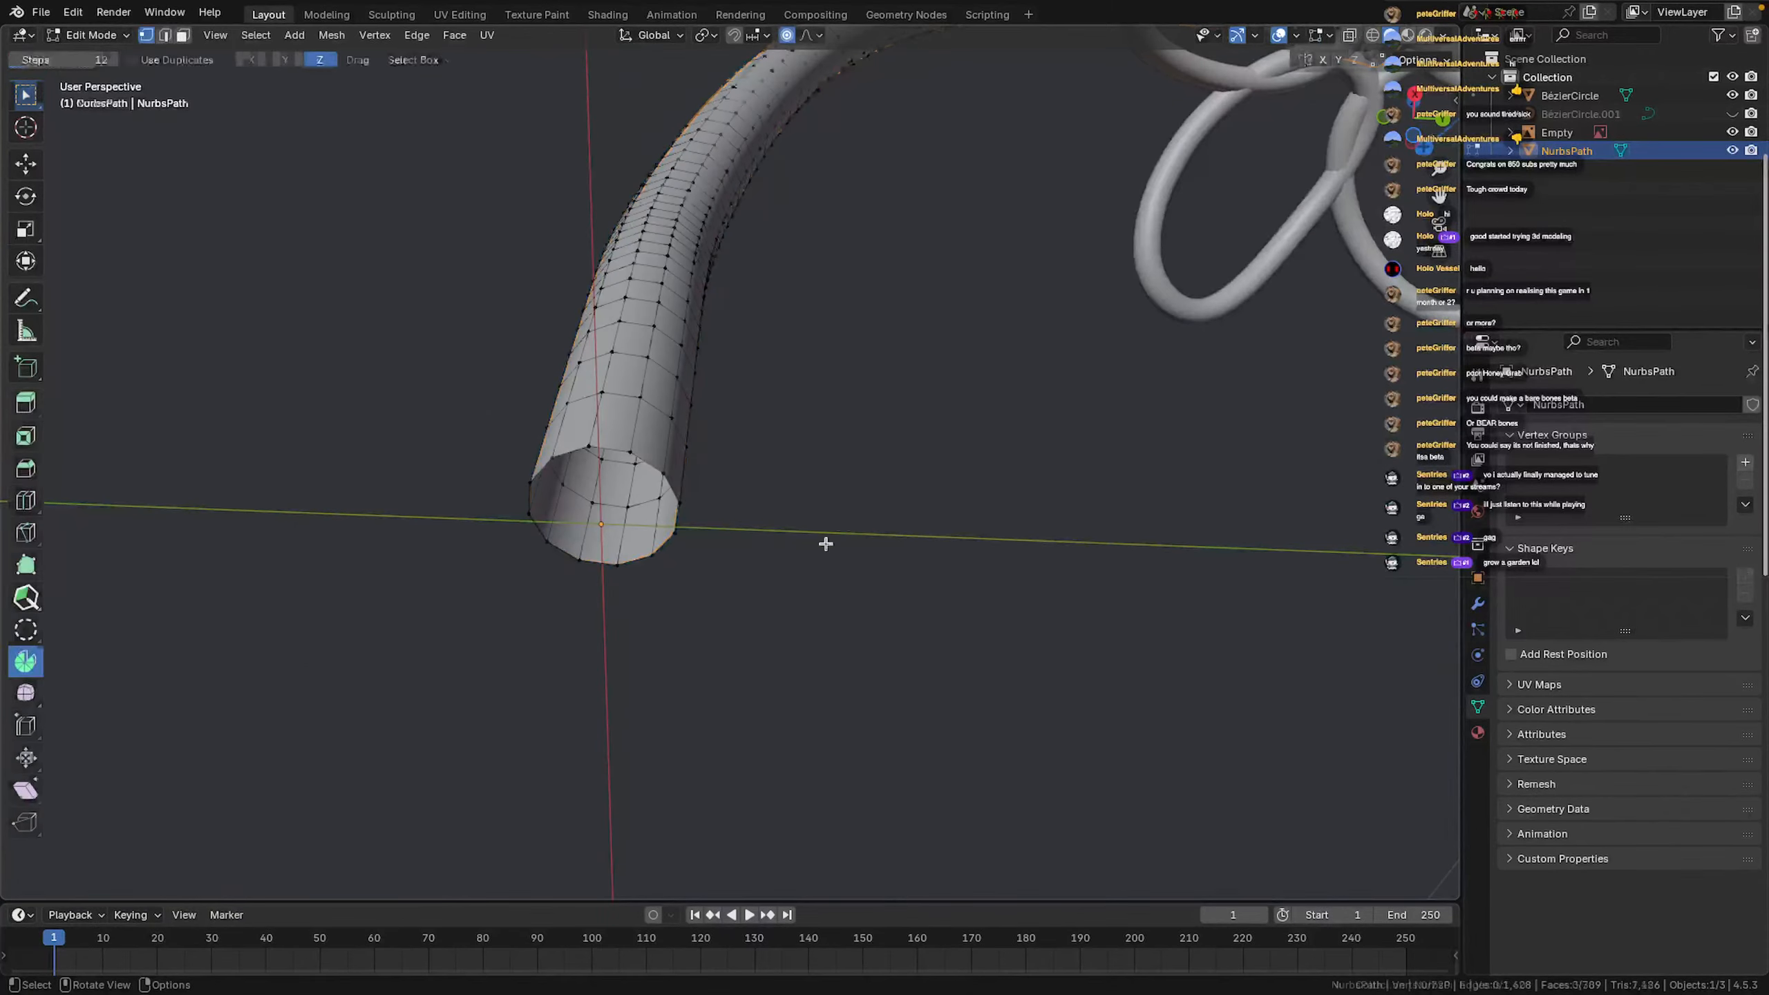
alt+click(590, 448)
key(f)
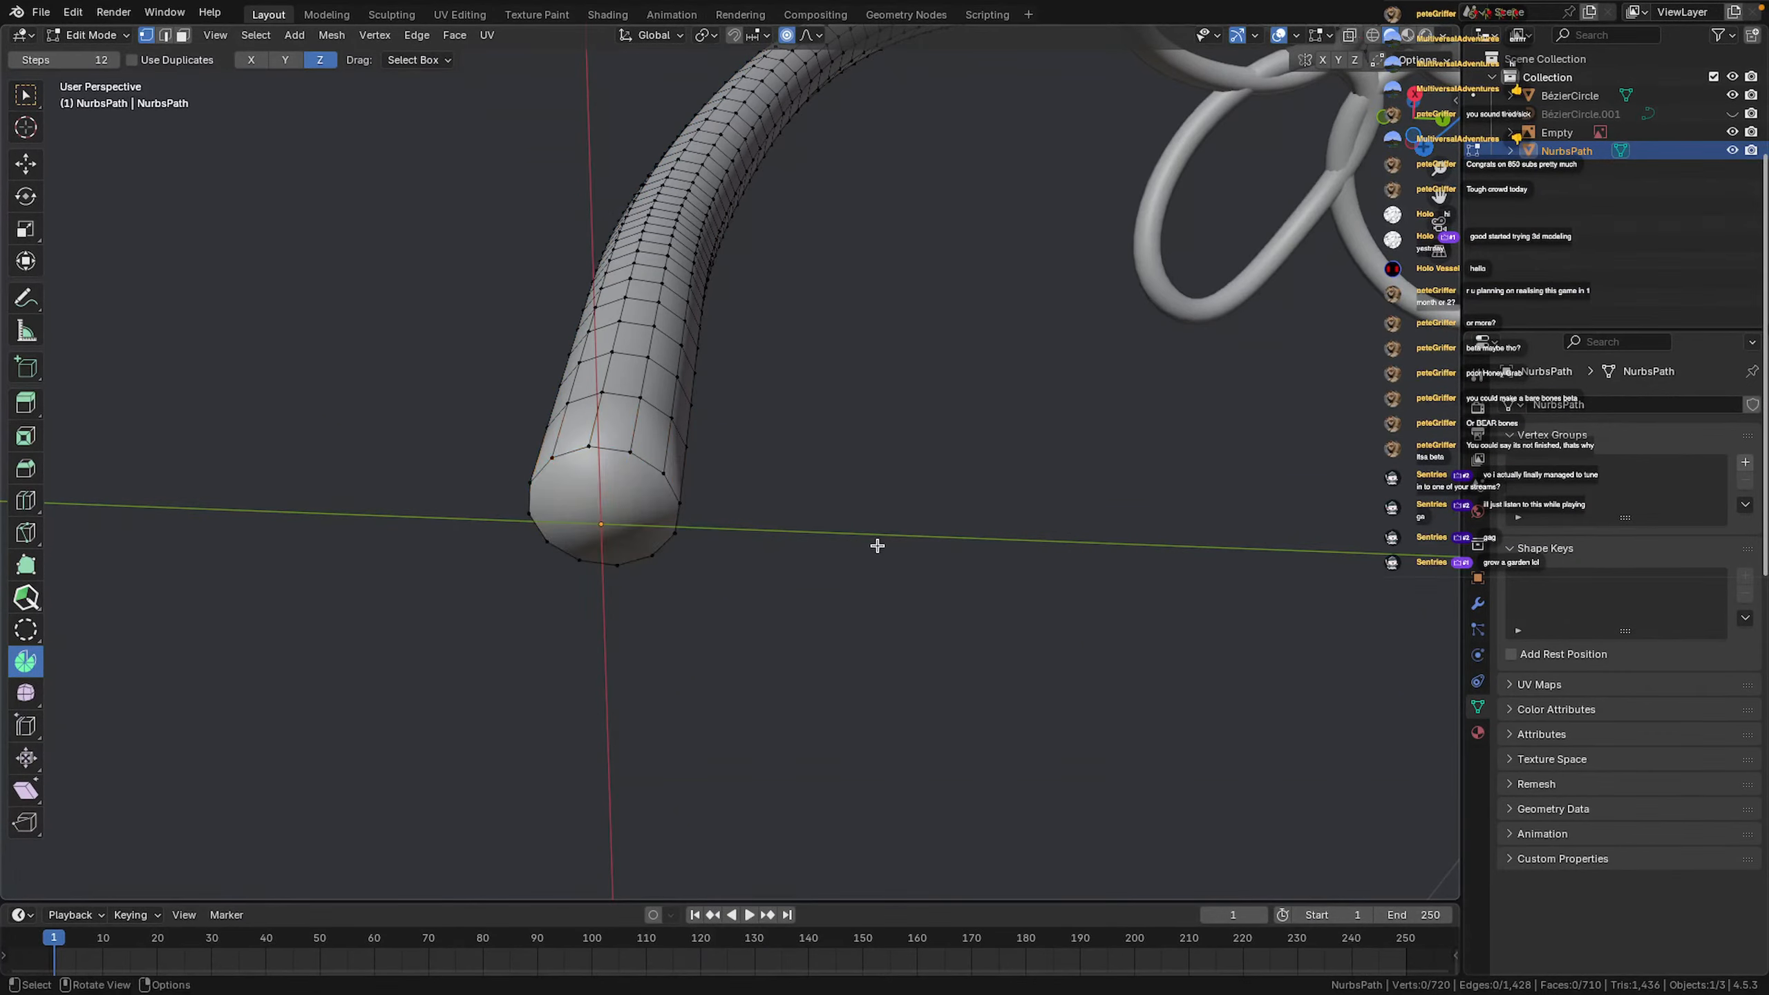
key(Tab)
Give the stem a new material with a black base color and a roughness of 0
scroll(877, 536, down, 5)
middle_drag(876, 533, 683, 739)
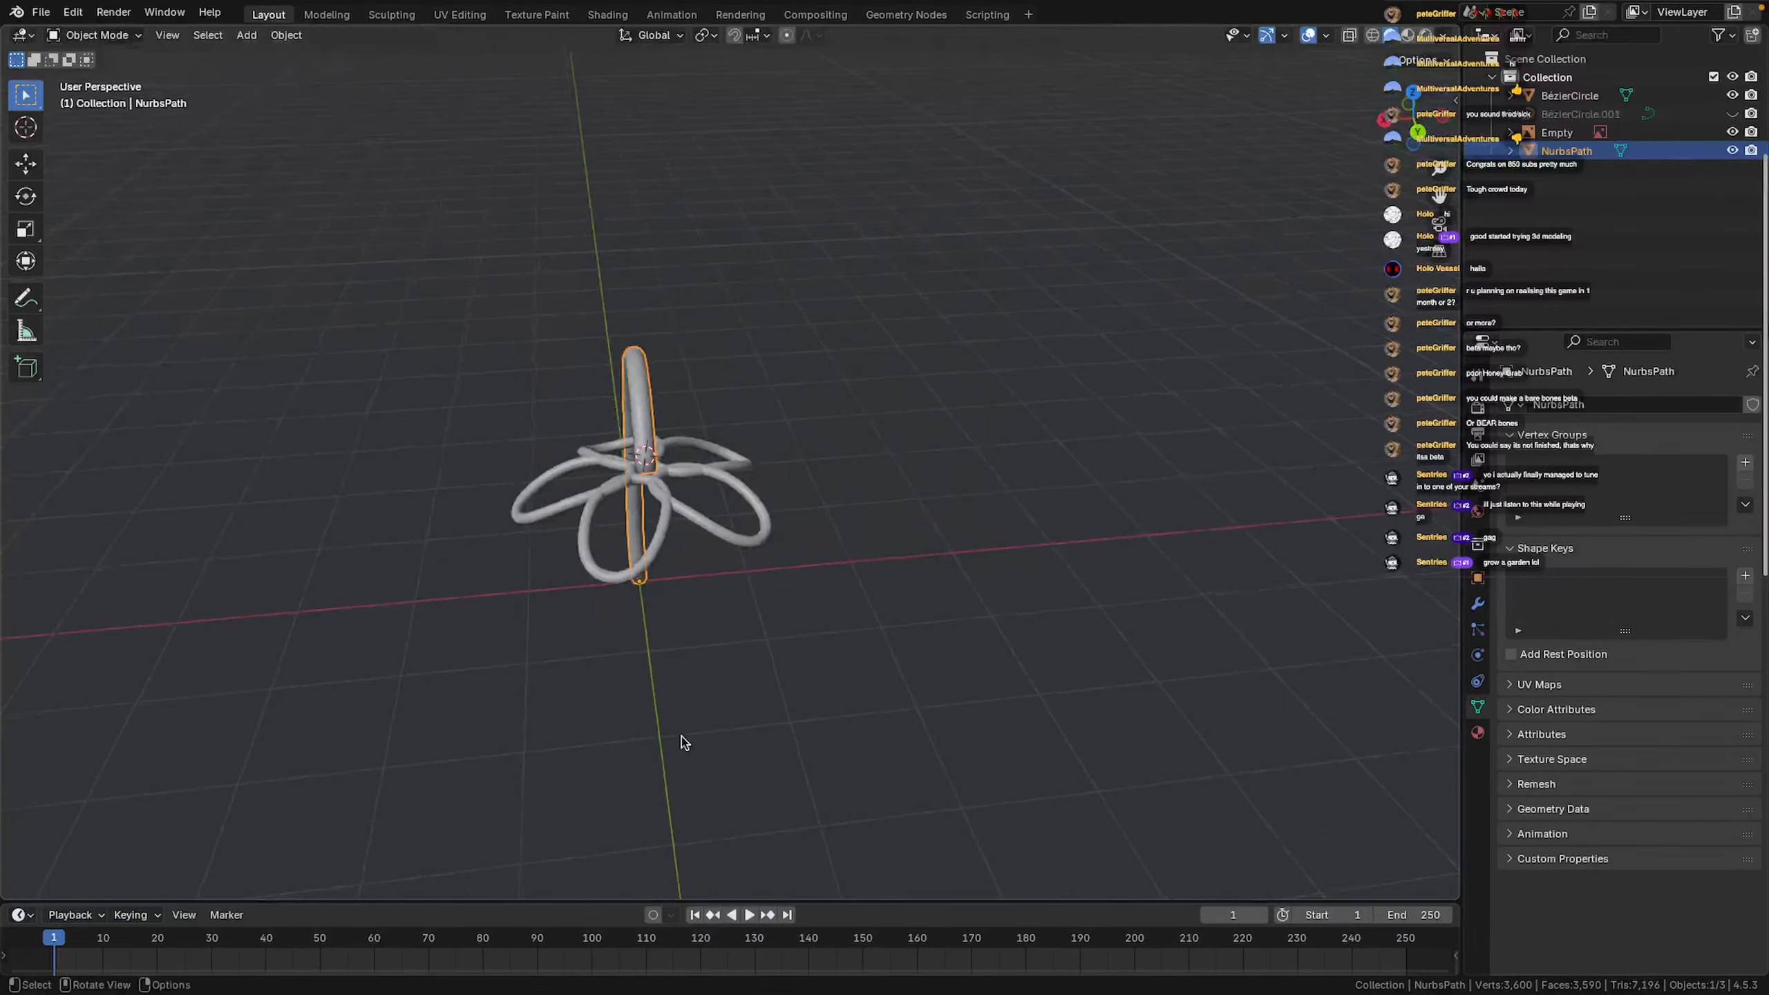
scroll(635, 670, up, 6)
click(1471, 729)
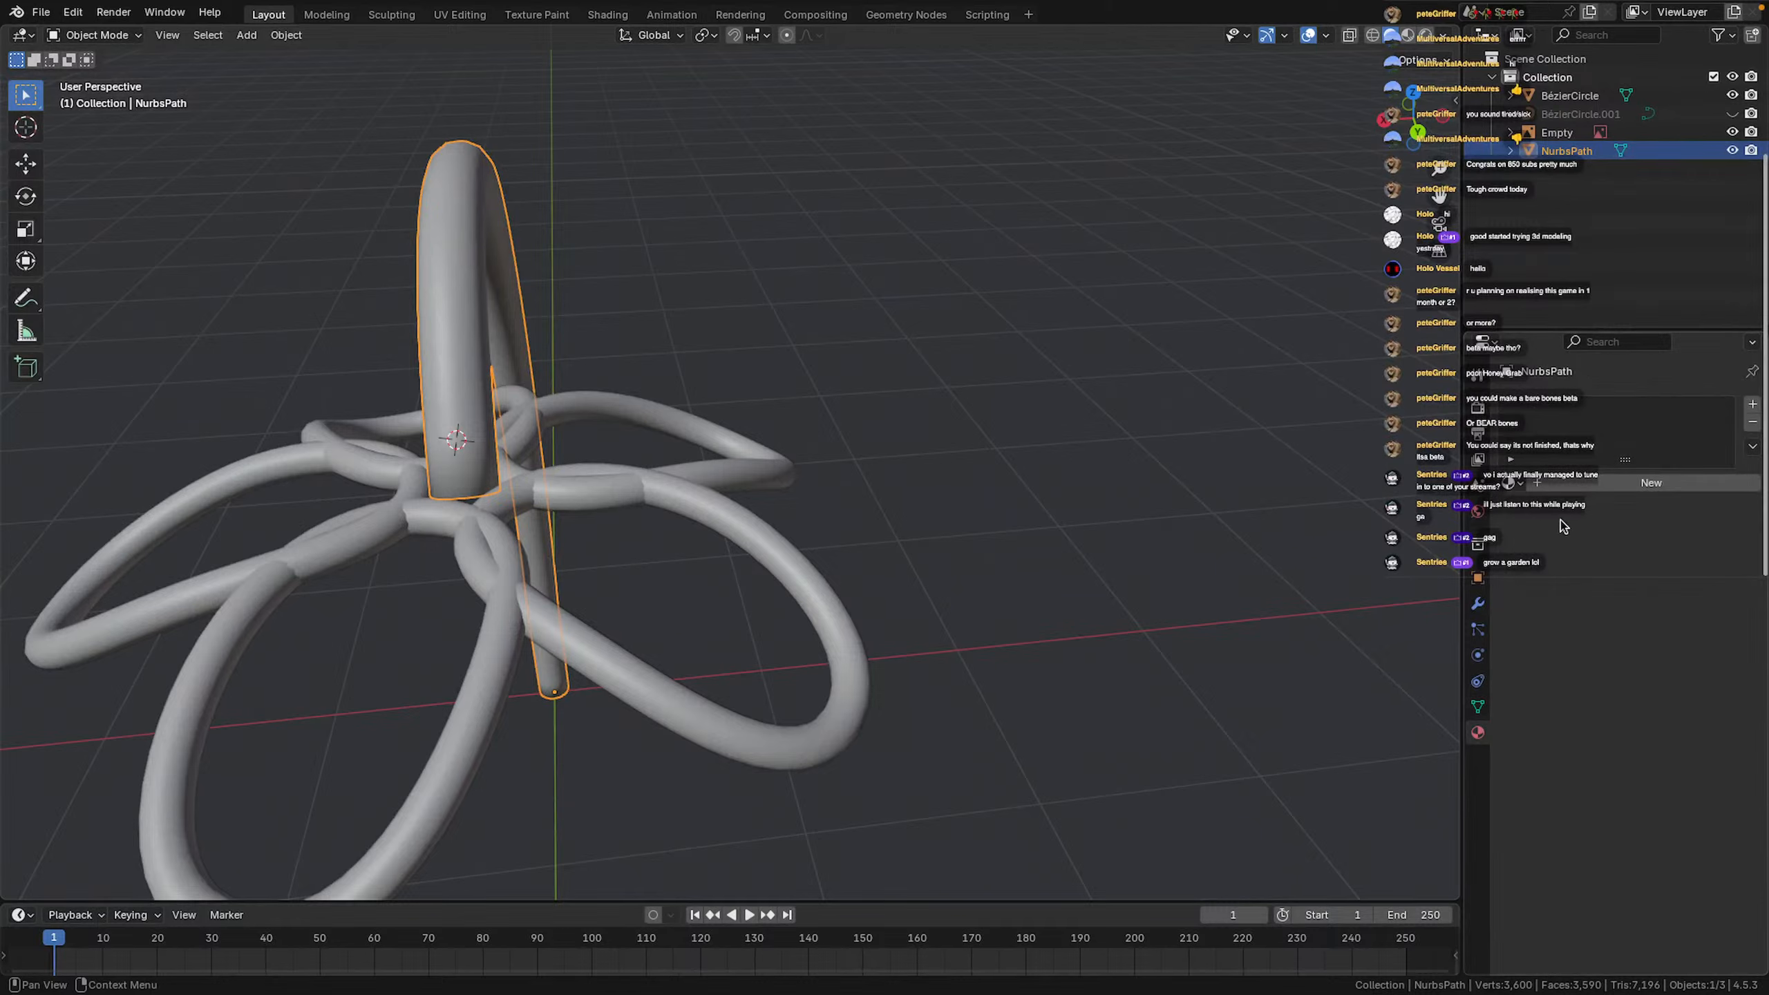
click(1640, 483)
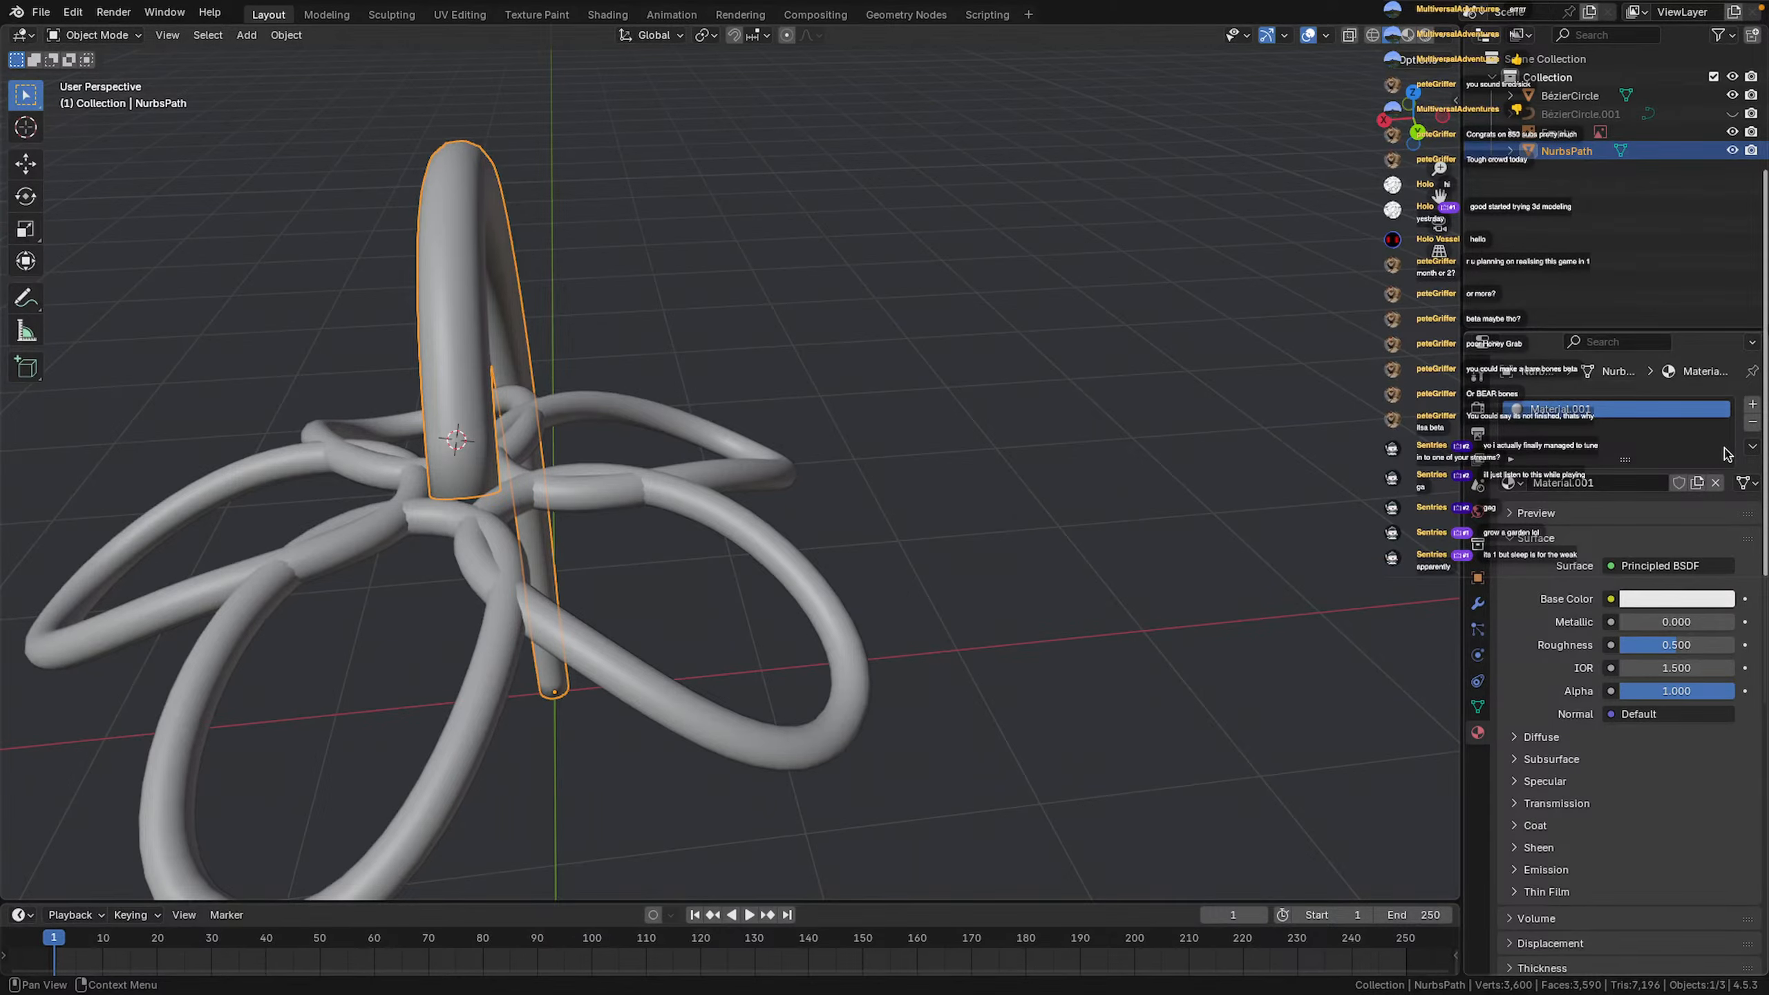
middle_drag(4, 513, 902, 553)
middle_drag(855, 394, 786, 471)
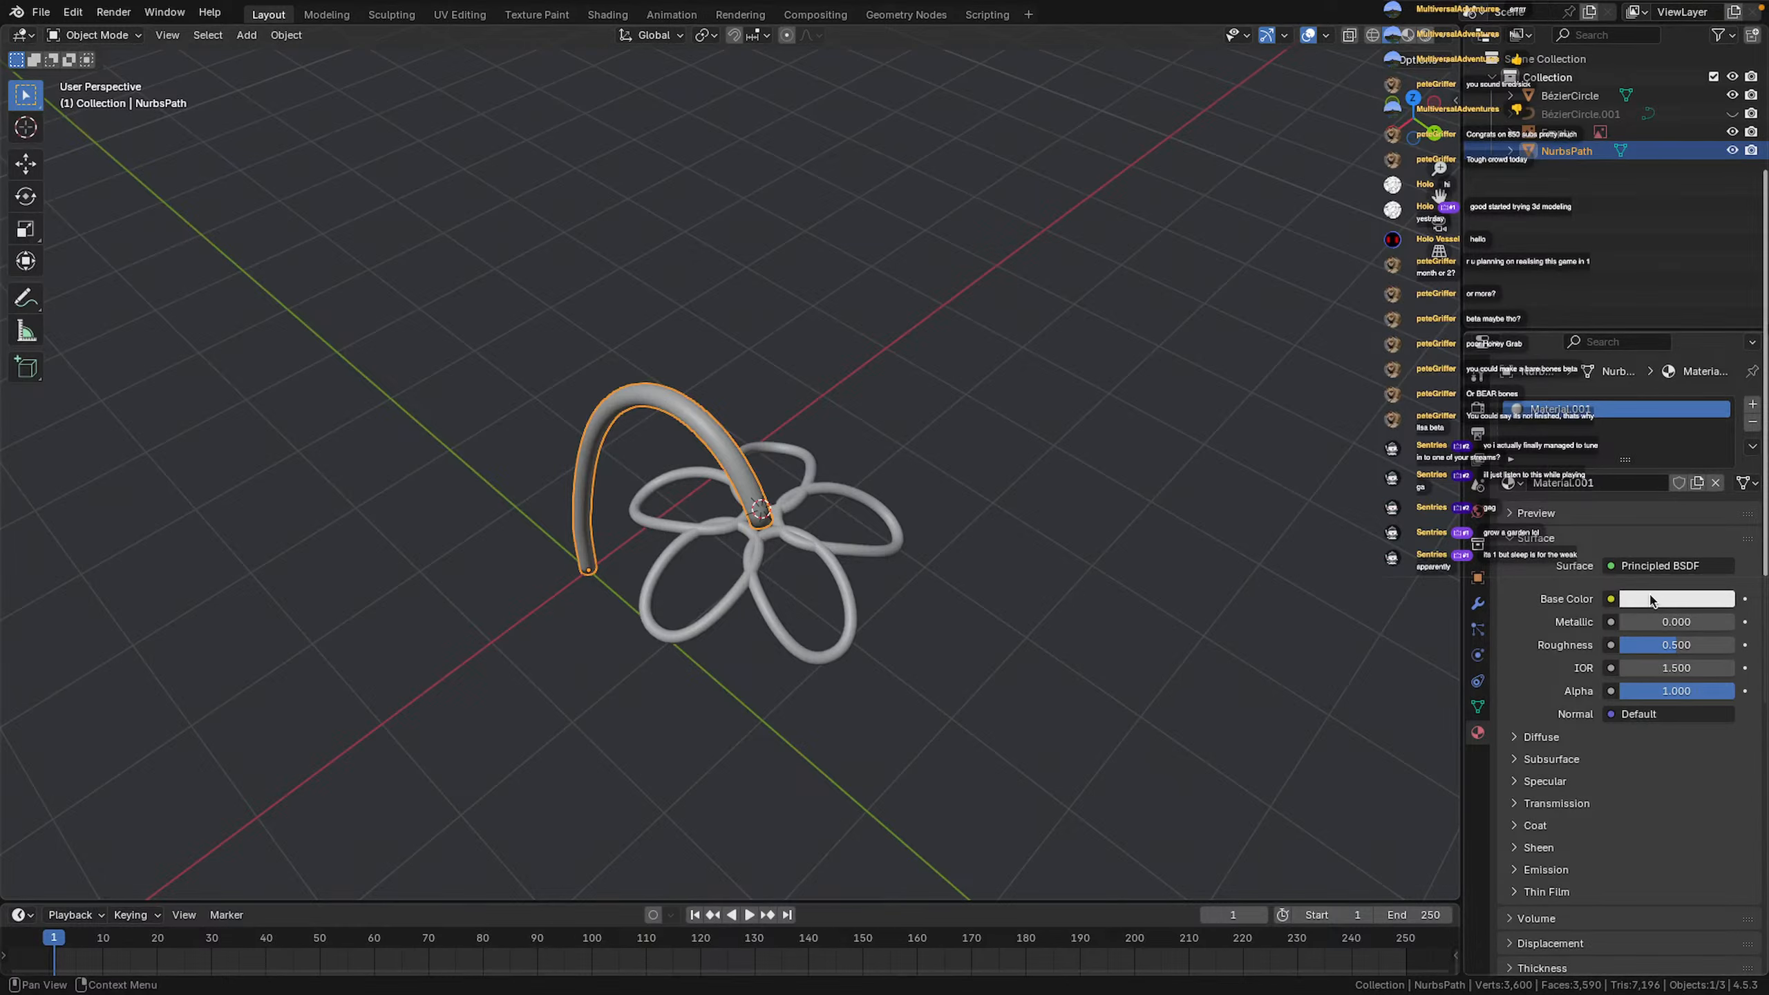
click(1679, 600)
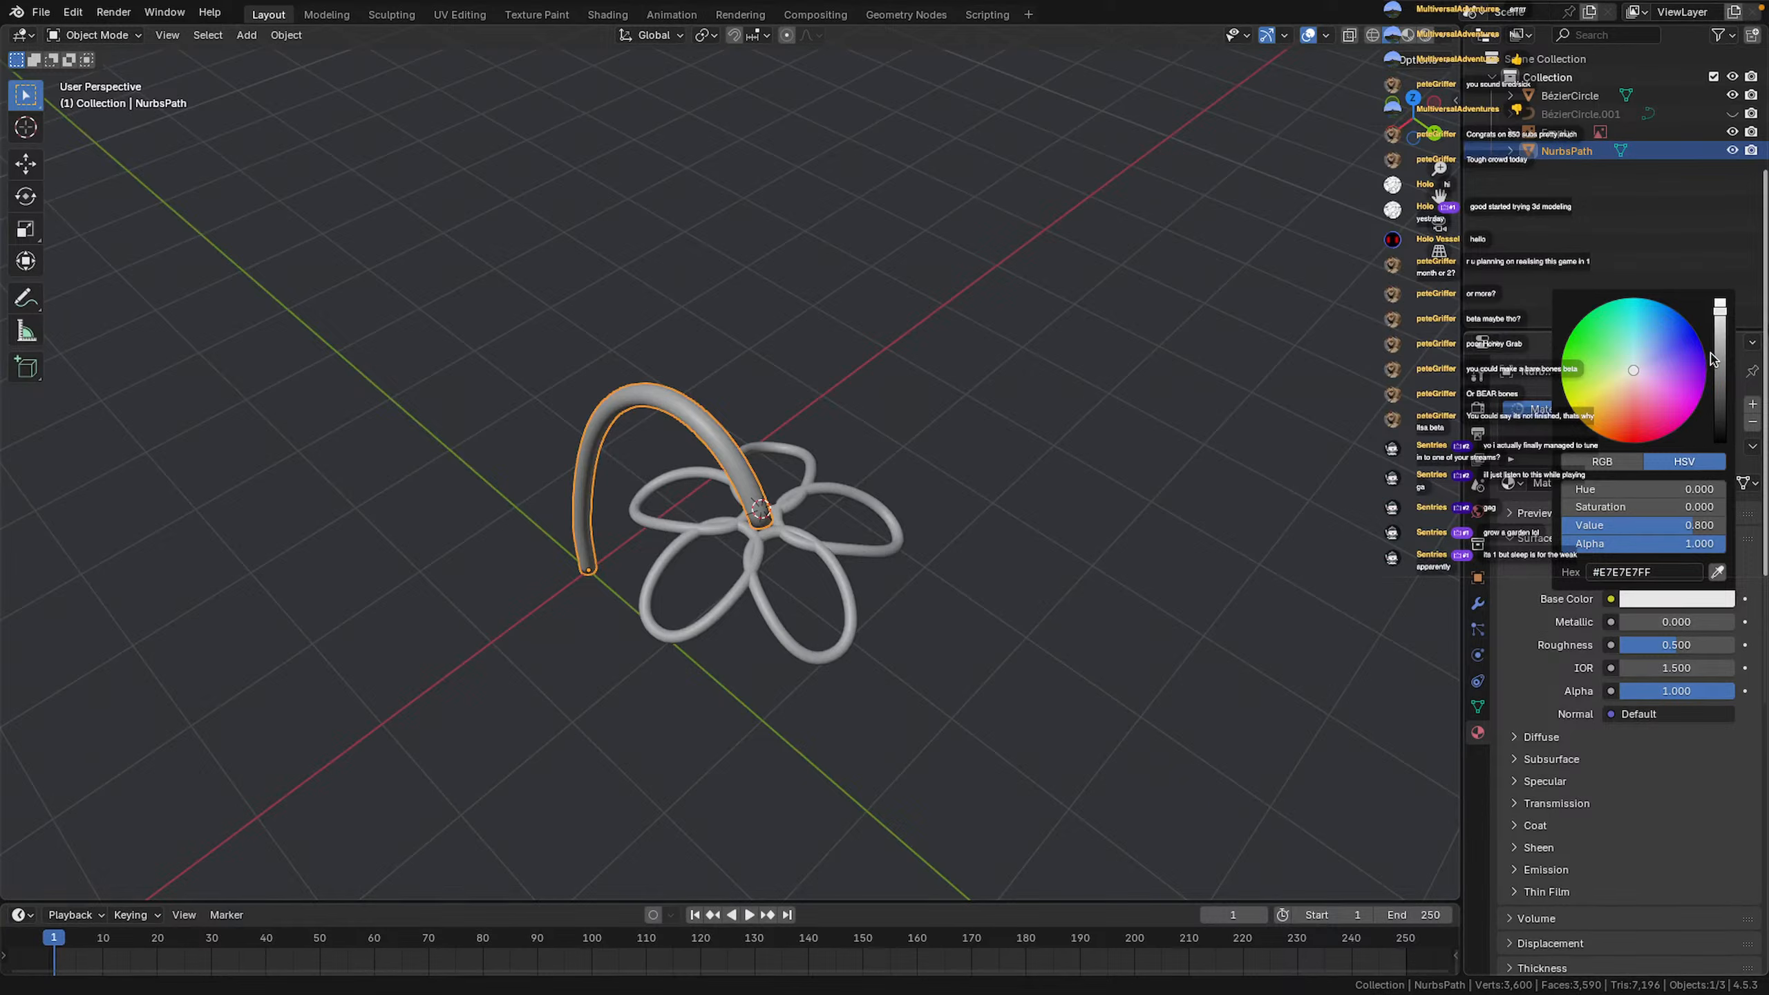
click(1721, 432)
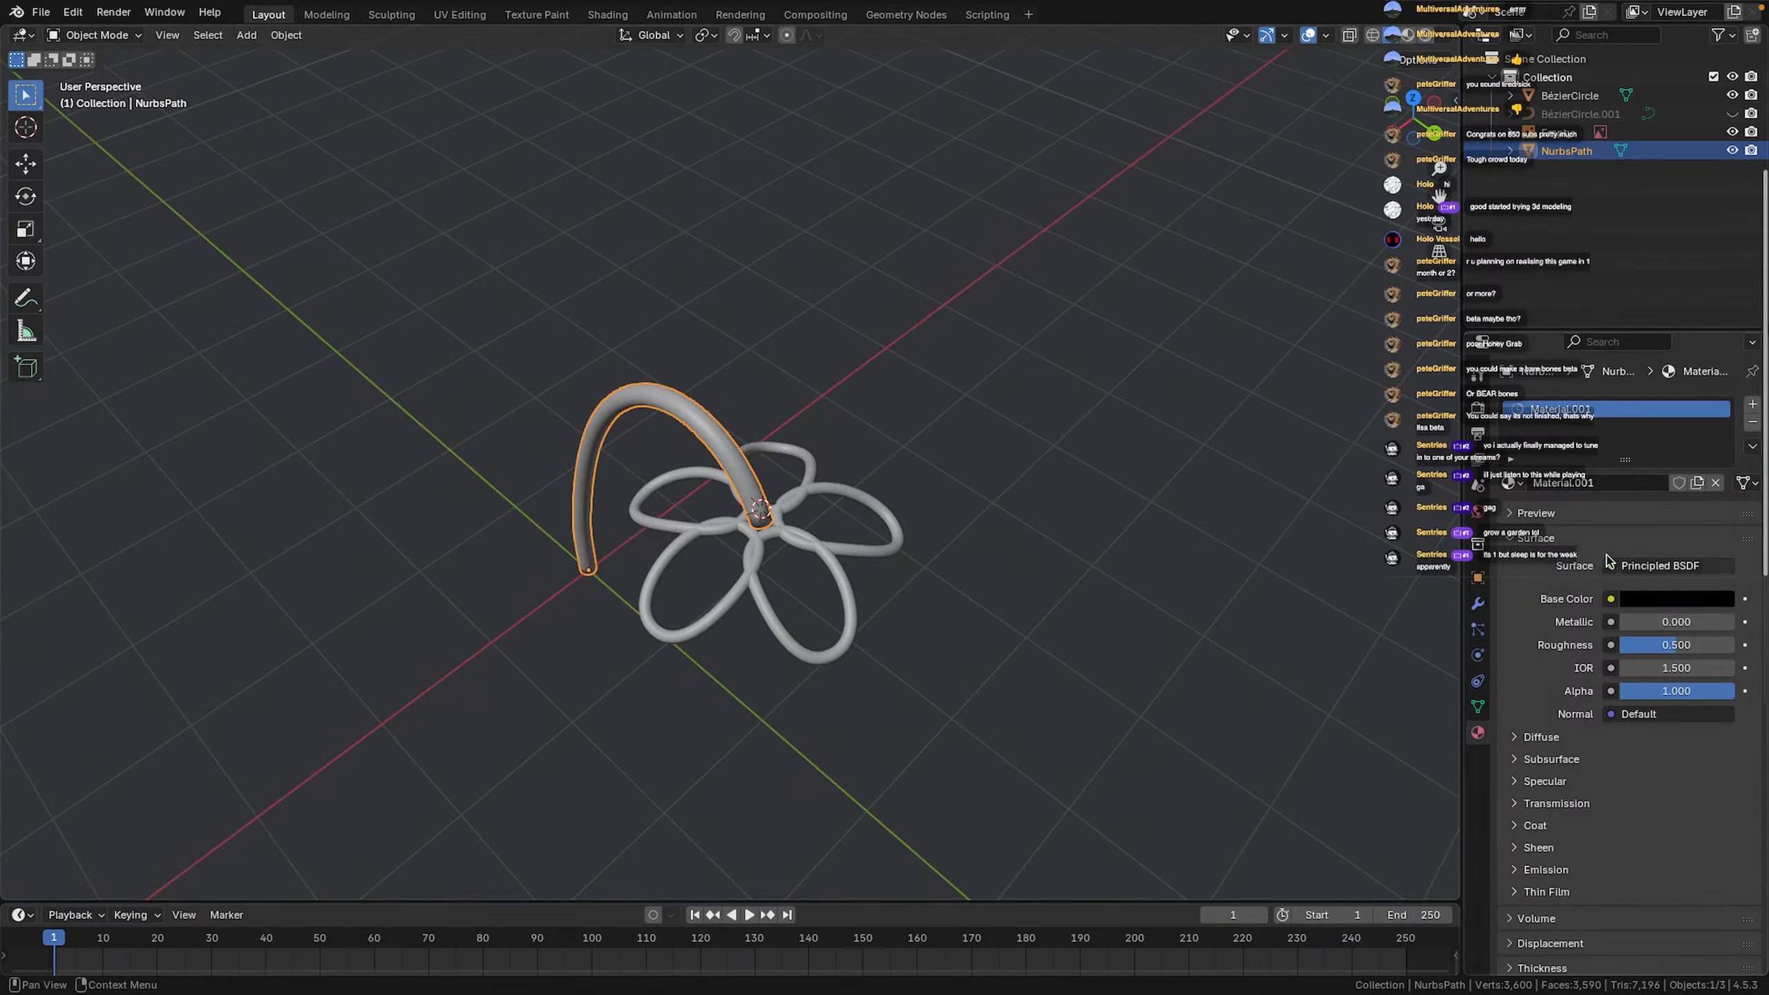
drag(1667, 647, 1594, 647)
Assign the stem's black material, Material.001, to the petal mesh
click(827, 558)
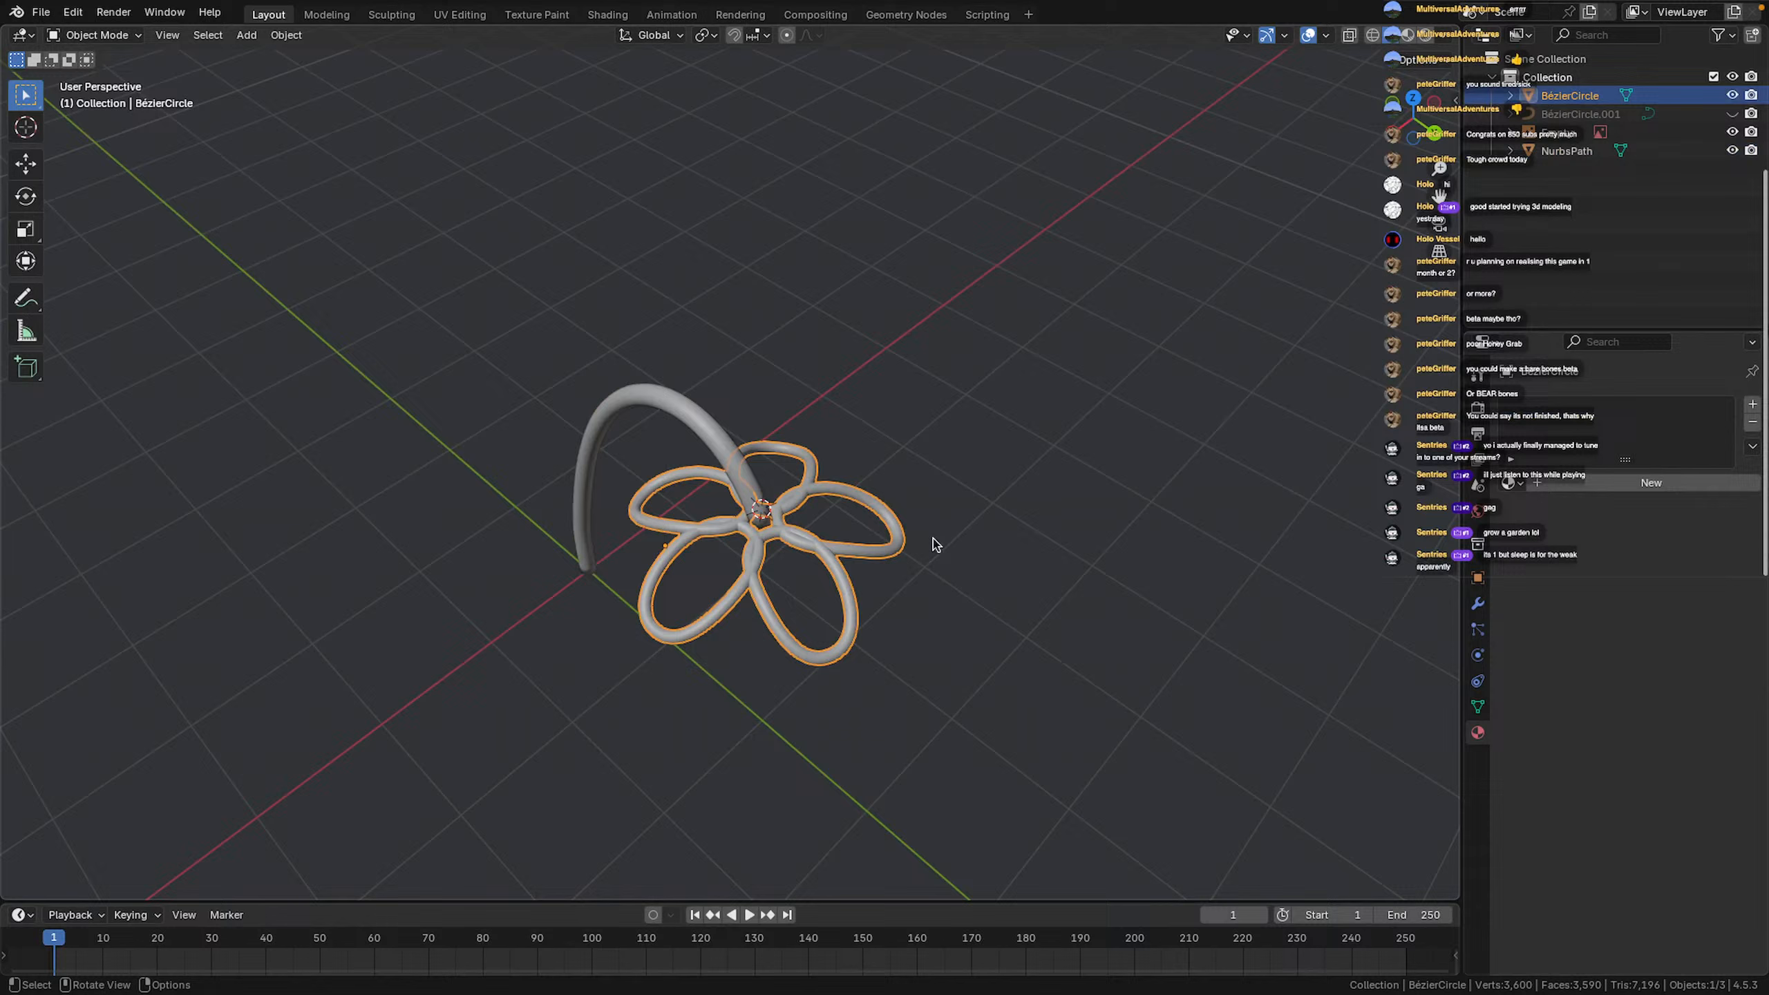
click(1602, 483)
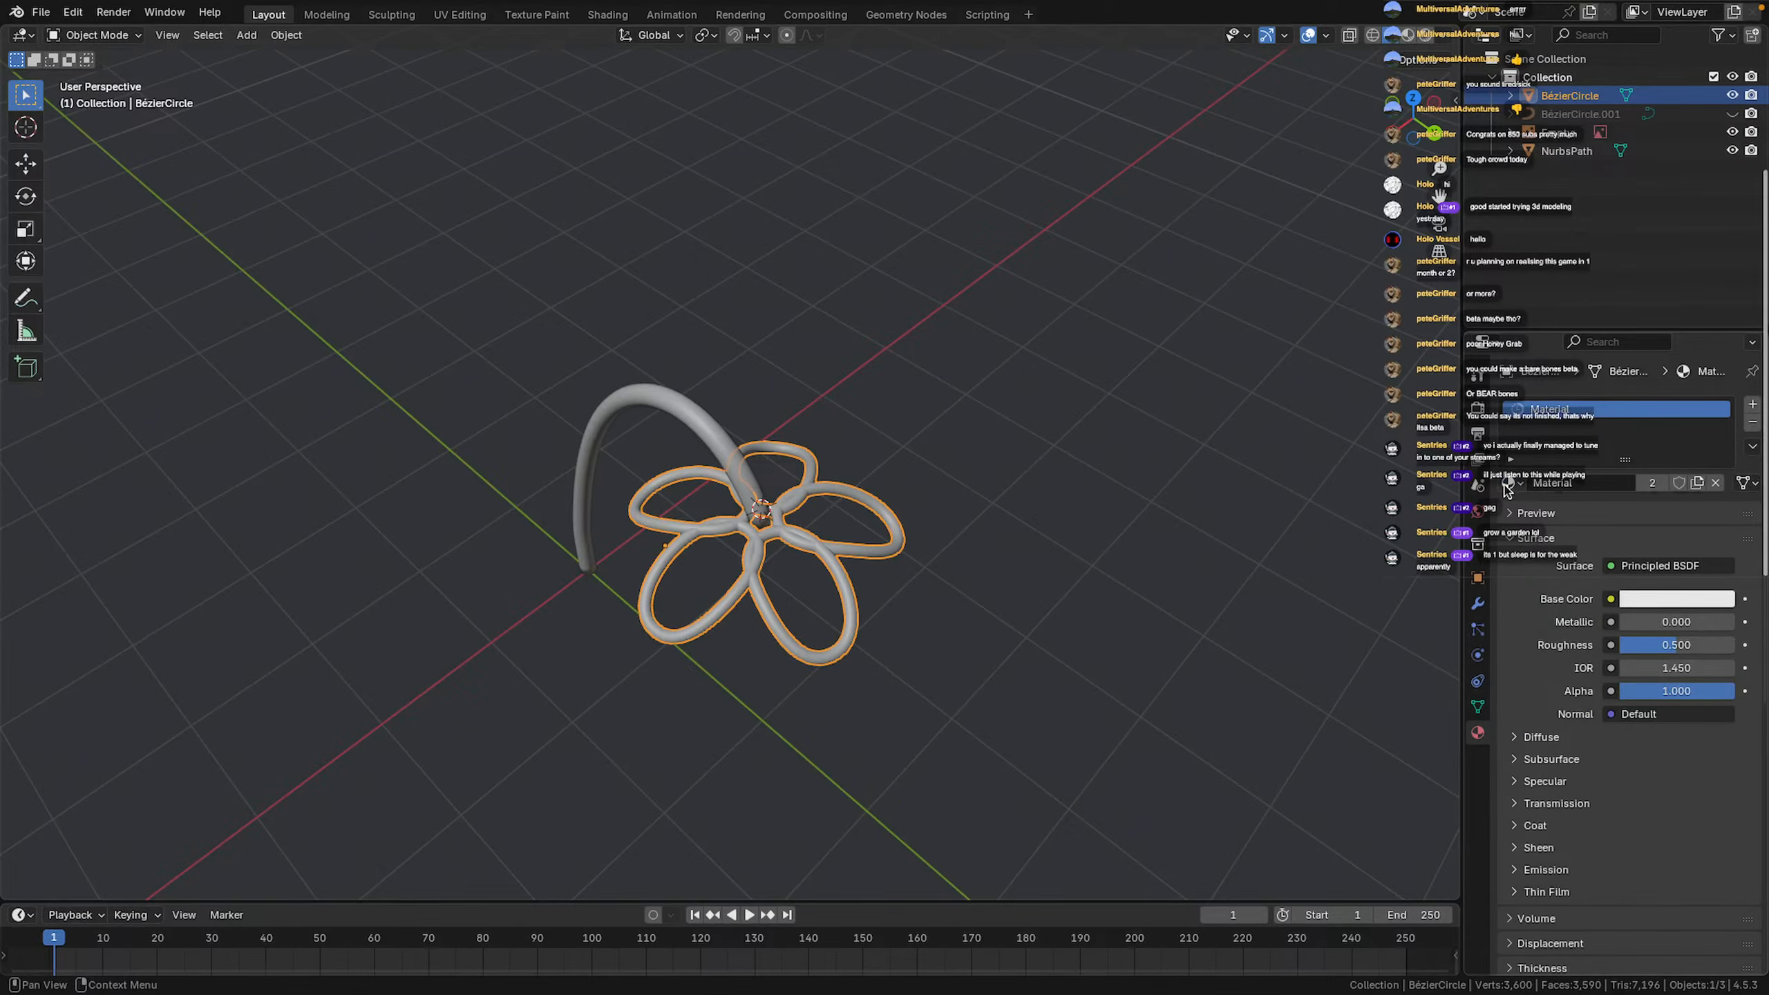
click(1506, 484)
click(1553, 525)
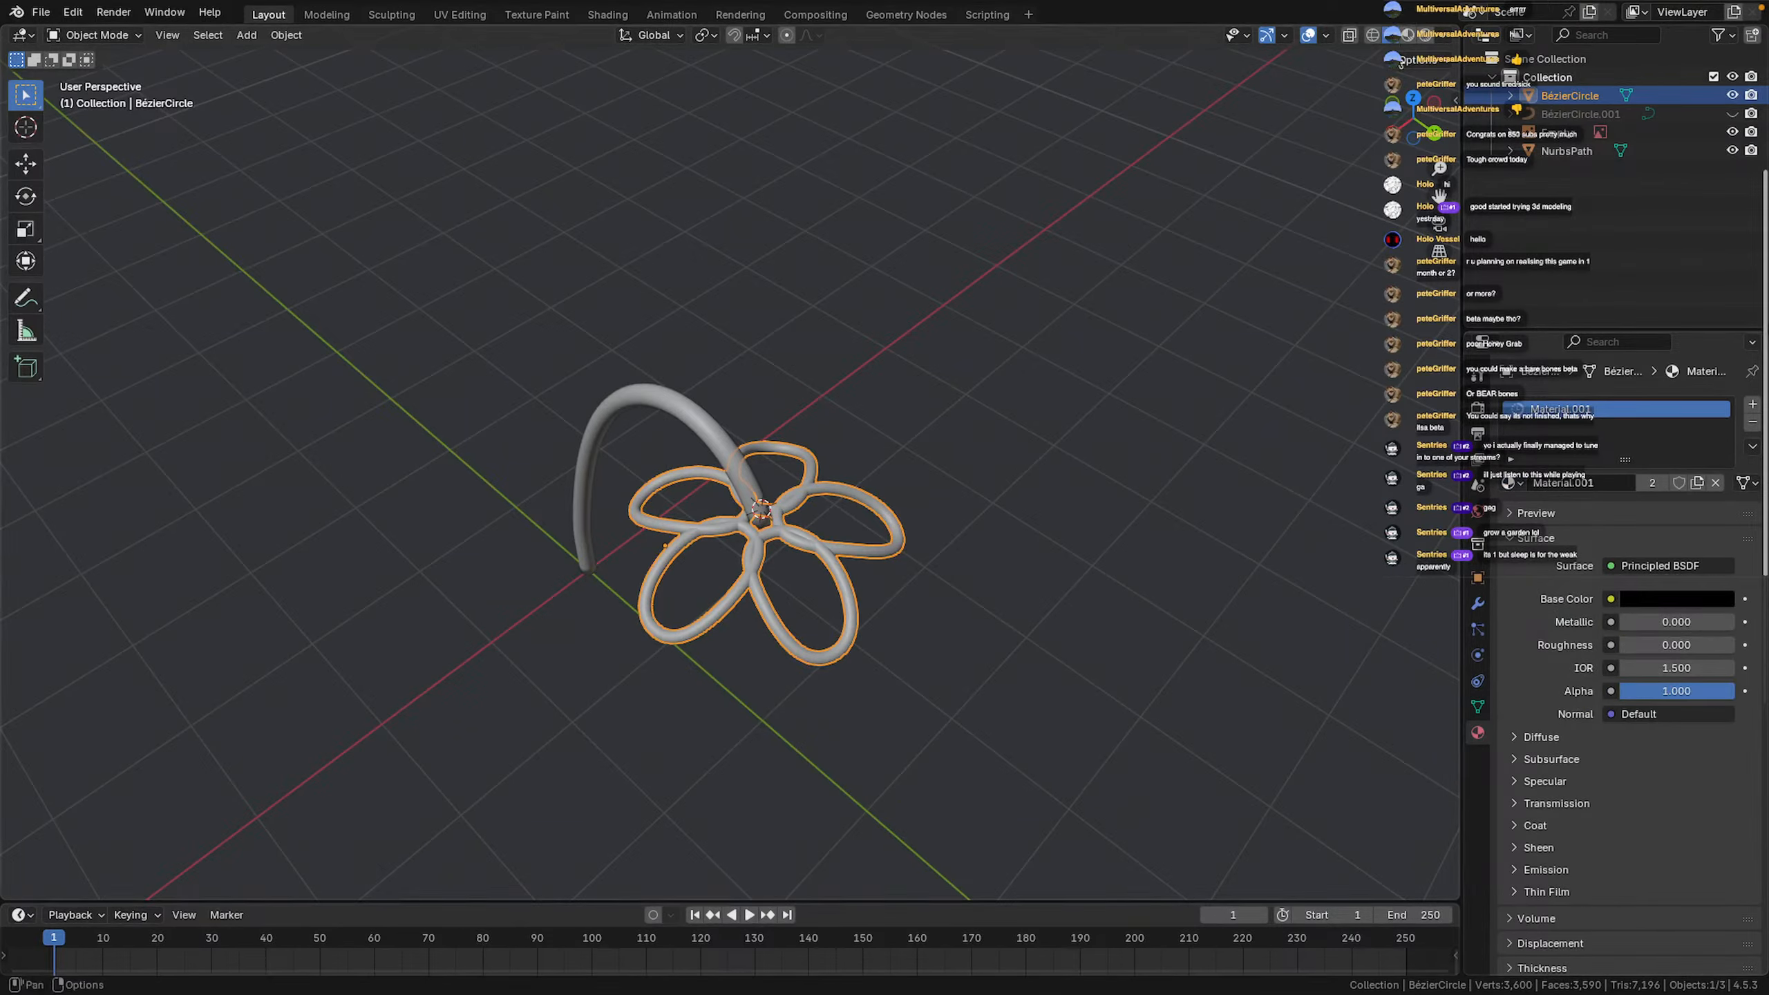
Show the viewport in material preview shading and set the black material's roughness to 1
click(1406, 35)
click(1129, 484)
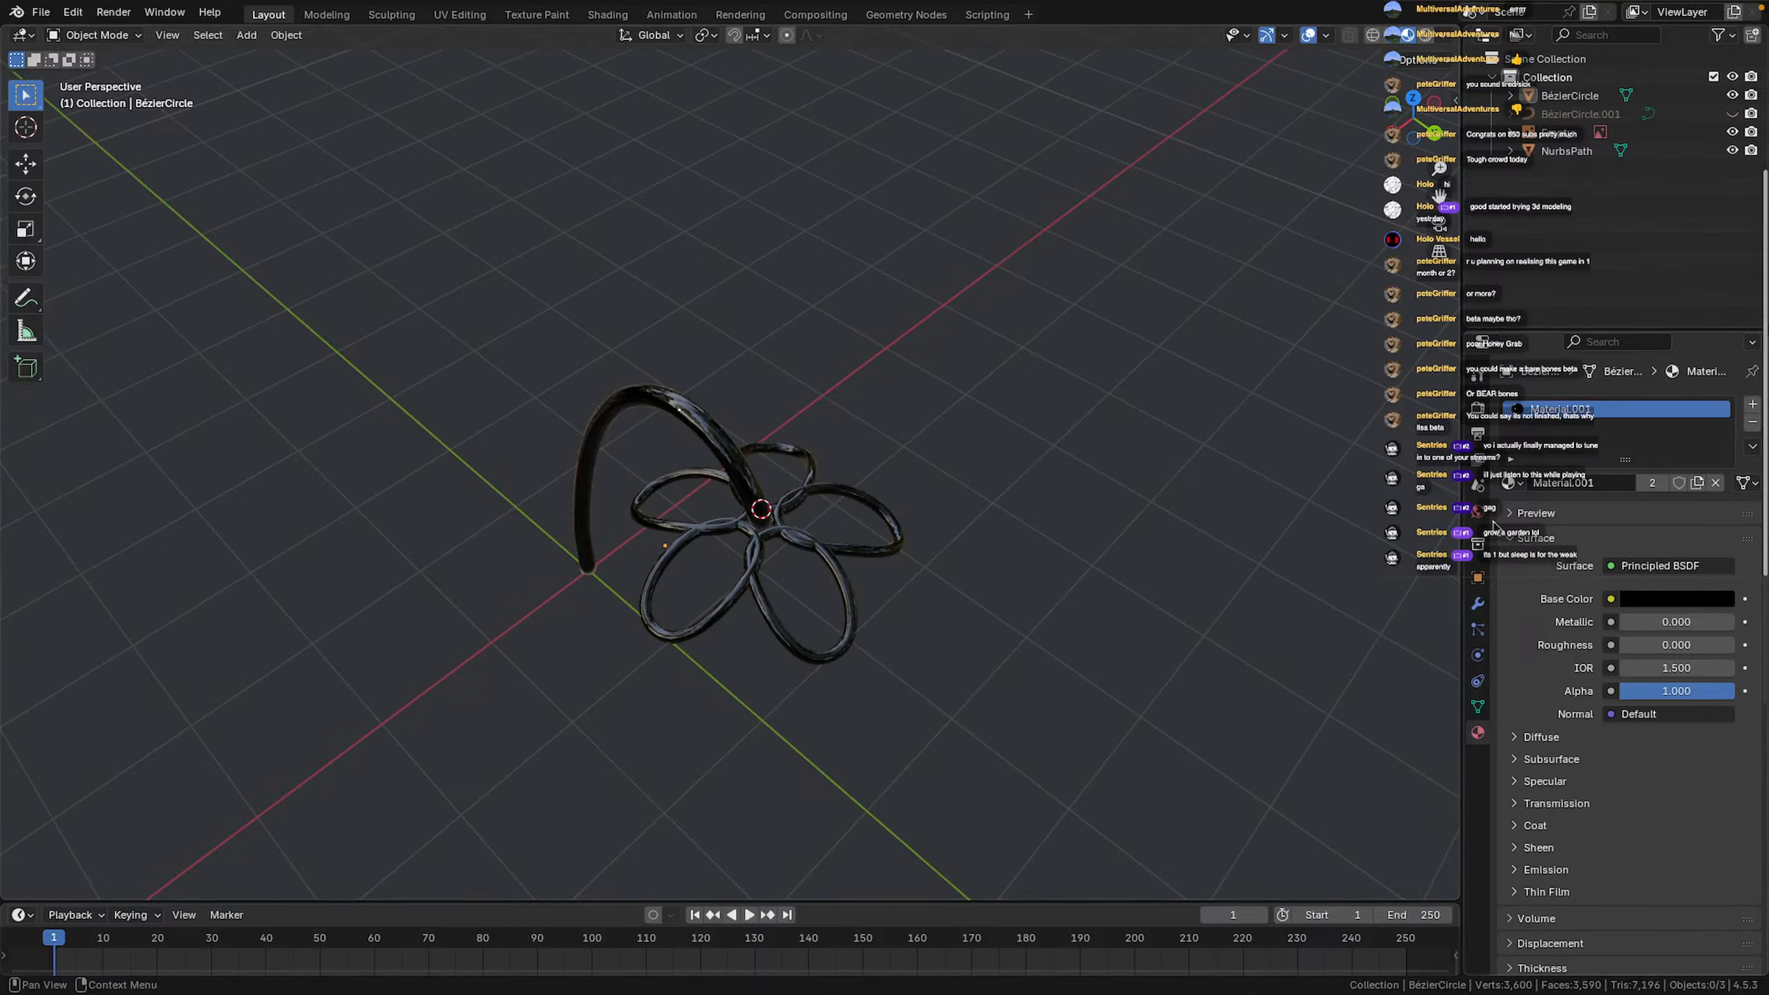
drag(1634, 639, 1712, 640)
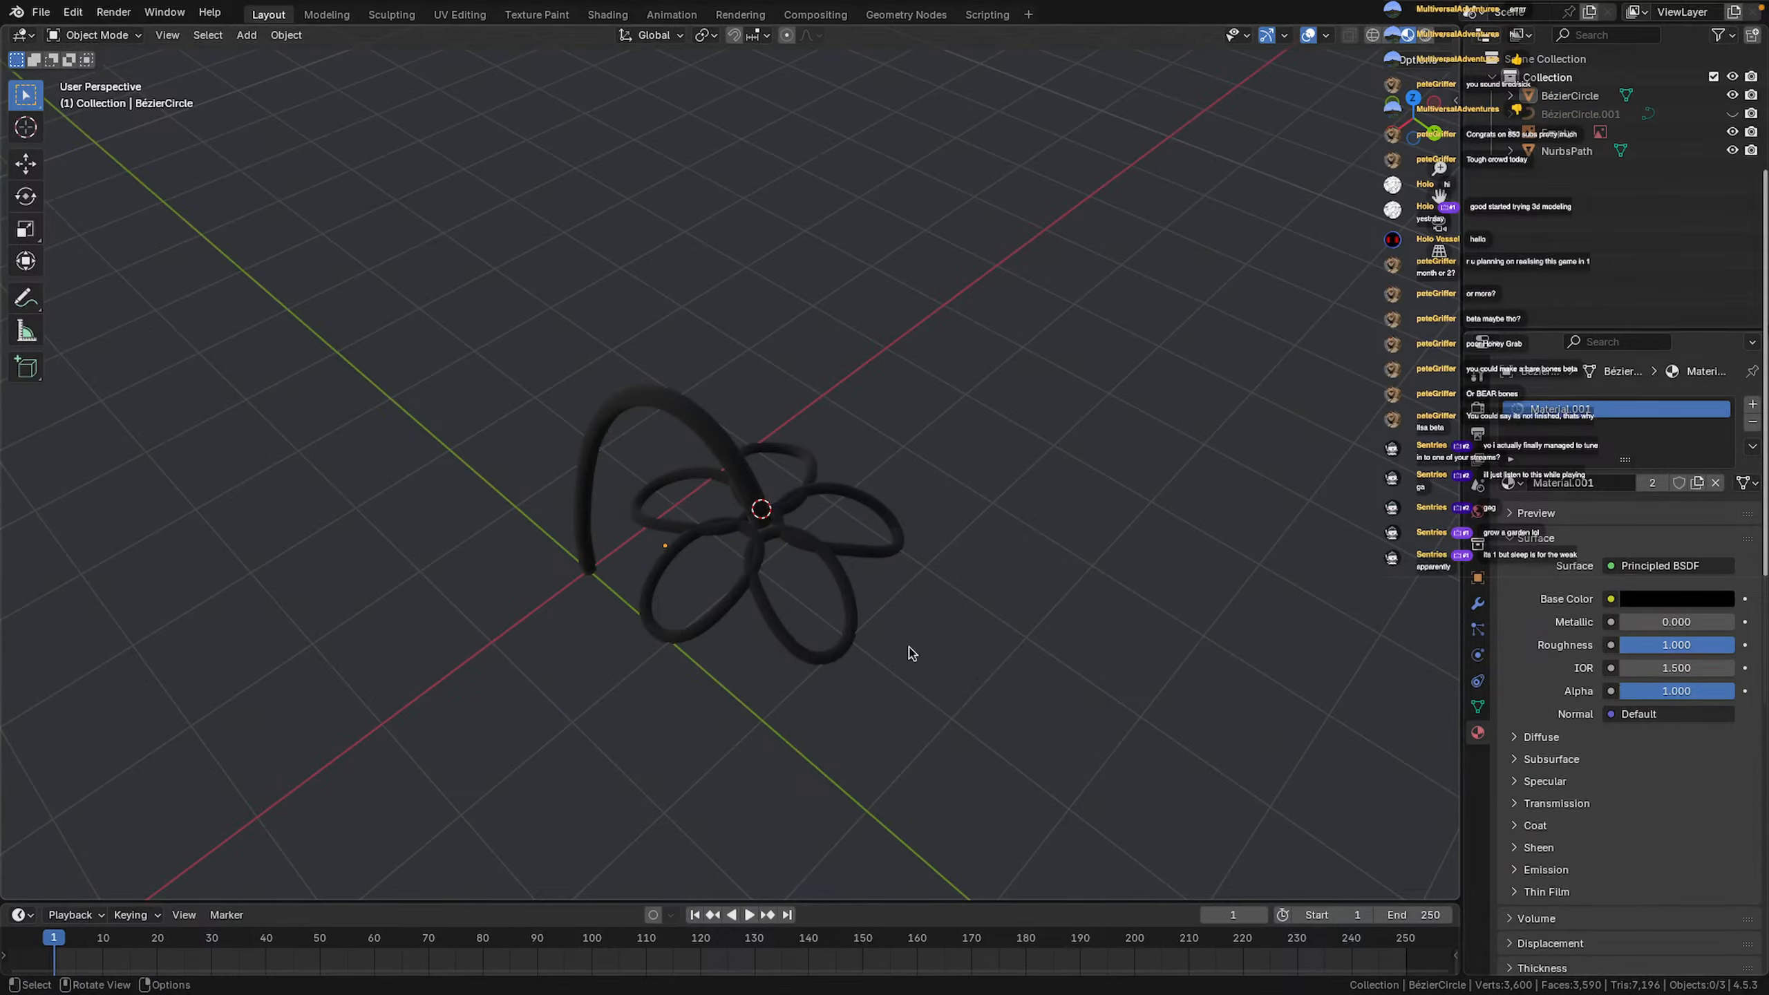
click(856, 634)
click(844, 769)
Compare the finished stem and flower with the reference picture in the right orthographic view
middle_drag(810, 773, 948, 591)
key(Tab)
key(Tab)
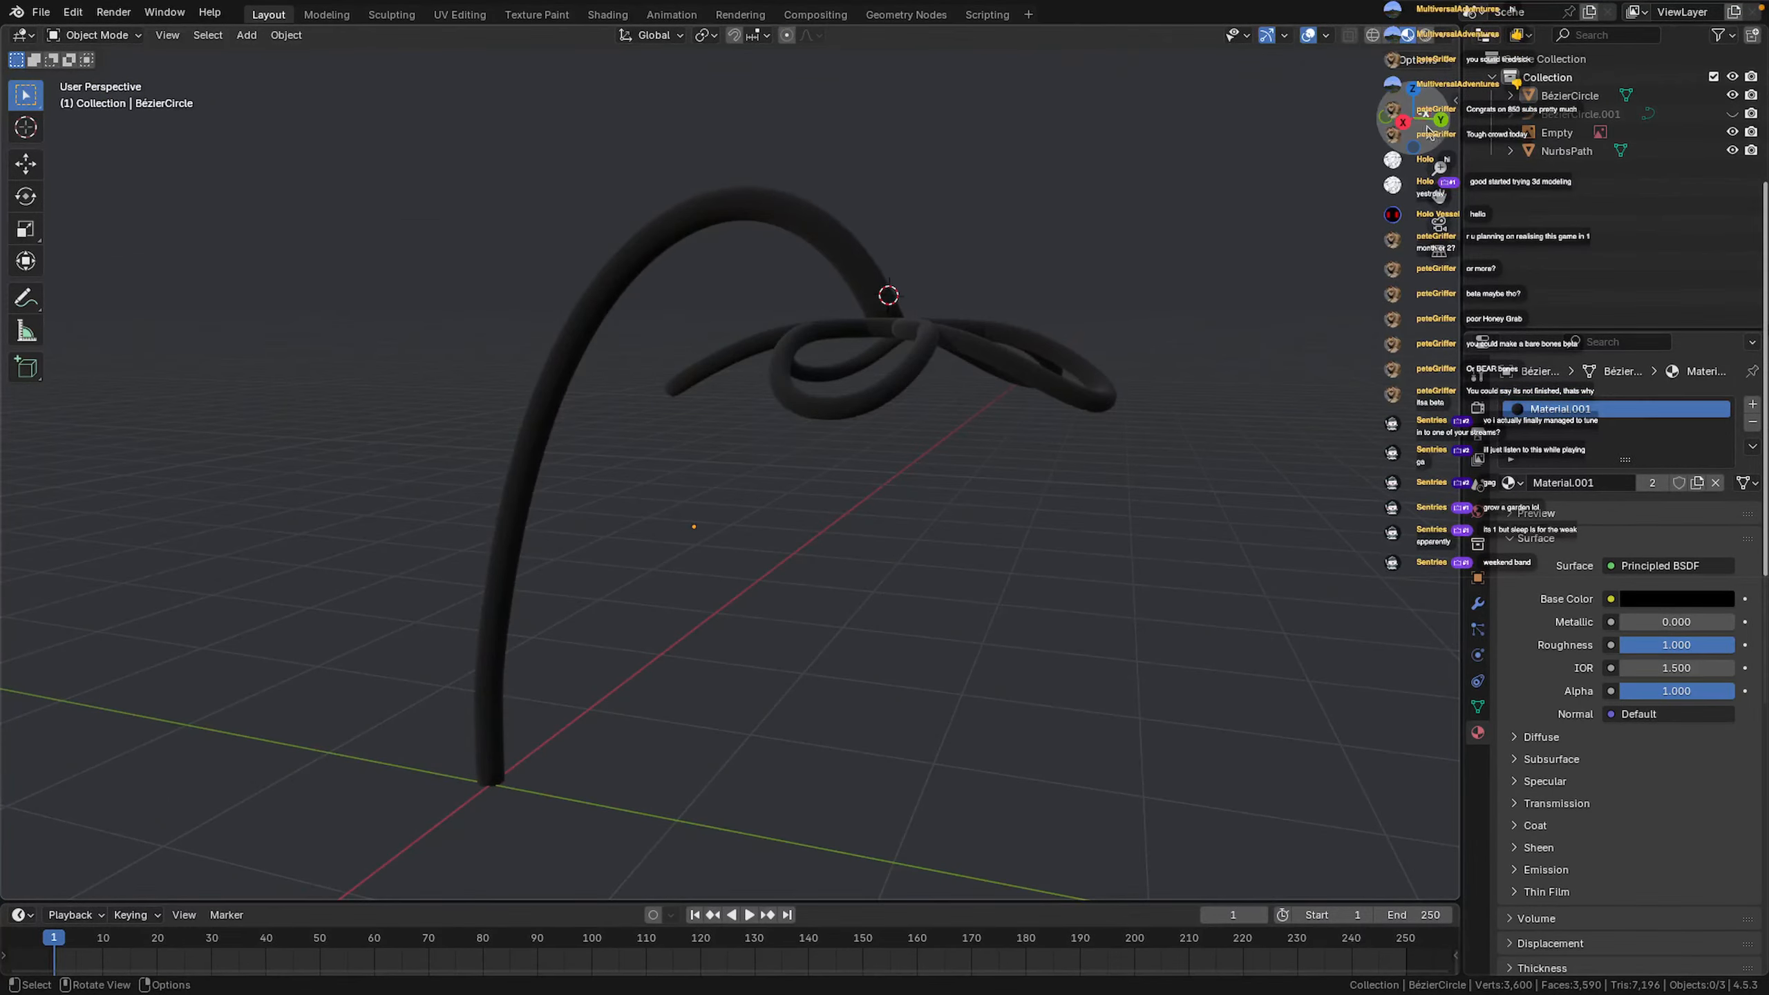
click(1401, 127)
scroll(659, 490, down, 5)
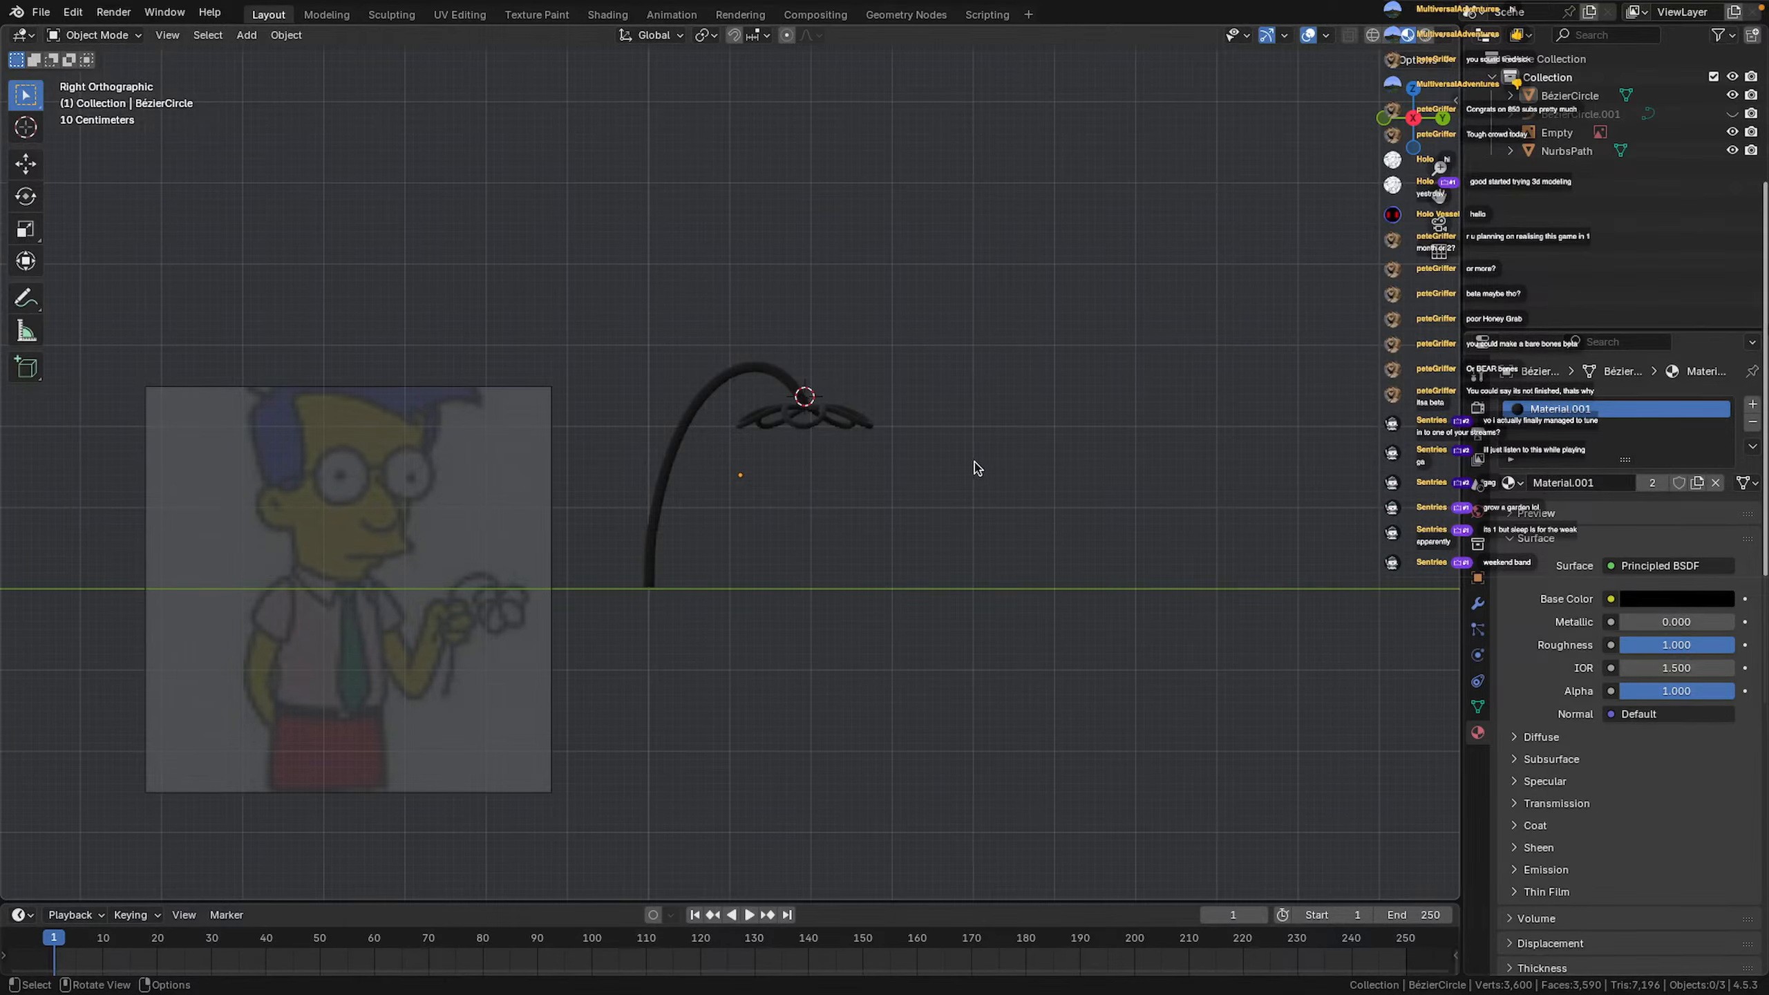
scroll(931, 496, up, 1)
scroll(301, 648, up, 2)
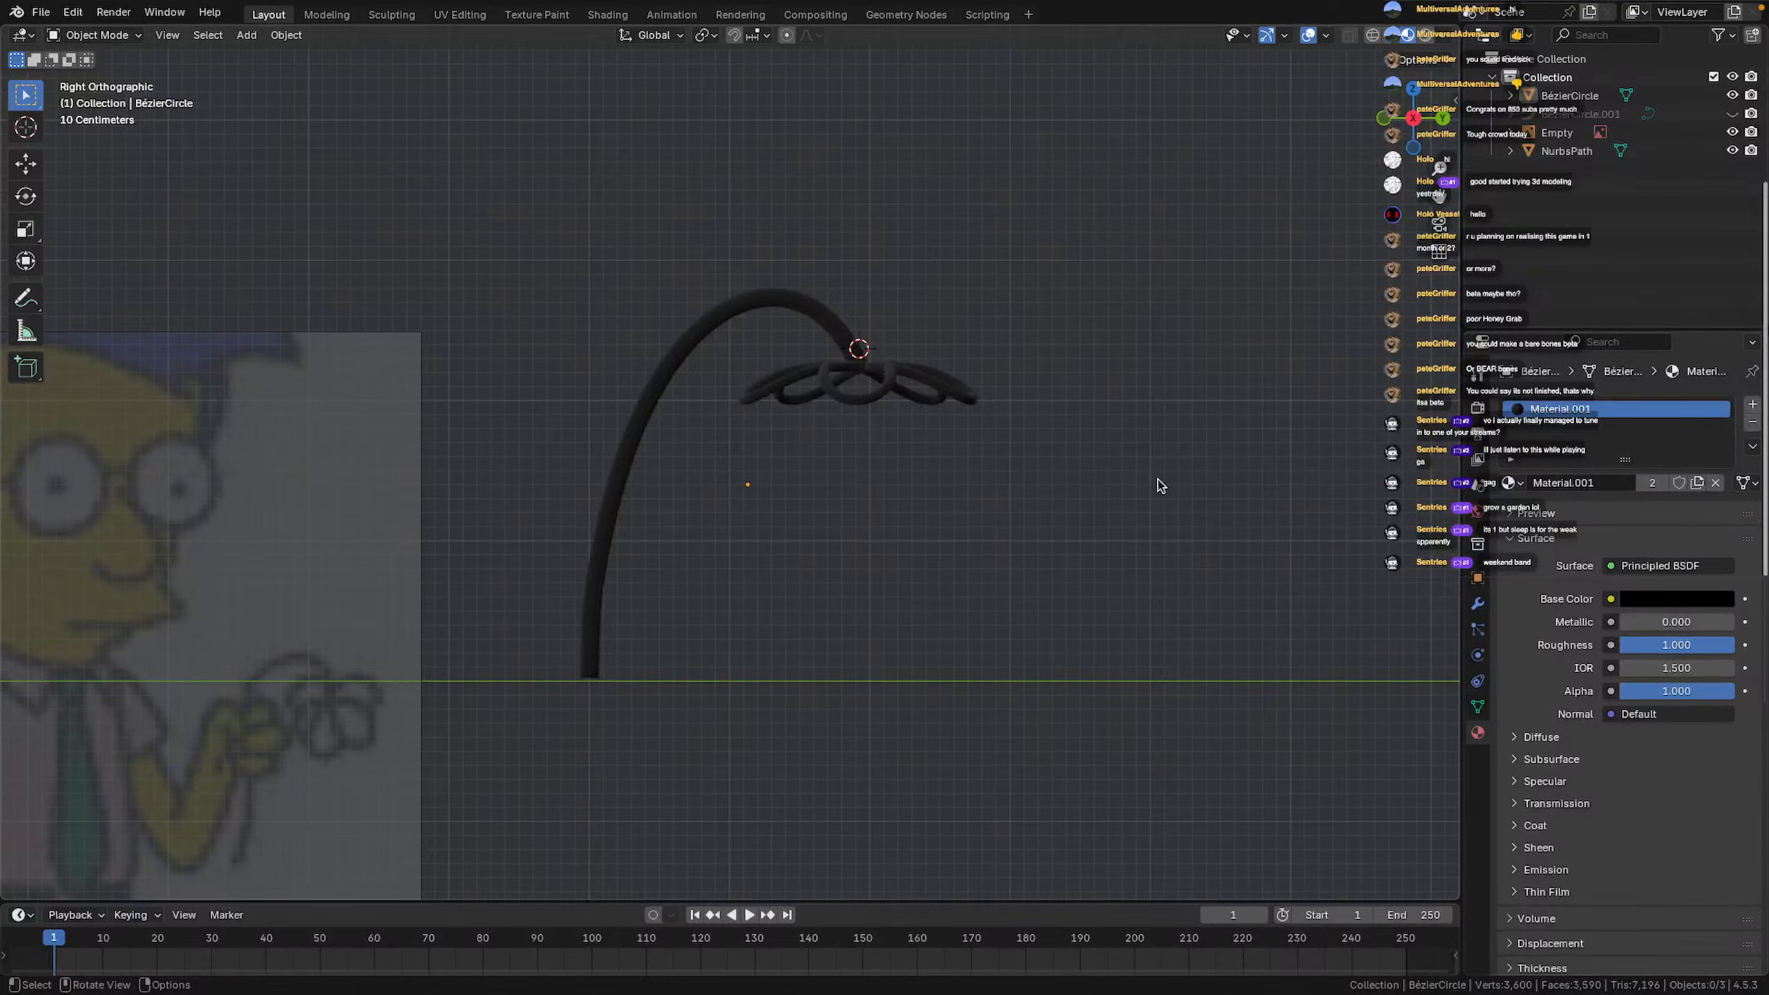
Inspect the finished stem and petals at several zoom levels and from different angles
scroll(992, 443, up, 3)
scroll(896, 509, down, 7)
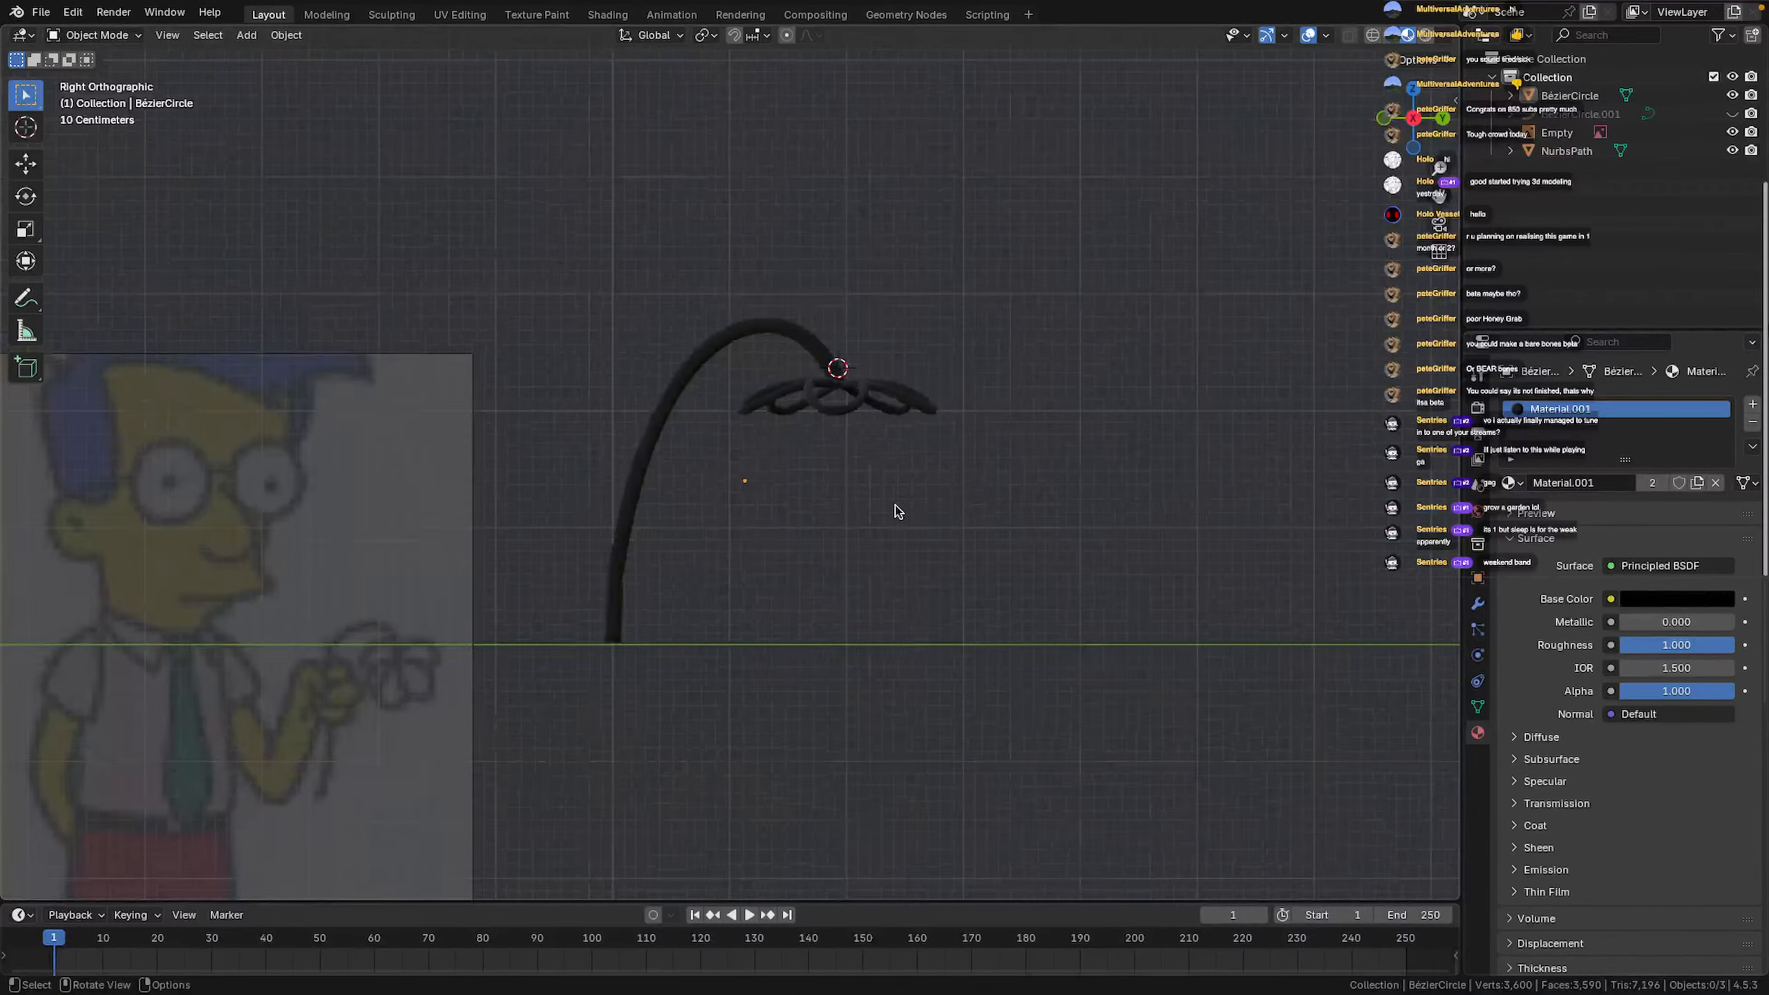
scroll(897, 511, up, 2)
scroll(896, 511, up, 5)
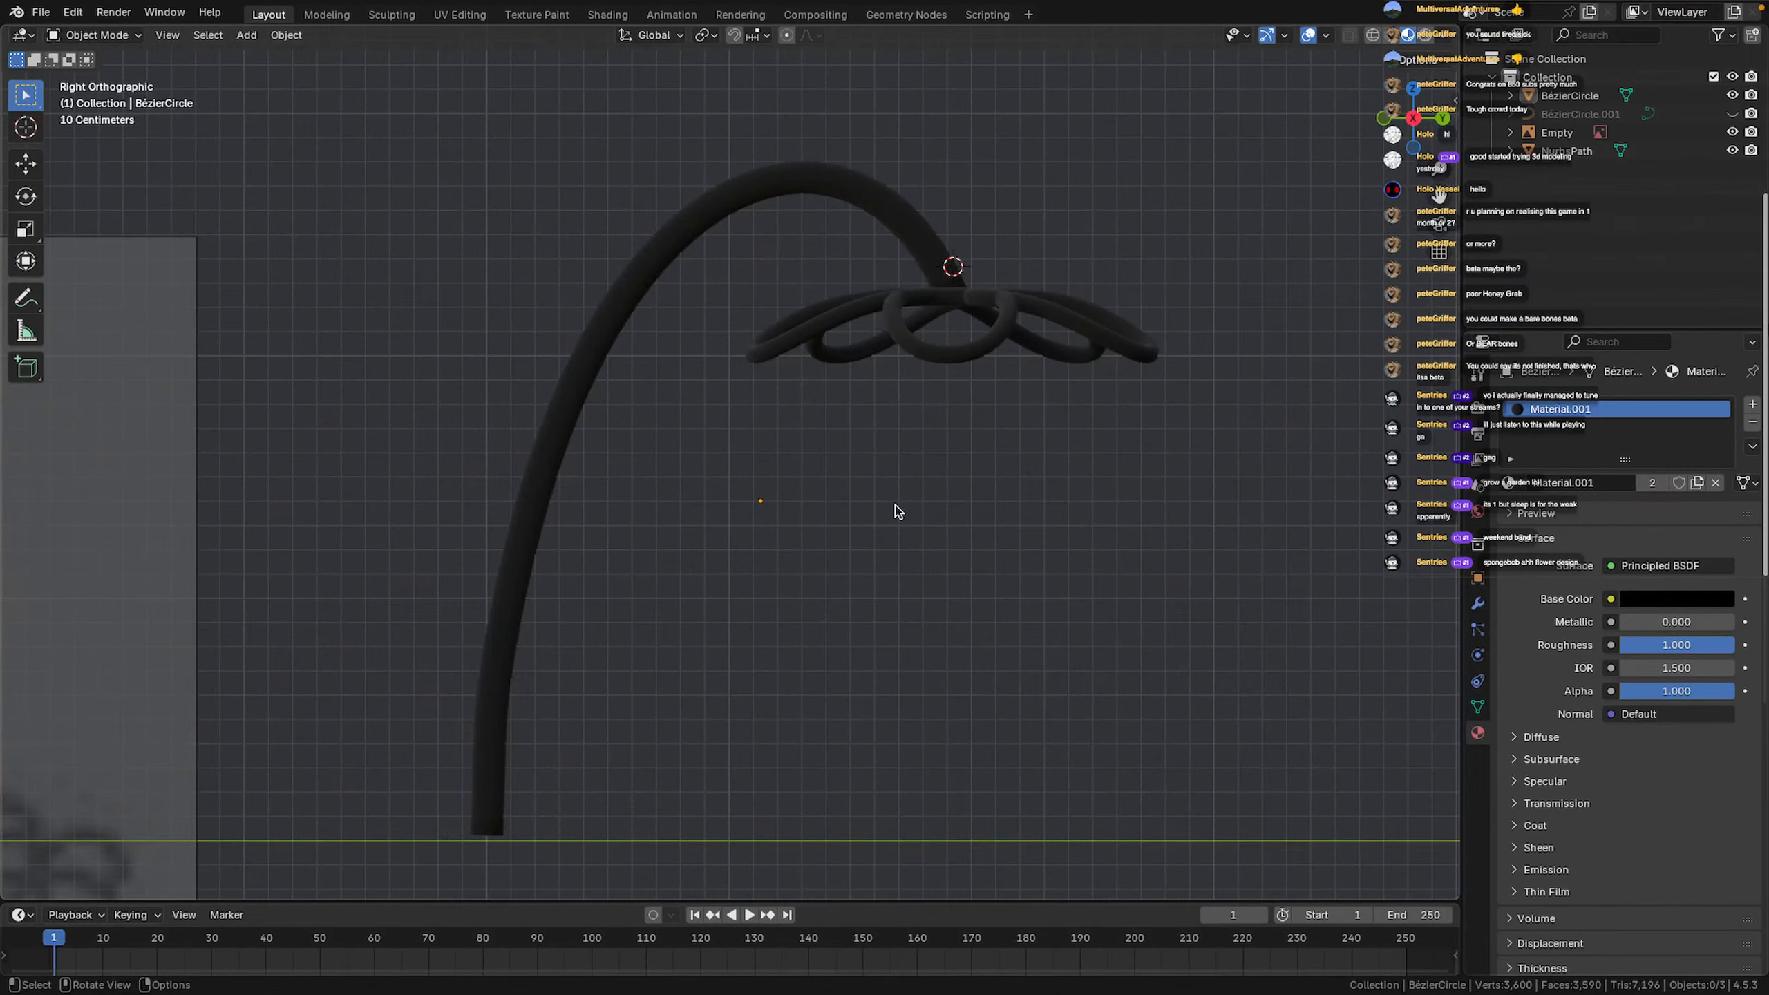
scroll(896, 509, down, 4)
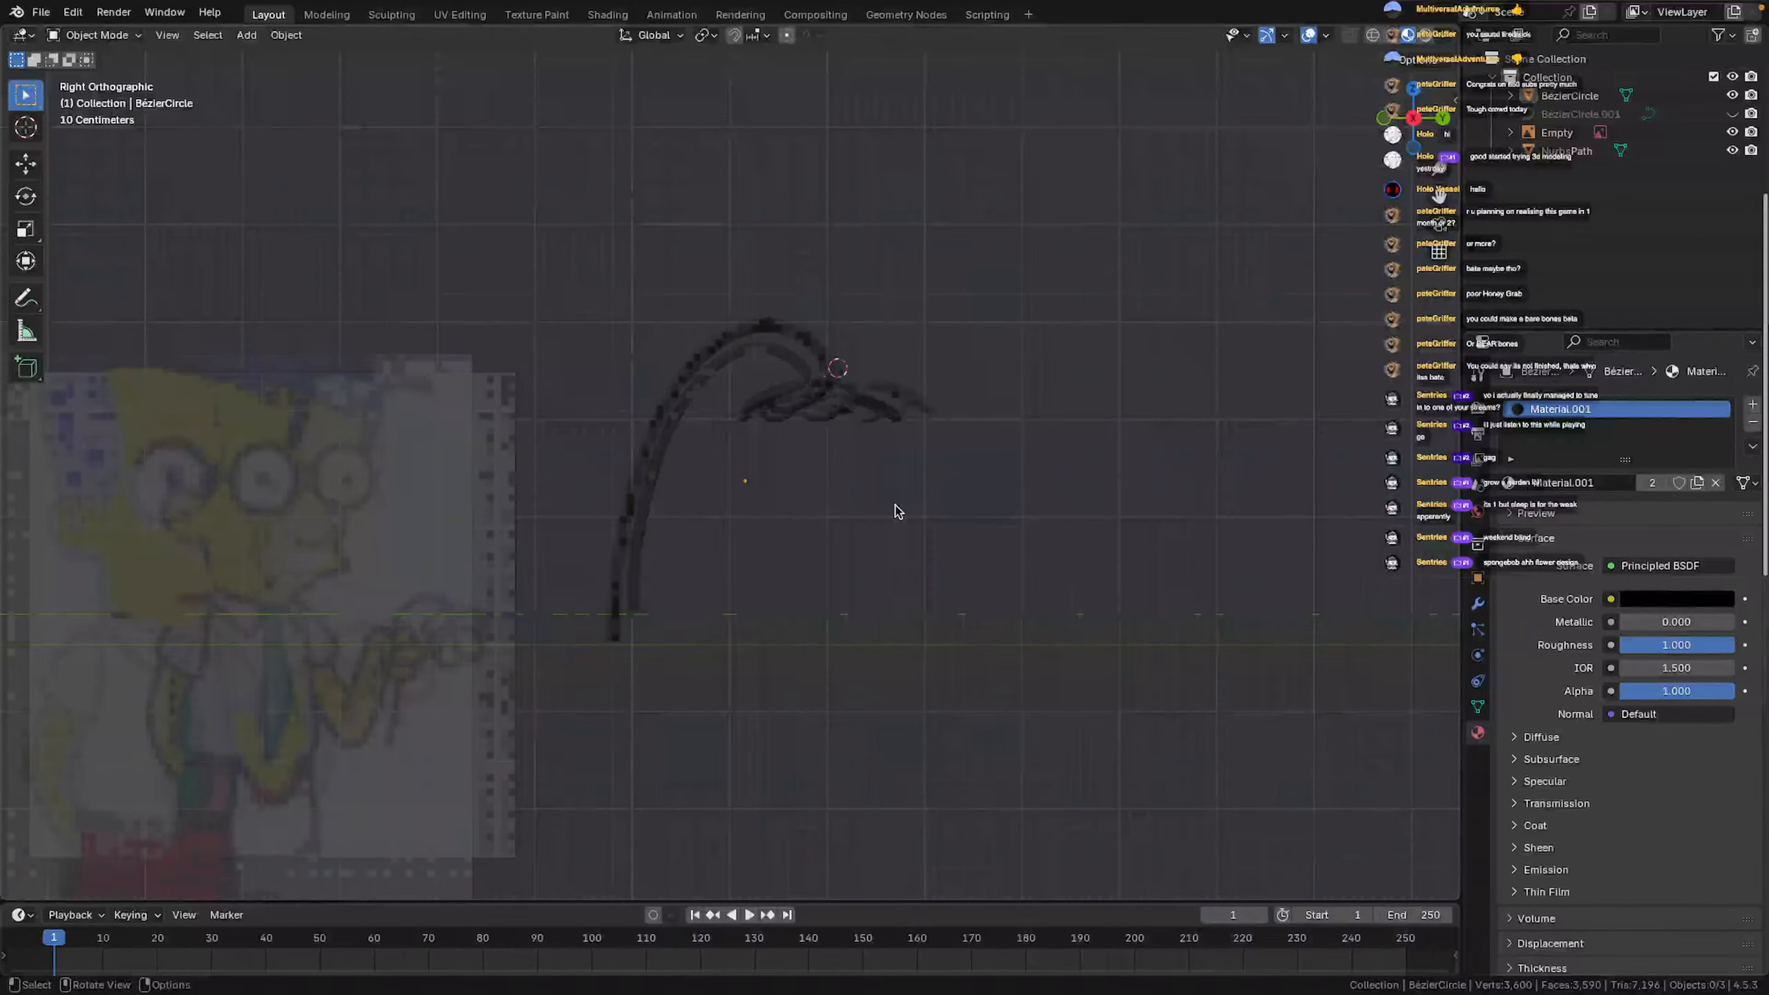
middle_drag(892, 506, 707, 360)
scroll(736, 350, up, 3)
scroll(545, 565, down, 7)
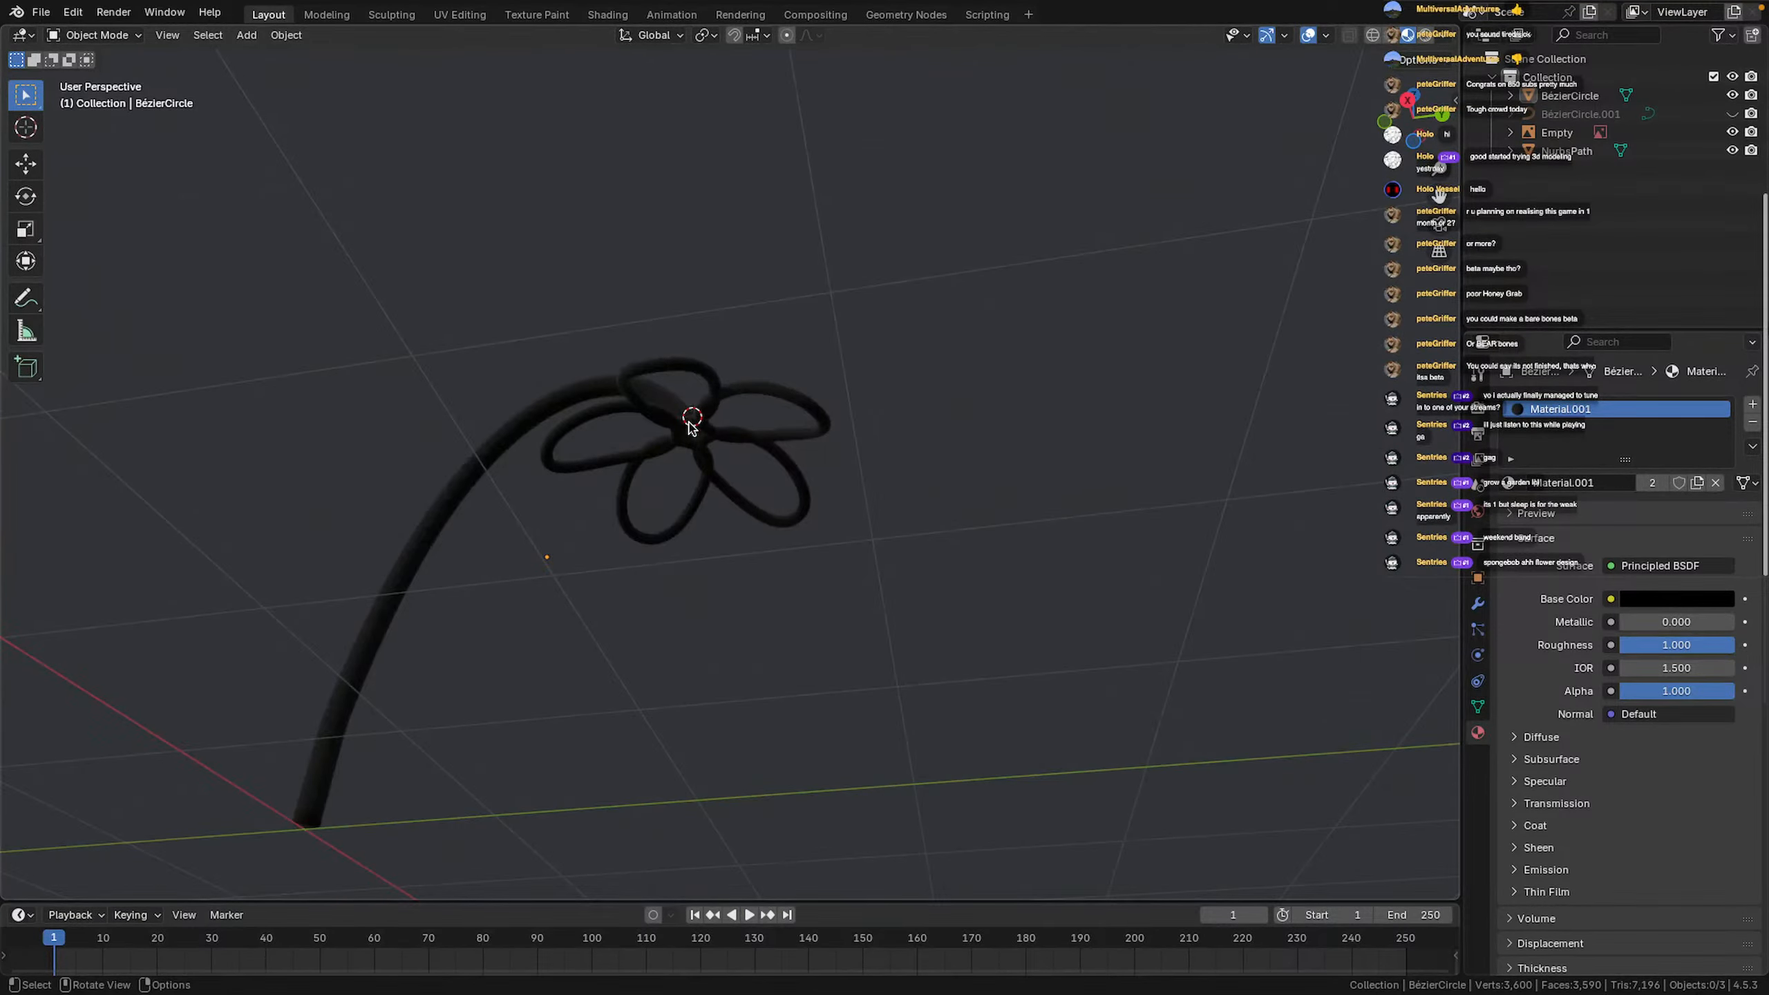
middle_drag(692, 426, 705, 514)
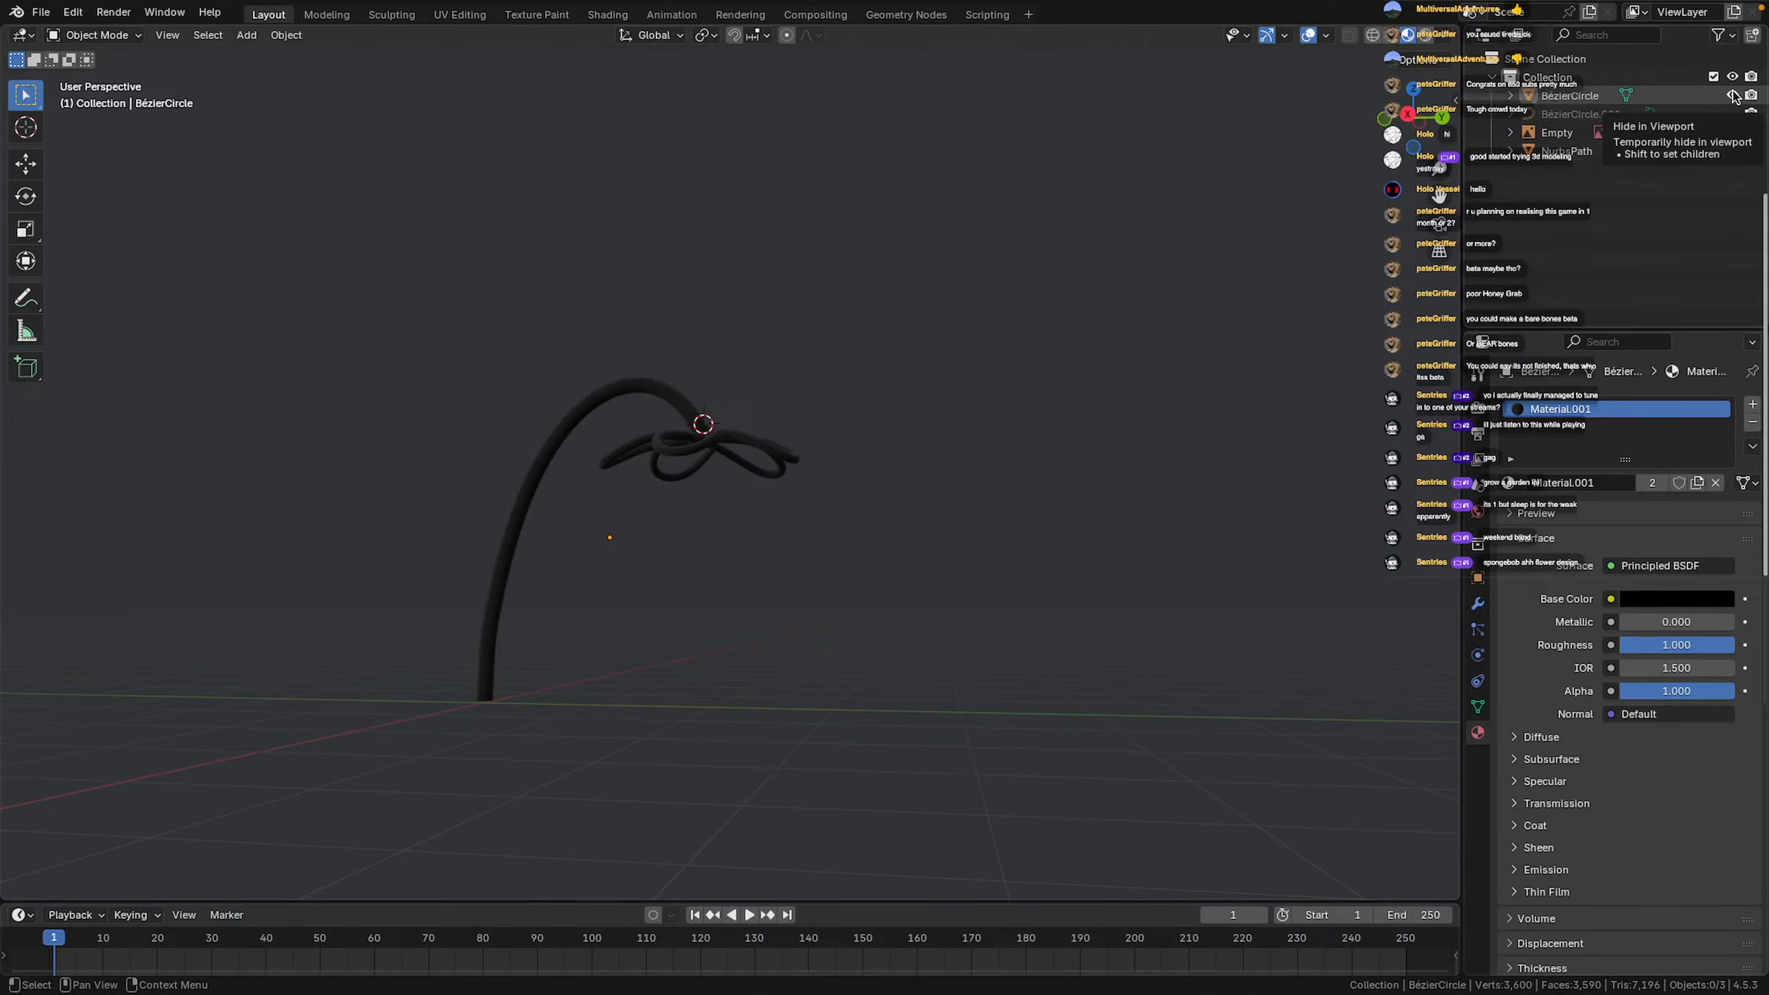
middle_drag(927, 378, 821, 488)
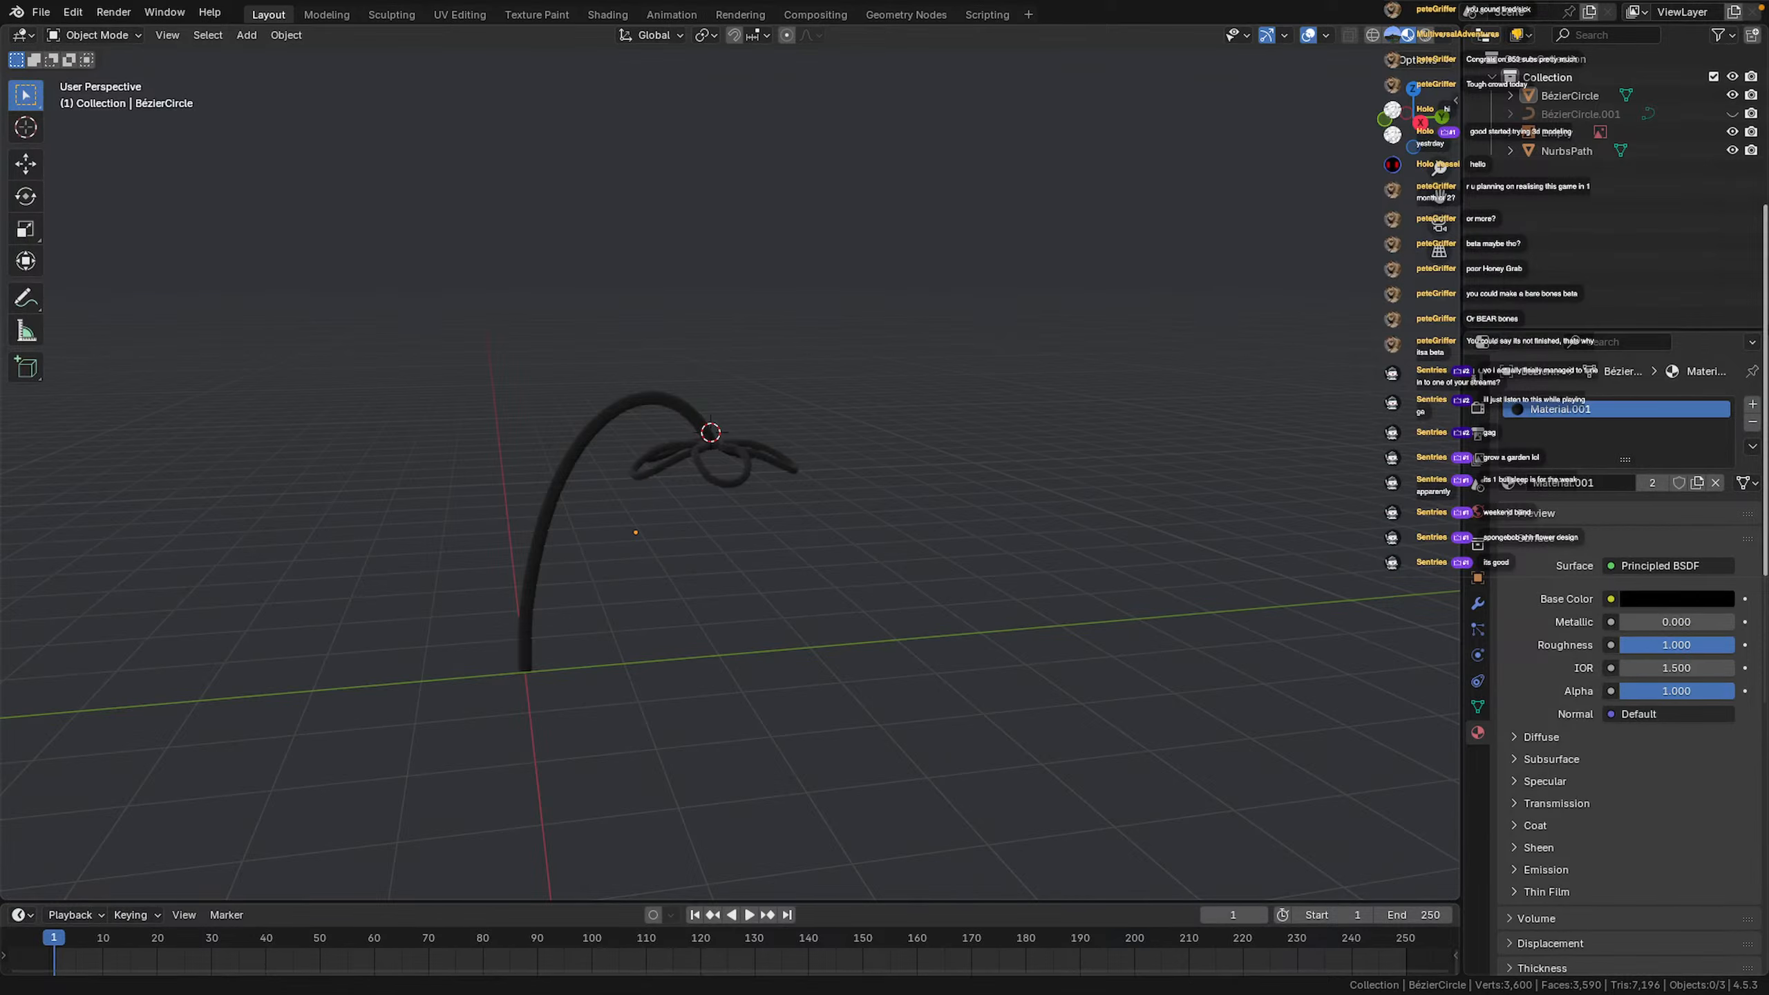
Hide the flower's petal mesh and its stem in the viewport, leaving the original petal curve hidden as well
click(1731, 96)
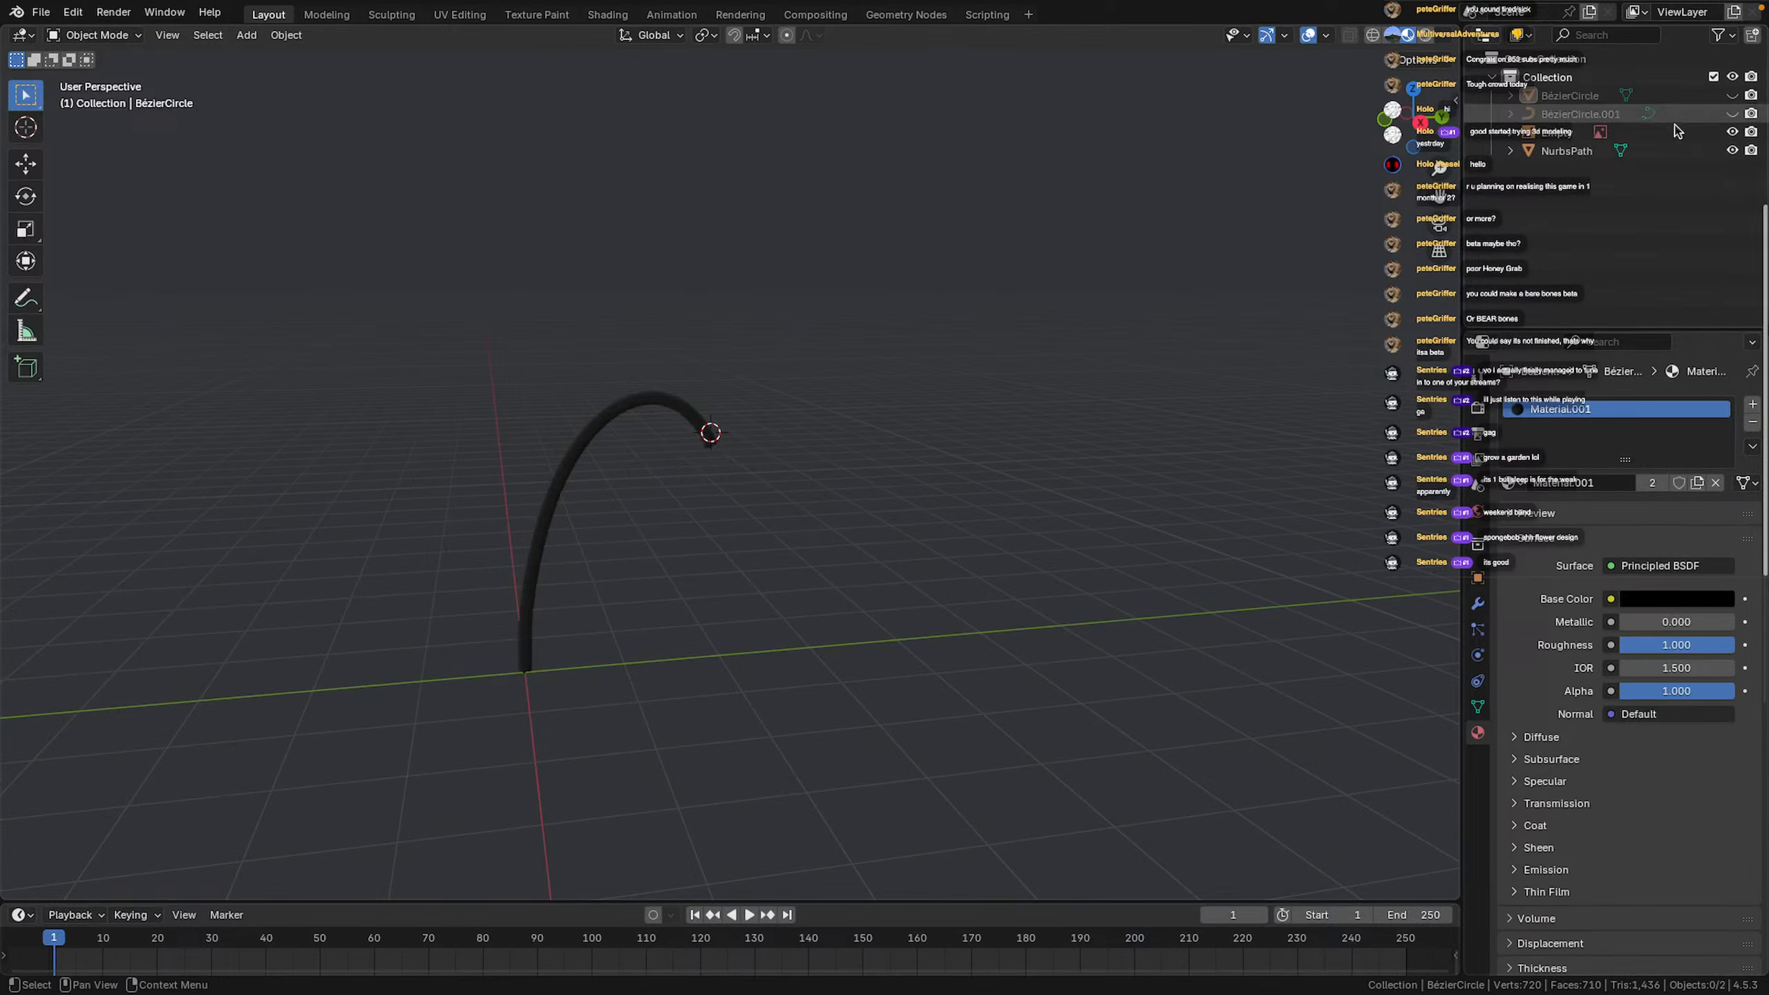
click(1731, 96)
click(1732, 113)
click(1732, 113)
click(1733, 114)
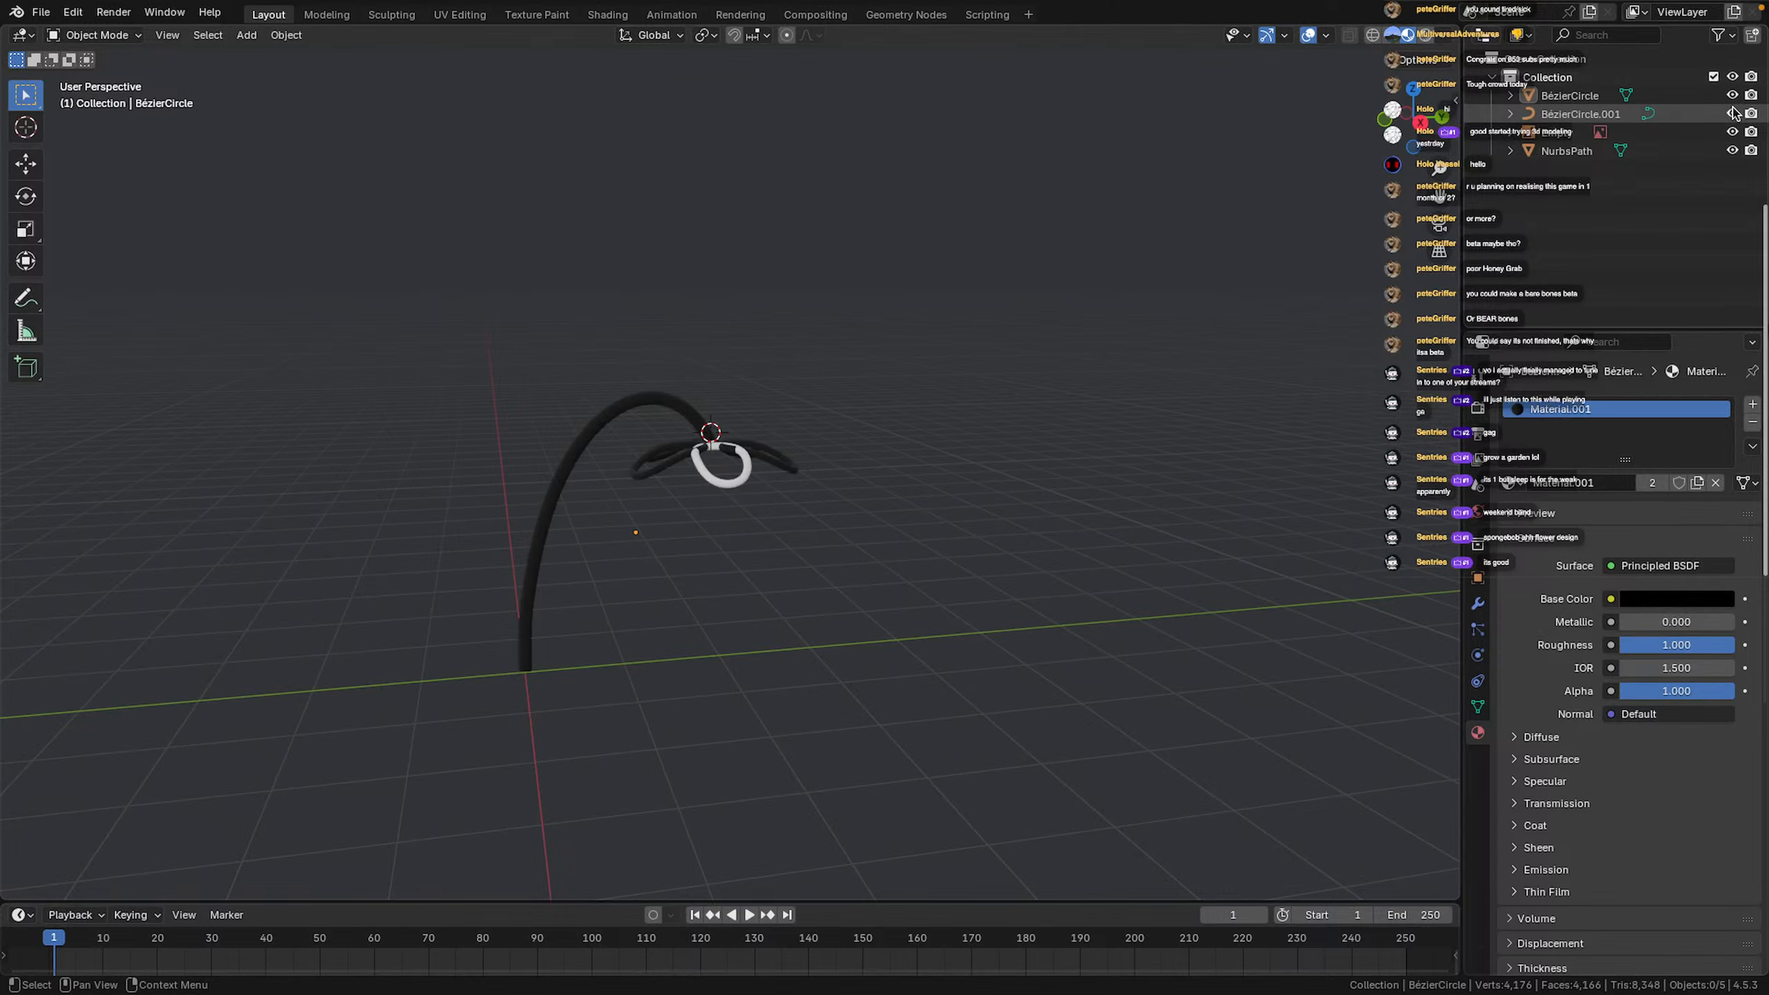
click(1733, 113)
click(1733, 151)
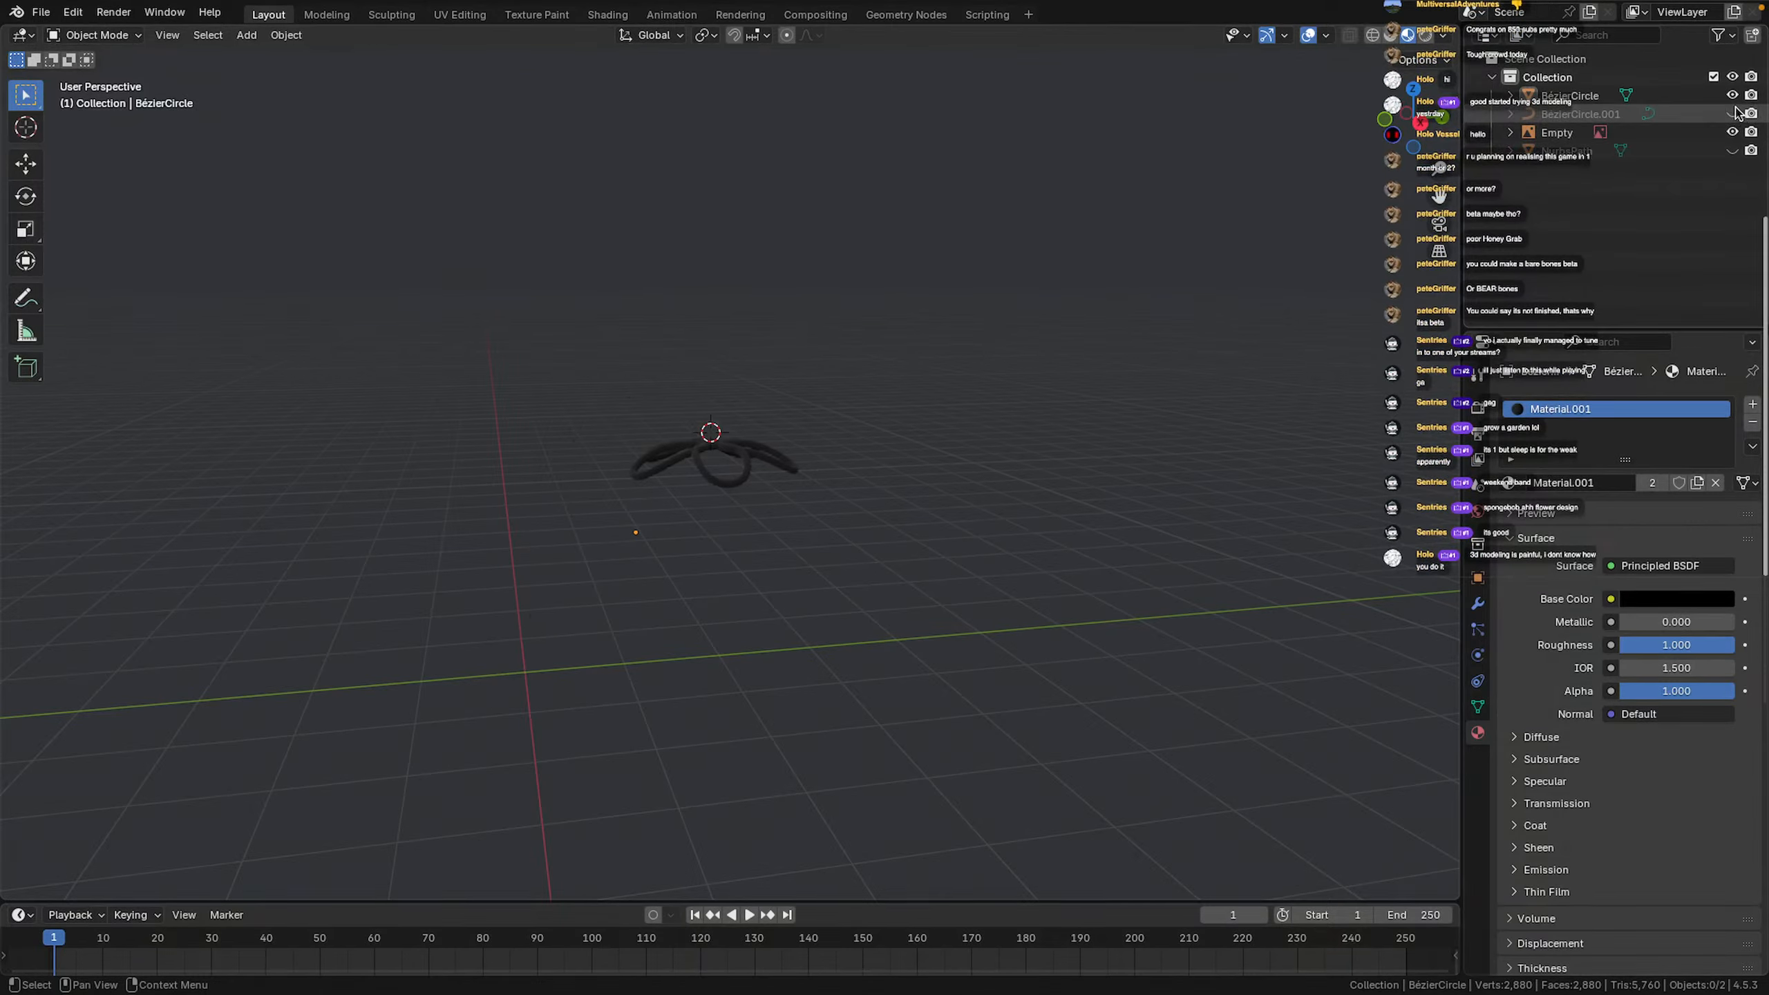
click(1731, 96)
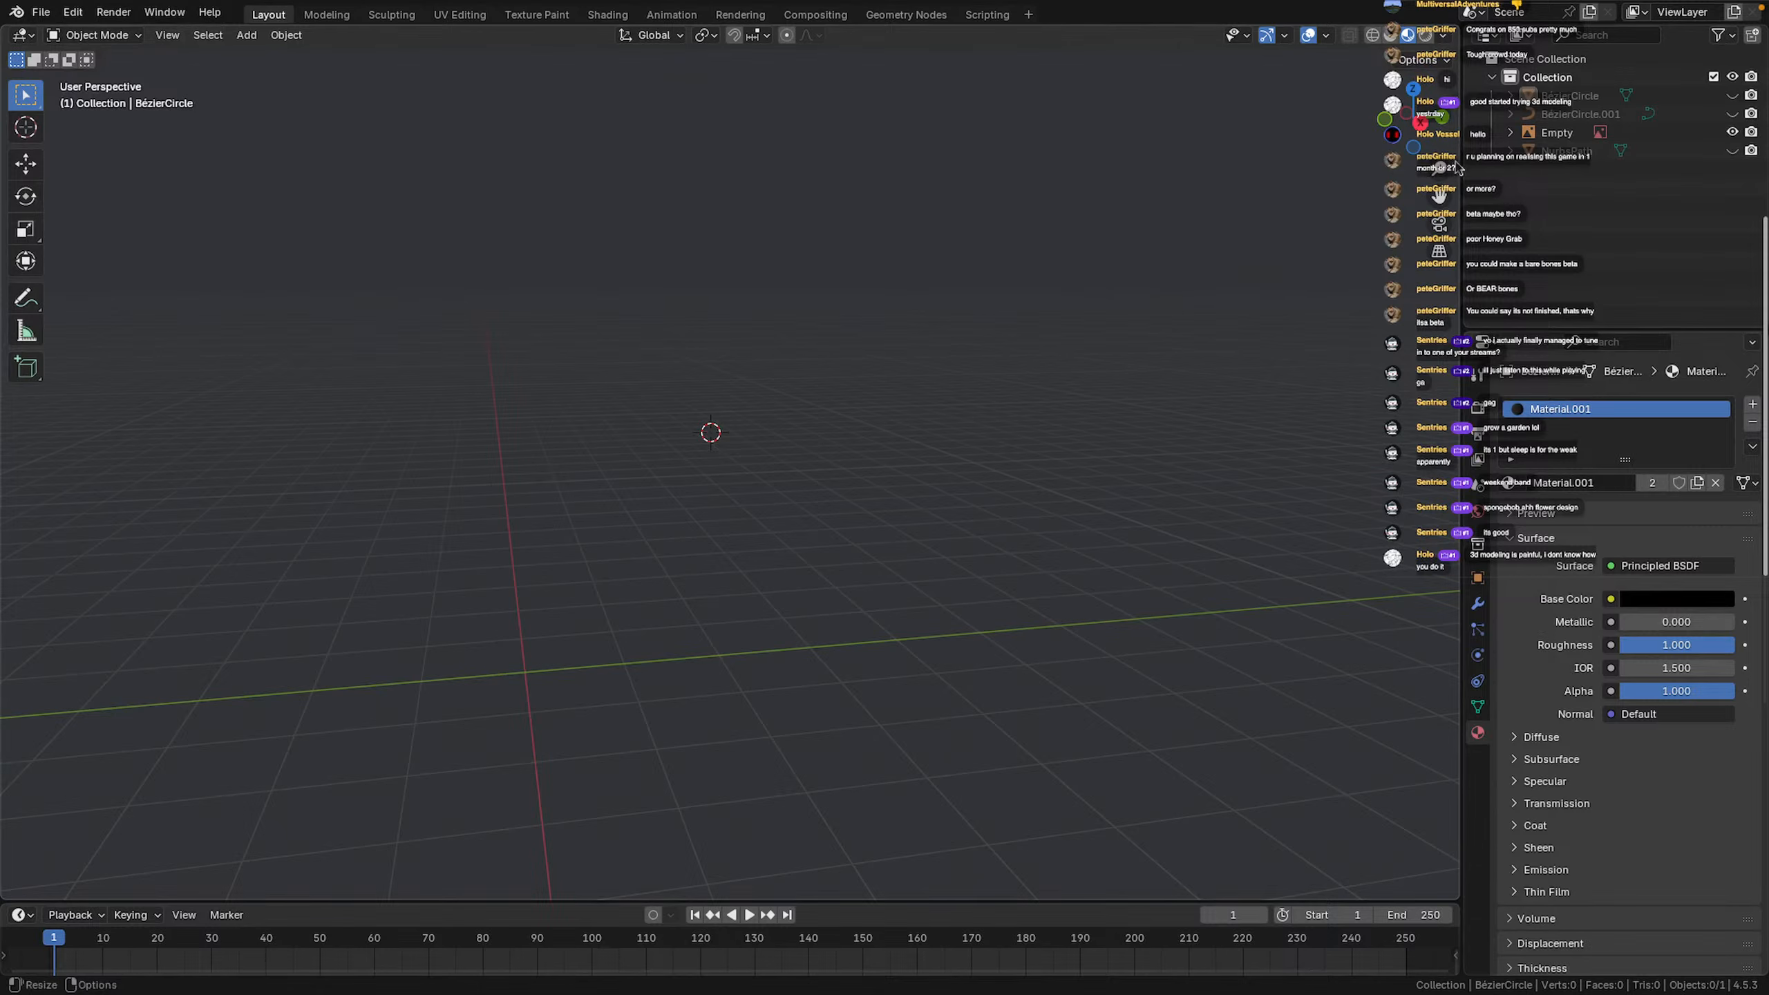
Delete the reference picture's Empty object from the scene
click(1420, 123)
scroll(745, 566, up, 2)
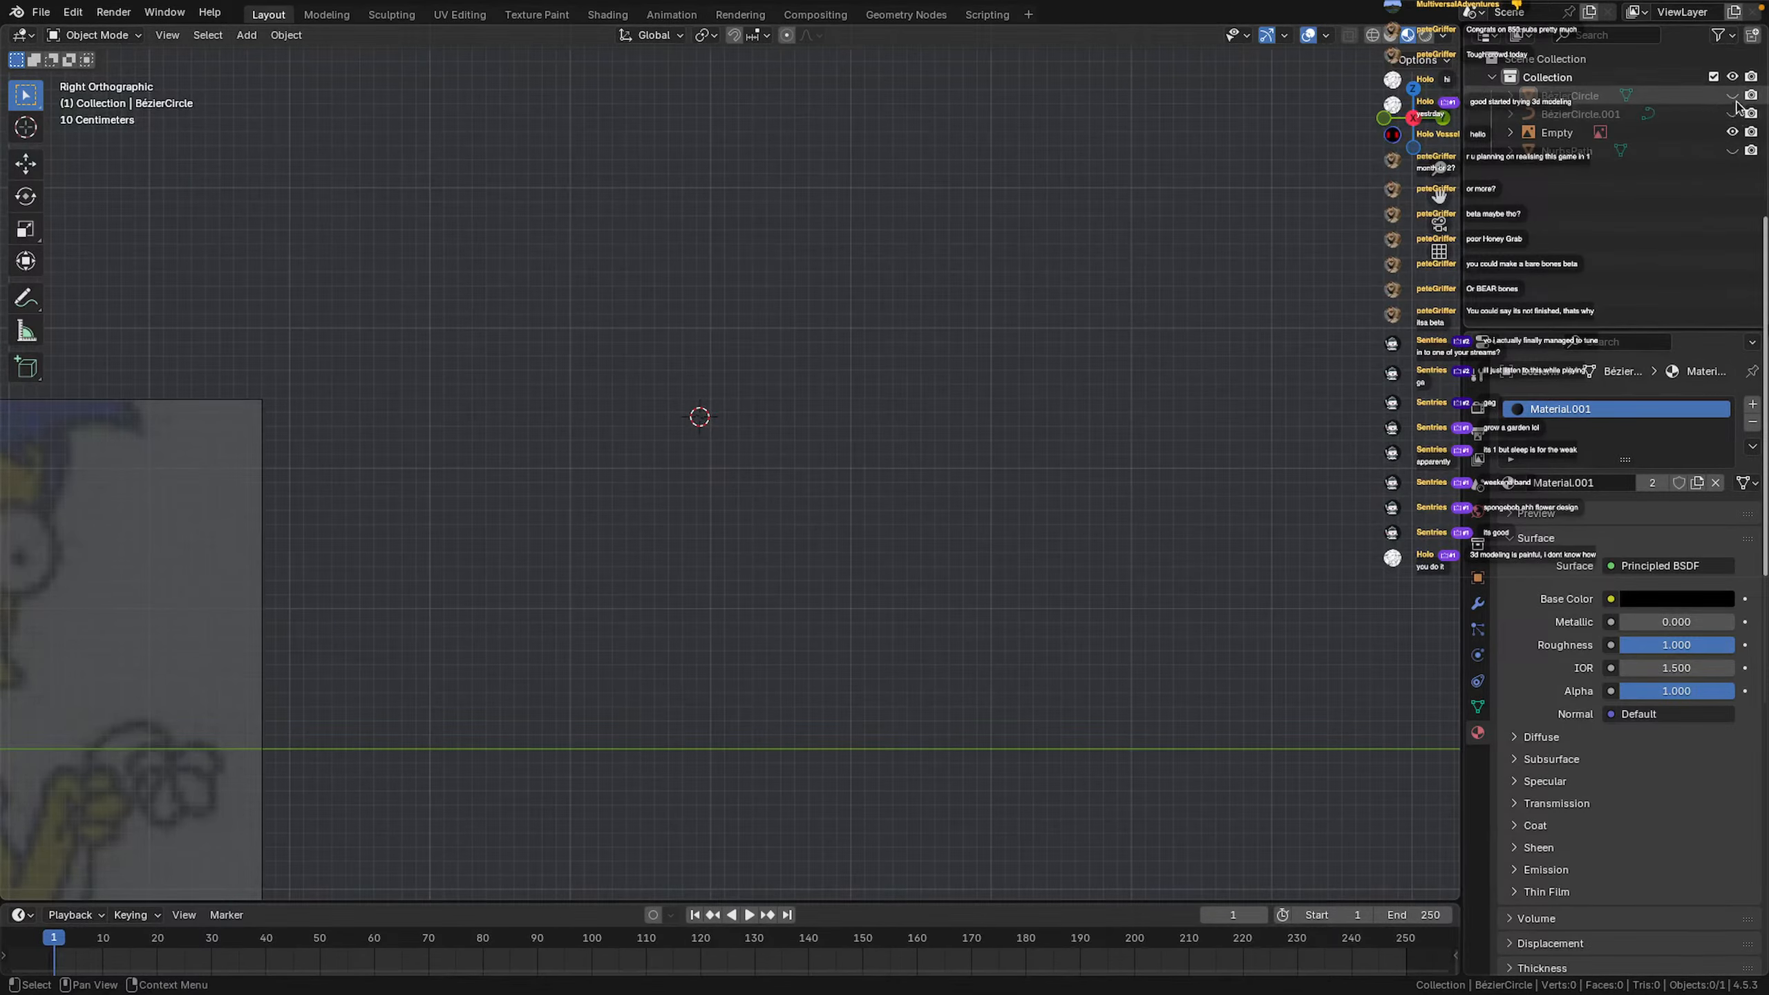
right_click(1601, 132)
click(1640, 150)
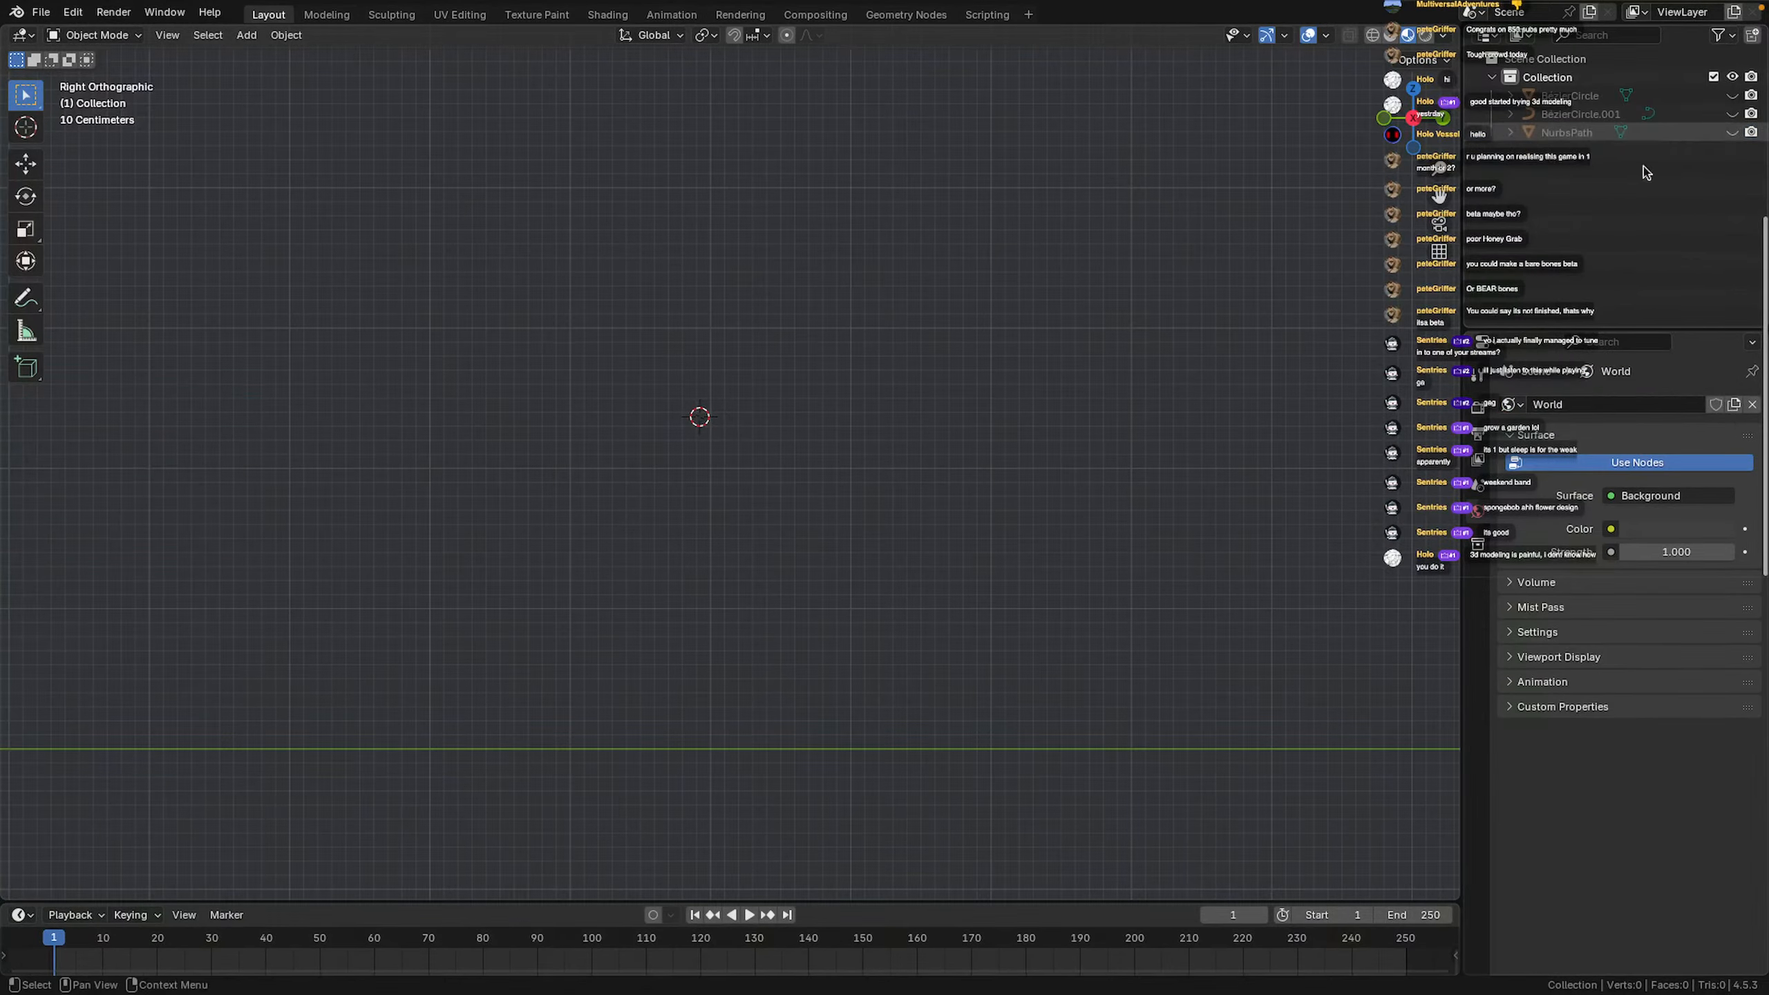
Add a cylinder mesh with 32 vertices, a 1 m radius and a 2 m depth in the right orthographic view
scroll(862, 337, down, 15)
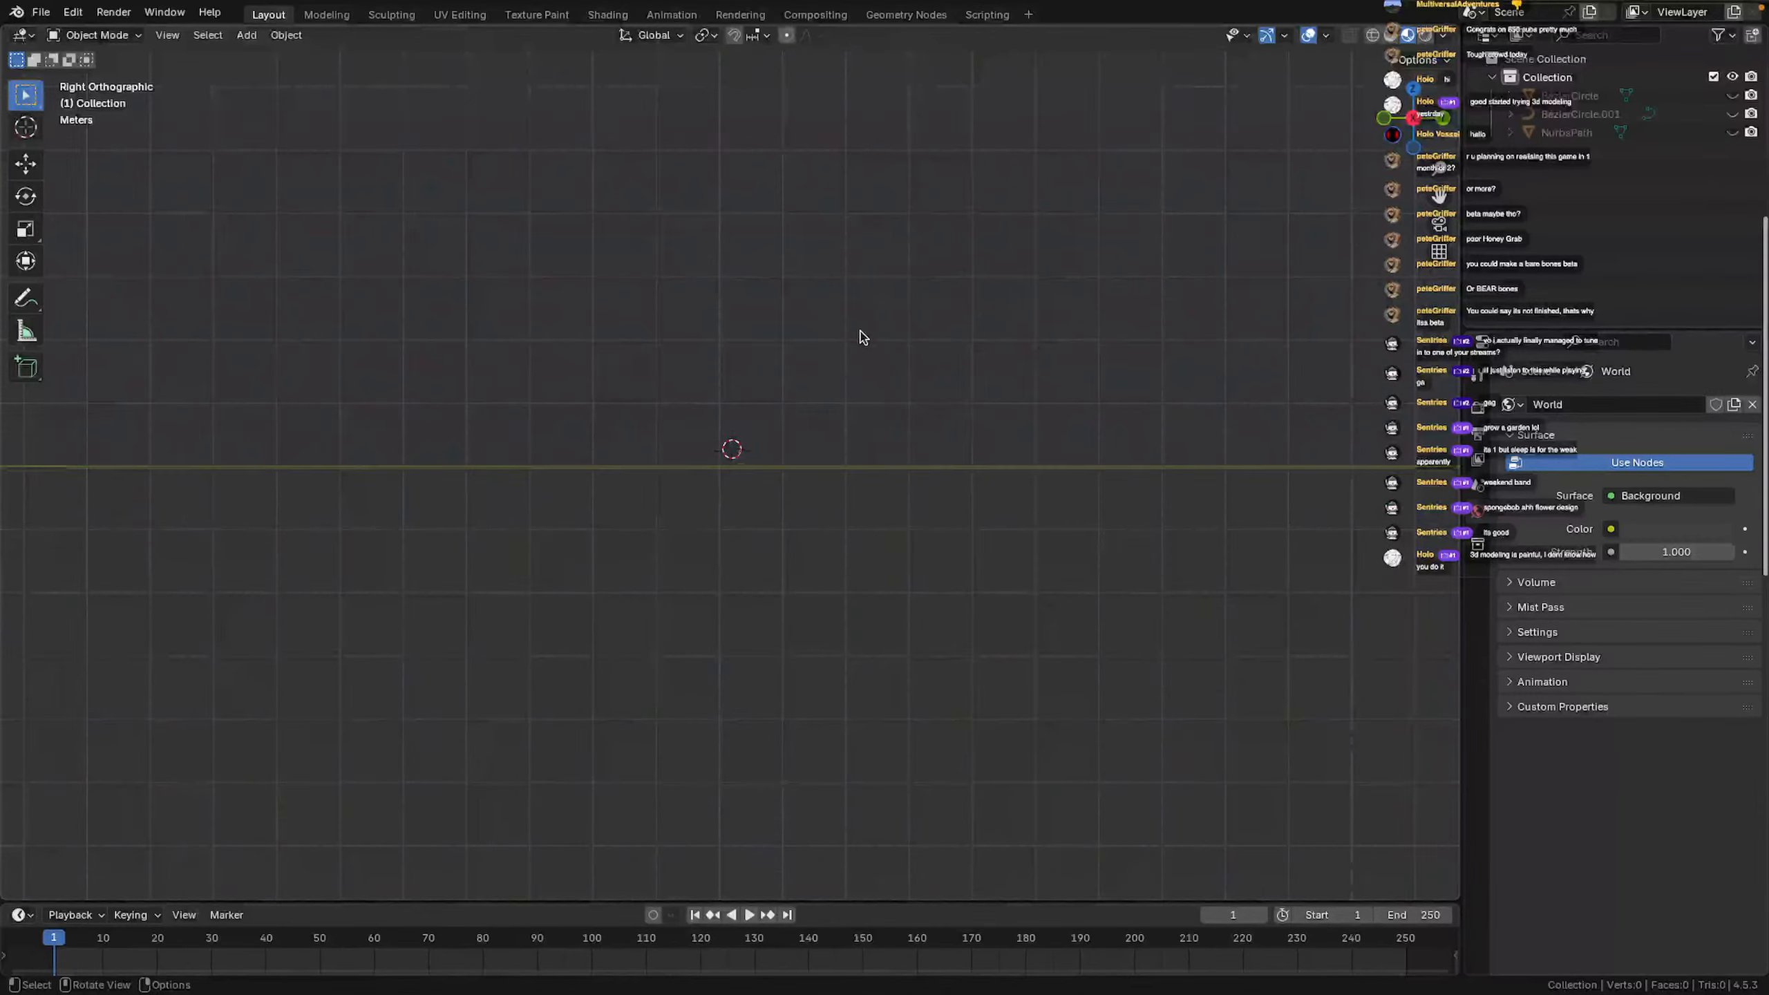
scroll(863, 337, up, 15)
scroll(1014, 403, down, 3)
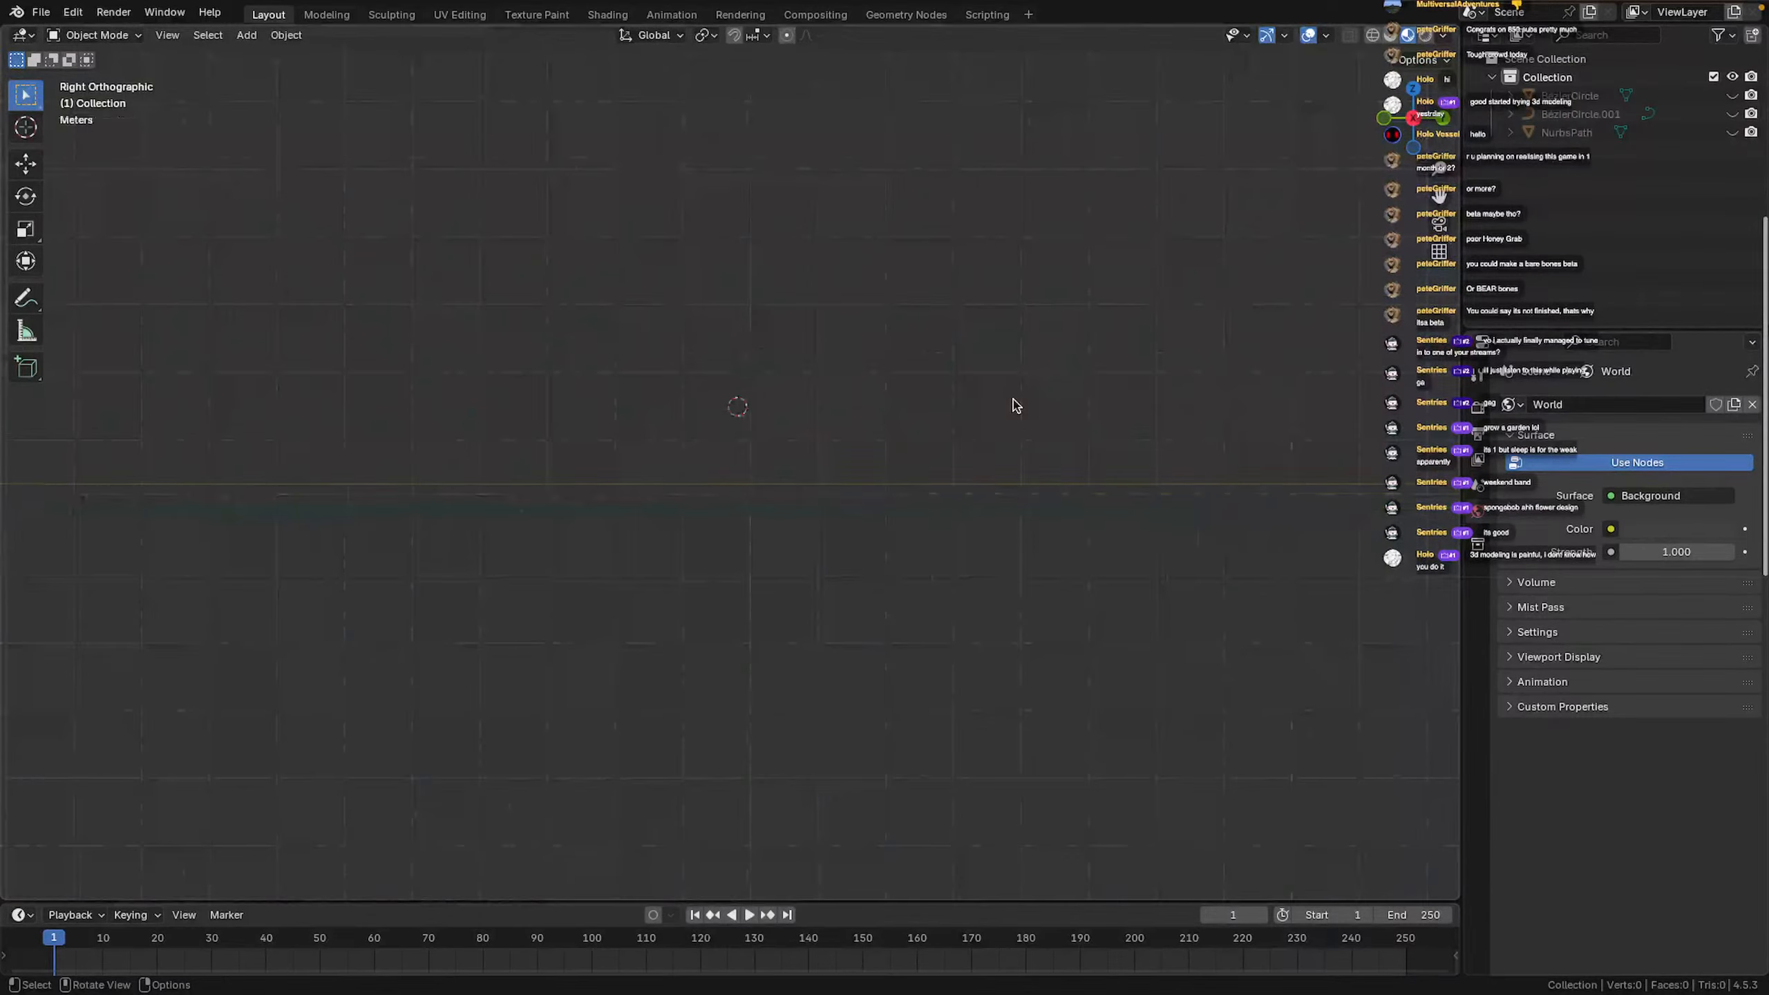
mouse_move(1014, 403)
middle_down()
mouse_move(865, 463)
mouse_move(1026, 444)
mouse_move(1042, 395)
middle_up()
click(1412, 123)
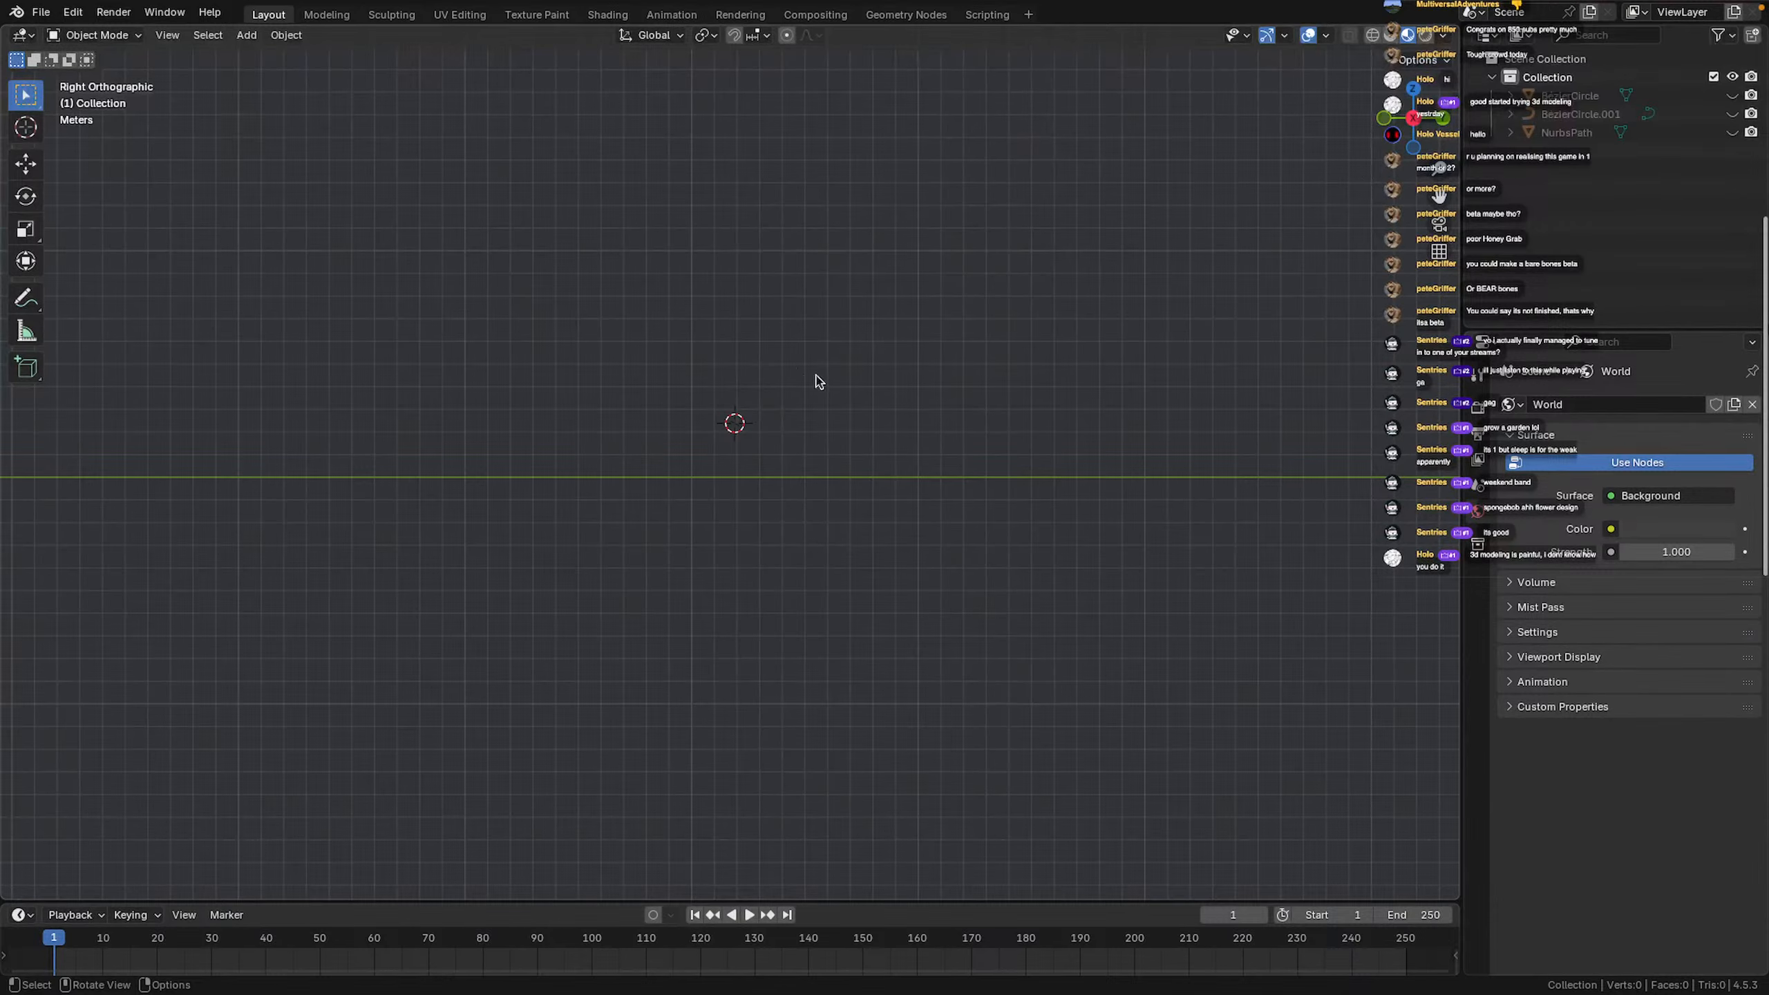
shift+middle_drag(813, 383, 868, 561)
key(shift+a)
mouse_move(858, 564)
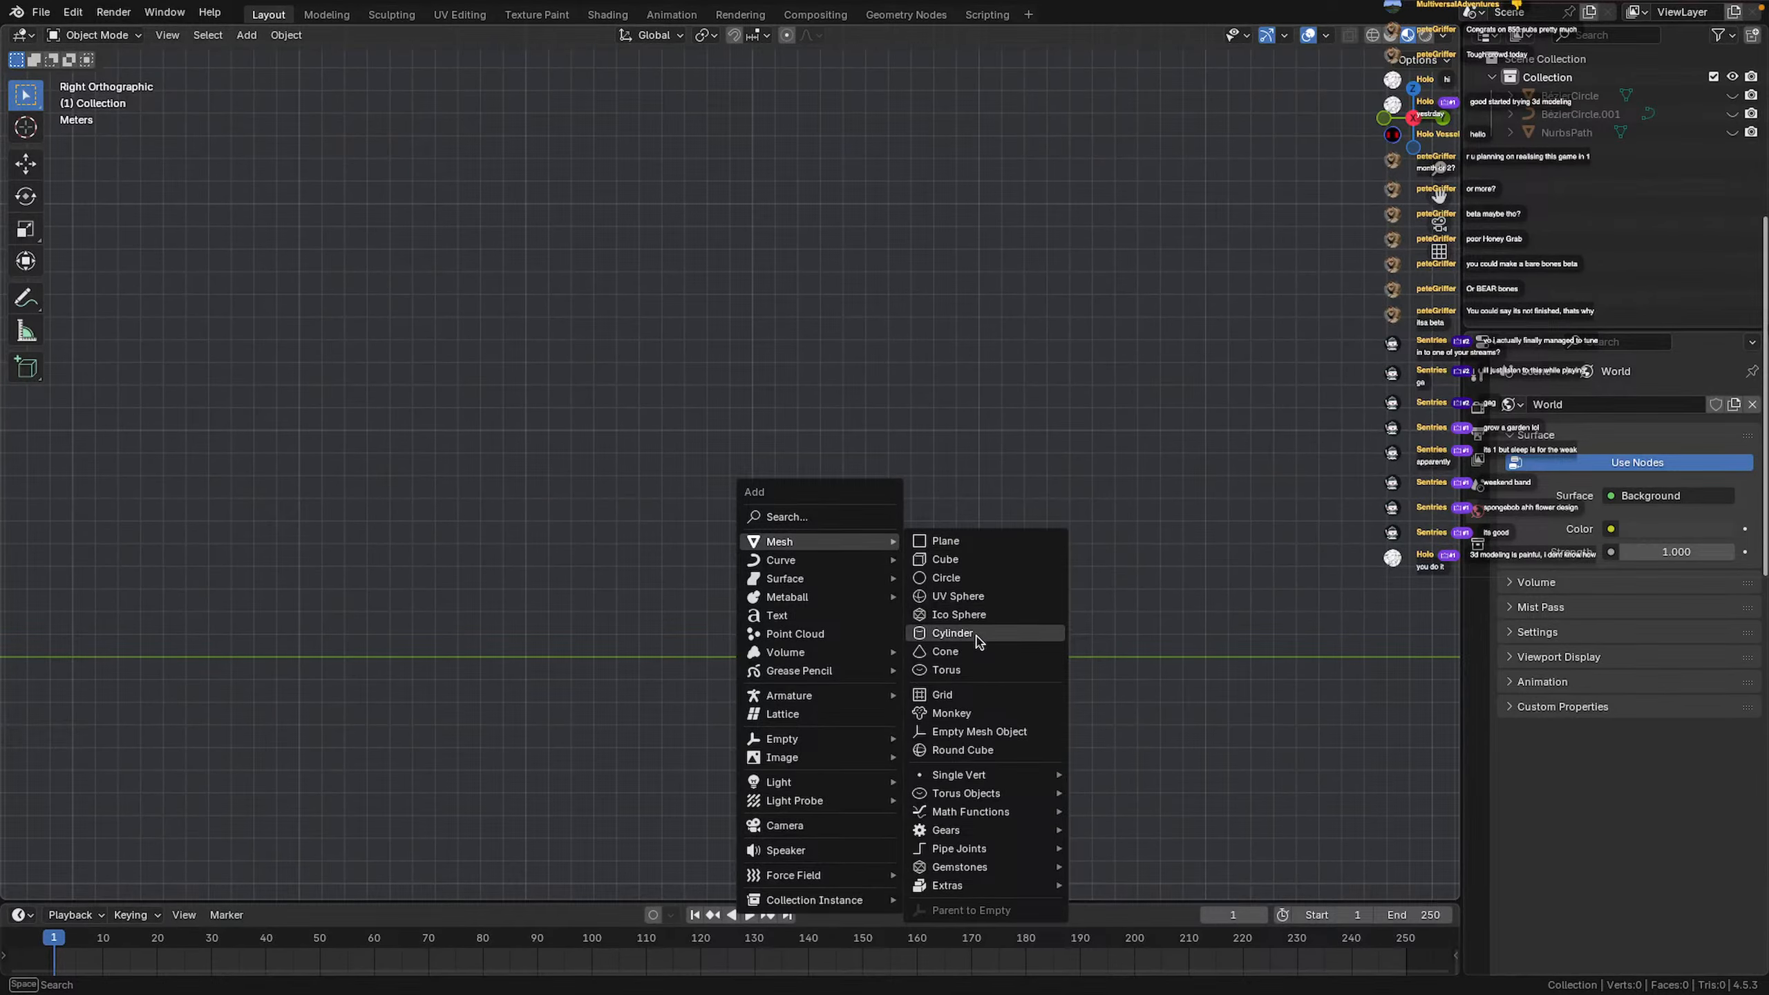
click(952, 633)
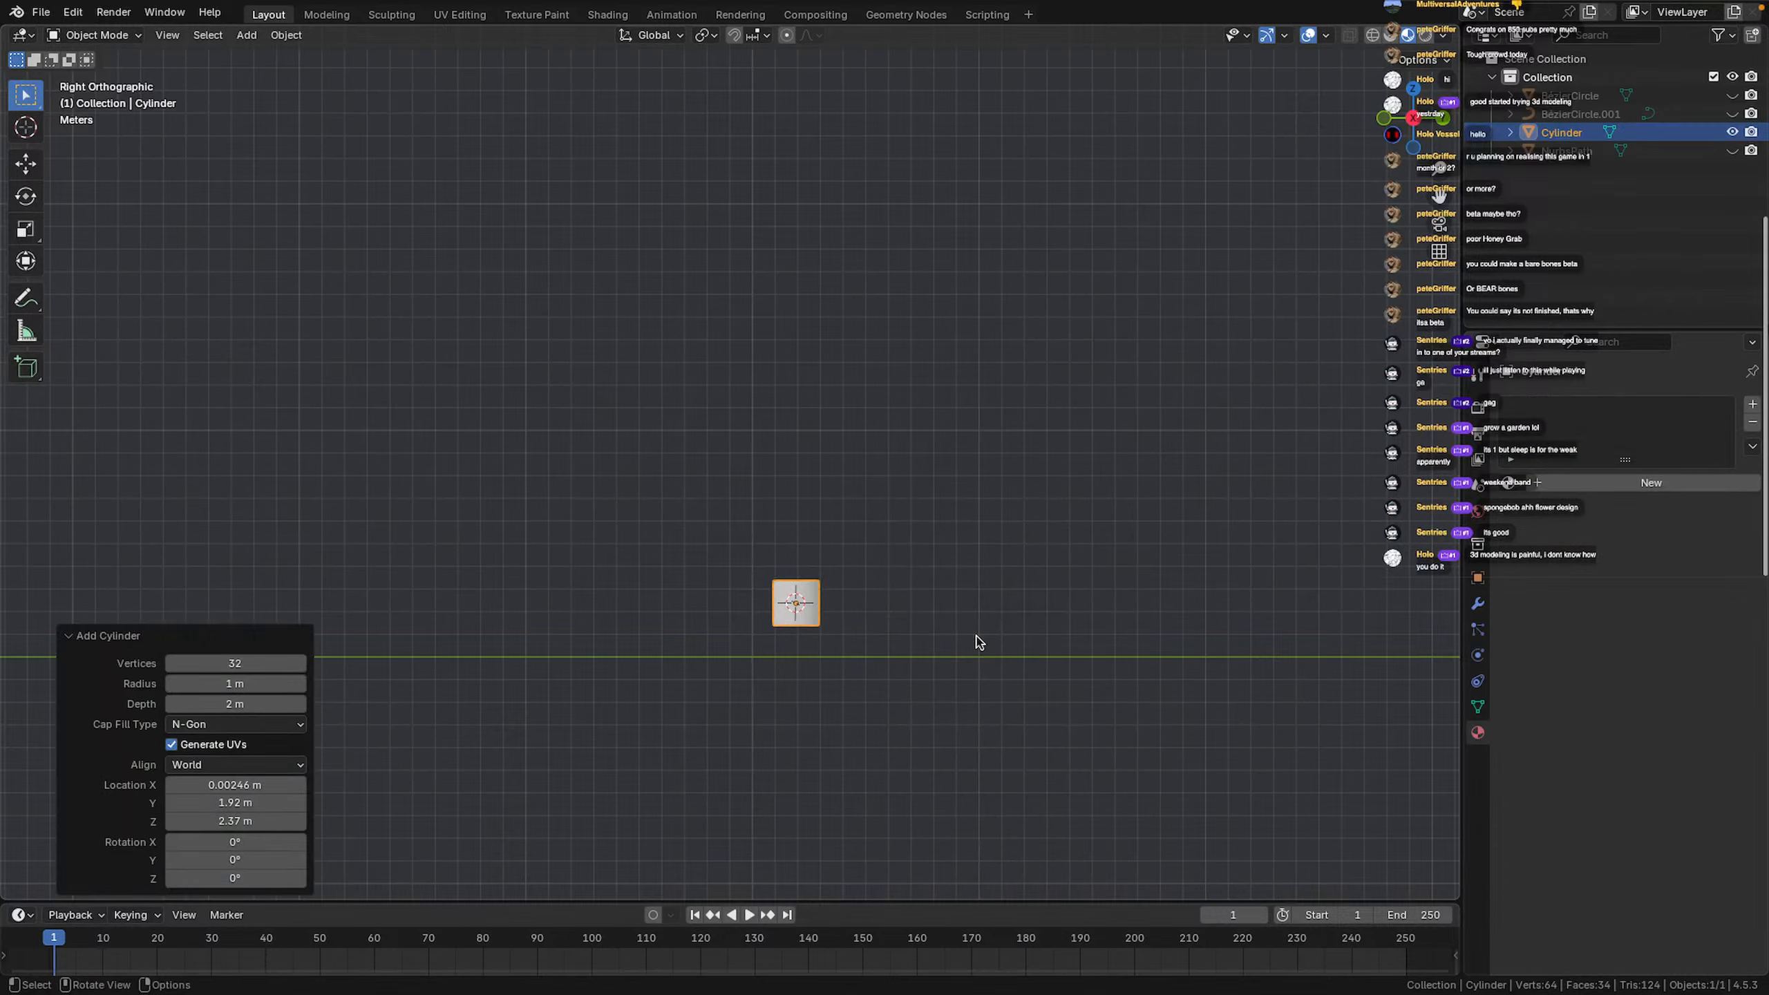
Move the cylinder down about 1.42 m to the ground, and then about 1.9 m along negative Y to the origin
scroll(868, 585, up, 6)
shift+middle_drag(876, 585, 801, 233)
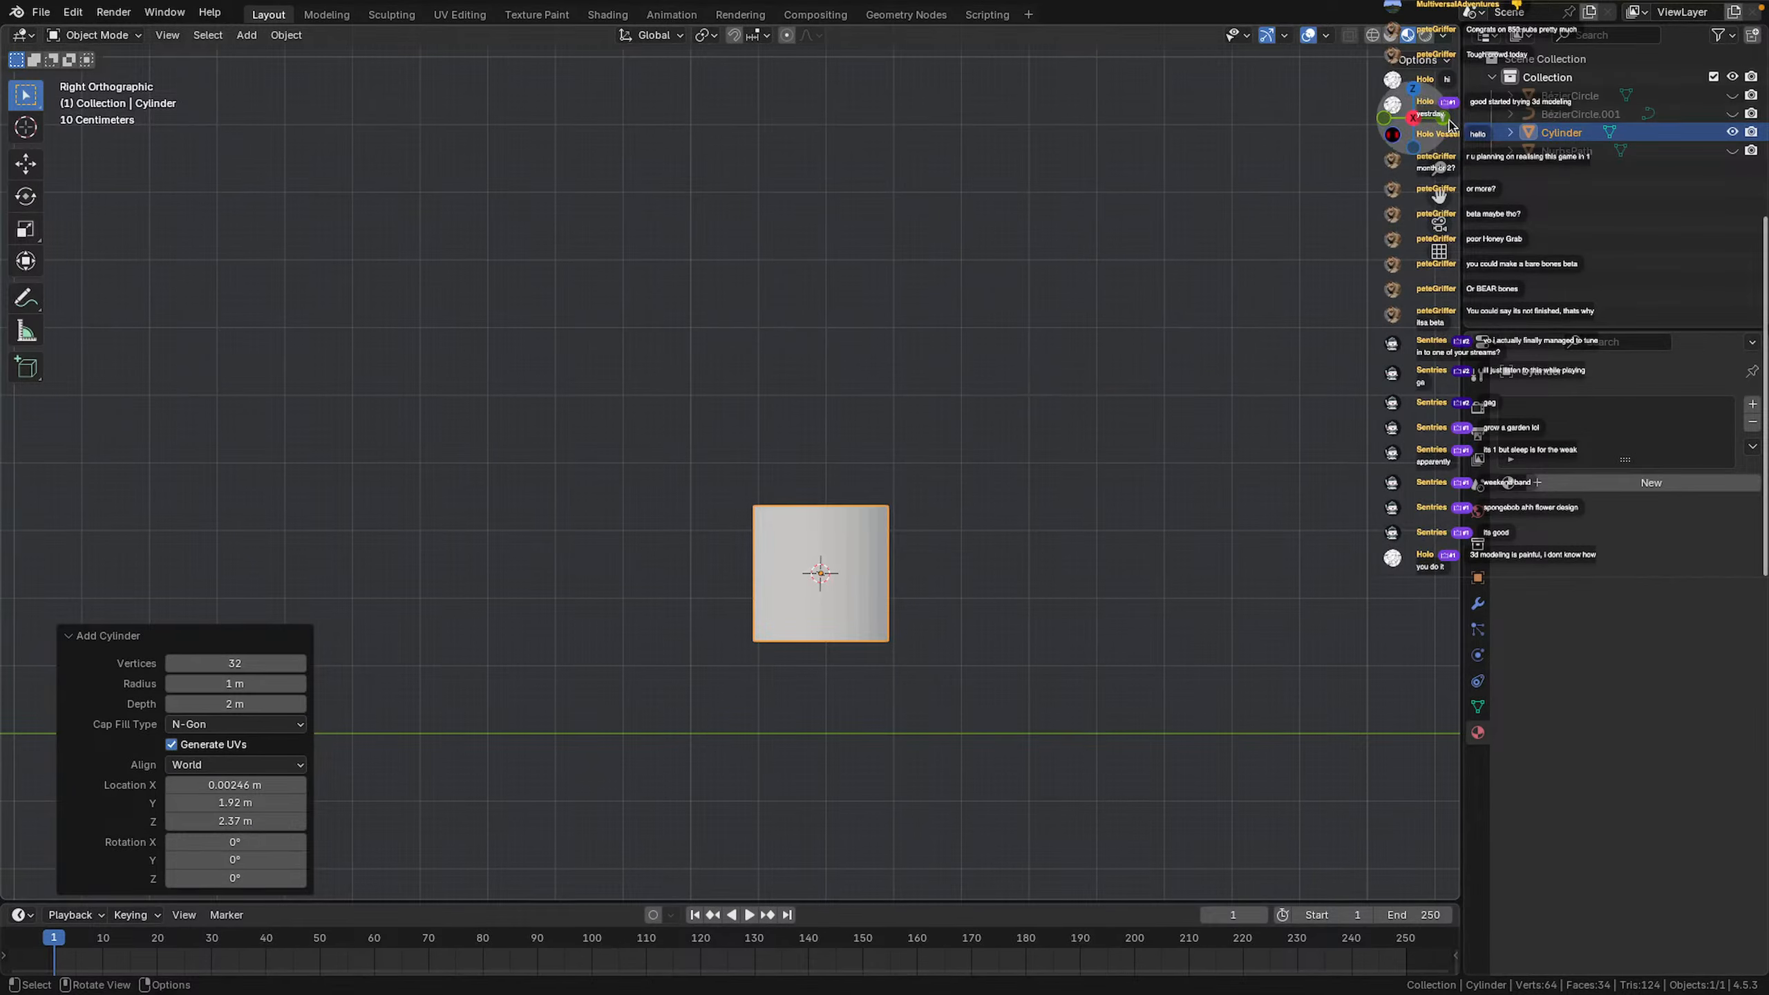
key(ctrl+KP_1)
key(g)
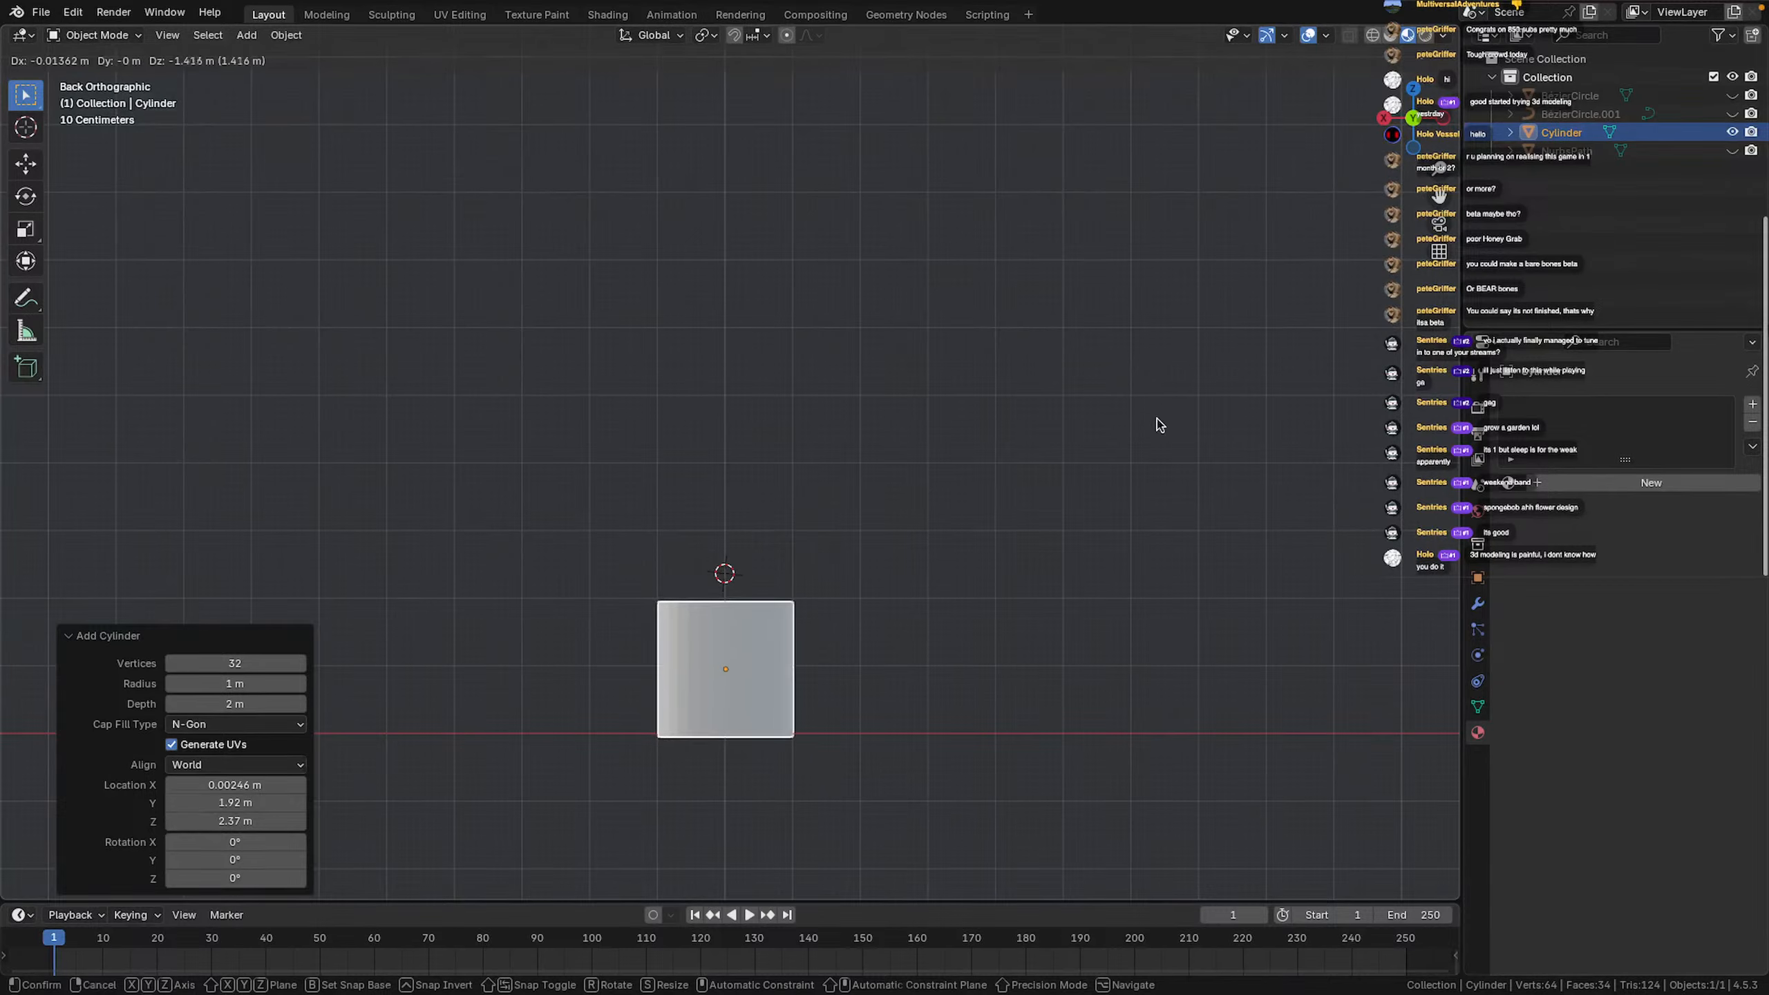
click(1156, 418)
middle_drag(1155, 418, 1333, 418)
key(g)
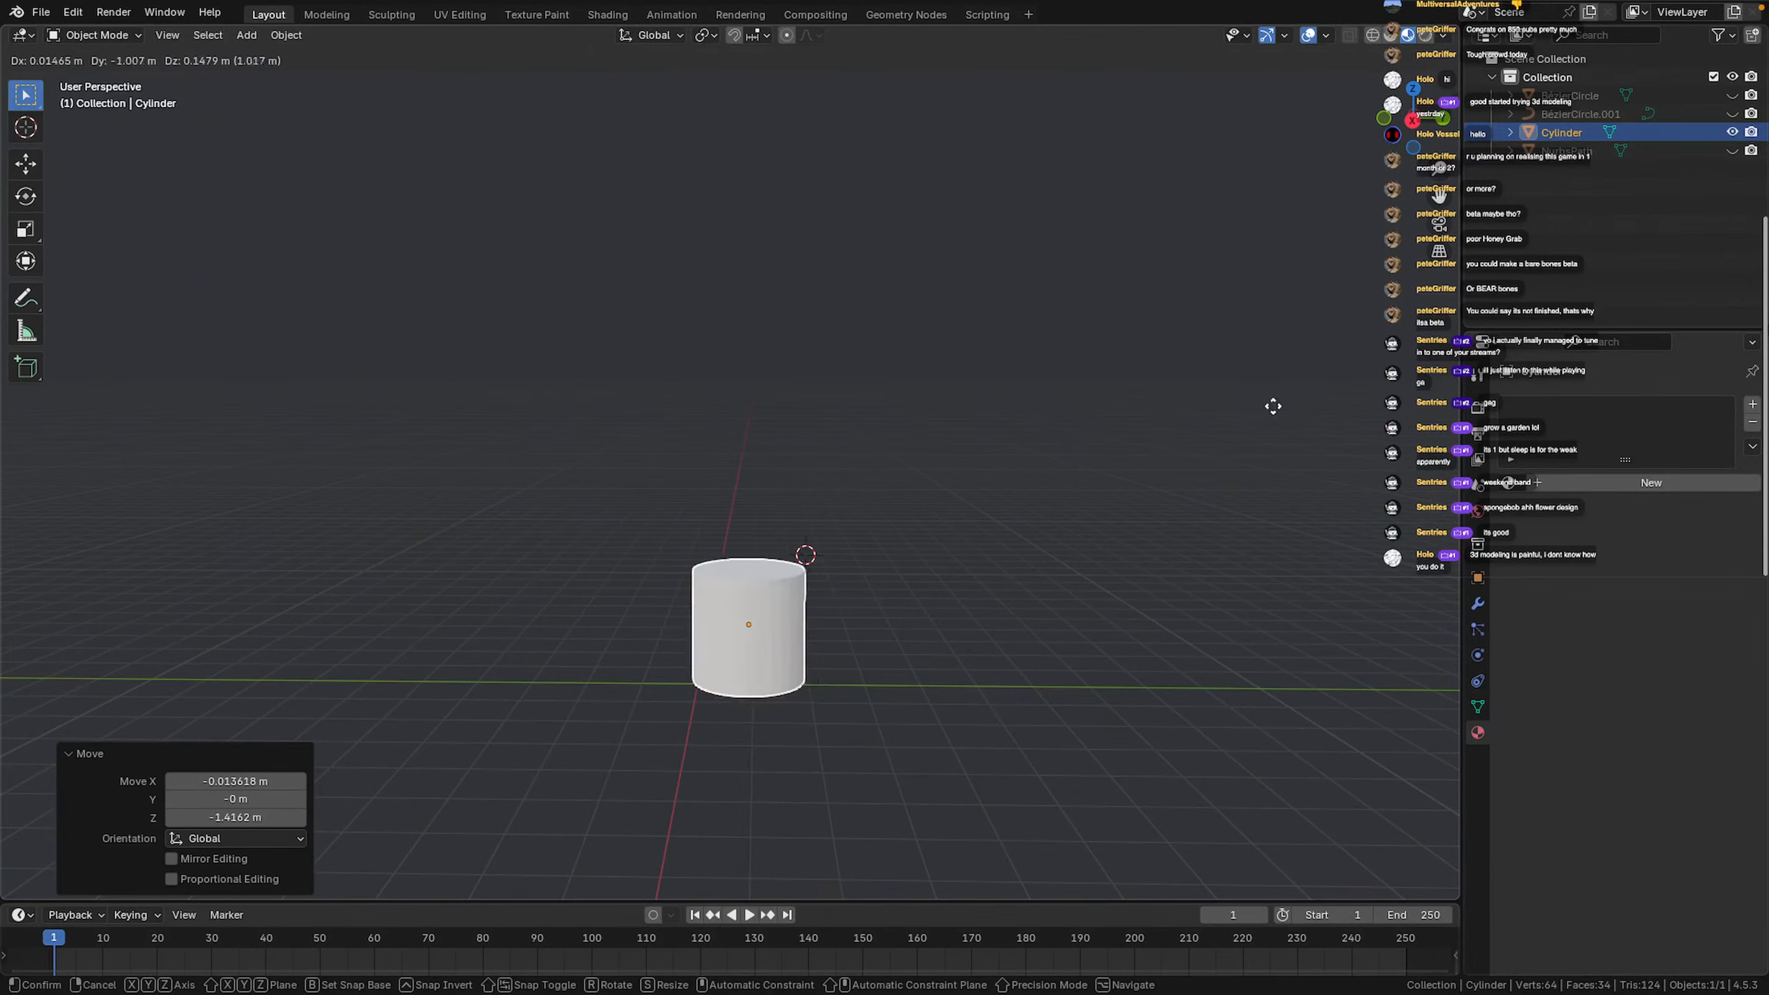
click(1227, 404)
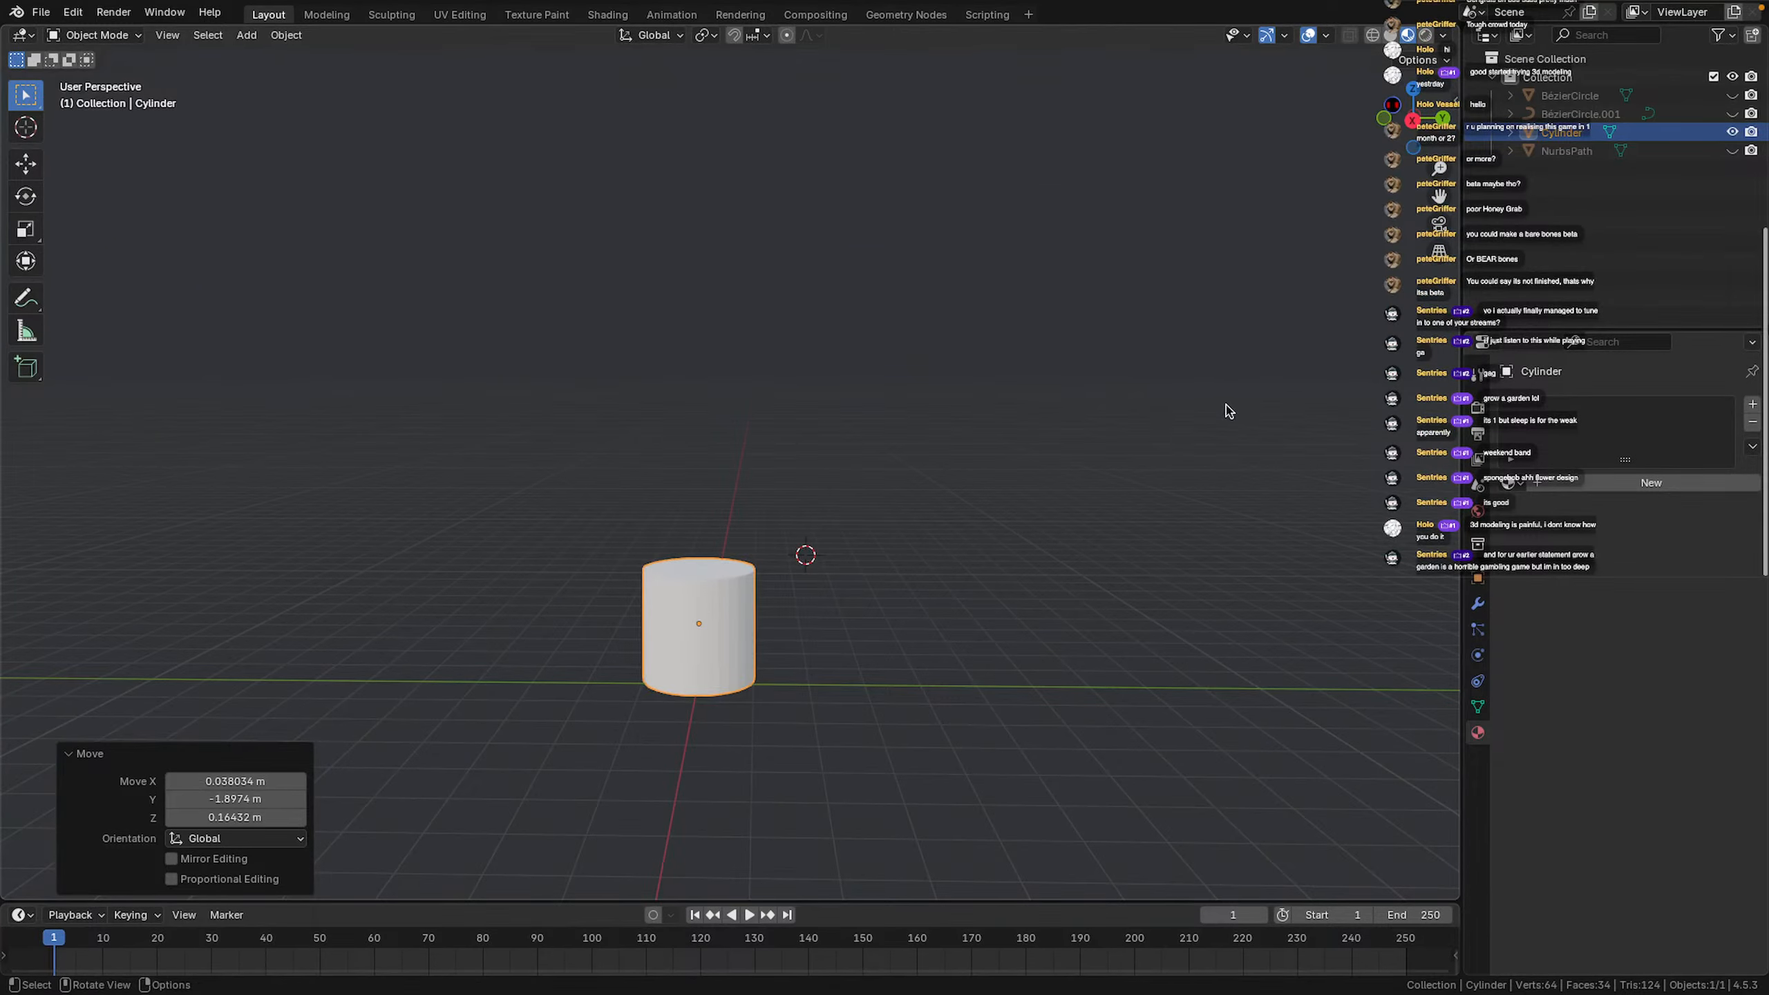
Open the cylinder for mesh editing and make the Move tool active
middle_drag(1009, 515, 1121, 363)
scroll(1122, 364, down, 1)
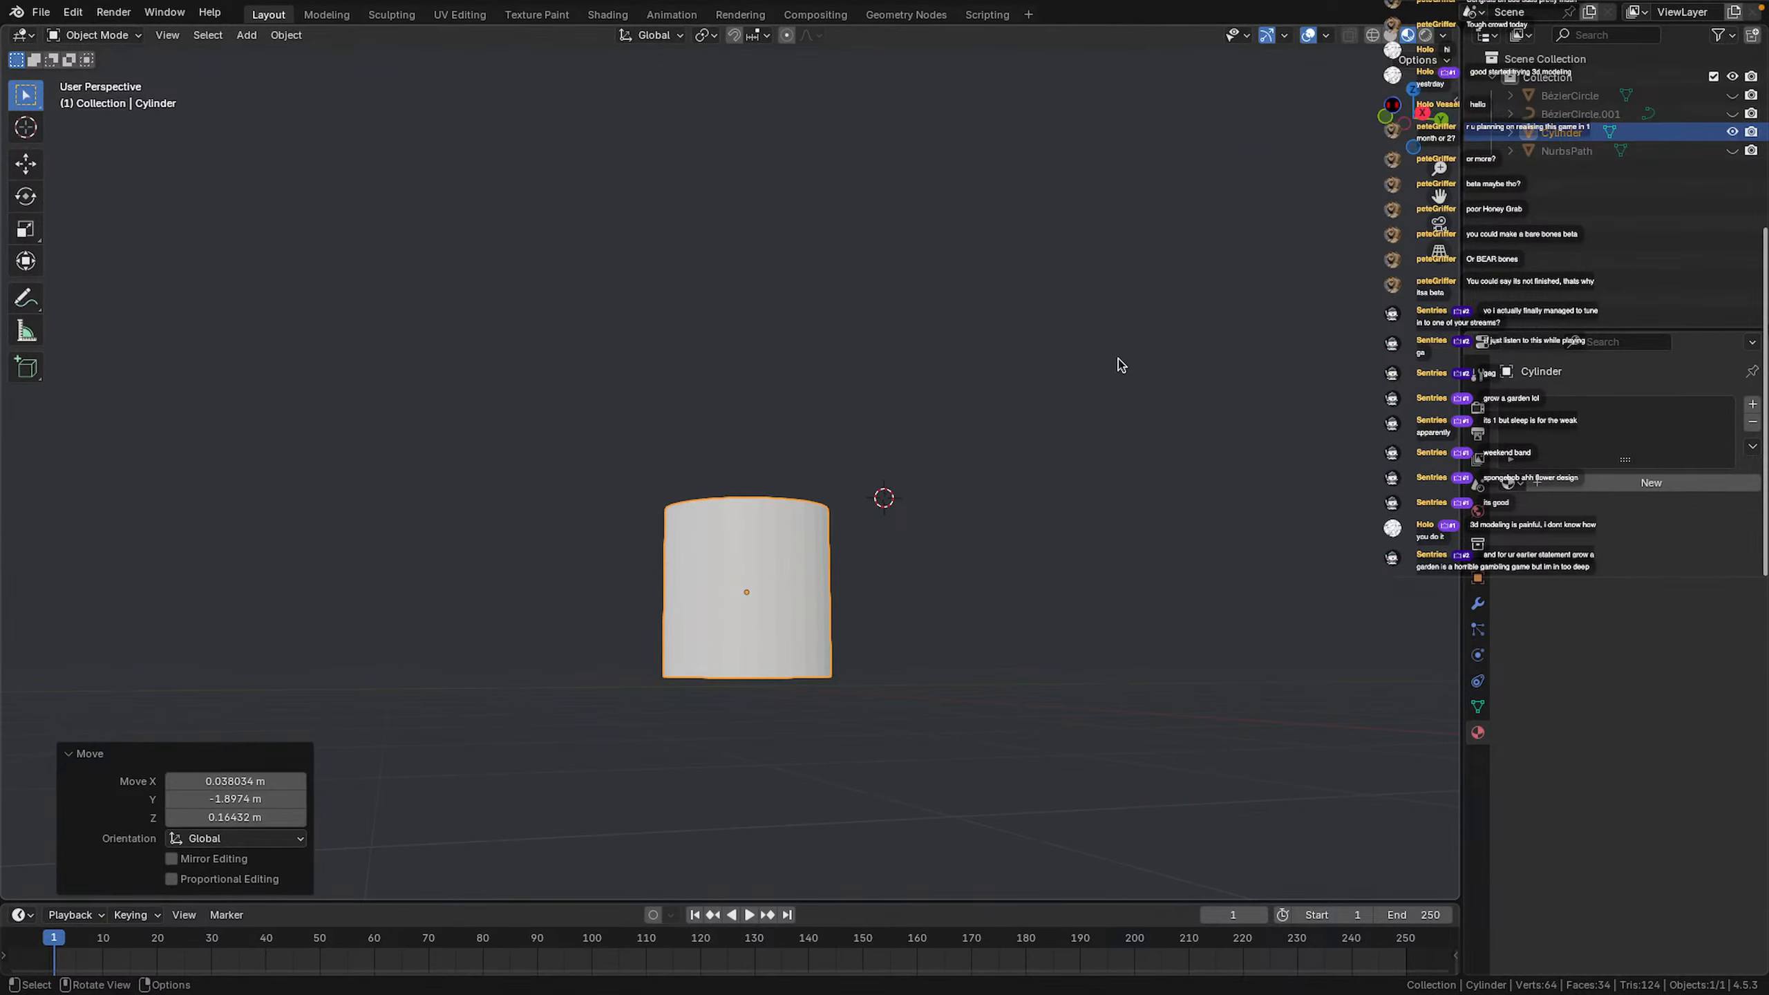
middle_drag(1091, 283, 995, 533)
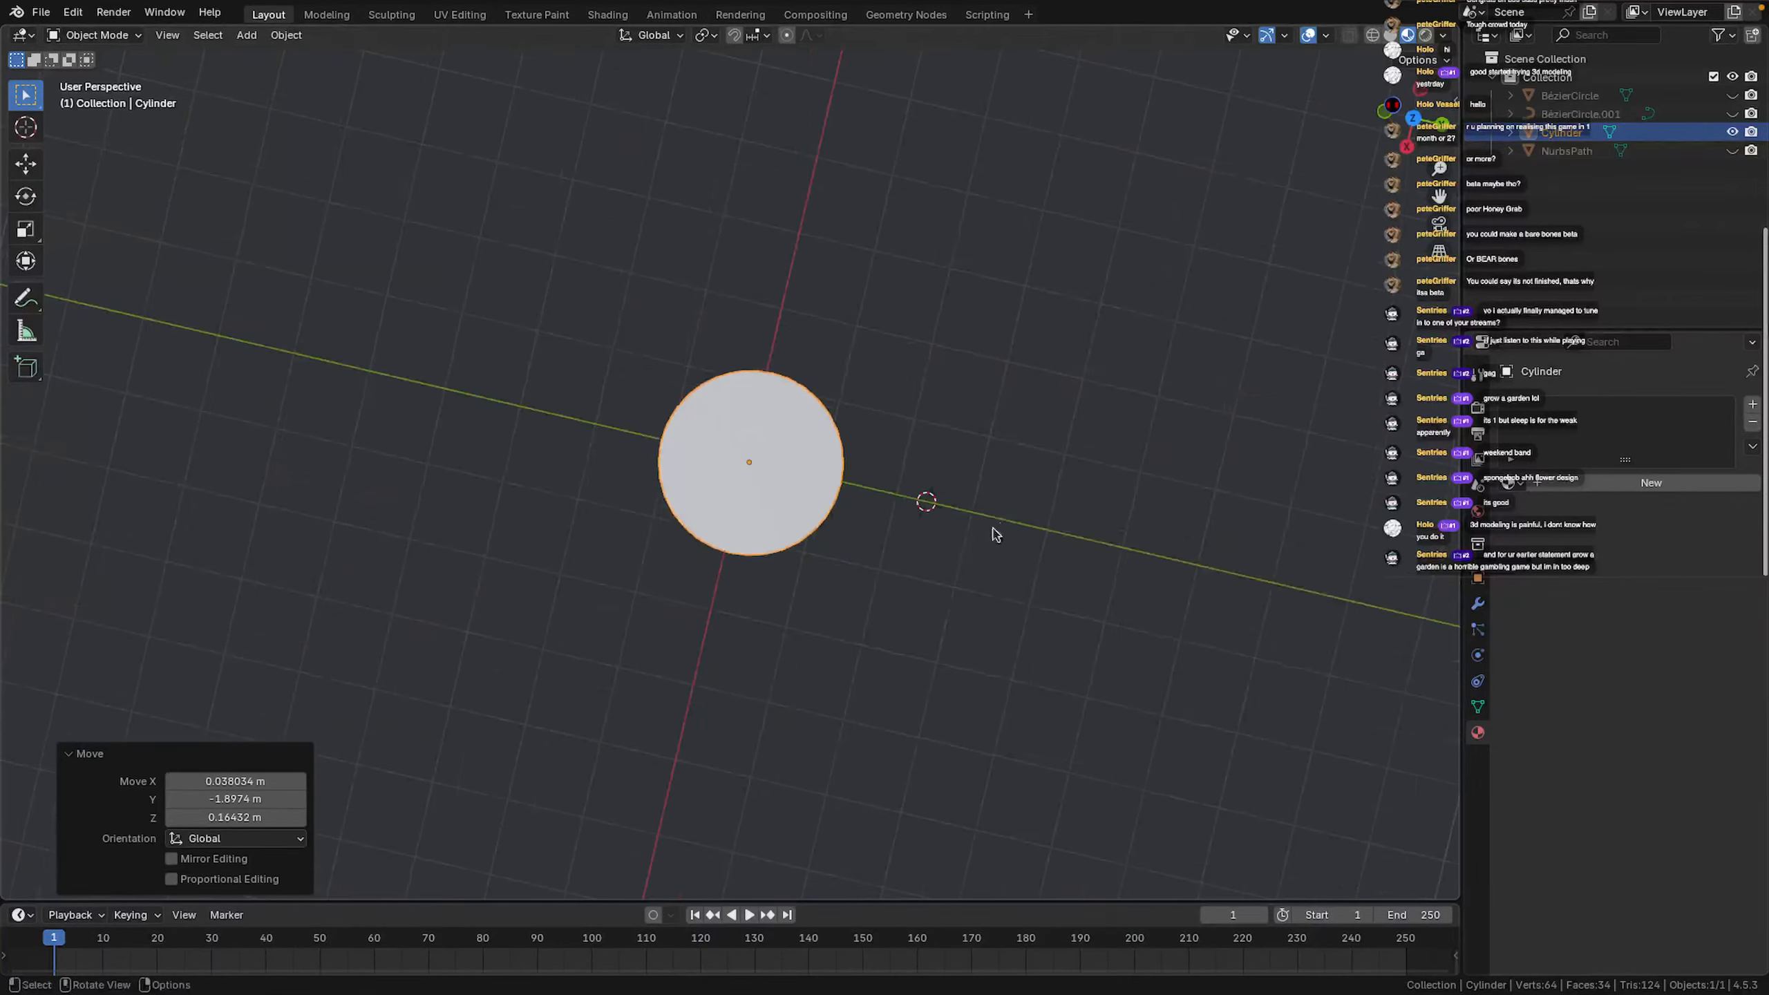
click(756, 474)
key(Tab)
scroll(1045, 488, down, 1)
middle_drag(1155, 488, 1306, 210)
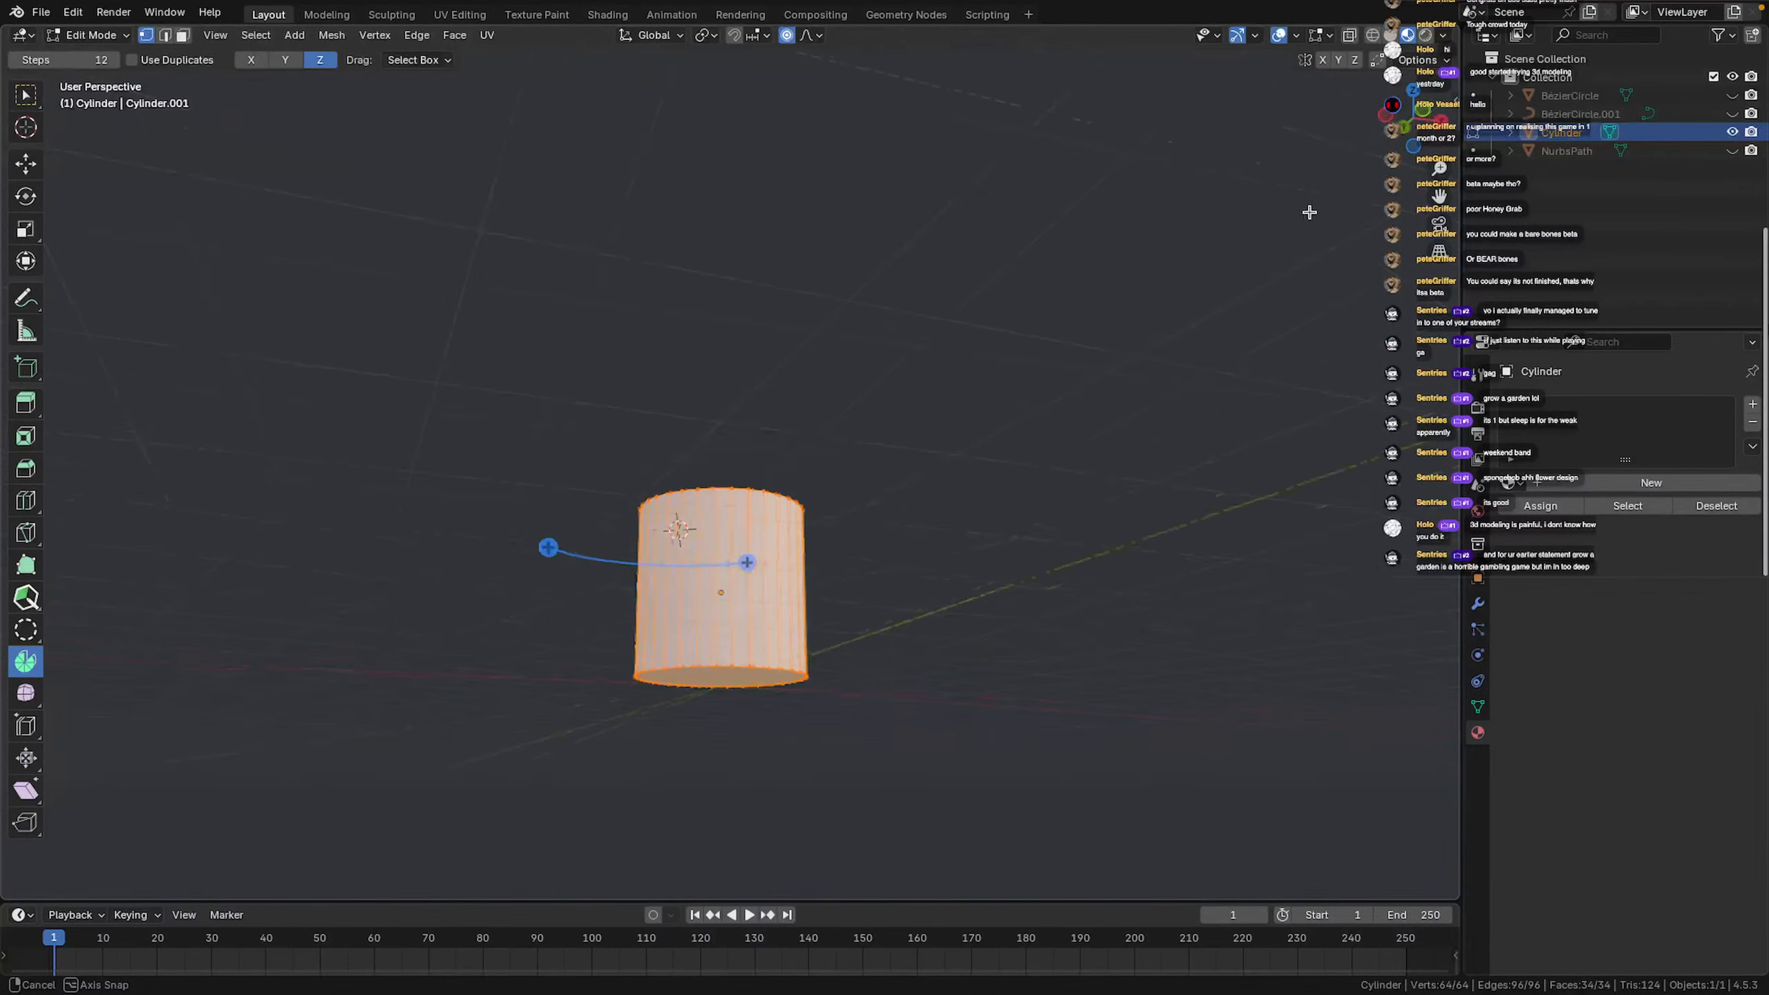
click(26, 165)
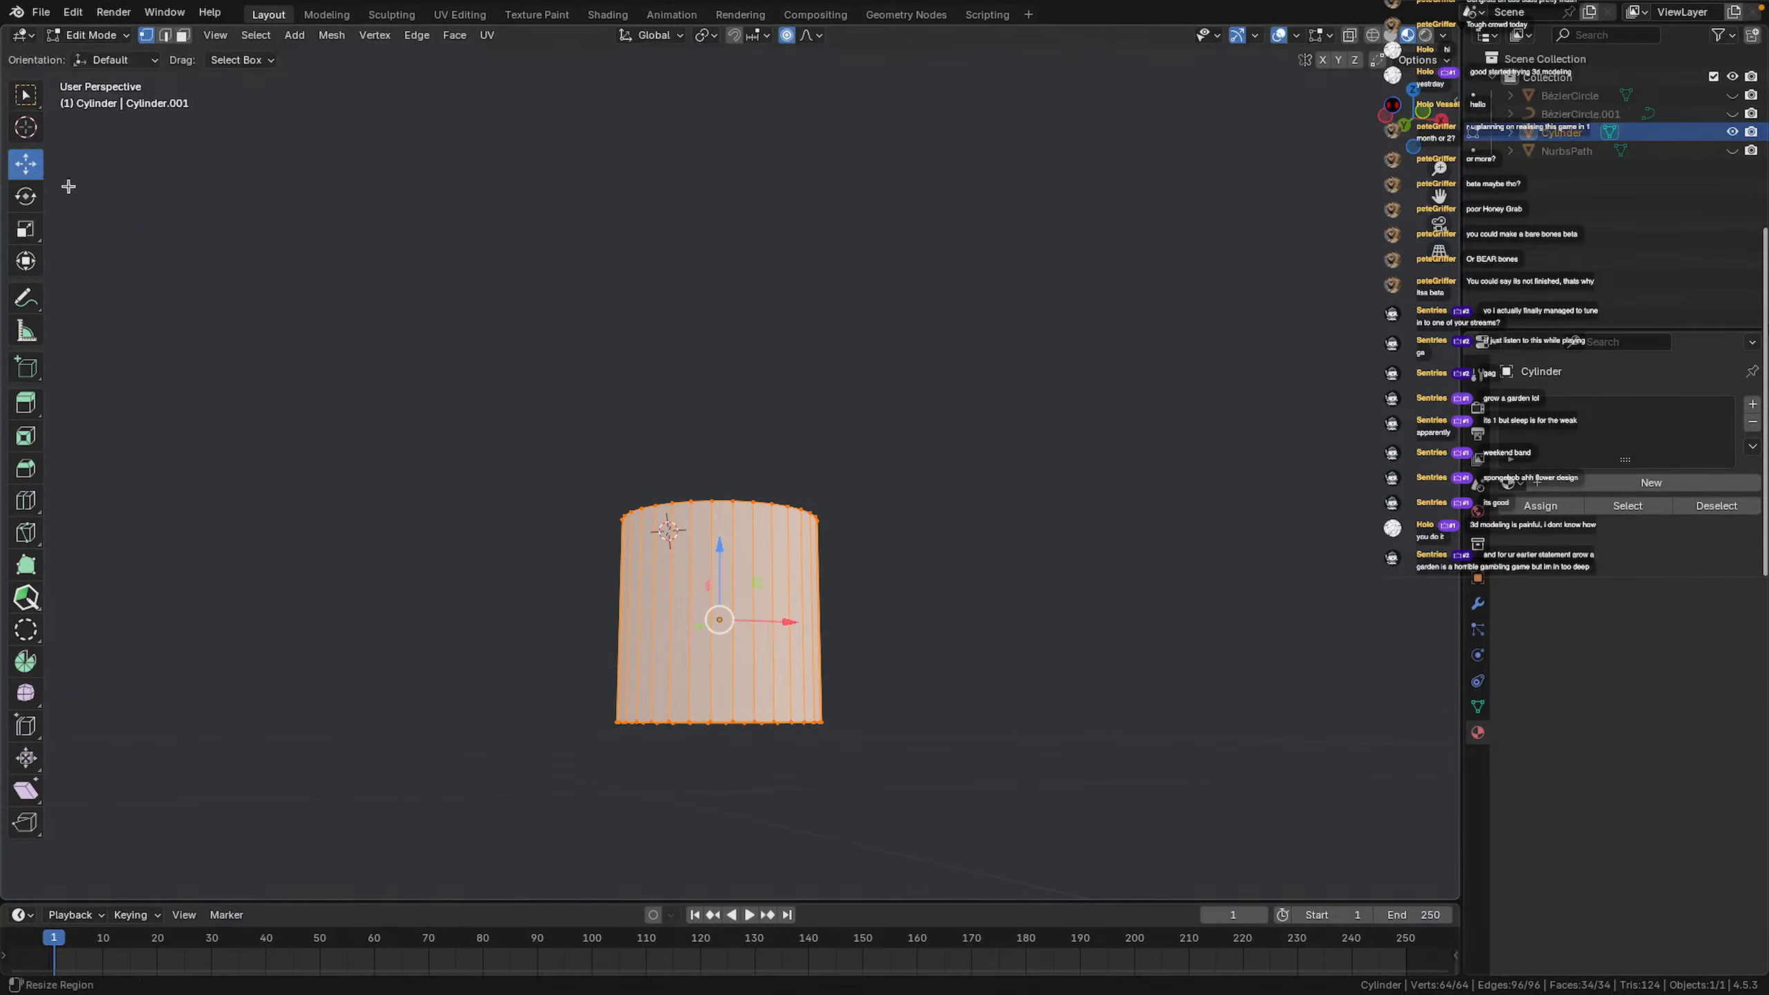
middle_drag(292, 391, 1040, 555)
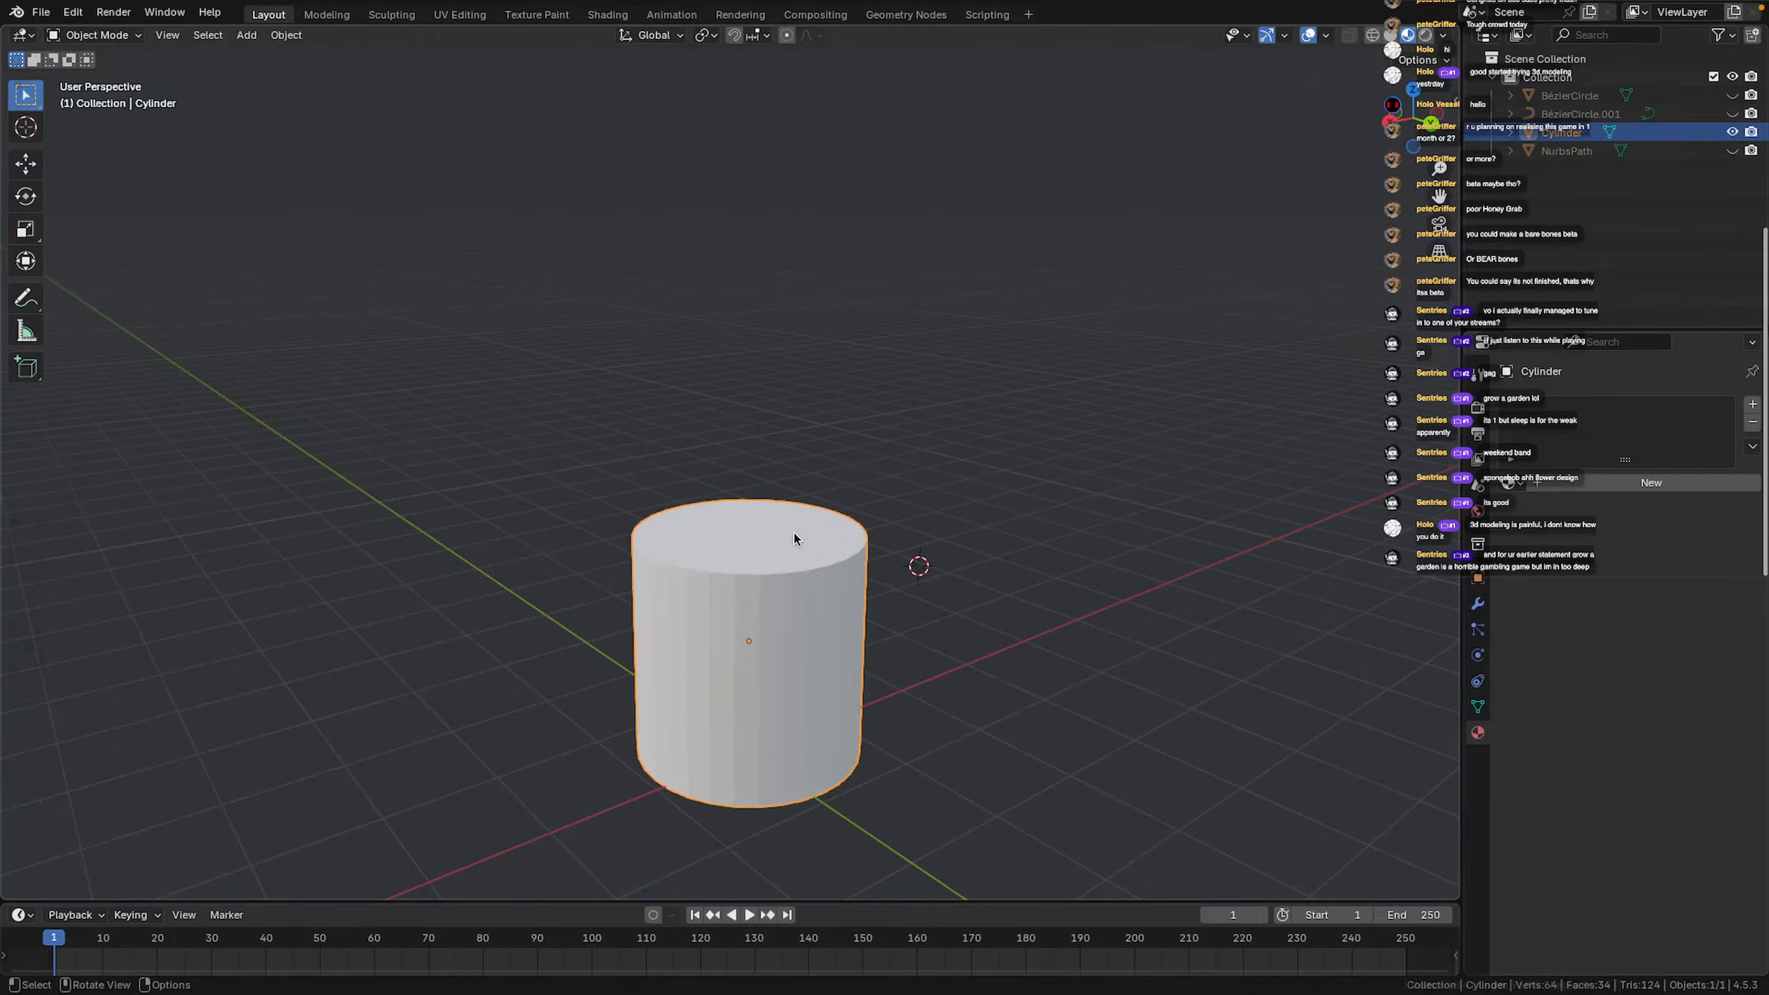
Select the cylinder's top face in face select mode and scale it to about 0.66 to taper the body
key(Tab)
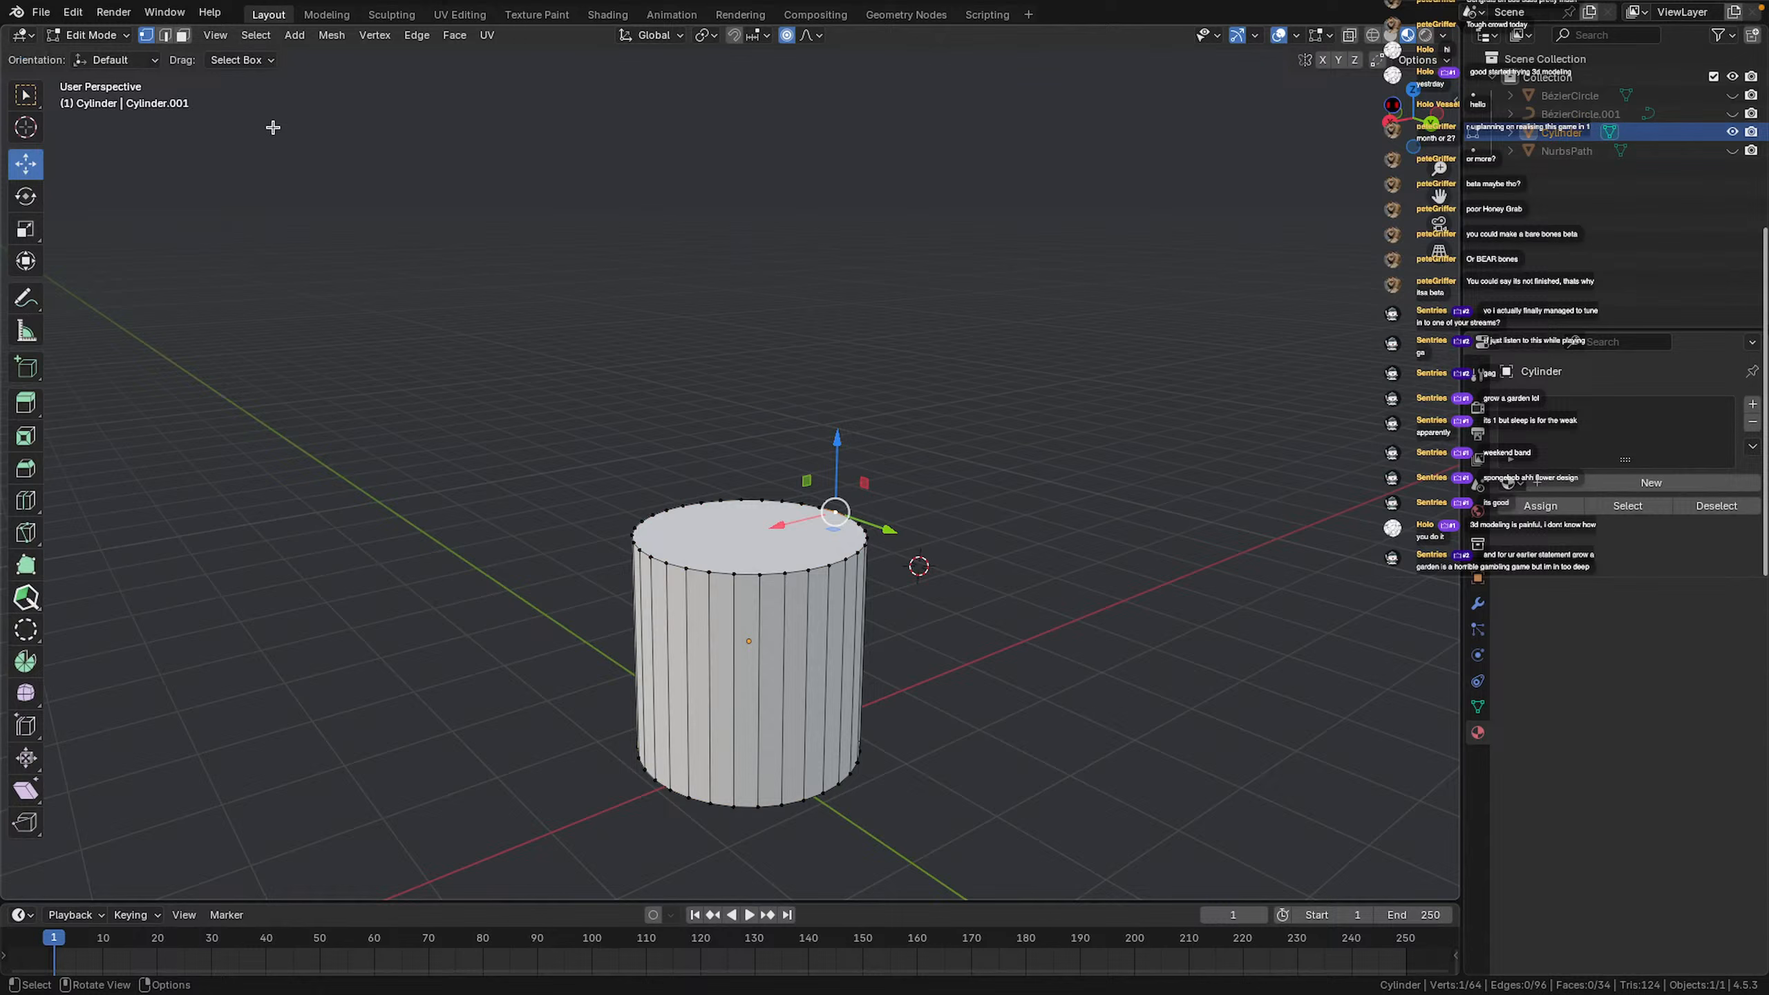
click(183, 35)
middle_drag(770, 512, 745, 604)
click(783, 537)
middle_drag(843, 558, 798, 496)
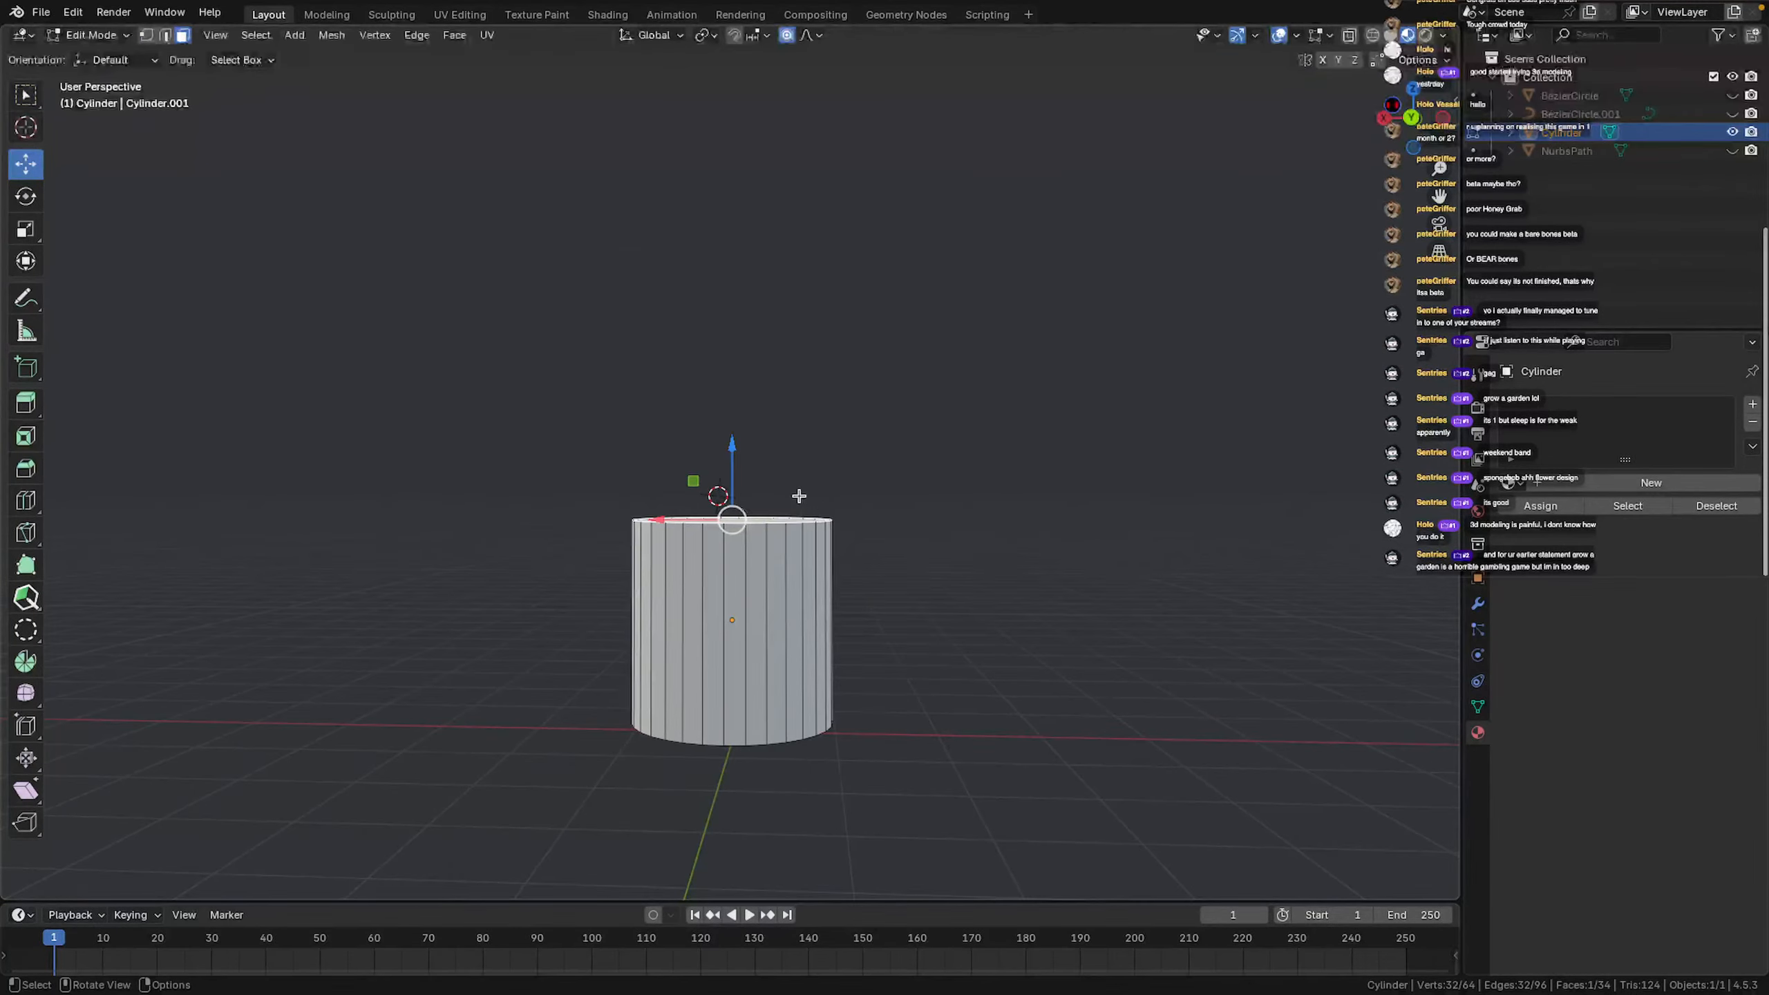
click(1413, 117)
key(s)
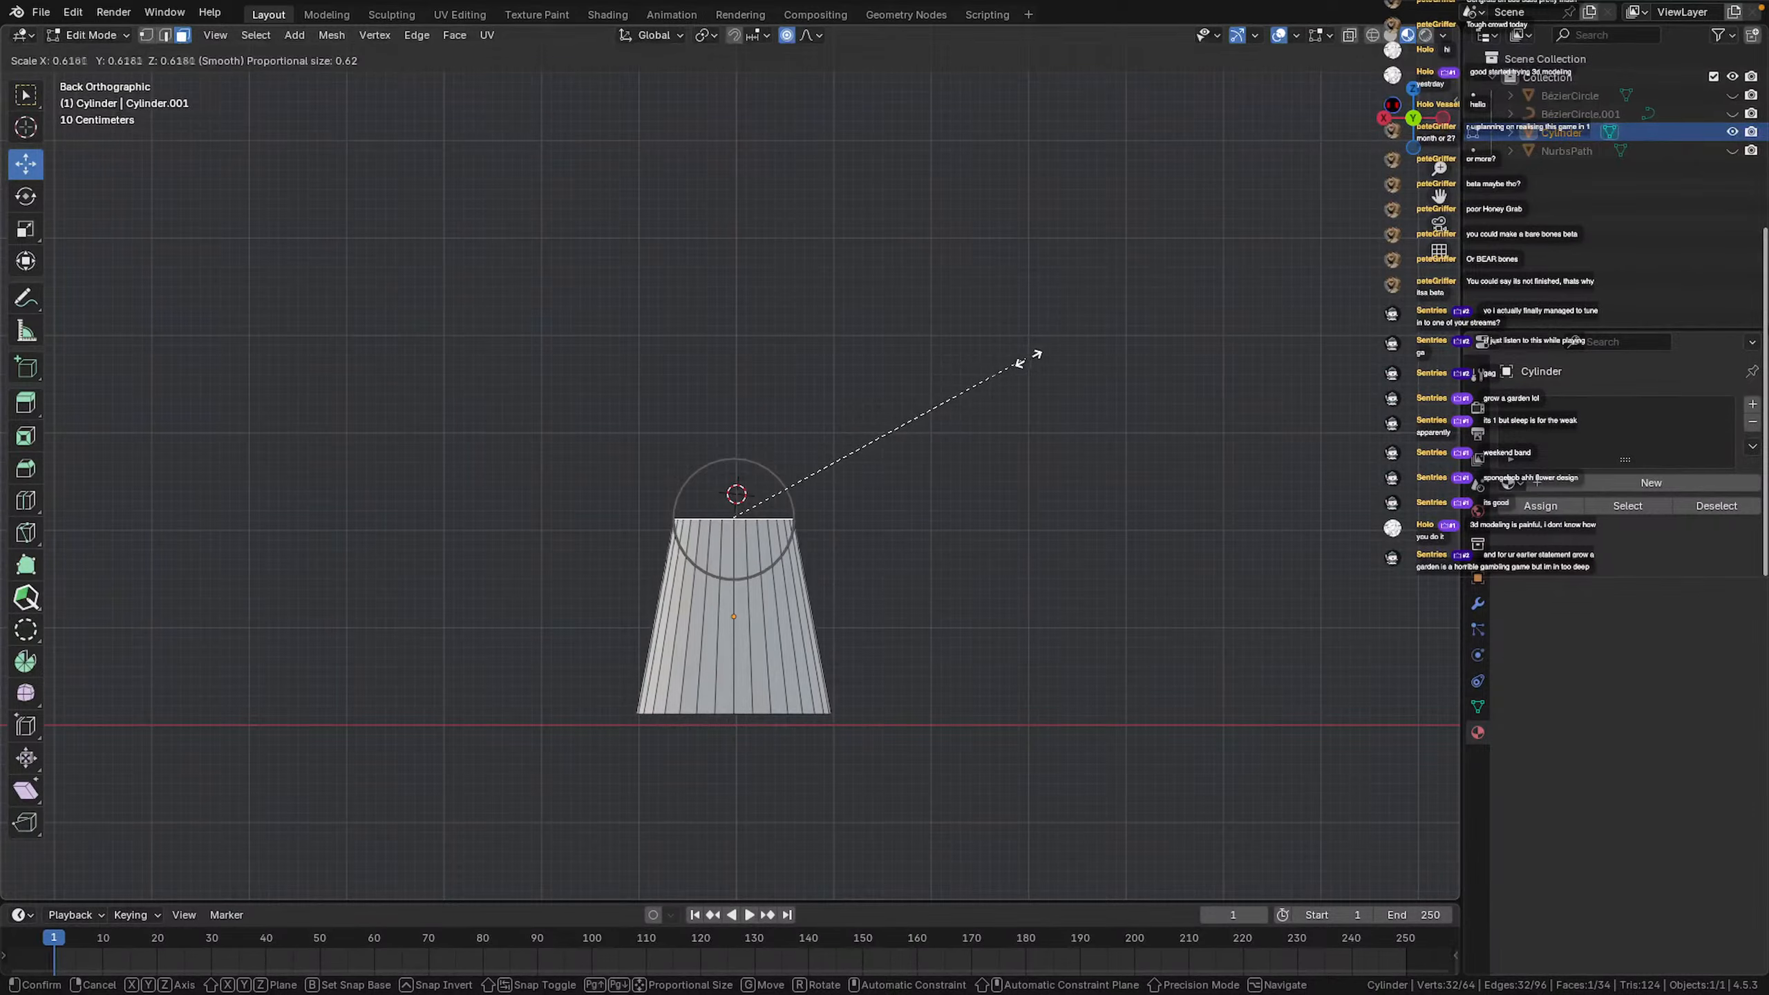
click(1055, 368)
Widen the cylinder's top face slightly and inset it by about 0.11 m to form a rim
scroll(612, 587, up, 2)
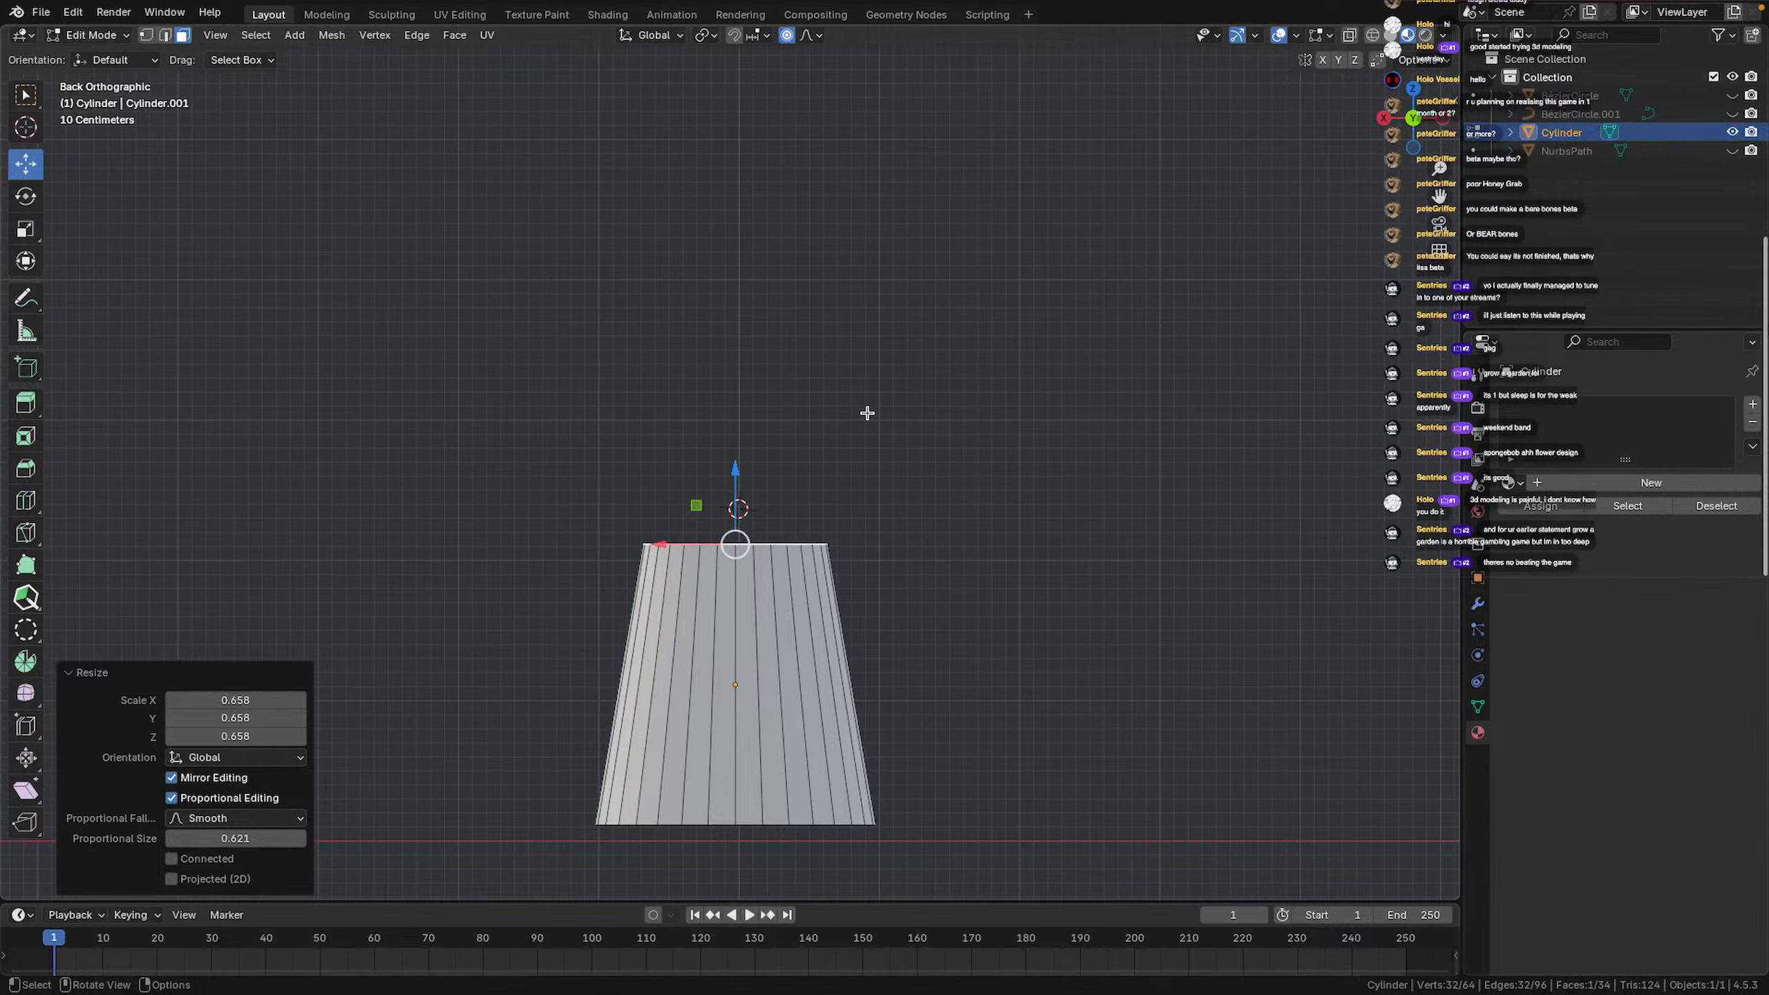
middle_drag(963, 417, 885, 498)
key(s)
click(917, 411)
key(i)
click(871, 502)
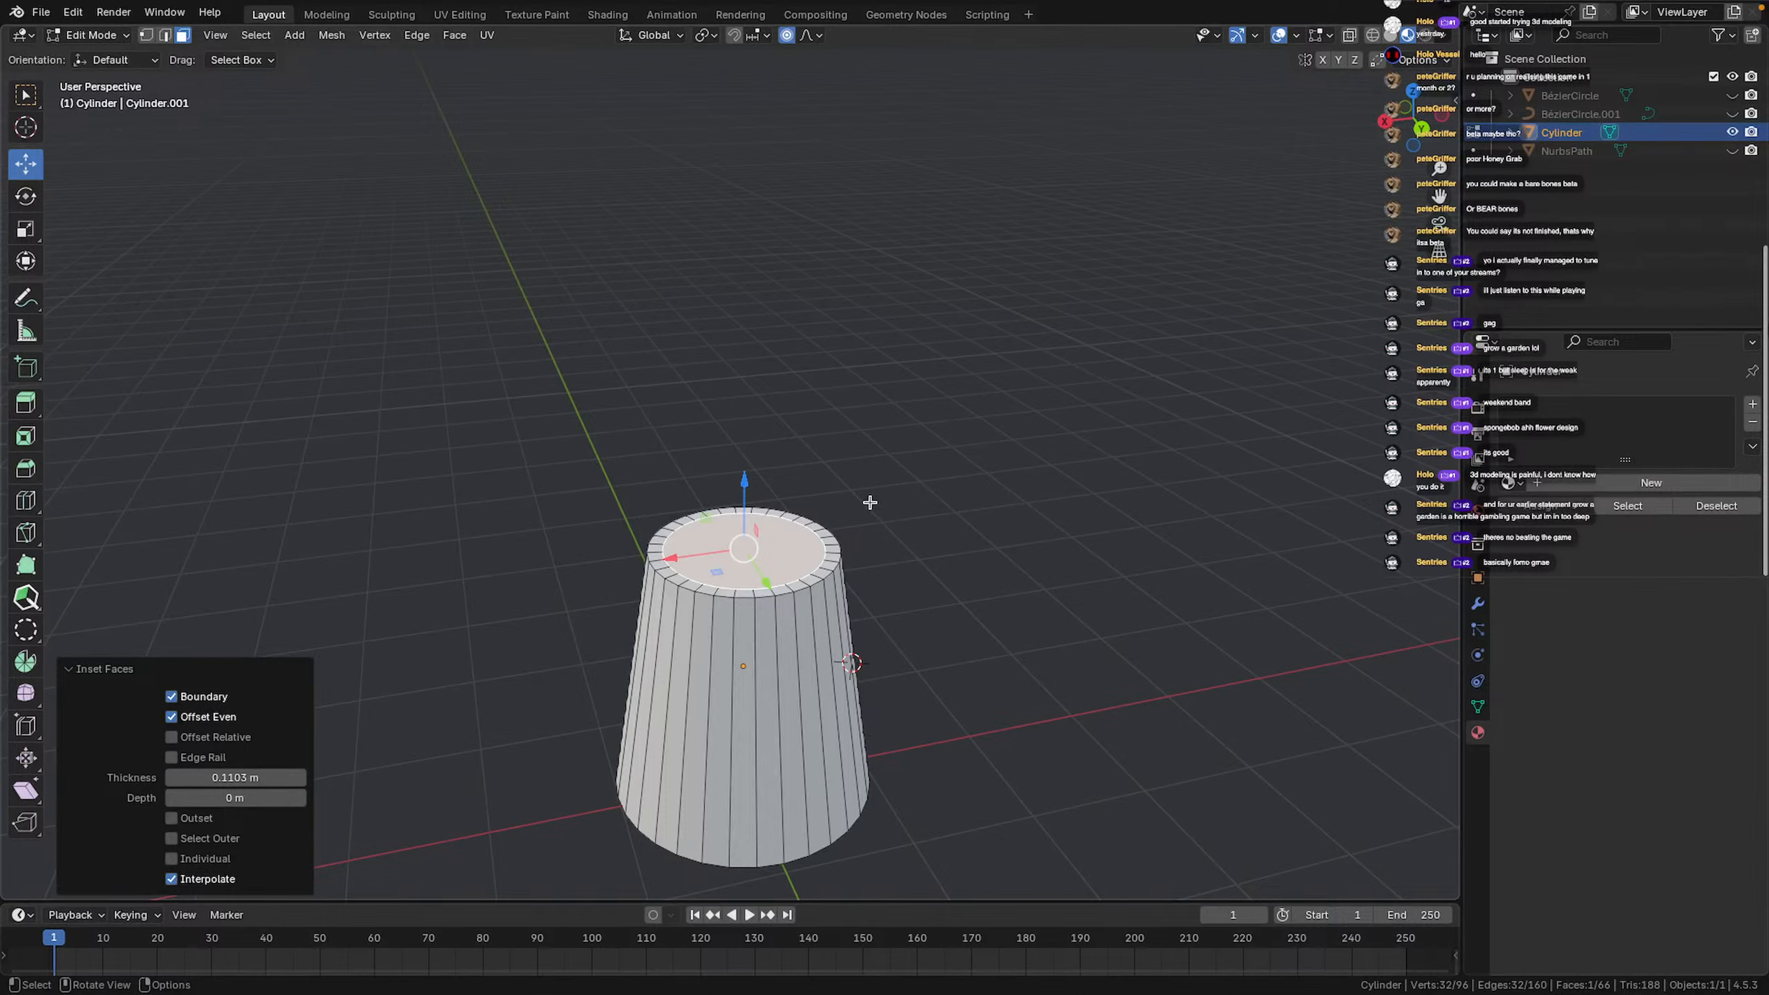
Extrude the inset top face downward about 0.08 m to sink a shallow recess inside the rim
key(e)
key(z)
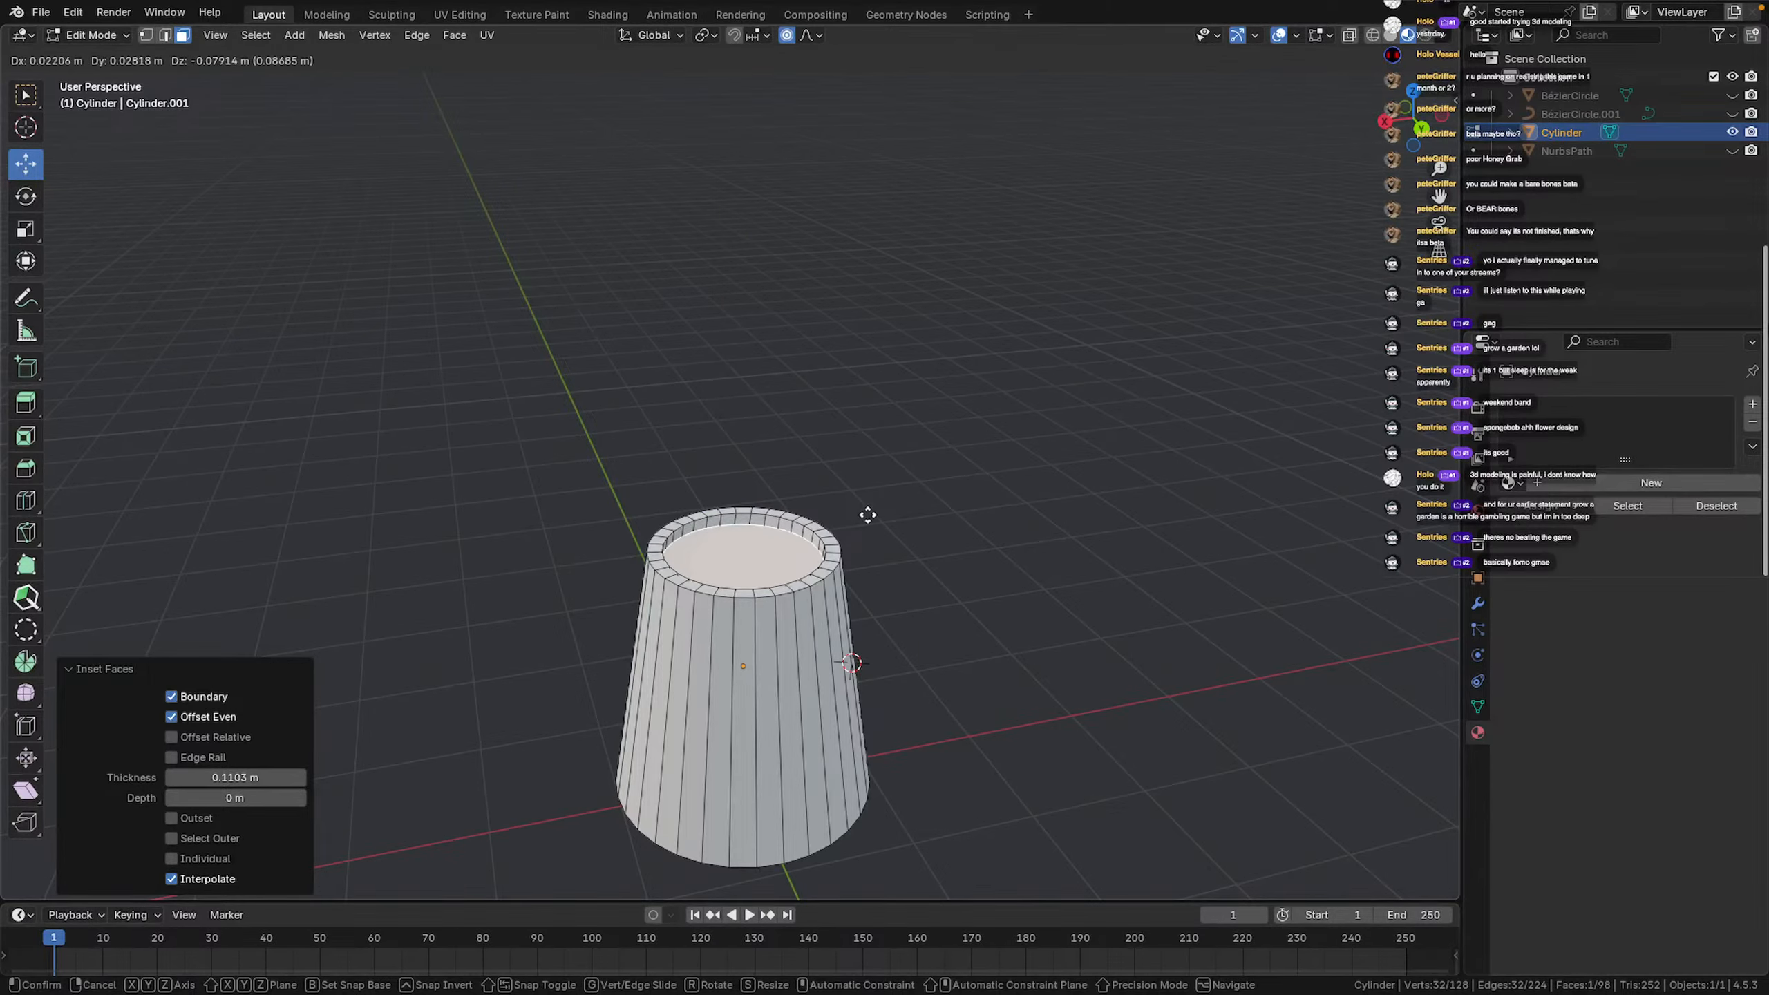
click(868, 516)
scroll(868, 516, down, 3)
middle_drag(868, 516, 809, 435)
scroll(861, 474, up, 4)
key(Tab)
scroll(764, 513, down, 3)
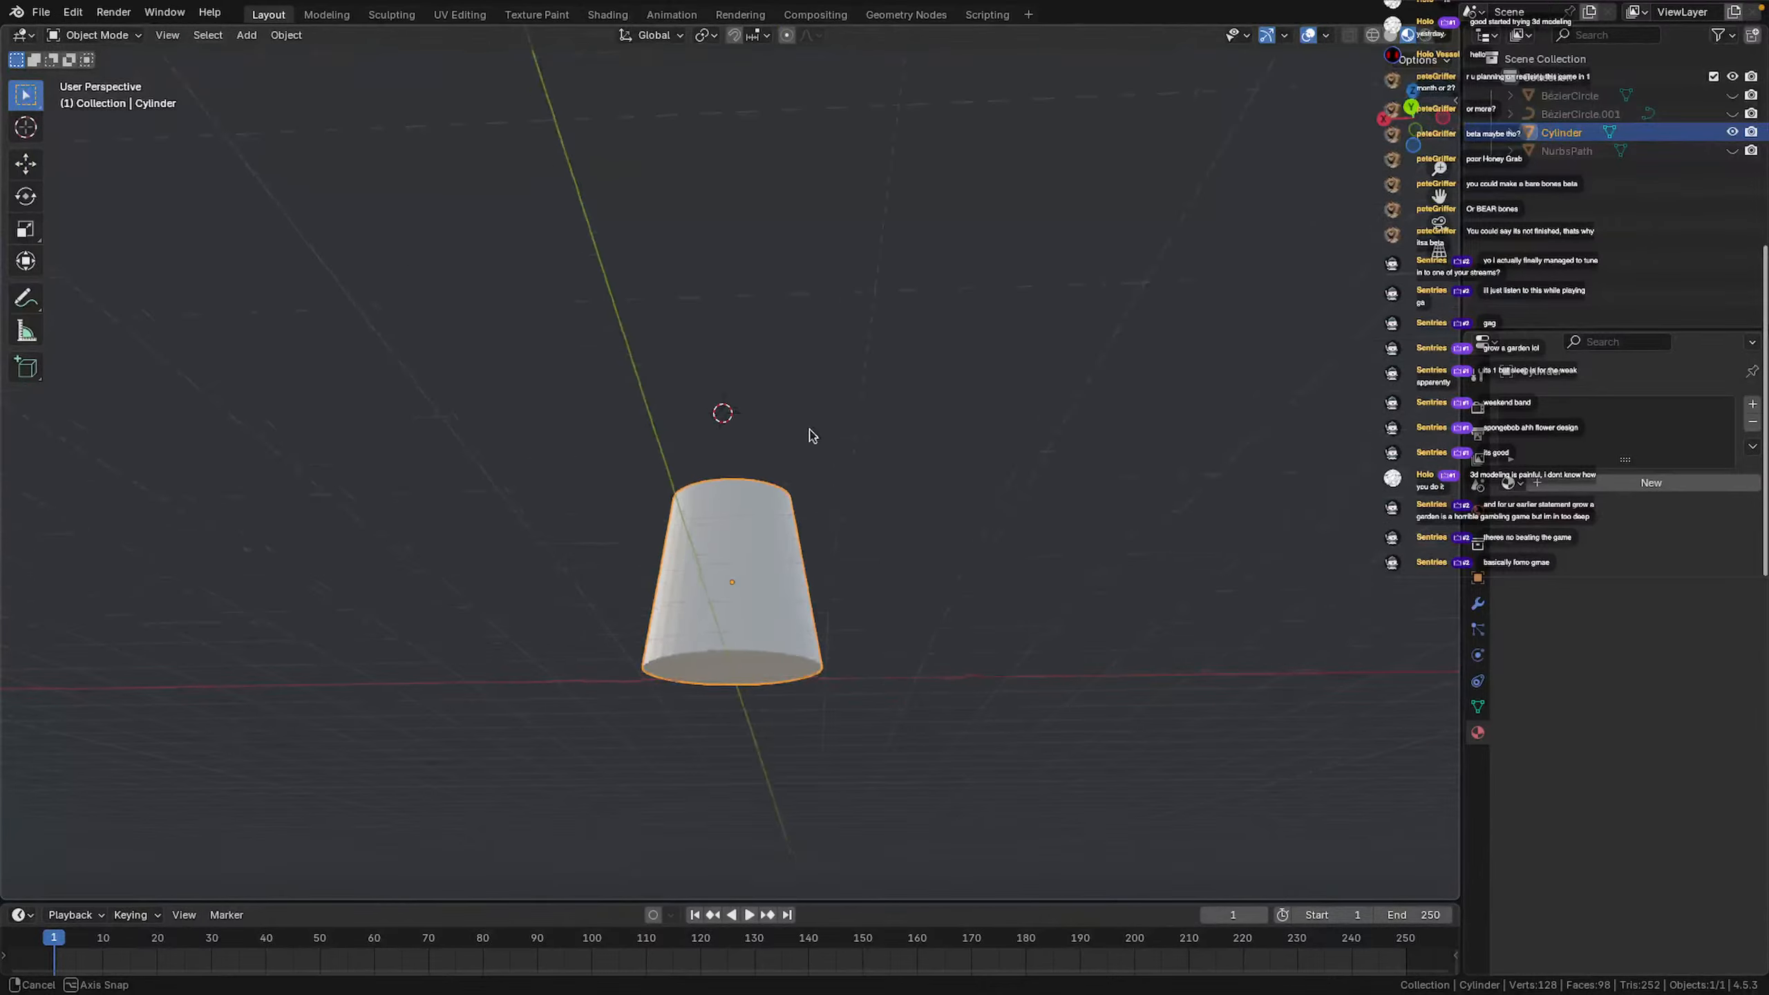
Select the ring of rim faces around the cylinder's top and scale it to about 1.13 to widen the rim
scroll(834, 514, up, 2)
scroll(834, 514, up, 4)
key(Tab)
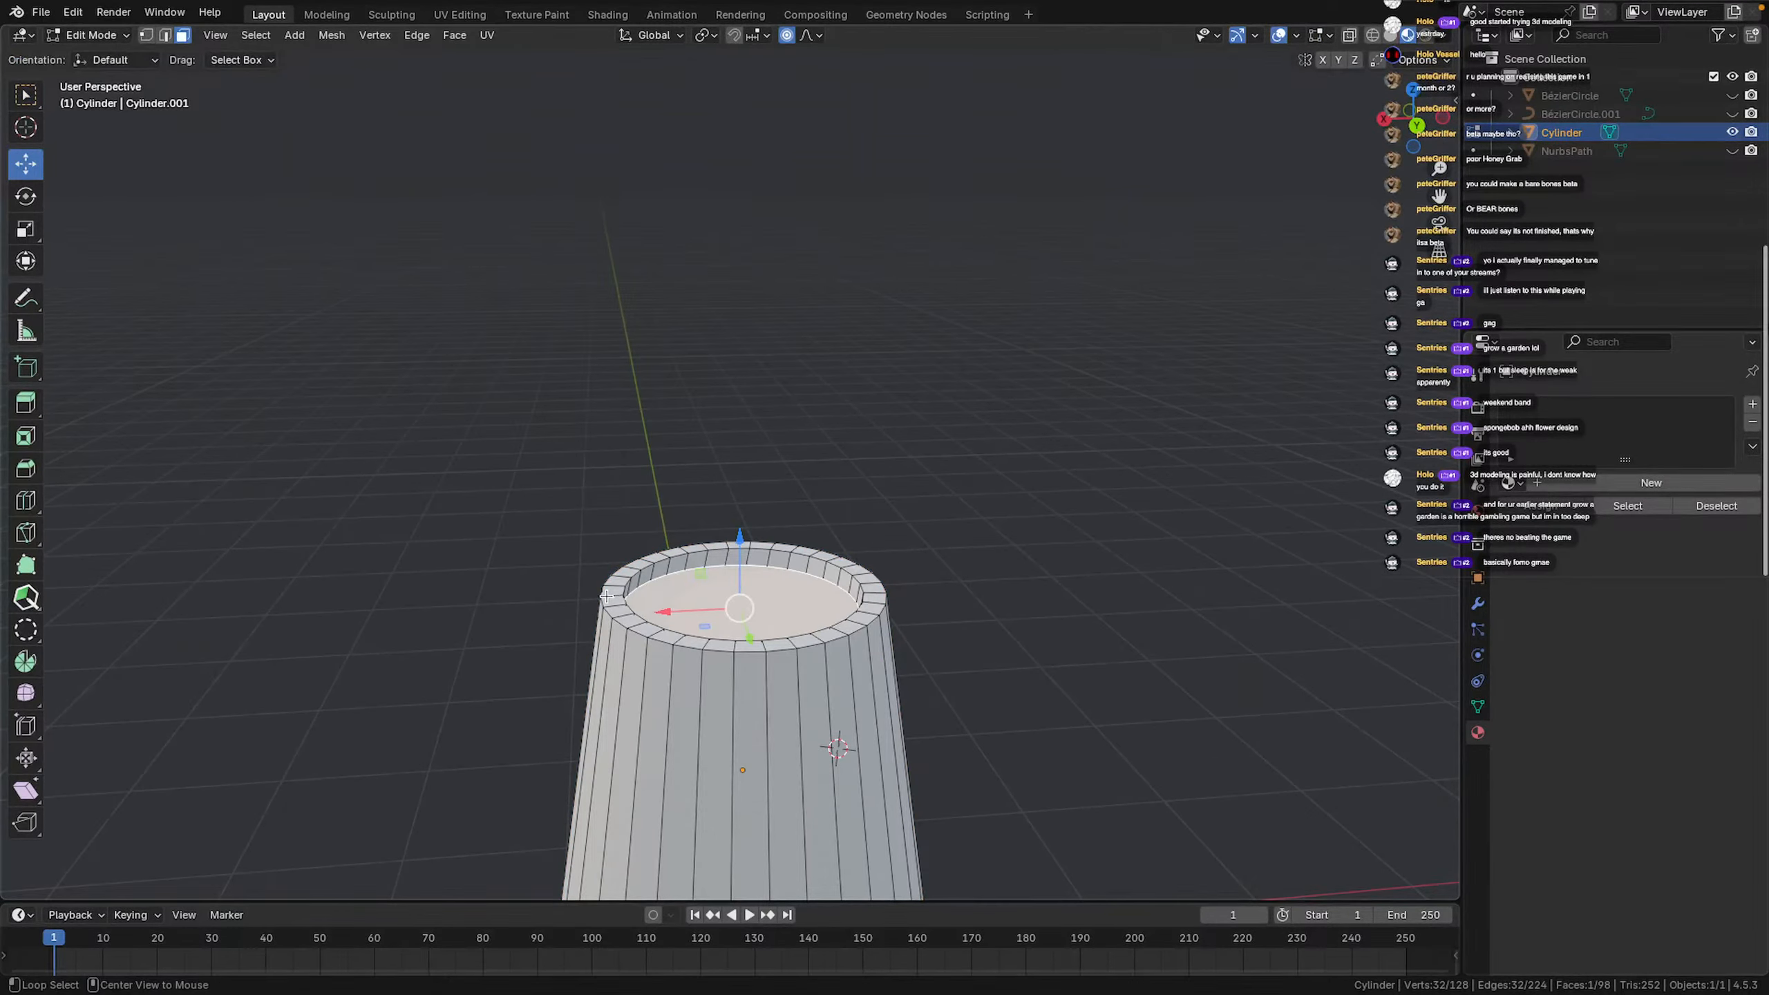
key(s)
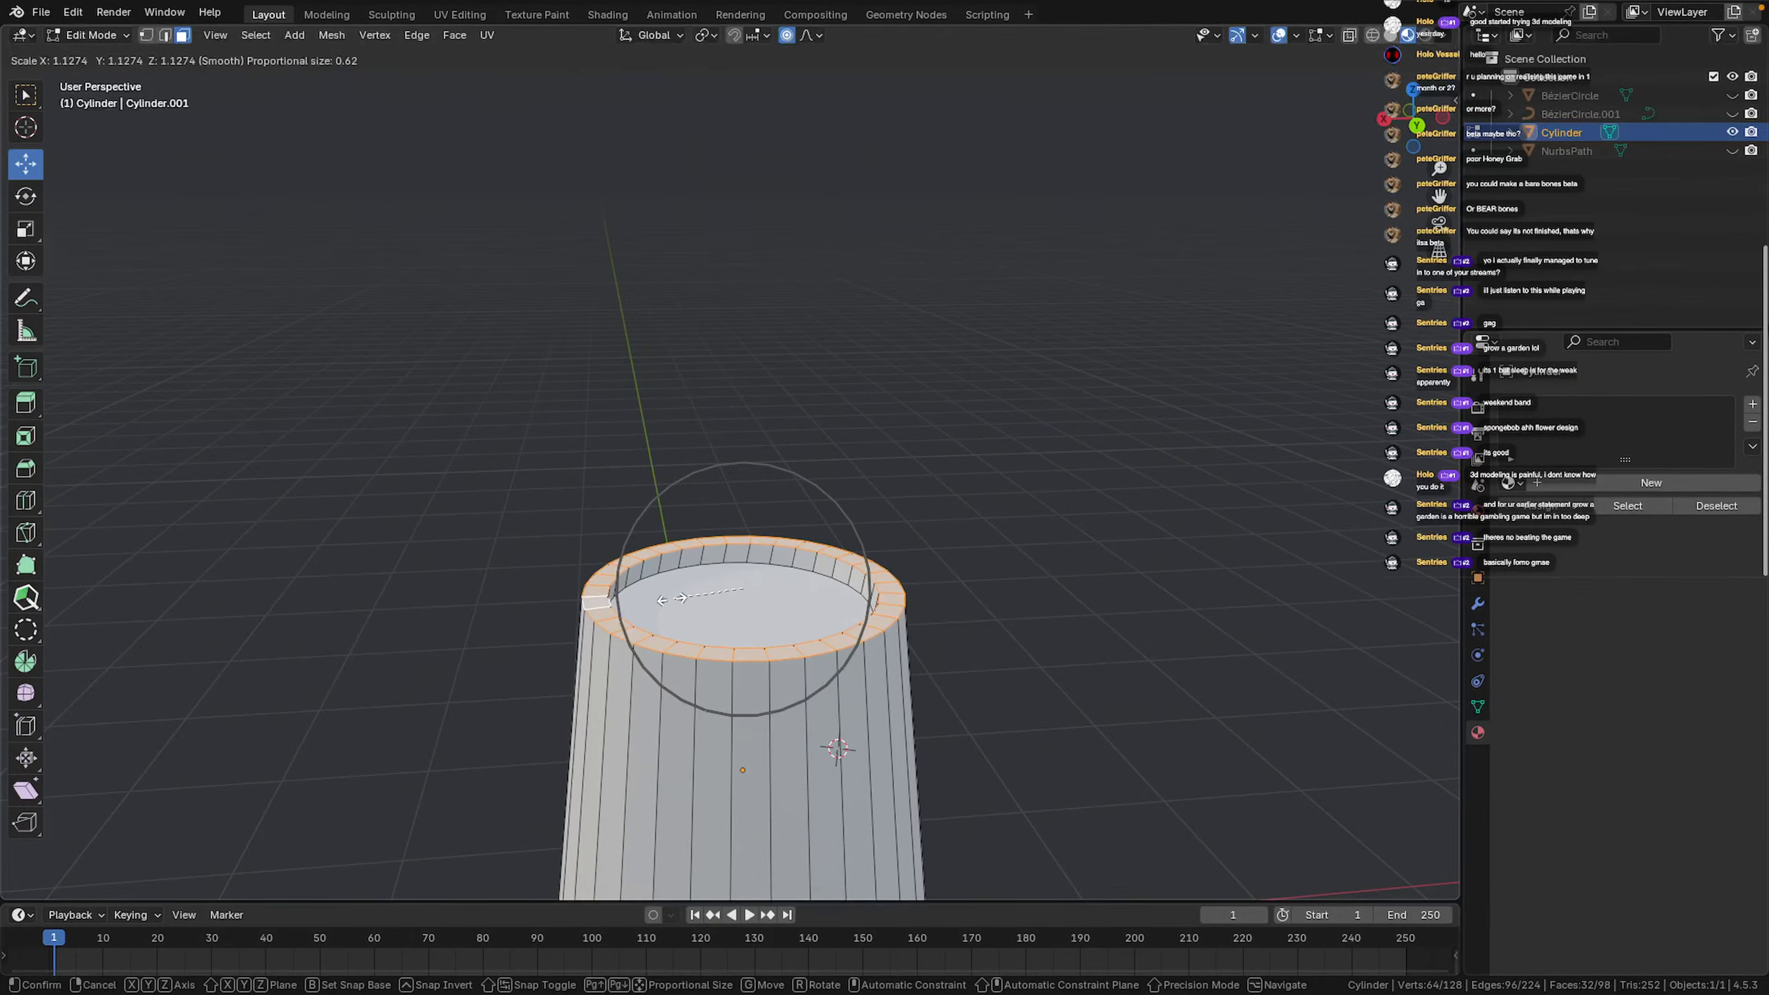
click(673, 599)
Select the cylinder's bottom face, scale it to about 0.98 and inset it by about 0.067 m
key(Tab)
scroll(1073, 593, down, 5)
middle_drag(1038, 587, 1059, 478)
key(Tab)
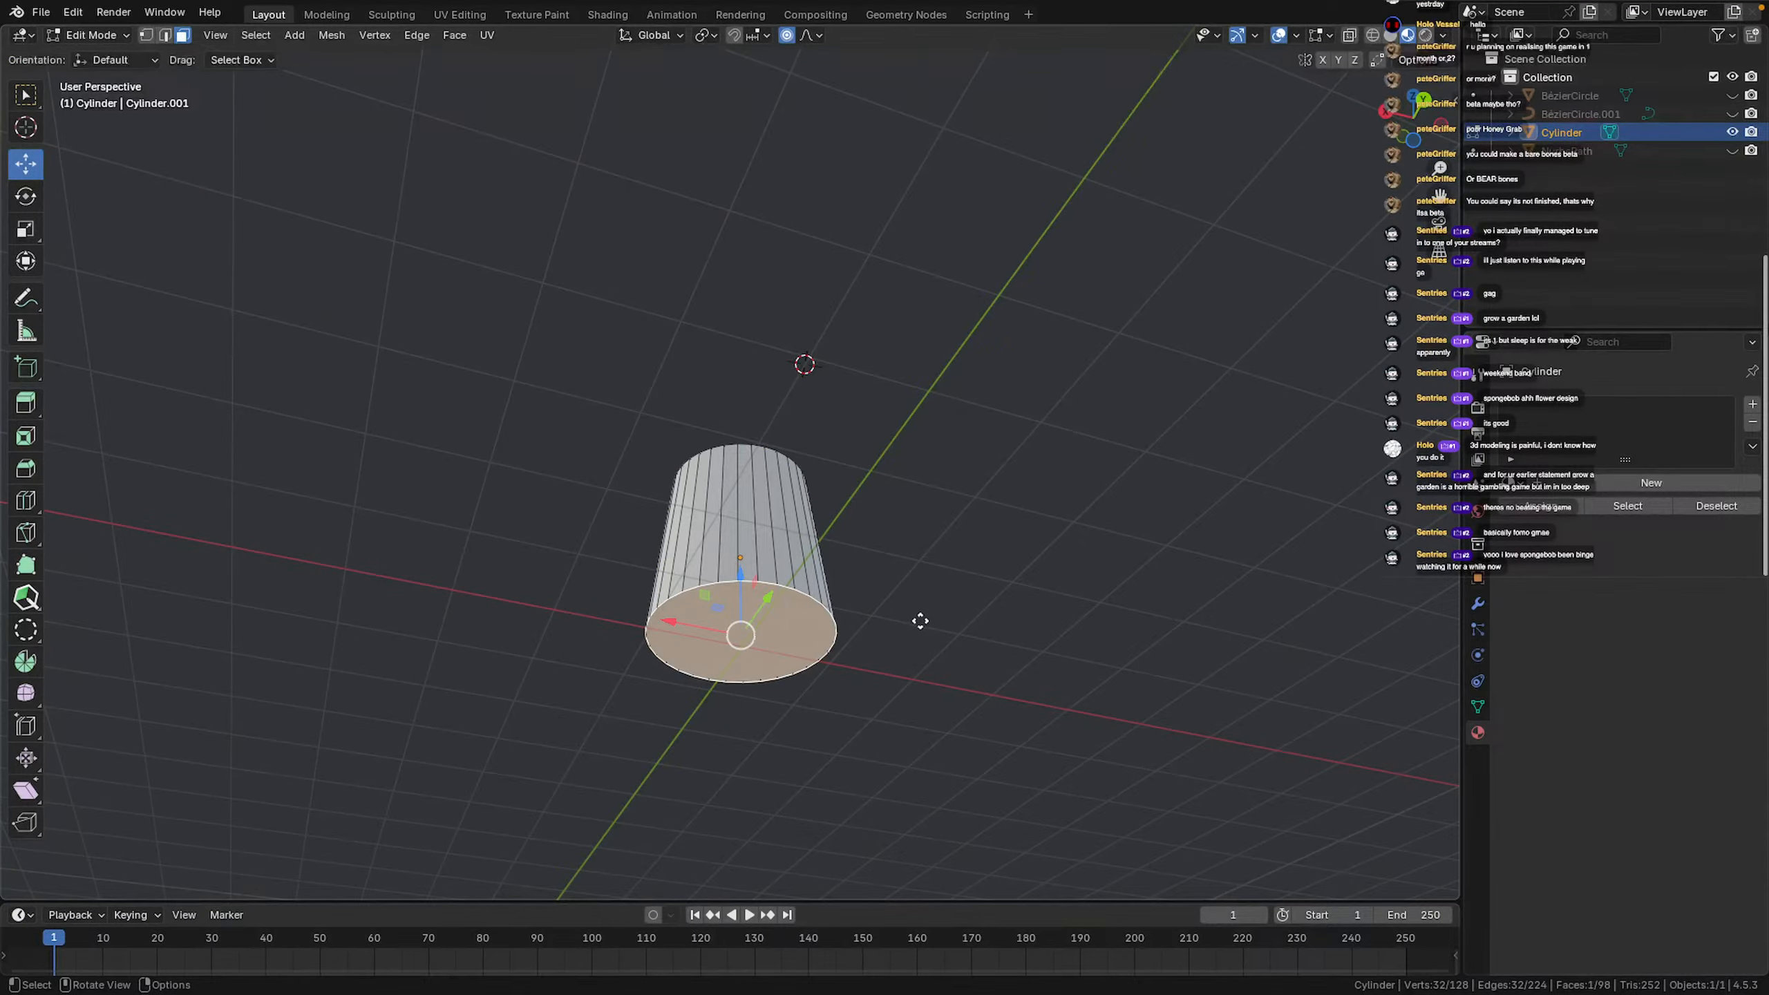
key(e)
key(Escape)
key(s)
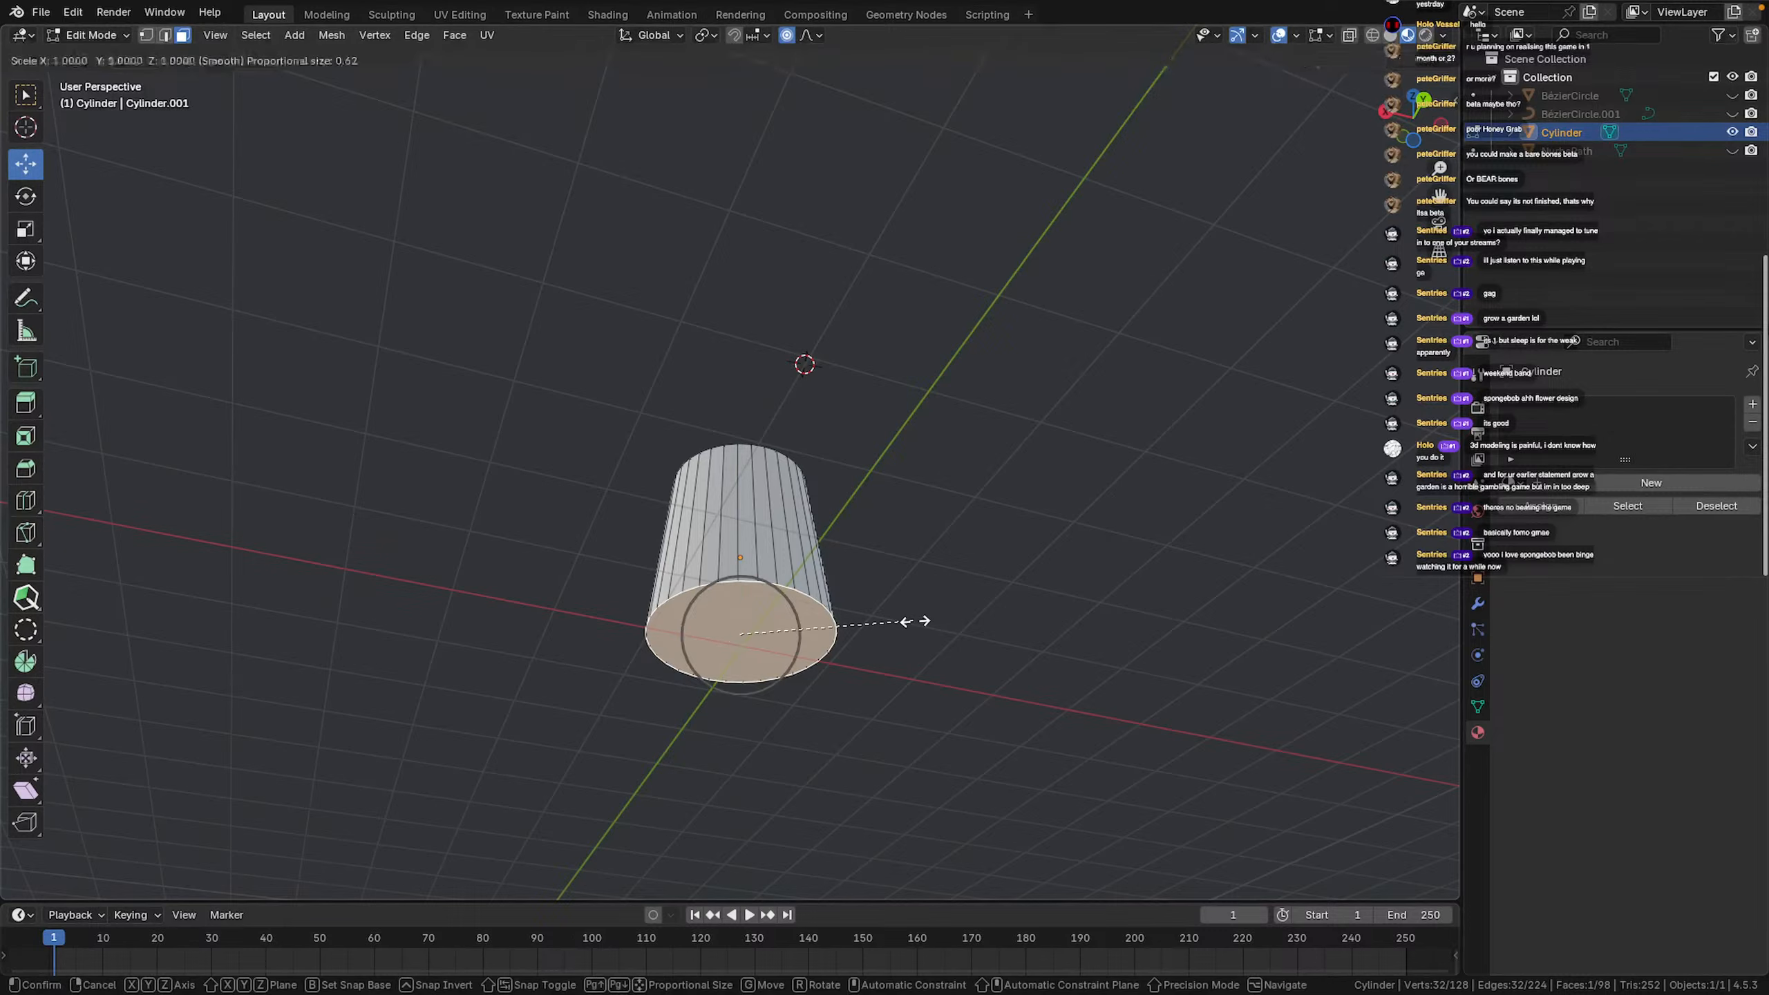
click(911, 621)
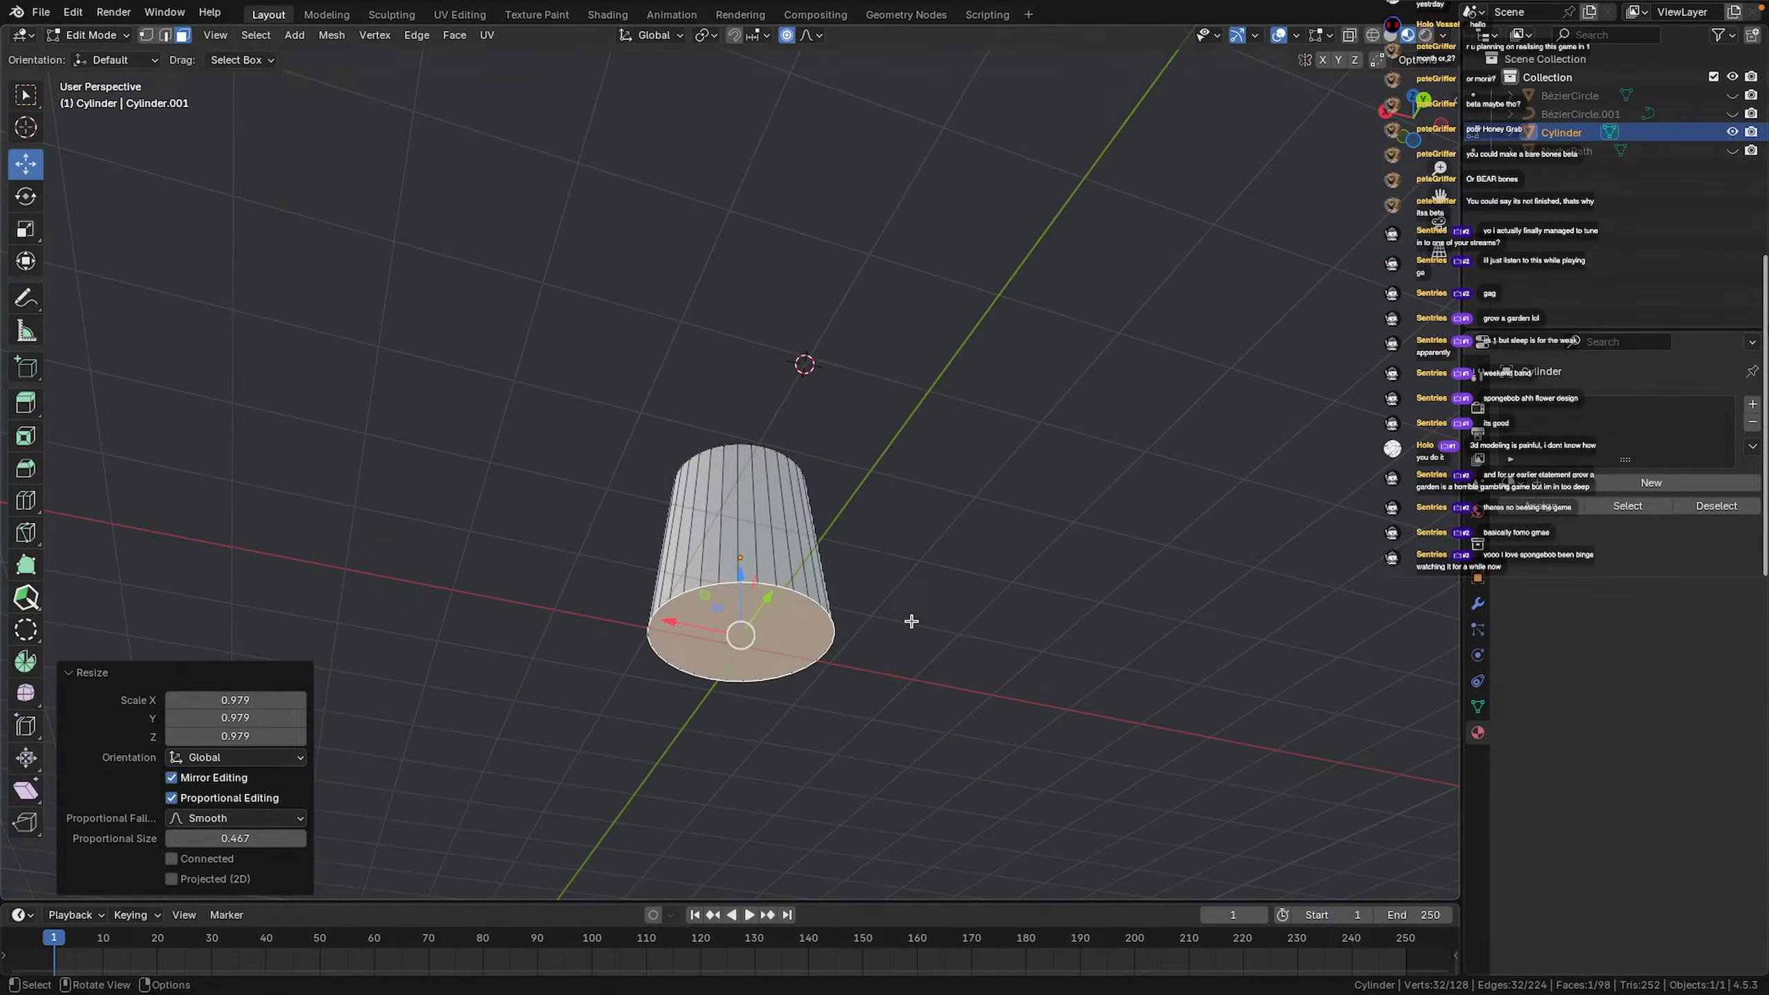
key(i)
click(904, 621)
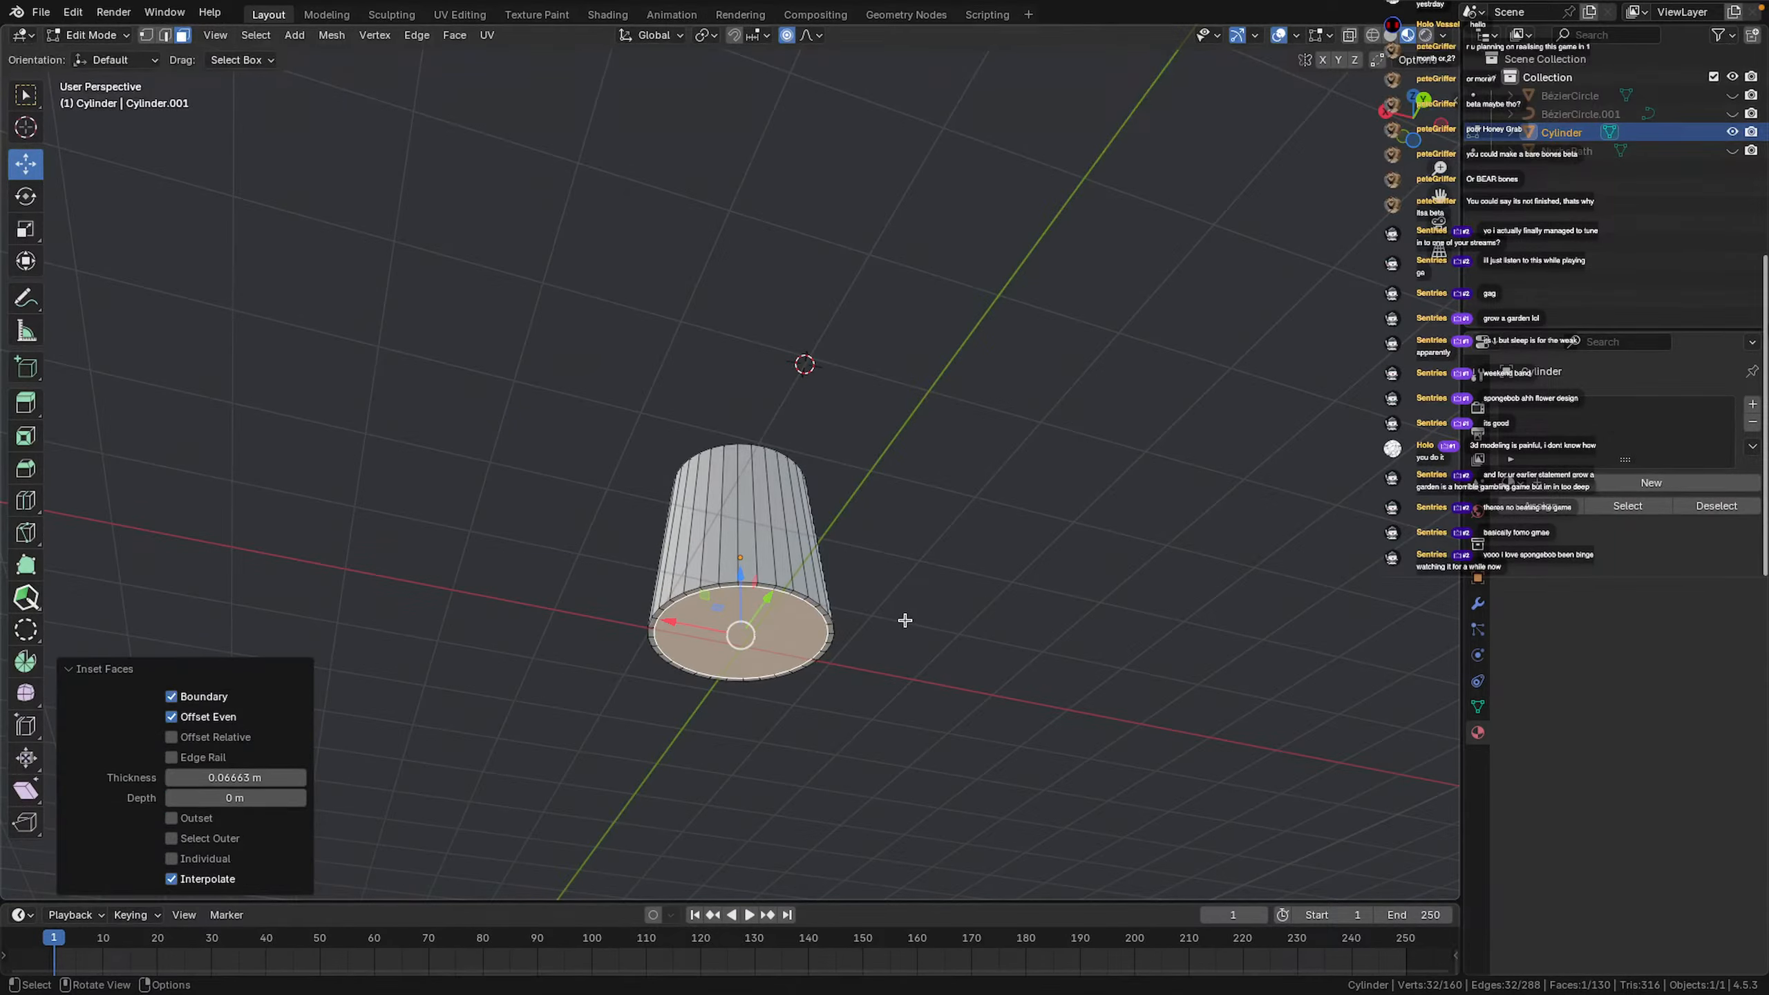
Extrude the inset bottom face deep up into the body and scale it to about 0.825 to hollow the cylinder
key(e)
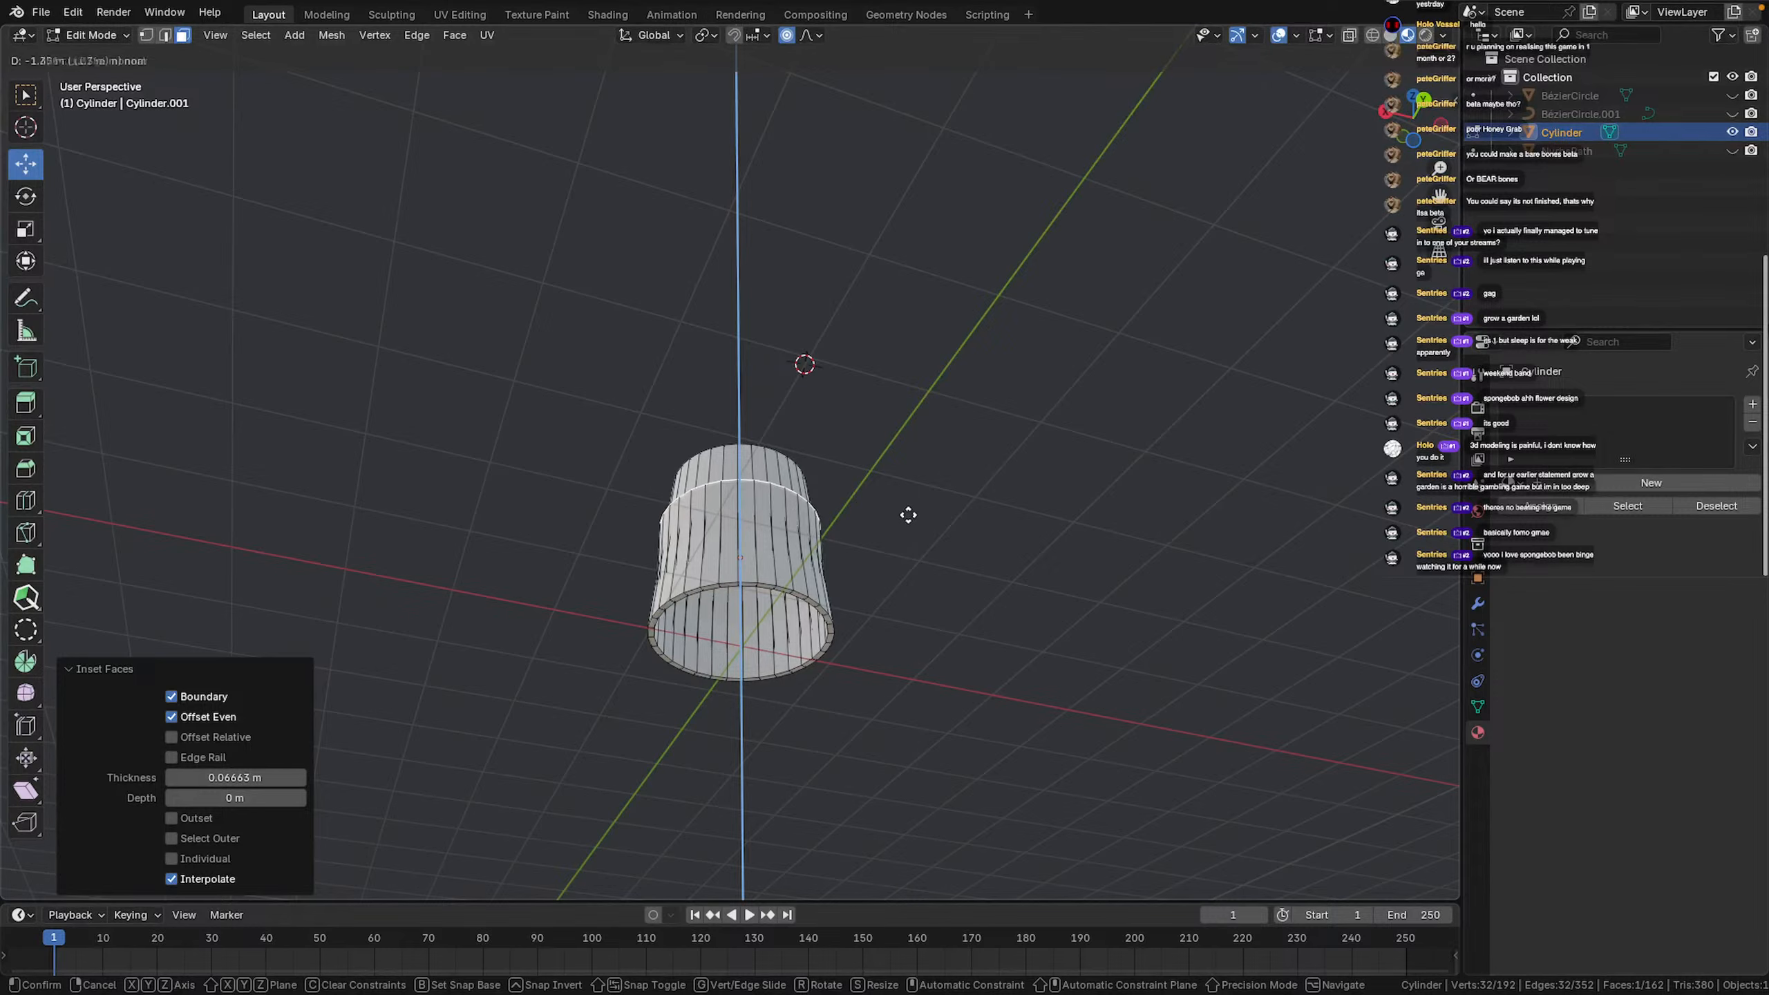
click(911, 497)
click(1003, 521)
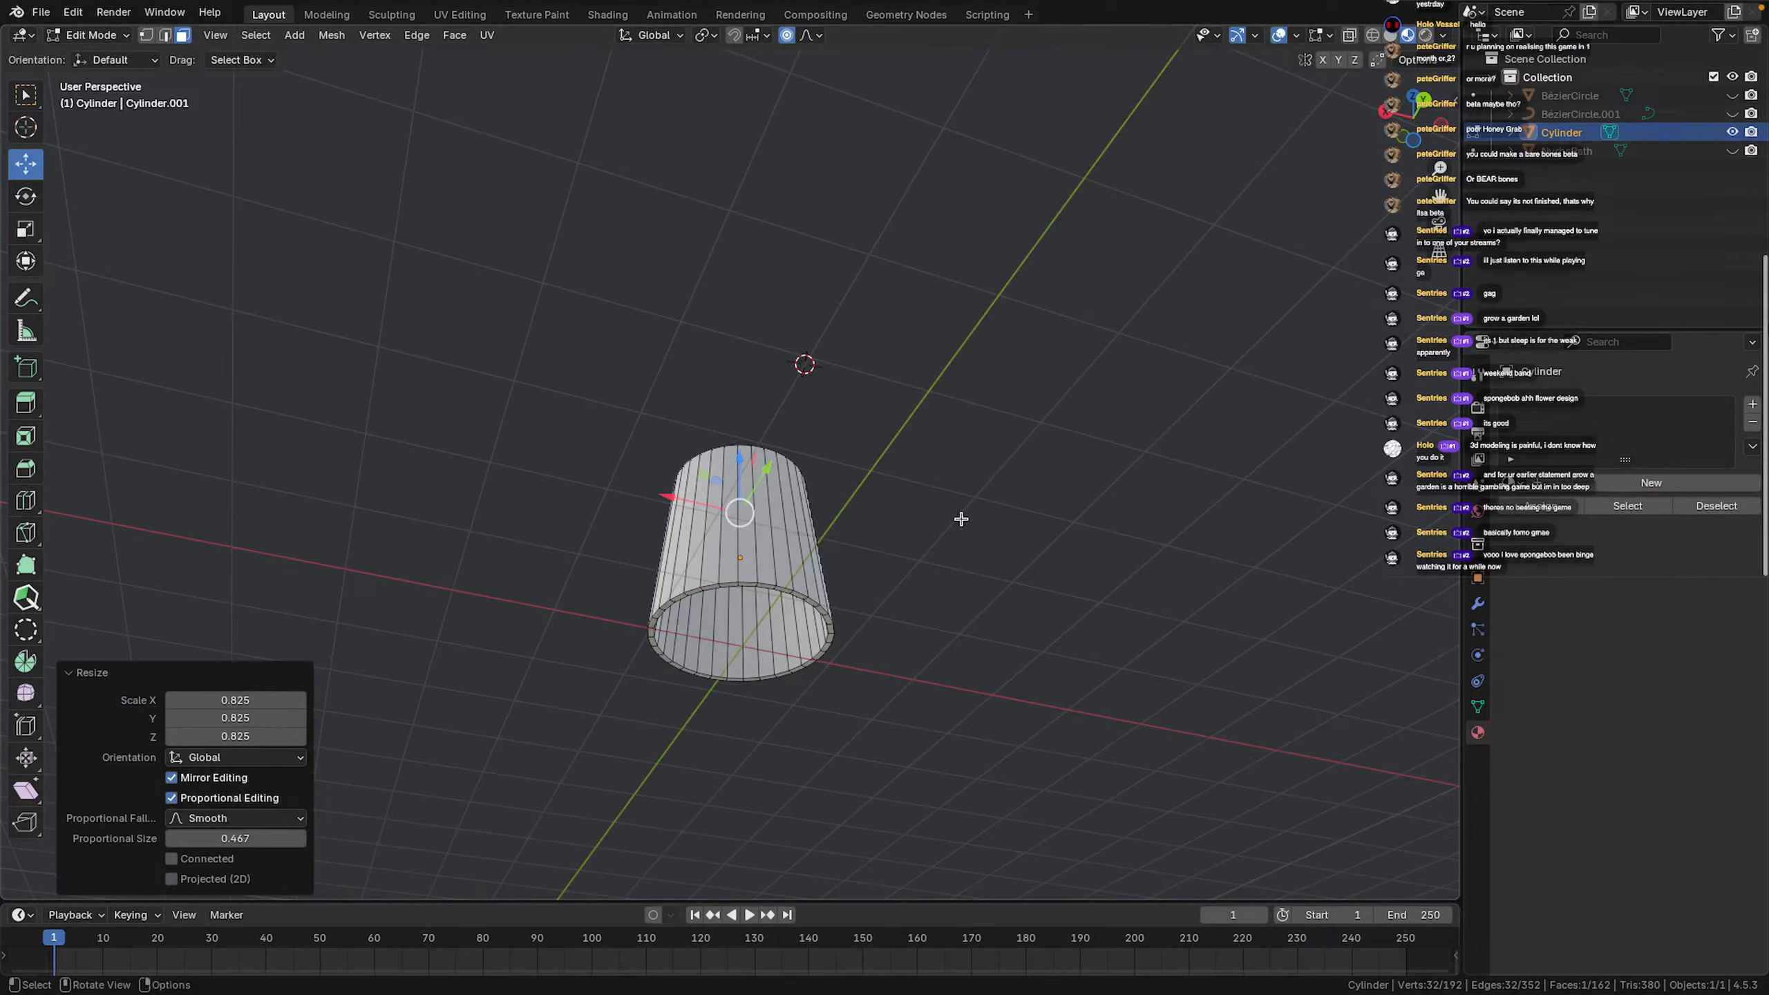
Examine the hollowed cylinder's outer wall, open underside and recessed top from several angles
middle_drag(872, 584, 781, 608)
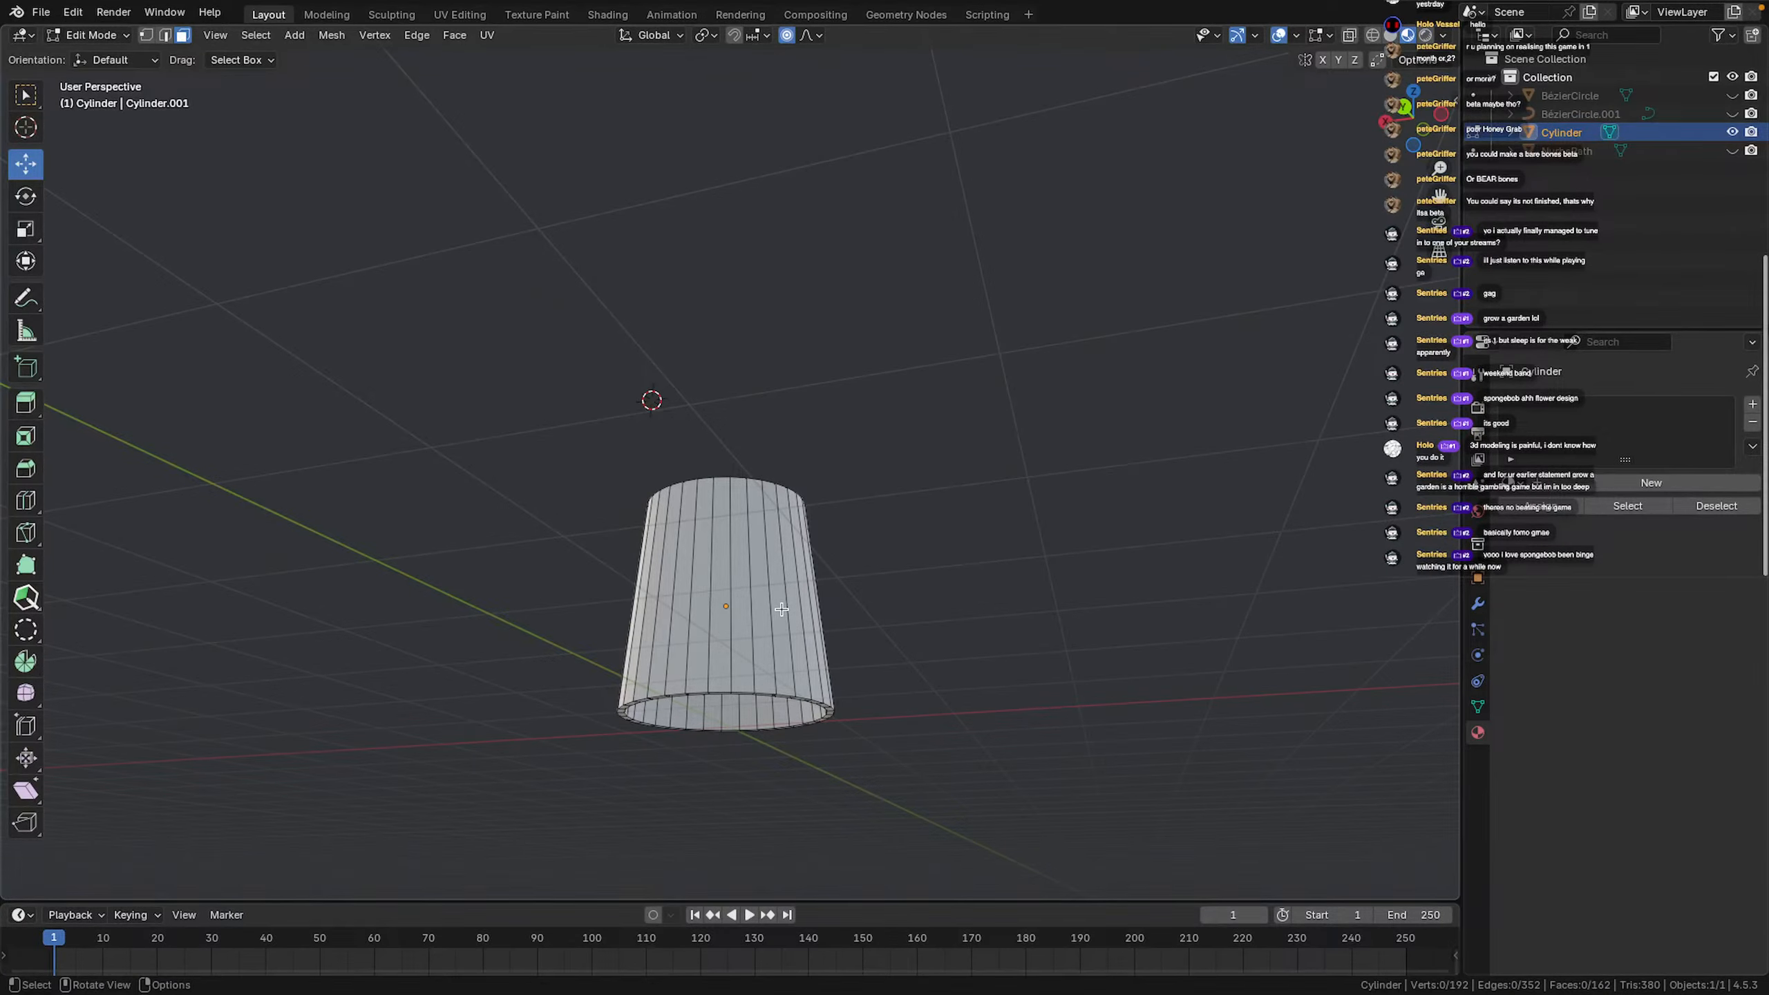
middle_drag(832, 588, 742, 711)
scroll(893, 678, down, 3)
key(Tab)
key(Tab)
scroll(744, 689, up, 3)
scroll(748, 667, up, 3)
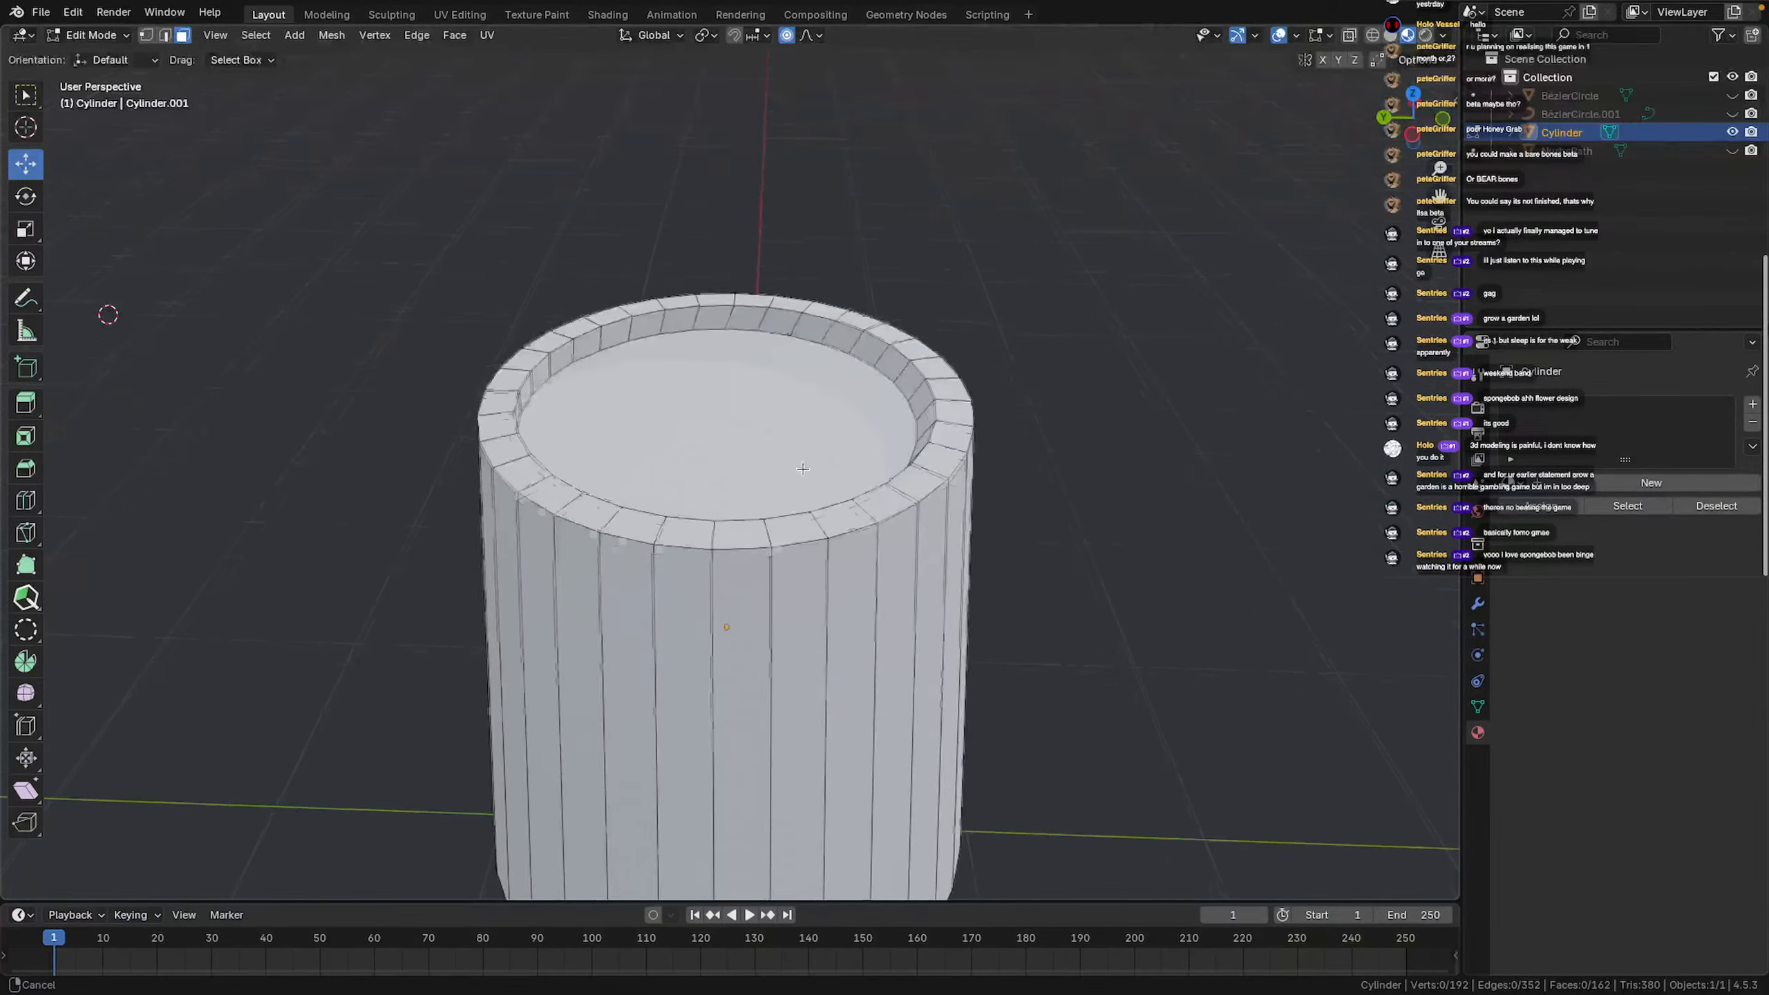
Select the upper end face of the inner hollow from inside the body and scale it to about 0.75
scroll(802, 483, up, 6)
middle_drag(802, 482, 1148, 177)
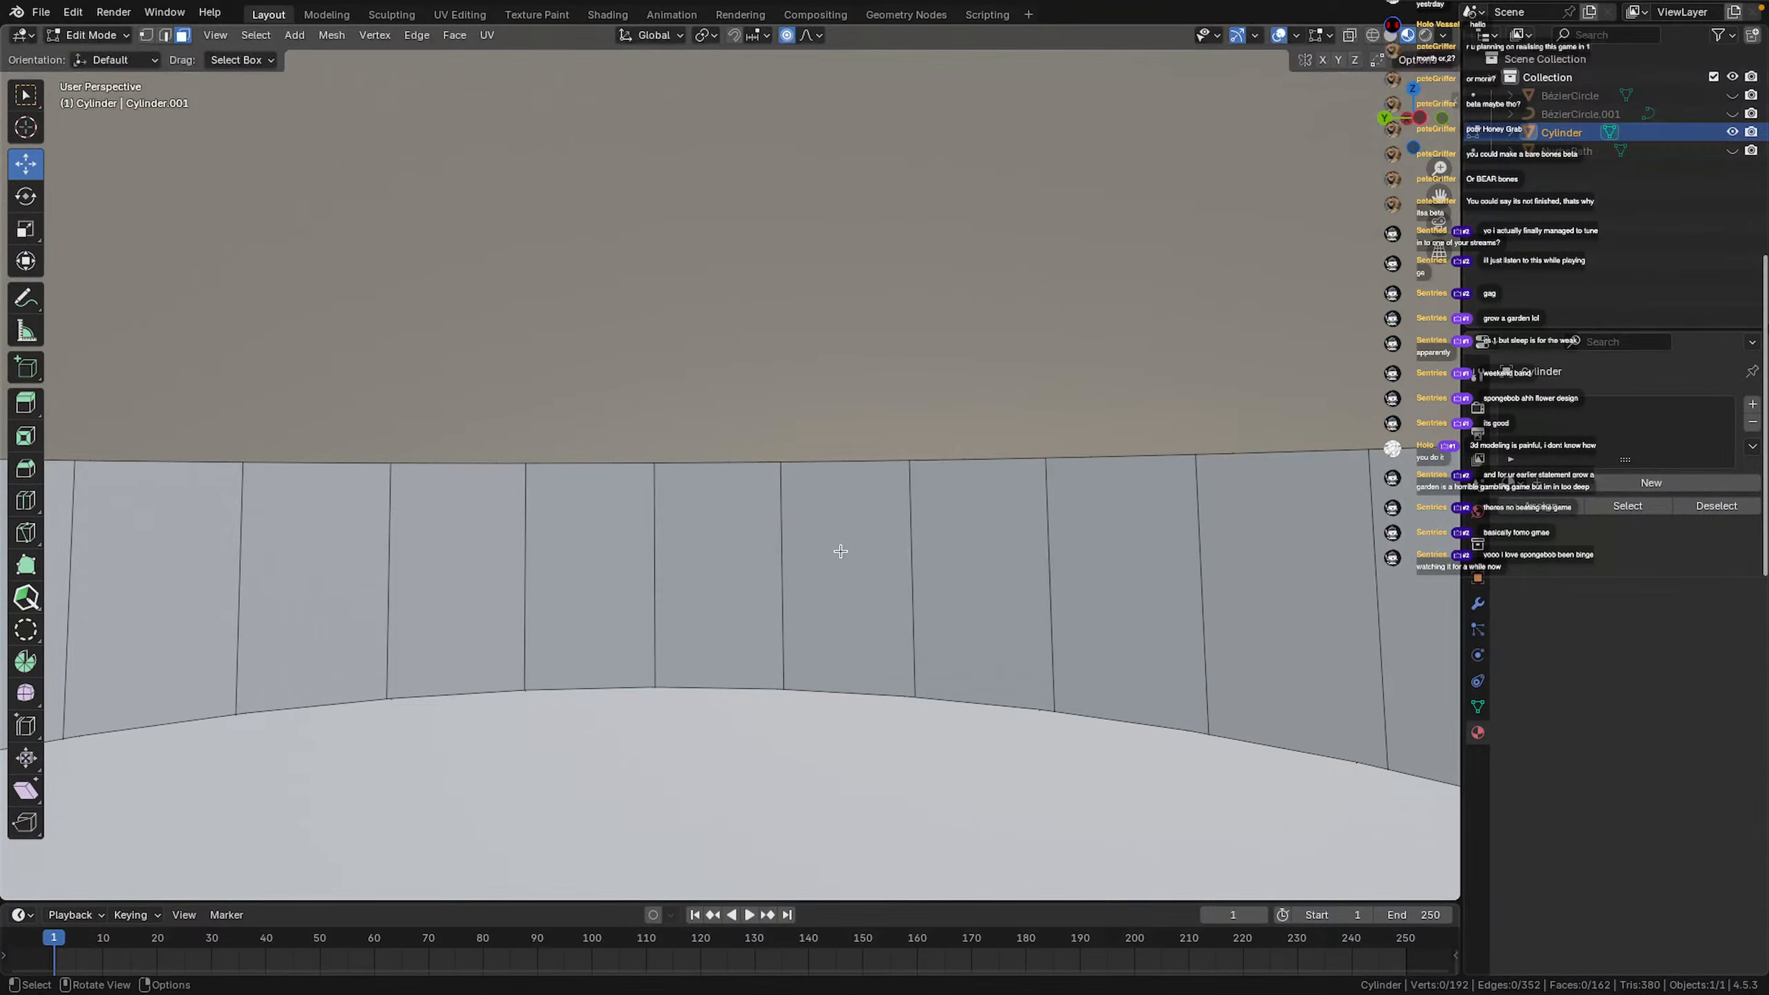
scroll(839, 552, up, 3)
scroll(809, 513, down, 4)
click(992, 798)
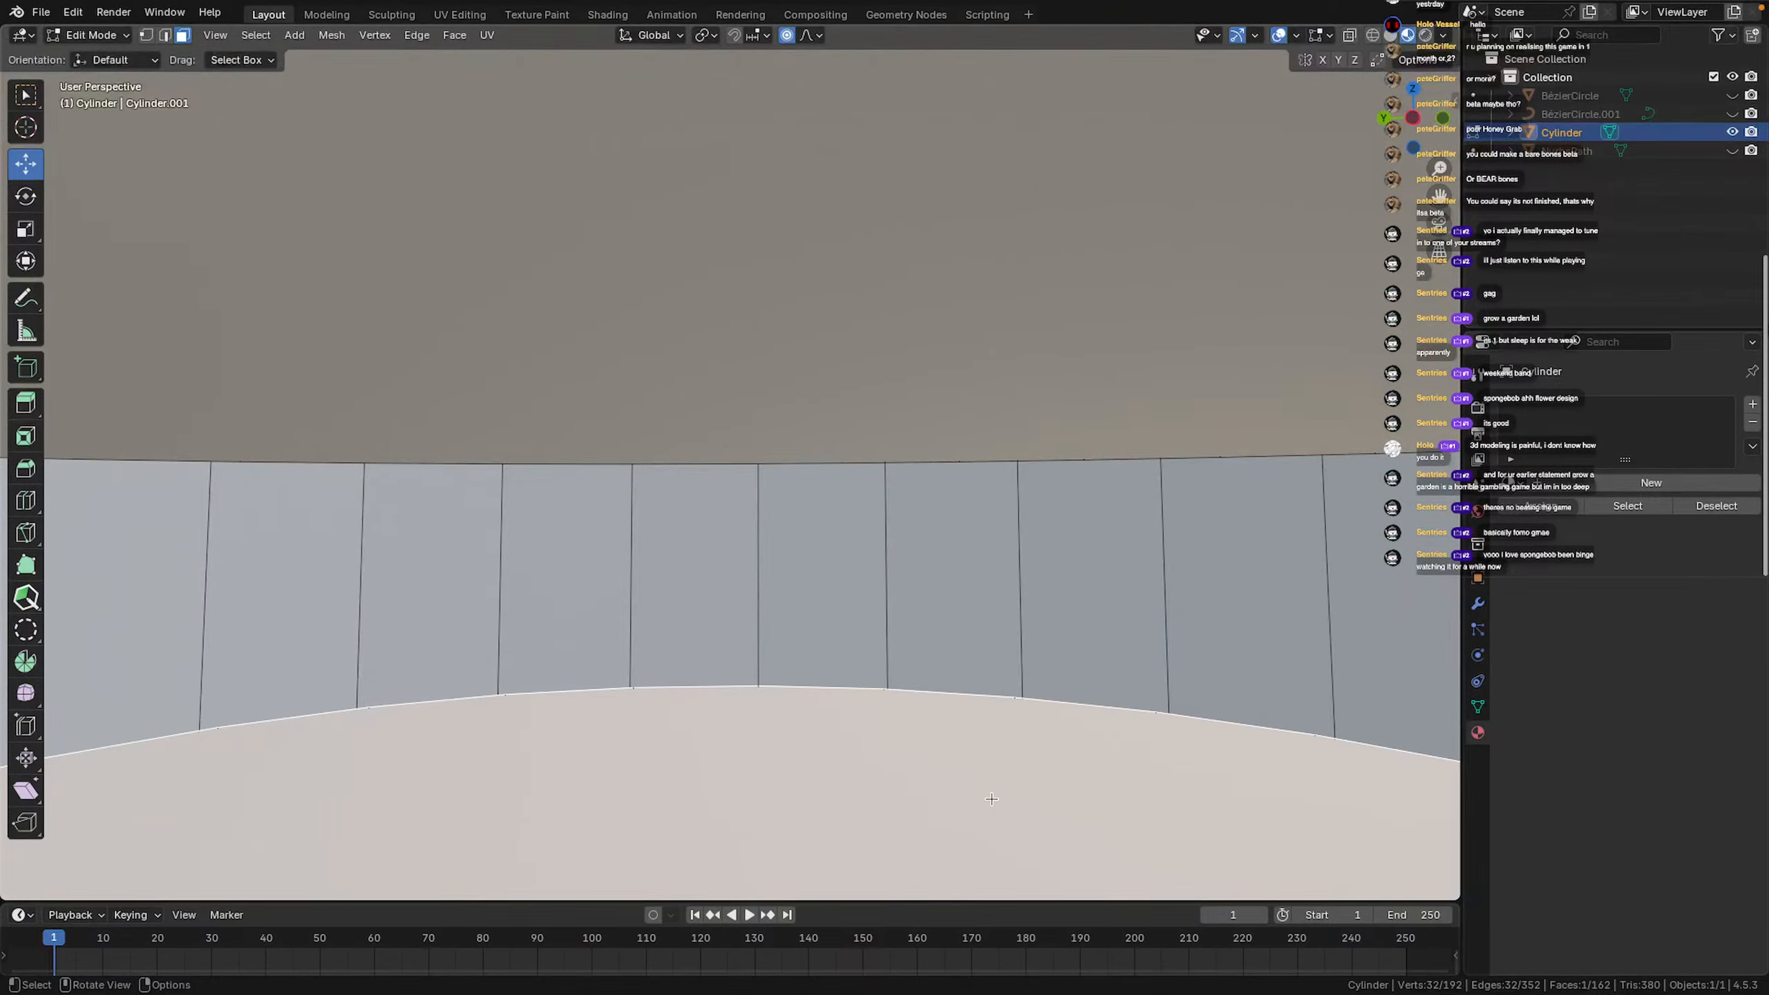
key(s)
scroll(897, 797, up, 6)
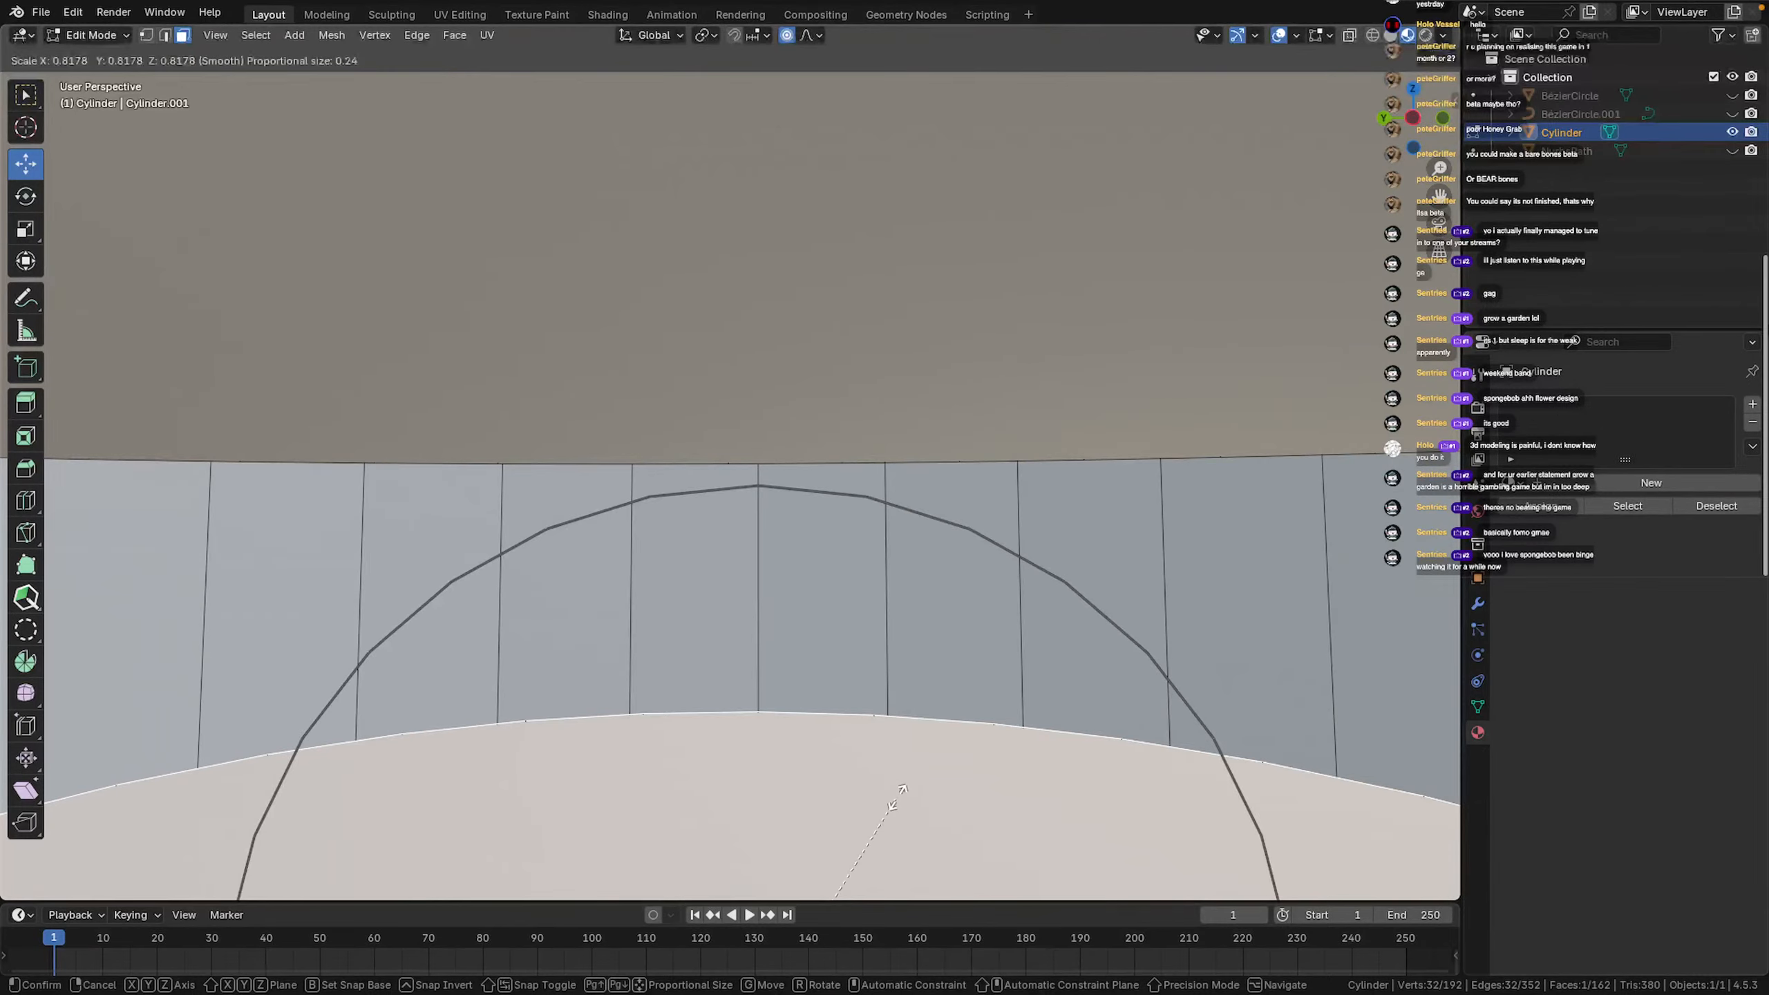
scroll(897, 796, up, 3)
click(859, 801)
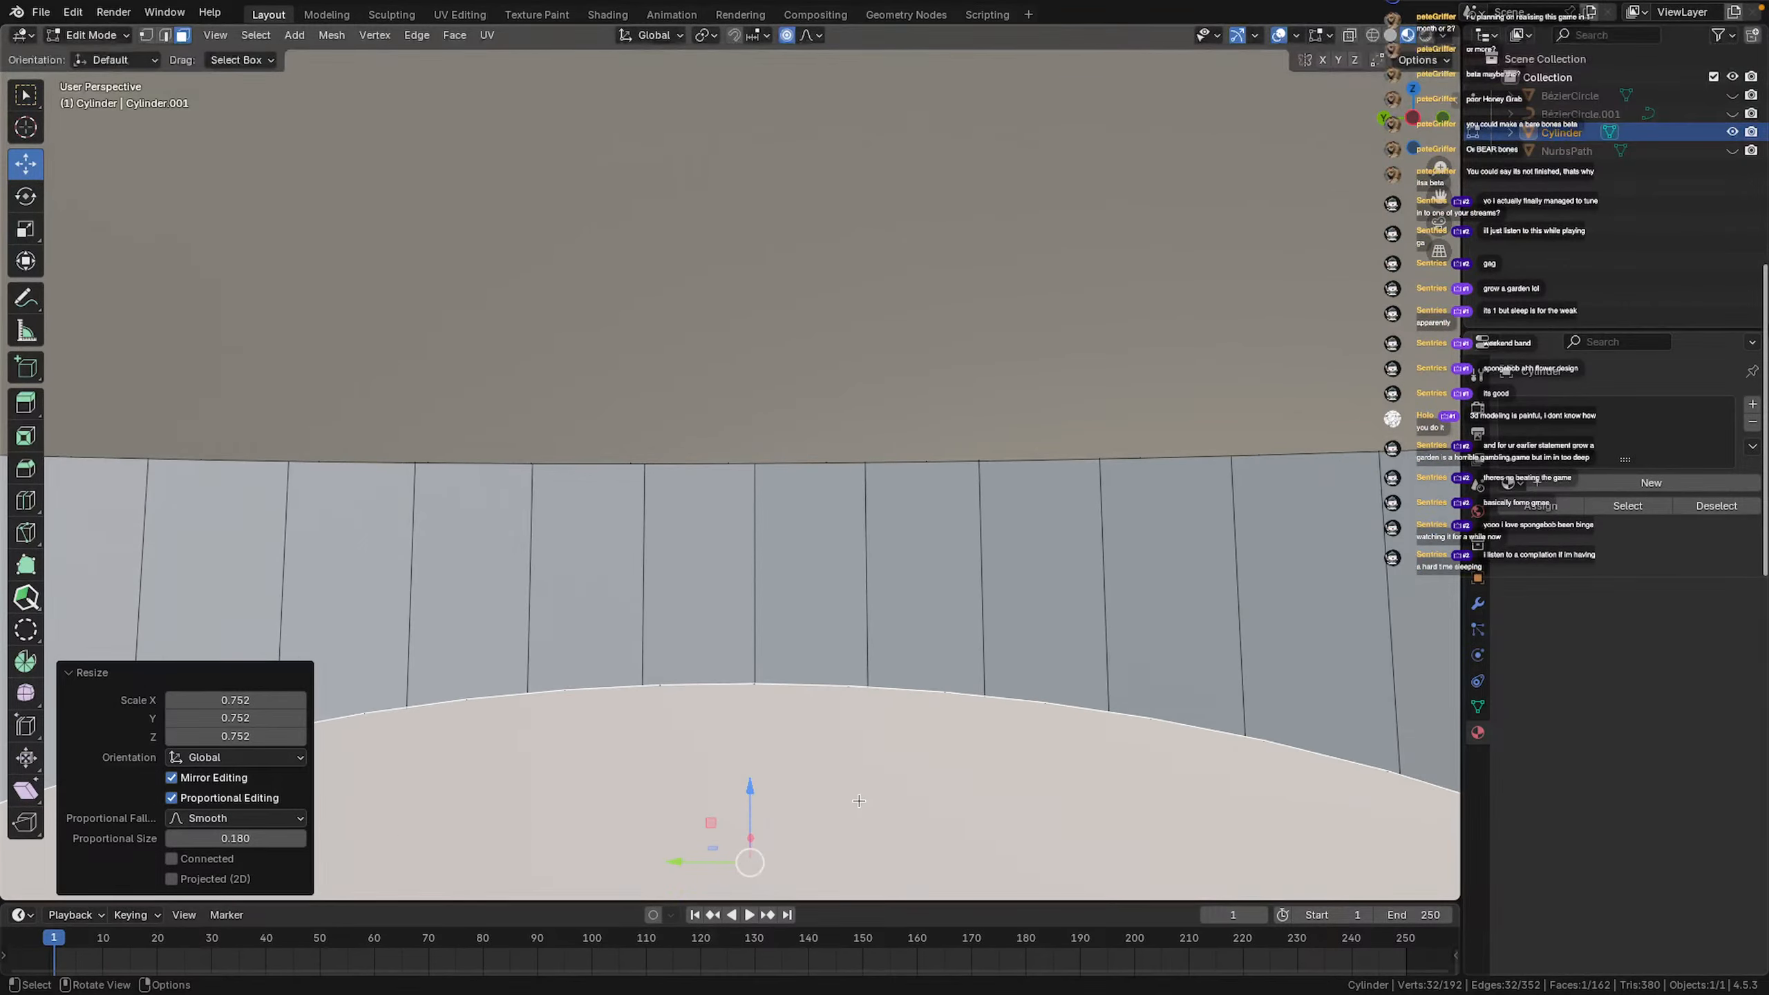
Return to Object Mode and lower the cylinder about 0.1 m in the left orthographic view so its base rests on the ground line
scroll(858, 801, down, 5)
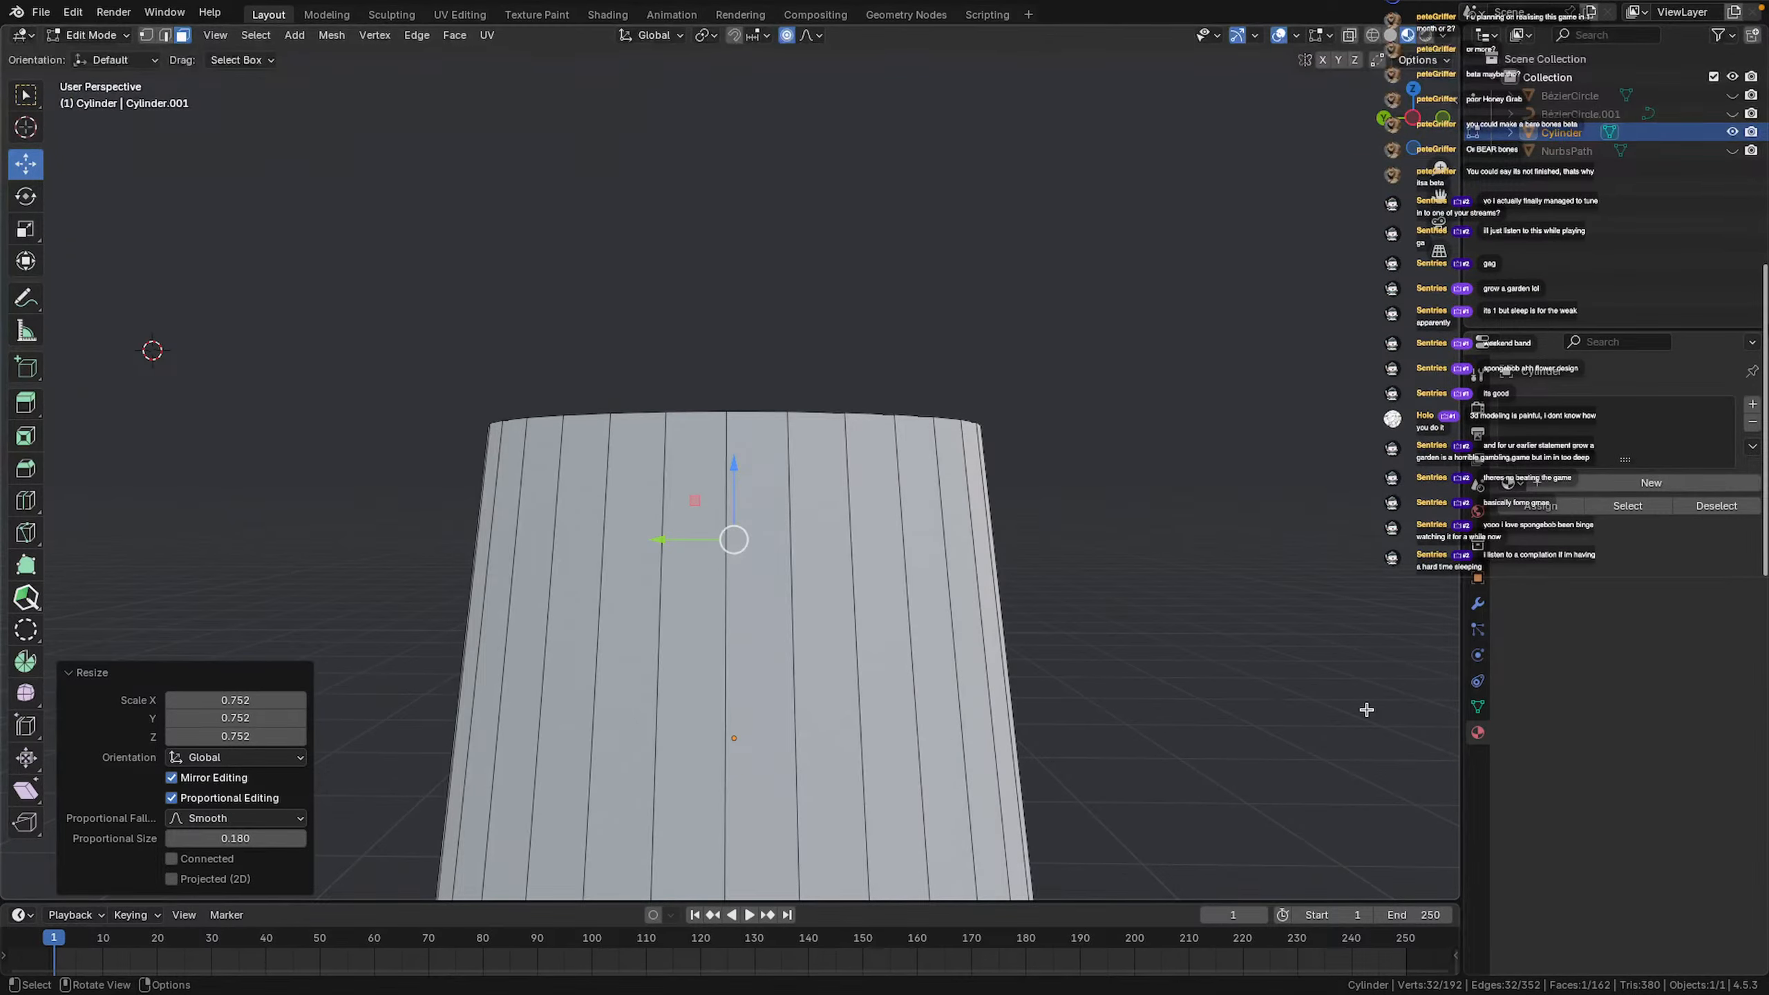
click(1356, 703)
scroll(1033, 739, down, 1)
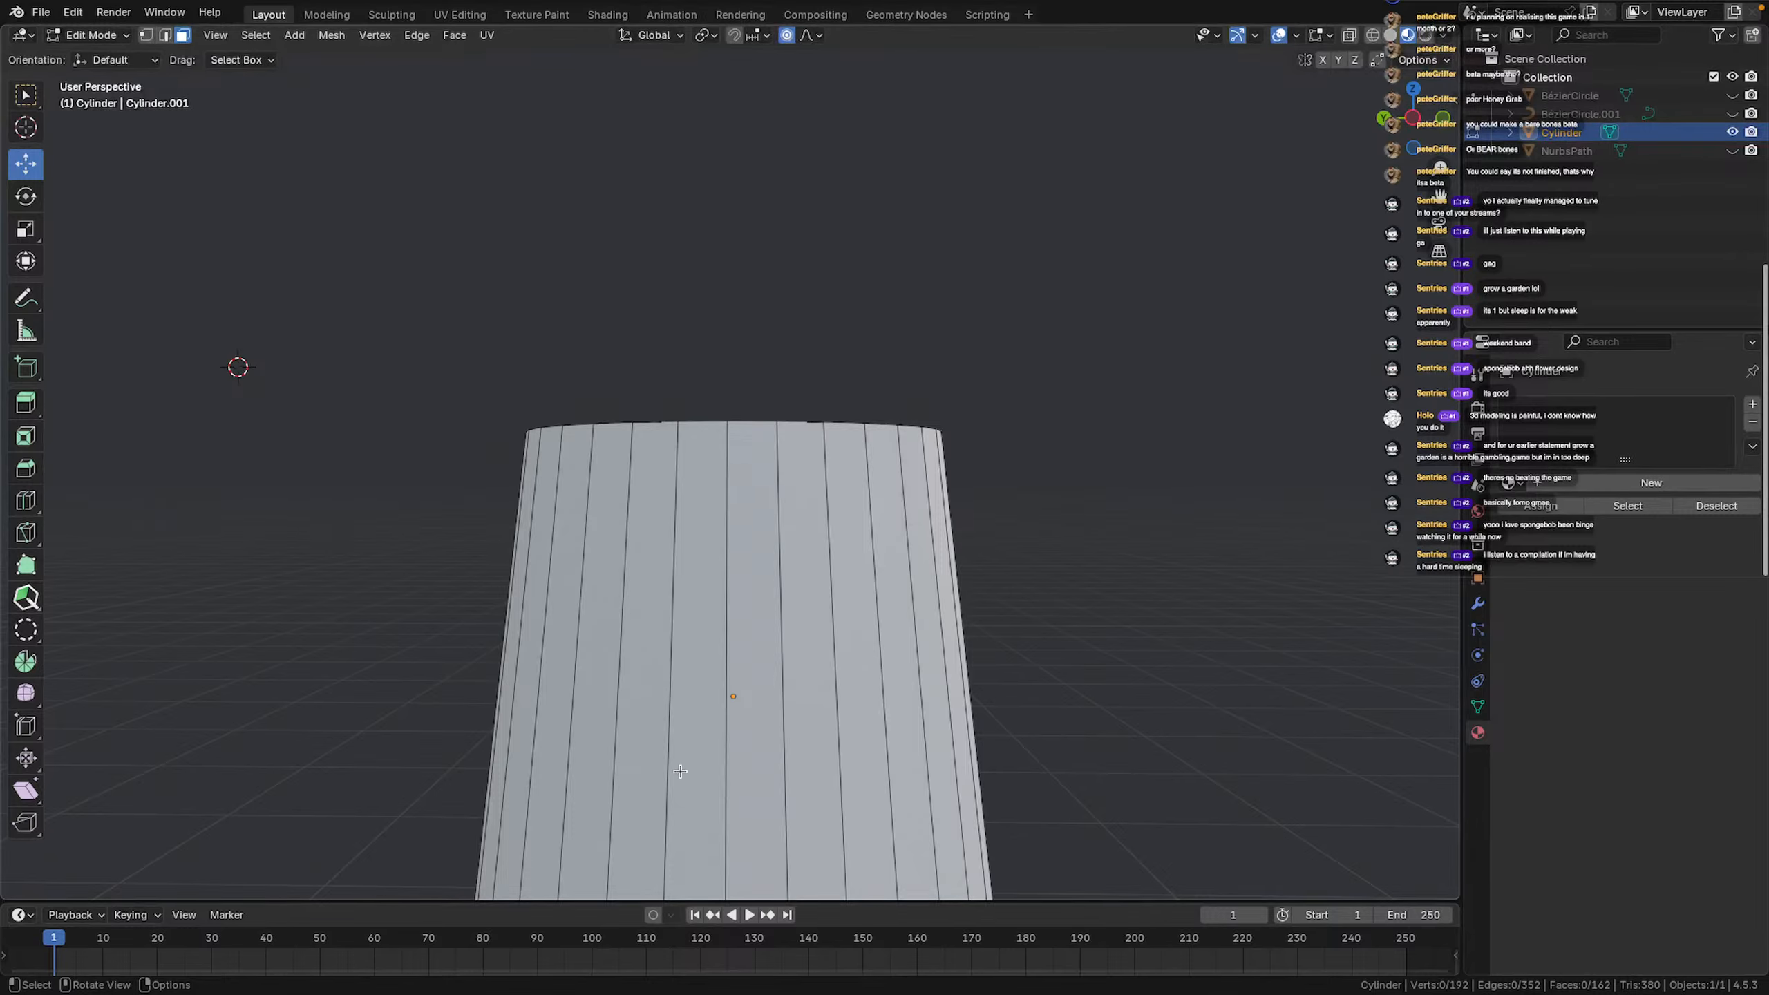
middle_drag(680, 771, 679, 657)
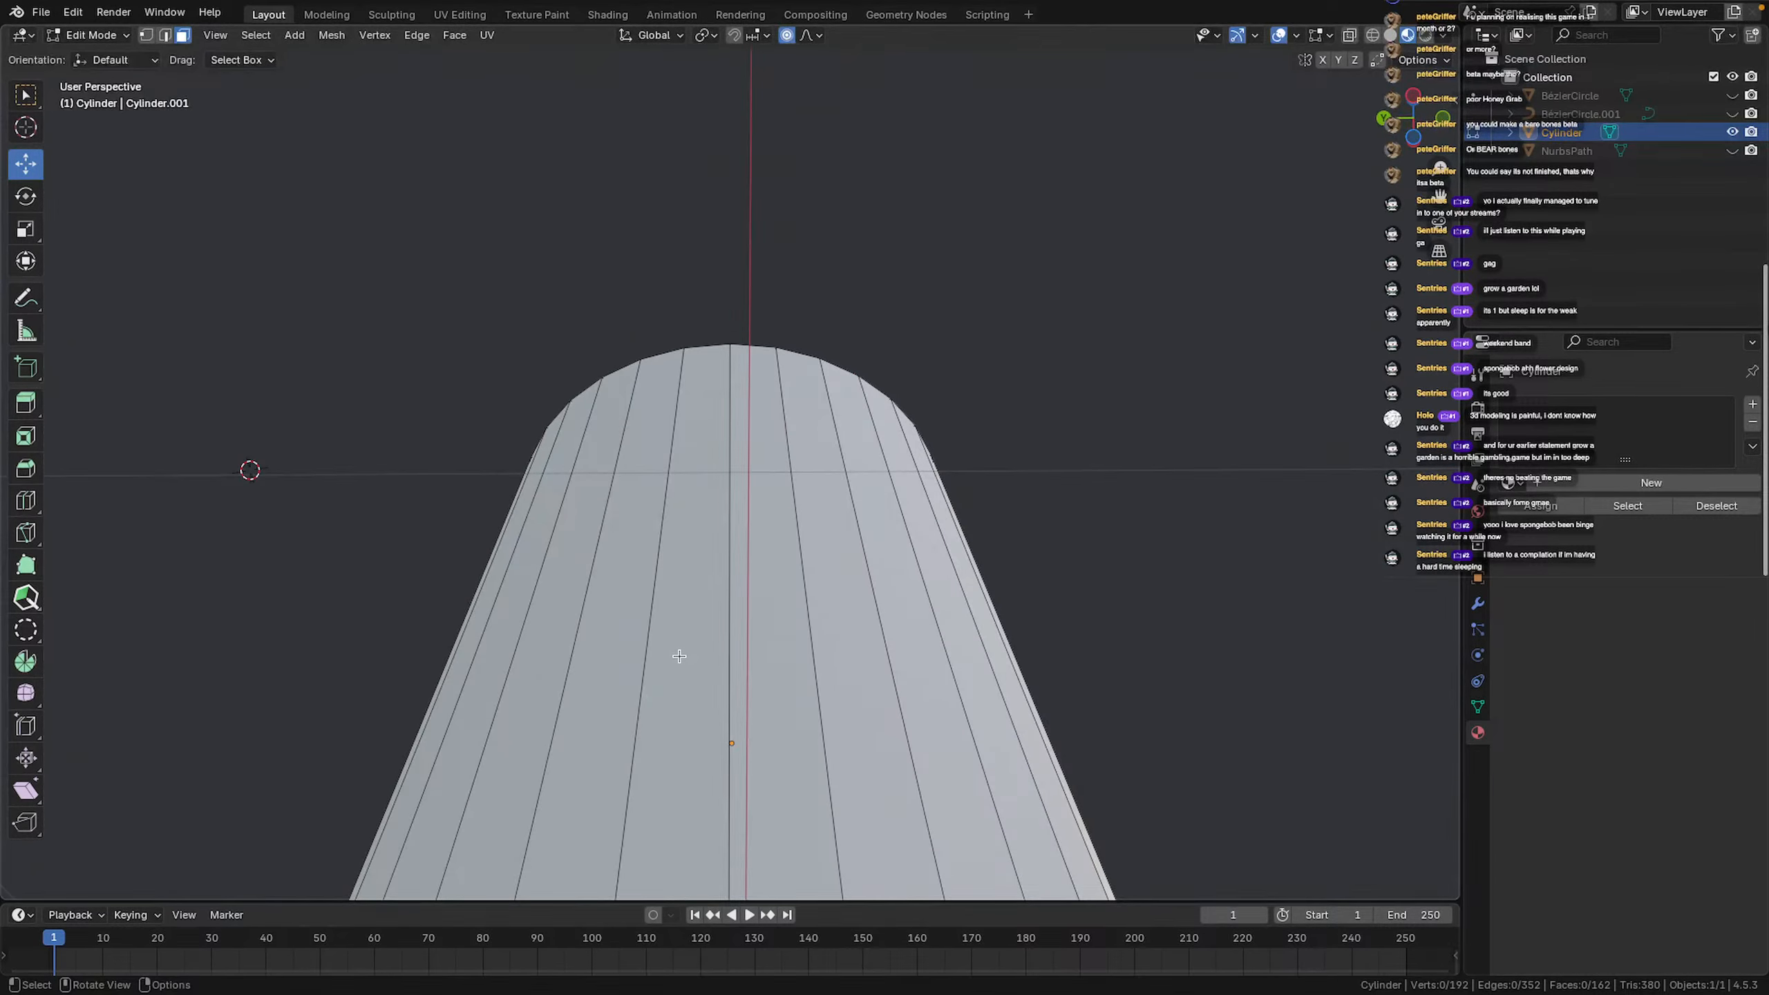
scroll(676, 659, down, 5)
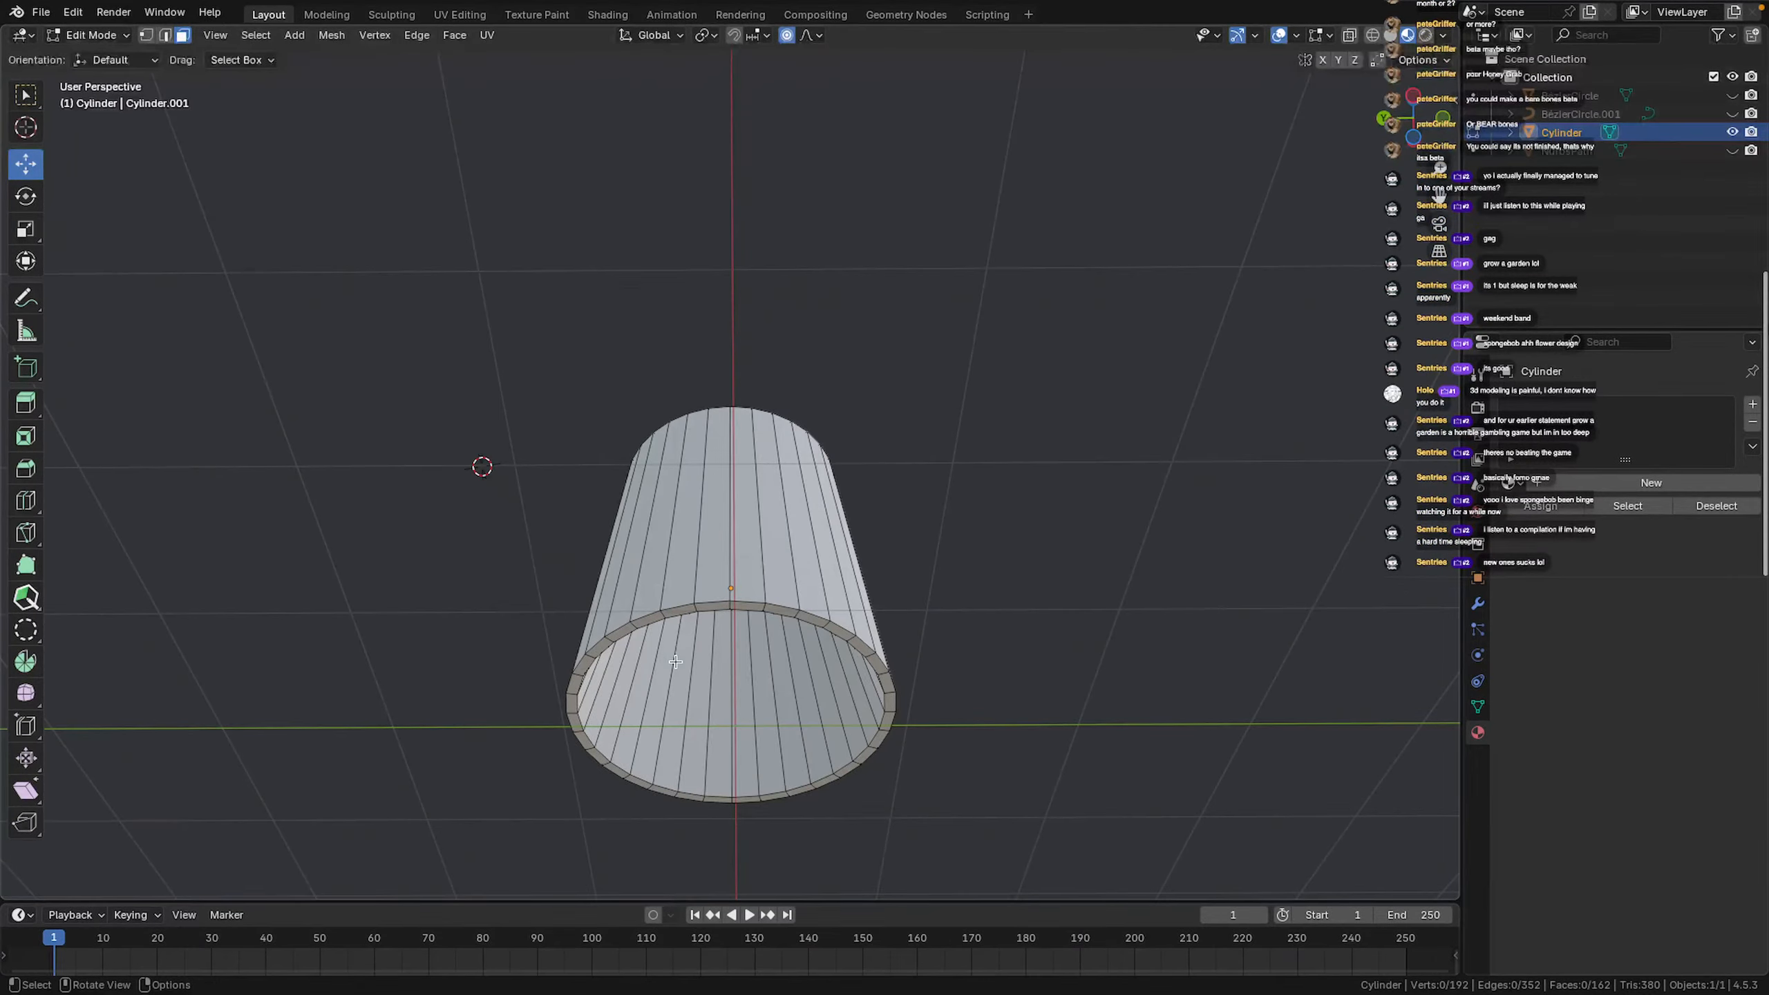
middle_drag(677, 660, 791, 560)
key(Tab)
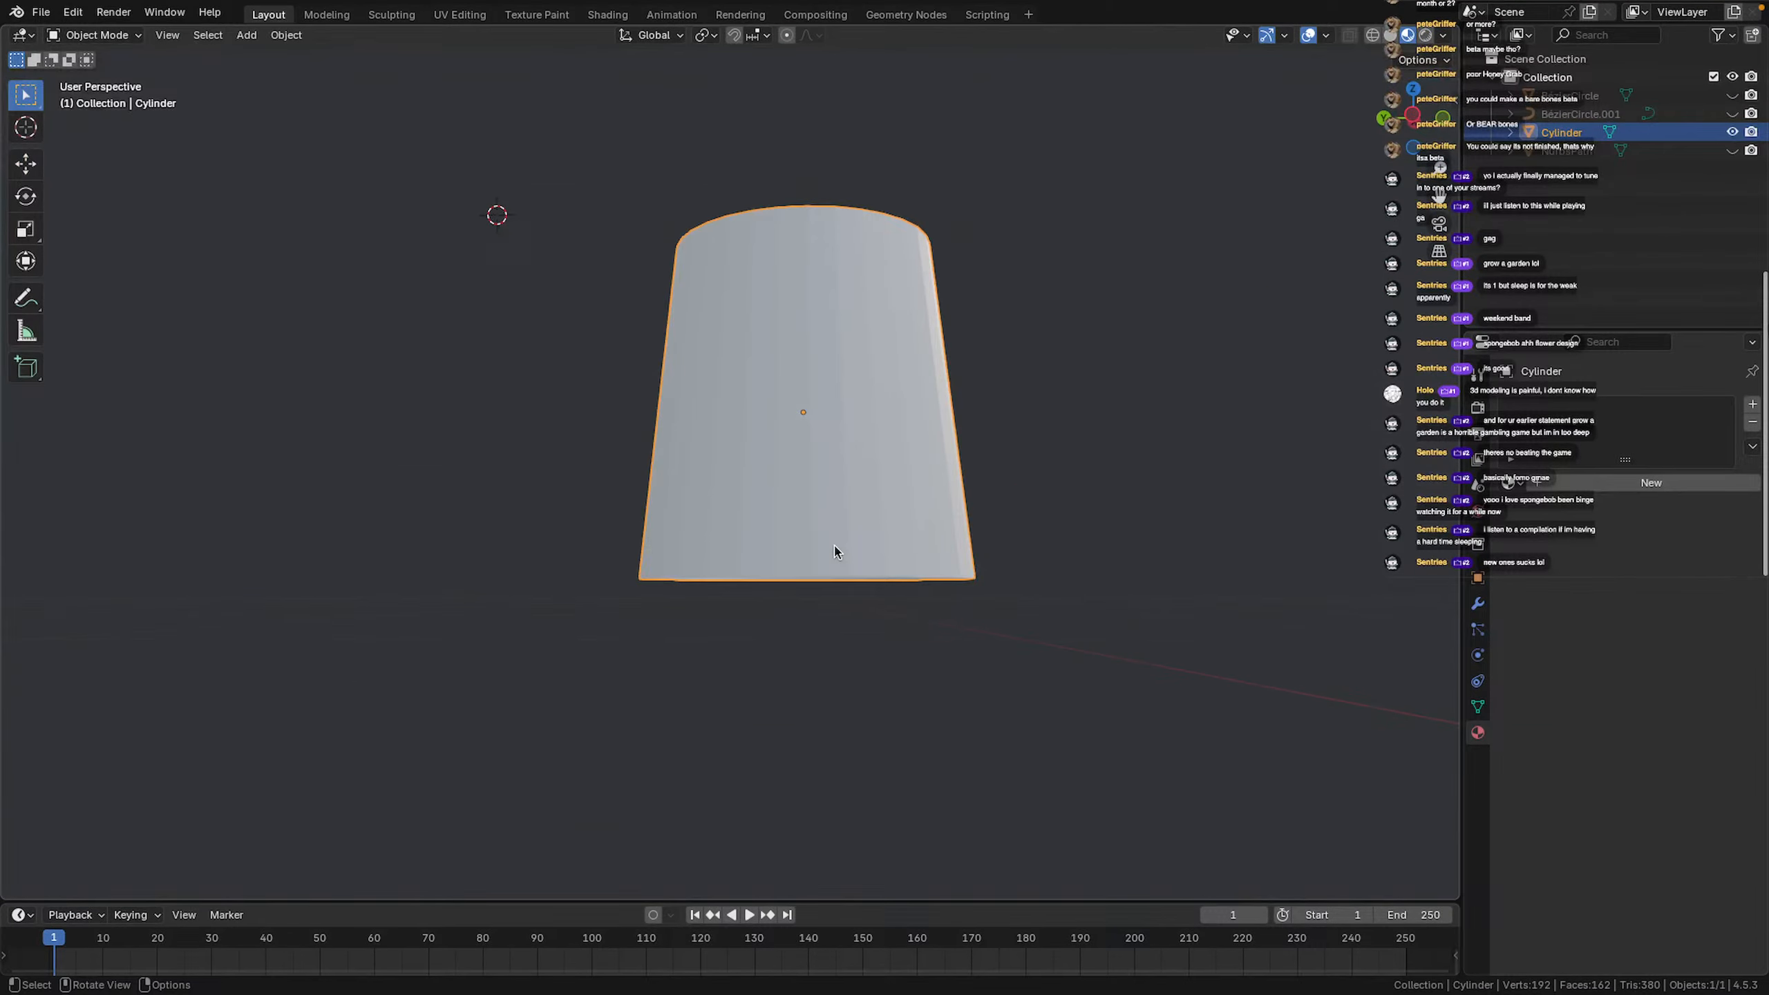
click(1407, 122)
key(g)
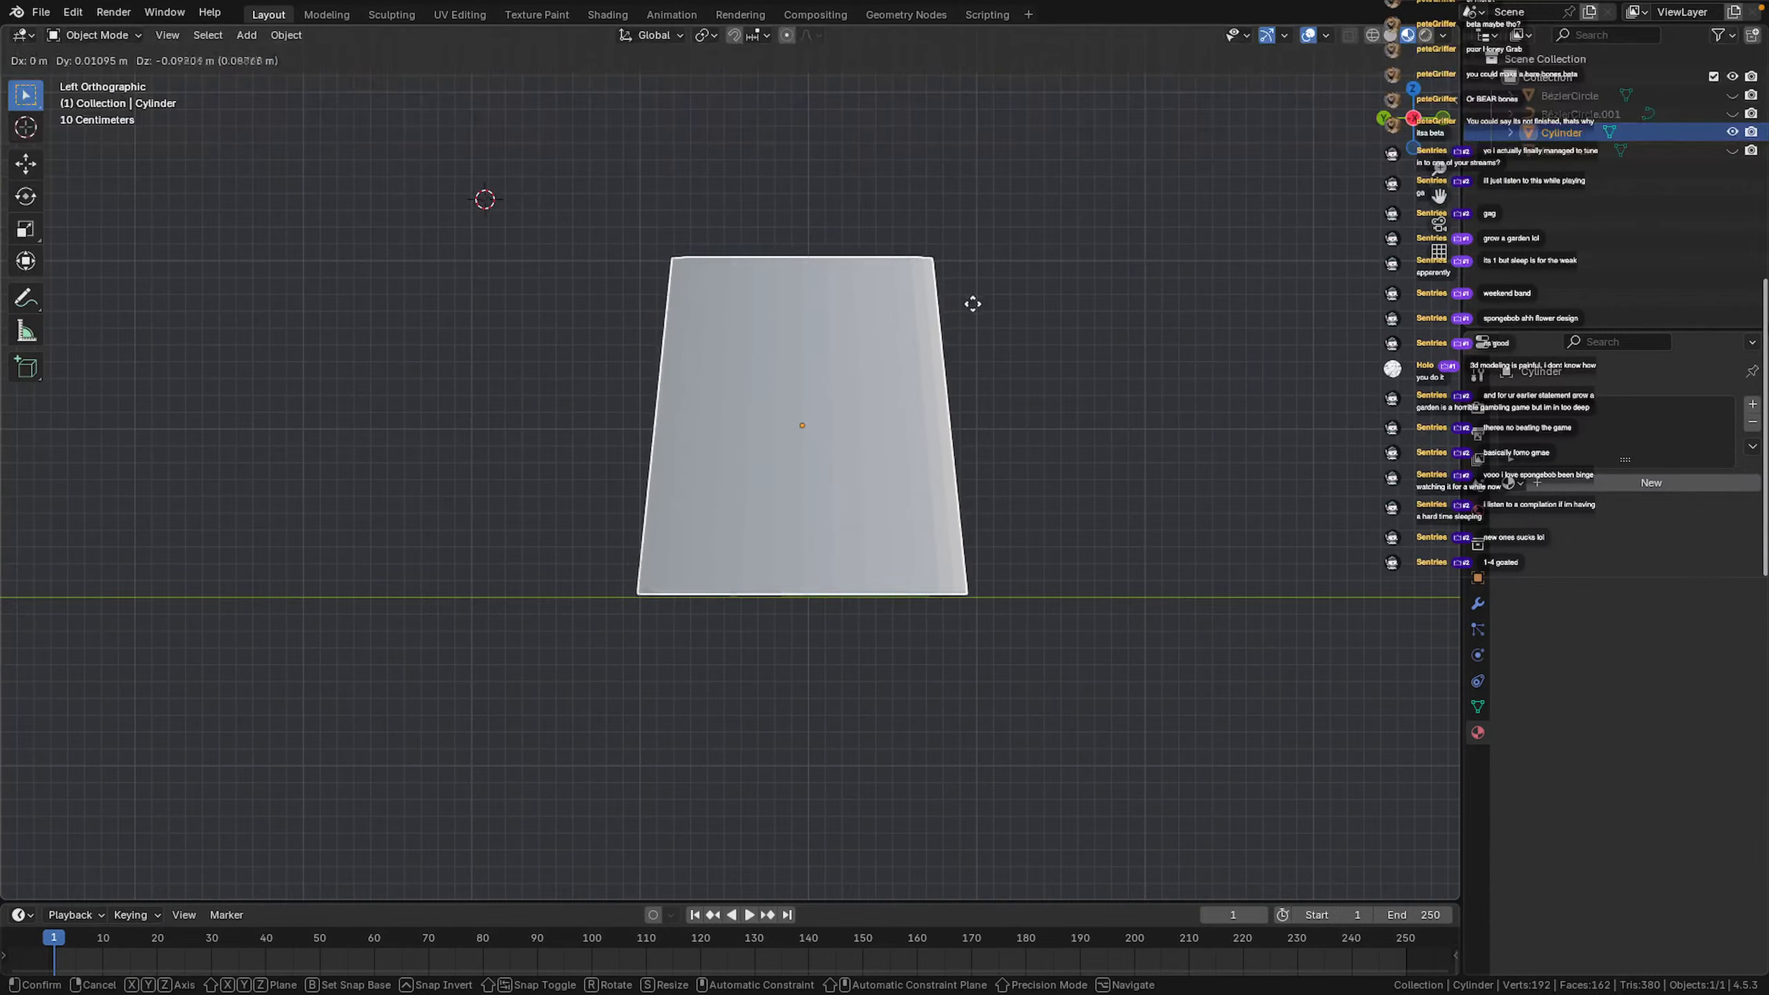
click(985, 312)
key(Tab)
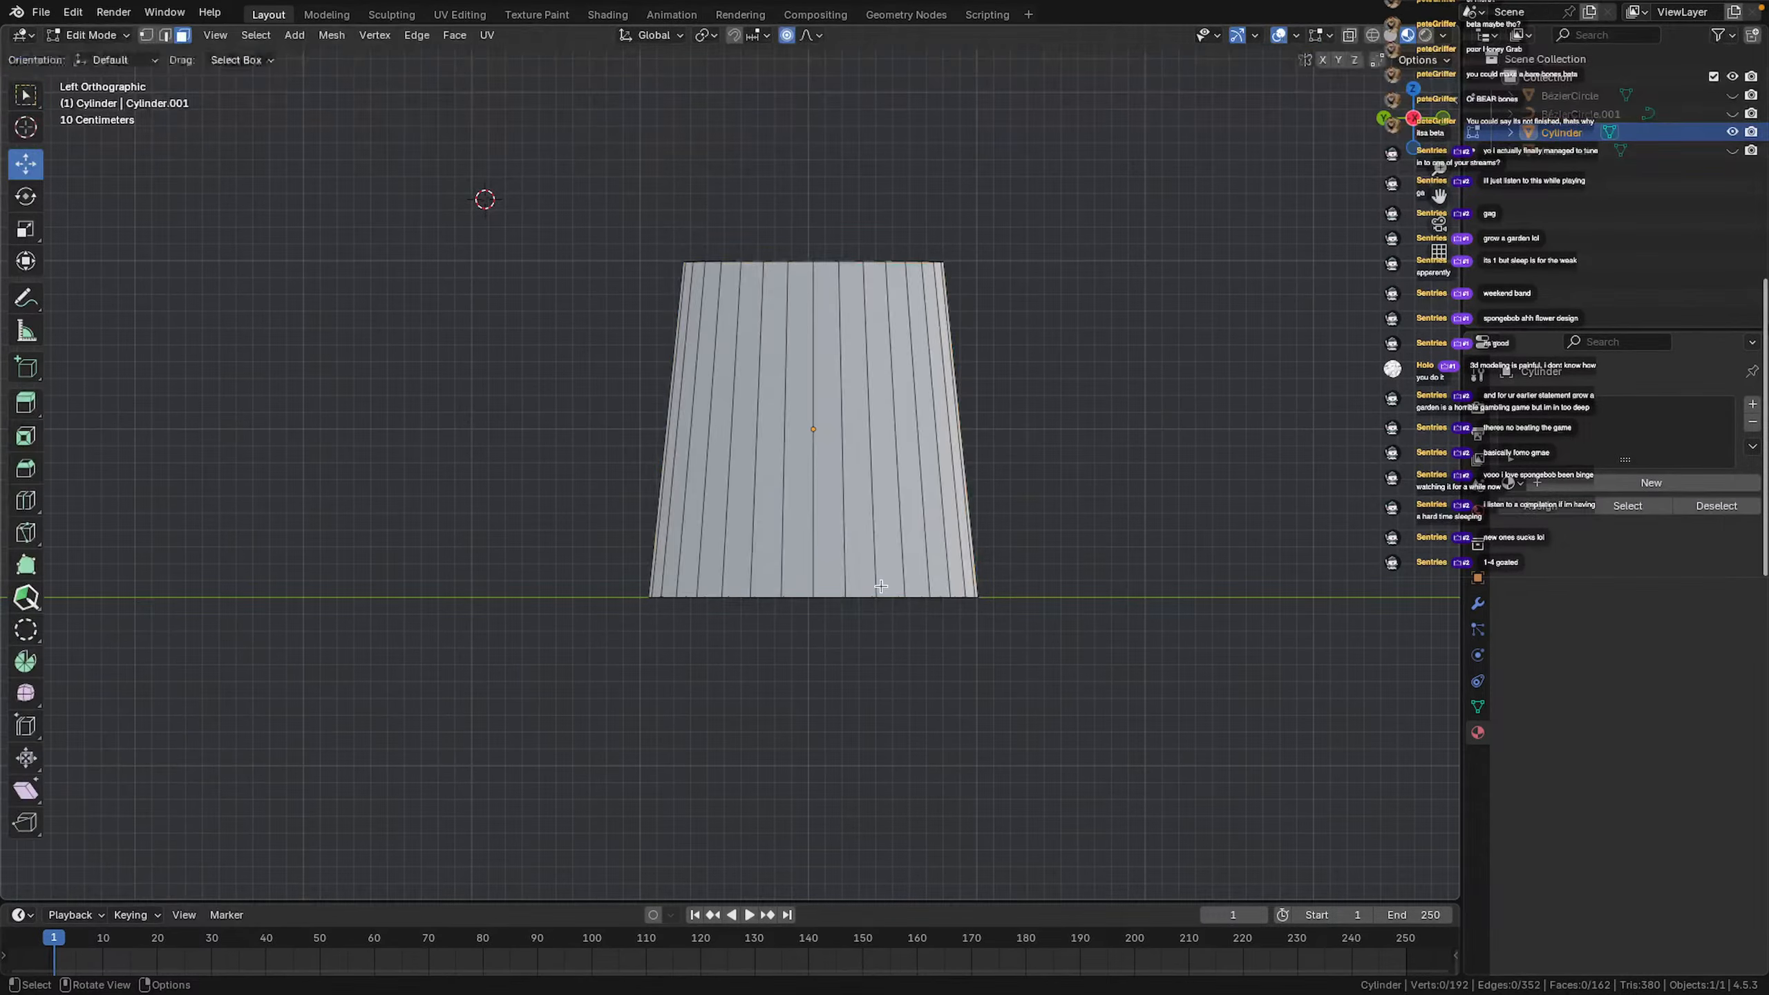
mouse_move(880, 592)
middle_down()
mouse_move(894, 606)
mouse_move(900, 573)
middle_up()
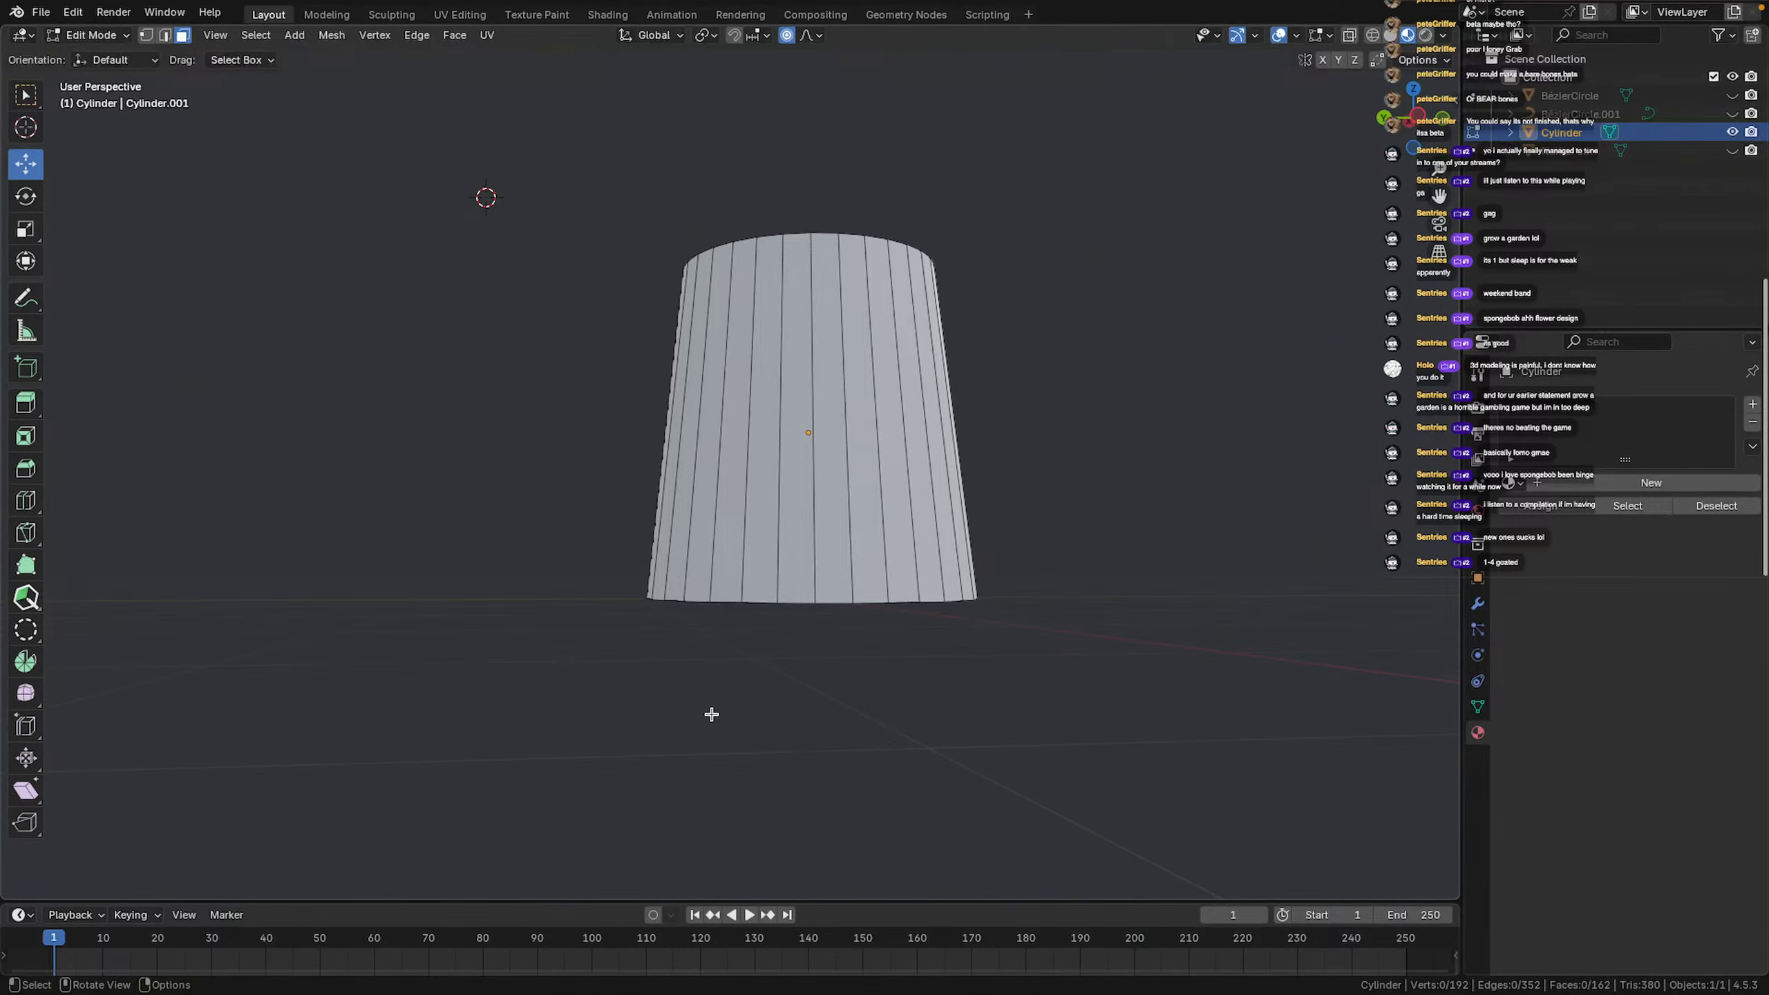
key(shift+a)
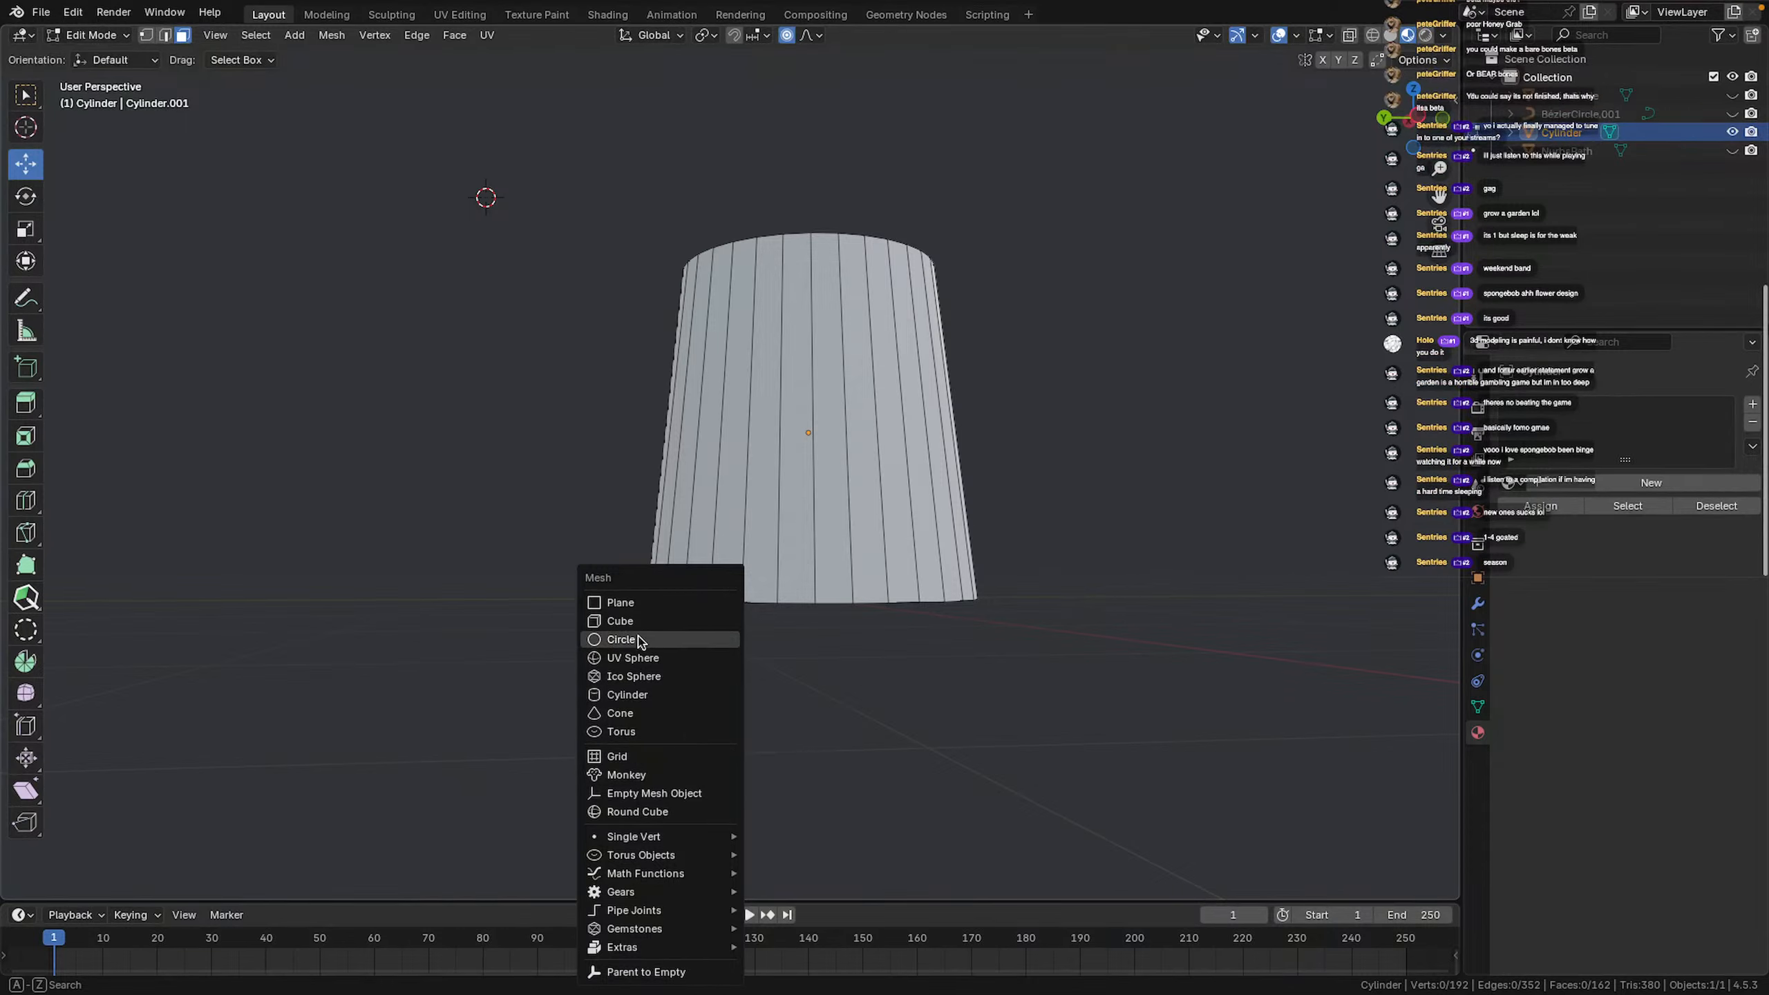
ctrl+scroll(578, 502, up, 1)
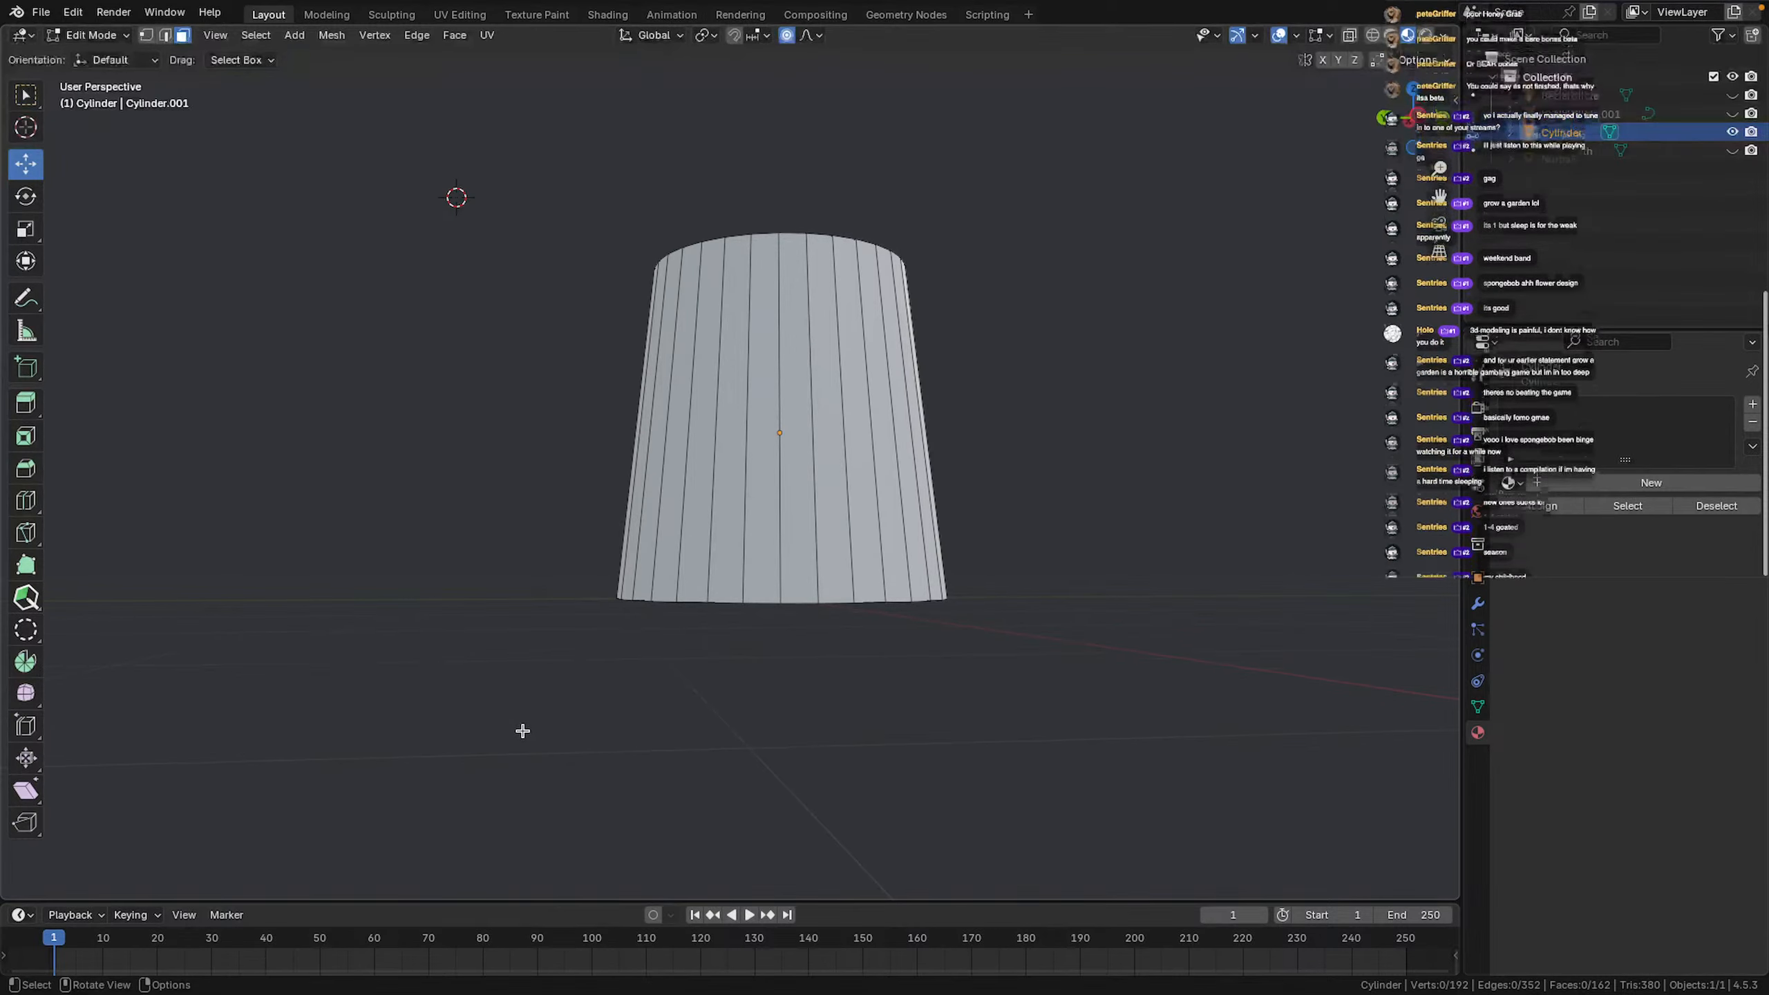
key(shift+a)
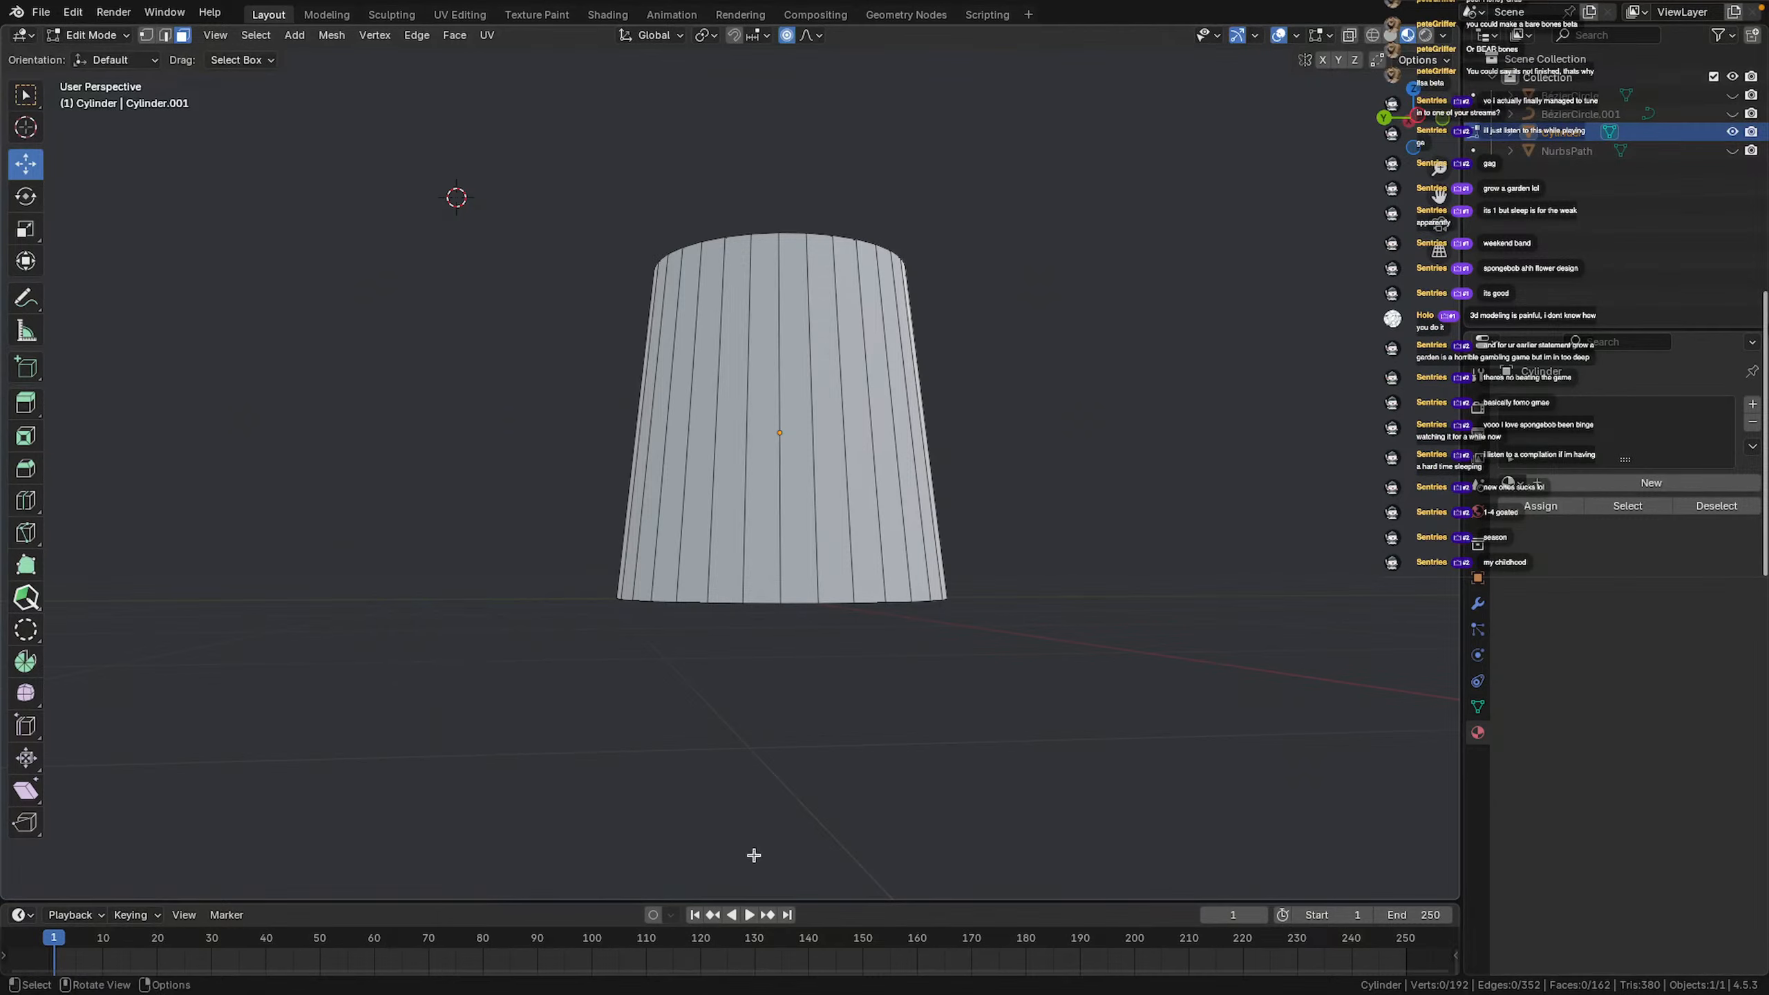
key(Tab)
Add a Bézier curve to the scene as a separate object in Object Mode
key(shift+a)
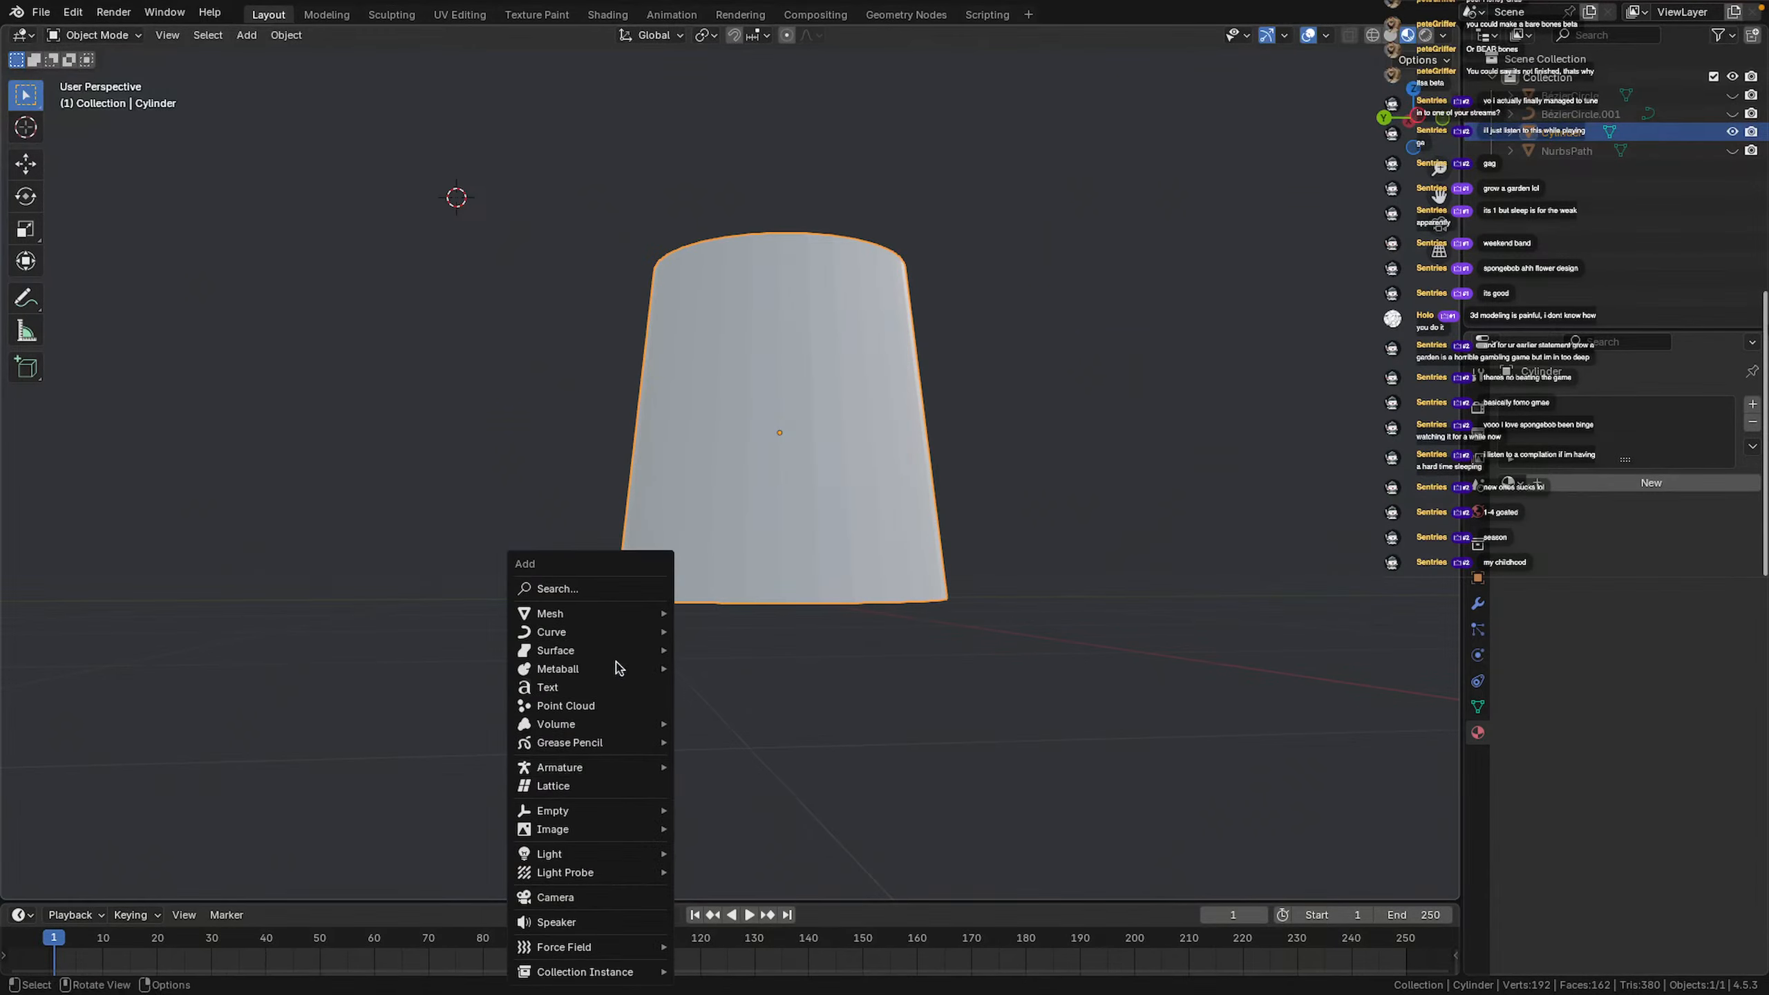
mouse_move(603, 614)
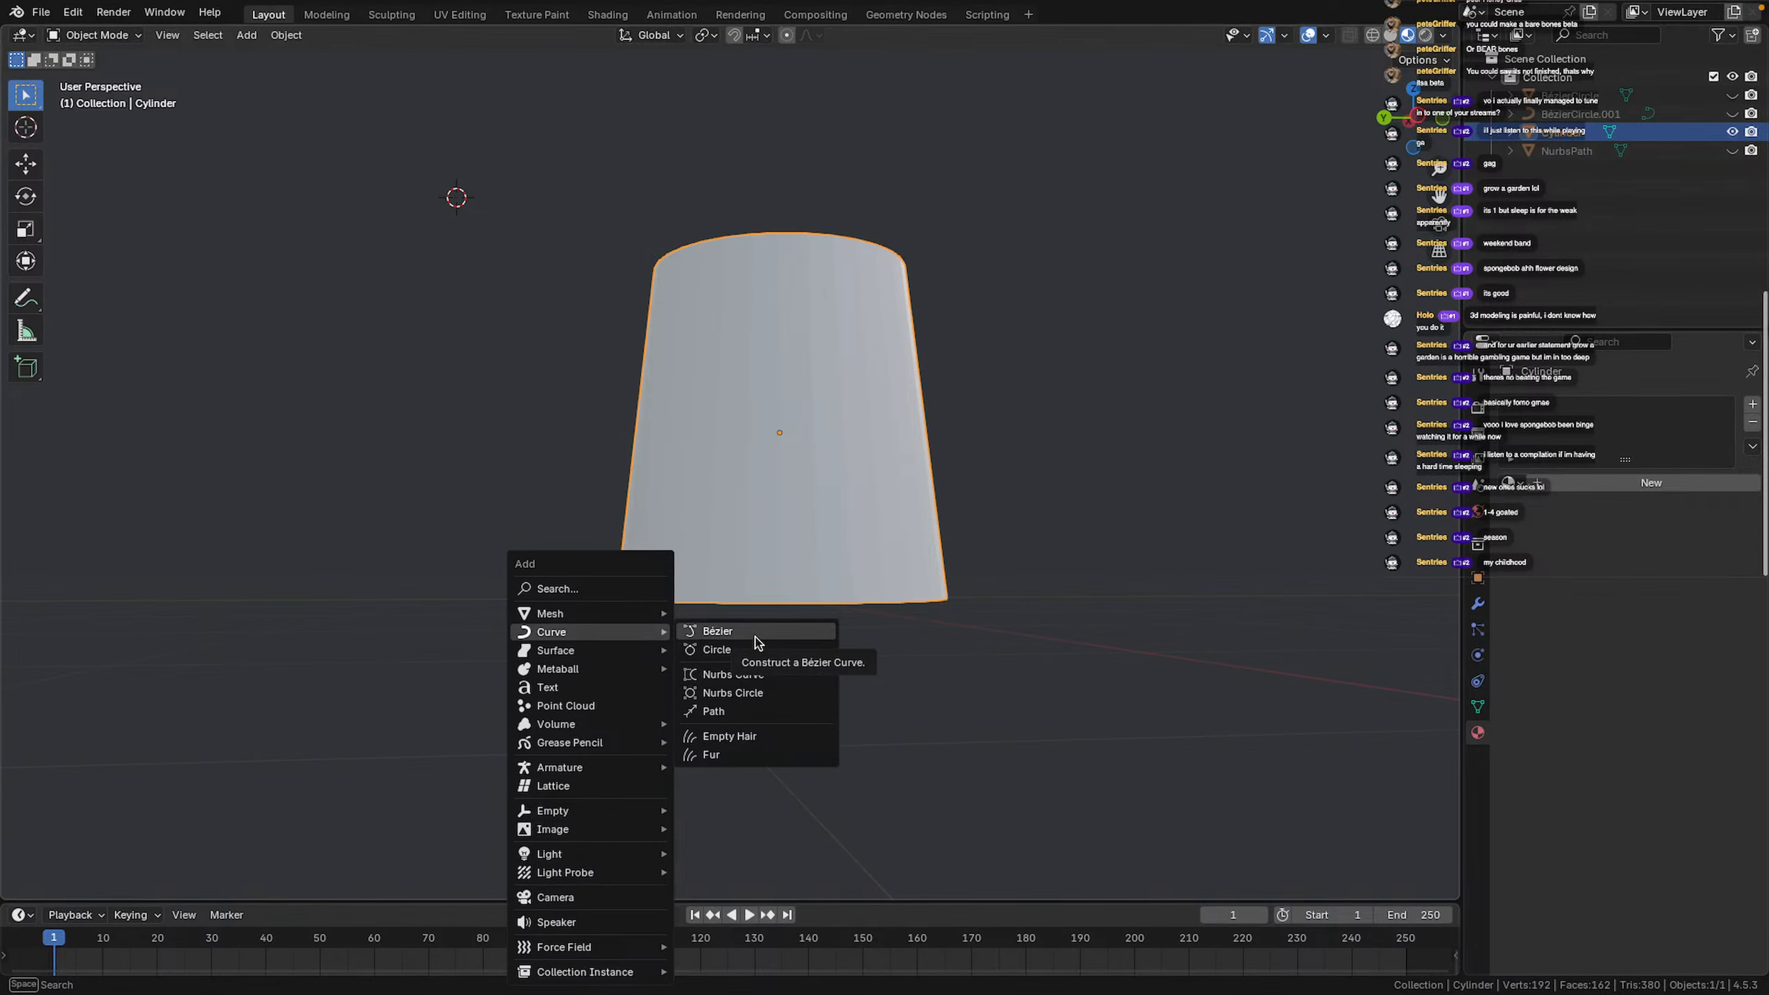
click(717, 631)
middle_drag(698, 640, 931, 541)
scroll(1006, 725, up, 2)
key(Tab)
scroll(1005, 724, down, 3)
key(Tab)
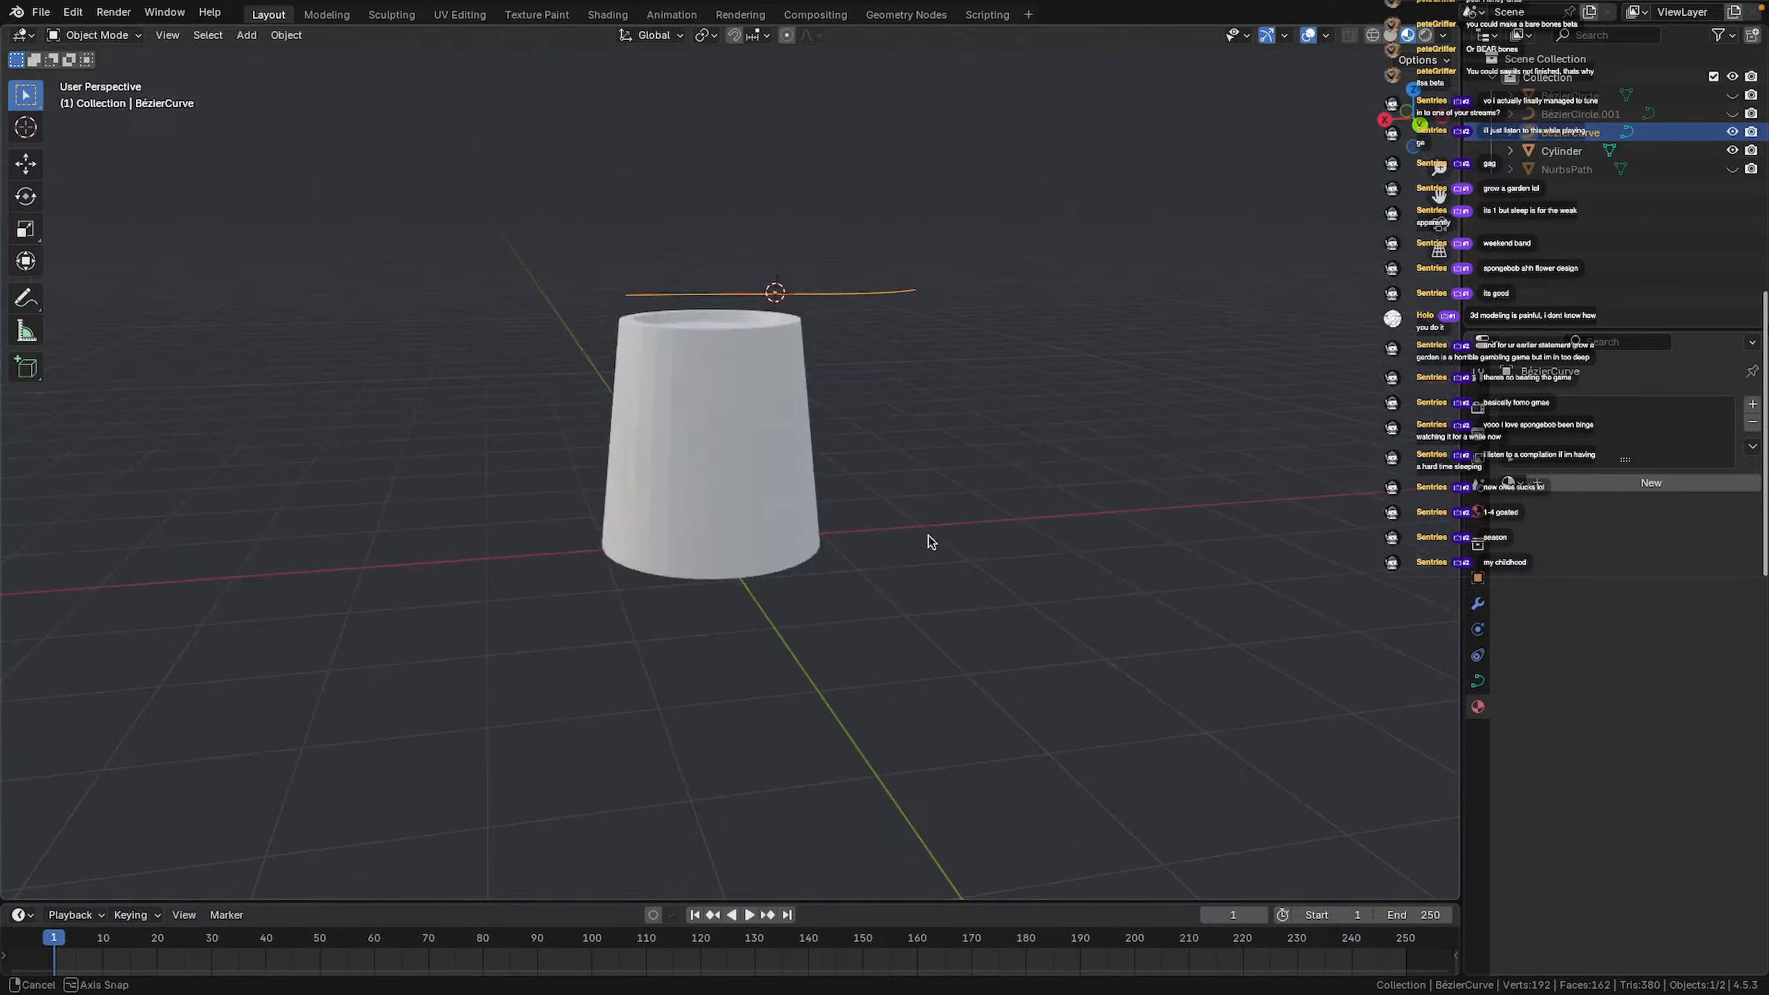
Move the Bézier curve down about 2 m to near the cylinder's base in the back orthographic view
click(1415, 126)
key(g)
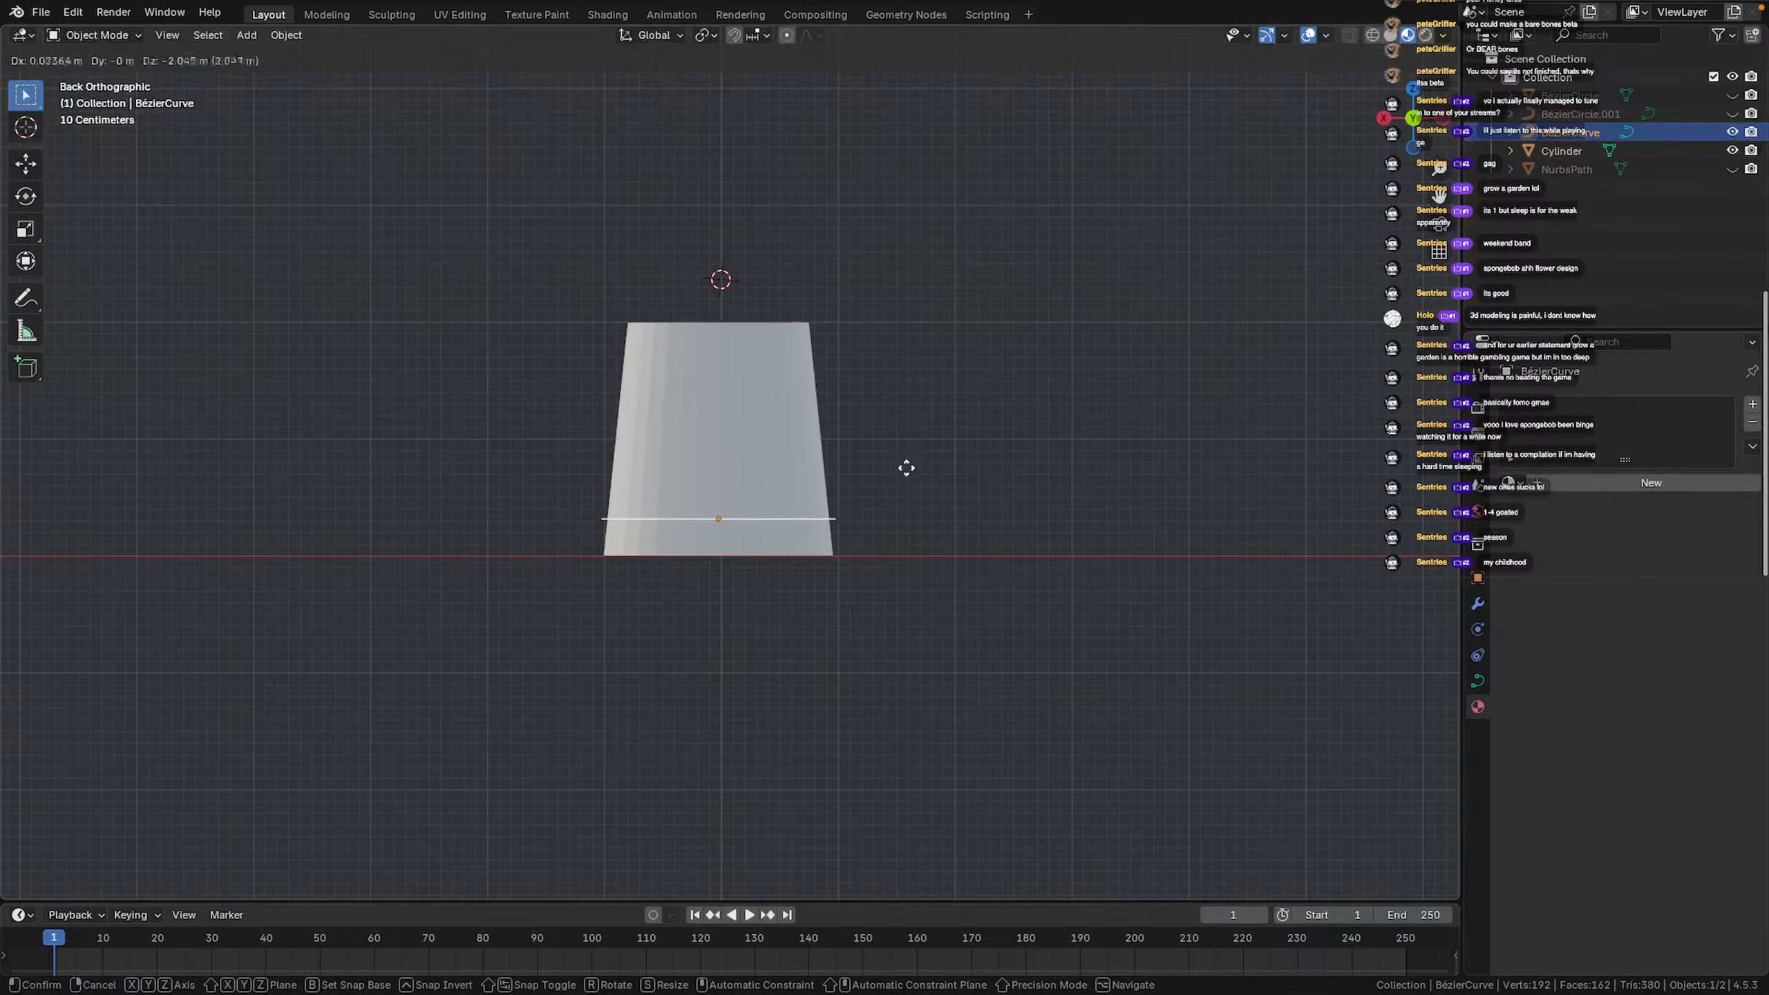
click(901, 487)
Open the Bézier curve for editing, make the Move tool active and select the control point at its near end
middle_drag(892, 485, 699, 584)
key(Tab)
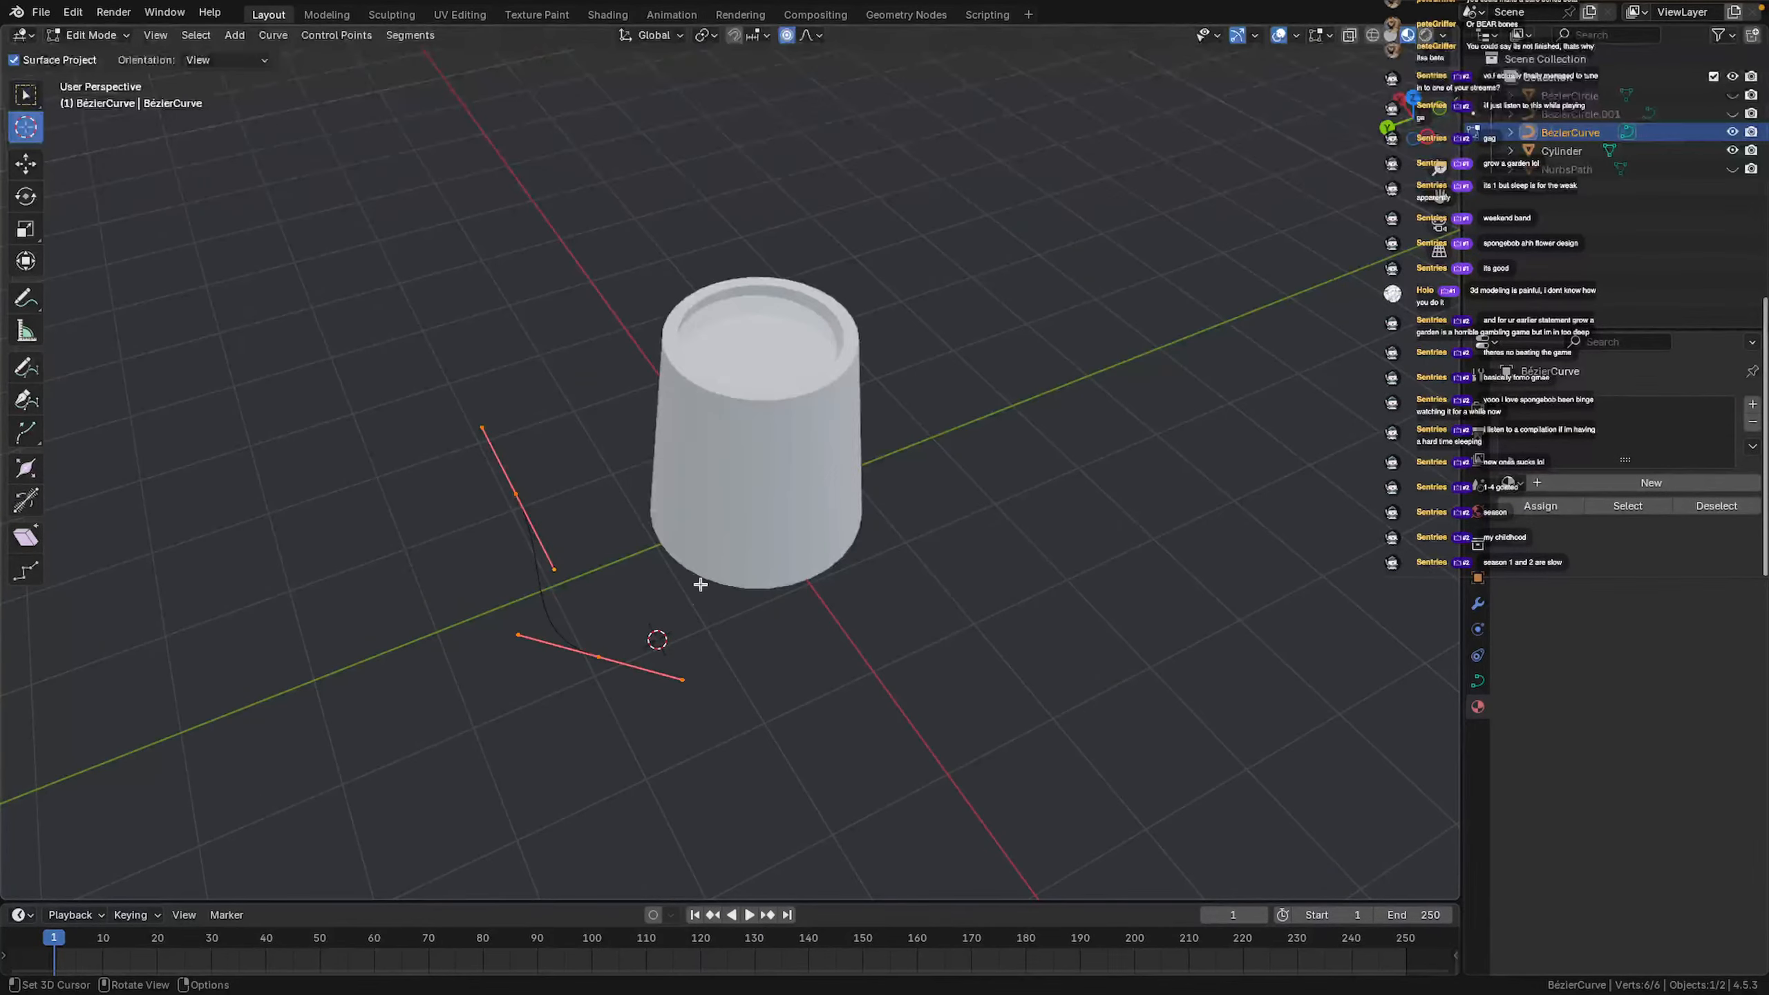
click(35, 170)
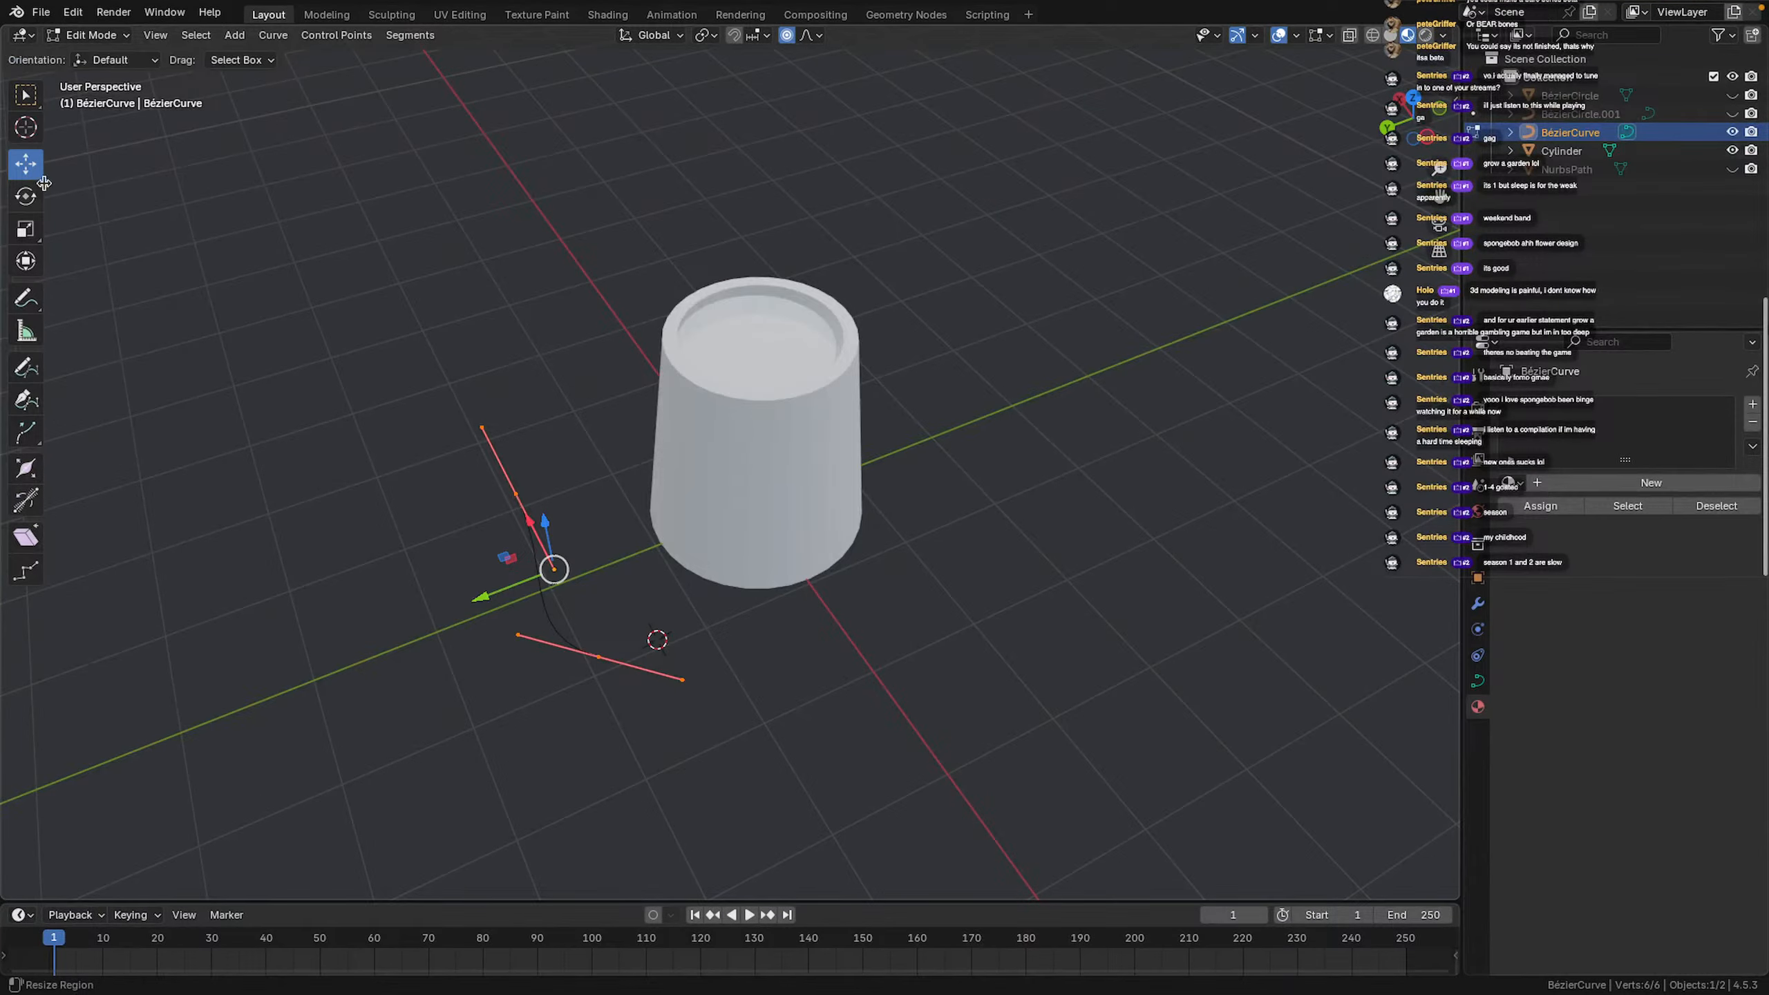
click(595, 654)
middle_drag(643, 565, 545, 627)
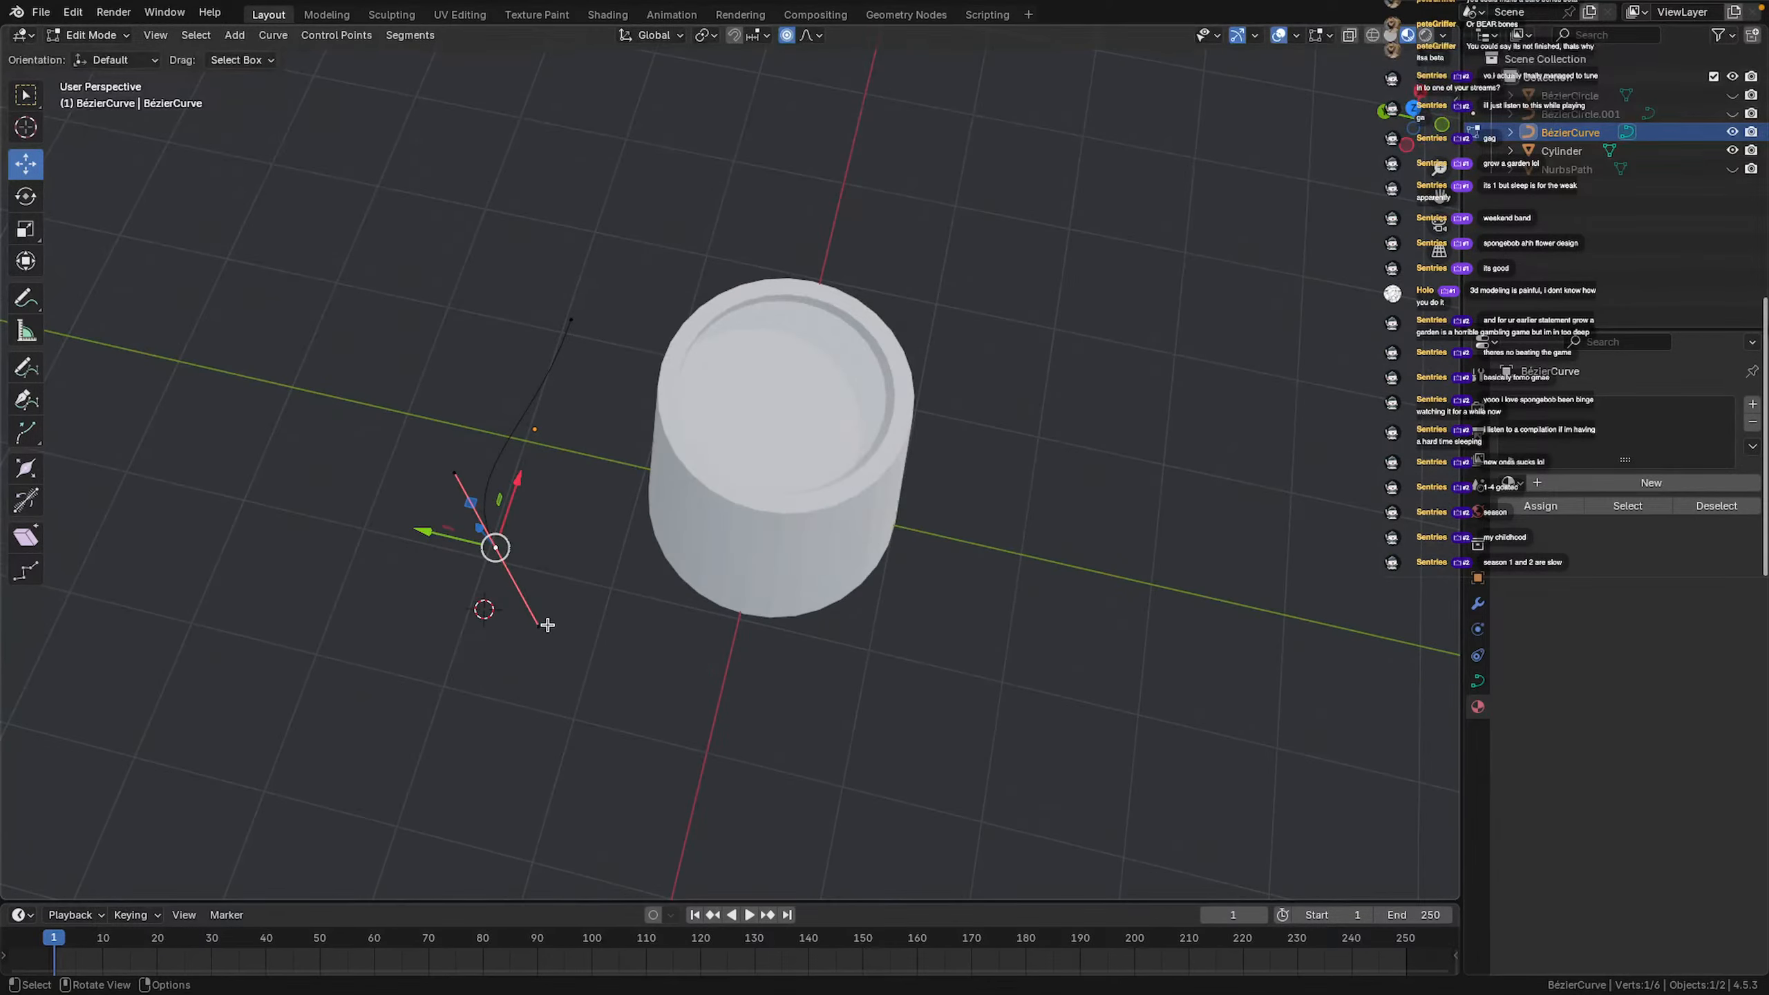
Try moving the curve's selected end point toward the cylinder's base, undo the move and switch the view to orthographic
key(g)
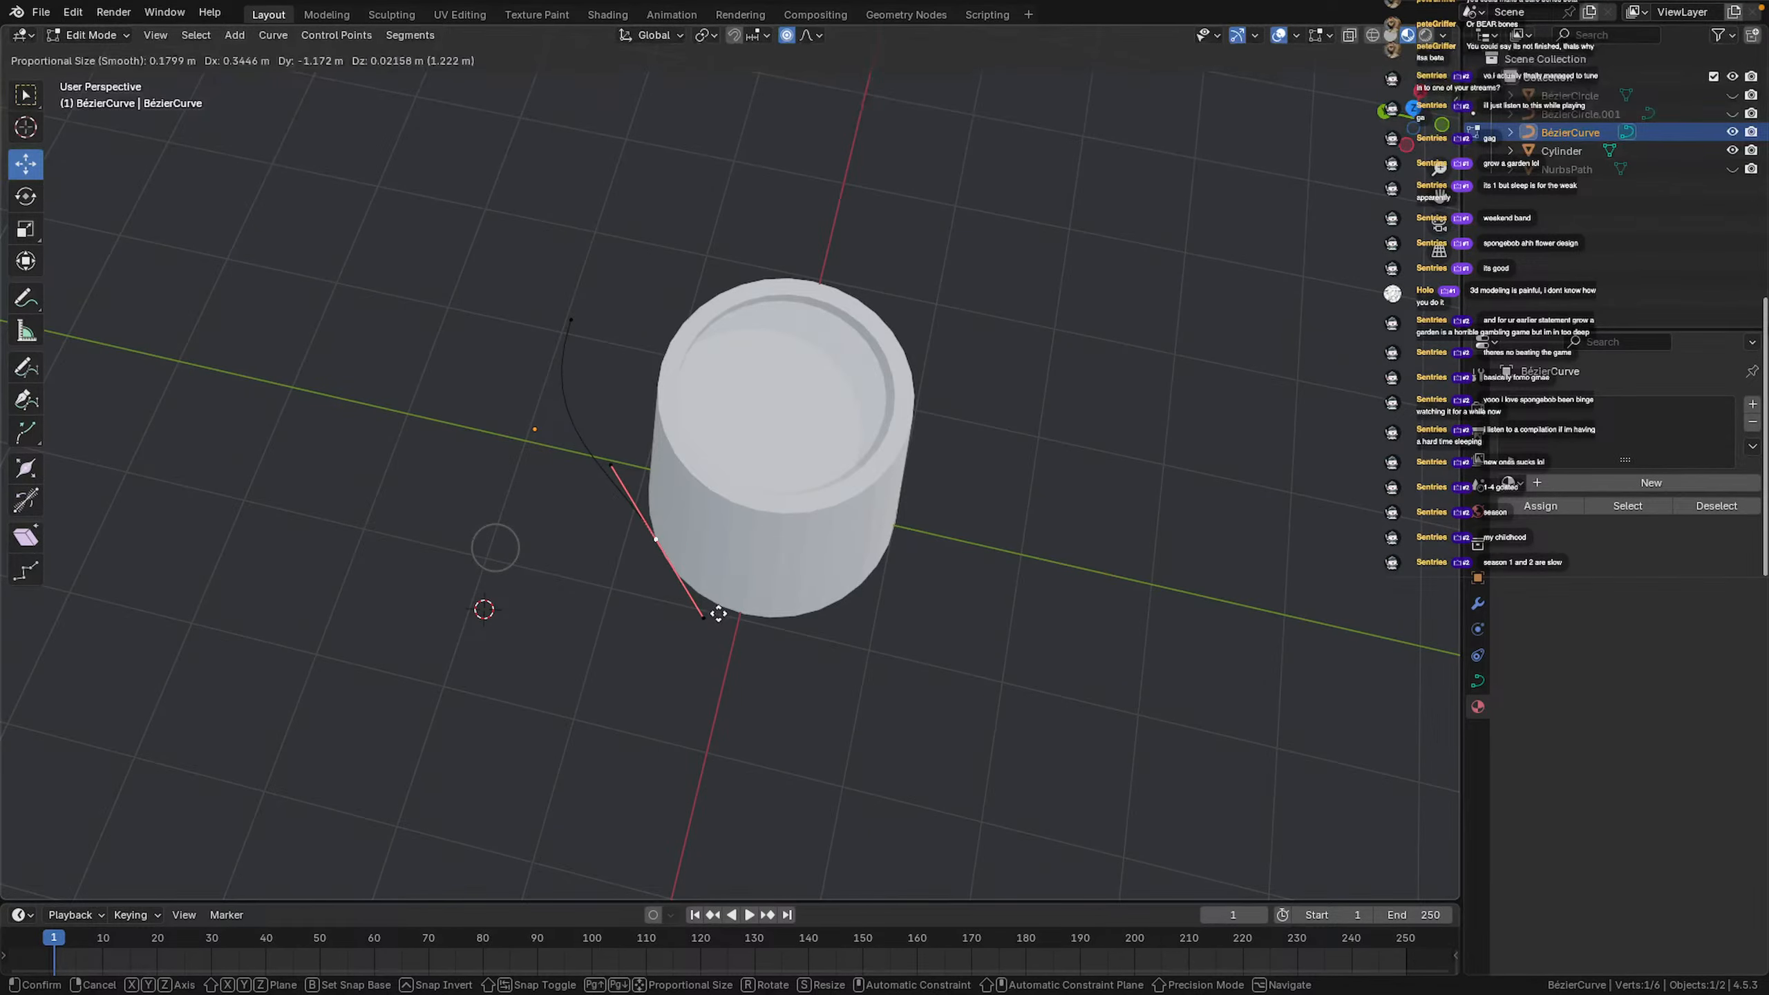
click(735, 633)
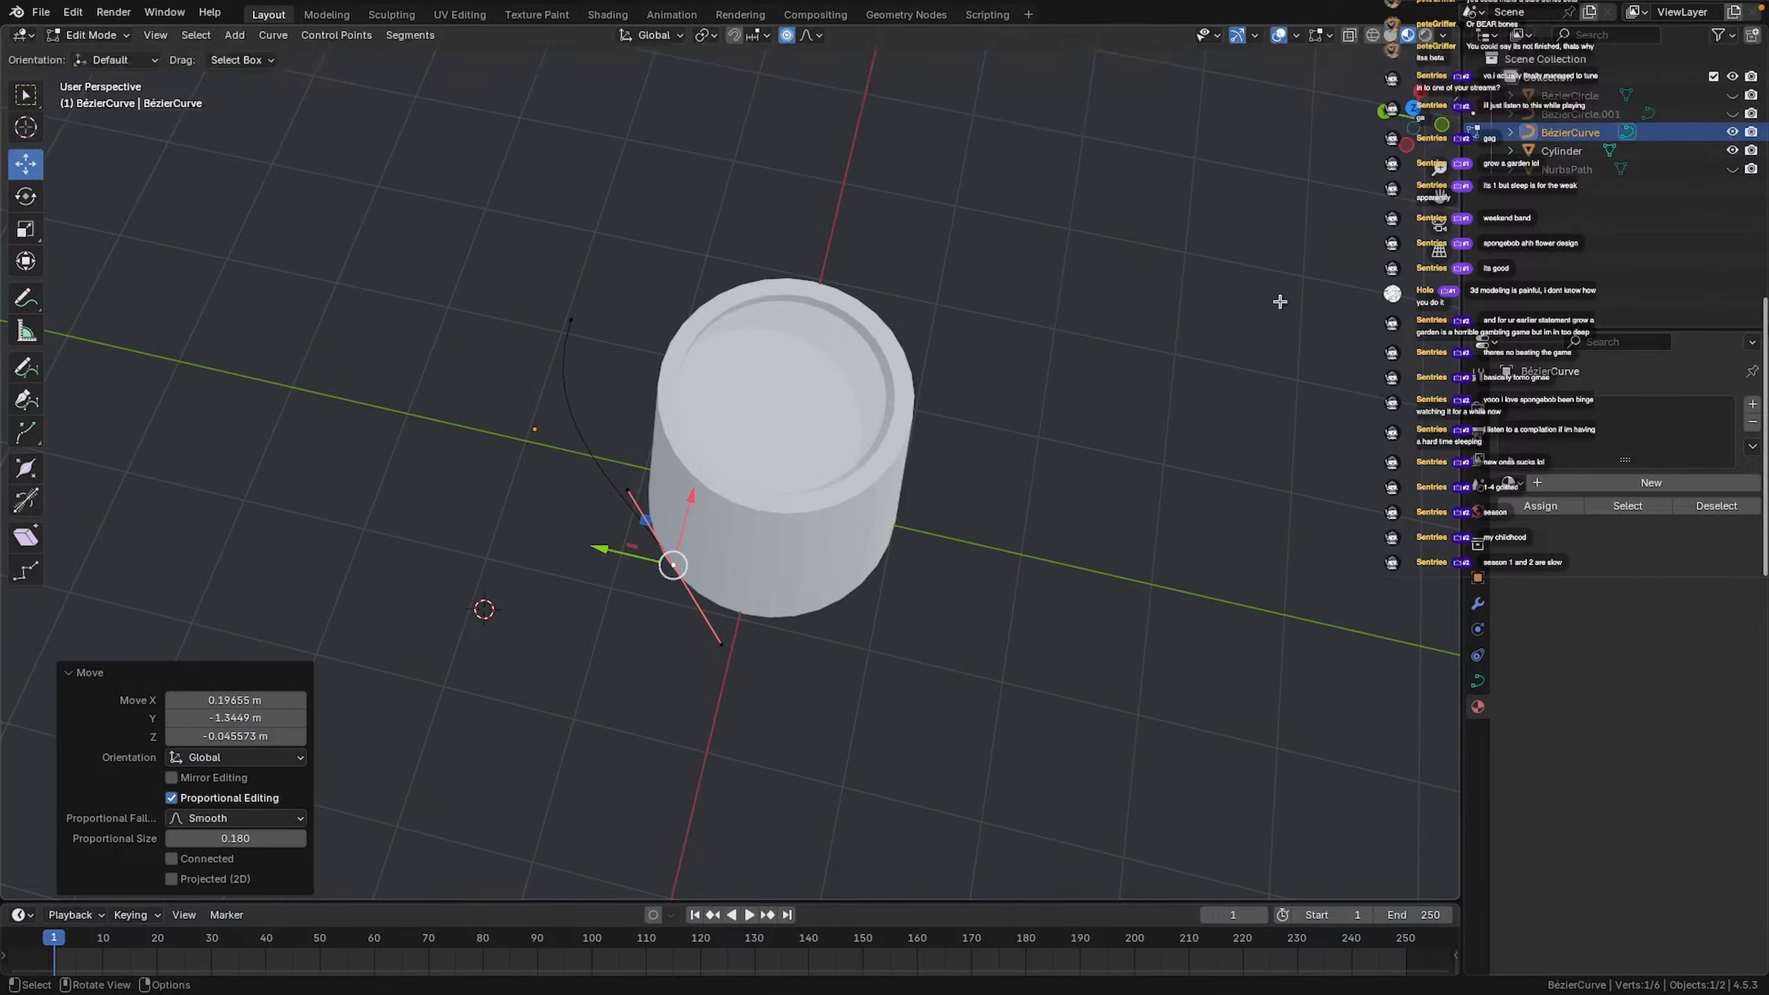
key(ctrl+z)
key(KP_5)
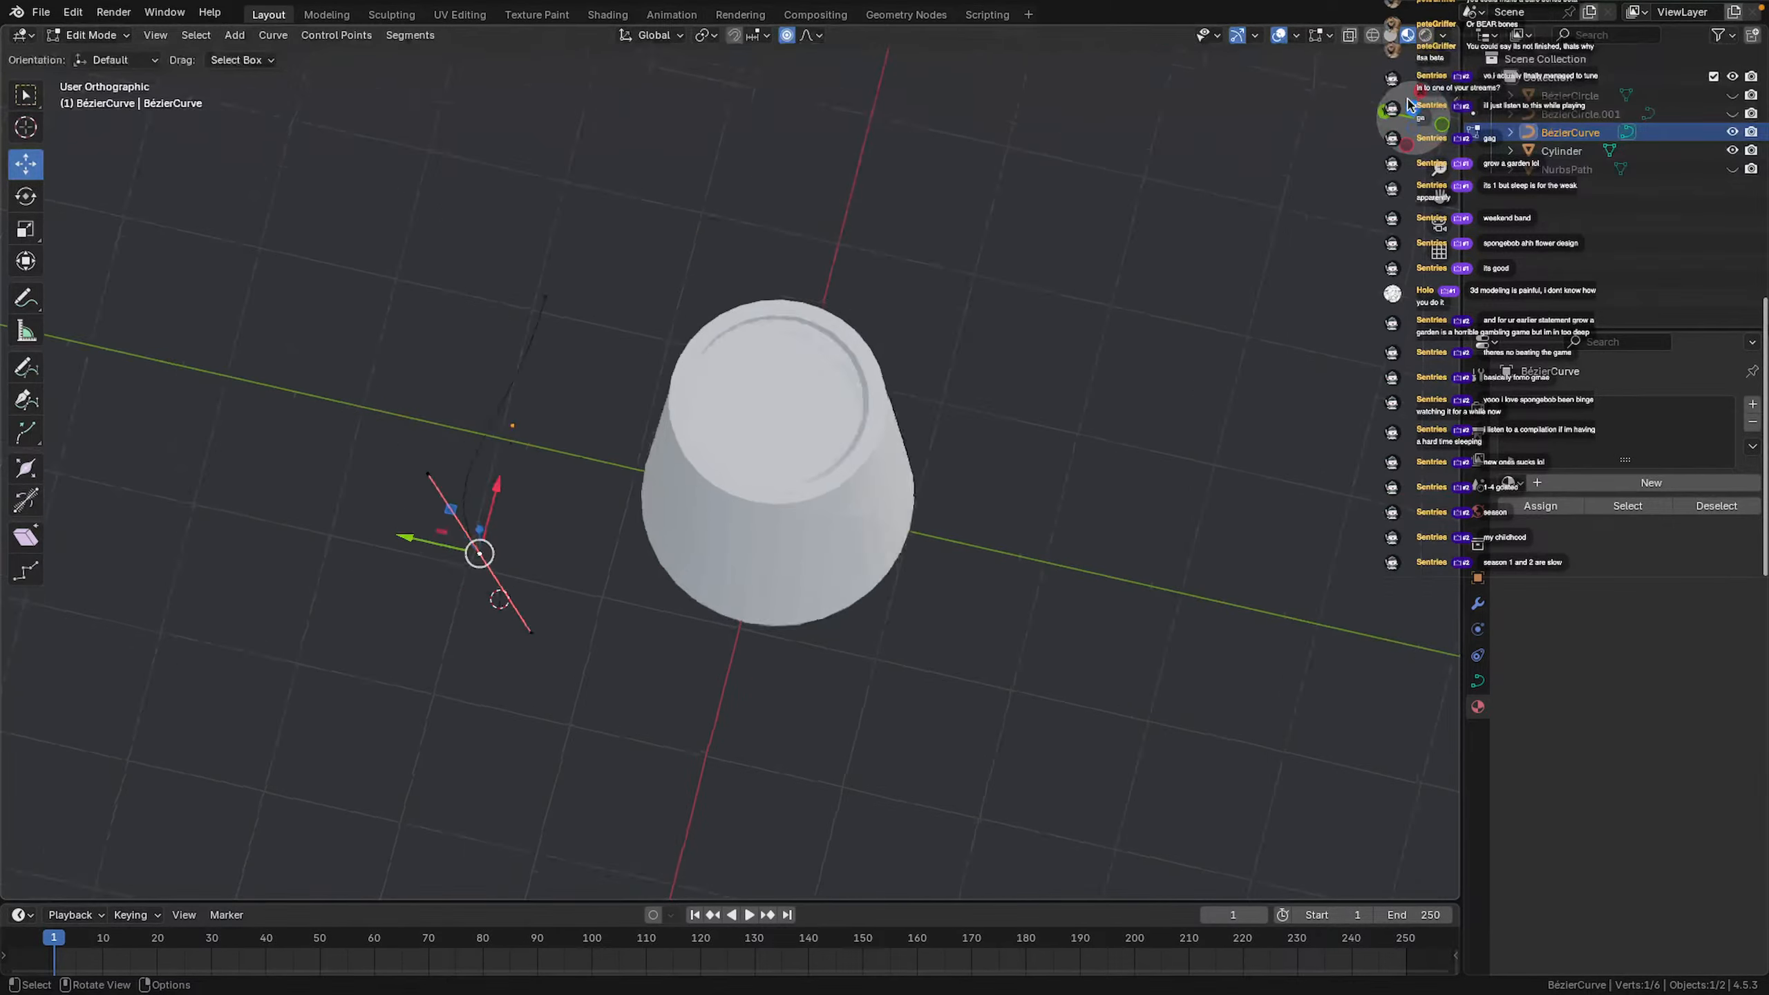
In the top view, move both end points of the Bézier curve about 1.4 m in negative Y onto the cylinder's outer edge
click(1406, 104)
key(g)
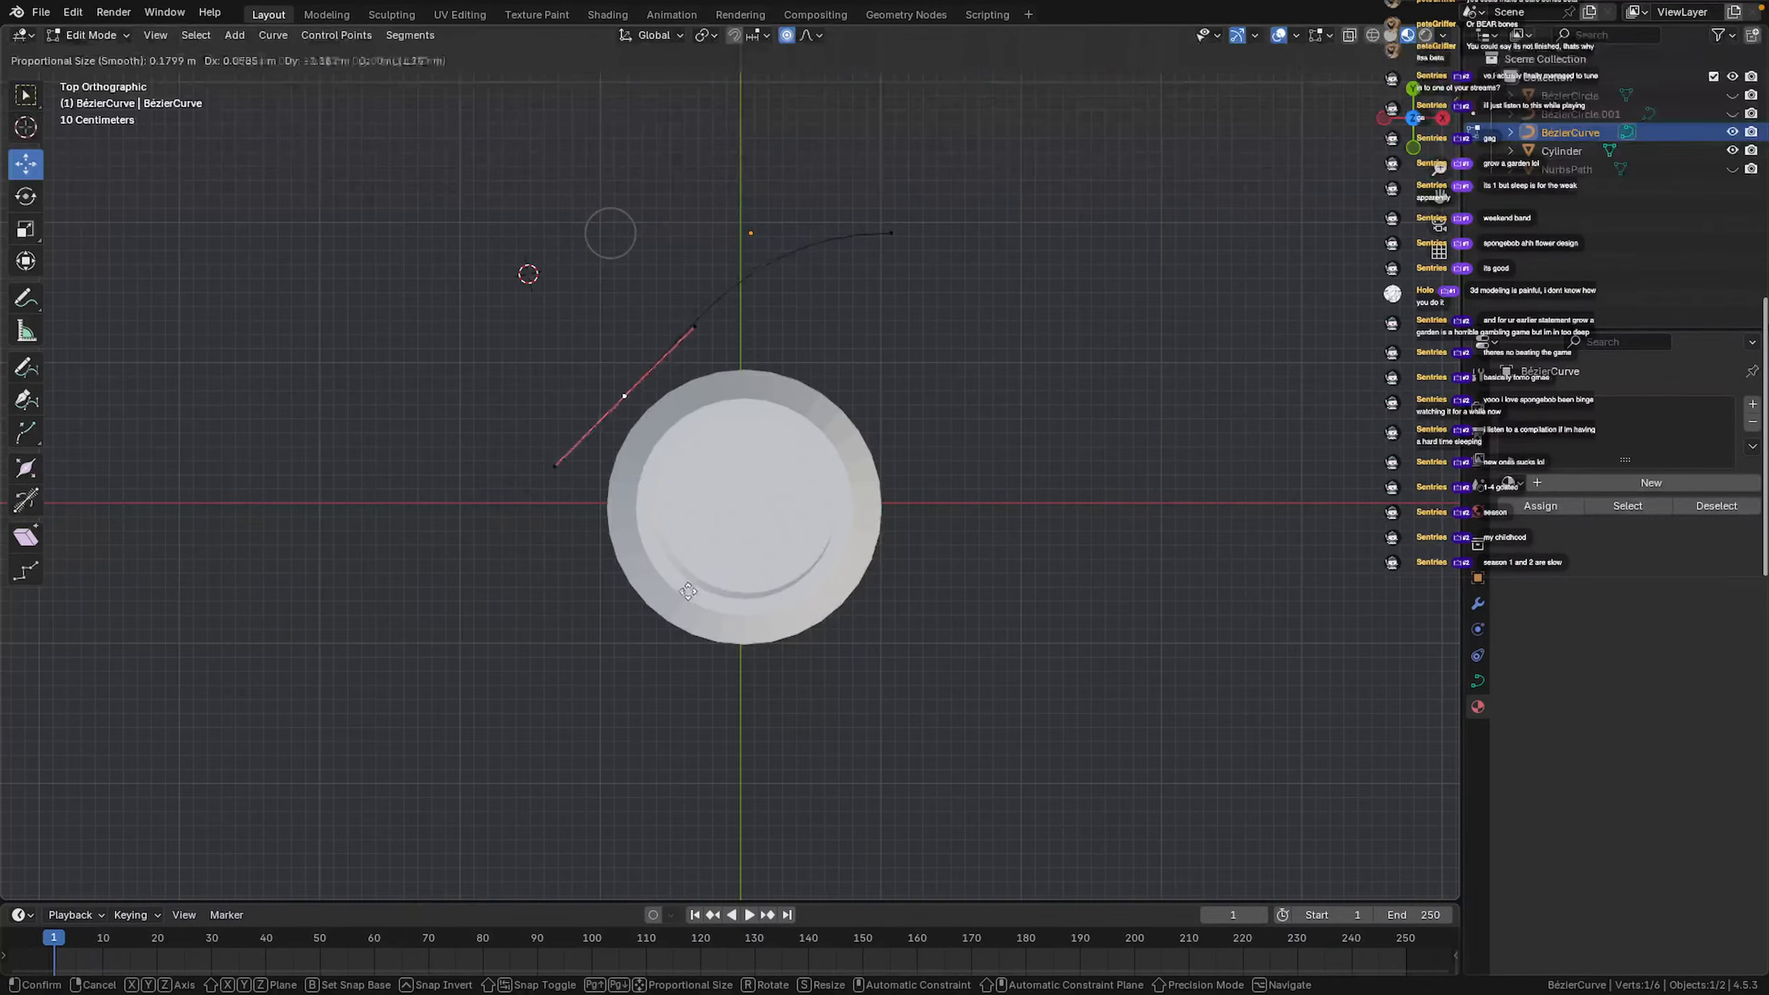
click(692, 622)
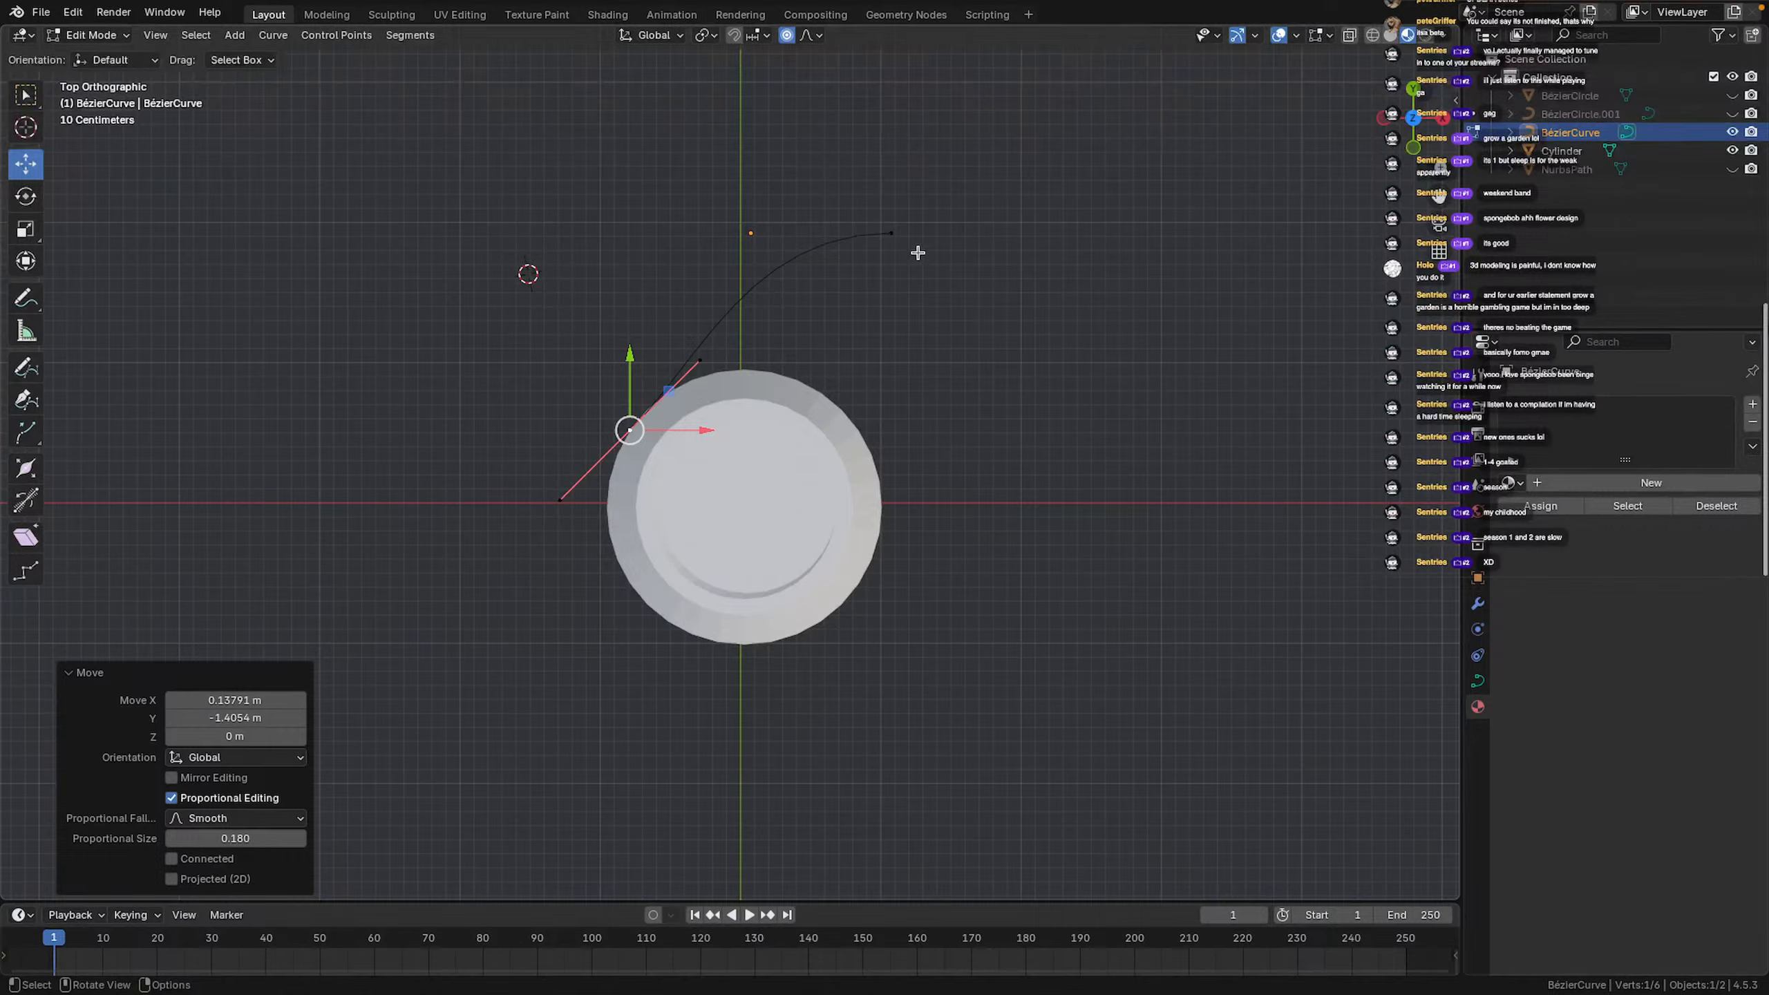
key(ctrl+z)
key(g)
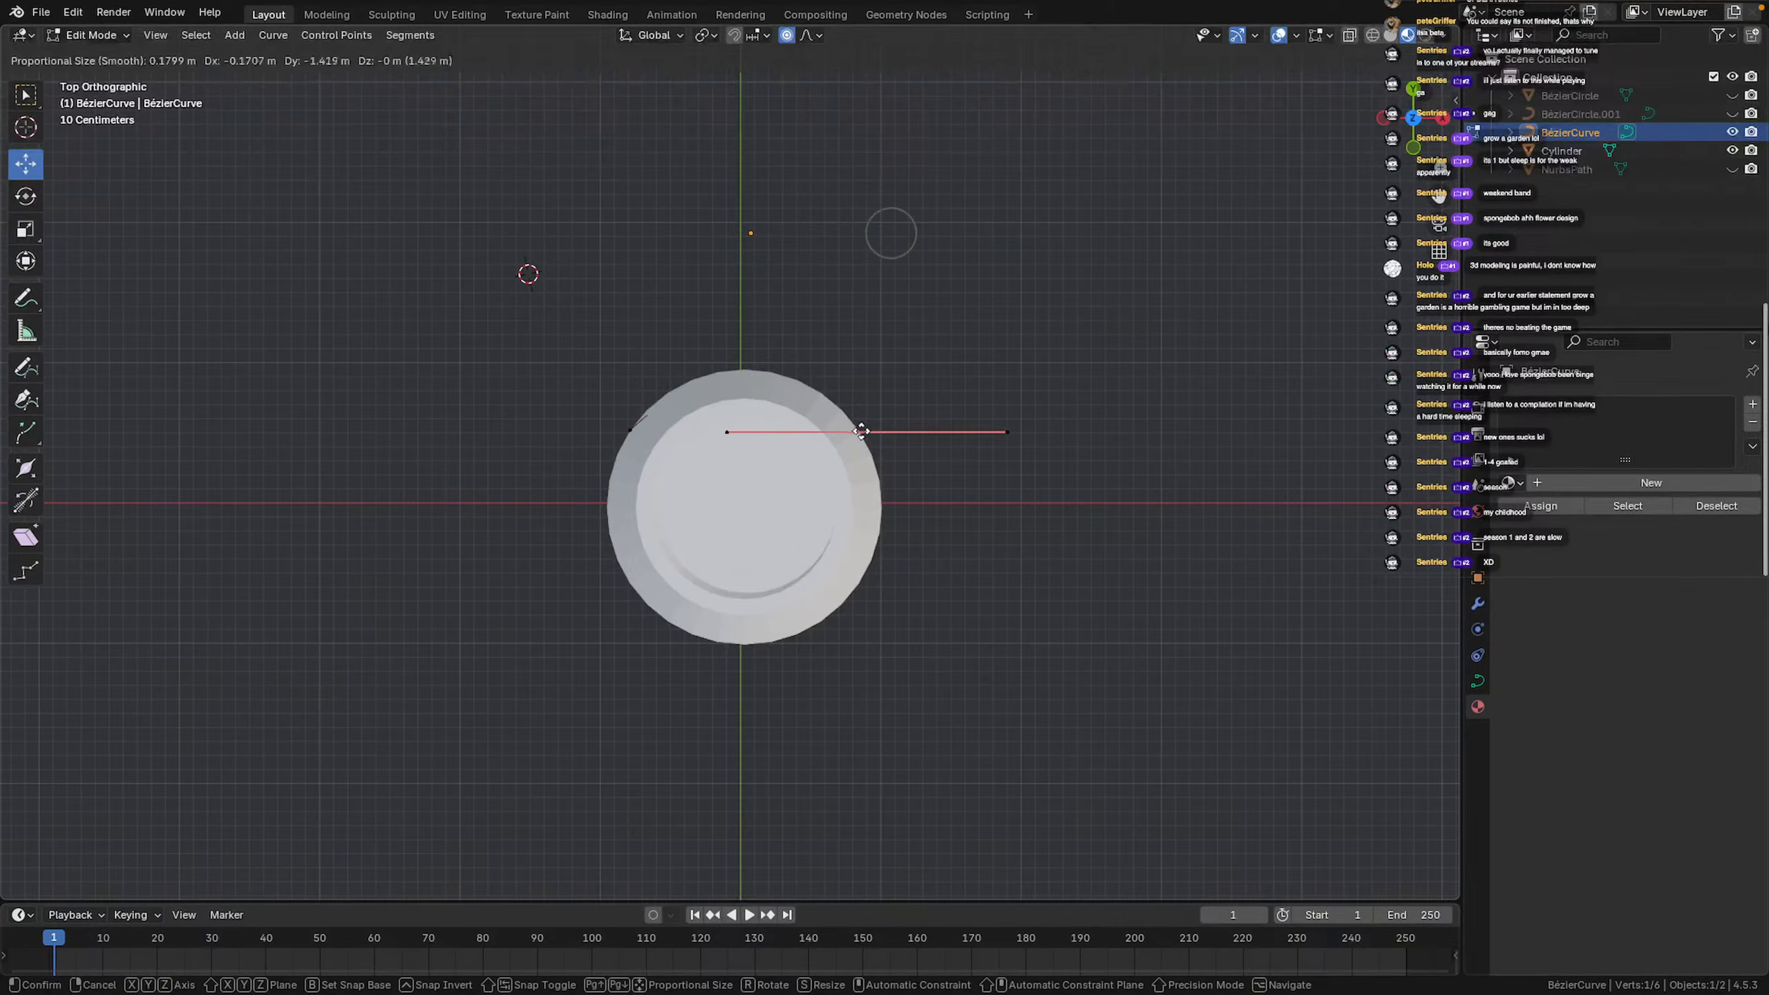
click(771, 438)
Pull the inner handles of both curve ends away from the cylinder in positive Y to form an arch
key(g)
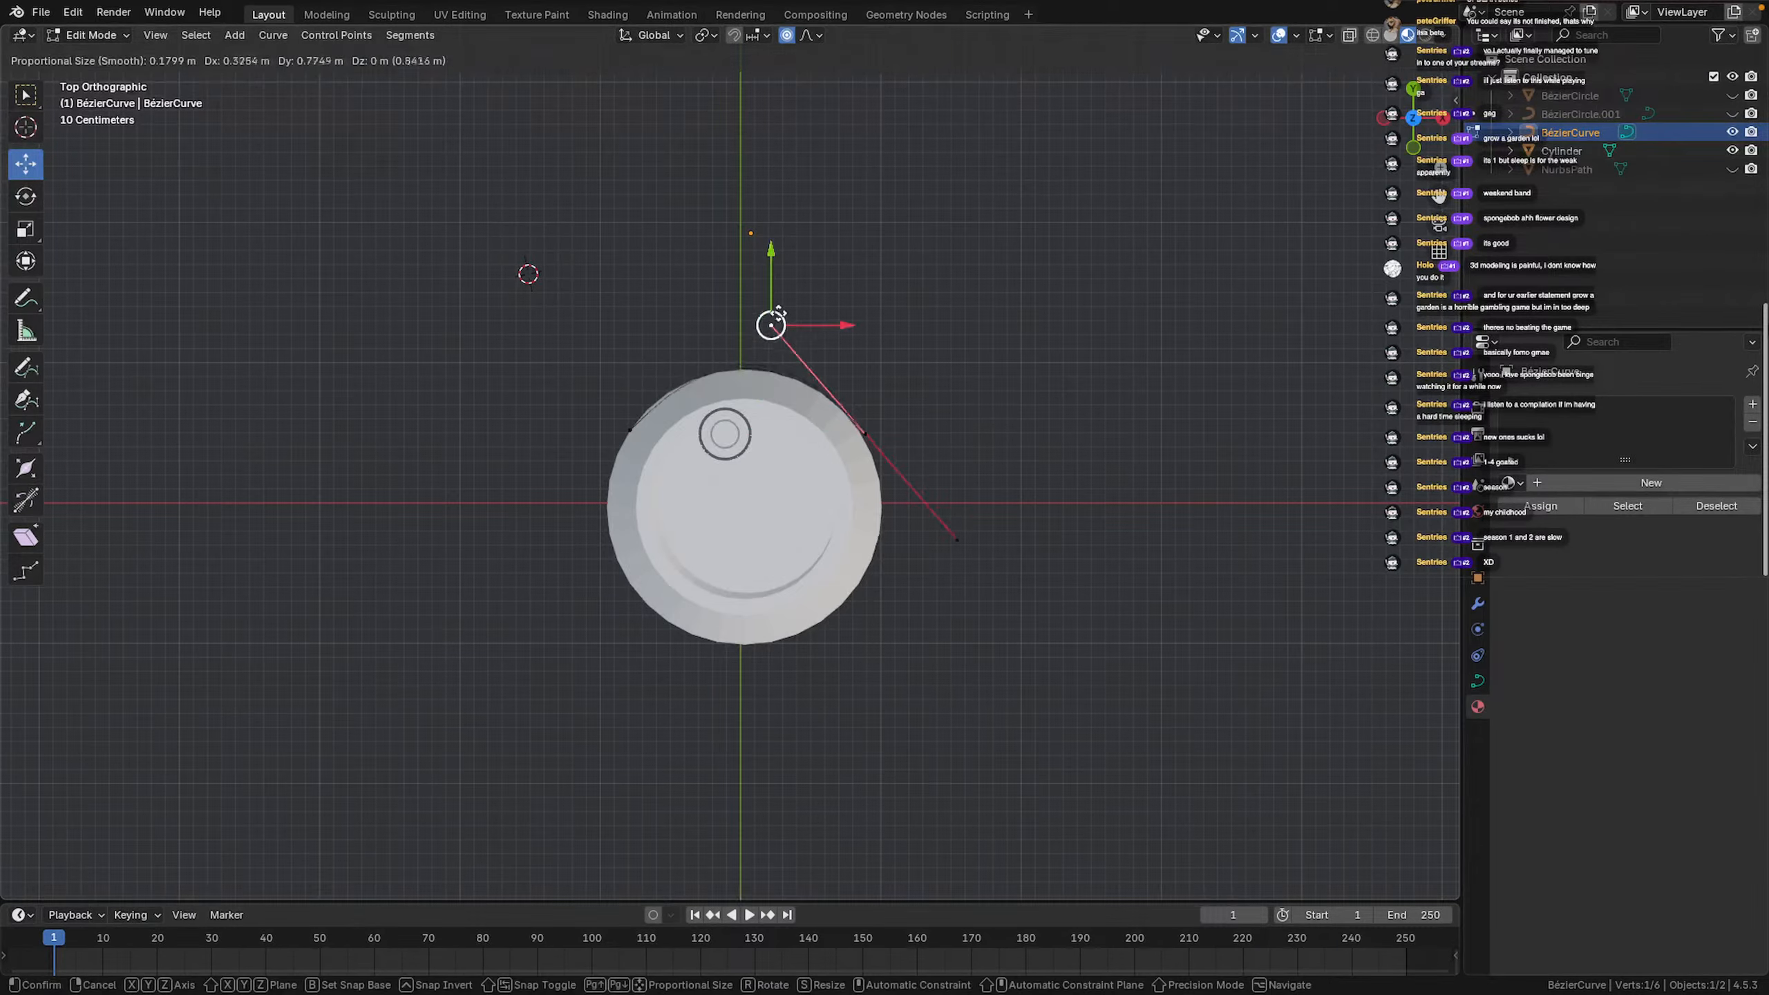
click(844, 277)
click(630, 430)
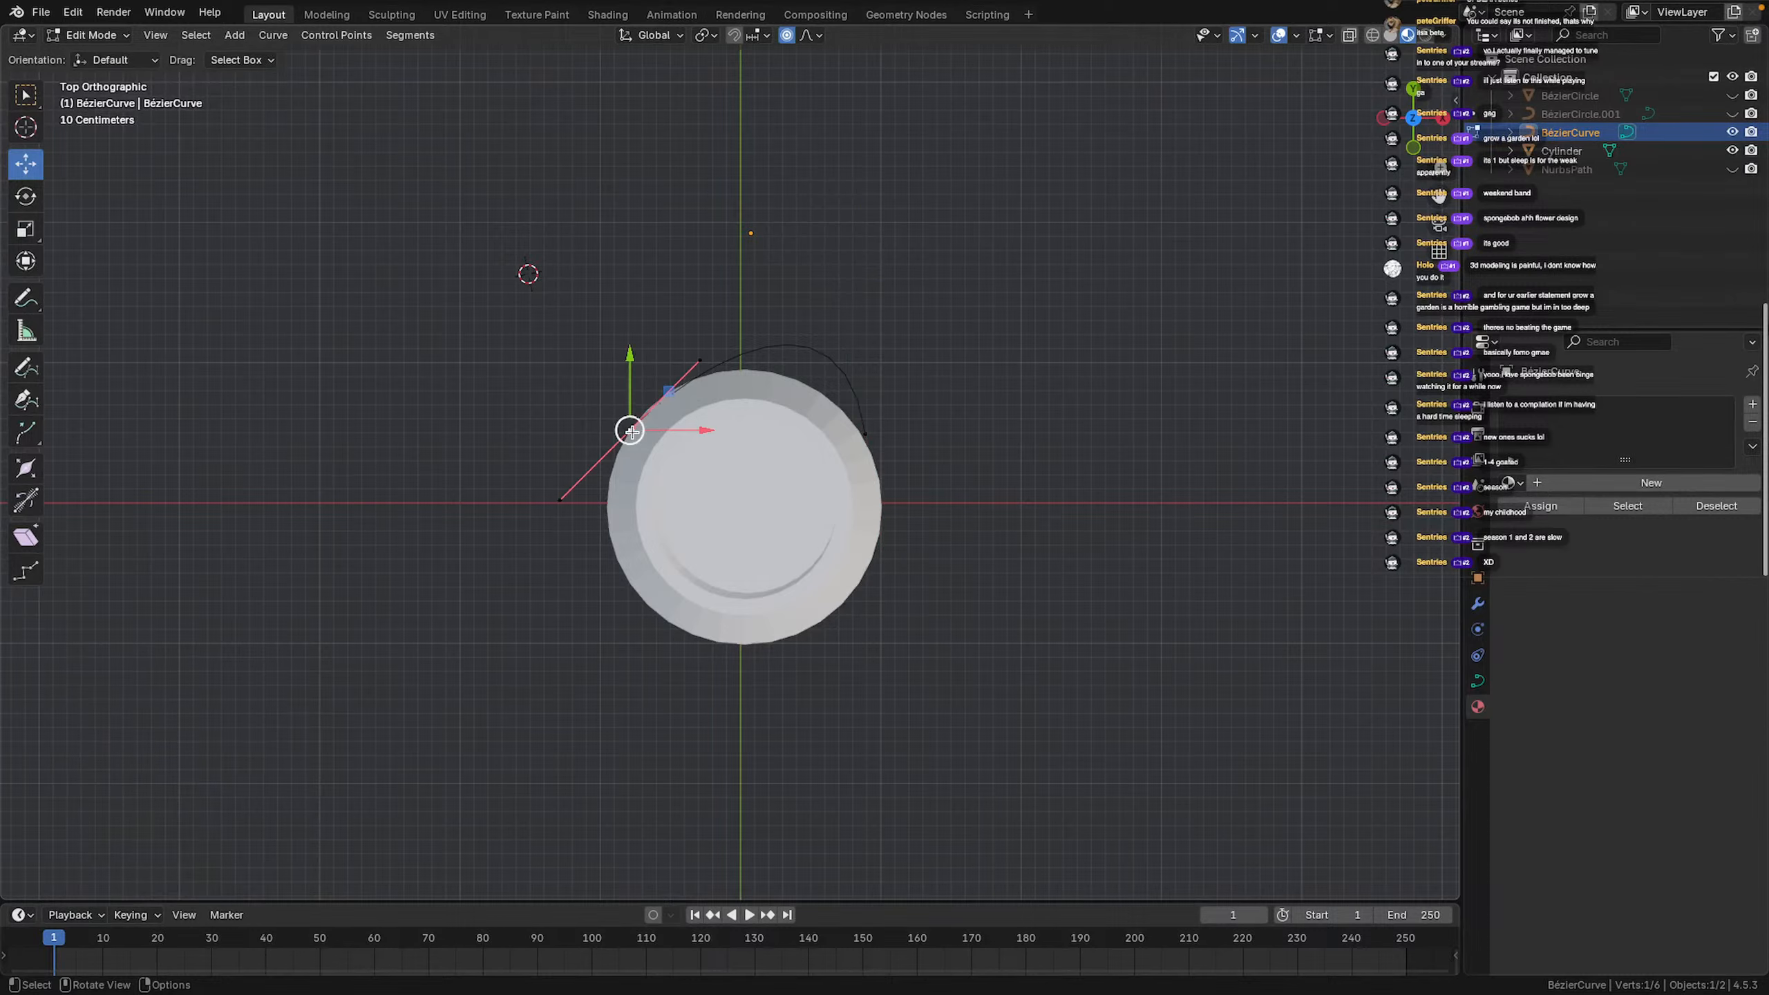
mouse_move(696, 363)
mouse_down()
mouse_move(631, 320)
mouse_move(703, 364)
mouse_up()
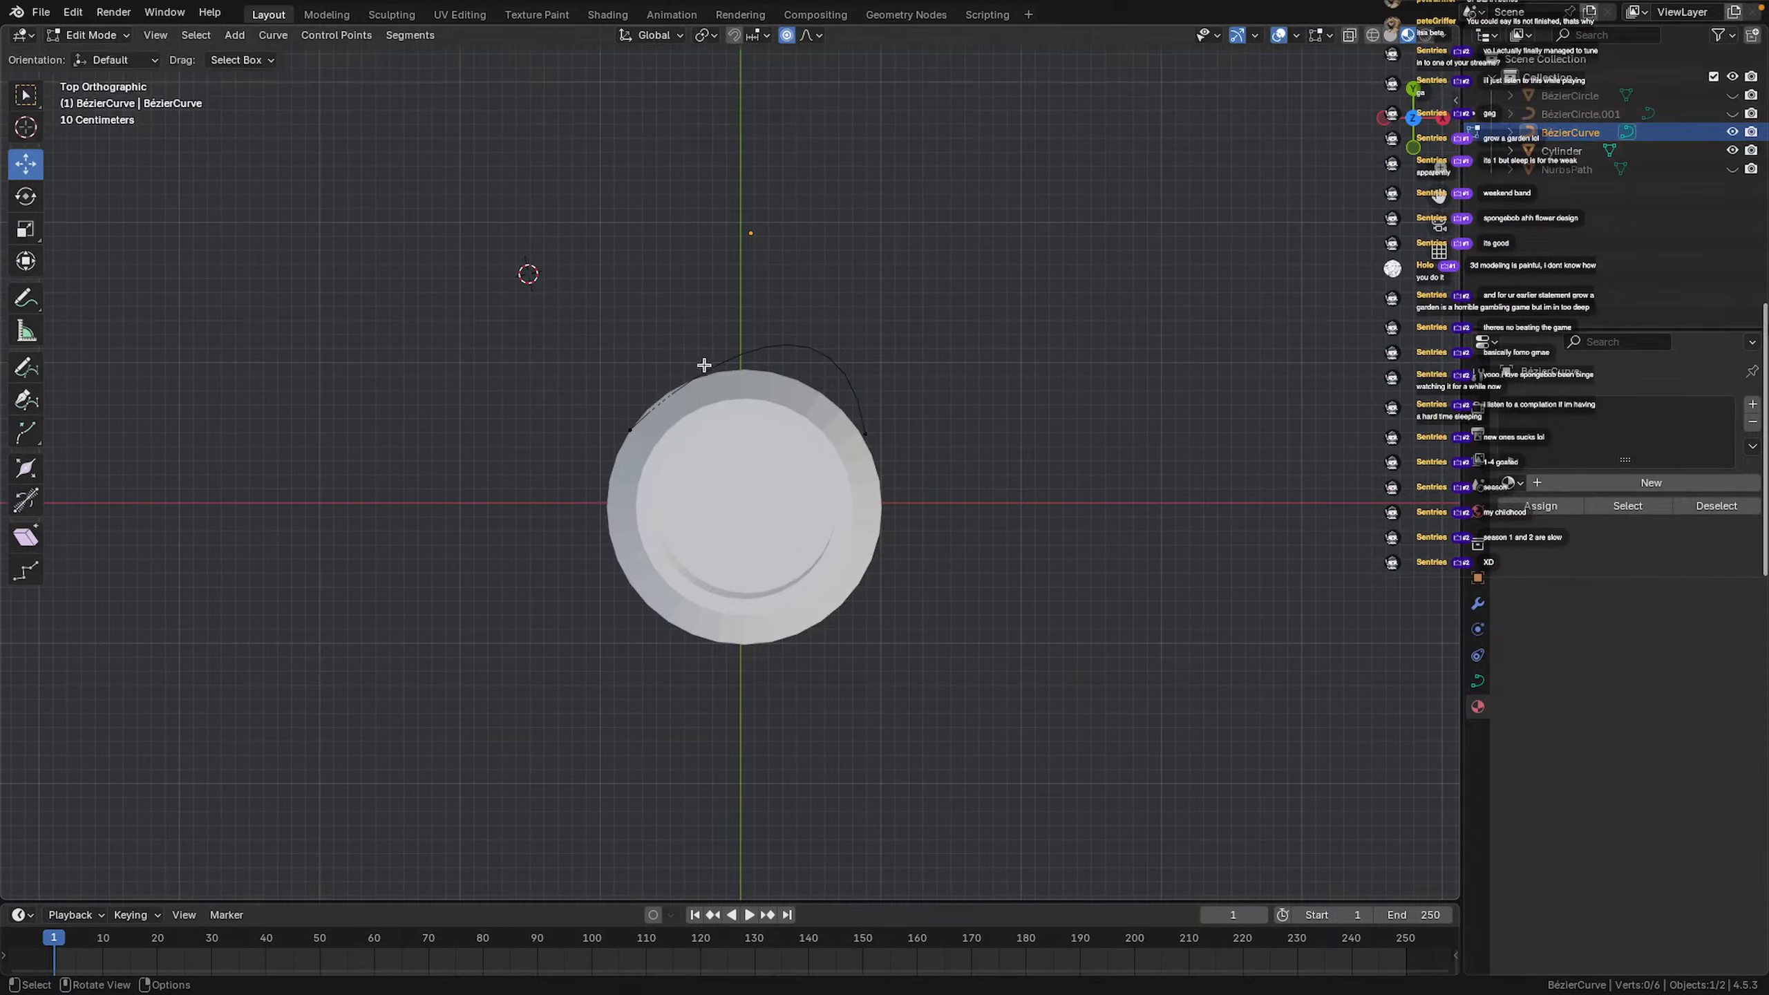
click(699, 360)
key(g)
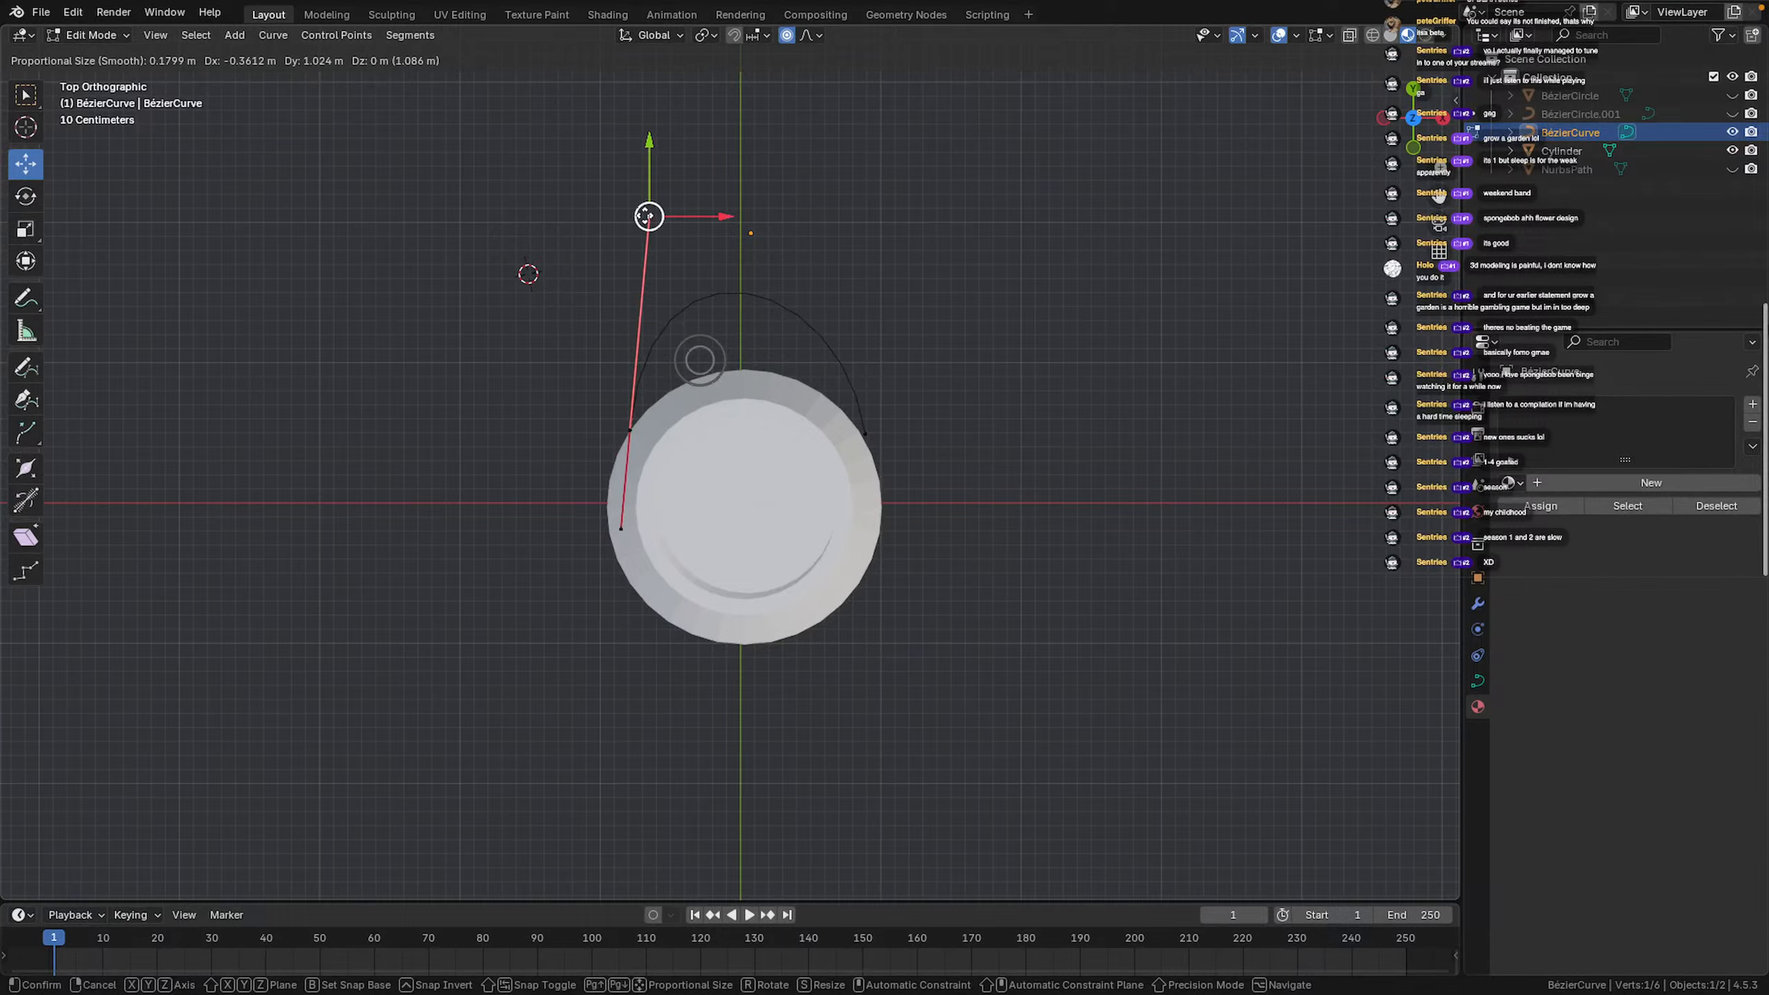
click(647, 217)
Move the outward handle of the curve's positive-X end by about 0.12 m in X and 0.22 m in Y
click(862, 435)
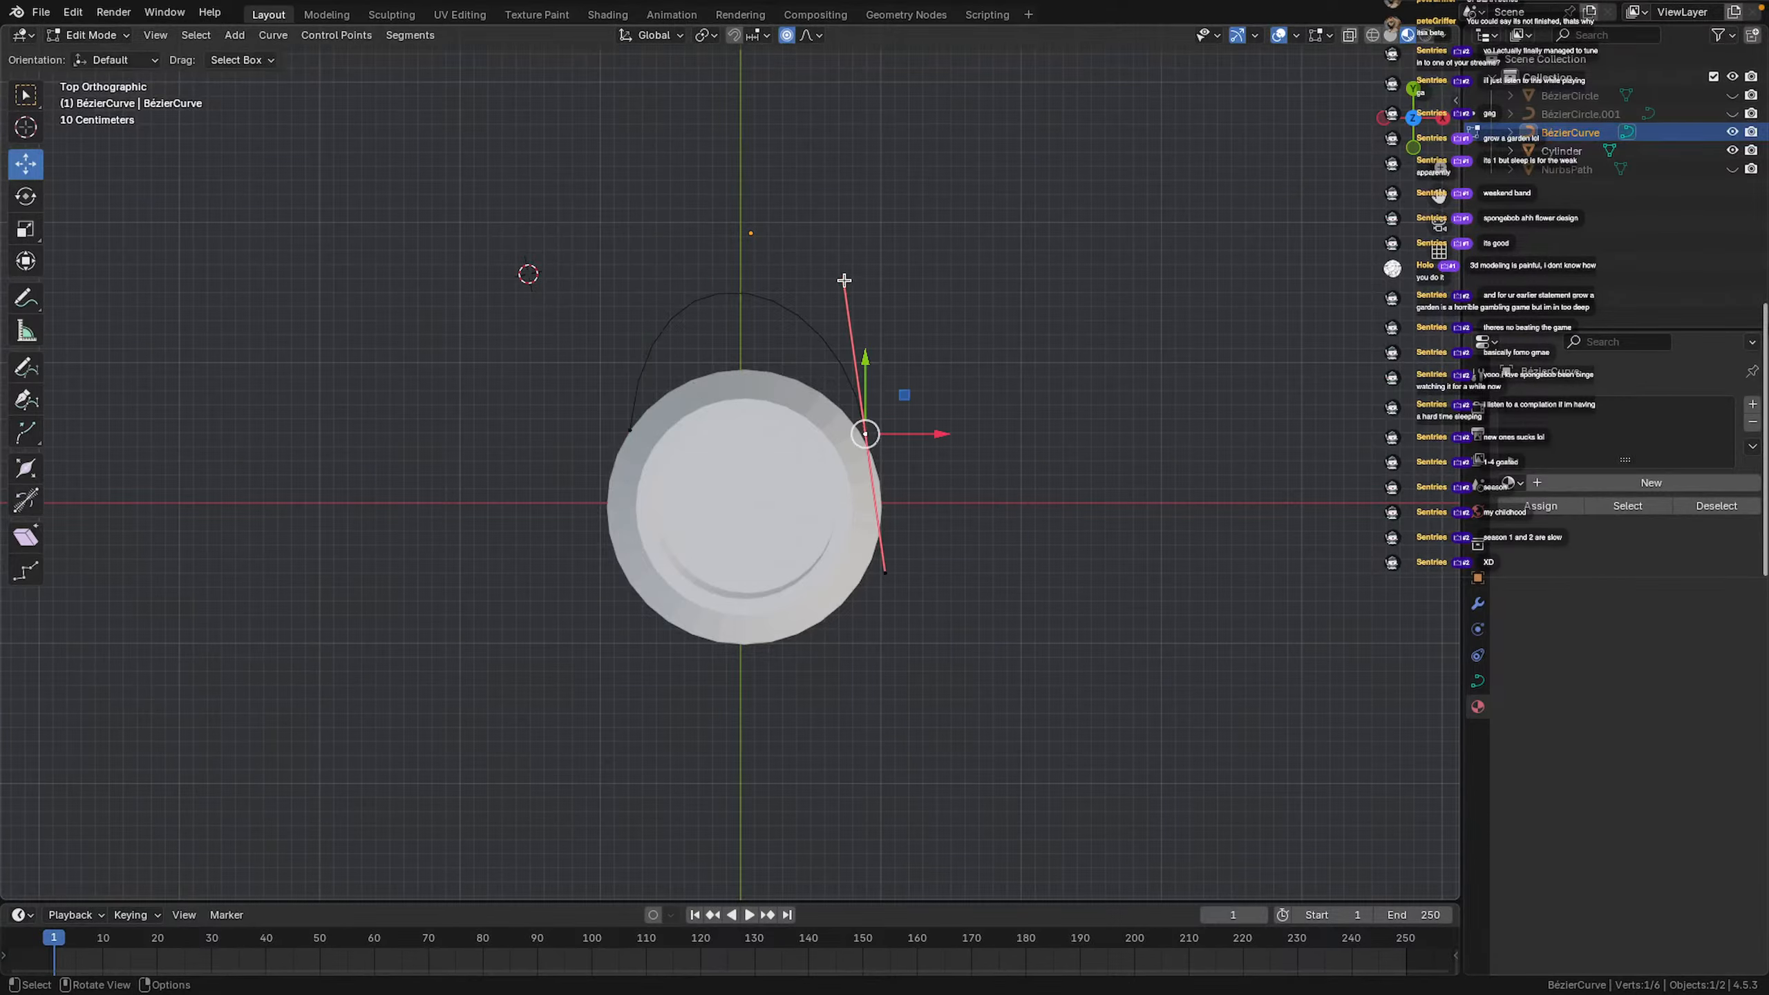
key(b)
drag(866, 270, 844, 281)
click(866, 435)
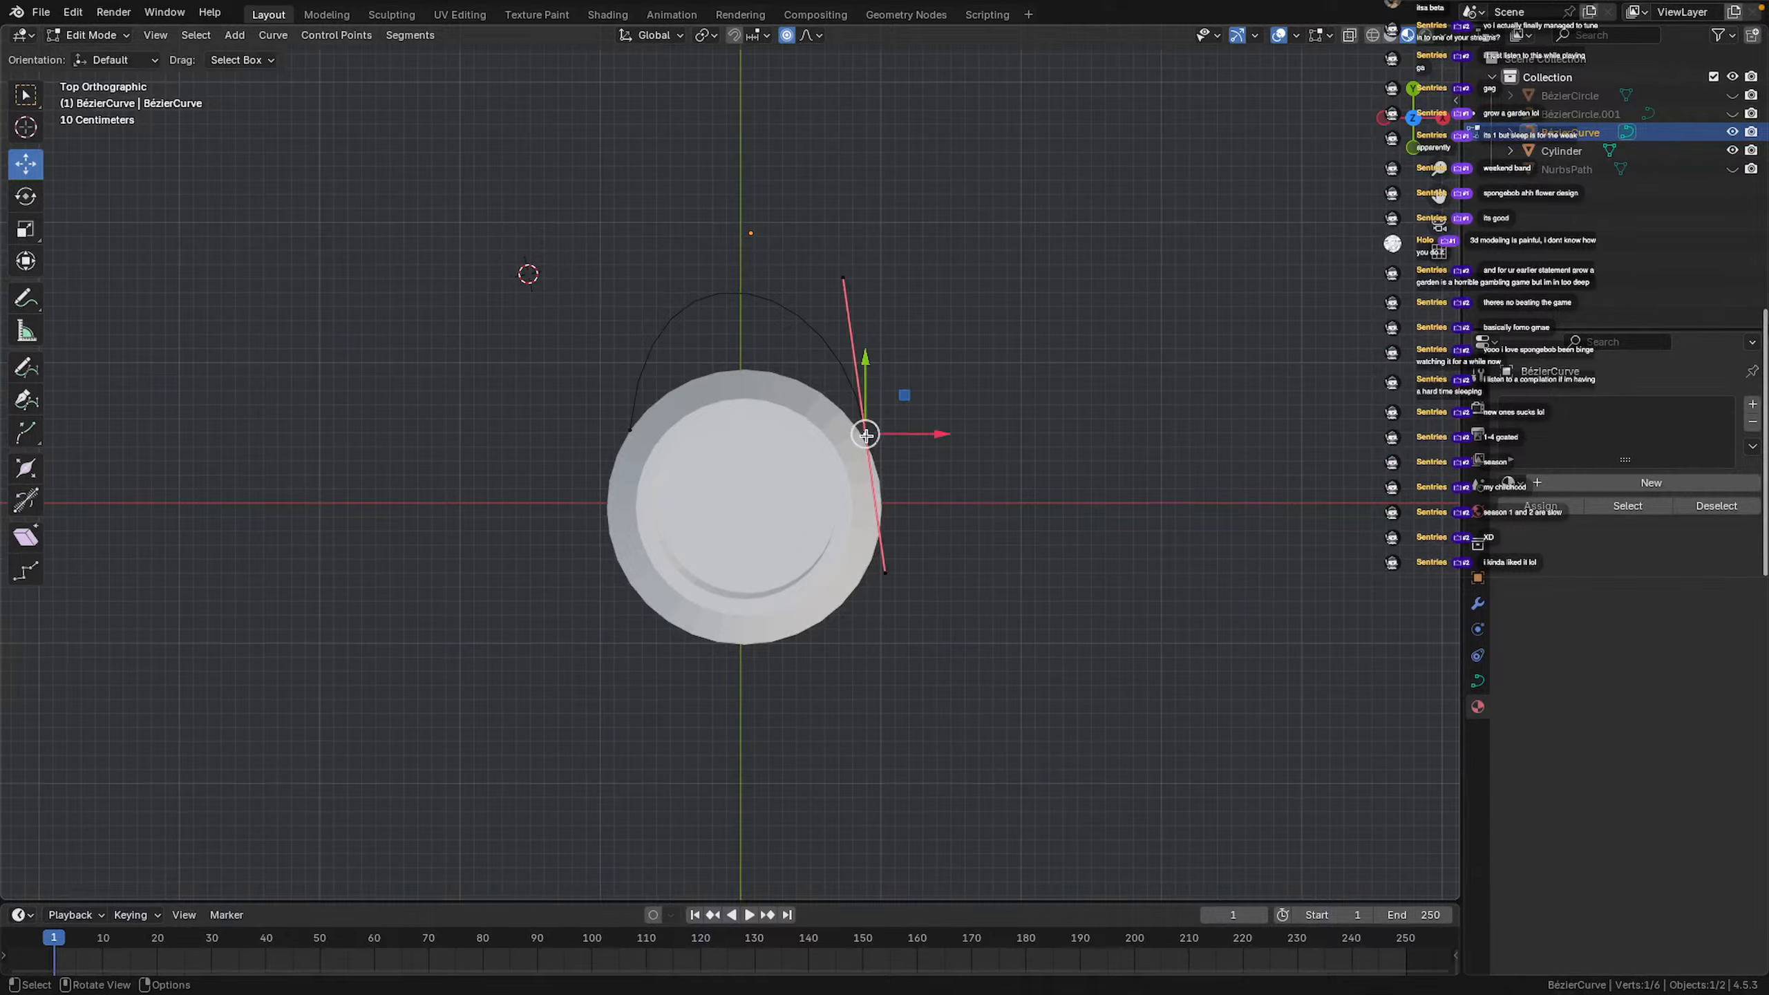
click(843, 281)
key(g)
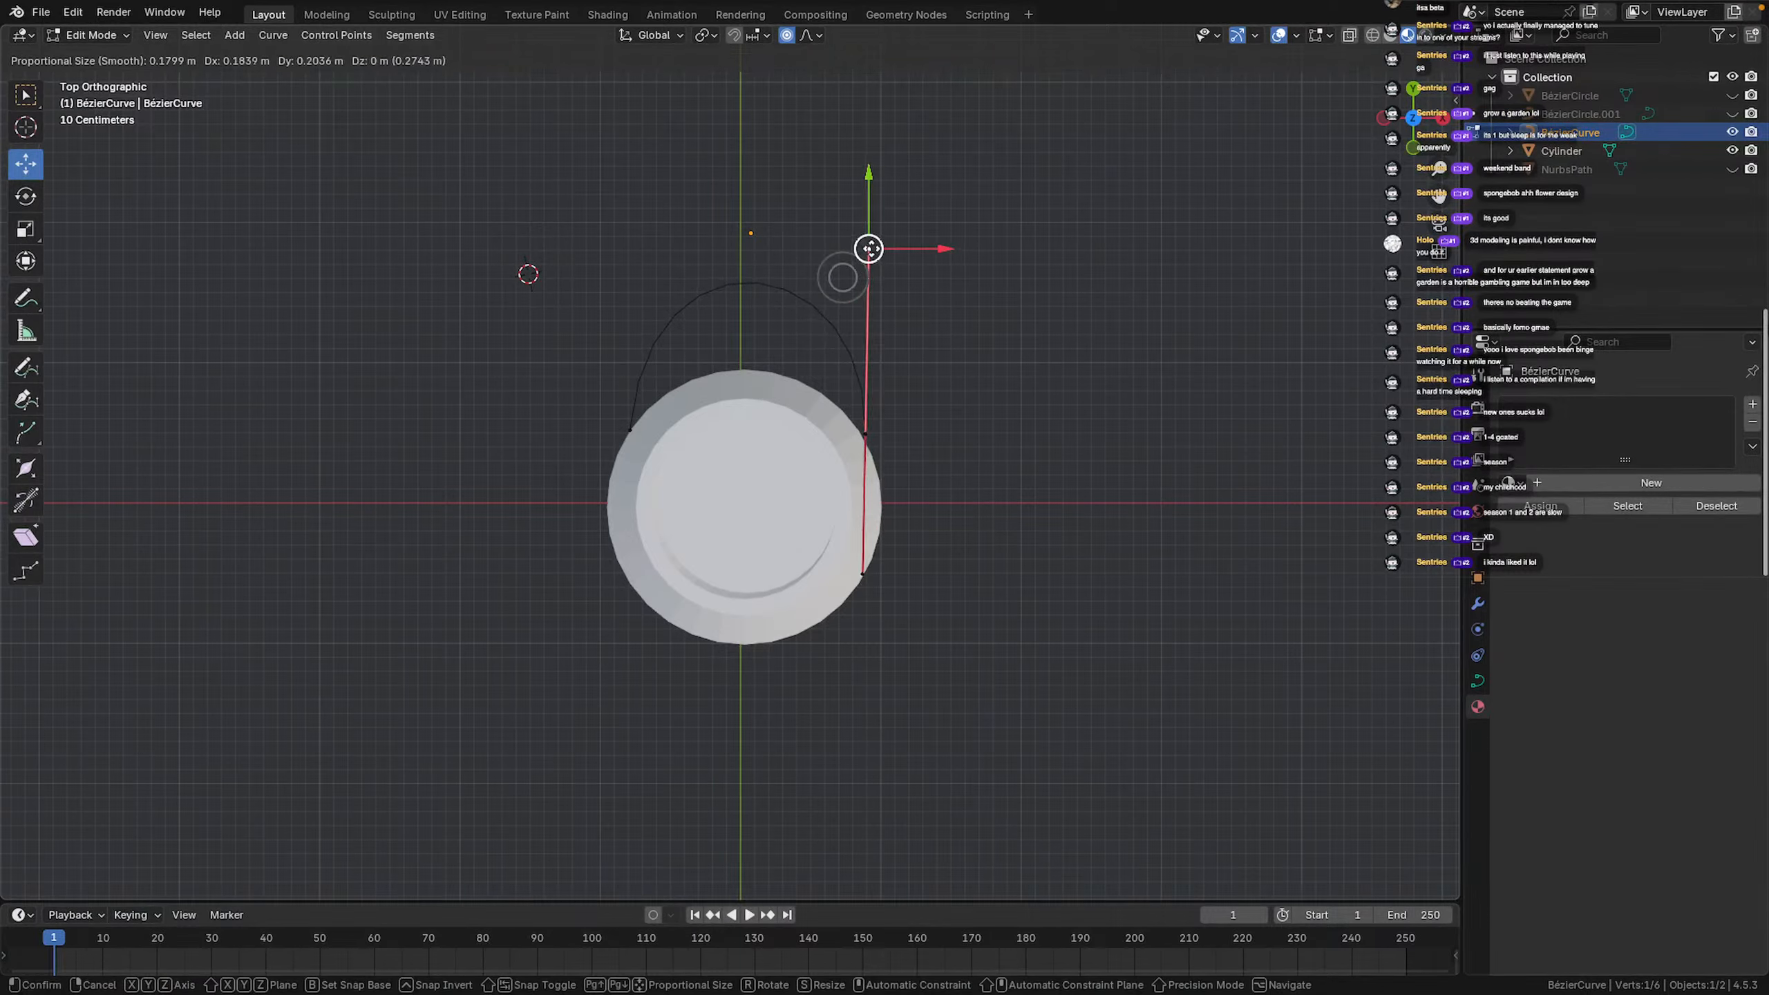
click(859, 246)
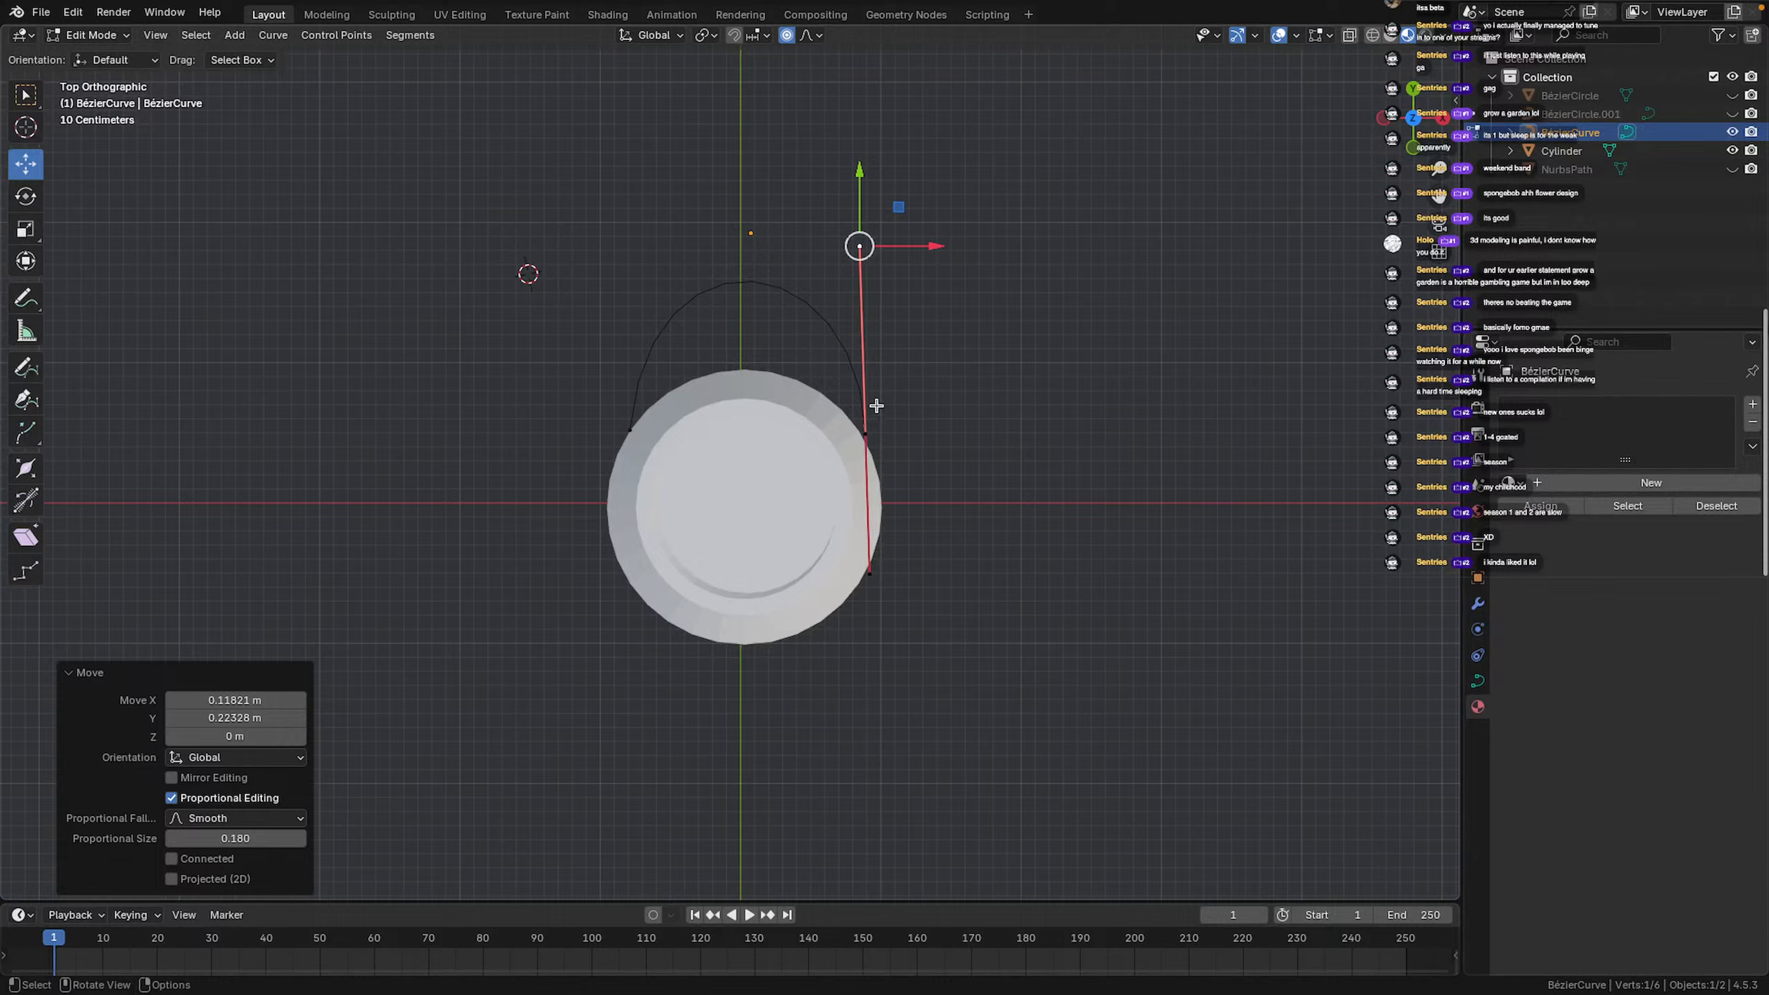
Nudge the curve's positive-X end point slightly inward toward the cylinder and deselect it
click(858, 436)
key(g)
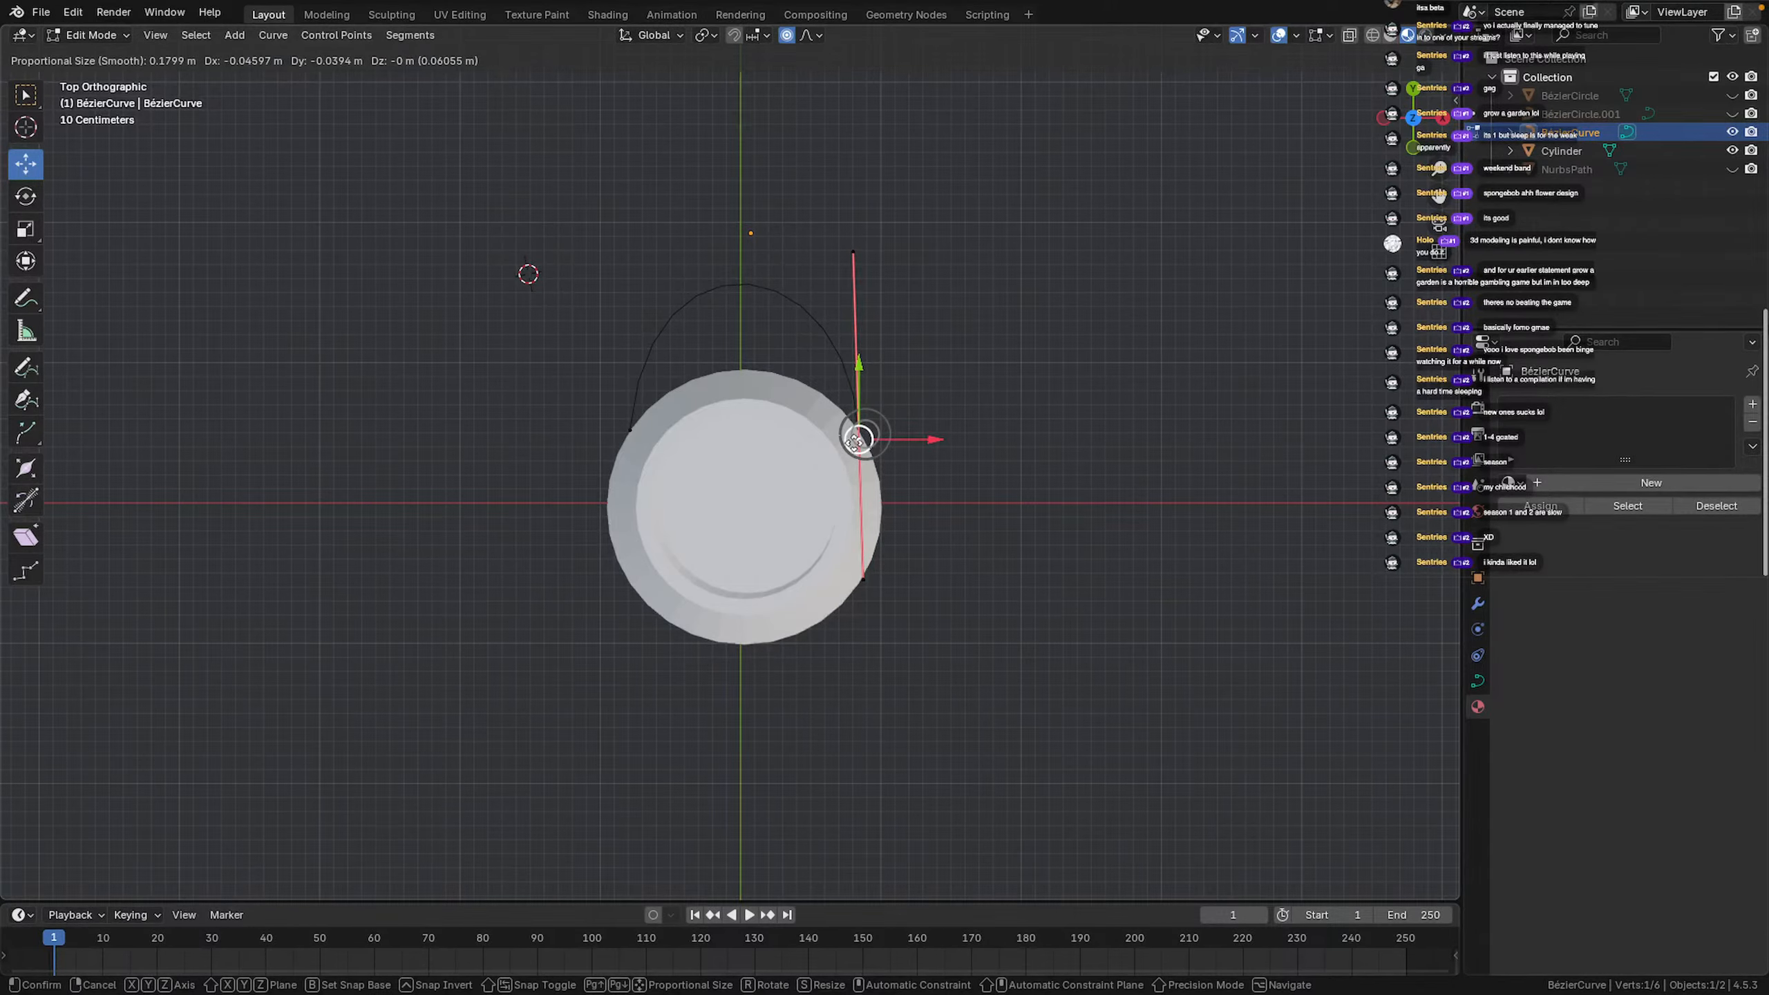
click(858, 437)
click(930, 420)
In the bottom view, move the outward handle of the negative-X end by about 0.04 m in X and 0.46 m in Y
middle_drag(912, 460, 987, 552)
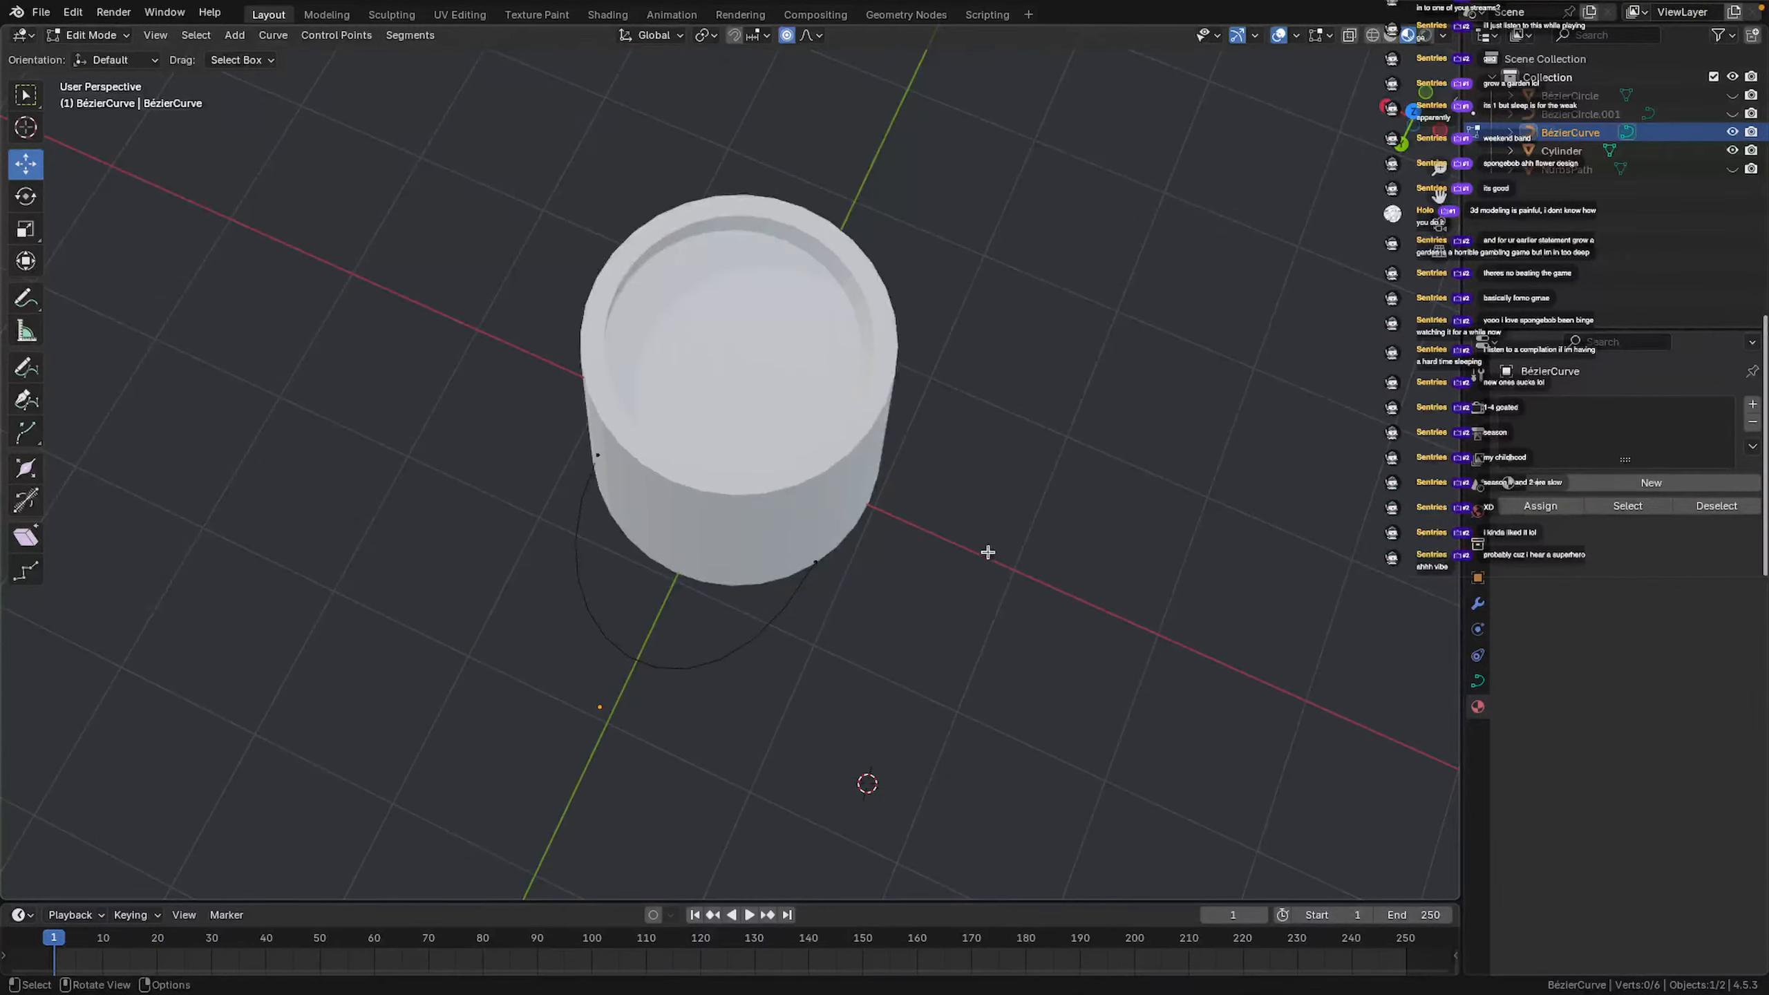
middle_drag(742, 714, 824, 724)
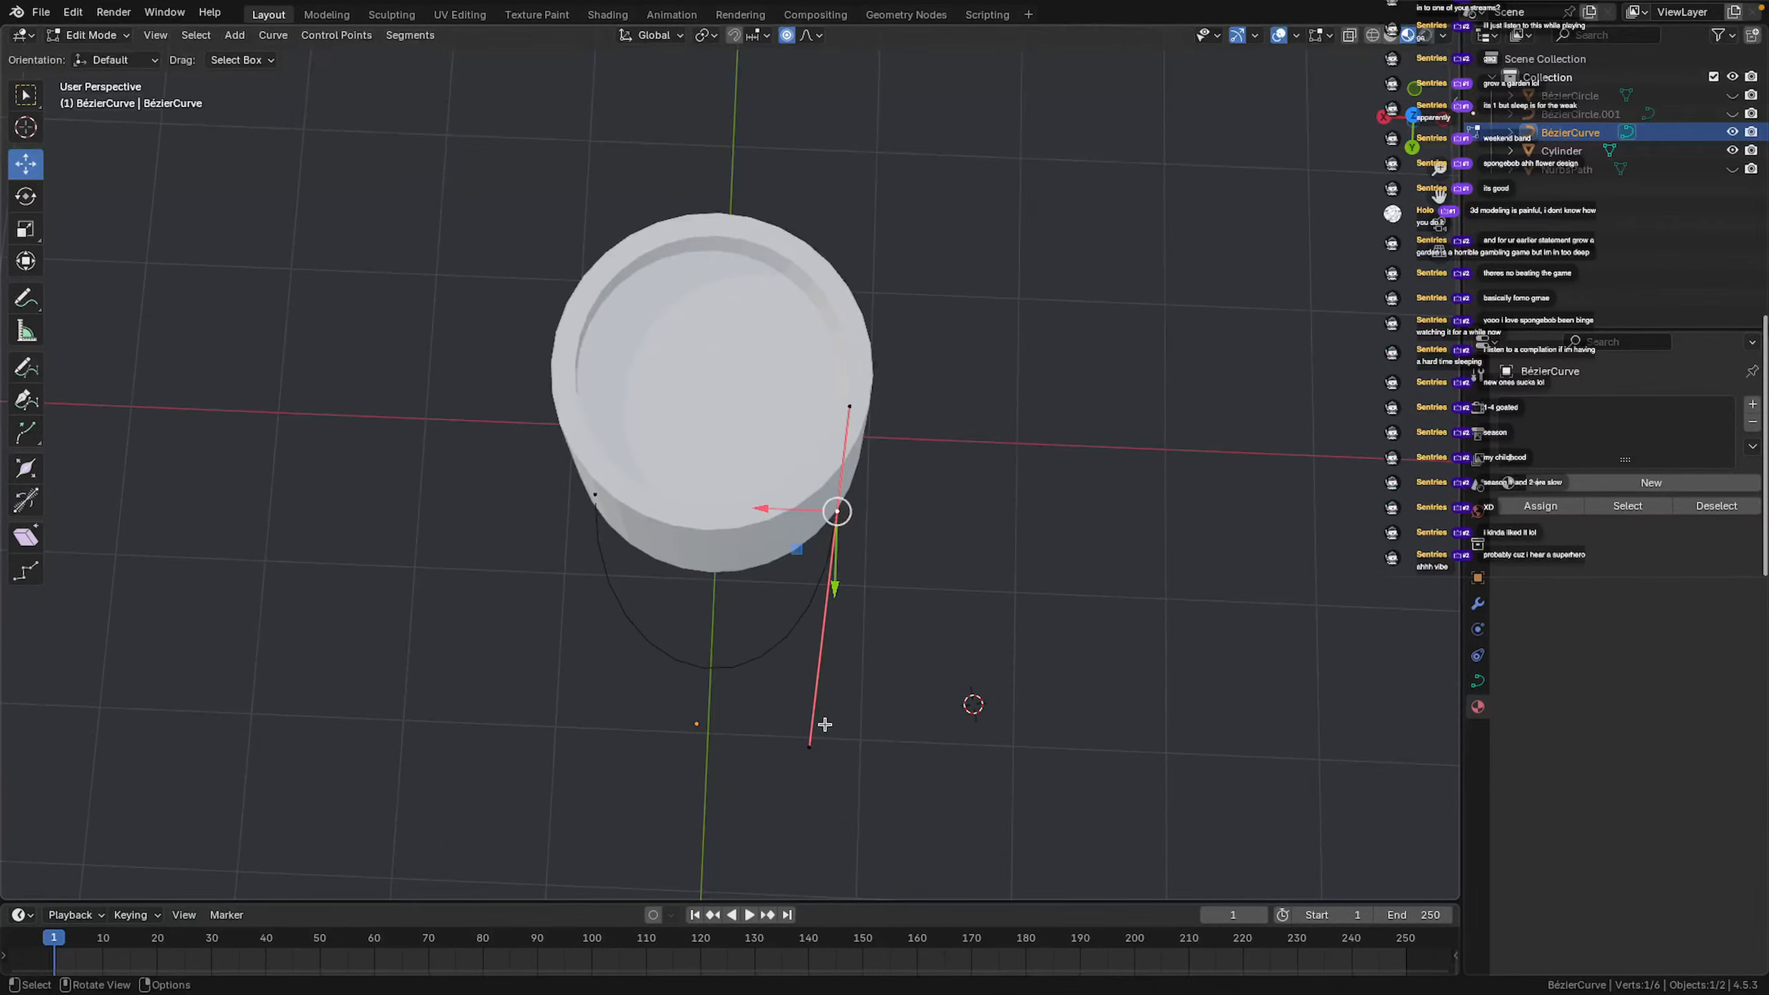
click(811, 746)
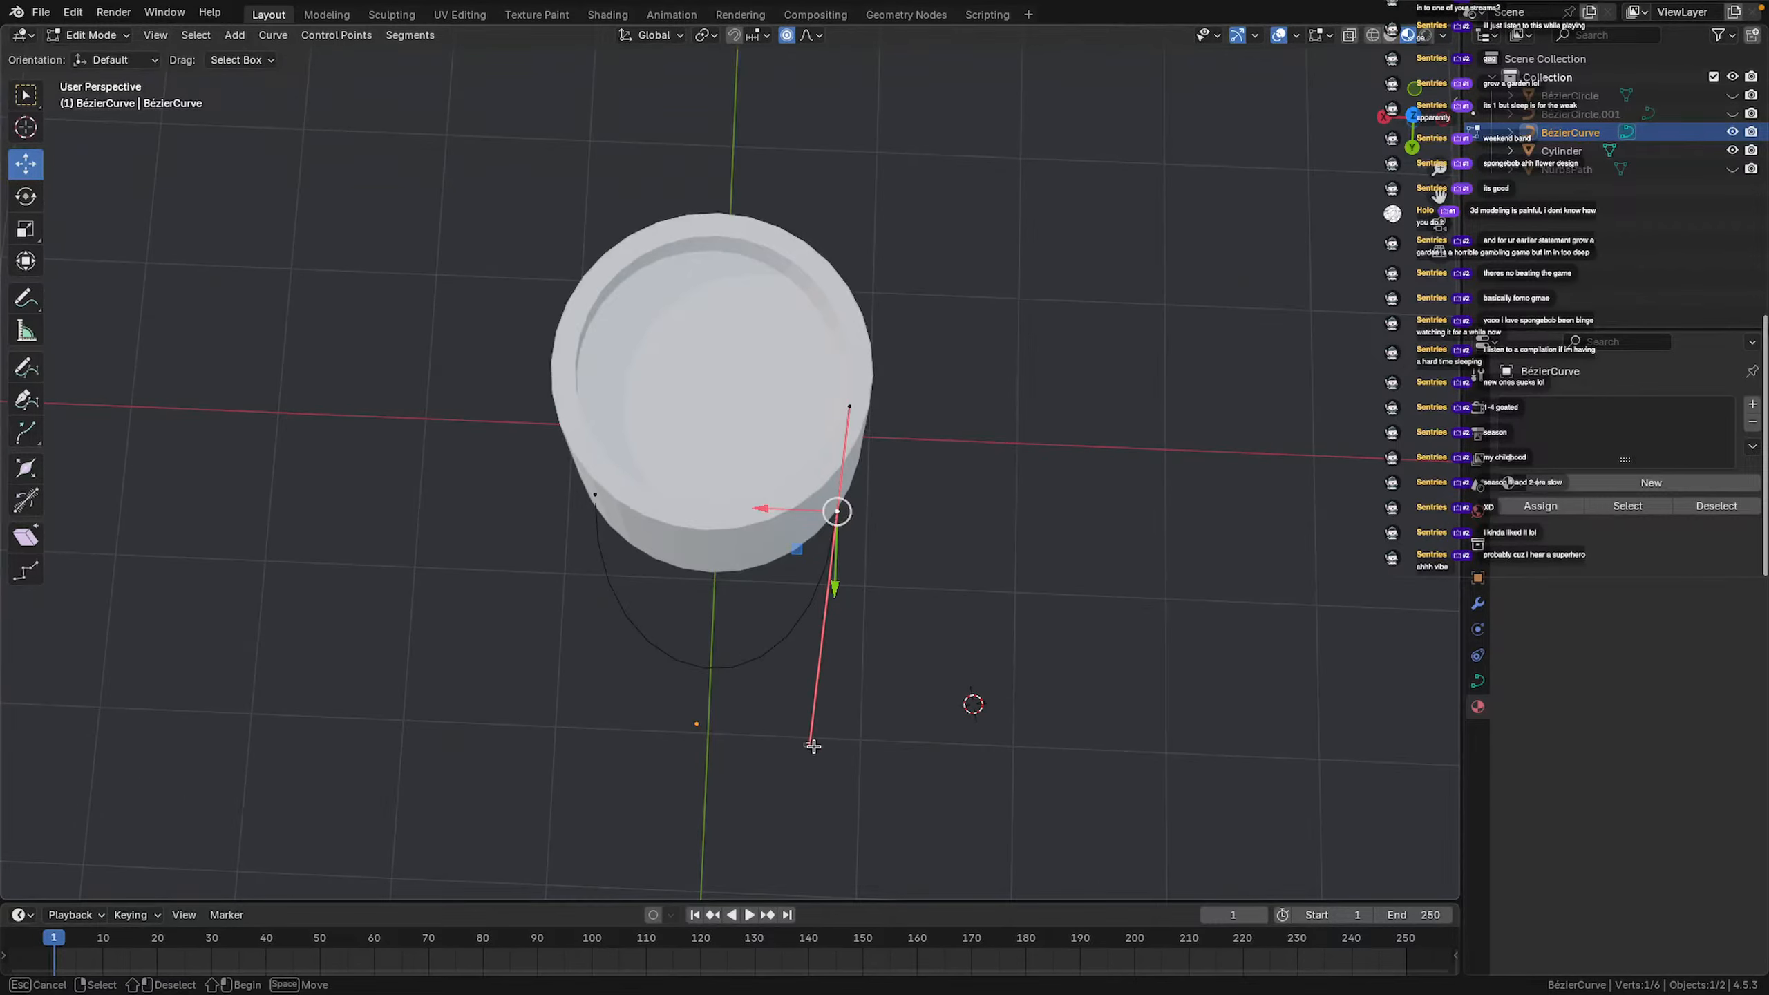
click(1421, 127)
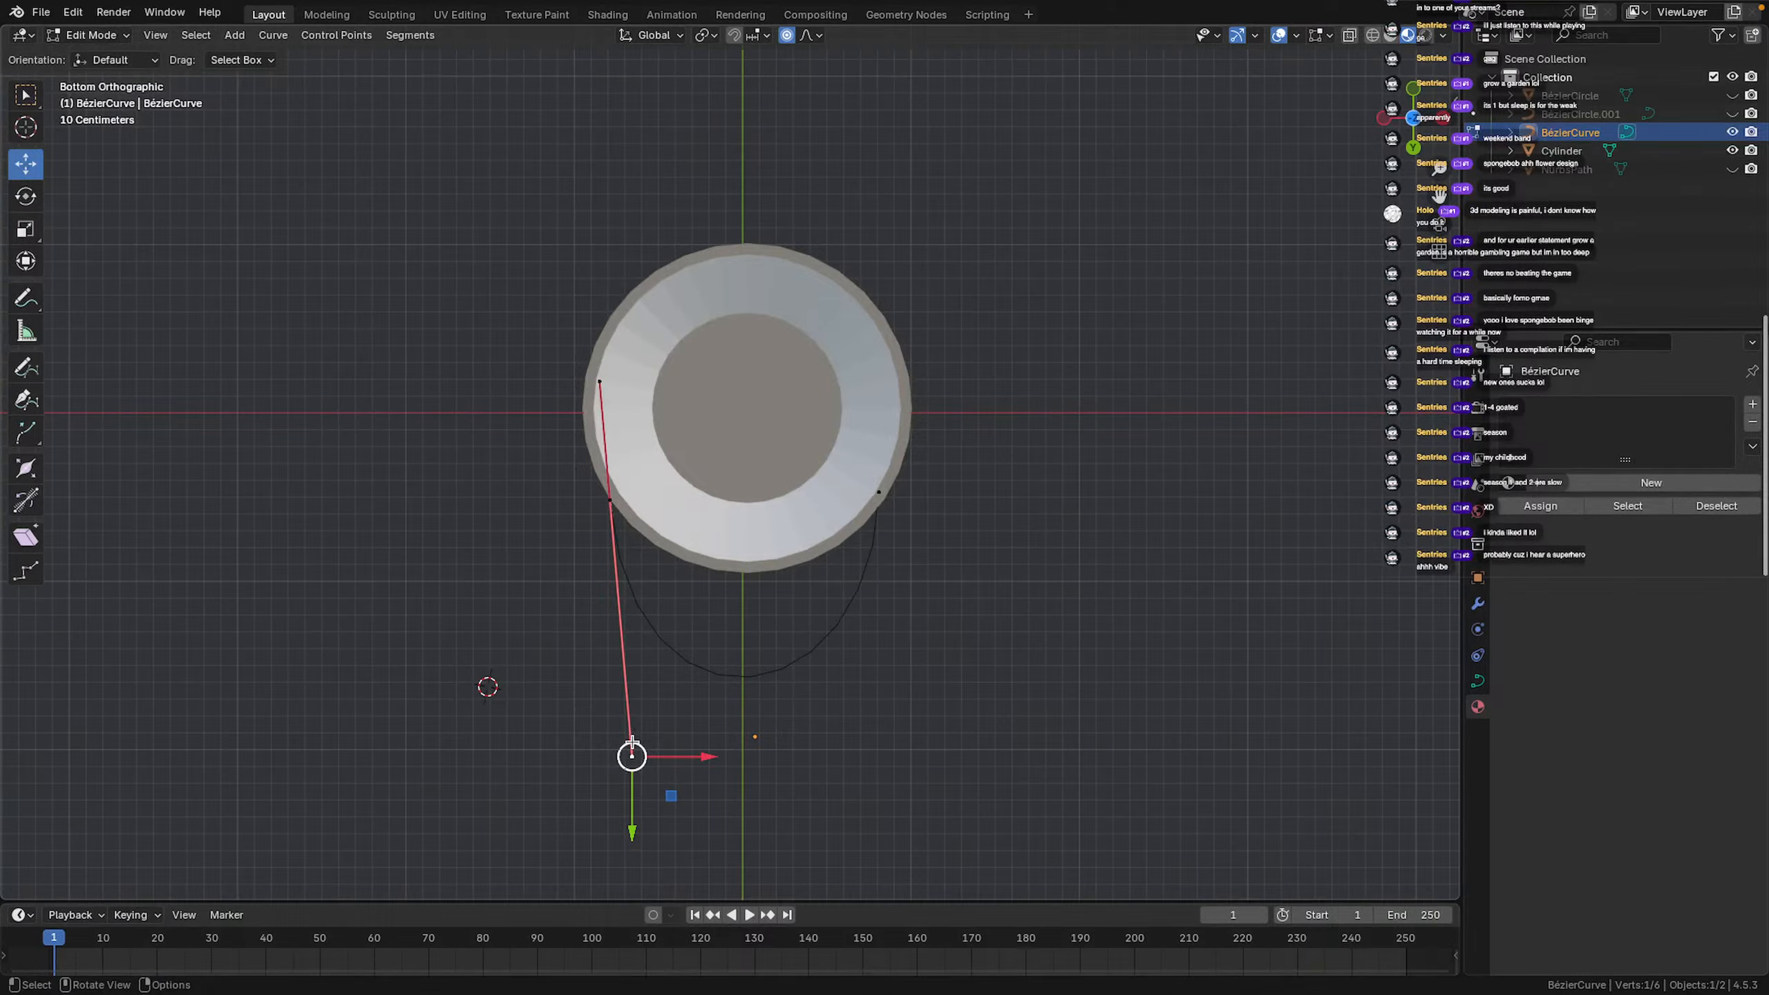
drag(632, 744, 630, 834)
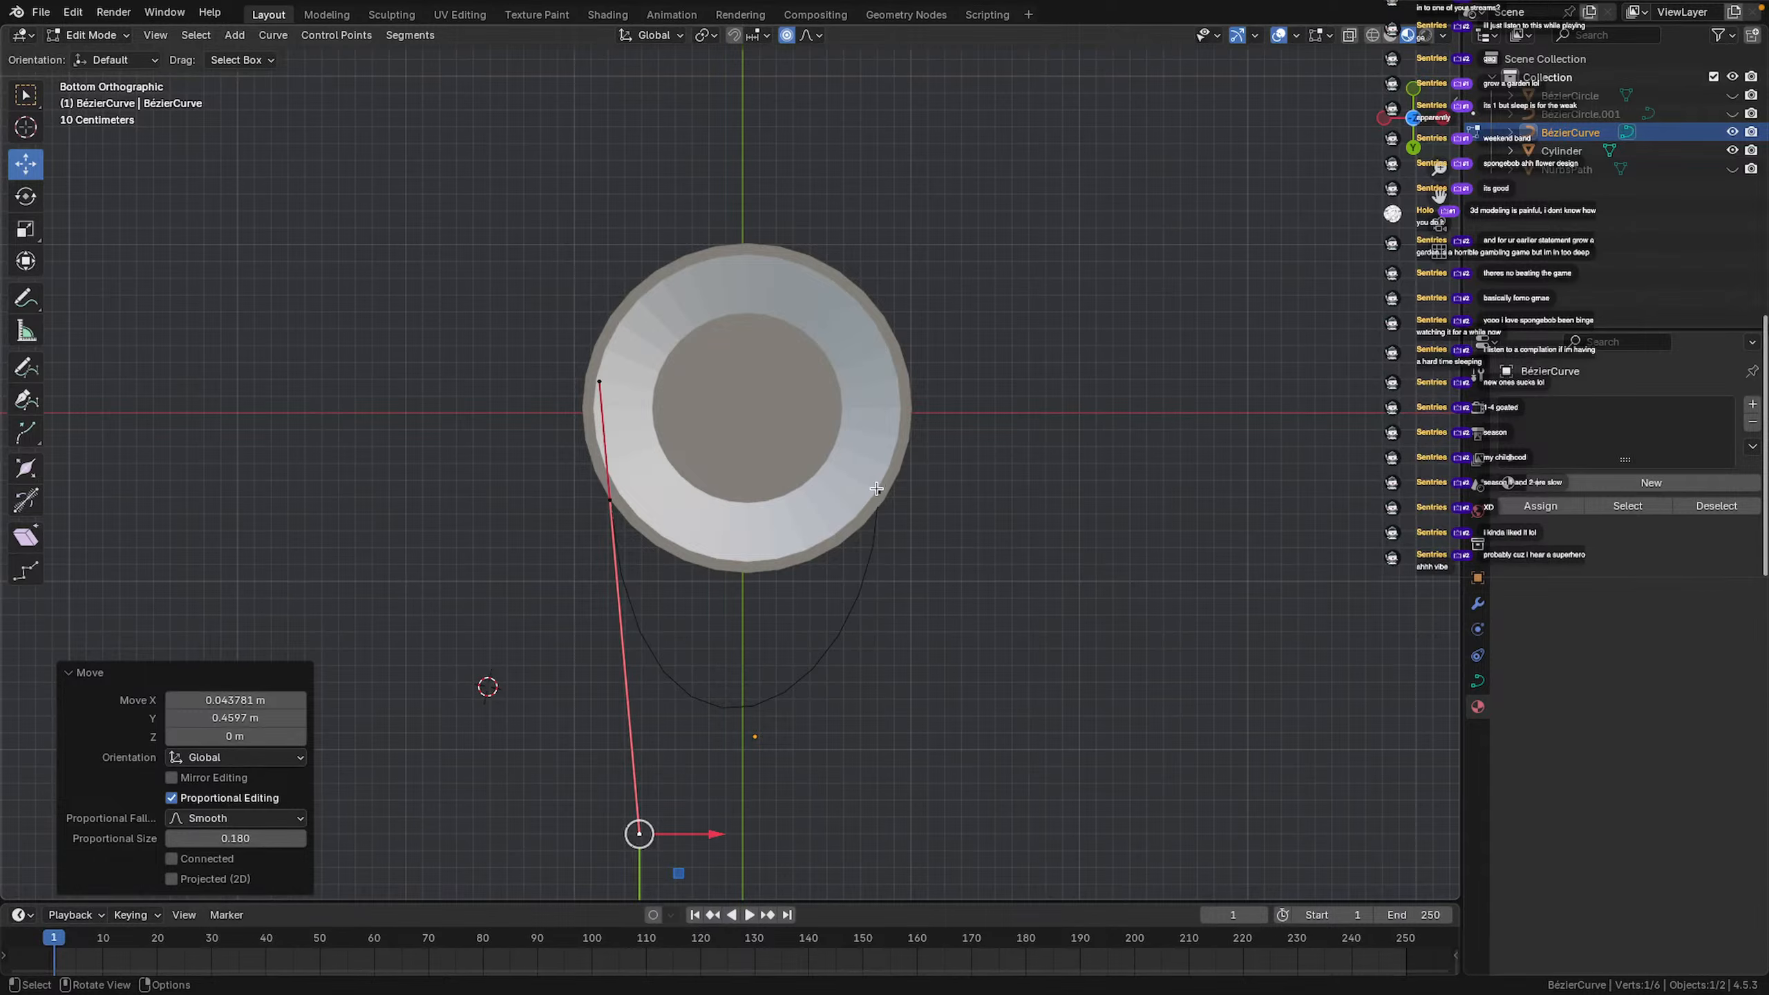
Extend the outward handle of the positive-X end slightly farther from the cylinder to balance the arch, and clear the selection
click(878, 492)
mouse_move(878, 716)
mouse_down()
mouse_move(902, 751)
mouse_move(862, 711)
mouse_up()
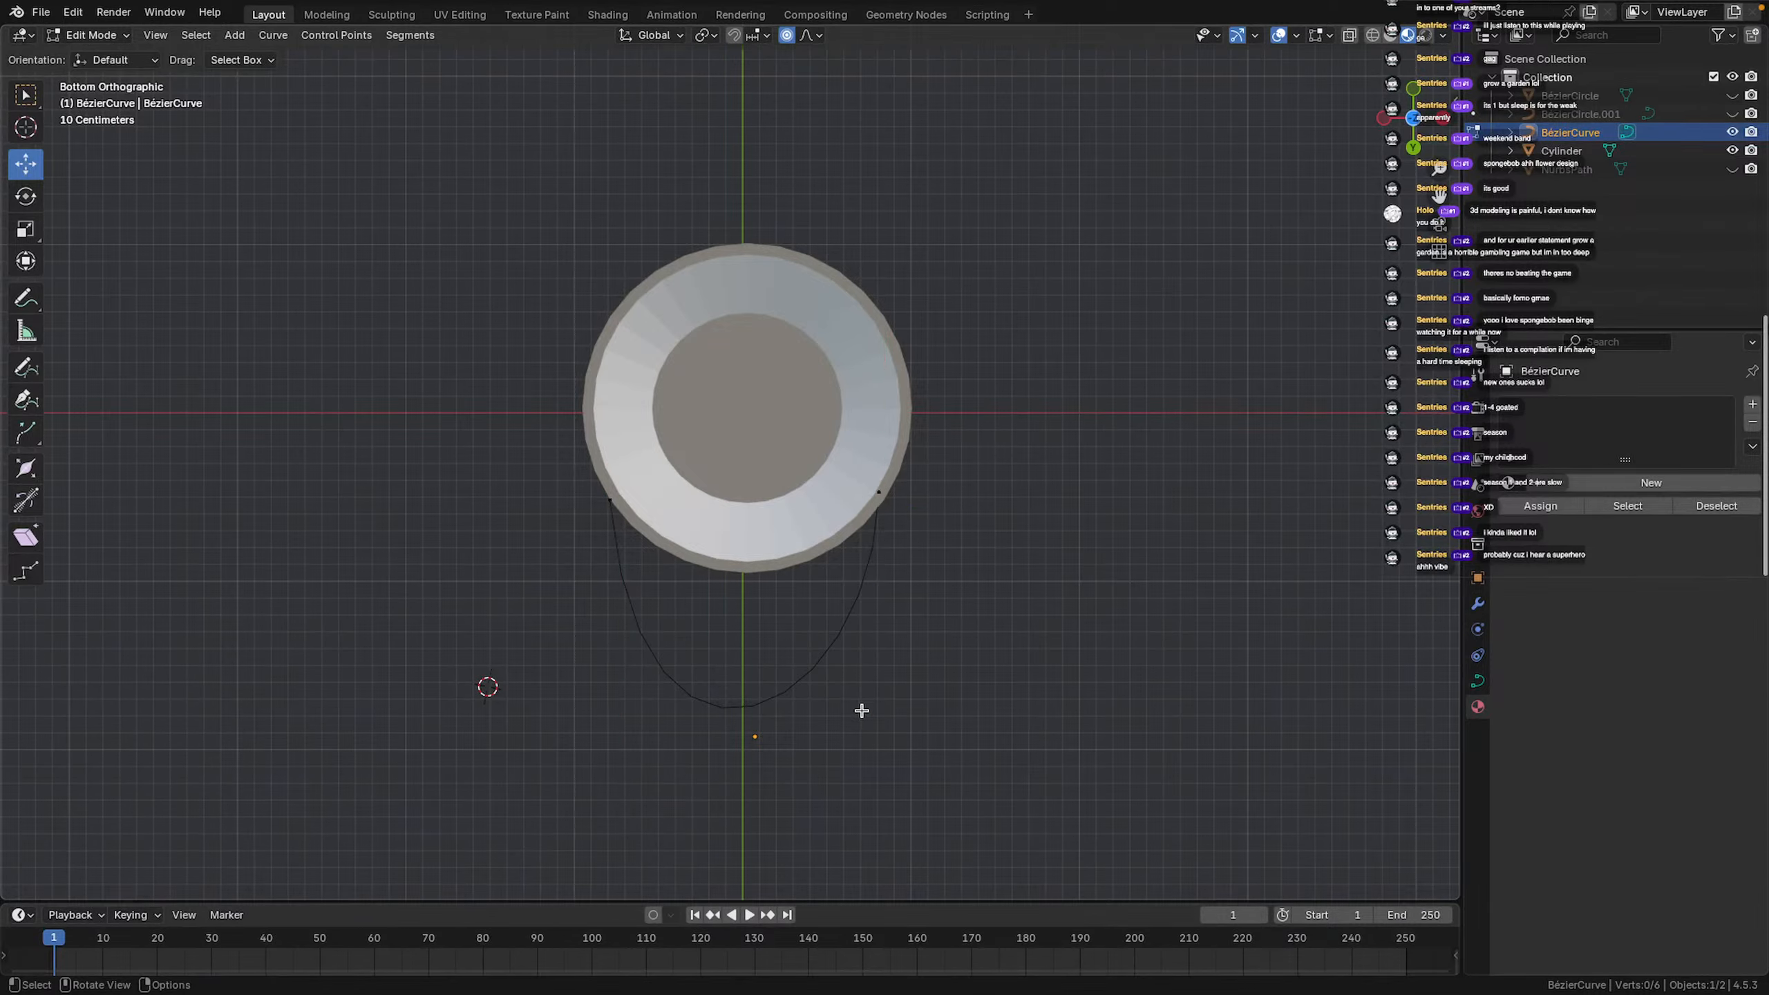
click(877, 492)
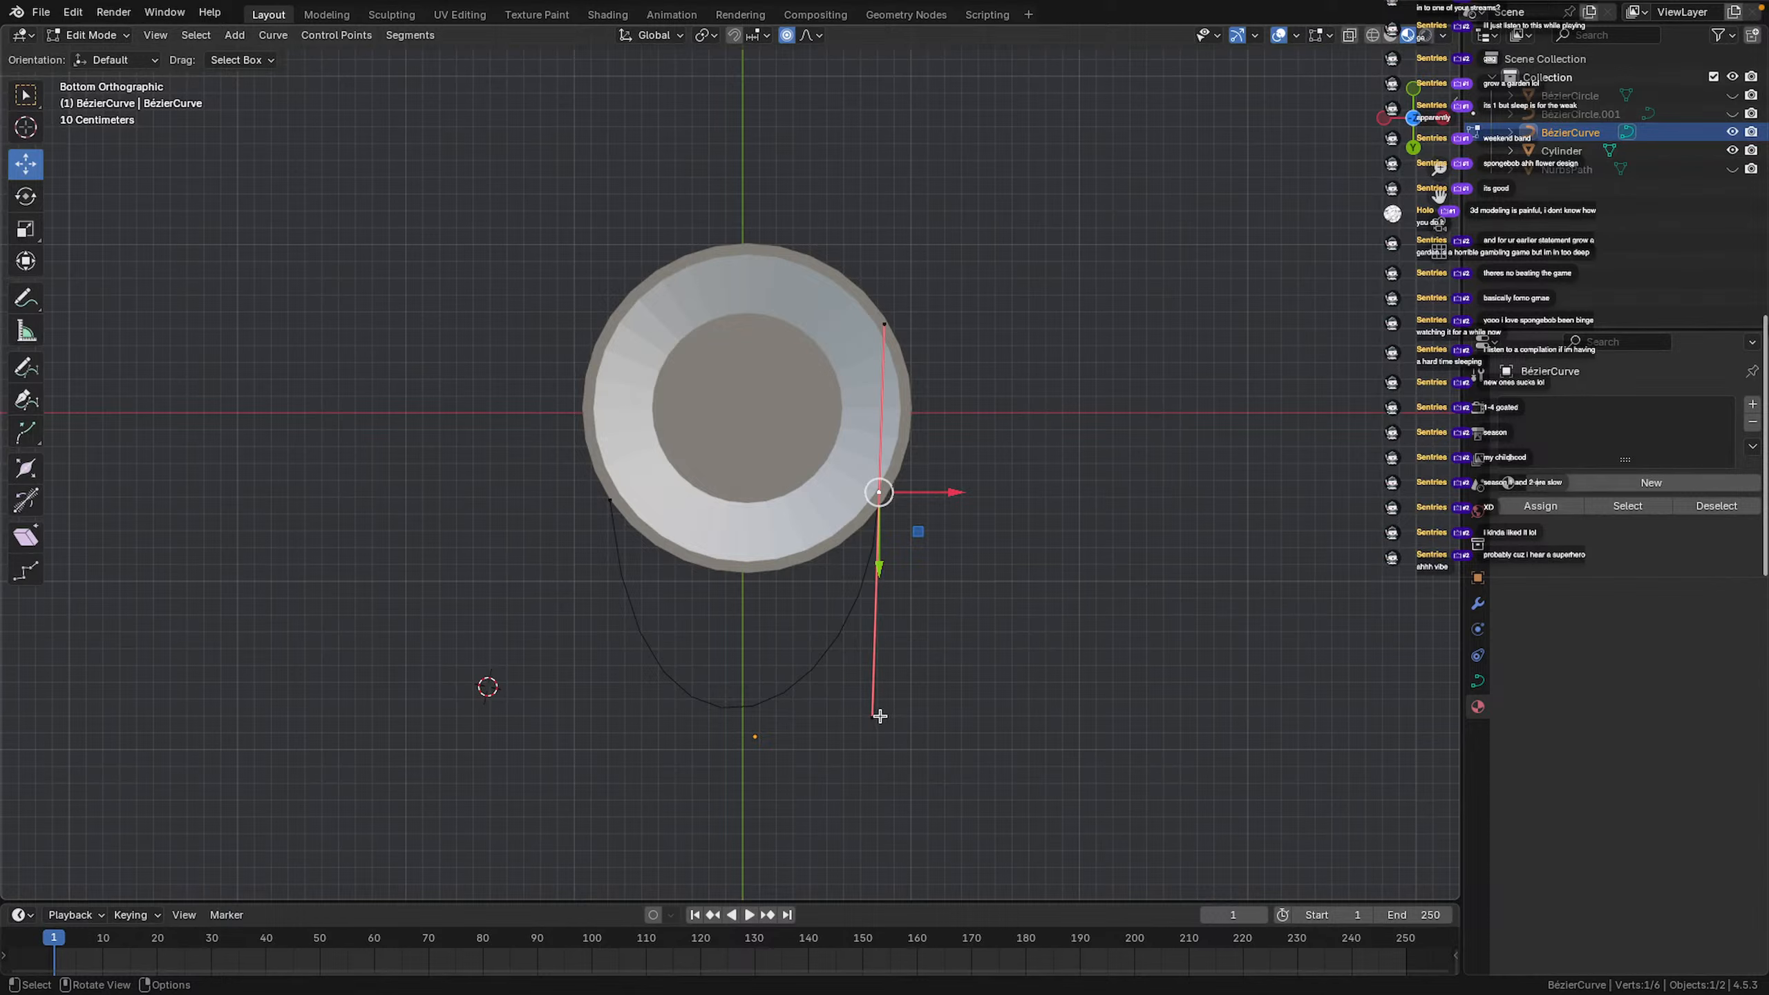
mouse_move(870, 716)
mouse_down()
mouse_move(904, 750)
mouse_move(890, 723)
mouse_move(890, 744)
mouse_up()
click(879, 491)
click(971, 665)
Return to Object Mode and give the Bézier curve a round bevel with a depth of 0.08 m
scroll(874, 631, down, 4)
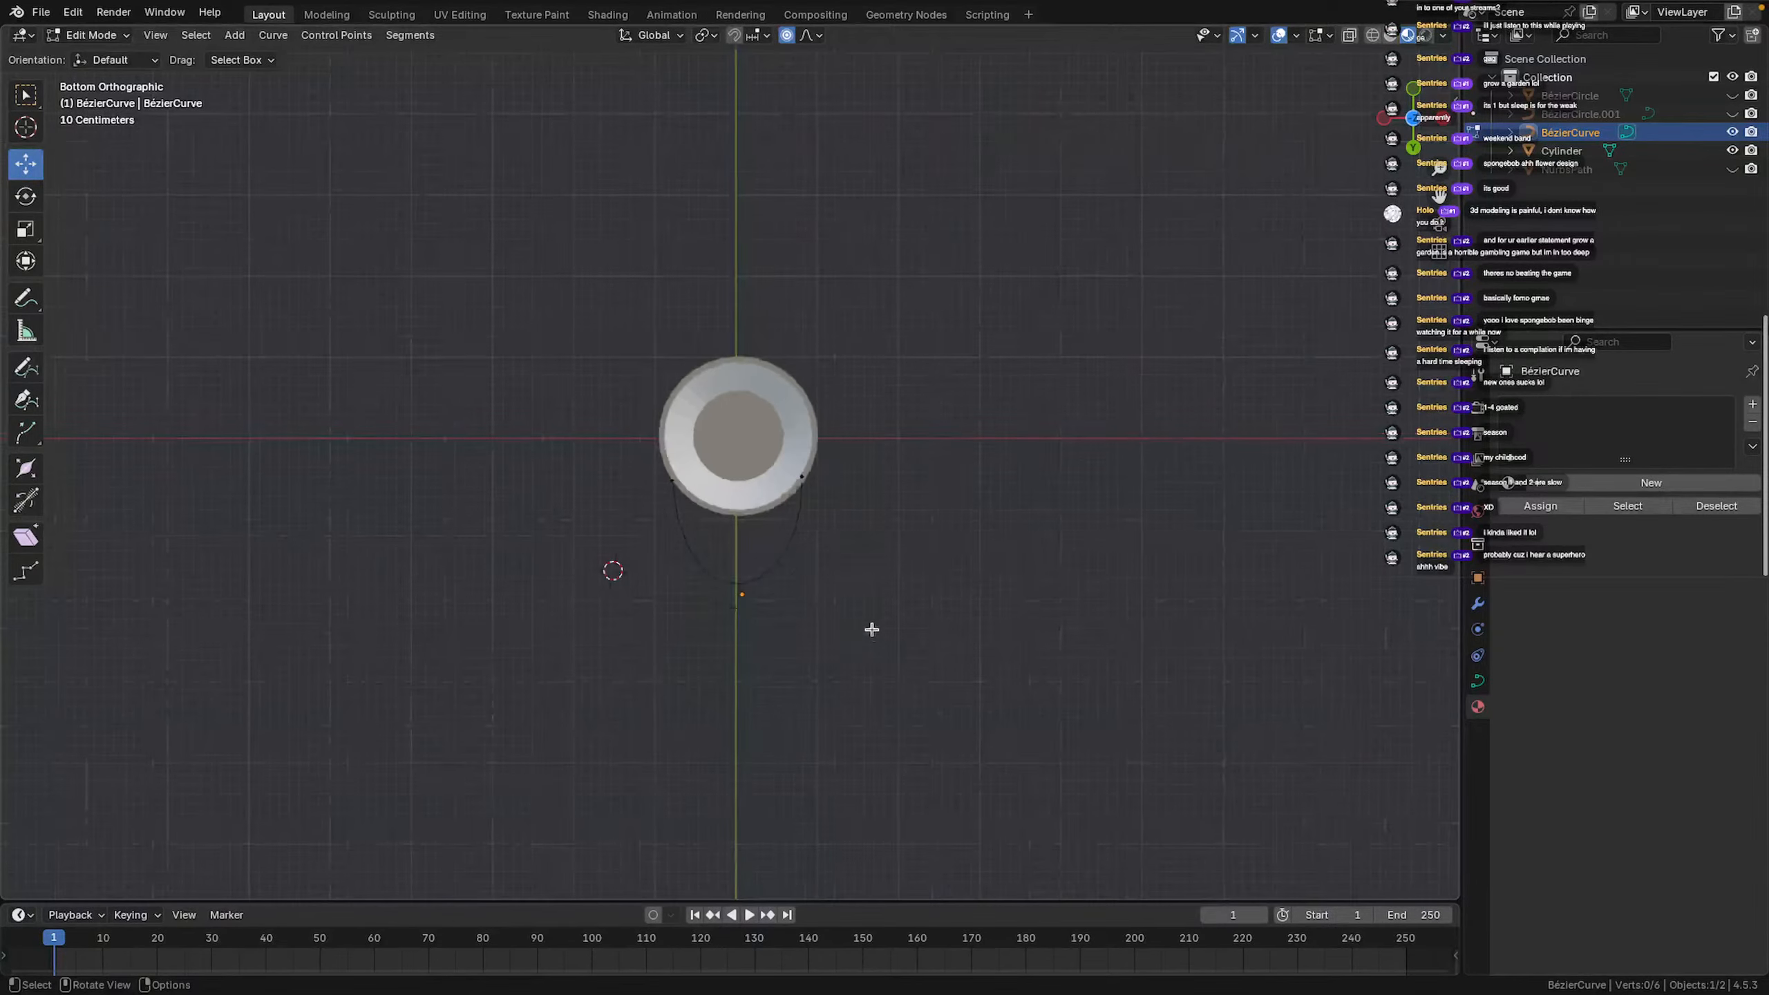
middle_drag(872, 628, 819, 768)
scroll(1027, 595, up, 5)
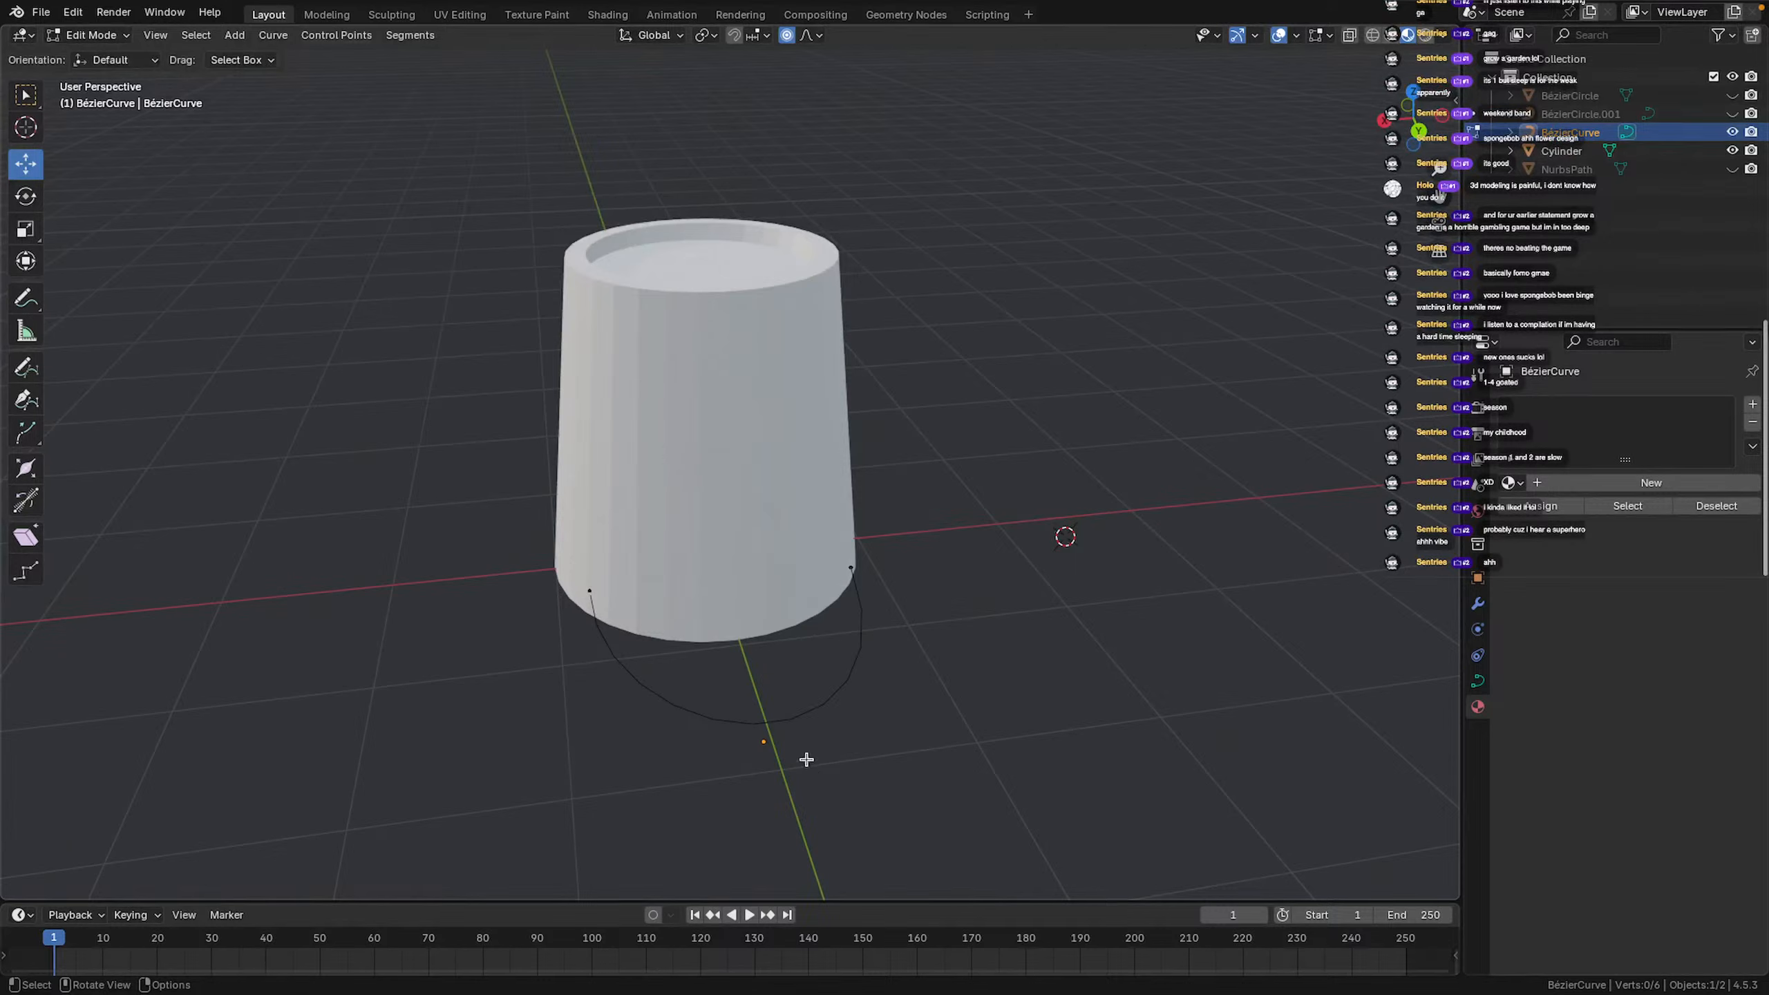
middle_drag(794, 691, 768, 726)
key(Tab)
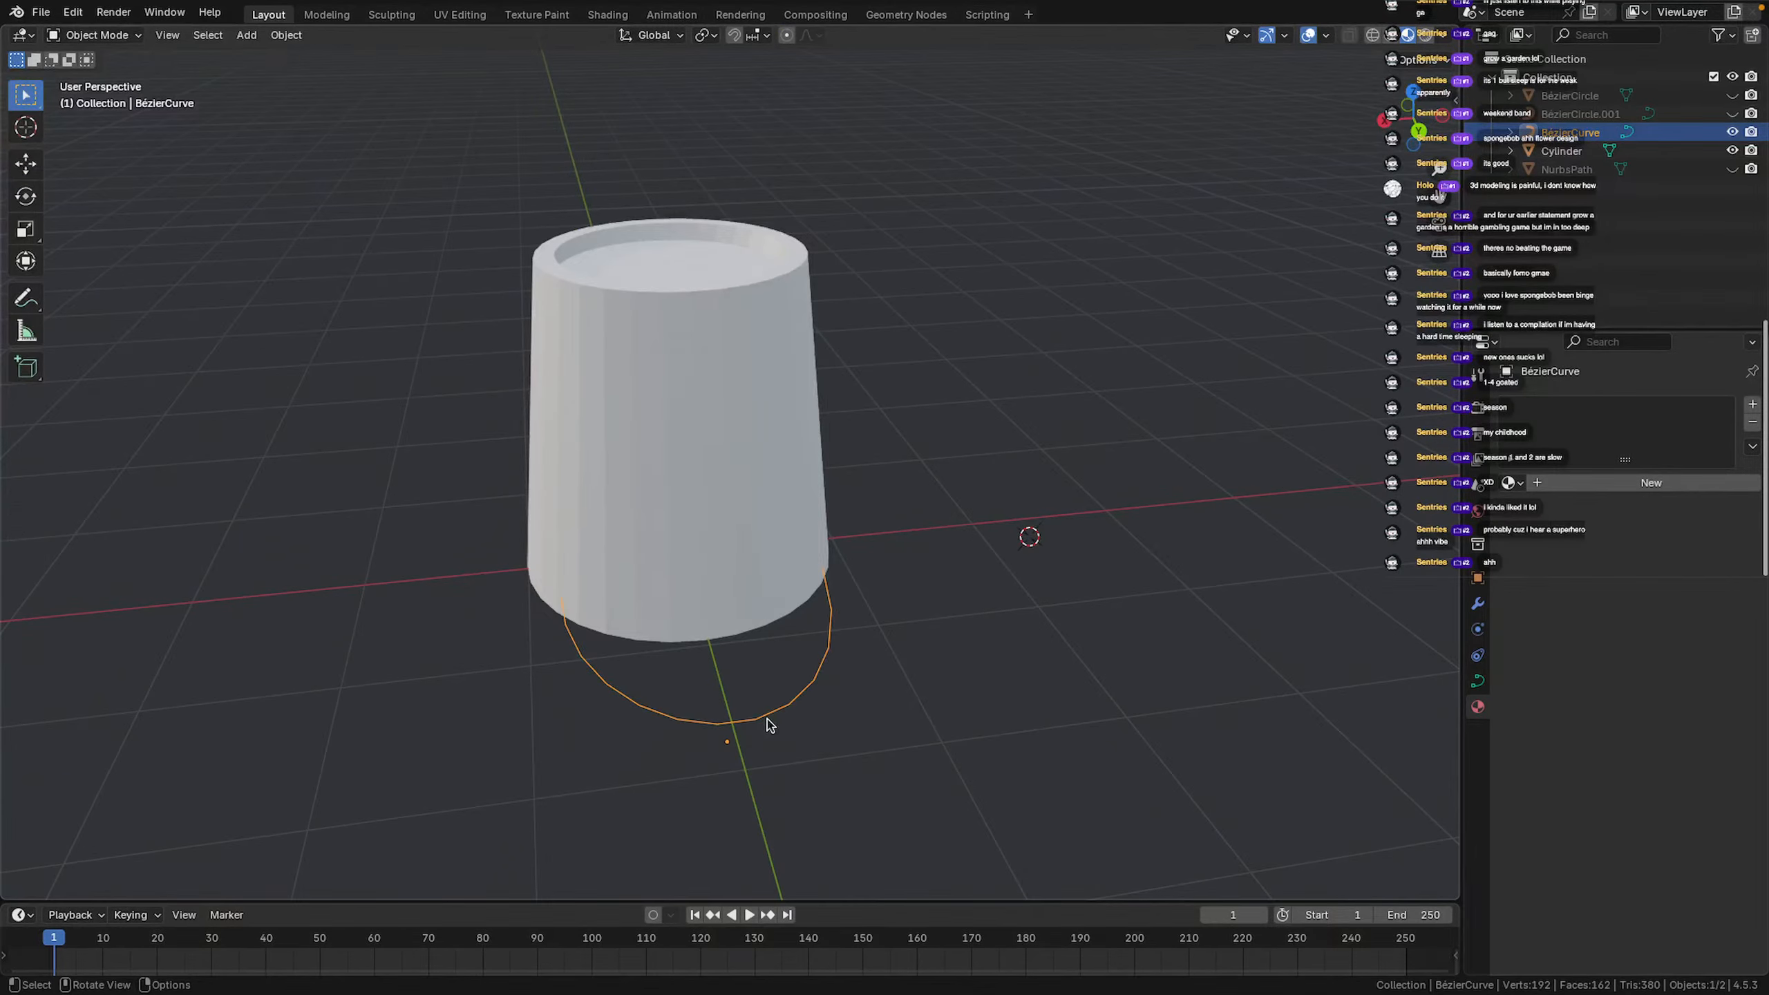
click(1477, 680)
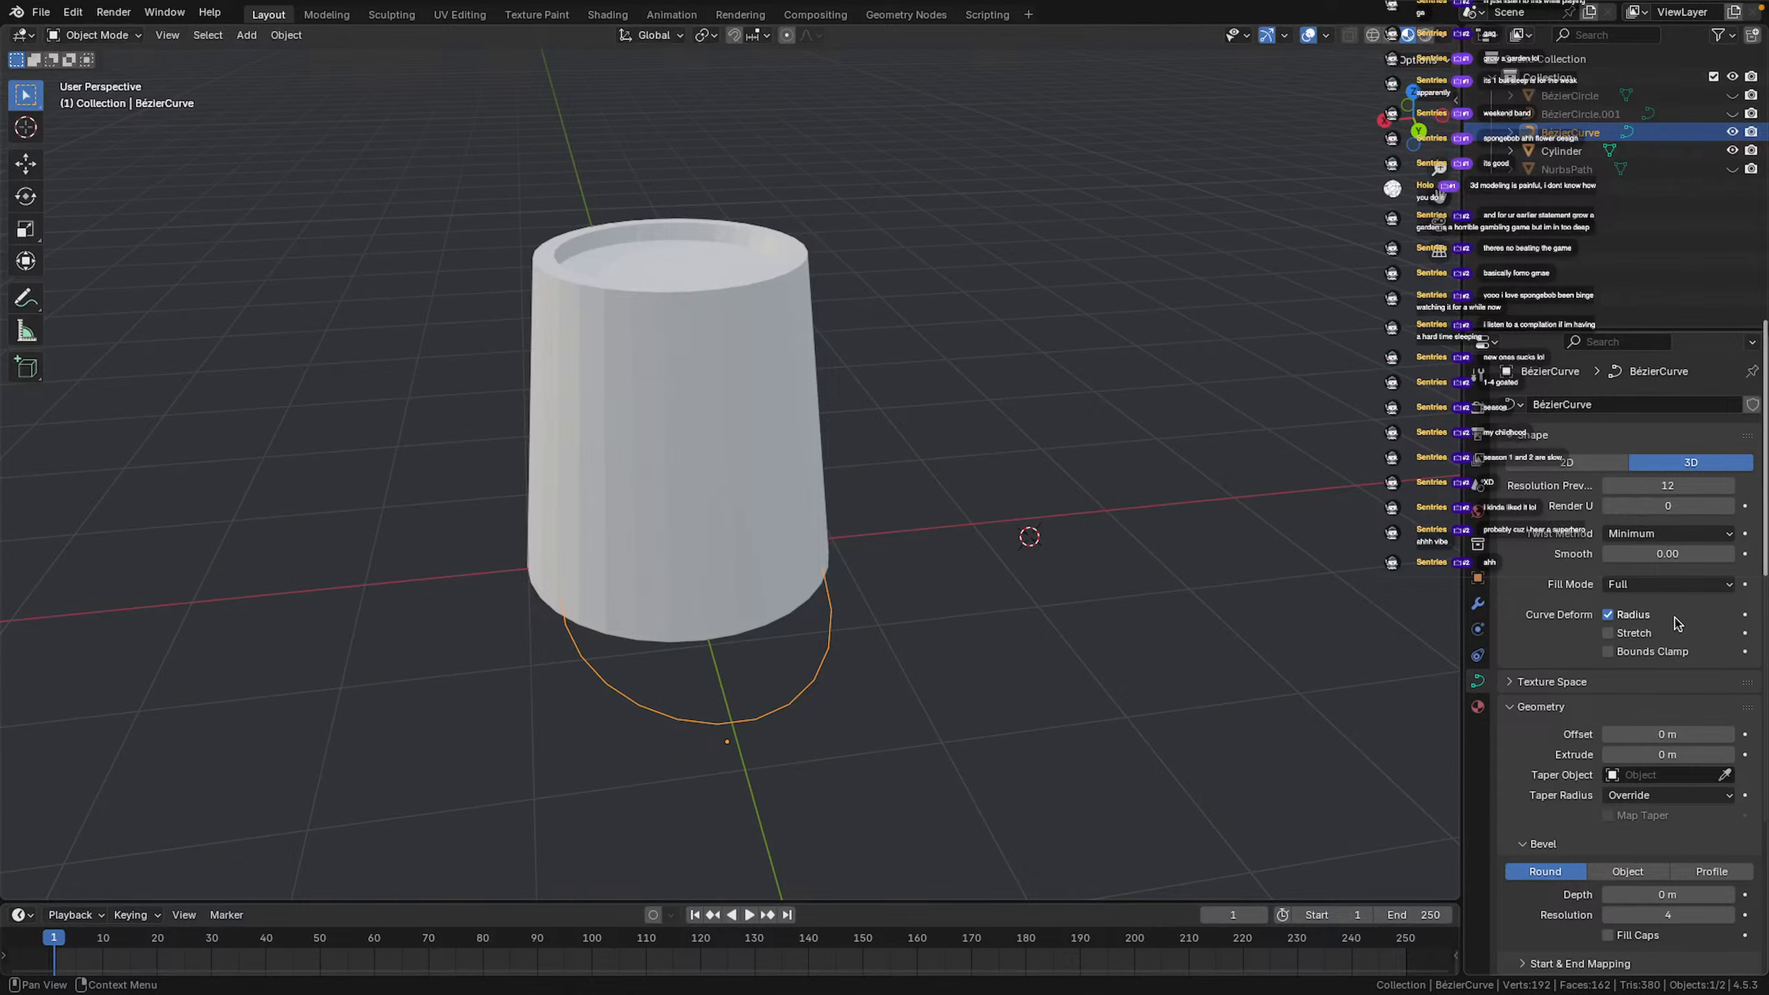
scroll(1595, 682, down, 1)
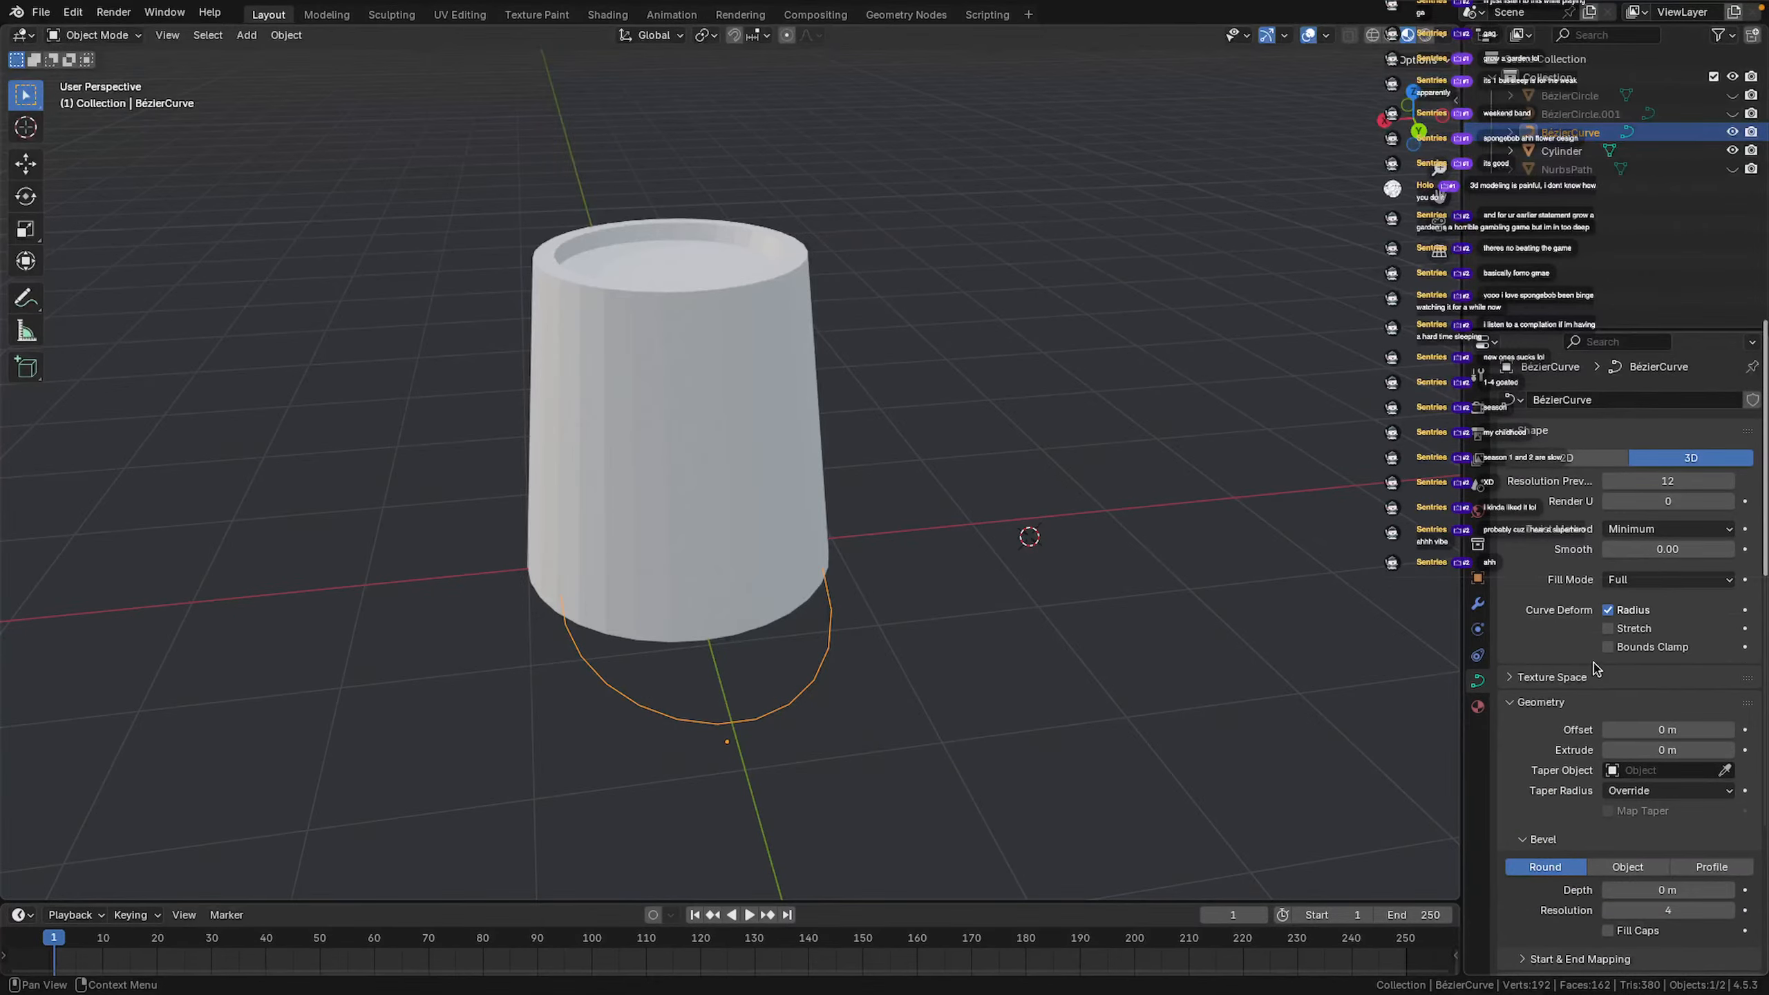
scroll(1537, 866, down, 4)
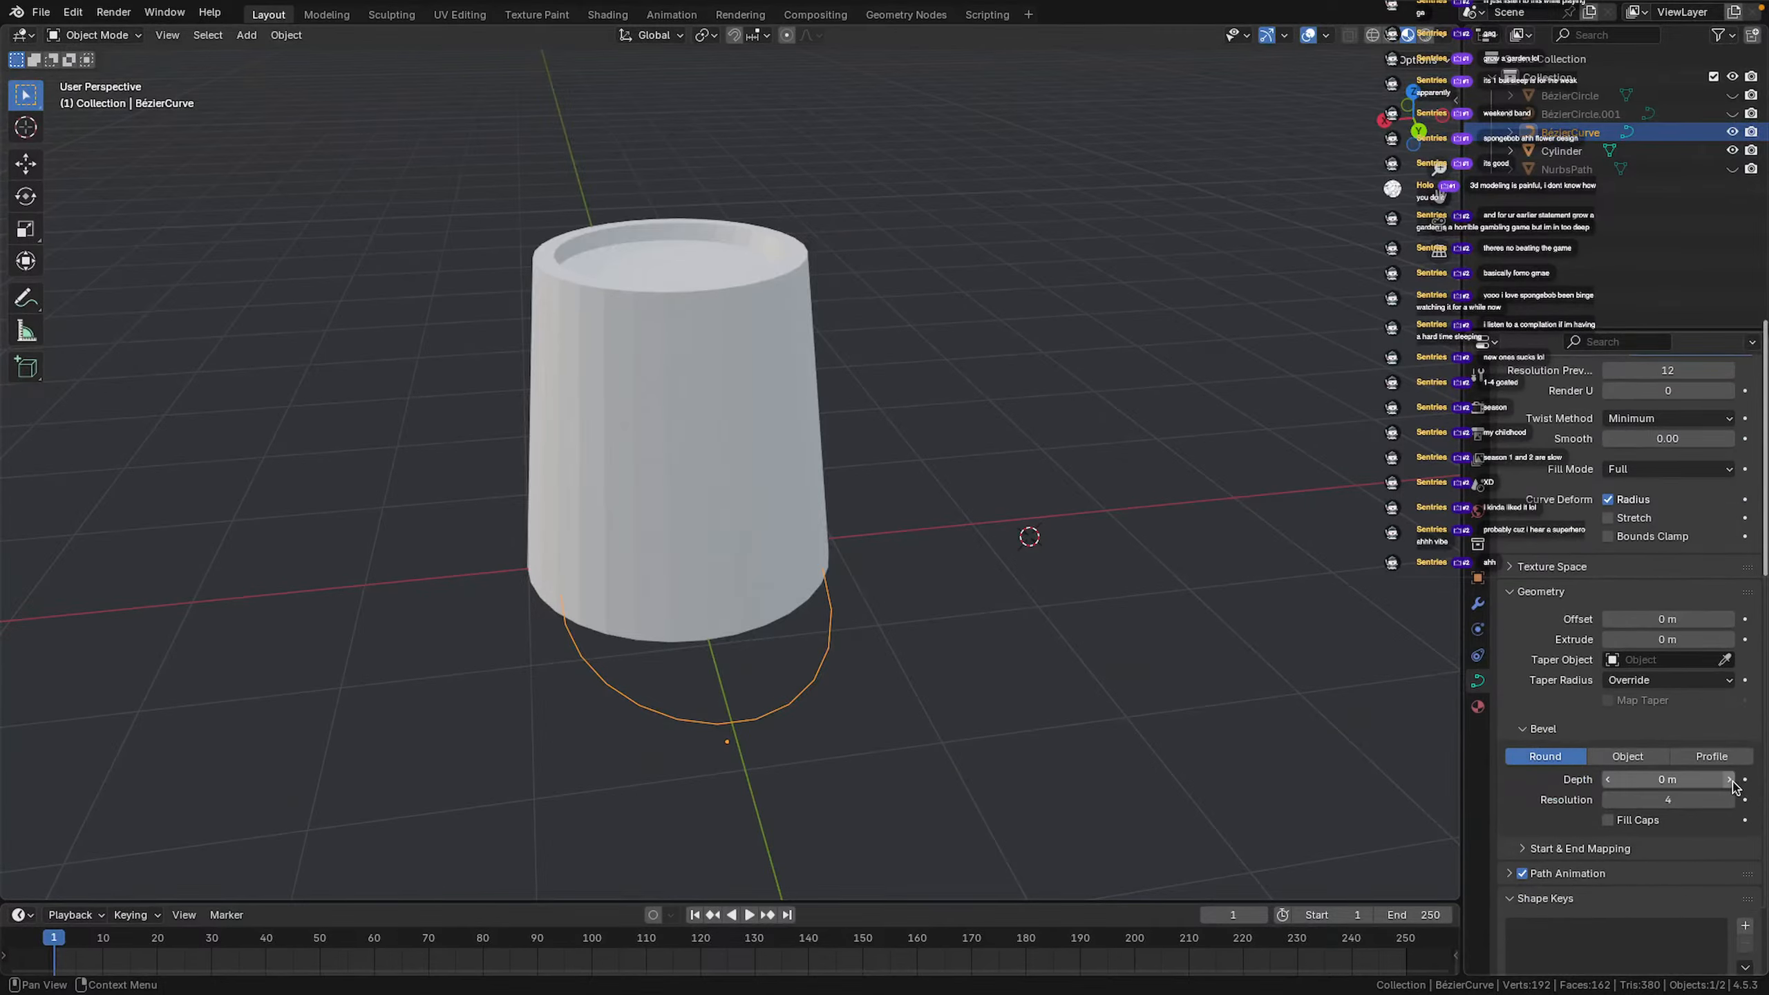
drag(1661, 778, 1706, 779)
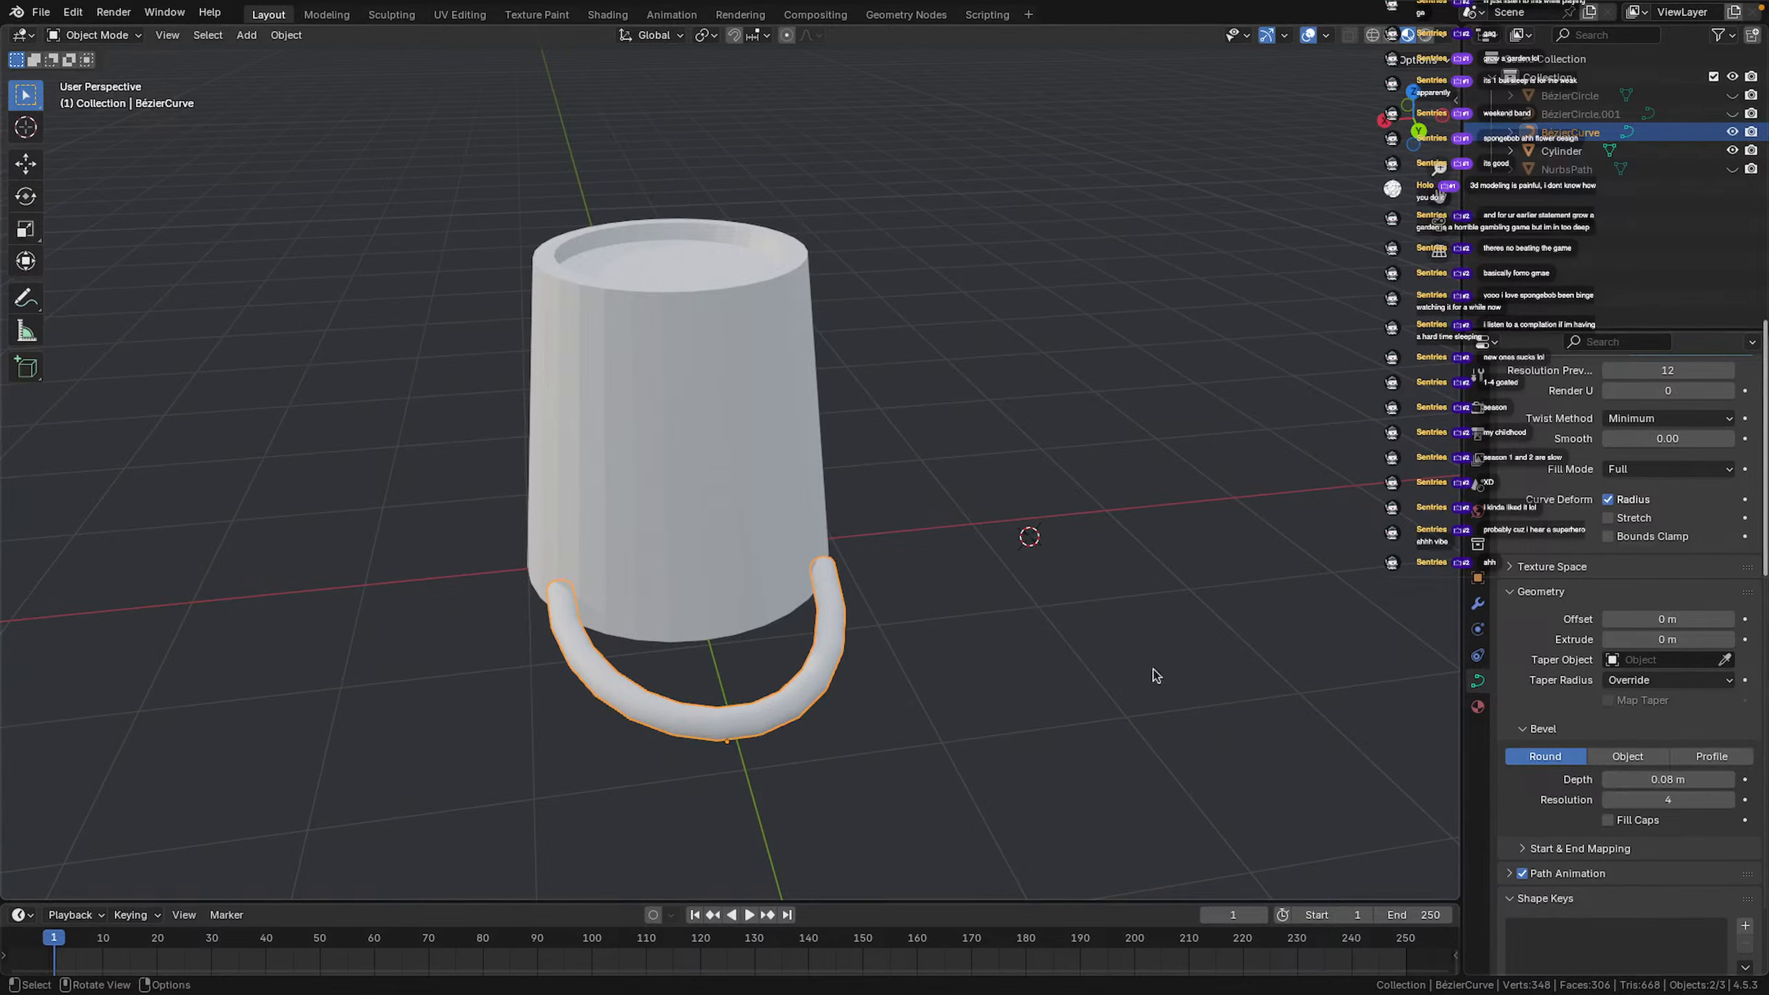
In Edit Mode, nudge the thickened curve's negative-X end point into the cylinder wall and pull its outward handle sideways away from the arch
key(Tab)
middle_drag(998, 566, 1031, 509)
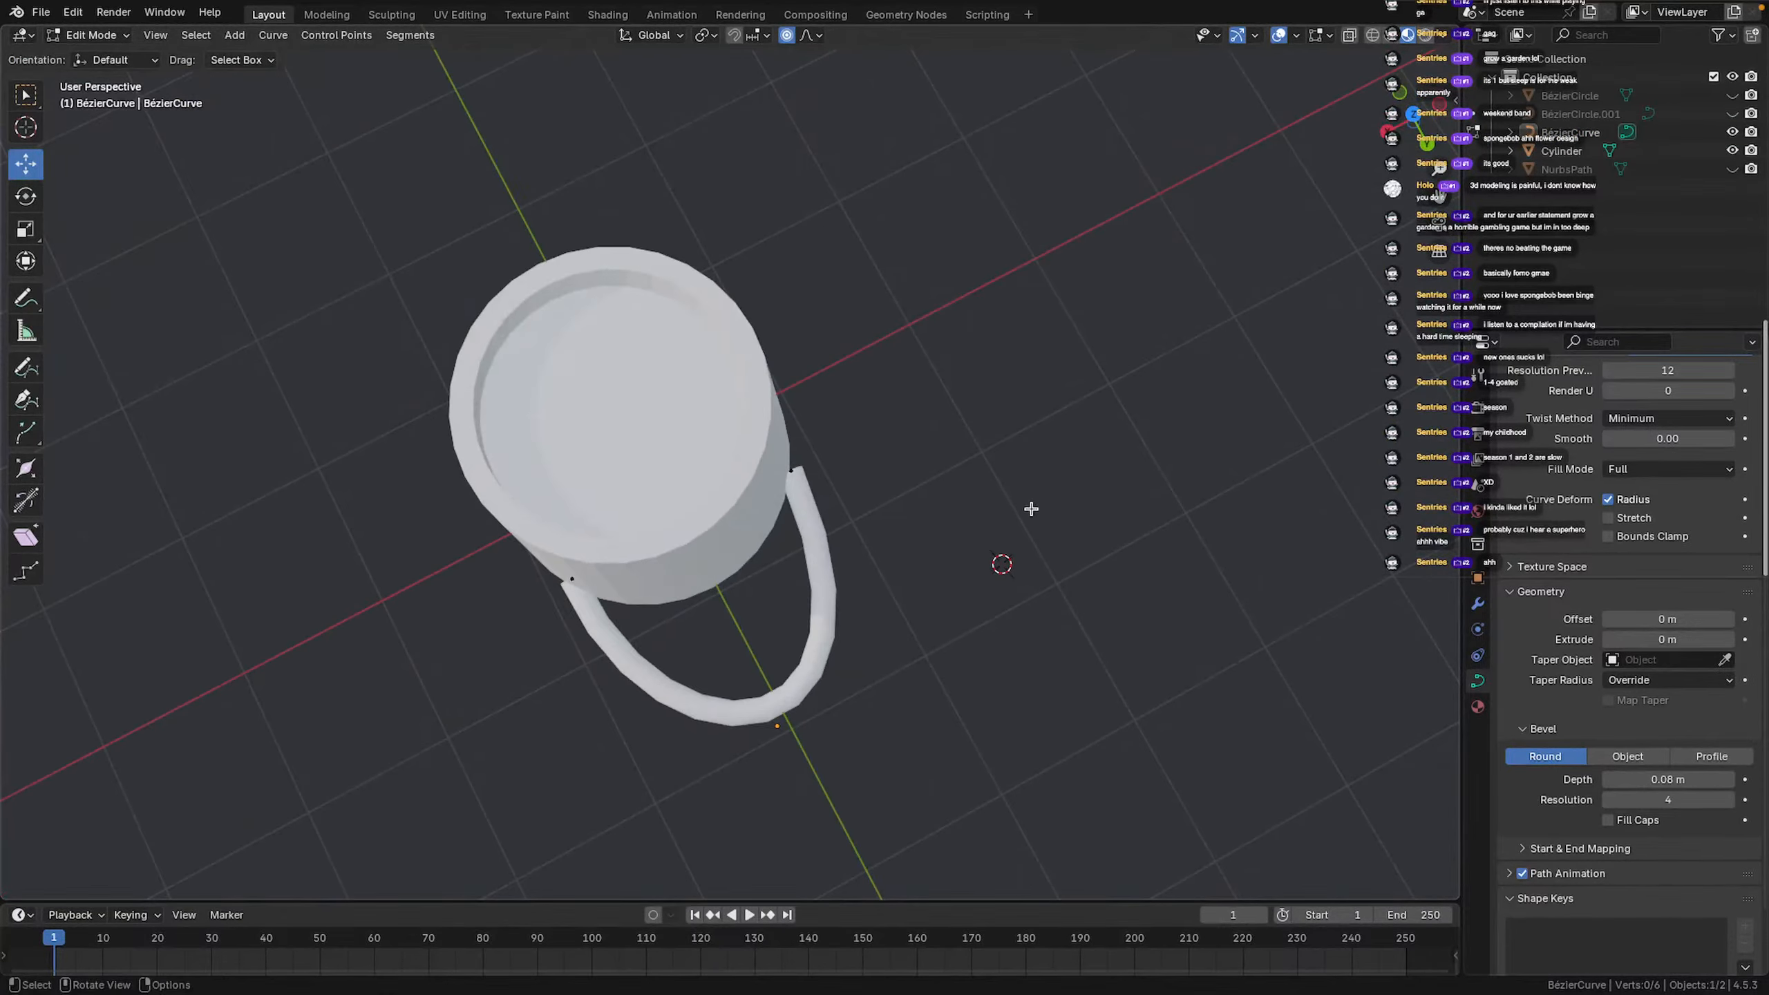
click(796, 474)
drag(791, 470, 783, 475)
mouse_move(906, 758)
mouse_down()
mouse_move(950, 748)
mouse_move(897, 767)
mouse_up()
click(783, 476)
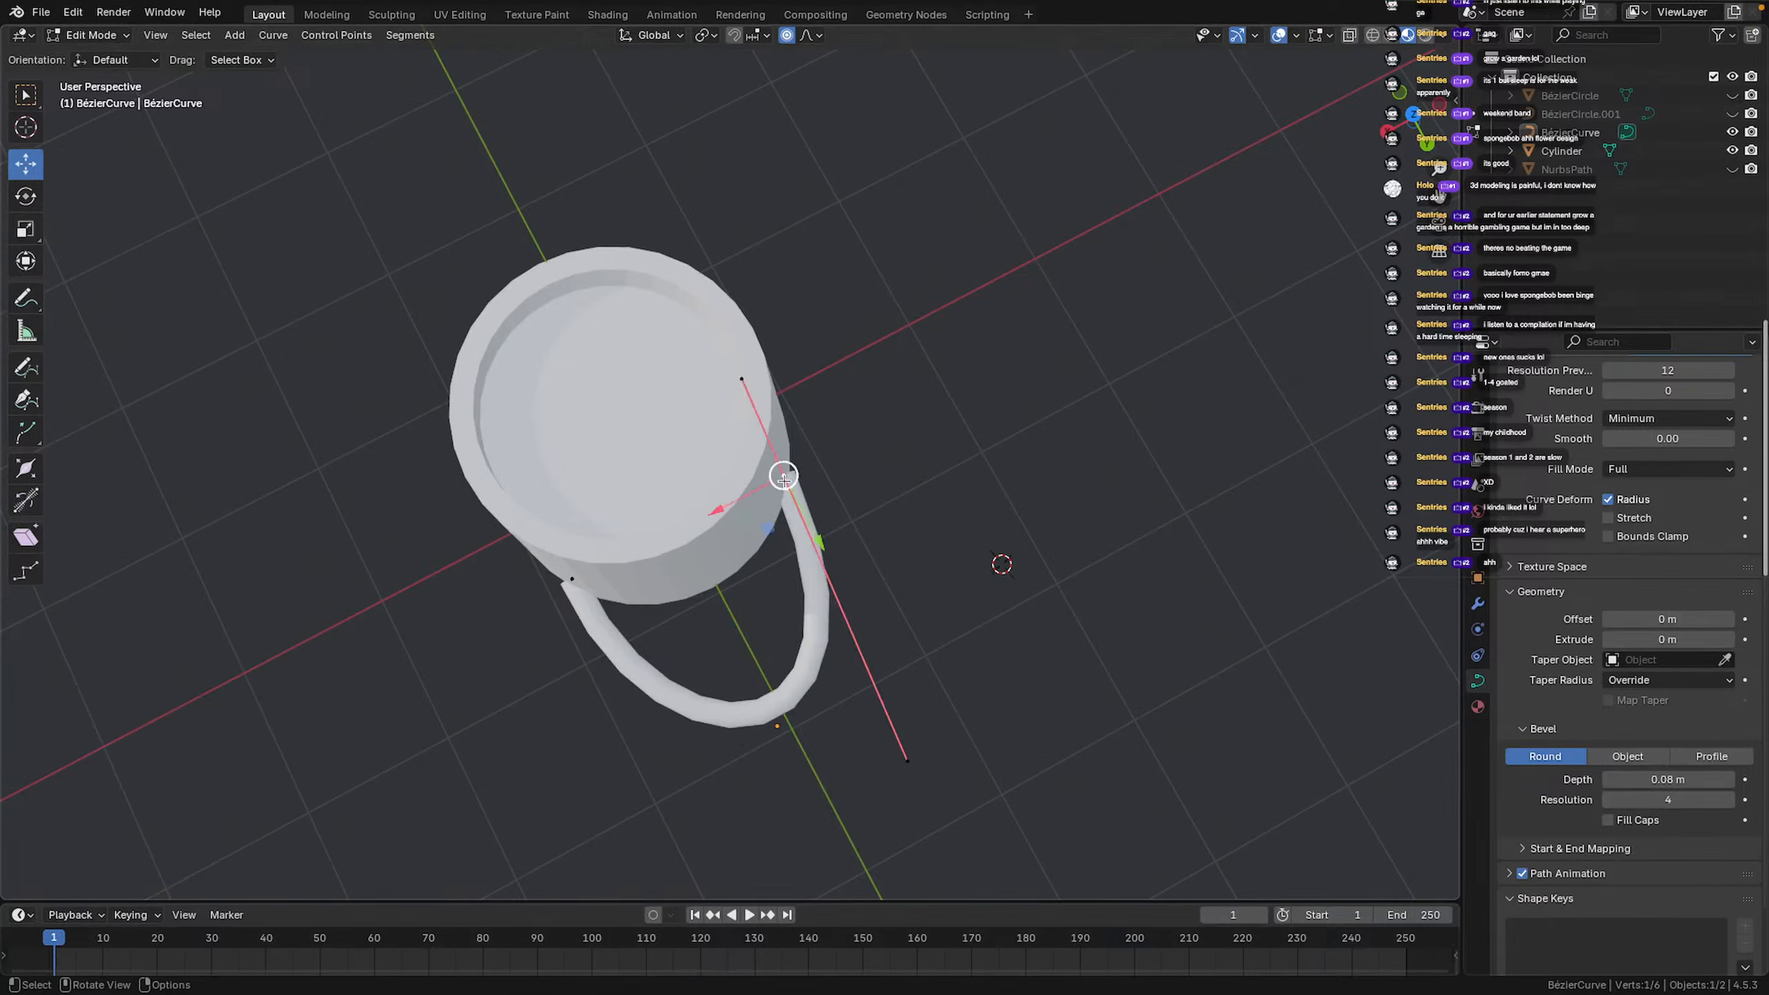
click(905, 759)
drag(906, 760, 962, 718)
Adjust the curve's positive-X end and swing its outward handle about 0.38 m in X to widen the arch
click(565, 578)
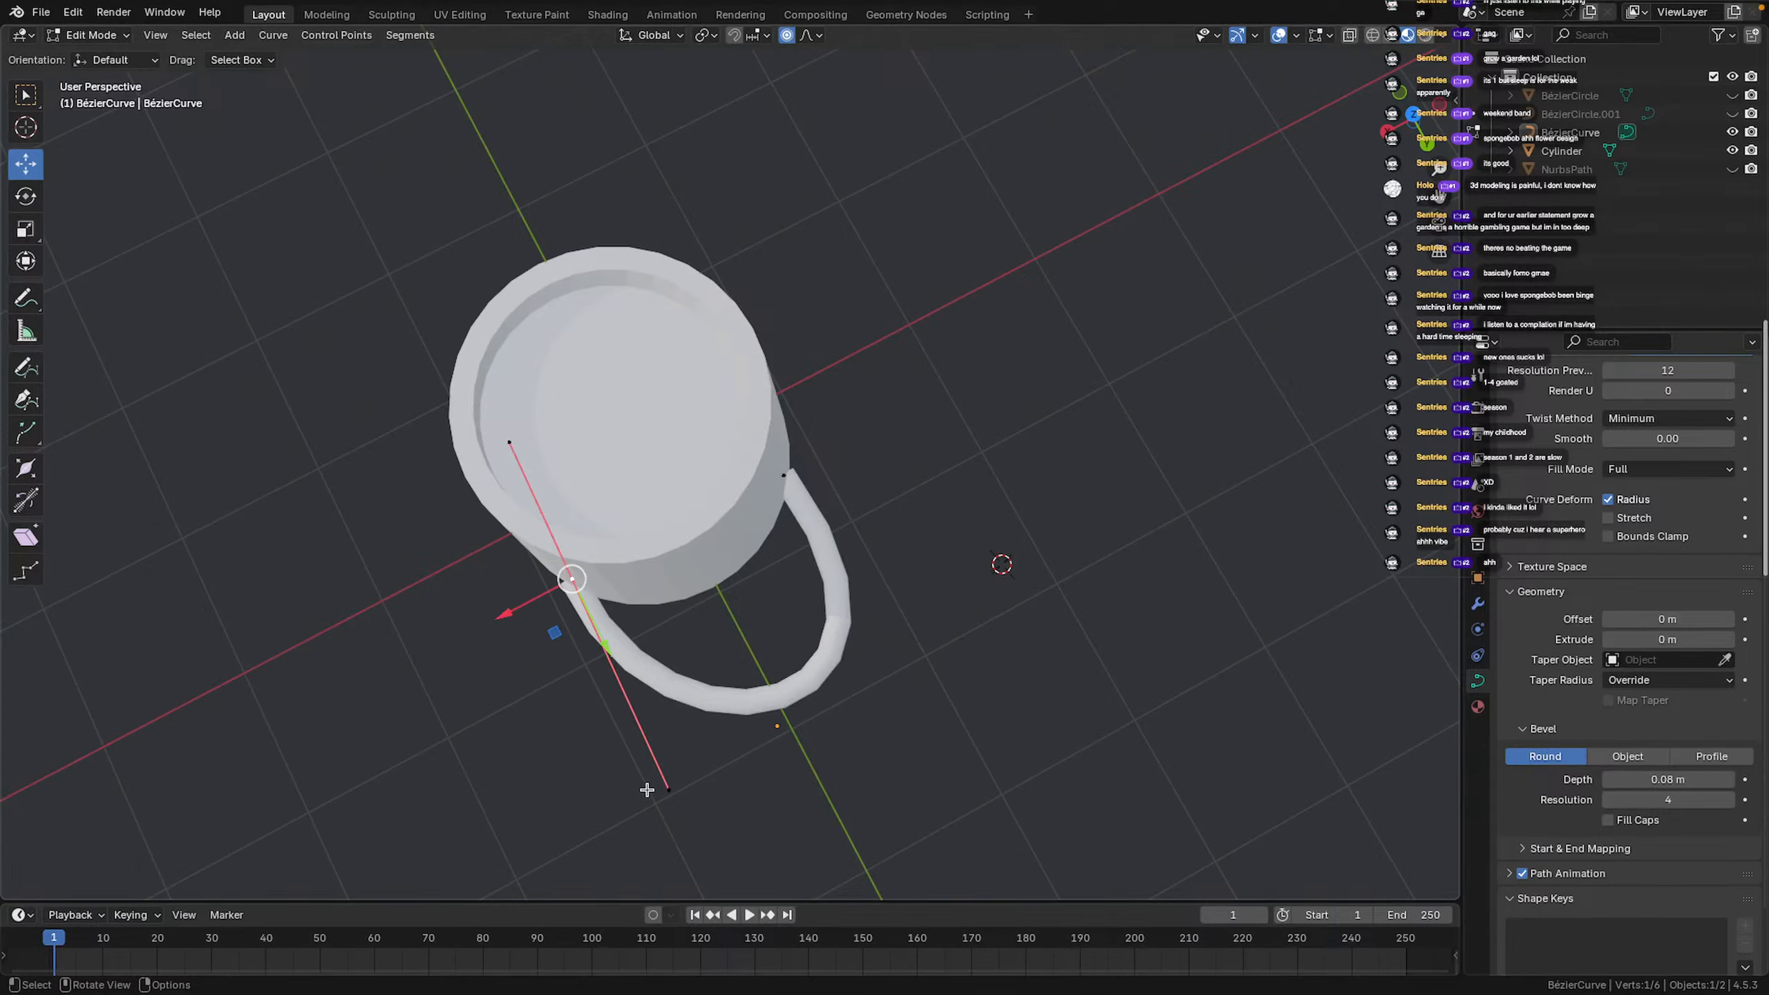
drag(668, 789, 696, 761)
shift+middle_drag(561, 577, 689, 433)
click(549, 578)
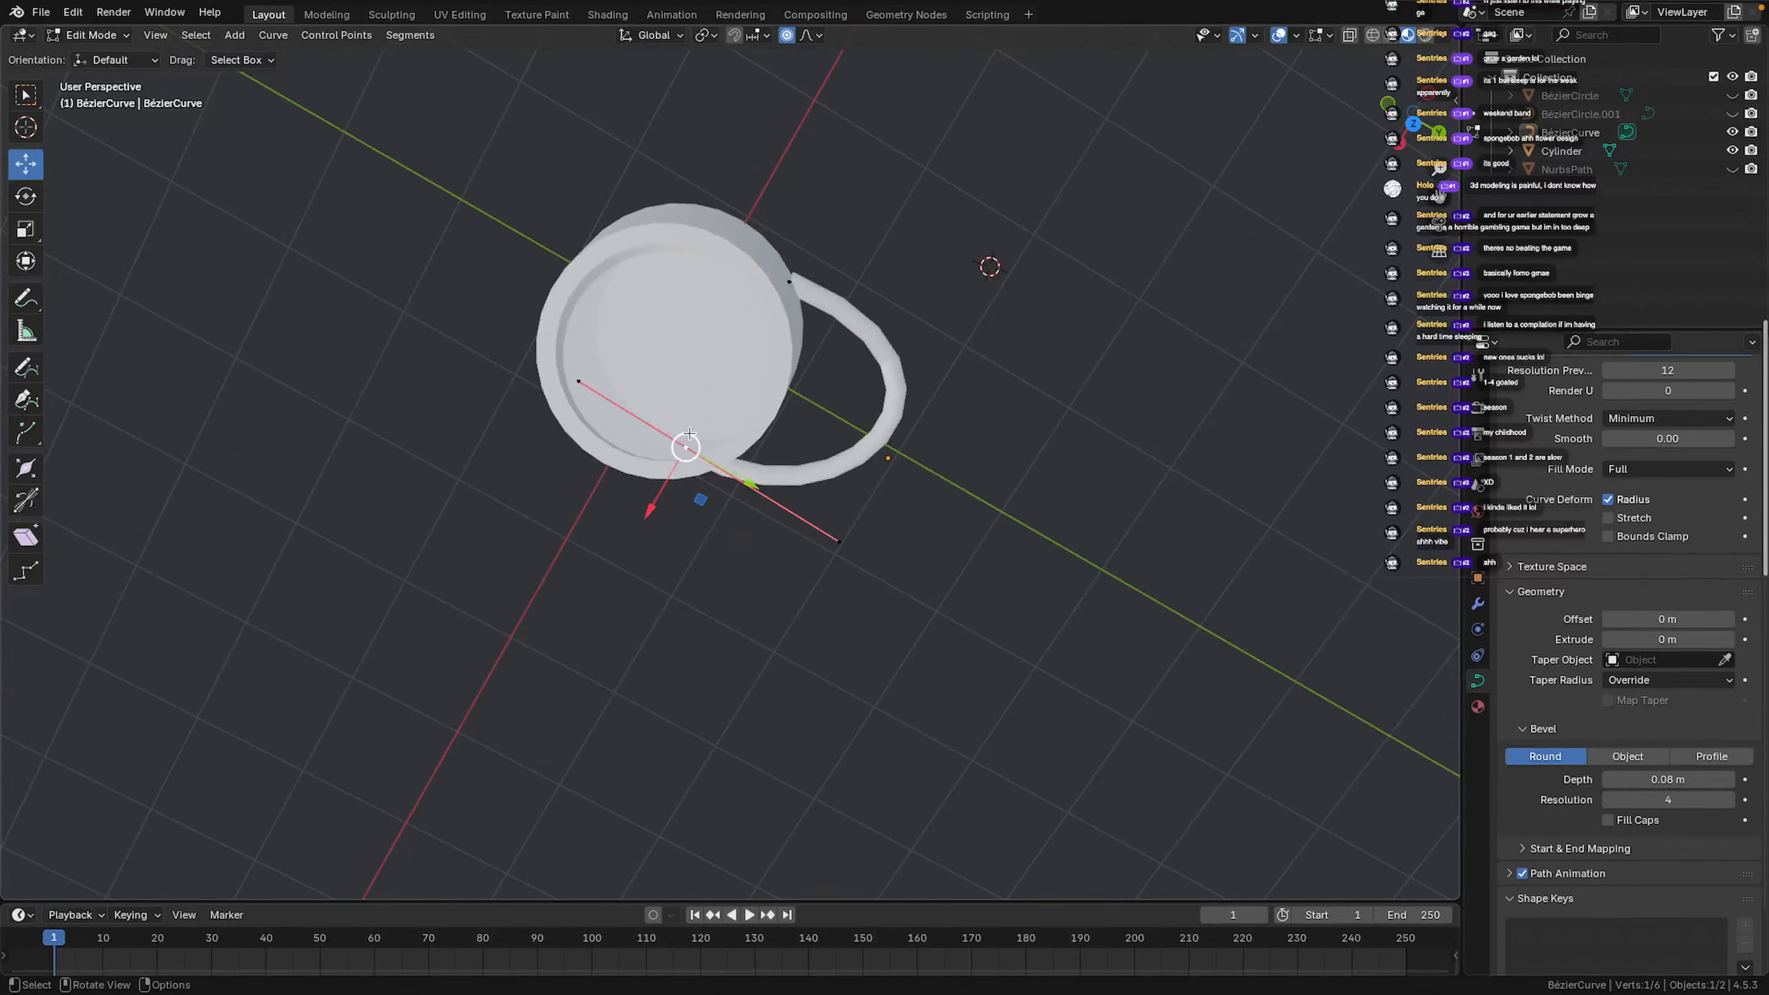
click(838, 541)
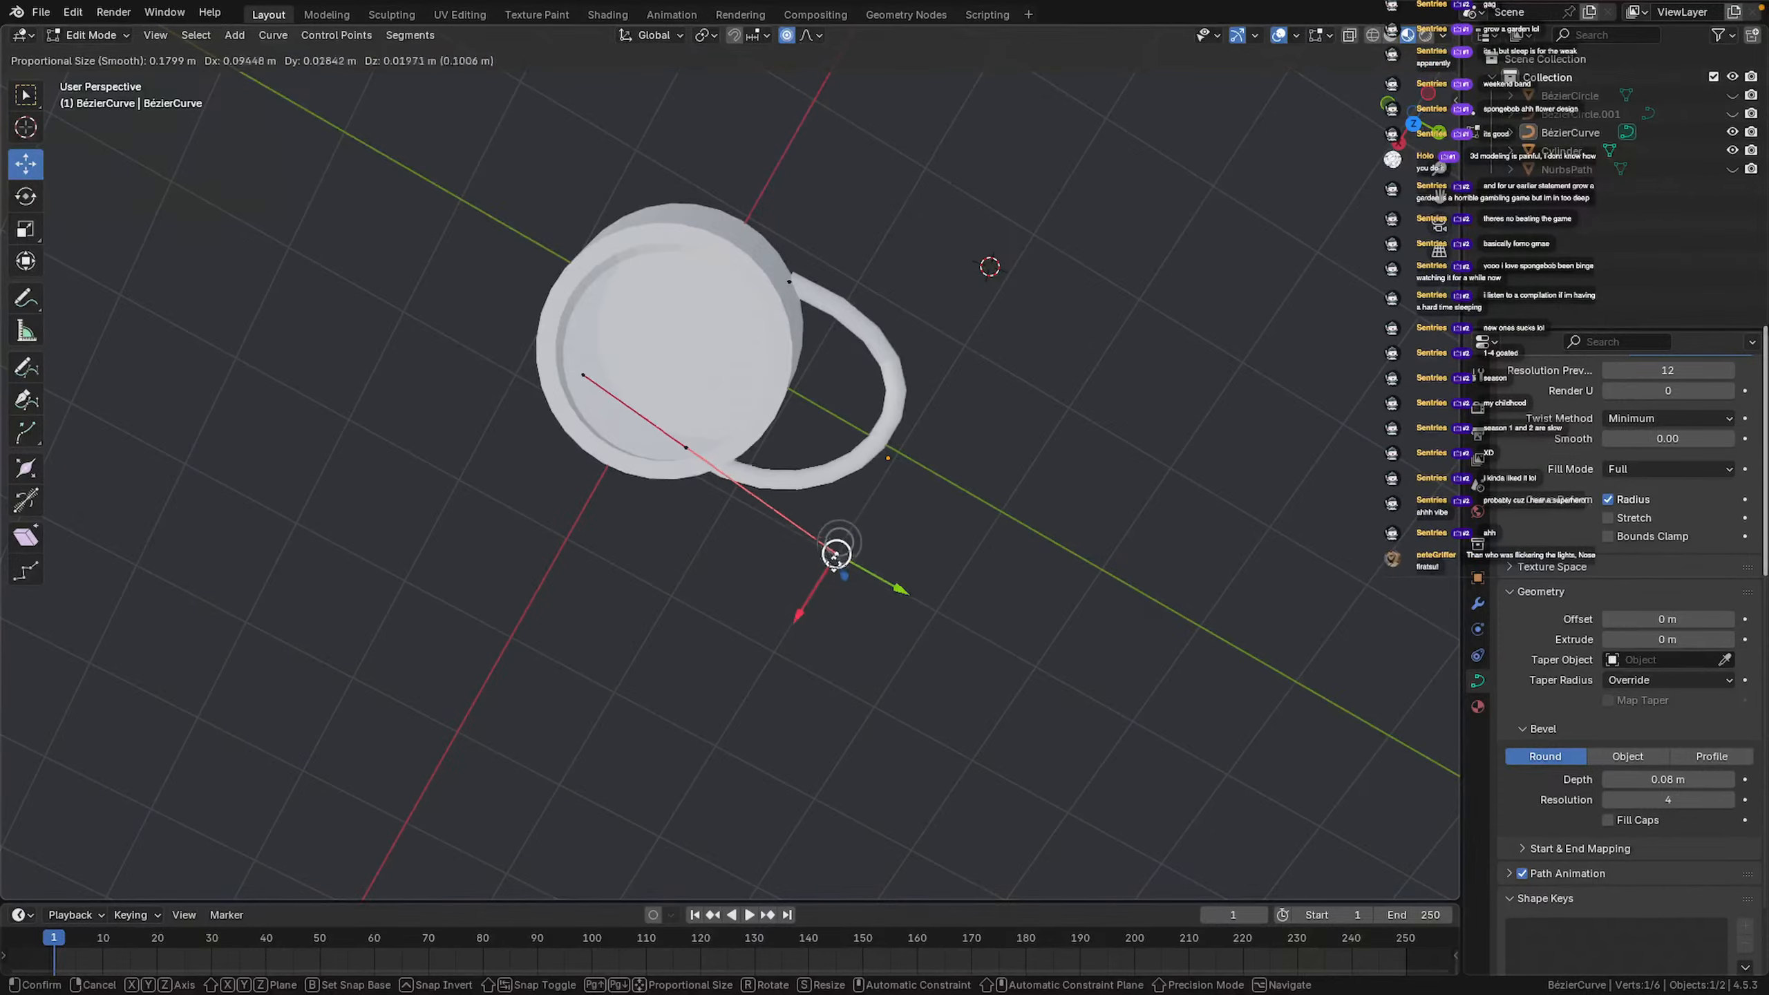
drag(838, 544, 812, 581)
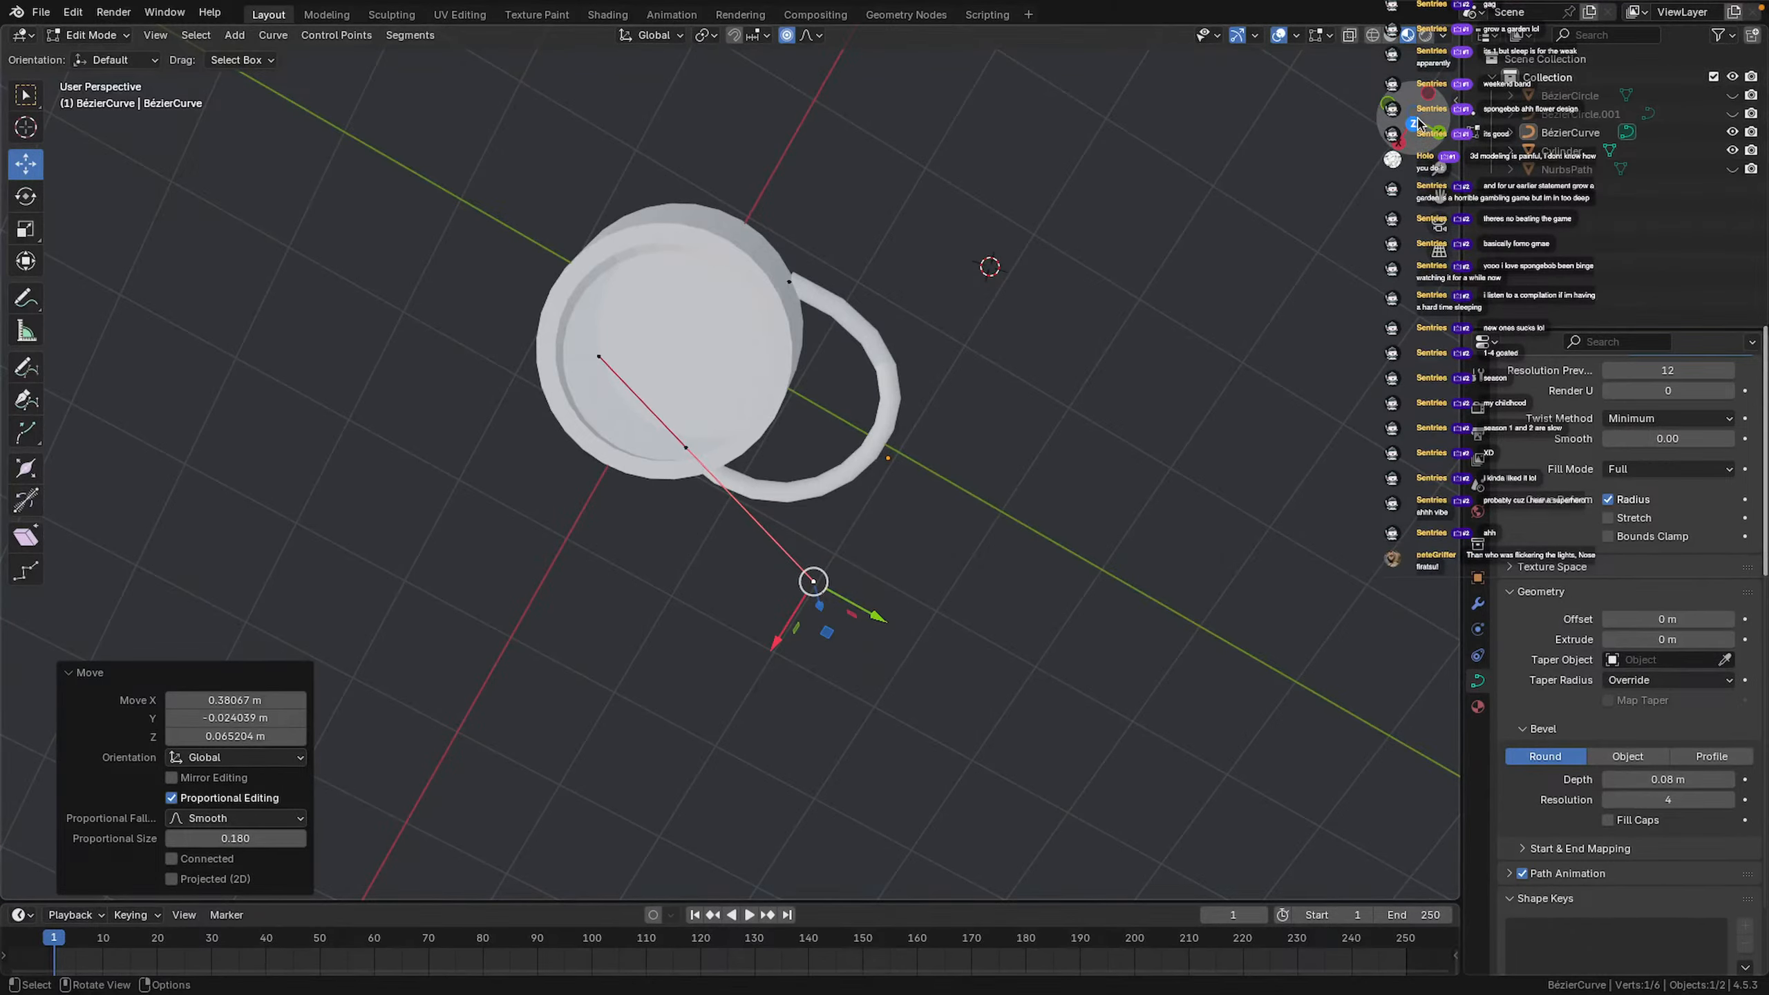
In the top view, push the outward handles of both curve ends slightly farther out and away from the cylinder
key(KP_7)
drag(833, 301, 848, 284)
click(548, 490)
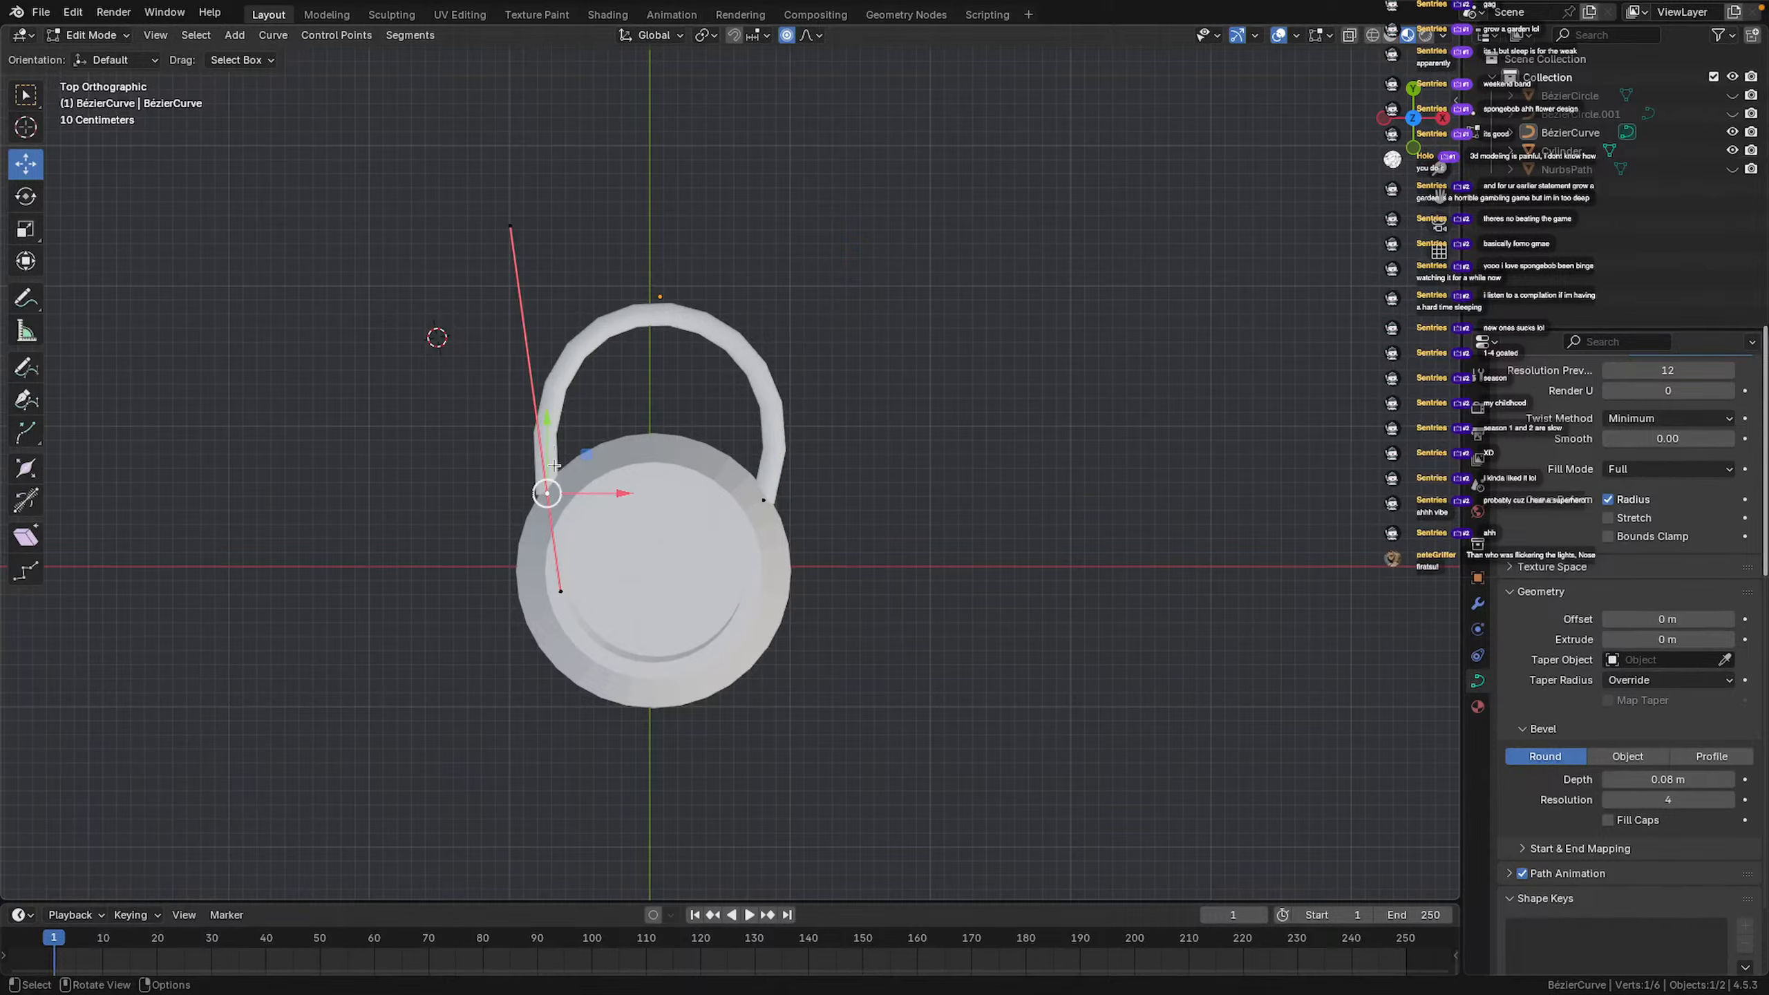
click(508, 229)
mouse_move(506, 226)
mouse_down()
mouse_move(463, 225)
mouse_move(493, 220)
mouse_up()
Move the positive-X end's outward handle by about -0.14 m in X and 0.05 m in Y
click(761, 499)
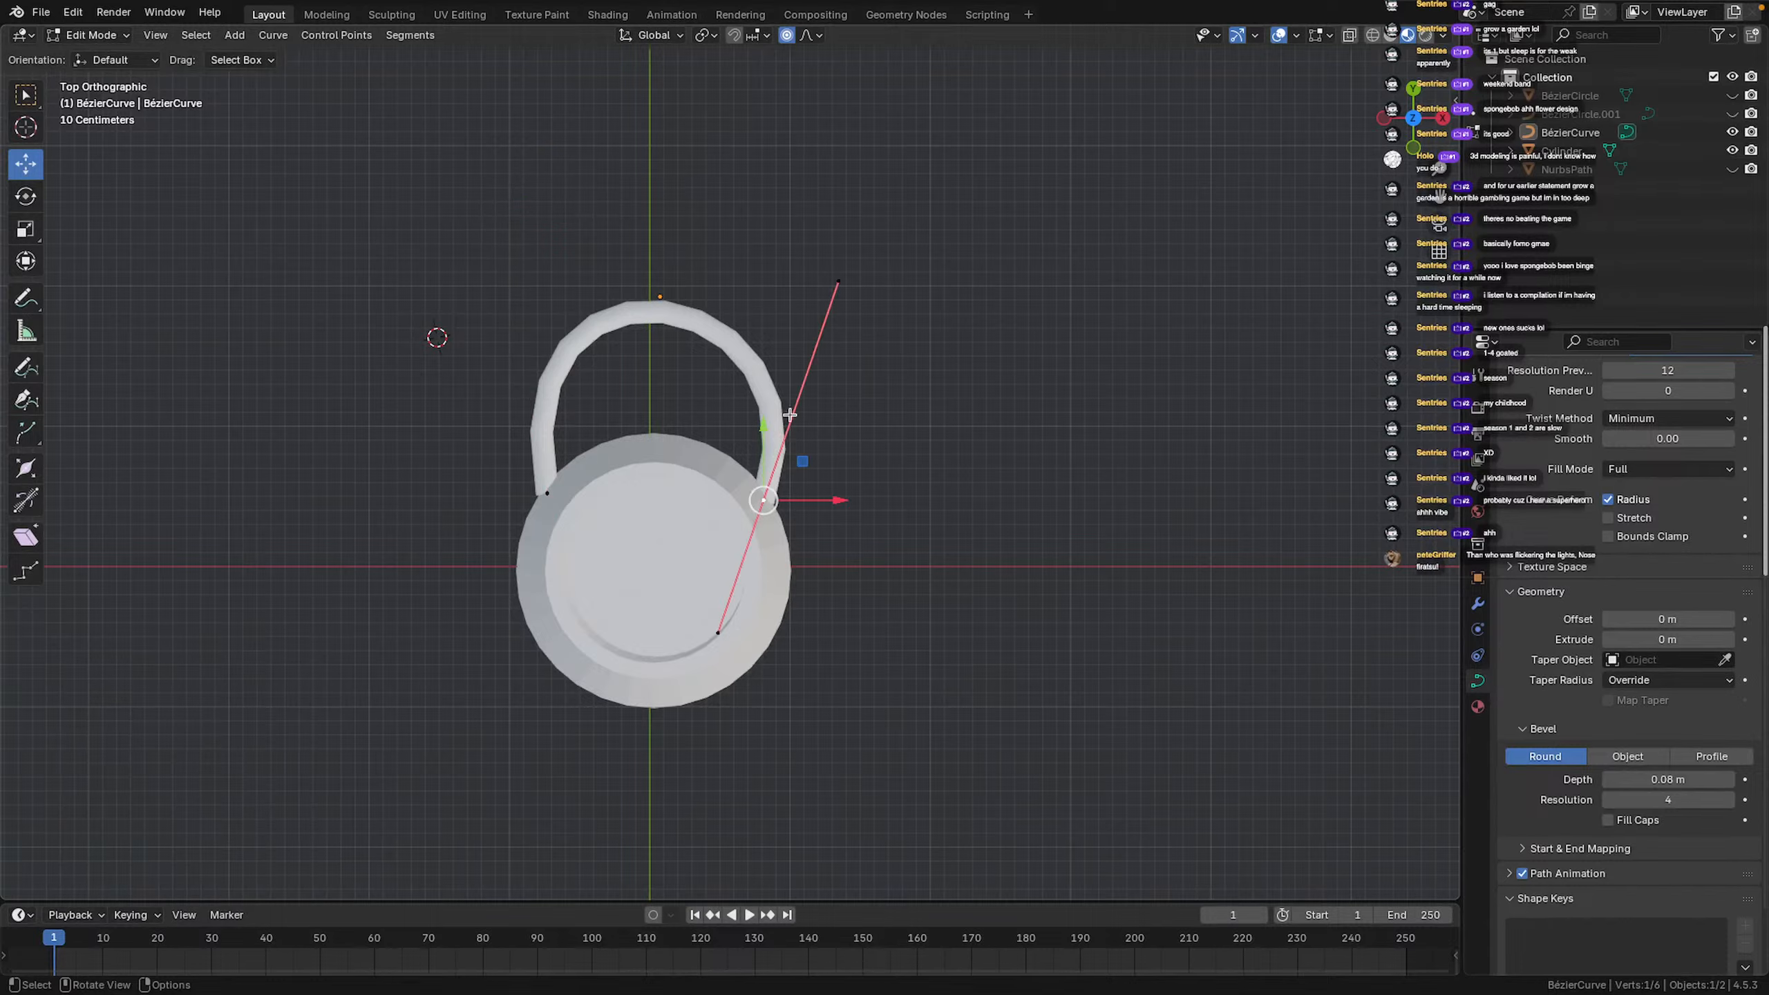
click(840, 284)
drag(837, 280, 816, 273)
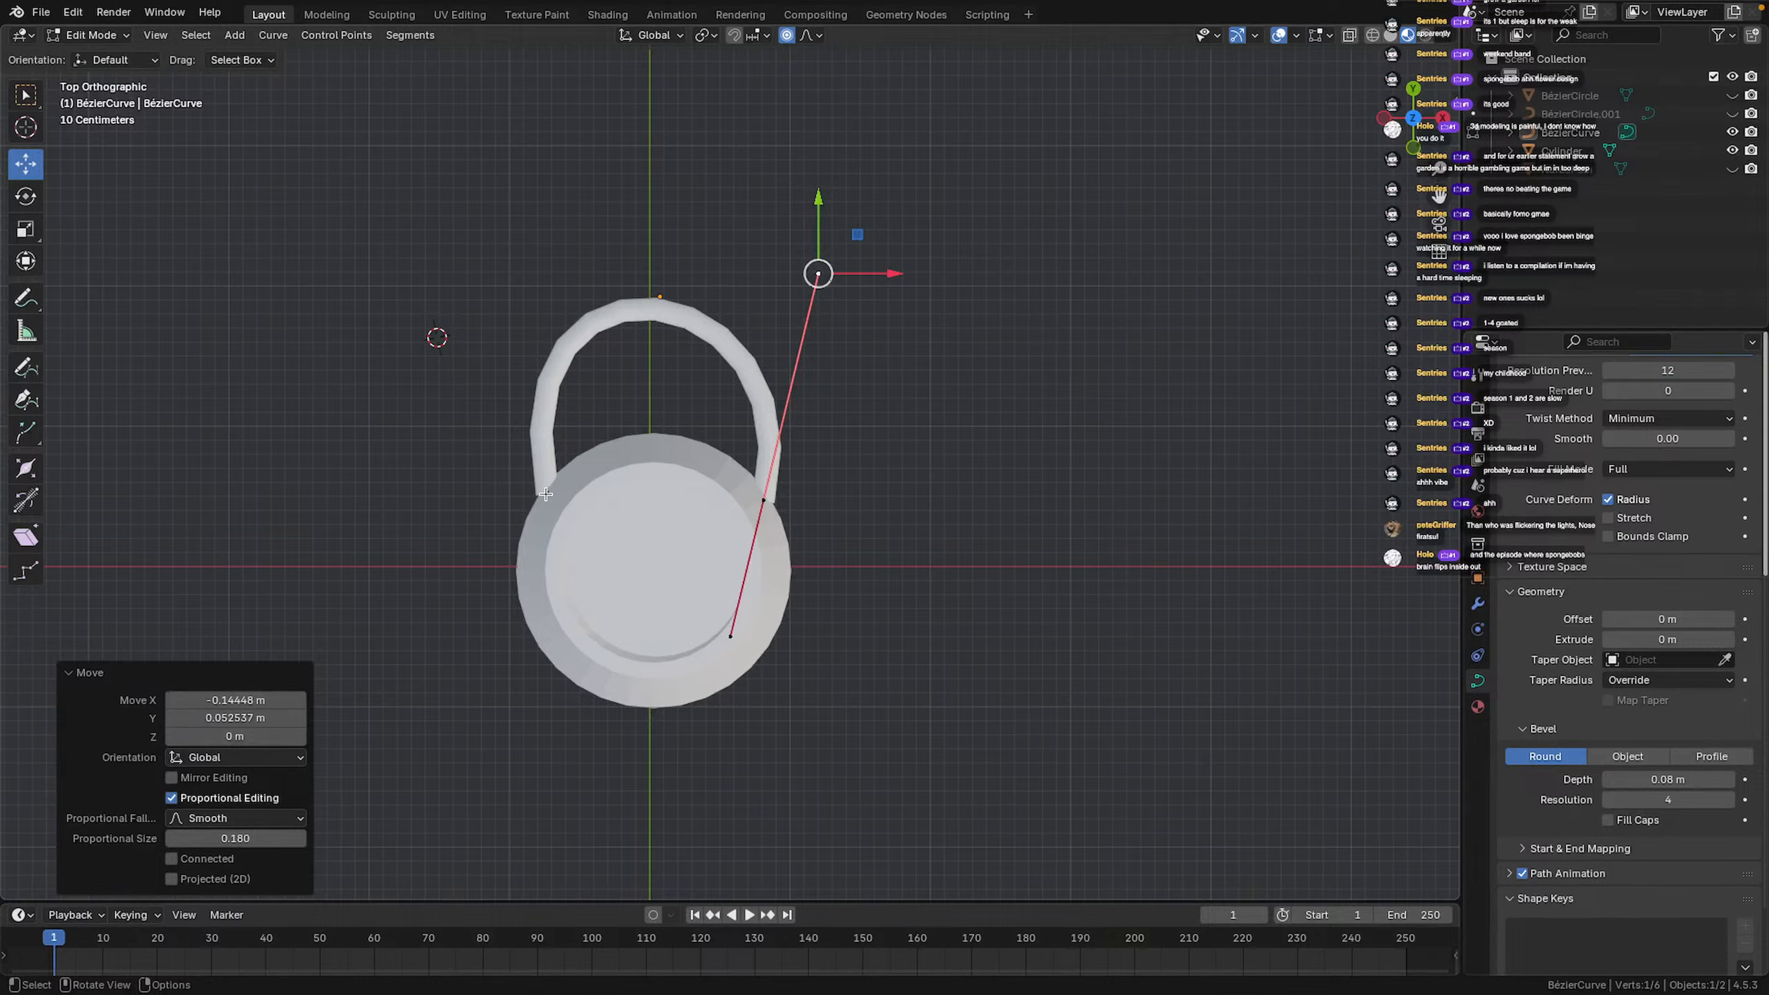
In the top view, shift the negative-X curve end's outward handle slightly farther away from the cylinder
click(545, 493)
click(486, 220)
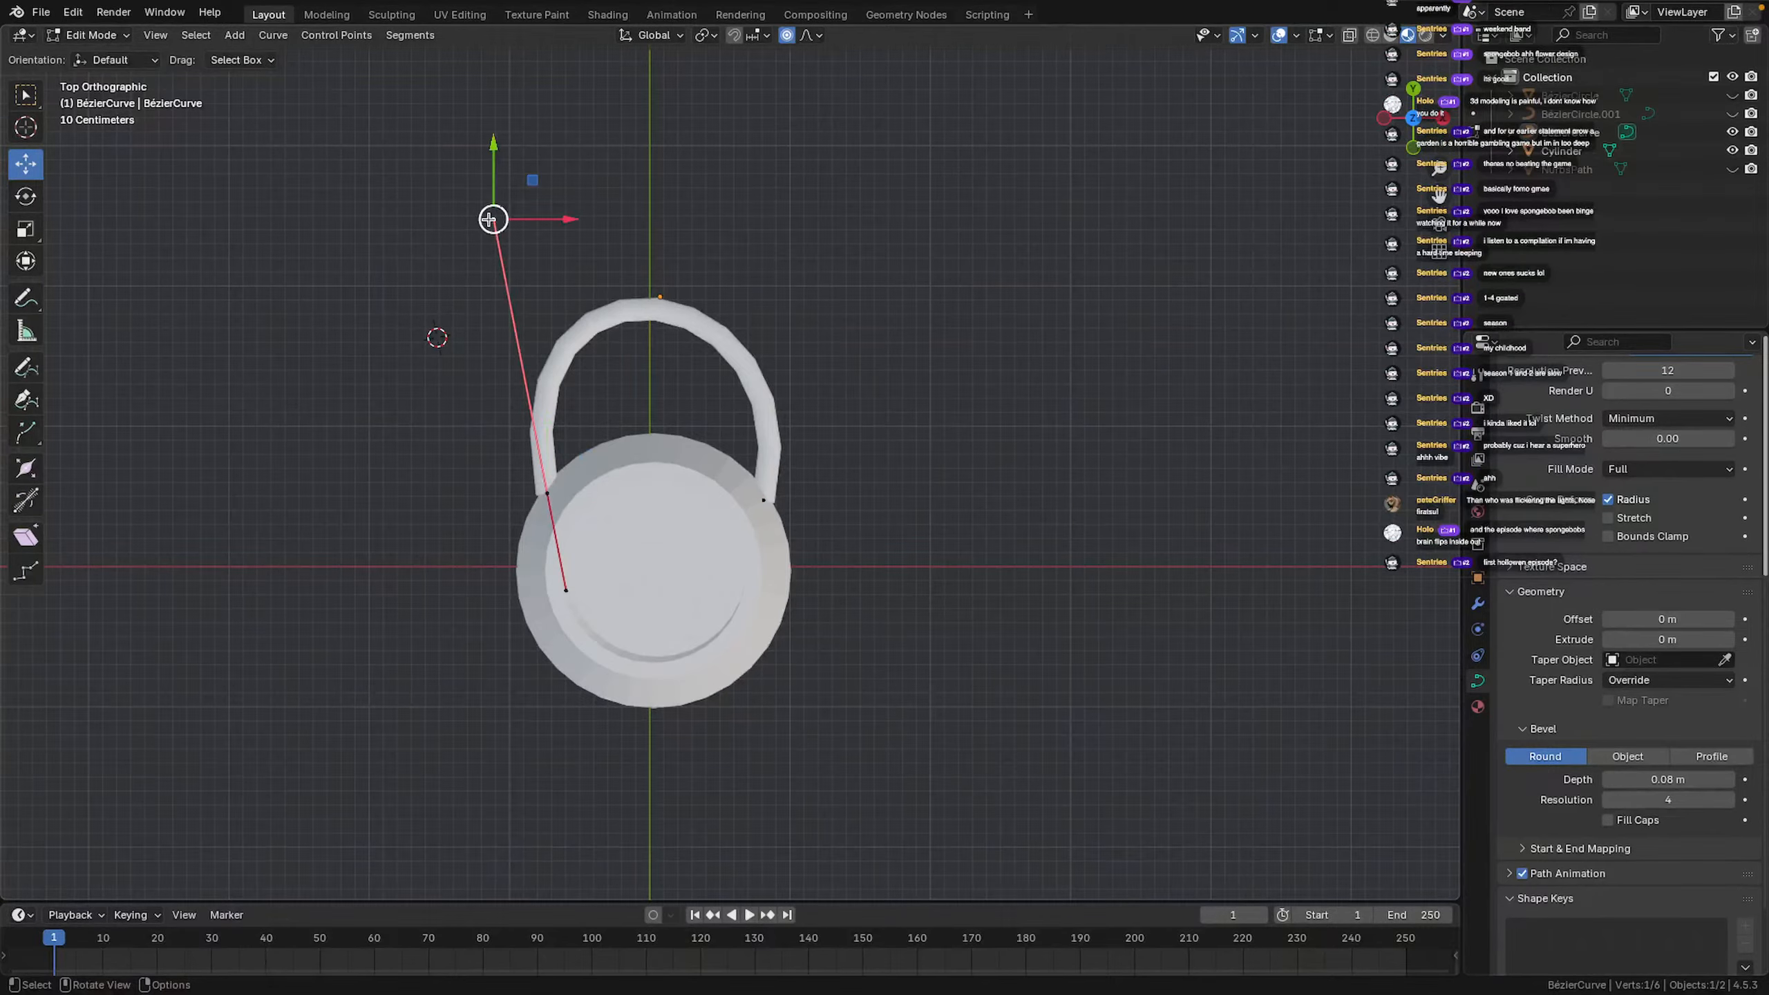
key(g)
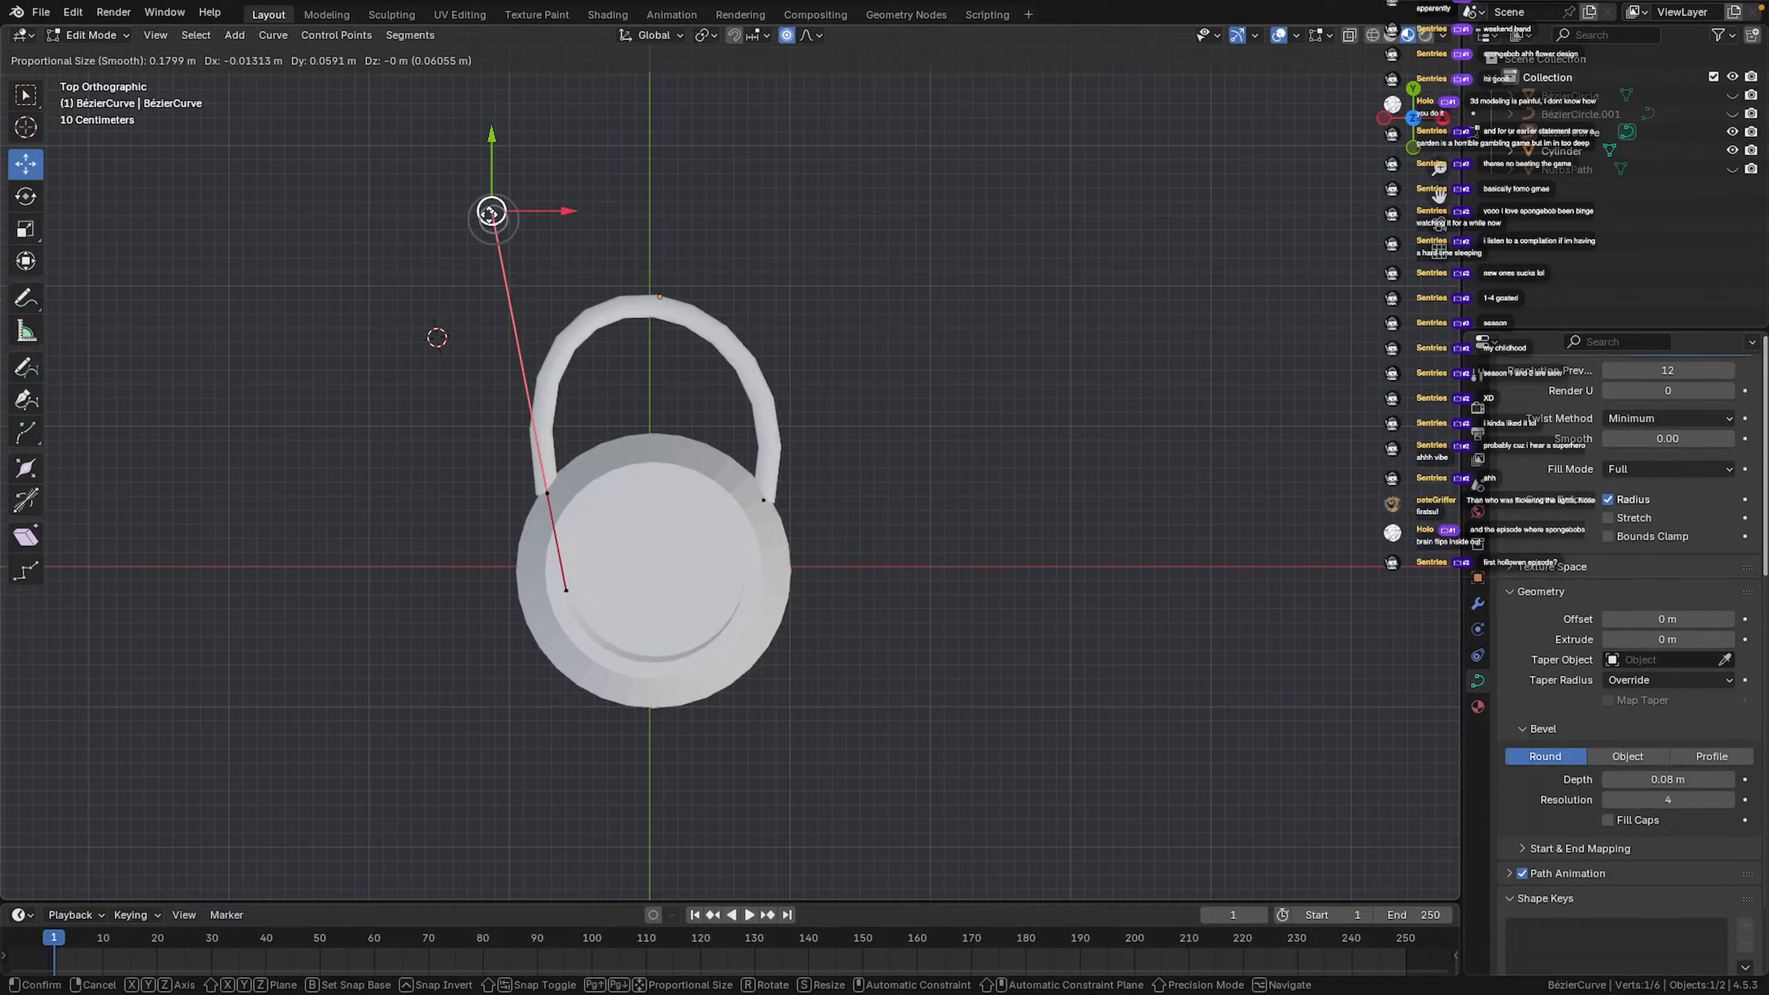
click(492, 211)
Move the positive-X end's outward handle by about -0.04 m in X and 0.19 m in Y, and return to Object Mode
click(759, 499)
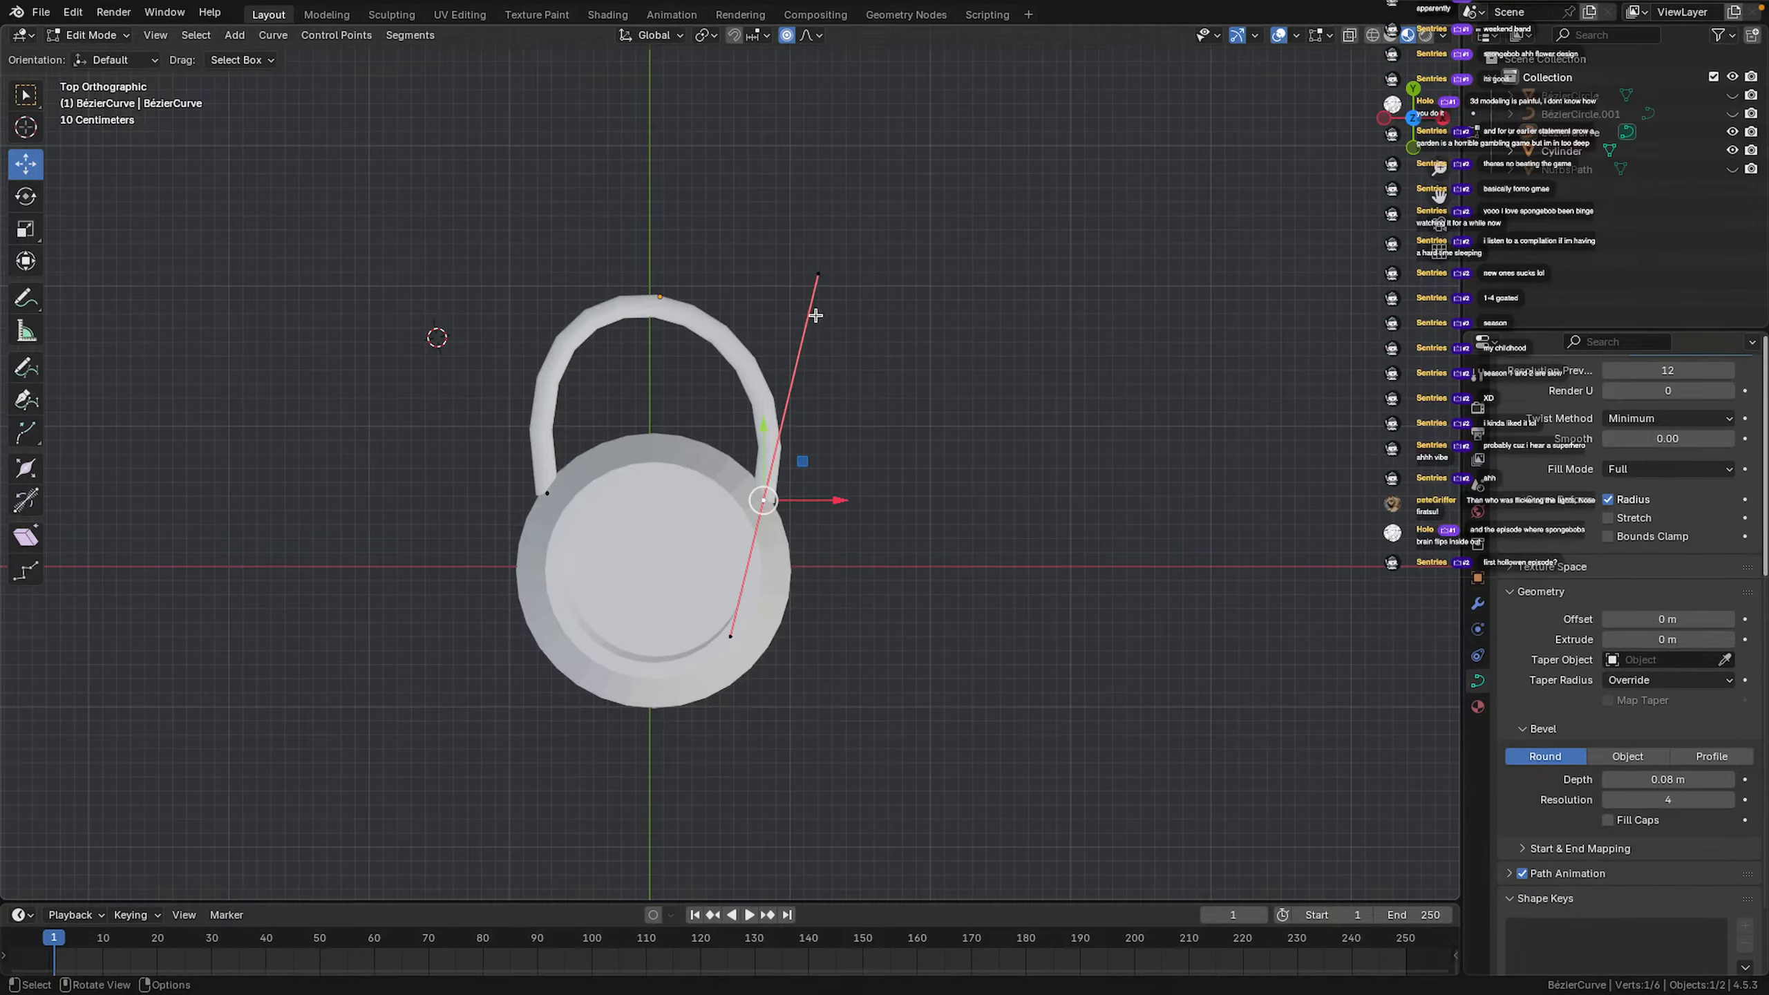
click(818, 274)
key(g)
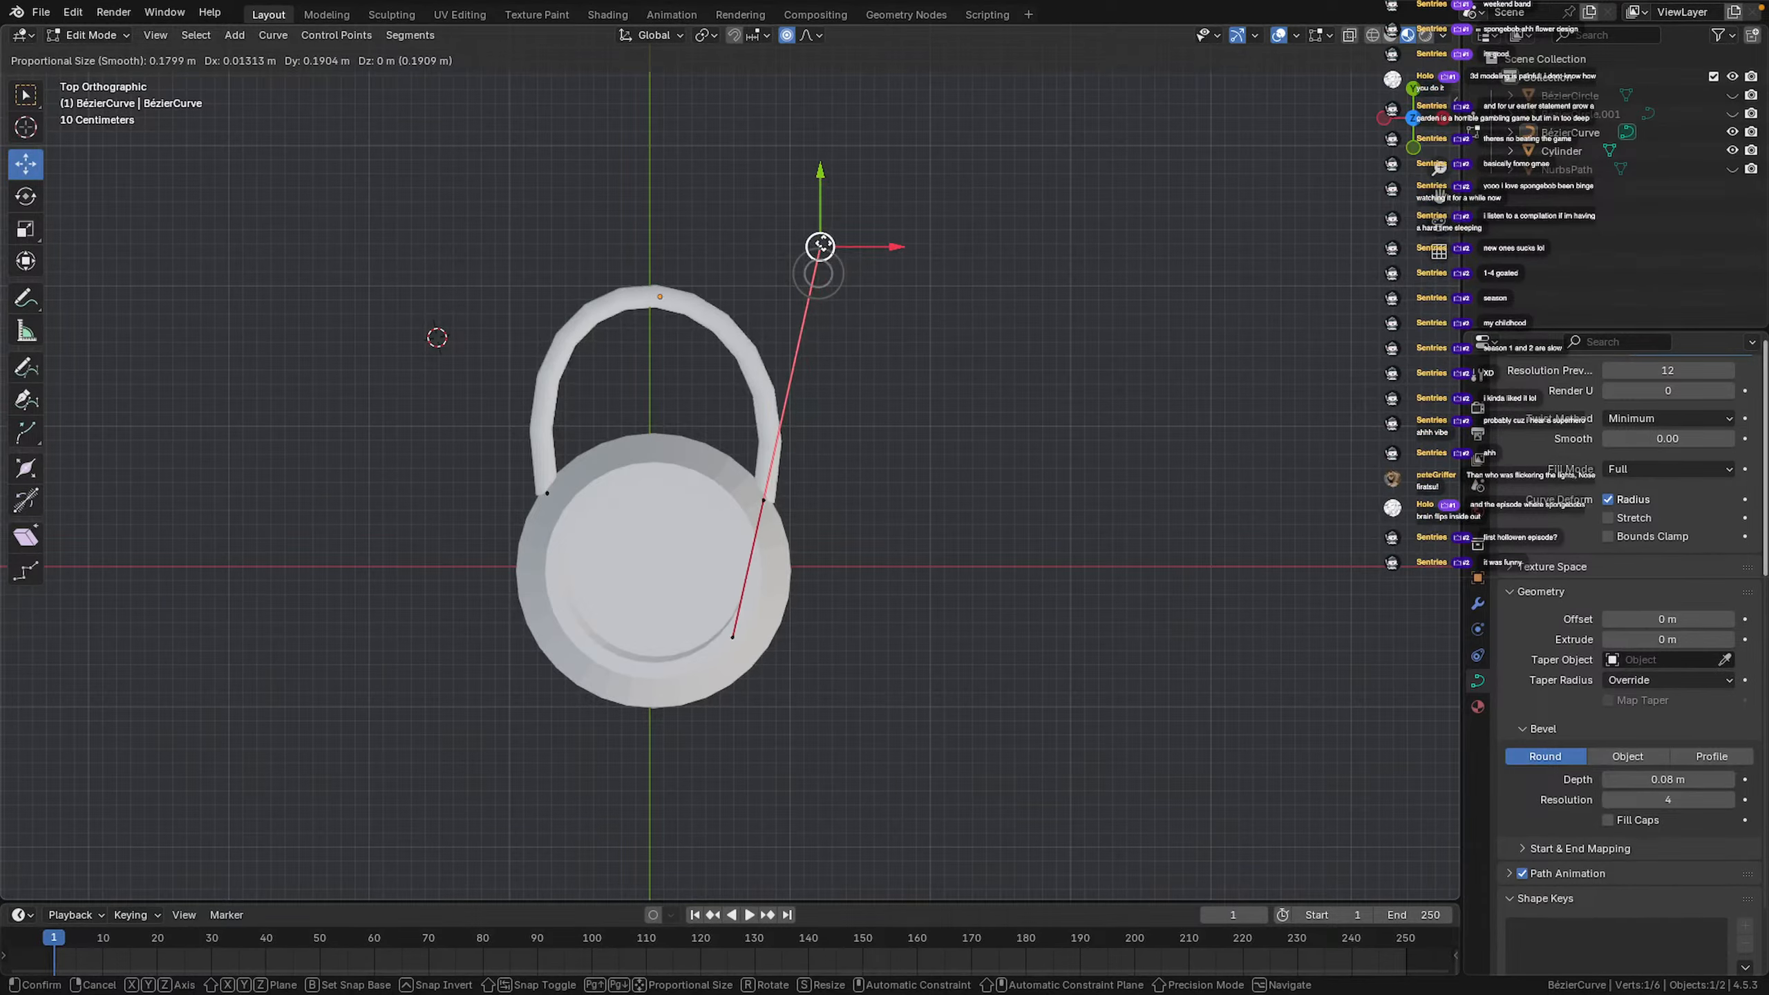
click(816, 248)
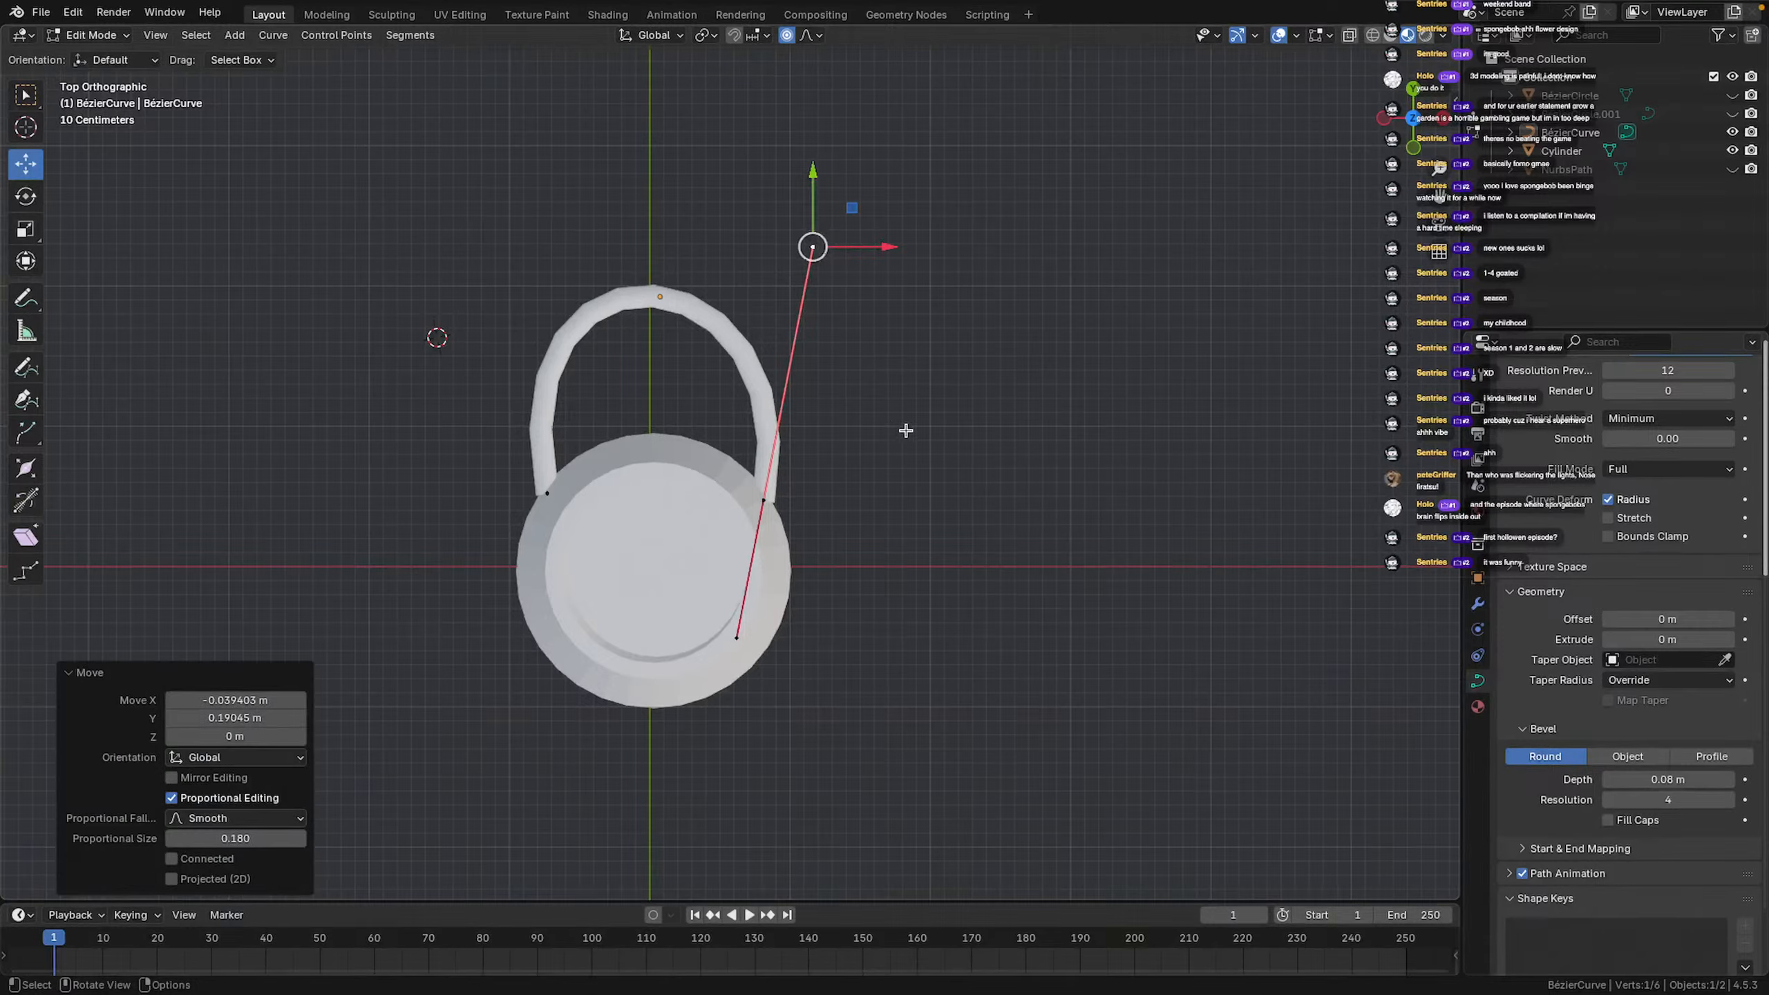
click(906, 431)
middle_drag(689, 440, 1116, 198)
key(Tab)
Select the handle curve and scale it uniformly by 1.313
middle_drag(1070, 478, 1085, 648)
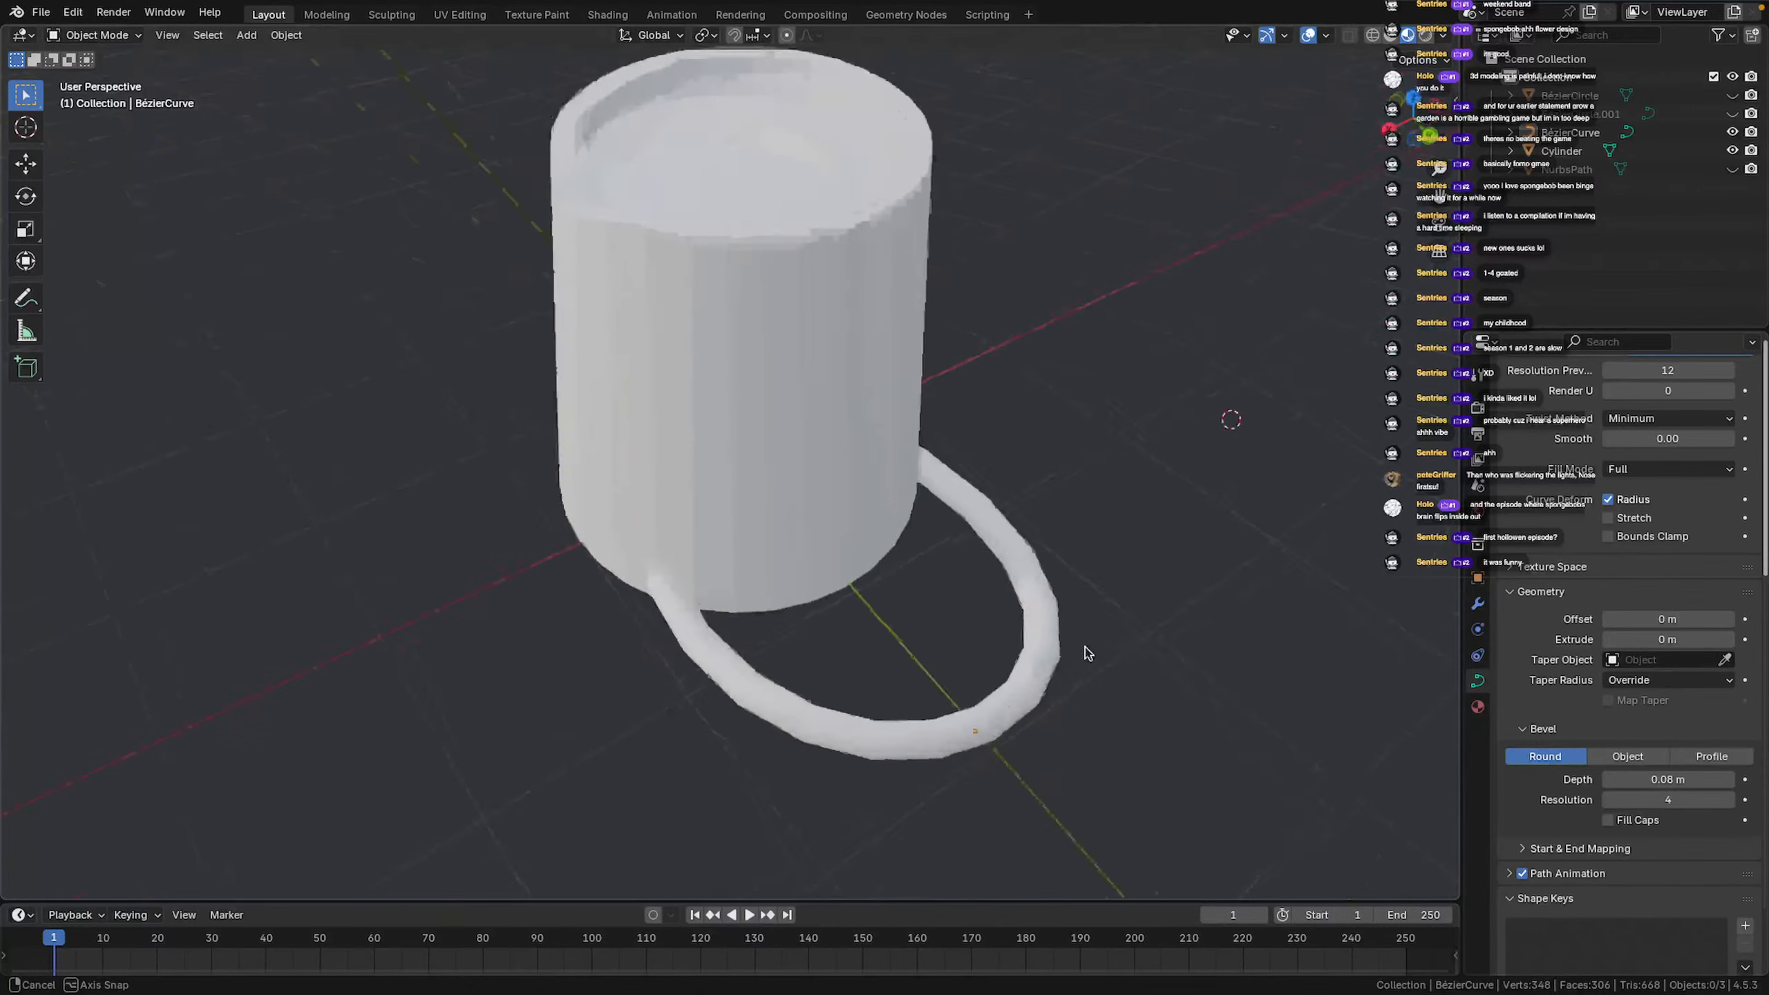
scroll(1034, 723, up, 5)
middle_drag(1002, 732, 831, 689)
click(731, 712)
scroll(828, 600, down, 4)
middle_drag(828, 600, 742, 655)
key(s)
click(912, 624)
Scale the handle curve uniformly by 1.664, and then shrink it by 0.510
middle_drag(912, 625, 945, 543)
scroll(912, 597, up, 3)
key(s)
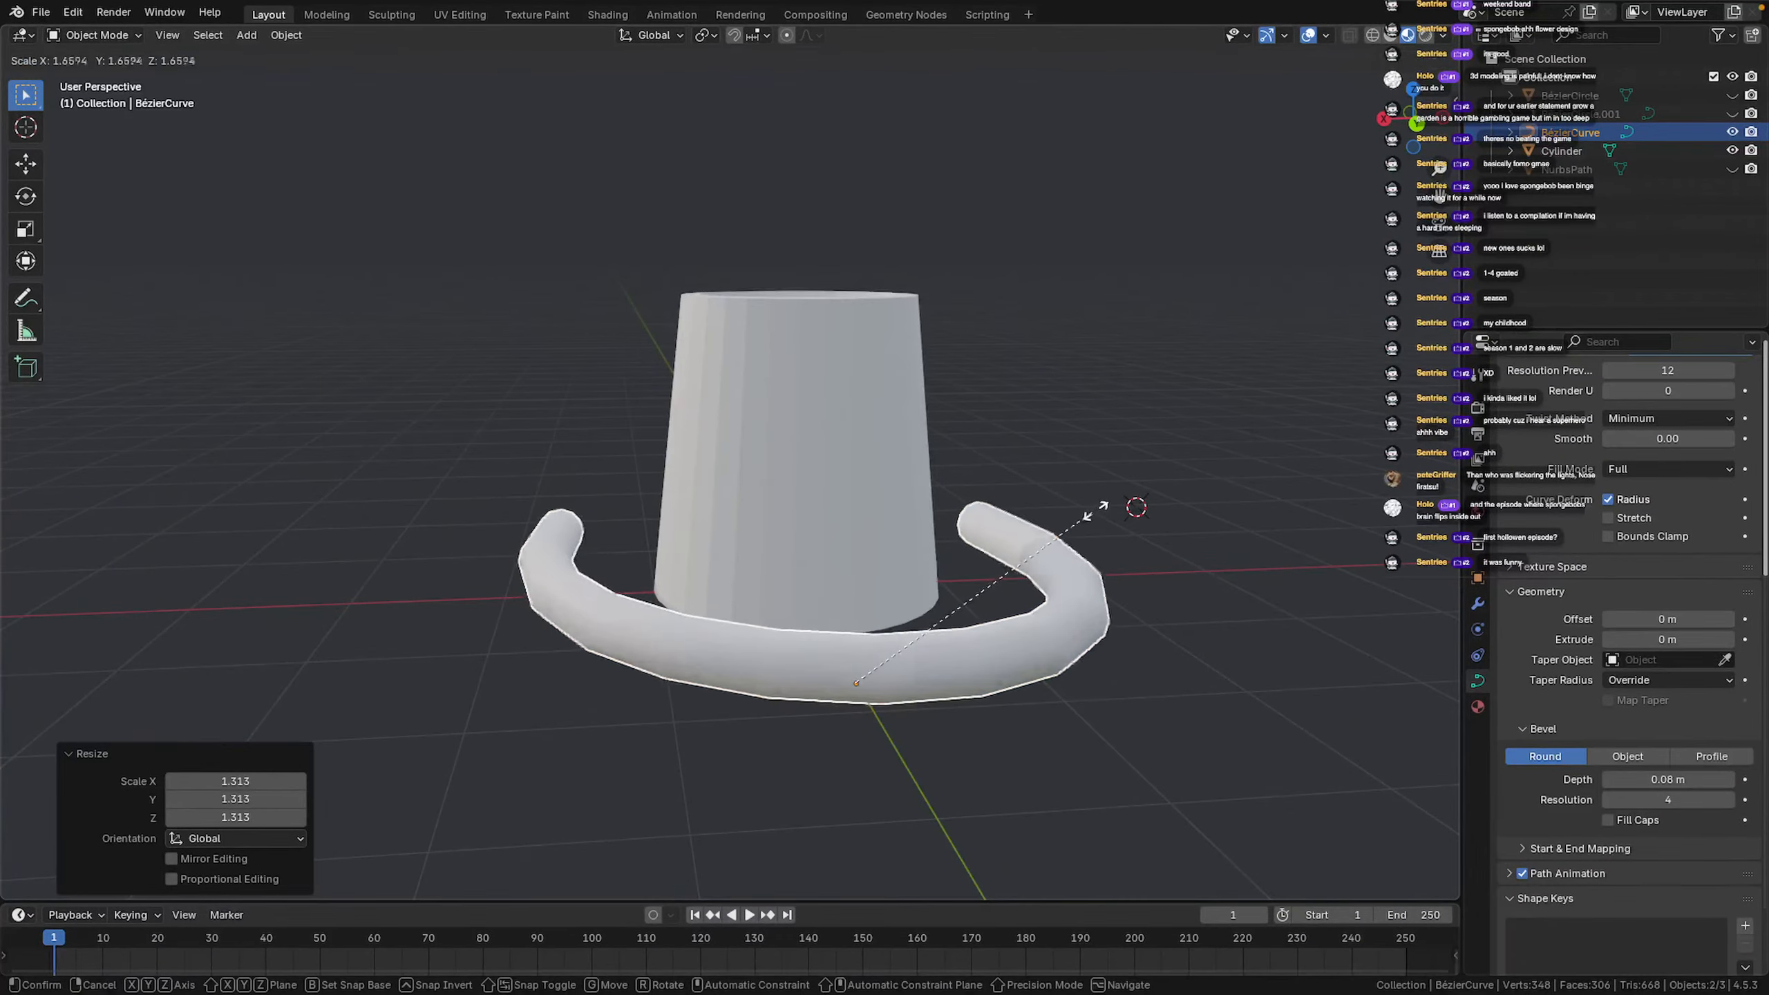
click(1121, 507)
middle_drag(1121, 507, 602, 586)
key(s)
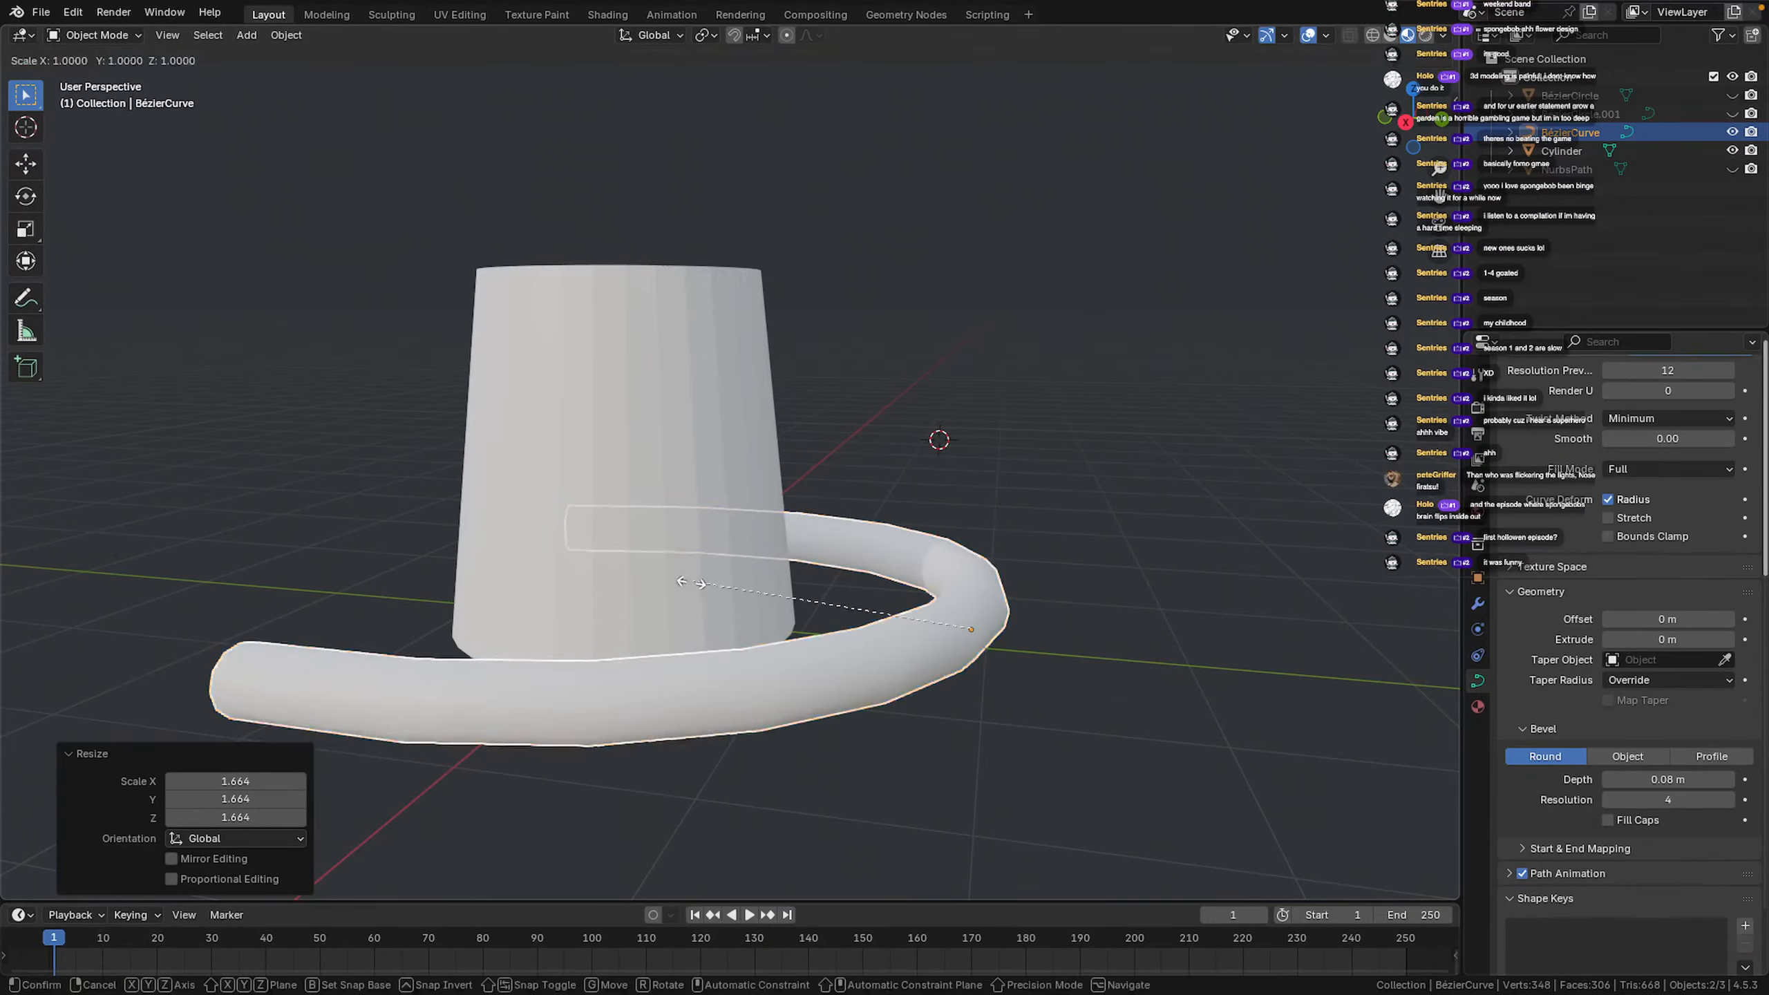
click(827, 639)
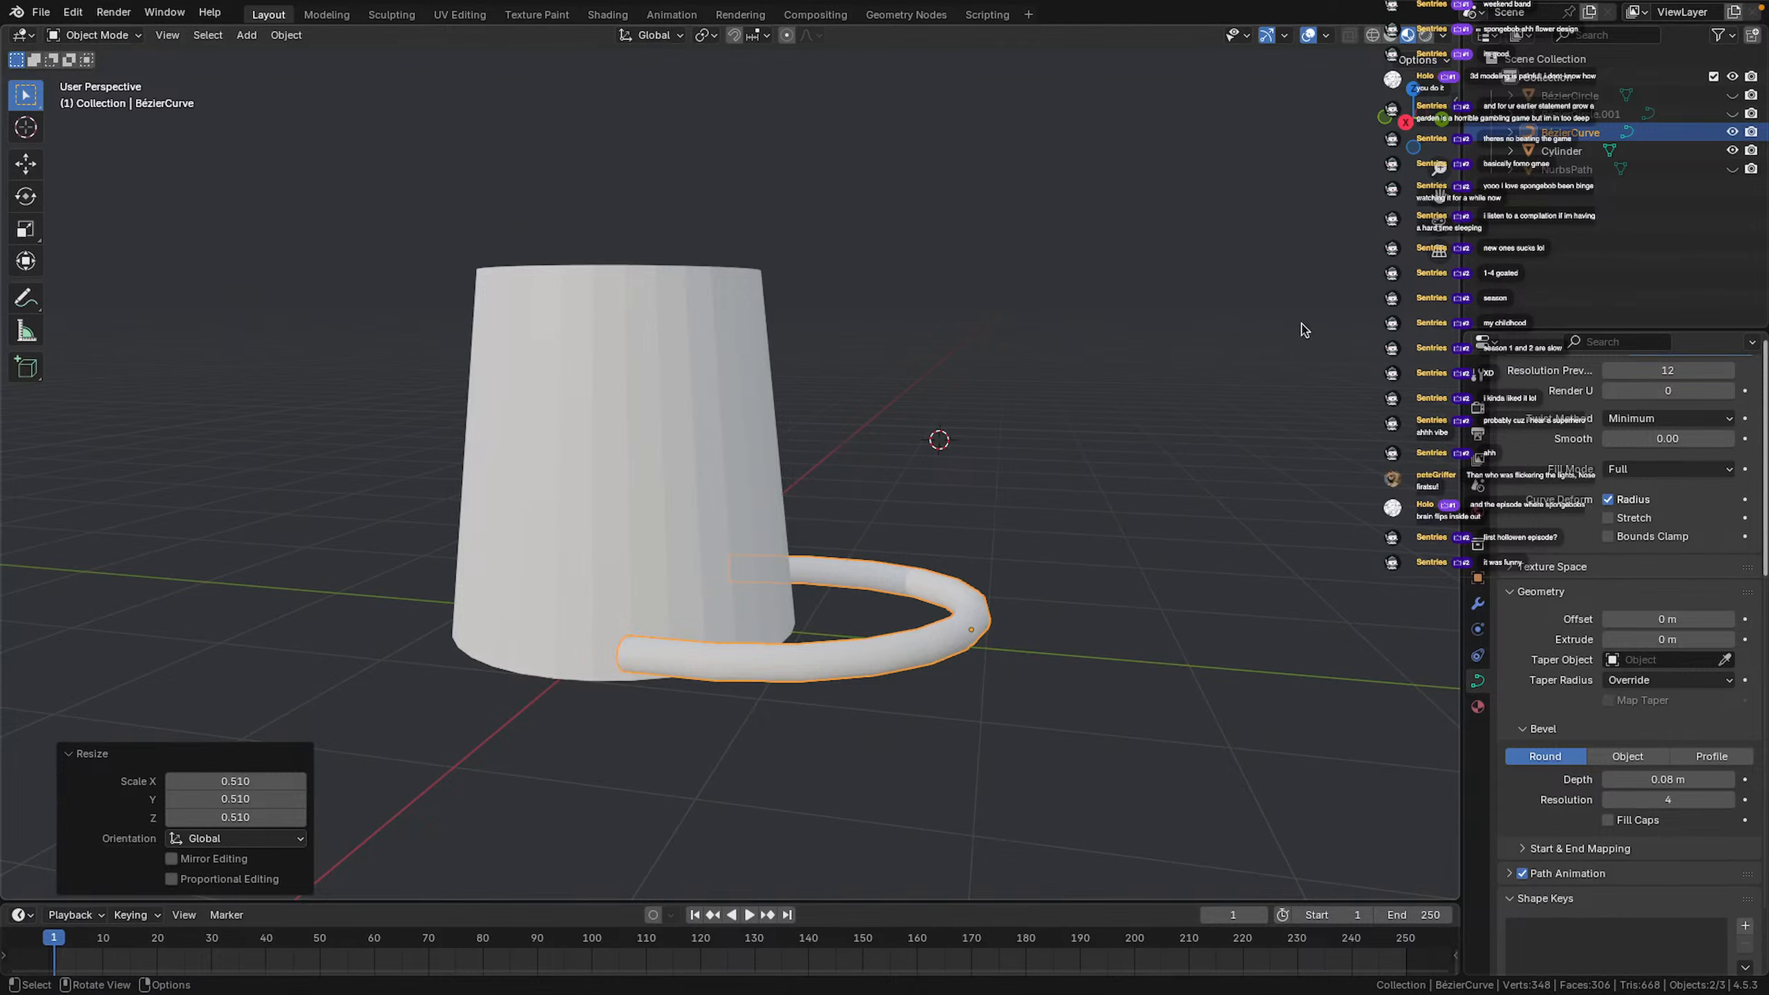
In the right view, move the handle curve along Y until it is clear of the cylinder
click(1406, 121)
key(g)
key(y)
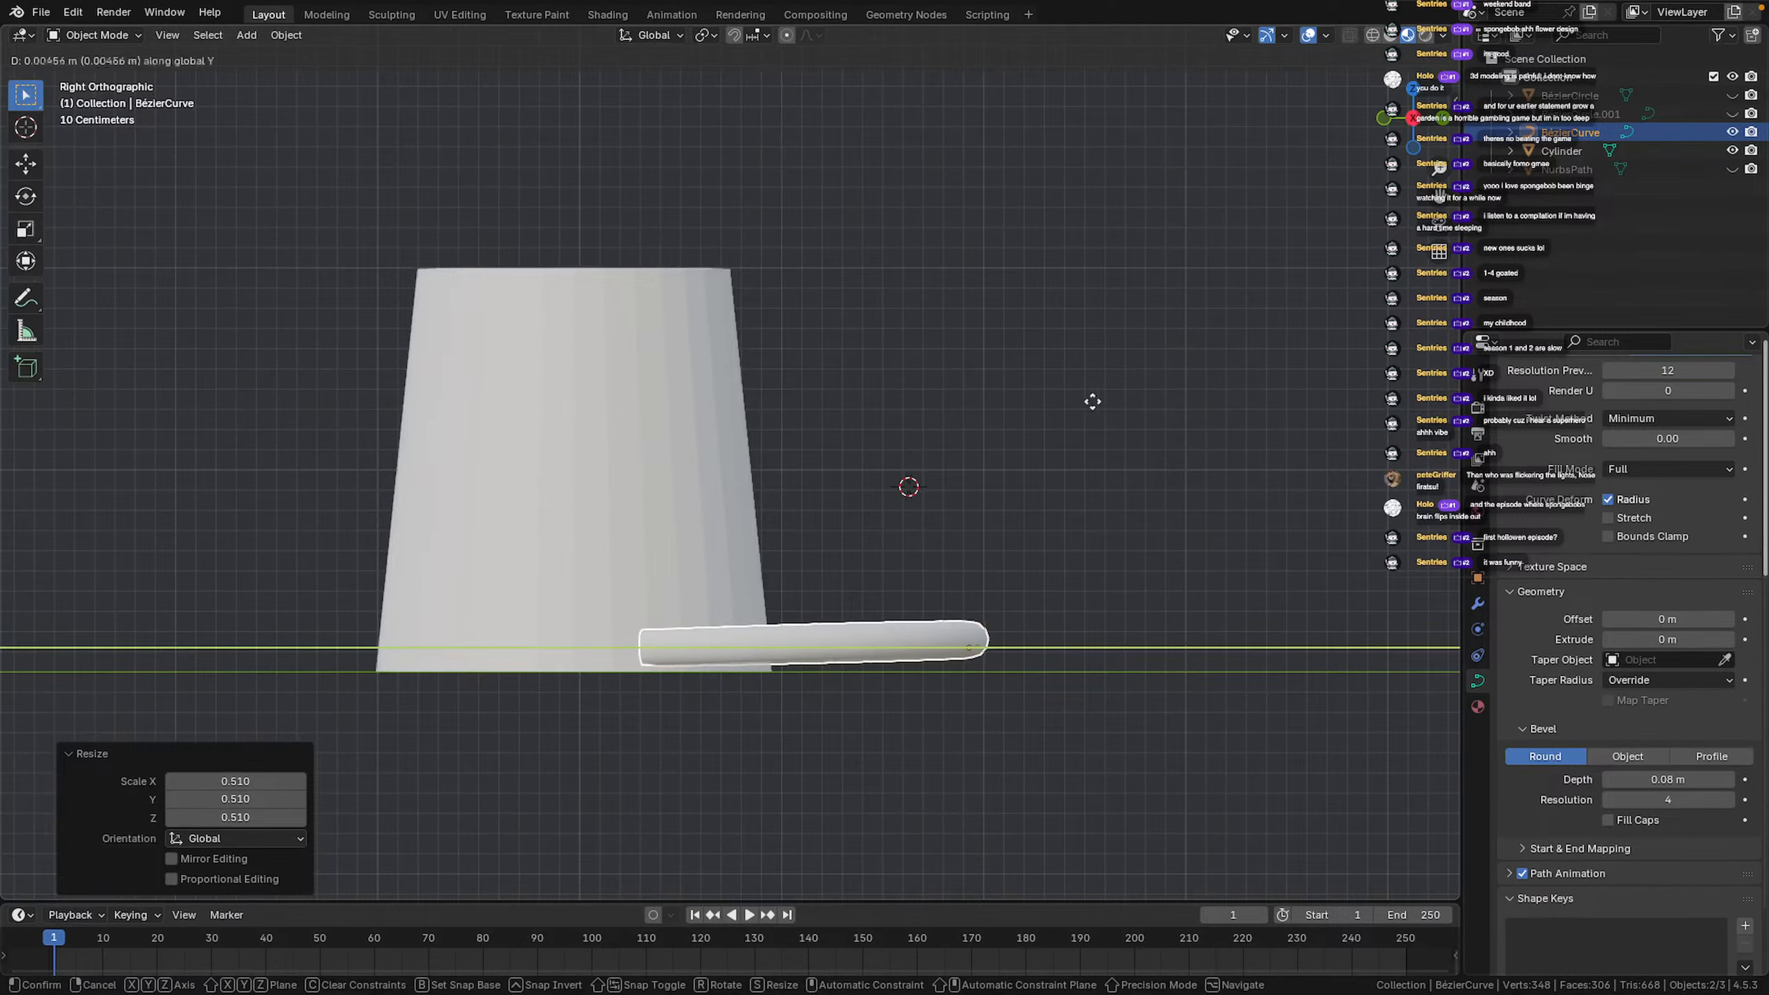
click(1382, 418)
middle_drag(566, 523, 556, 611)
Try adding a second mesh cylinder at the 3D cursor with nothing else selected, and delete it
click(608, 627)
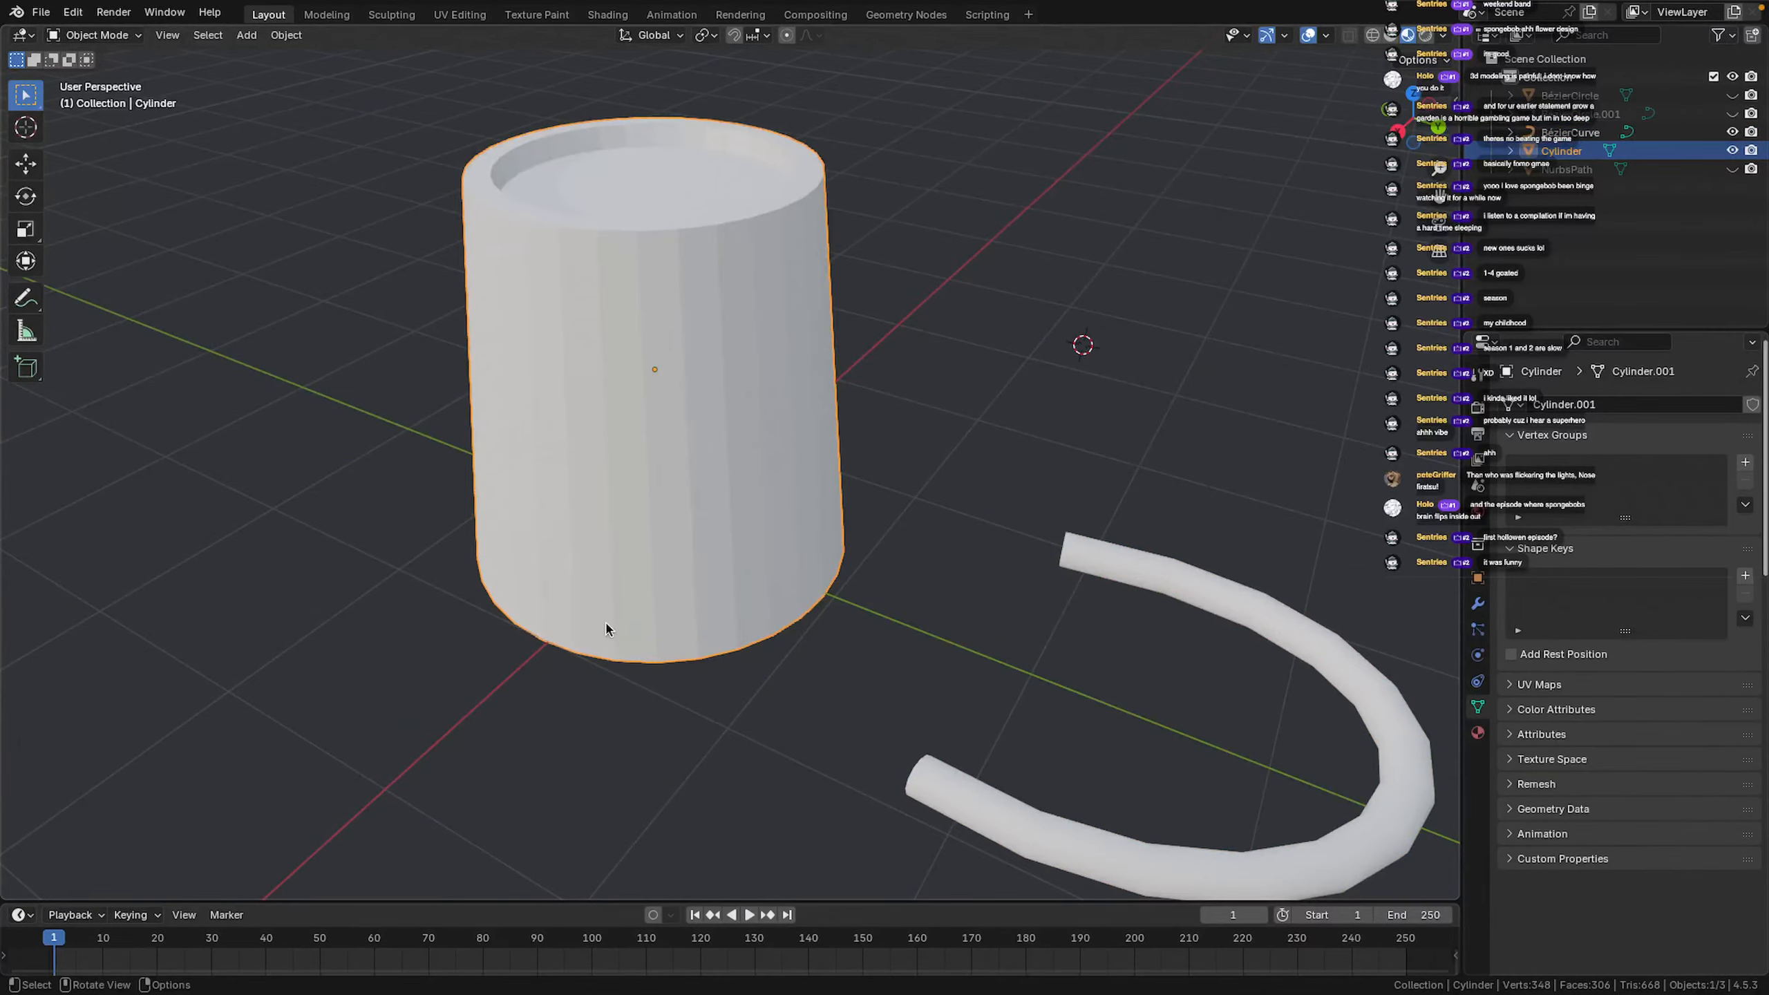
key(alt+a)
key(shift+a)
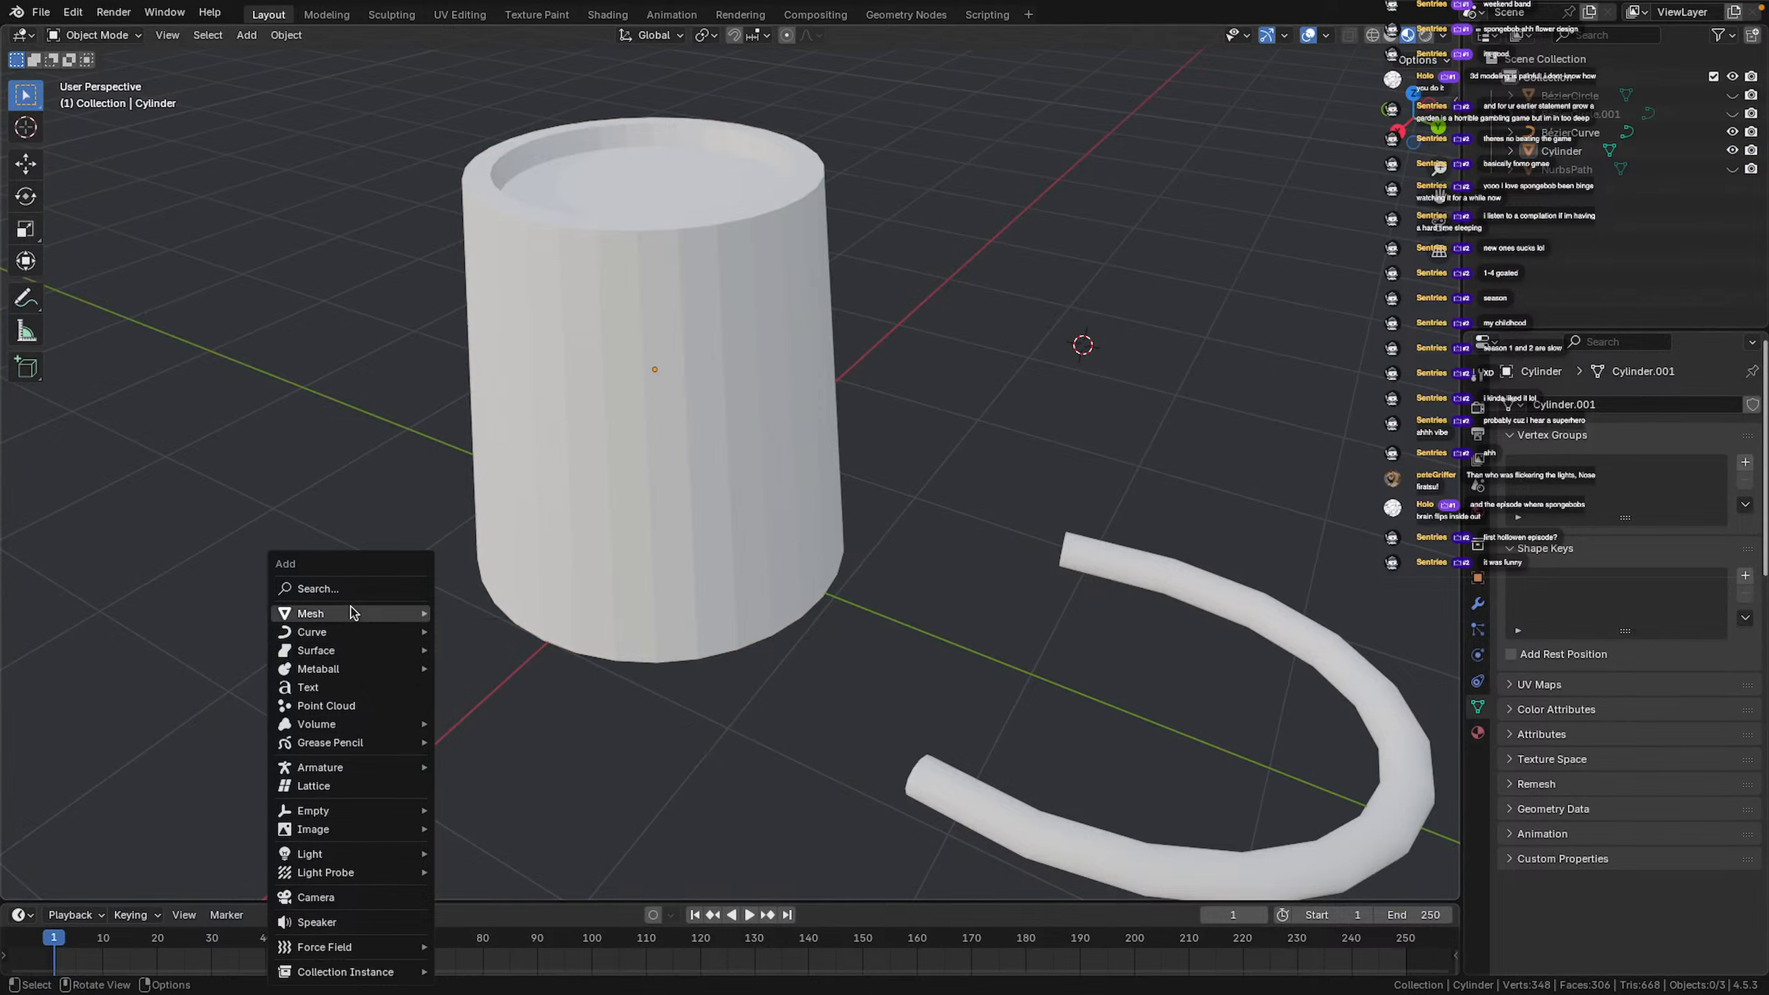
mouse_move(351, 612)
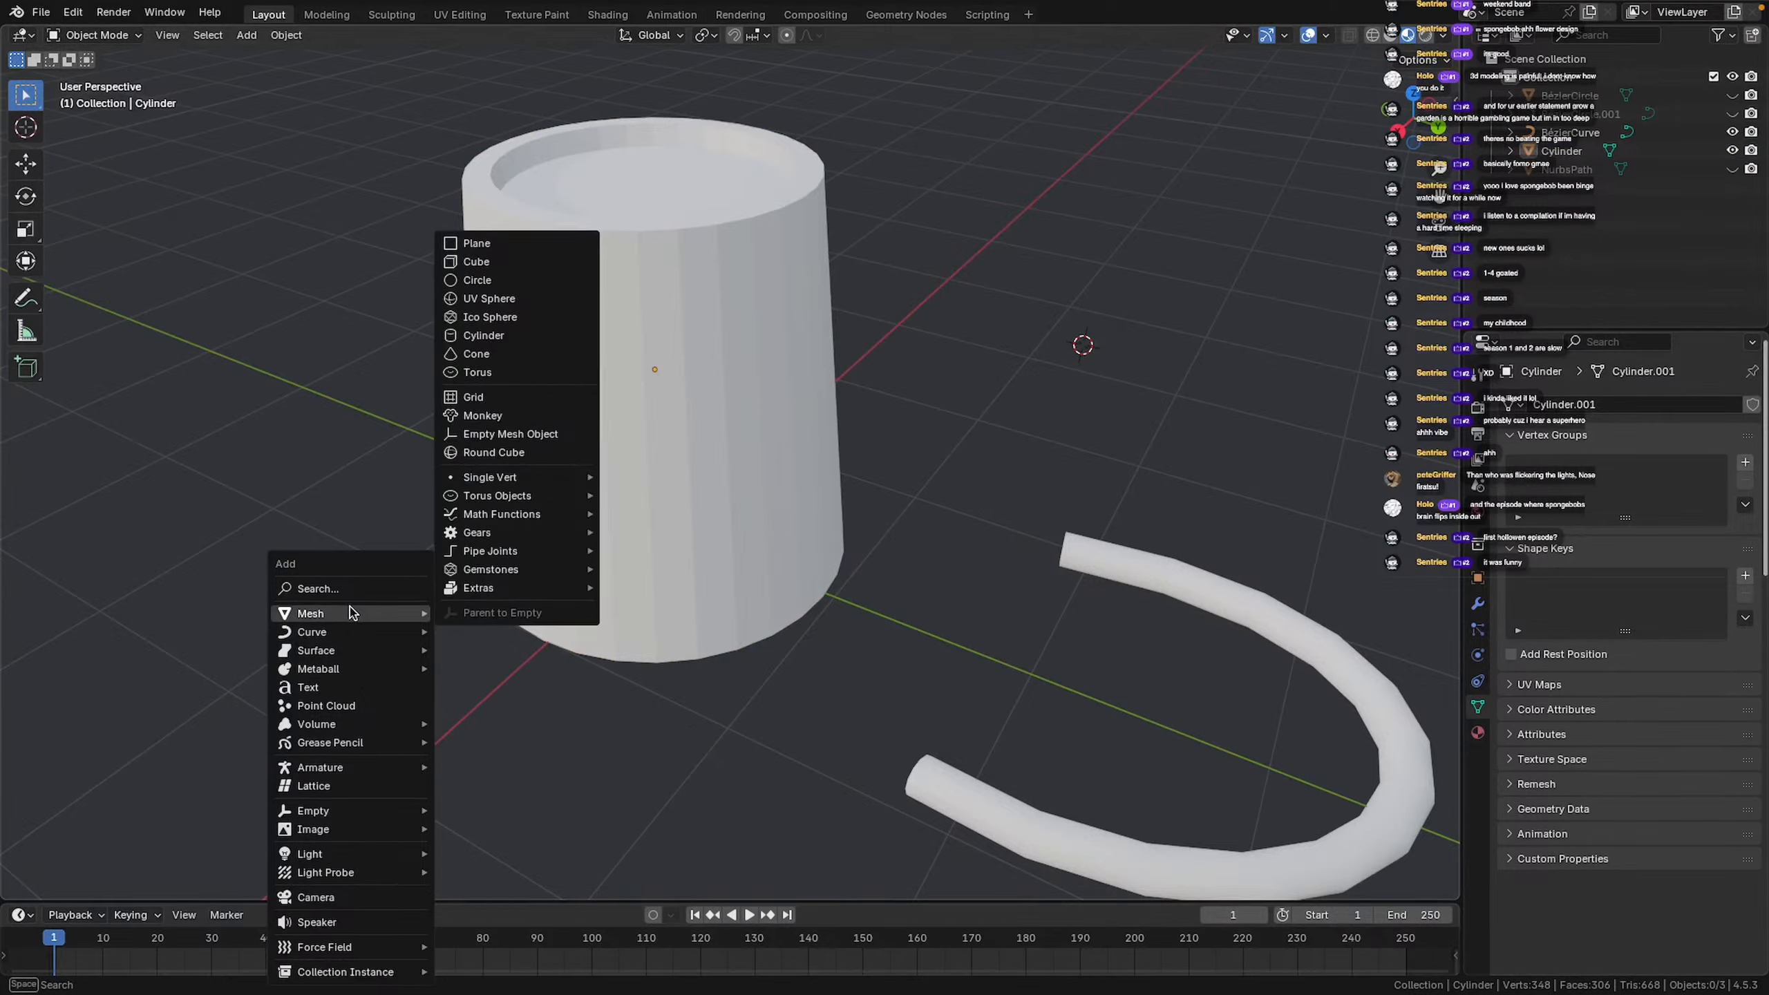
key(Escape)
key(shift+a)
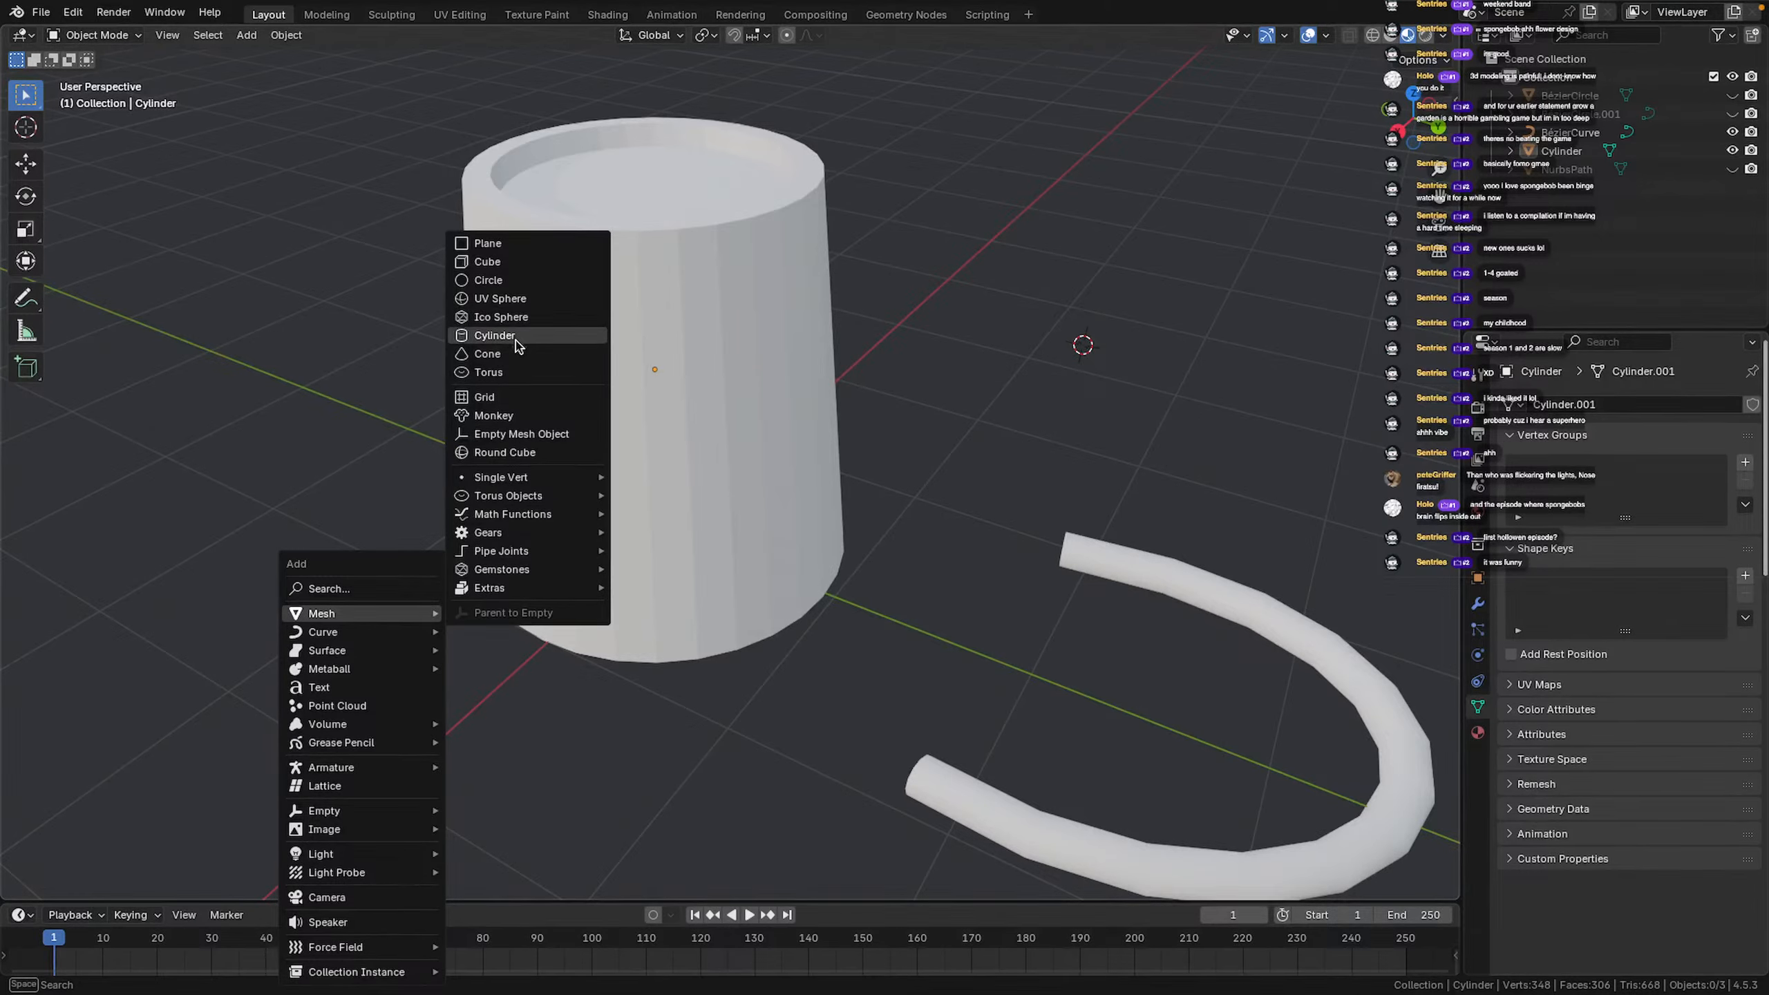
click(530, 335)
middle_drag(885, 453, 1129, 205)
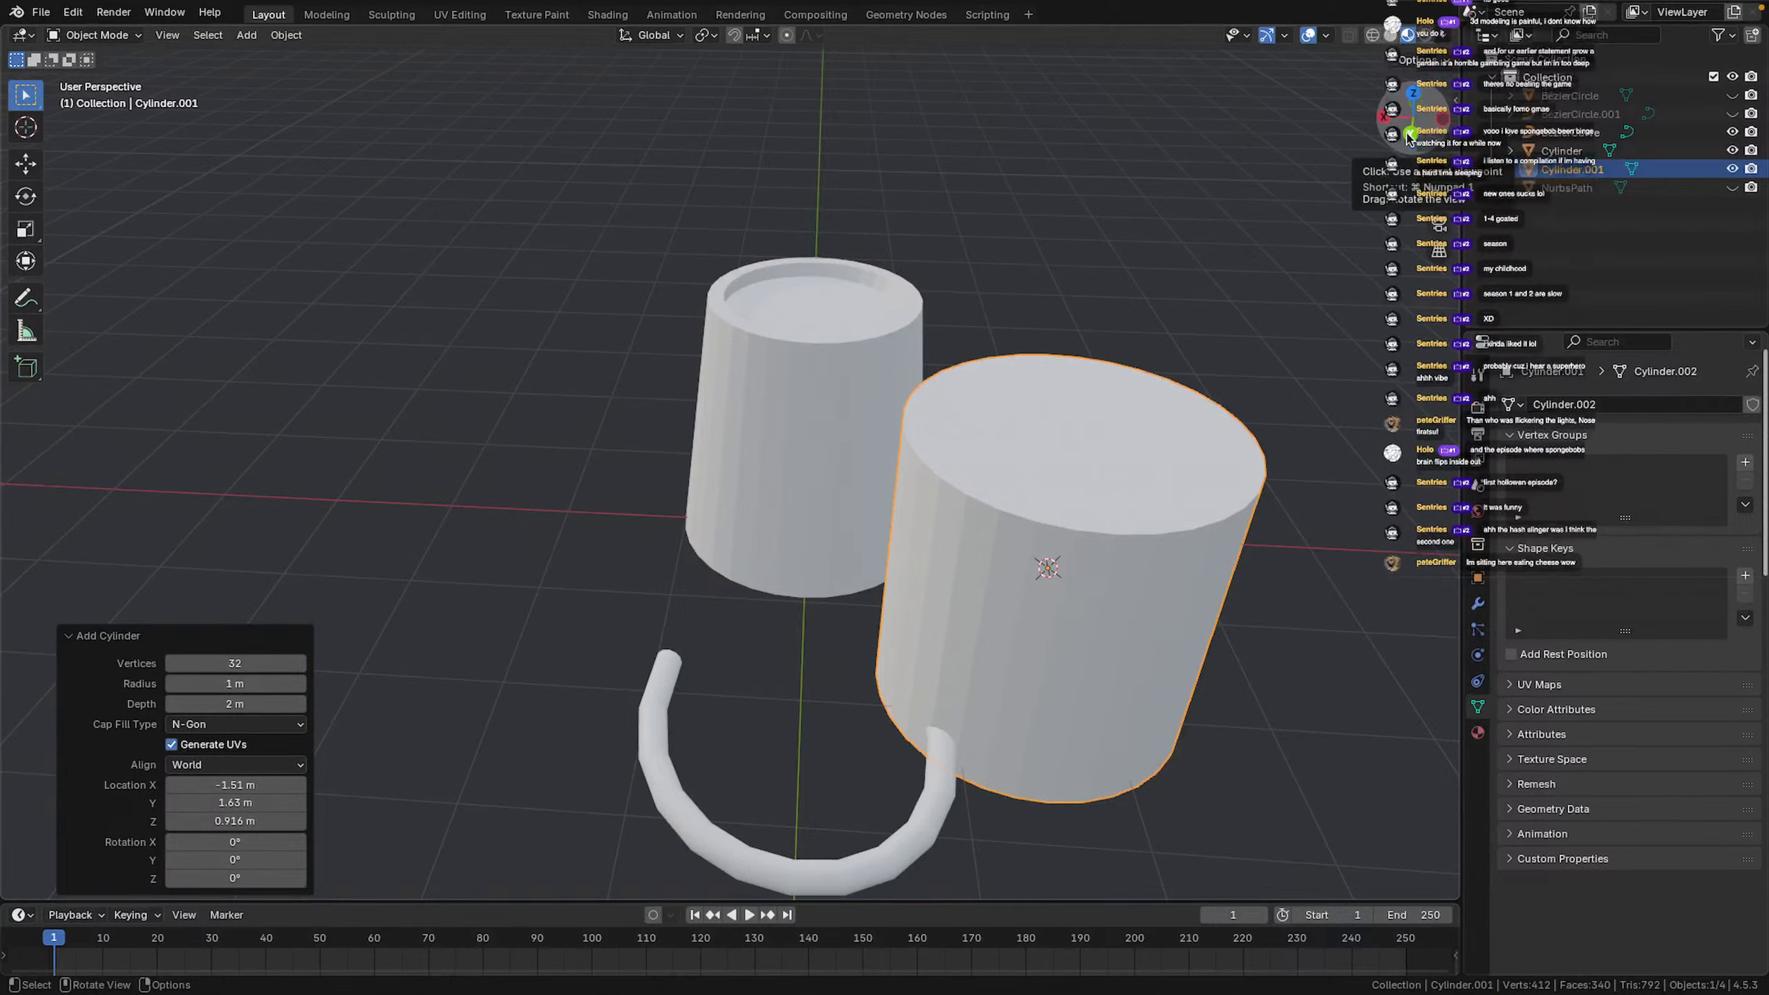
key(Delete)
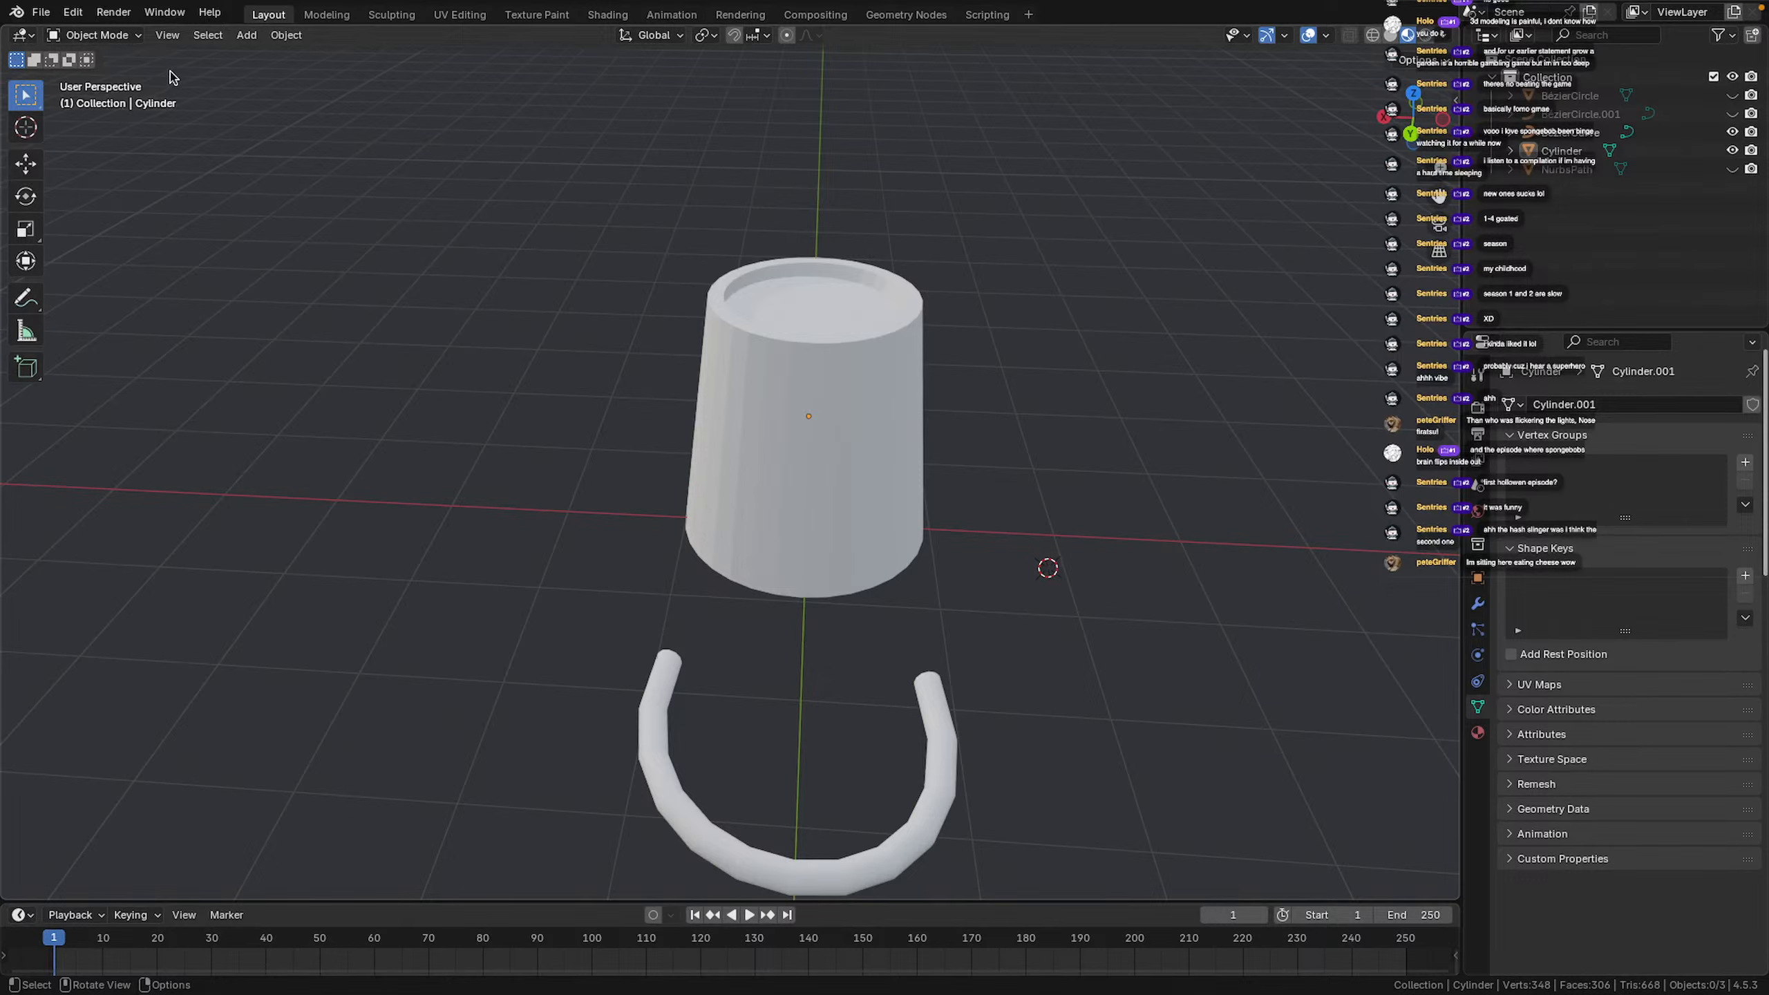
Try to set the cylinder's origin to its geometry
click(167, 34)
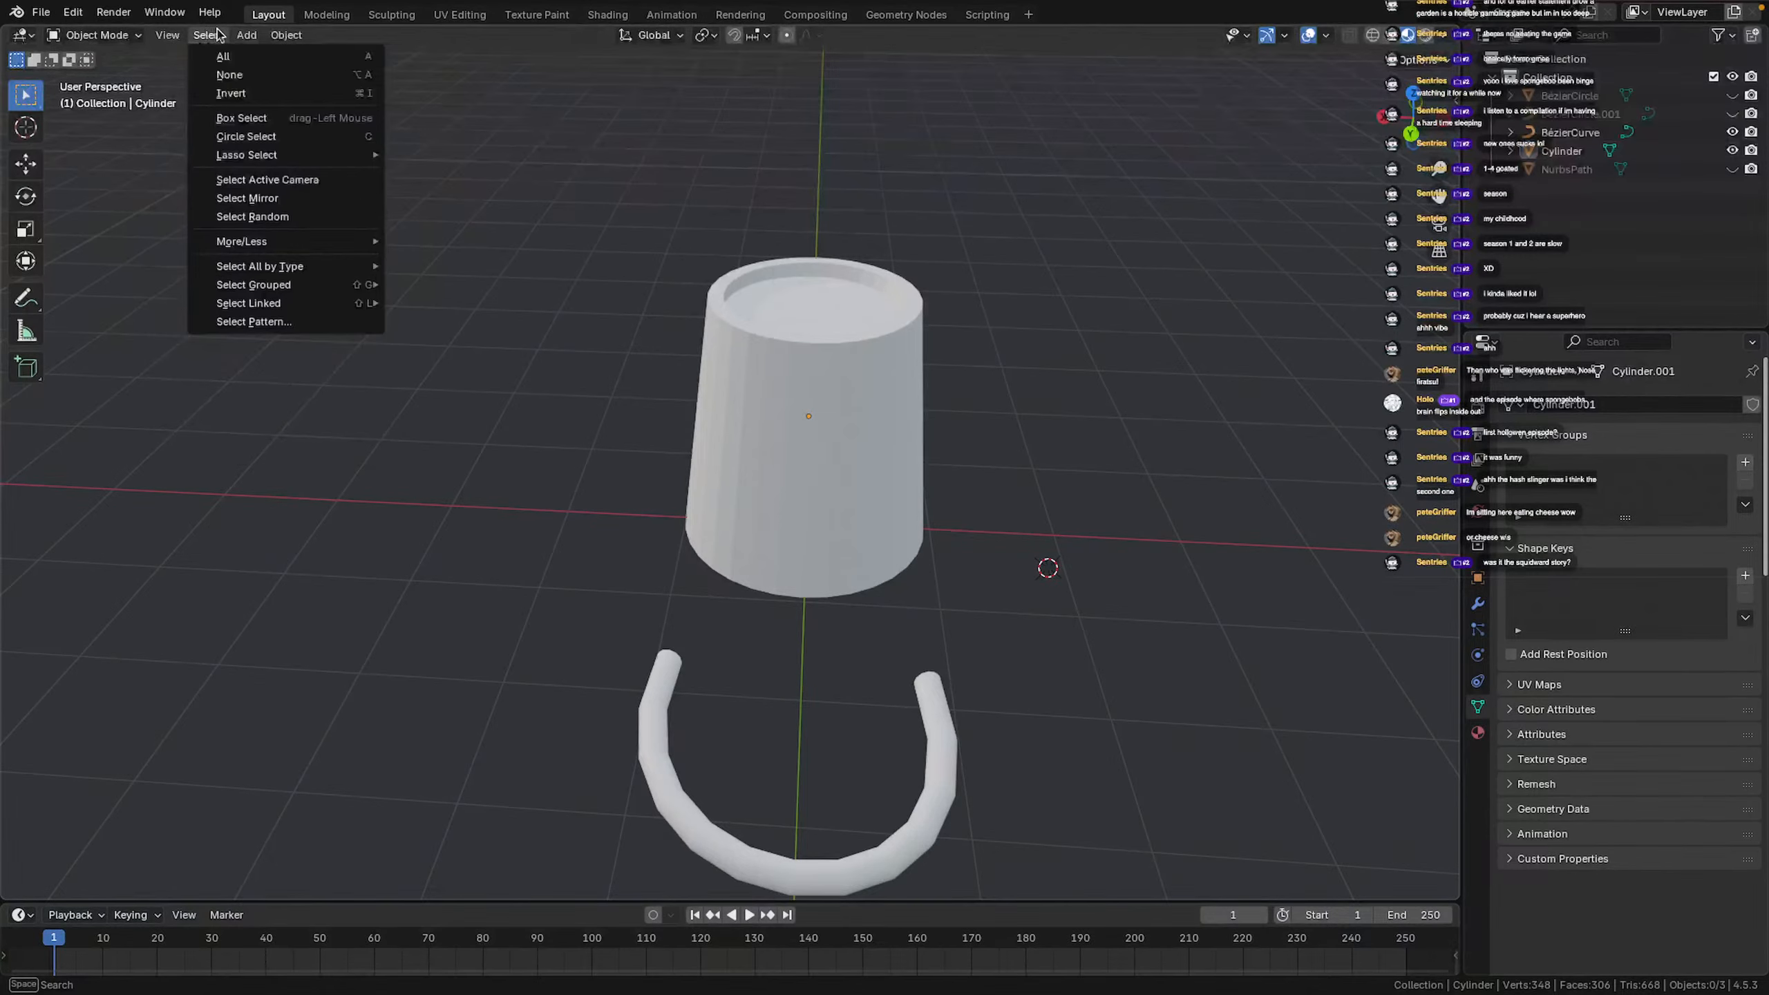
mouse_move(244, 36)
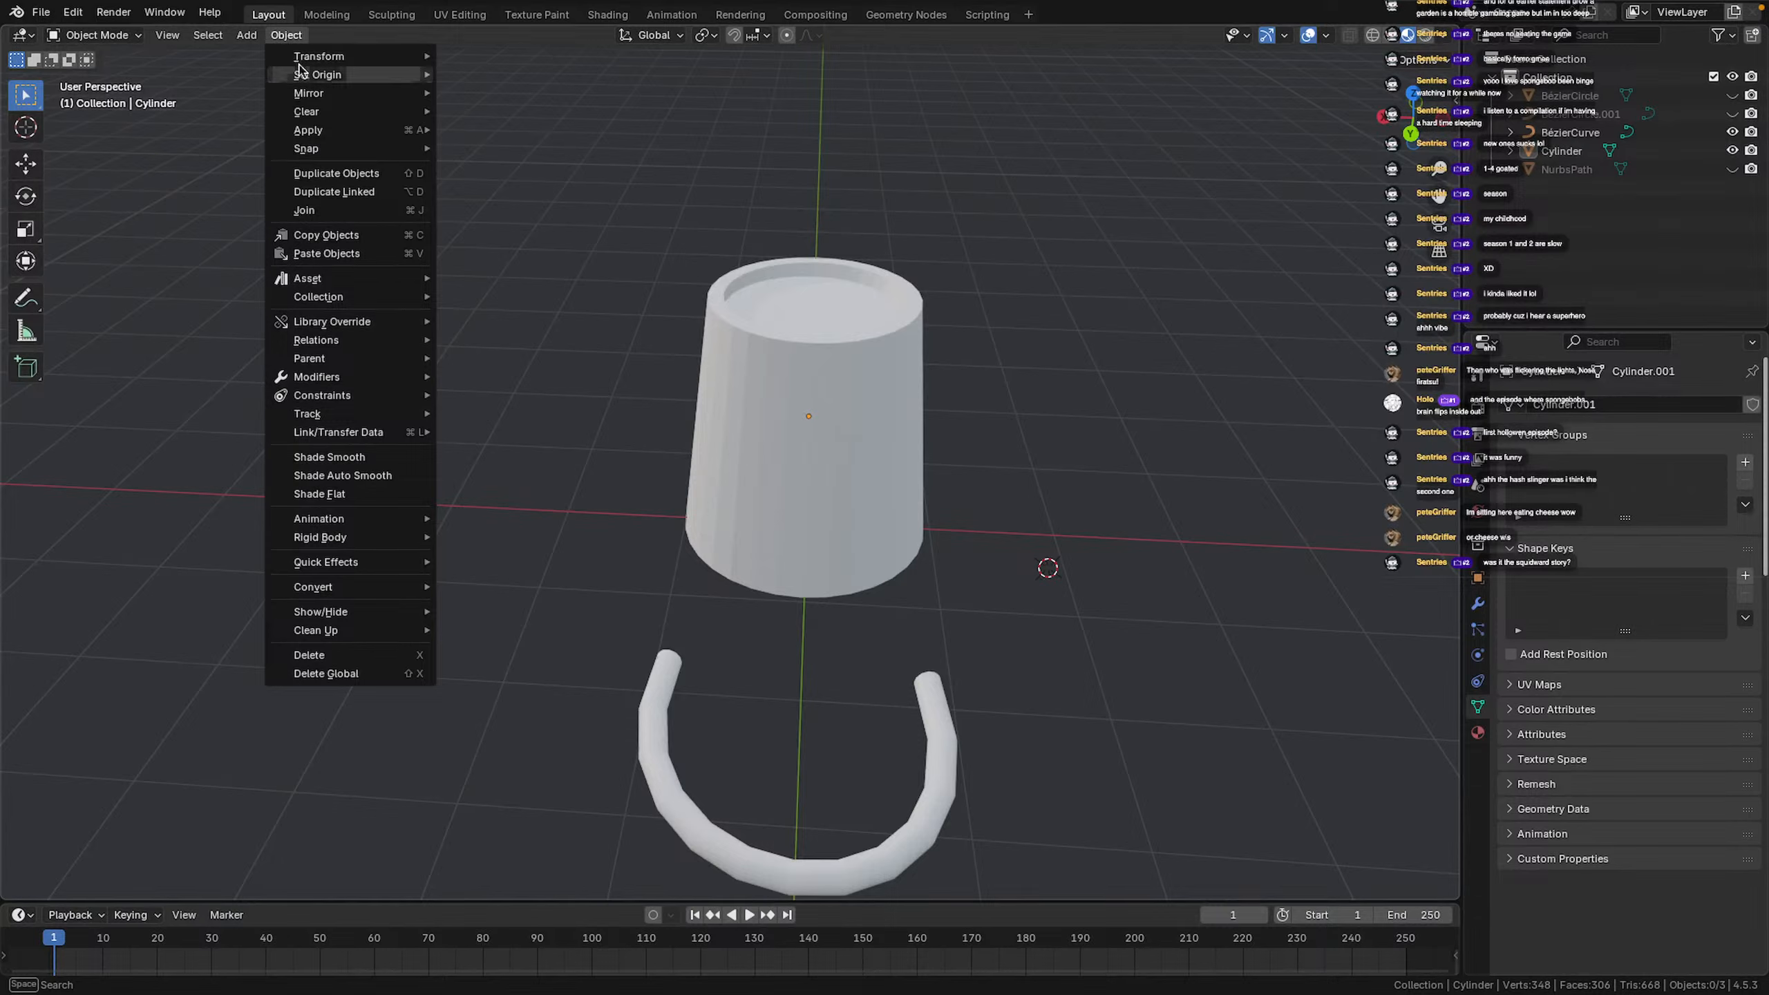
mouse_move(334, 74)
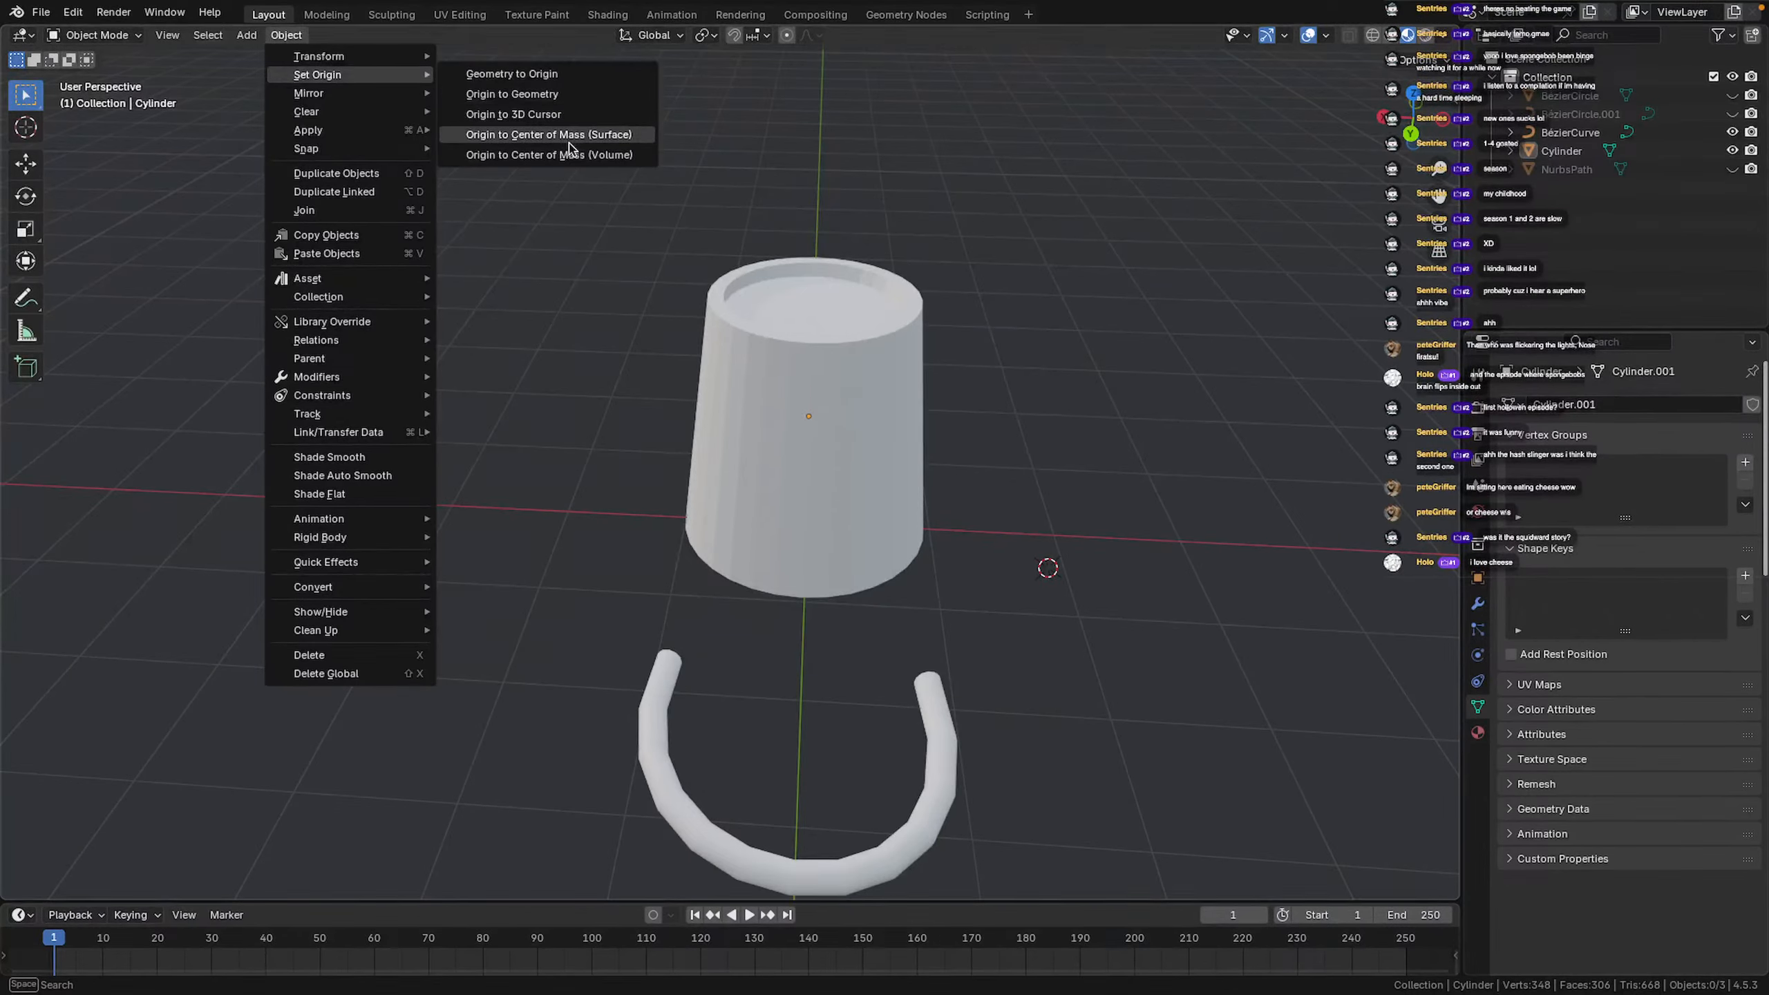
click(553, 100)
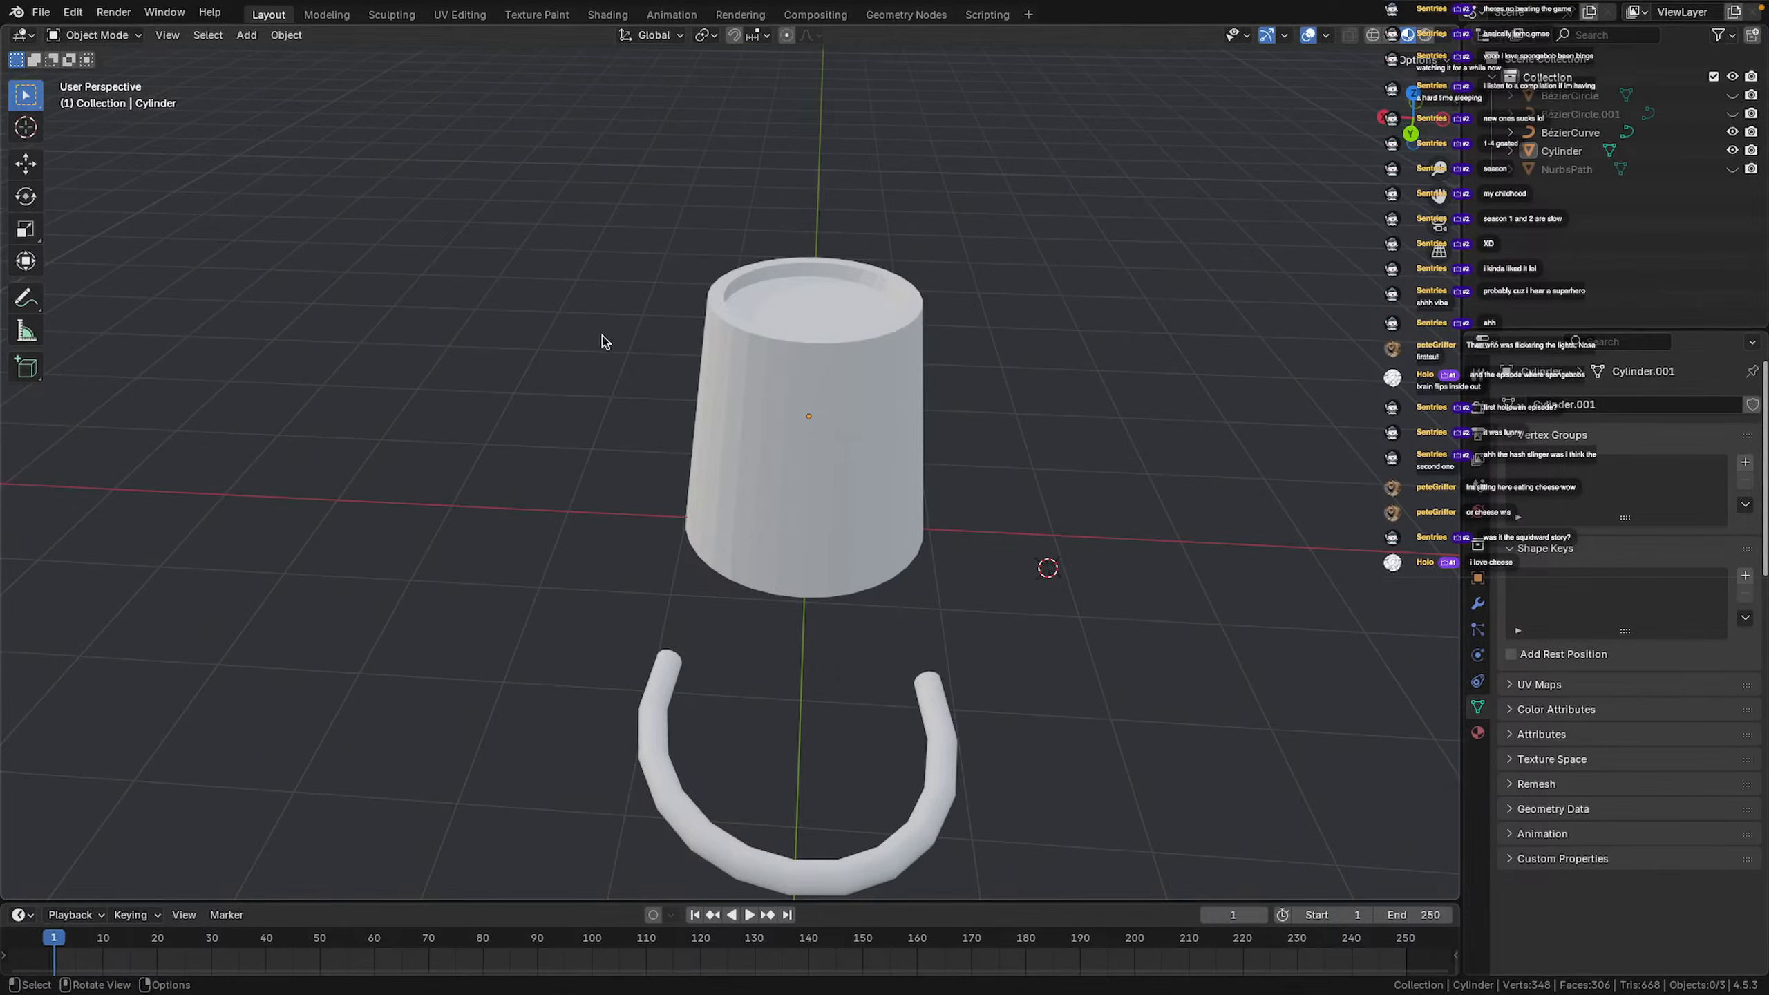
Switch to the Cursor tool and place the 3D cursor at the cylinder's centre in the top view
middle_drag(821, 525, 592, 585)
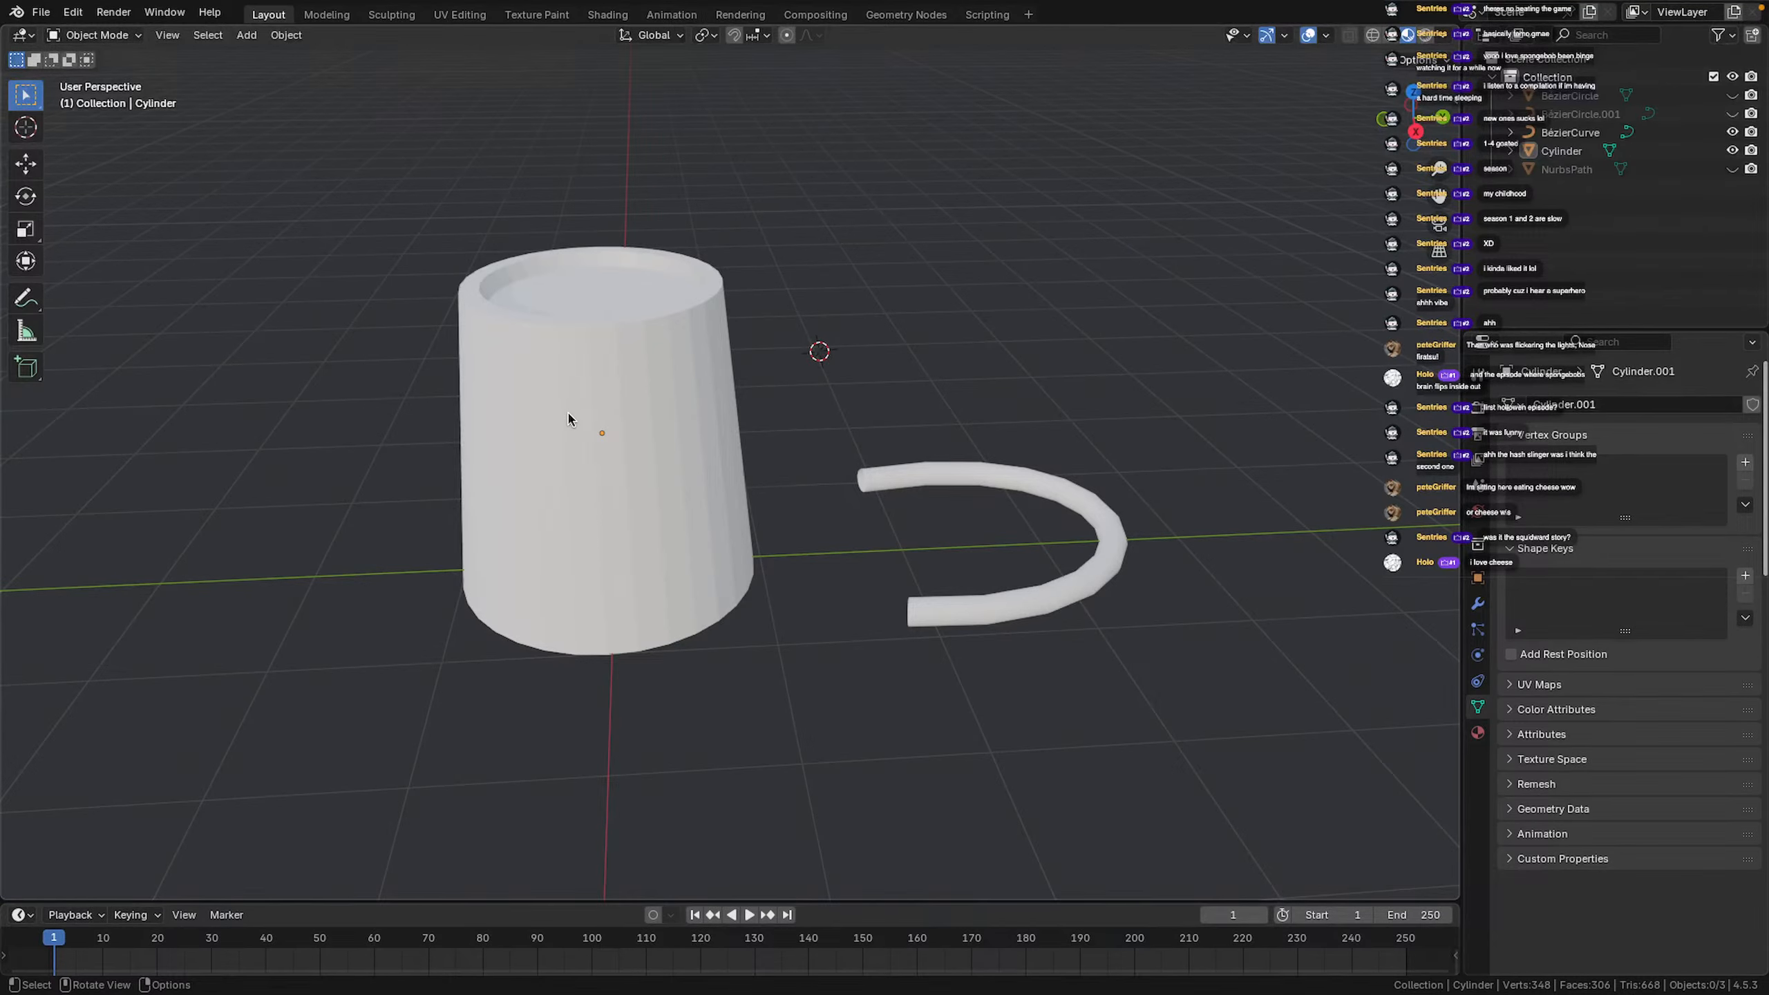
middle_drag(567, 410, 845, 488)
scroll(619, 390, up, 2)
click(1415, 128)
shift+middle_drag(725, 247, 793, 239)
click(26, 127)
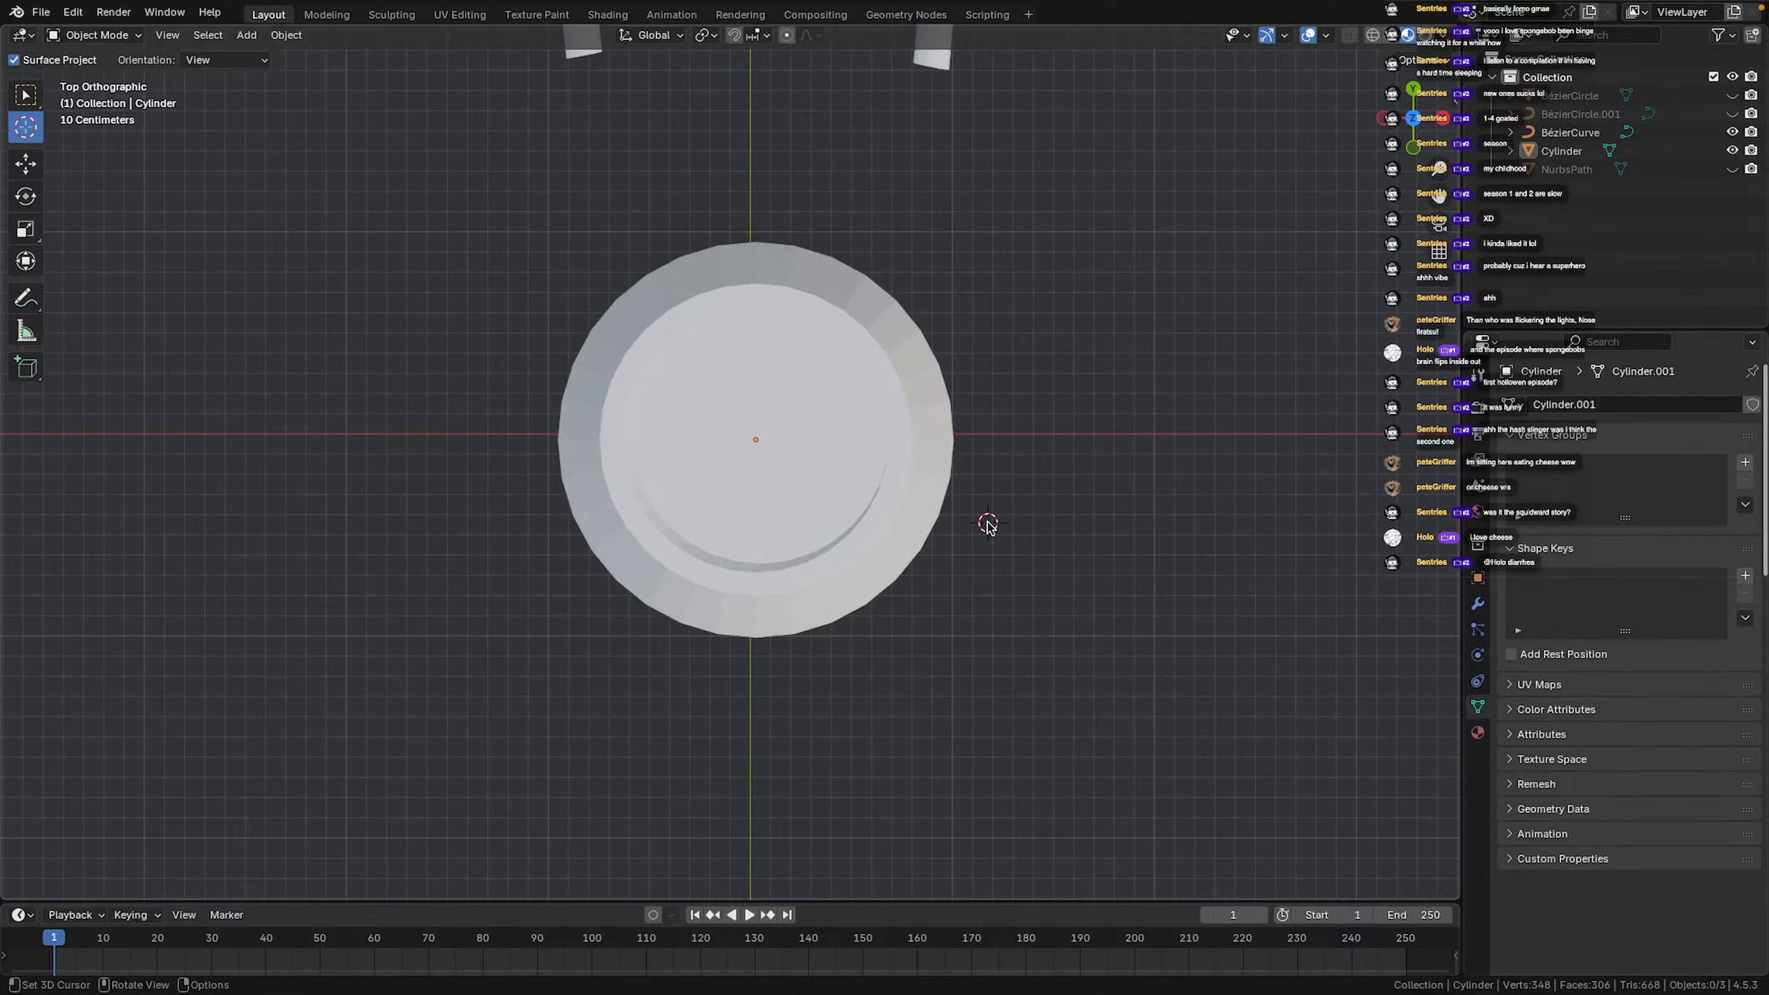
middle_drag(947, 507, 1044, 341)
drag(1141, 397, 1143, 402)
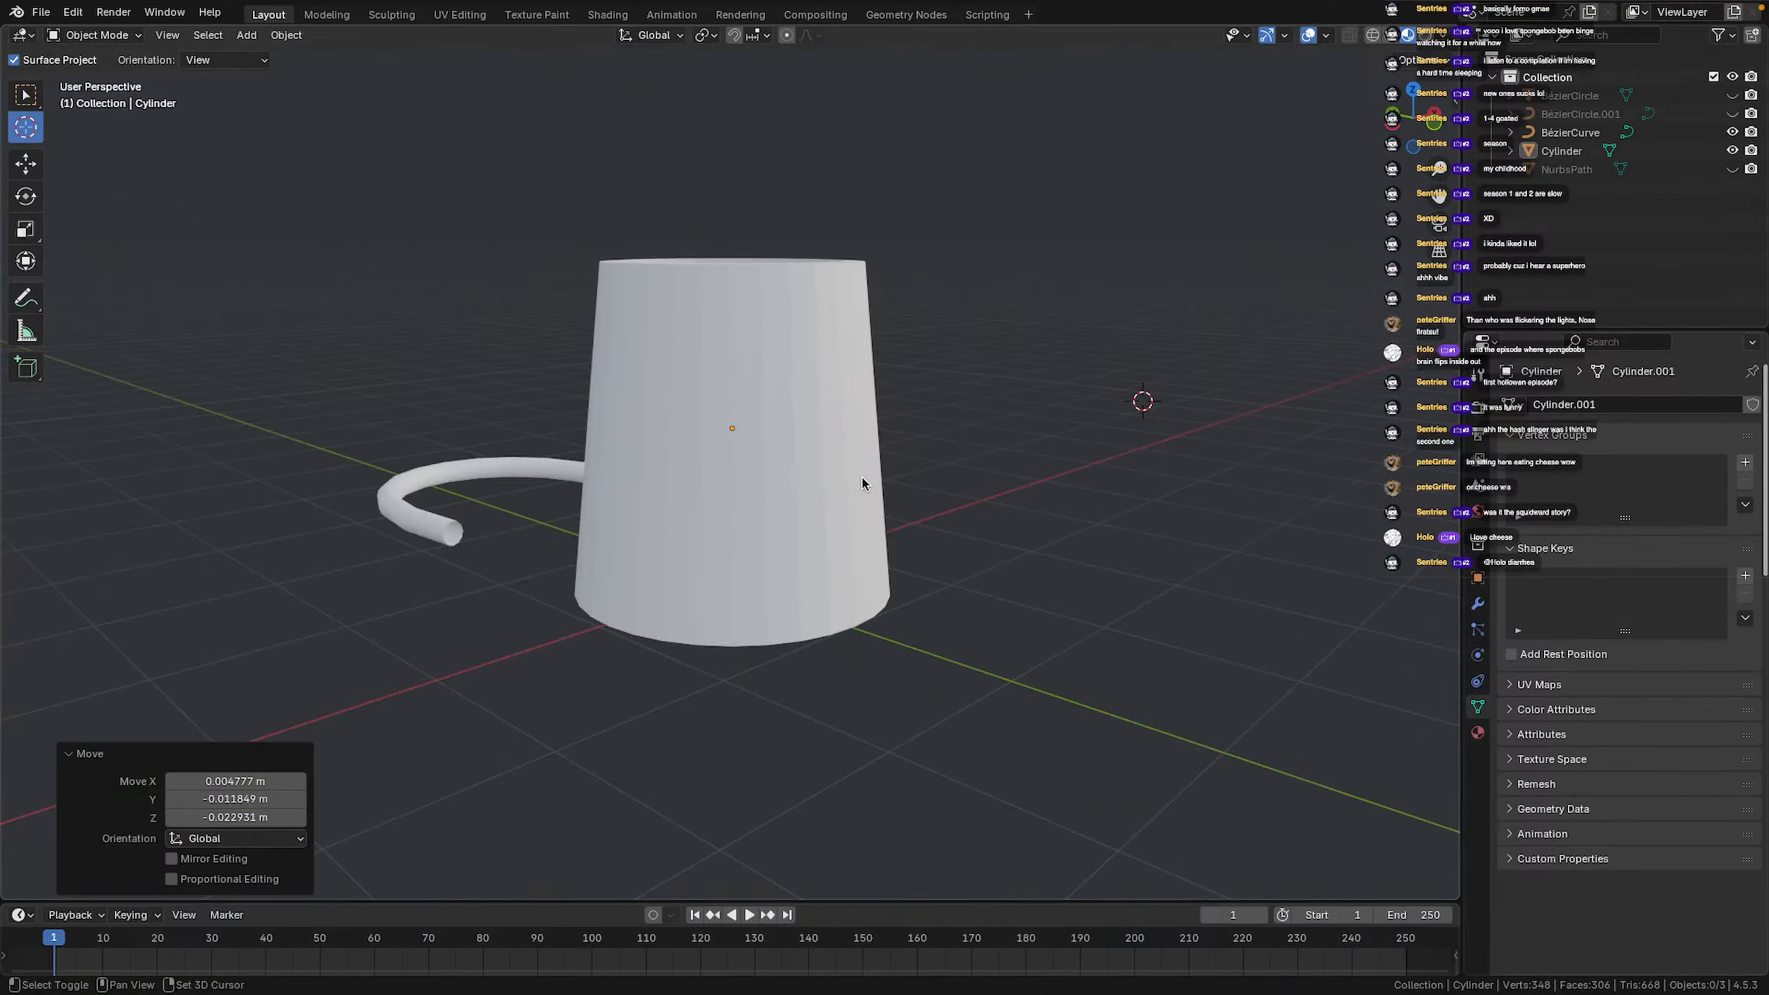
click(972, 513)
middle_drag(911, 474, 769, 618)
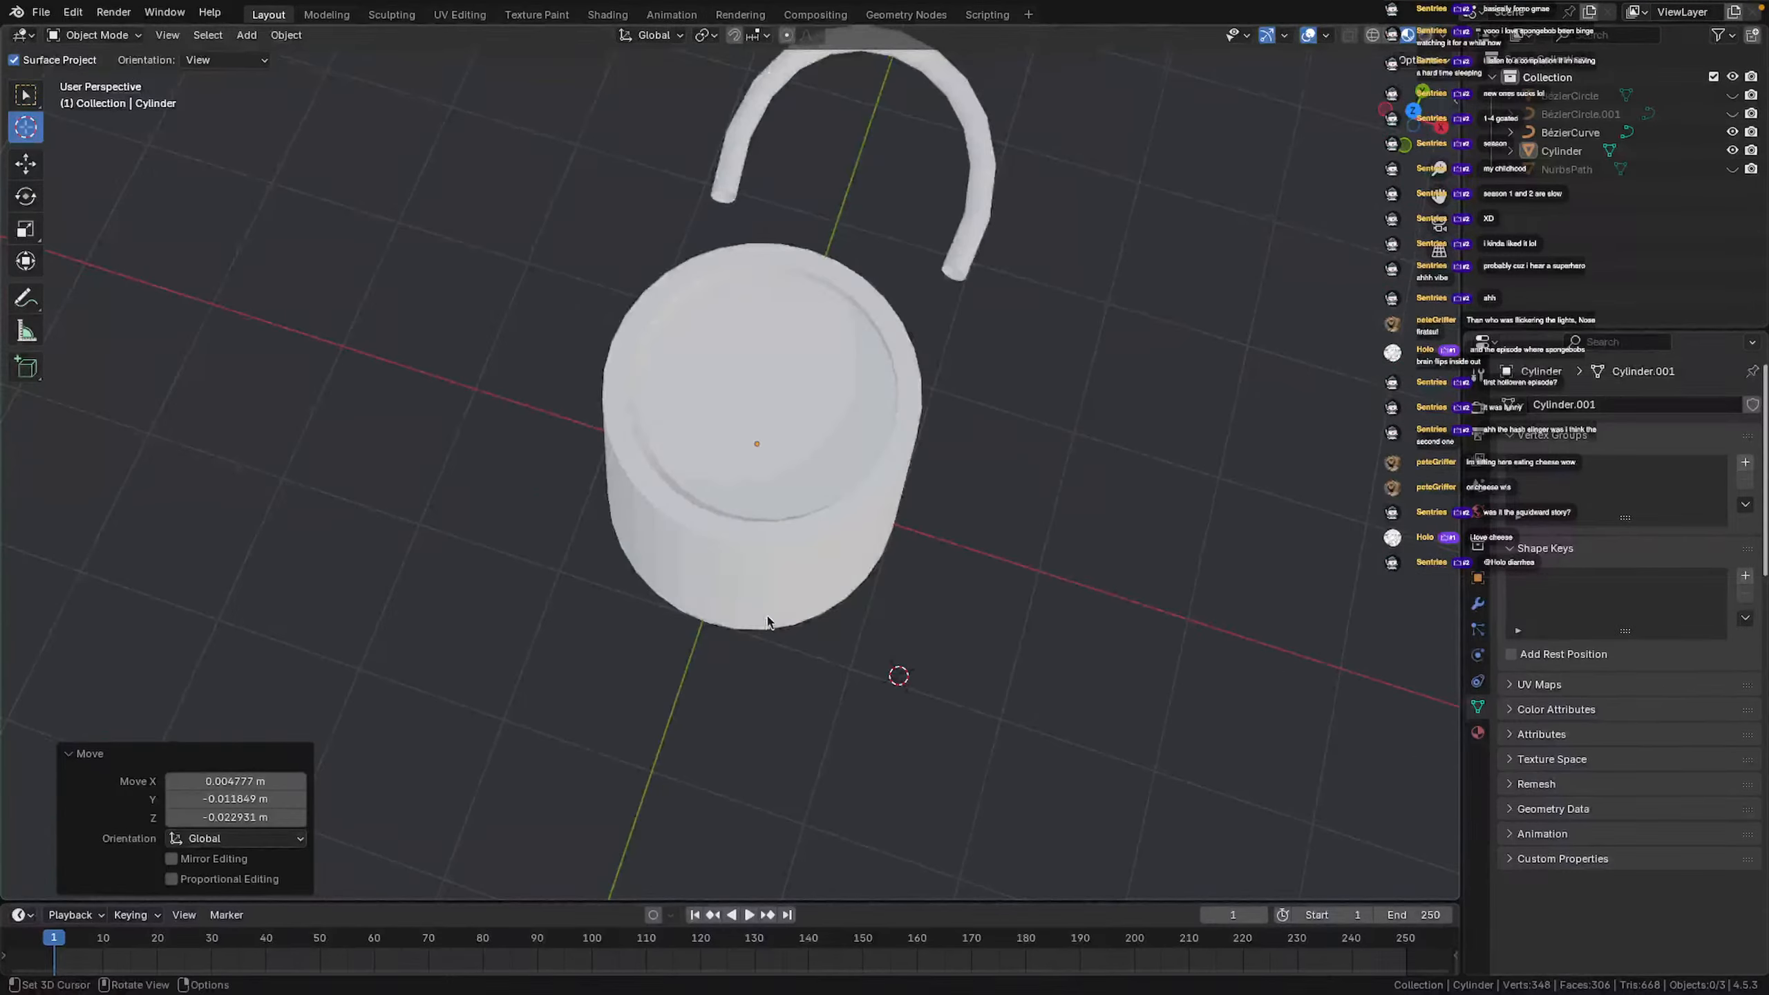
click(1416, 101)
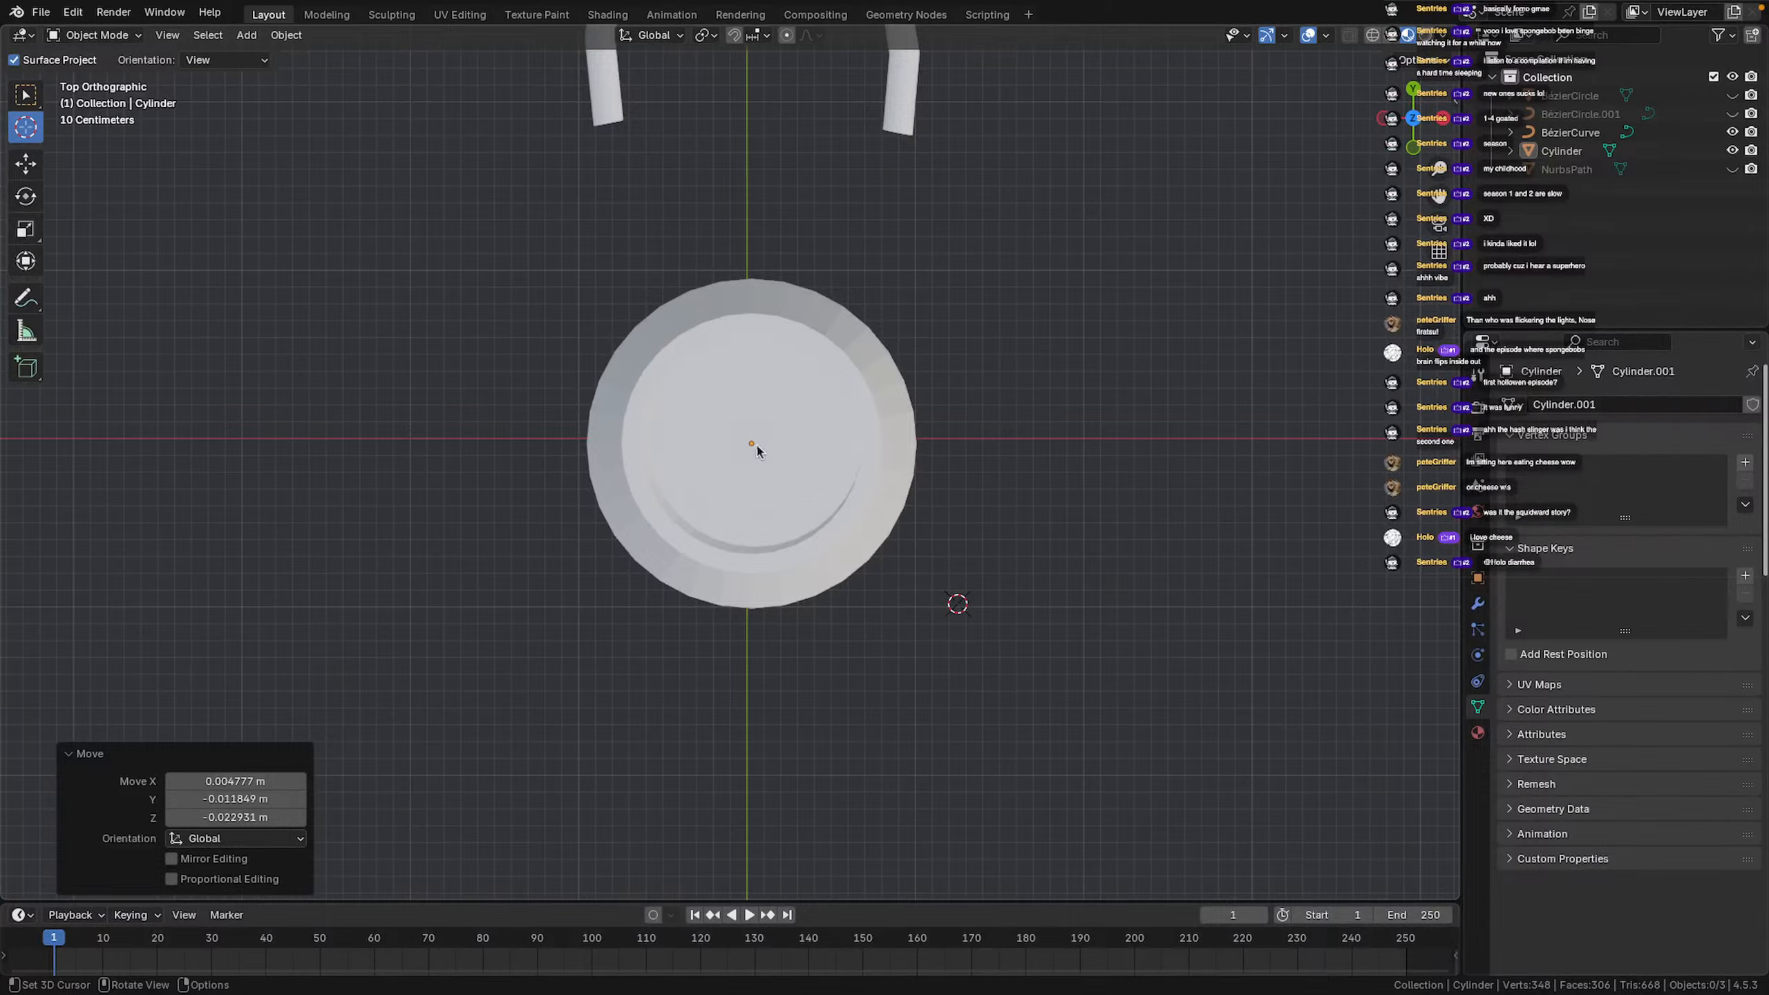
drag(751, 445, 753, 446)
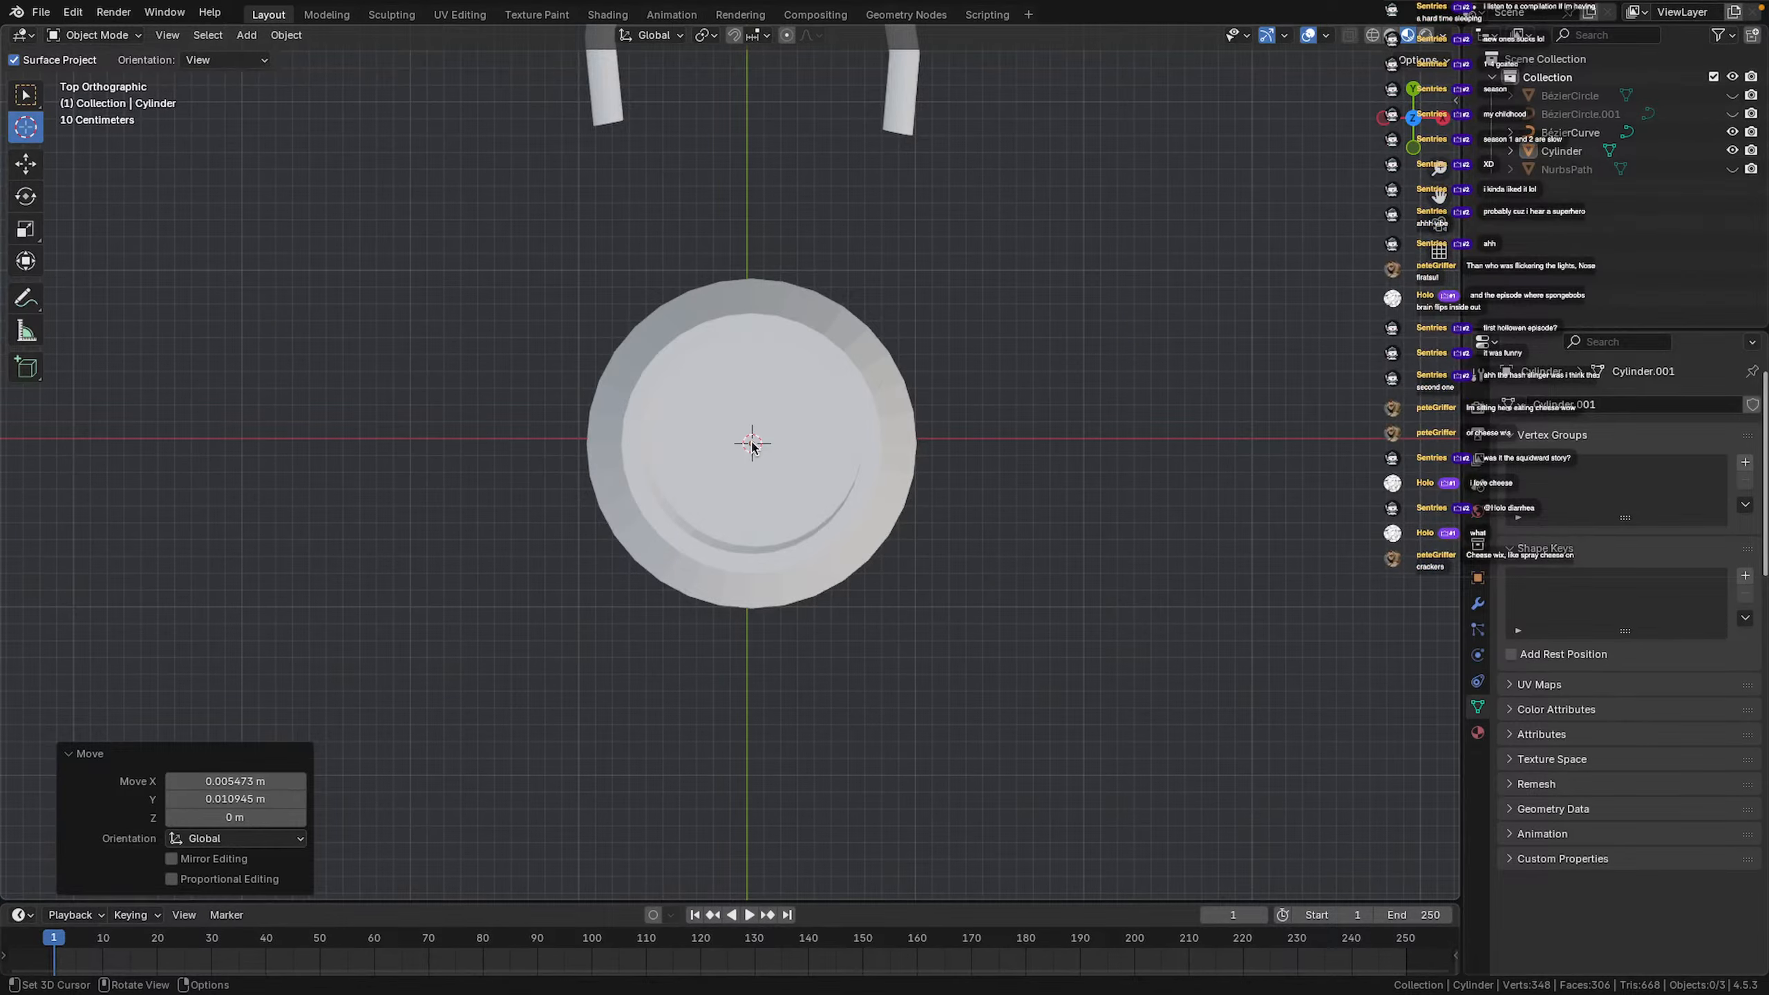
key(Tab)
key(Tab)
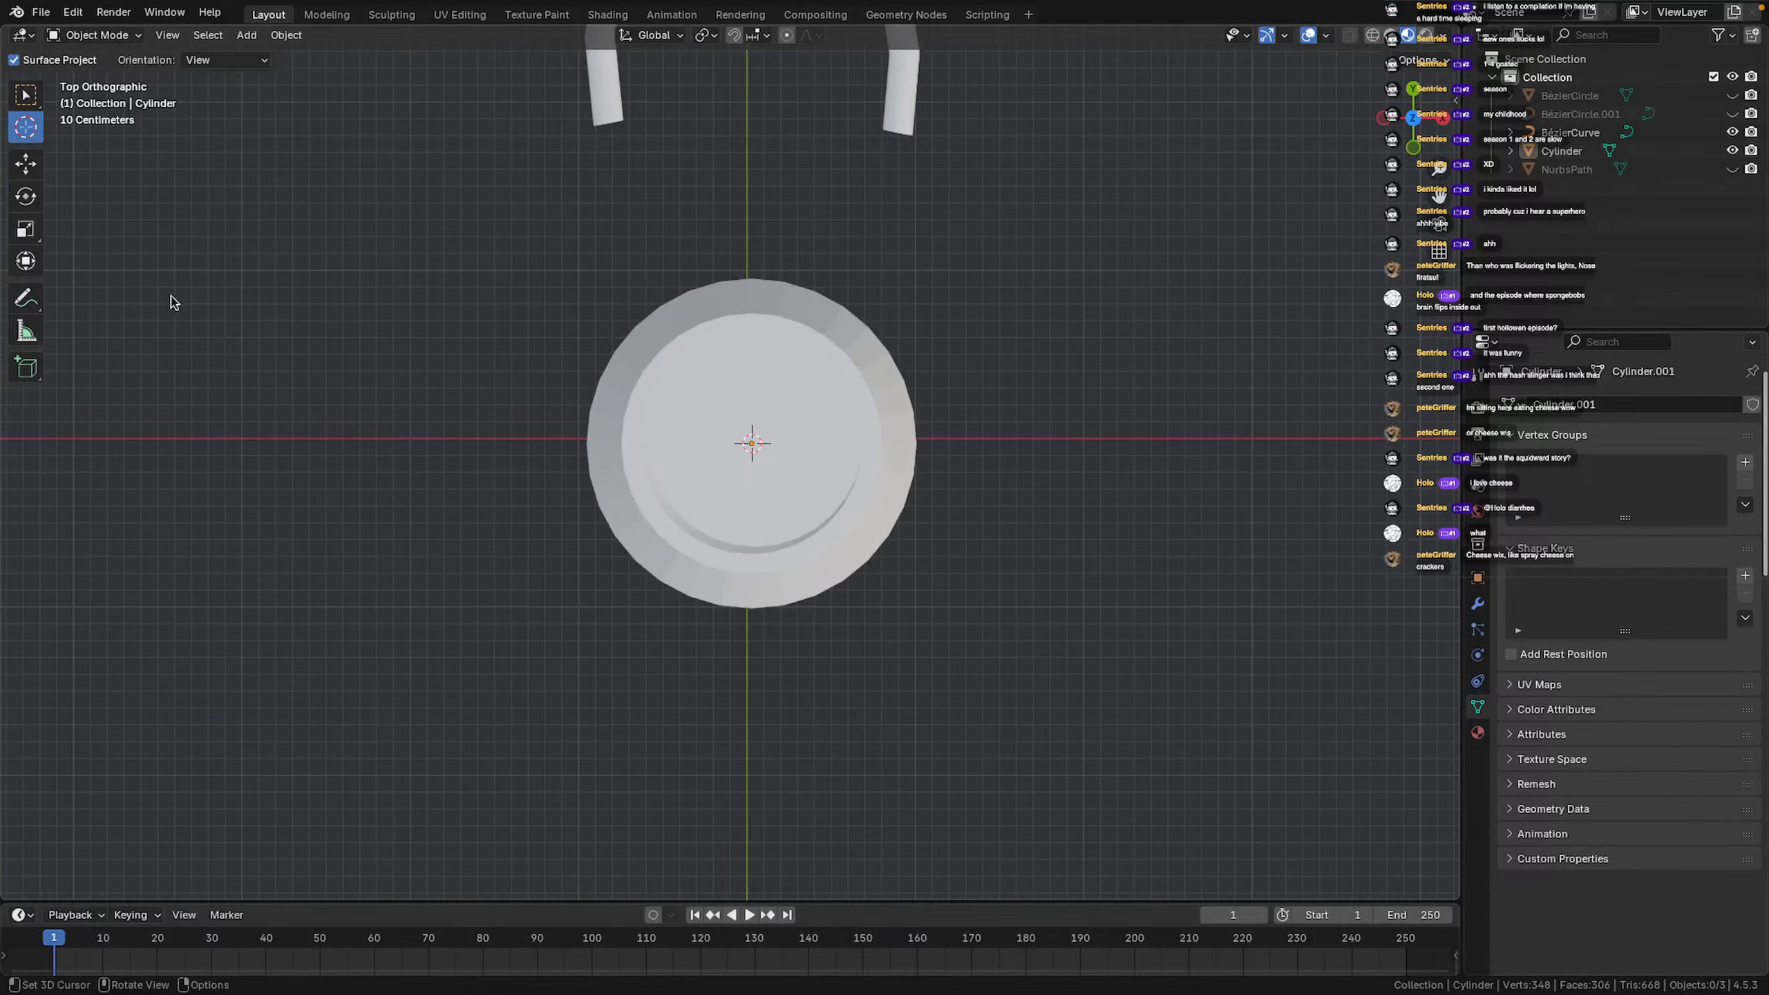
key(Tab)
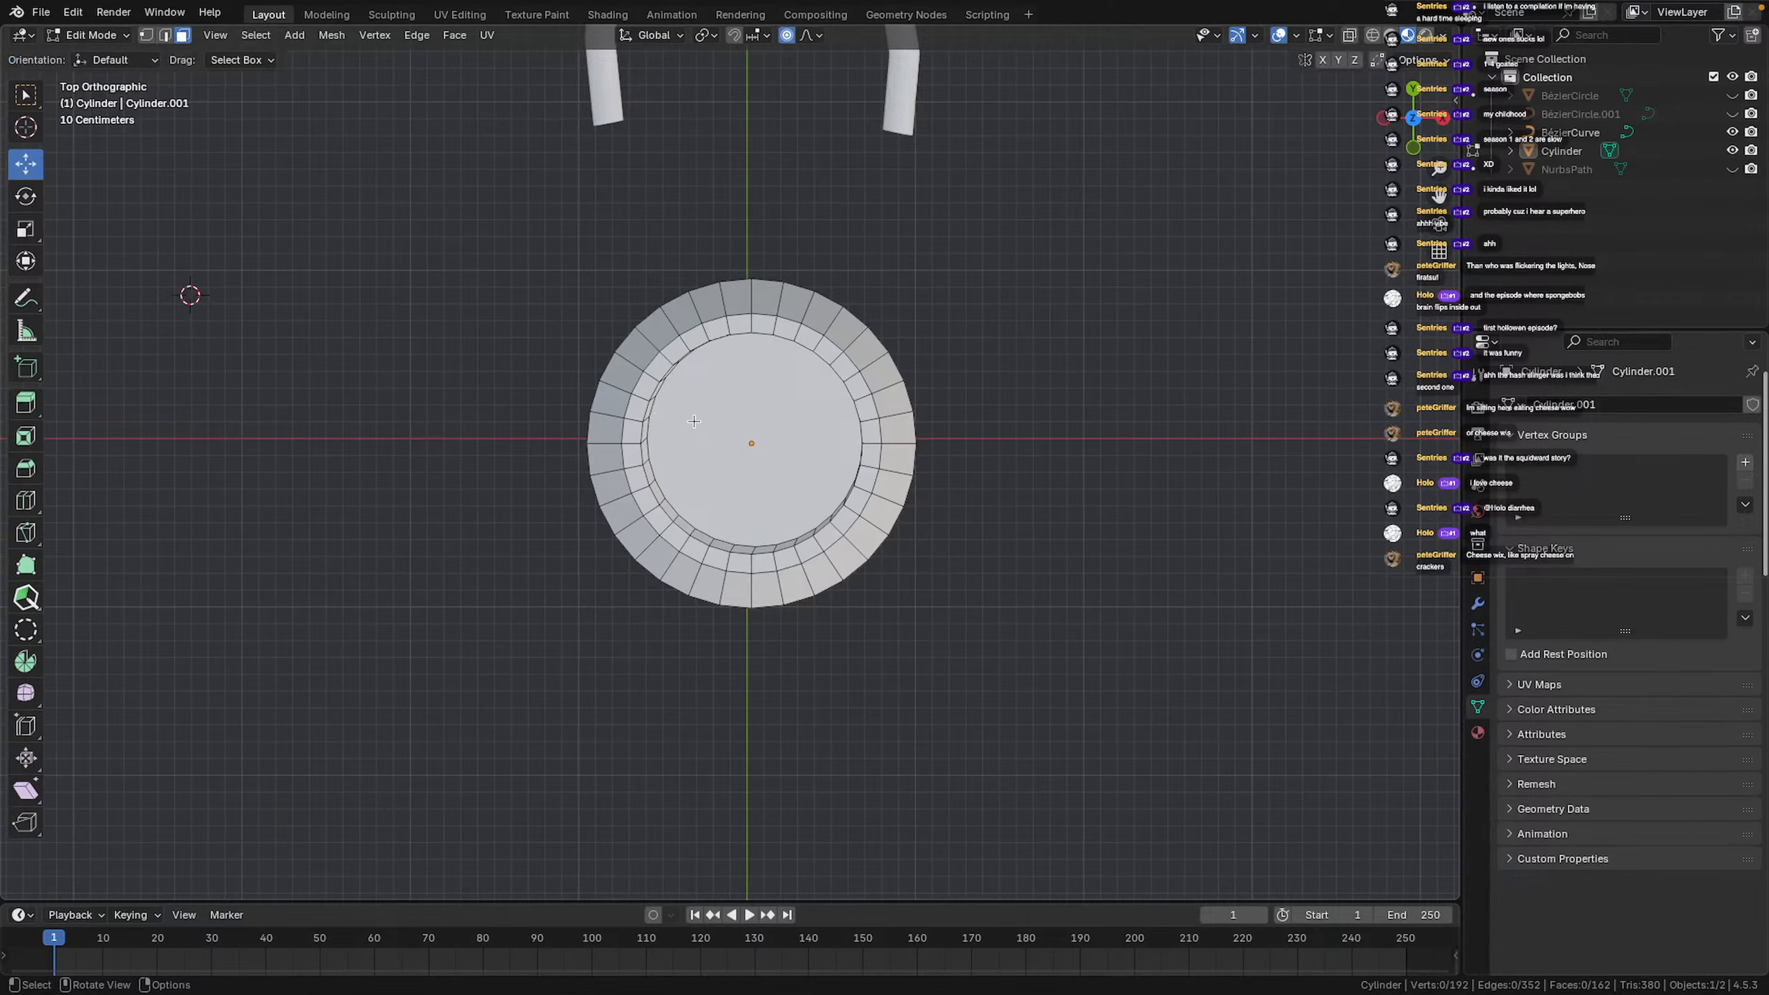
click(751, 442)
click(196, 226)
key(Tab)
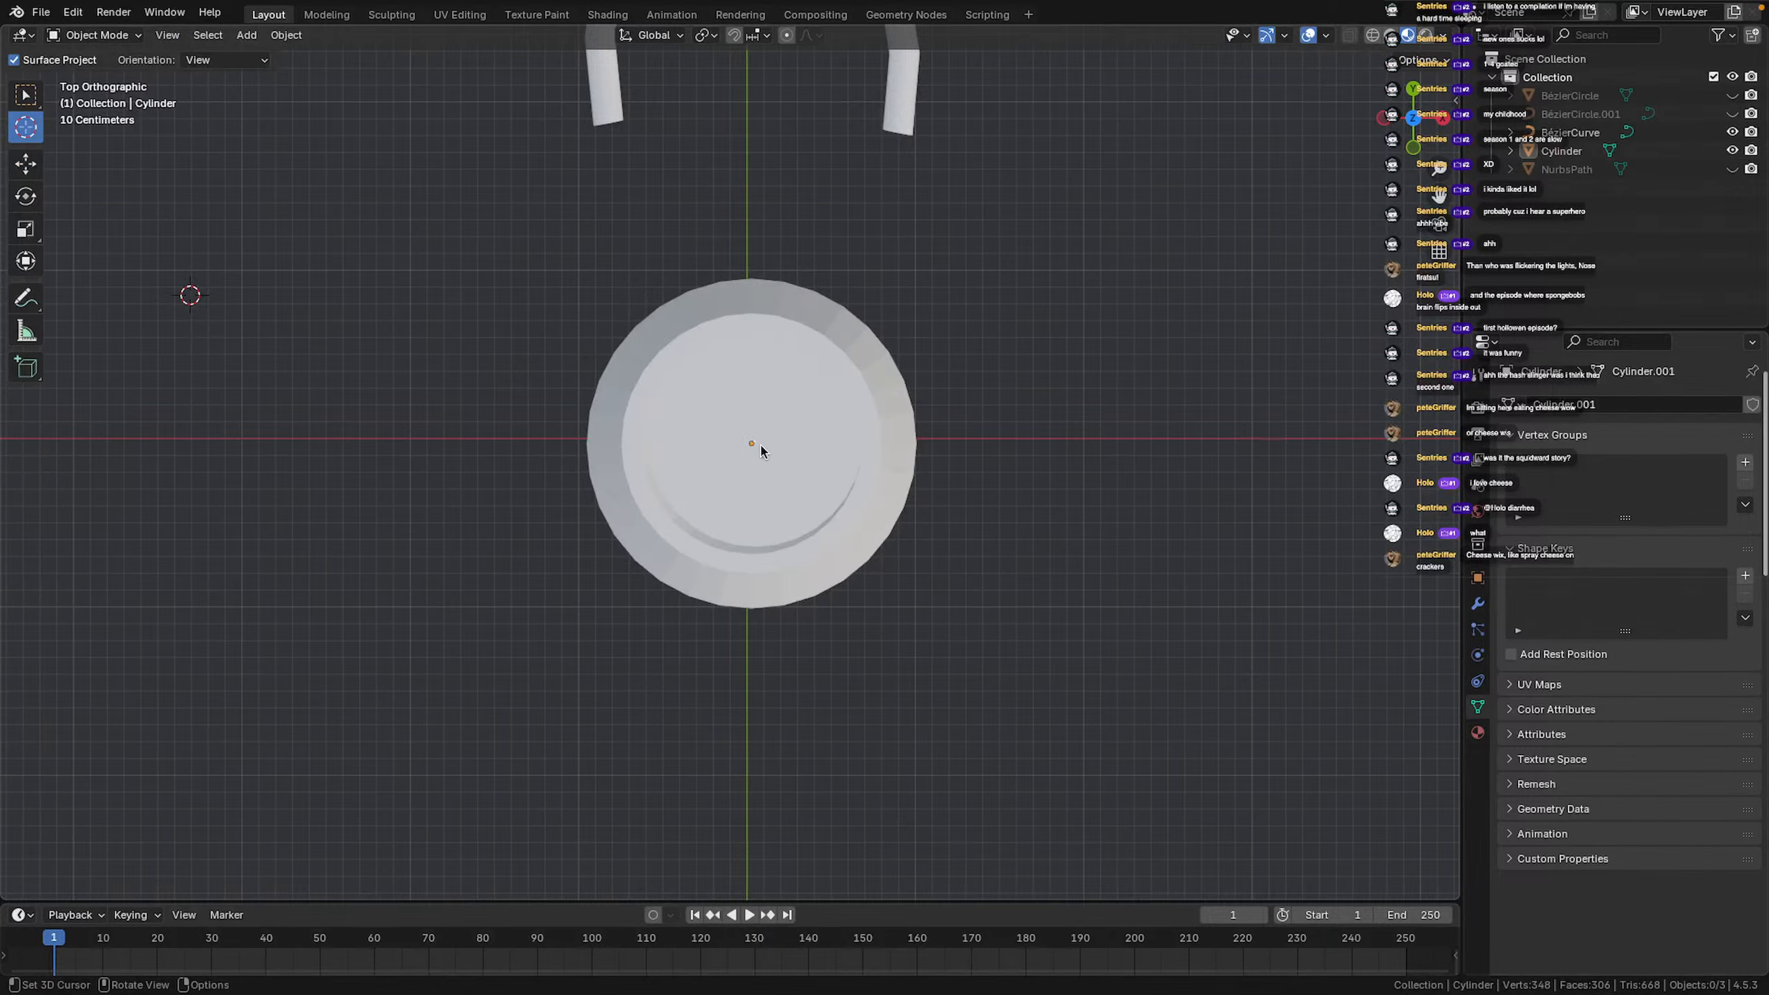
Reposition the 3D cursor on the cylinder's origin in the top view and switch back to the Move tool
drag(751, 449, 751, 443)
click(26, 164)
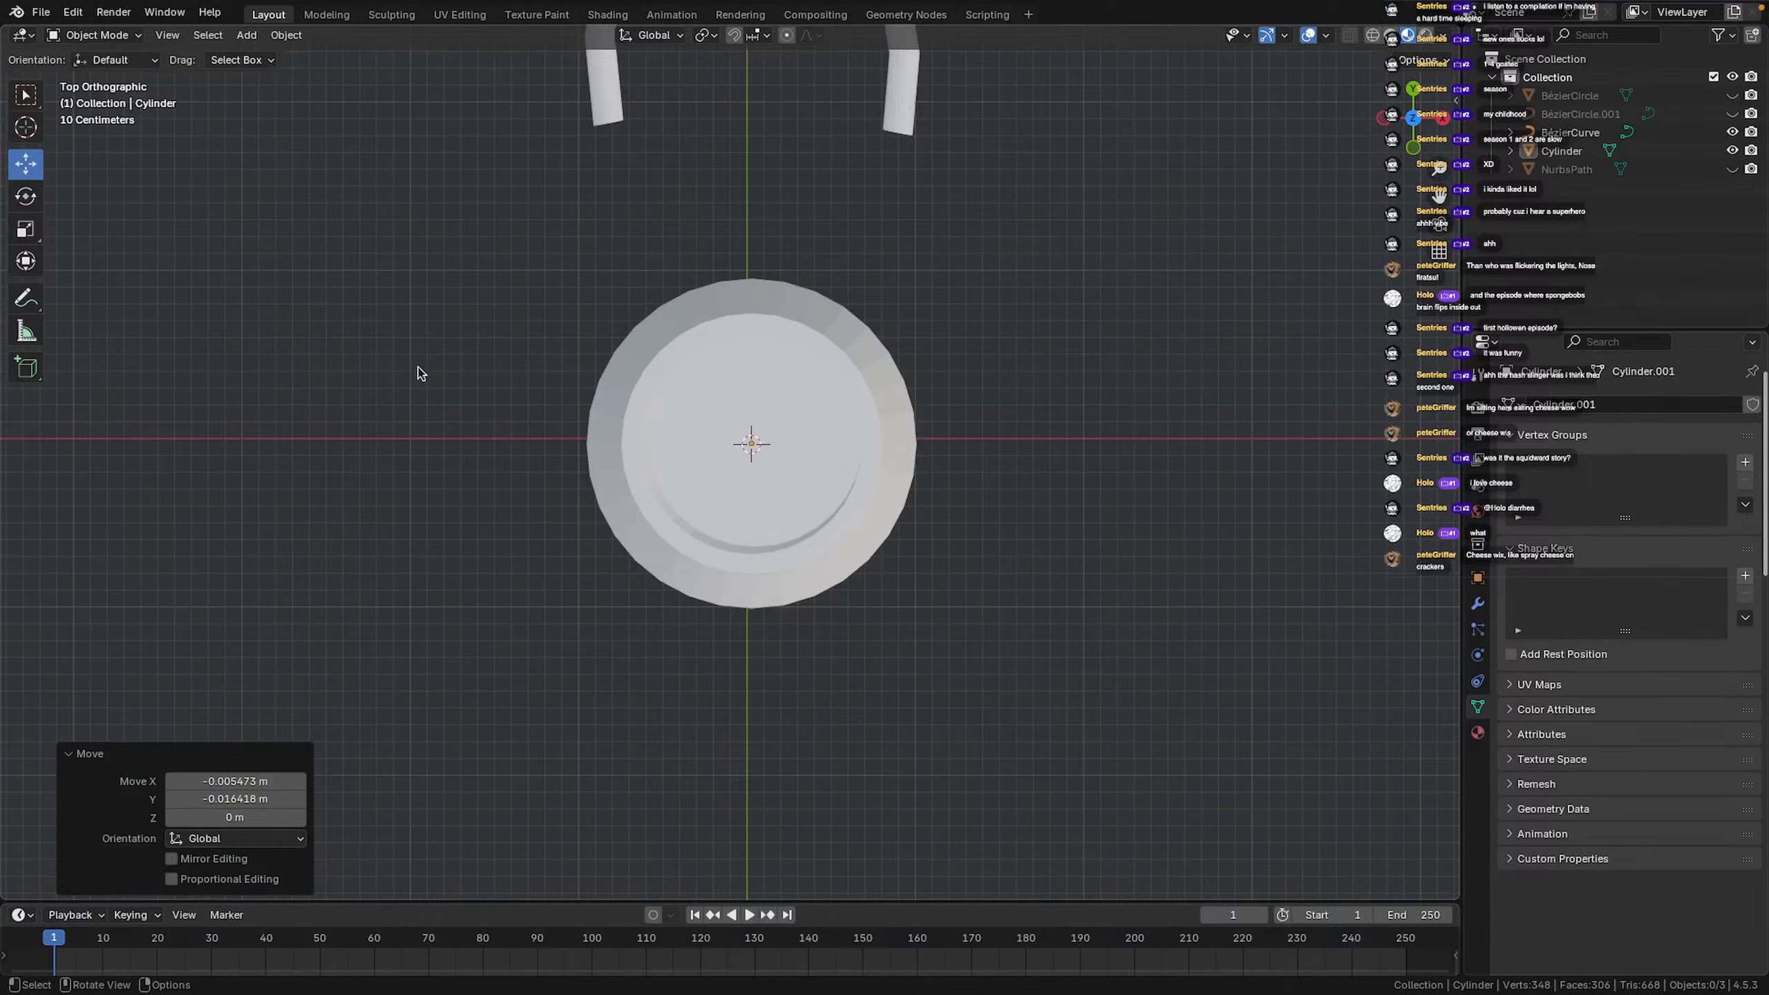
Try adding a mesh cylinder at the 3D cursor and scaling it, and undo both operations
middle_drag(418, 371, 888, 199)
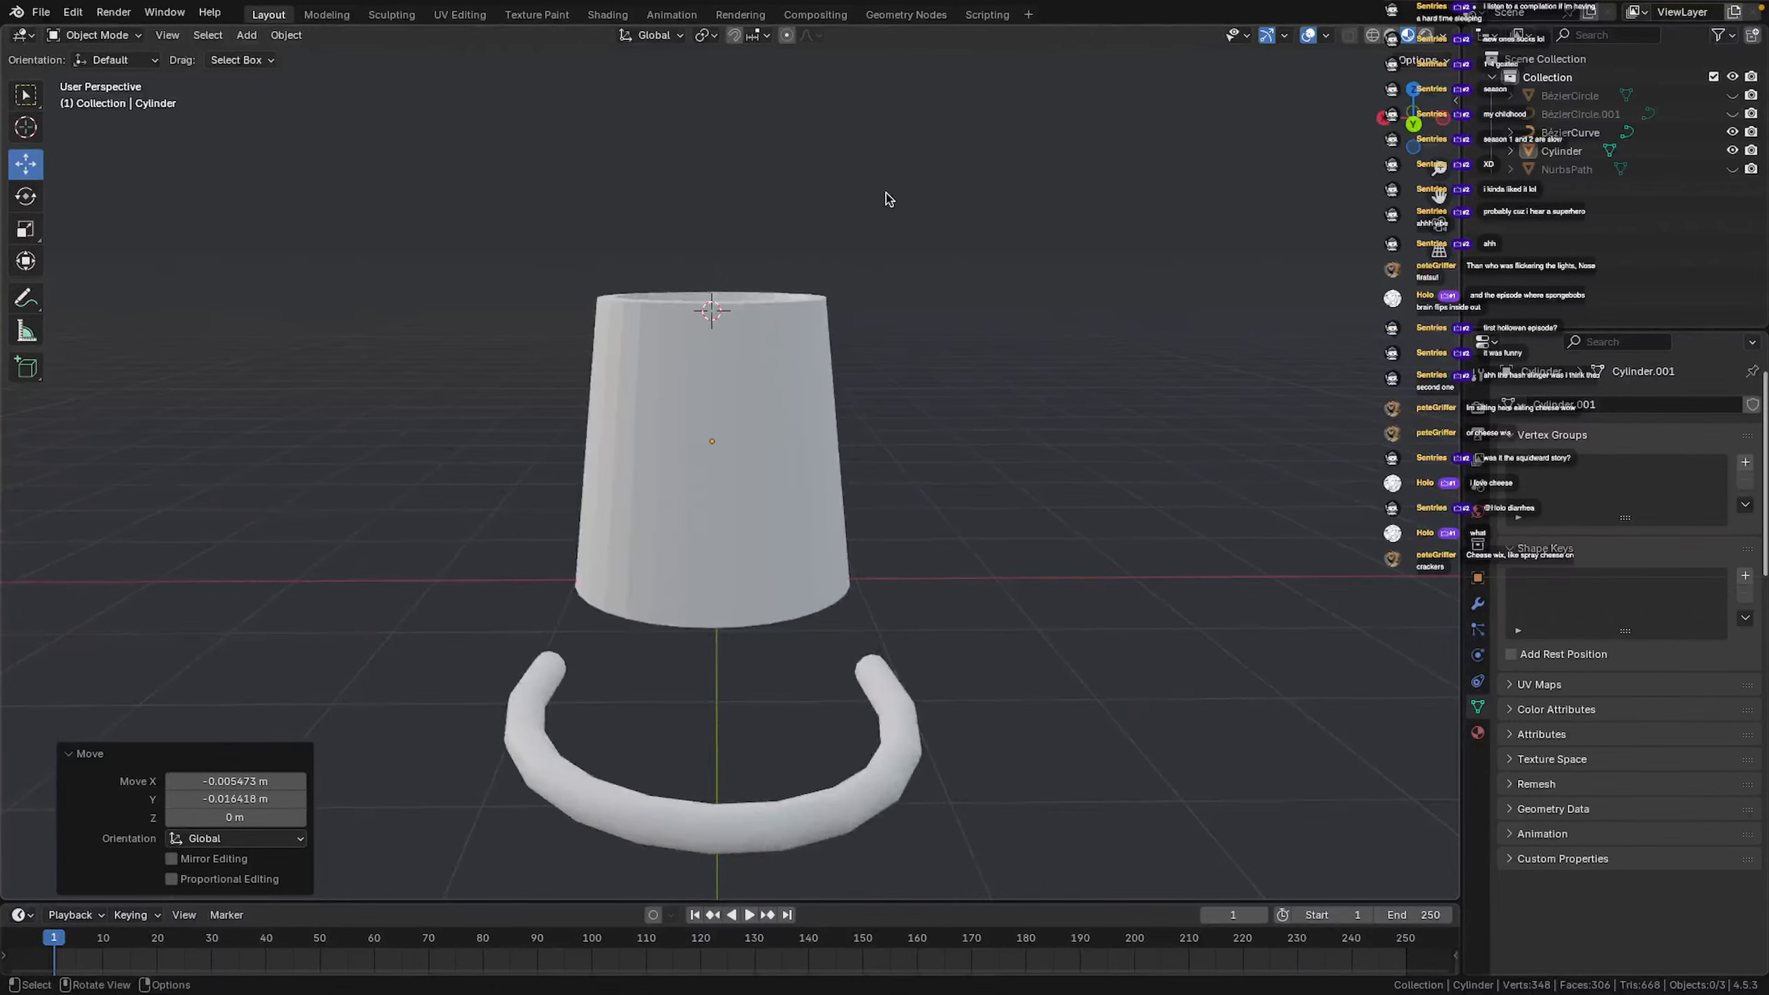
key(shift+a)
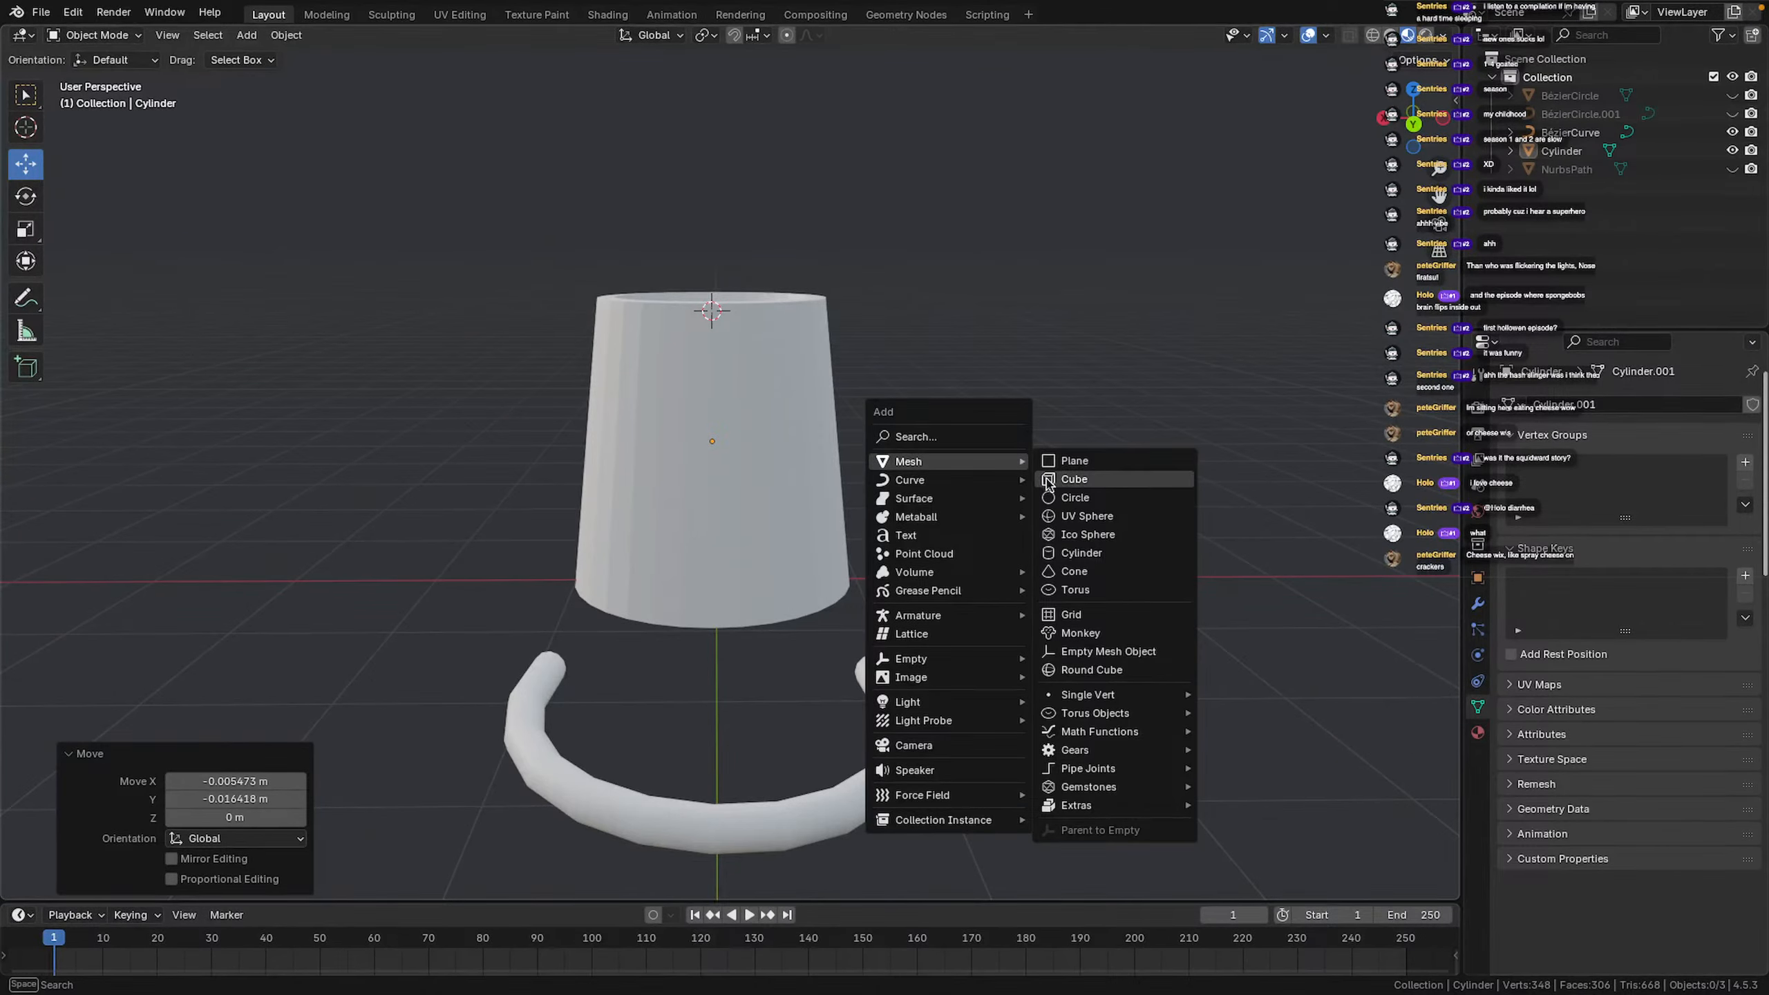
click(1099, 556)
key(s)
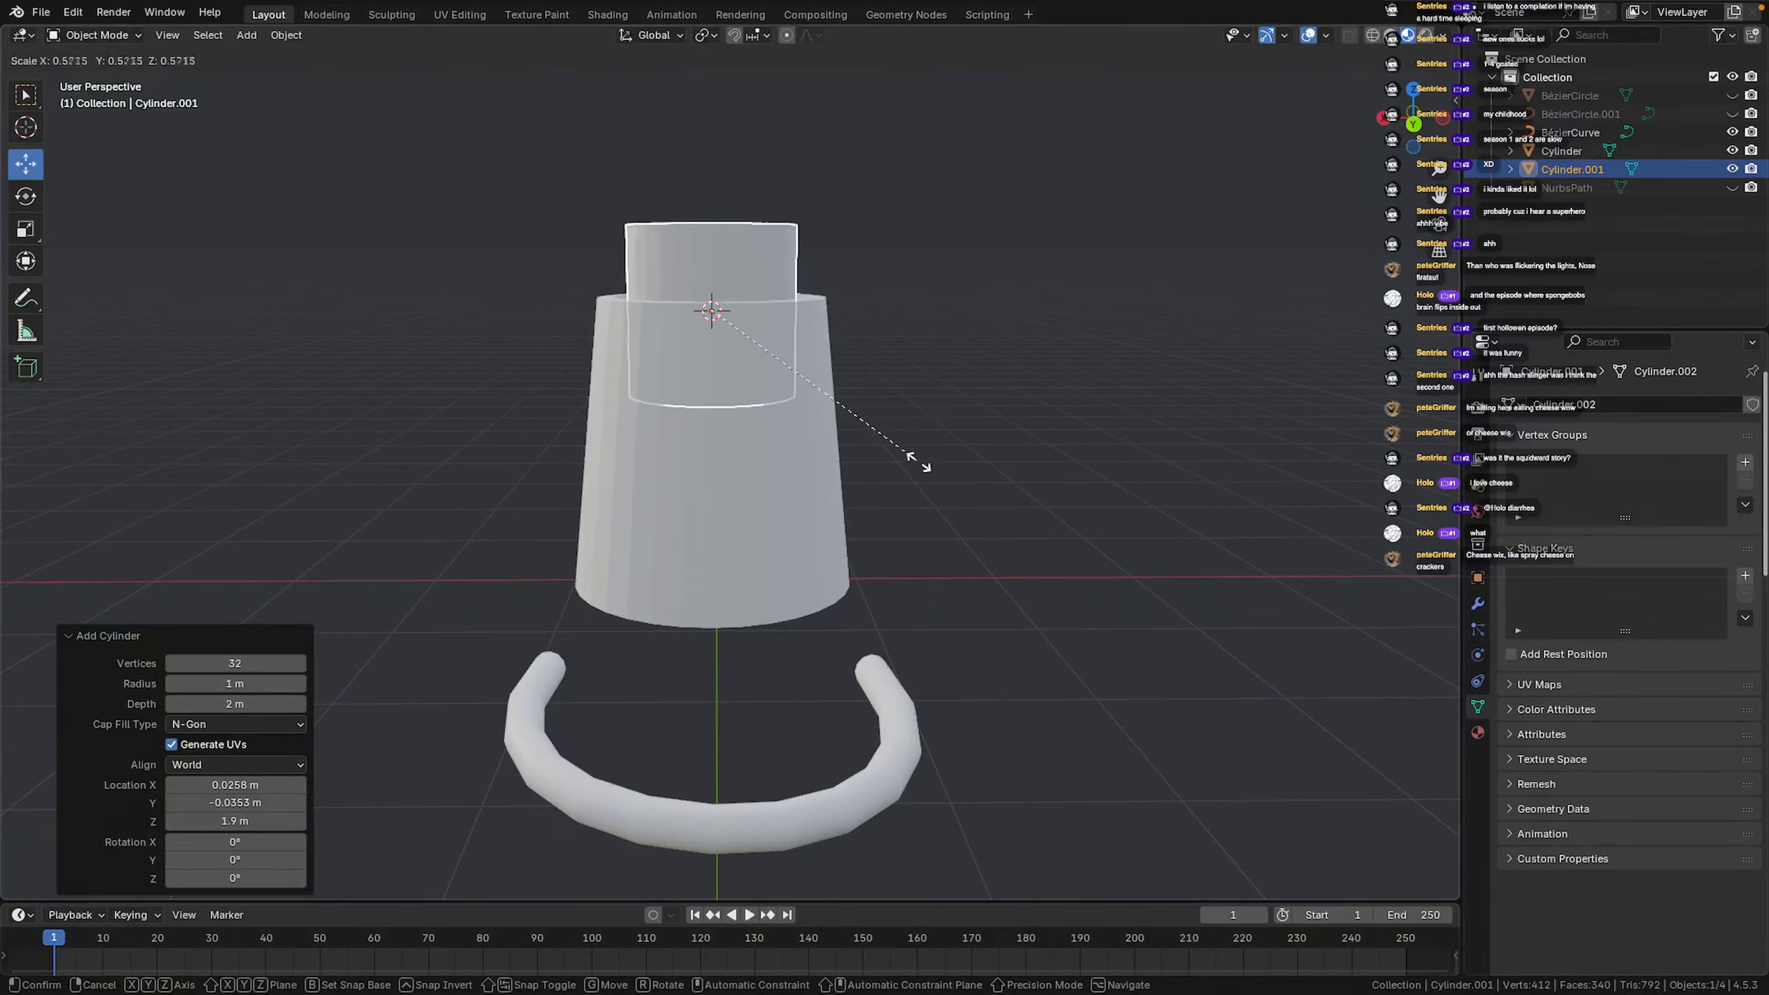
click(1019, 462)
key(ctrl+z)
key(ctrl+z)
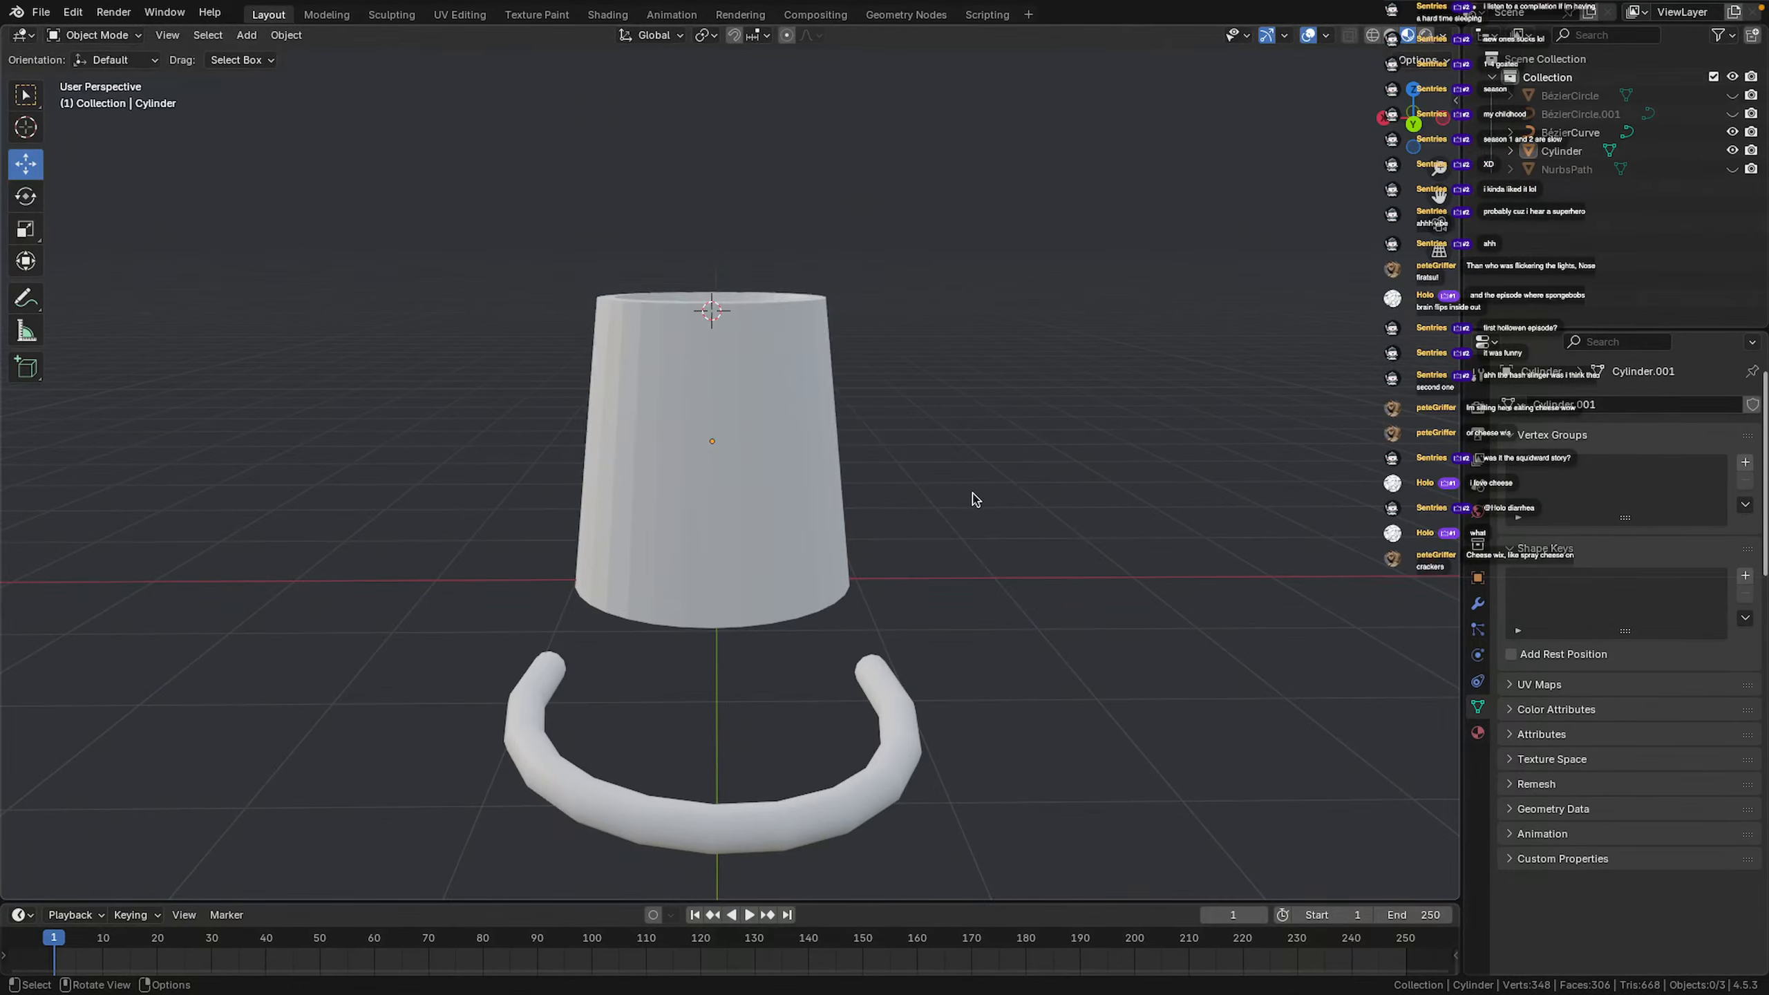
Add a mesh cylinder with 16 vertices at the 3D cursor
key(shift+a)
mouse_move(974, 496)
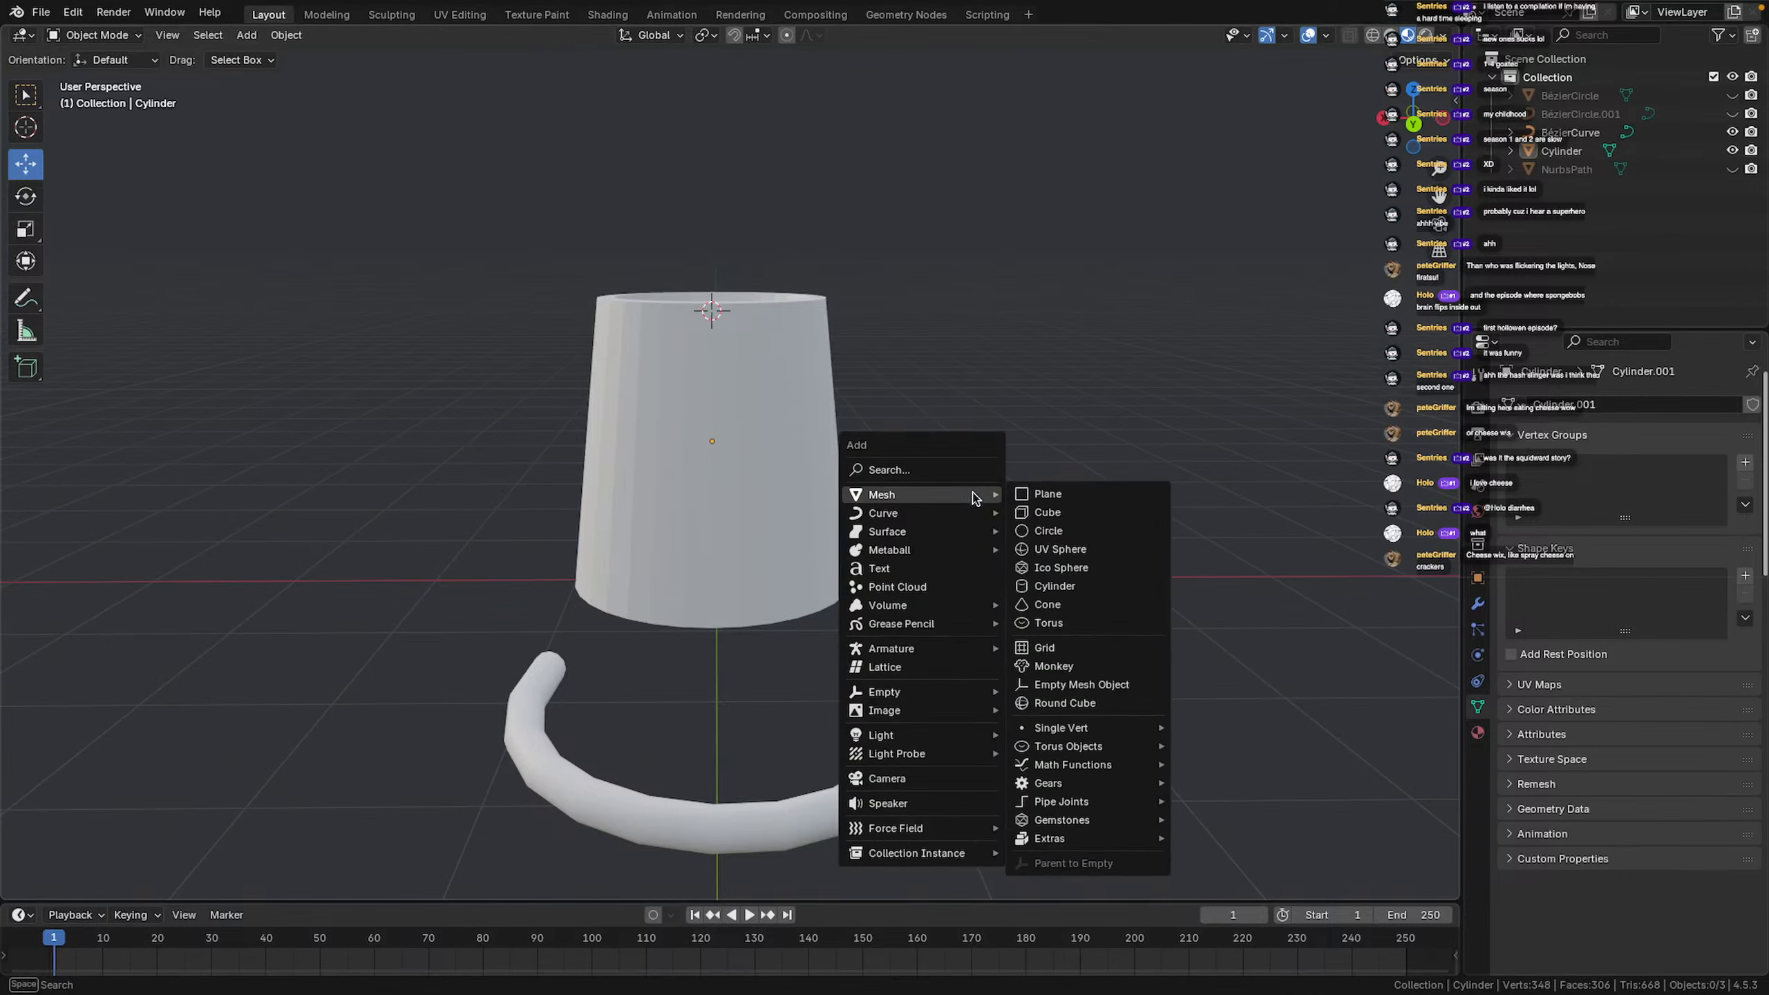
click(1064, 586)
click(251, 666)
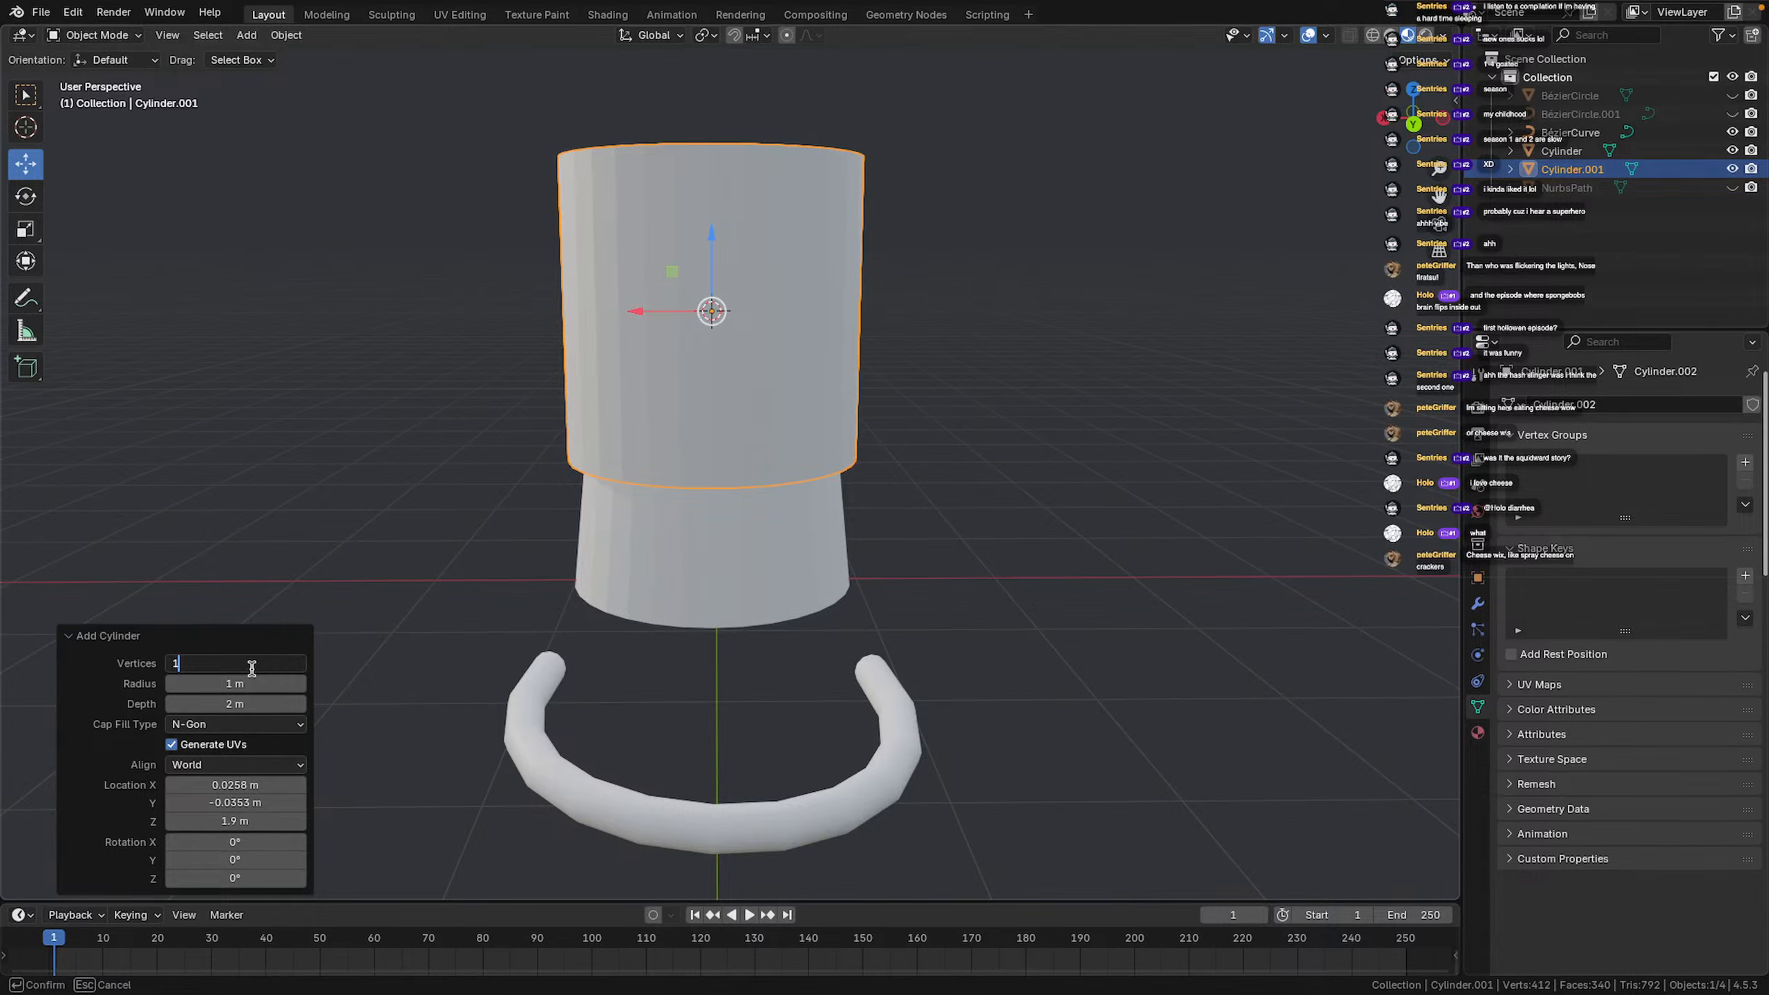
text(16)
key(Return)
click(286, 518)
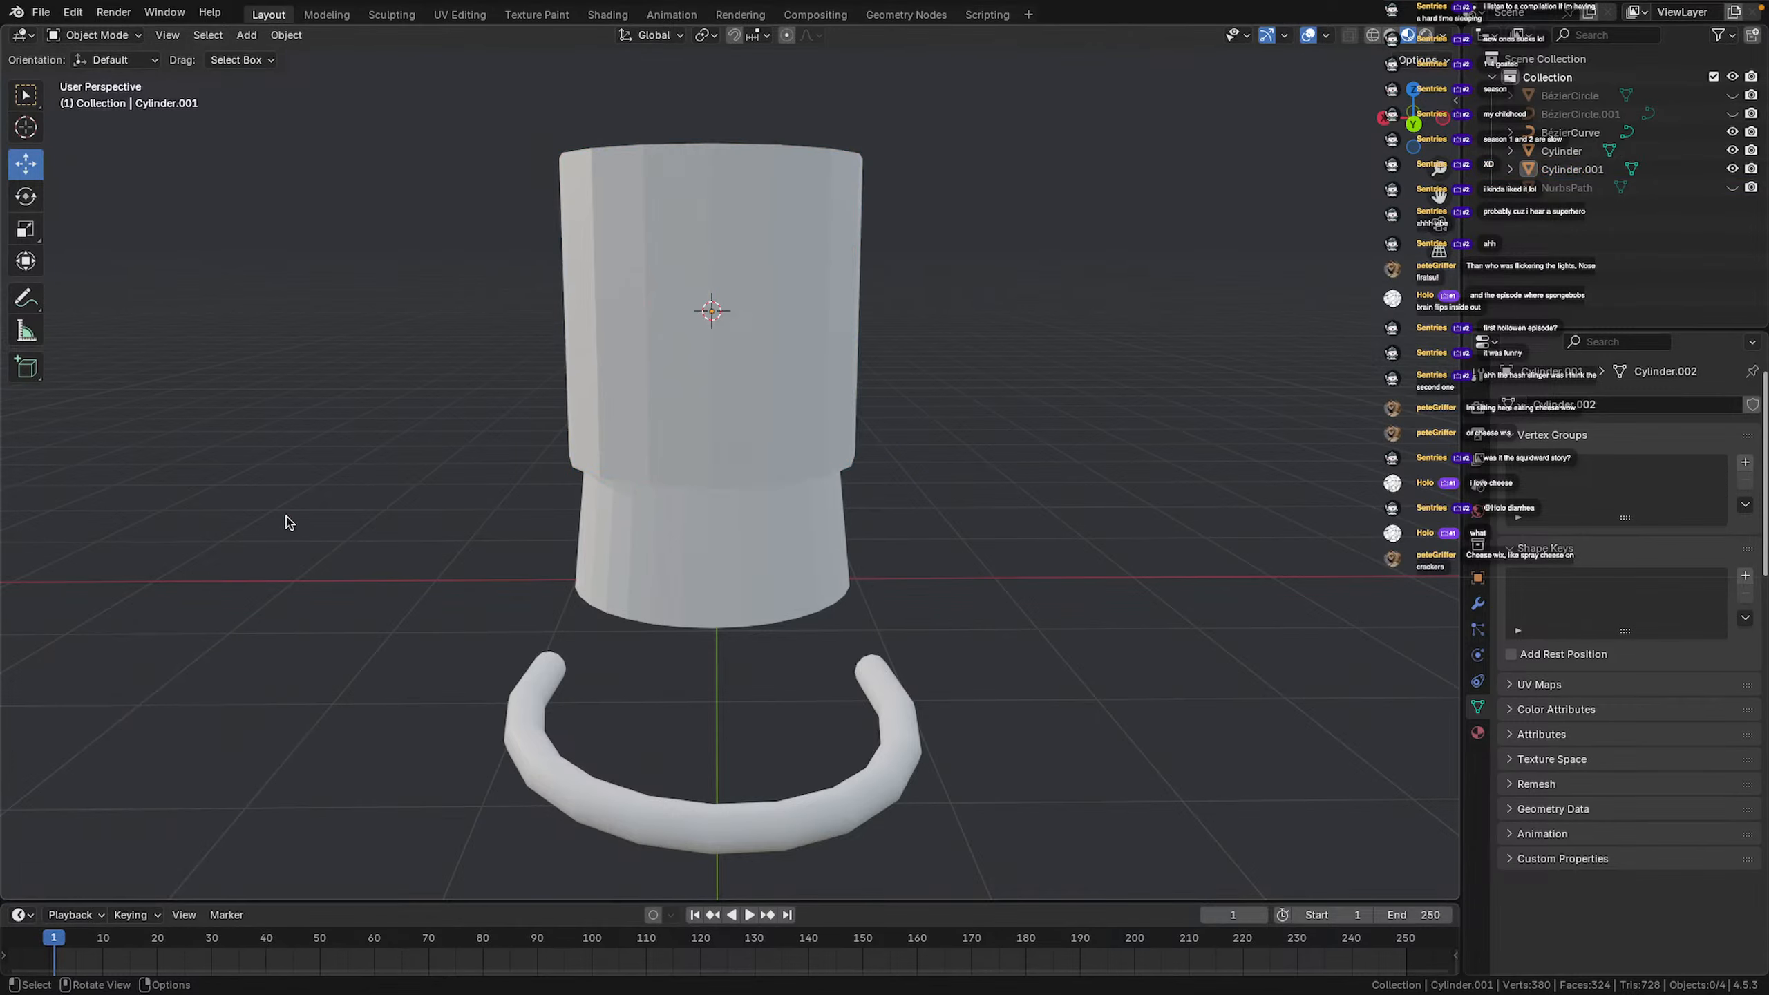
Scale the new cylinder down uniformly to about 0.173 and shorten it along Z by a factor of about 0.5
click(662, 396)
key(s)
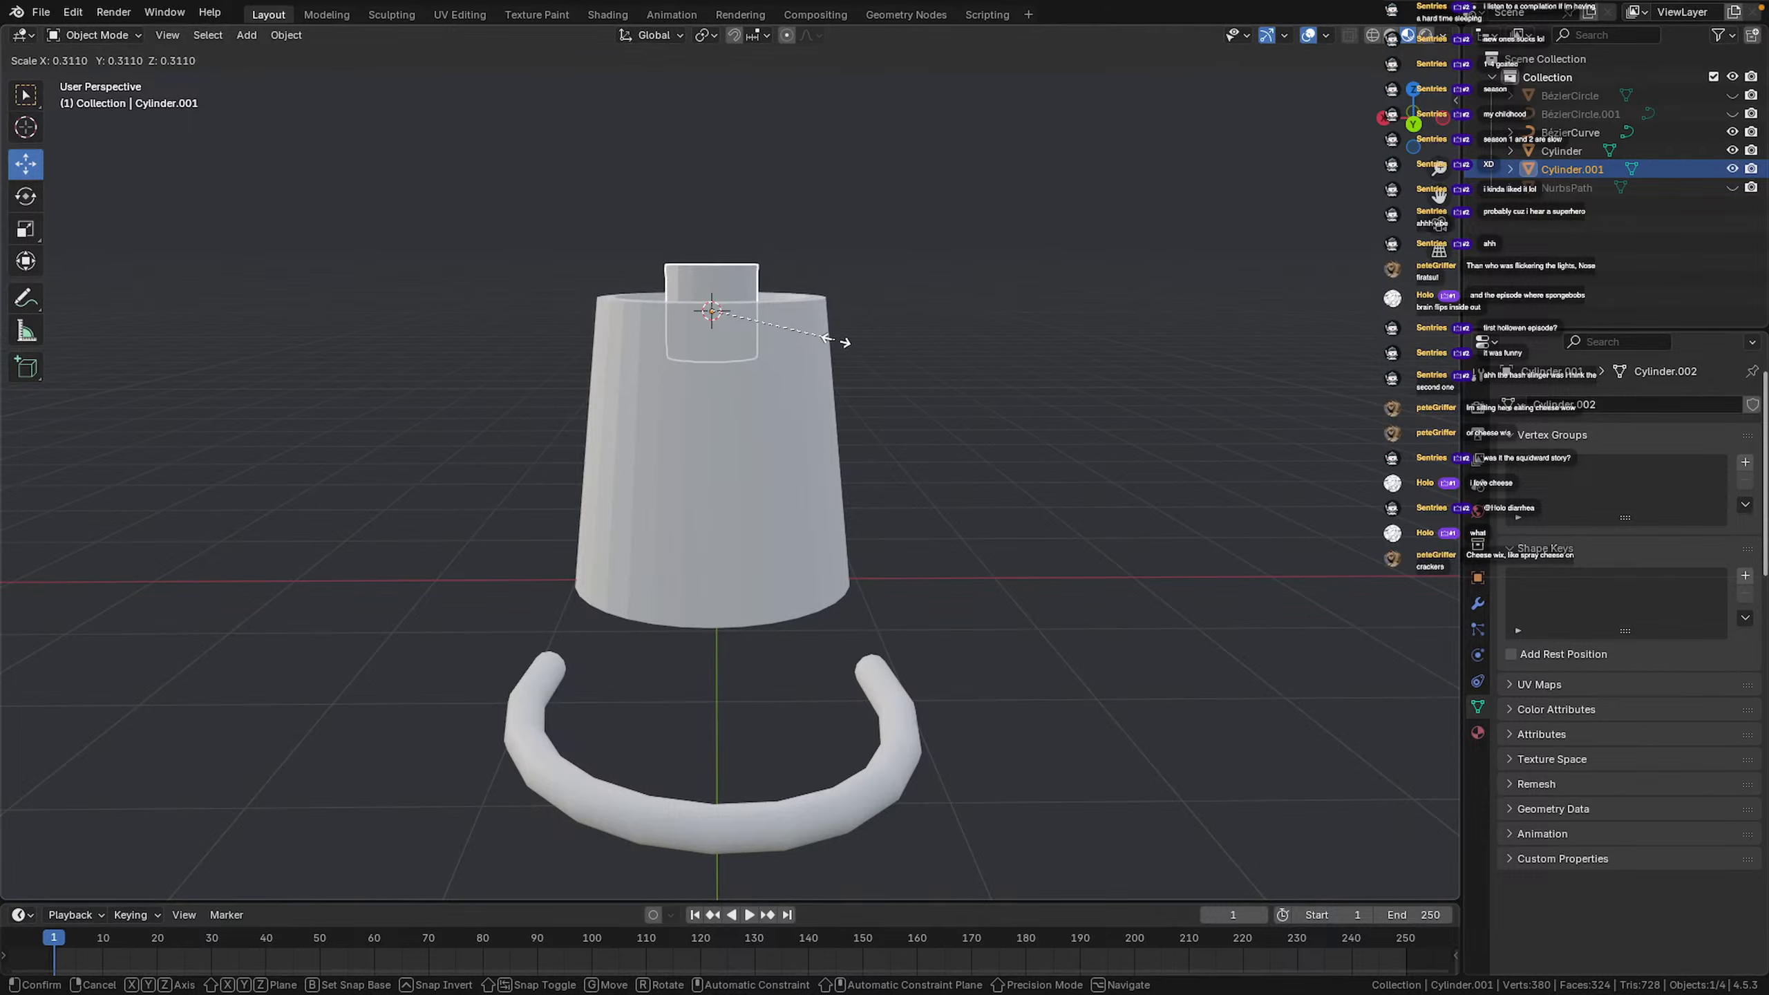
click(778, 339)
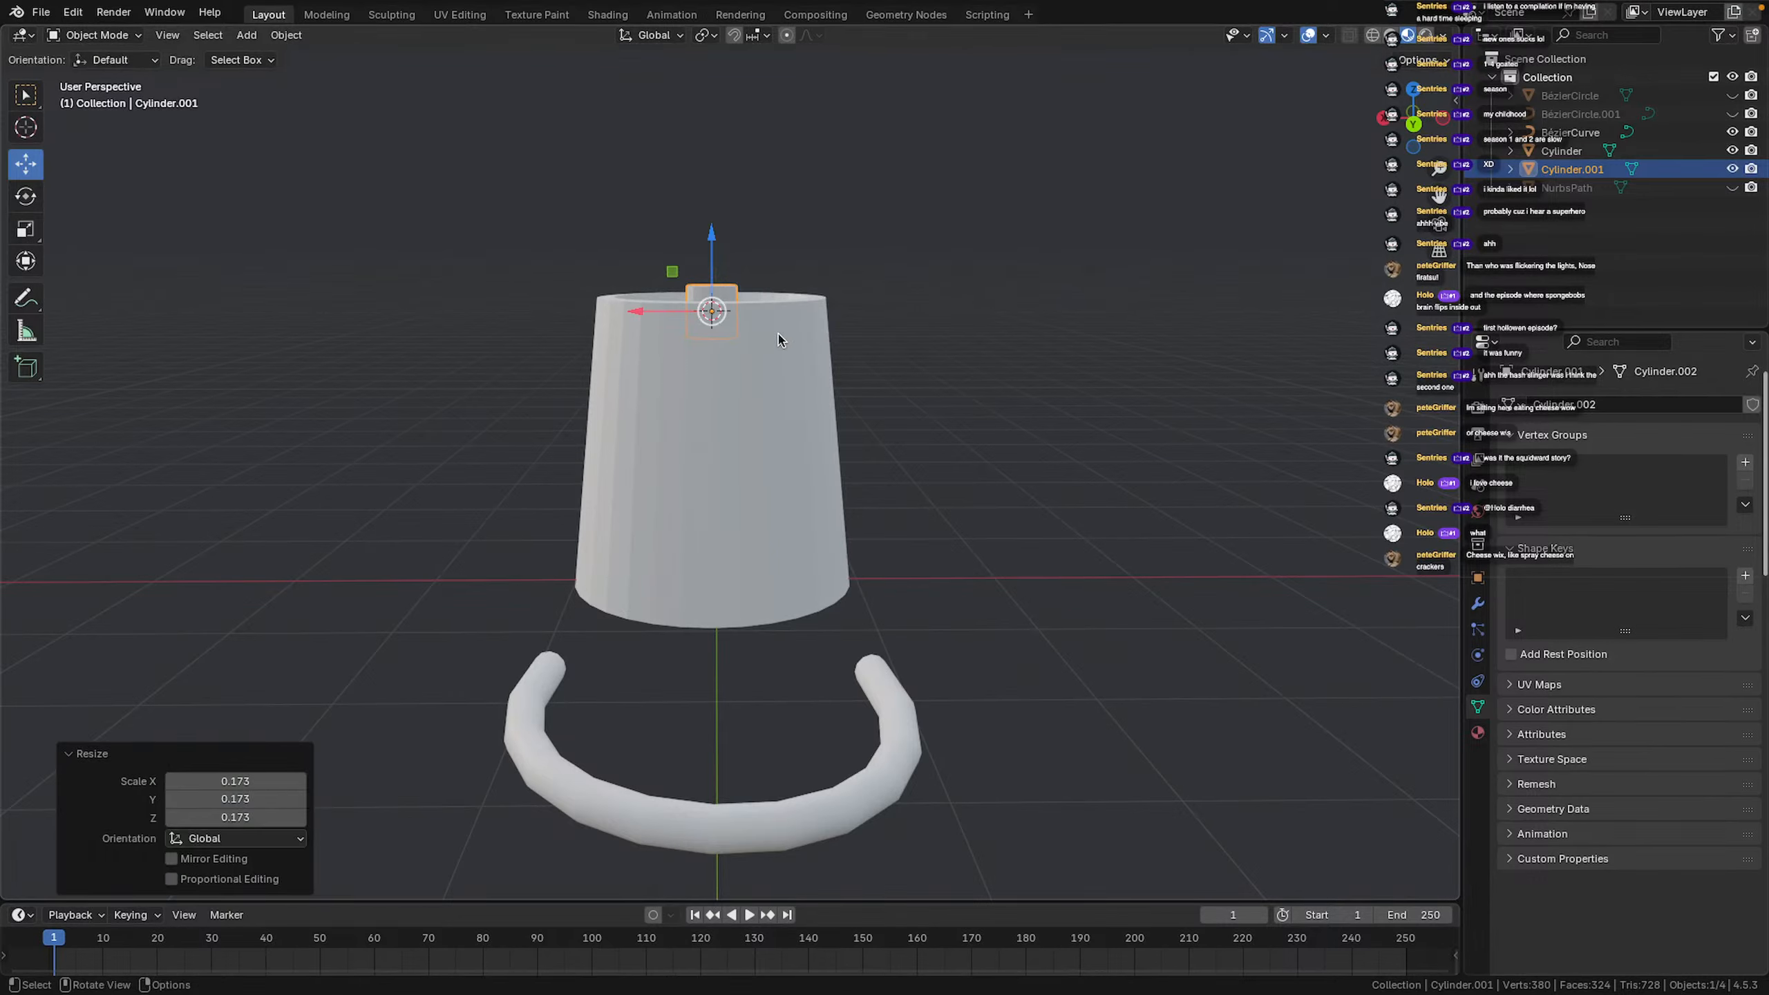
key(s)
key(z)
click(750, 311)
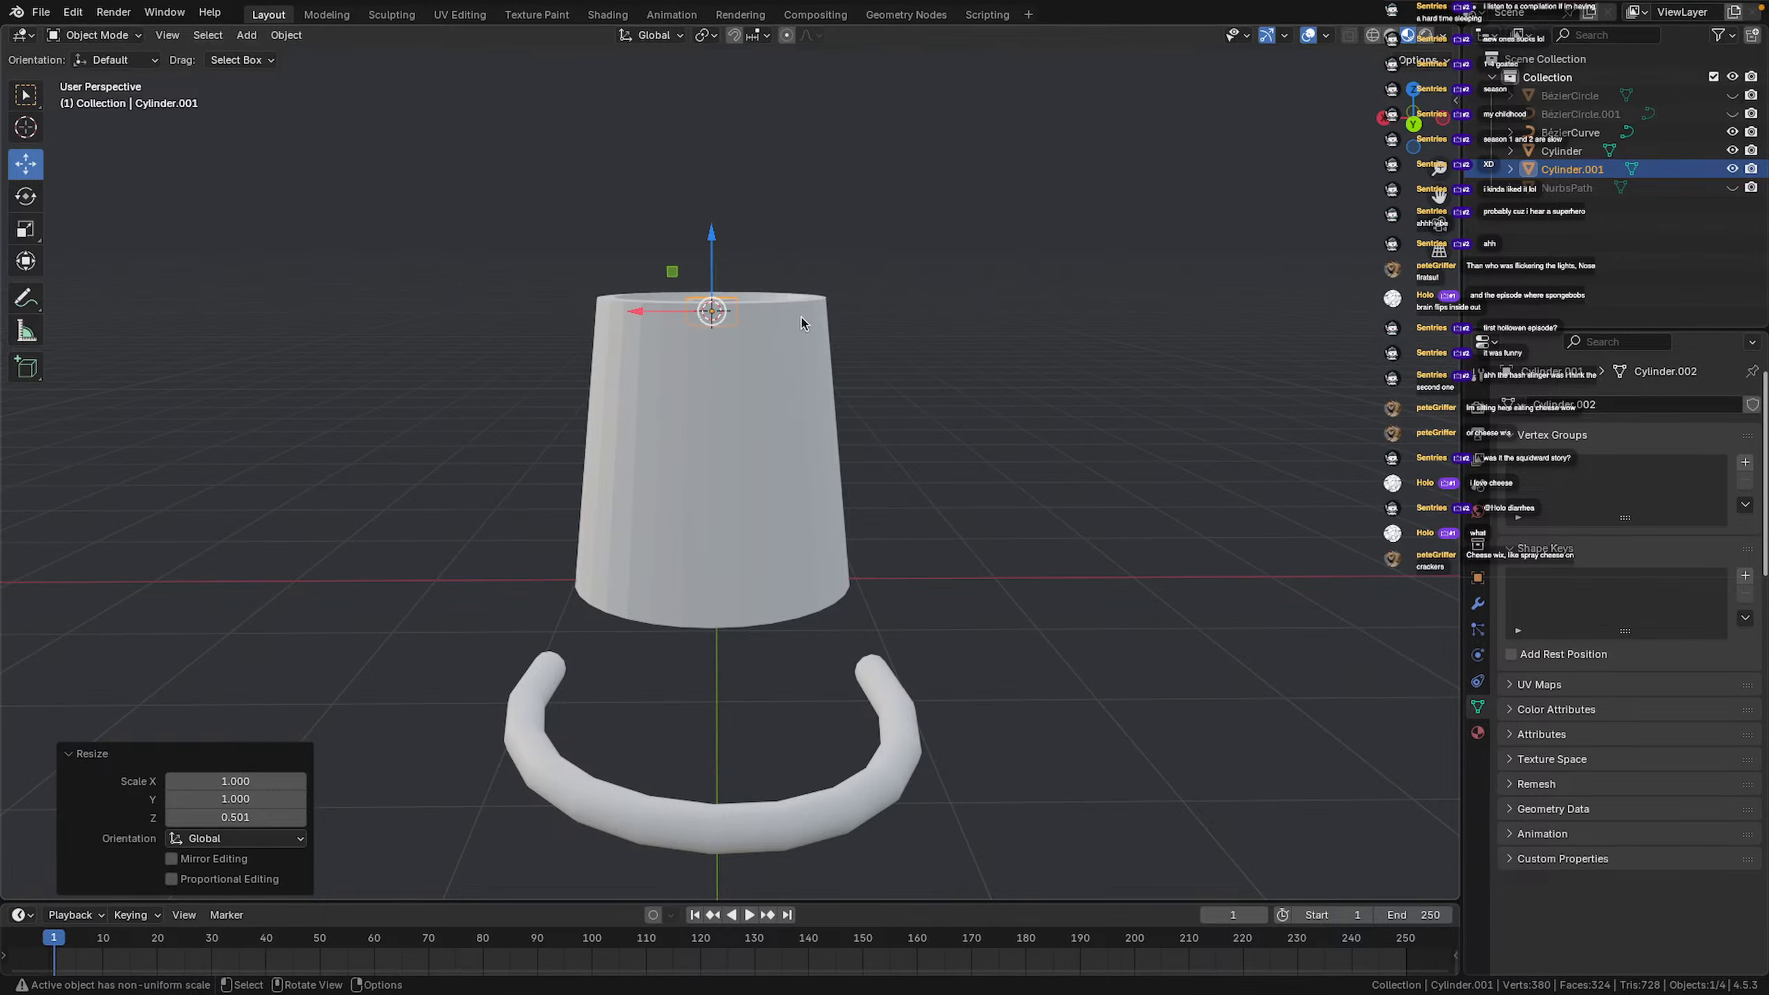
Rotate the small cylinder 90° around the global Y axis
key(r)
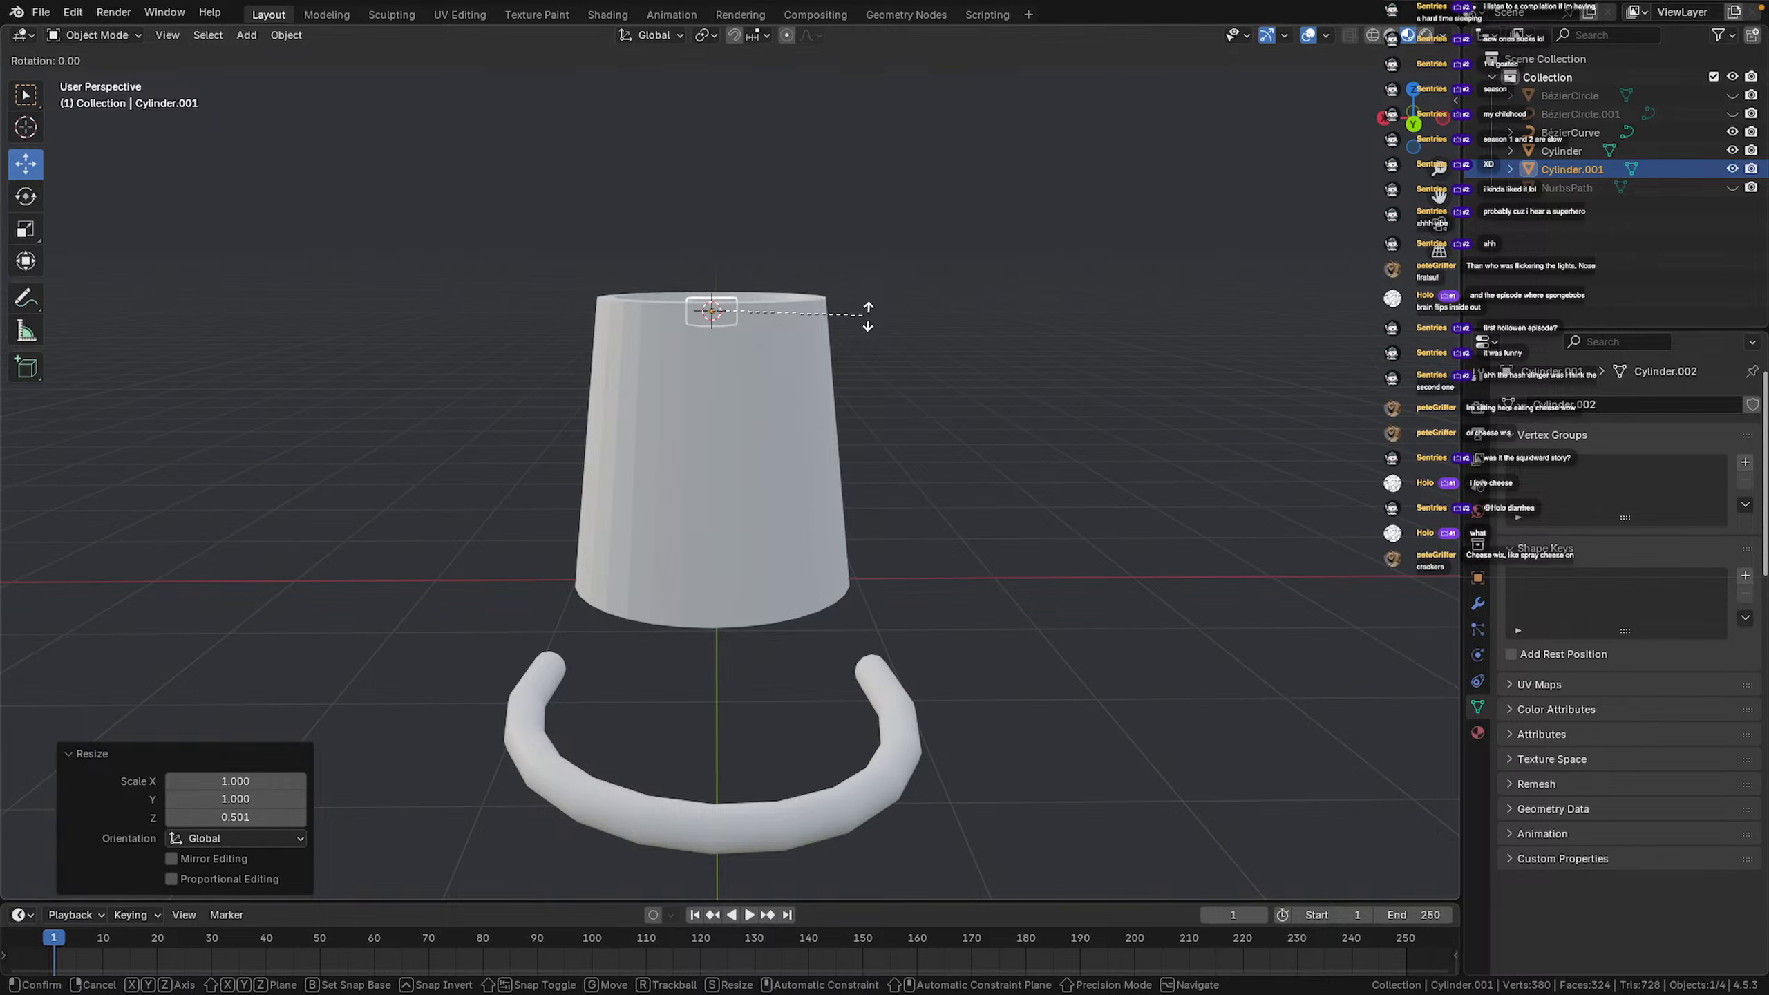
key(y)
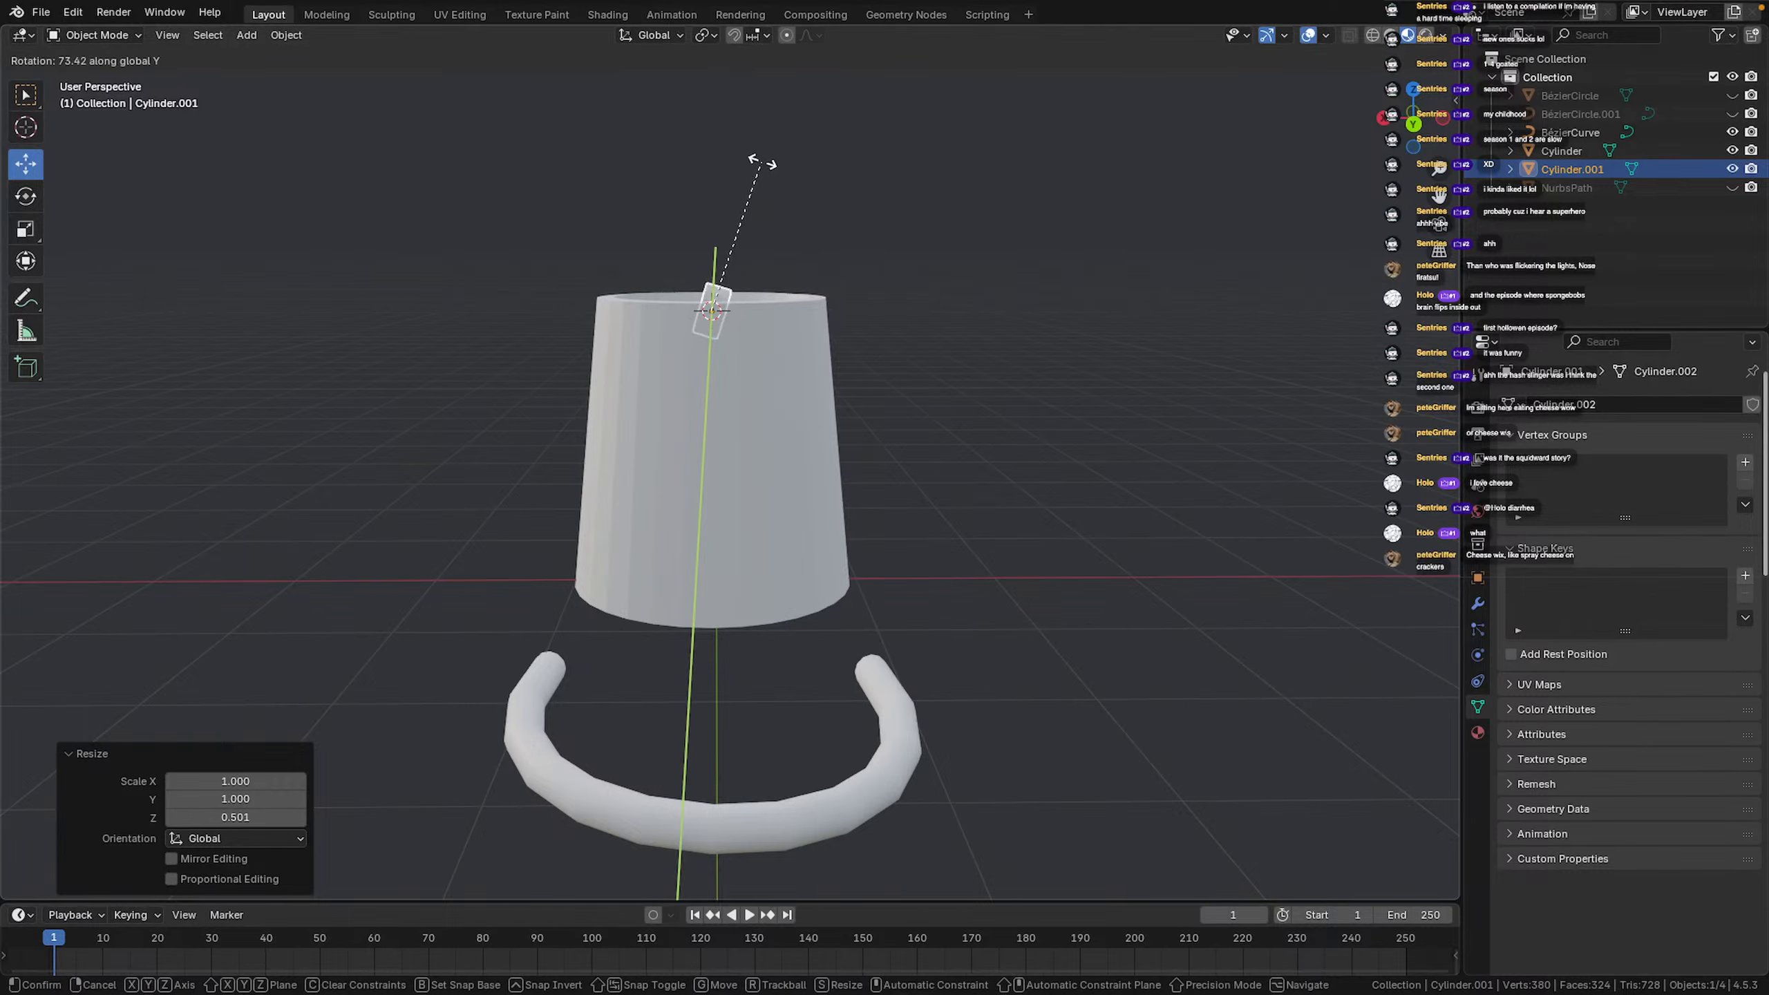
click(743, 164)
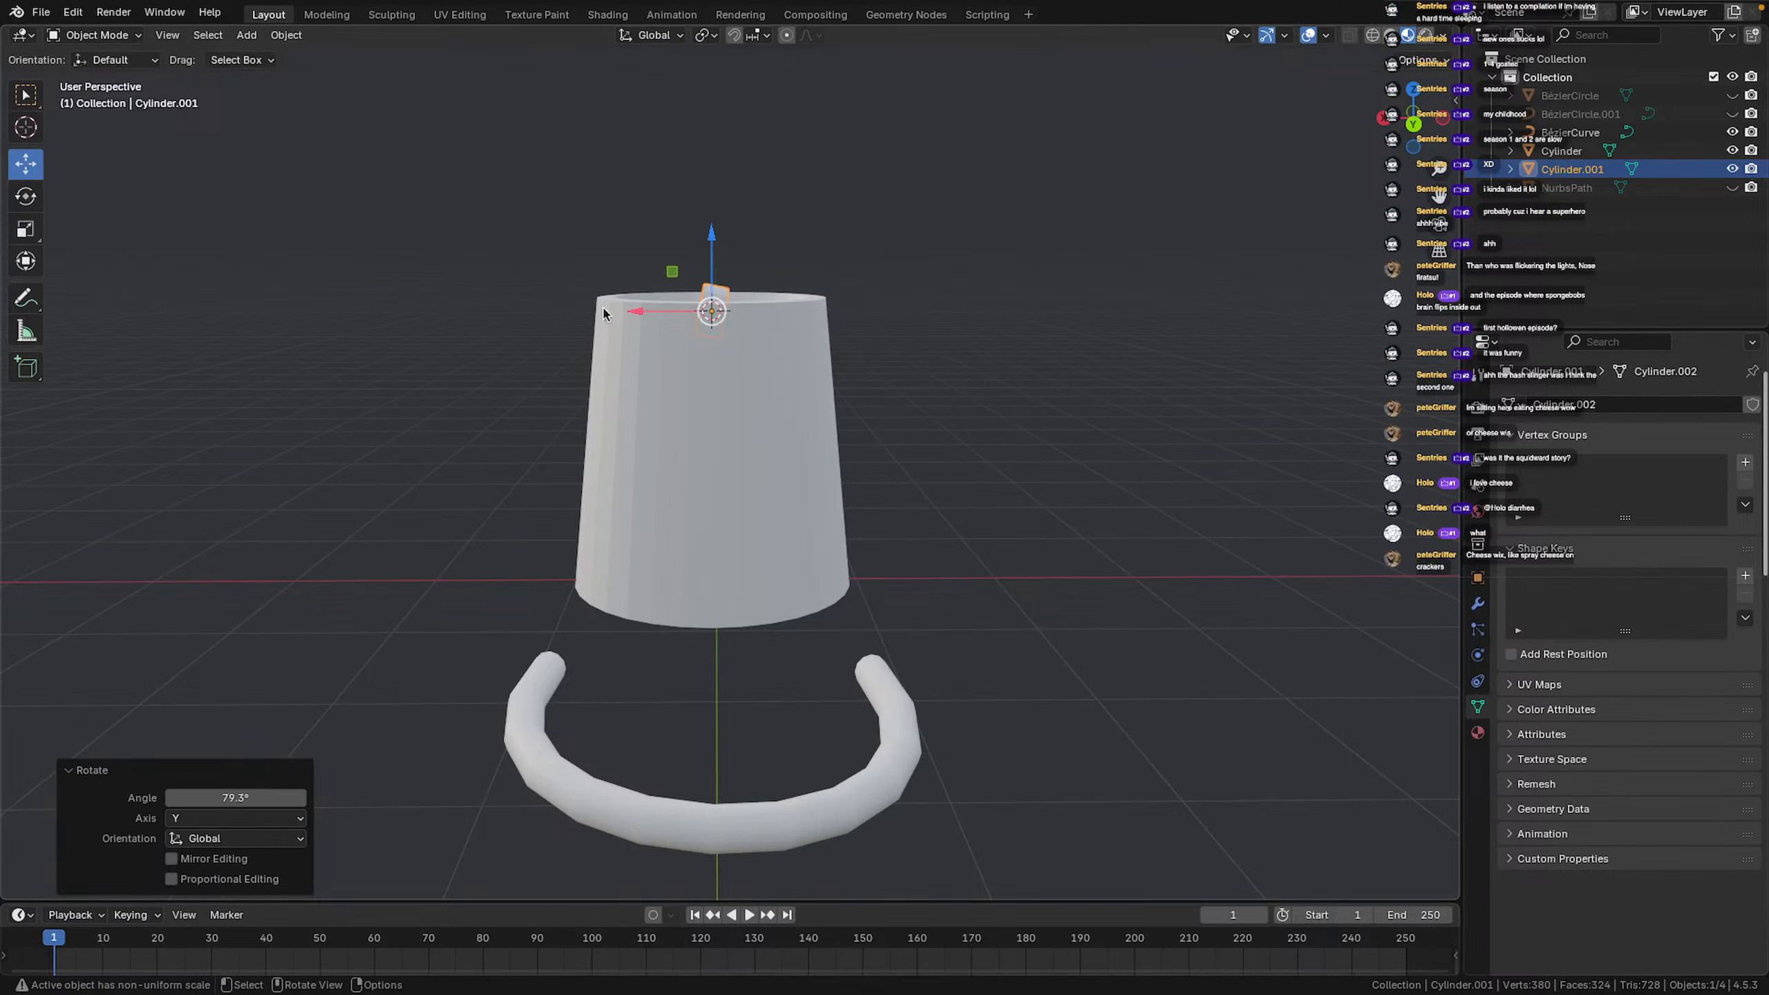
click(252, 799)
text(90)
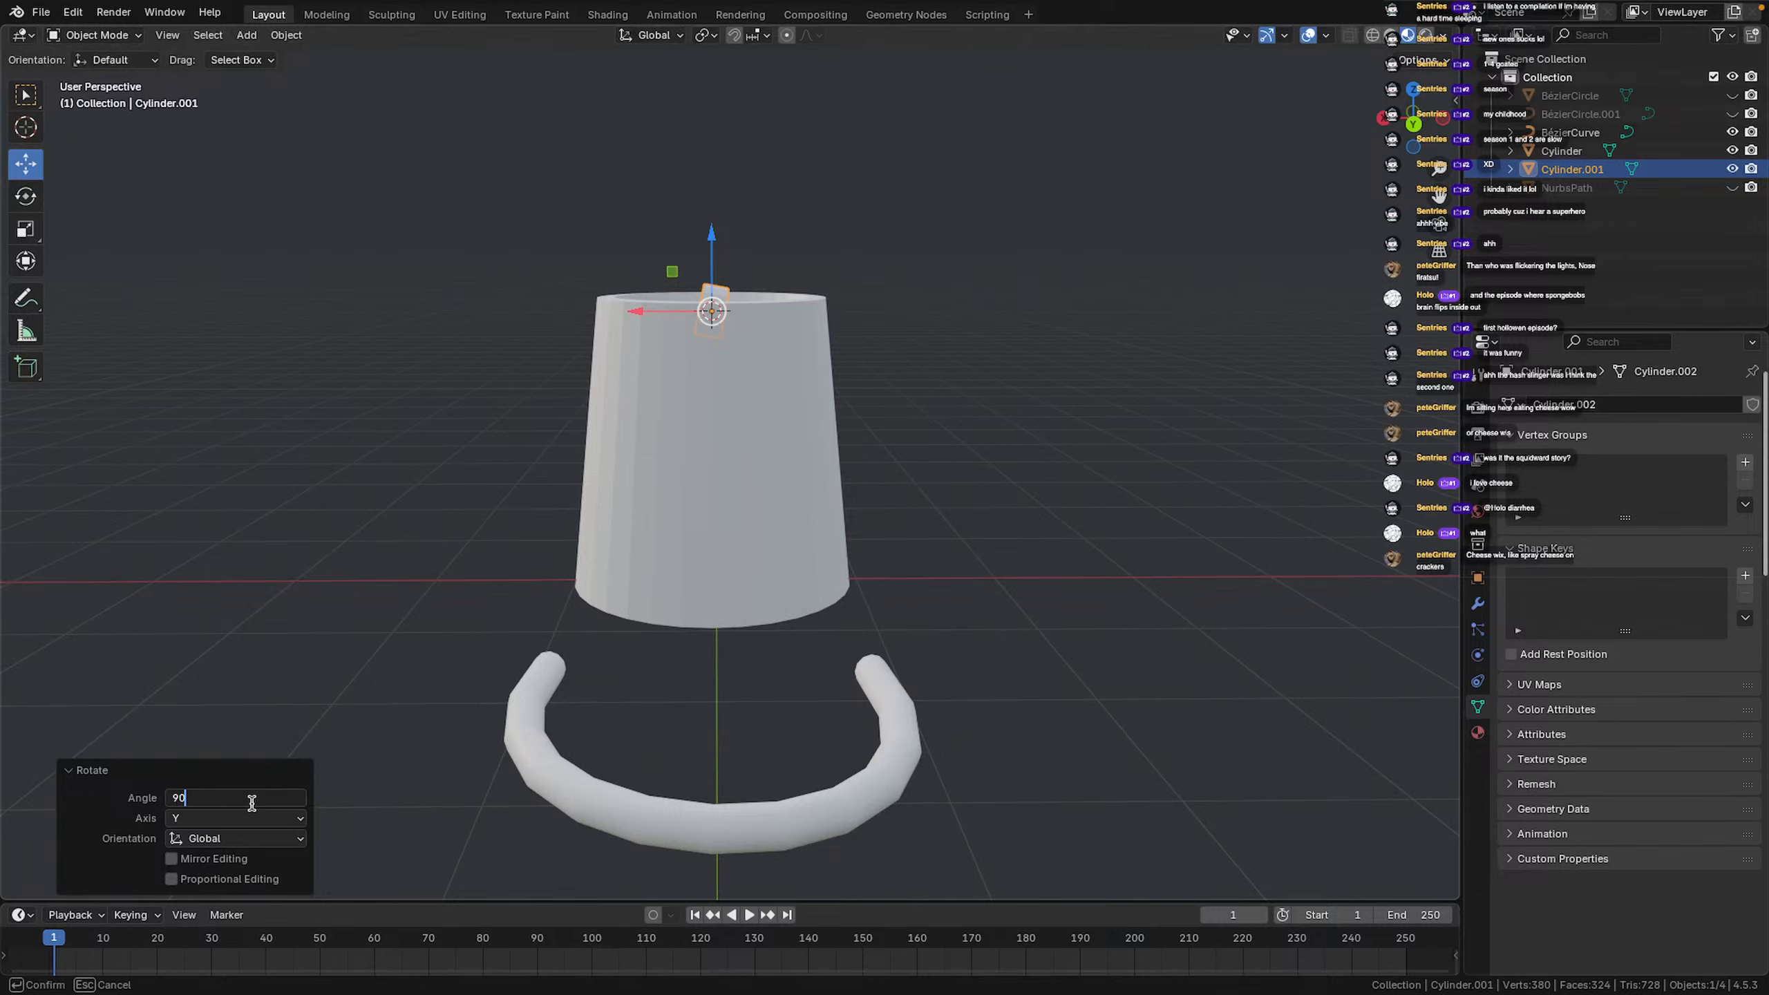
key(Return)
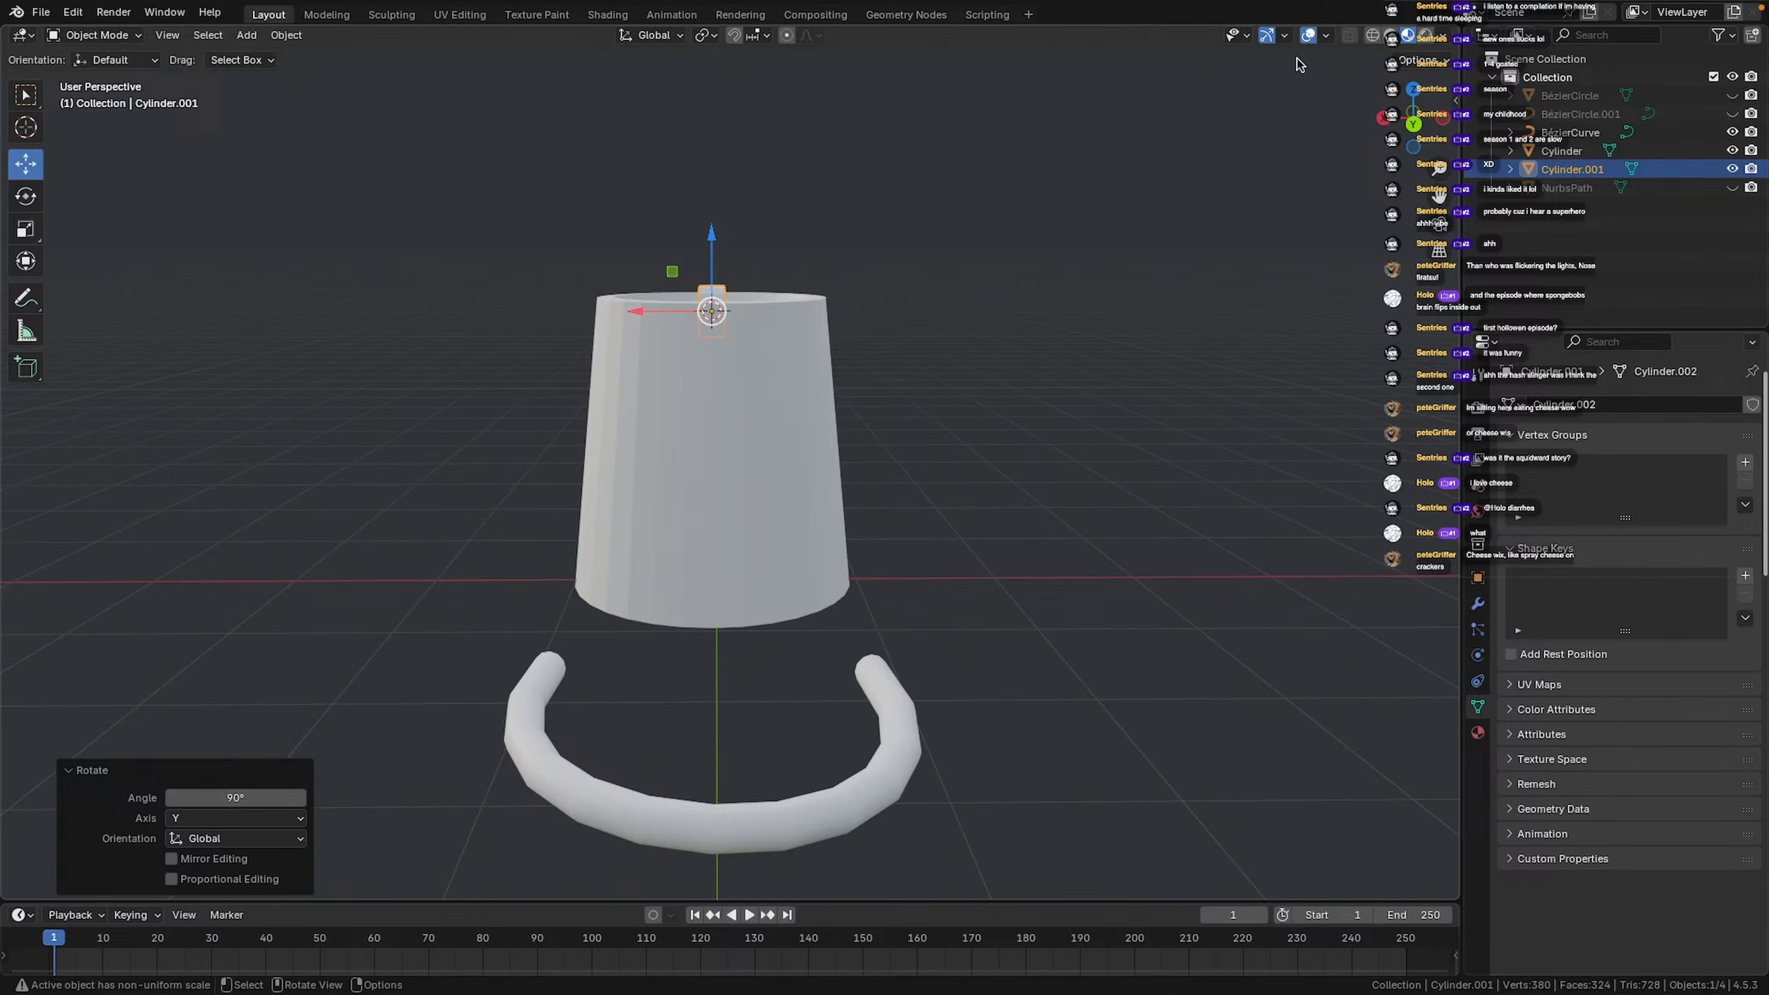
Try moving the small cylinder object beside the large cylinder's base in the back view, about 1.04 m in X and -1.69 m in Z
click(1412, 123)
drag(714, 317, 563, 565)
ctrl+scroll(562, 565, up, 1)
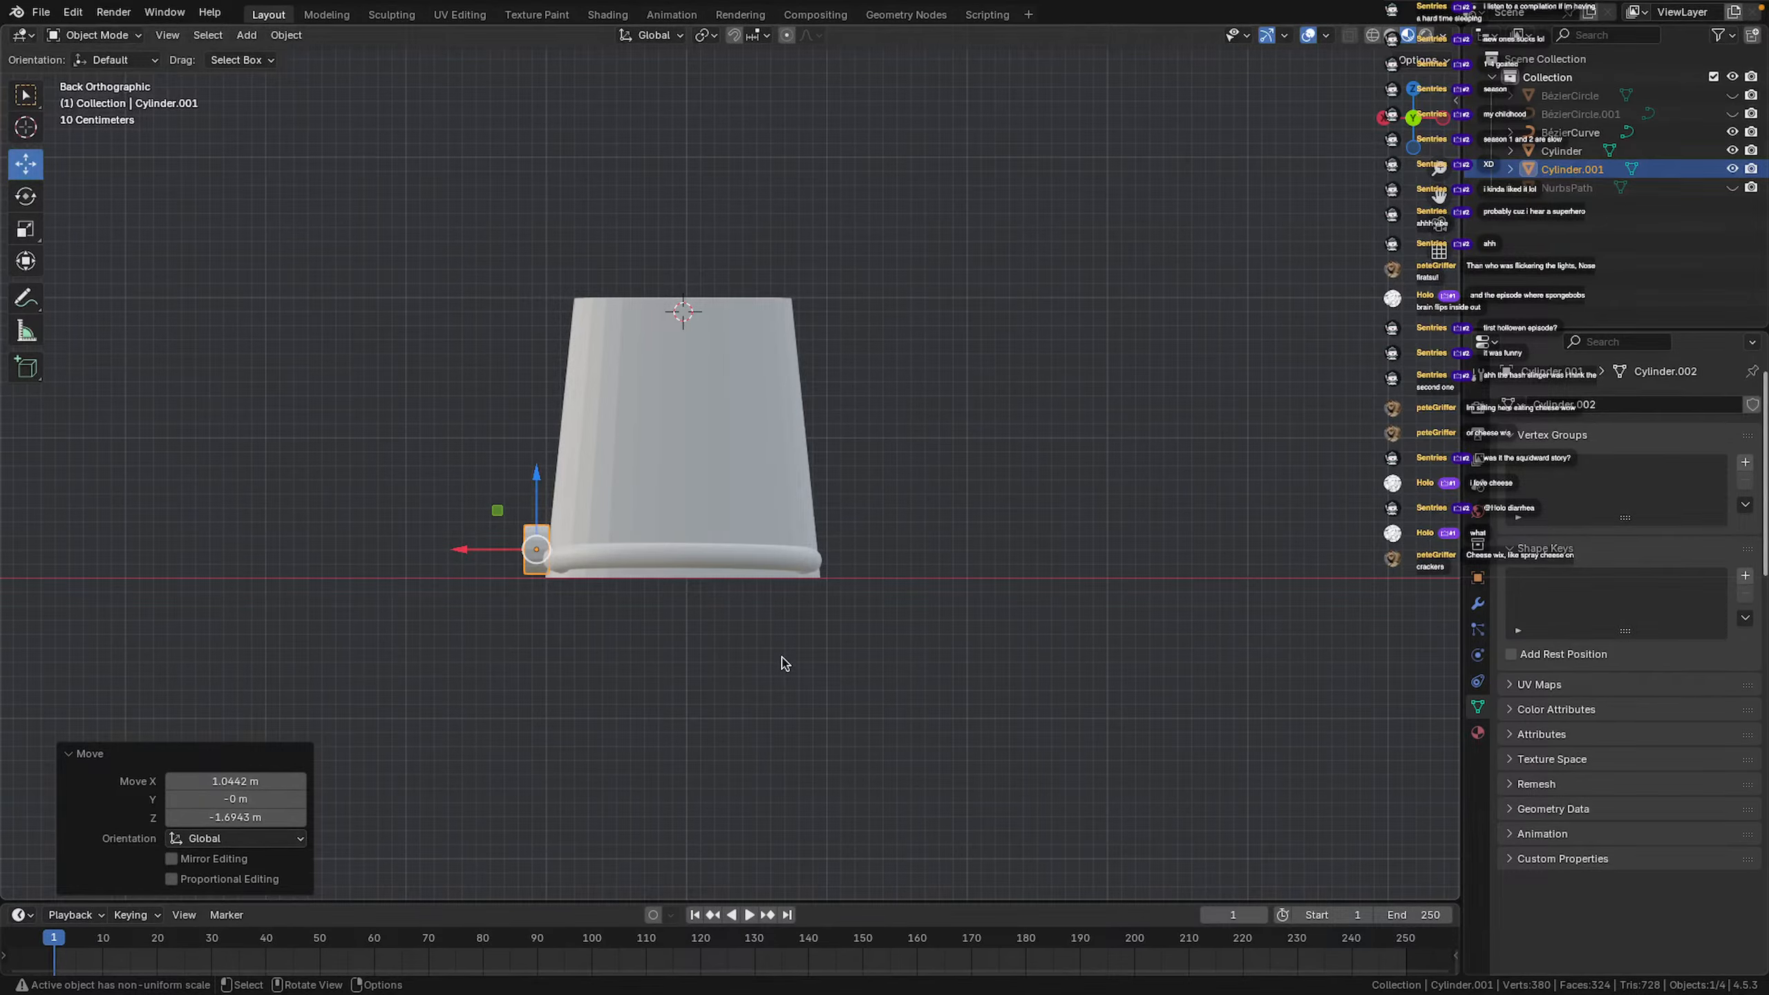
scroll(782, 658, up, 2)
shift+middle_drag(738, 750, 948, 725)
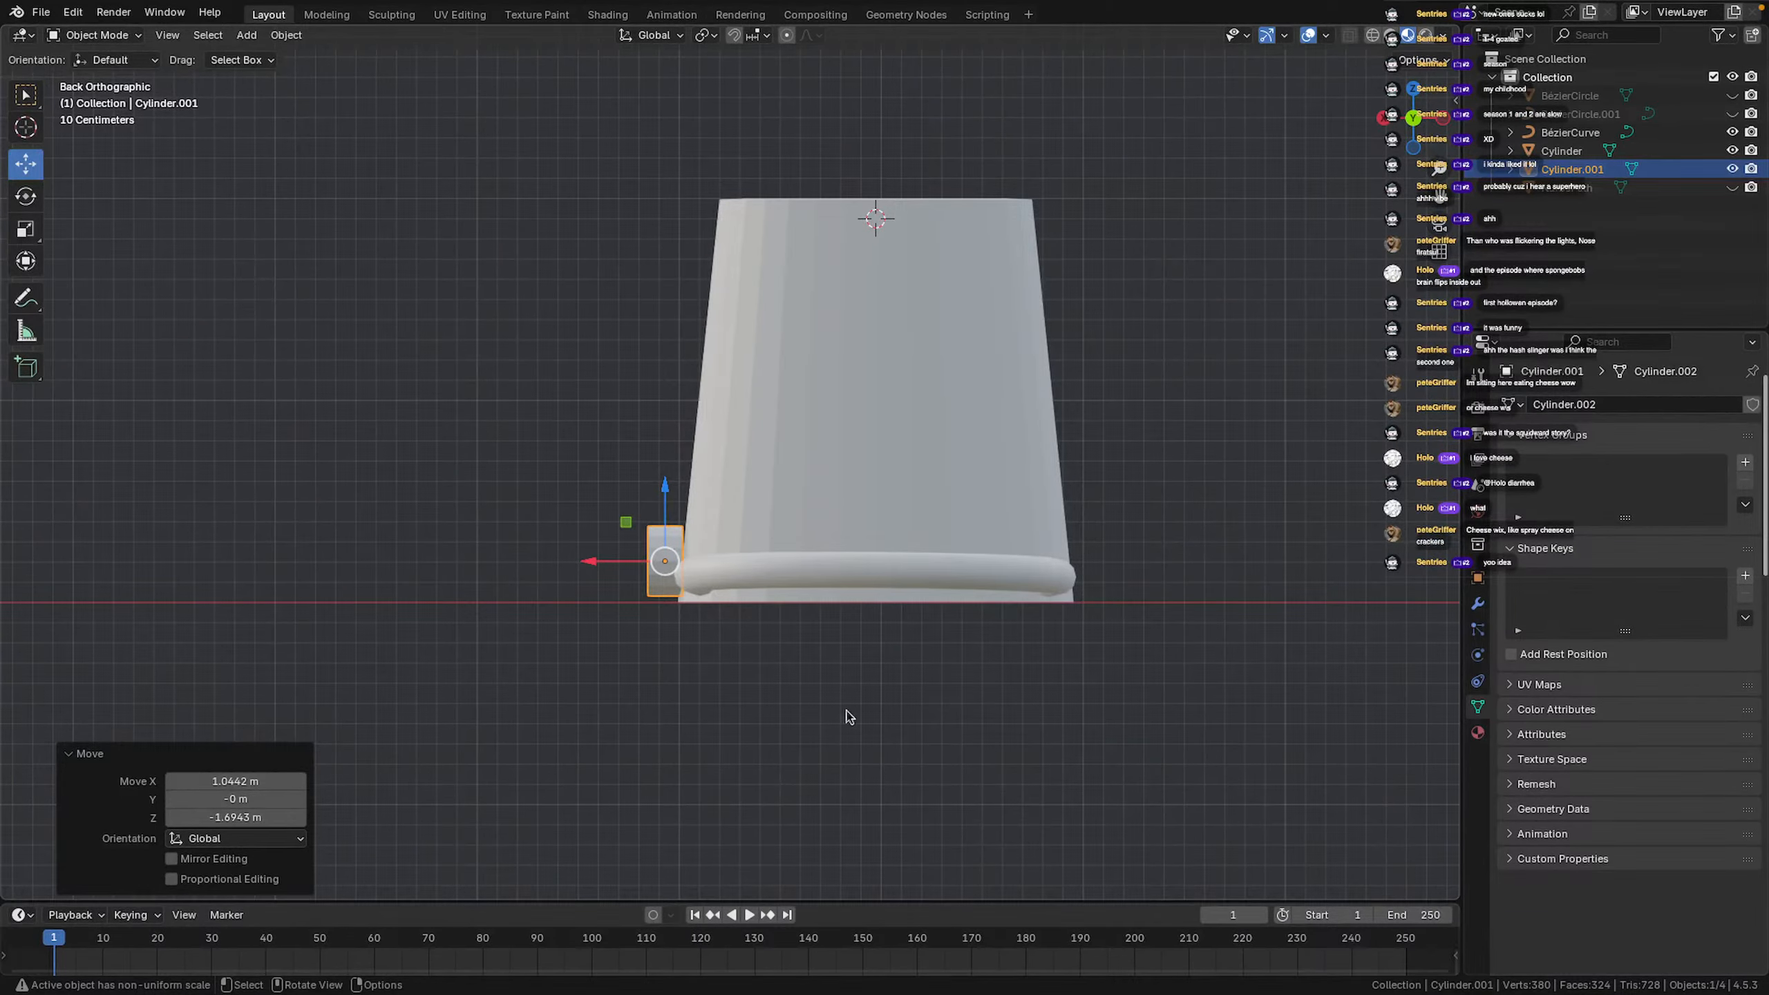
scroll(671, 590, up, 6)
shift+middle_drag(659, 612, 798, 474)
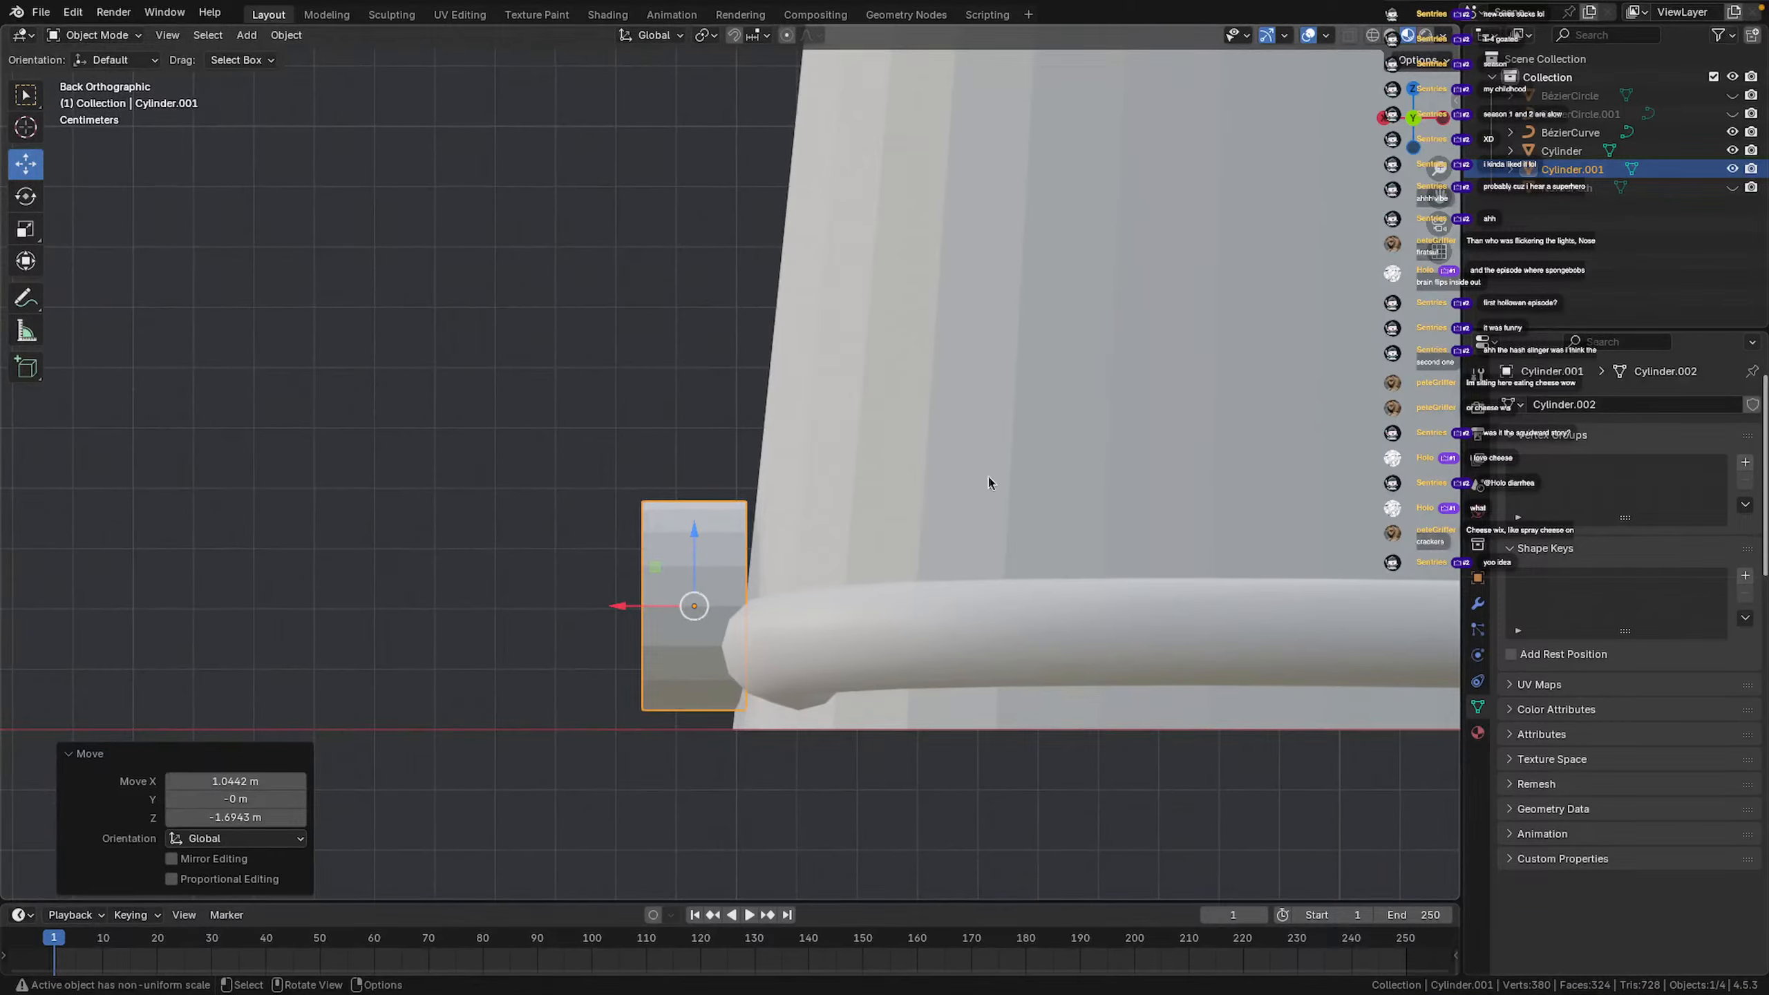
Try fitting the small cylinder against the tapered wall by tilting it about 6.24° and scaling it to about 0.89
key(r)
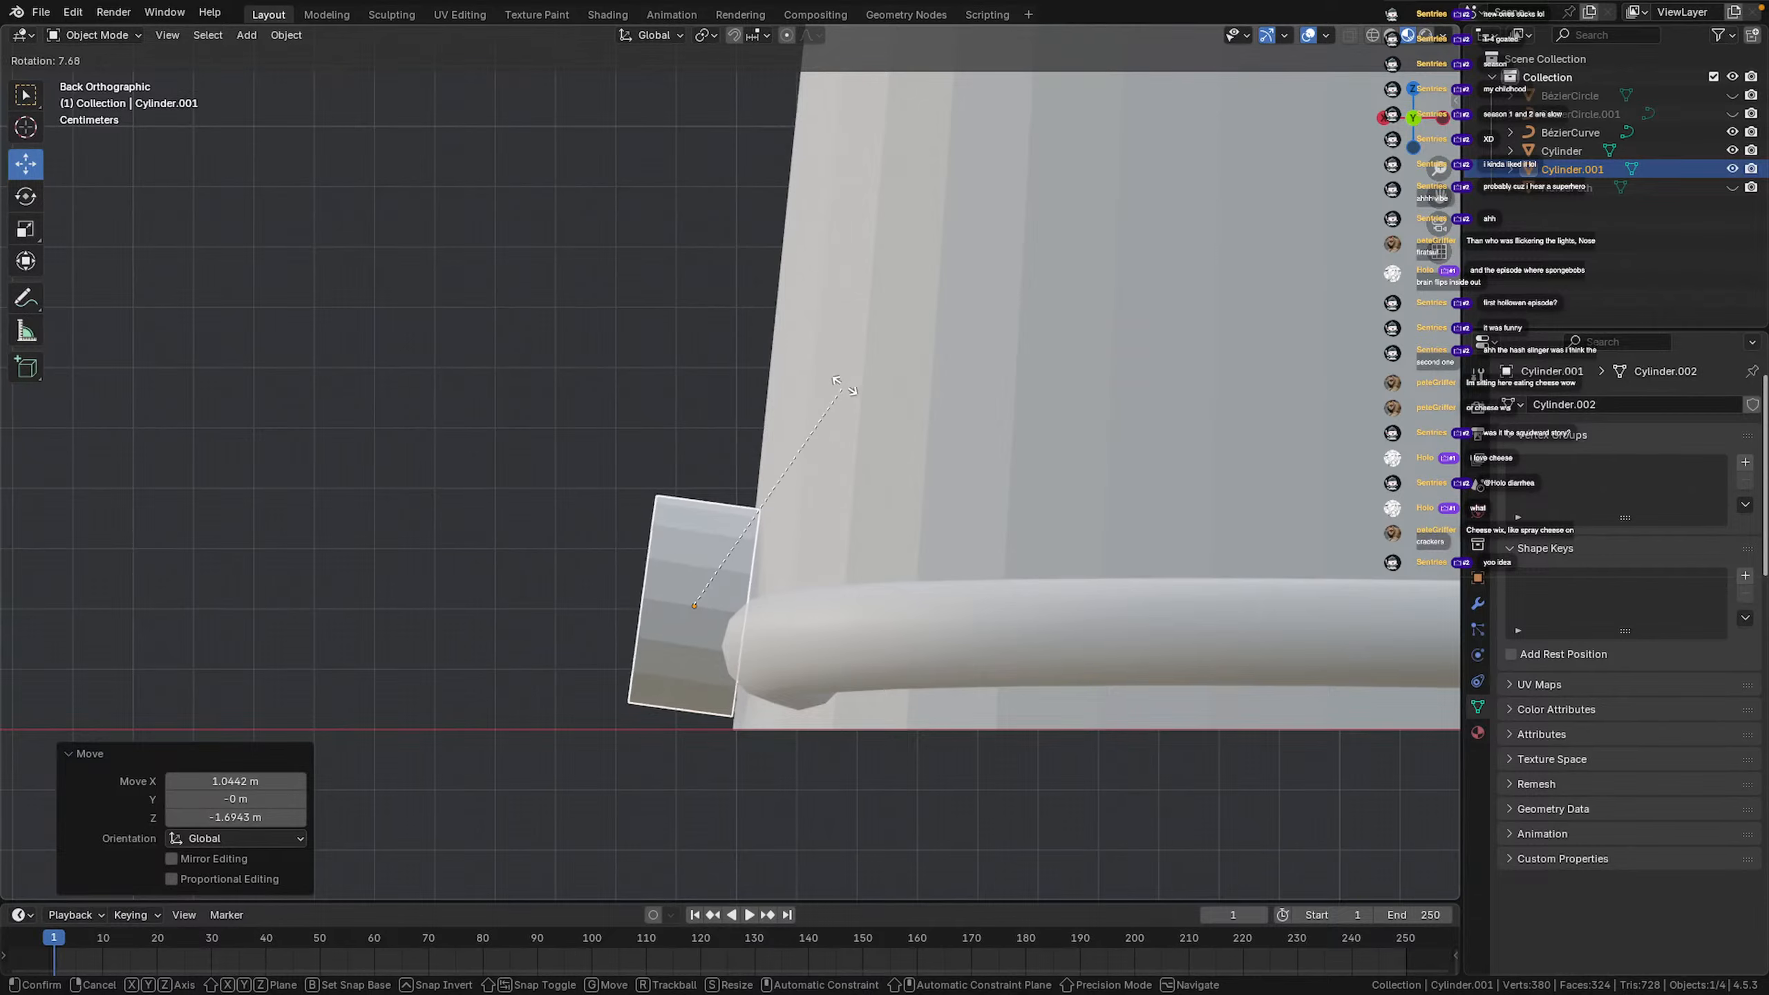
click(835, 392)
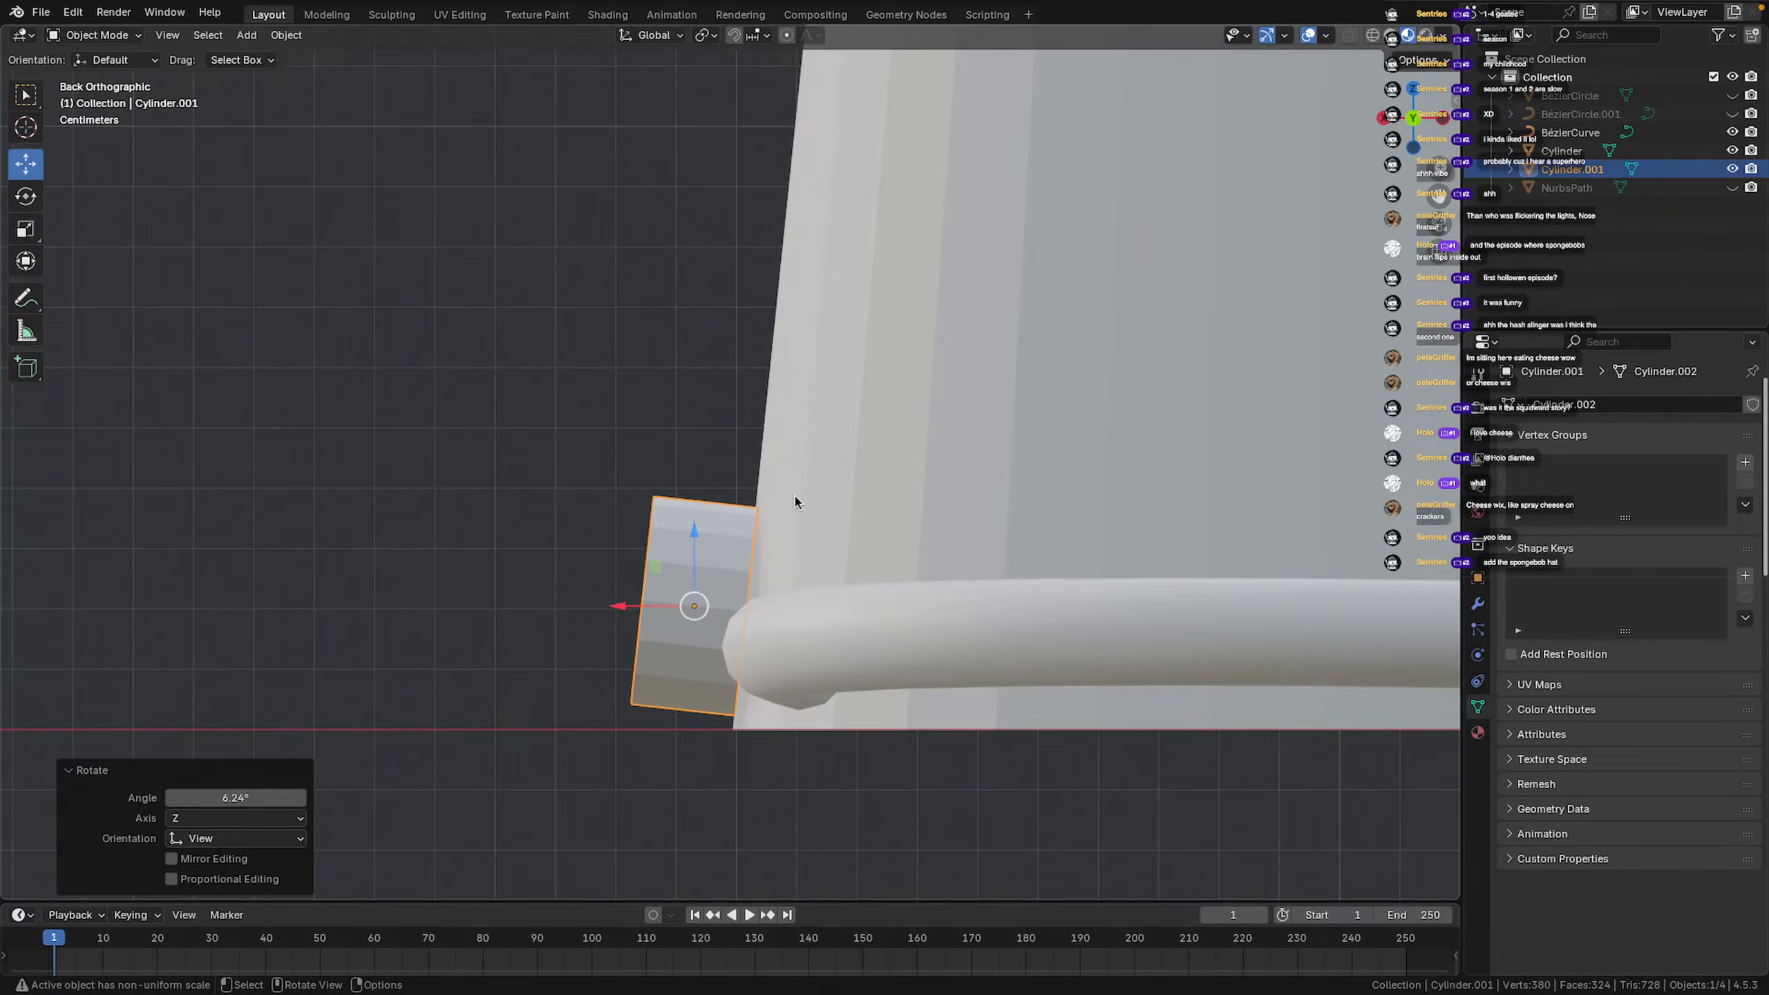
key(s)
click(801, 444)
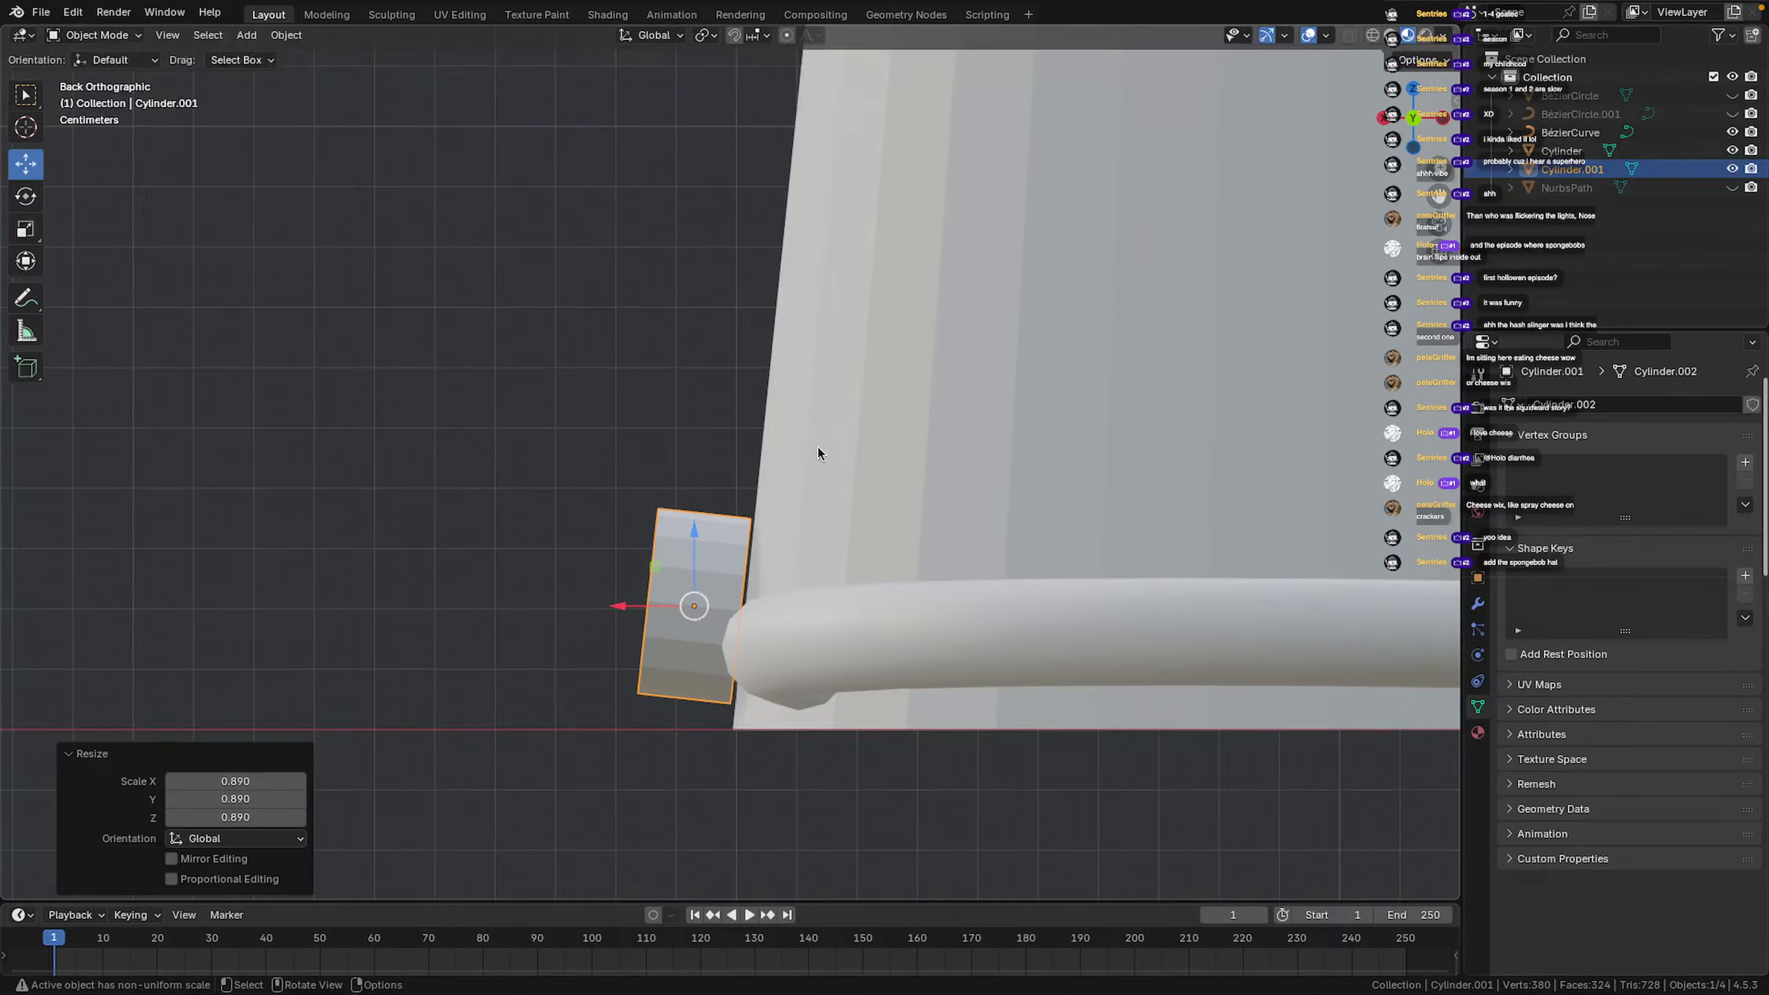
key(g)
click(853, 442)
Try adding a Mirror modifier to the small cylinder, and undo back to its position at the 3D cursor
scroll(853, 446, down, 4)
middle_drag(853, 446, 710, 581)
scroll(720, 587, down, 5)
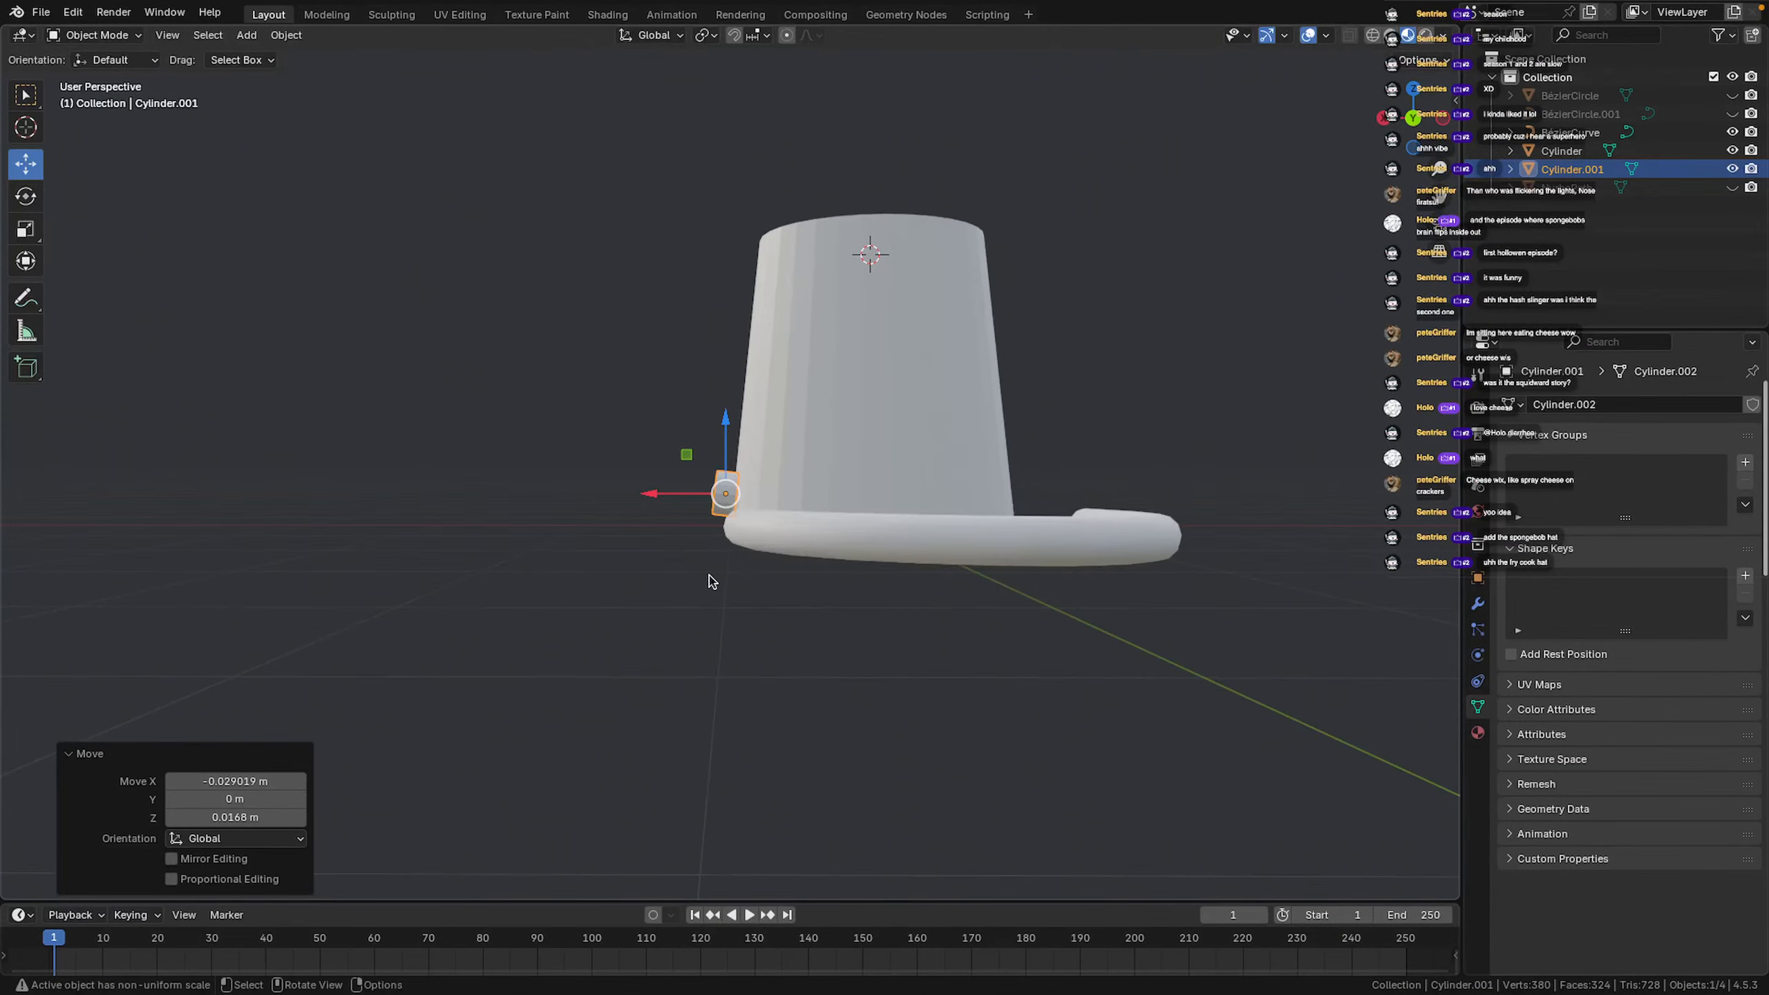
click(1477, 604)
click(1601, 404)
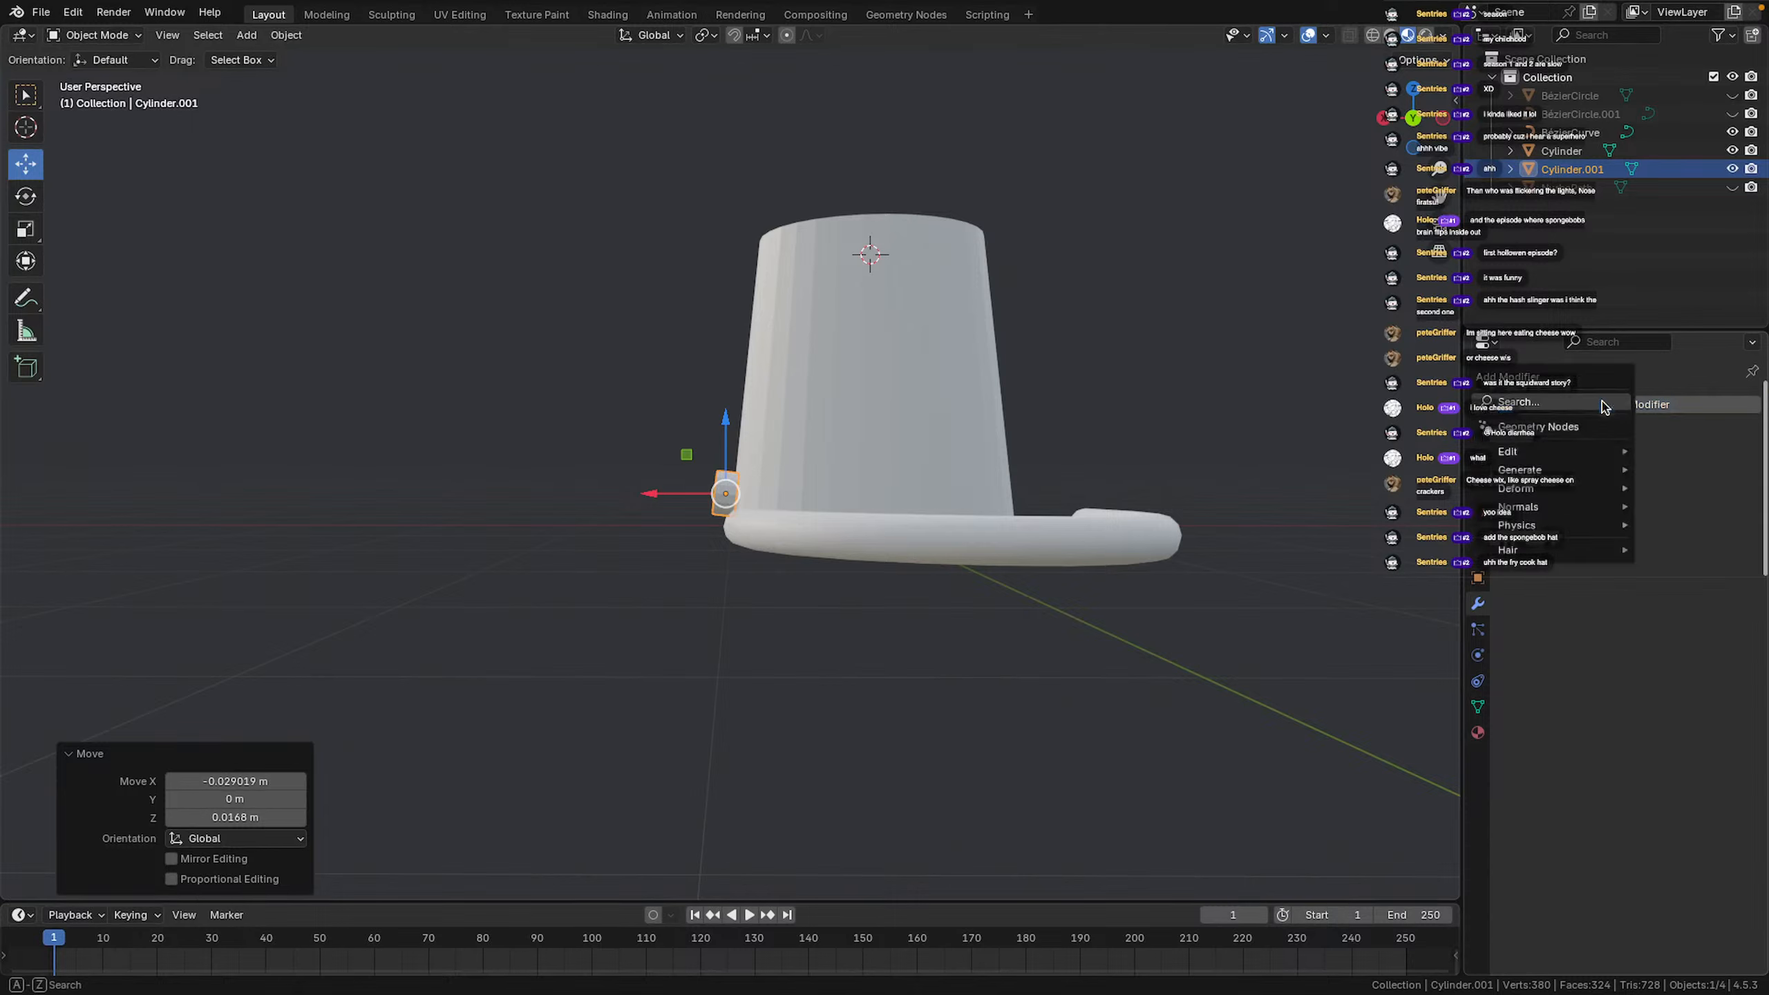
text(mir)
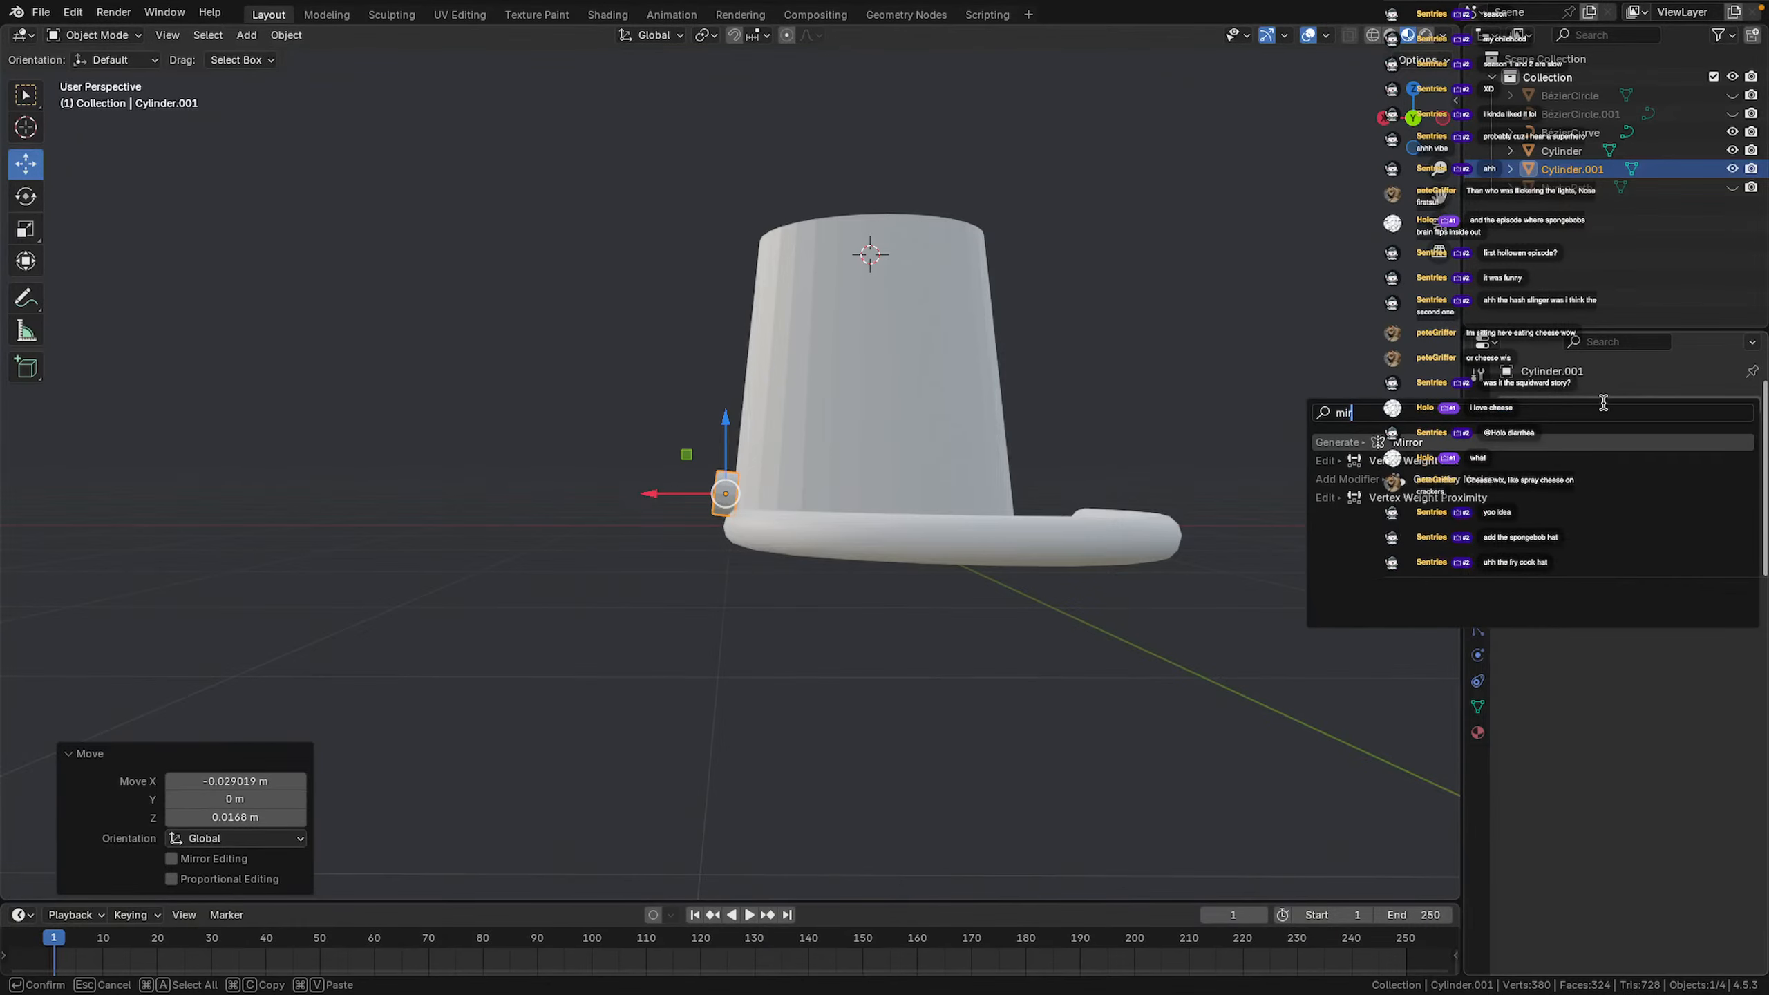
click(1527, 441)
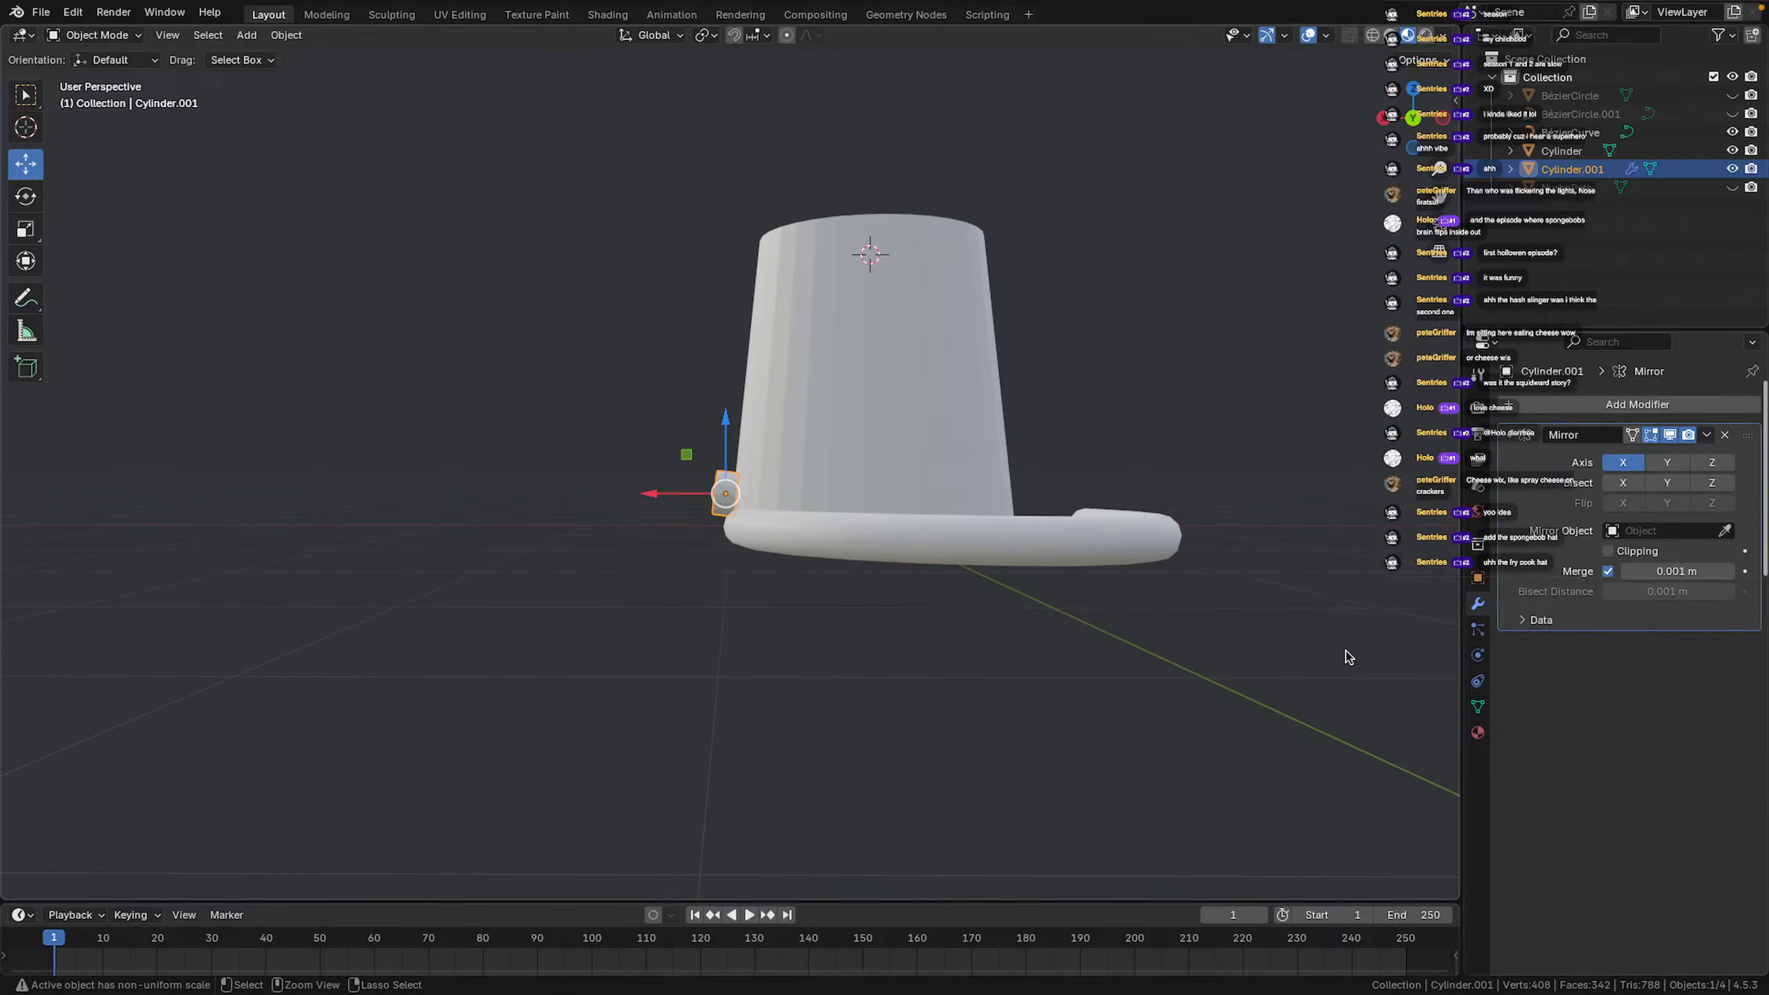
key(ctrl+z)
key(ctrl+z)
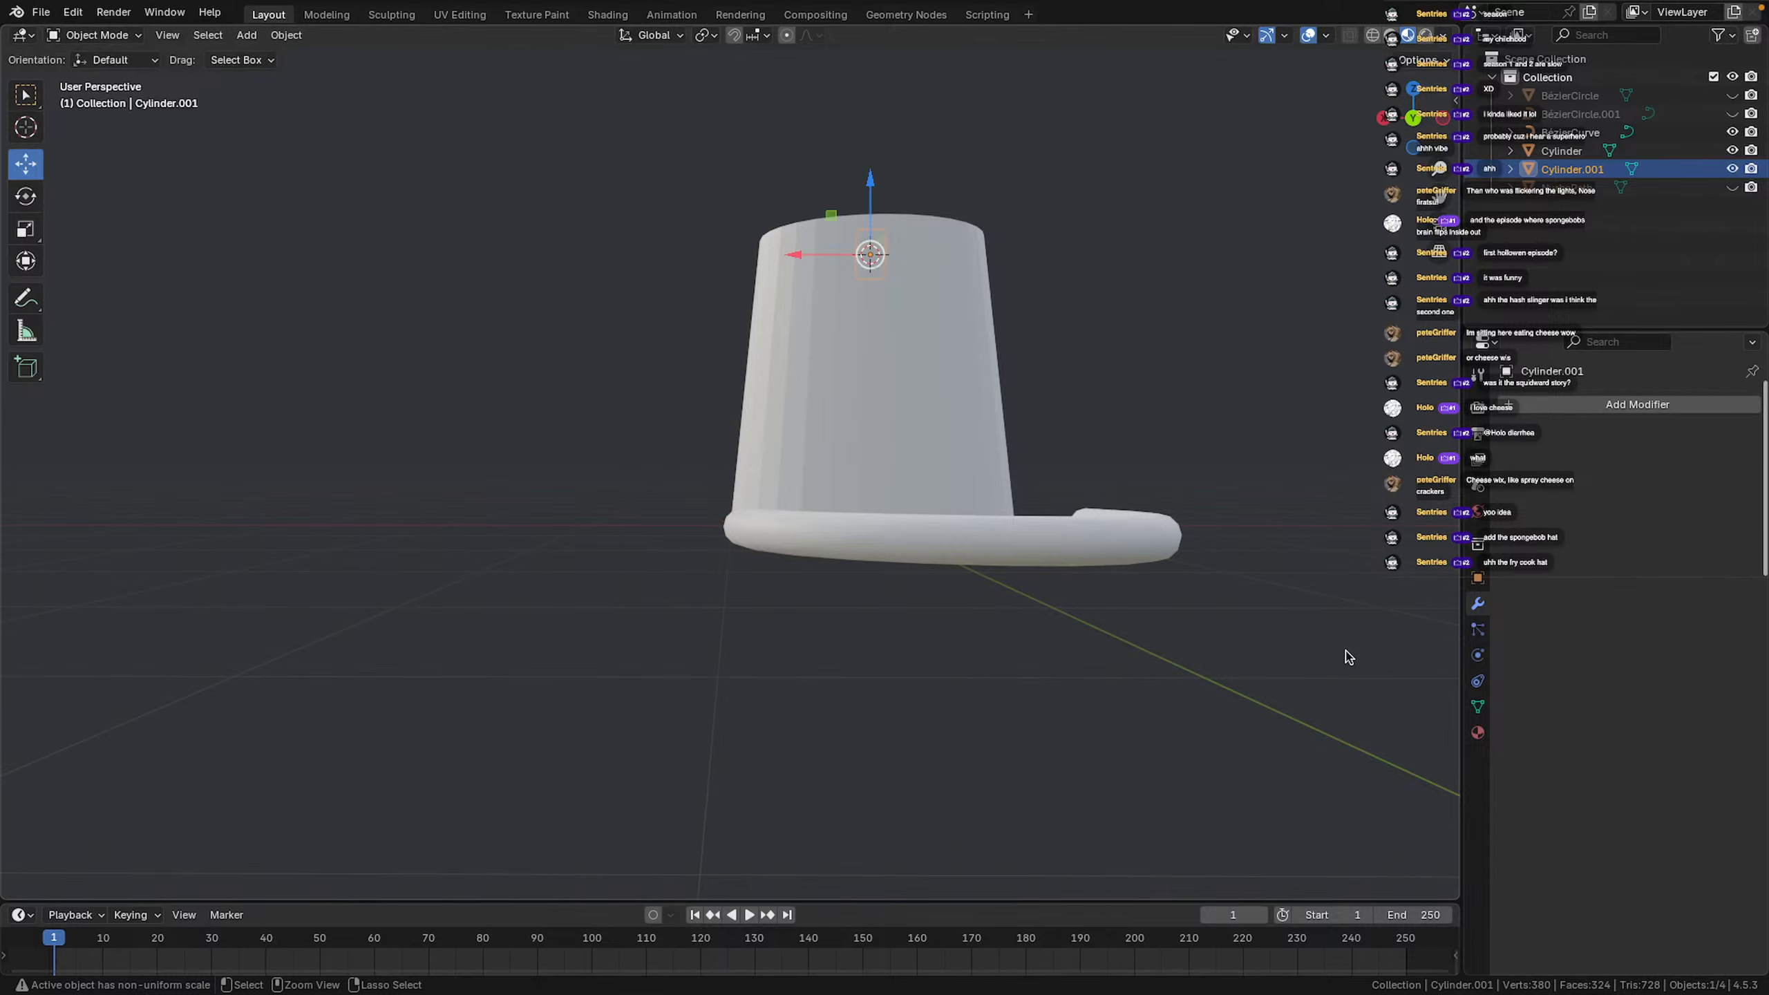
In Edit Mode, move the small cylinder's mesh beside the large cylinder's base, about 1.06 m in X and -1.69 m in Z
key(Tab)
middle_drag(1047, 238, 1039, 317)
scroll(1039, 317, up, 1)
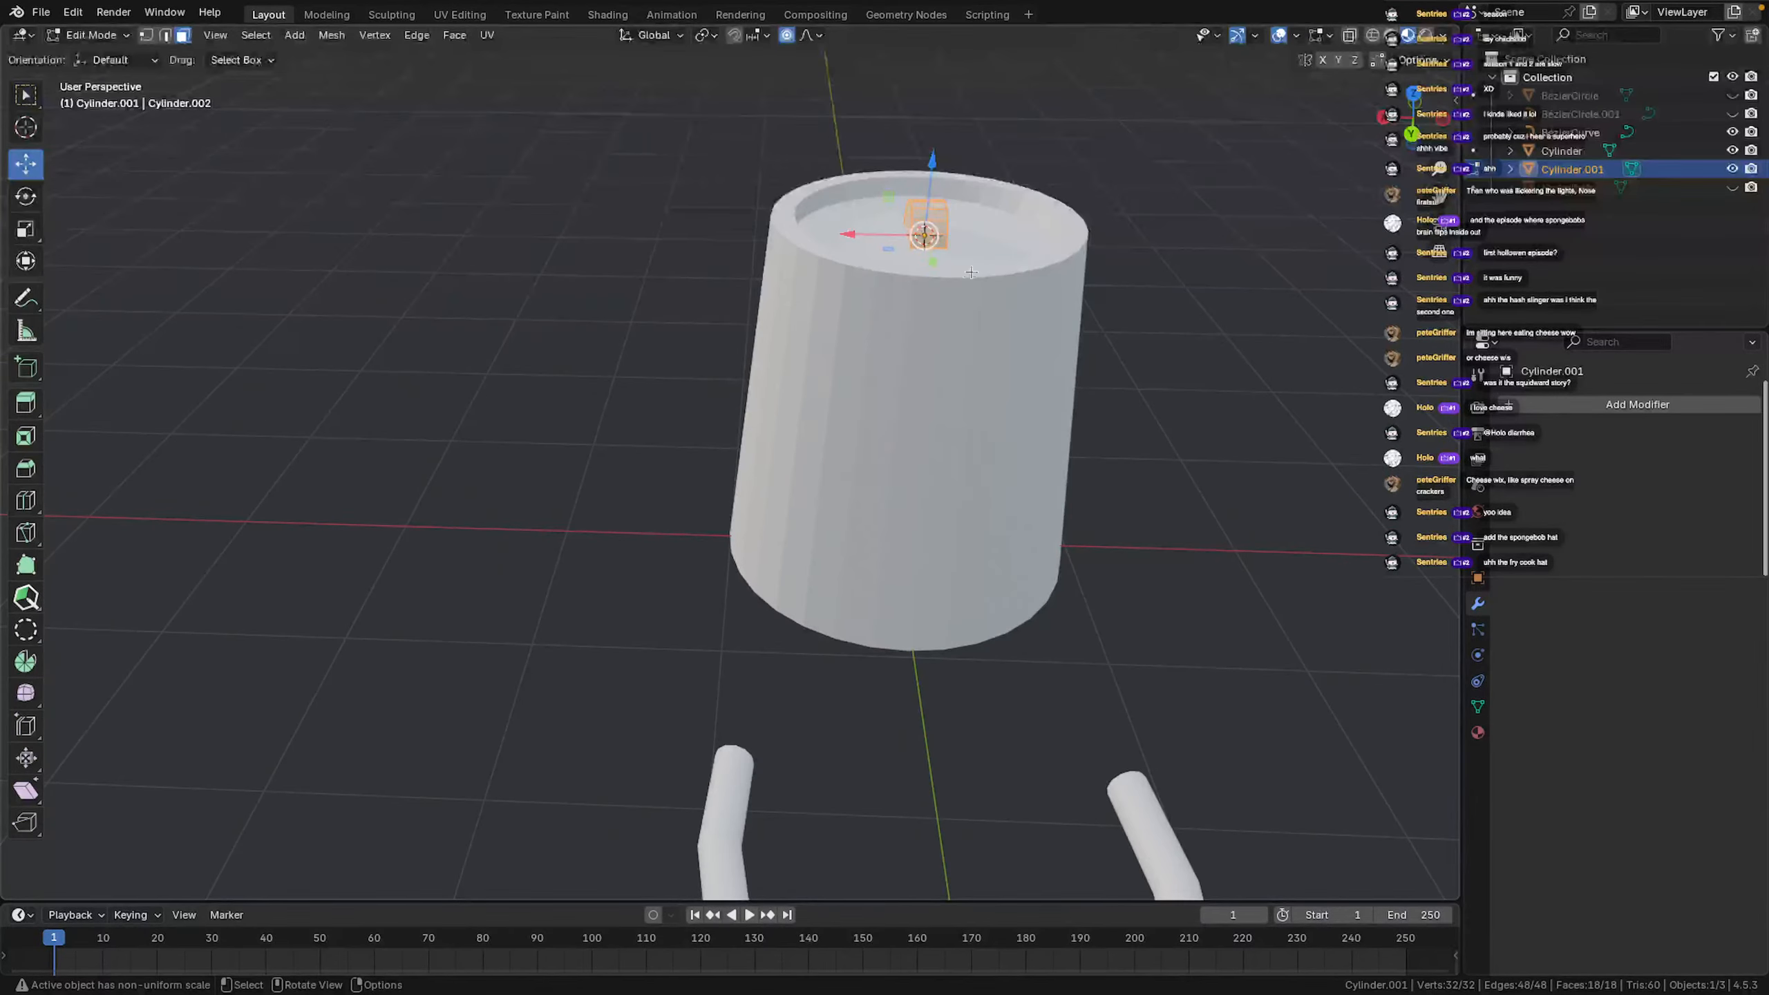
click(1408, 138)
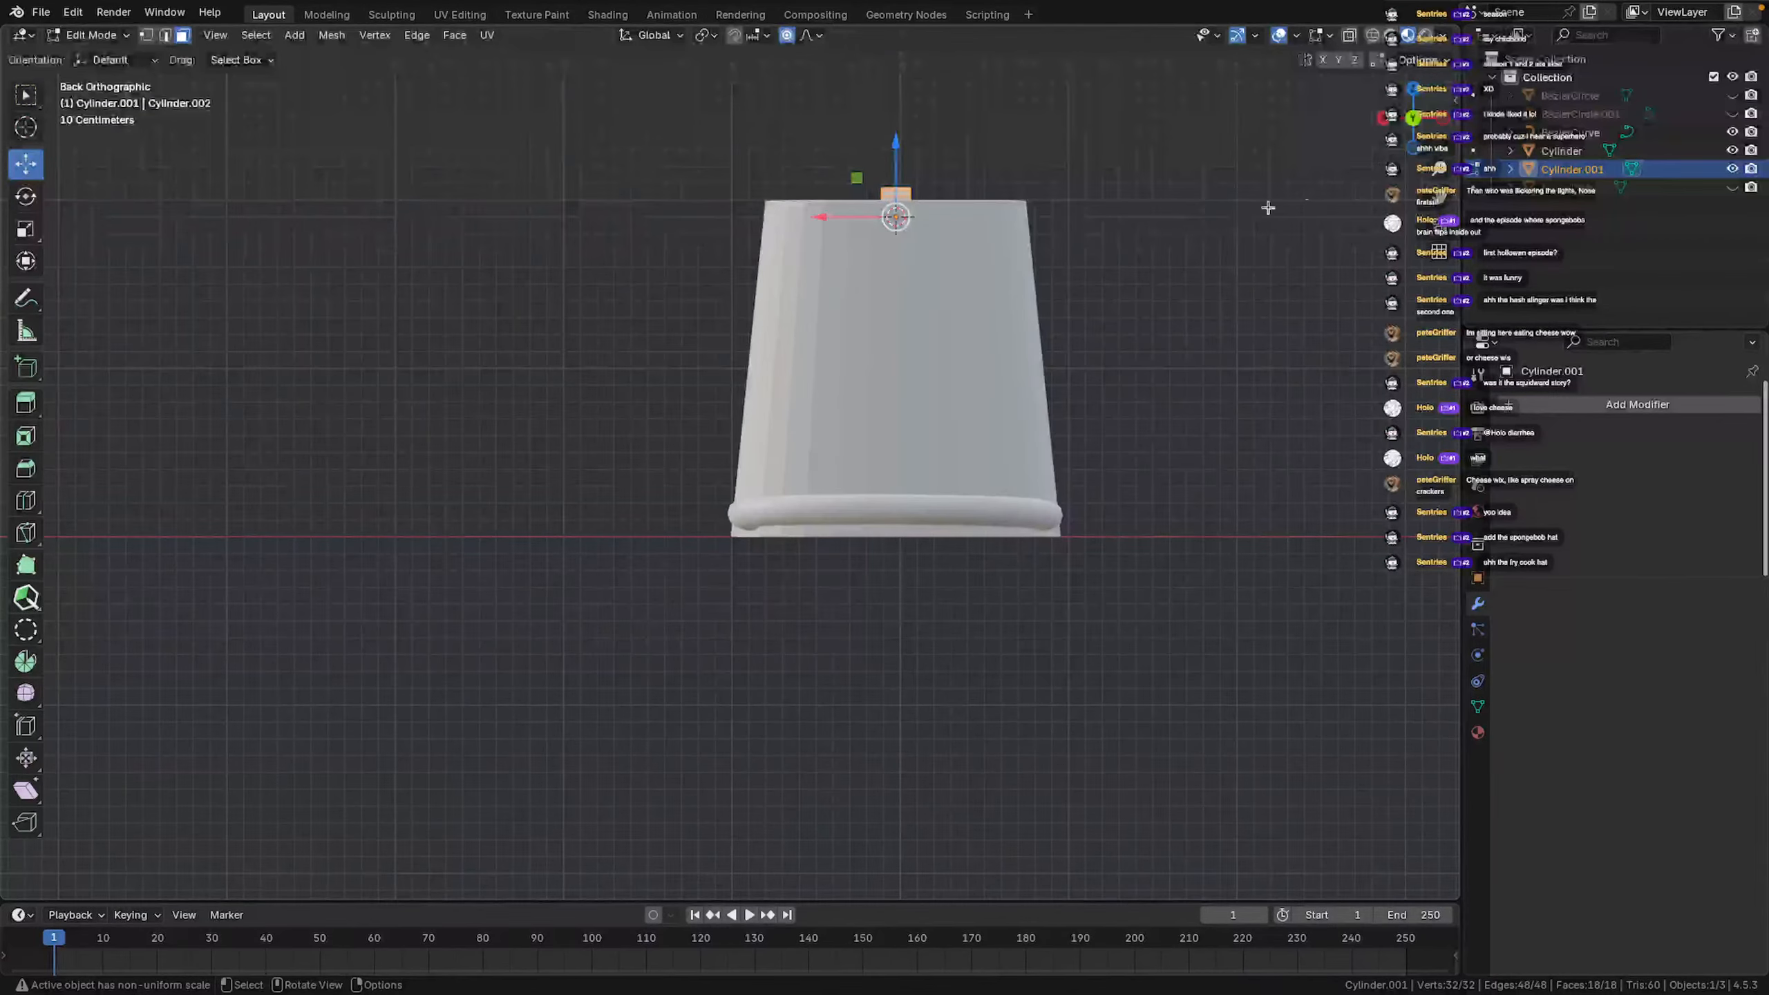
key(g)
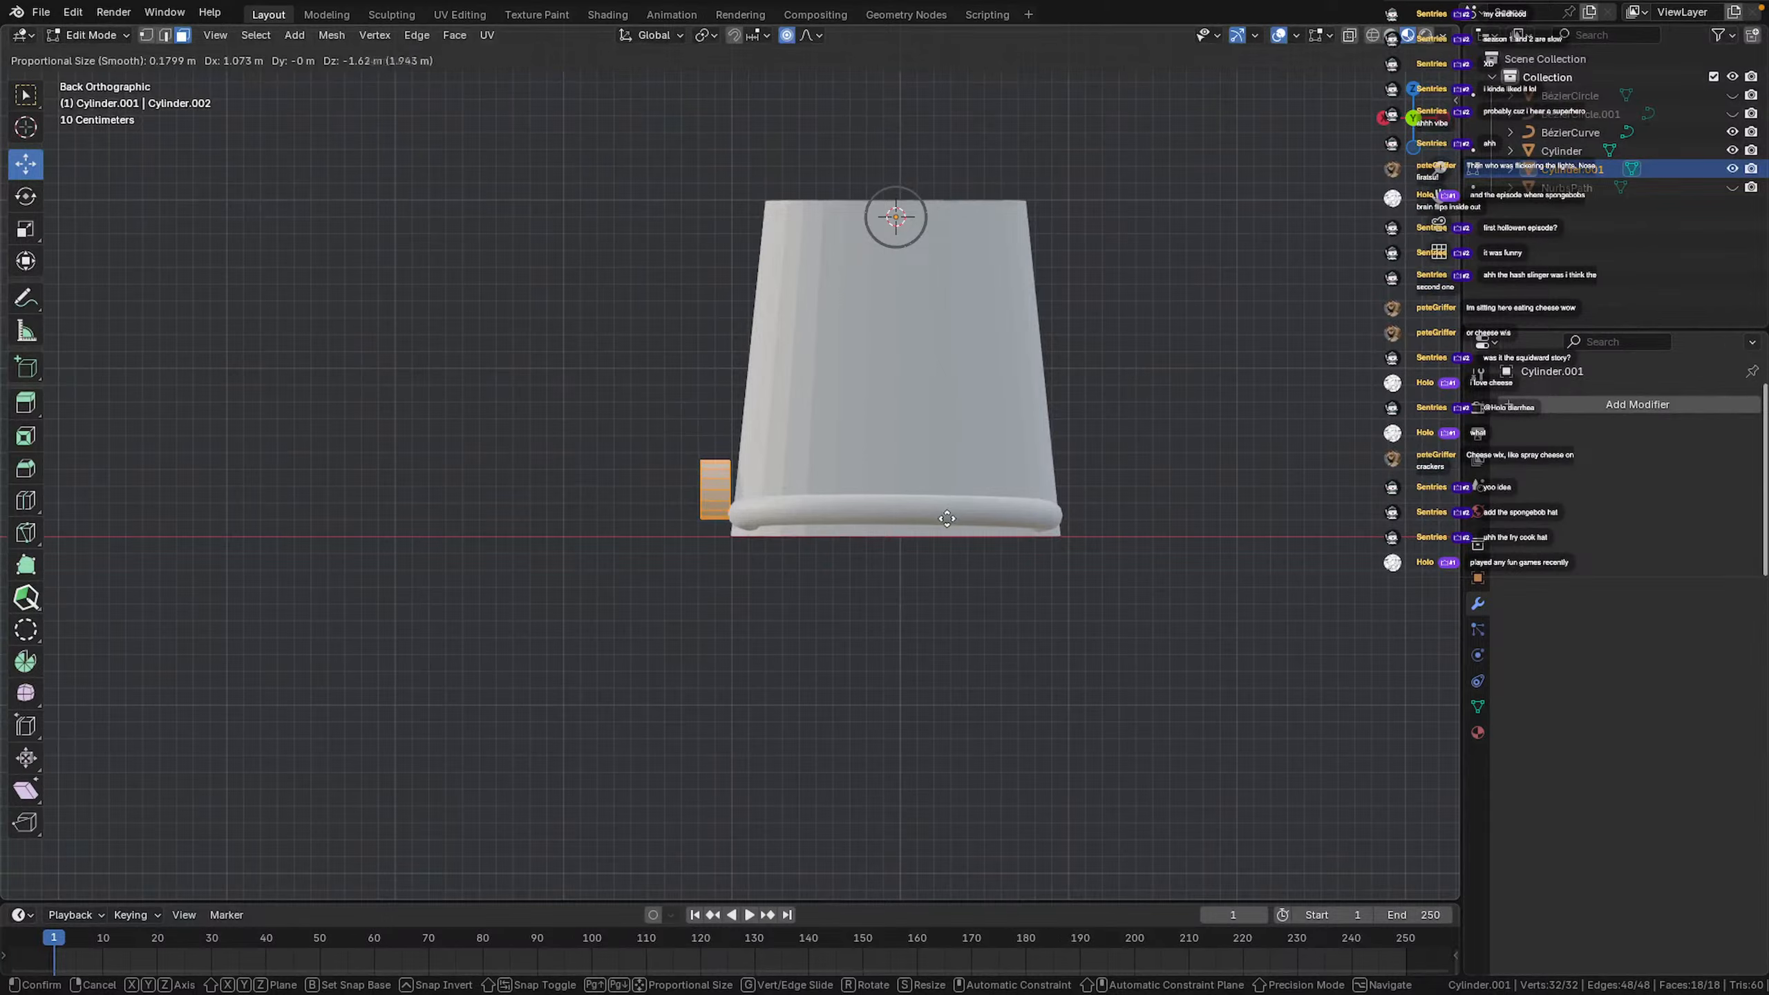
click(950, 529)
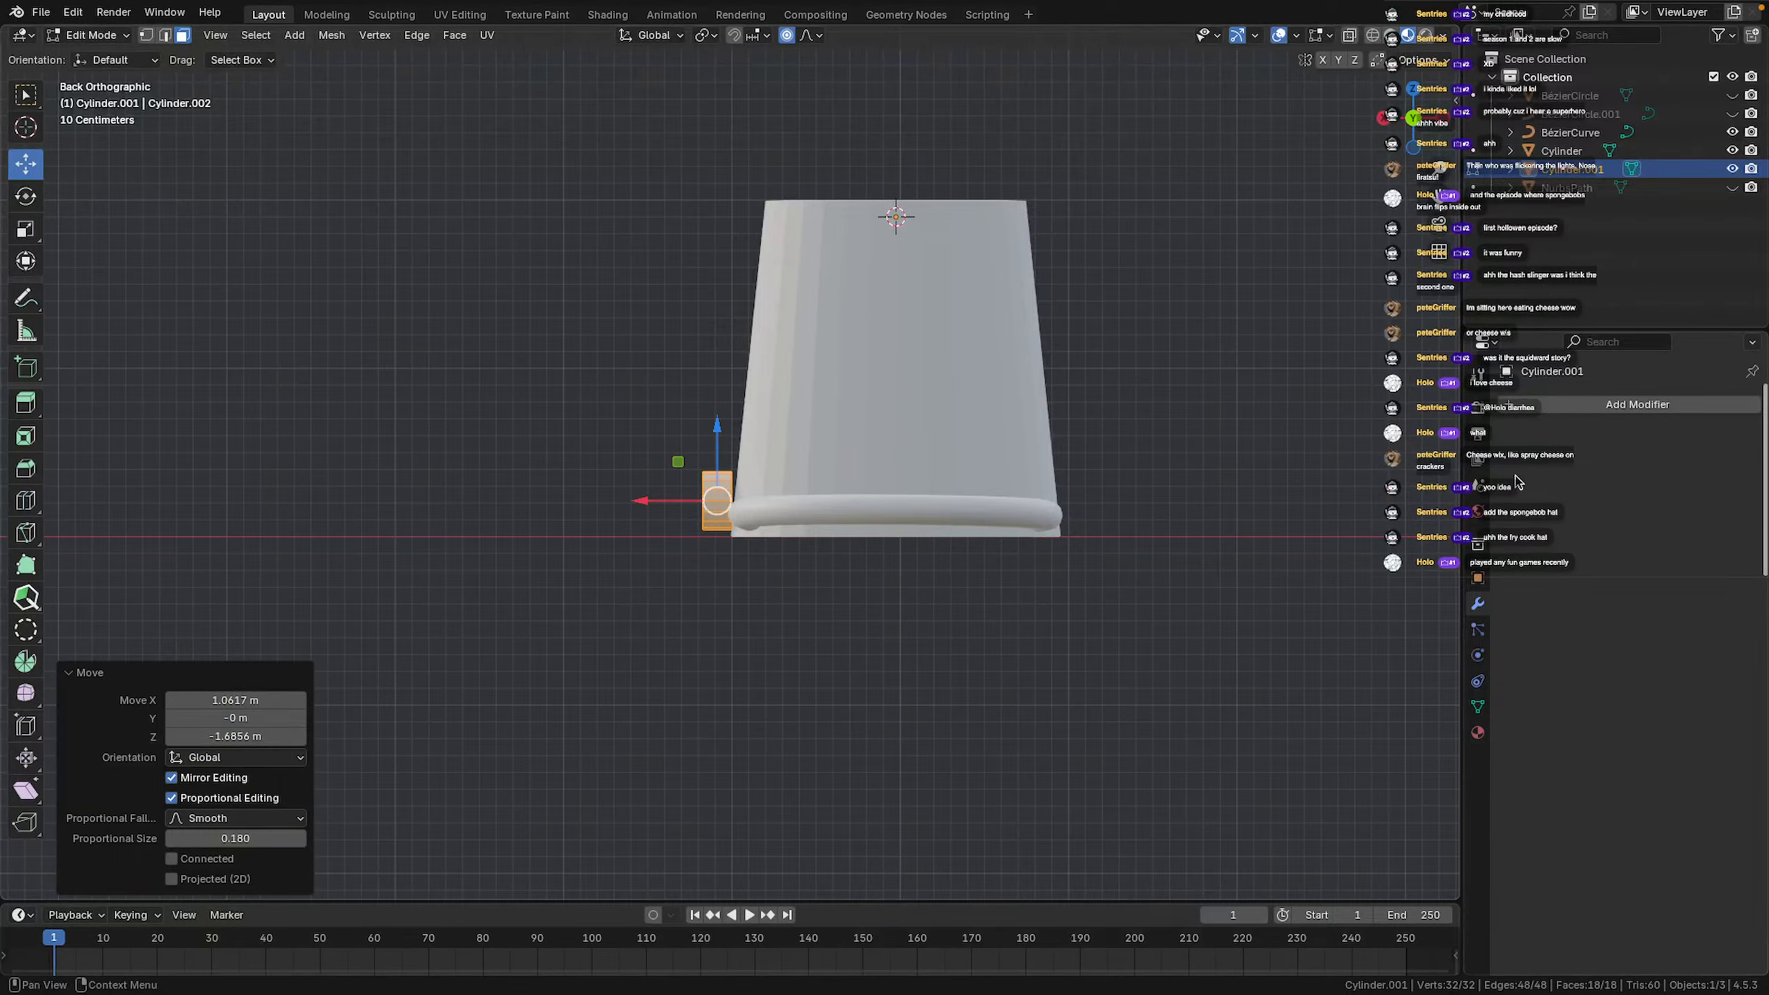
Add a Mirror modifier to the small cylinder and set its mirror axis to Z only
click(1601, 405)
text(mitt)
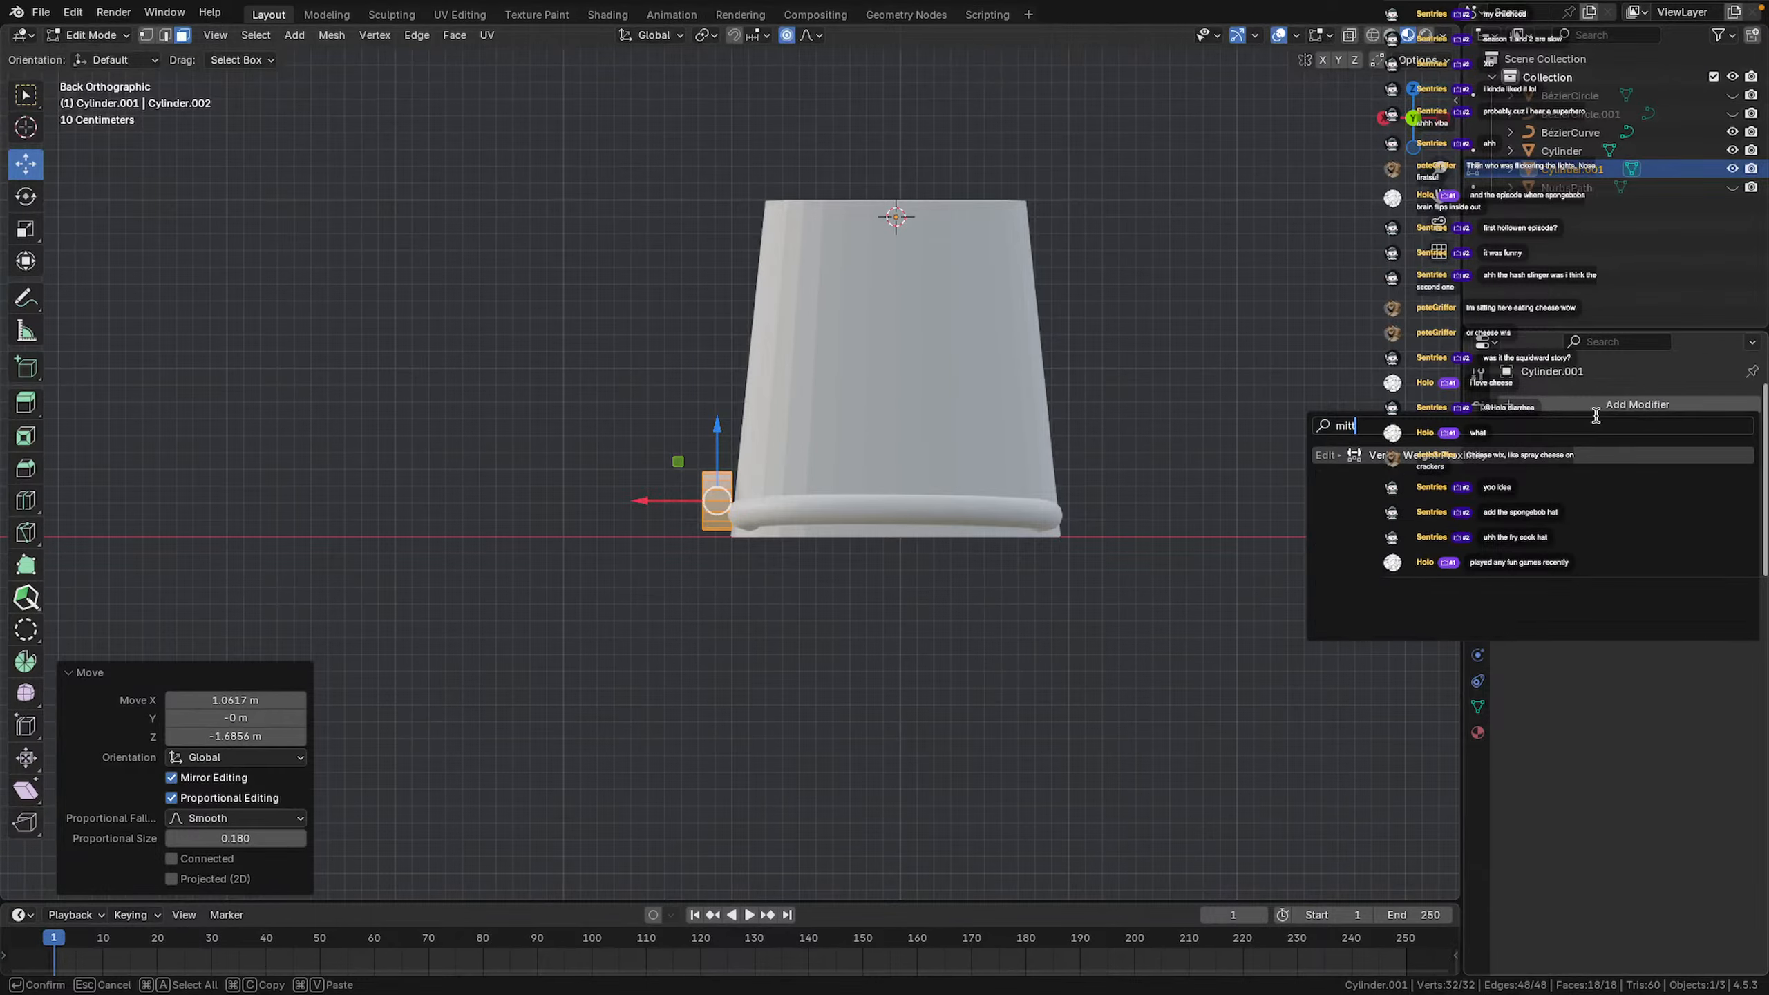
key(BackSpace)
key(BackSpace)
text(r)
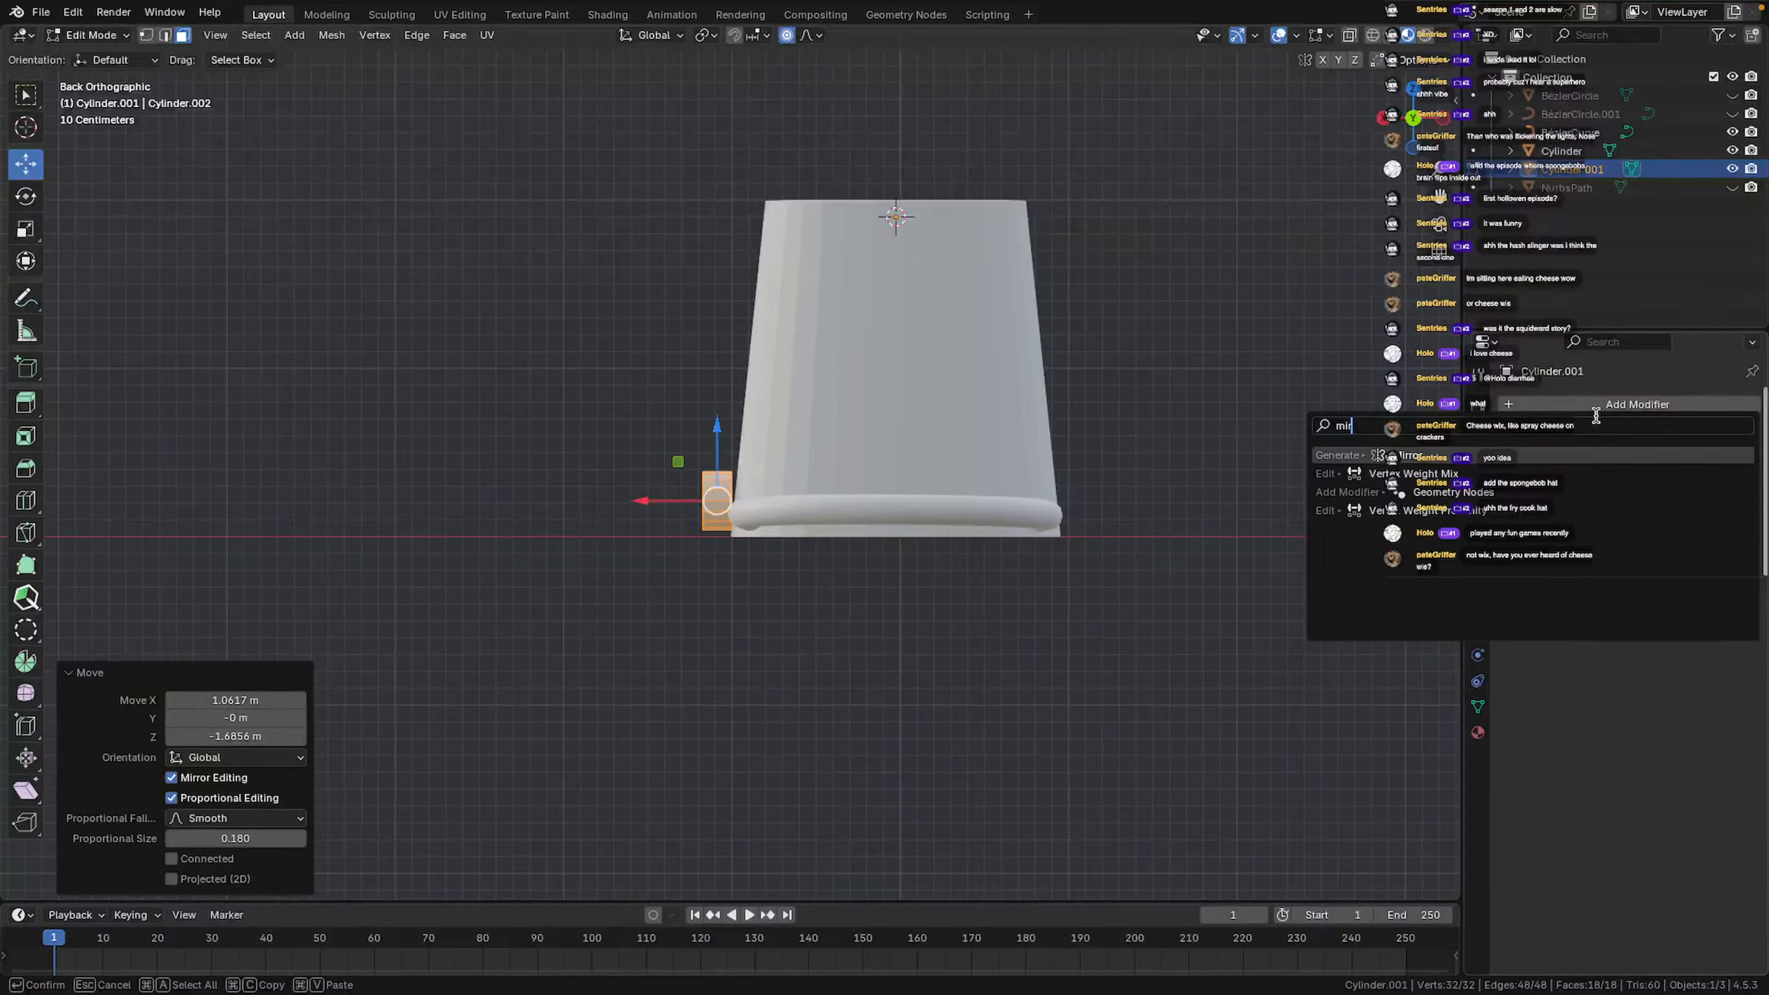
click(1507, 457)
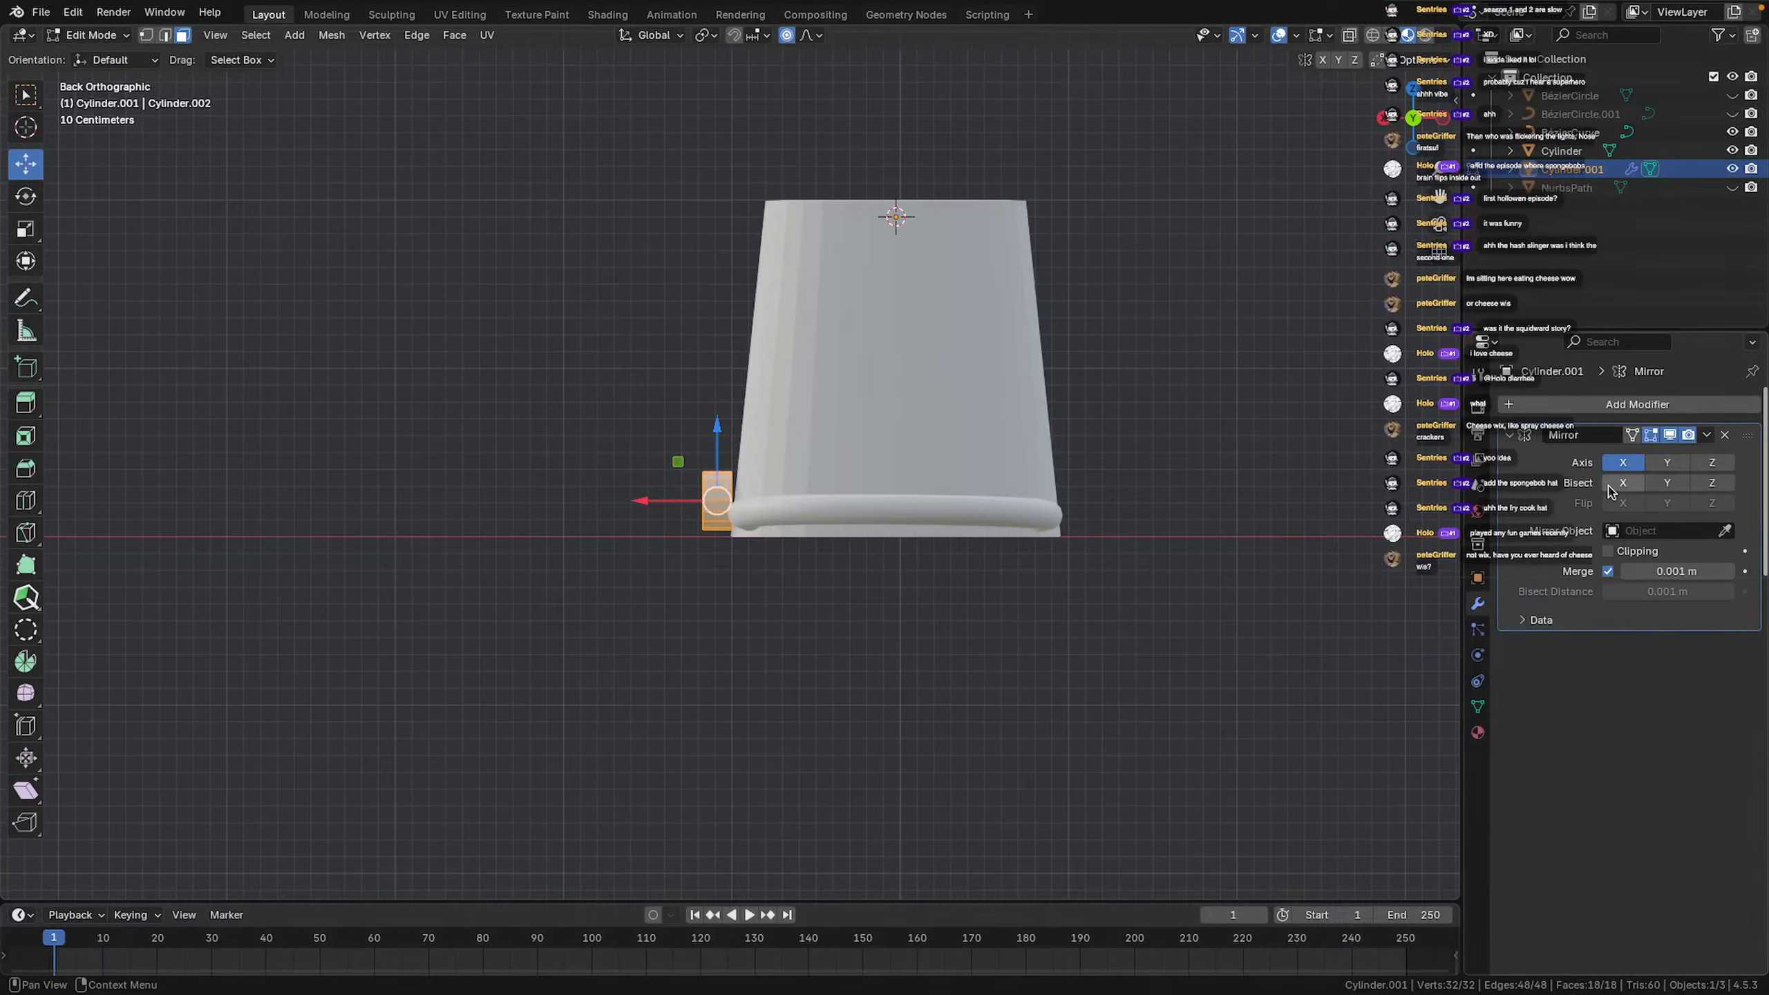
click(1710, 463)
click(1622, 463)
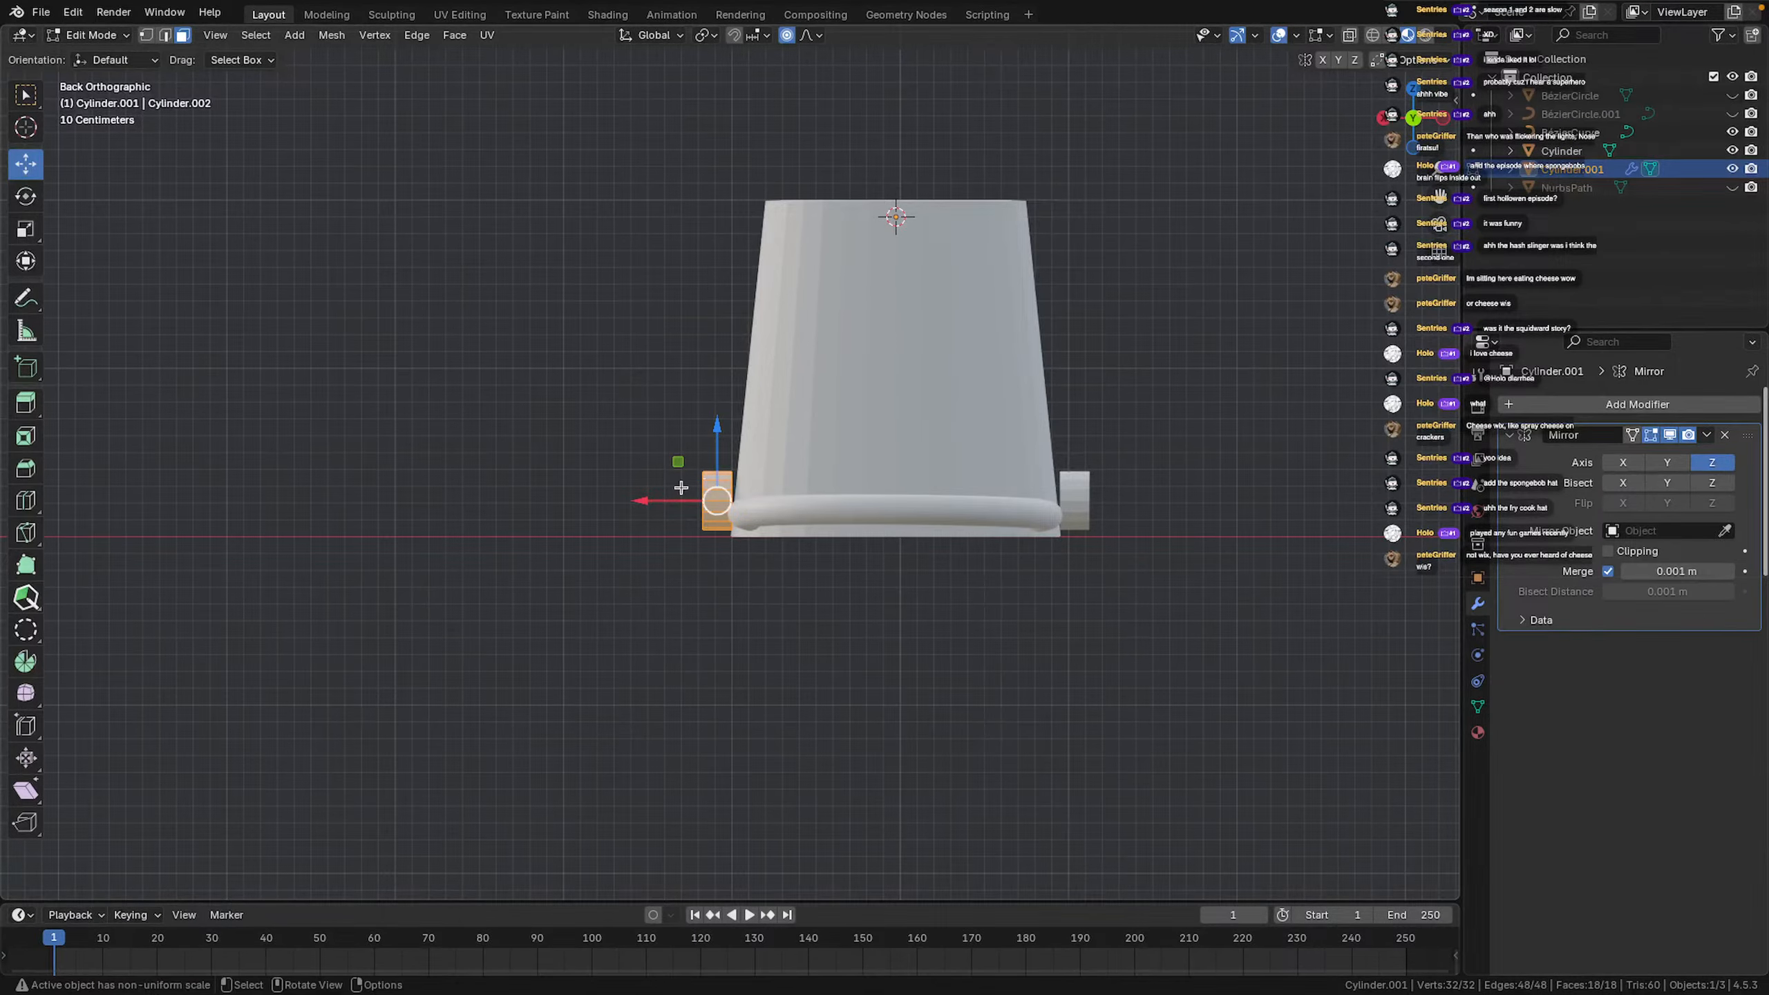
Tilt the small cylinder's mesh about 7.66° in the back view, move it against the tapered wall, and return to Object Mode
scroll(651, 431, up, 5)
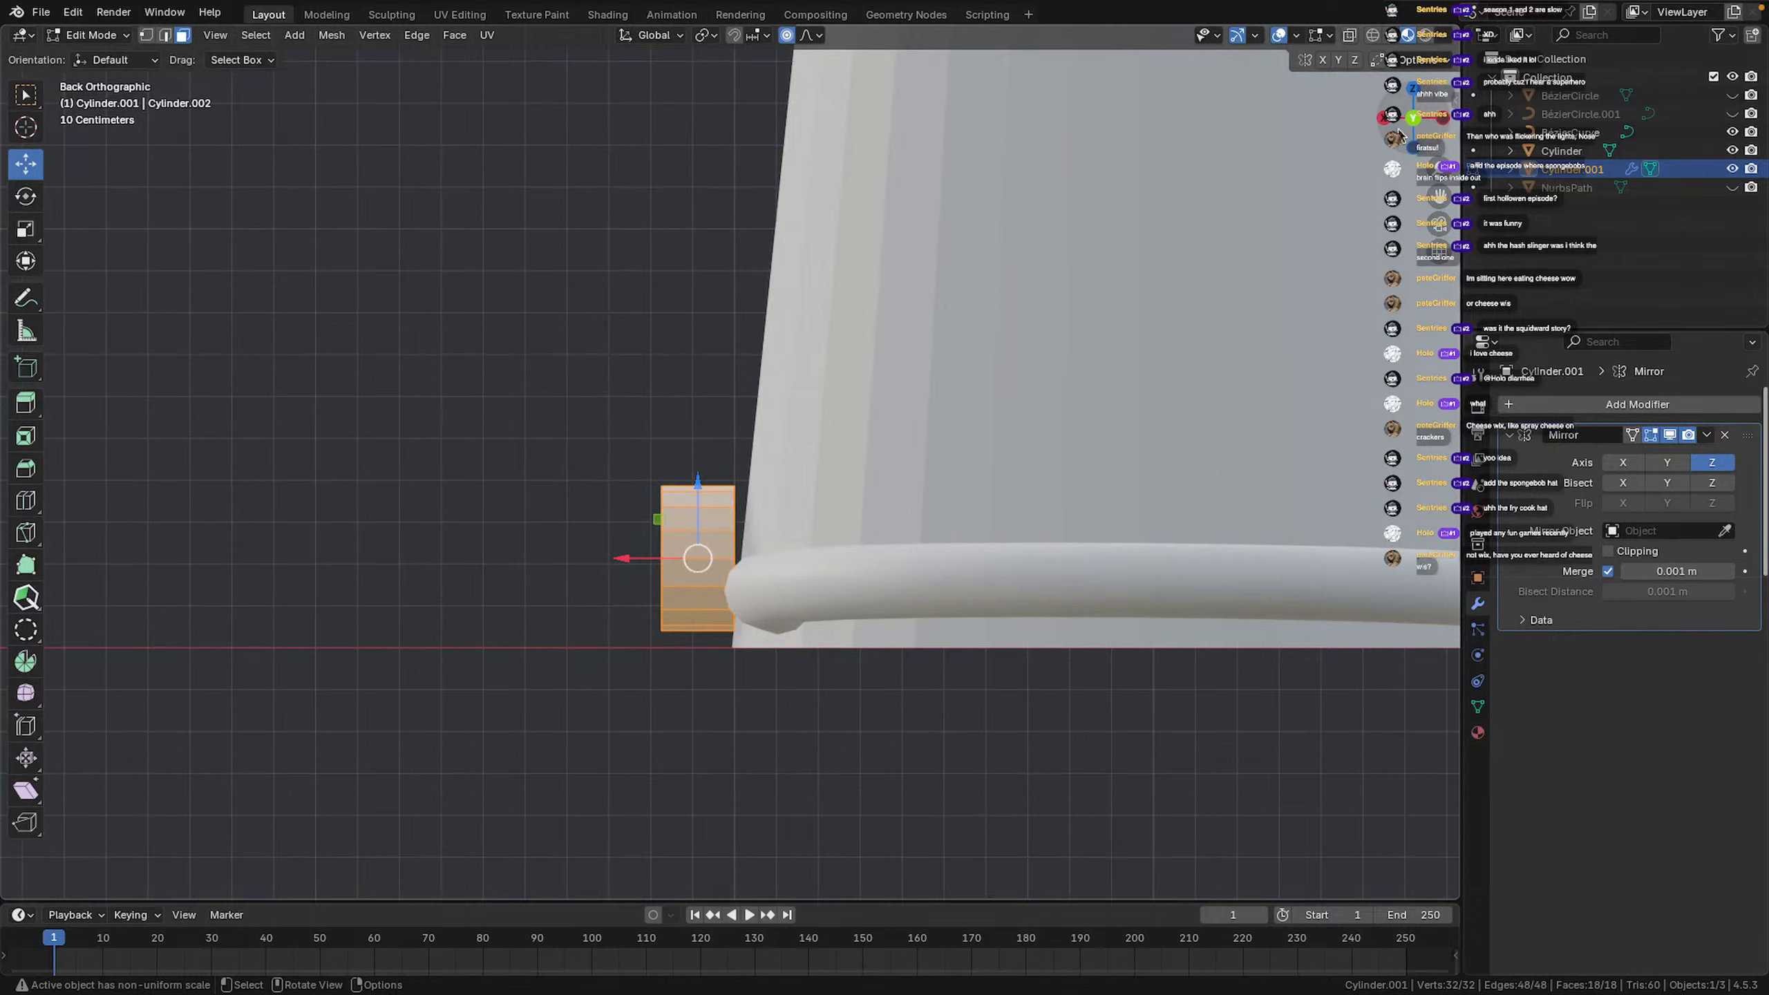
key(r)
click(963, 296)
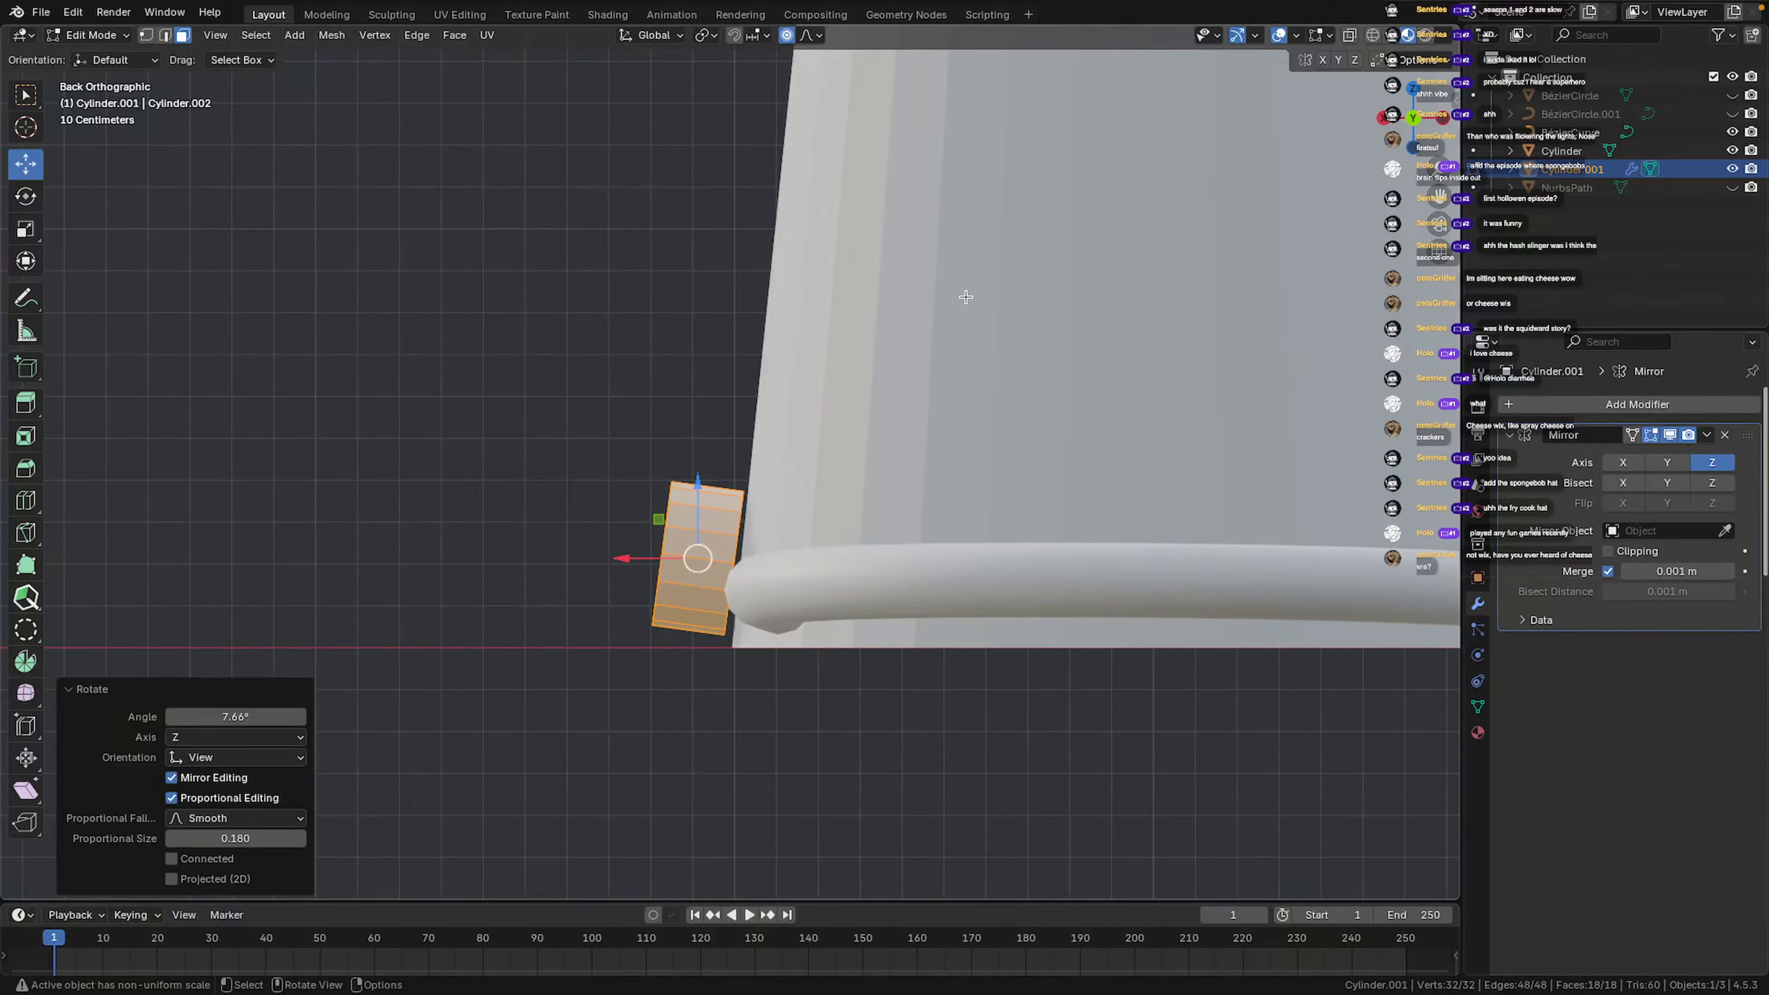
key(g)
click(979, 299)
click(517, 320)
scroll(517, 320, down, 8)
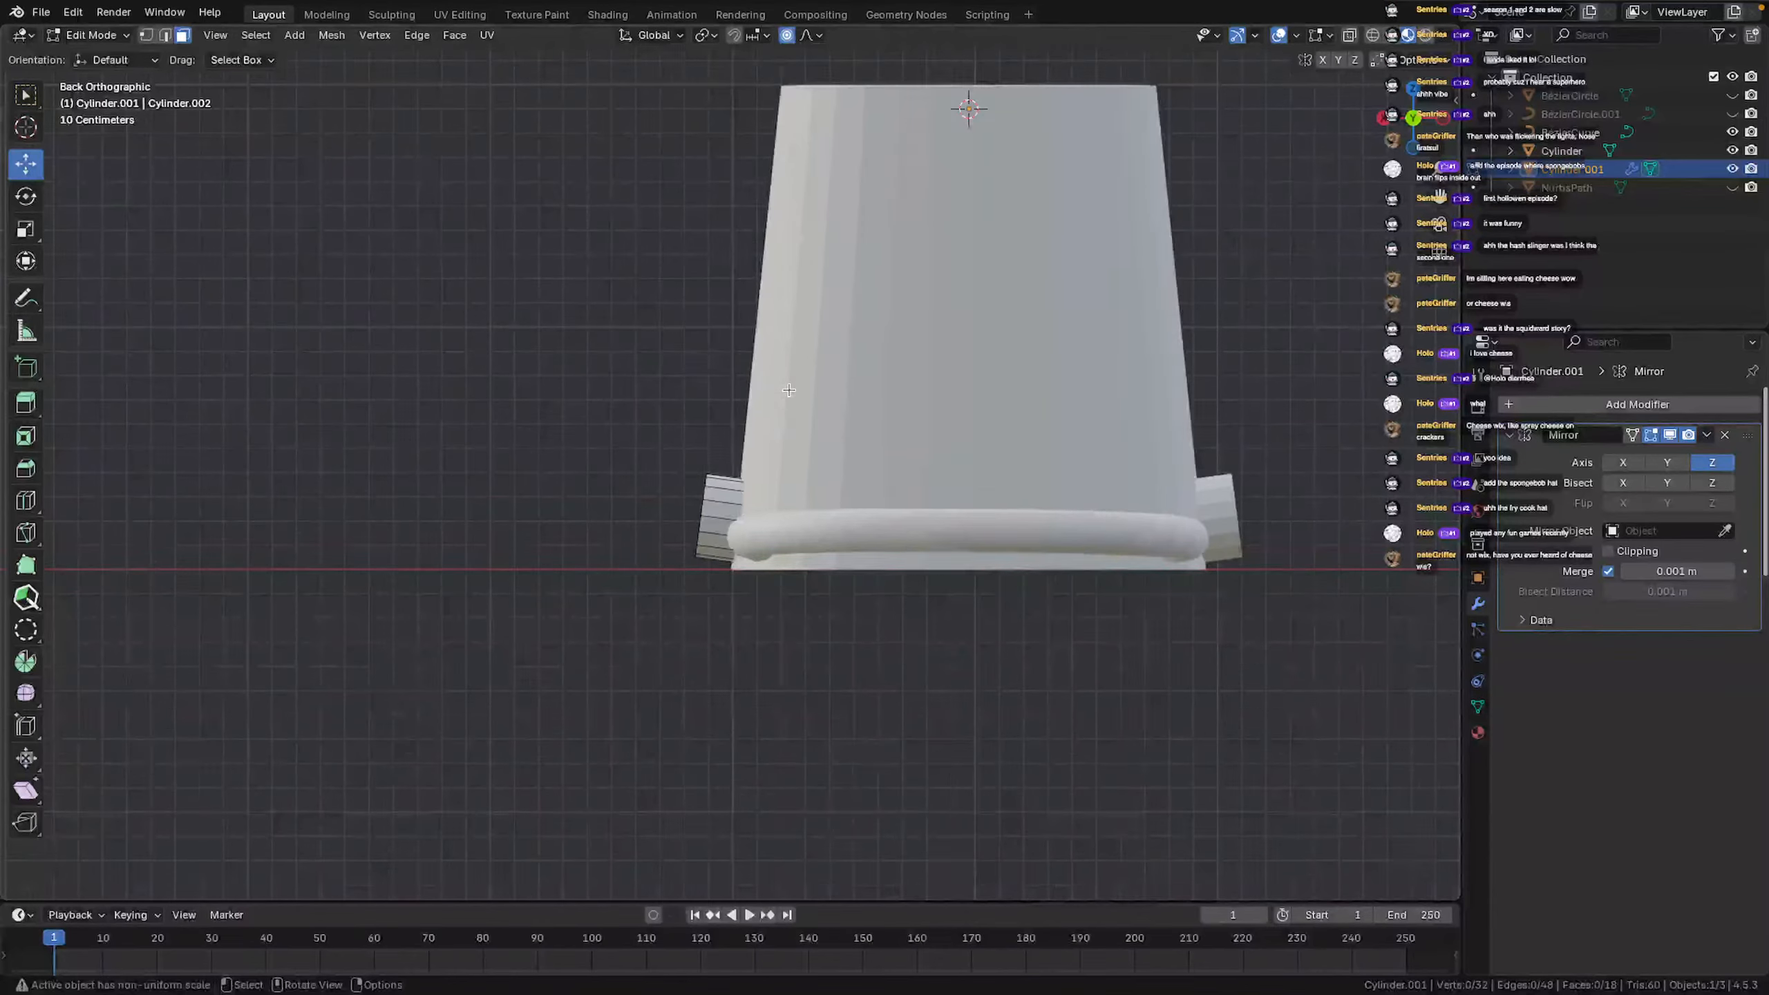
key(Tab)
Enter Edit Mode on the handle curve and pull the rear Bézier handle of its +X end closer to that end
middle_drag(501, 580, 985, 620)
click(667, 588)
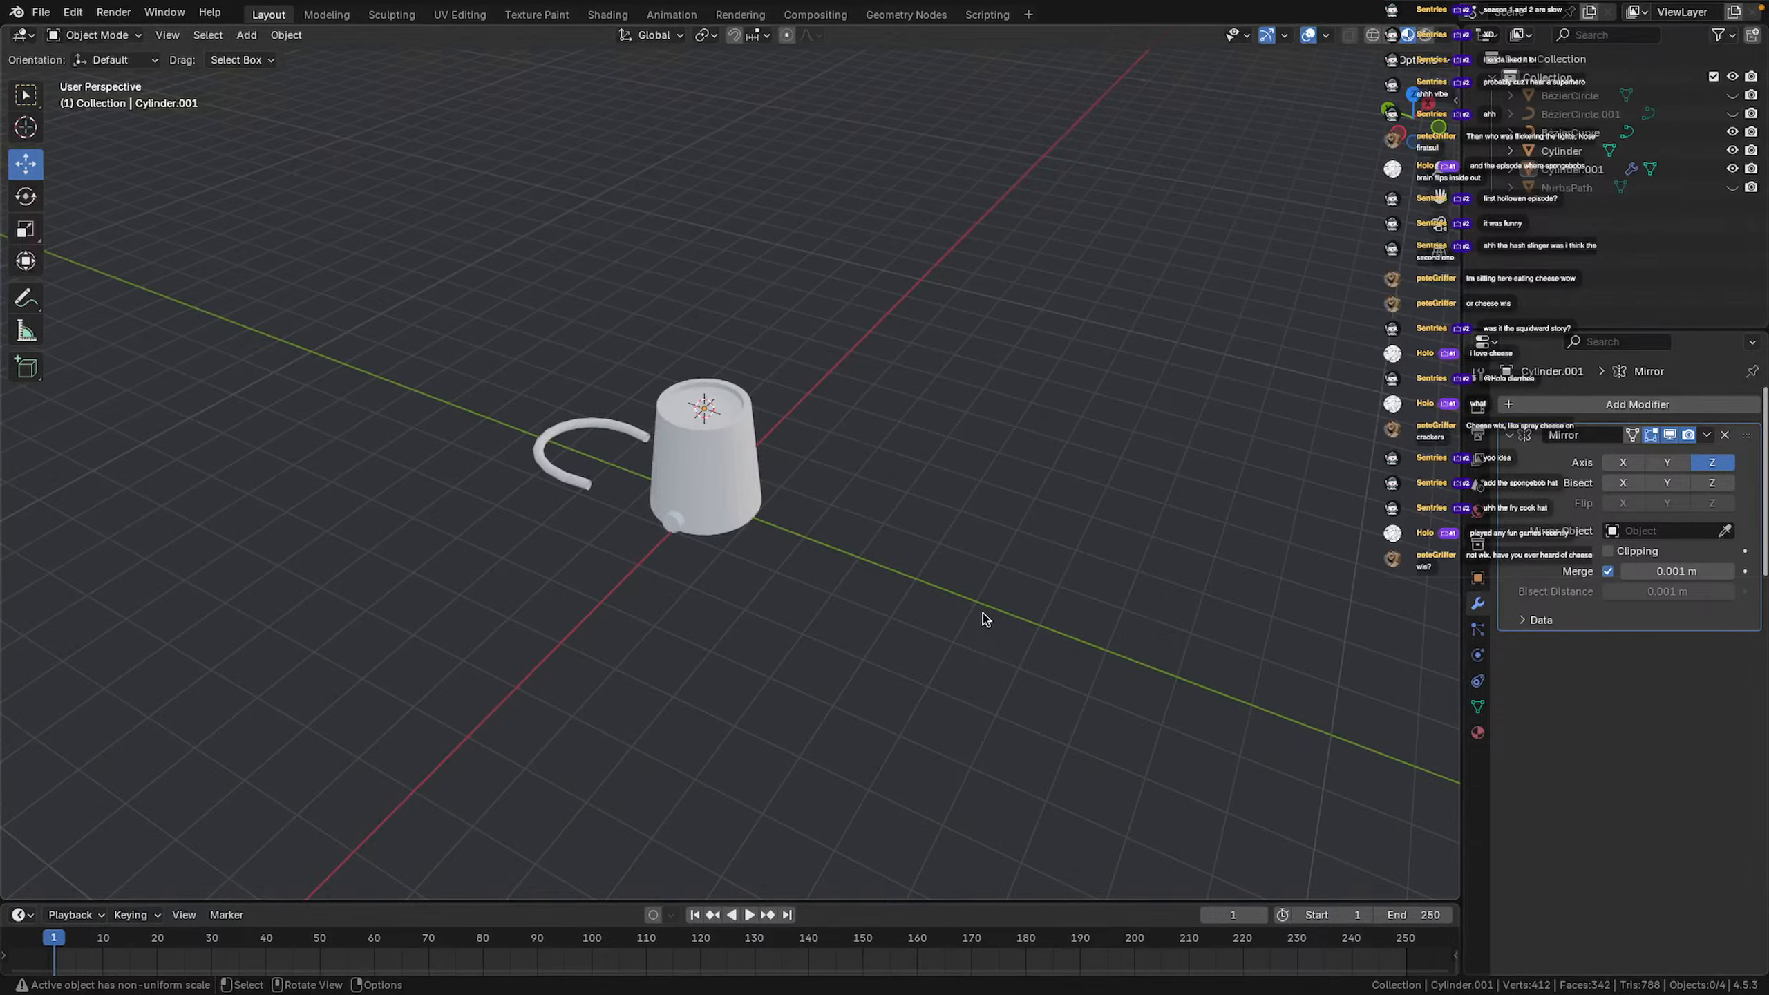
middle_drag(695, 476, 914, 477)
scroll(734, 453, up, 4)
click(463, 603)
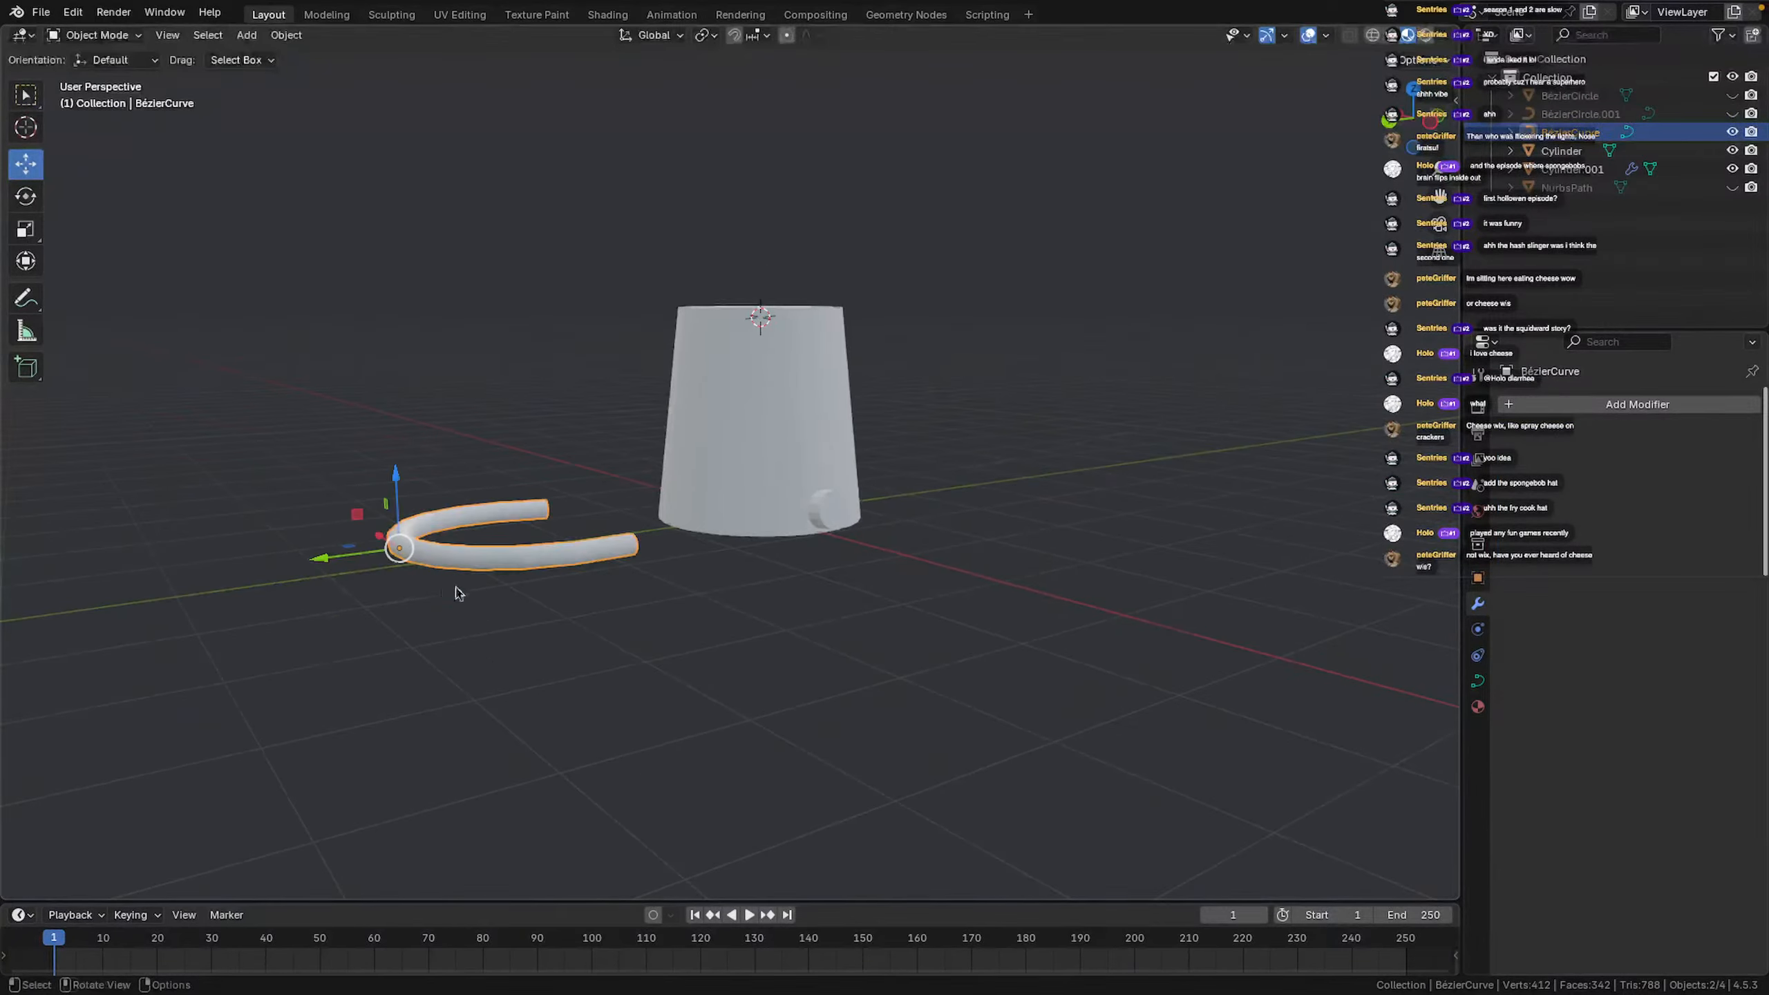
middle_drag(458, 592, 757, 671)
key(Tab)
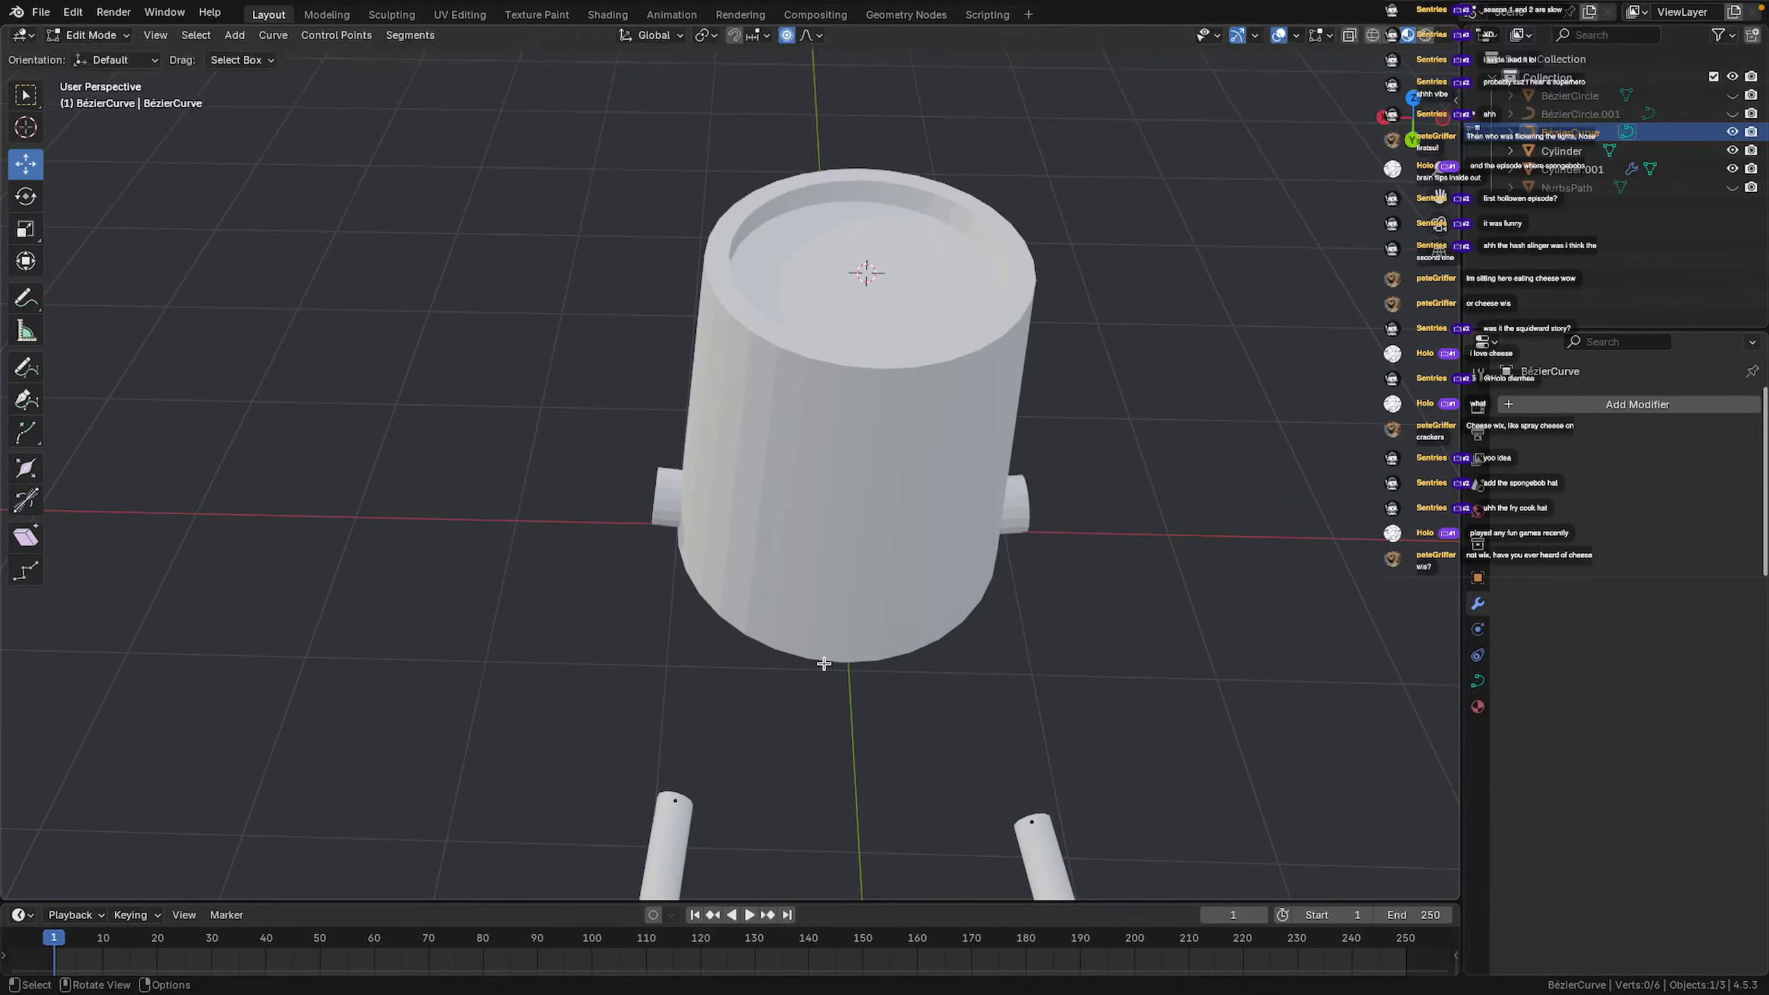
scroll(824, 666, down, 2)
click(700, 644)
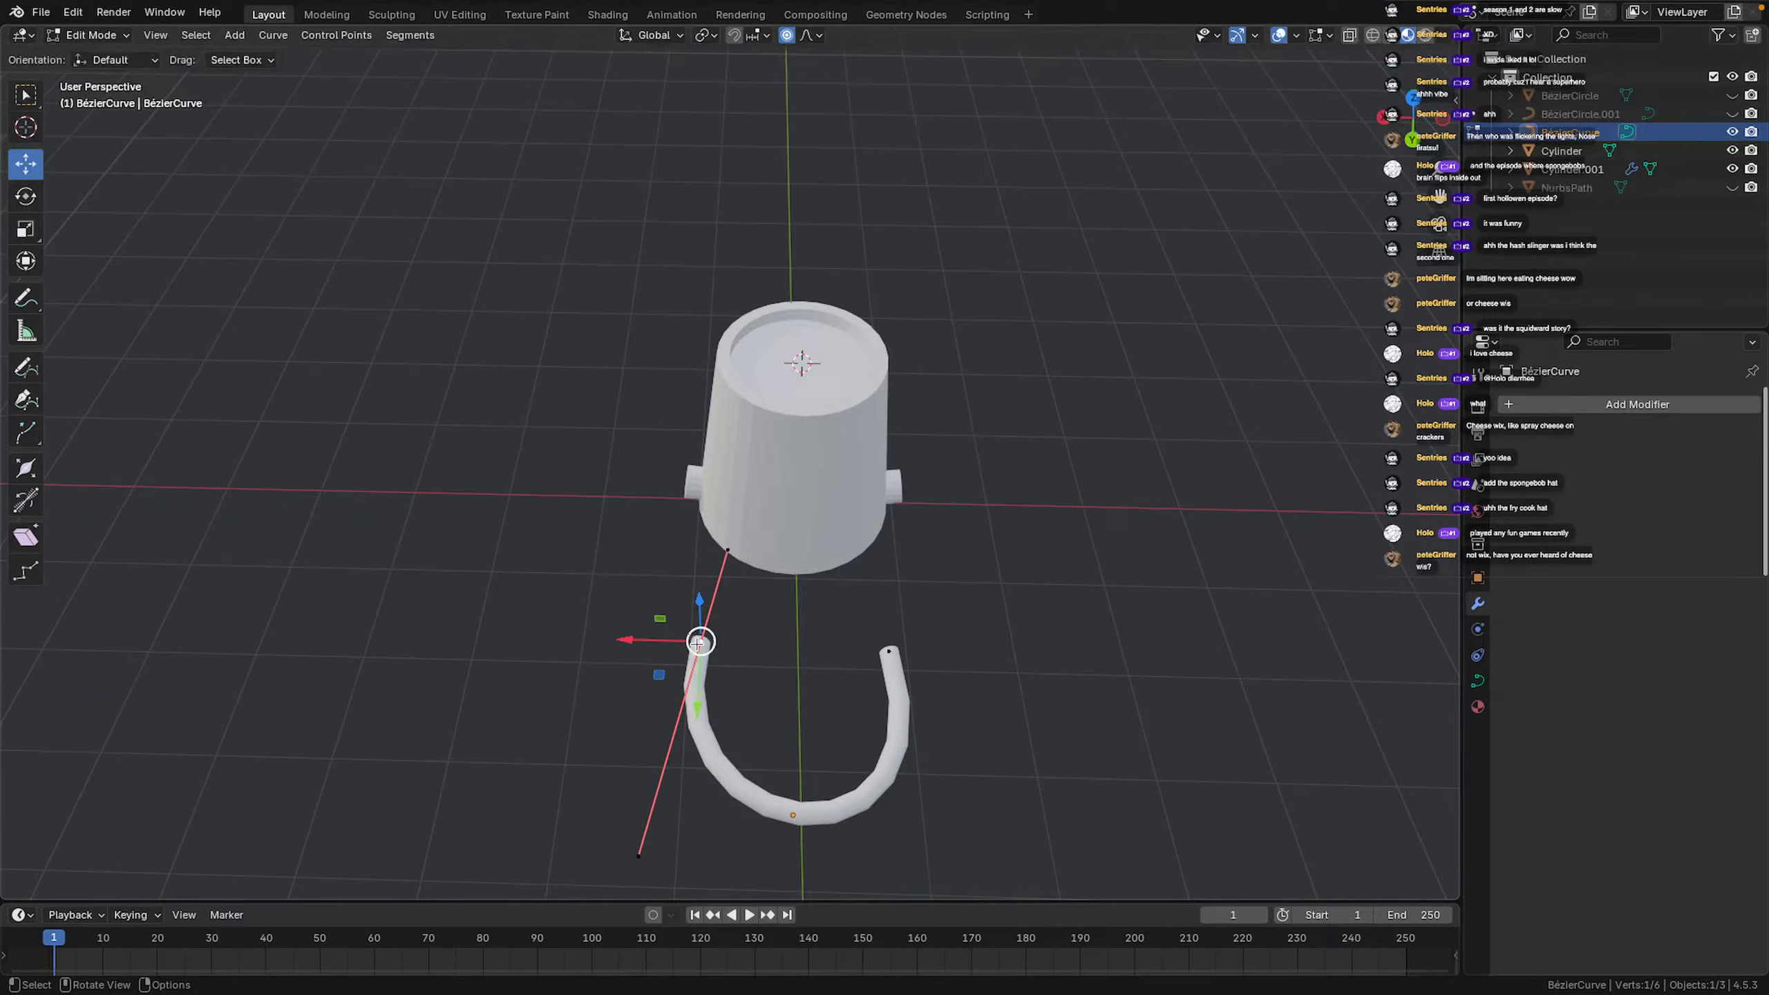
drag(628, 847, 691, 778)
Reposition the rear Bézier handle of the curve's -X end, moving it about 0.63 m in X and -0.08 m in Y from the top, to even the arch
drag(865, 619, 905, 673)
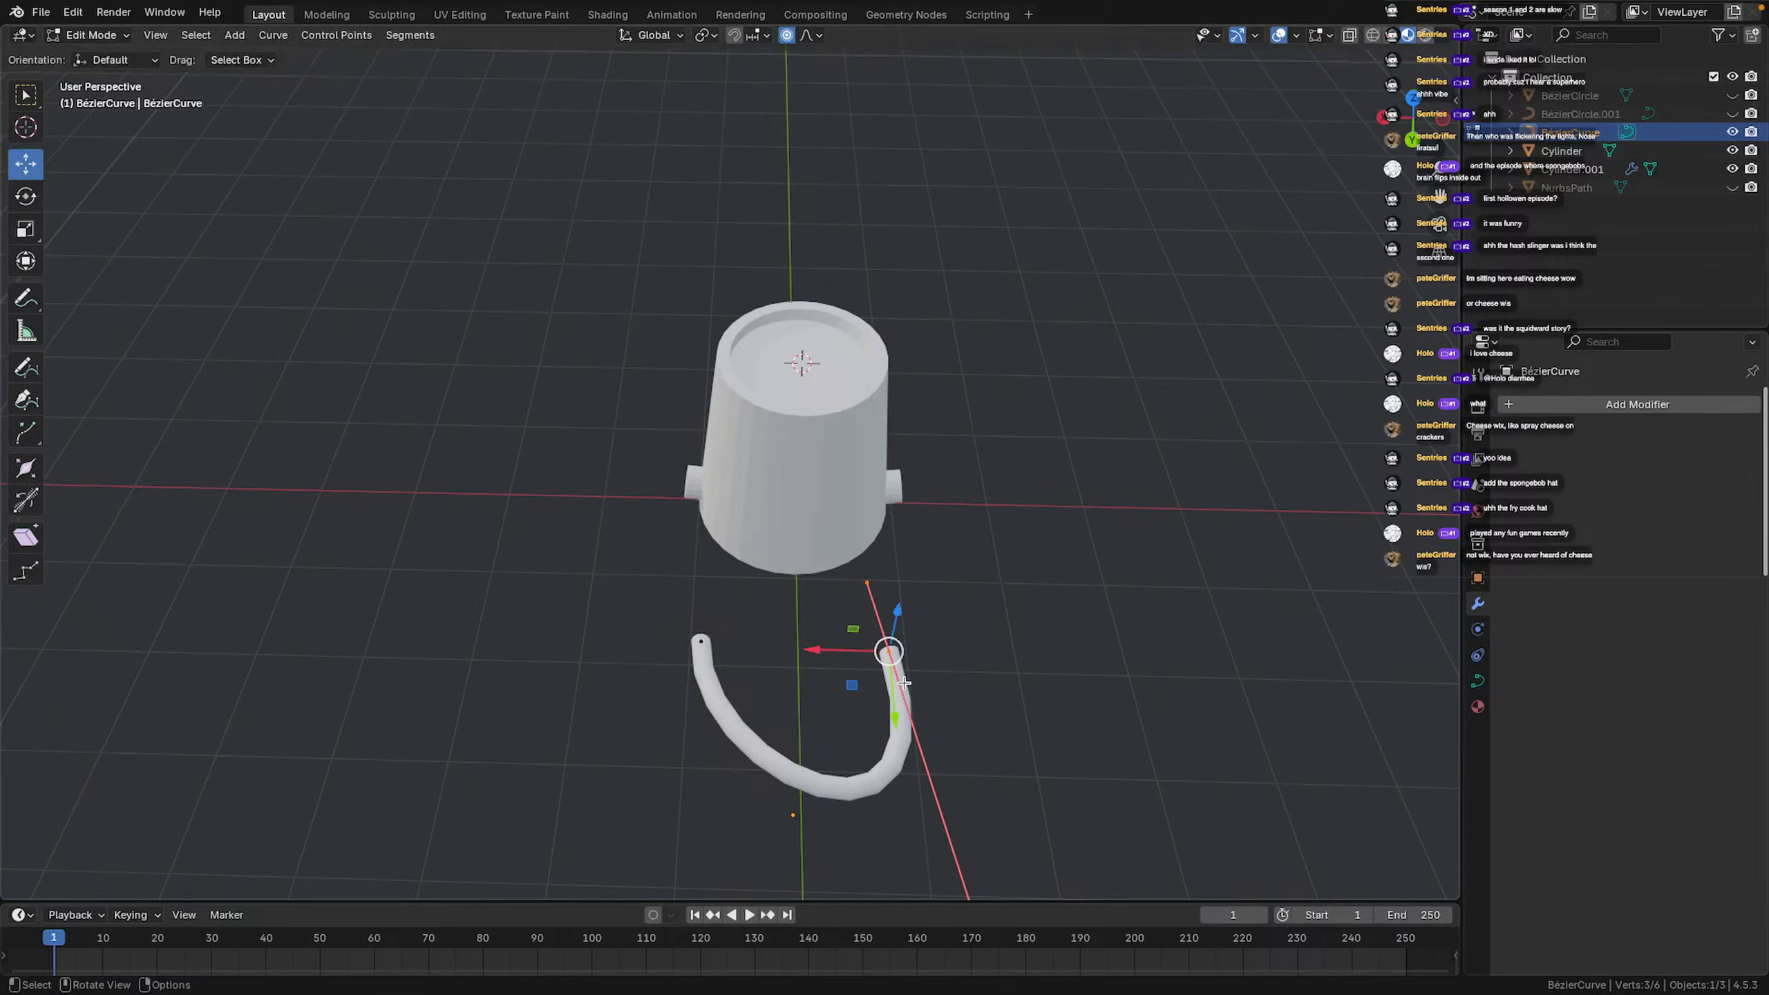
scroll(943, 854, down, 4)
mouse_move(943, 854)
middle_down()
mouse_move(944, 815)
mouse_move(954, 857)
middle_up()
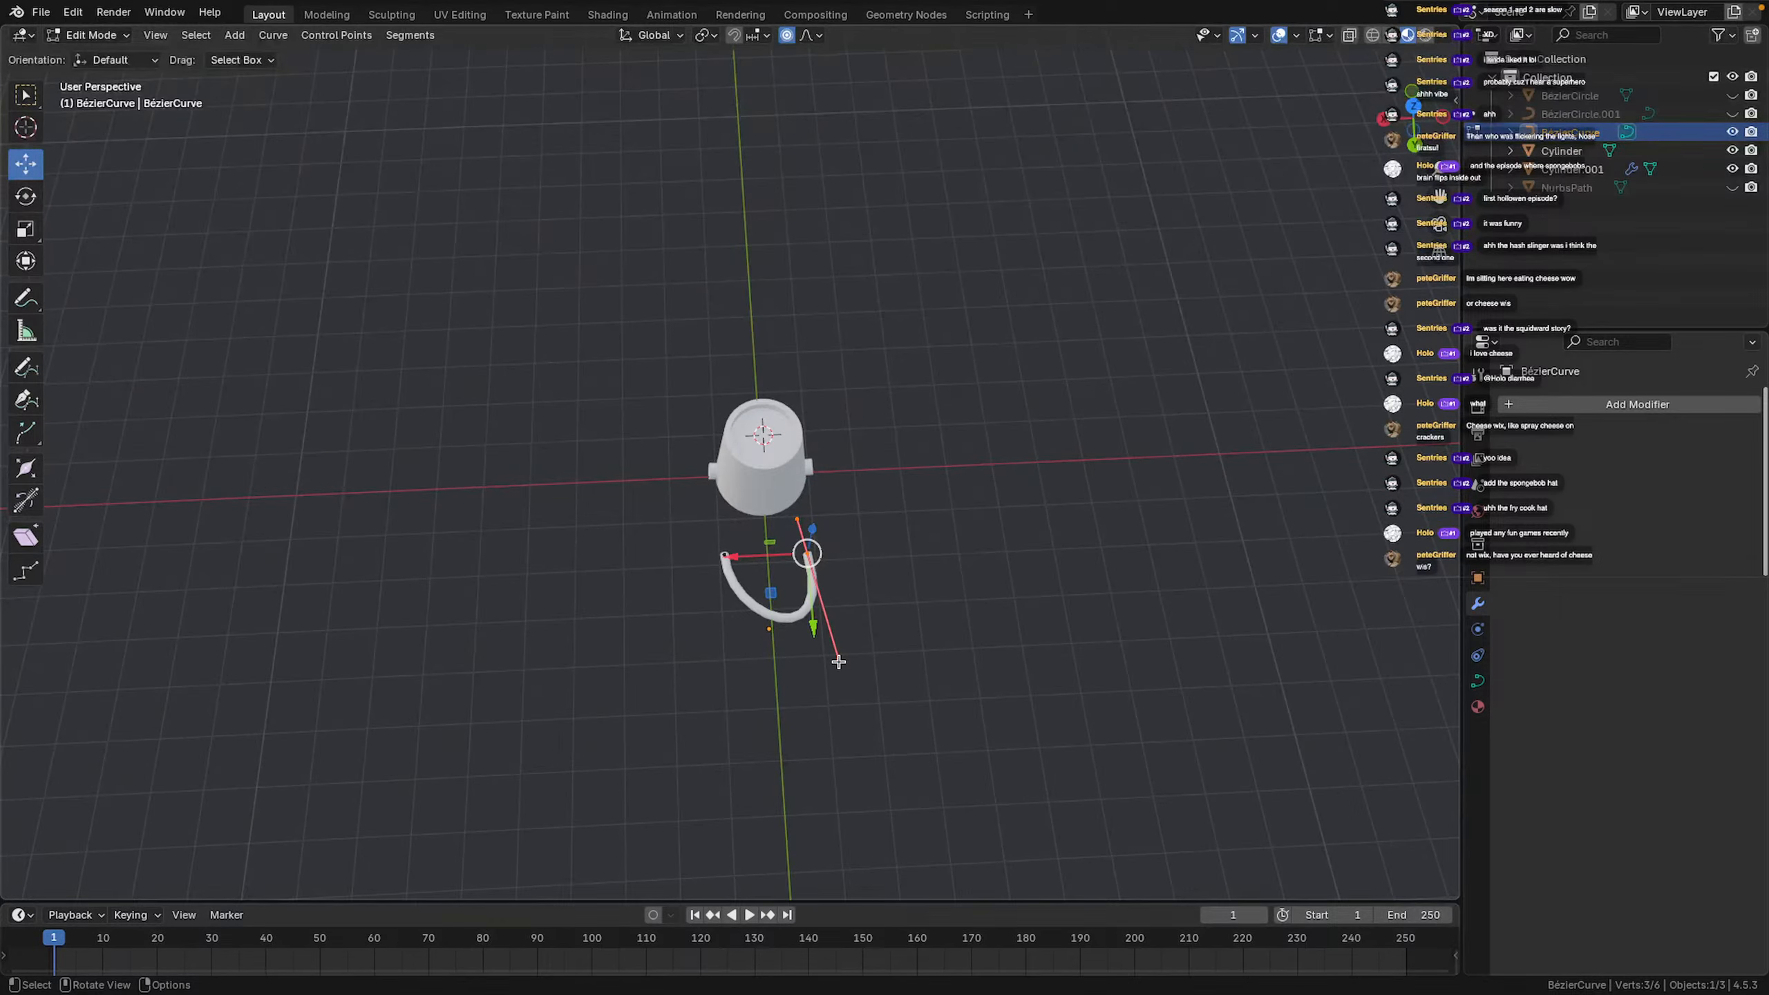
drag(838, 662, 883, 658)
scroll(874, 670, up, 4)
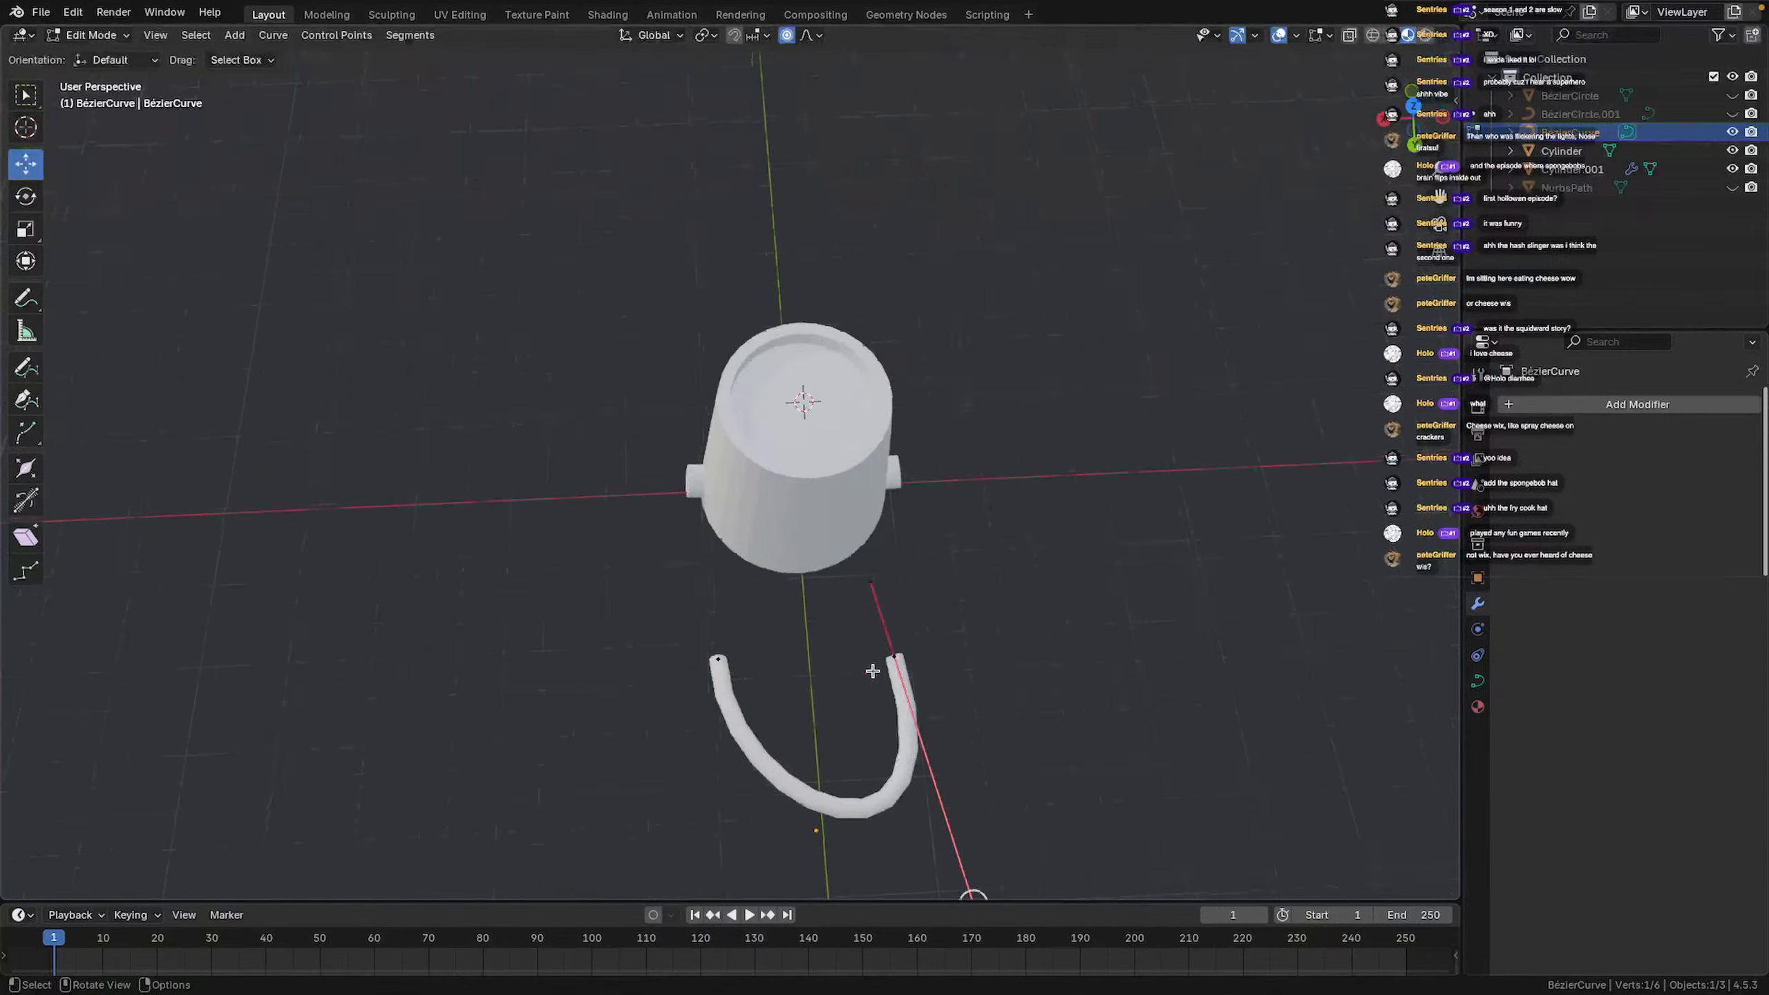
shift+middle_drag(961, 862, 918, 689)
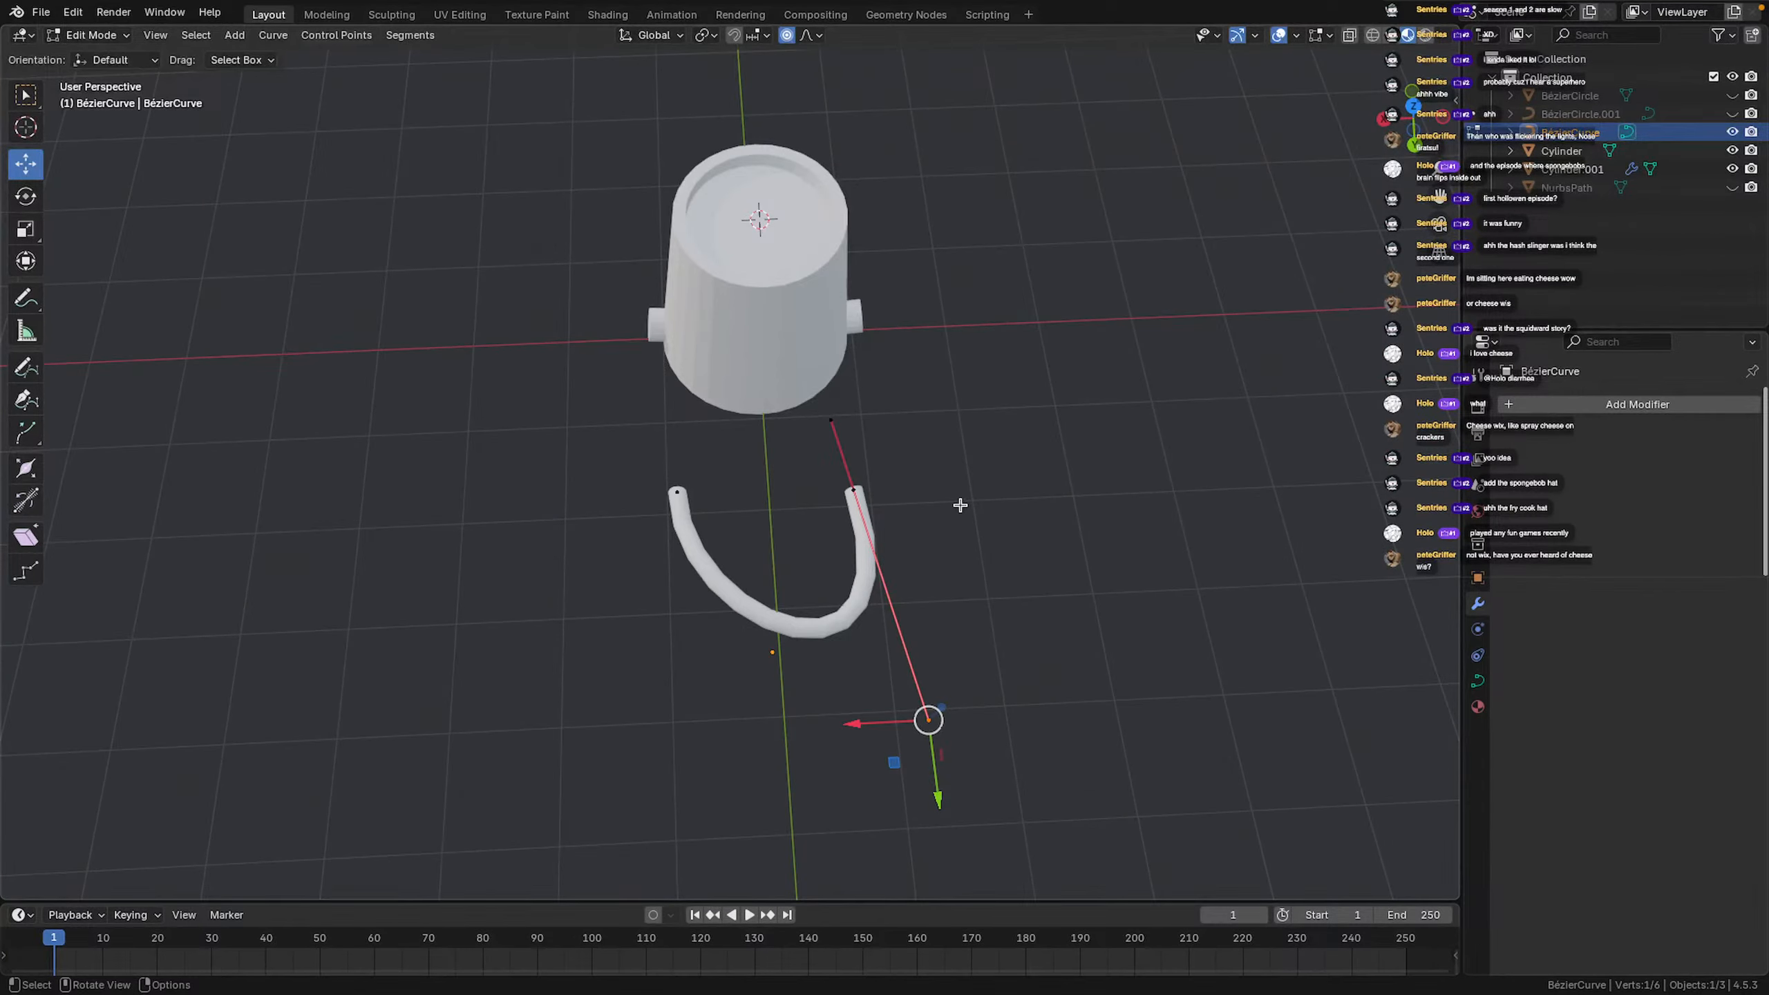
click(1412, 106)
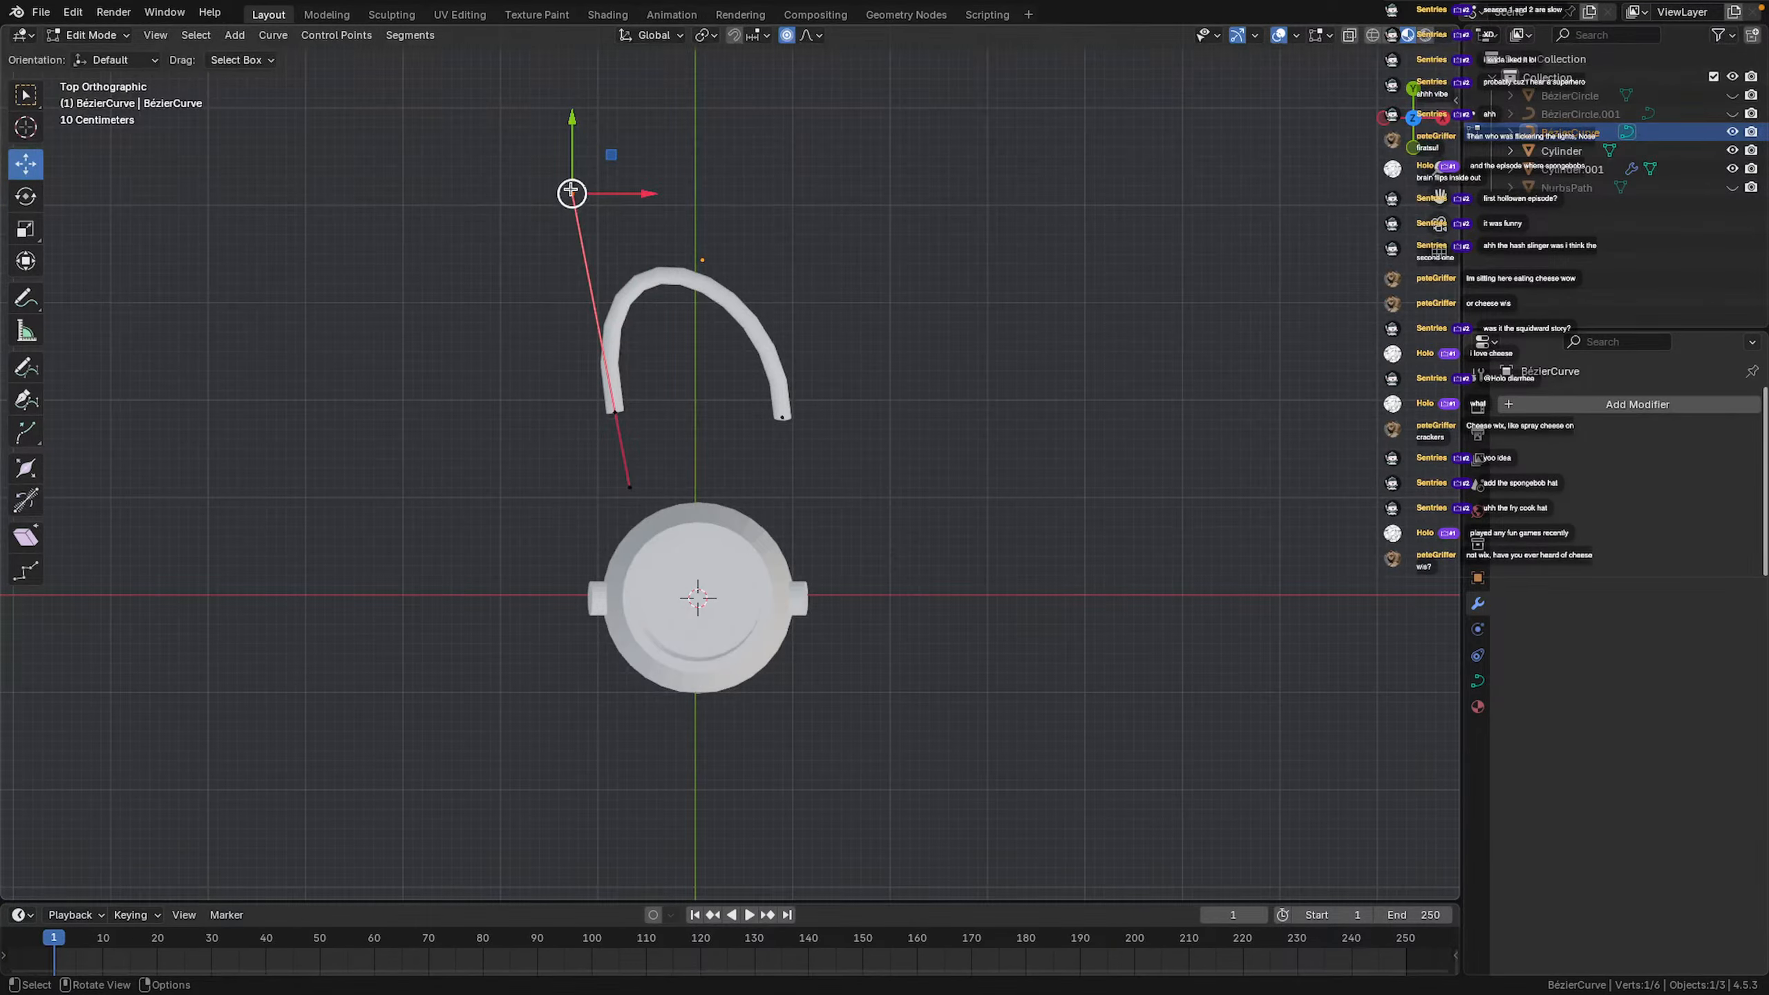
drag(571, 190, 636, 197)
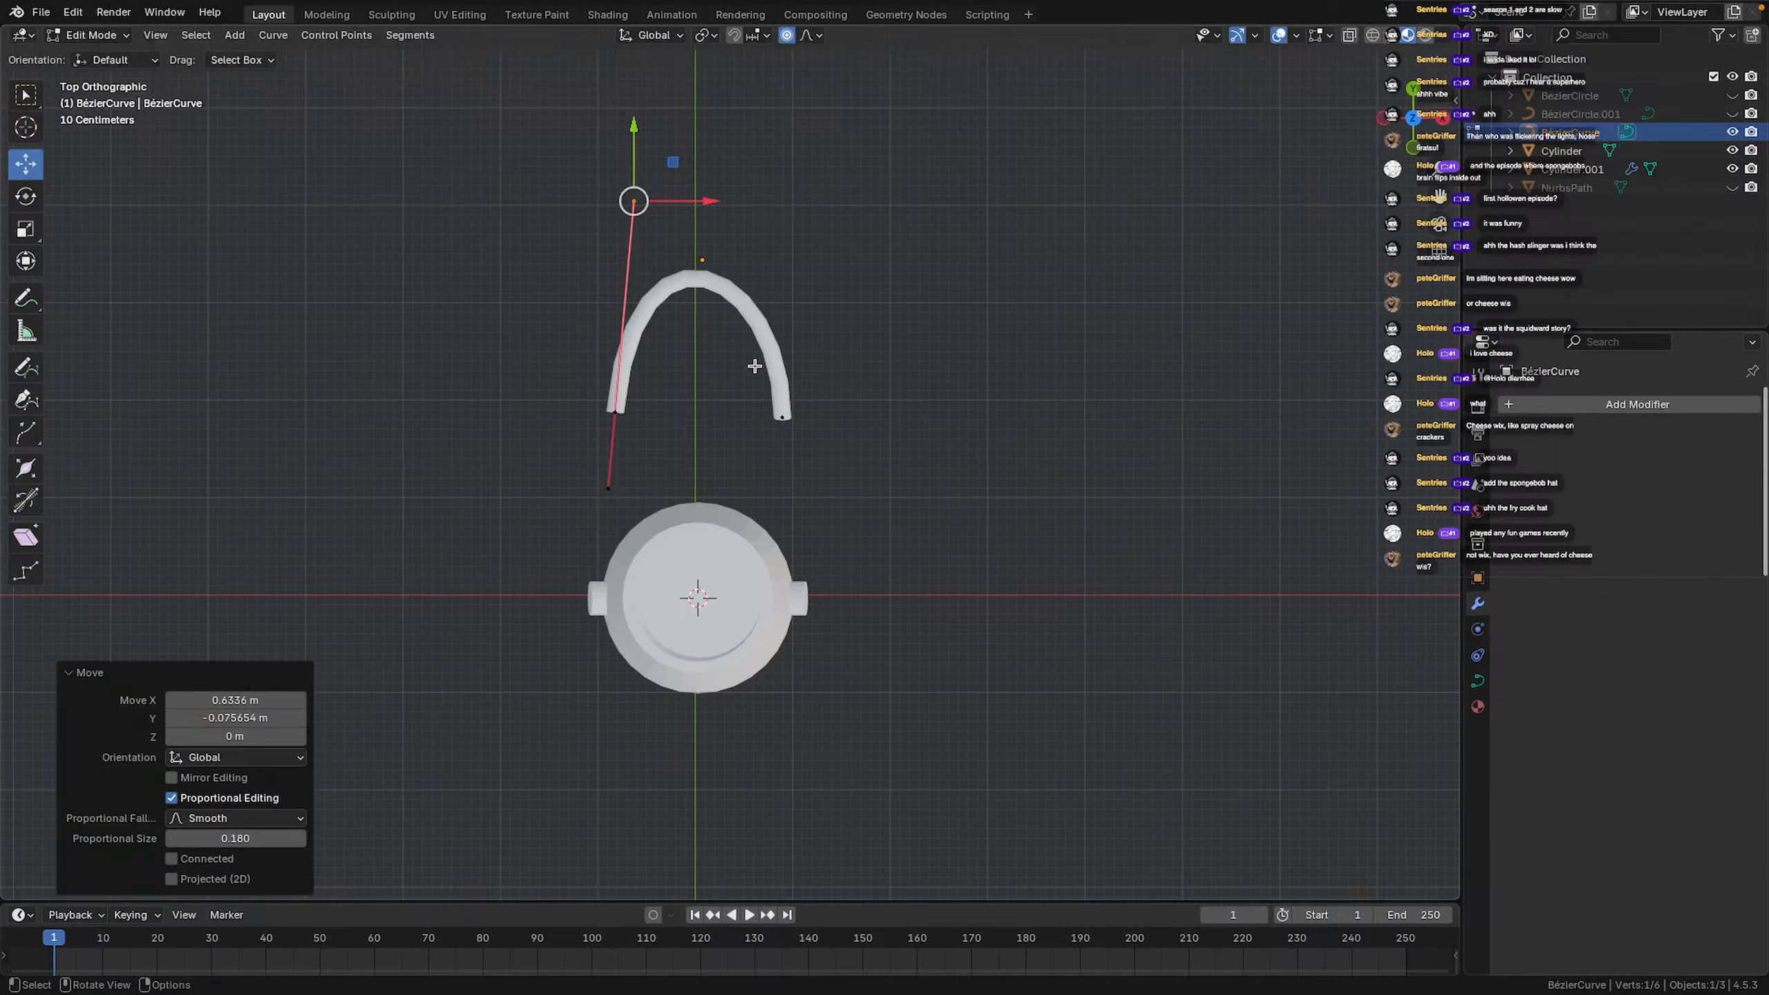
Move the rear Bézier handle of the curve's +X end about 0.06 m in X and 0.09 m in Y
click(782, 416)
key(b)
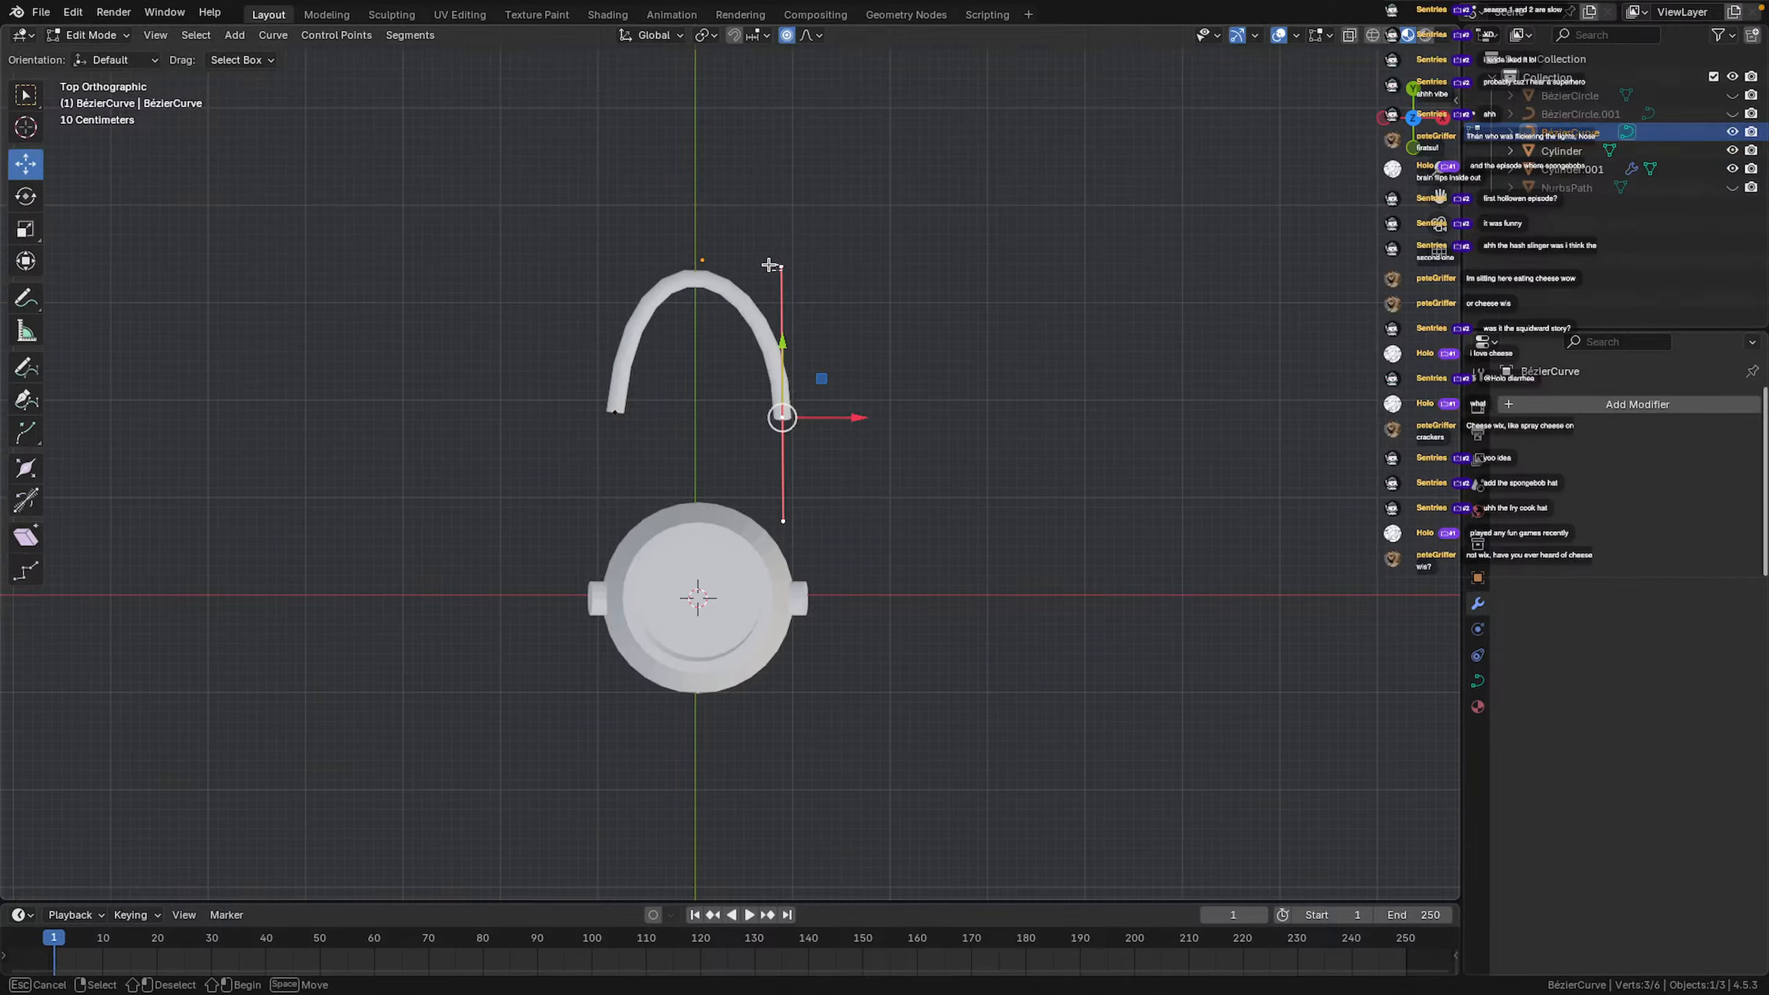
drag(766, 263, 748, 334)
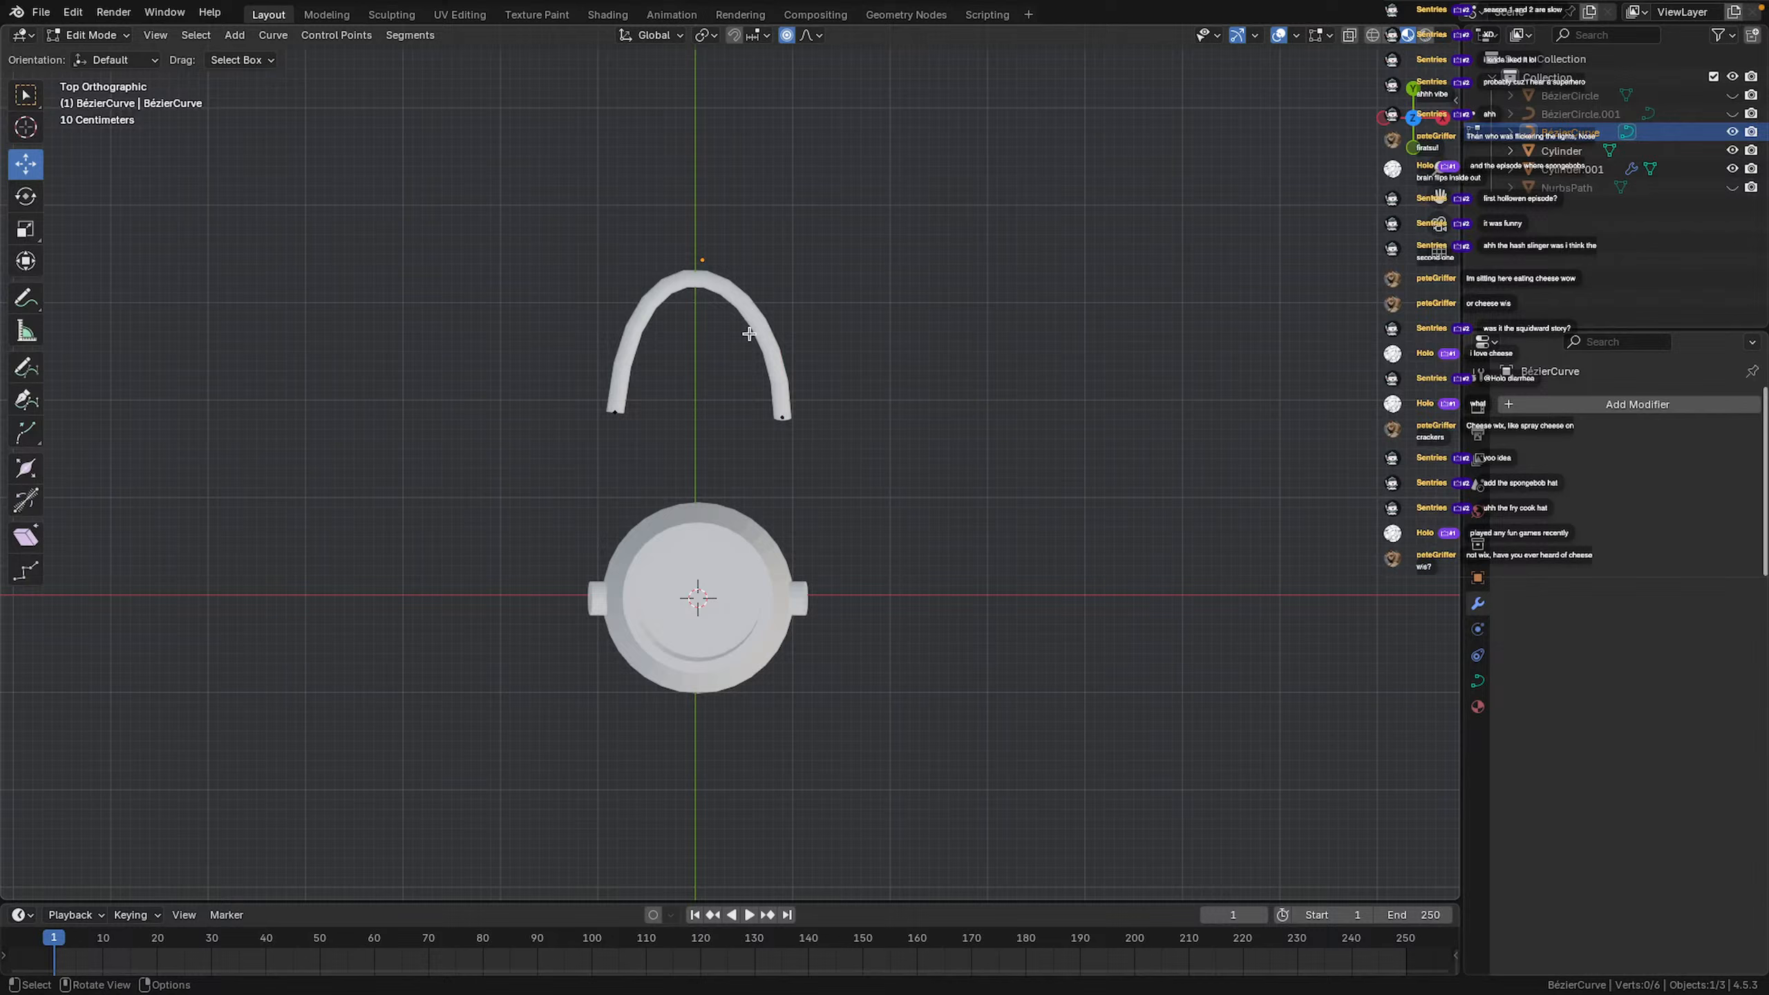
click(778, 412)
mouse_move(809, 273)
mouse_down()
mouse_move(750, 250)
mouse_move(787, 258)
mouse_up()
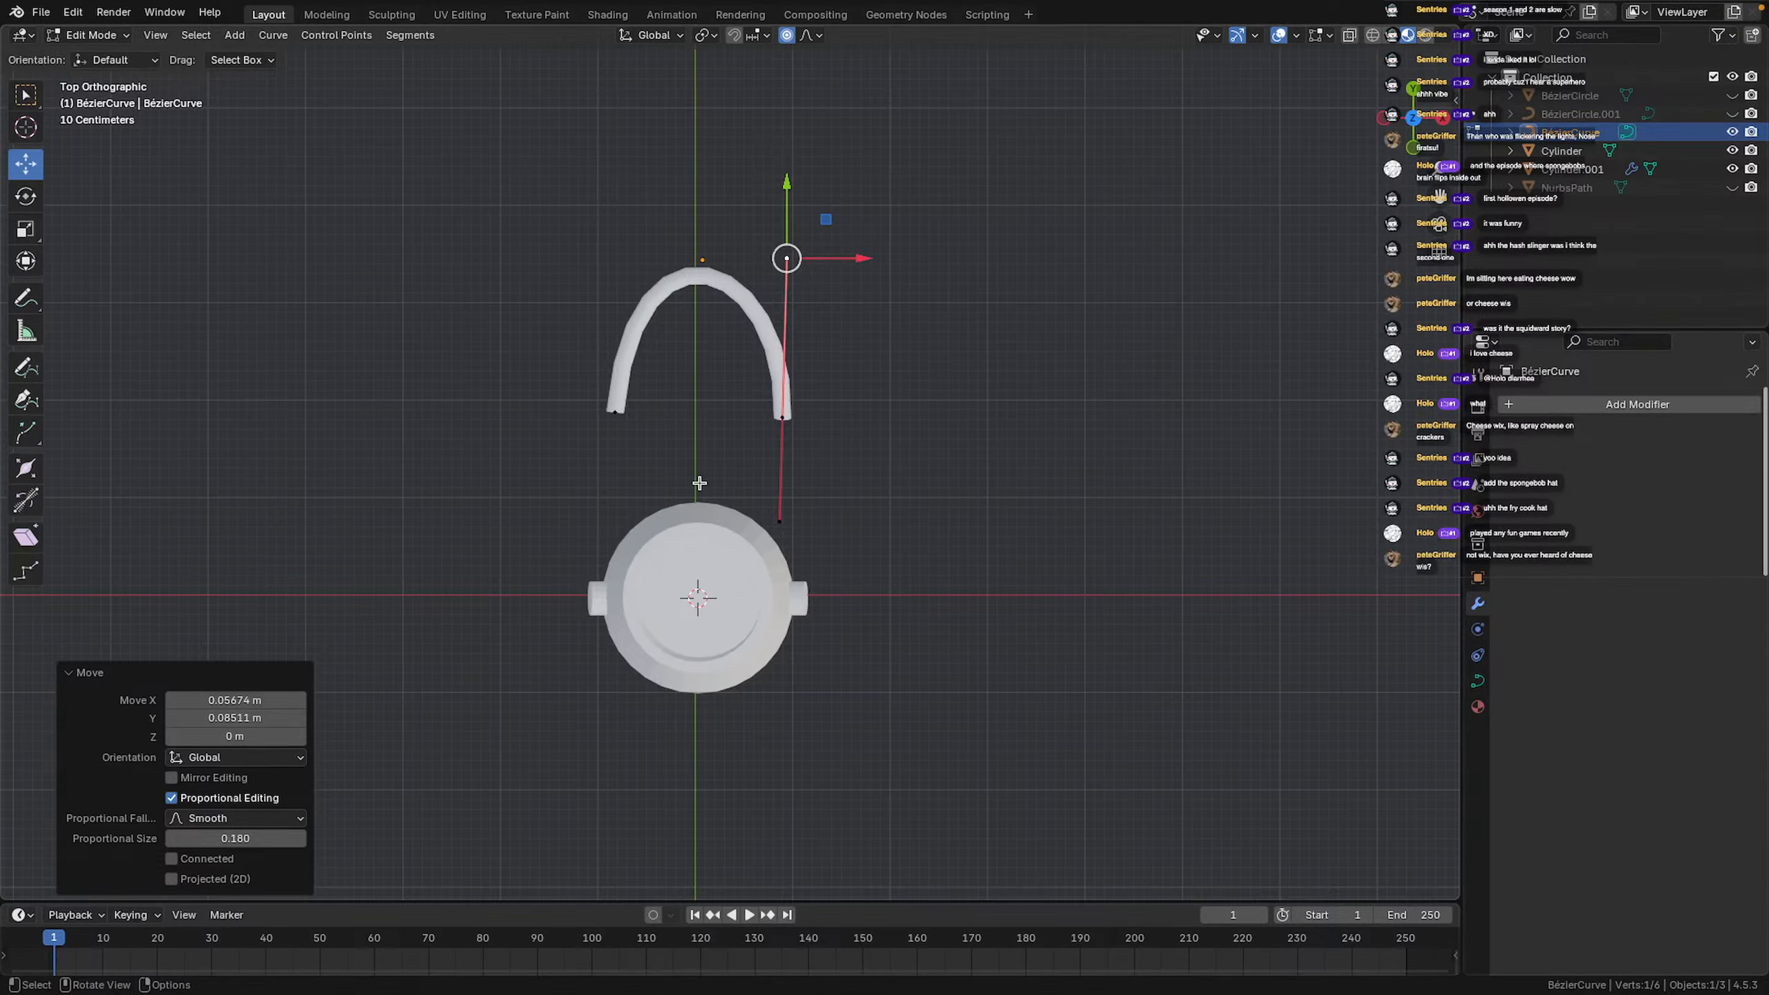
Fine-tune the rear Bézier handle of the curve's -X end by about -0.09 m in X and -0.04 m in Y
scroll(700, 483, up, 4)
scroll(700, 483, down, 2)
shift+middle_drag(699, 483, 795, 471)
scroll(795, 470, up, 2)
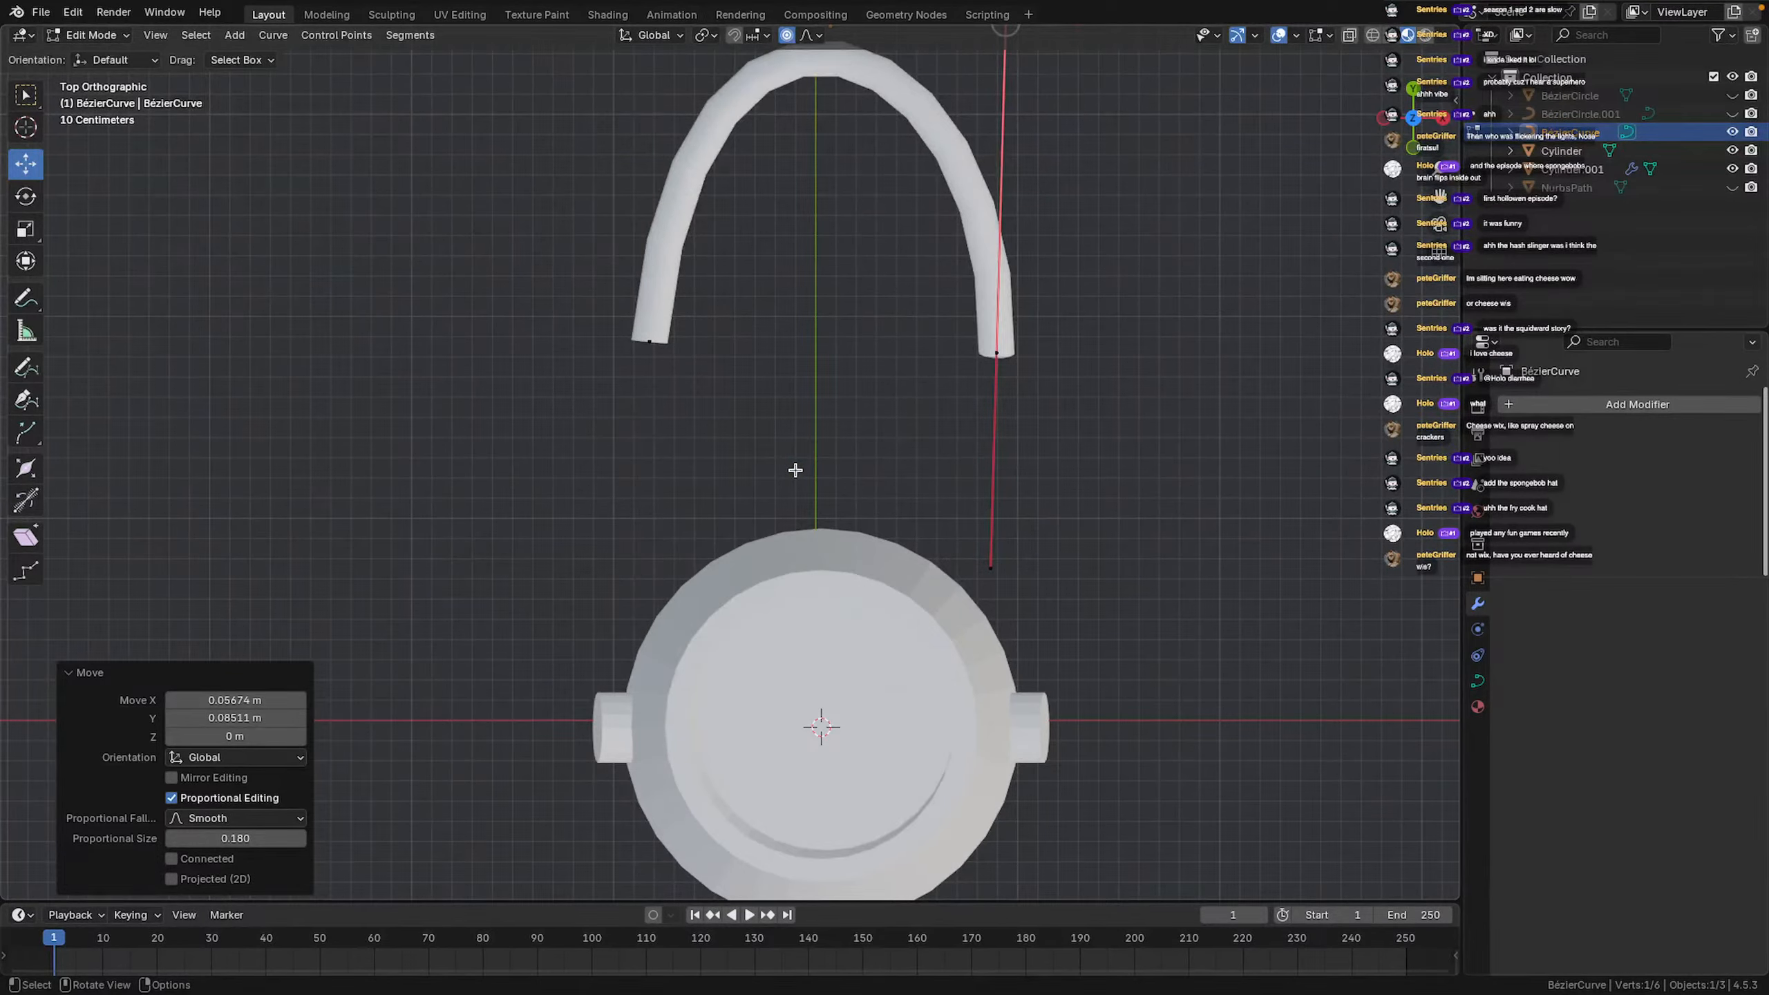
scroll(730, 406, down, 4)
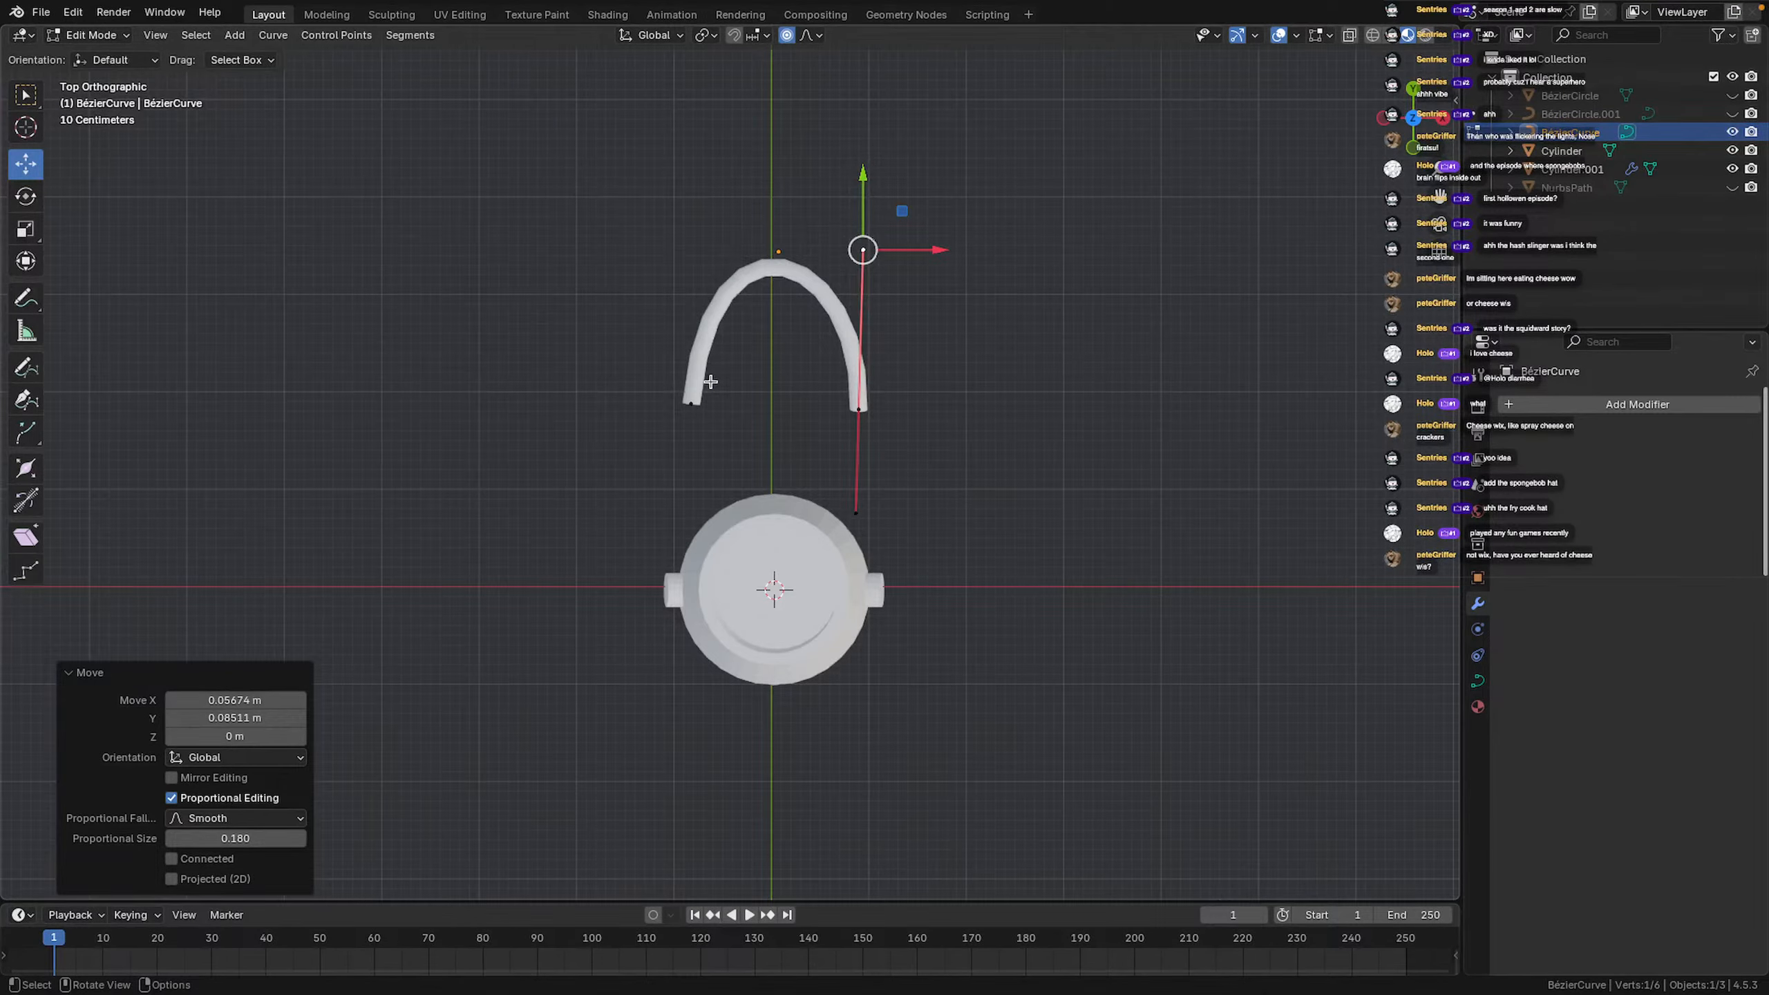
drag(662, 383, 744, 437)
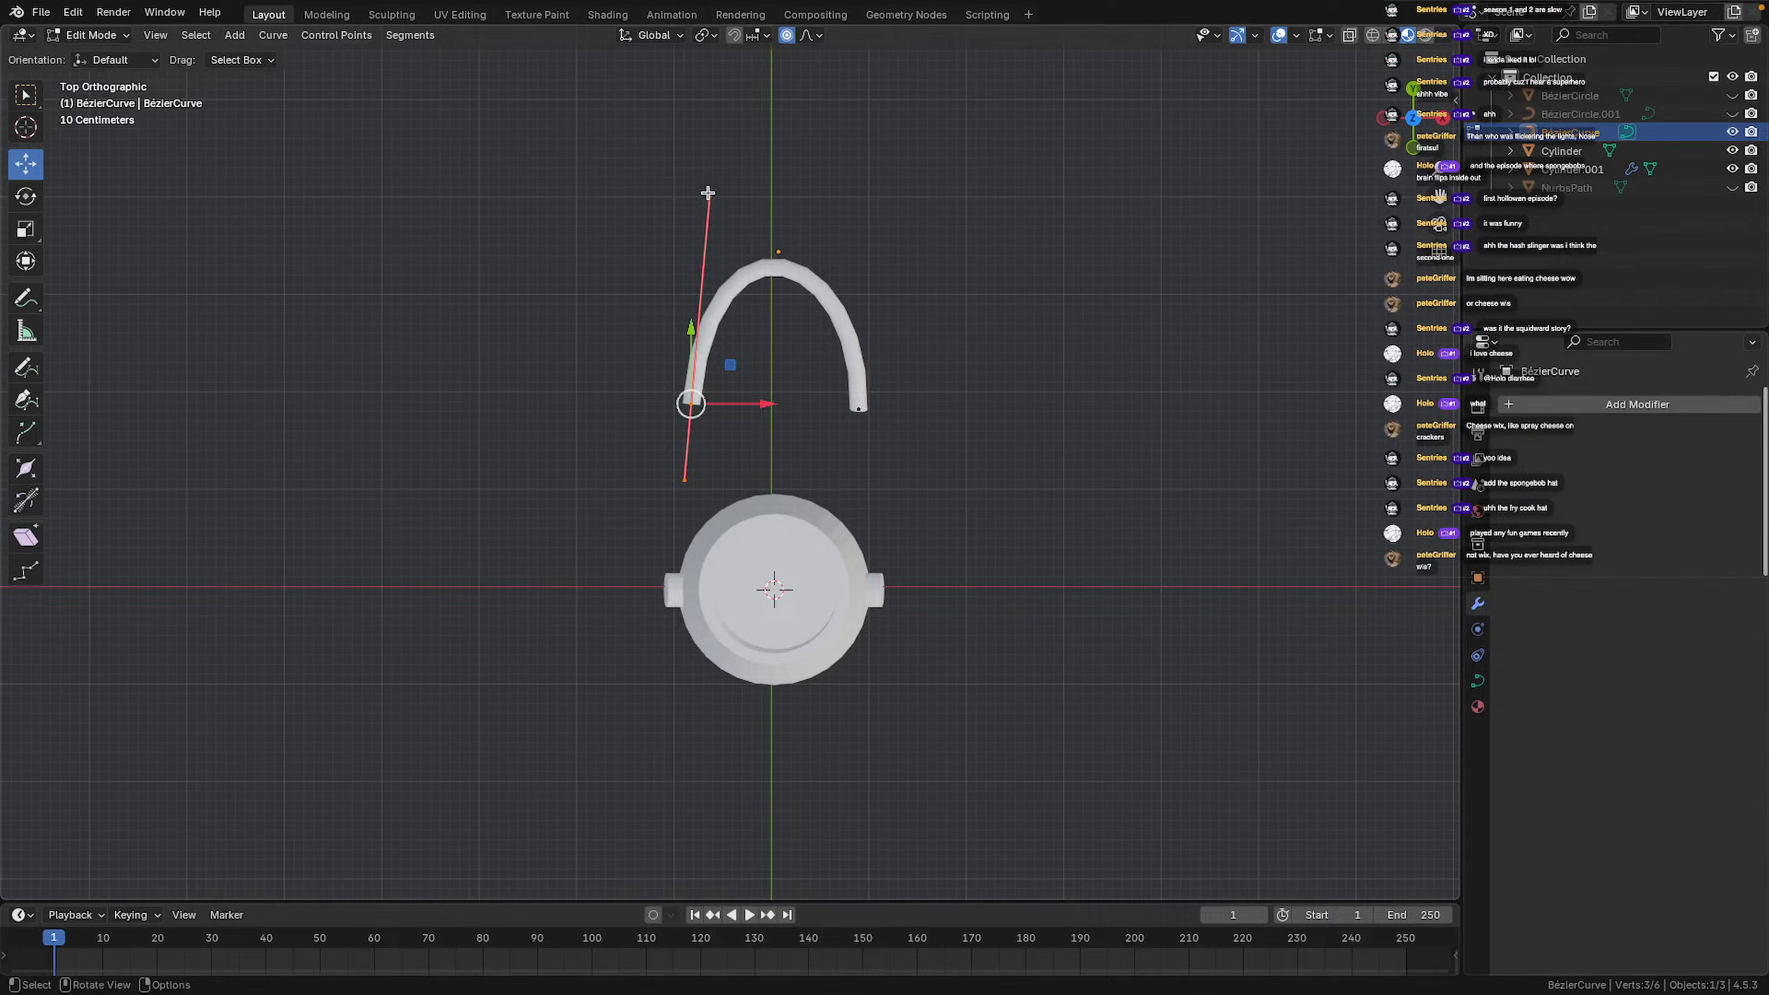
mouse_move(694, 171)
mouse_down()
mouse_move(722, 202)
mouse_move(702, 195)
mouse_up()
scroll(761, 434, up, 1)
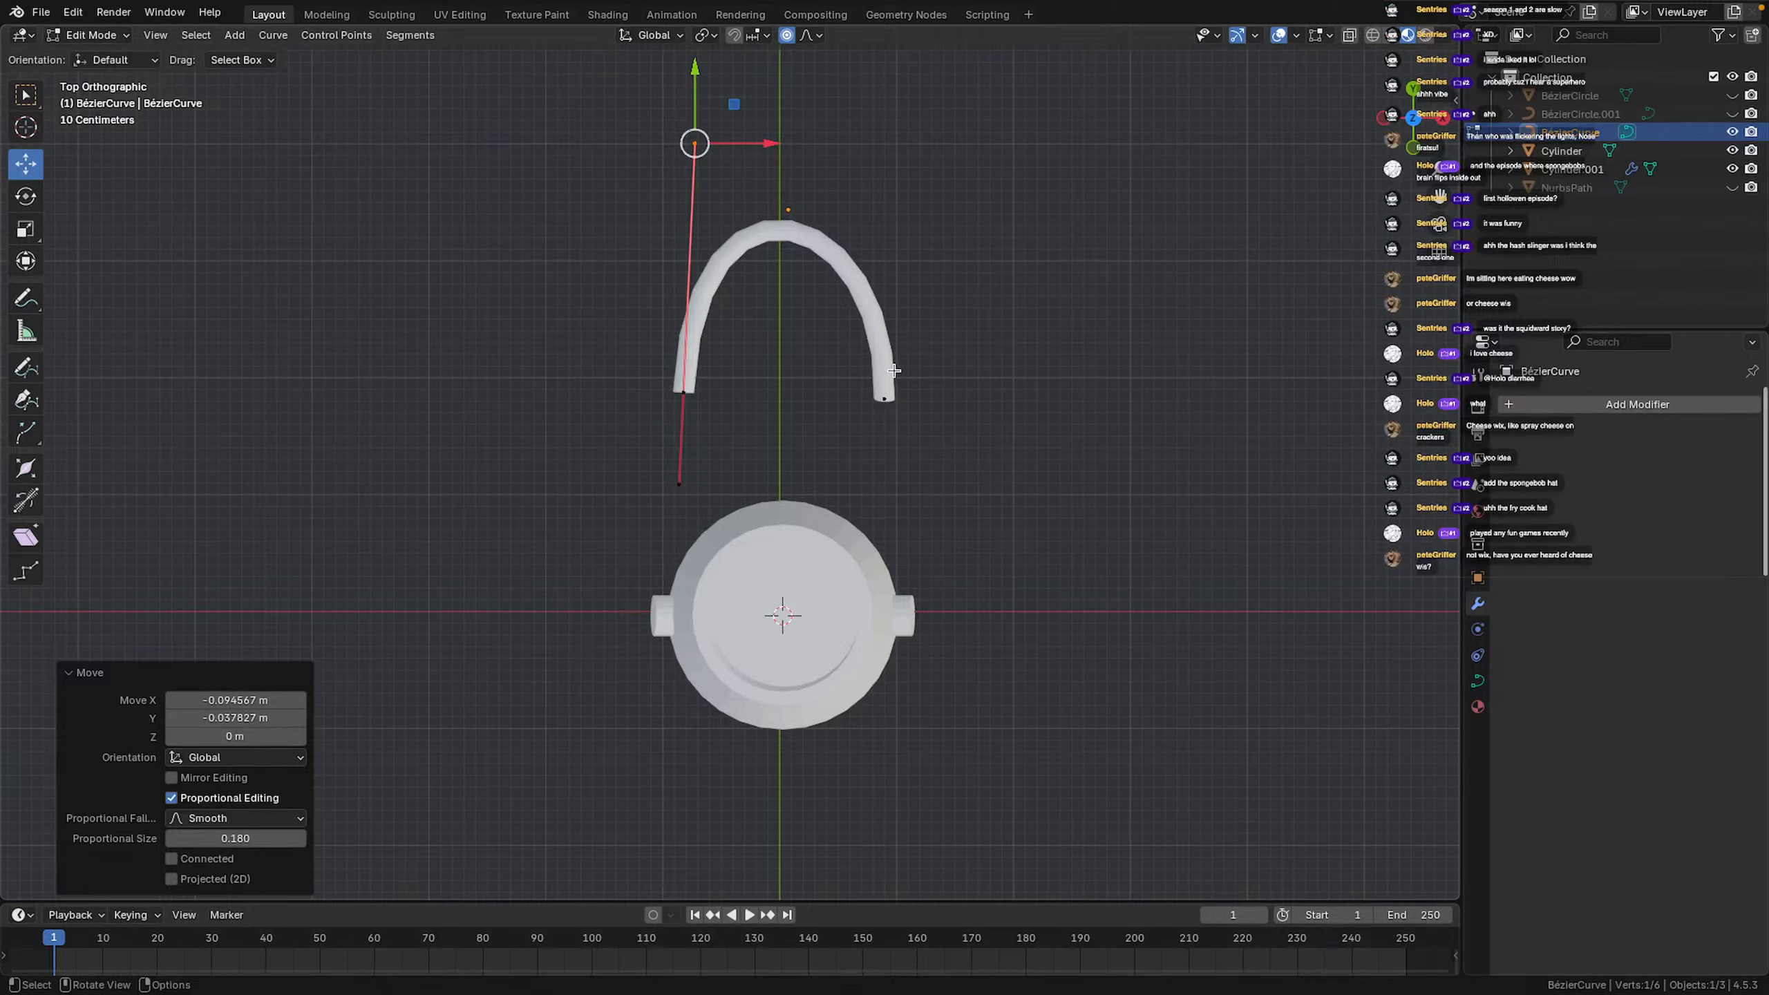
In Object Mode, scale the handle curve to 0.941 and move it about -1.77 m along Y toward the bucket
key(Tab)
key(Tab)
key(Tab)
key(s)
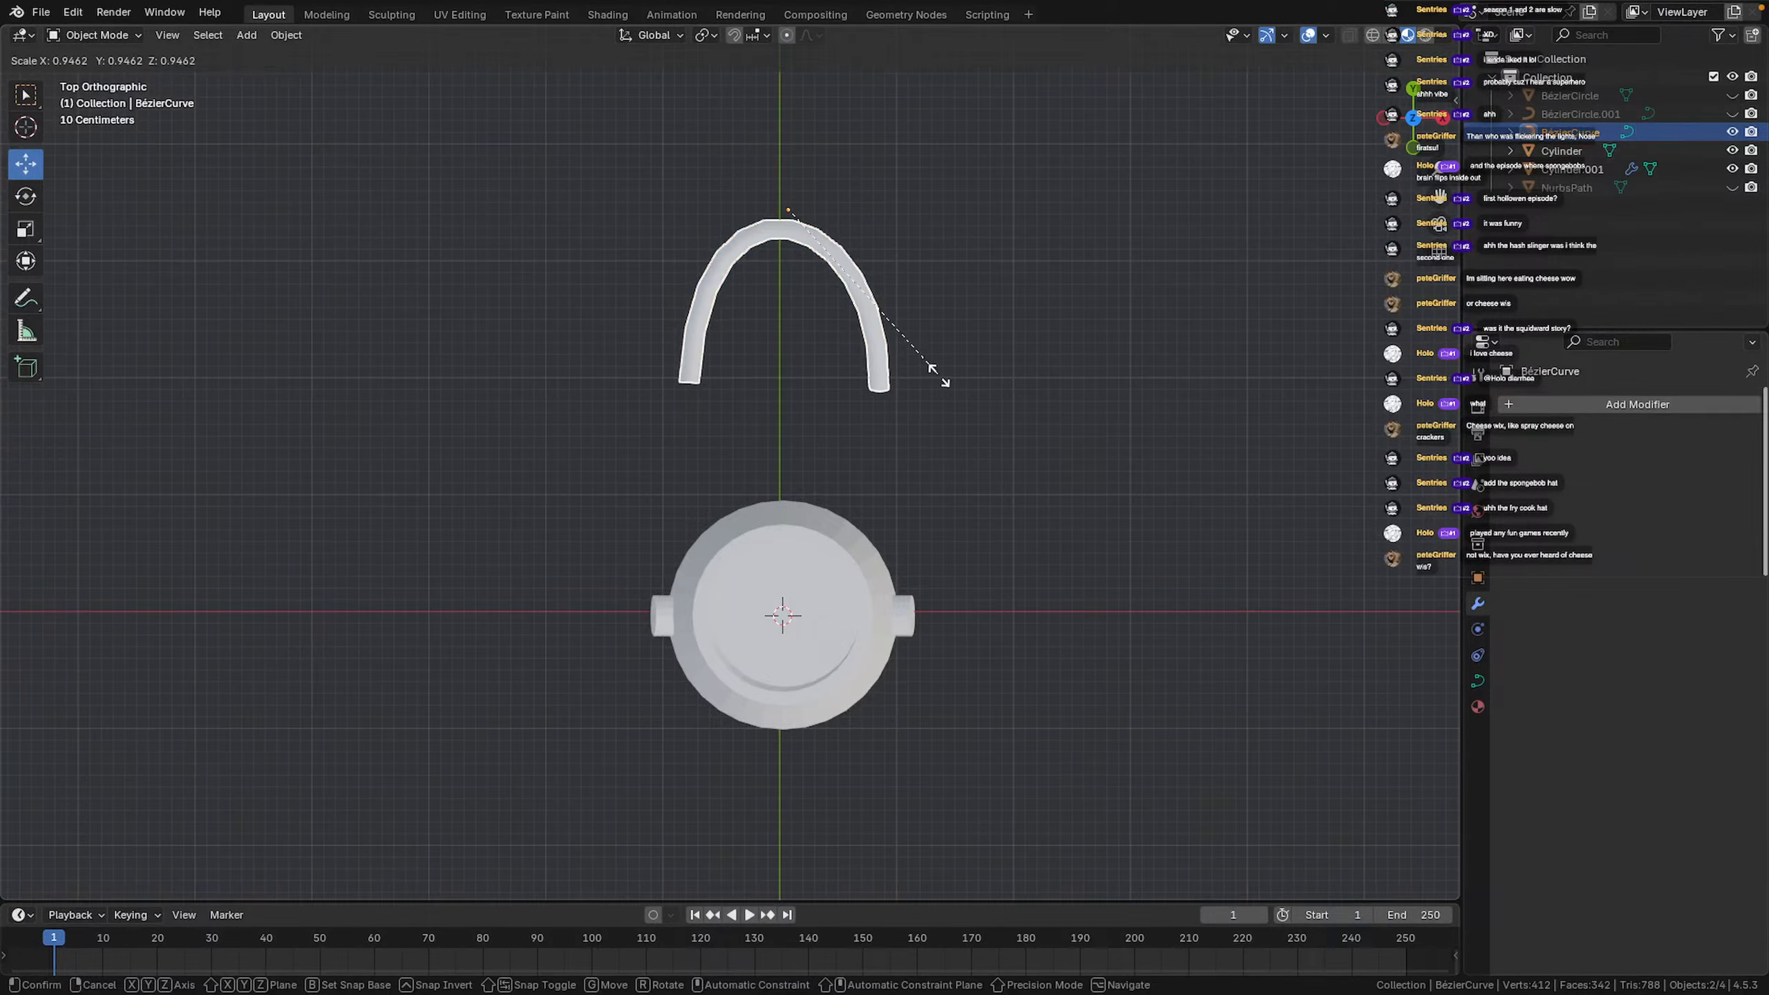
click(938, 376)
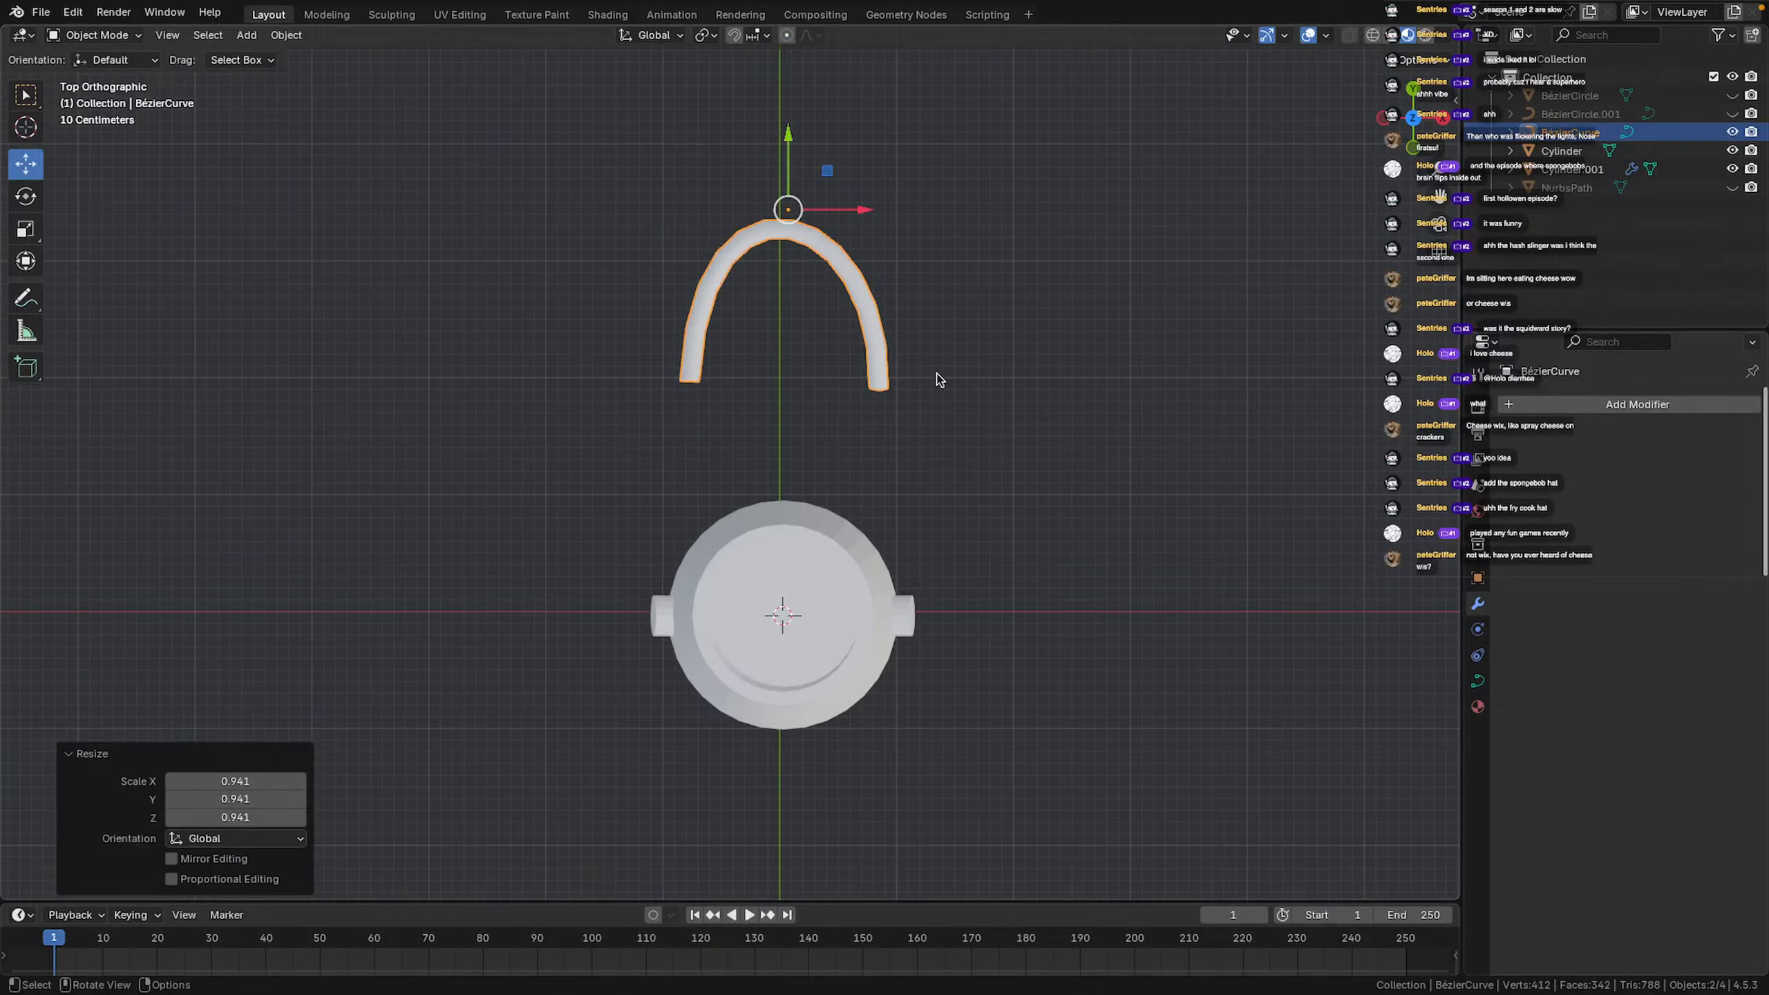
key(g)
key(y)
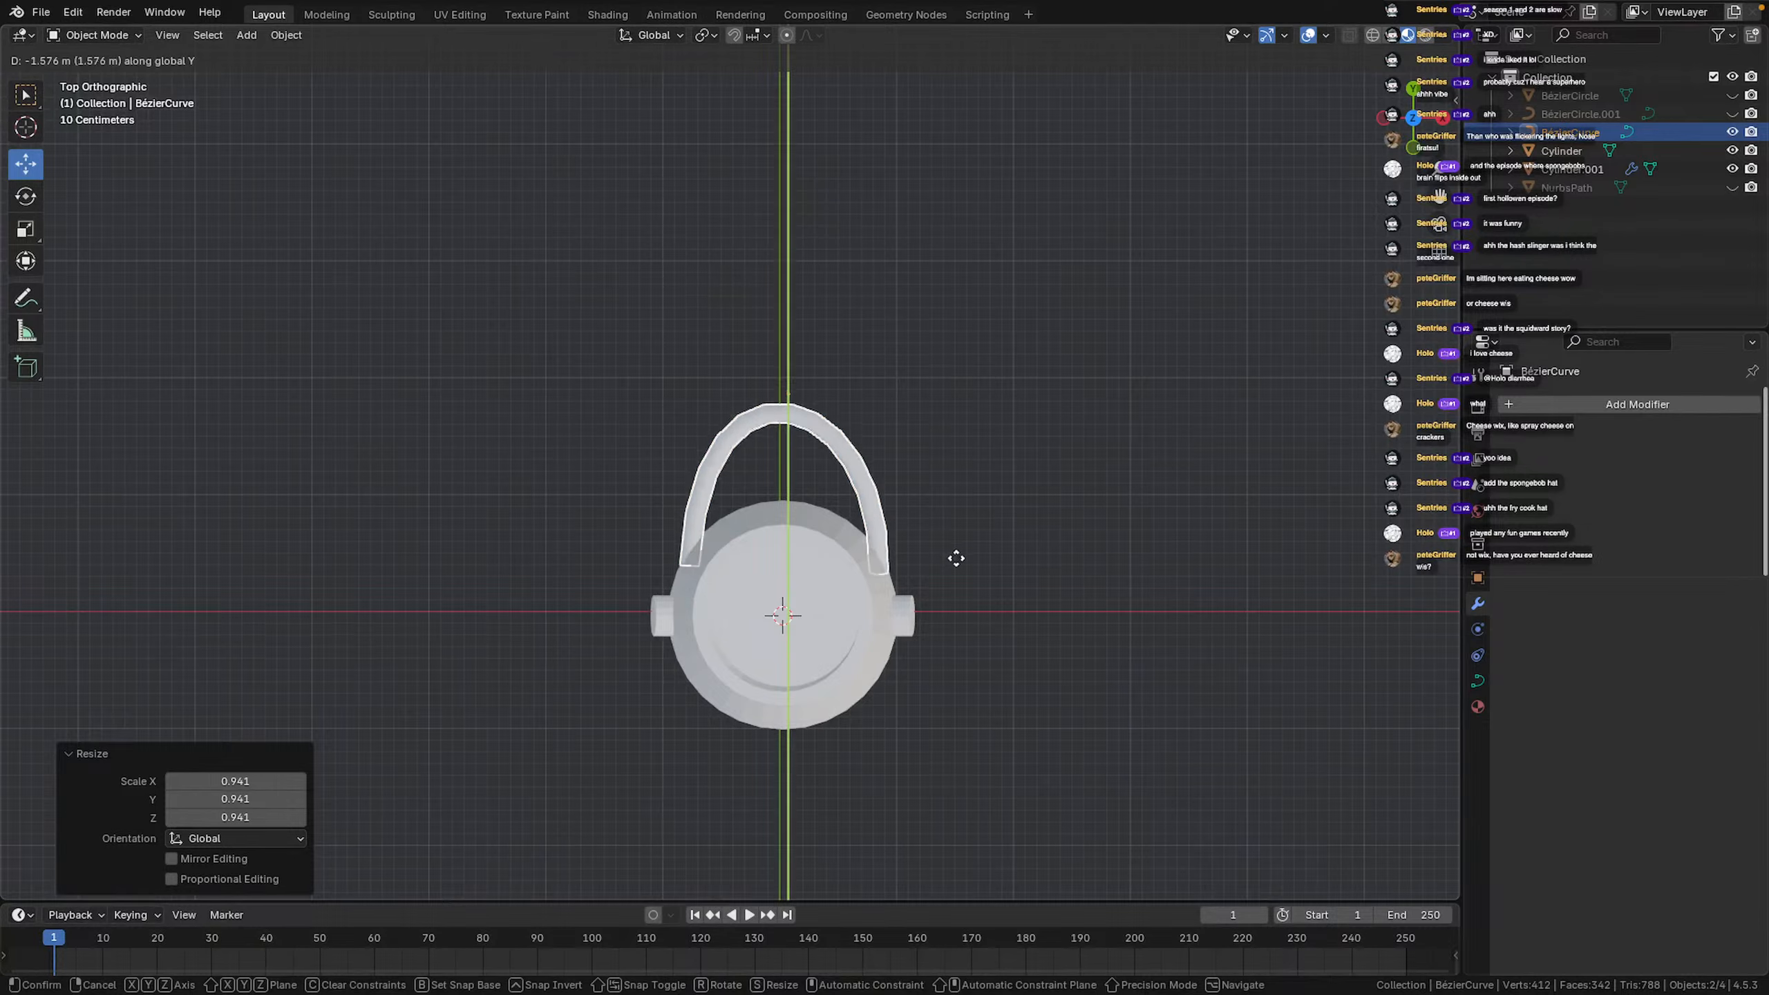
click(956, 582)
Scale the handle curve by 1.544 and again by 0.954, and move it about 0.67 m along Y so its ends reach the mounts
key(s)
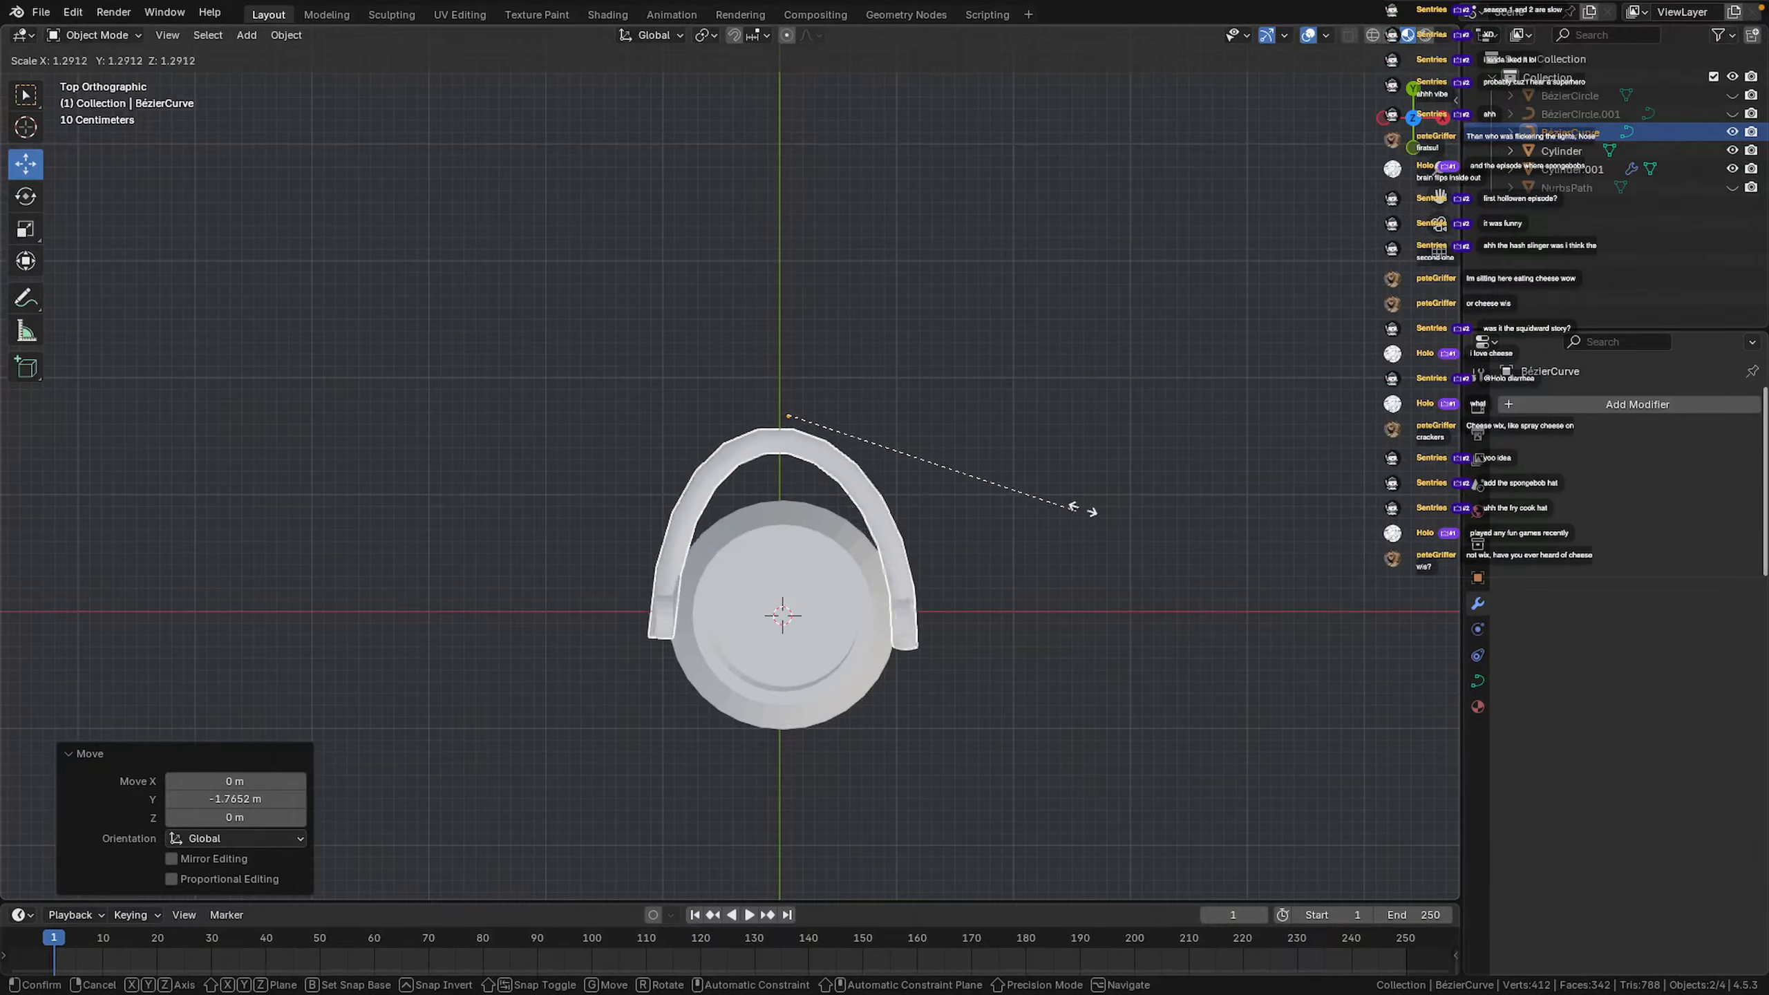
click(1140, 503)
key(s)
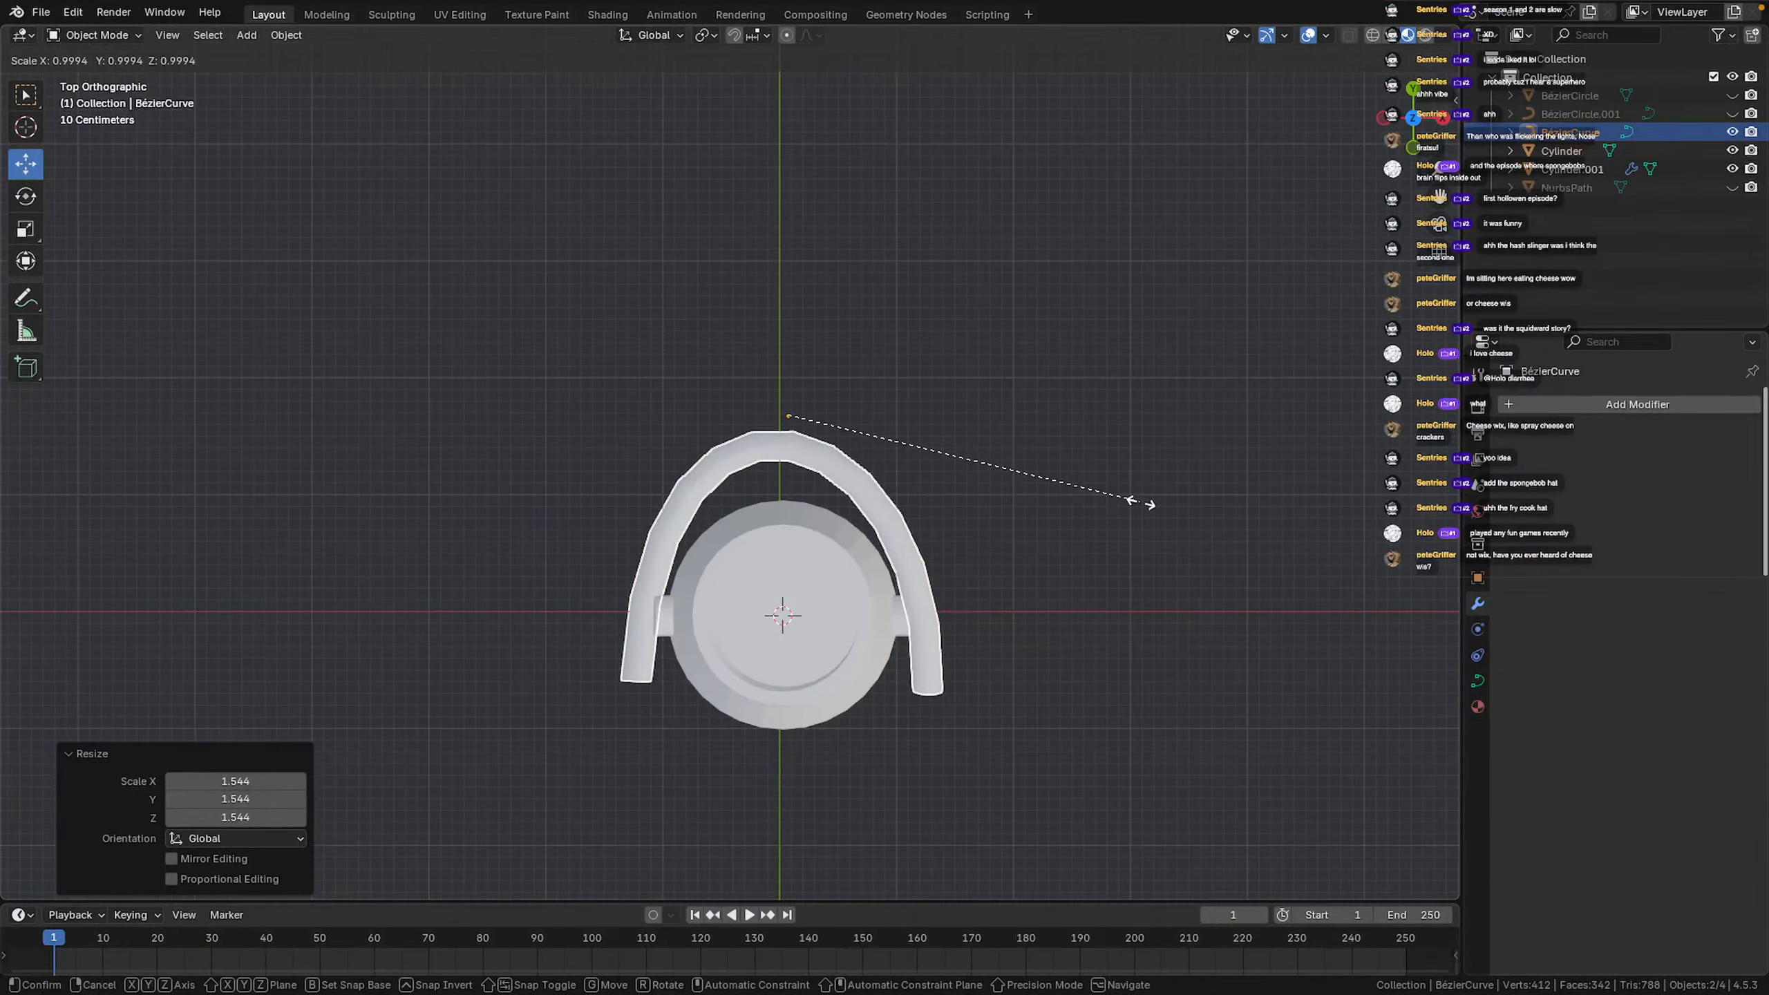
click(1135, 397)
key(g)
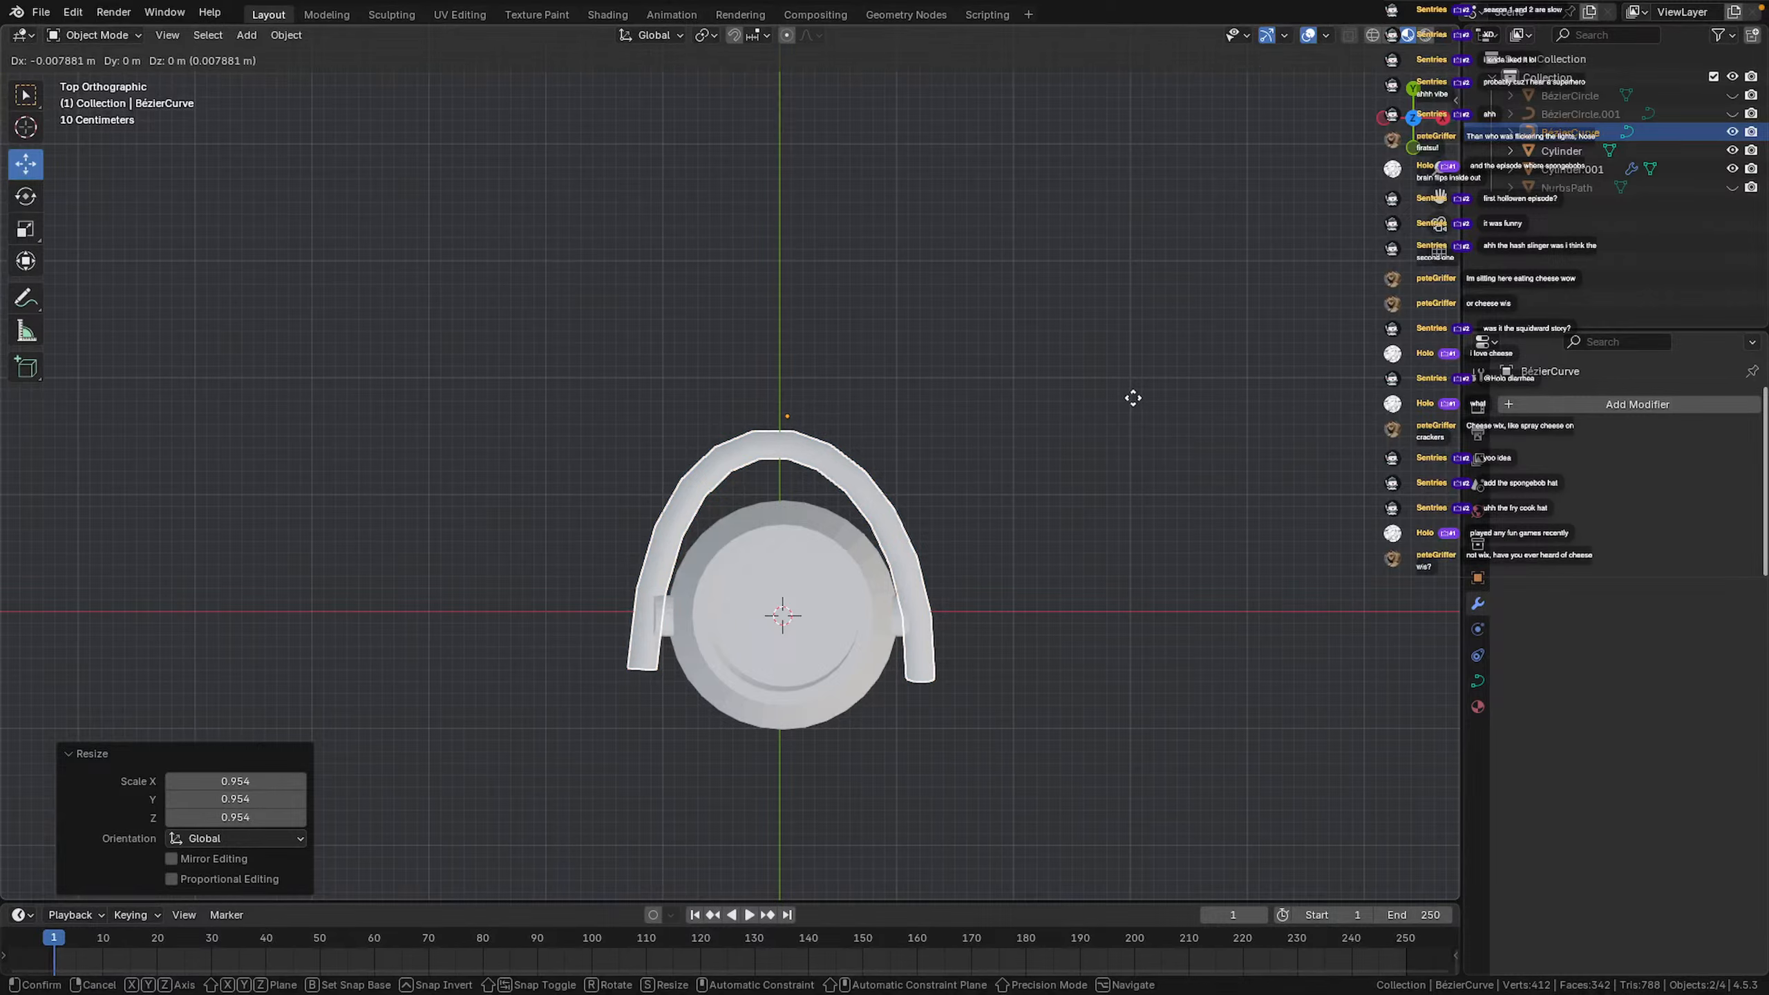
key(y)
click(1135, 320)
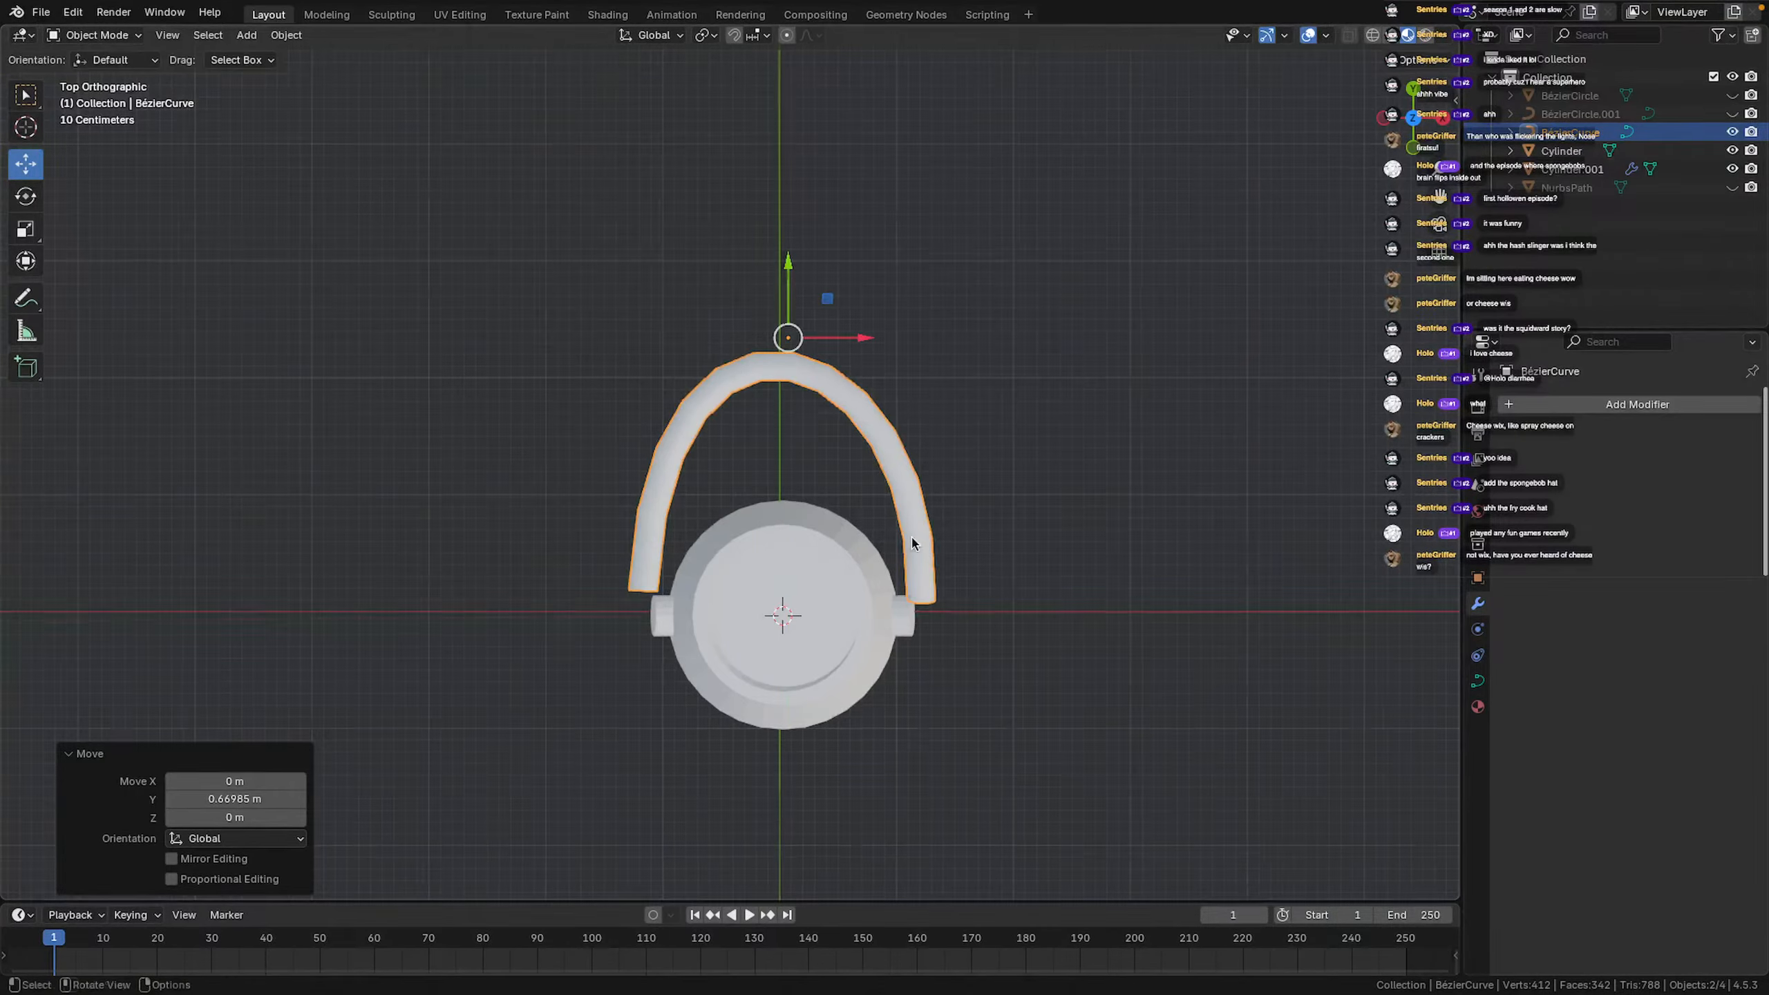
In Edit Mode from the top view, move the handle curve's -X end point inward along X onto the small cylinder mount
middle_drag(1114, 394, 1169, 315)
key(KP_7)
key(Tab)
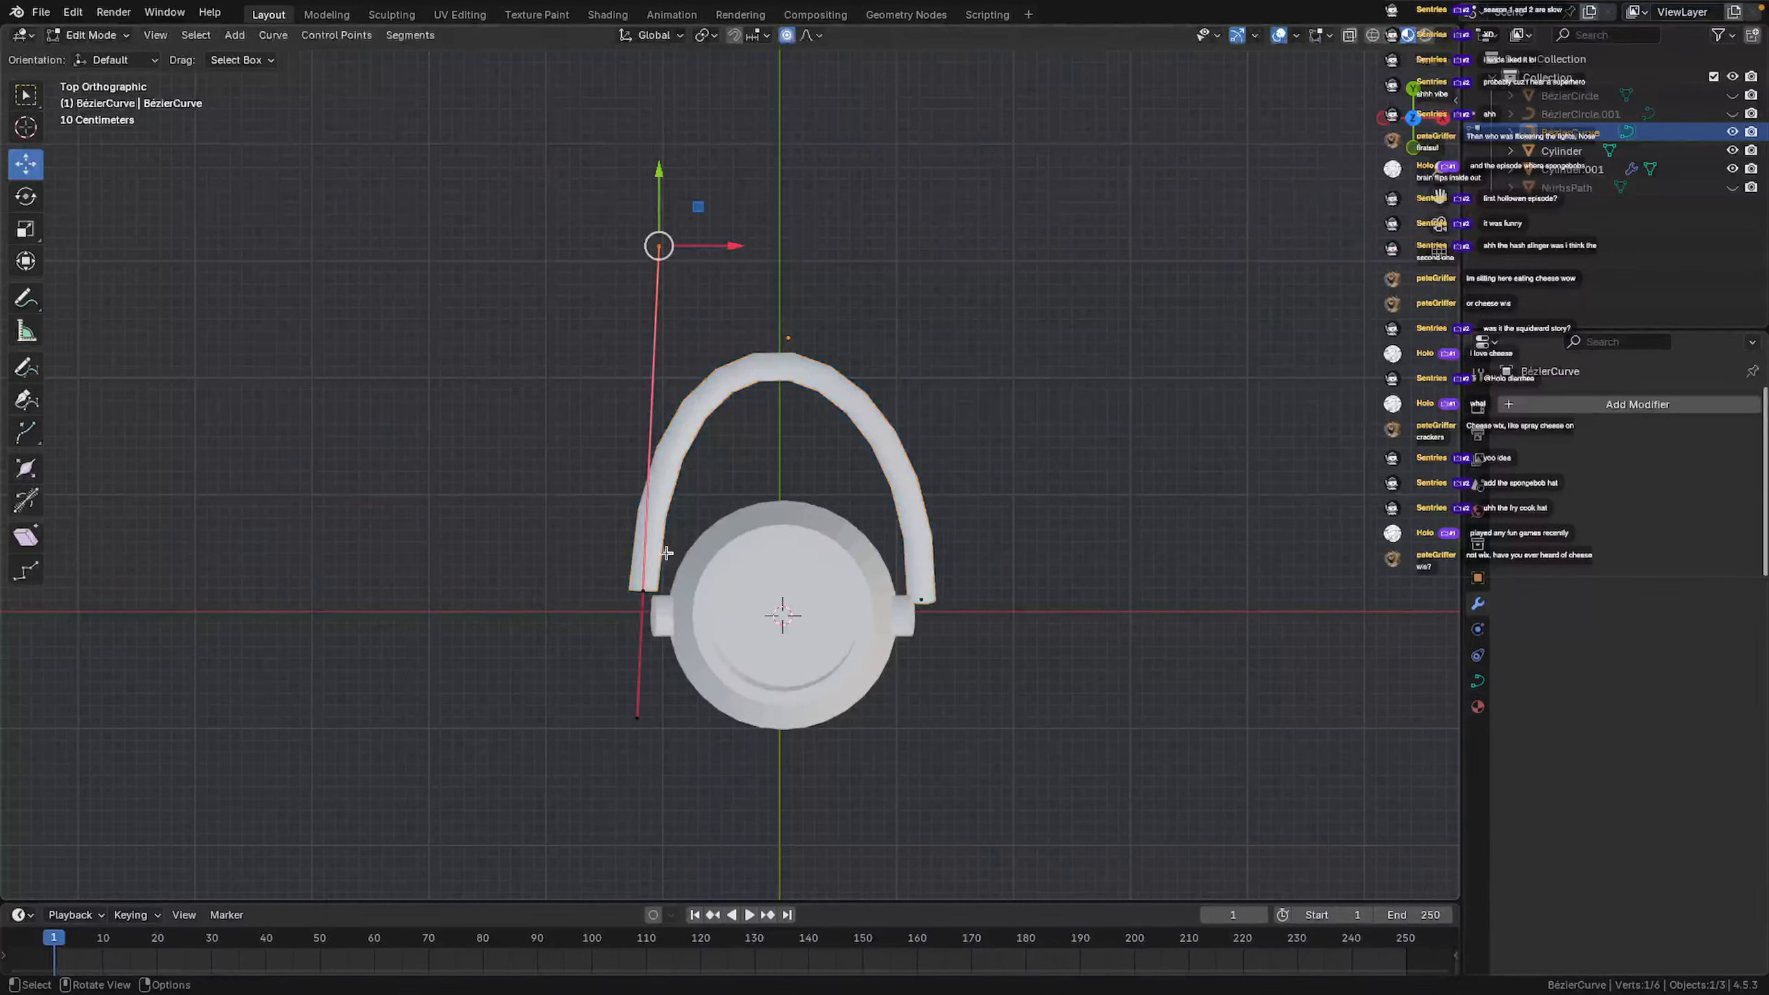
click(642, 591)
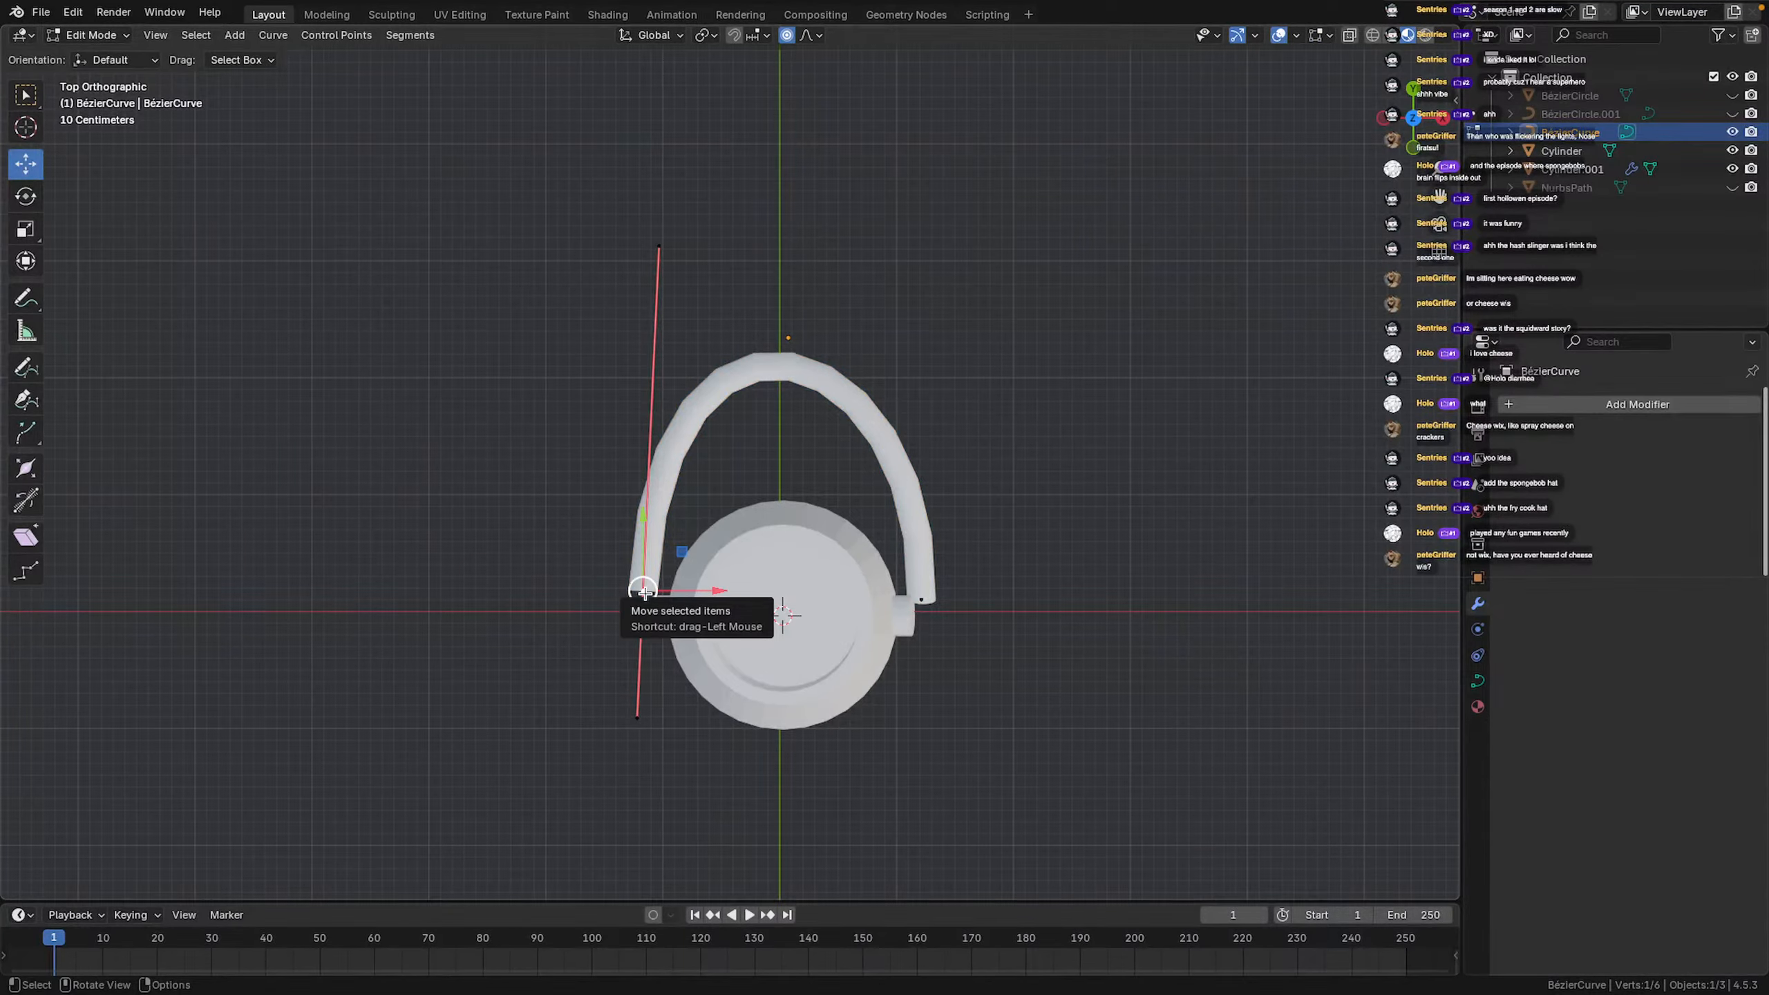
key(Tab)
key(Tab)
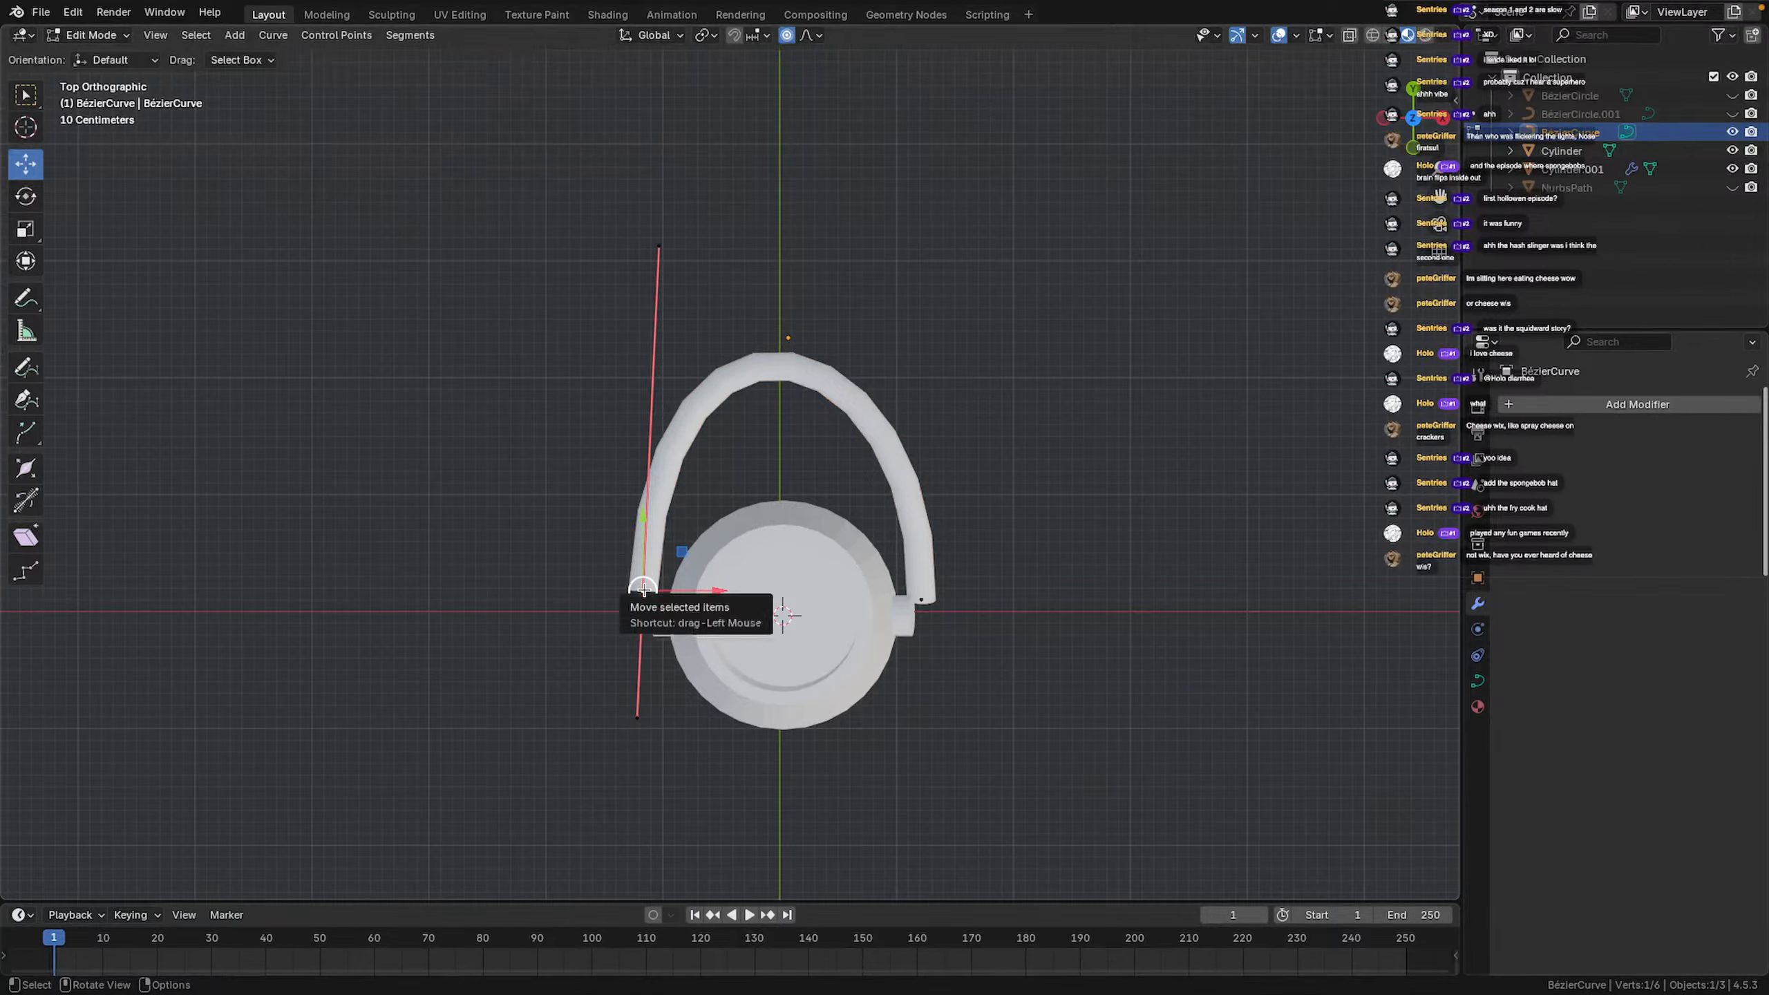
drag(721, 589, 663, 600)
Move the curve's +X end point about -0.17 m in X onto its mount, and shift its rear Bézier handle slightly inward
click(922, 598)
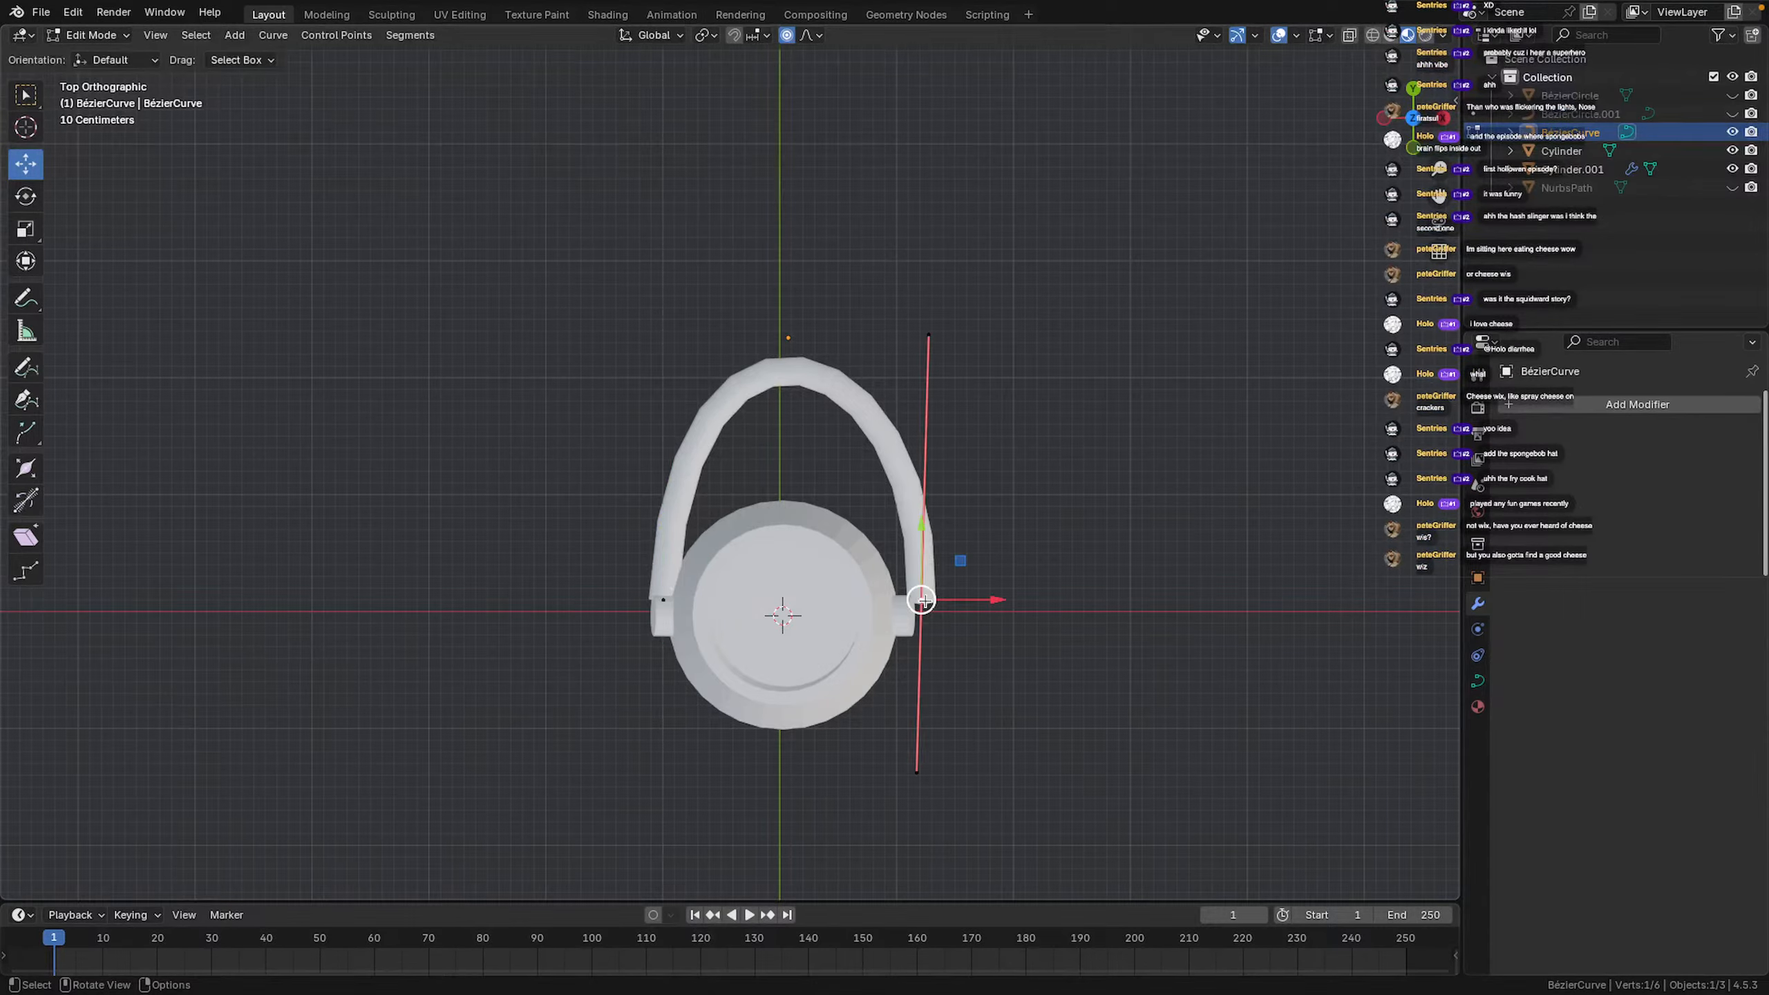
drag(922, 598, 900, 599)
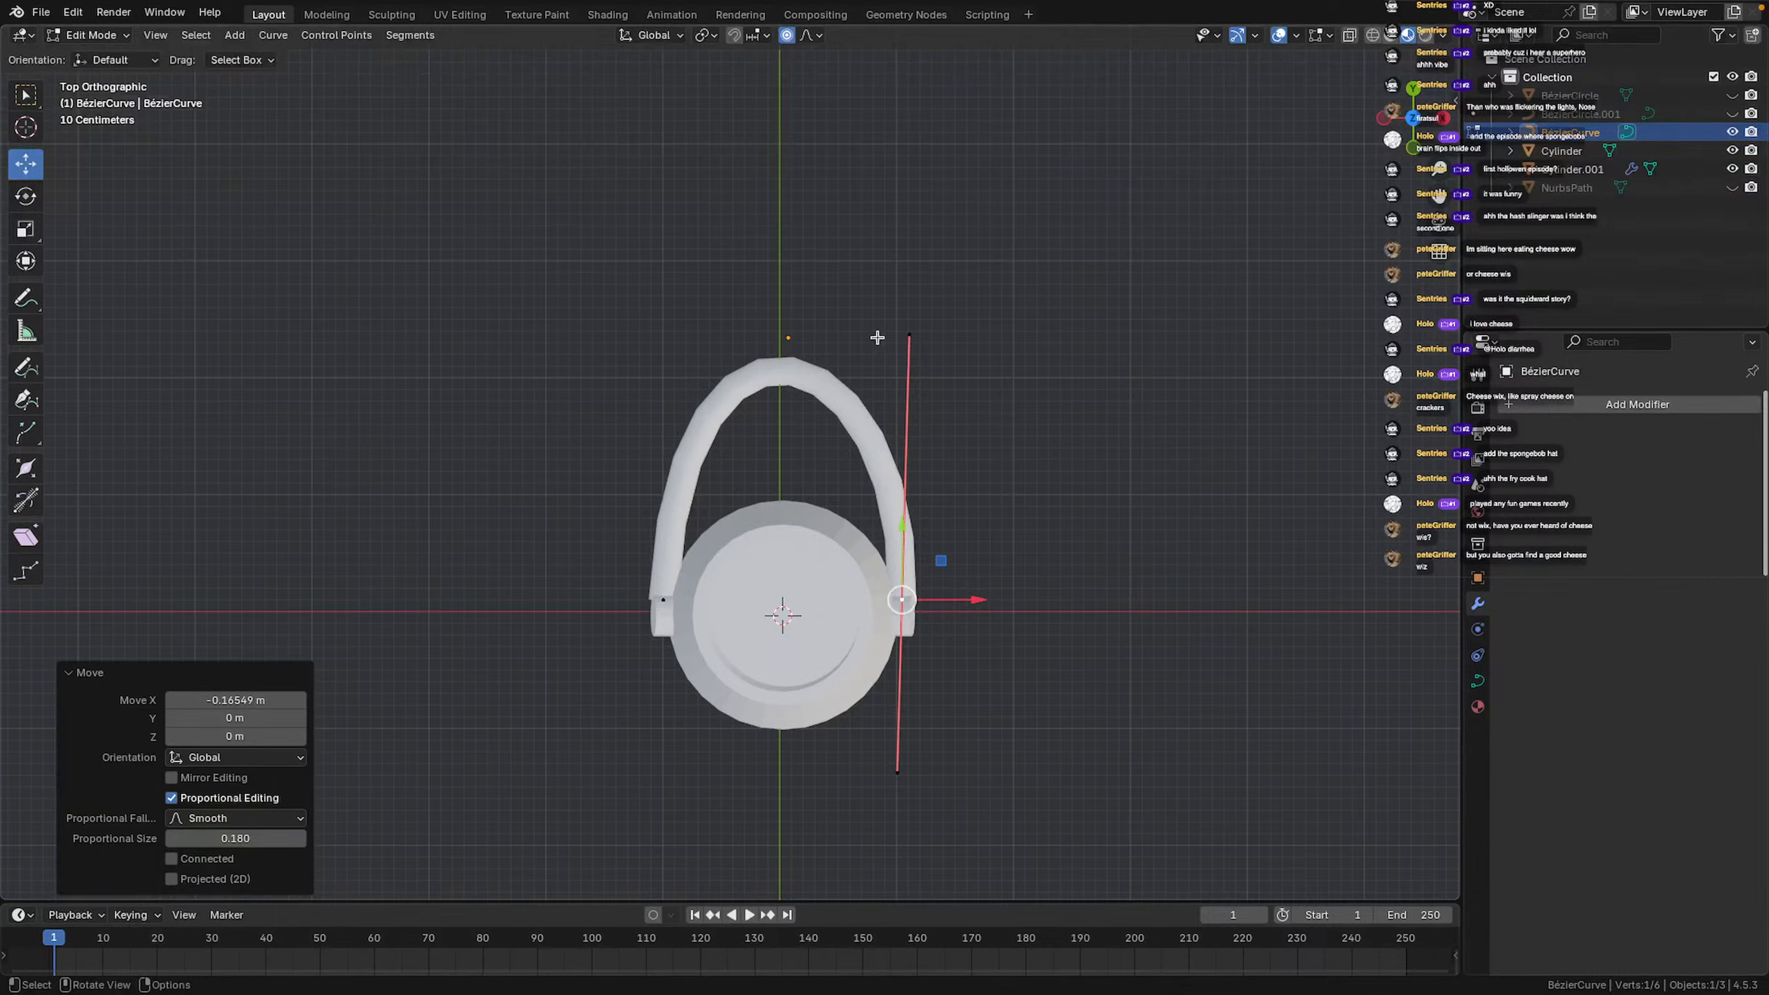
click(908, 335)
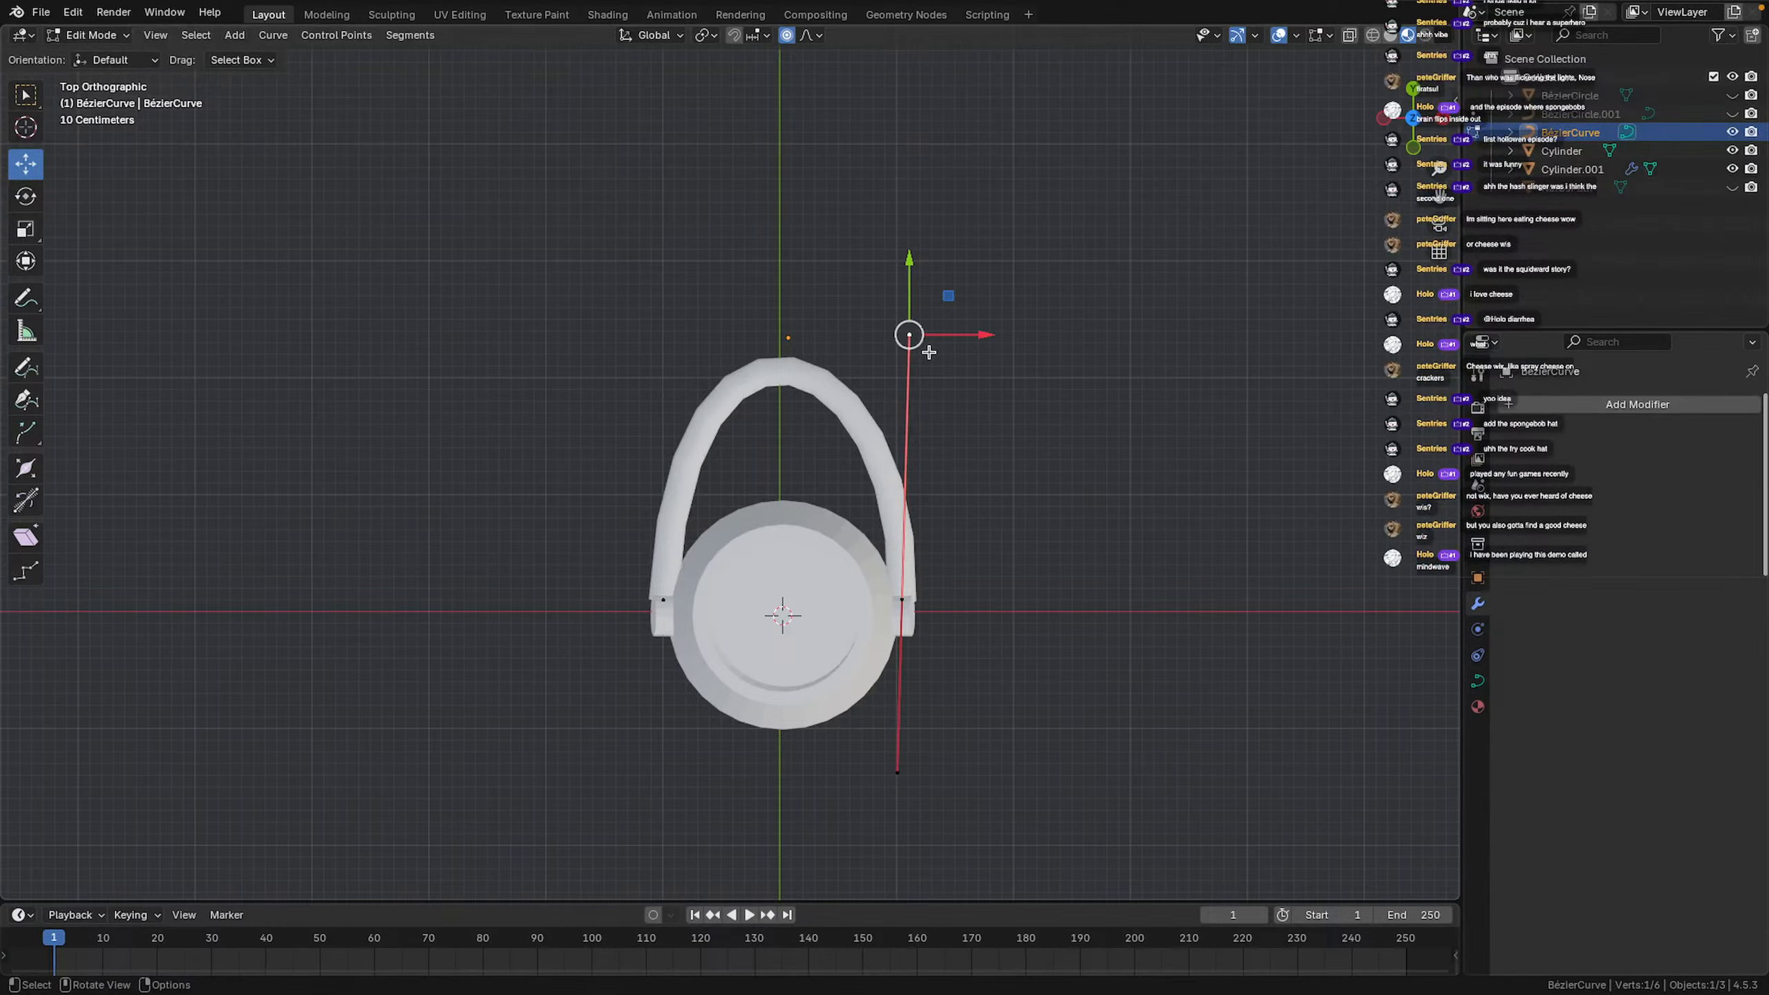
drag(908, 335, 894, 338)
click(899, 598)
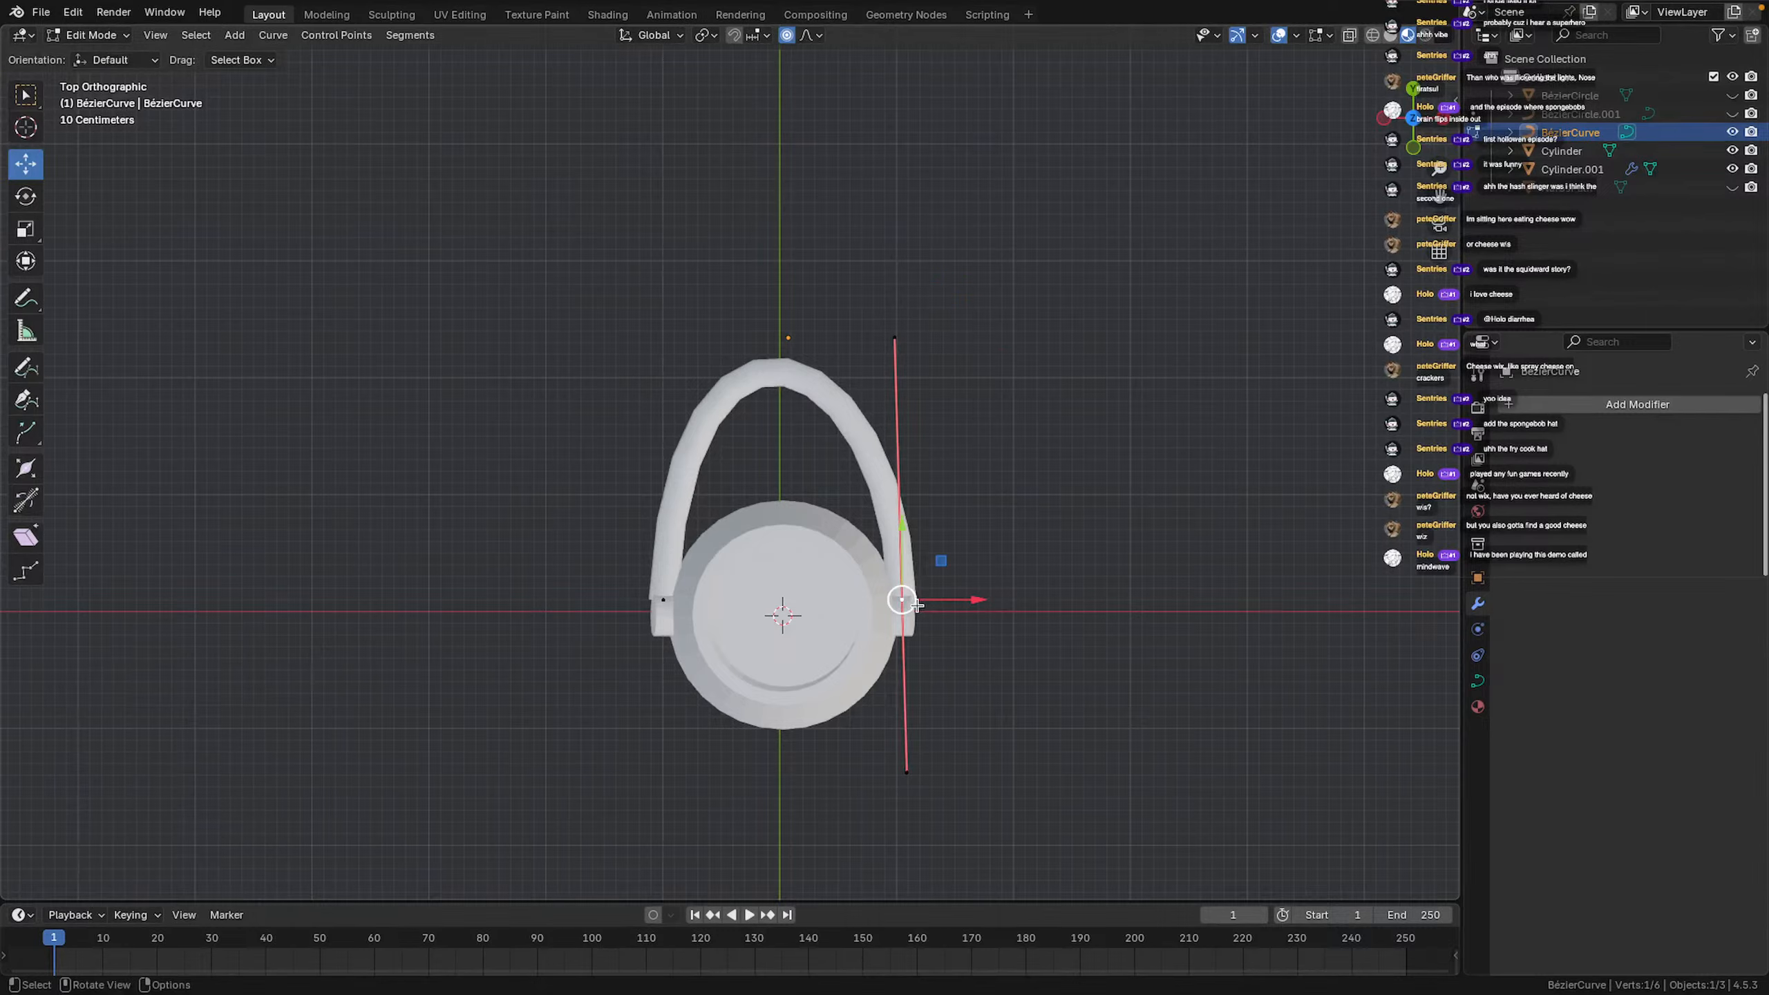
drag(899, 598, 901, 602)
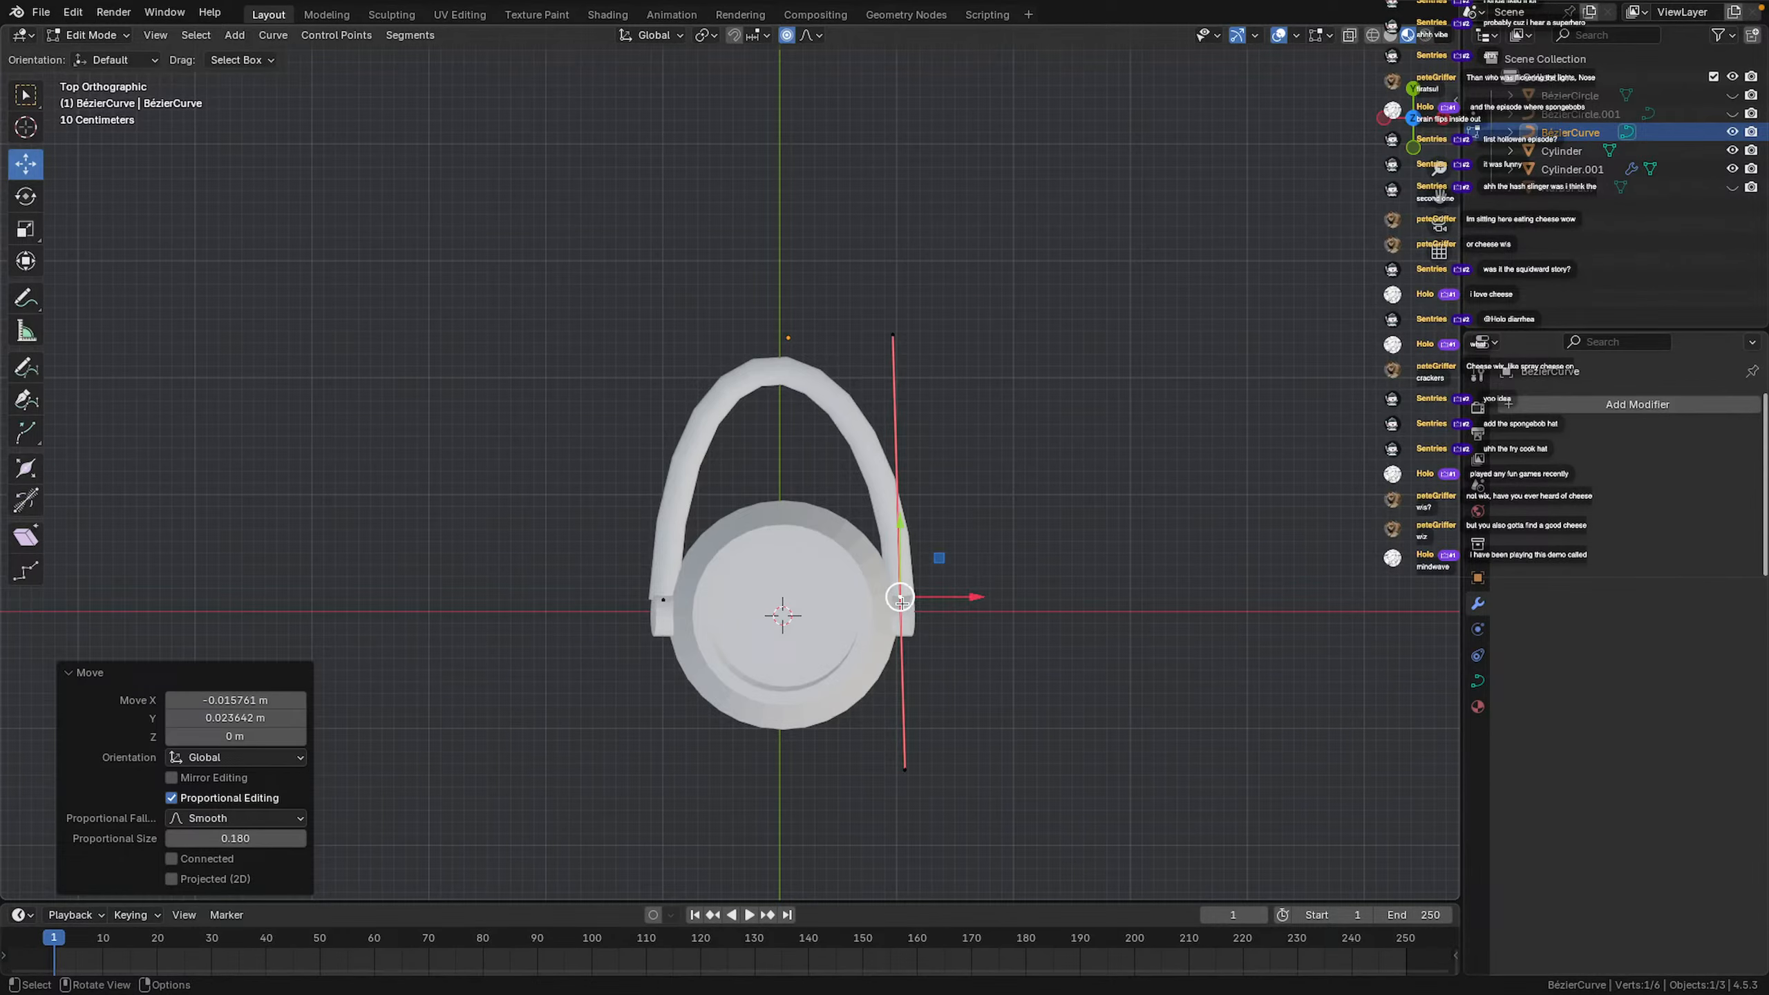
click(1040, 605)
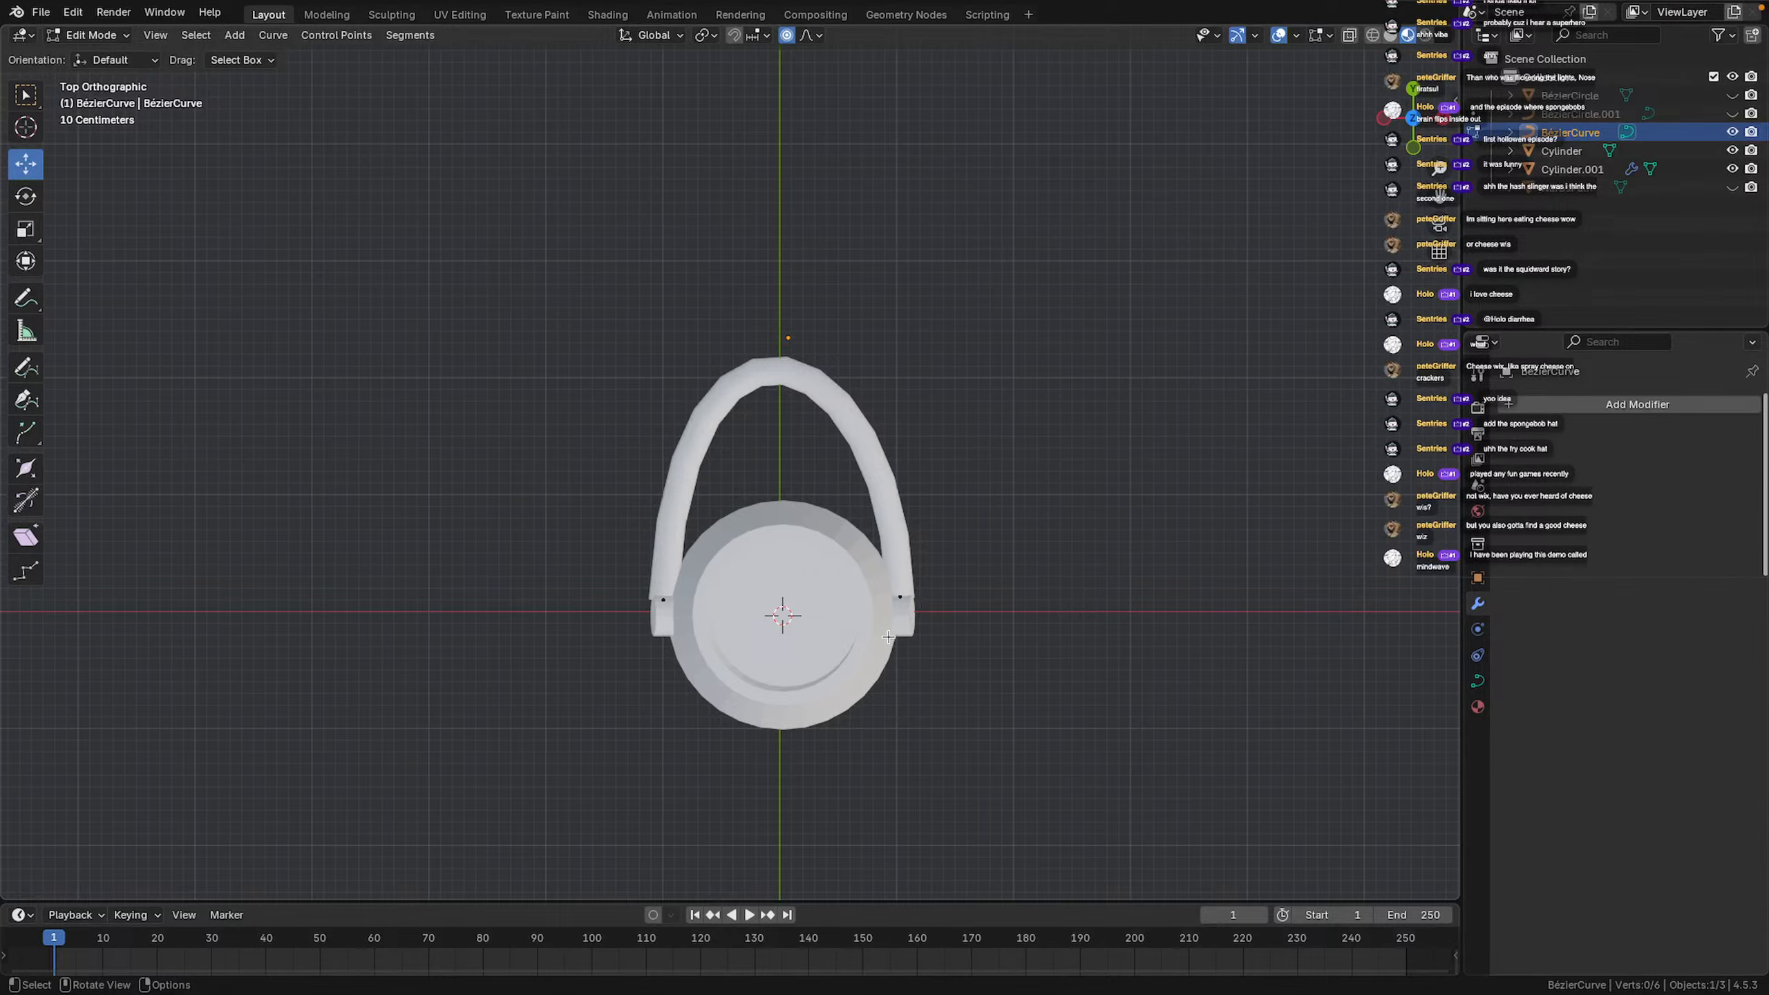
Raise the handle curve's -X end point about 0.09 m along Z and adjust it slightly along X on its mount
scroll(783, 616, up, 3)
middle_drag(783, 617, 1066, 403)
click(1066, 402)
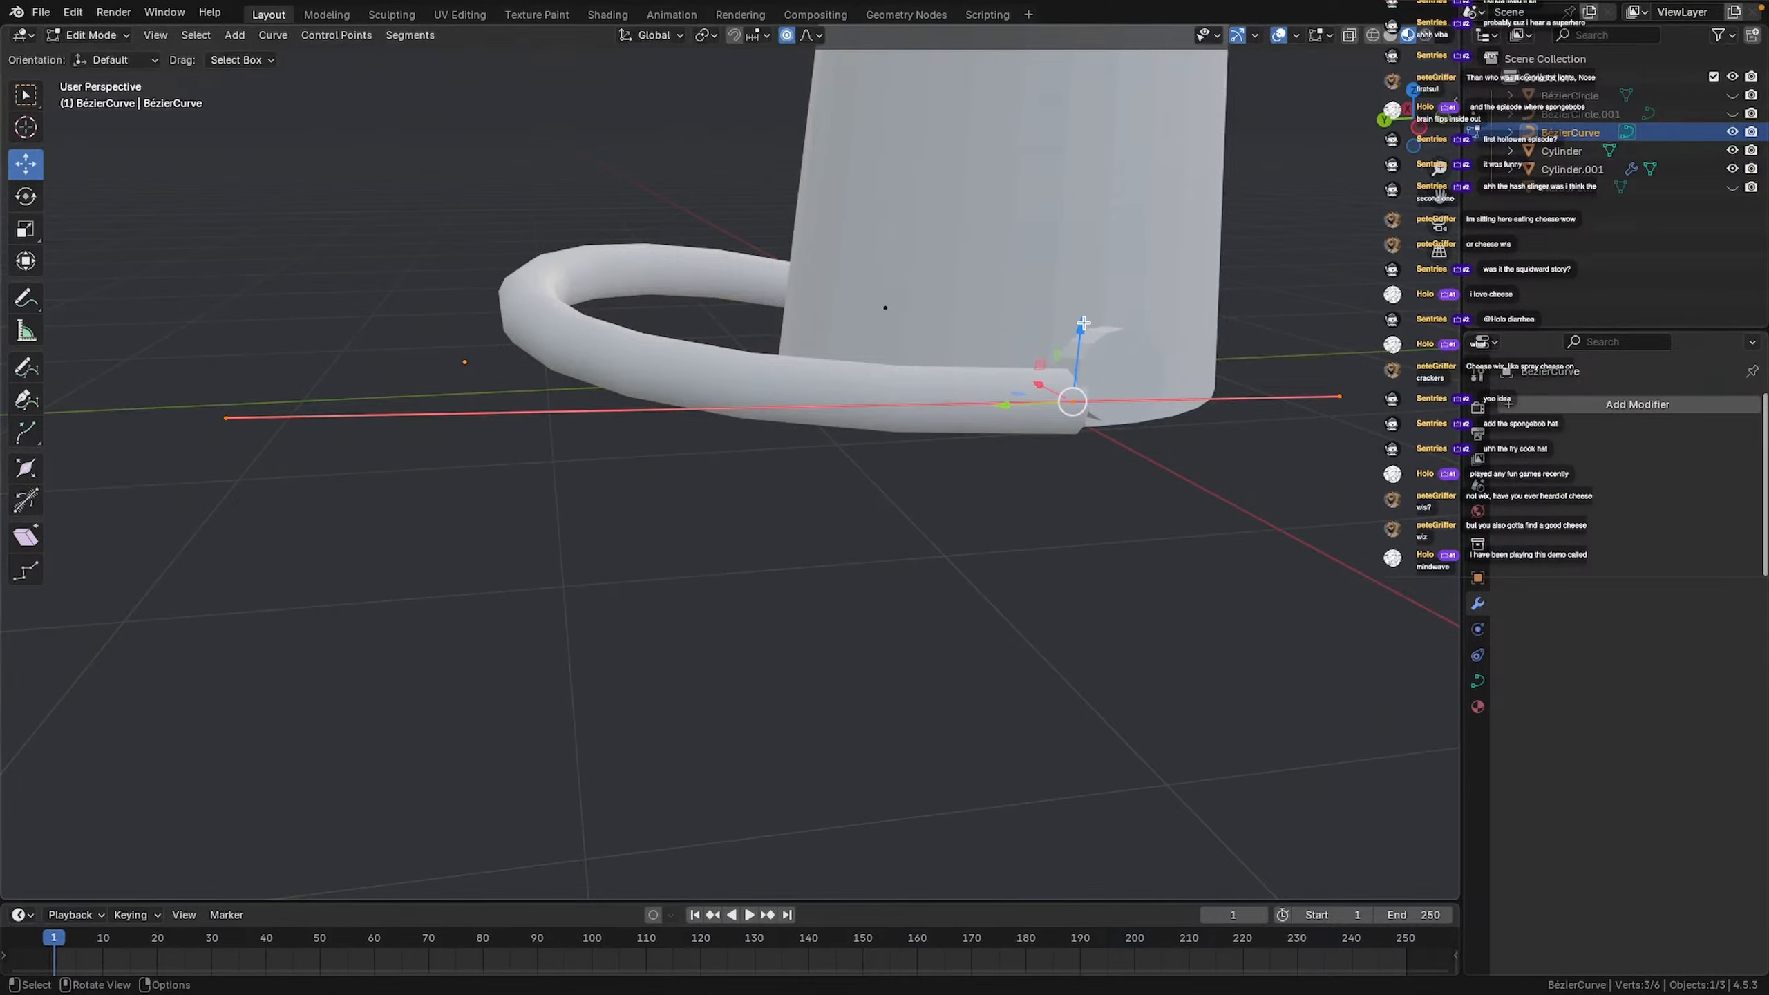
mouse_move(1084, 328)
mouse_down()
mouse_move(1086, 292)
mouse_move(1086, 310)
mouse_up()
middle_drag(1085, 310, 869, 183)
drag(831, 170, 877, 165)
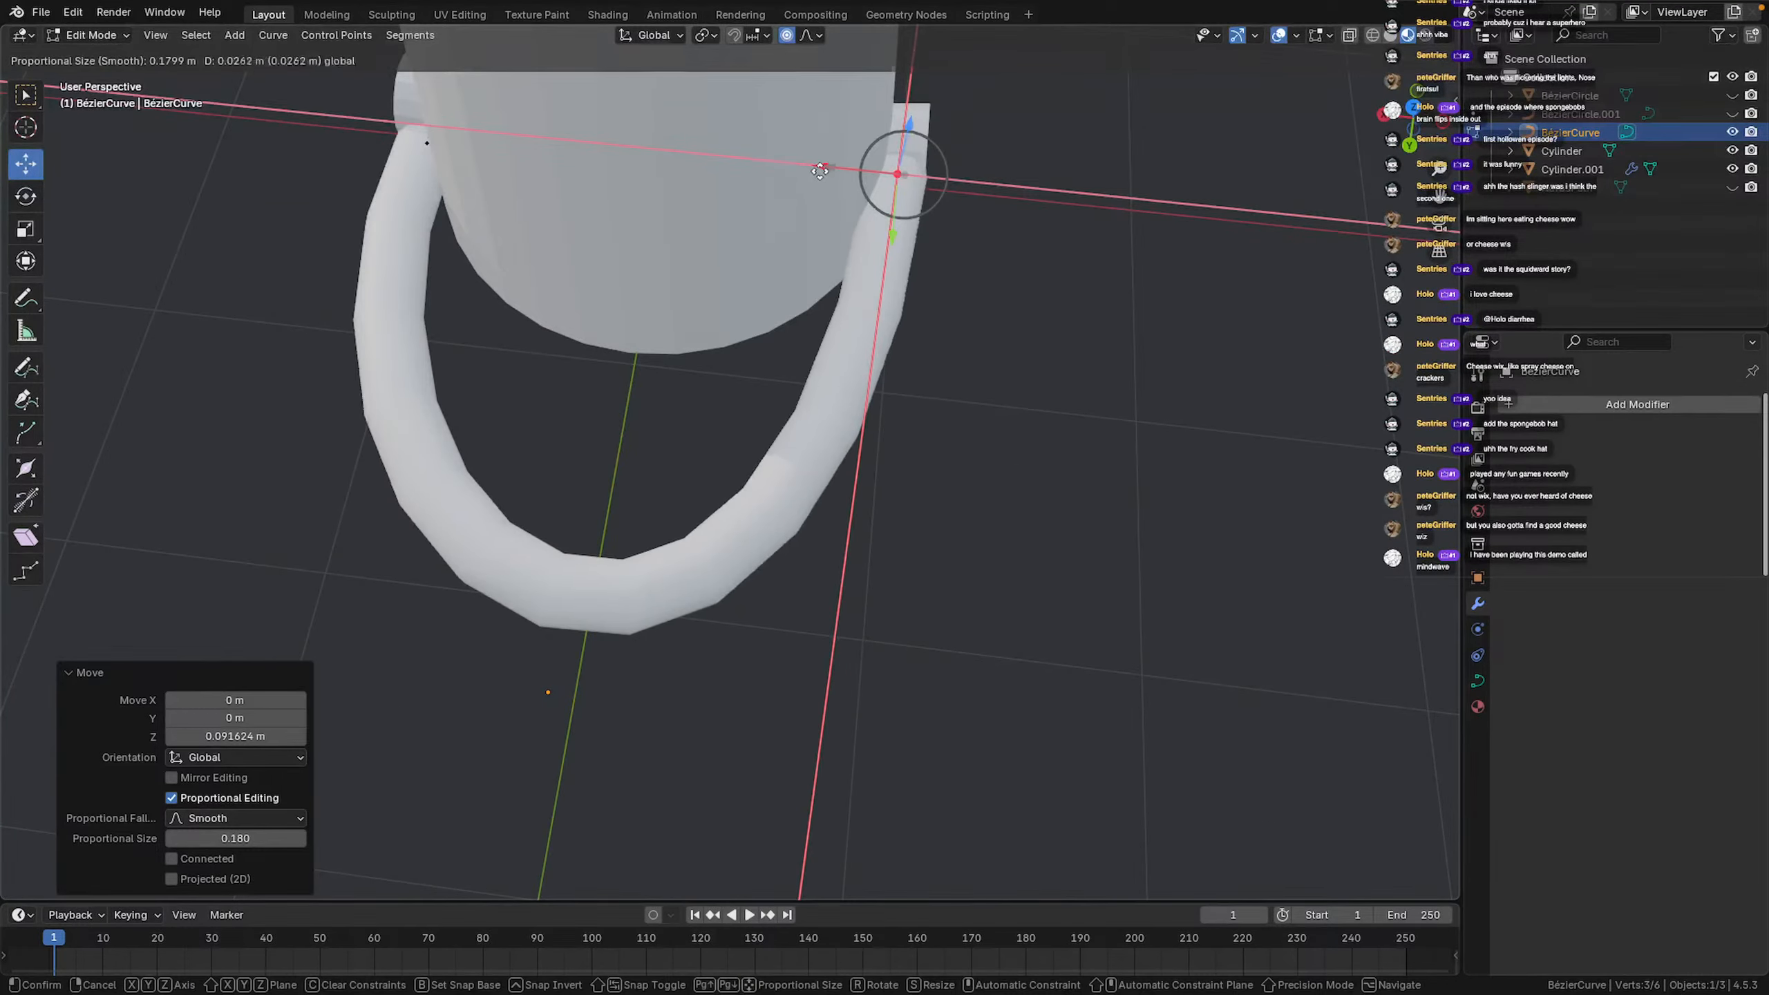
middle_drag(877, 166, 951, 189)
Raise the handle curve's +X end point slightly along Z on its mount, and check the fit in Object Mode
click(224, 542)
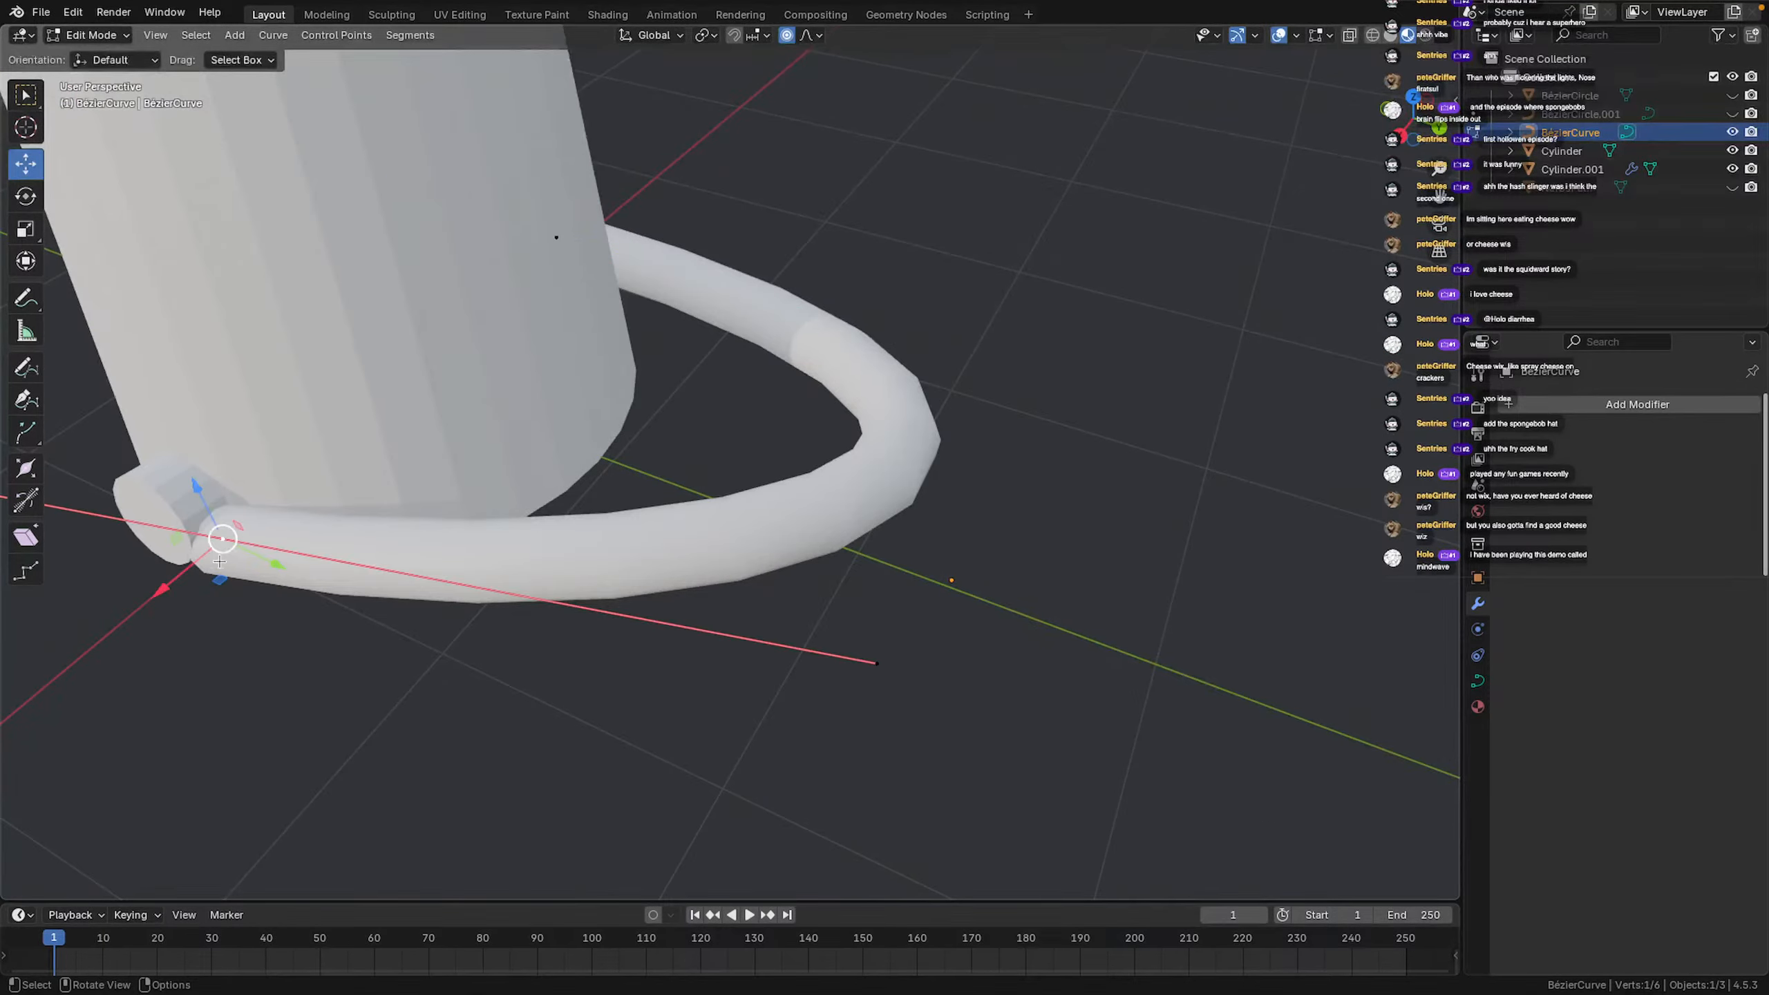
middle_drag(224, 542, 606, 296)
drag(623, 239, 623, 217)
key(Tab)
scroll(822, 477, down, 5)
mouse_move(821, 478)
middle_down()
mouse_move(689, 345)
mouse_move(825, 459)
middle_up()
middle_drag(1015, 482, 767, 437)
scroll(893, 467, up, 4)
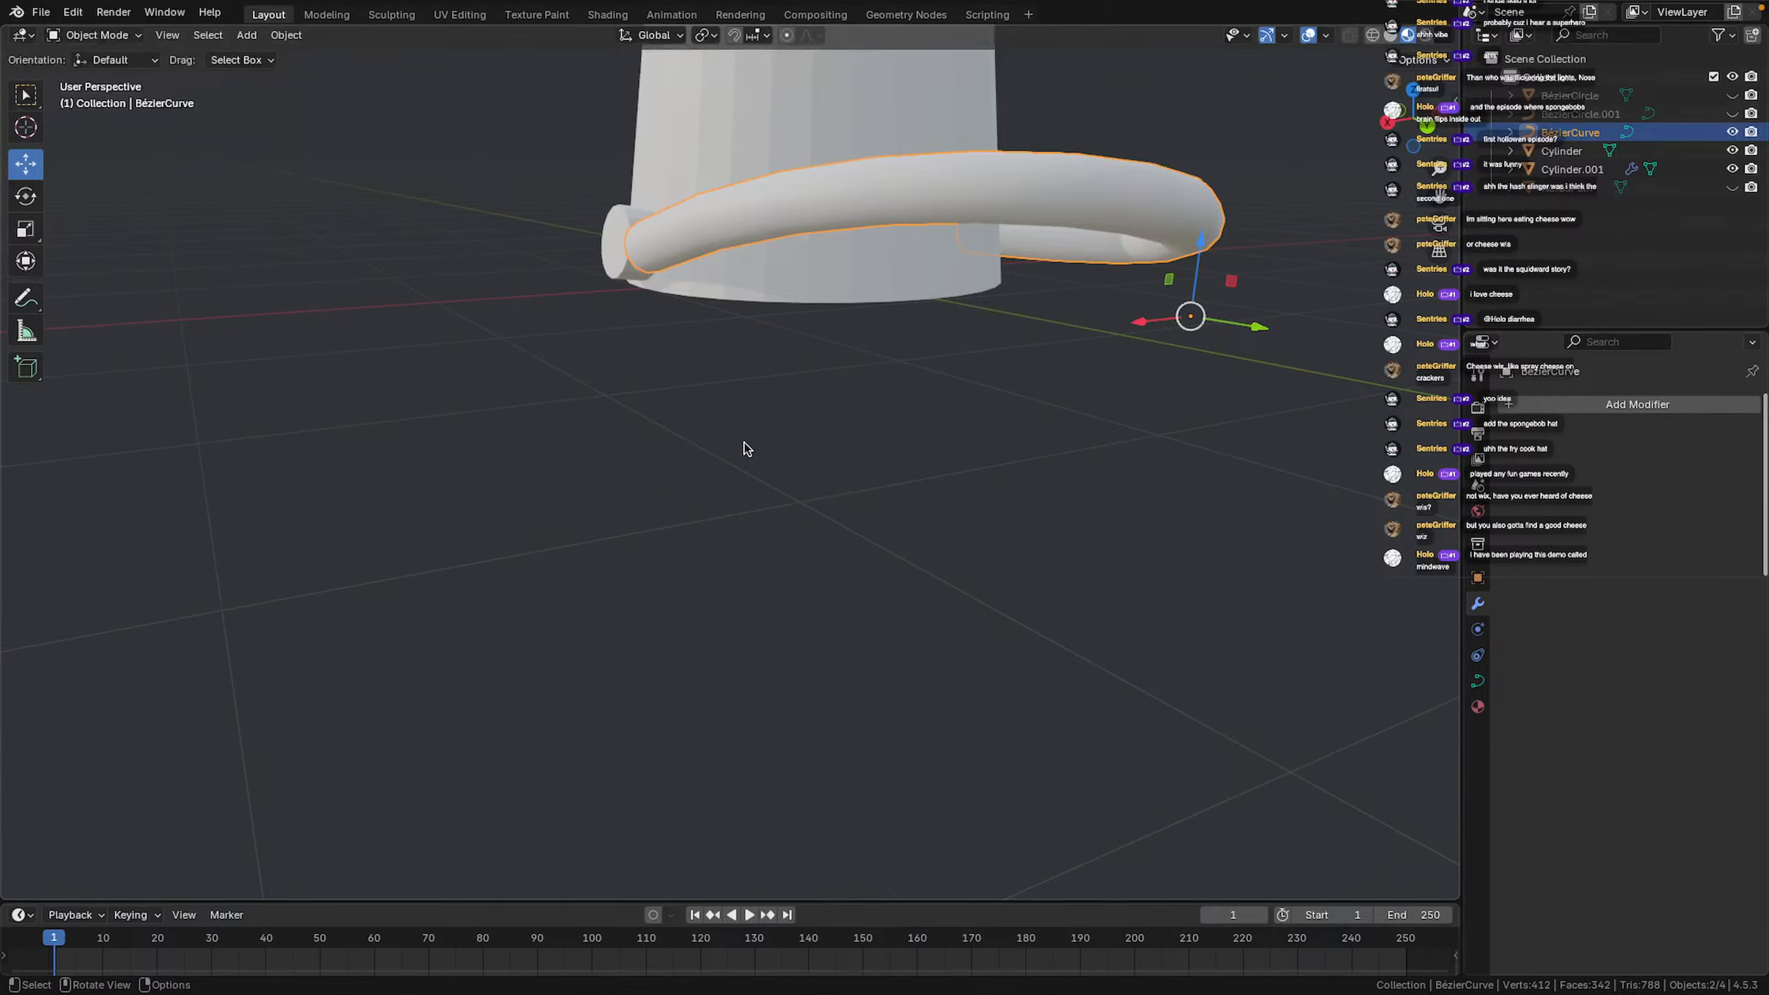
middle_drag(745, 447, 957, 410)
In Edit Mode, move the +X end point about -0.01 m in X, -0.06 m in Y and 0.04 m in Z, then nudge it inward along X
key(Tab)
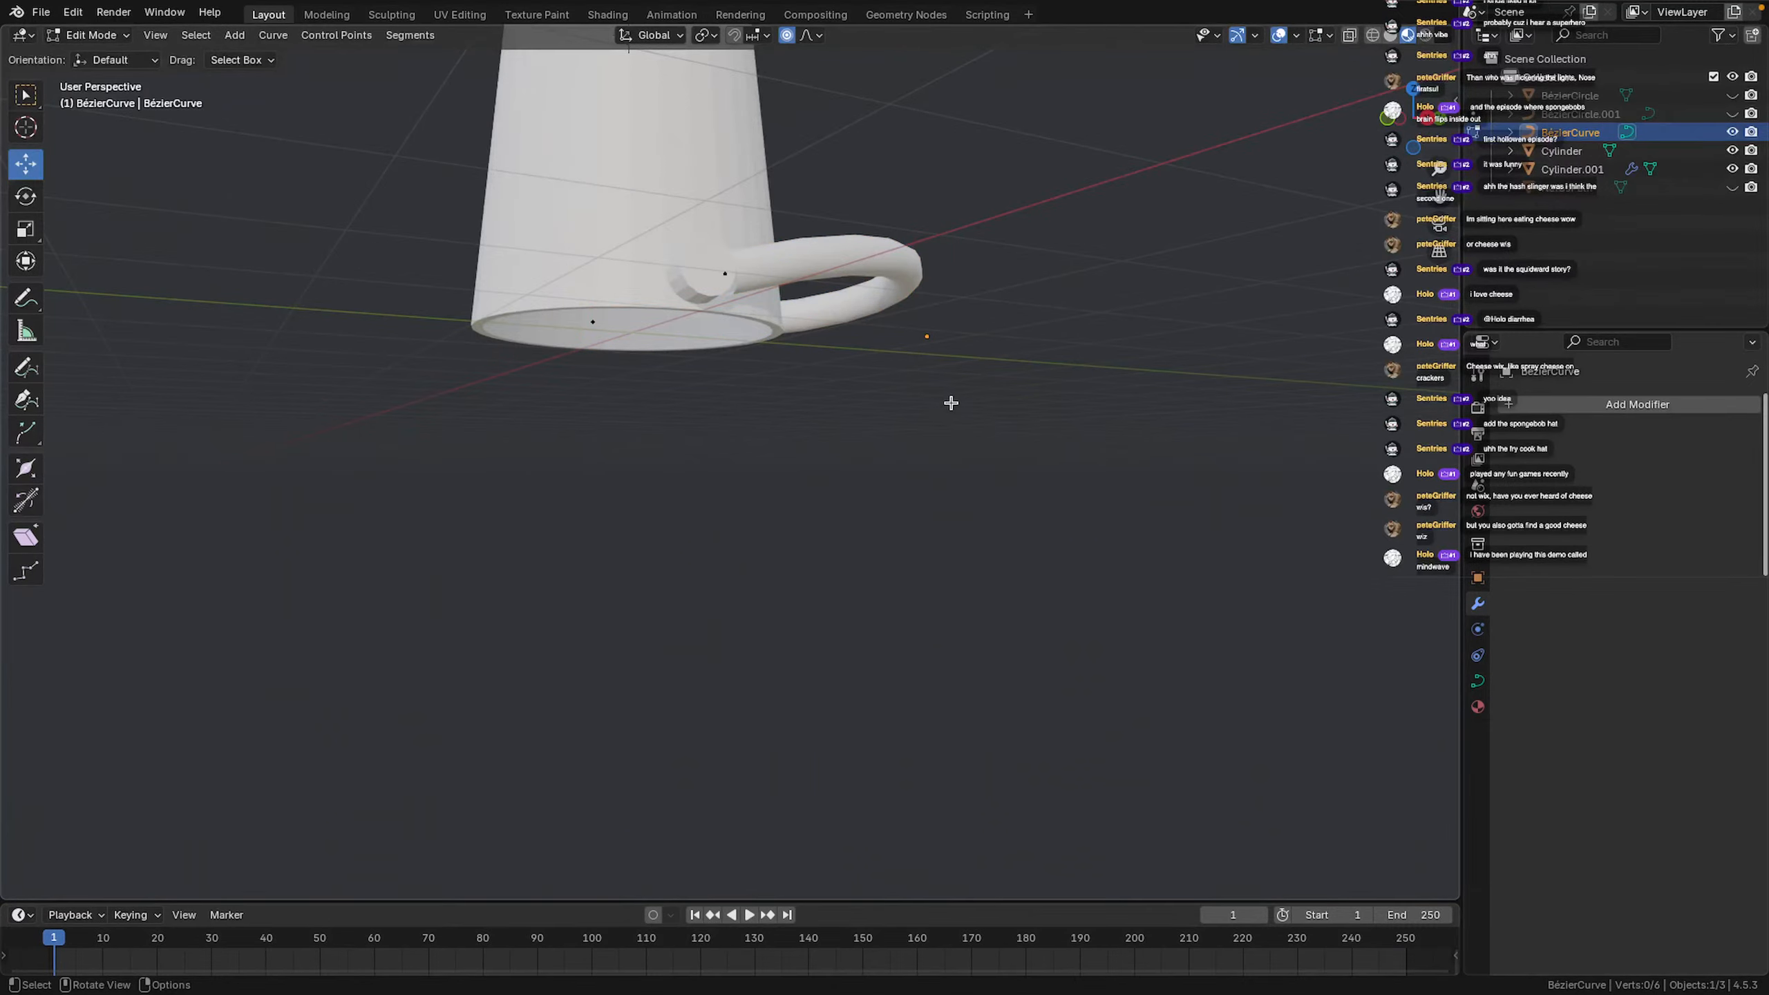
scroll(948, 403, up, 8)
mouse_move(696, 208)
mouse_down()
mouse_move(737, 249)
mouse_move(698, 217)
mouse_up()
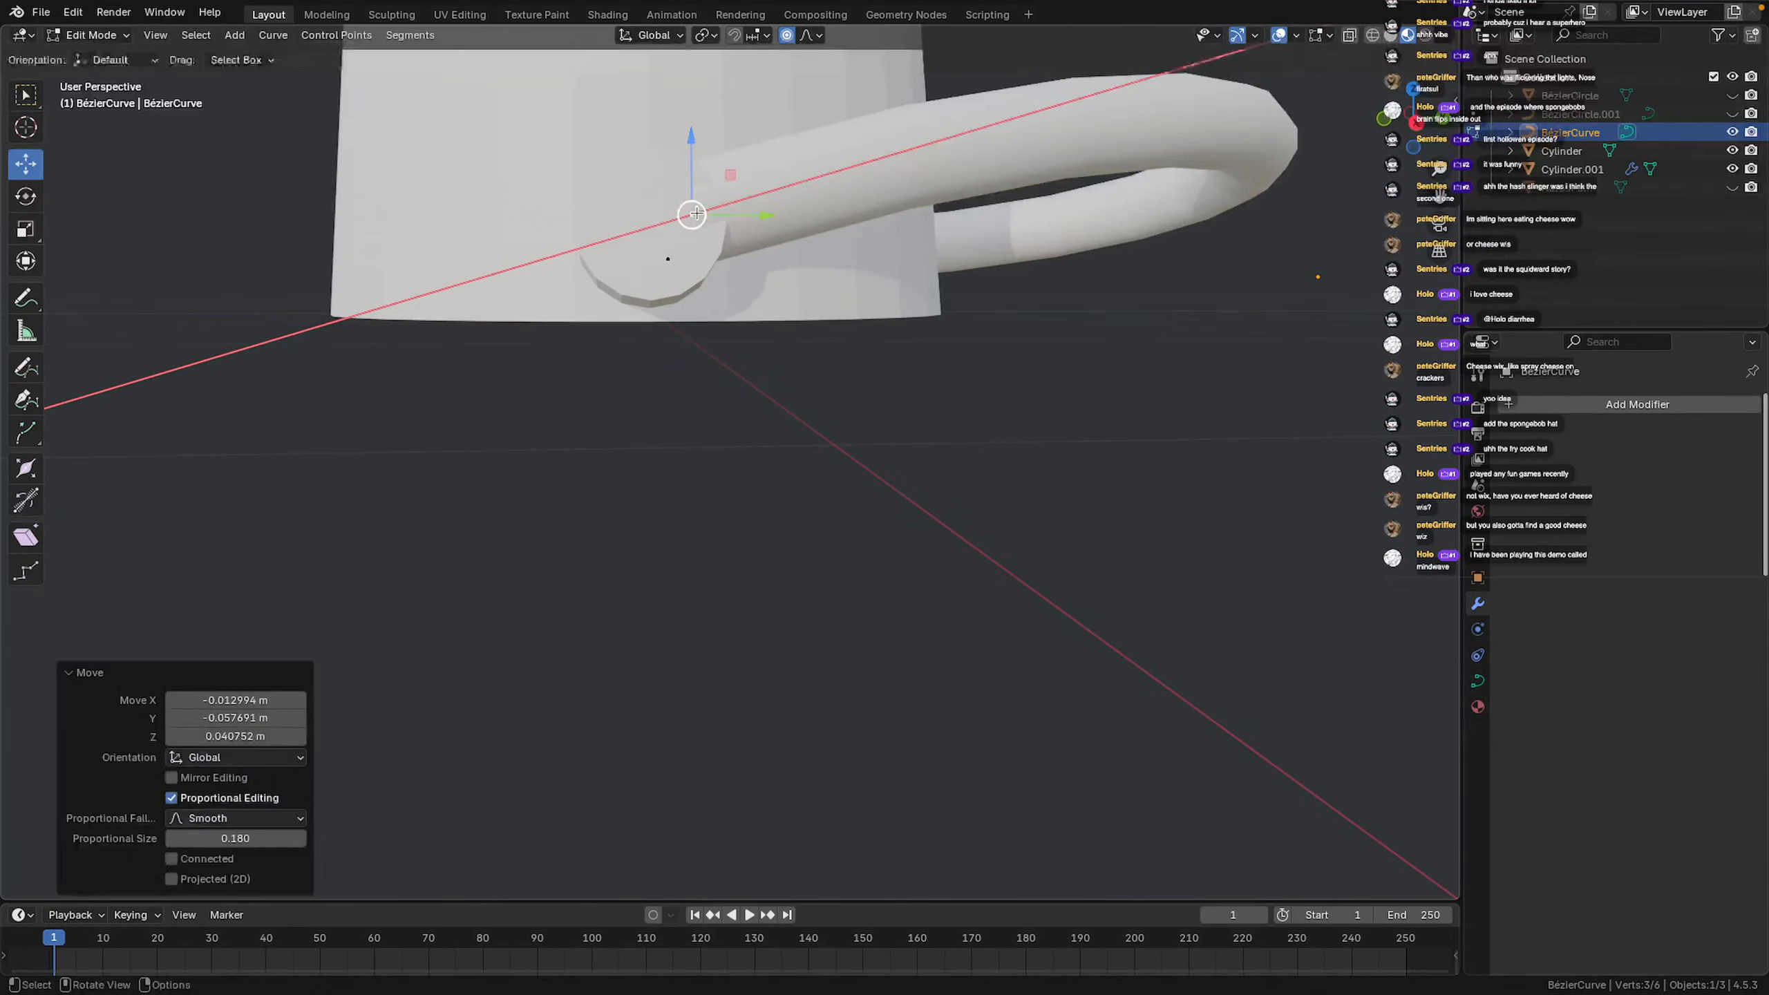
click(853, 469)
scroll(853, 471, down, 4)
scroll(917, 490, up, 3)
middle_drag(853, 474, 879, 300)
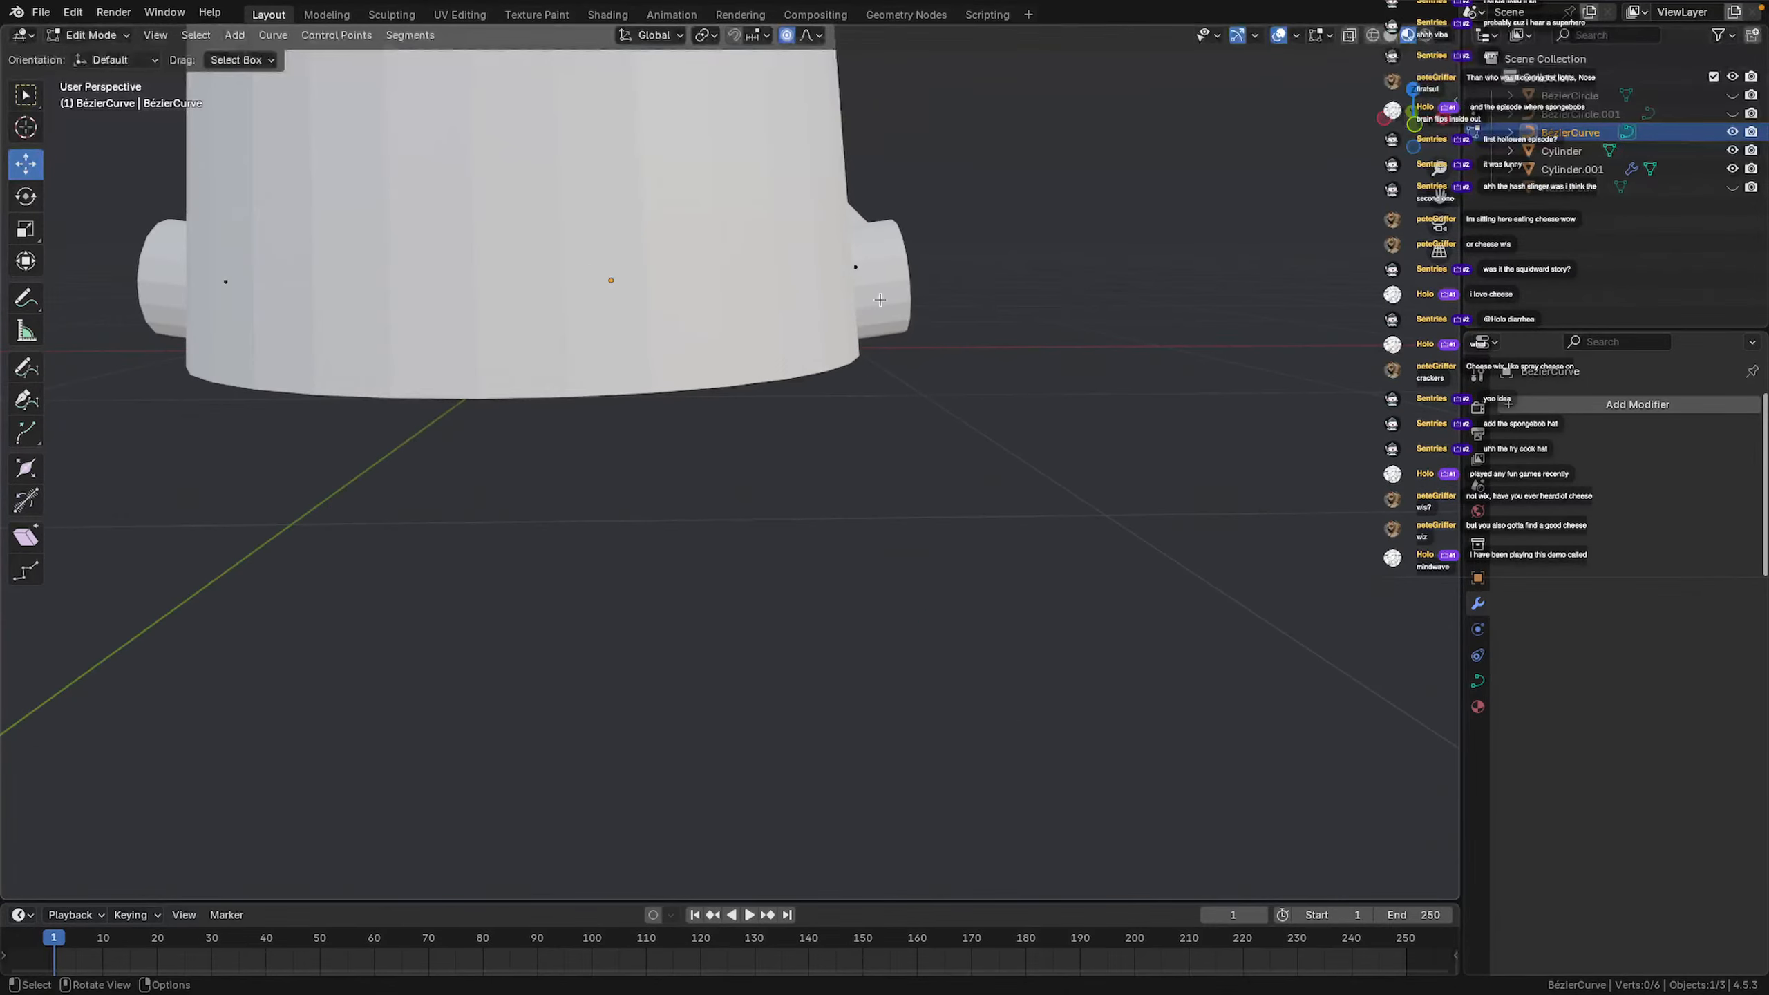
click(861, 266)
drag(918, 269, 911, 270)
click(911, 507)
Move the handle curve's -X end point about 0.013 m inward along X on its cylinder mount
scroll(525, 477, down, 1)
middle_drag(524, 477, 733, 548)
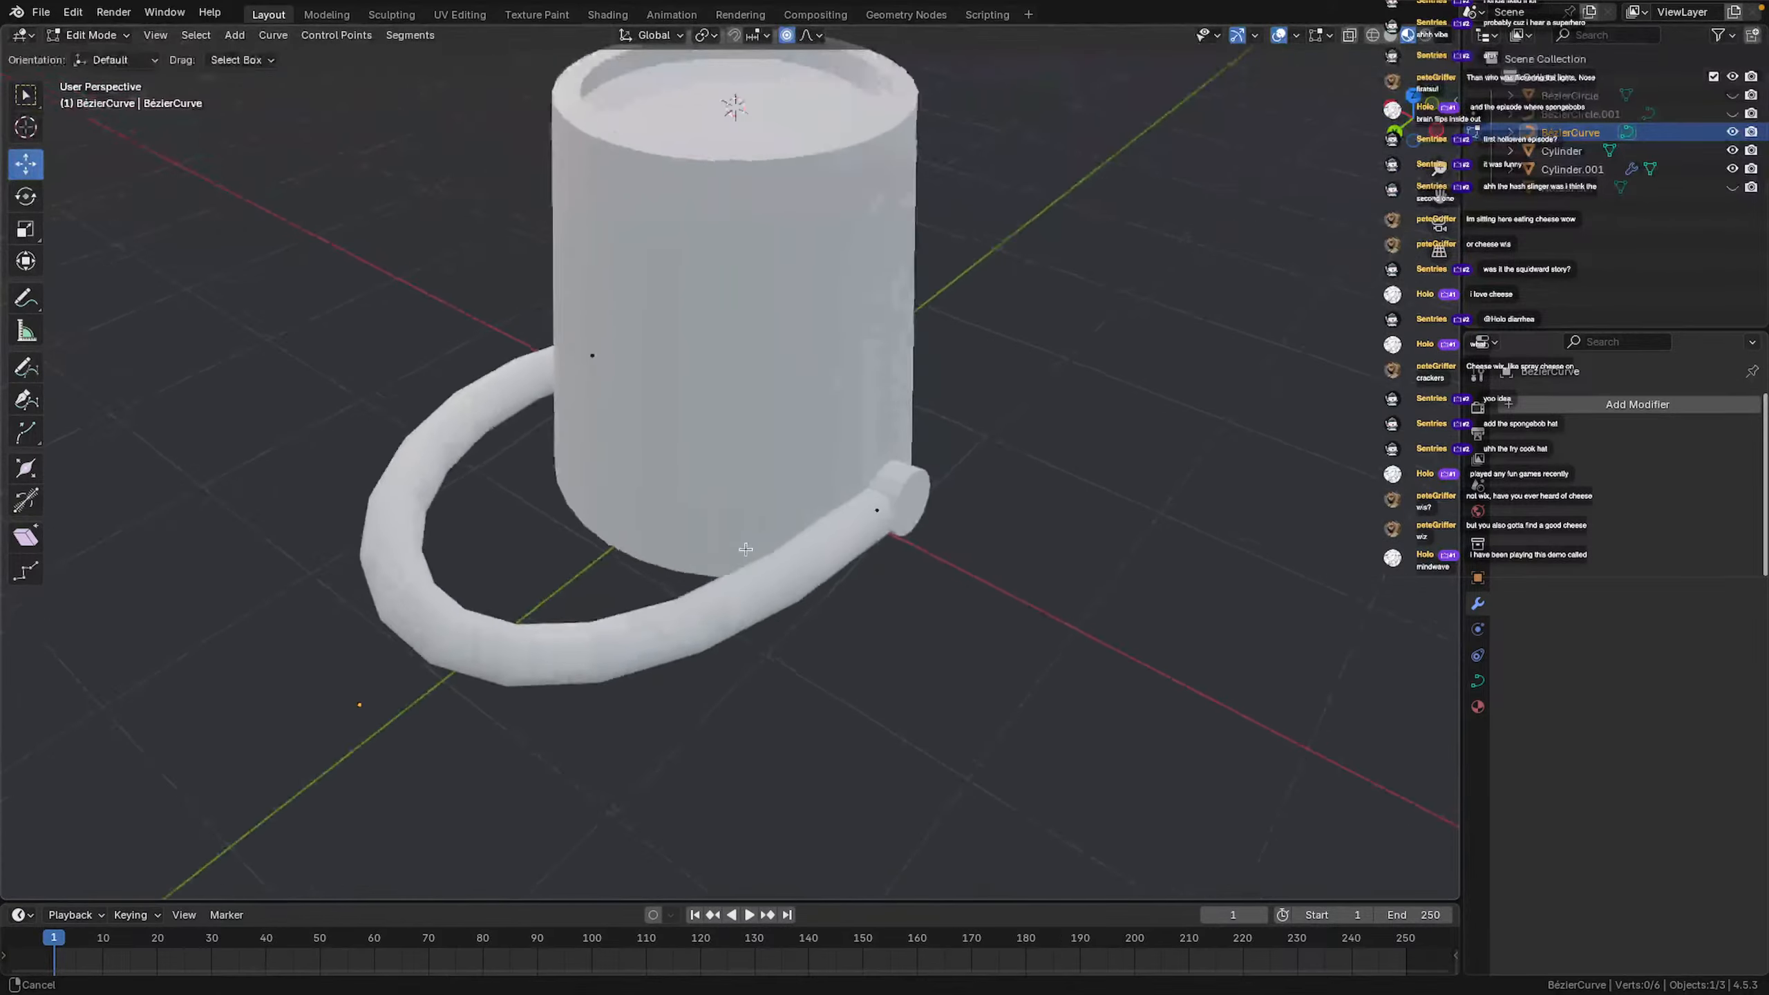
scroll(733, 548, up, 4)
click(1044, 587)
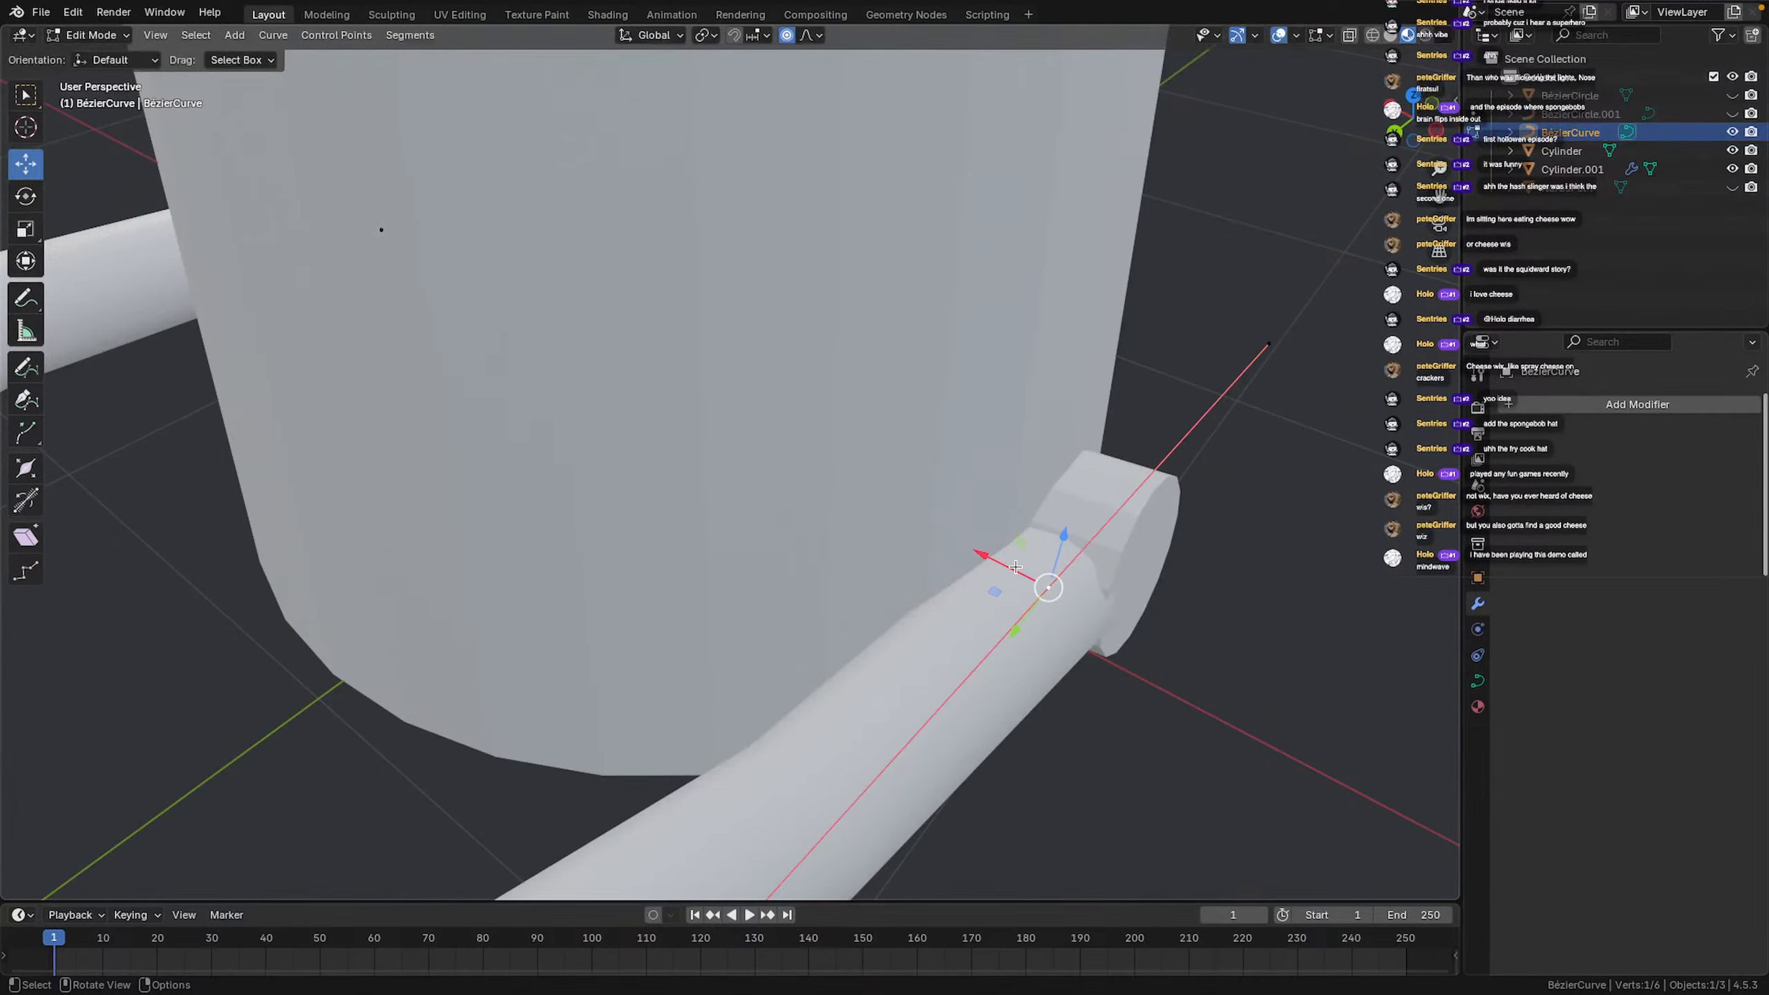
drag(1015, 567, 1021, 564)
scroll(515, 658, down, 6)
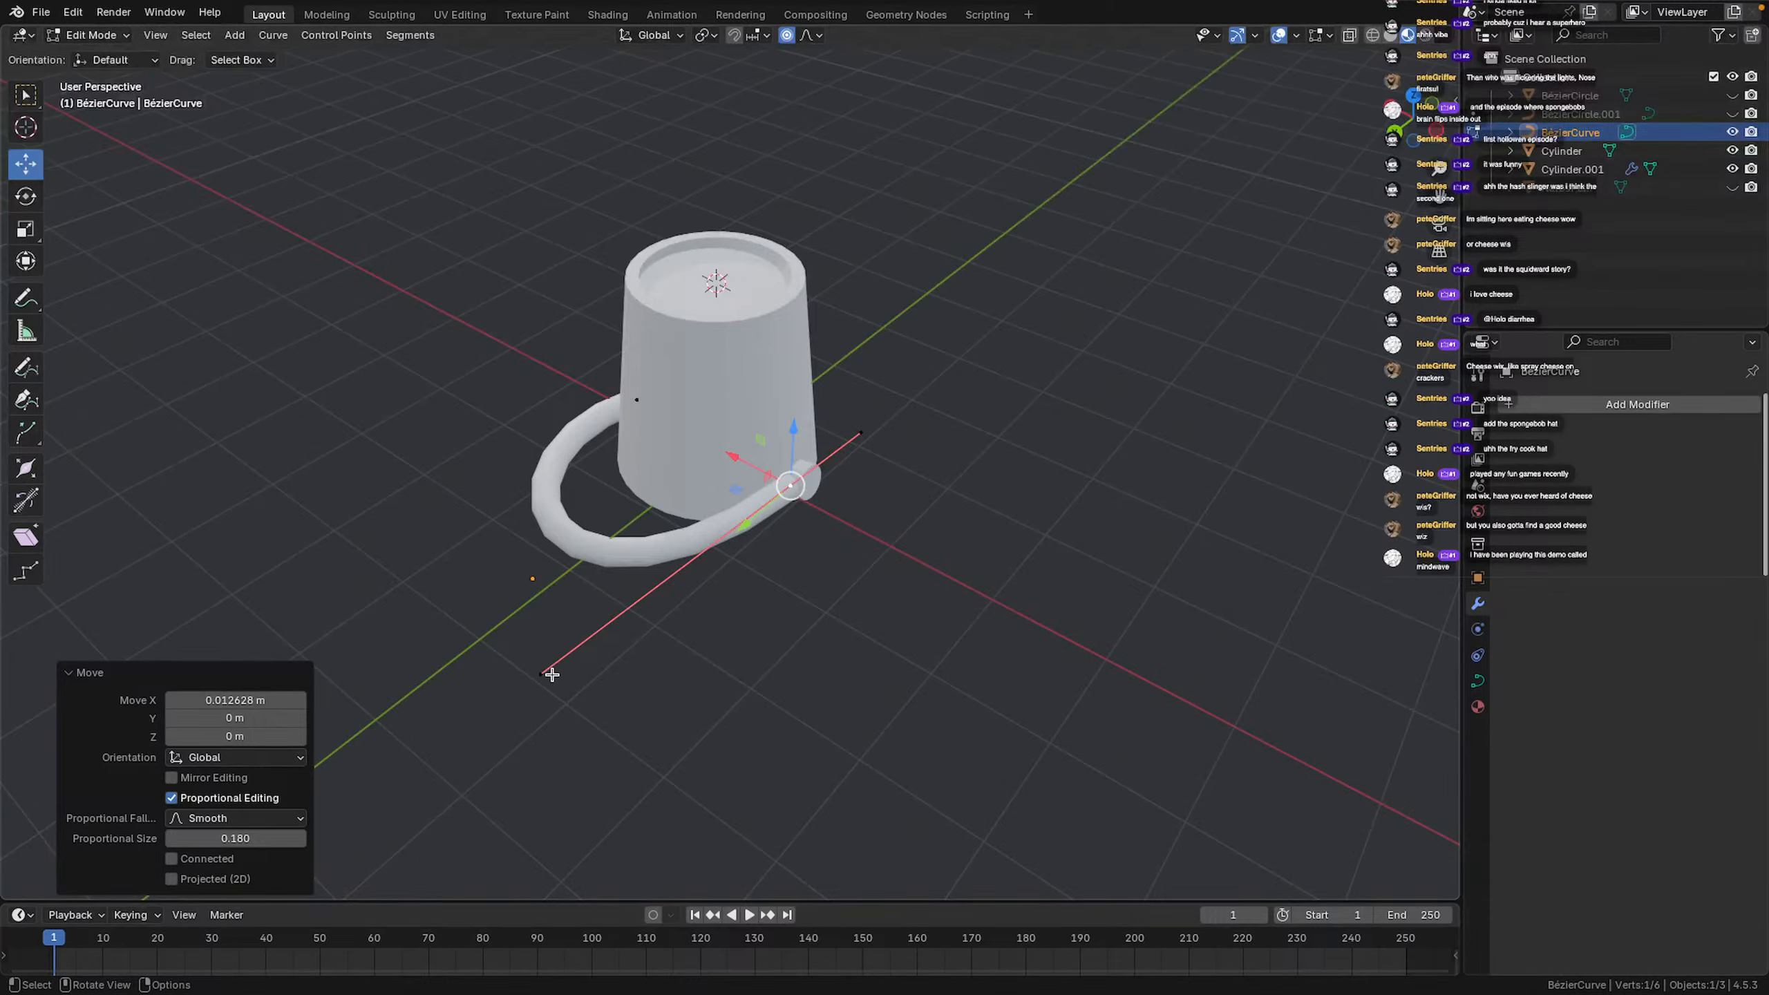
Examine from several angles how both ends of the handle curve sit against the bucket's cylinder mounts
key(b)
drag(579, 684, 524, 659)
click(651, 682)
key(Tab)
scroll(603, 664, down, 5)
middle_drag(604, 664, 790, 561)
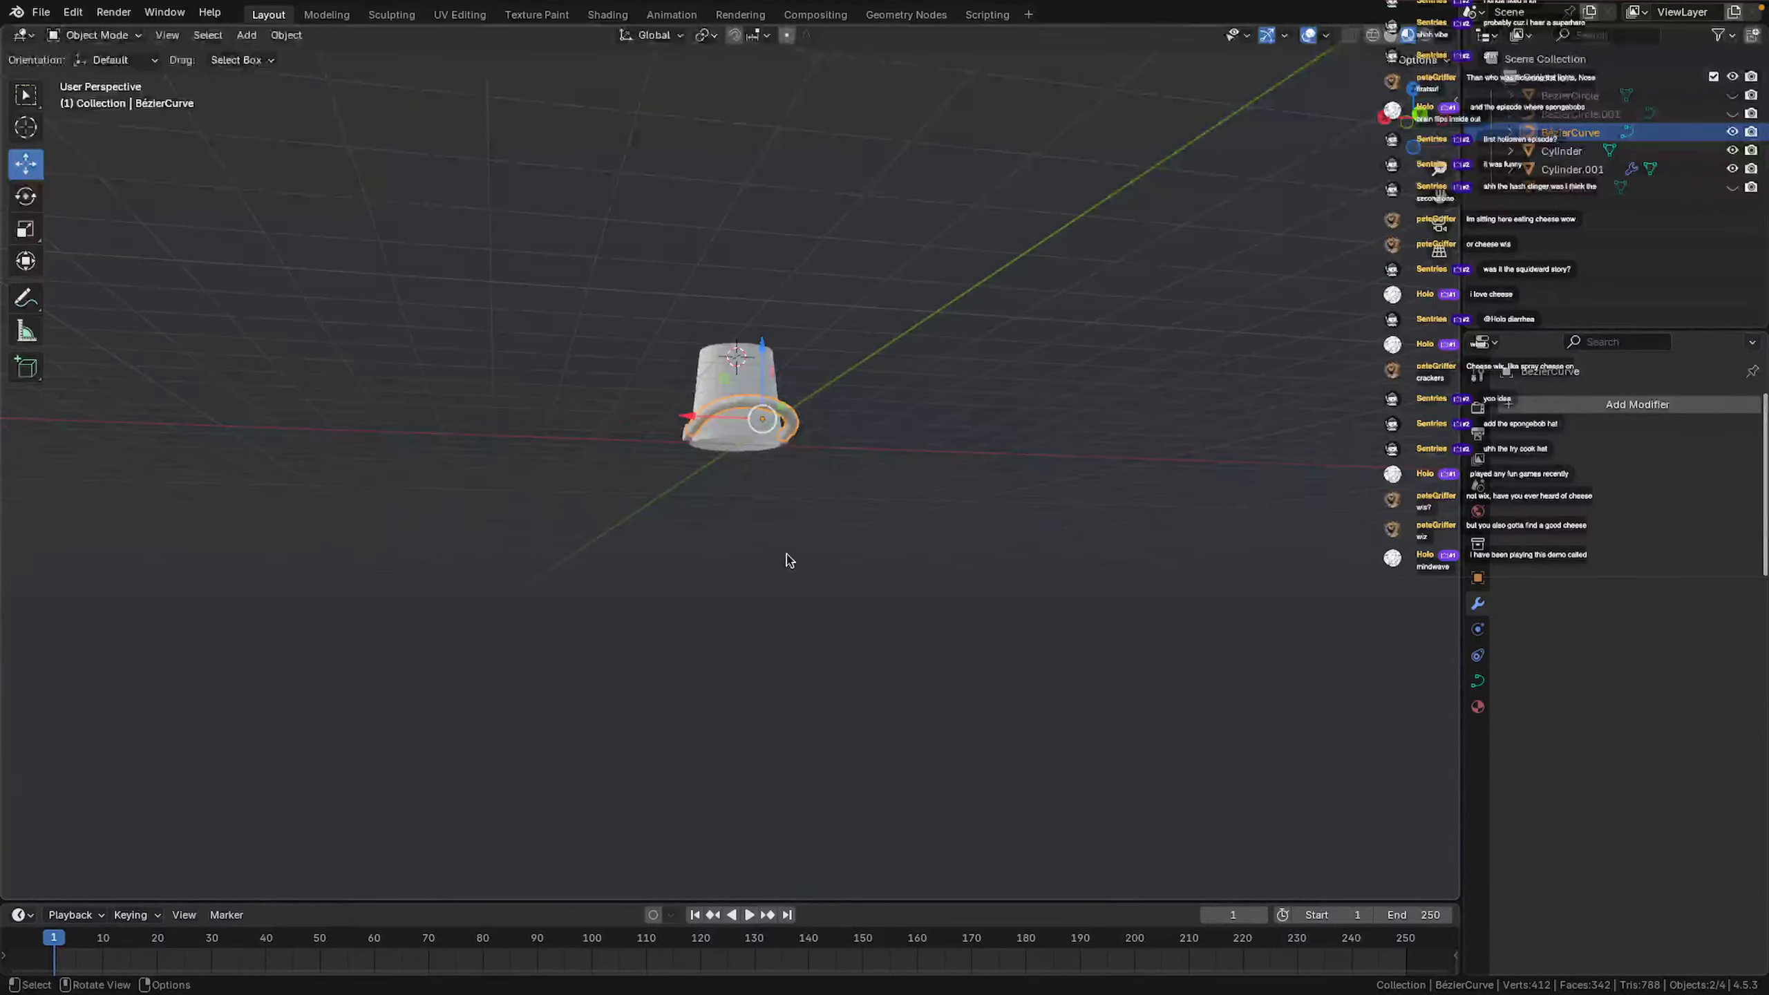
key(Tab)
key(grave)
key(Escape)
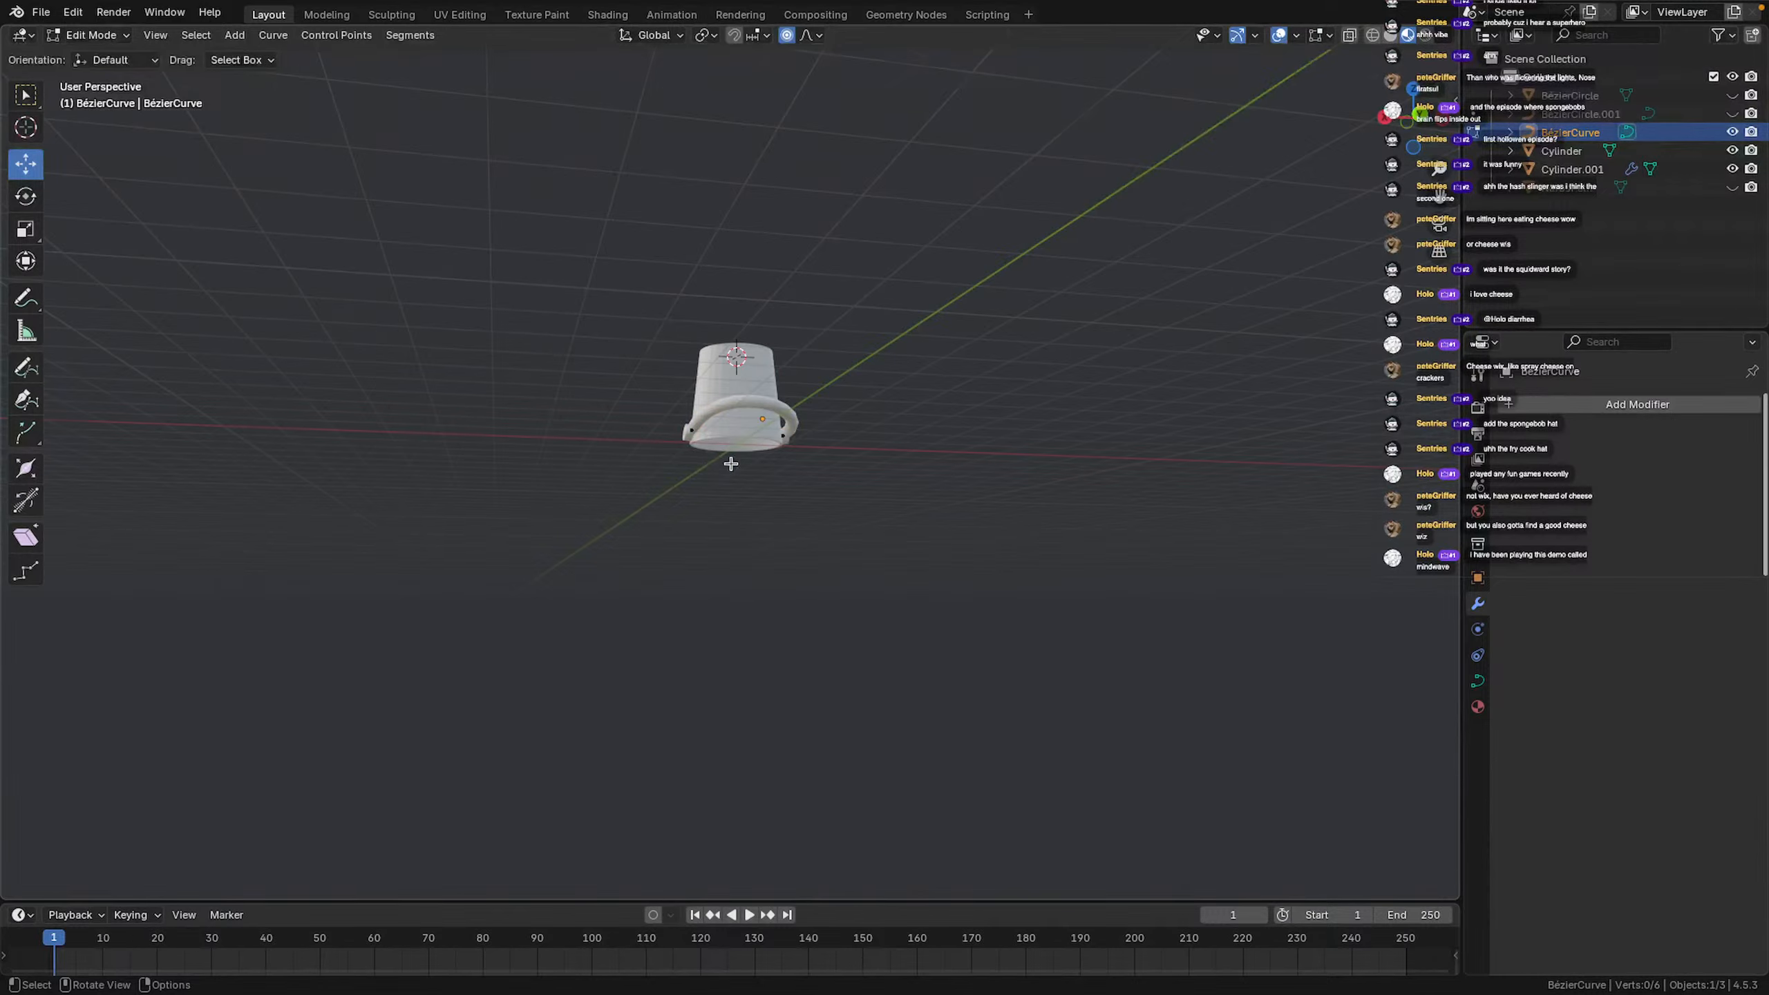
middle_drag(730, 464, 1037, 369)
scroll(1038, 369, up, 4)
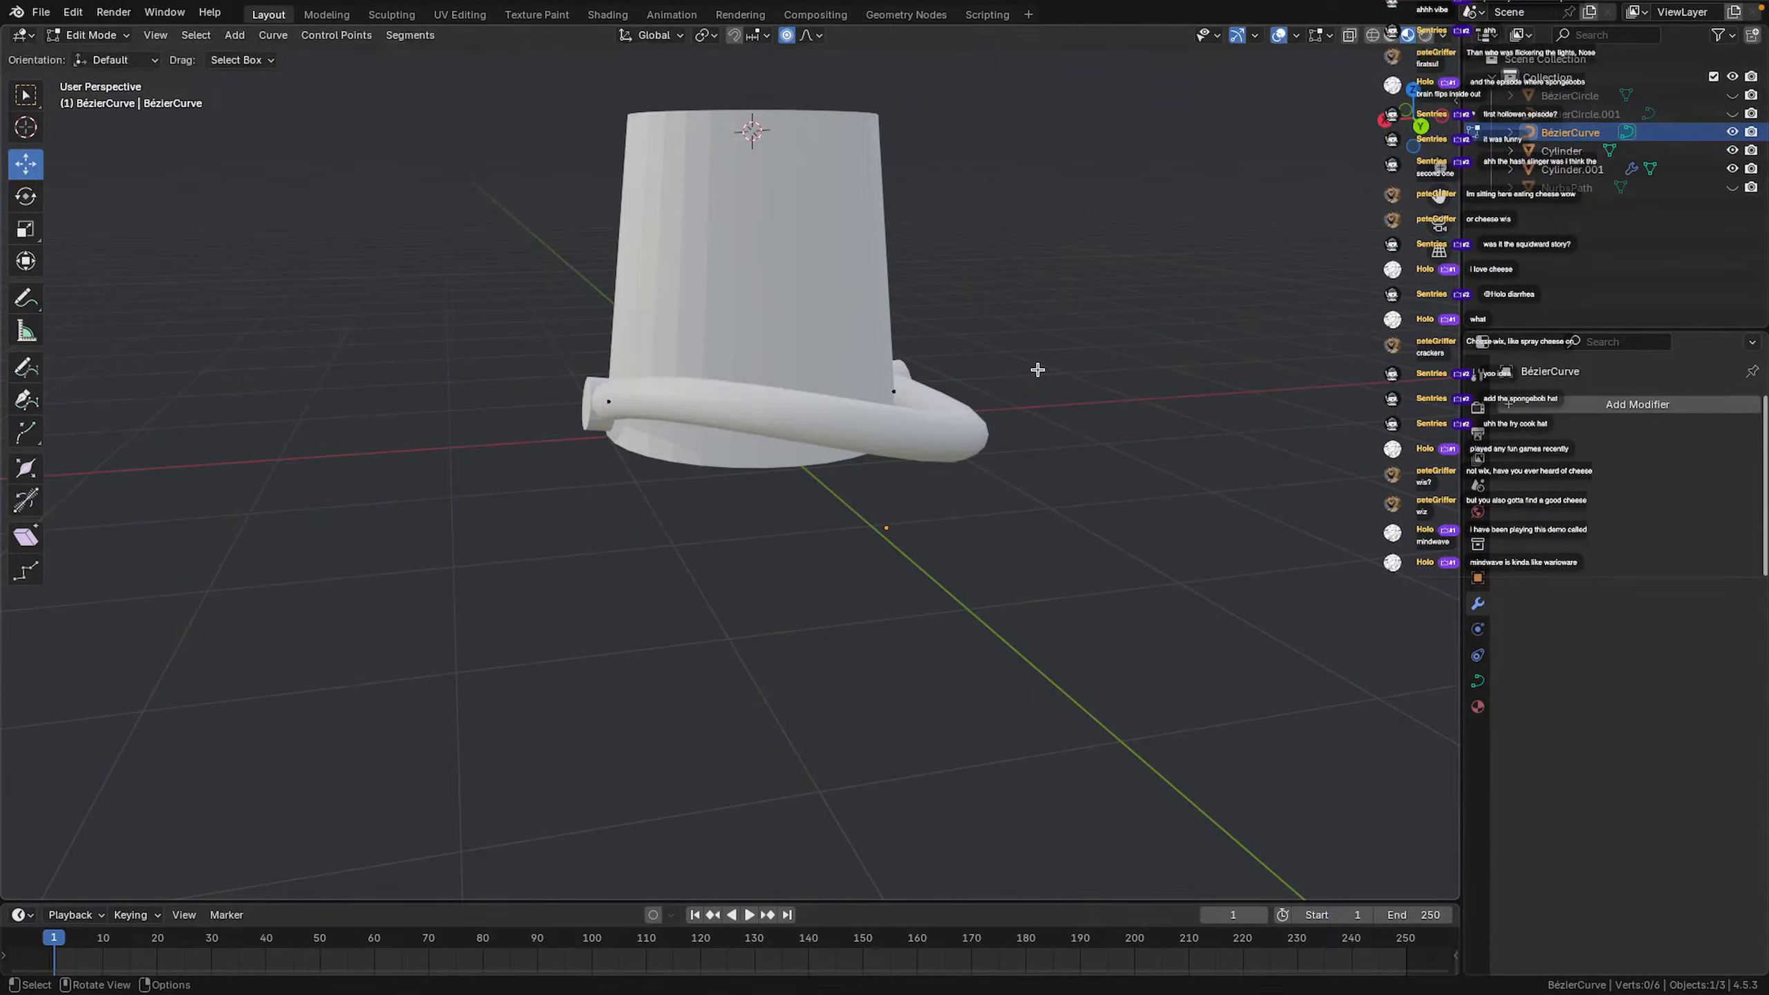
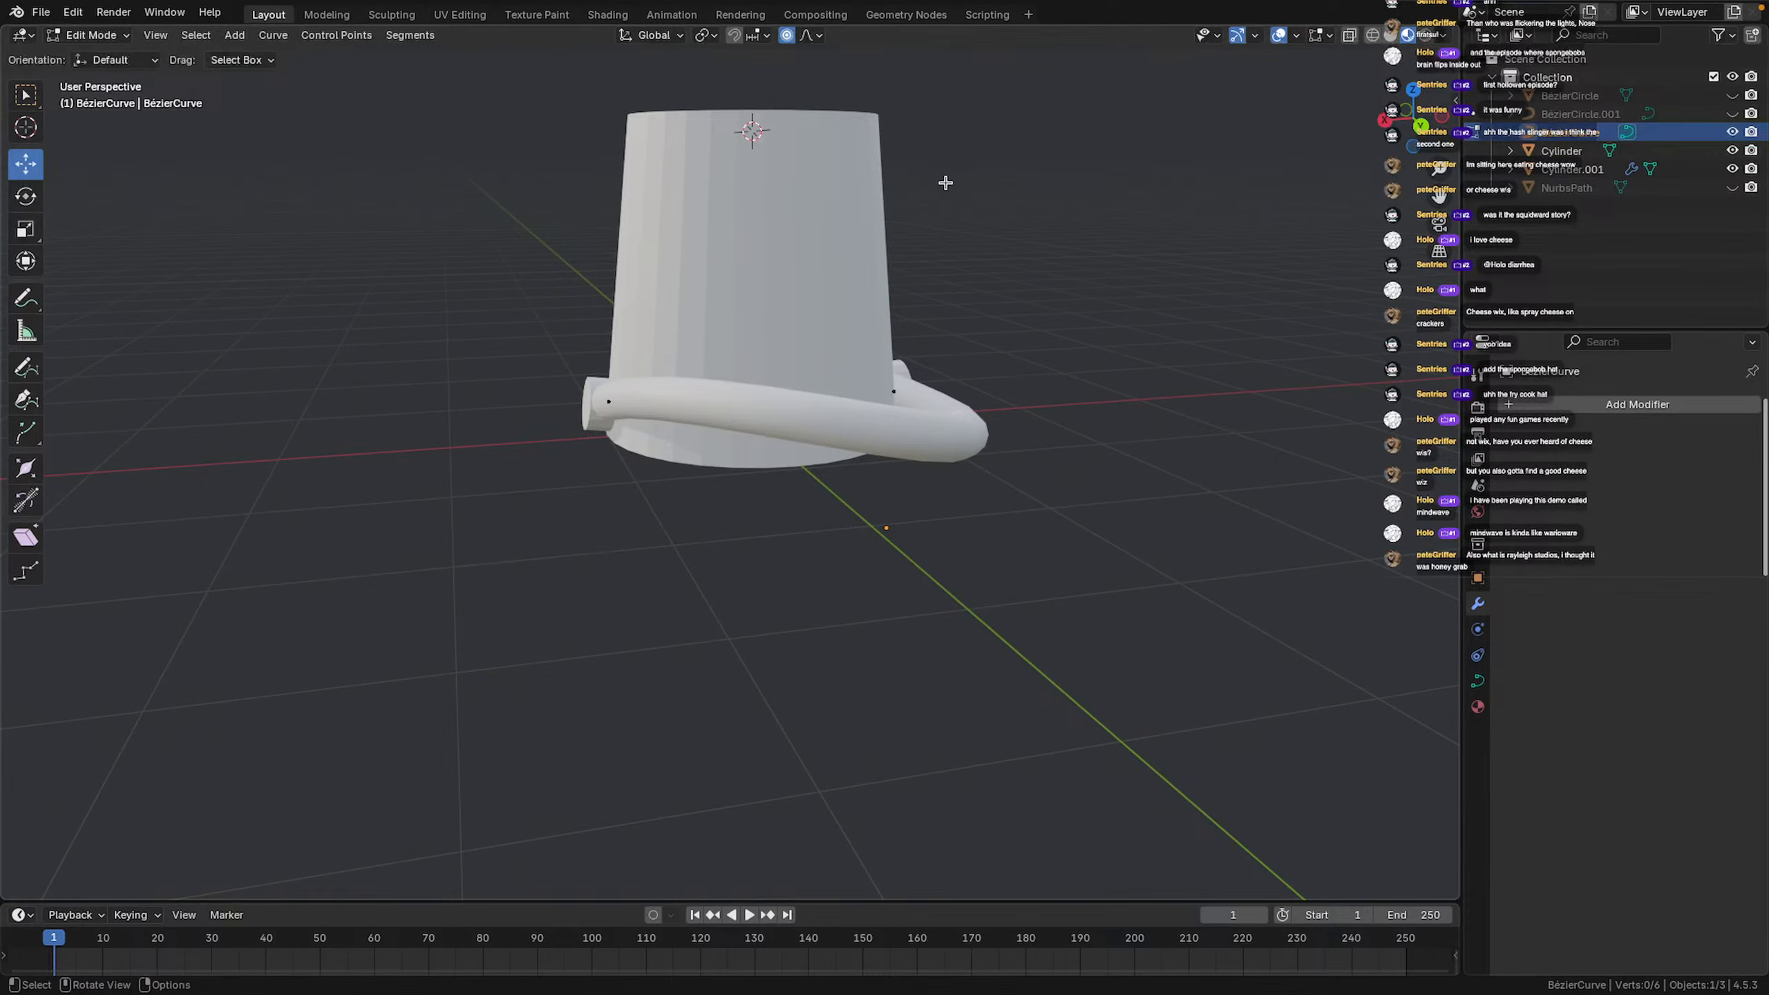
middle_drag(944, 182, 1149, 307)
scroll(1086, 185, up, 3)
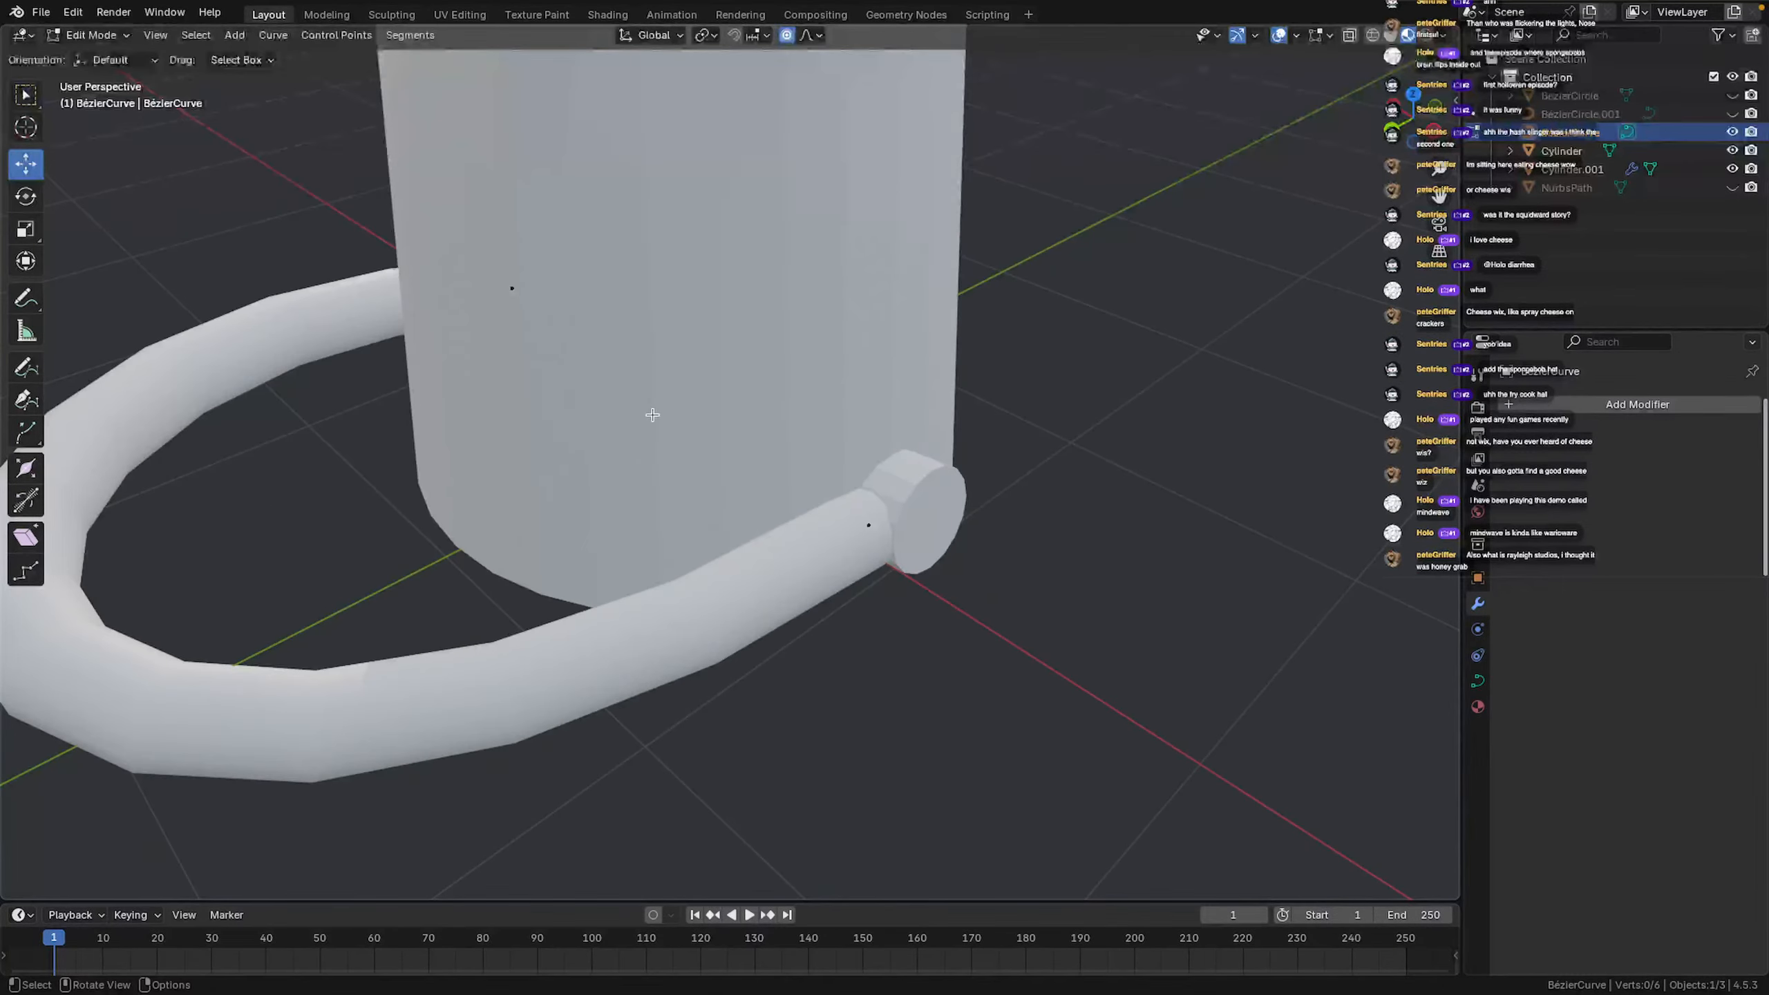
scroll(651, 411, down, 5)
In the left orthographic view, raise the -X end point's +Y Bézier handle about 0.51 m along Z
middle_drag(651, 411, 699, 343)
scroll(682, 335, up, 3)
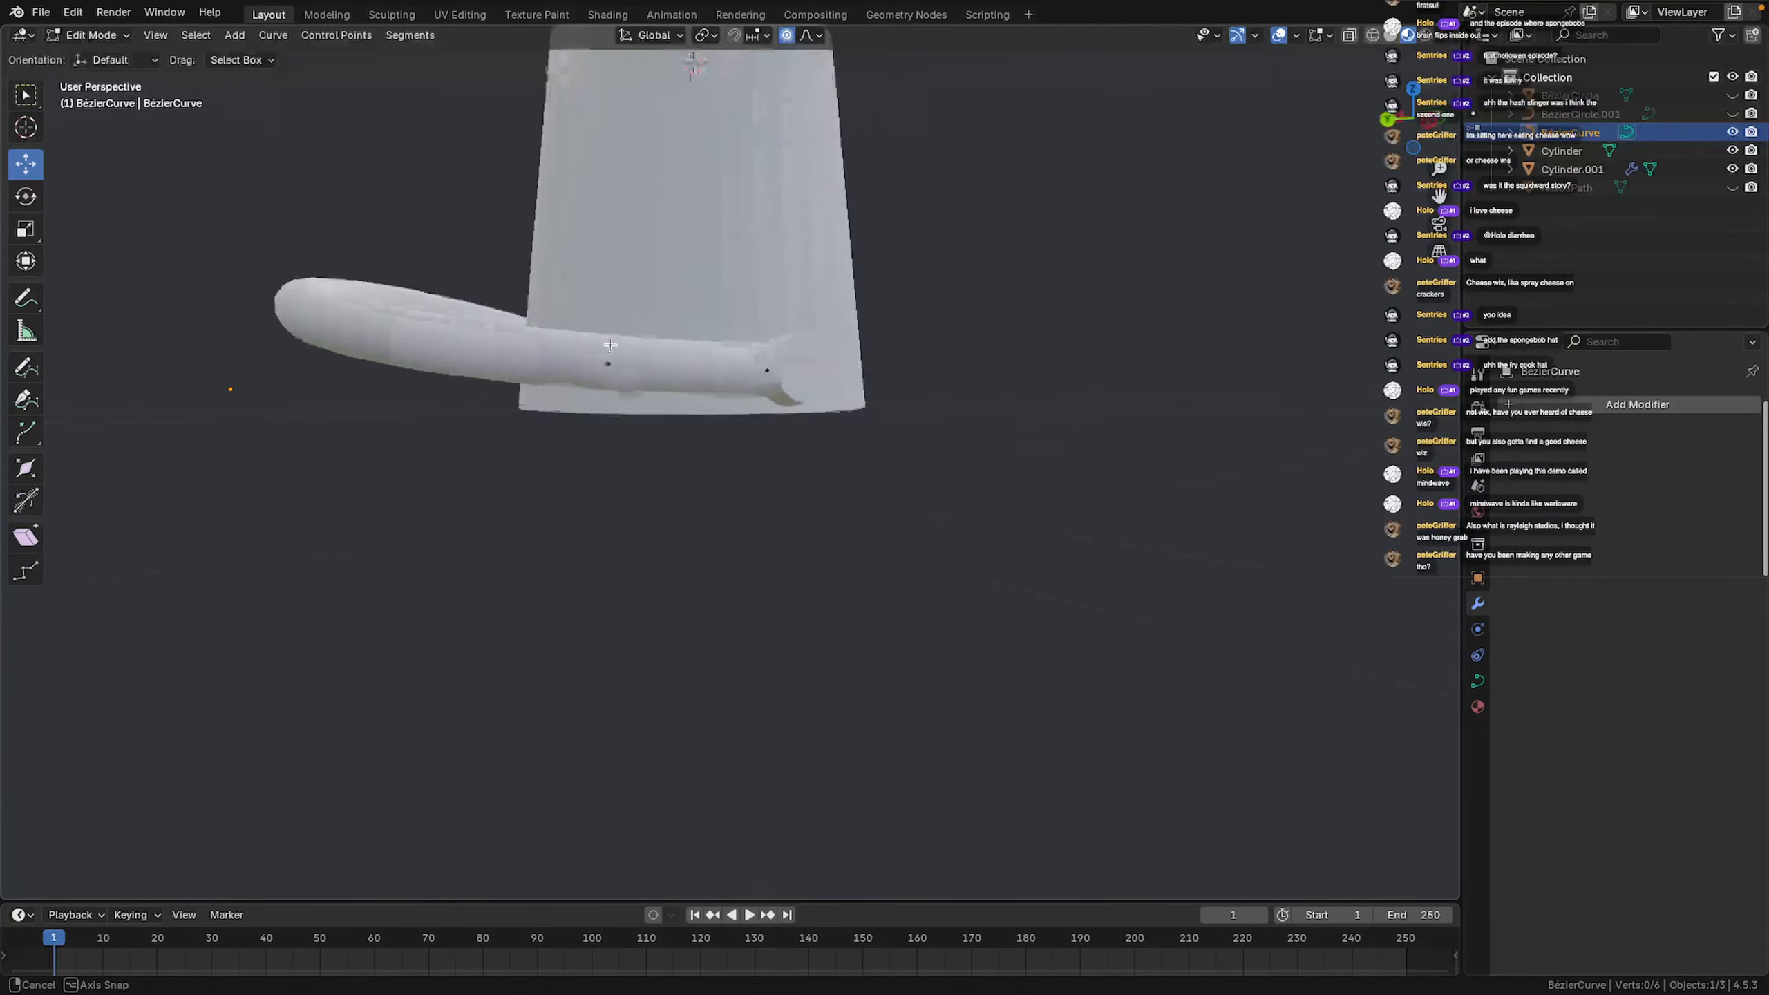
scroll(709, 350, up, 3)
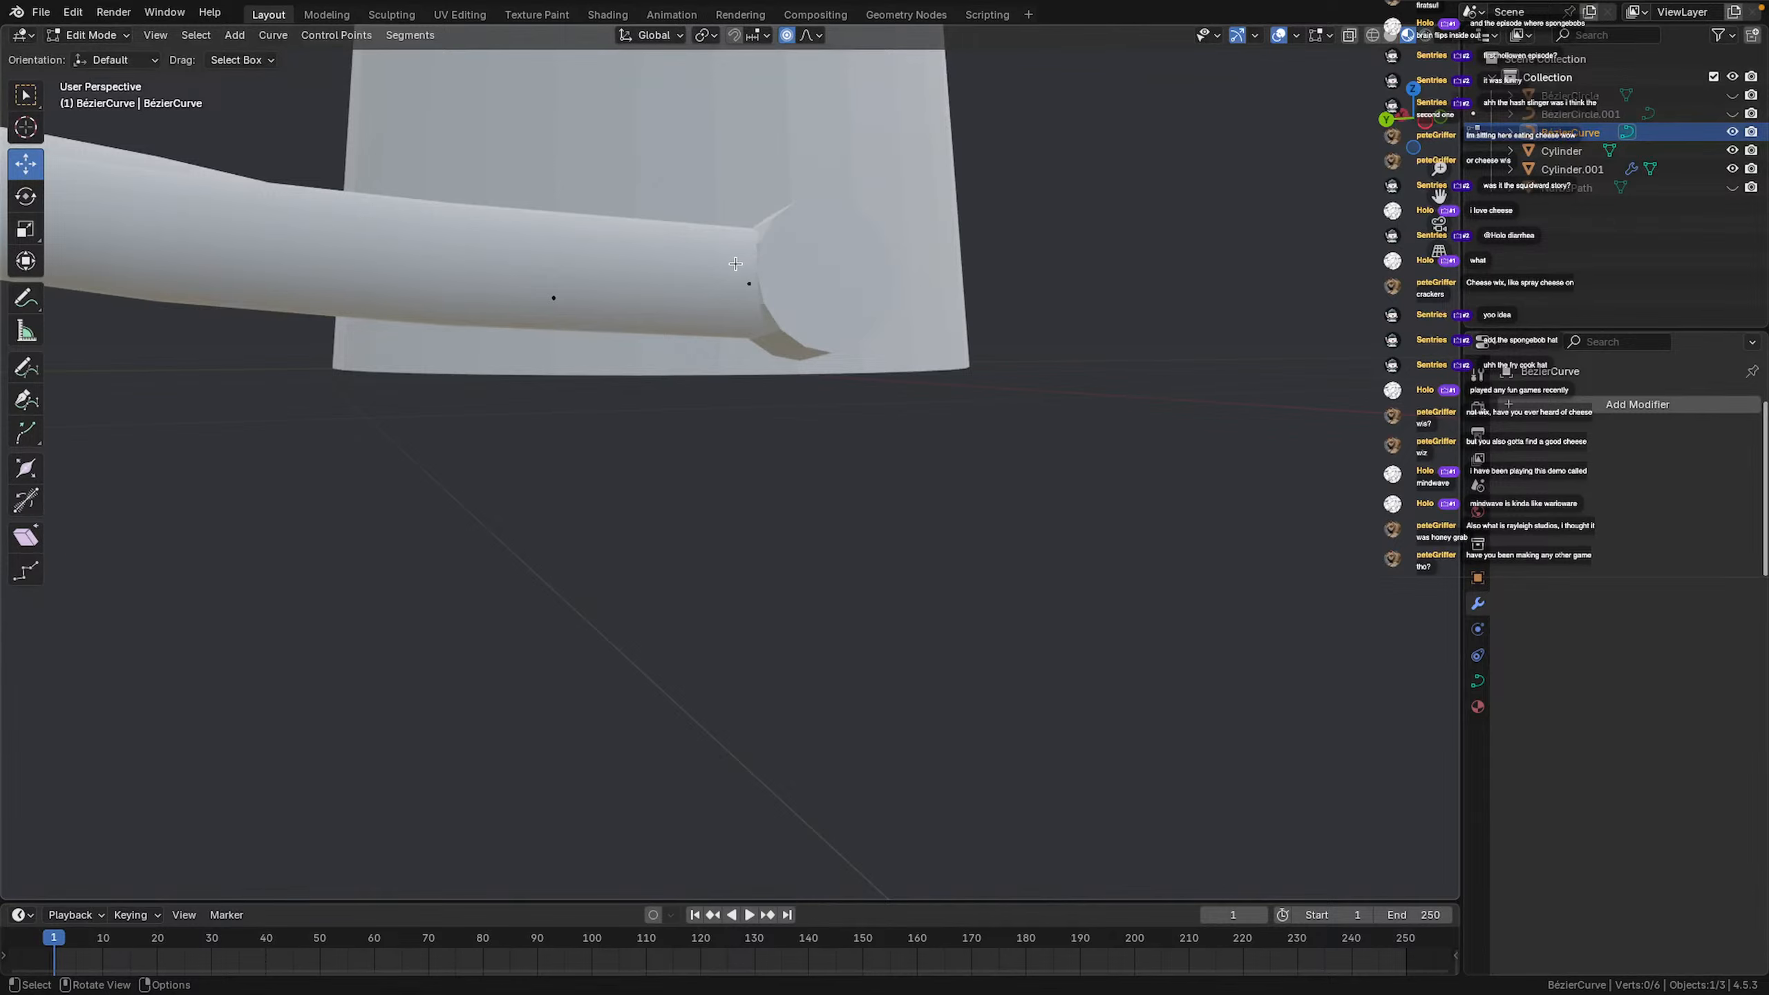
drag(766, 245, 676, 315)
scroll(654, 311, down, 1)
middle_drag(550, 259, 577, 307)
scroll(521, 400, down, 4)
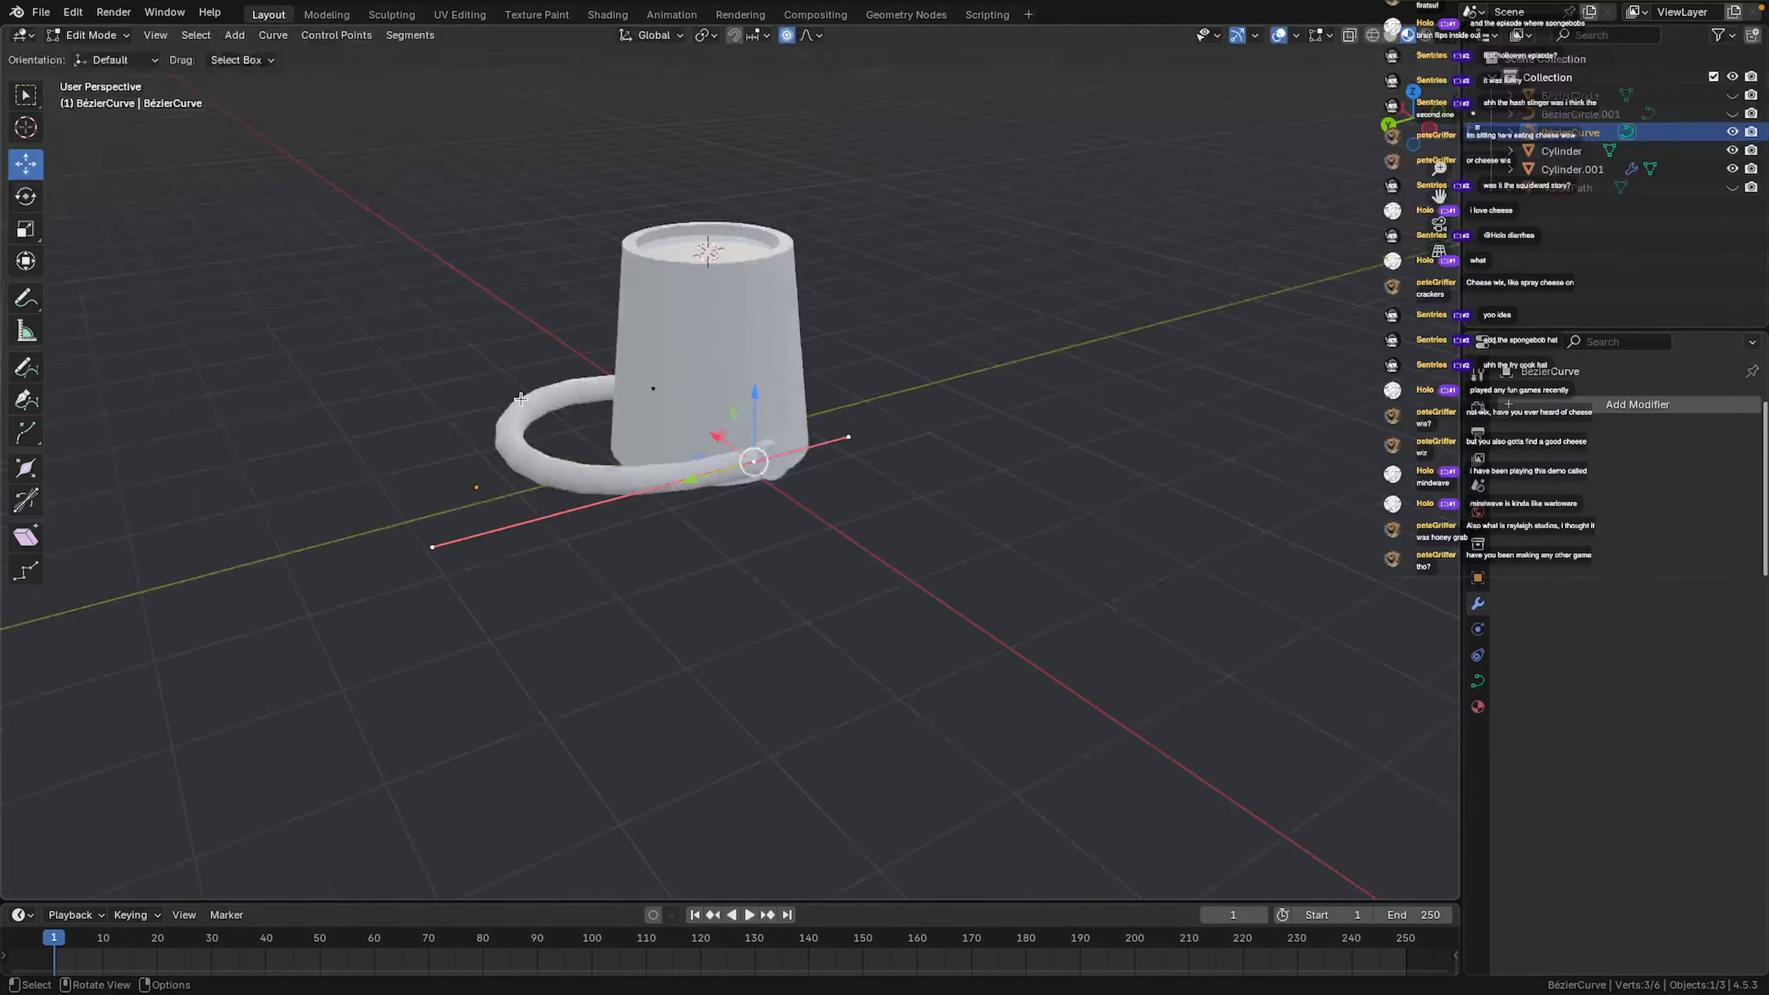
middle_drag(424, 523, 438, 367)
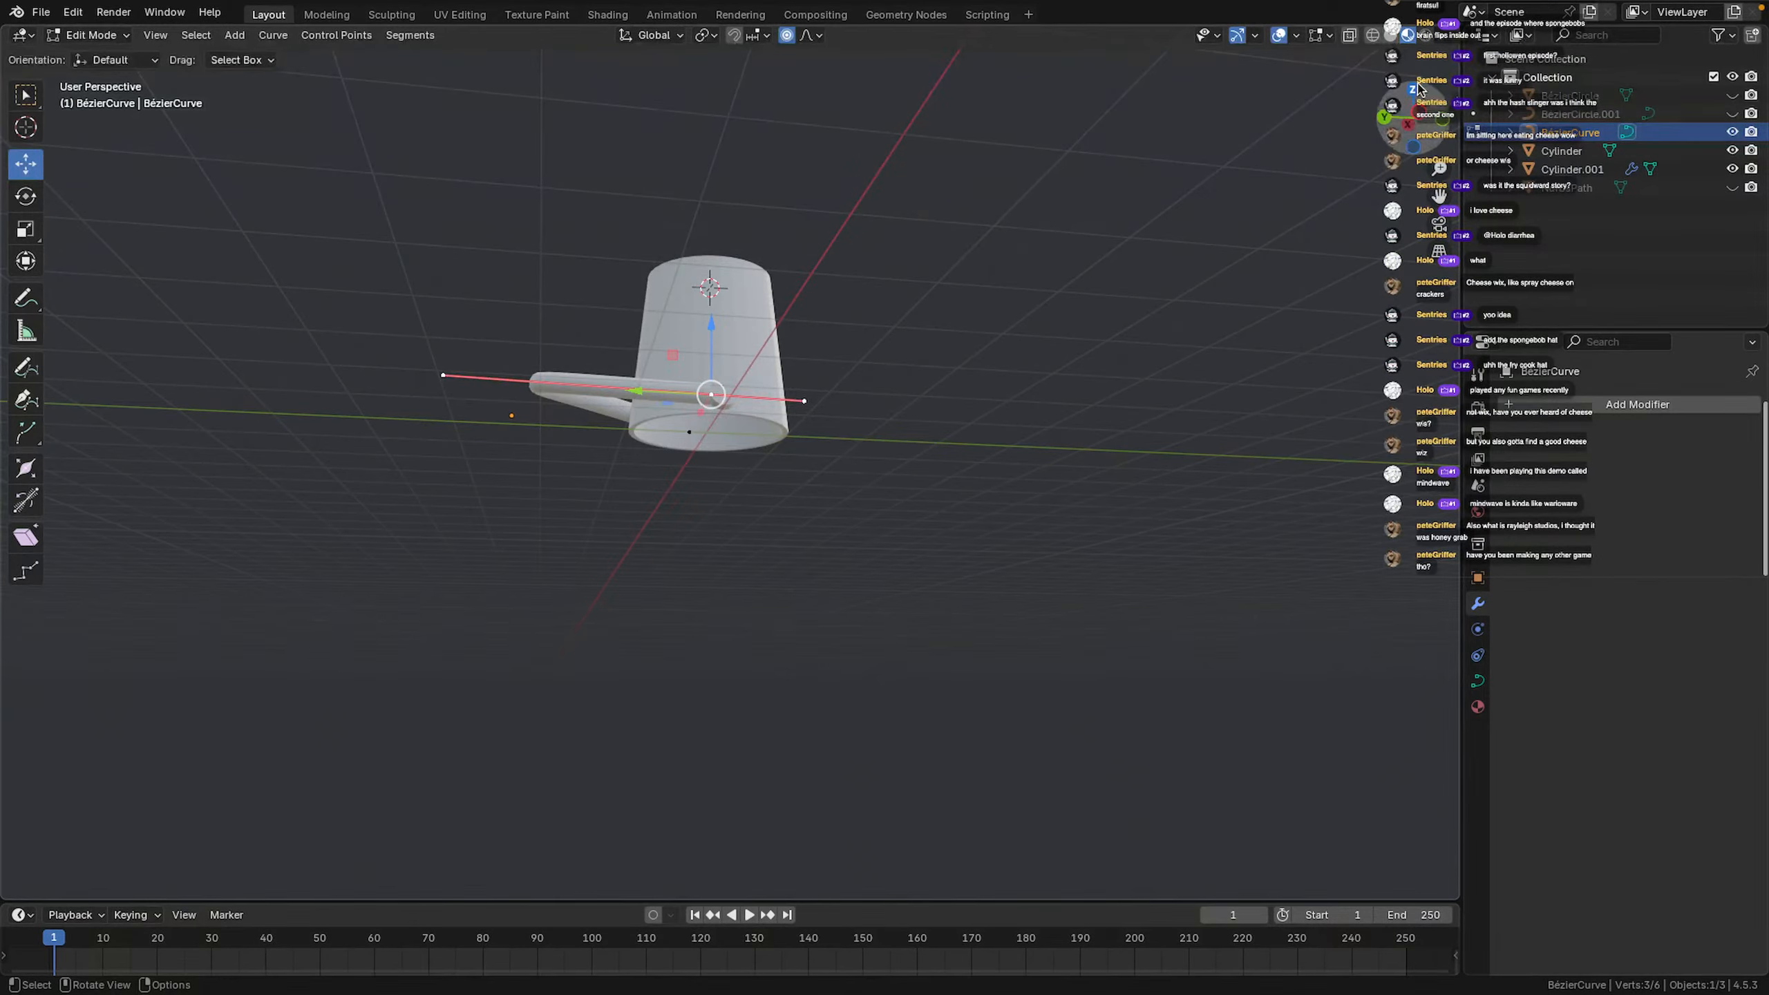
click(1416, 118)
key(b)
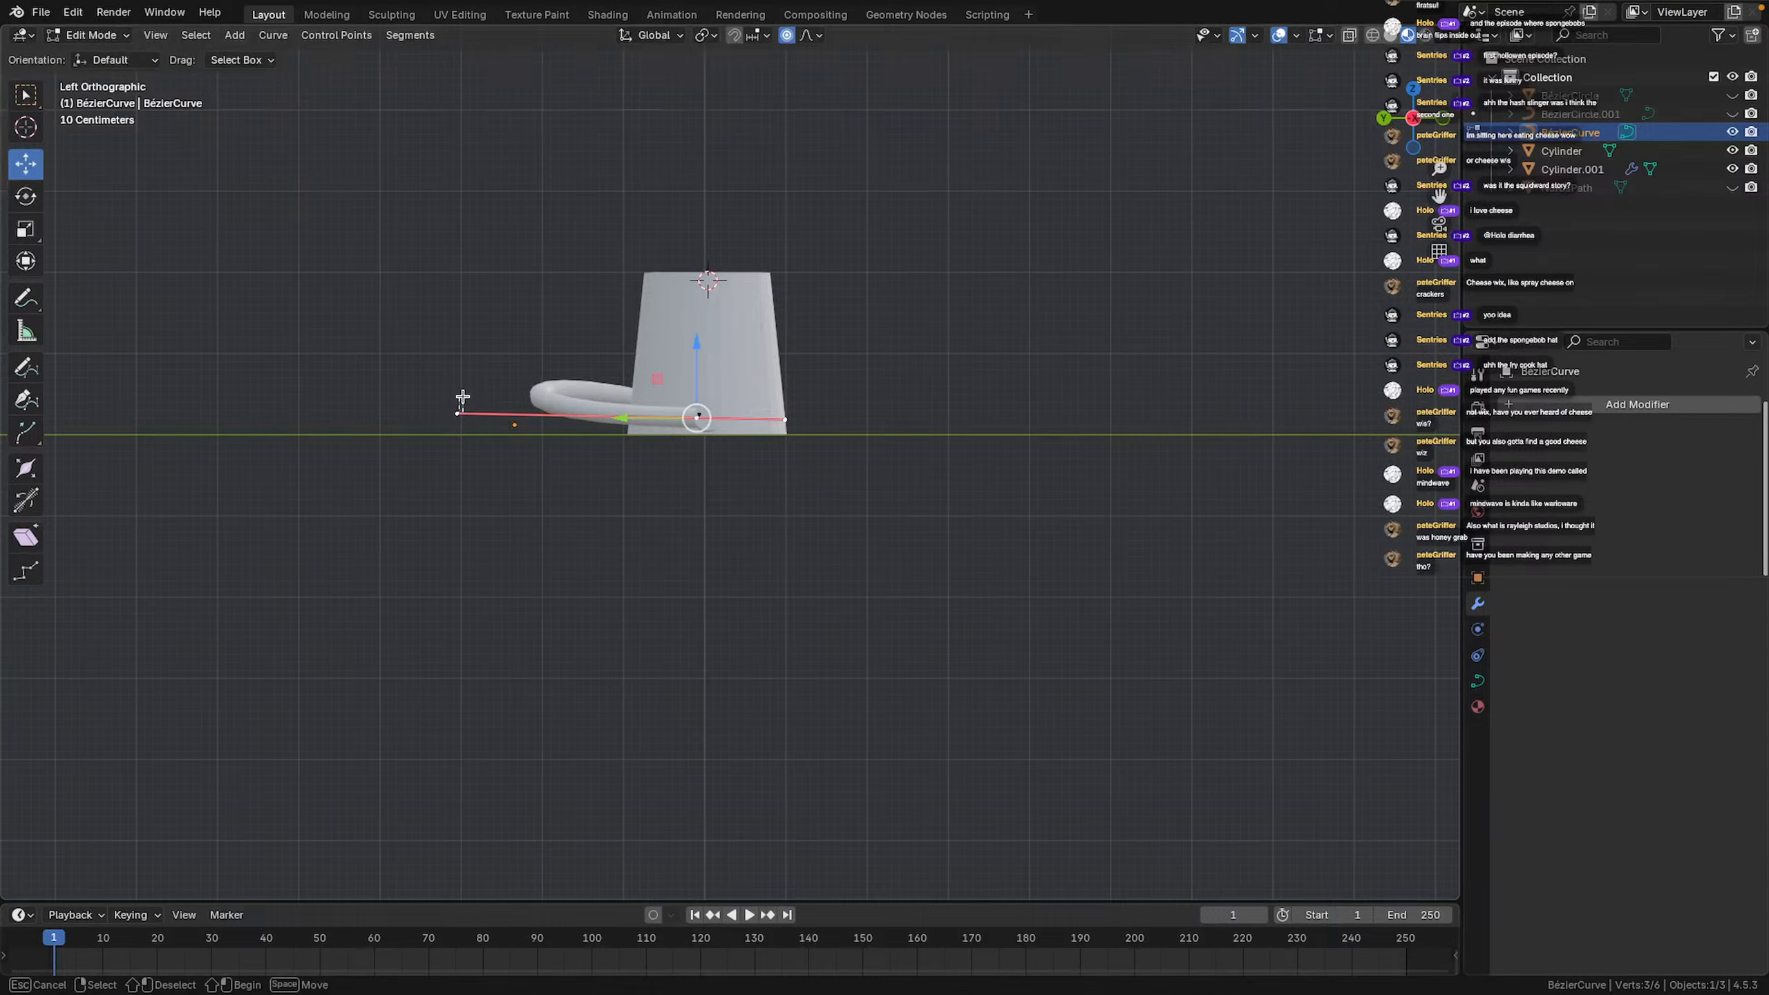
drag(449, 421, 462, 409)
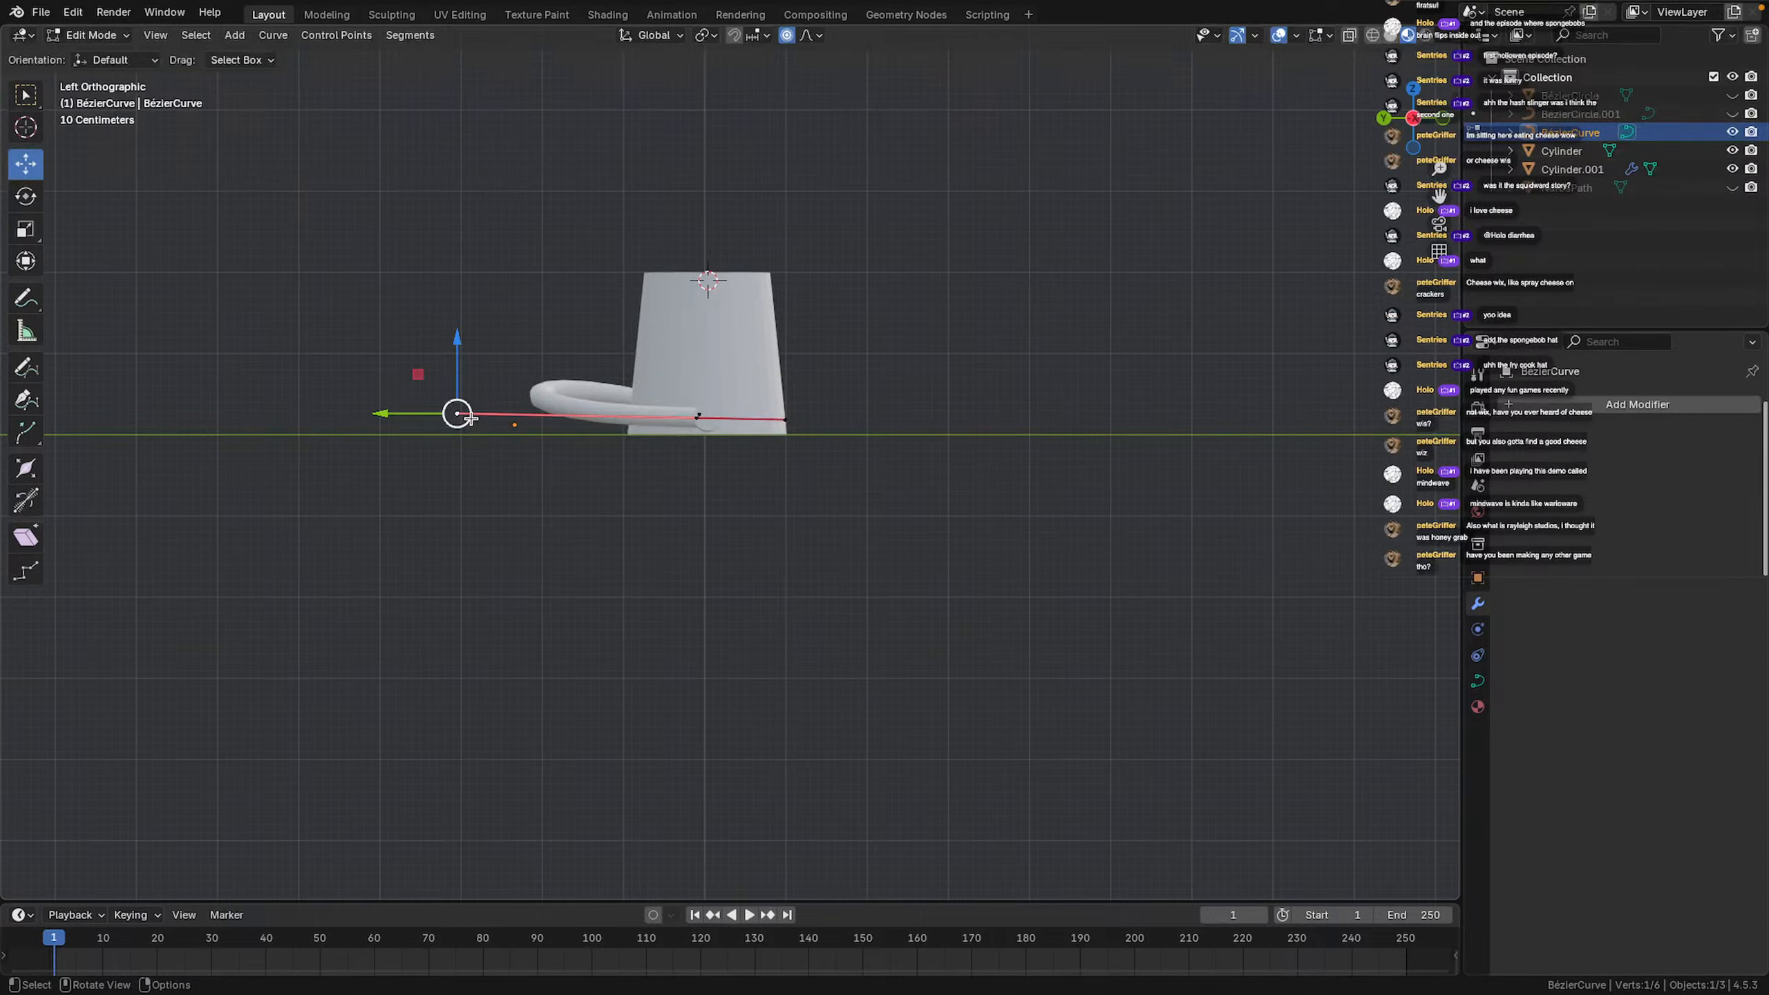
drag(456, 333, 500, 287)
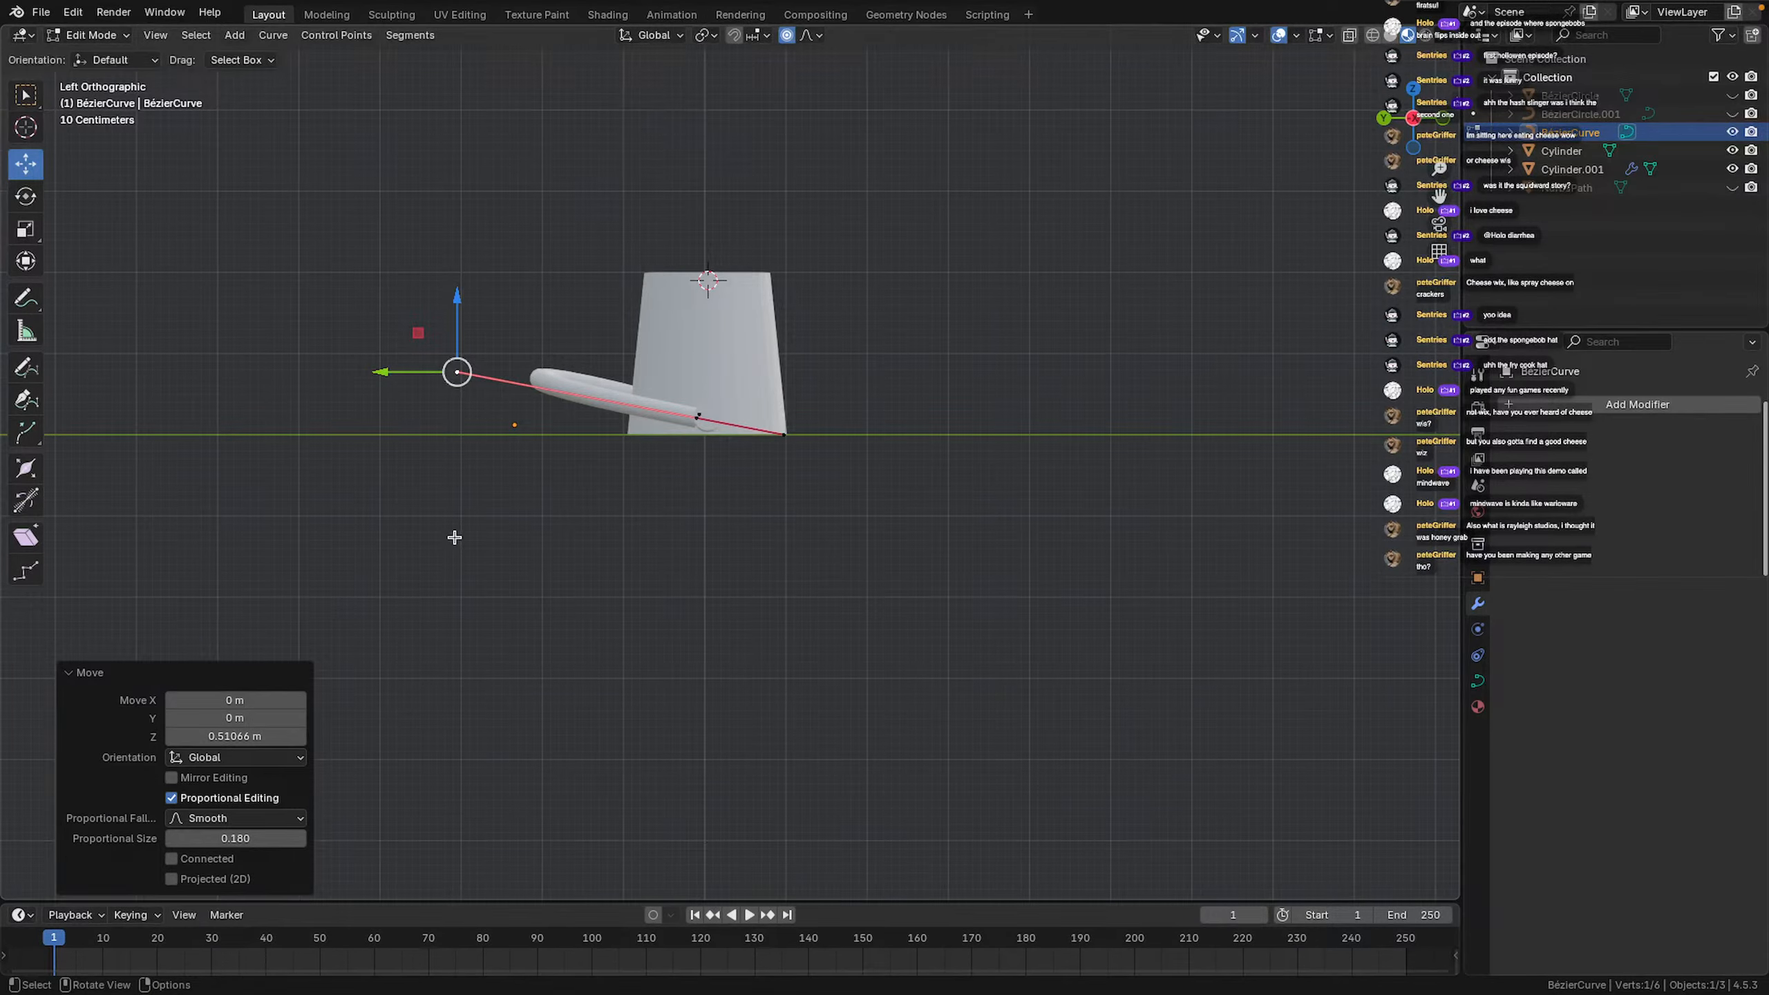
Inspect the reshaped handle arch and its junction with the -X mount from several angles, and clear the selection
middle_drag(454, 537, 543, 560)
scroll(543, 560, up, 3)
middle_drag(623, 408, 519, 383)
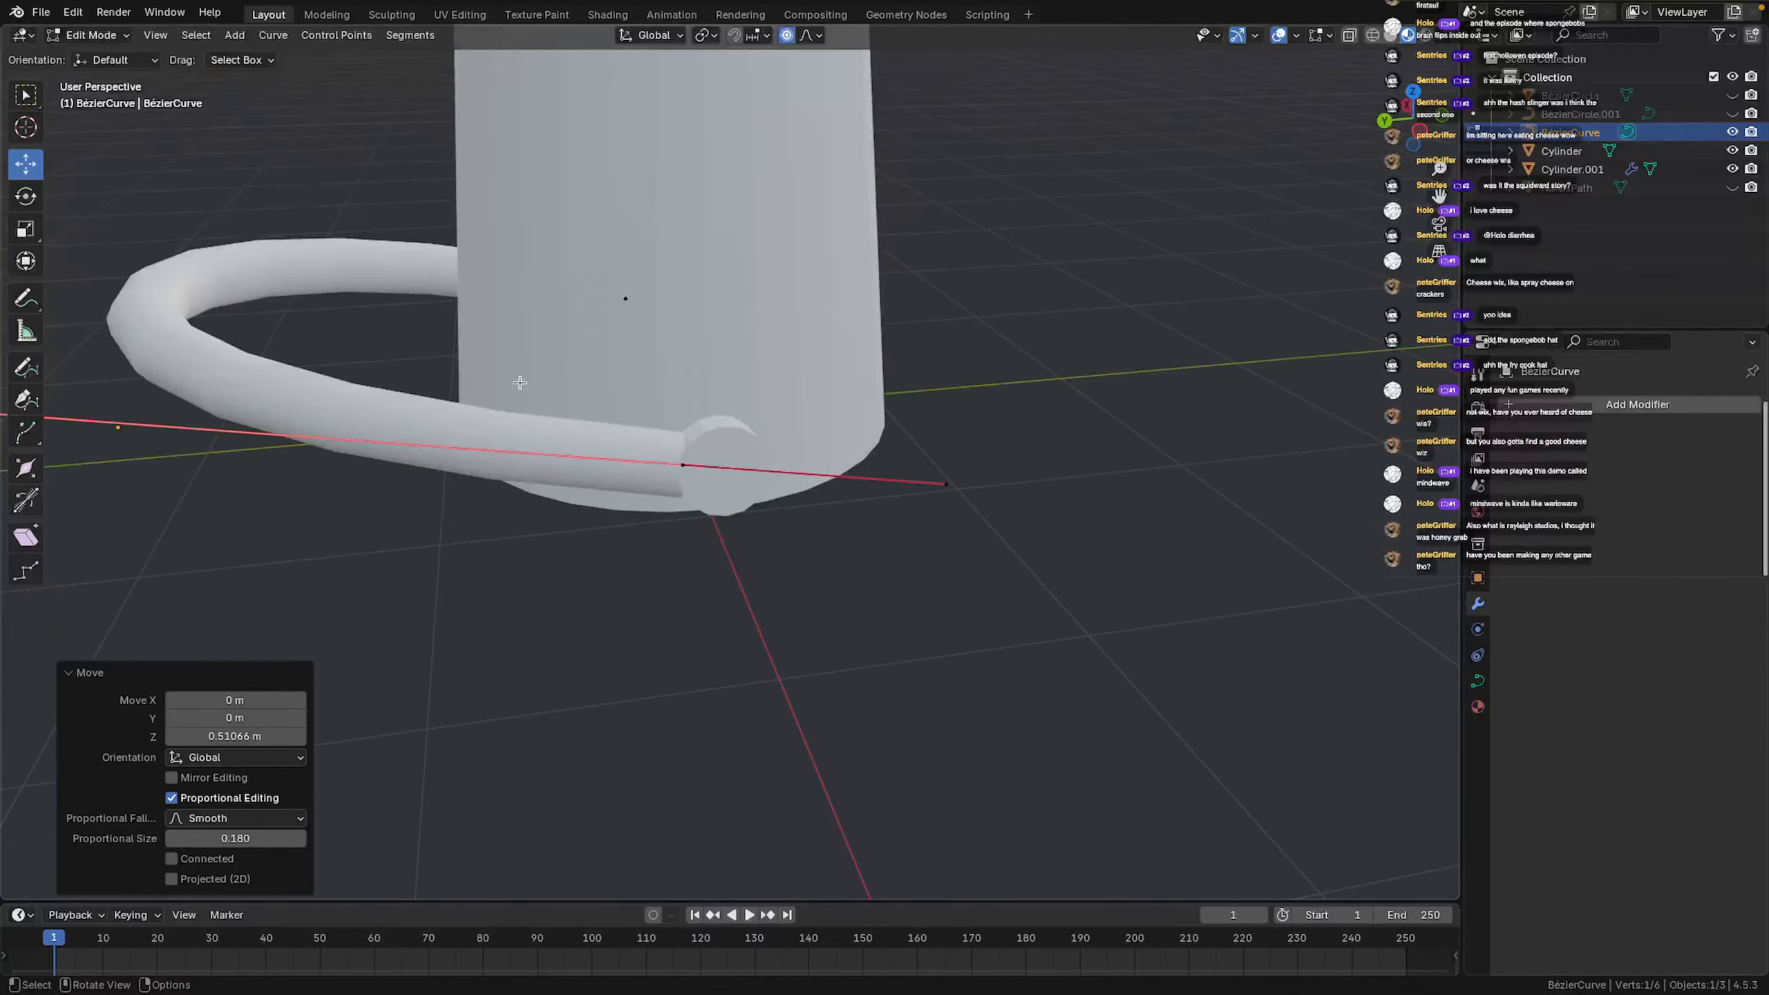
scroll(620, 313, down, 4)
middle_drag(569, 273, 620, 439)
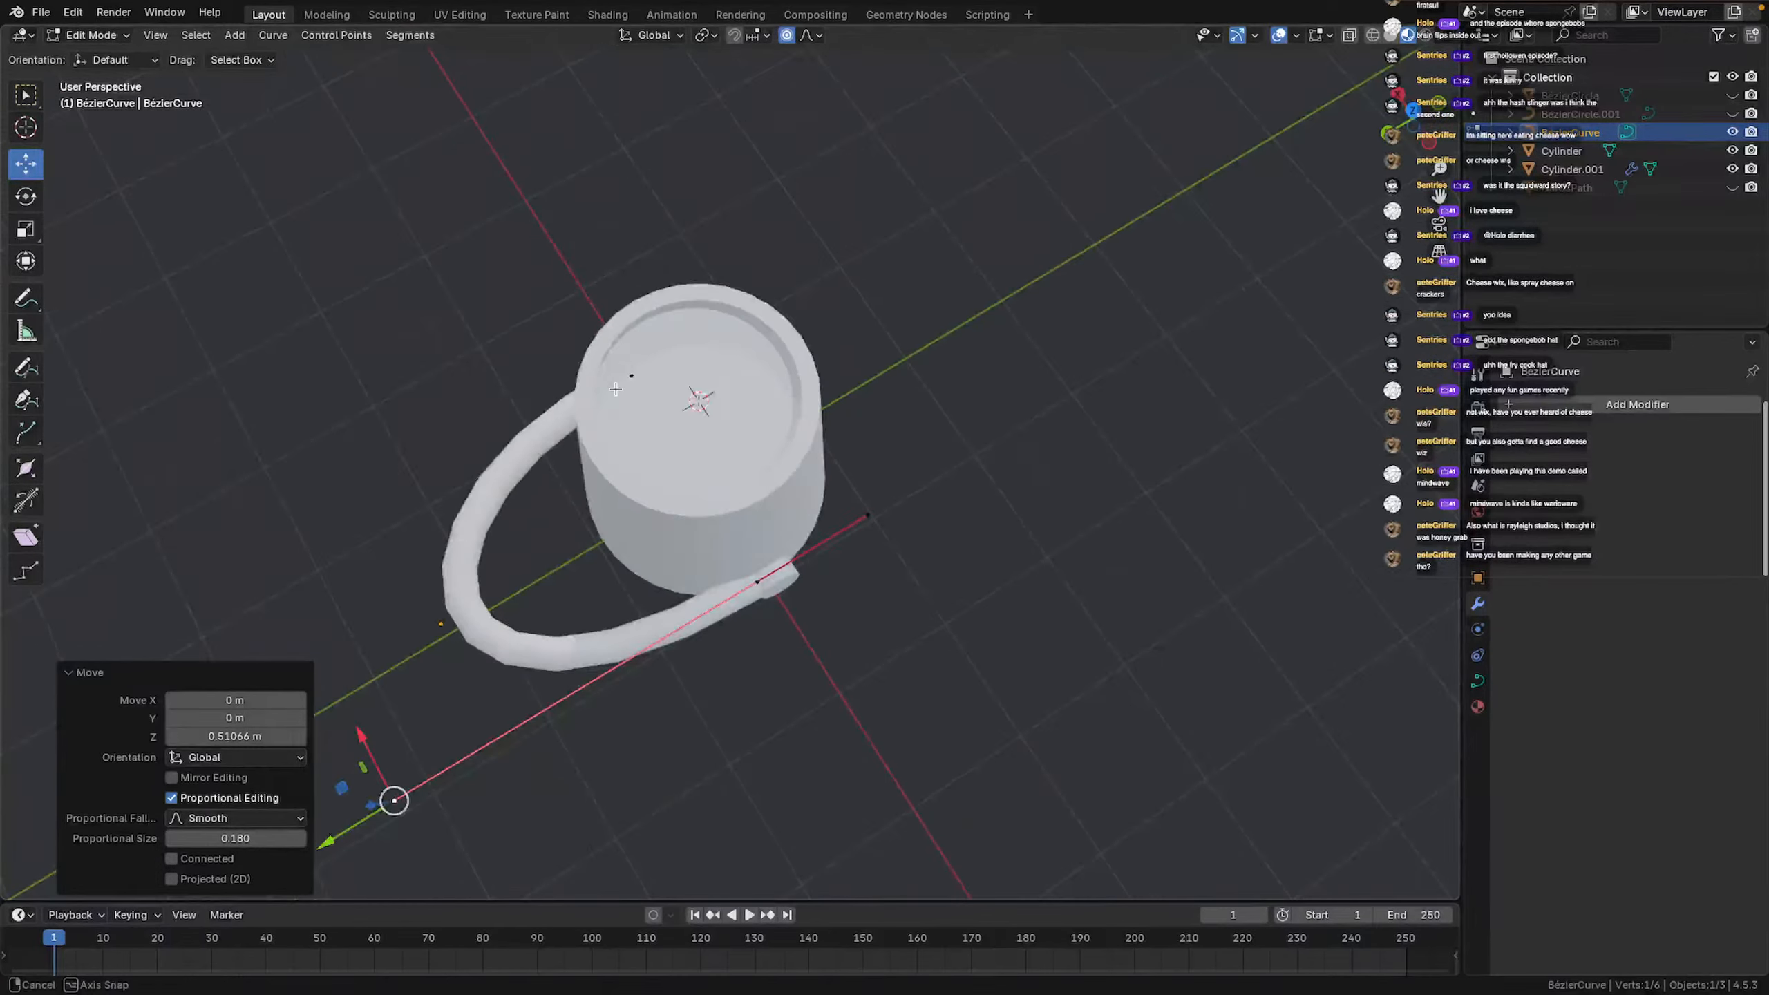
scroll(613, 446, up, 4)
shift+middle_drag(574, 519, 667, 368)
scroll(594, 370, up, 1)
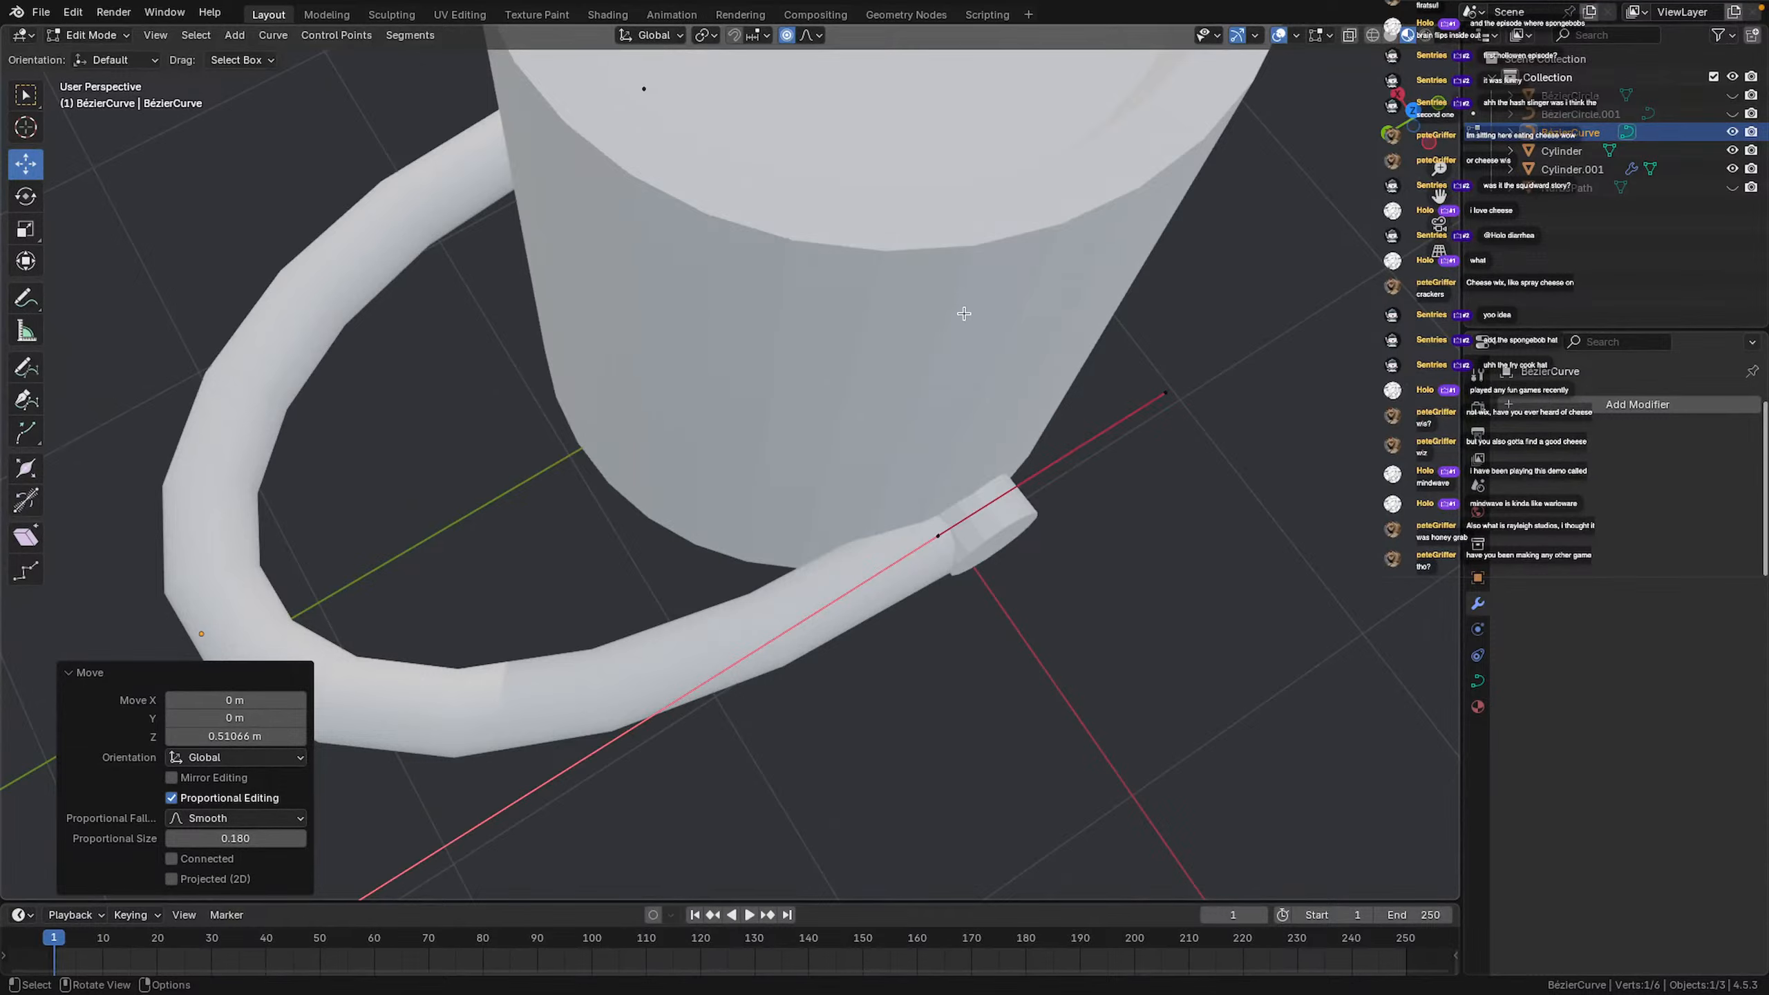
scroll(967, 309, down, 5)
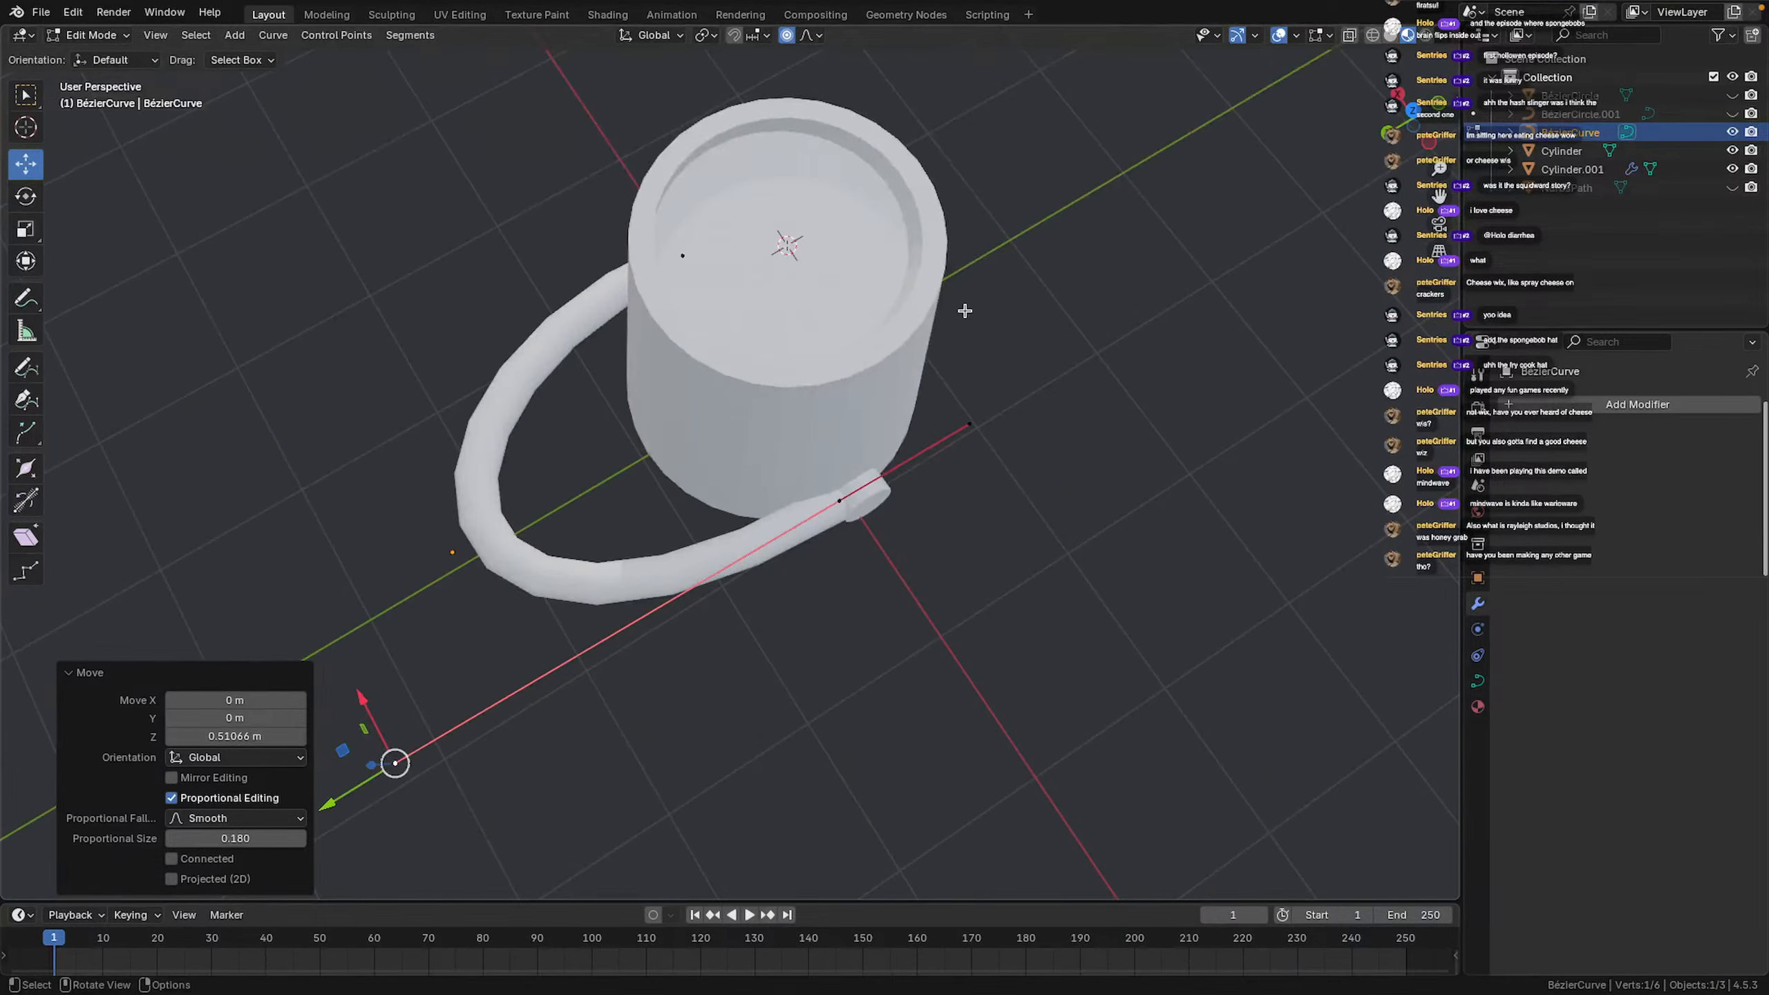
click(1102, 337)
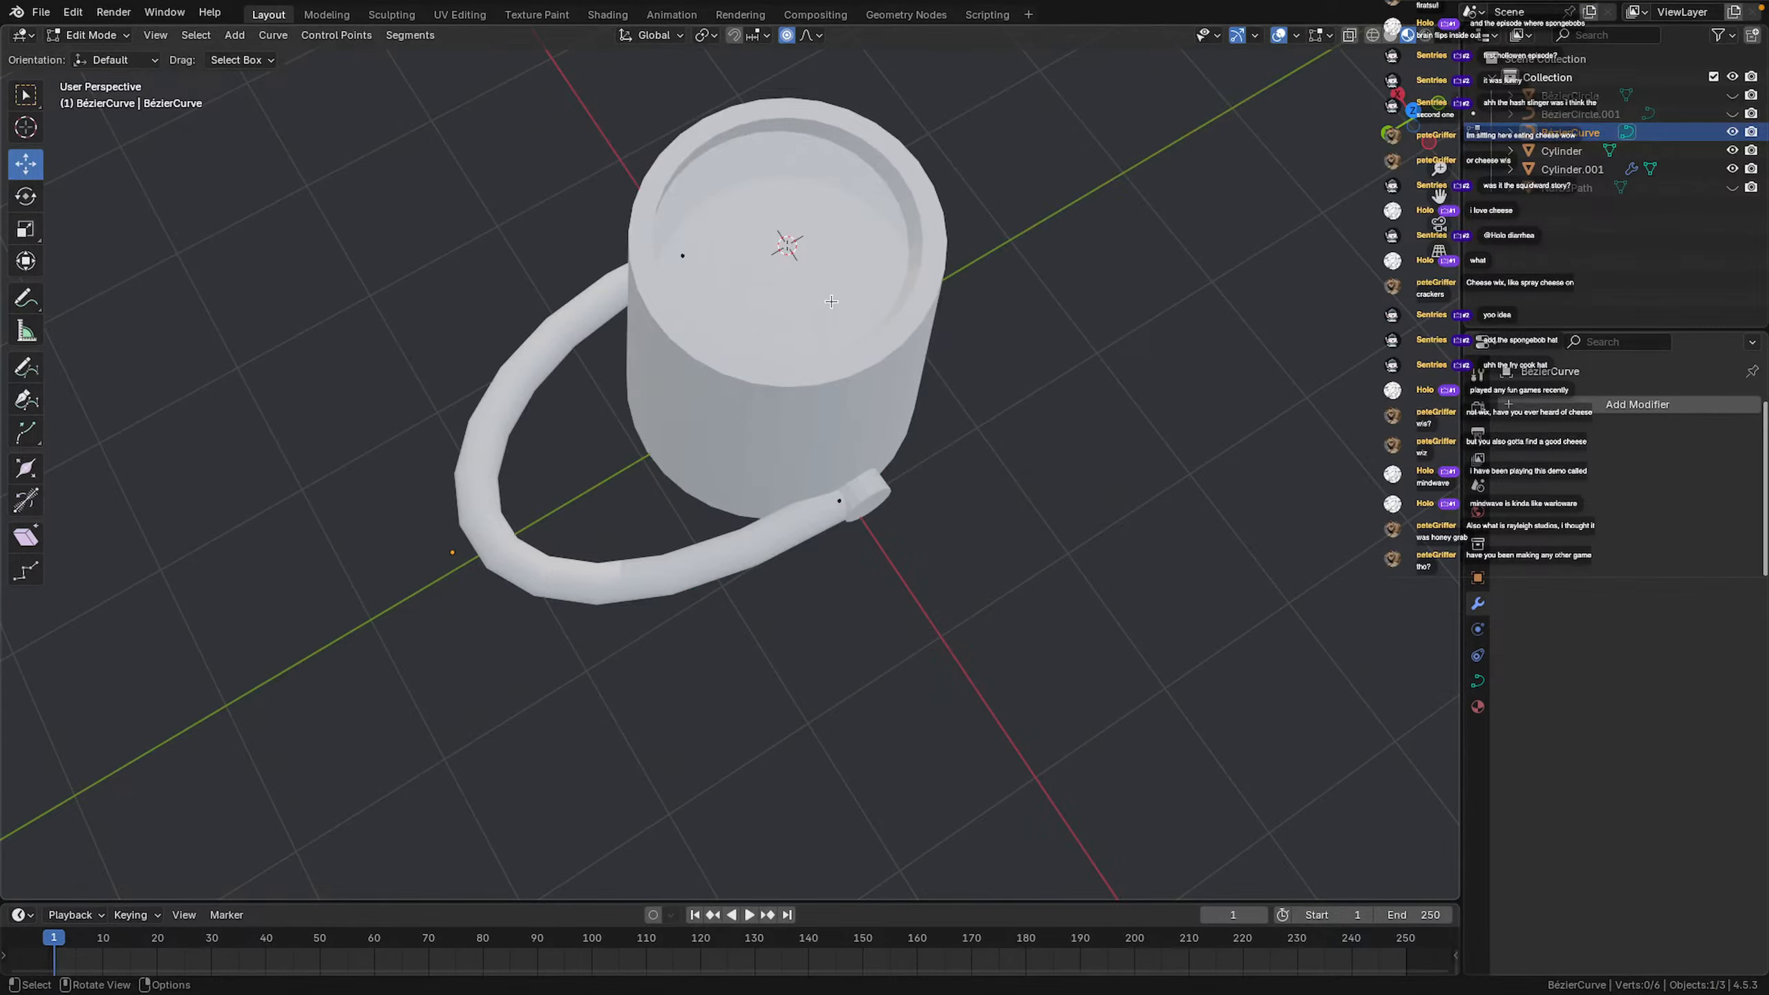
Adjust the height of the Bézier control handle at the bucket handle's +X end by moving it along the Z axis
scroll(818, 297, down, 3)
middle_drag(818, 296, 892, 170)
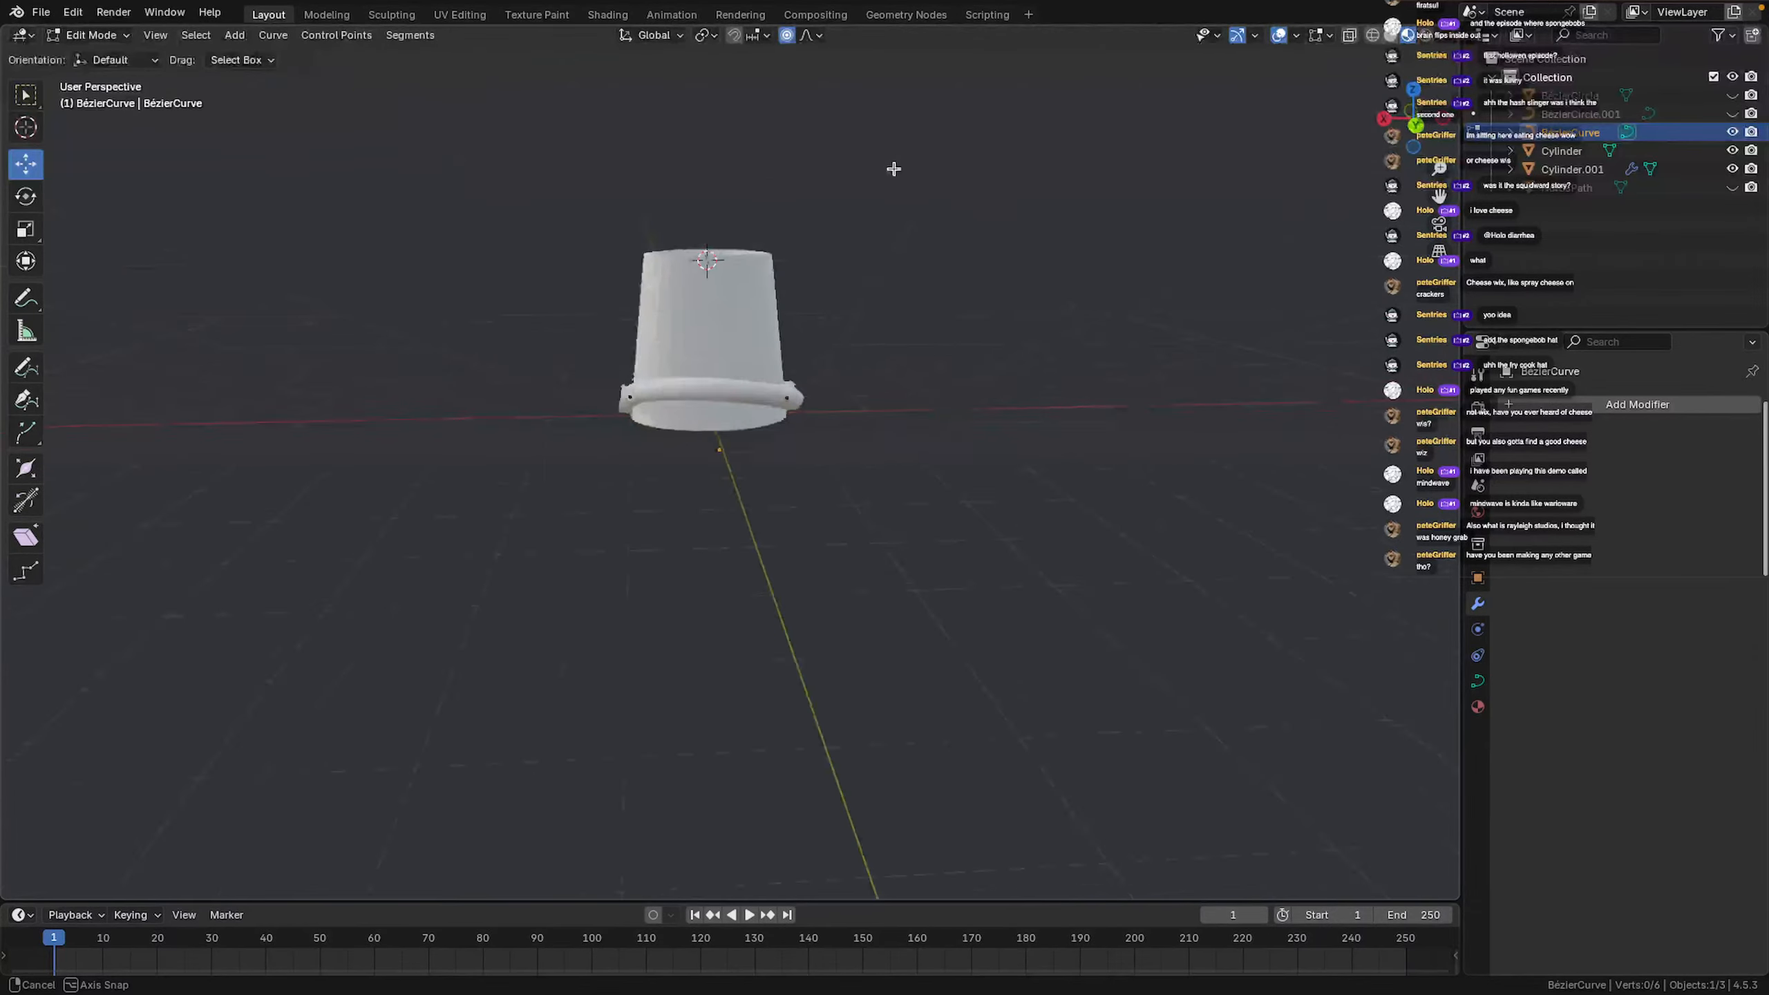
scroll(898, 176, up, 5)
click(523, 309)
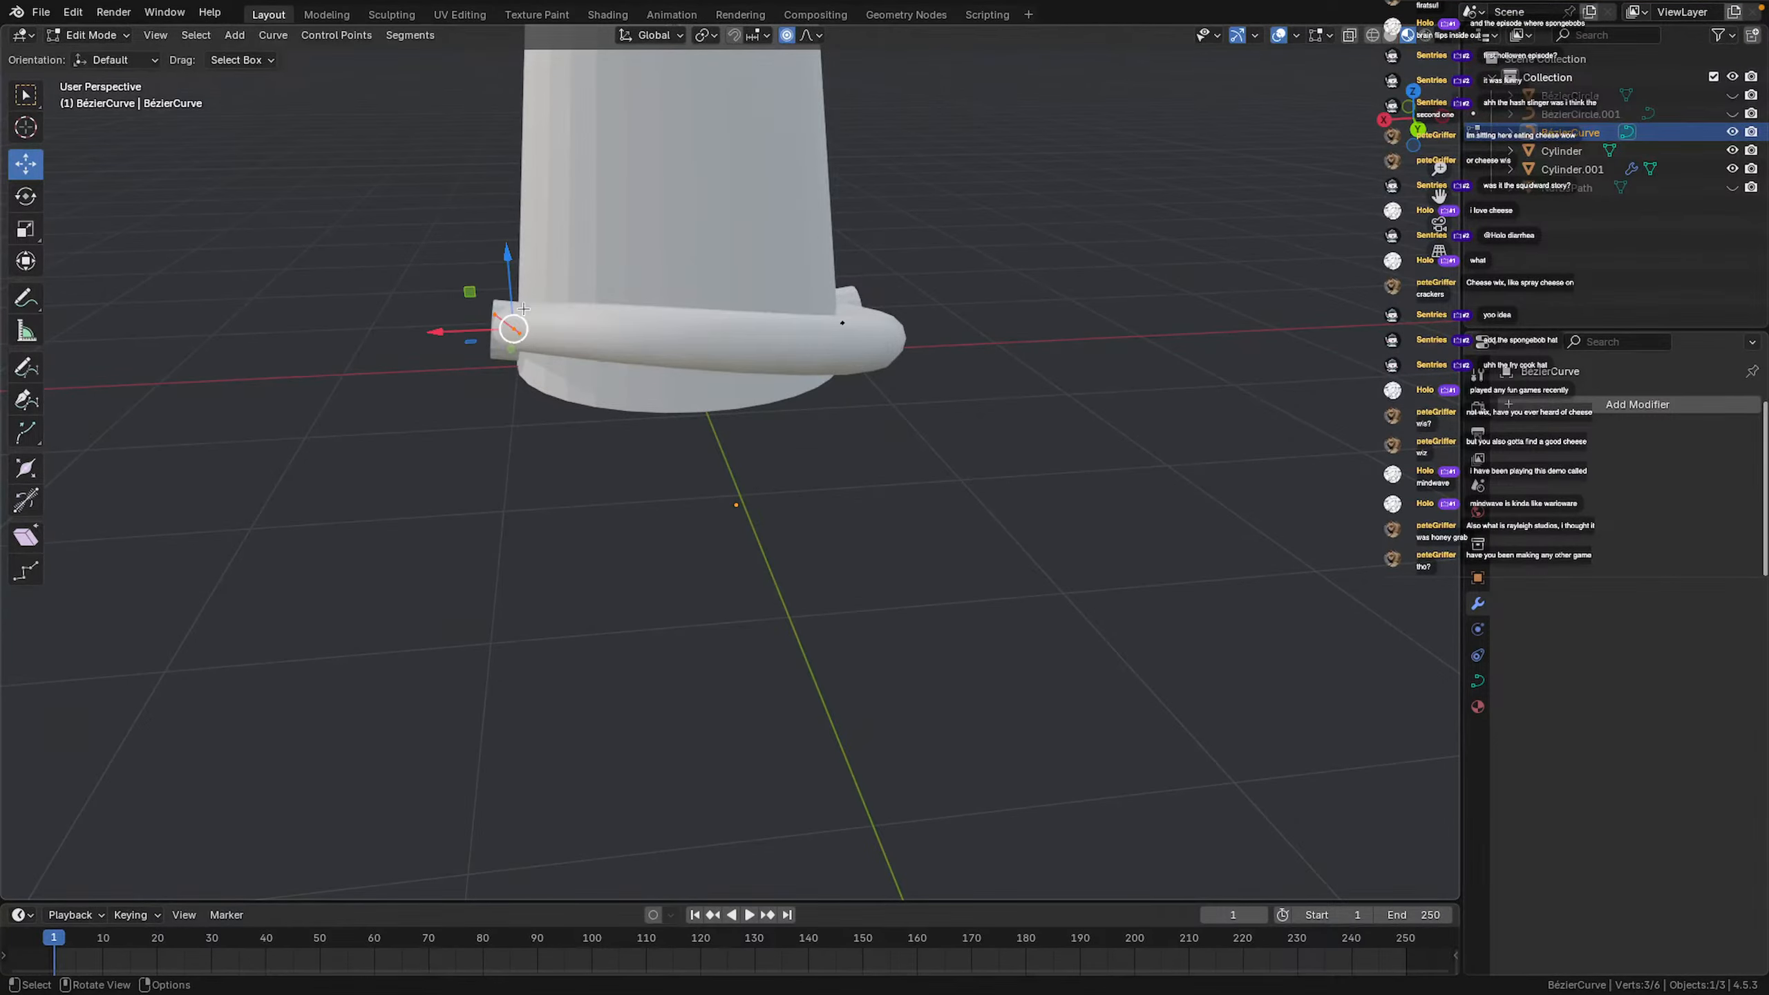
middle_drag(539, 370, 768, 375)
click(1104, 328)
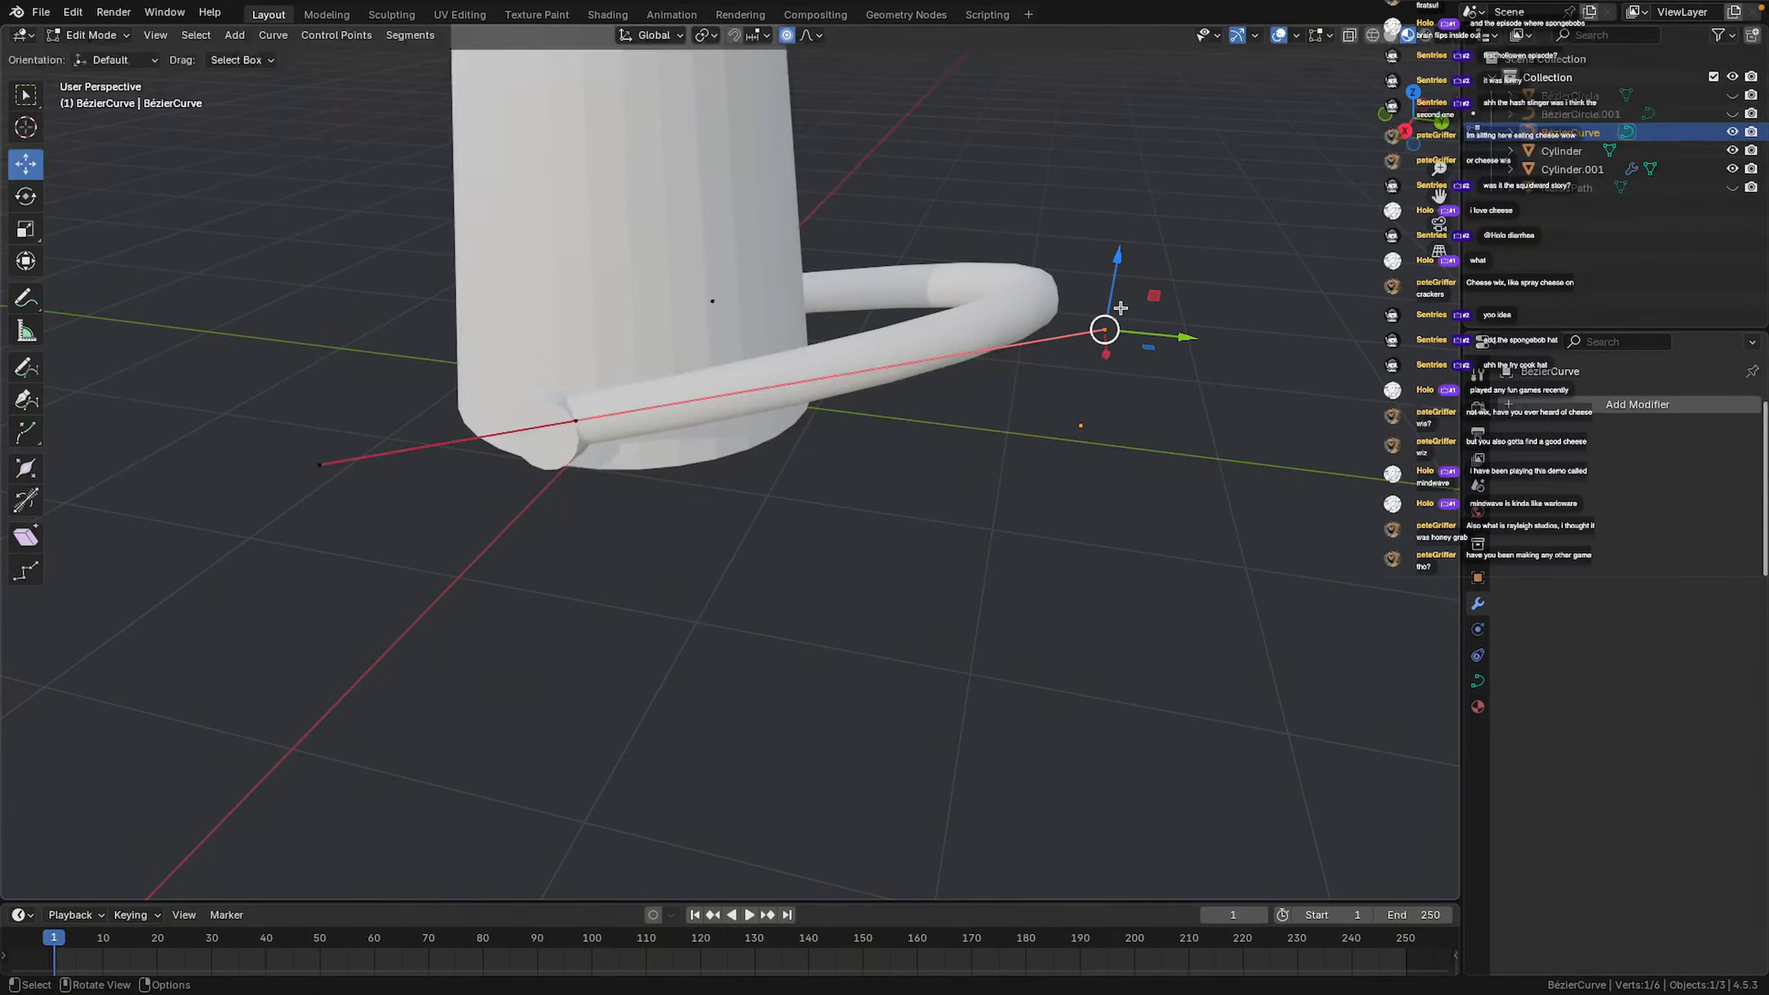
key(g)
key(z)
drag(1115, 285, 1114, 296)
click(1335, 293)
Fine-tune the same end's long Bézier control handle vertically, viewing the bucket from its +X side
scroll(986, 318, down, 2)
middle_drag(987, 318, 669, 310)
drag(661, 307, 730, 369)
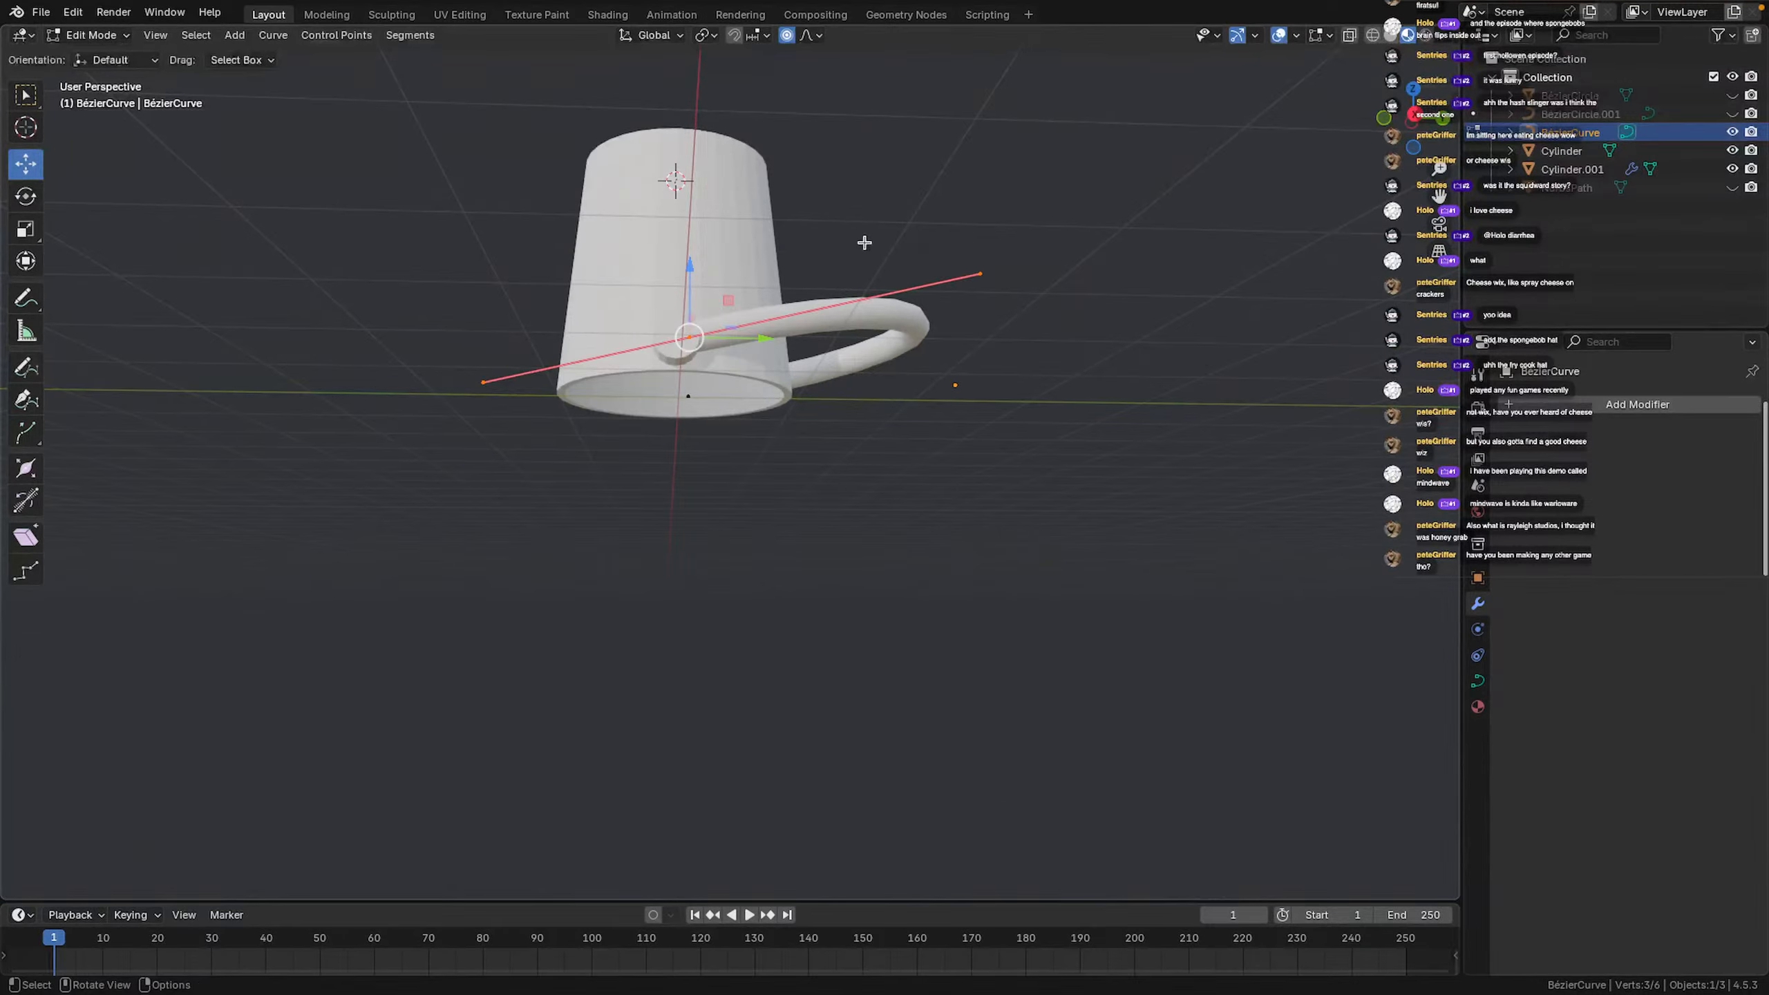
click(982, 269)
drag(979, 200, 978, 211)
click(989, 192)
middle_drag(883, 200, 657, 383)
scroll(845, 305, up, 6)
scroll(635, 325, down, 6)
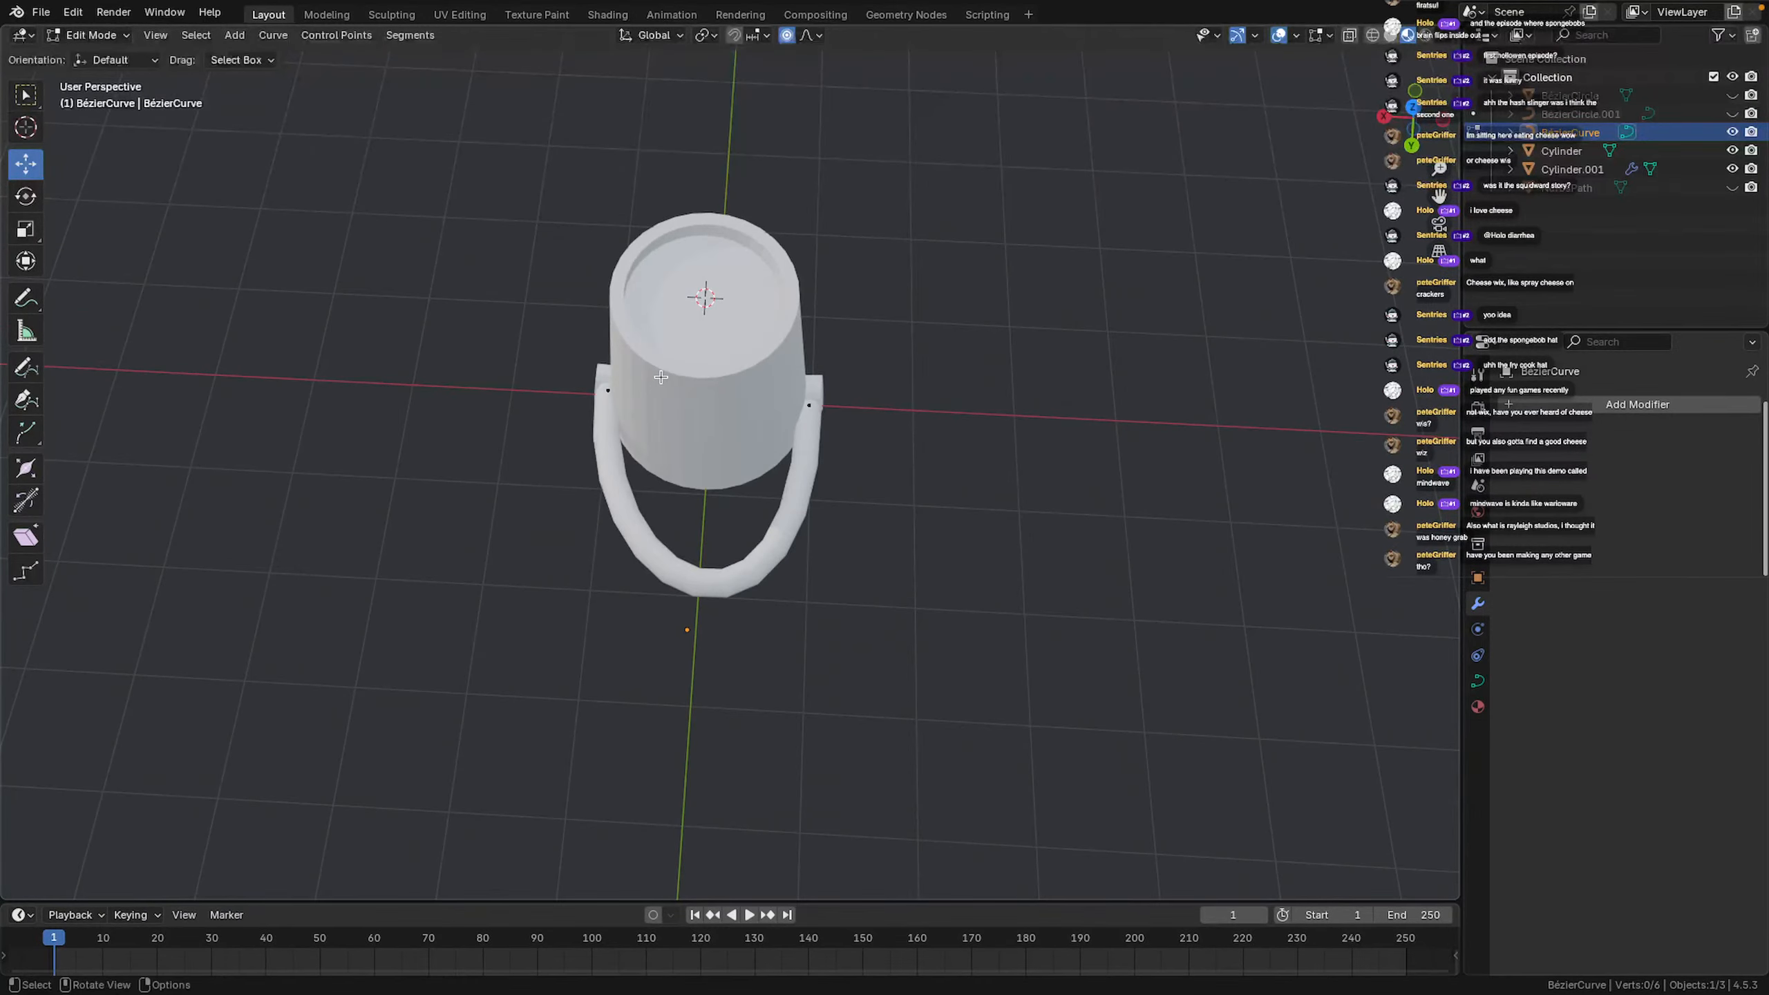
Move the Bézier control handle at the curve's -X end outward along the X axis, away from the bucket
scroll(660, 377, up, 2)
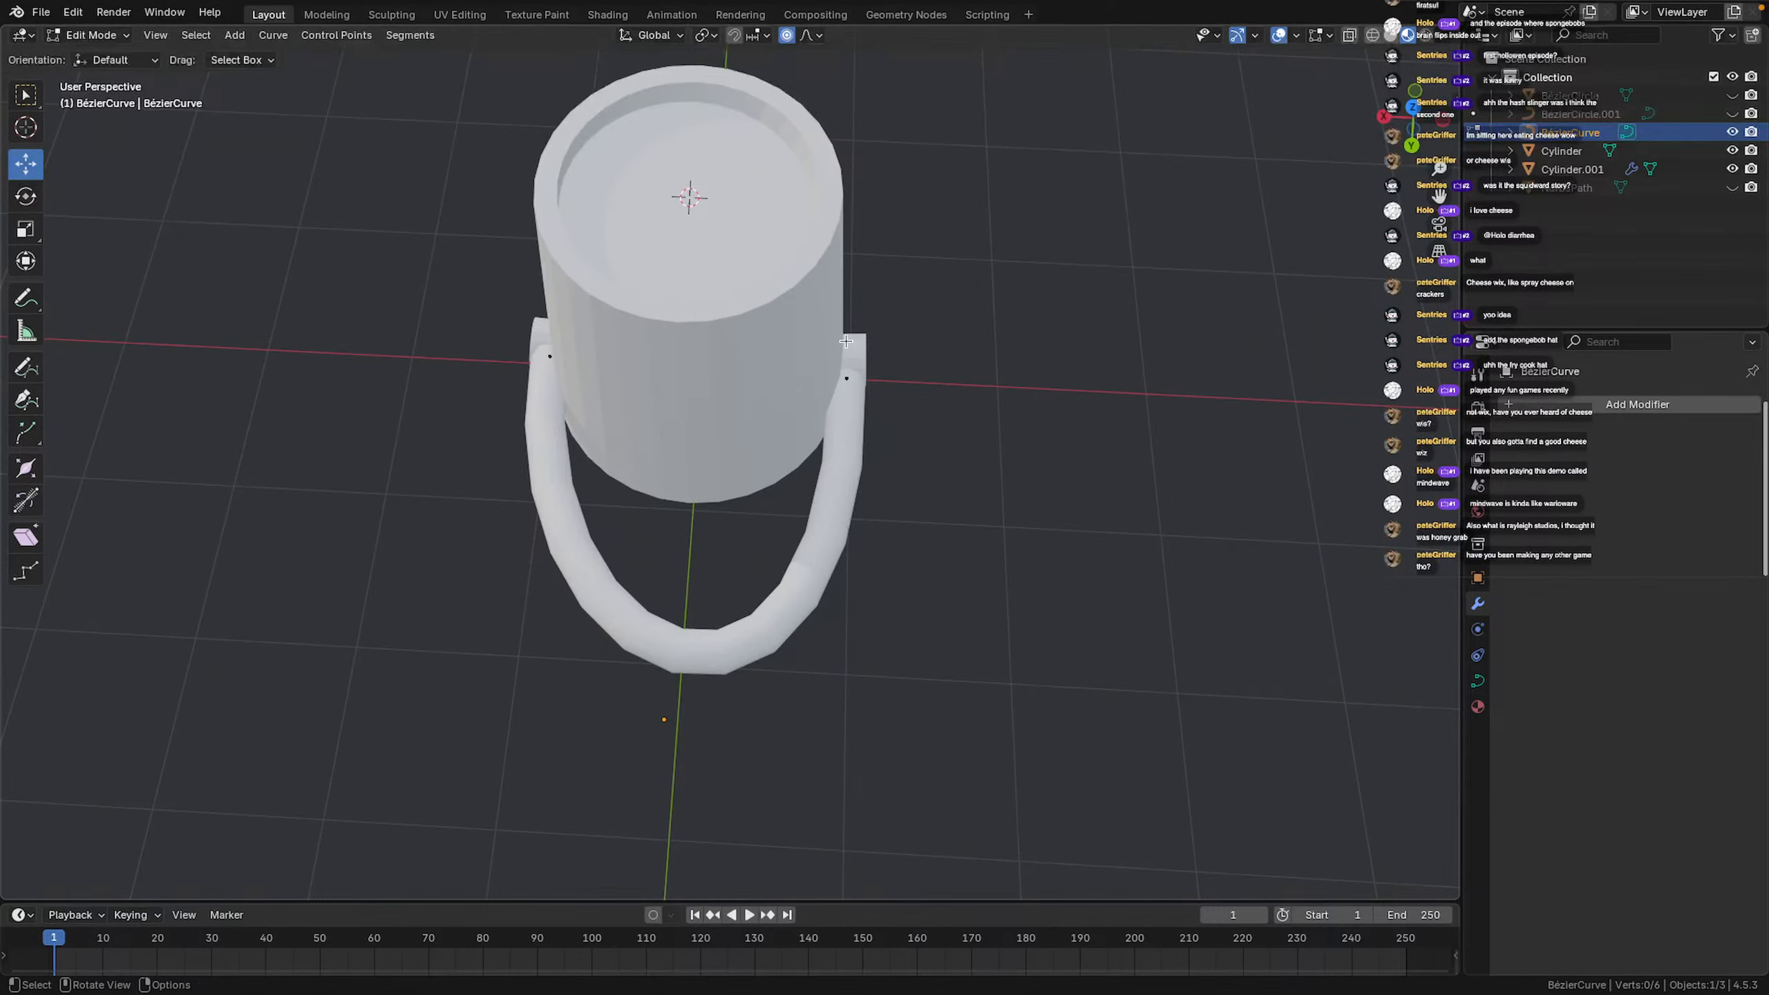
click(847, 378)
click(850, 857)
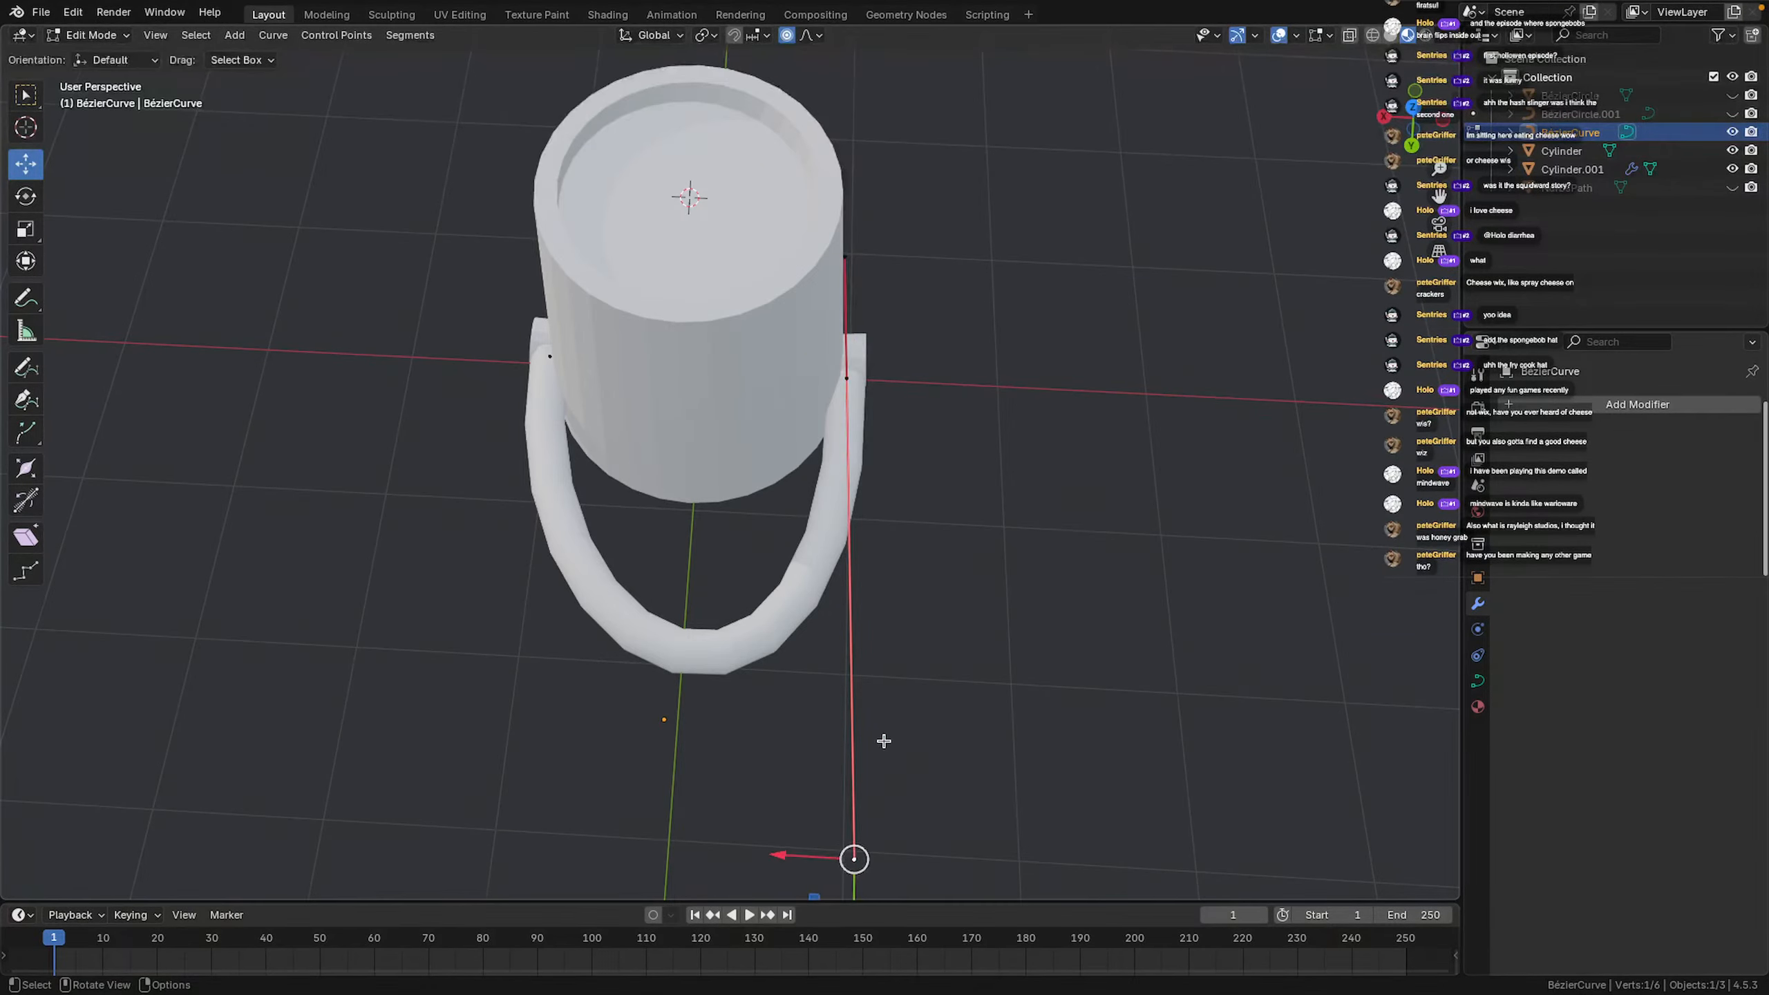
middle_drag(853, 857, 887, 575)
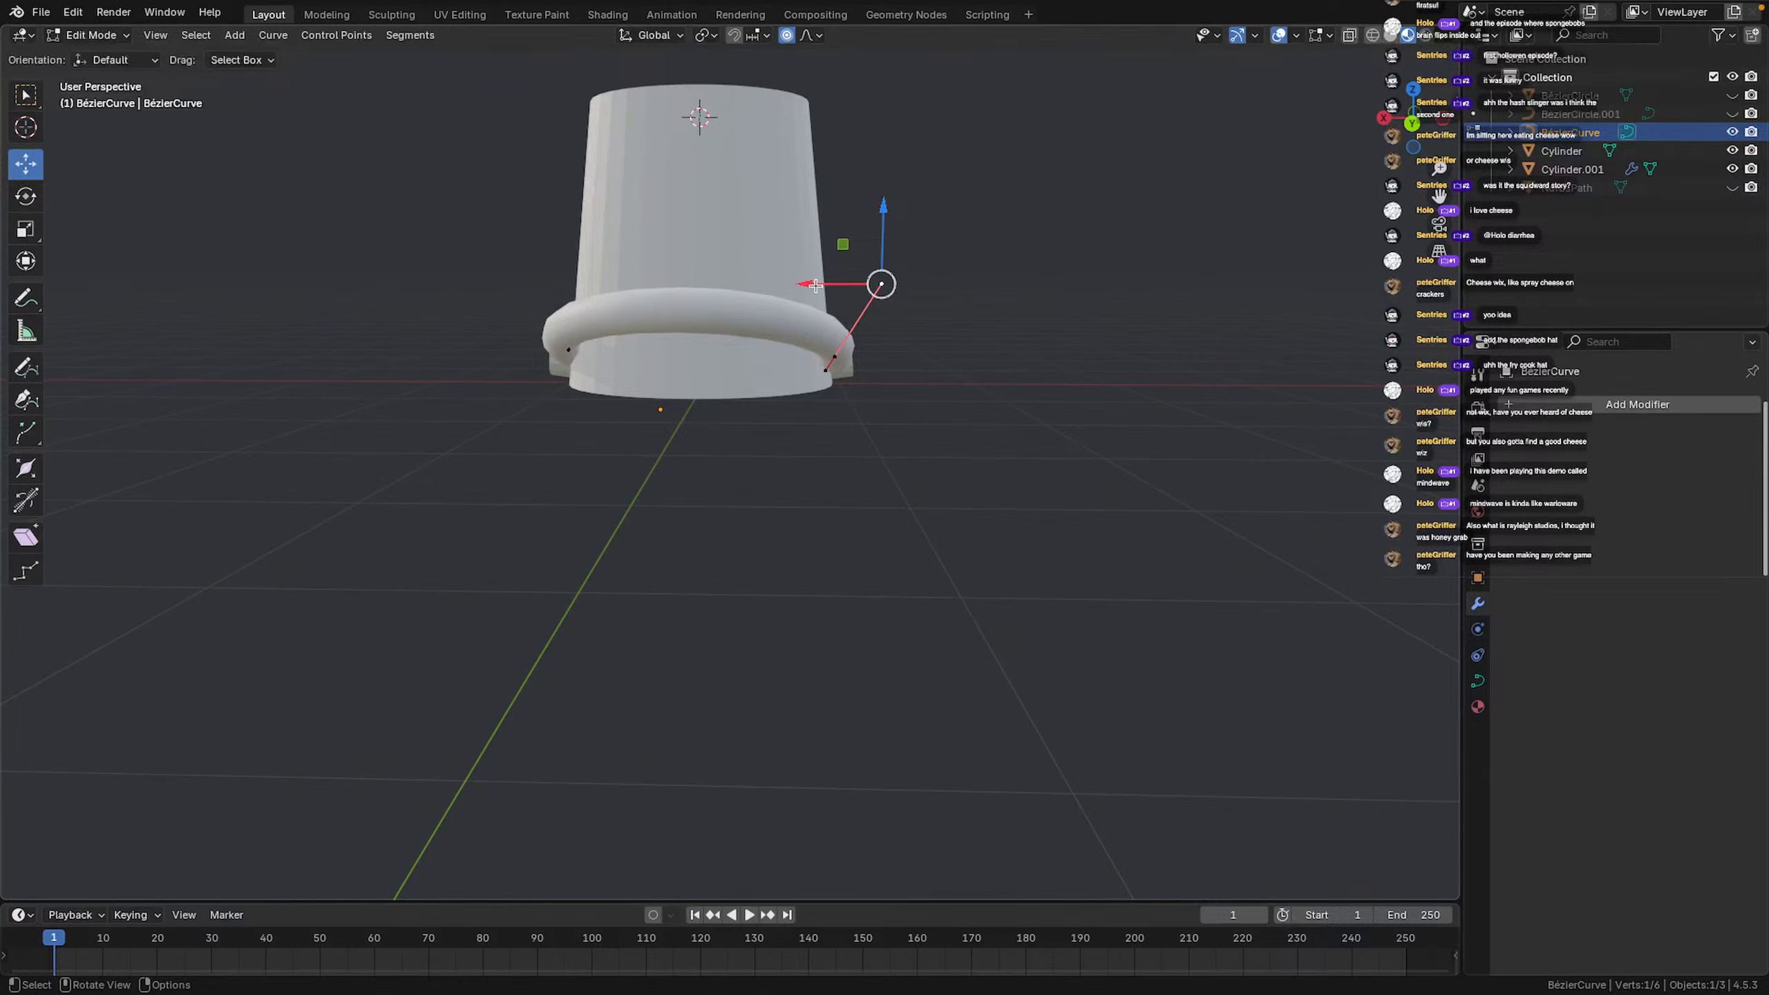
drag(815, 285, 860, 284)
Shift the Bézier control handle at the curve's +X end slightly along the X axis, and deselect everything
middle_drag(861, 284, 668, 334)
click(555, 371)
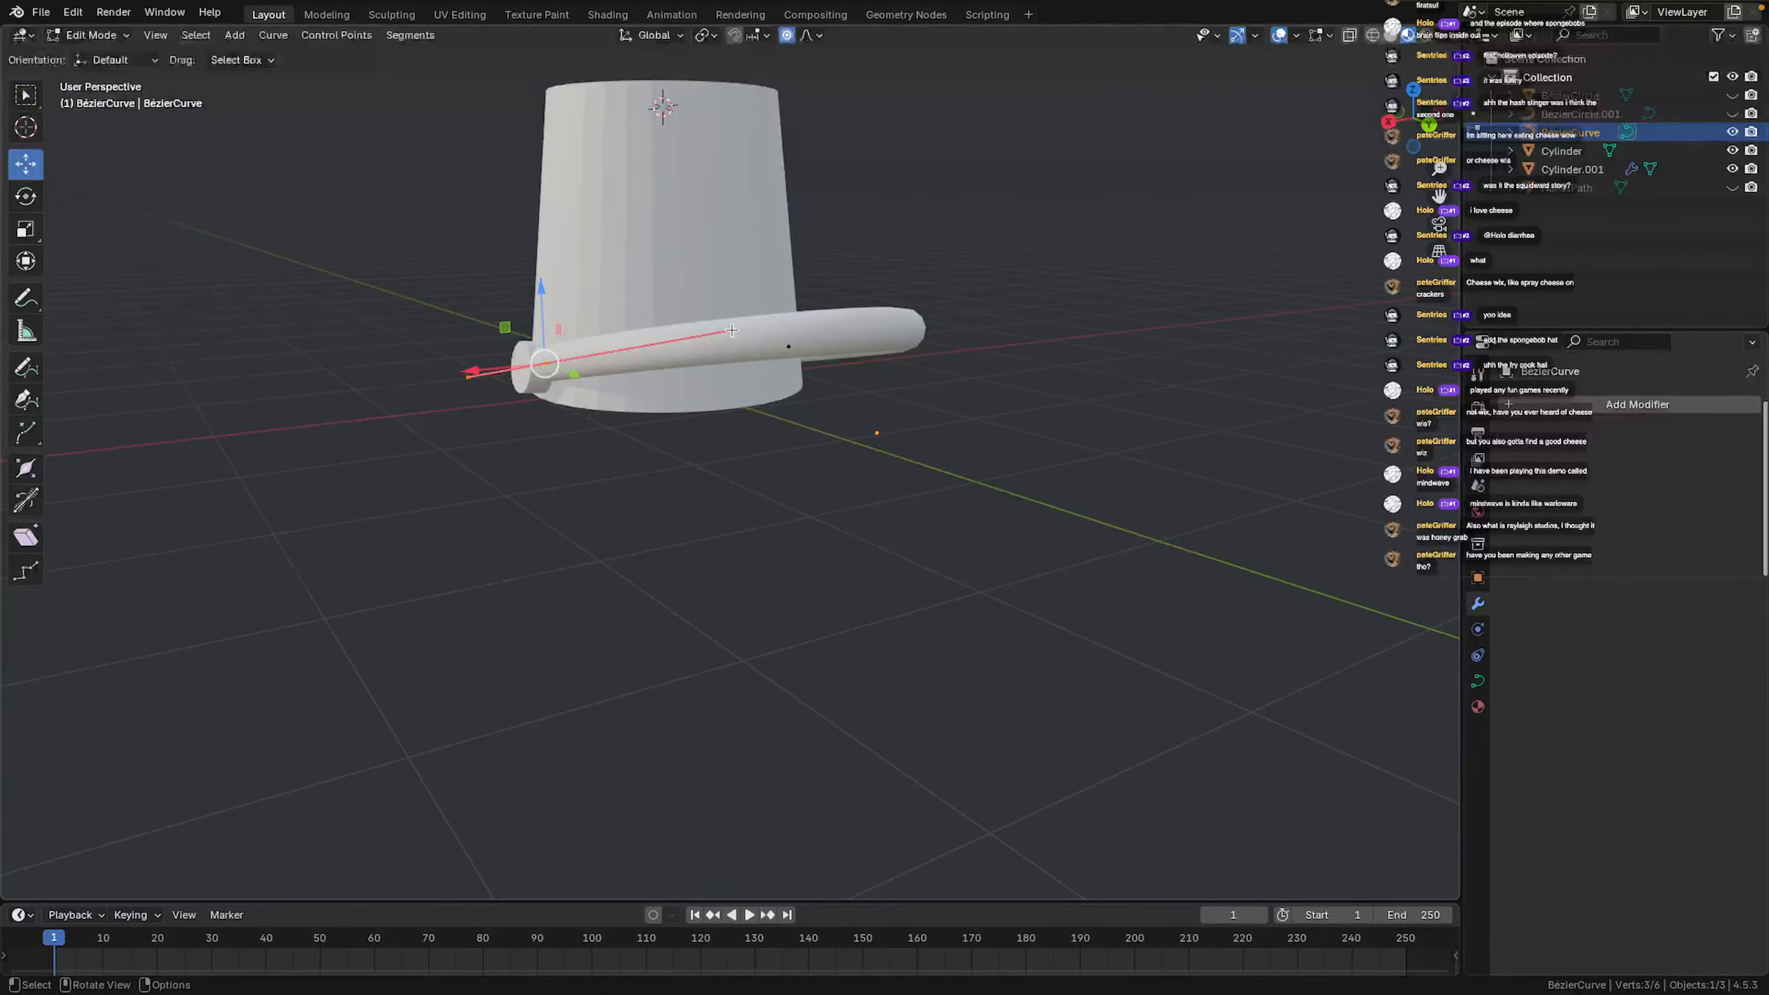
click(734, 329)
key(g)
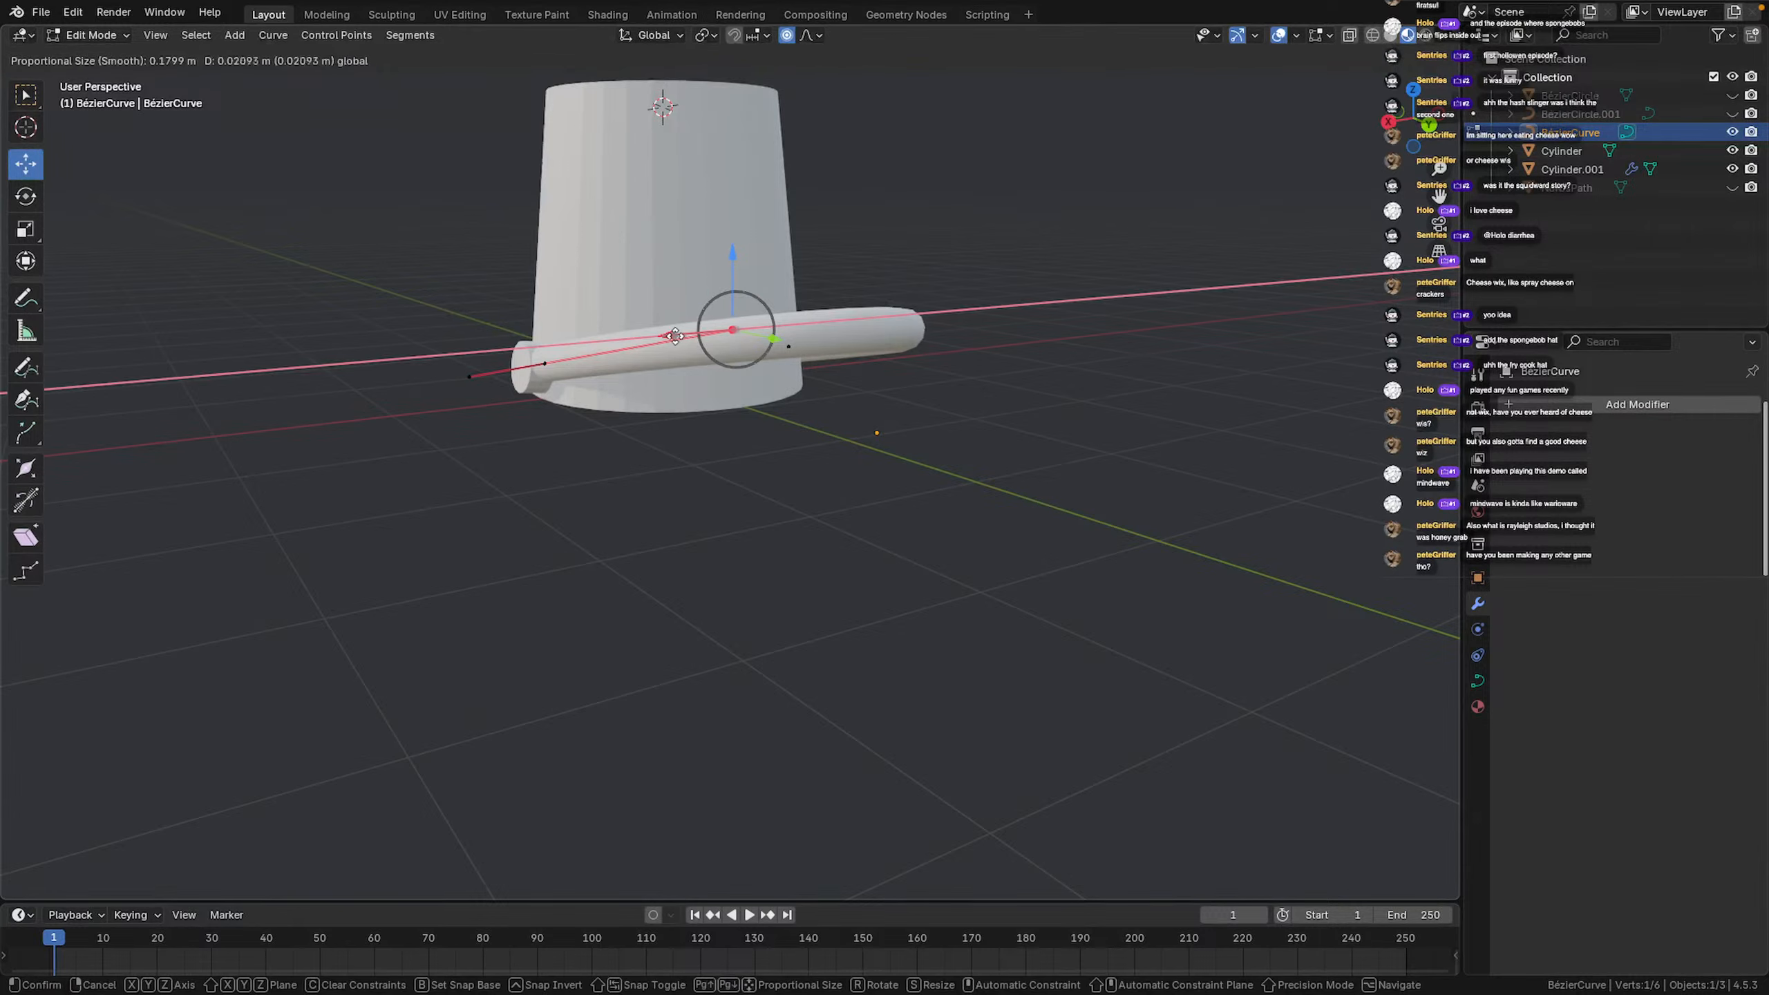
click(686, 337)
click(751, 480)
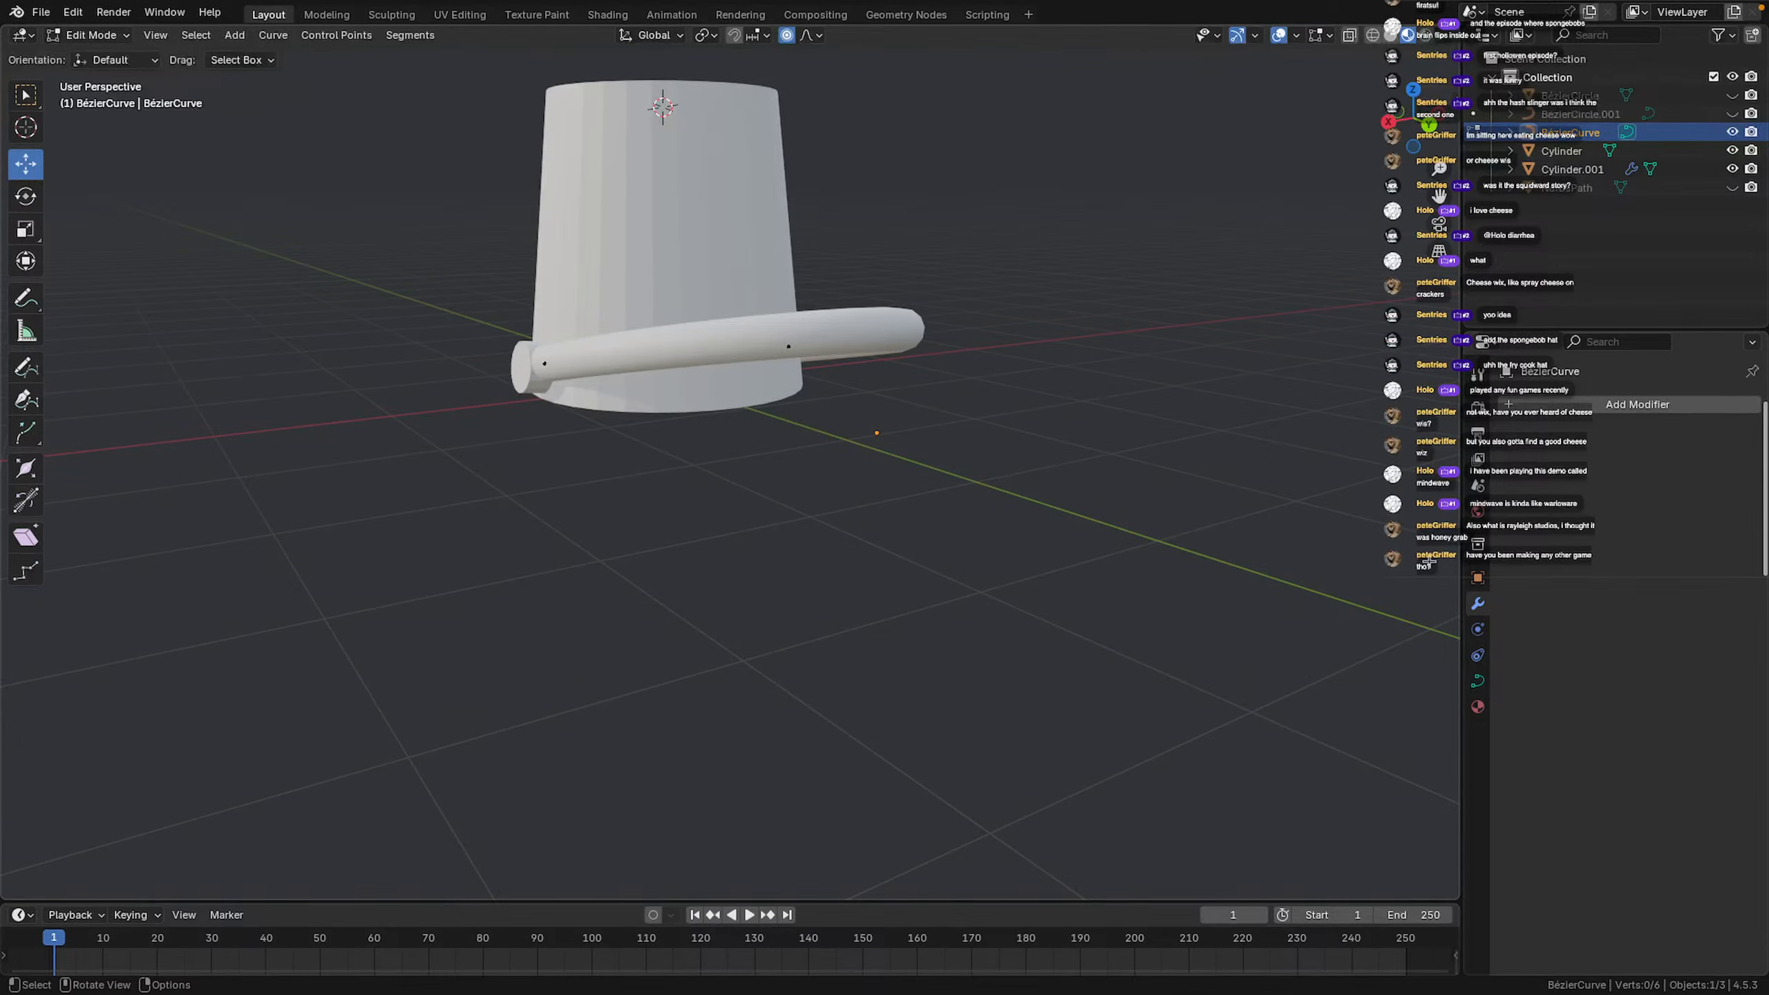
Raise the Bézier control handle at the curve's -X end slightly along the Z axis
middle_drag(1081, 505, 874, 248)
click(820, 371)
click(874, 248)
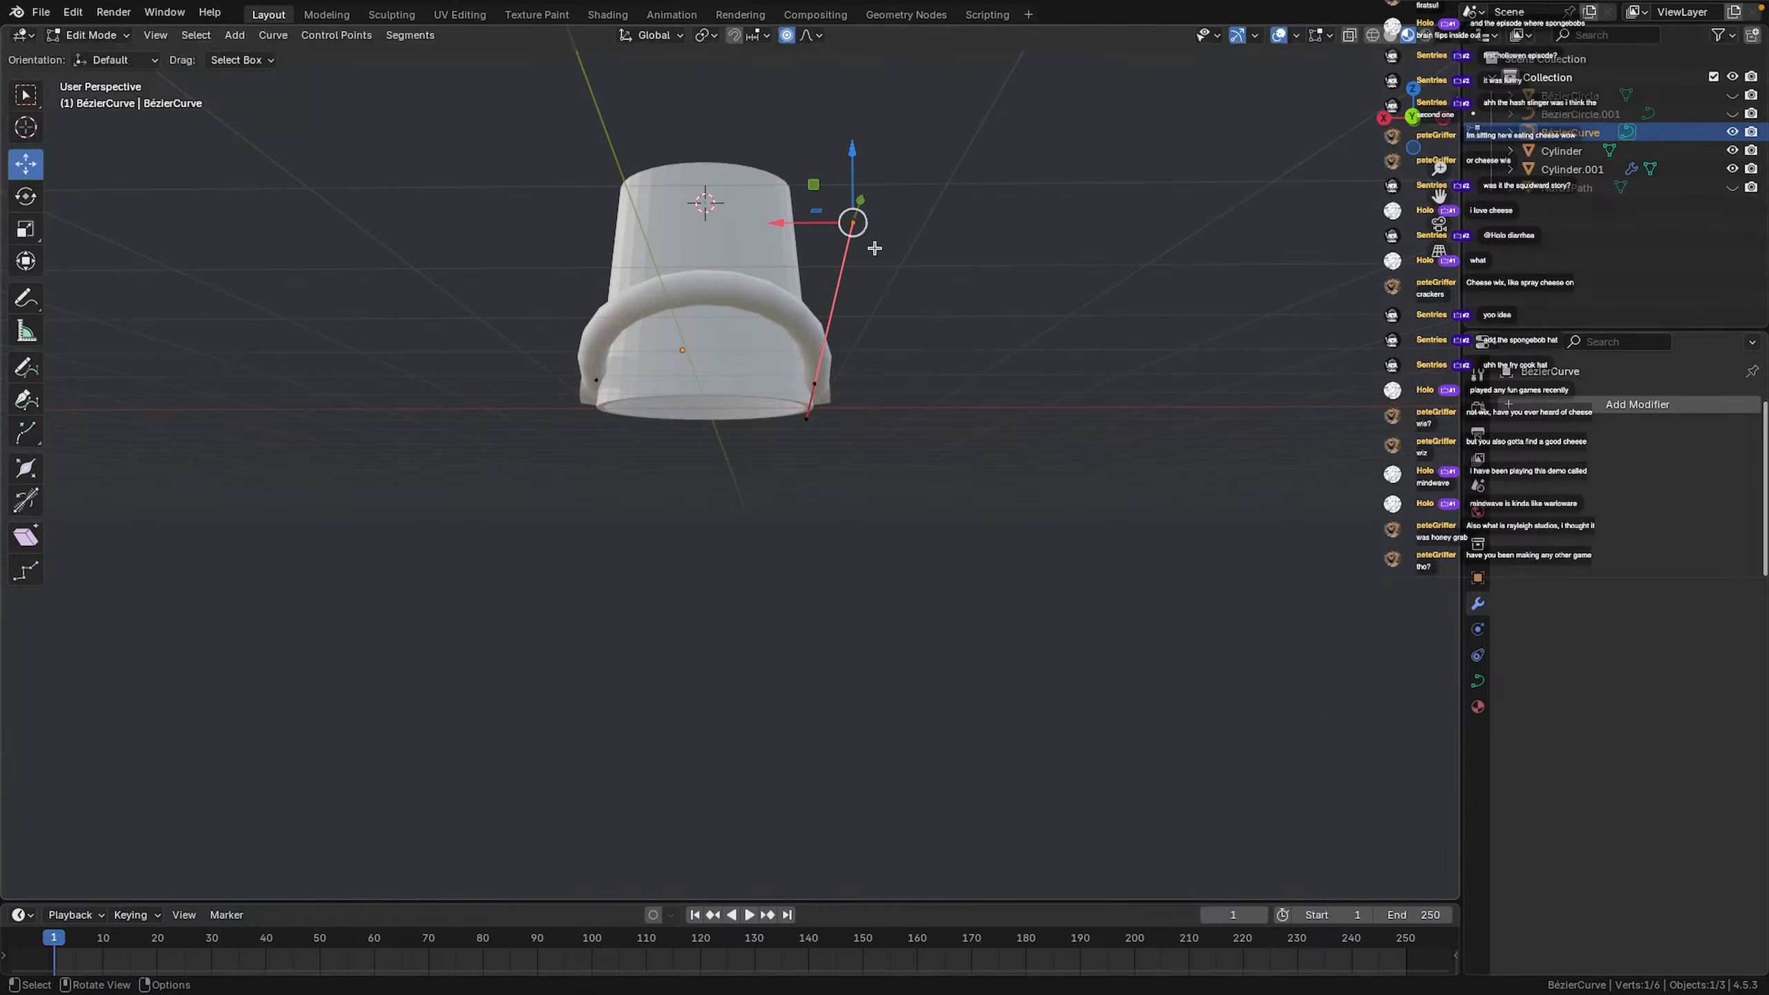
drag(850, 158, 853, 139)
click(897, 377)
middle_drag(900, 386, 988, 544)
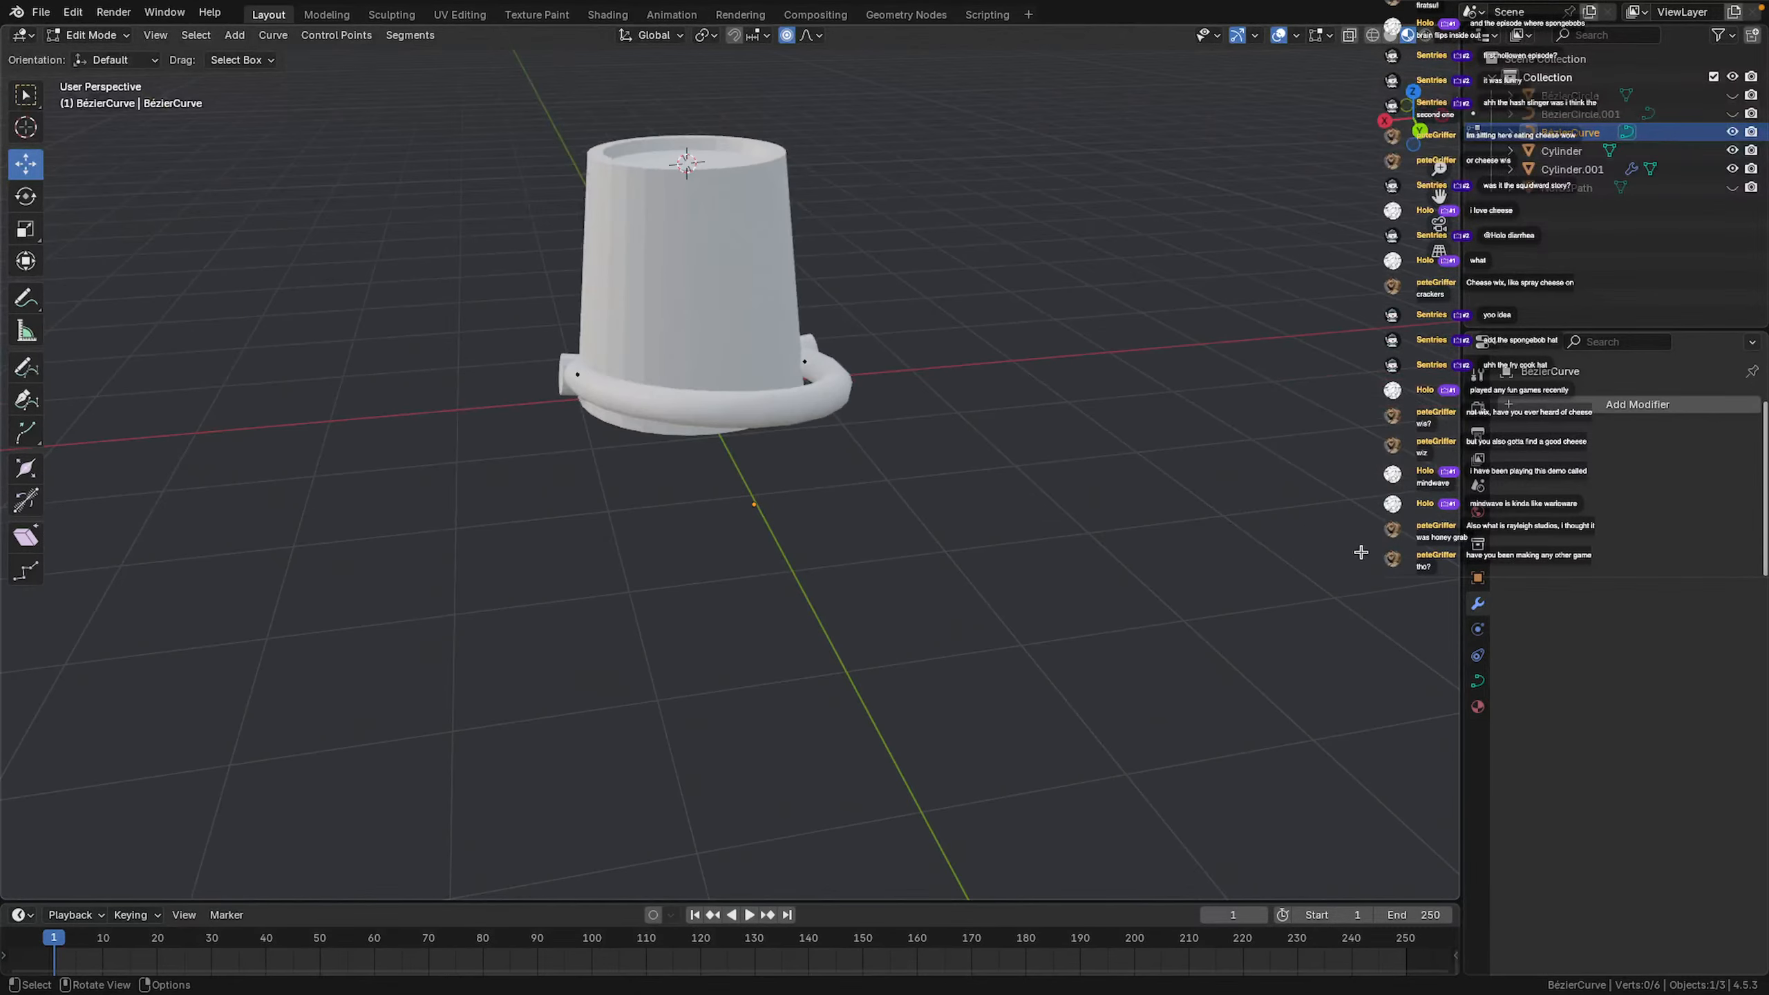
click(1477, 680)
scroll(790, 467, down, 3)
middle_drag(790, 466, 1098, 572)
scroll(989, 473, up, 4)
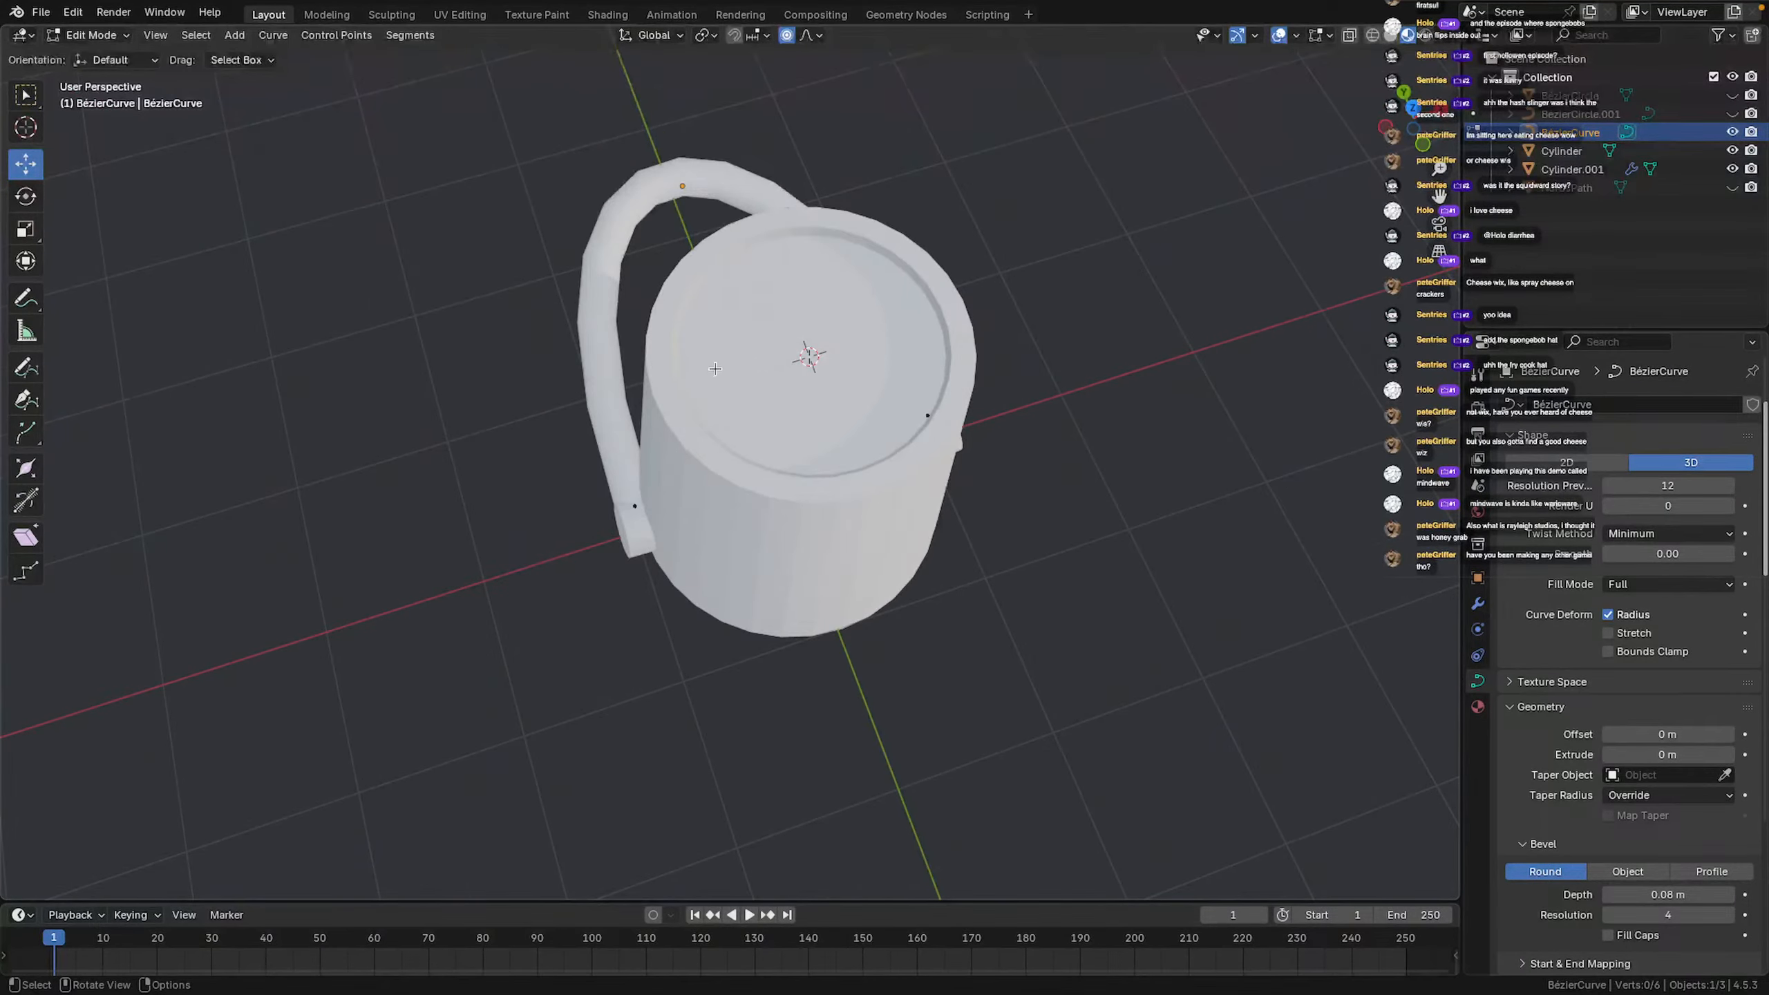
Leave Edit Mode, select the handle curve, pegs and bucket body together, and create a new material on the body
middle_drag(715, 368, 743, 288)
key(Tab)
shift+click(671, 433)
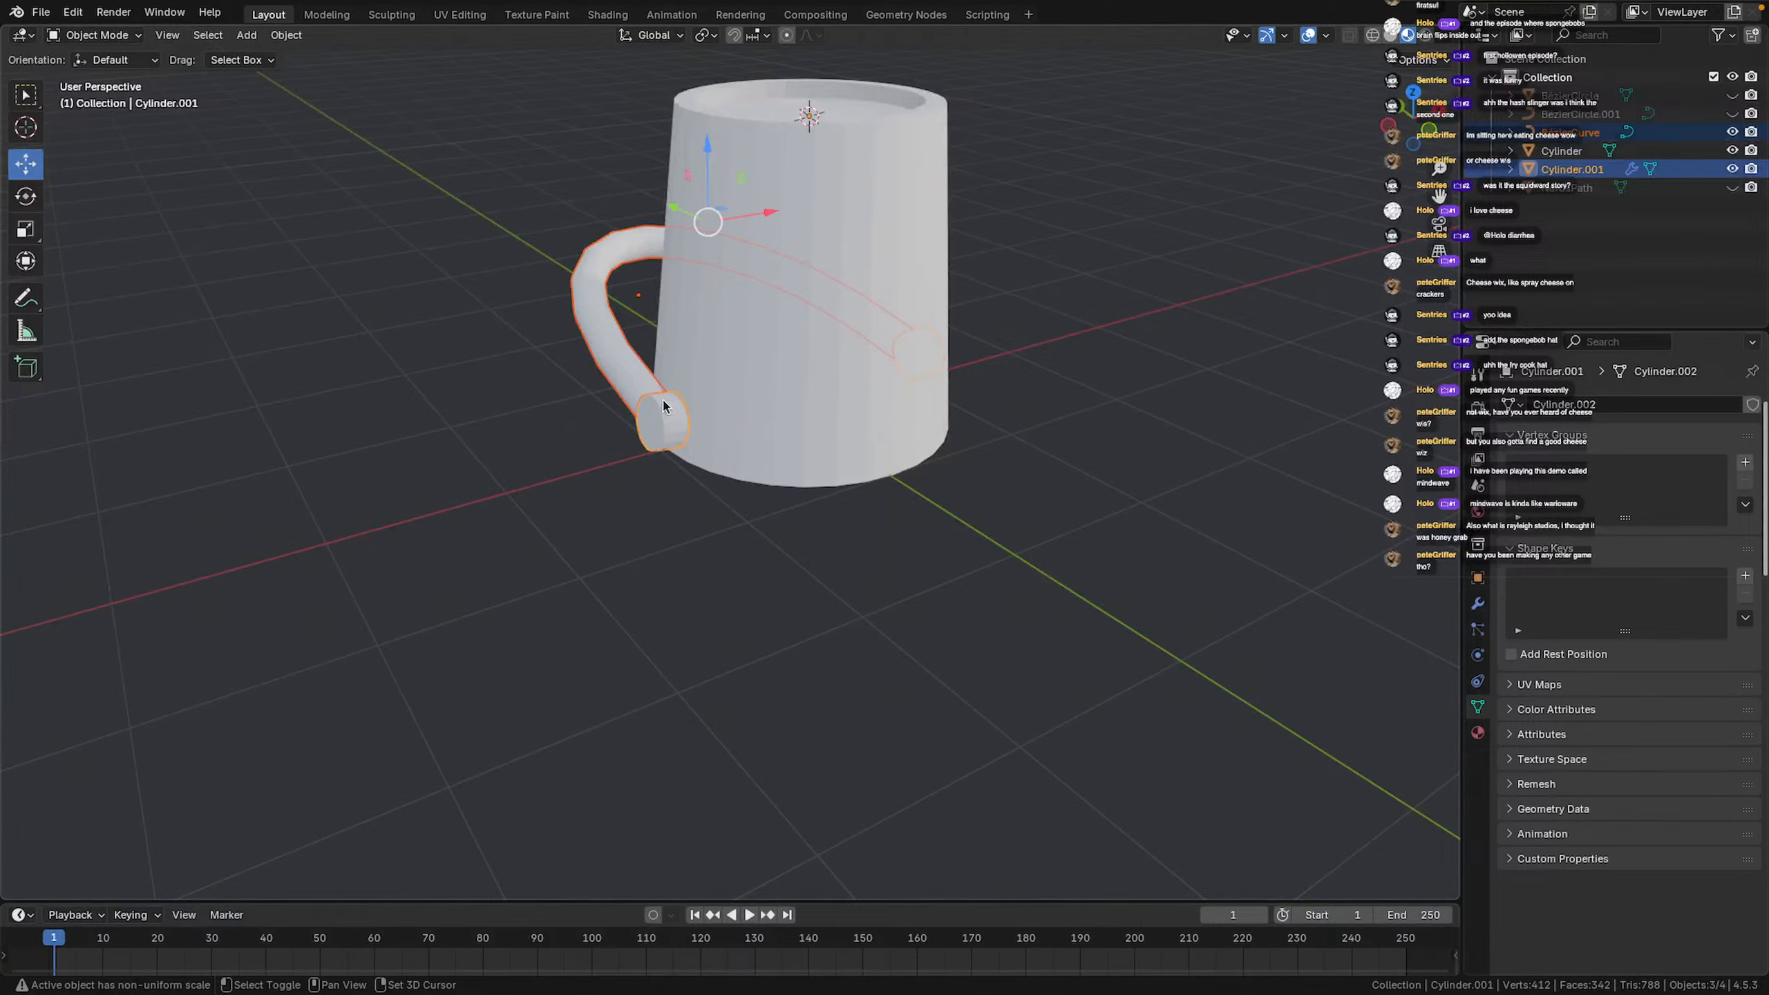
shift+click(759, 369)
click(1478, 732)
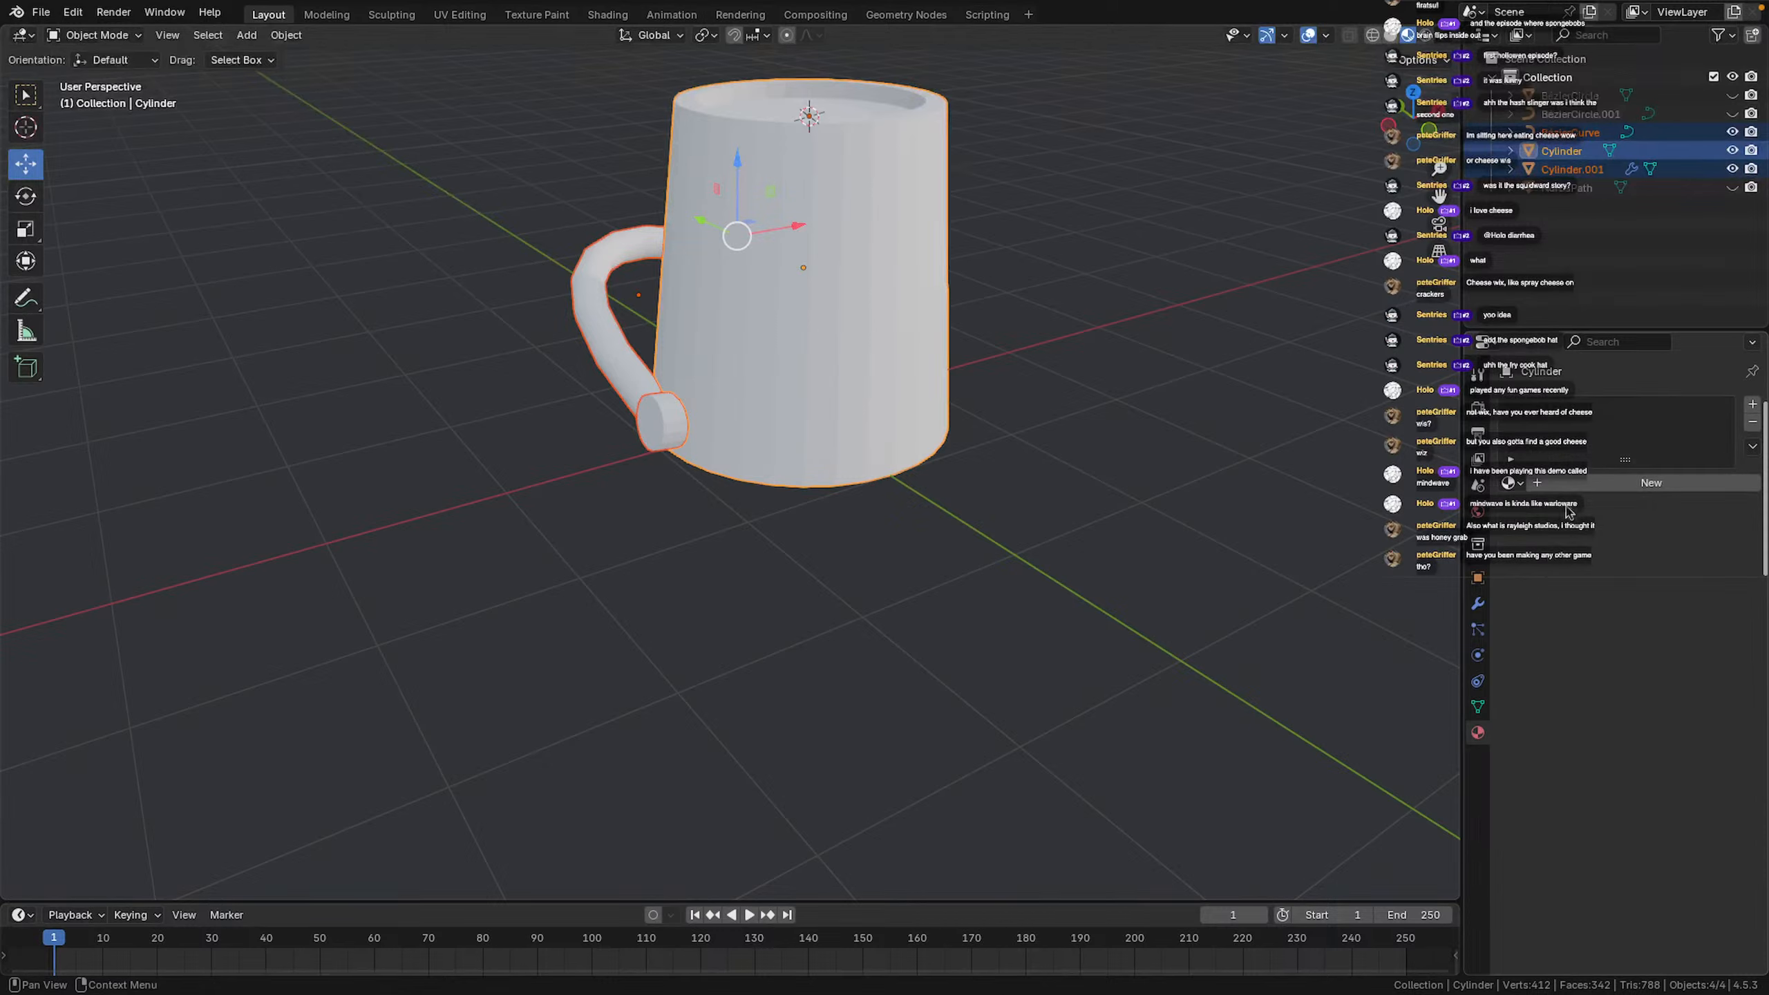
click(1568, 487)
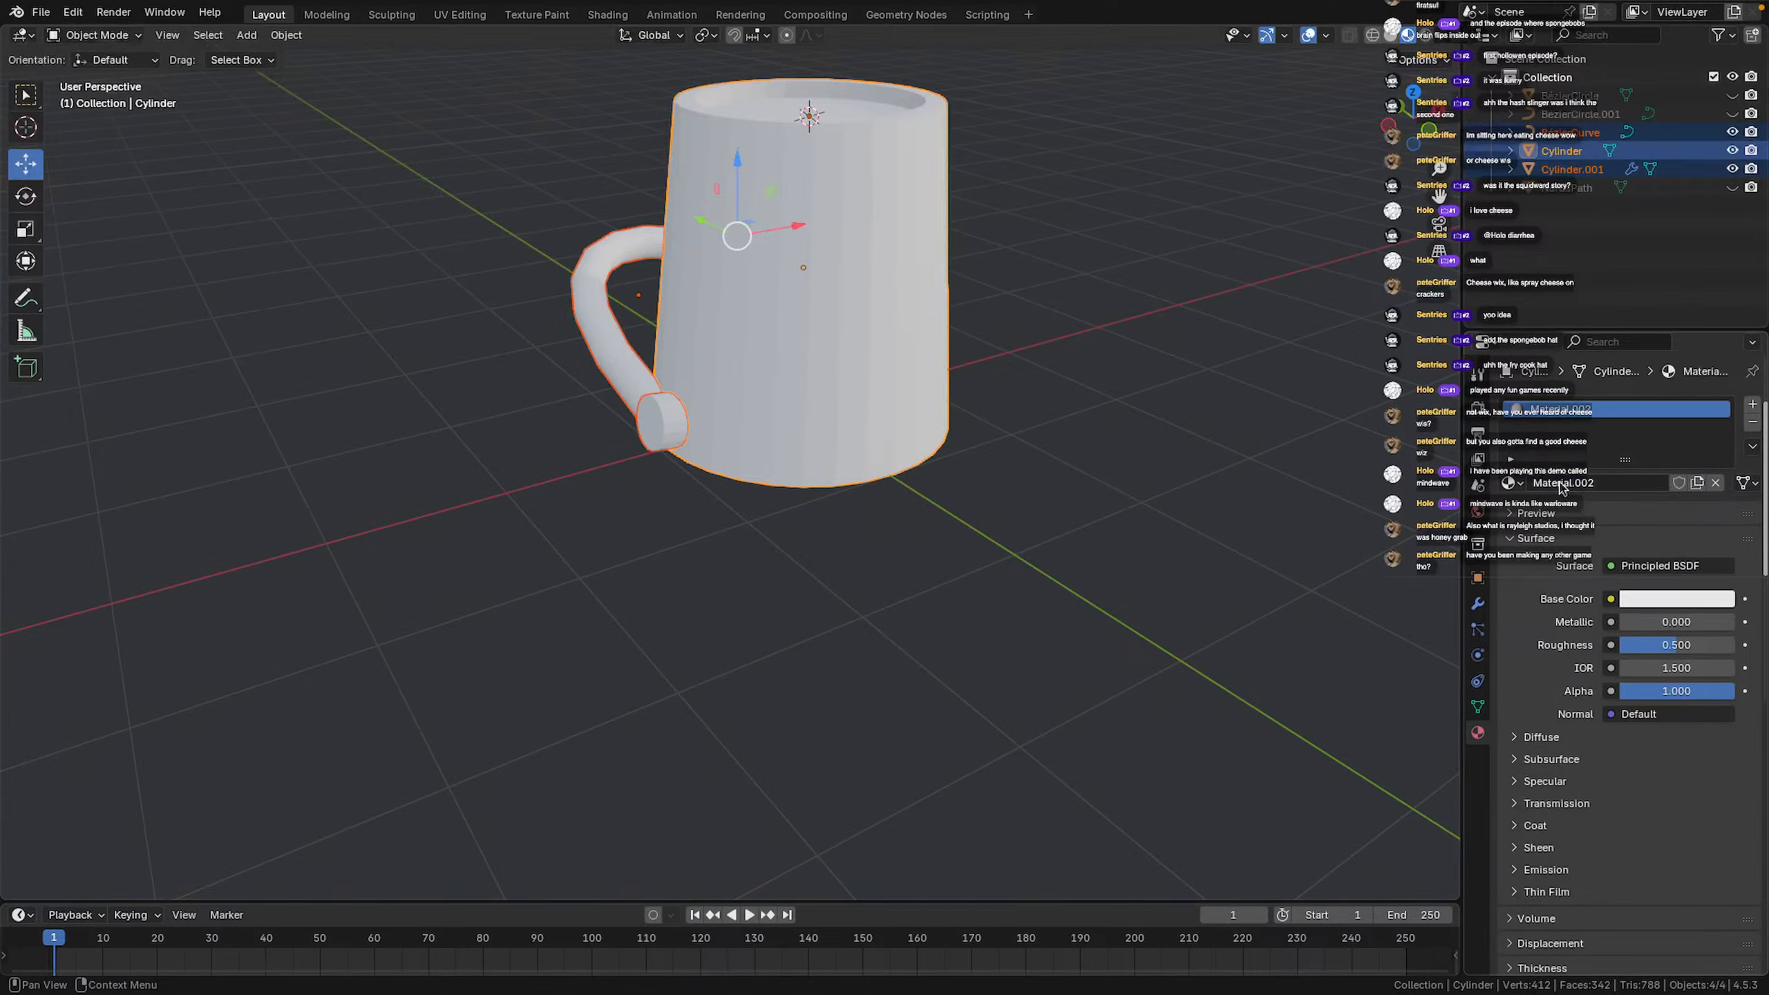
click(1510, 484)
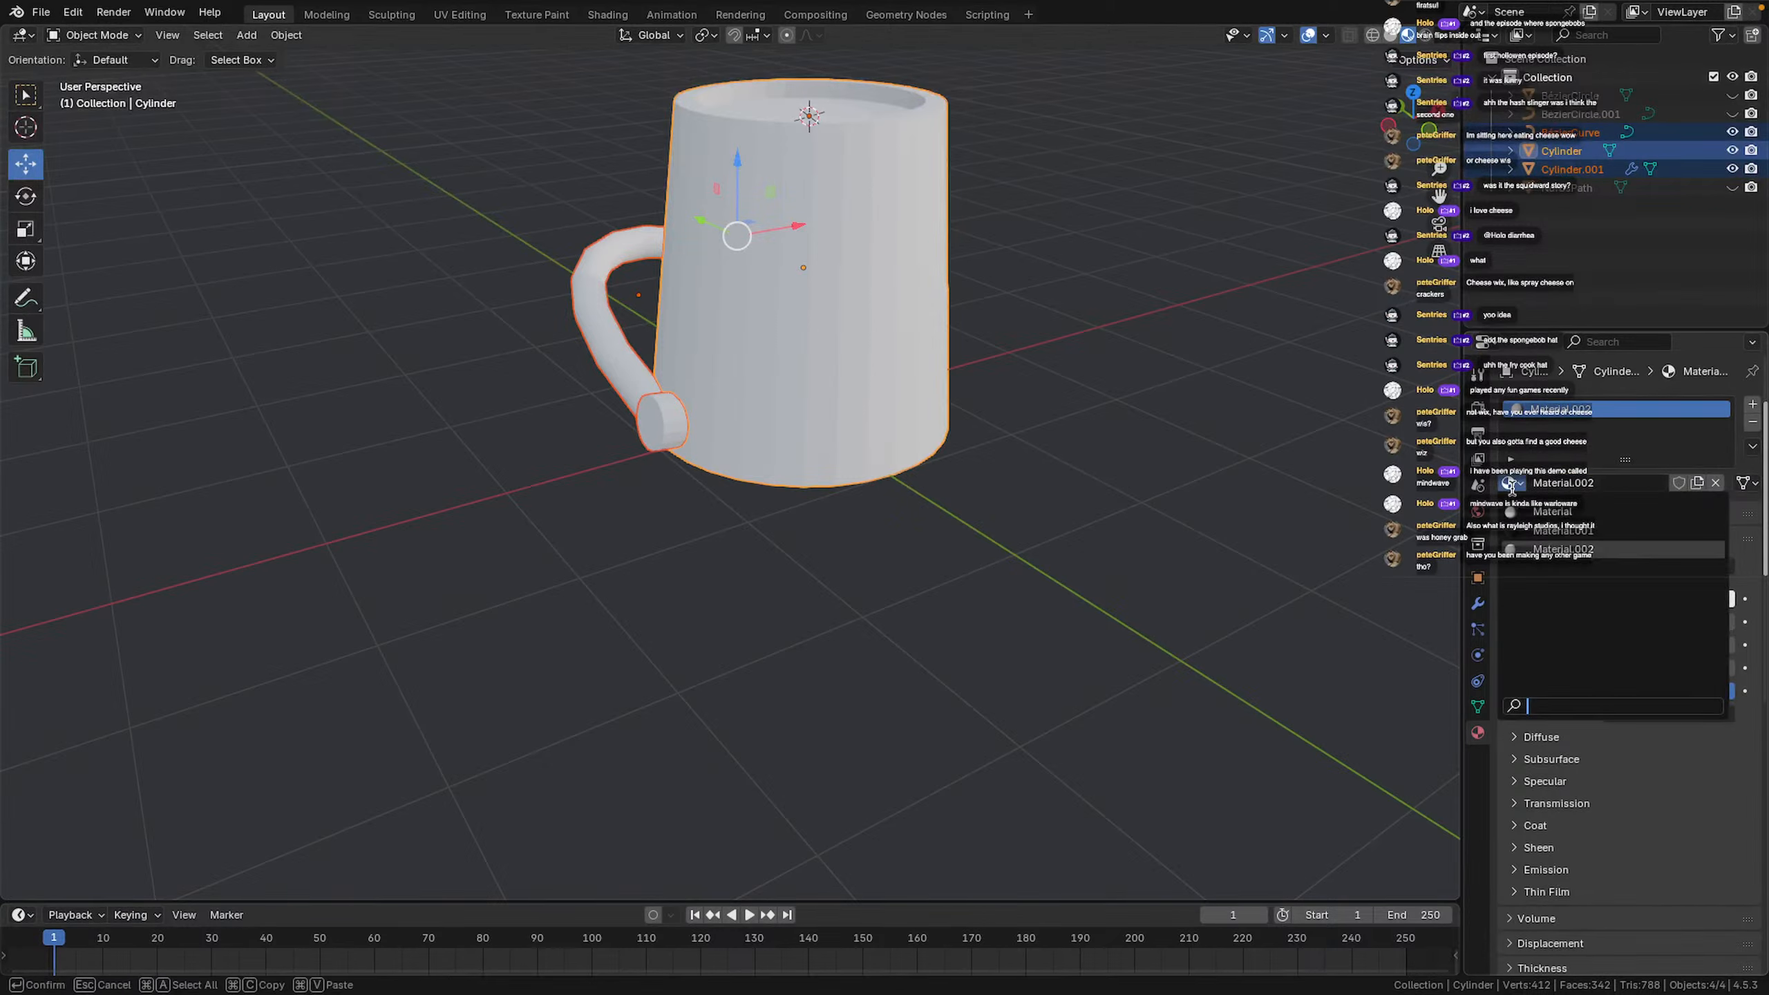
click(1553, 550)
Give the bucket's material a muted grey-teal base colour, metallic 1.000 and roughness 0.683
click(1676, 601)
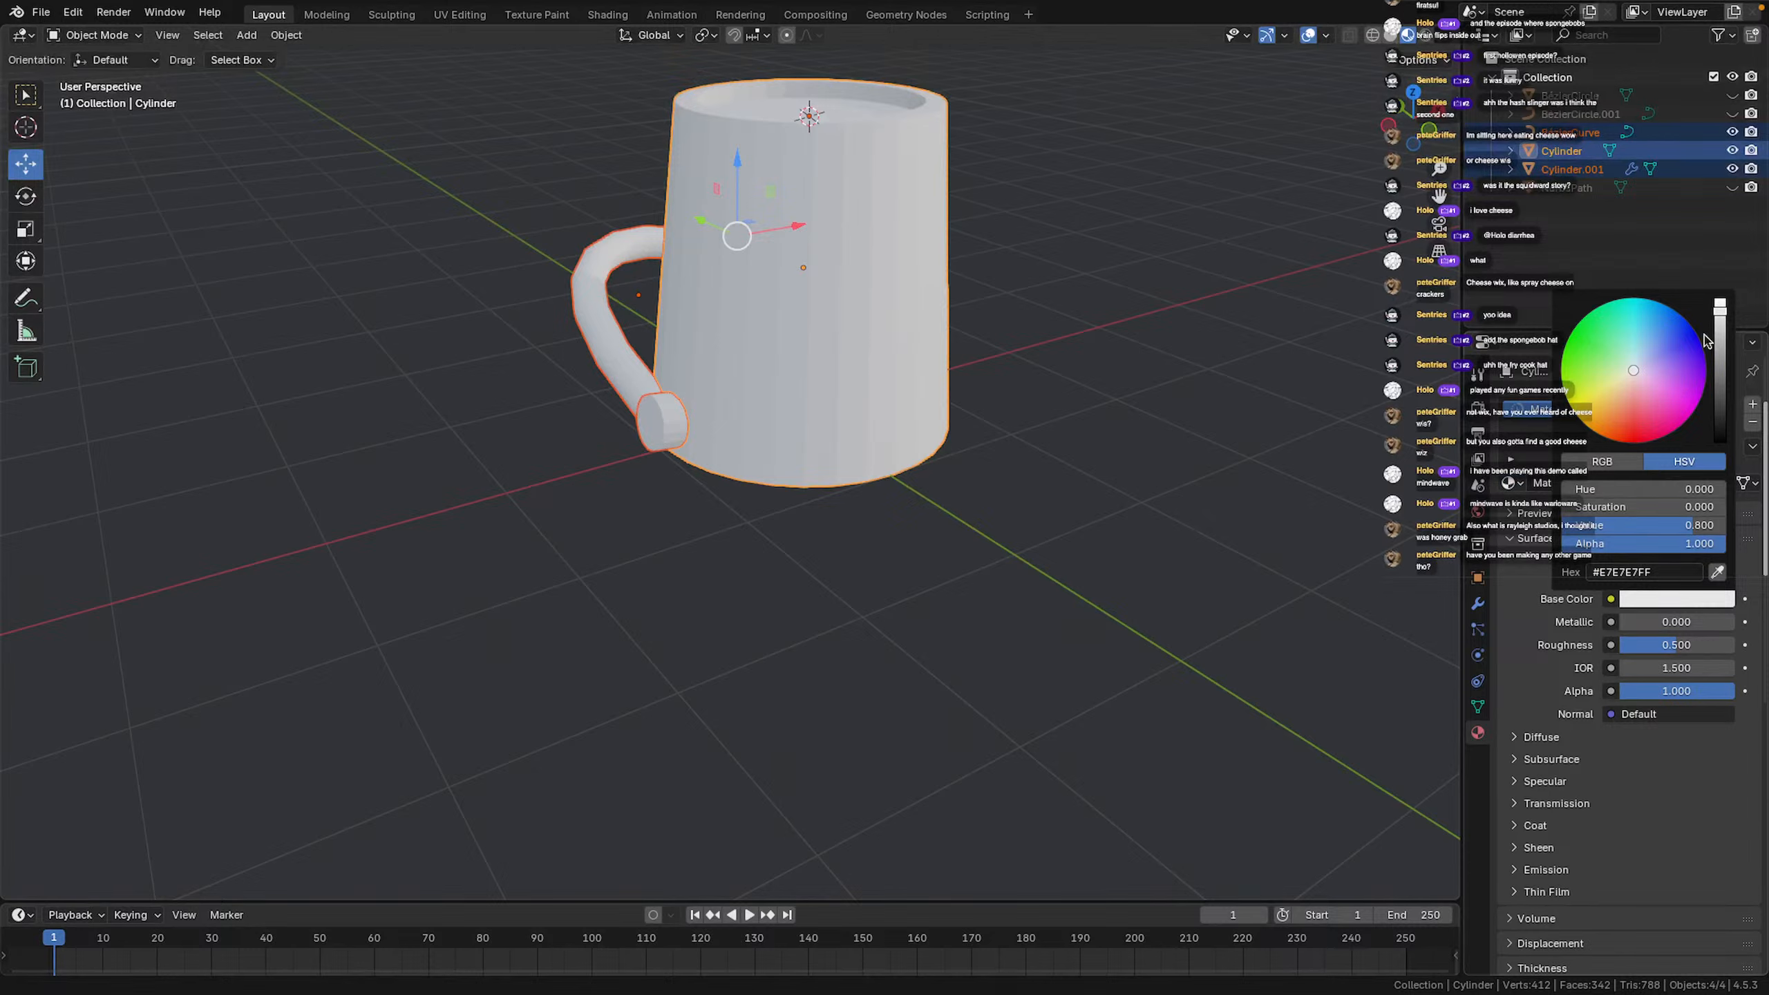
drag(1717, 316, 1633, 365)
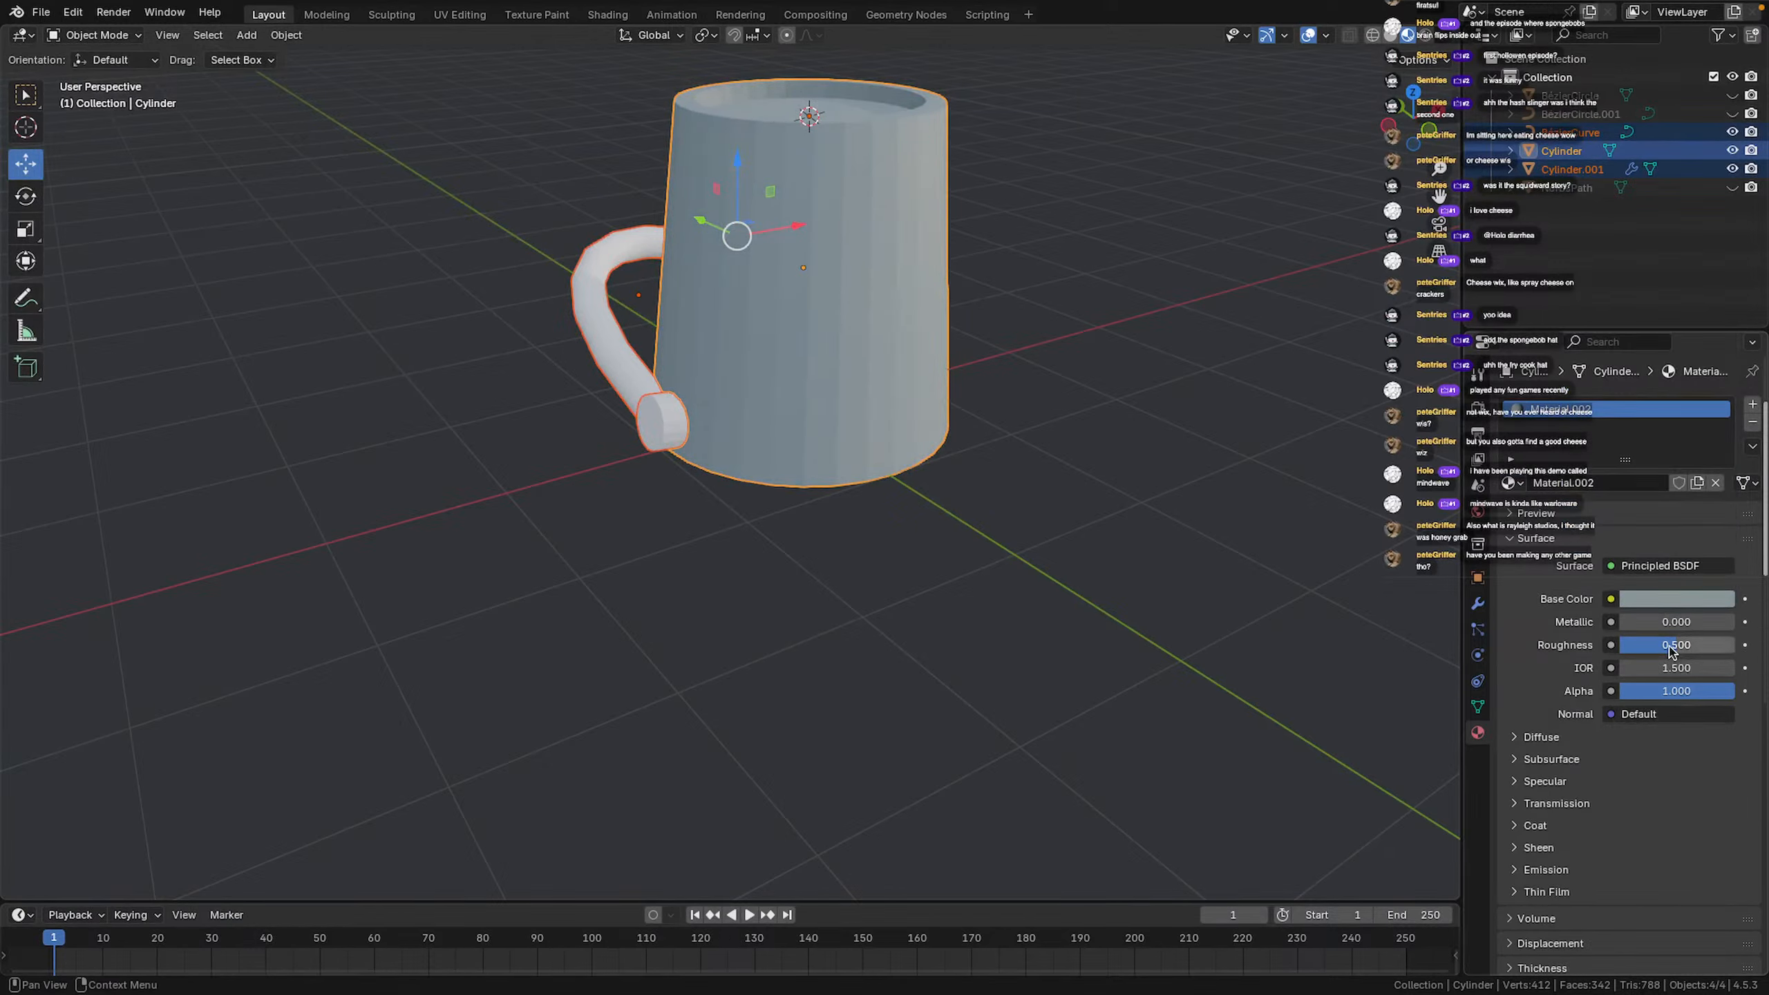
mouse_move(1670, 623)
mouse_down()
mouse_move(1732, 625)
mouse_move(1653, 647)
mouse_move(1675, 646)
mouse_up()
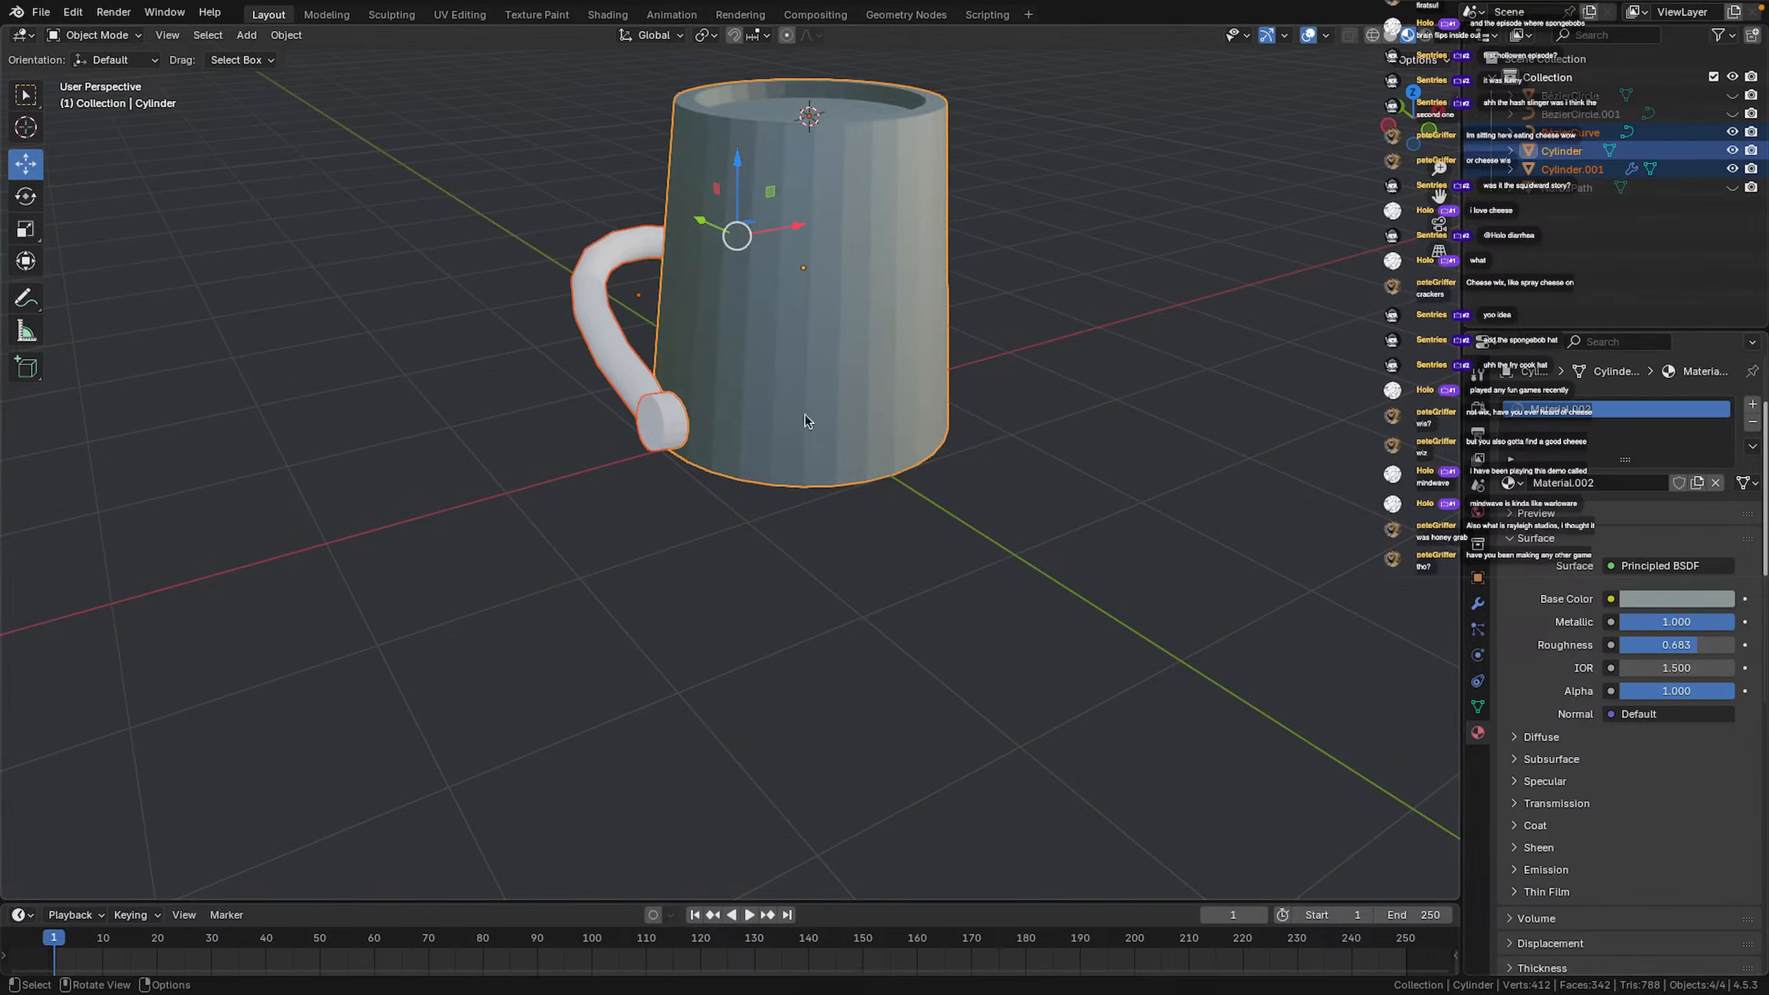
Assign the existing Material.002 to the handle pegs and to the curved handle, and clear the selection
click(695, 433)
click(644, 423)
click(1508, 483)
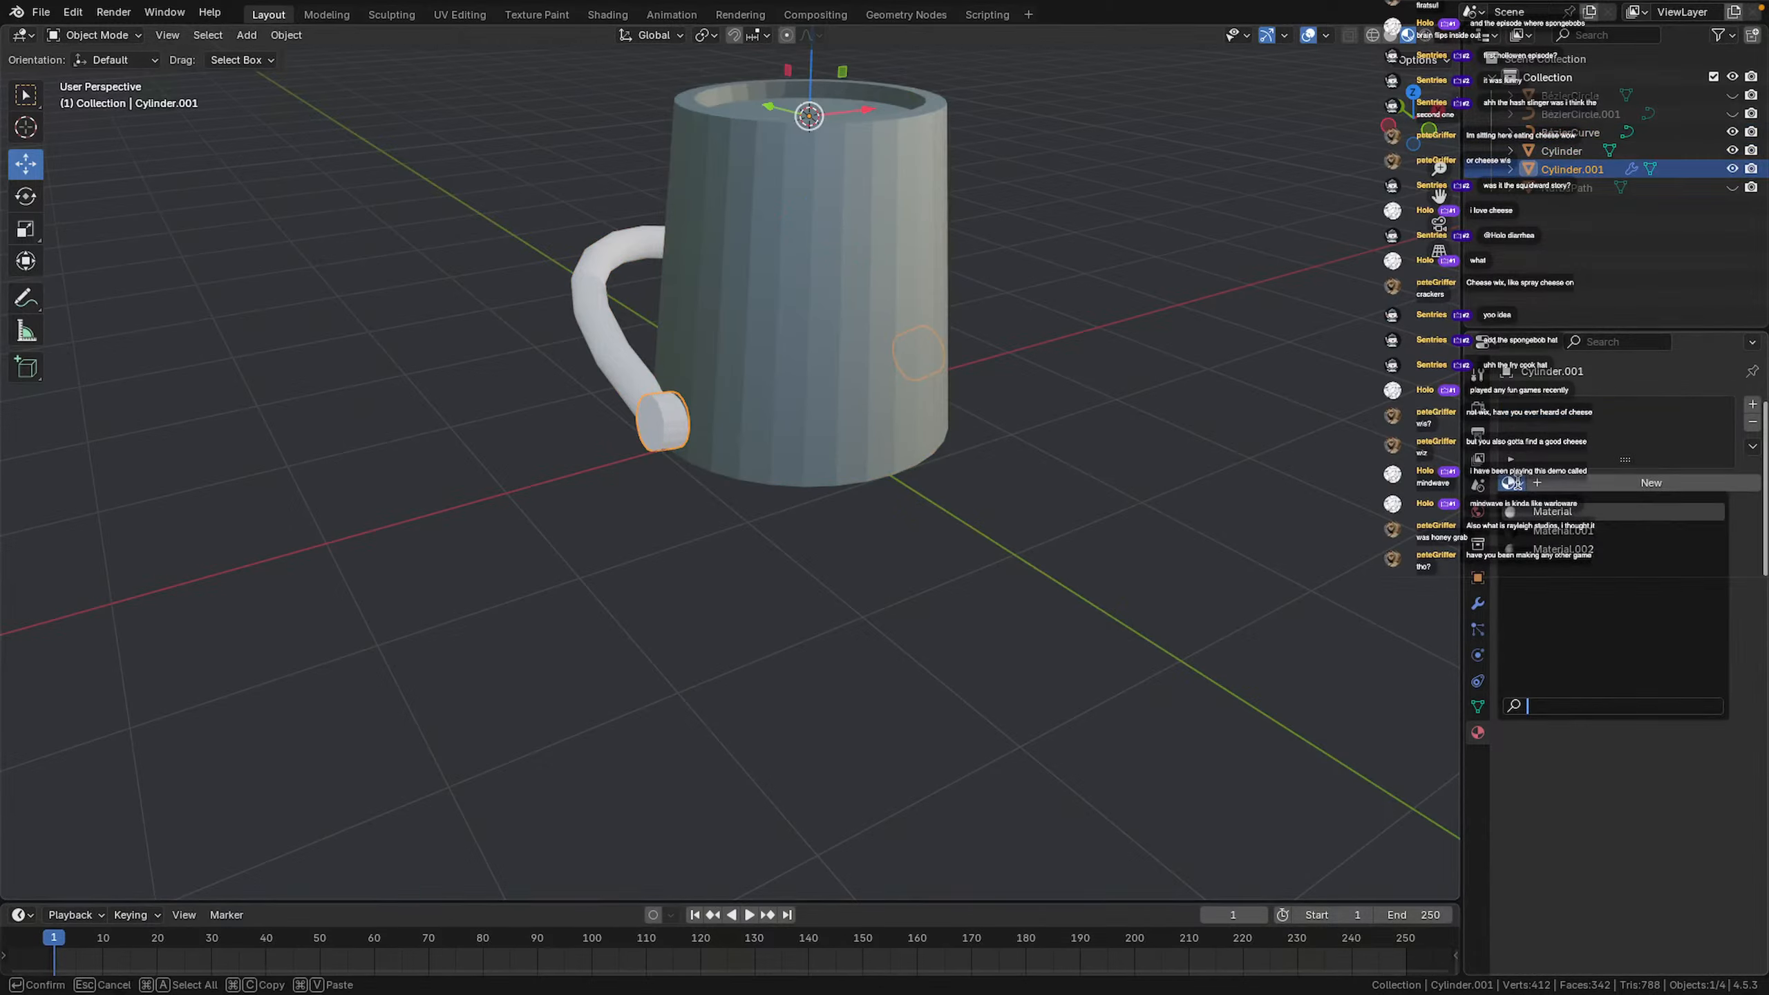
click(1553, 548)
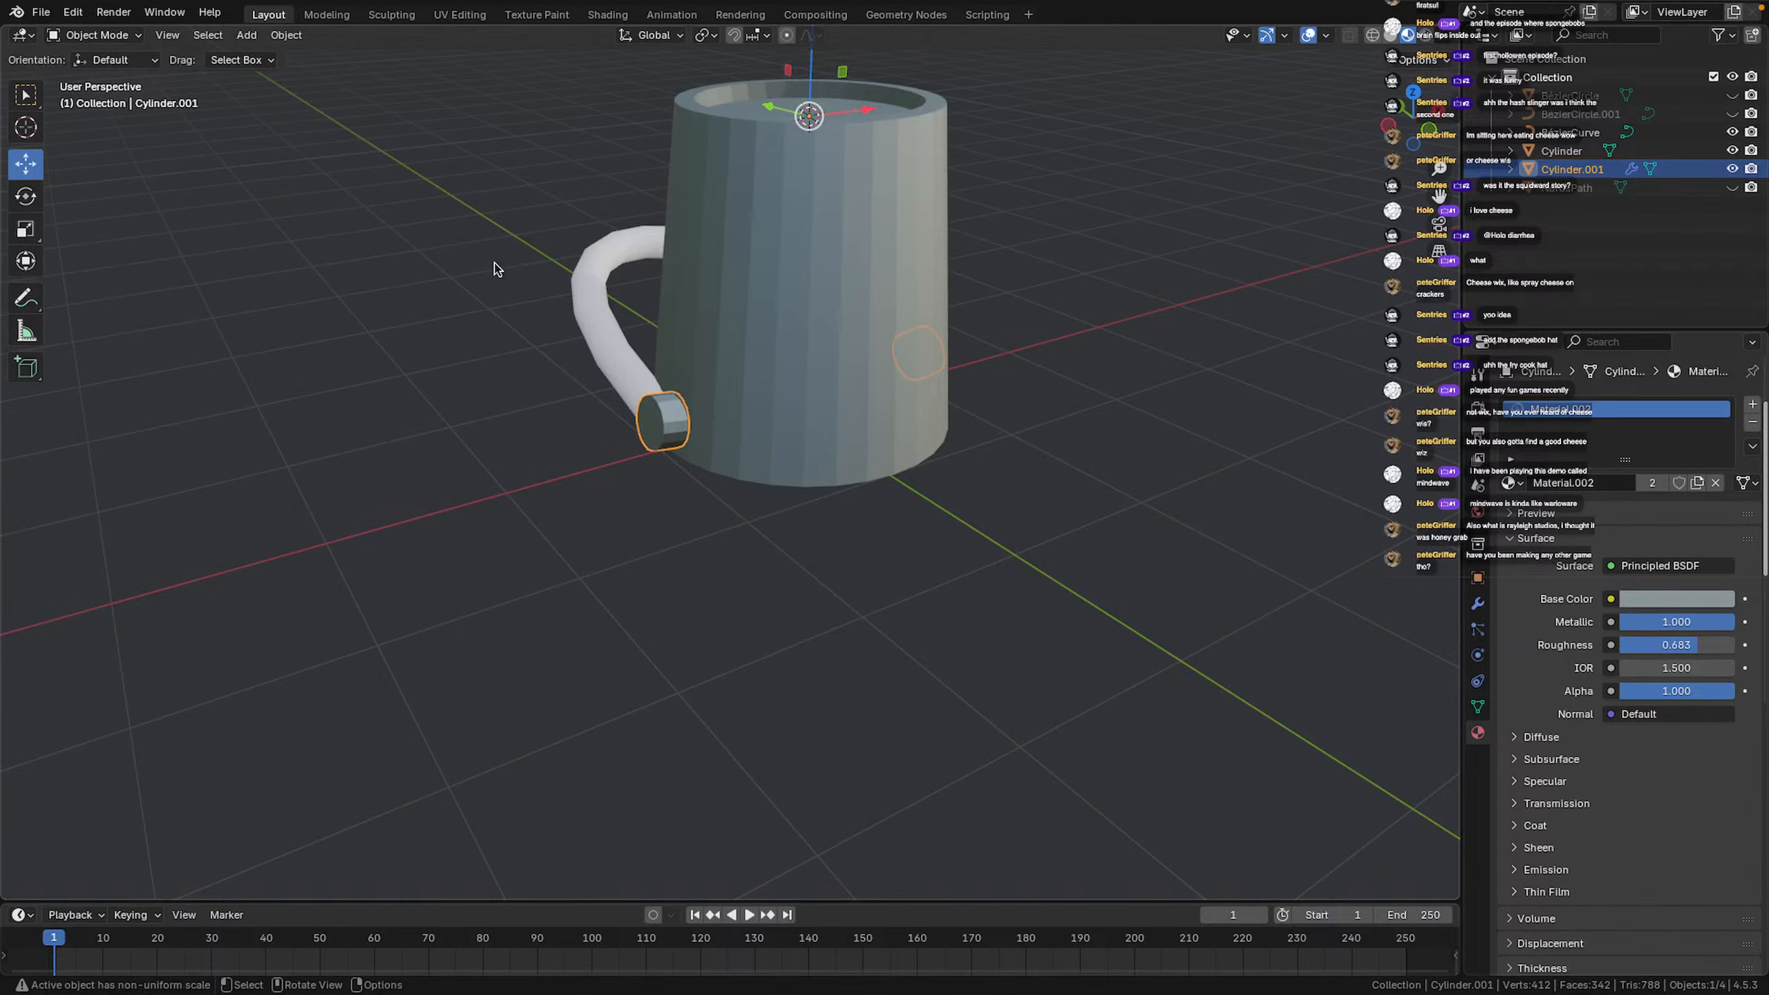
click(599, 323)
click(1512, 484)
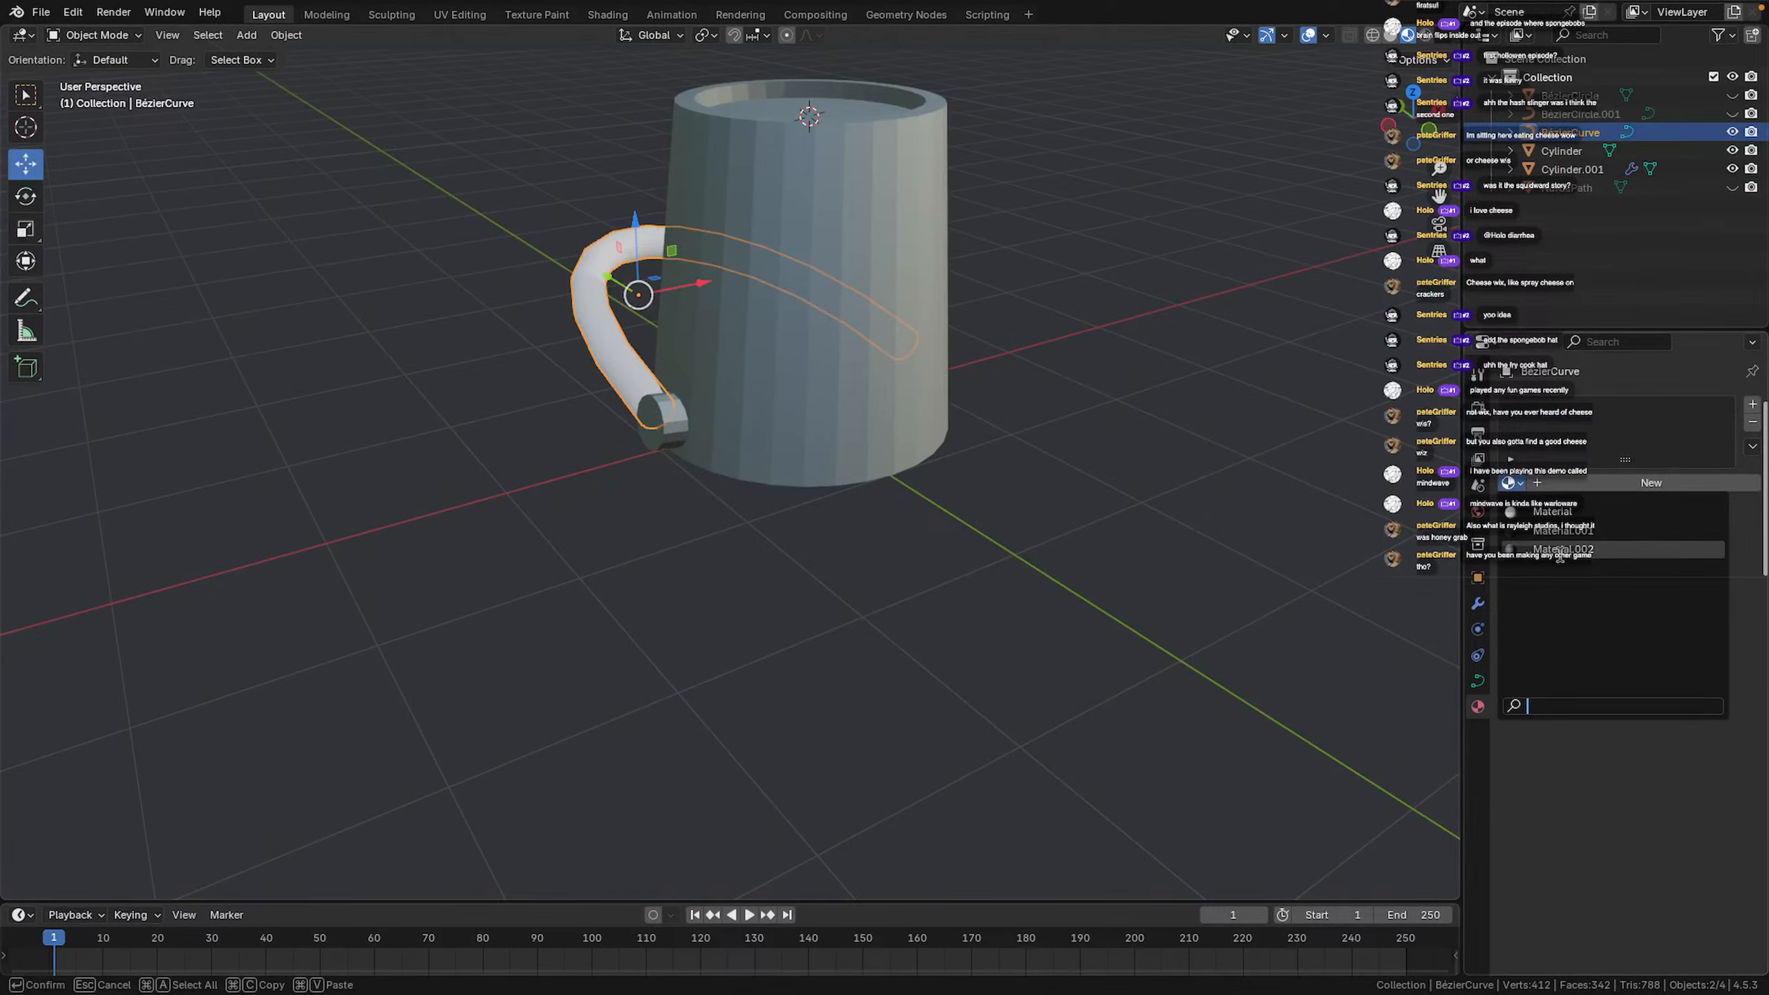
click(1557, 553)
click(744, 581)
Examine the bucket with its new material from several angles and distances
scroll(170, 512, down, 6)
mouse_move(174, 511)
middle_down()
mouse_move(693, 353)
mouse_move(870, 342)
mouse_move(900, 412)
mouse_move(870, 352)
middle_up()
scroll(871, 344, up, 6)
scroll(902, 411, down, 7)
click(1409, 35)
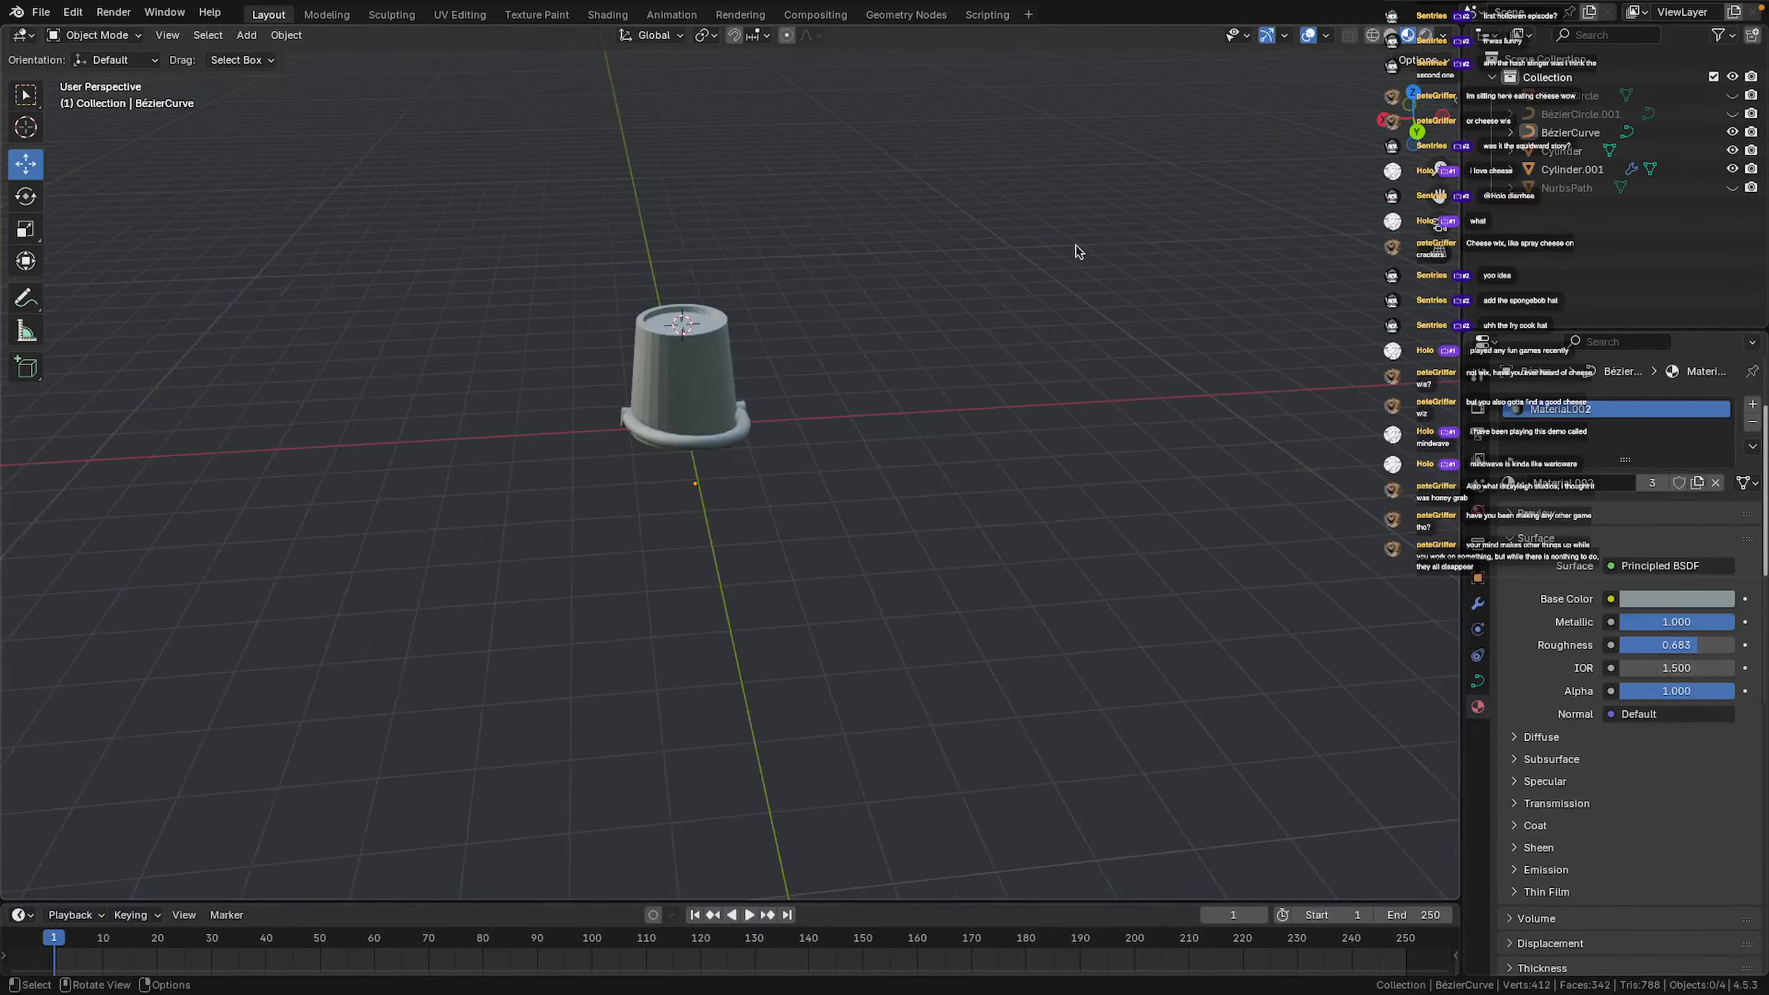
middle_drag(1077, 248, 826, 277)
scroll(785, 276, up, 6)
mouse_move(817, 286)
middle_down()
mouse_move(549, 272)
mouse_move(873, 159)
mouse_move(936, 268)
mouse_move(708, 336)
mouse_move(505, 284)
mouse_move(390, 297)
mouse_move(249, 258)
mouse_move(995, 55)
middle_up()
scroll(509, 293, up, 5)
scroll(506, 290, down, 3)
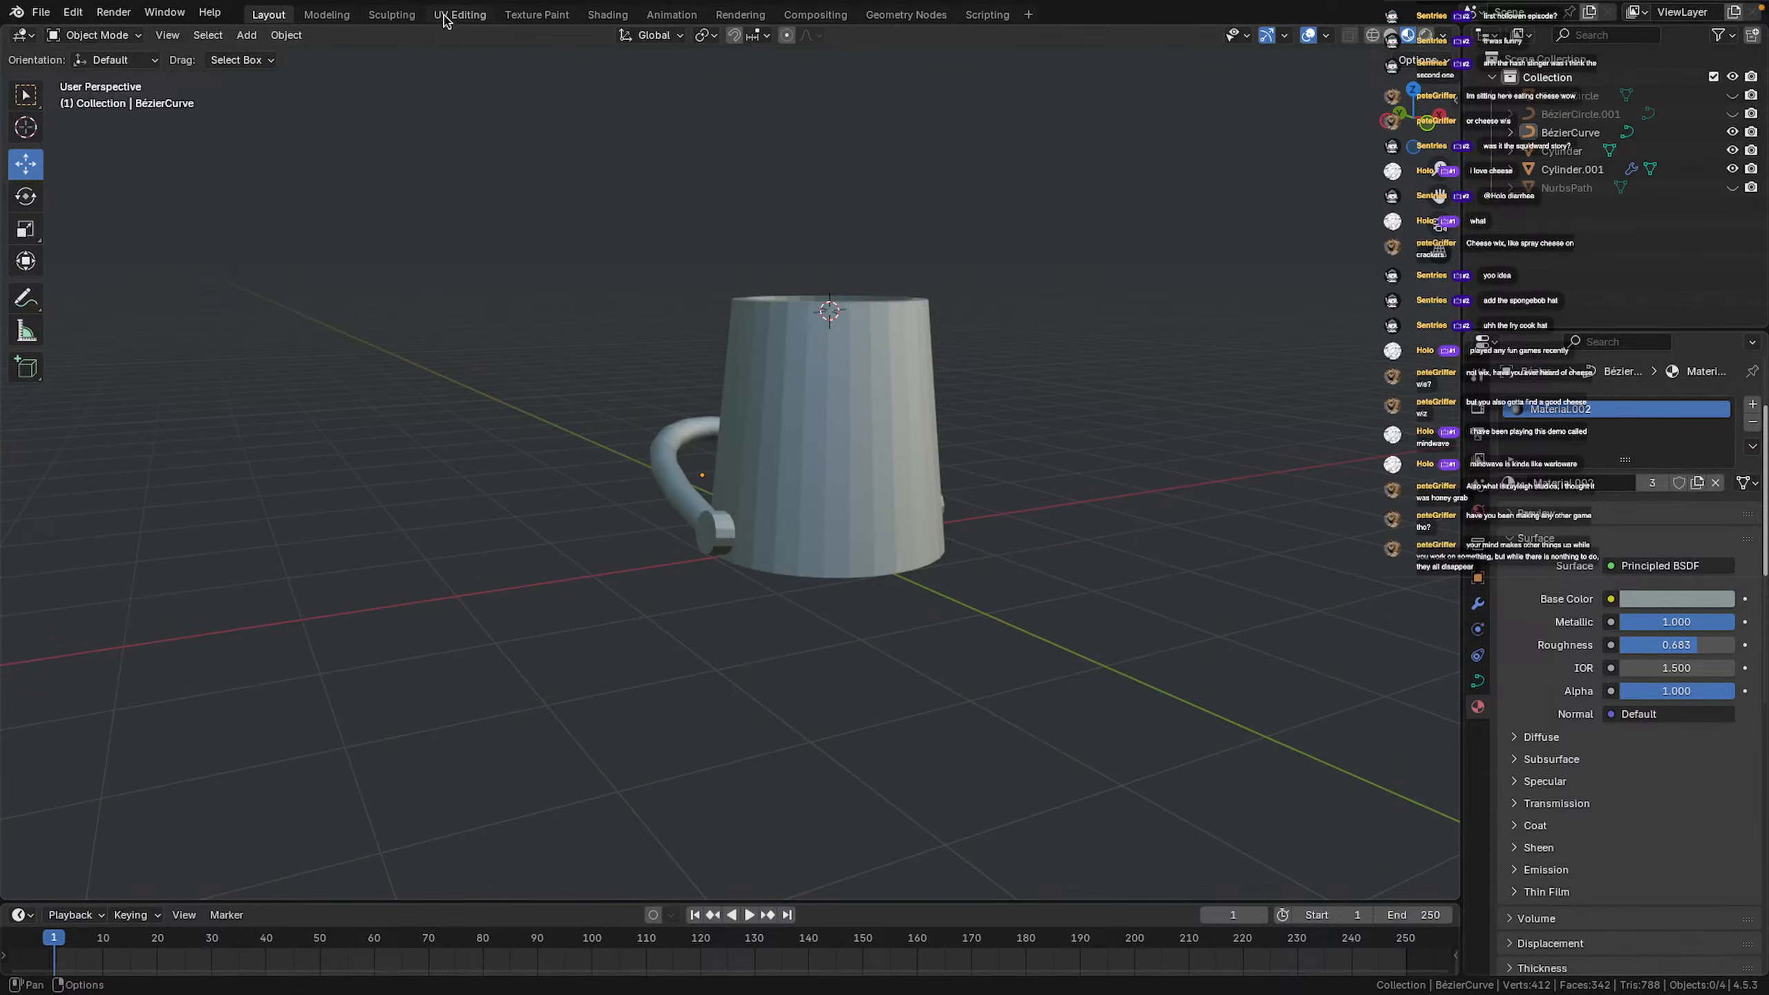
Check the bucket in the Shading workspace and return to the Layout workspace
click(608, 14)
middle_drag(834, 307, 466, 131)
click(292, 17)
mouse_move(612, 246)
middle_down()
mouse_move(802, 280)
mouse_move(1046, 288)
mouse_move(1091, 261)
mouse_move(1059, 288)
mouse_move(643, 226)
mouse_move(835, 279)
mouse_move(1246, 318)
mouse_move(699, 309)
mouse_move(537, 265)
mouse_move(601, 197)
mouse_move(865, 317)
mouse_move(847, 327)
mouse_move(564, 257)
mouse_move(801, 264)
mouse_move(699, 282)
mouse_move(376, 233)
mouse_move(400, 209)
mouse_move(754, 276)
mouse_move(834, 269)
mouse_move(761, 275)
middle_up()
scroll(1059, 289, up, 3)
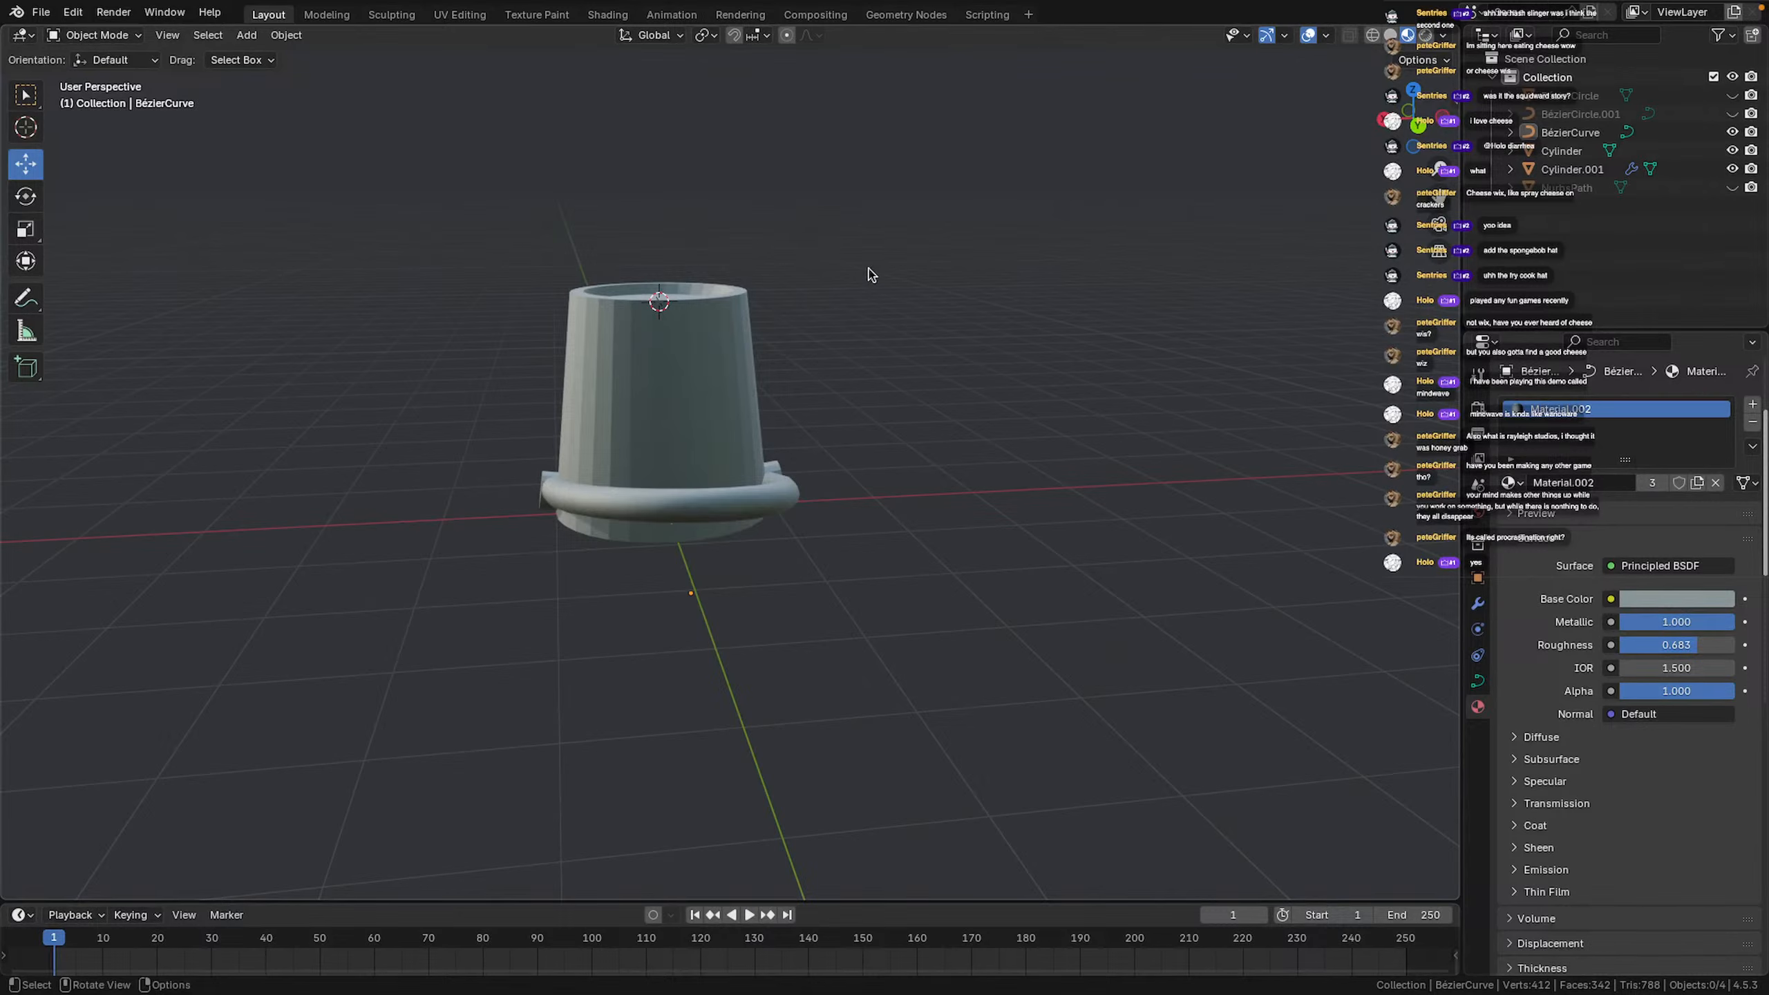
Hide the bucket body, the handle pegs and the handle curve to clear the viewport
click(1732, 148)
click(1732, 151)
click(1732, 151)
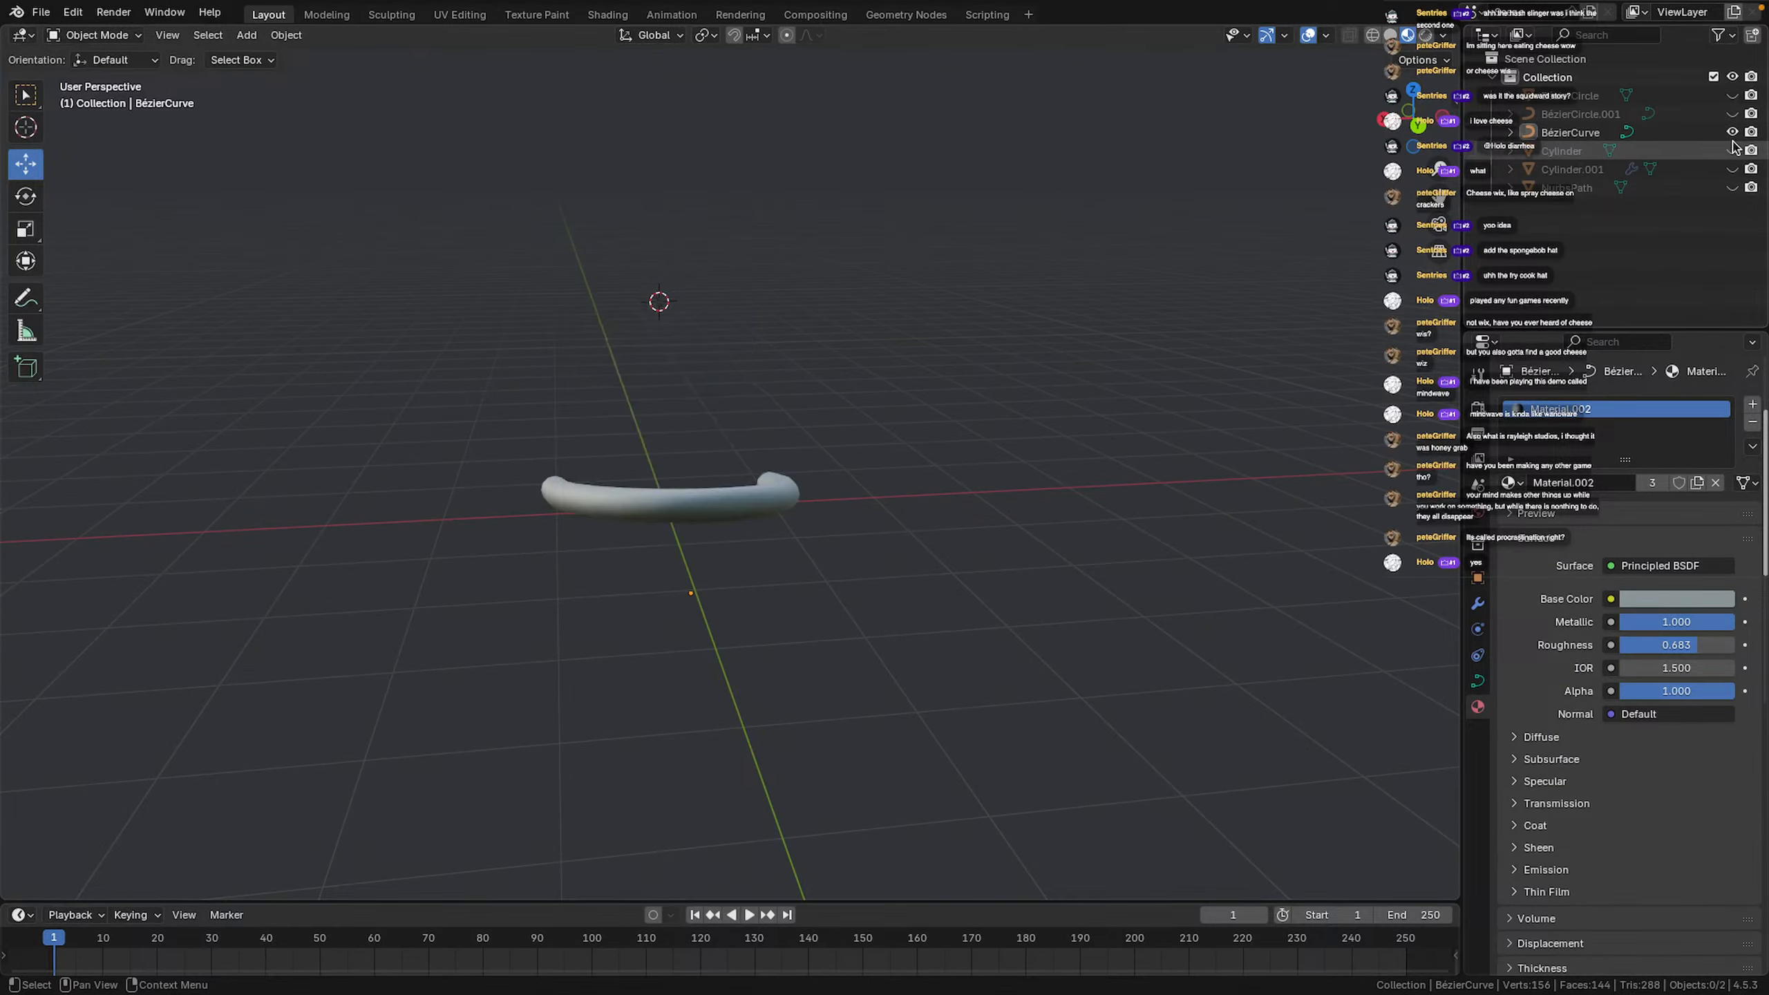
click(1732, 133)
middle_drag(1137, 237, 607, 300)
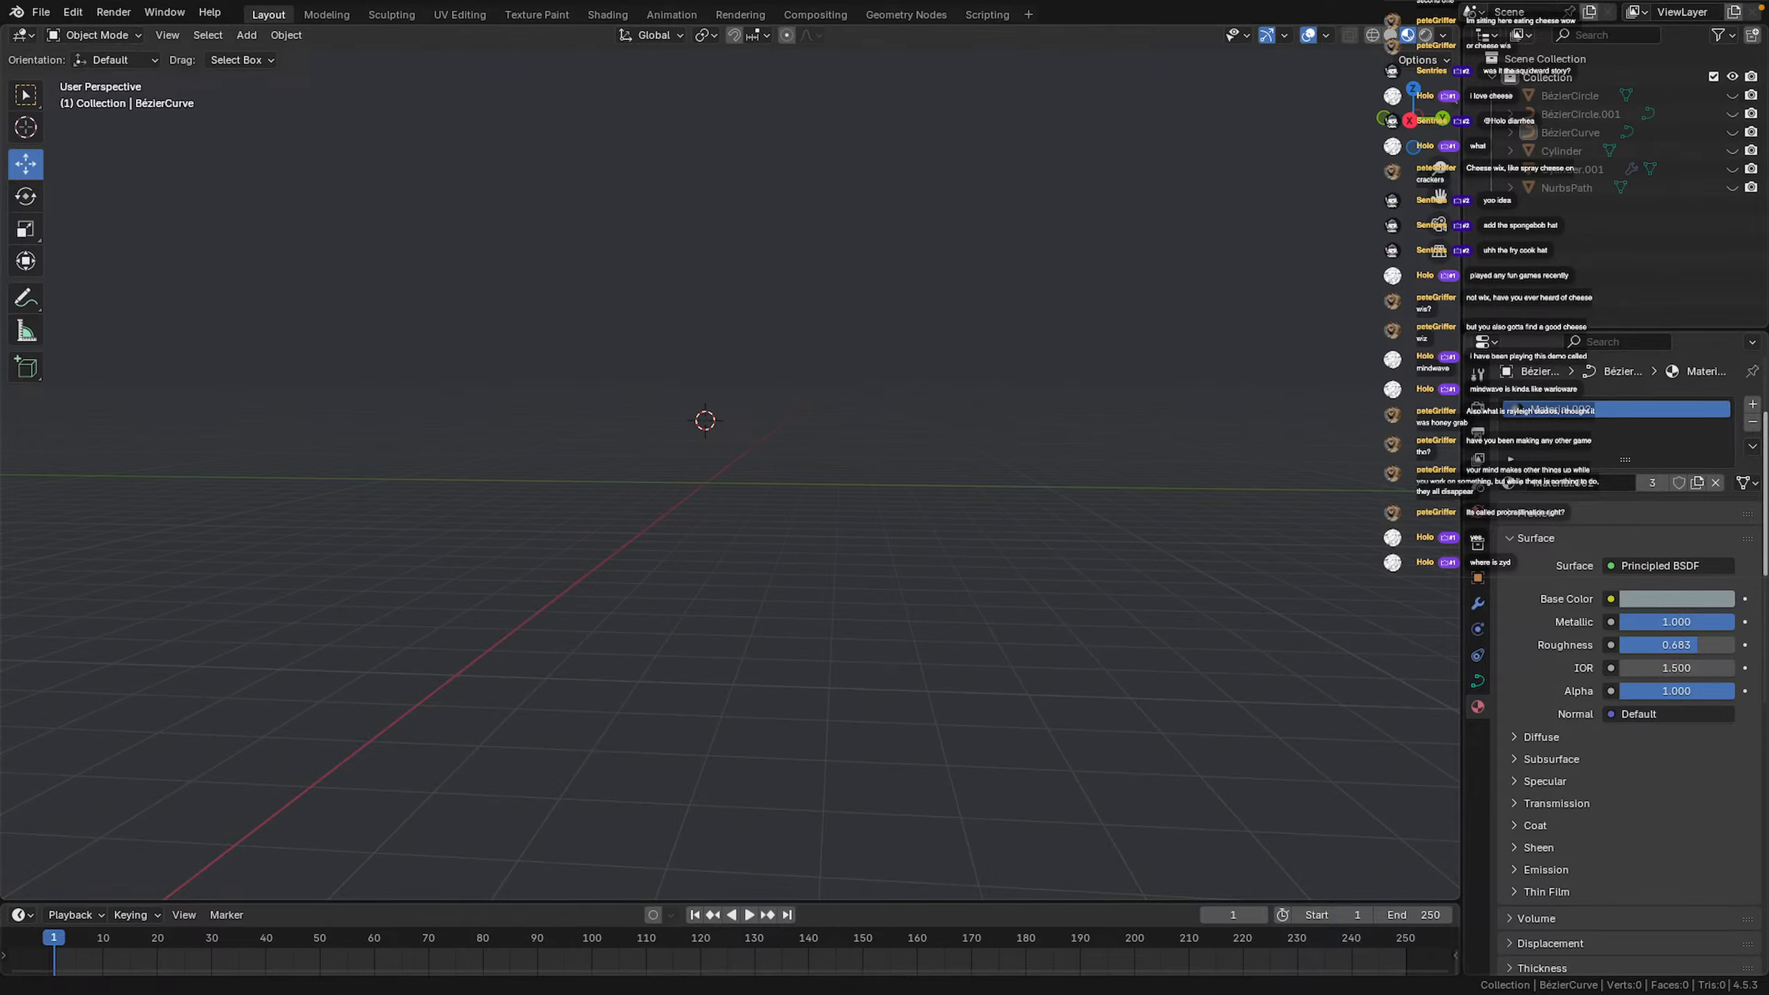
Switch to Discord, decline switching to the External Microphone, and return to Blender
key(ctrl+Left)
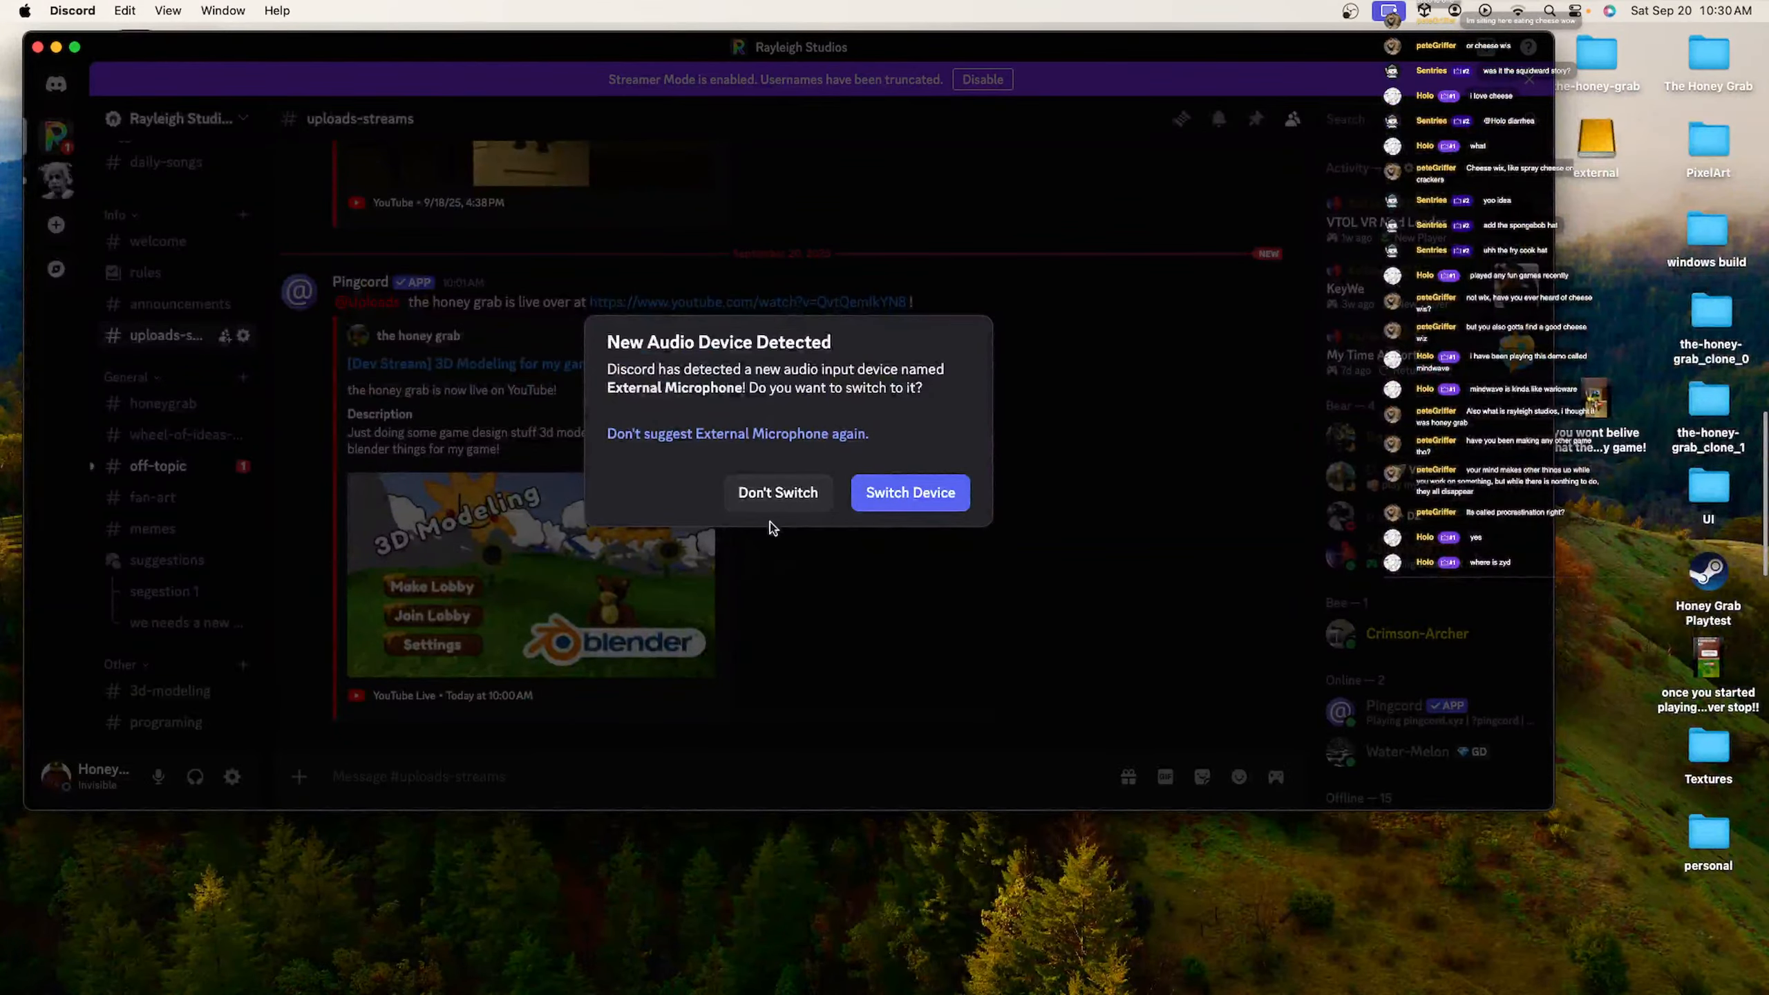
click(763, 507)
key(ctrl+Left)
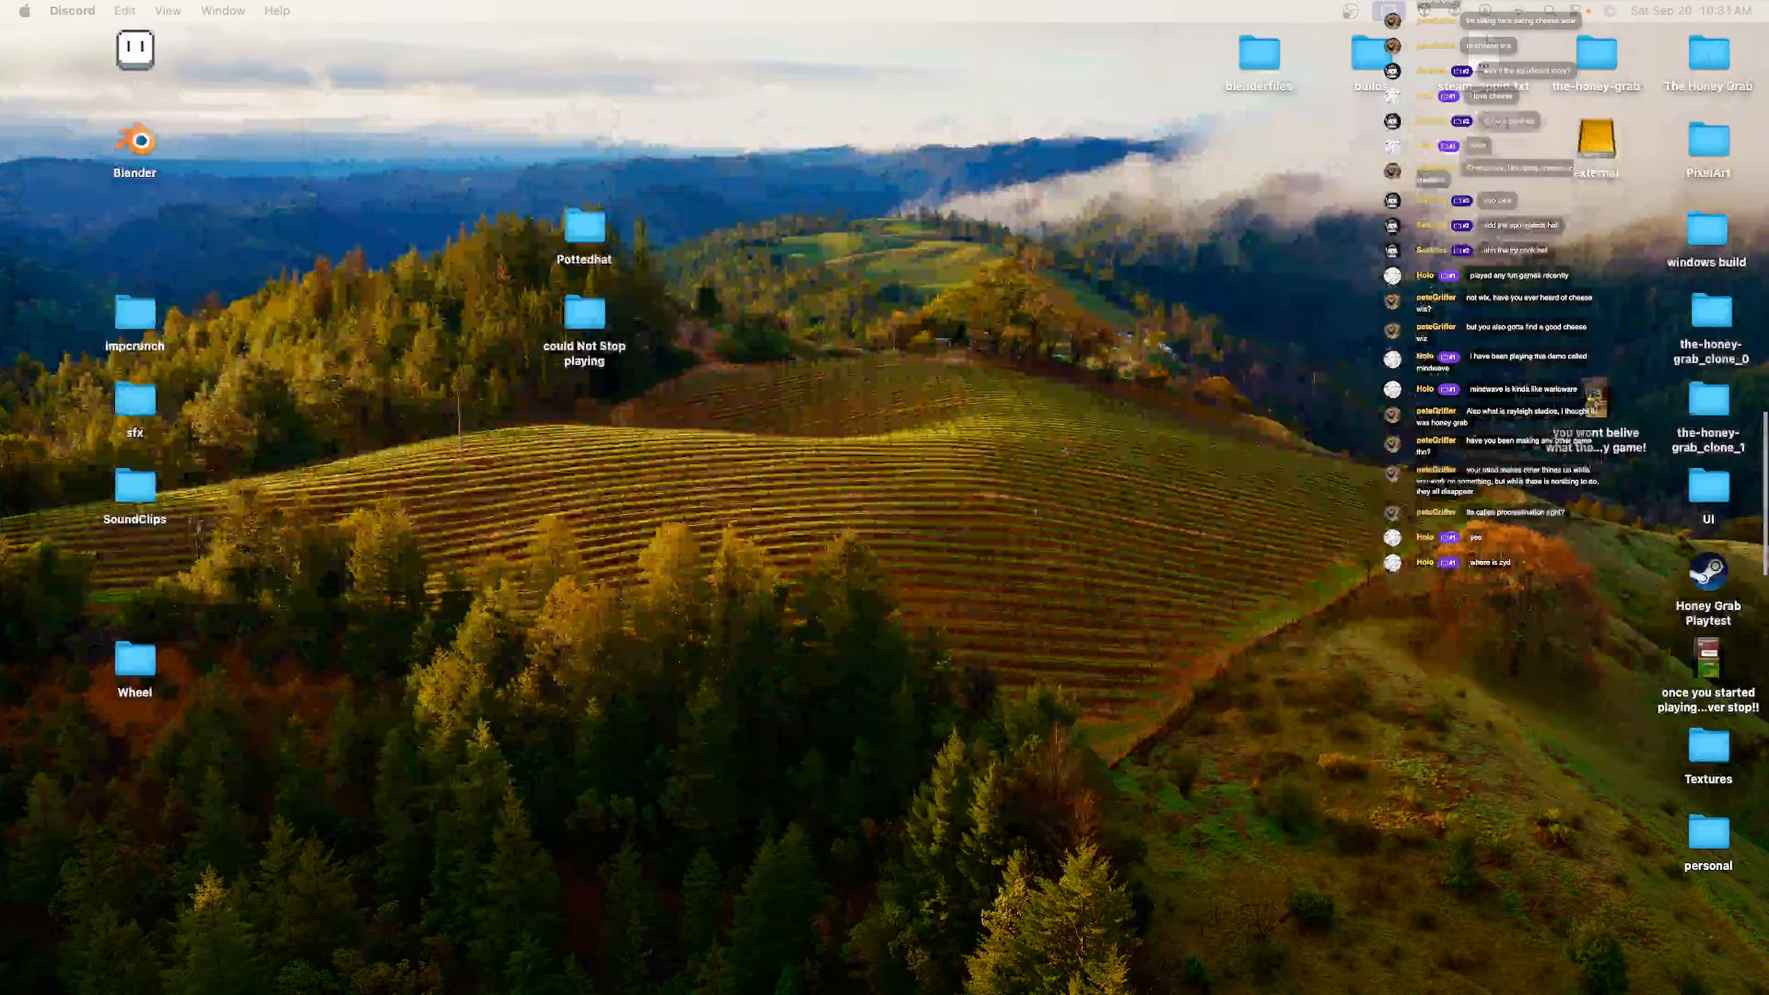
key(ctrl+Right)
key(ctrl+Right)
Set the viewport to the front orthographic view, close in around the 3D cursor
middle_drag(679, 457, 769, 477)
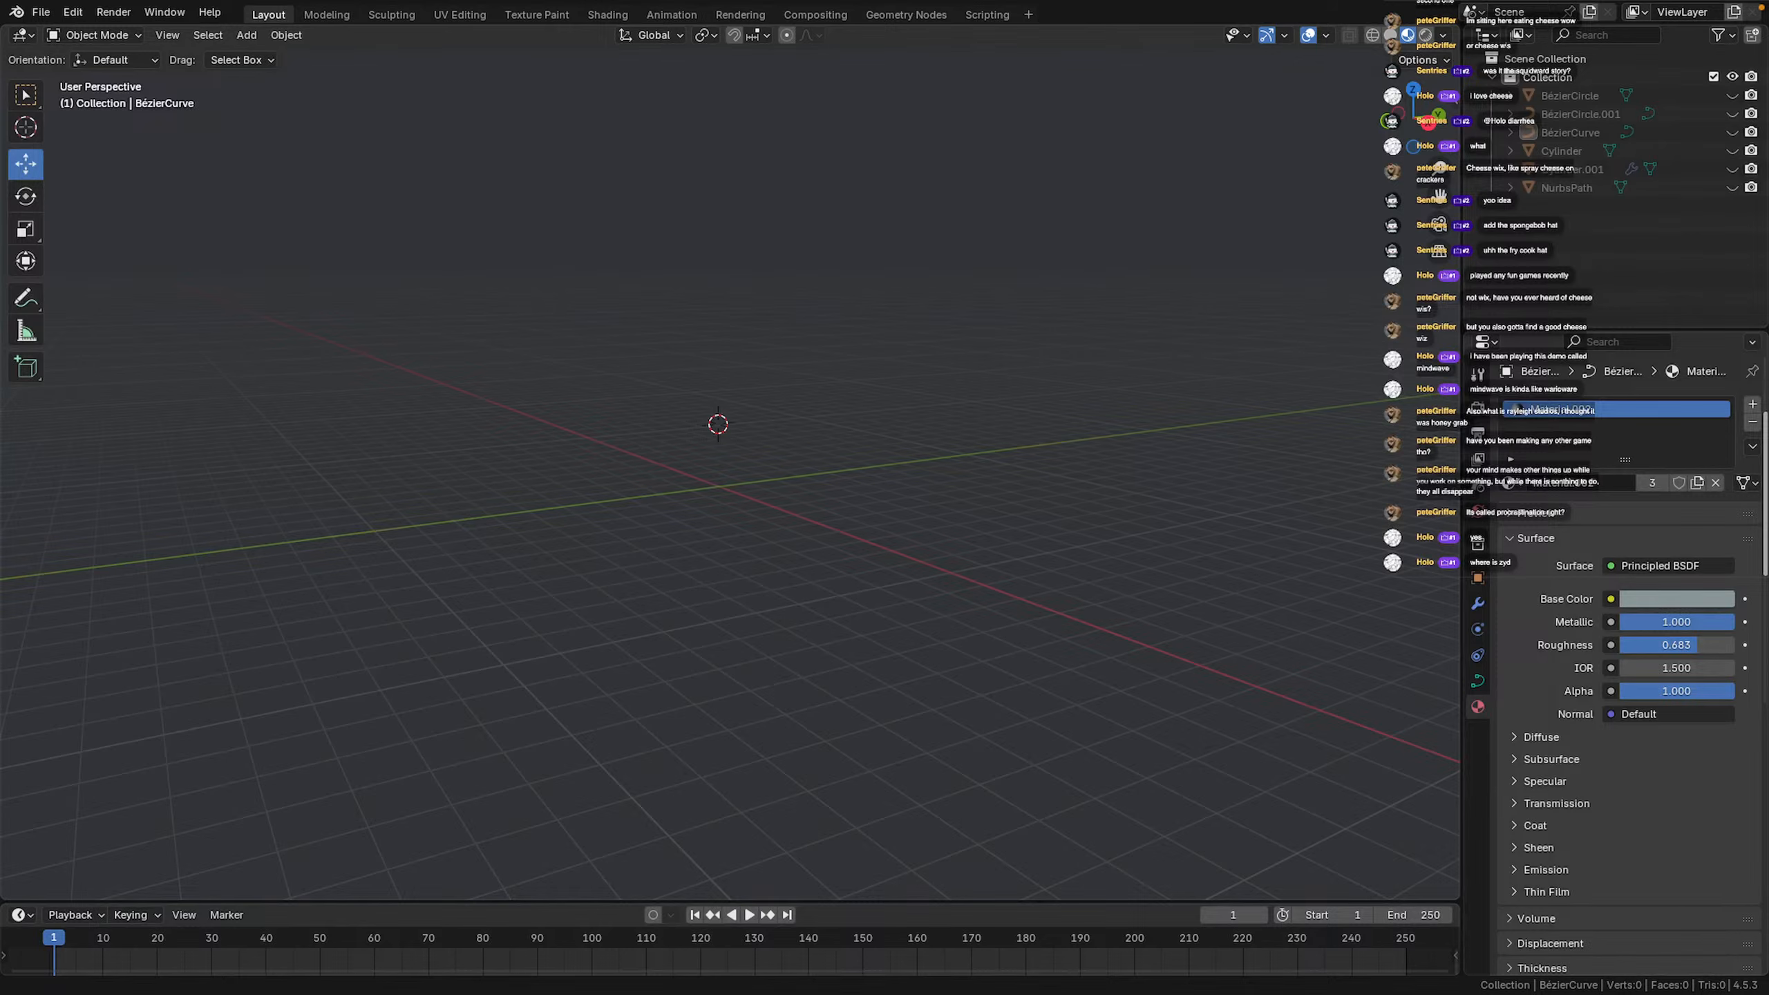
click(1387, 123)
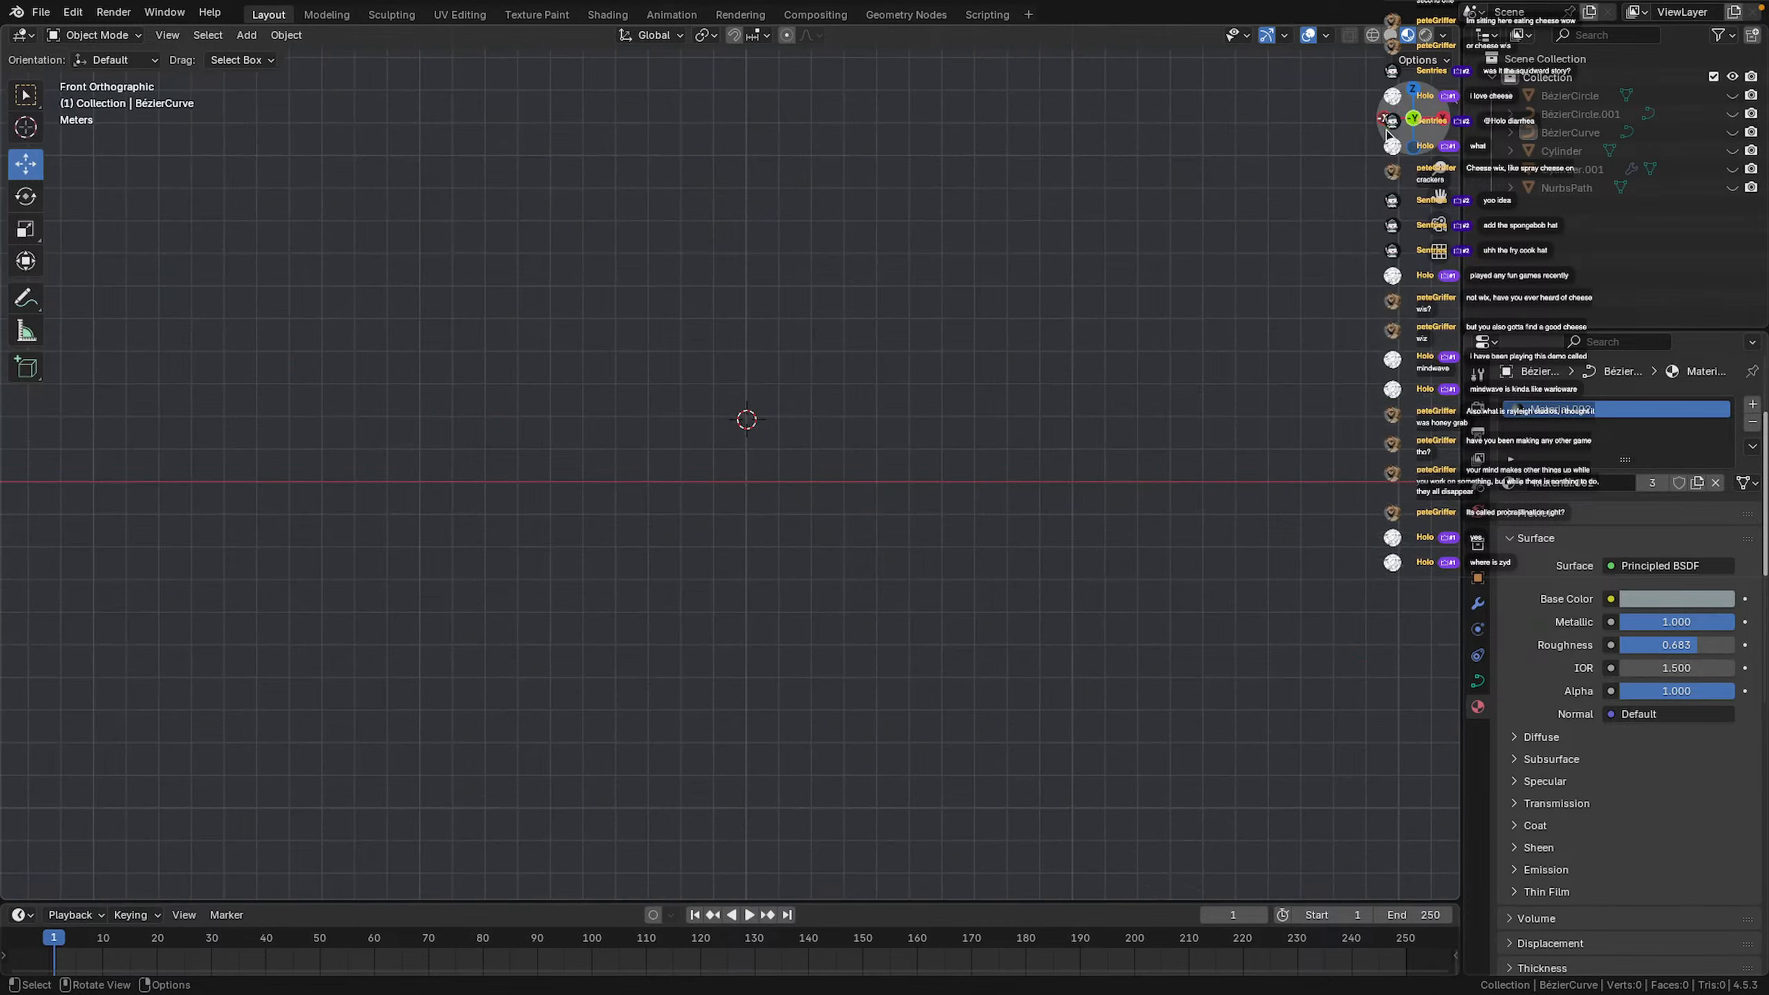
click(1434, 121)
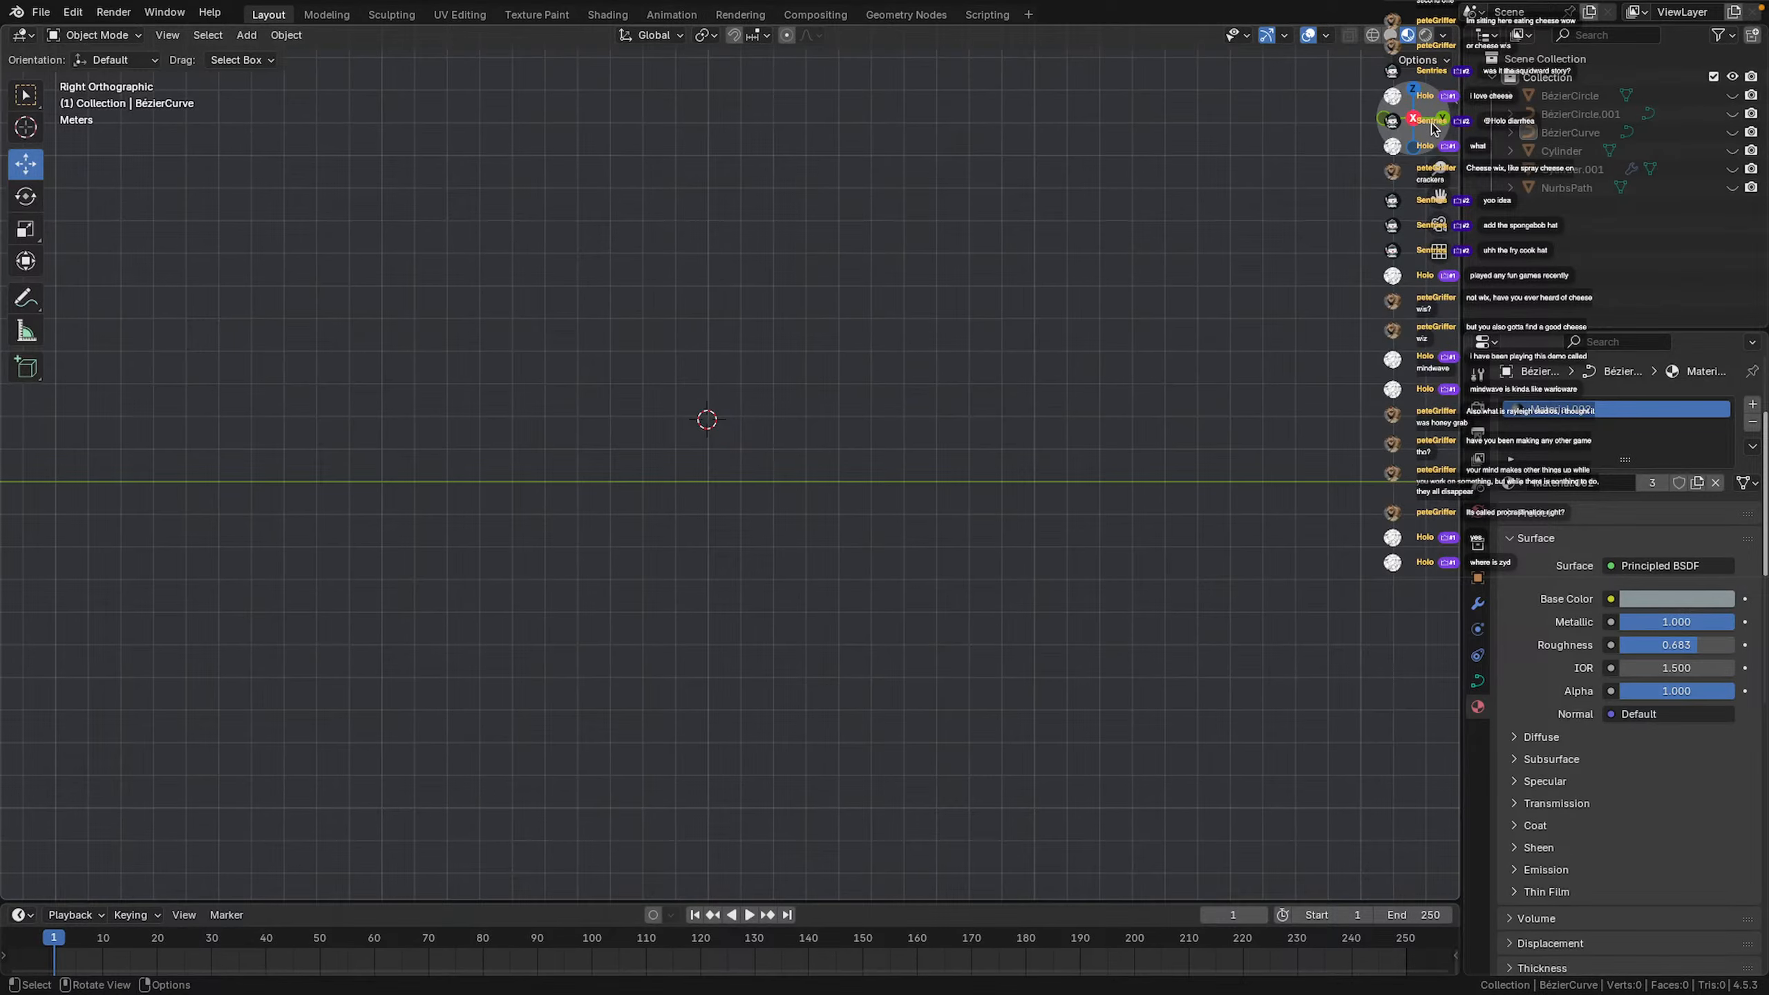
click(1387, 122)
scroll(766, 411, up, 6)
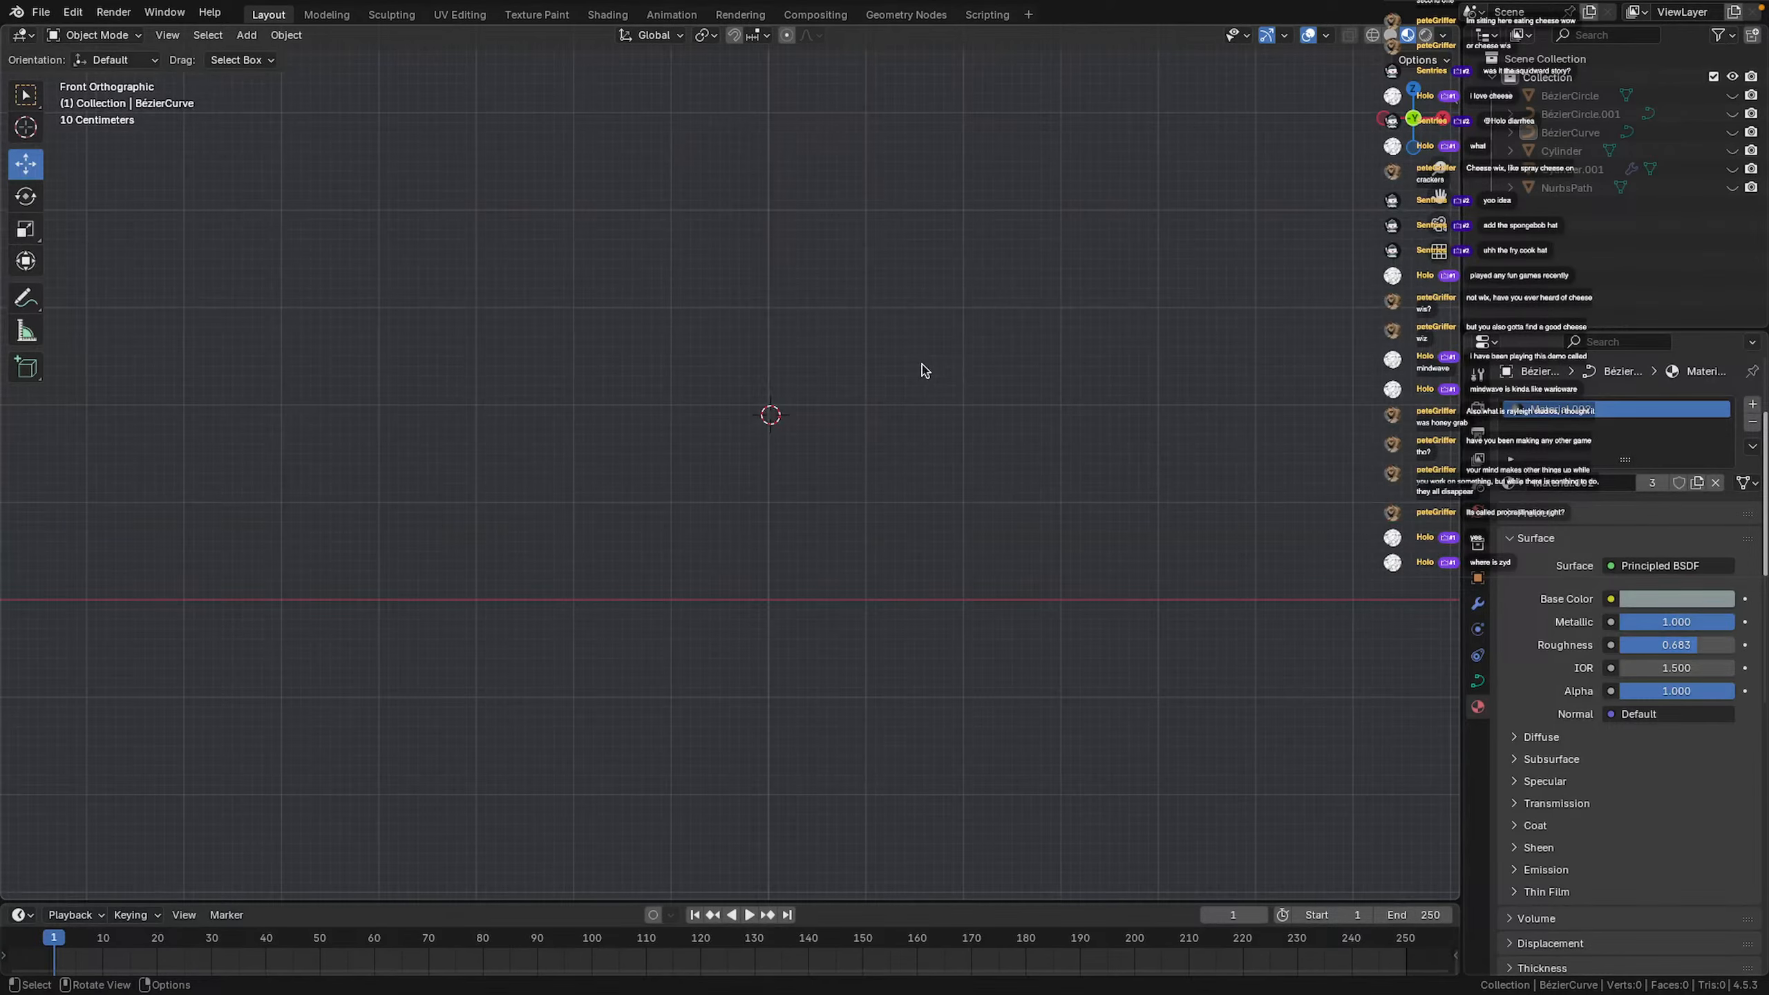
Add a mesh plane at the 3D cursor
mouse_move(654, 462)
middle_down()
mouse_move(657, 425)
mouse_move(609, 463)
mouse_move(734, 422)
mouse_move(659, 444)
middle_up()
key(shift+a)
mouse_move(659, 443)
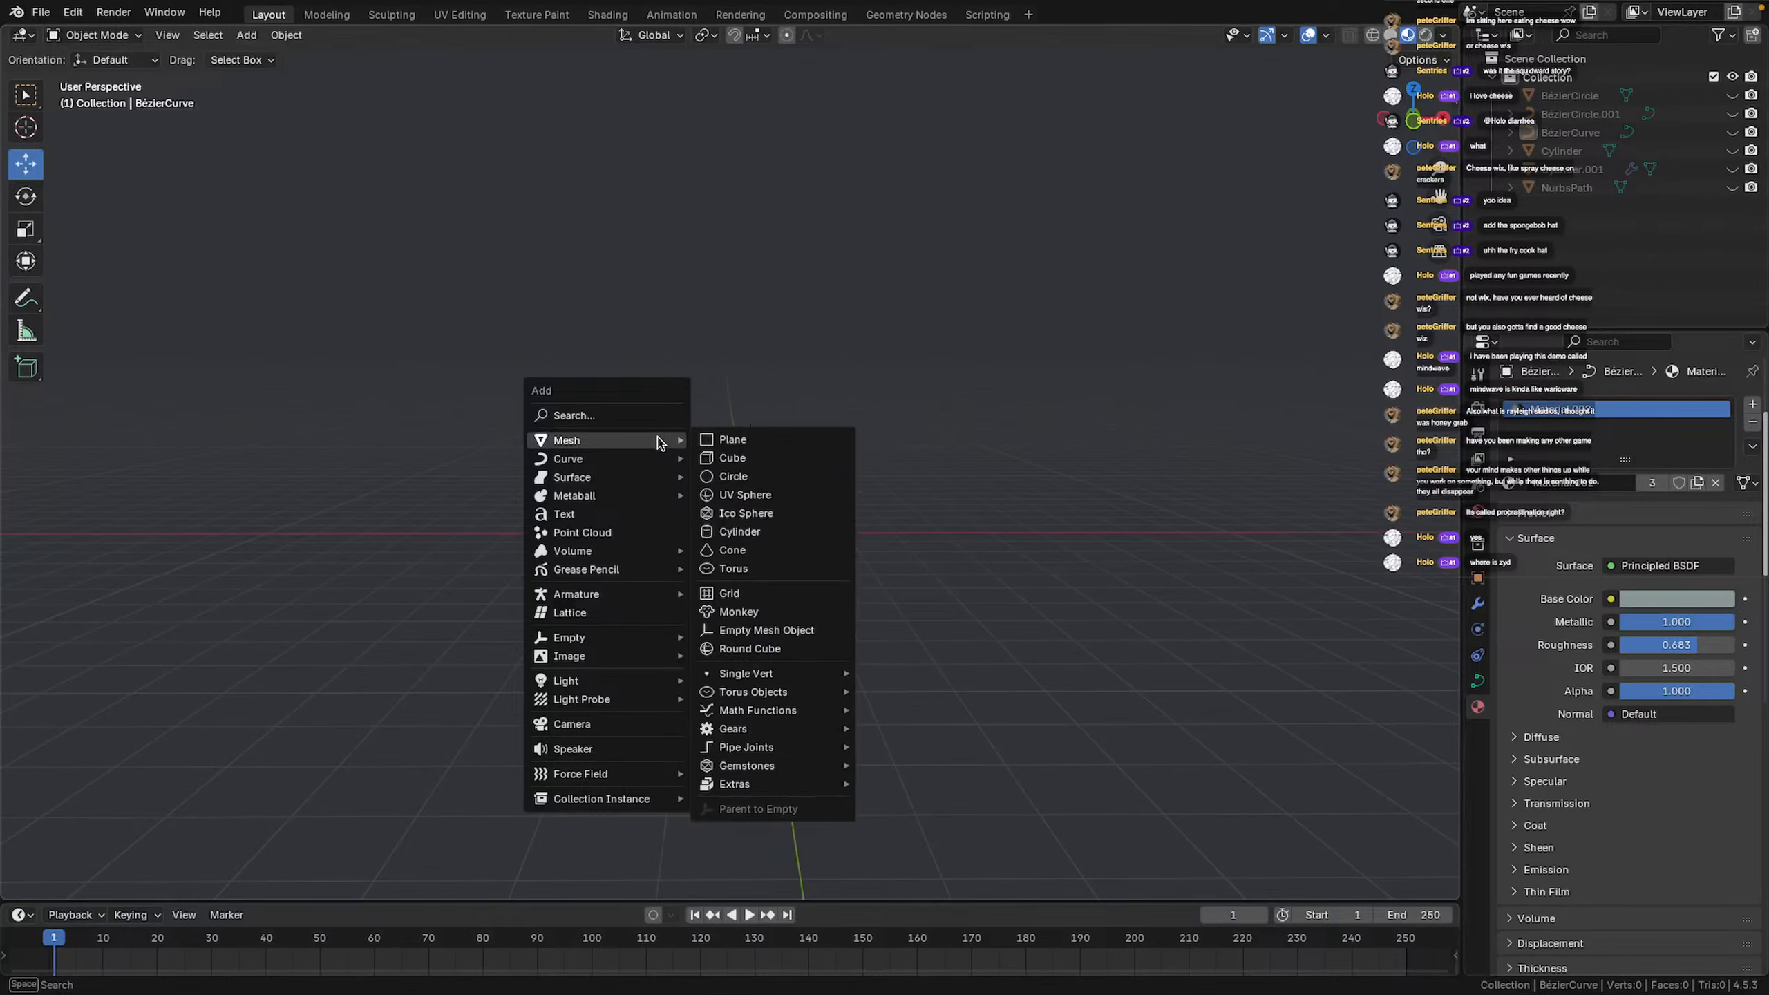
click(766, 441)
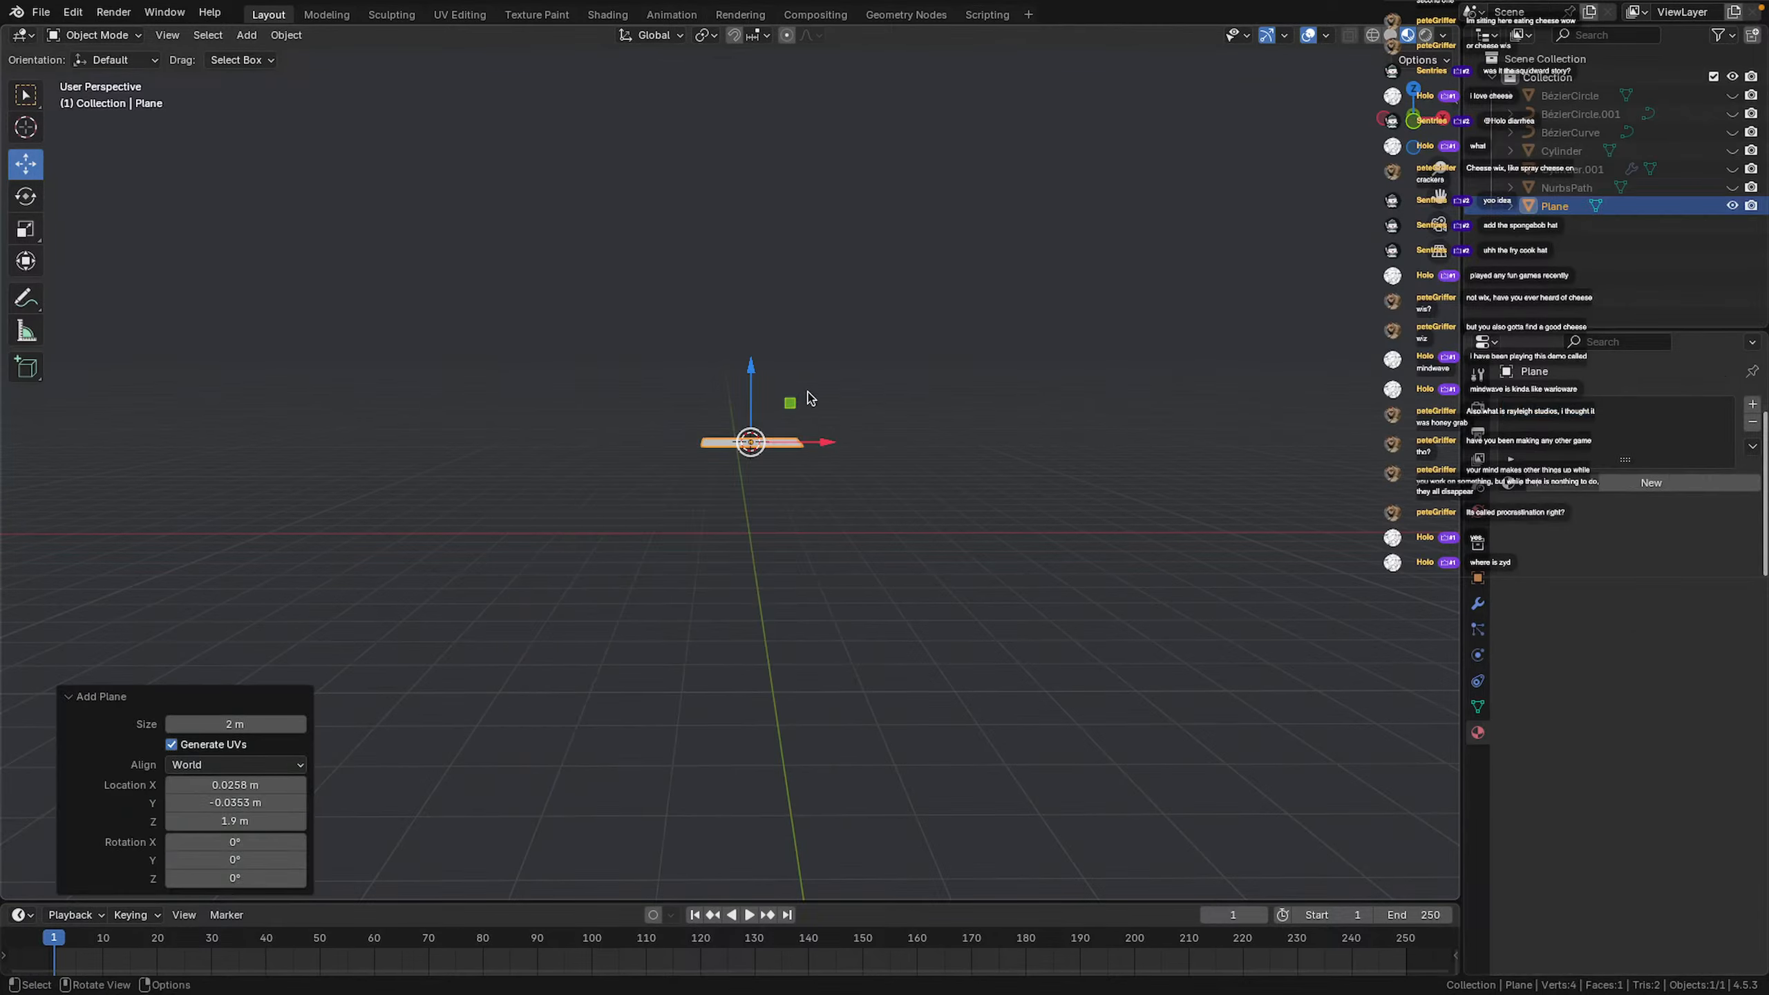
Stand the plane upright by rotating it 90° about the global X axis, and lower it to just beneath the 3D cursor
click(1382, 118)
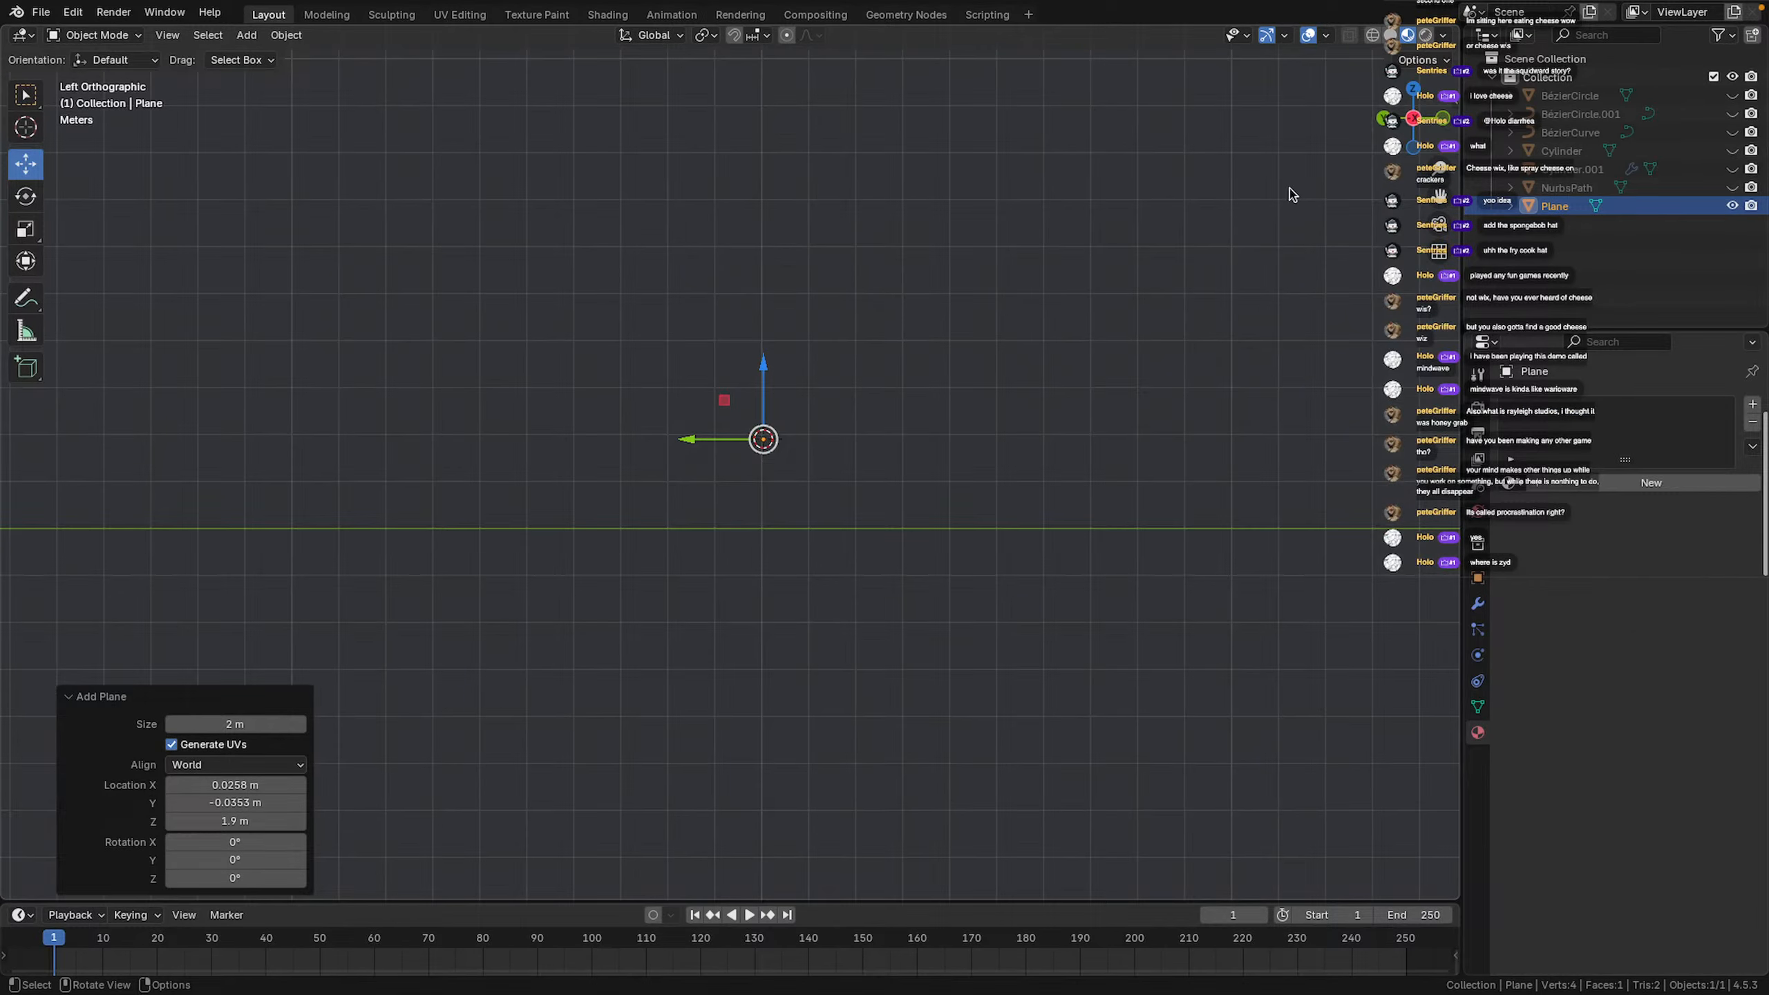
scroll(915, 161, up, 5)
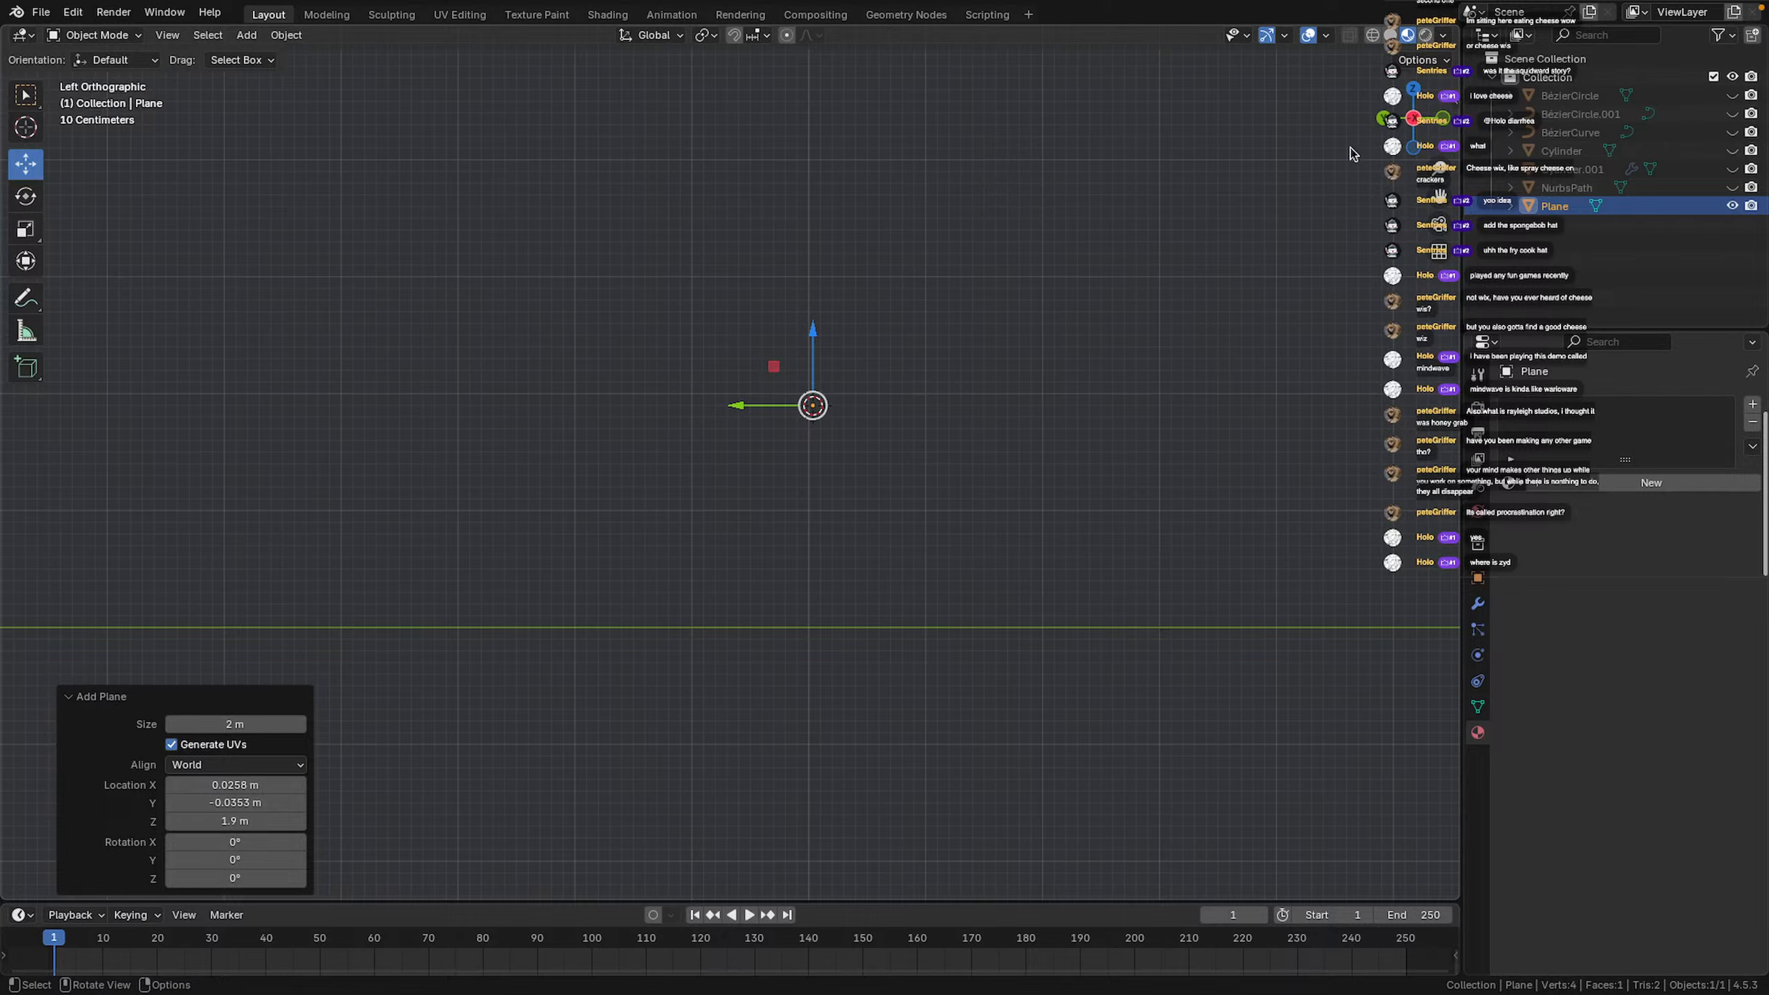
key(r)
key(x)
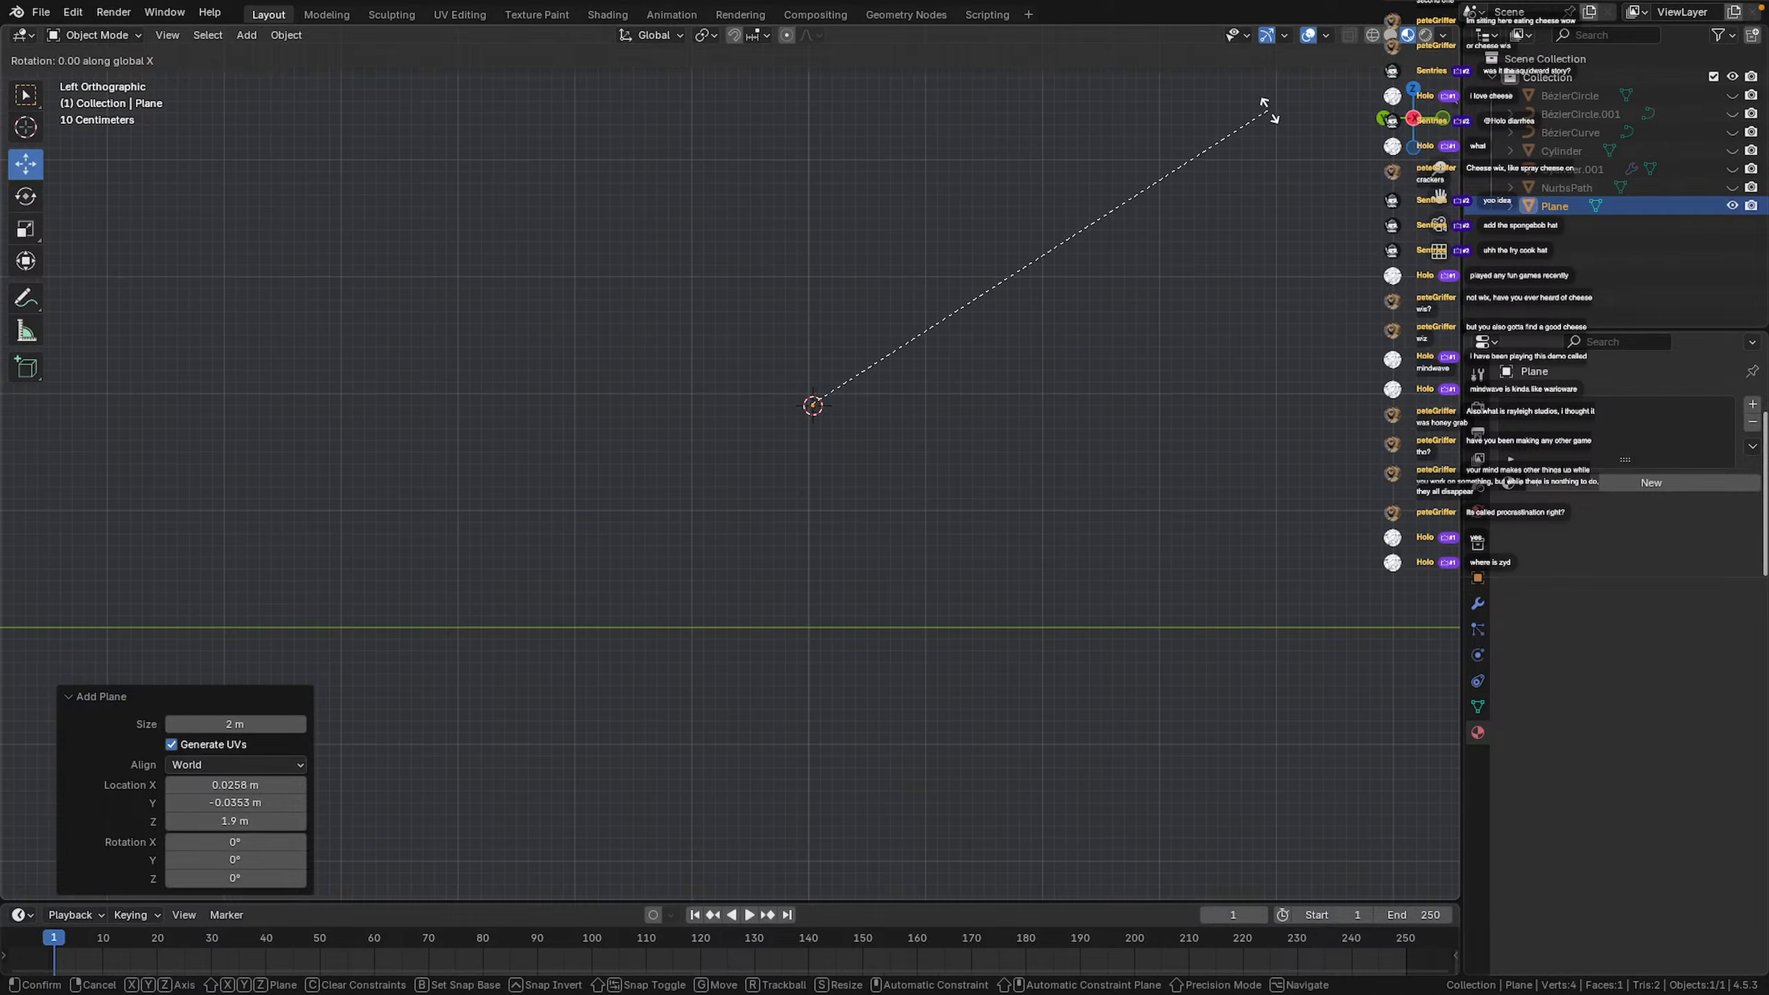
click(912, 561)
click(267, 799)
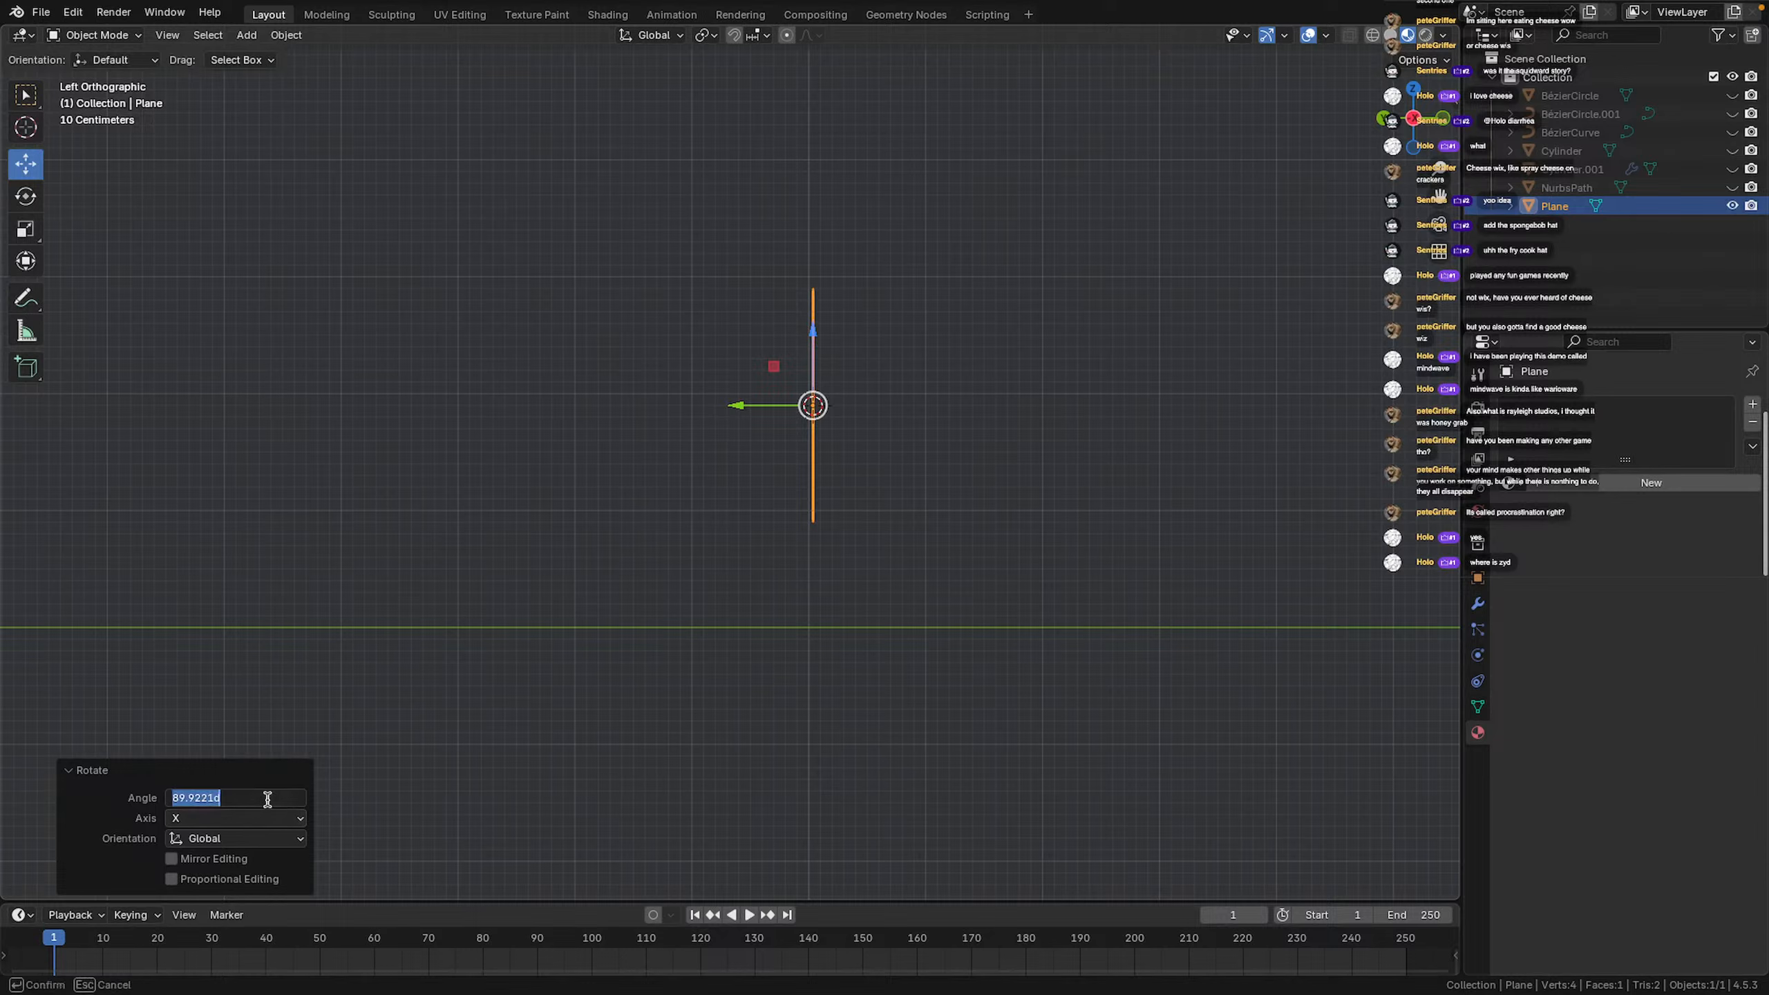
text(90)
key(Return)
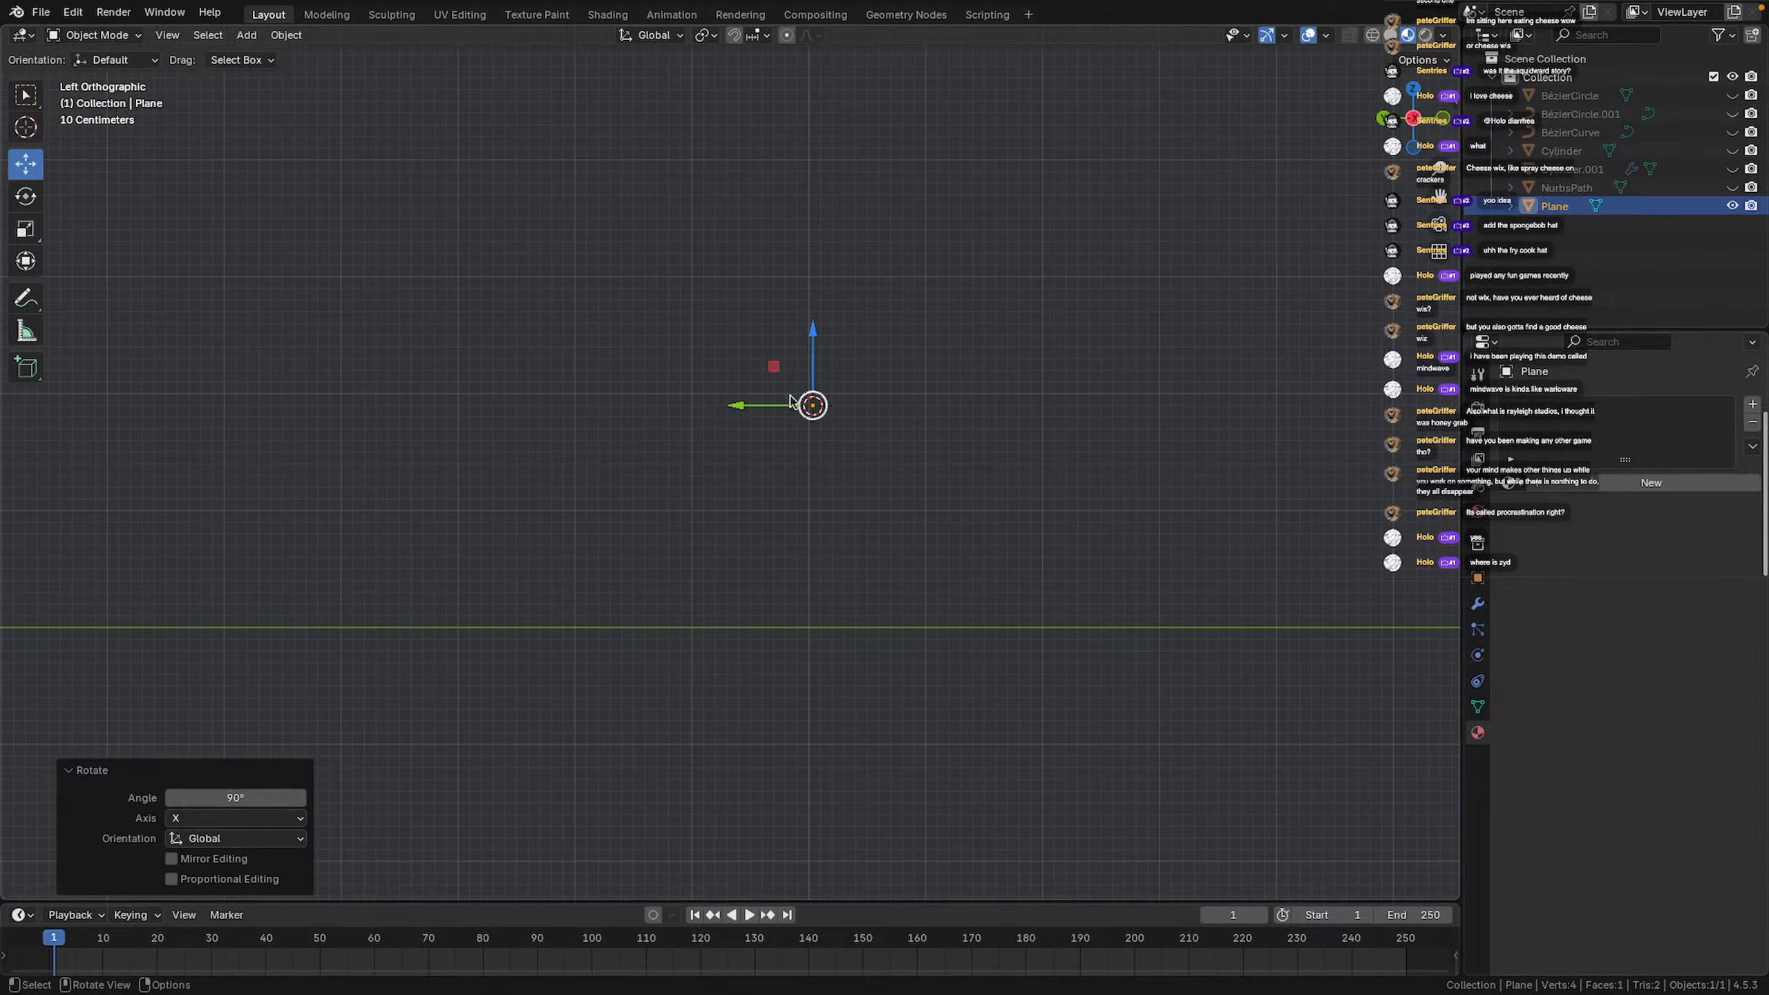
drag(810, 342, 812, 461)
drag(765, 521, 759, 518)
Enter Edit Mode on the plane and add two evenly spaced vertical loop cuts without sliding them
key(Tab)
middle_drag(1034, 512, 836, 488)
key(ctrl+r)
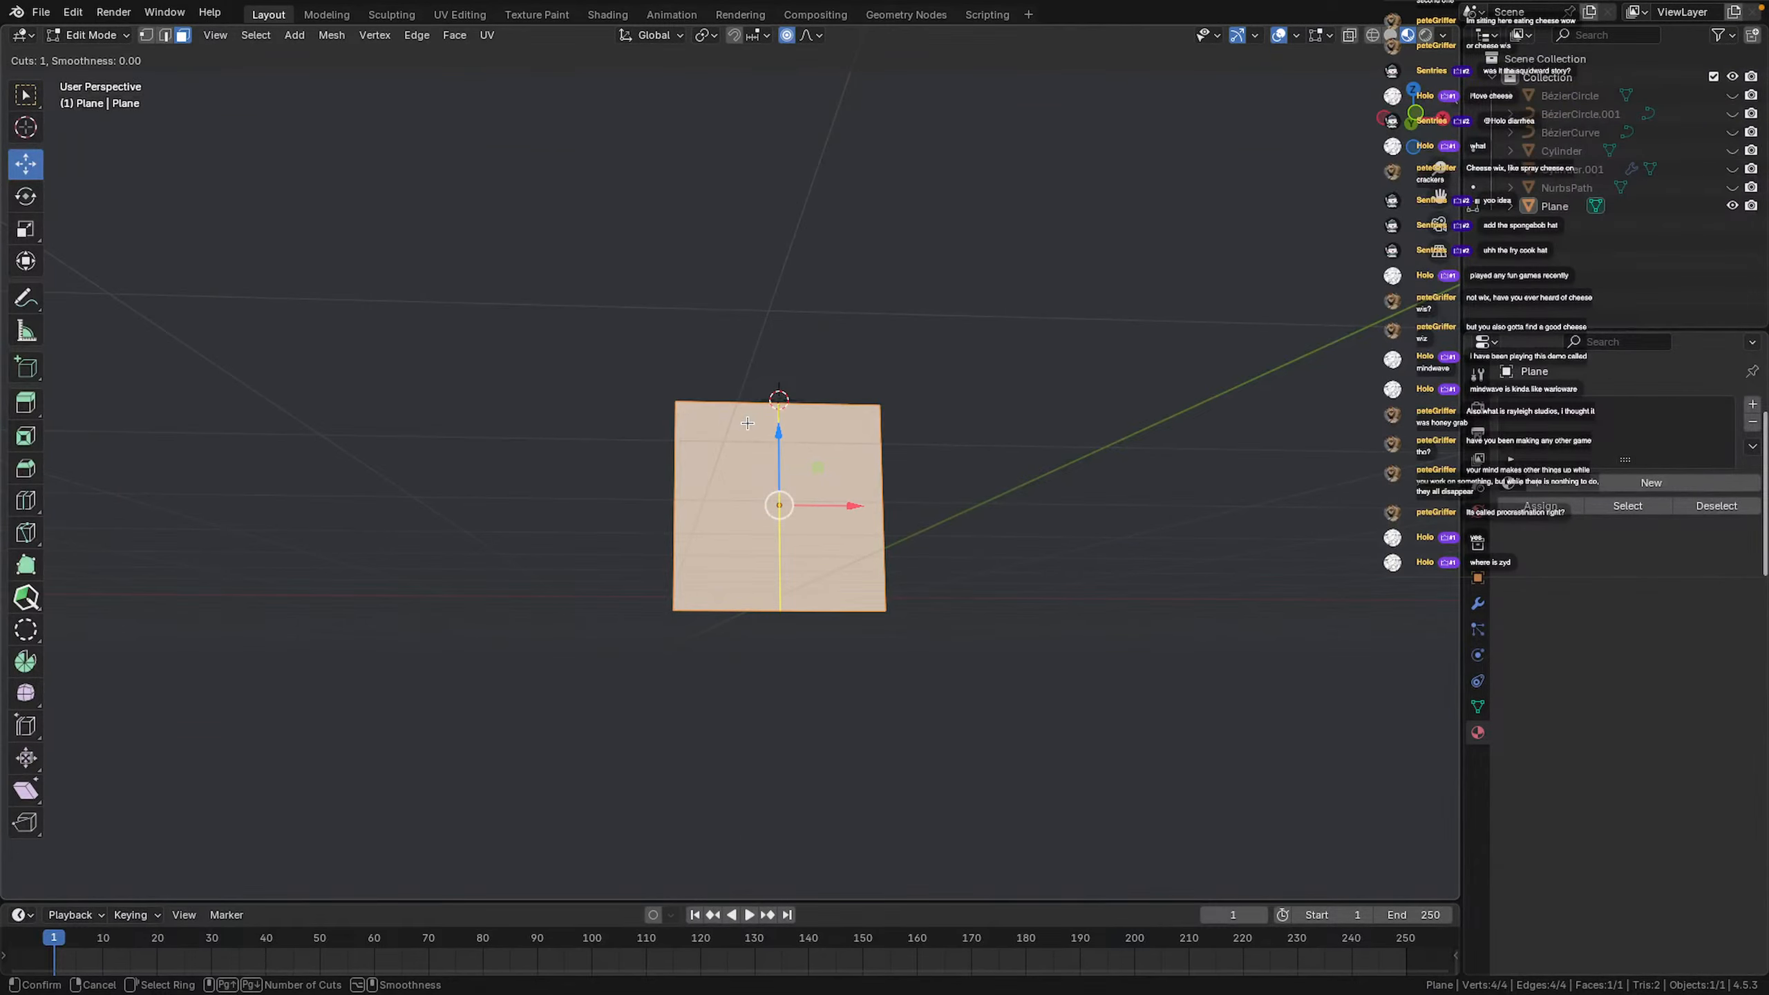
scroll(747, 422, up, 1)
click(741, 432)
right_click(742, 431)
Add three evenly spaced horizontal loop cuts across the plane
key(ctrl+r)
scroll(734, 446, up, 1)
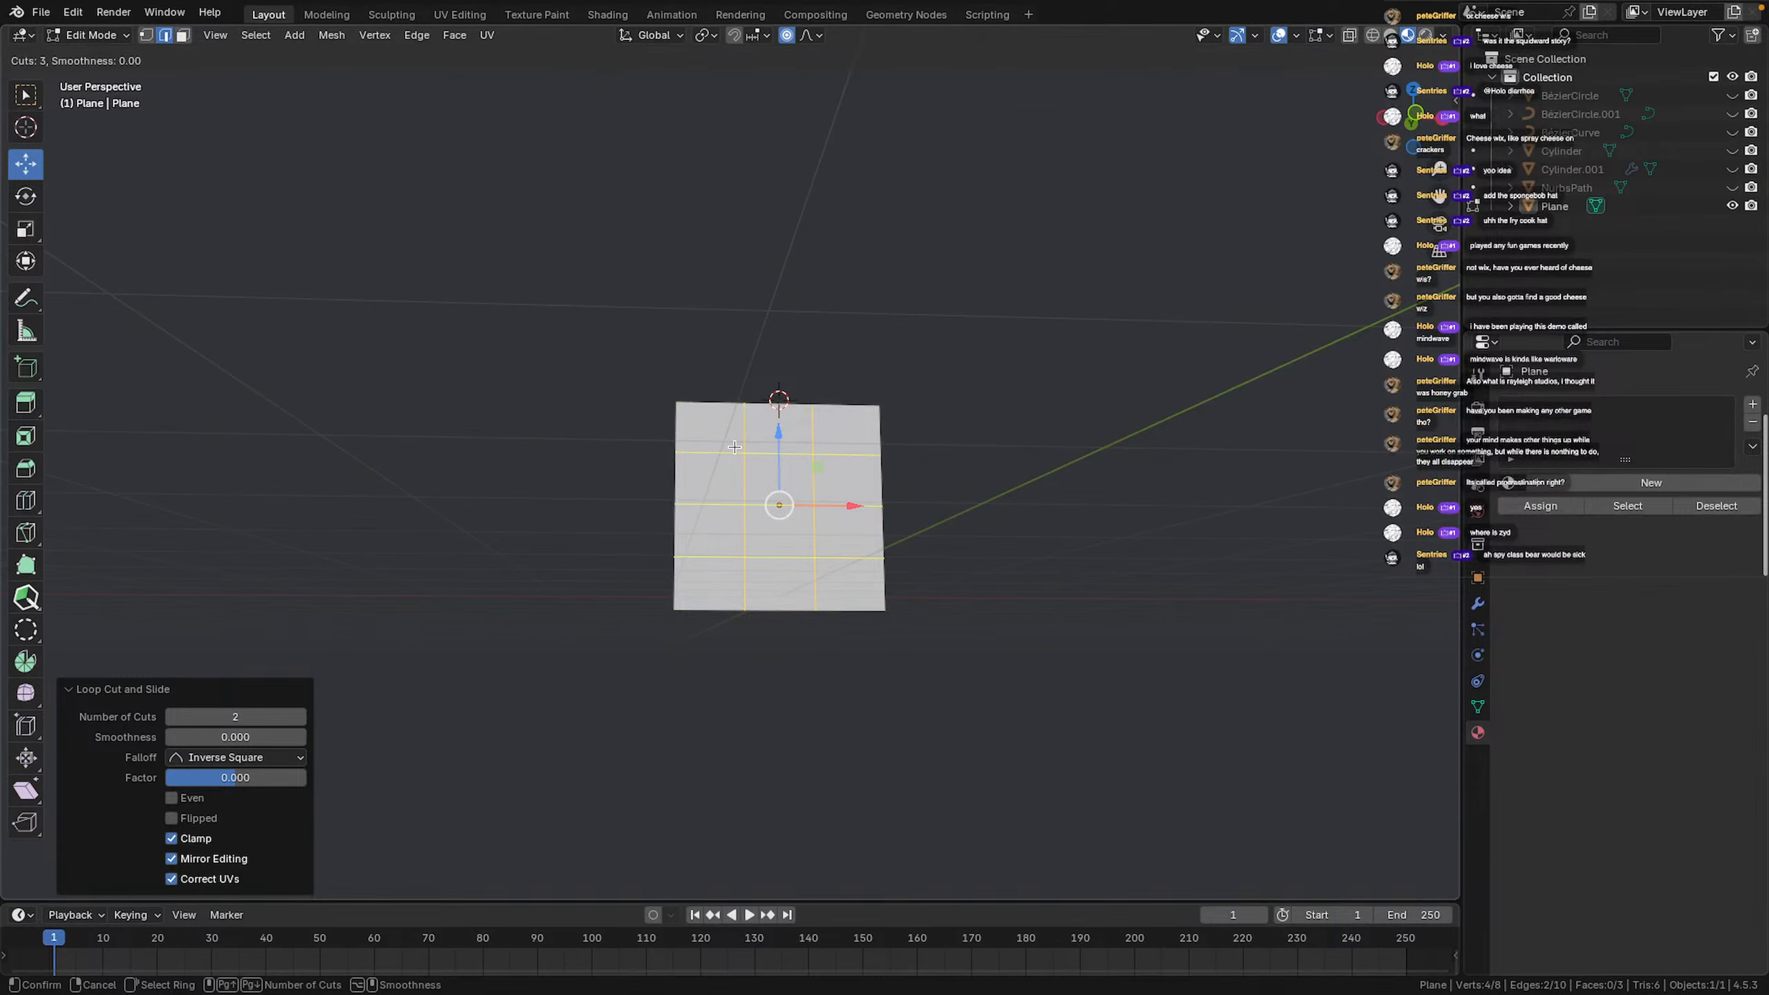
click(733, 446)
right_click(734, 447)
scroll(734, 447, up, 4)
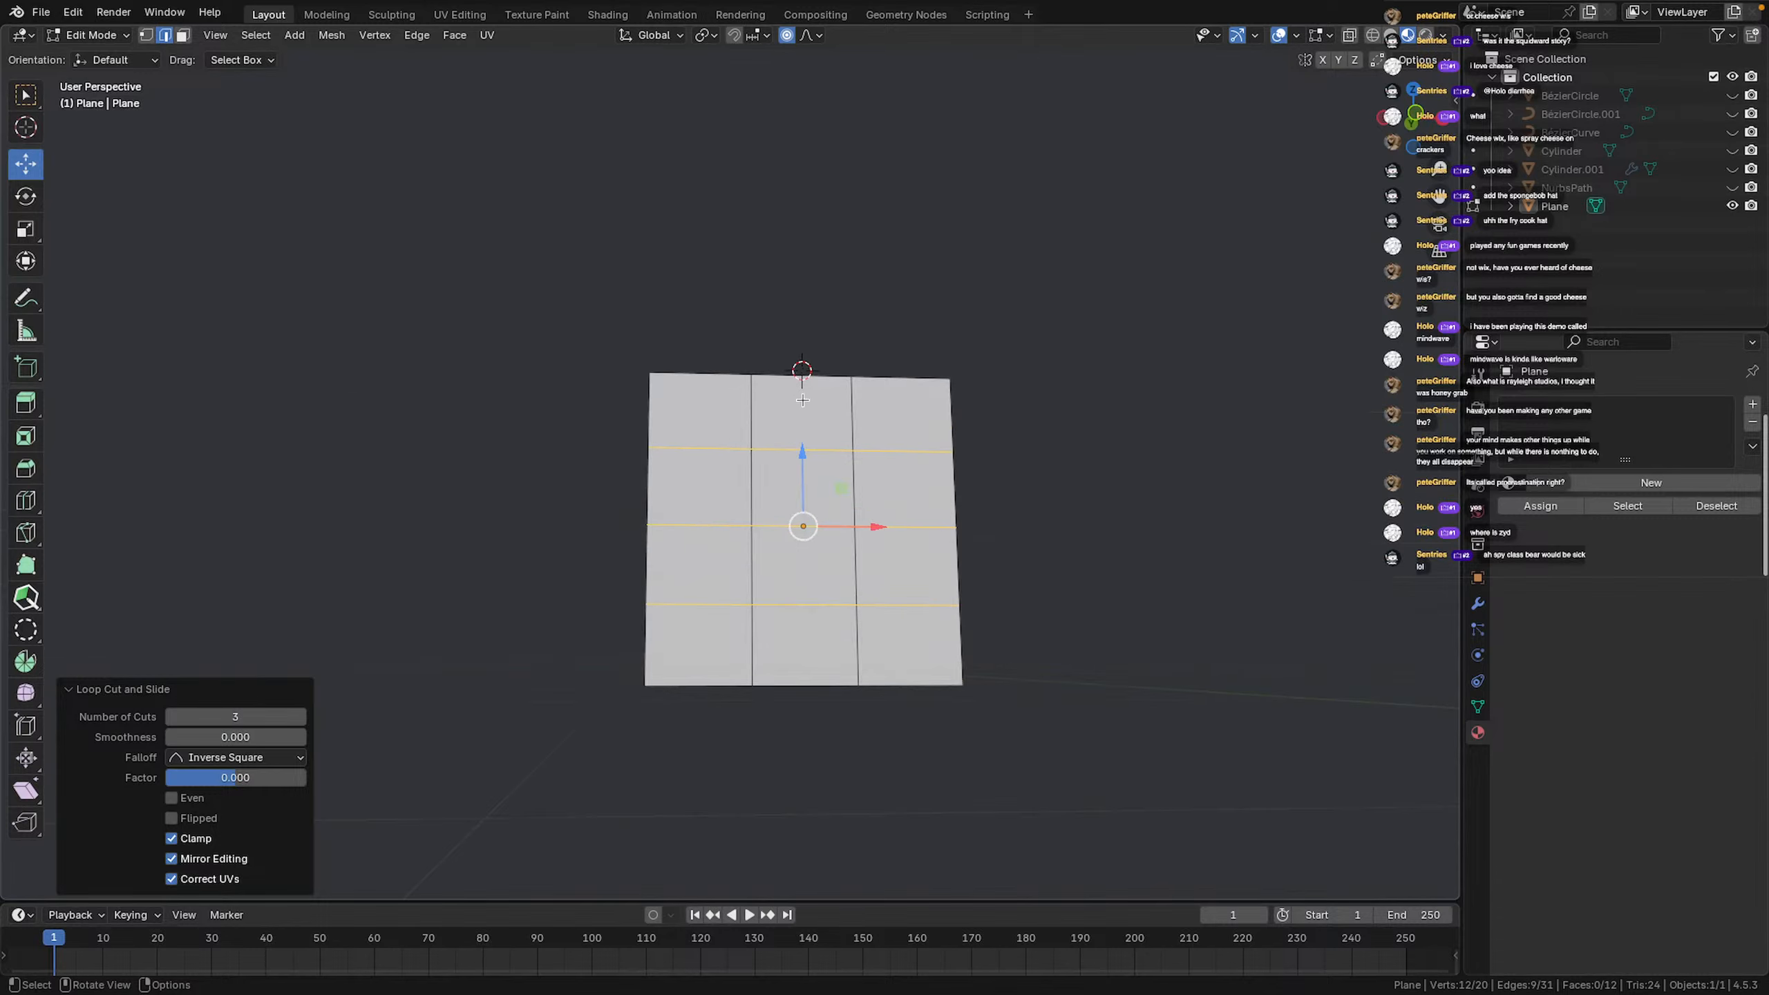
Switch to vertex selection in the front orthographic view and select the plane's upper-left corner vertex
click(1416, 116)
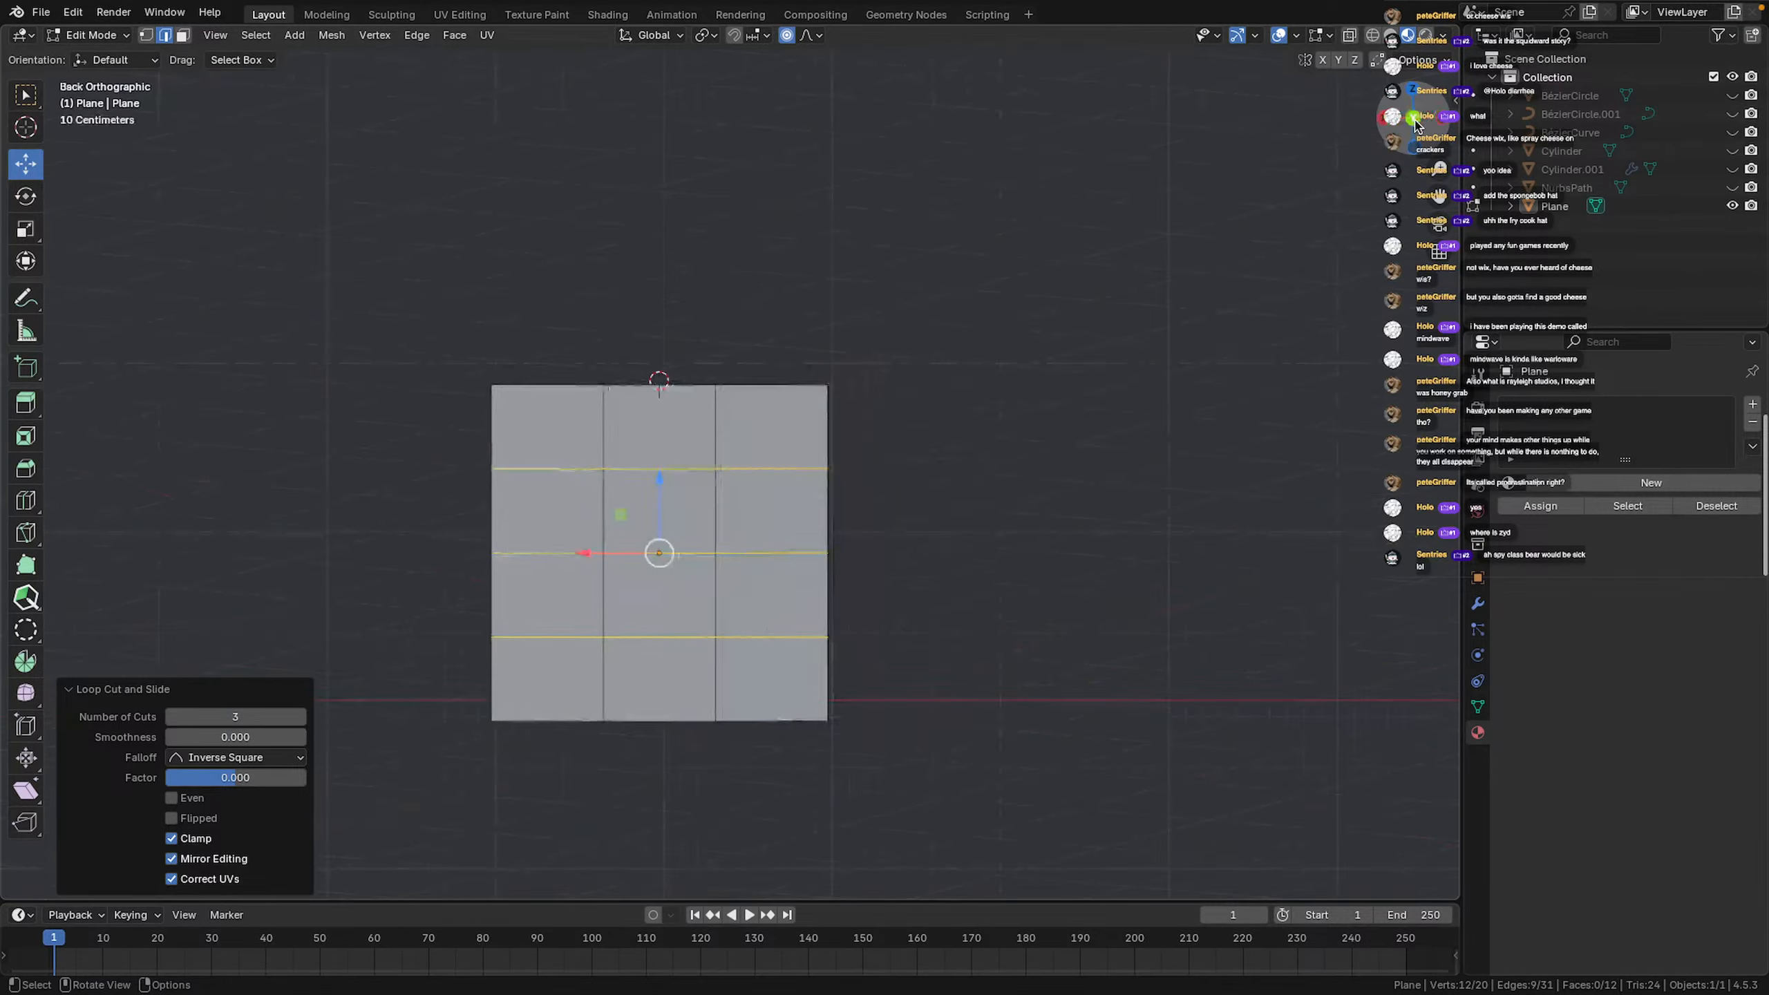
click(1416, 117)
scroll(730, 458, up, 3)
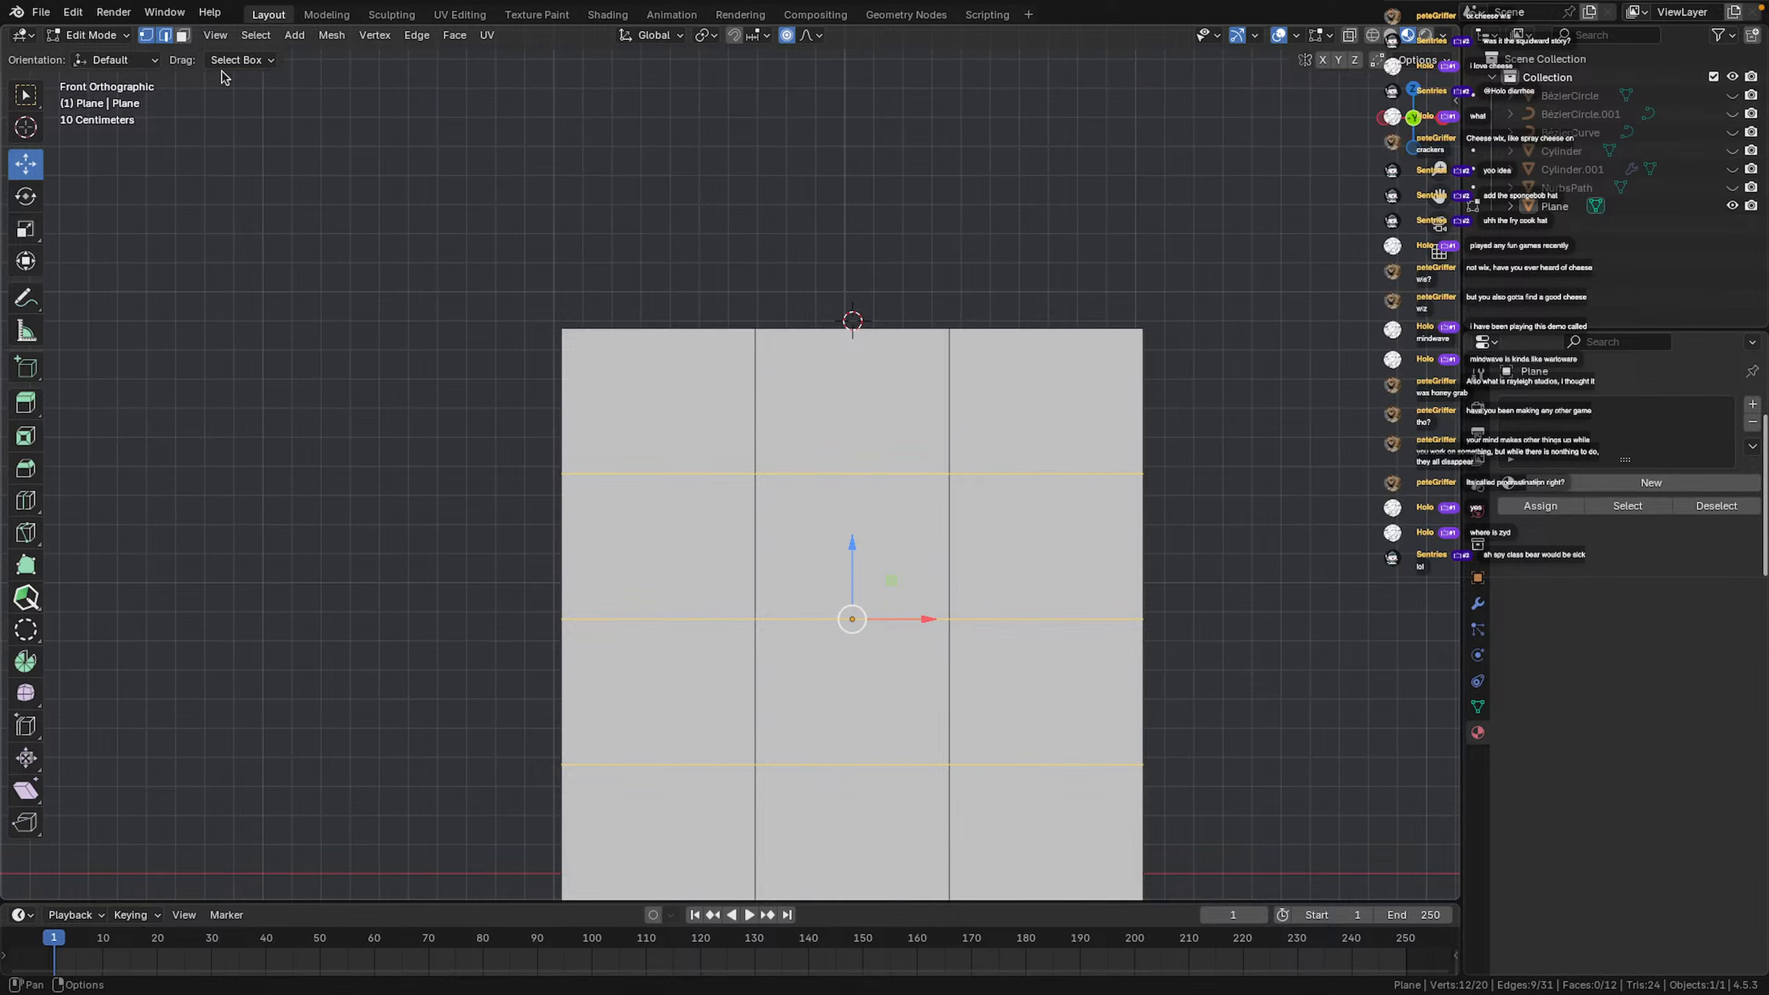
key(1)
key(b)
drag(557, 297, 603, 315)
key(ctrl+z)
scroll(878, 298, down, 2)
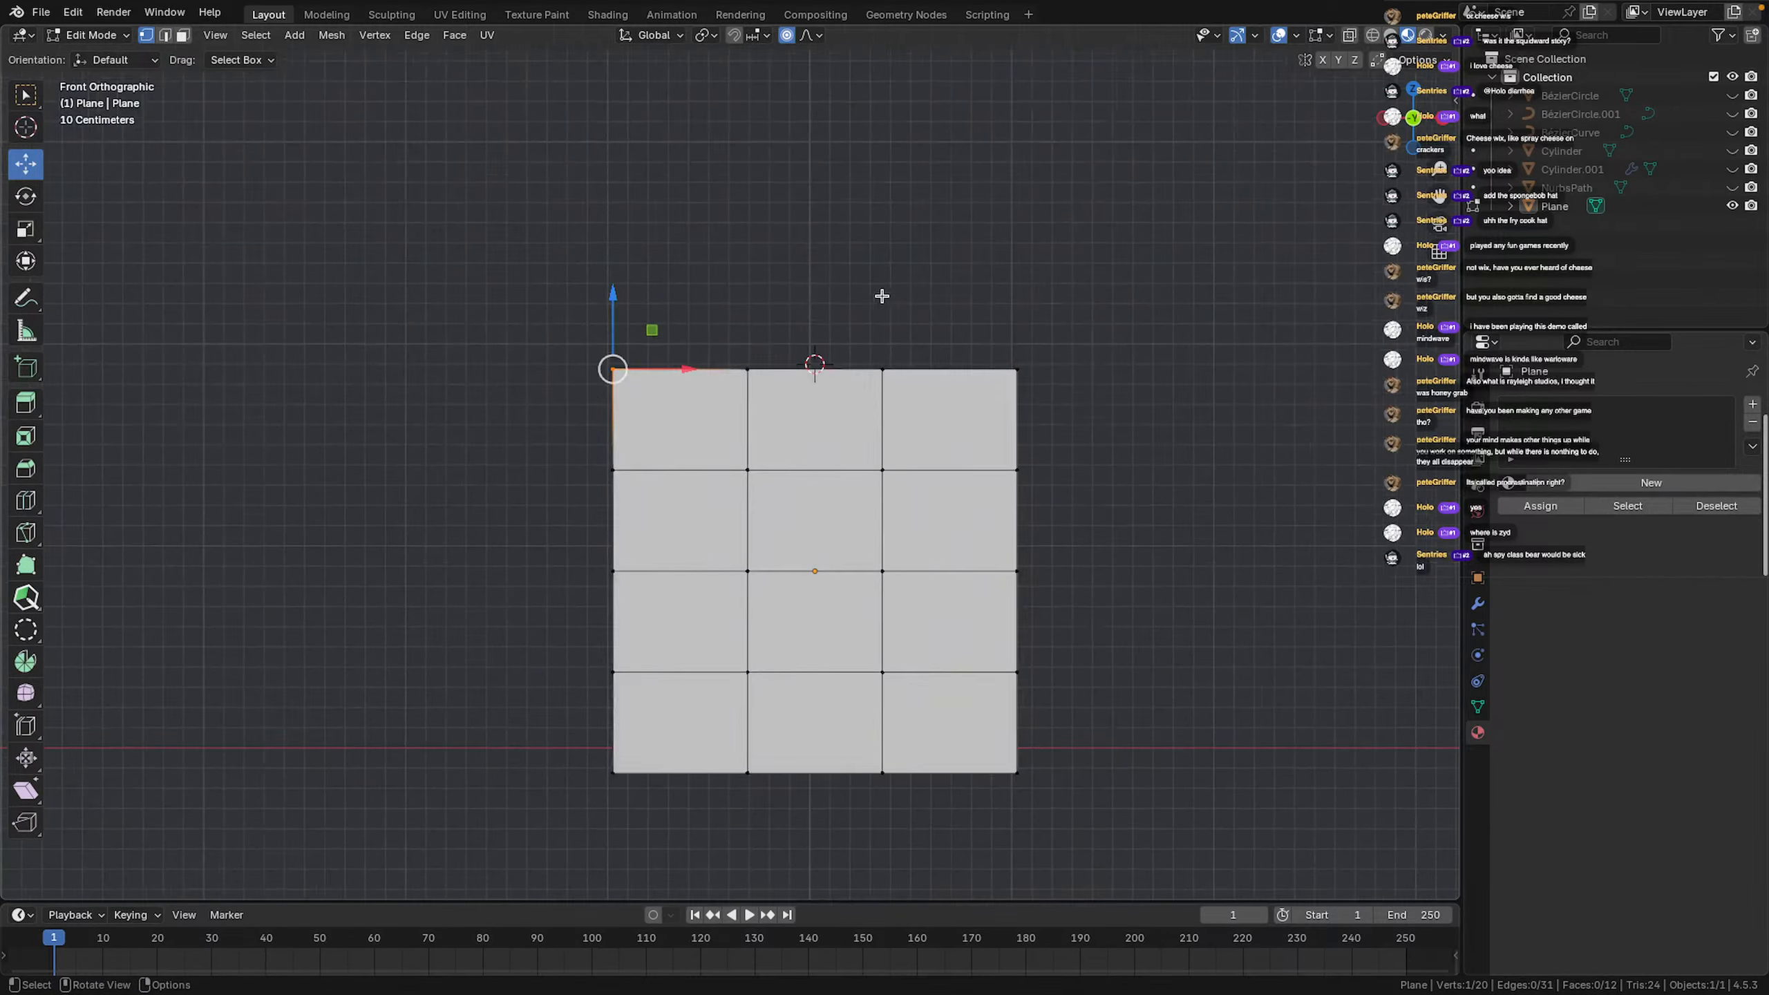
Add a centred vertical loop cut to the plane and delete the vertices to the right of it
key(ctrl+r)
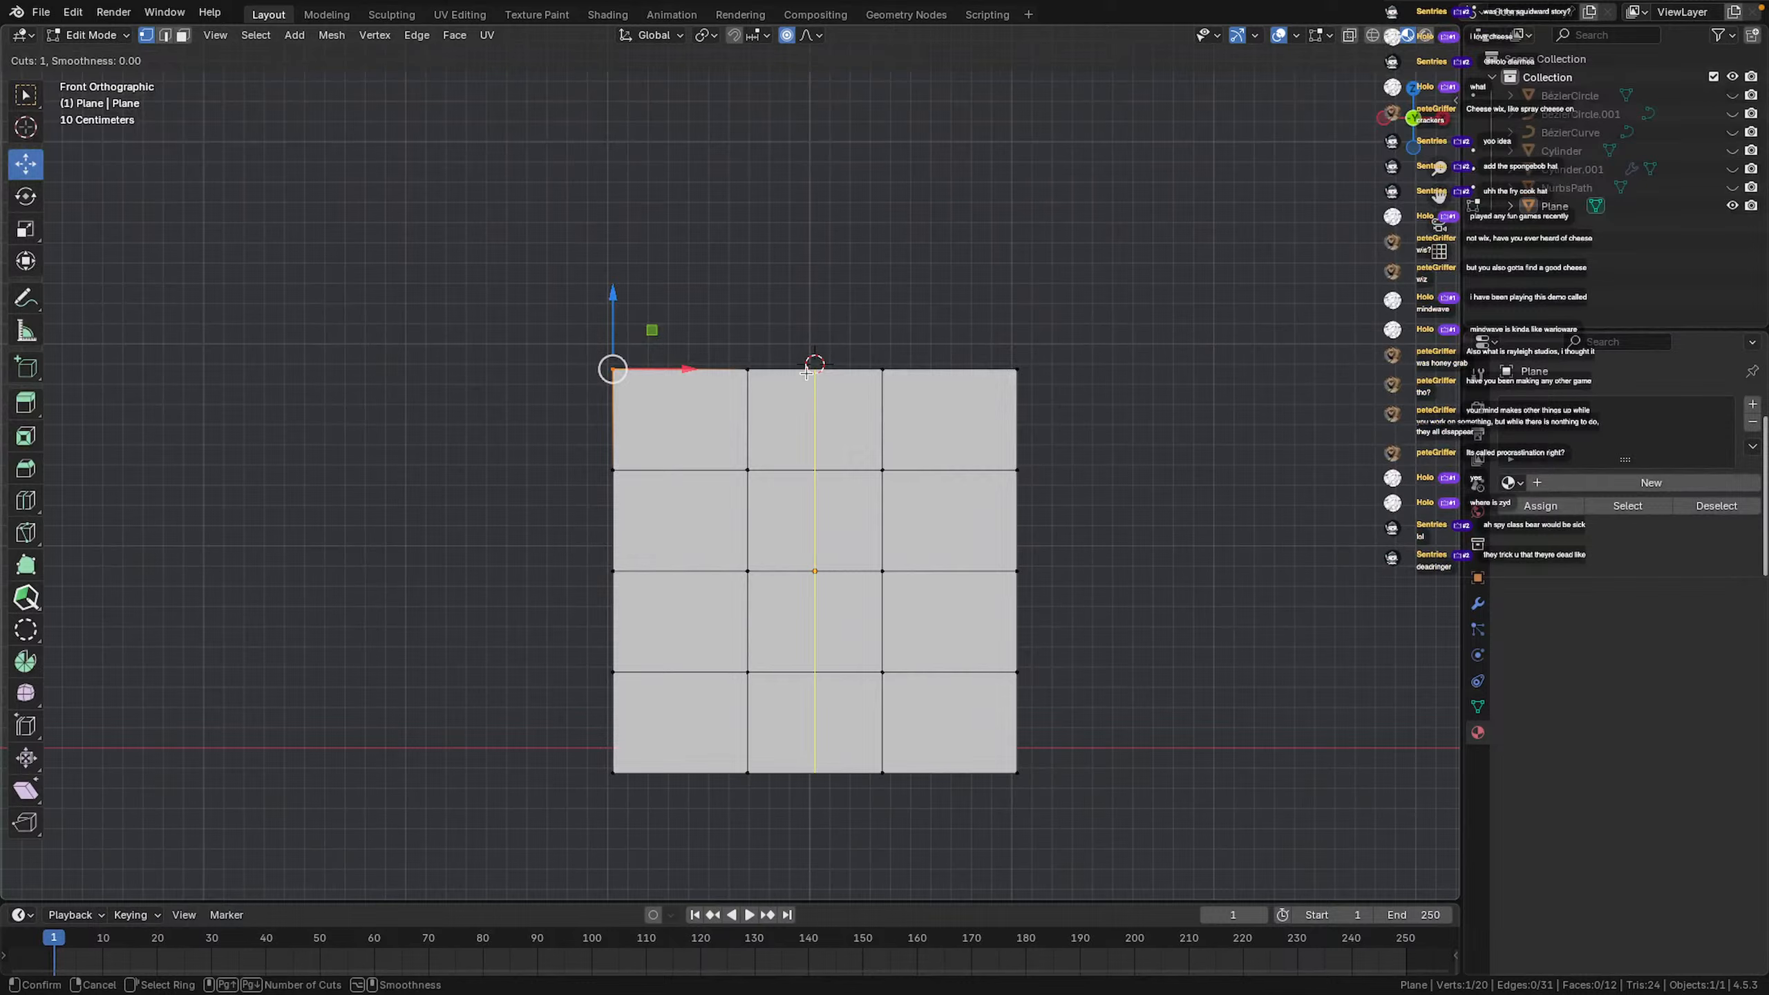
click(815, 572)
right_click(814, 571)
drag(865, 312, 1090, 829)
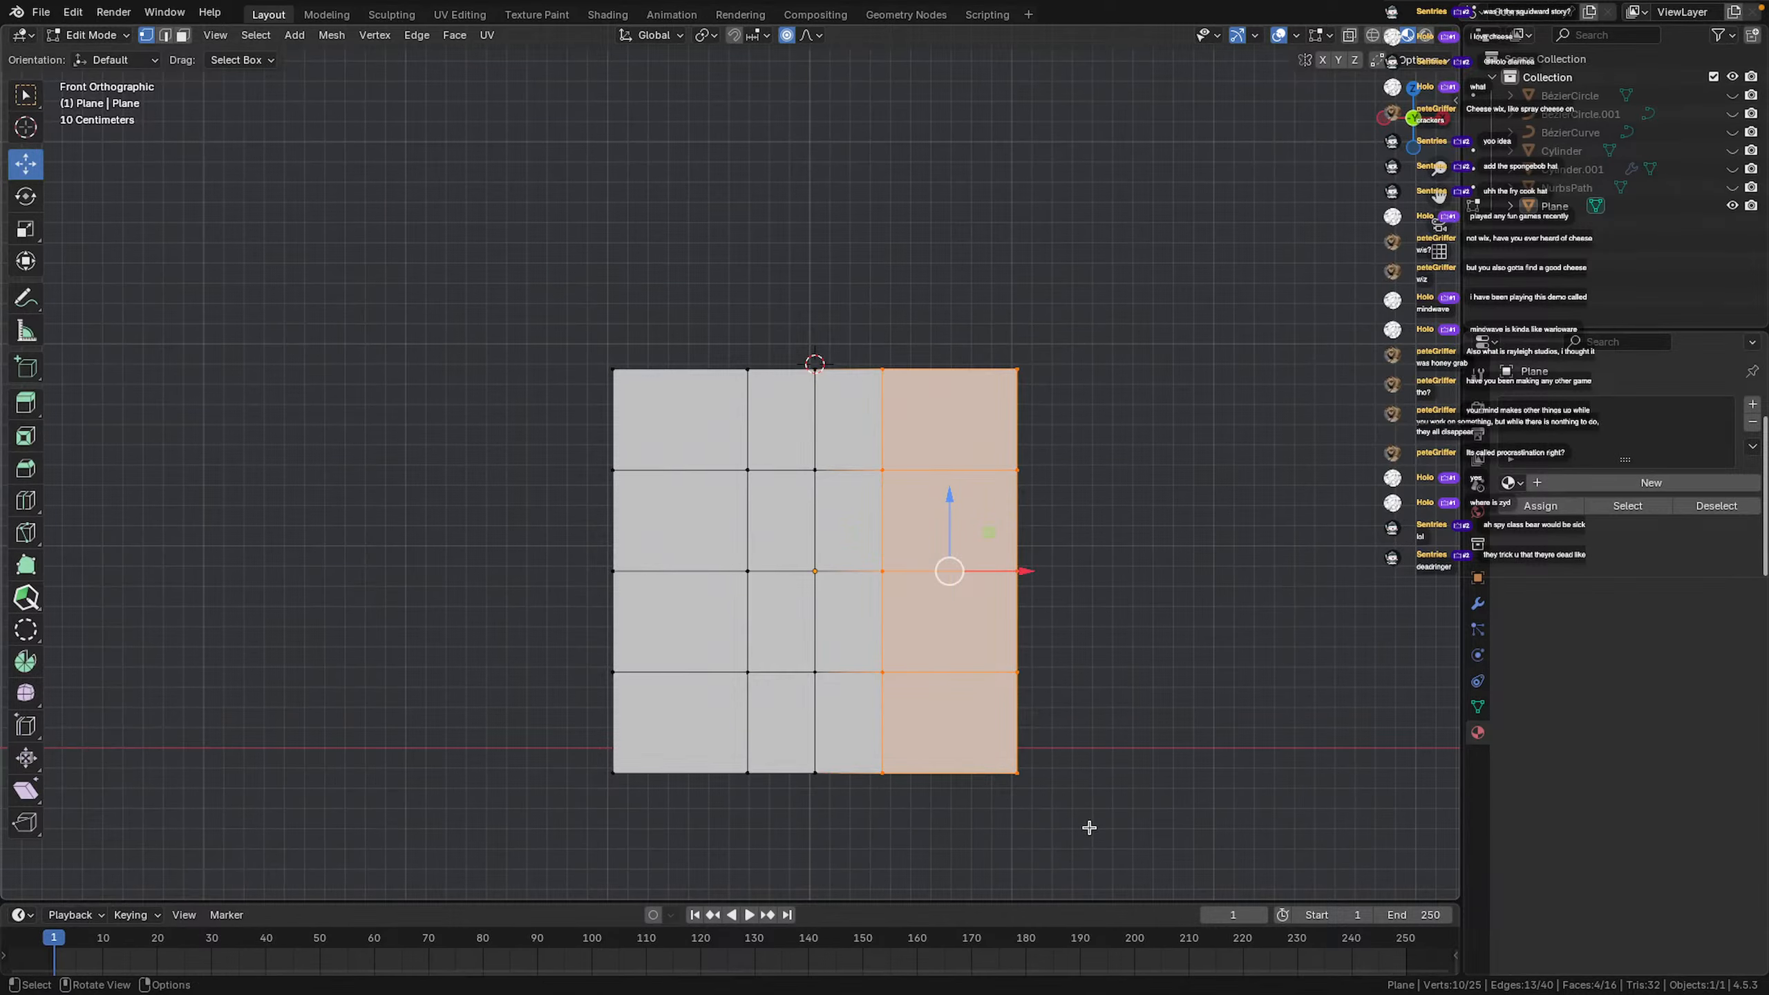
key(x)
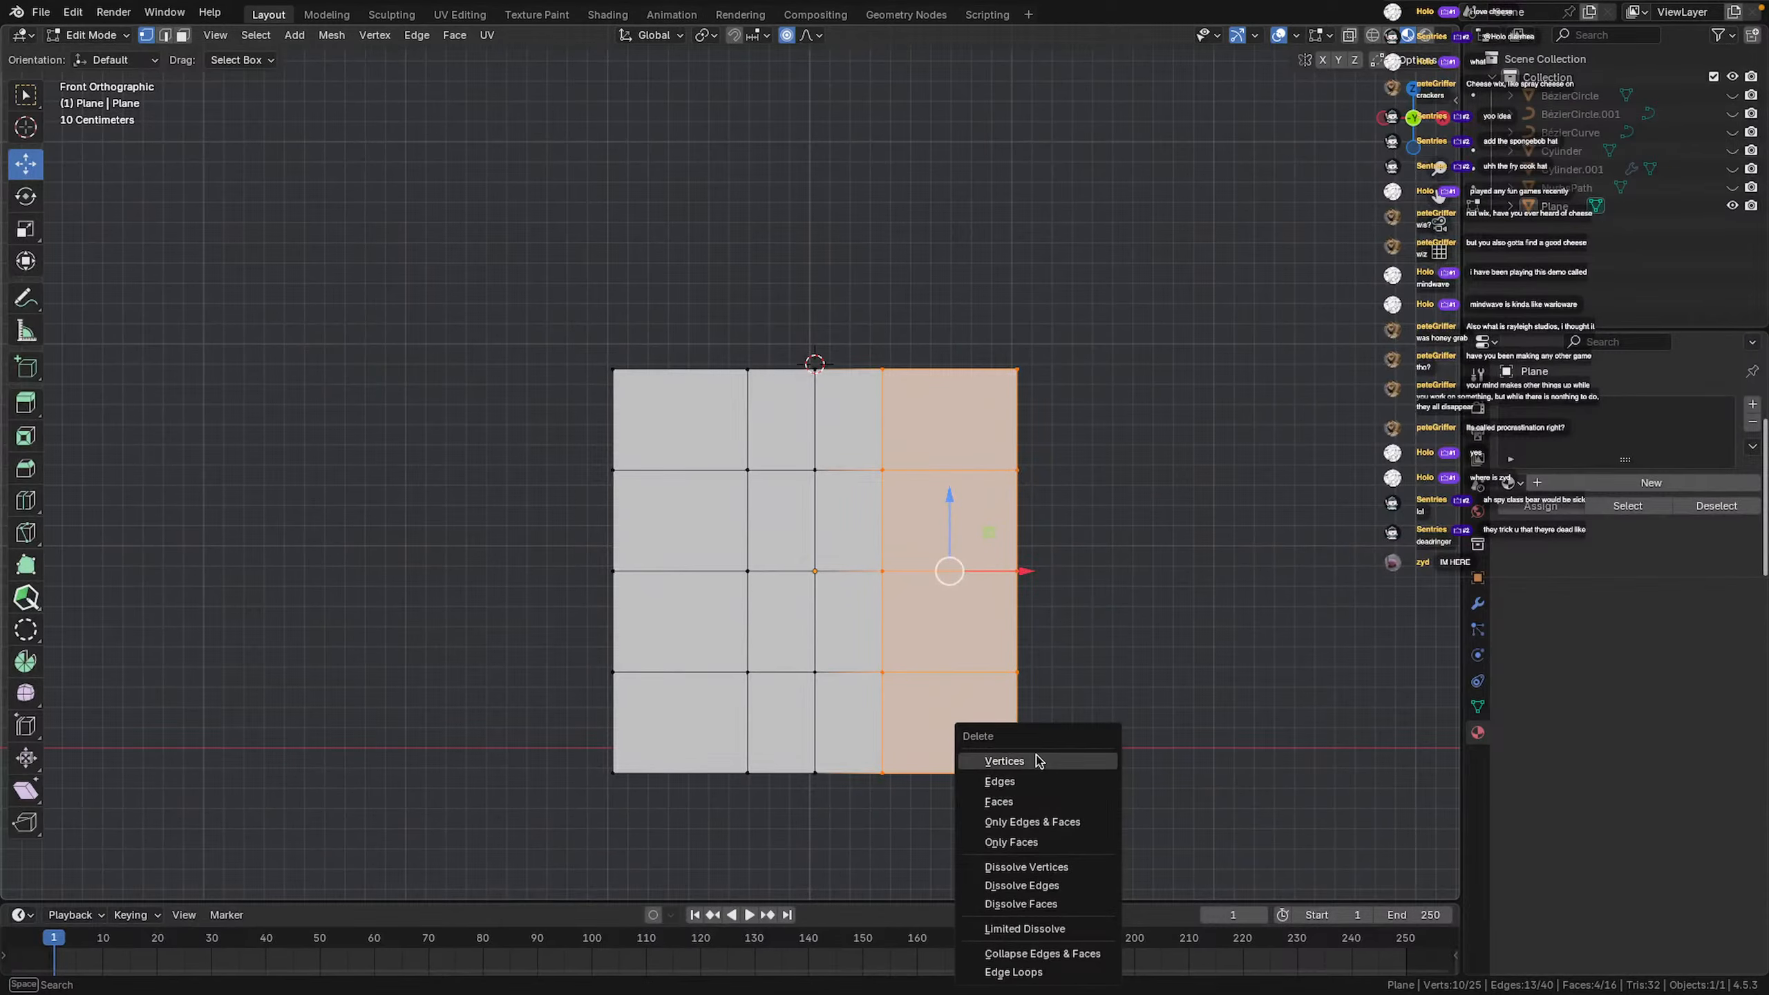
click(1007, 760)
Add a Mirror modifier to the half plane, mirroring on the X axis
click(1477, 603)
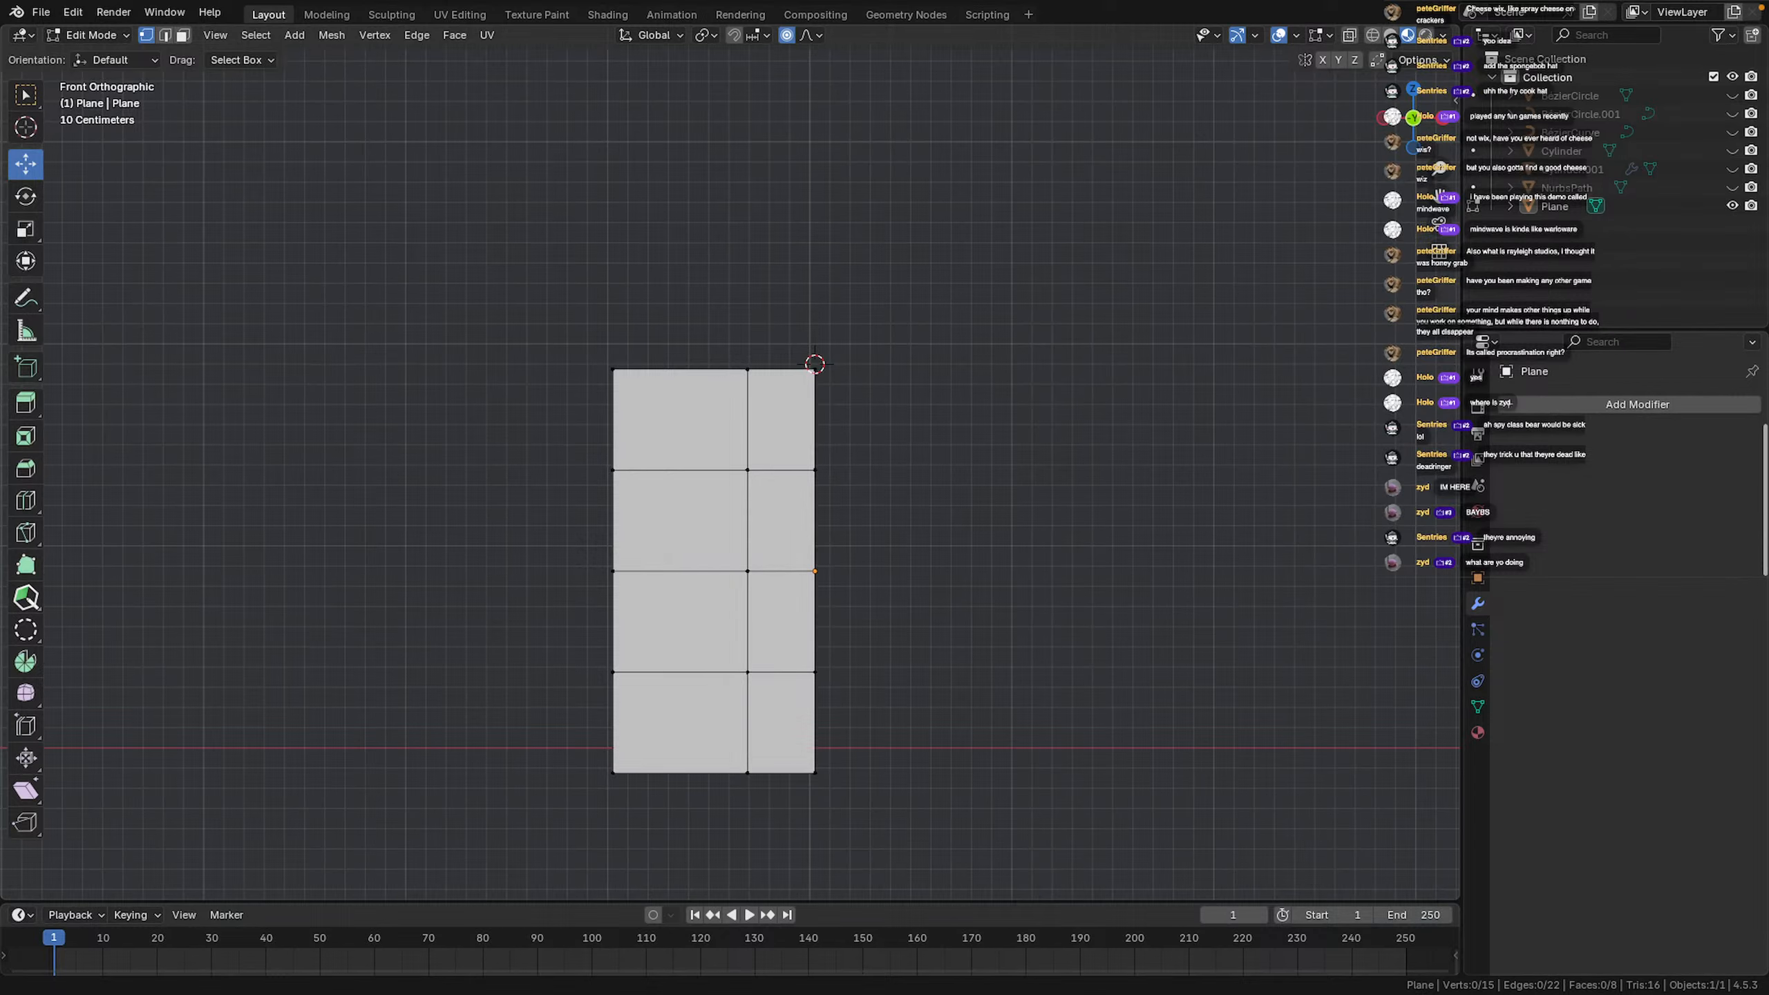
click(1567, 407)
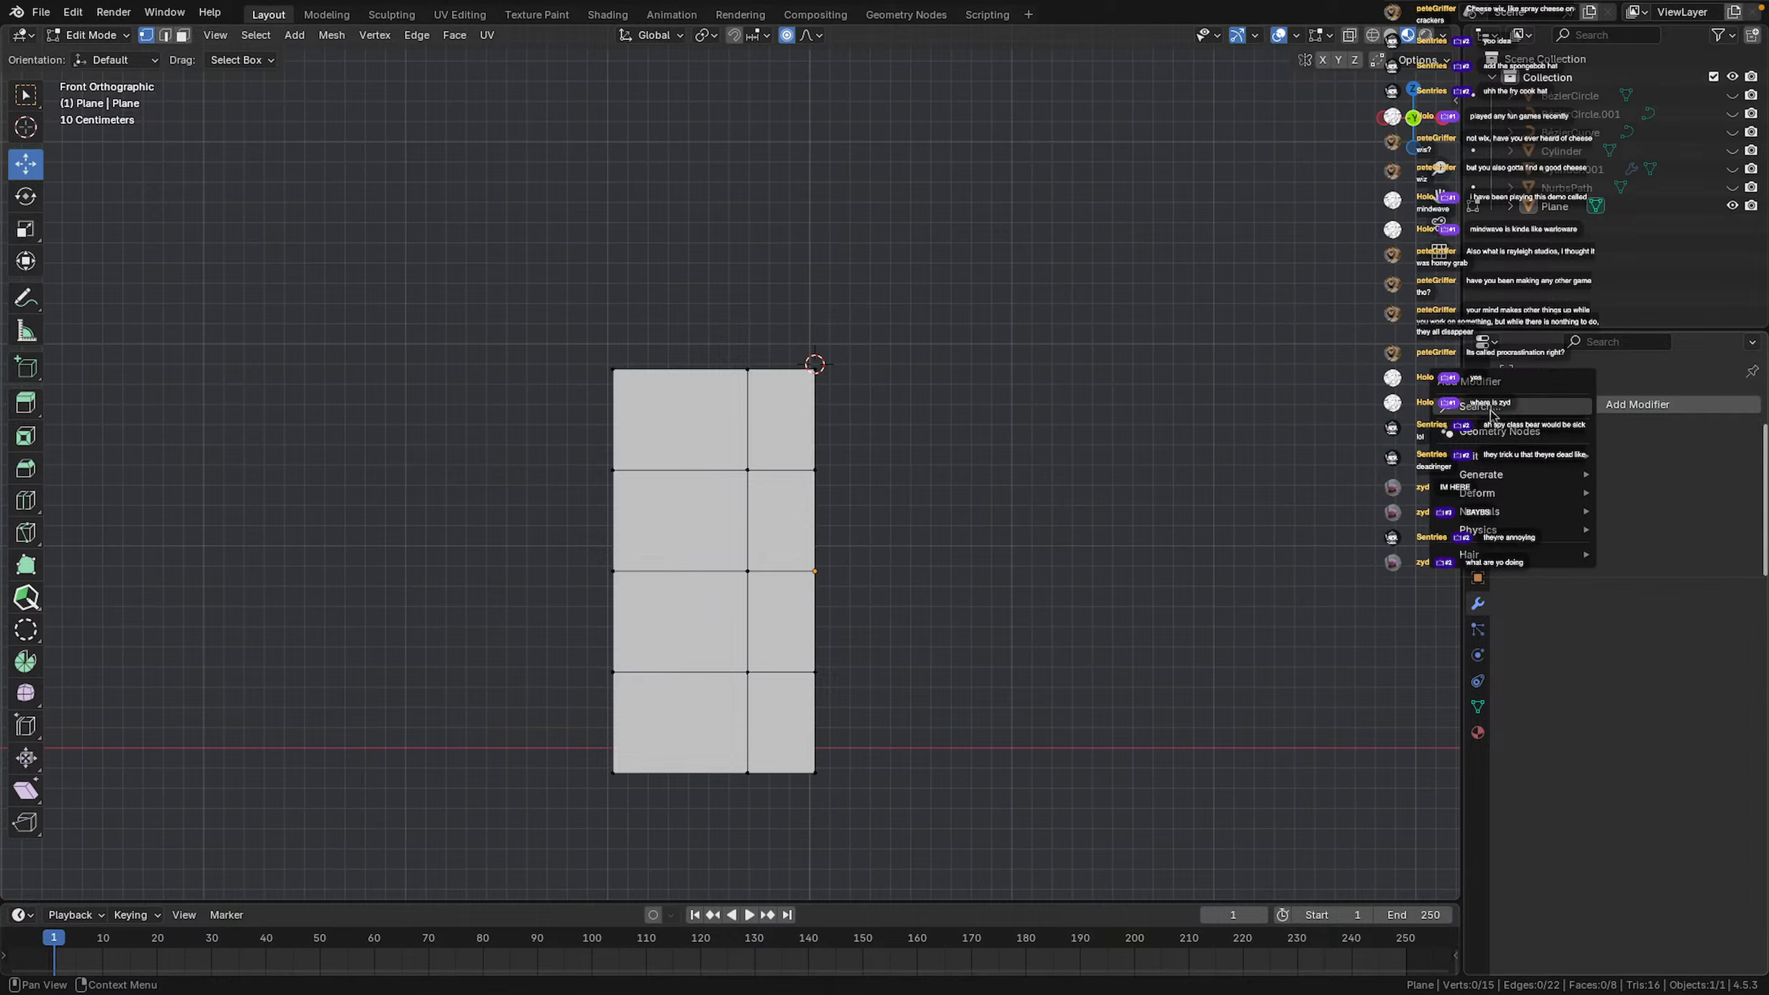
click(1491, 409)
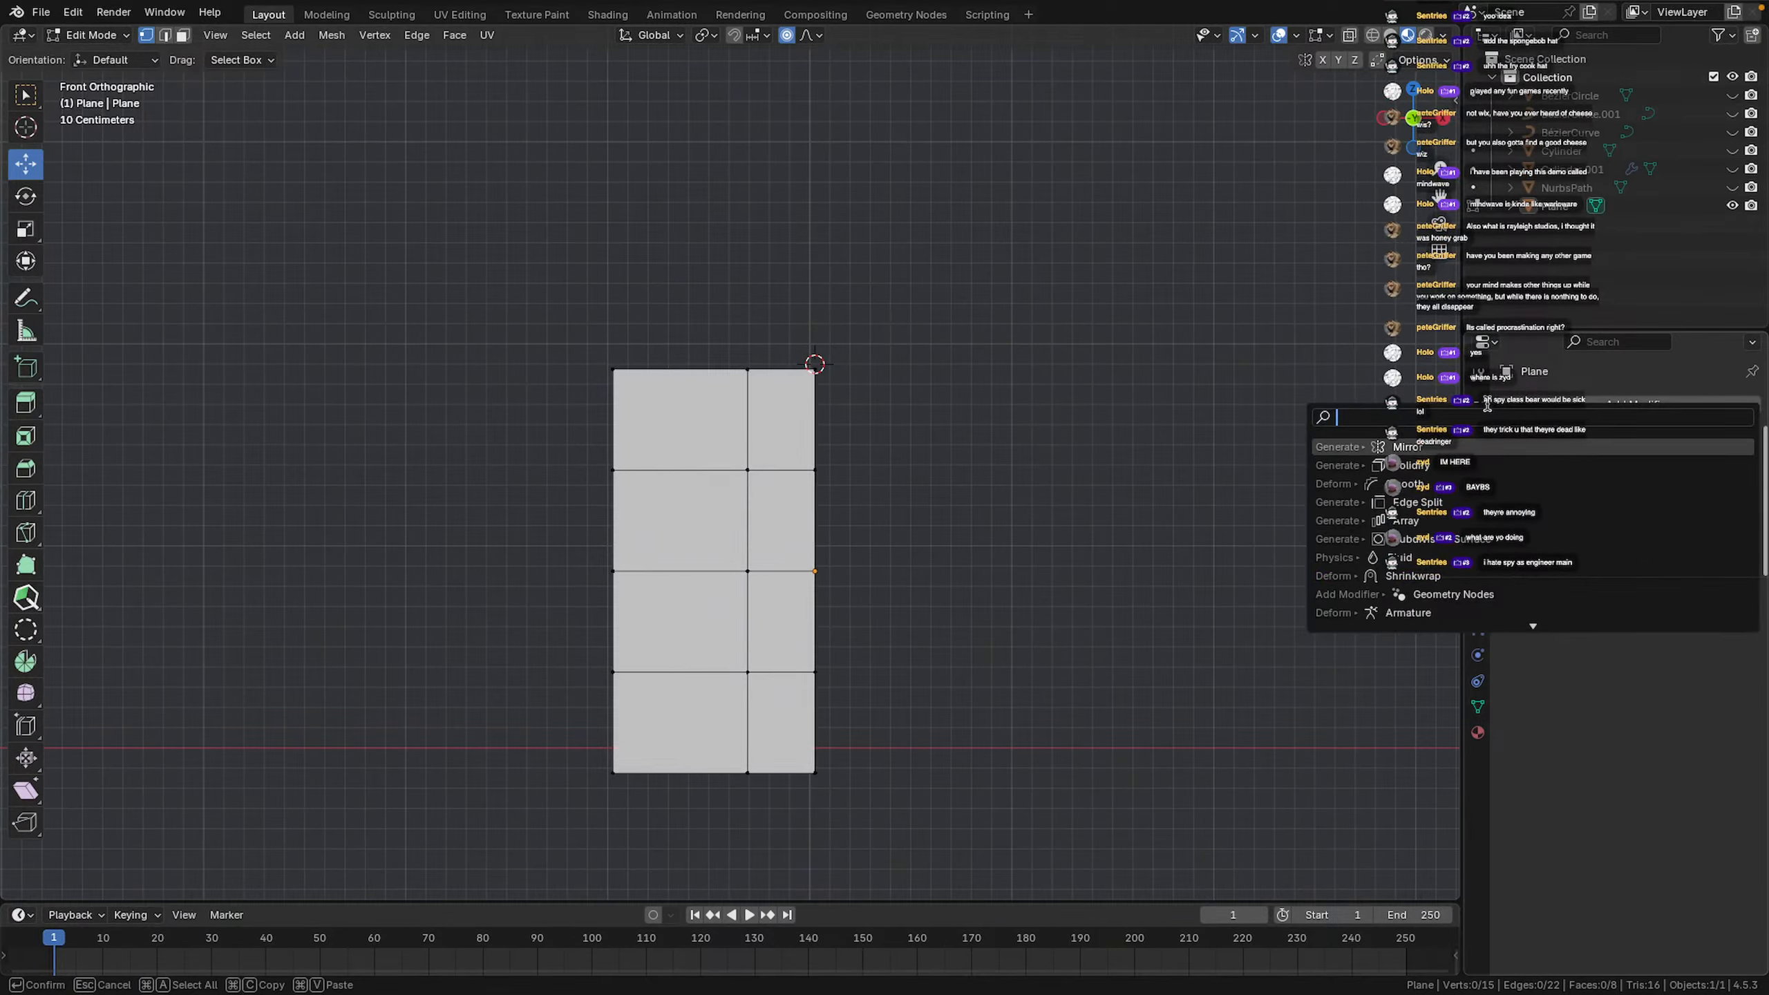
click(1474, 446)
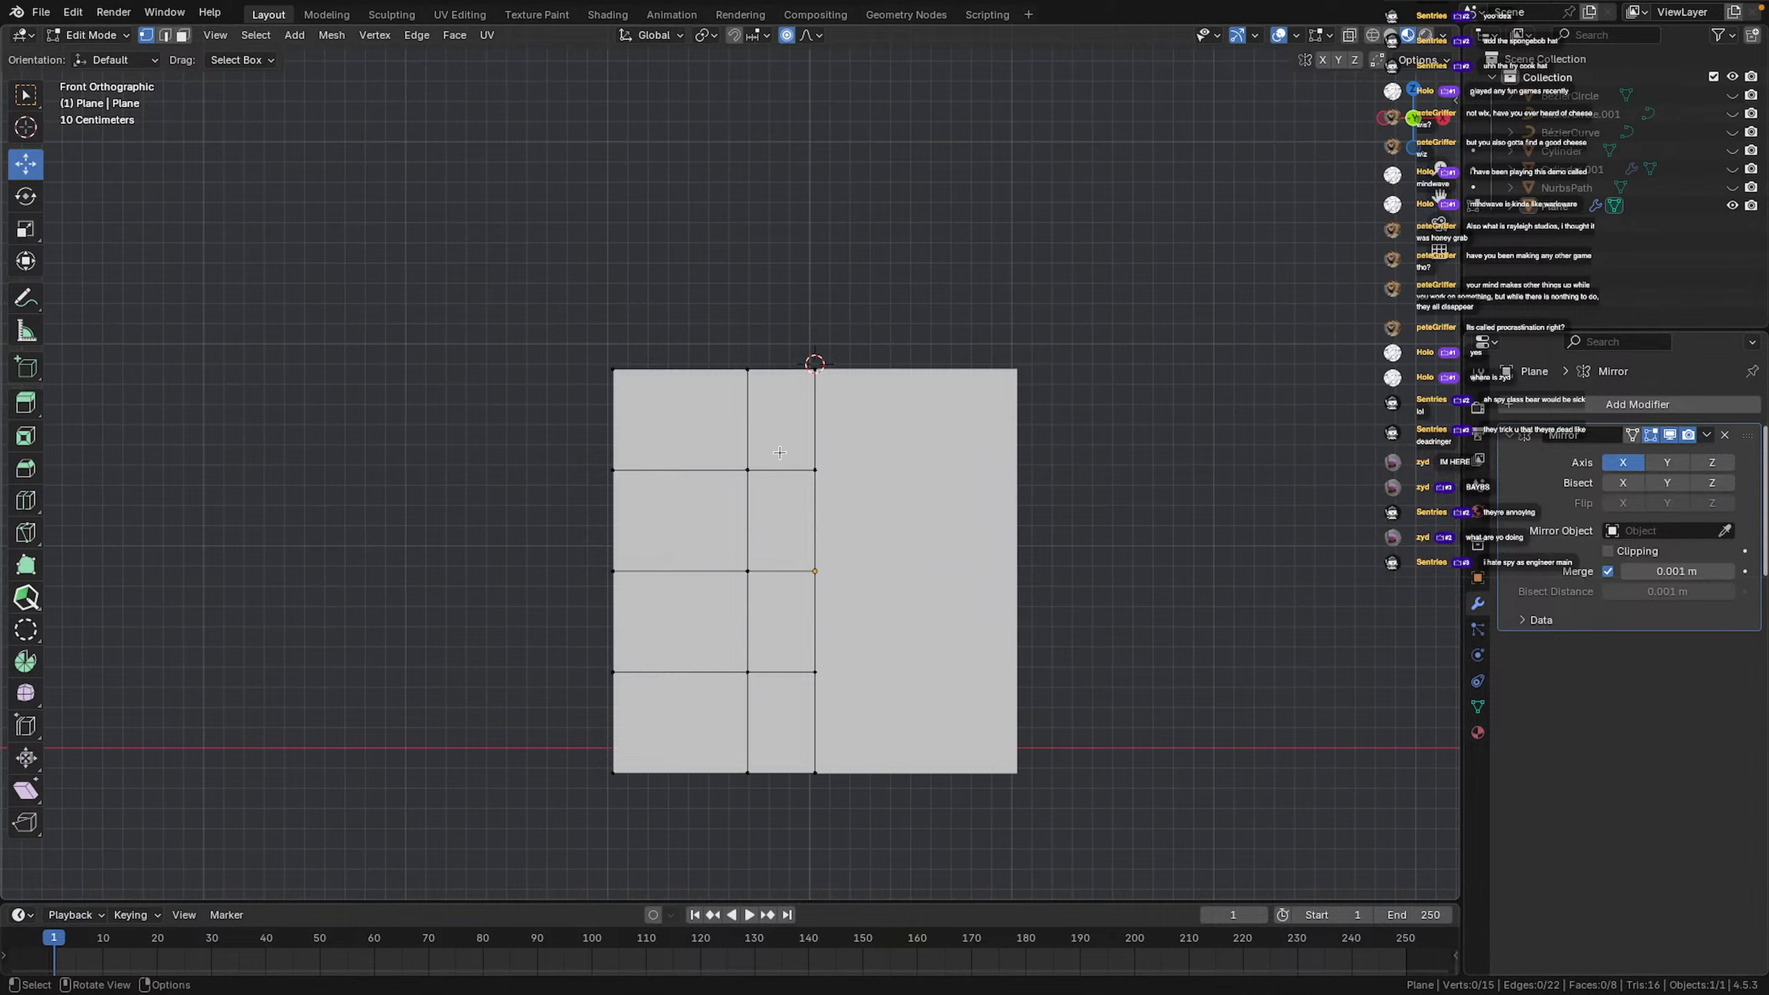
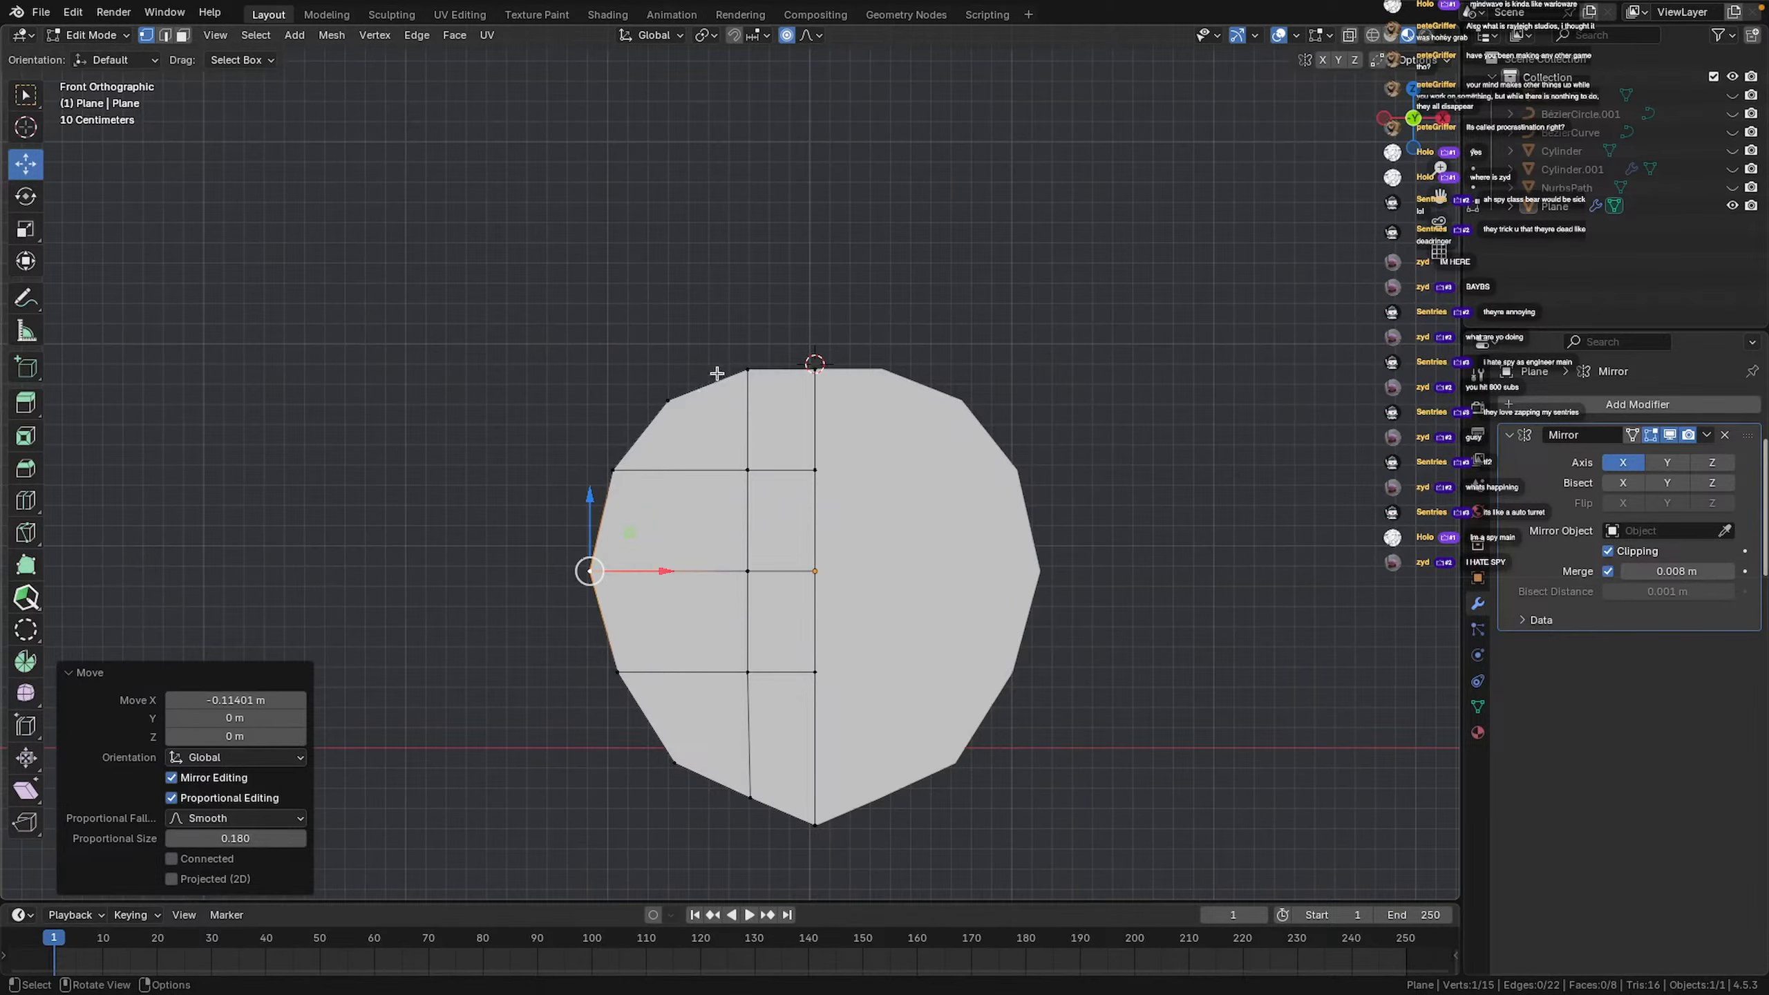
Raise the top centre vertex of the rounded shape by about 0.15 m, and deselect it
click(813, 364)
drag(814, 363, 815, 335)
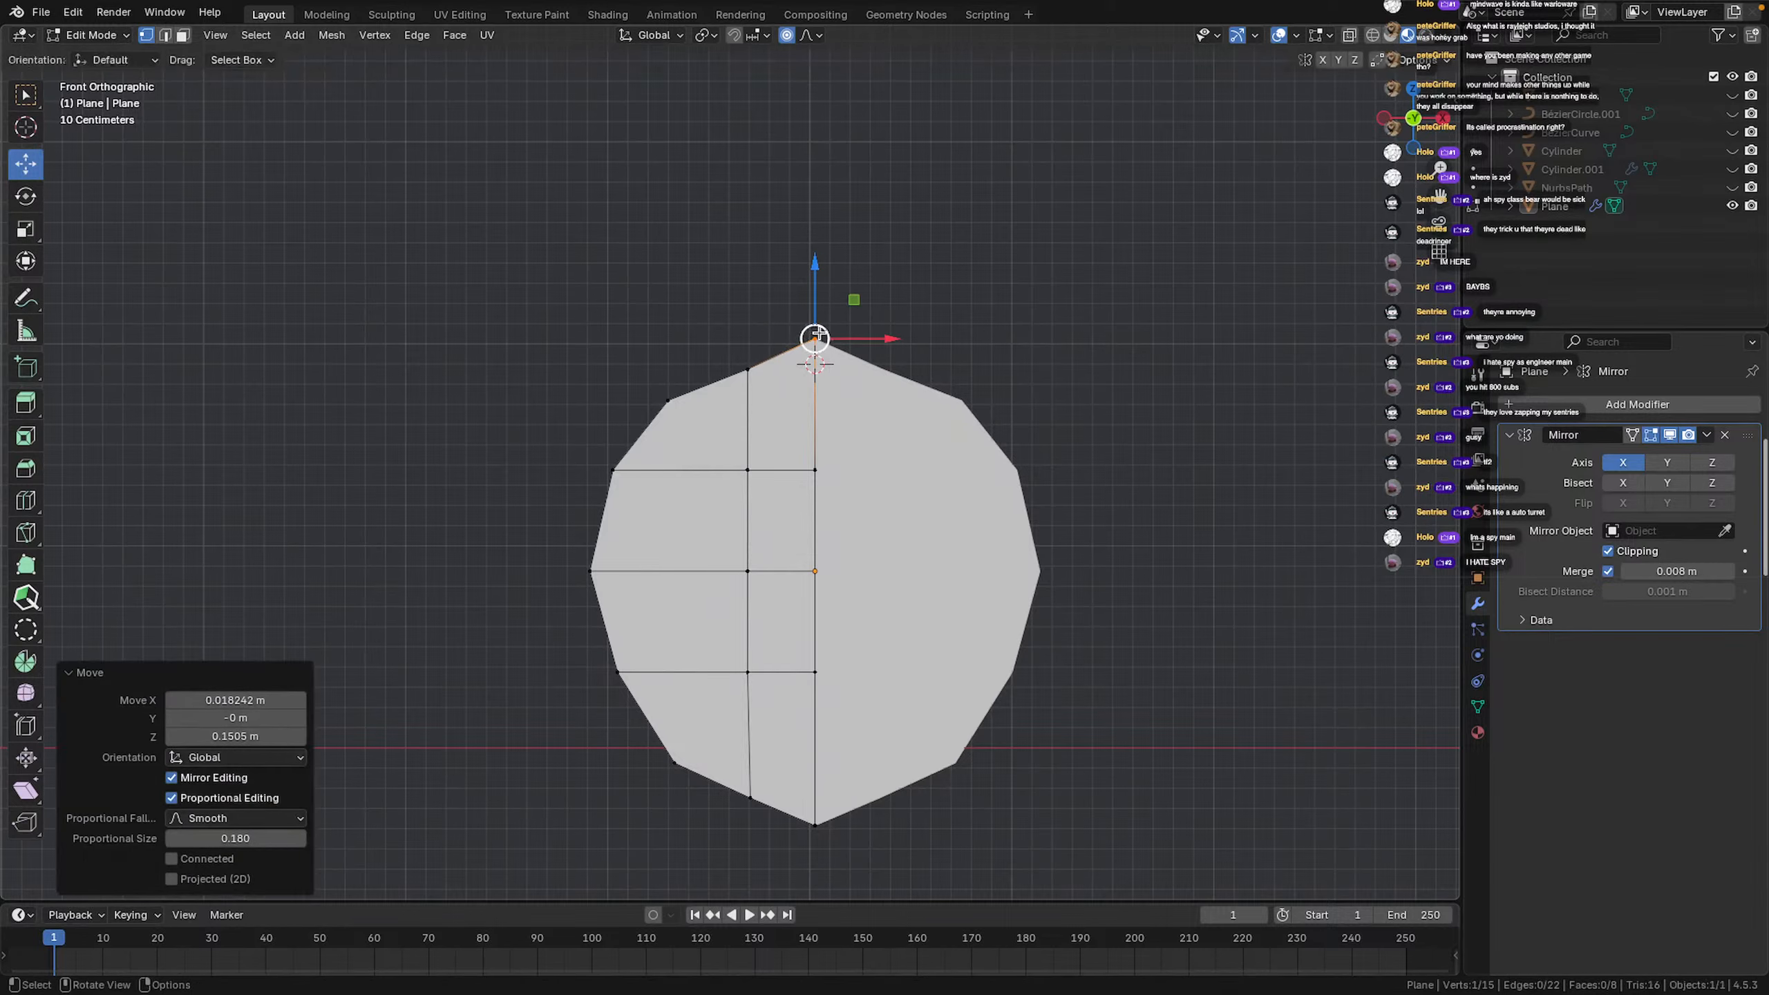
click(1150, 524)
scroll(975, 669, down, 4)
middle_drag(975, 670, 1264, 724)
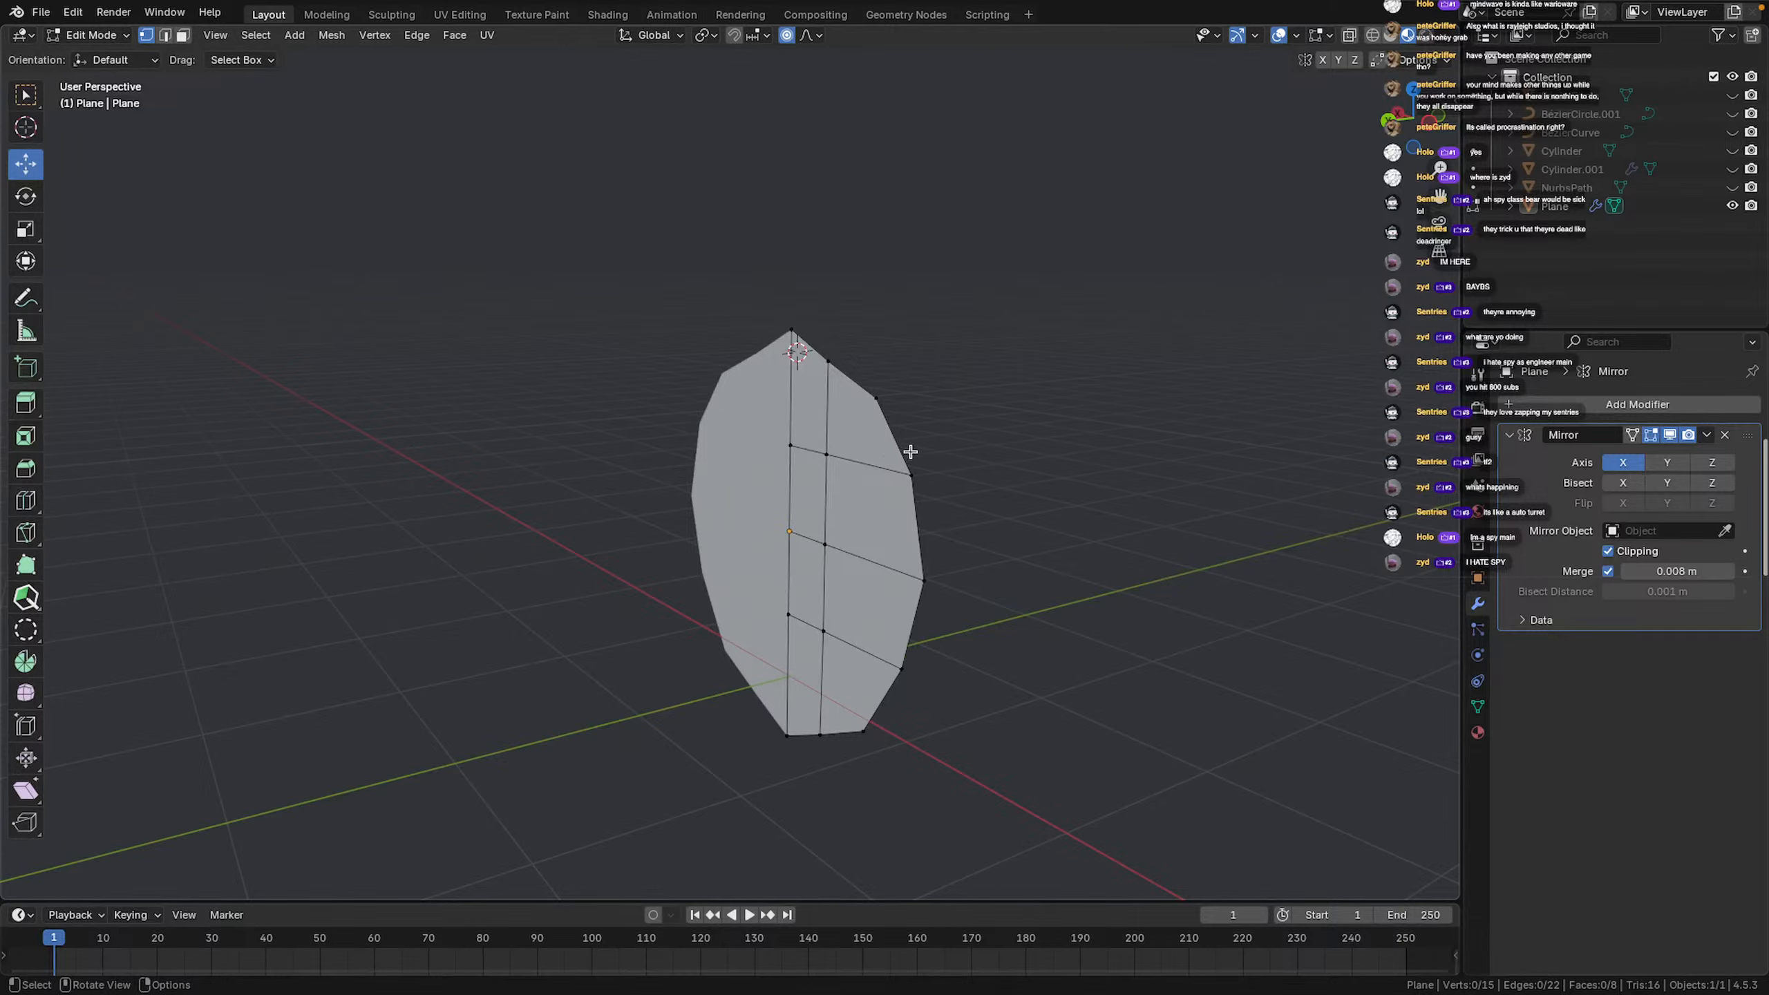
Select the five outer rim vertices of the editable half and move them in the left orthographic view
middle_drag(910, 451, 887, 503)
click(883, 412)
shift+click(908, 509)
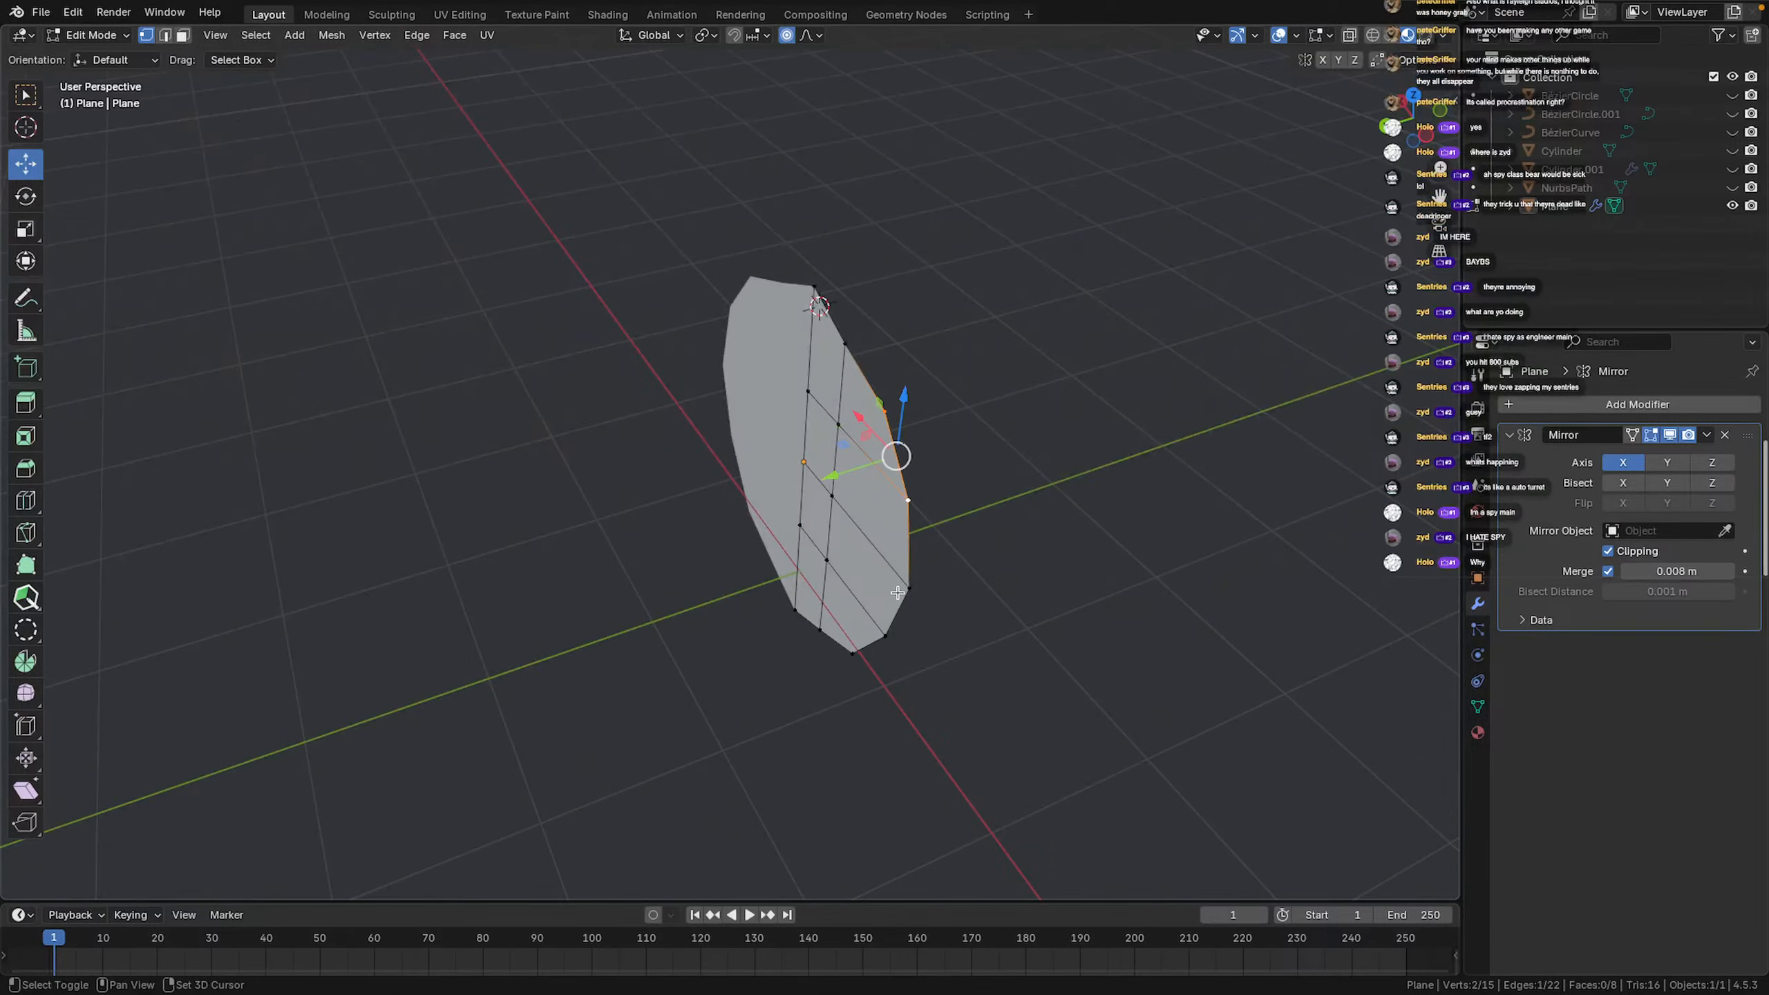
shift+click(908, 588)
shift+click(884, 636)
shift+click(853, 653)
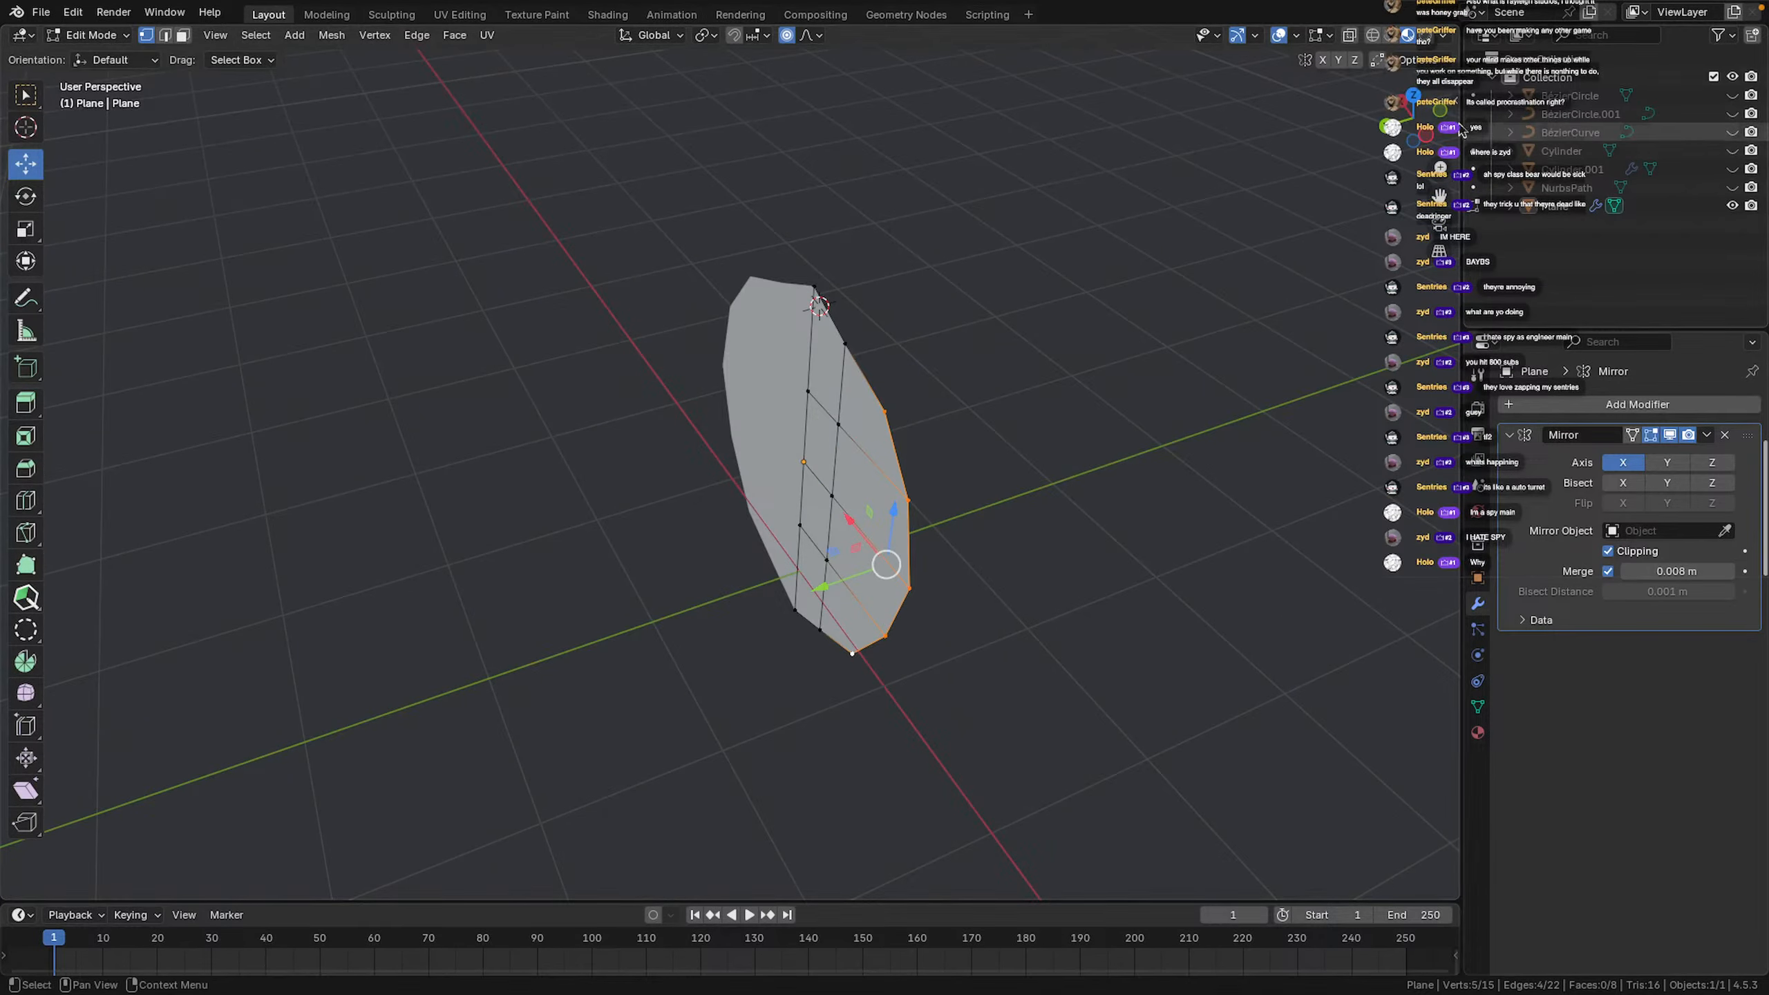
click(1420, 134)
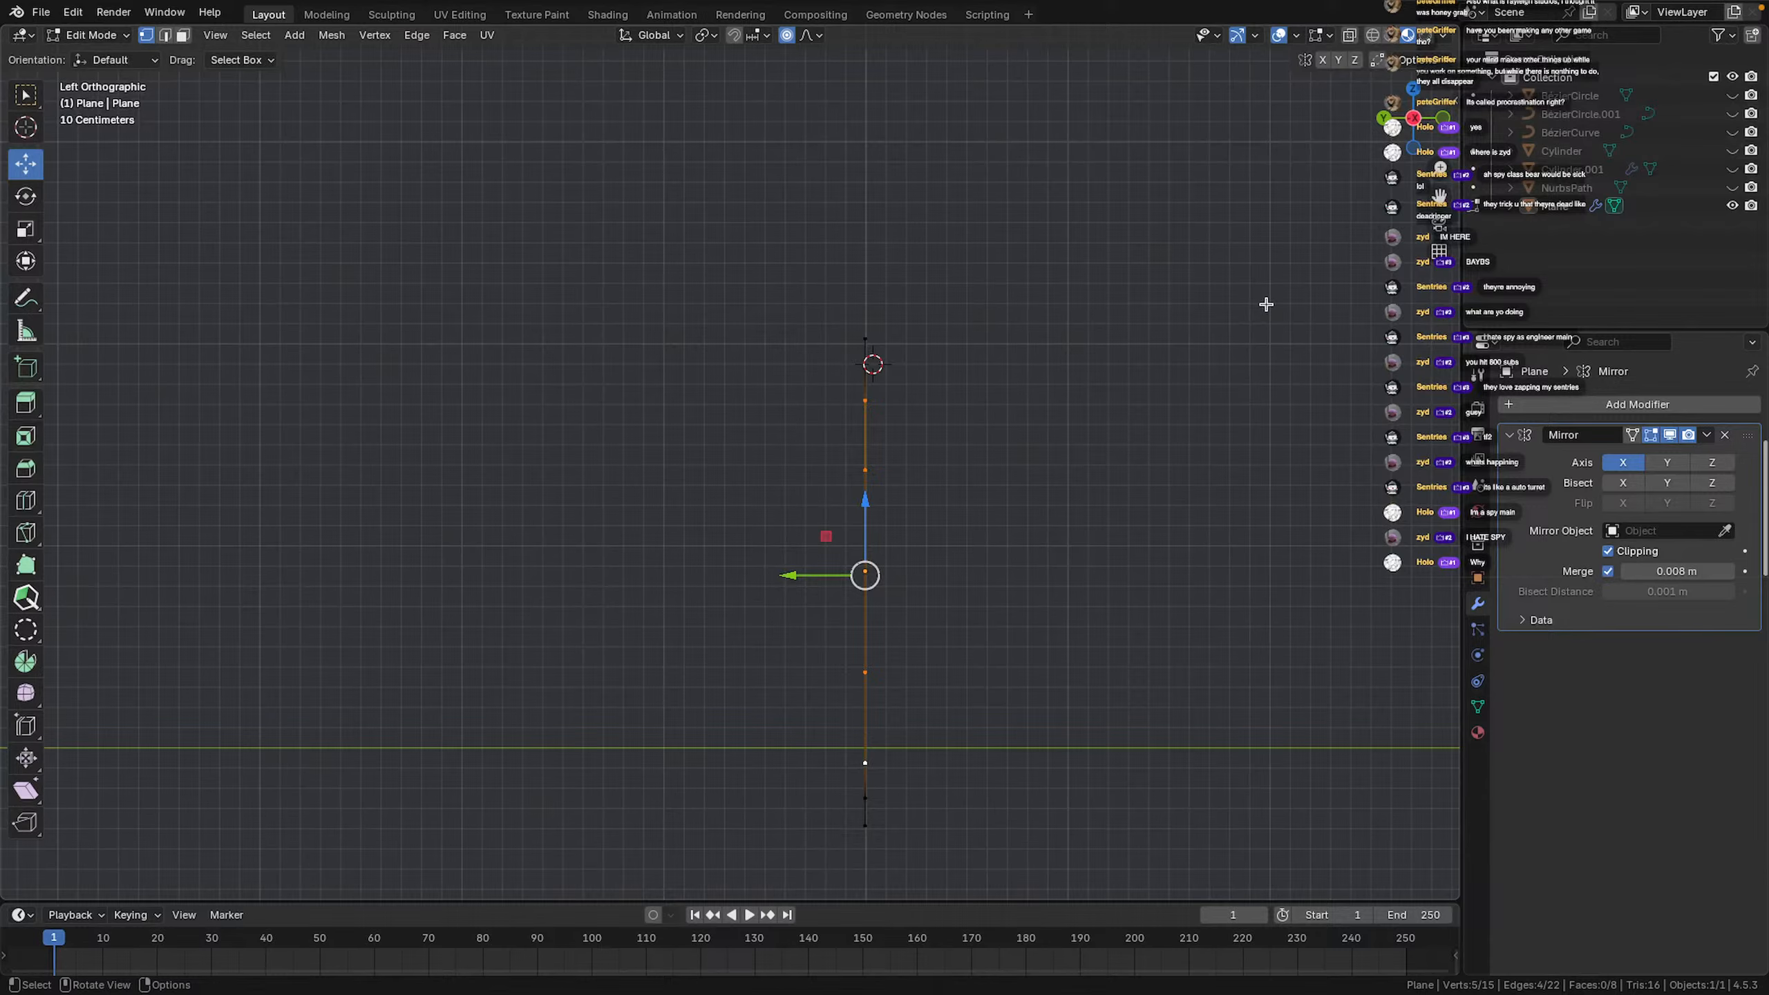
key(g)
click(1238, 307)
Extend the selection to the inner upper and lower rim vertices and move the seven rim vertices along Y to bend the shape
middle_drag(1238, 307, 883, 626)
shift+click(826, 402)
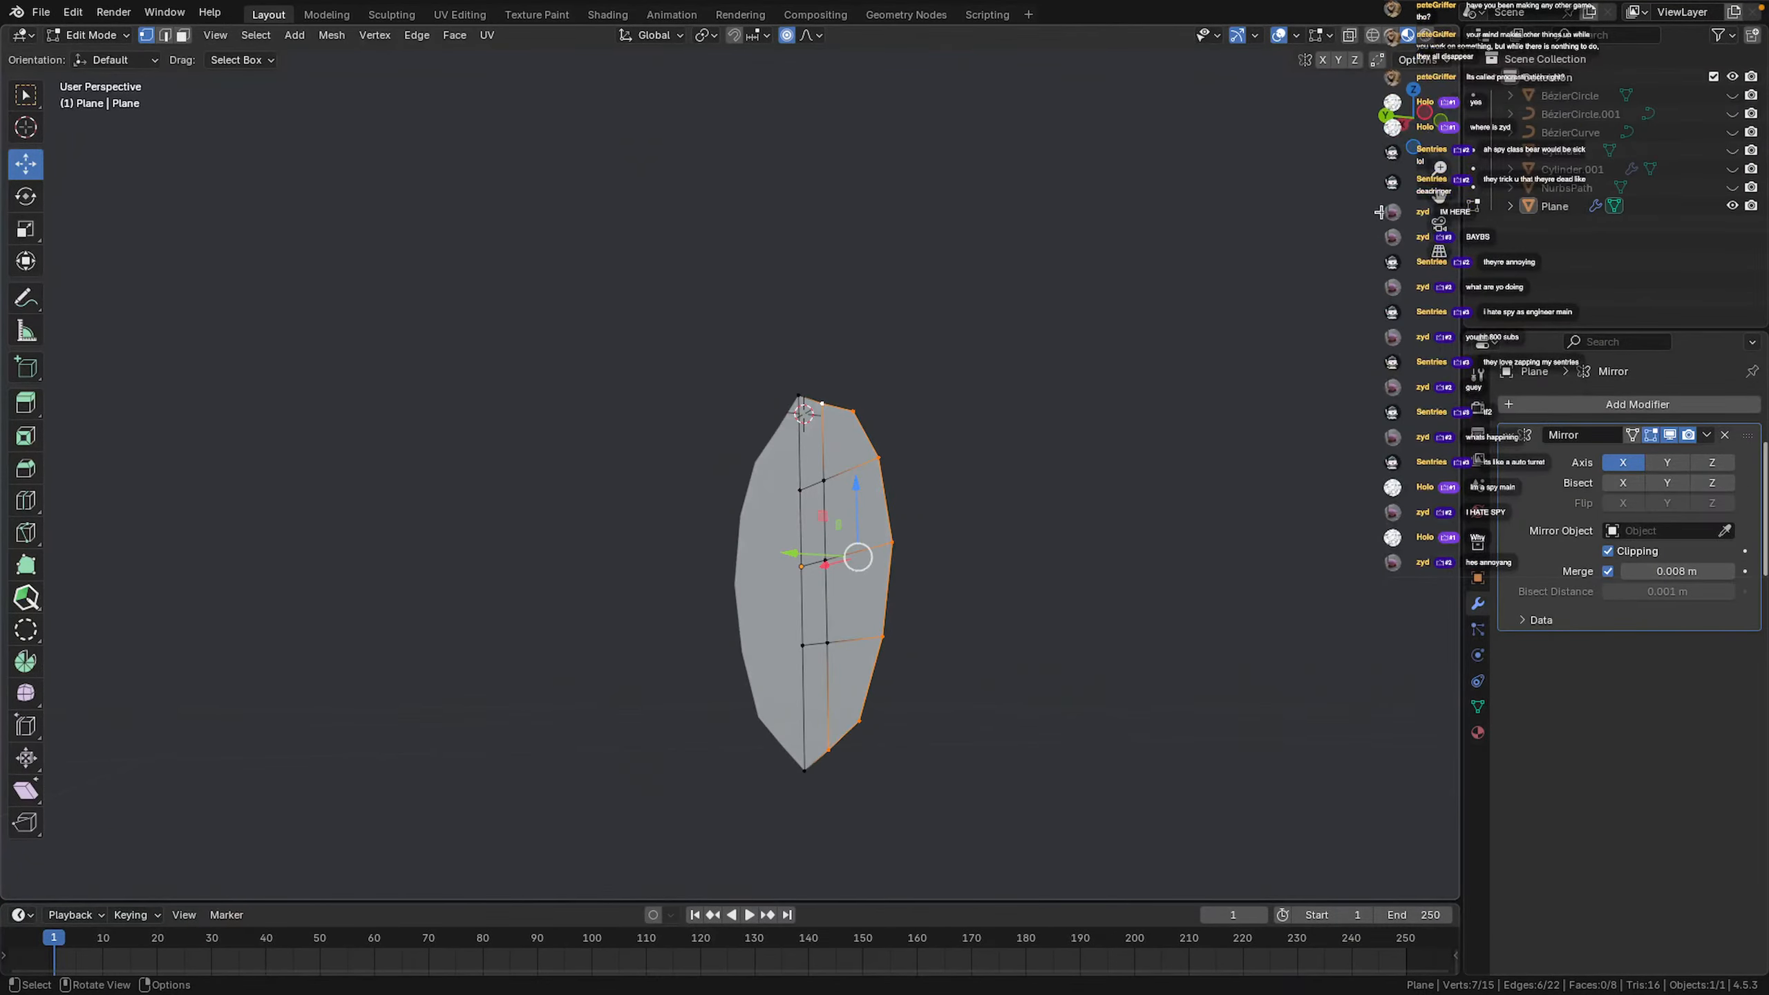
click(1424, 108)
drag(775, 556, 750, 561)
middle_drag(750, 561, 936, 647)
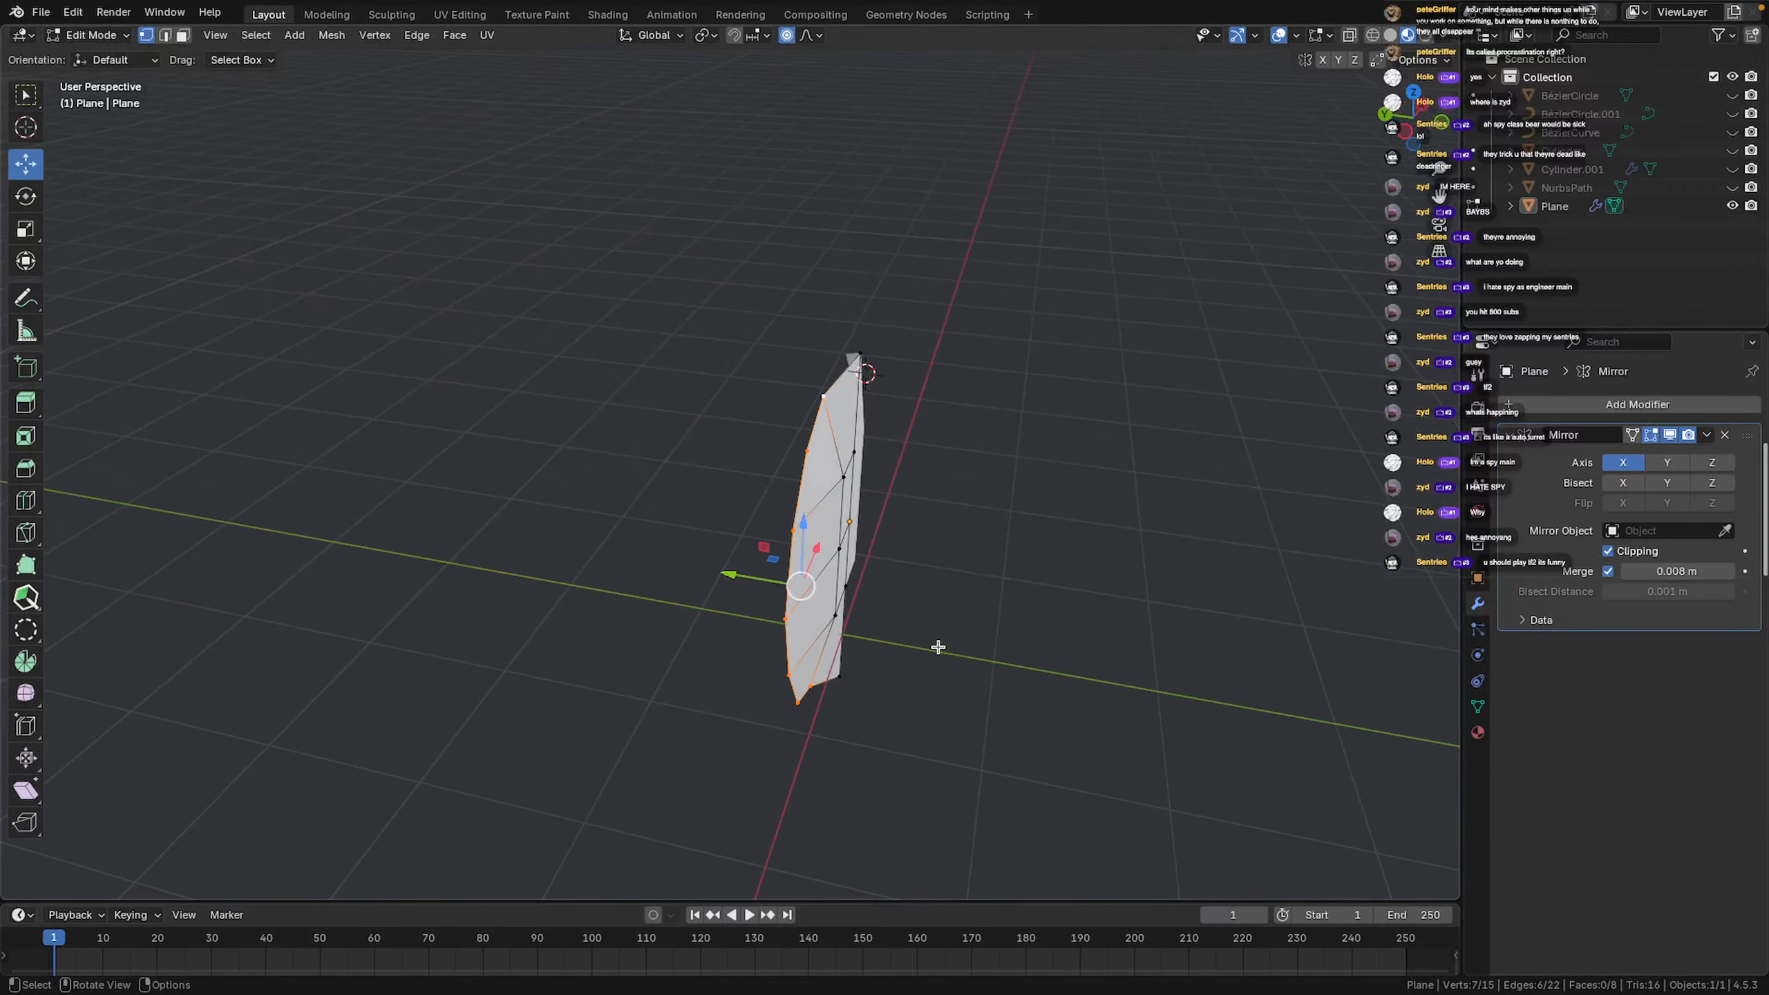
middle_drag(835, 449, 944, 379)
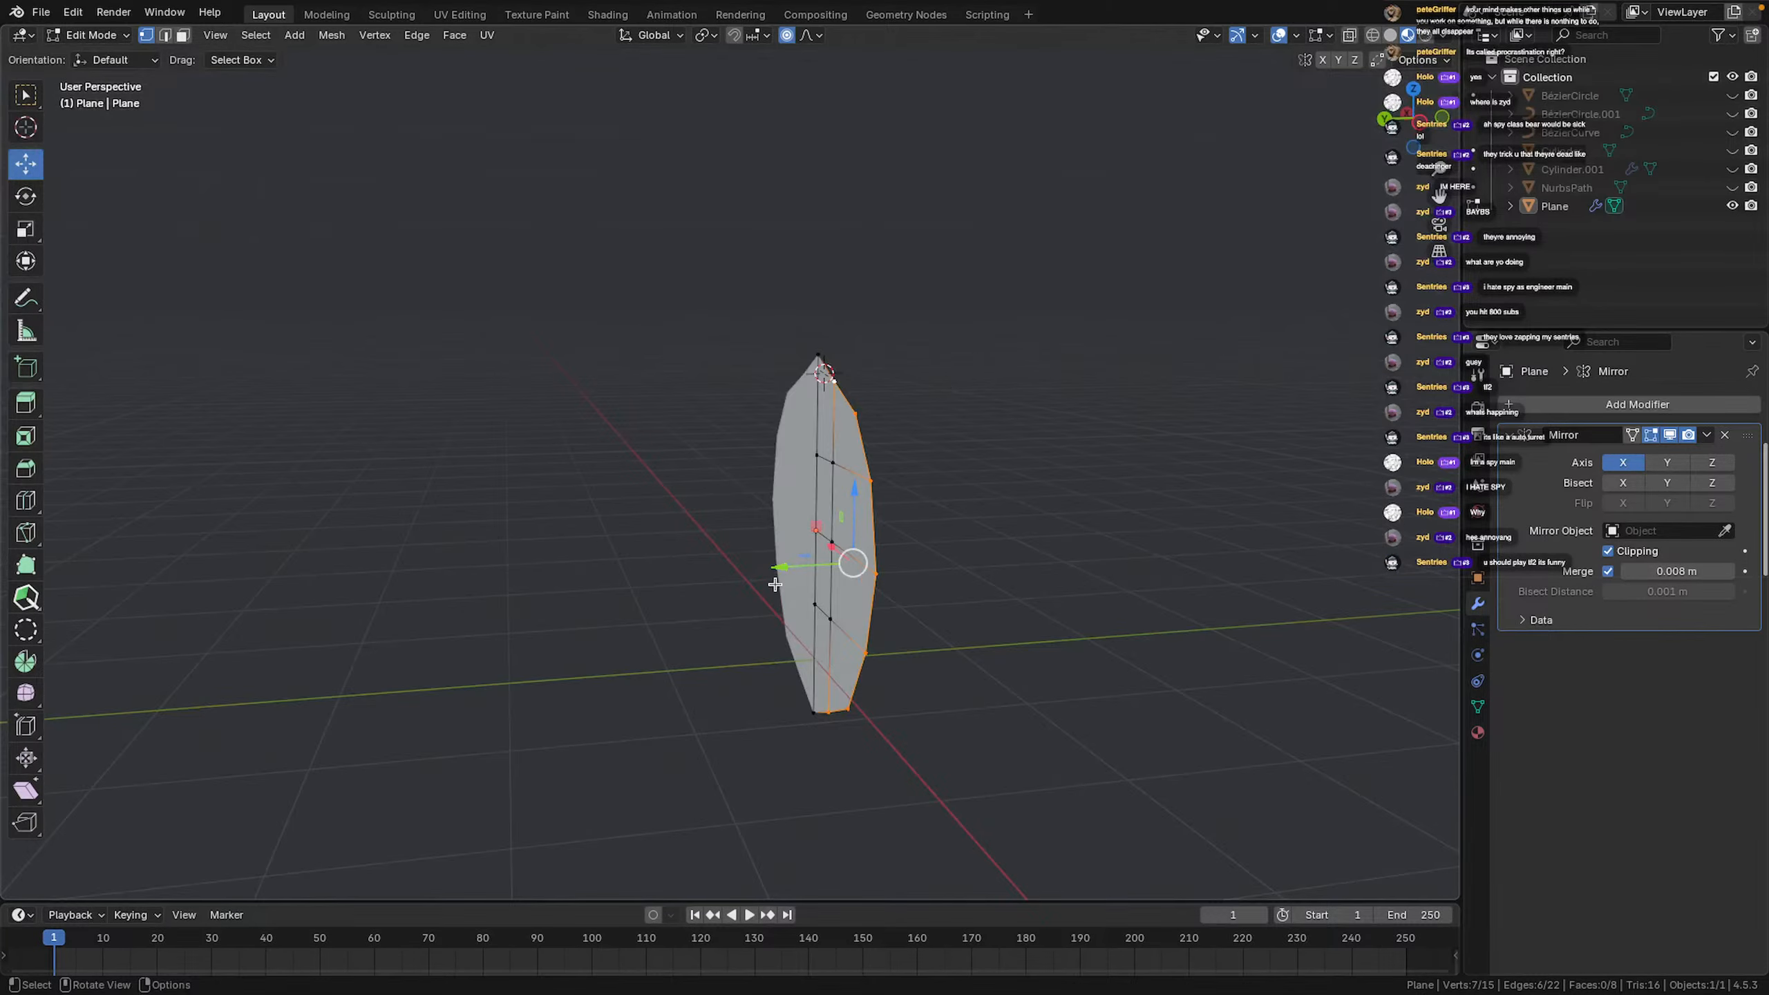
drag(779, 569, 769, 572)
Reduce the selection to the five outer rim vertices and move them about 0.11 m along Y
shift+click(829, 387)
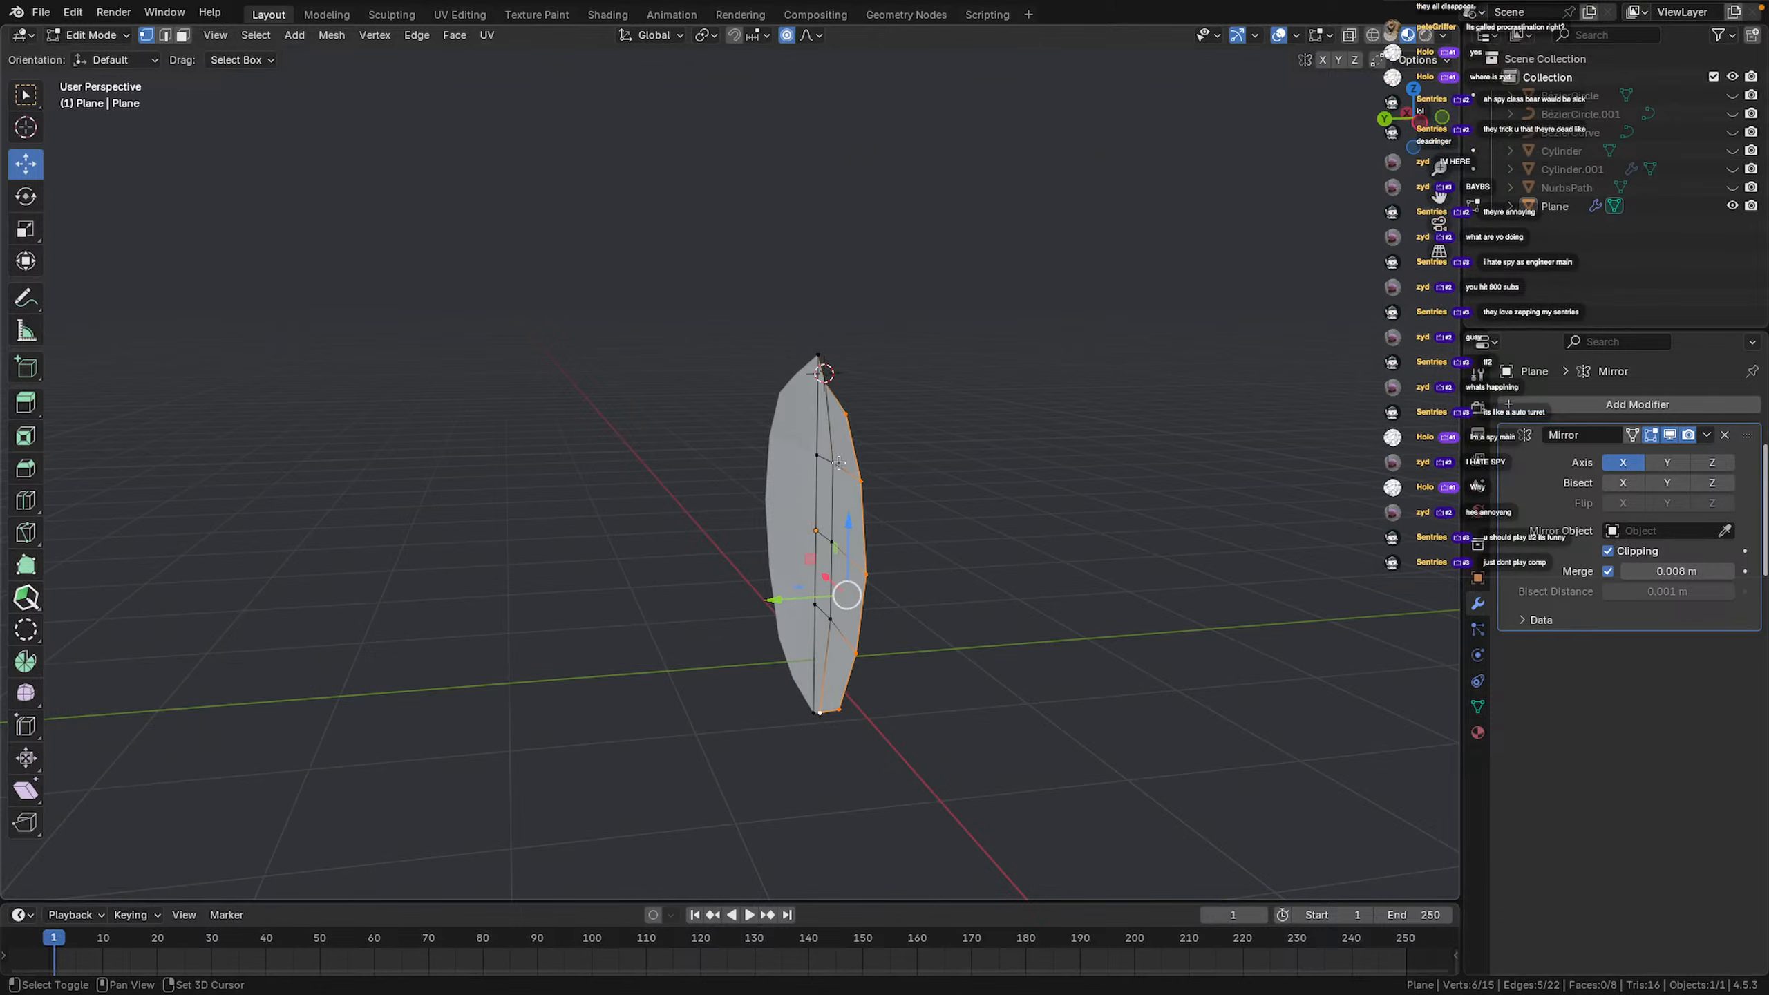
middle_drag(836, 711, 896, 651)
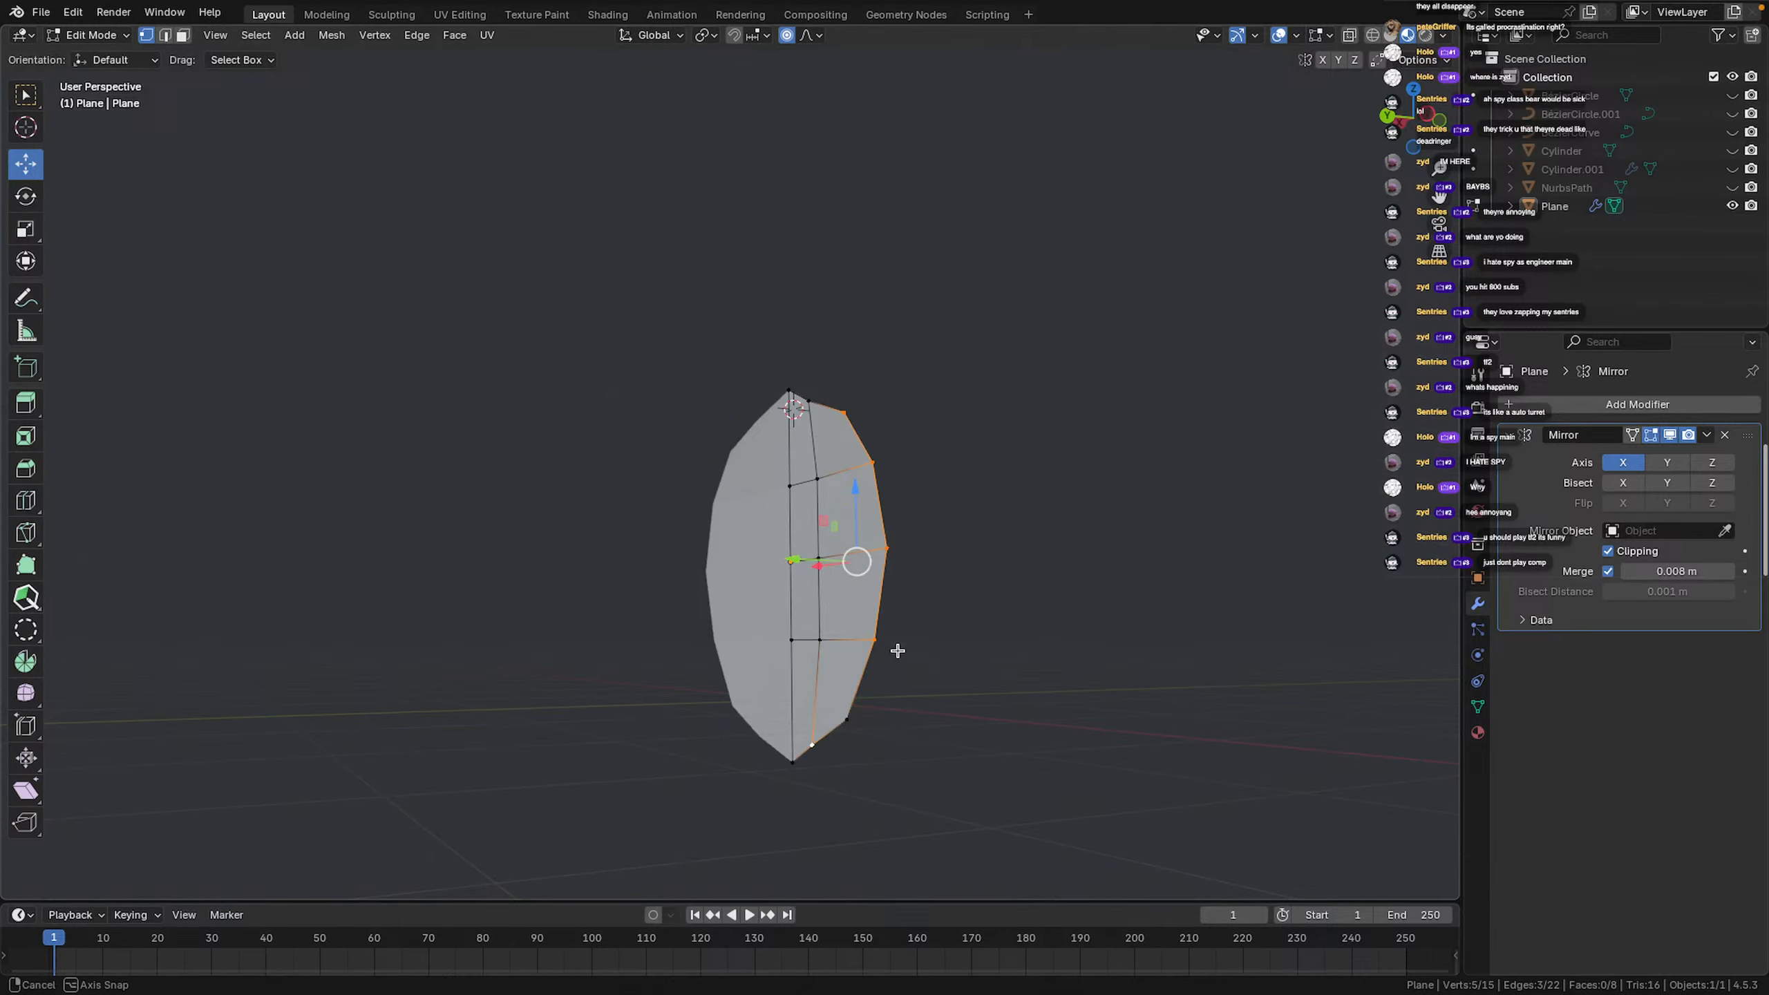
shift+click(811, 746)
shift+click(853, 717)
middle_drag(839, 565, 804, 575)
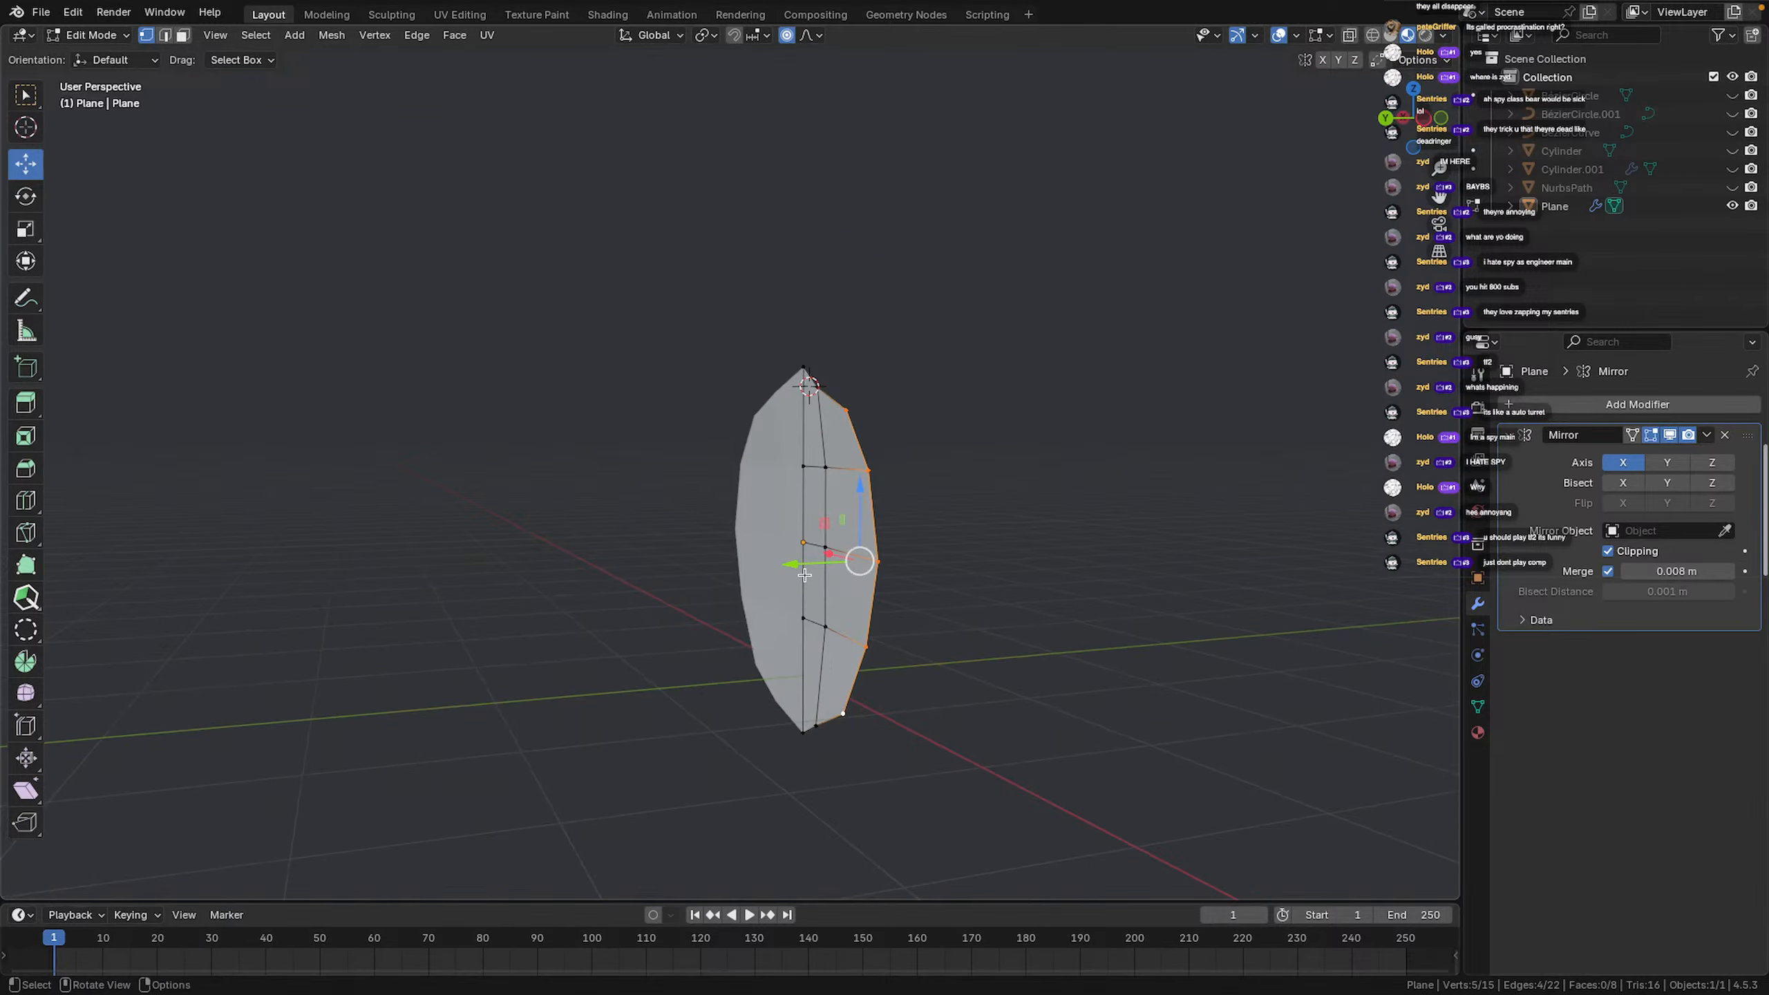
drag(796, 567, 773, 572)
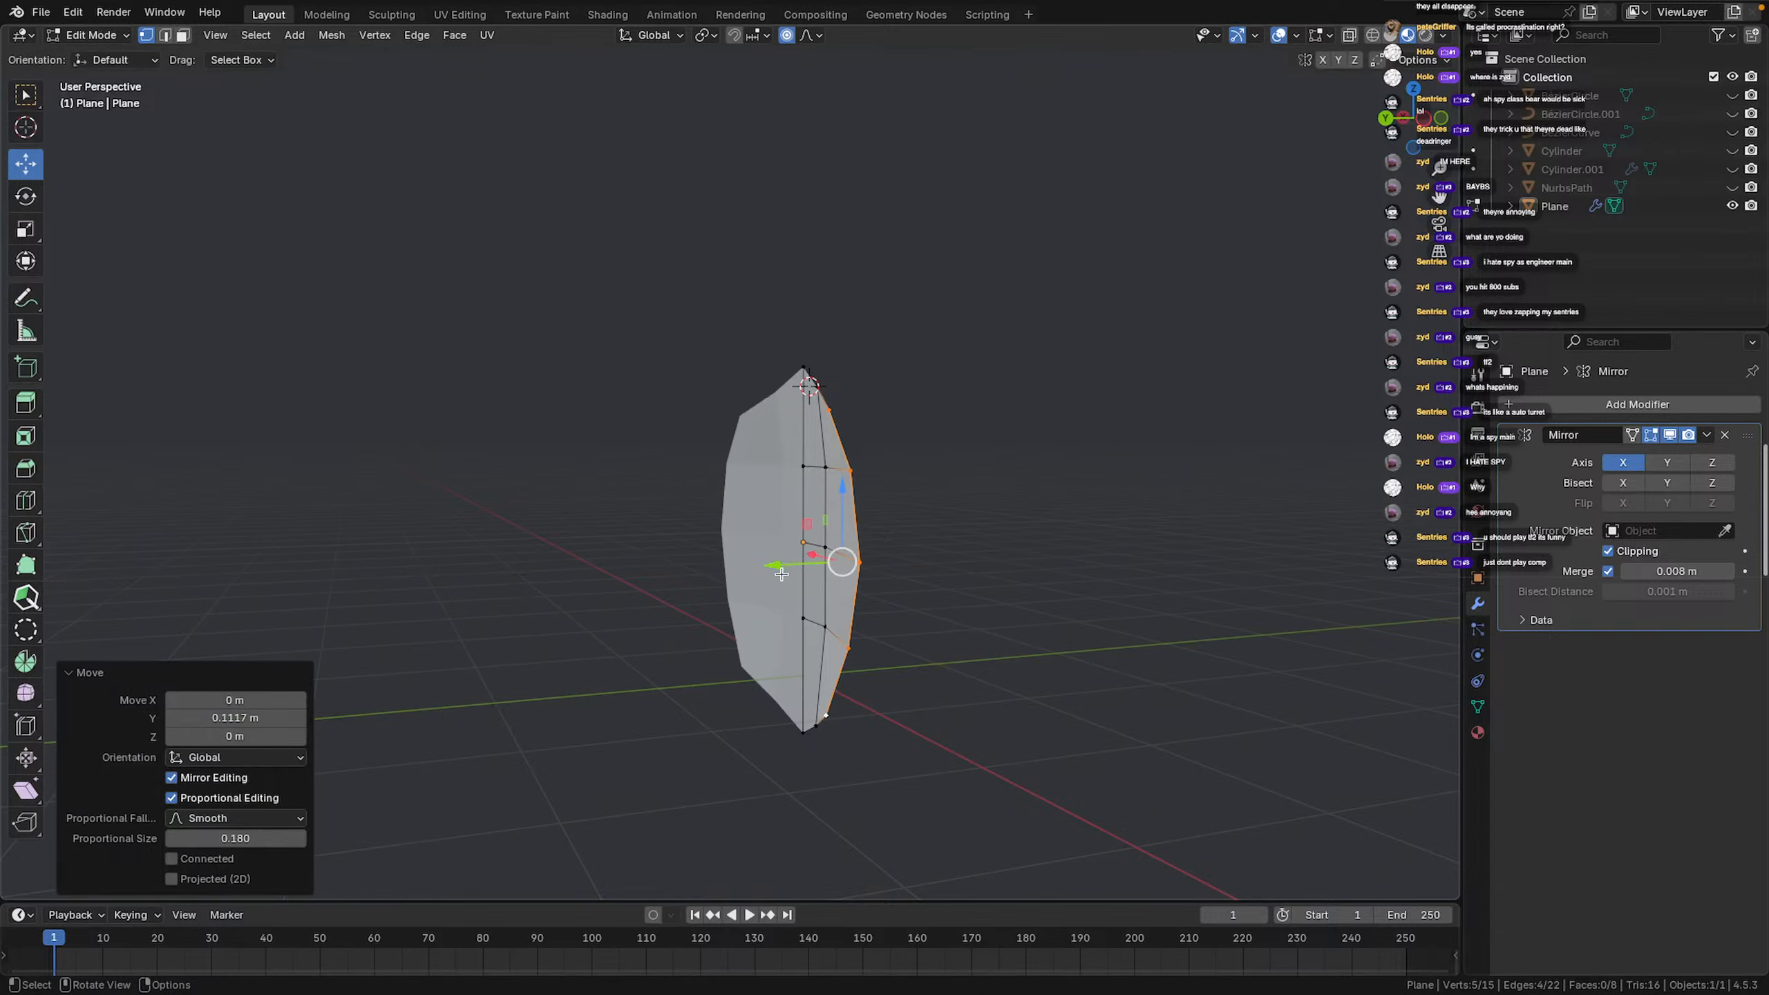
Inspect the curved shape in Object Mode, and reopen it in Edit Mode
key(Tab)
middle_drag(1003, 669, 722, 648)
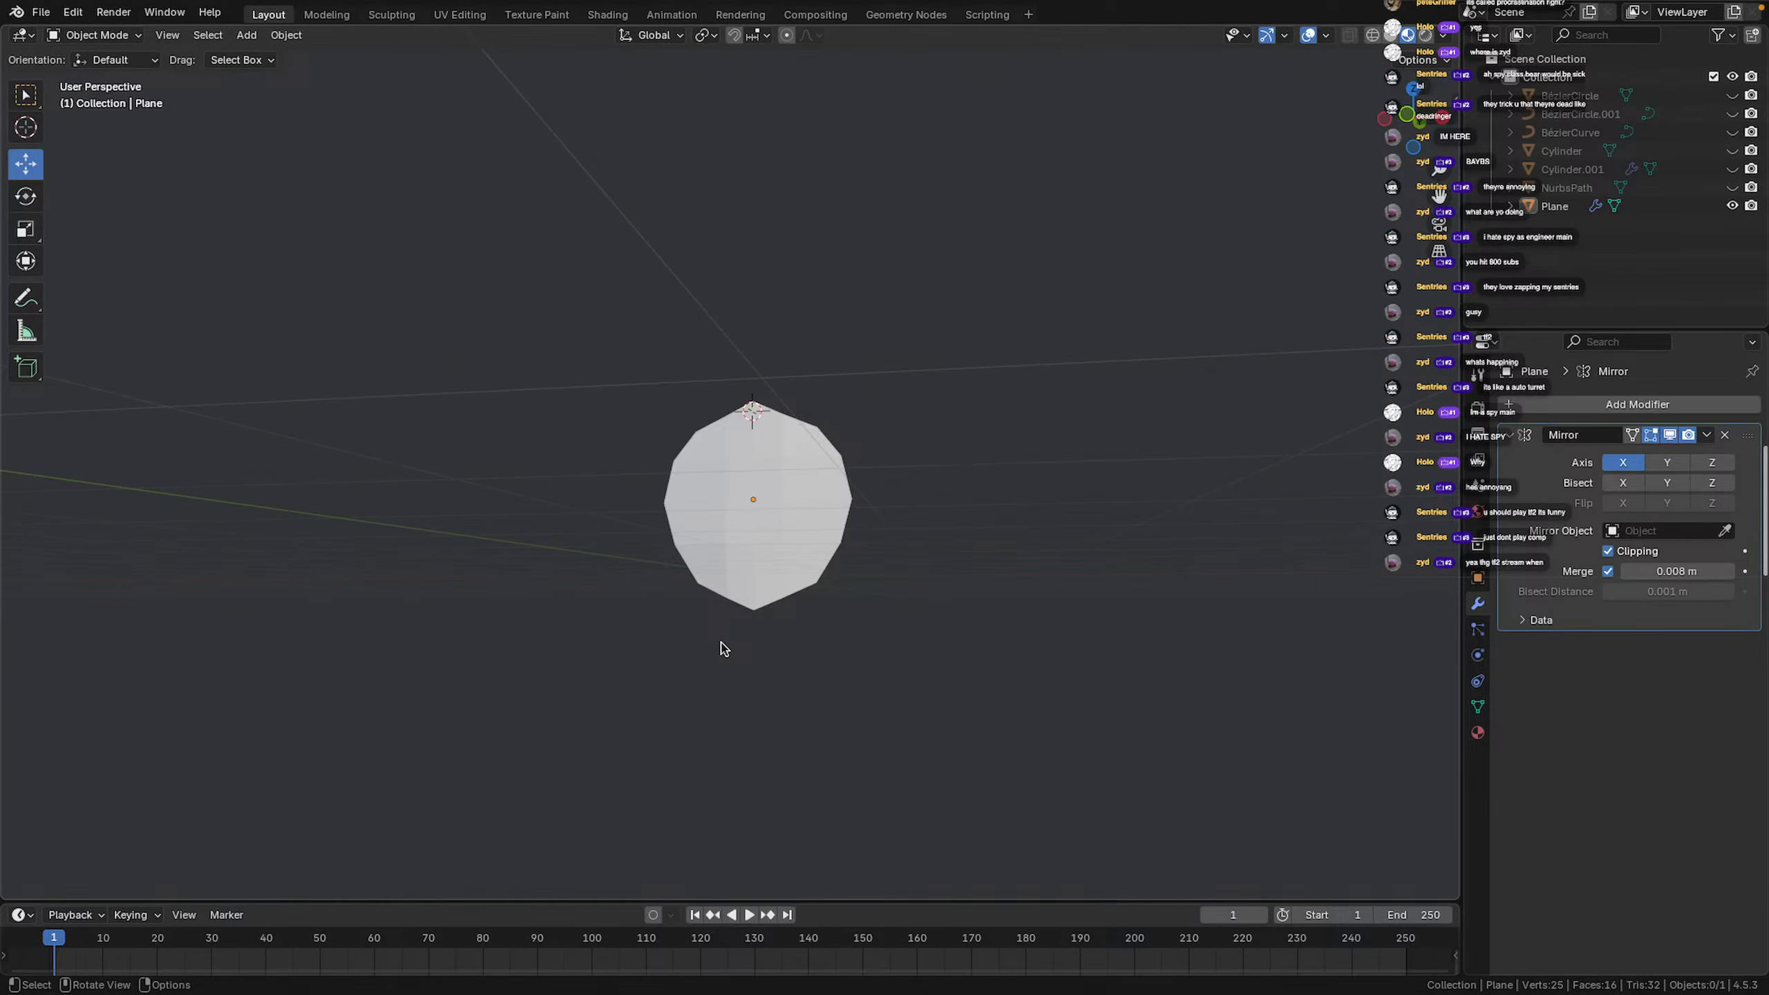
scroll(717, 467, up, 2)
middle_drag(715, 467, 910, 476)
click(796, 491)
key(Tab)
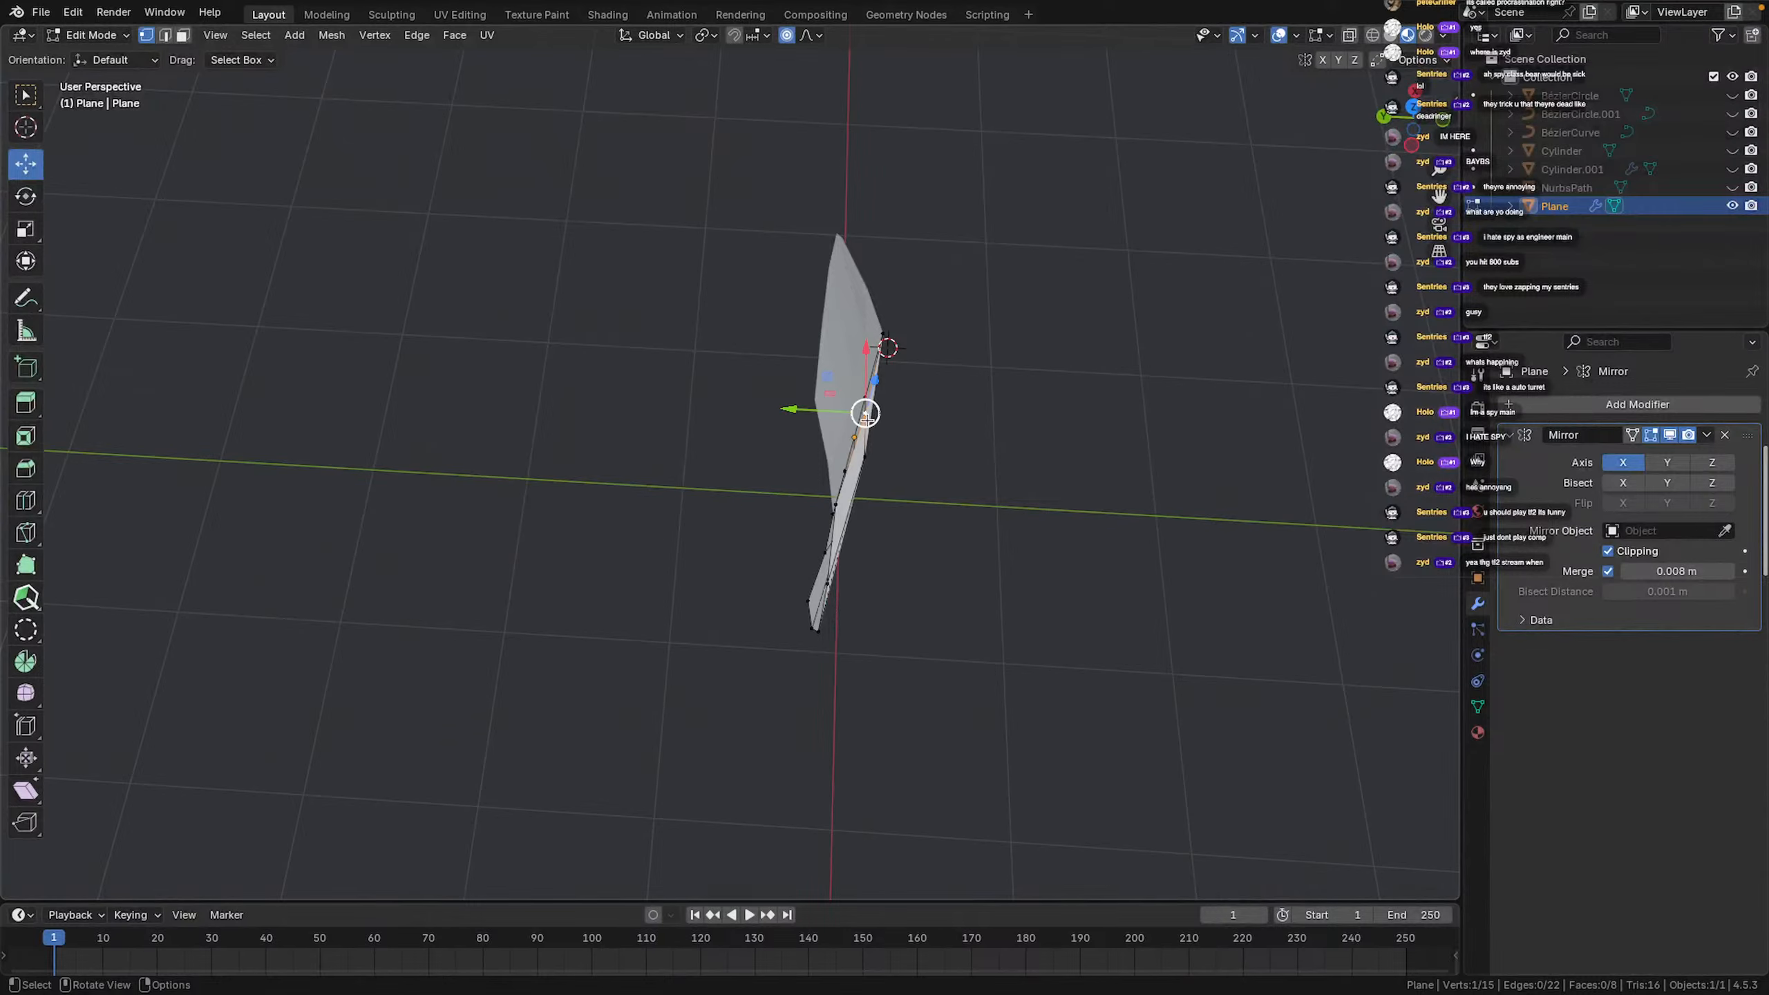
Move one upper vertex about -0.02 m along Y, and shift the adjacent upper rim vertex slightly along Y
middle_drag(866, 417, 801, 470)
drag(787, 454, 807, 456)
middle_drag(808, 460, 1081, 469)
scroll(1080, 469, up, 1)
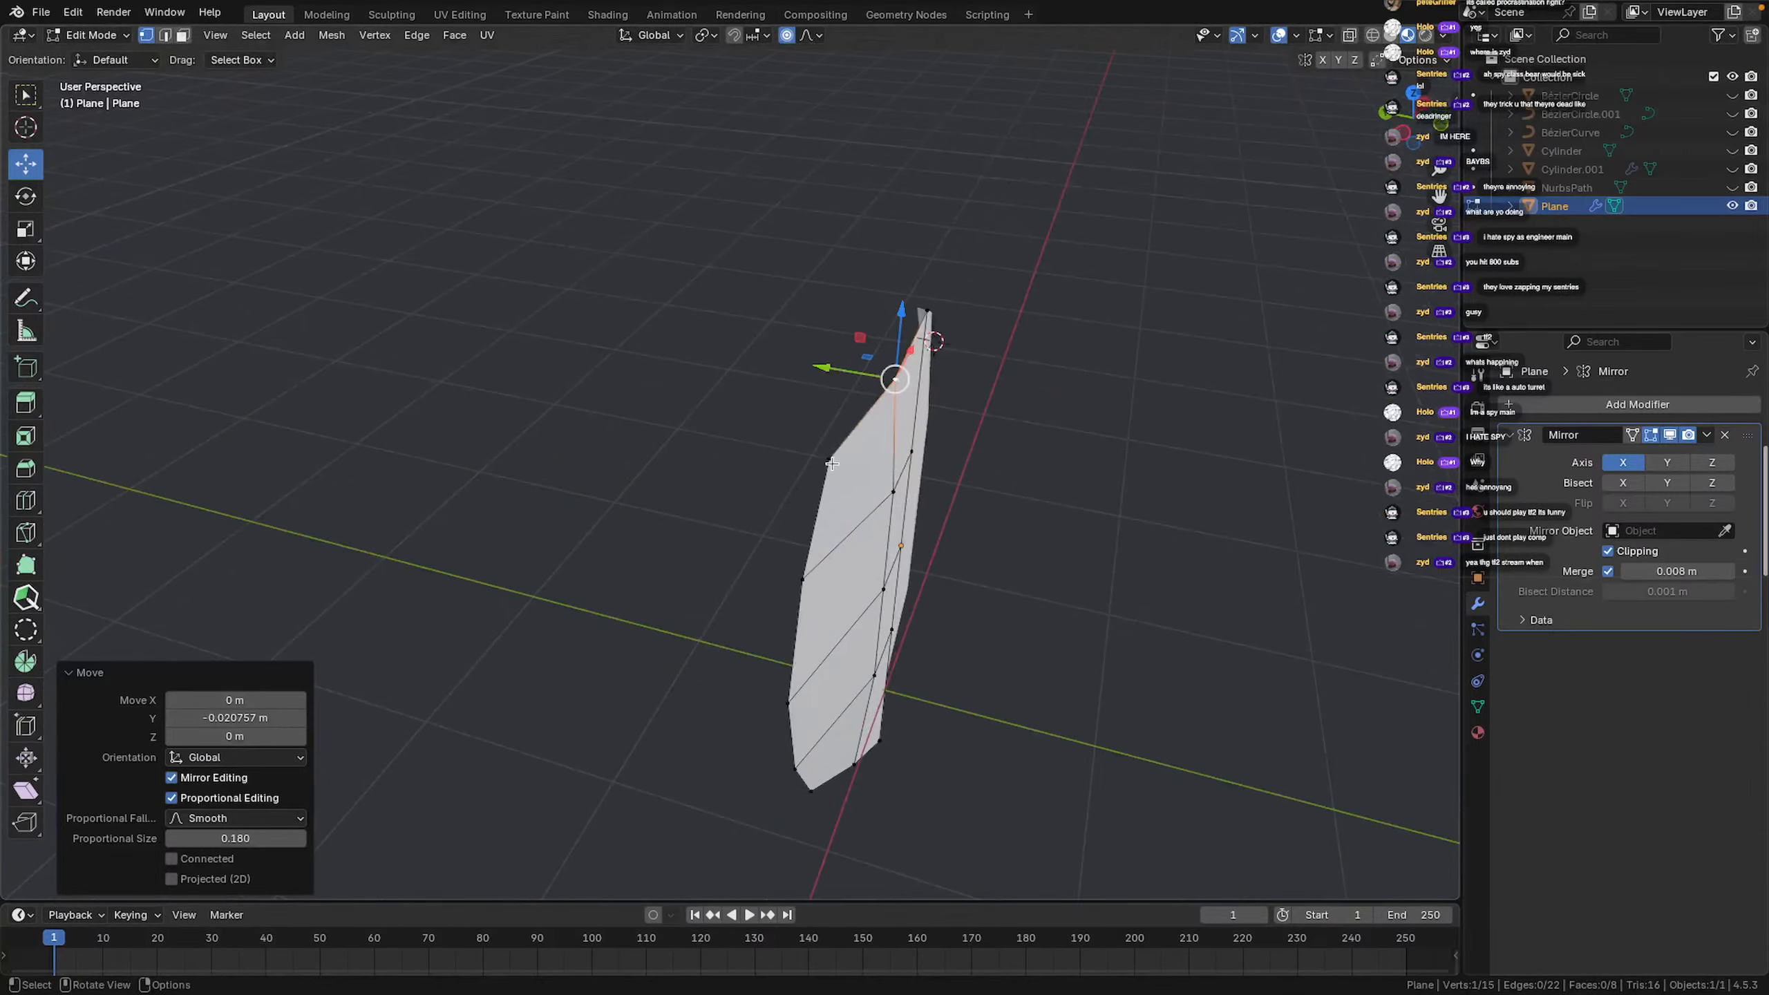
click(831, 465)
middle_drag(831, 465, 885, 470)
drag(804, 444, 809, 445)
Adjust three outer rim vertices one at a time along Y, moving the lowest of them about 0.06 m
middle_drag(809, 445, 808, 490)
click(879, 474)
drag(799, 487, 794, 490)
click(835, 608)
drag(791, 606, 784, 605)
click(823, 706)
drag(787, 706, 785, 706)
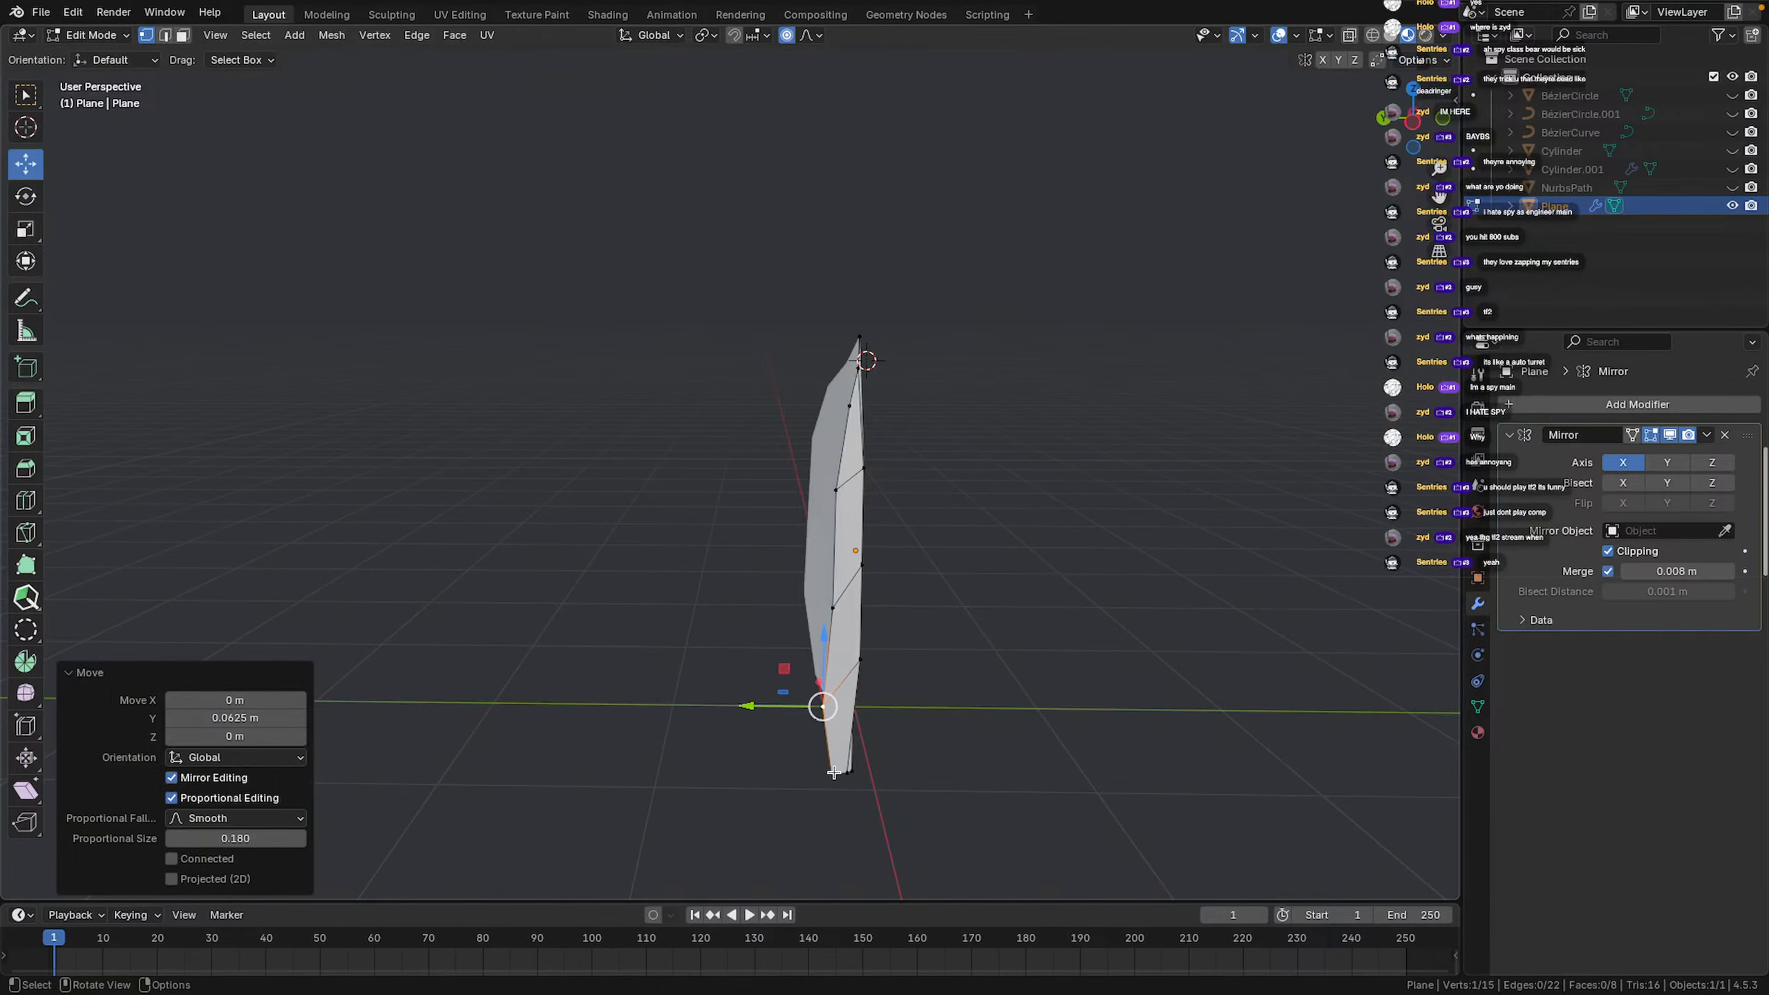
Adjust the lowest rim vertices individually along Y, moving the bottom tip vertex about 0.075 m
click(830, 771)
mouse_move(788, 773)
mouse_down()
mouse_move(771, 773)
mouse_move(799, 773)
mouse_up()
click(850, 772)
middle_drag(901, 743, 909, 678)
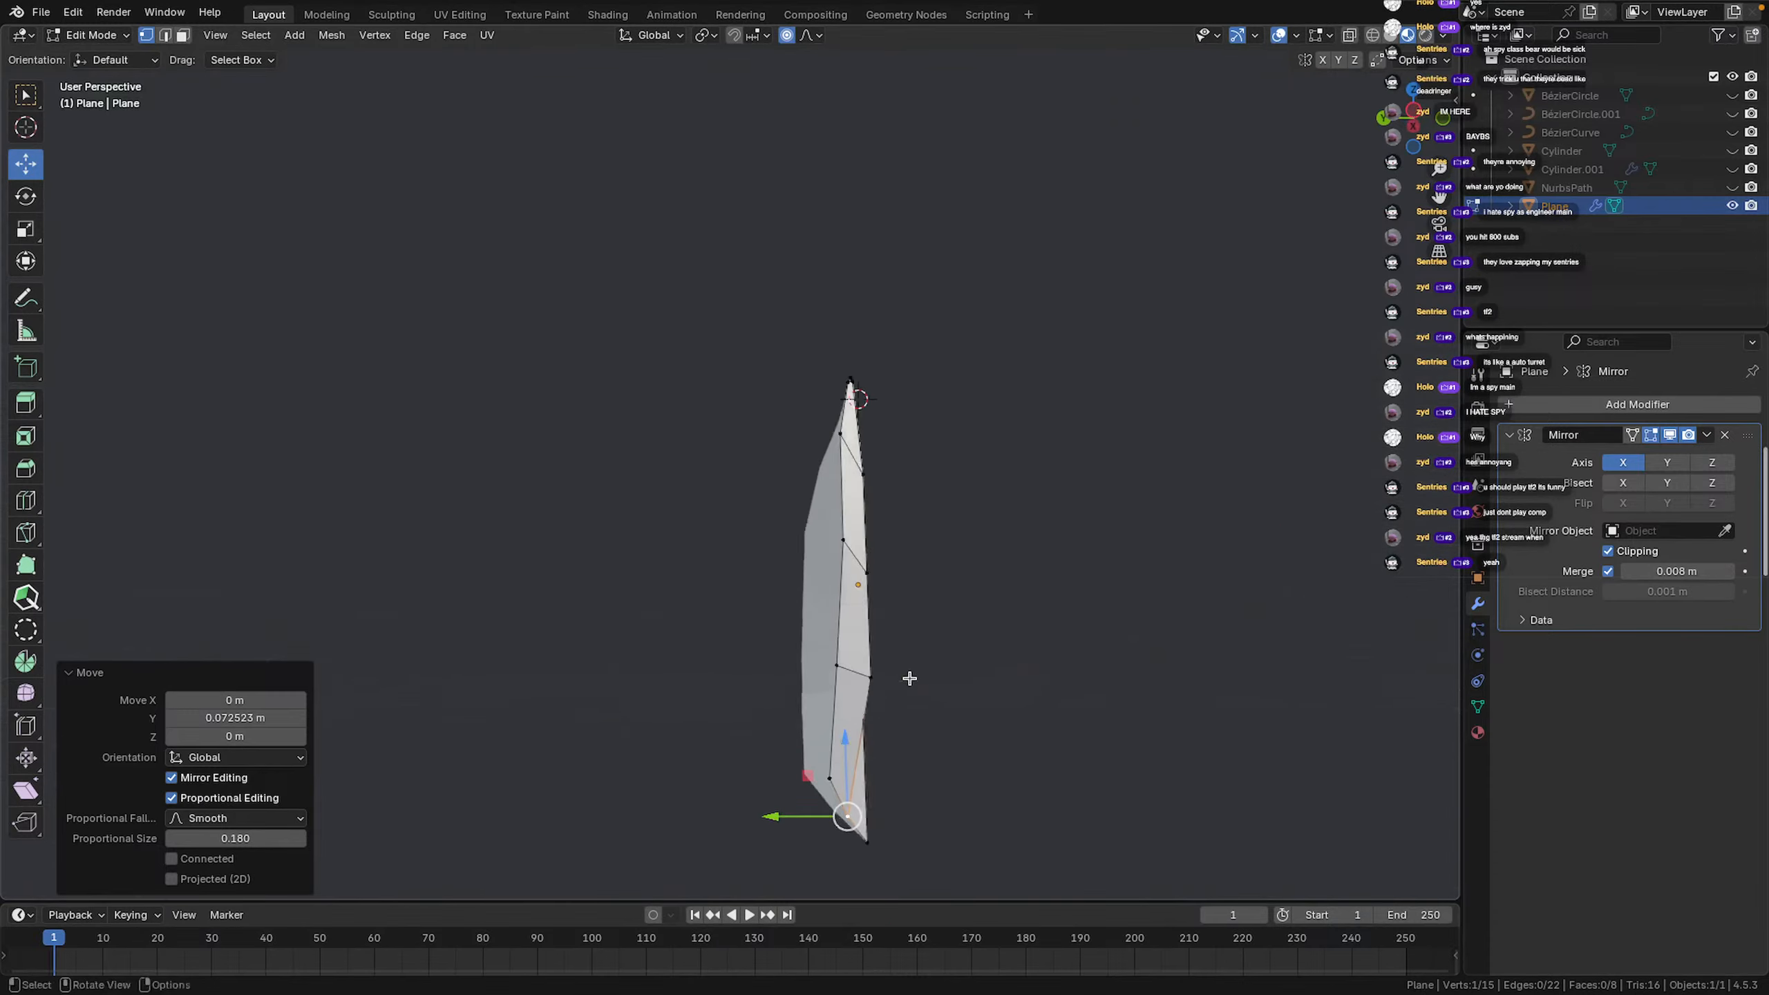
click(865, 837)
drag(816, 841, 799, 841)
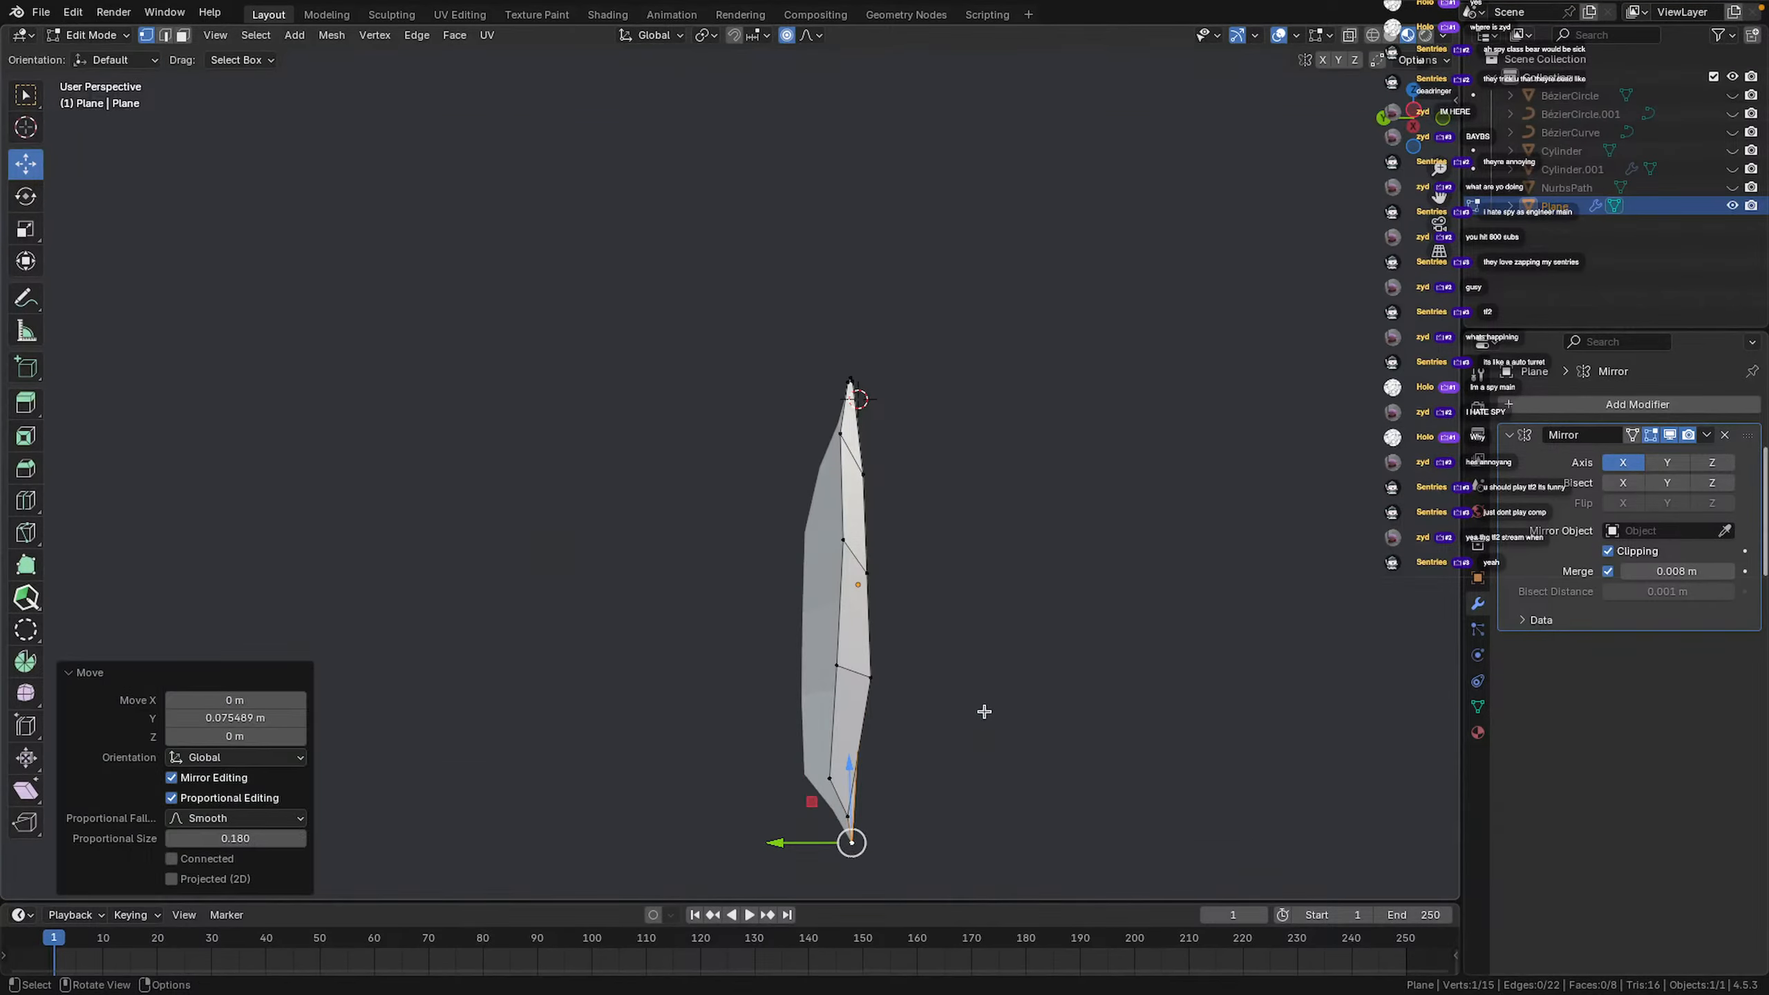
Move the top tip vertex and the upper vertex below it along Y to round the panel's profile
middle_drag(983, 712, 860, 463)
click(843, 325)
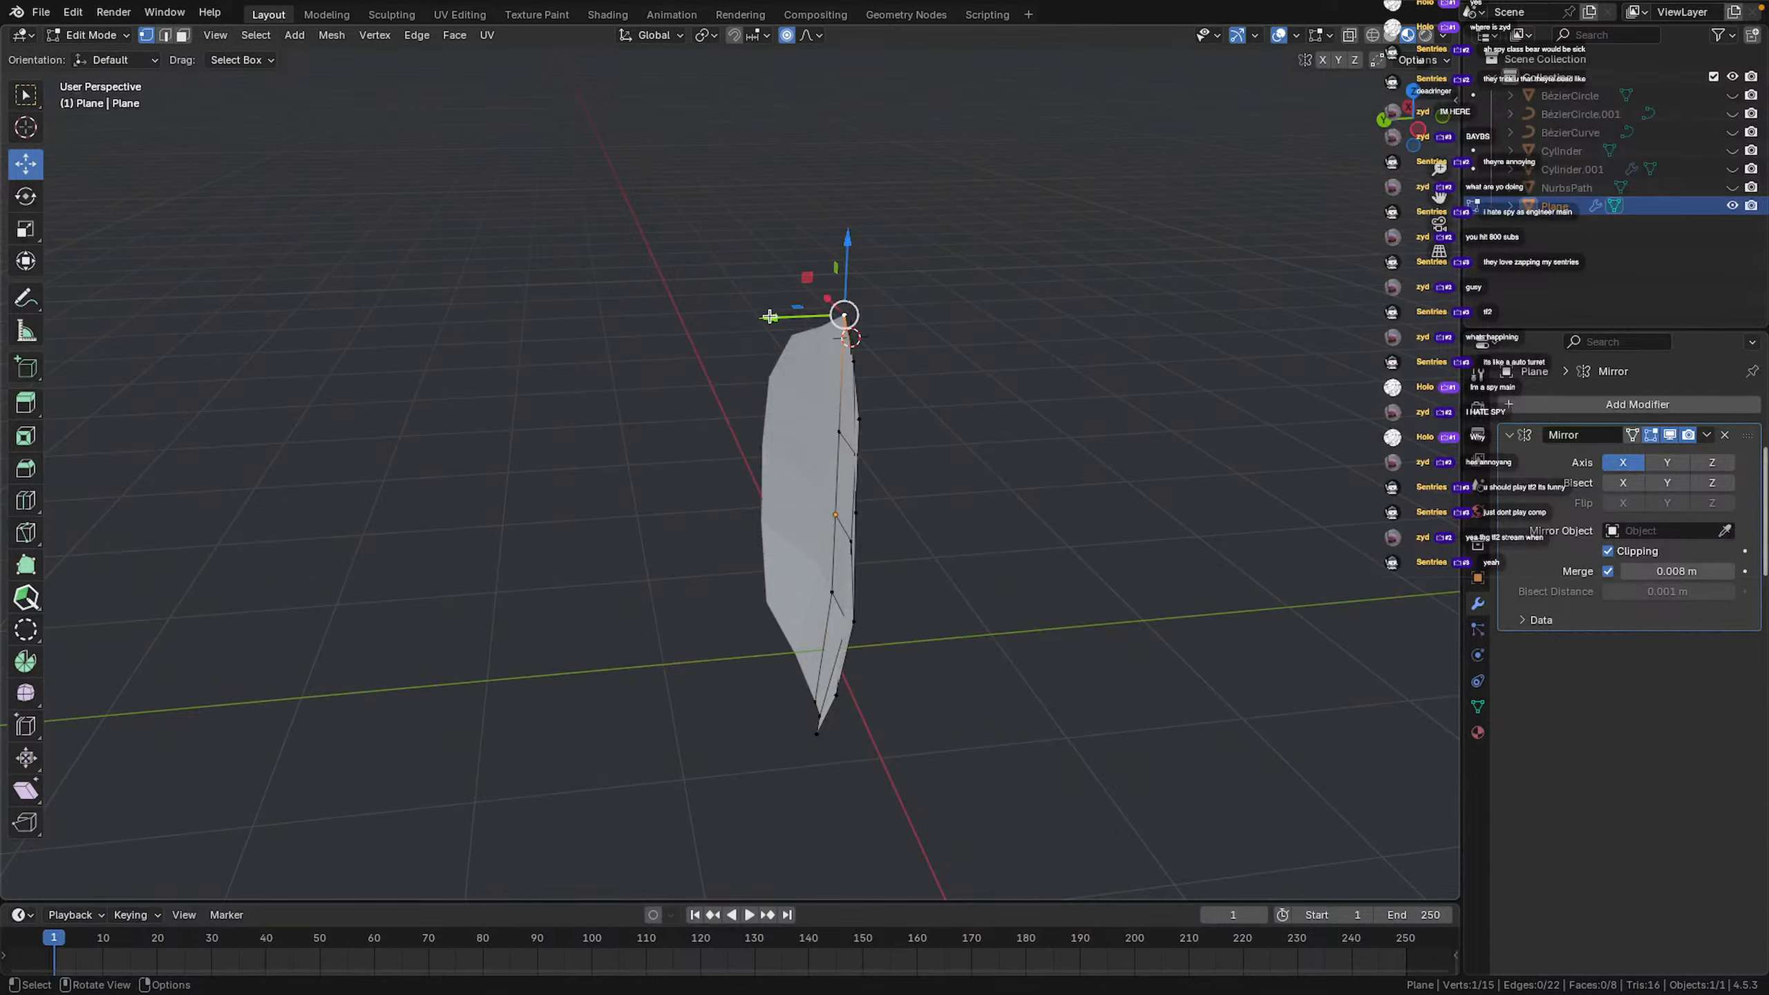
drag(770, 317, 758, 370)
click(855, 363)
click(855, 418)
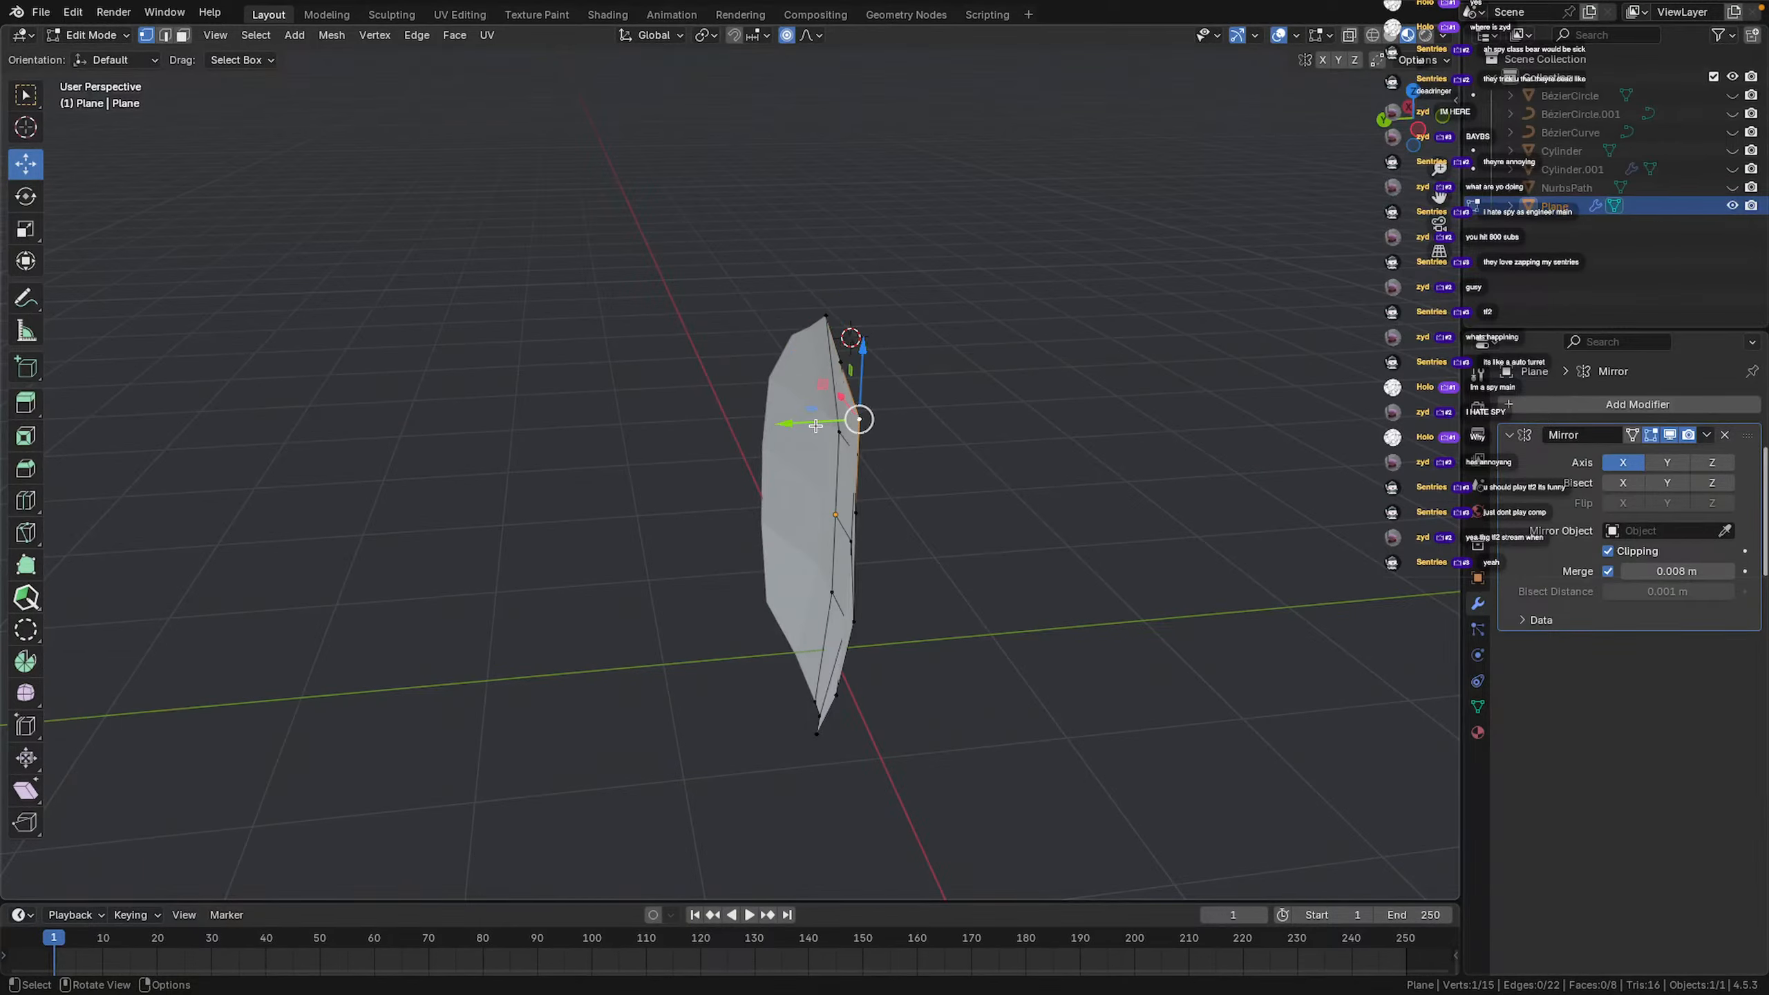
drag(815, 425, 806, 425)
Shift the next vertices down the profile along Y, by about 0.013 m and 0.052 m, and adjust the bottom ones by about 0.014 m
middle_drag(863, 501, 794, 498)
click(880, 482)
drag(788, 503, 785, 503)
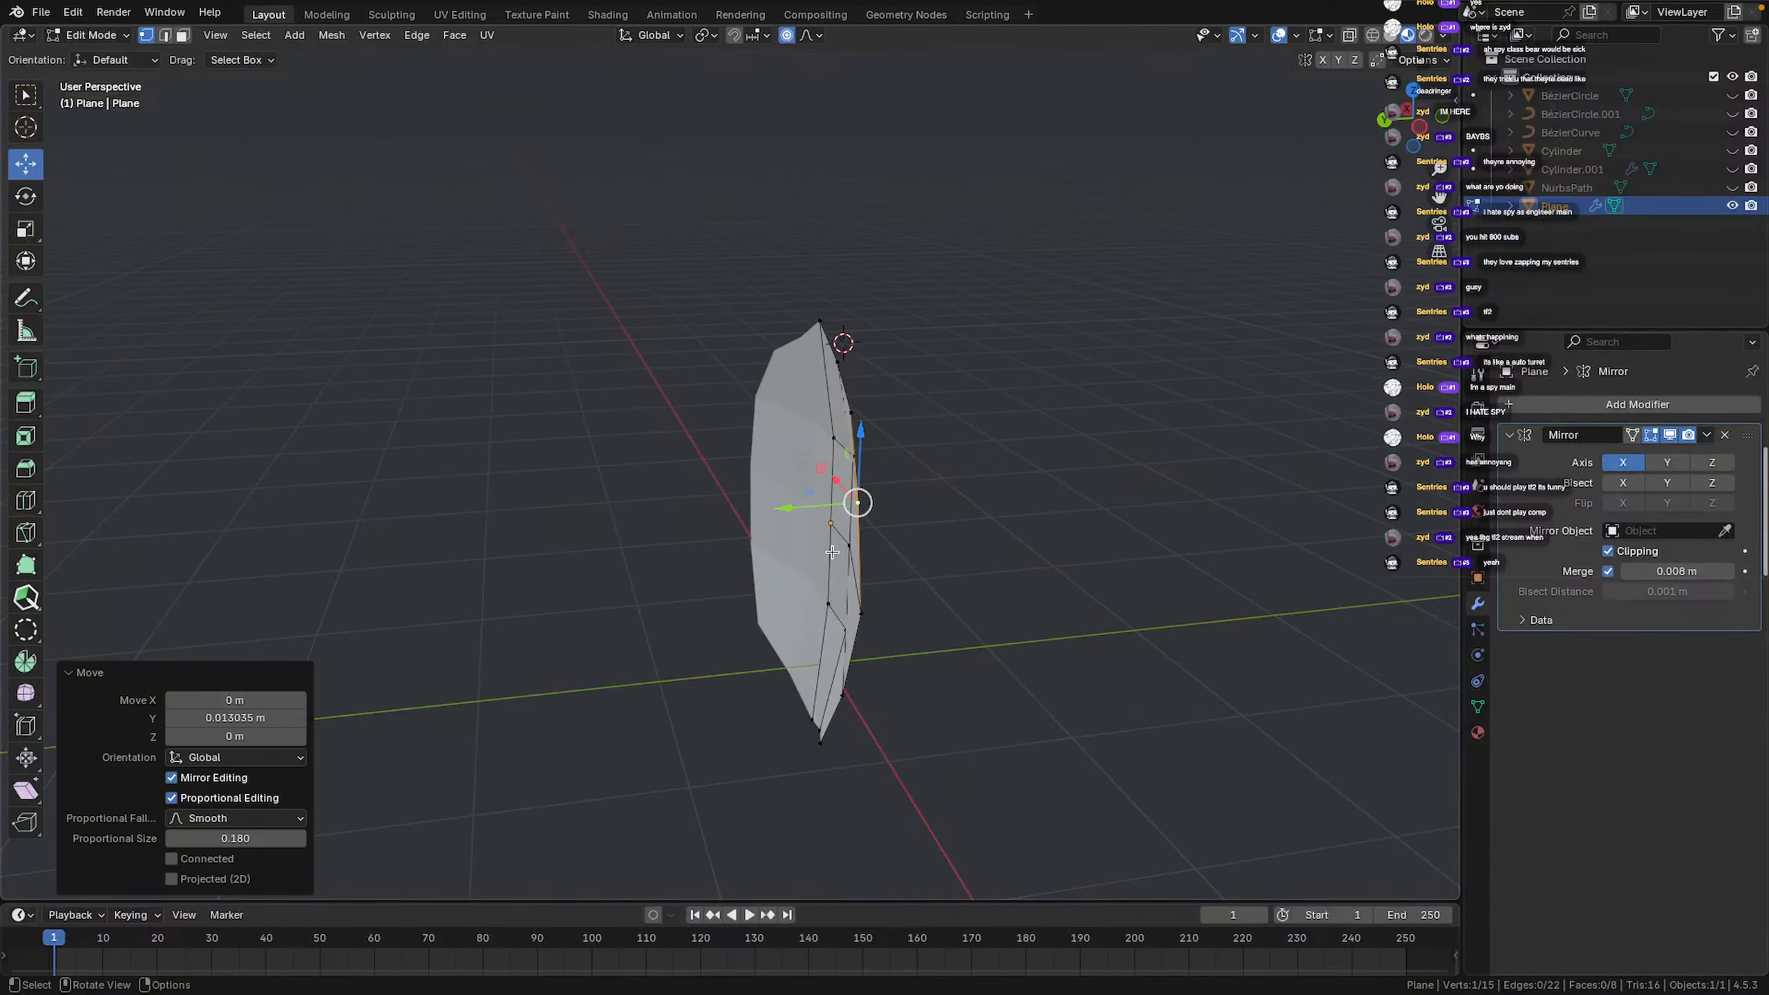
click(858, 607)
drag(814, 618, 803, 620)
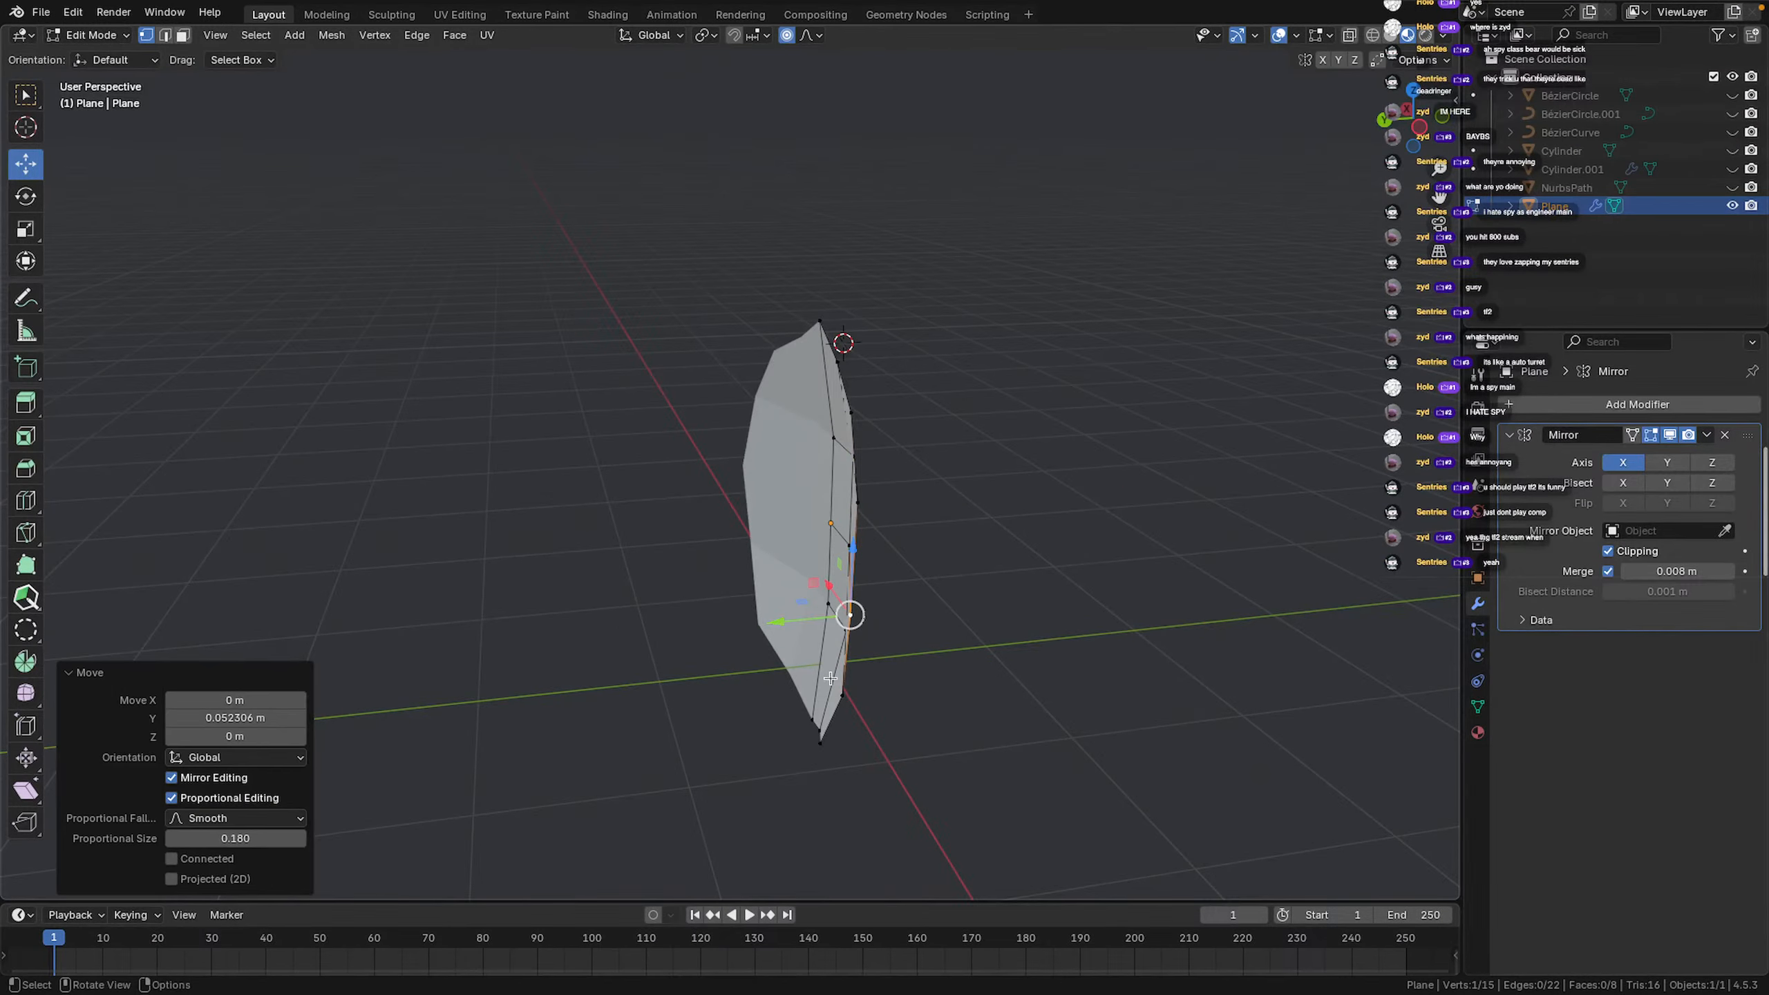
click(842, 689)
drag(784, 690, 788, 749)
click(820, 743)
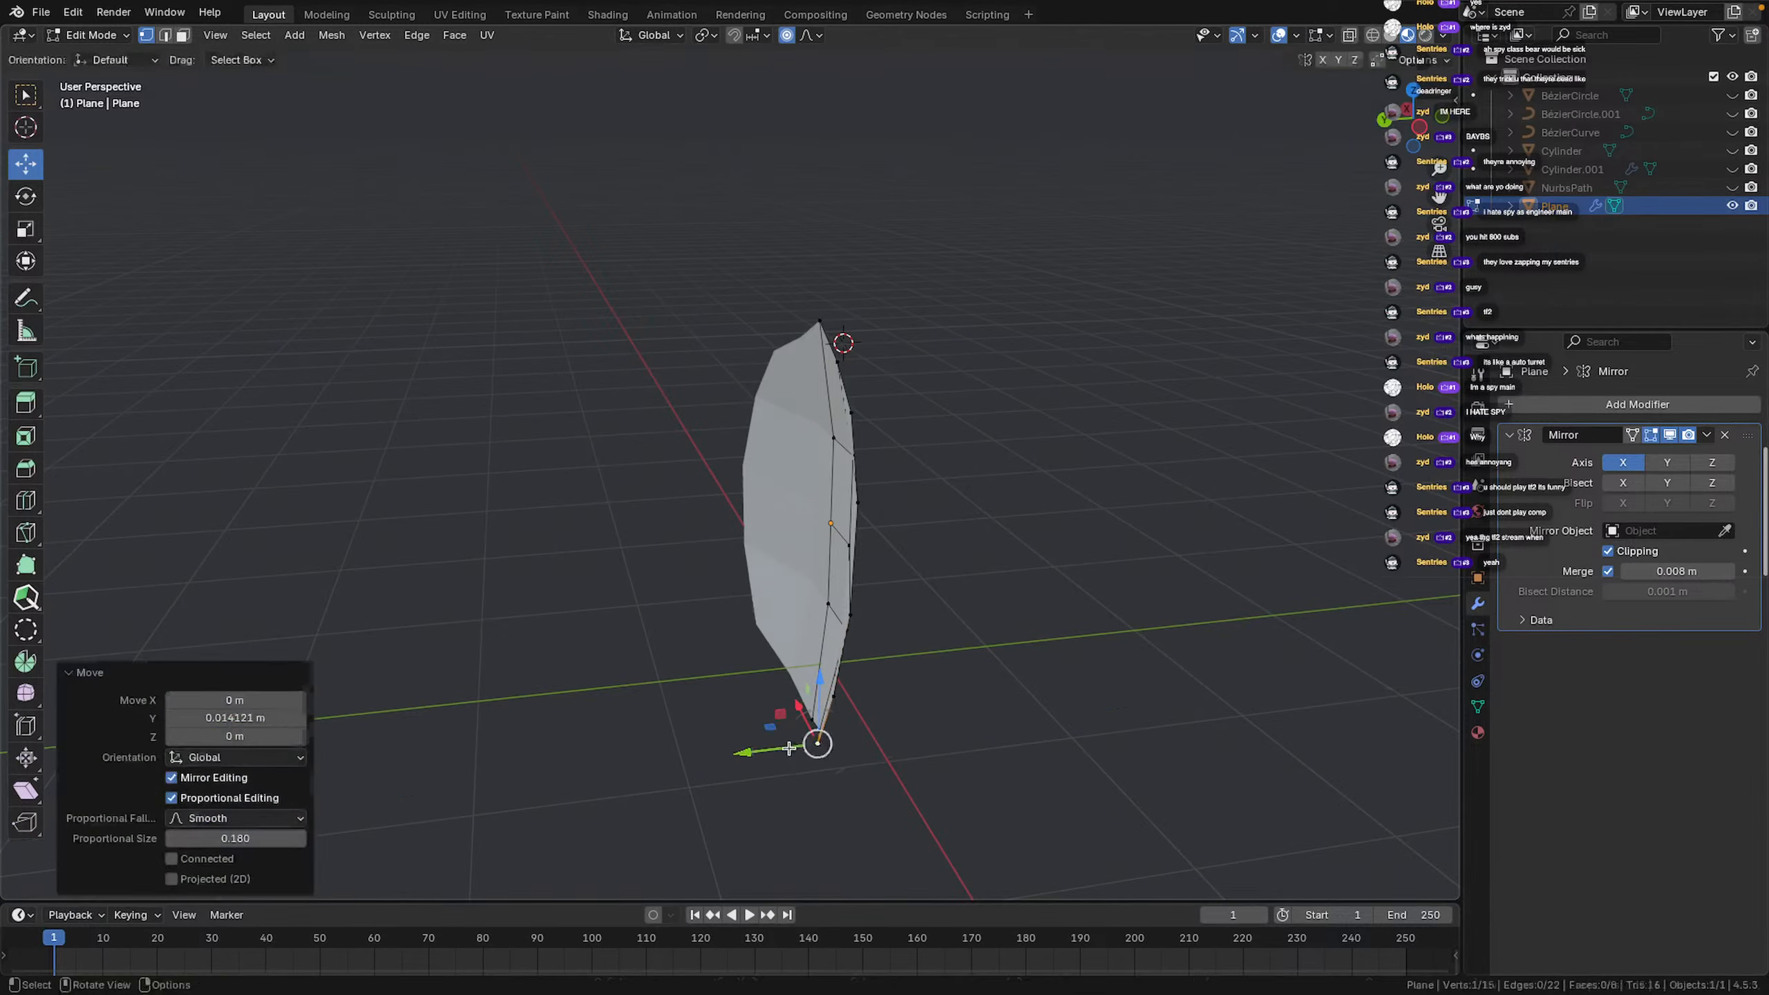
Add a Solidify modifier to the plane
click(1635, 405)
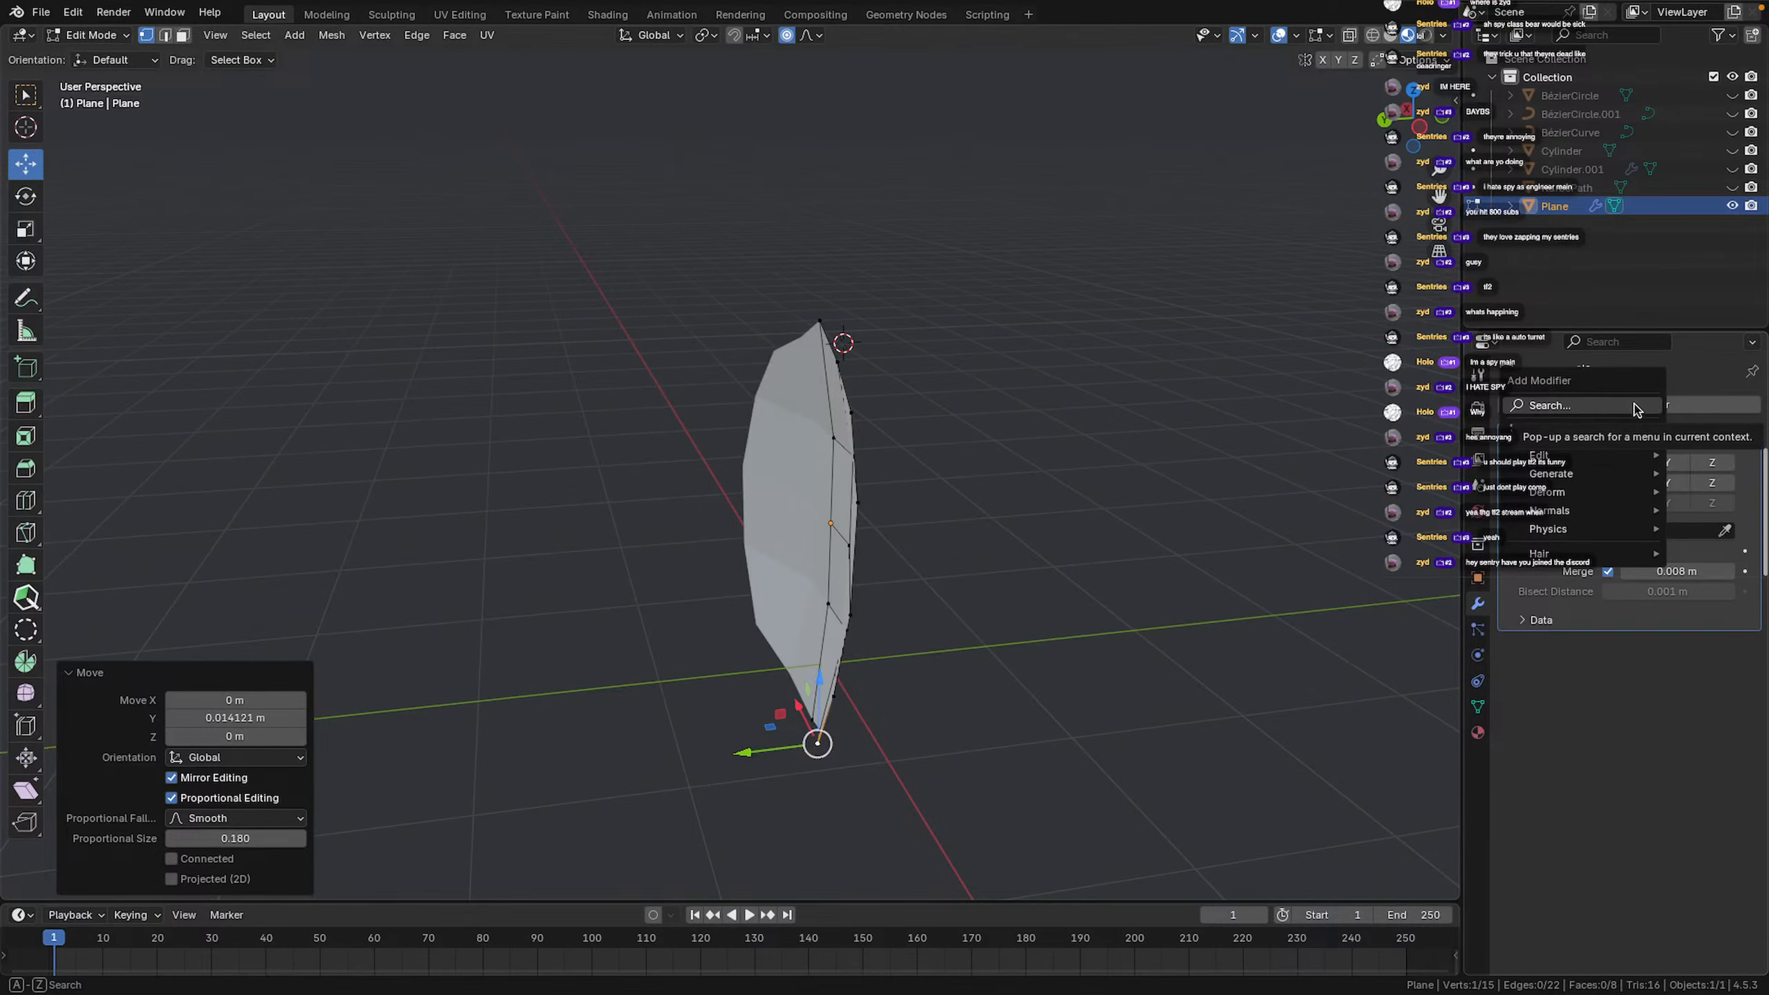
click(1635, 407)
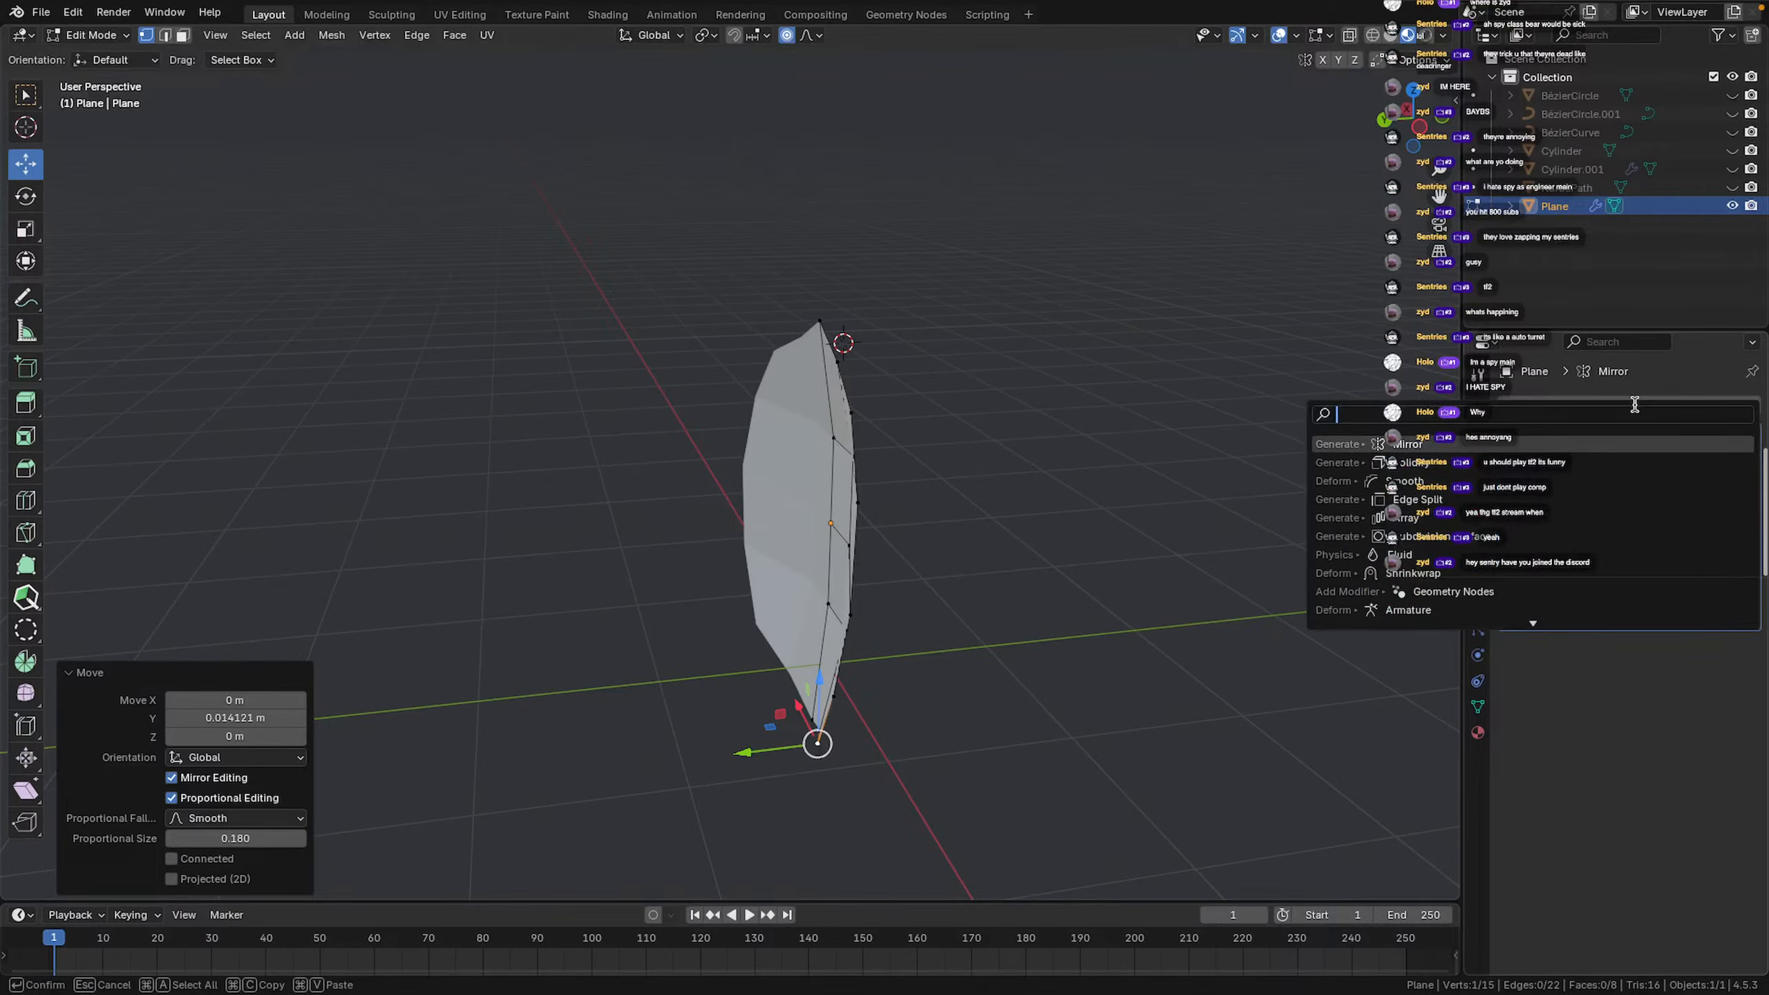
click(1412, 464)
In the front orthographic view, move the lower, middle and upper vertices of the inner column outward, away from the mirror seam
middle_drag(988, 529, 875, 279)
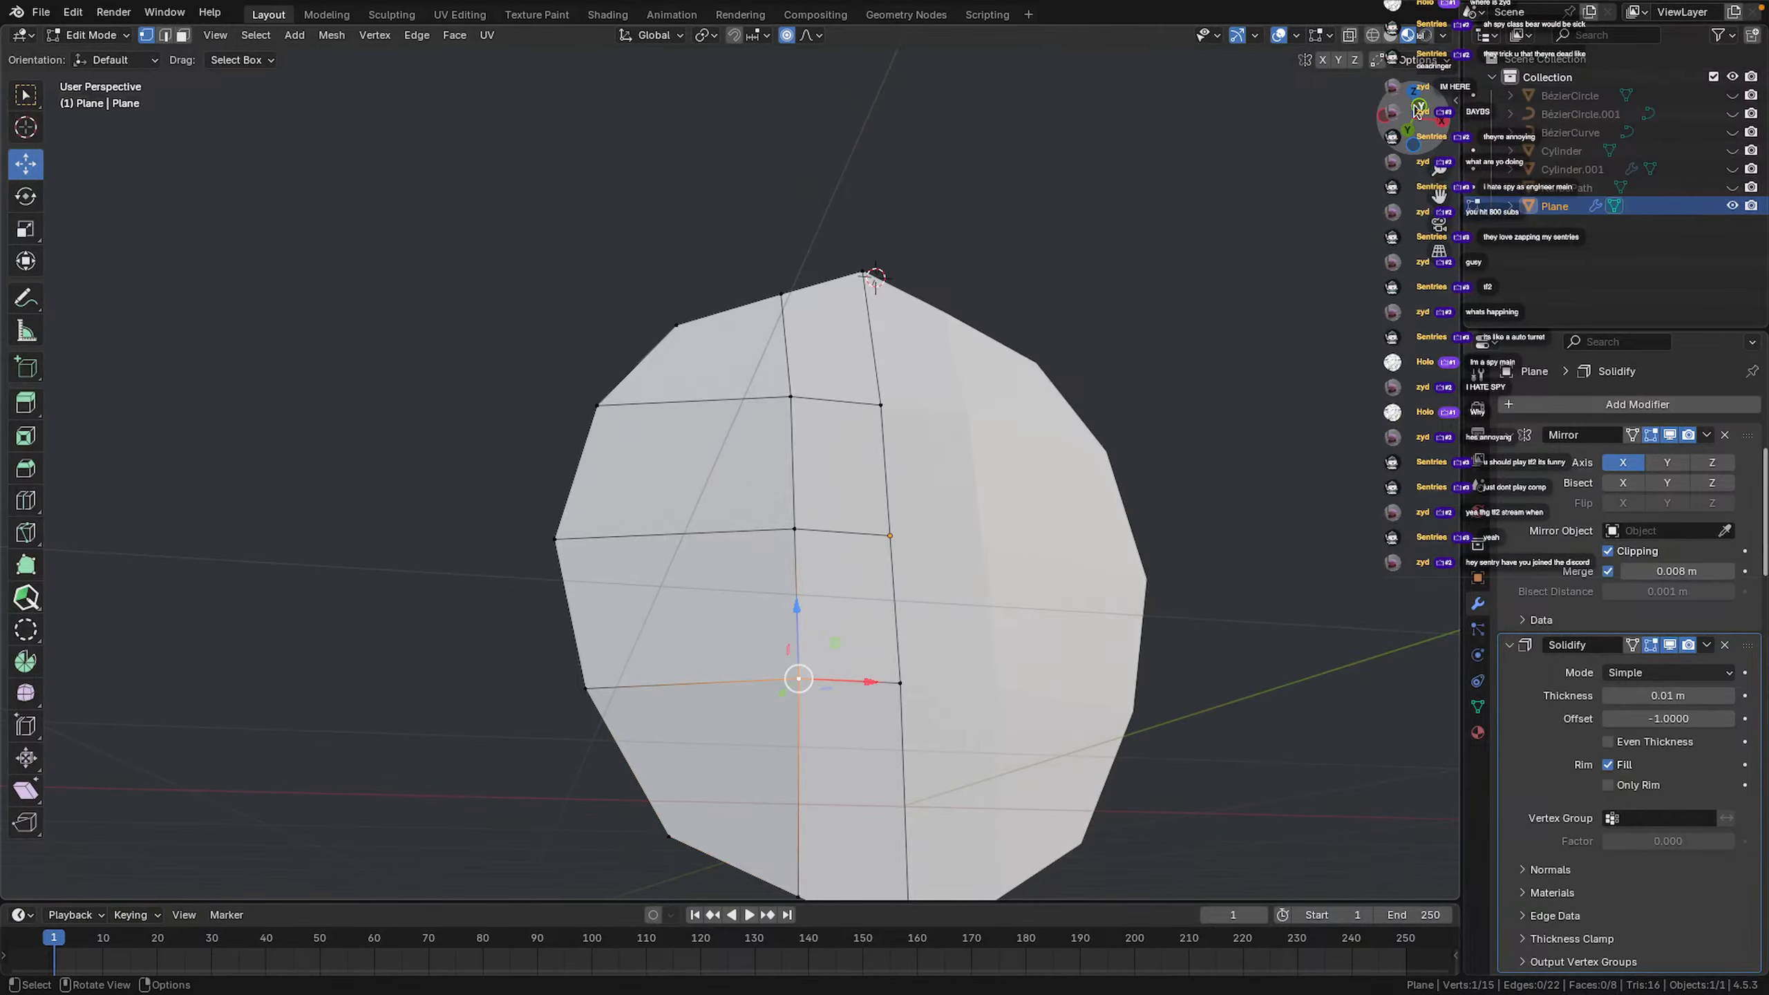
key(KP_1)
key(g)
click(867, 518)
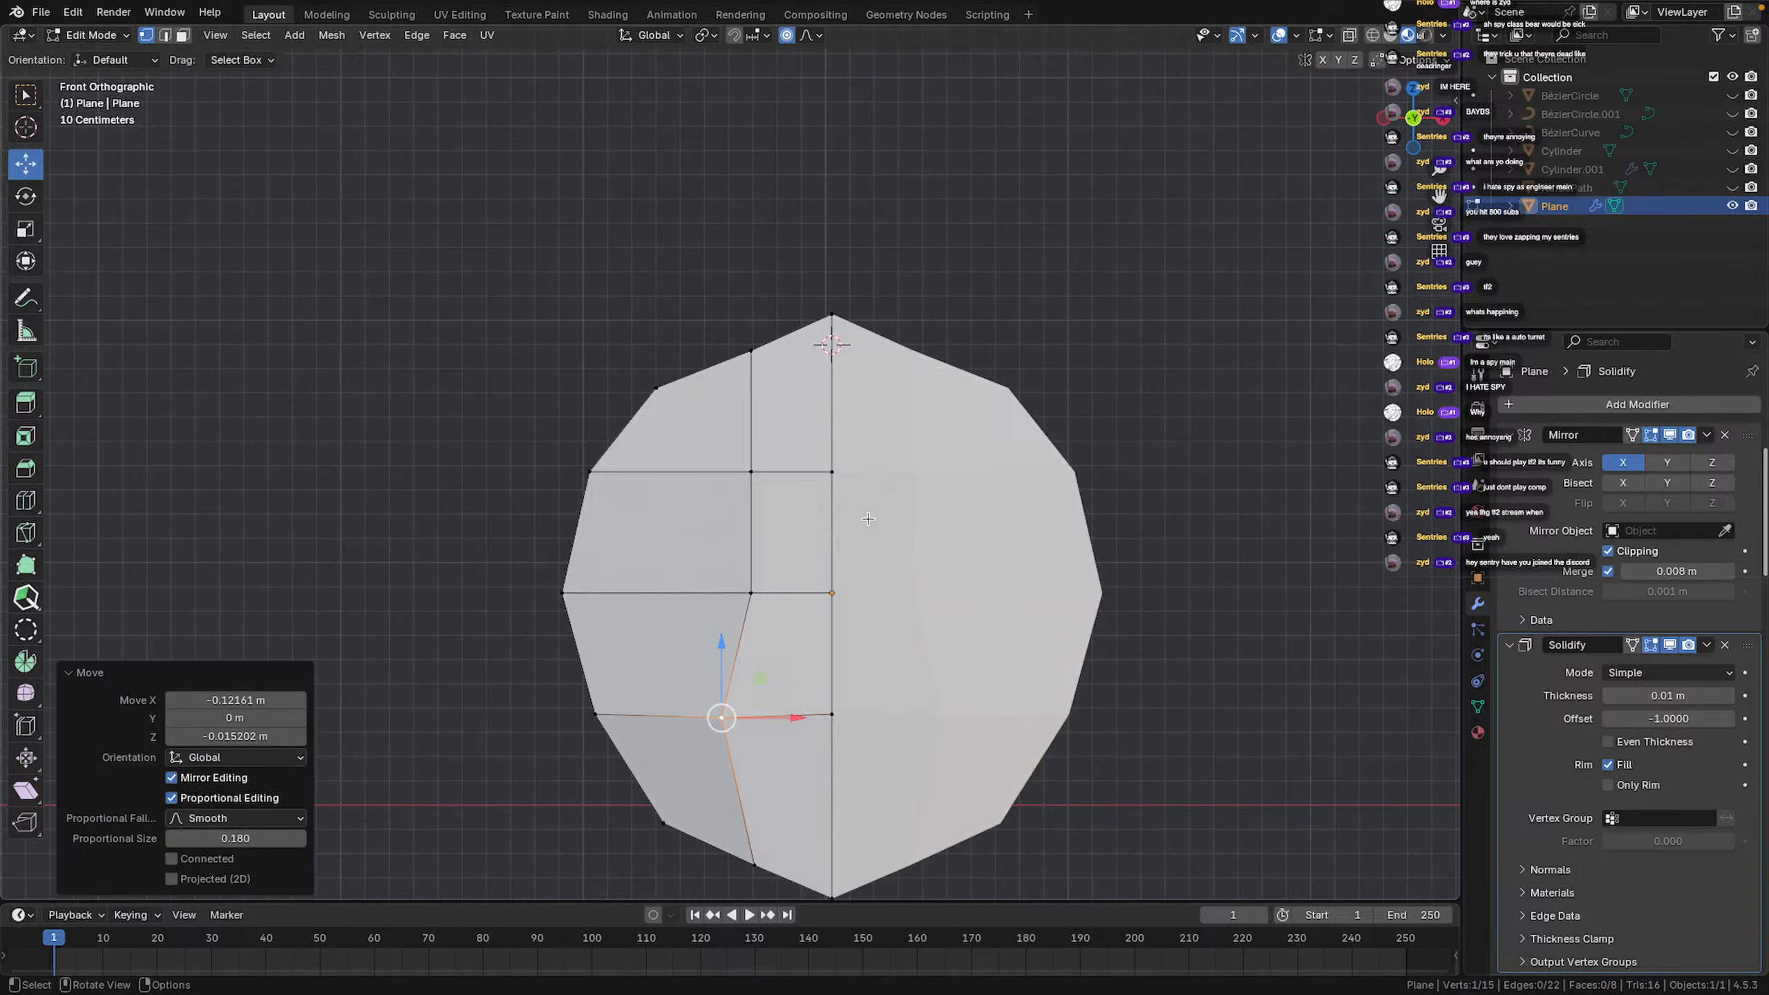
click(750, 594)
key(g)
click(723, 596)
click(750, 474)
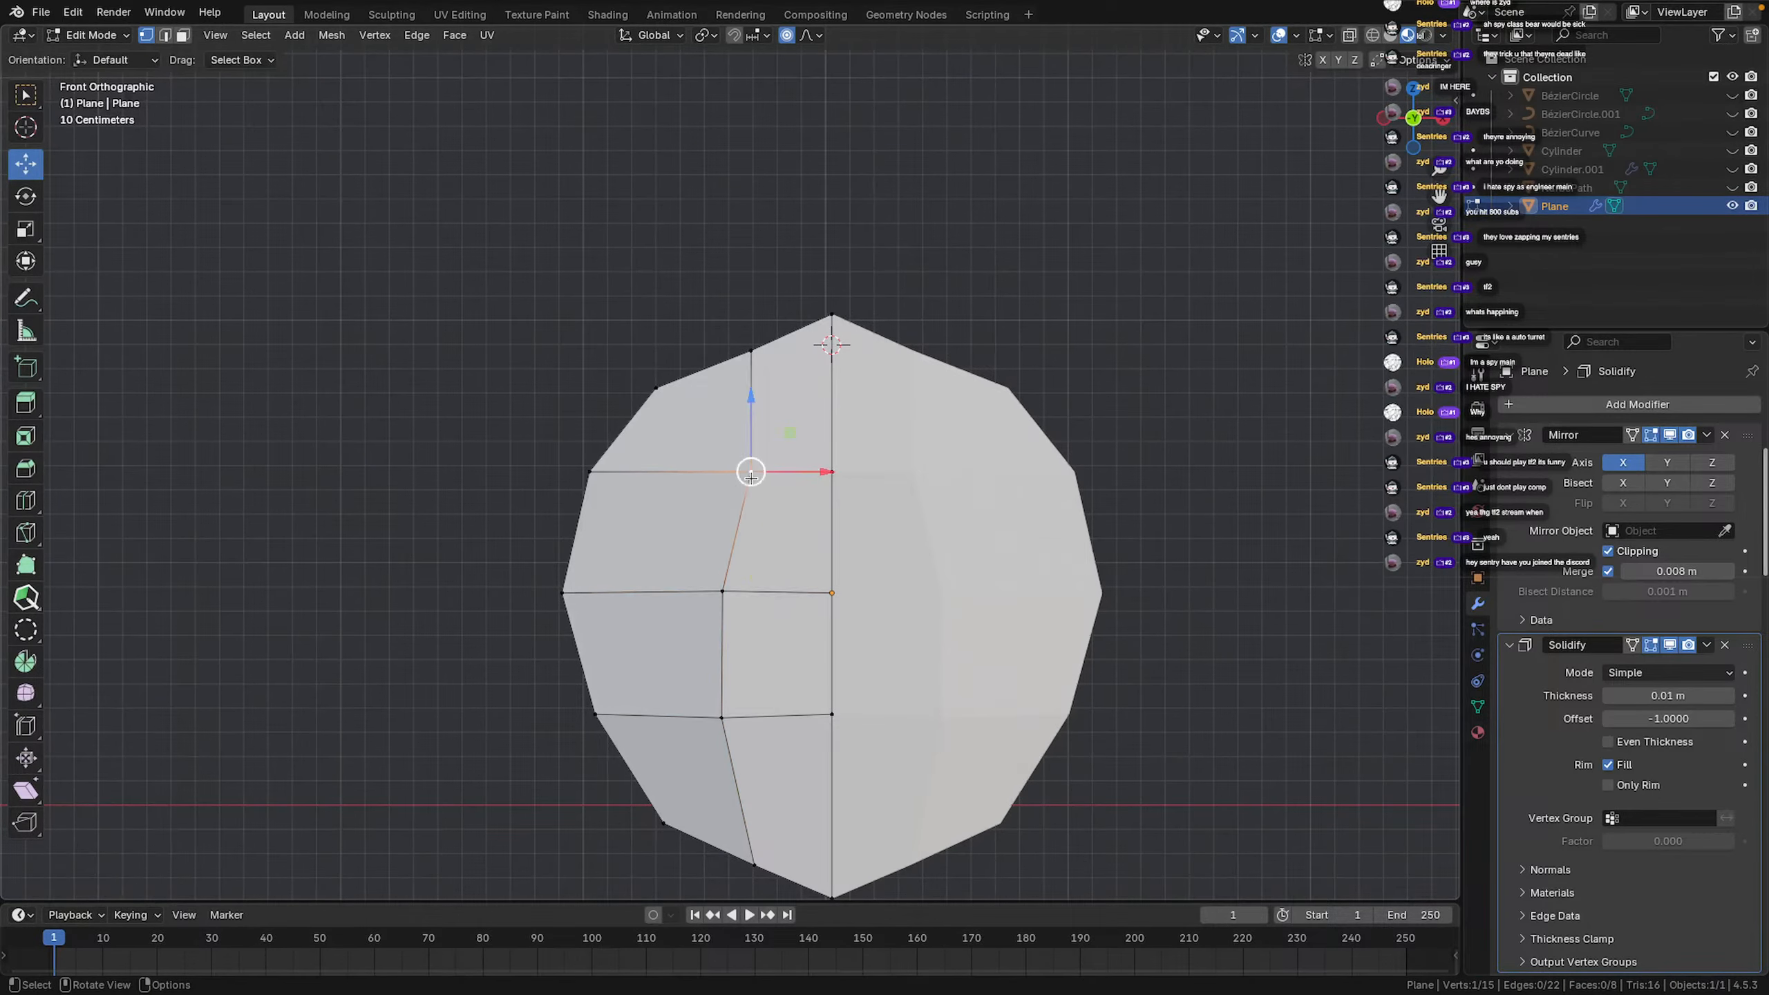
key(g)
click(721, 474)
Move the inner column's middle vertex farther outward, and shift its lower vertex about -0.065 m along X
click(722, 592)
key(g)
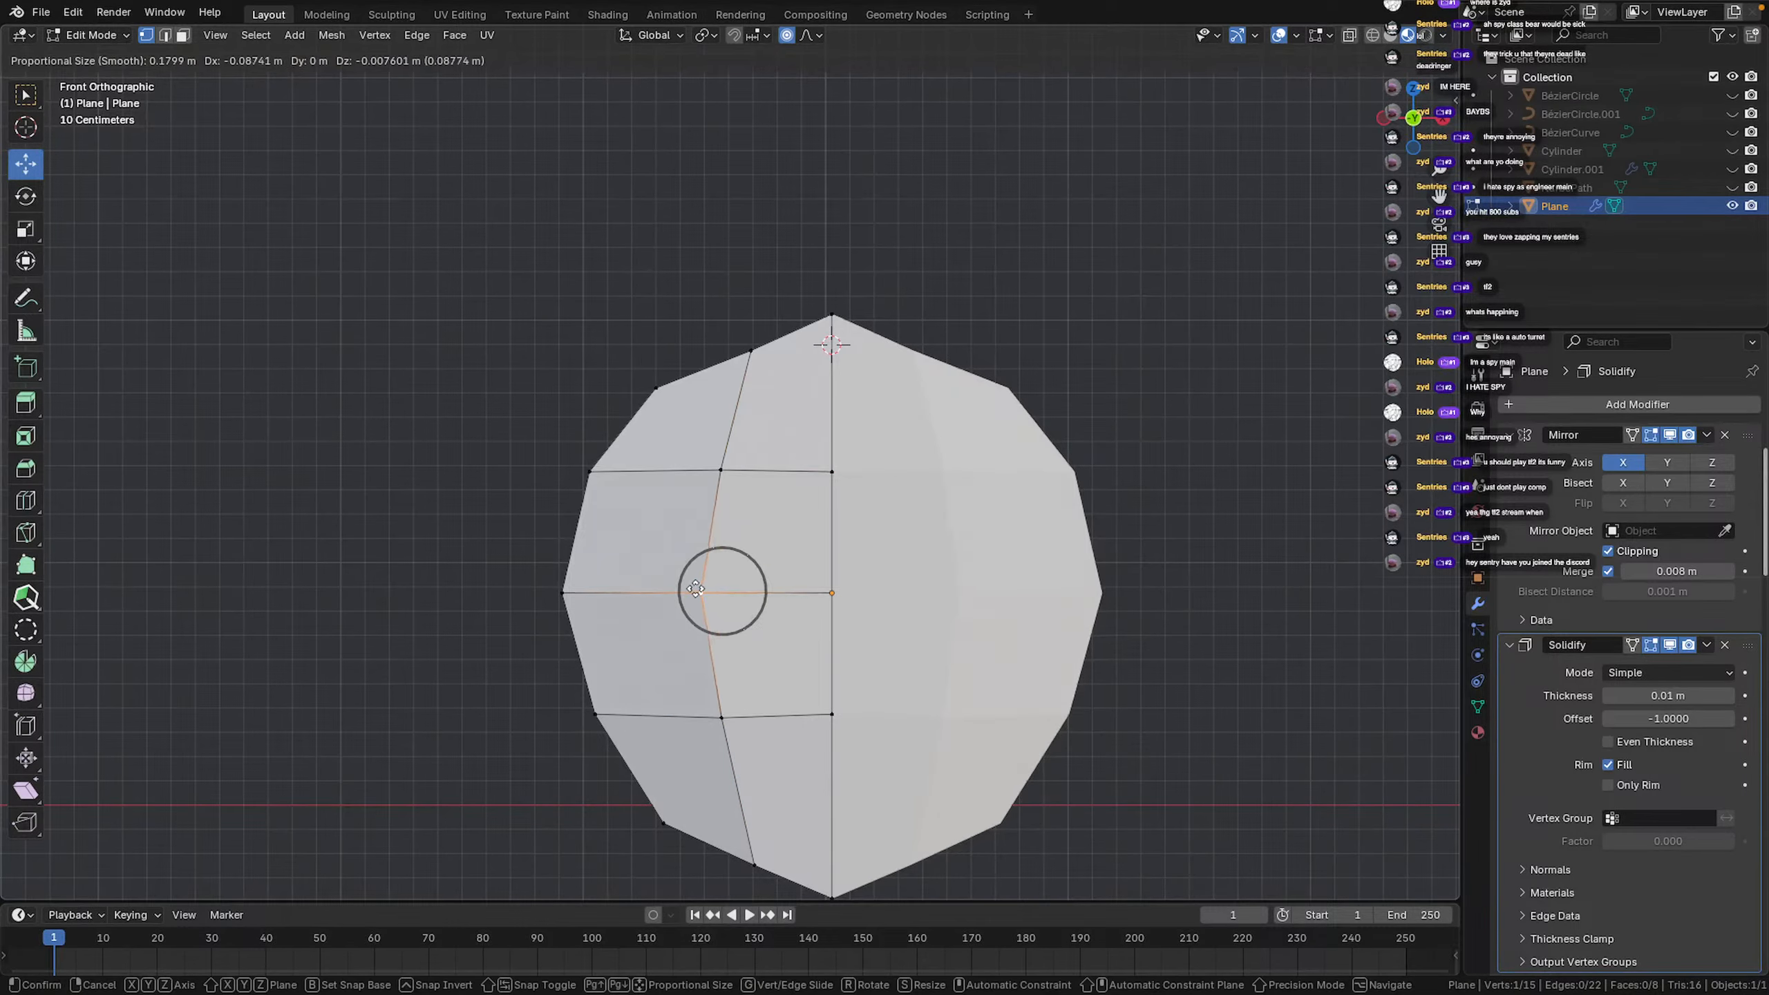
click(699, 594)
click(719, 715)
key(g)
click(702, 716)
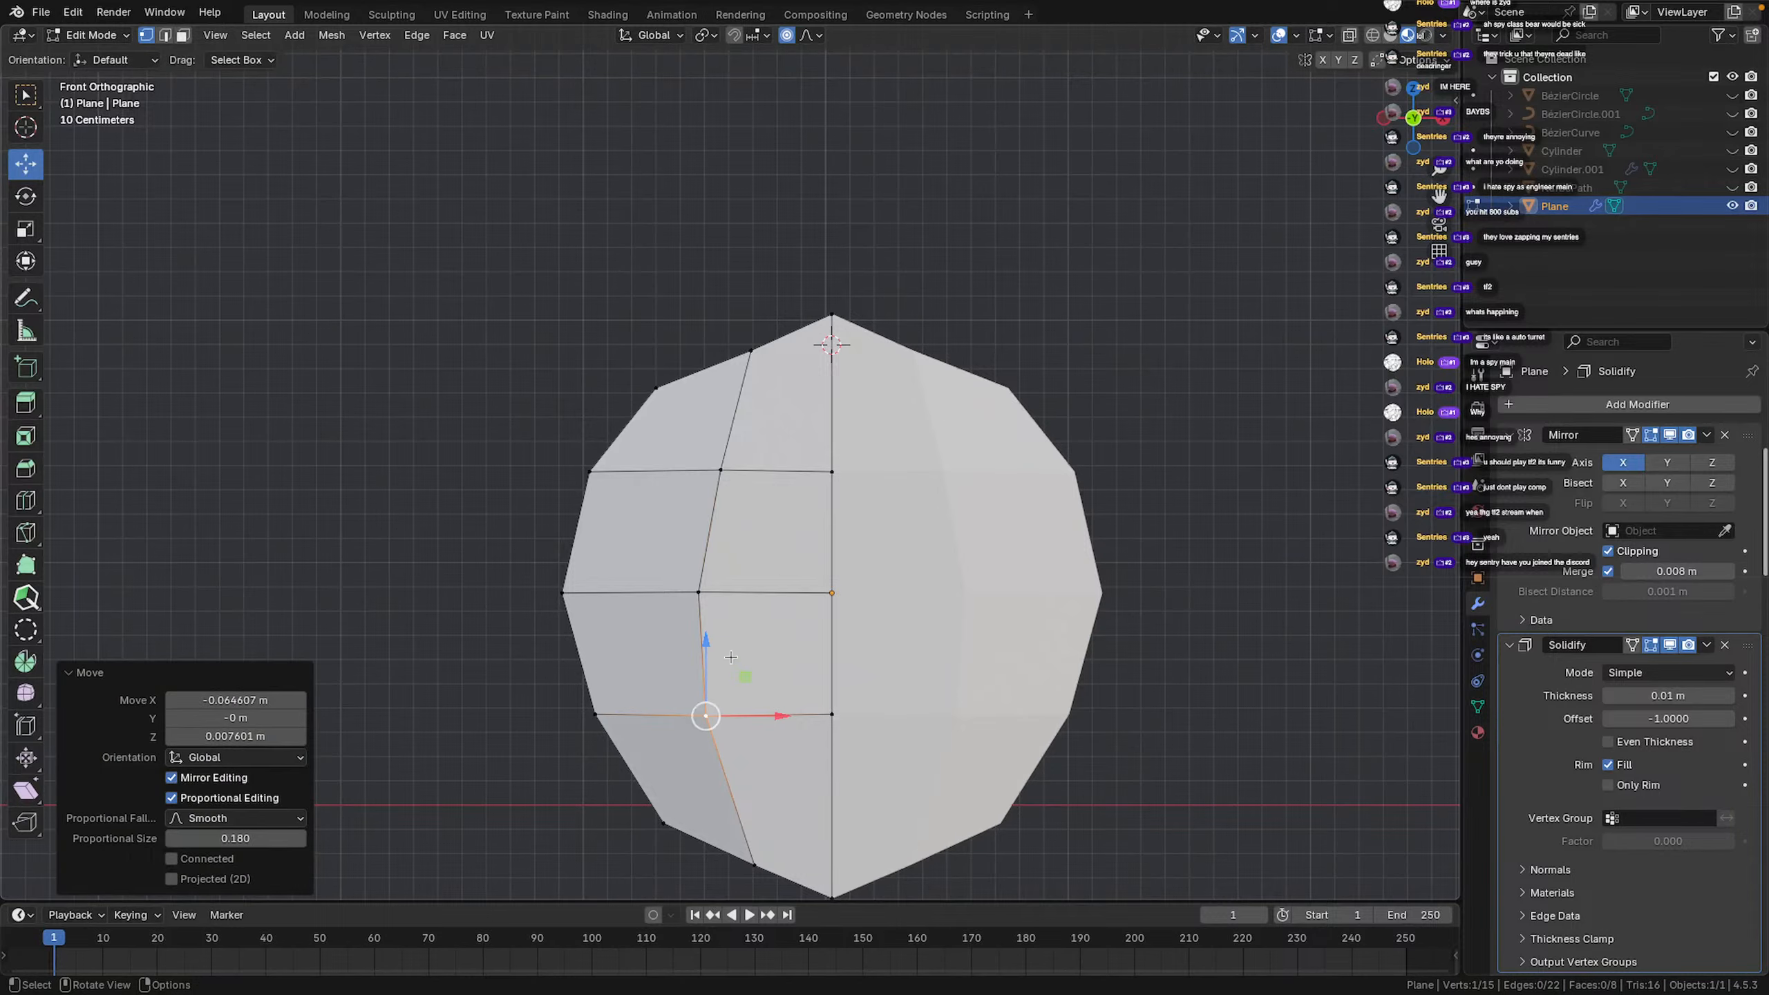
Push the inner column's middle vertex about -0.04 m along Y, and move its upper vertex in the same direction
middle_drag(702, 715, 937, 603)
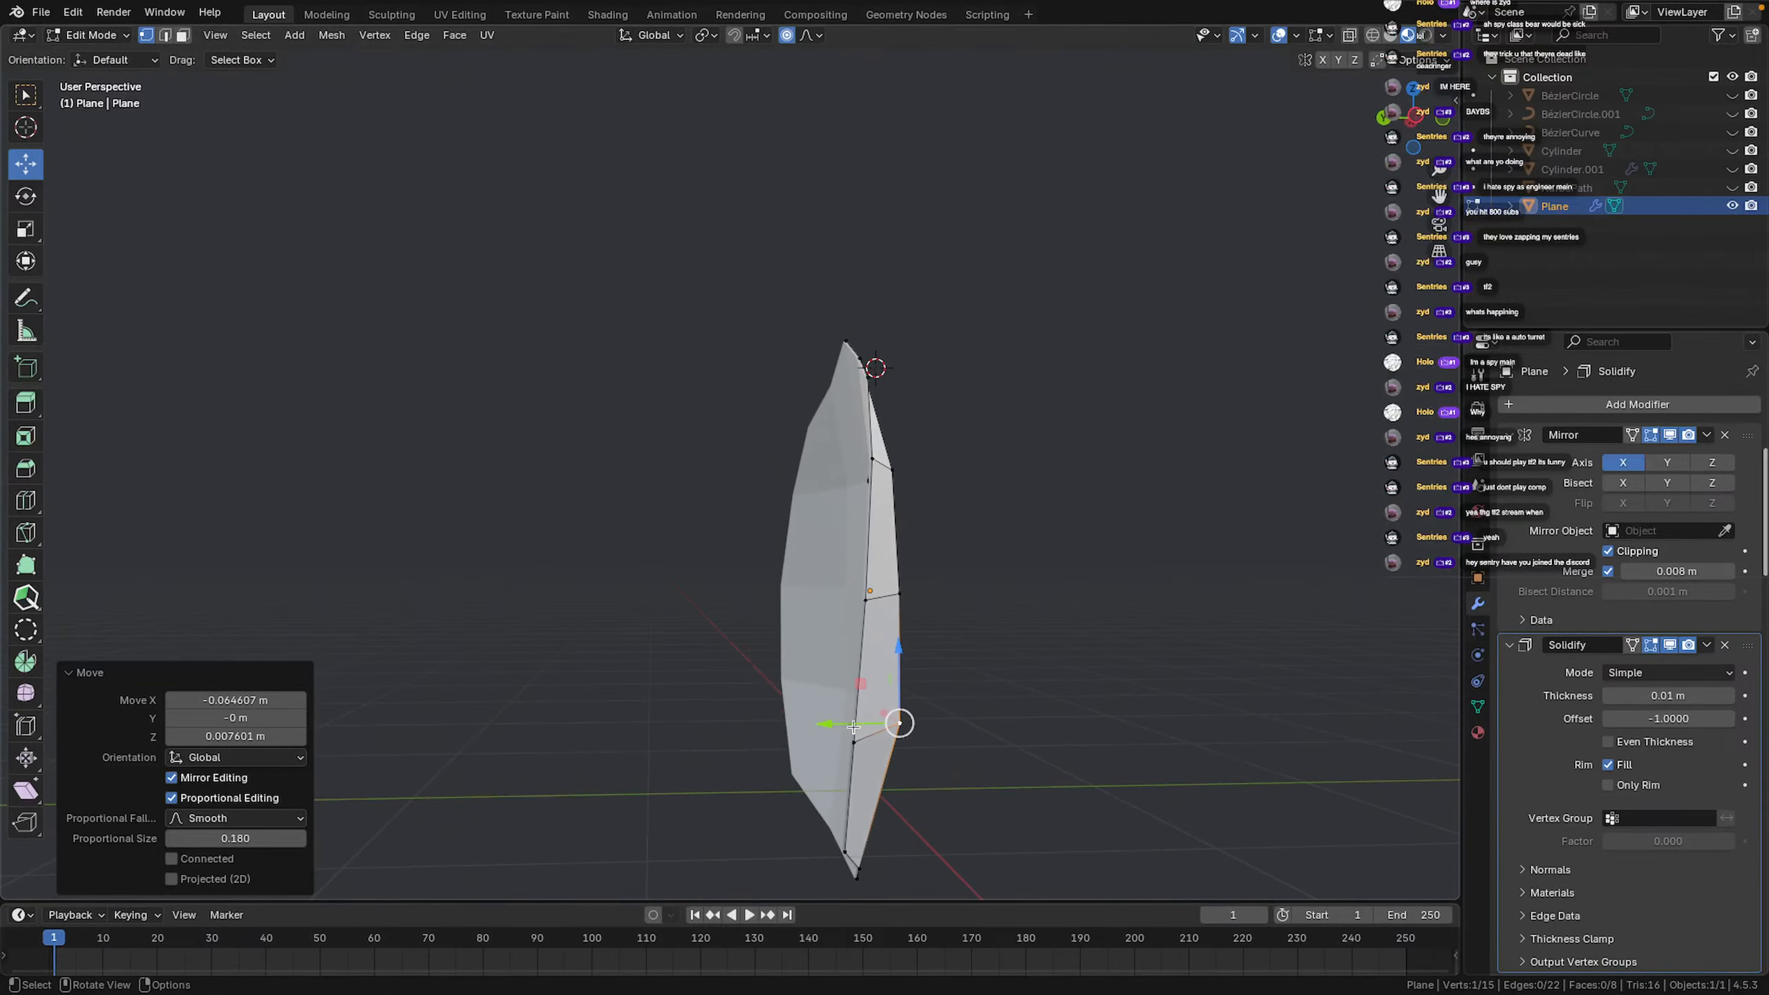
click(875, 605)
drag(820, 596, 830, 597)
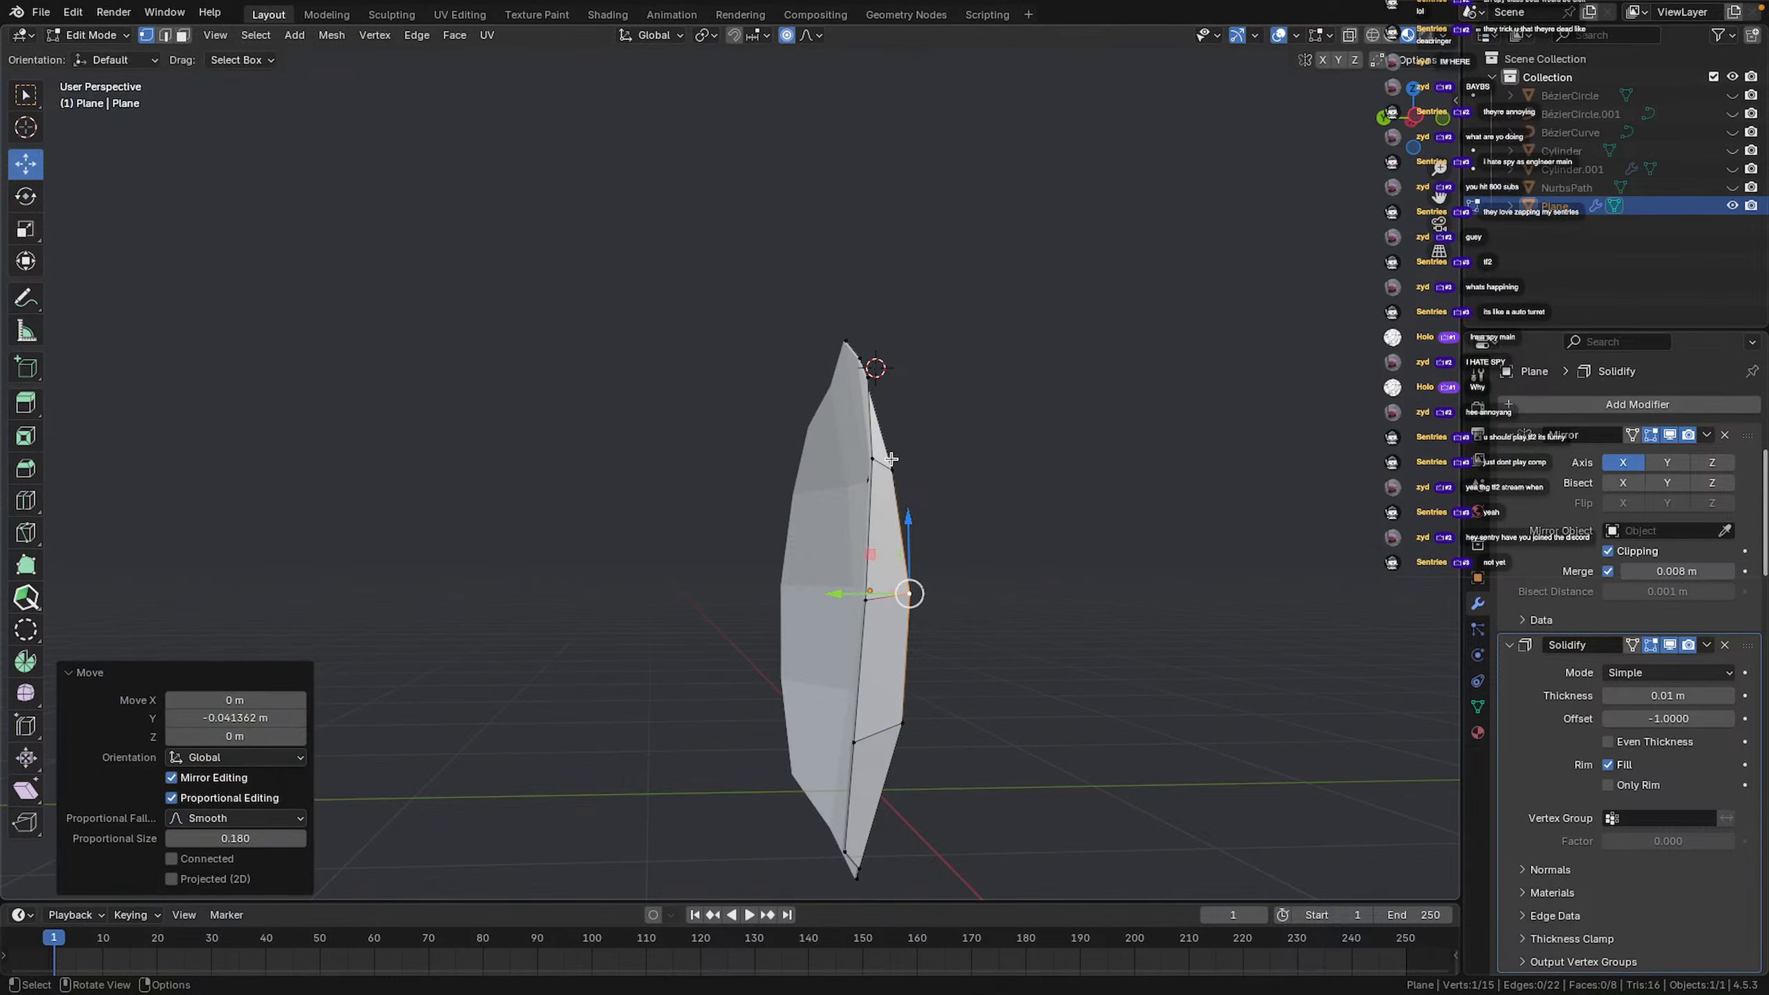
click(891, 461)
drag(815, 467, 858, 486)
Push the upper, middle and lower seam vertices along Y, the middle by about -0.12 m and the lower by about -0.09 m
click(1006, 525)
middle_drag(1007, 525, 938, 499)
click(879, 433)
drag(816, 500, 835, 502)
middle_drag(836, 502, 876, 567)
click(884, 577)
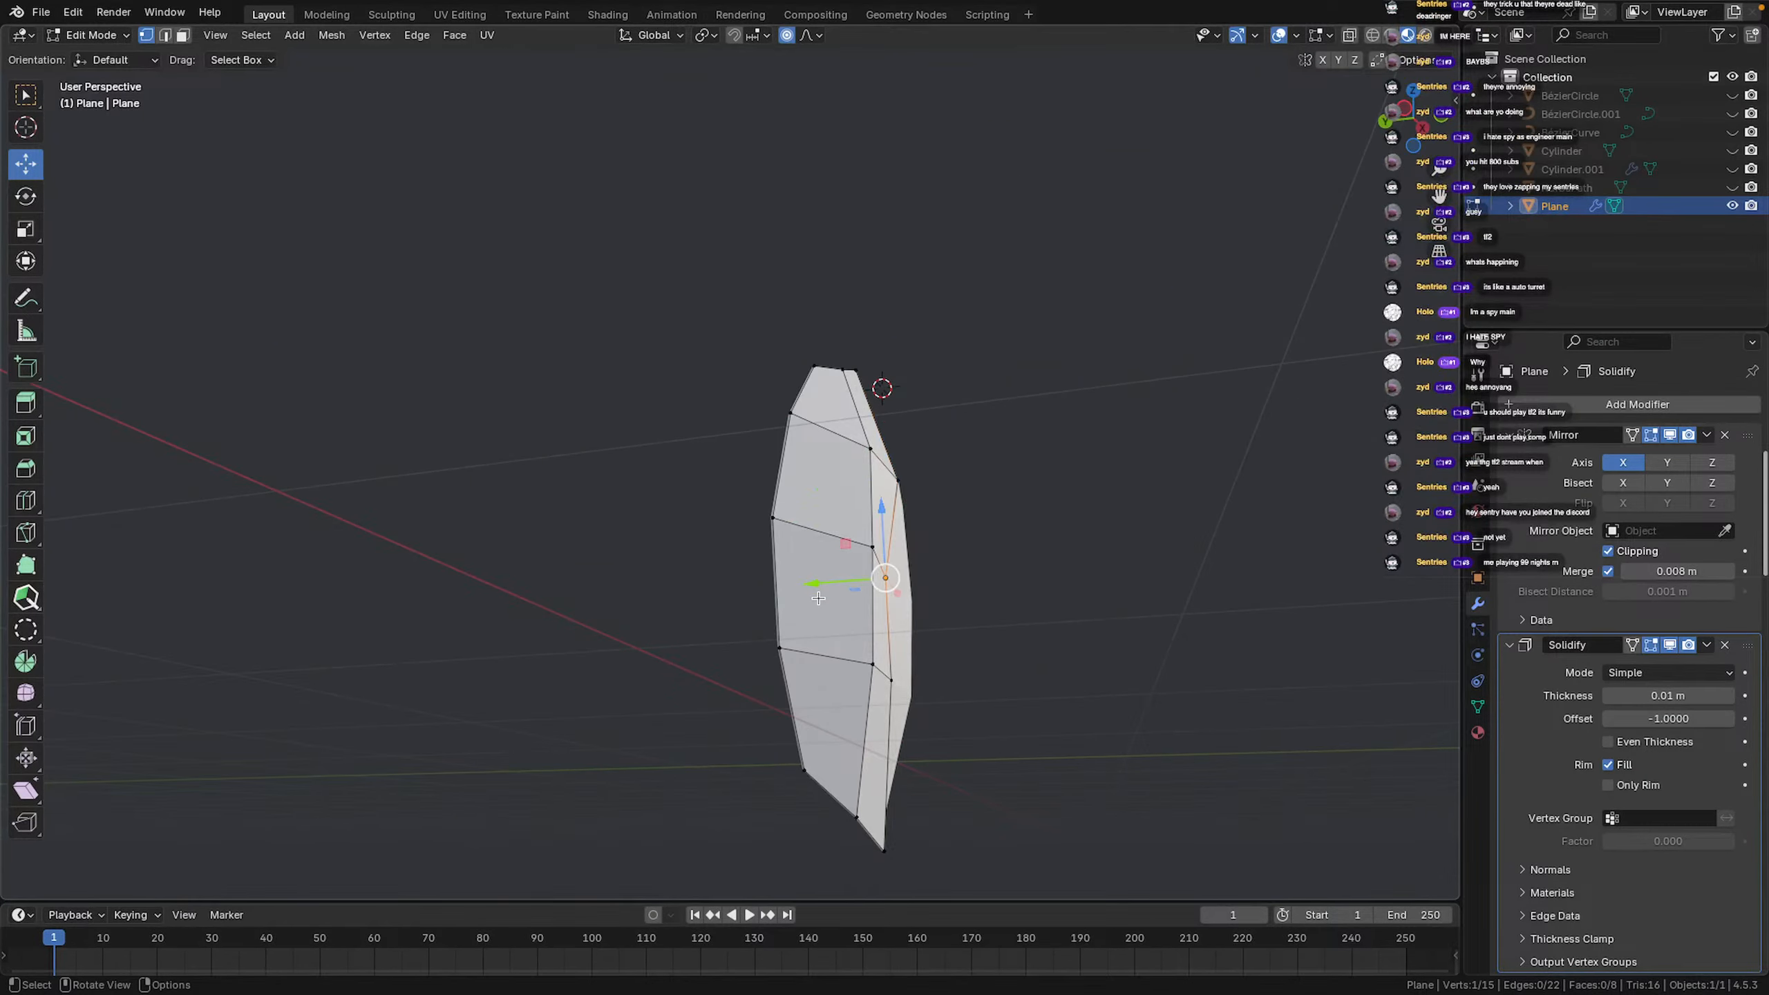
drag(815, 581, 839, 578)
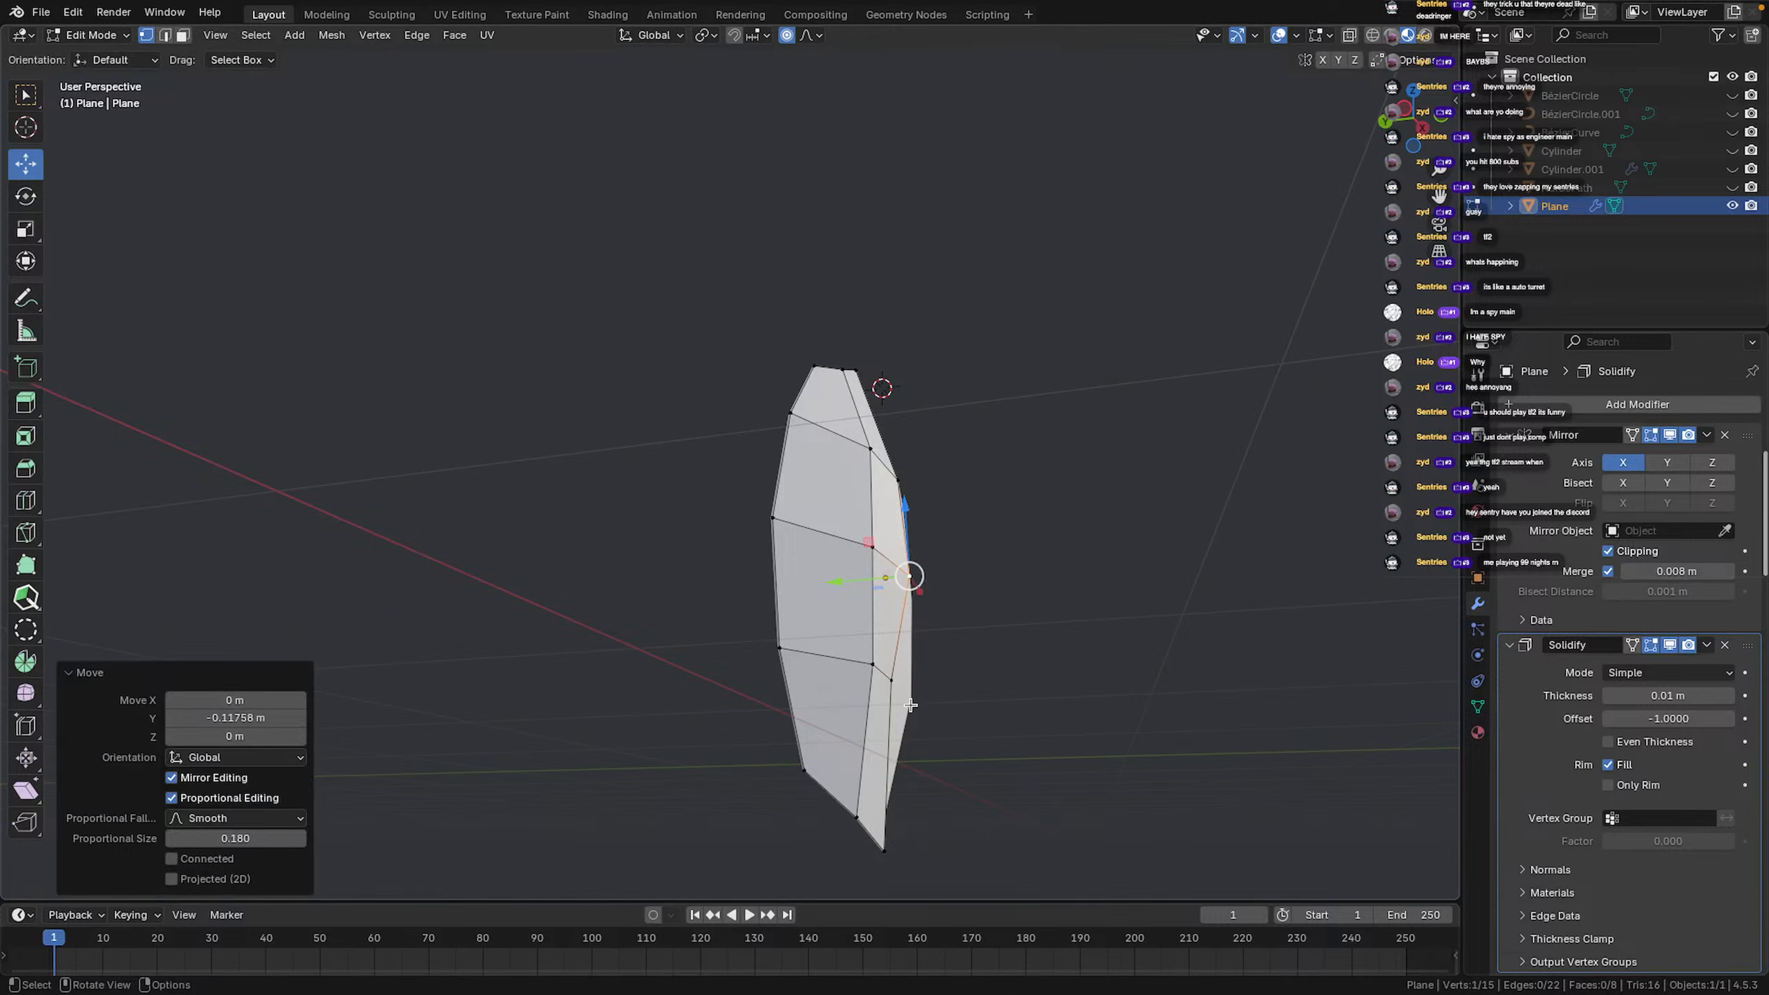
click(888, 674)
middle_drag(888, 673, 1062, 636)
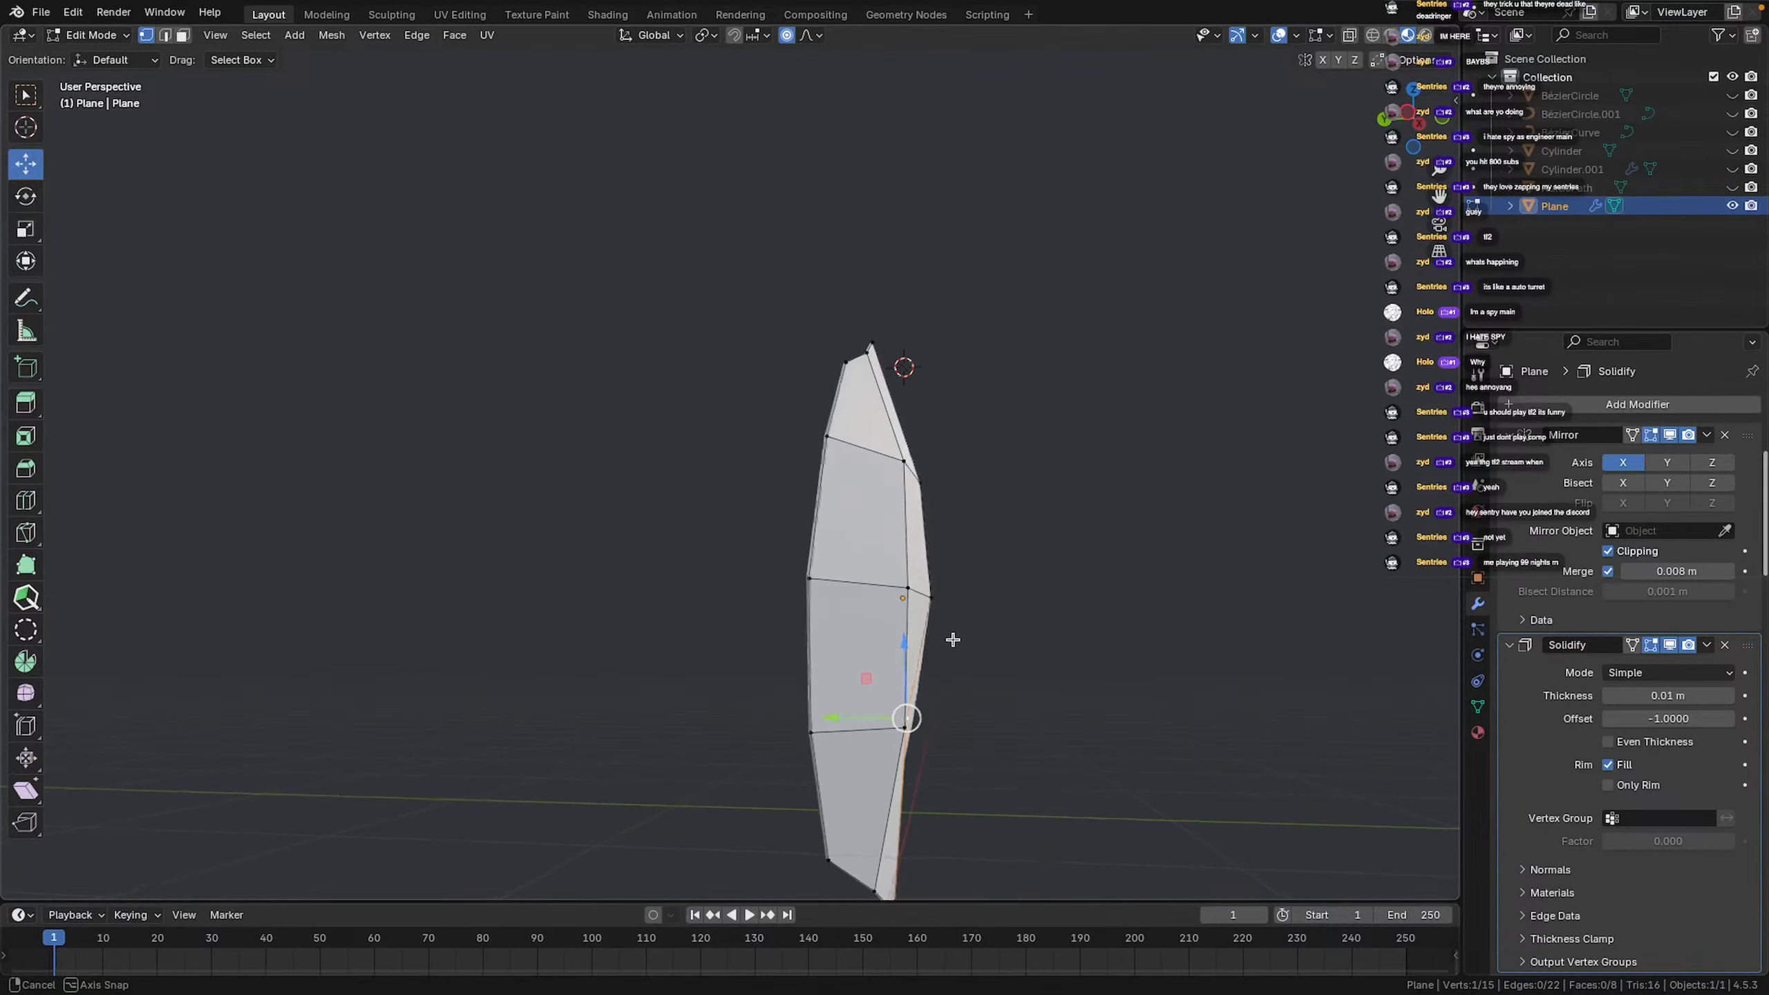
drag(835, 726, 862, 727)
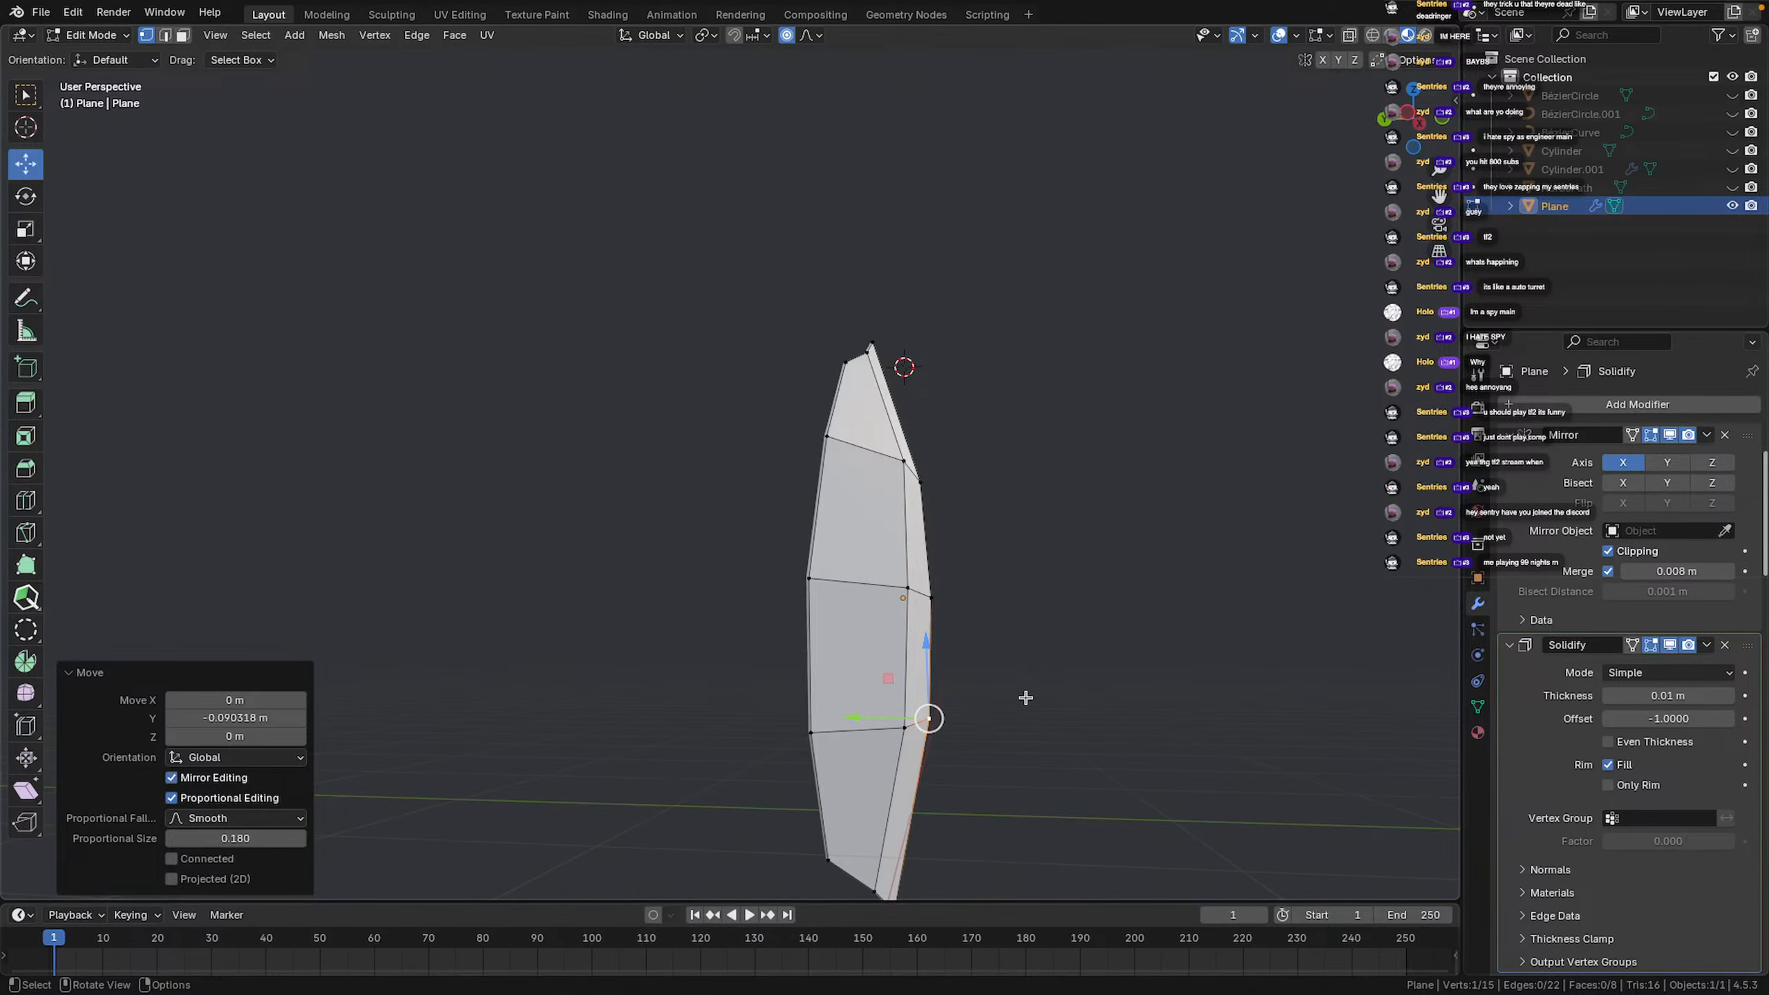
Move the upper rim vertex beside the tip about -0.05 m in X and 0.02 m in Z, and return to Object Mode
middle_drag(1022, 698, 781, 446)
click(773, 336)
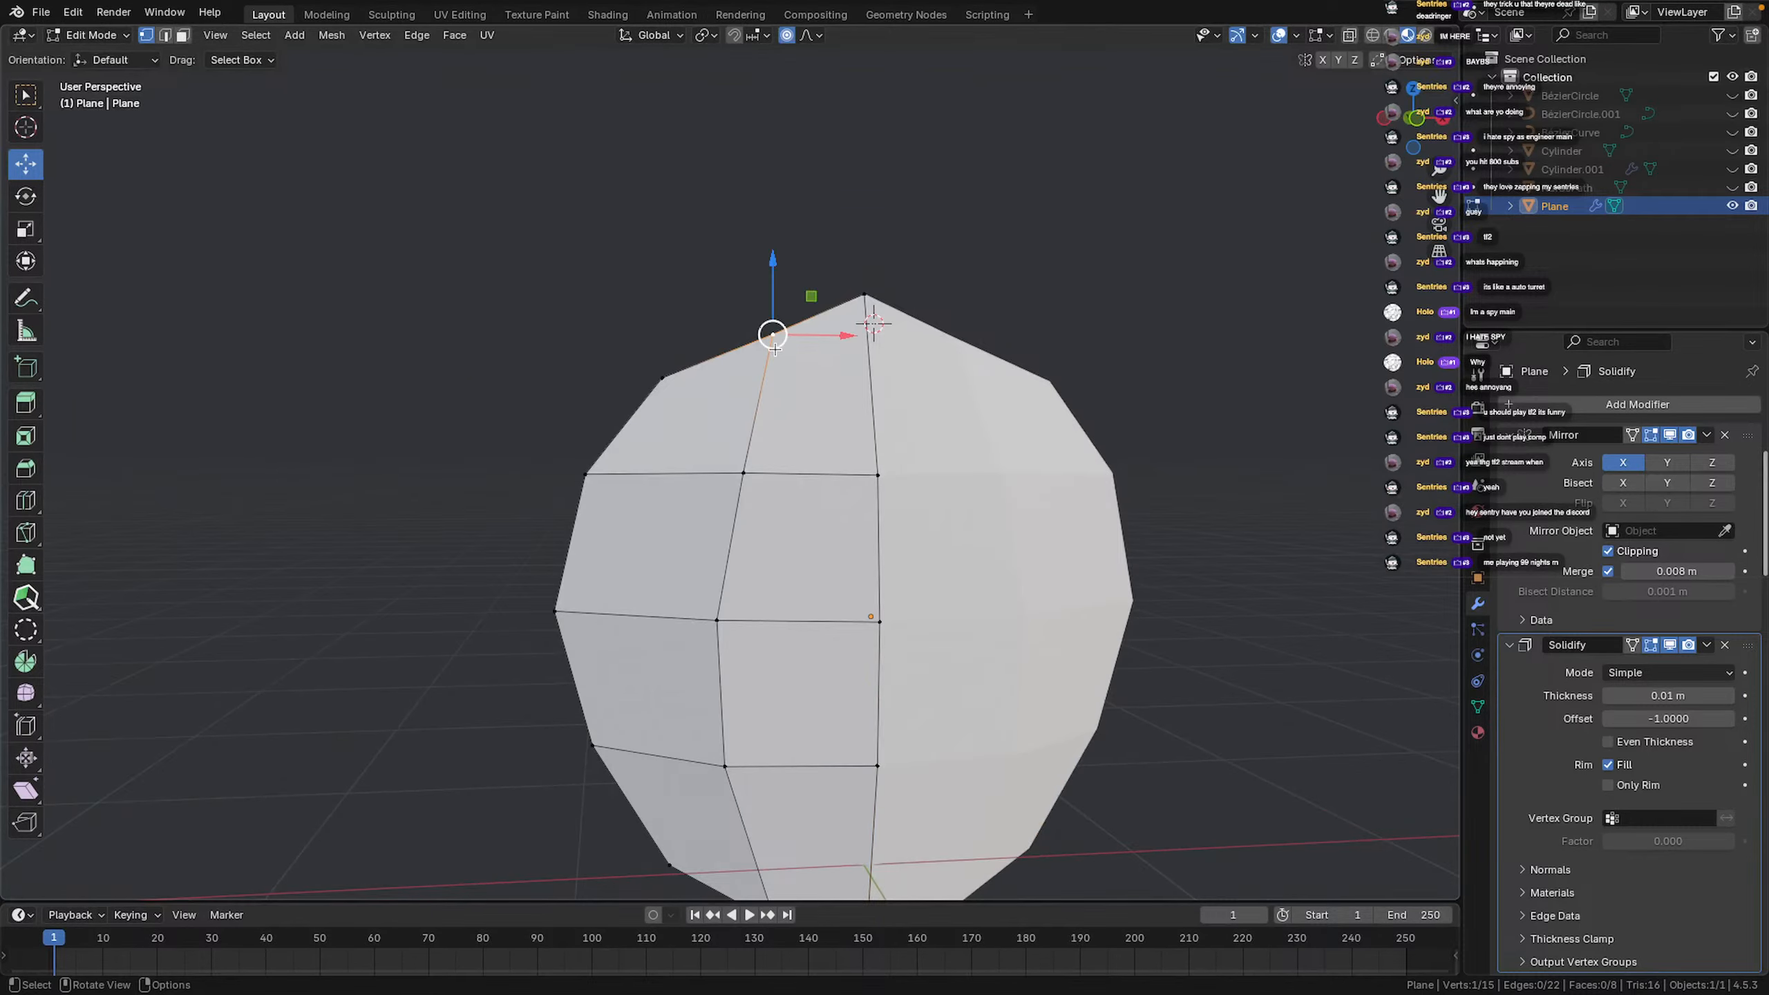
drag(773, 335, 758, 317)
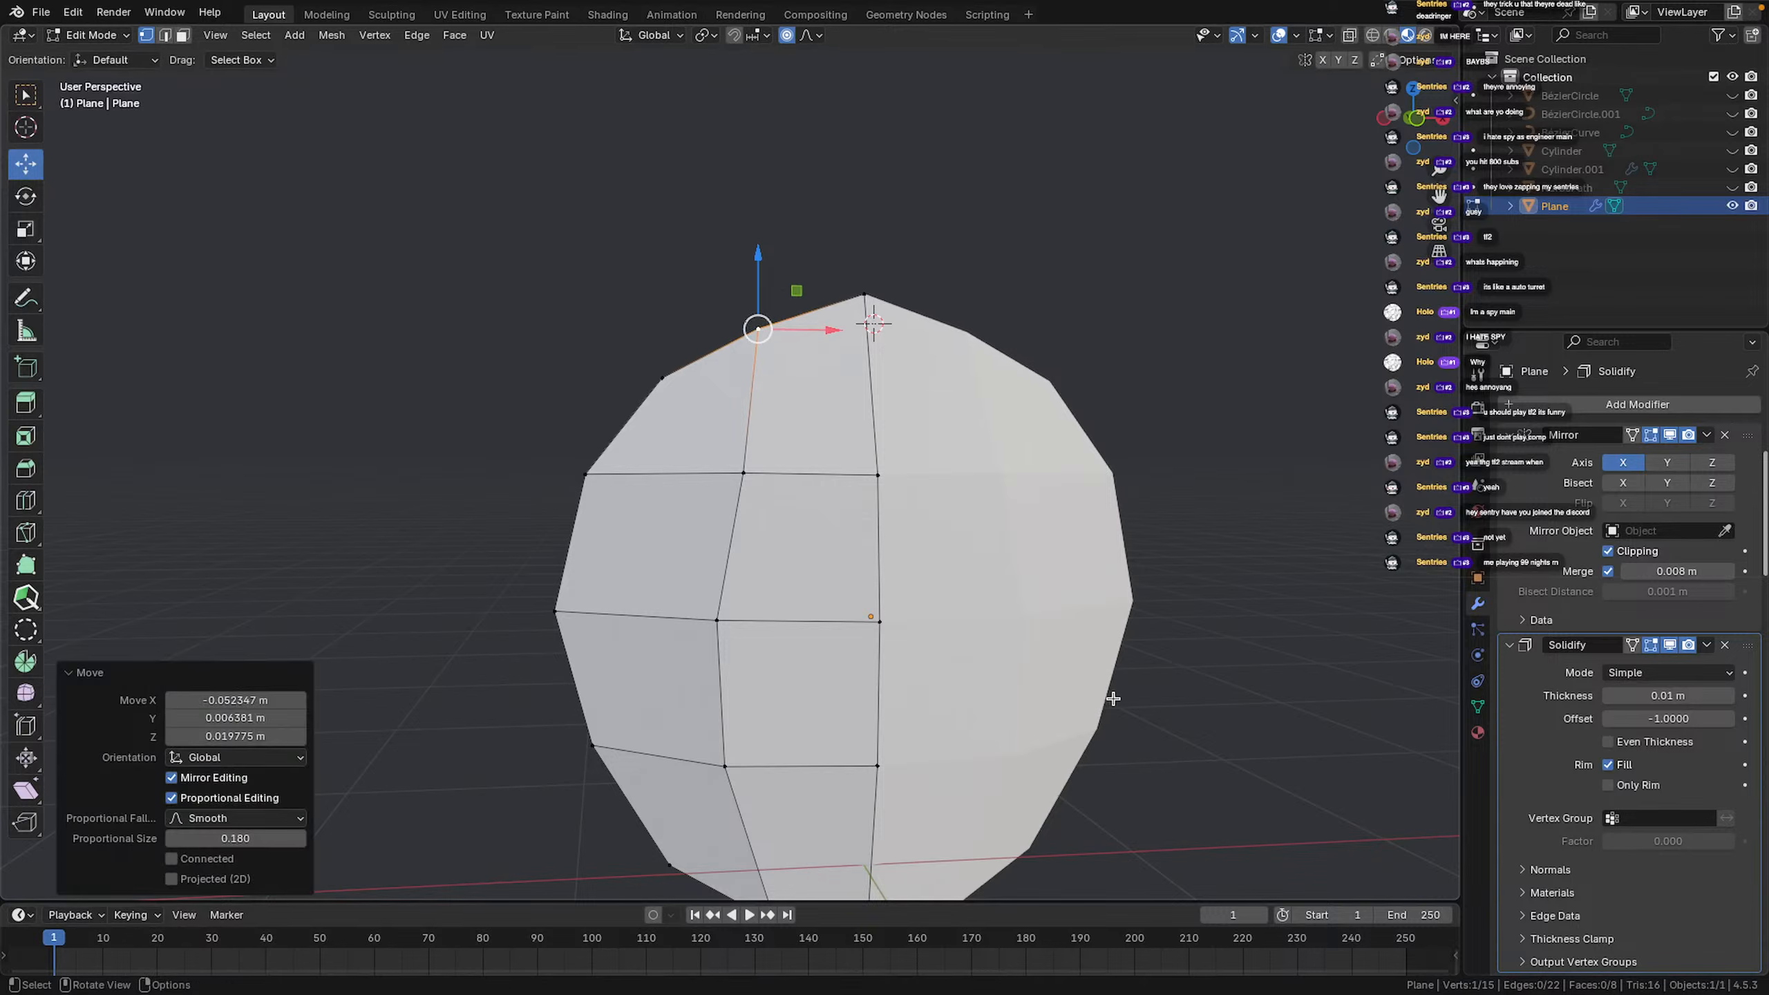
scroll(1066, 667, down, 4)
middle_drag(1065, 668, 1007, 773)
key(Tab)
scroll(564, 723, down, 2)
scroll(1081, 702, up, 3)
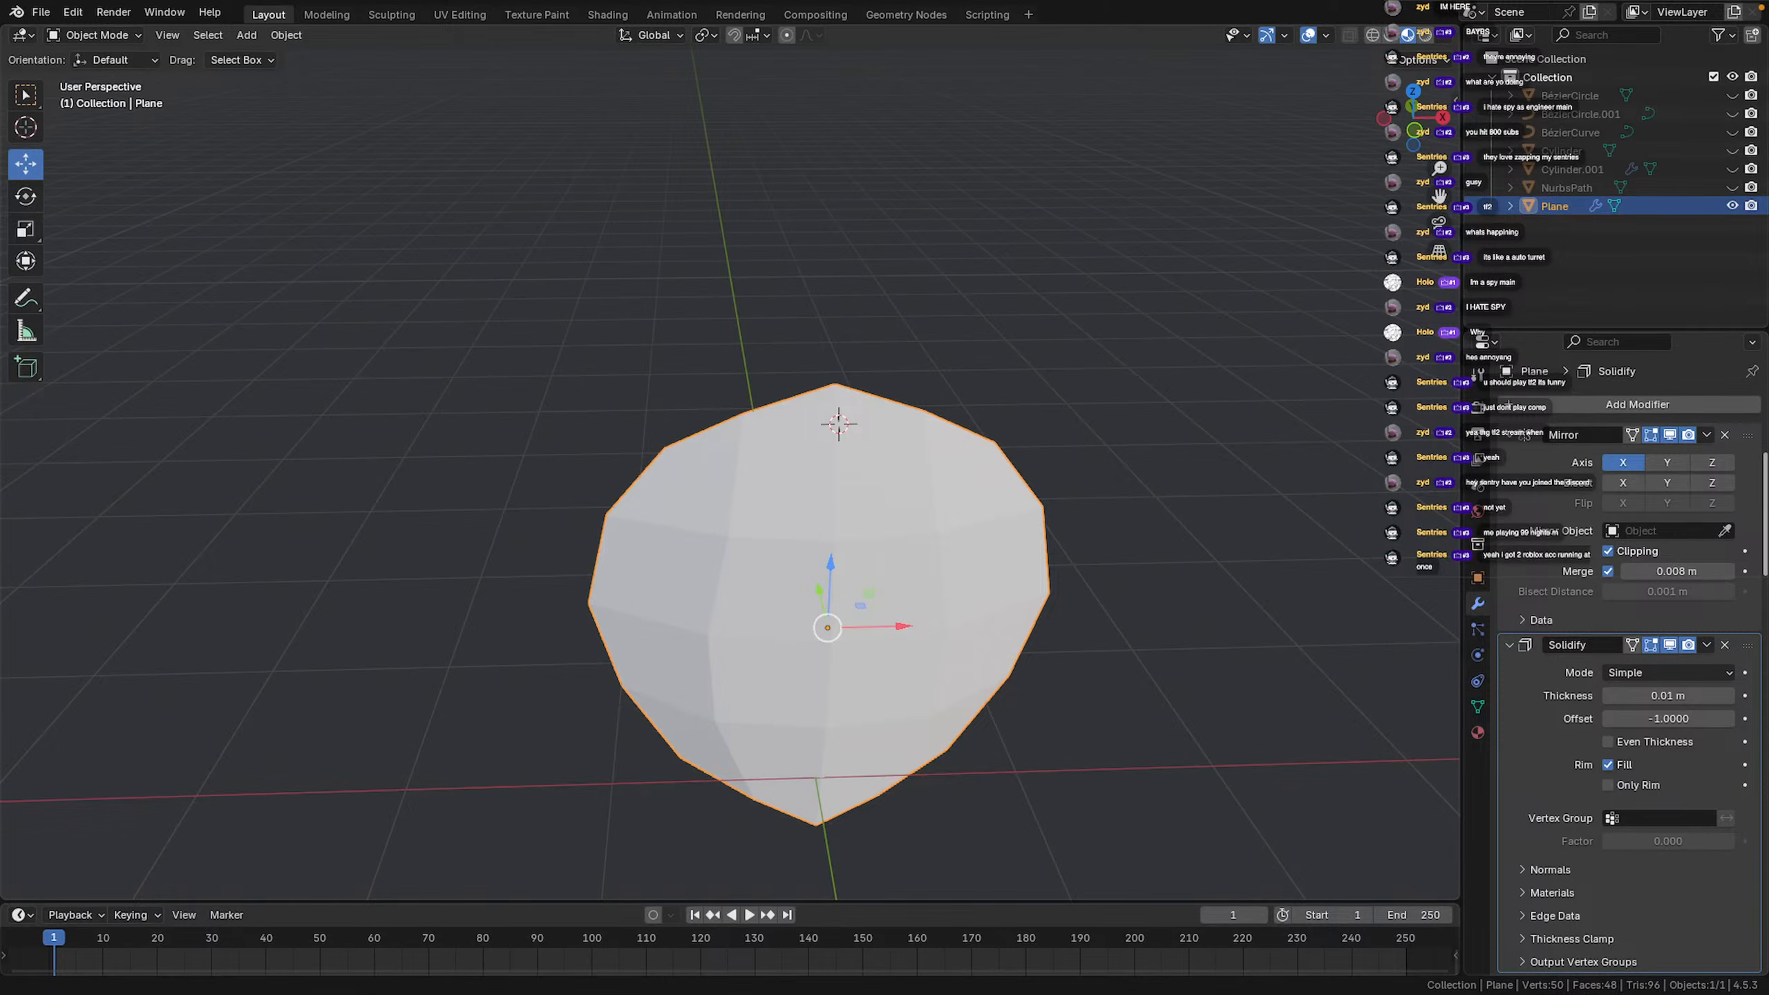
click(1477, 733)
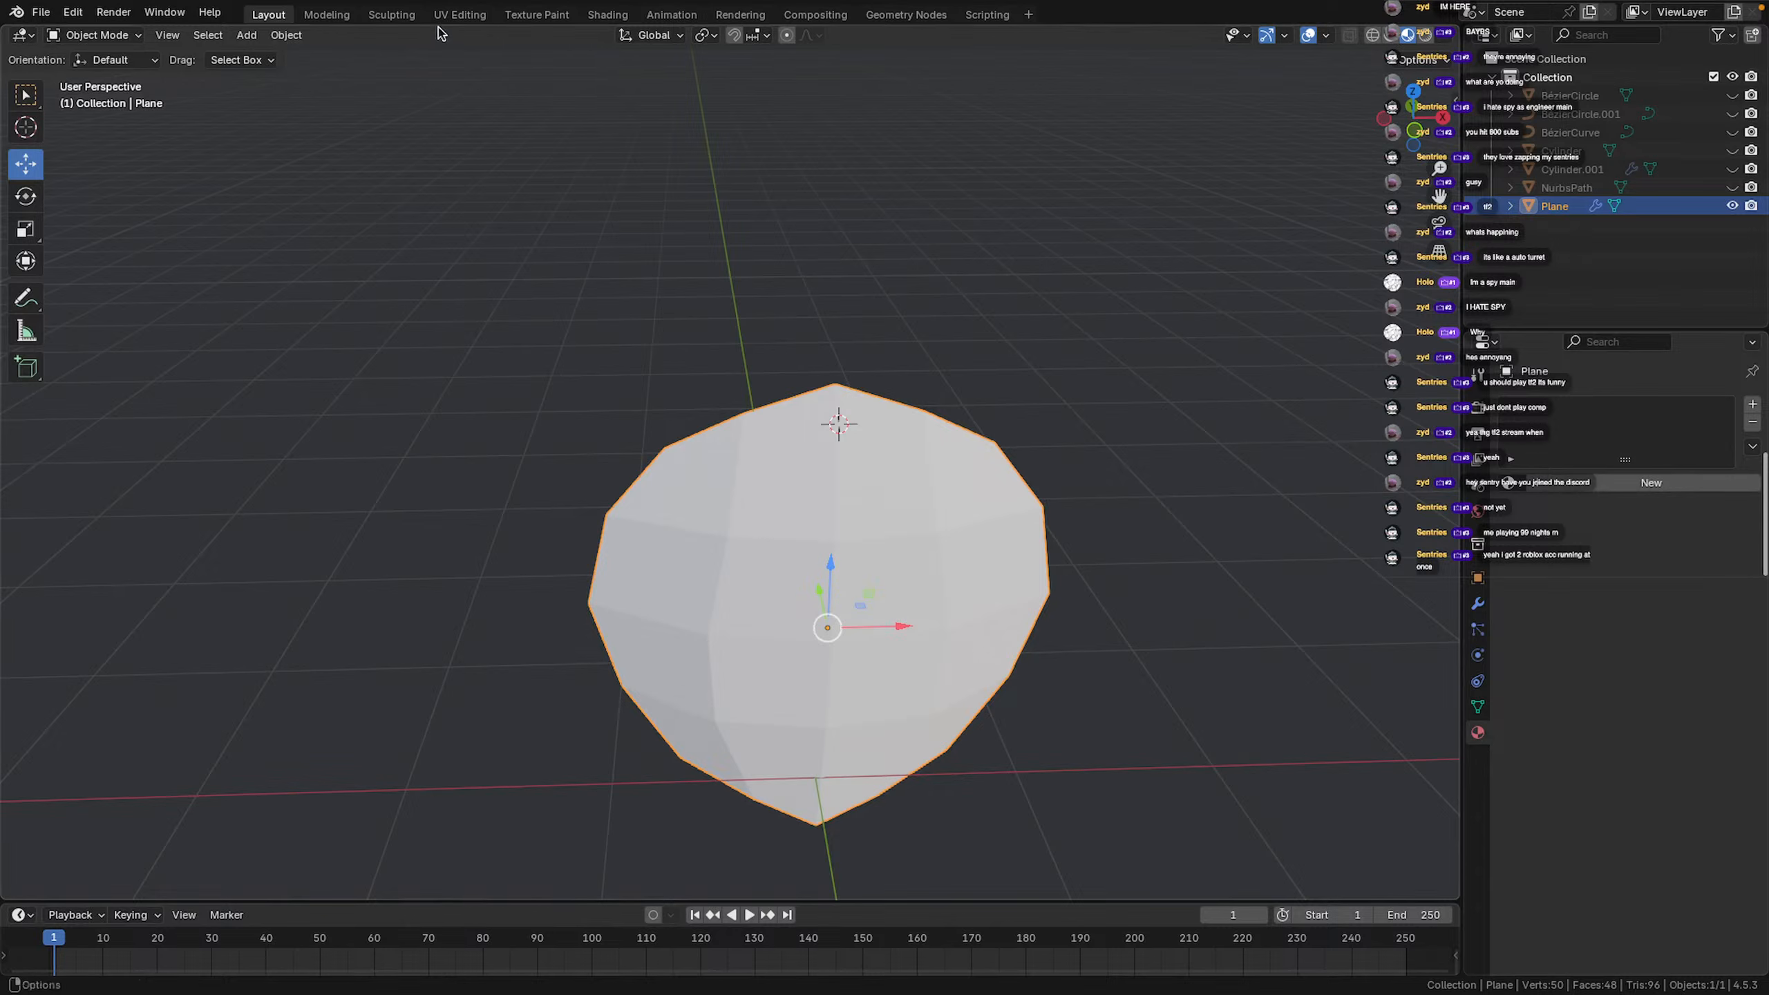
click(458, 14)
middle_drag(1024, 480, 1003, 434)
scroll(924, 478, up, 6)
click(327, 15)
click(282, 15)
Apply the Solidify modifier to the plane, and deselect the plane
click(1478, 604)
click(1706, 645)
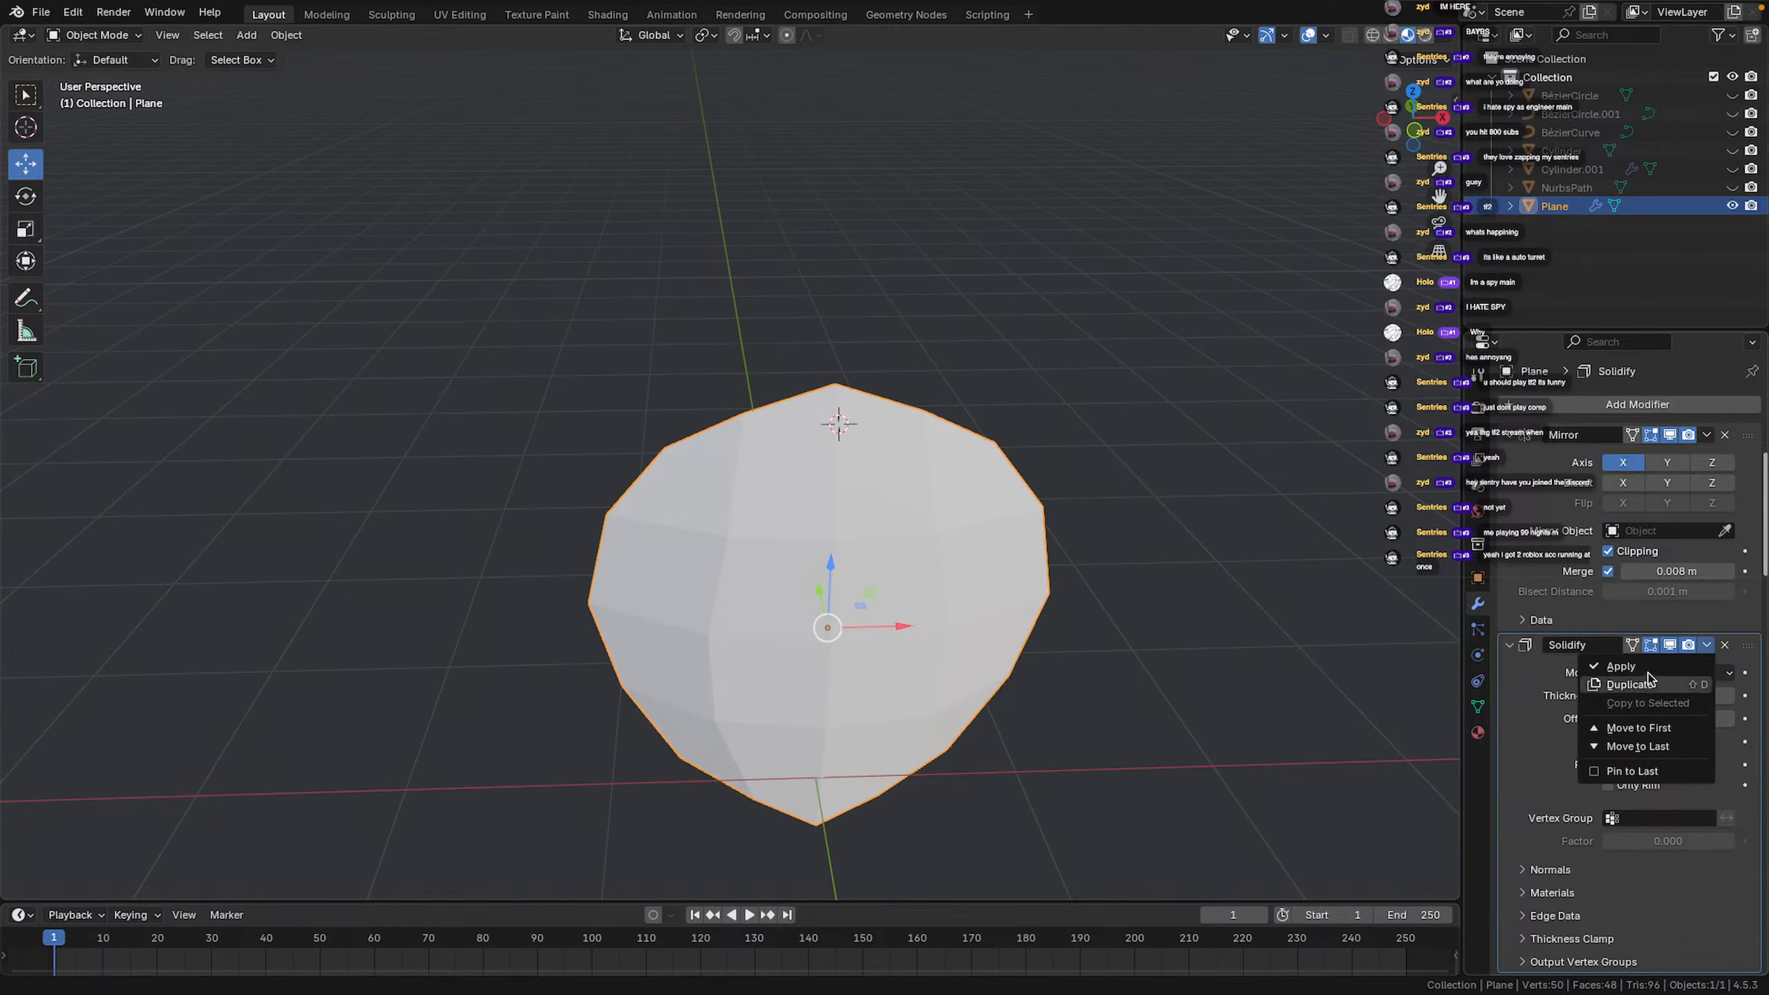
click(1622, 667)
click(1236, 652)
middle_drag(1236, 651, 1215, 485)
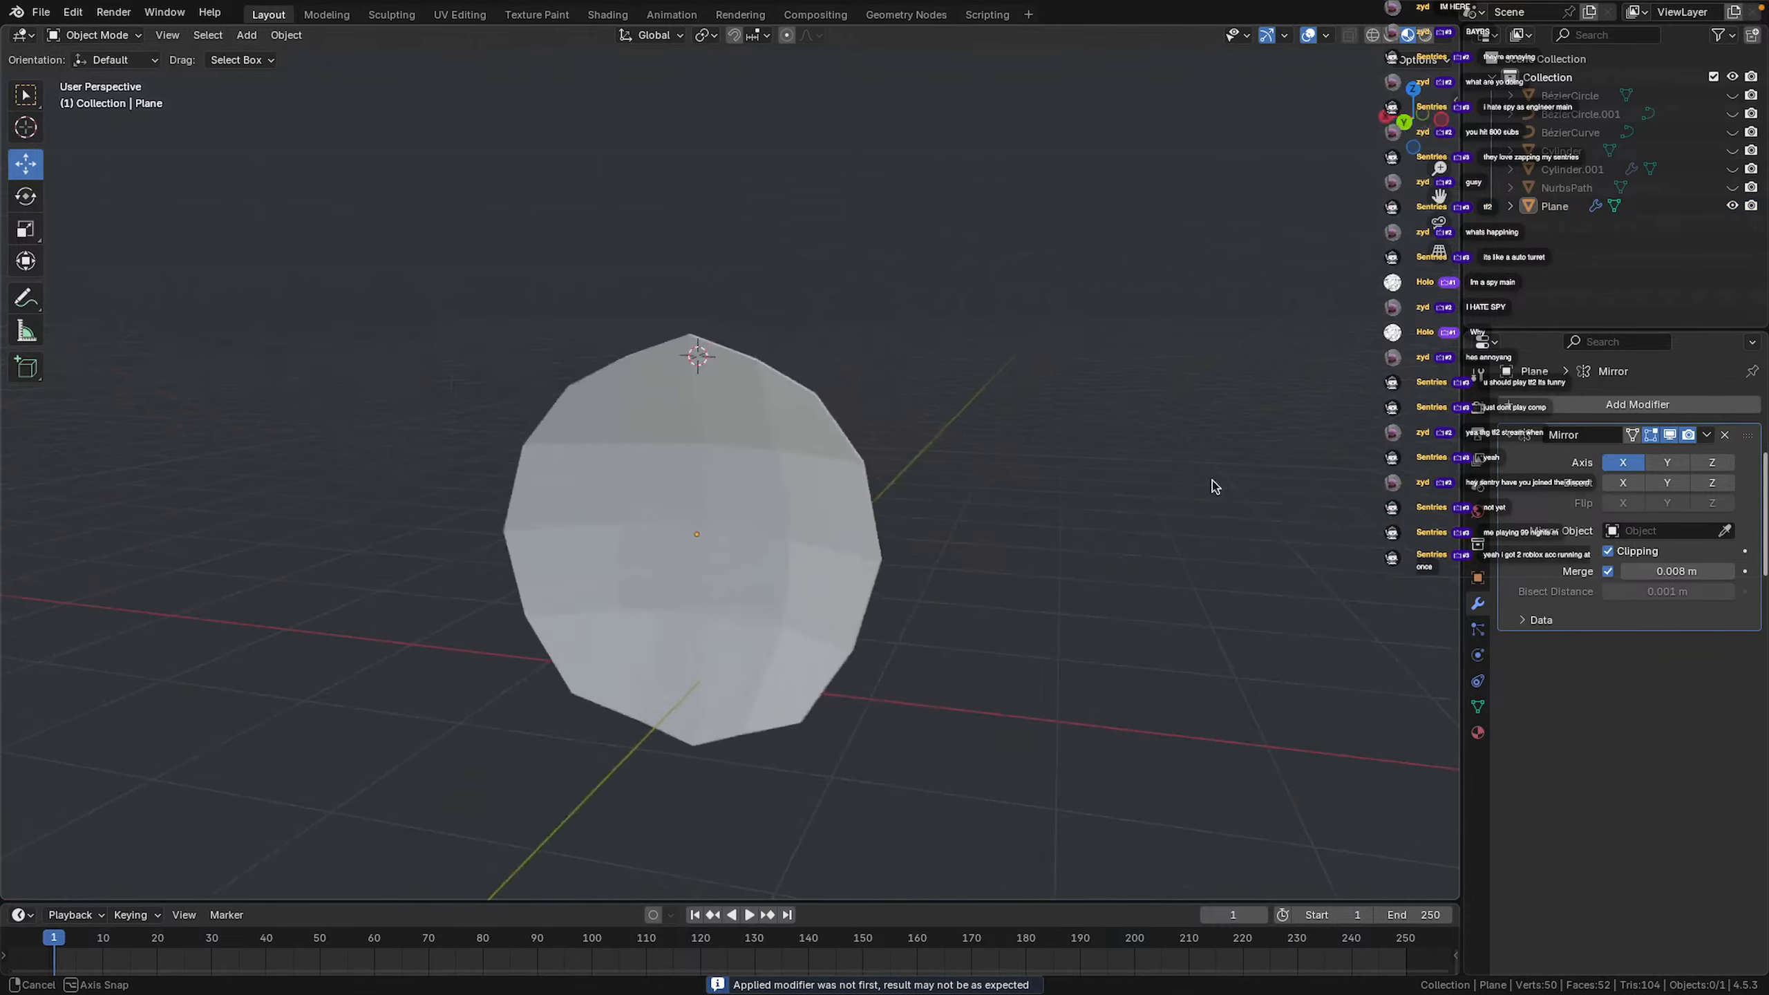
Switch to the UV Editing workspace, reselect the plane in Object Mode, and open it in Edit Mode
click(461, 13)
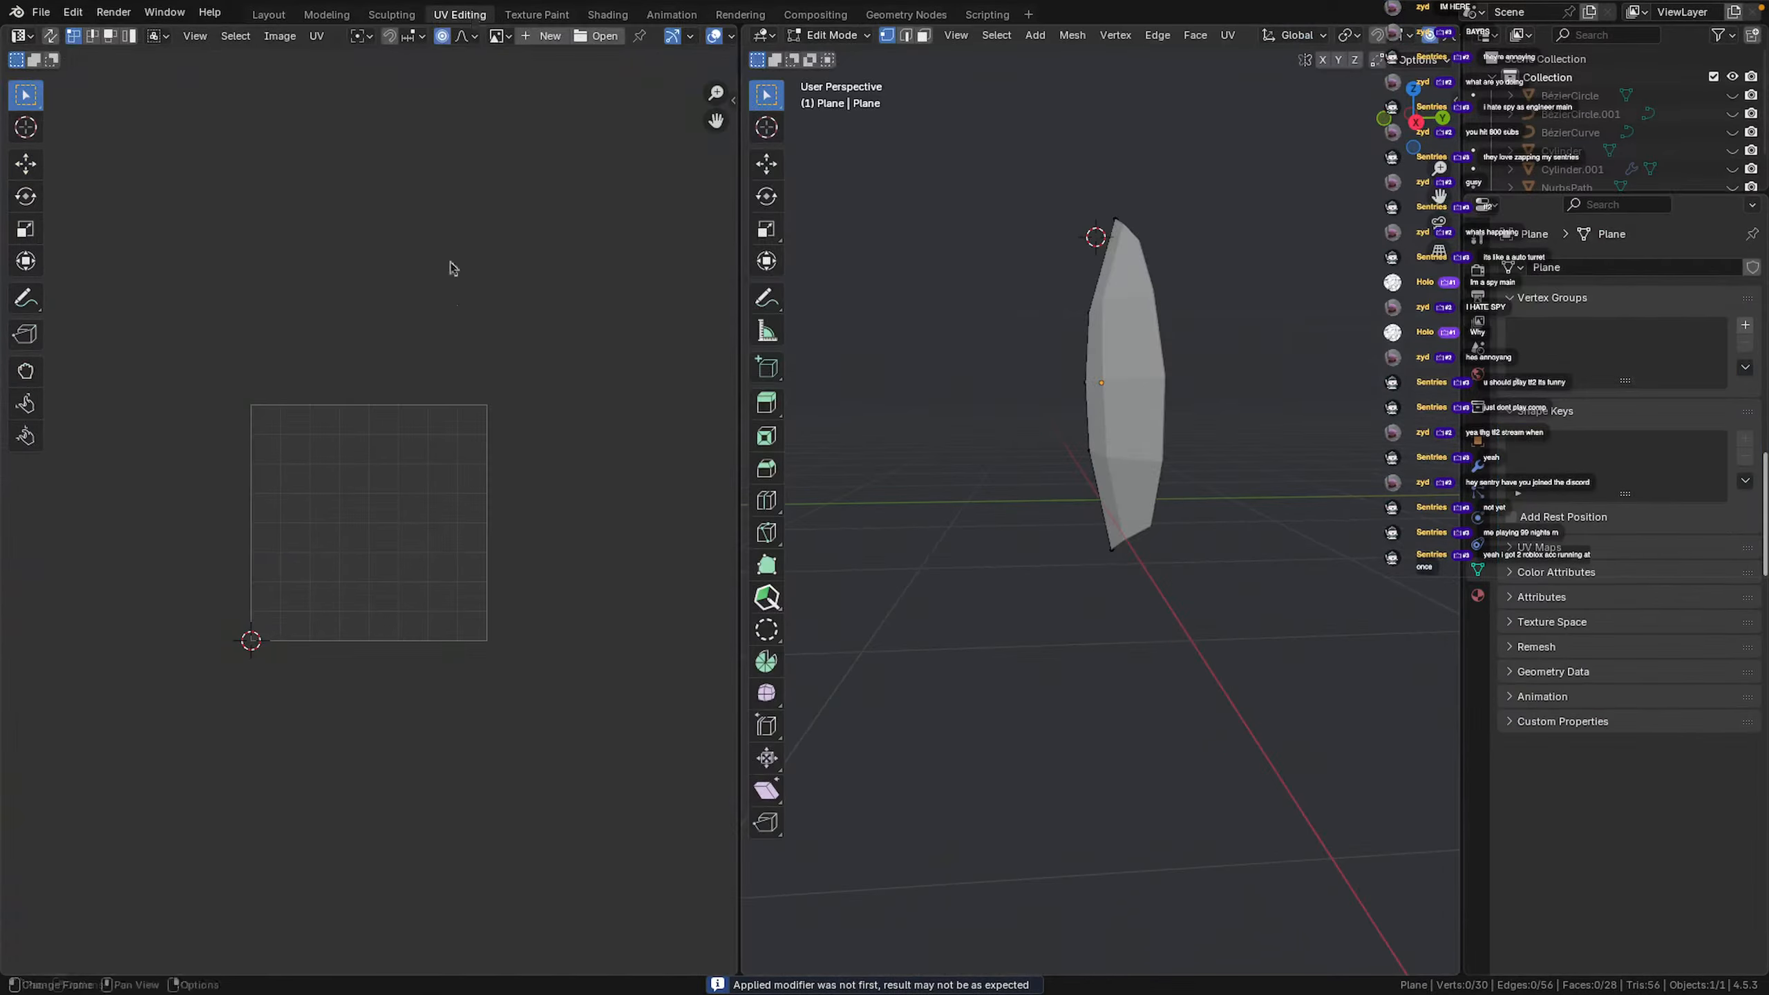
key(Tab)
click(1132, 412)
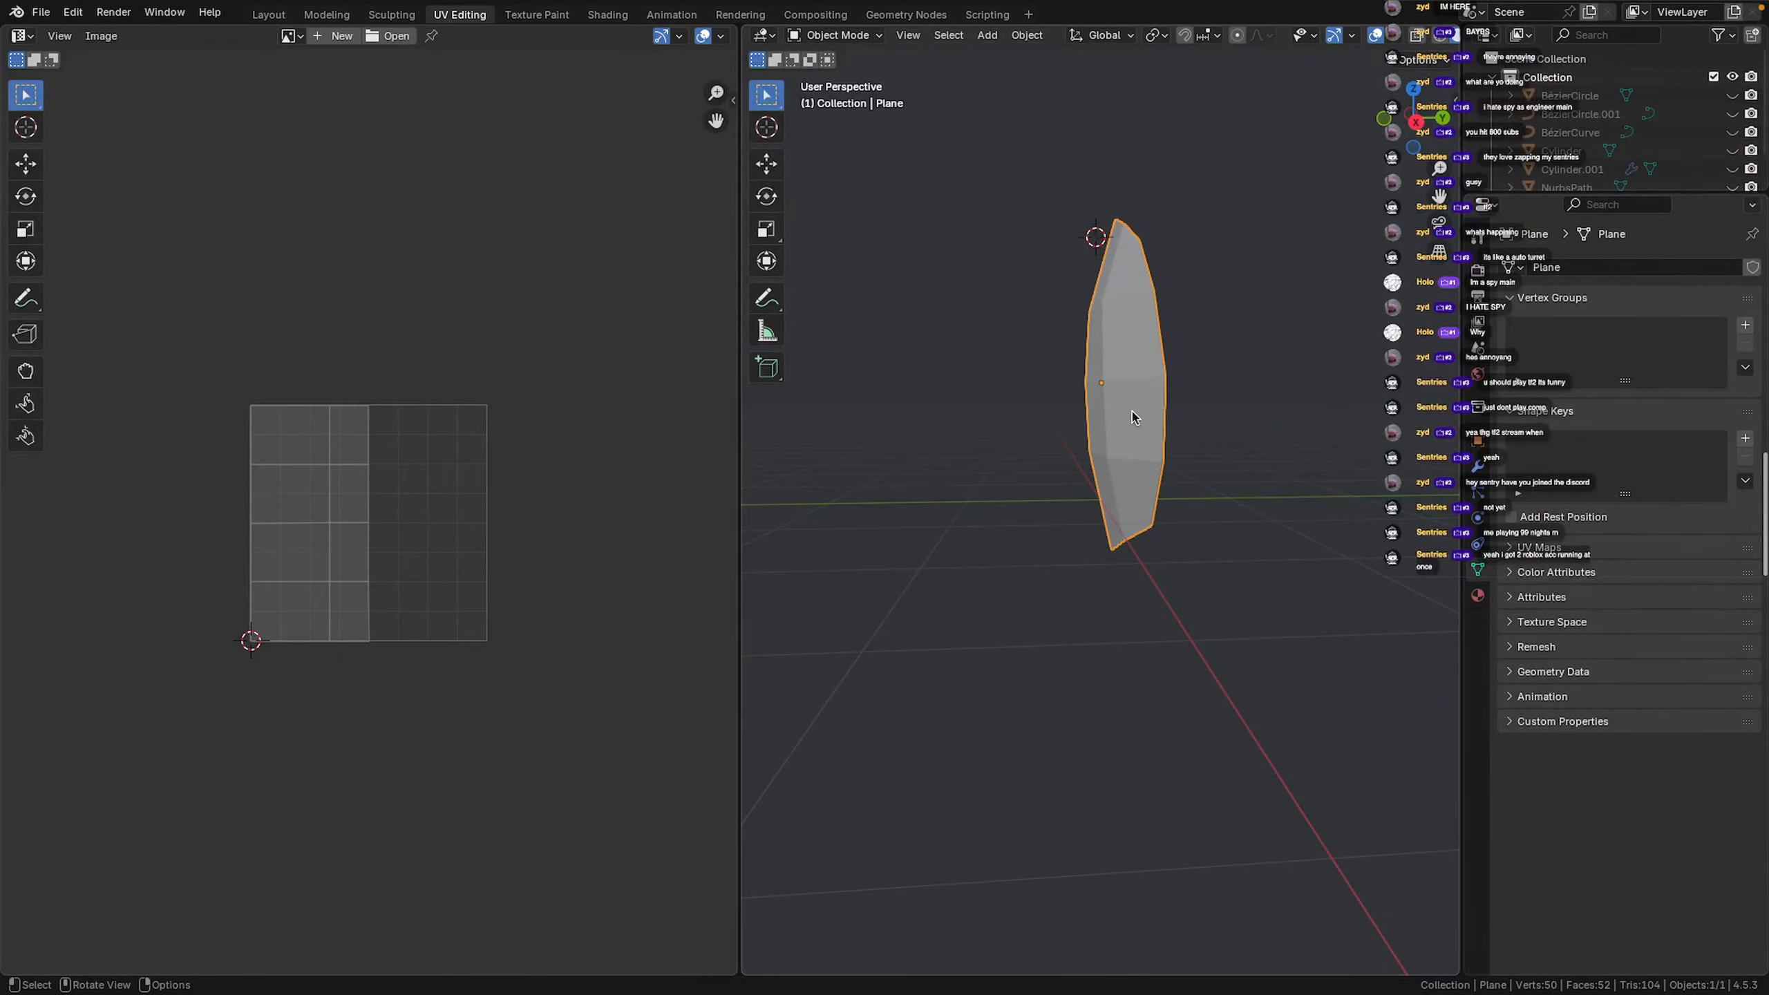
middle_drag(1132, 412, 1191, 425)
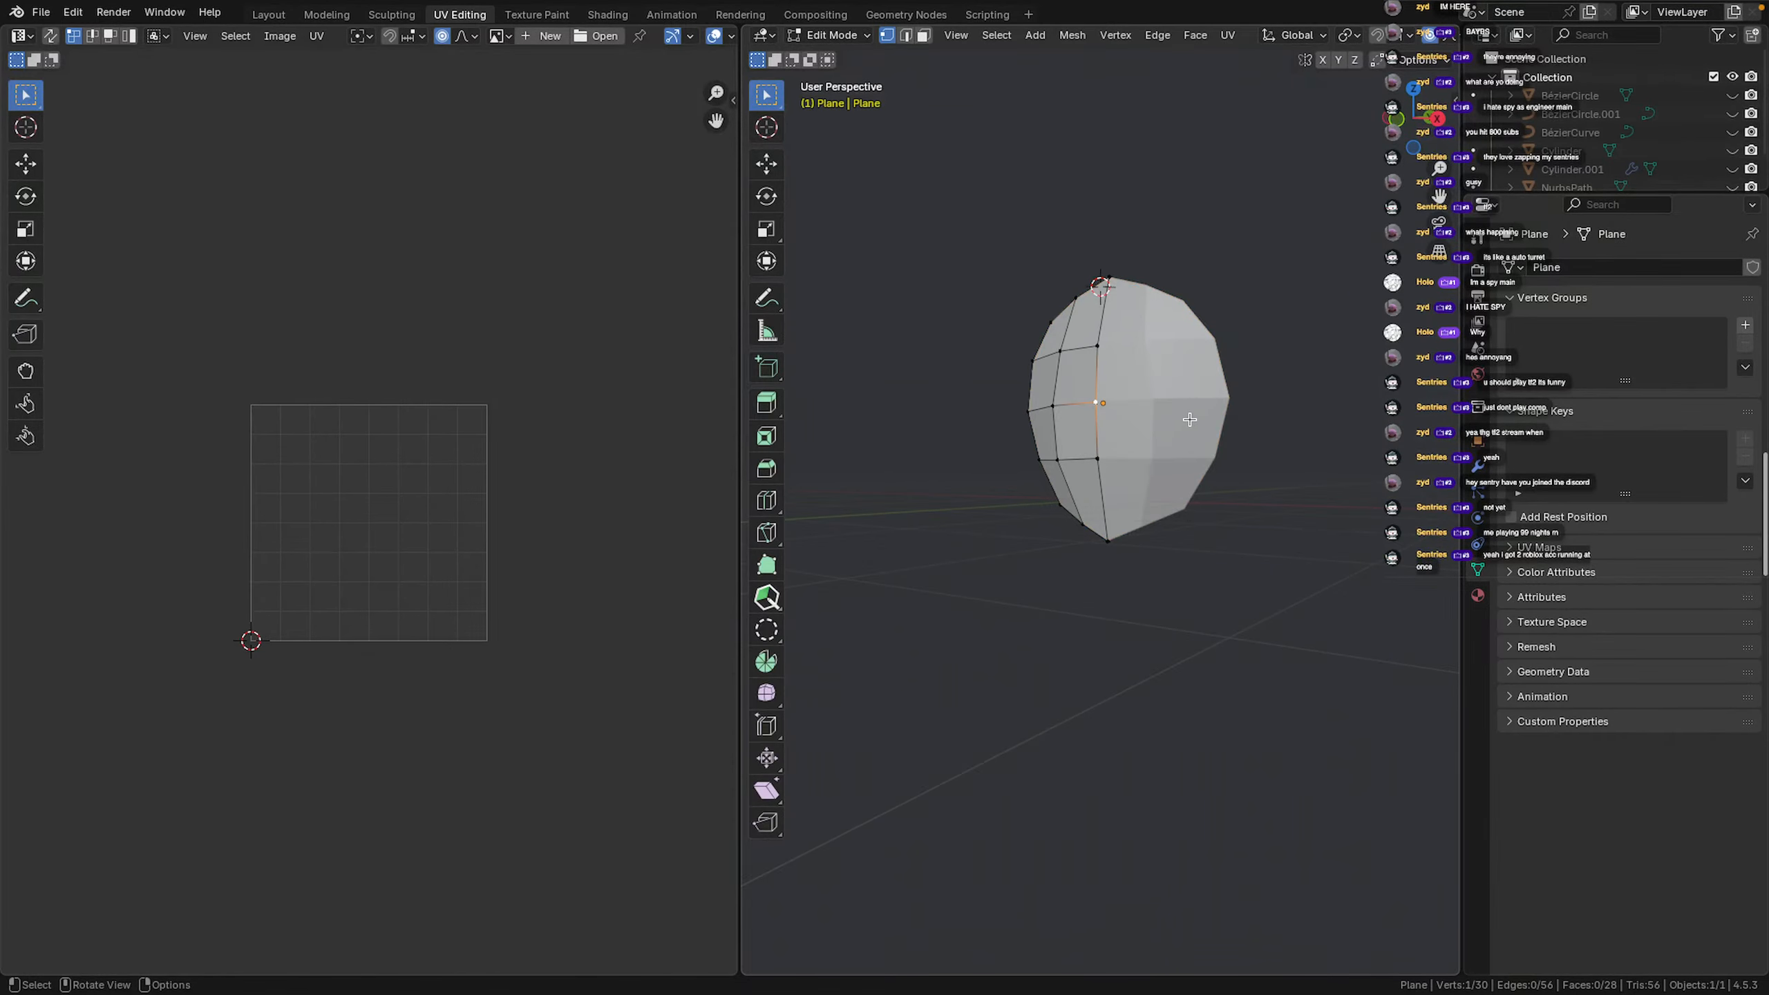
Apply the plane's Mirror modifier in Object Mode, and reopen the full mesh in Edit Mode
click(1477, 466)
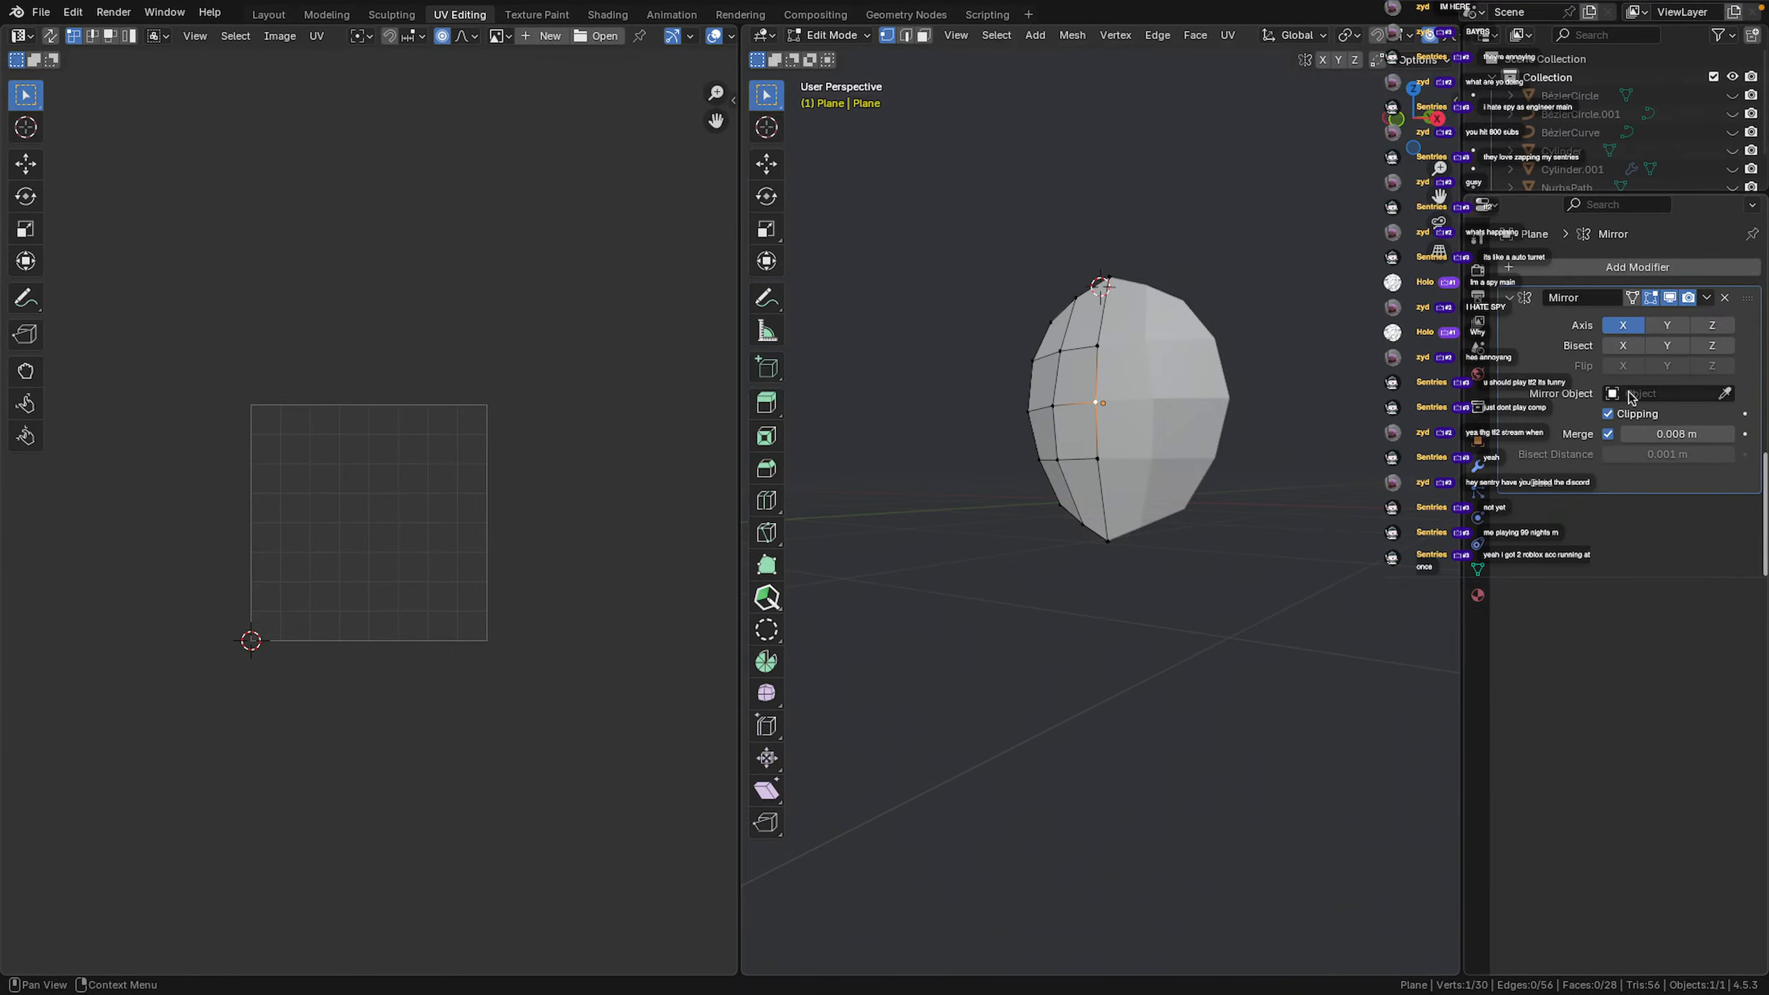
click(1705, 298)
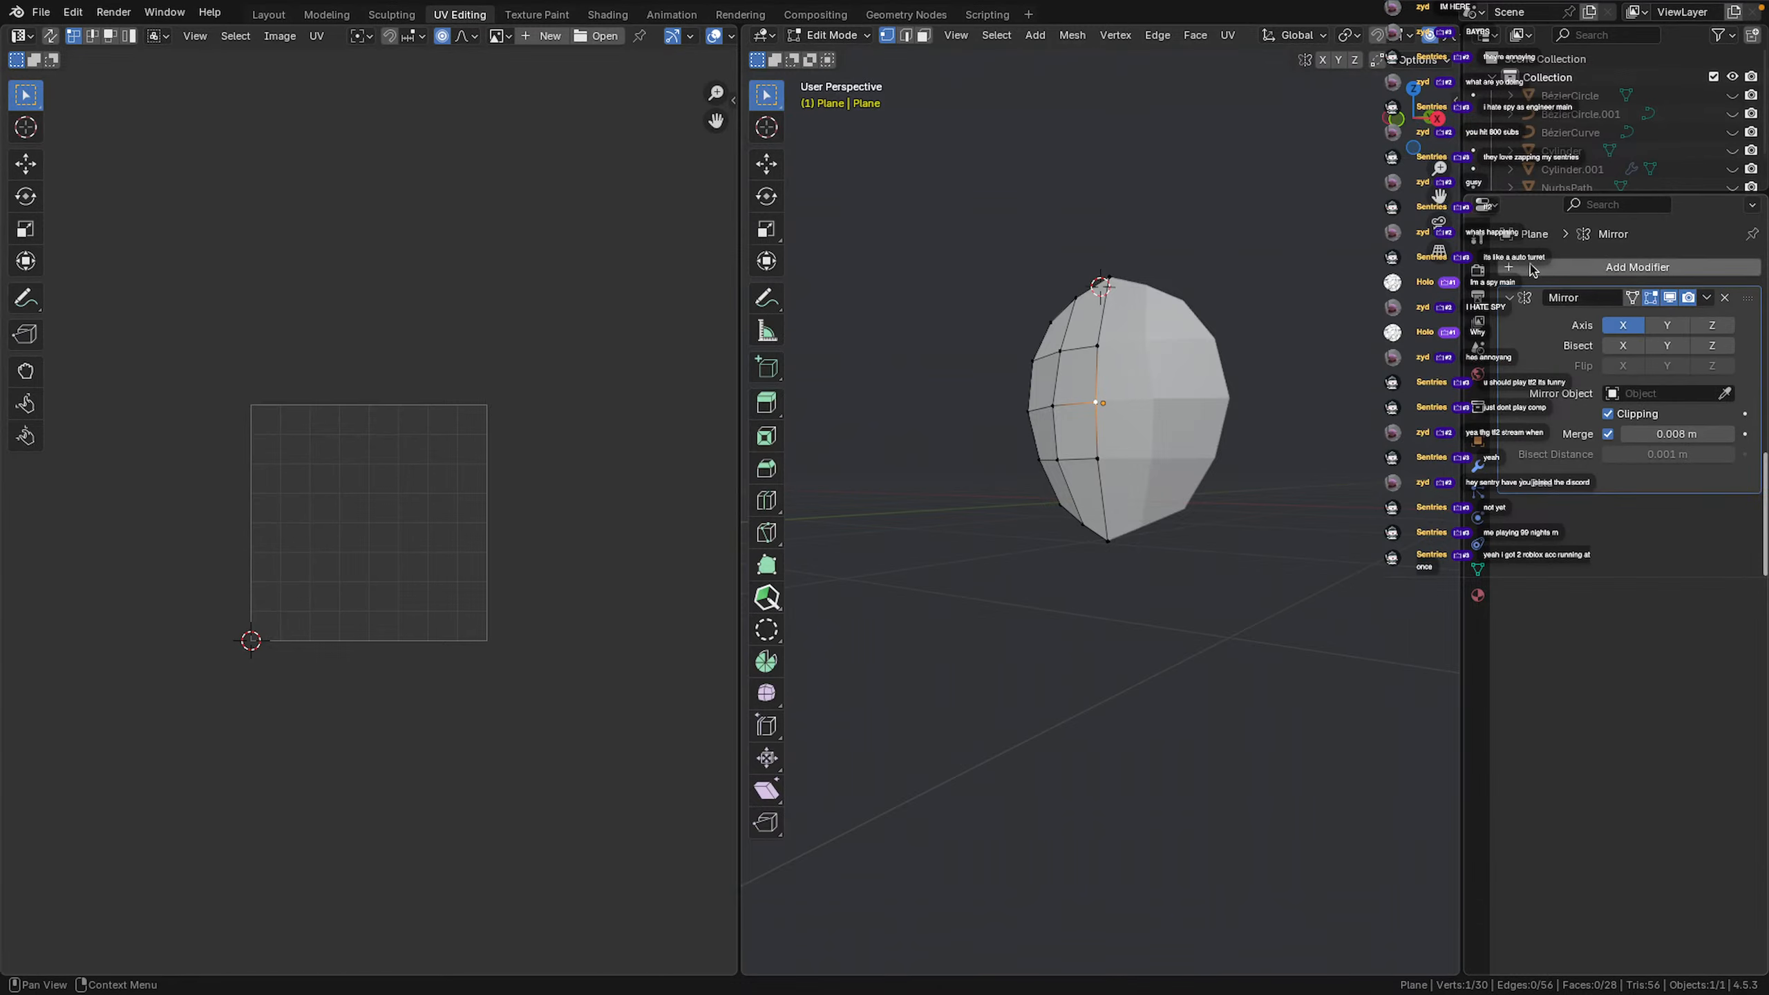
key(Tab)
click(1707, 298)
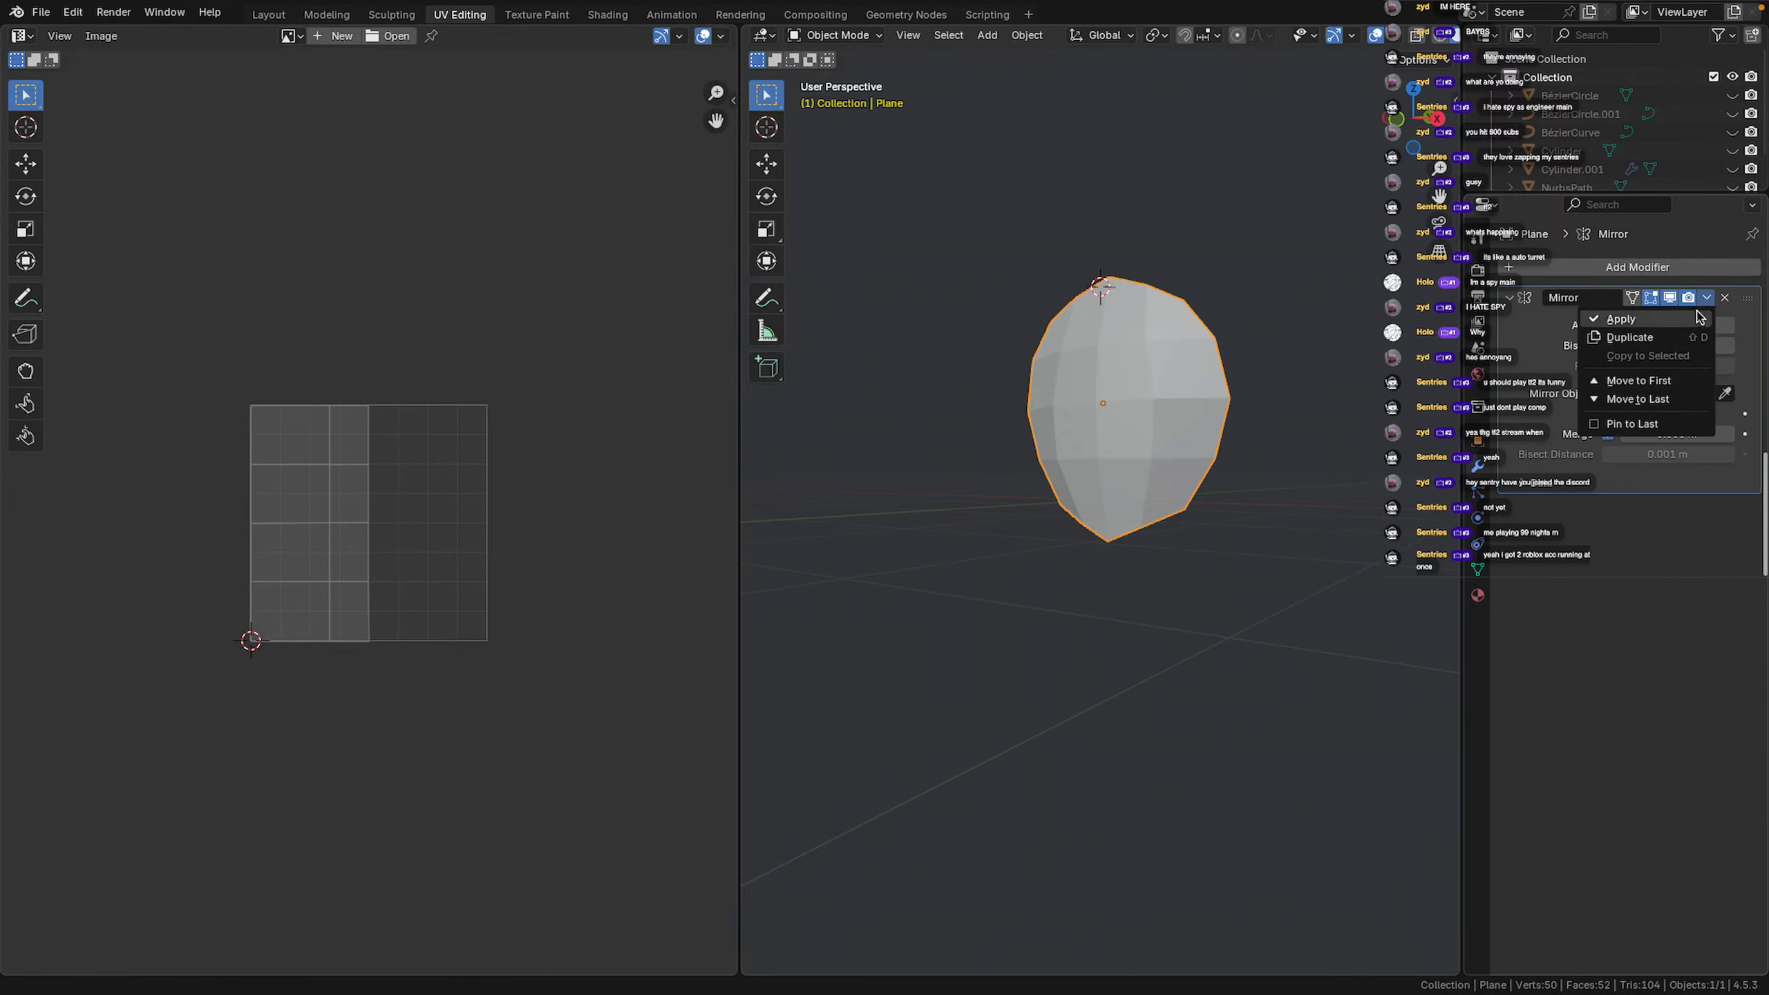
click(1699, 320)
key(Tab)
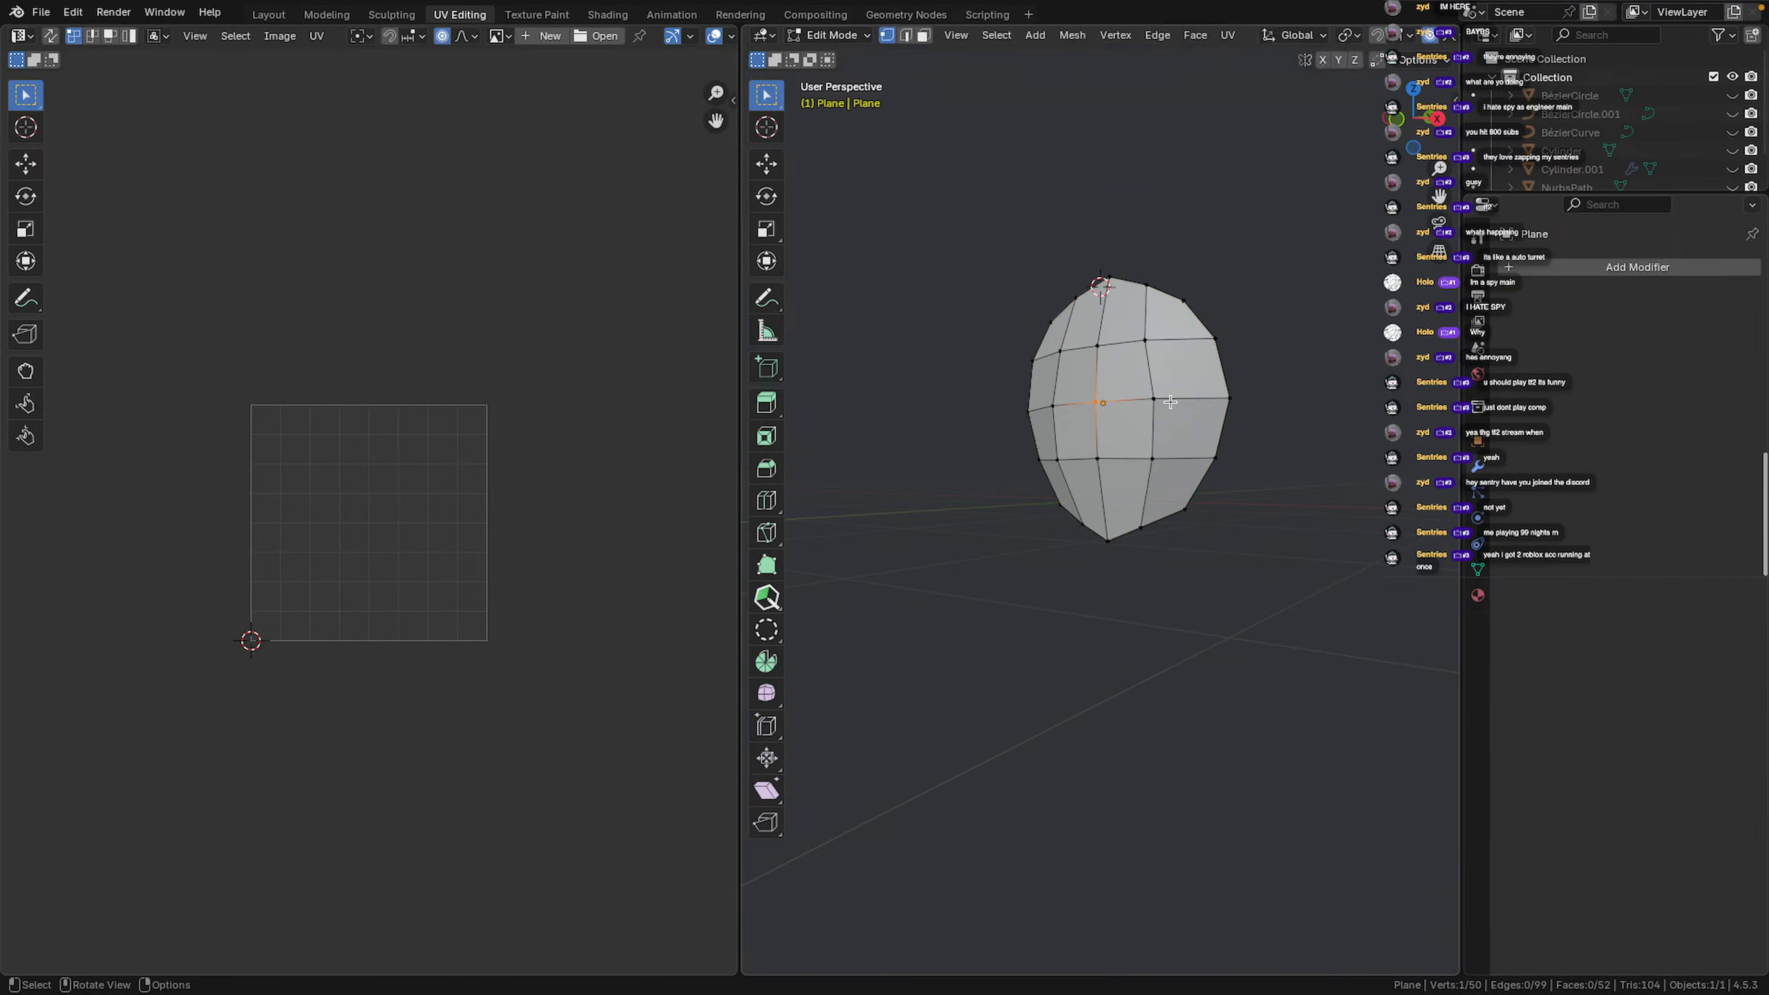
key(a)
key(u)
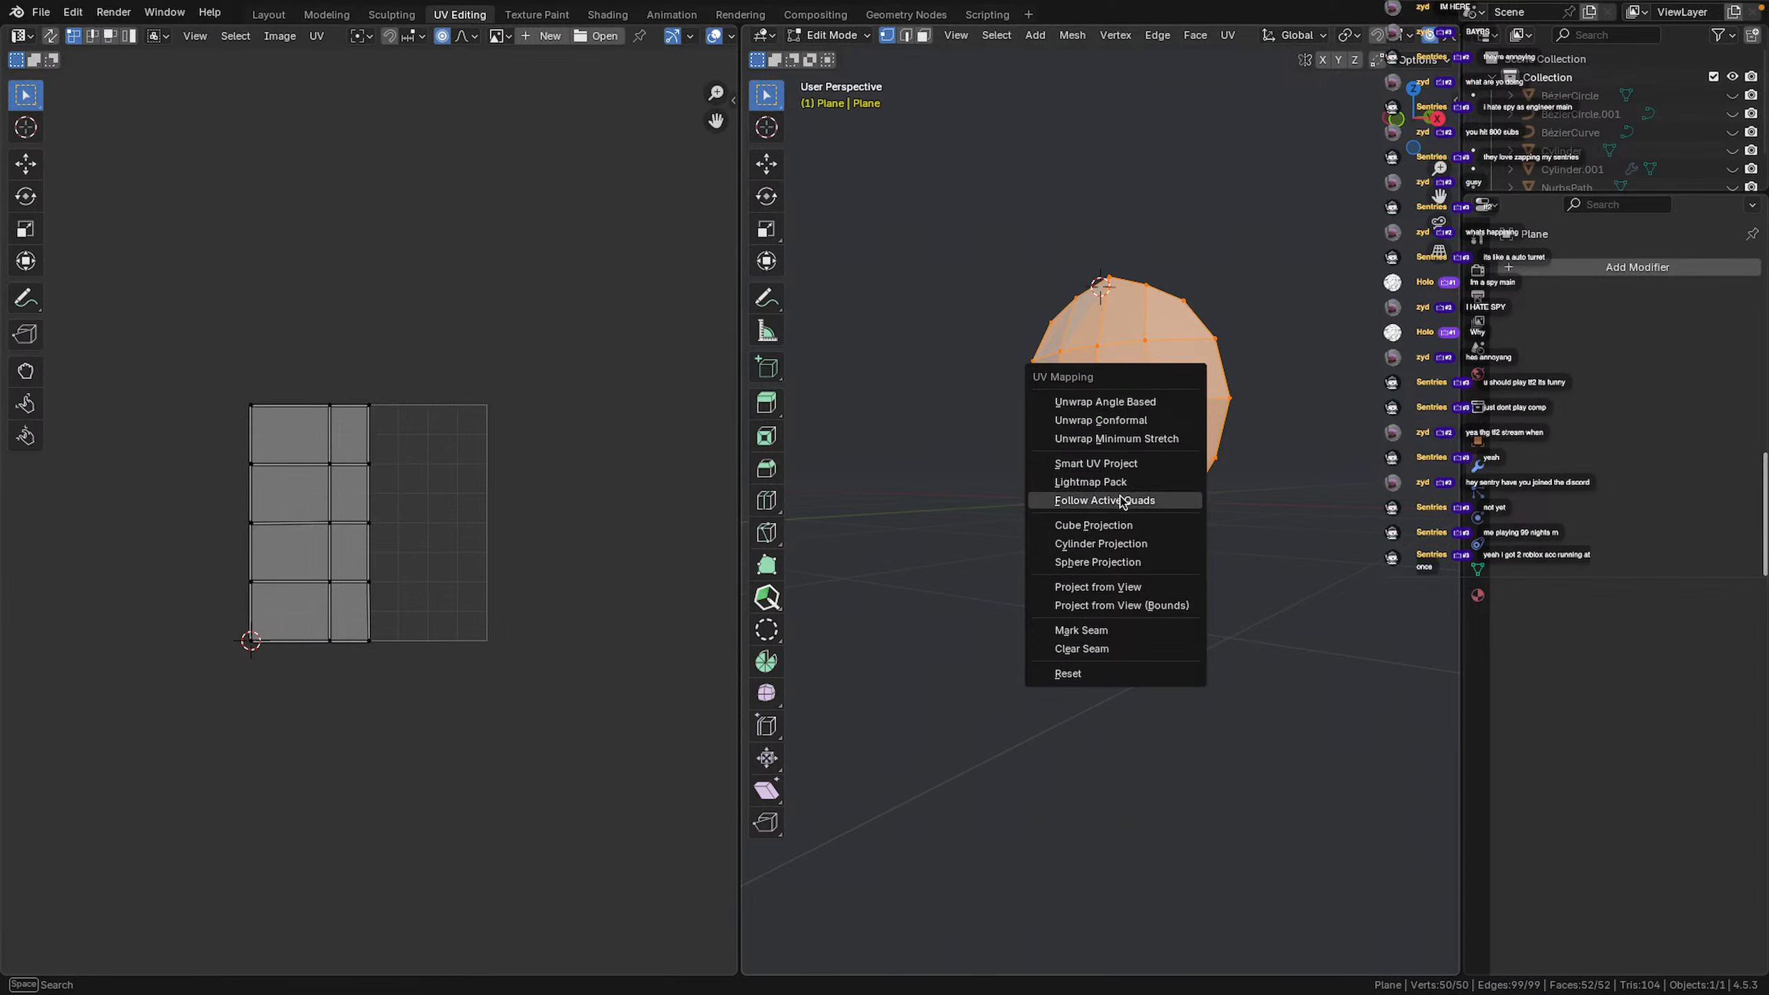
middle_drag(1251, 399, 1175, 434)
click(1175, 434)
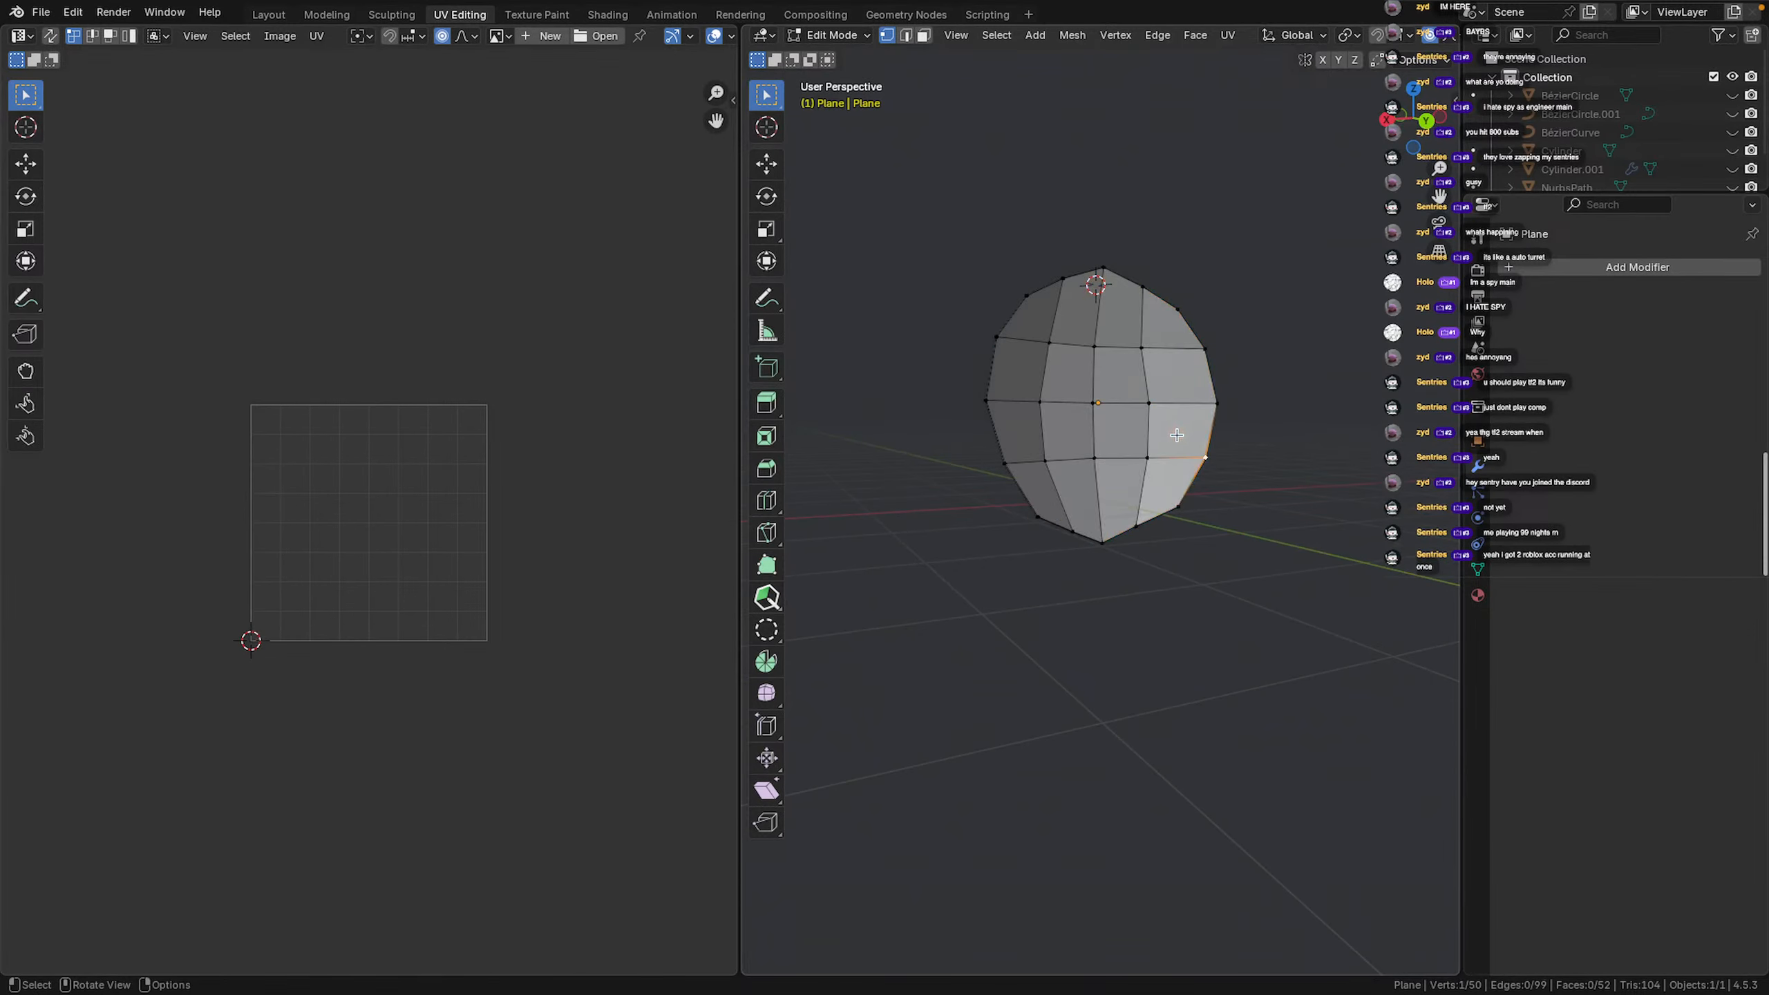
Select the vertical center line of the panel's inner side from tip to tip, and mark it as a seam in edge mode
scroll(1116, 514, up, 3)
shift+click(1098, 535)
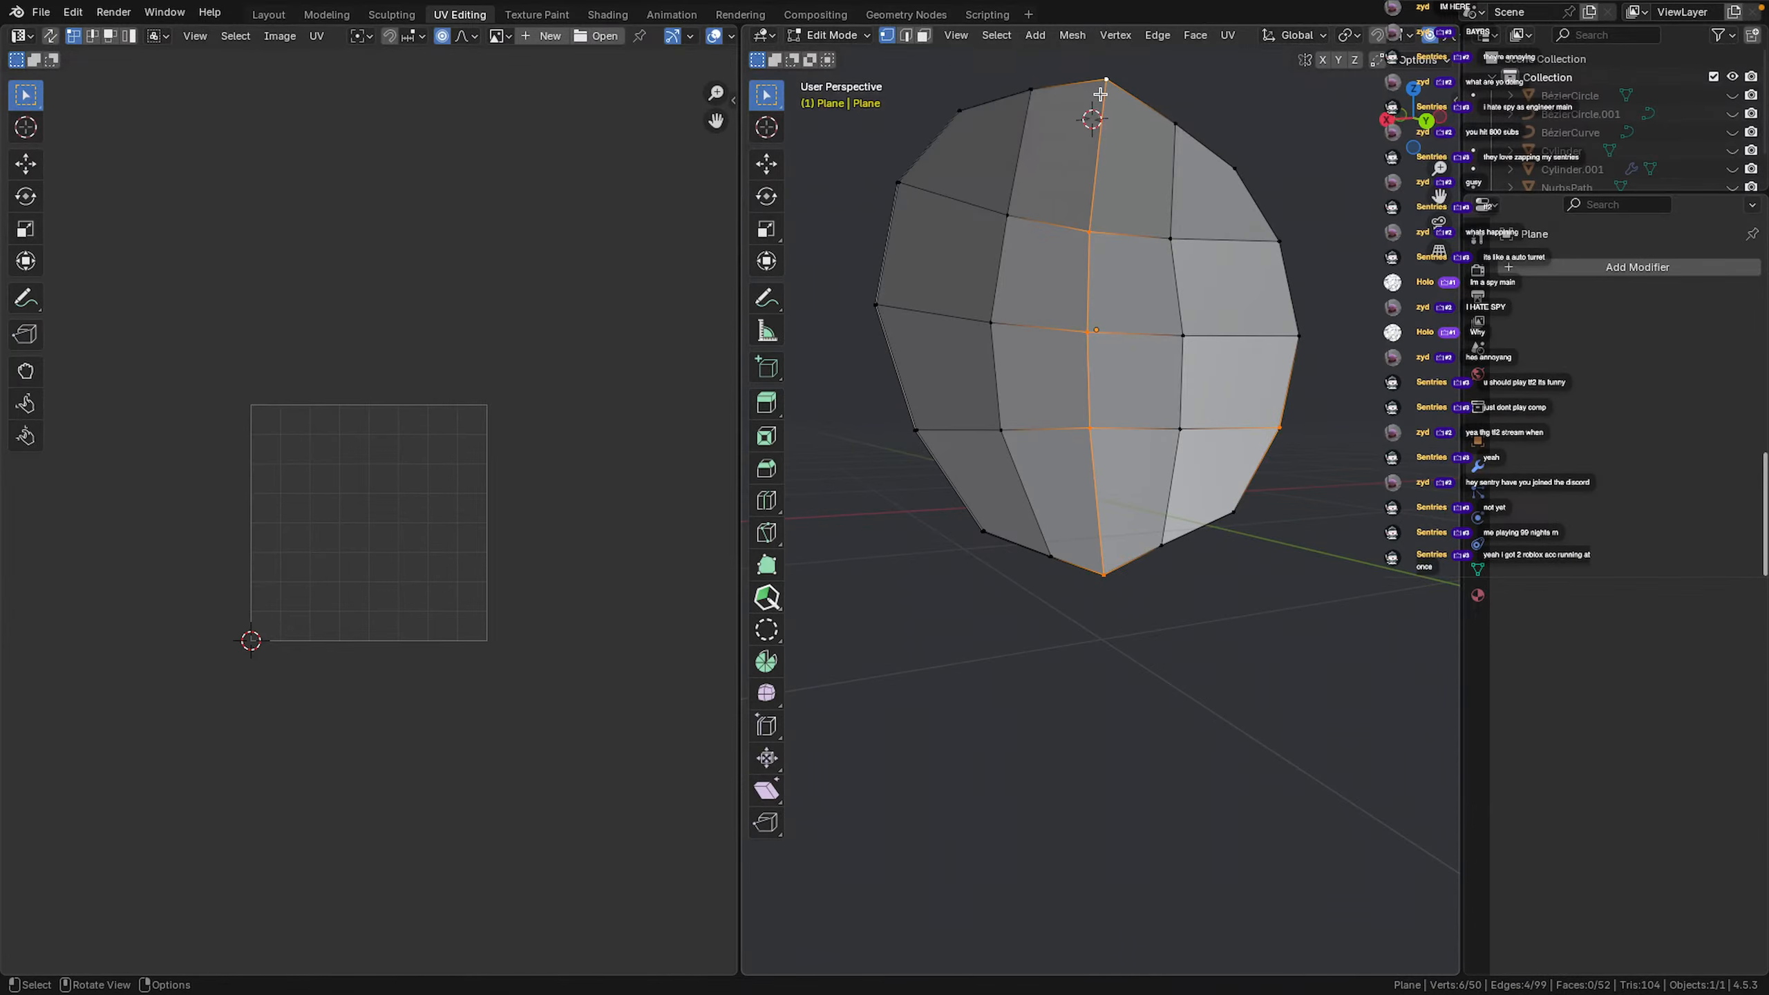
key(m)
right_click(1148, 356)
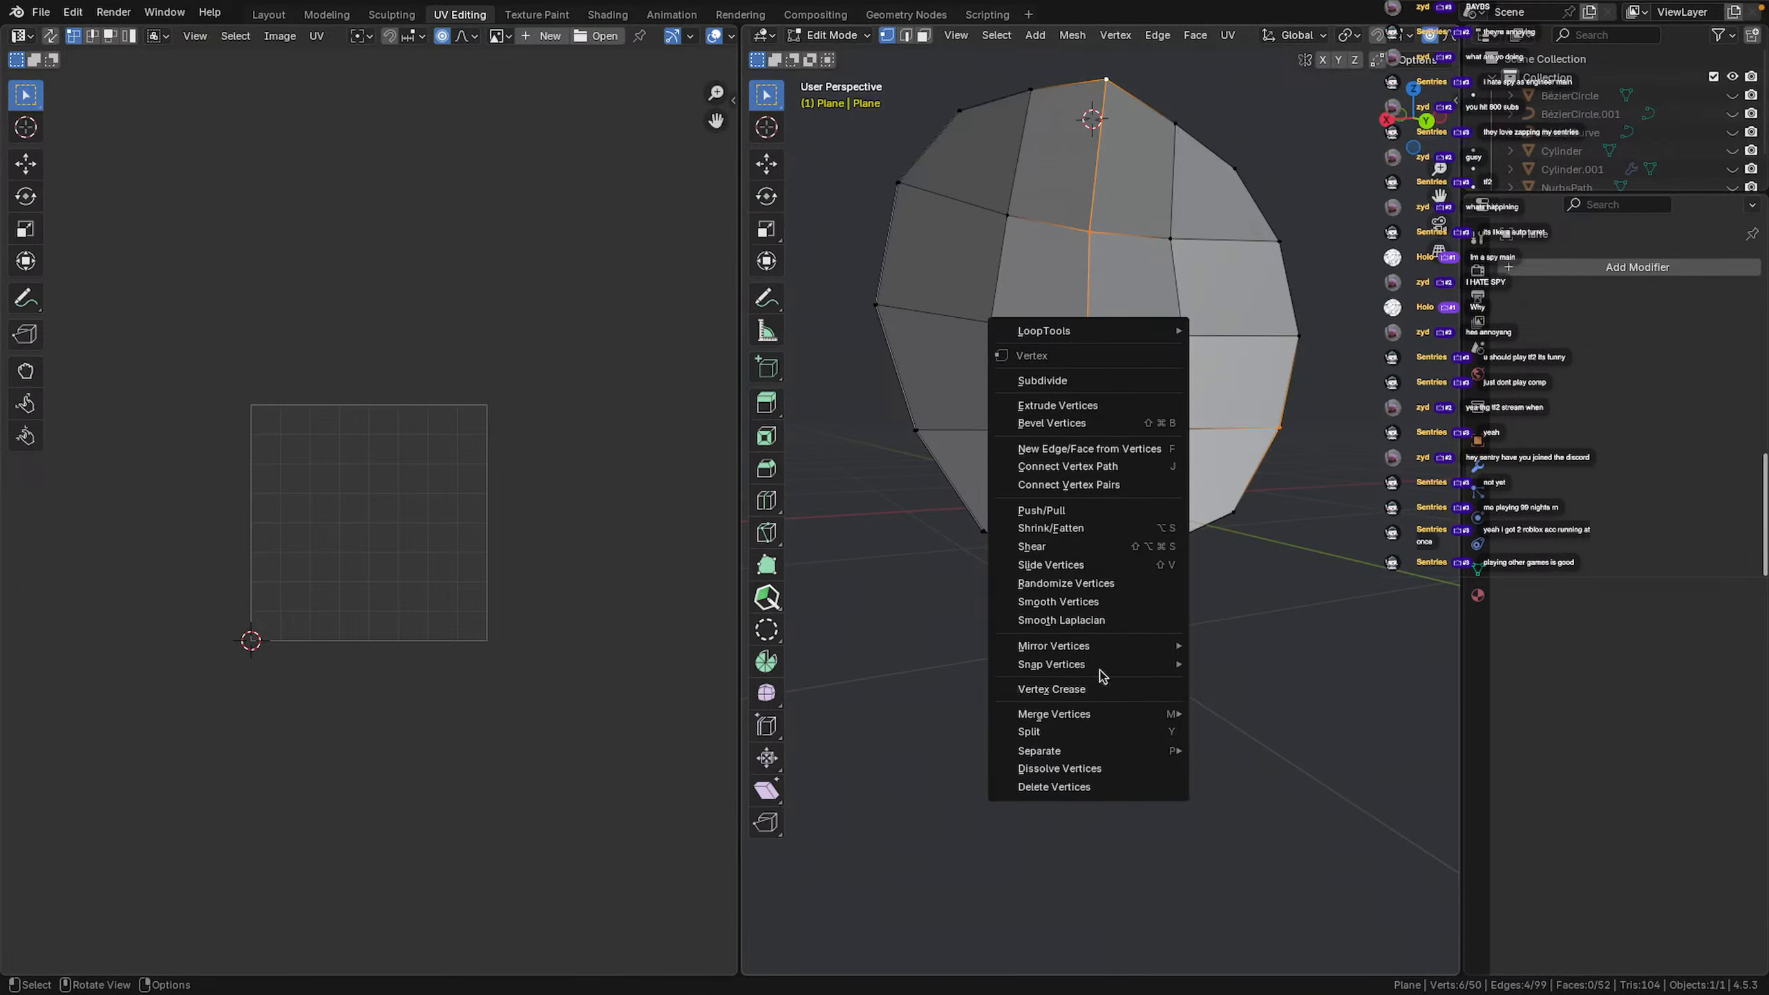
click(905, 34)
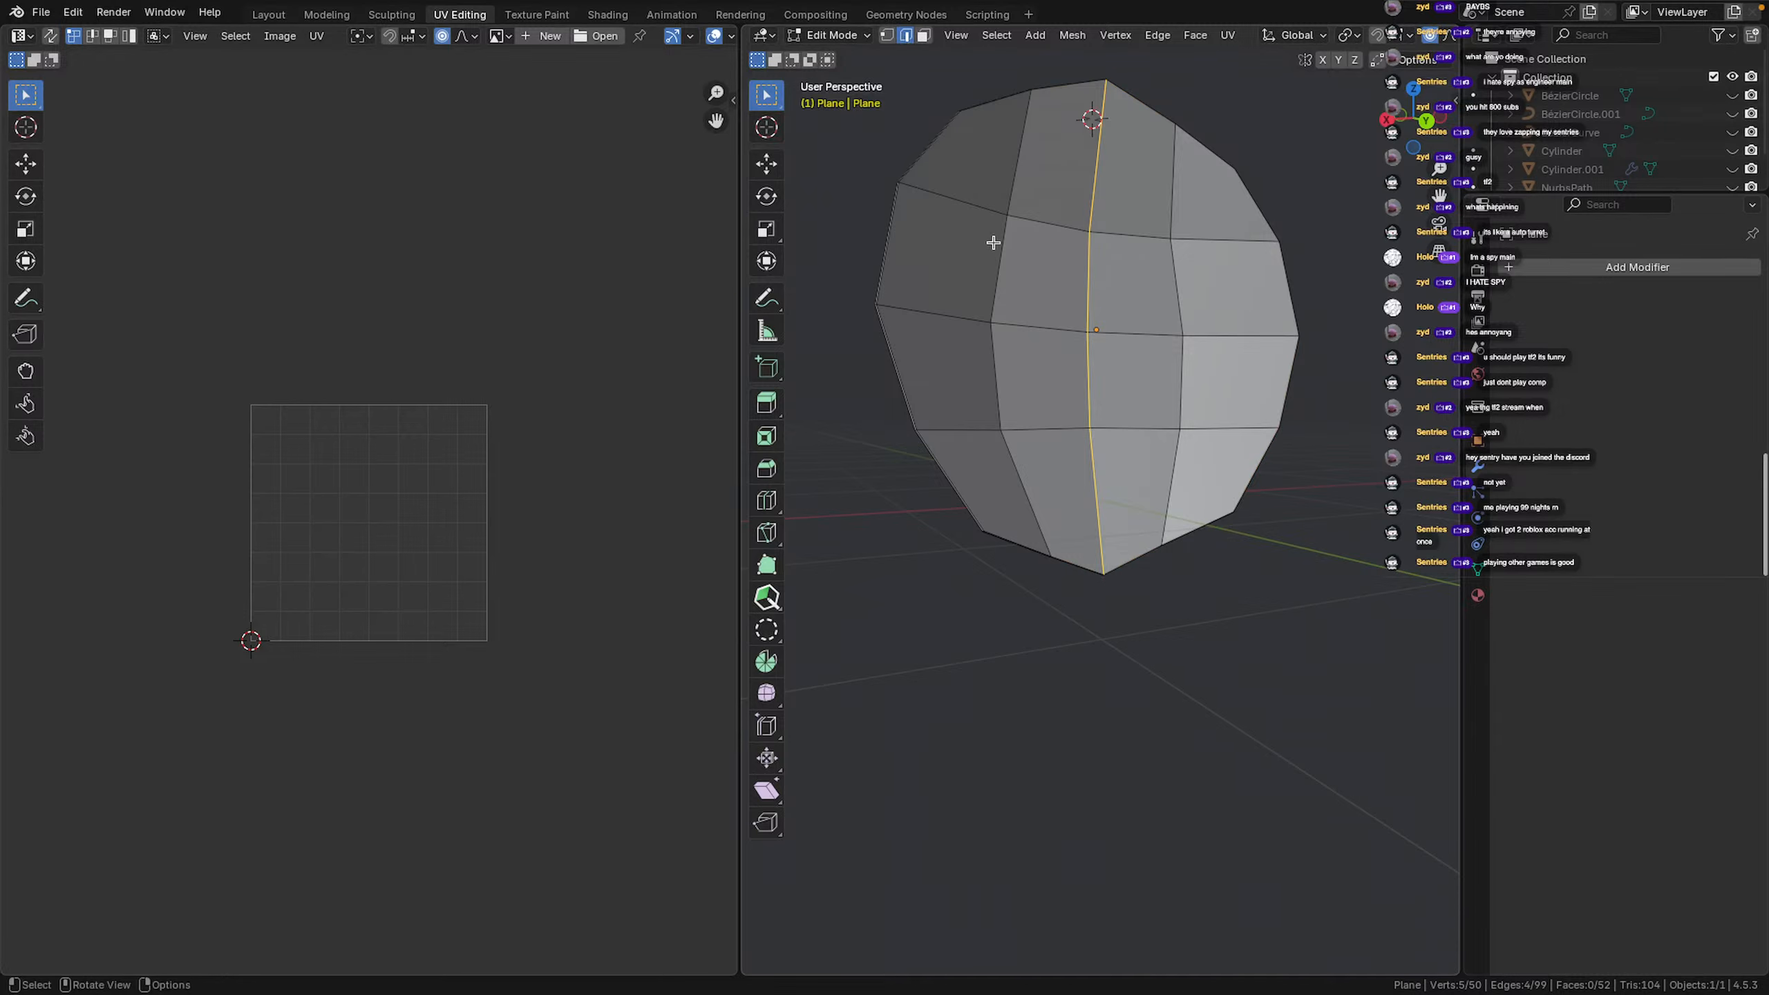
right_click(1003, 304)
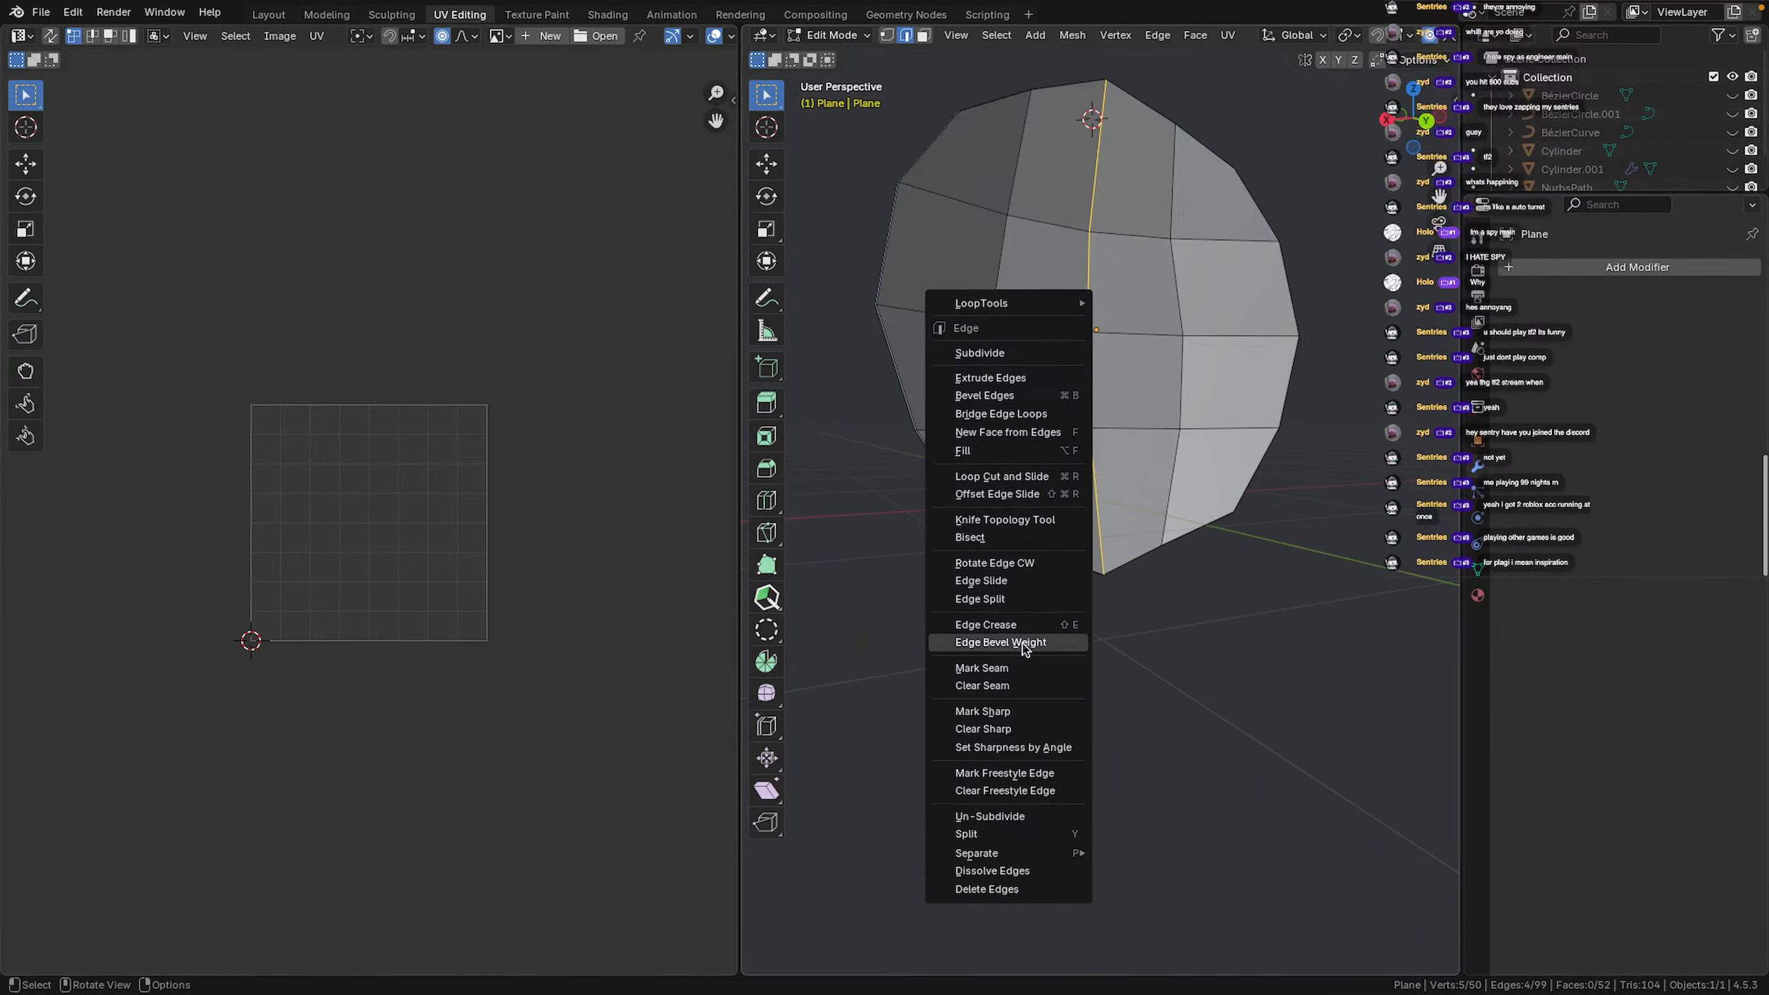
click(1014, 669)
middle_drag(853, 540, 1183, 522)
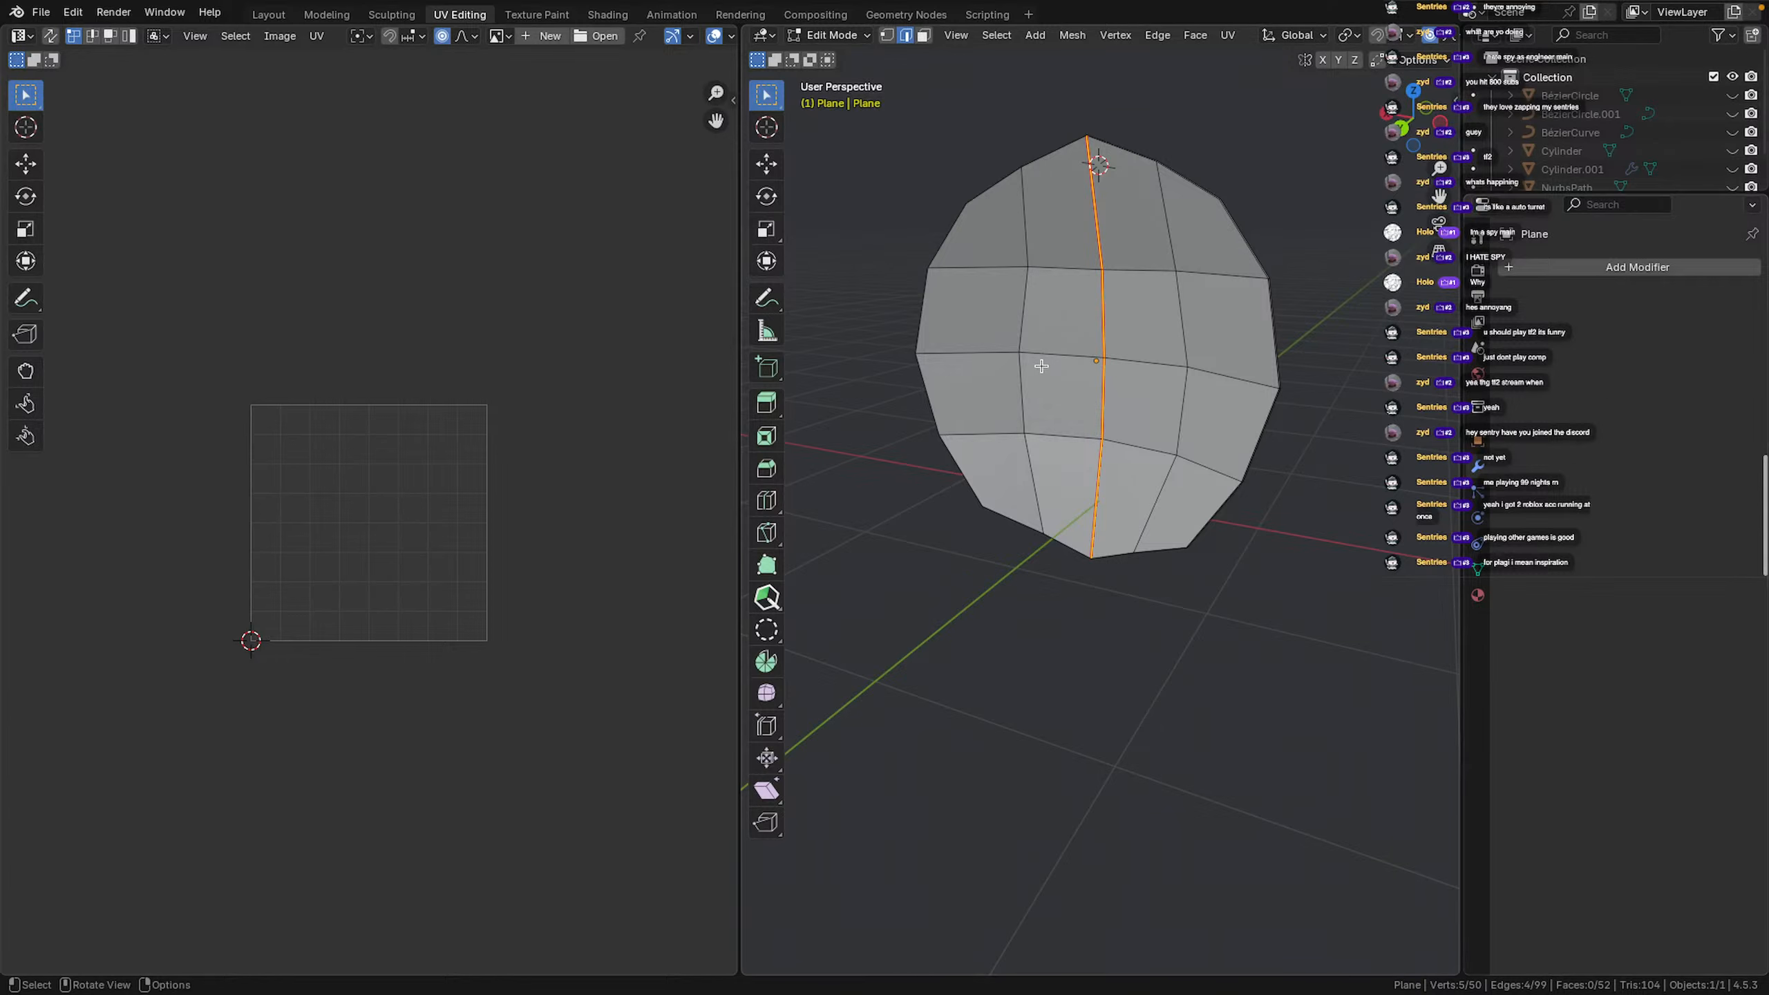
click(974, 353)
shift+click(1053, 351)
shift+click(1220, 373)
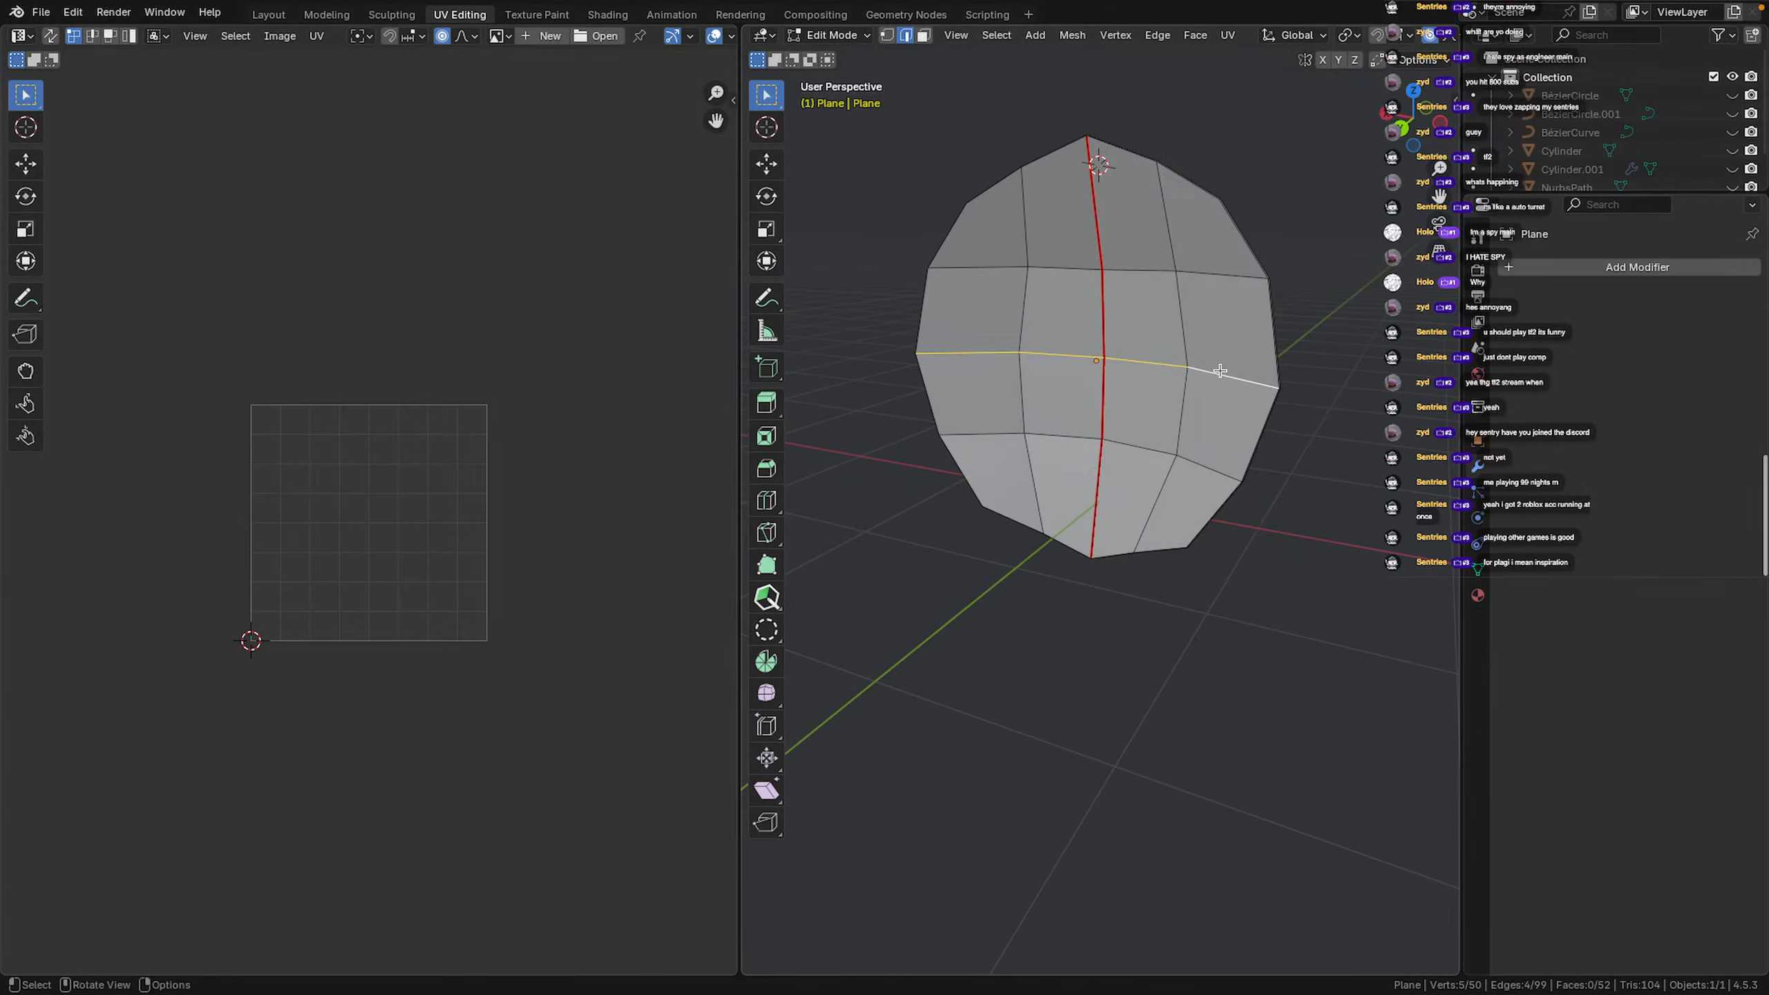
key(ctrl+e)
click(1181, 388)
Select the outer rim edges on one side of the center seam from bottom to top tip, and mark them as a seam
middle_drag(915, 395, 1124, 389)
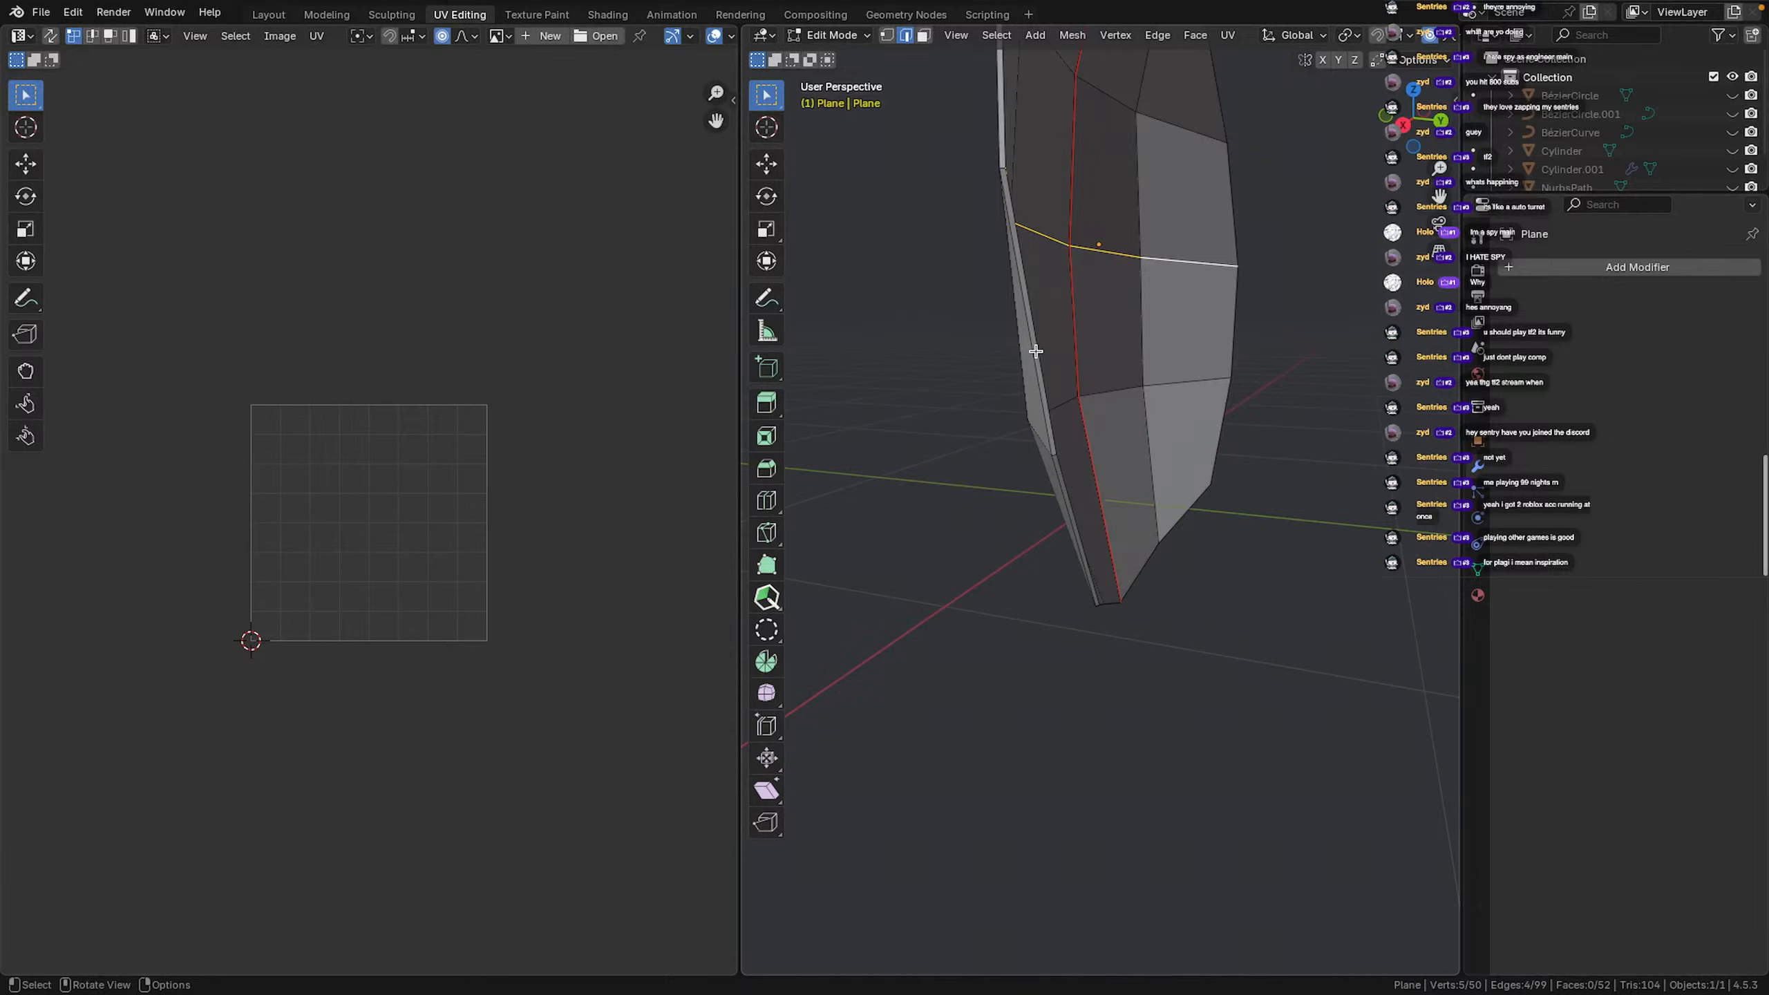
middle_drag(1036, 351, 967, 231)
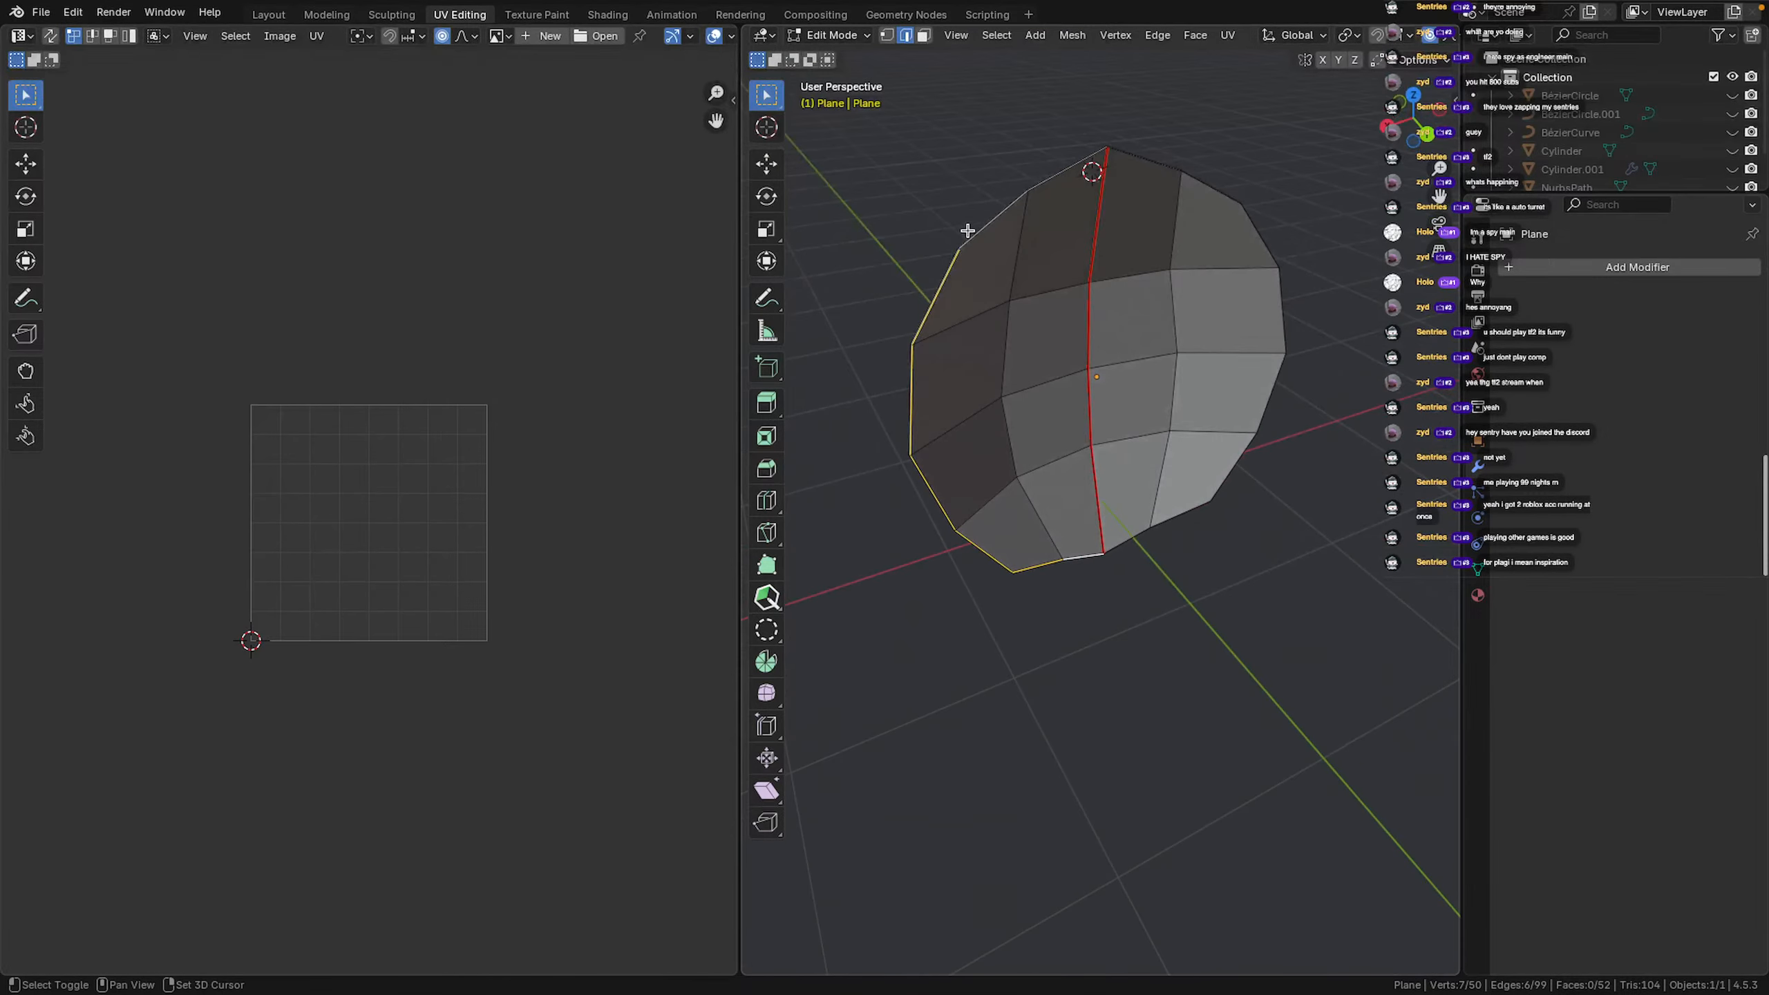
shift+click(1069, 181)
right_click(1069, 181)
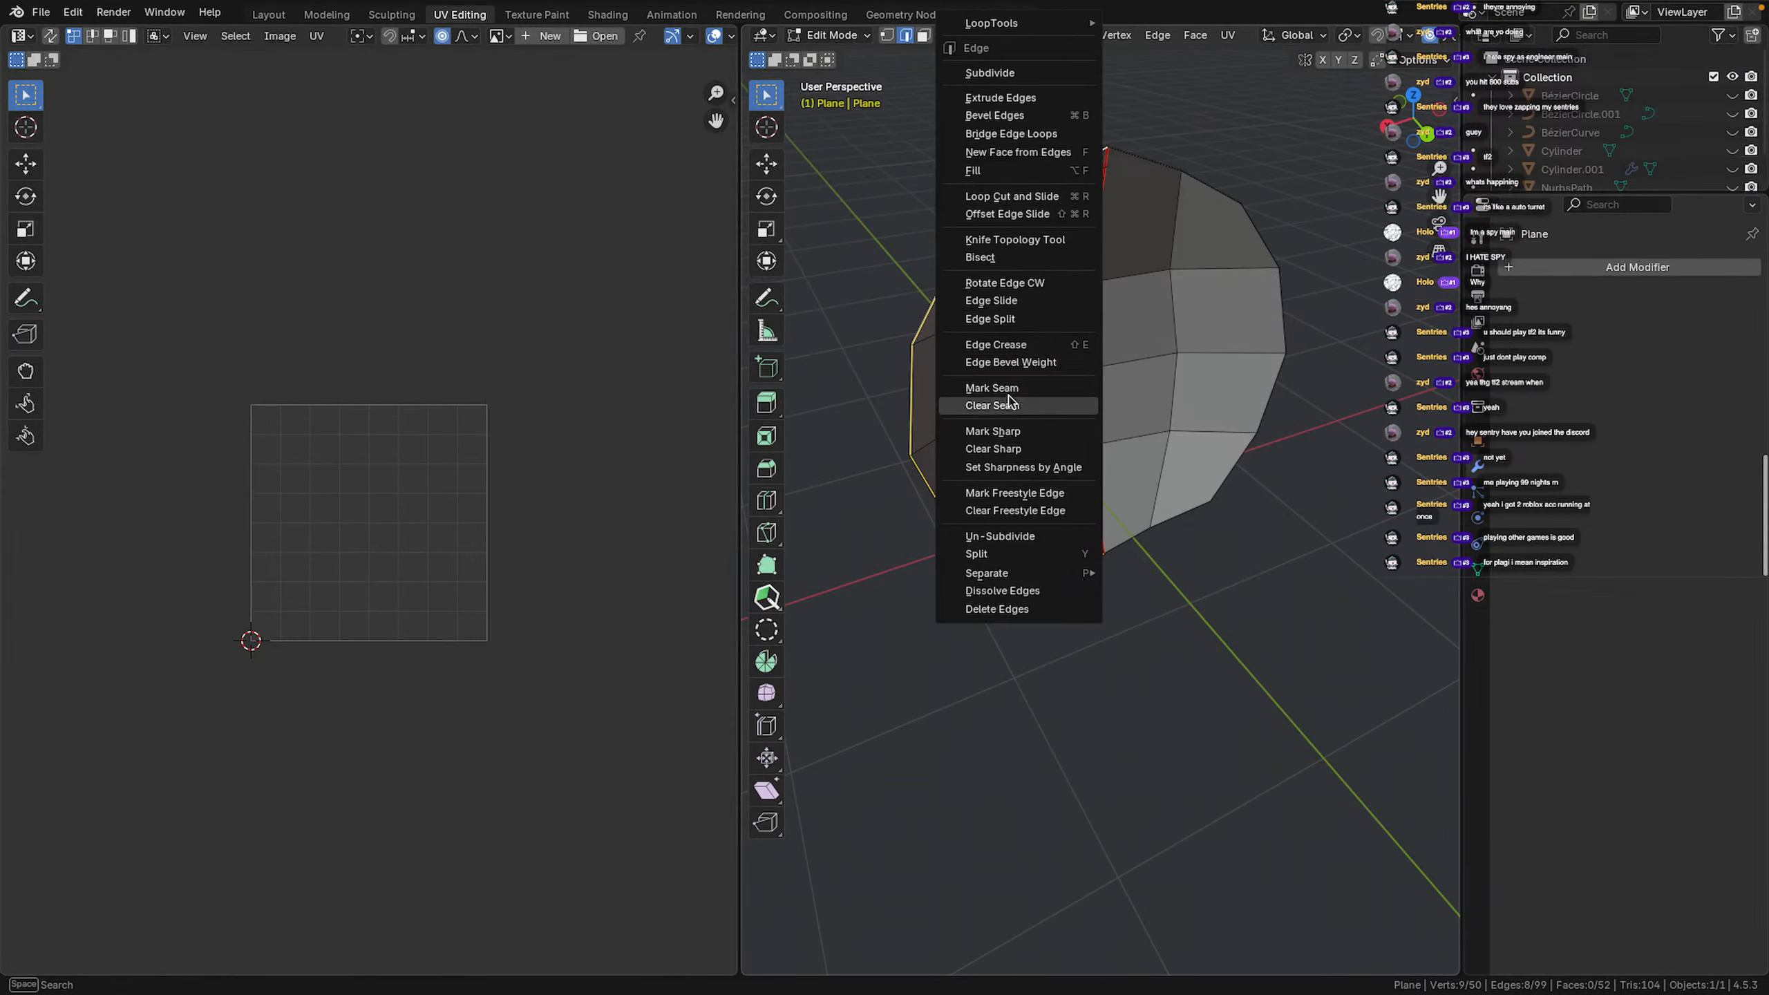
click(1023, 447)
click(1056, 700)
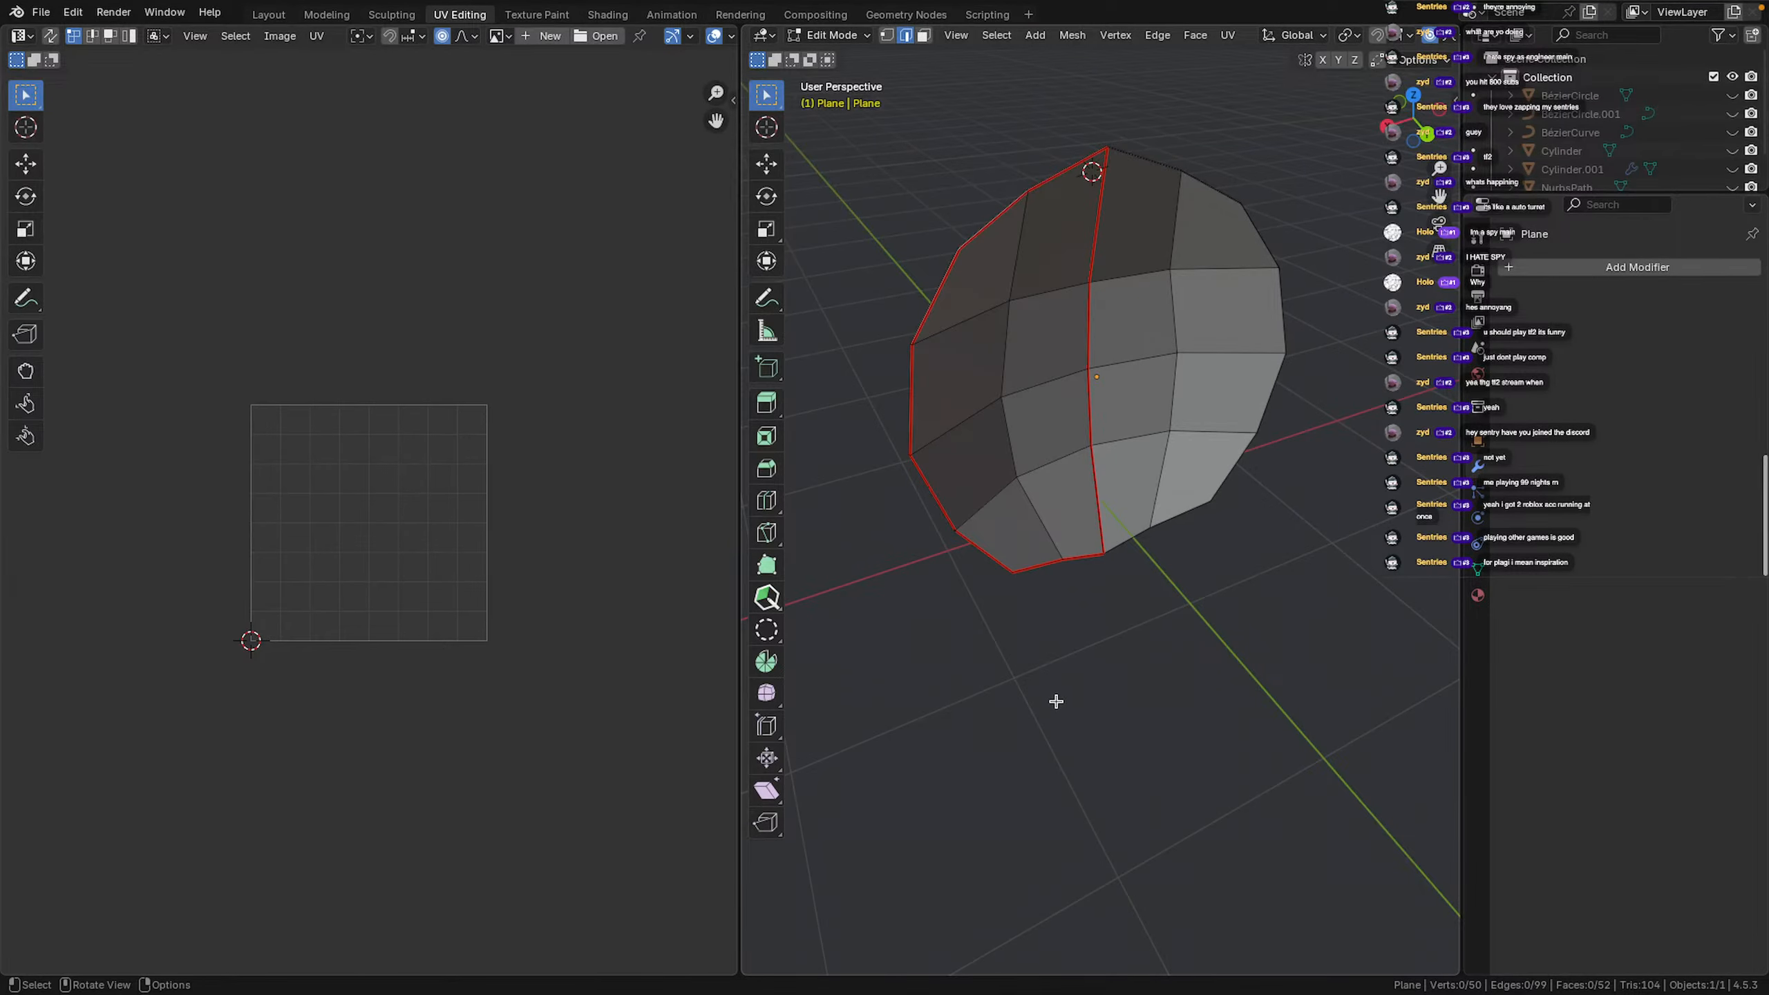
Mark the remaining rim edges on the opposite side of the center seam as a seam, and clear the selection
middle_drag(1024, 574, 963, 542)
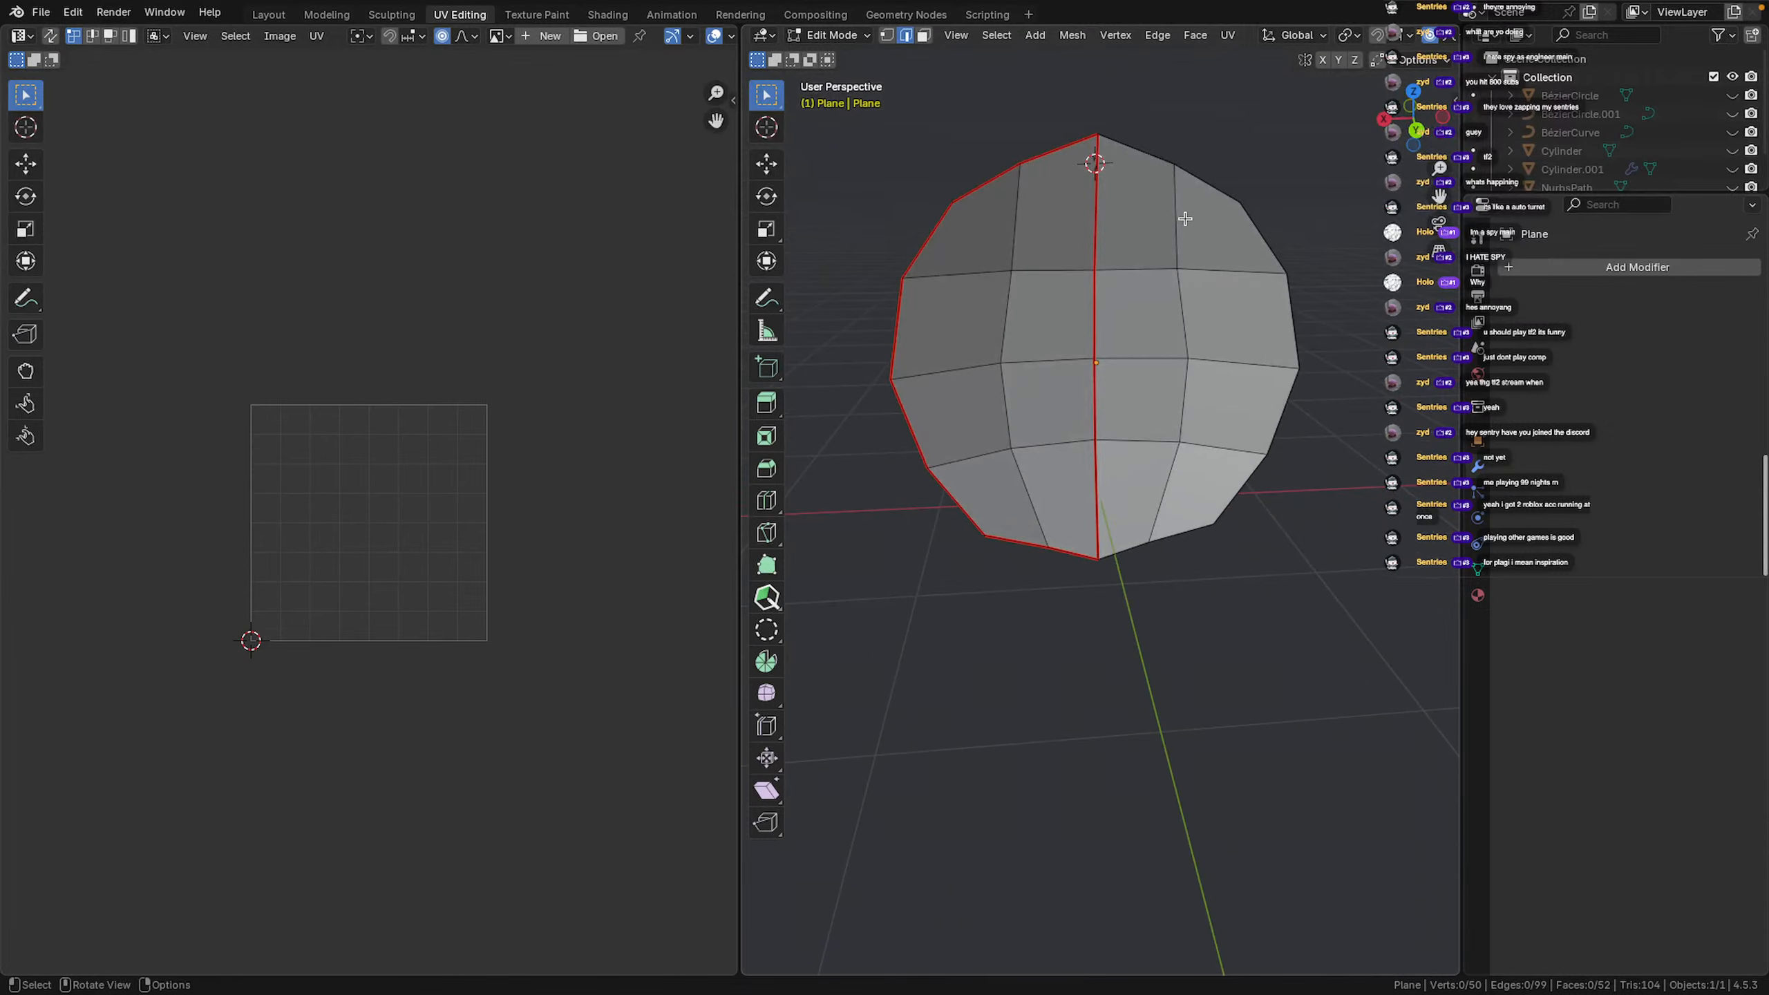
mouse_move(1125, 152)
middle_down()
mouse_move(1212, 336)
mouse_move(1149, 173)
middle_up()
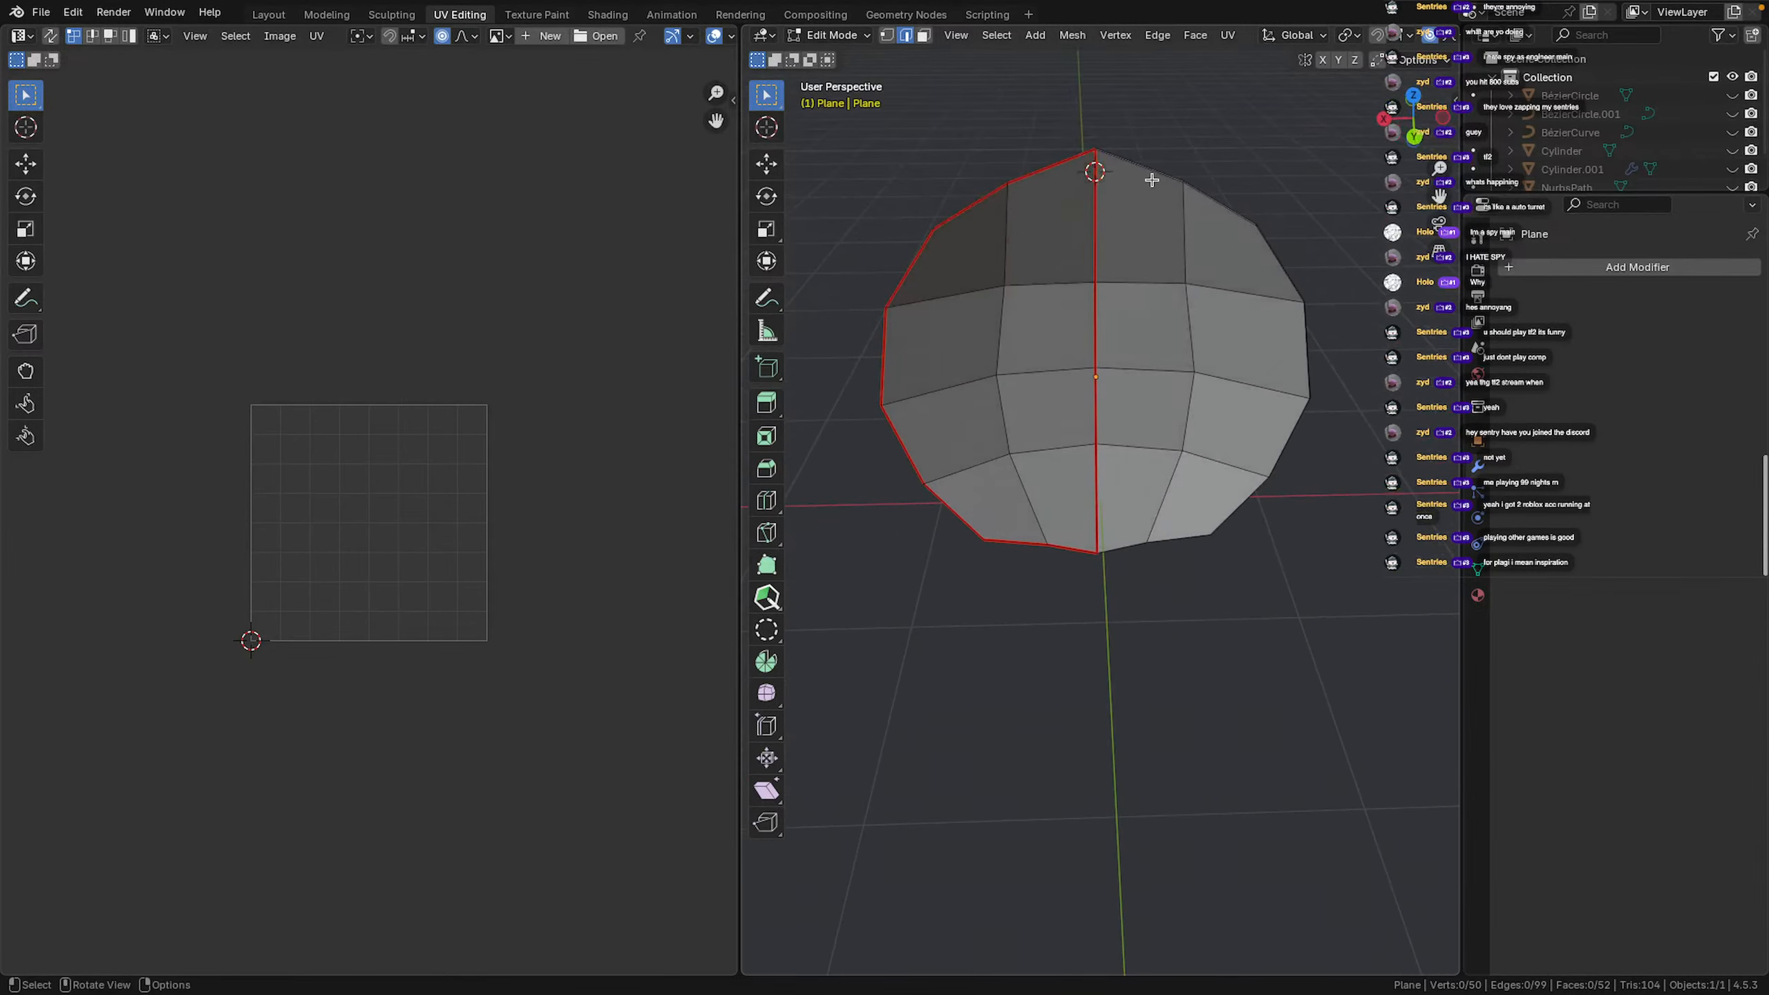
alt+shift+click(1309, 366)
middle_drag(1261, 412, 1268, 307)
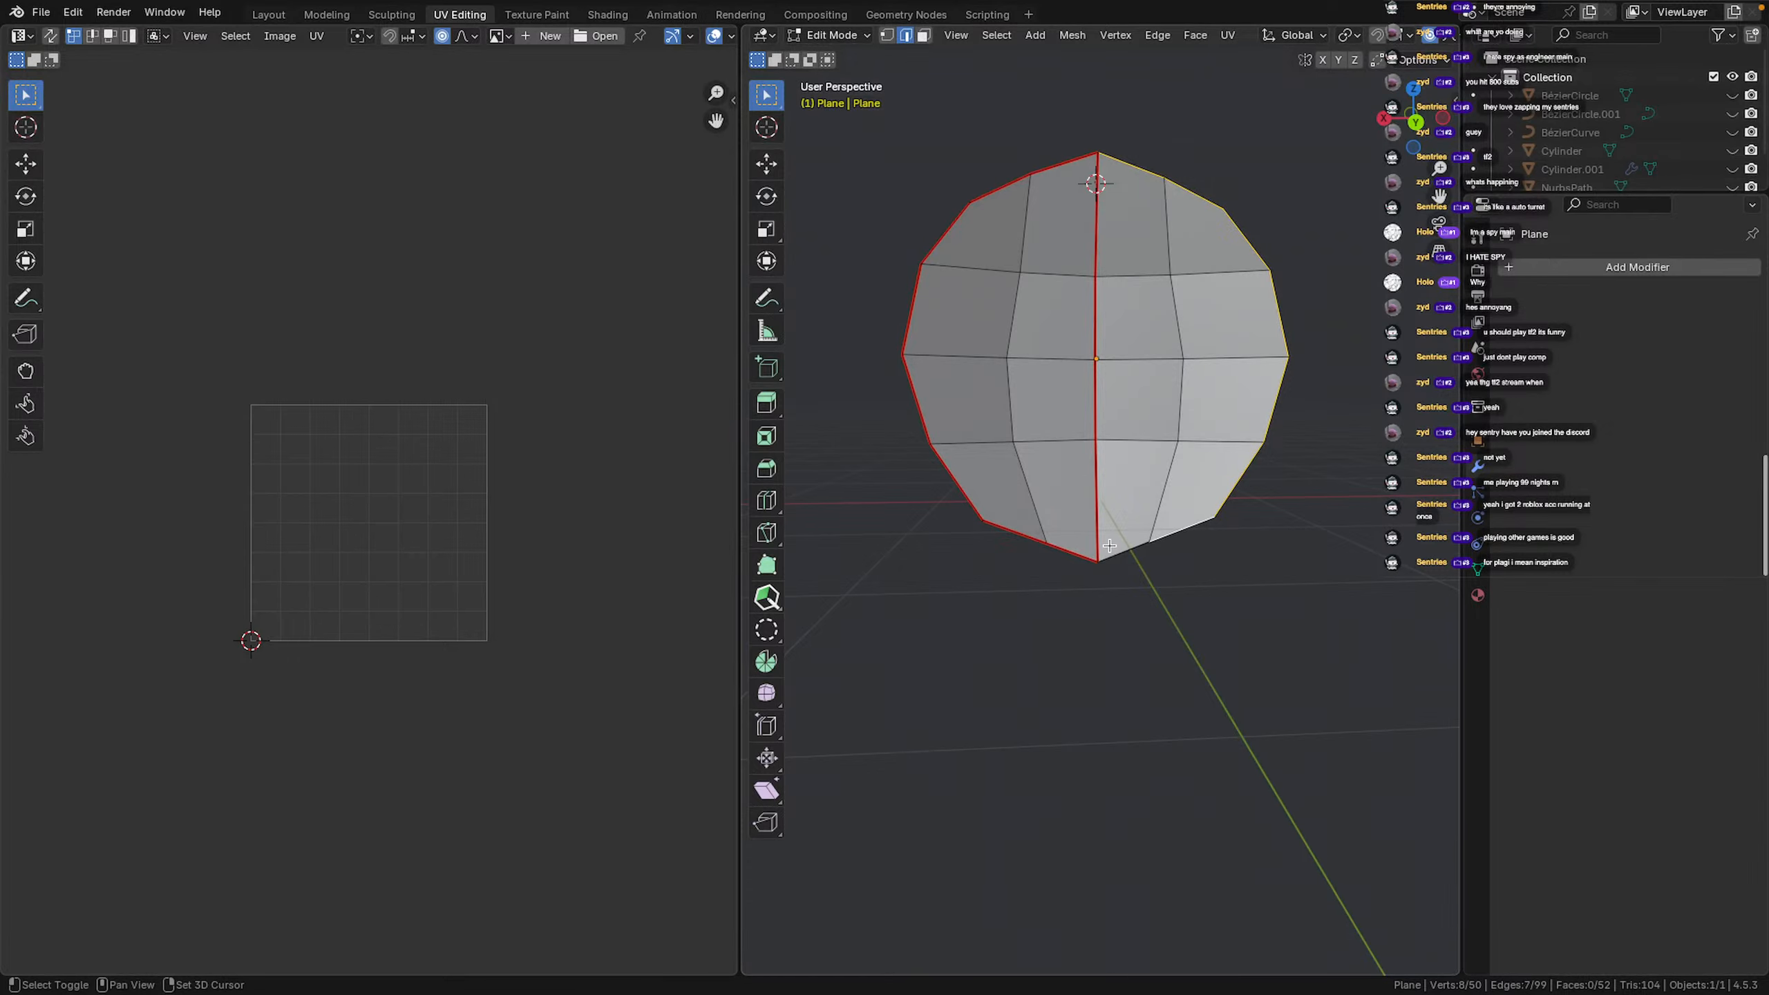
shift+click(1110, 546)
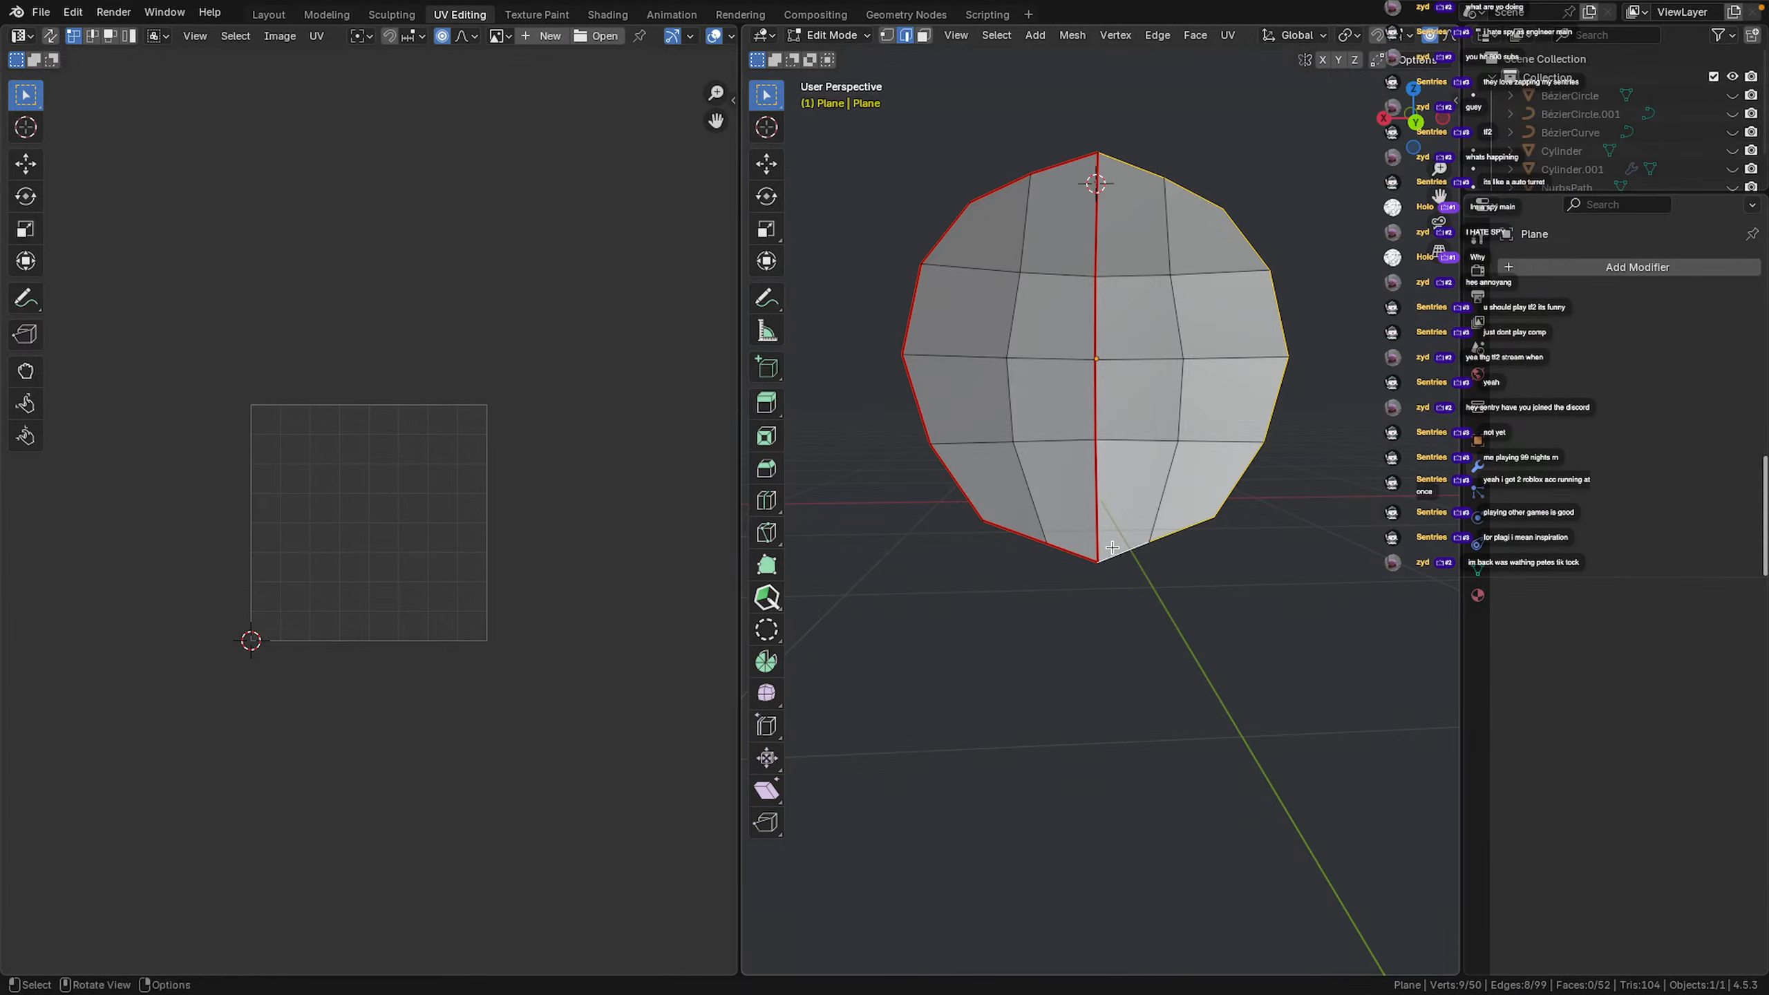
right_click(1093, 619)
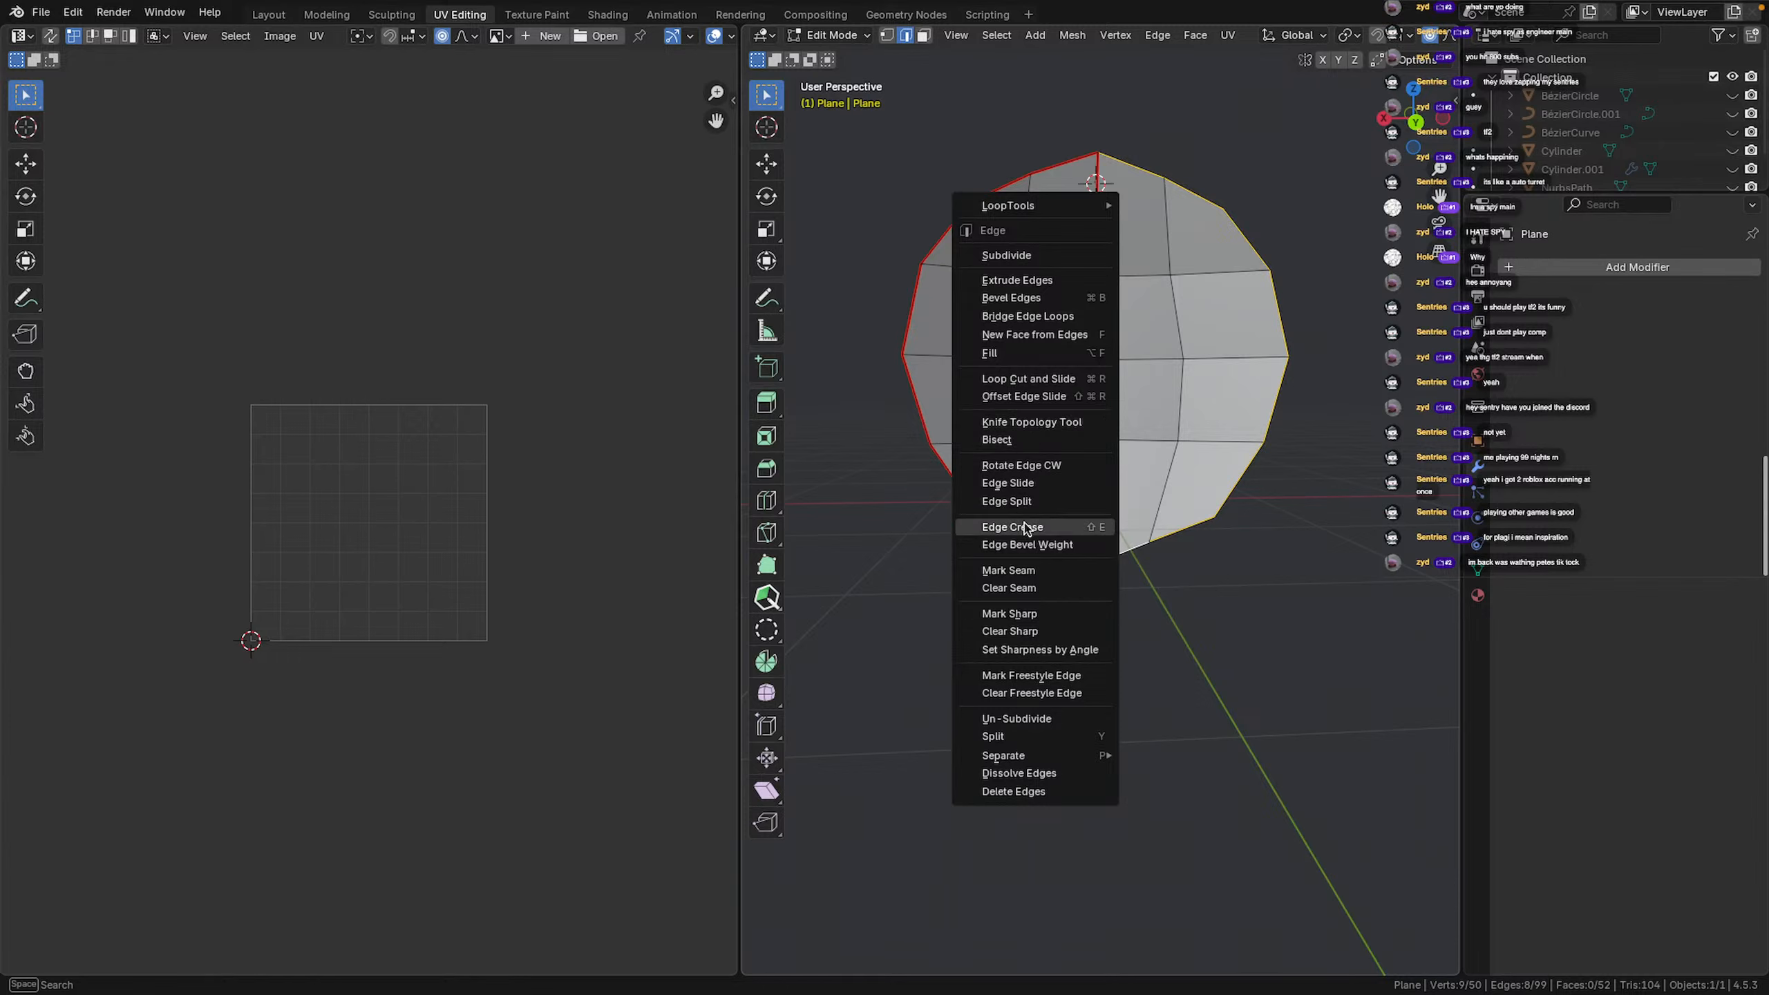
click(1052, 569)
click(1206, 634)
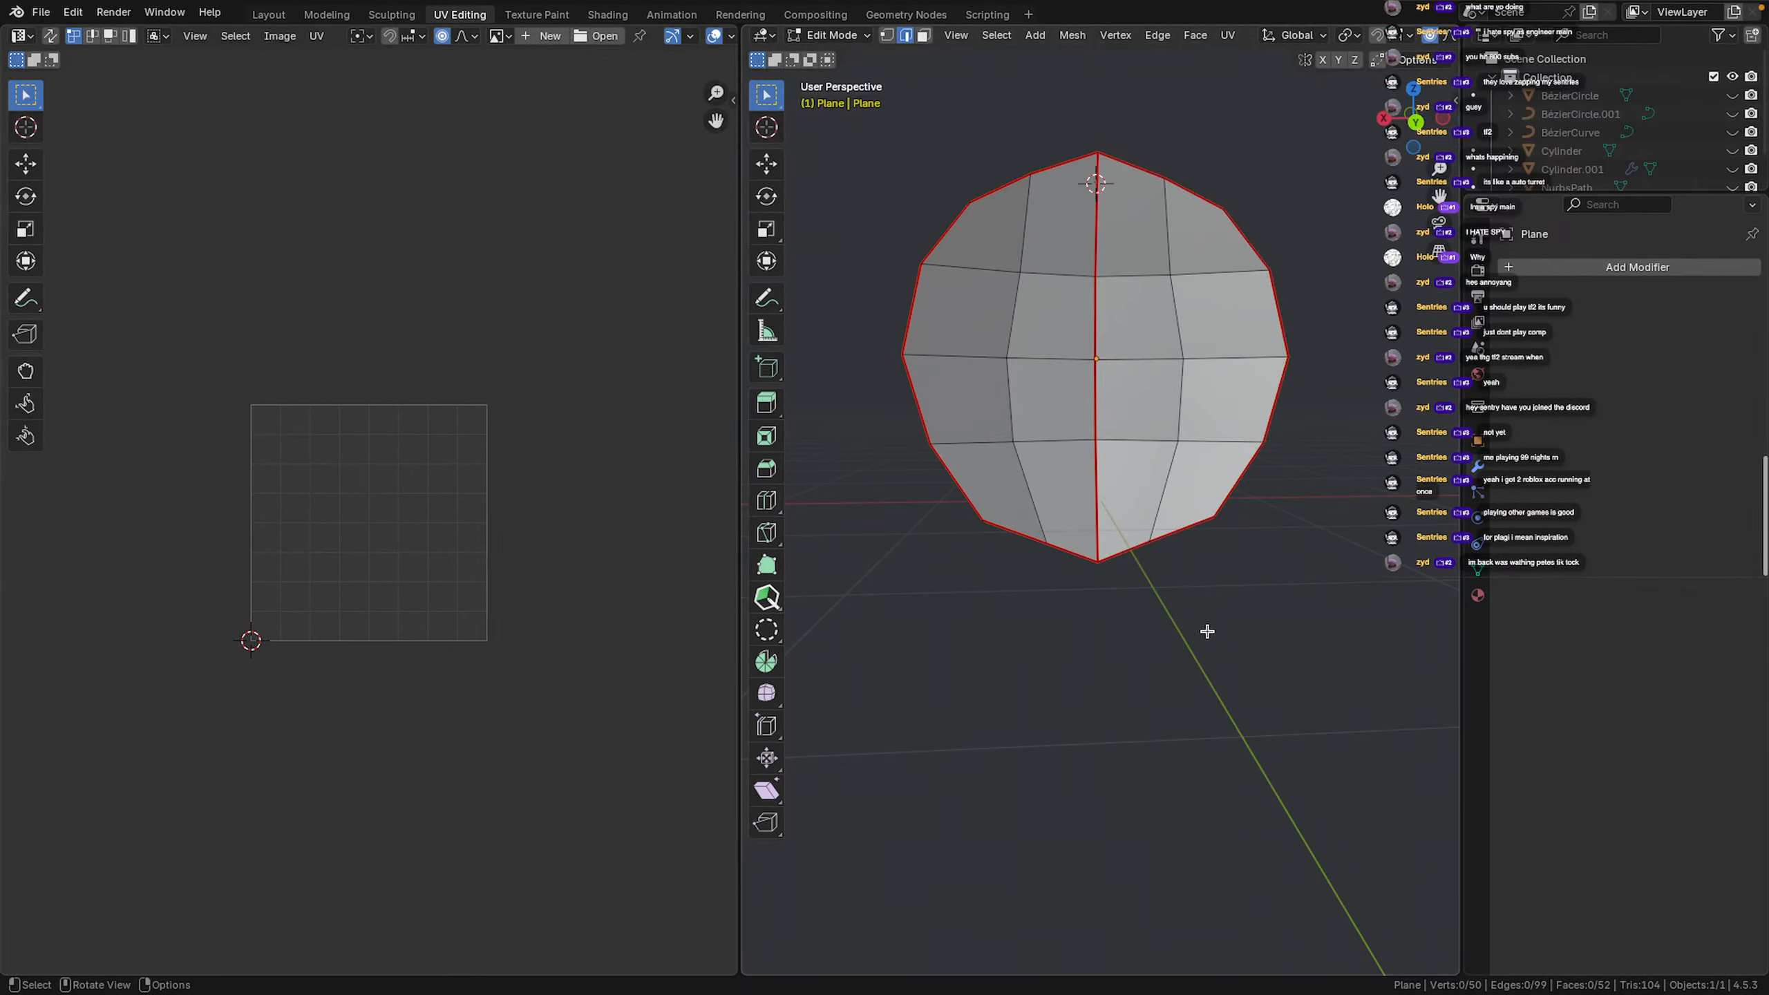
Select the whole mesh and unwrap it with the Minimum Stretch method
middle_drag(1207, 634, 1376, 650)
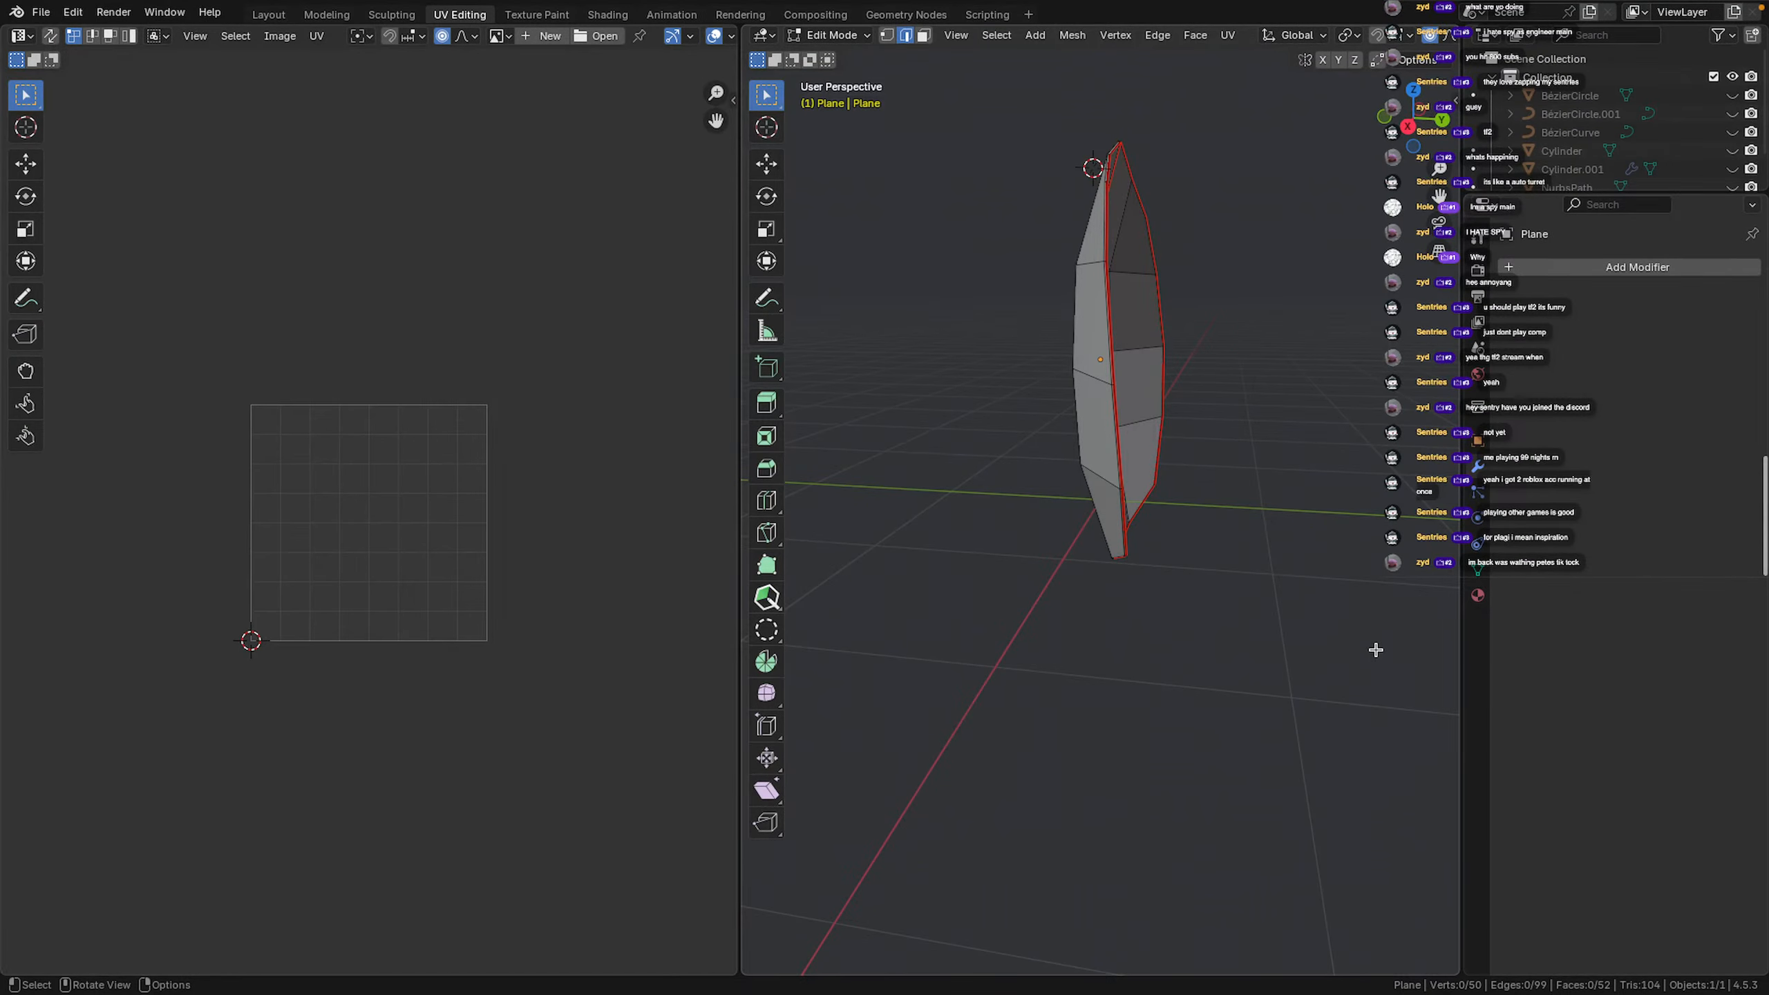
middle_drag(1202, 436, 1448, 404)
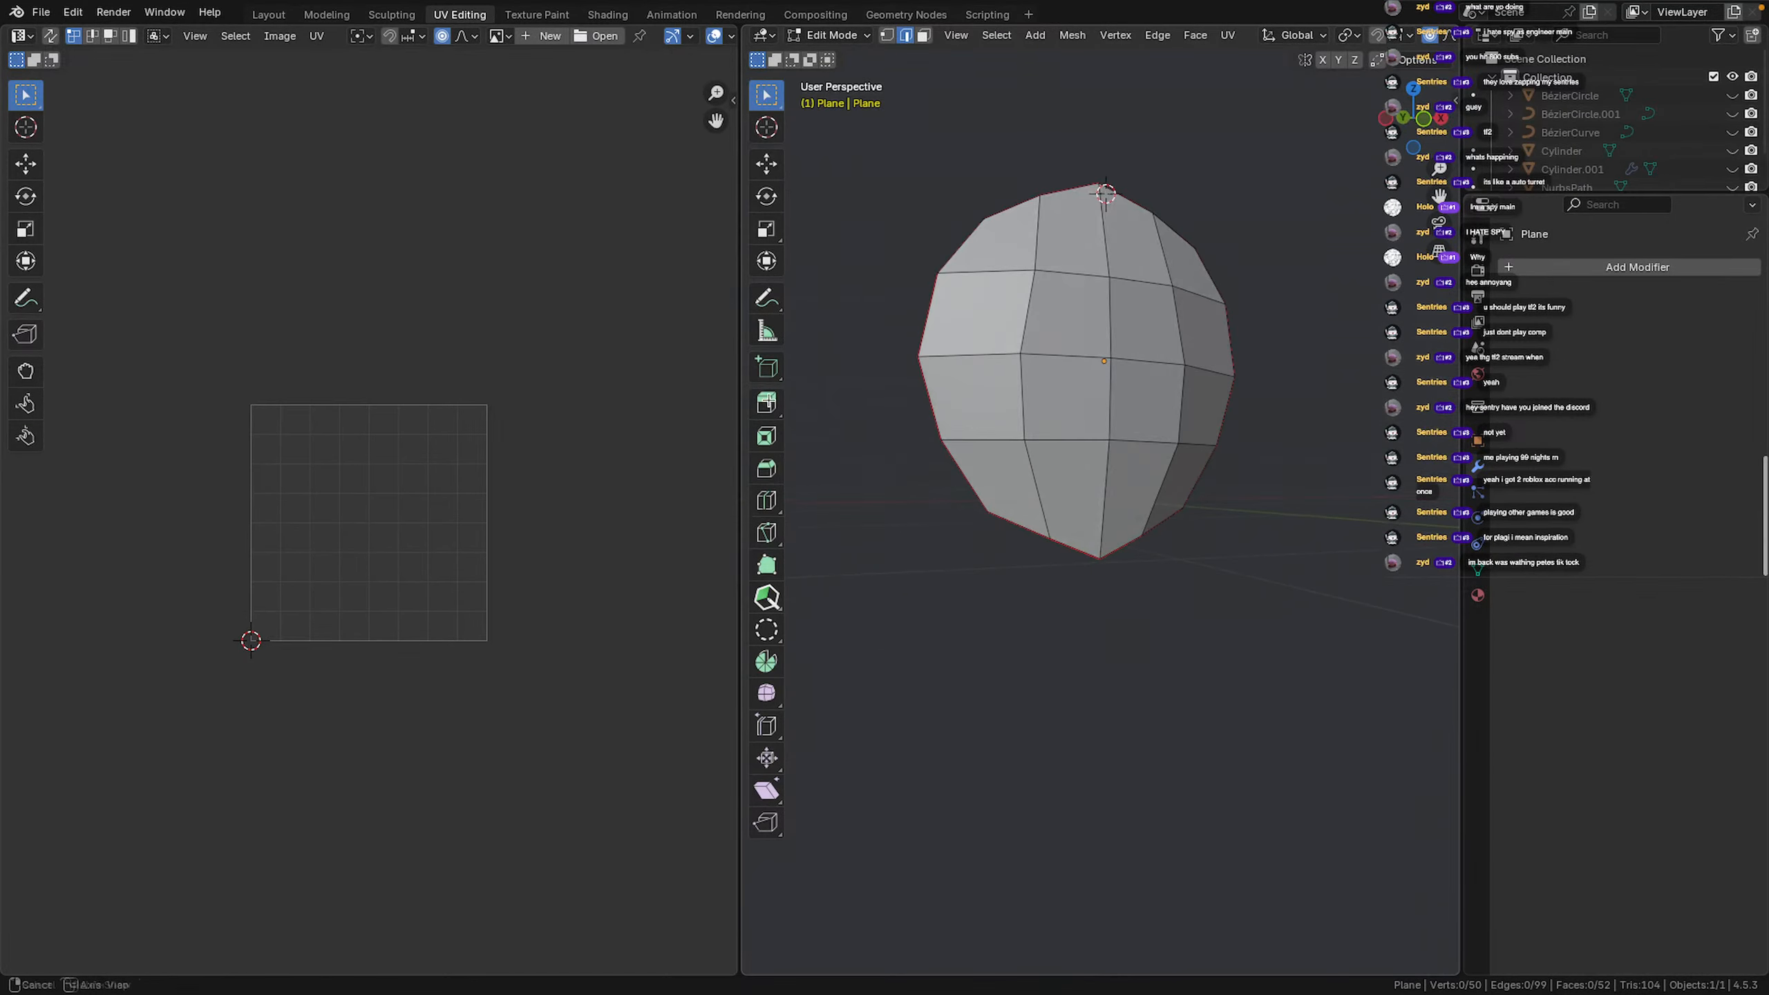
scroll(1100, 420, down, 5)
middle_drag(1100, 420, 1152, 420)
scroll(1153, 420, up, 6)
middle_drag(1153, 420, 1364, 477)
key(a)
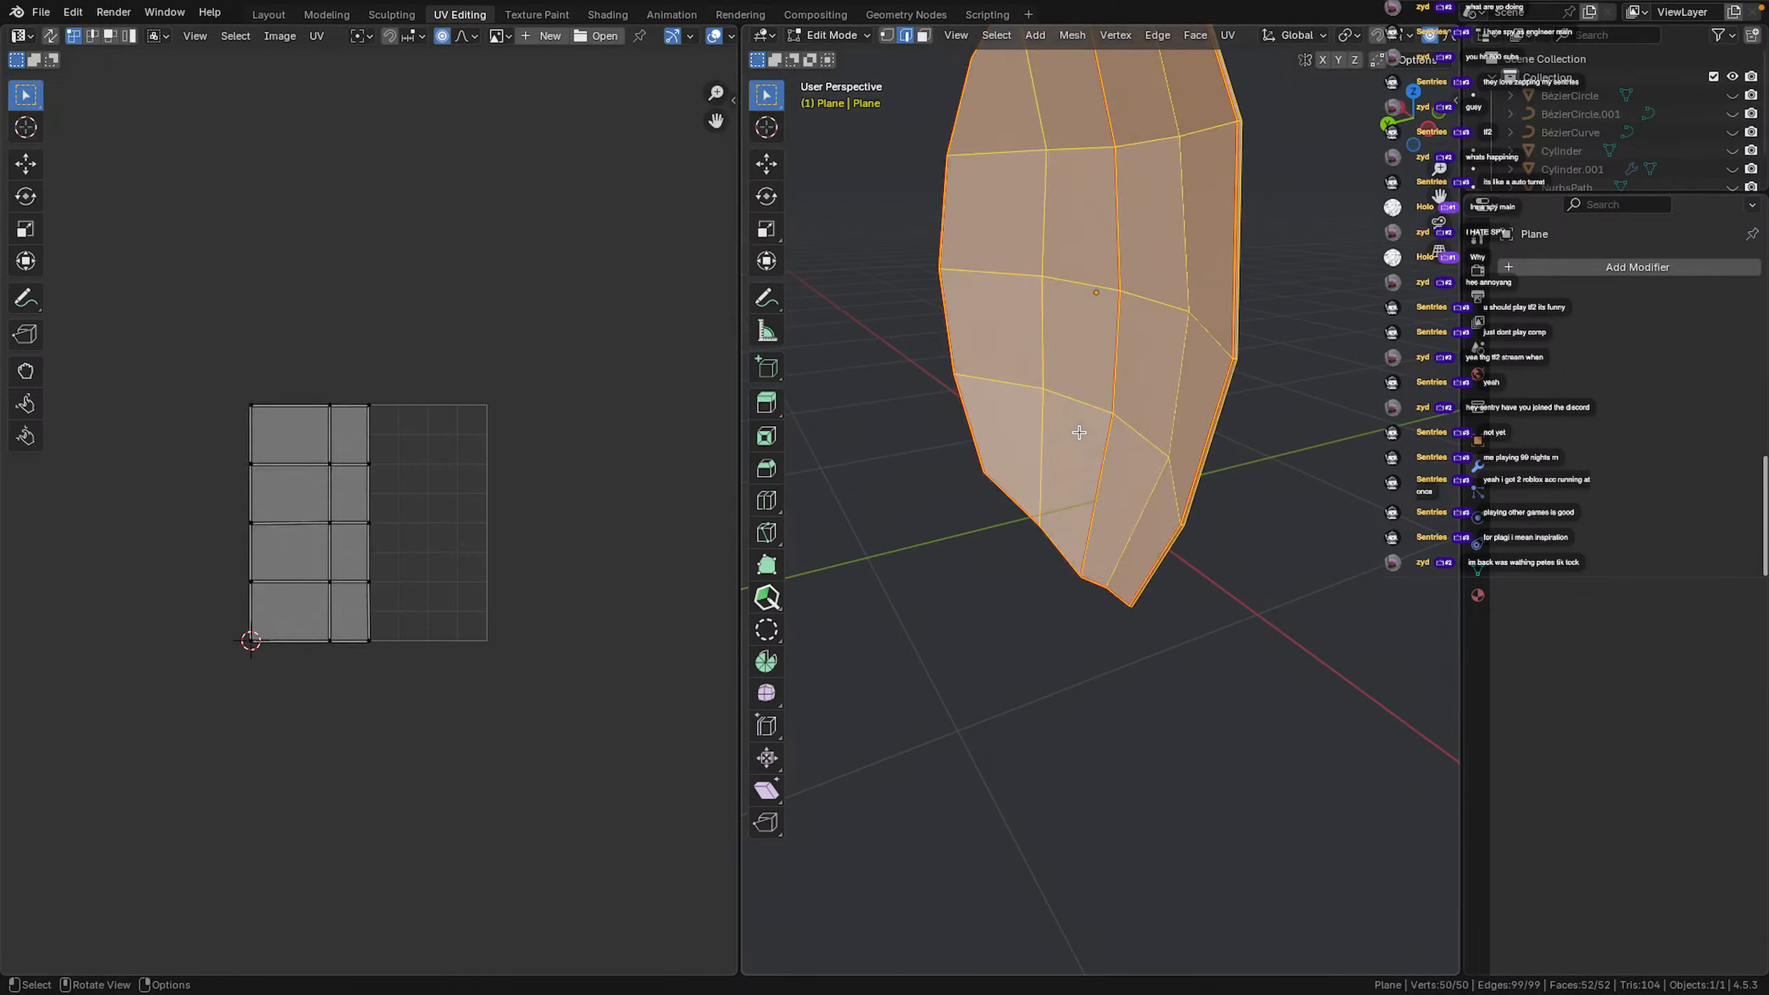
key(u)
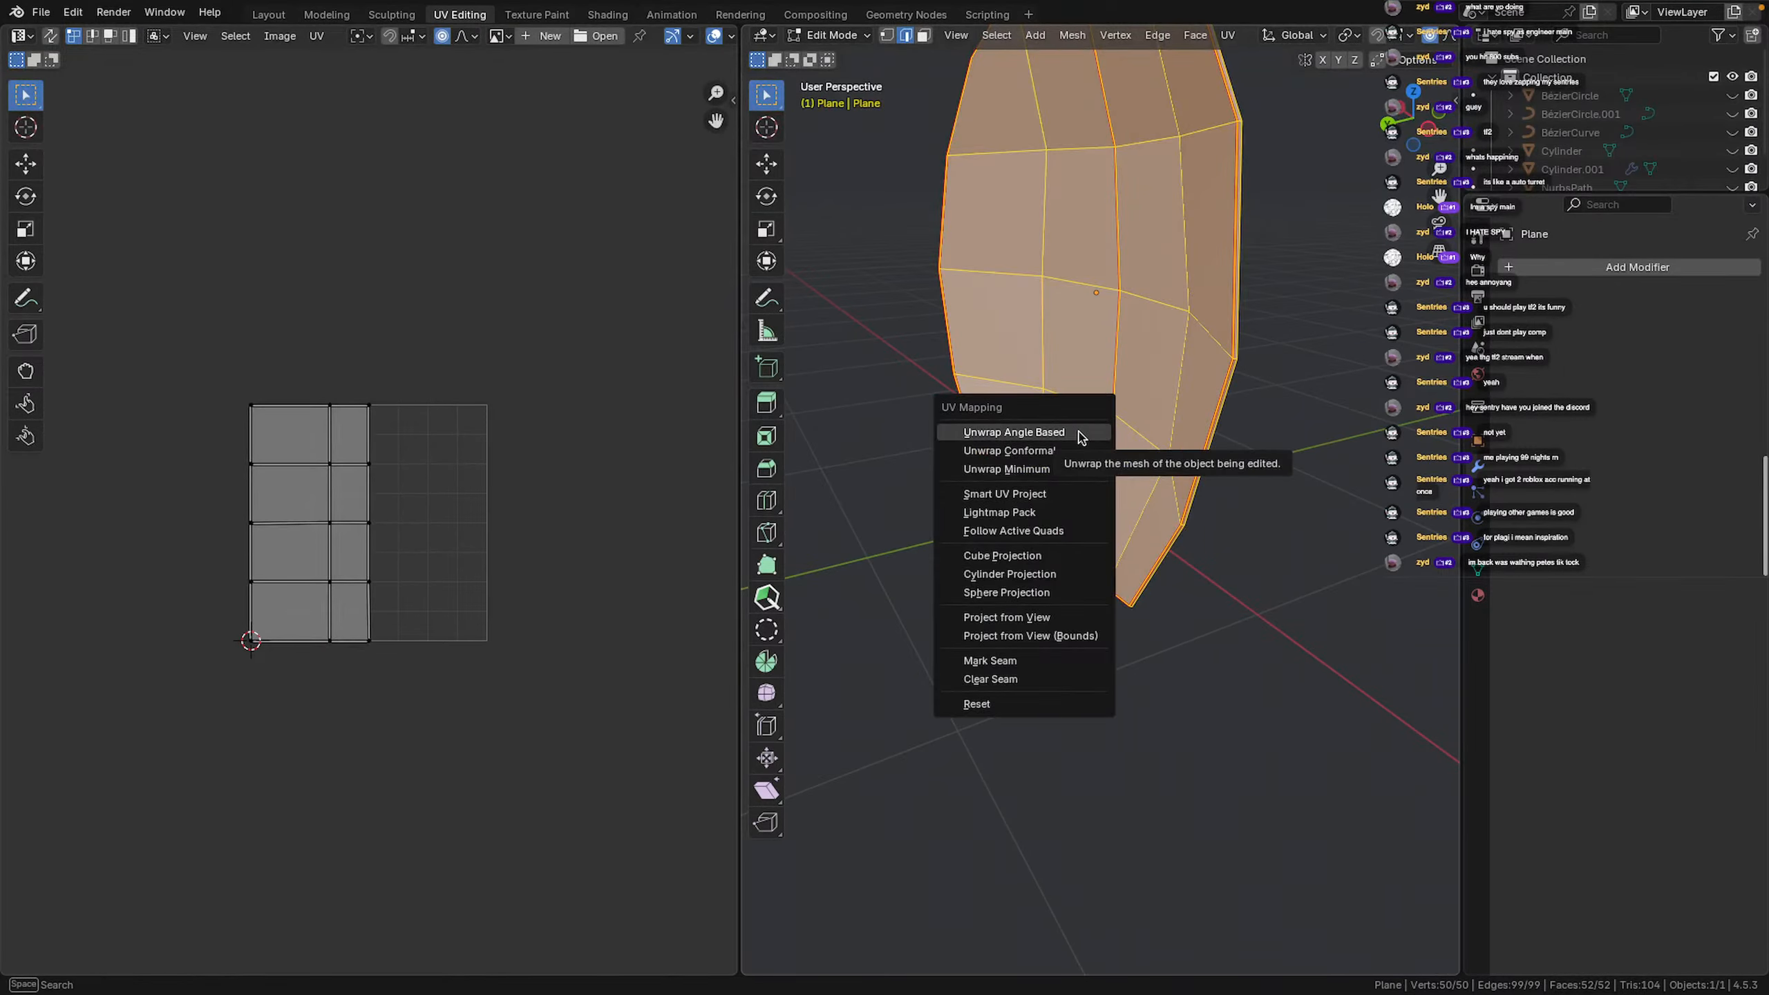
click(1067, 469)
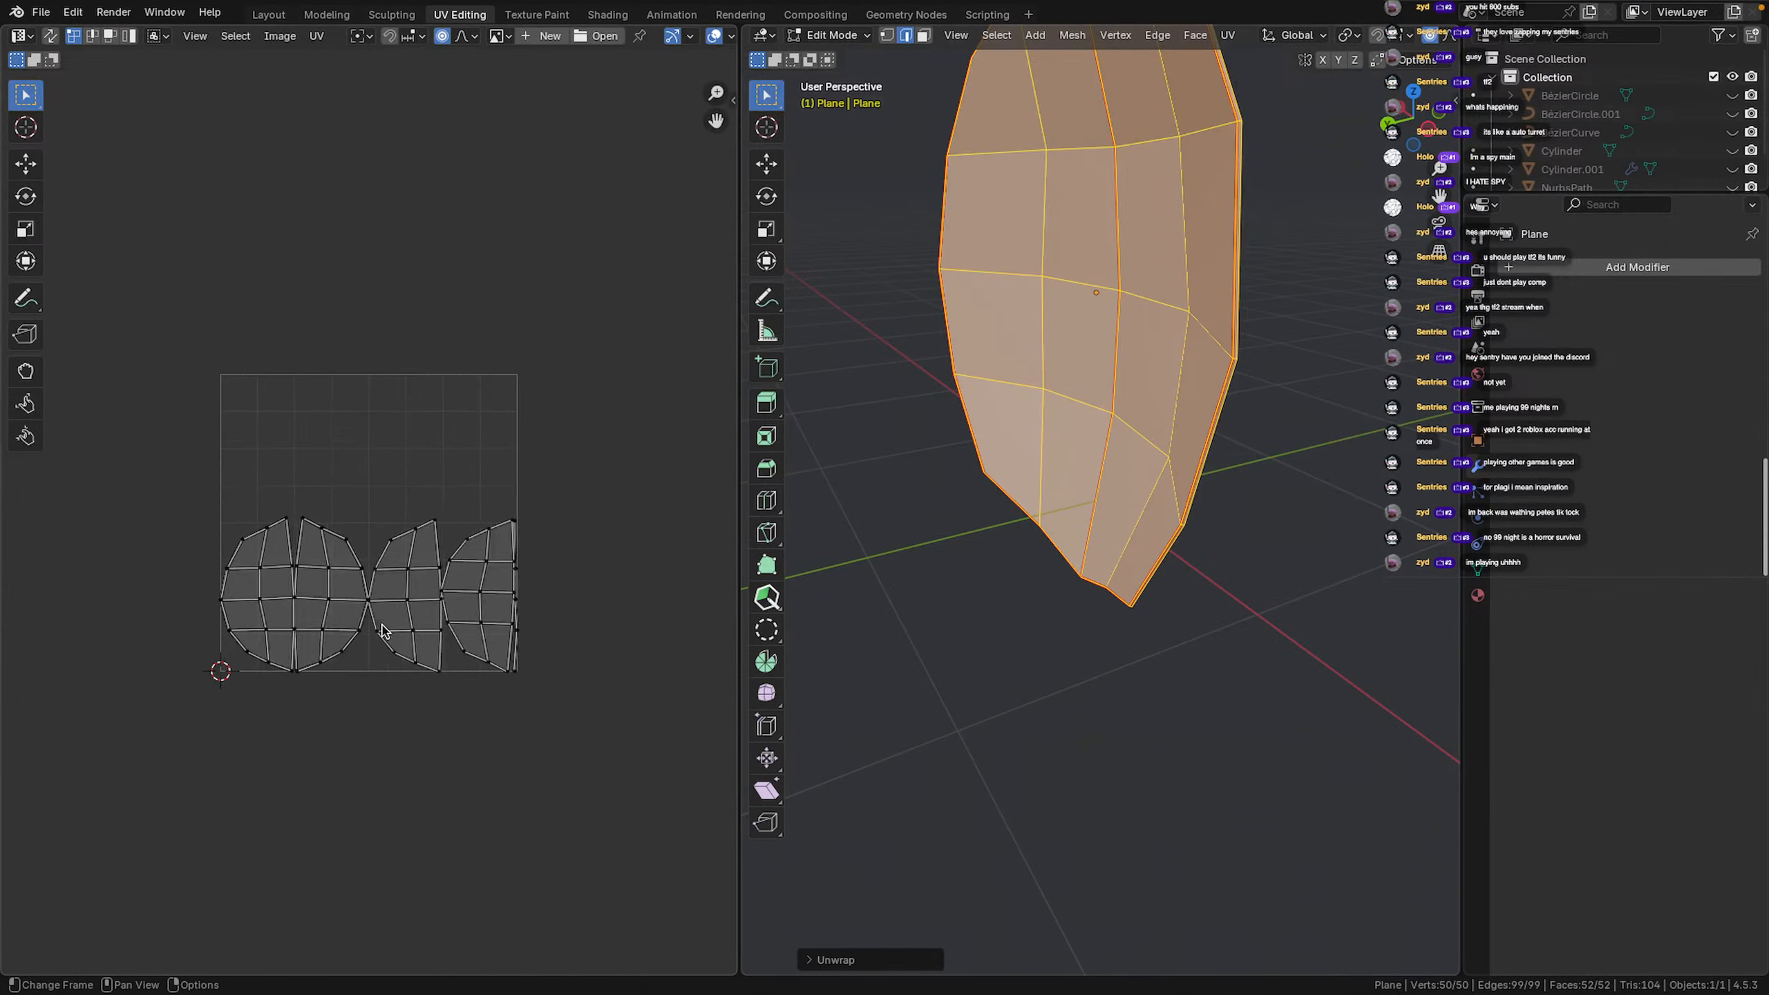
Unwrap the whole mesh again with the Angle Based method, and deselect everything
scroll(382, 626, up, 5)
scroll(311, 630, down, 1)
middle_drag(311, 630, 313, 556)
scroll(1039, 449, down, 2)
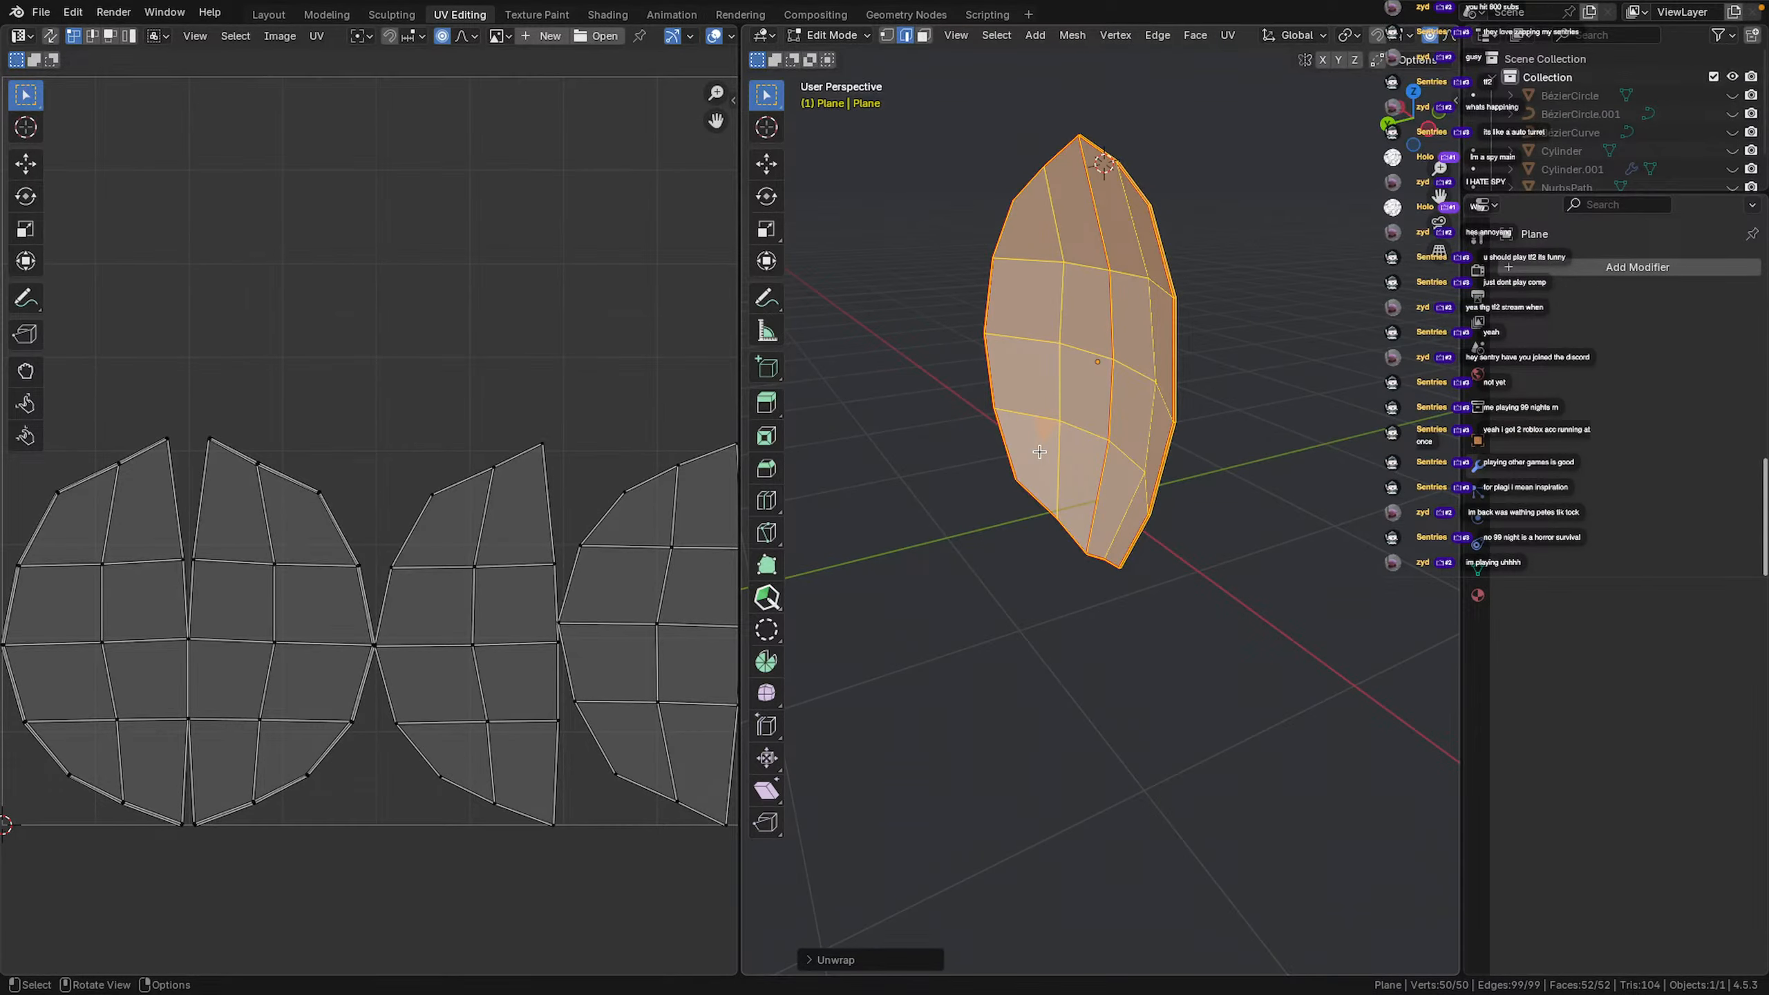
key(u)
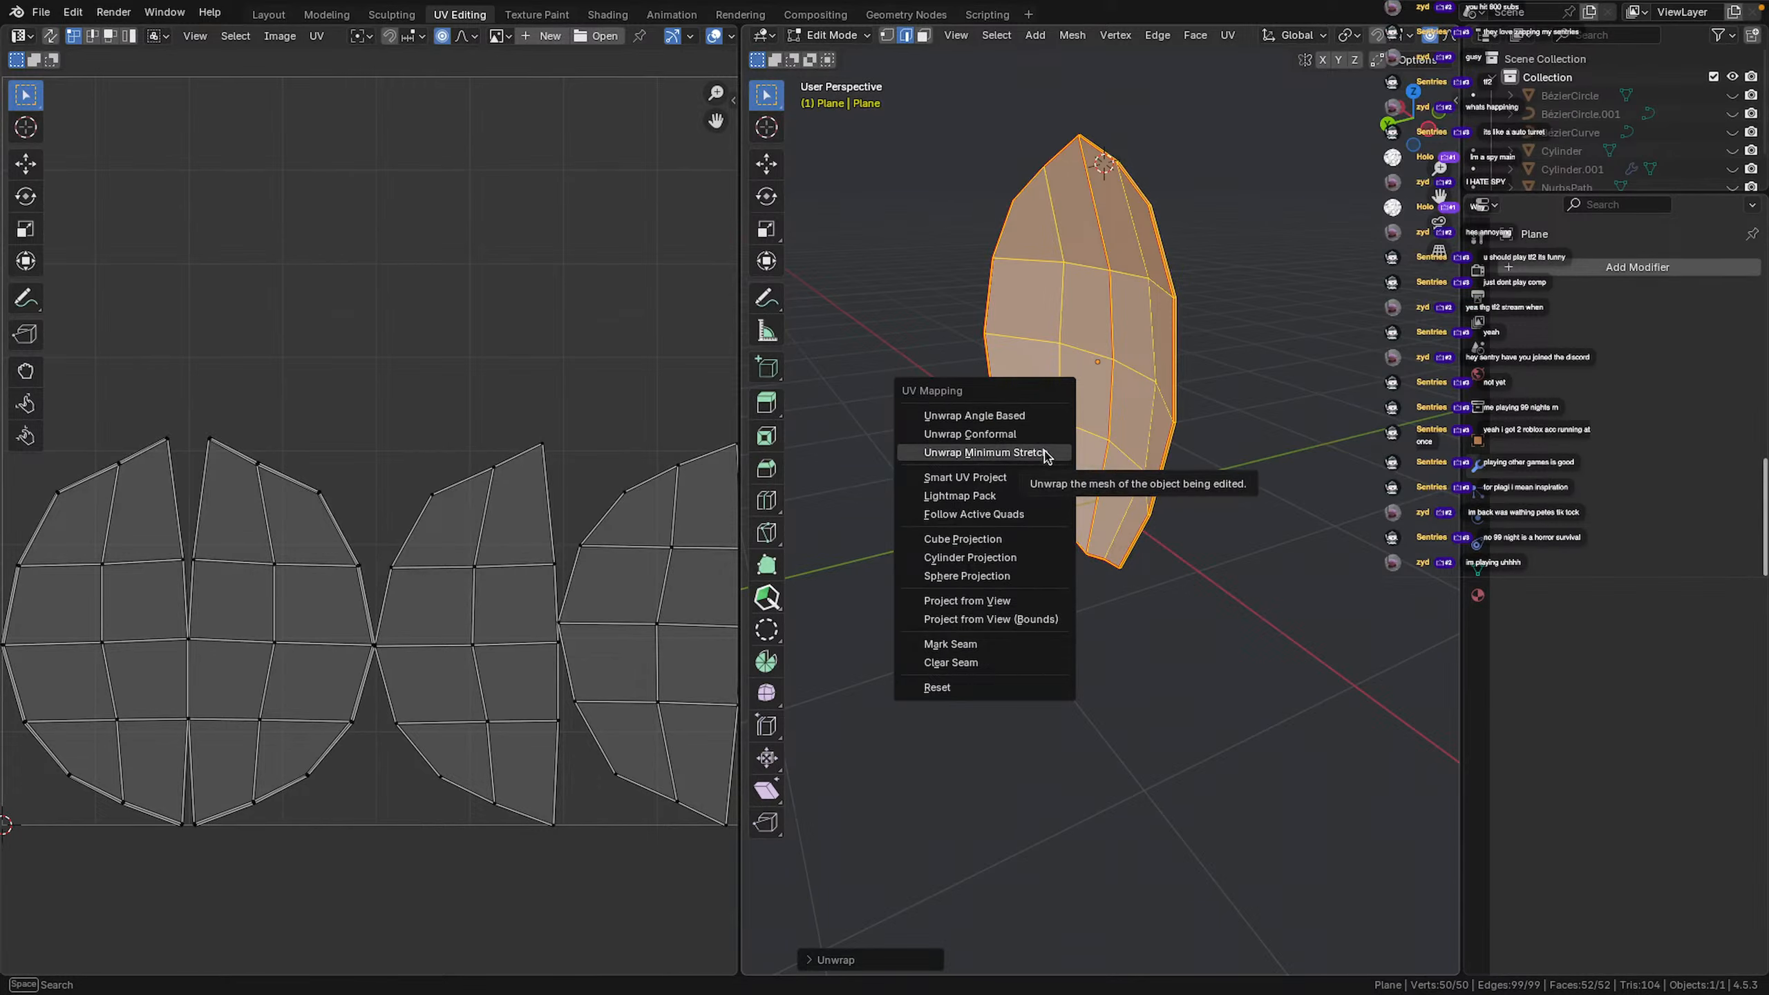
click(1042, 417)
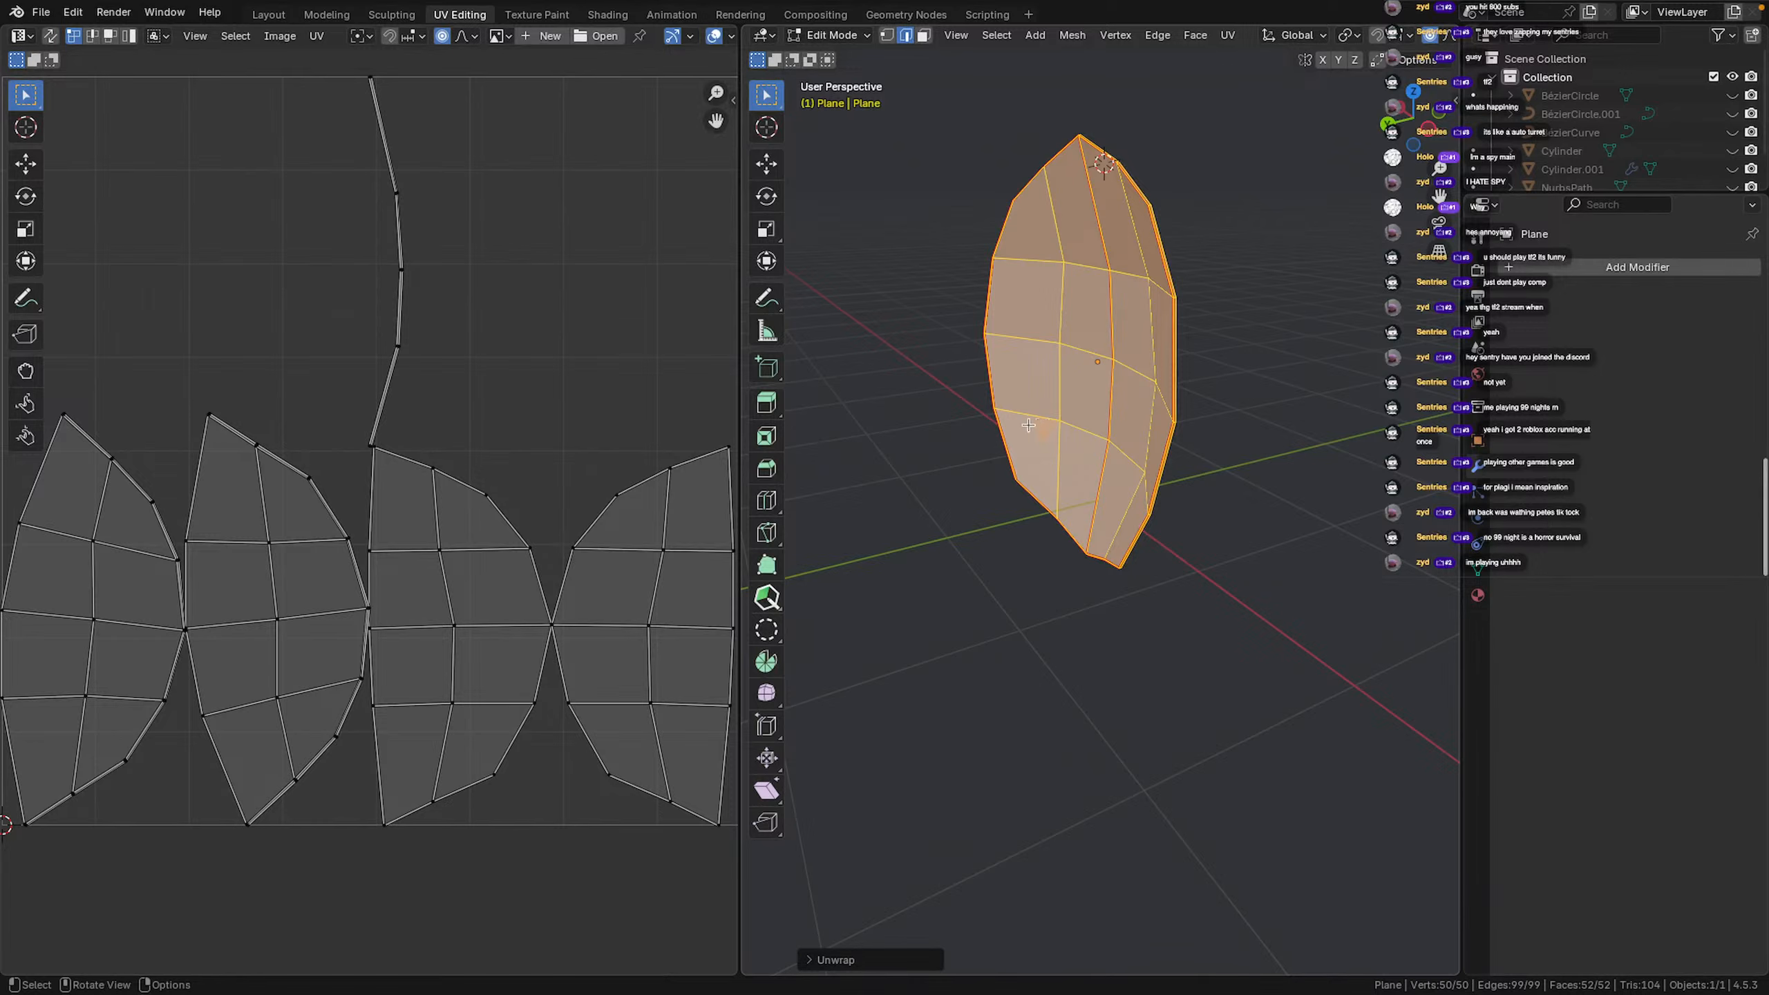
scroll(485, 489, down, 6)
scroll(489, 489, up, 4)
middle_drag(1045, 446, 1246, 473)
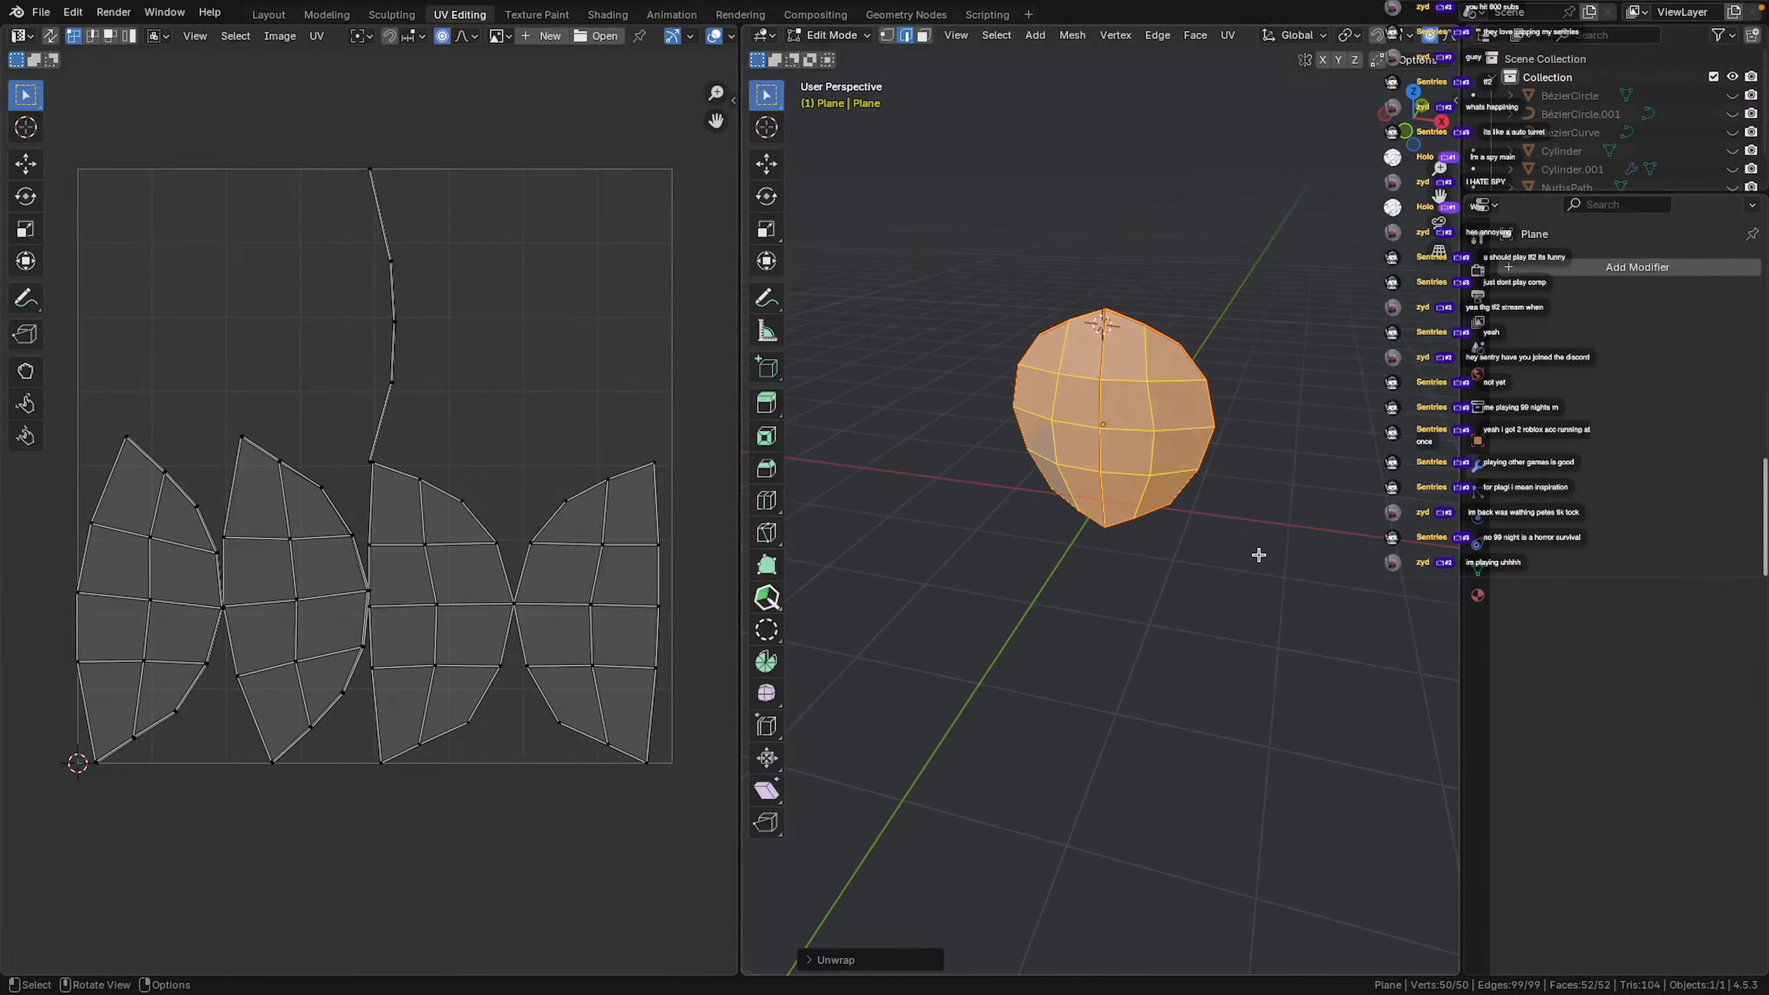
click(1246, 555)
Try to move the faces of the panel's seamed side about -0.11 m along global Y, and undo the move
middle_drag(1172, 541, 800, 495)
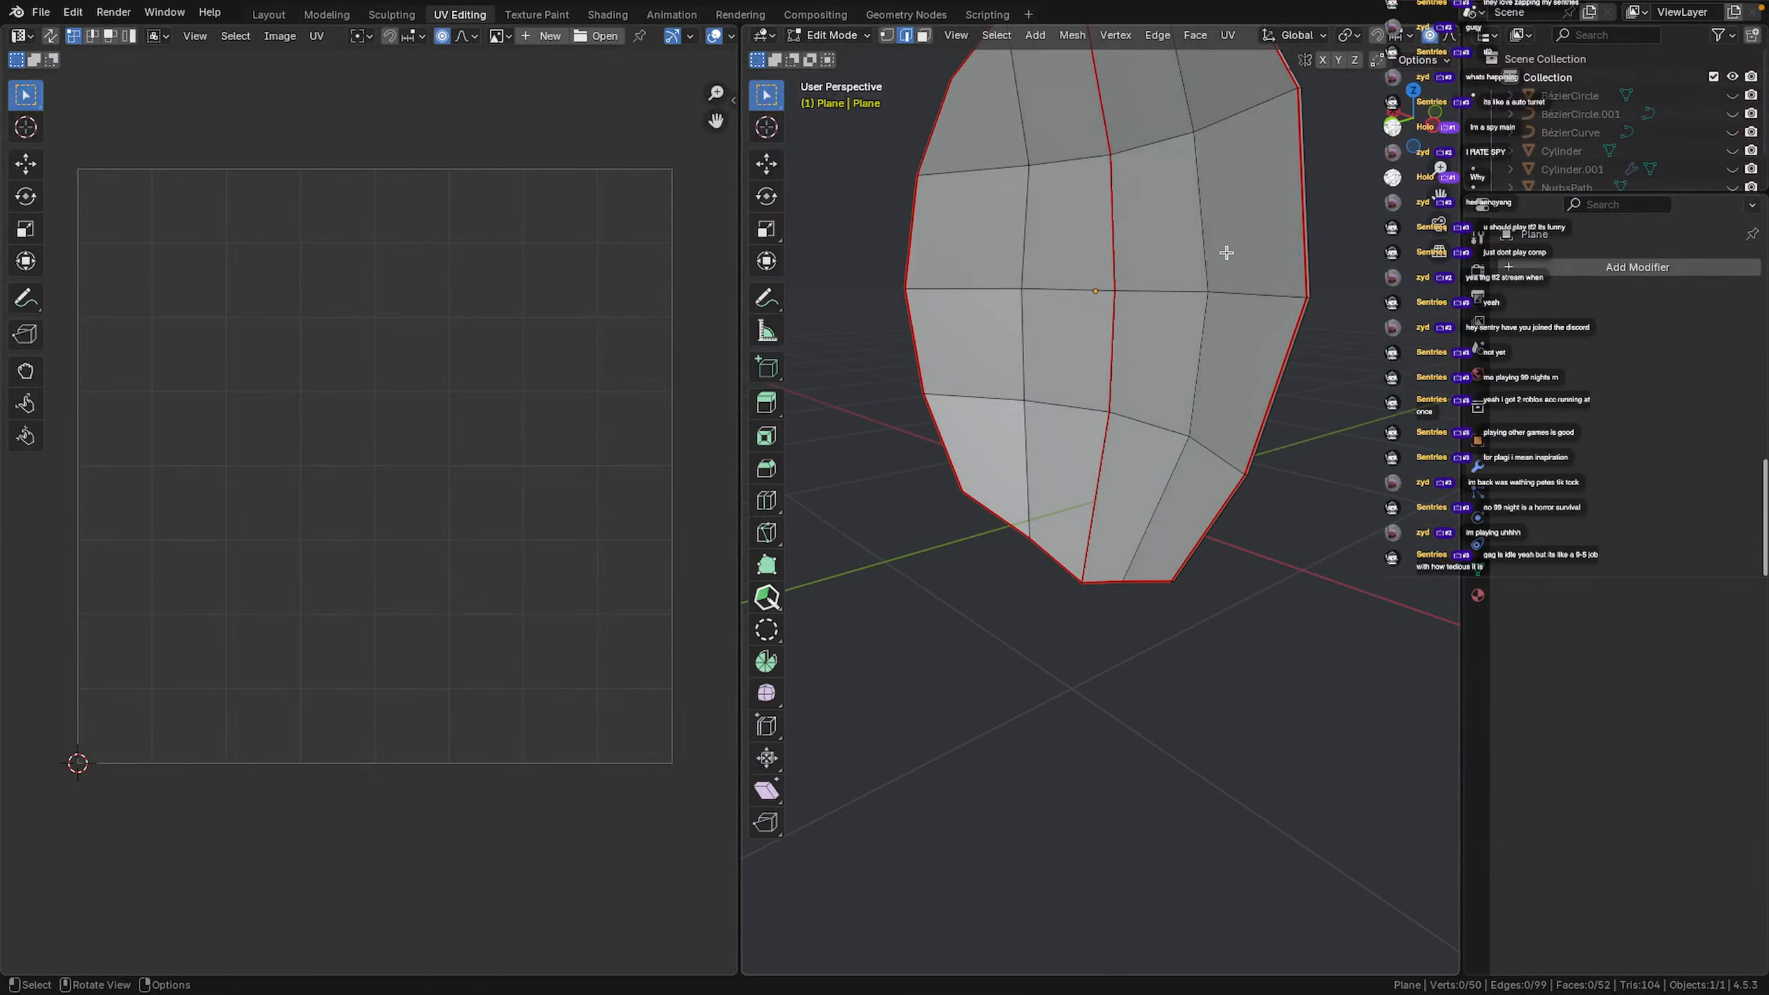
scroll(1113, 300, down, 1)
middle_drag(1113, 301, 1176, 284)
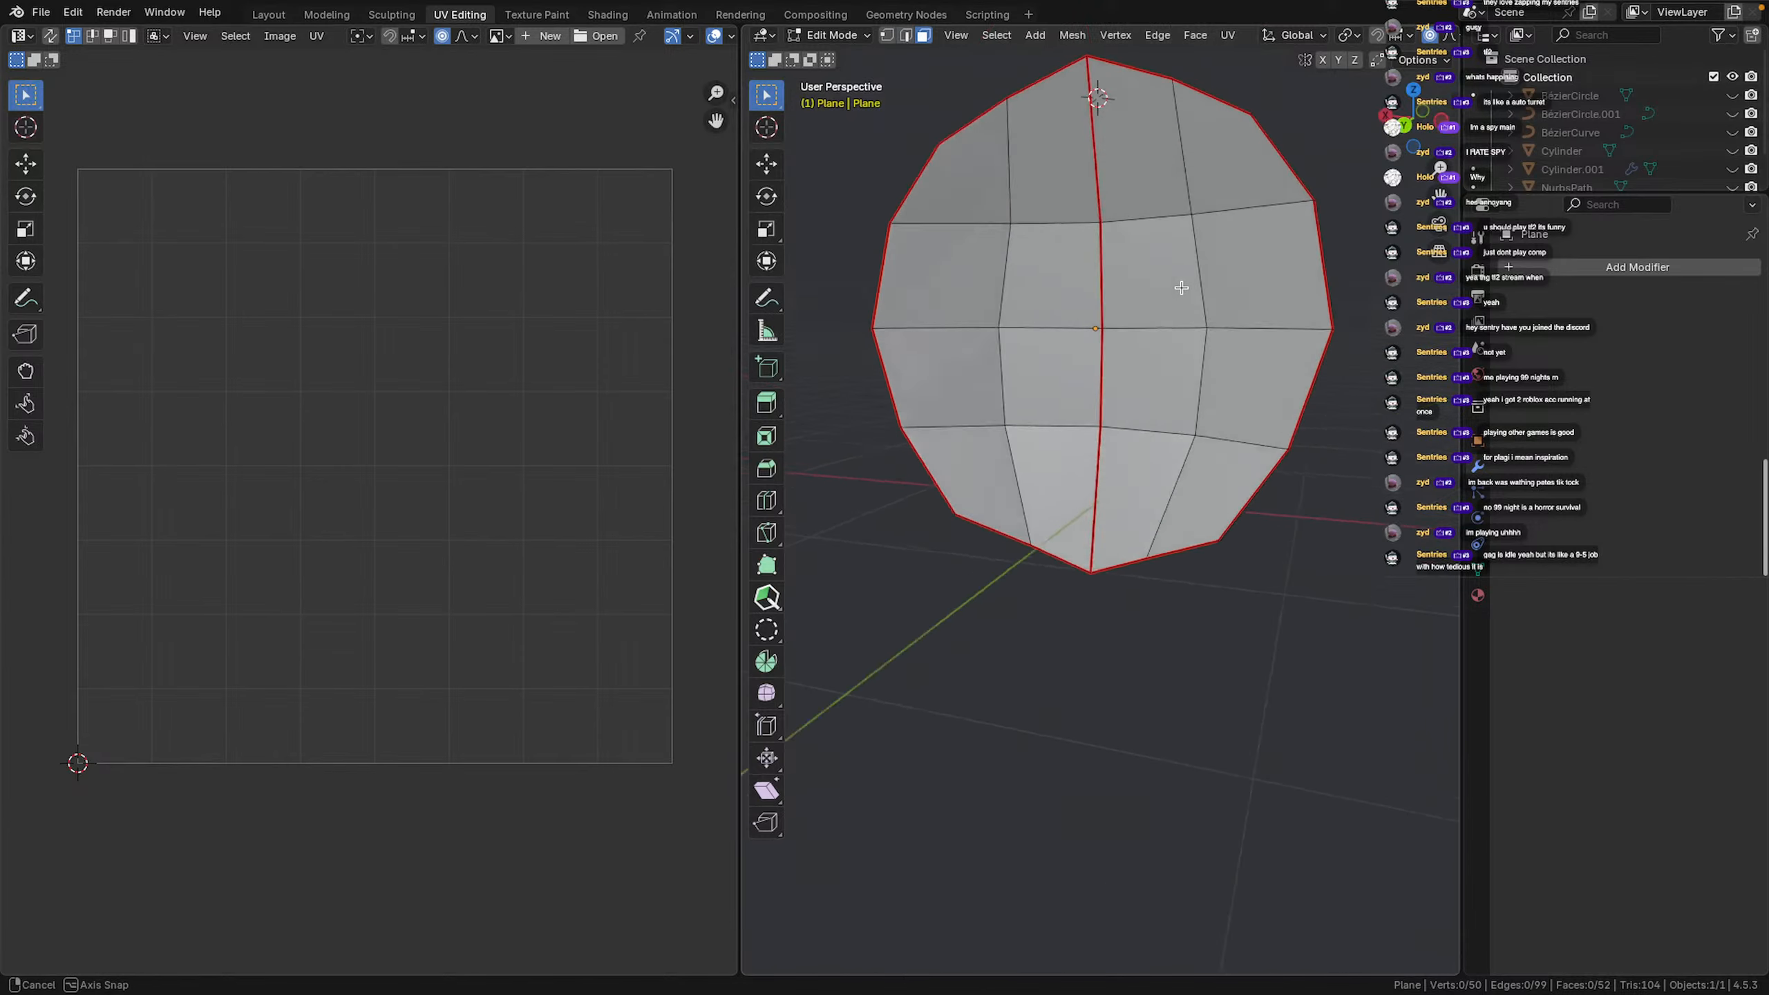
scroll(1177, 284, up, 1)
drag(943, 117, 1260, 510)
scroll(1258, 418, down, 3)
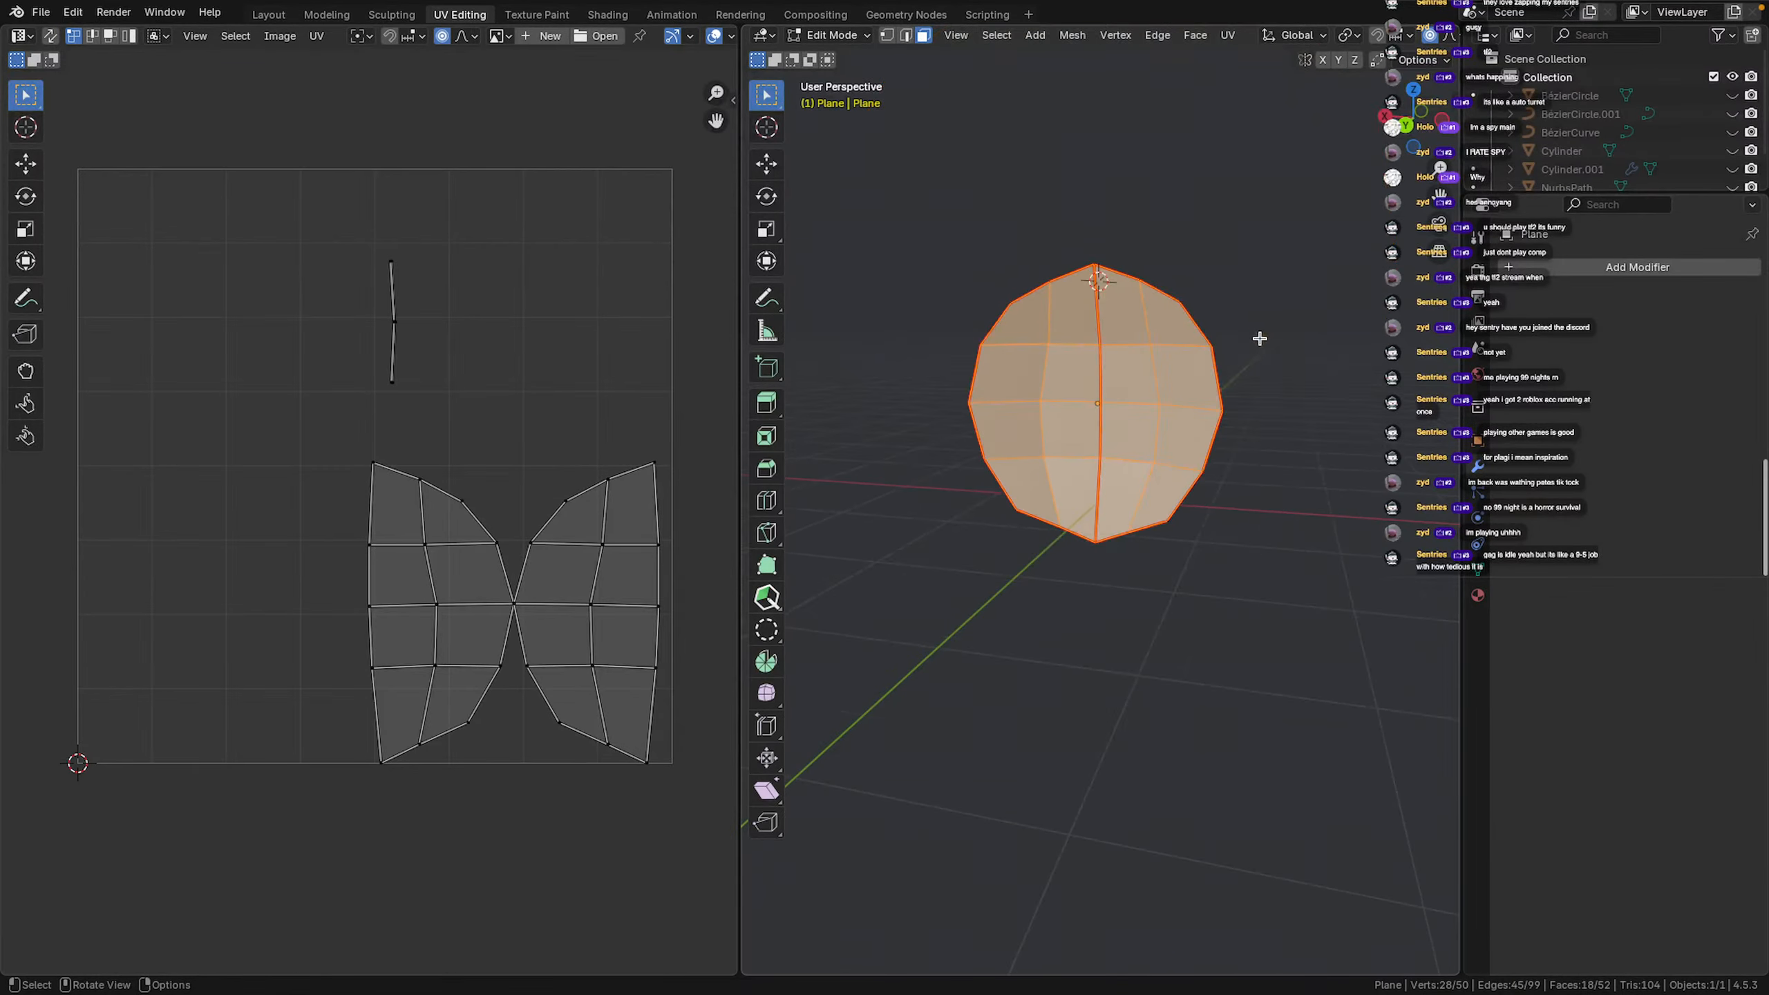
middle_drag(1256, 336, 1094, 342)
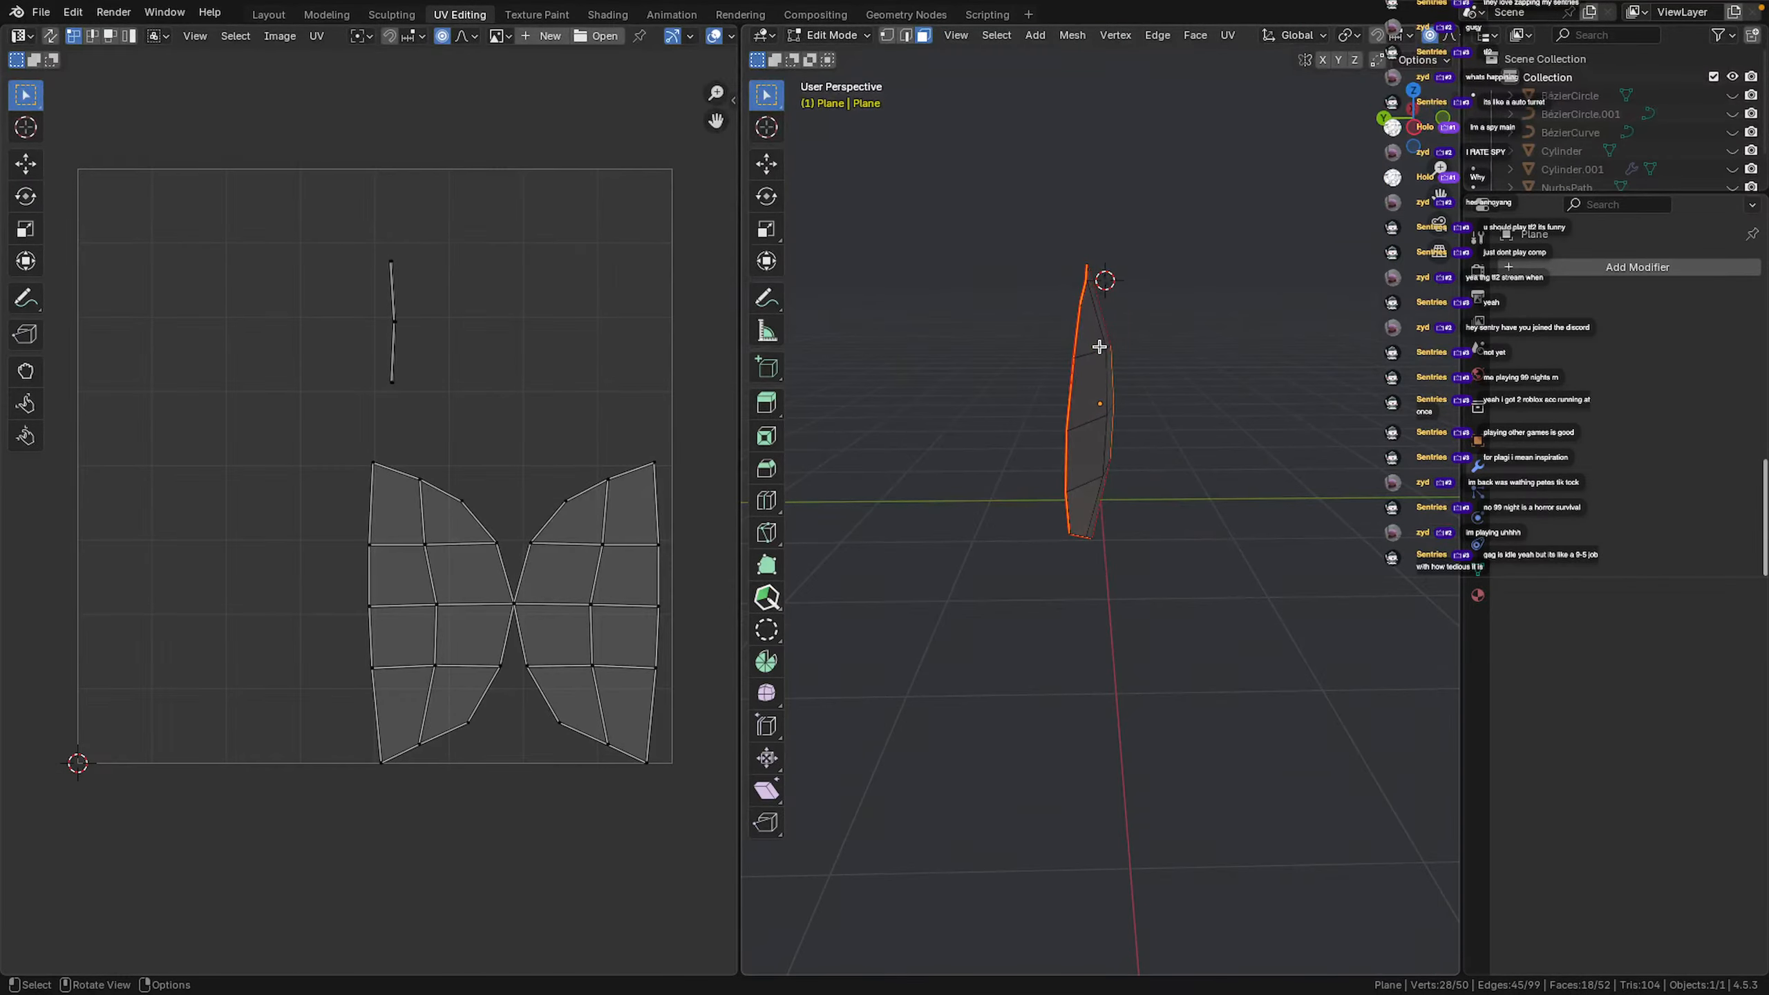
key(g)
key(y)
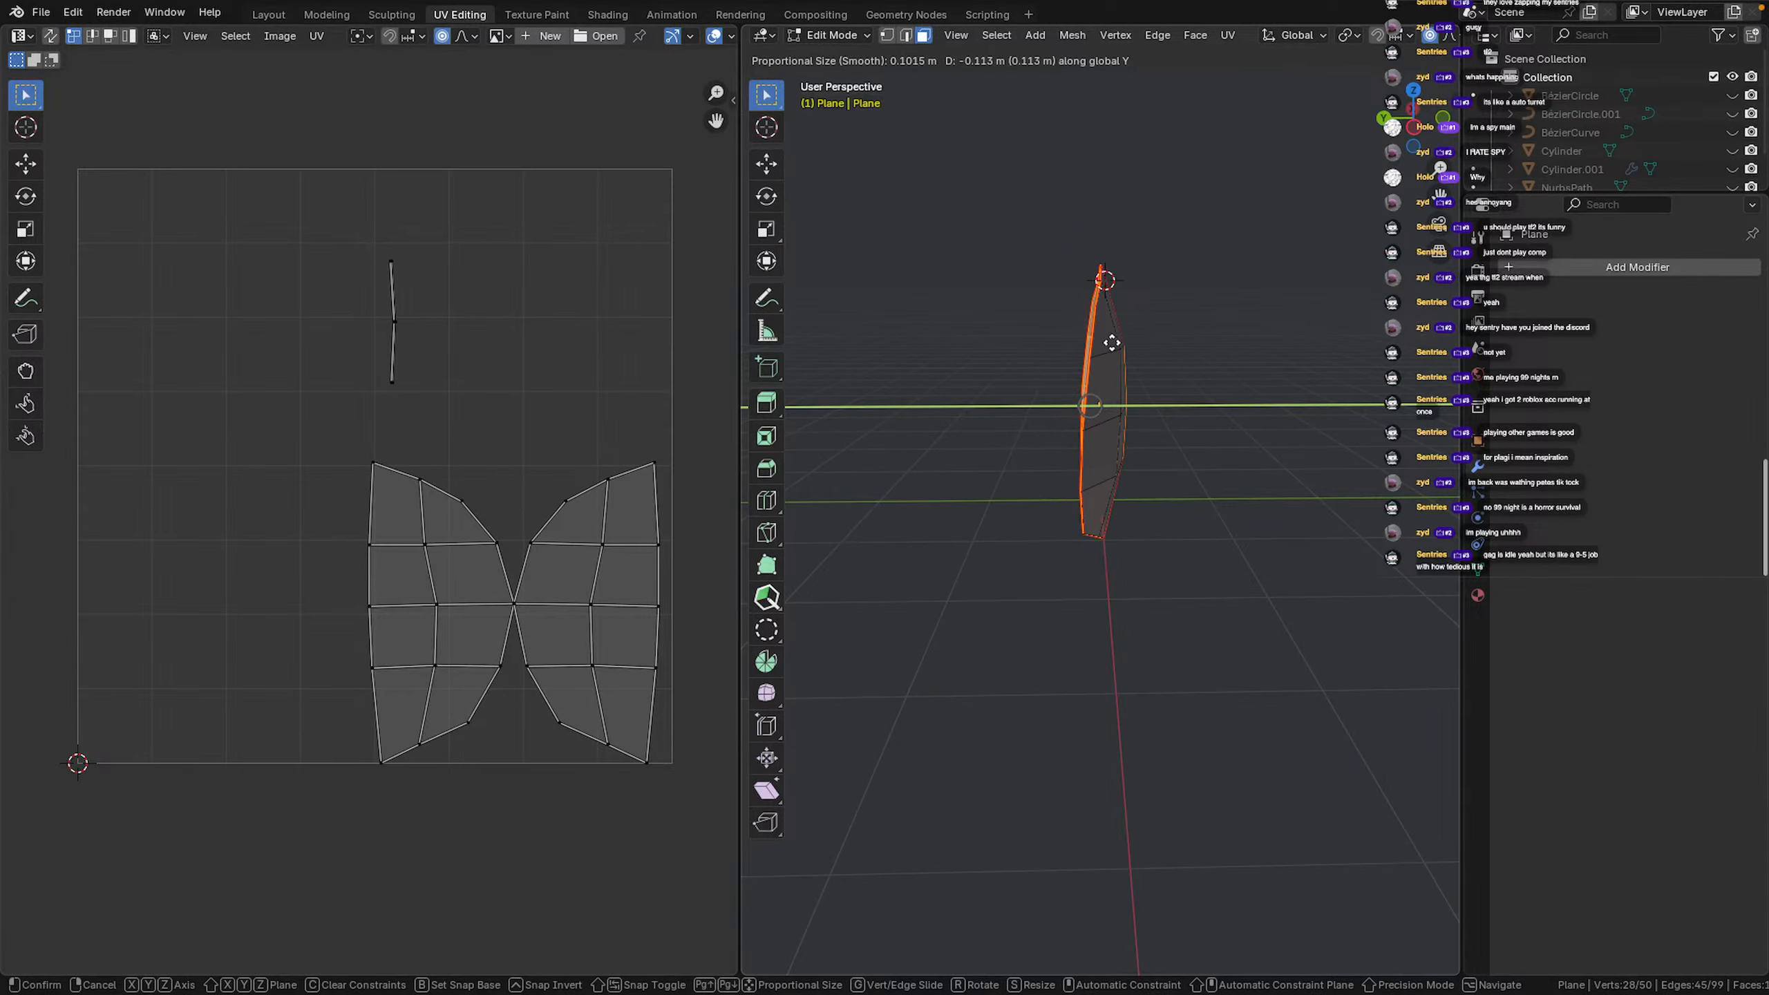
click(1109, 346)
key(ctrl+z)
Try to move the two adjacent faces just below the middle row, on one side of the center seam, along global Y
mouse_move(1118, 393)
middle_down()
mouse_move(1215, 385)
mouse_move(1084, 383)
mouse_move(1180, 367)
mouse_move(1083, 397)
middle_up()
scroll(1216, 384, up, 5)
click(1064, 369)
shift+click(1297, 355)
shift+click(1199, 396)
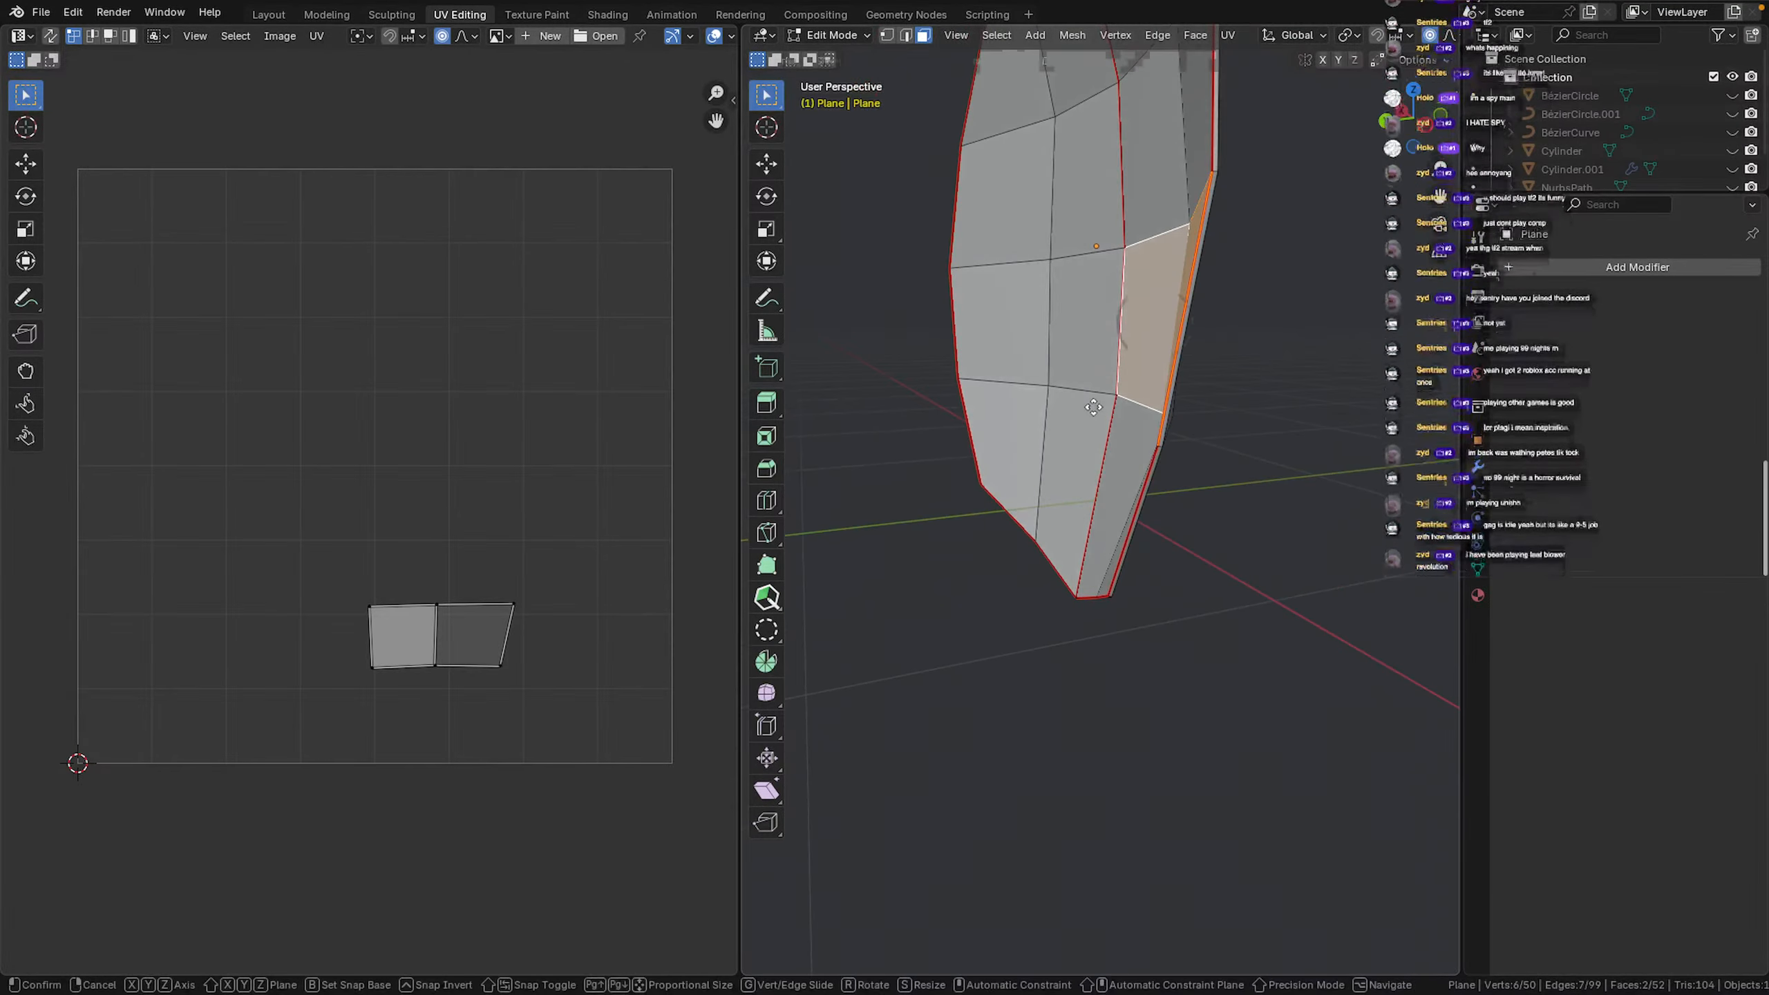
key(g)
key(y)
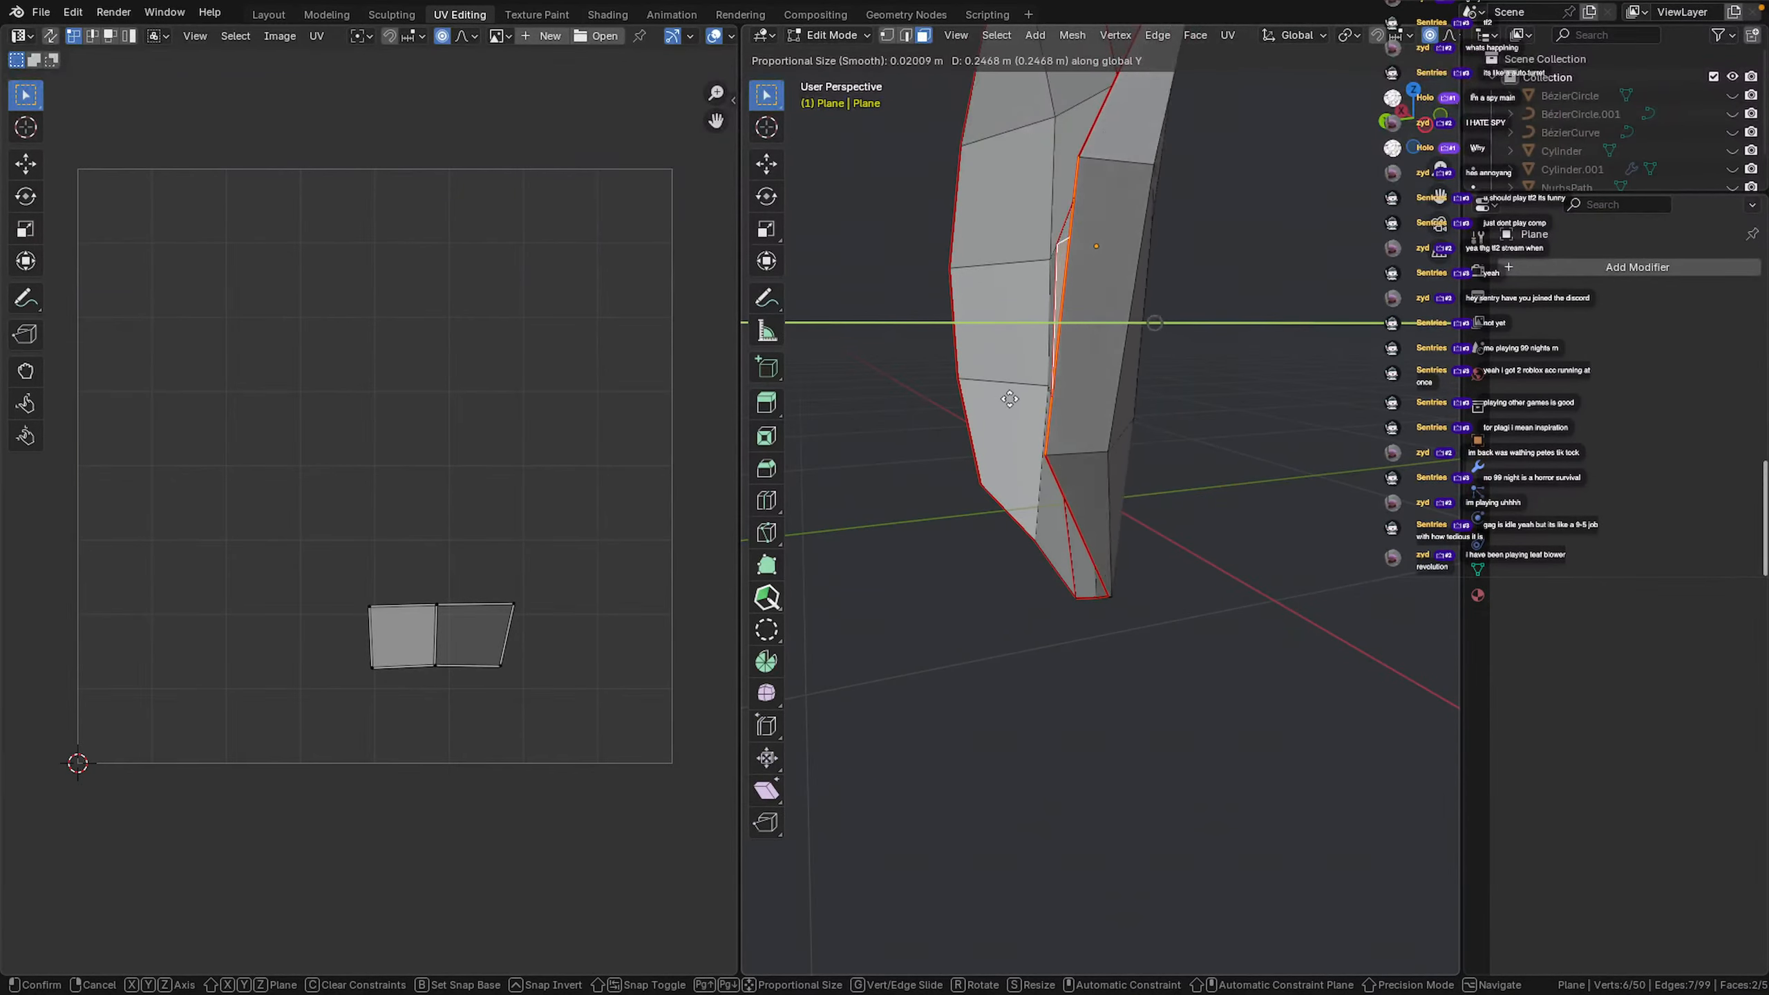
click(1064, 397)
middle_drag(1063, 397, 1253, 353)
scroll(1249, 356, up, 2)
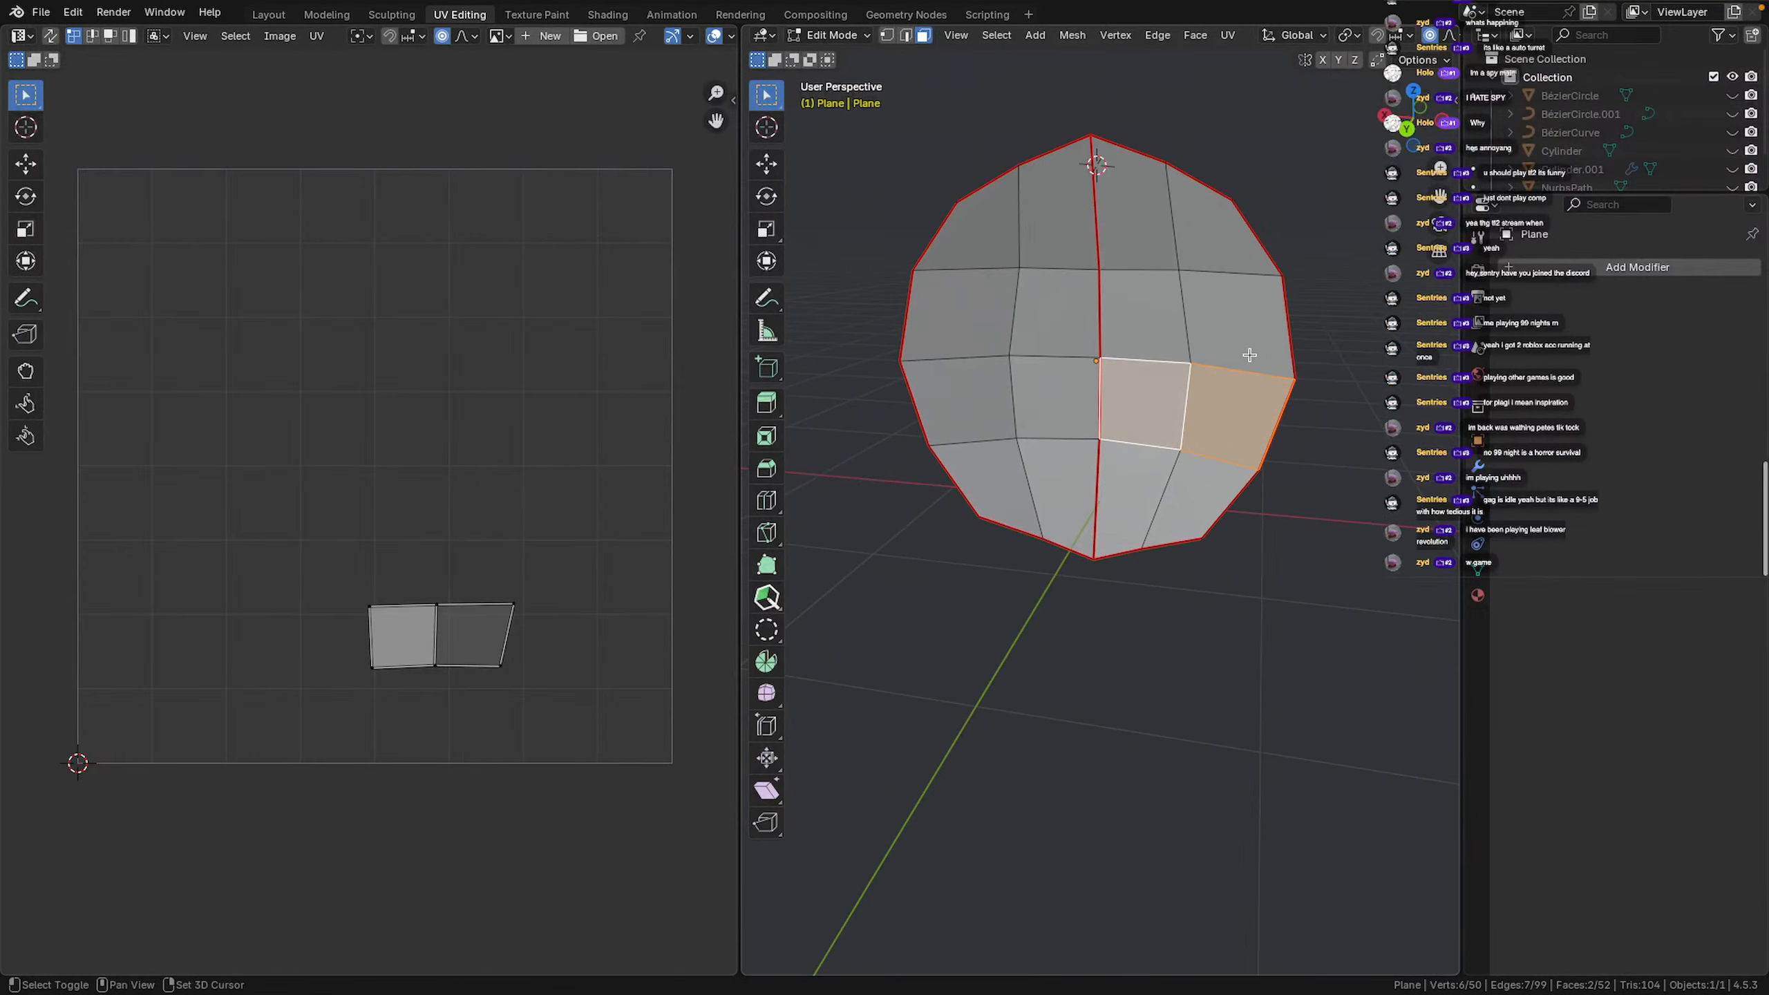
Move the whole seamed side of the panel about 0.08 m along global Y with proportional editing, and deselect everything
drag(974, 221, 1091, 361)
drag(1186, 500, 1188, 498)
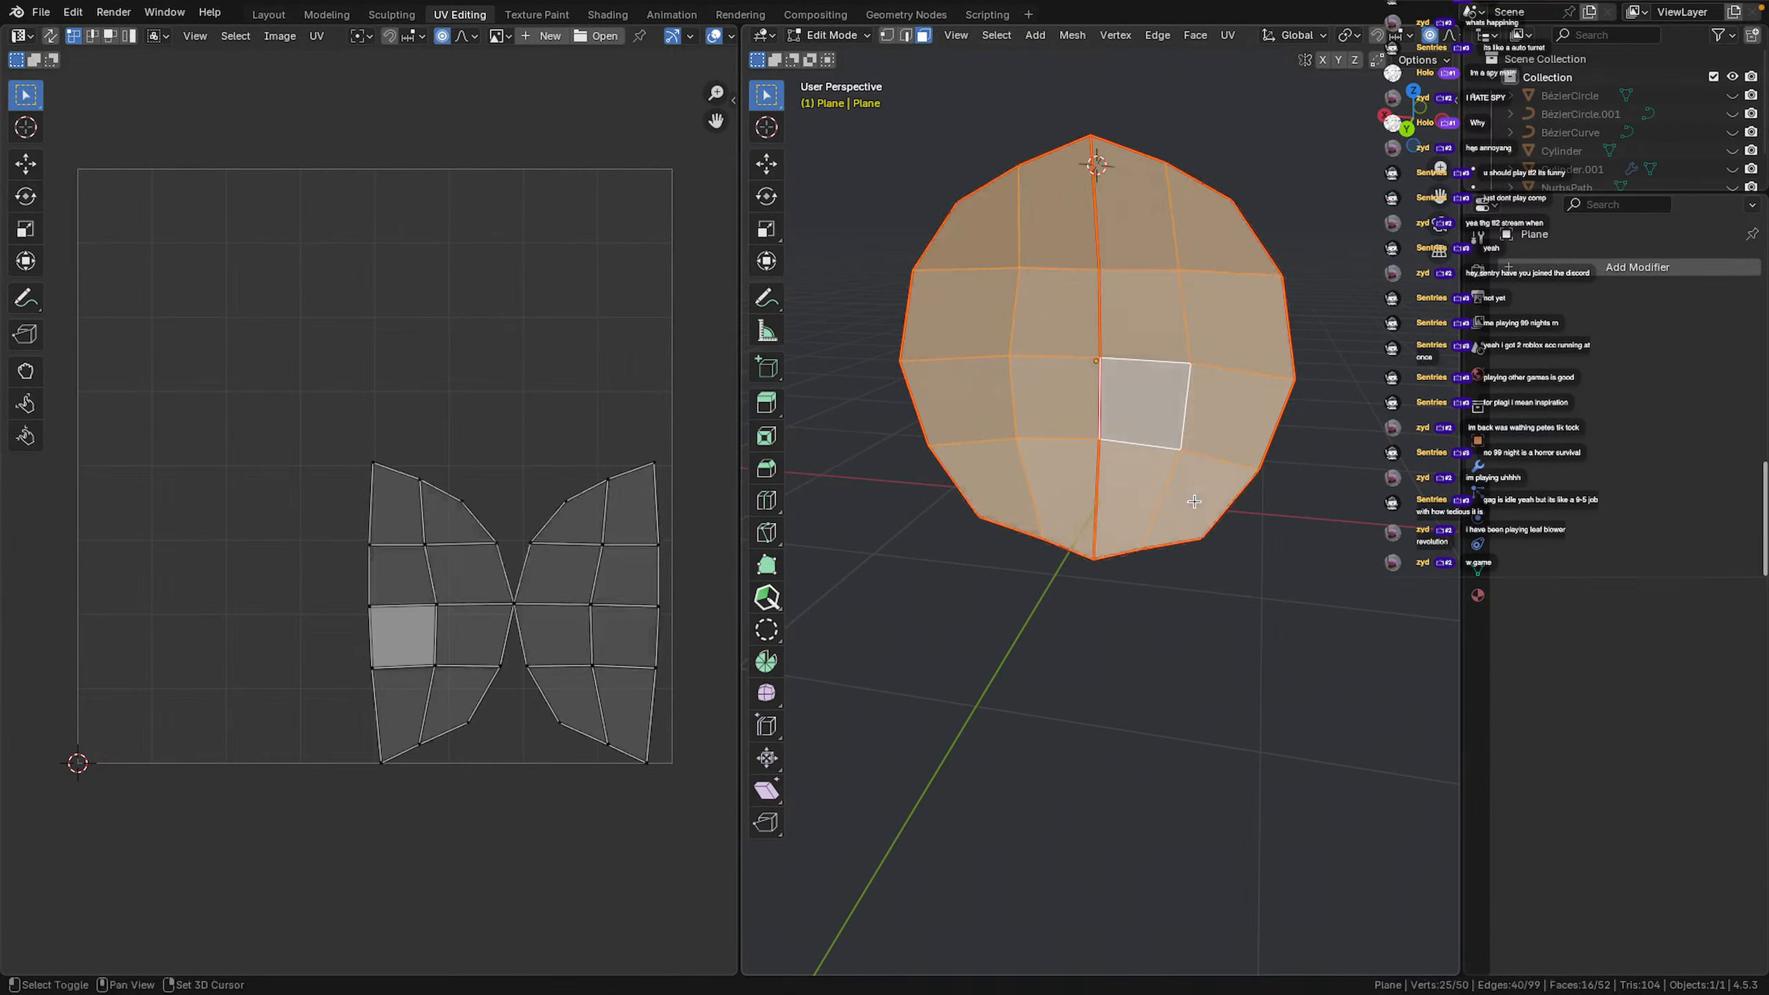
middle_drag(1221, 437, 1172, 374)
key(g)
key(y)
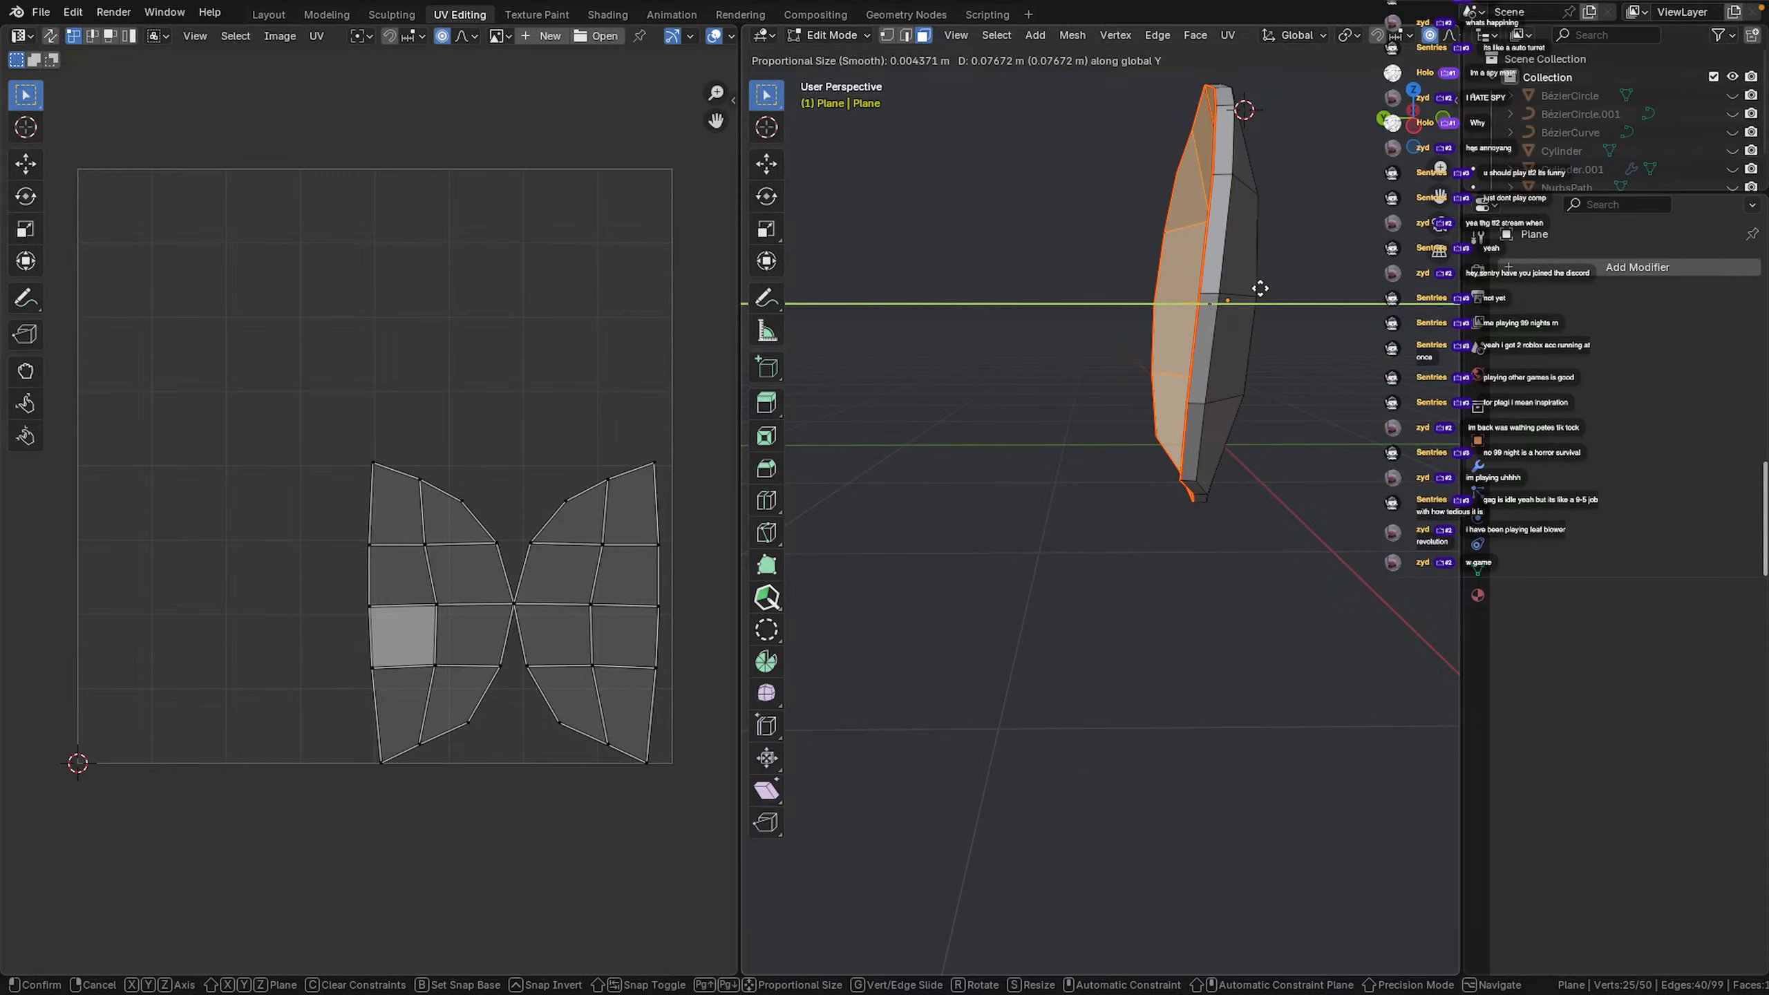
click(1256, 306)
click(1292, 509)
Examine the reshaped panel from several angles, in and out of Edit Mode
key(Tab)
middle_drag(1292, 509, 1089, 457)
key(Tab)
scroll(1135, 477, down, 5)
scroll(1097, 484, up, 6)
scroll(1097, 483, down, 3)
scroll(1081, 493, up, 3)
scroll(1081, 494, down, 5)
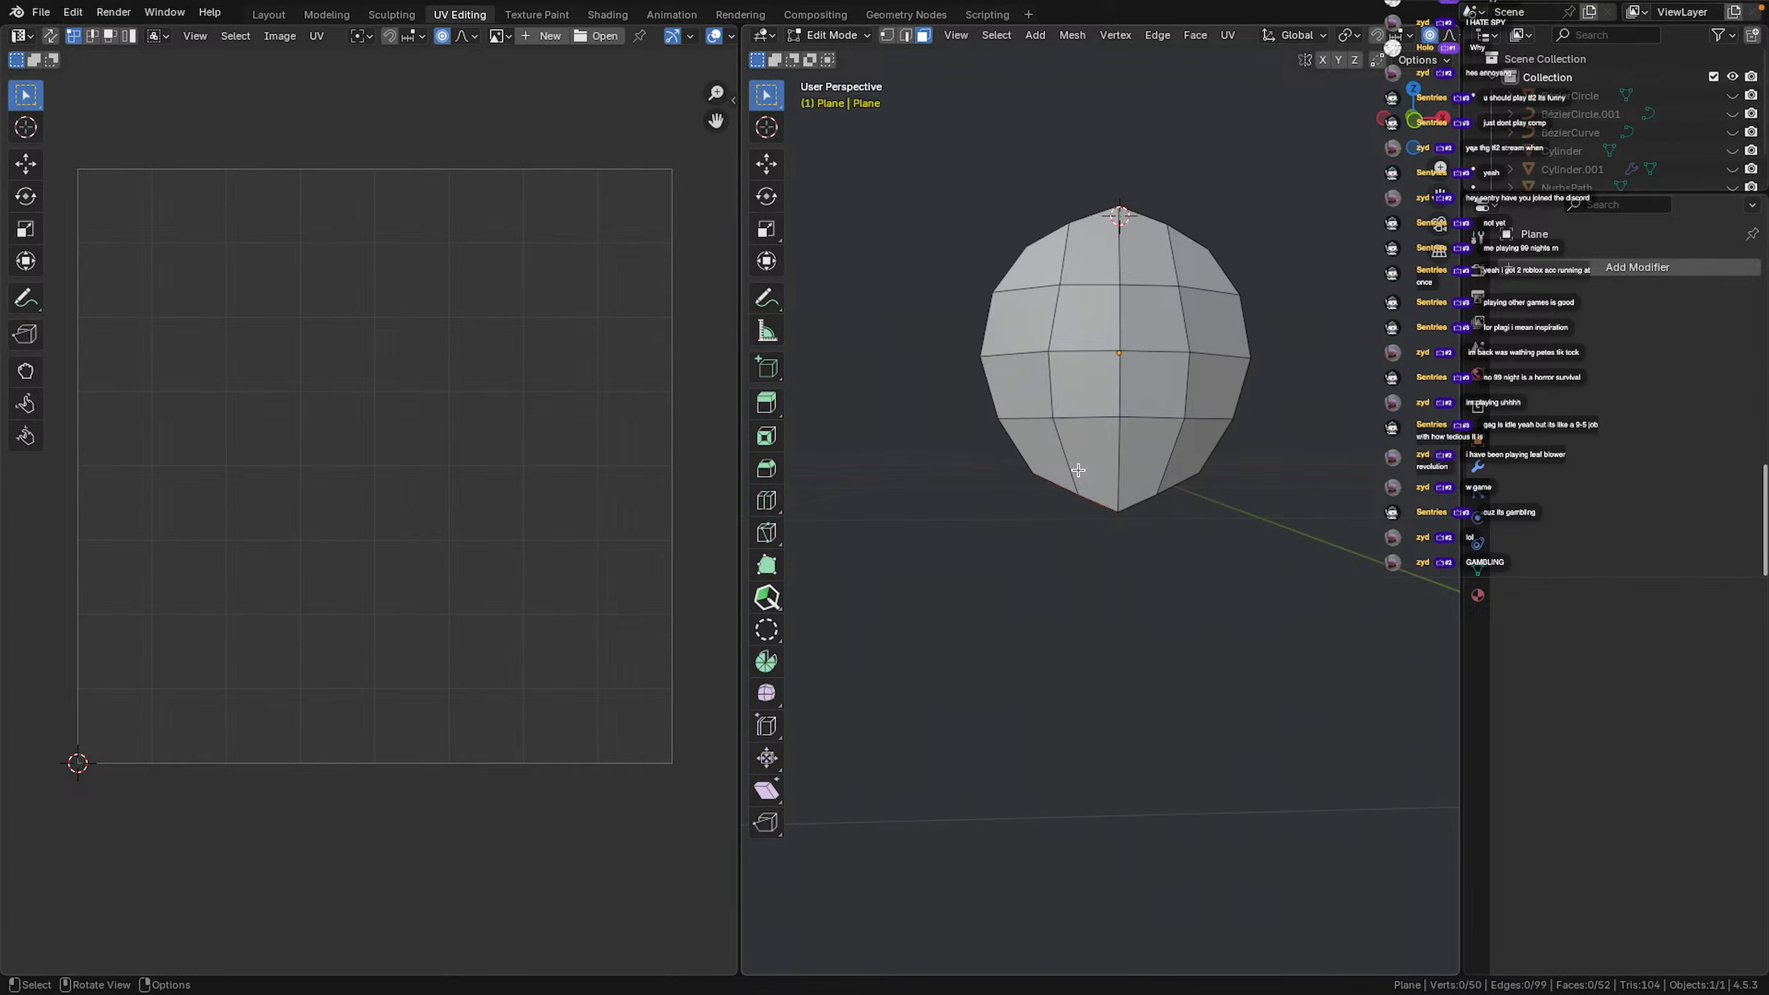
middle_drag(1164, 458, 1058, 498)
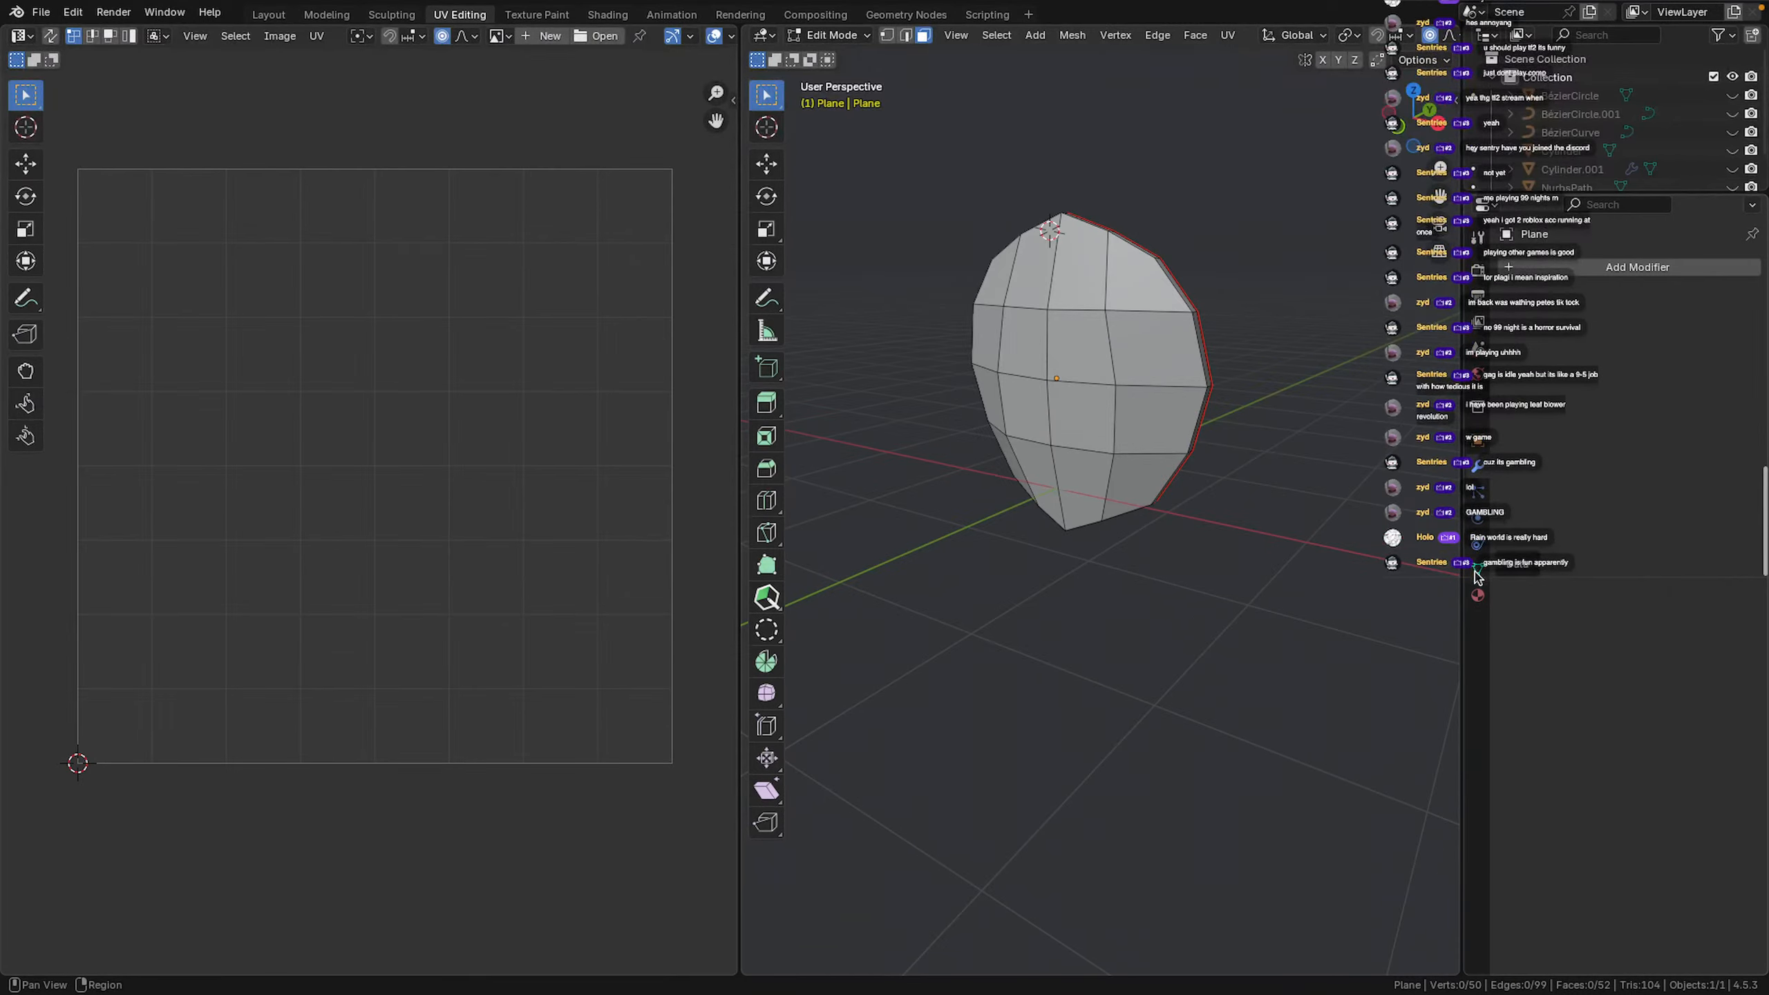
Create a new material on the panel
click(1477, 594)
click(1509, 346)
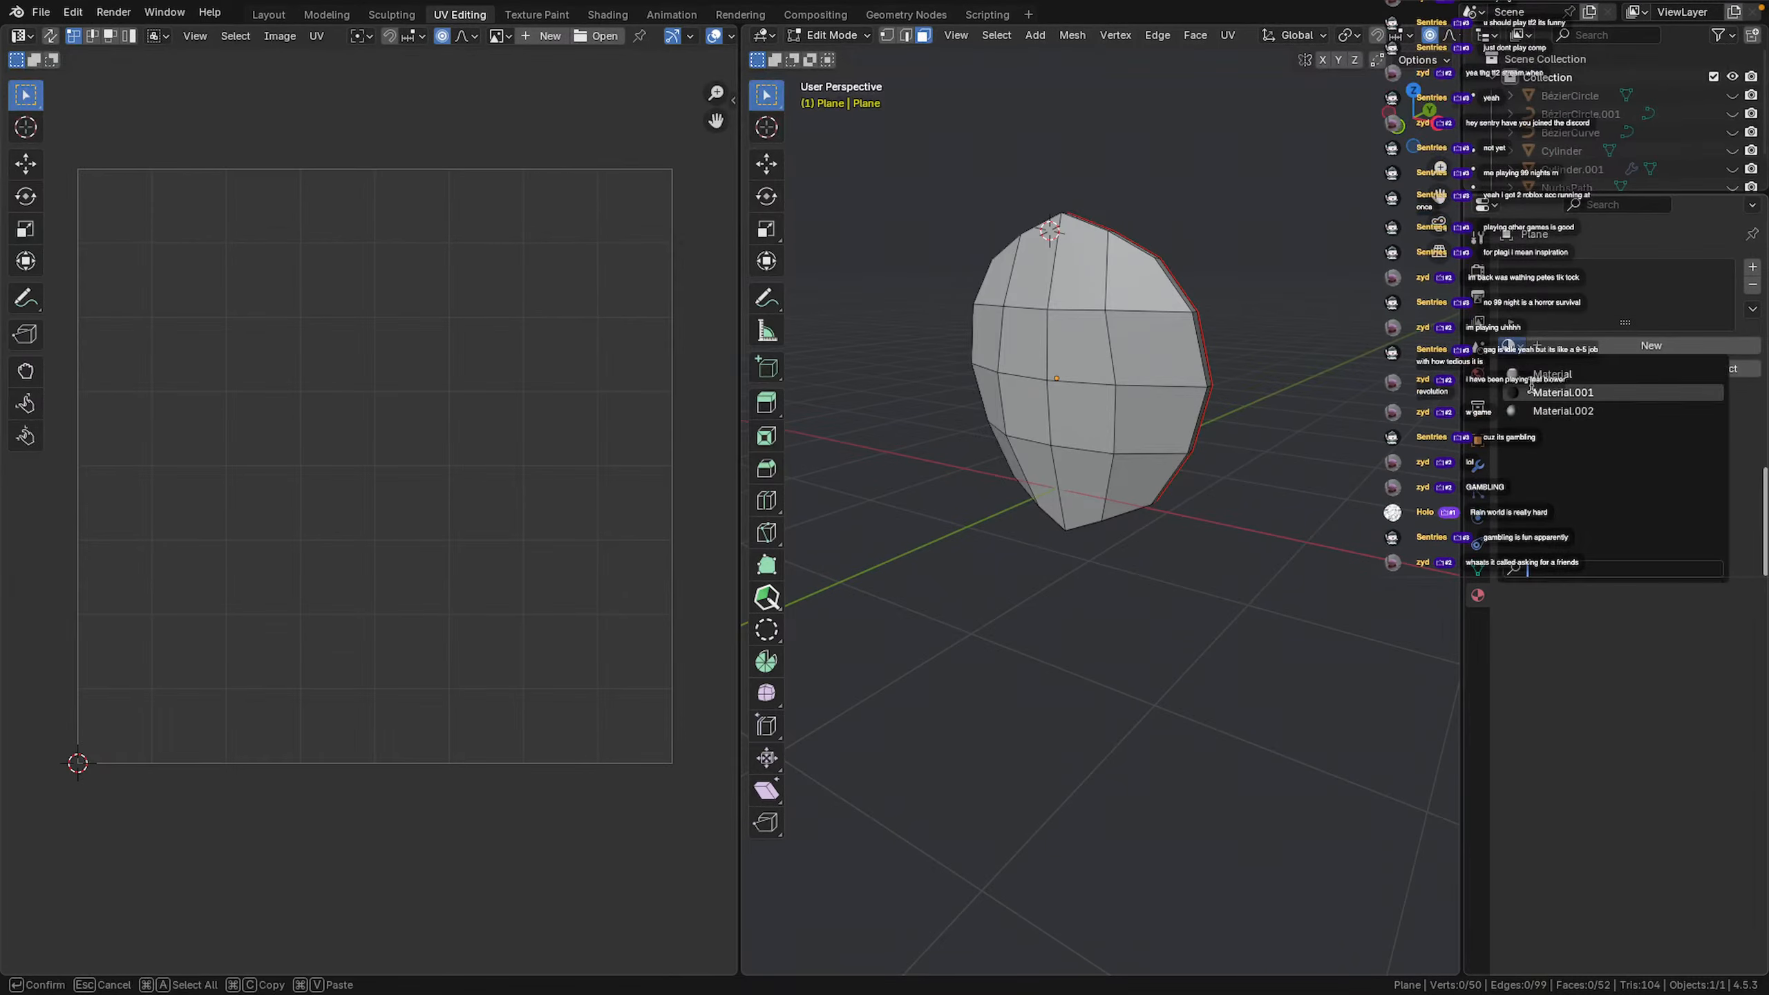
click(1599, 348)
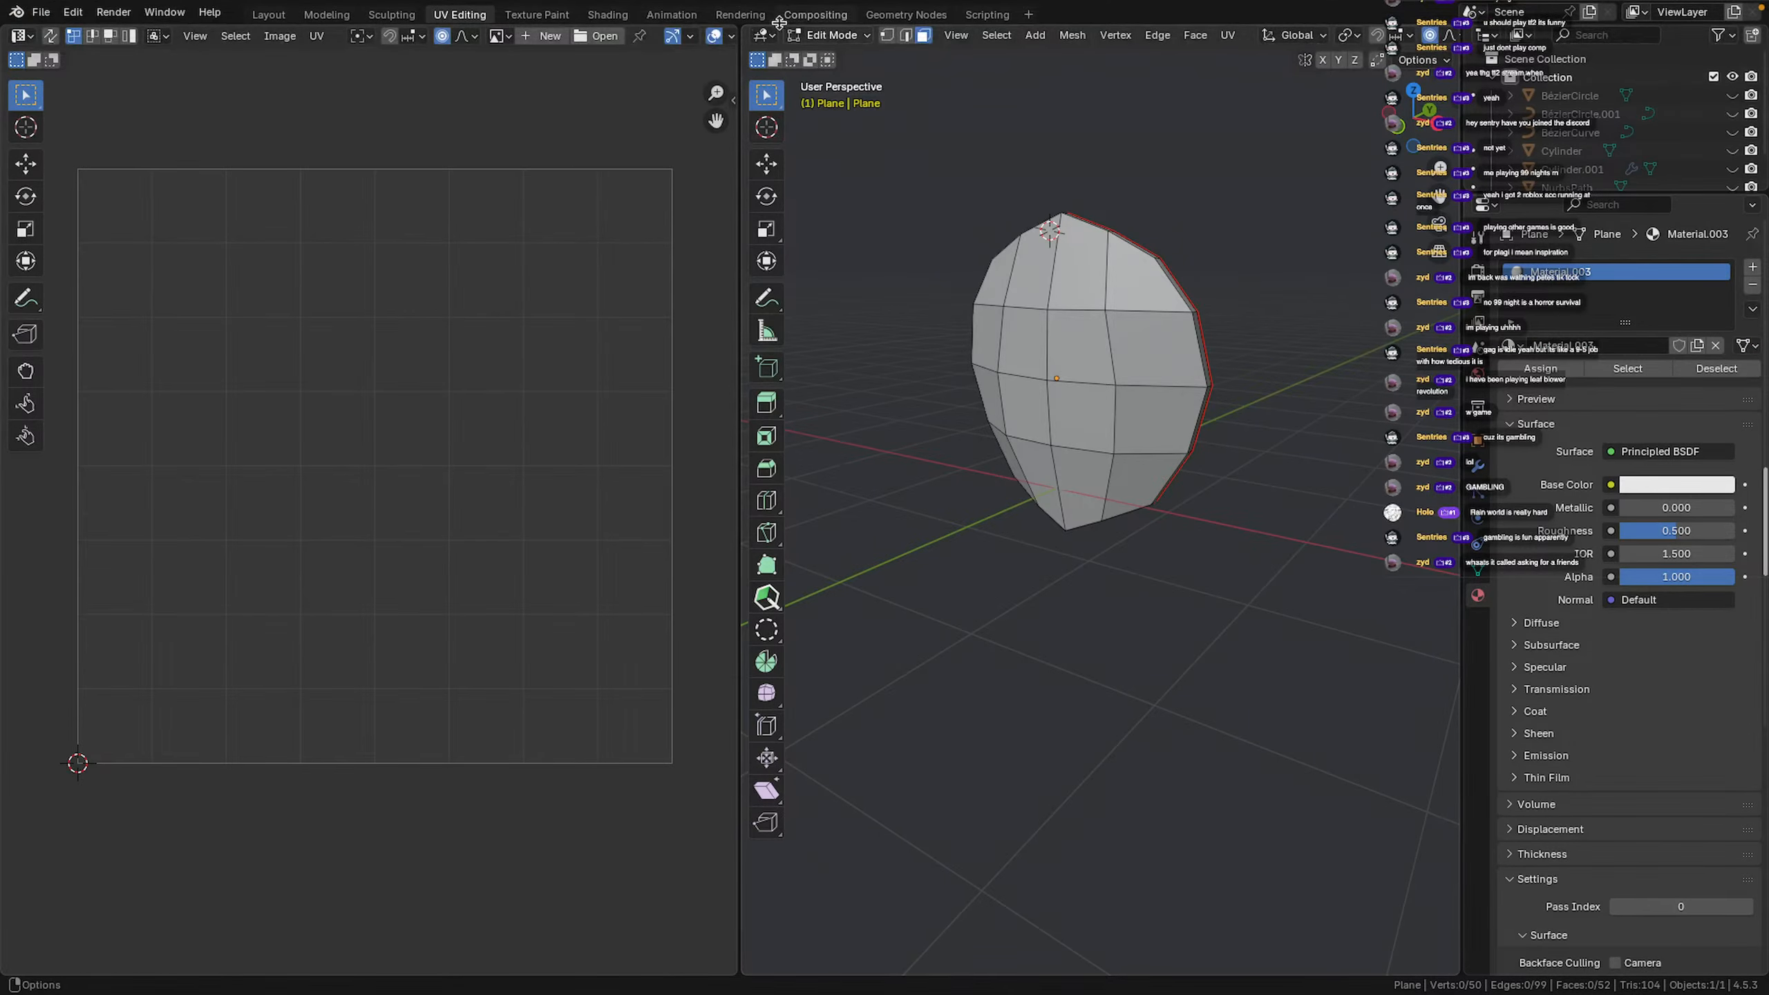
Switch to the Shading workspace and add an Image Texture node beside the Principled BSDF node
click(614, 20)
middle_drag(717, 614, 681, 614)
mouse_move(726, 749)
middle_down()
mouse_move(797, 680)
mouse_move(1114, 782)
middle_up()
scroll(801, 691, up, 3)
right_click(480, 725)
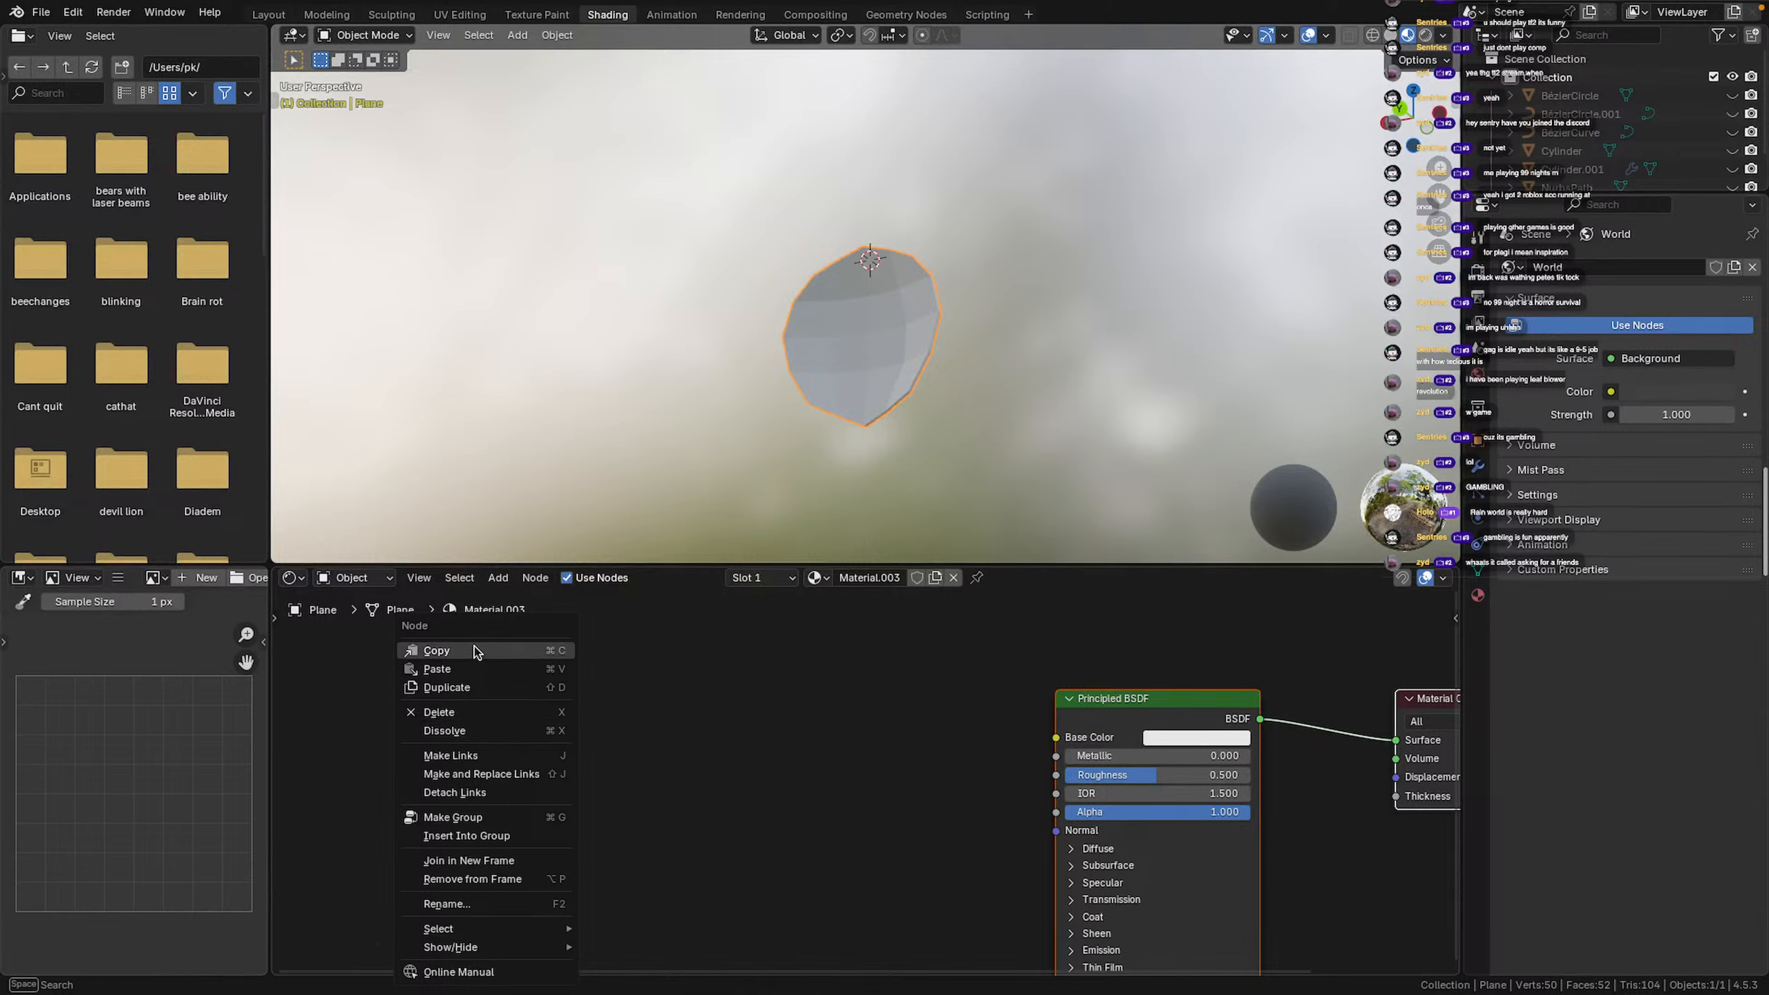
right_click(616, 715)
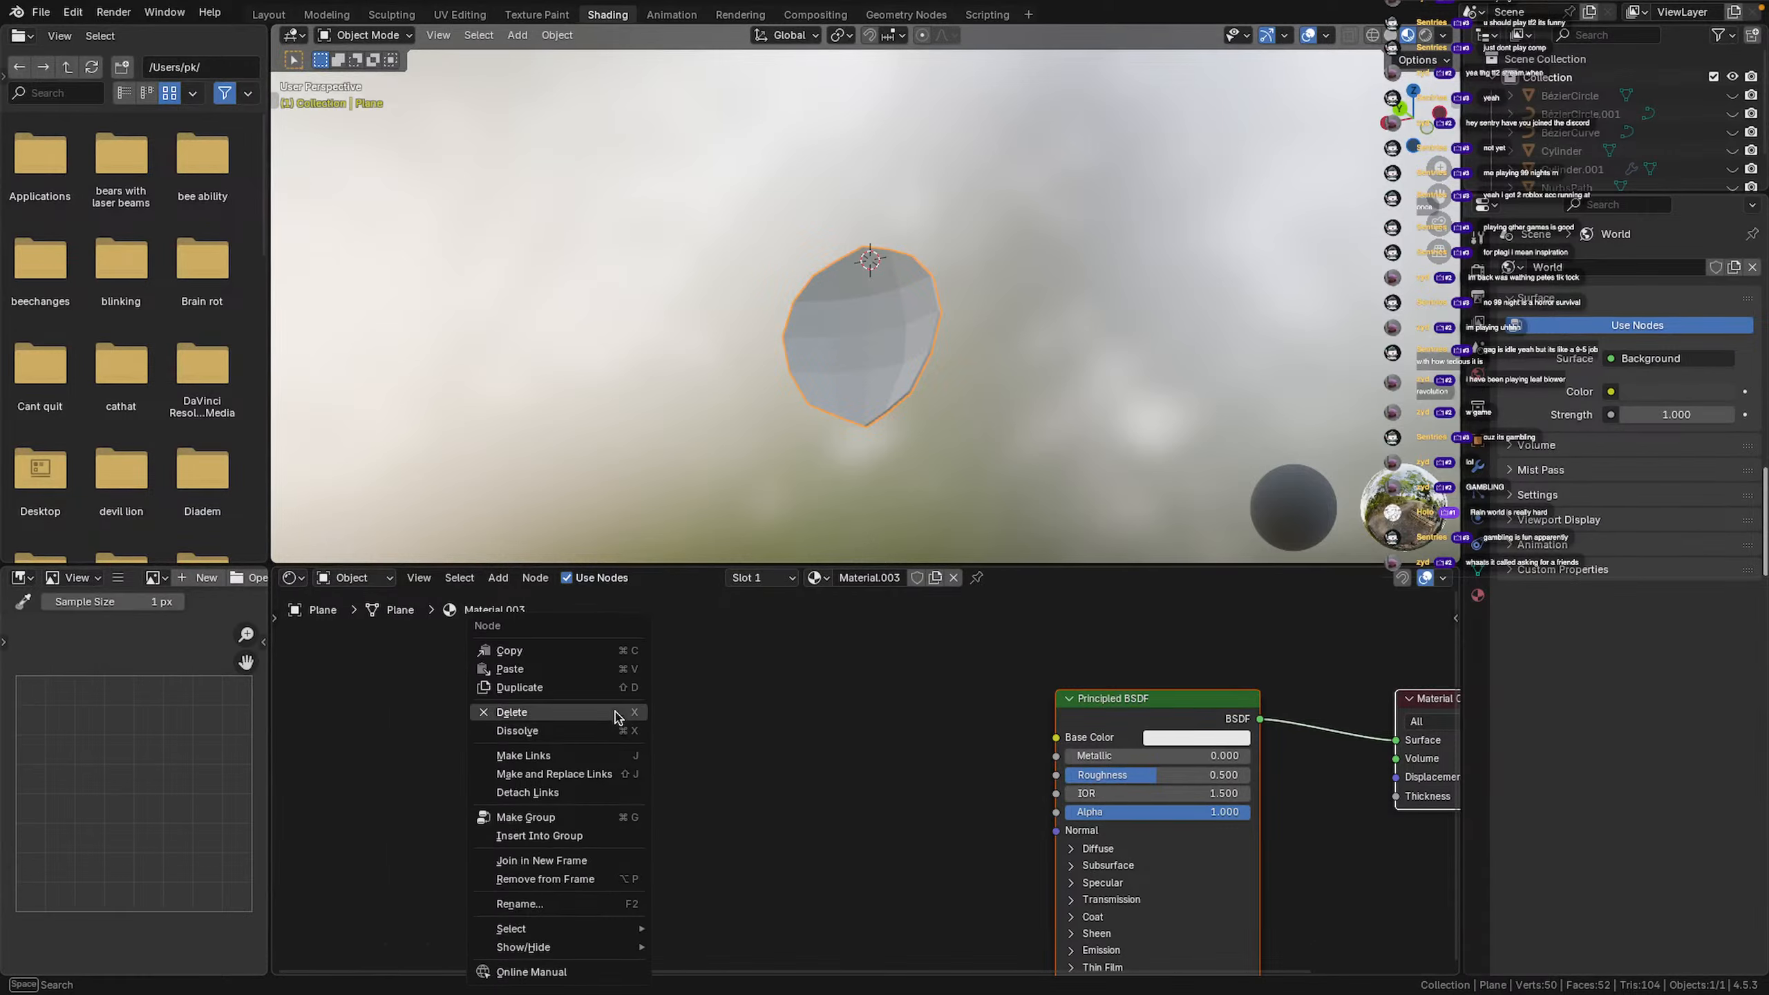
right_click(644, 766)
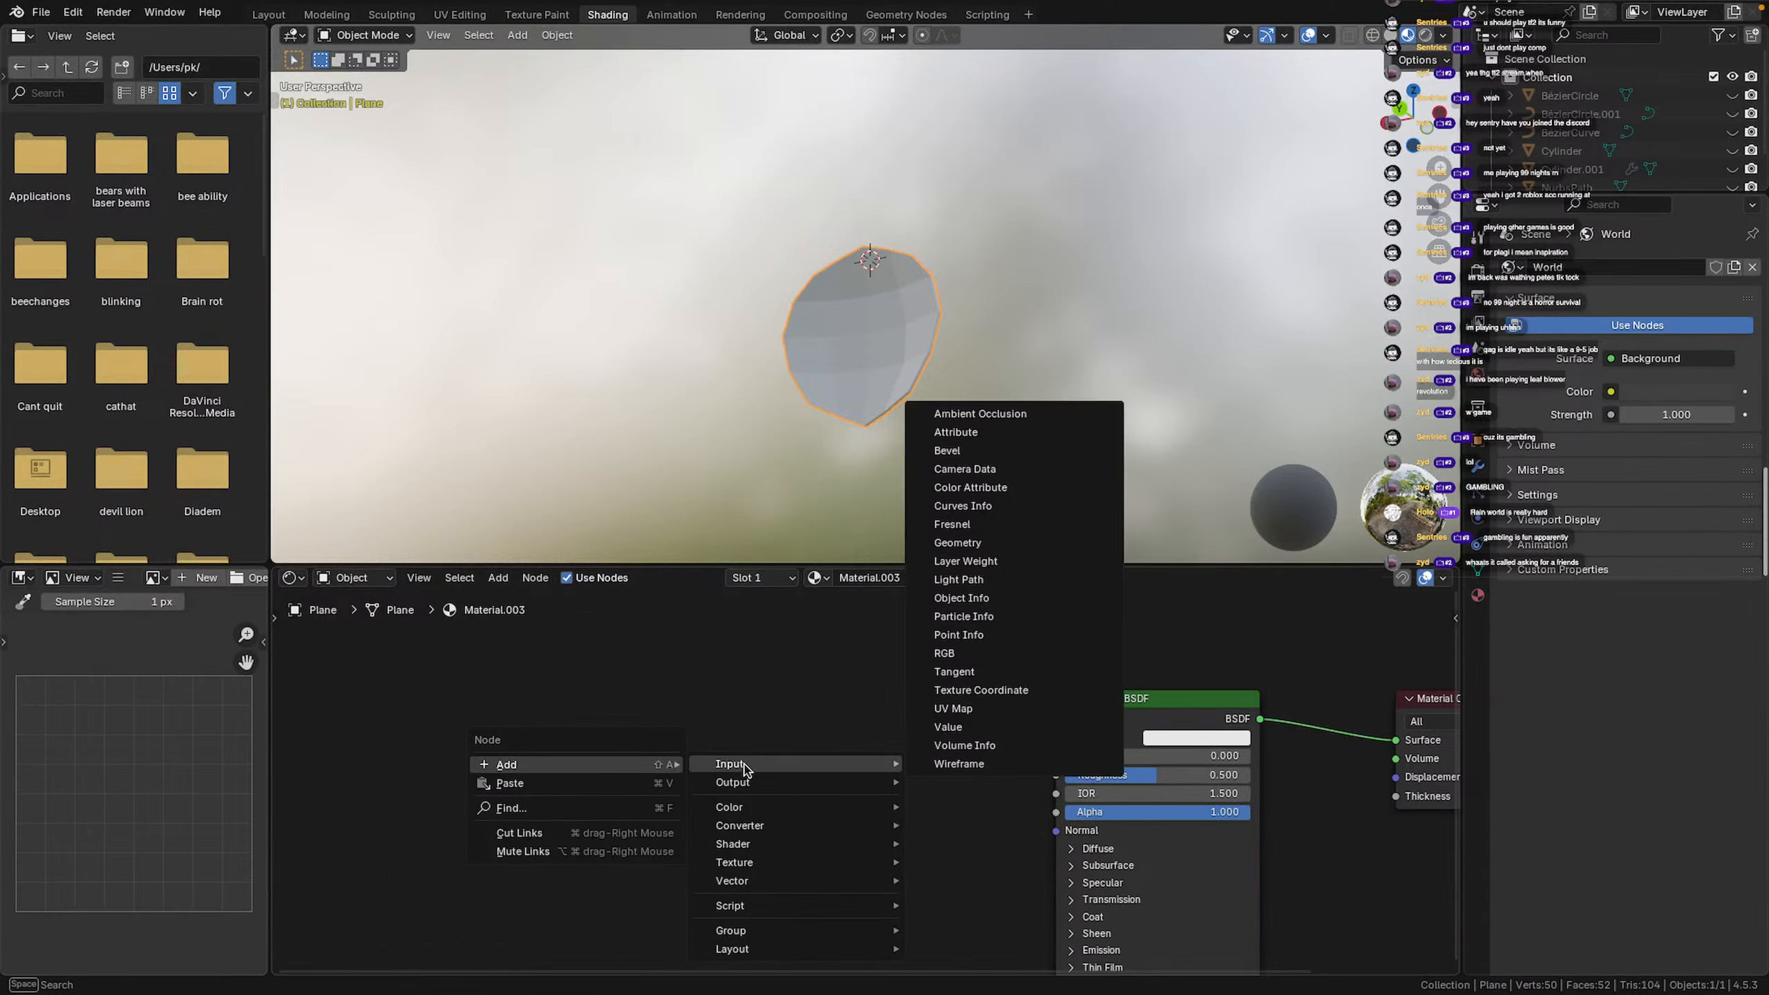
mouse_move(827, 862)
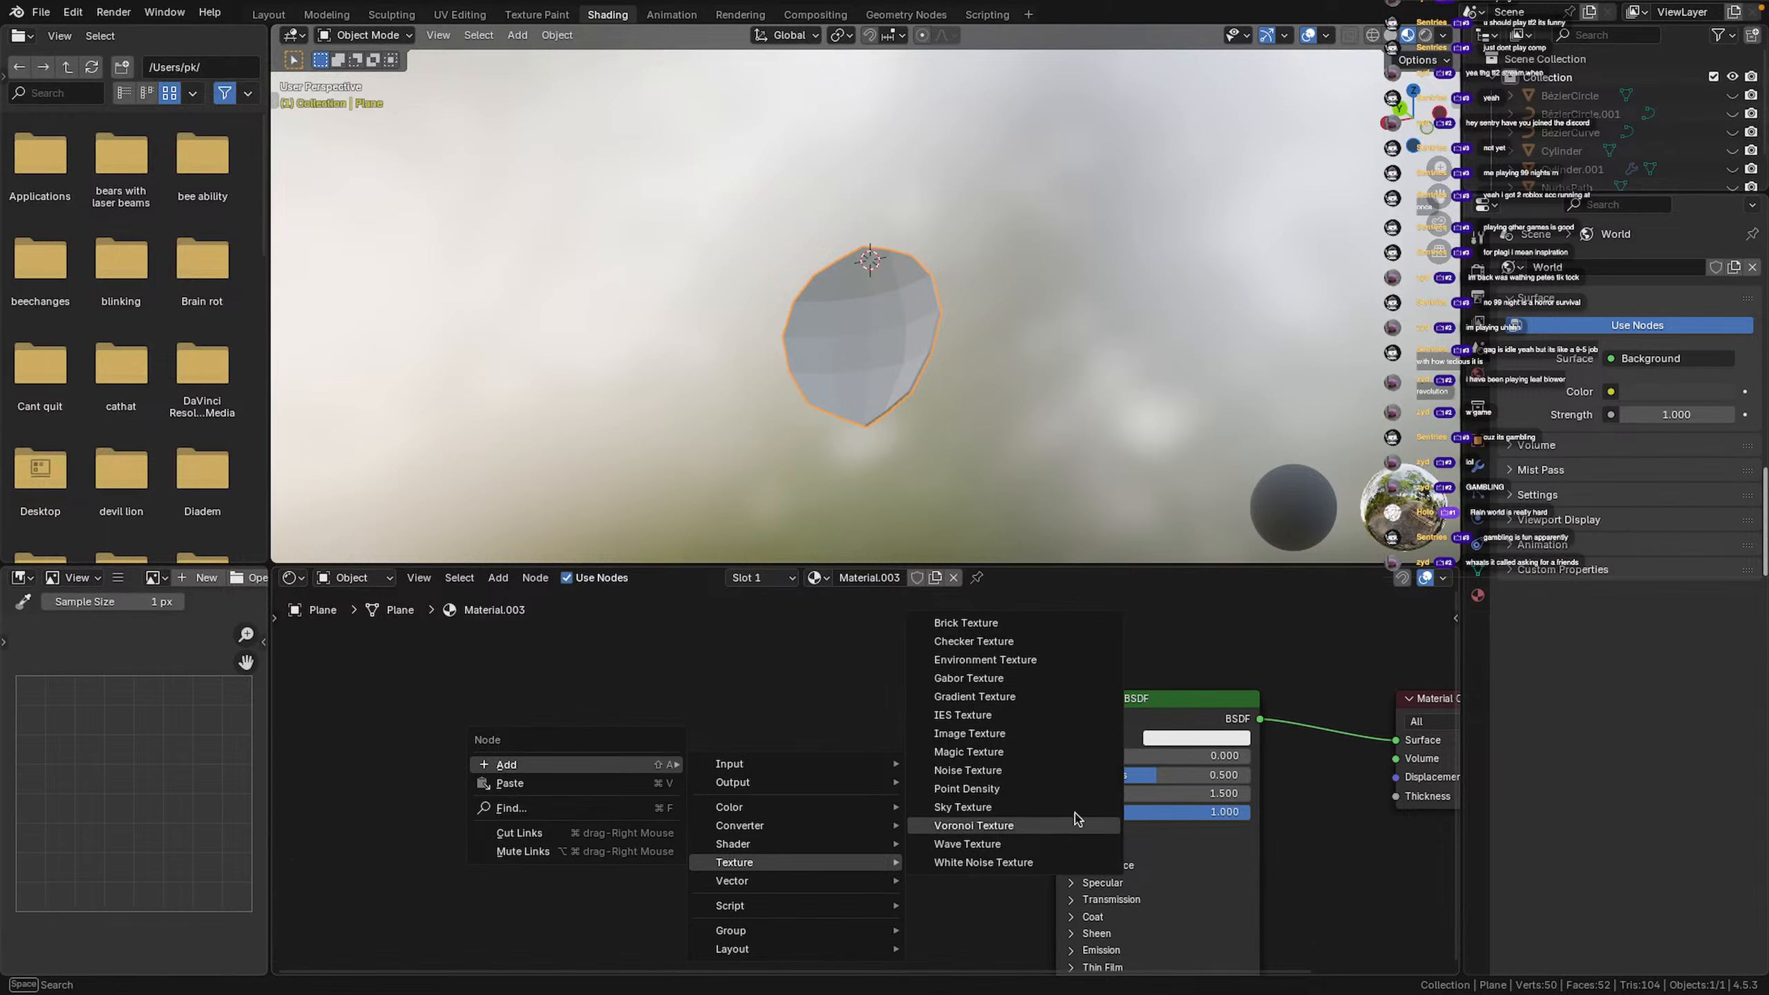
click(995, 732)
click(780, 735)
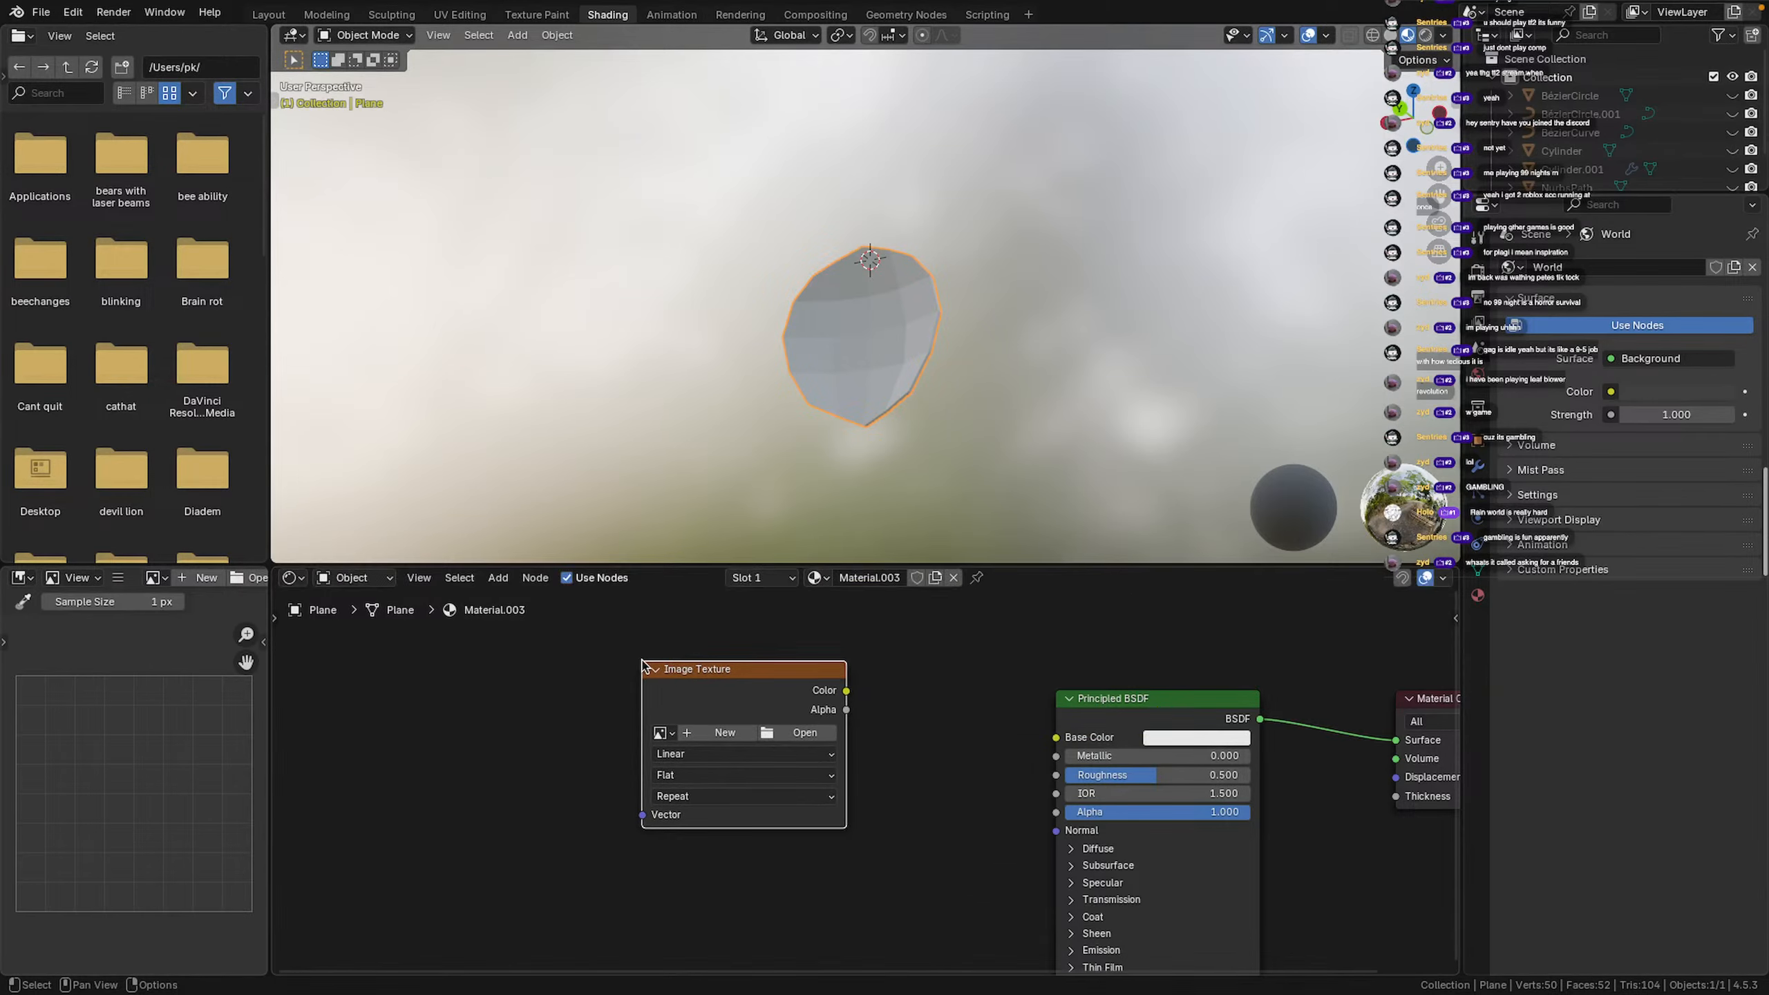
Load download-1.jpg from the Desktop folder into the Image Texture node and link its Color output to Base Color
click(780, 735)
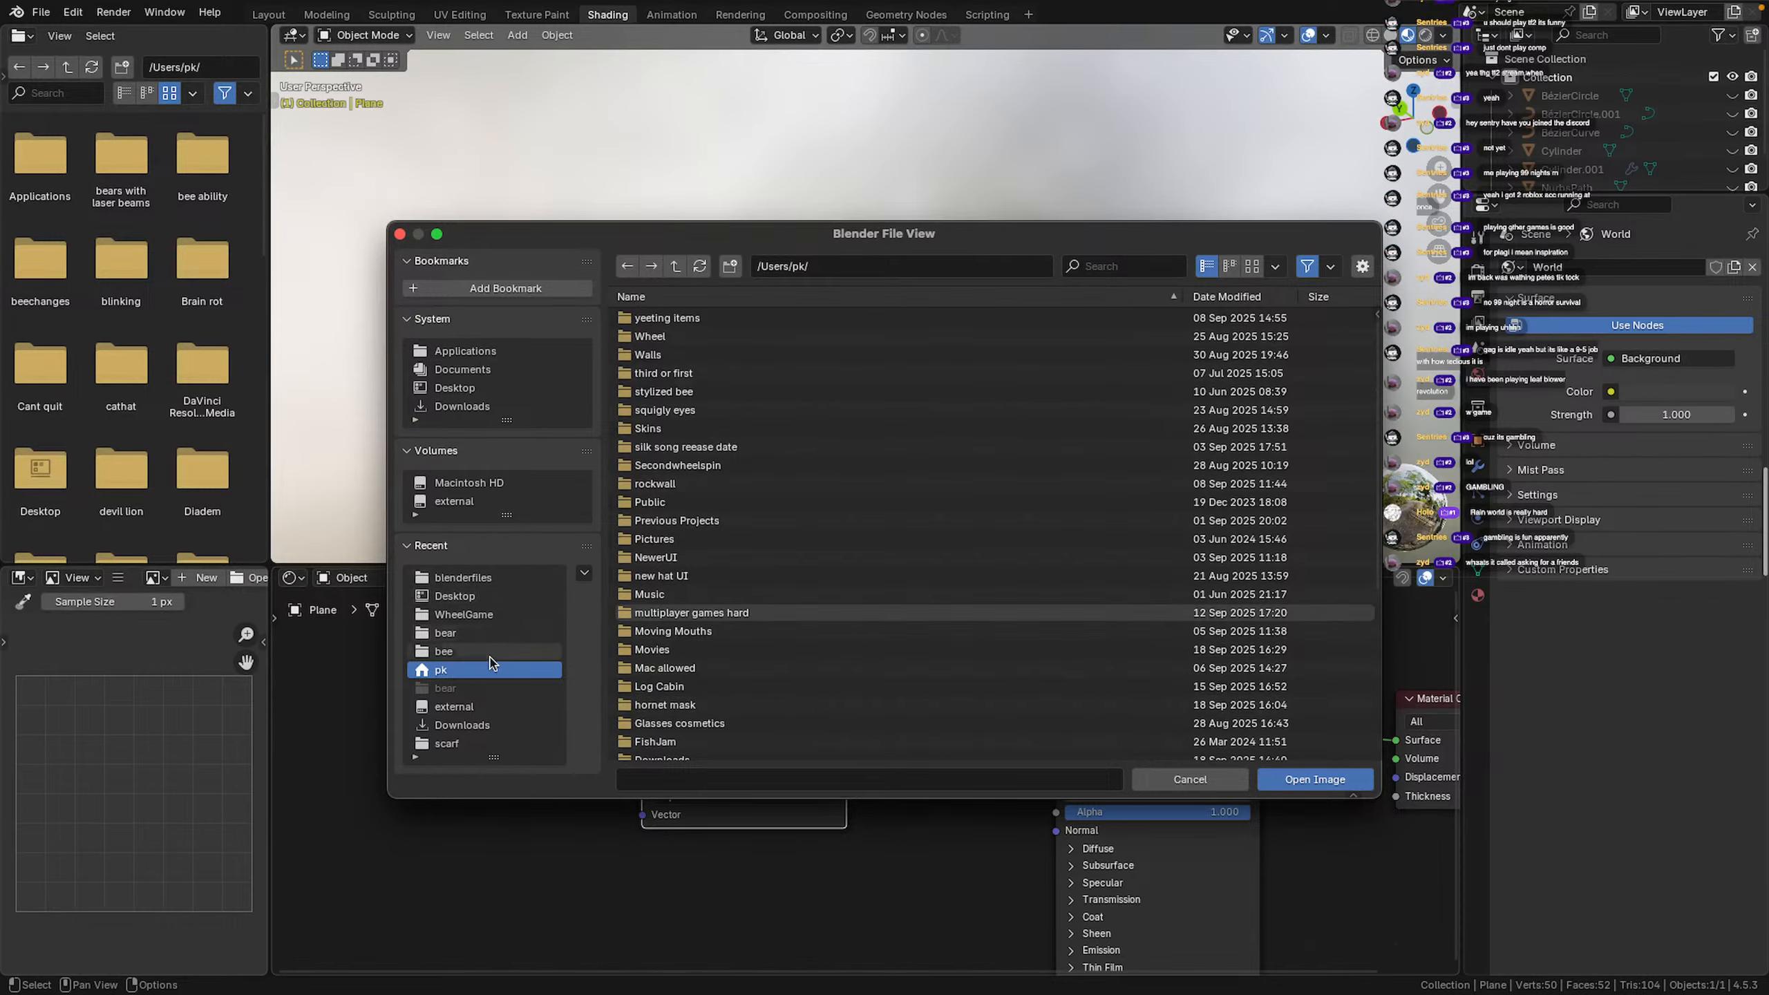
click(455, 596)
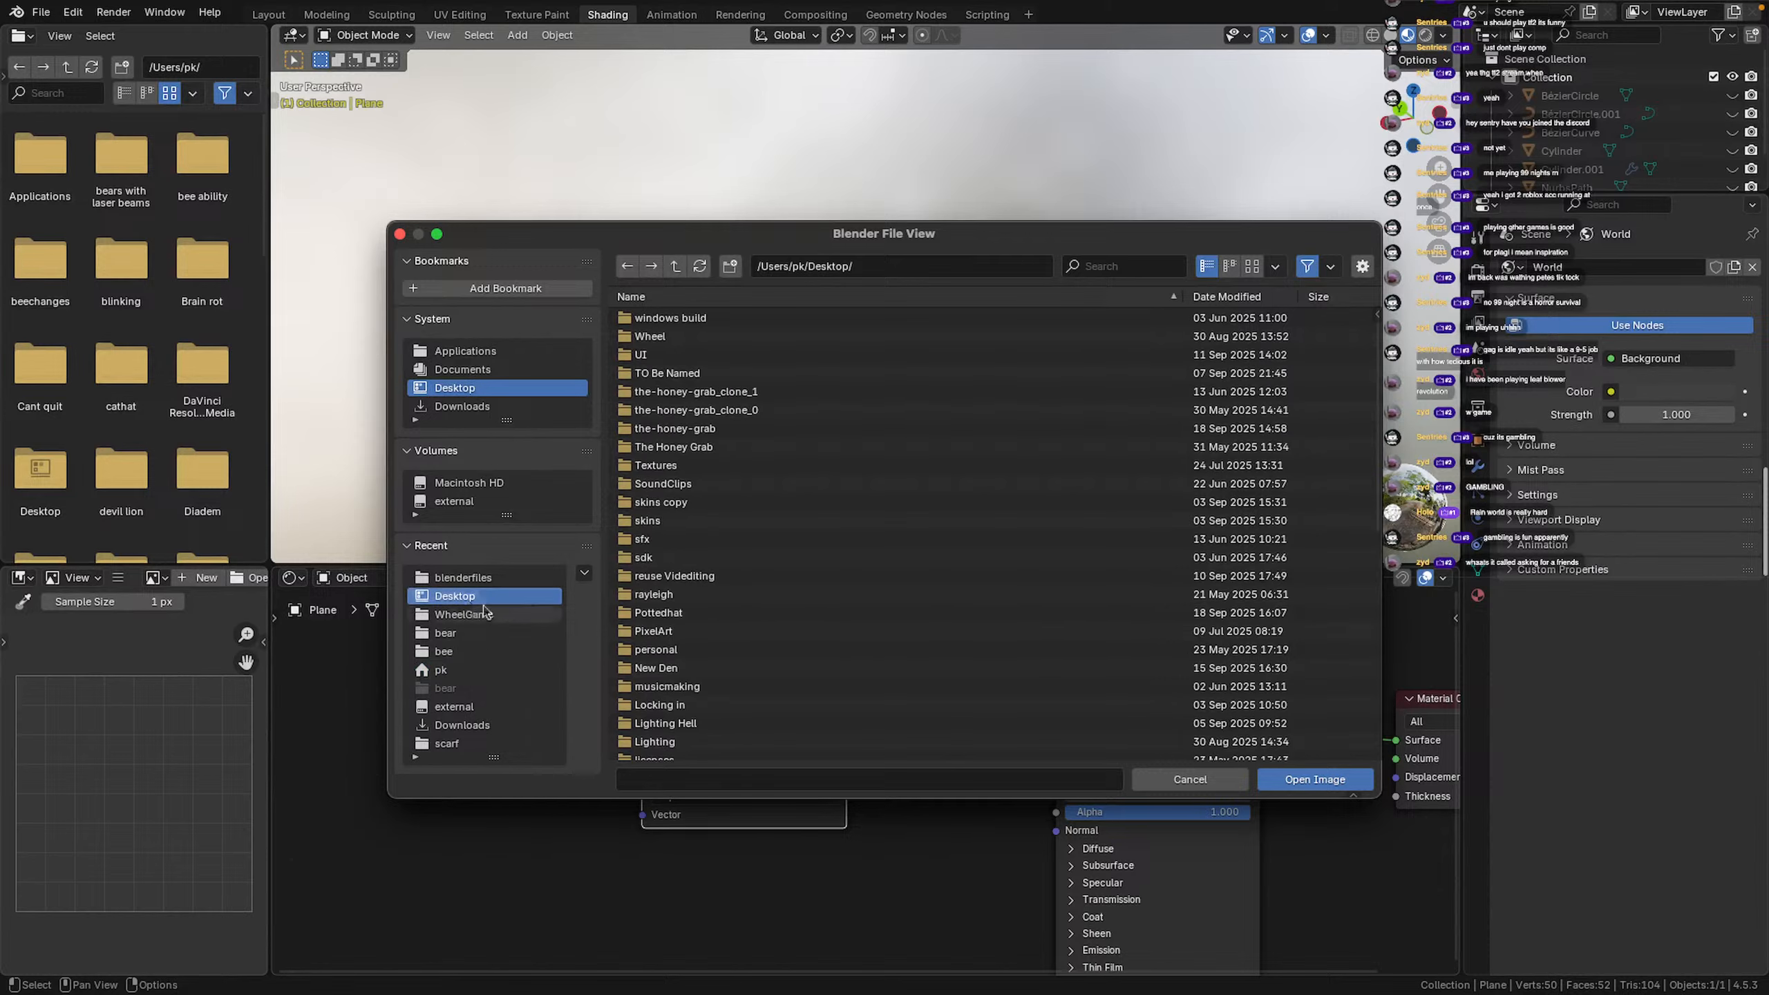
scroll(787, 600, down, 5)
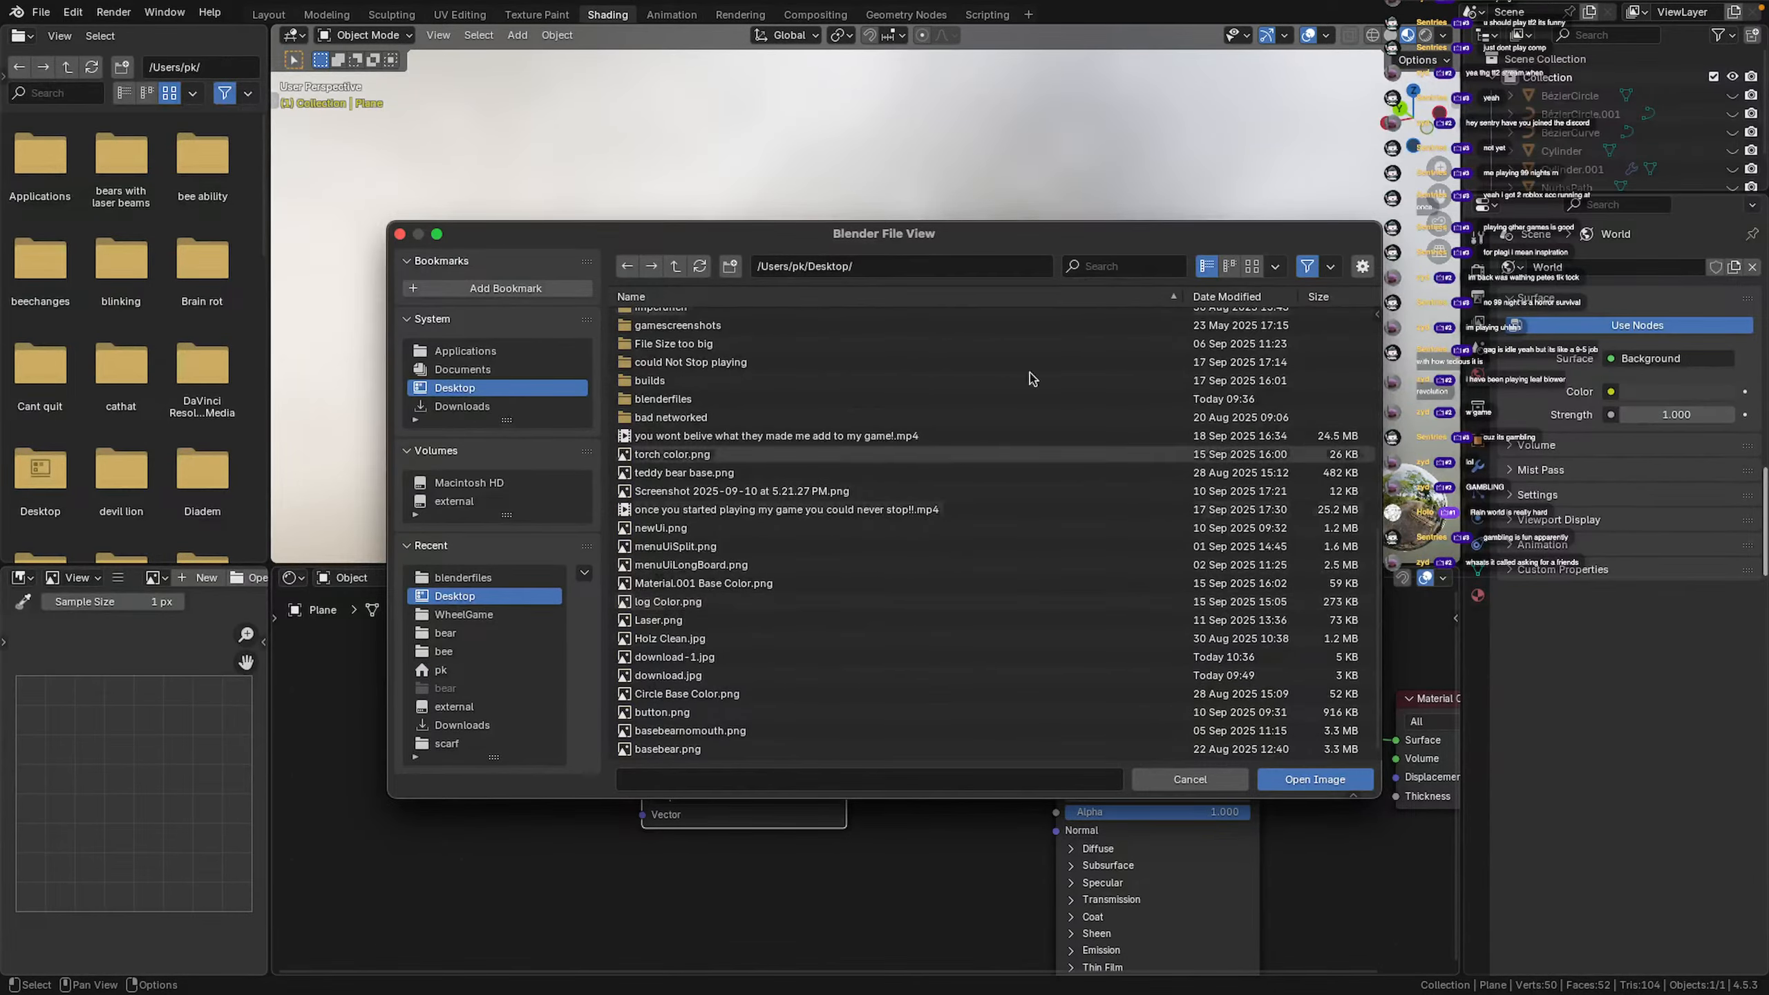
double_click(672, 656)
drag(813, 686, 1057, 737)
Shift the Principled BSDF node slightly and move the Image Texture node farther away from it
middle_drag(828, 462, 415, 424)
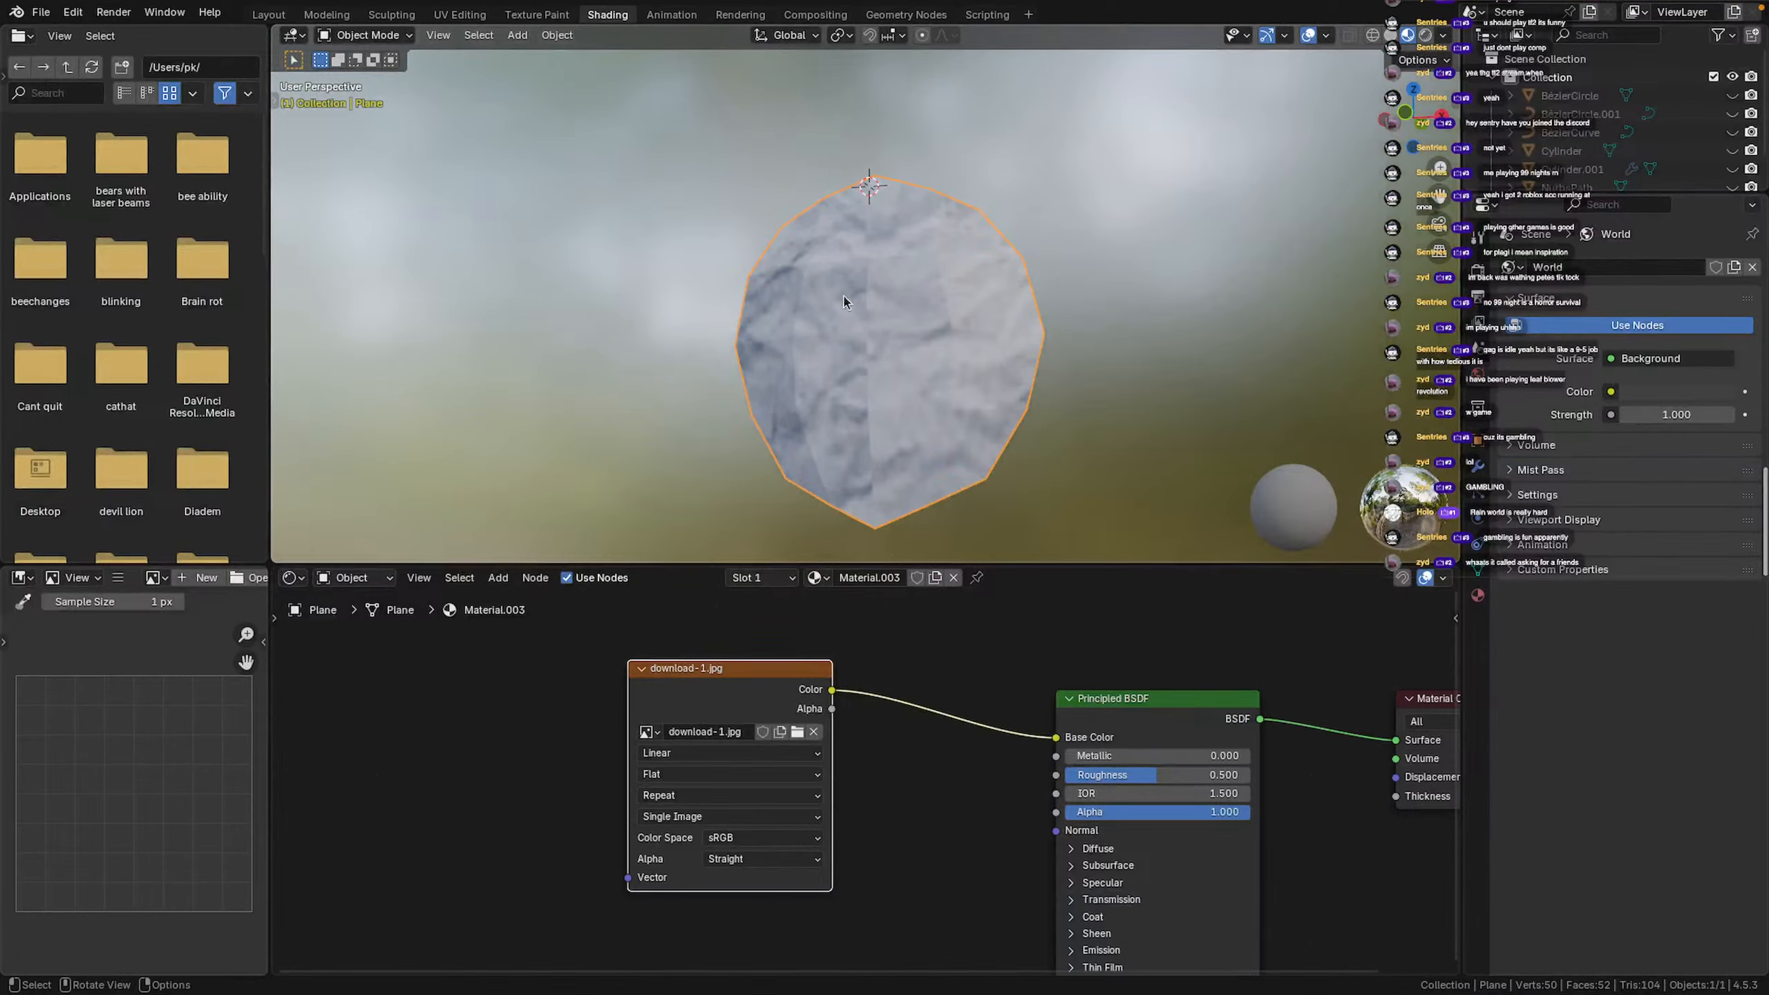
scroll(1099, 707, up, 1)
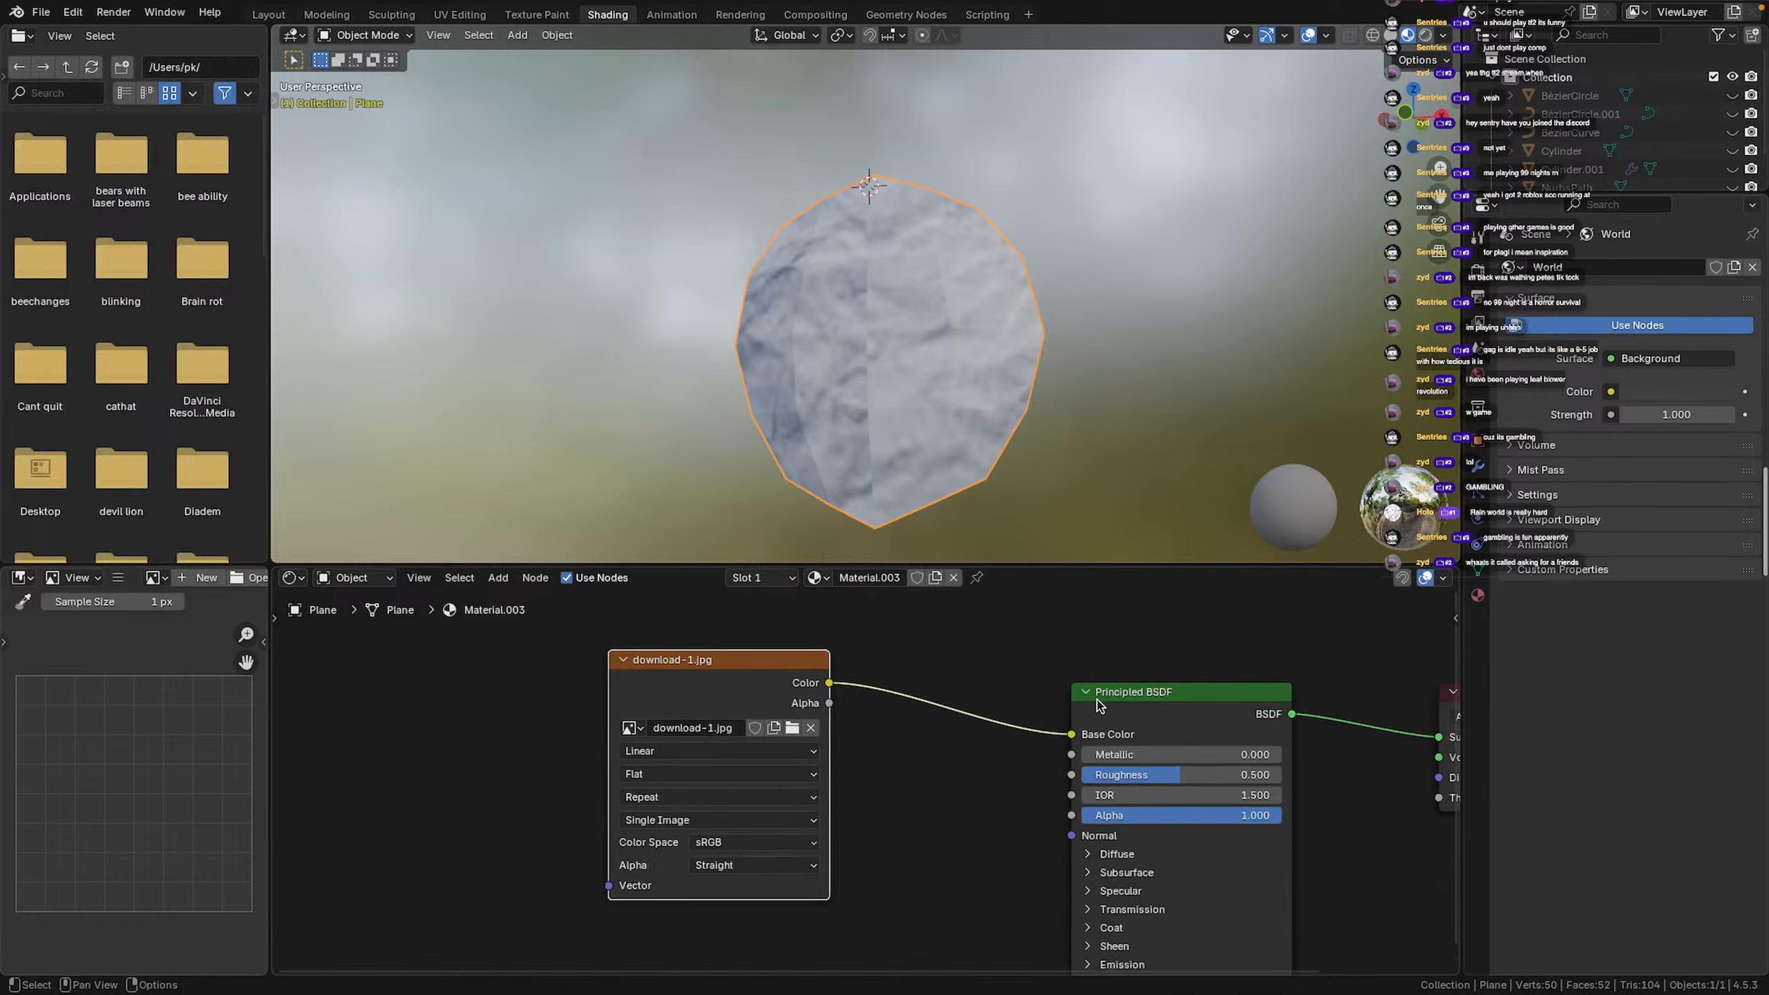
drag(1099, 707, 1129, 659)
right_click(1129, 659)
mouse_move(843, 346)
middle_down()
mouse_move(960, 380)
mouse_move(1139, 367)
mouse_move(855, 377)
middle_up()
scroll(855, 377, up, 2)
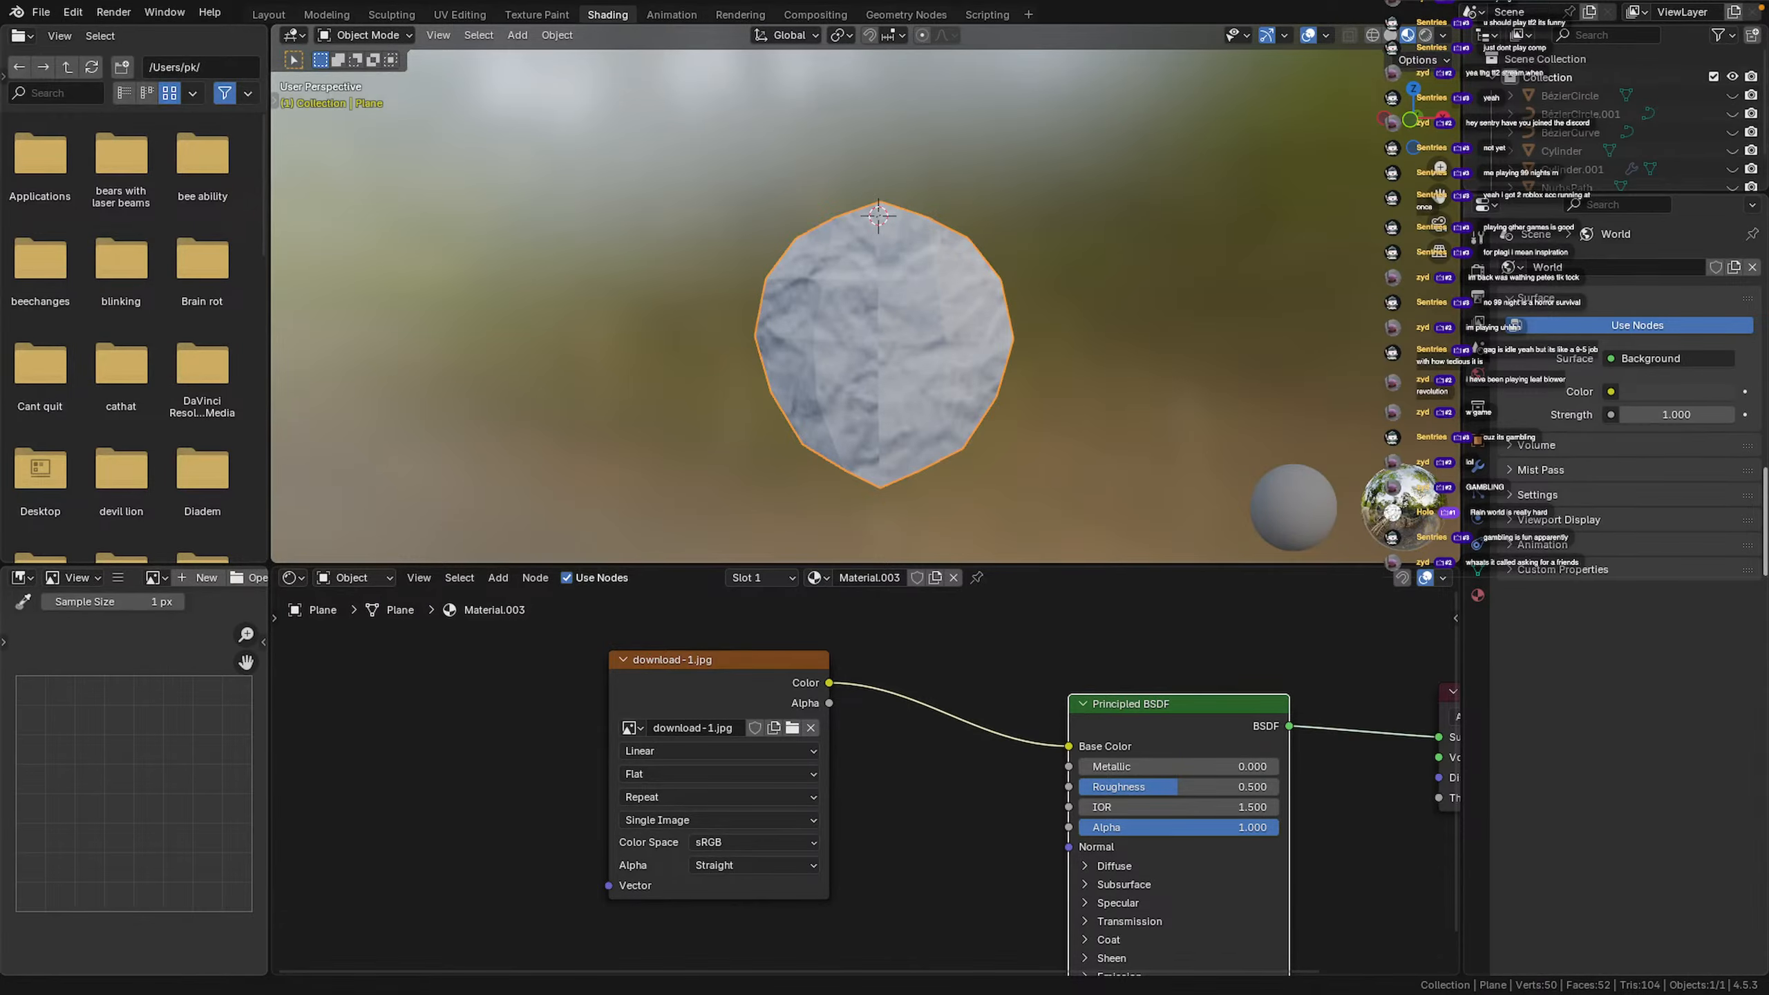
middle_drag(1114, 268, 998, 348)
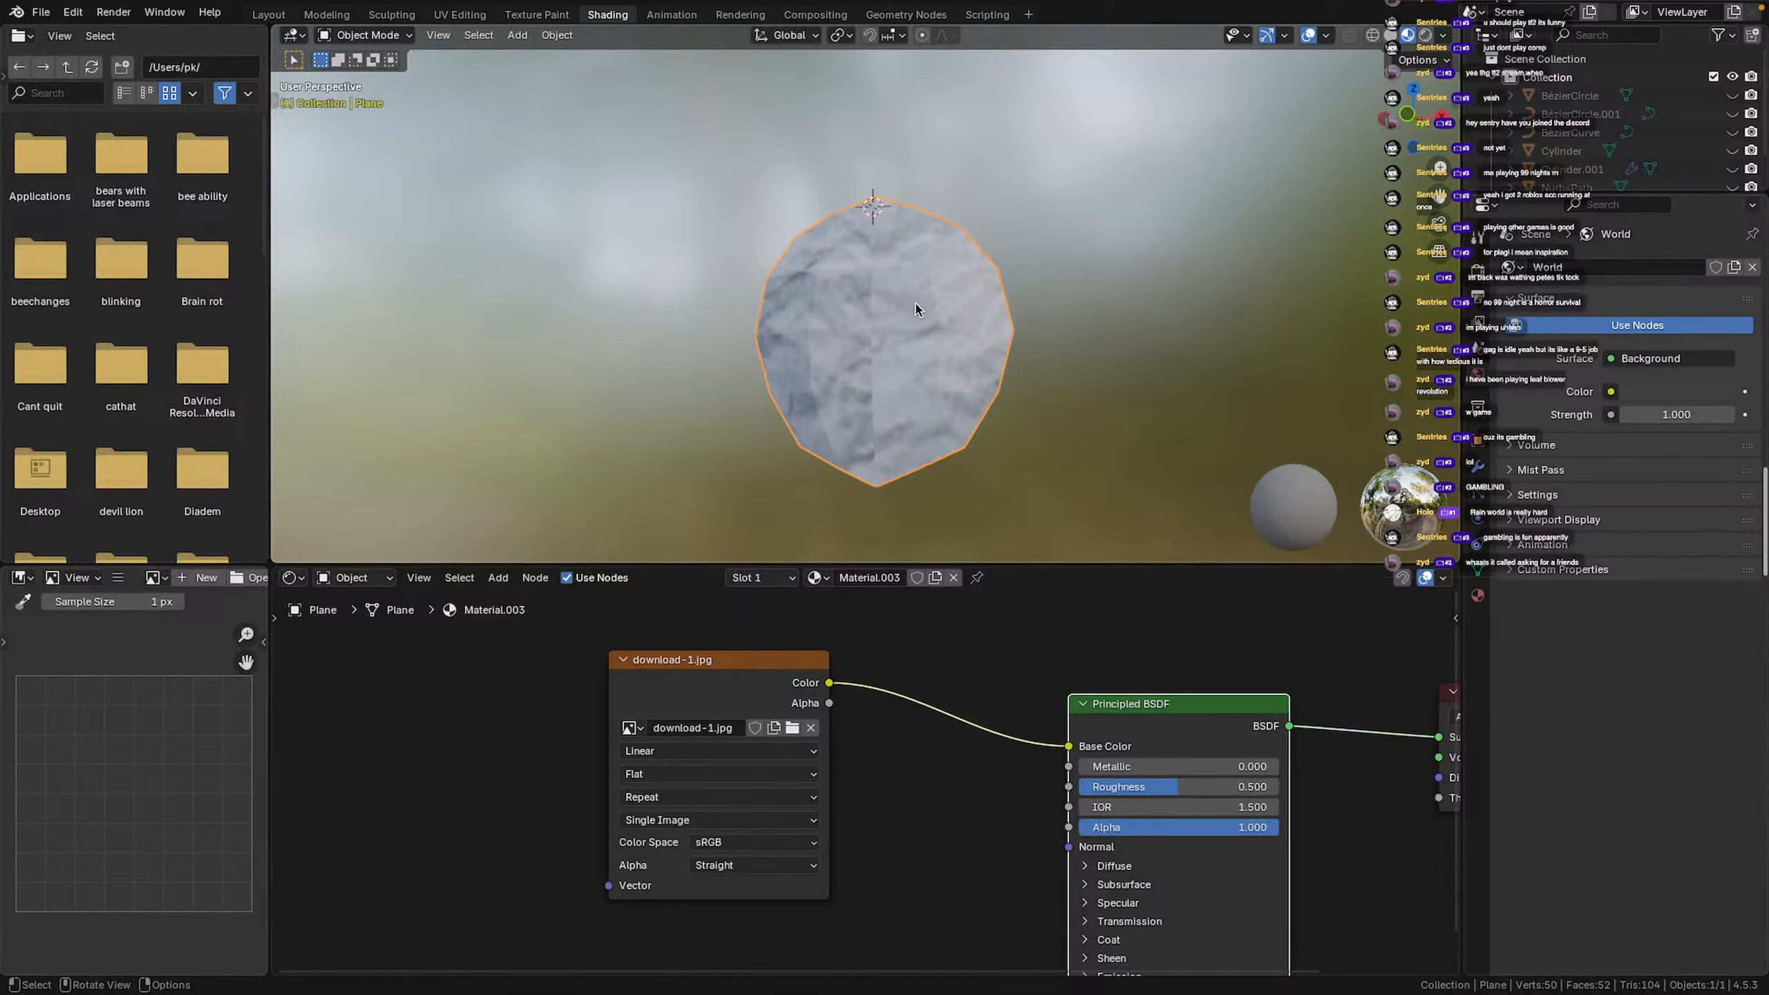
click(688, 685)
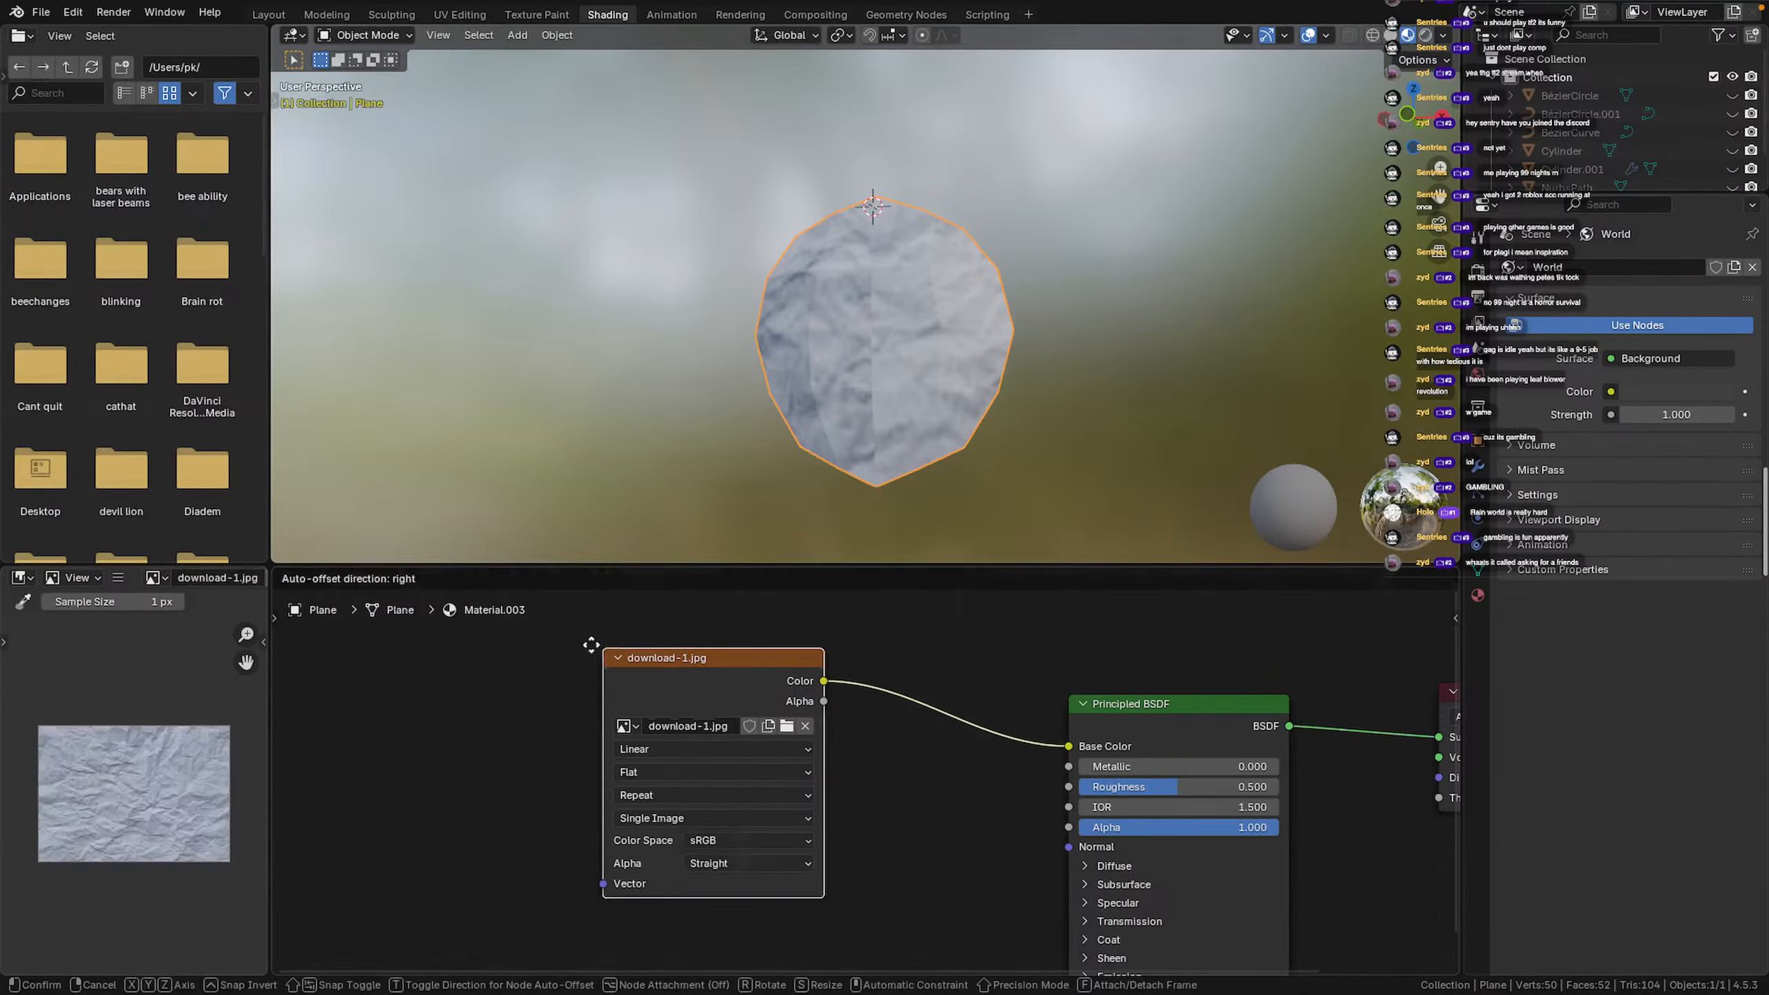
drag(687, 685, 511, 654)
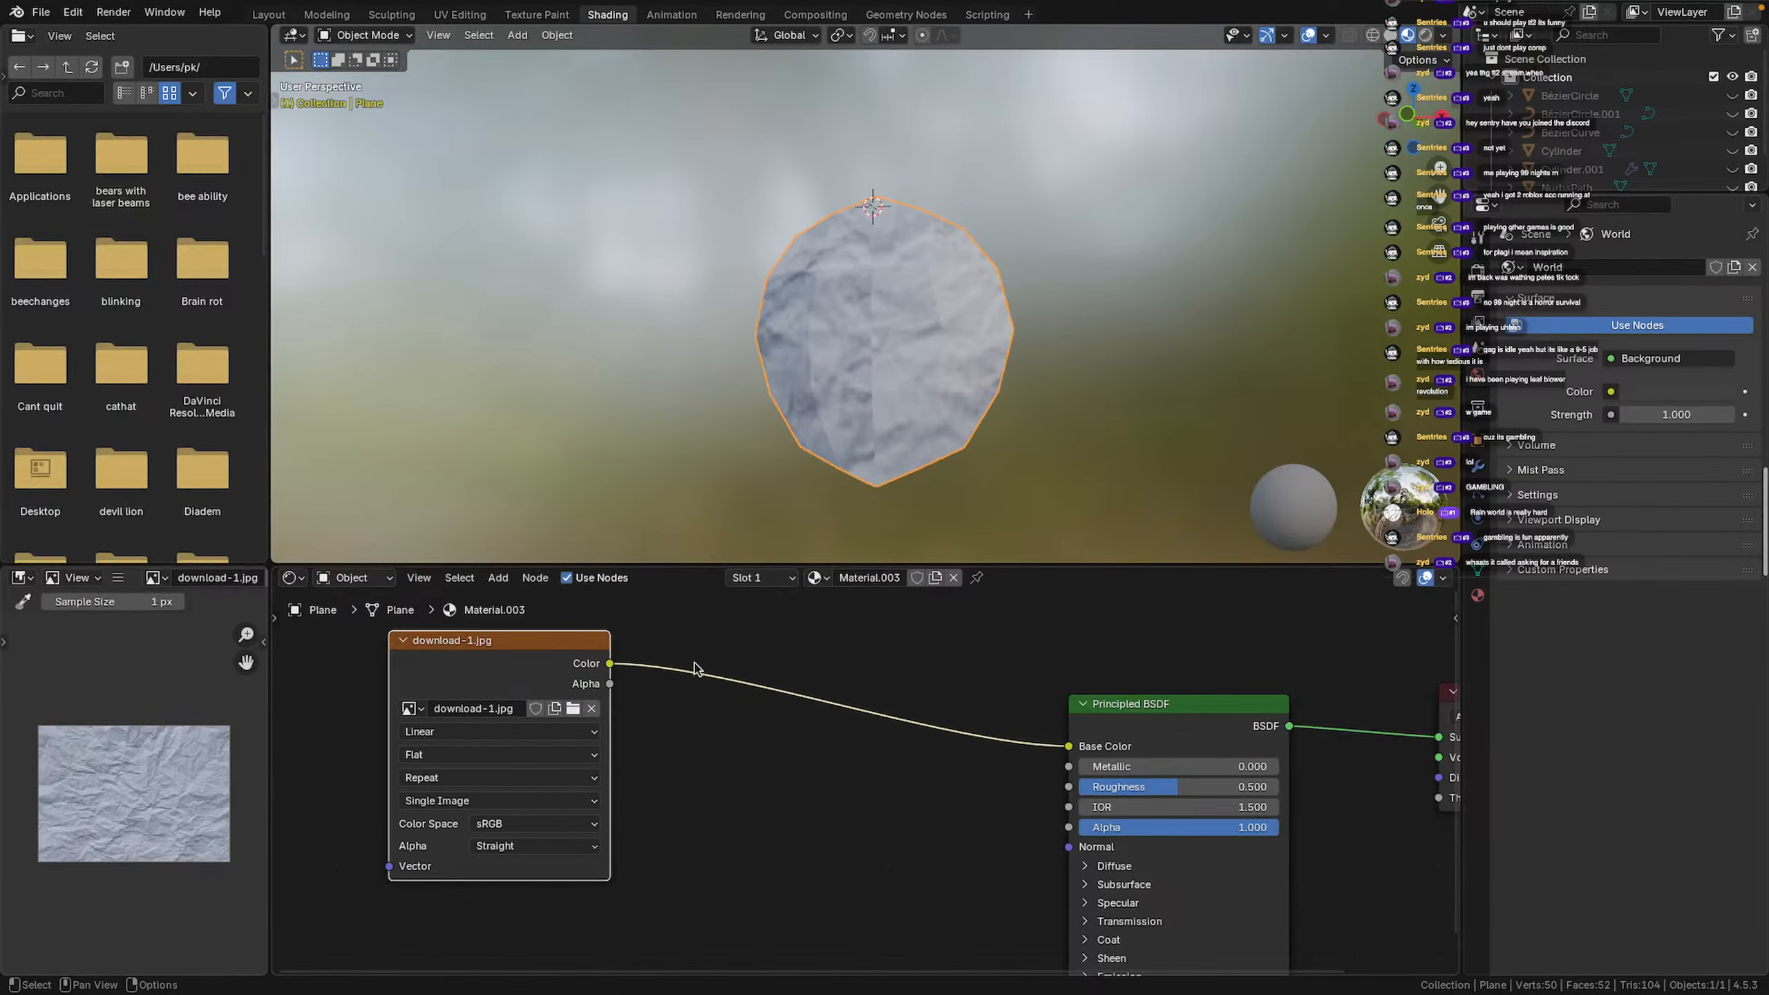
Examine how the crumpled paper texture looks on the panel from close up and from different angles
middle_drag(799, 323, 1000, 388)
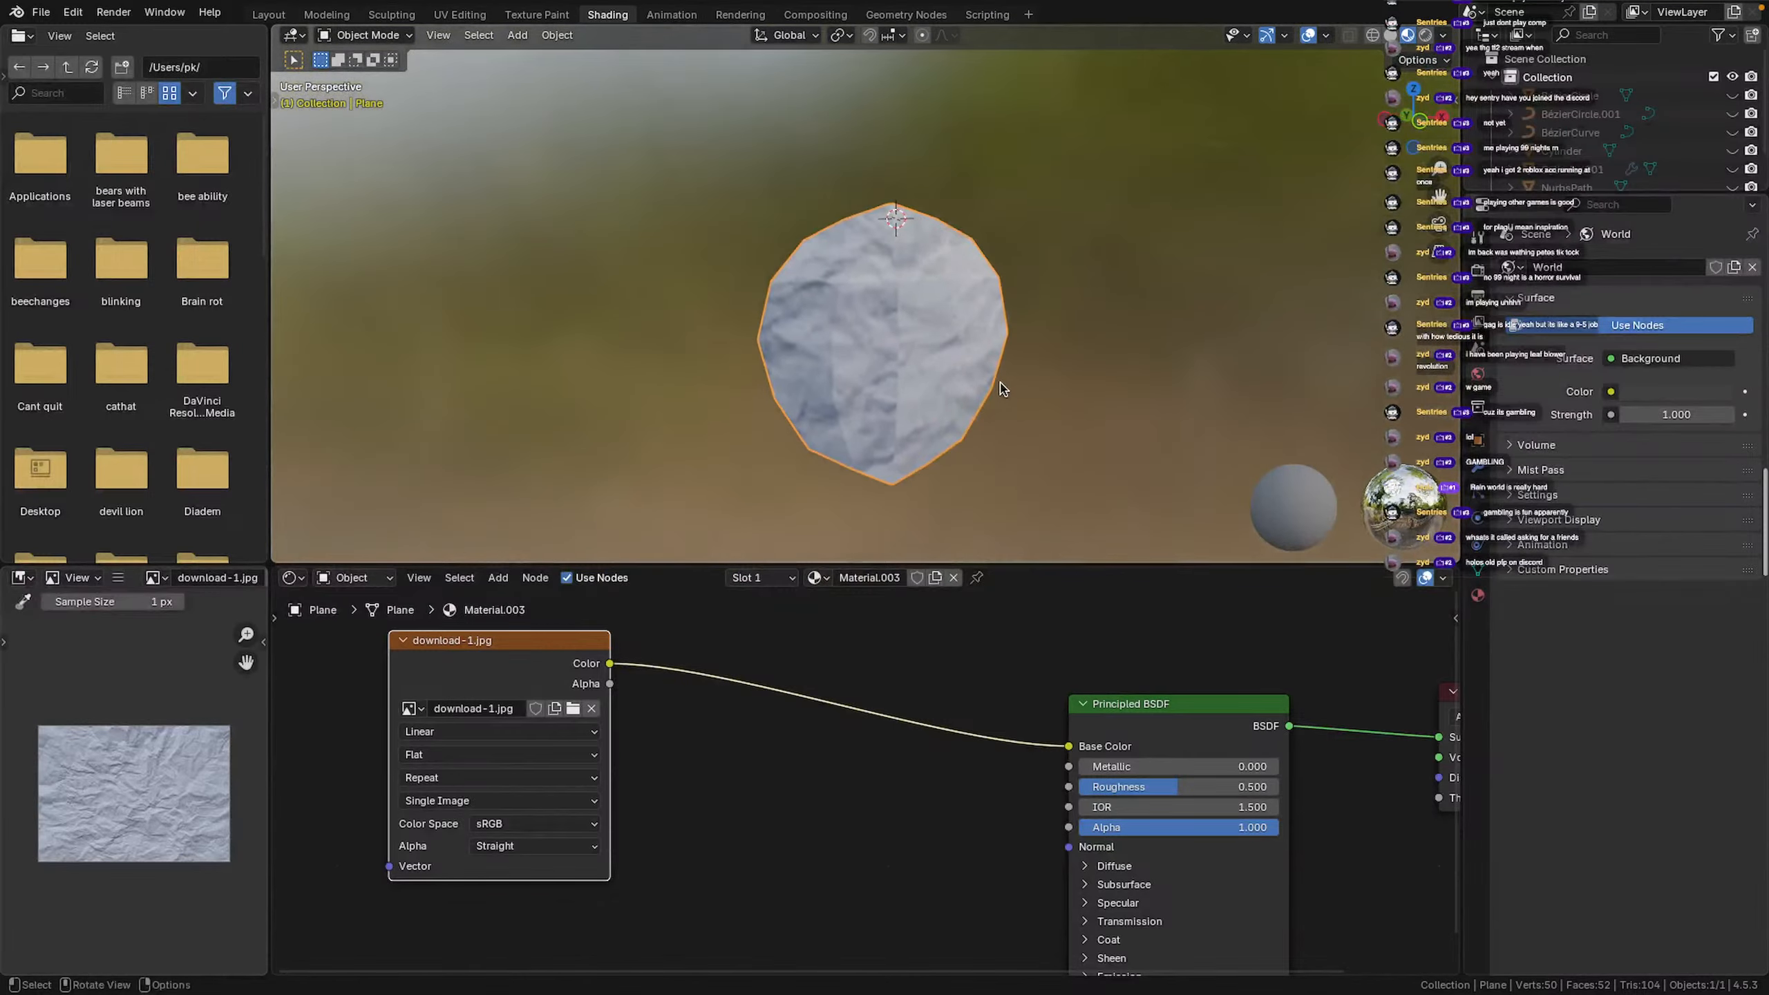
scroll(1001, 388, up, 3)
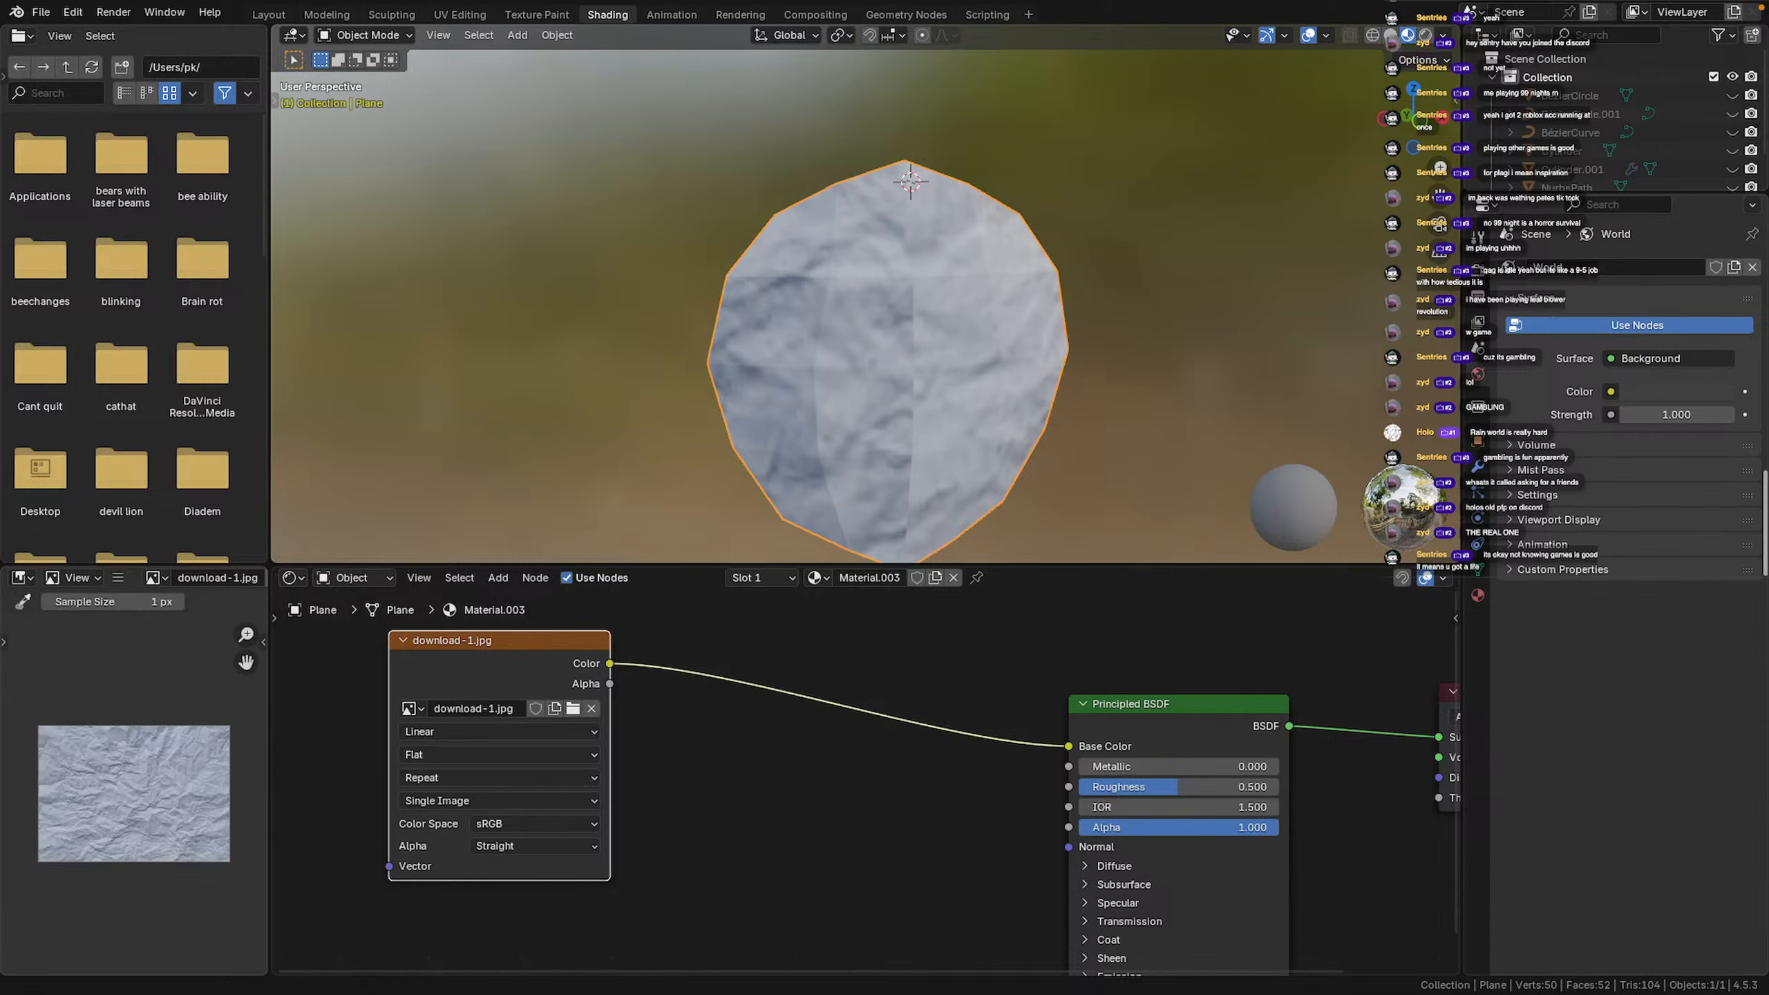
middle_drag(1125, 332, 1087, 404)
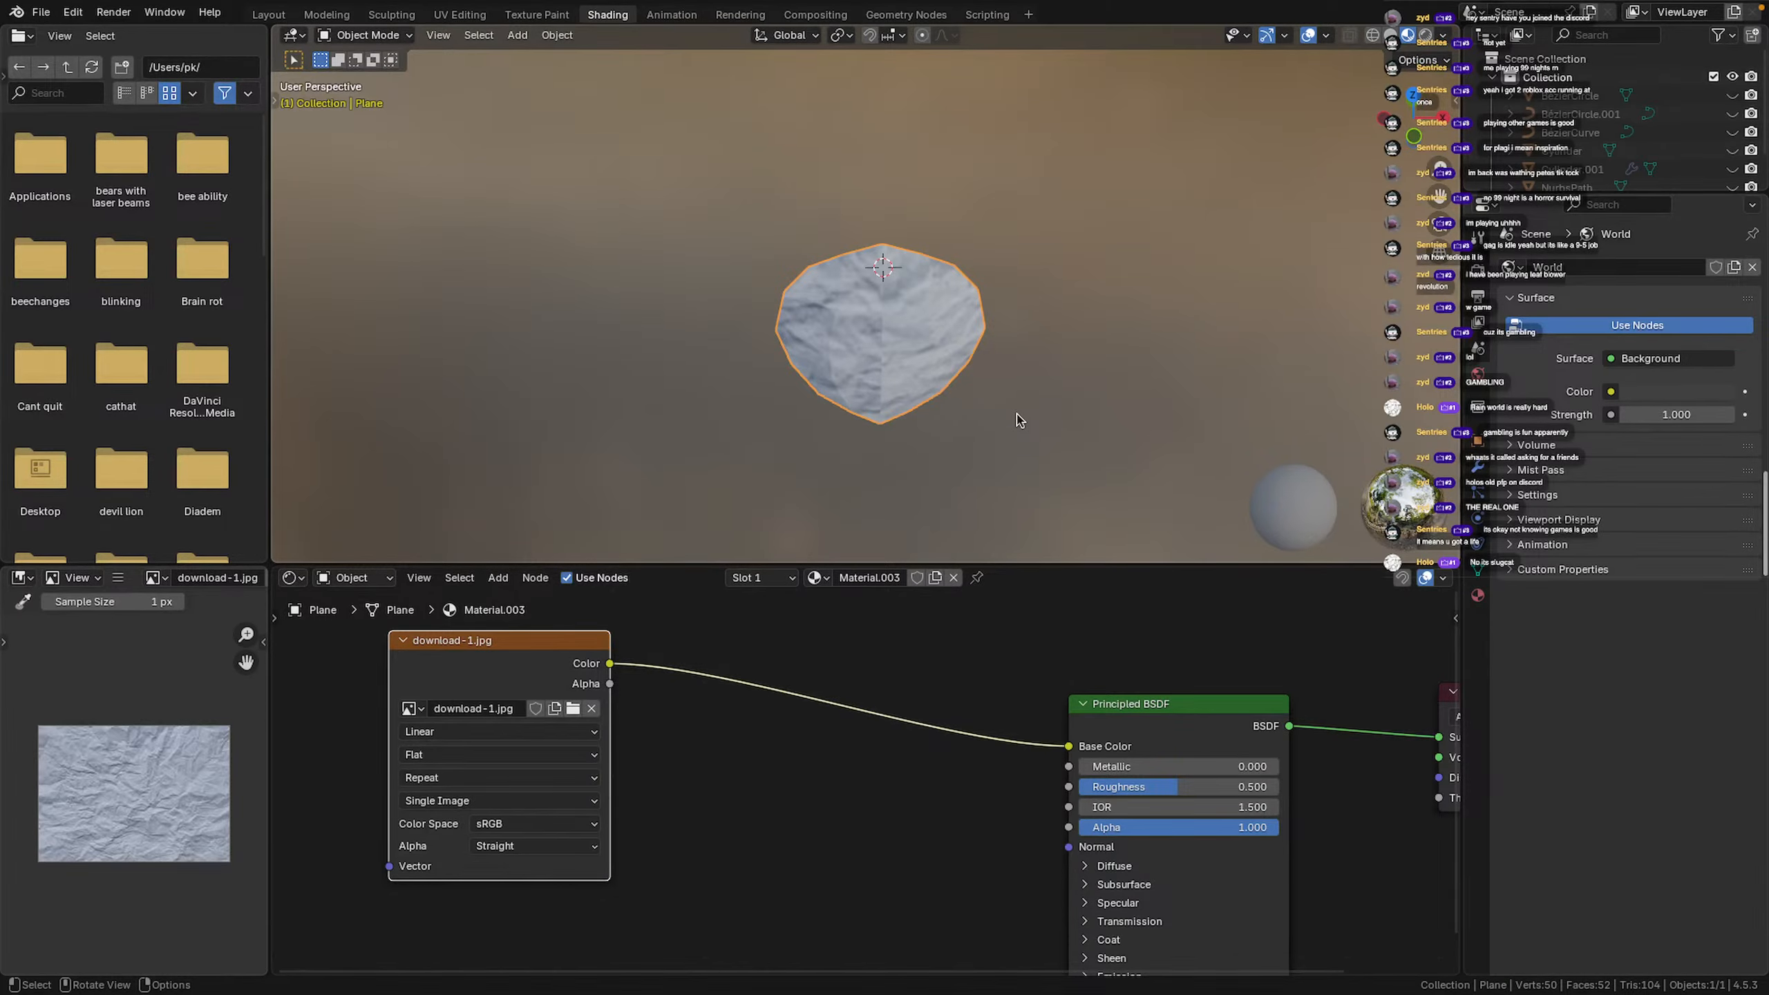
middle_drag(1018, 412, 905, 309)
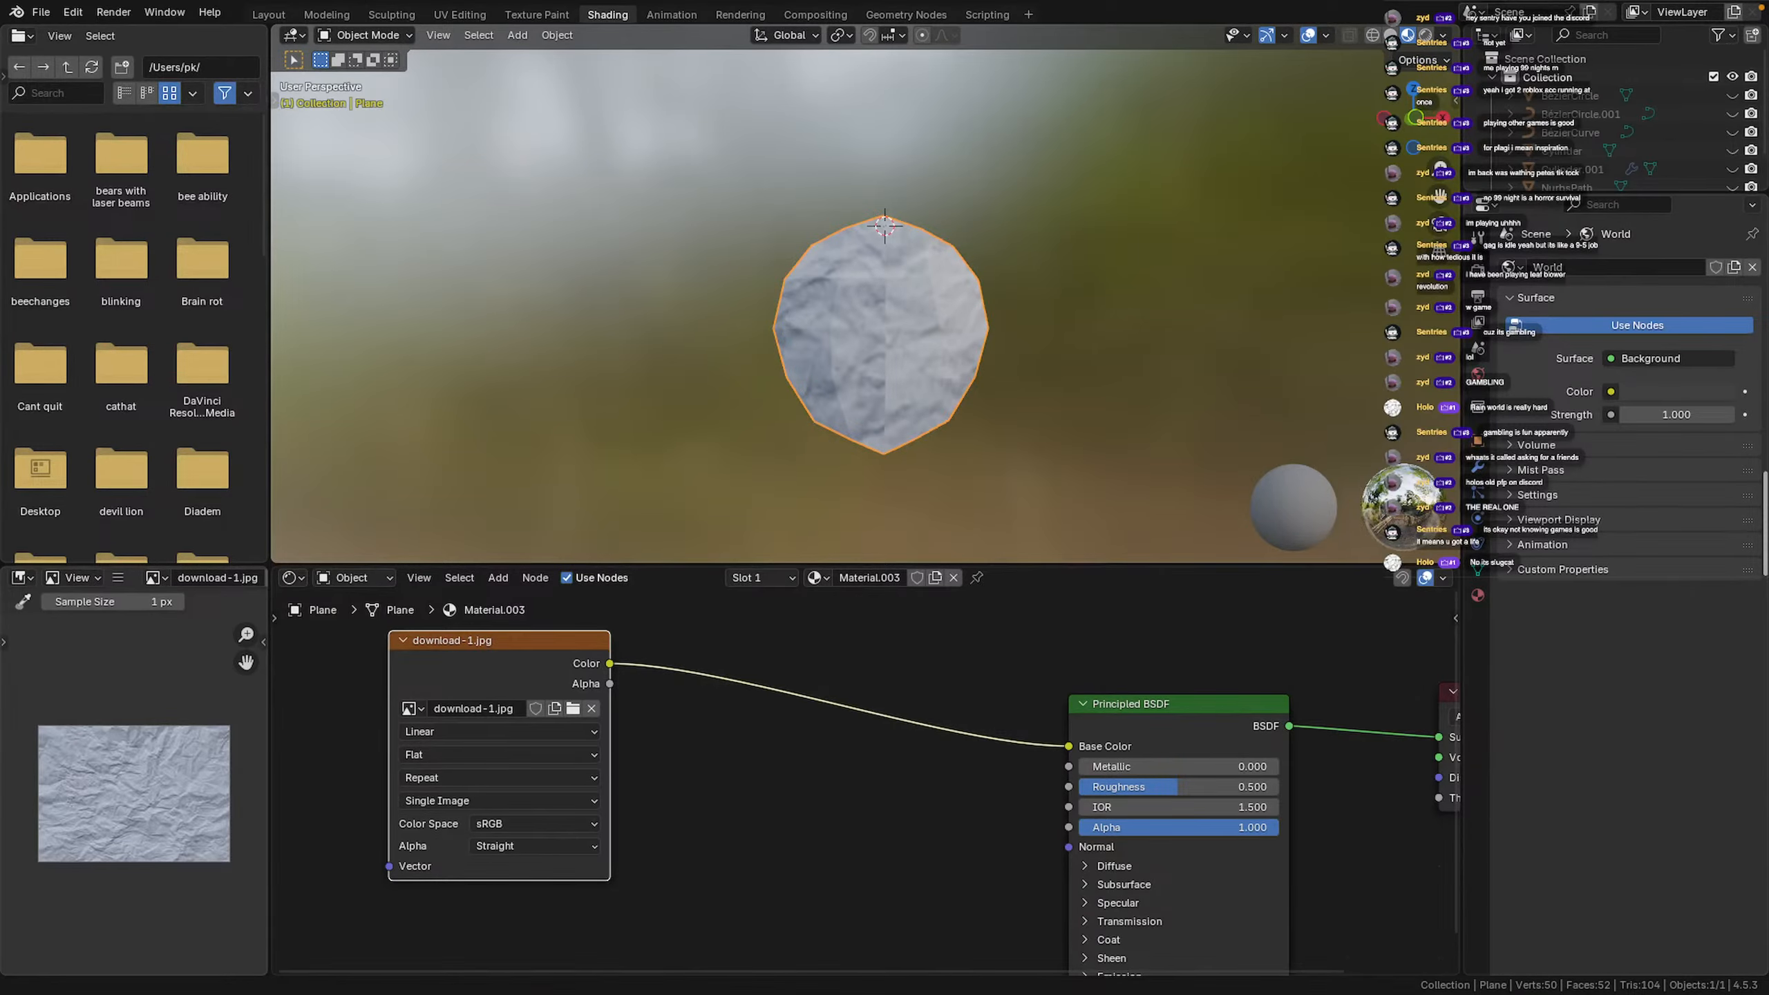
Switch to Unity and open the beeroot prefab from the Assets/_Prefabs/Player/Bee folder
key(ctrl+Right)
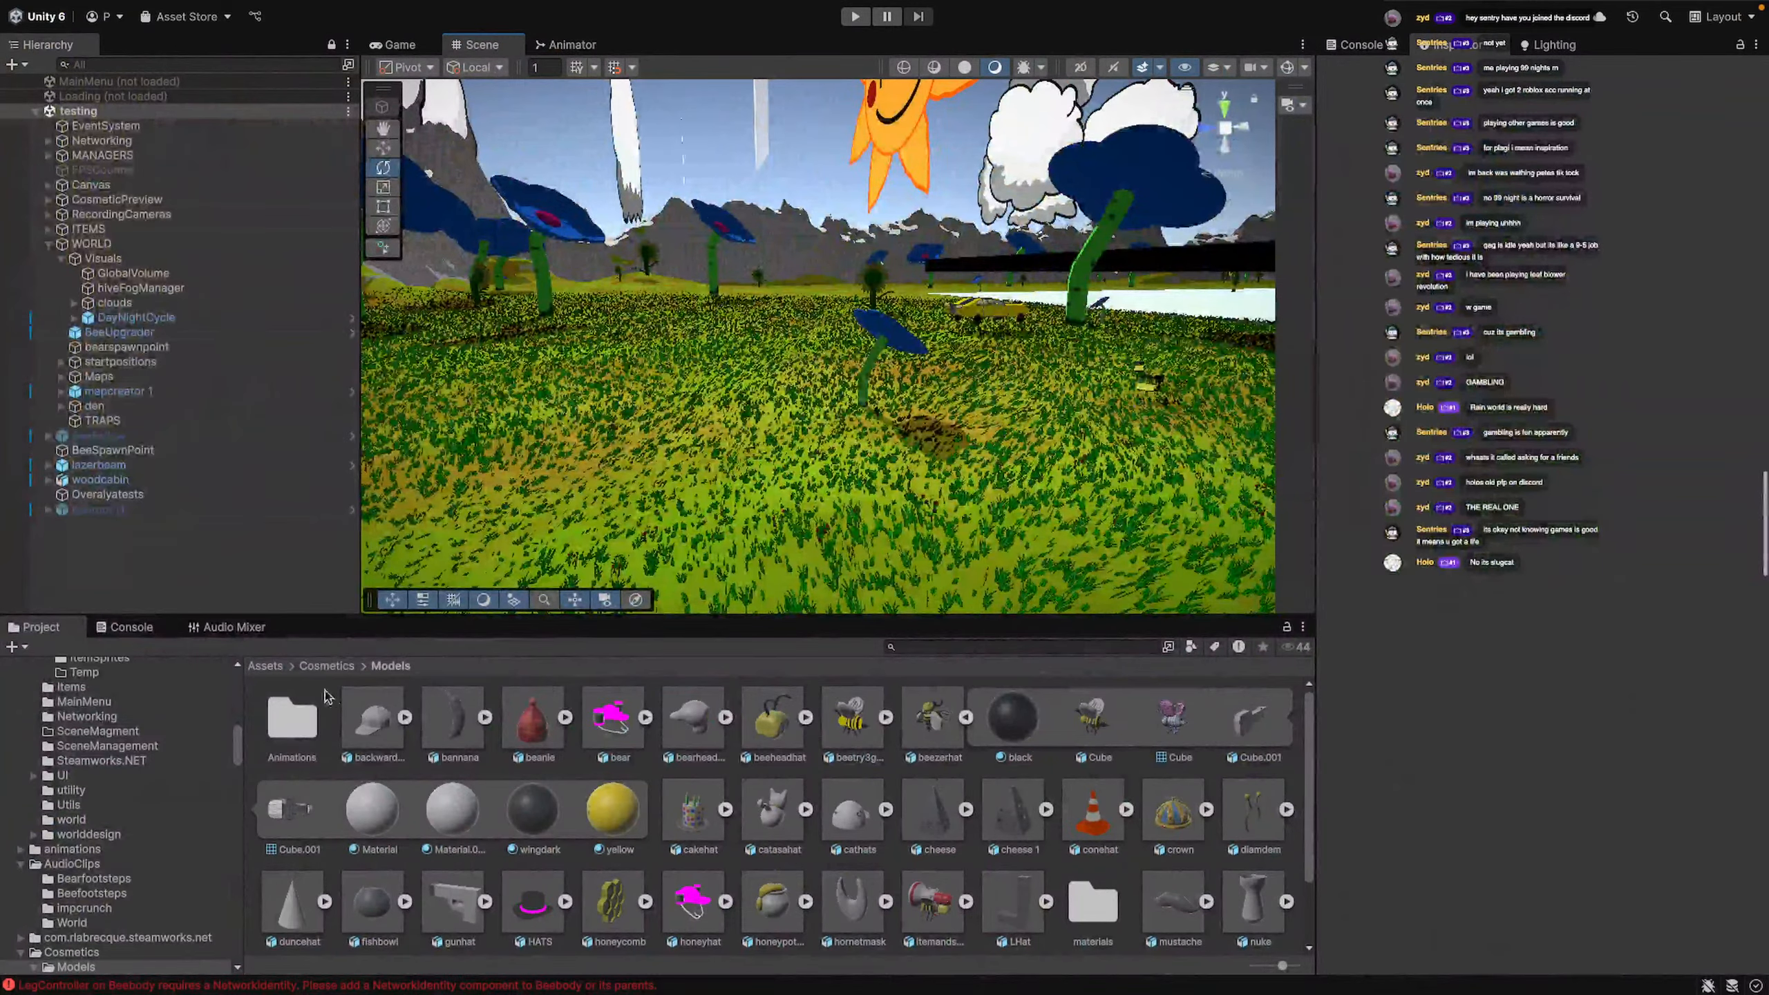
click(265, 665)
double_click(369, 721)
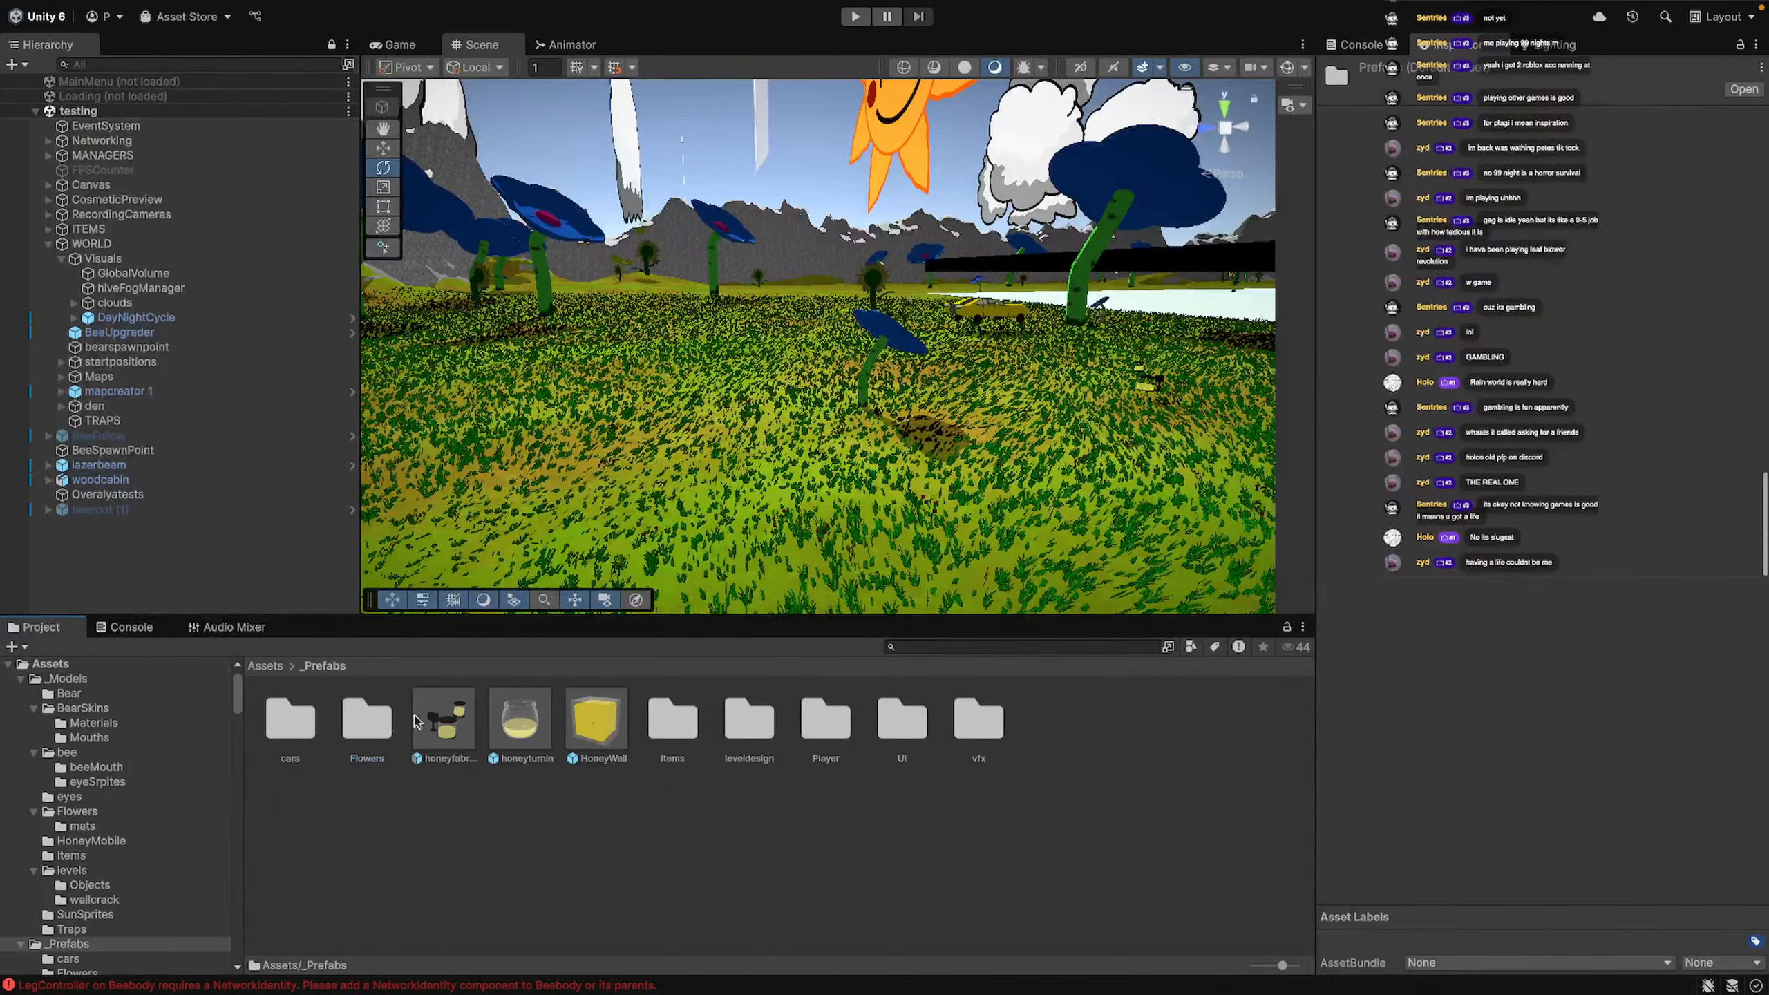
double_click(824, 721)
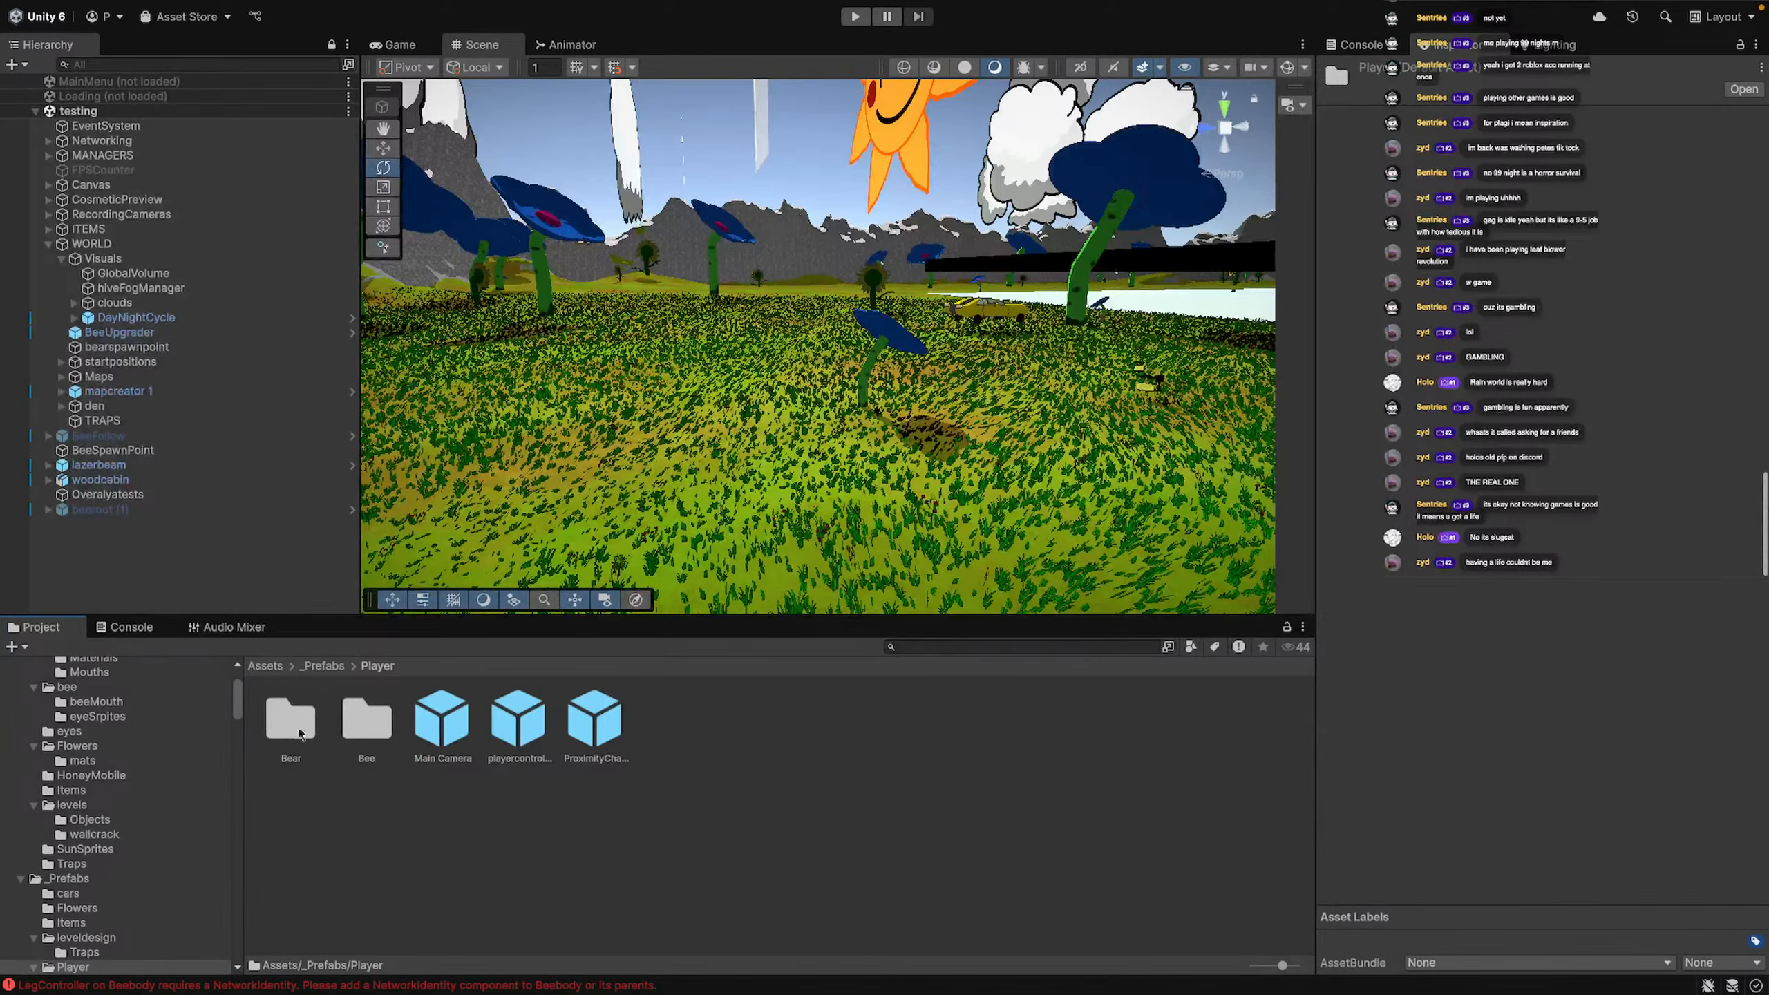
double_click(366, 721)
double_click(443, 718)
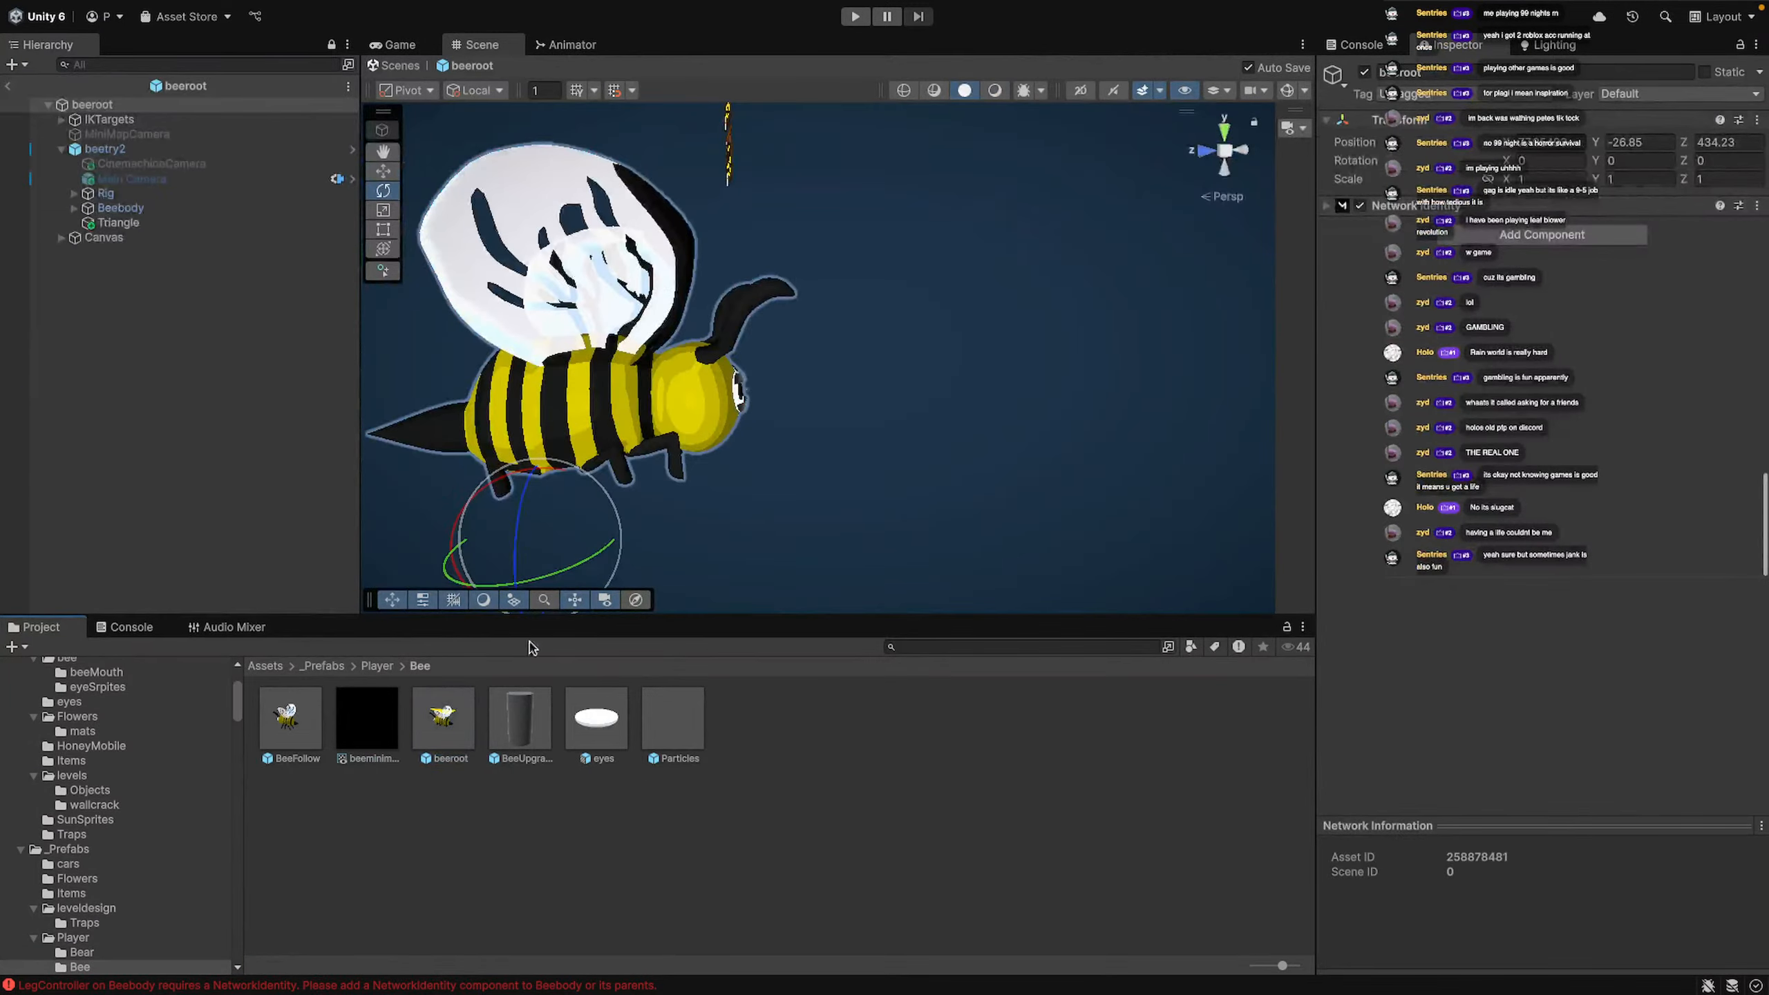
Align the scene view so the bee's face is seen straight on from the Back view
right_drag(734, 376, 801, 362)
click(1224, 151)
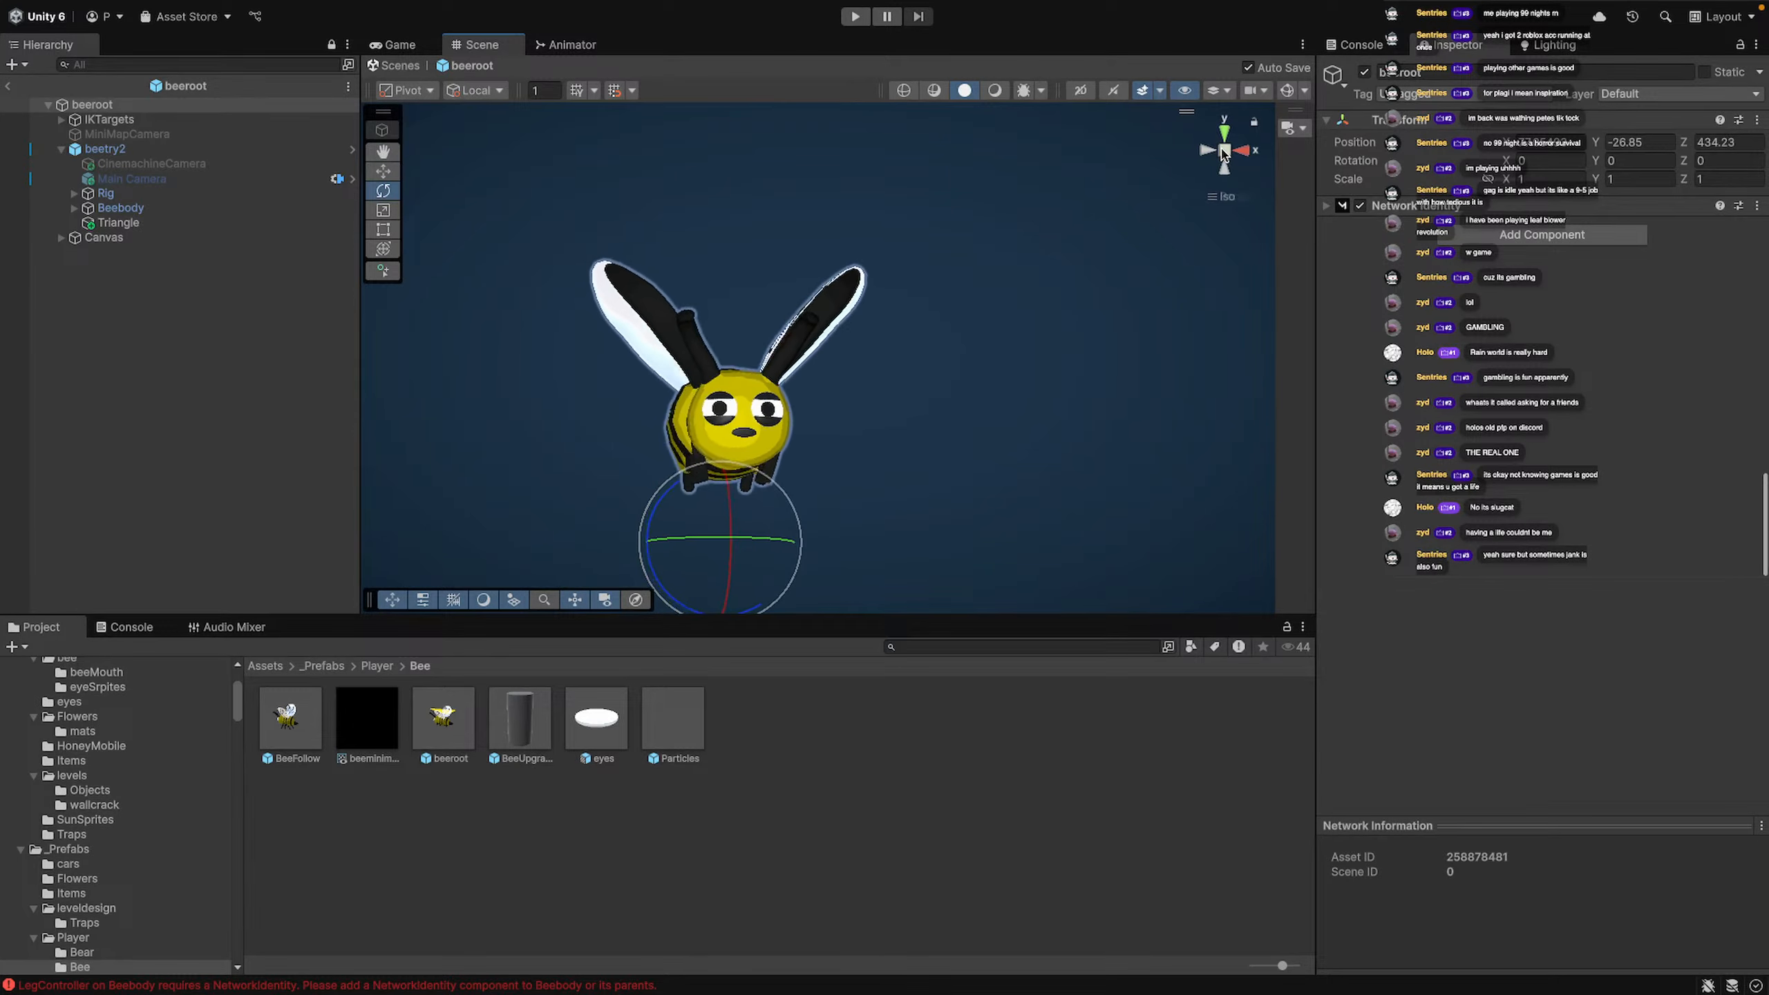
click(1227, 152)
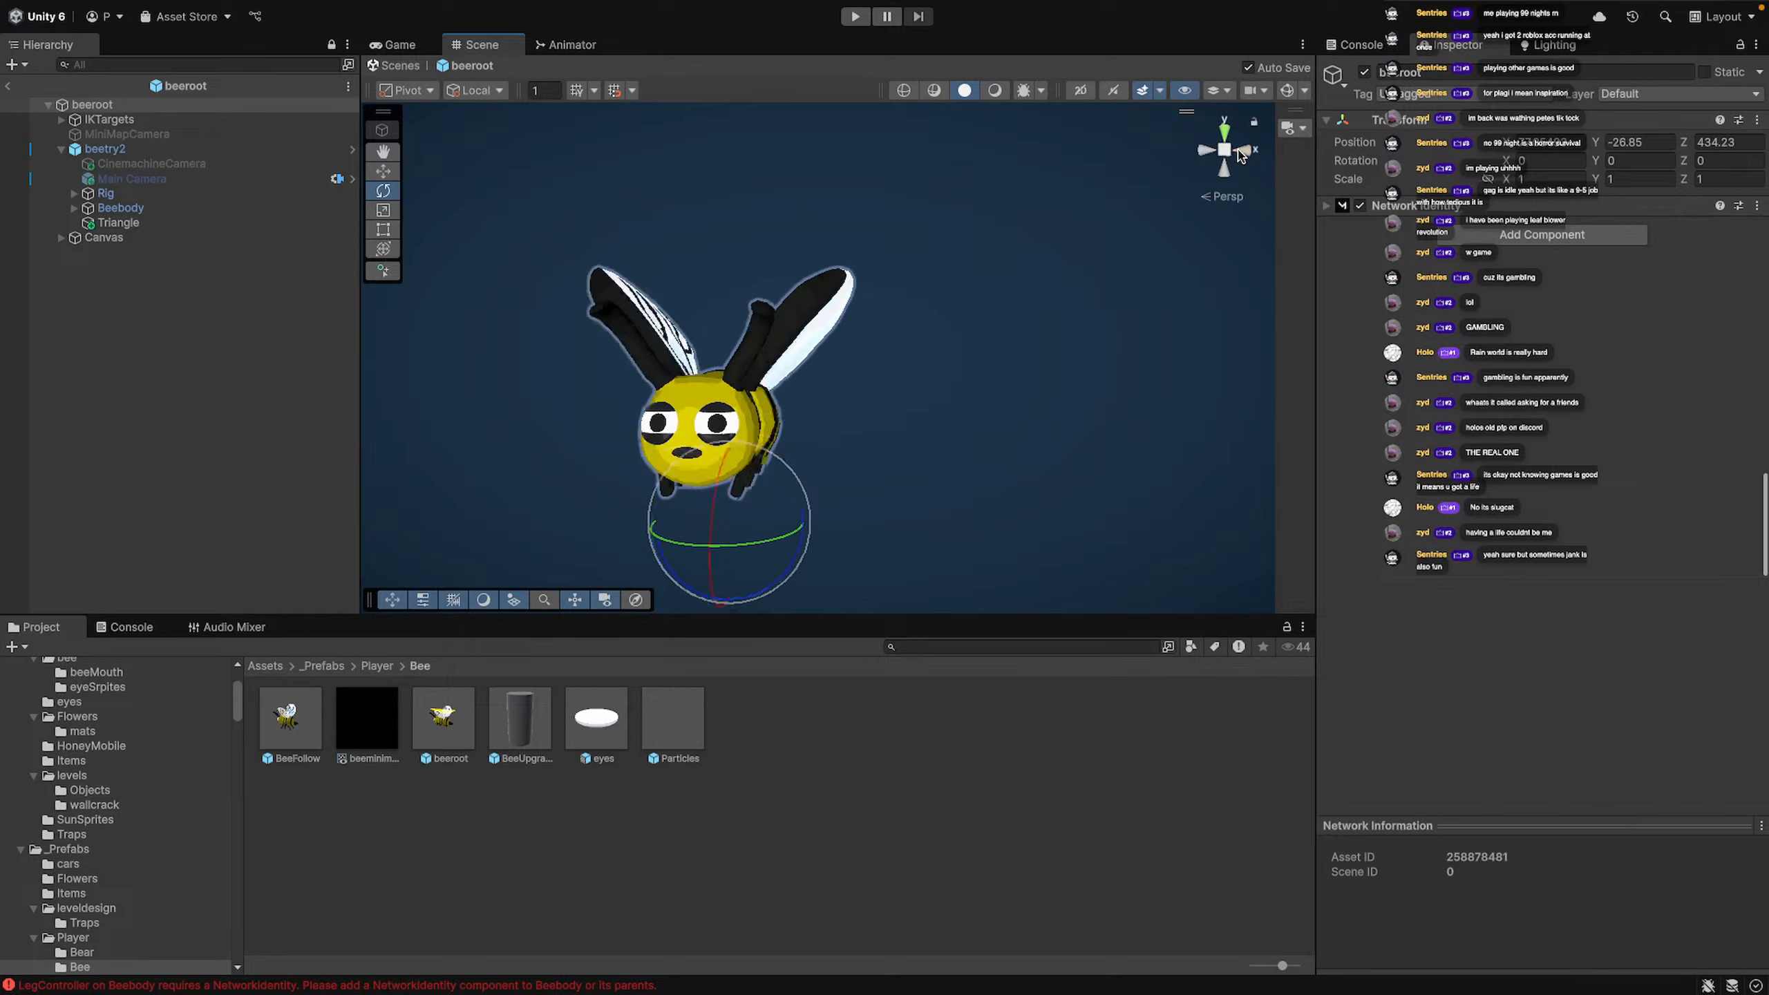
click(1241, 153)
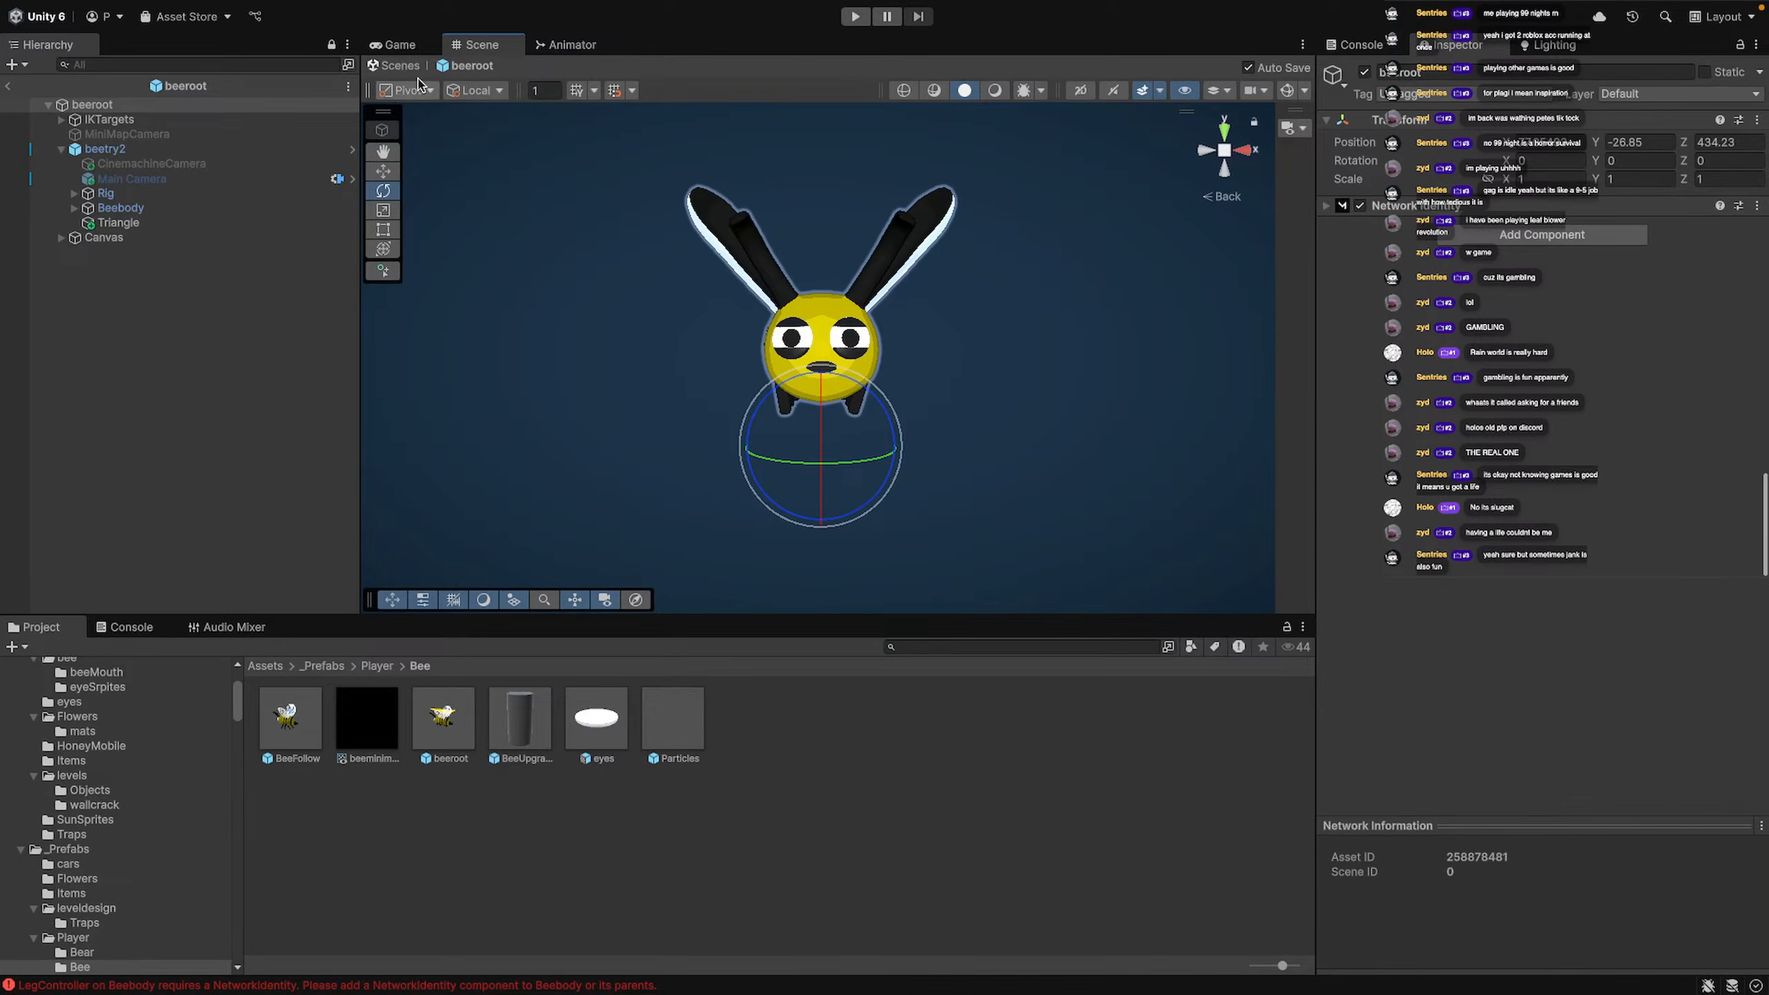
Maximize the Scene view, deselect the bee, and capture a screenshot of the area around its head and antennae
double_click(504, 45)
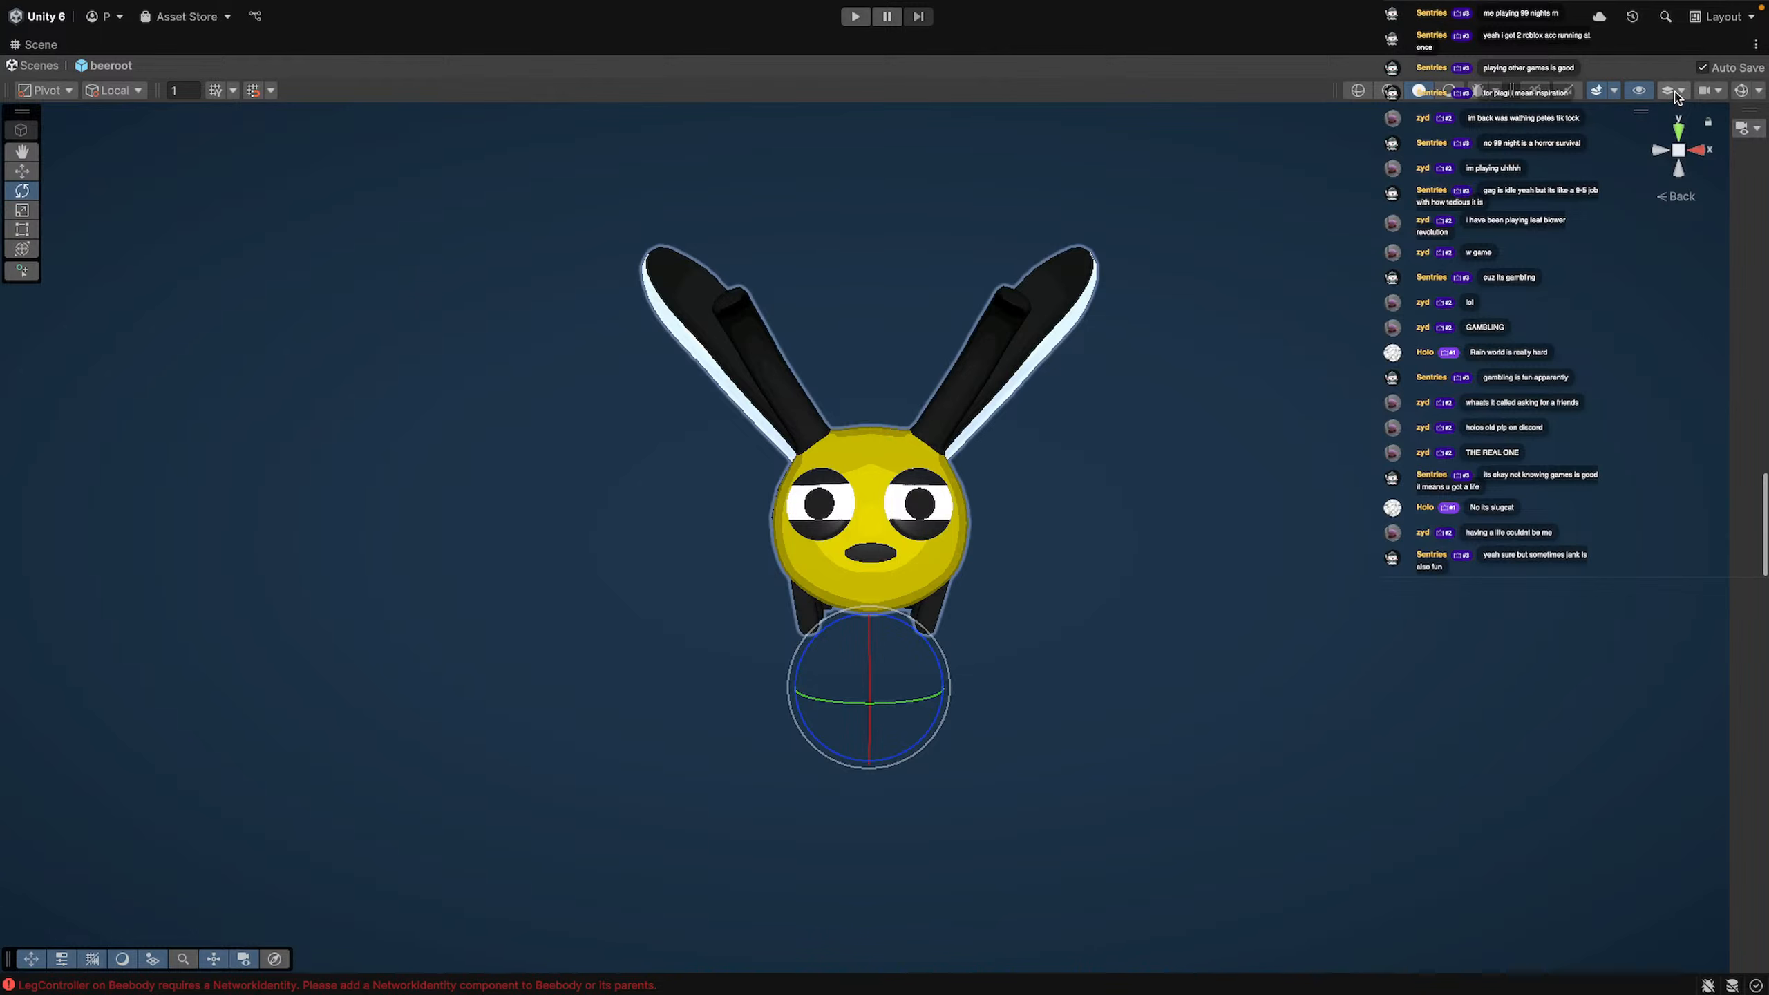
click(1181, 407)
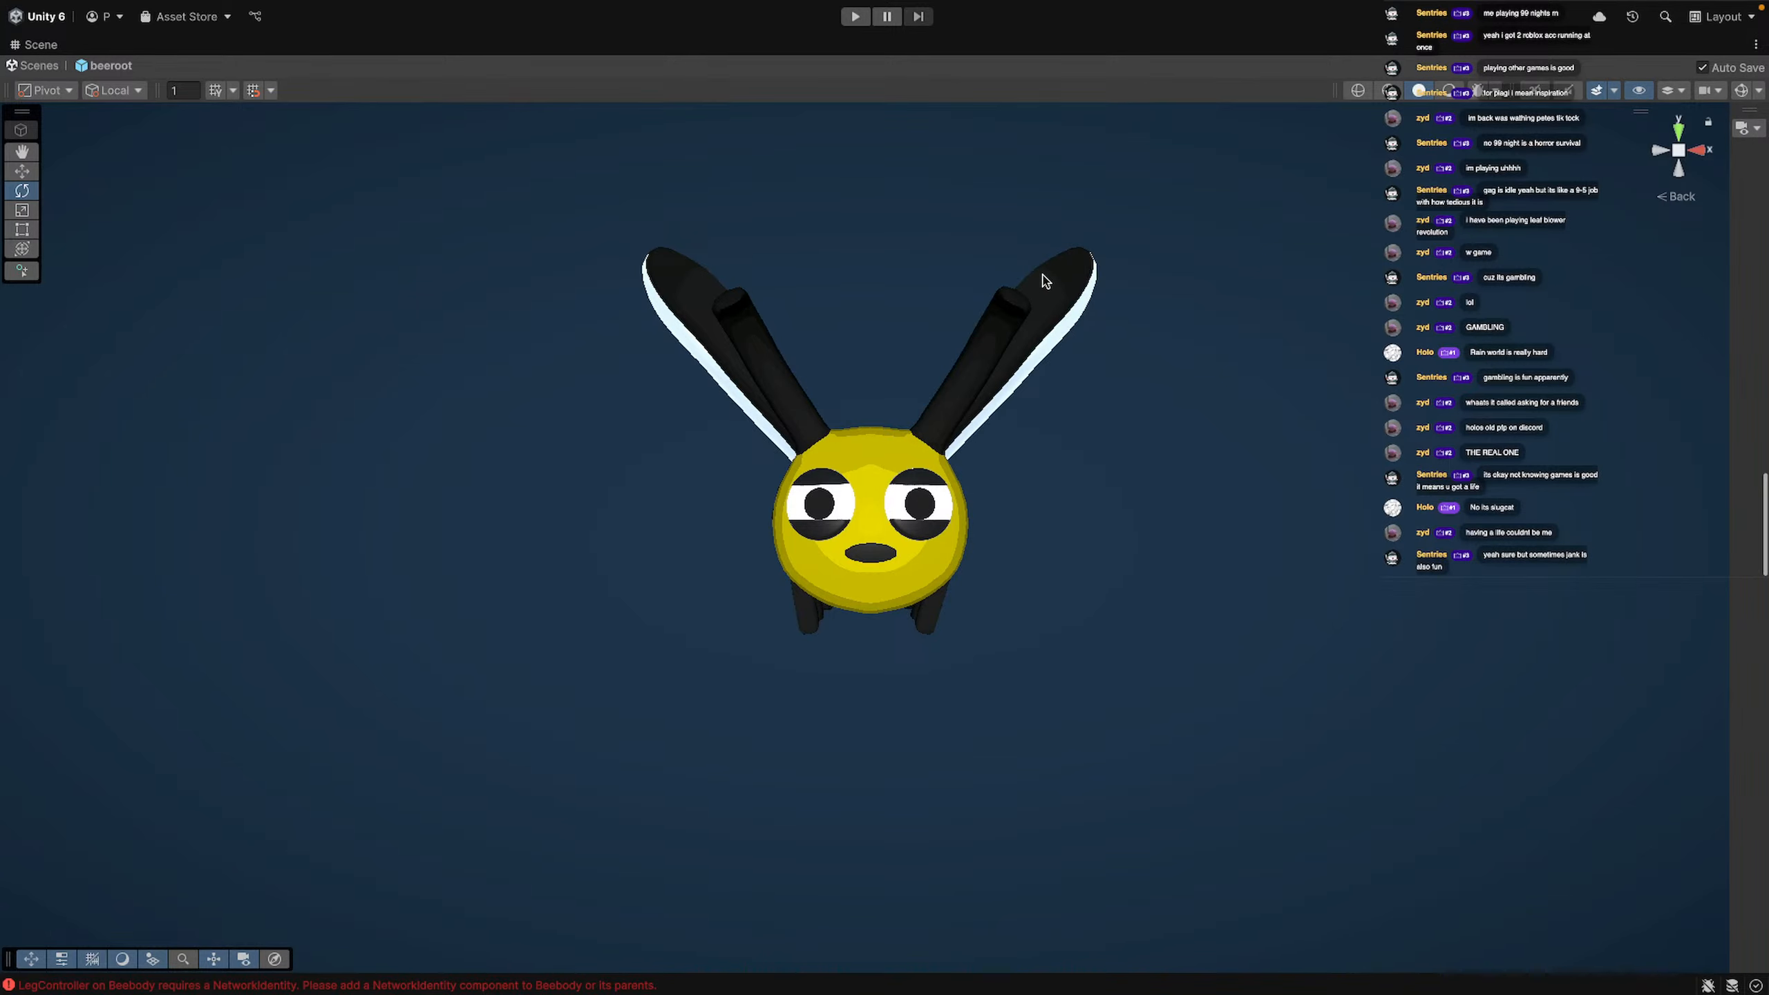
middle_drag(1041, 276, 1040, 337)
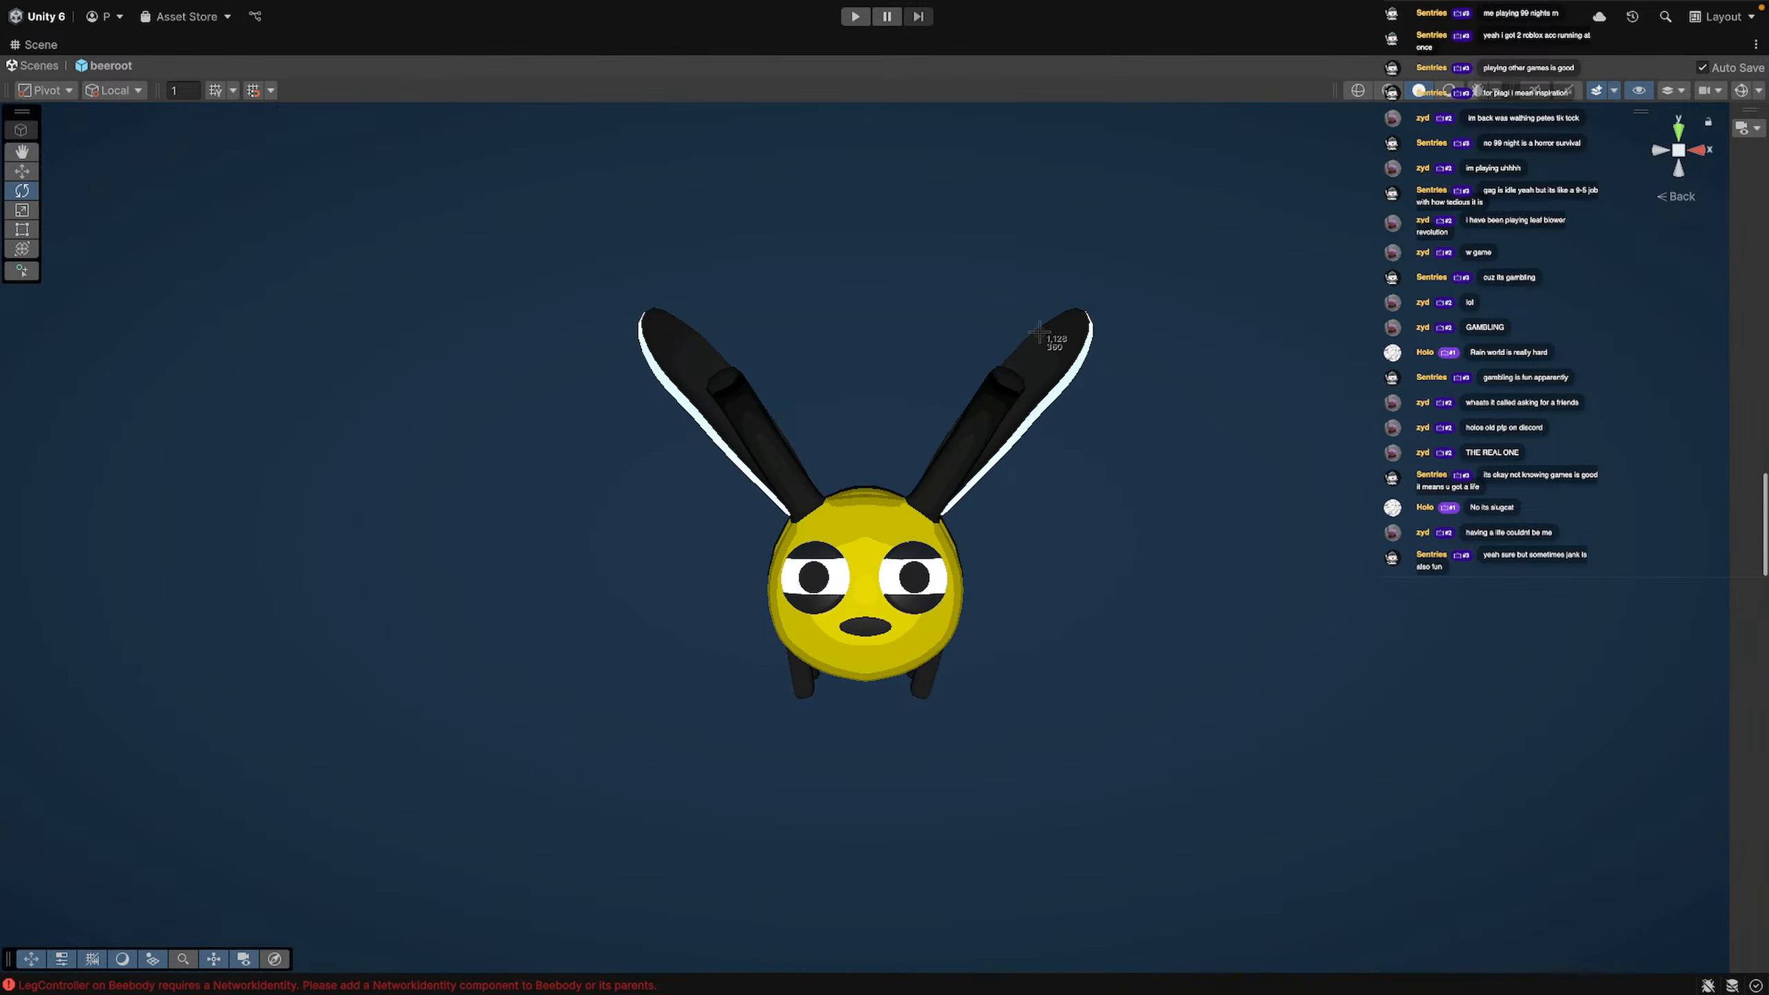
key(super+shift+4)
drag(658, 326, 1110, 770)
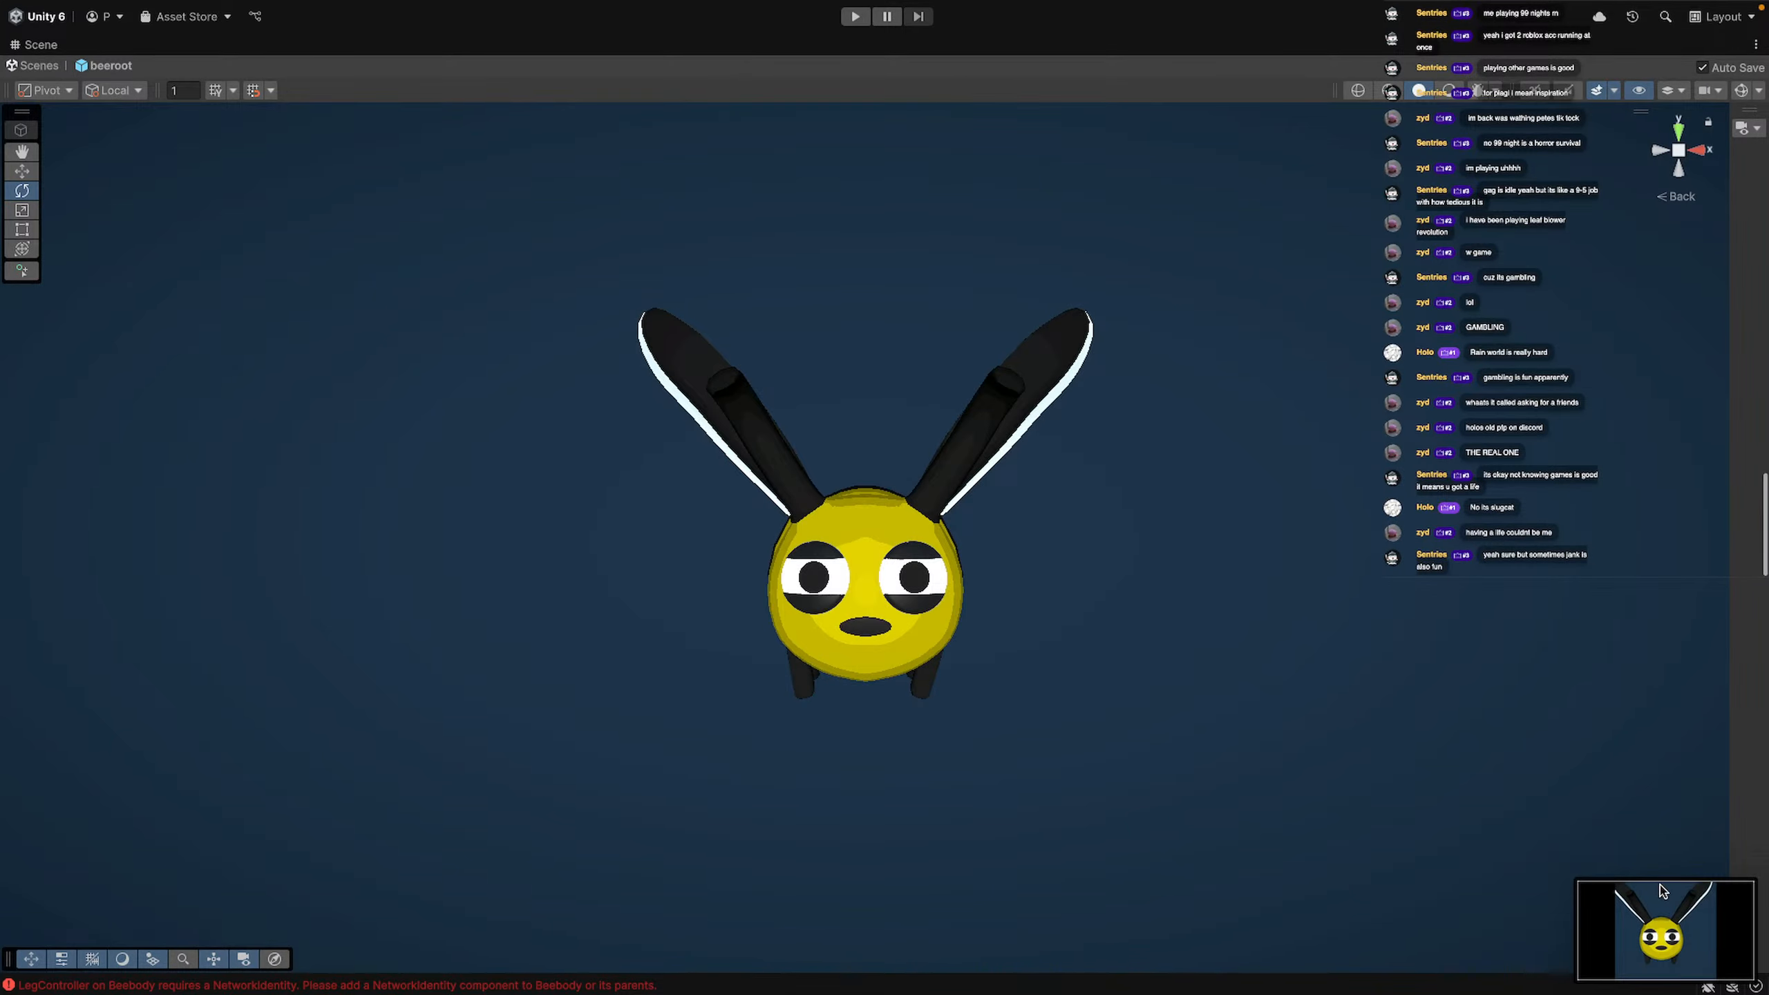
Switch to the desktop and place the captured bee screenshot there as a file
key(ctrl+Left)
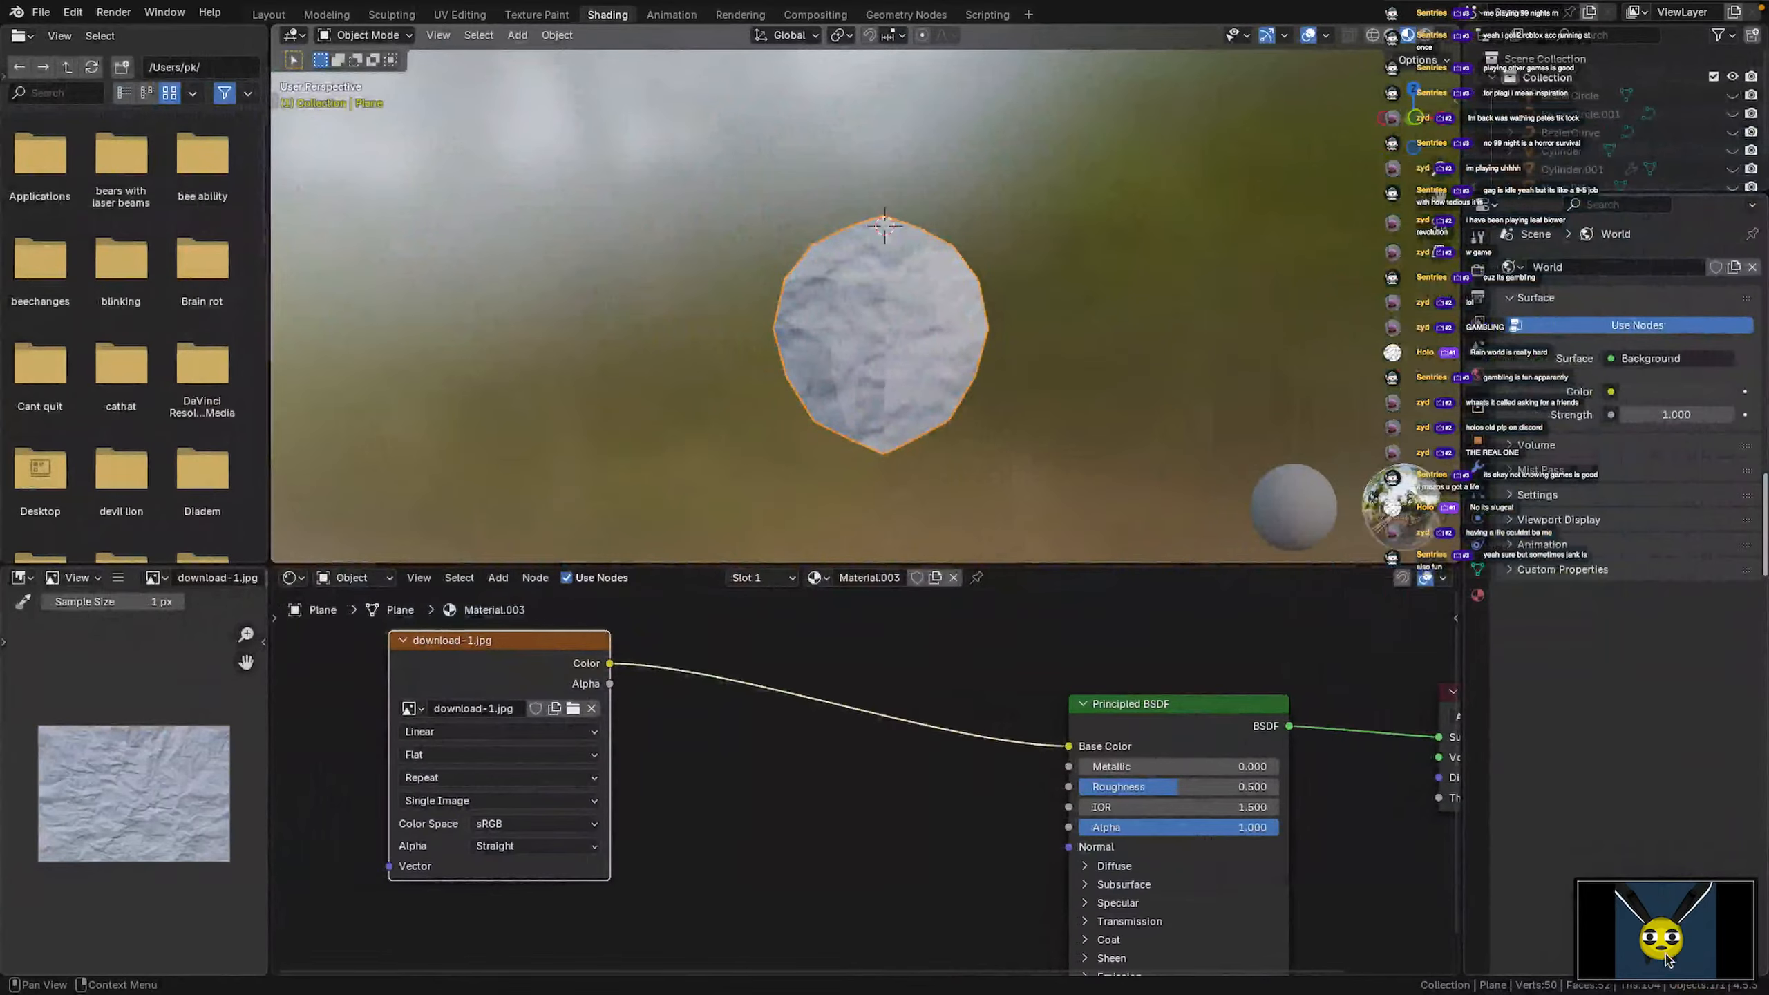
key(ctrl+Left)
drag(1668, 962, 905, 581)
Switch back to Blender and move the download-1.jpg image node closer to the Principled BSDF in the shader editor
key(ctrl+Right)
middle_drag(521, 722, 899, 760)
click(581, 782)
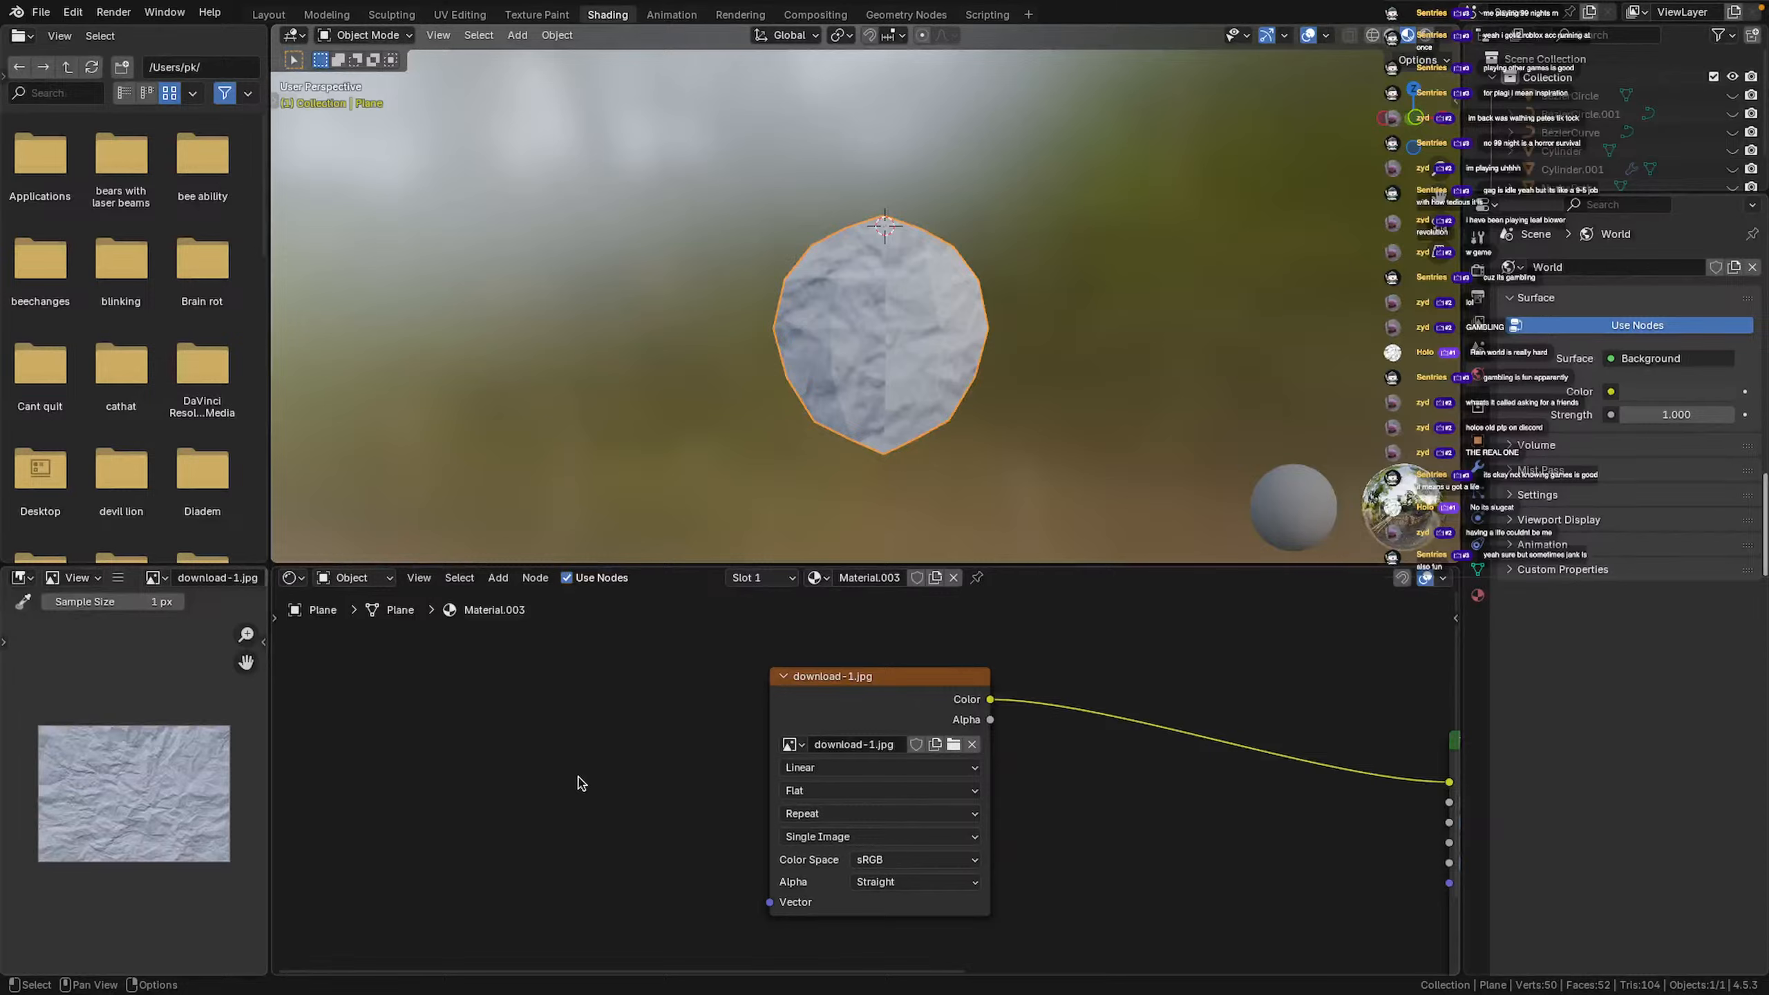
drag(886, 686, 1068, 639)
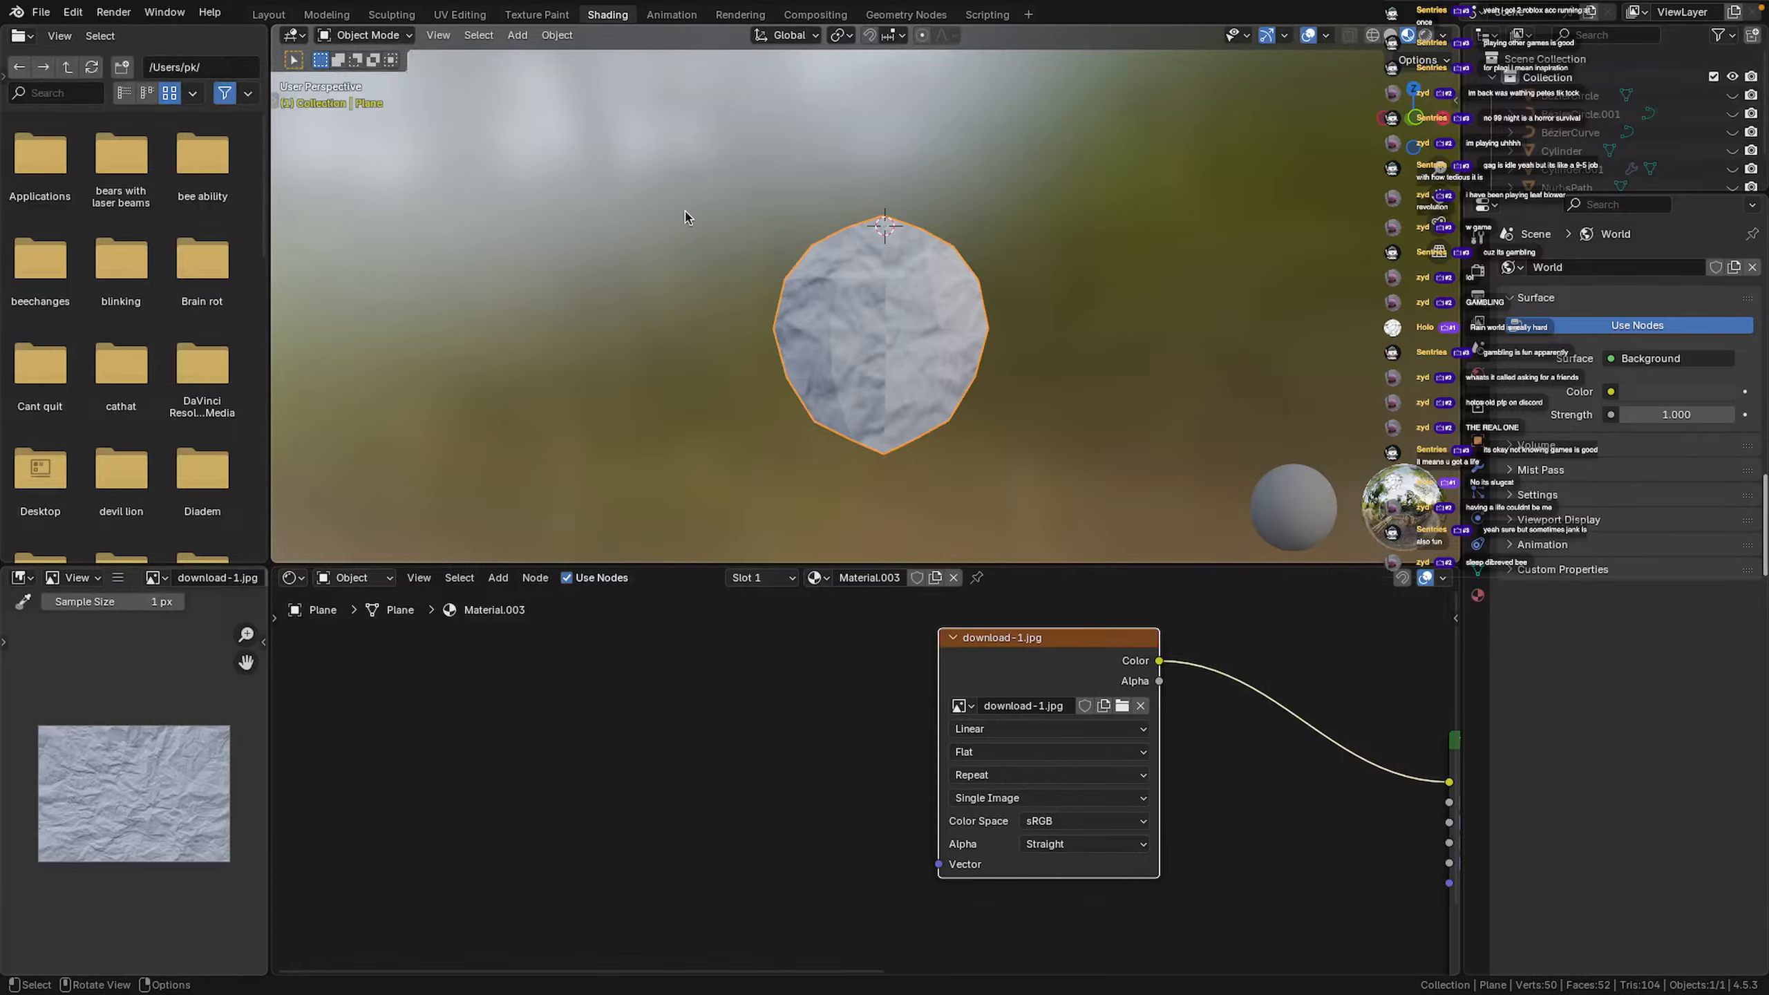
Go to the UV Editing workspace and examine the crumpled paper image beside the panel mesh
click(332, 15)
click(435, 15)
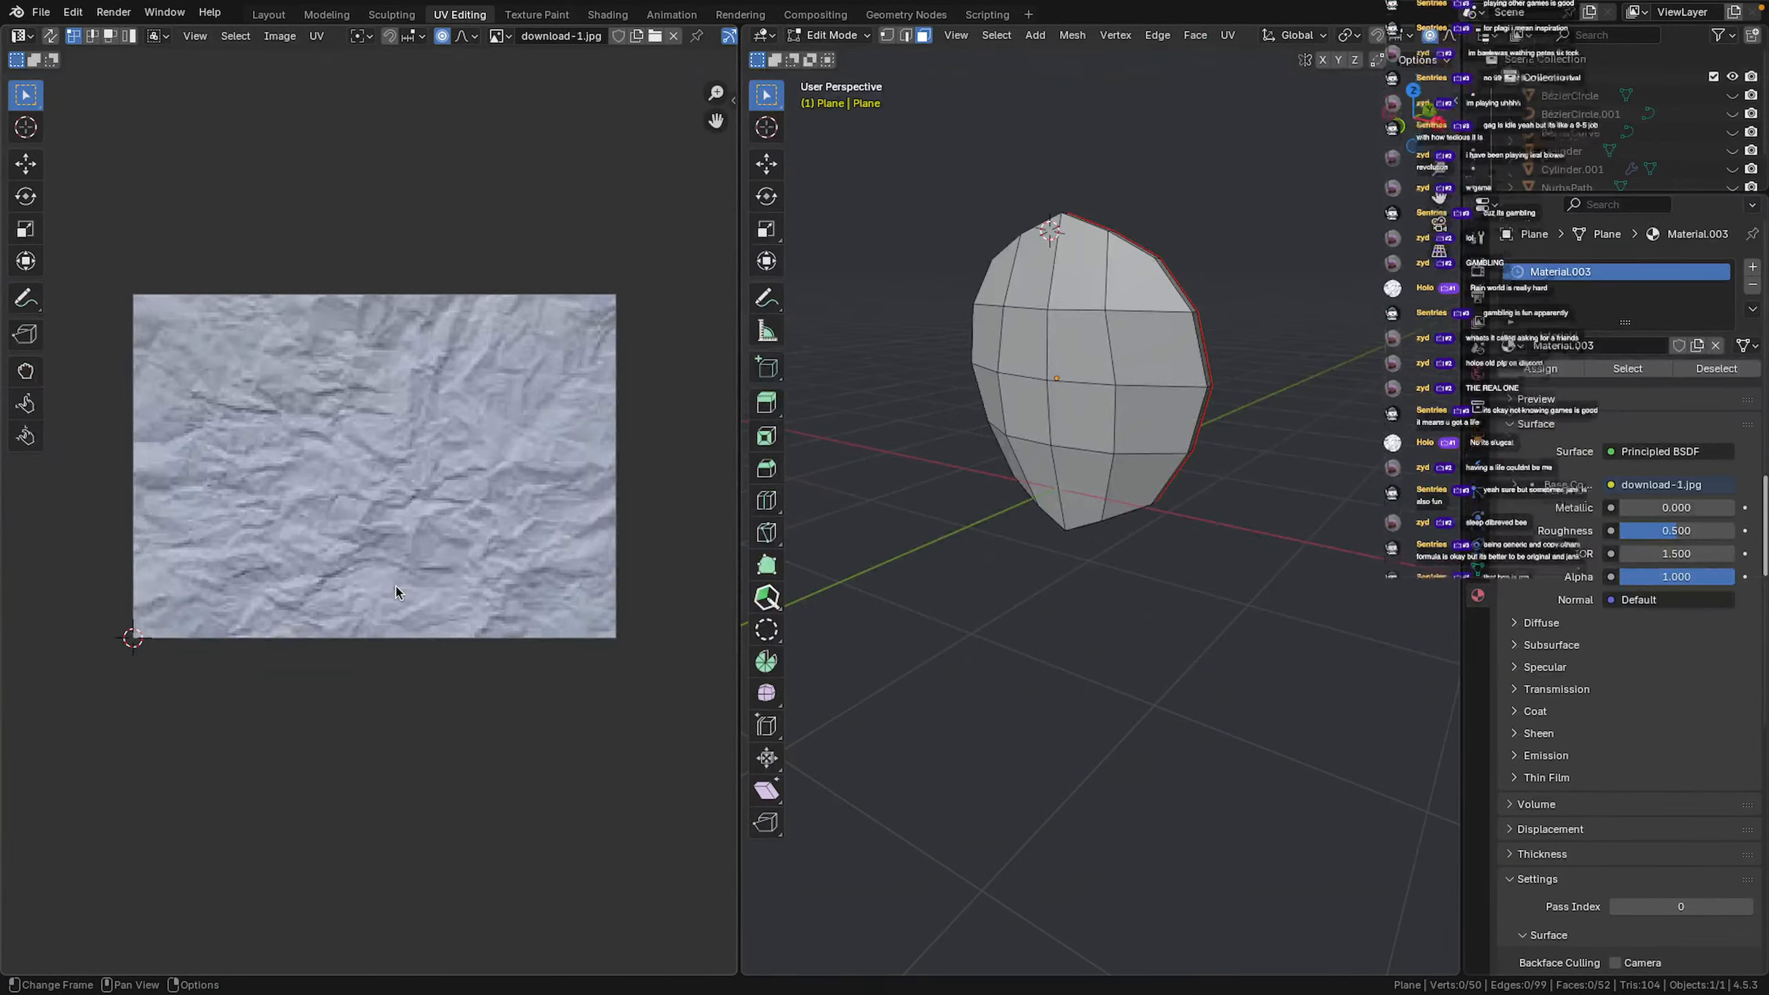
scroll(395, 592, up, 8)
scroll(454, 652, down, 8)
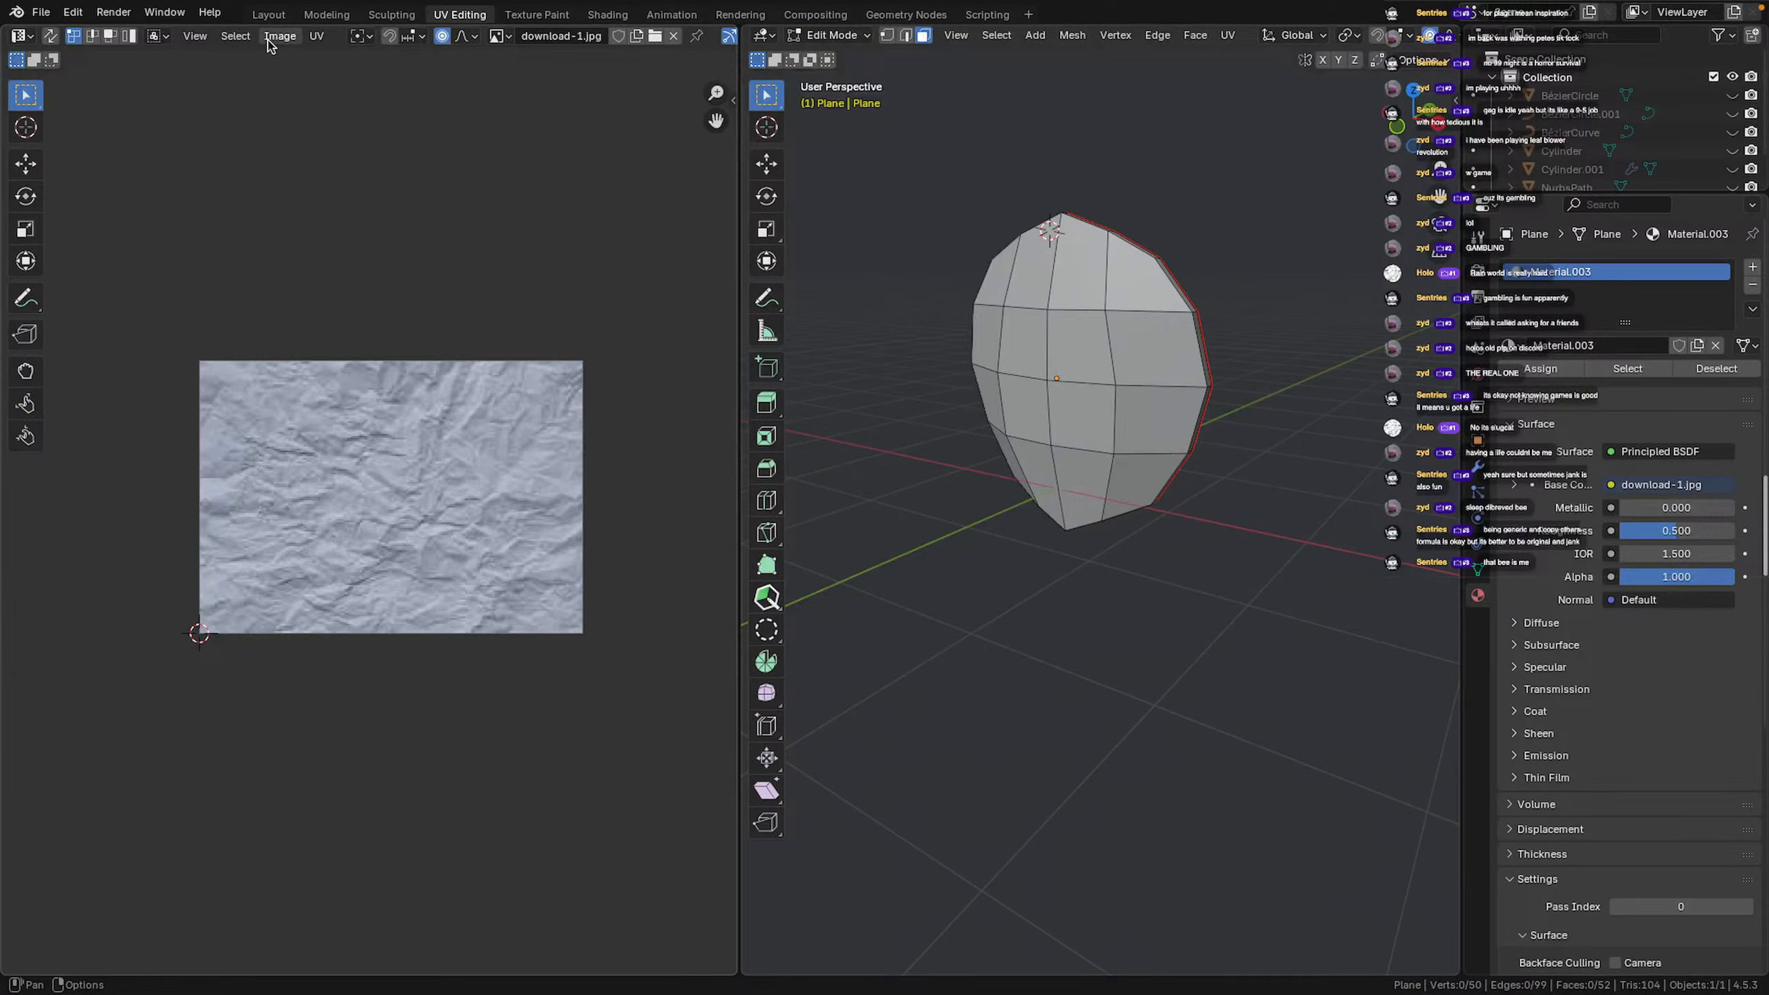
Switch to the desktop, open the bee screenshot in Krita and show it in a full-screen window
key(ctrl+Left)
right_click(923, 576)
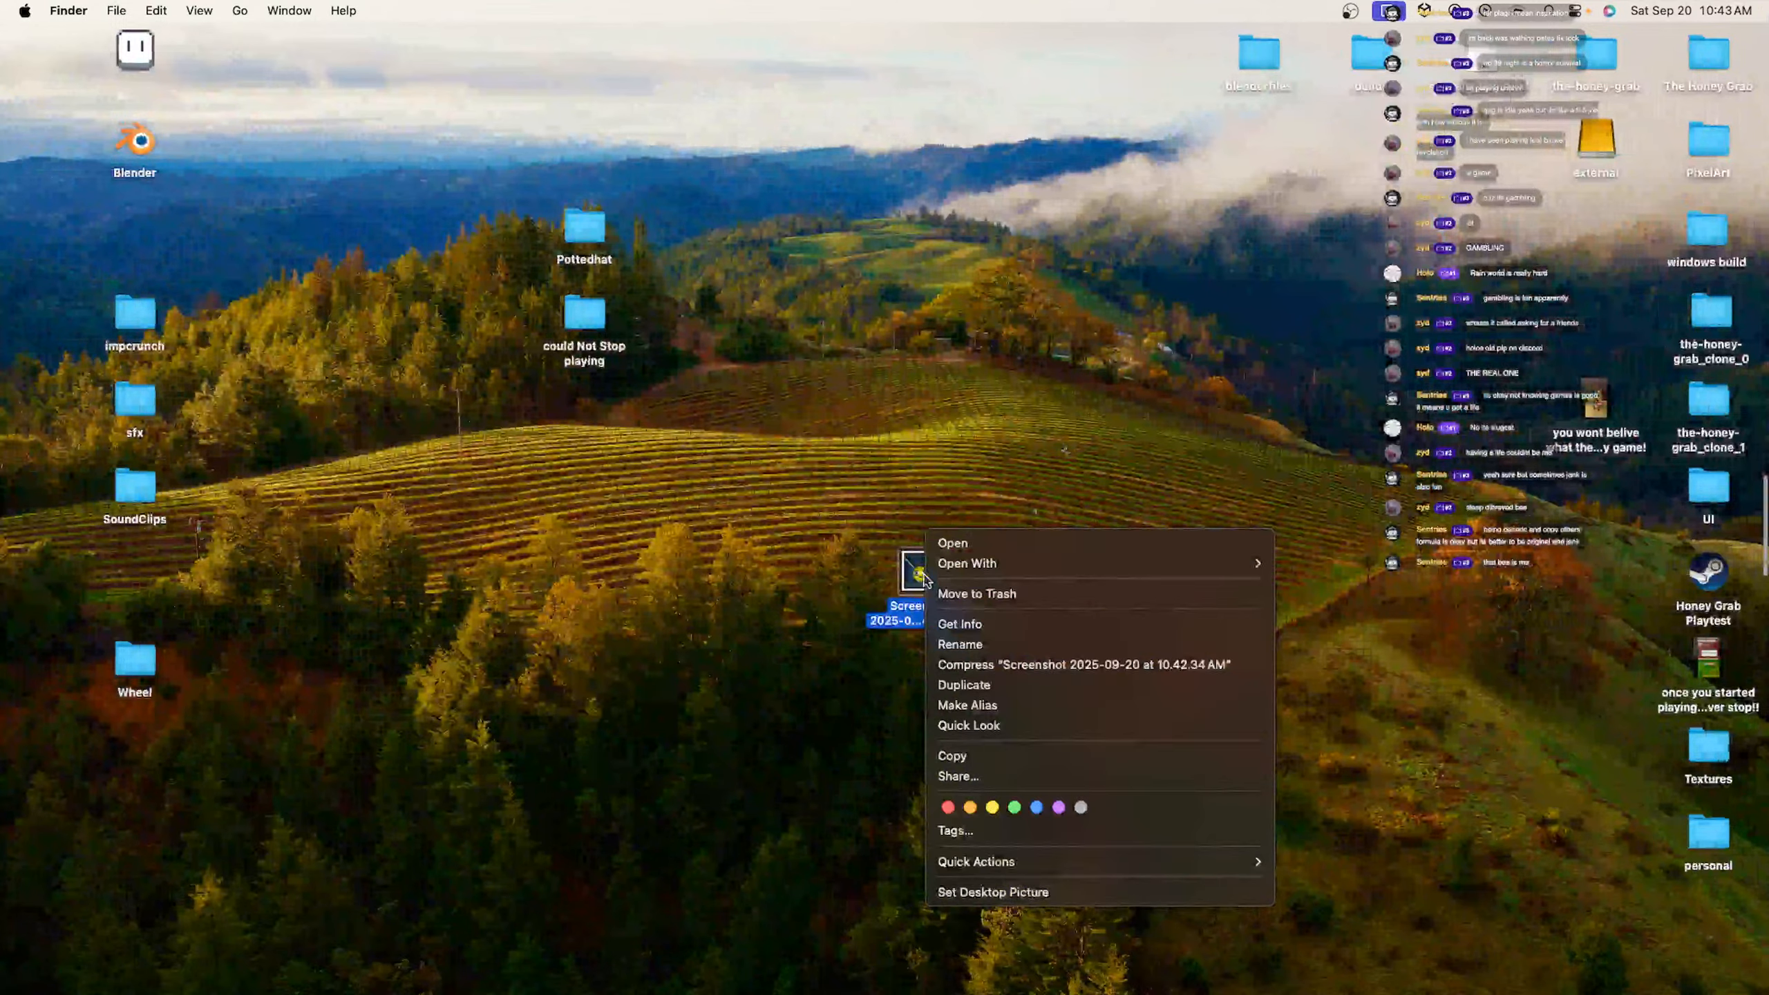
mouse_move(948, 566)
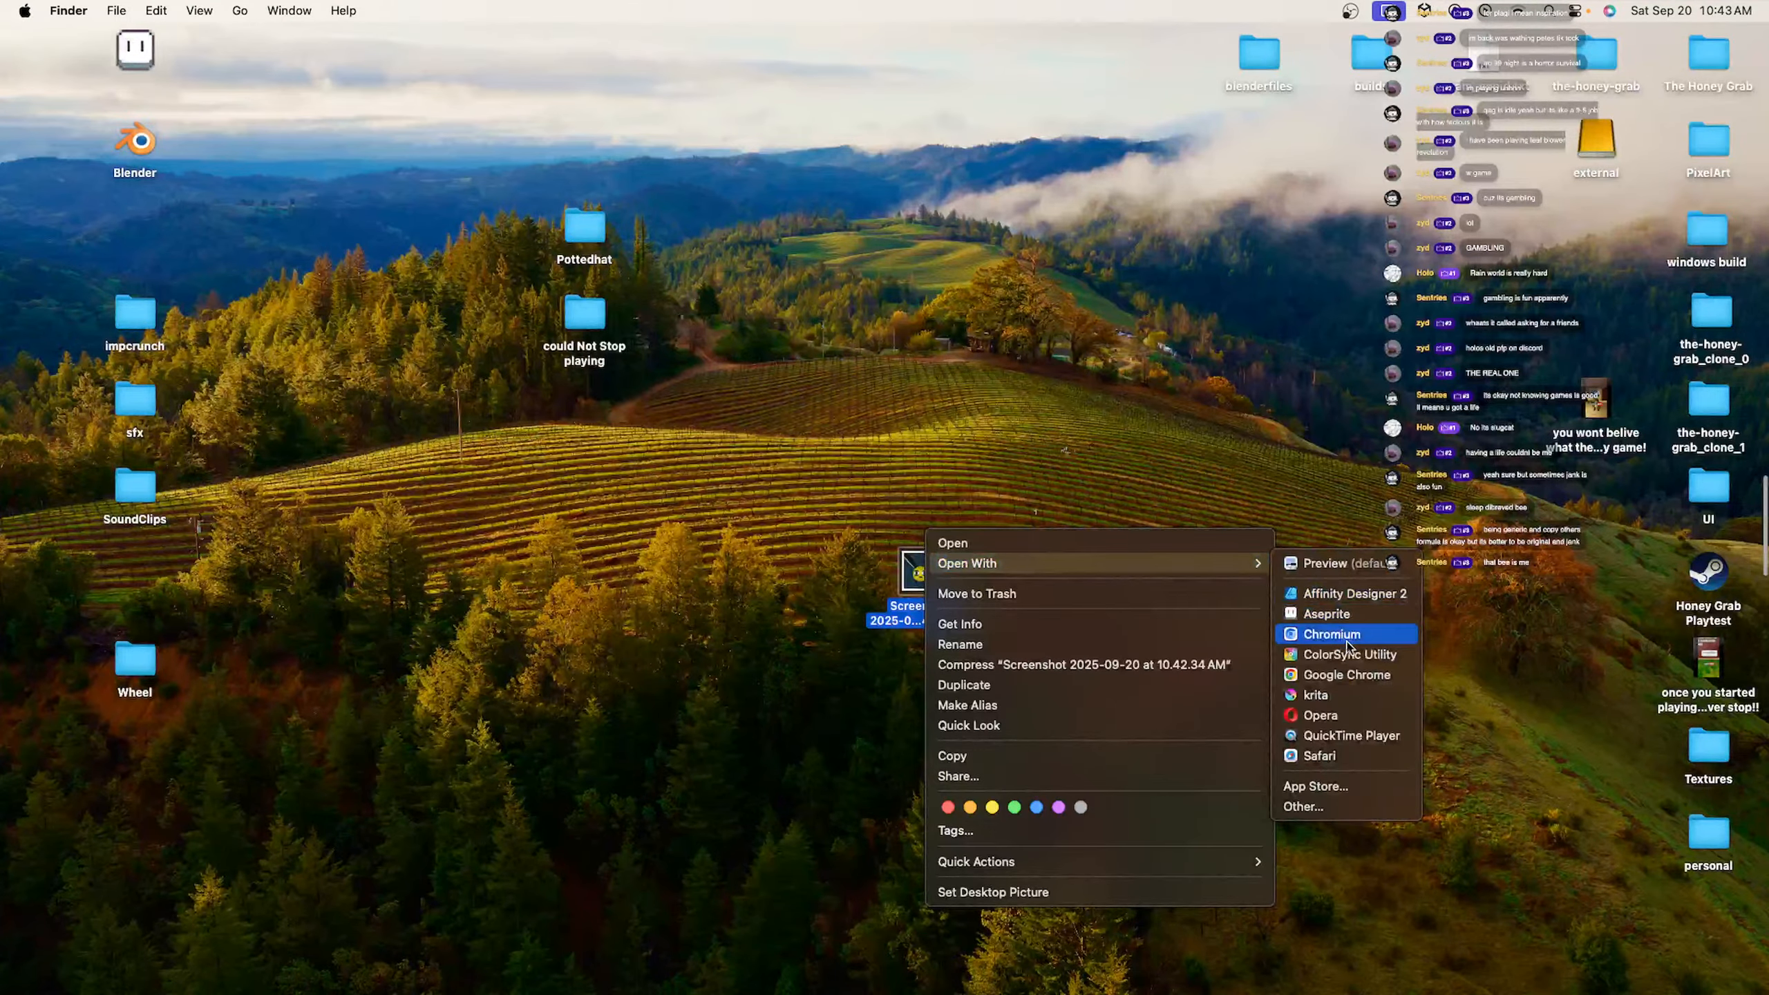
click(1351, 674)
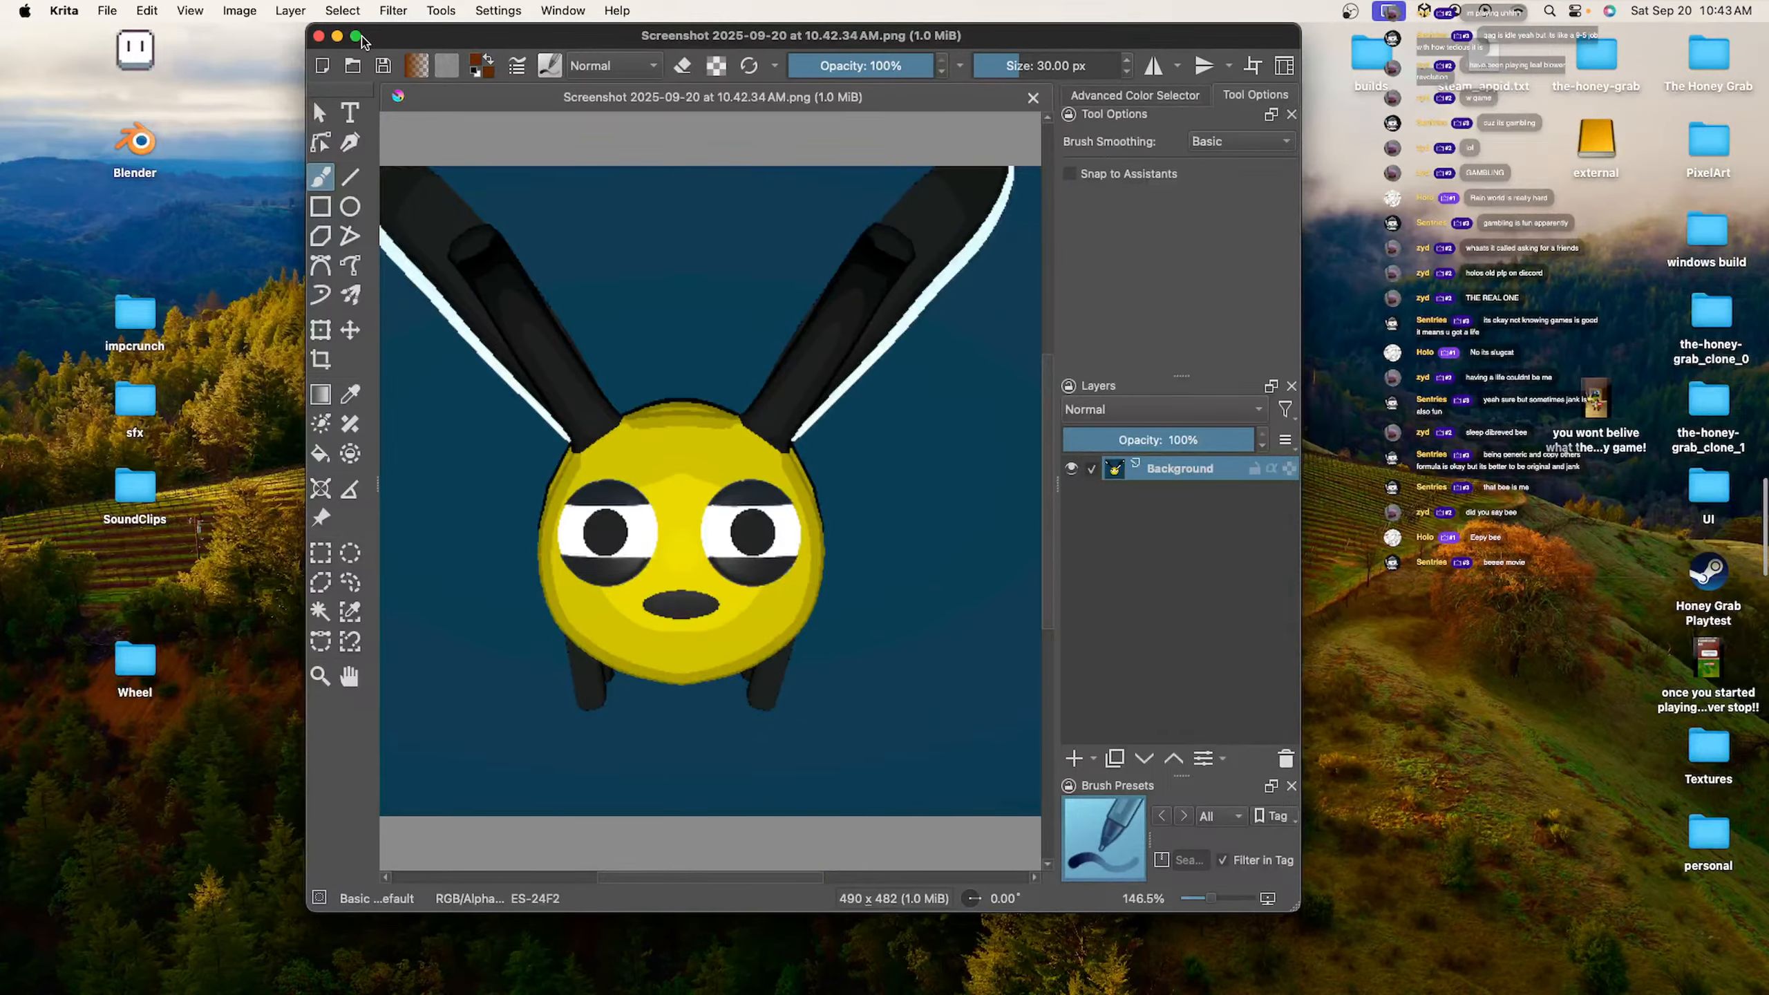
click(356, 36)
key(minus)
key(minus)
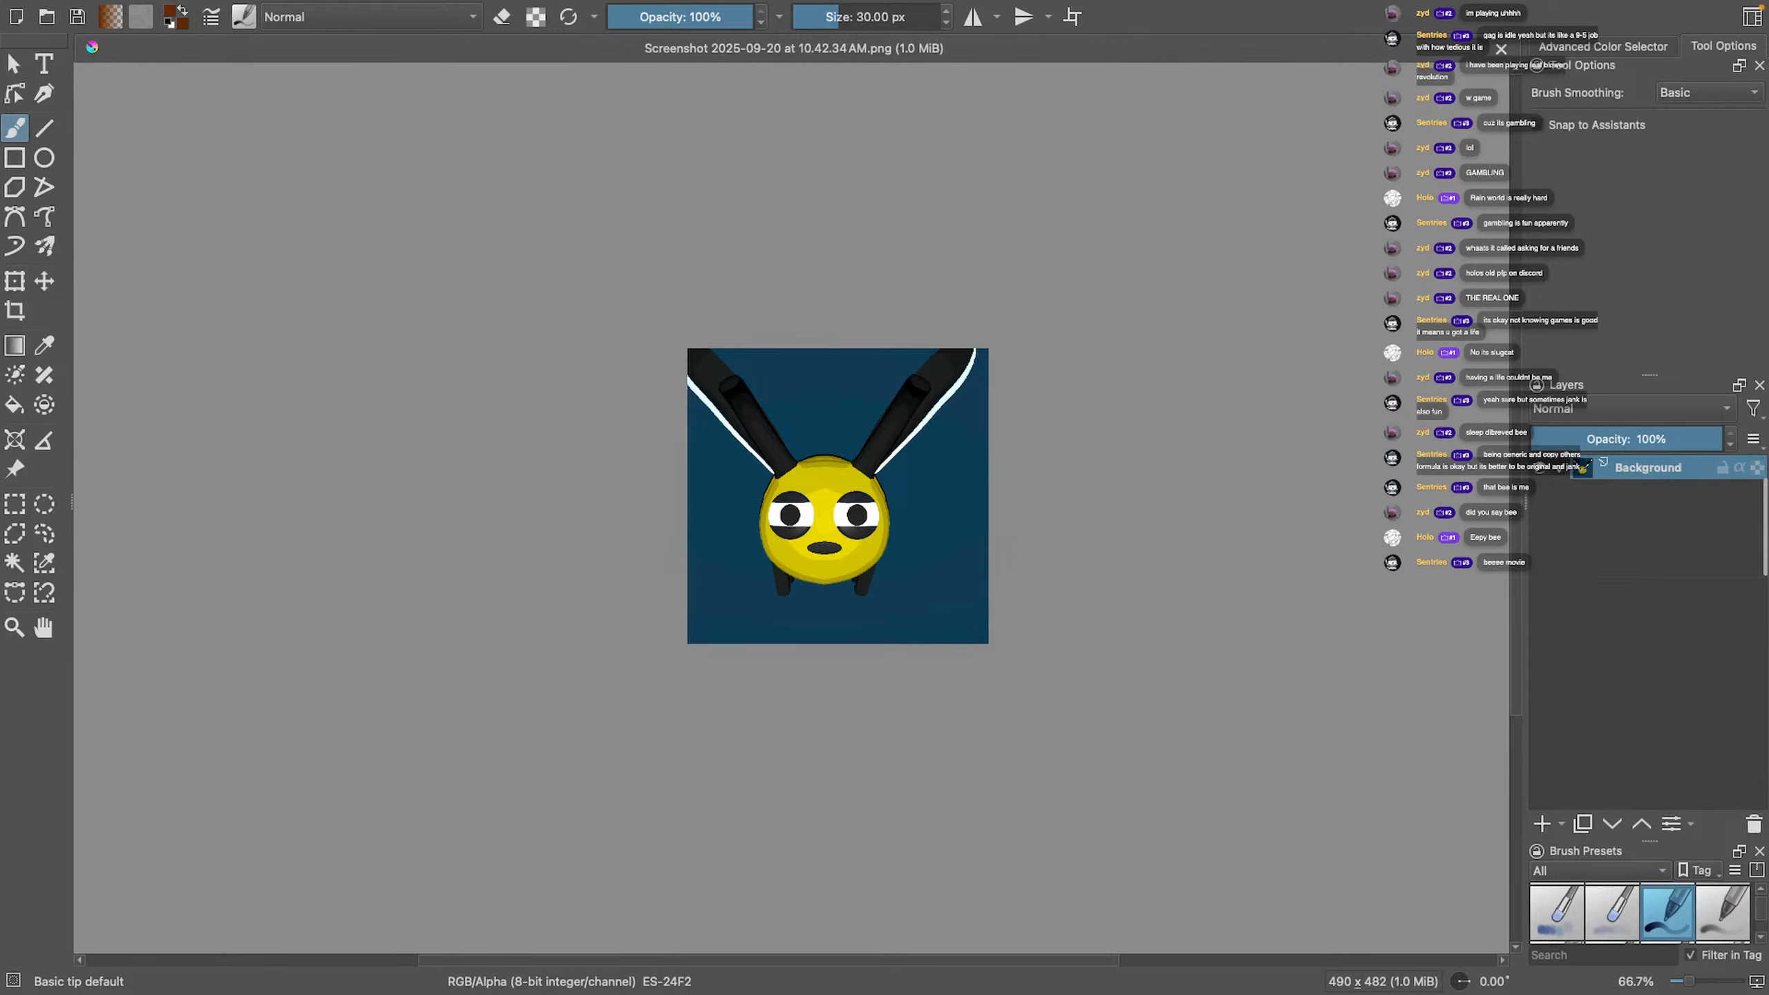
Insert the download-1.jpg paper image as a new layer and hide that layer
drag(1156, 362, 806, 500)
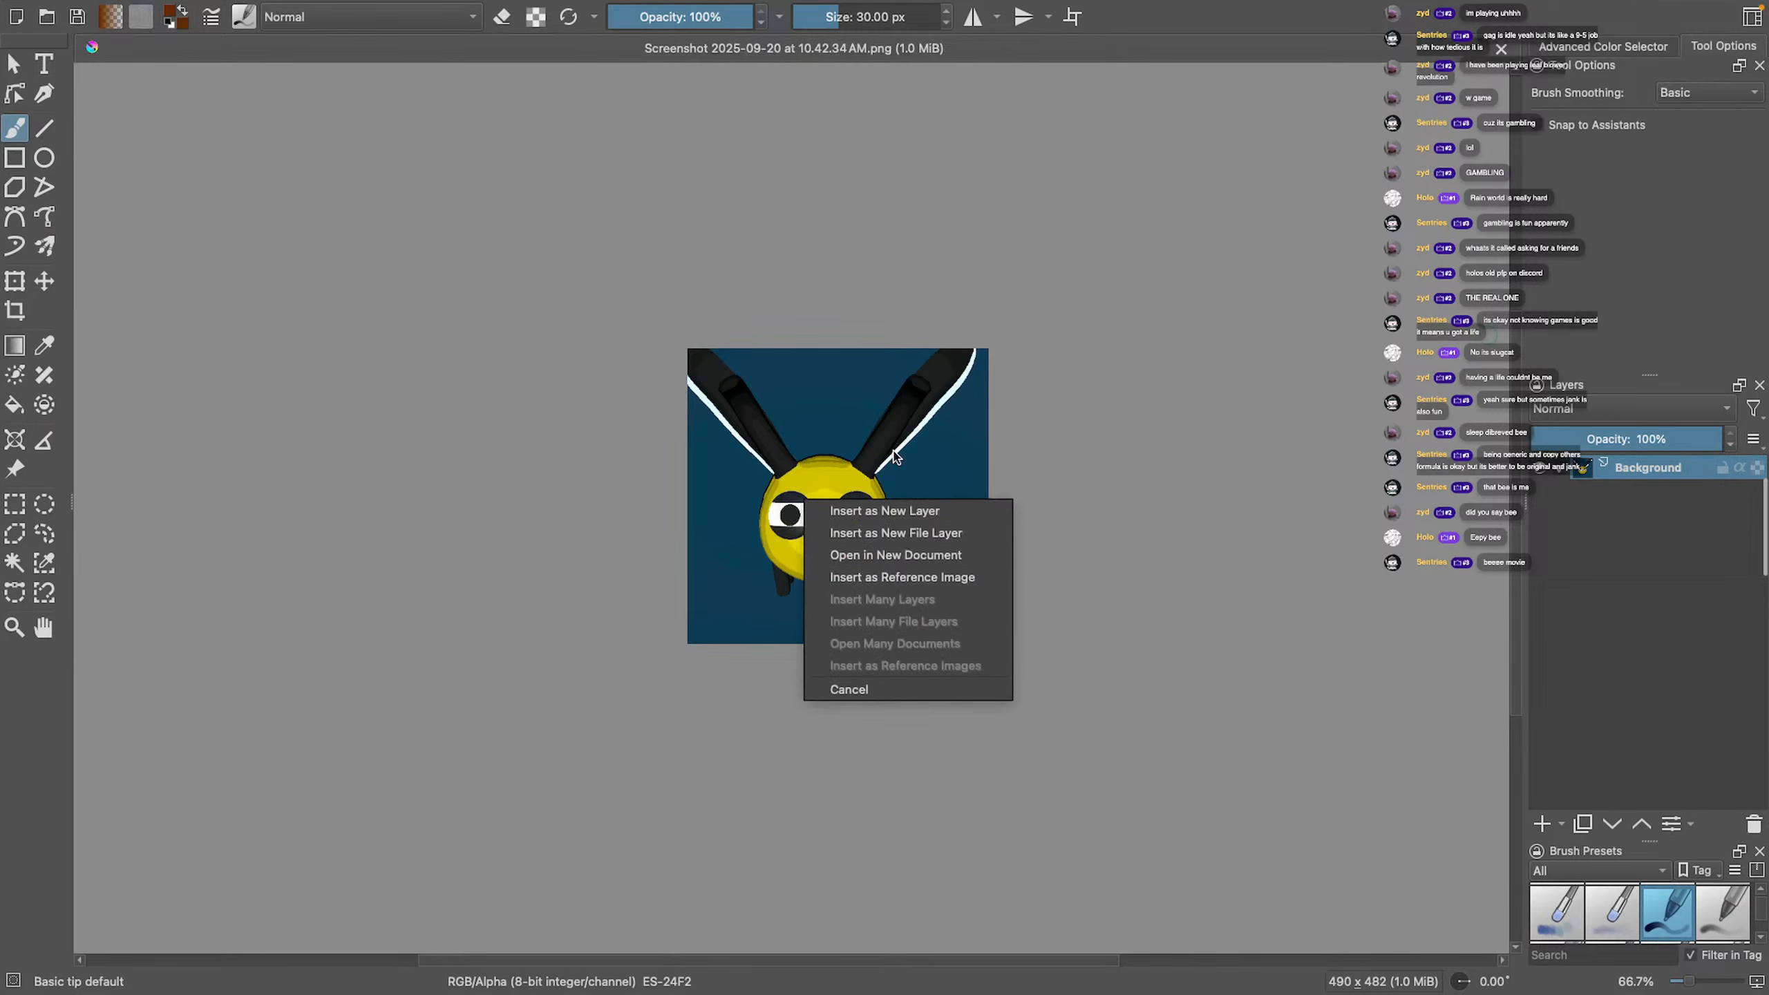
click(917, 511)
scroll(780, 291, up, 4)
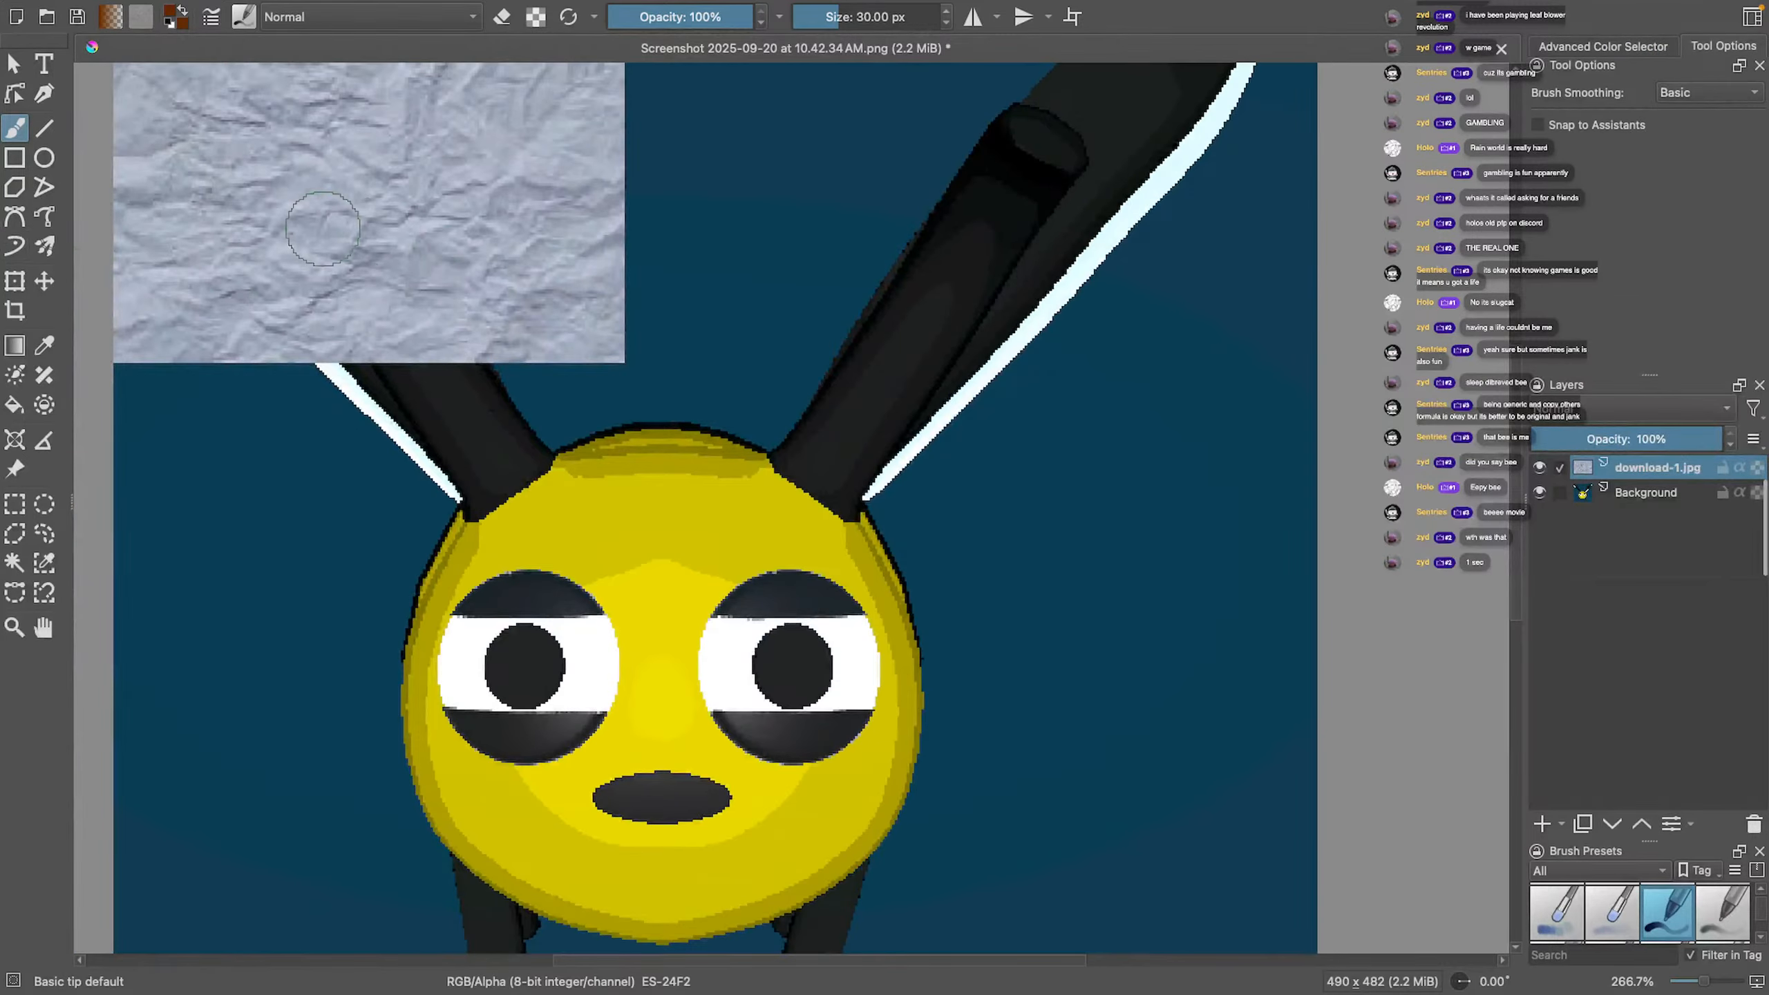
click(1538, 468)
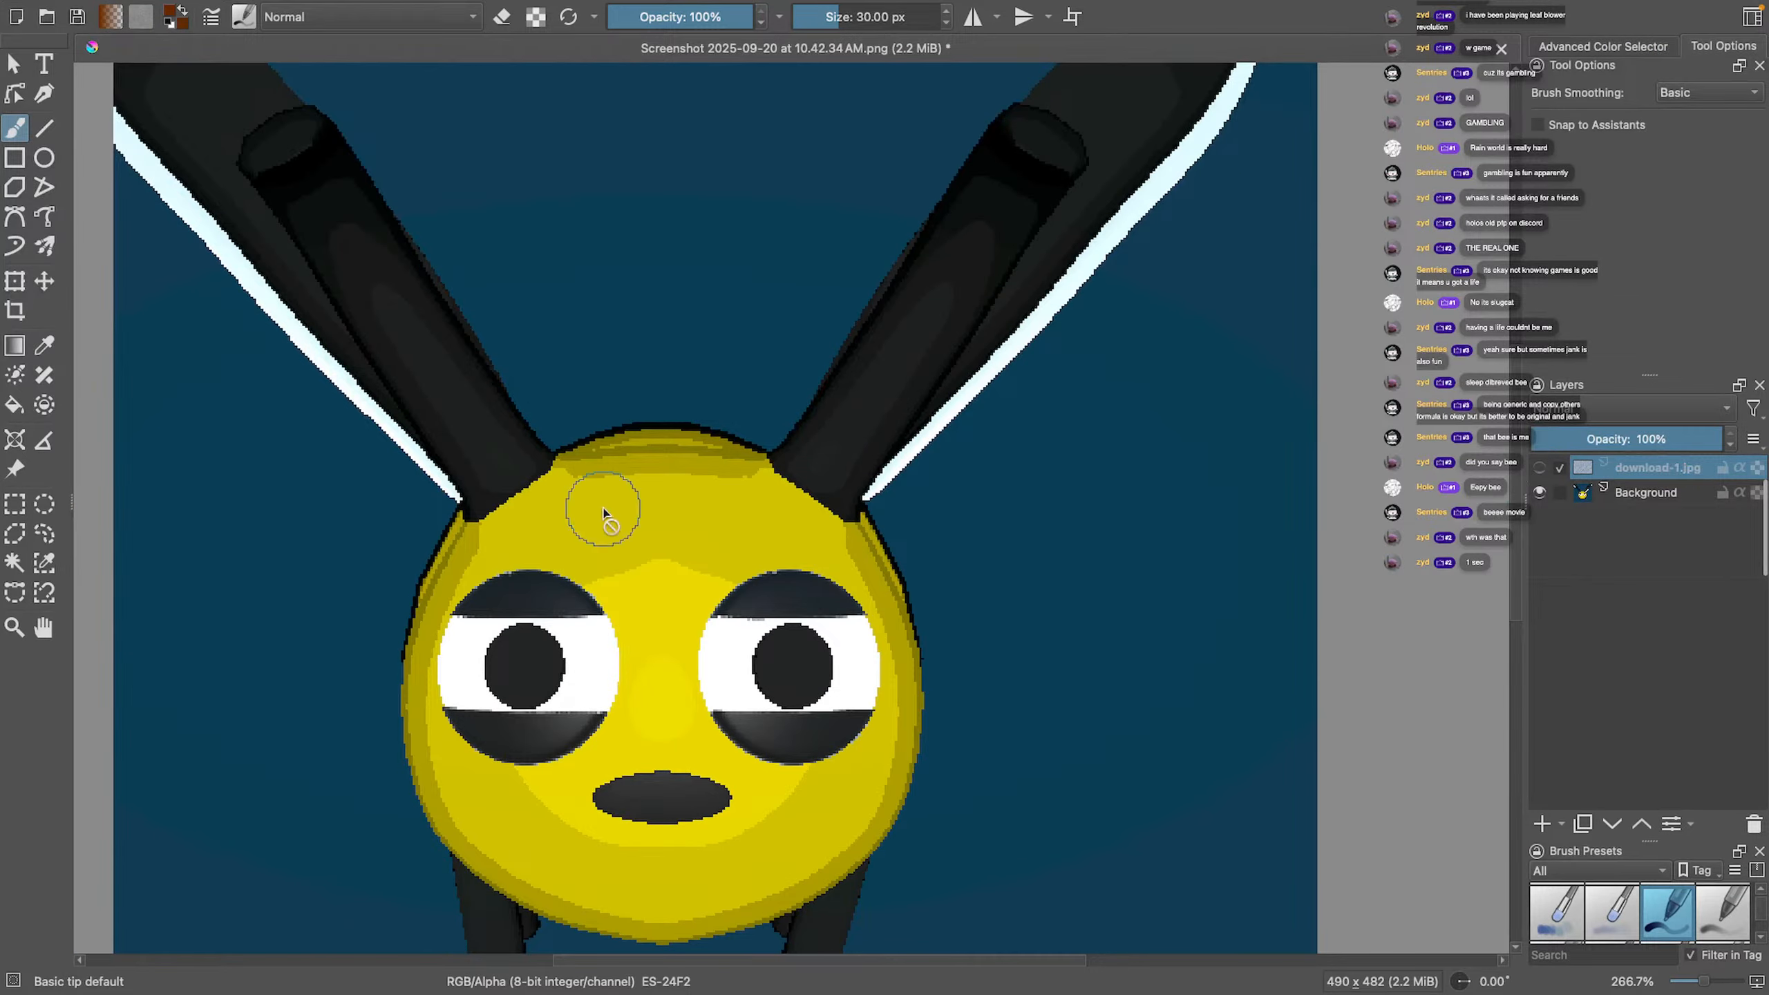
click(14, 562)
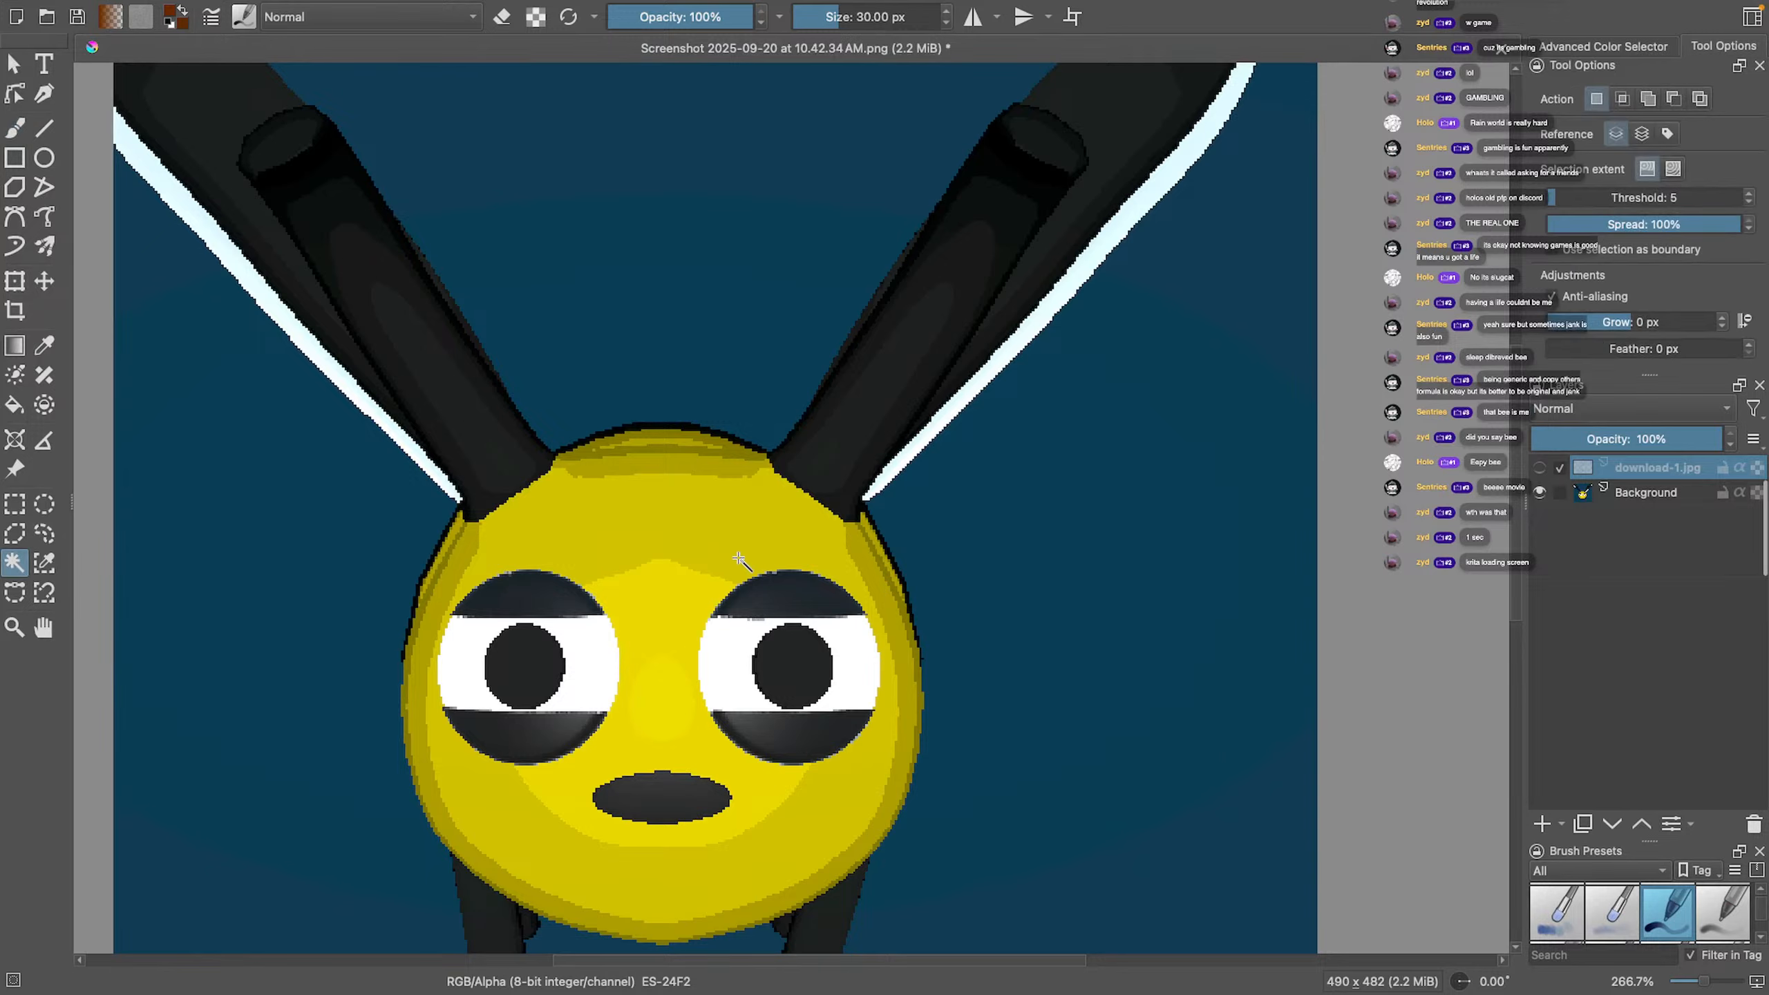
click(680, 589)
scroll(676, 596, down, 1)
scroll(633, 591, up, 1)
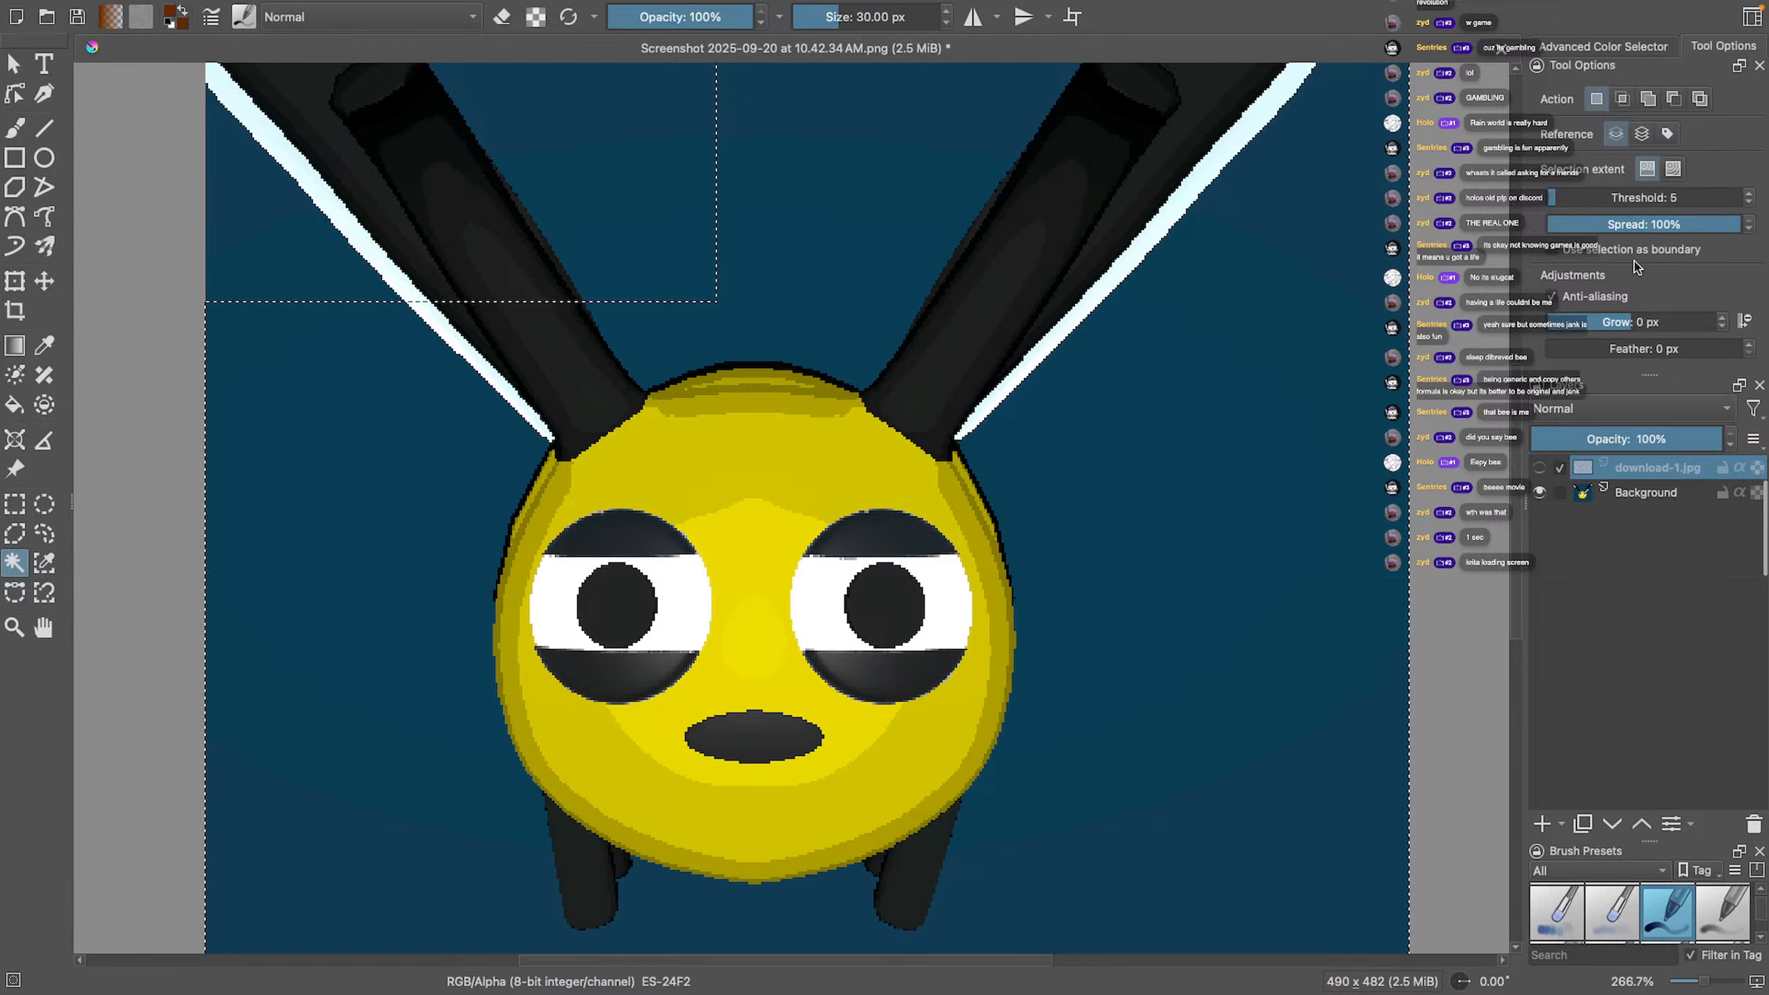
drag(1618, 197, 1547, 196)
scroll(774, 406, down, 3)
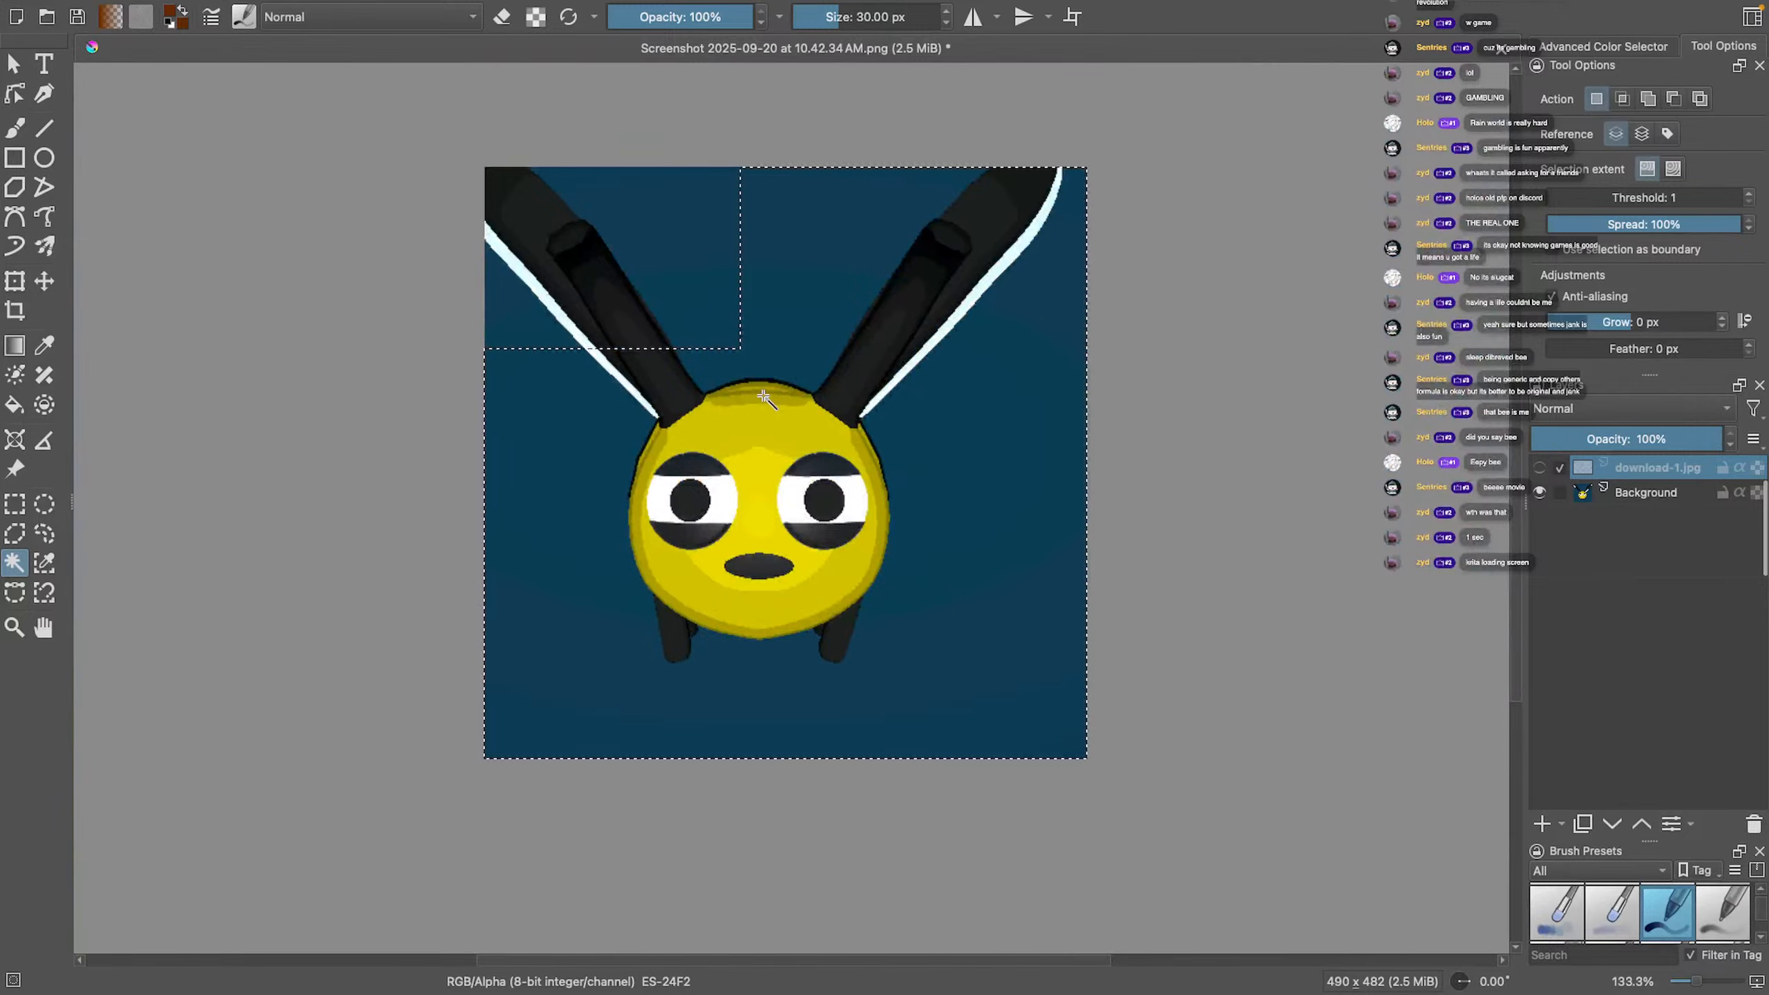
right_click(692, 385)
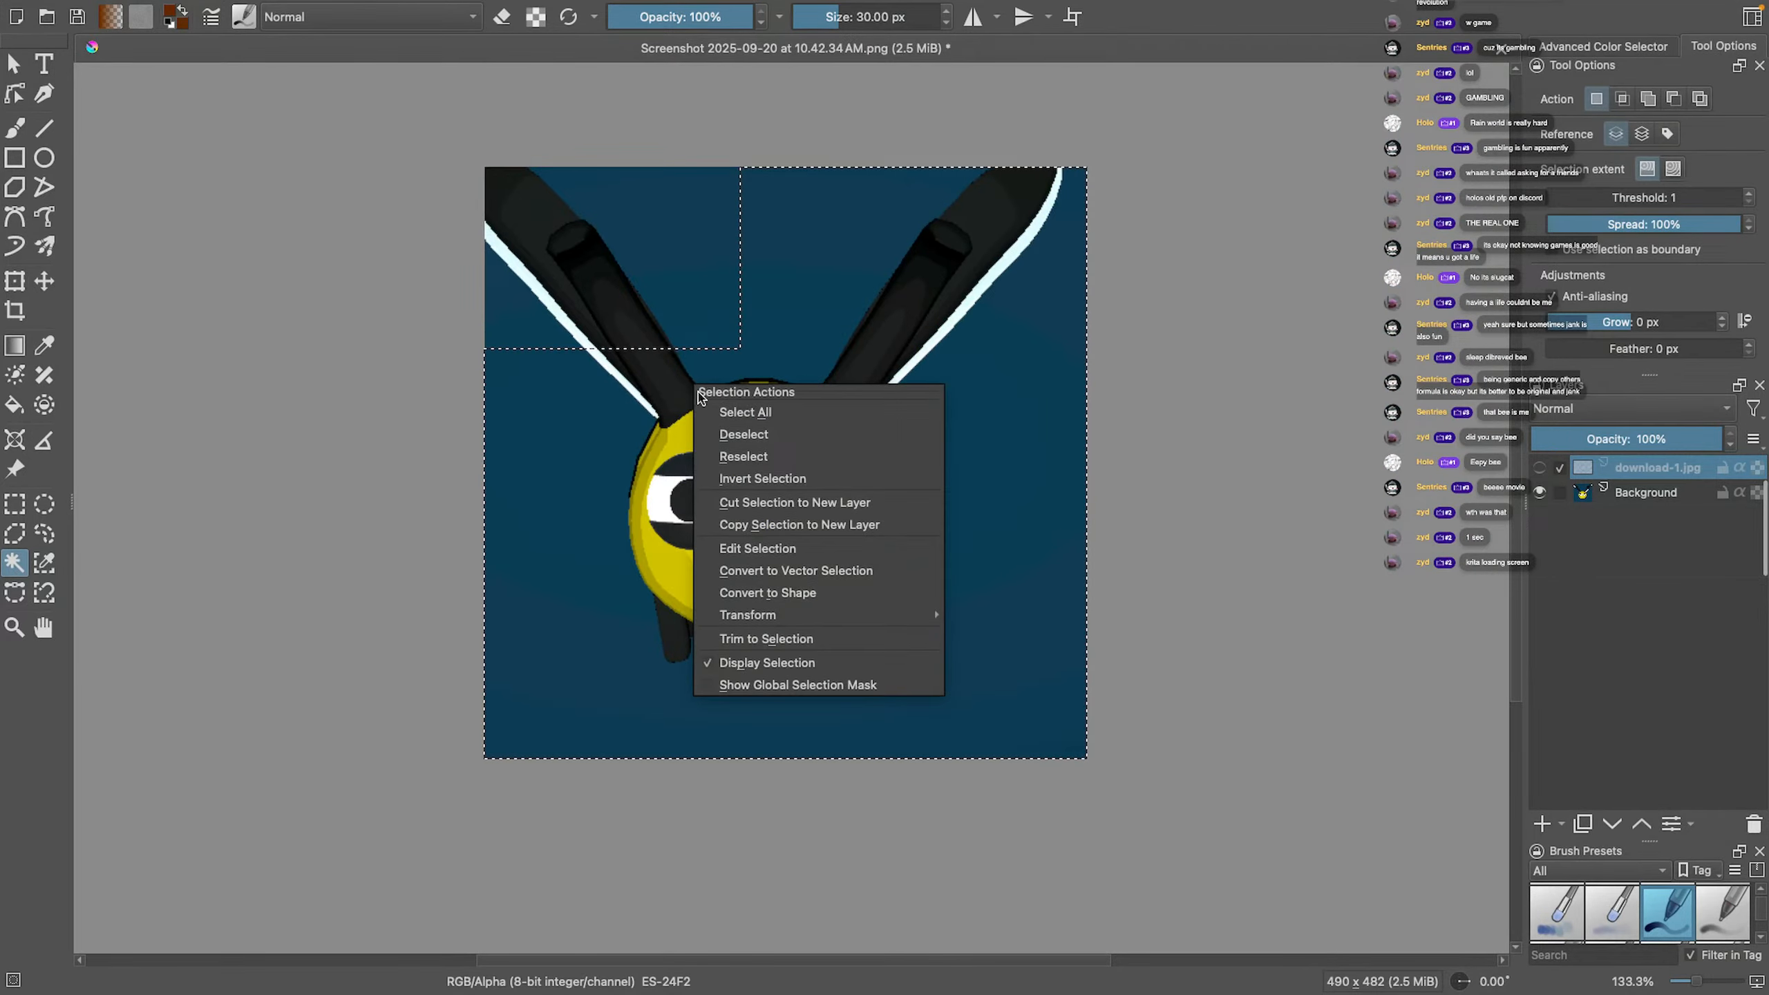
click(780, 437)
scroll(759, 487, up, 1)
right_click(758, 487)
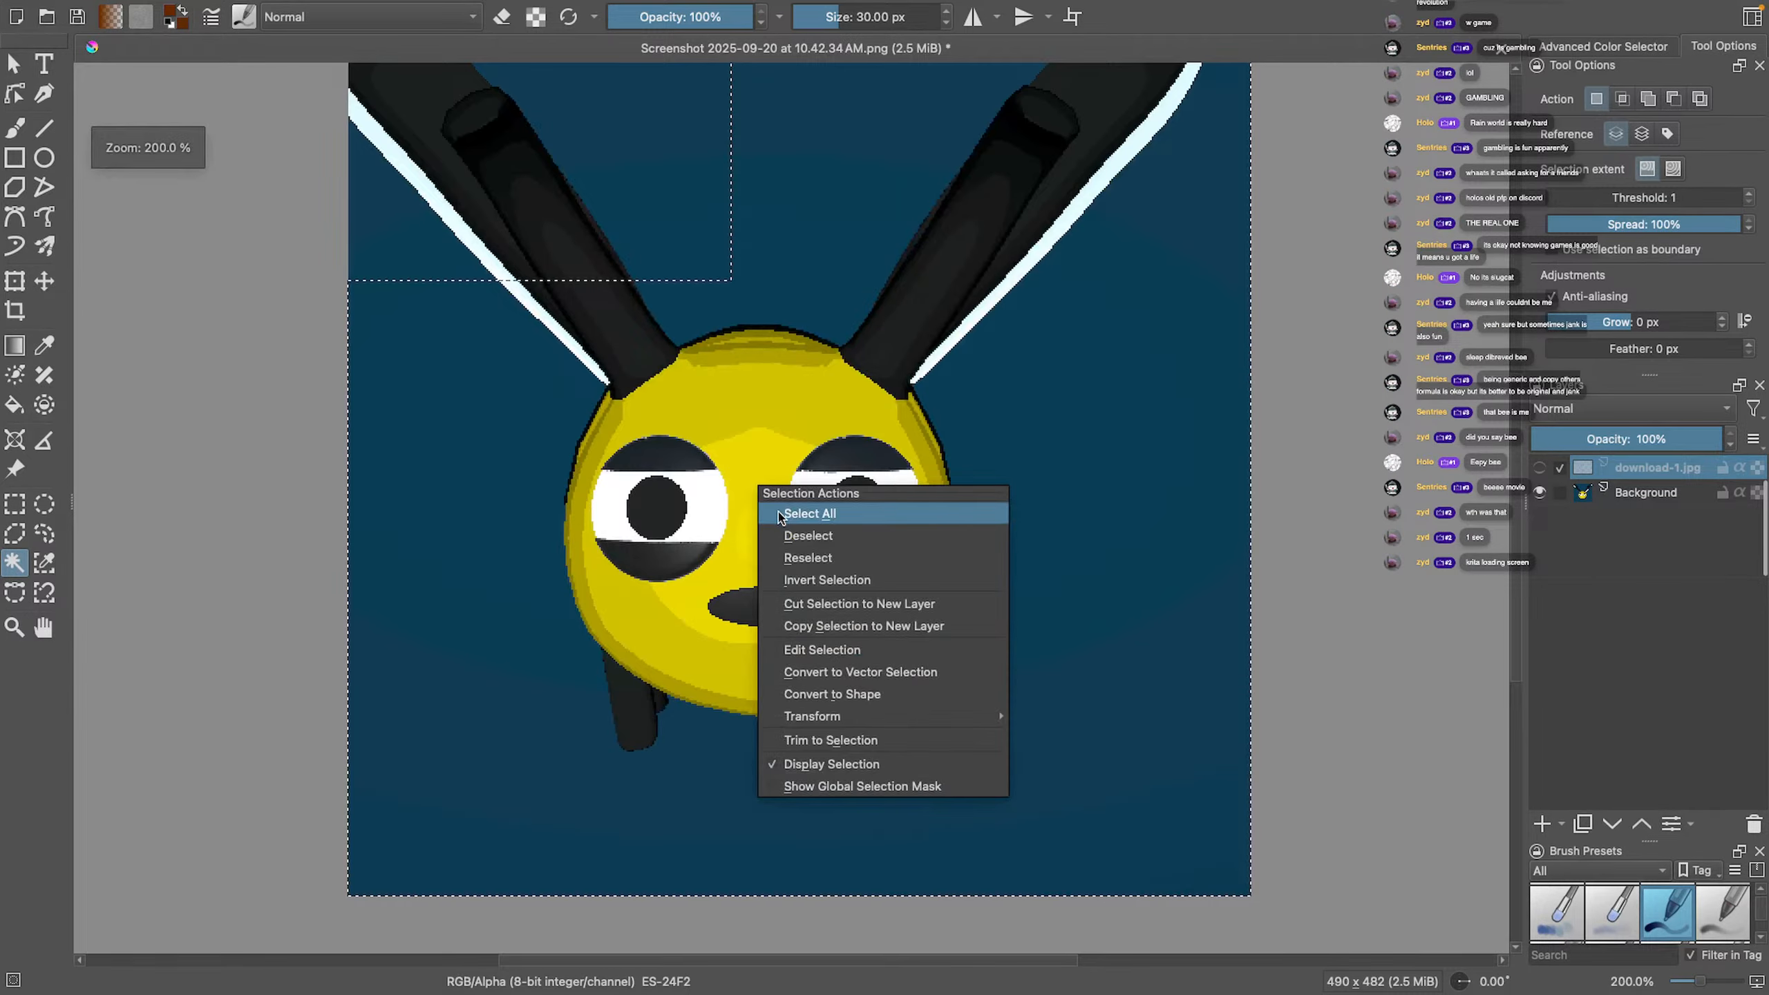
click(808, 533)
On the Background layer, set the contiguous selection threshold to 7 and select the bee's yellow face area
click(1642, 496)
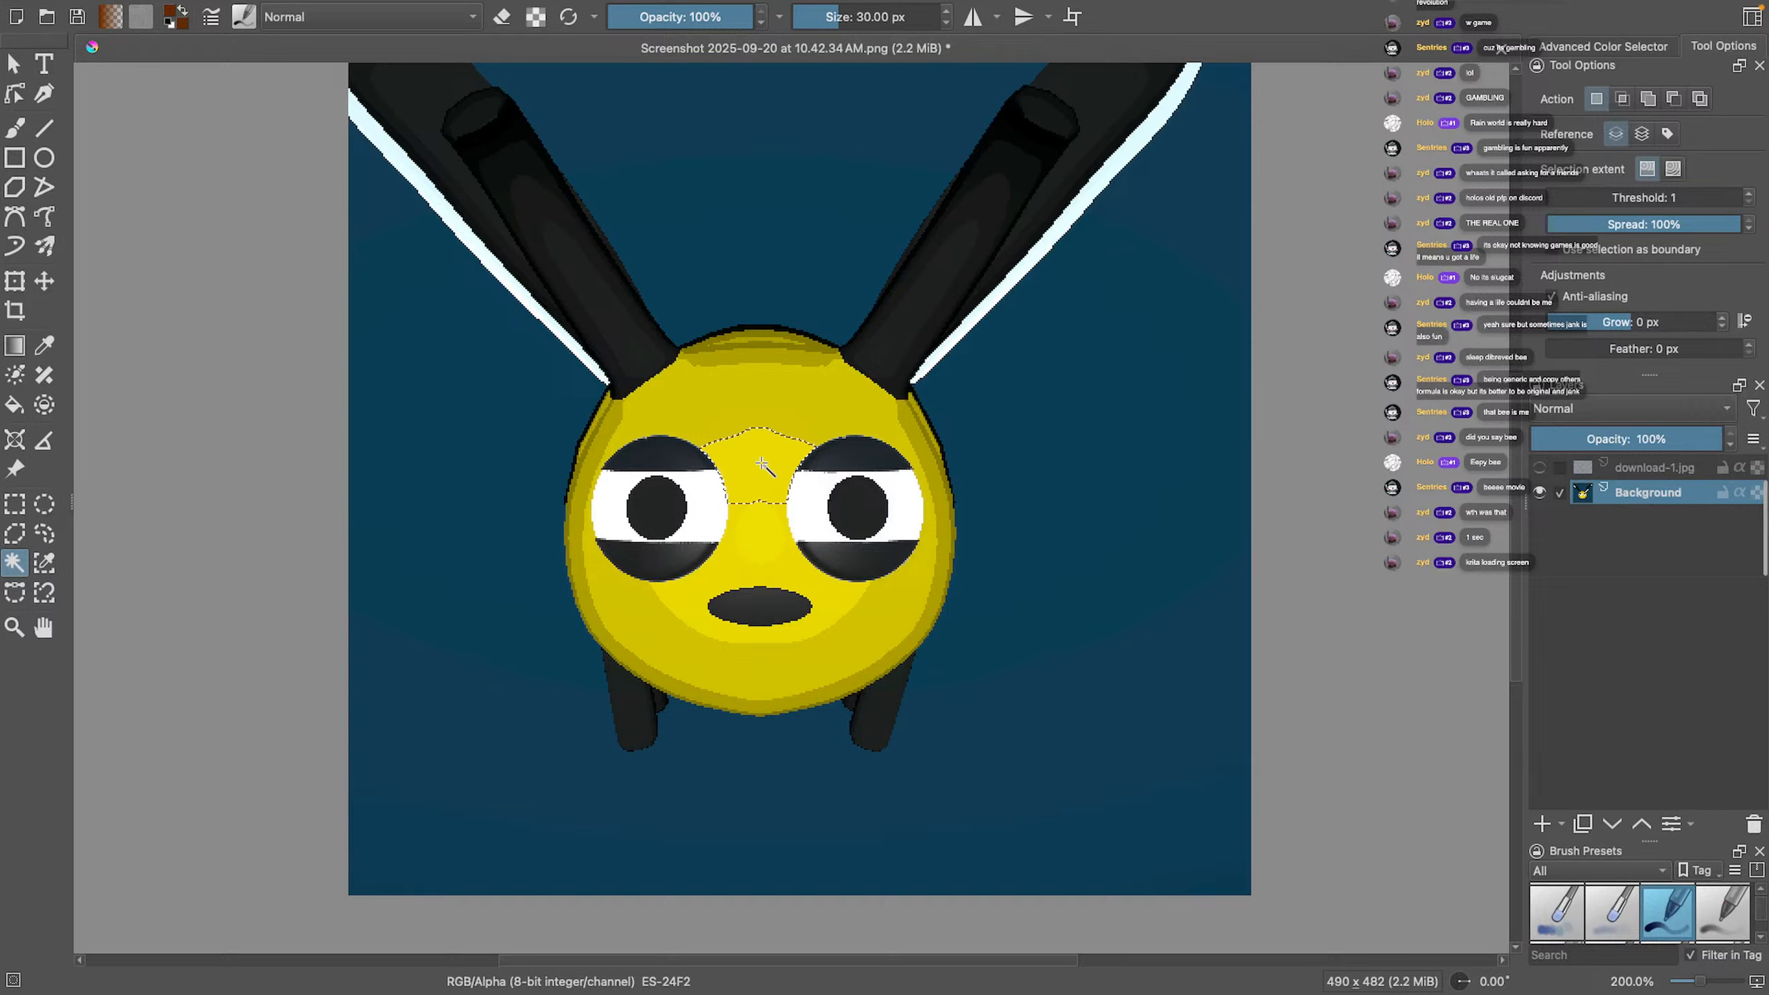
click(747, 523)
shift+click(791, 589)
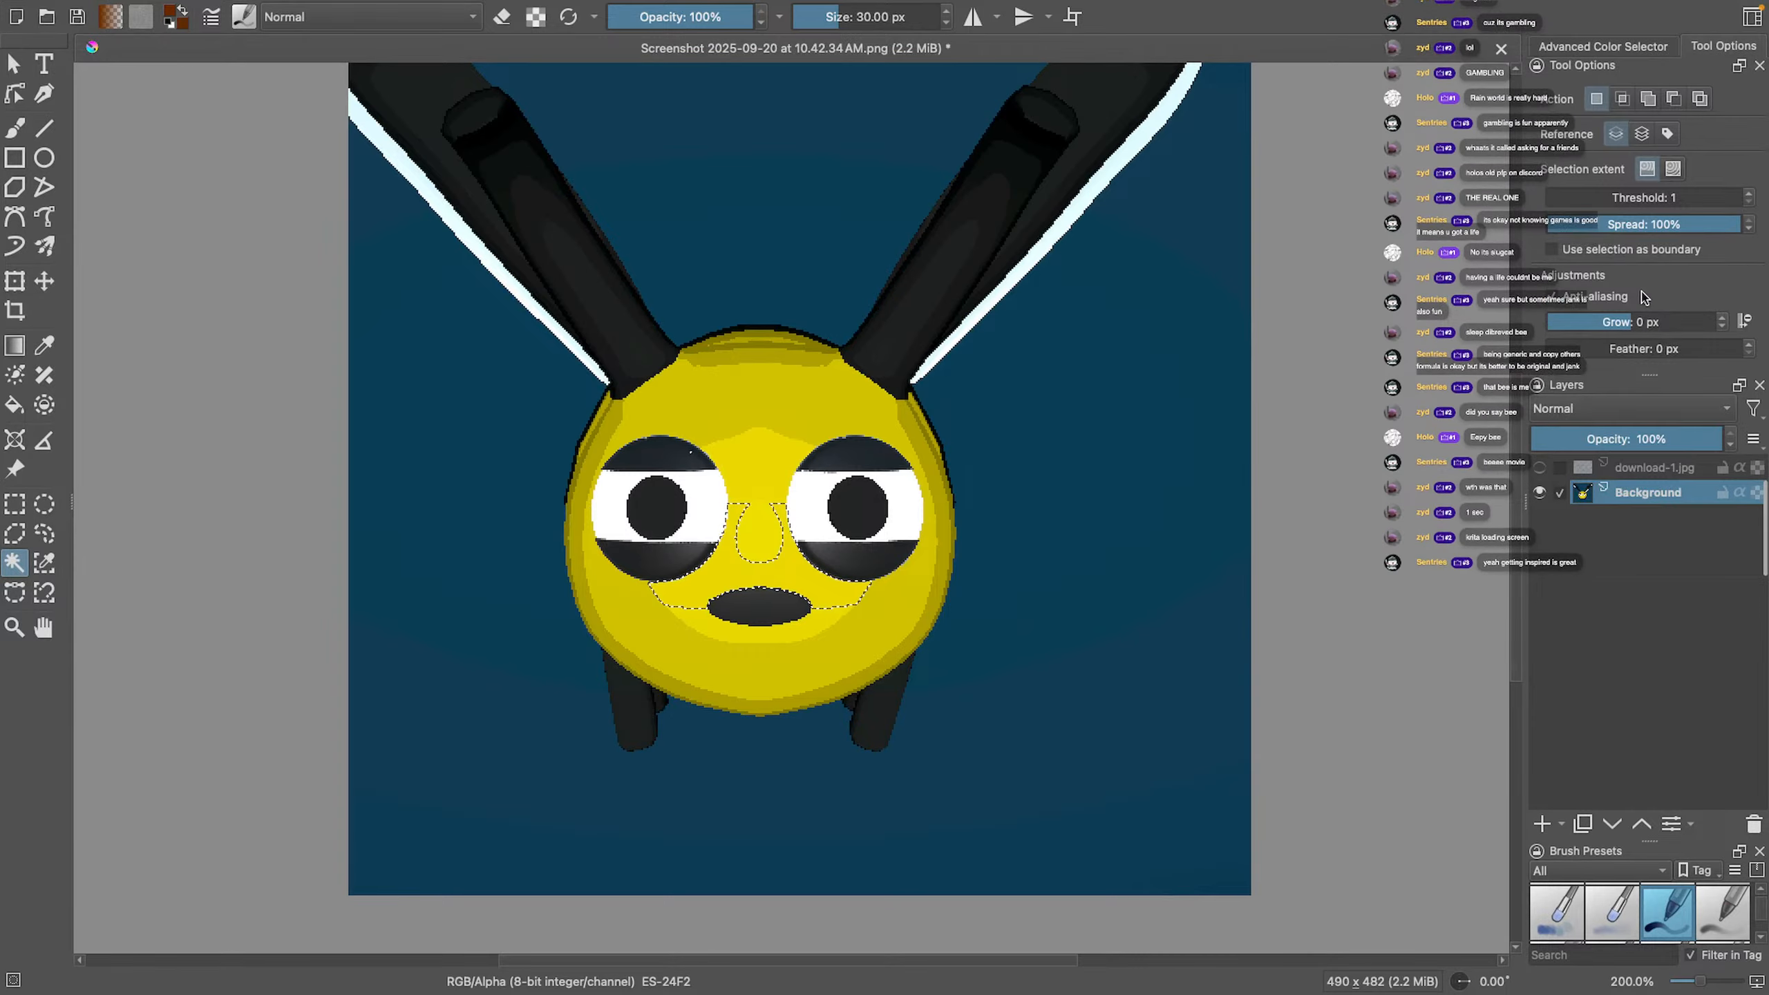
drag(1632, 201, 1555, 205)
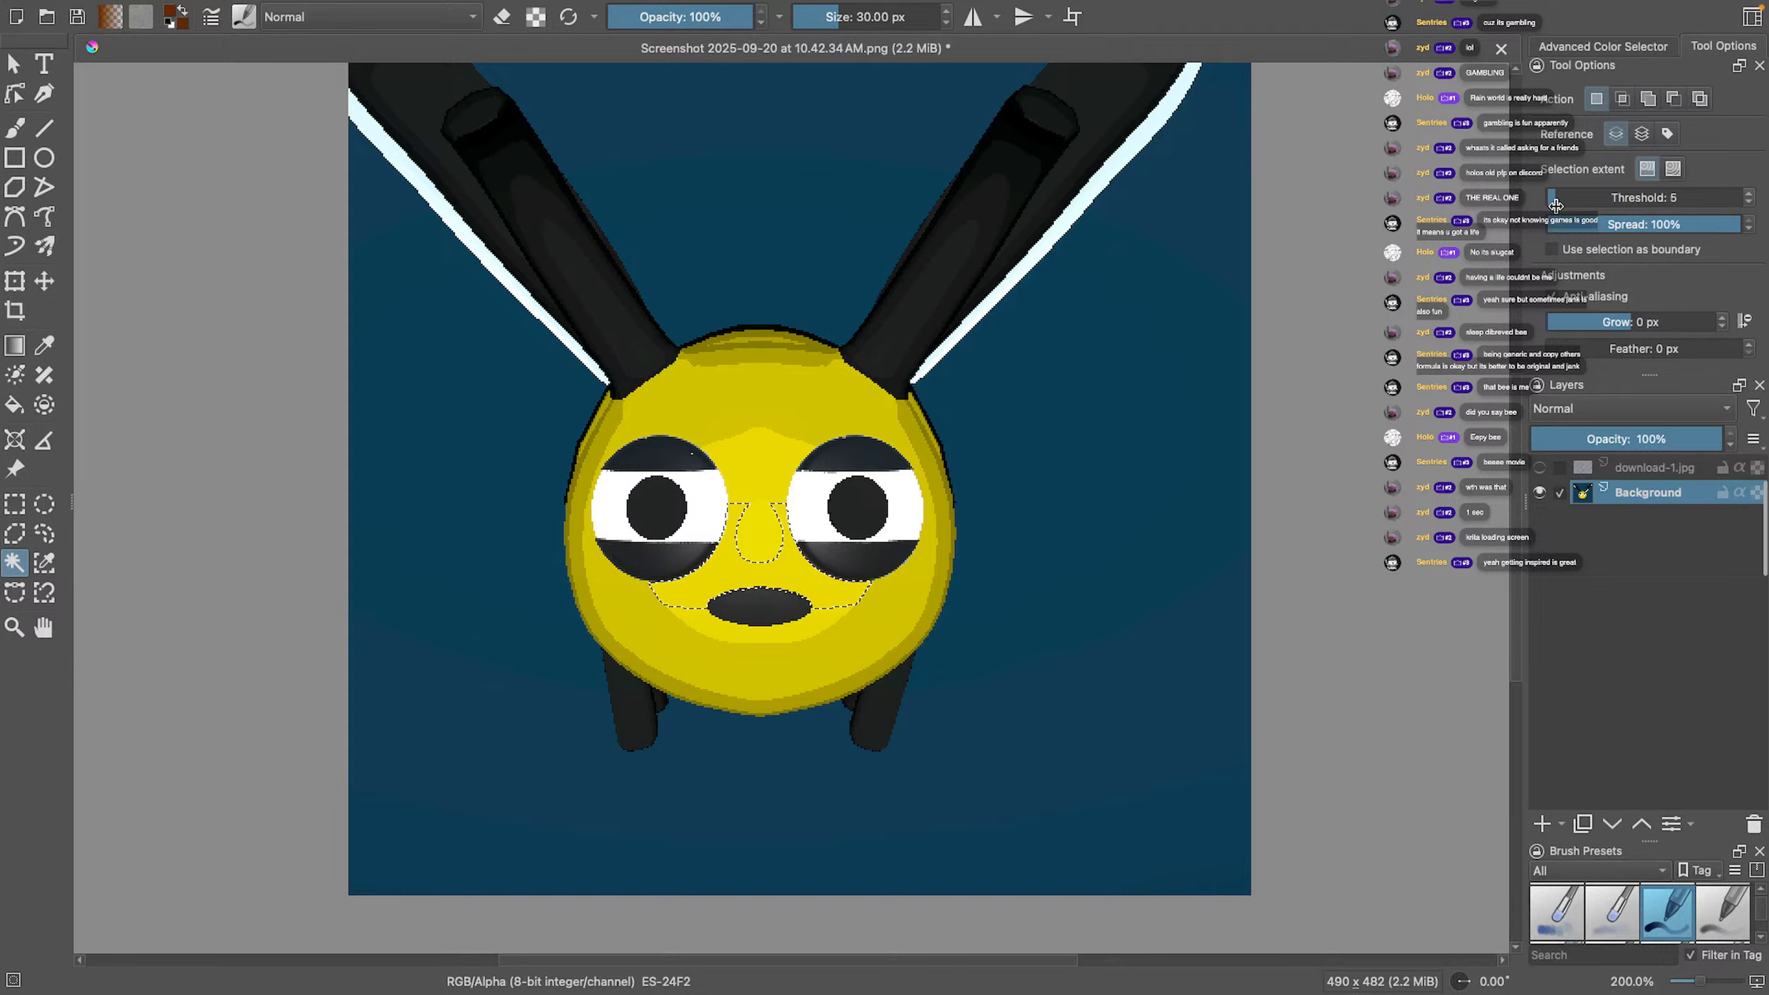
click(739, 533)
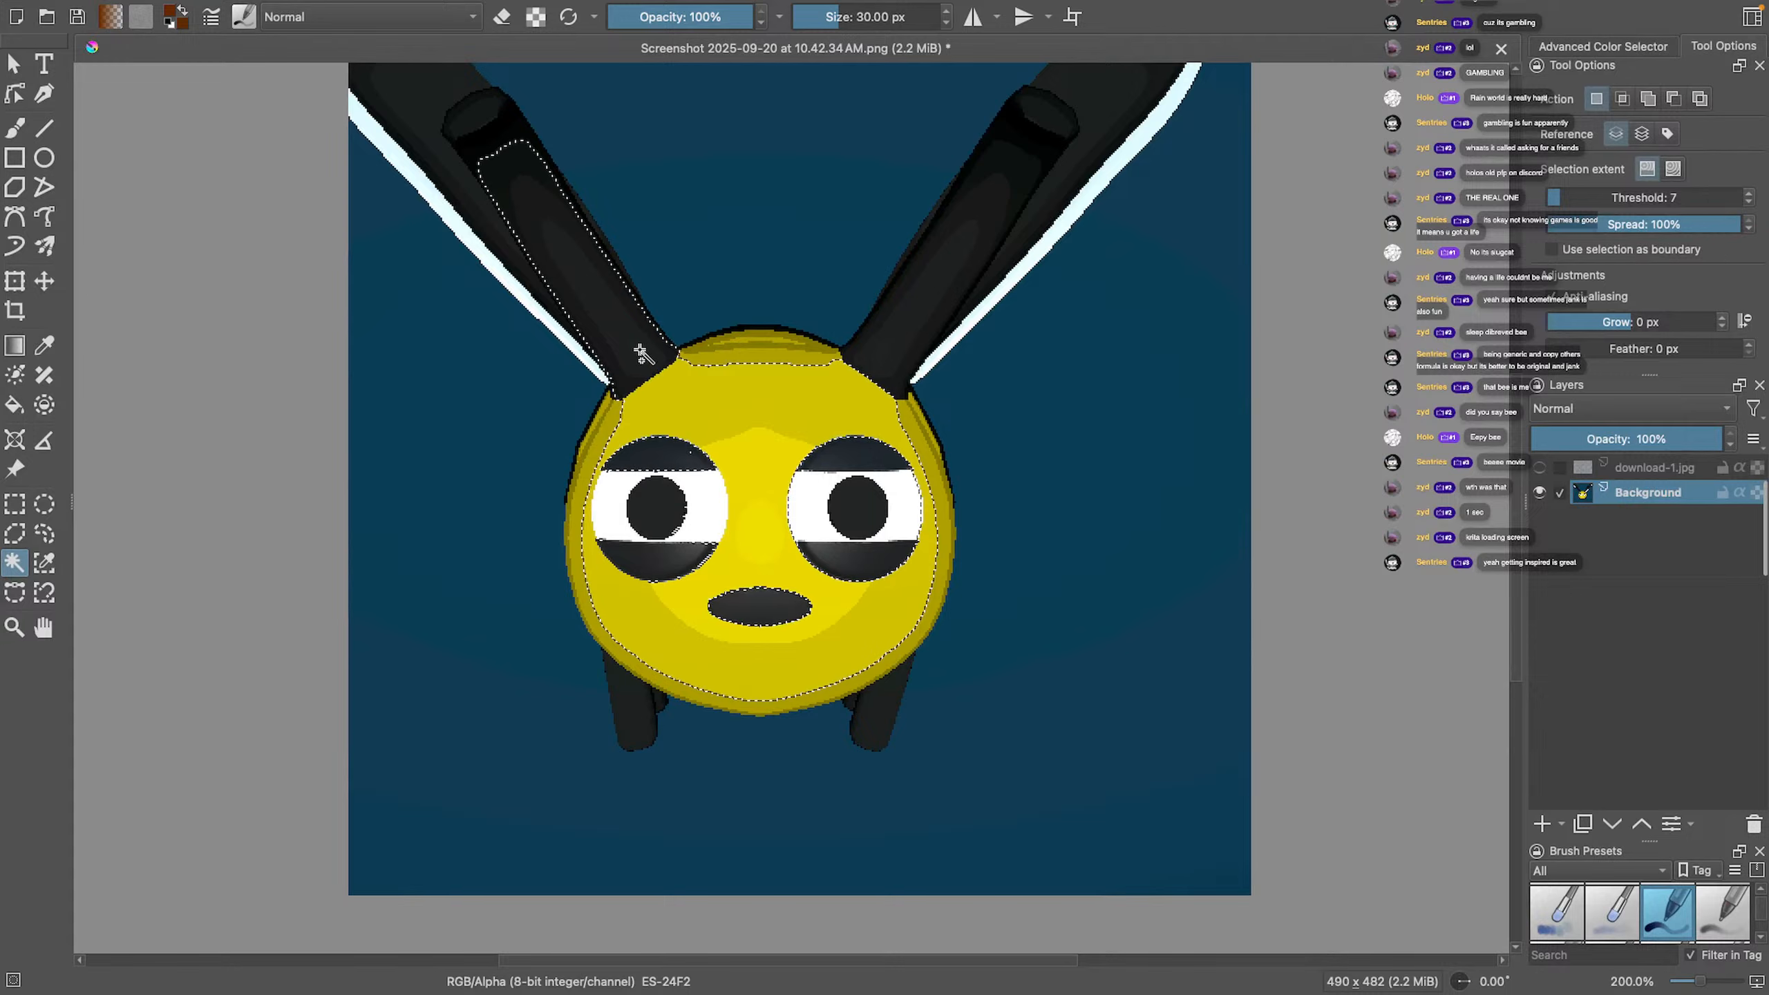
Add the dark antennae, the shaded rim of the head and the strip at its crown to the selection
shift+click(519, 154)
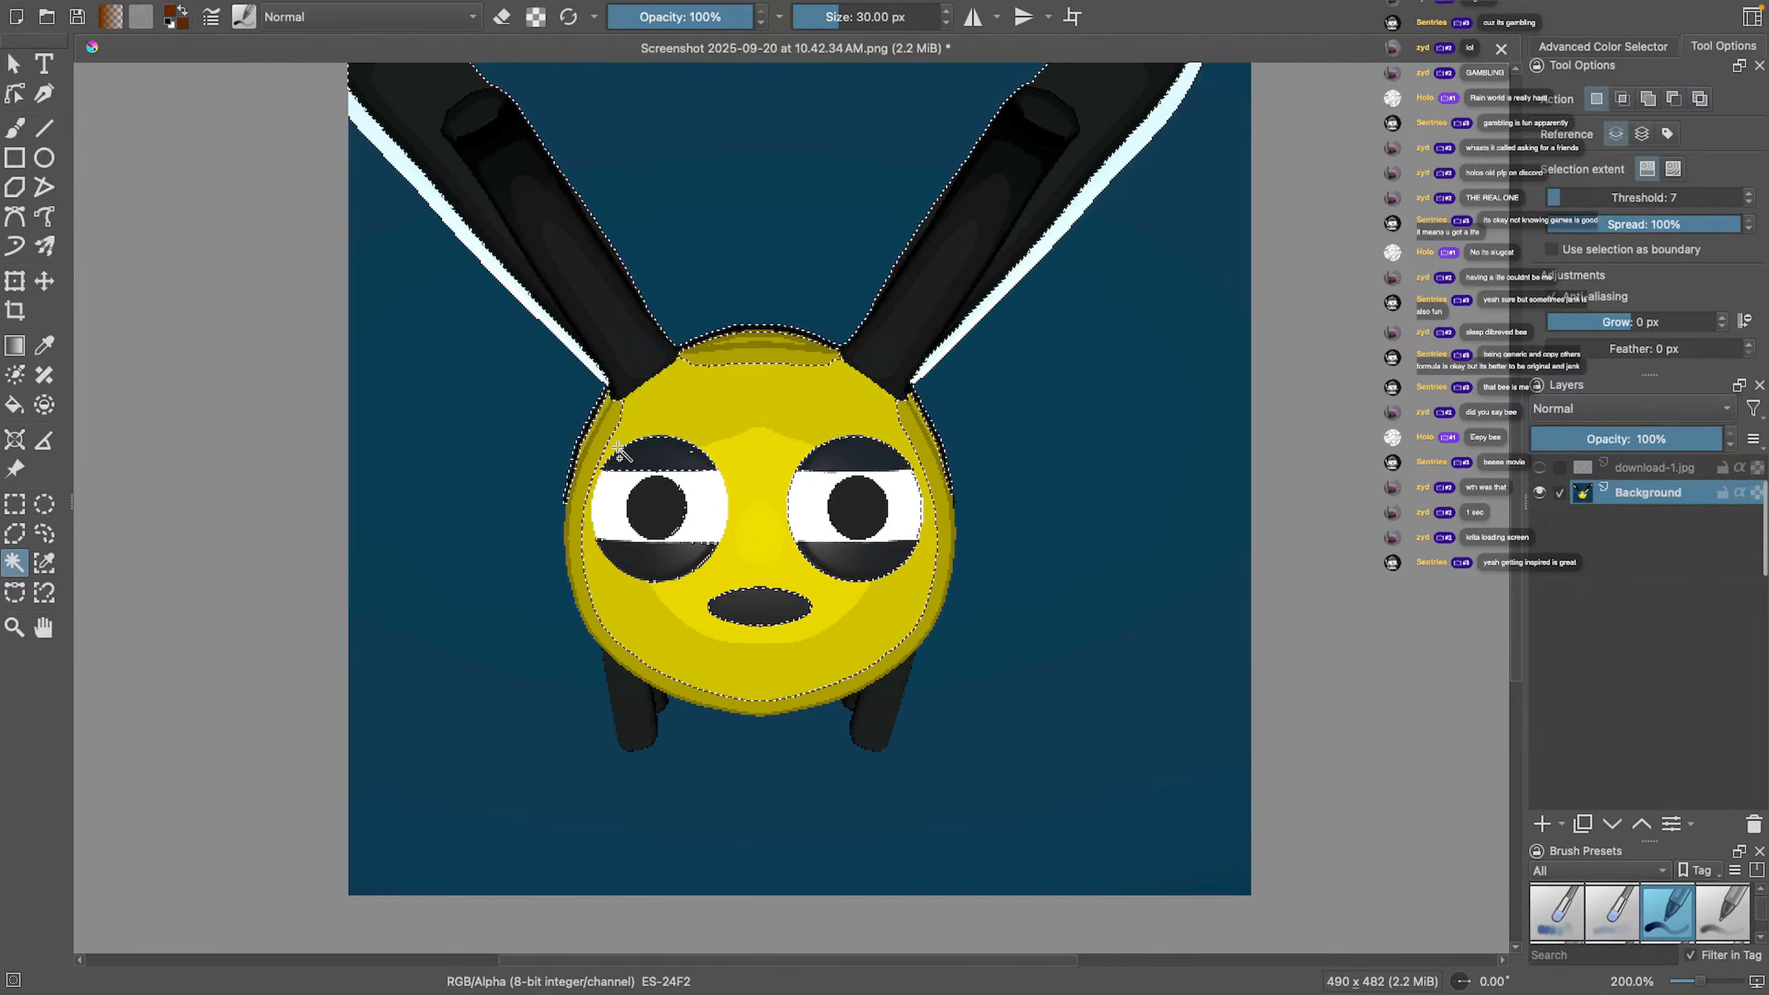
shift+click(598, 436)
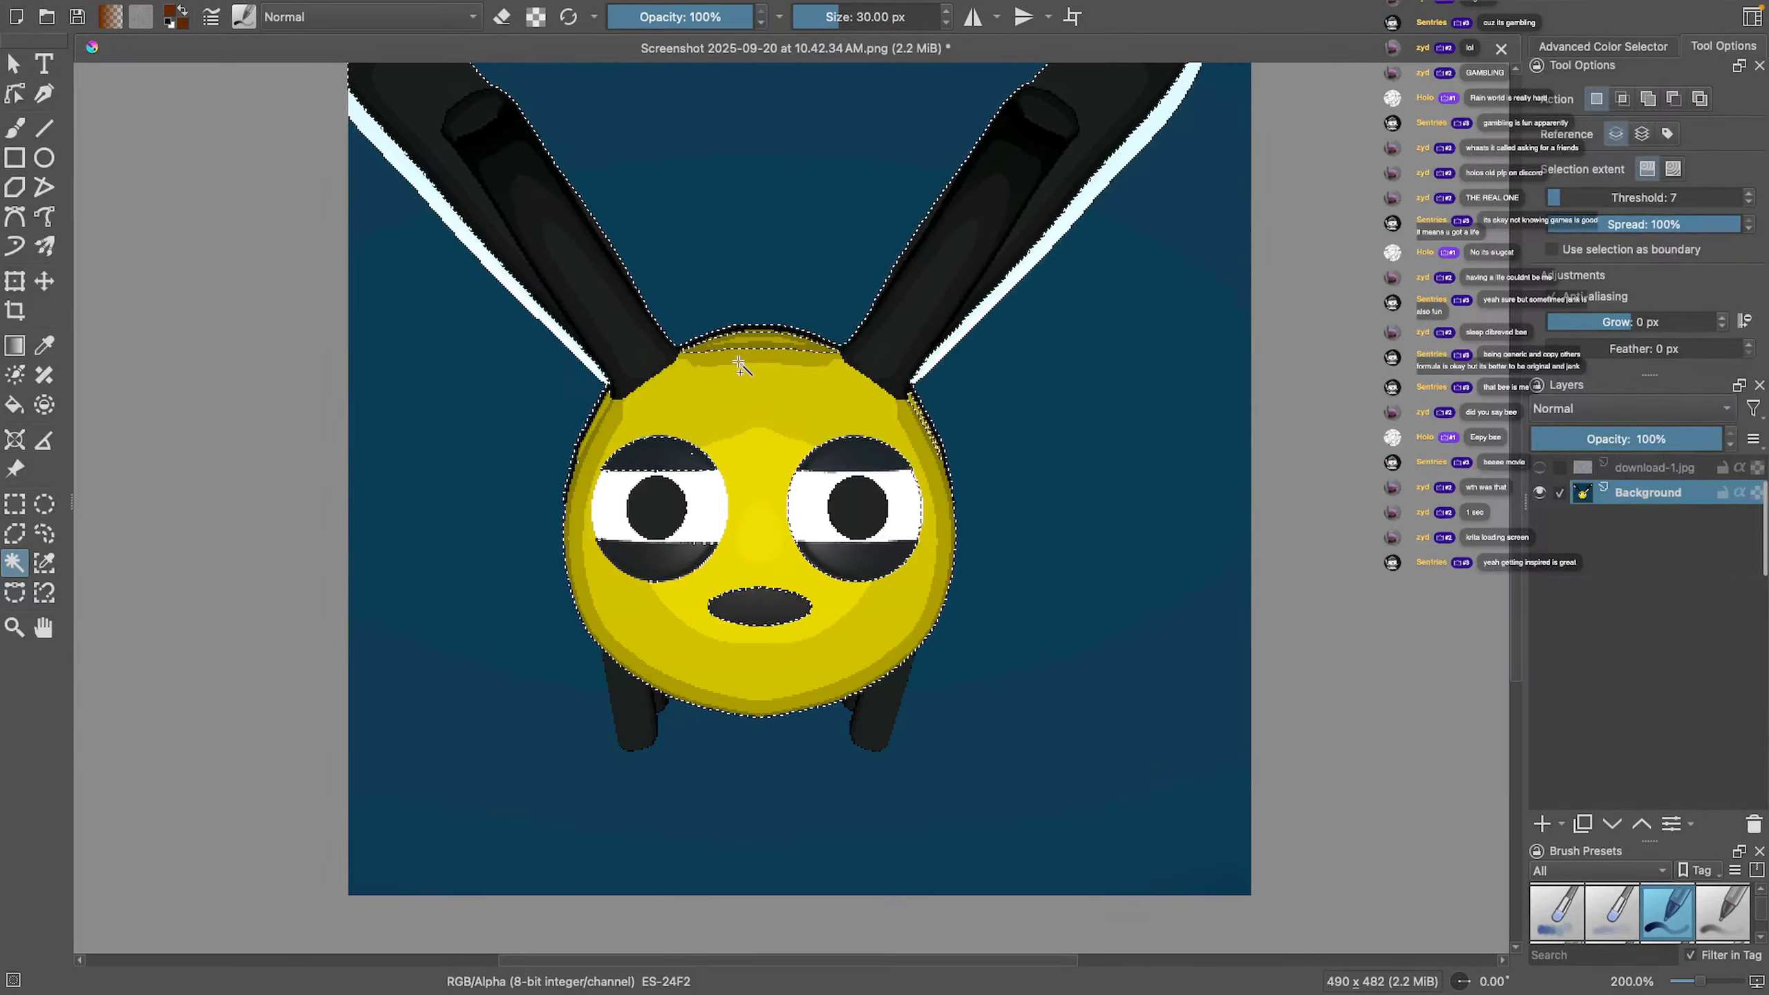
shift+click(746, 342)
shift+click(746, 342)
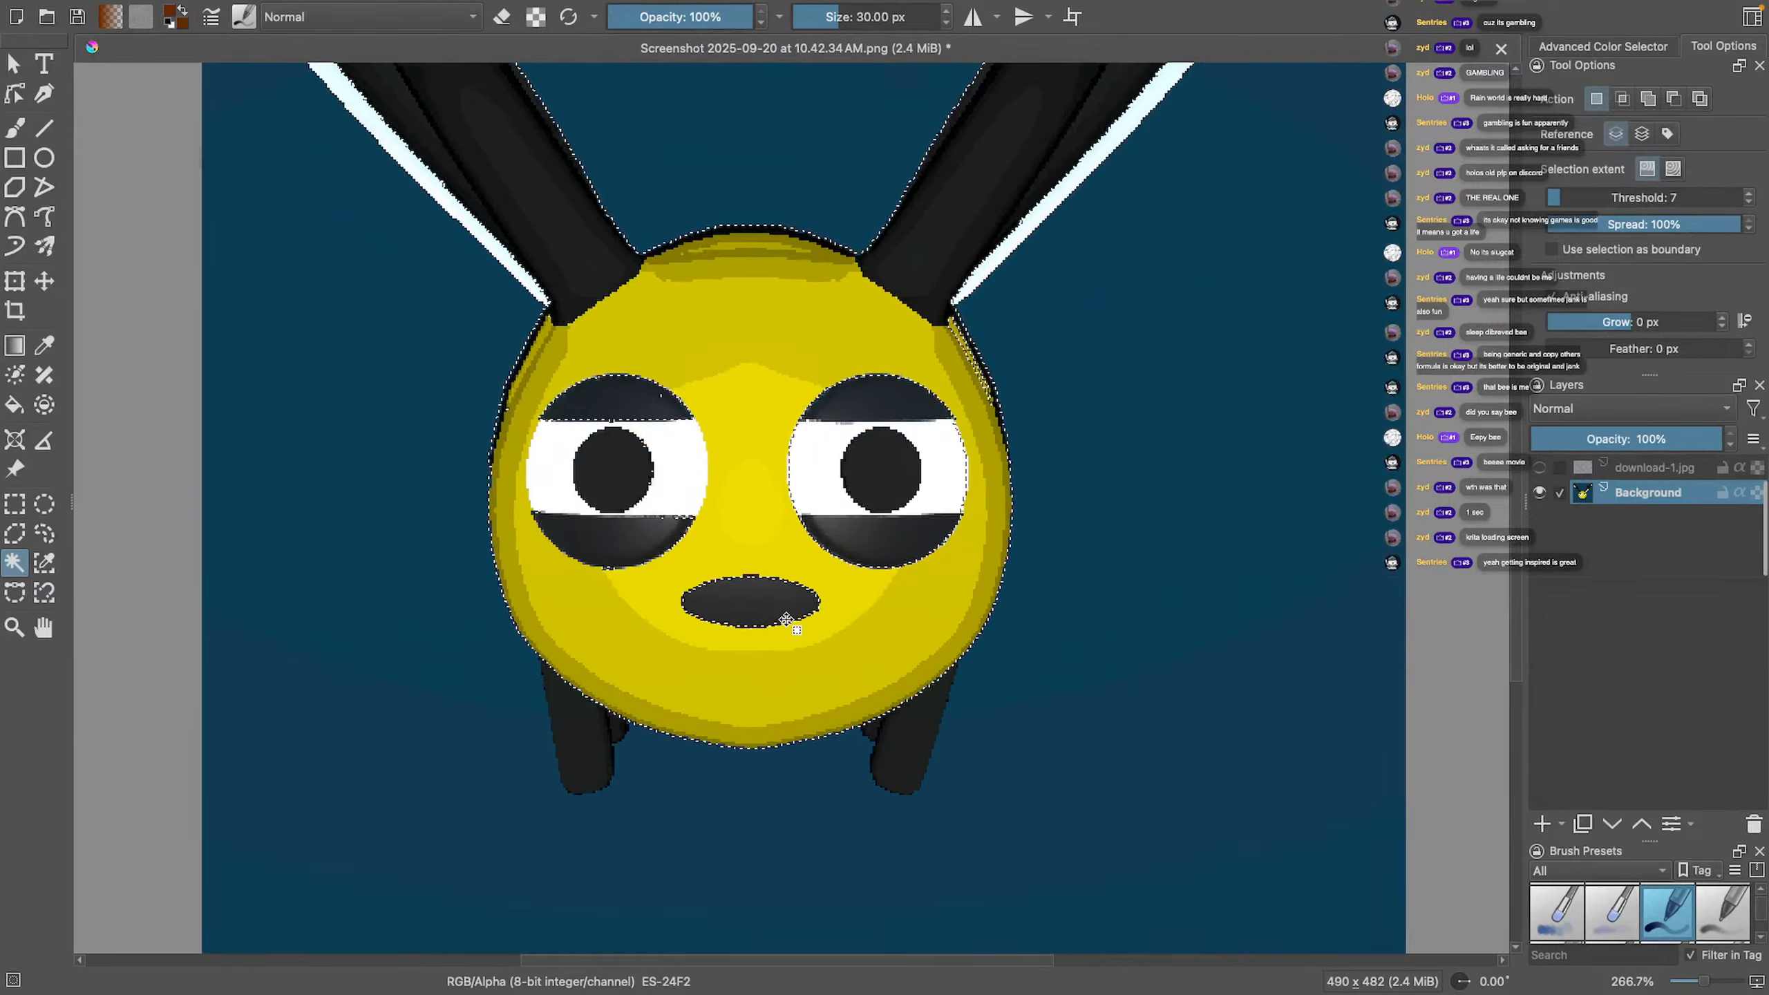
Extend the selection to include the bee's eyes, mouth and dark legs
scroll(789, 612, up, 2)
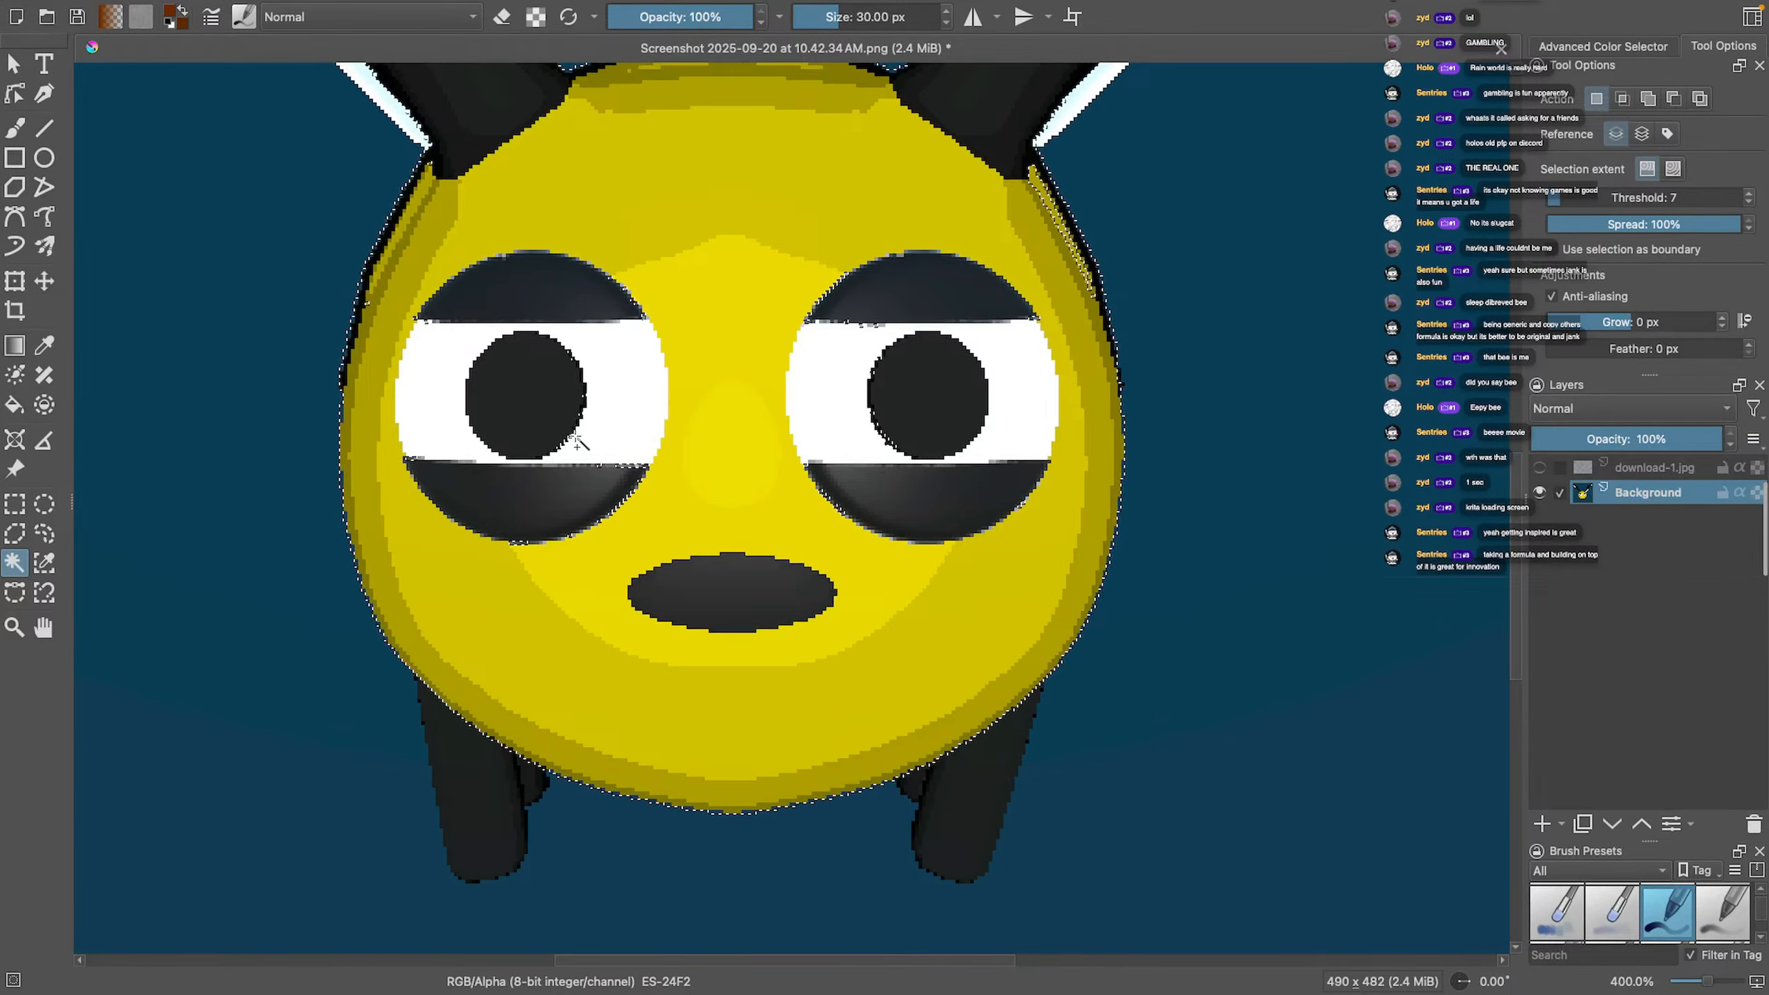
scroll(543, 658, down, 1)
middle_drag(545, 660, 619, 559)
shift+click(588, 653)
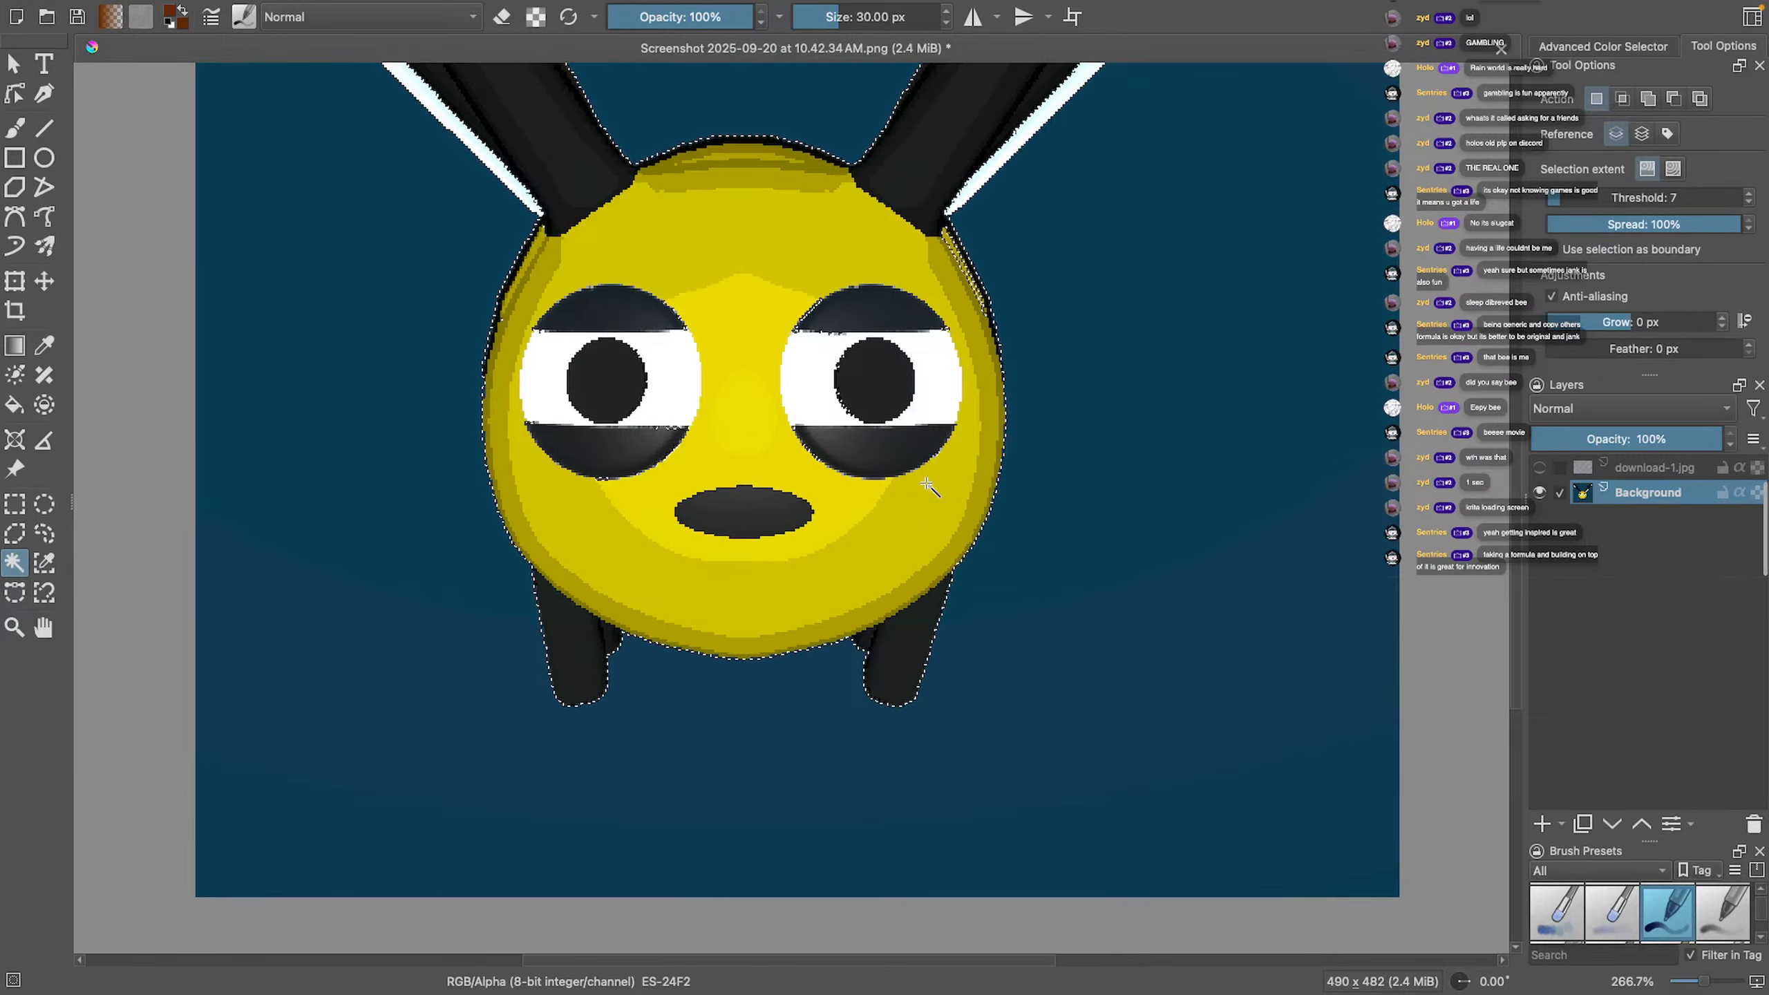
Add rectangular selections over both eyes and the mouth, the mouth one about 80 by 37 px, to cover unselected gaps
click(11, 506)
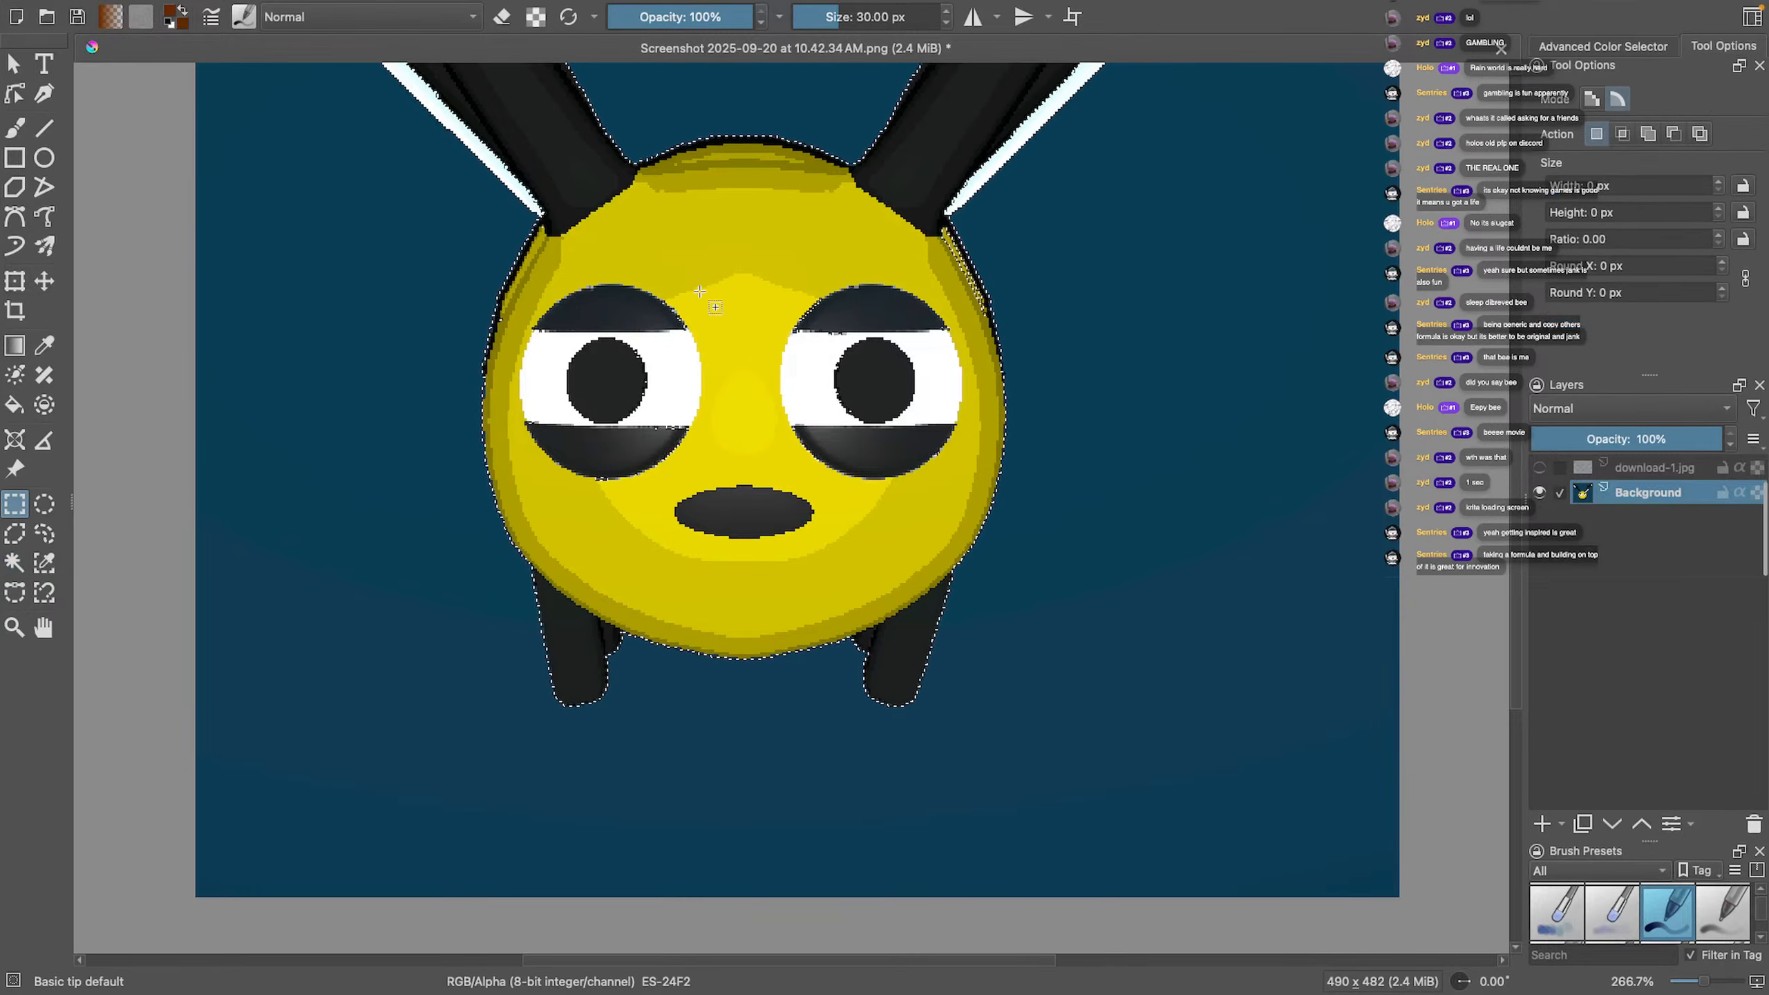
drag(514, 283, 726, 493)
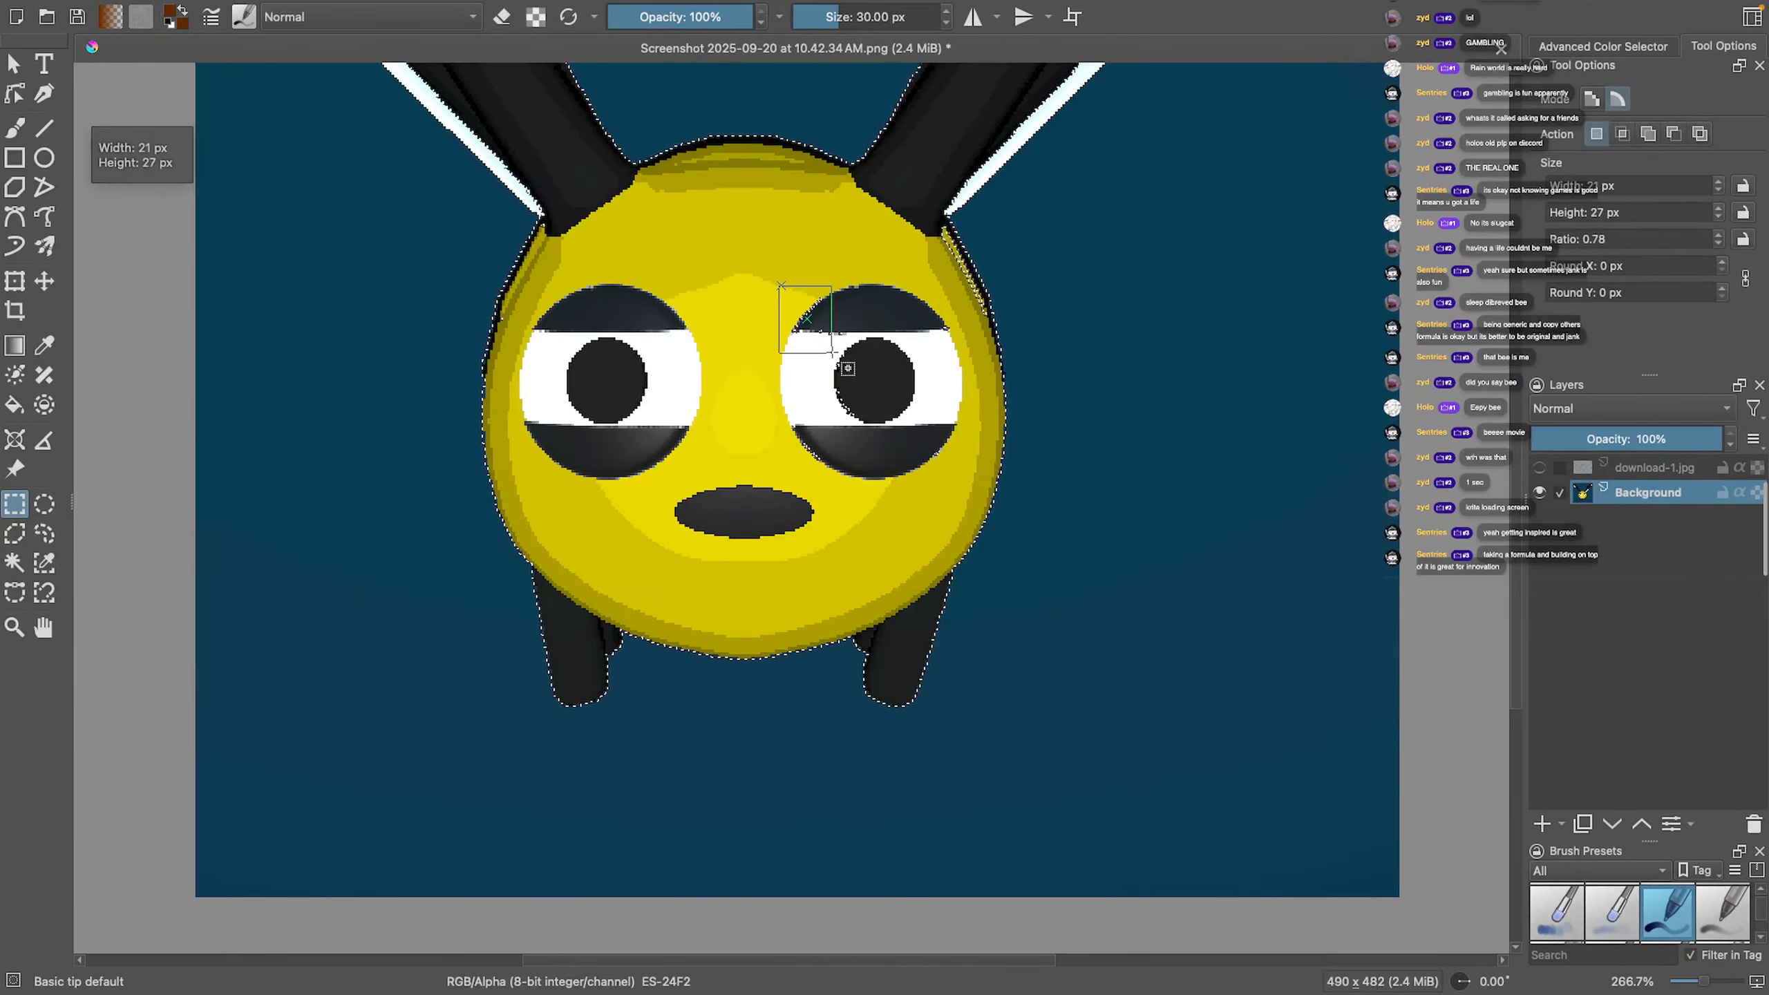
drag(830, 351, 950, 481)
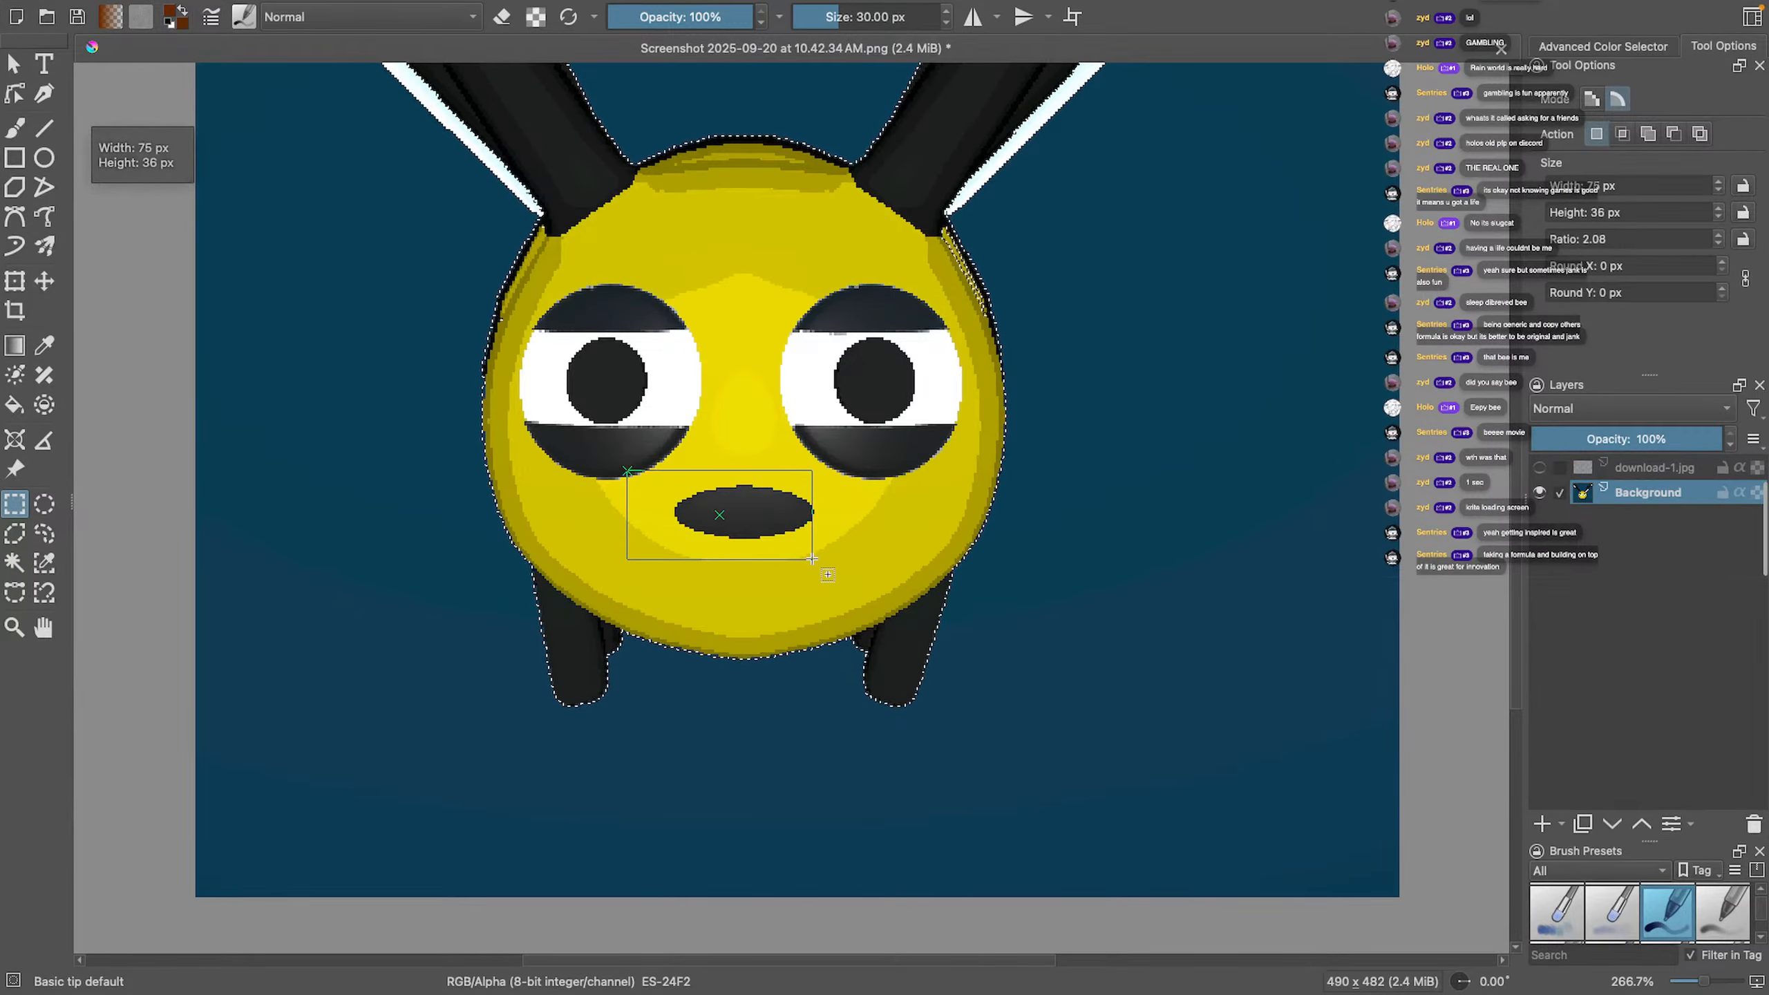
Add the white edges of both antennae to the bee selection with the Contiguous Selection tool
shift+middle_drag(719, 379, 584, 87)
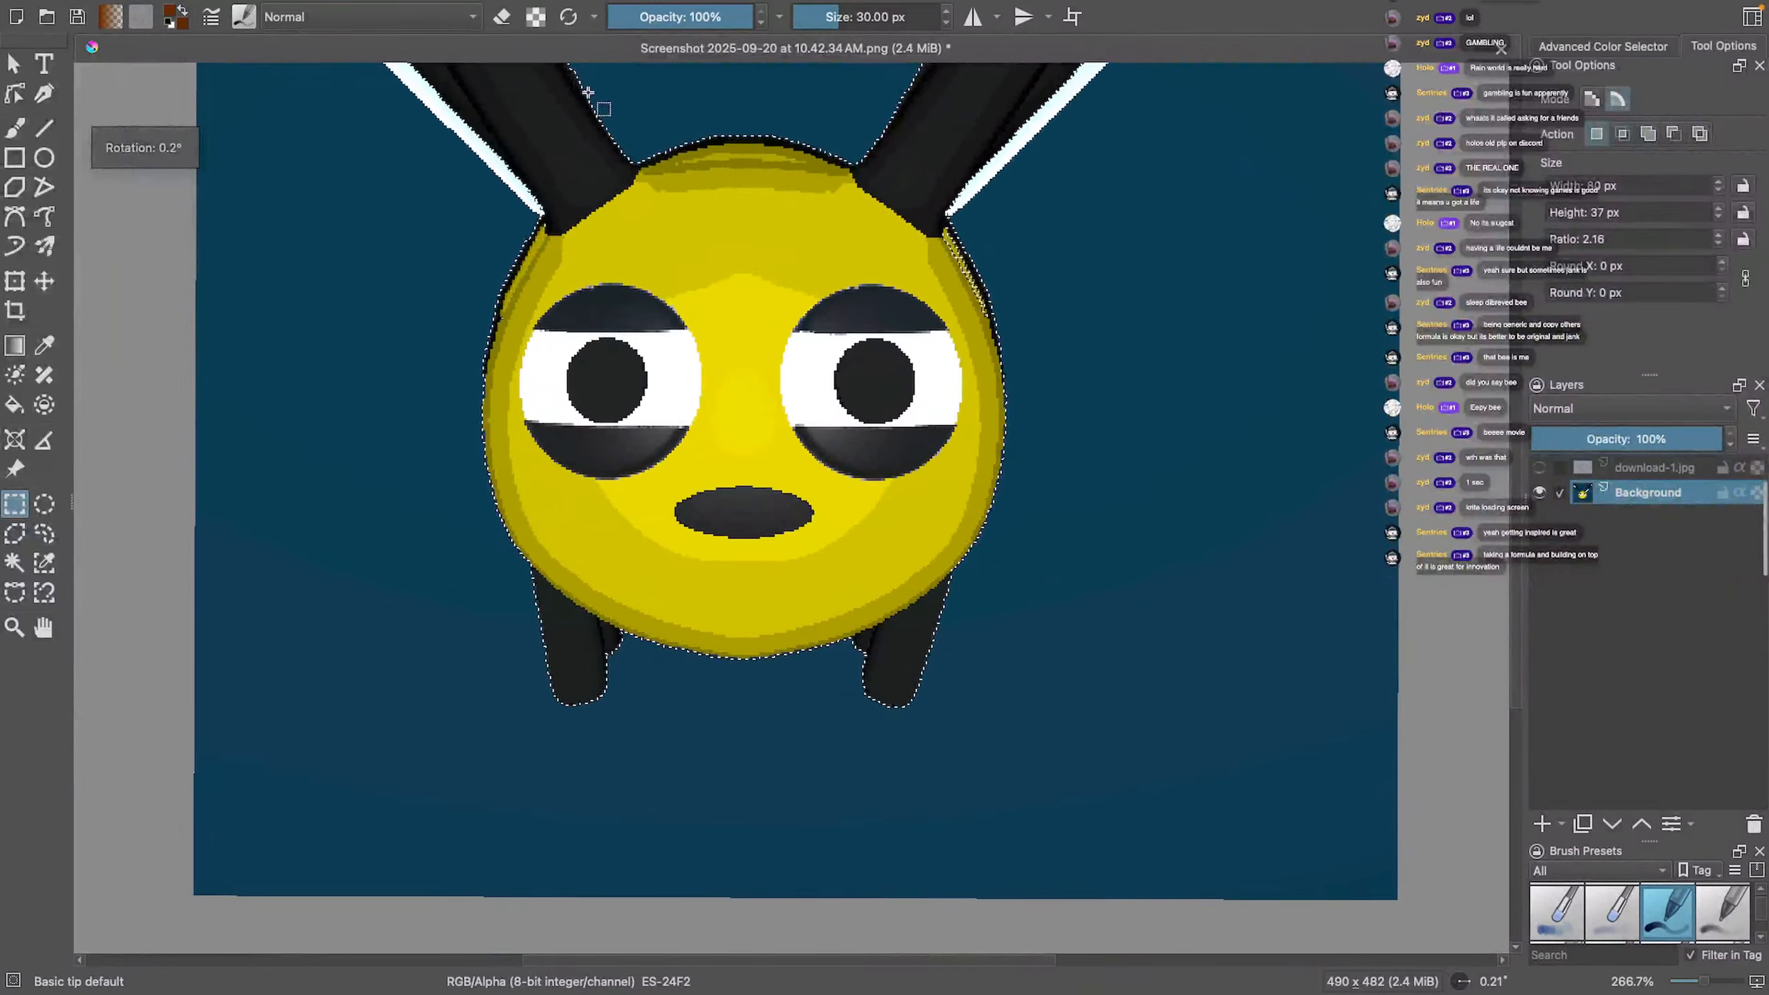
scroll(523, 230, down, 5)
shift+middle_drag(550, 167, 604, 209)
scroll(558, 170, up, 4)
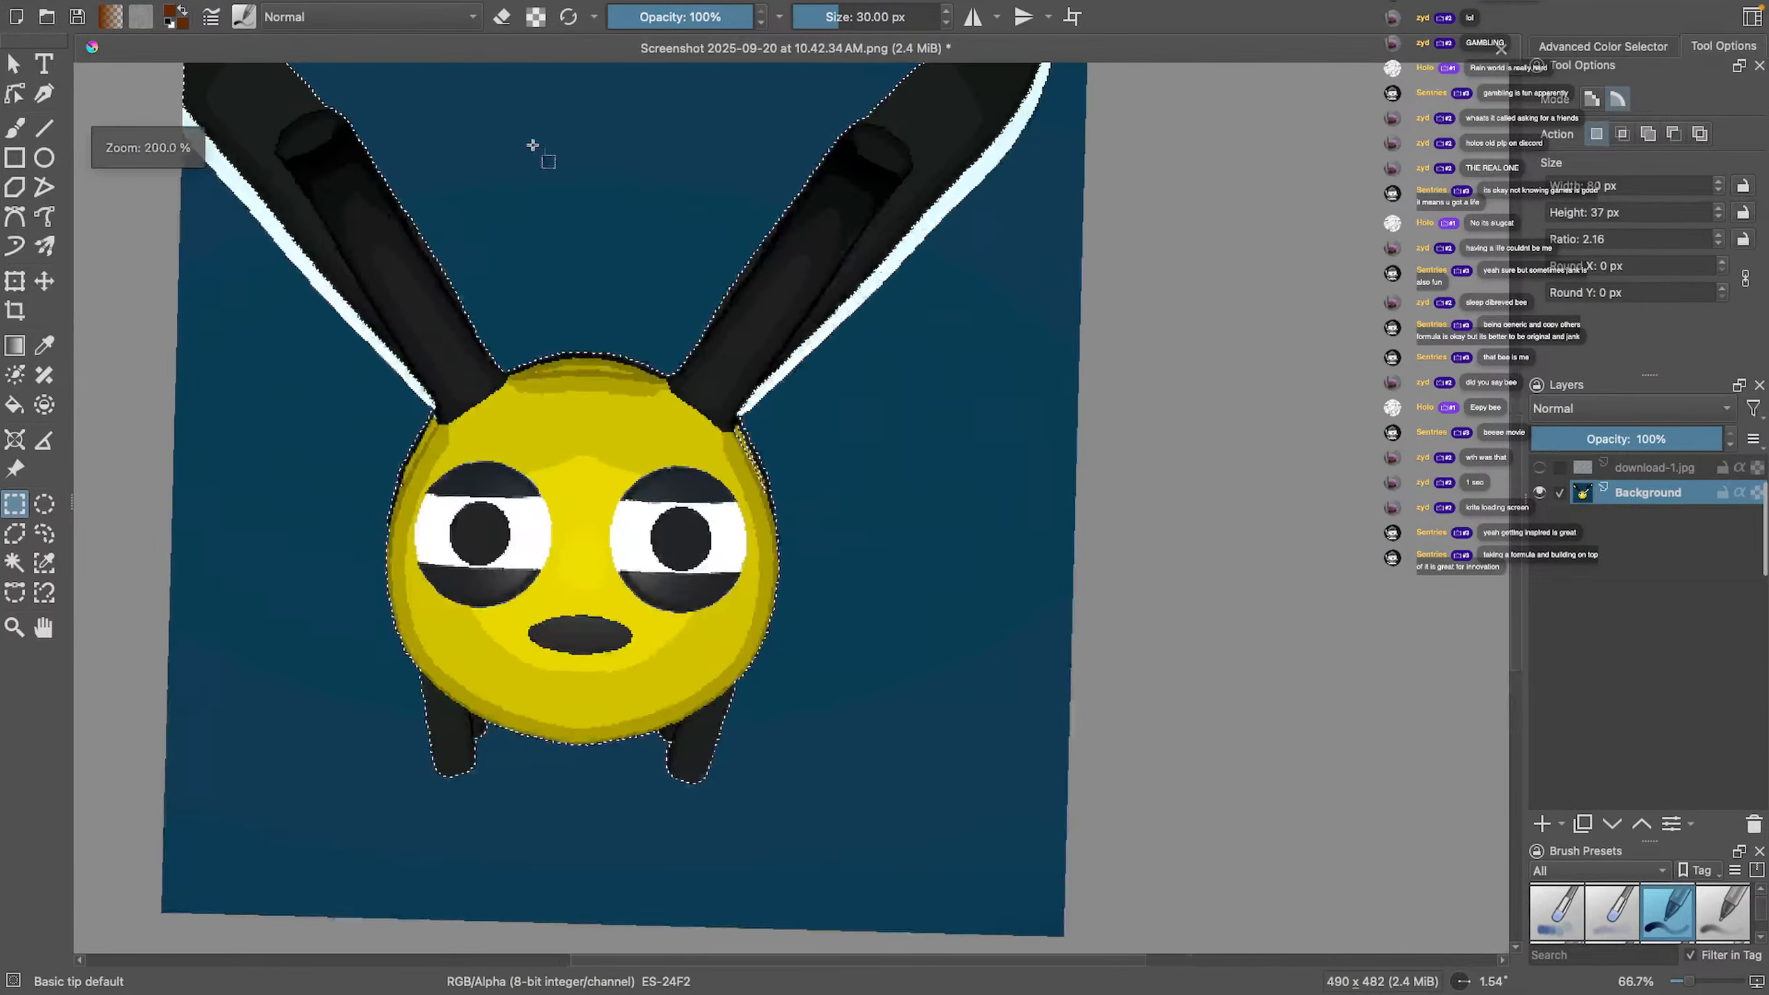
middle_drag(478, 92, 597, 315)
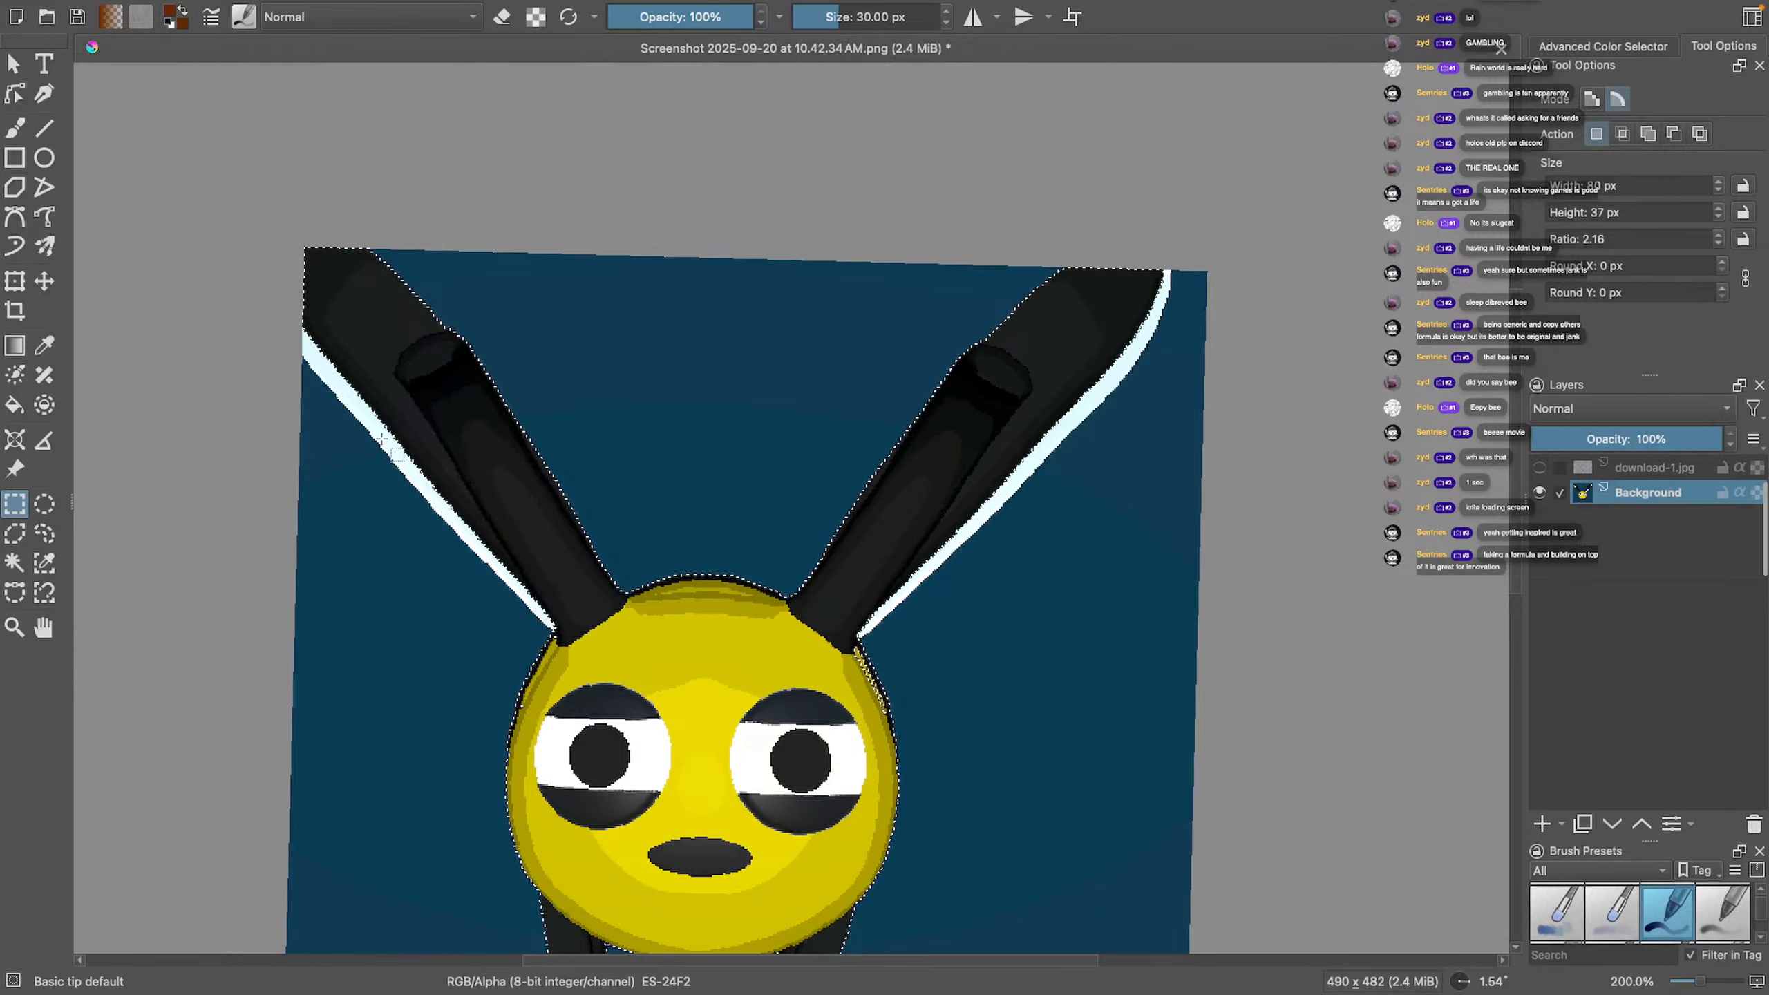
click(410, 444)
key(super+z)
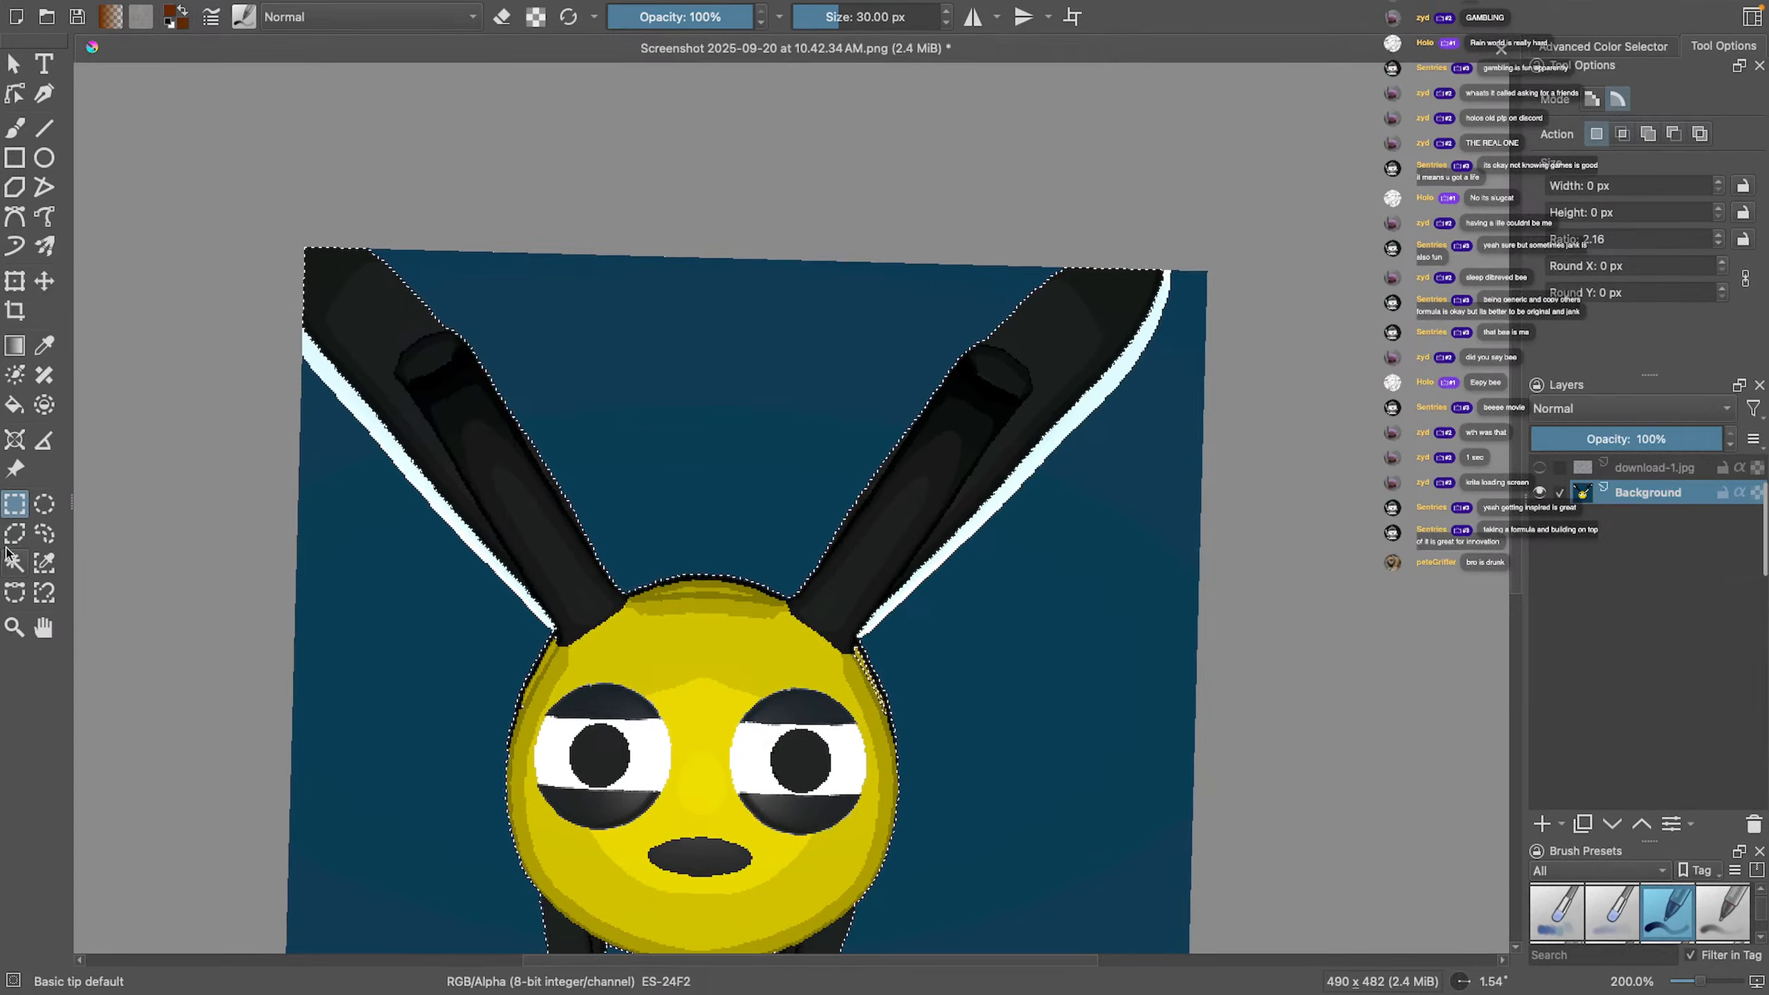
click(15, 563)
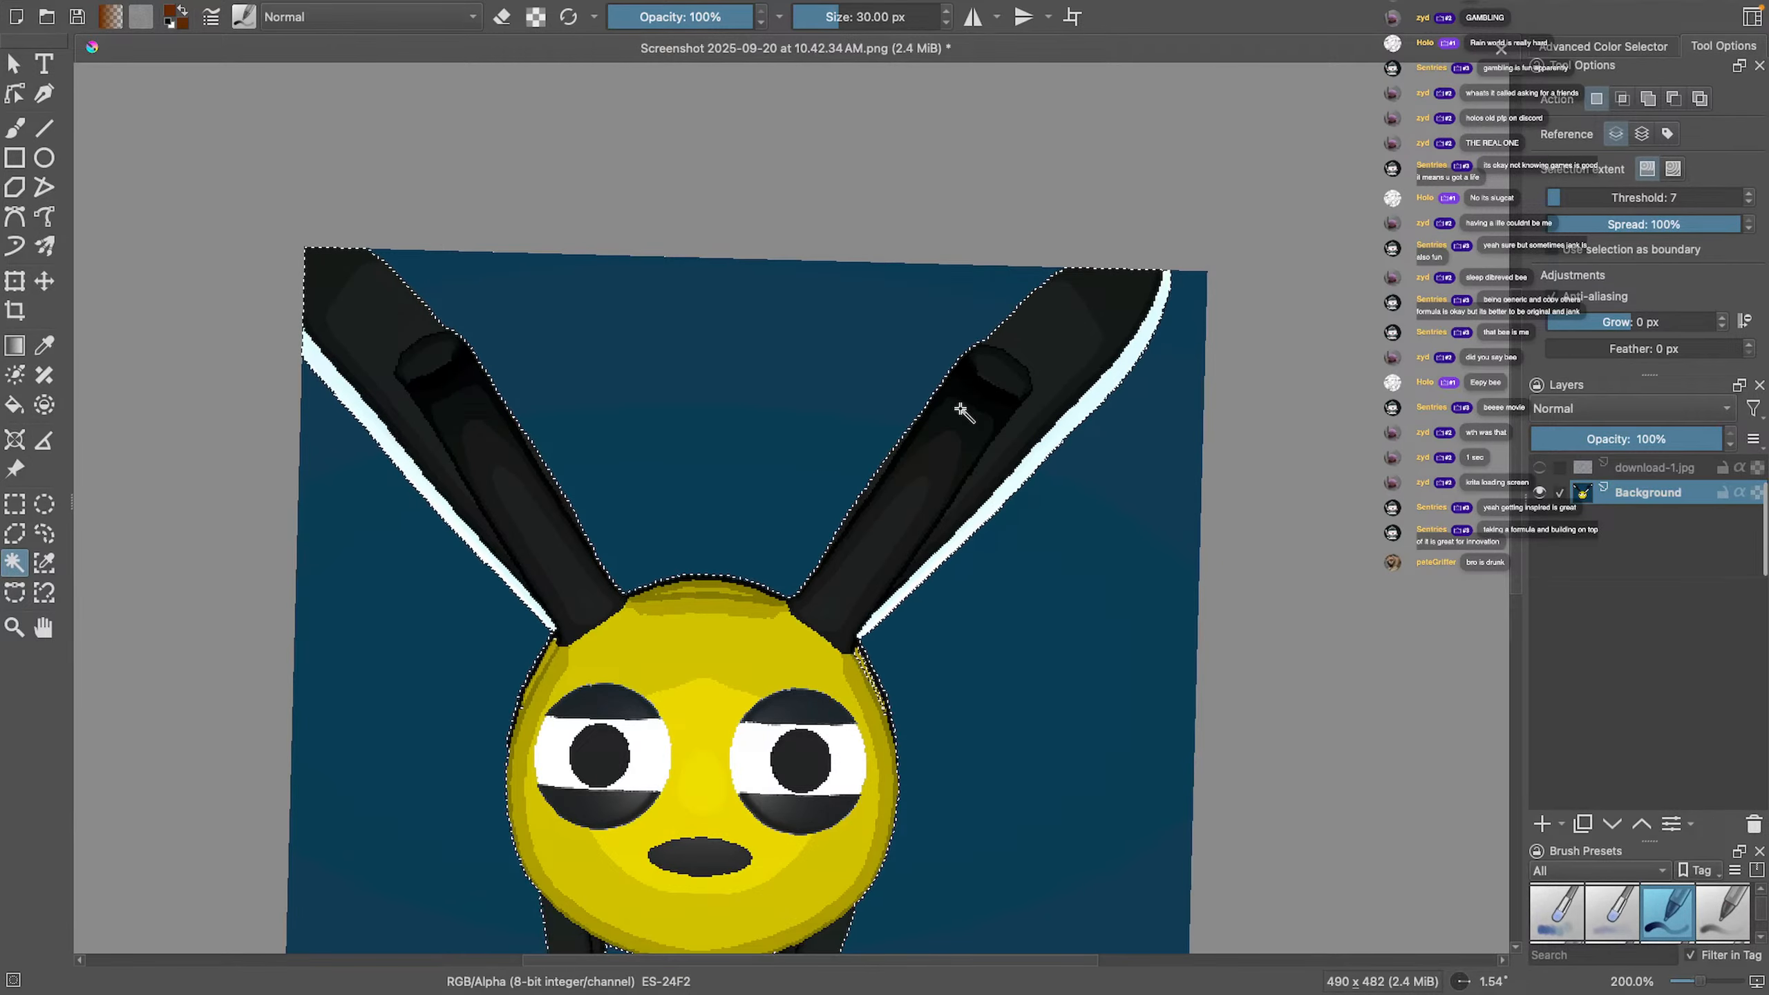
scroll(996, 501, down, 2)
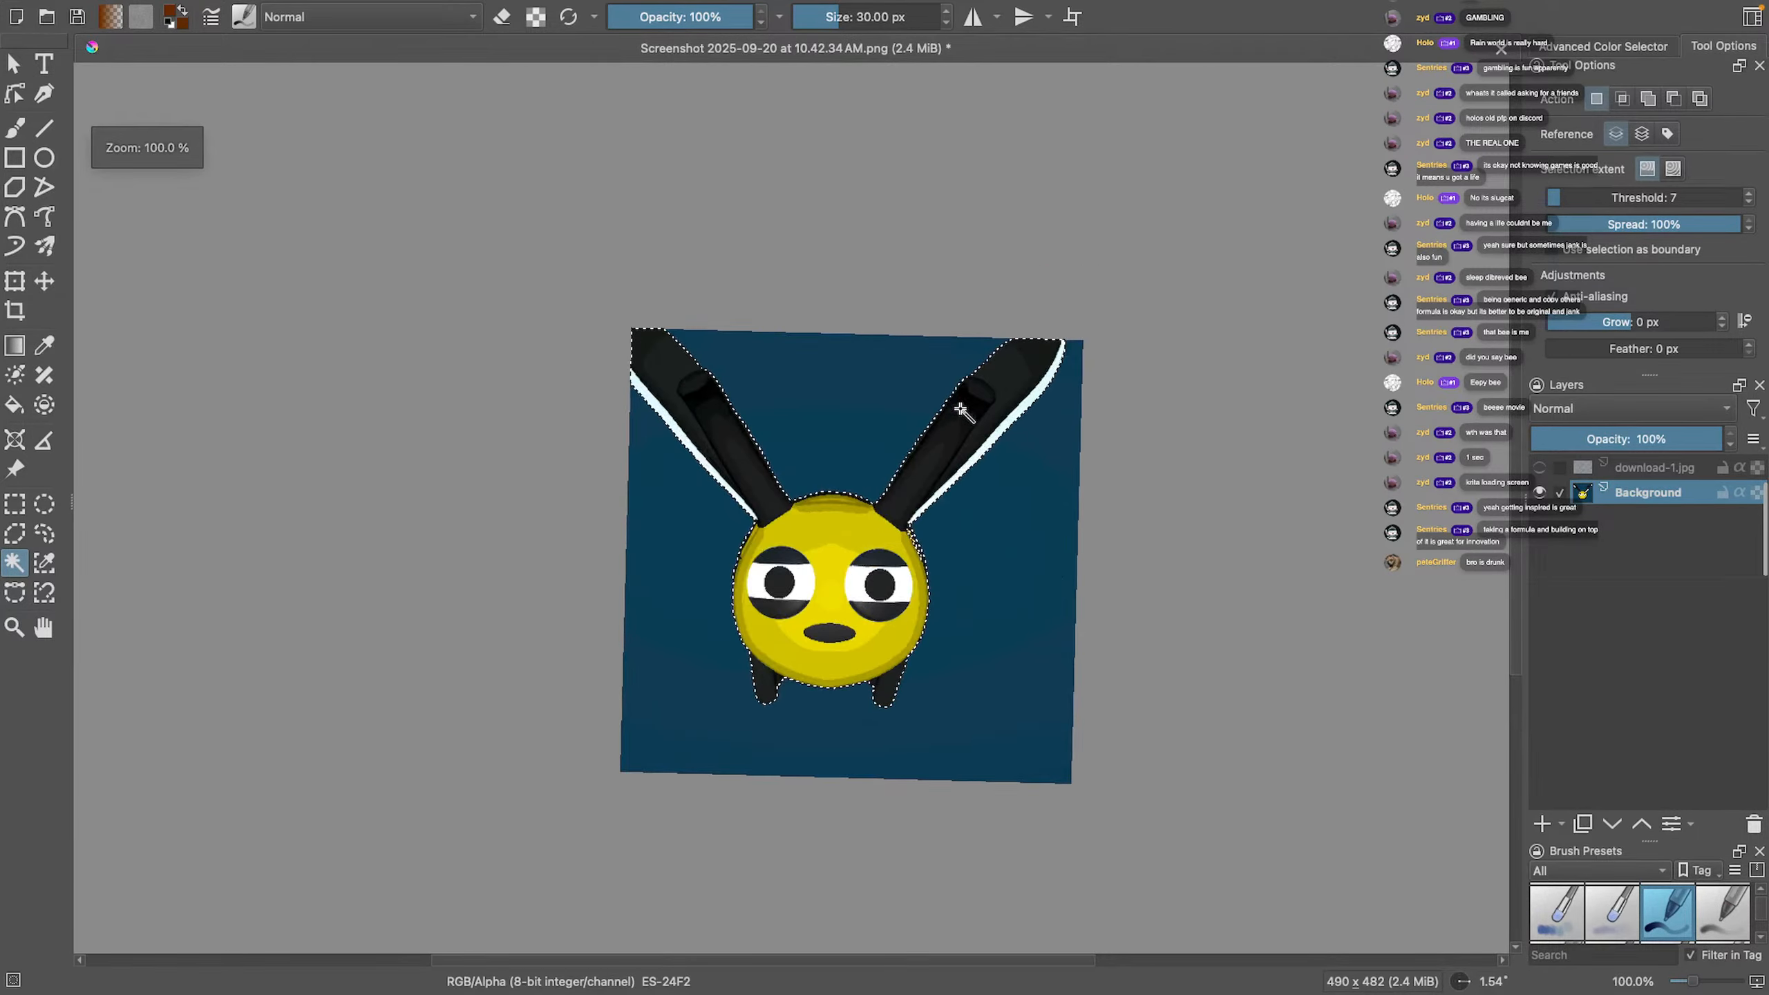
Try to invert the bee selection and clear the blue background around it
right_click(879, 382)
click(944, 474)
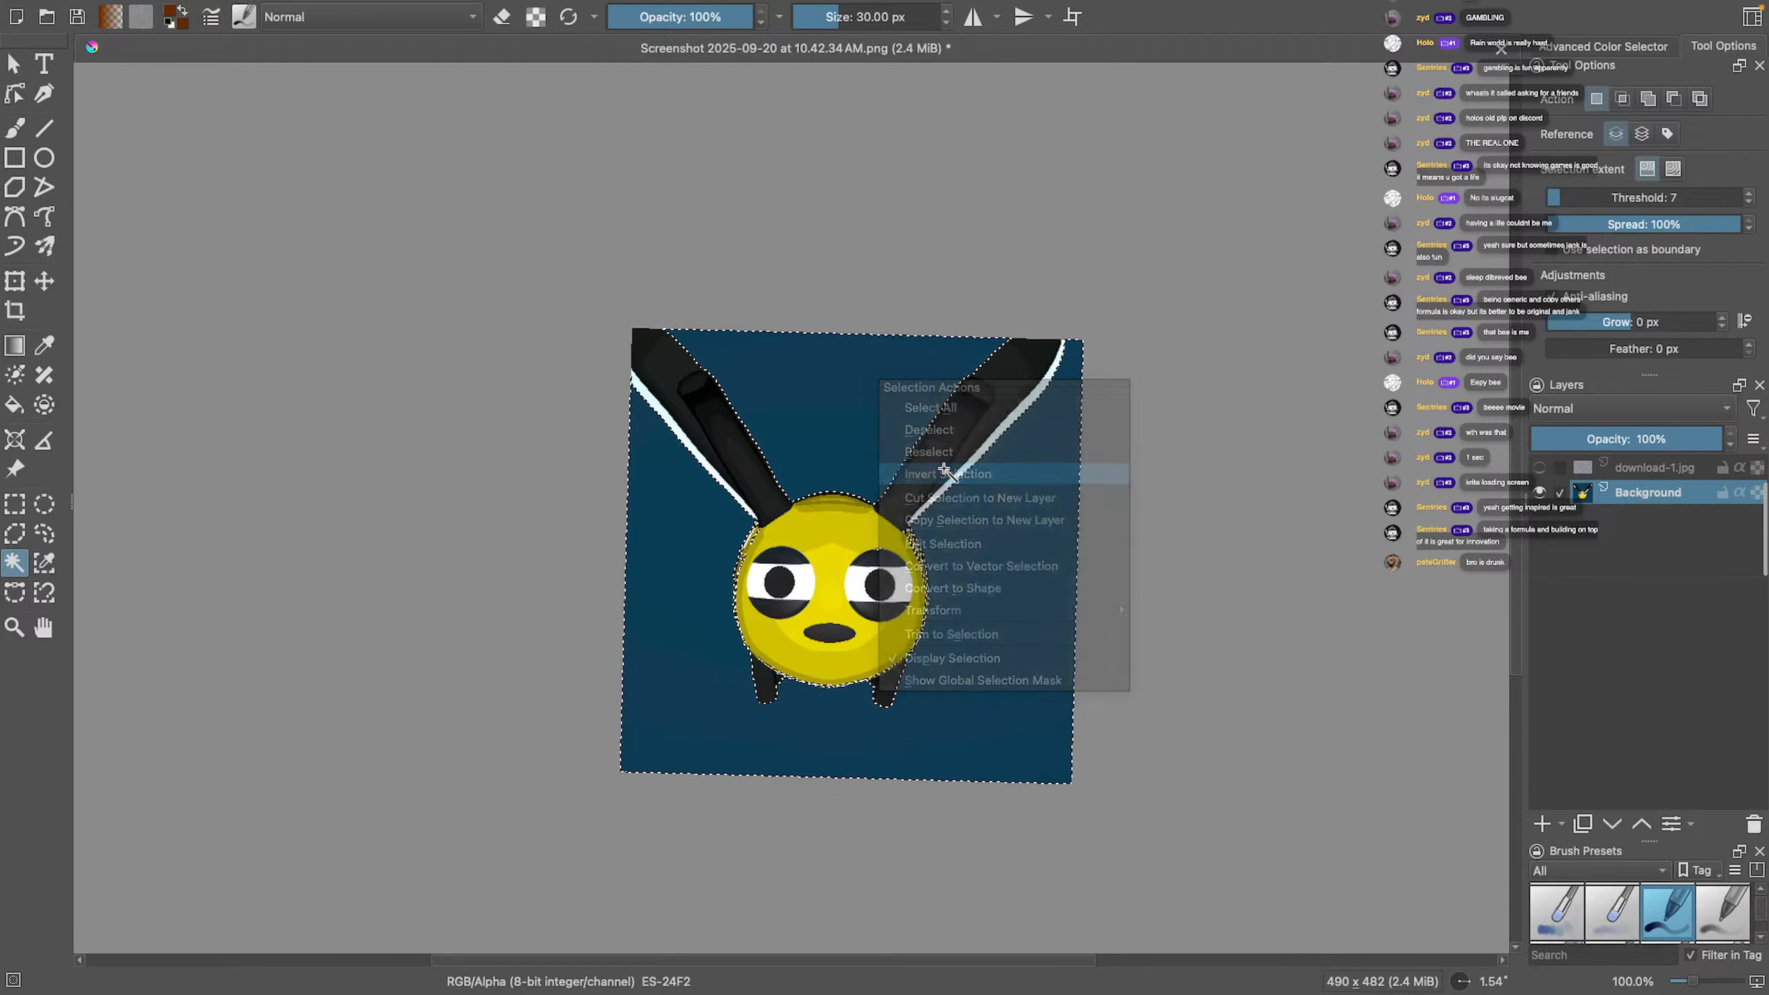
scroll(944, 465, up, 2)
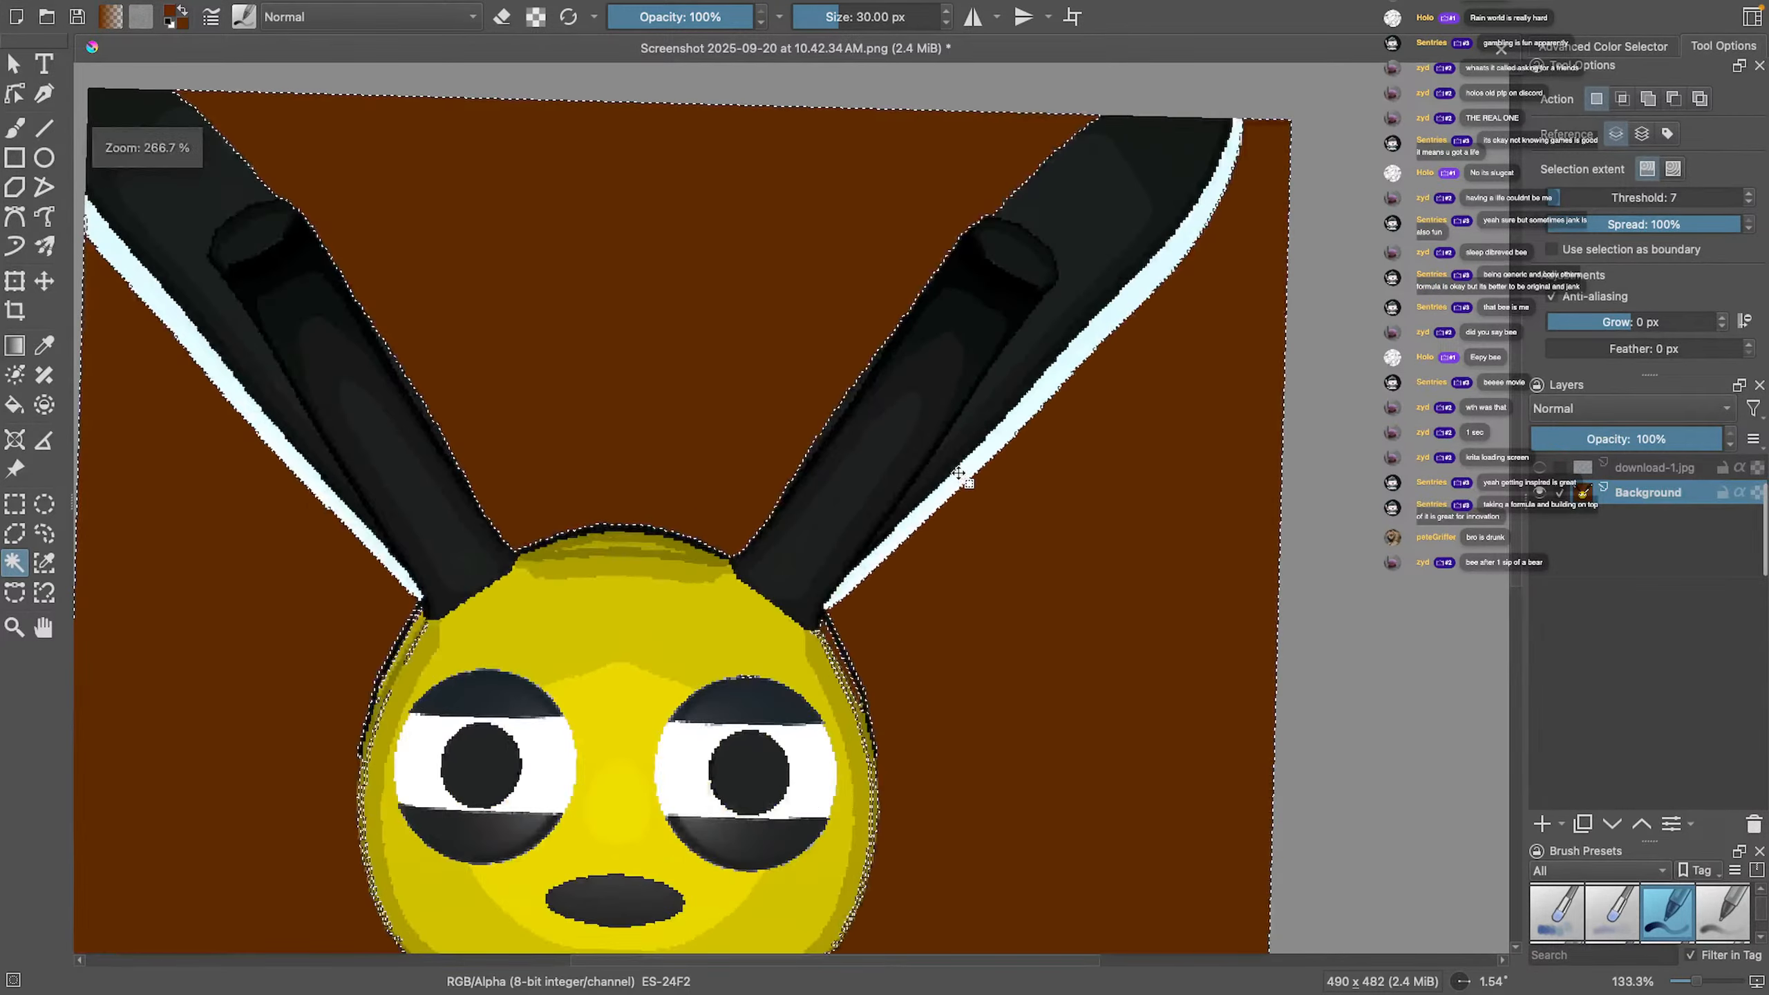
scroll(961, 474, up, 1)
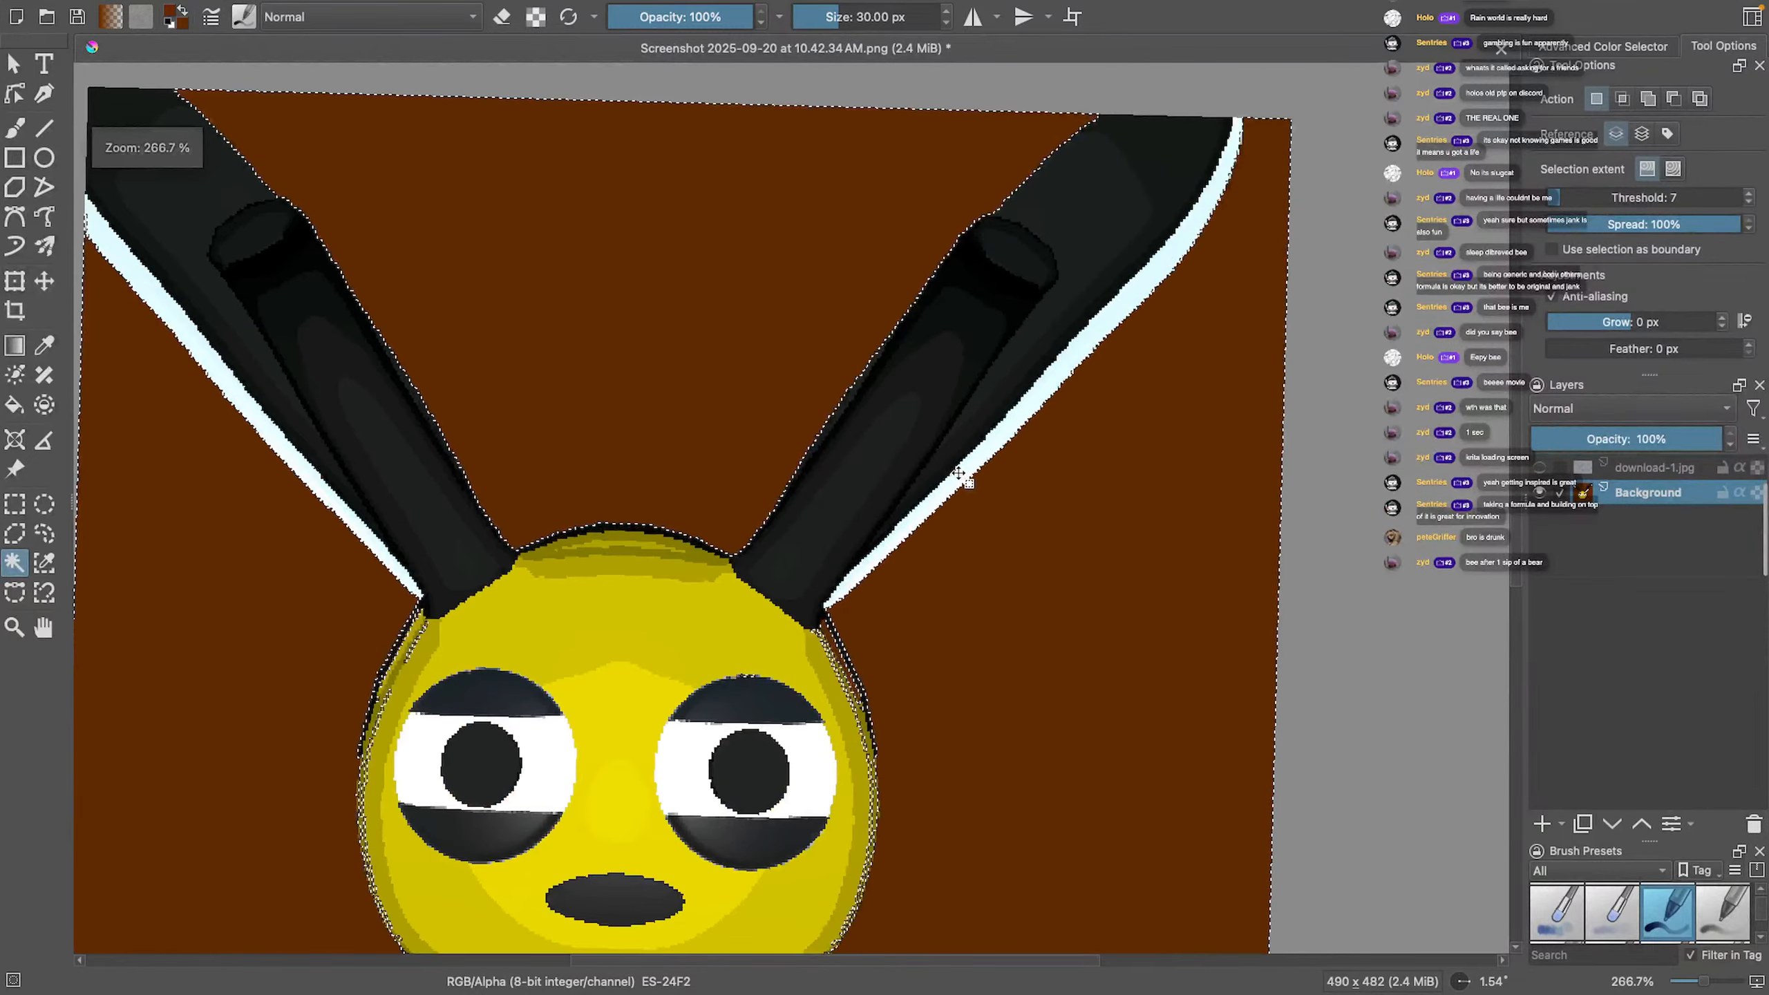
key(super+z)
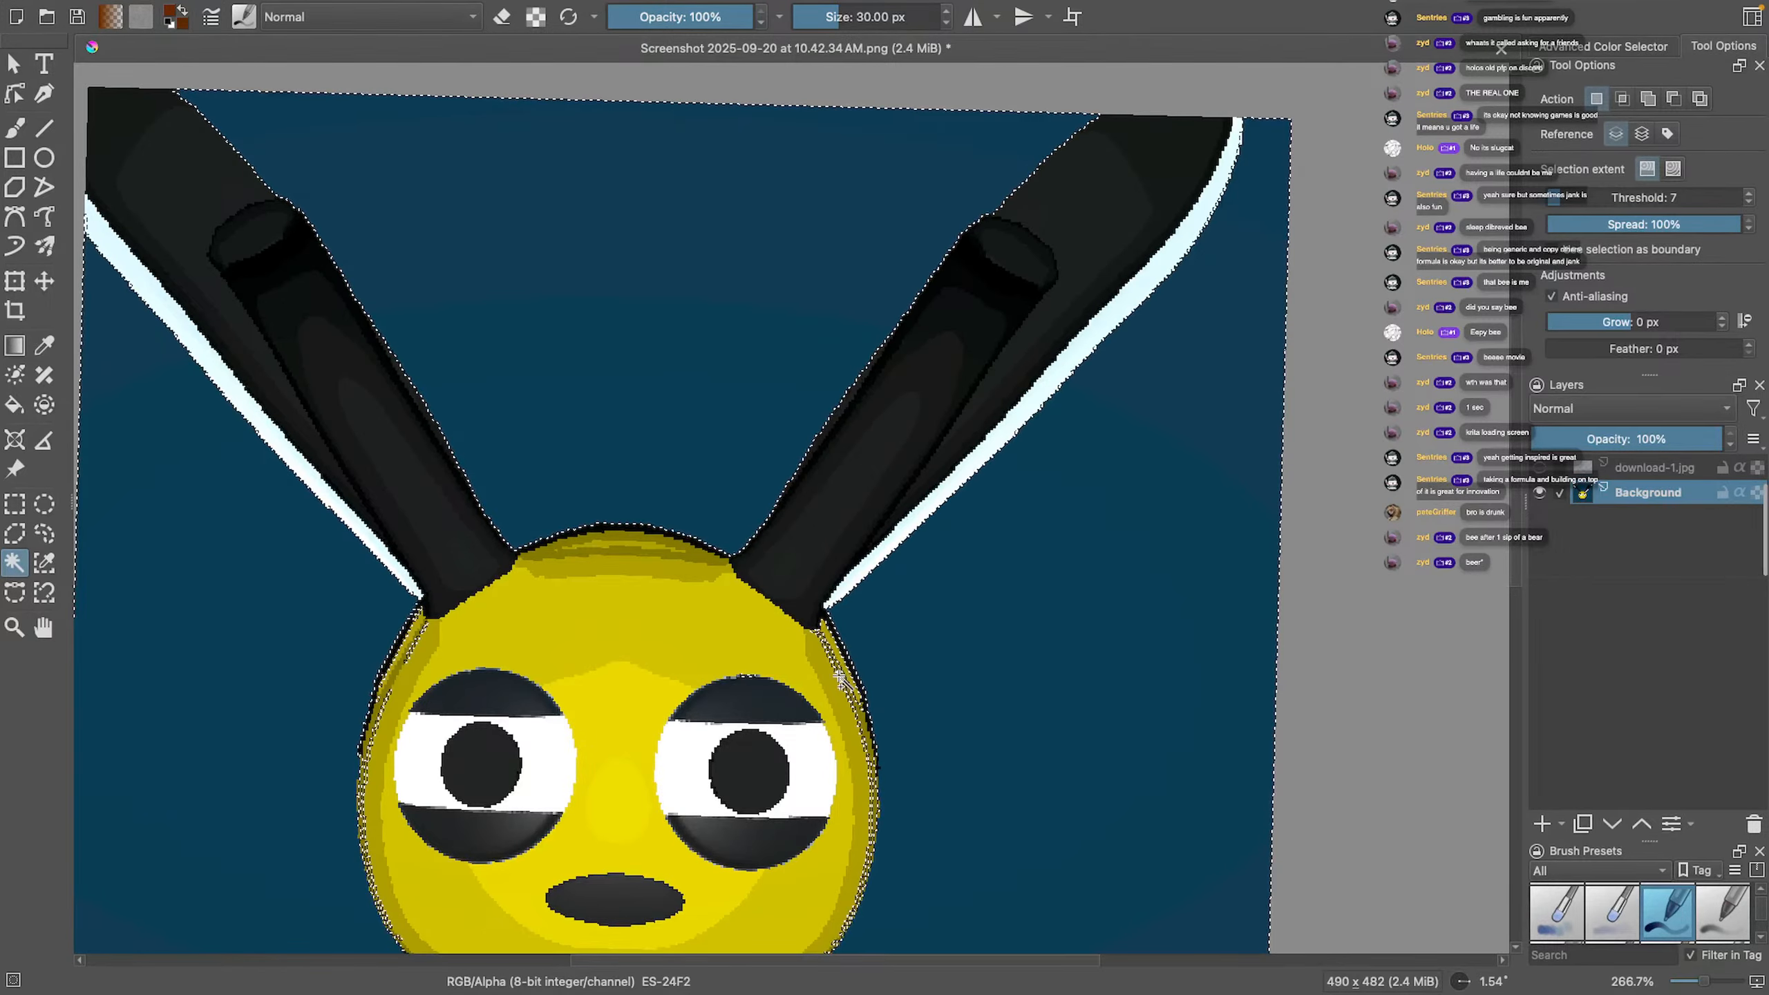
Add the unselected areas along the edge of the bee's head to the selection and invert it
shift+click(815, 674)
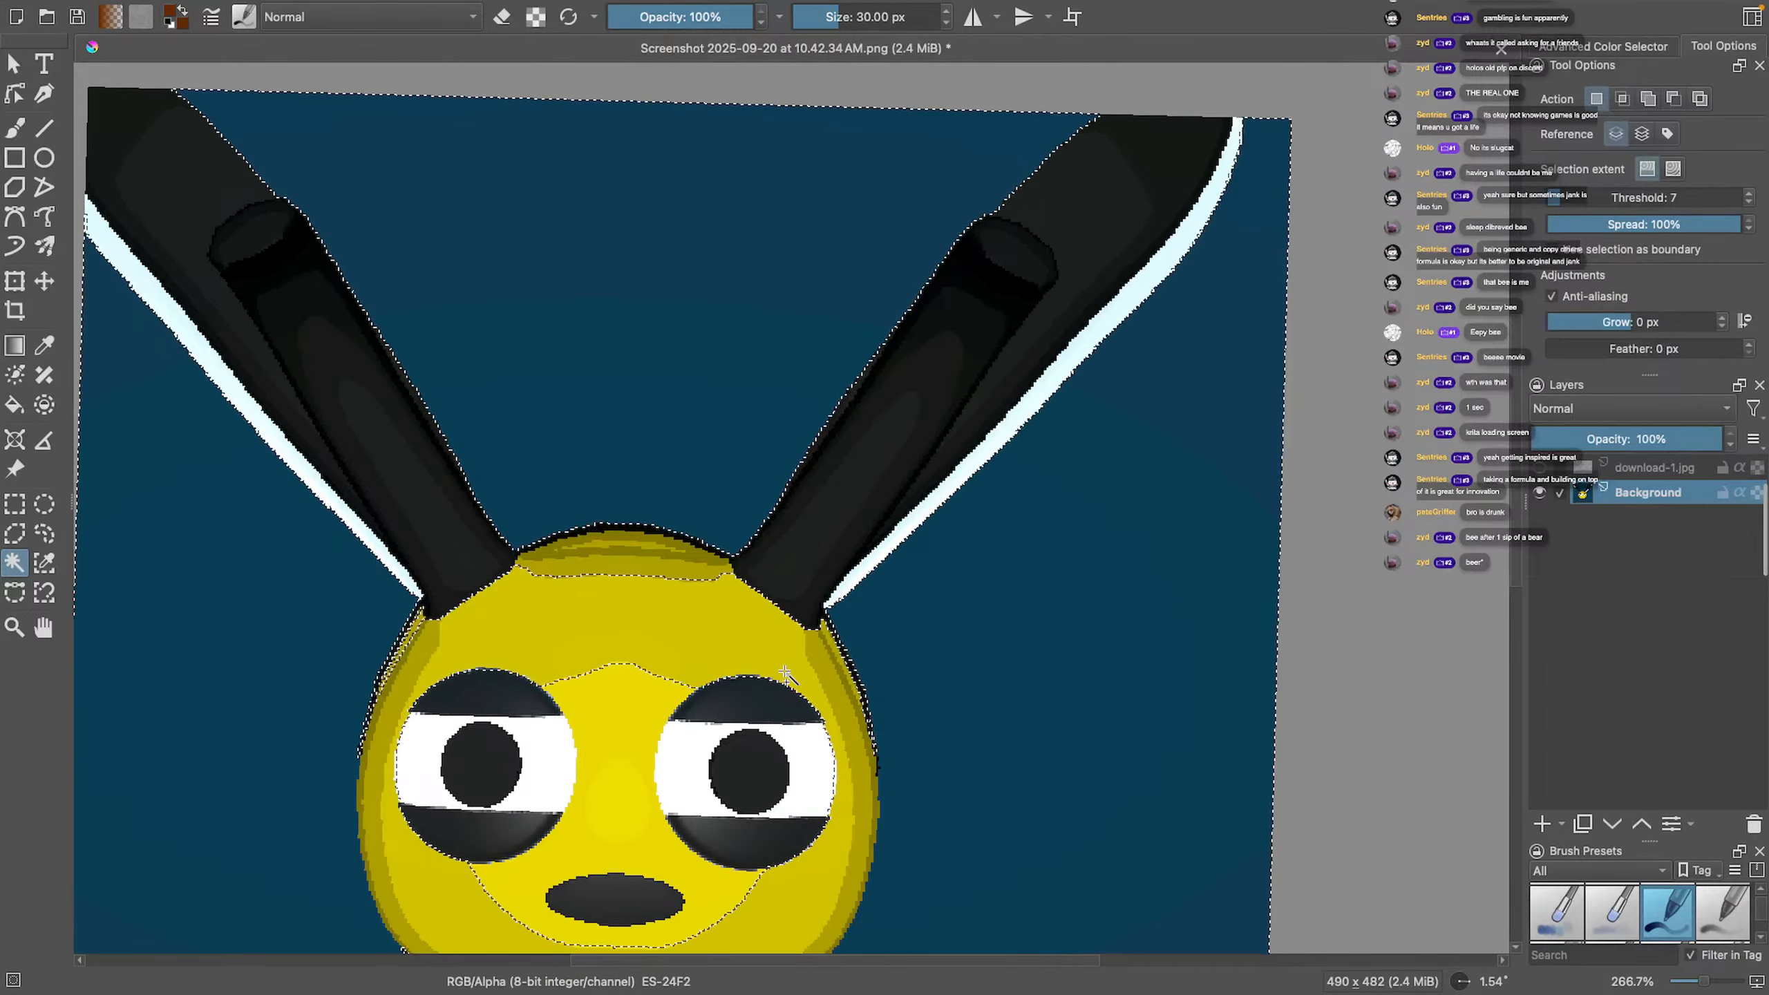
shift+click(864, 698)
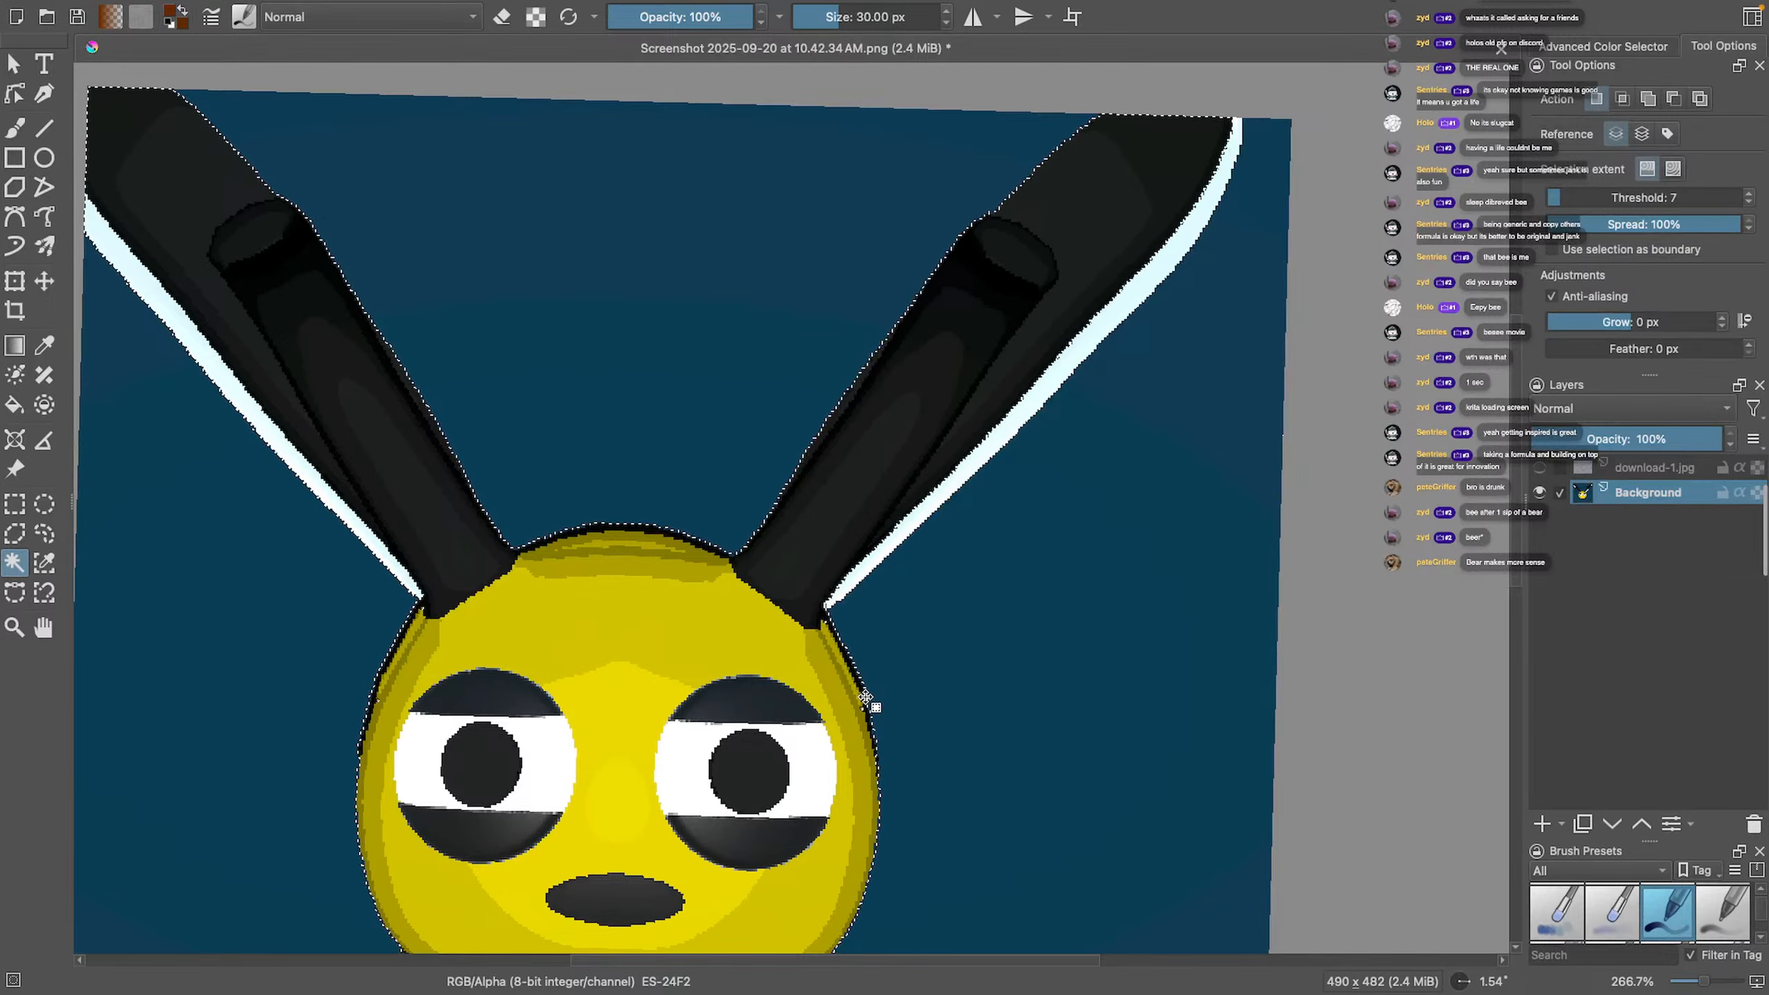
right_click(793, 592)
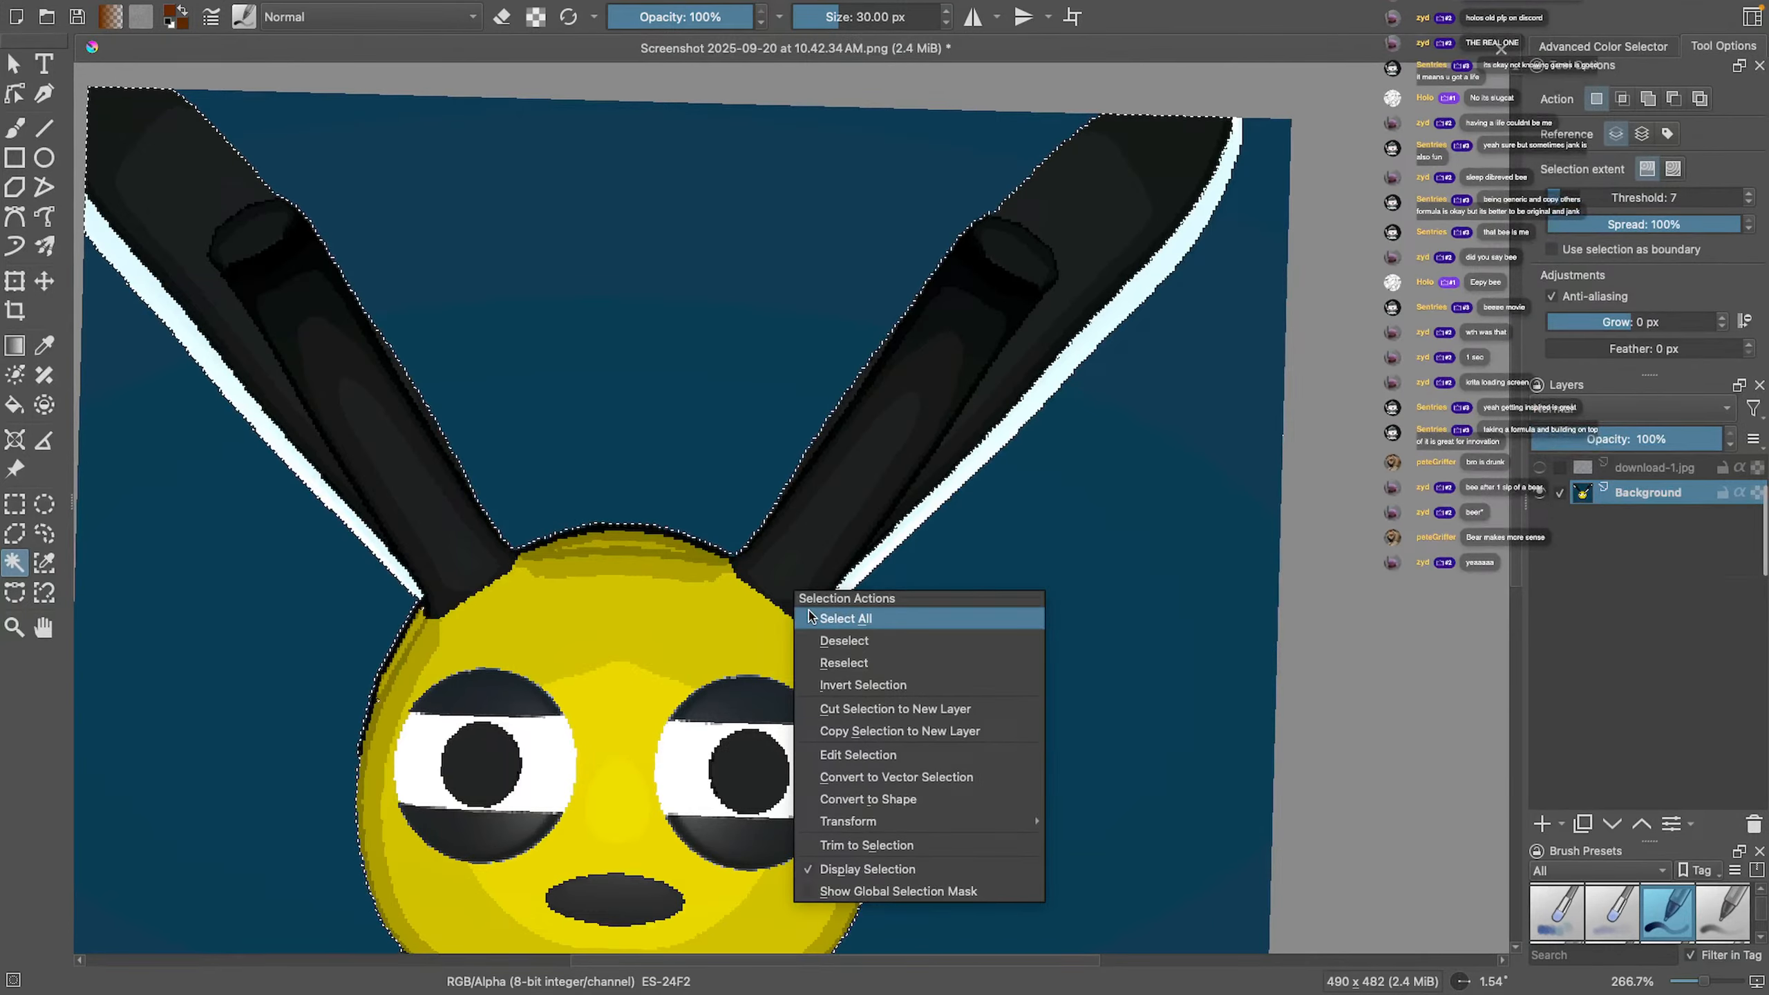
click(862, 685)
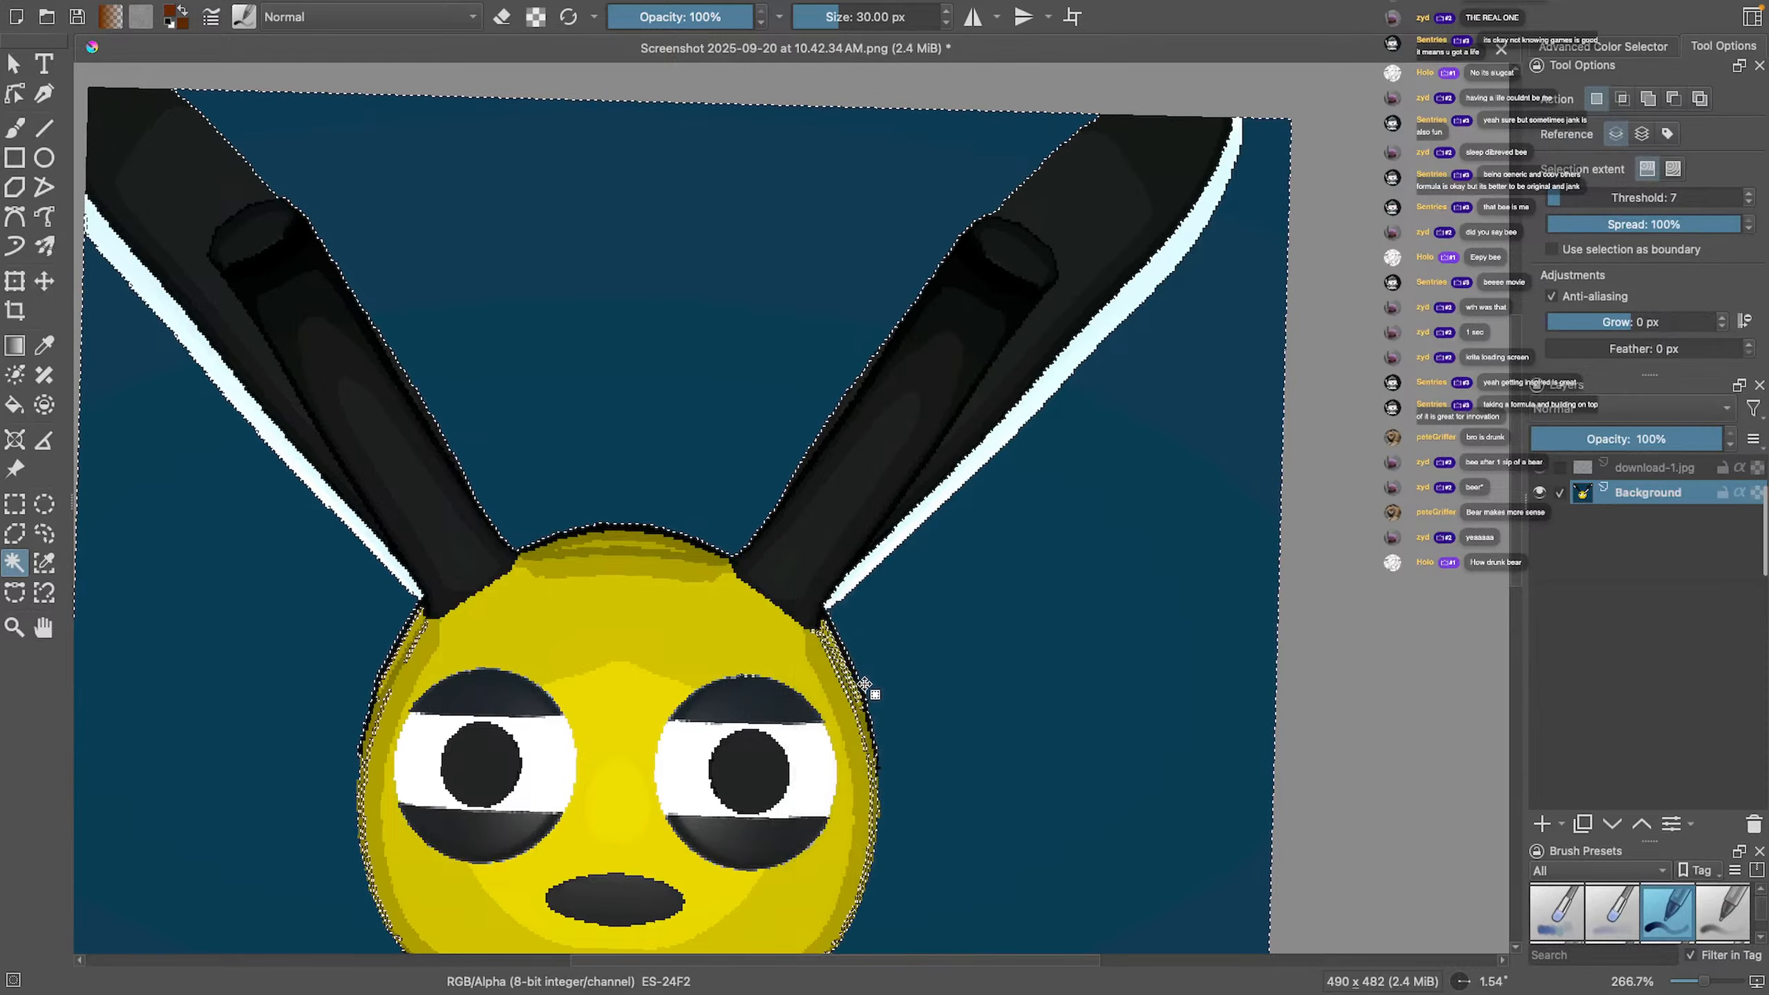
Add the yellow sliver on the head below the right antenna to the bee selection
scroll(749, 627, down, 1)
scroll(749, 627, up, 5)
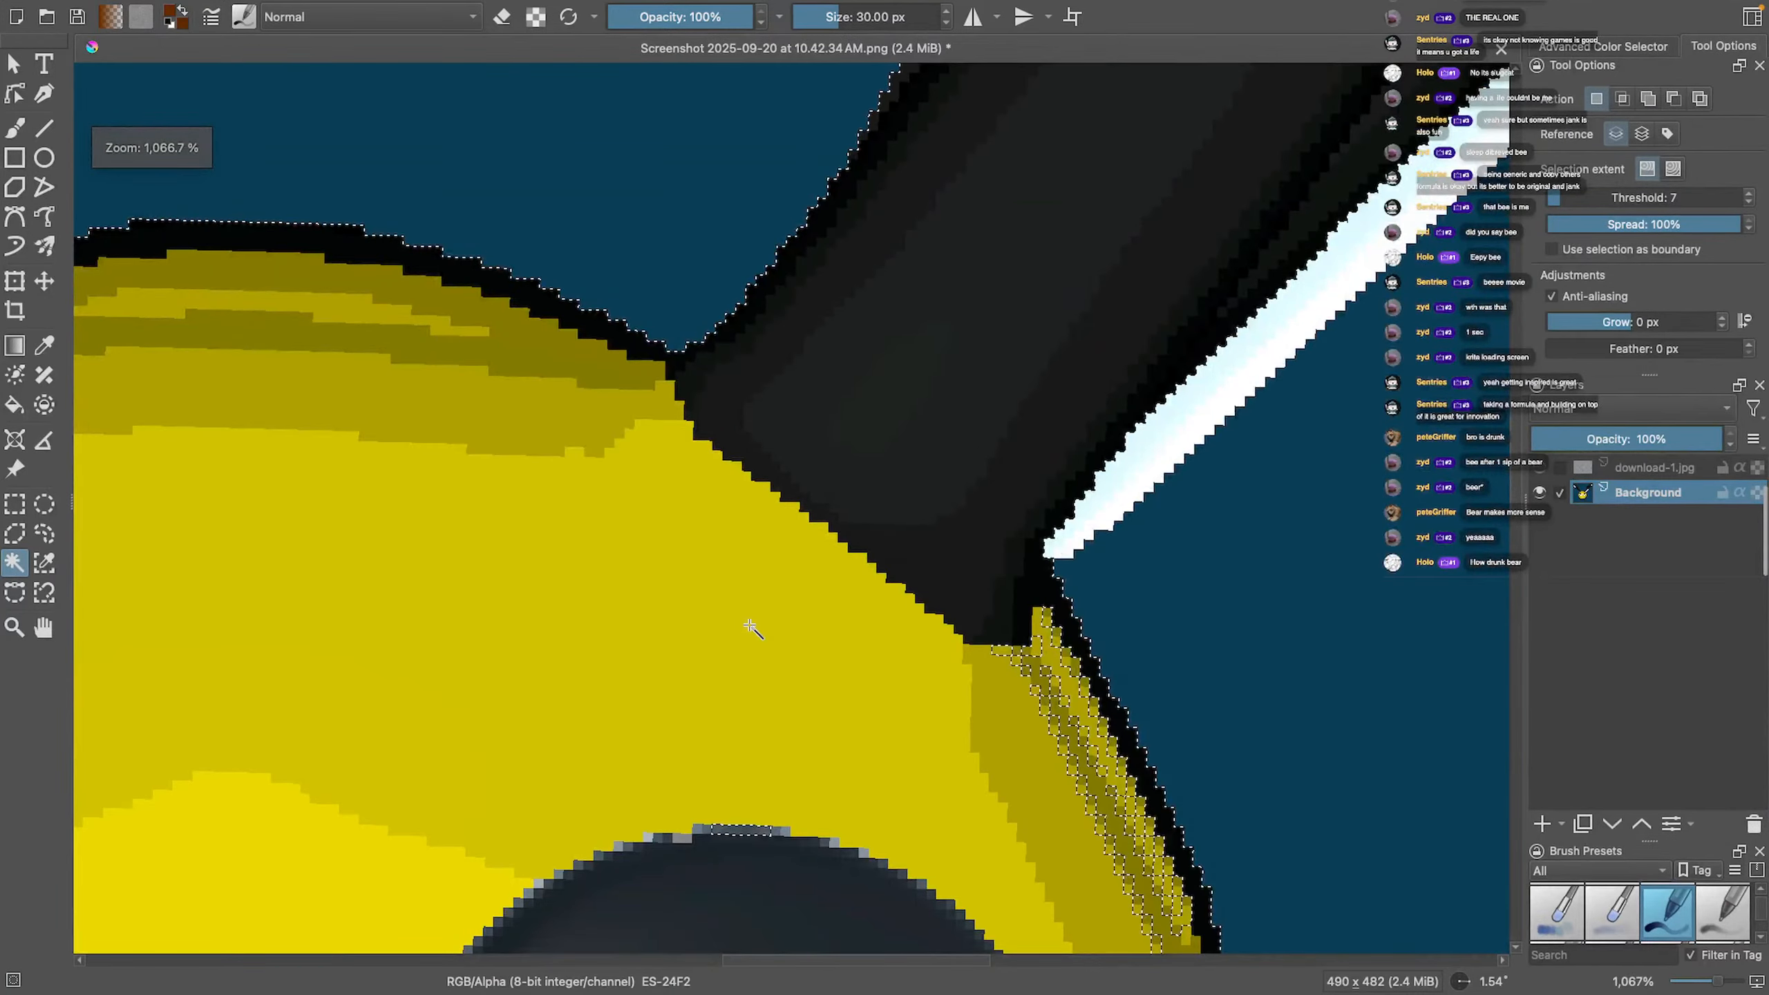
scroll(752, 627, down, 4)
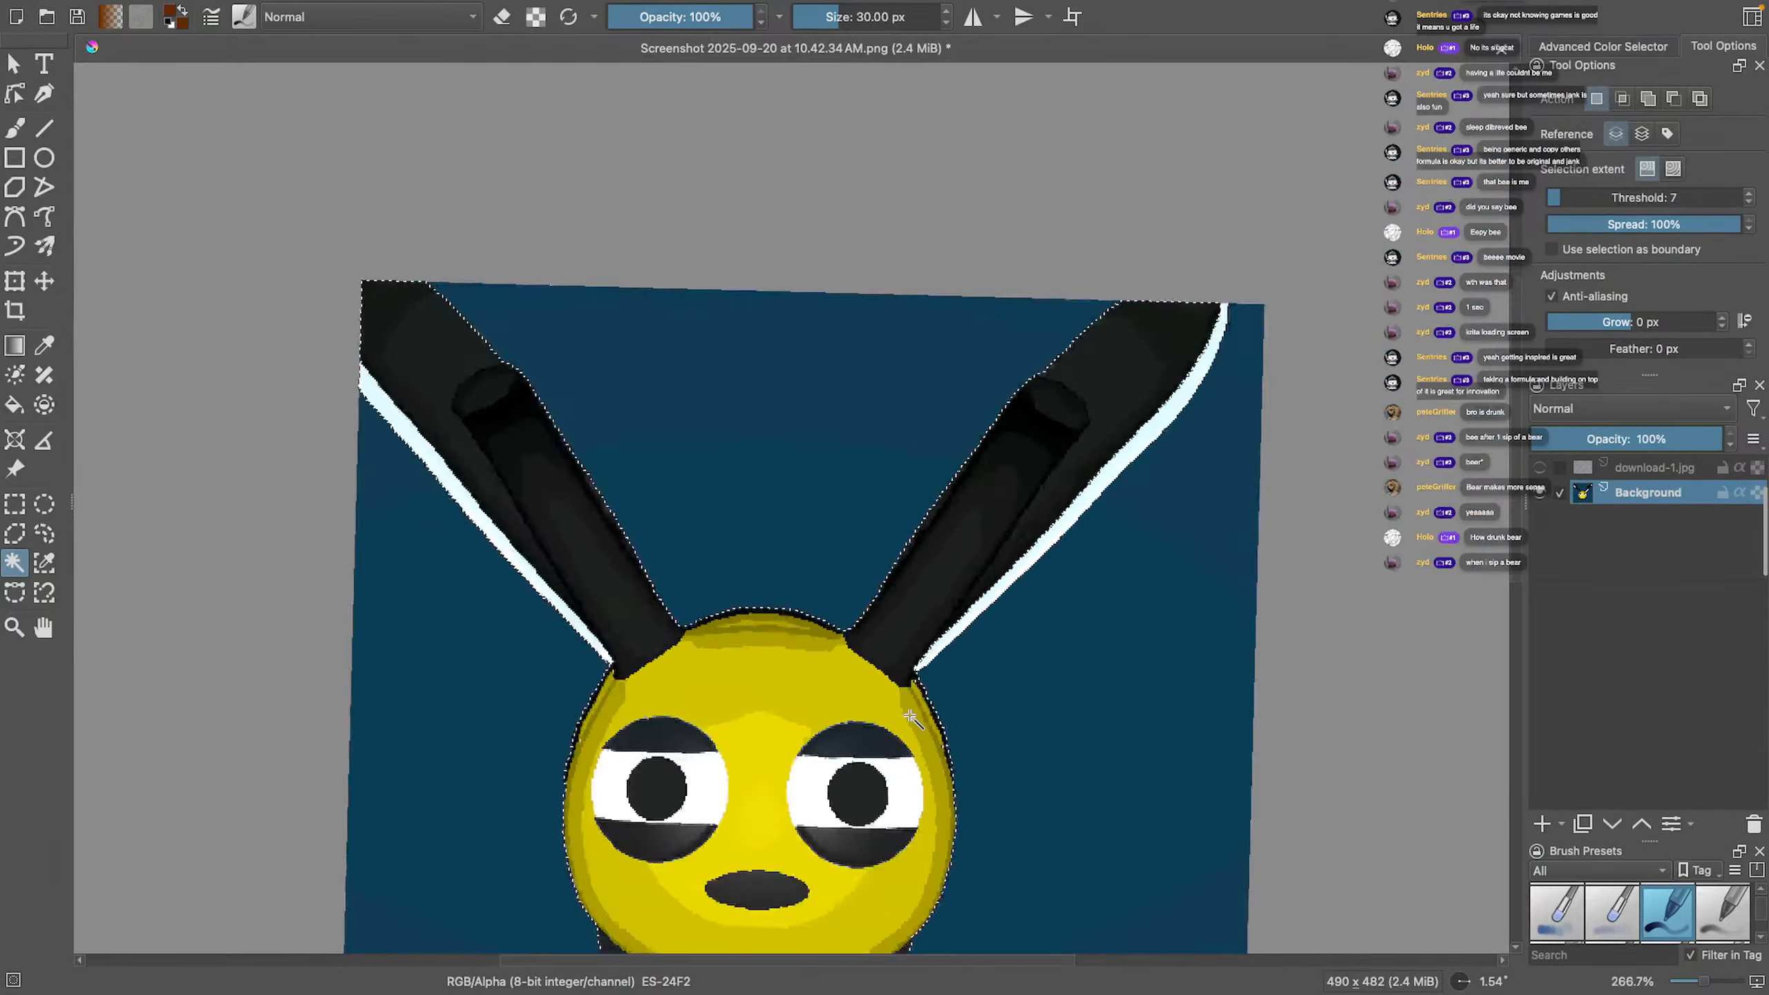
scroll(909, 716, up, 1)
mouse_move(909, 716)
shift+mouse_down()
mouse_move(969, 666)
mouse_move(893, 723)
mouse_move(910, 714)
shift+mouse_up()
scroll(909, 711, down, 3)
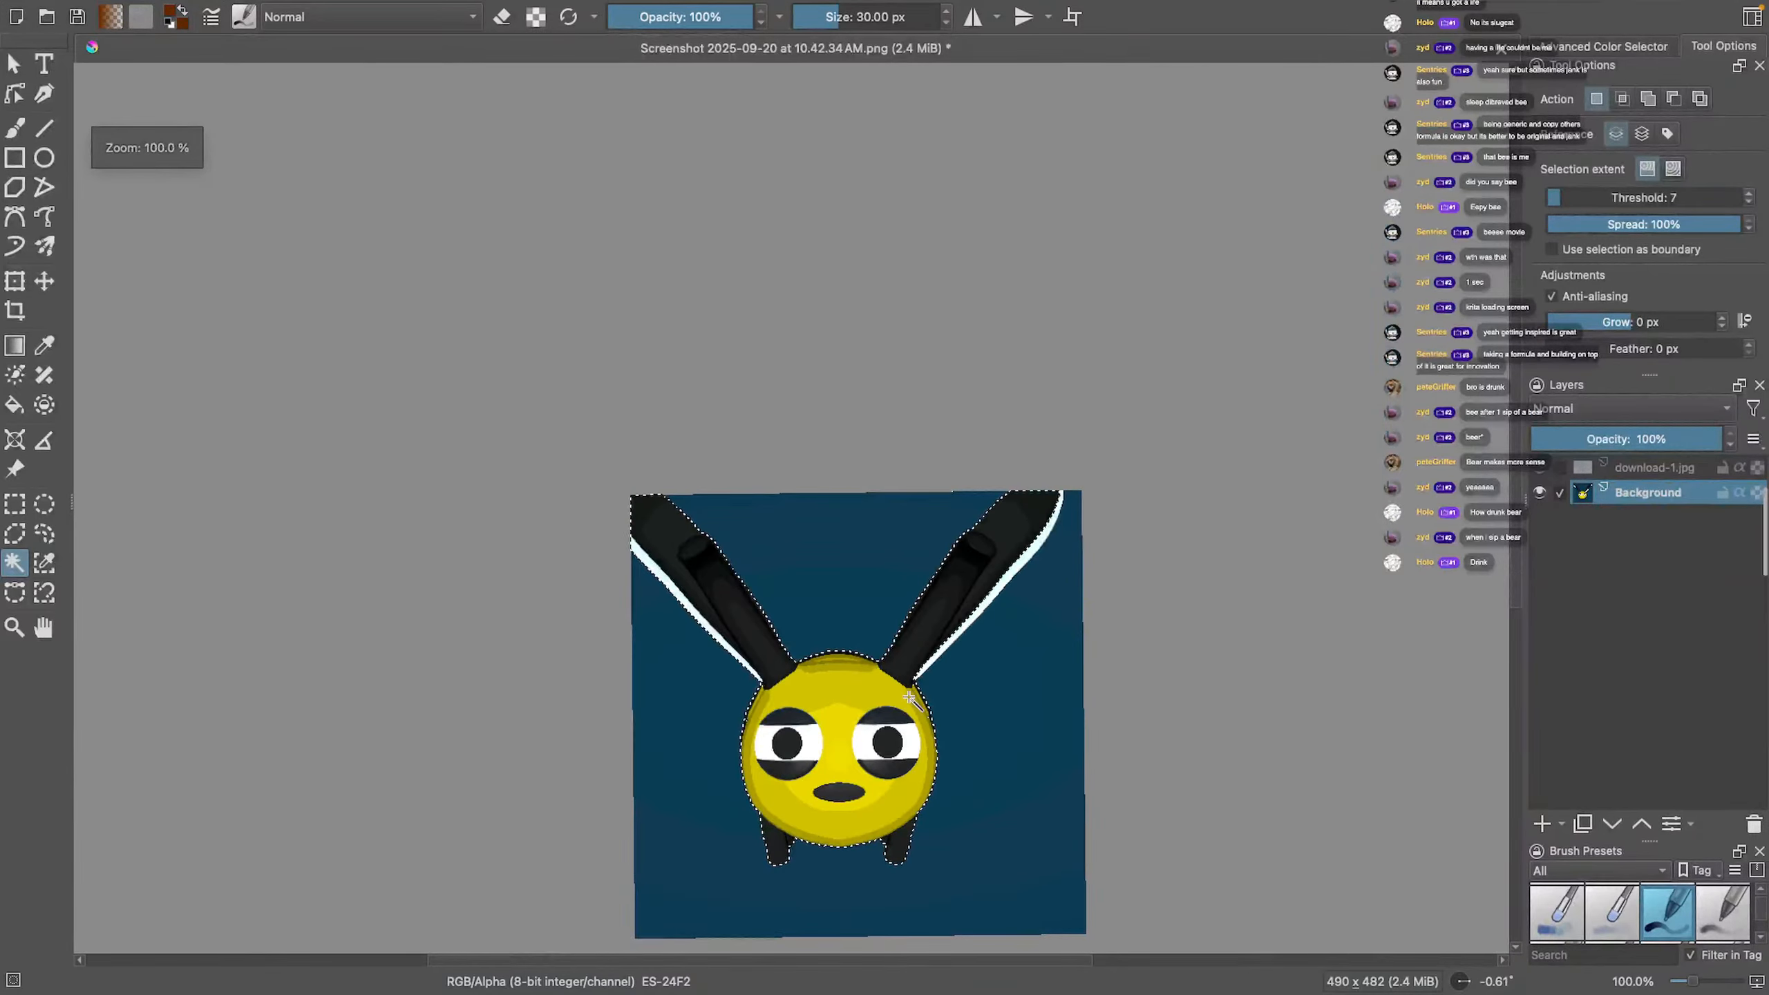
Invert the bee selection and replace the blue area around the bee with the brown background colour
right_click(875, 711)
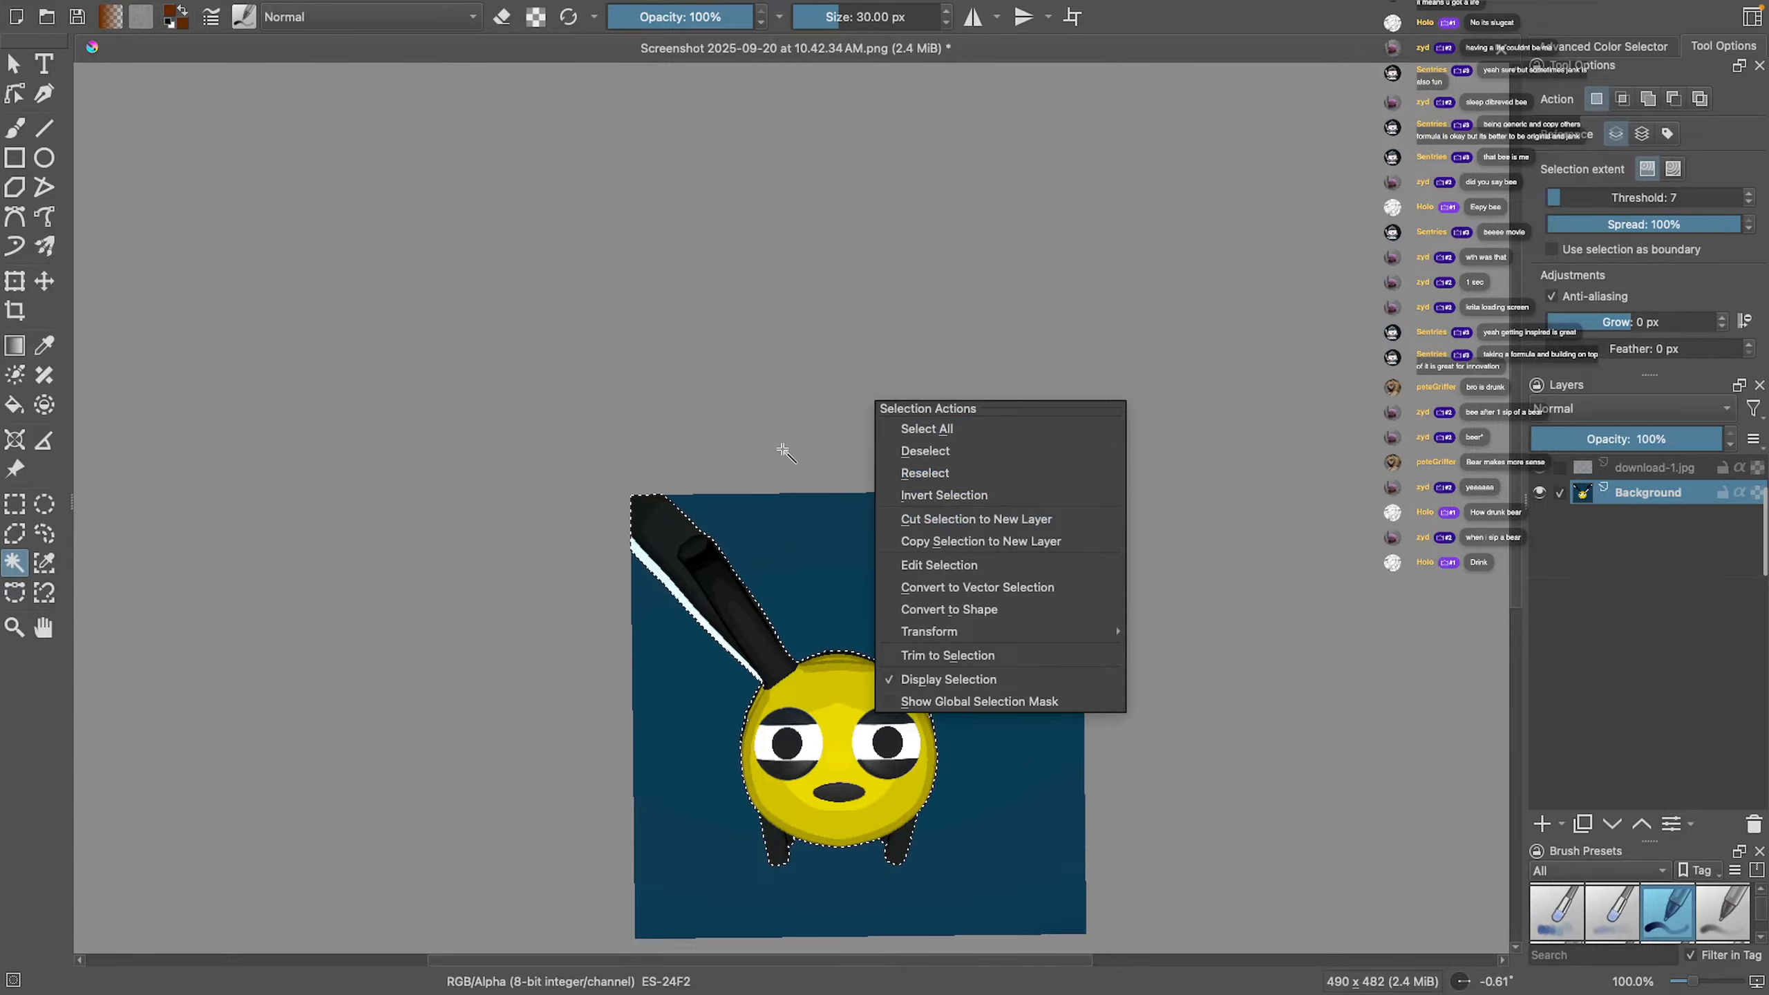
click(828, 583)
right_click(843, 709)
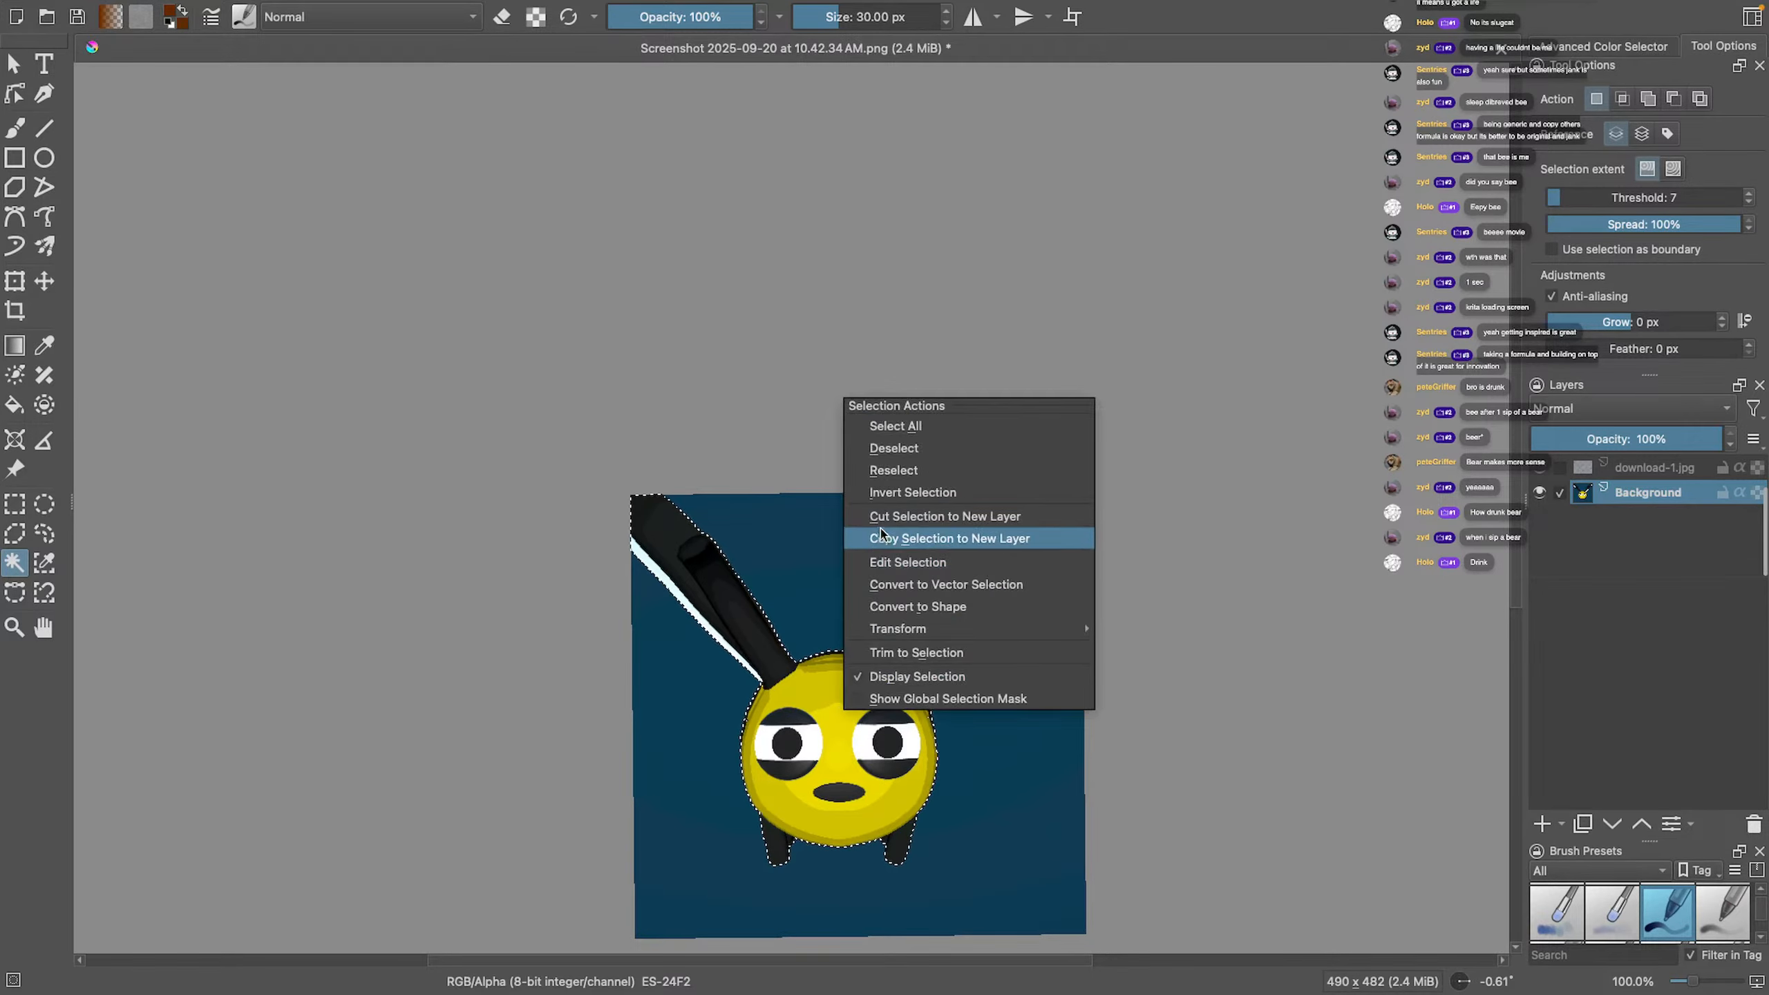
click(911, 491)
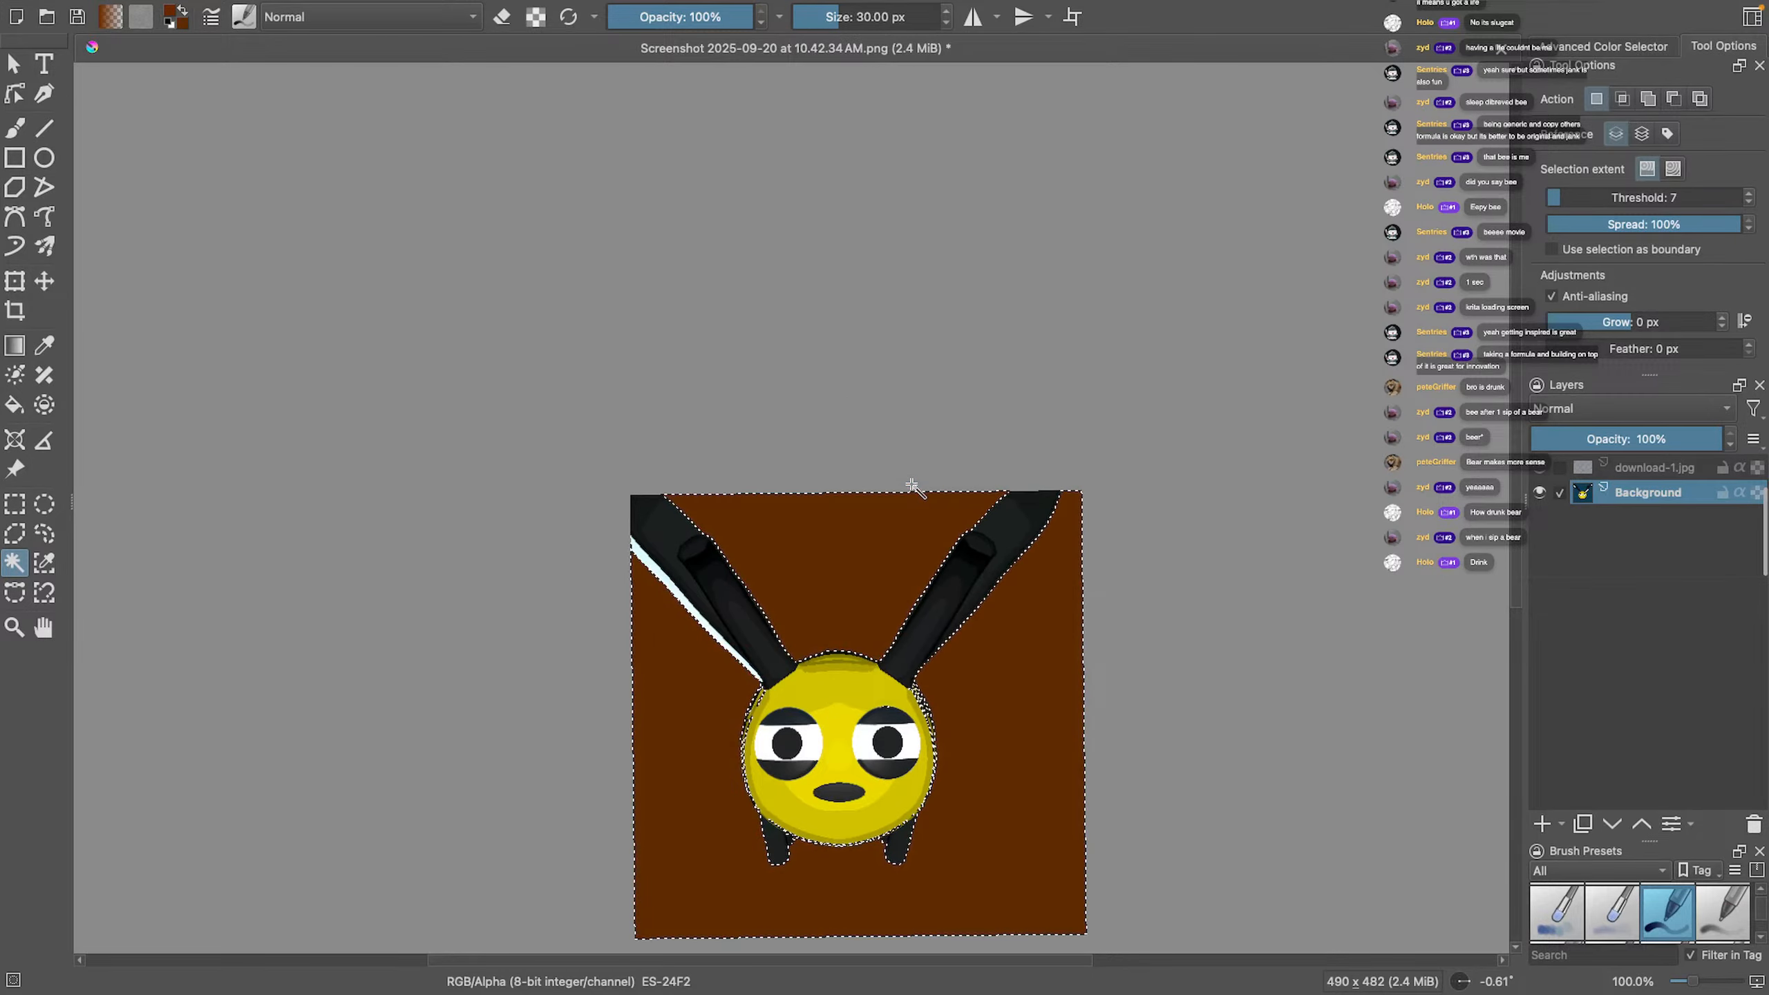
click(1620, 468)
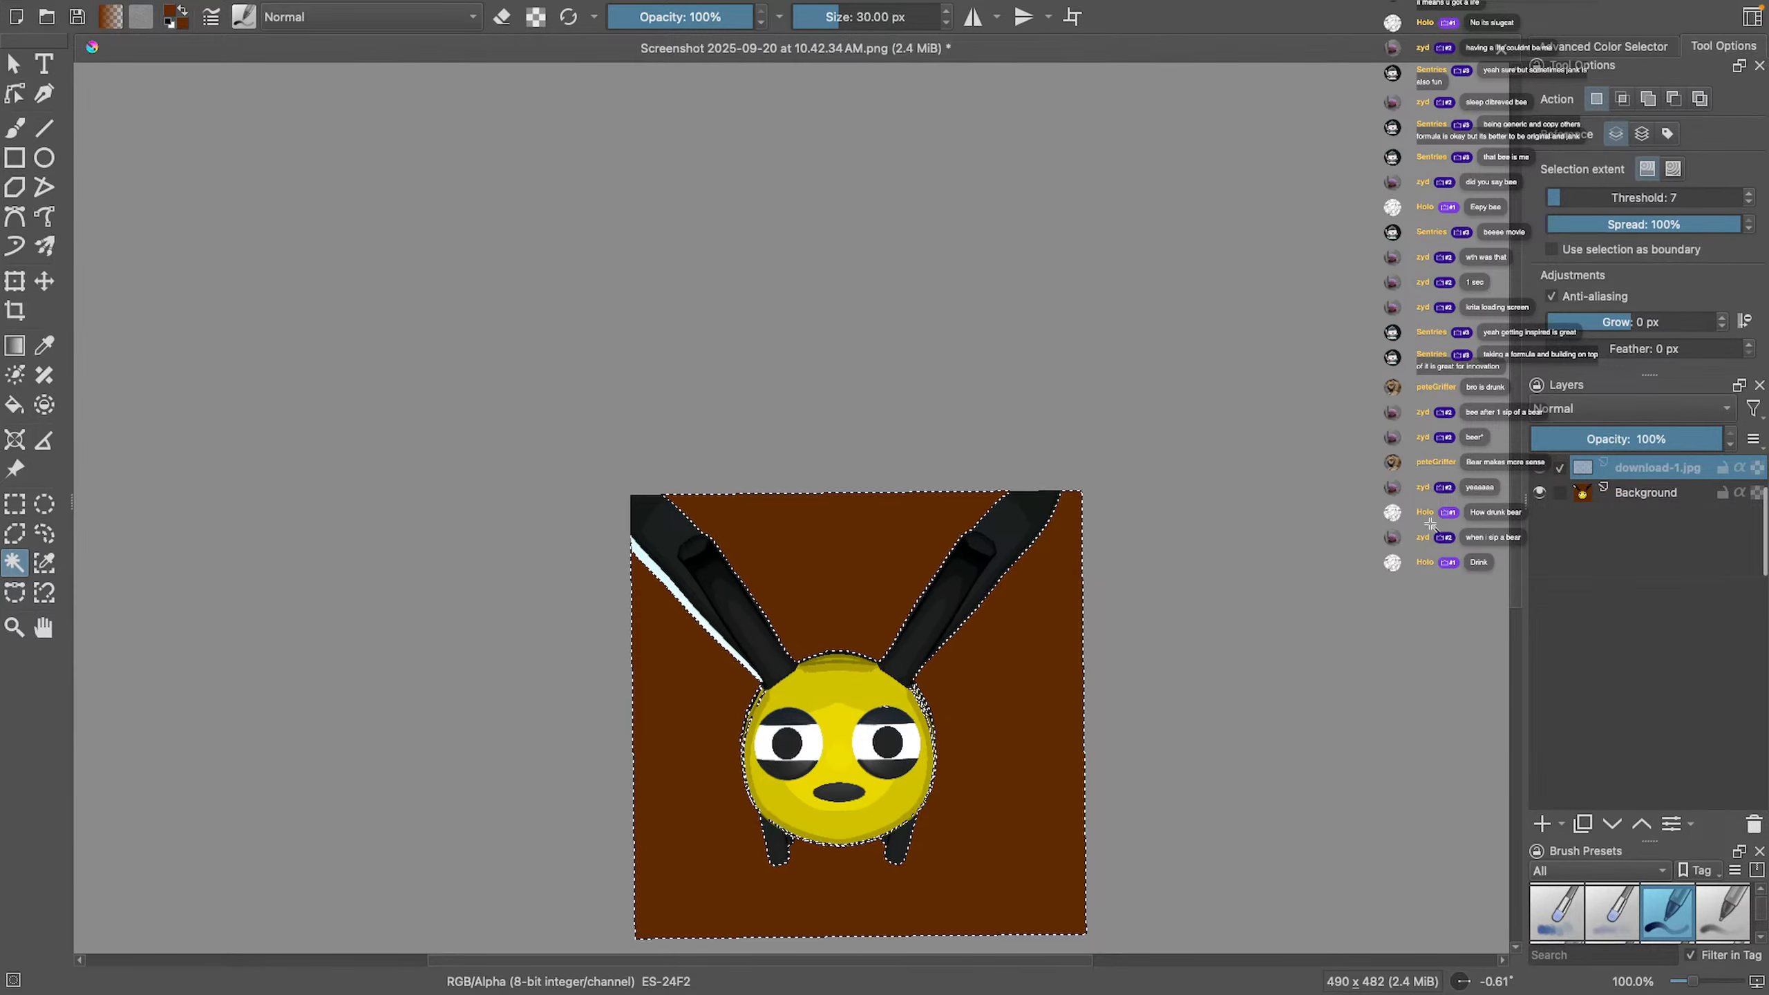
key(Page_Down)
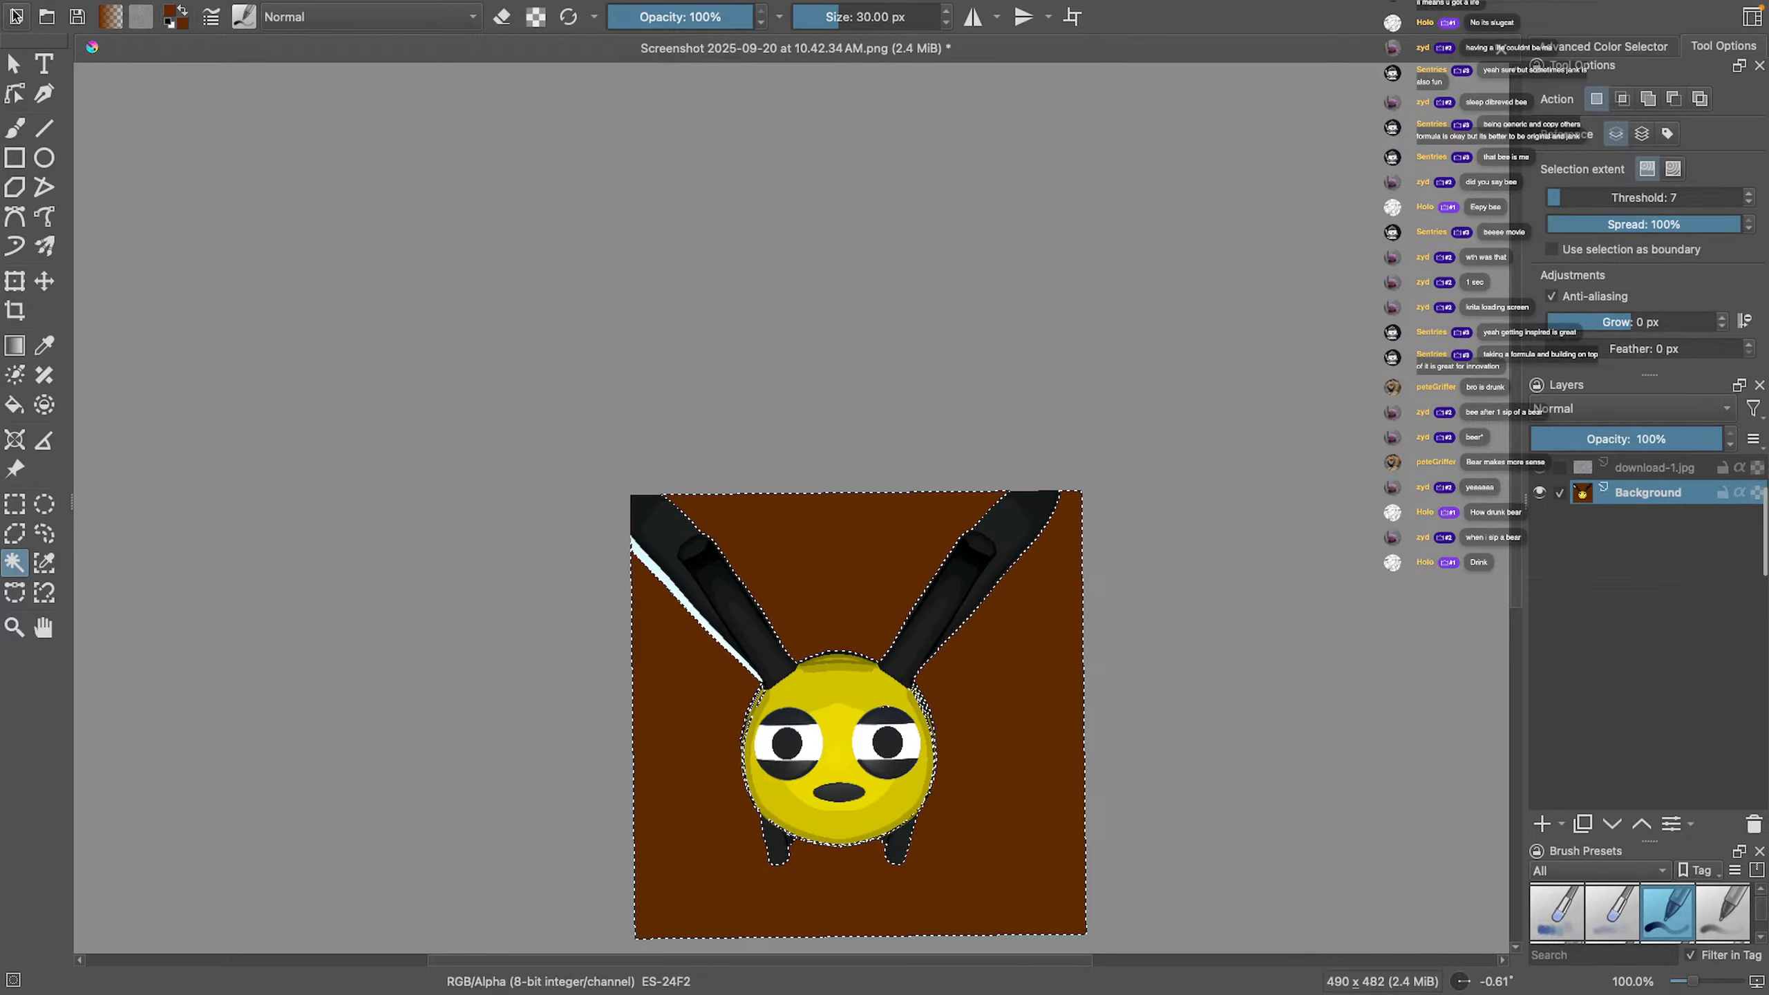
click(13, 64)
scroll(677, 465, down, 5)
scroll(677, 465, up, 3)
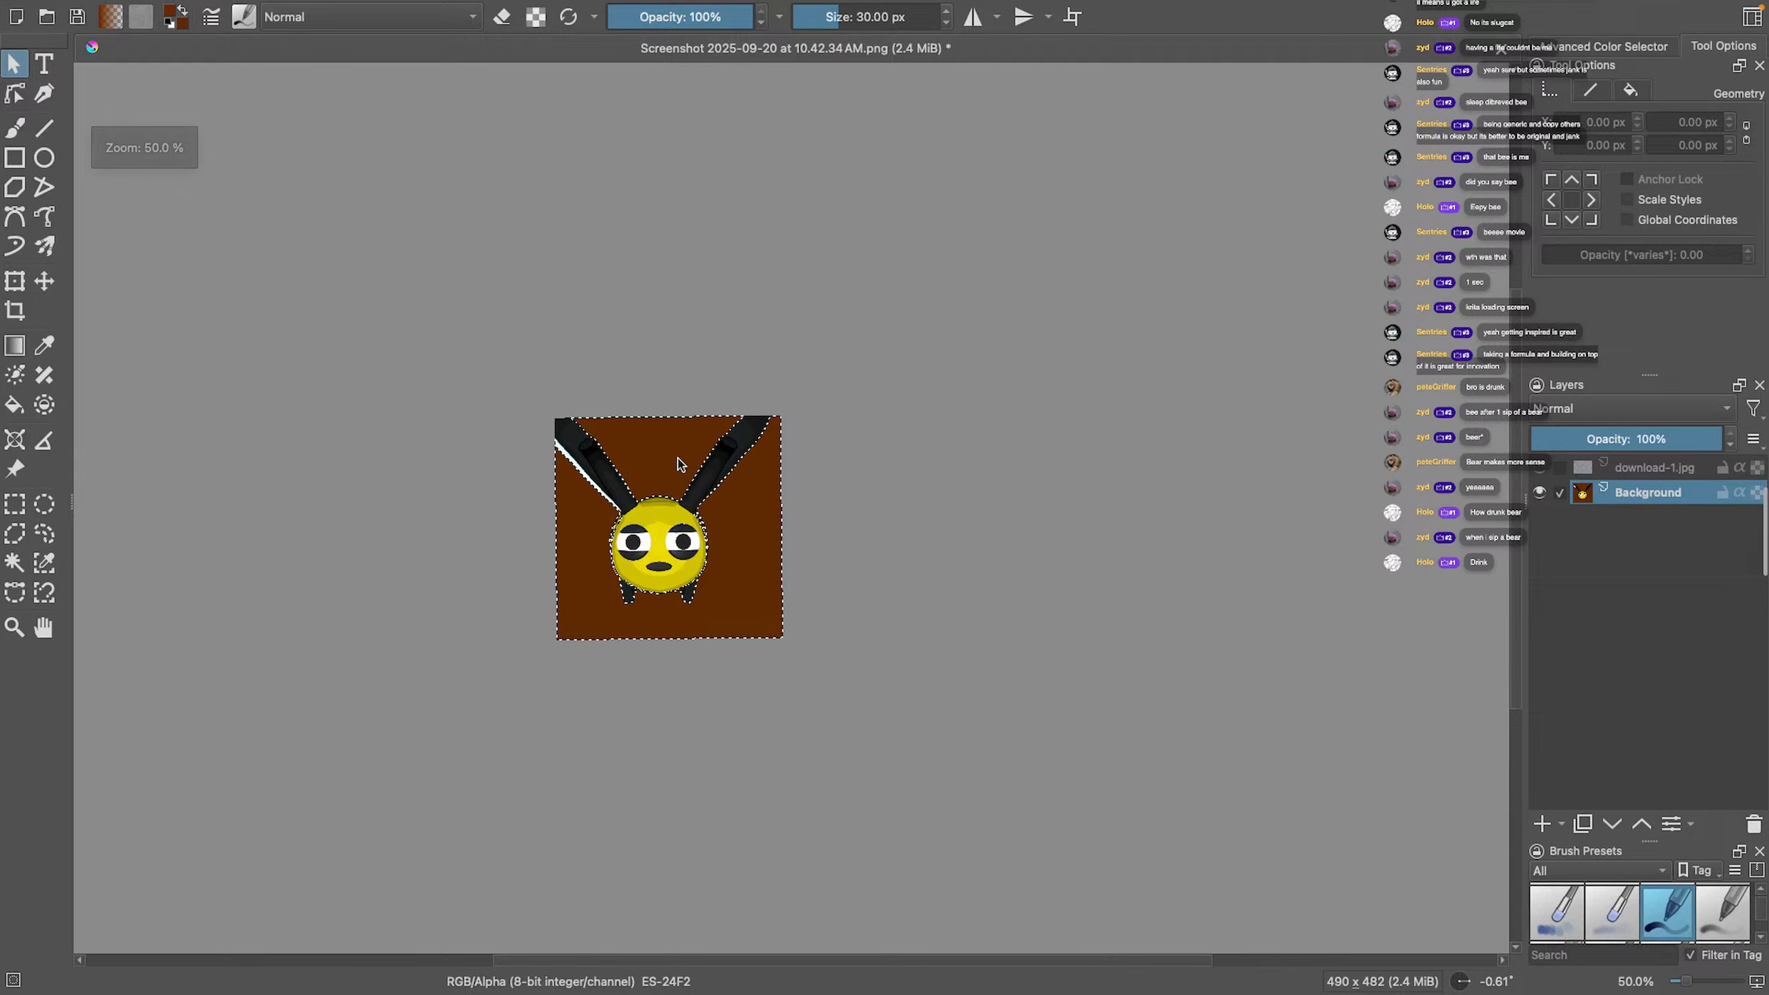
right_click(692, 410)
click(598, 495)
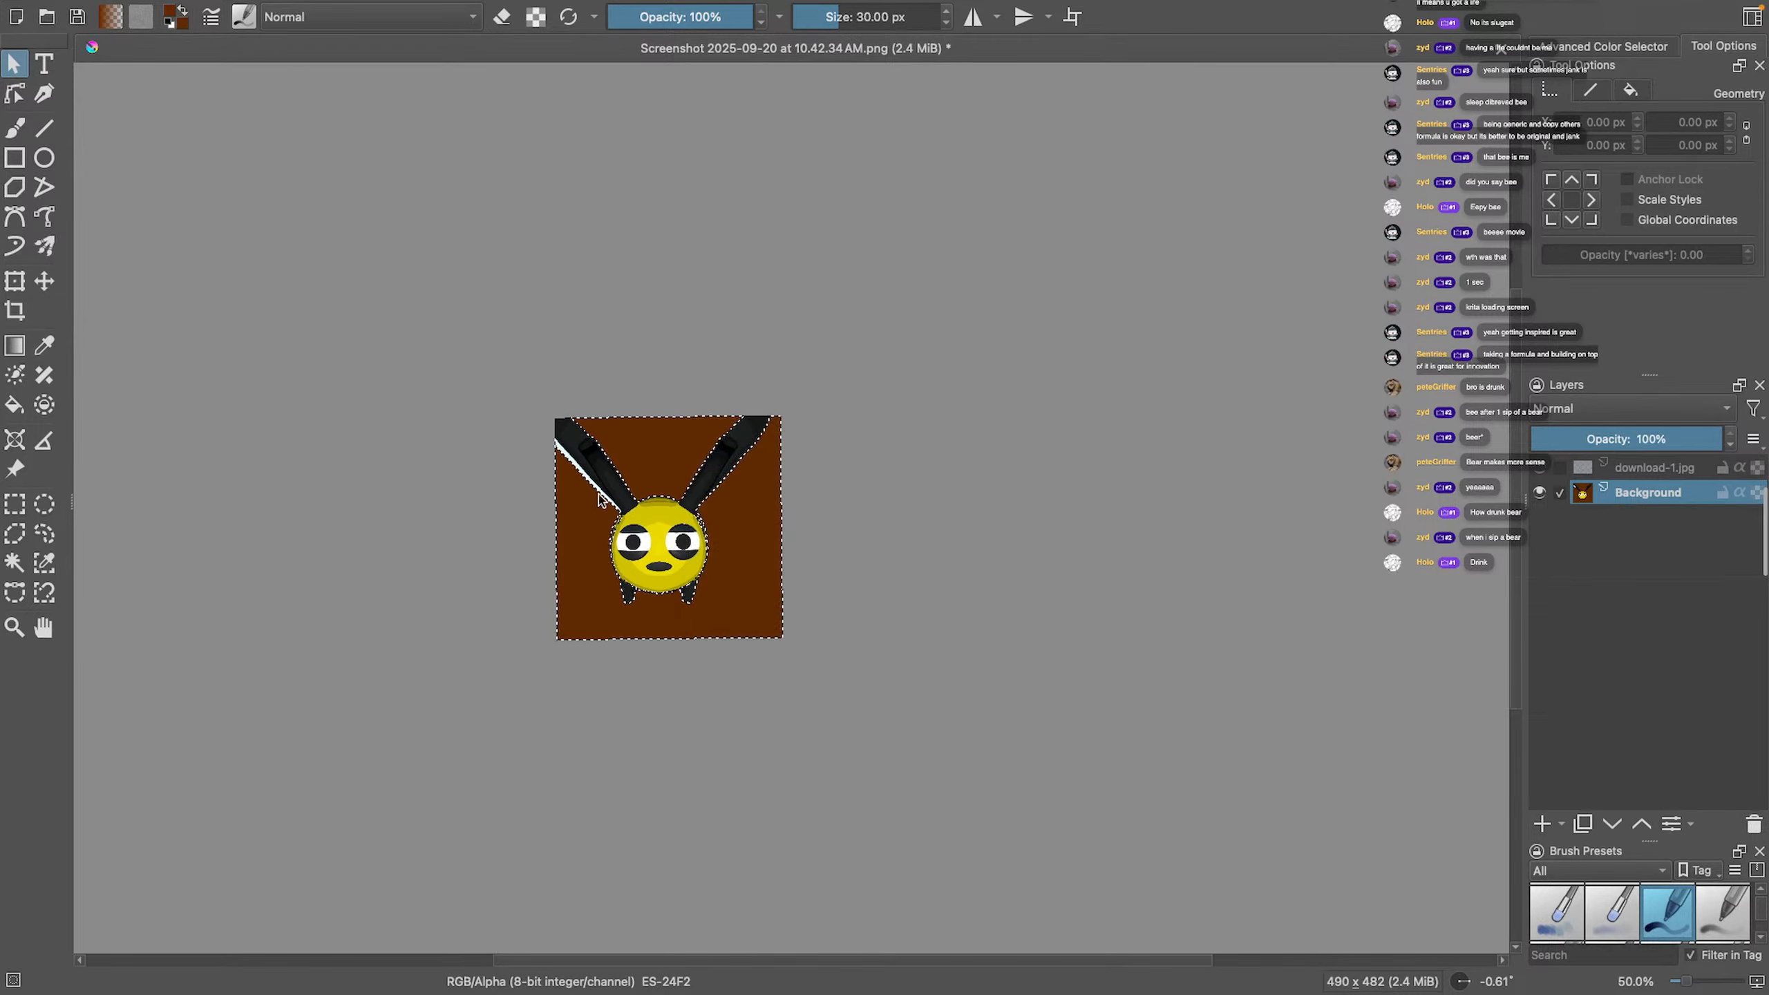
Deselect the area around the bee
click(14, 562)
right_click(698, 522)
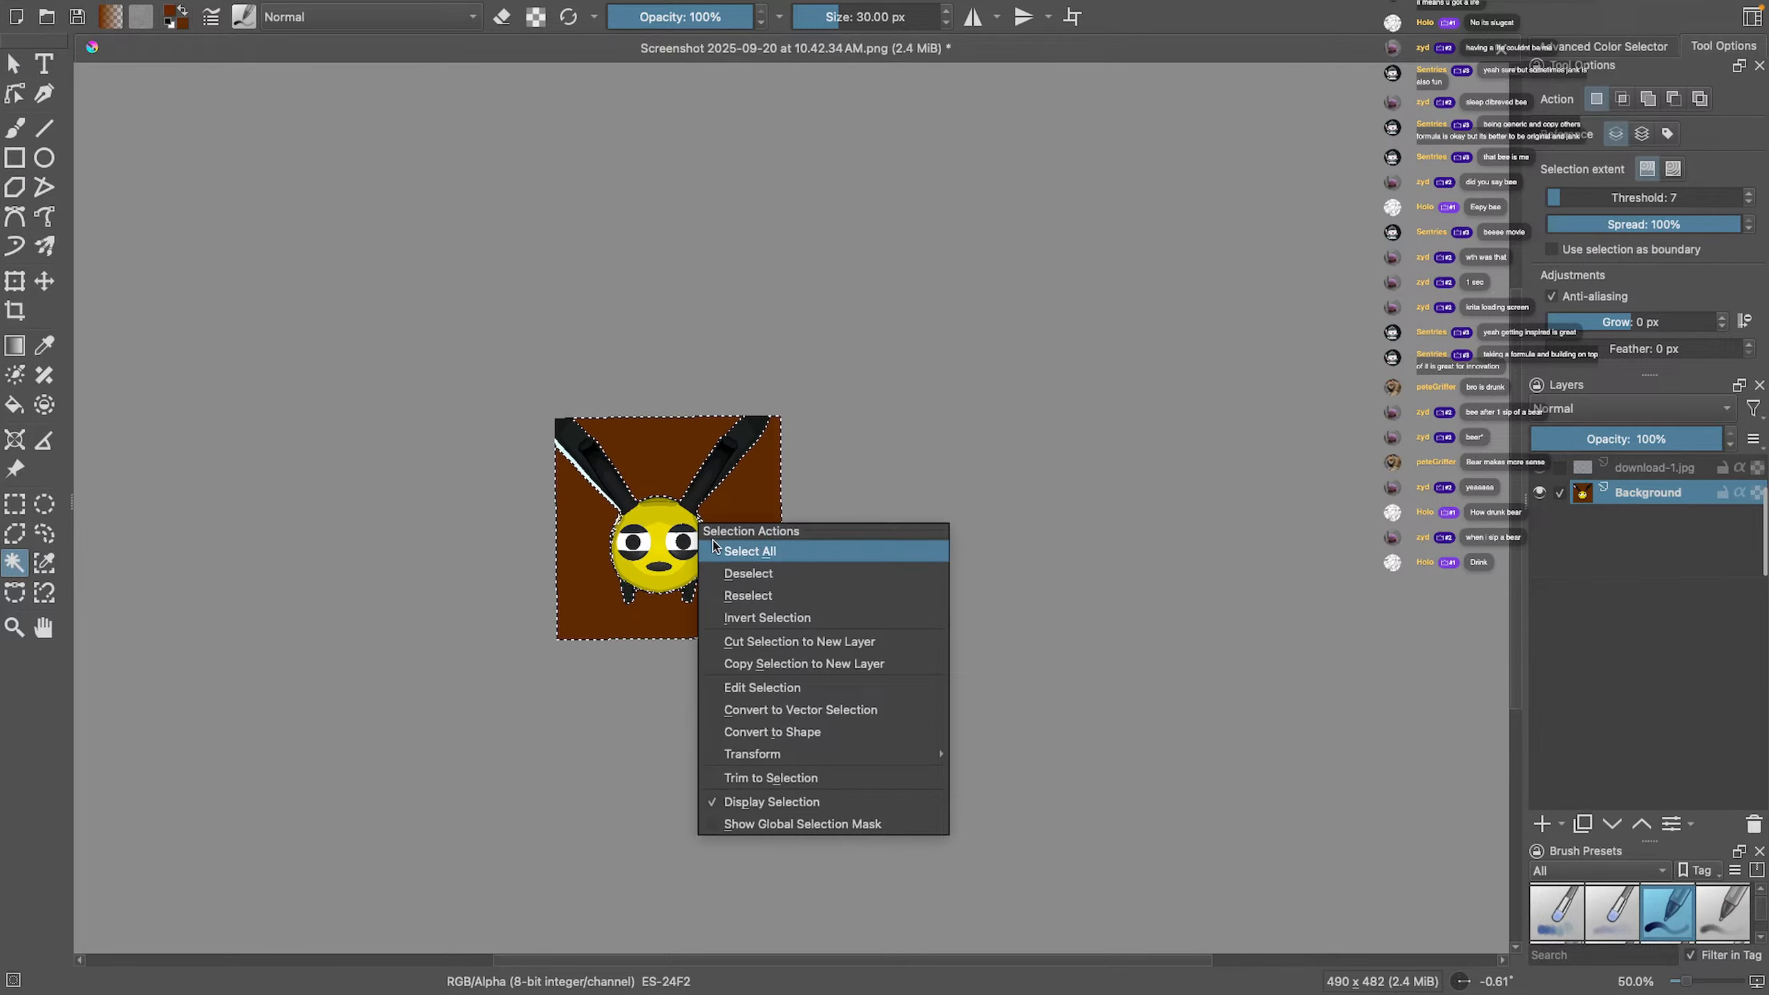
click(714, 570)
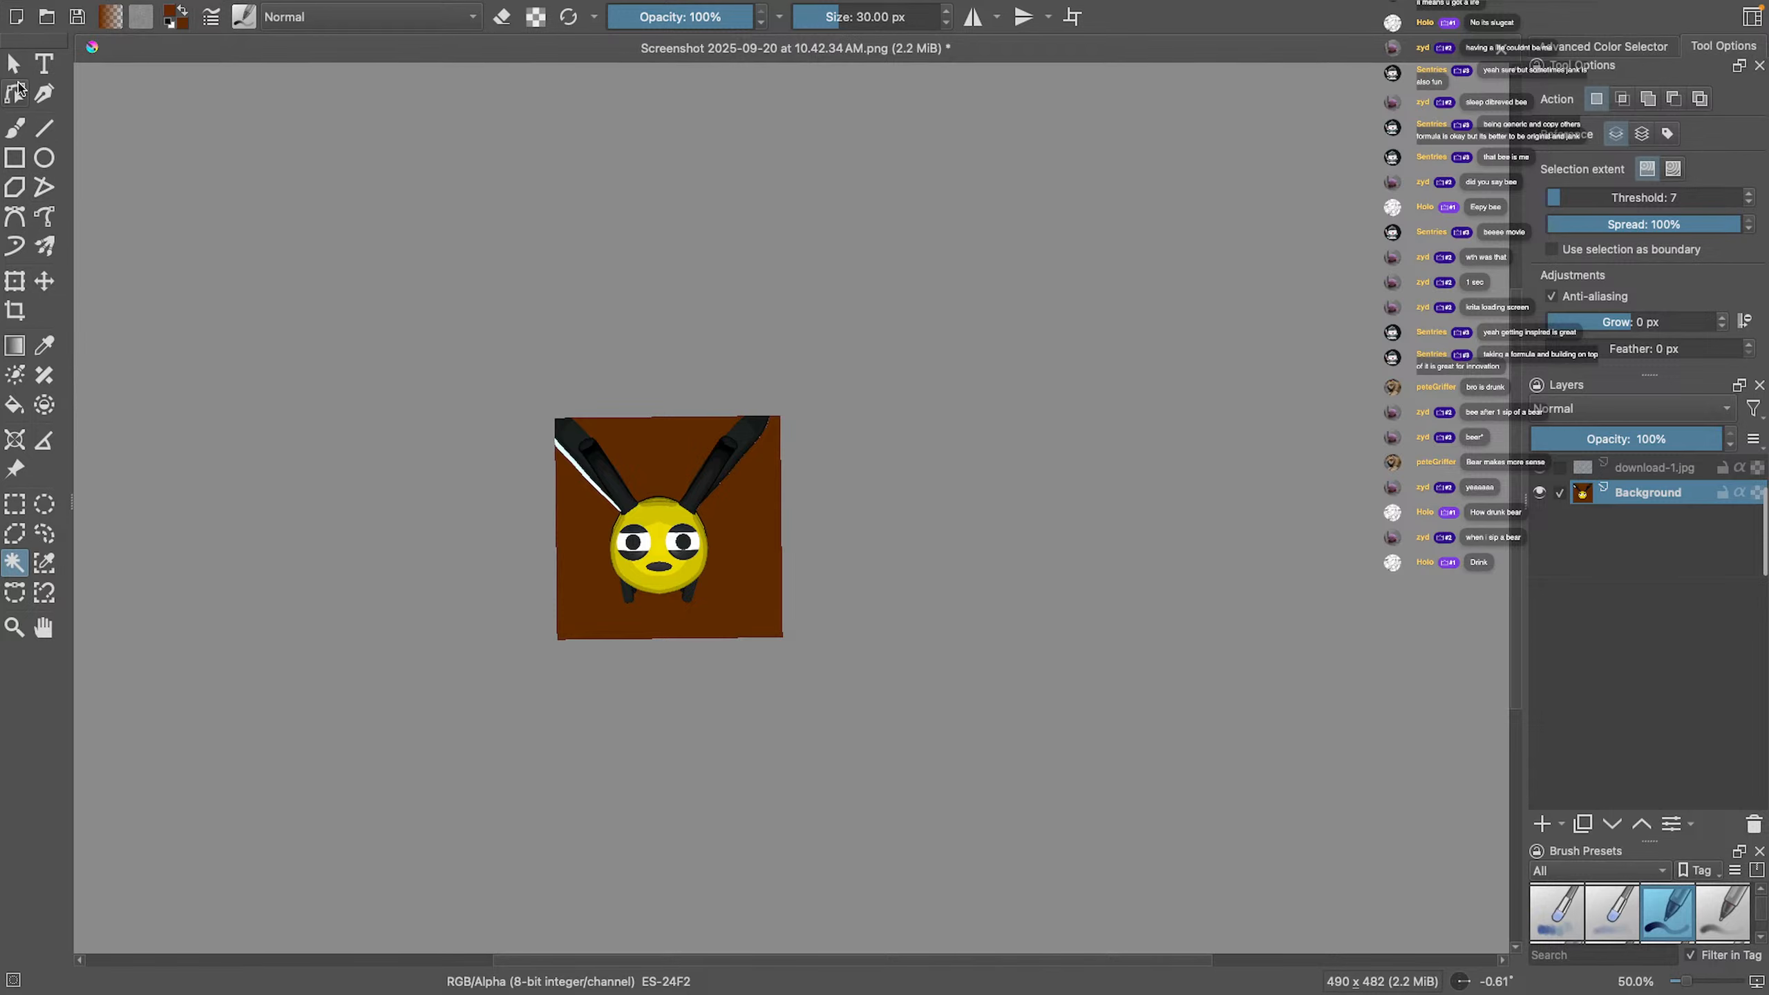
click(14, 65)
click(674, 548)
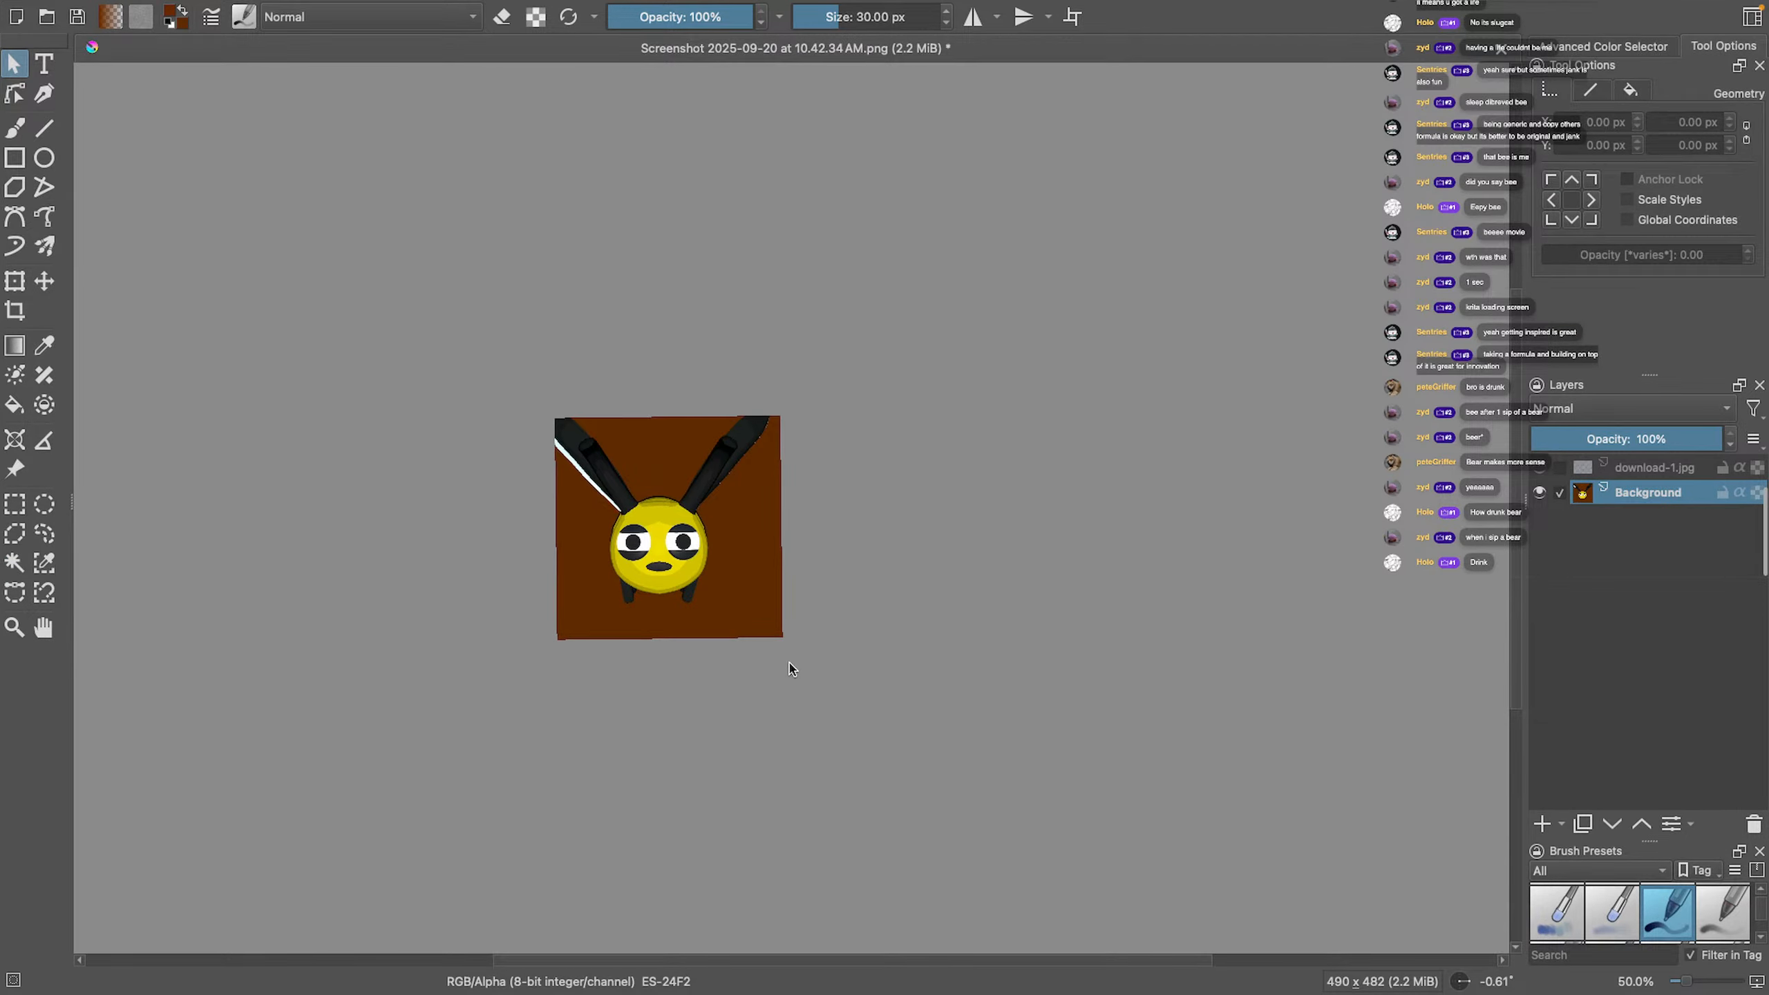
scroll(470, 672, up, 3)
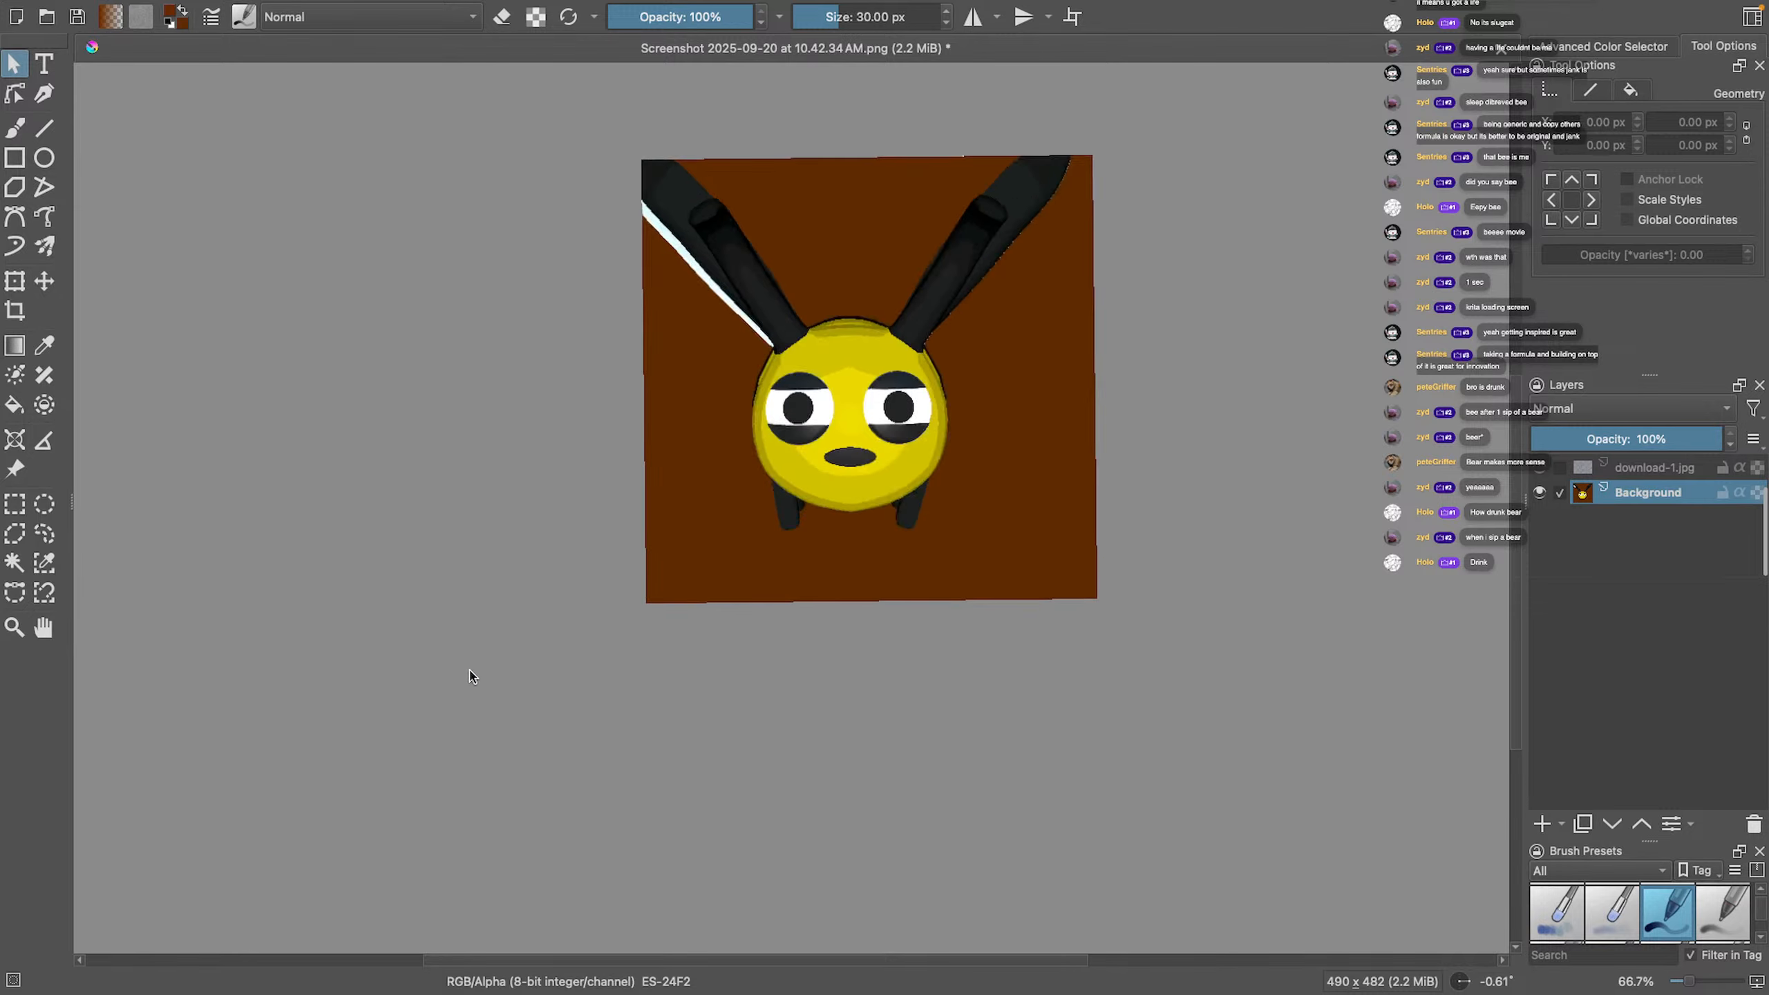
middle_drag(639, 486, 458, 687)
scroll(584, 652, down, 2)
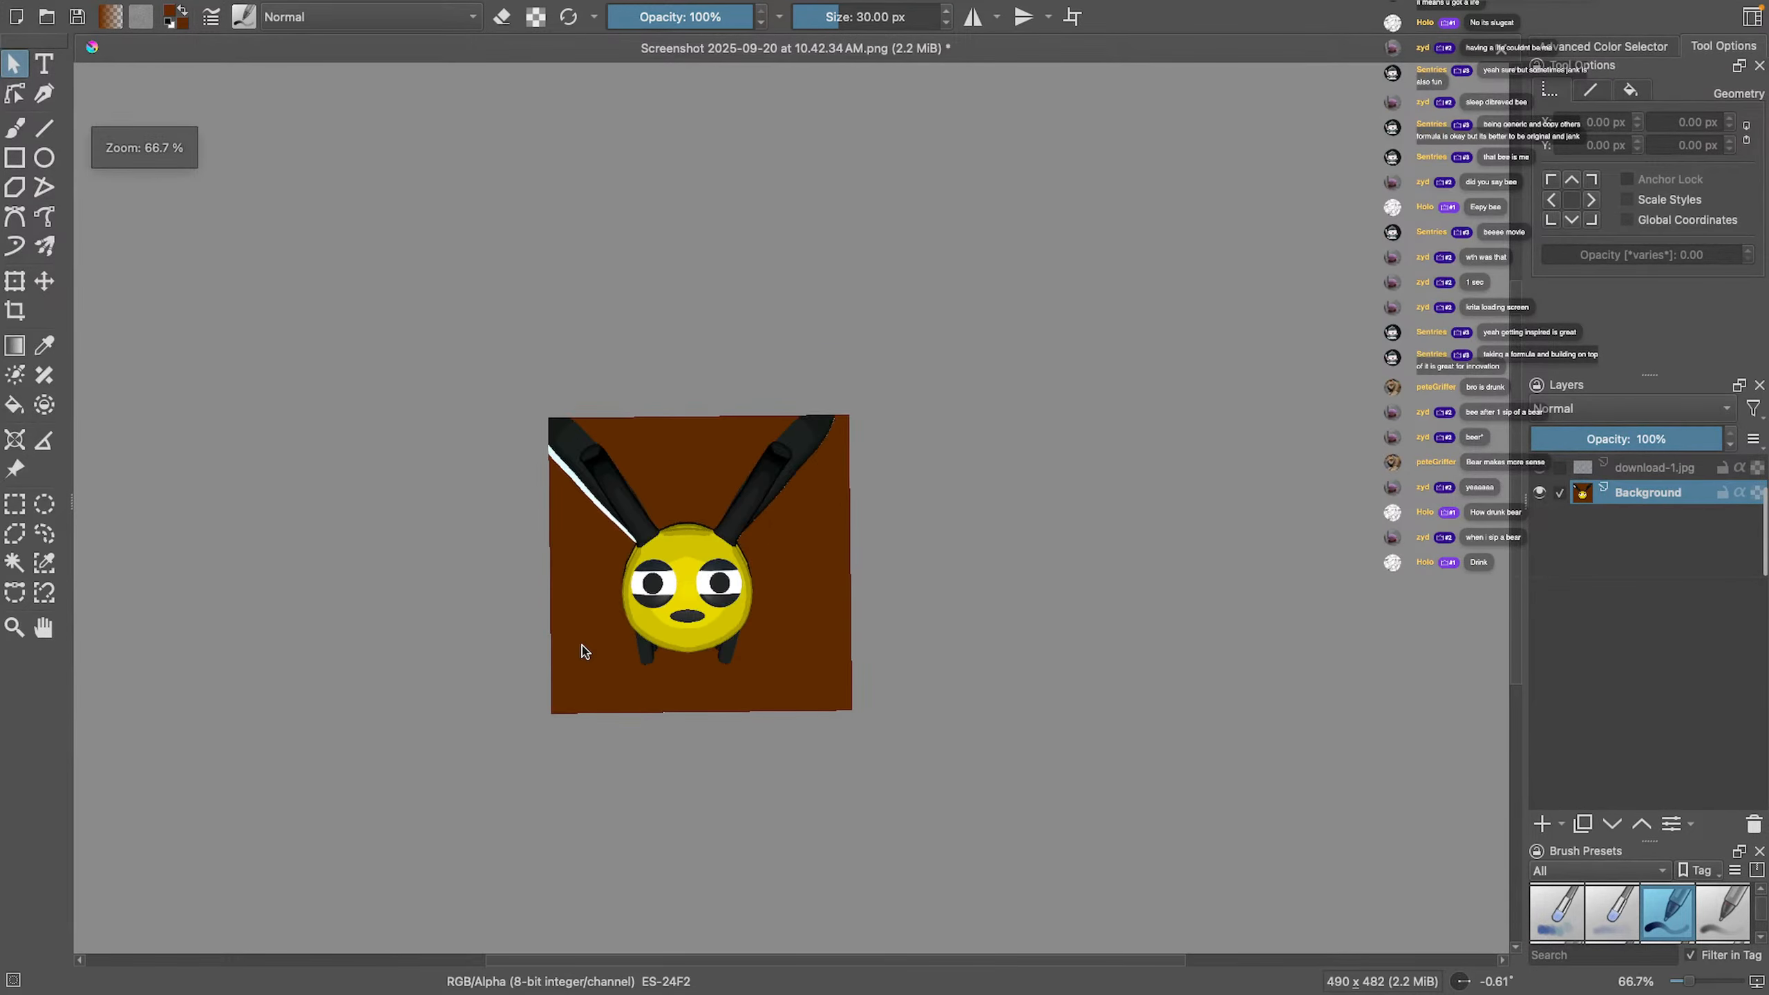
scroll(584, 651, up, 2)
click(109, 16)
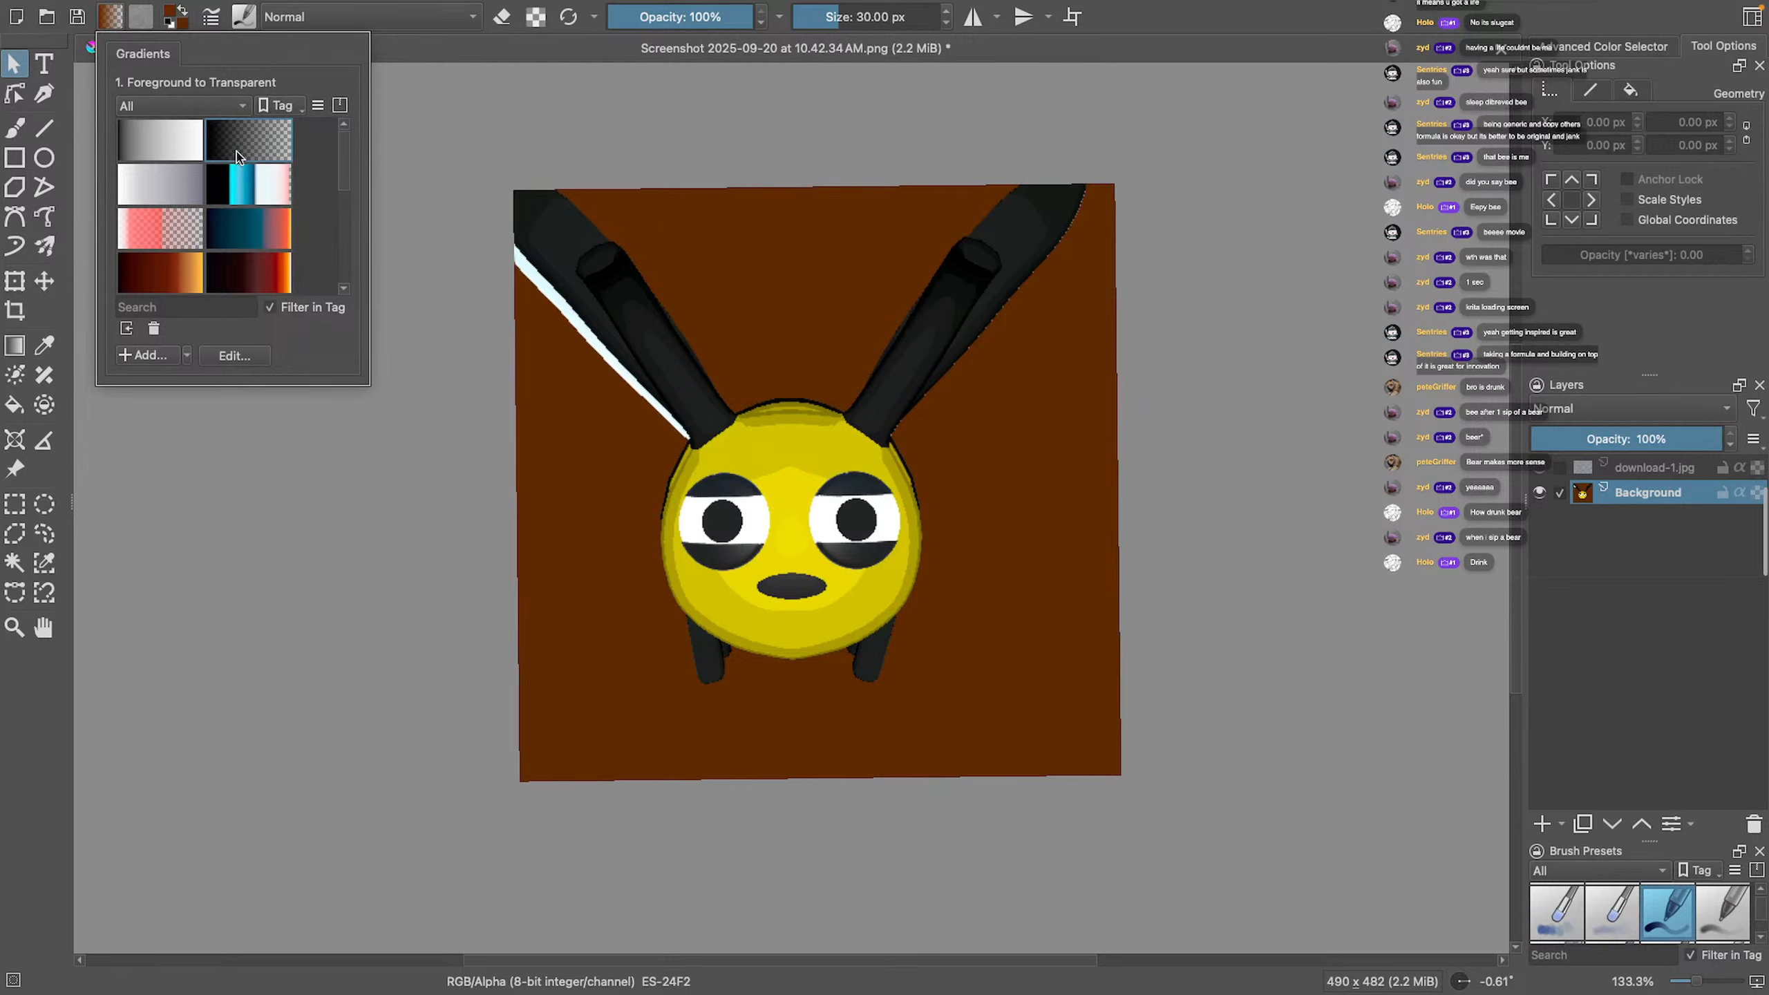
click(232, 543)
click(801, 490)
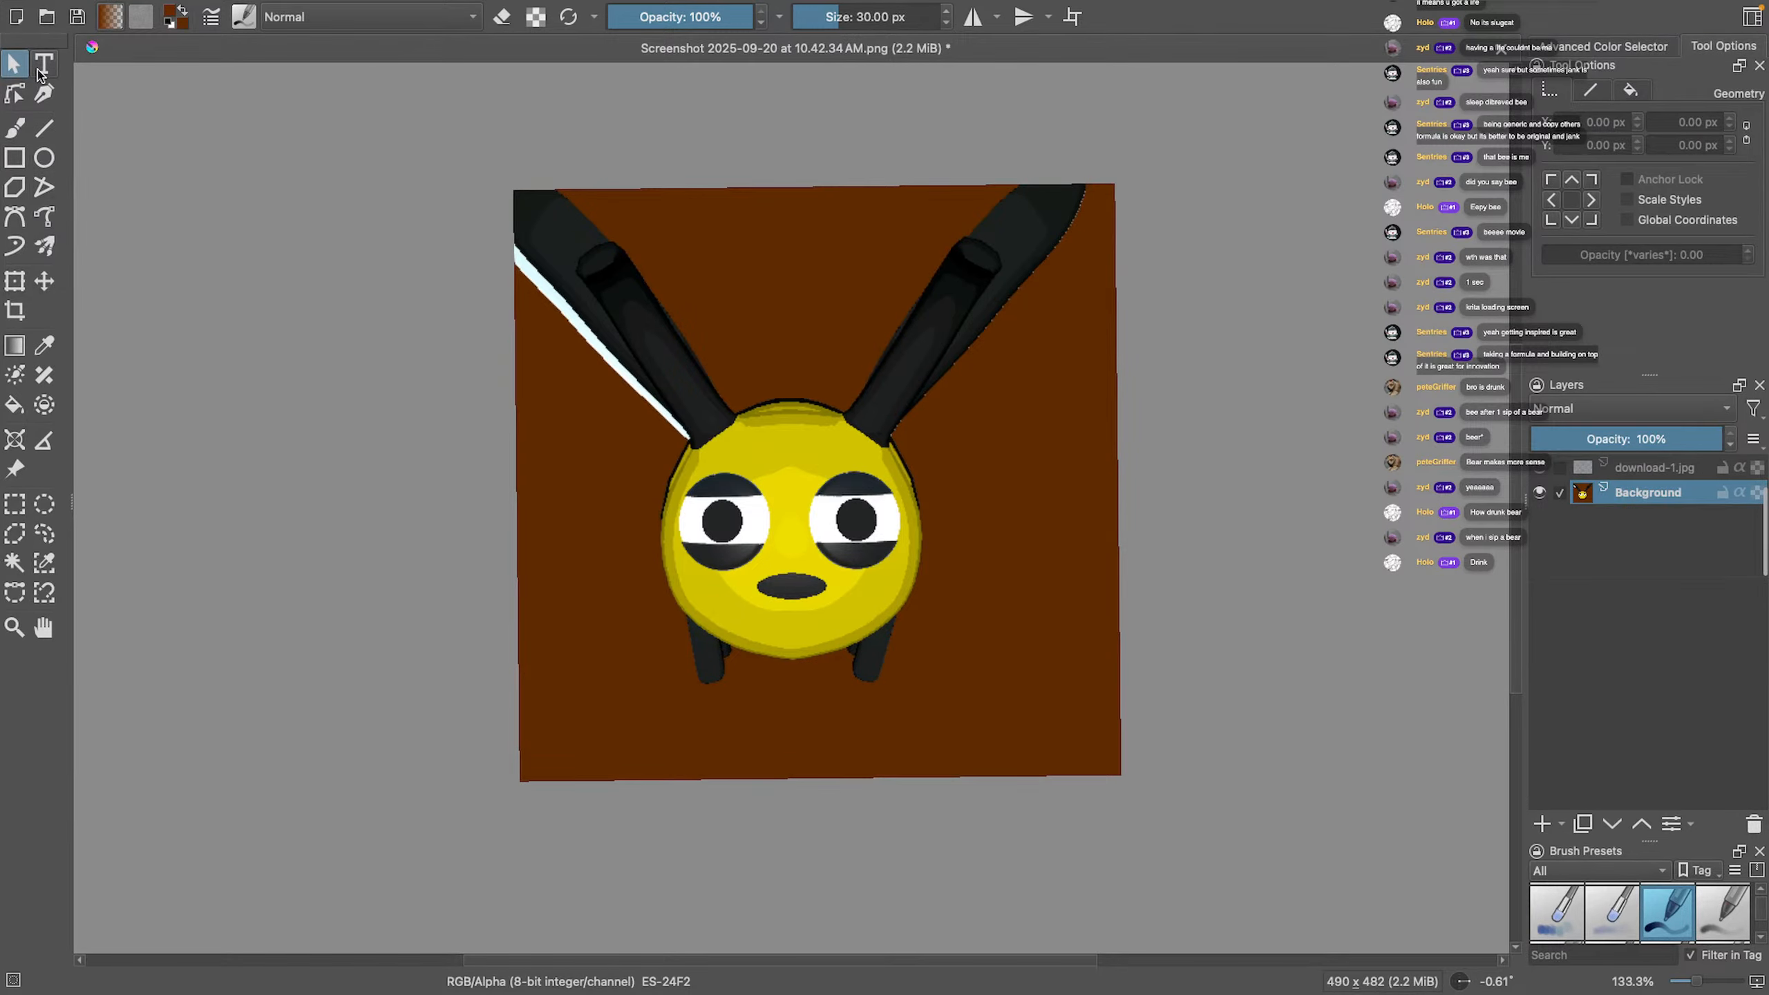
click(585, 509)
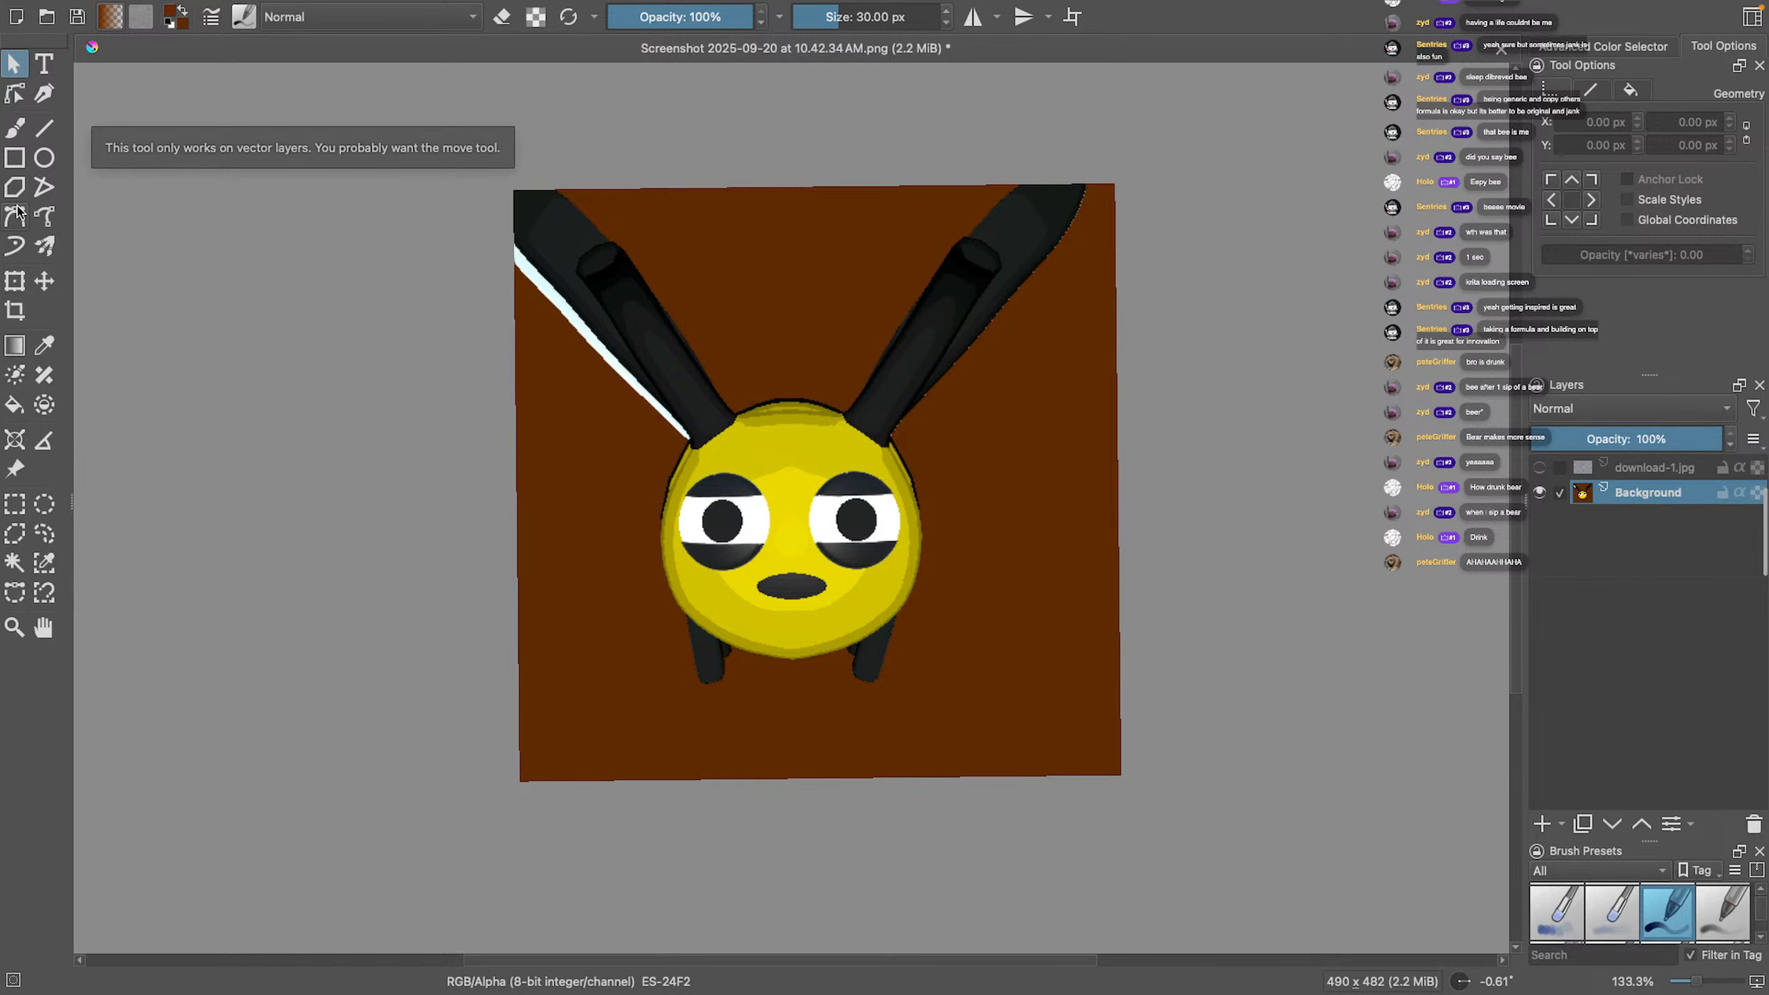
Scale the Background layer's bee image to about 57% and move it to about x 231 px, y 203 px
click(13, 289)
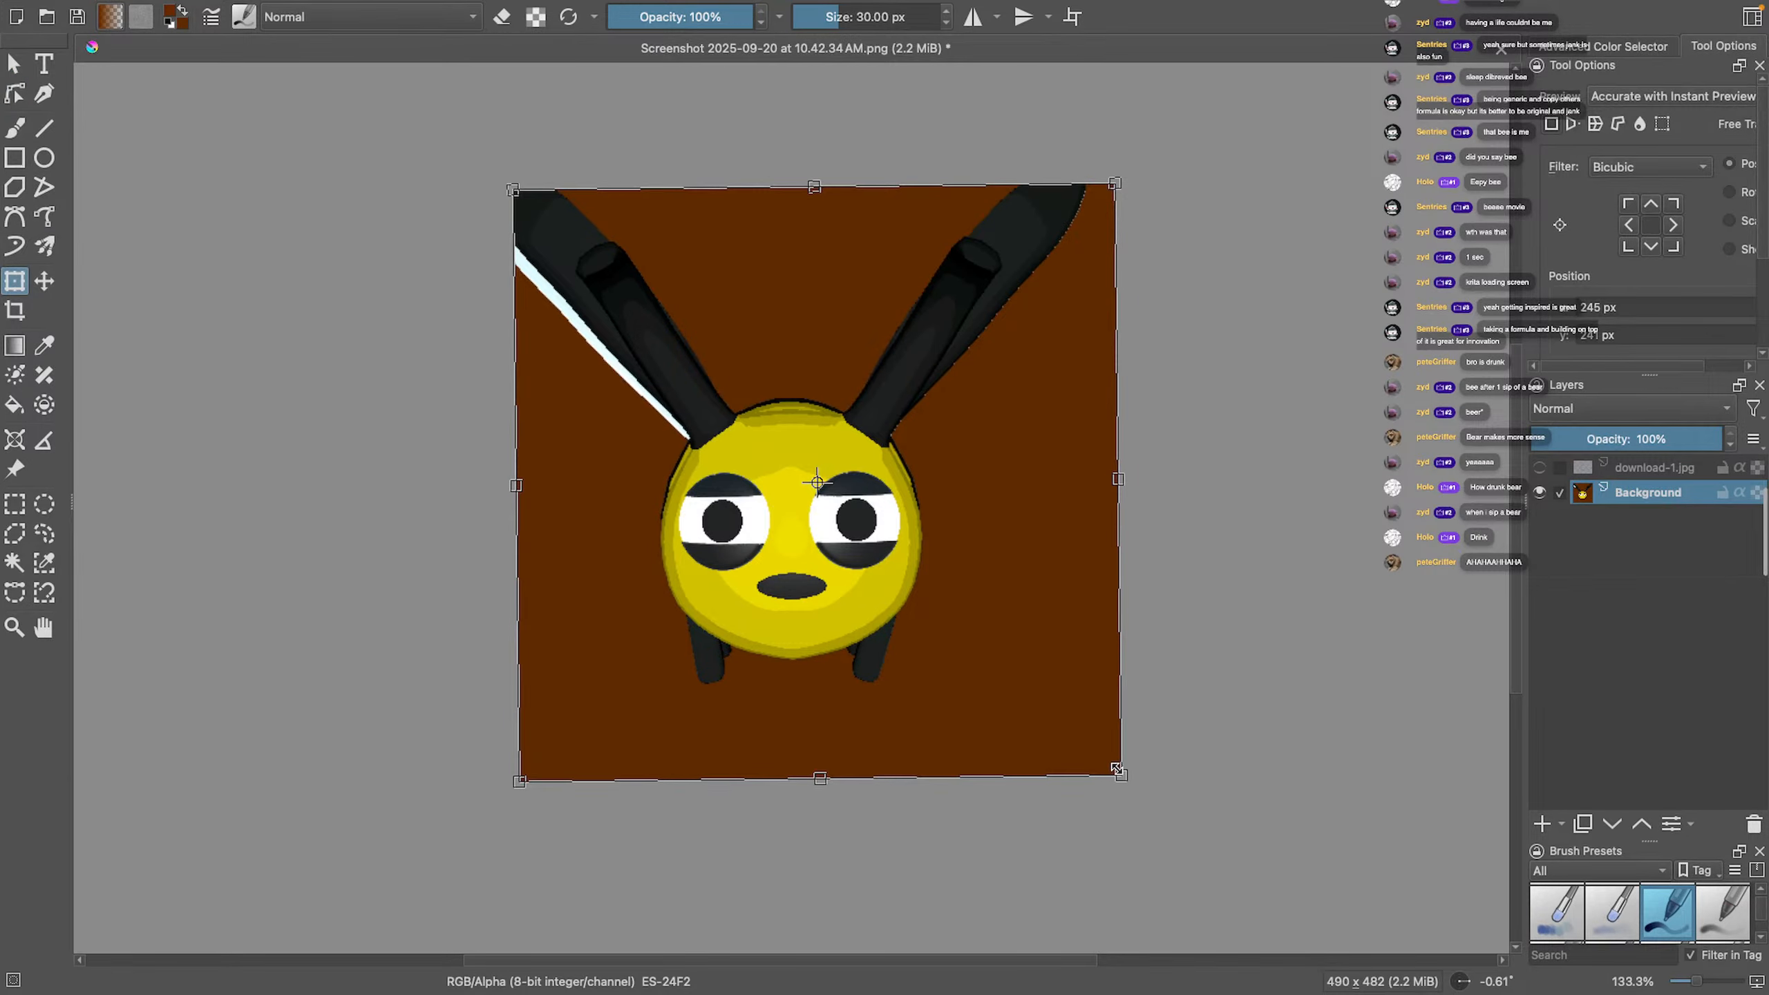
drag(1120, 769, 855, 527)
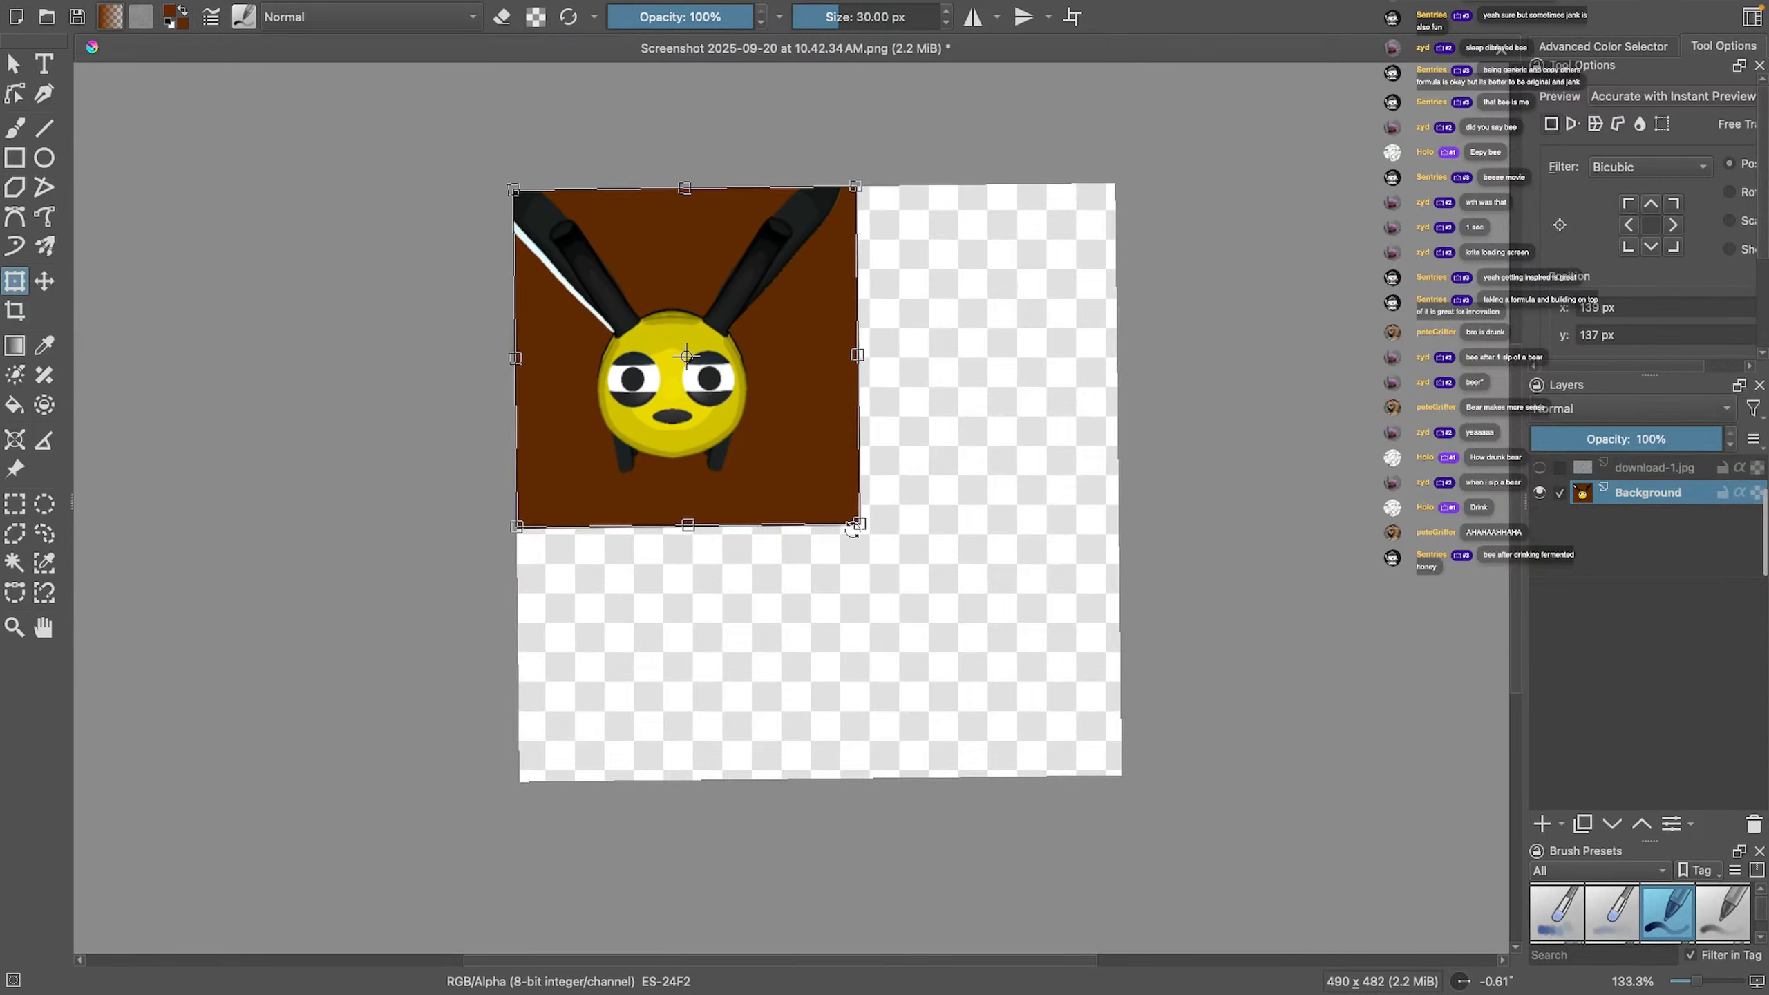
drag(750, 431, 868, 515)
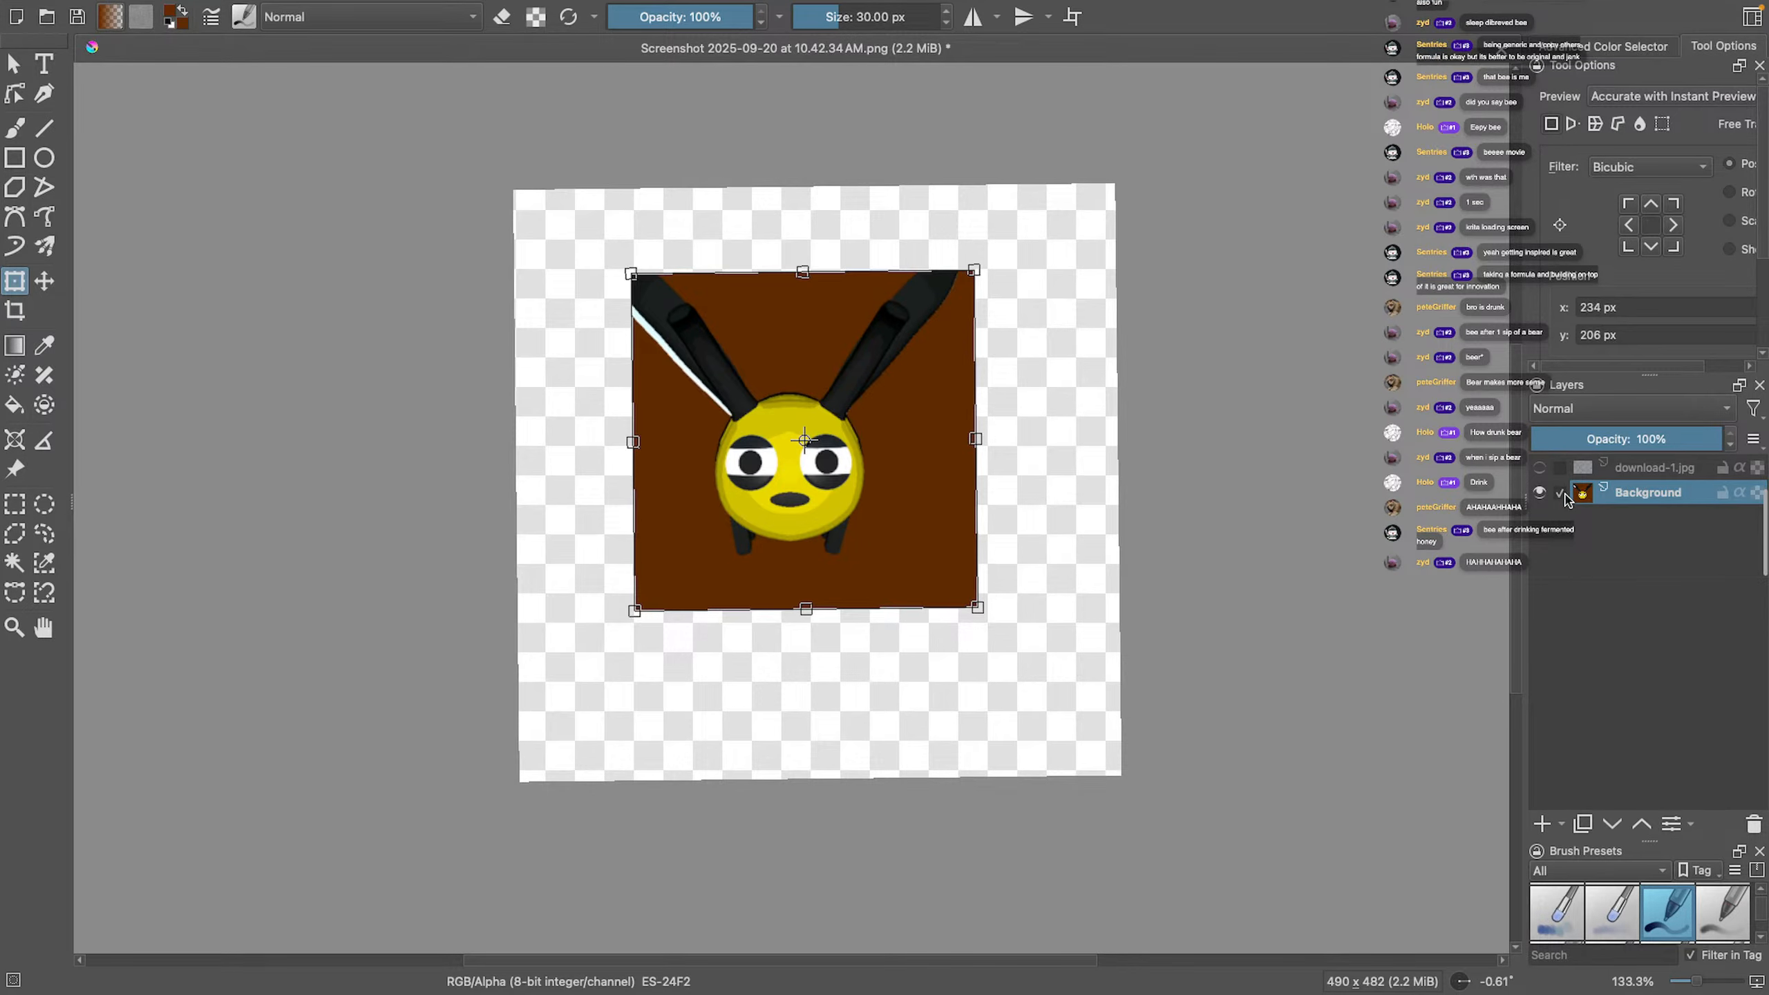
drag(541, 581, 543, 583)
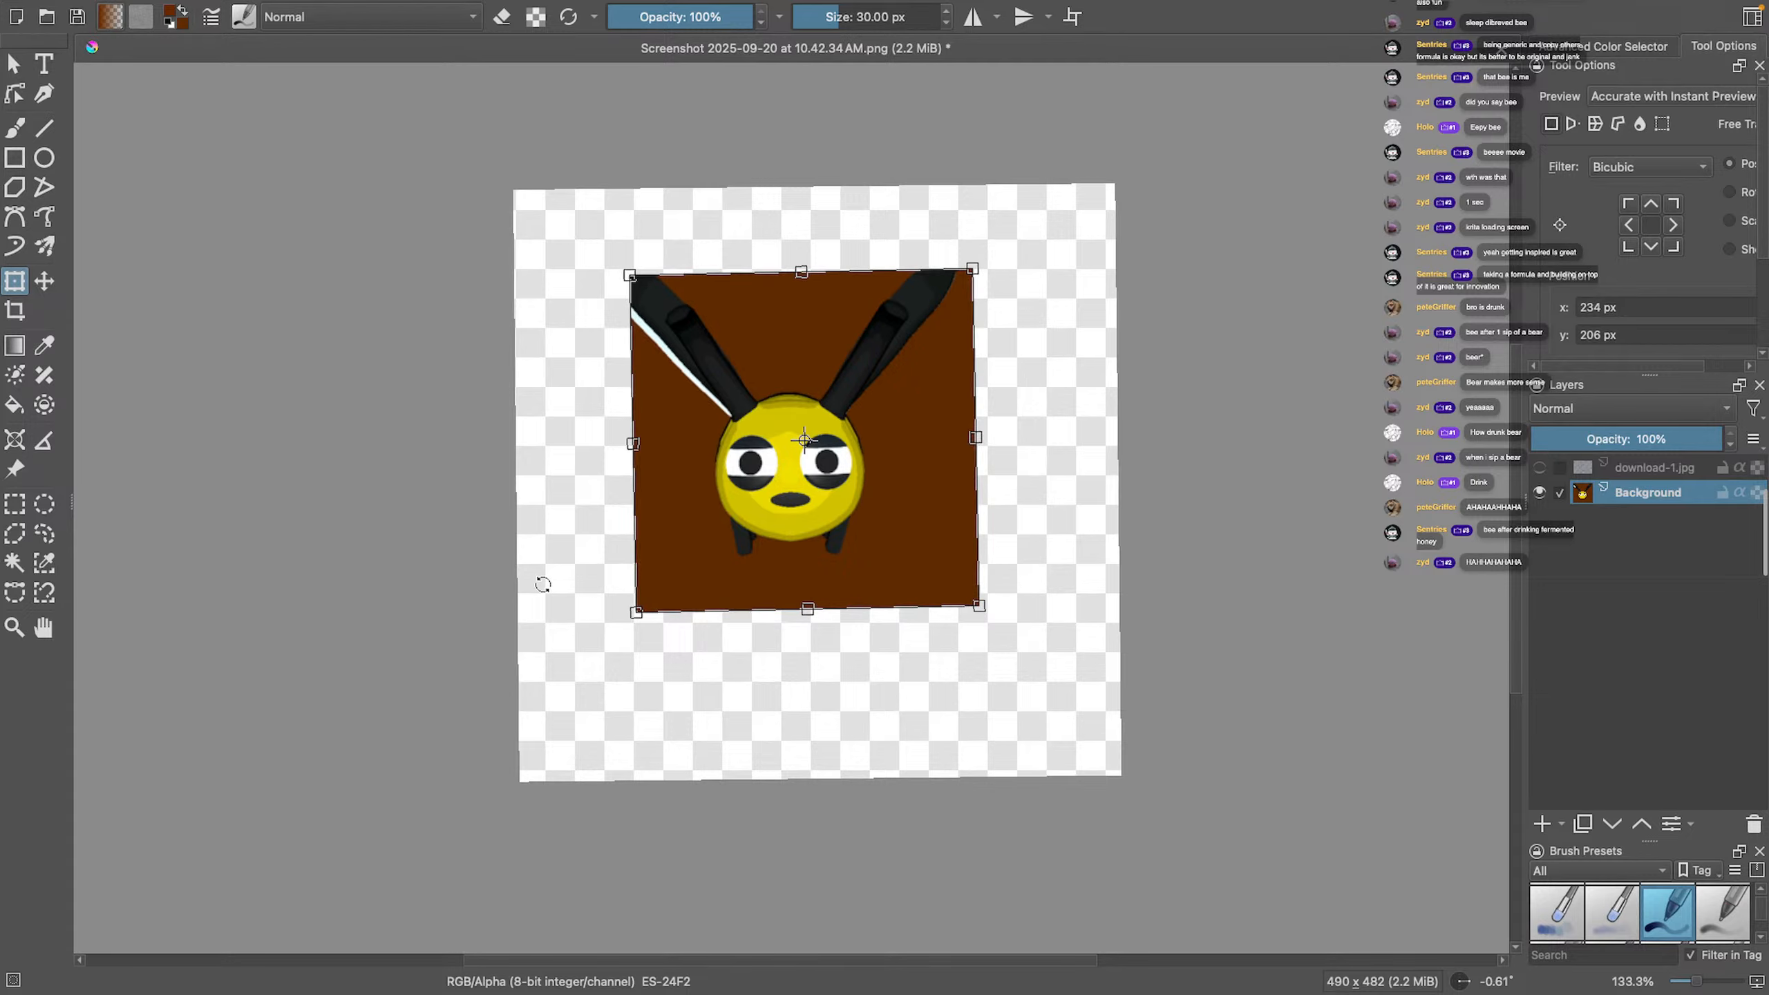
drag(786, 548, 782, 545)
Select the bright yellow centre of the bee's face with the Contiguous Selection tool
scroll(782, 504, up, 2)
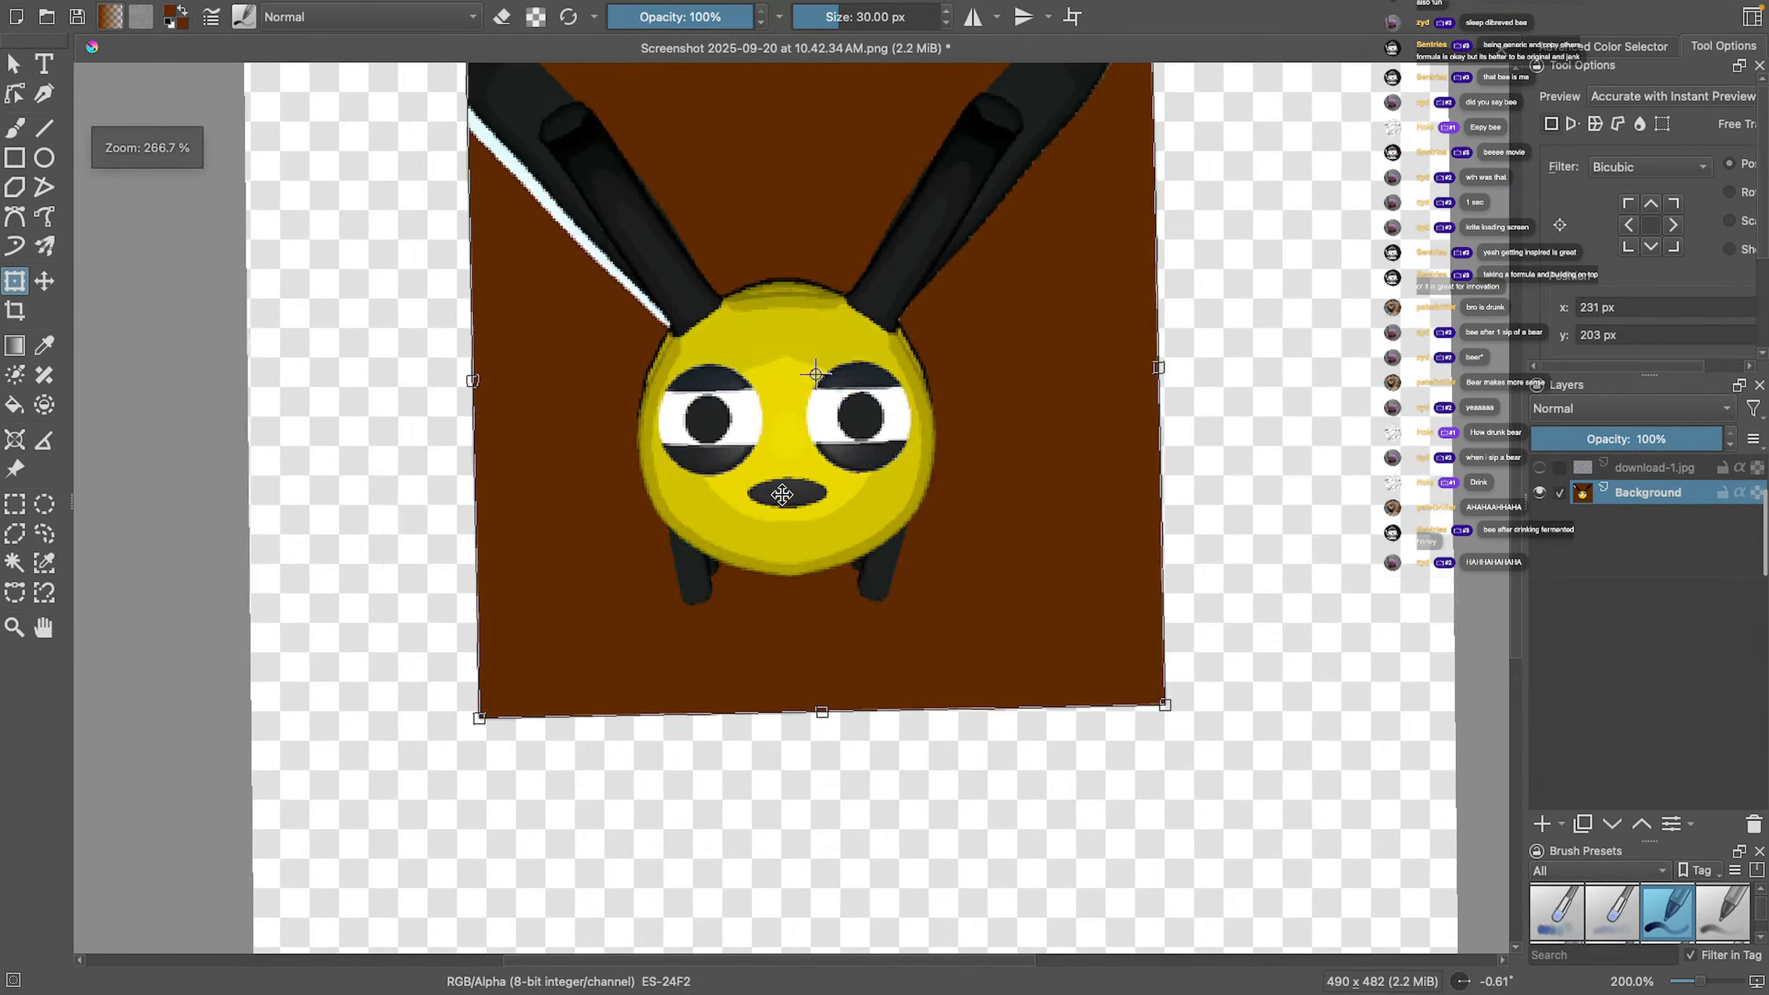
middle_drag(783, 495, 831, 597)
scroll(831, 598, up, 2)
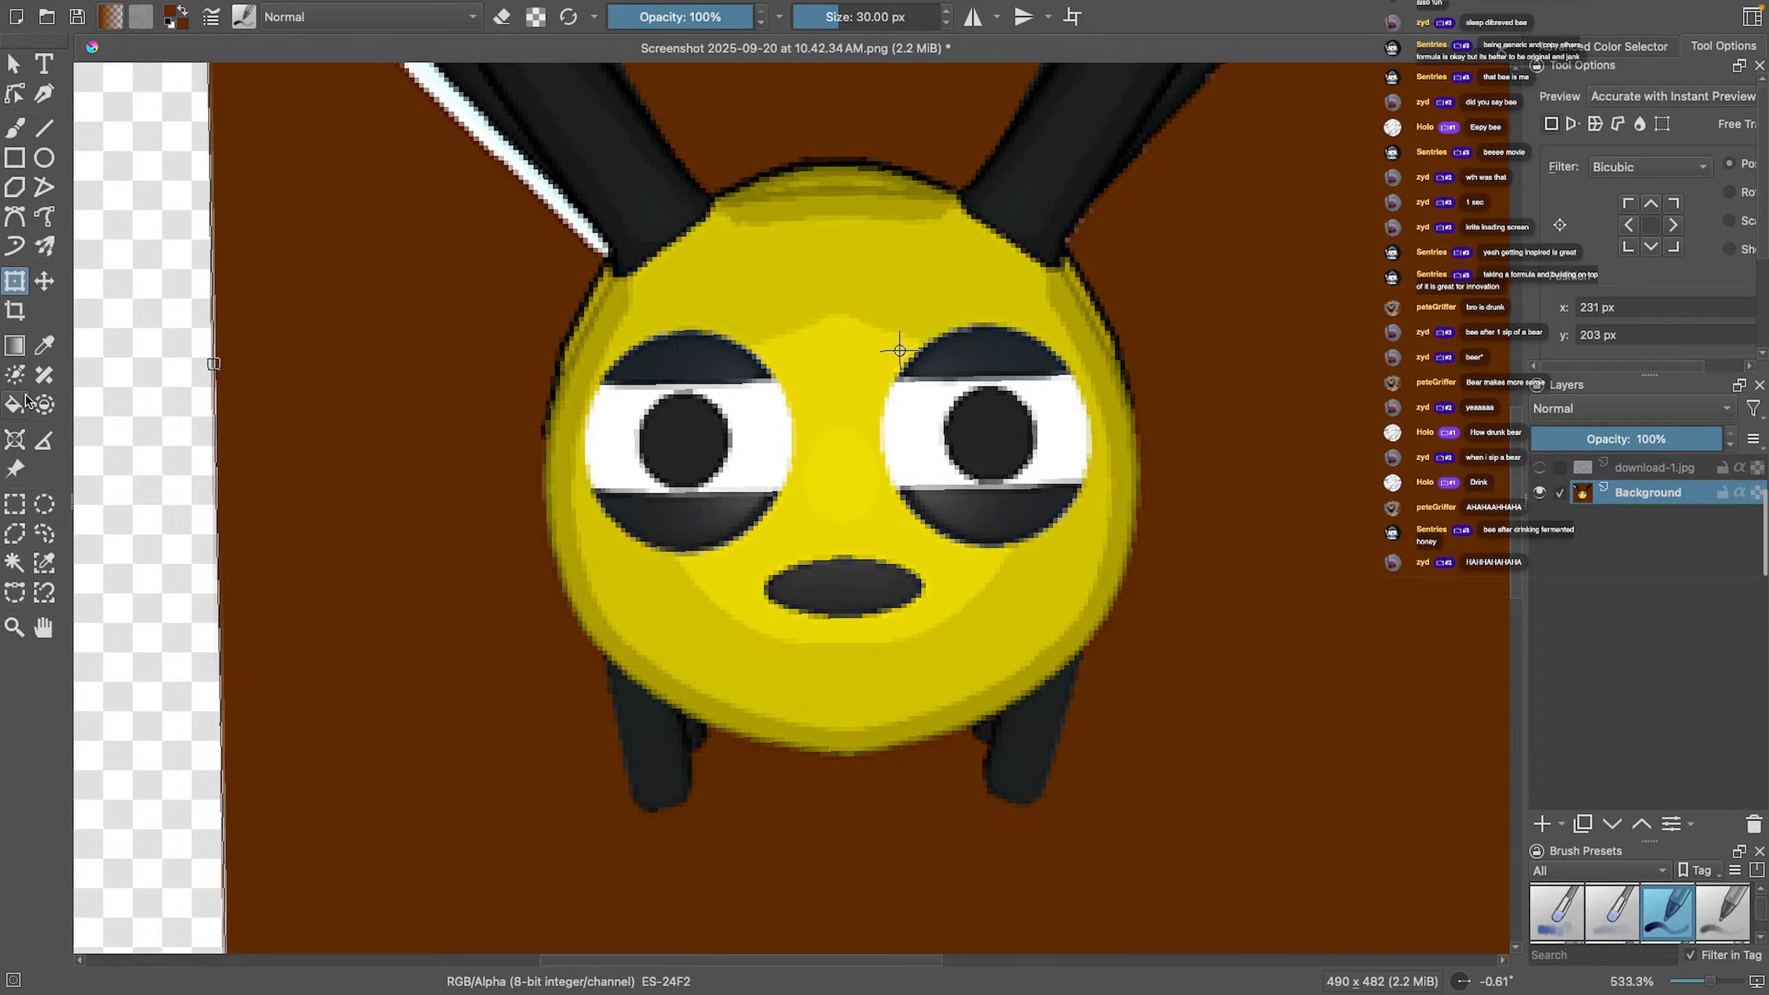
click(23, 560)
click(833, 538)
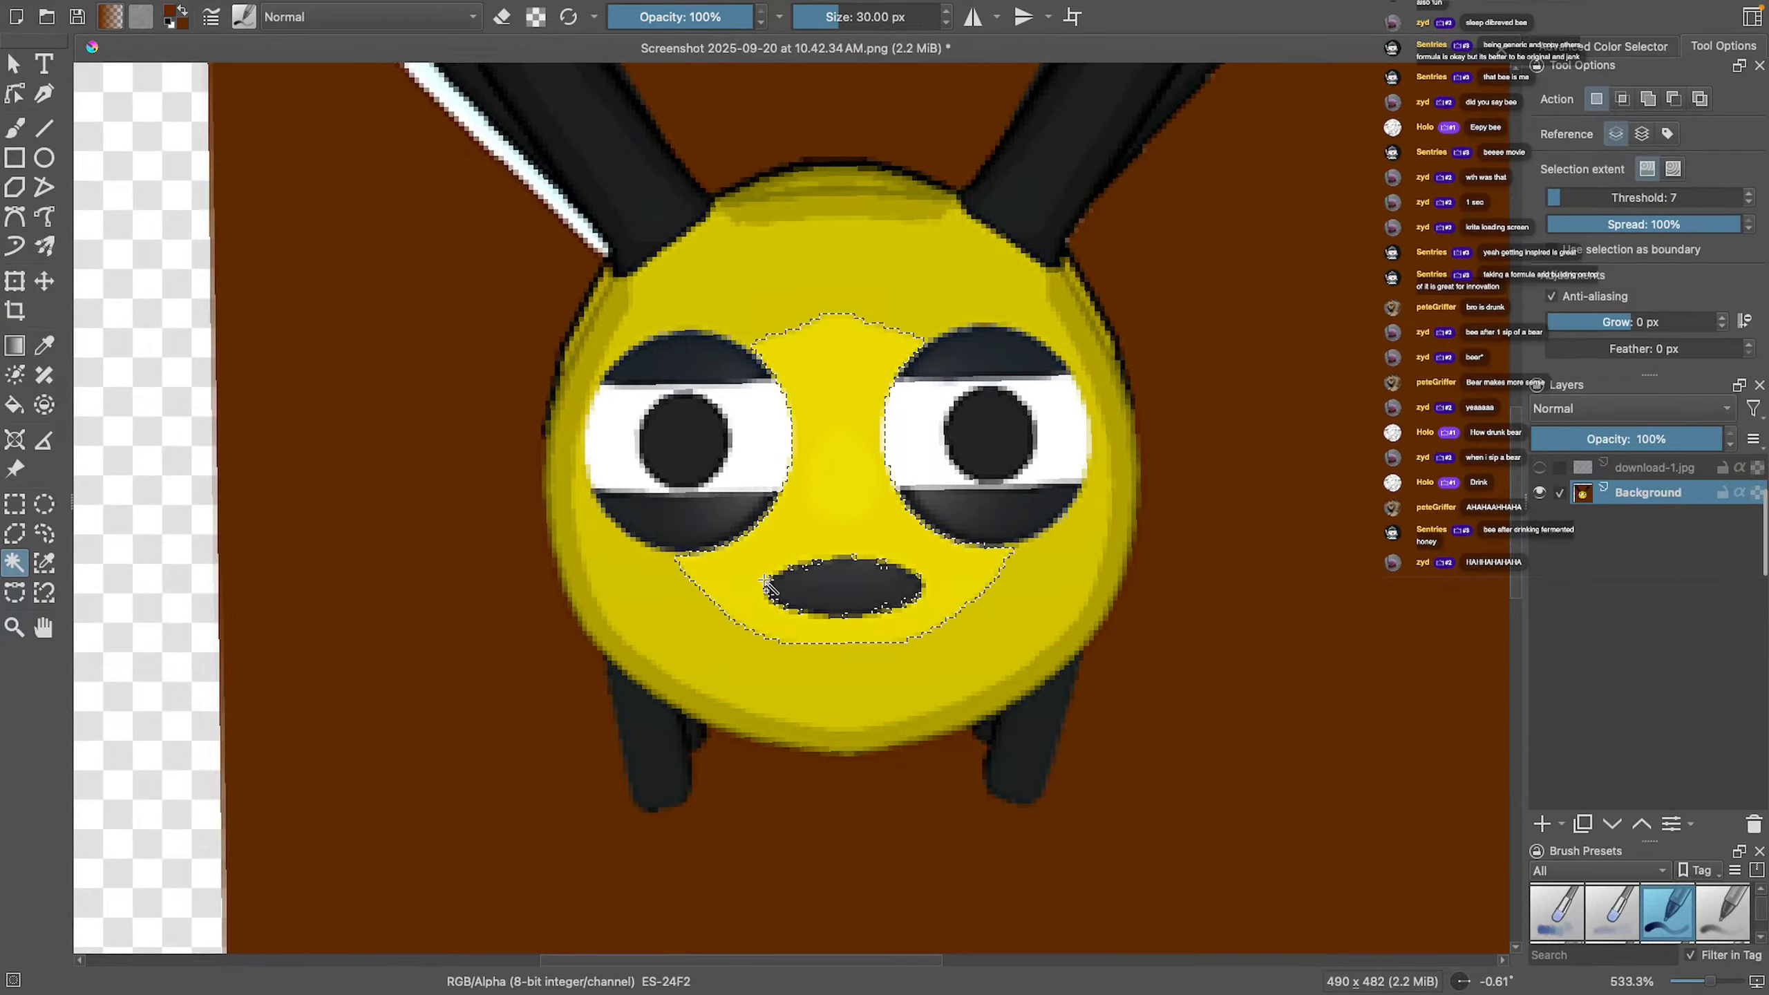
Set the selection threshold to 45 and use it on the bee's dark eye parts and left antenna
click(1622, 199)
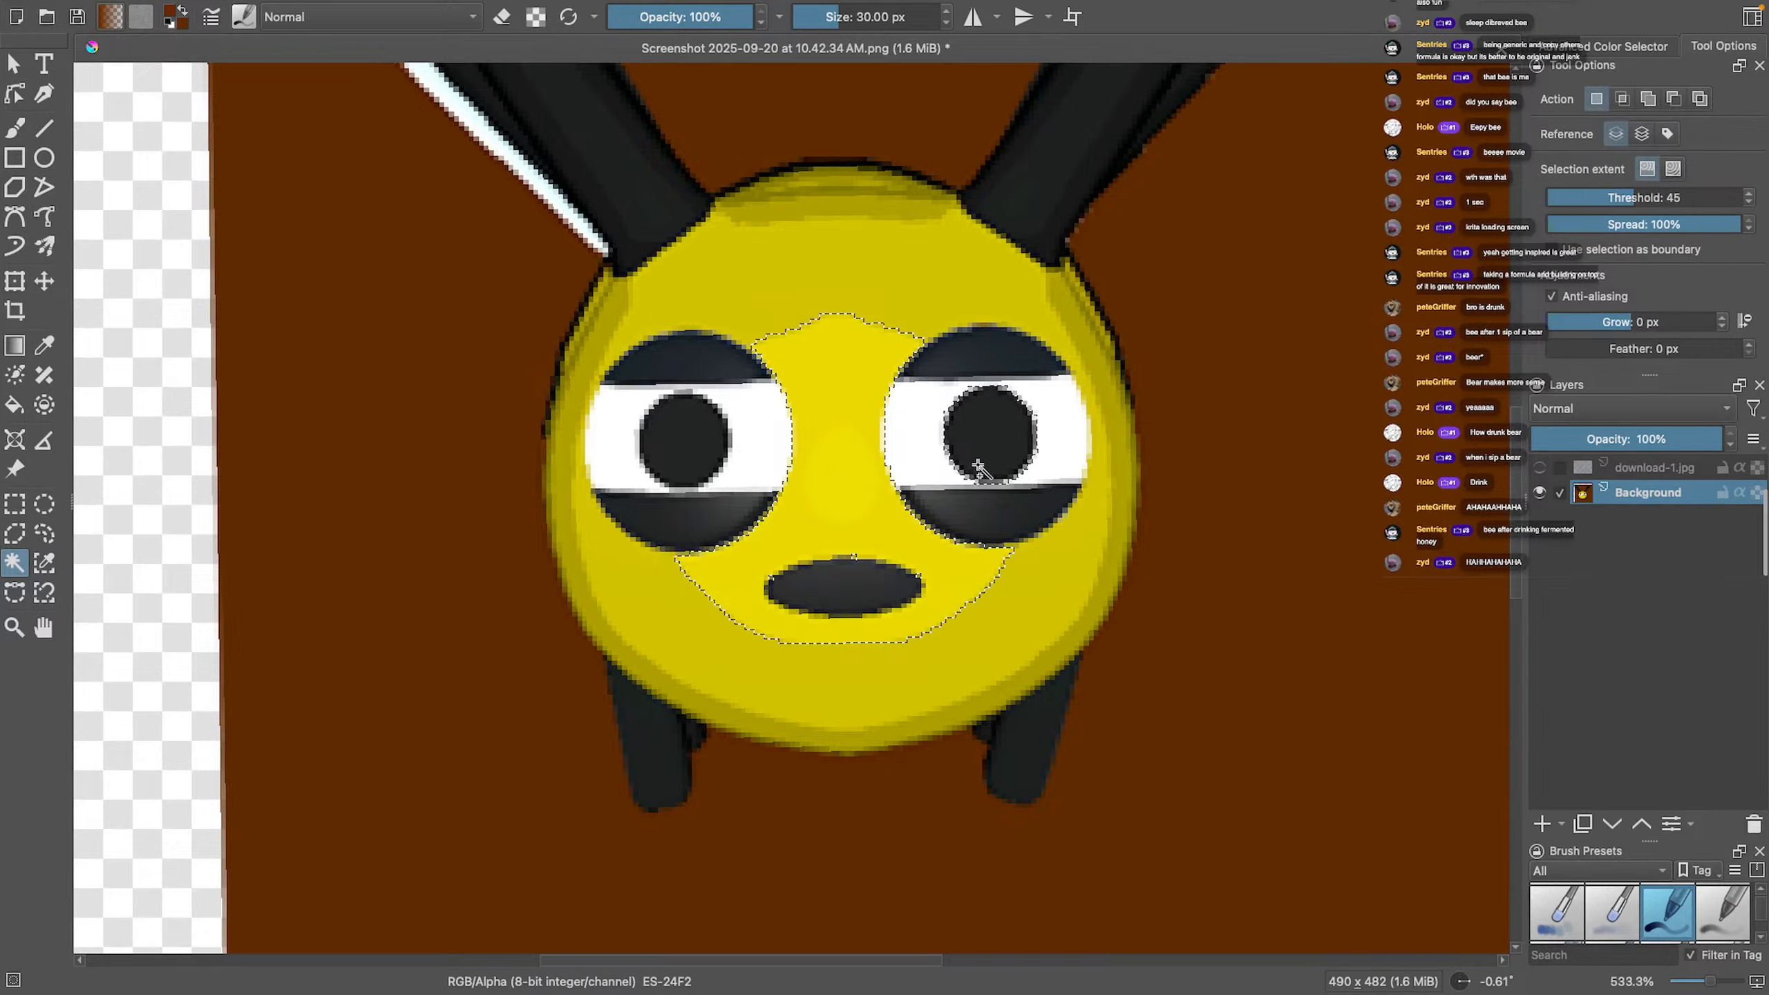
shift+click(975, 359)
shift+click(661, 508)
click(632, 237)
scroll(632, 237, down, 4)
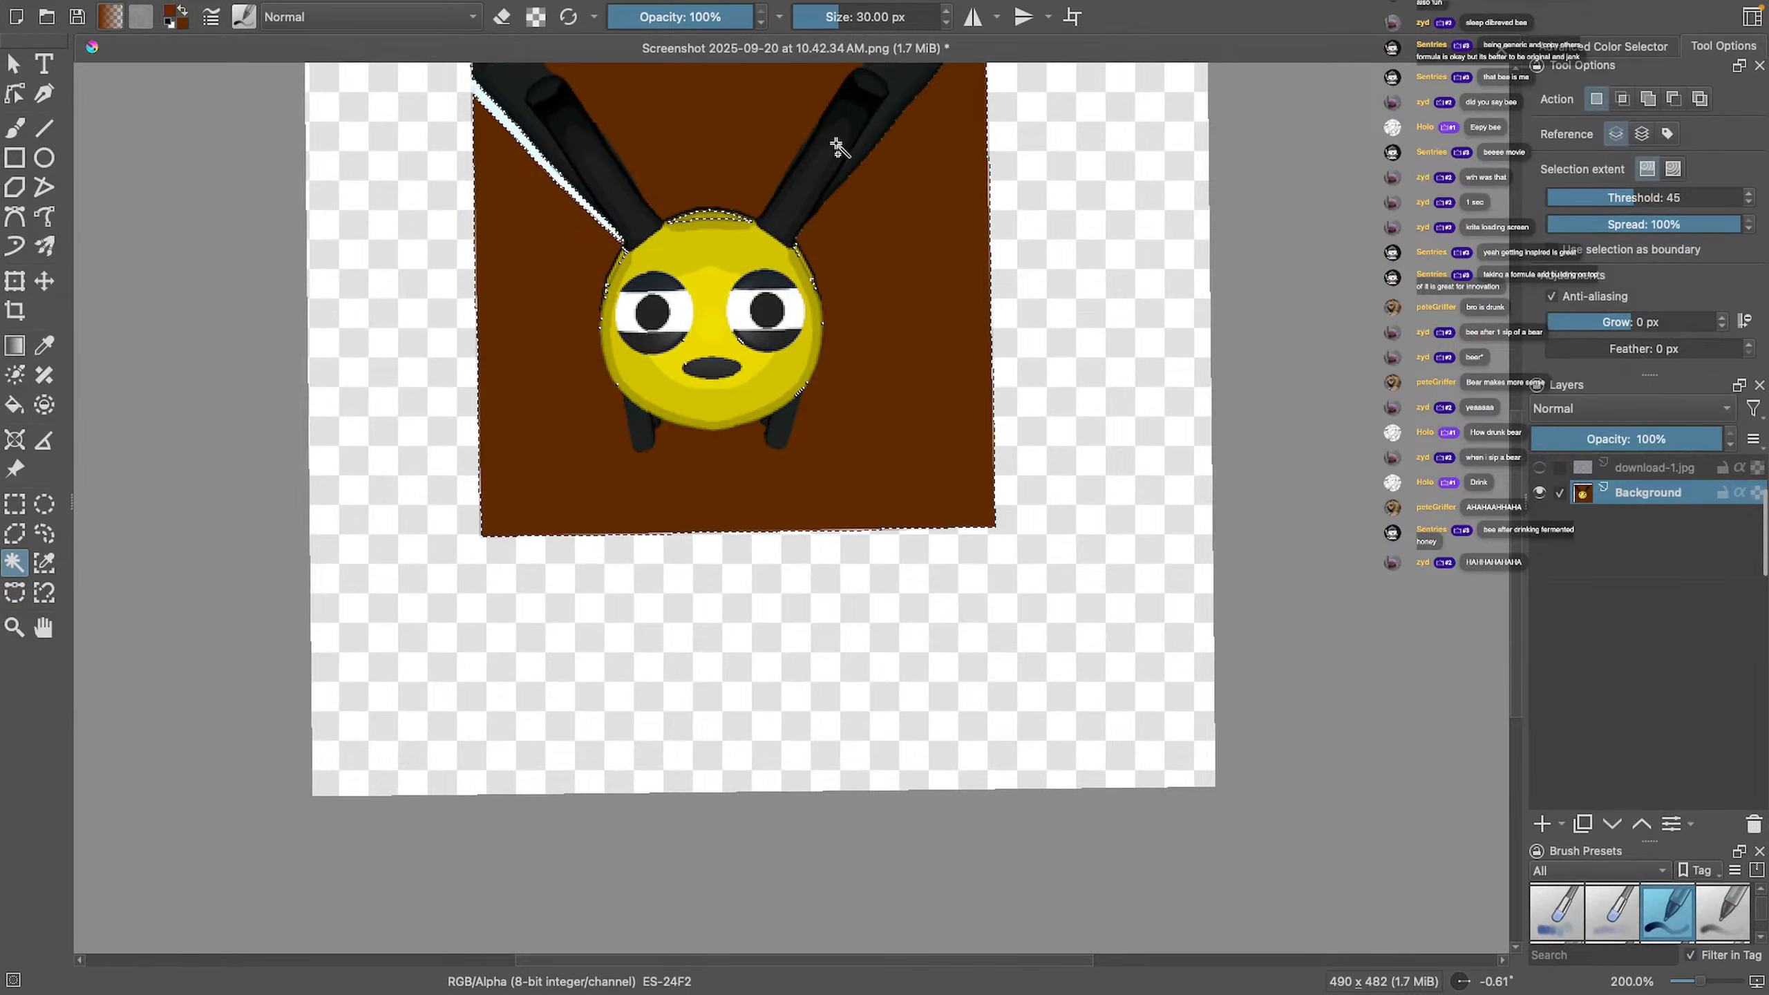
Try adding the upper rim of the bee's head to the selection
shift+middle_drag(827, 164, 800, 324)
scroll(793, 313, up, 3)
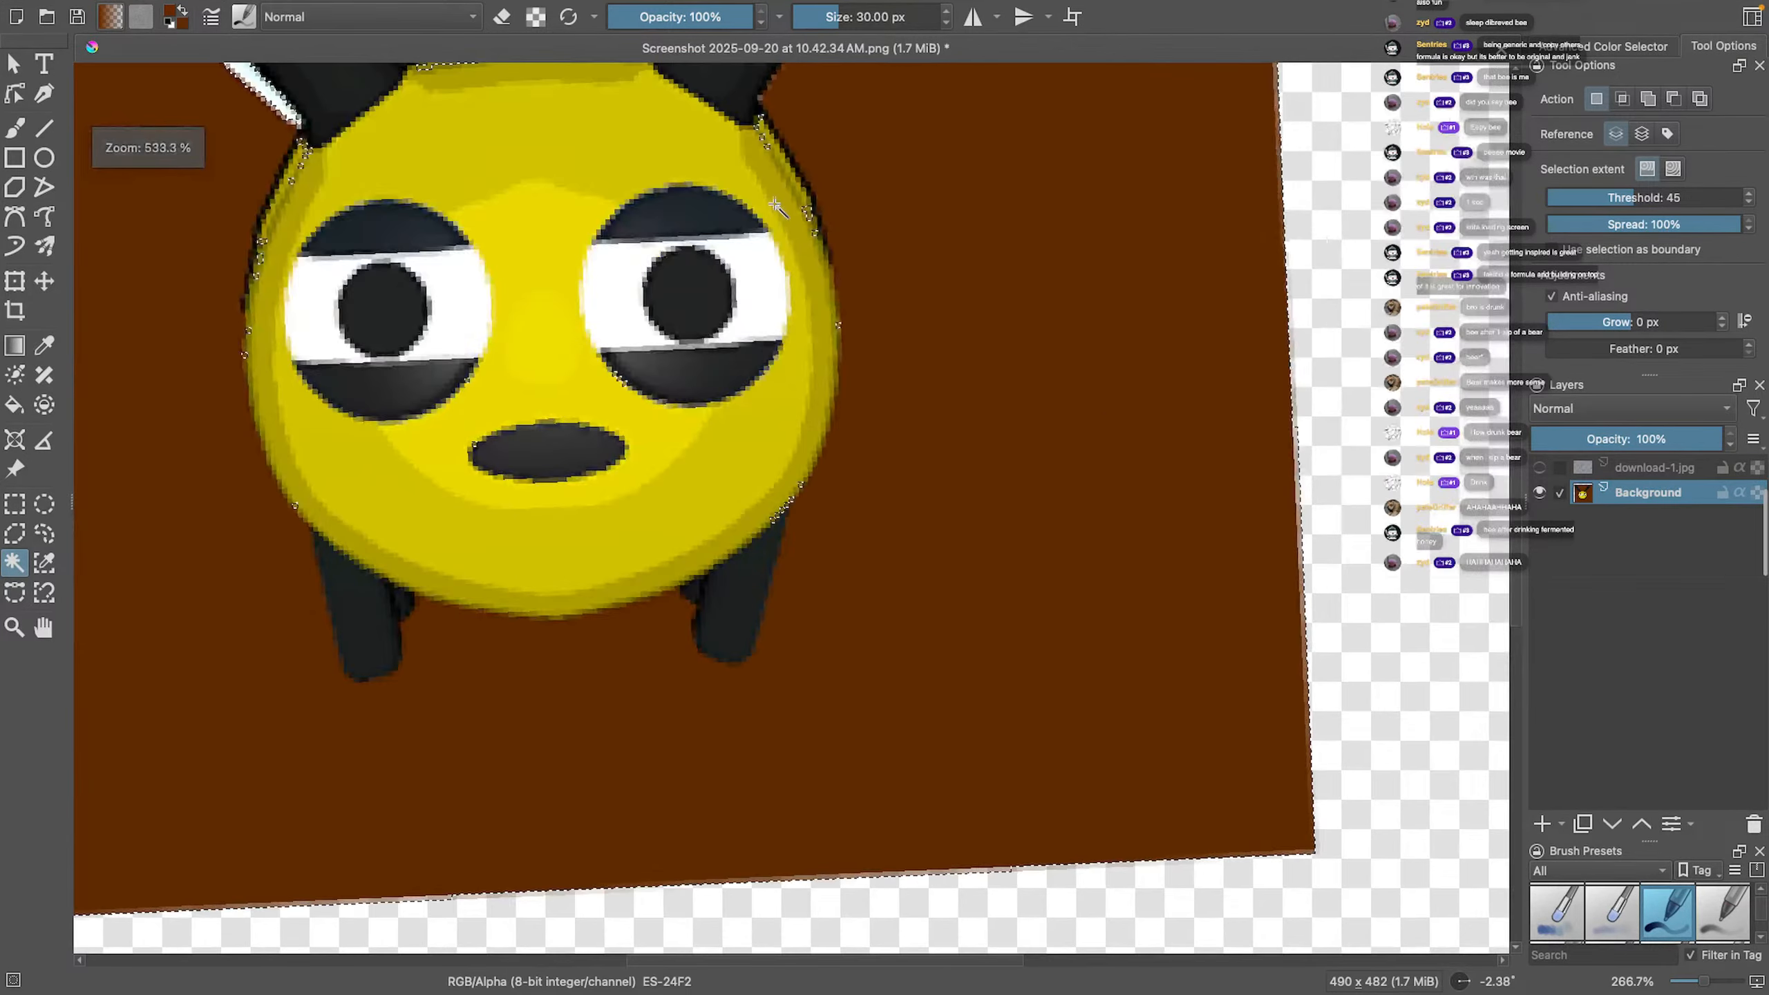
middle_drag(774, 204, 855, 598)
shift+click(646, 437)
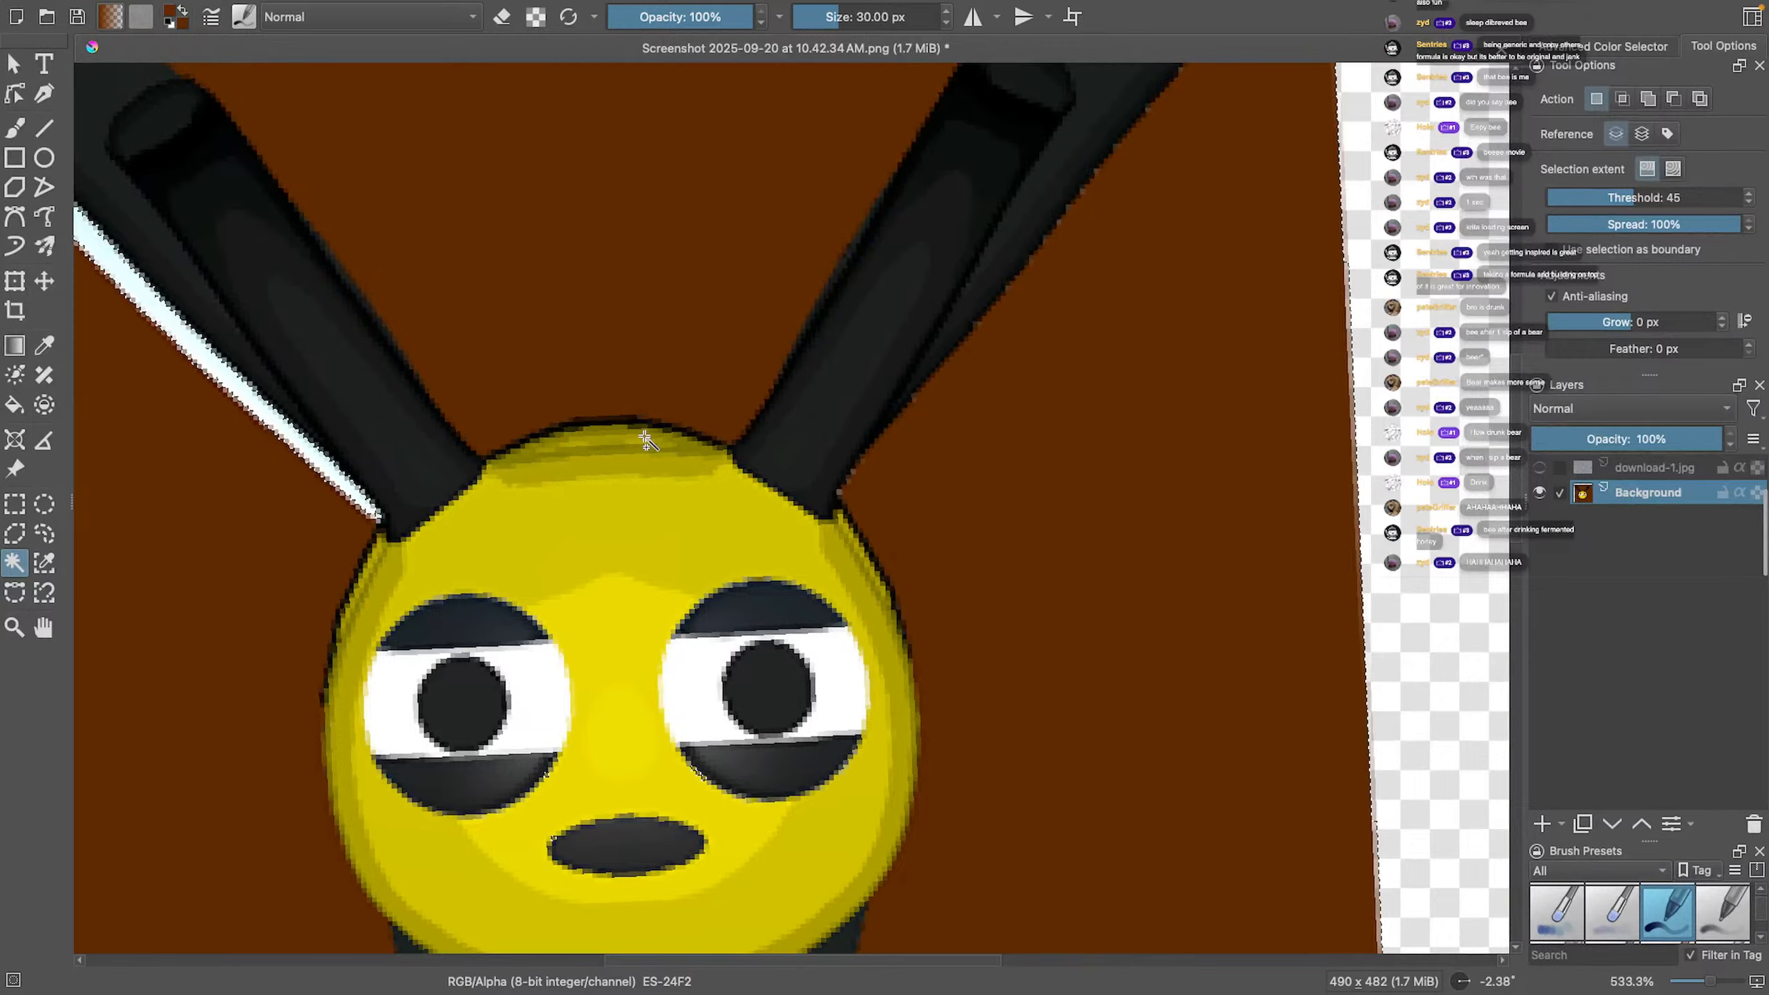
scroll(516, 449, down, 2)
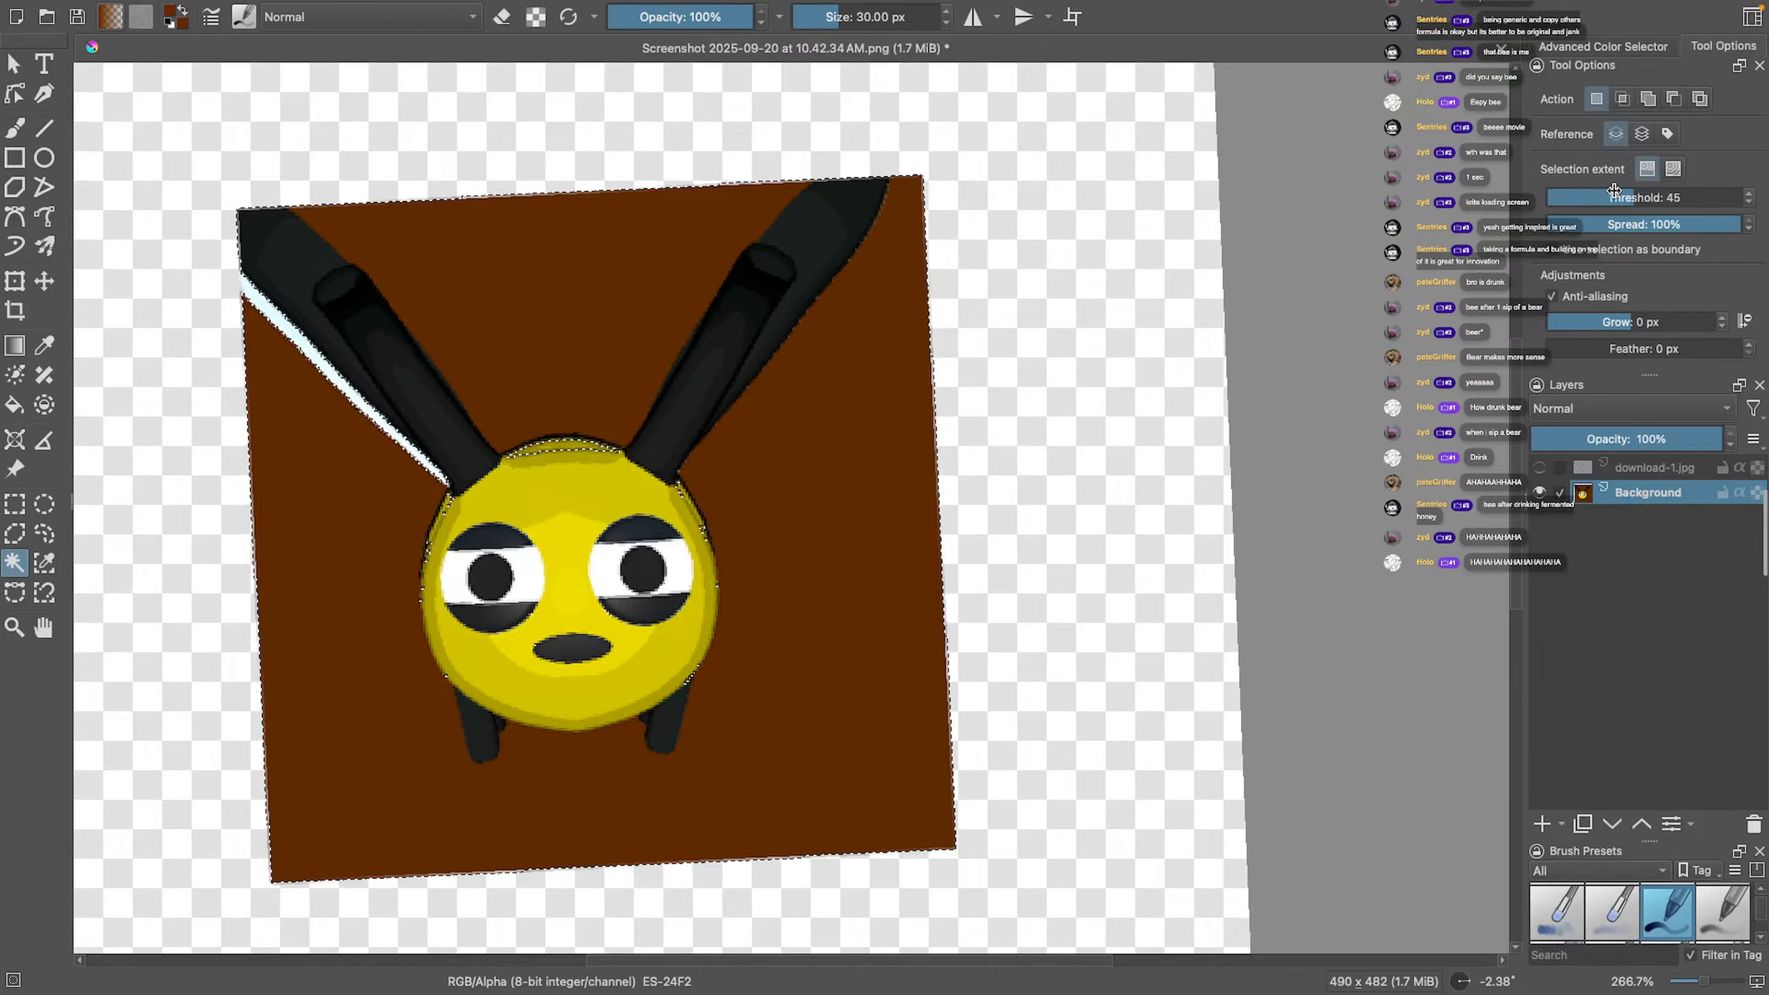
Set the selection threshold to 28, select the bee's yellow face, and extend the selection over the antennae and legs
drag(1613, 189, 1600, 195)
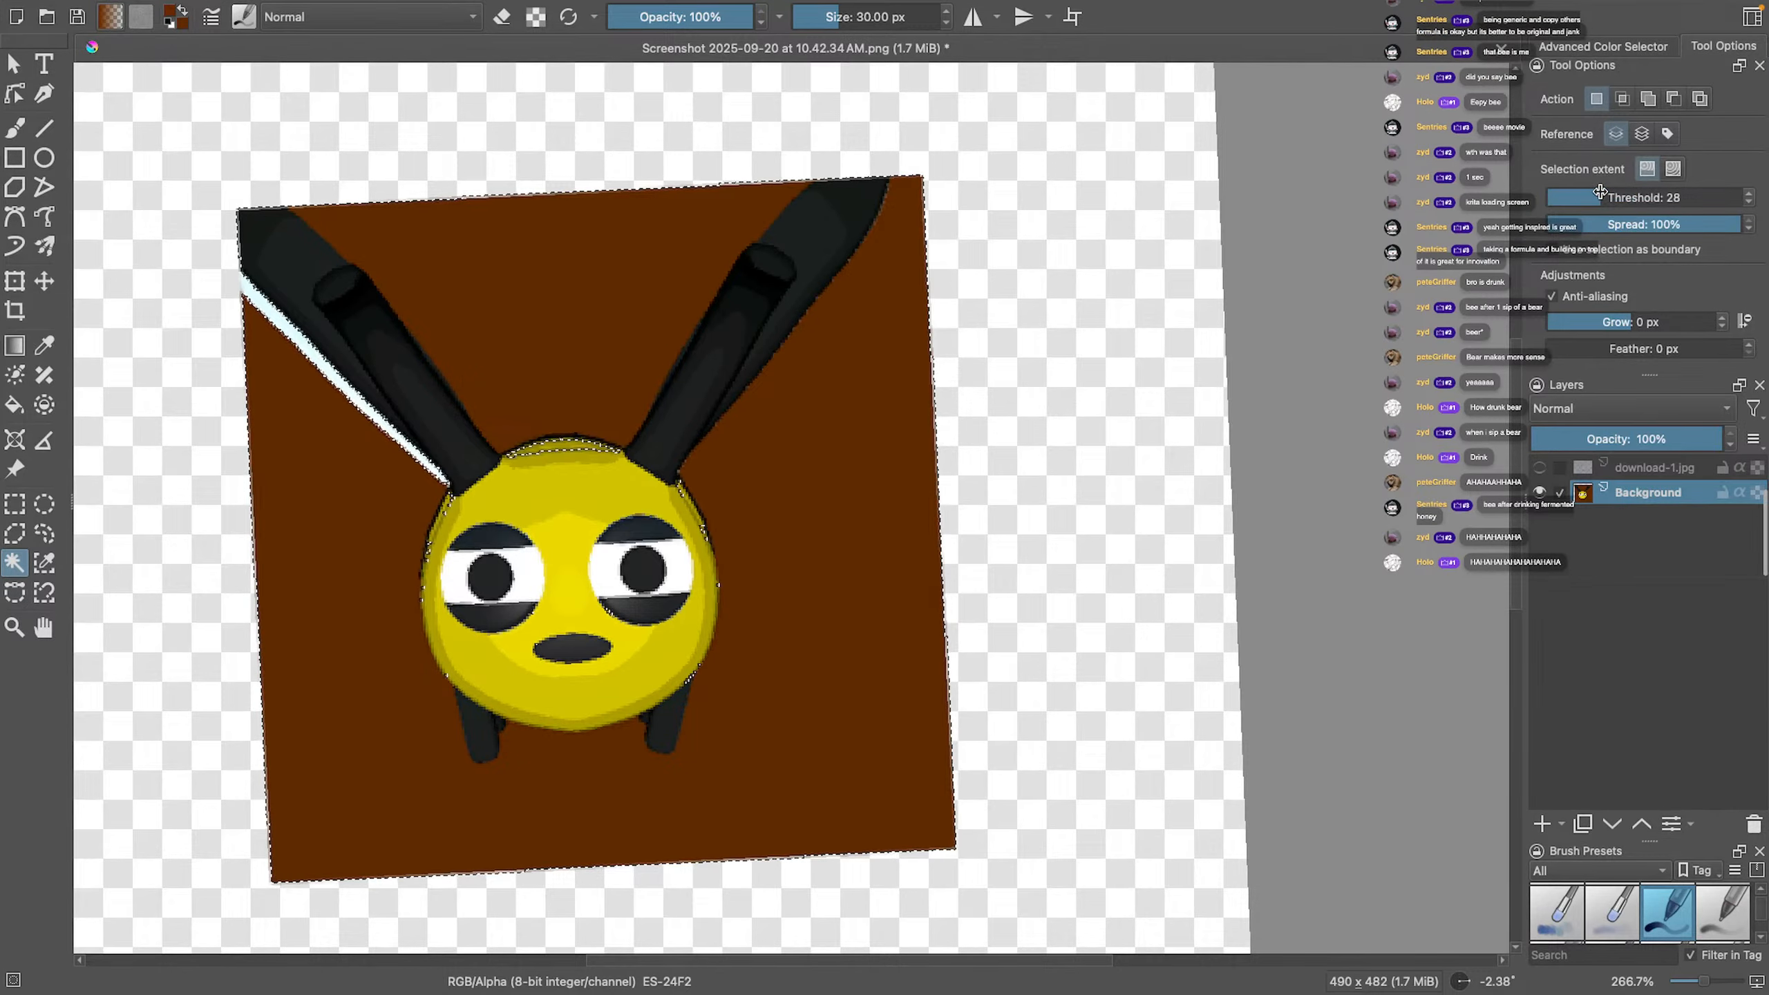
click(533, 556)
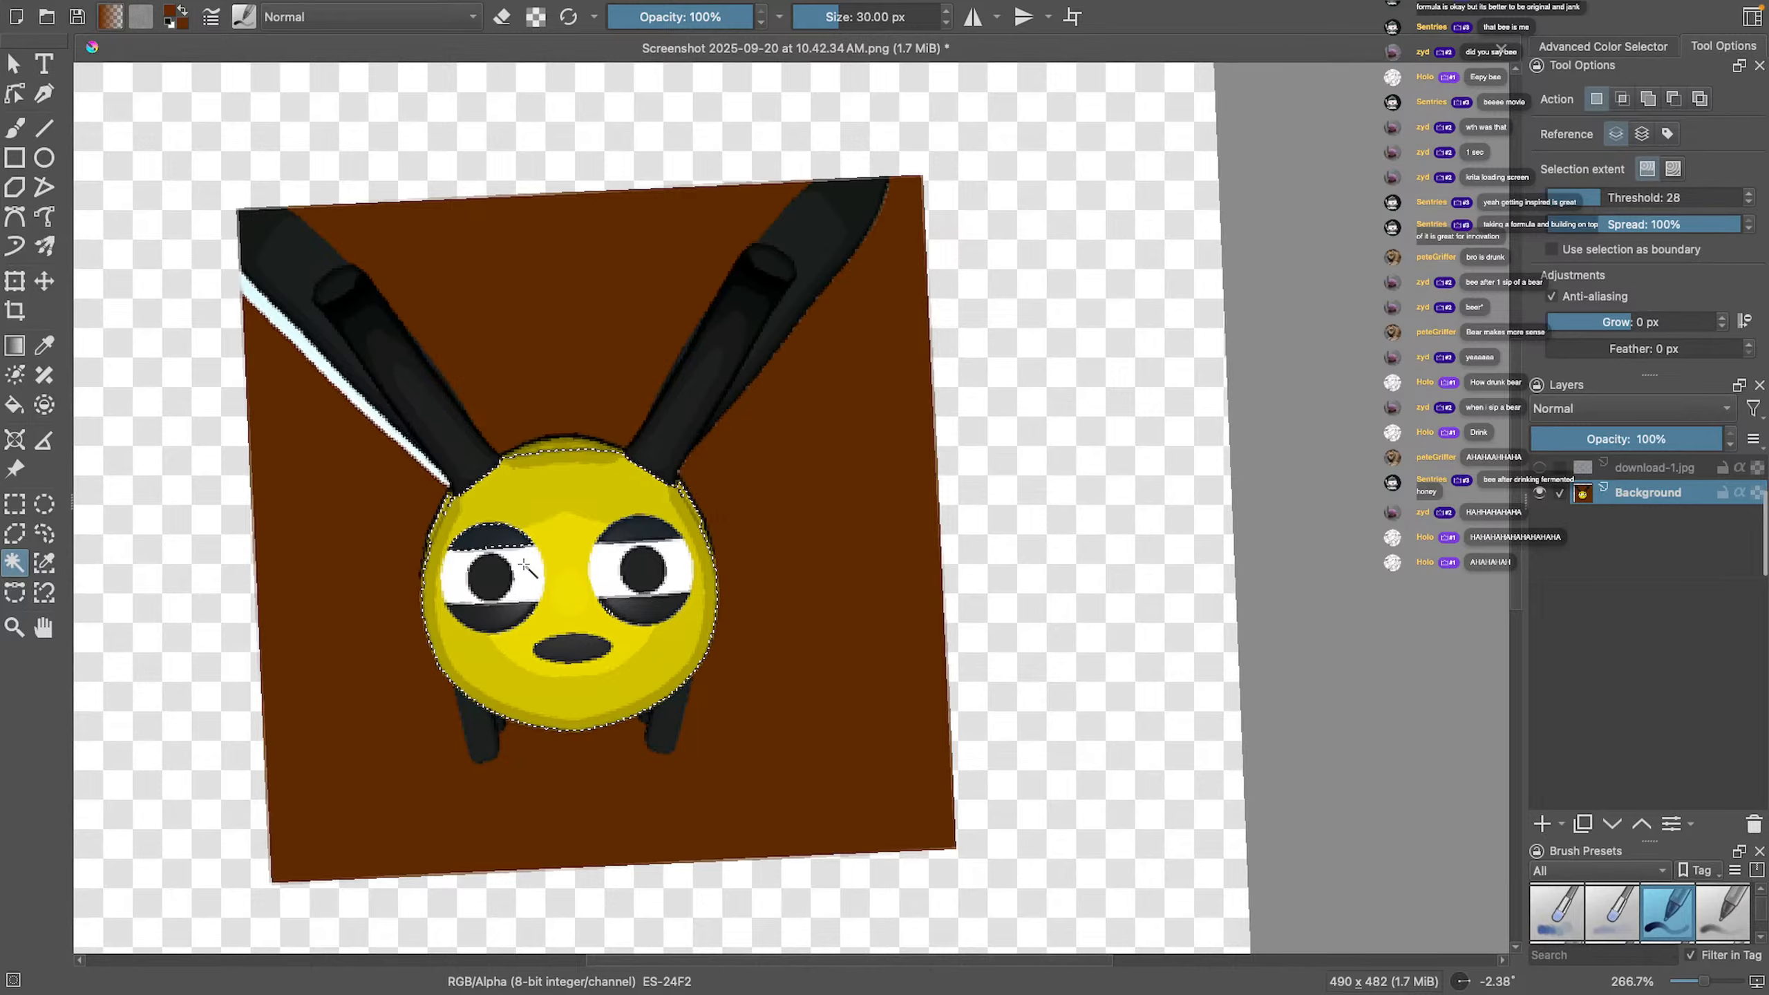
ctrl+scroll(532, 557, up, 6)
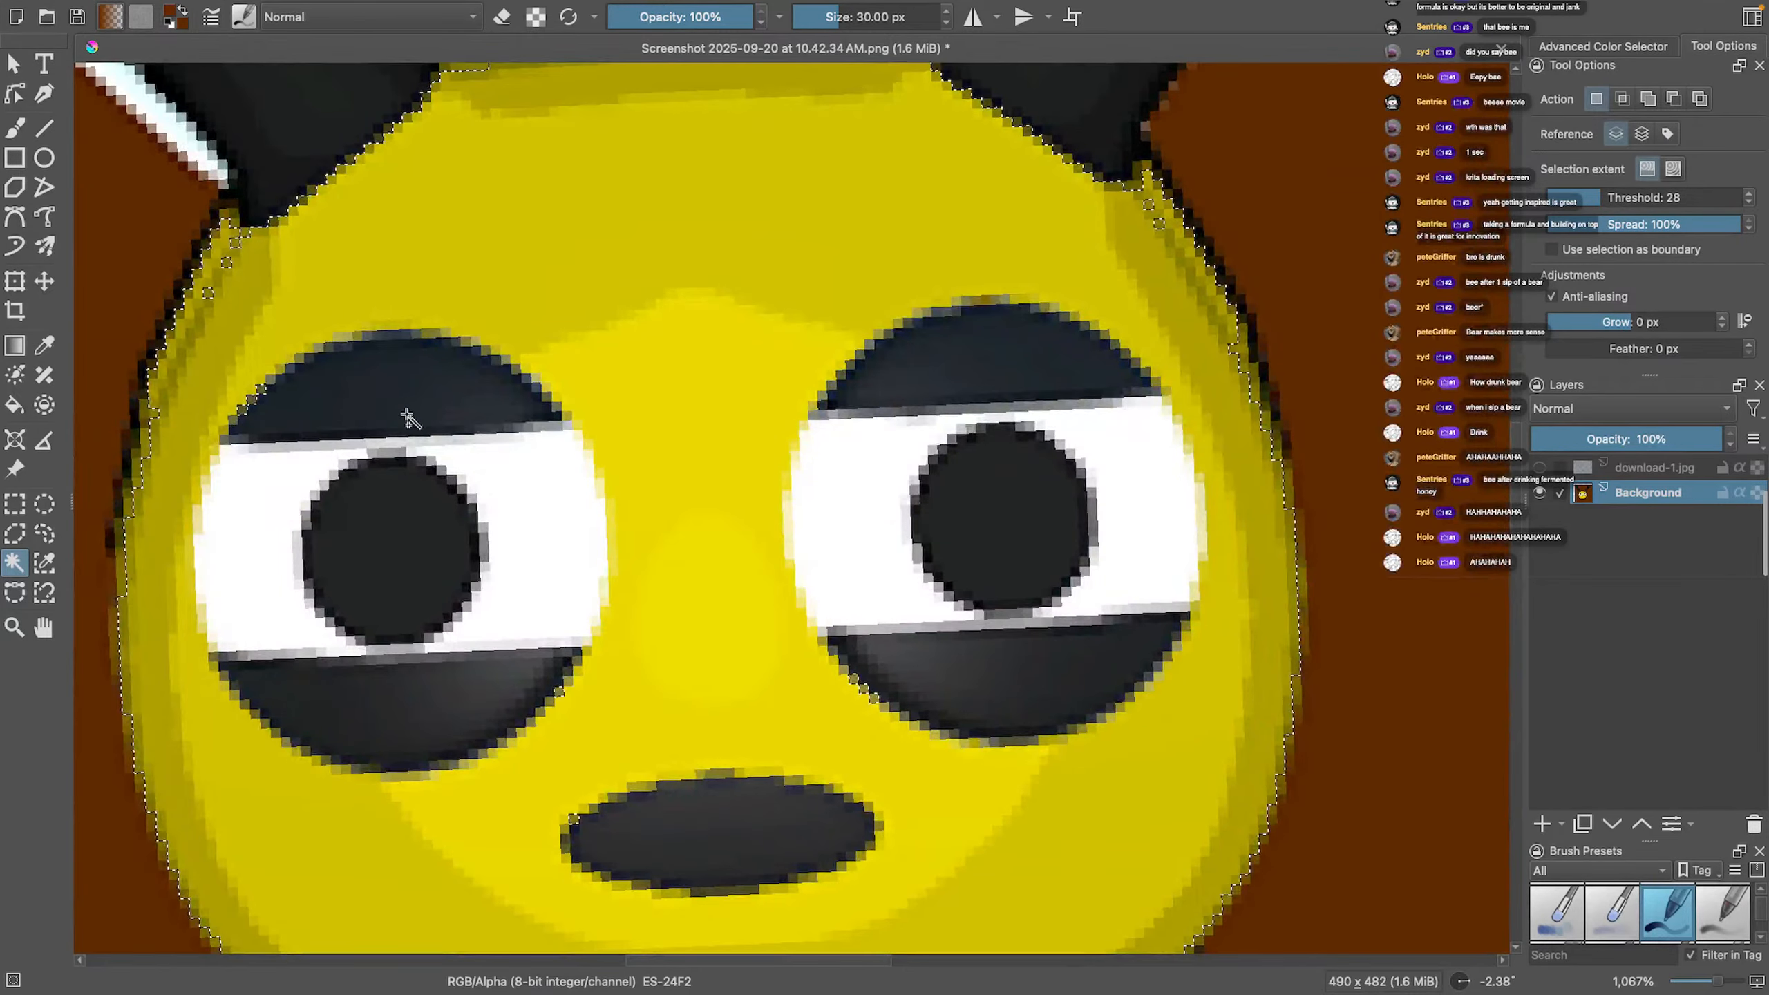
ctrl+scroll(383, 423, down, 1)
middle_drag(407, 442, 891, 745)
shift+click(853, 583)
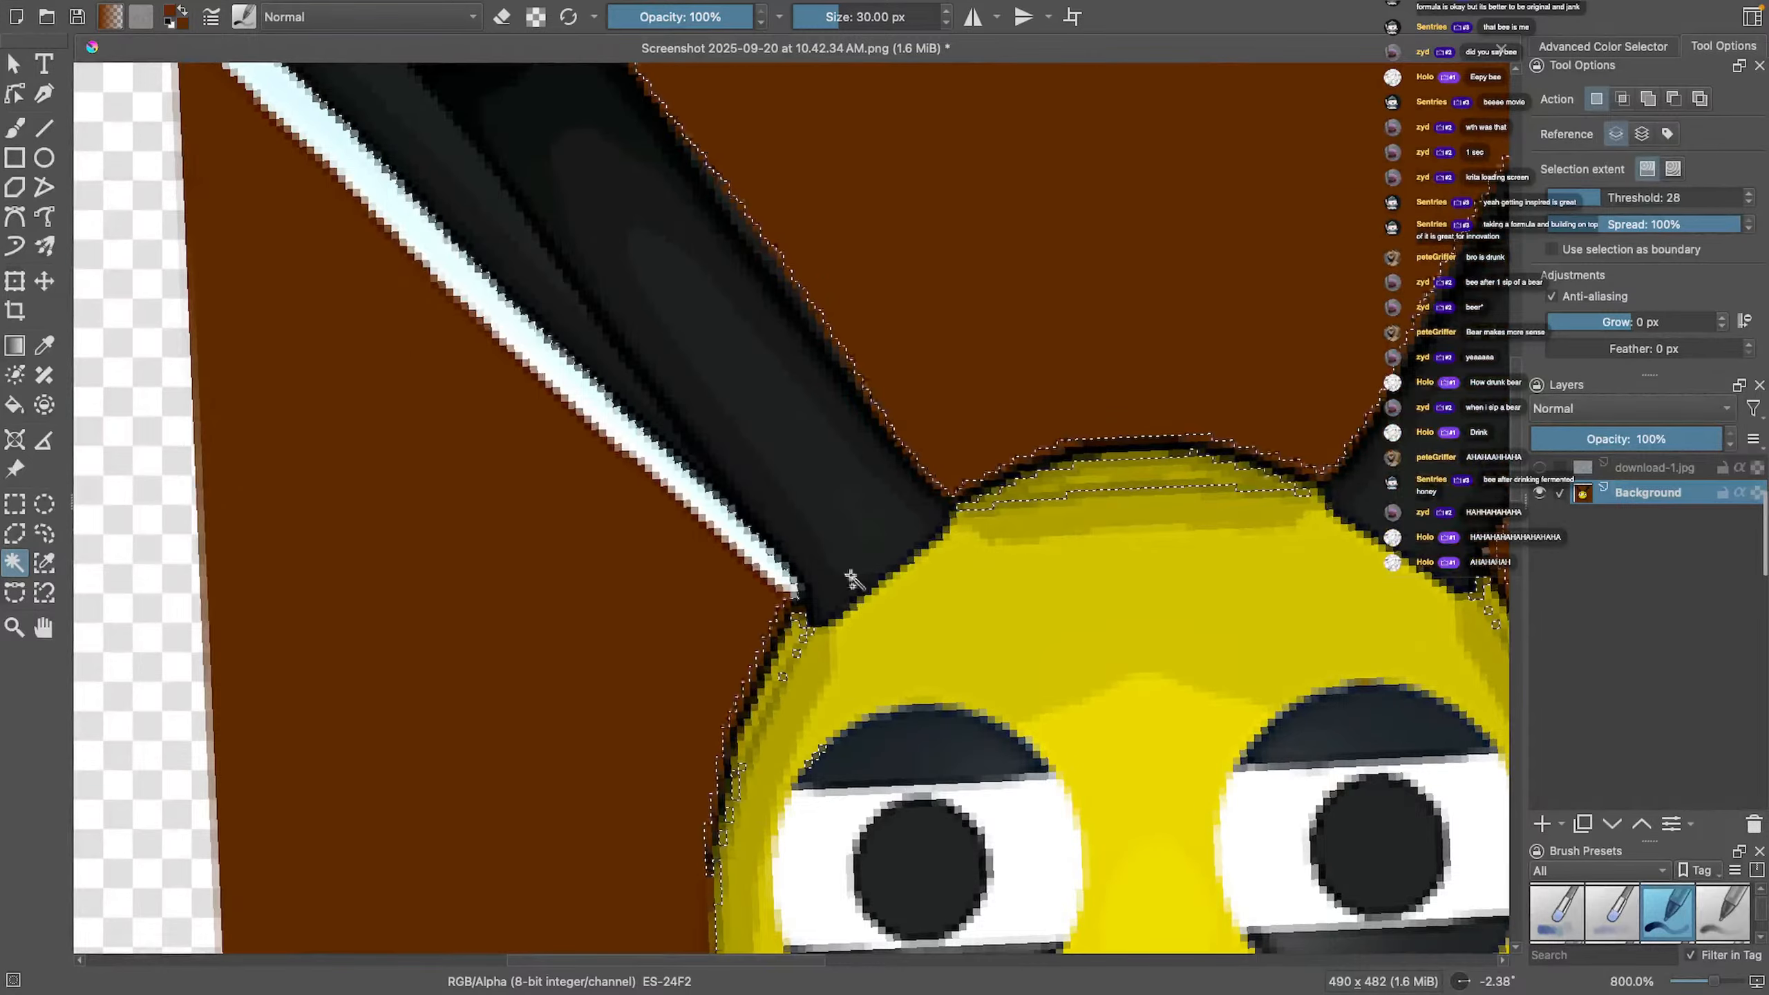
shift+click(592, 450)
scroll(605, 415, down, 2)
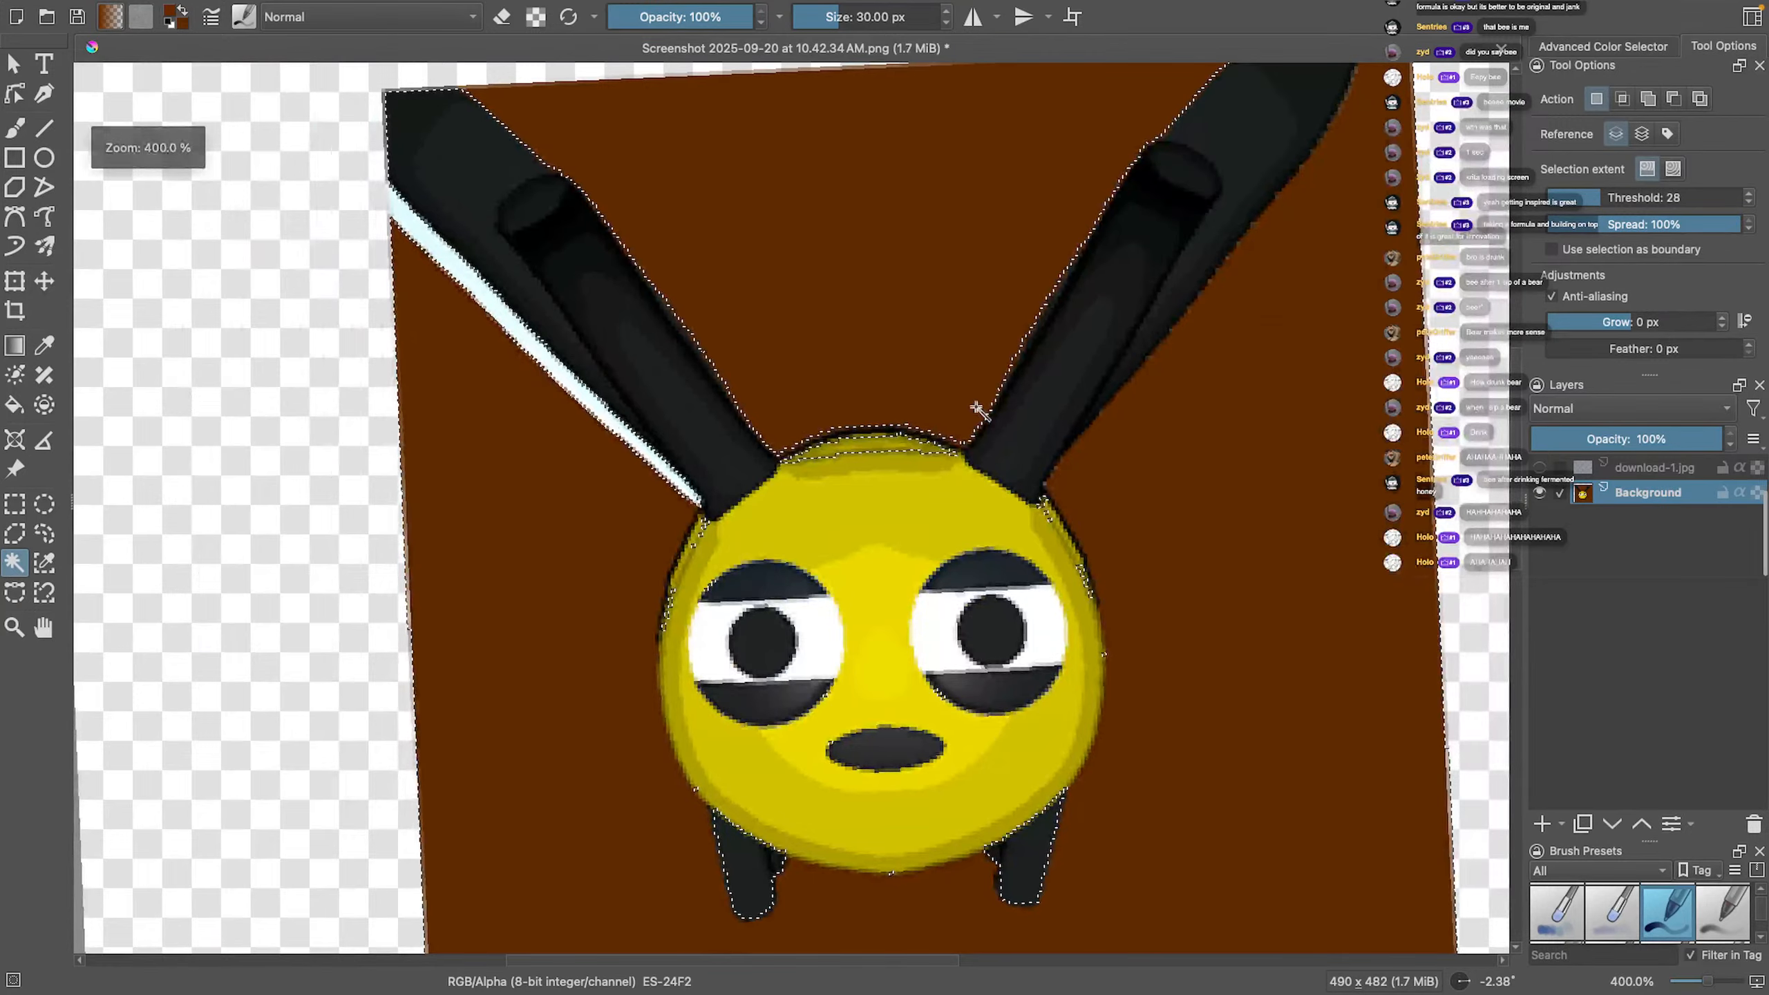
scroll(915, 607, down, 1)
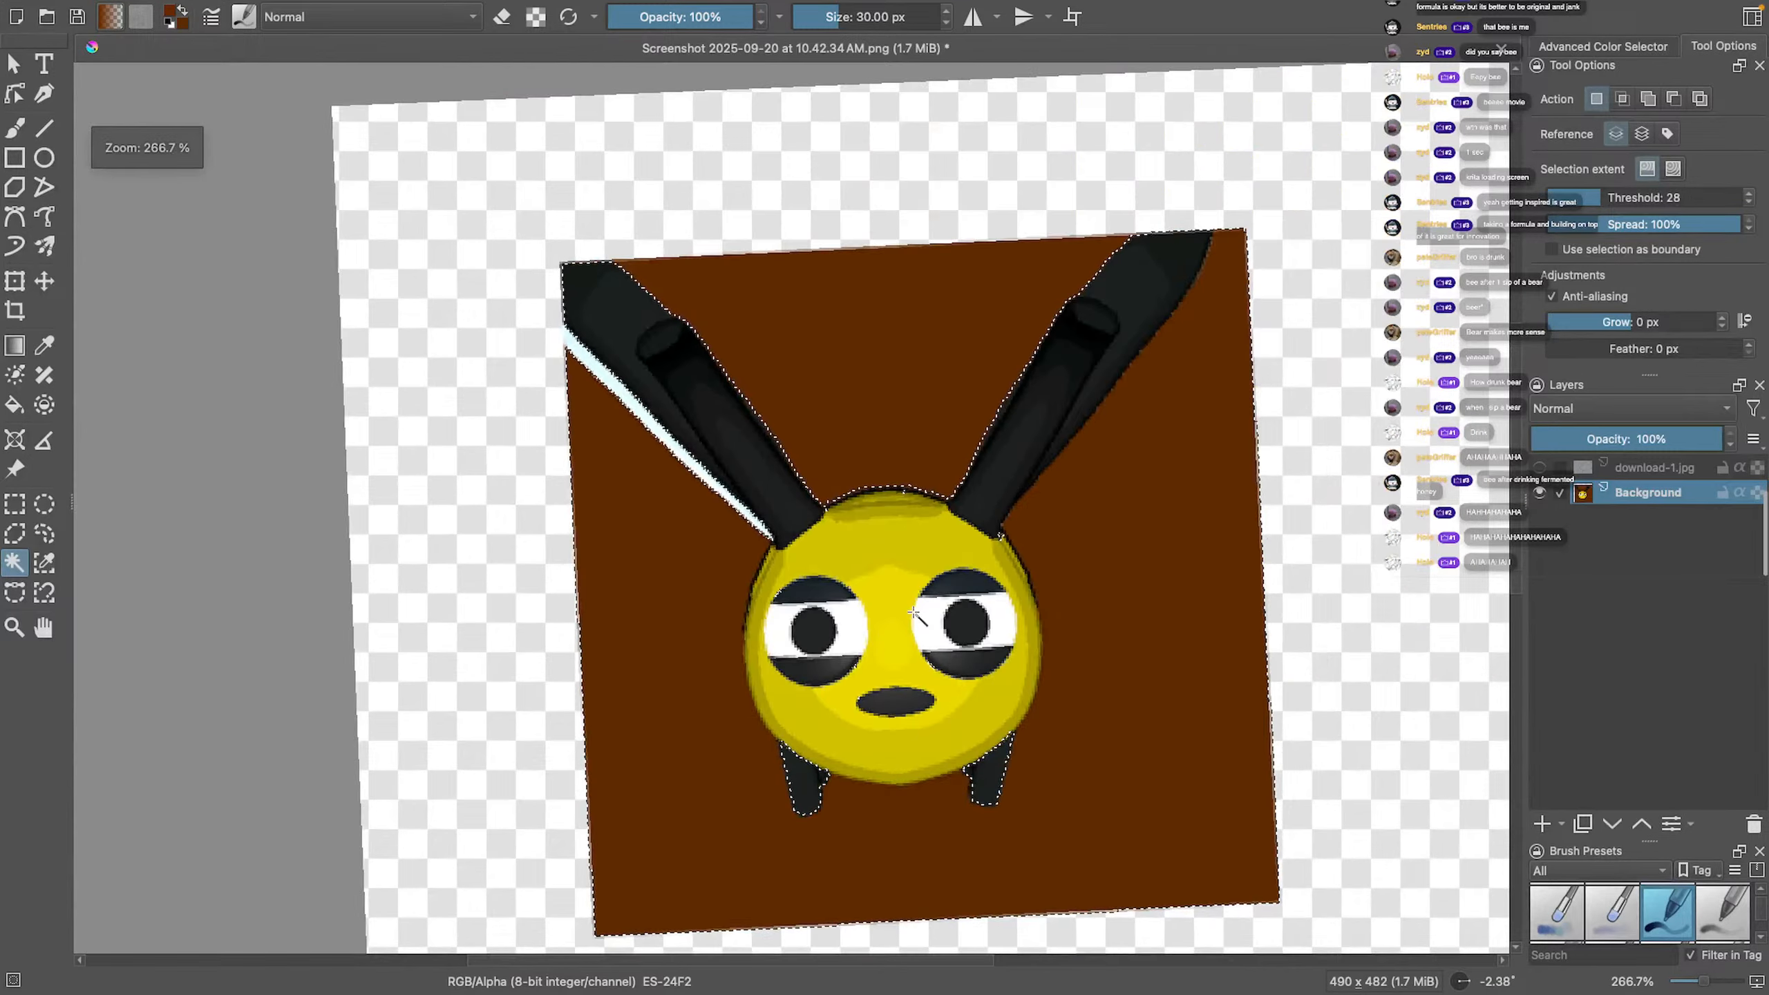
shift+click(997, 763)
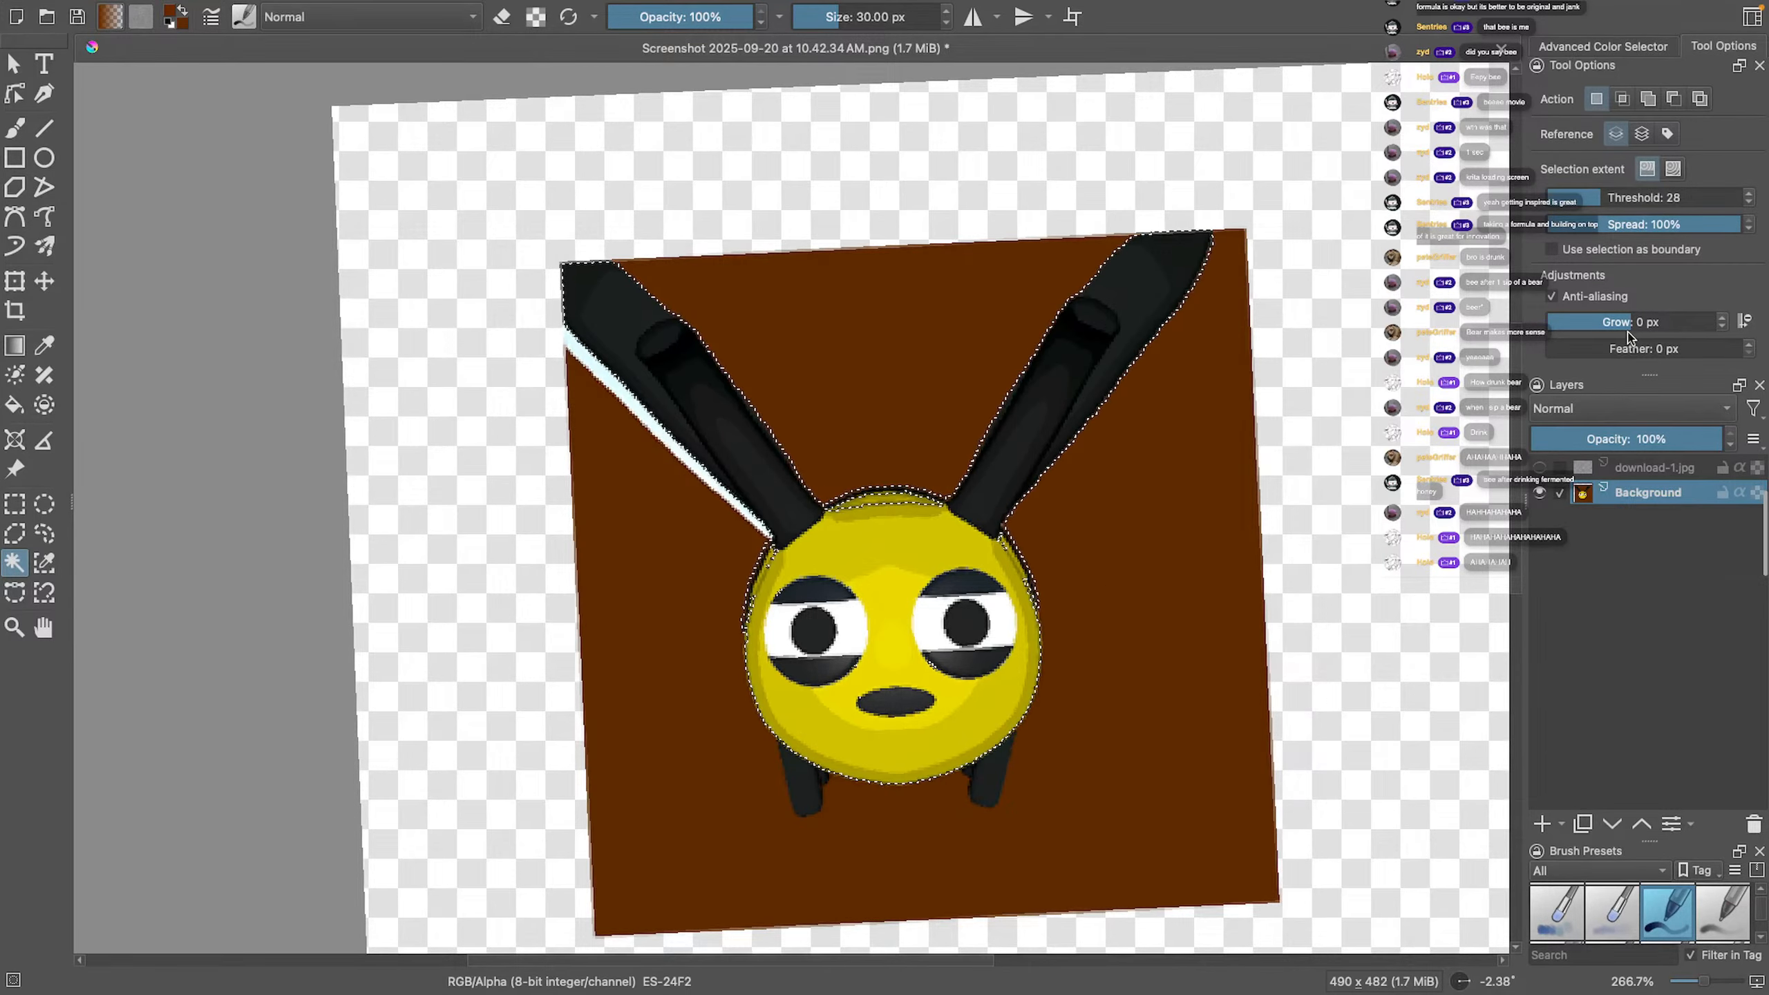
Set the selection threshold to 16, try filling the area around the bee with brown, and undo the attempt
drag(1592, 202, 1580, 199)
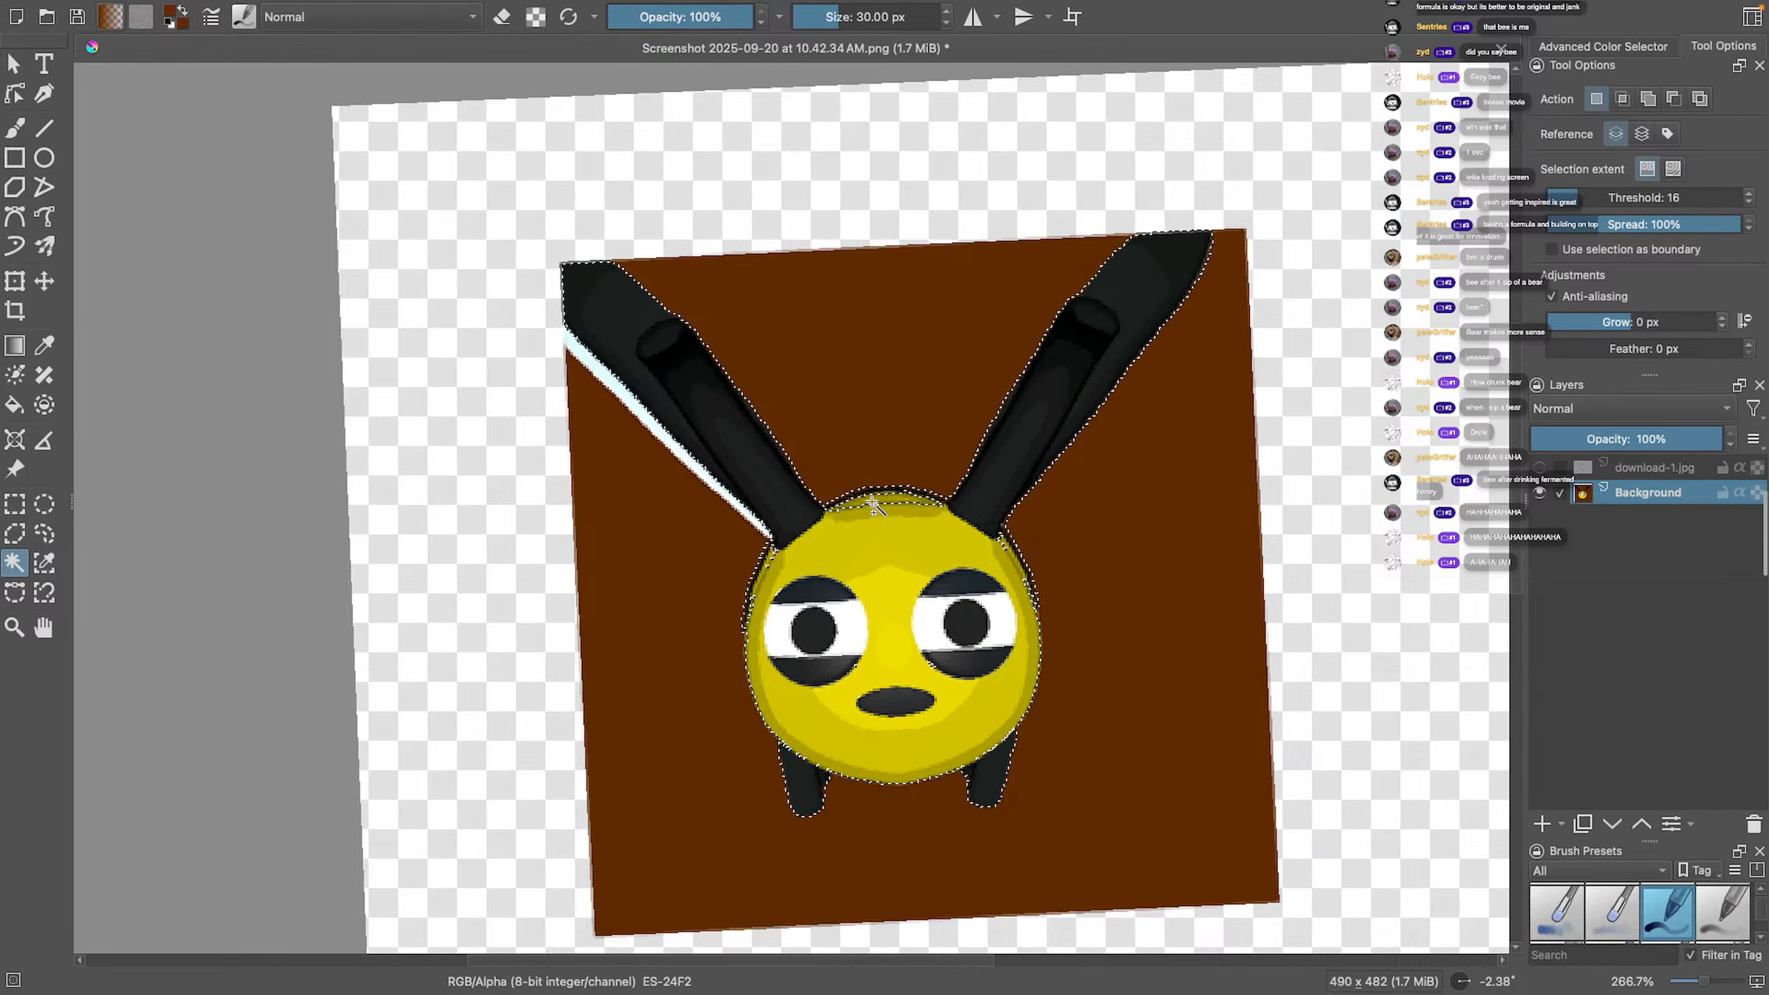
right_click(712, 435)
click(760, 506)
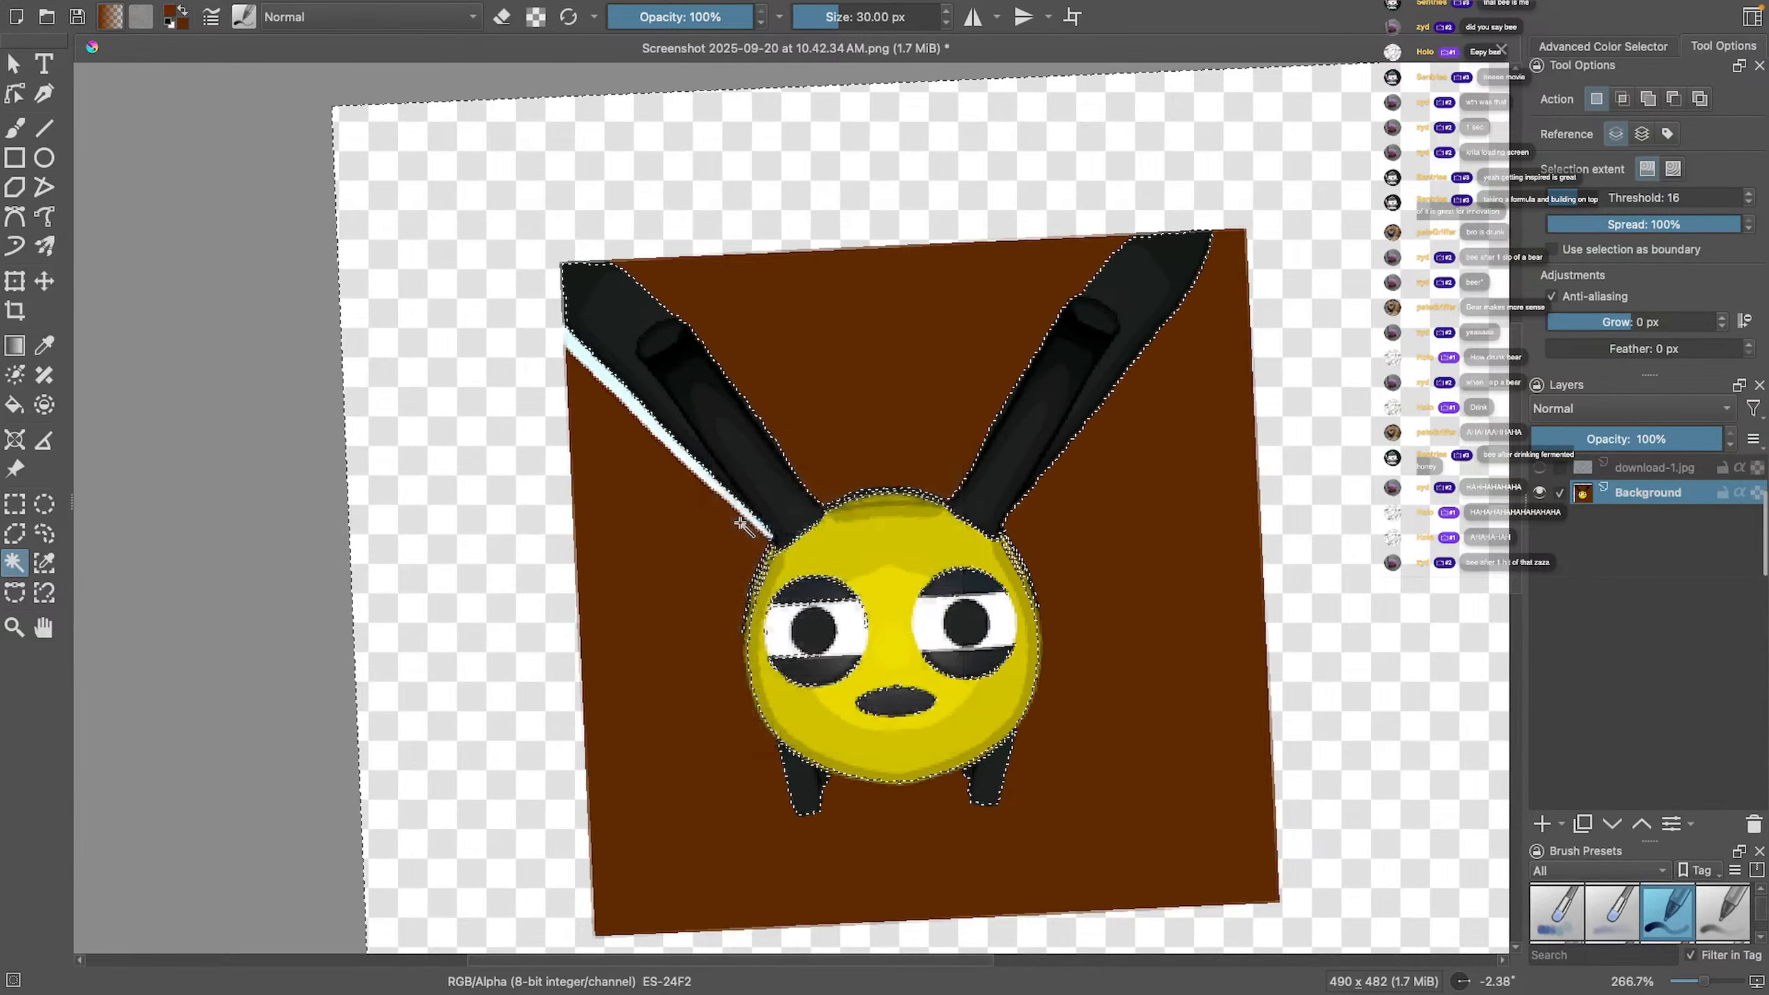
key(shift+BackSpace)
scroll(763, 509, down, 7)
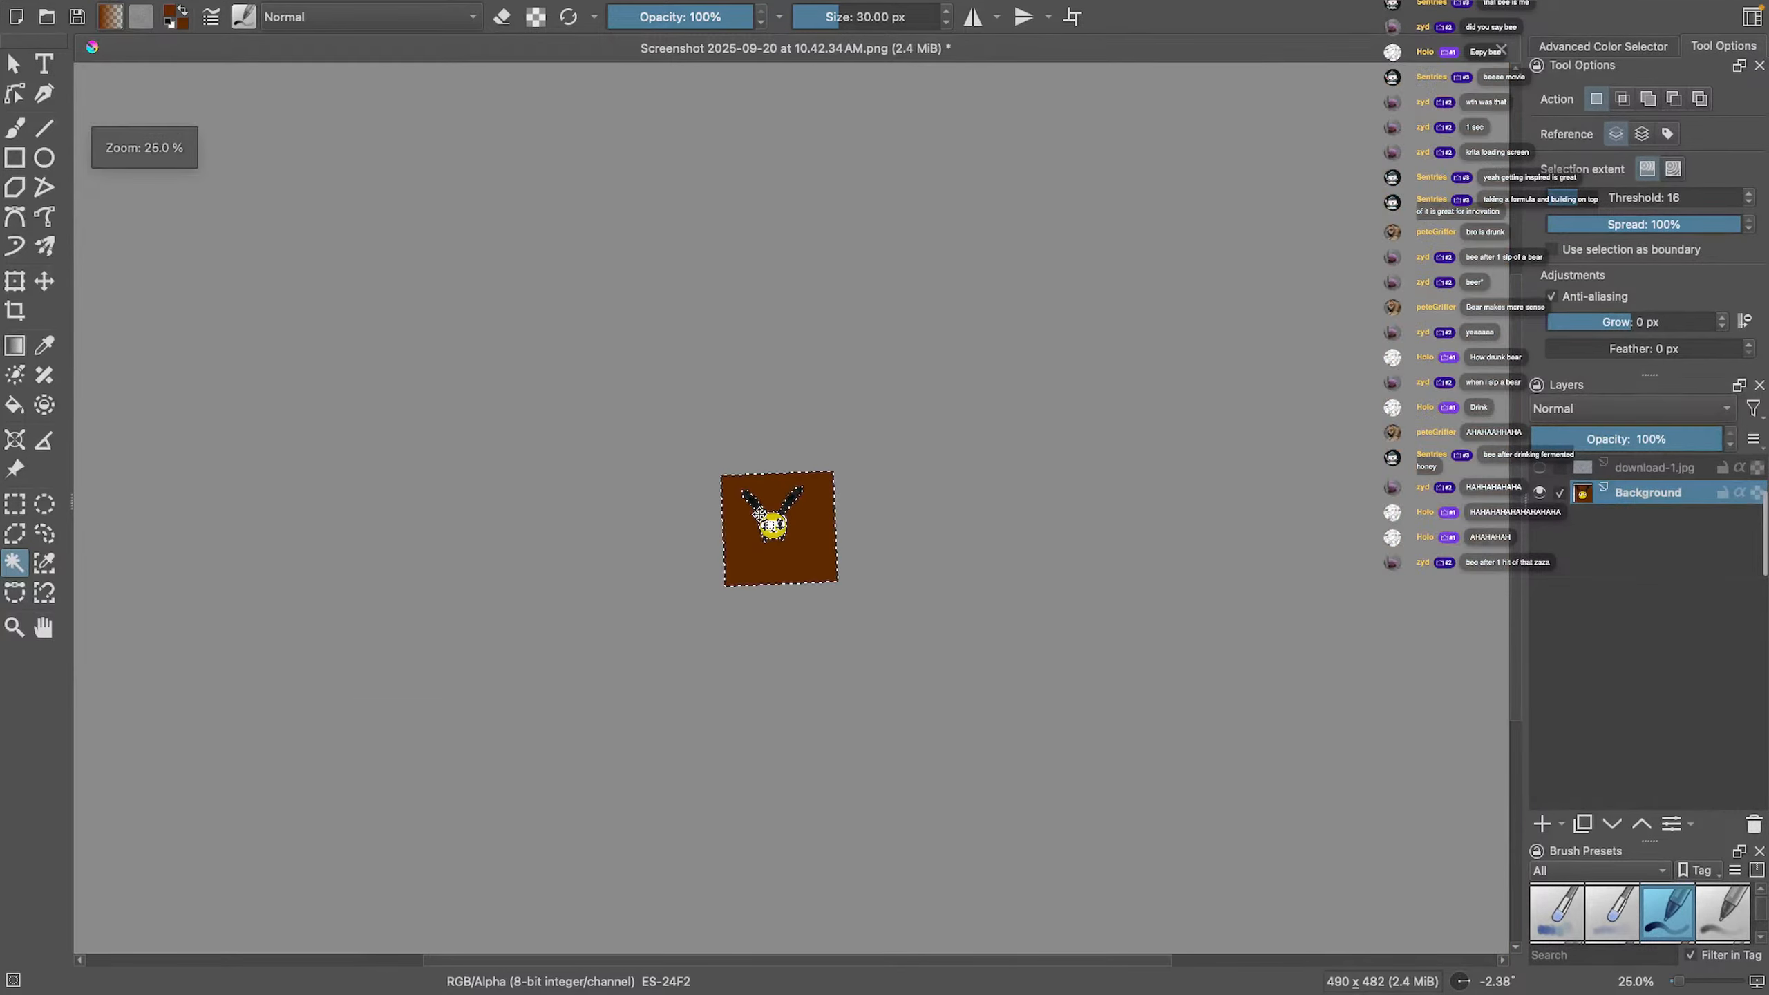
scroll(764, 509, up, 6)
key(ctrl+z)
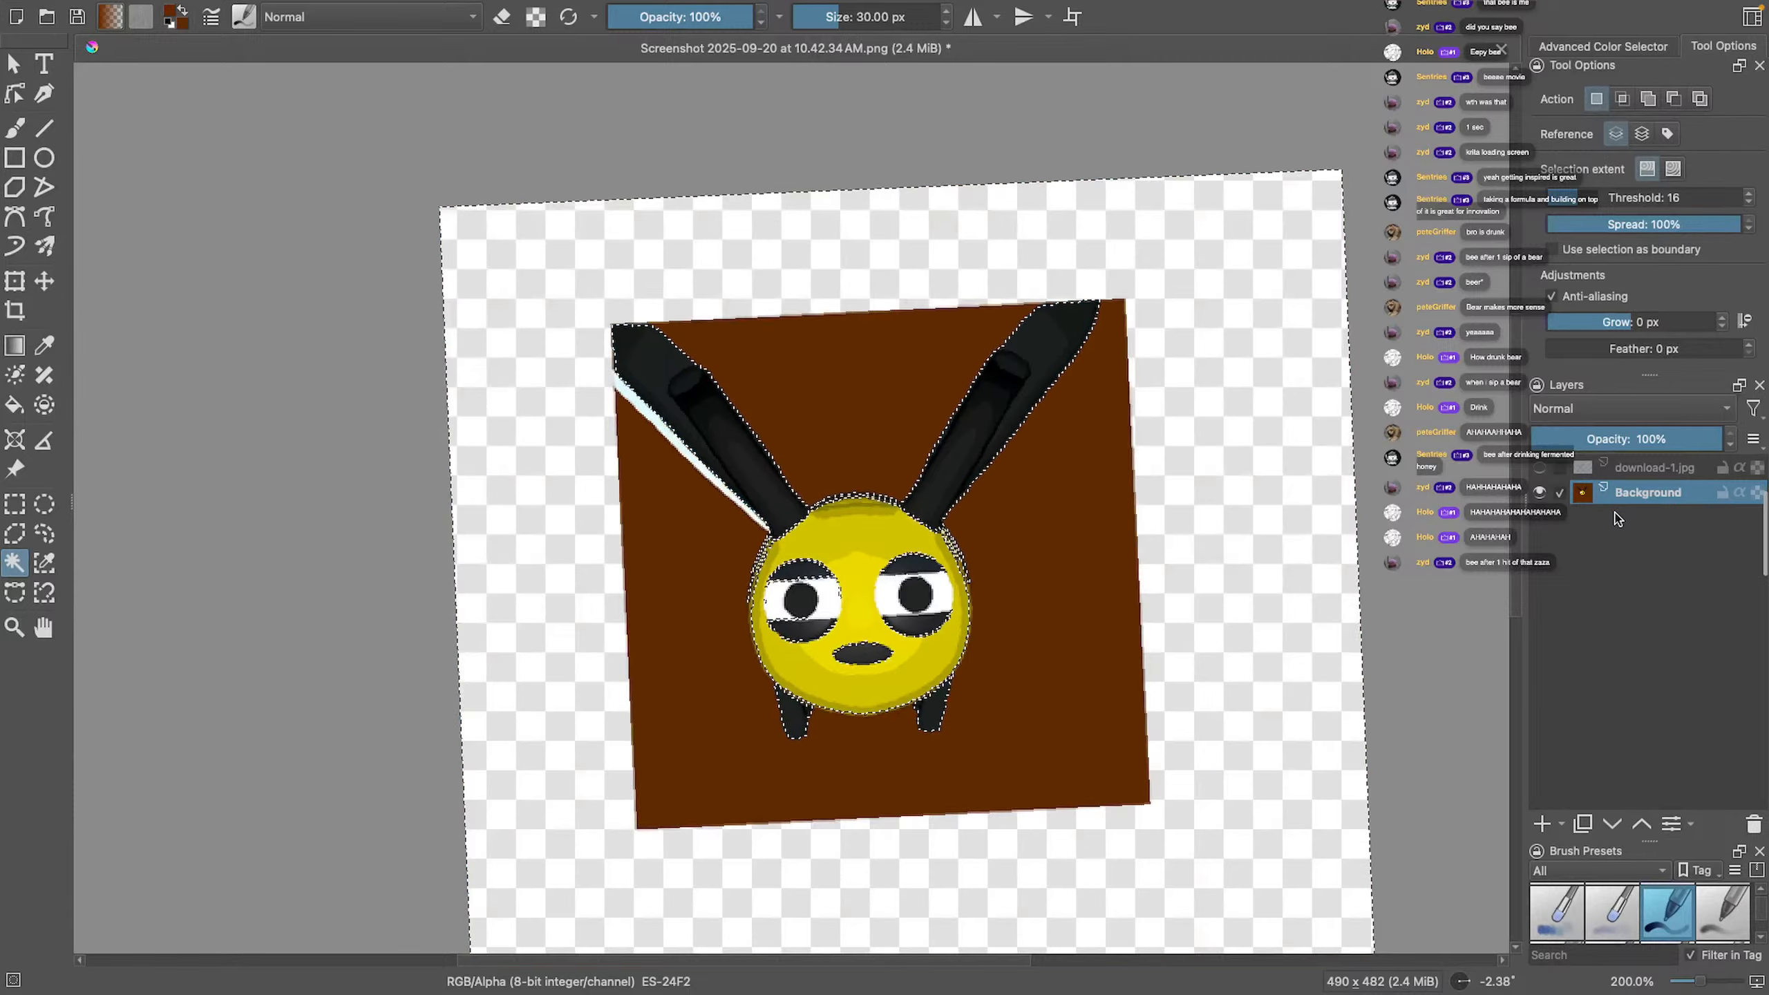
key(ctrl+z)
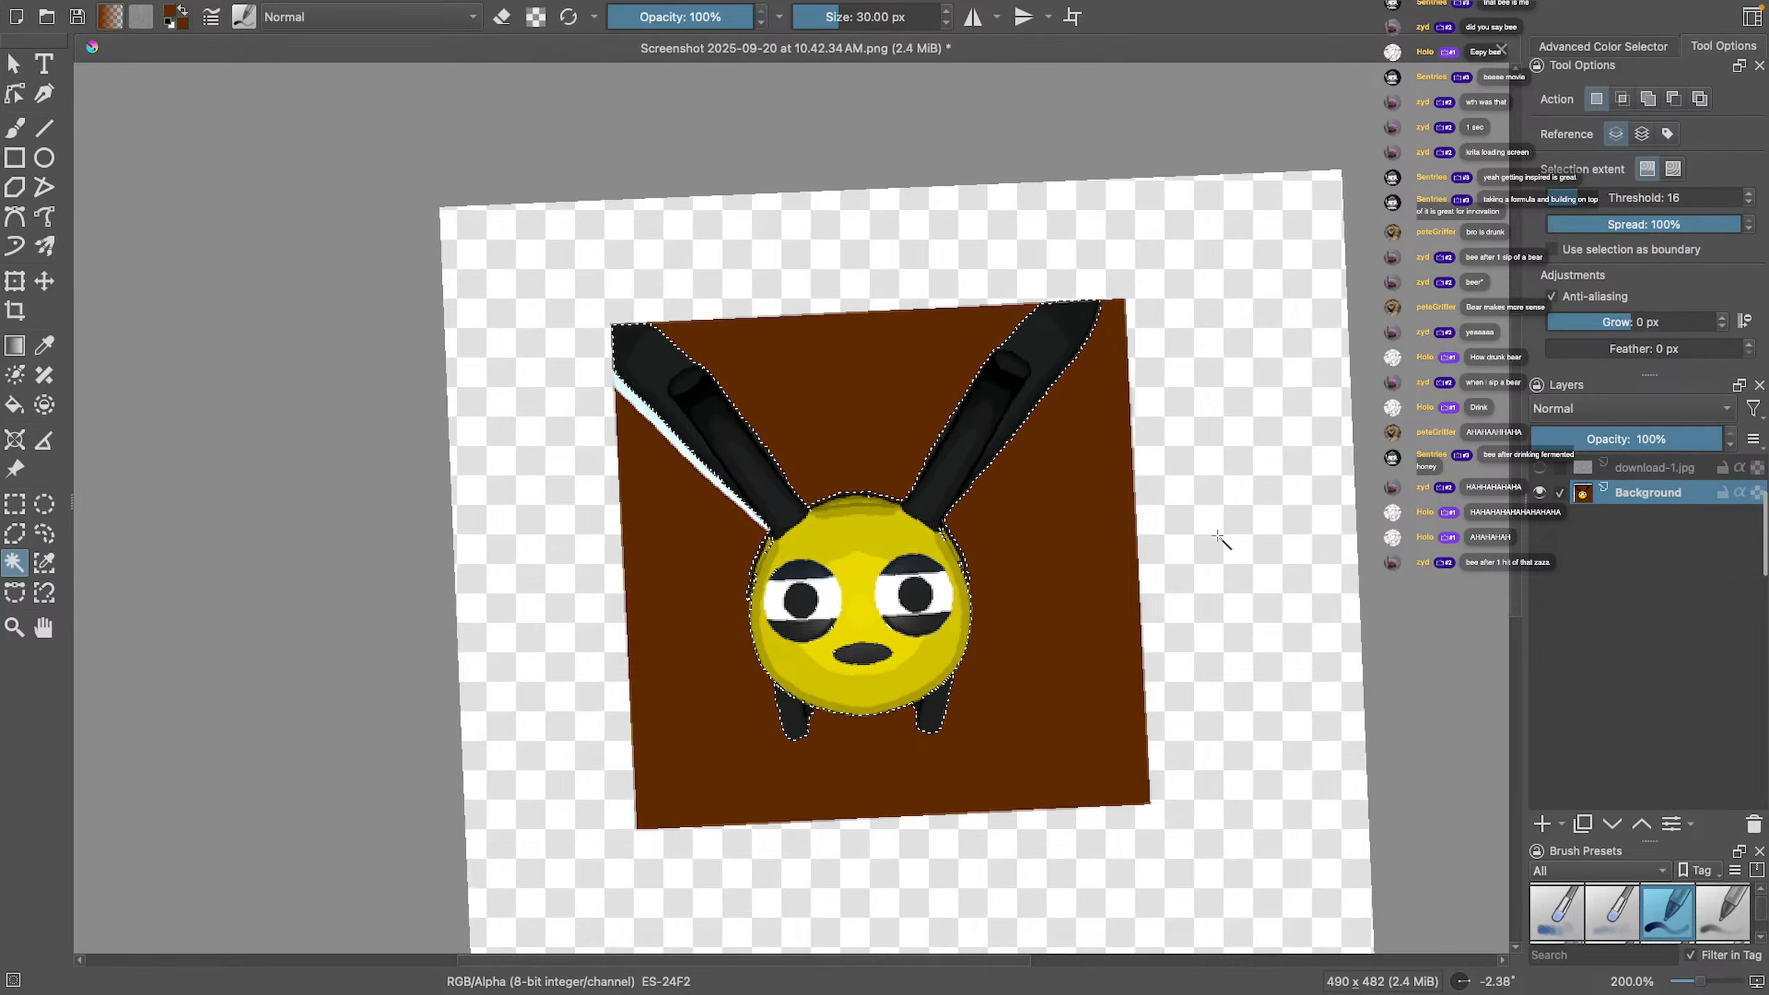
Add a paint layer, place a copy of the selected bee on its own layer above it, and hide the original Background layer
click(1539, 823)
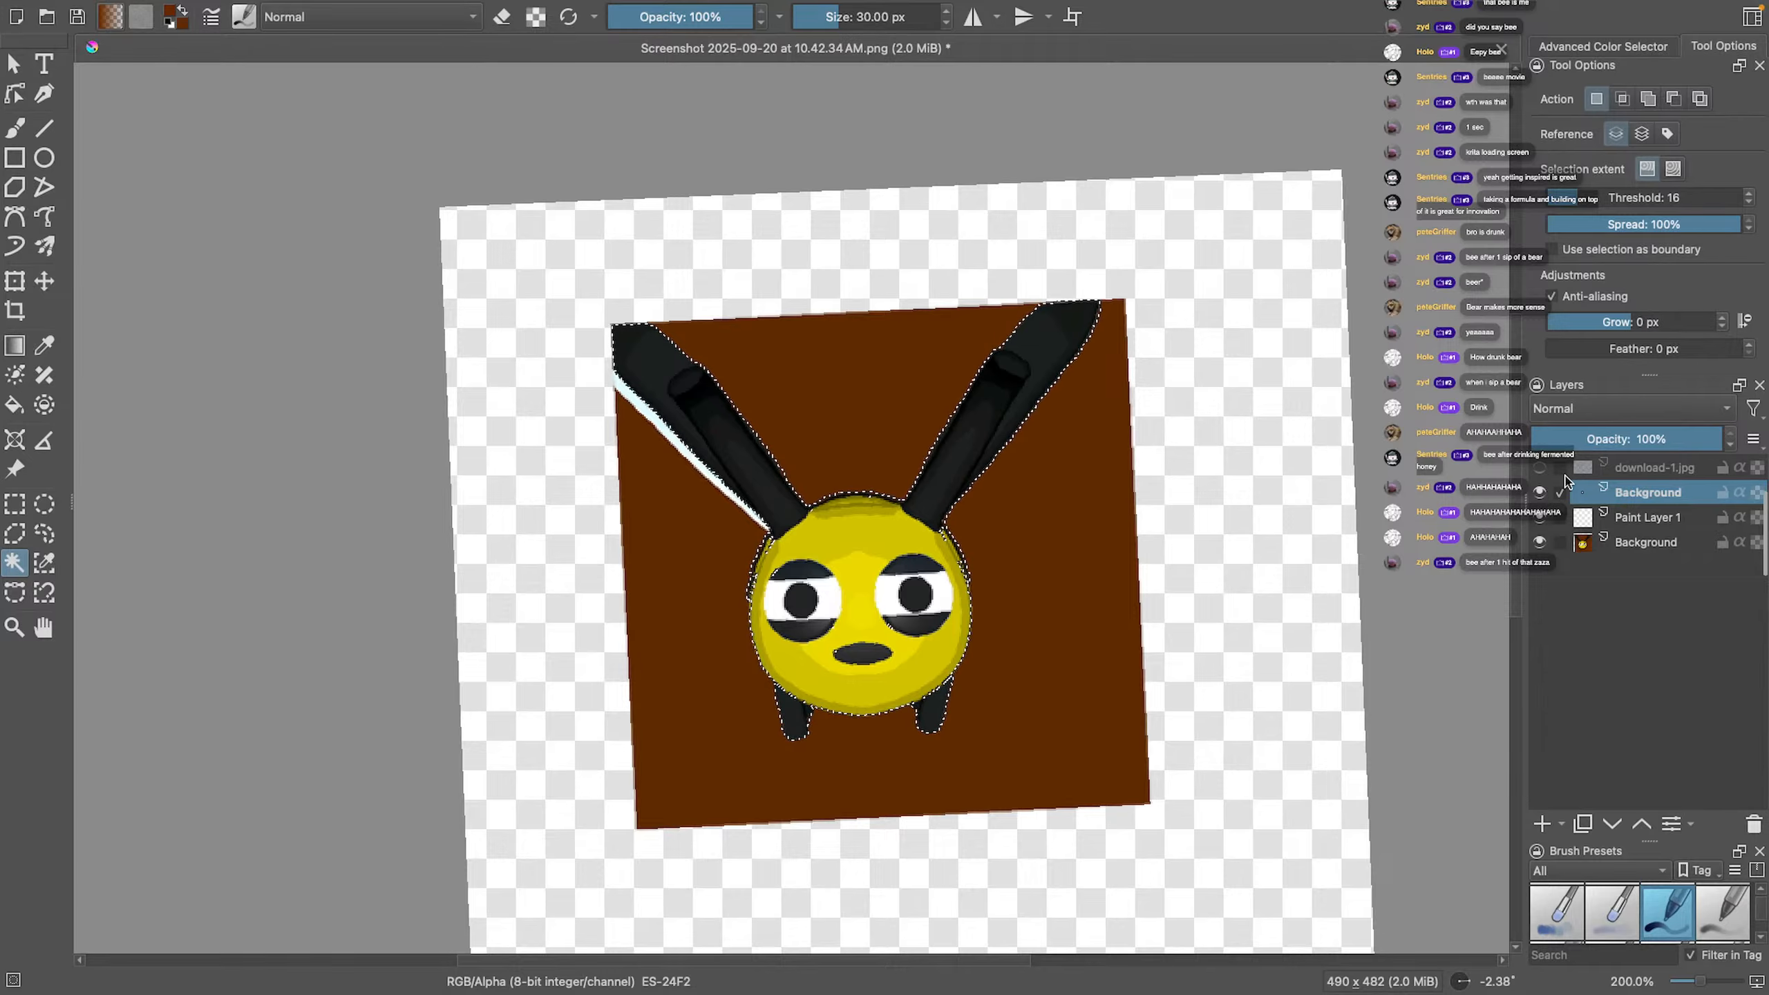
click(1542, 543)
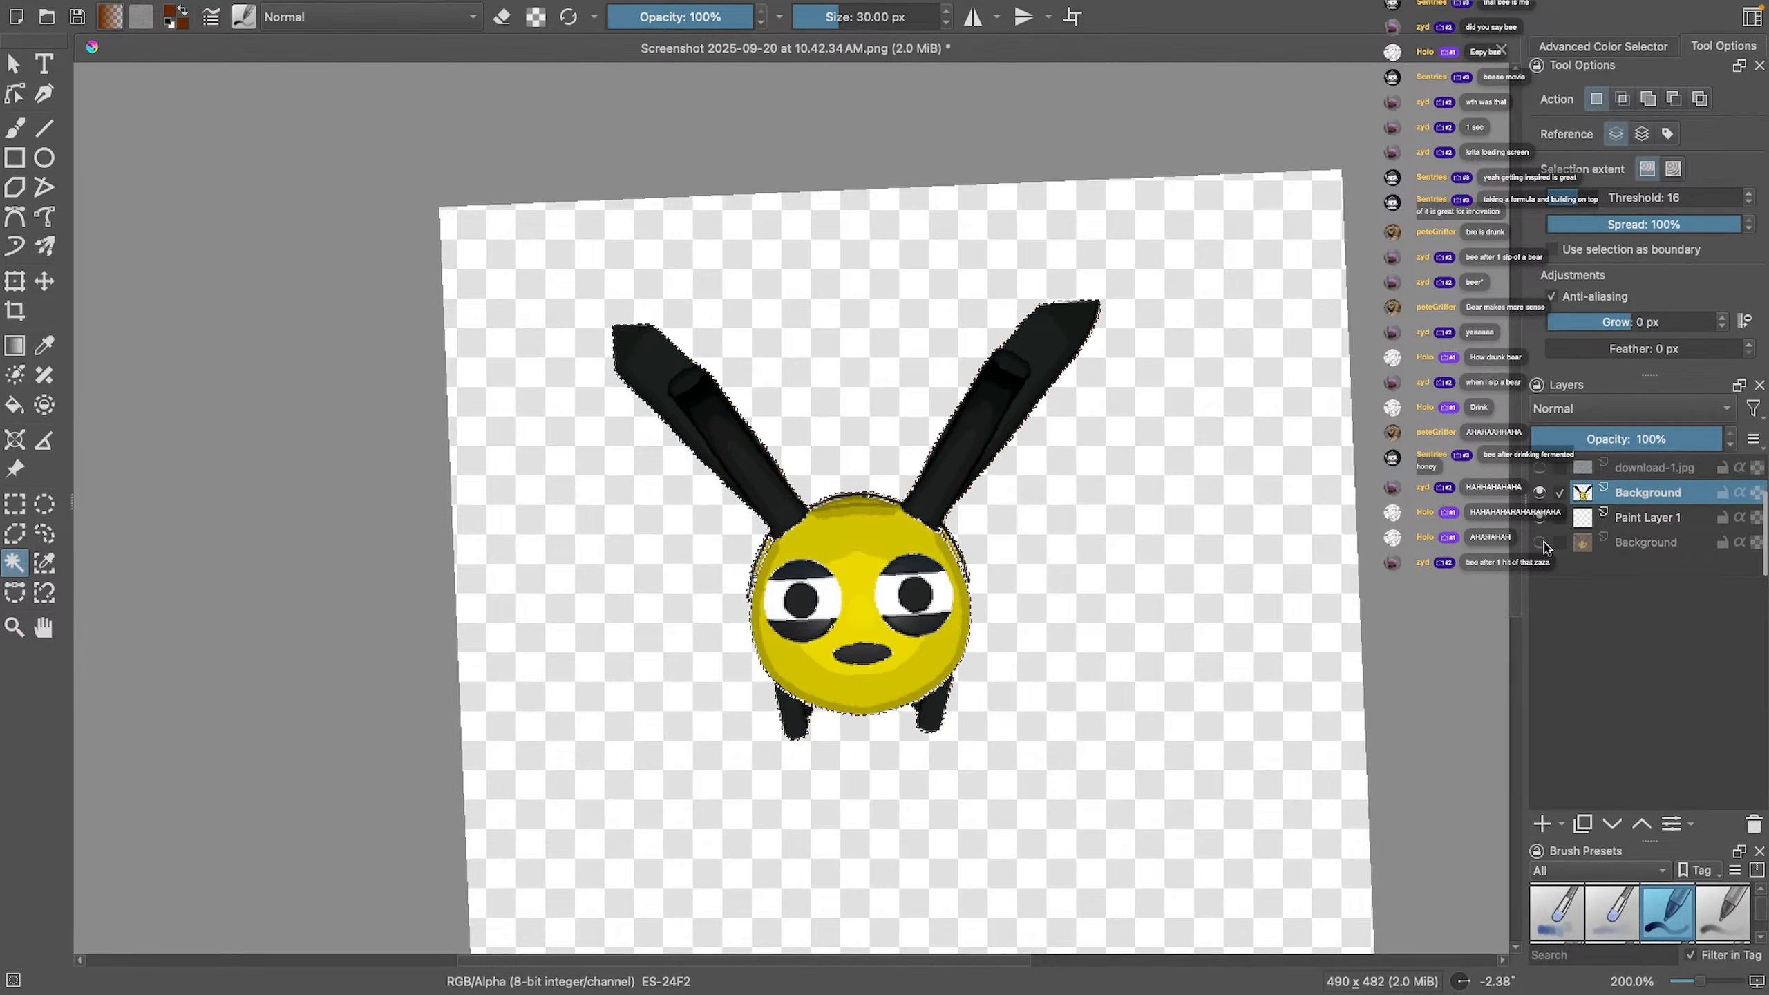
key(Tab)
scroll(985, 531, down, 3)
scroll(985, 530, up, 4)
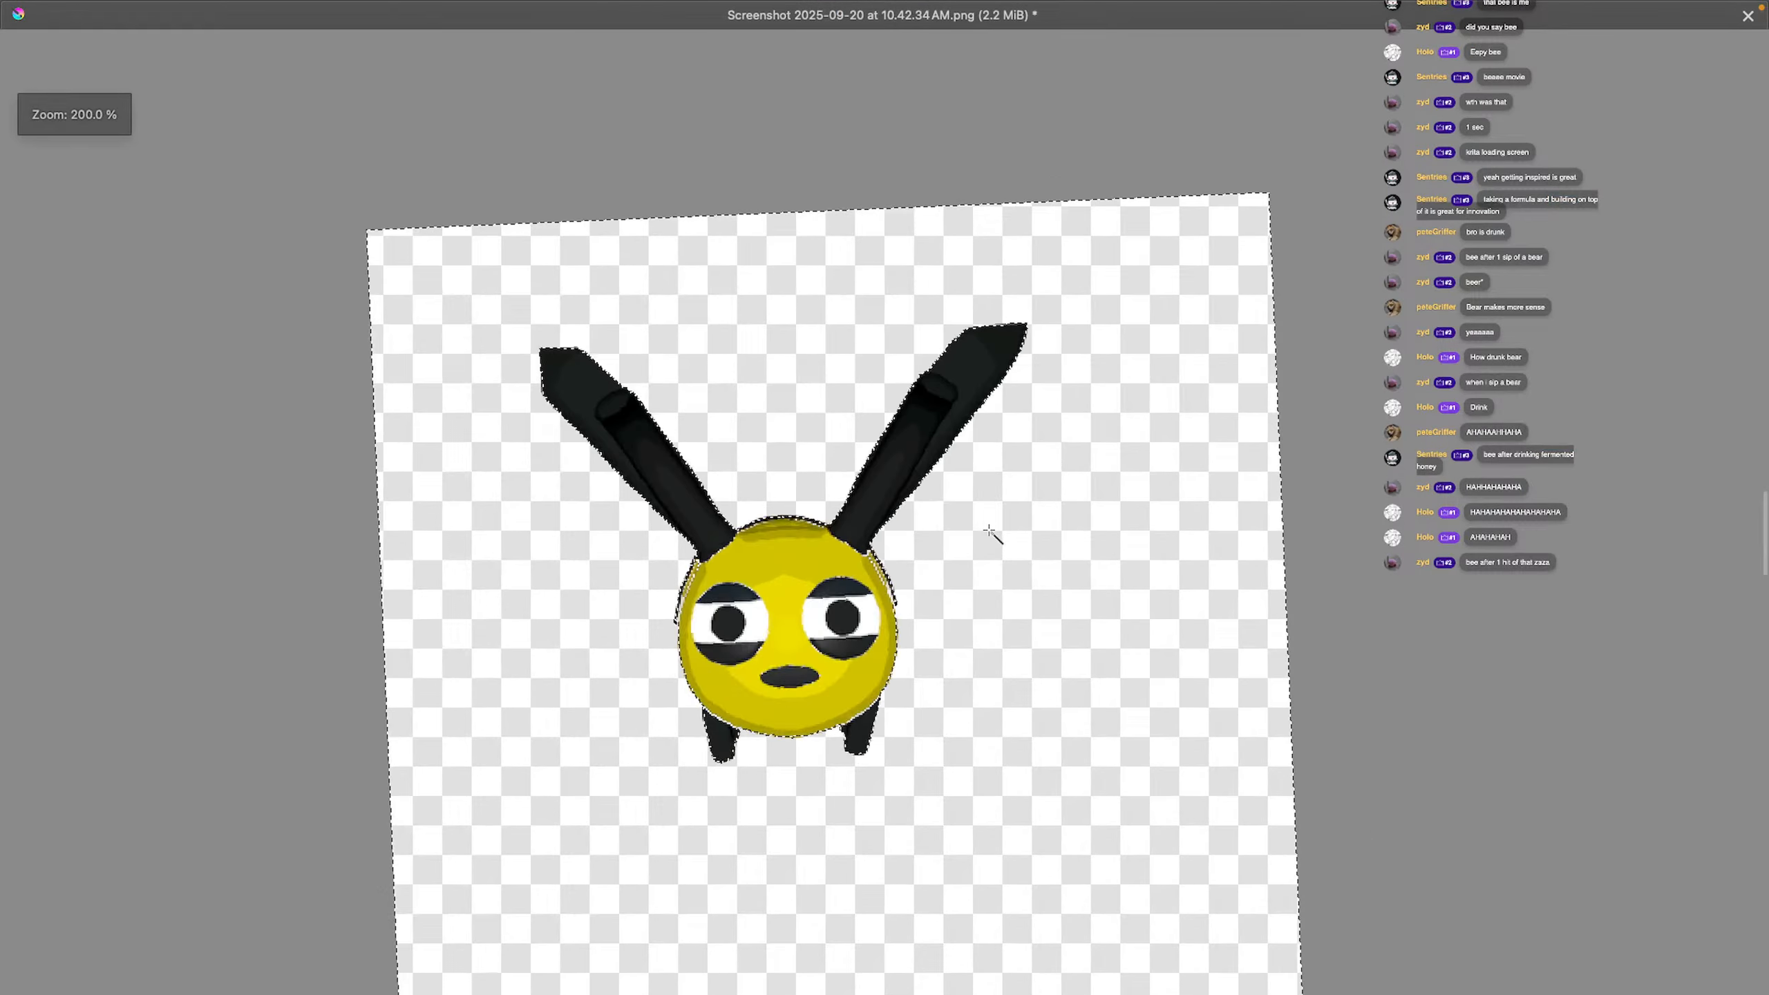
key(Tab)
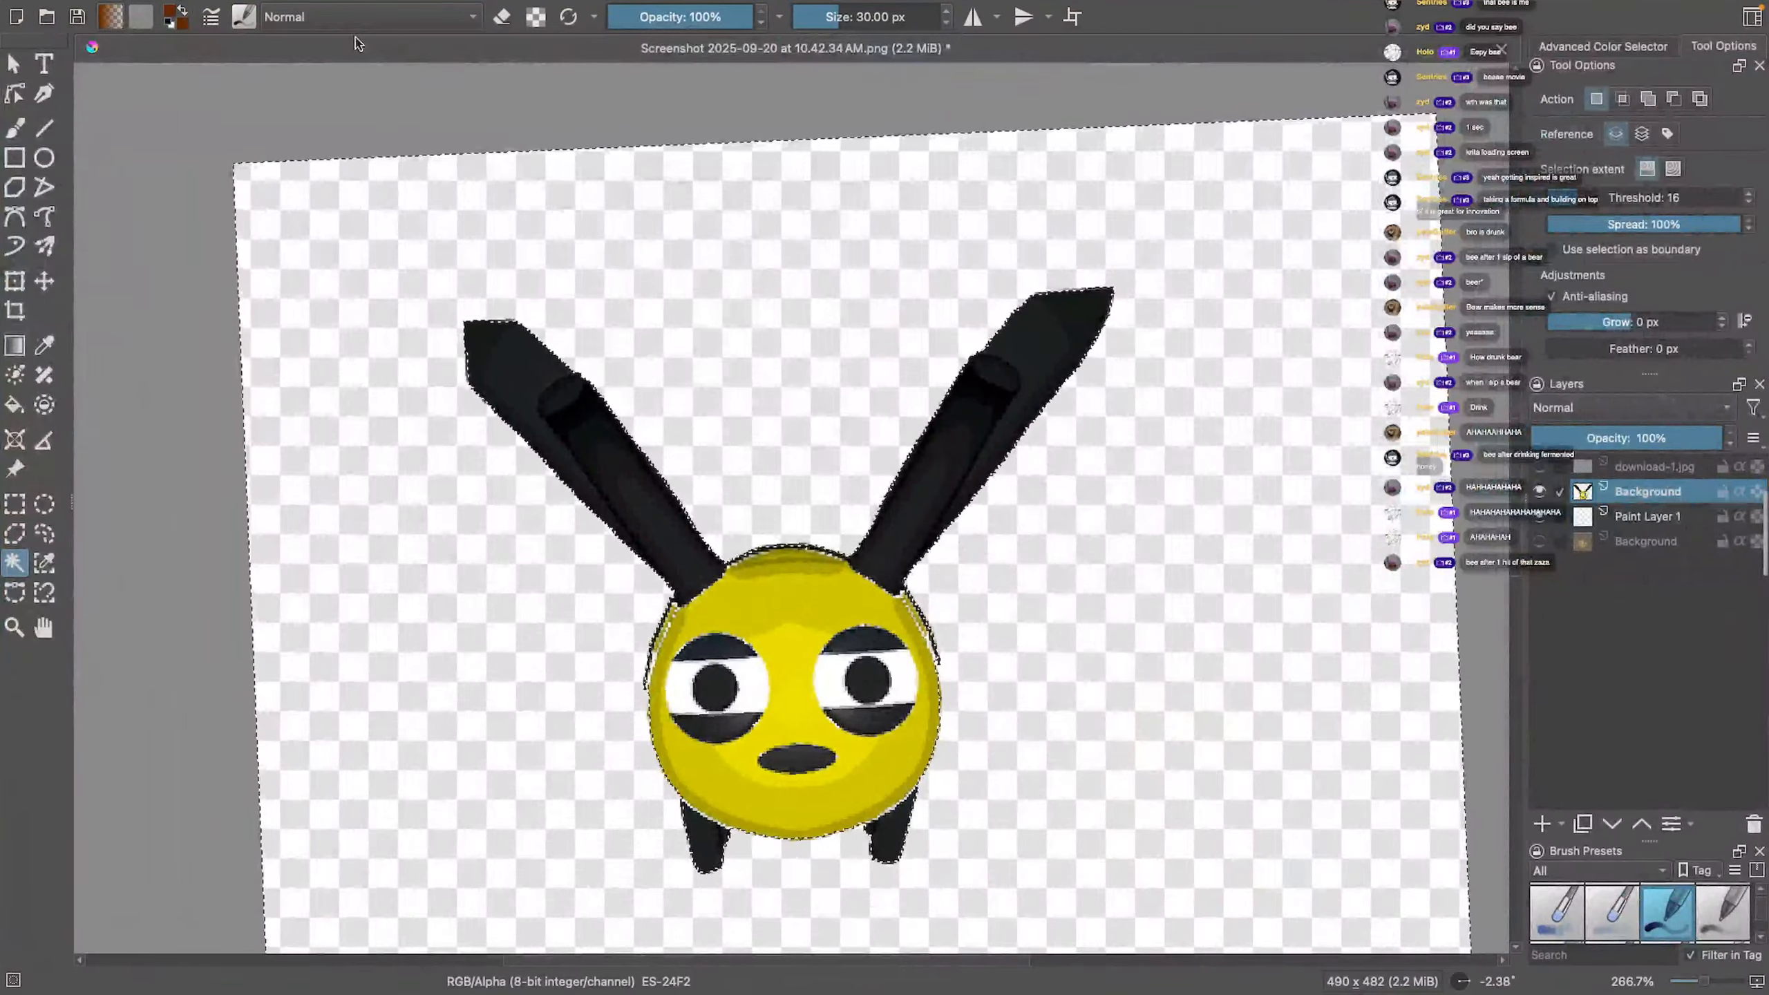
Deselect the outline around the cut-out bee
scroll(496, 343, down, 3)
scroll(697, 418, up, 3)
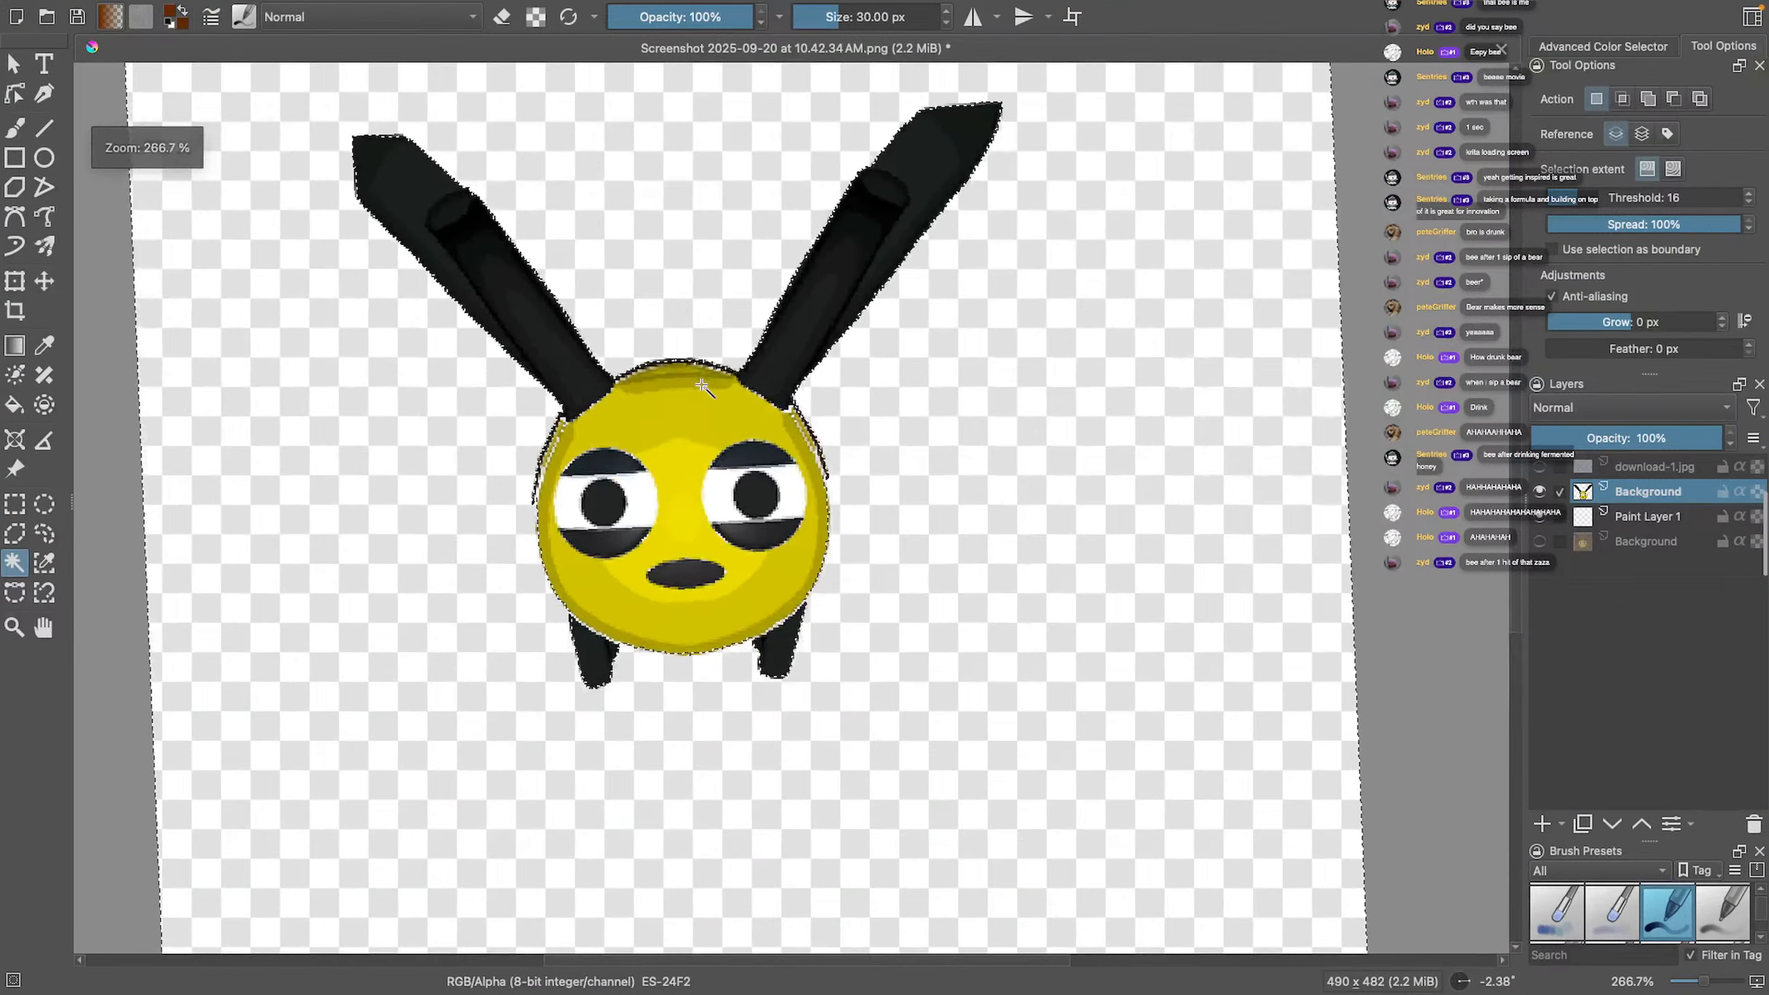
right_click(660, 327)
click(557, 340)
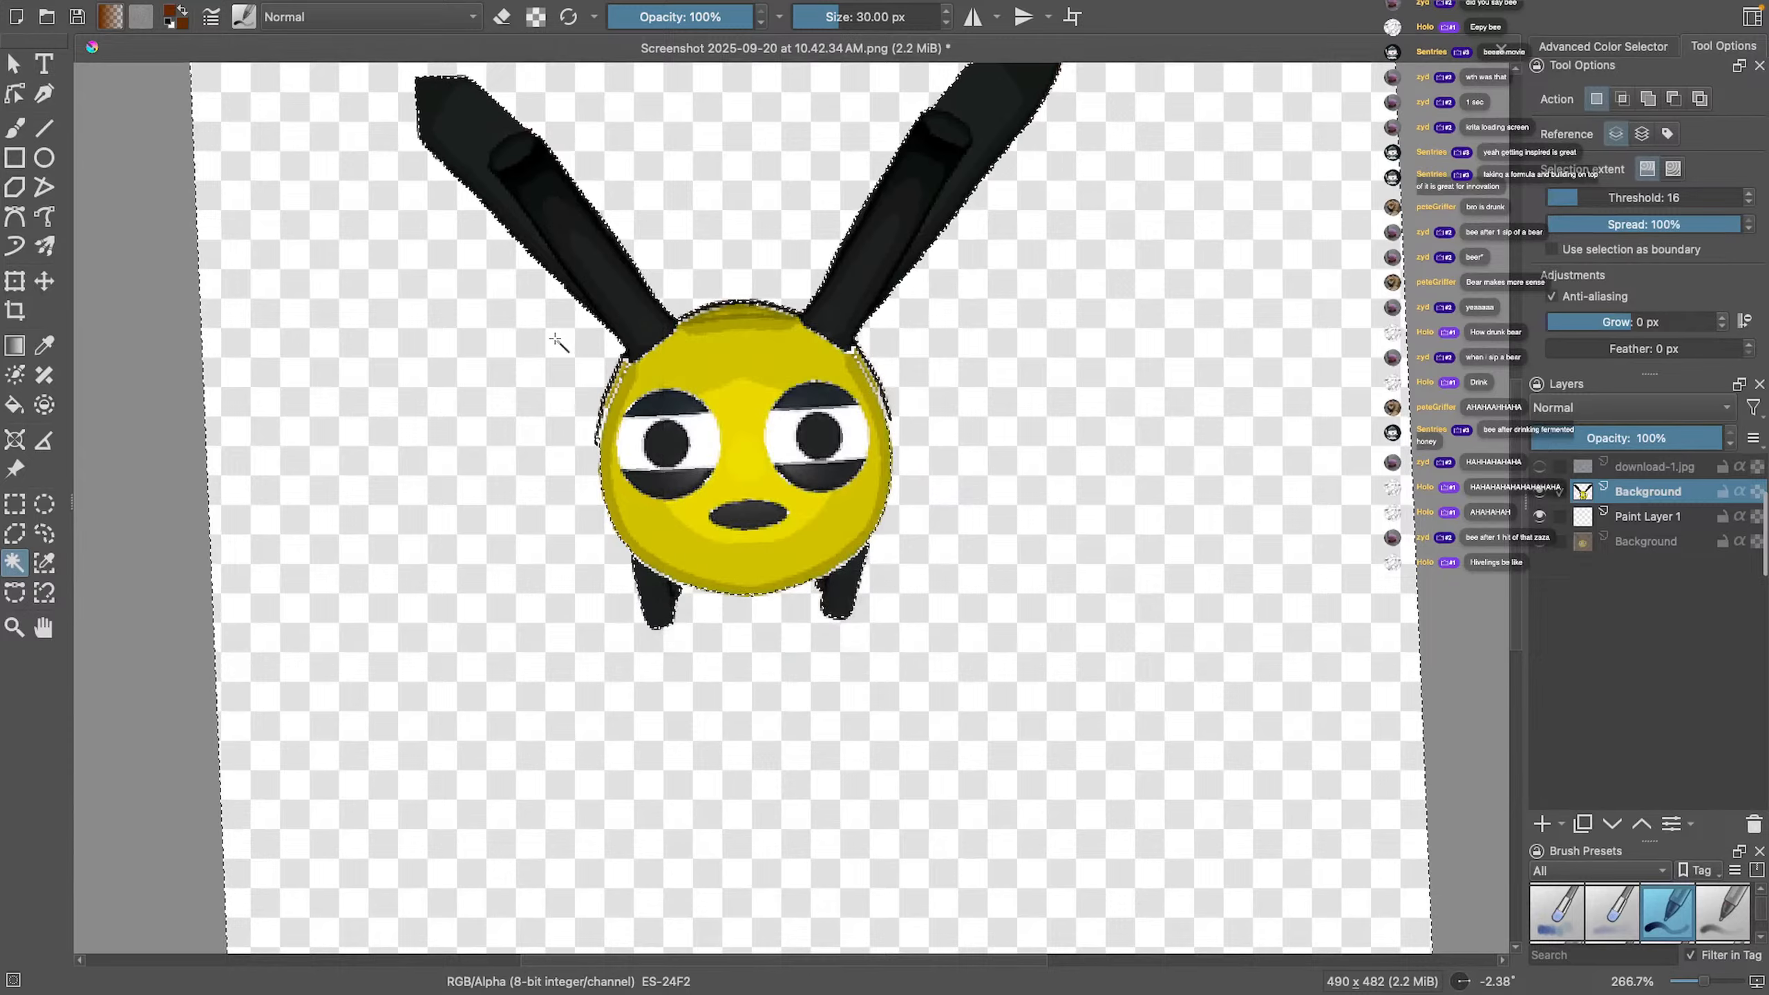
right_click(551, 354)
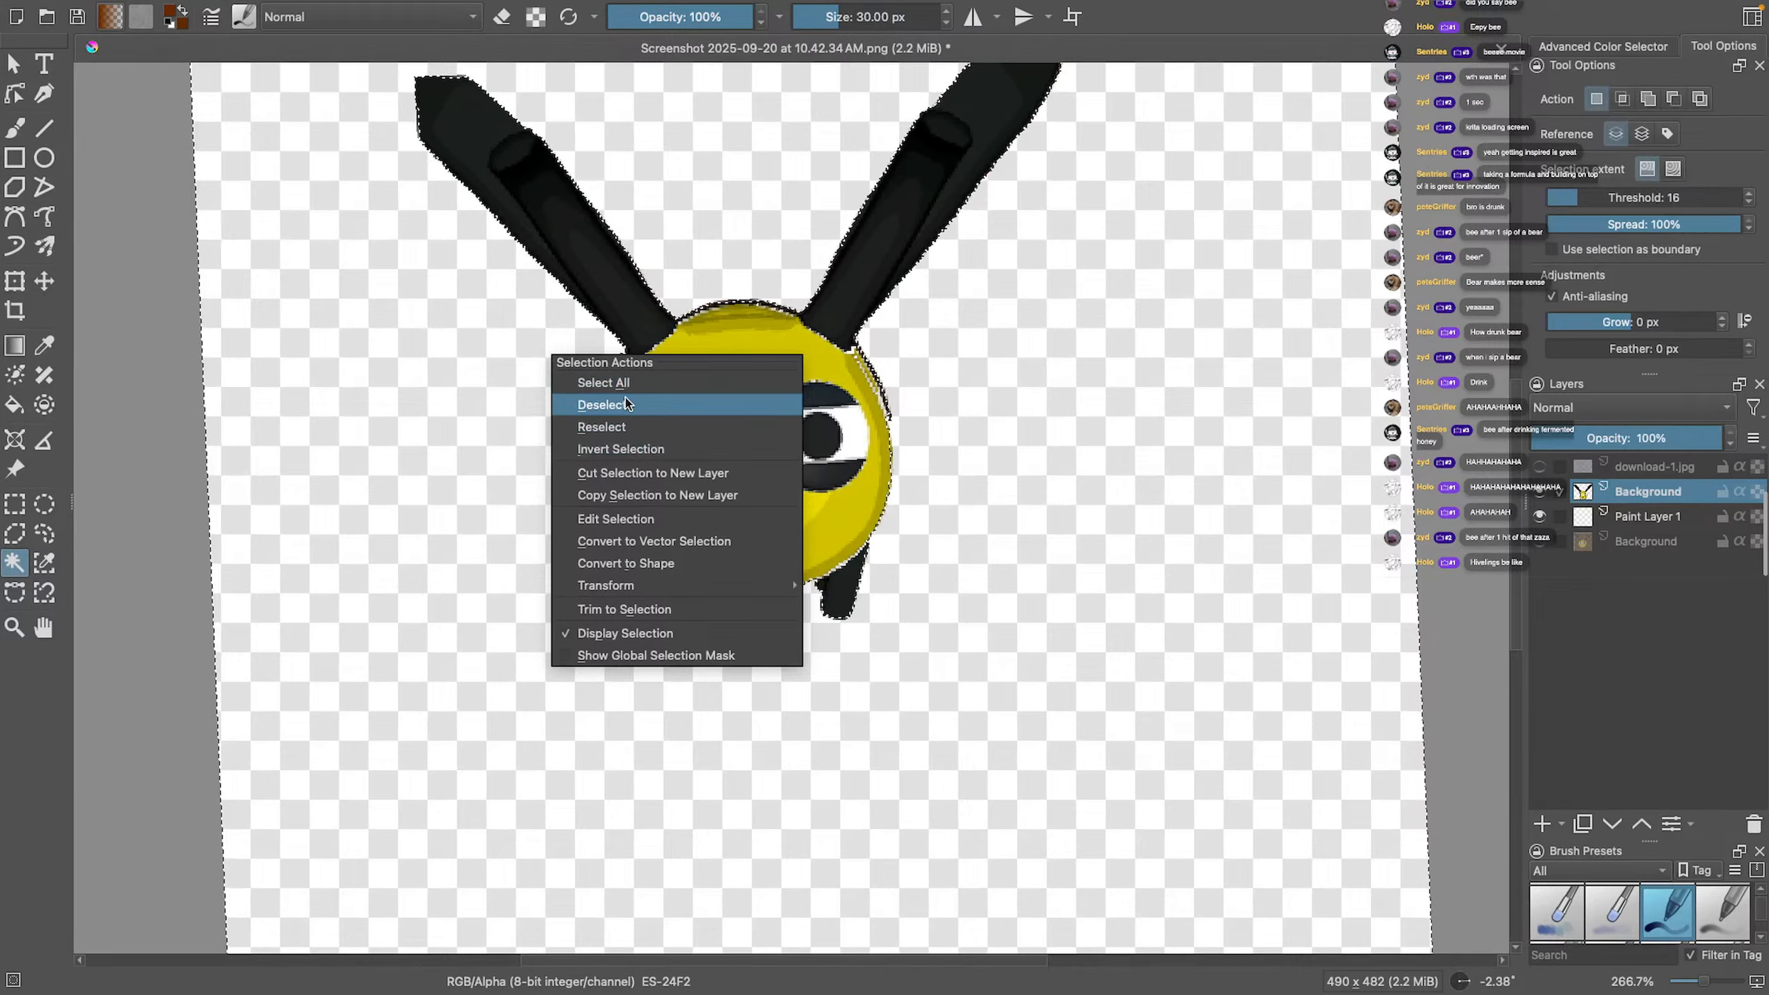
click(601, 405)
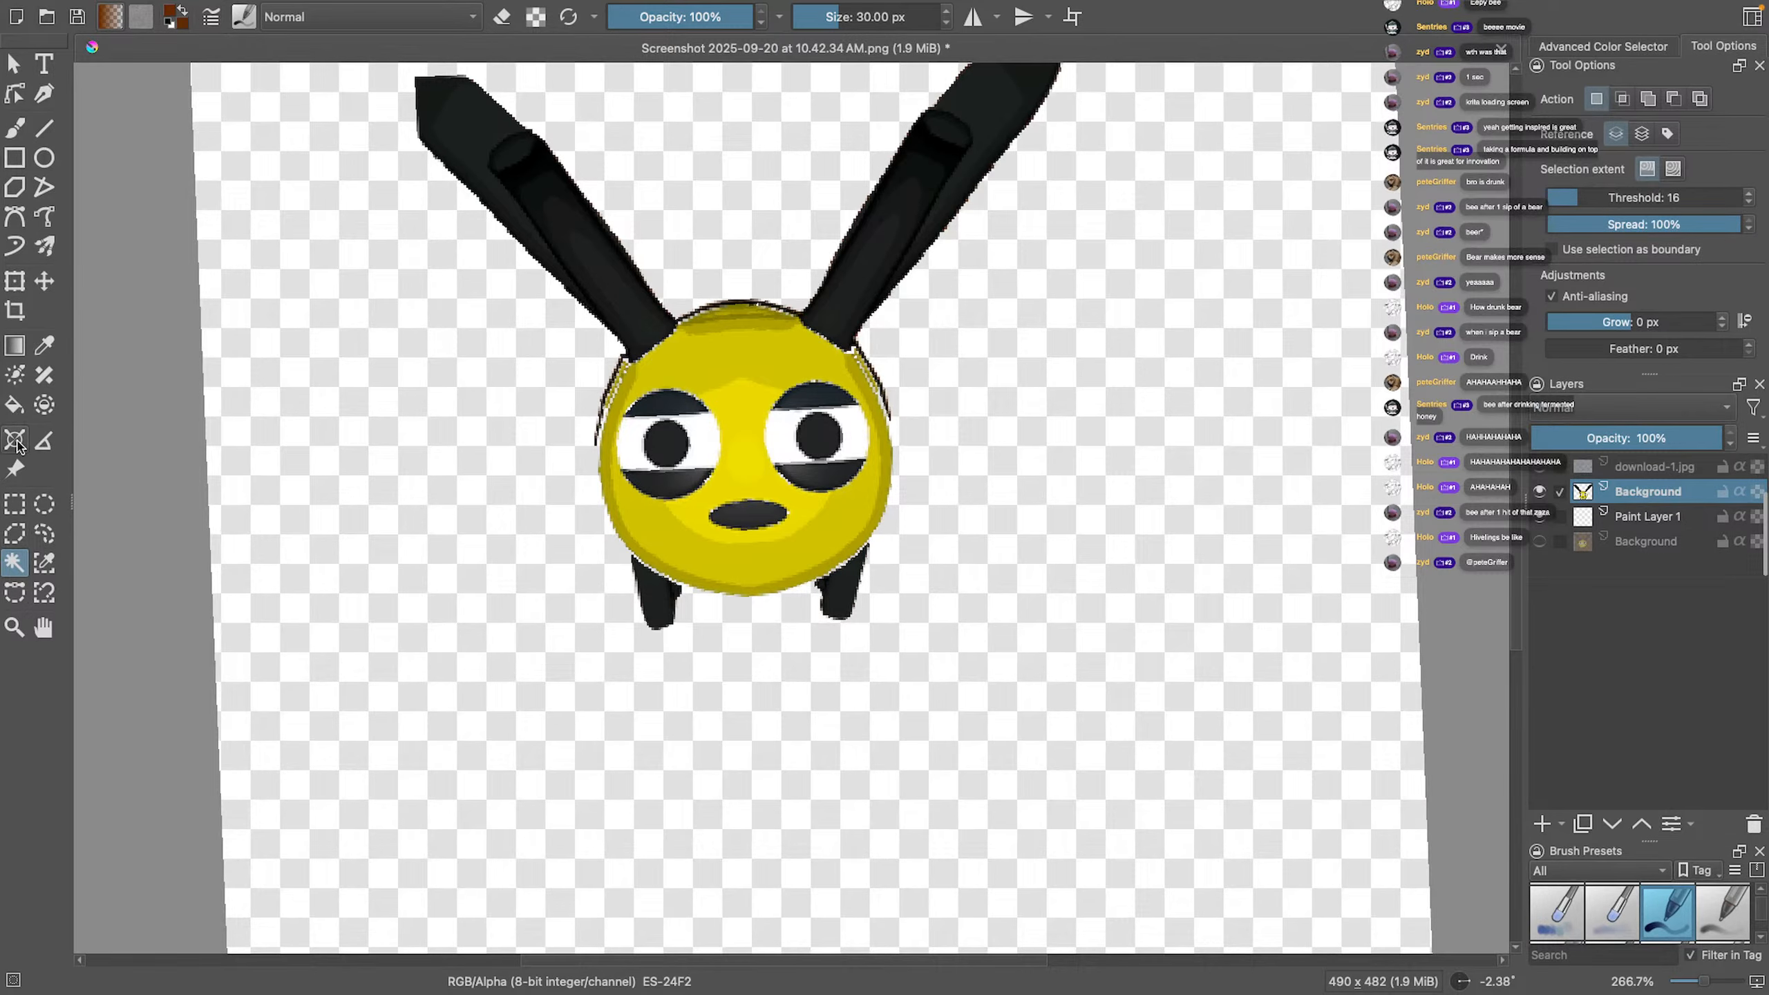
Scale the cut-out bee down slightly with the Transform tool and move it to about x 249 px, y 310 px
click(14, 280)
key(1)
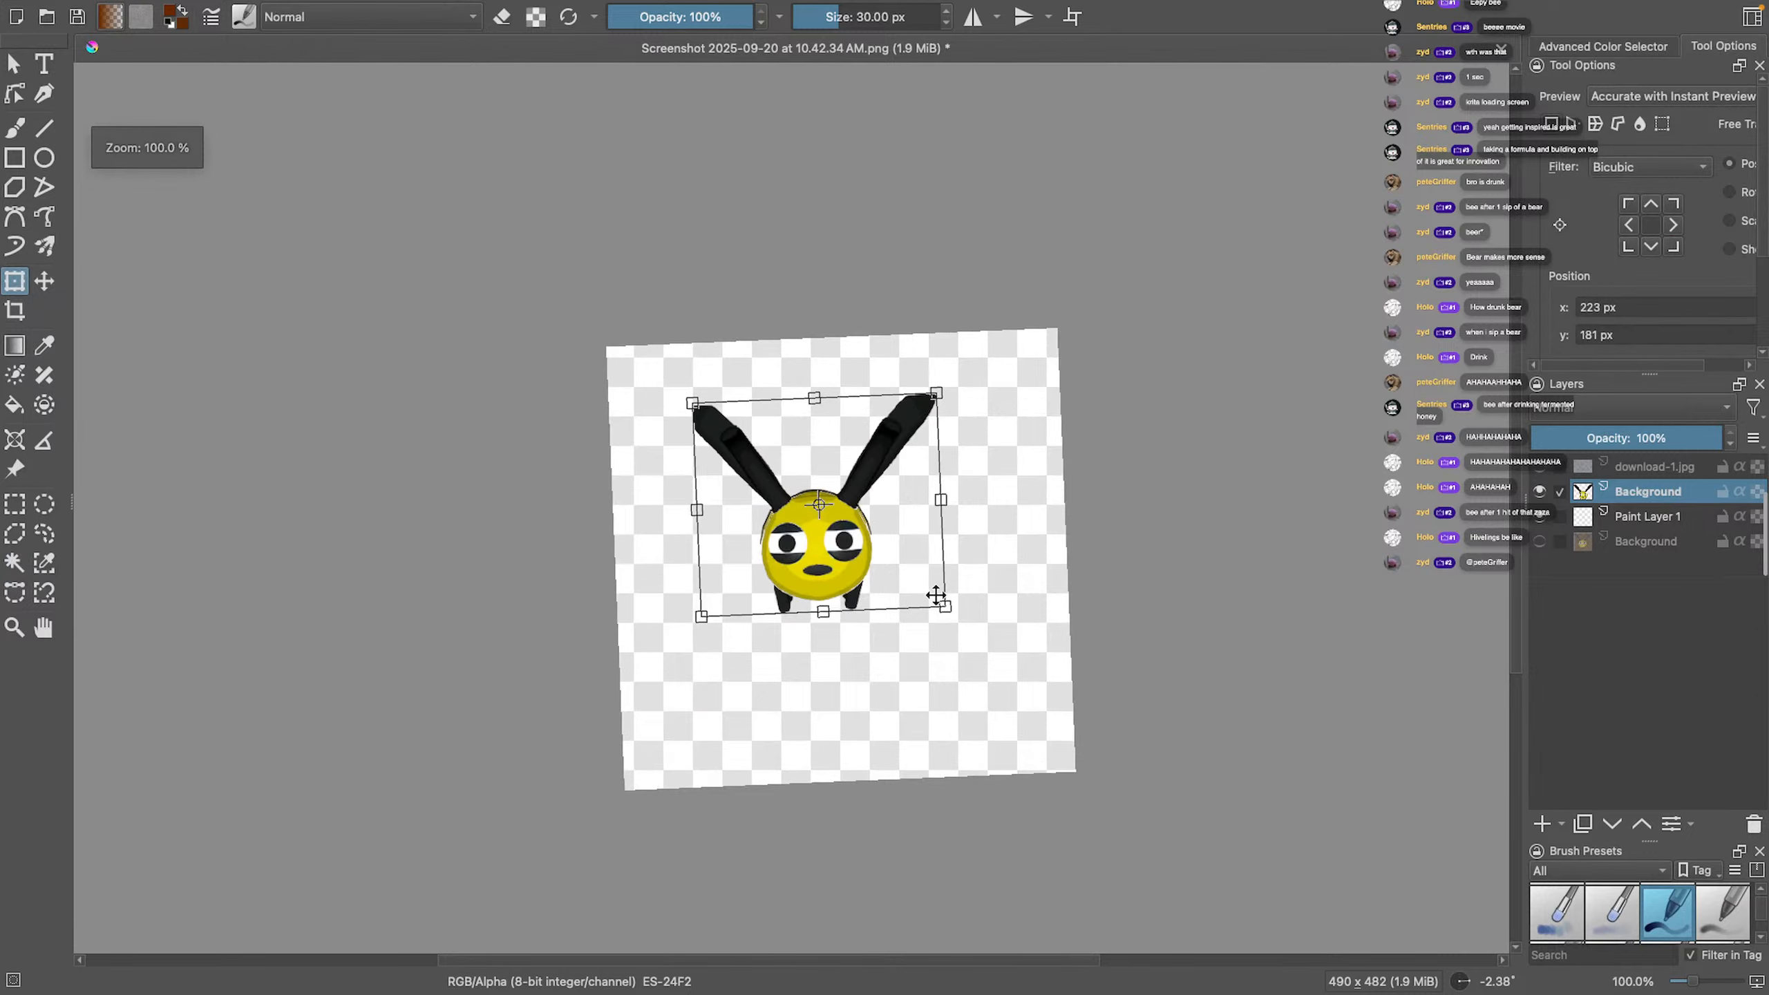
drag(944, 605, 932, 597)
drag(849, 550, 912, 671)
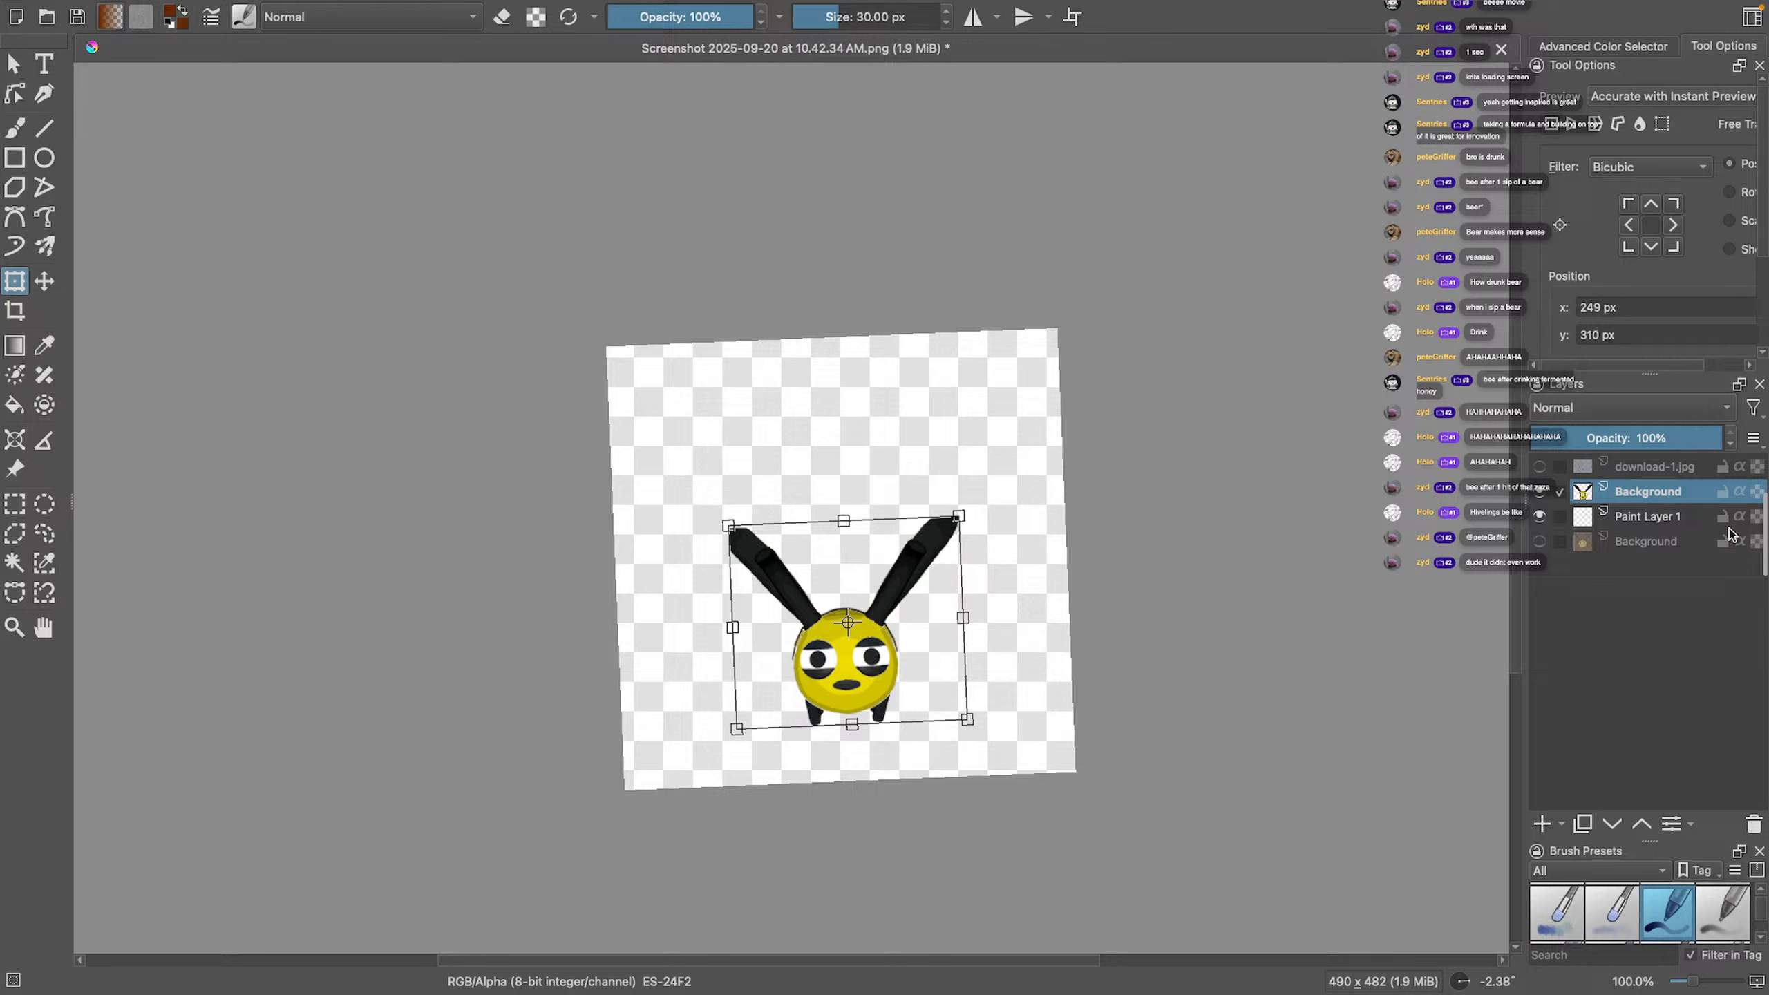
Show the download-1.jpg paper layer and enlarge it from its upper-left corner to cover the whole canvas
click(1538, 467)
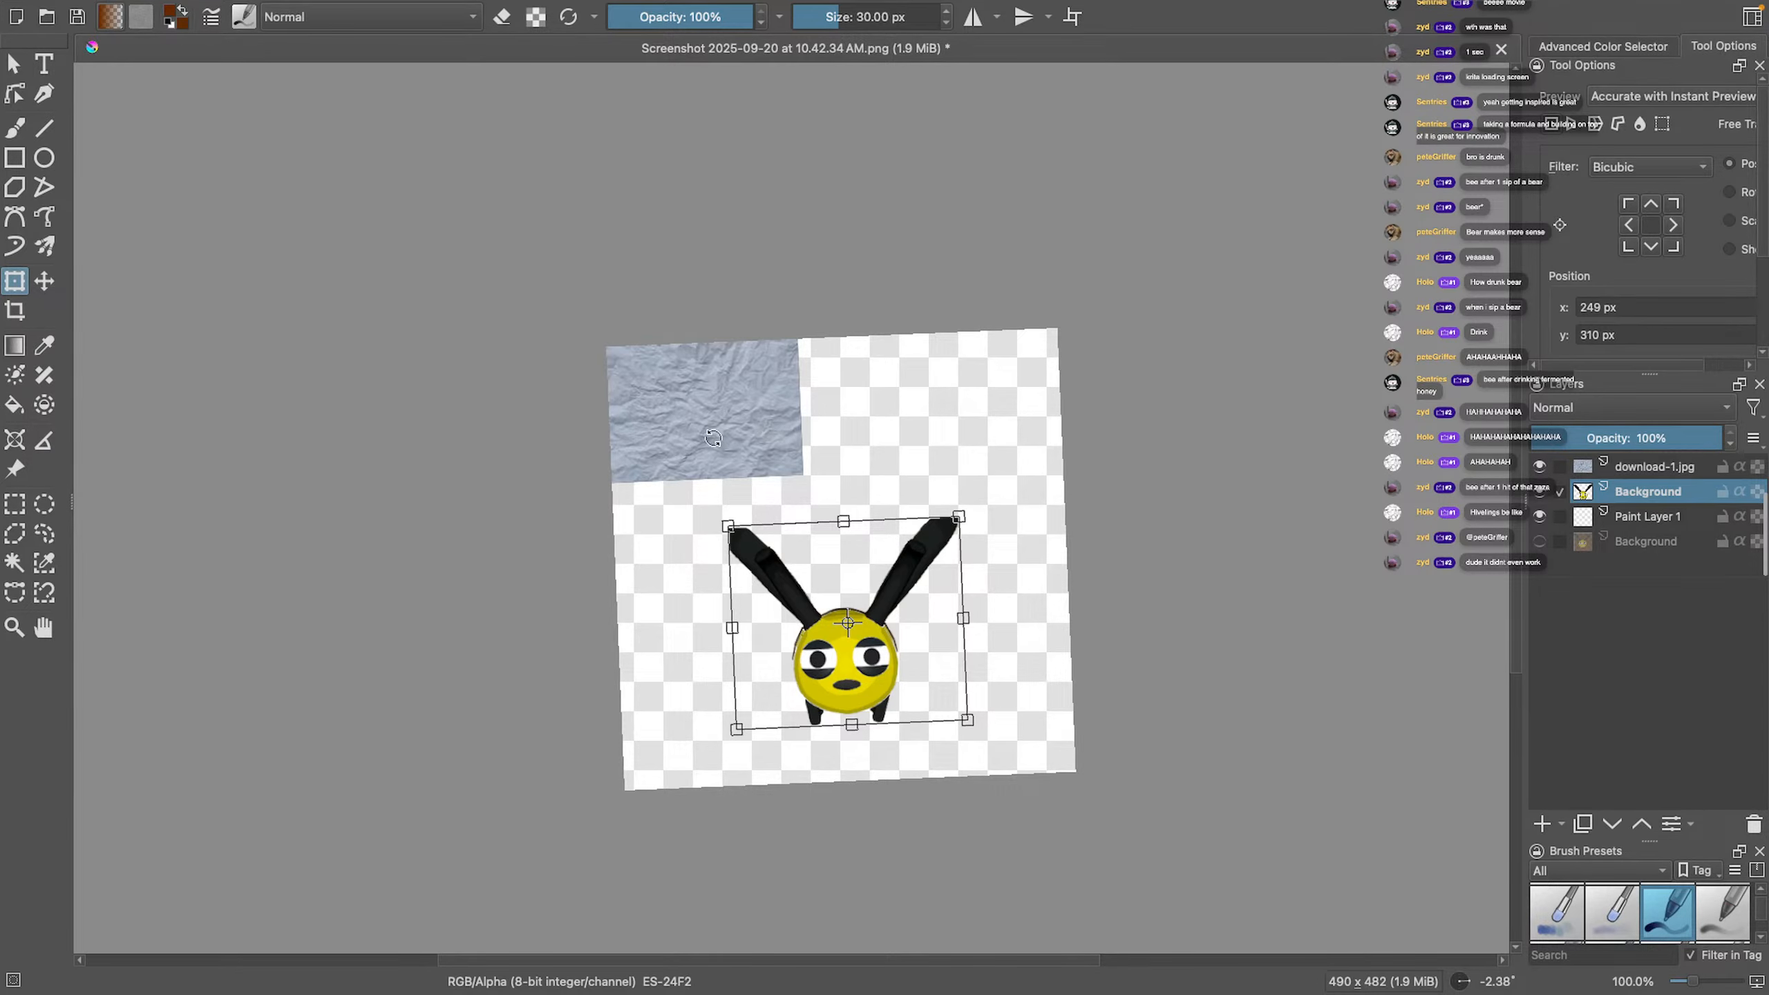
click(14, 64)
click(728, 425)
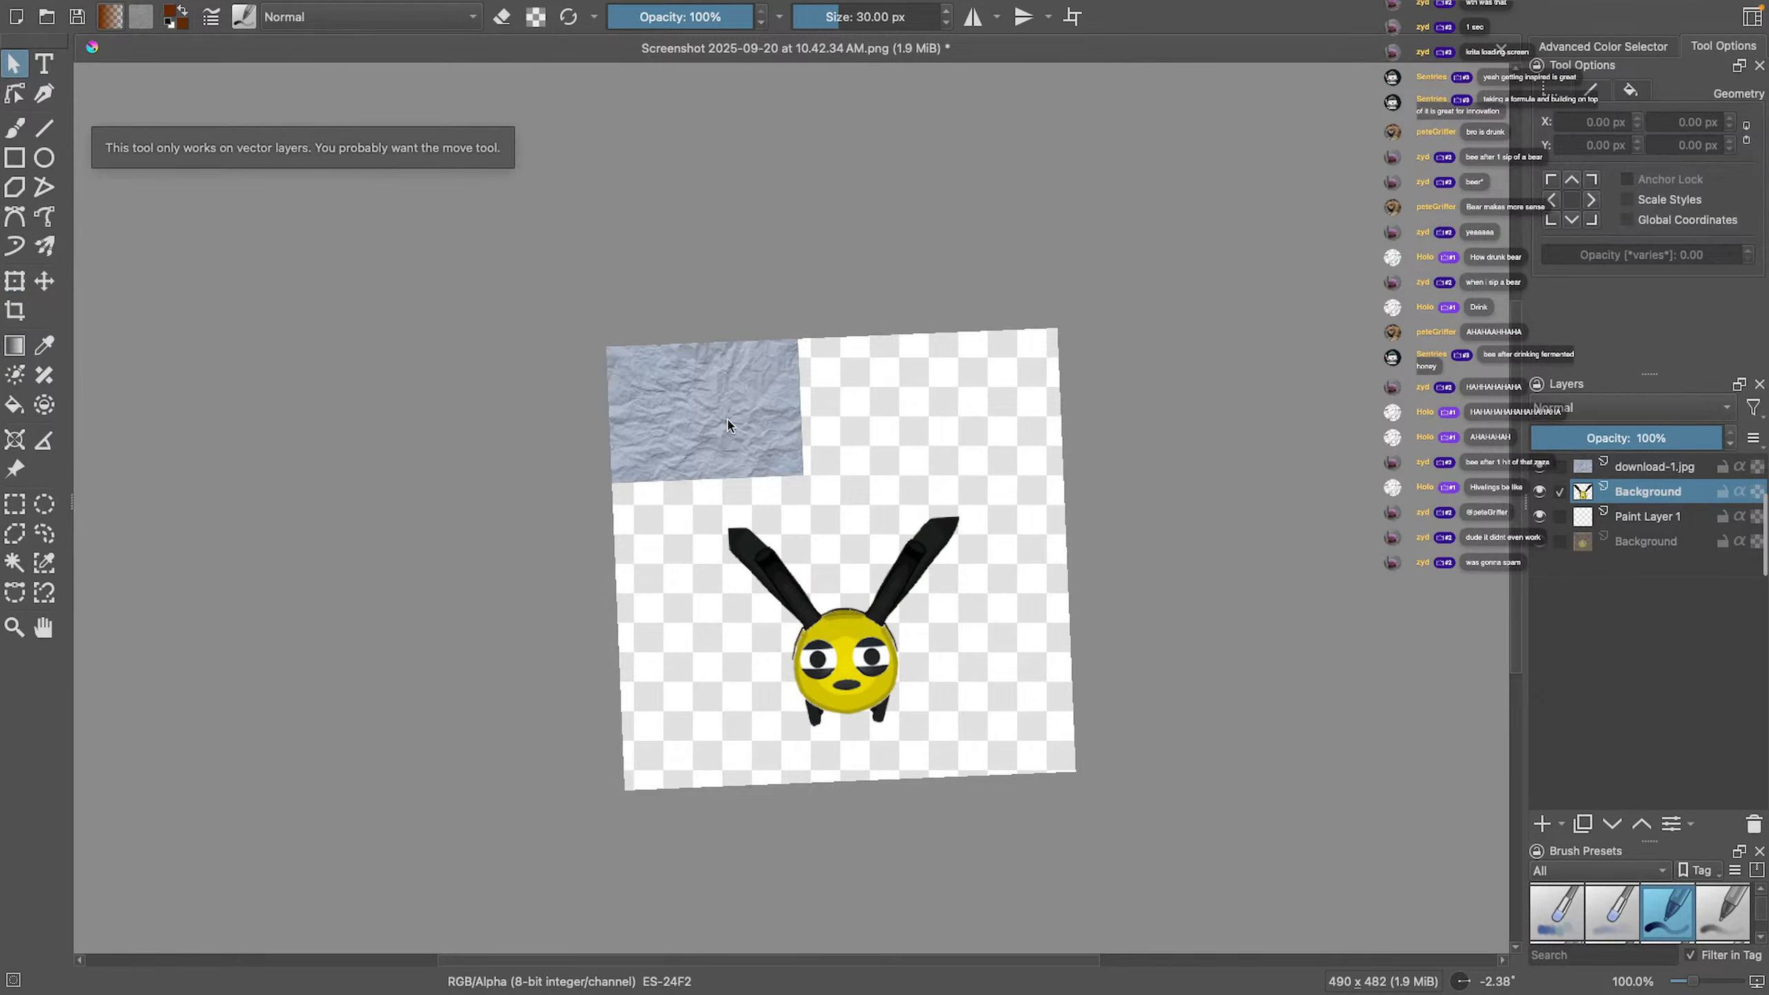
click(1661, 467)
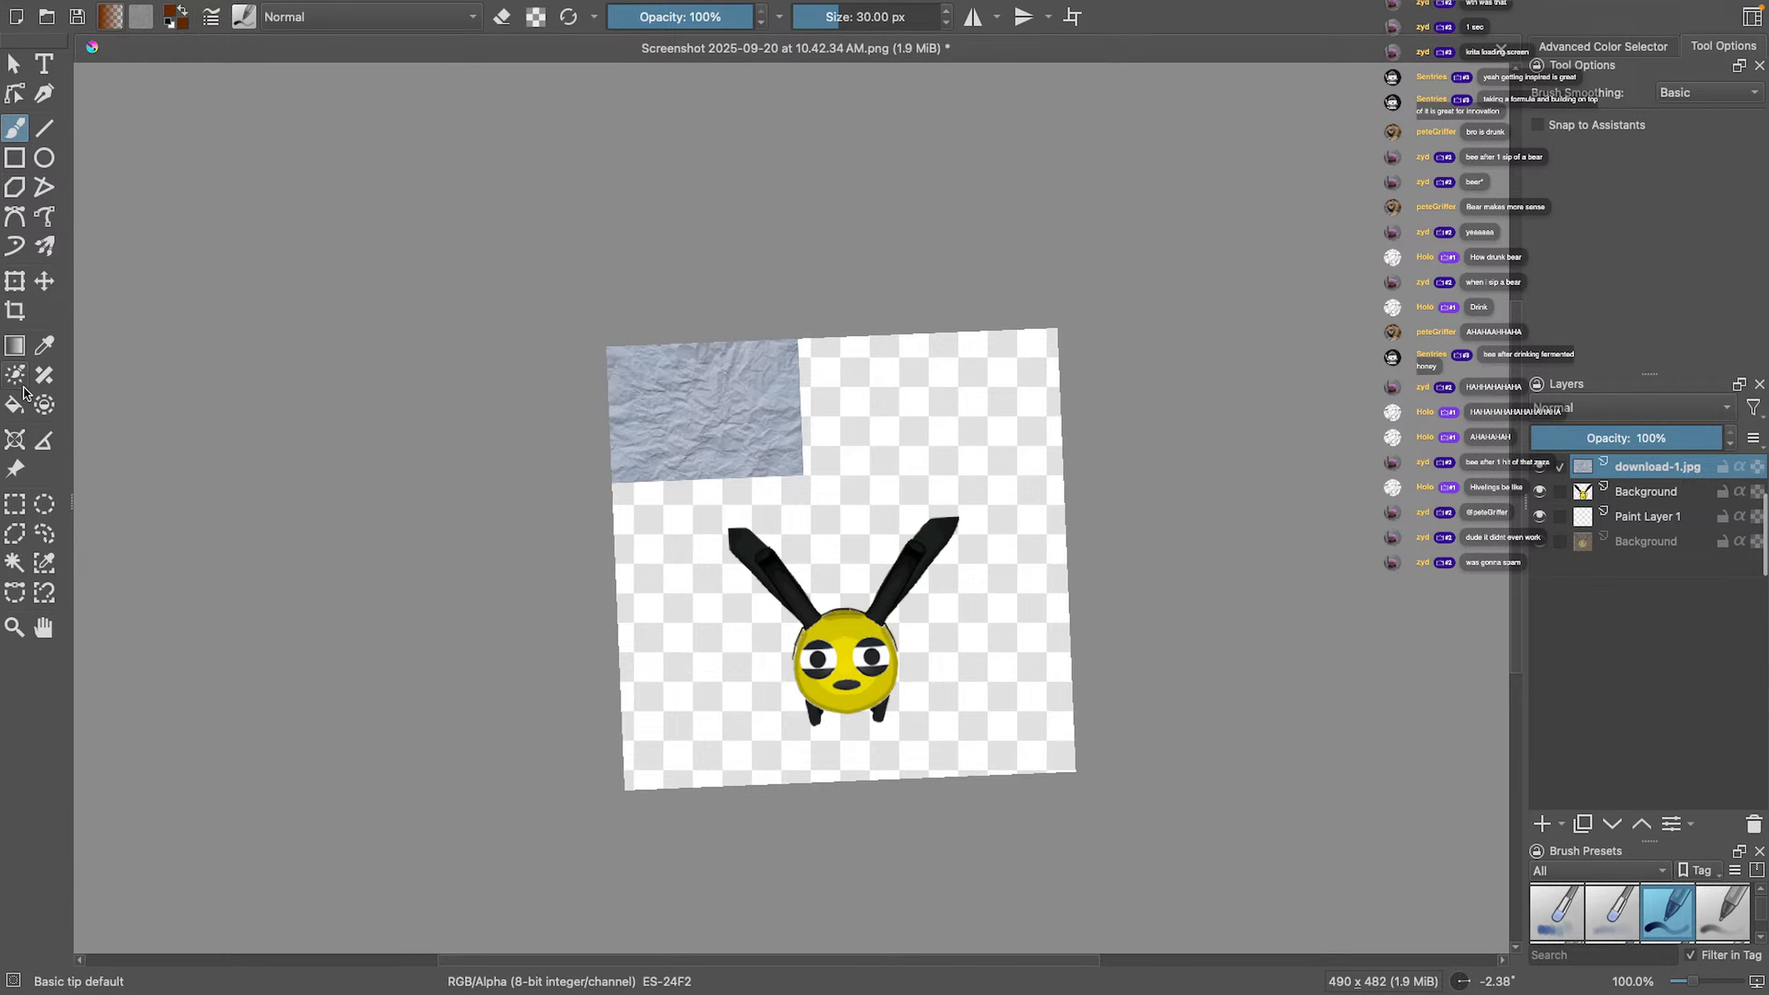
click(14, 280)
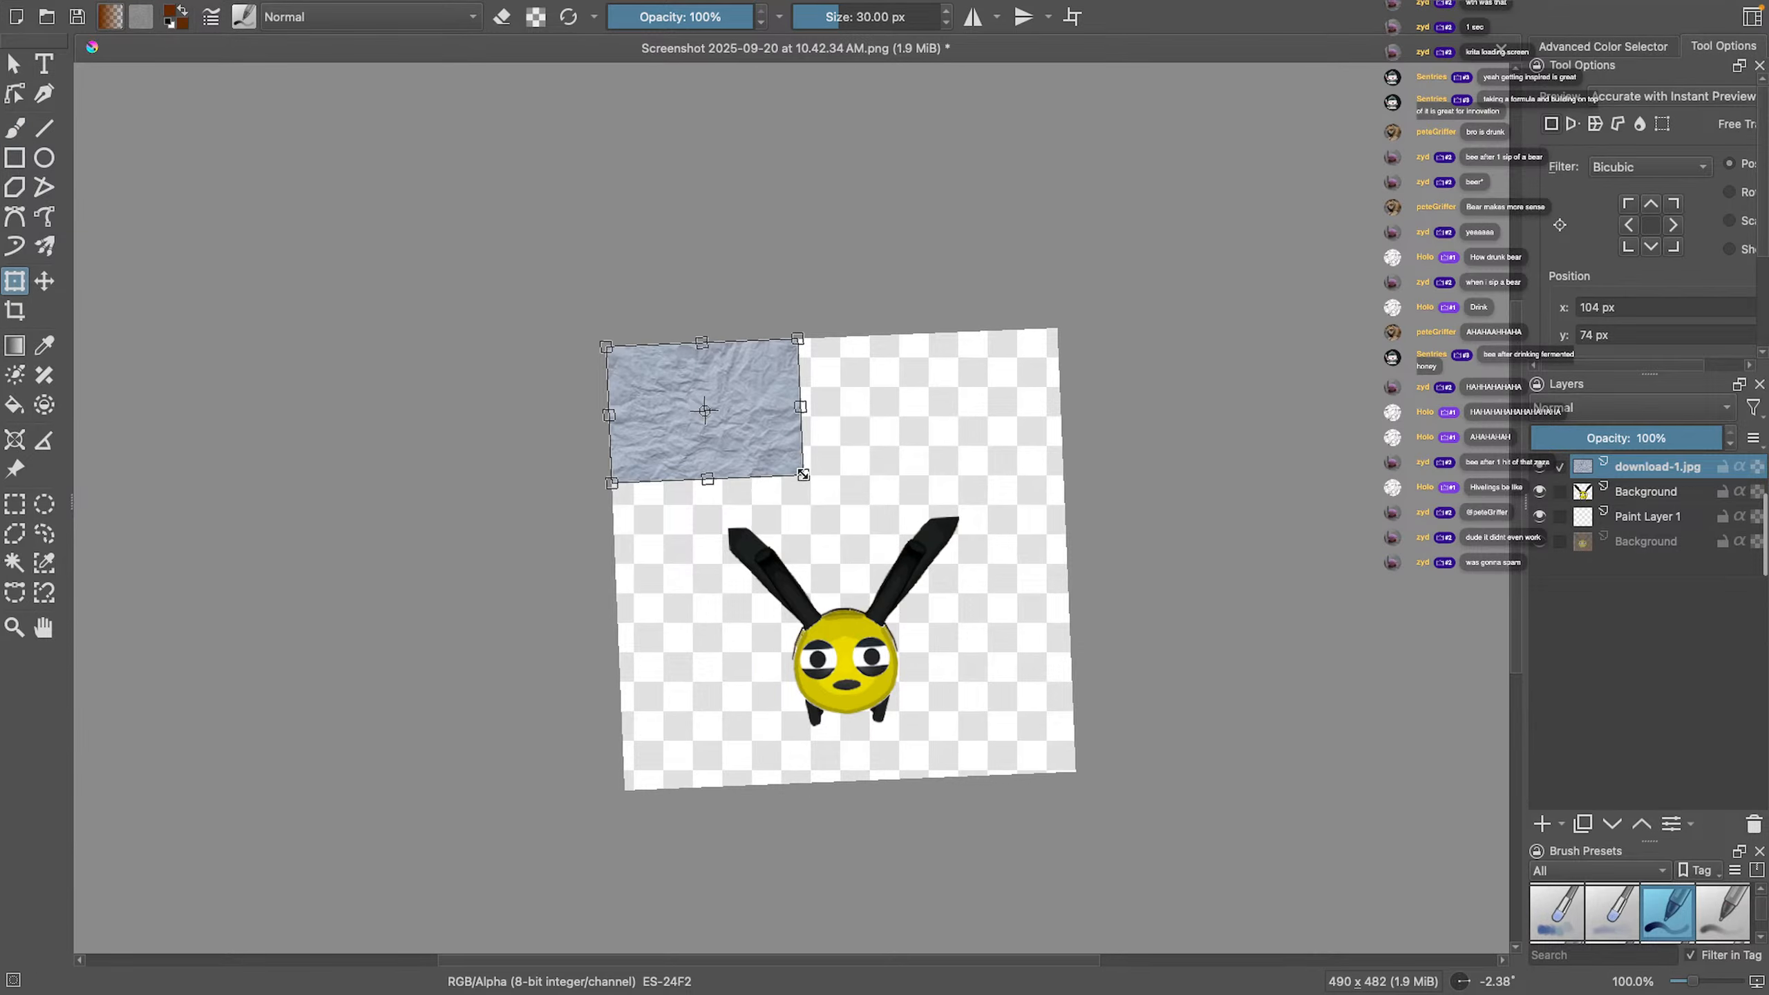
drag(803, 475, 1346, 829)
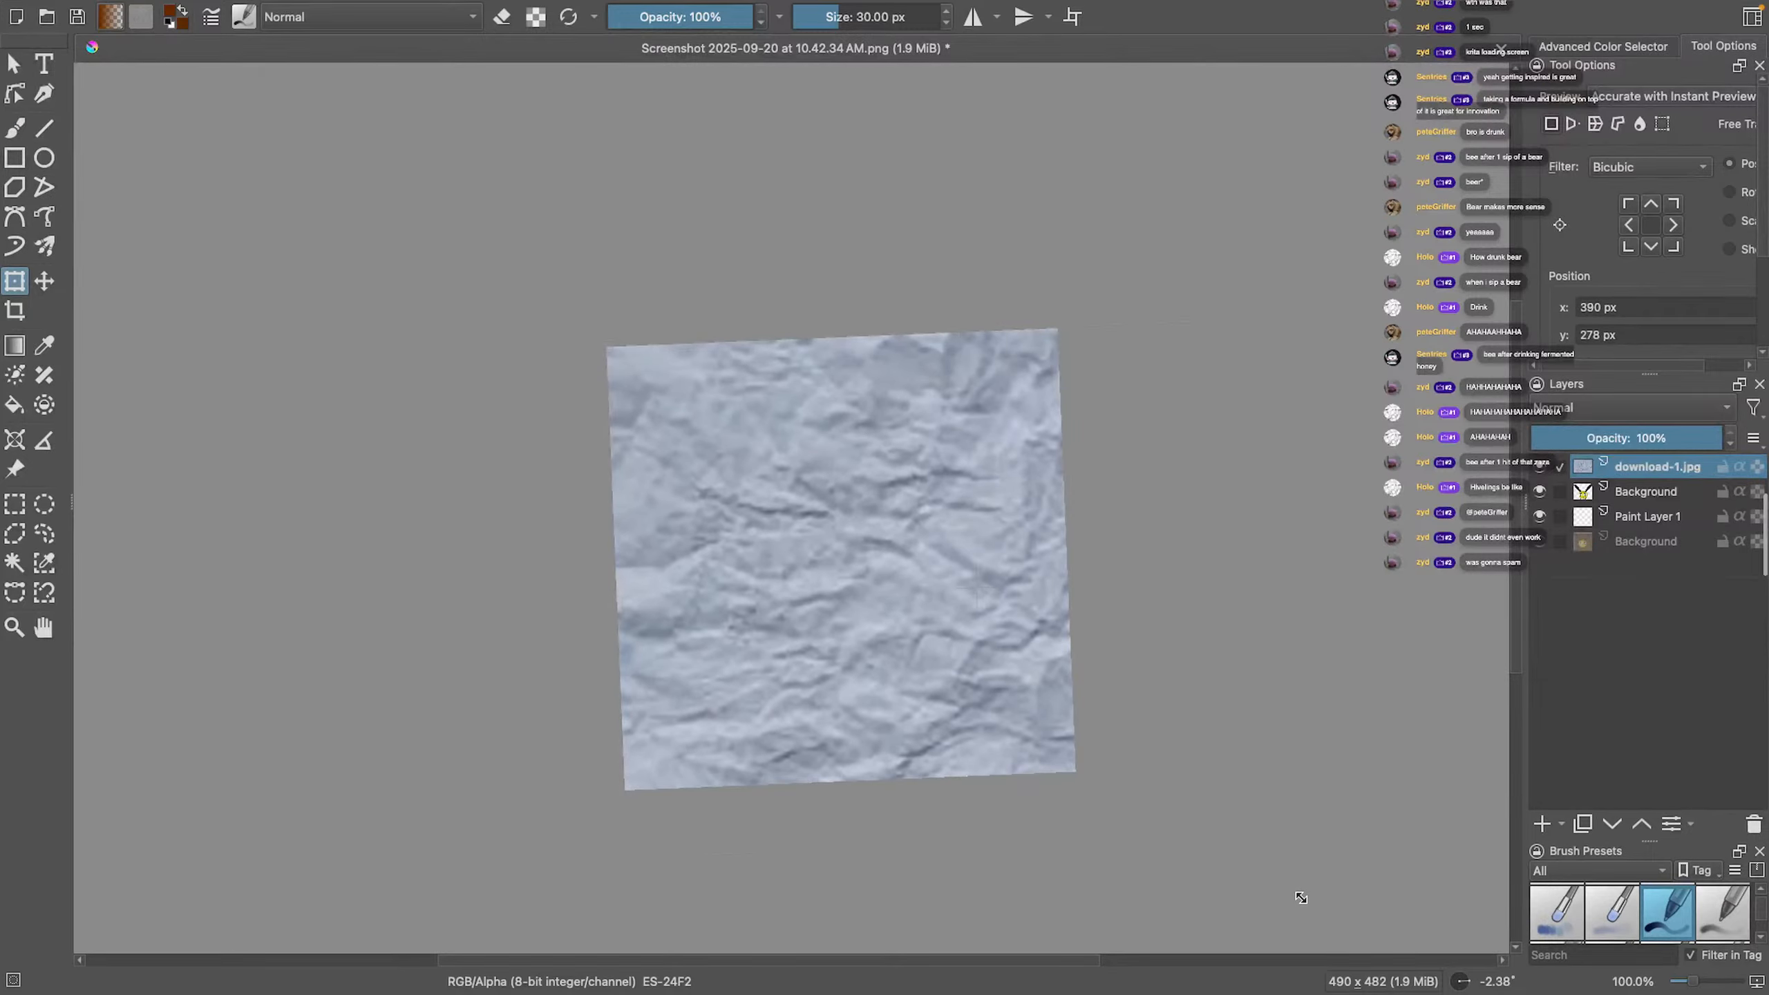
Move the cut-out bee's layer above the download-1.jpg paper layer and inspect the bee's edges on the paper
double_click(1632, 492)
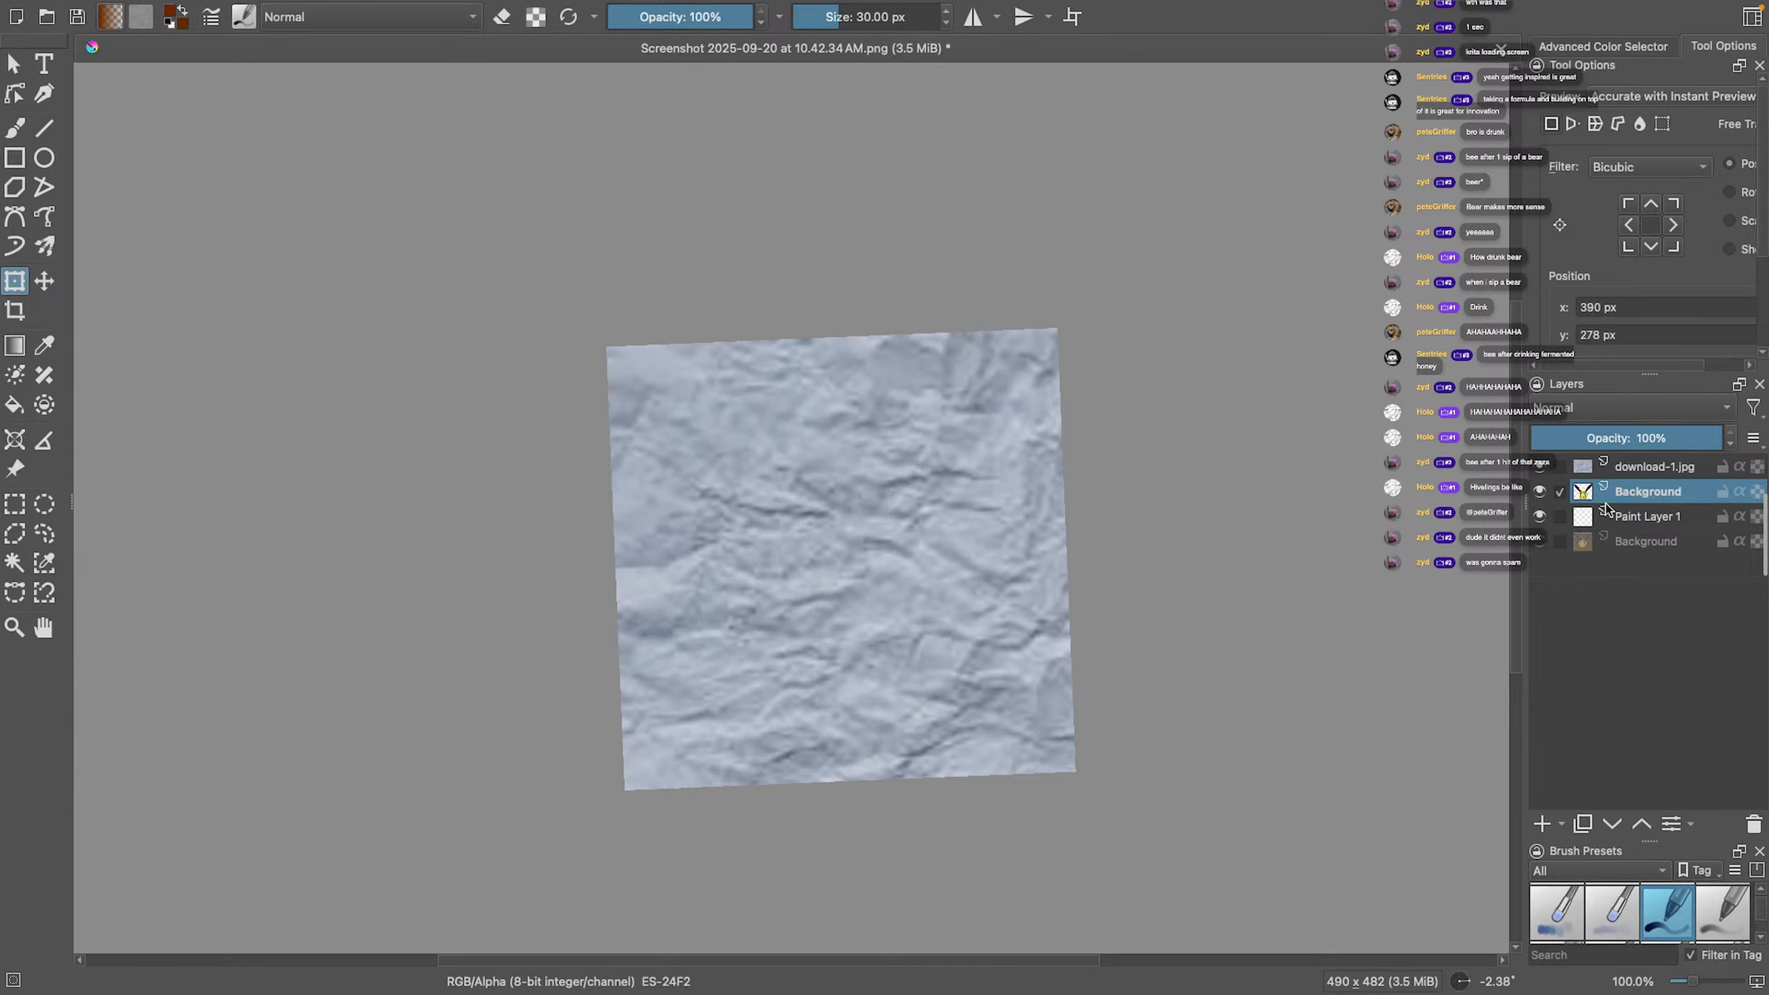
drag(1622, 498, 1616, 461)
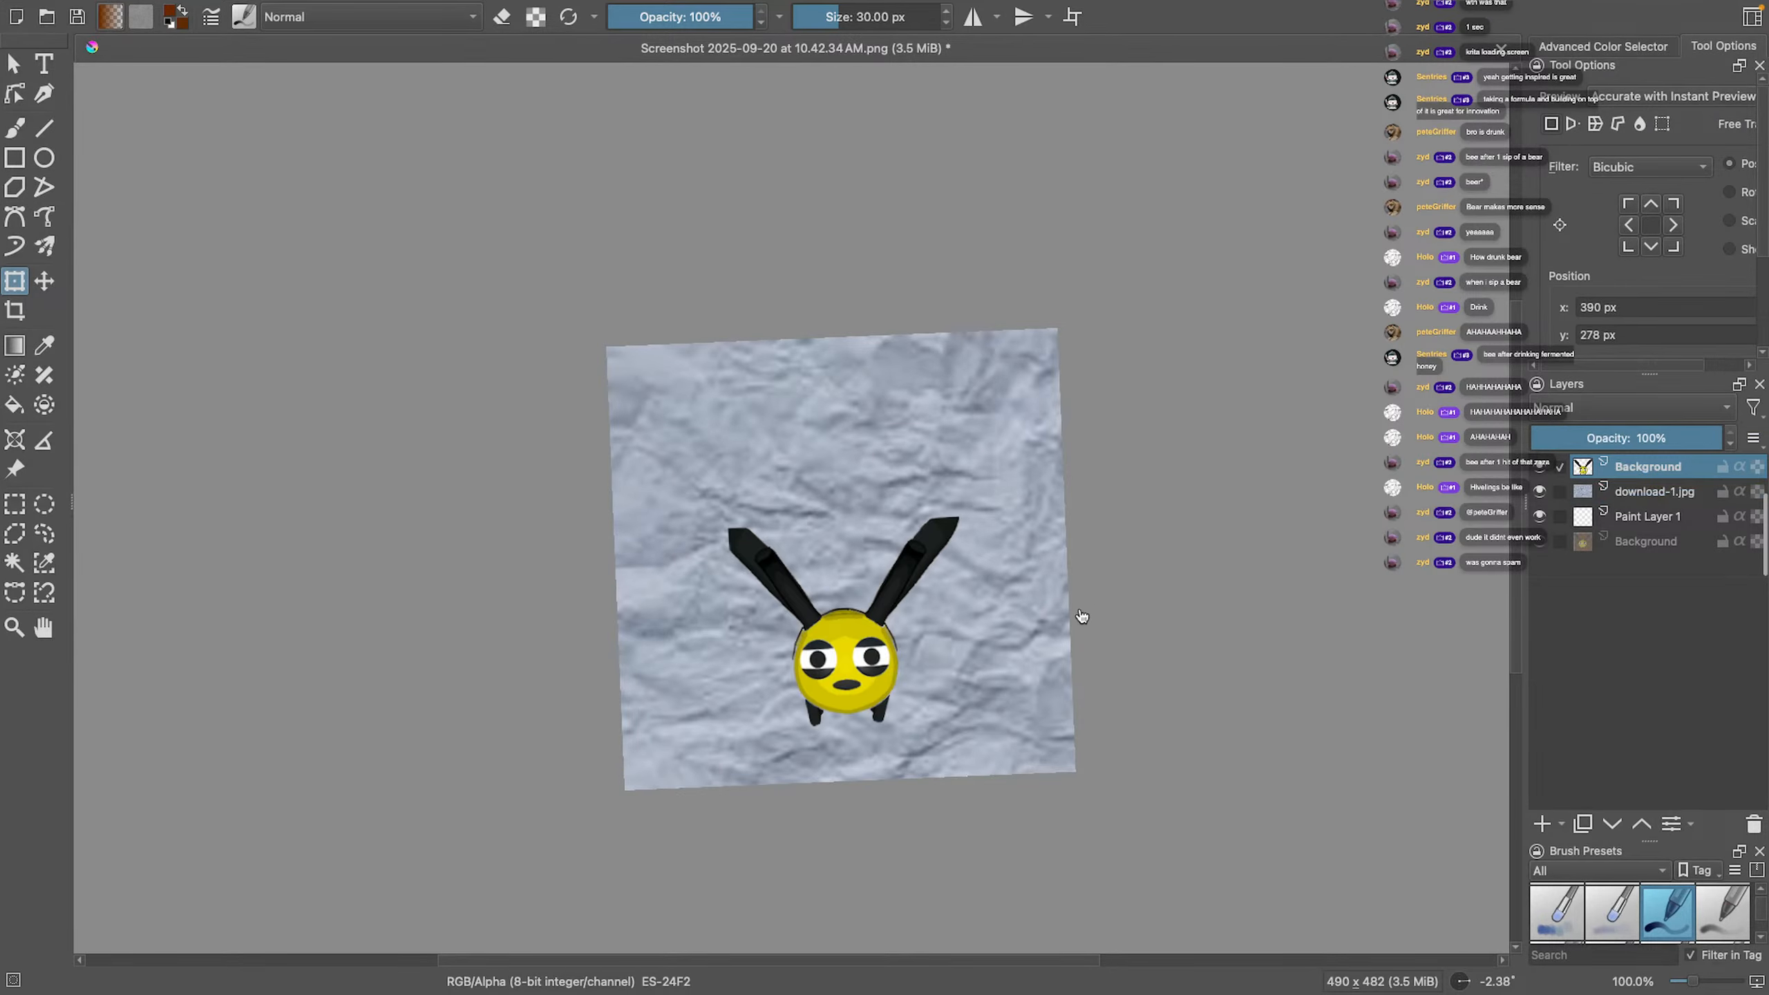
scroll(933, 643, up, 2)
middle_drag(932, 640, 1127, 422)
scroll(1122, 447, up, 2)
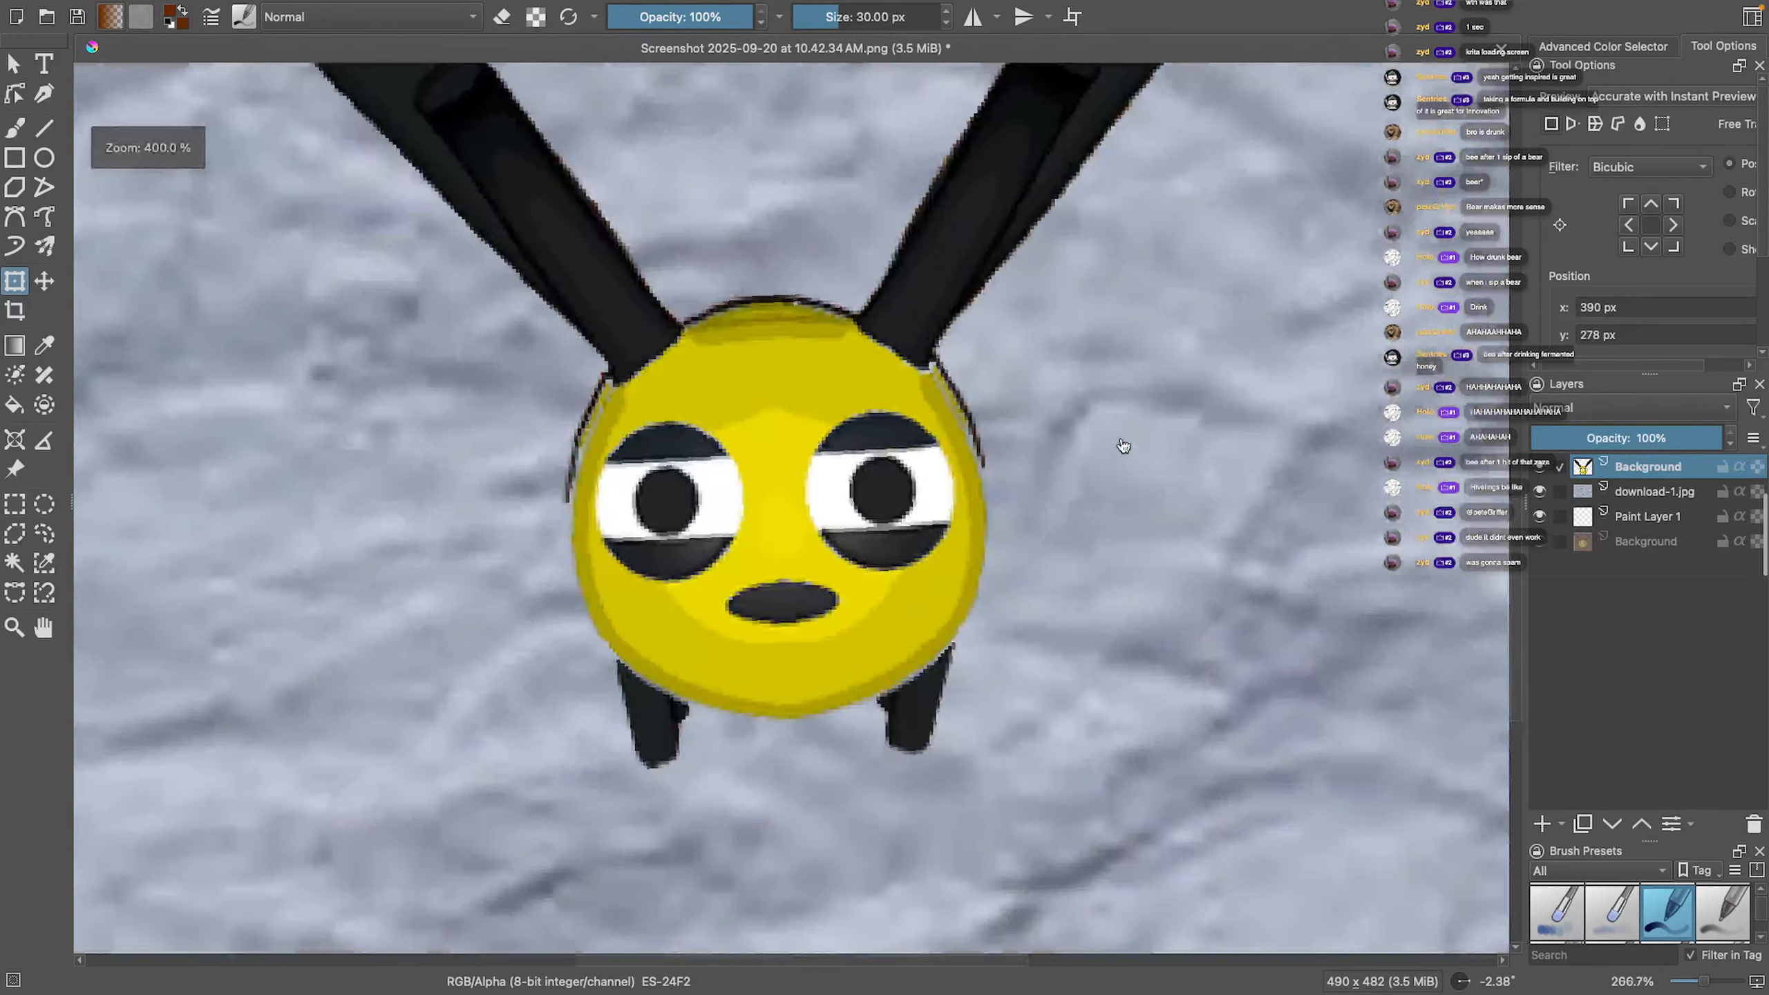
scroll(1021, 487, down, 4)
scroll(1022, 488, down, 1)
scroll(1059, 465, down, 1)
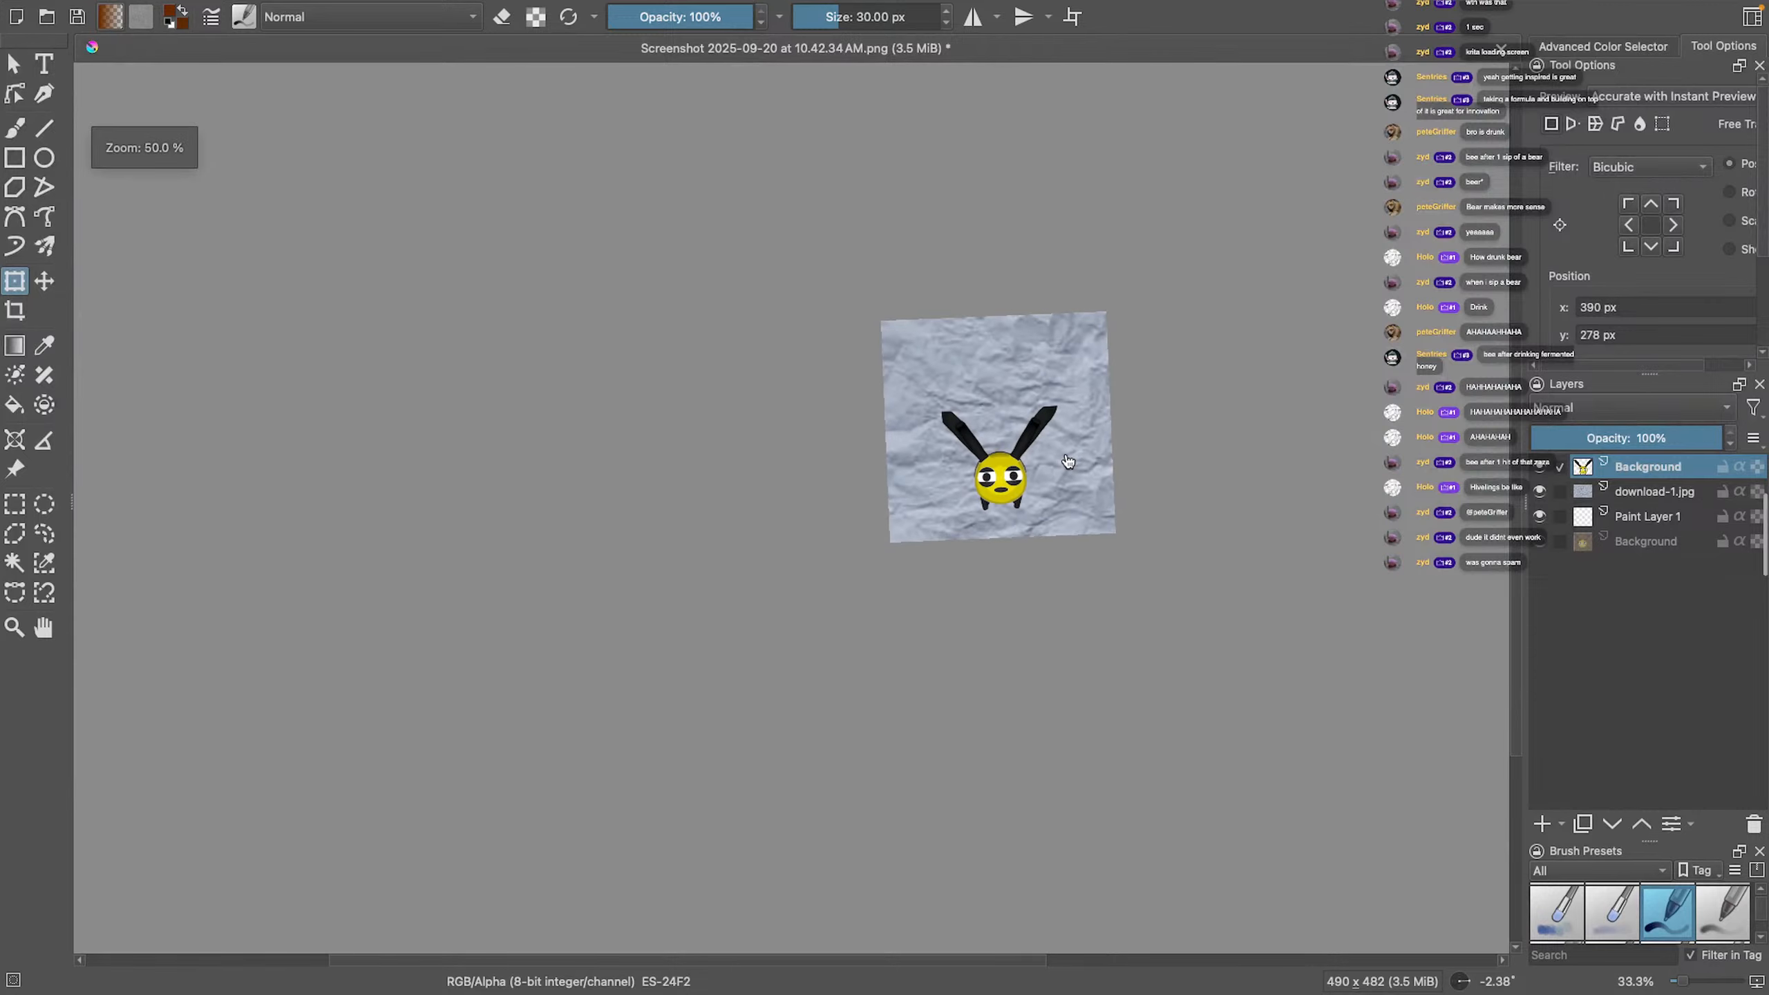
scroll(1068, 462, up, 2)
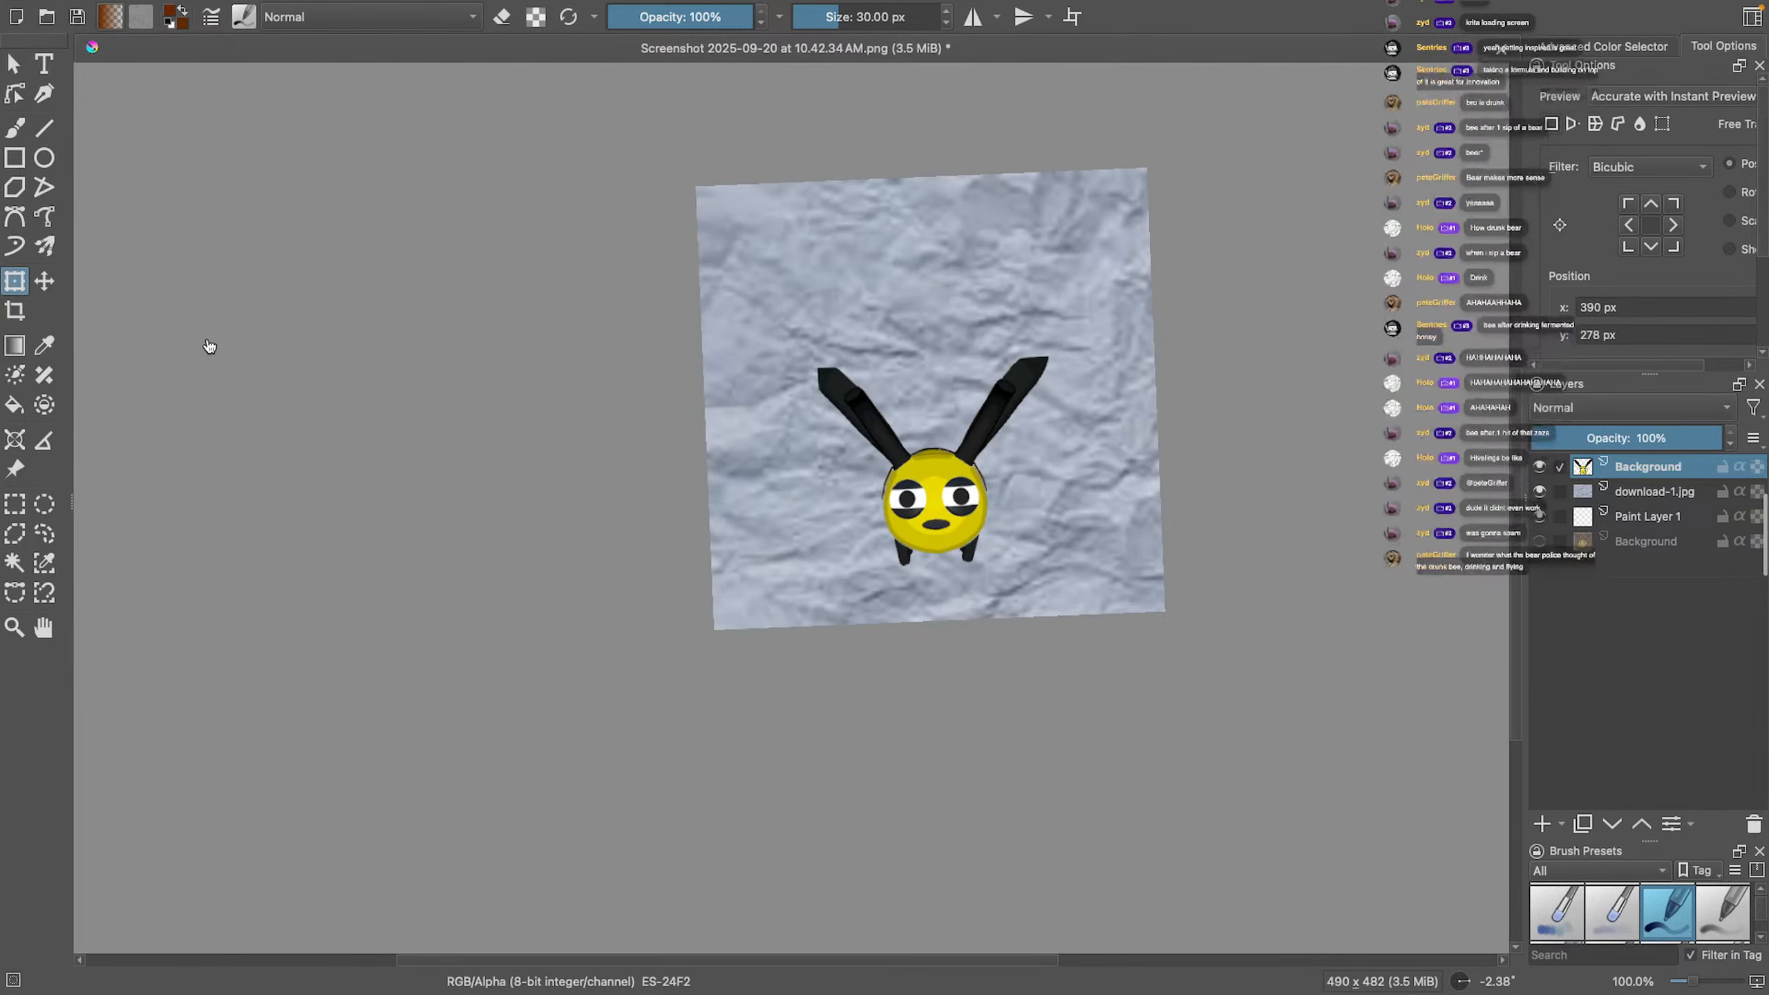
Save the composited image to the Desktop as a PNG named beemask, keeping the default PNG options
click(106, 11)
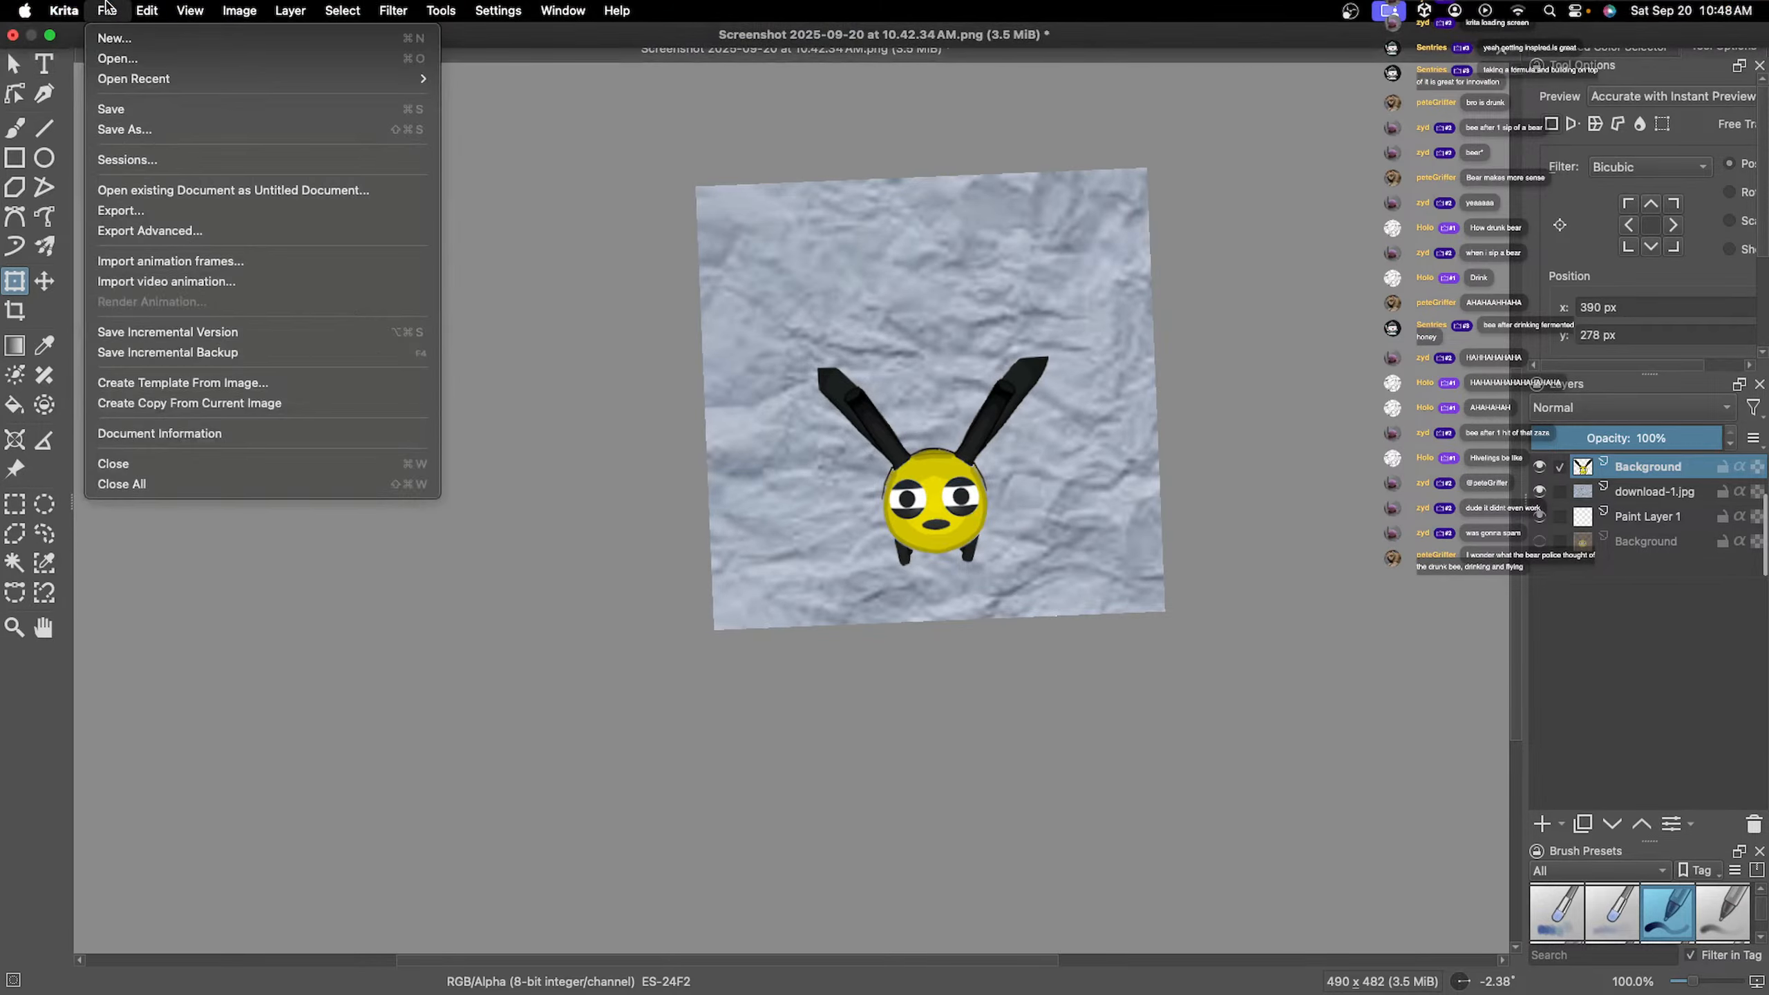
click(132, 130)
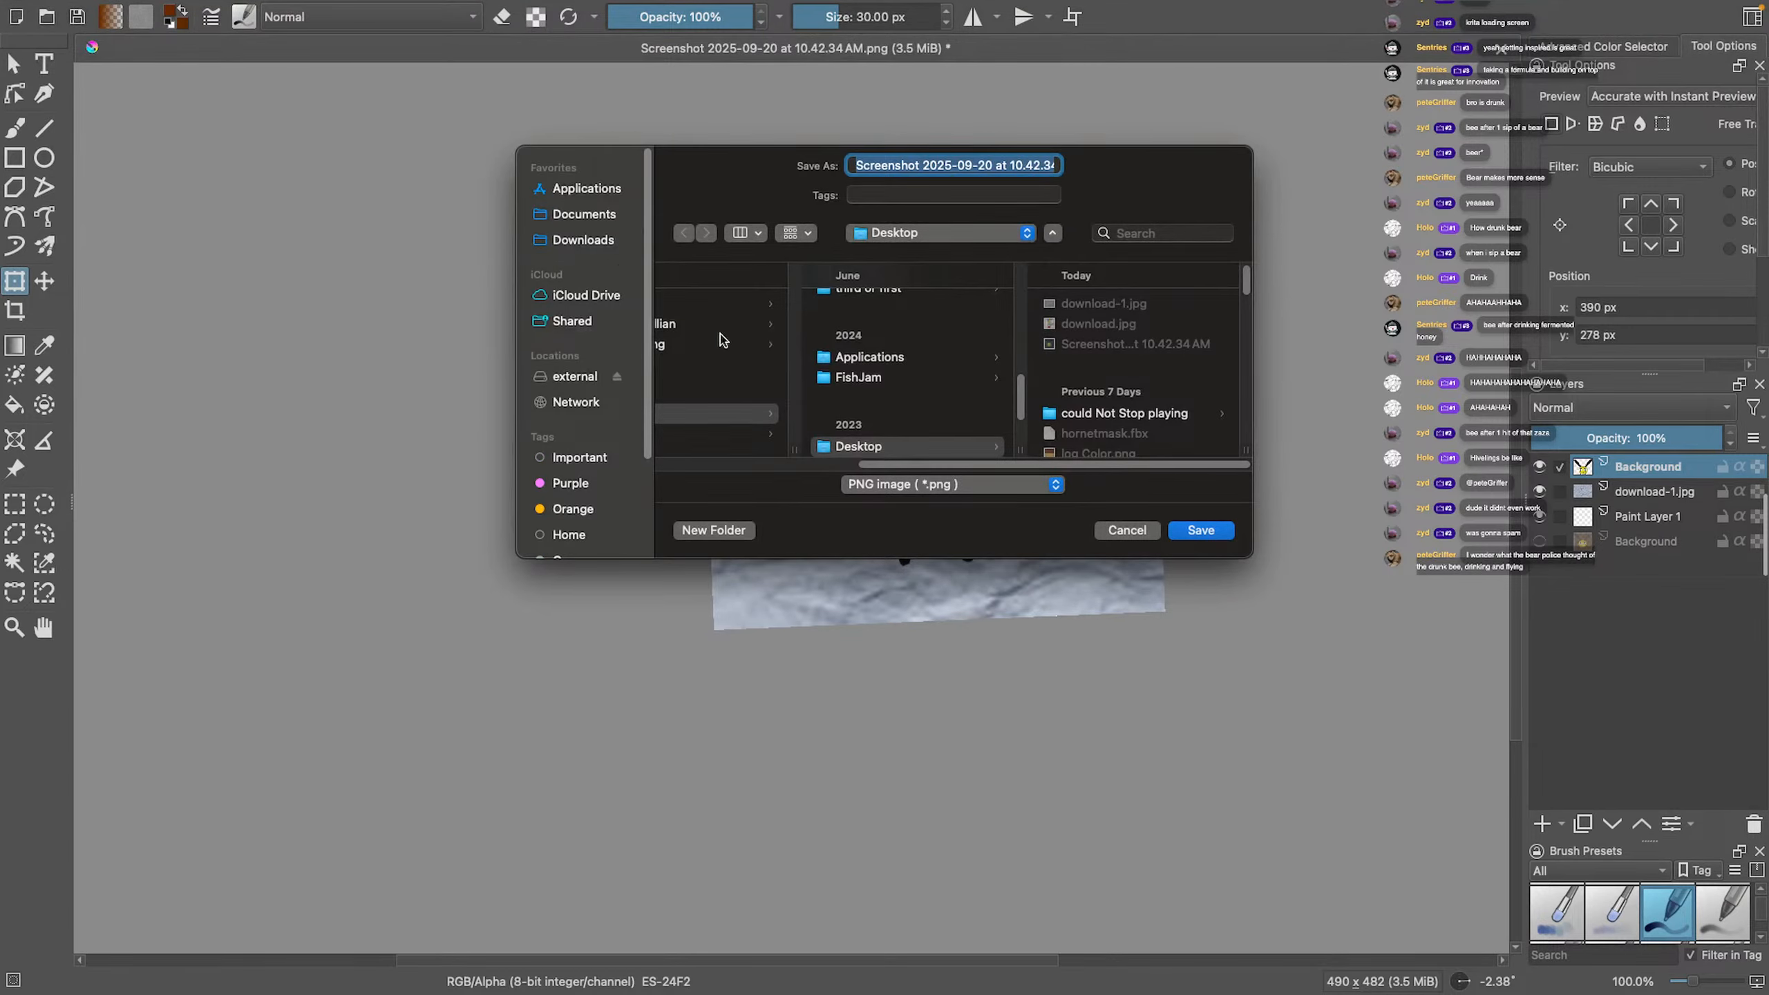
click(899, 484)
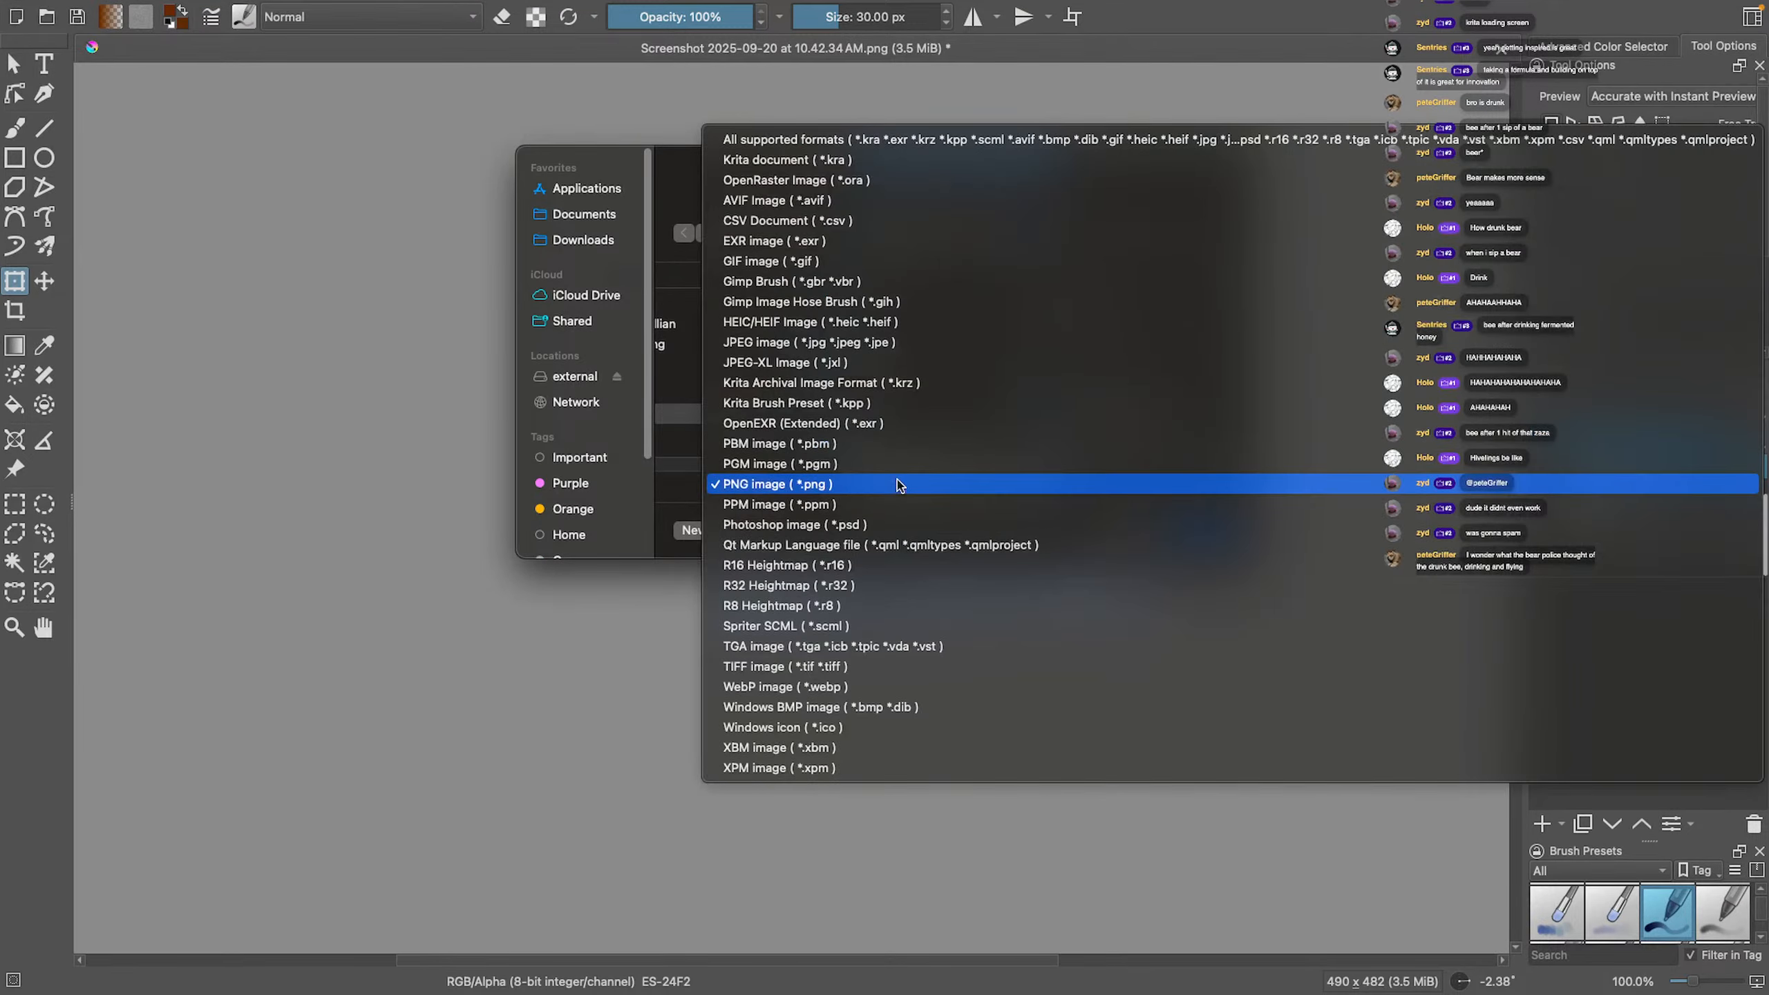
click(898, 486)
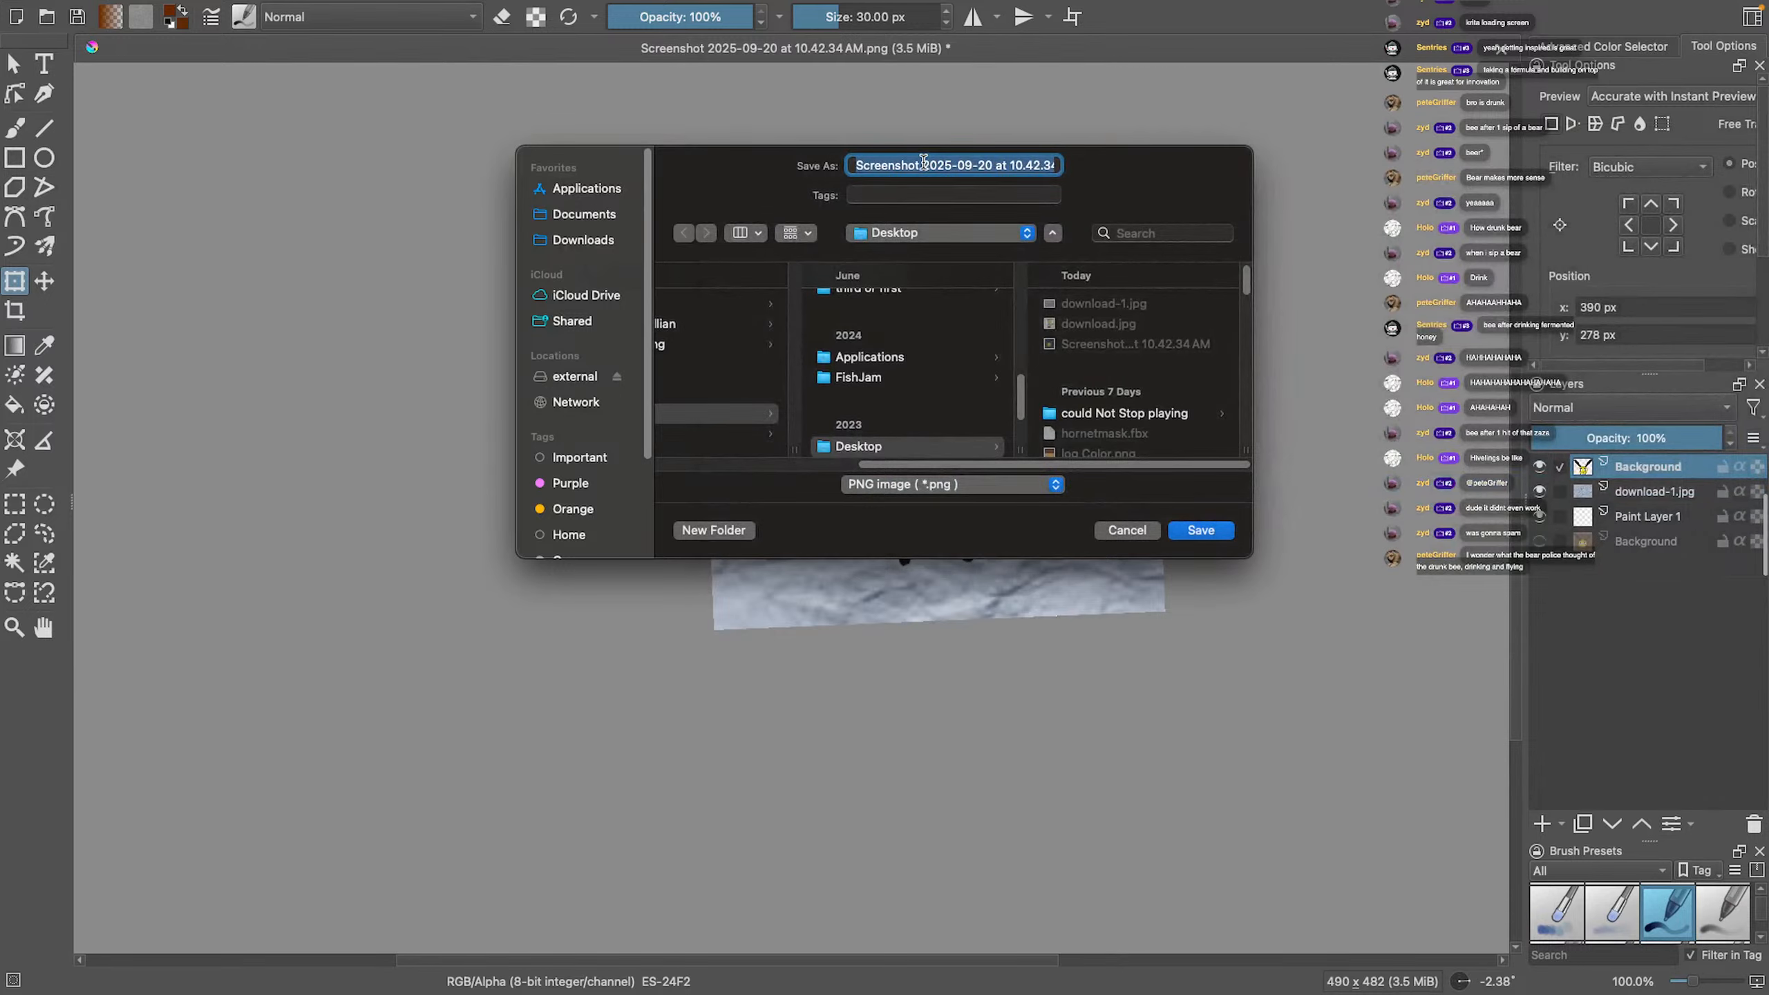
triple_click(941, 161)
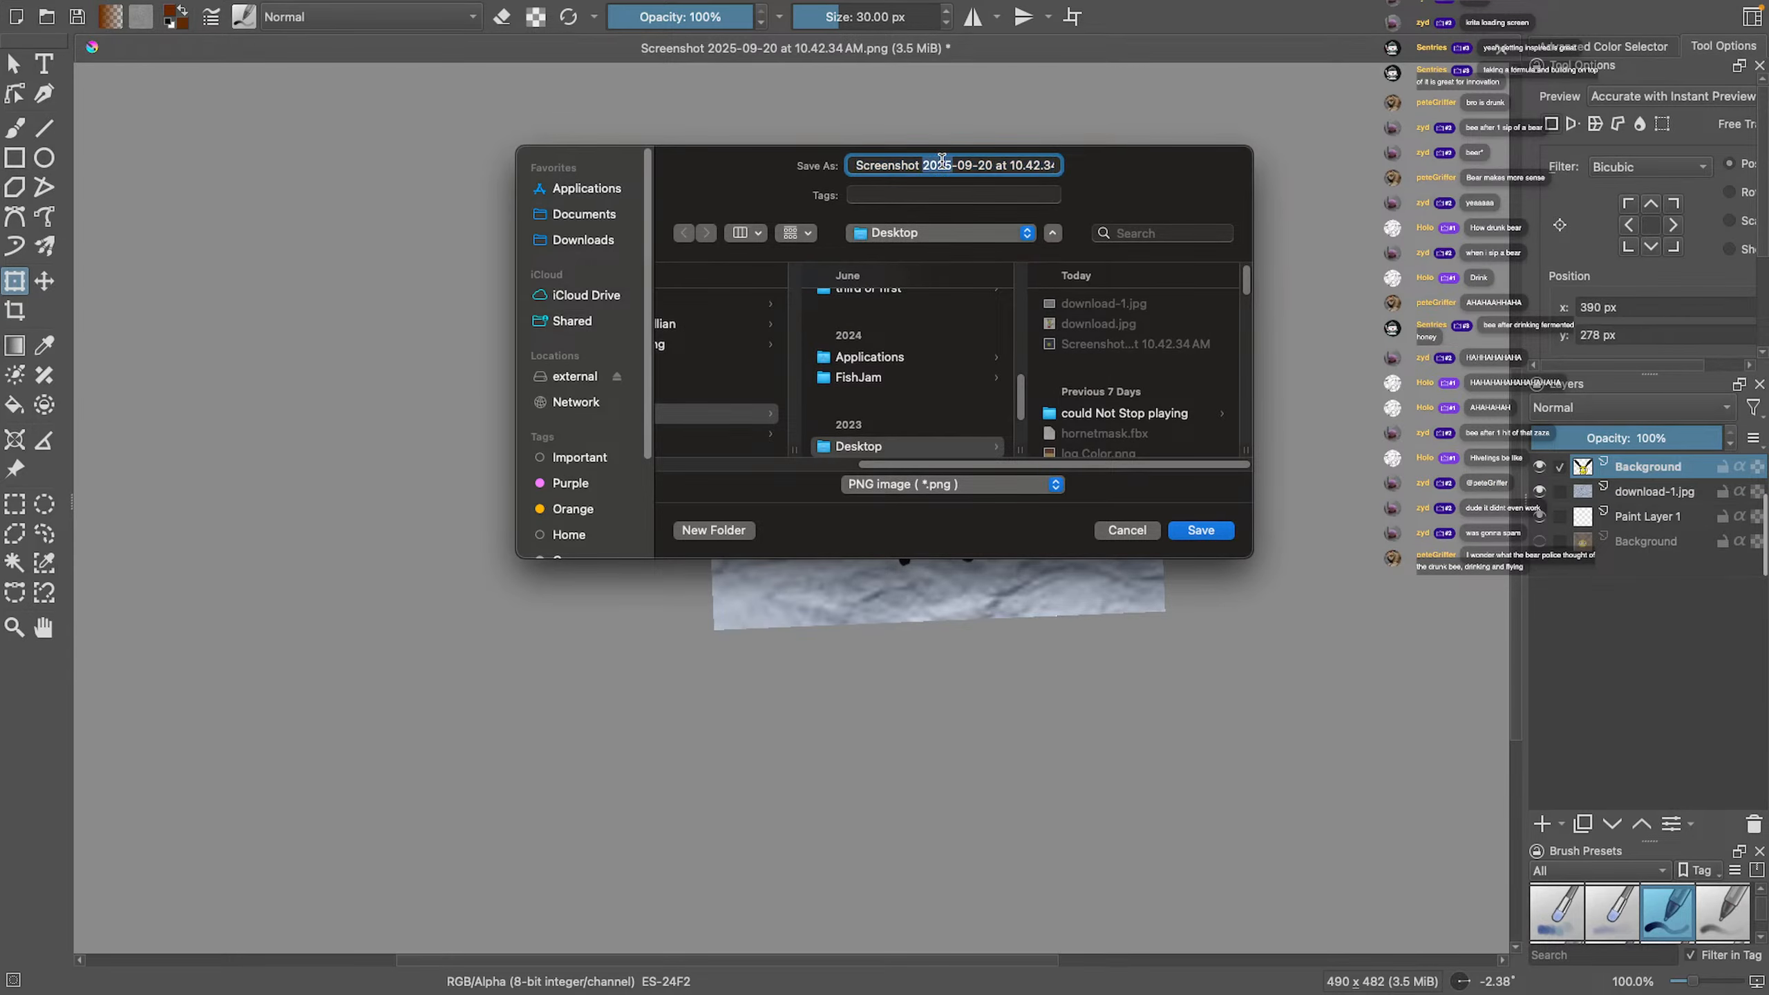
text(beemask)
key(Return)
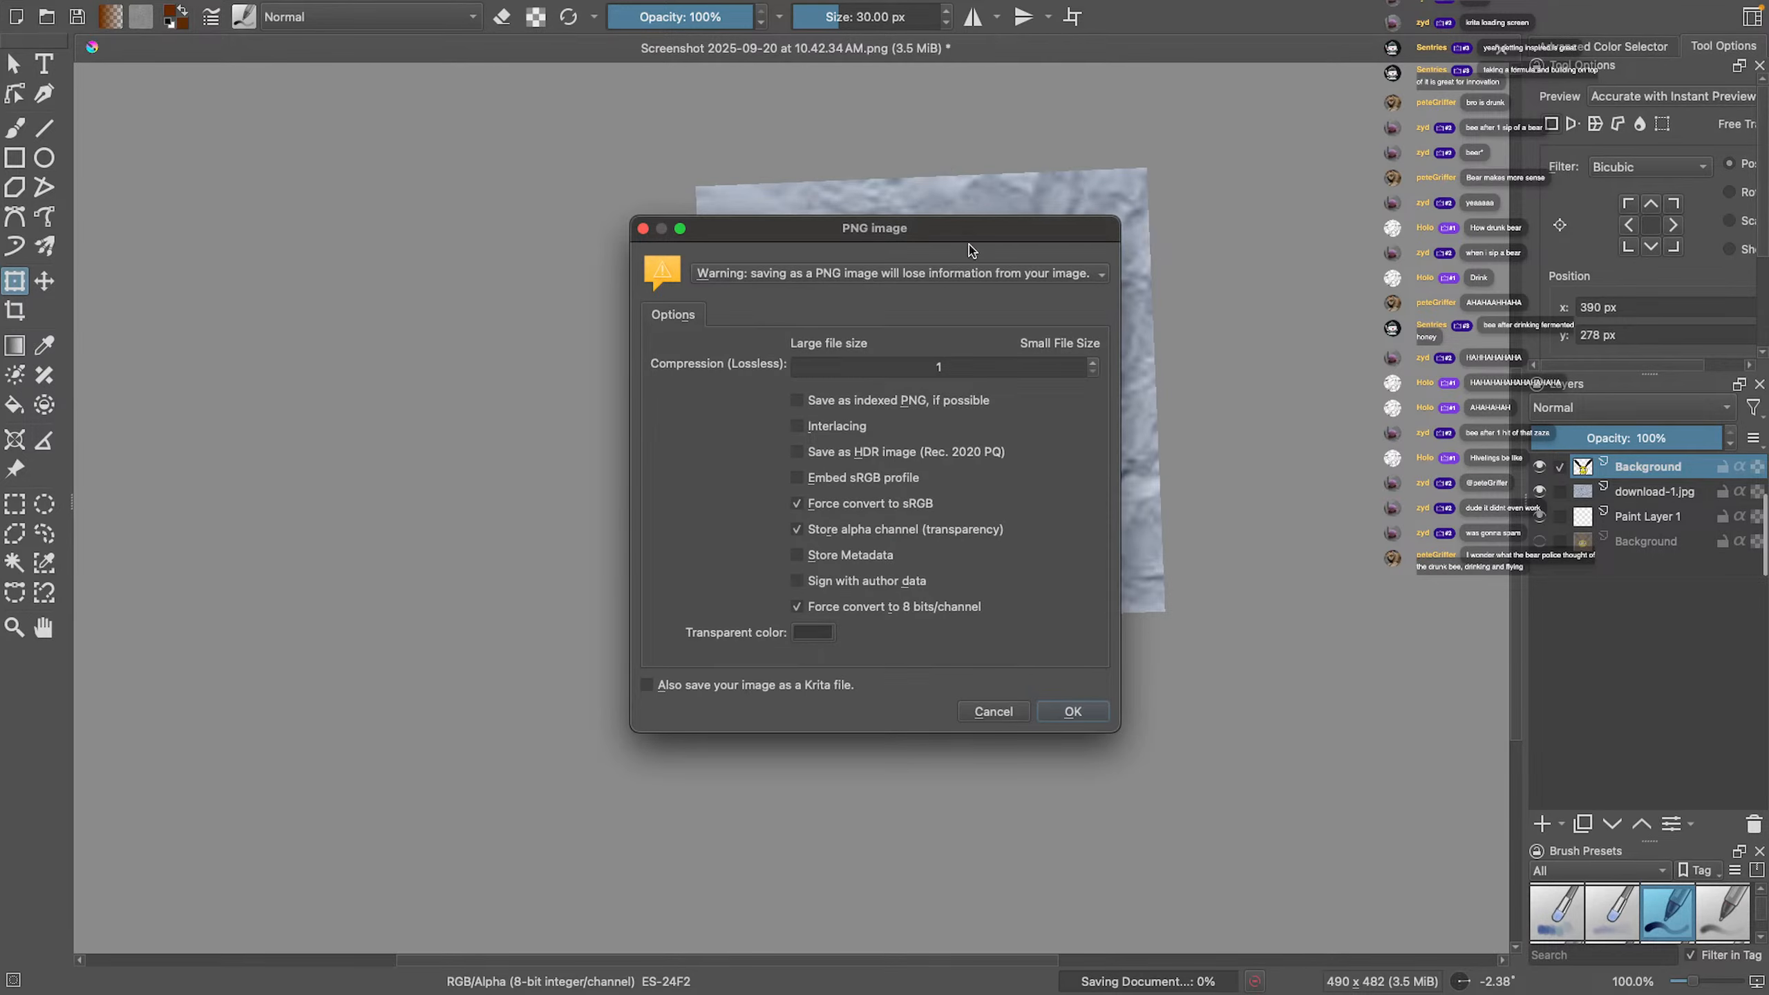
click(1067, 708)
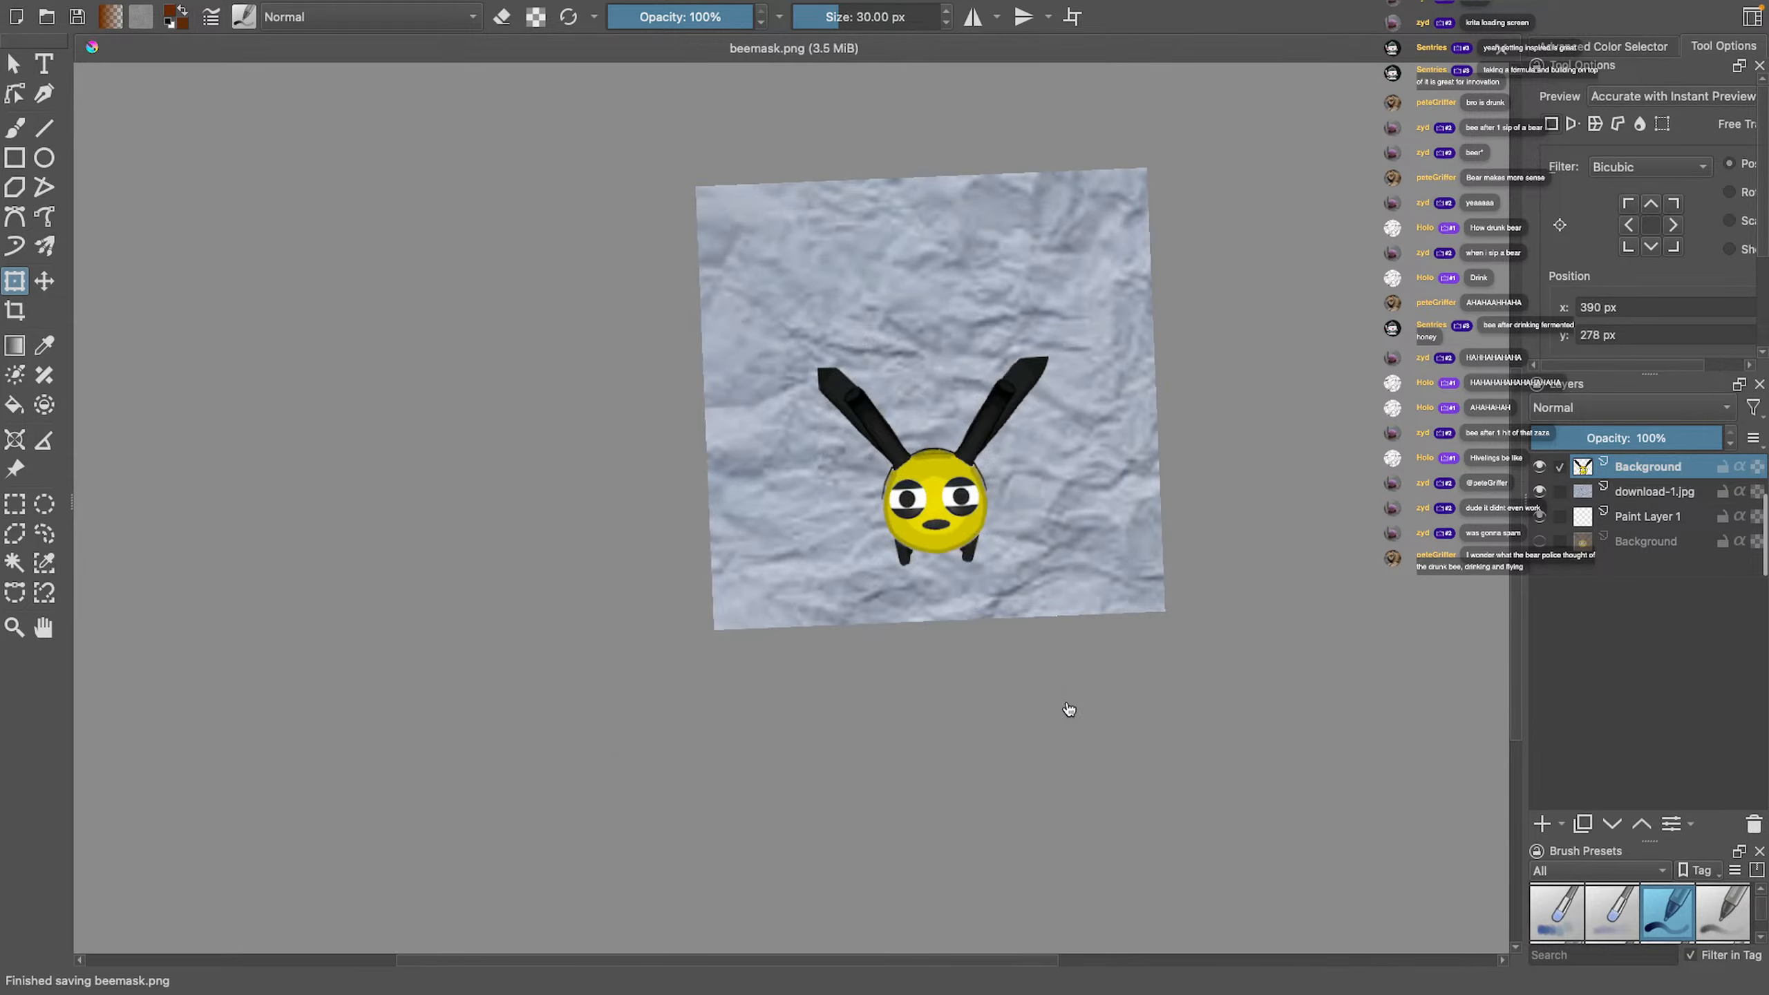
Move the beemask.png file to the open area of the desktop beyond the screenshot file and switch to Blender
mouse_move(74, 38)
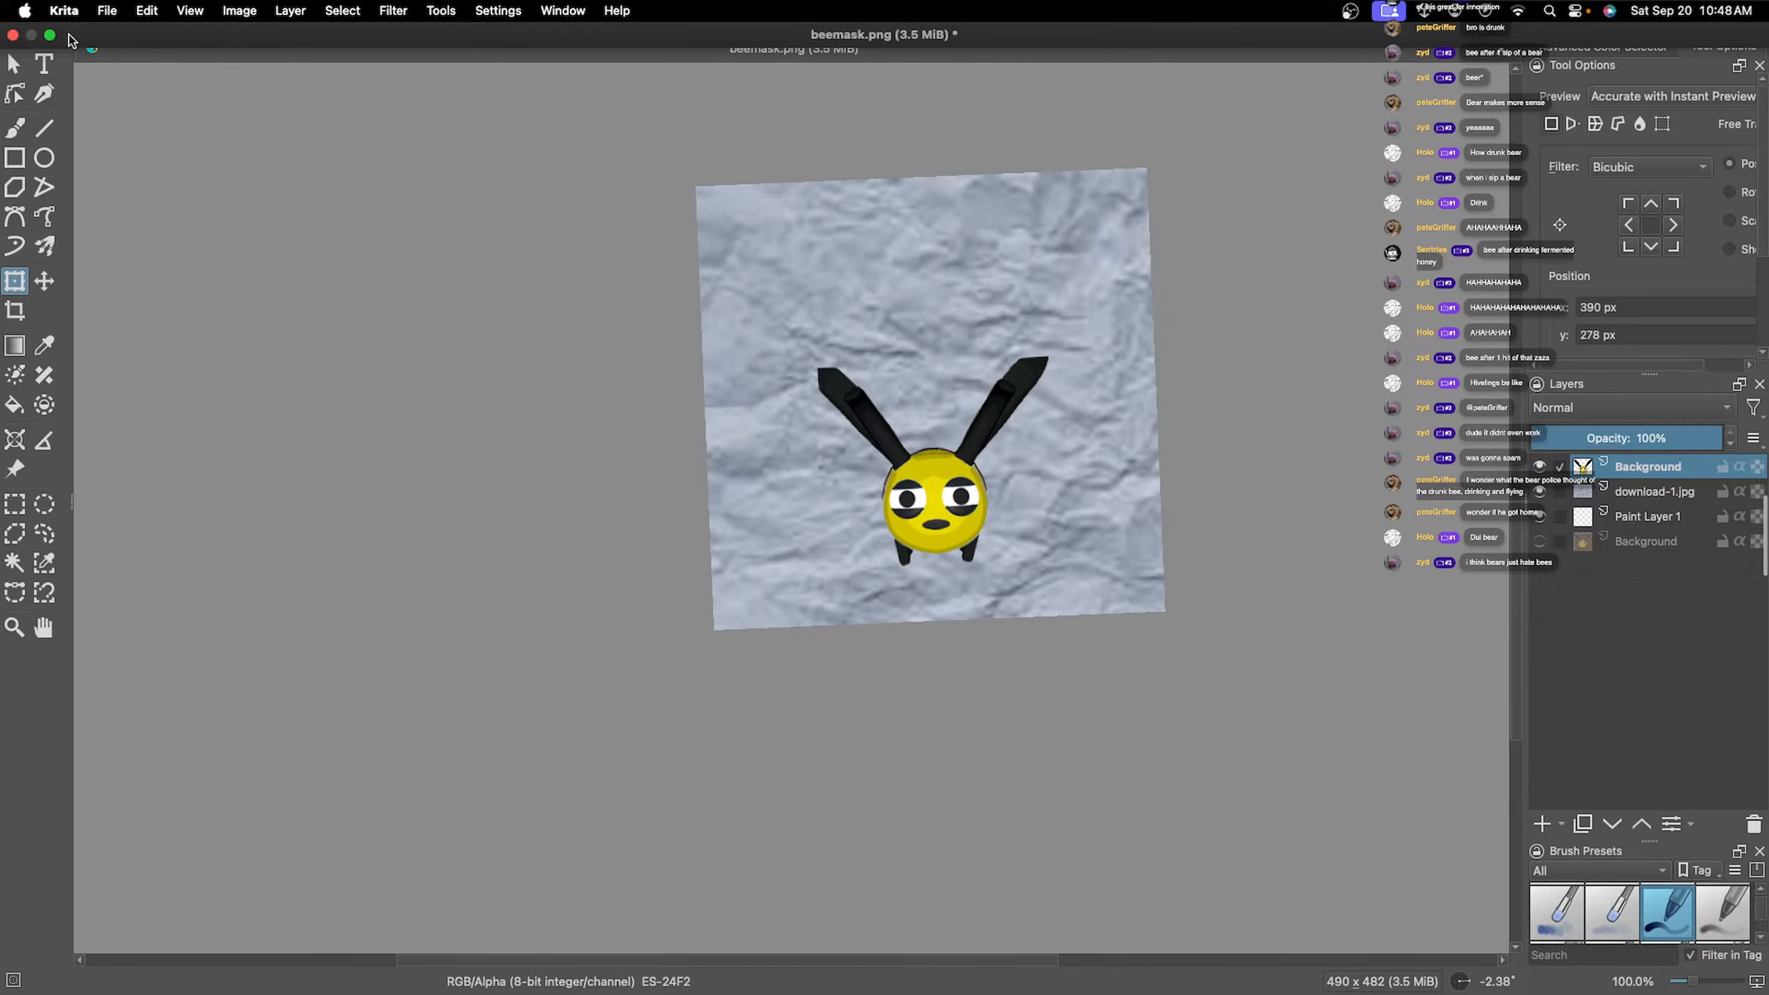
key(ctrl+Left)
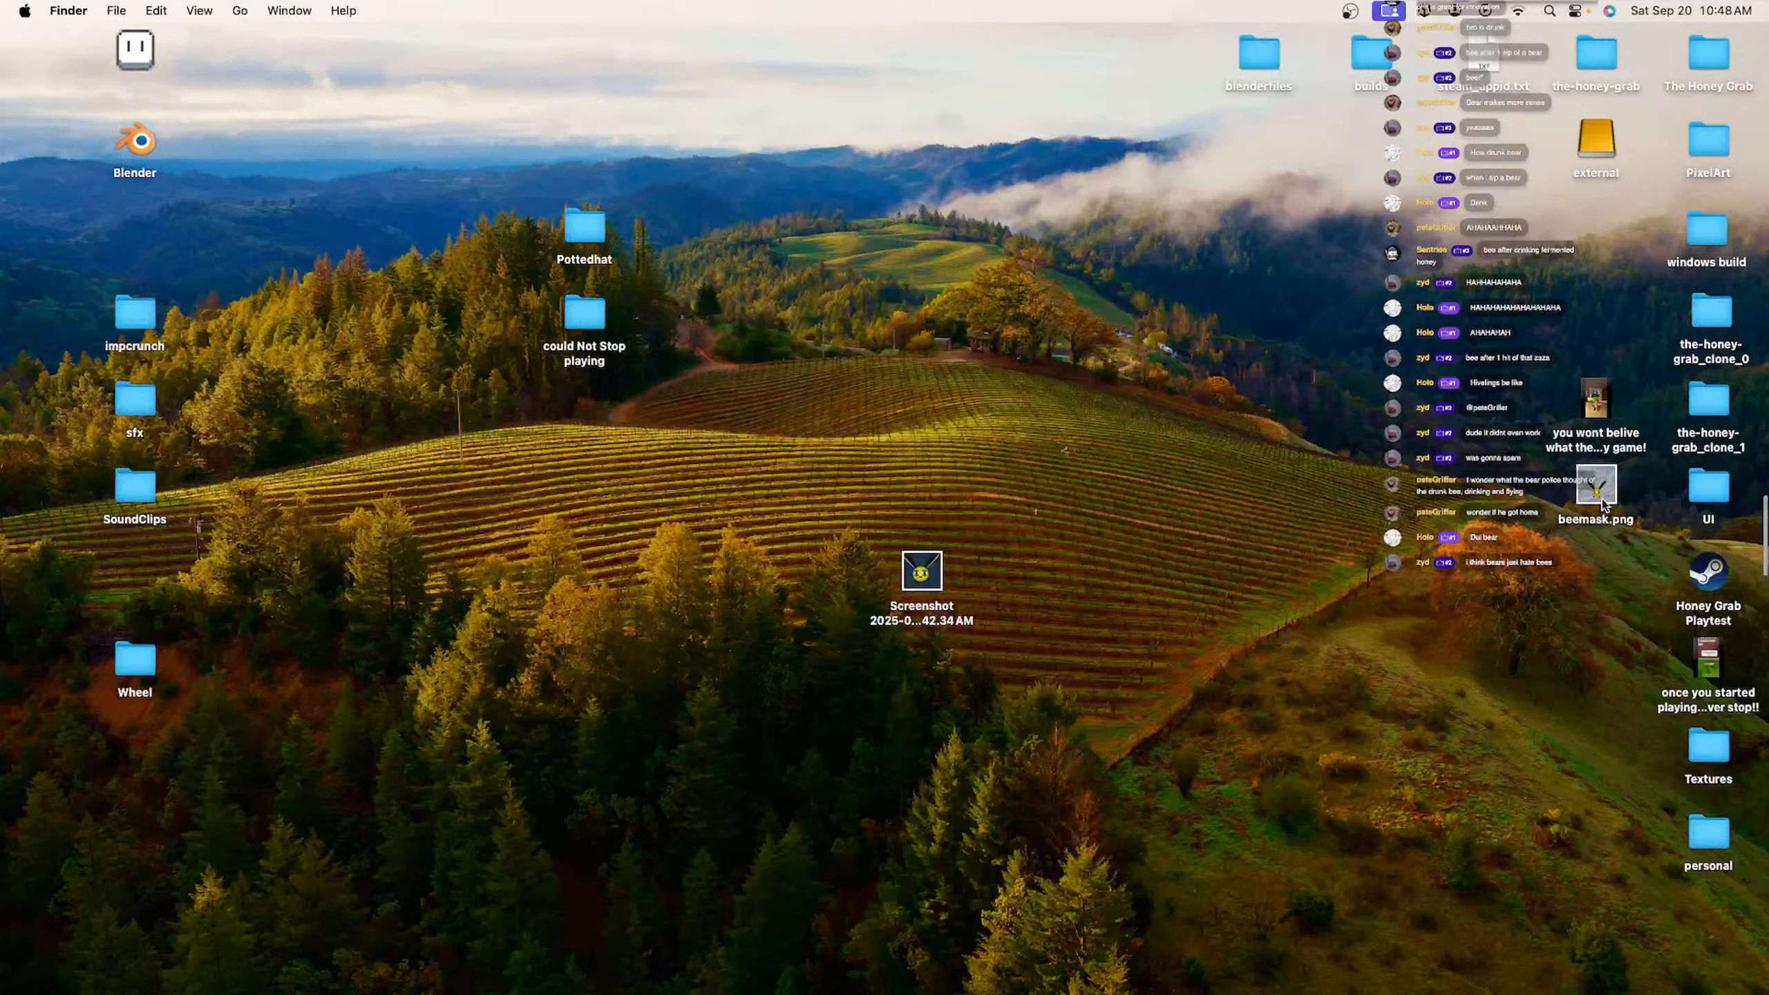
drag(1595, 486, 402, 623)
key(ctrl+Right)
key(ctrl+Right)
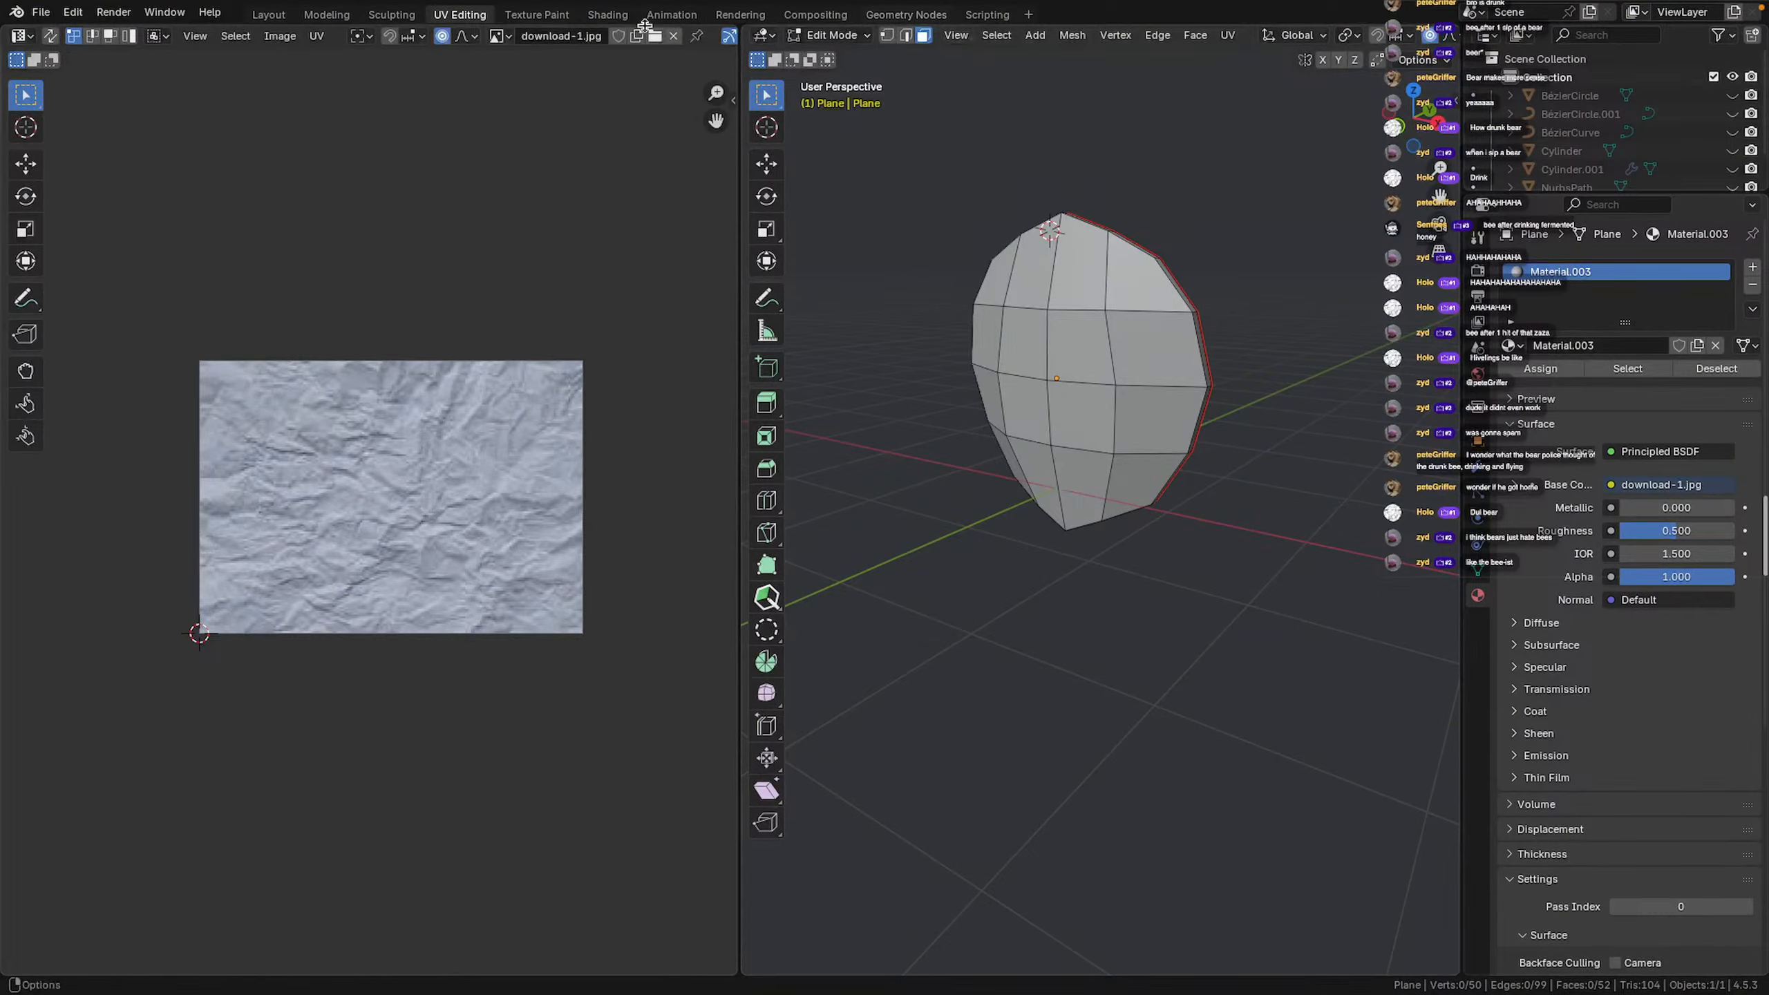
Replace the image in Material.003's texture node with beemask.png from the Desktop folder
click(607, 13)
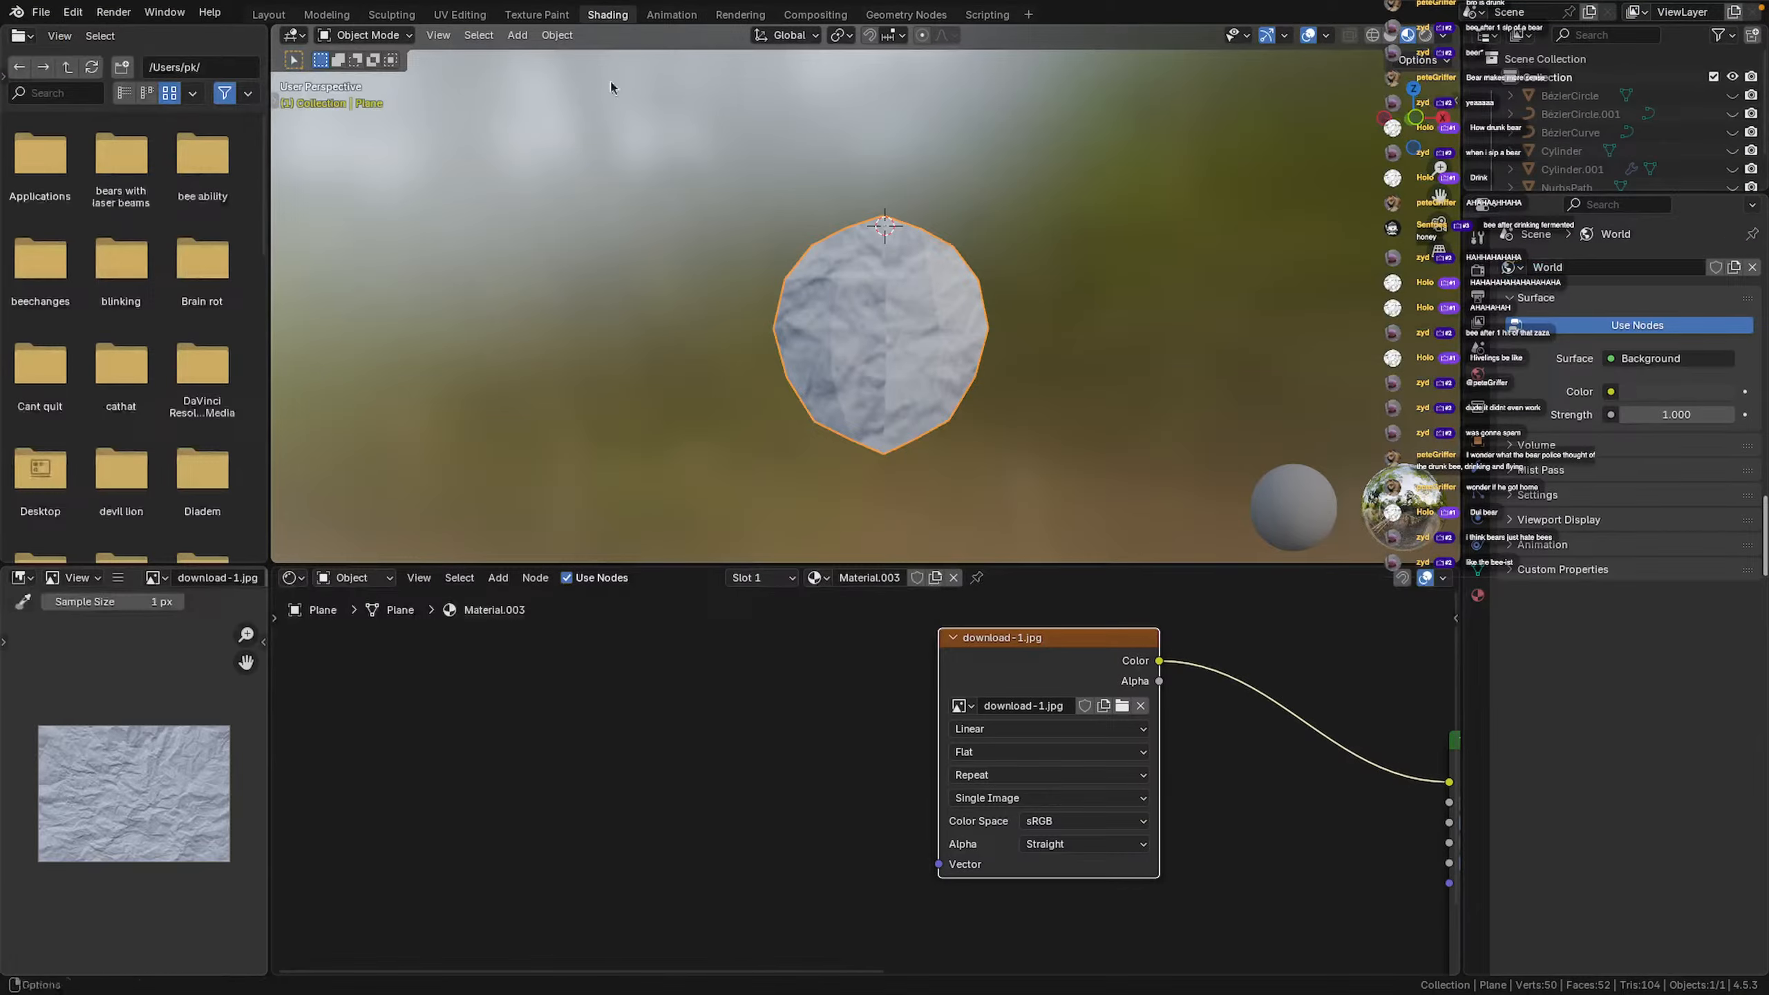
click(972, 706)
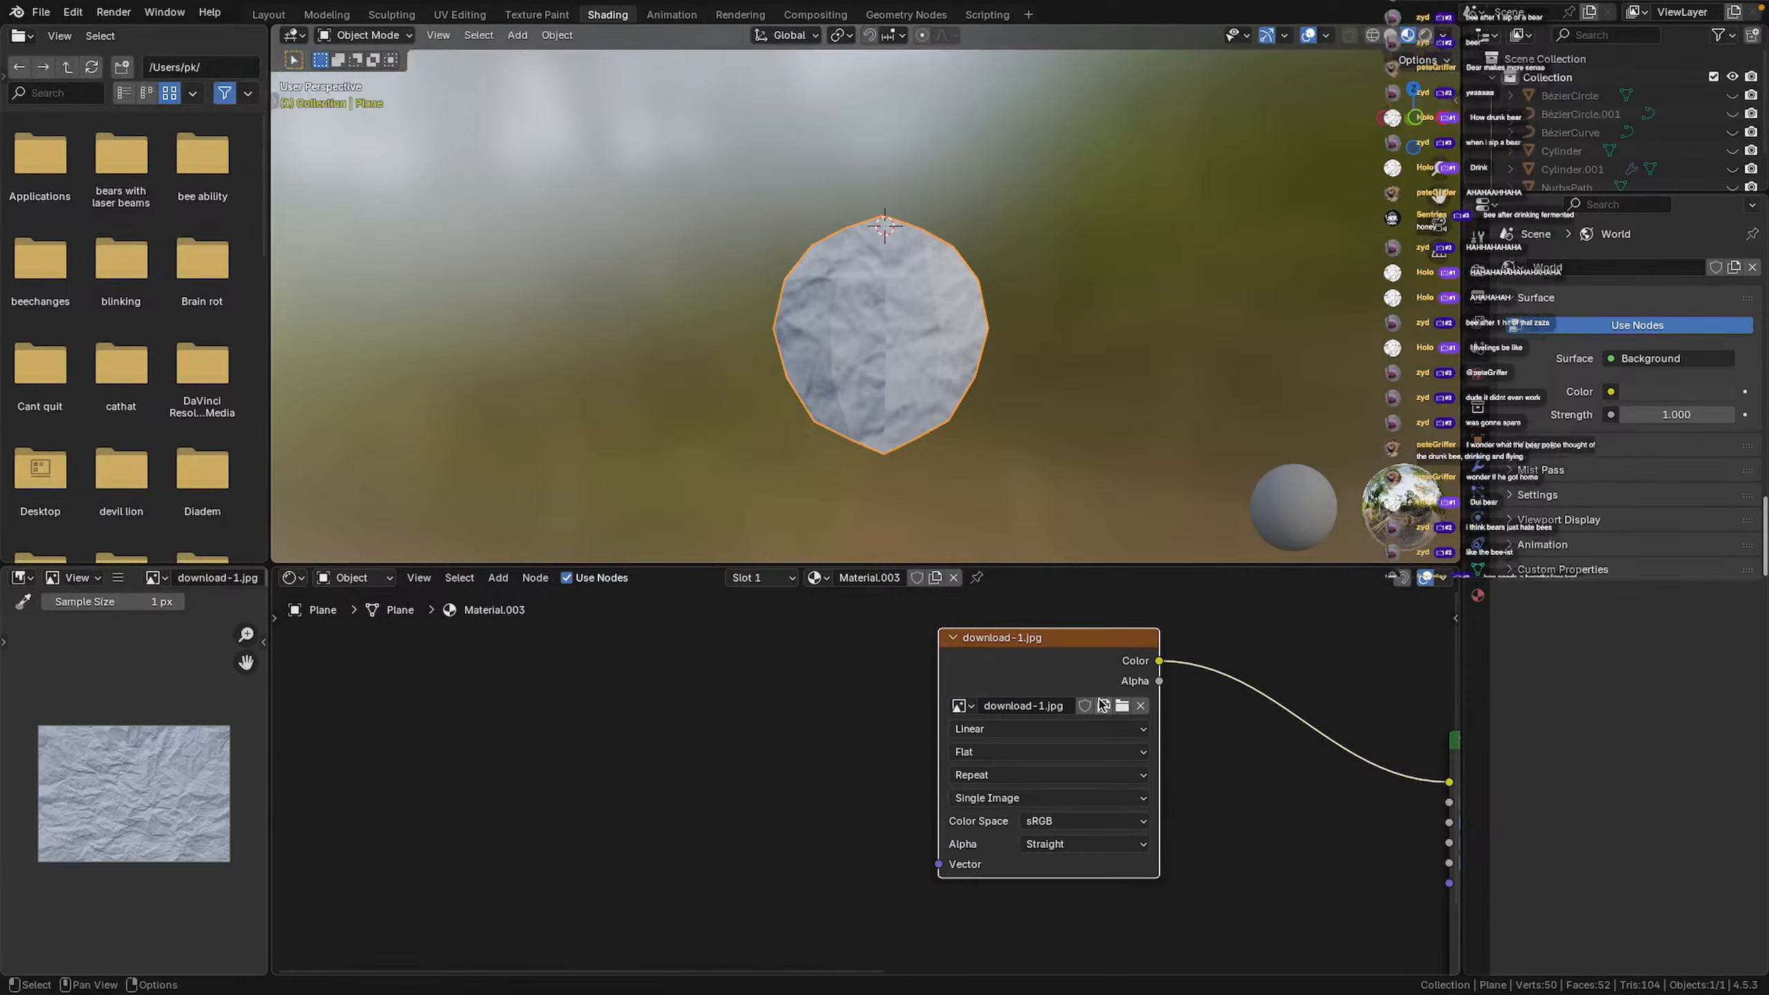
click(1122, 706)
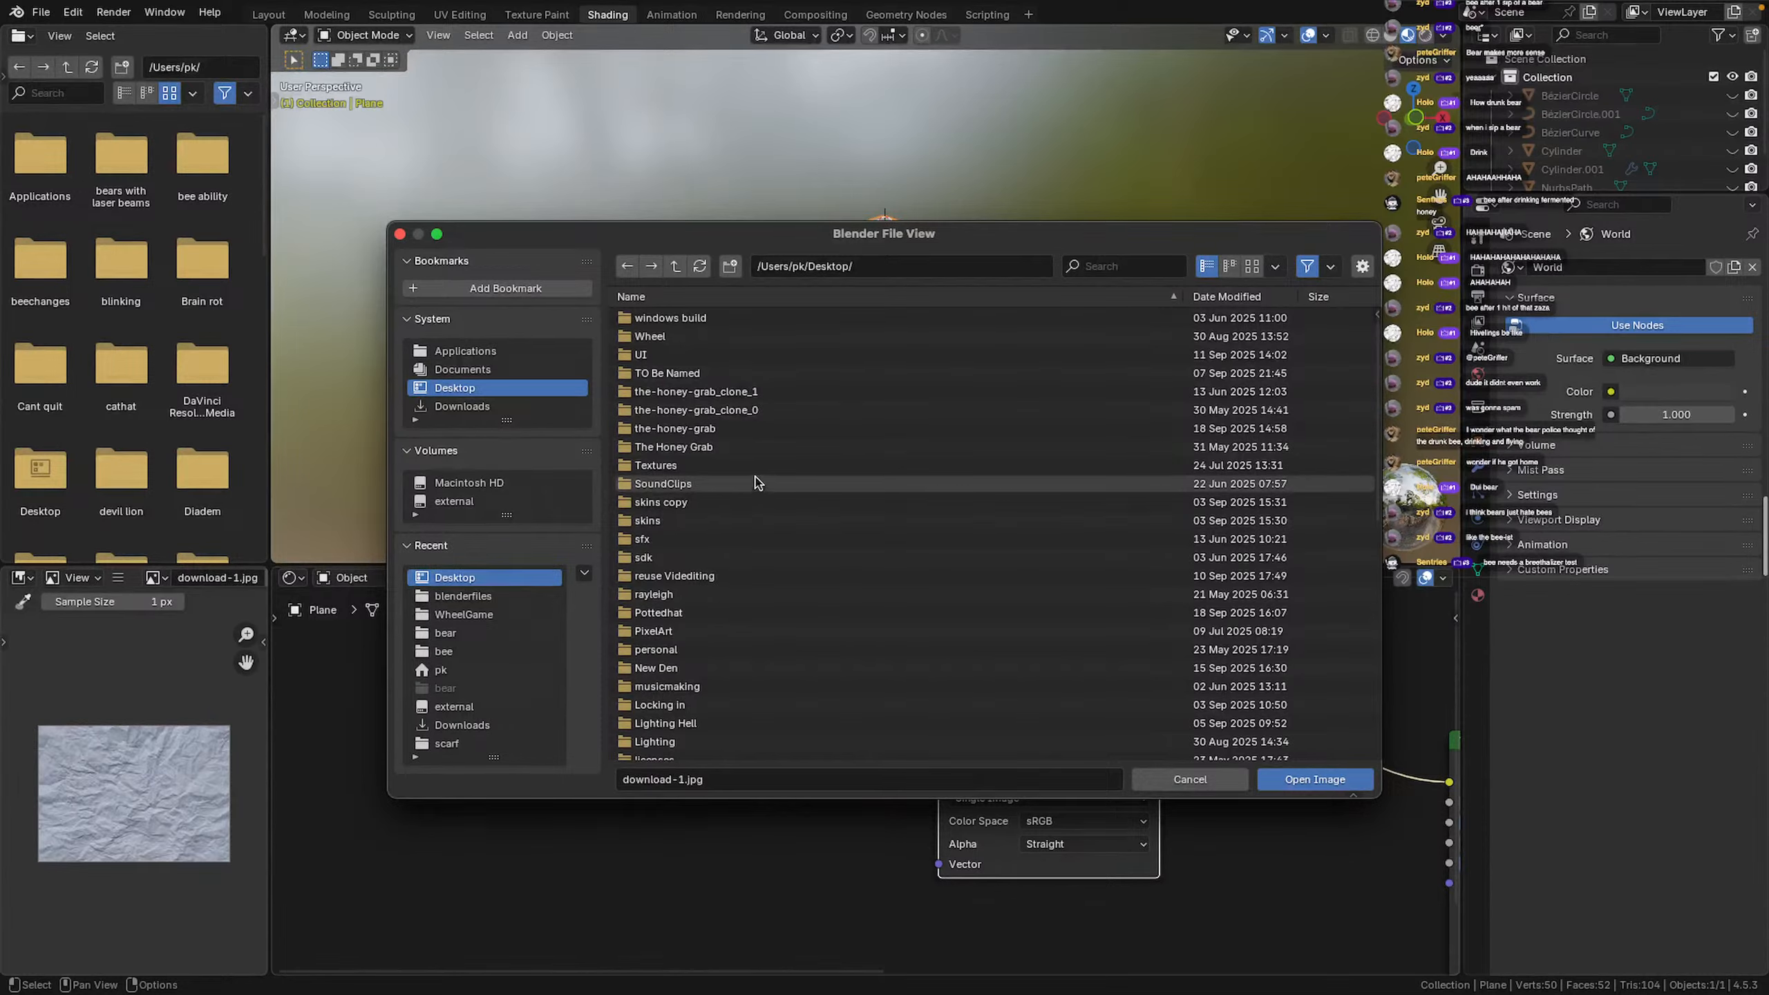
scroll(753, 530, down, 8)
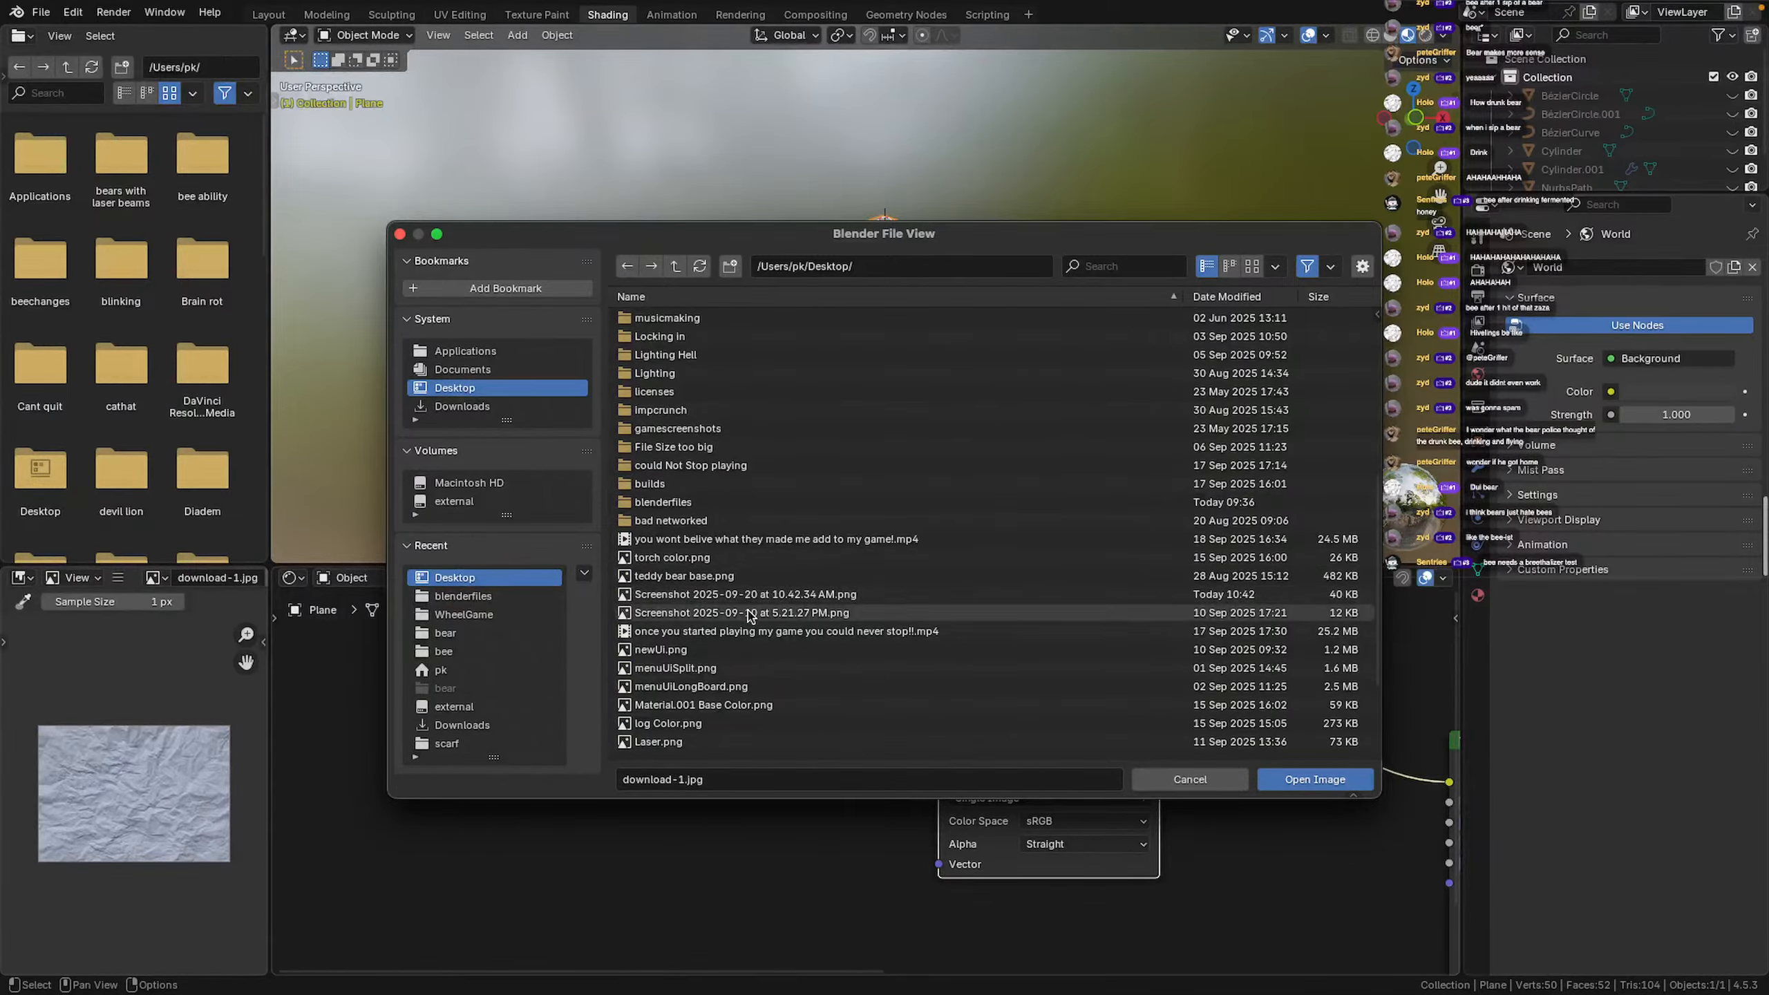
scroll(720, 658, down, 3)
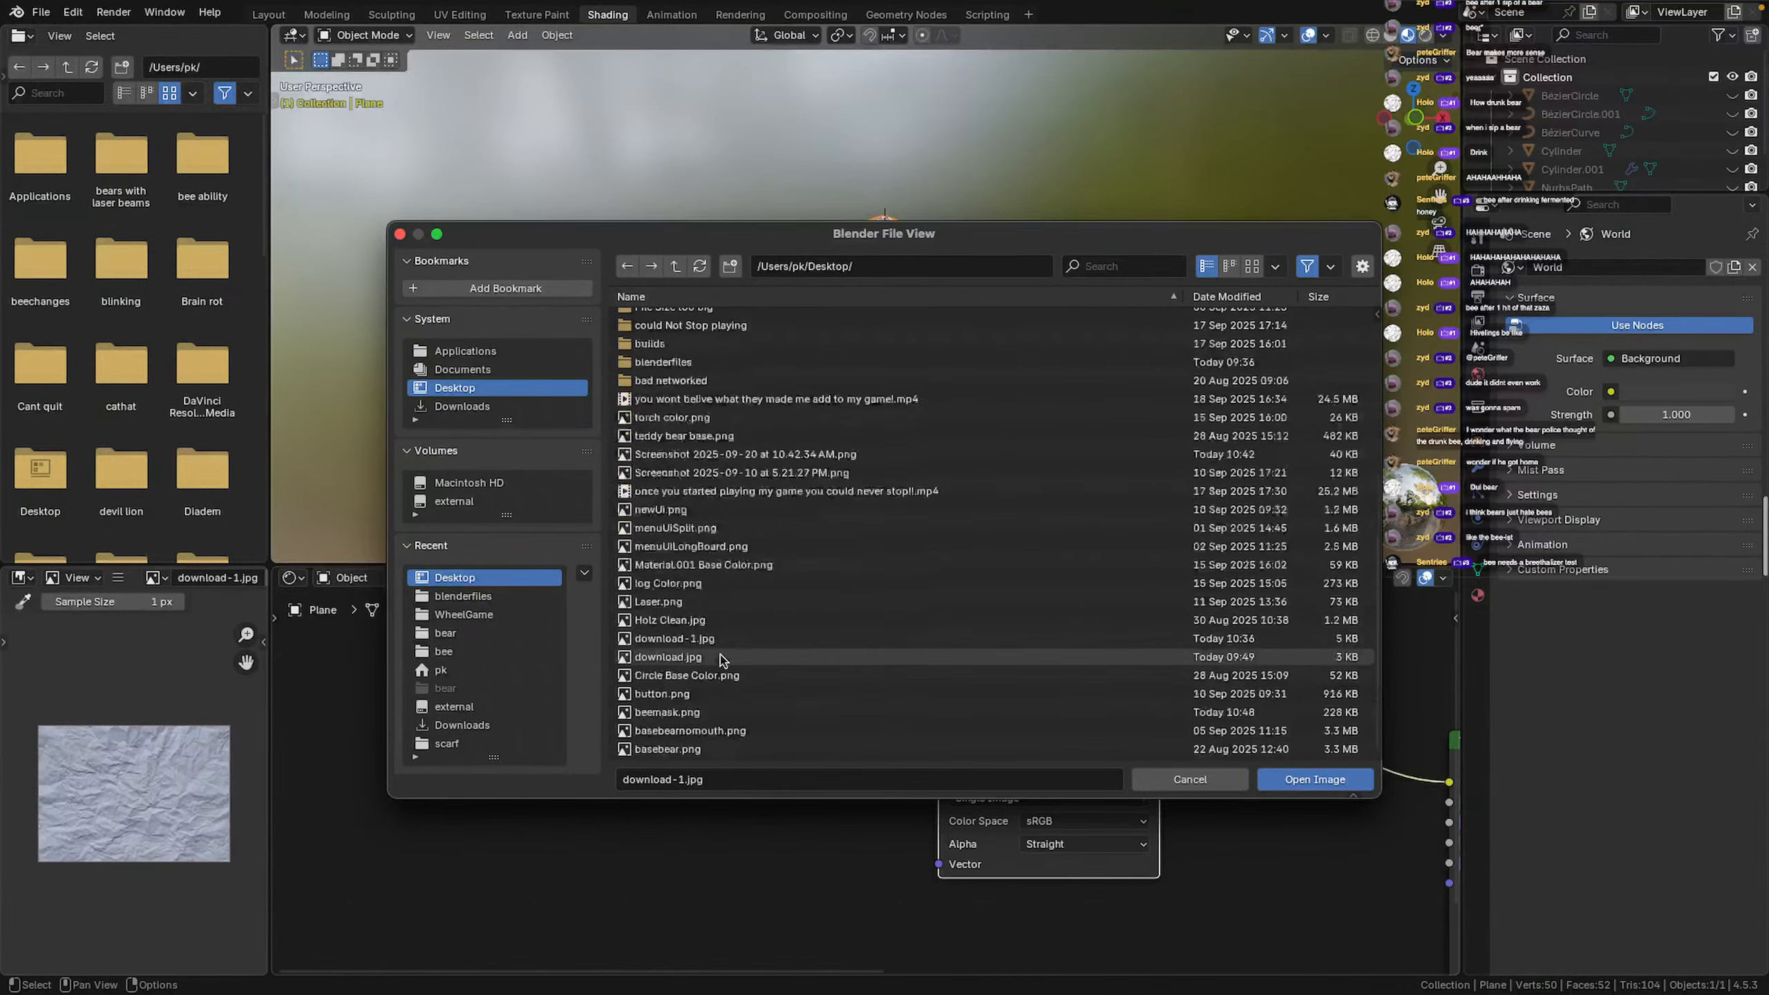
double_click(717, 715)
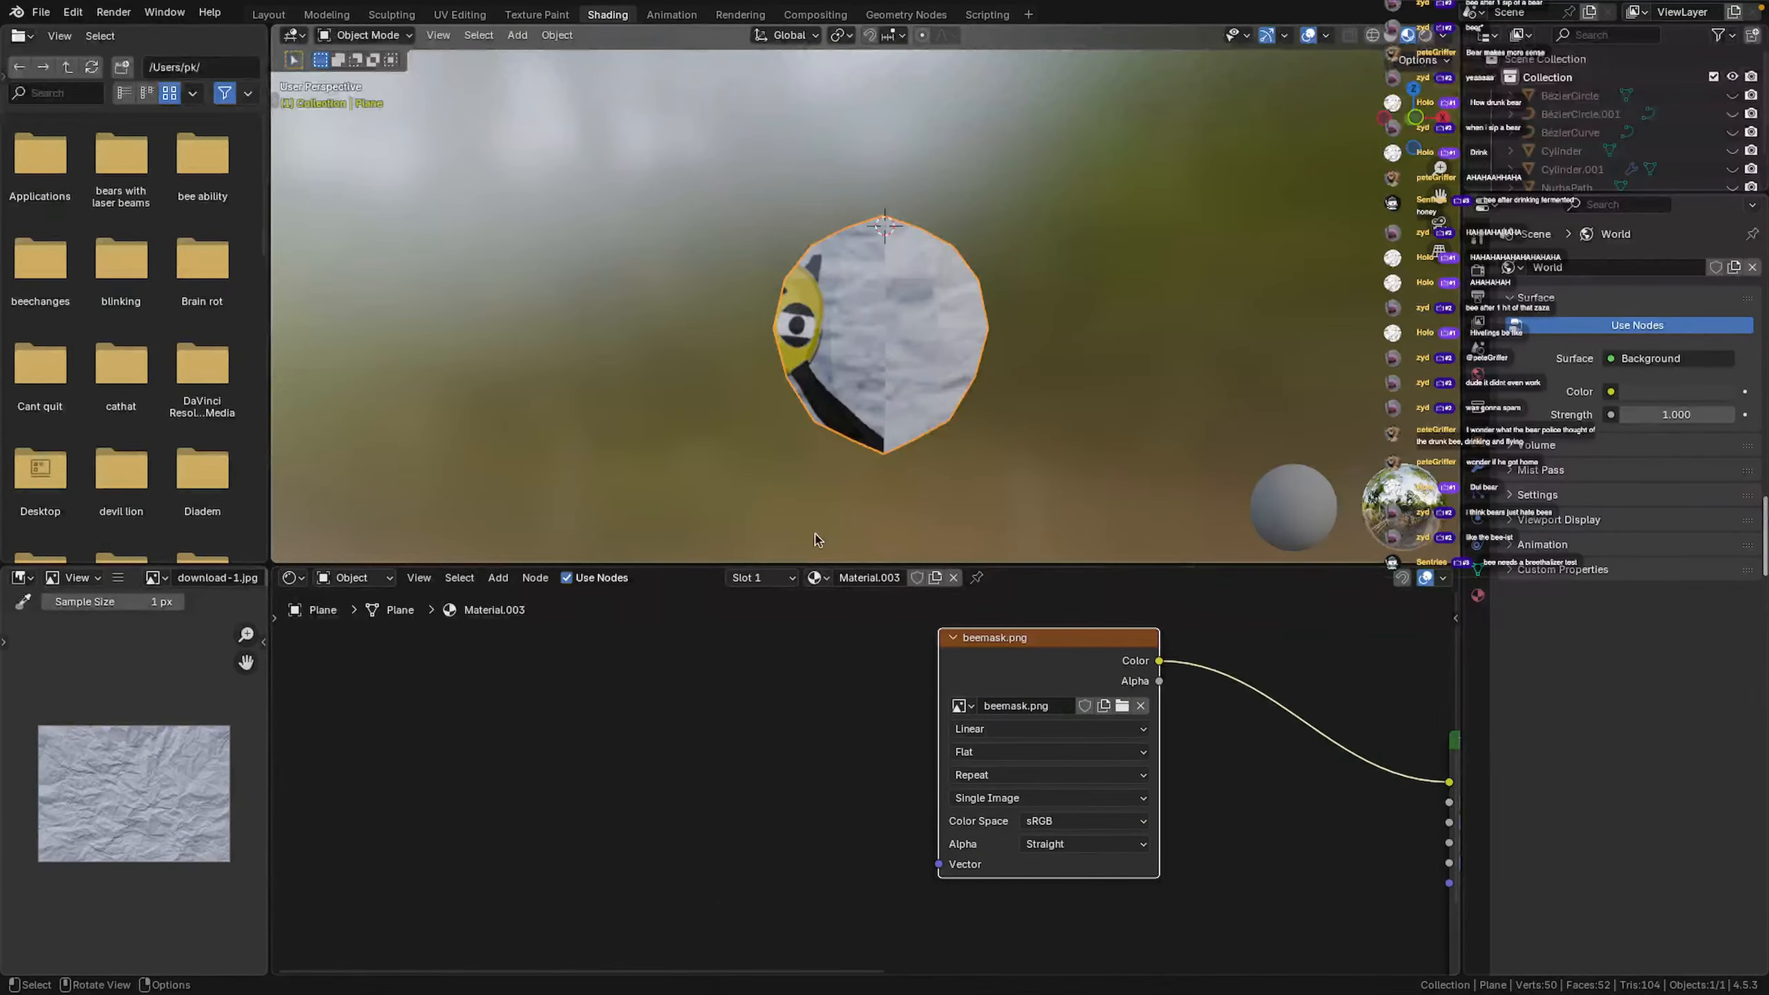
mouse_move(841, 378)
middle_down()
mouse_move(1121, 376)
mouse_move(836, 381)
middle_up()
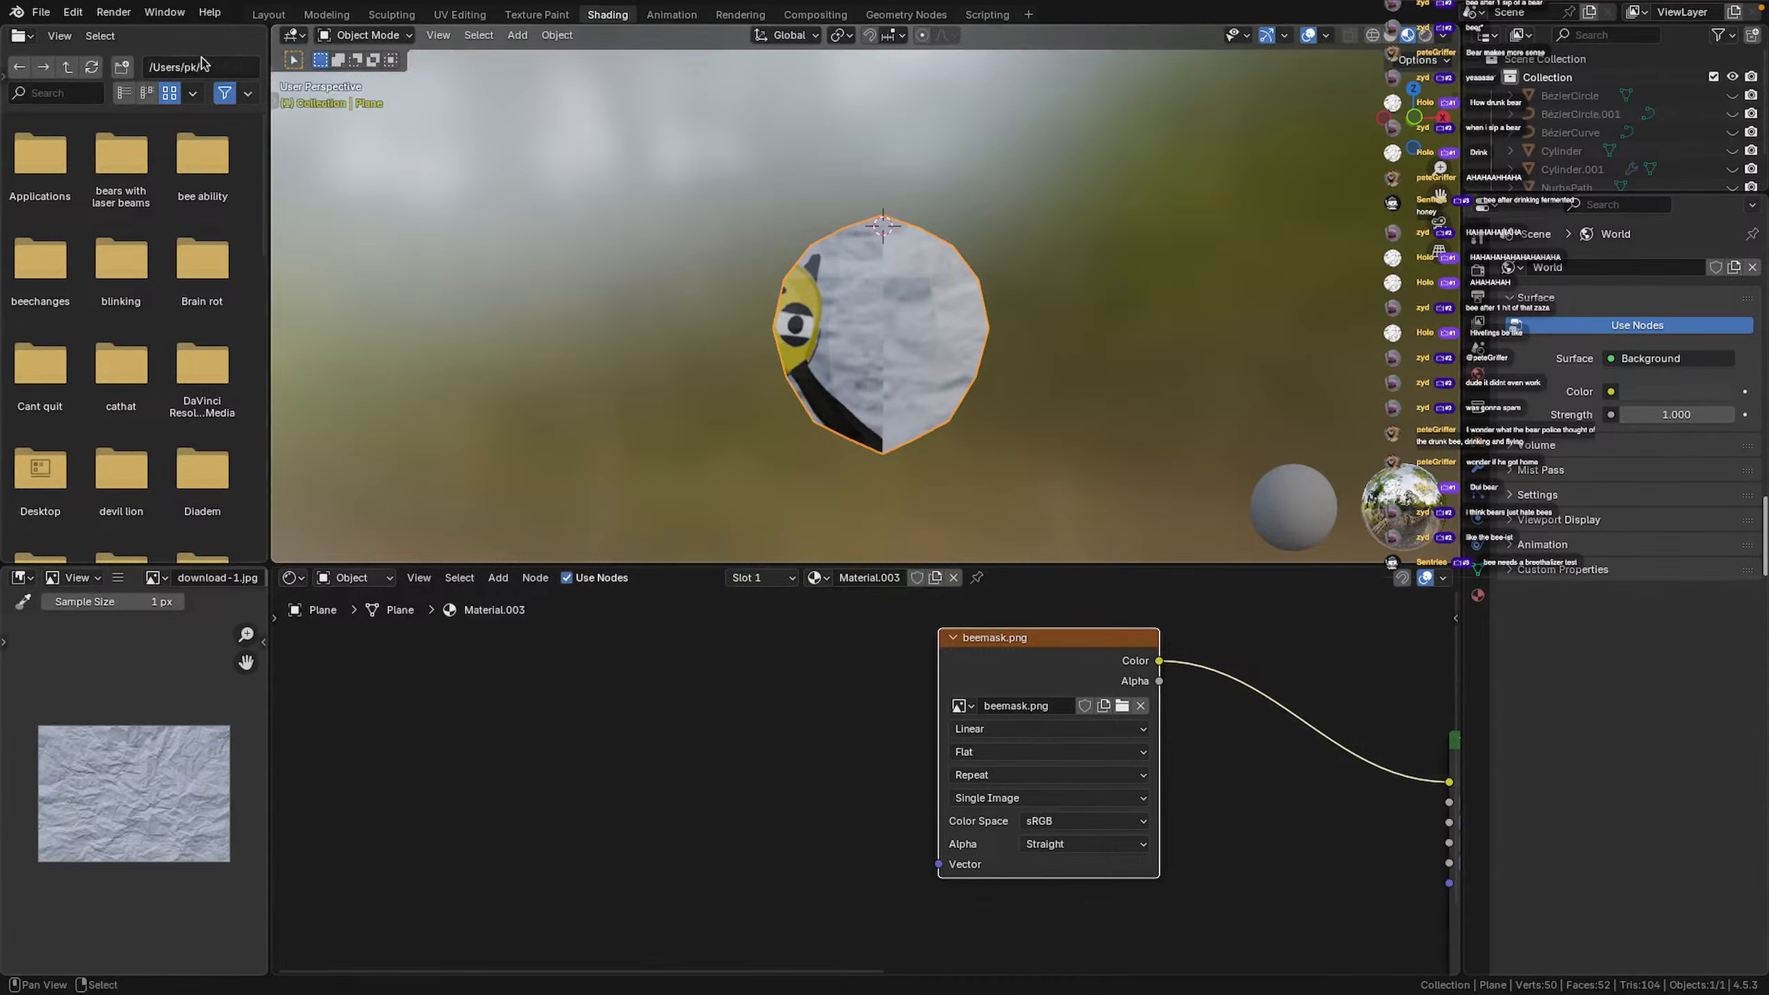
Select the faces across the front of the mask panel so their UVs show over beemask.png for editing
click(460, 13)
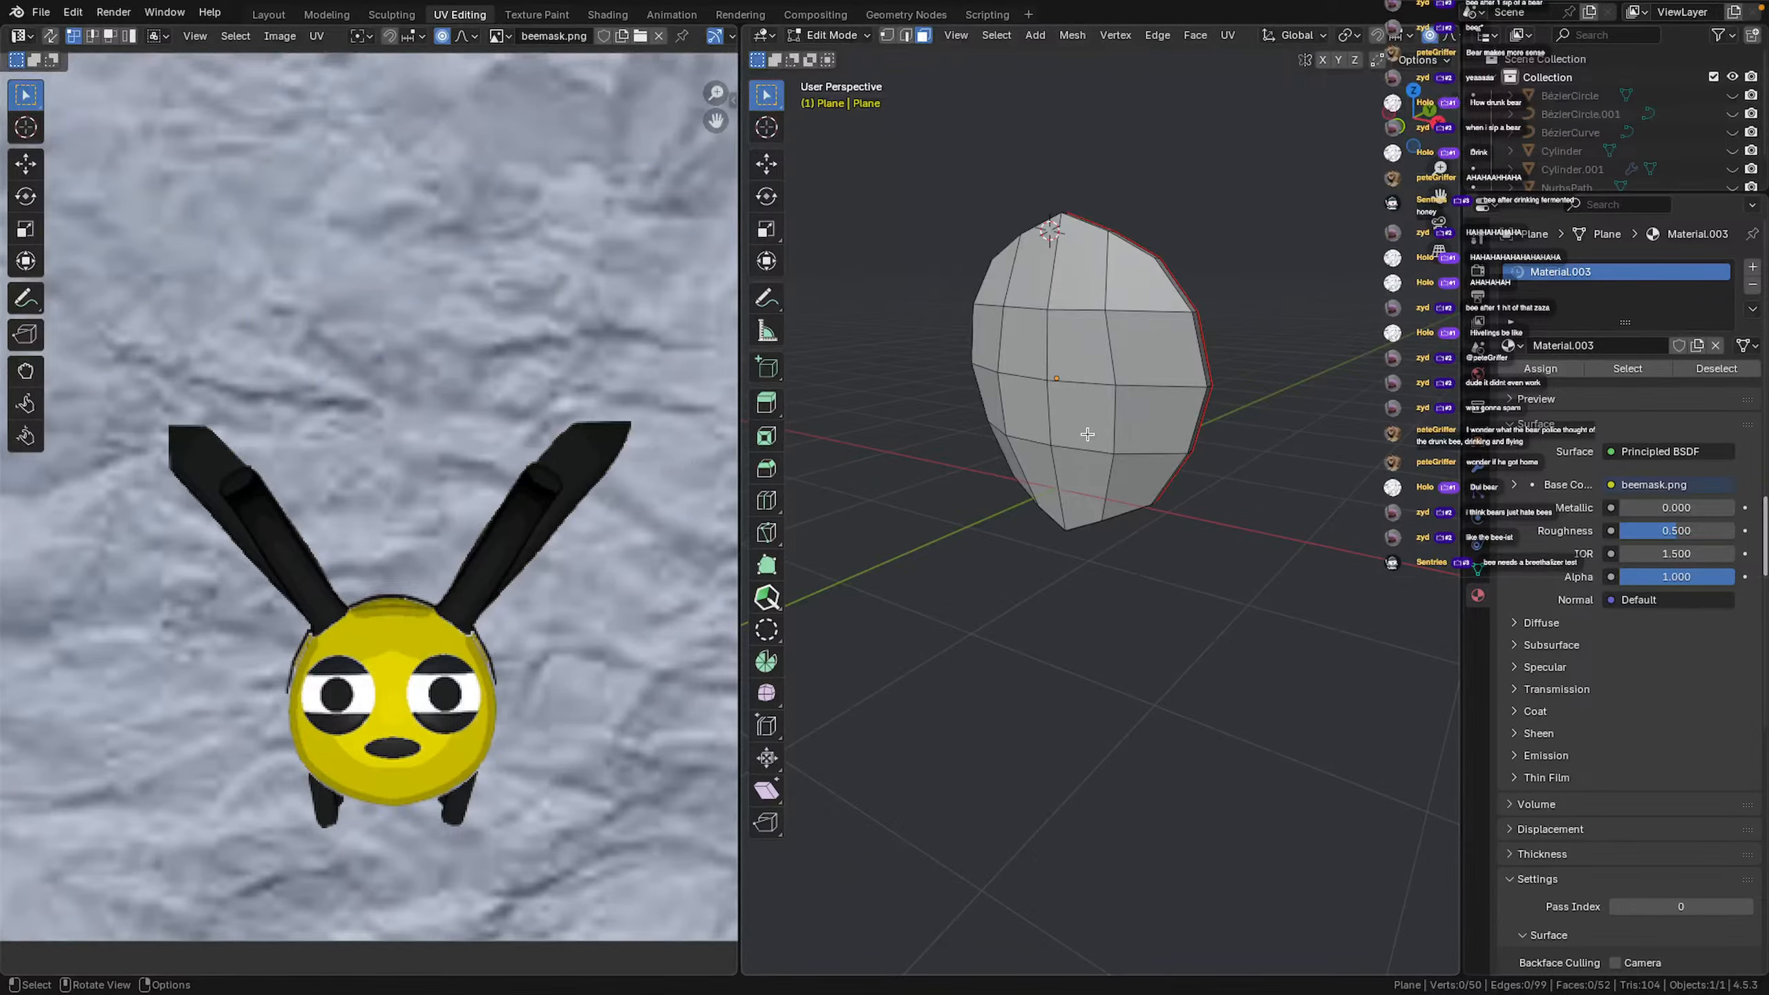
key(a)
scroll(509, 531, down, 4)
scroll(508, 531, up, 4)
scroll(509, 531, up, 1)
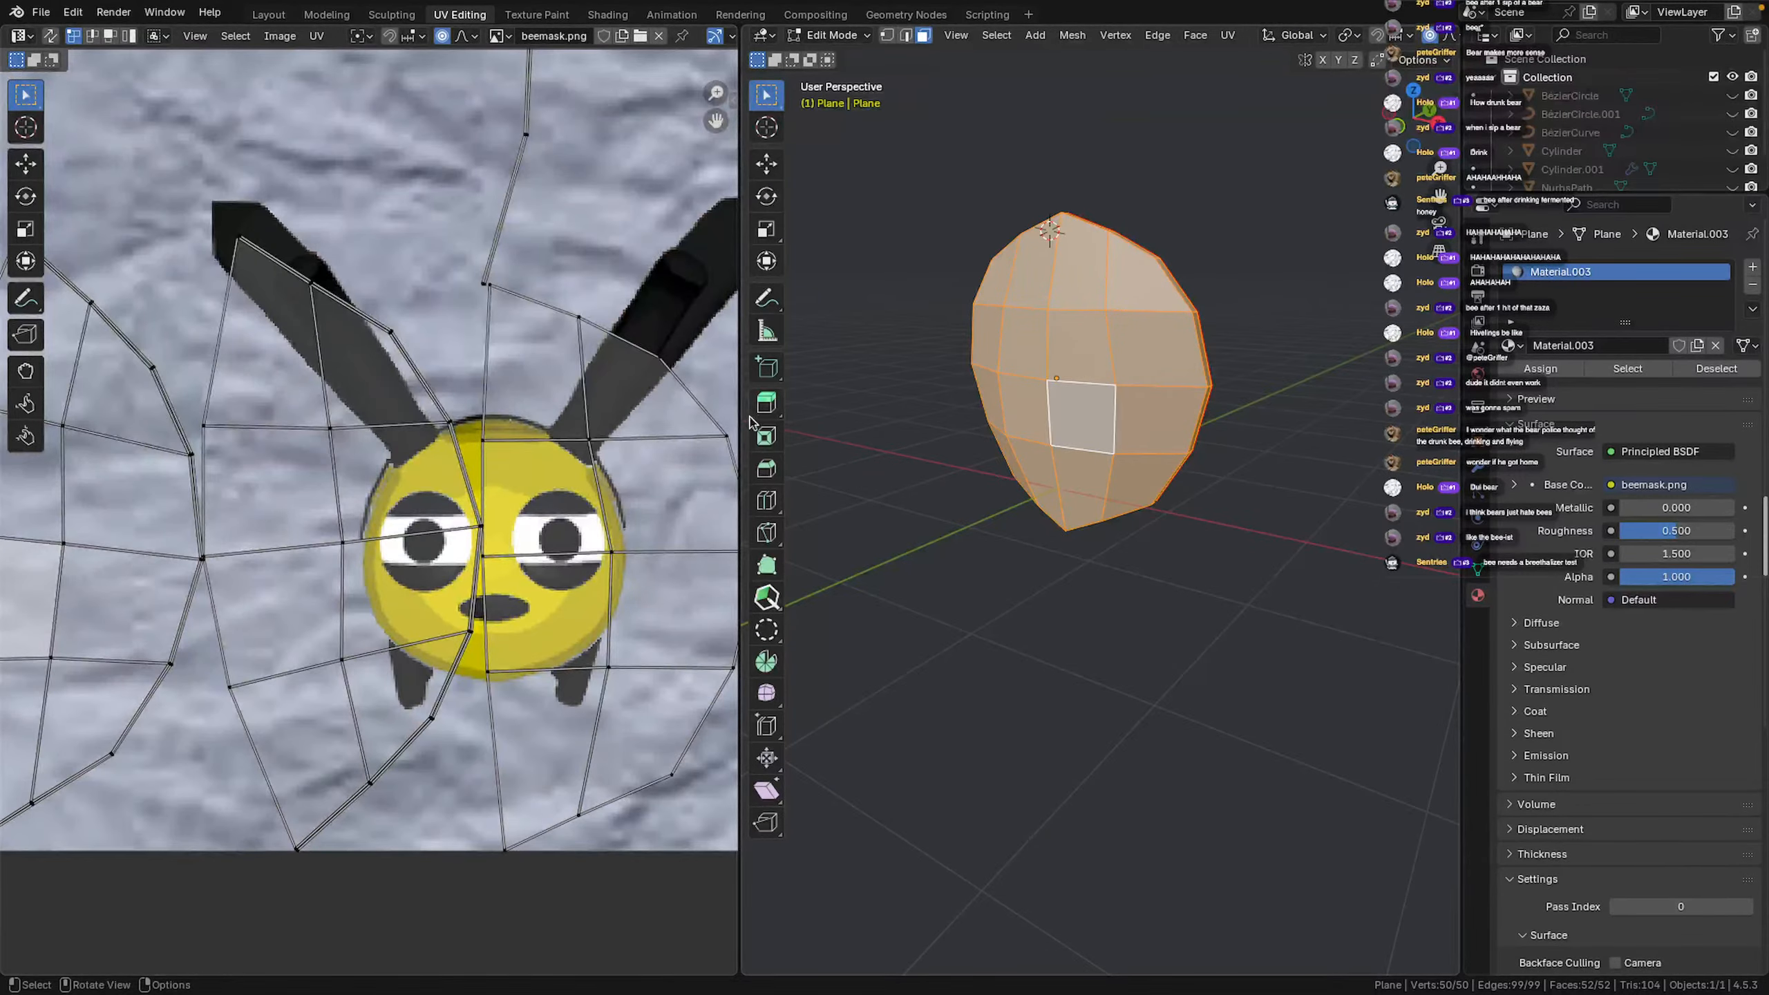
click(1086, 355)
middle_drag(1134, 398, 1213, 379)
key(b)
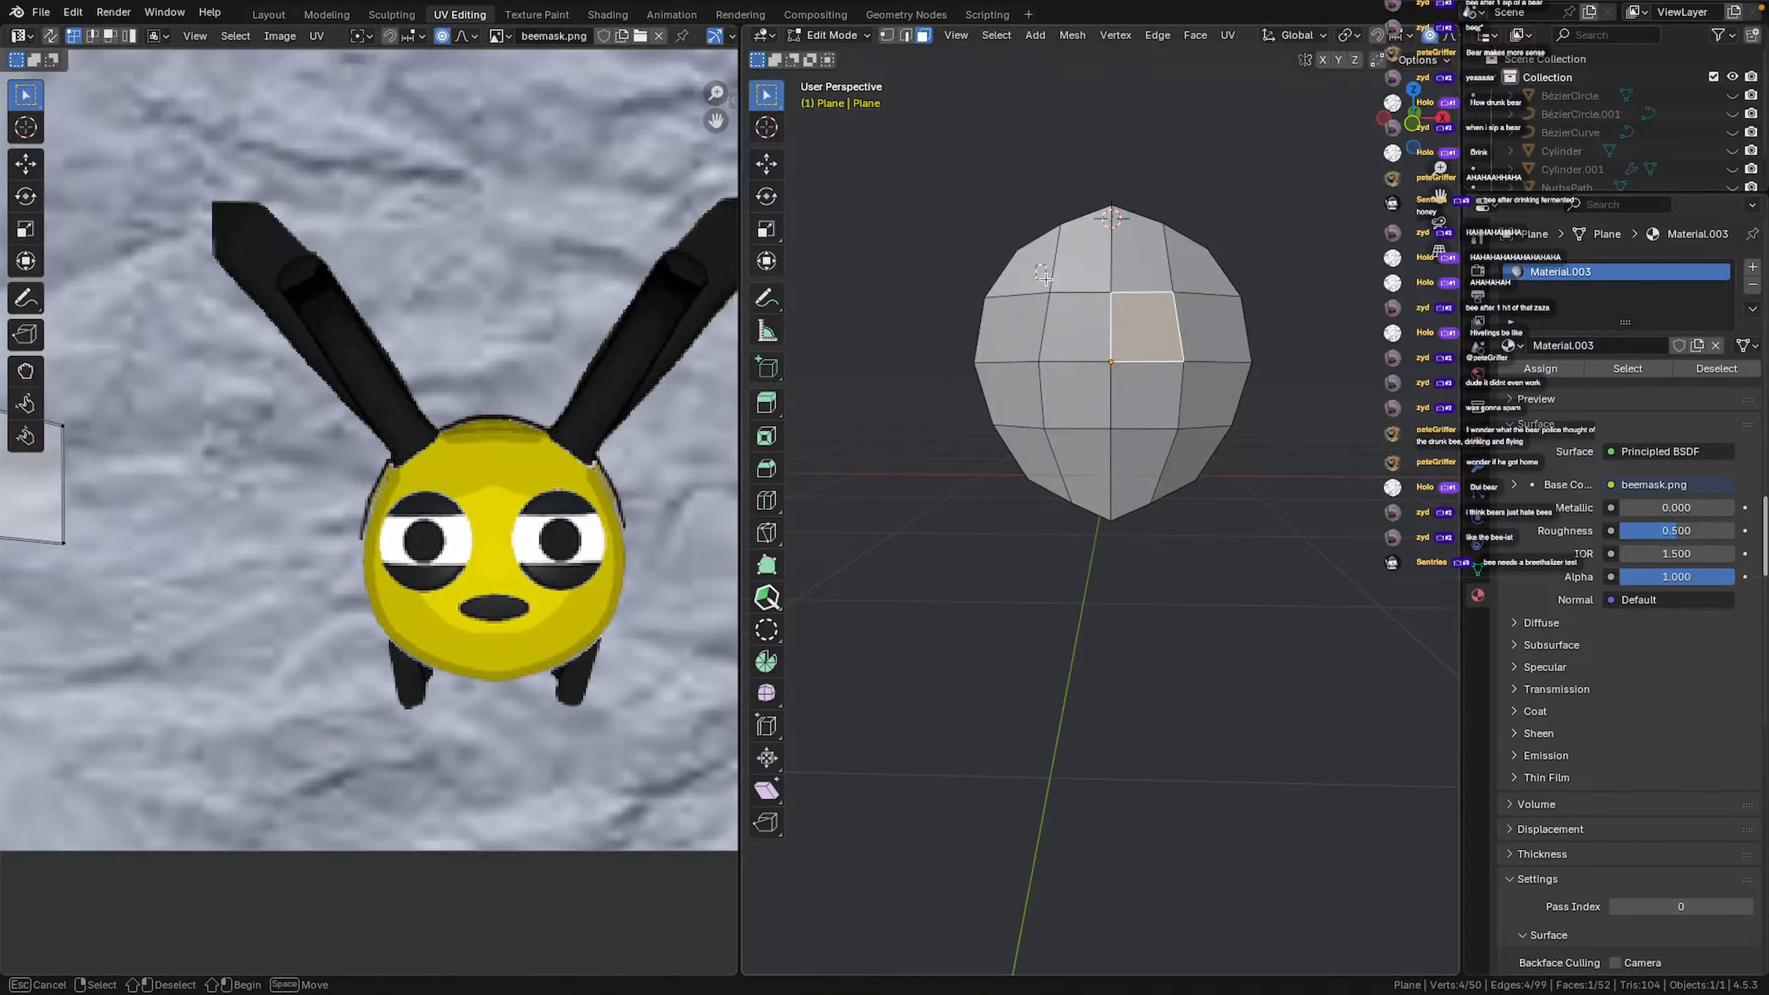
drag(1036, 265, 1193, 456)
scroll(333, 382, down, 3)
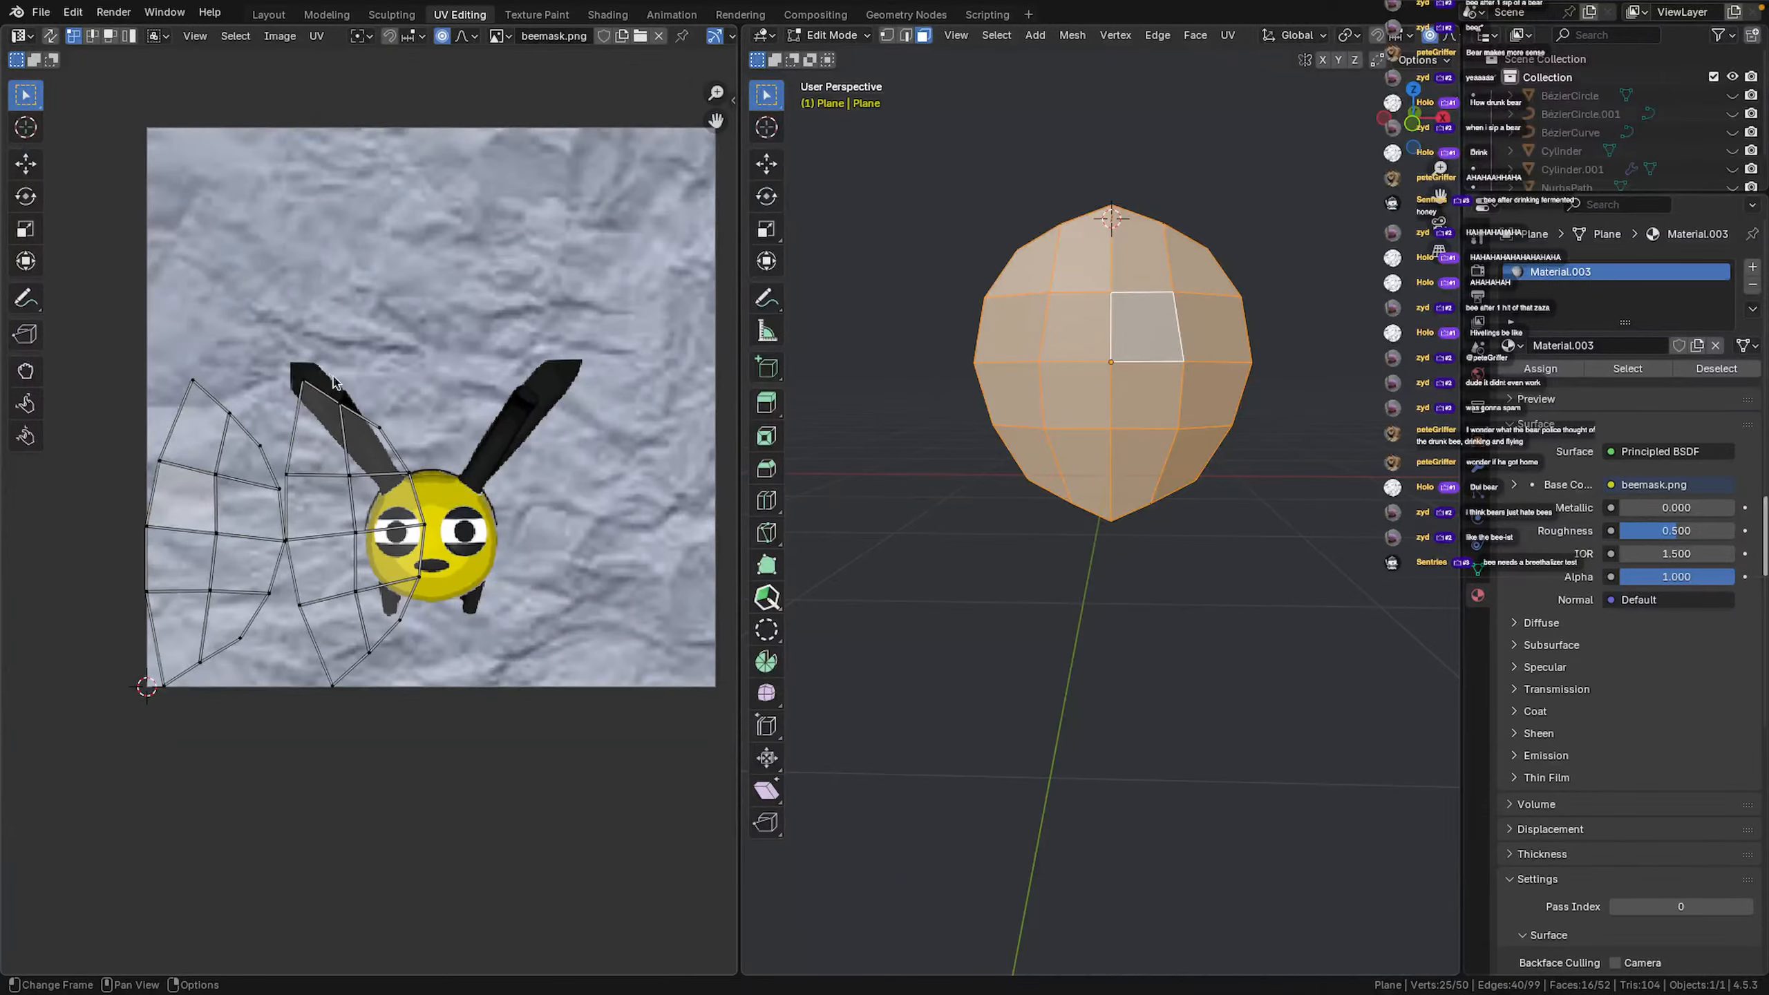
Select every vertex of the UV island that overlaps the bee's left eye and antenna
key(b)
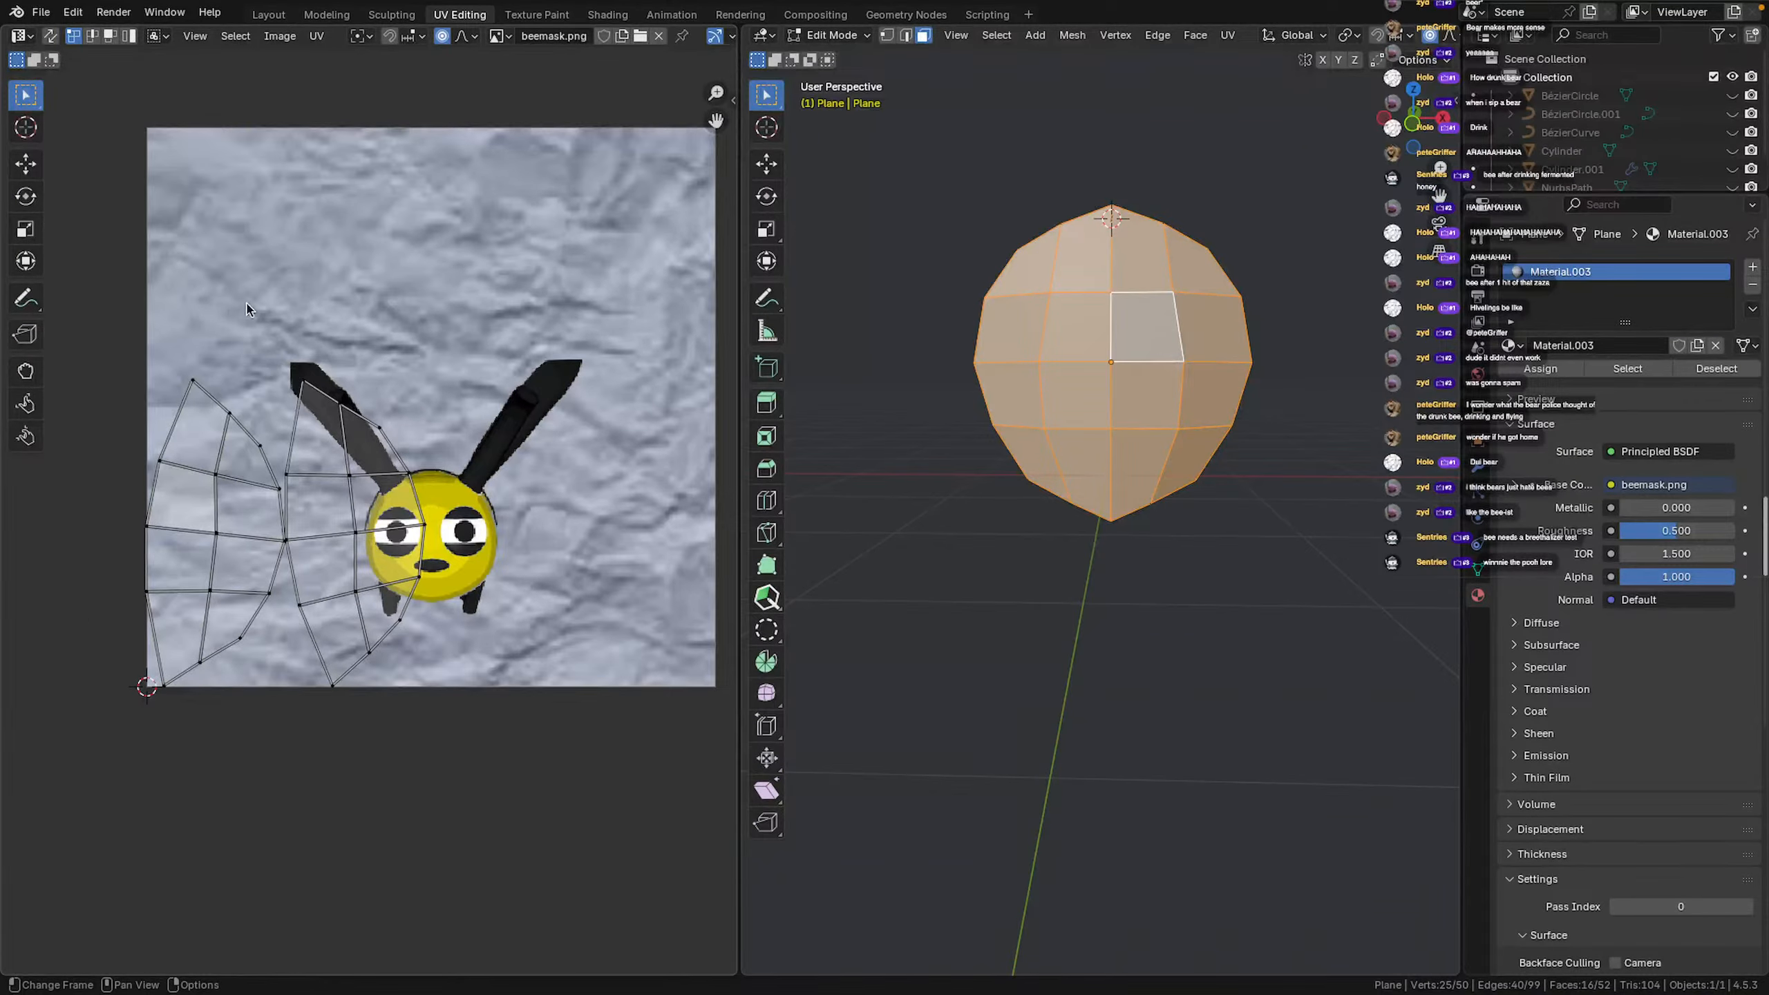
drag(249, 305, 526, 709)
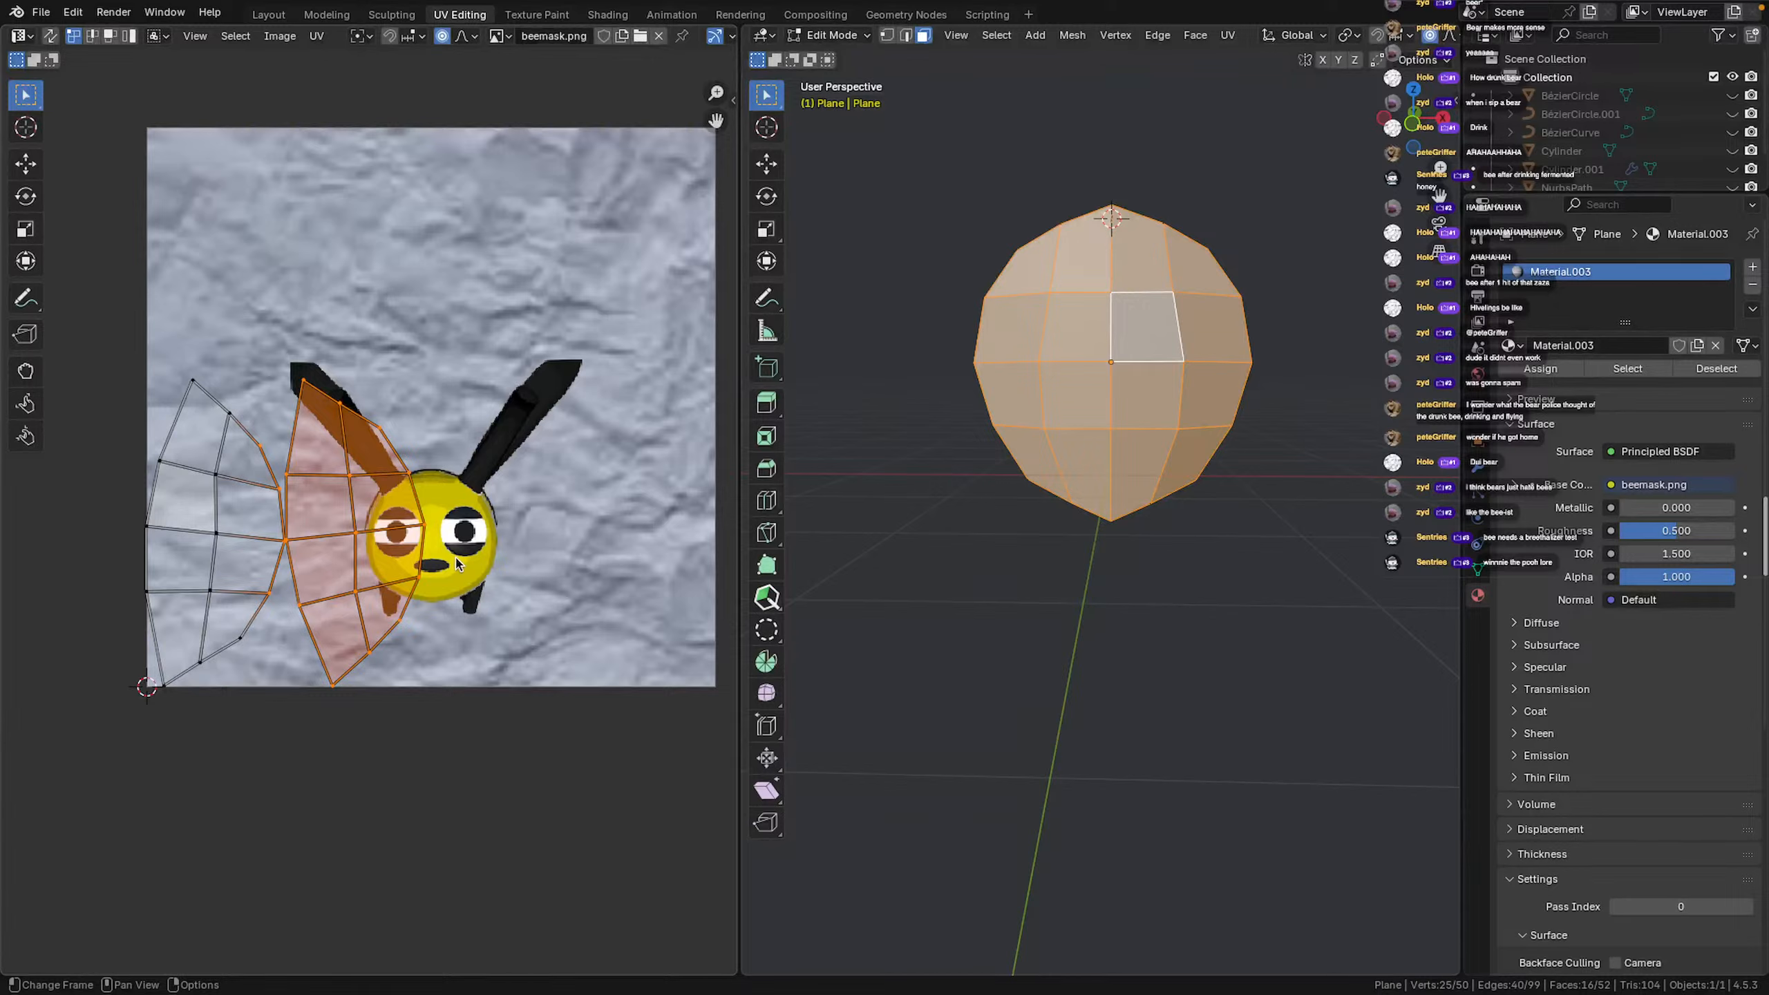
click(362, 367)
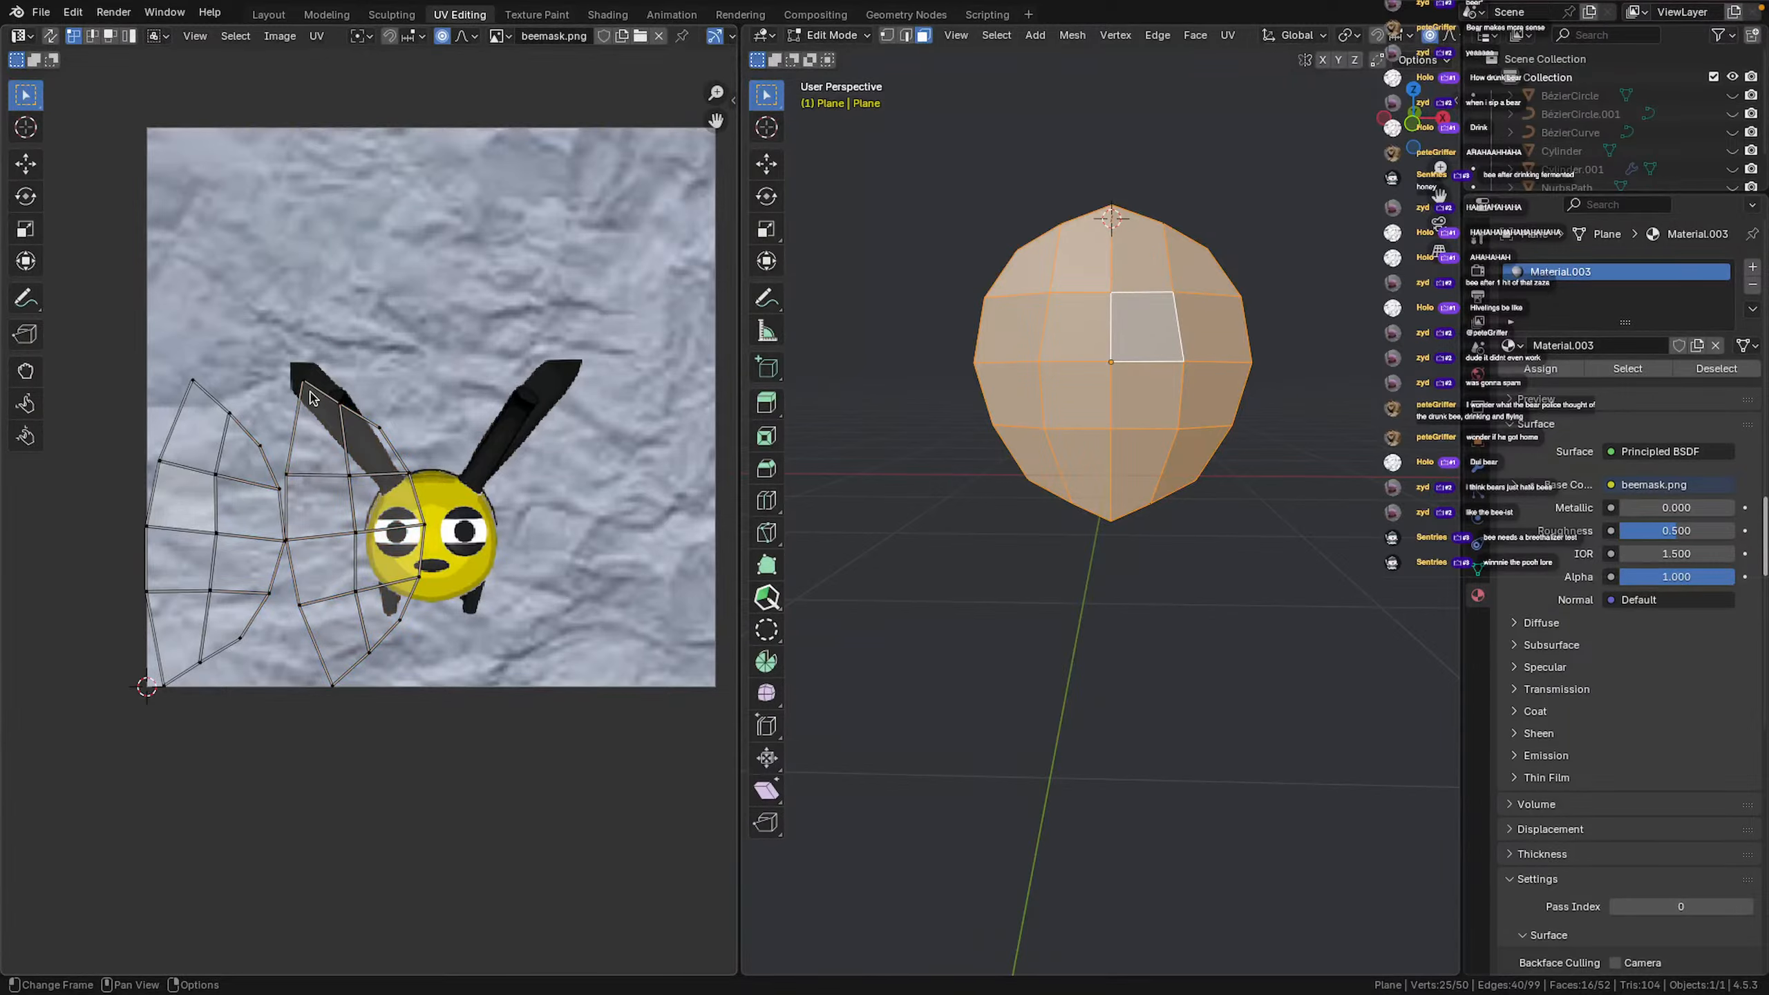
shift+drag(312, 397, 485, 651)
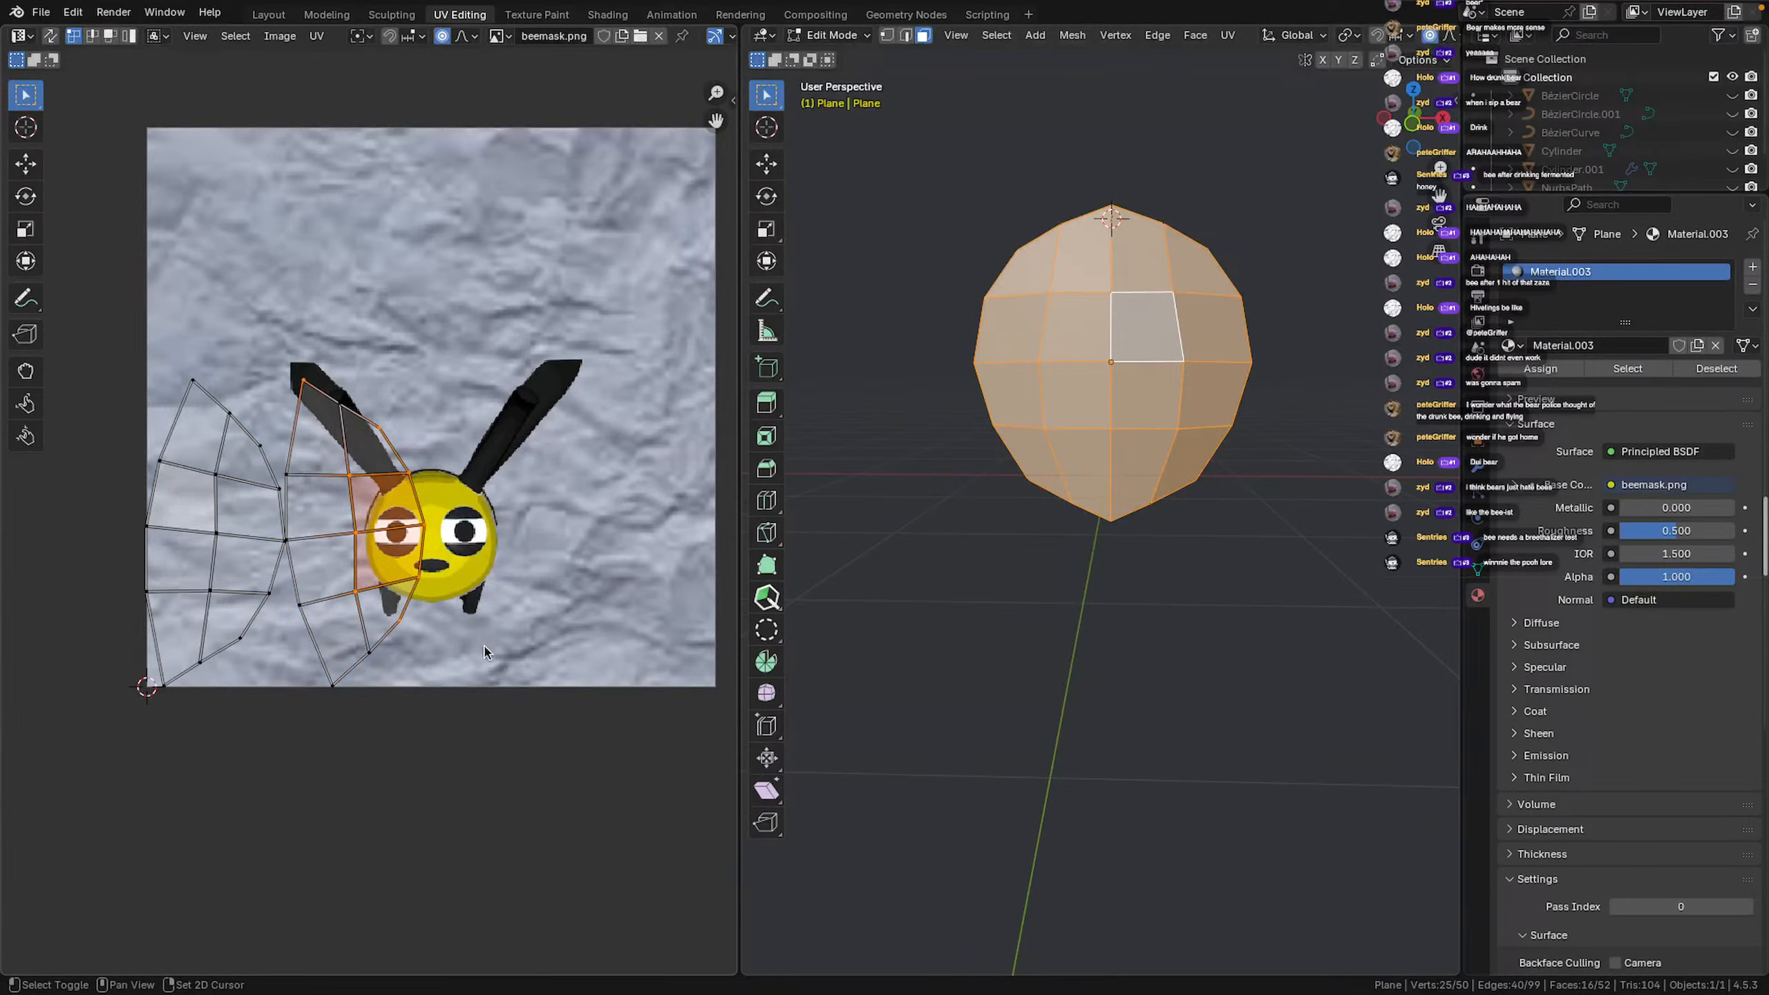
shift+click(370, 653)
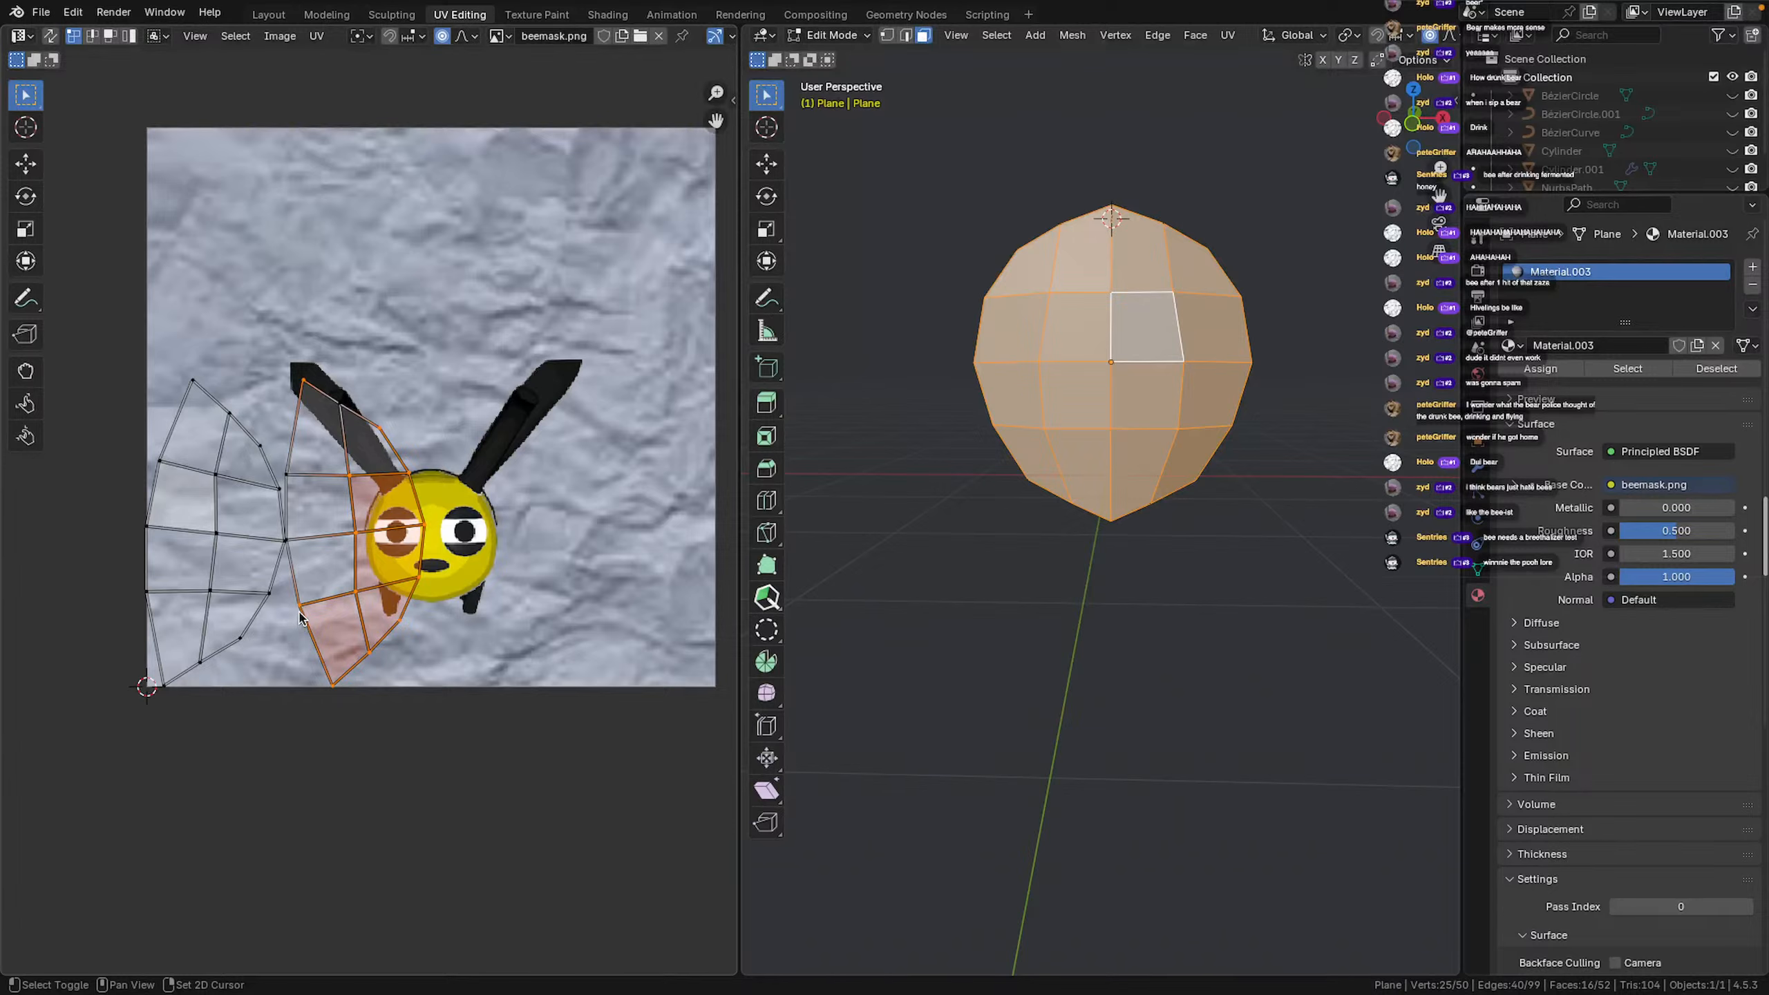
shift+click(289, 525)
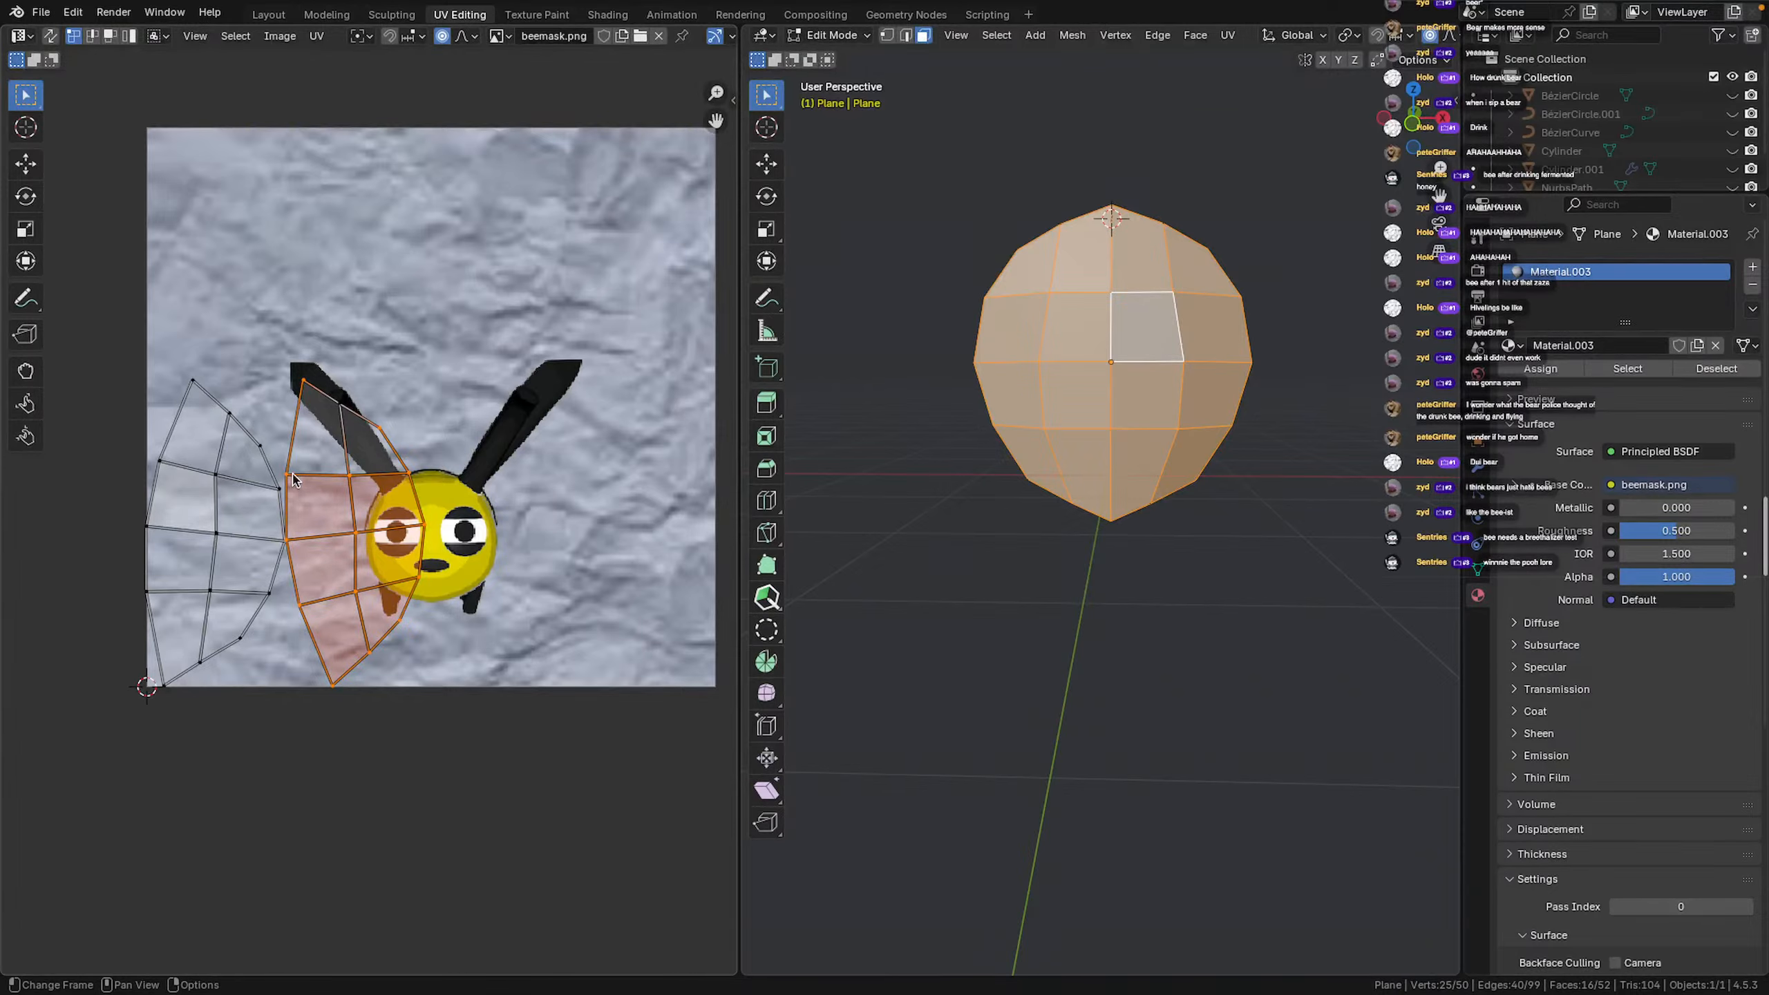
Move the selected UV island over the bee's right edge and right antenna with a smaller proportional editing size
key(g)
click(313, 471)
key(ctrl+z)
key(g)
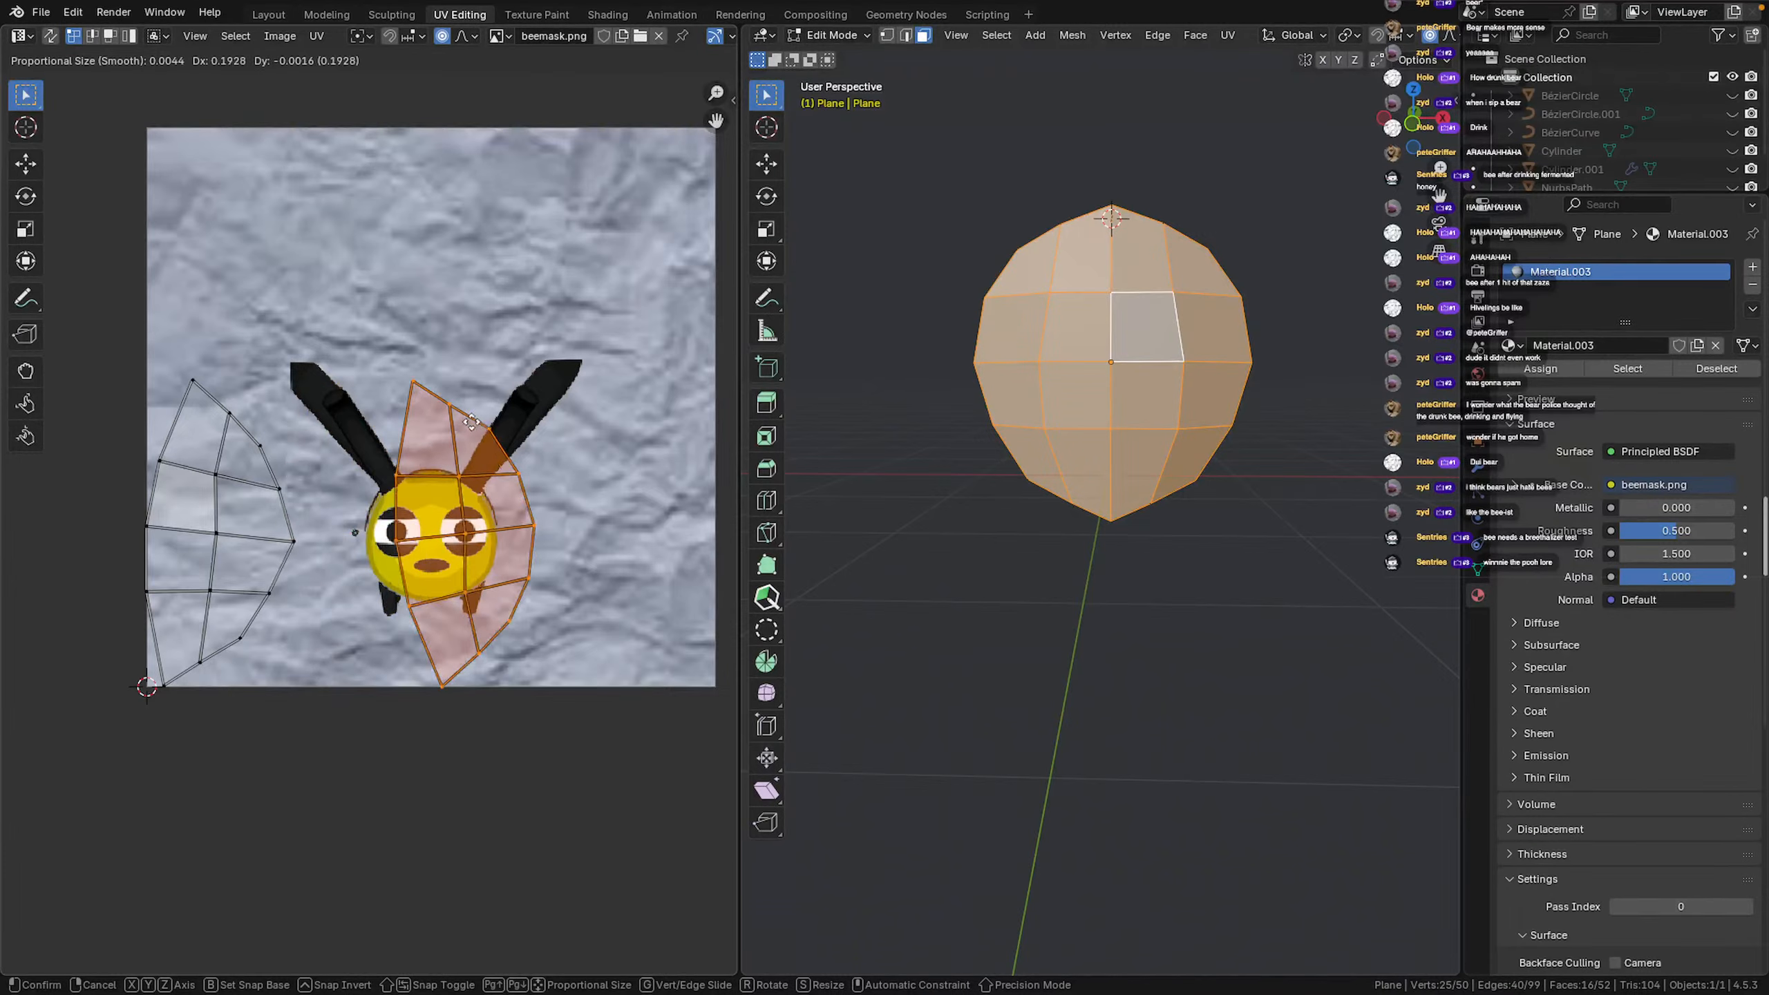
scroll(512, 373, up, 4)
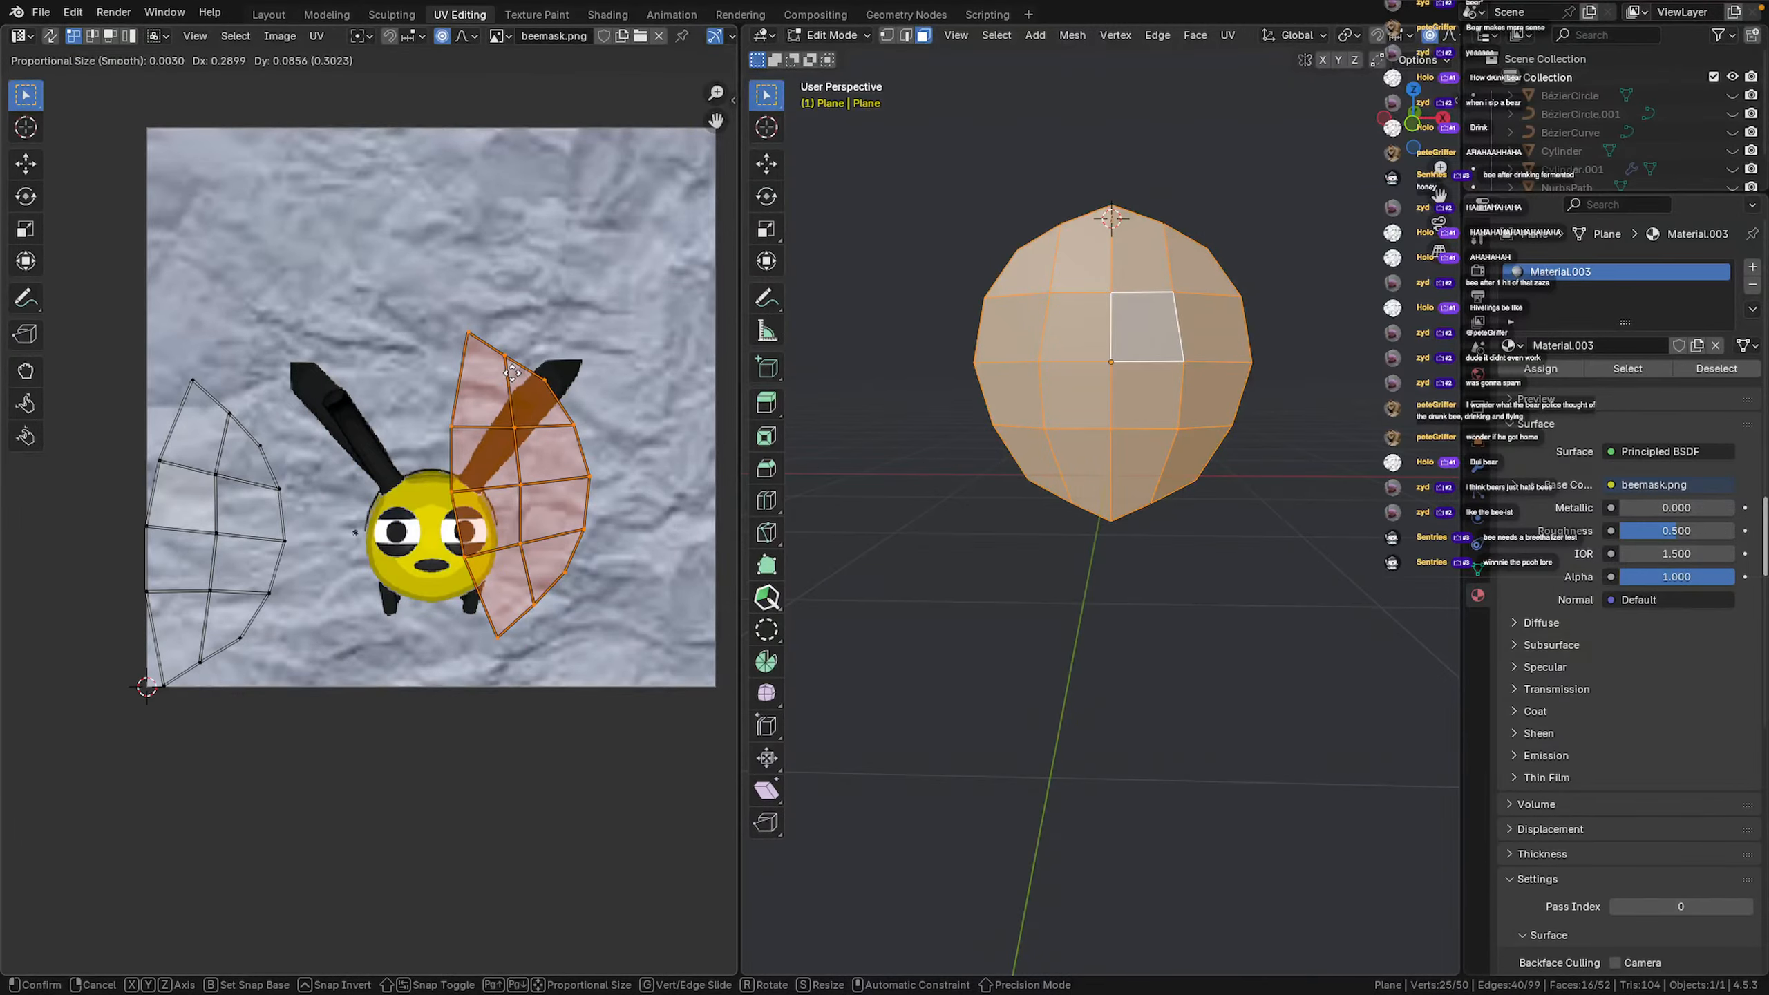
click(520, 382)
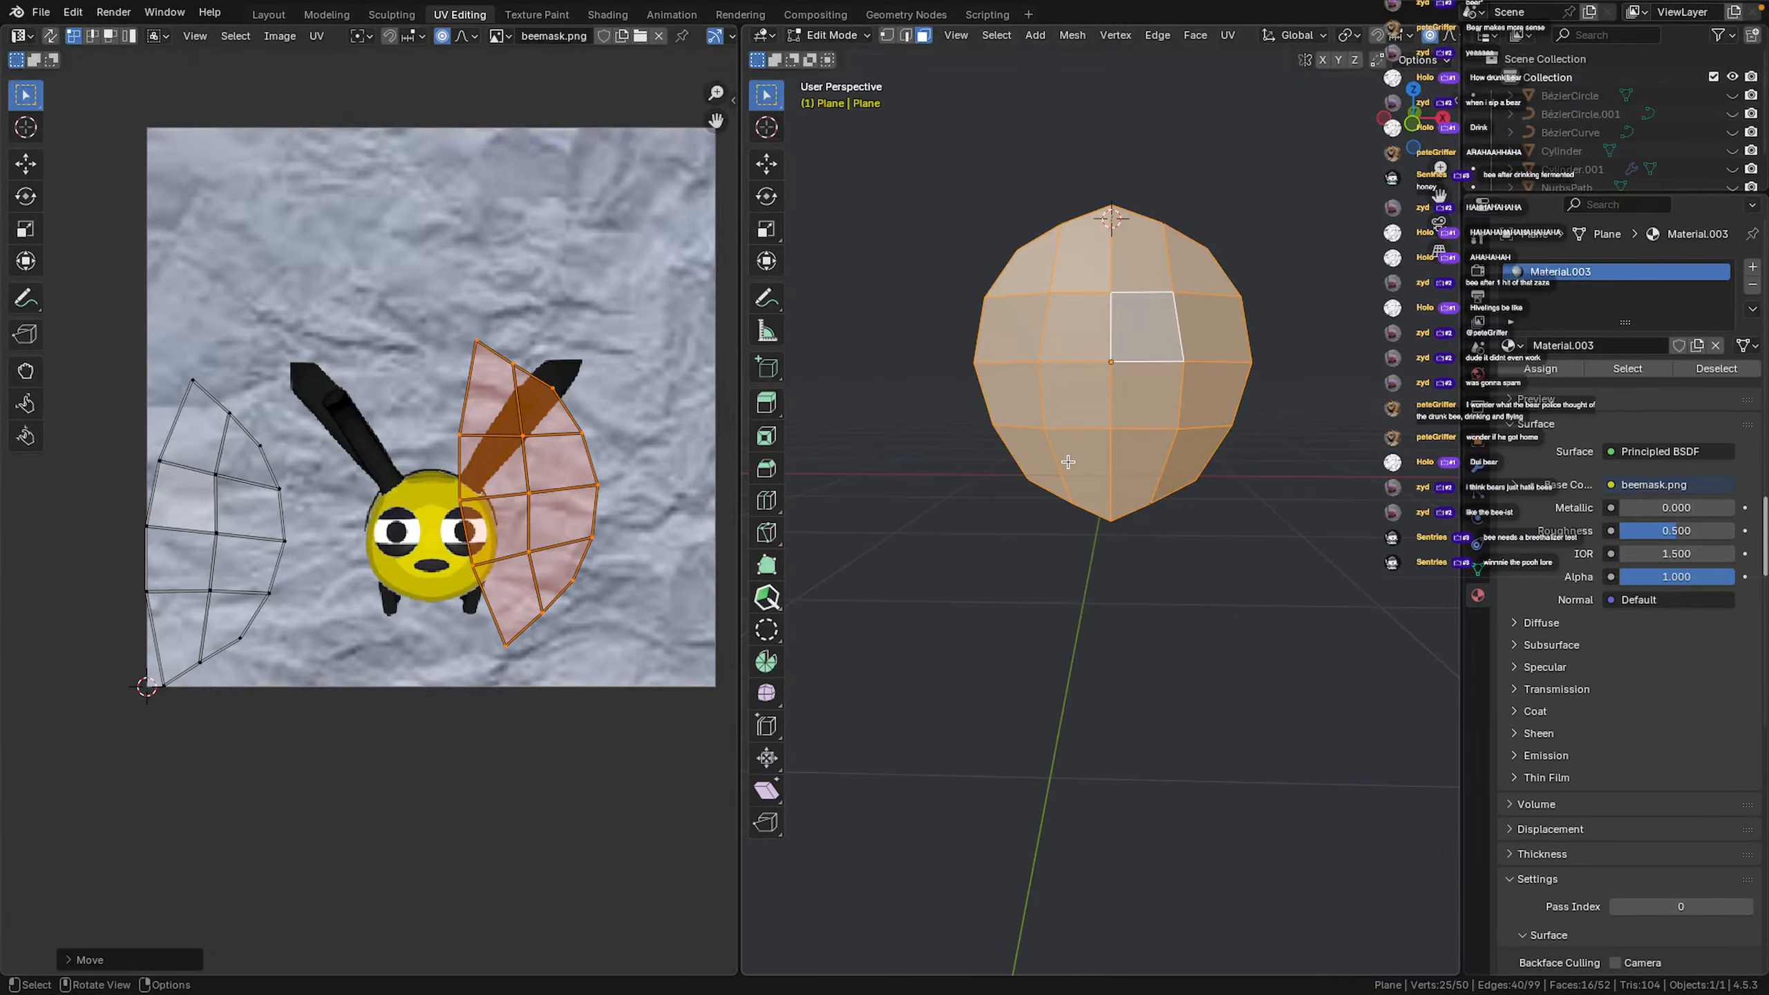
Select all vertices of the remaining UV island at the left edge of the paper texture
scroll(1068, 462, down, 2)
middle_drag(1068, 463, 726, 474)
scroll(368, 522, up, 1)
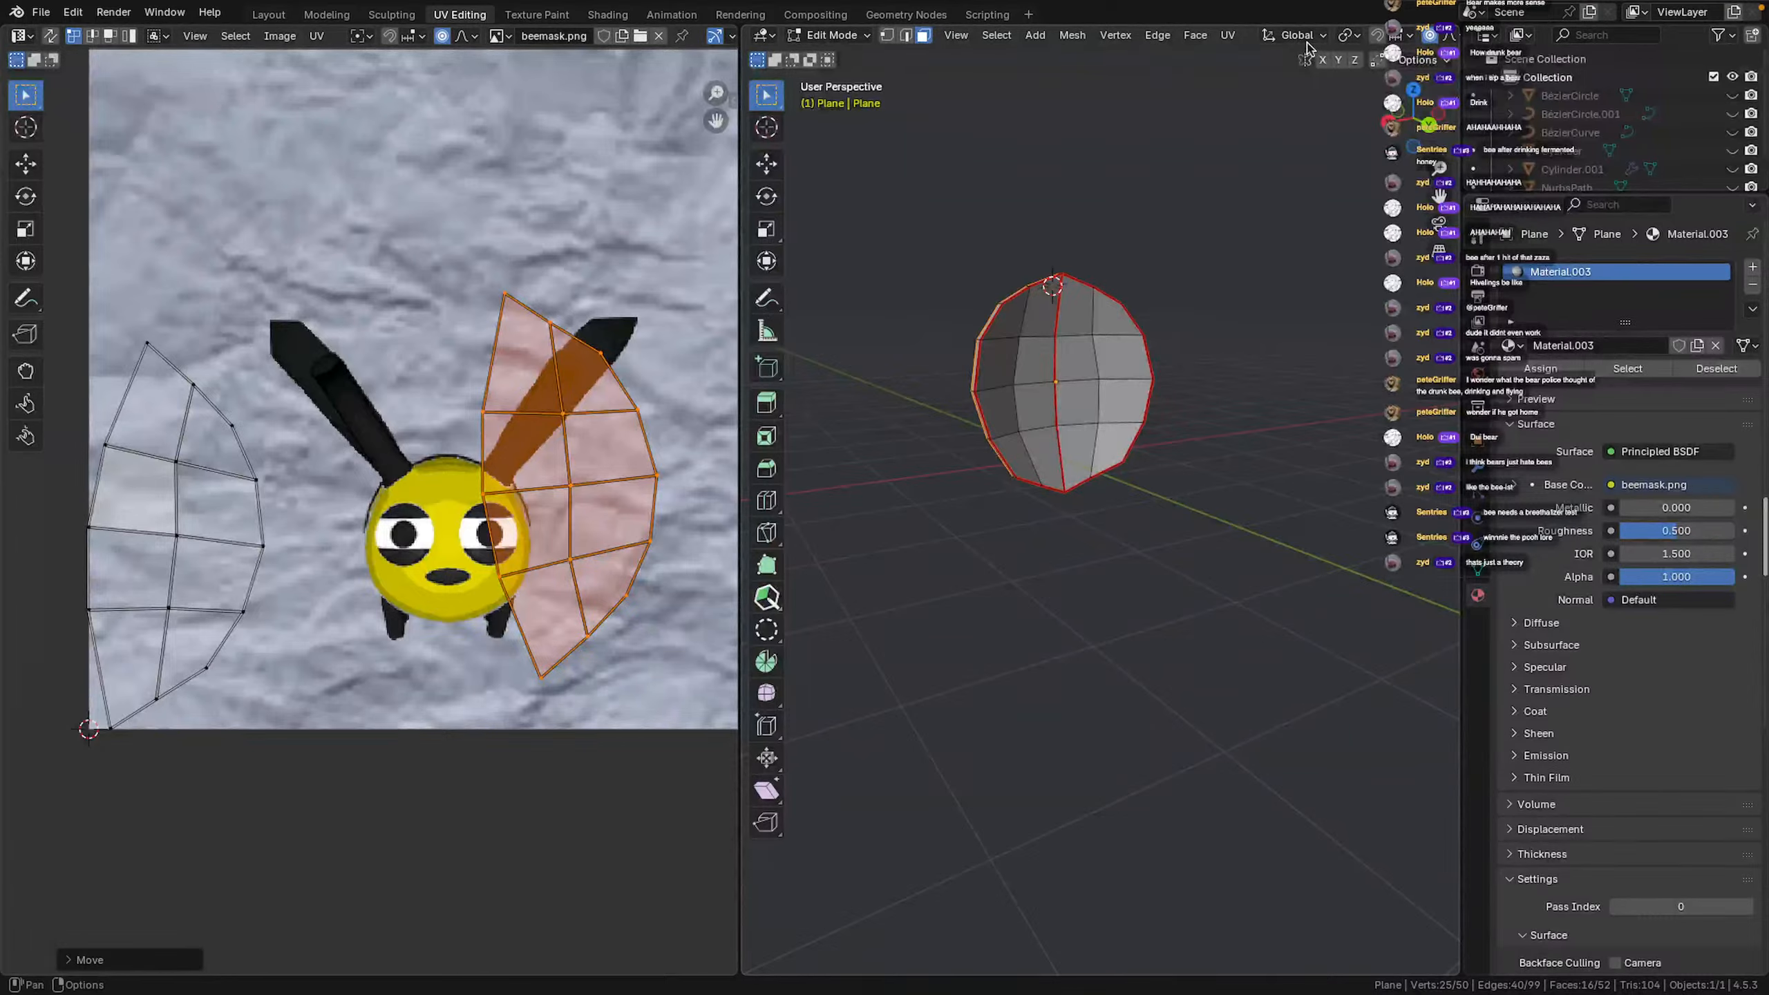
click(150, 342)
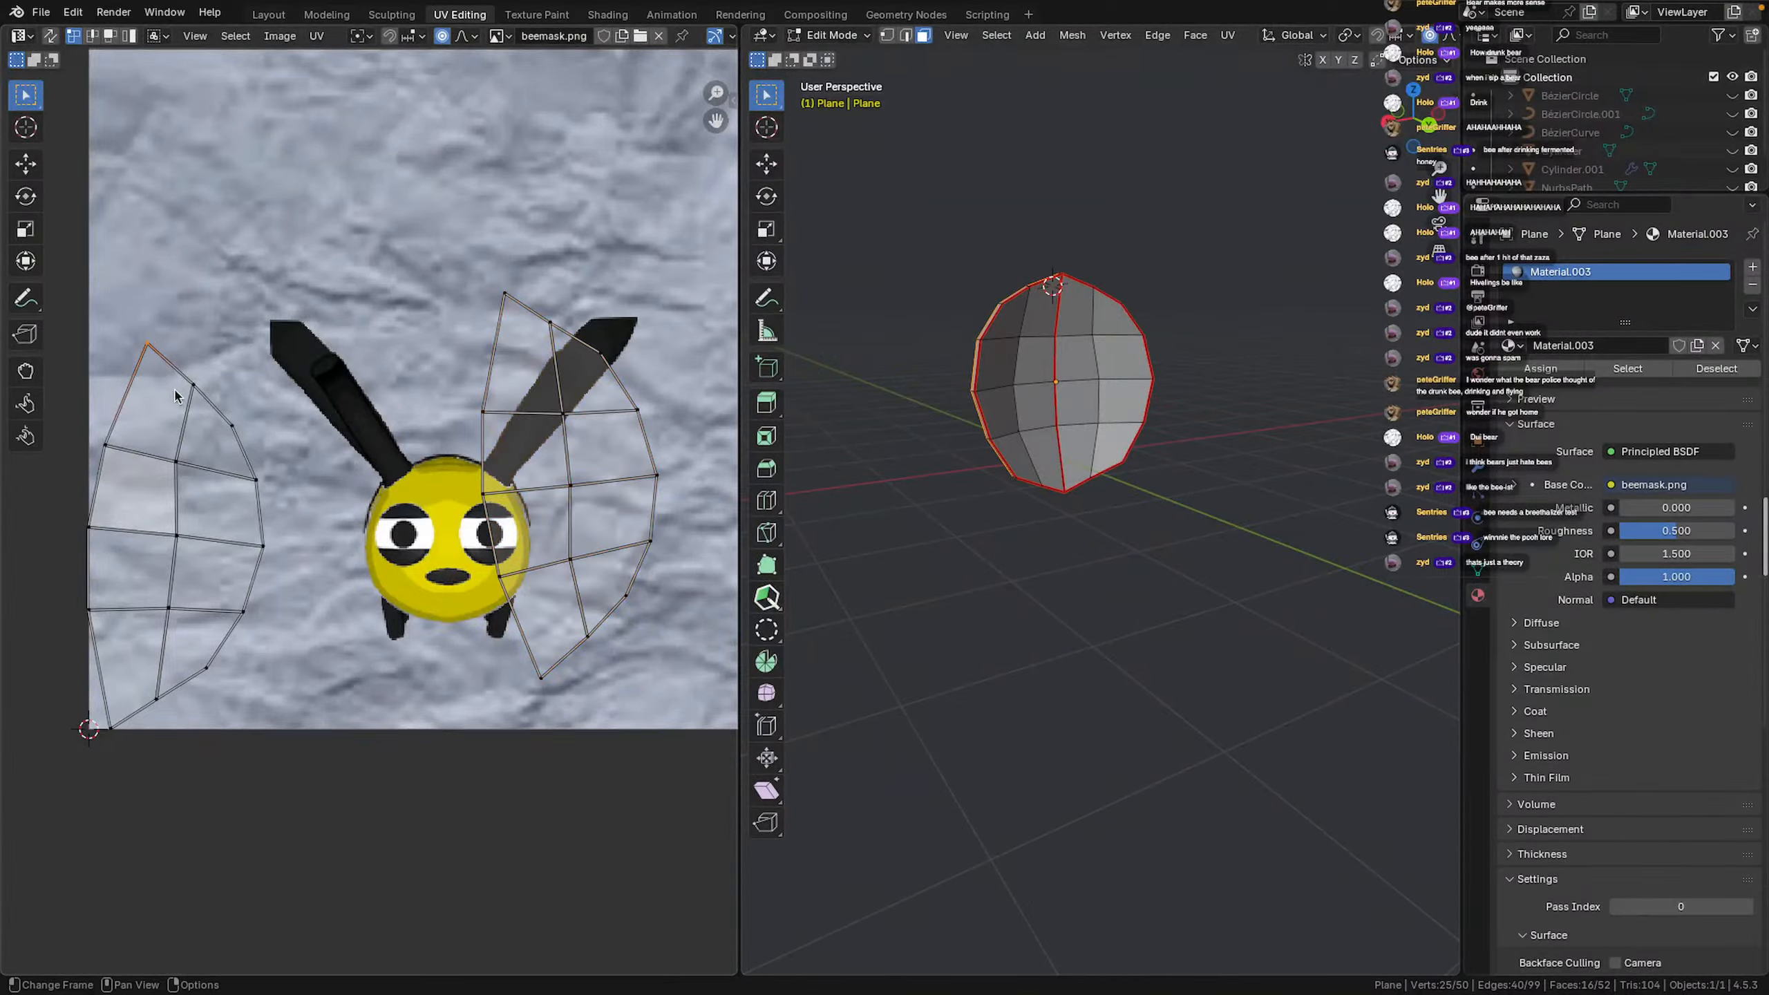
shift+click(194, 387)
shift+click(233, 427)
shift+click(256, 484)
shift+click(240, 617)
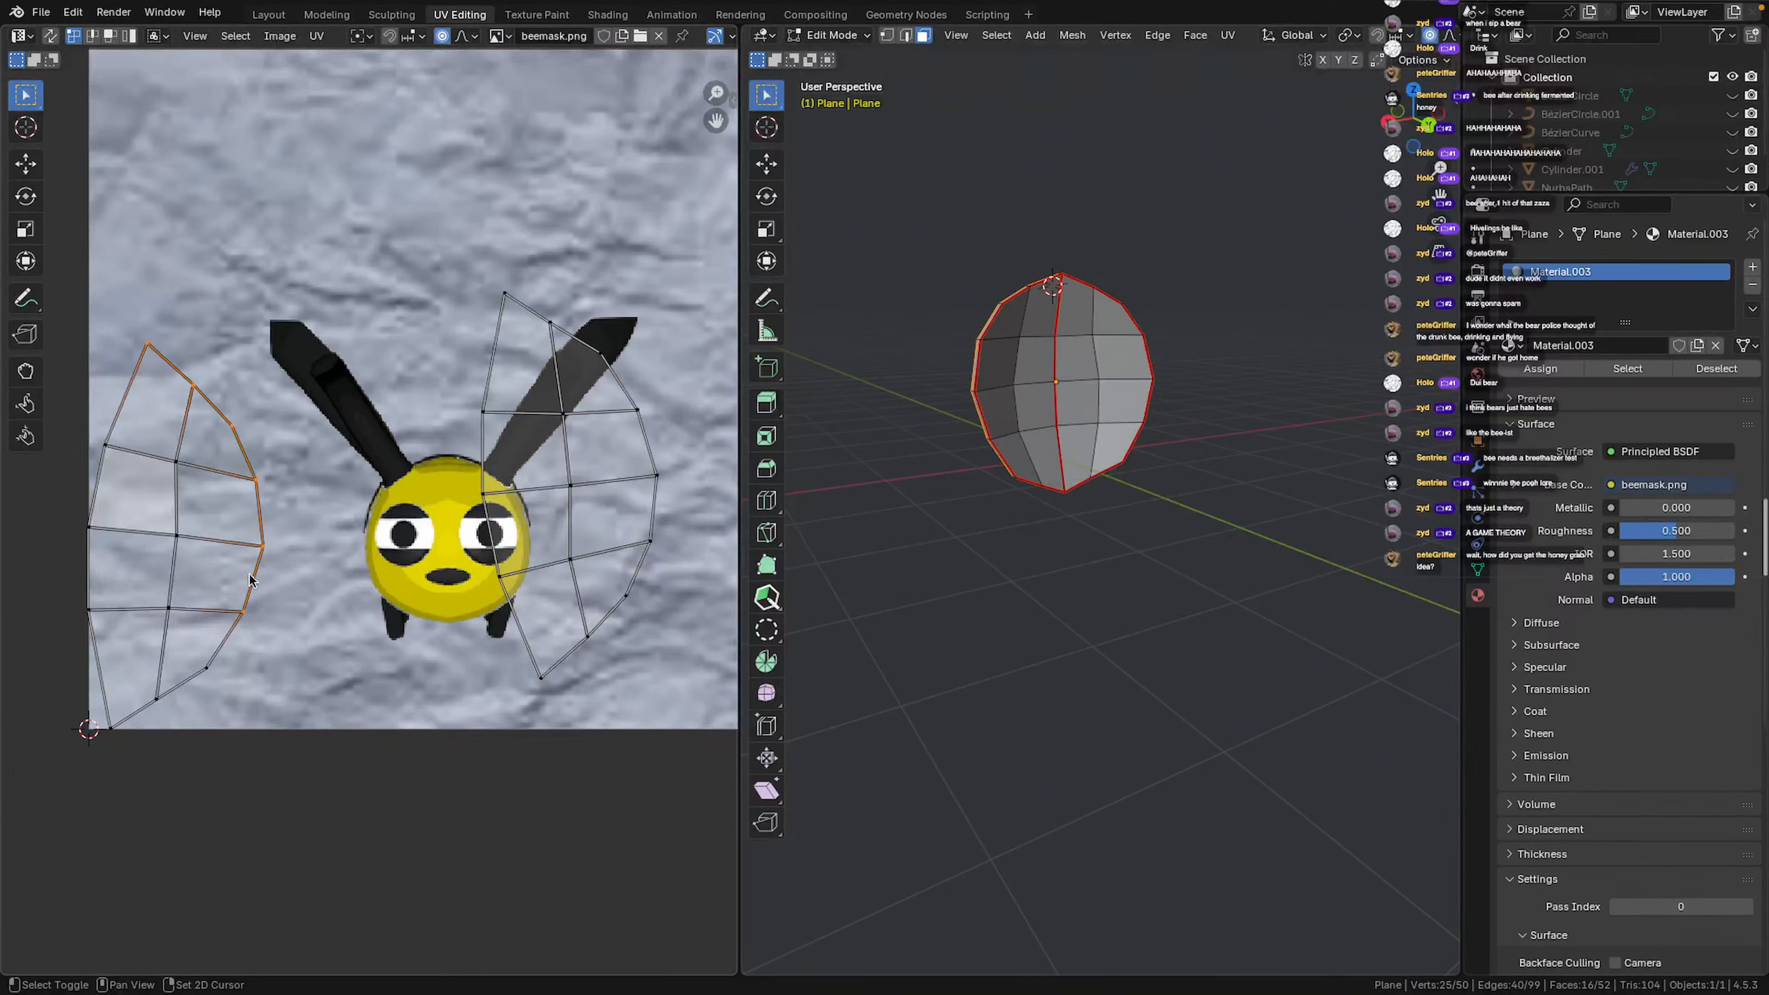
shift+click(168, 608)
shift+click(90, 609)
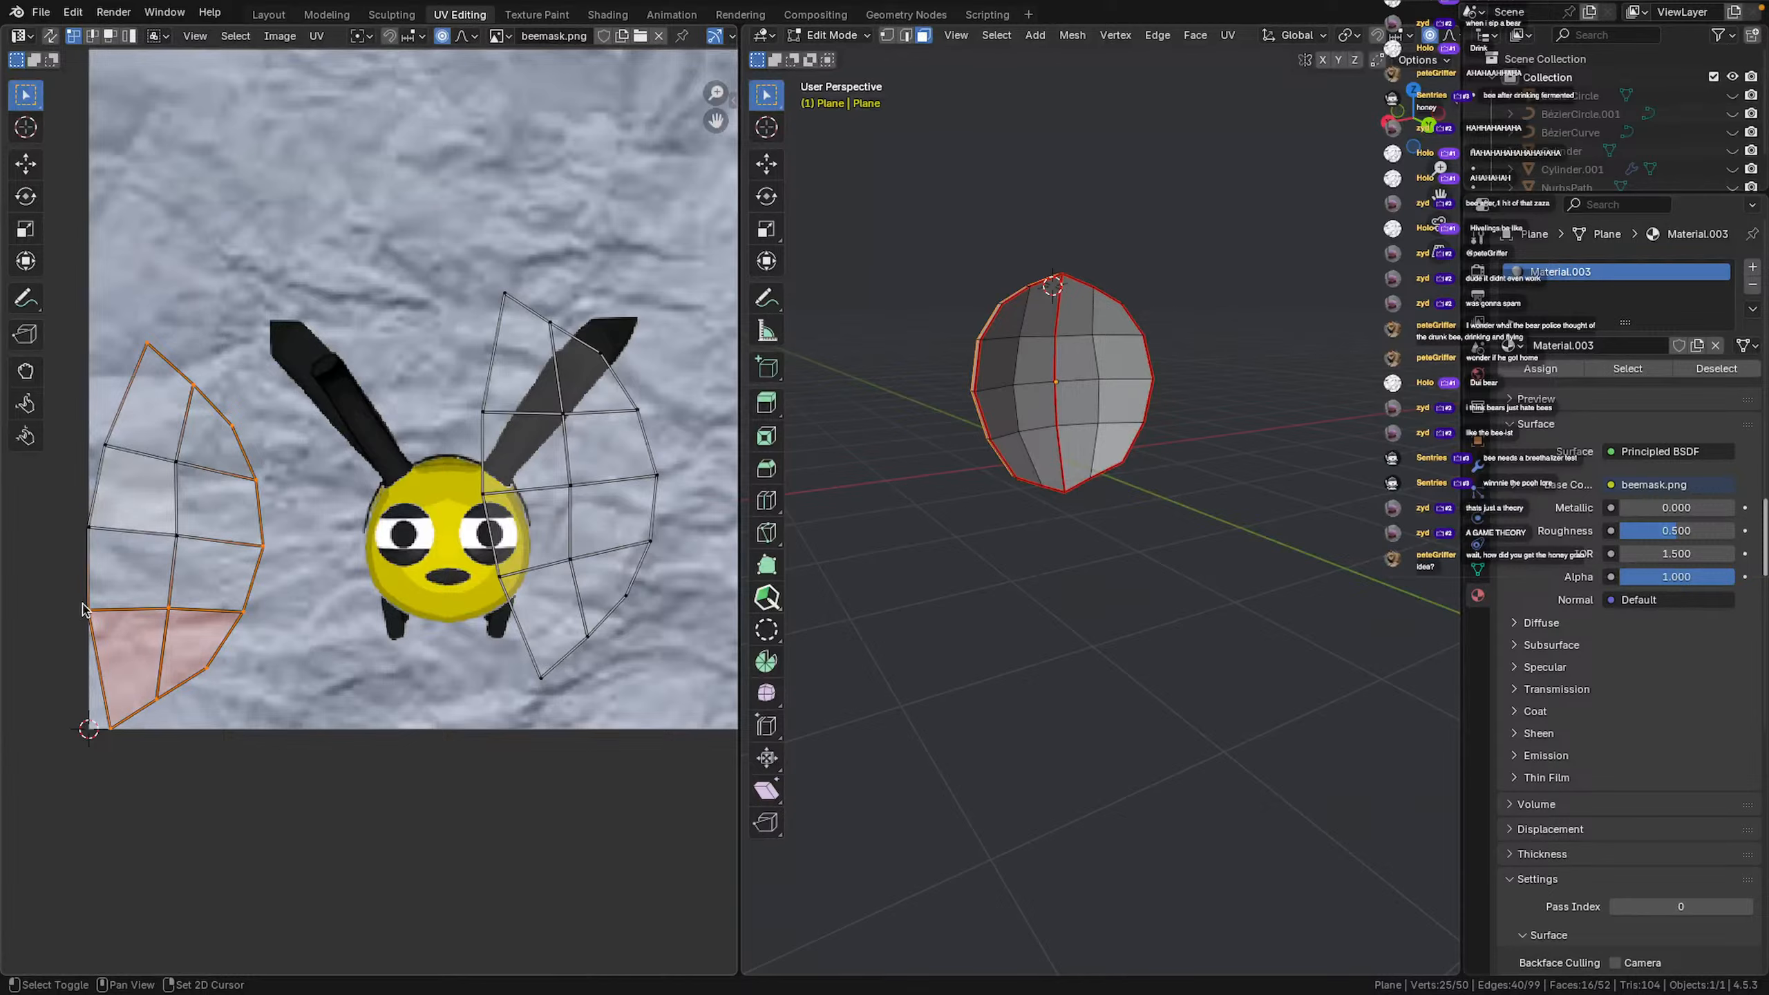
shift+click(89, 527)
shift+click(184, 459)
shift+click(174, 544)
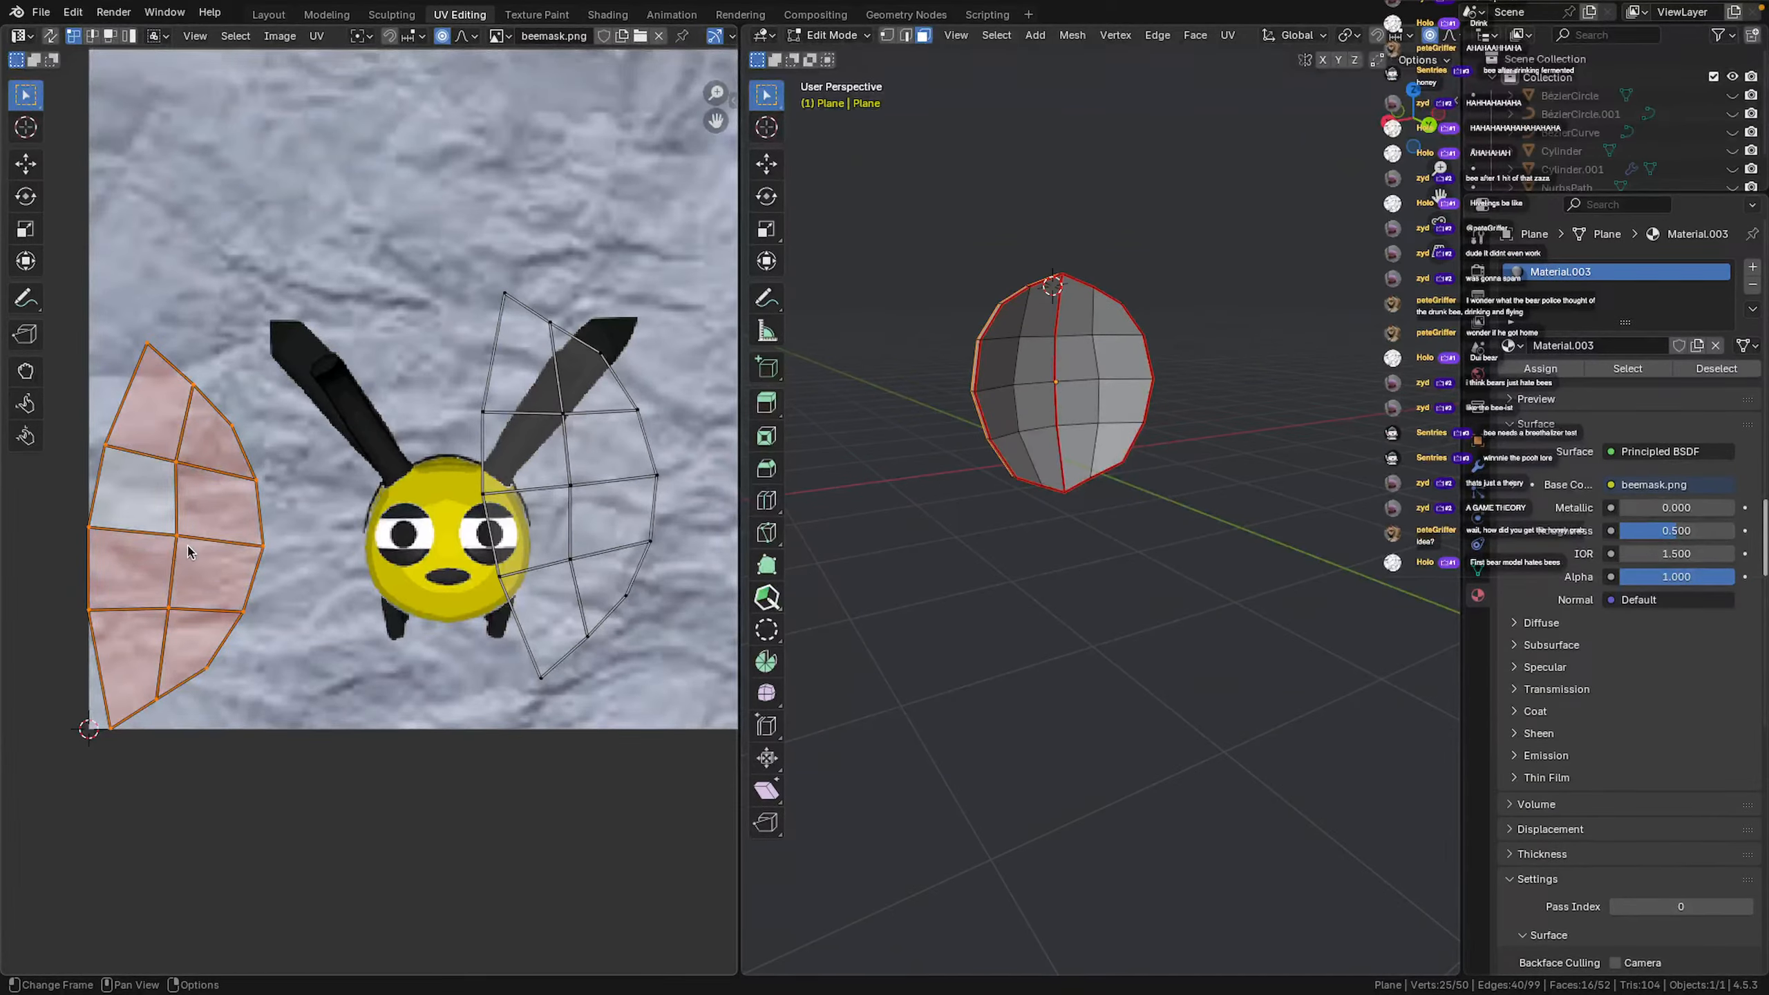
Move the selected left UV island over the bee's left eye and left antenna
shift+click(96, 514)
shift+click(91, 527)
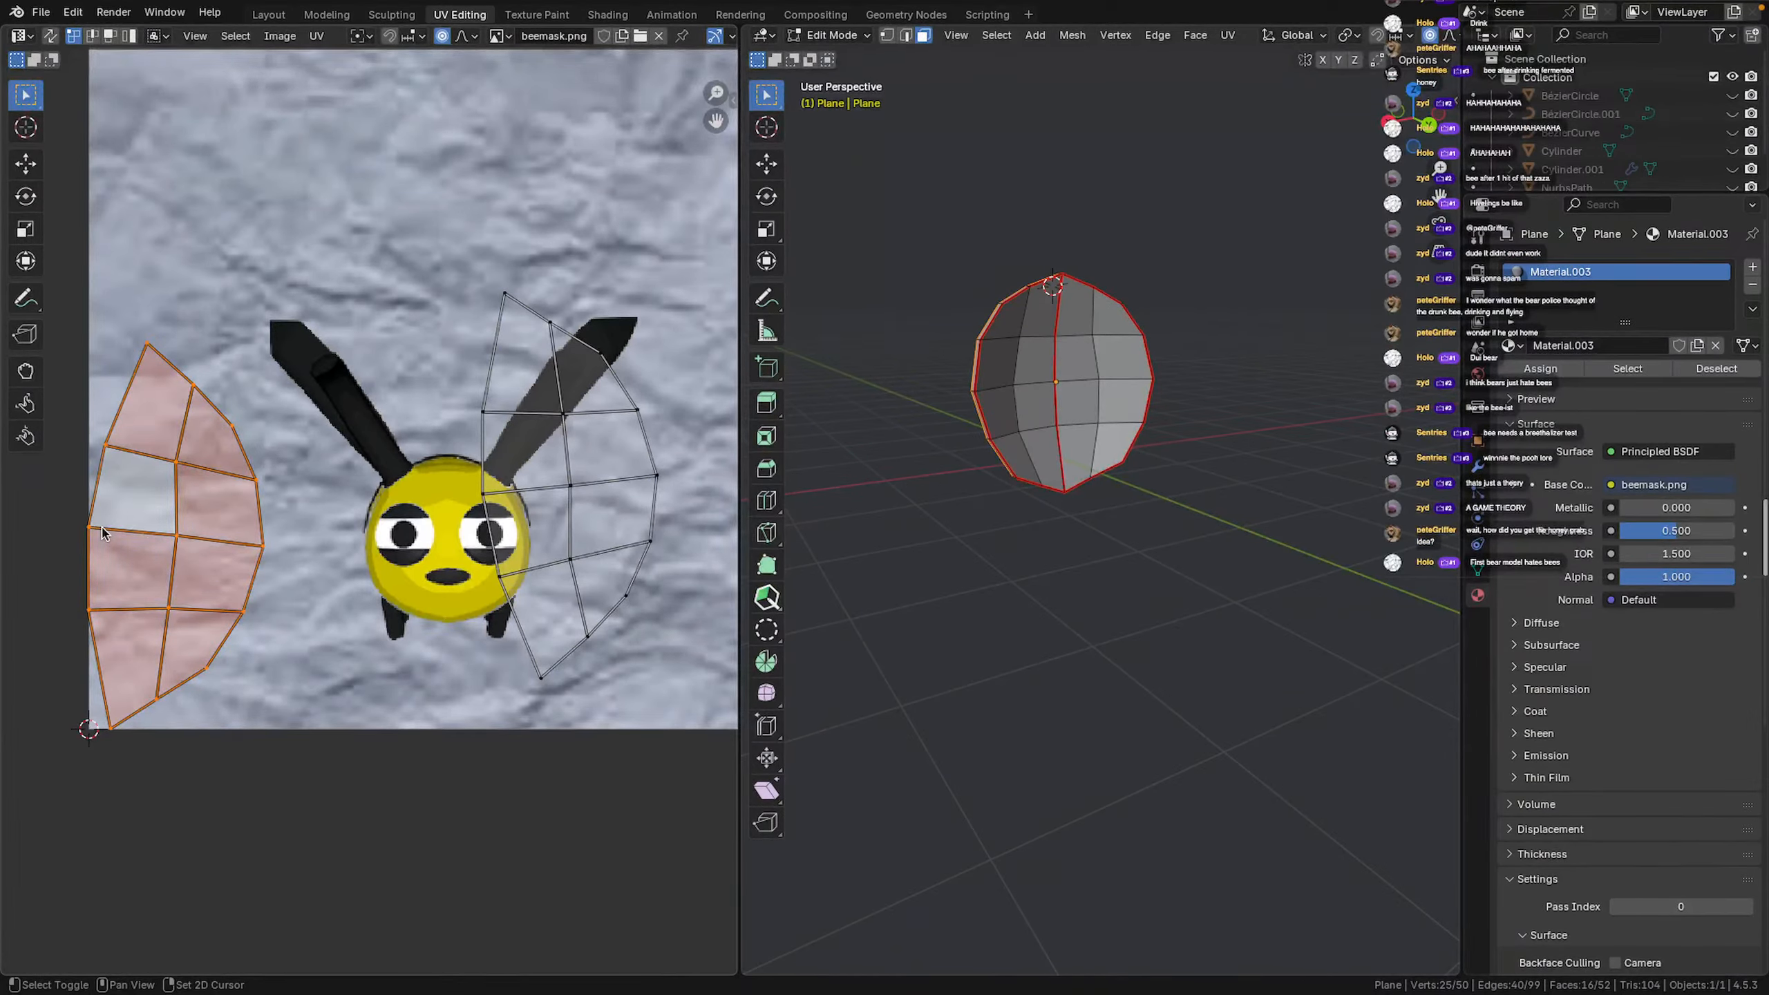
key(g)
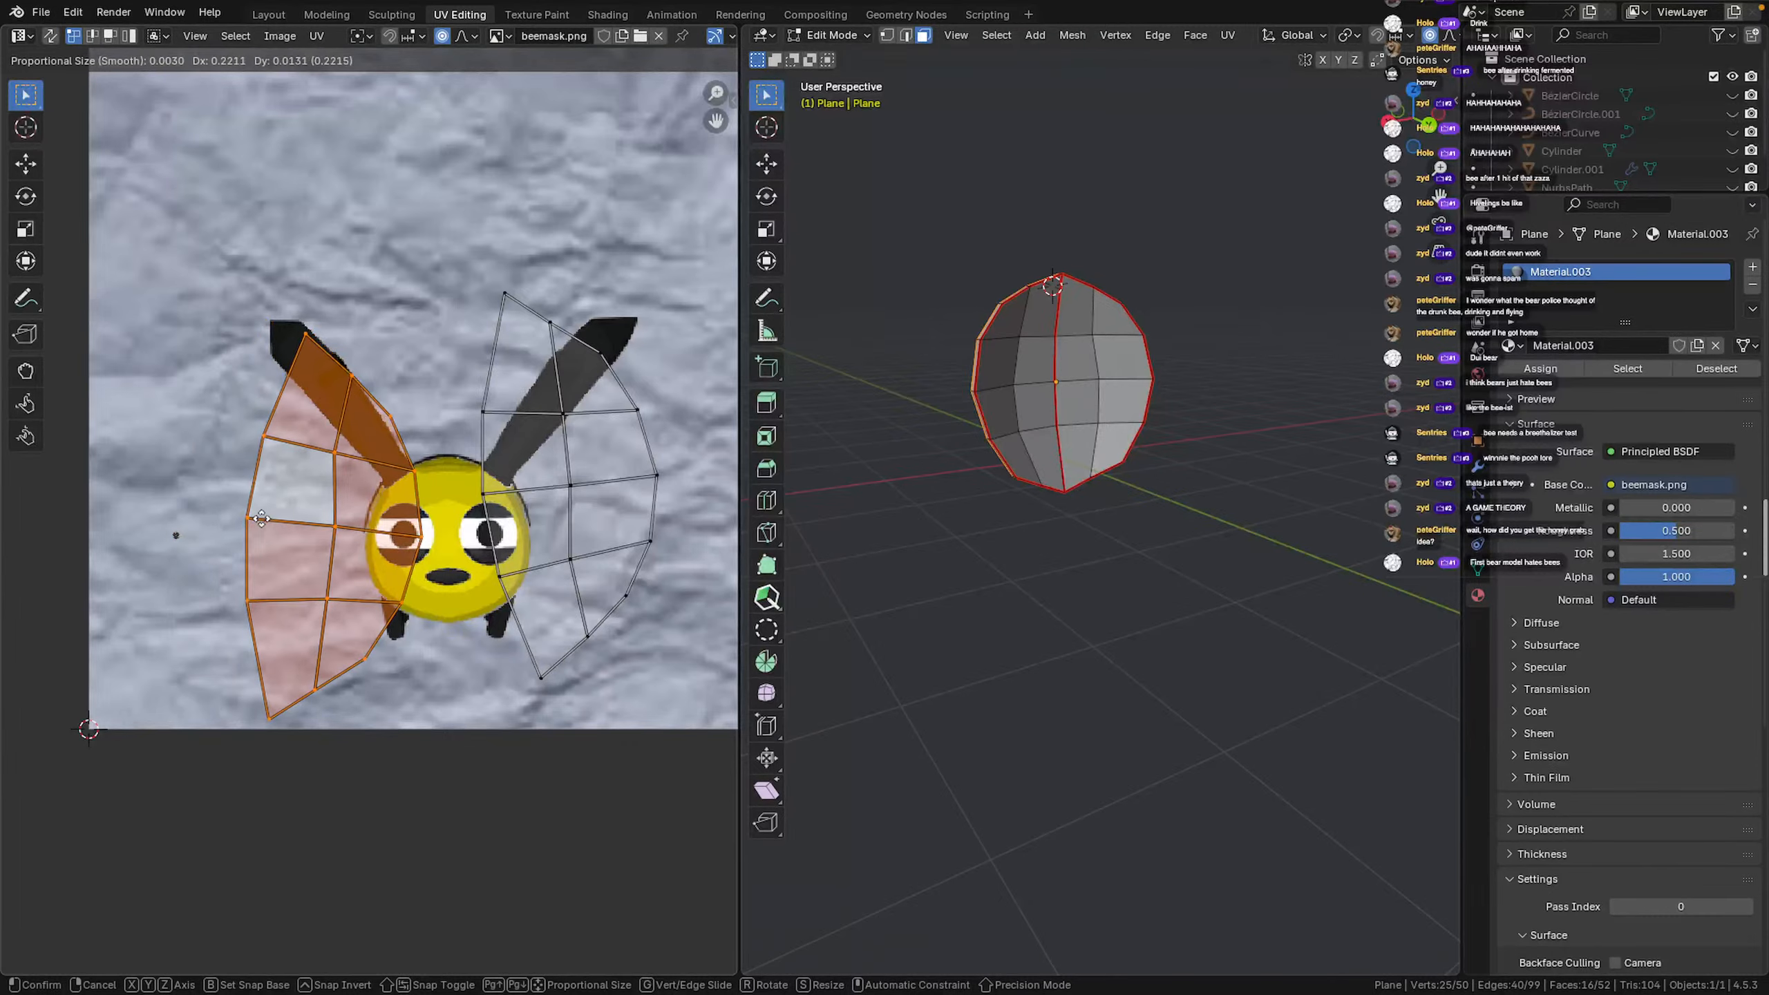
click(273, 506)
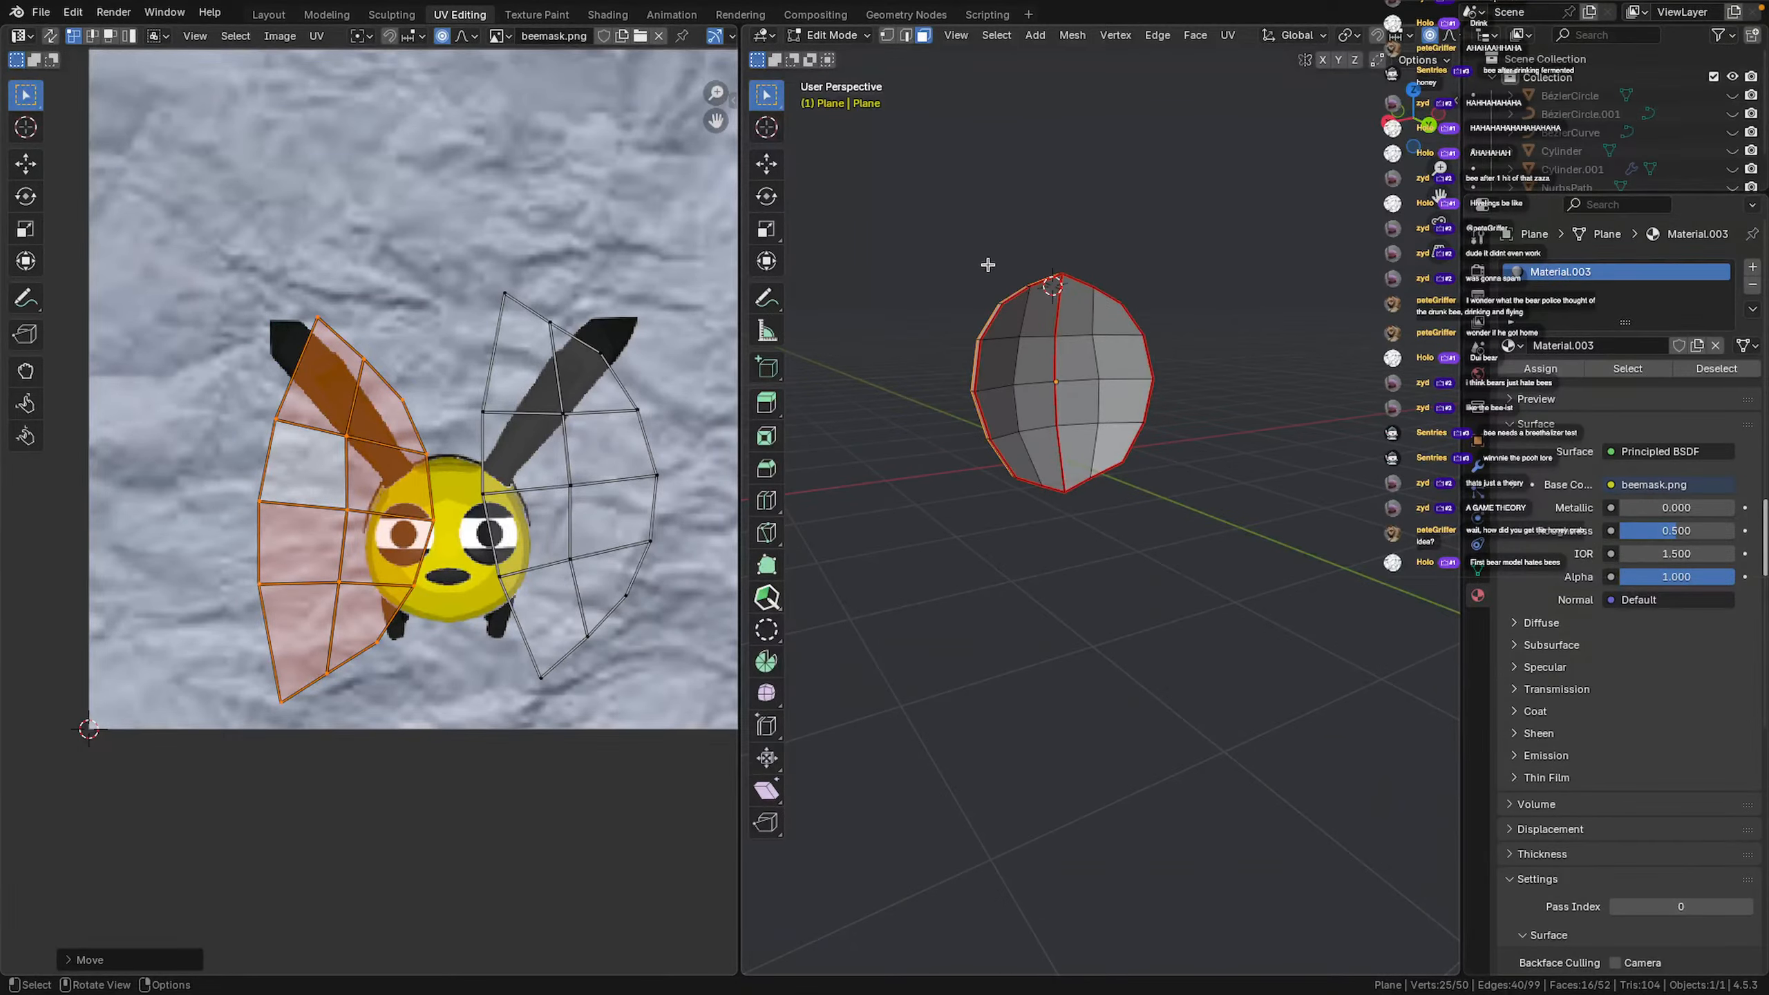
Examine the textured mask panel in the Layout workspace from the front, side and back to check how the bee image falls
click(267, 15)
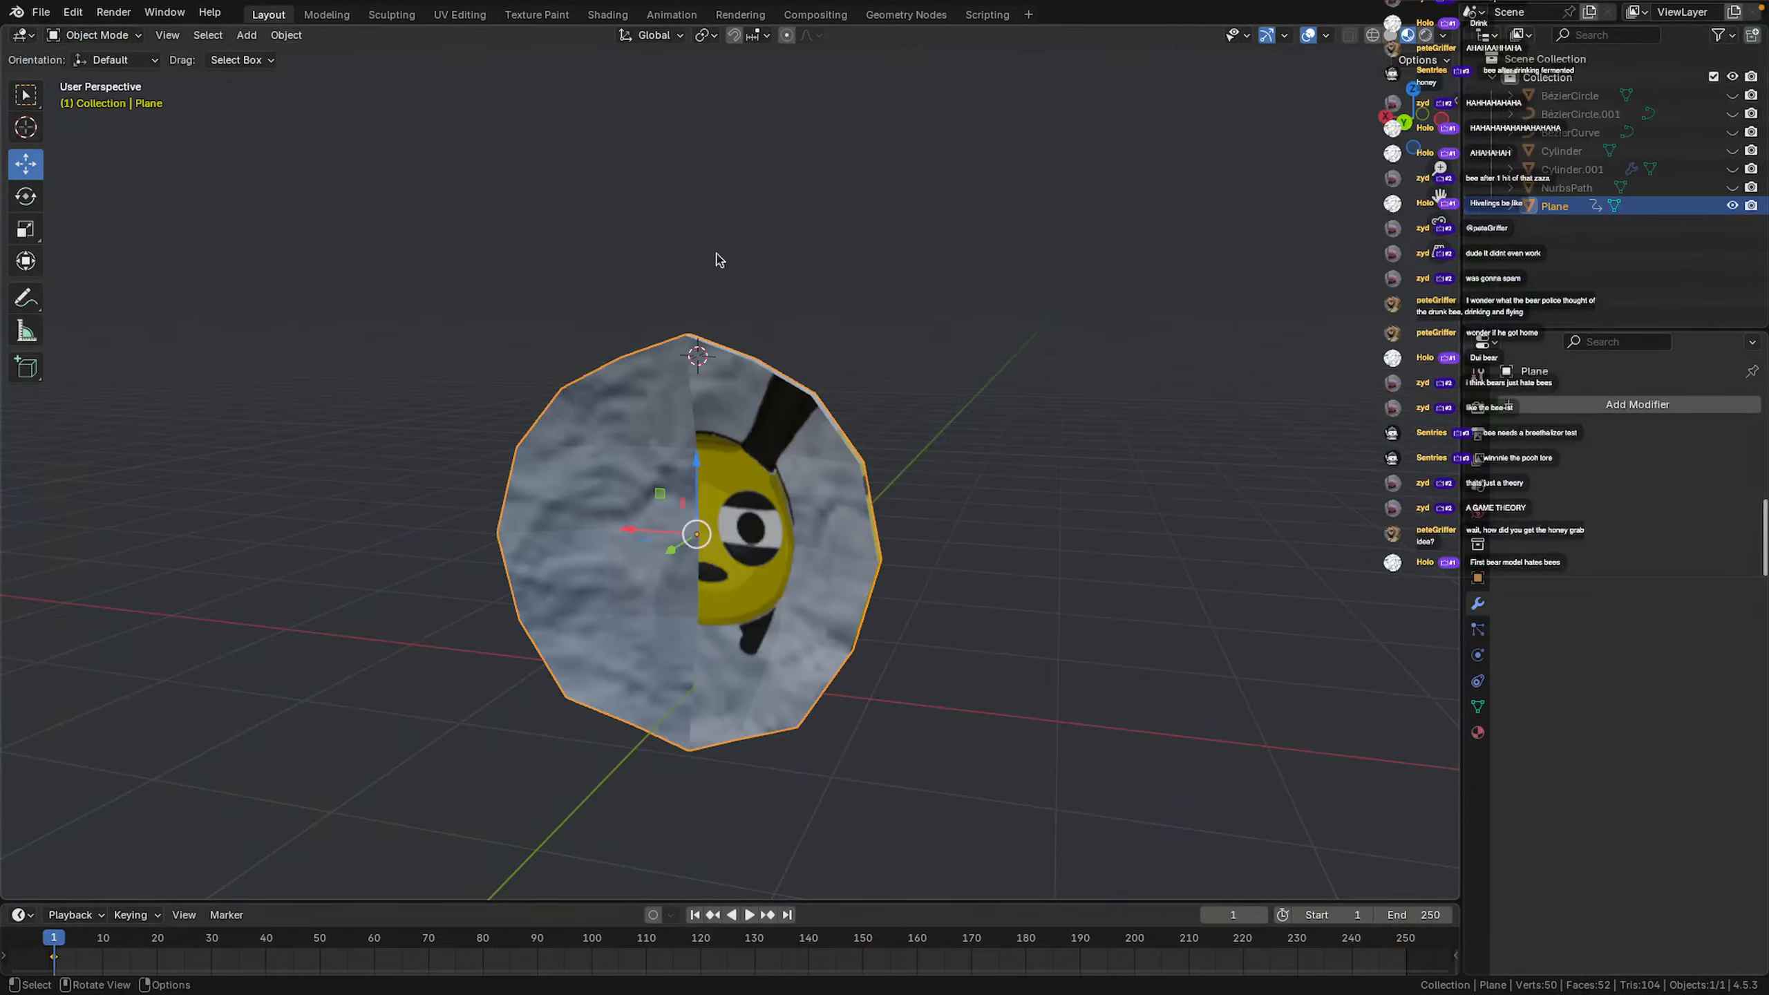
middle_drag(959, 466, 871, 625)
scroll(882, 594, down, 2)
scroll(871, 625, up, 1)
scroll(870, 623, up, 4)
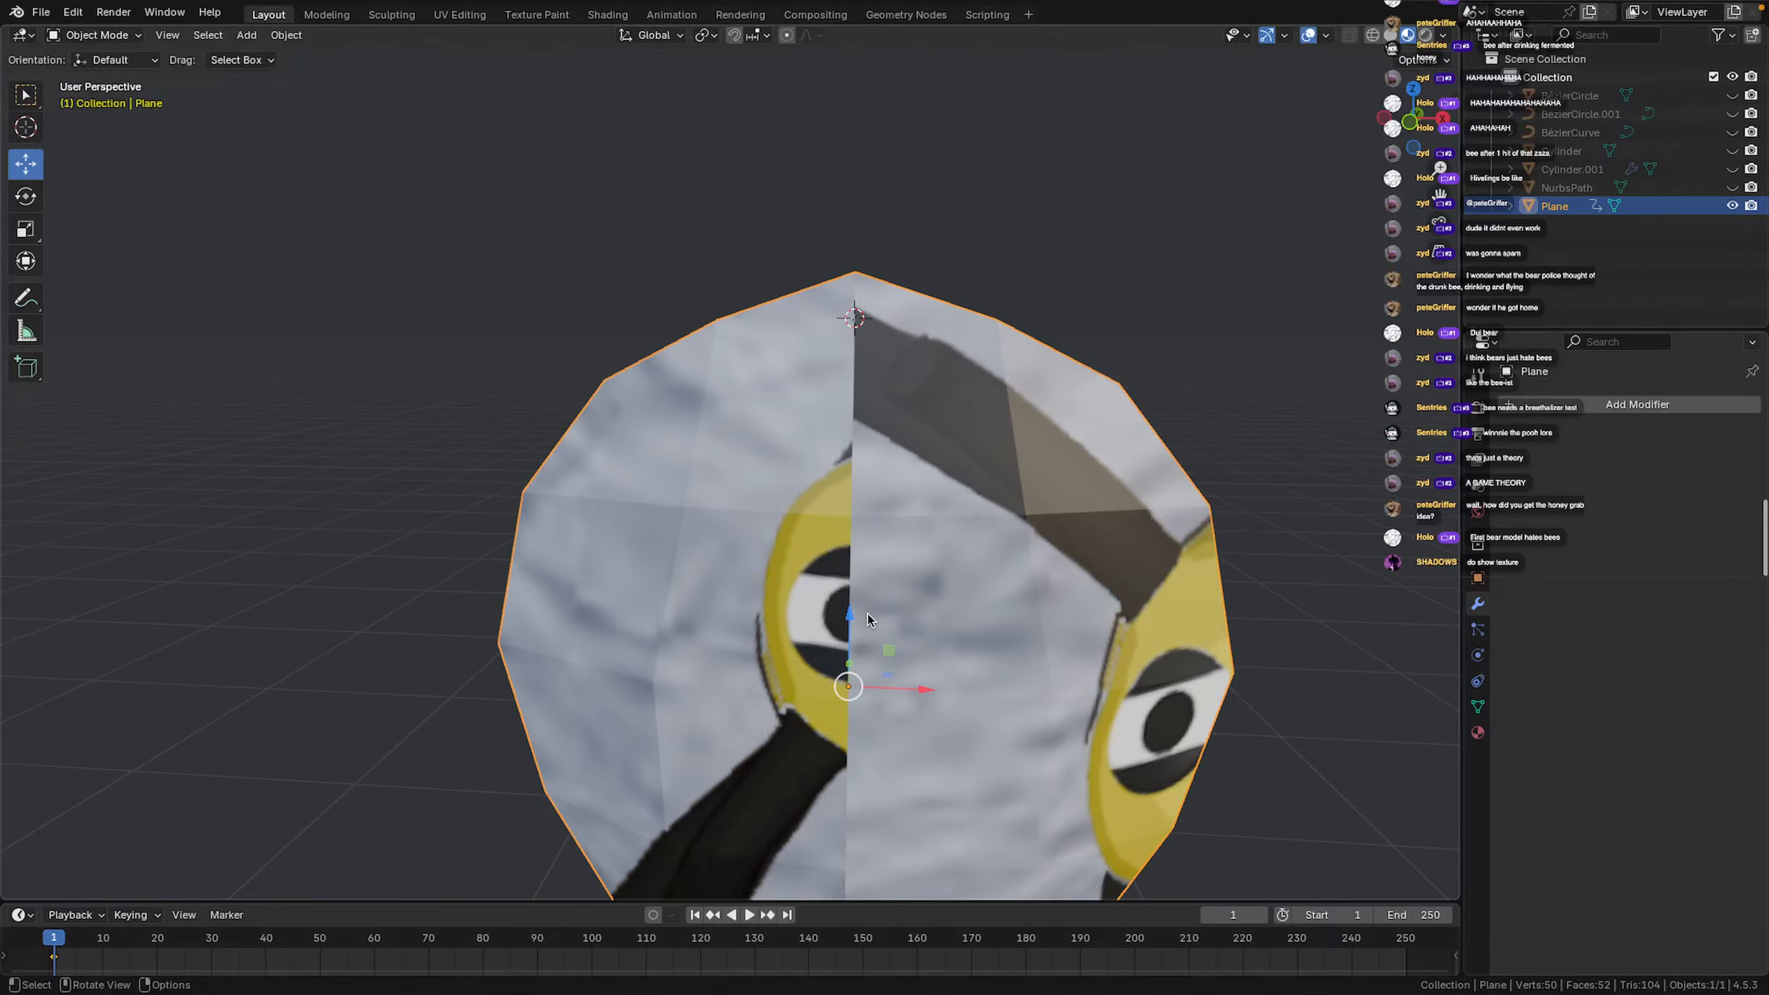
scroll(868, 618, down, 4)
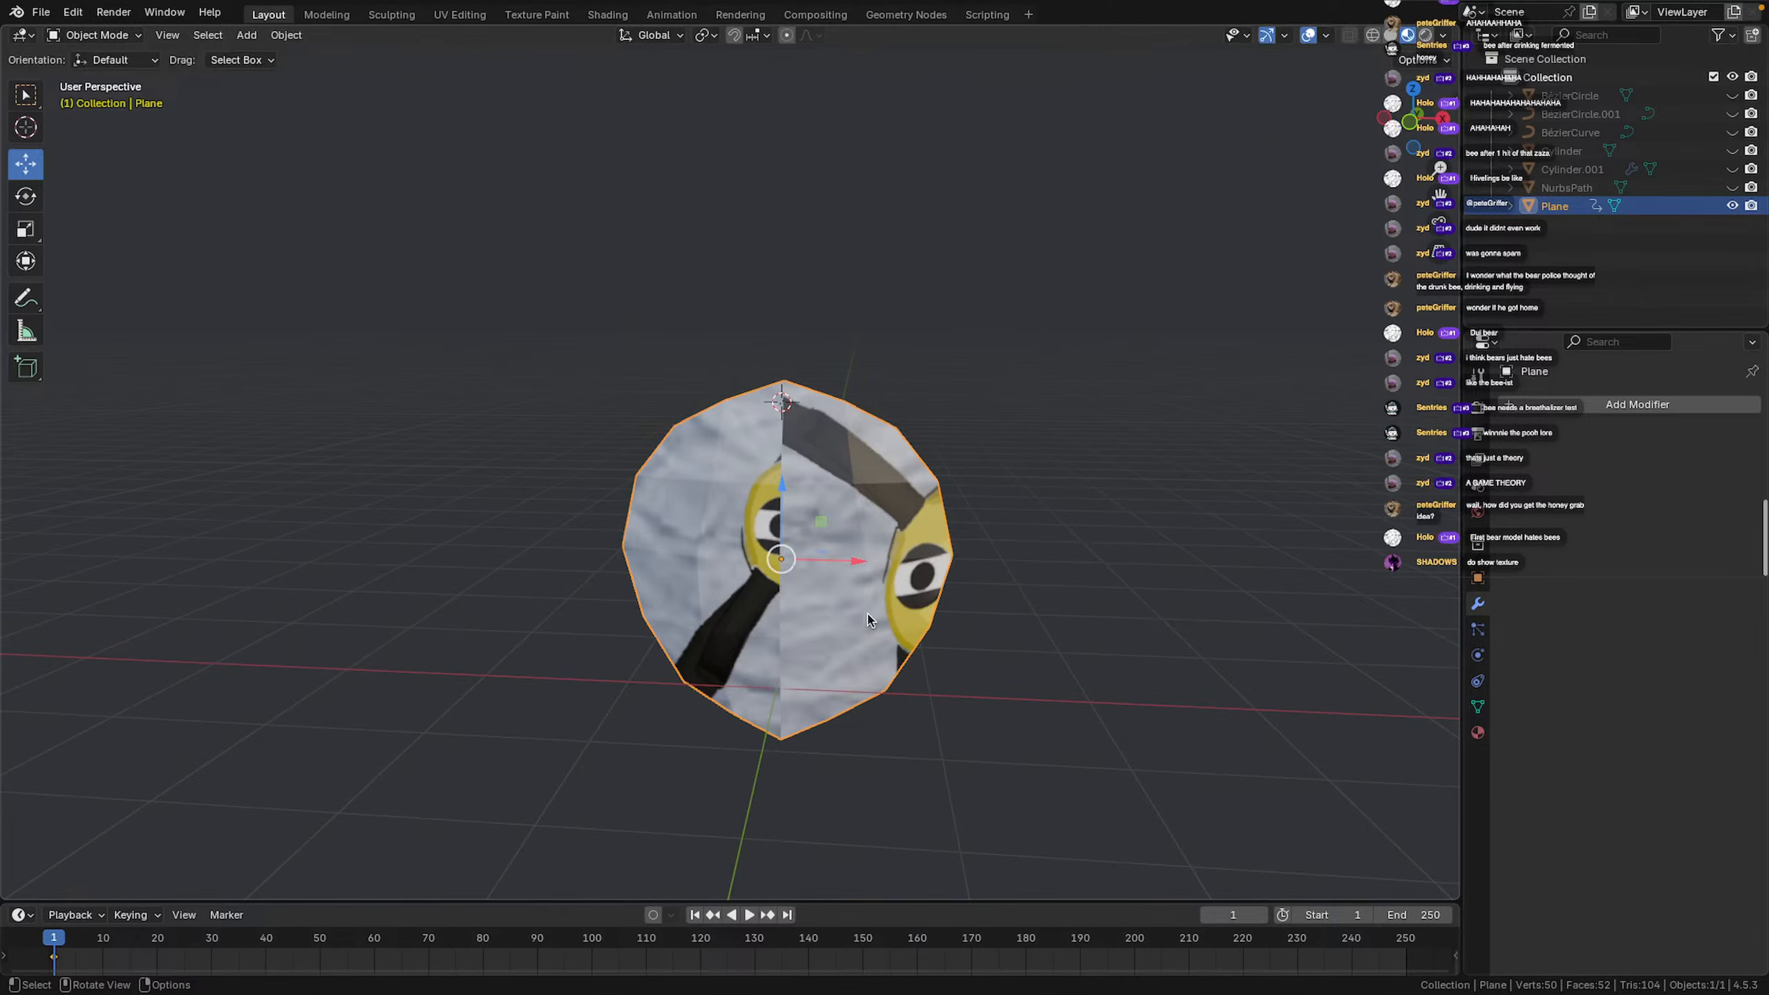
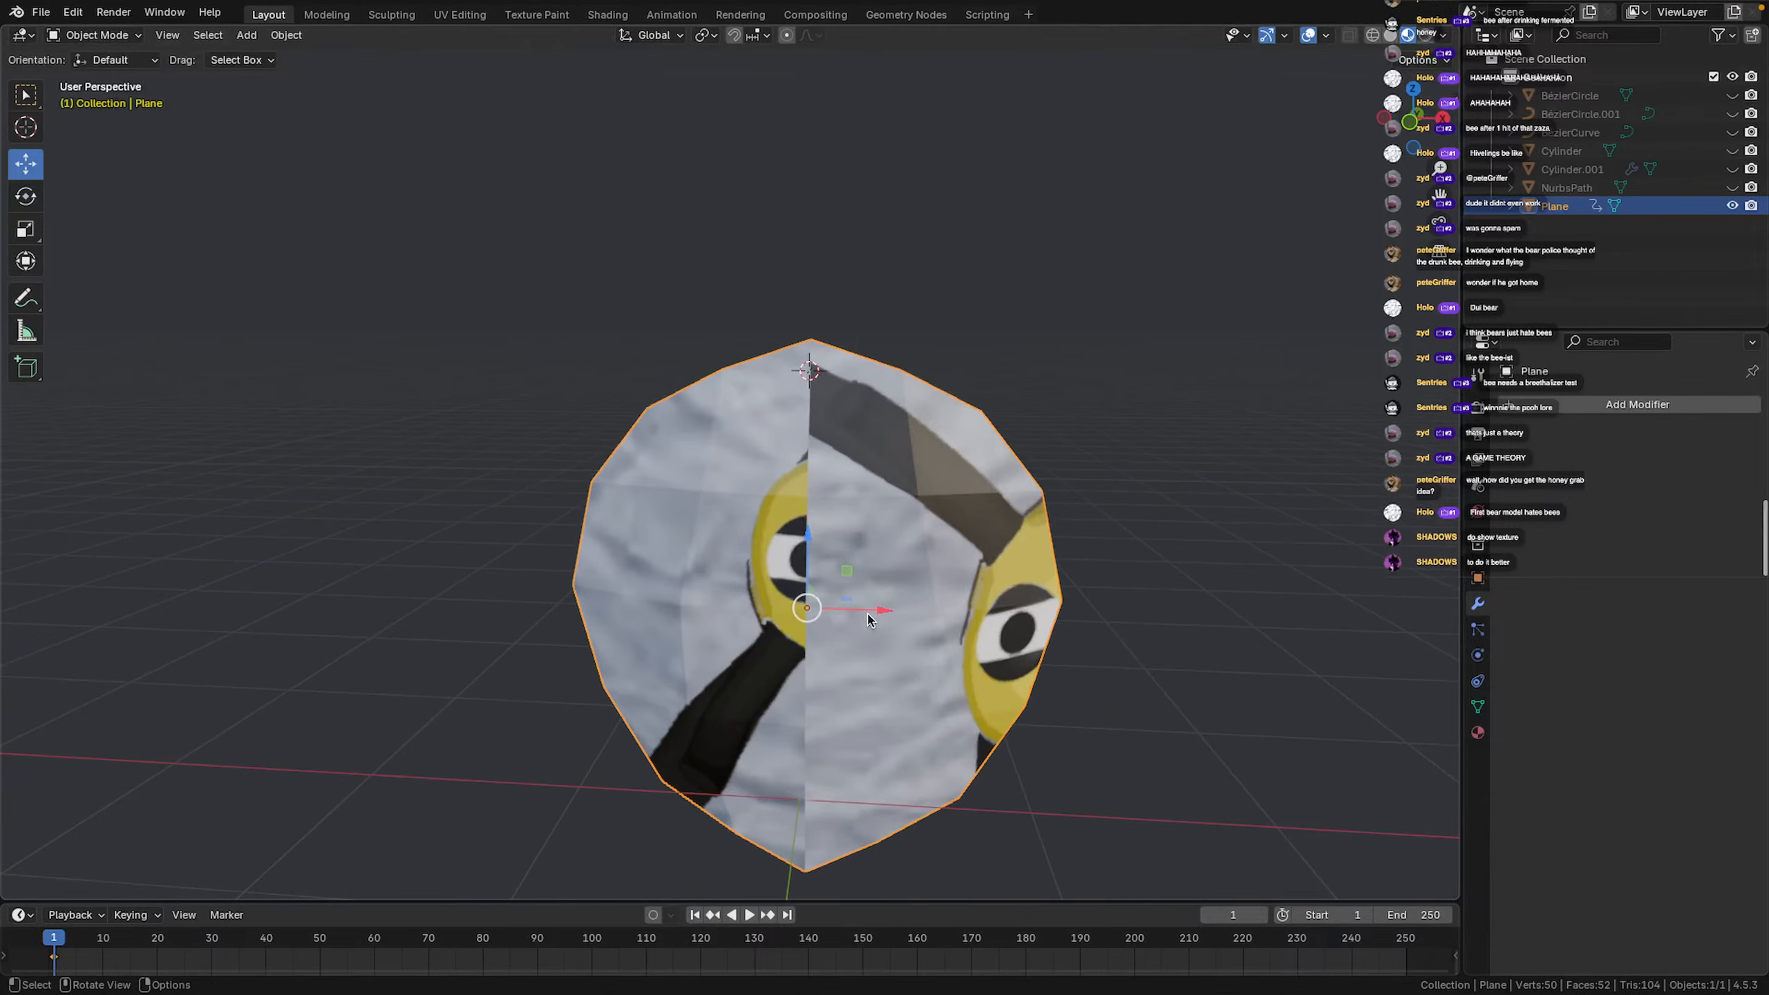
middle_drag(868, 612, 739, 606)
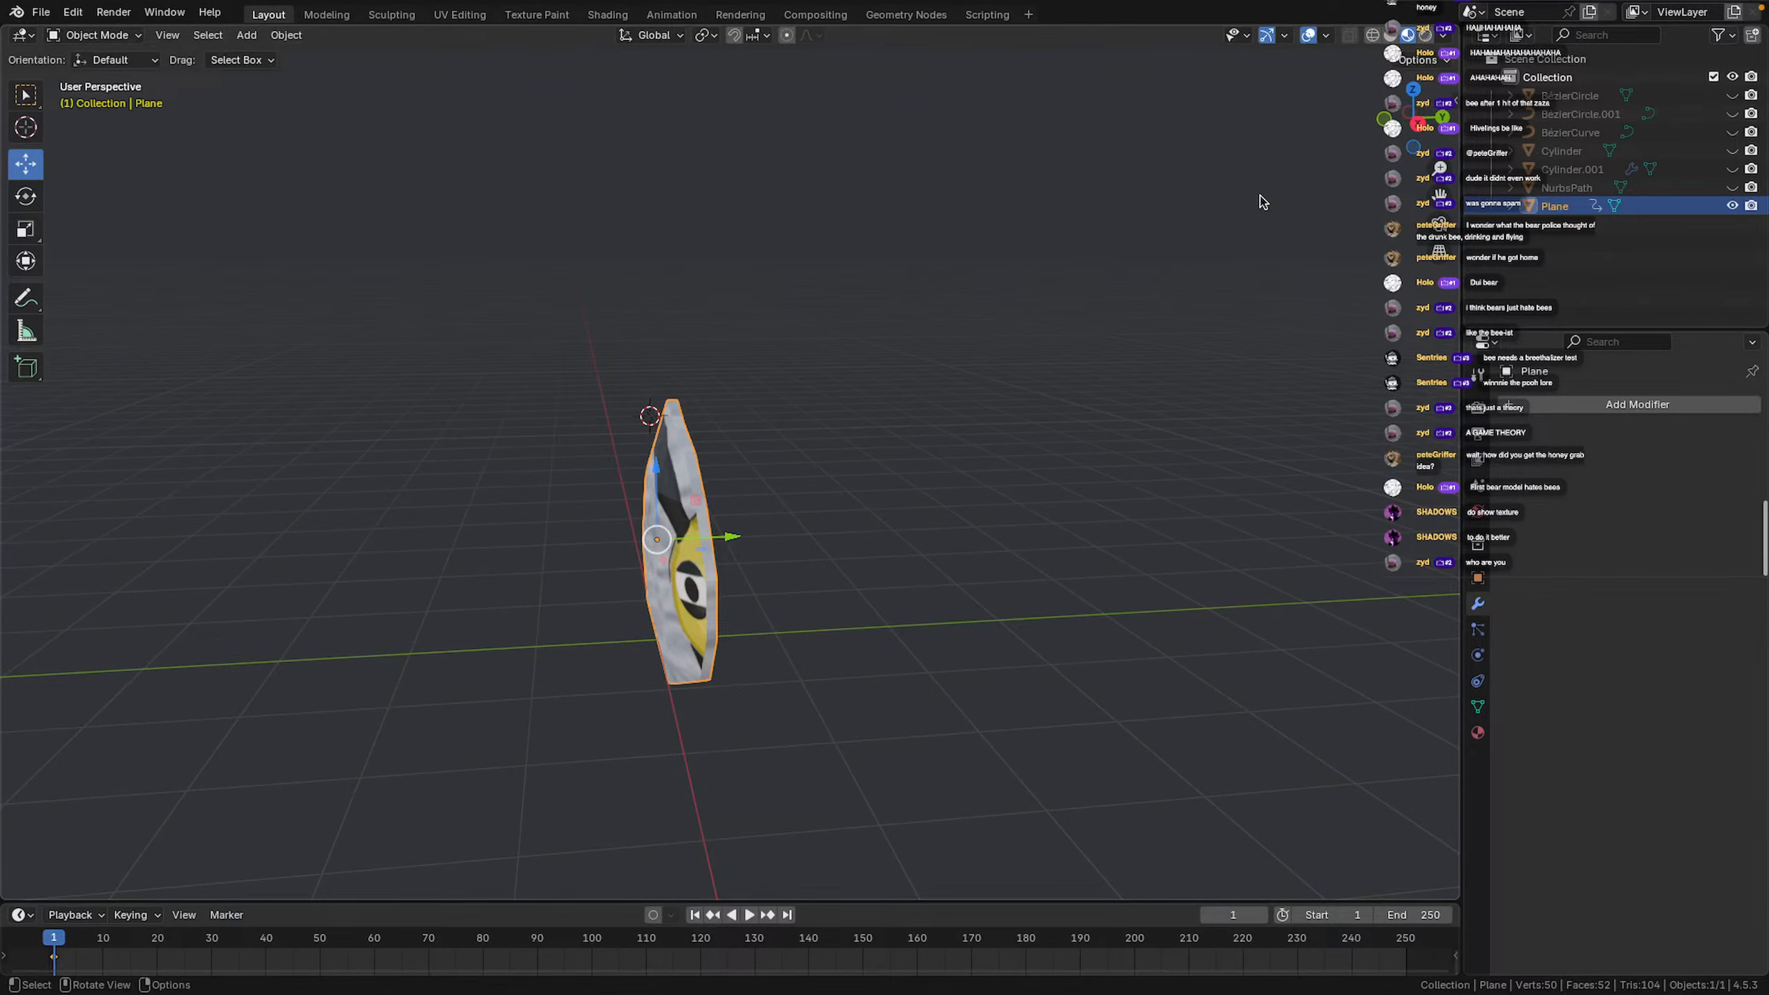
middle_drag(1261, 202, 797, 527)
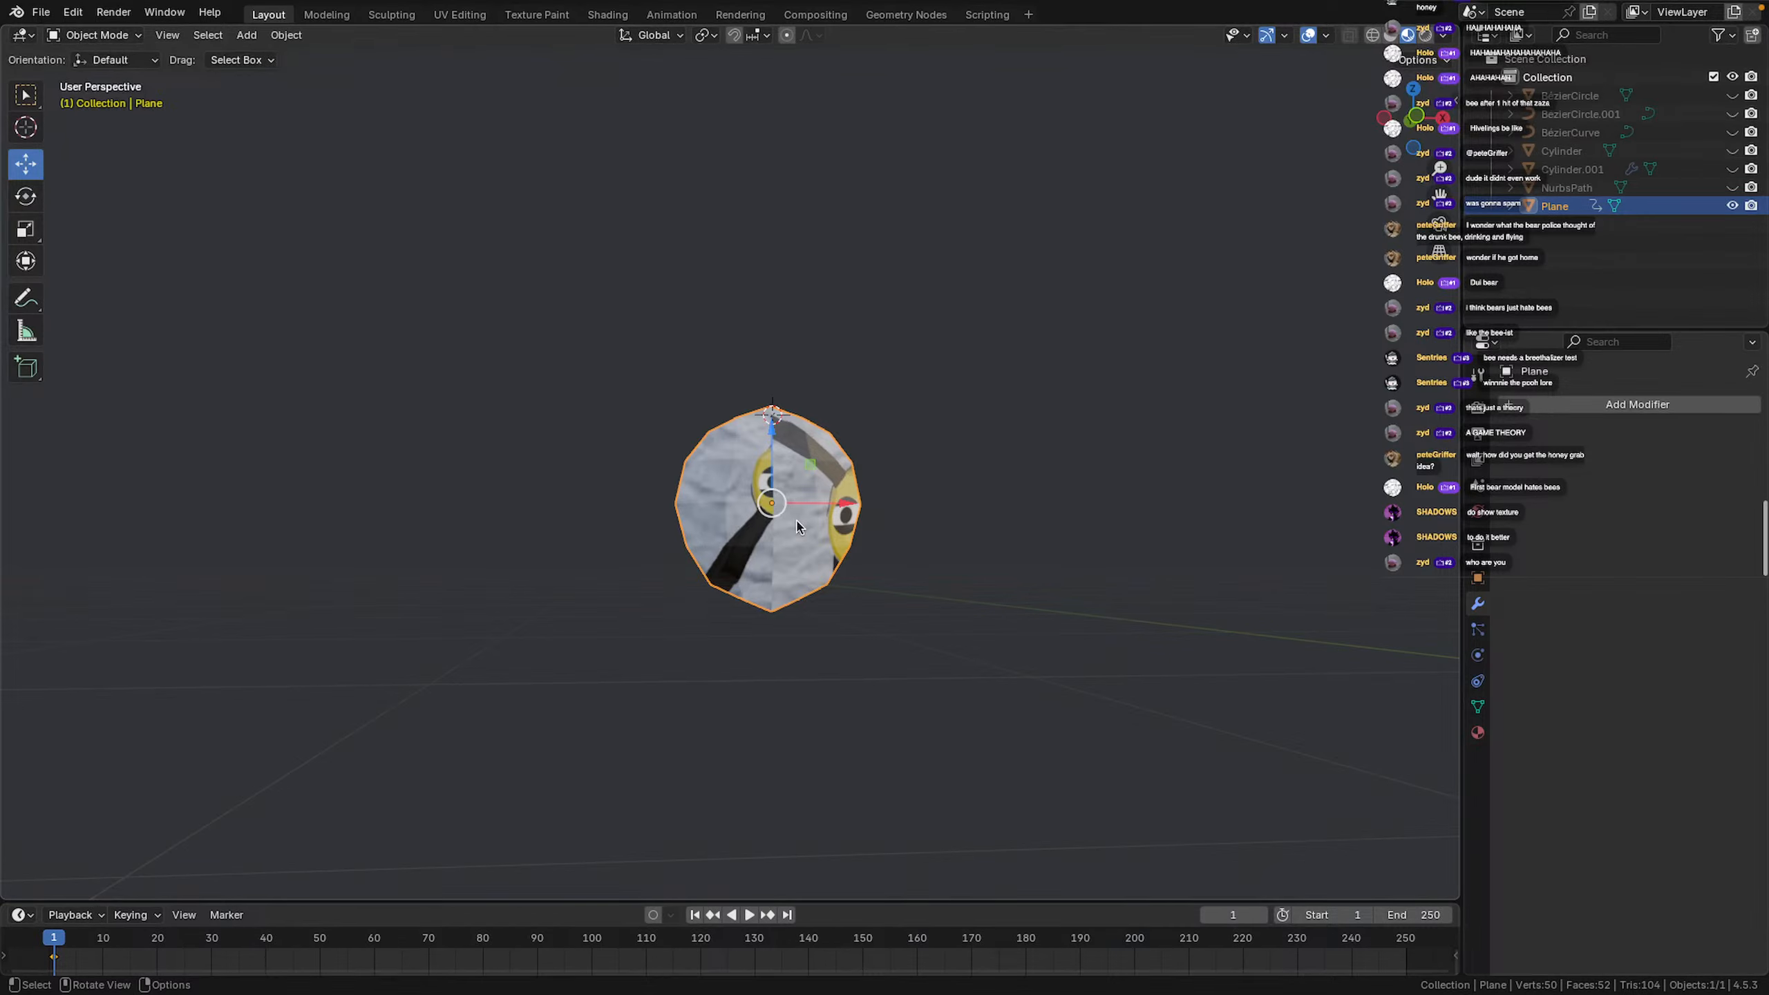
scroll(797, 527, up, 3)
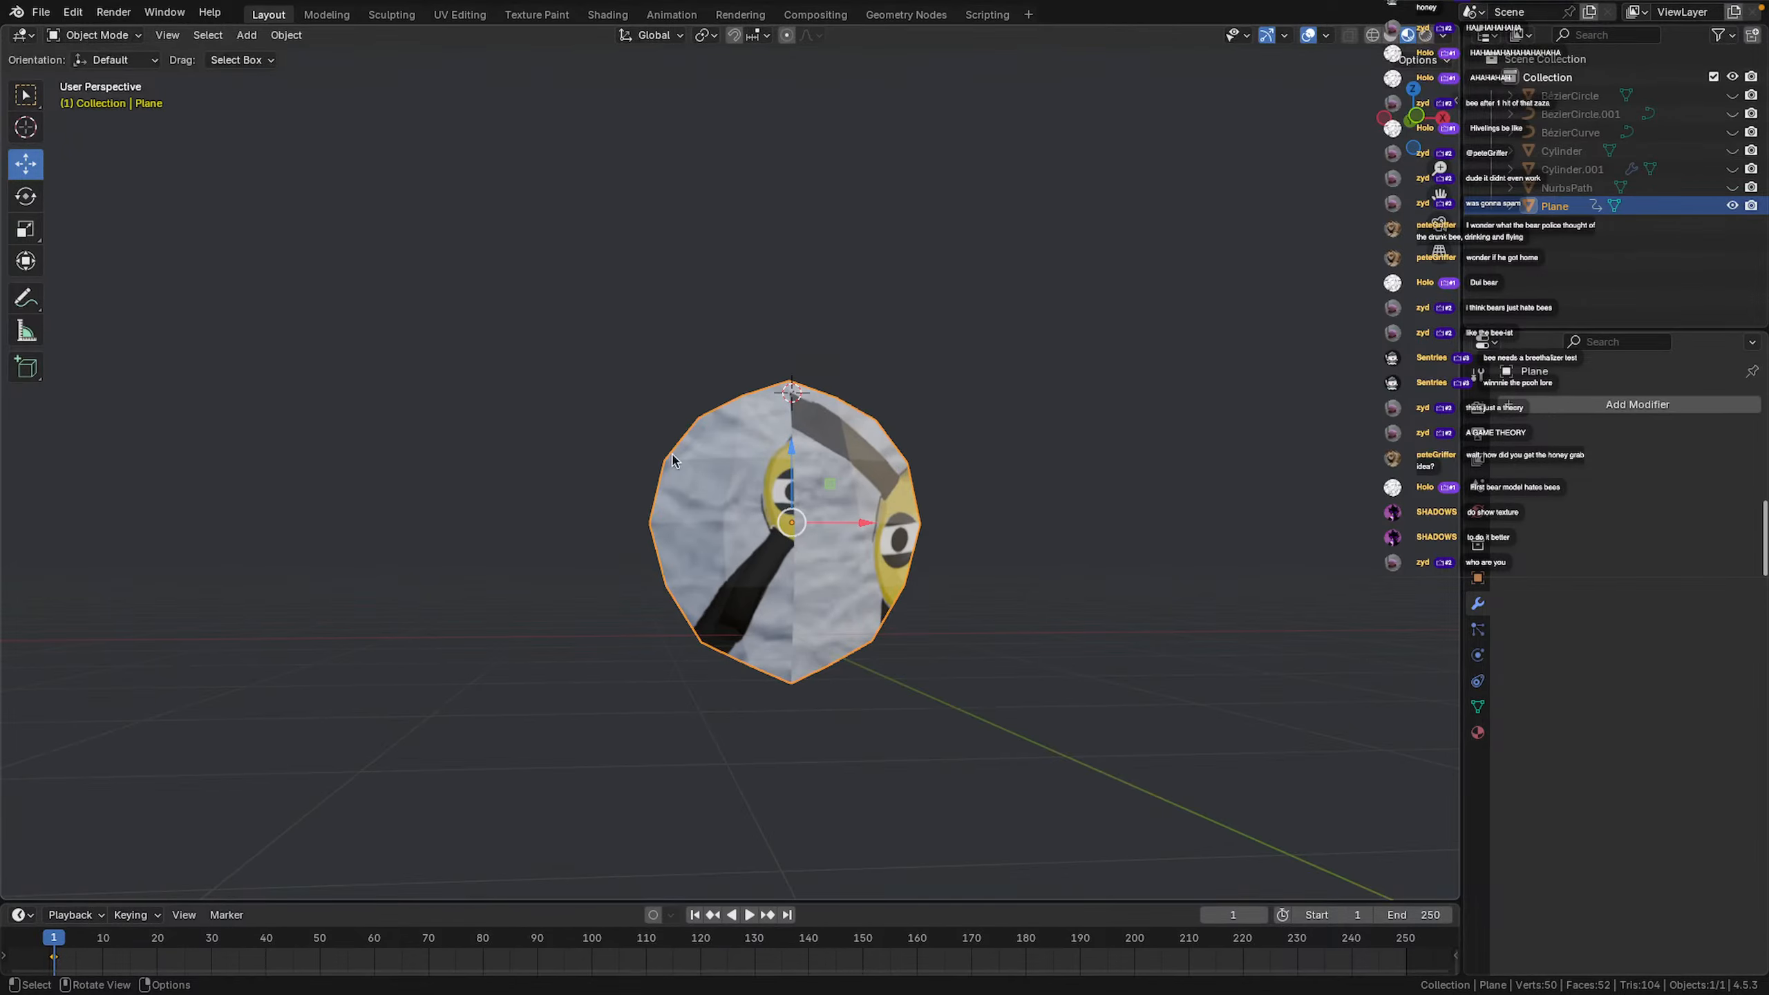
shift+middle_drag(673, 457, 704, 456)
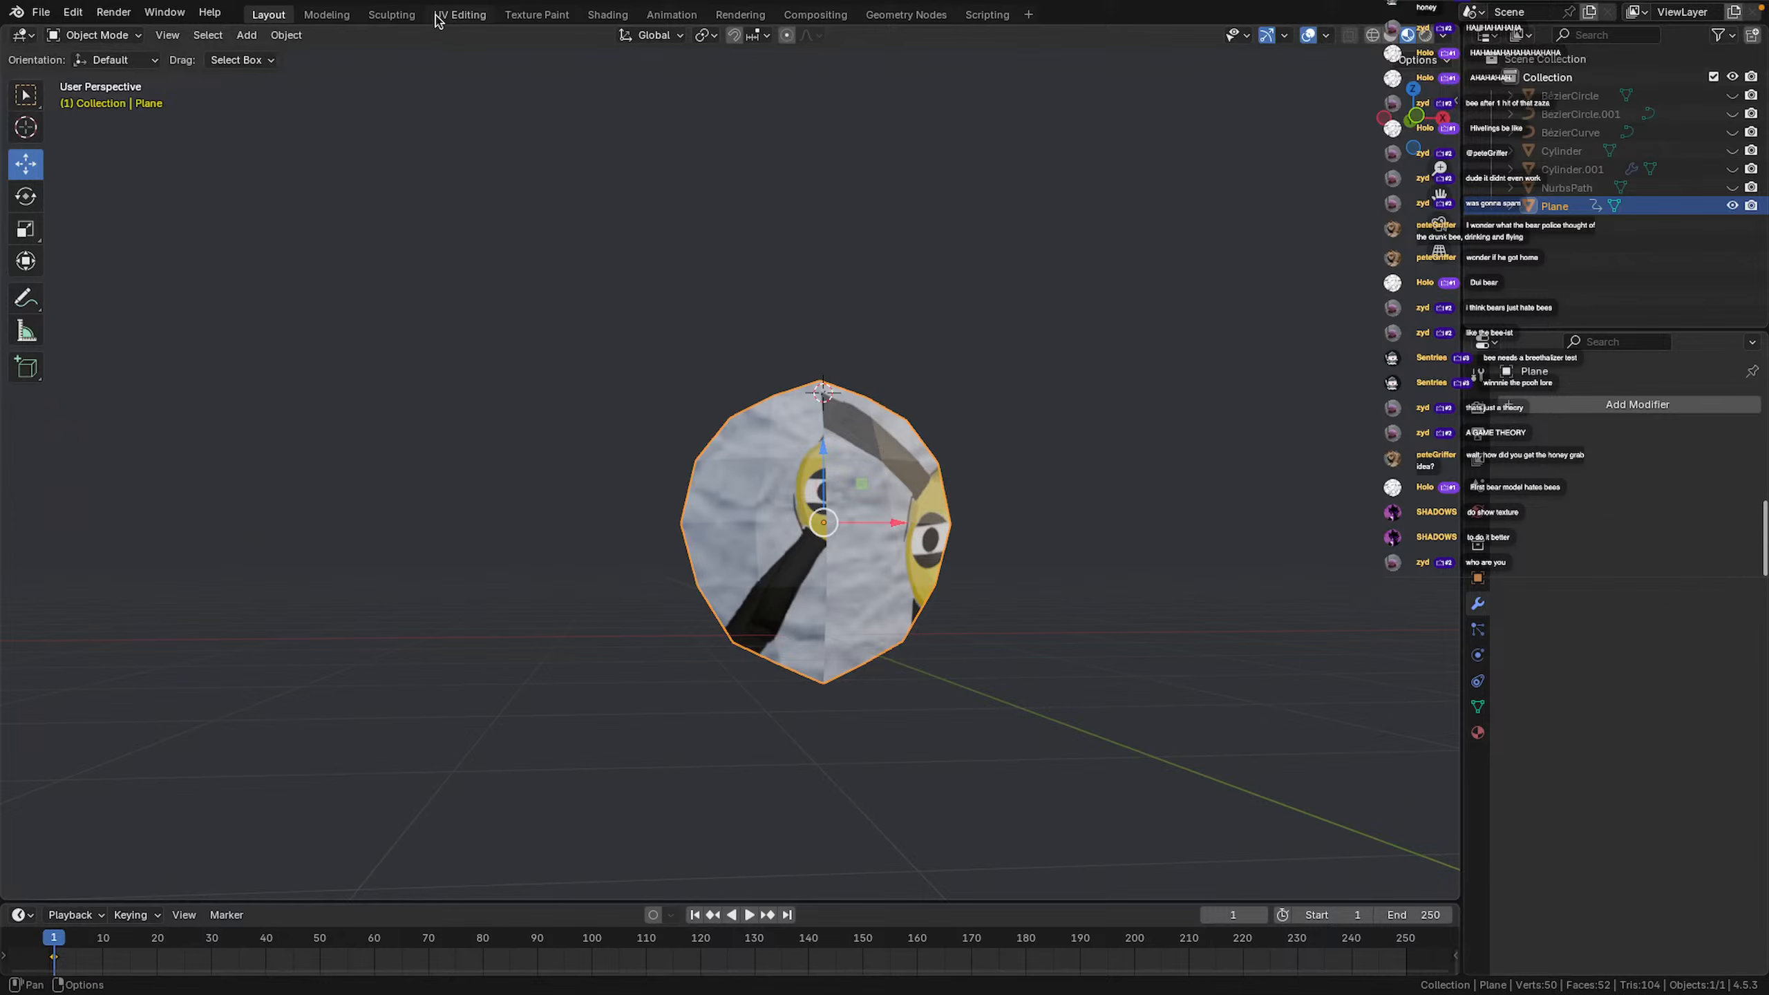
Rotate the left UV island nearly half a turn and check the bee texture on the mask panel in the Layout workspace
click(459, 15)
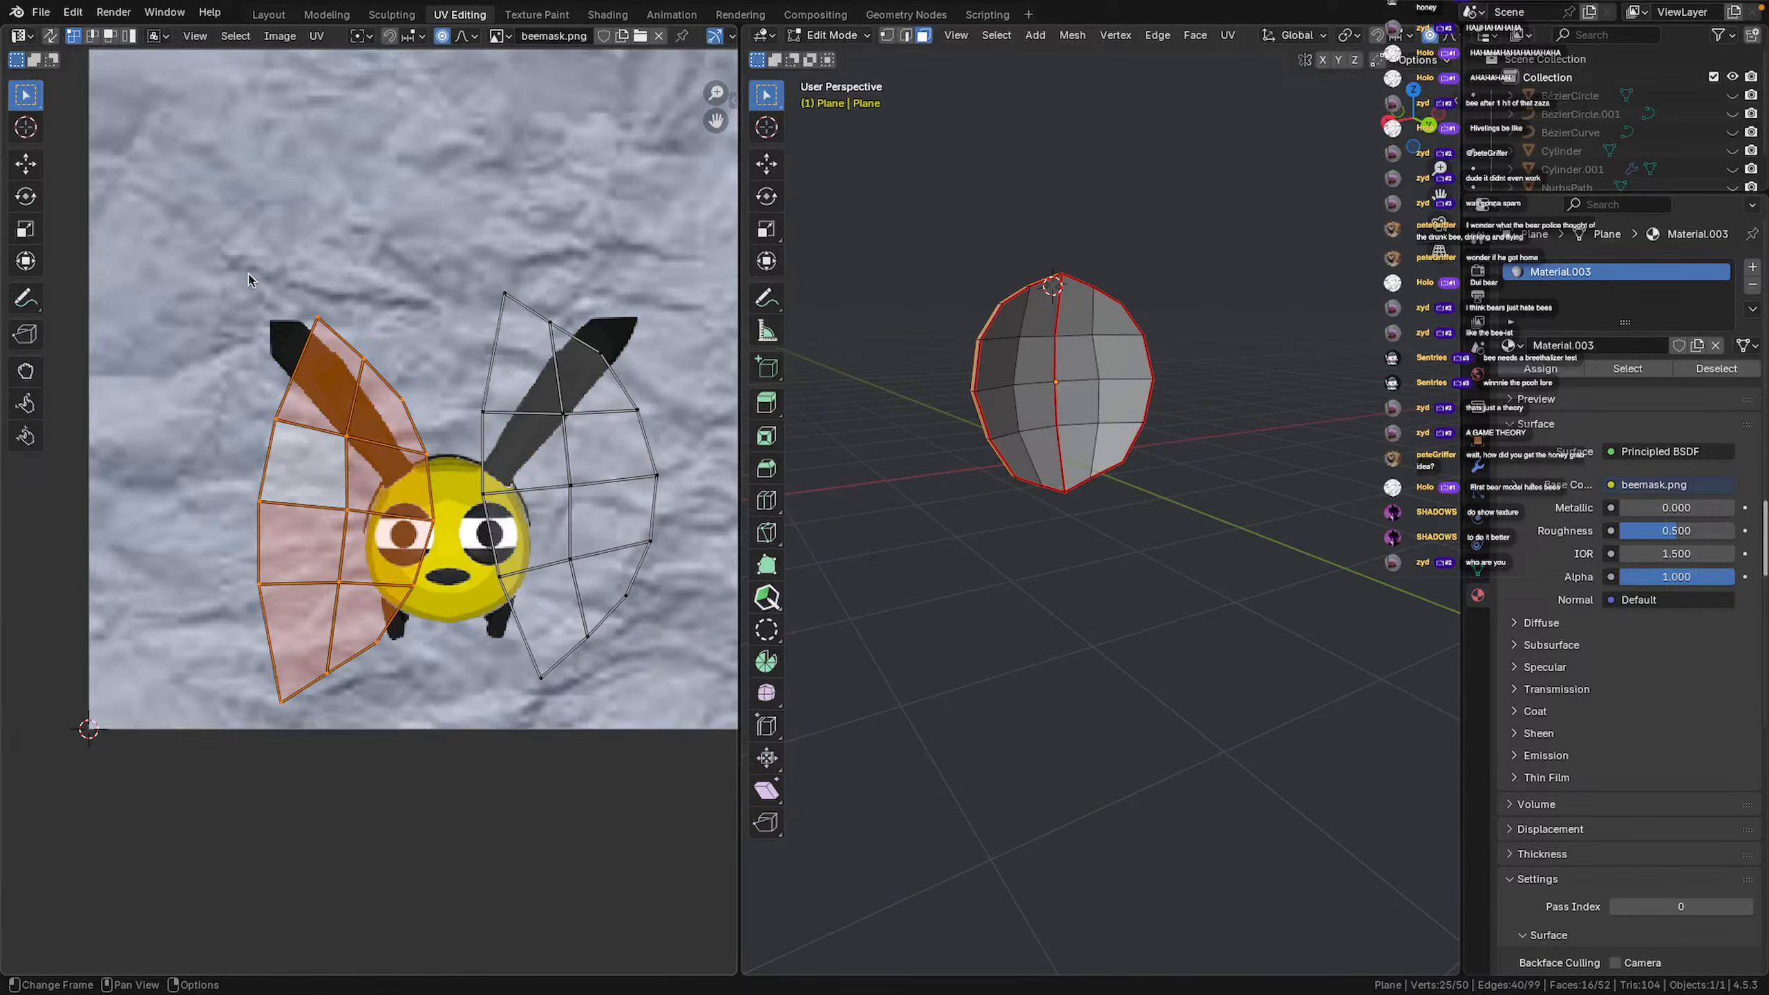
drag(252, 270, 436, 713)
key(r)
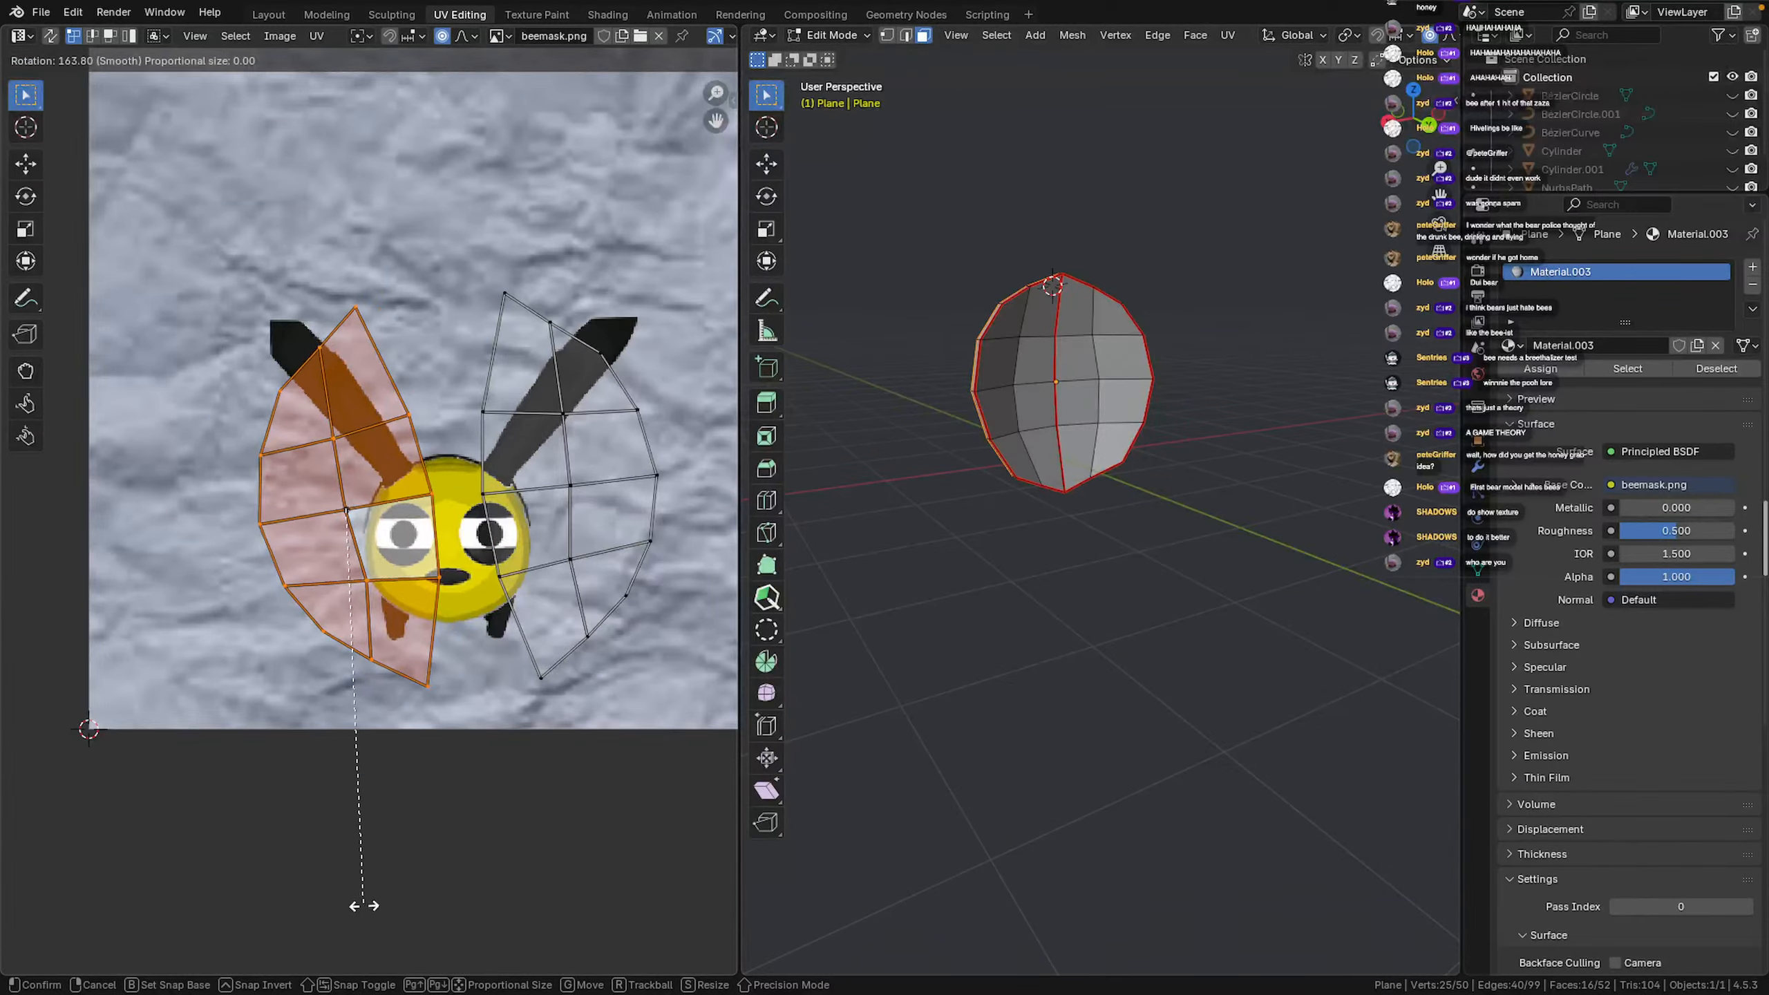
click(327, 903)
middle_drag(901, 565, 1166, 490)
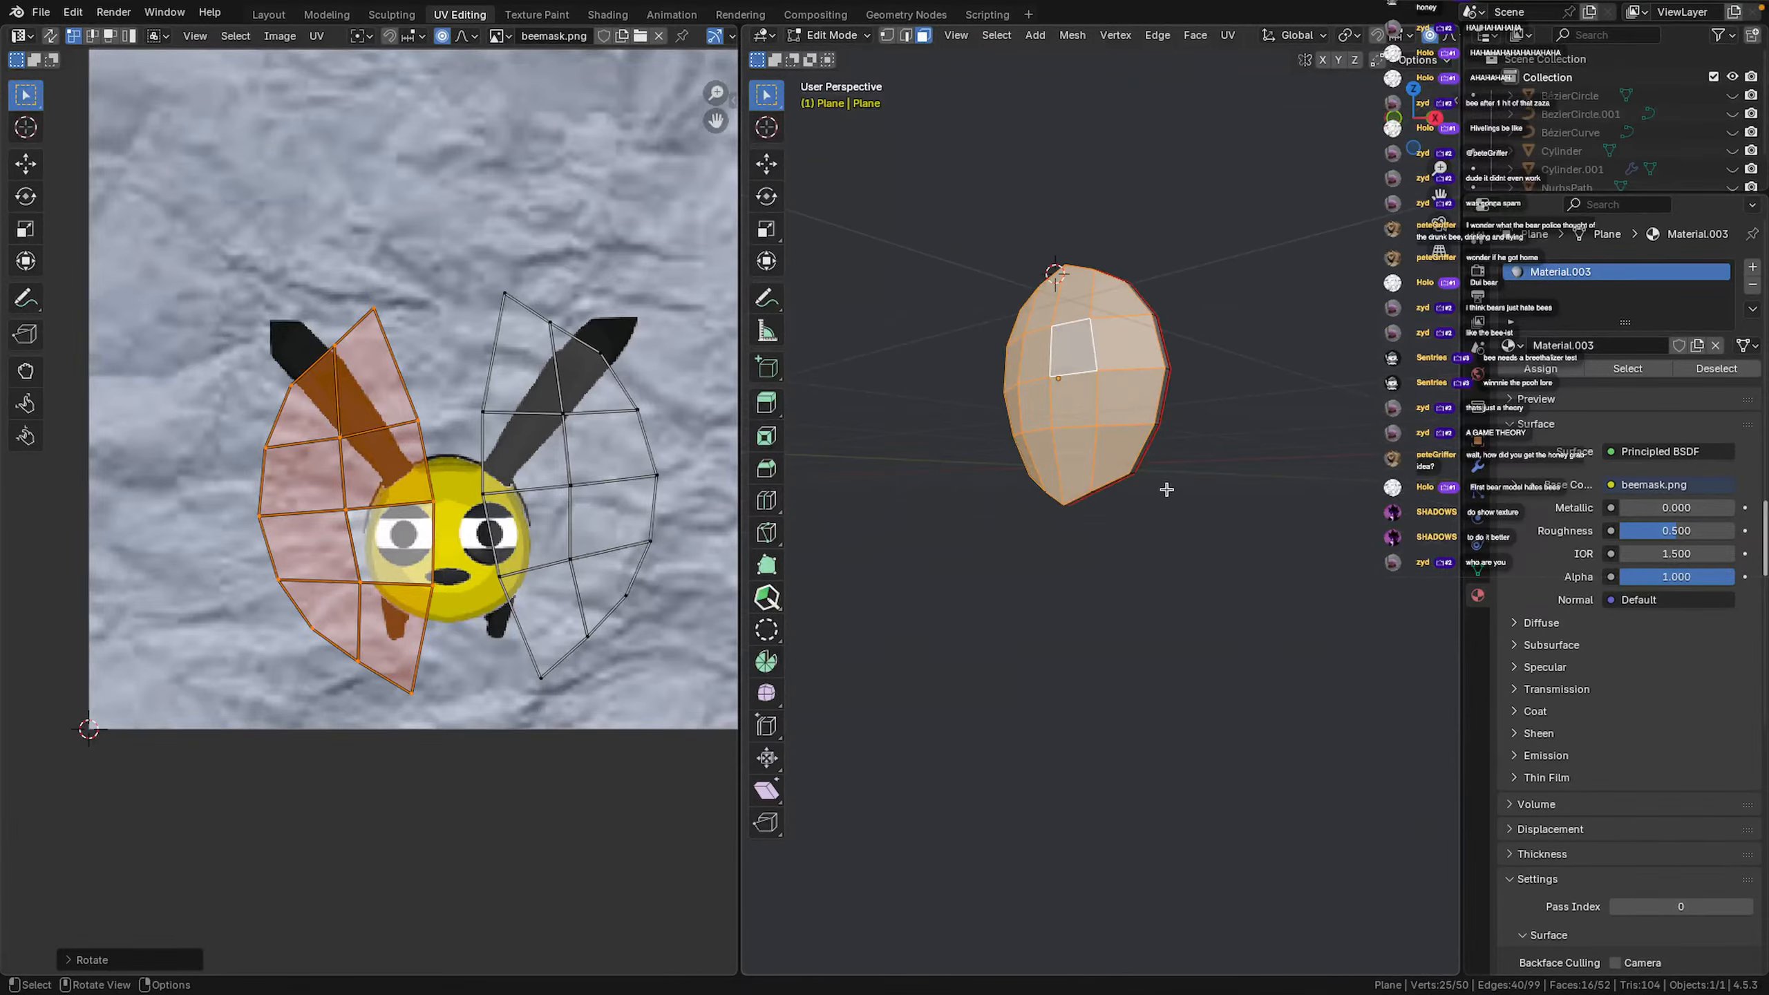
click(268, 14)
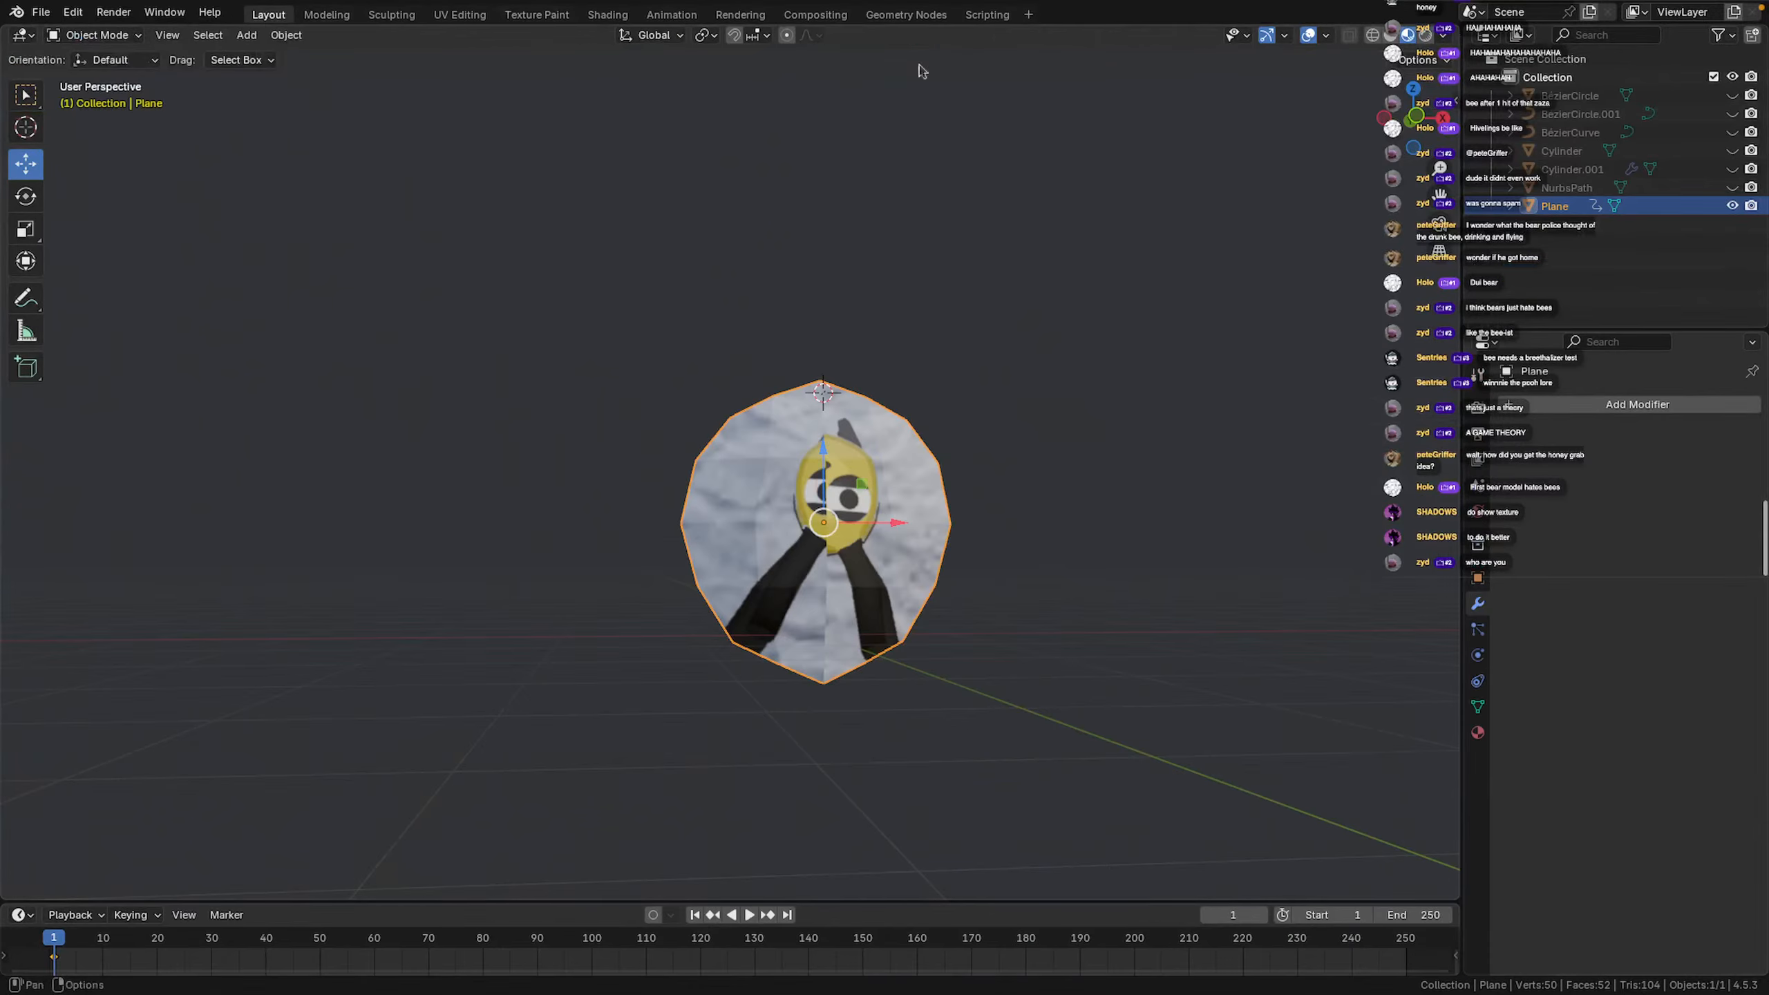
middle_drag(921, 69, 835, 418)
scroll(825, 424, up, 2)
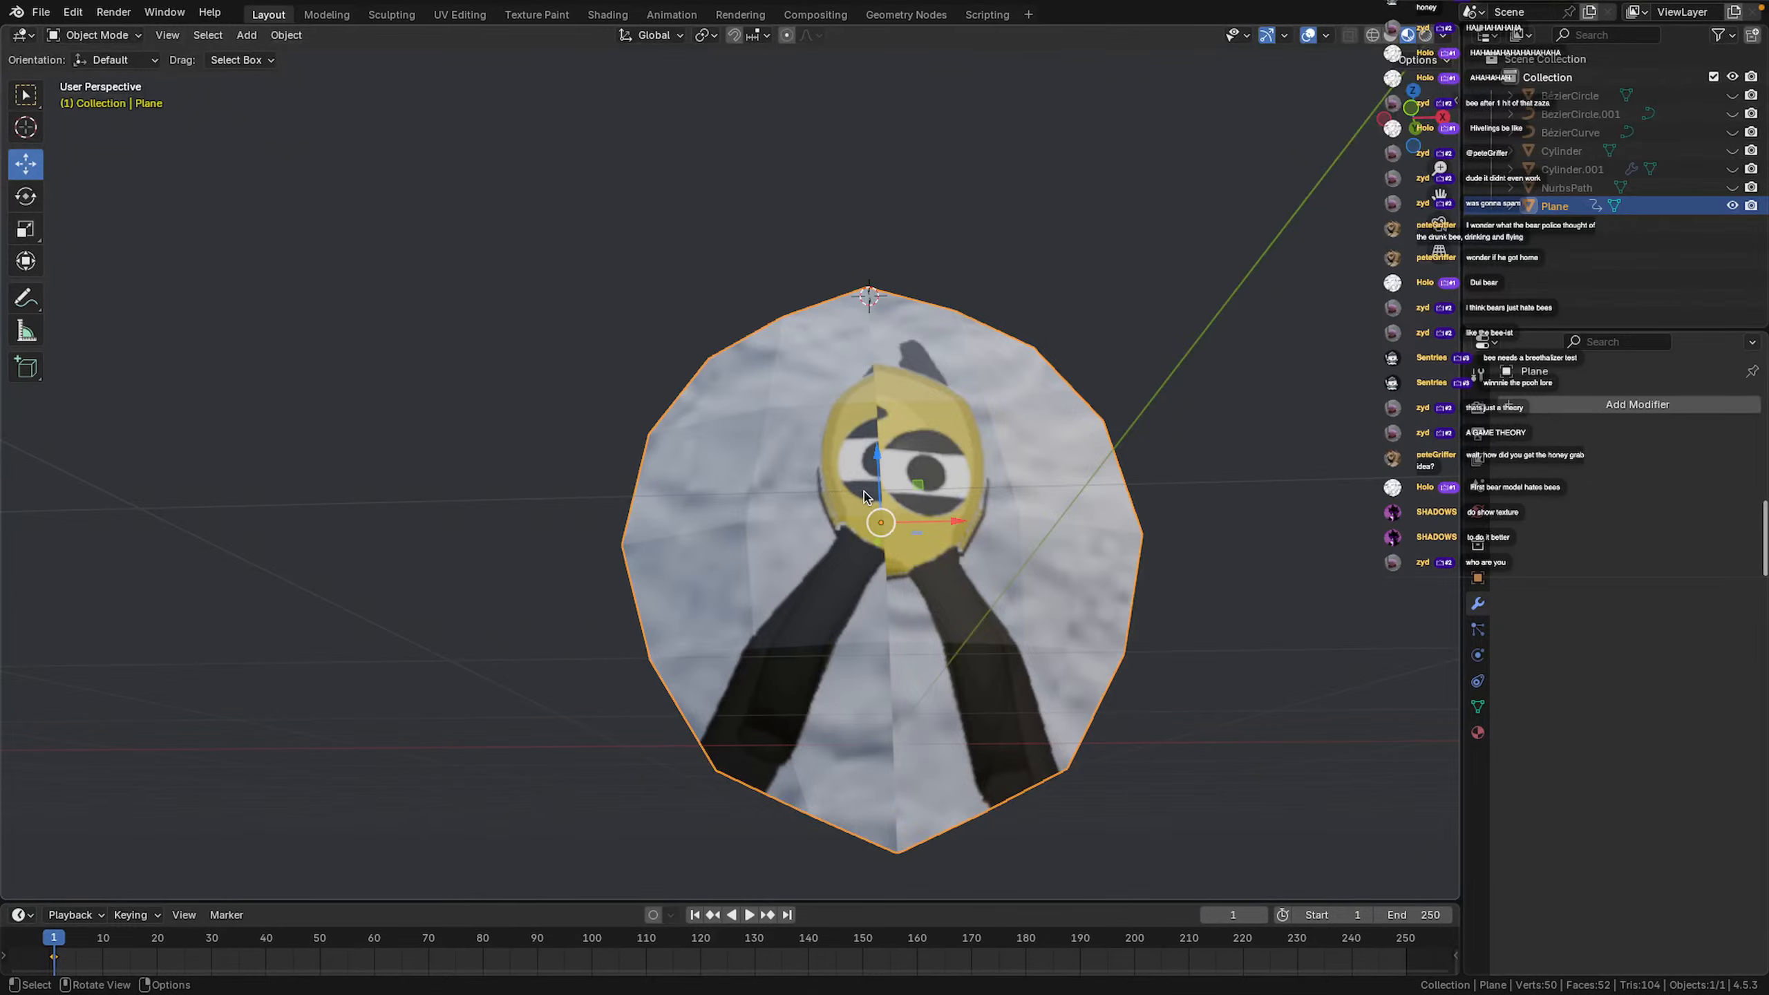
scroll(864, 493, down, 2)
middle_drag(863, 493, 850, 568)
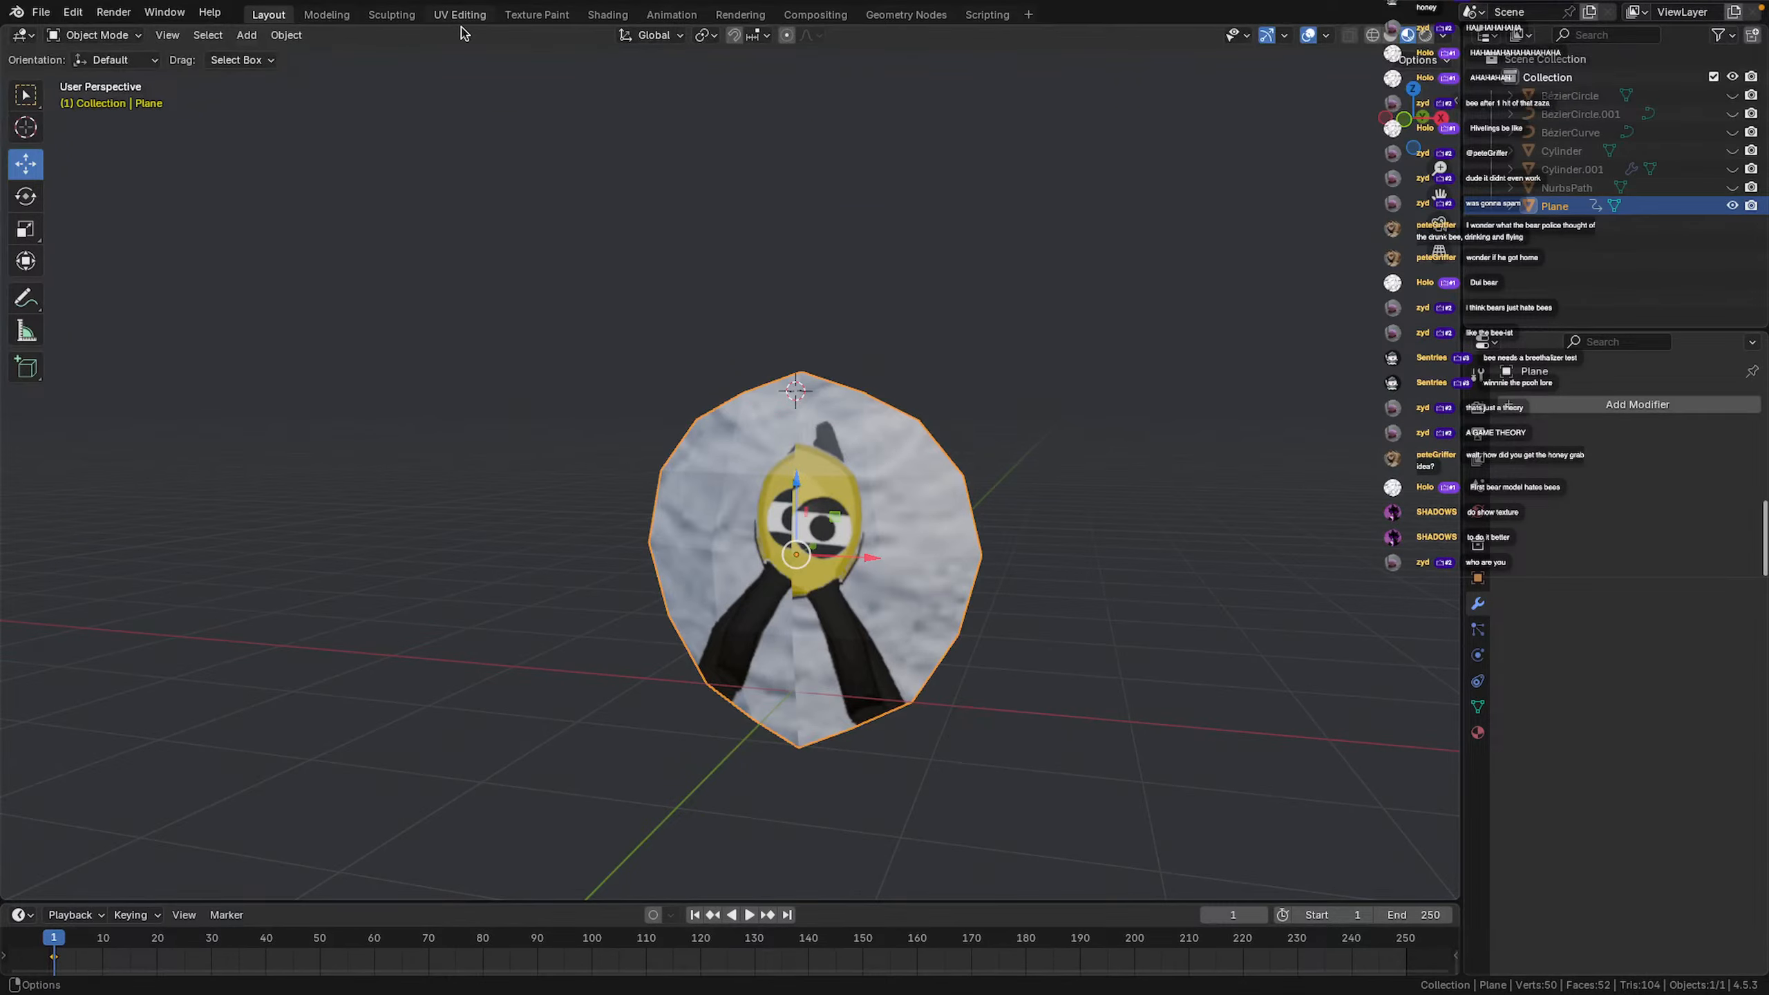
In the UV editor, move the left island's two upper outer vertices slightly upward along the bee's left antenna
click(391, 16)
click(443, 18)
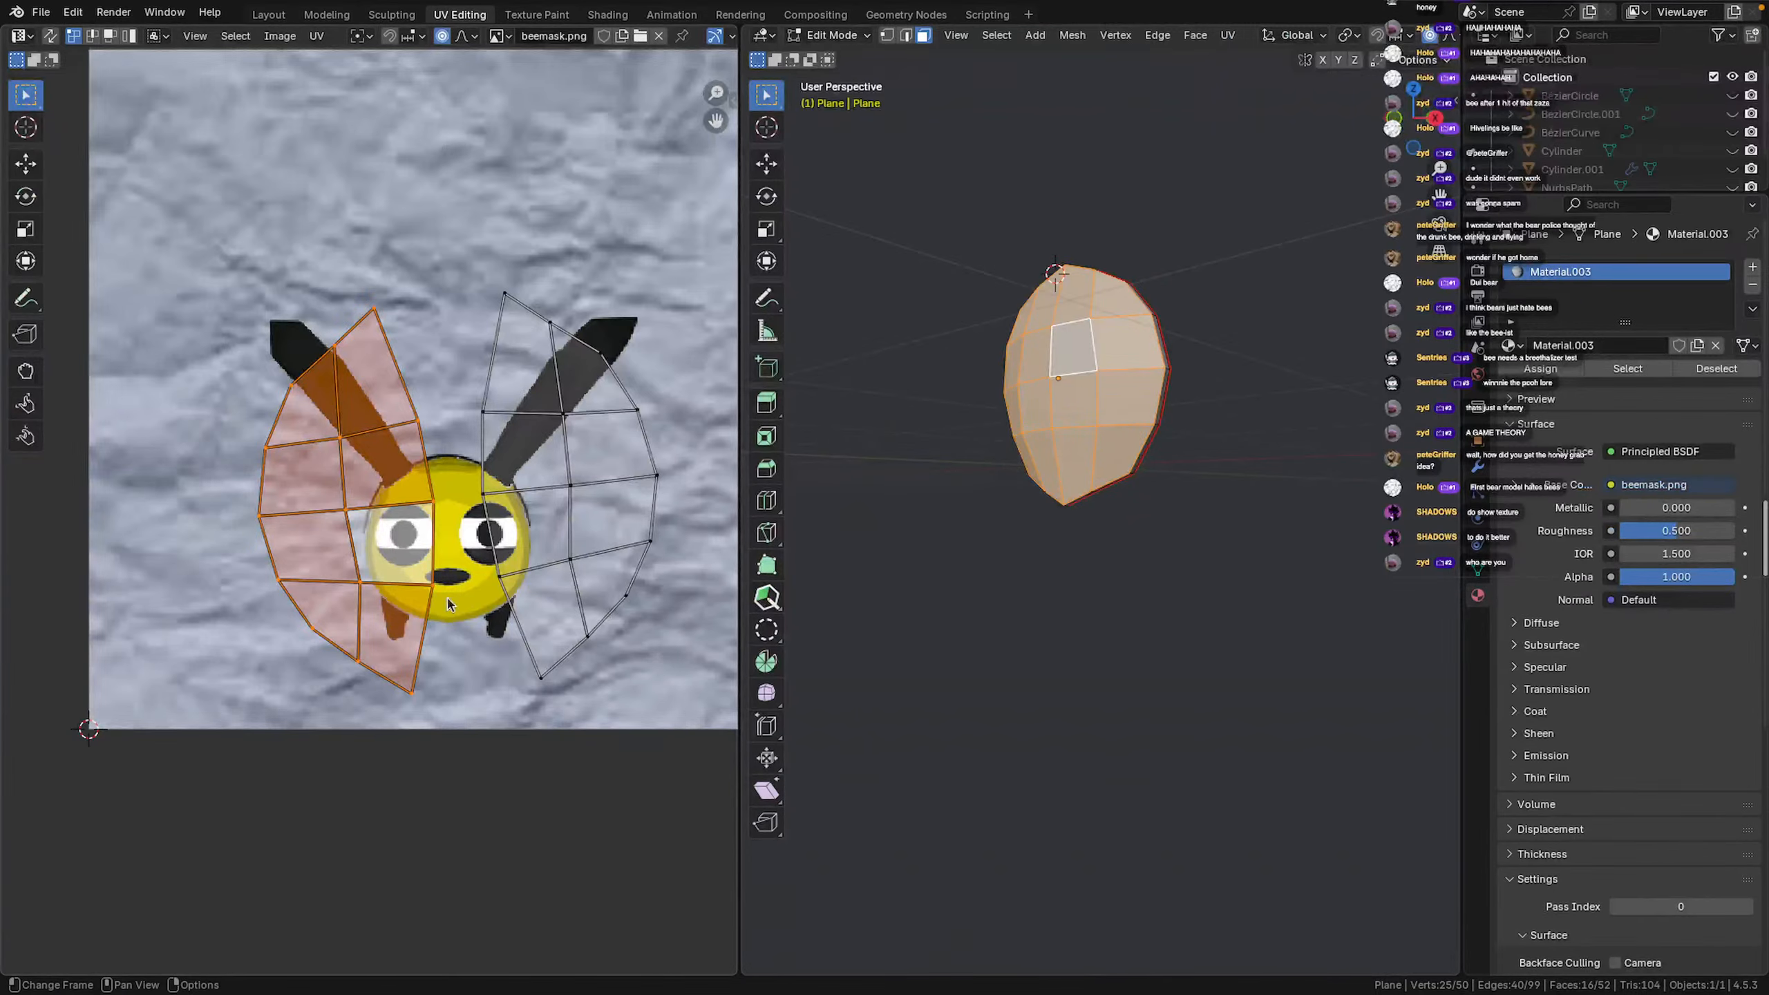
scroll(409, 374, up, 2)
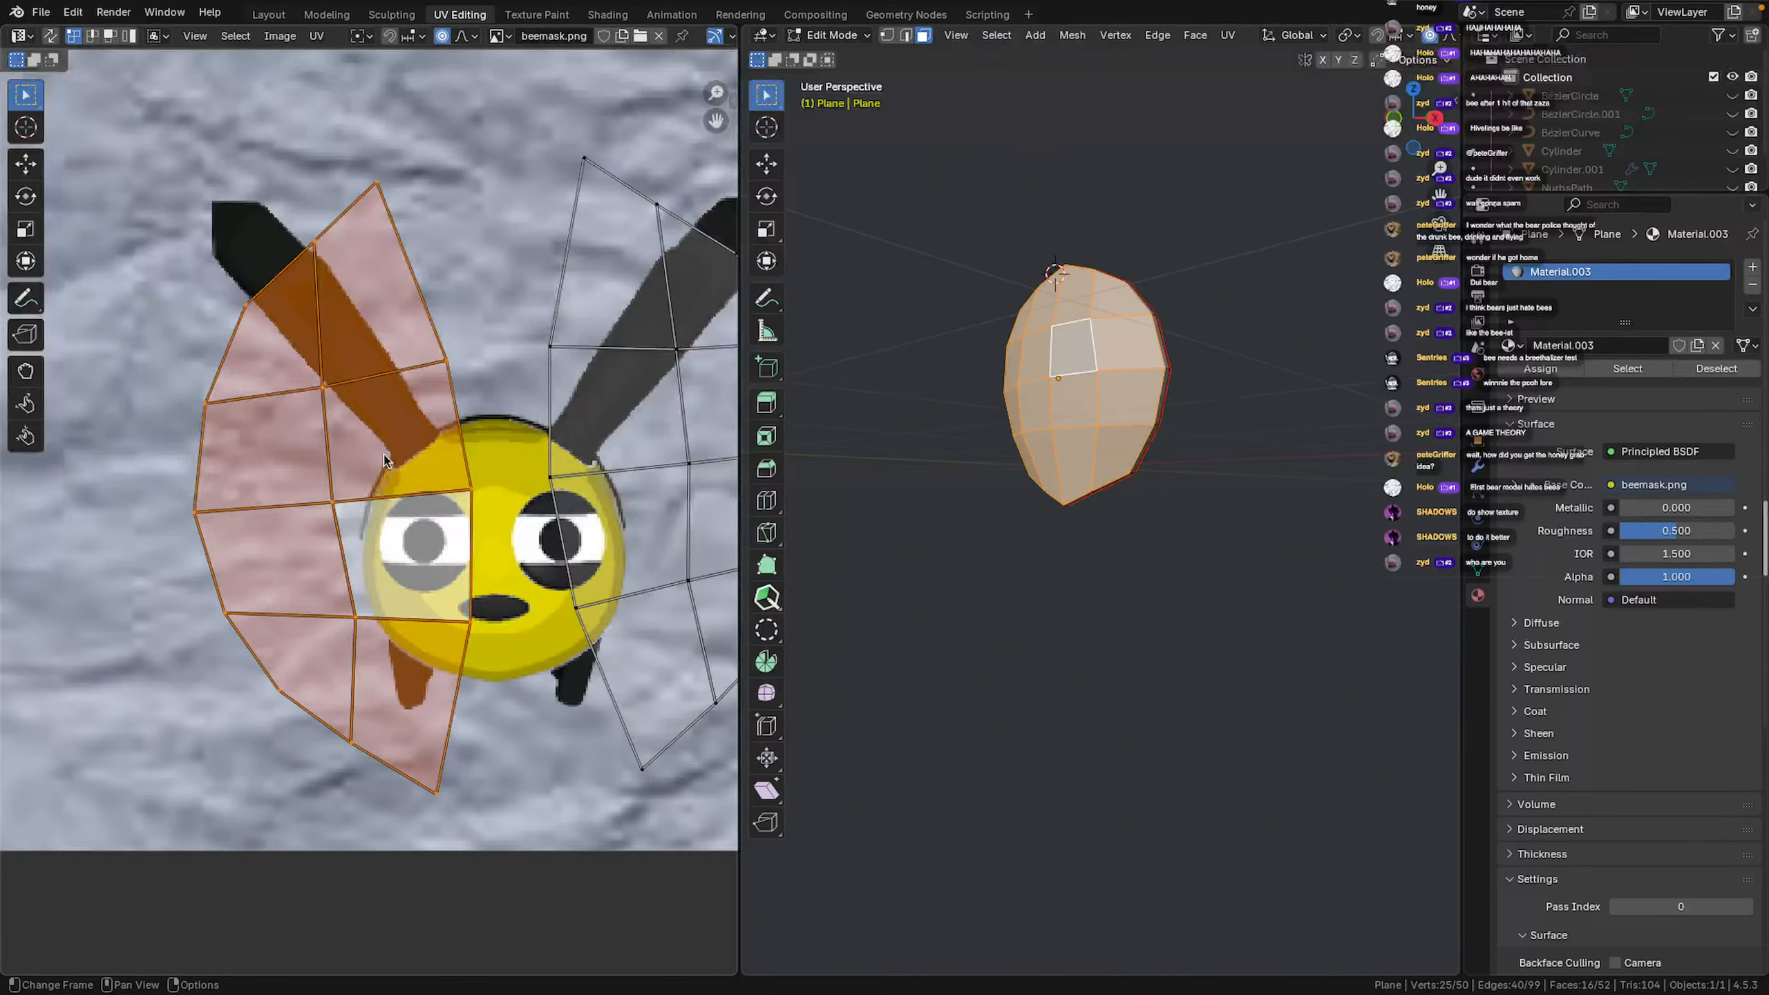
click(248, 307)
key(g)
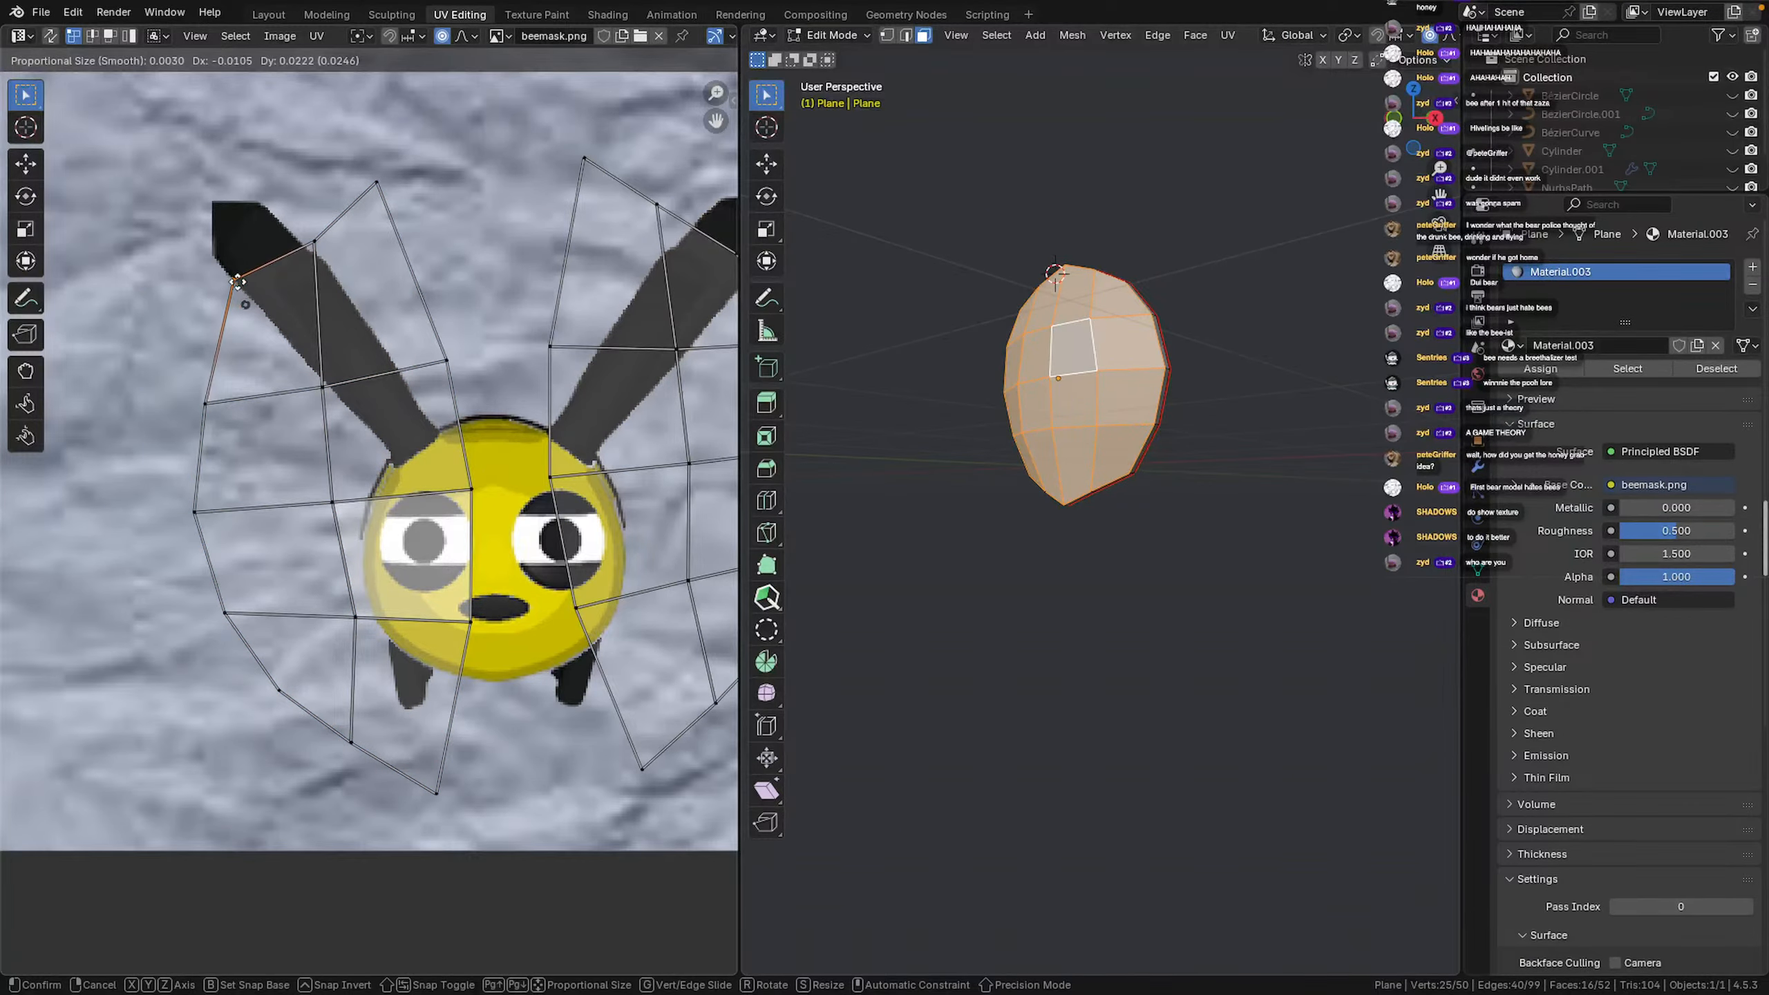
click(237, 281)
click(301, 244)
key(g)
click(294, 212)
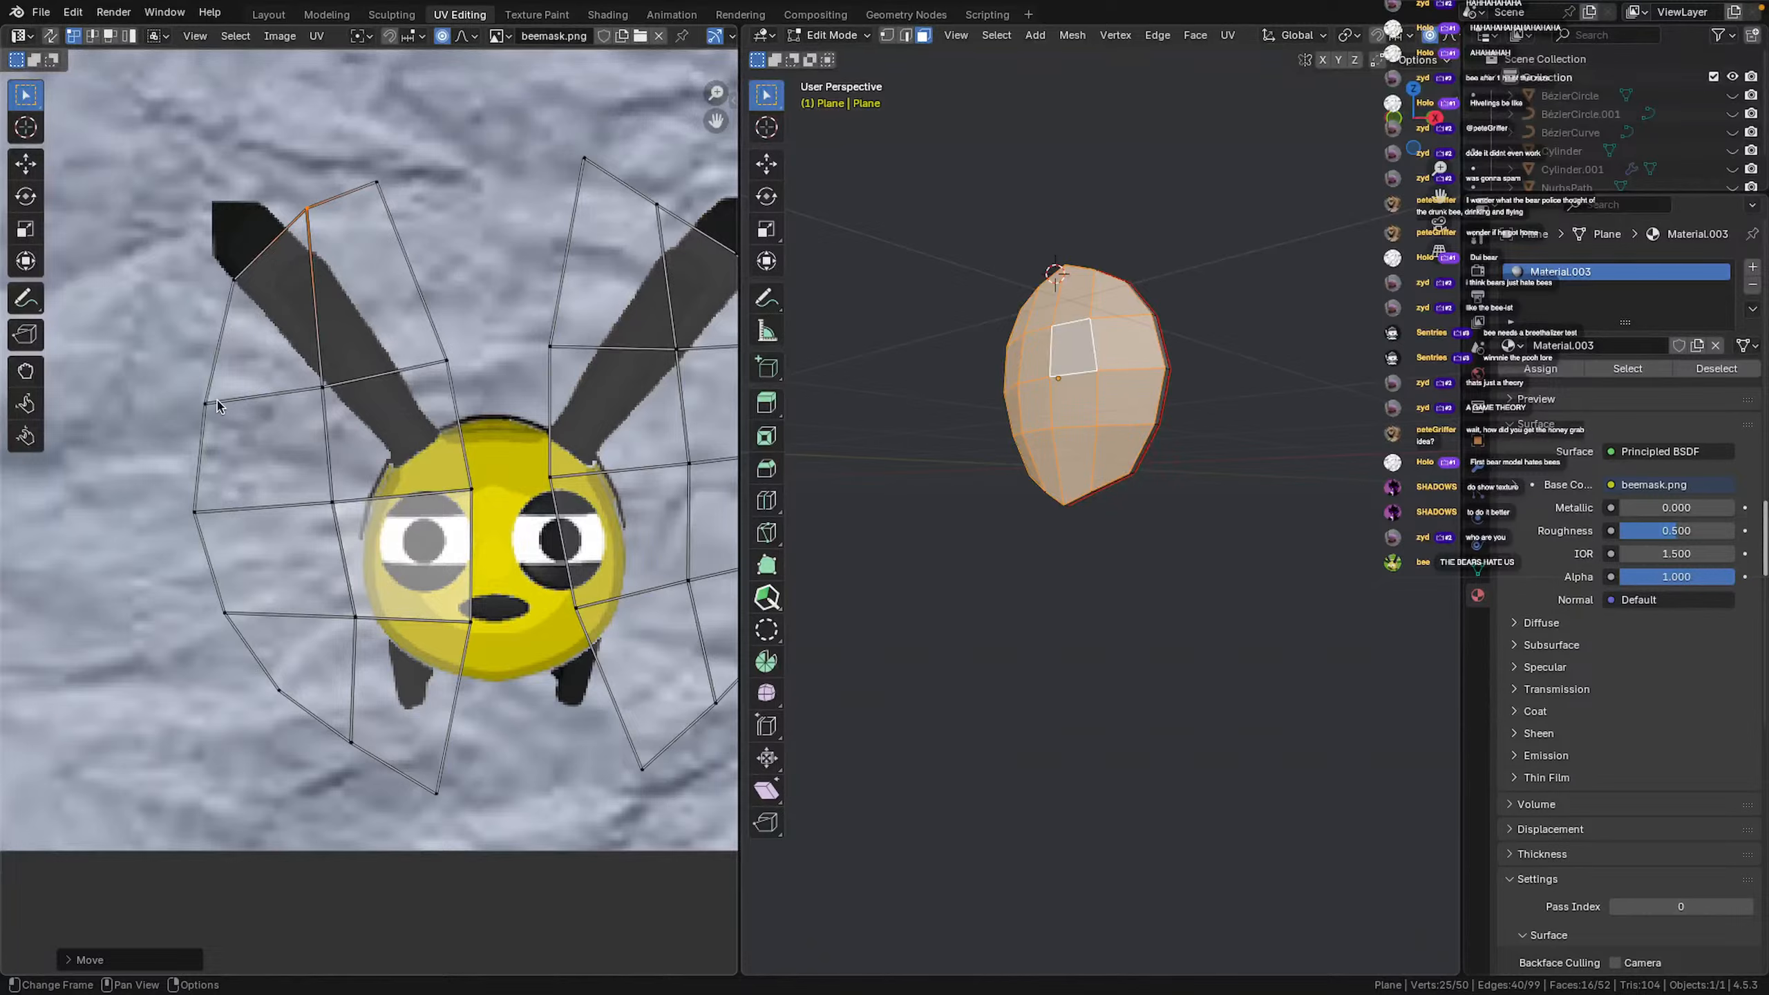
Undo the last vertex move and select the whole linked UV island over the bee's left side
key(ctrl+z)
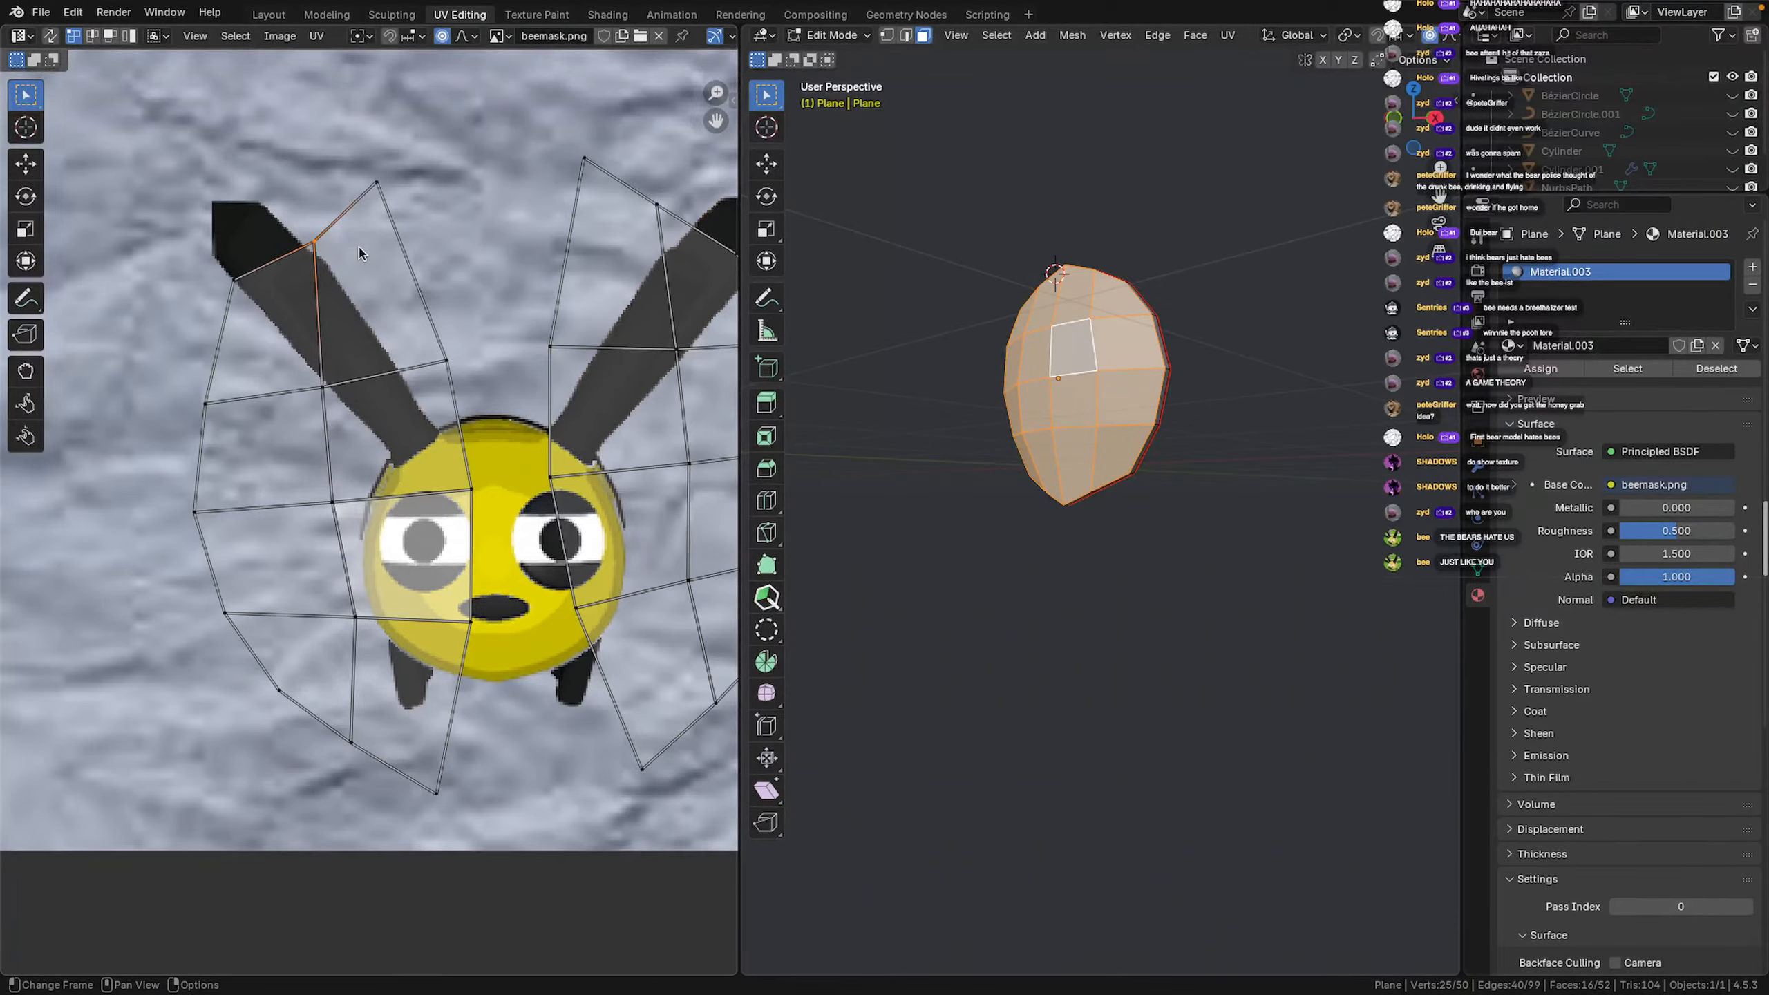
key(ctrl+l)
key(Home)
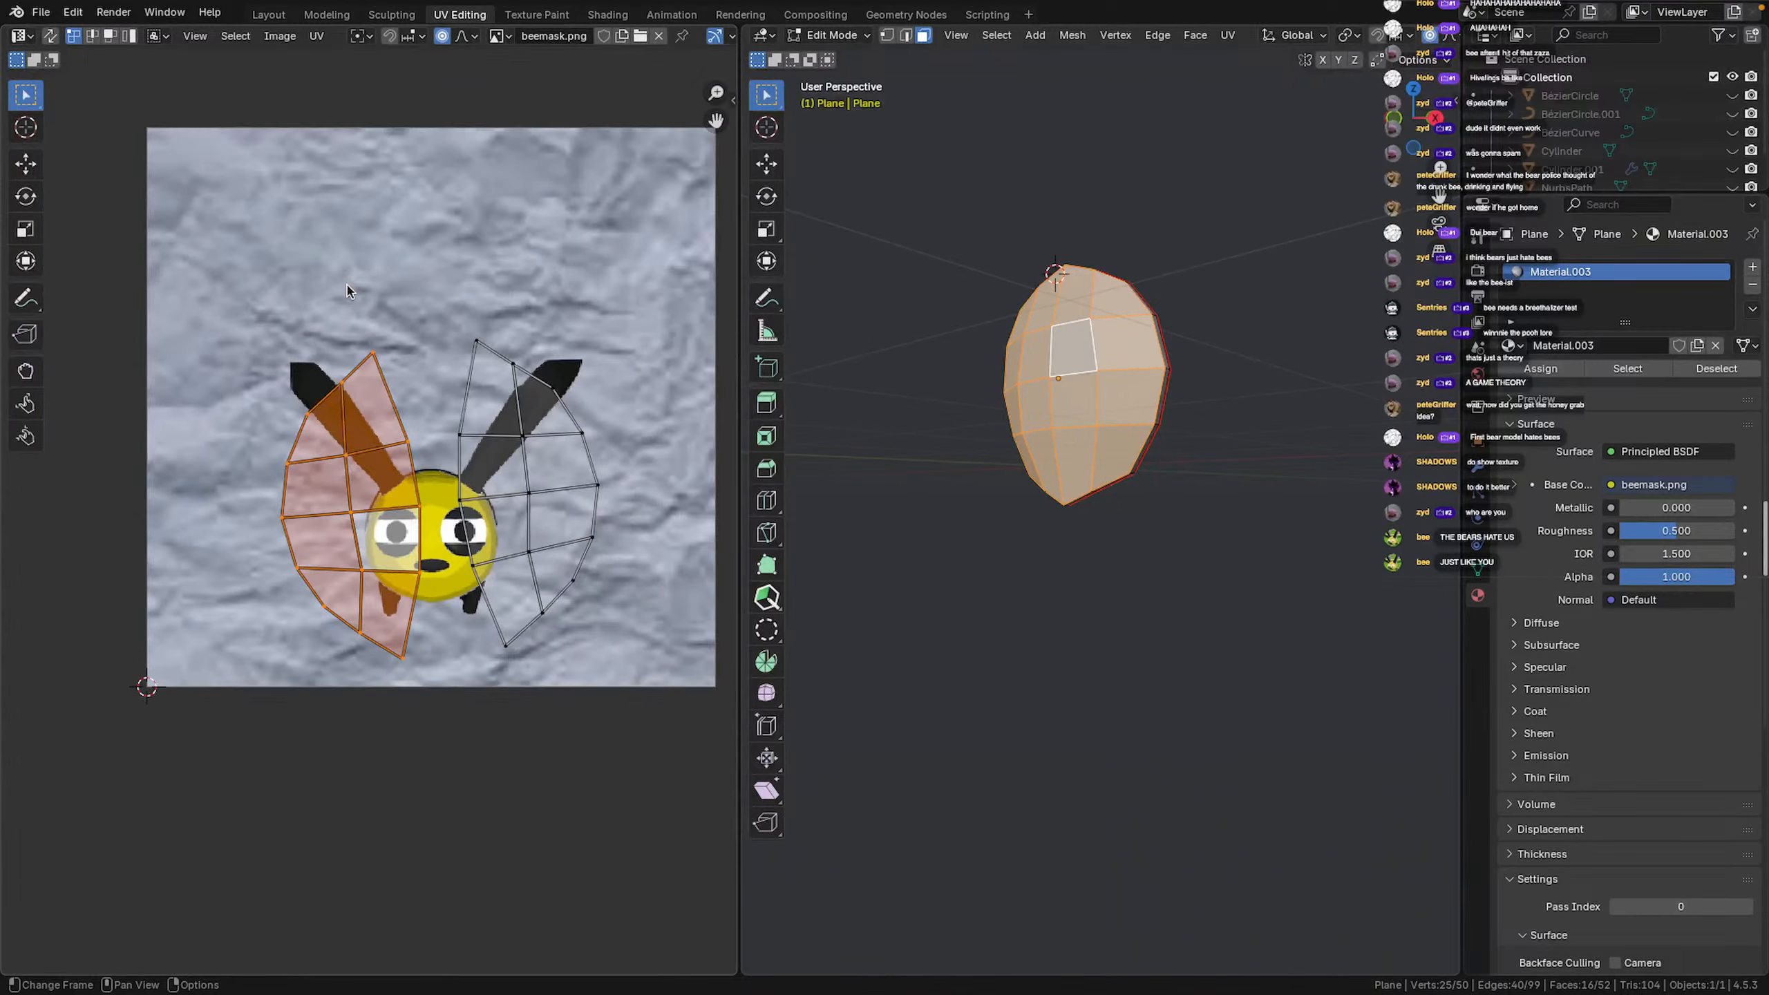
Switch the 3D viewport to Material Preview shading and resize it beside the UV editor so both bee views fit
middle_drag(988, 391, 1109, 411)
scroll(1113, 445, up, 4)
shift+middle_drag(1113, 515, 1125, 566)
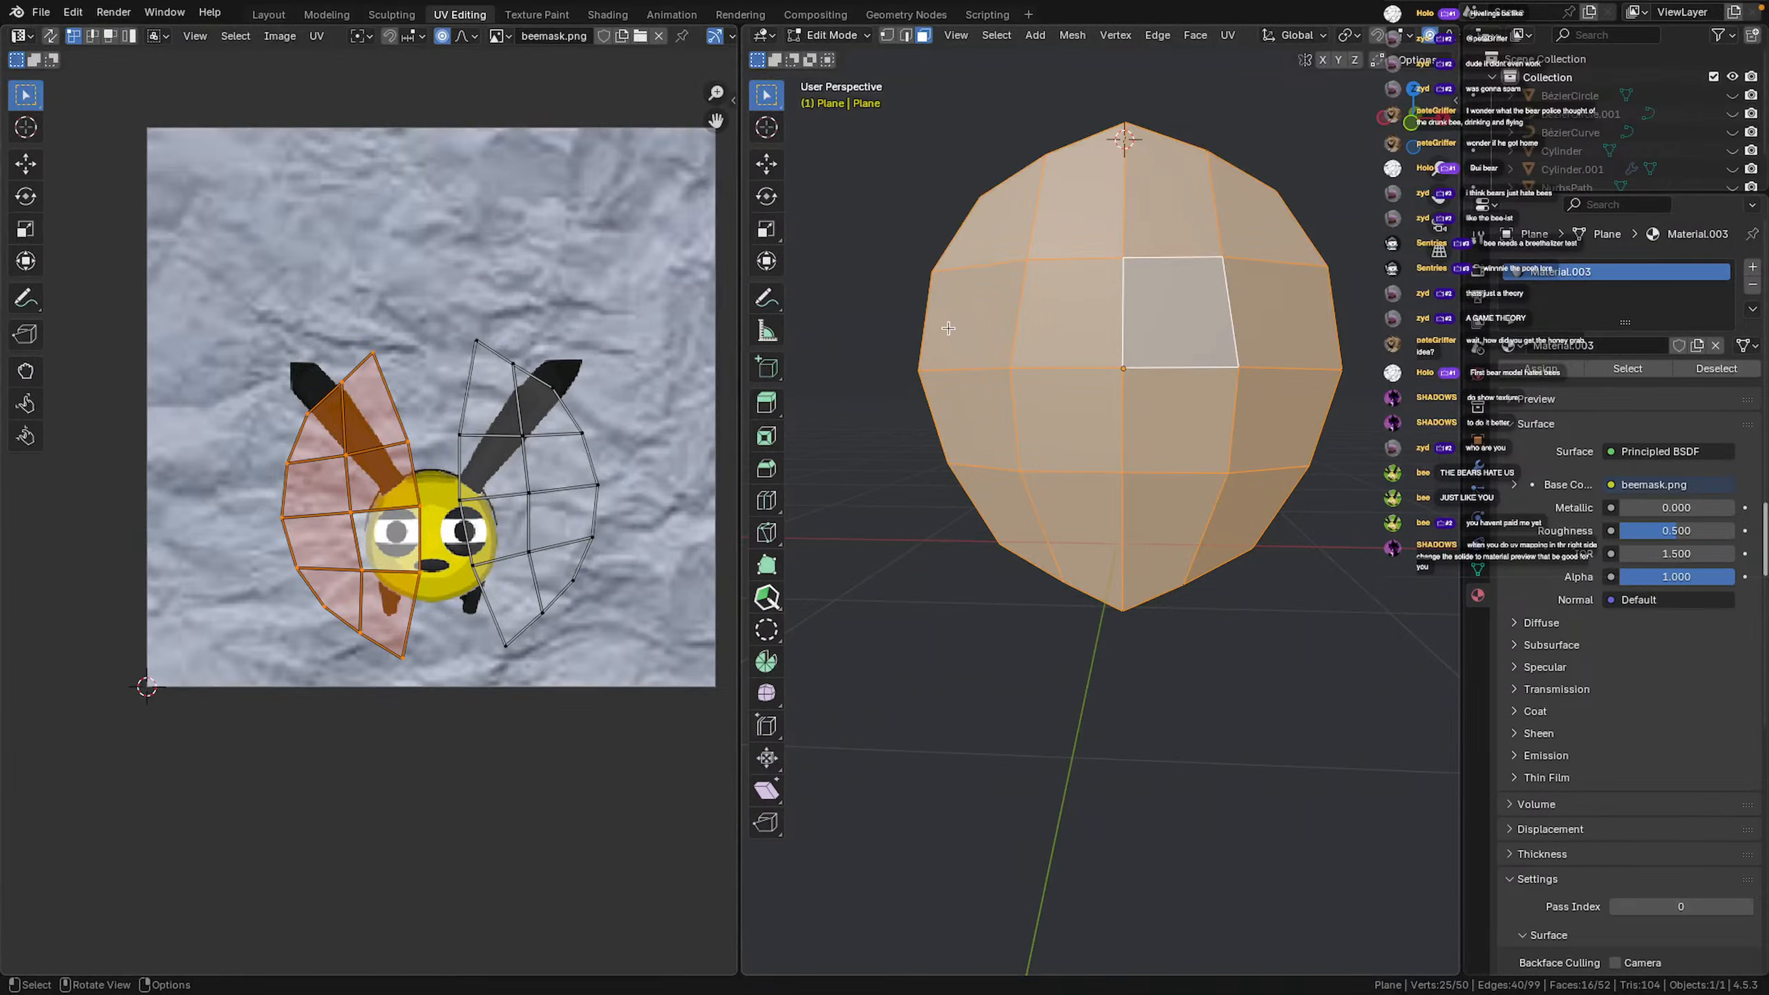
shift+middle_drag(1313, 70, 1350, 68)
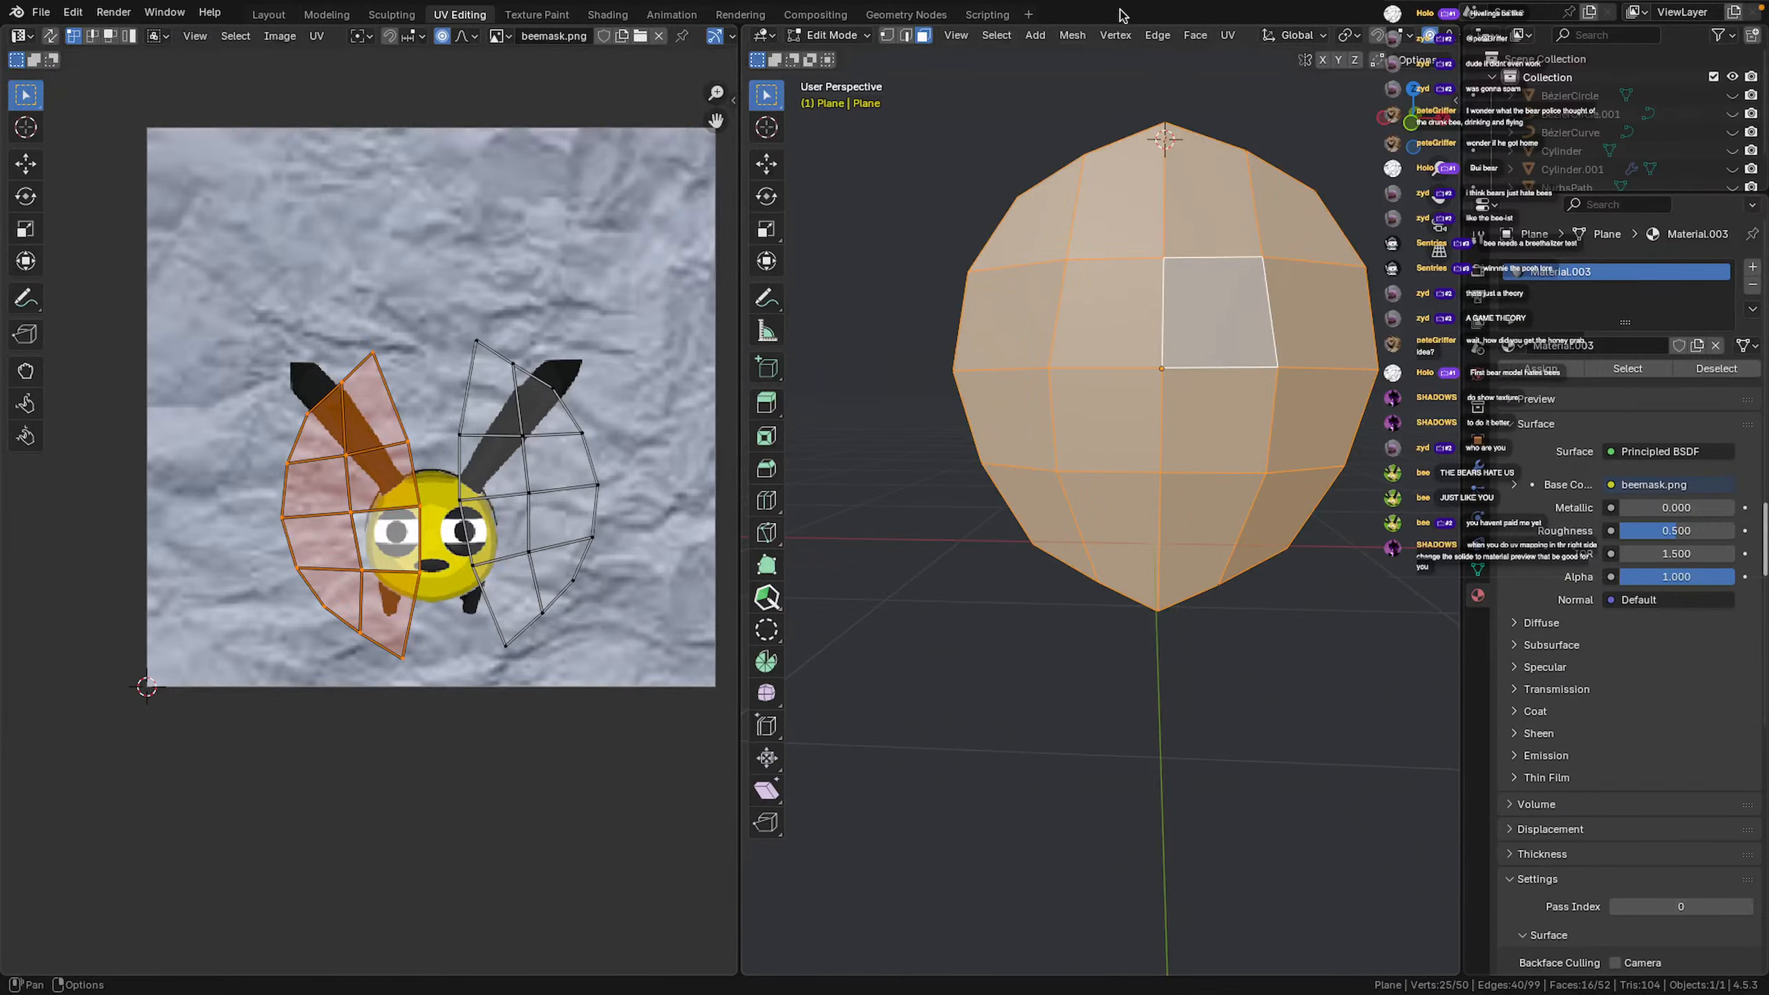
drag(740, 139, 352, 140)
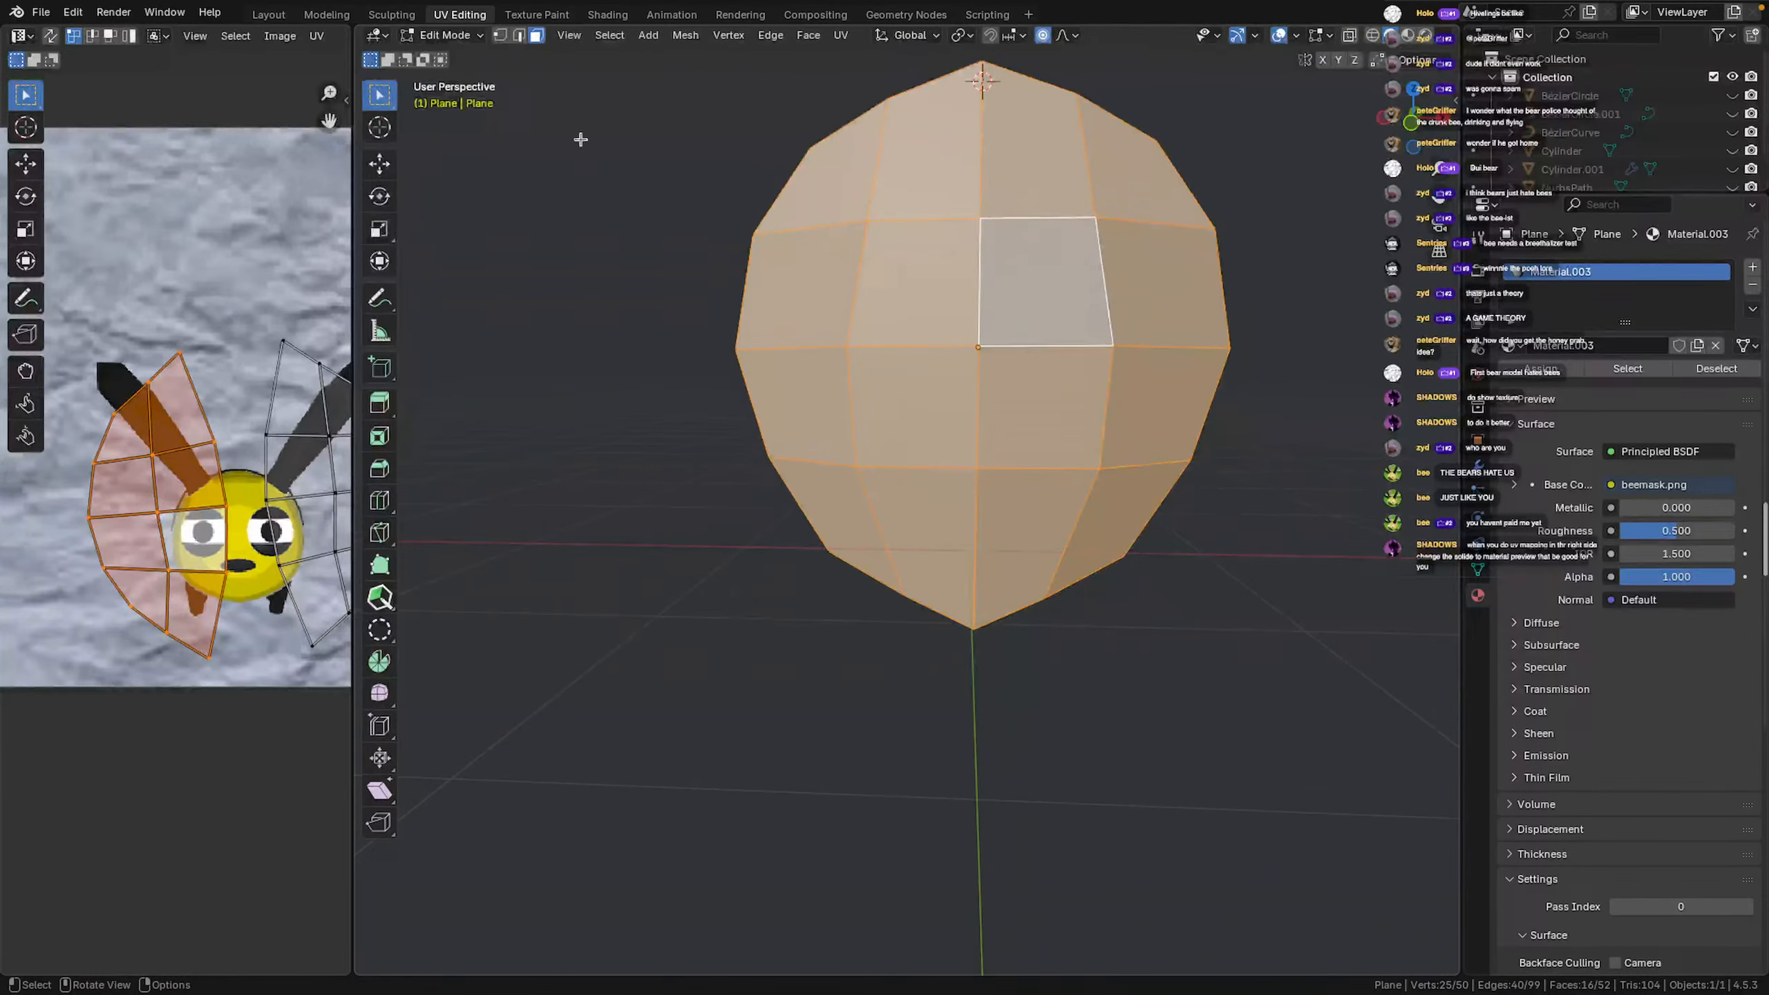
click(1408, 35)
drag(354, 341, 318, 341)
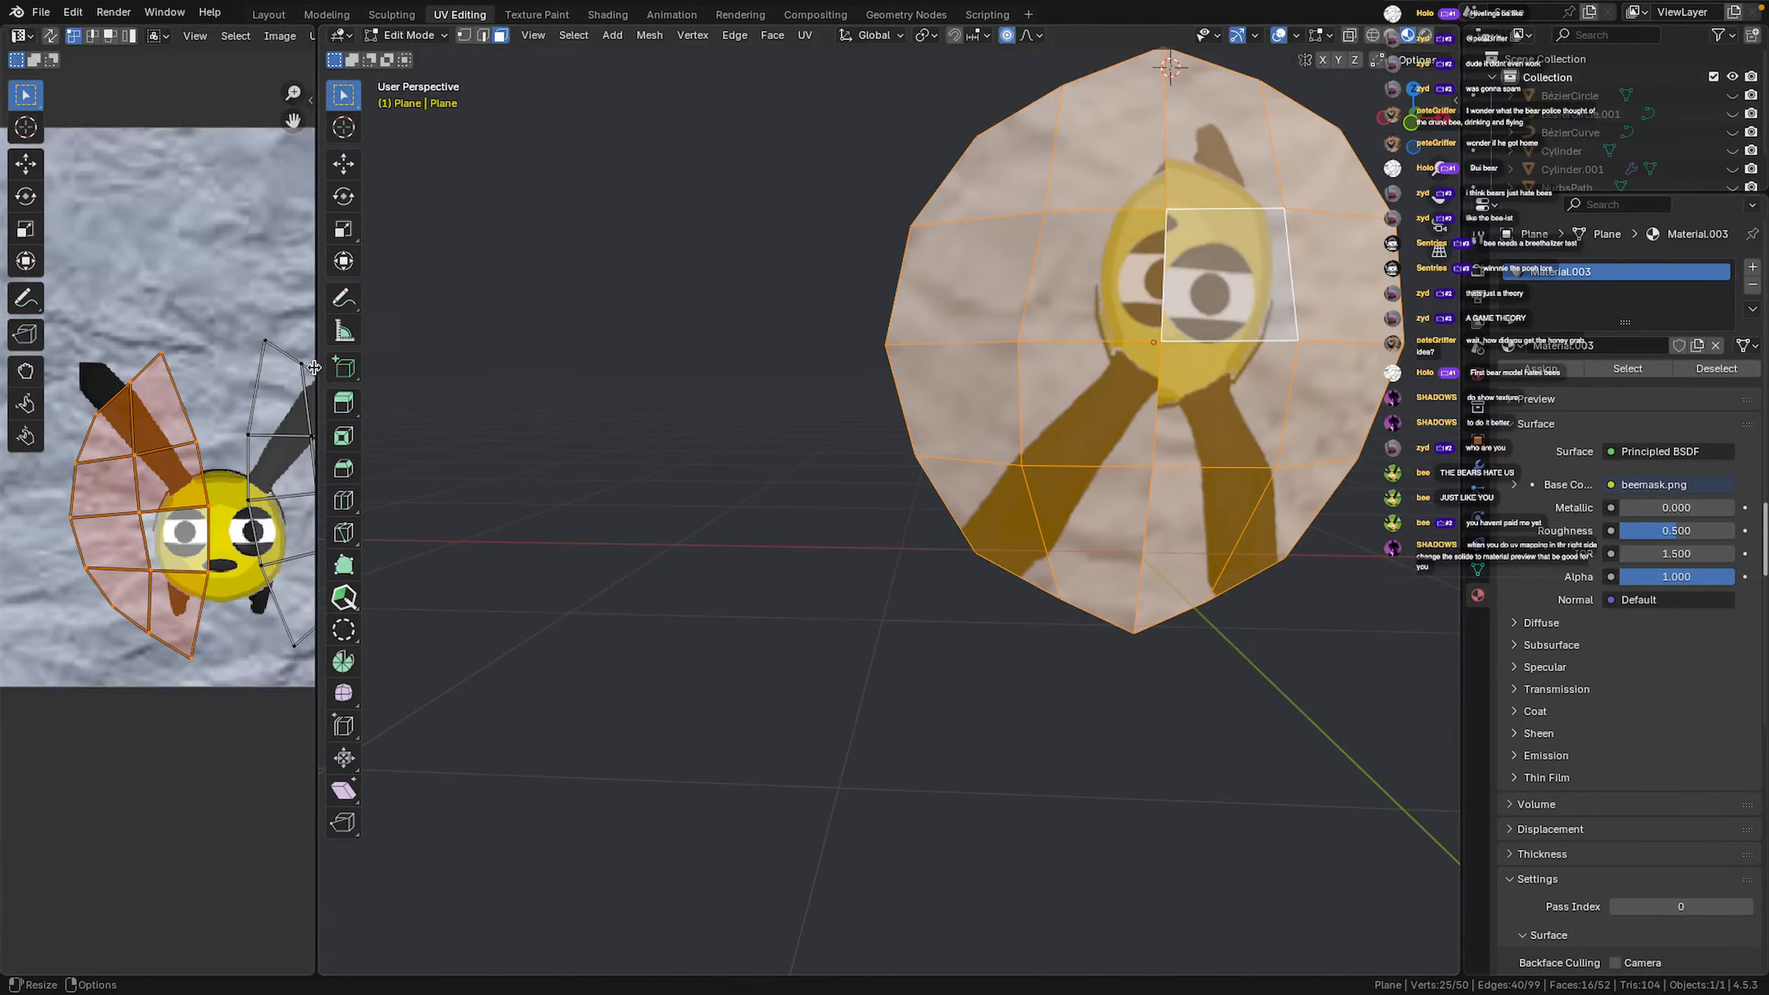
drag(317, 369, 872, 369)
Clear the selection and select the eight faces of the mask panel's left half, on the side showing the misaligned bee
middle_drag(1059, 384, 1059, 444)
key(alt+a)
scroll(1058, 444, down, 5)
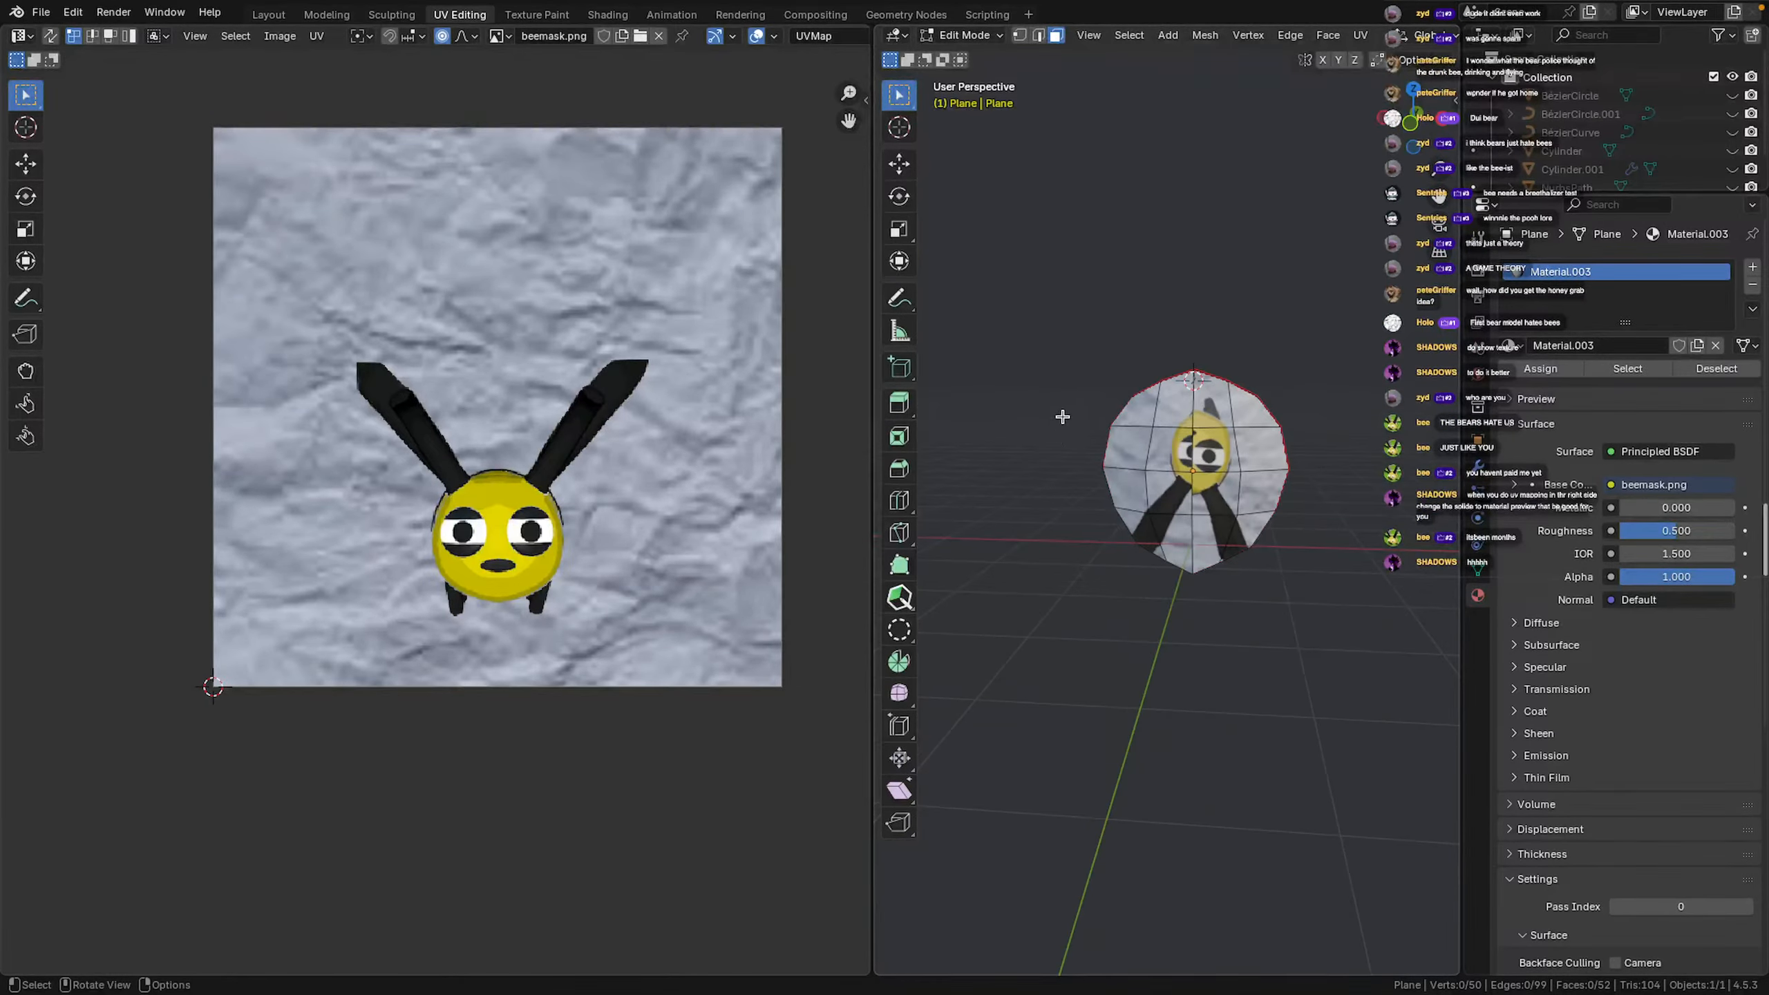
scroll(1131, 469, up, 3)
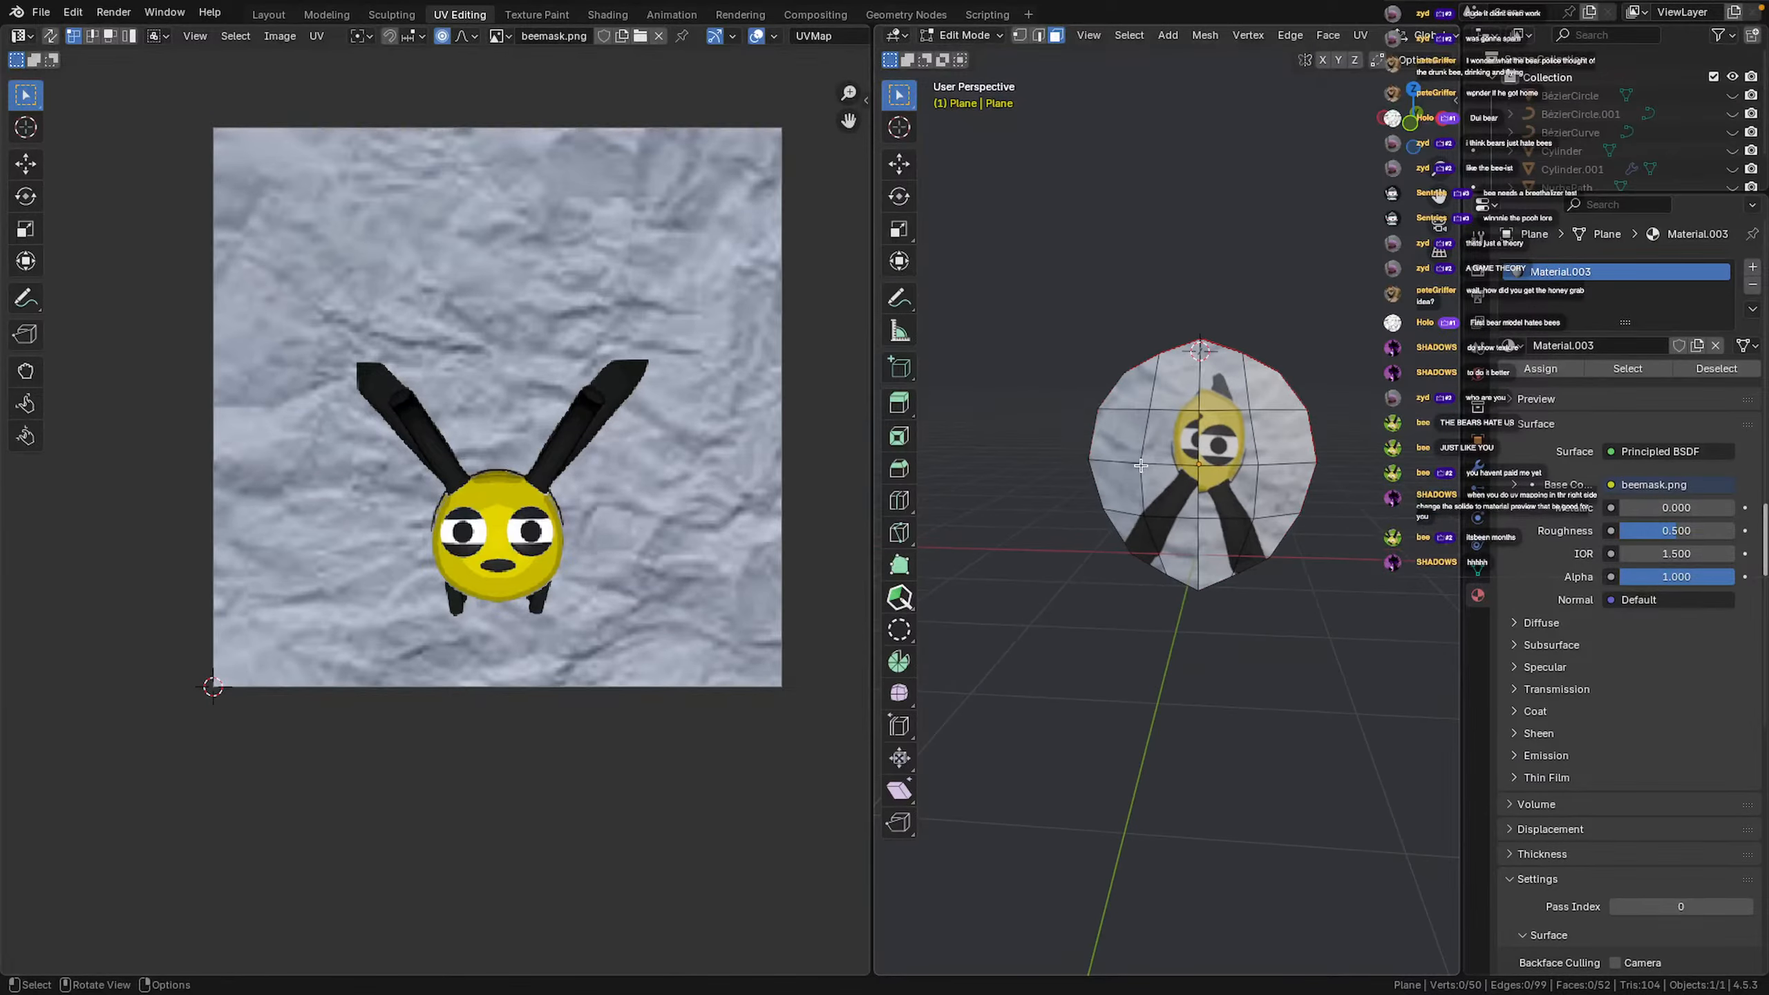
middle_drag(1130, 469, 1189, 461)
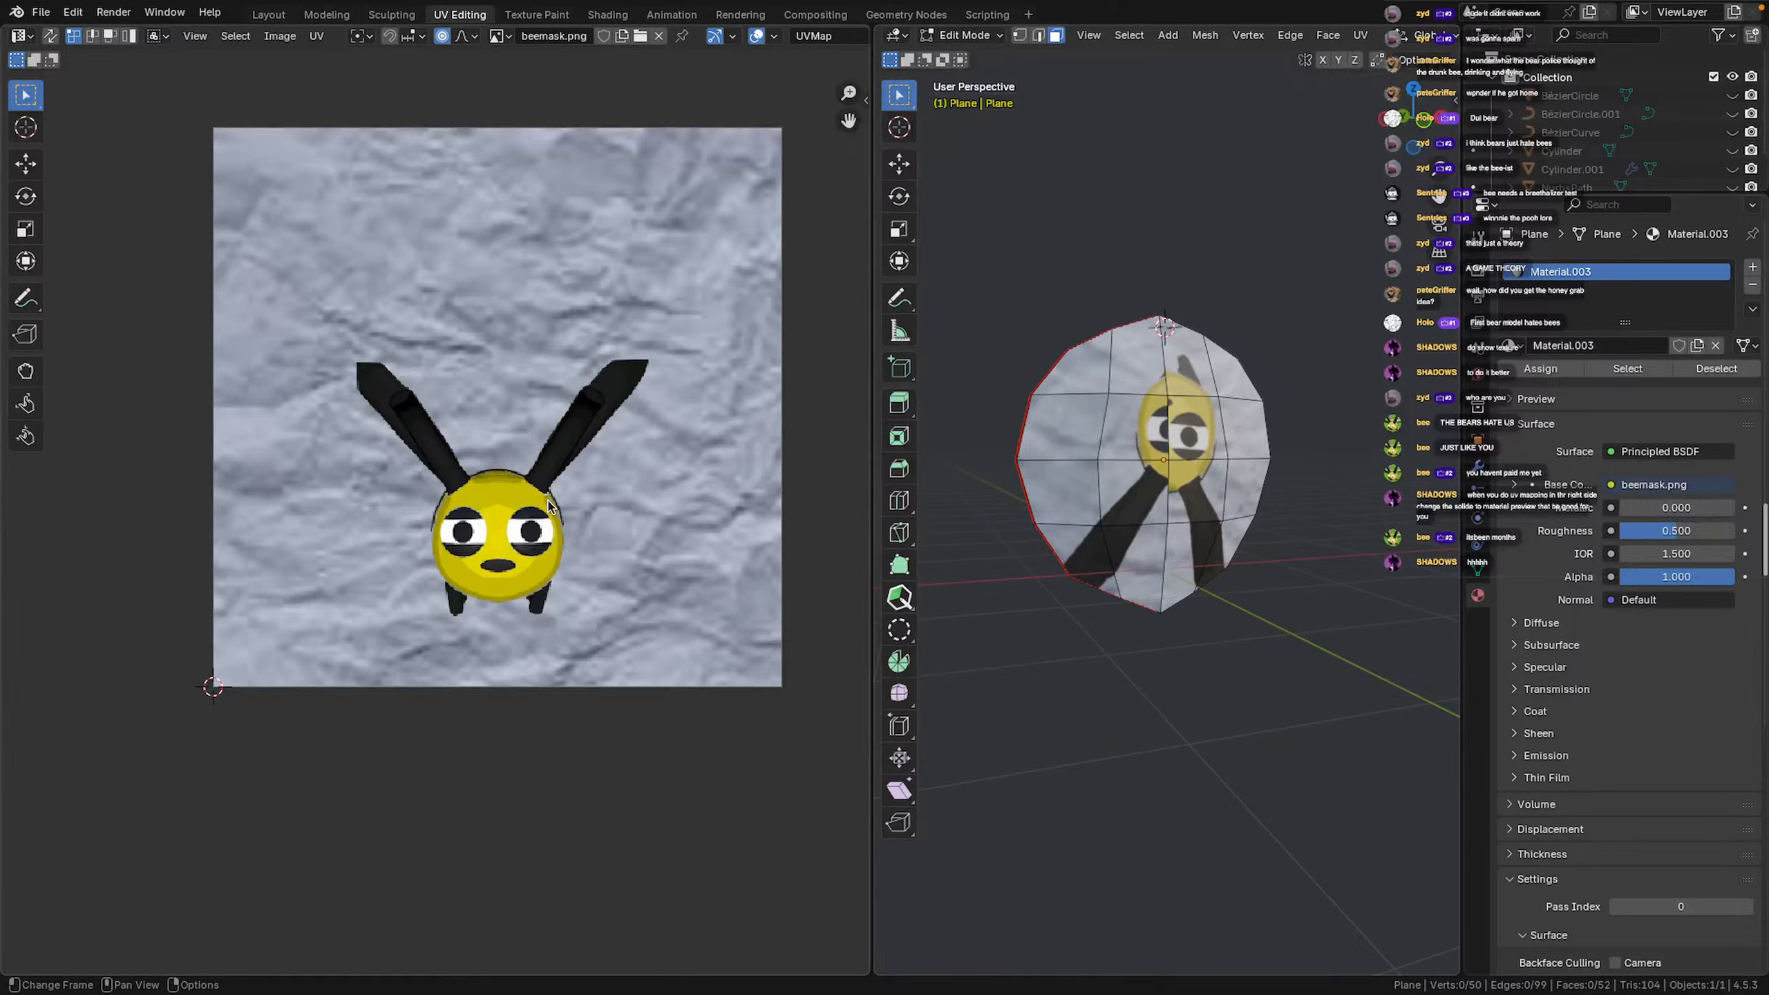
shift+click(1135, 429)
shift+click(1142, 498)
shift+click(1150, 566)
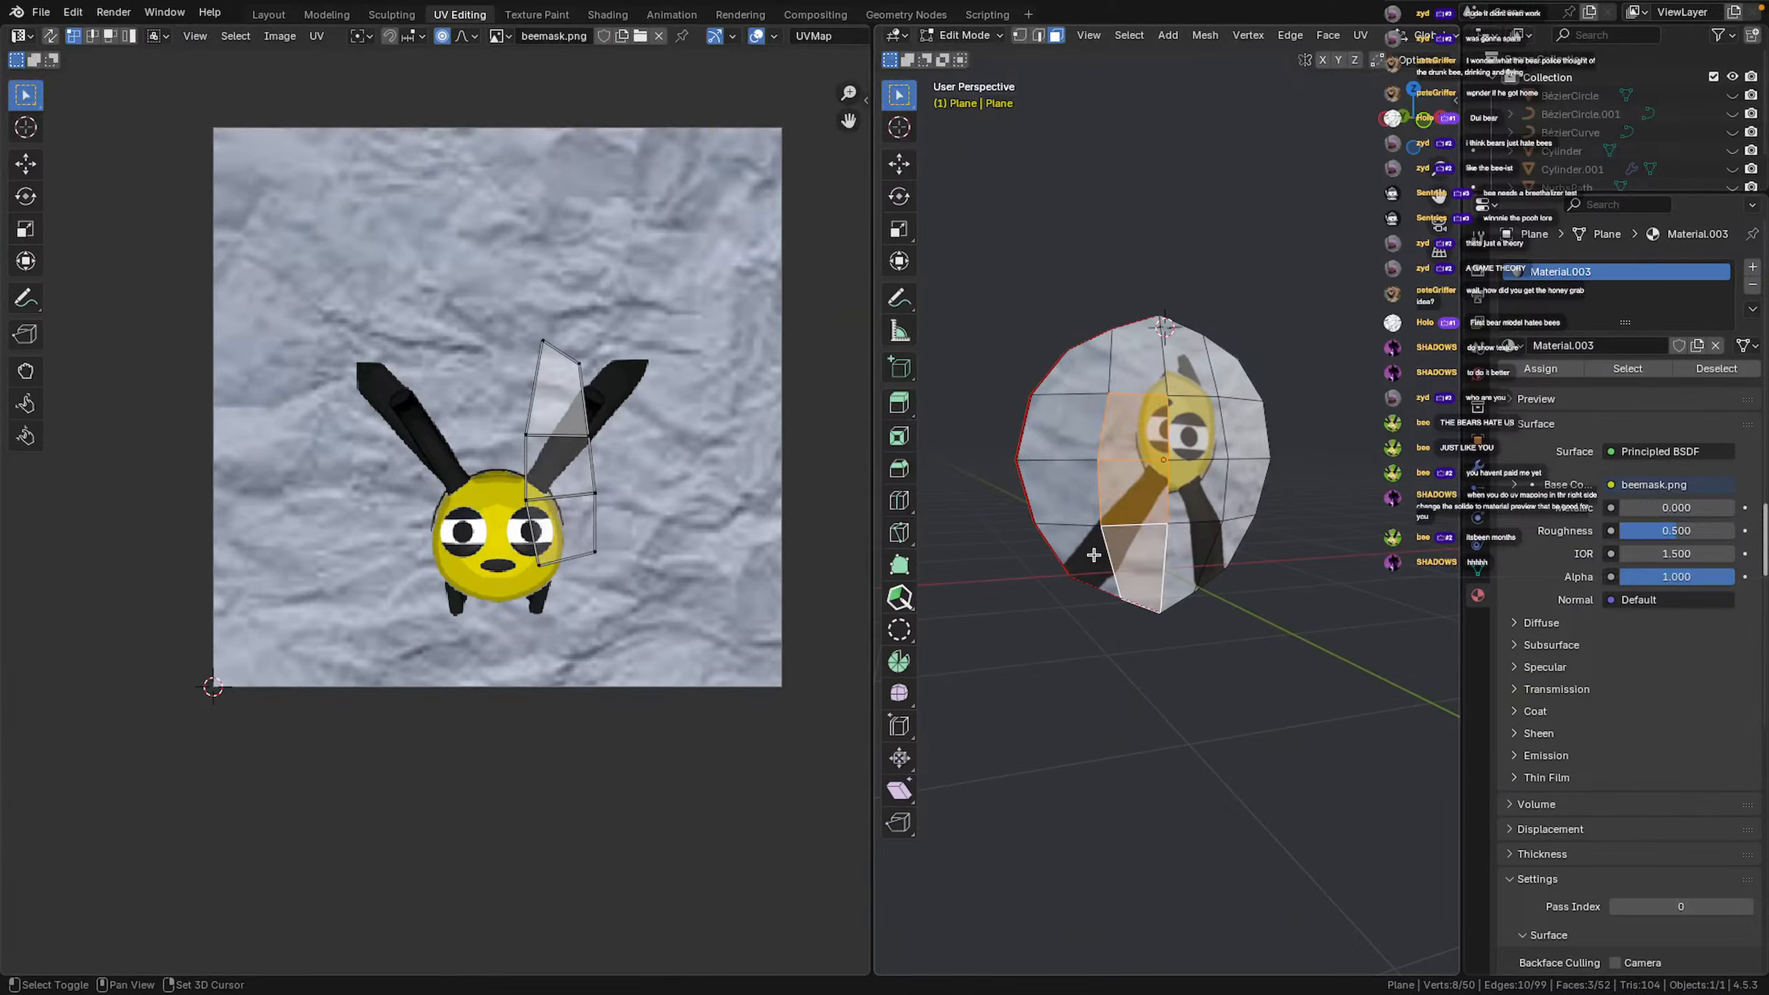
shift+click(1091, 555)
shift+click(1065, 501)
shift+click(1068, 432)
shift+click(1126, 365)
shift+click(1104, 369)
Add the eight faces of the mask panel's right half to the selection so both UV islands show over beemask.png
shift+click(1222, 378)
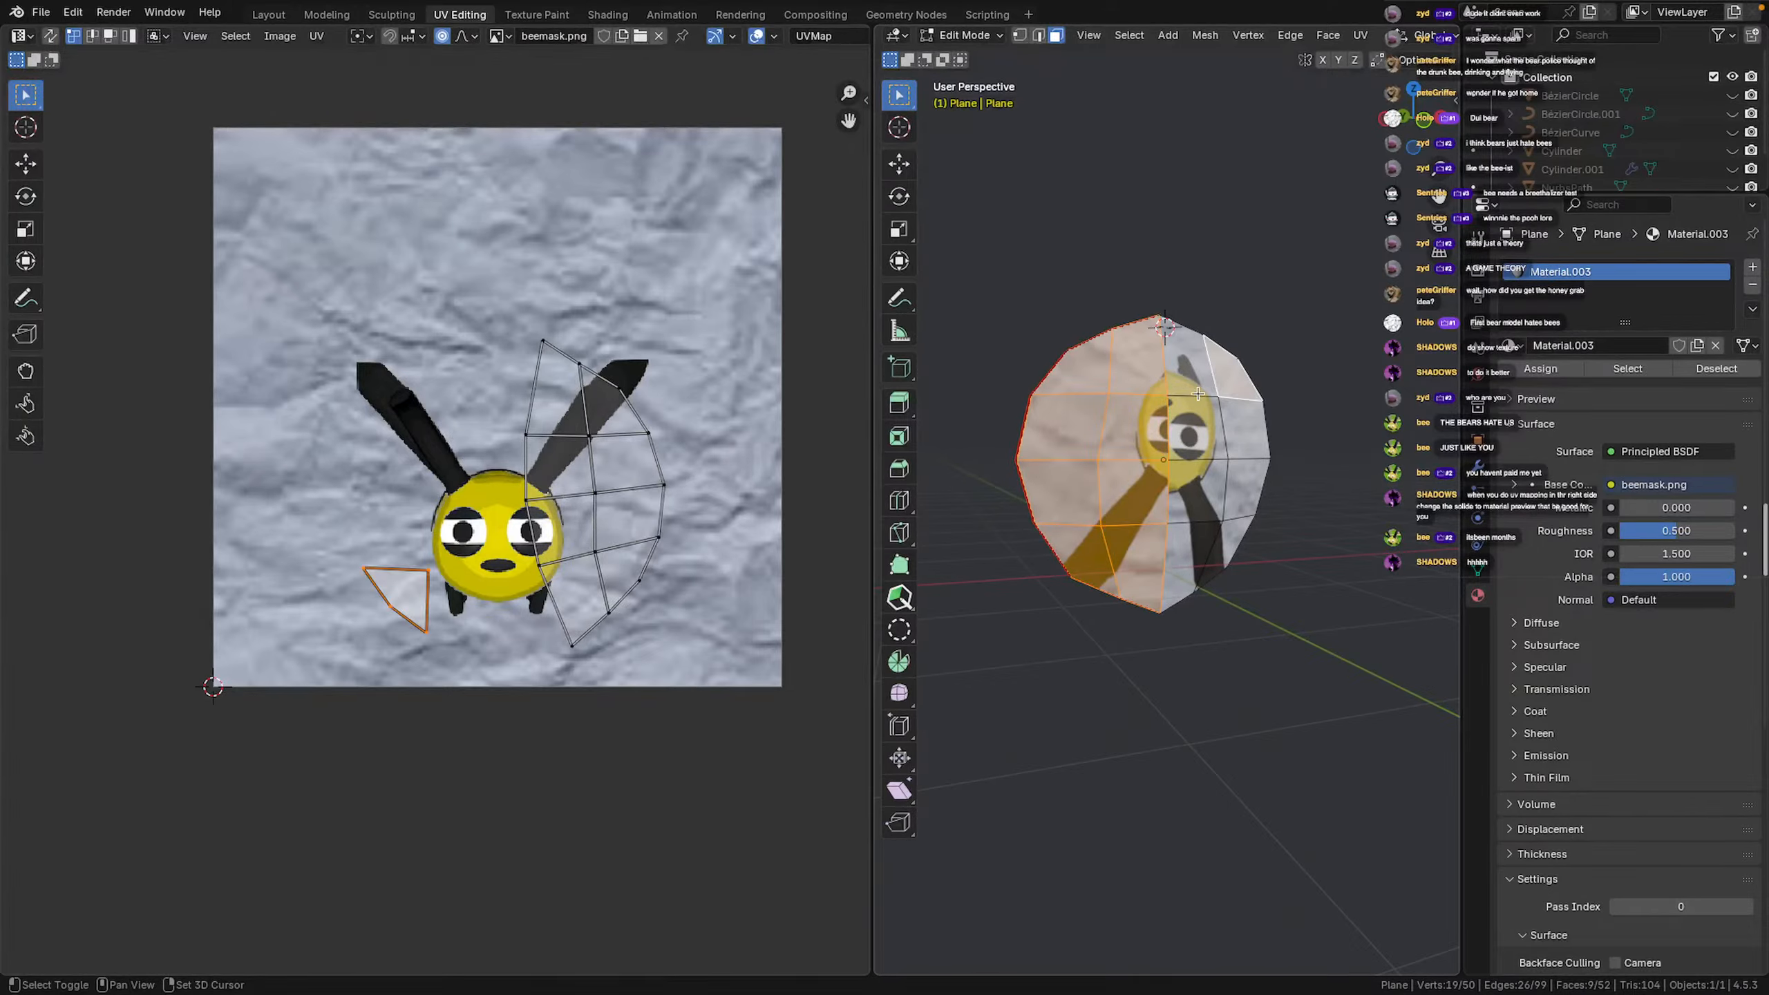
shift+click(1197, 428)
shift+click(1203, 362)
shift+click(1235, 415)
shift+click(1239, 495)
shift+click(1200, 506)
shift+click(1198, 549)
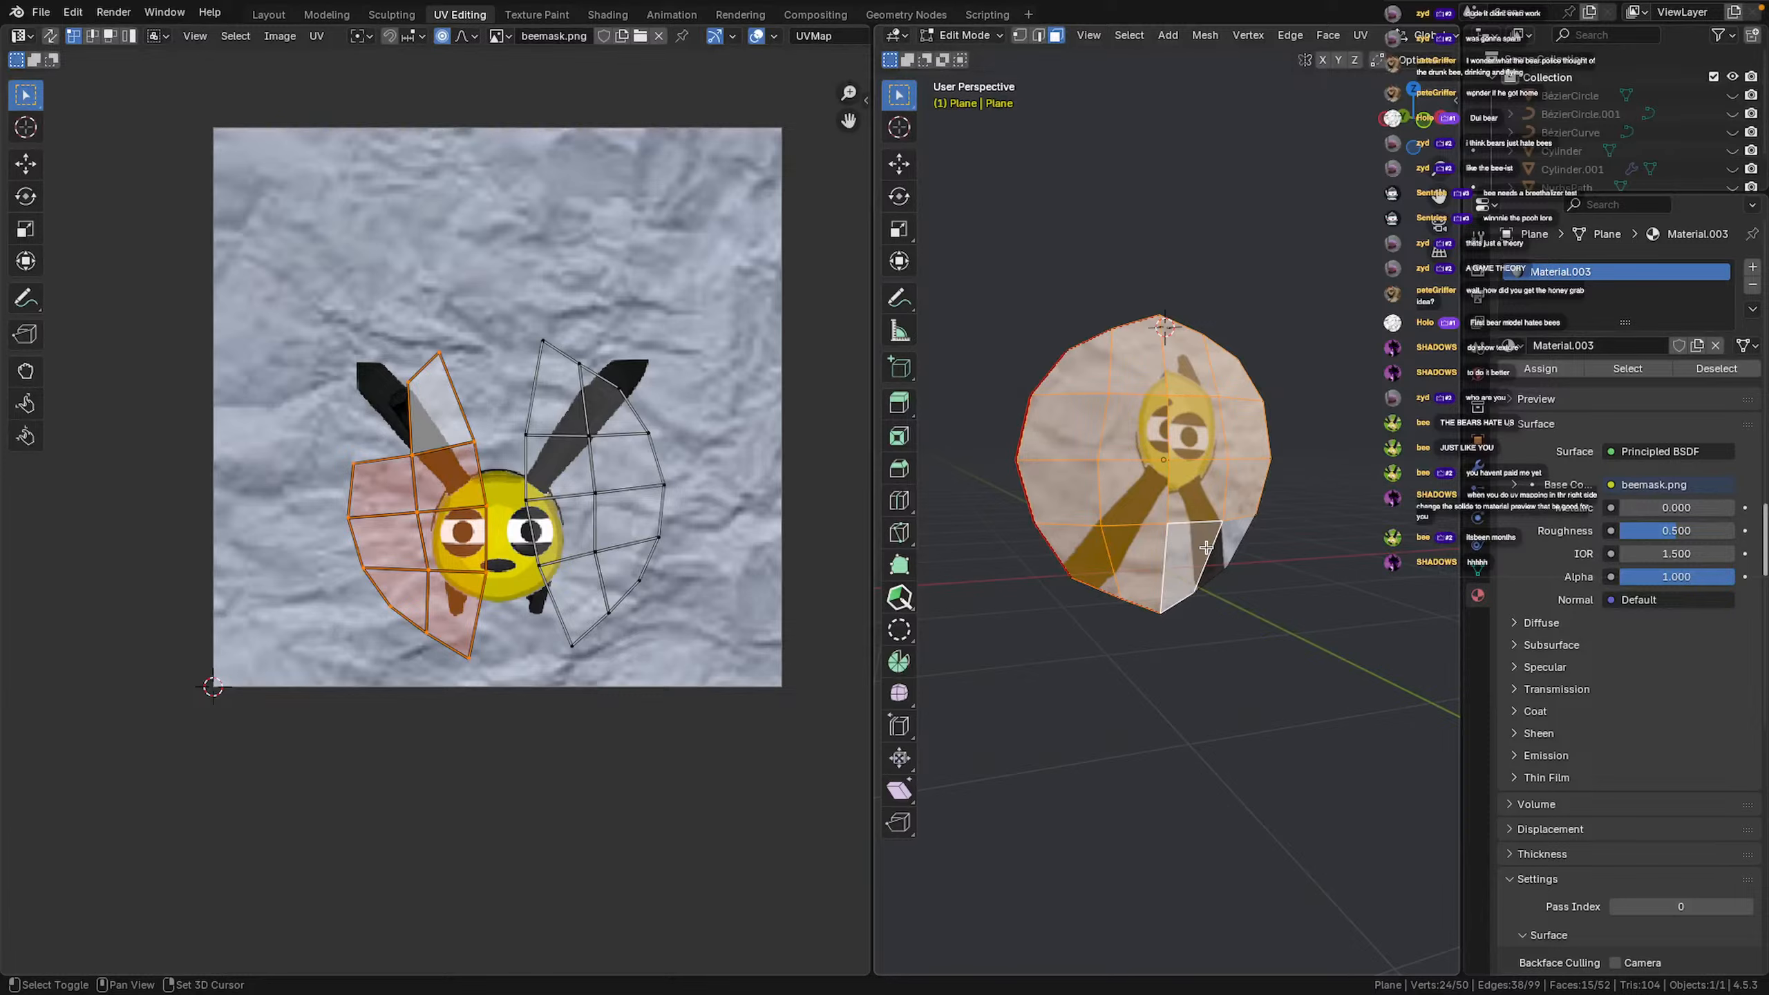
shift+click(1220, 550)
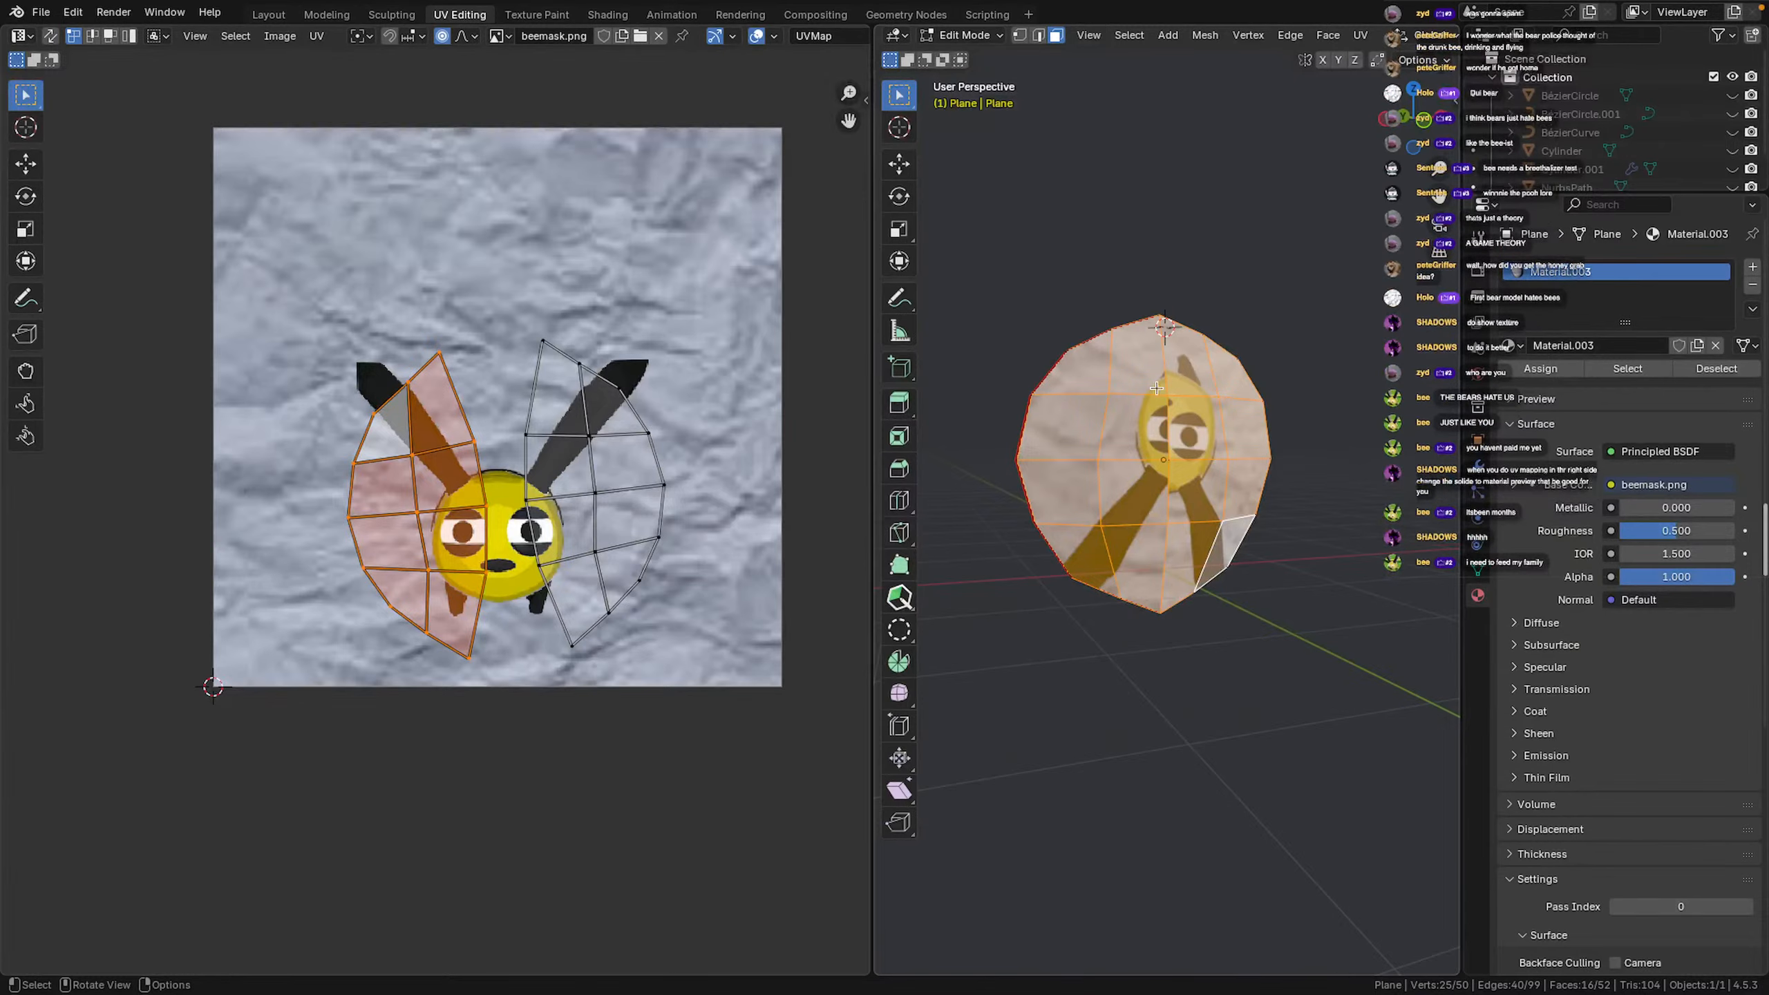
key(Tab)
key(Tab)
middle_drag(1182, 408, 925, 428)
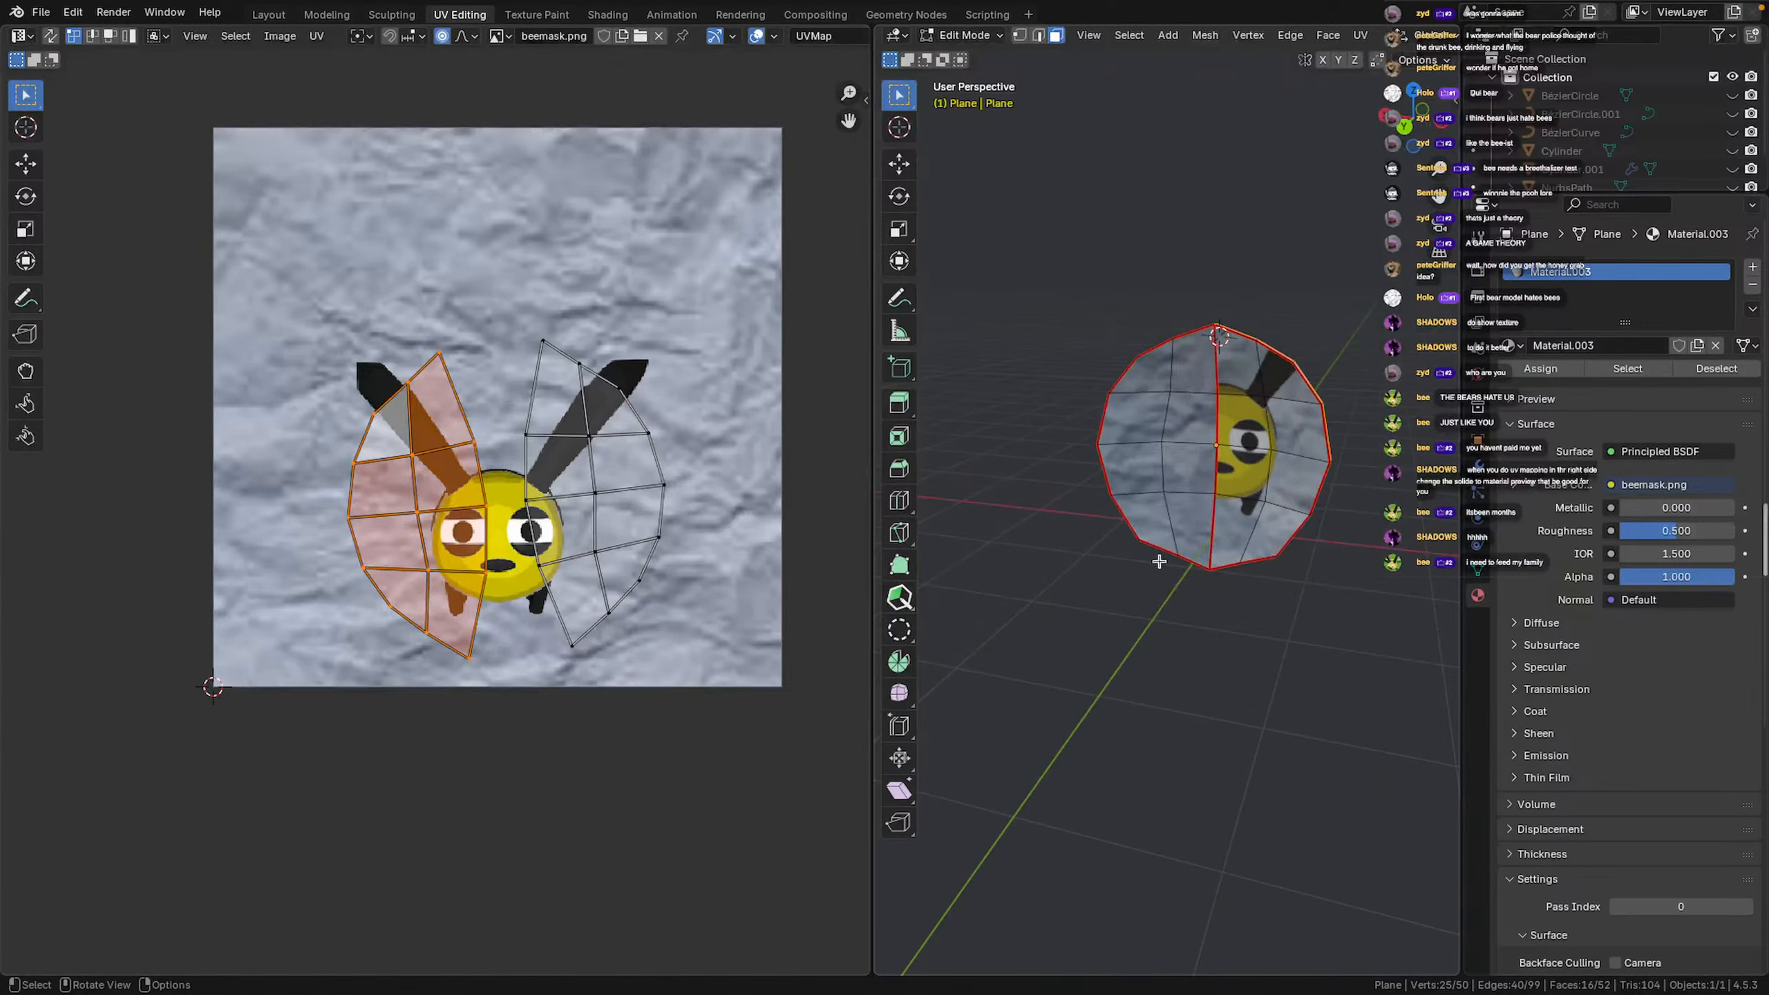
Examine both sides and the rim of the mask panel to see how the bee texture falls across the two halves
middle_drag(1092, 375, 1271, 395)
scroll(1174, 368, up, 5)
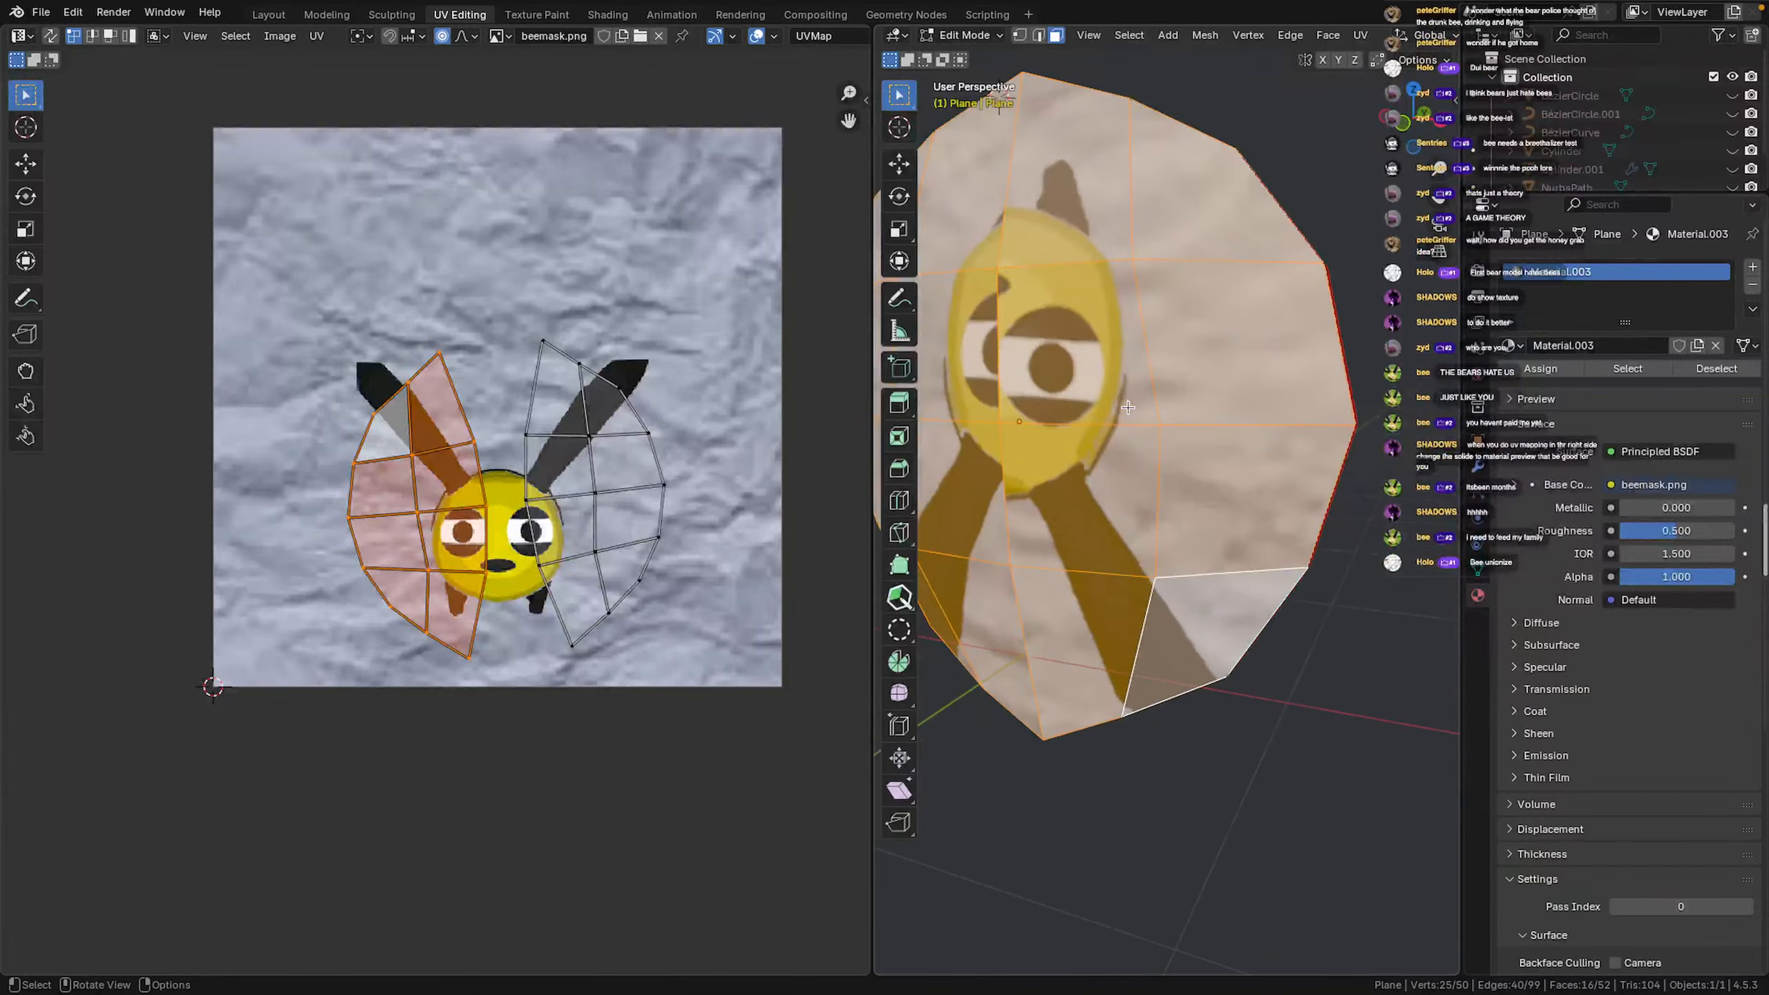
shift+middle_drag(1145, 435, 1221, 522)
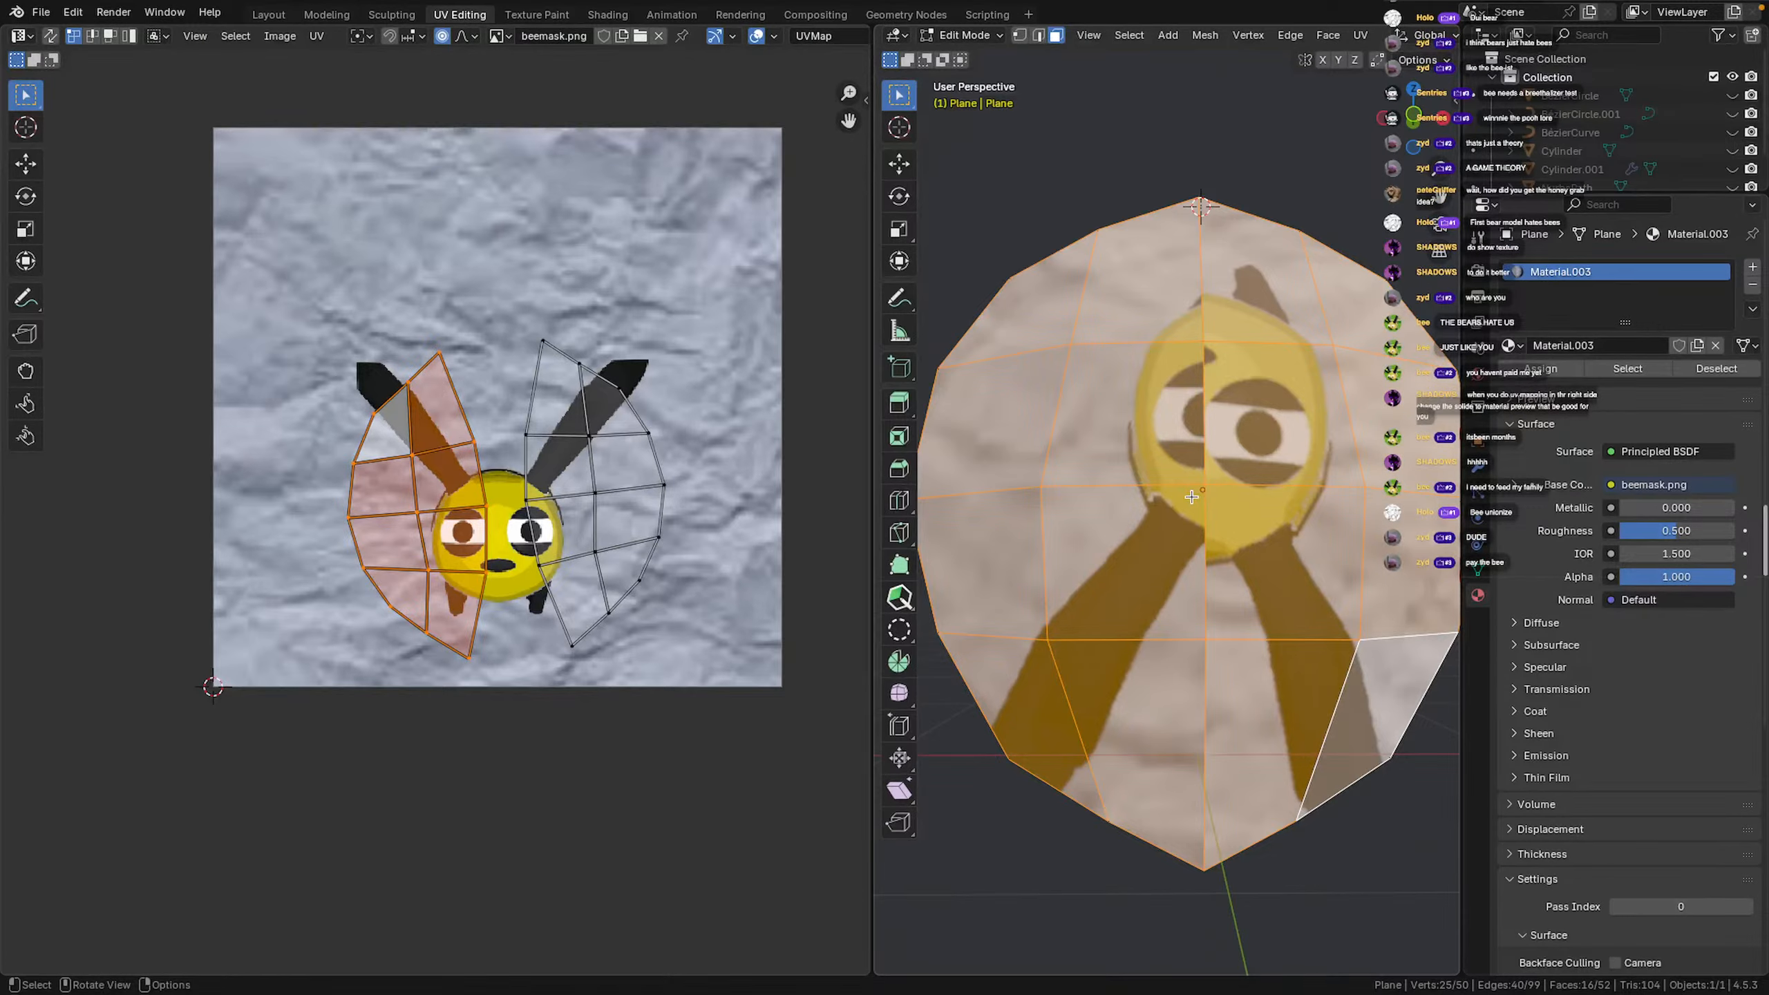
scroll(1190, 496, down, 5)
middle_drag(1190, 496, 1146, 480)
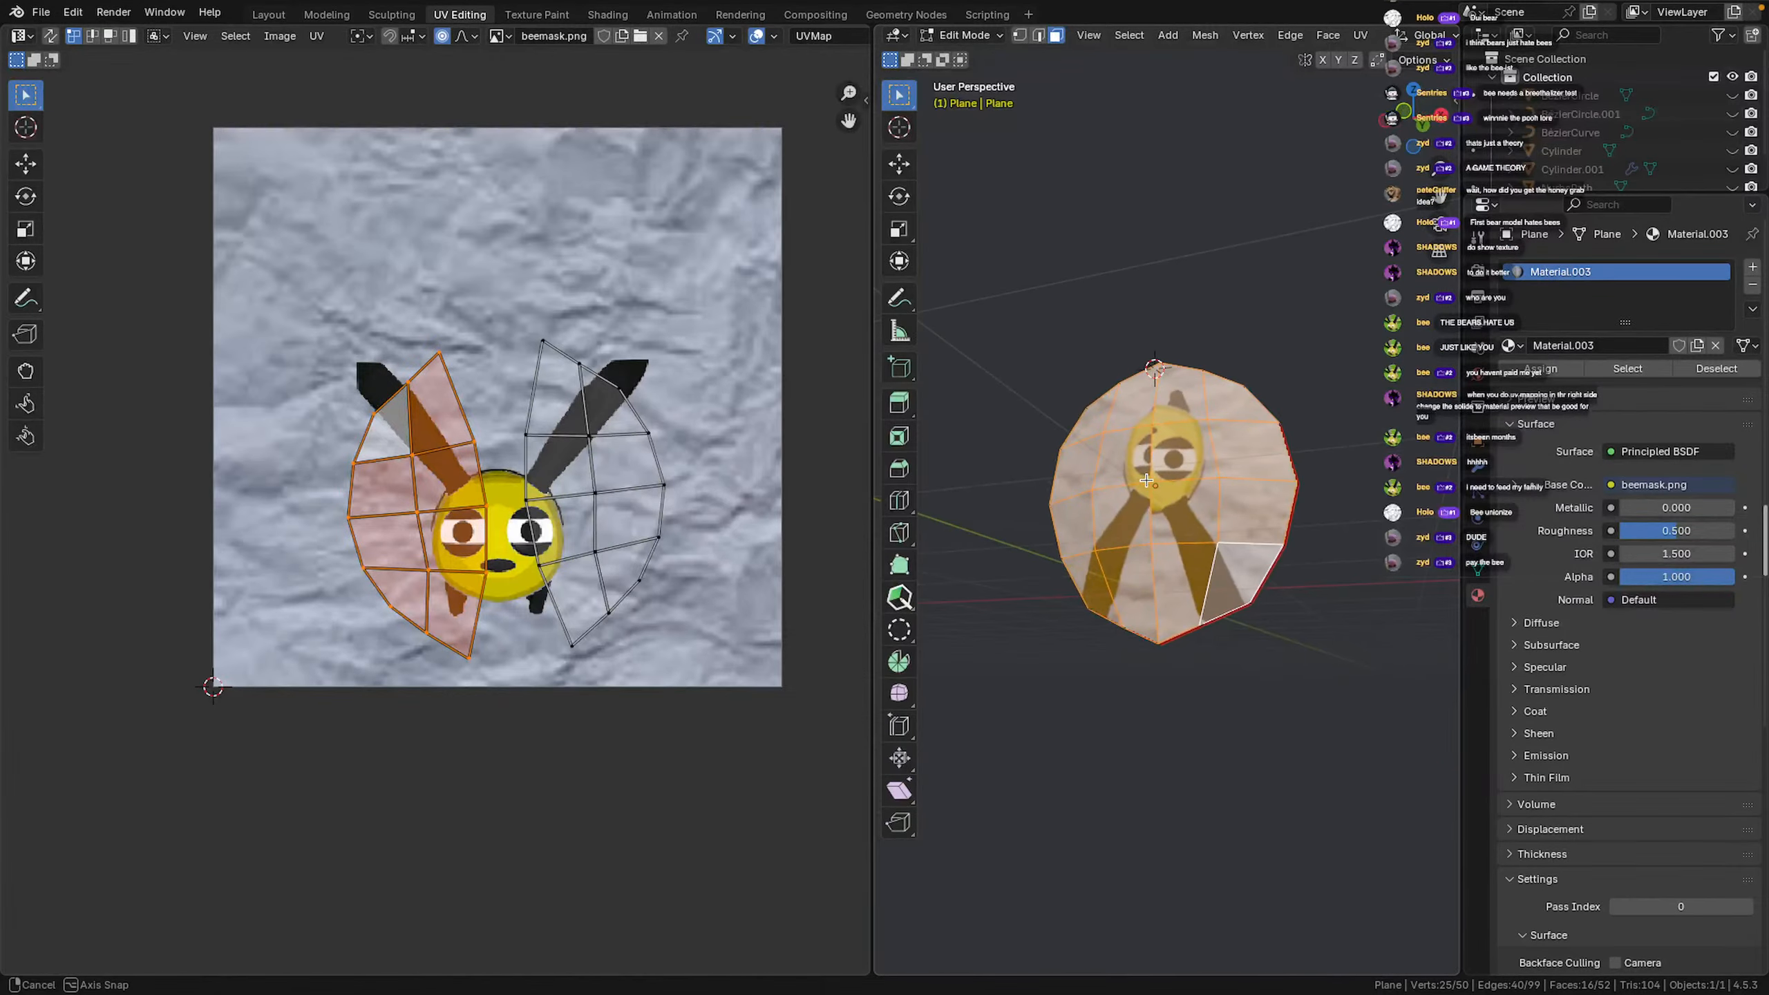
scroll(1142, 465, up, 2)
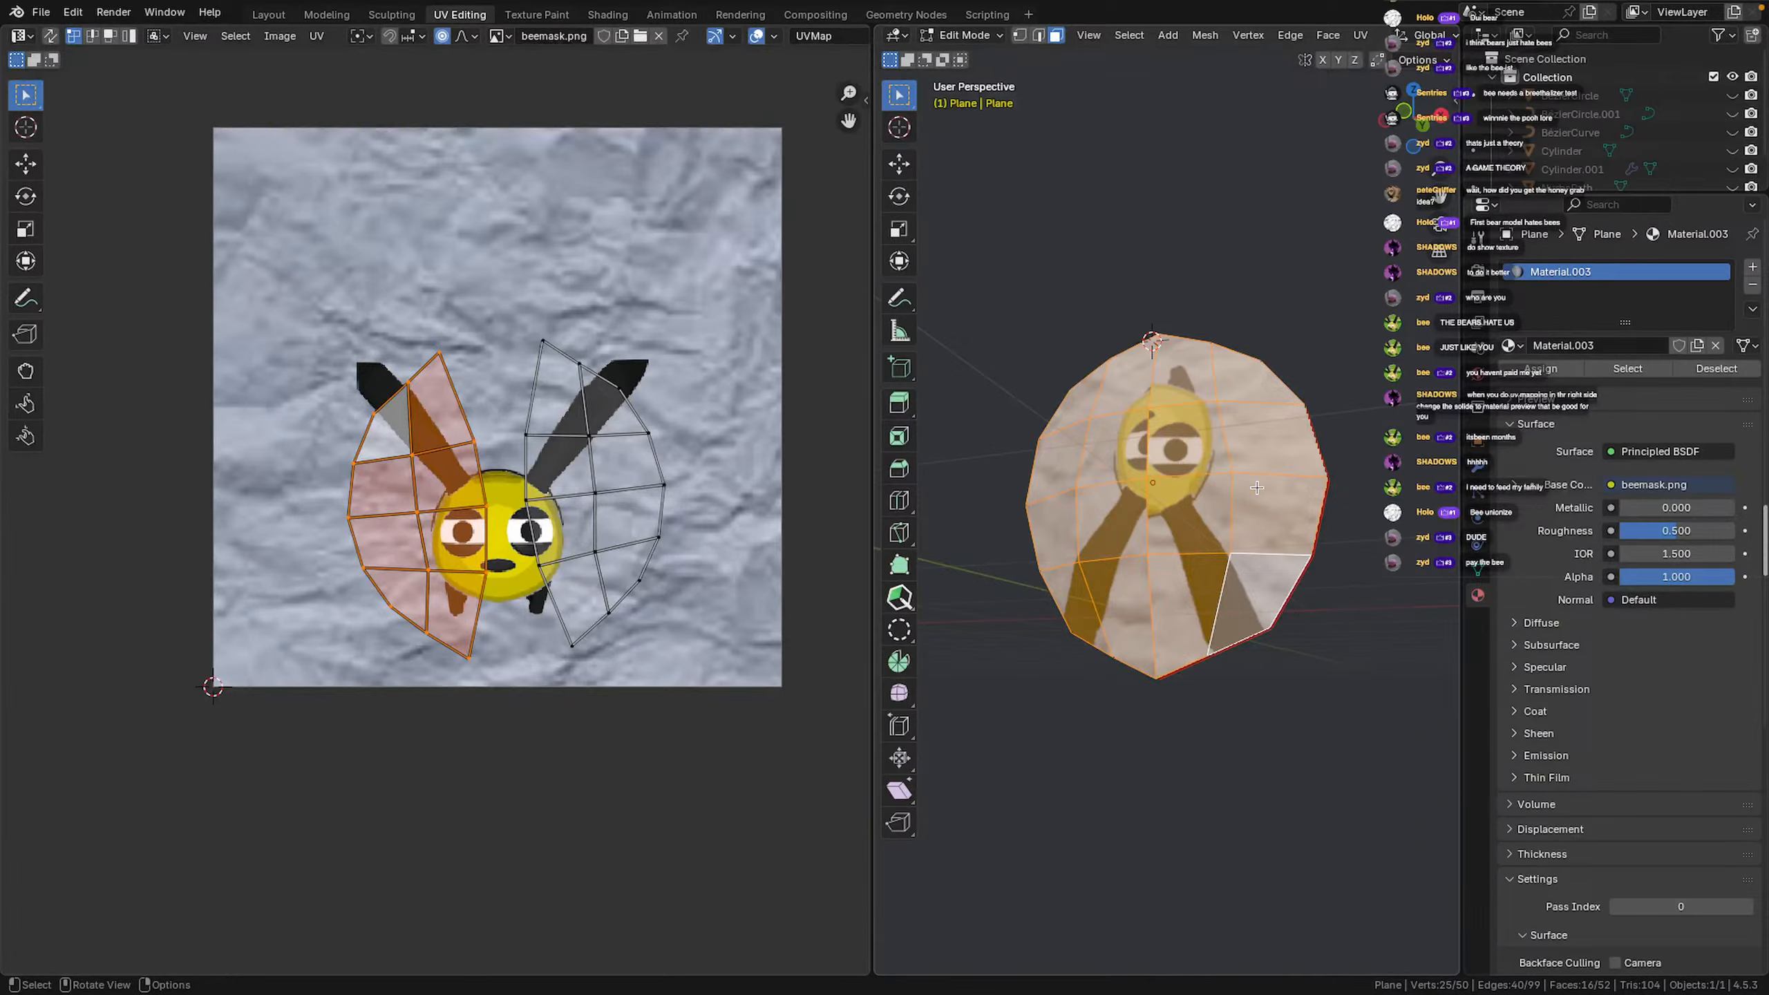
middle_drag(1256, 487, 1322, 446)
scroll(1156, 450, up, 3)
scroll(662, 528, up, 1)
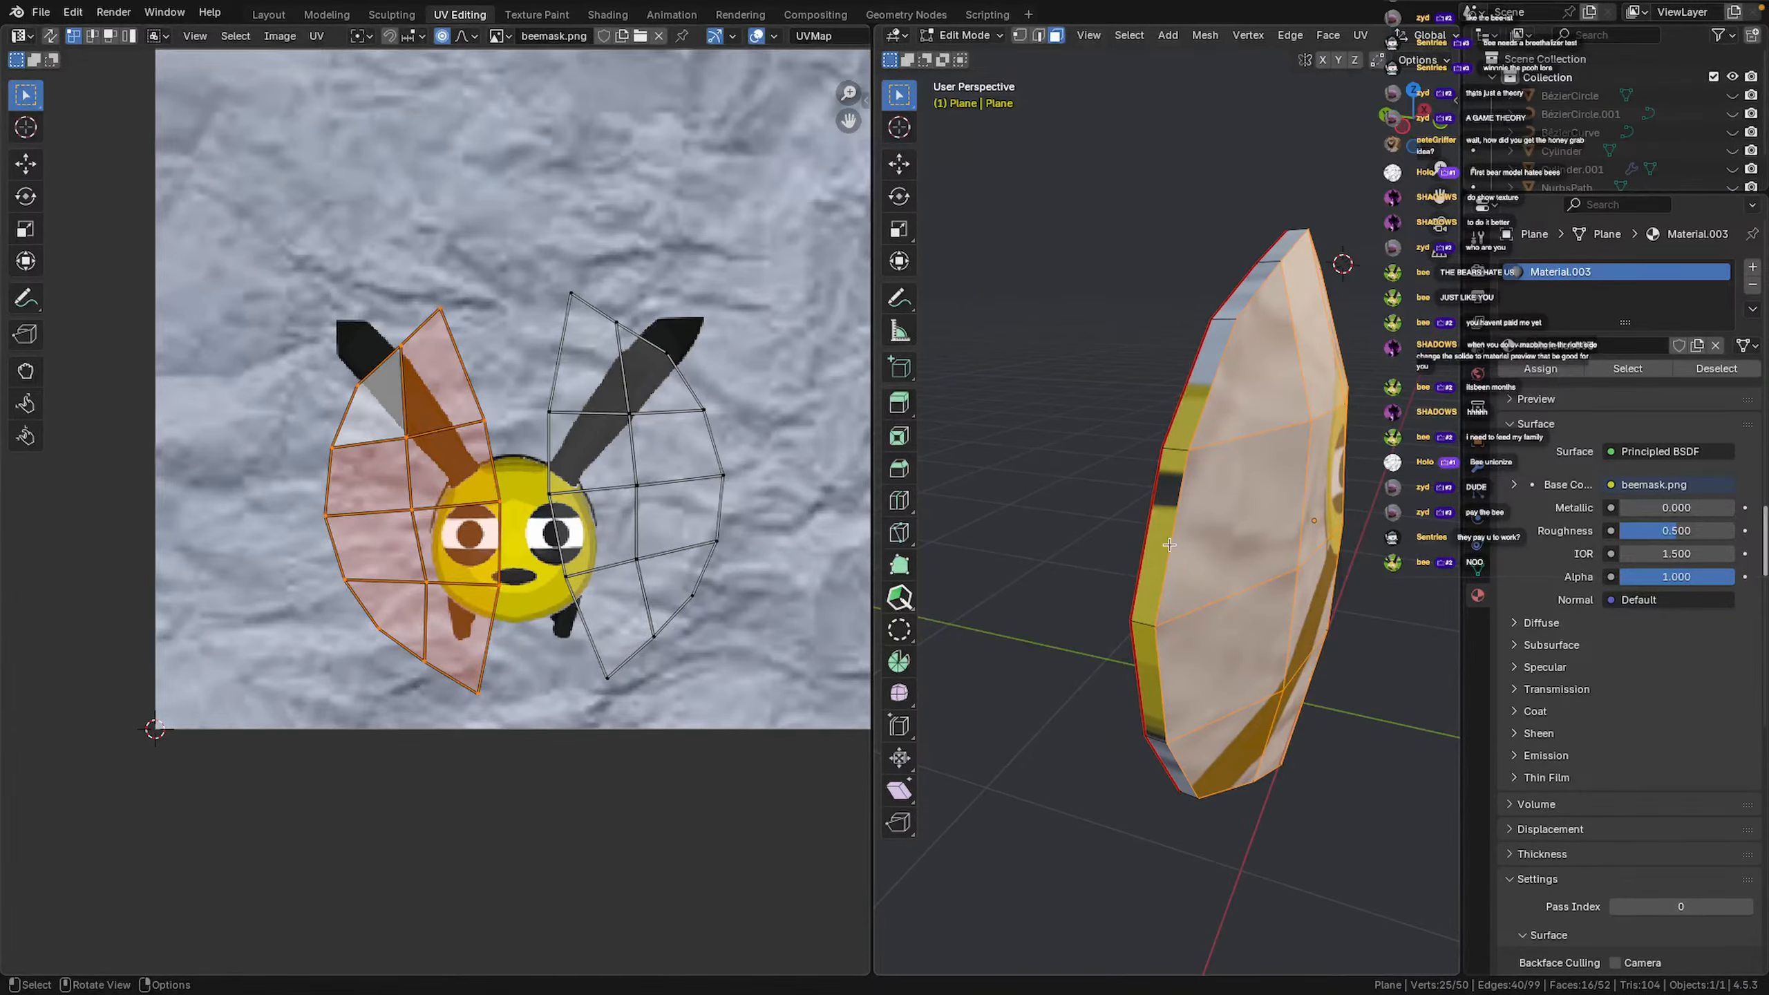
scroll(696, 512, down, 2)
scroll(738, 498, up, 3)
middle_drag(1144, 511, 965, 490)
scroll(964, 490, up, 1)
Select all faces of the mask mesh so the whole panel can be unwrapped
key(j)
click(1172, 469)
key(u)
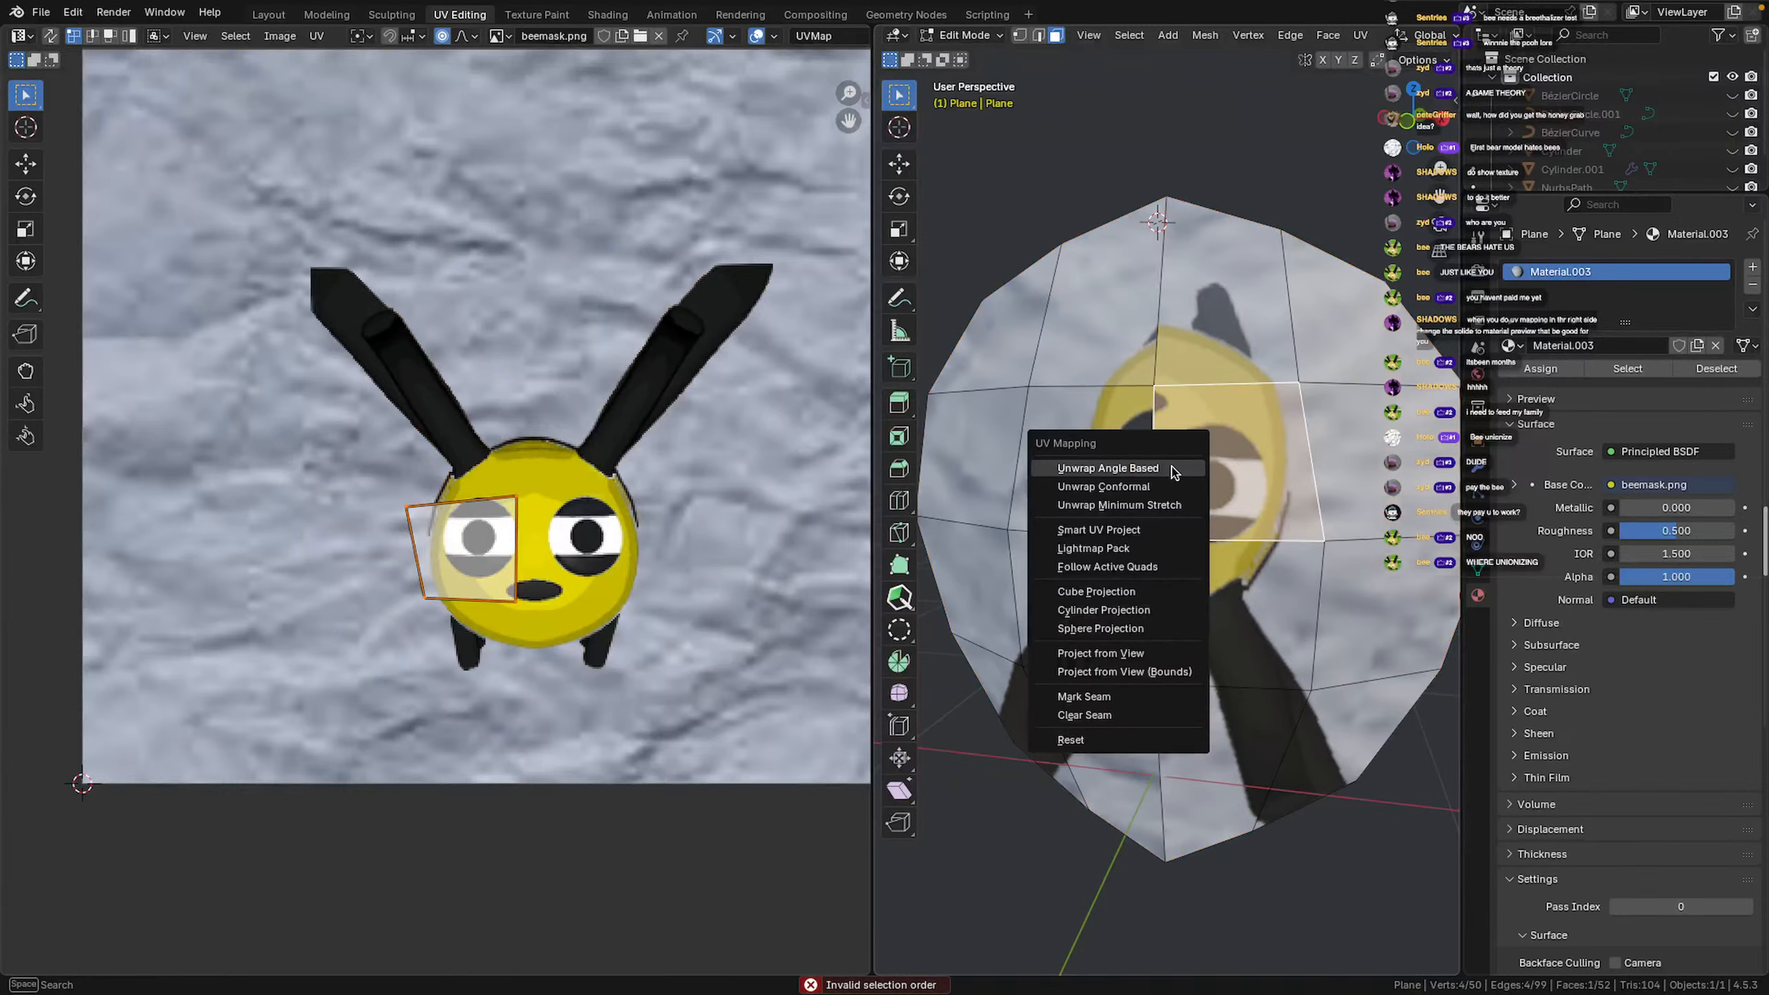
click(1306, 421)
key(a)
Try the Conformal and Minimum Stretch unwrap methods on the whole mask mesh
key(u)
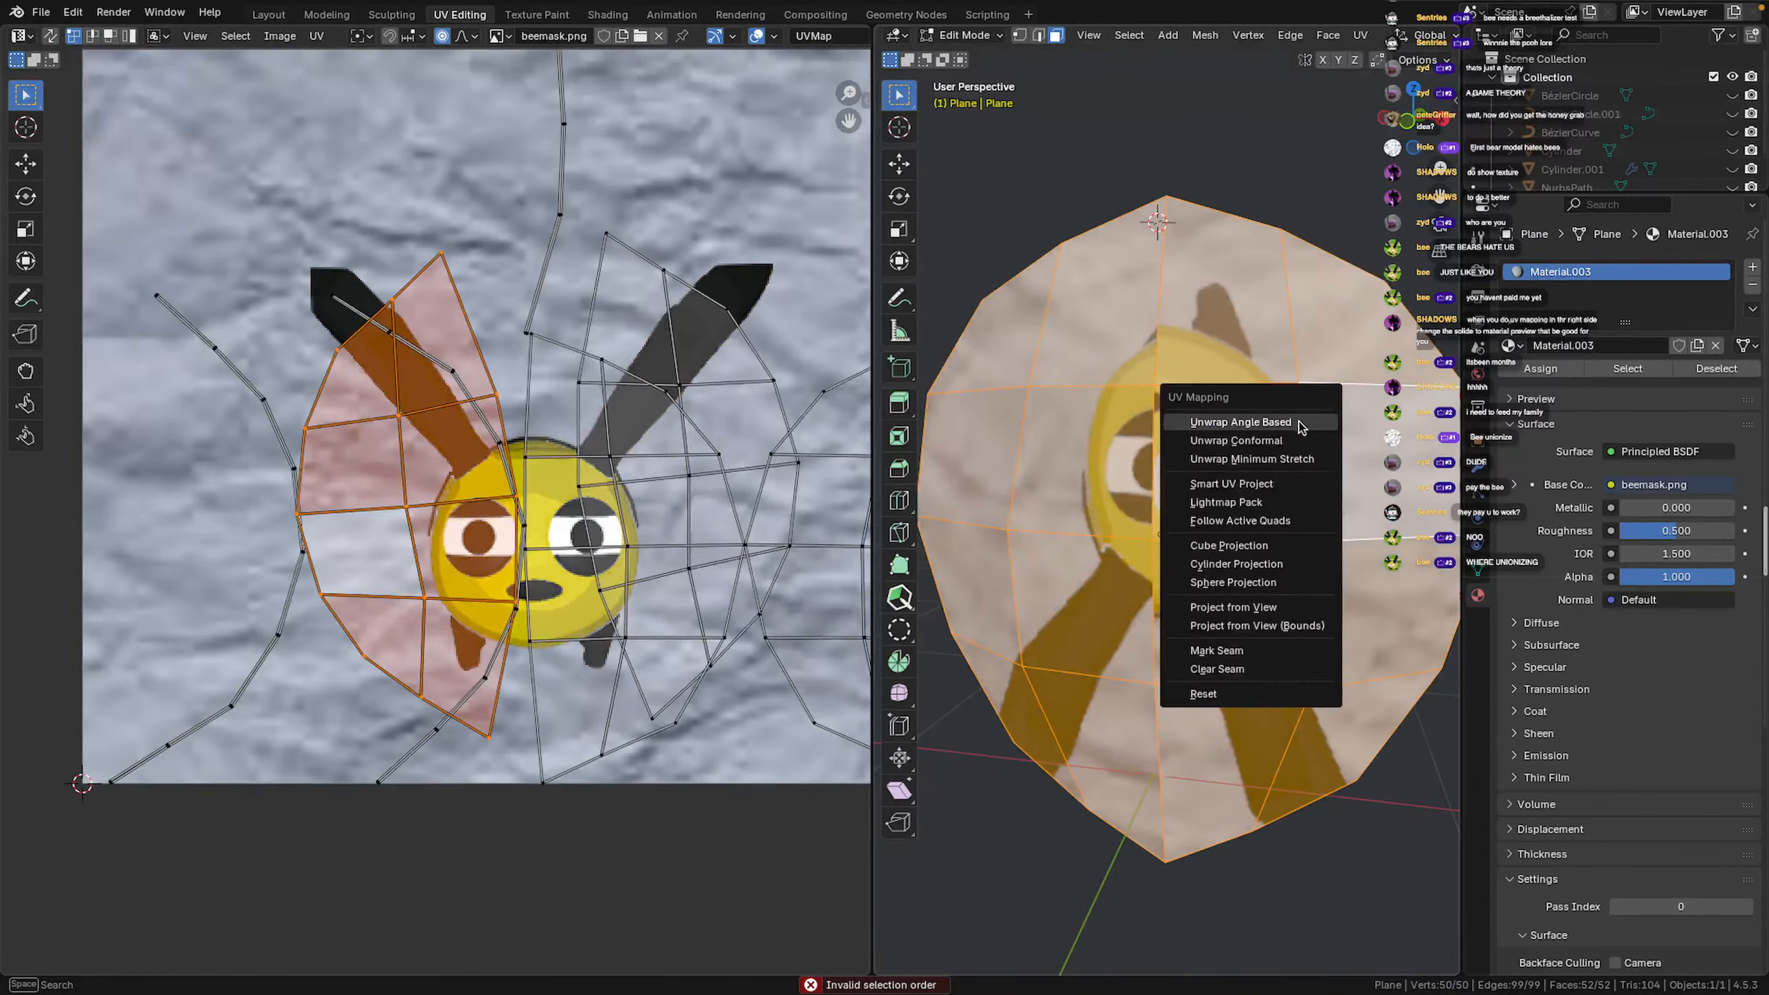
click(1296, 441)
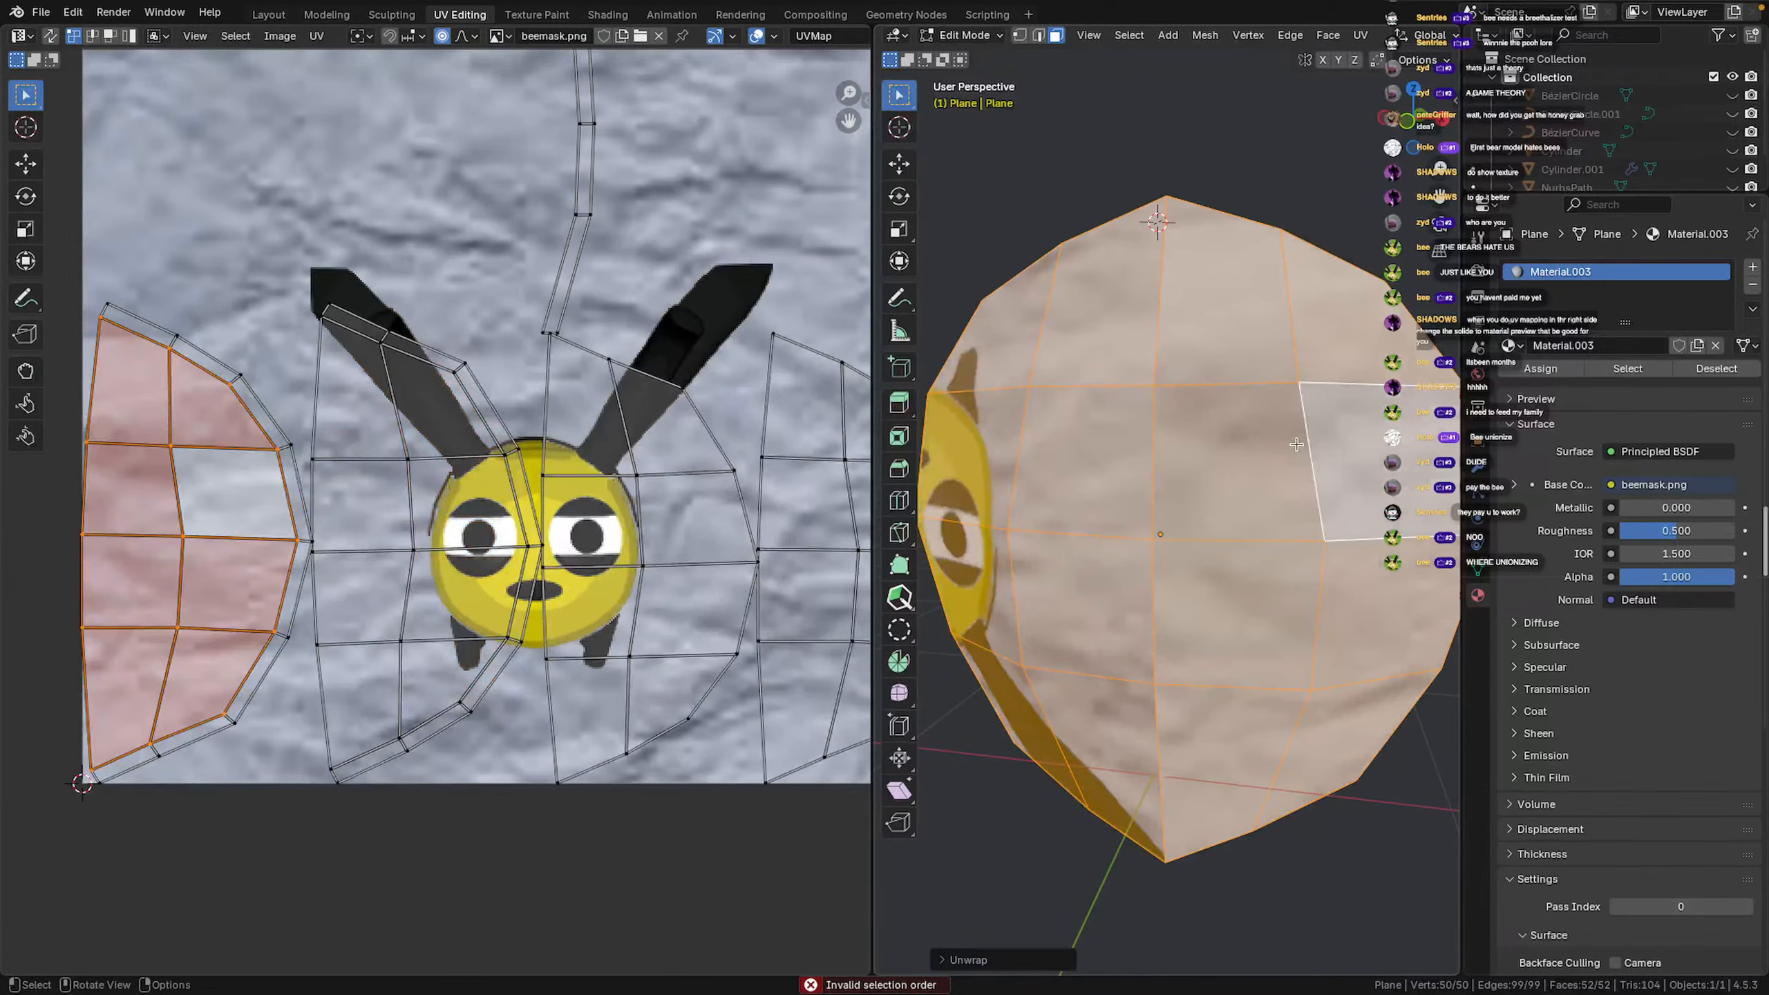
key(u)
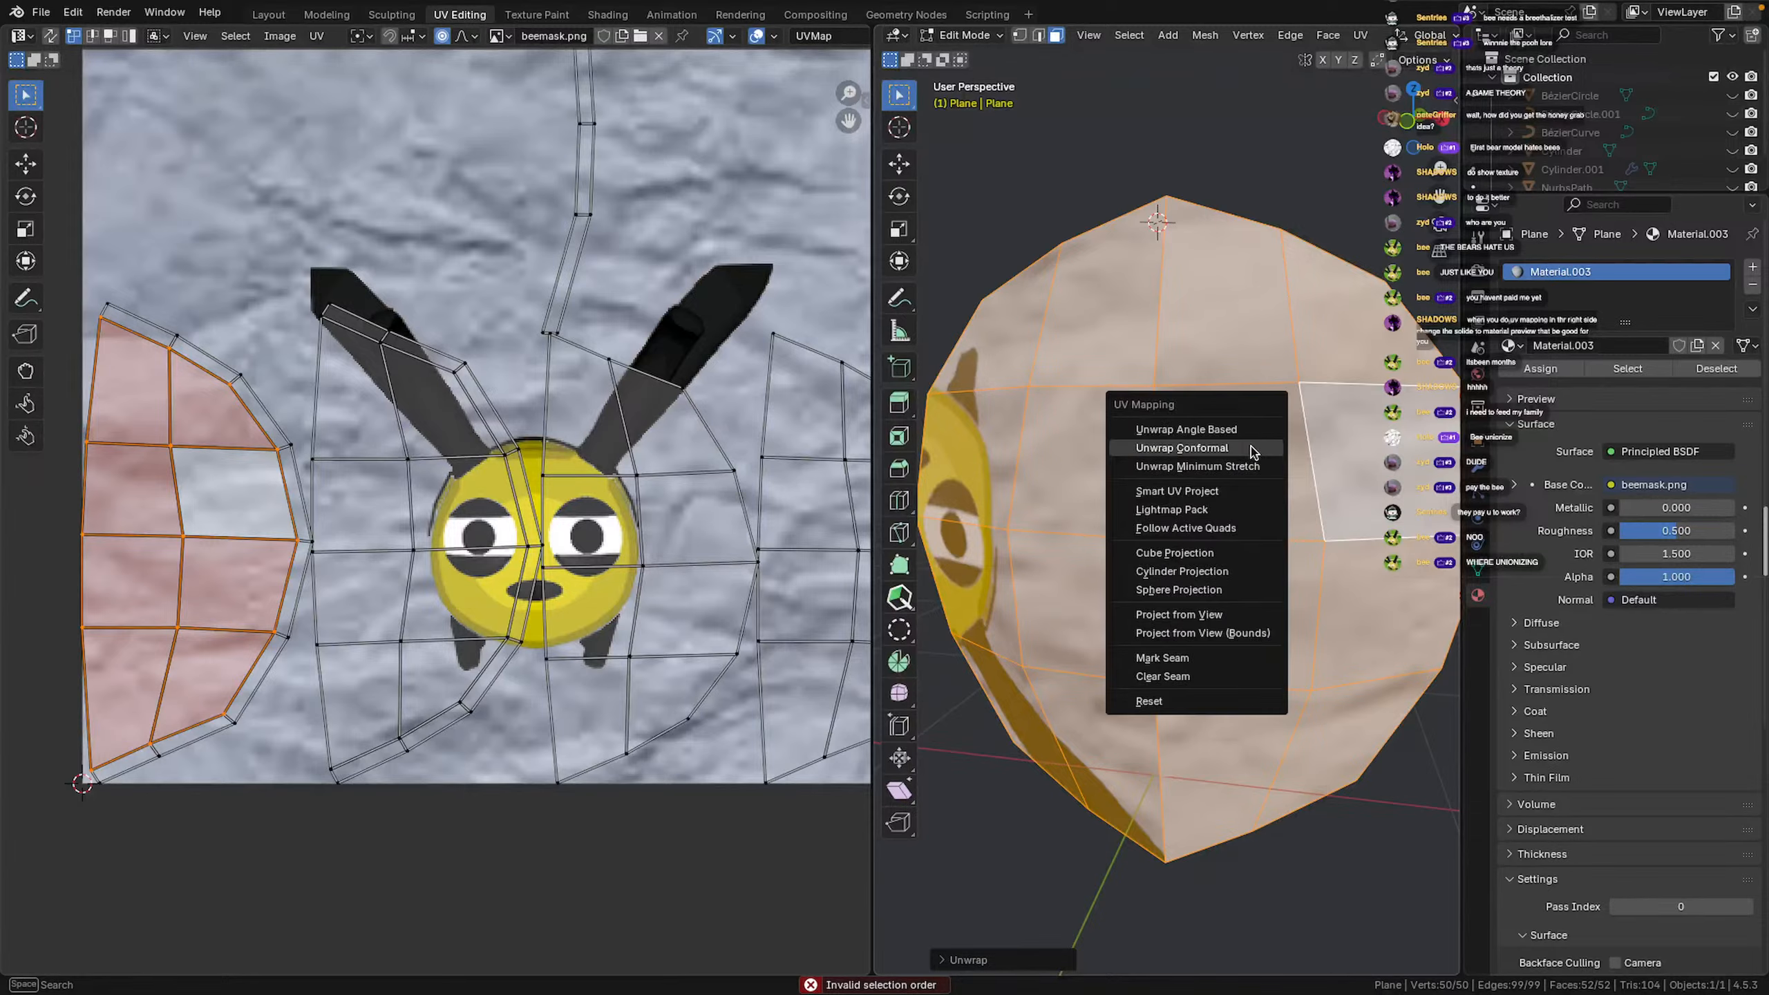
click(1242, 461)
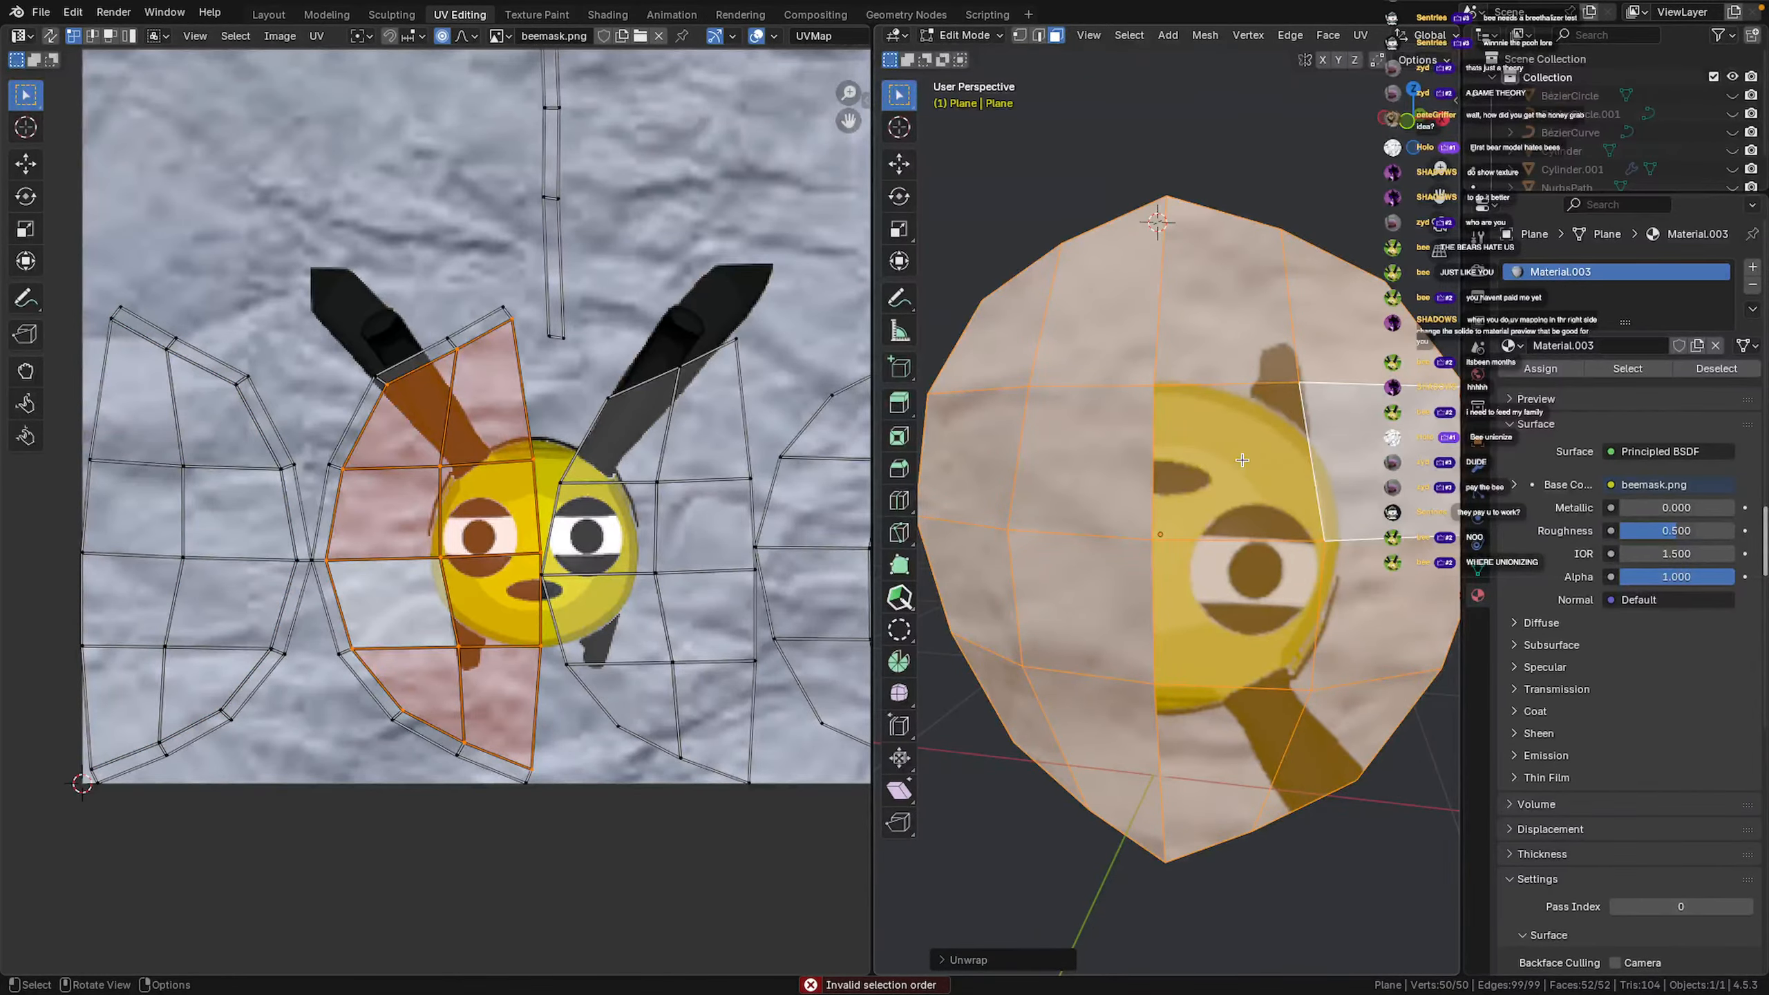
Unwrap the whole mask mesh with the Angle Based method
key(u)
click(1227, 421)
key(u)
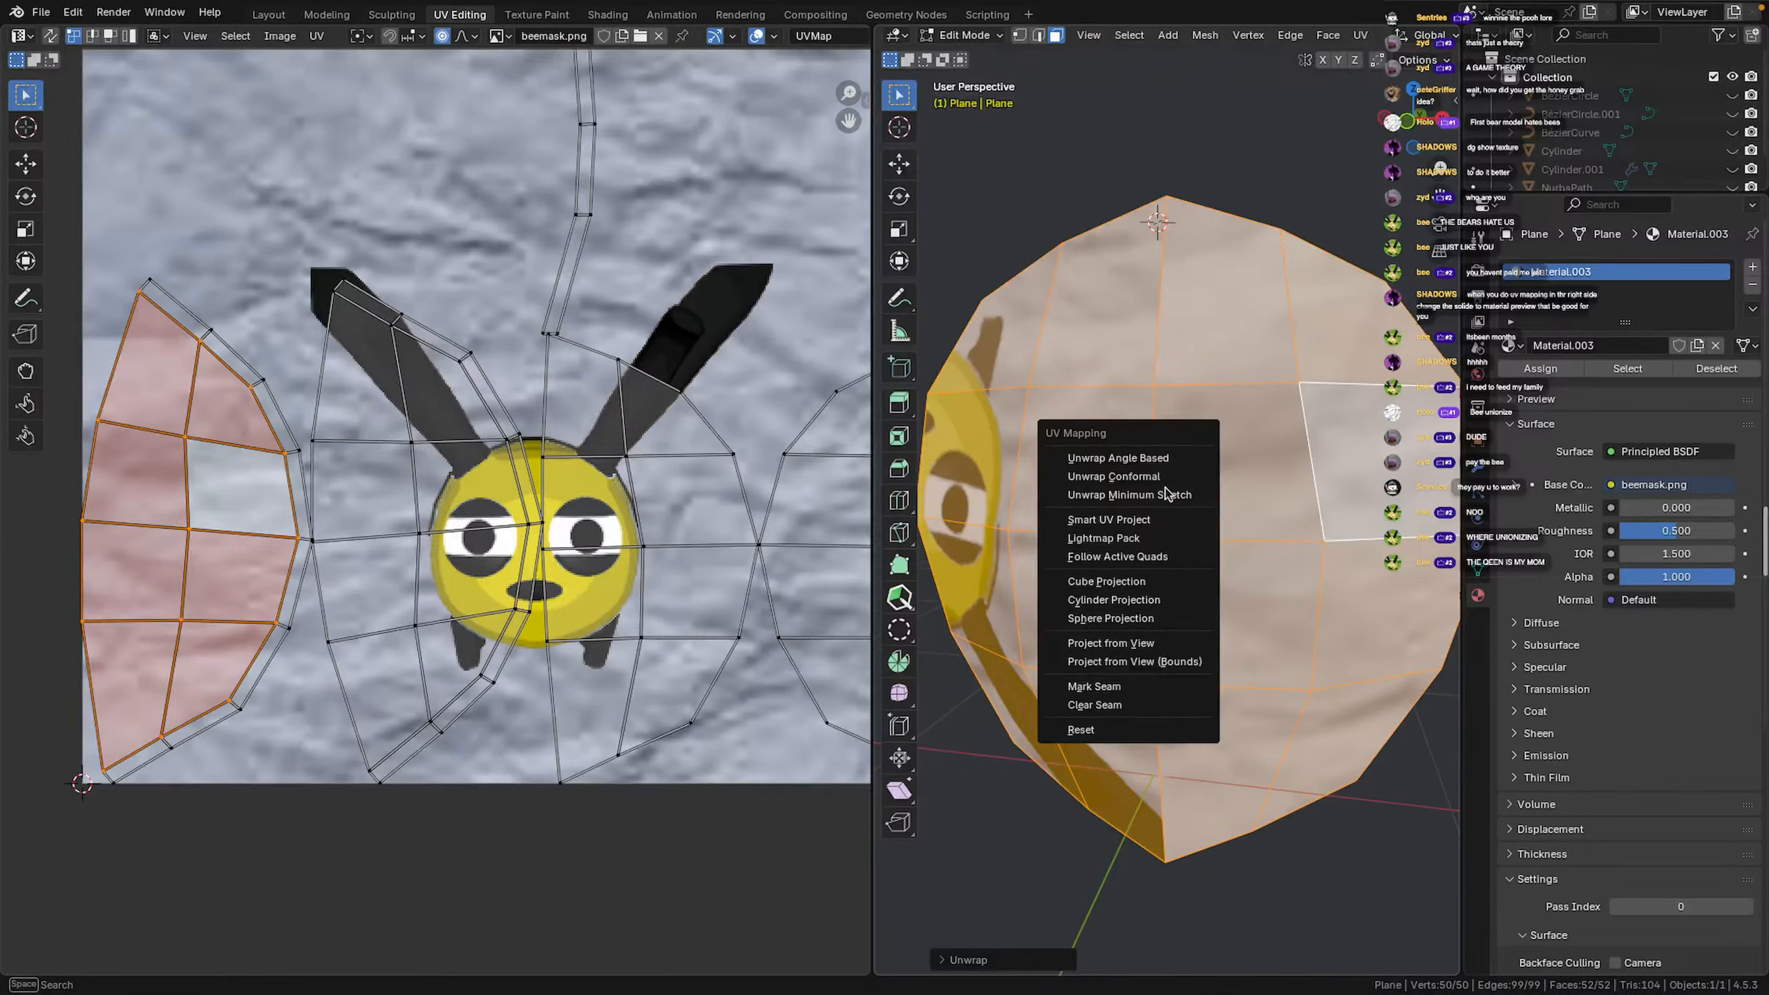
click(1124, 313)
Check the bee texture on both sides of the panel and reselect all faces to show every UV island over beemask.png
middle_drag(1125, 314, 1391, 330)
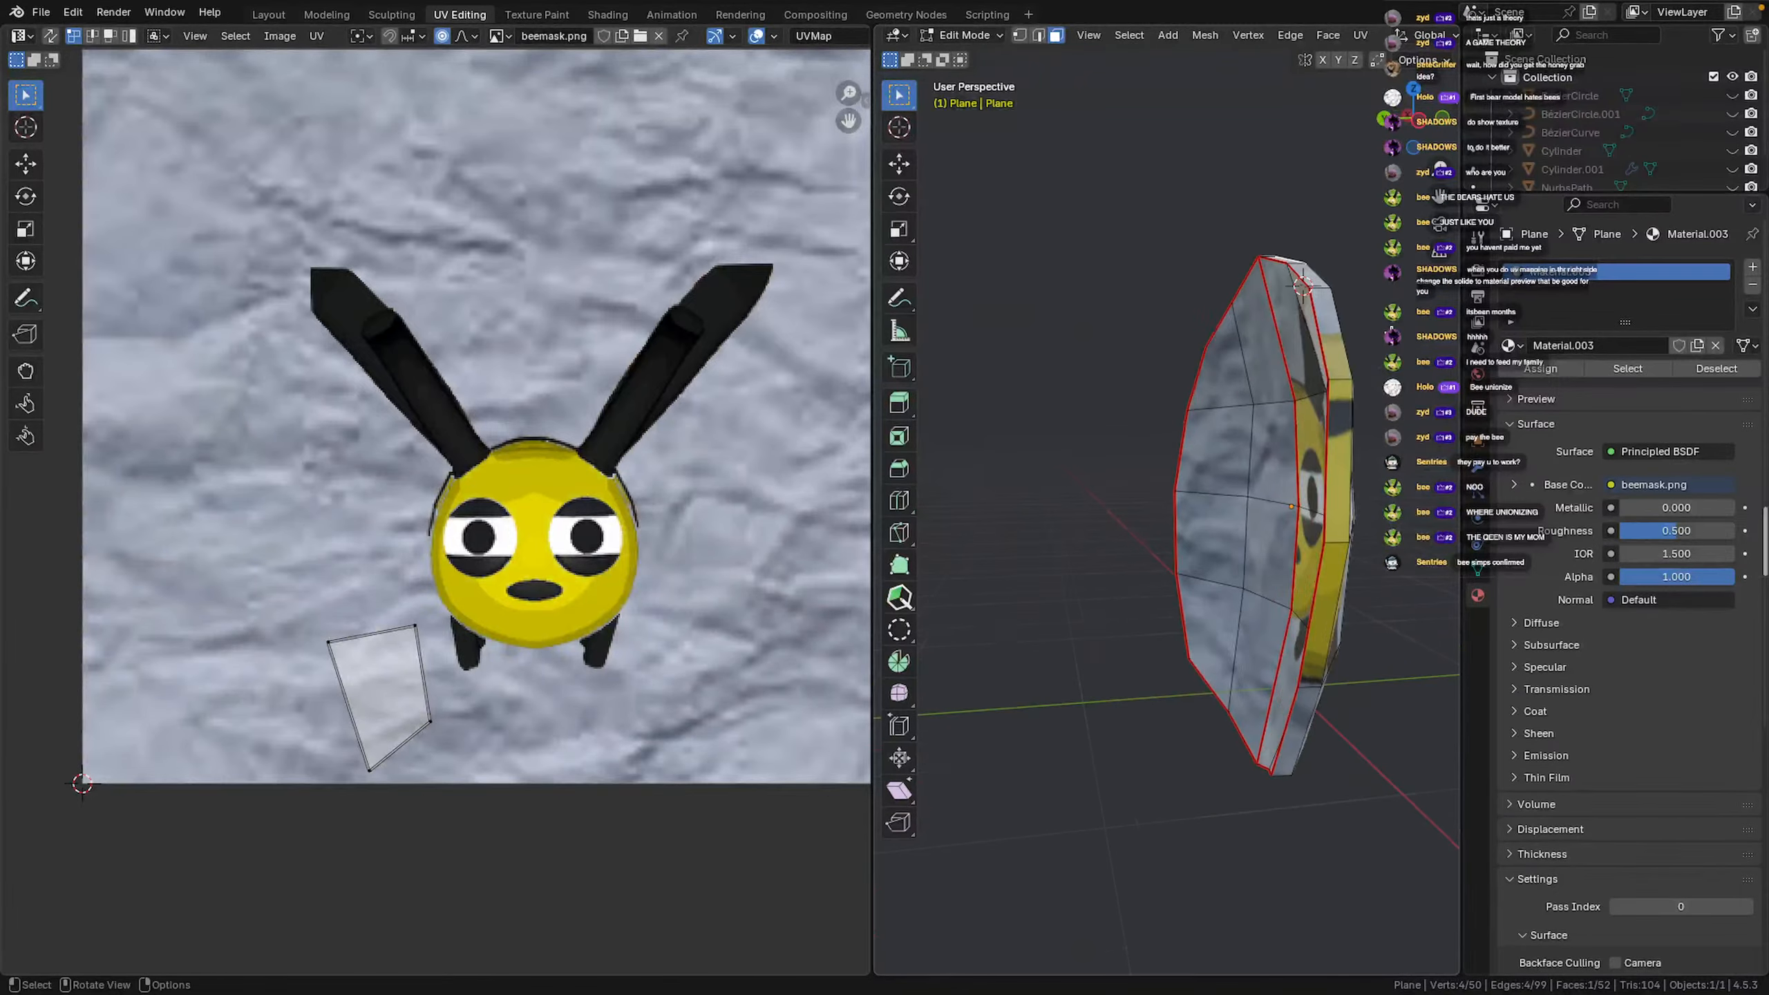
scroll(1310, 389, up, 3)
middle_drag(1307, 391, 1406, 423)
scroll(1405, 422, down, 3)
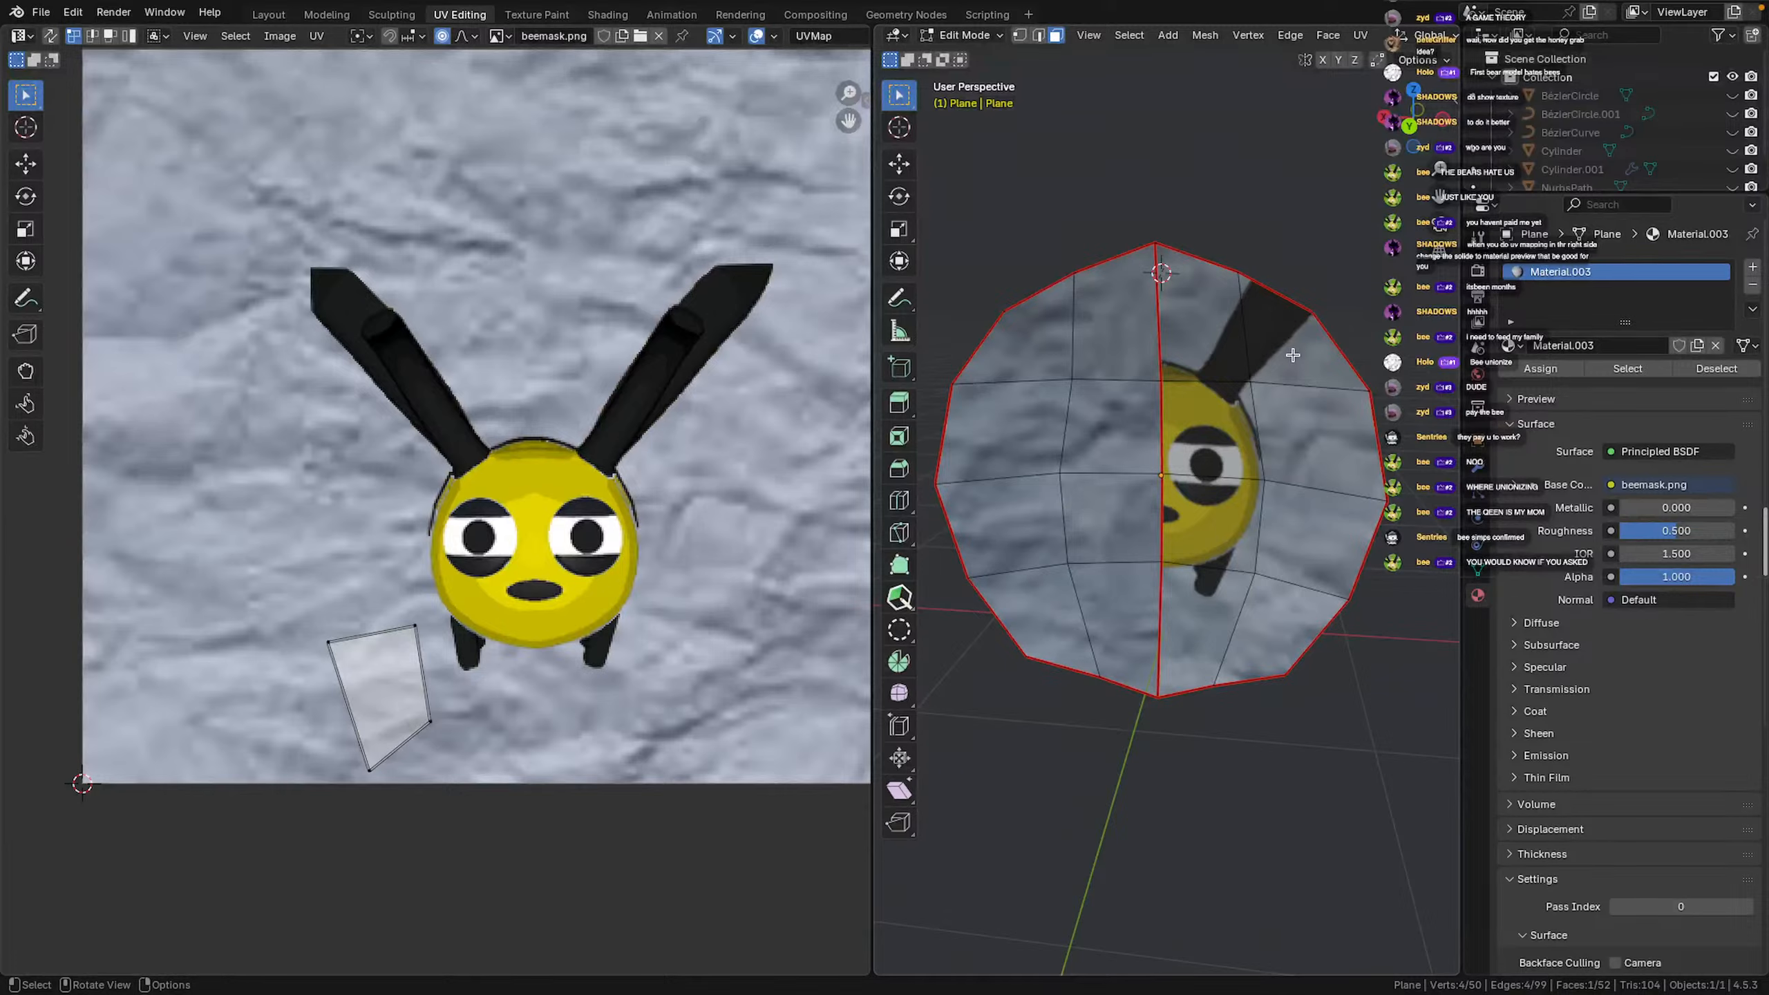
middle_drag(1258, 368, 1156, 390)
click(1176, 402)
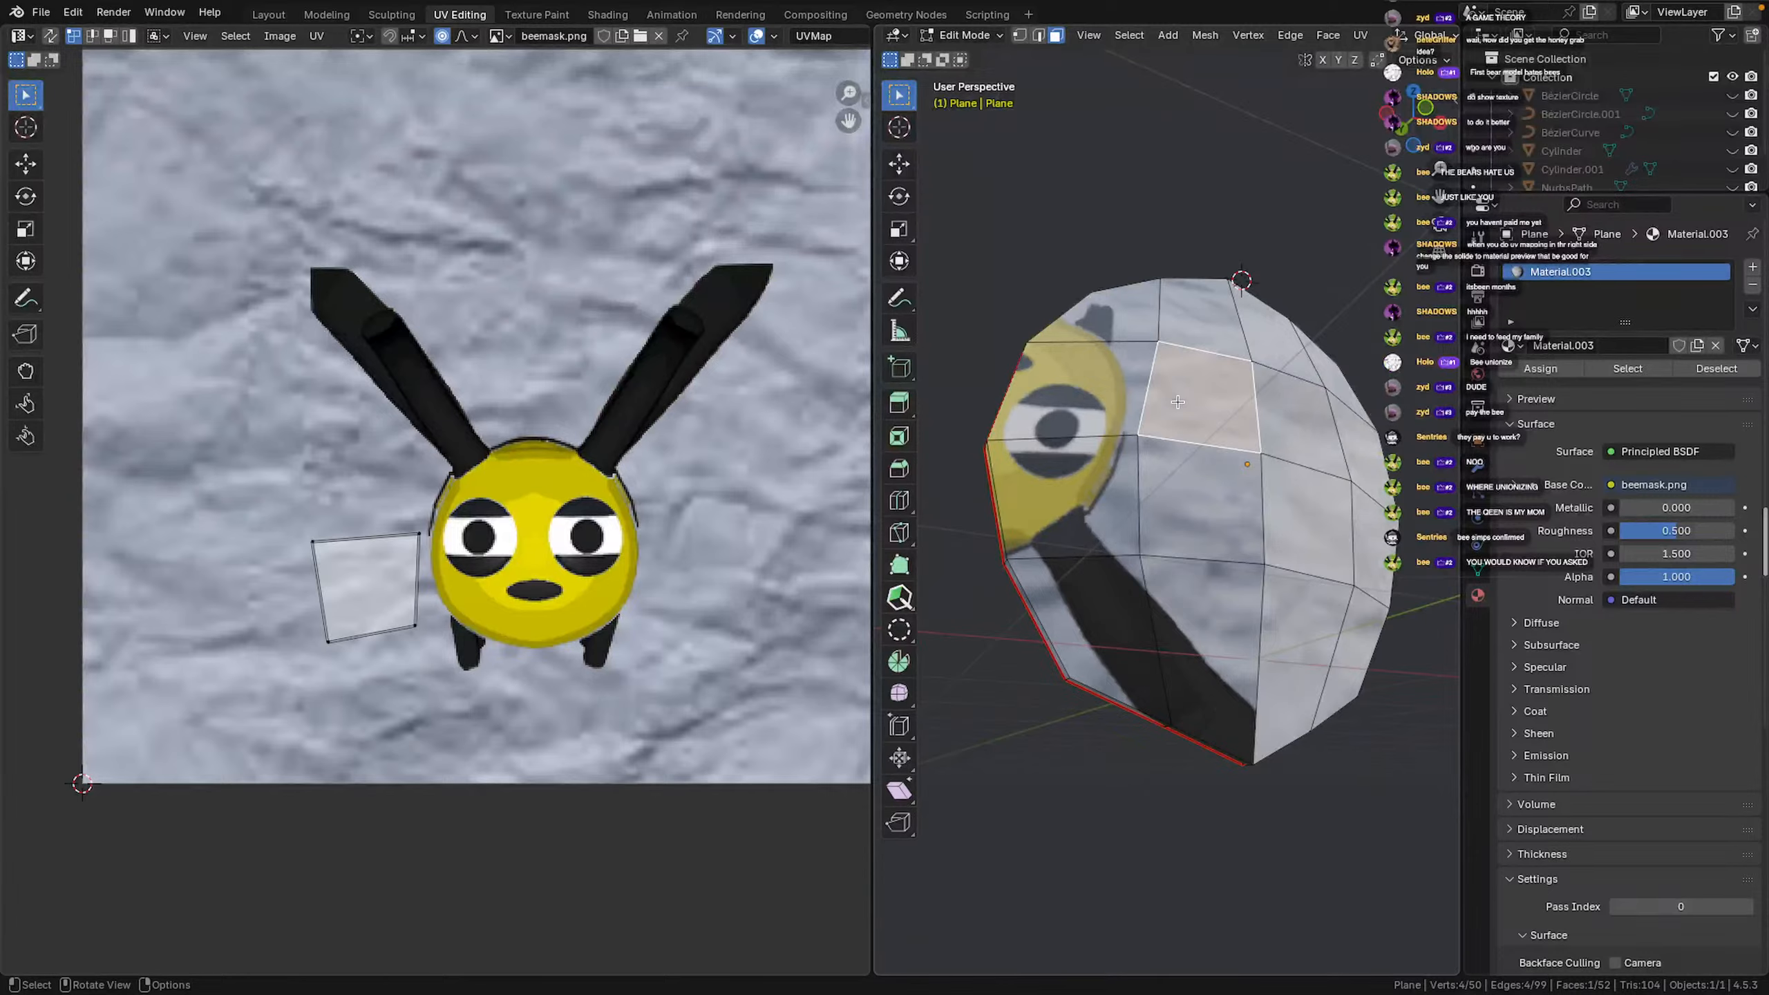
key(a)
scroll(646, 303, down, 5)
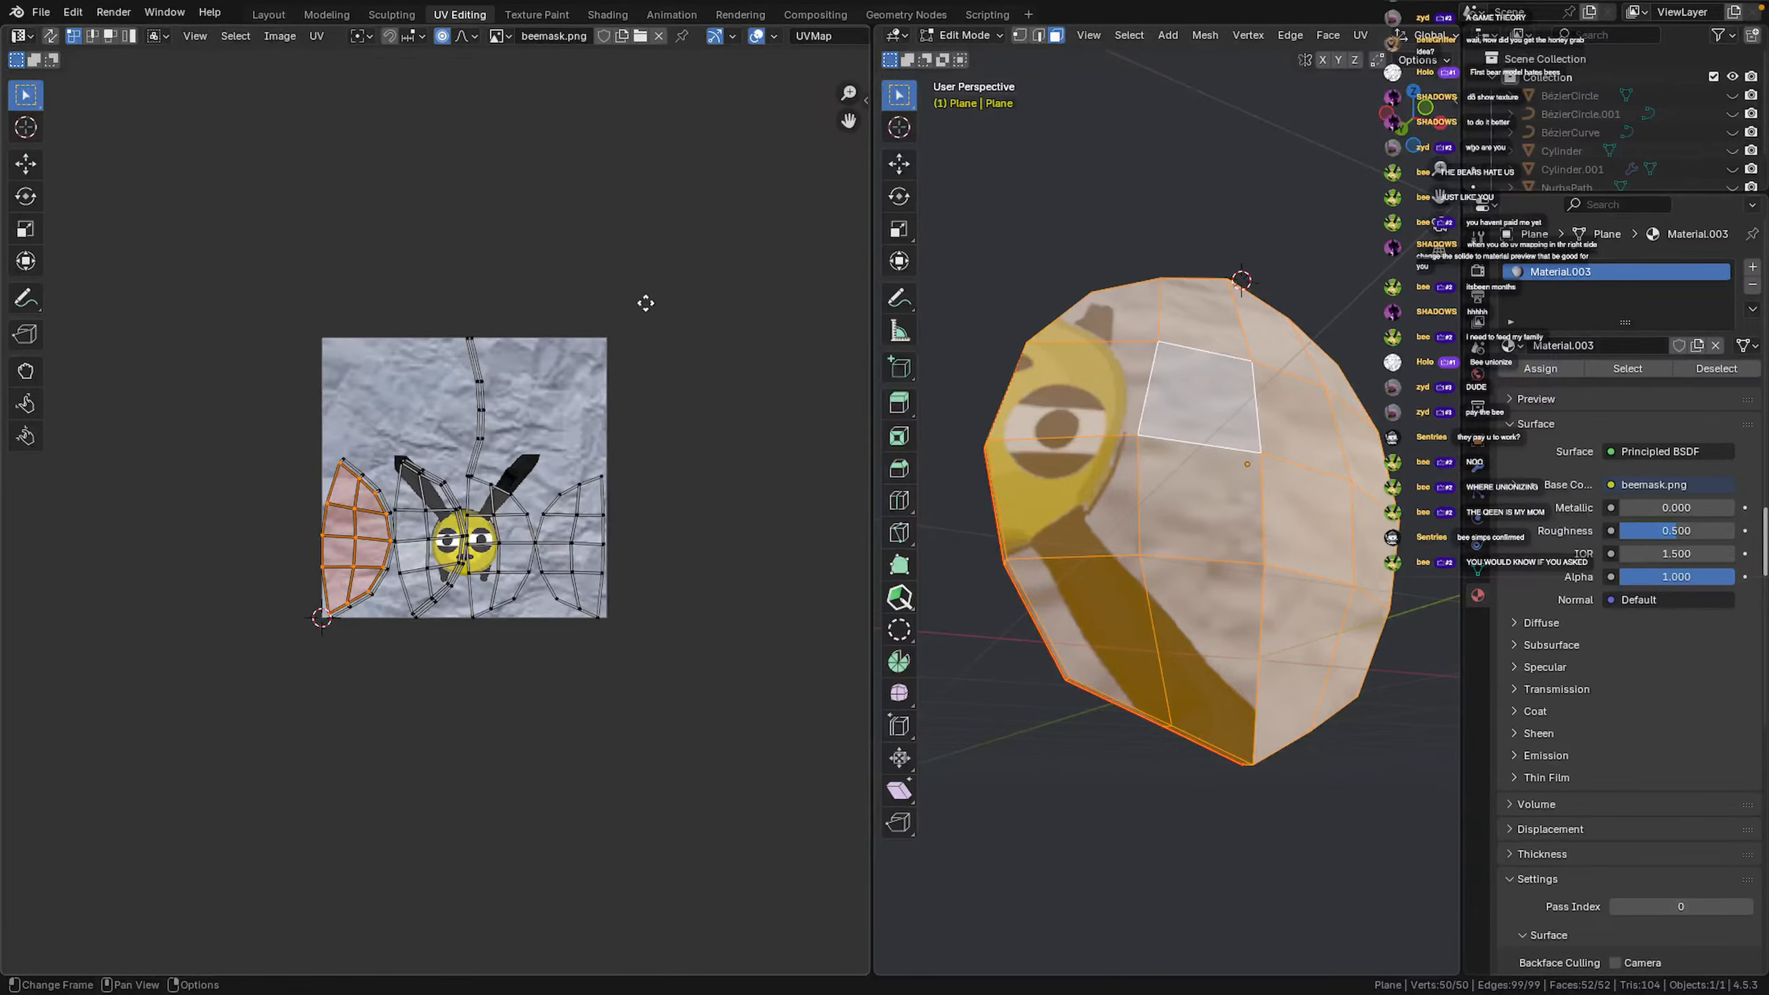
scroll(661, 321, up, 6)
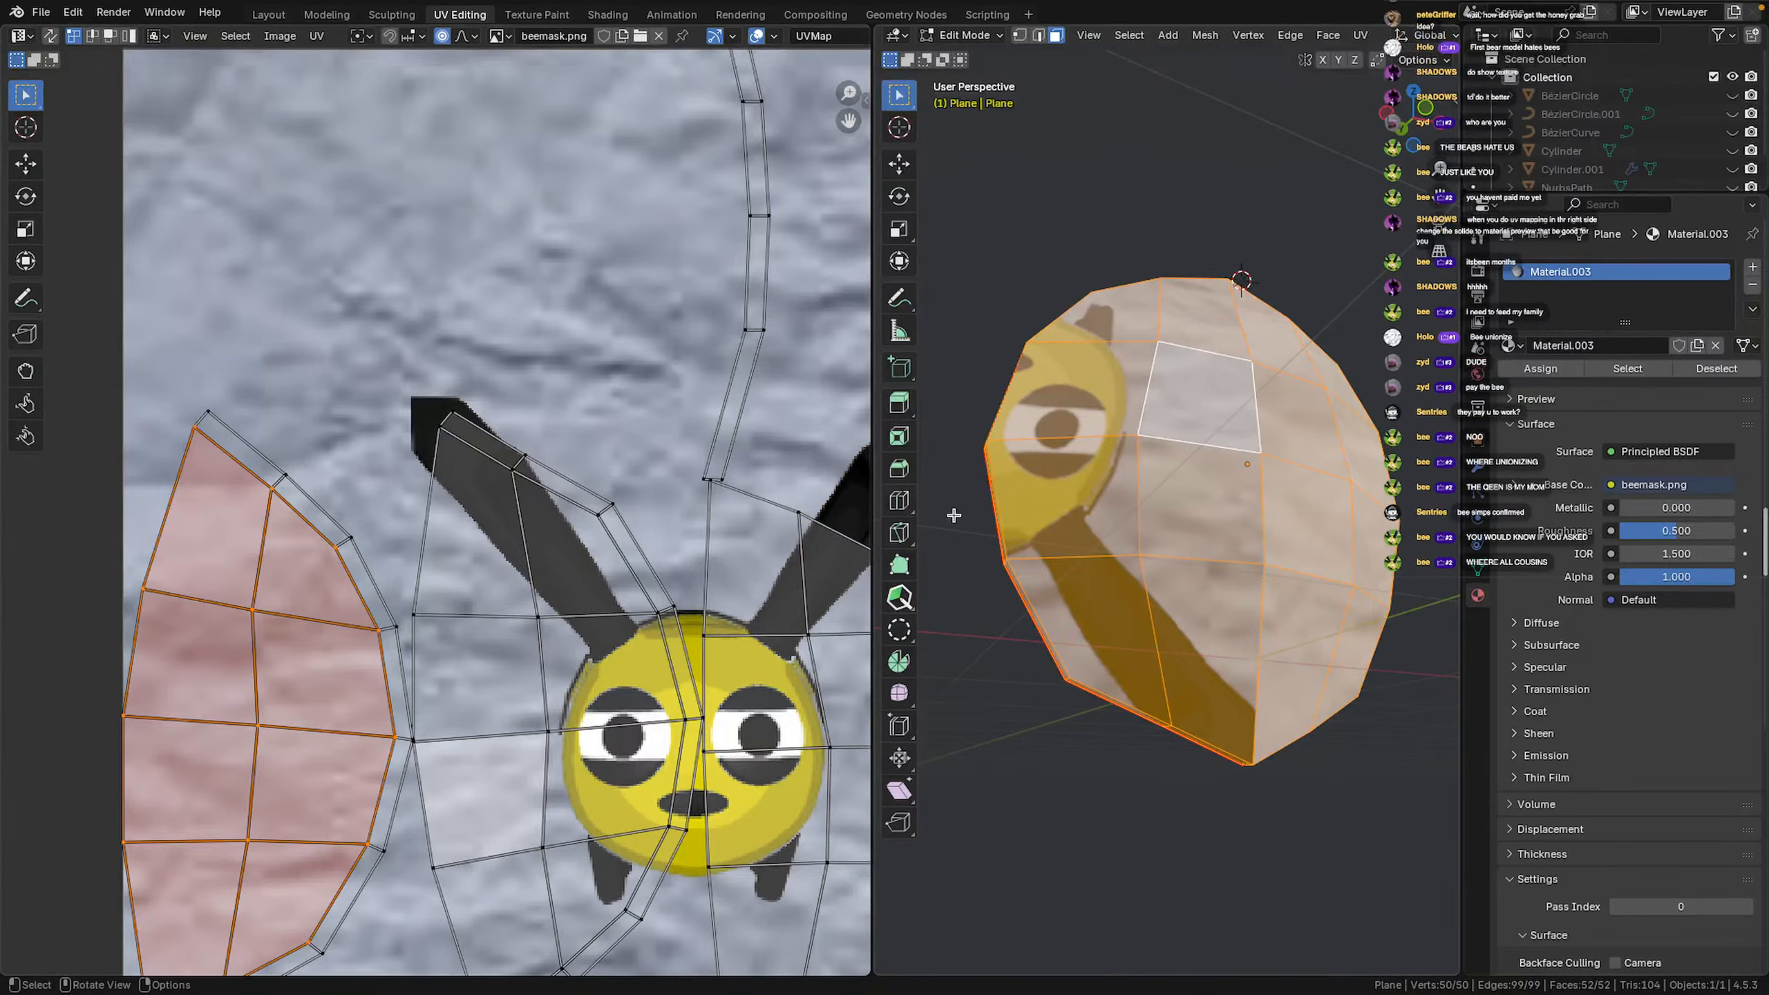
middle_drag(1045, 413, 1016, 334)
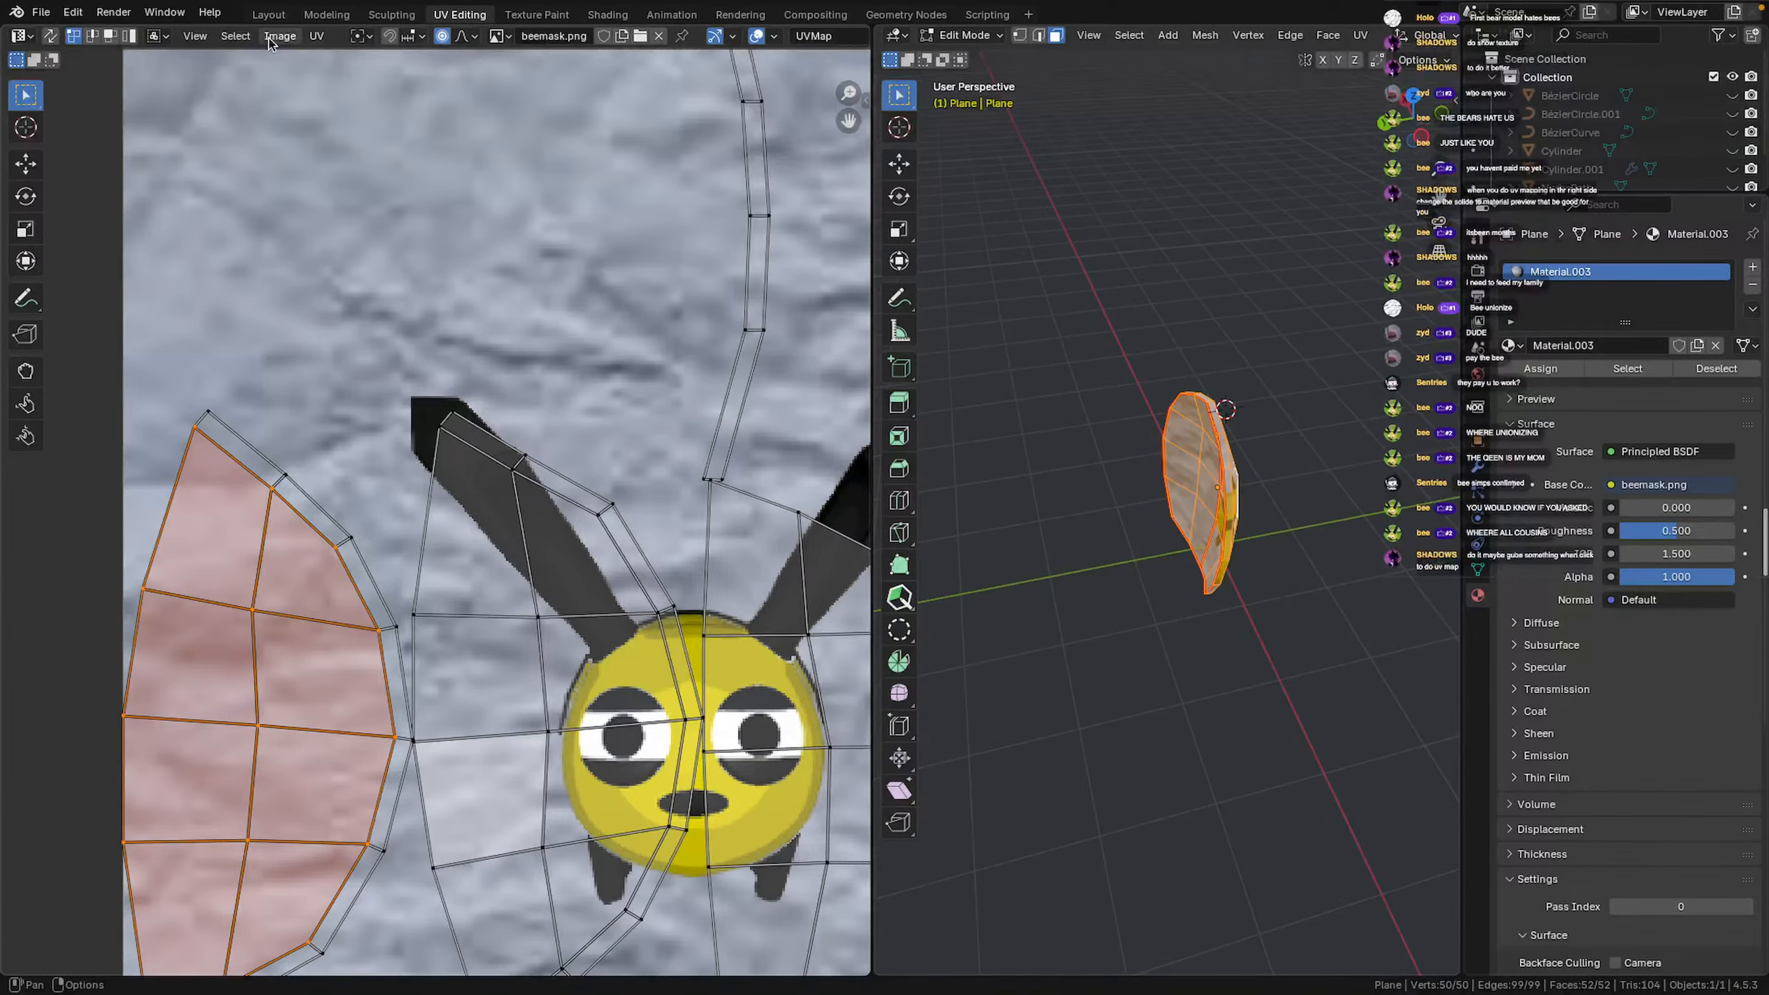
click(317, 36)
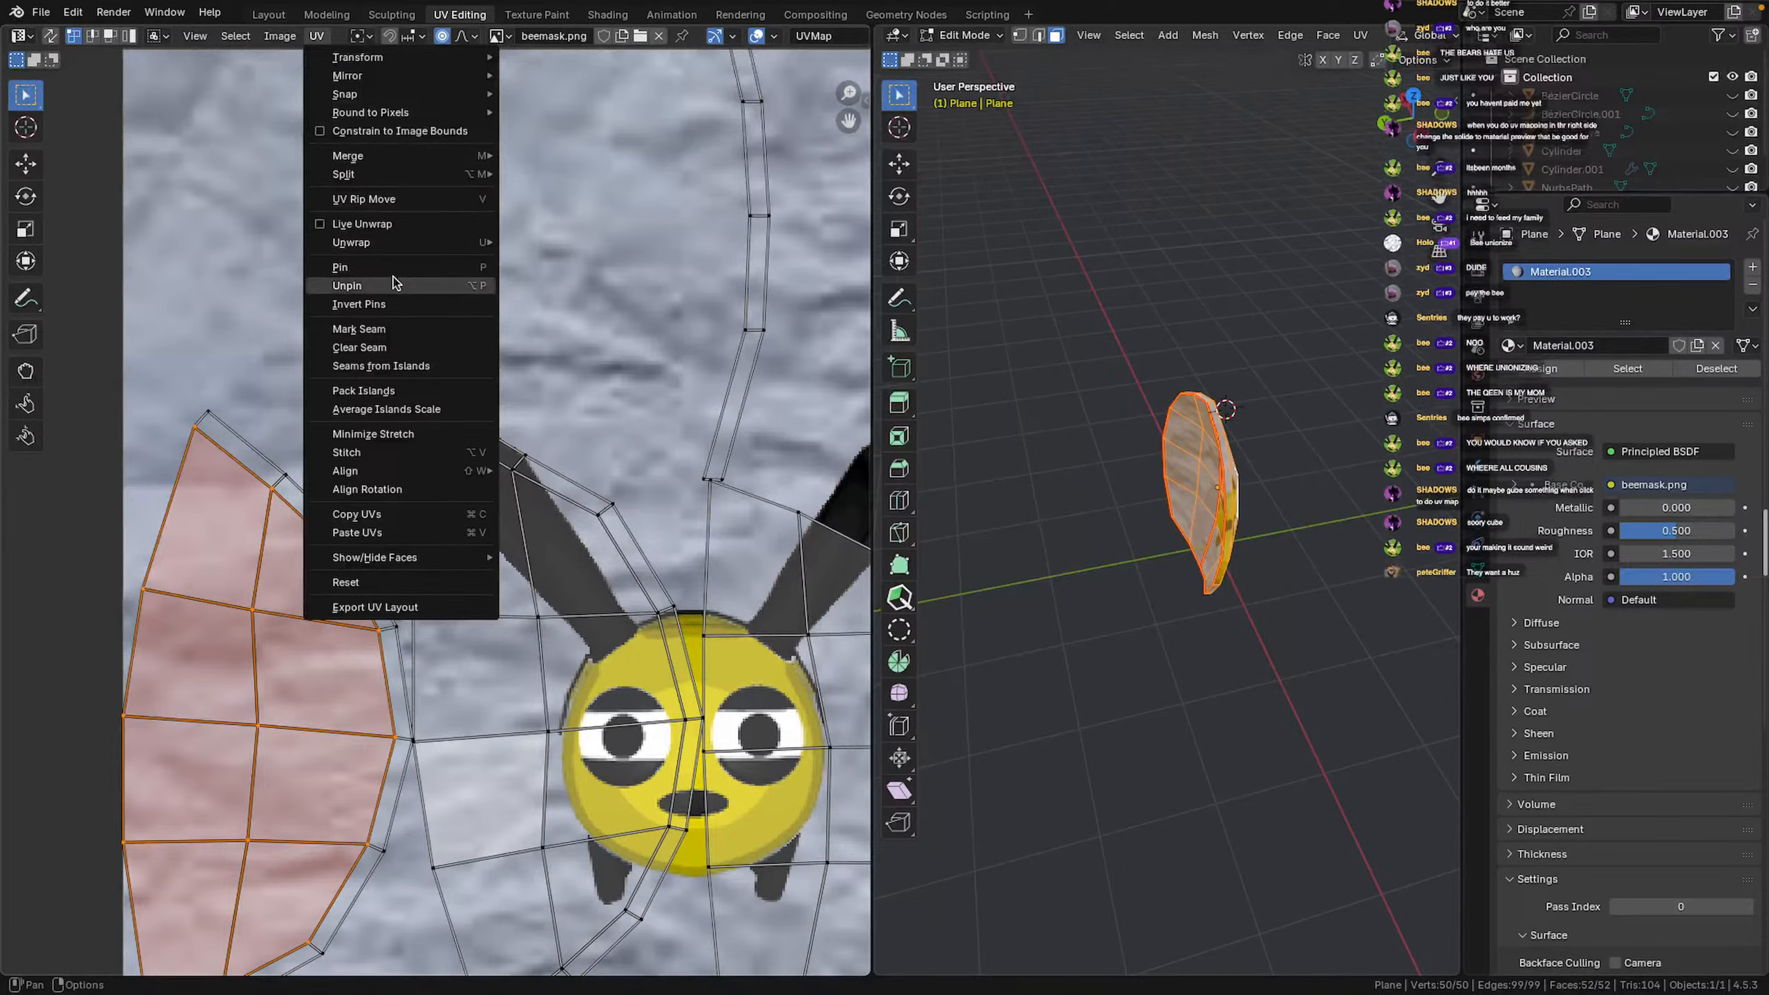
mouse_move(371, 93)
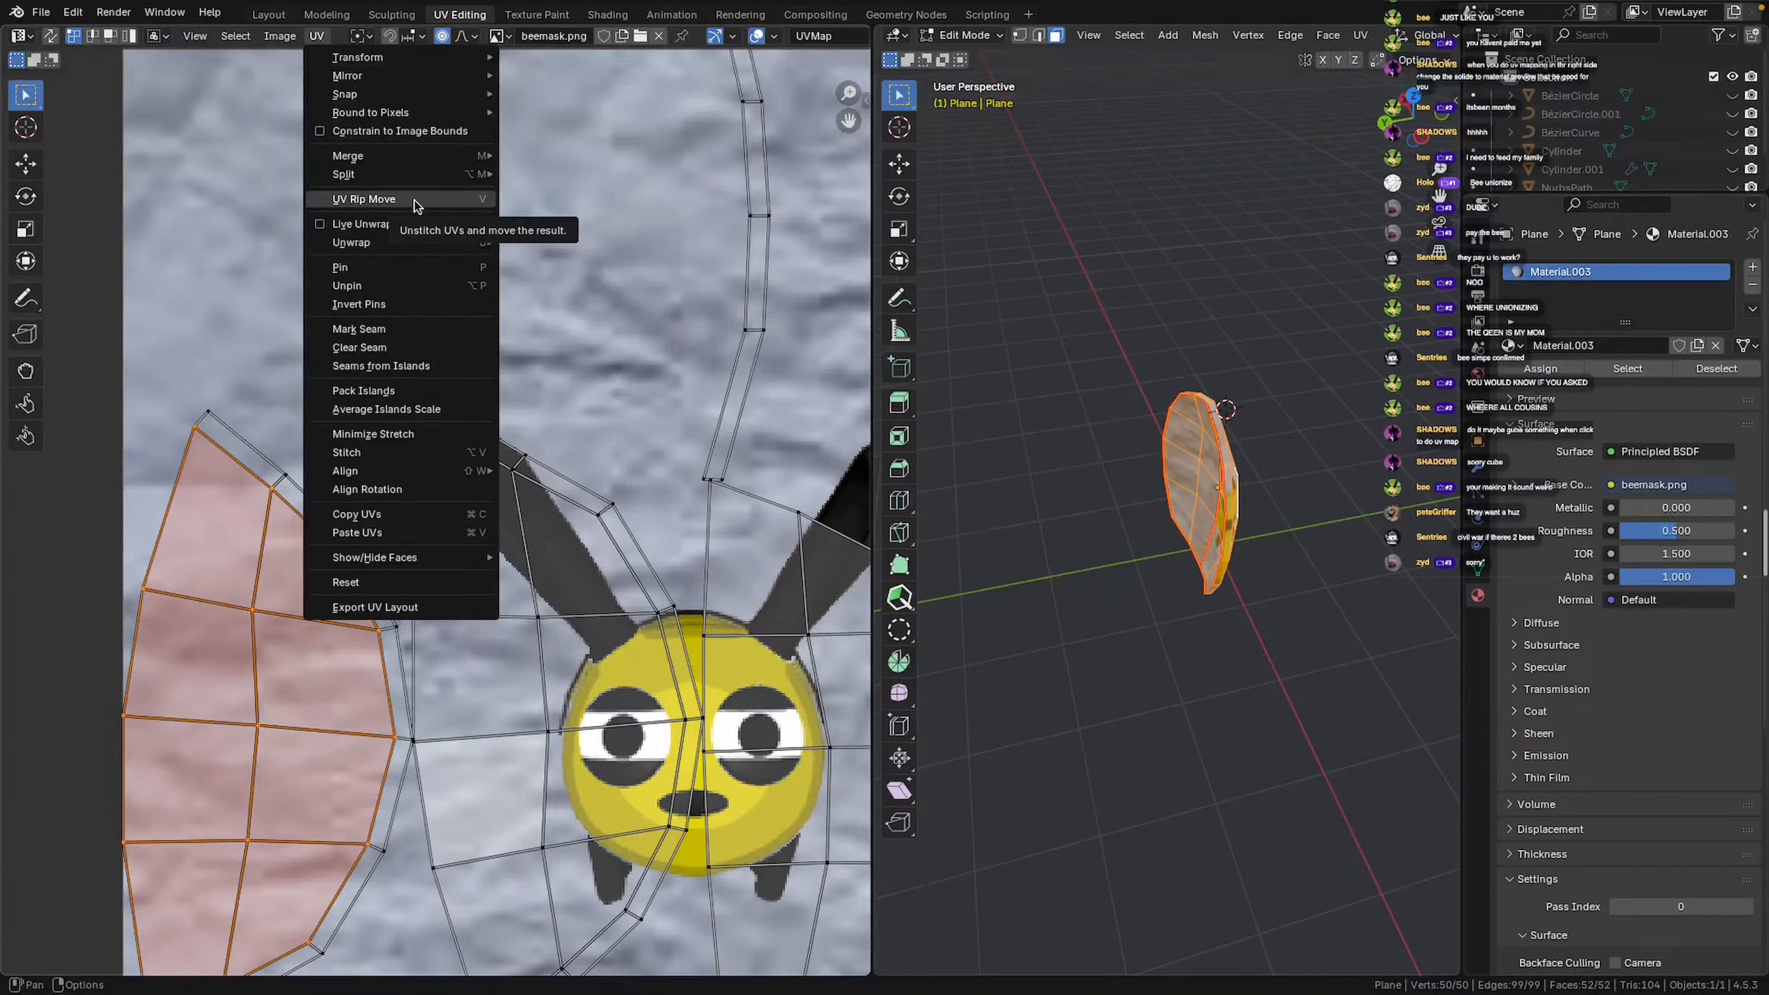
mouse_move(392, 161)
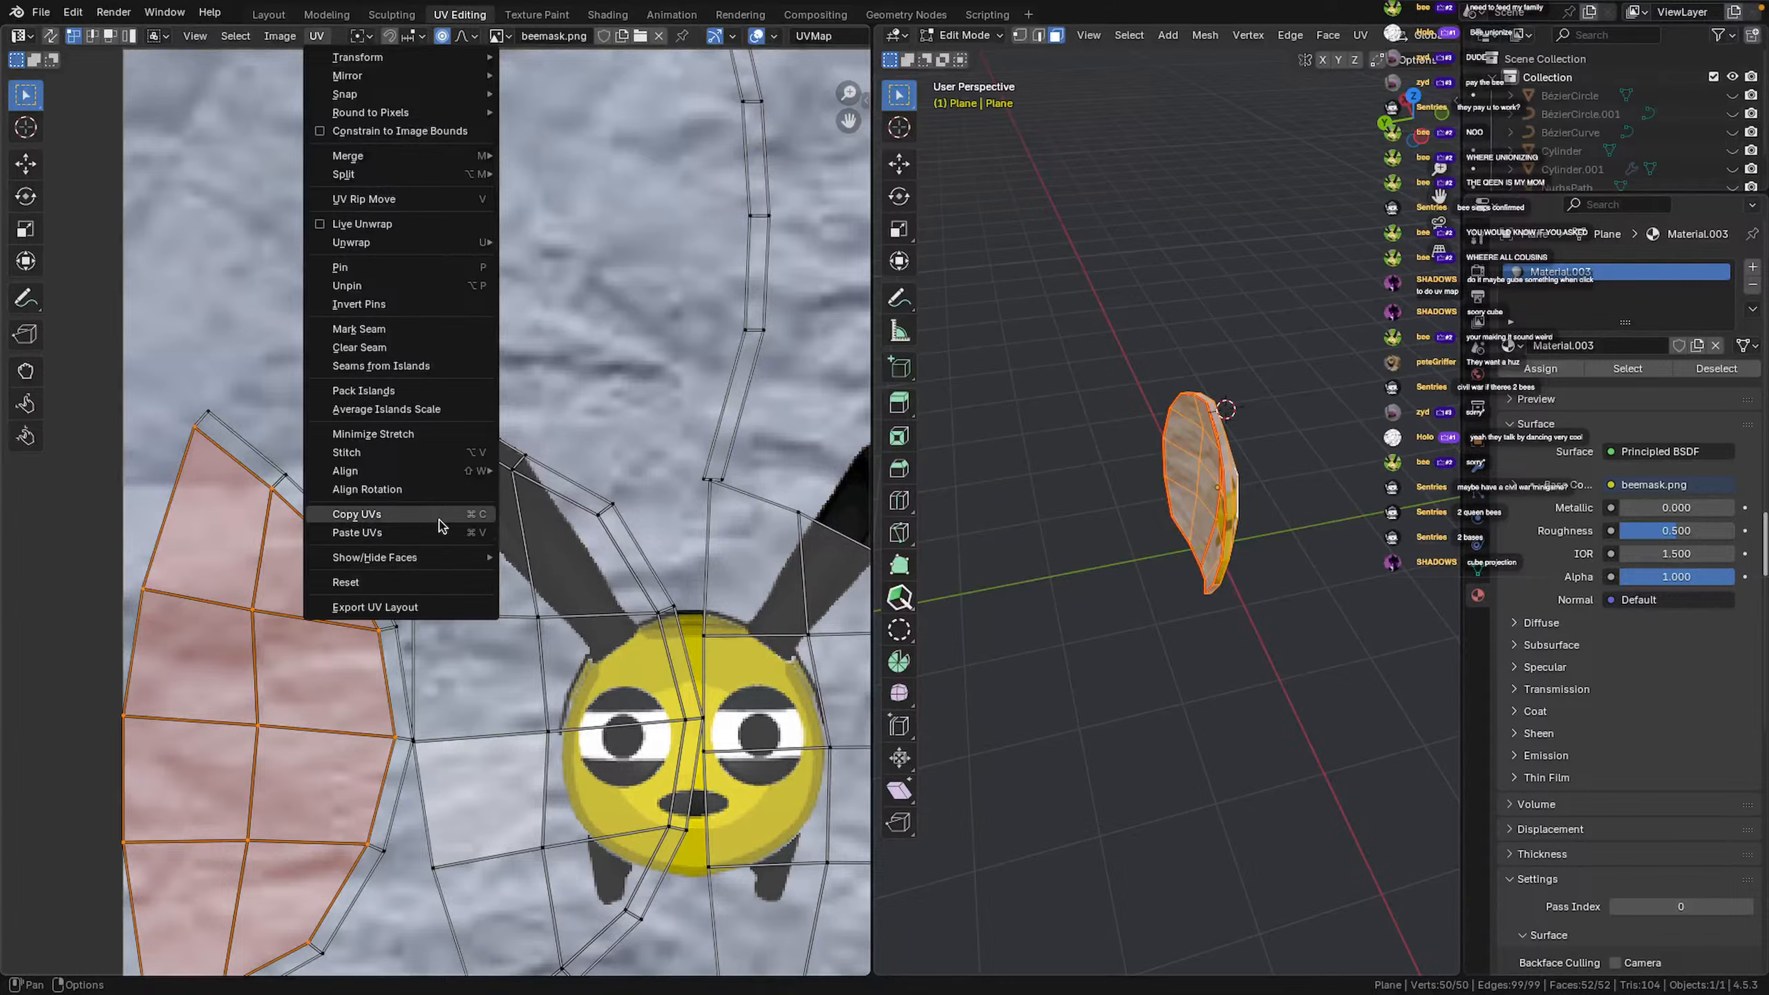
right_click(1129, 474)
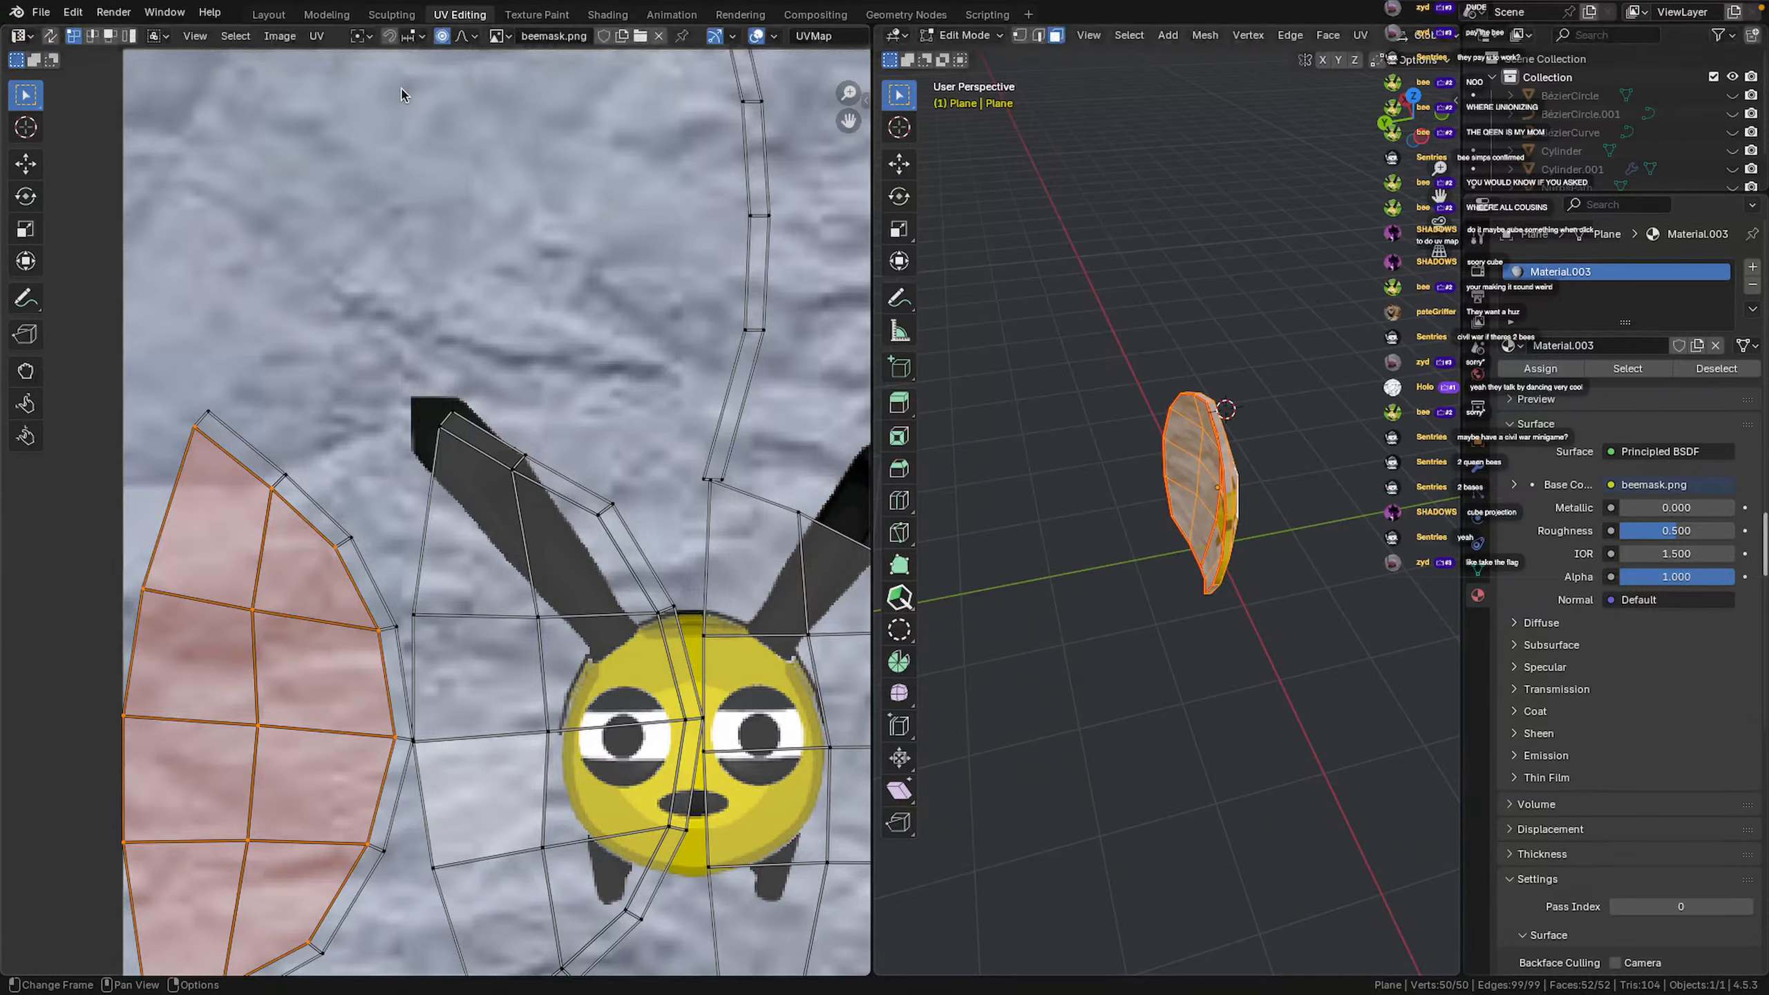
Search the available commands for "cube" and apply the UV Editor's Cube Projection to the selected UVs
click(209, 12)
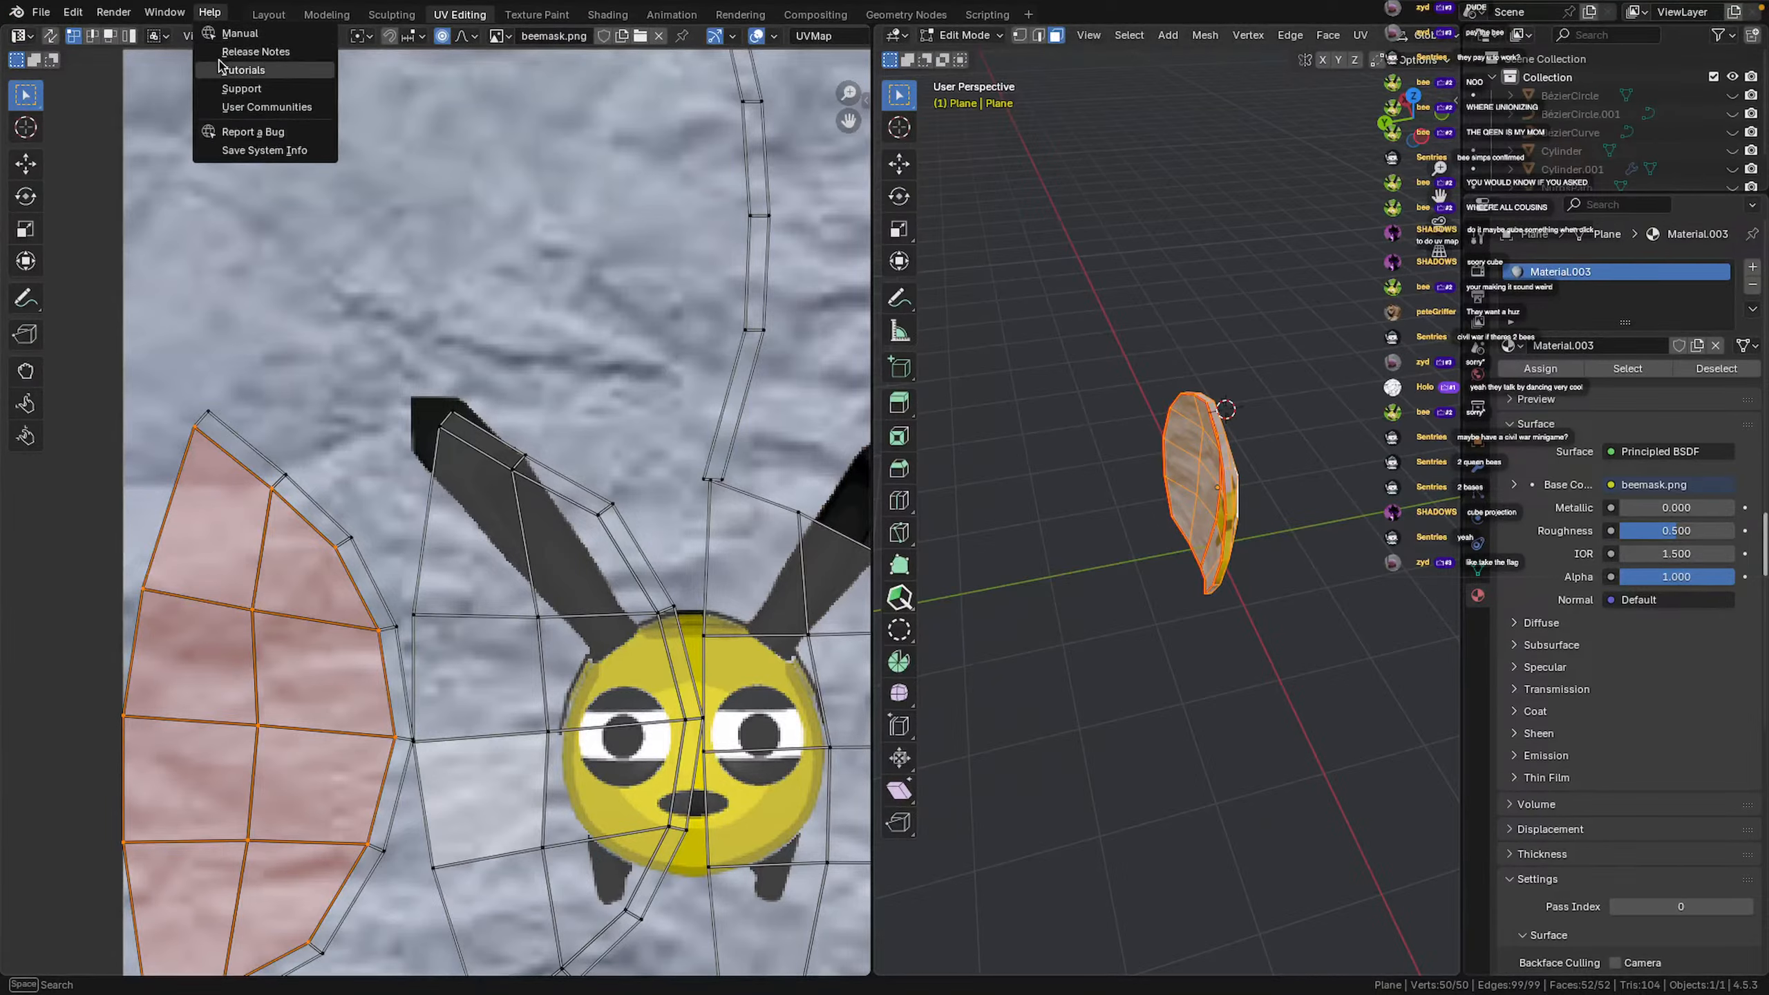
click(104, 14)
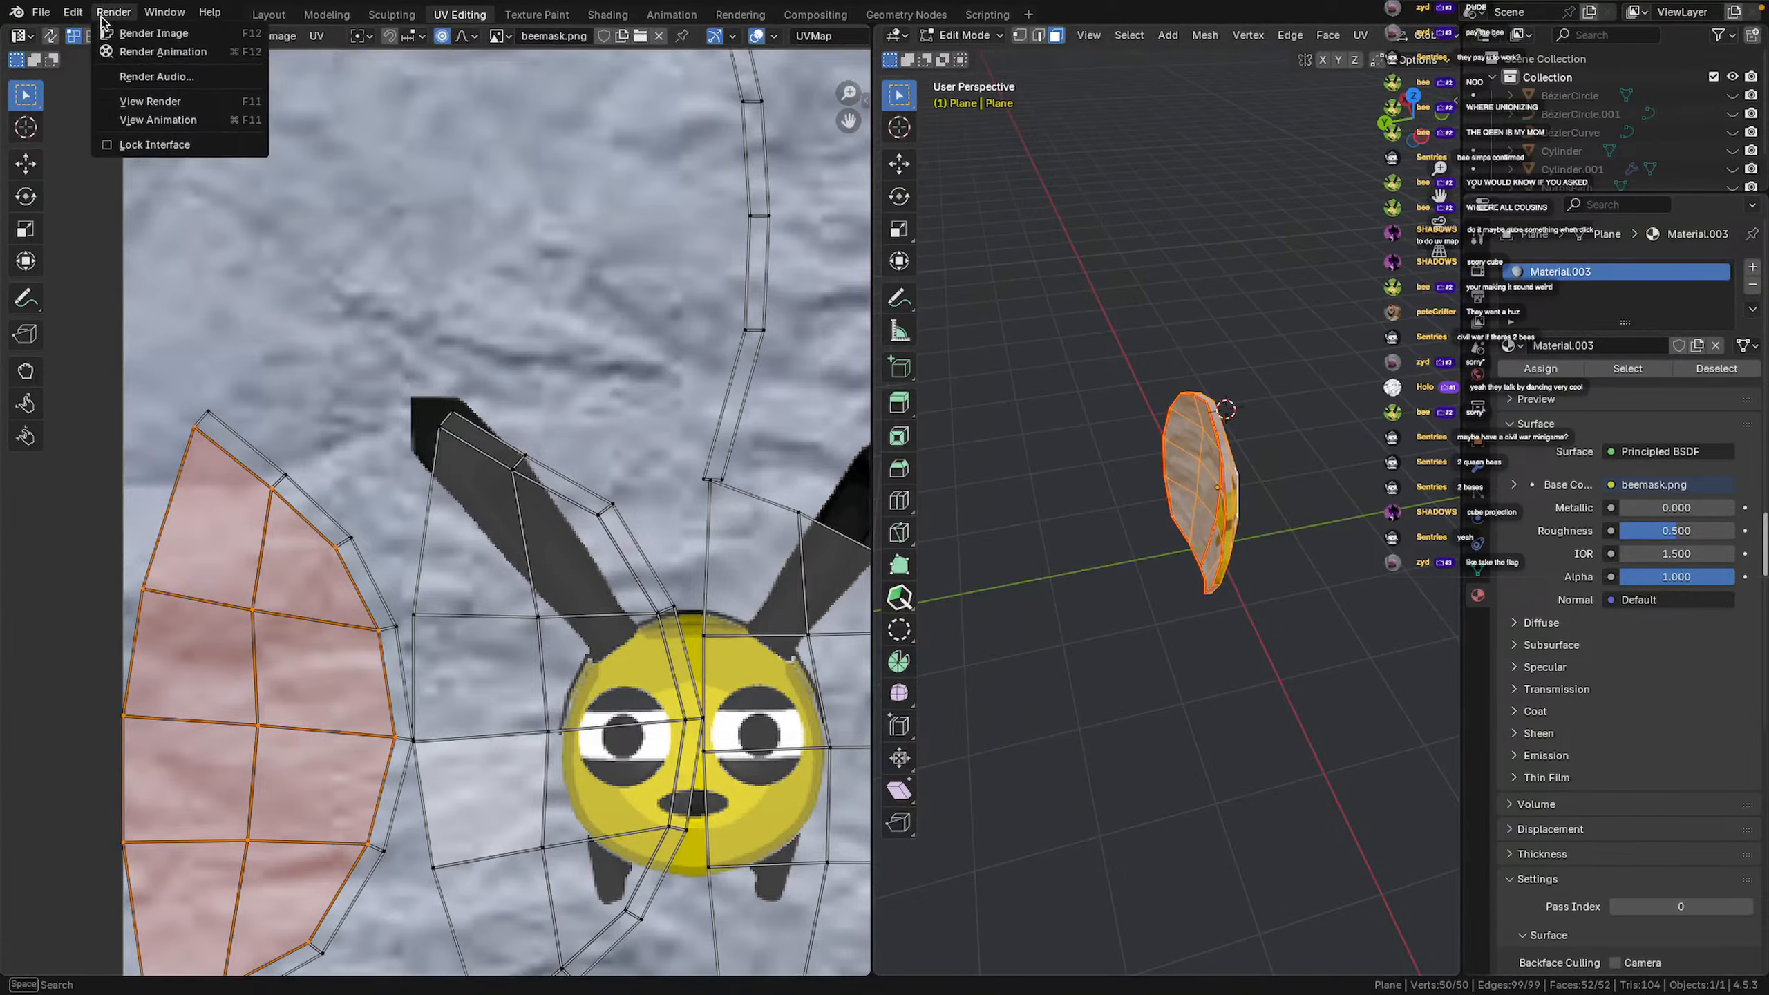
mouse_move(150, 17)
mouse_move(73, 12)
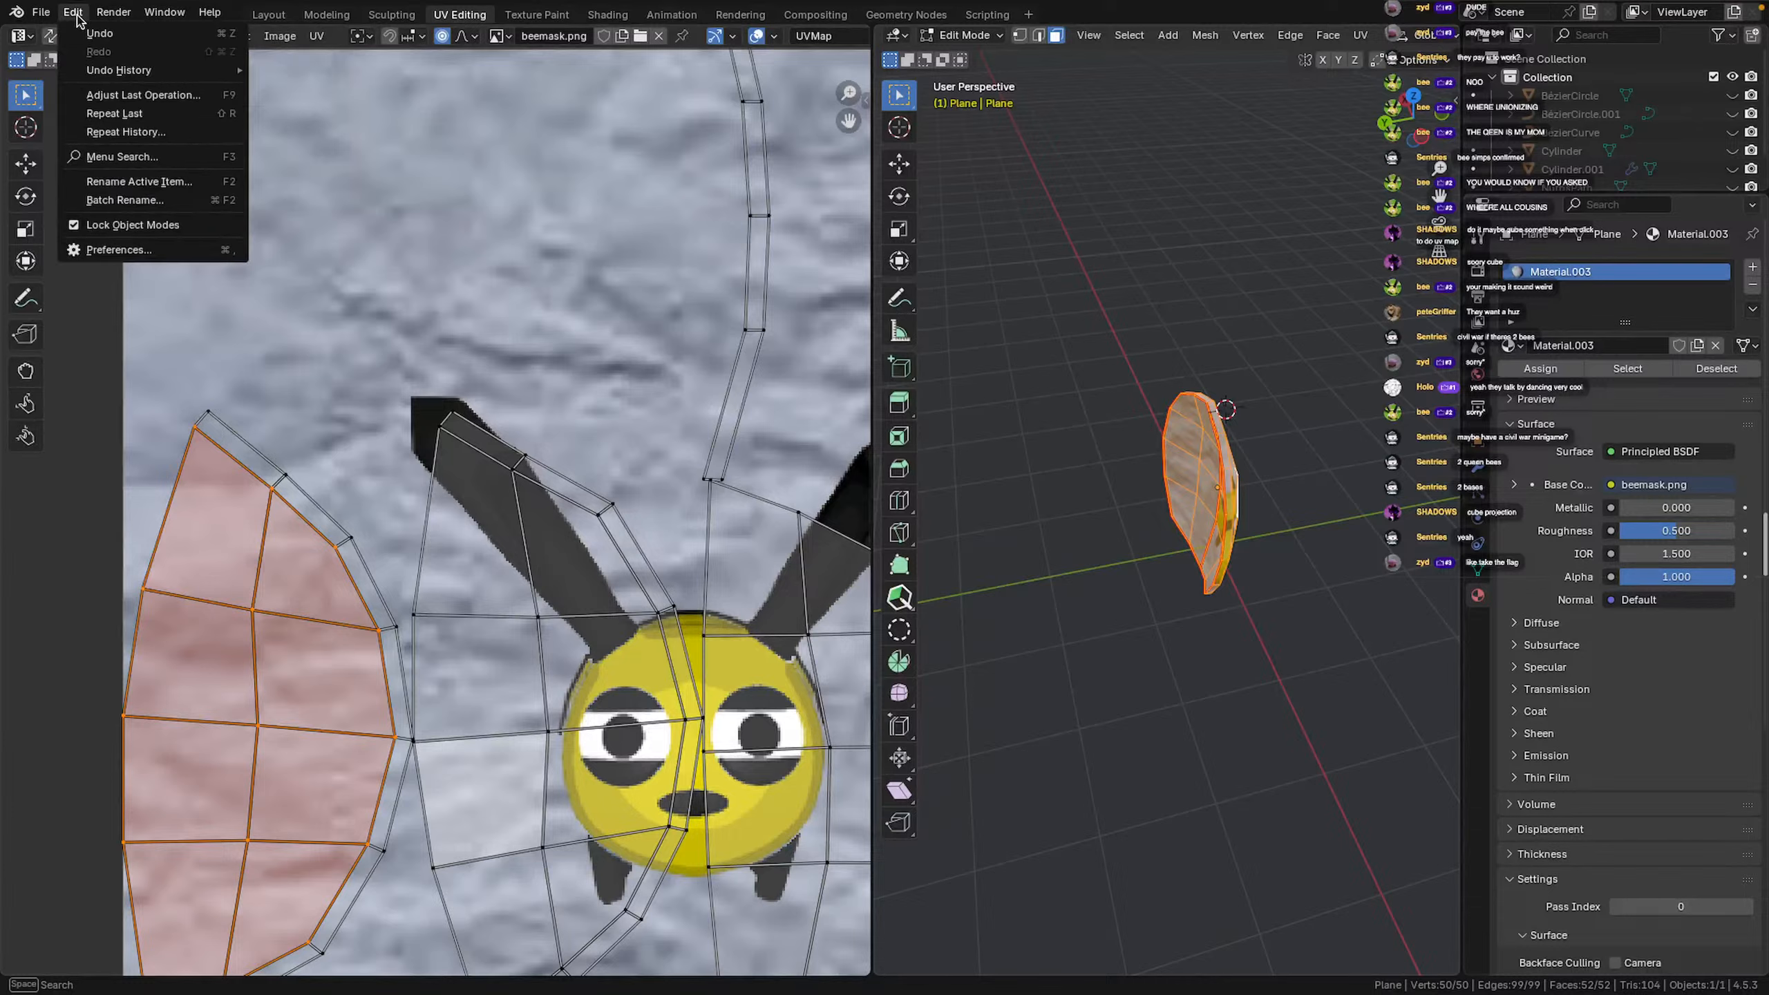
click(115, 155)
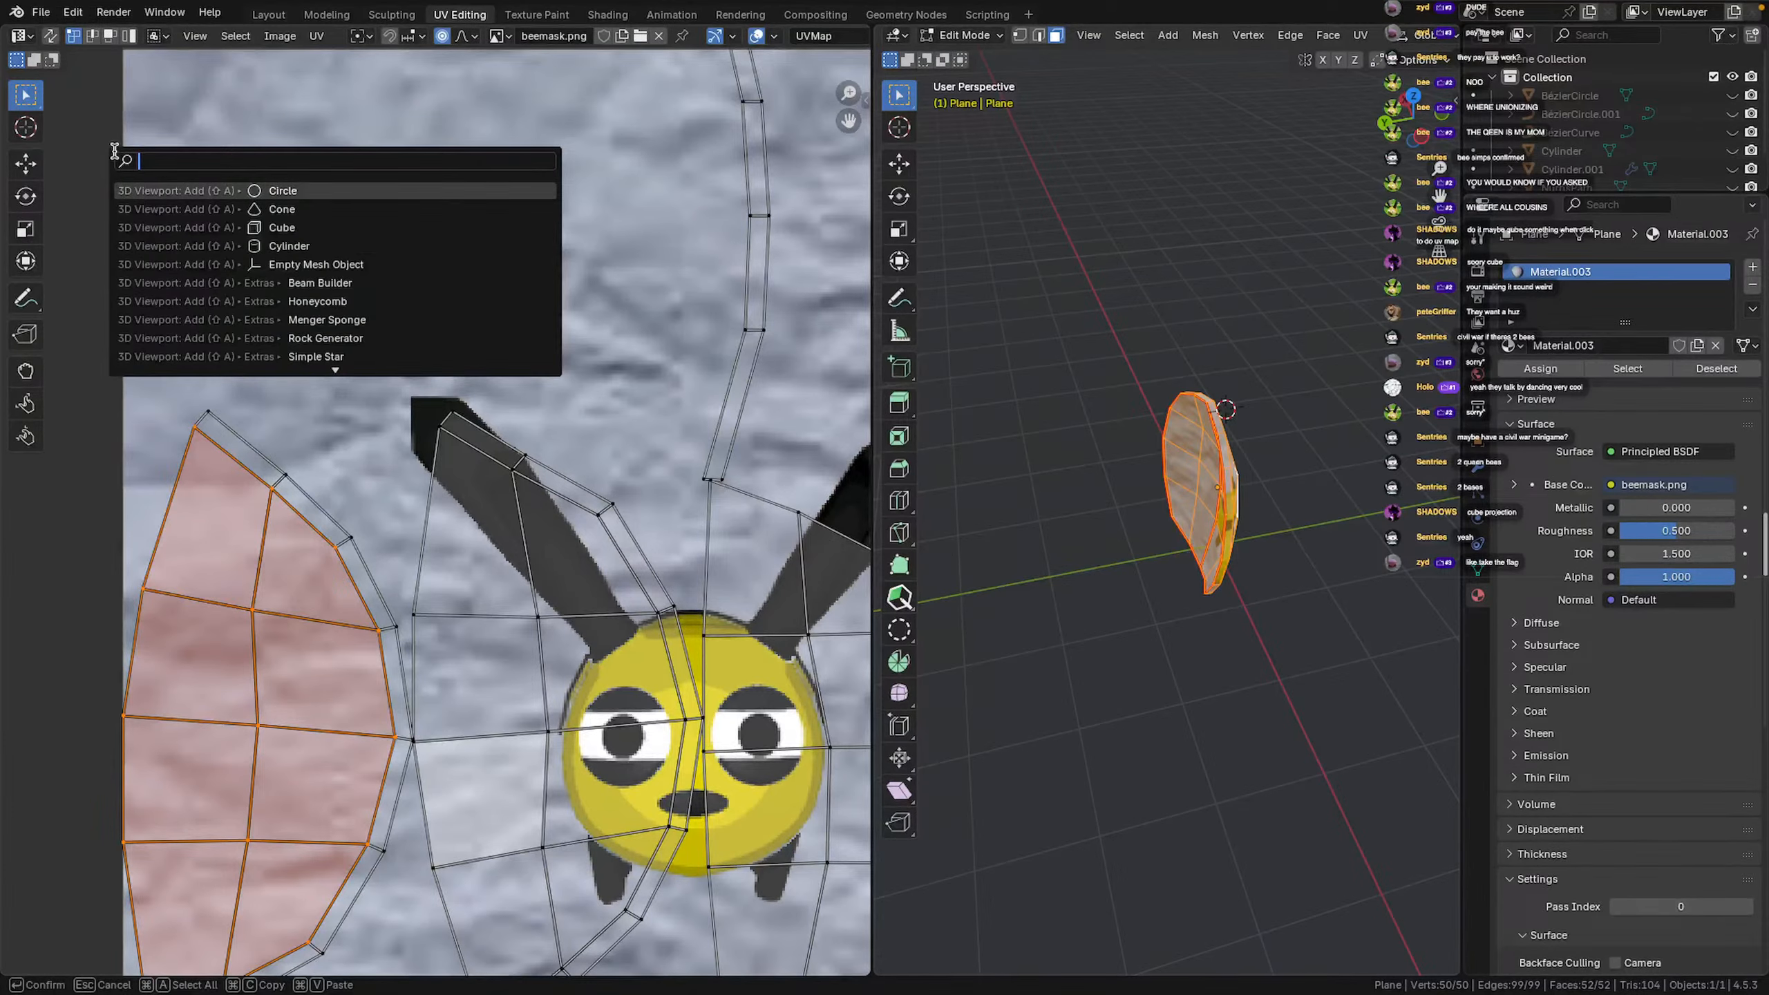
text(cube)
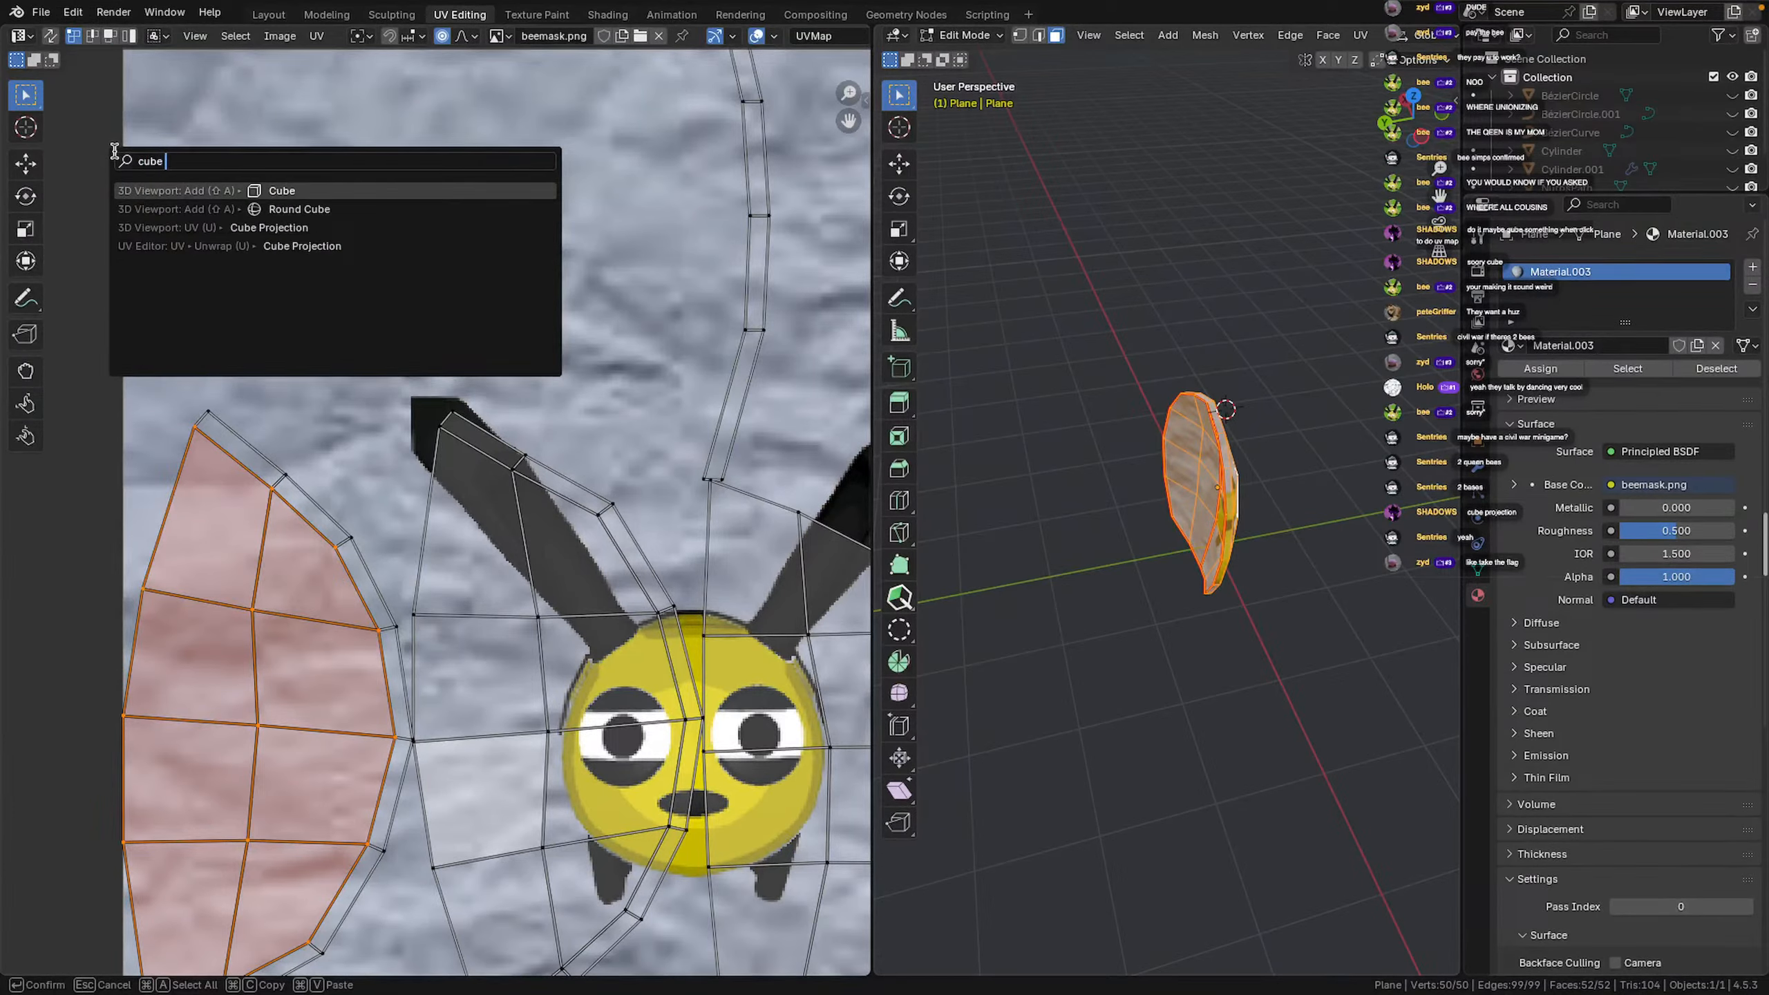
click(345, 252)
scroll(826, 693, down, 4)
middle_drag(826, 692, 743, 689)
scroll(651, 675, up, 3)
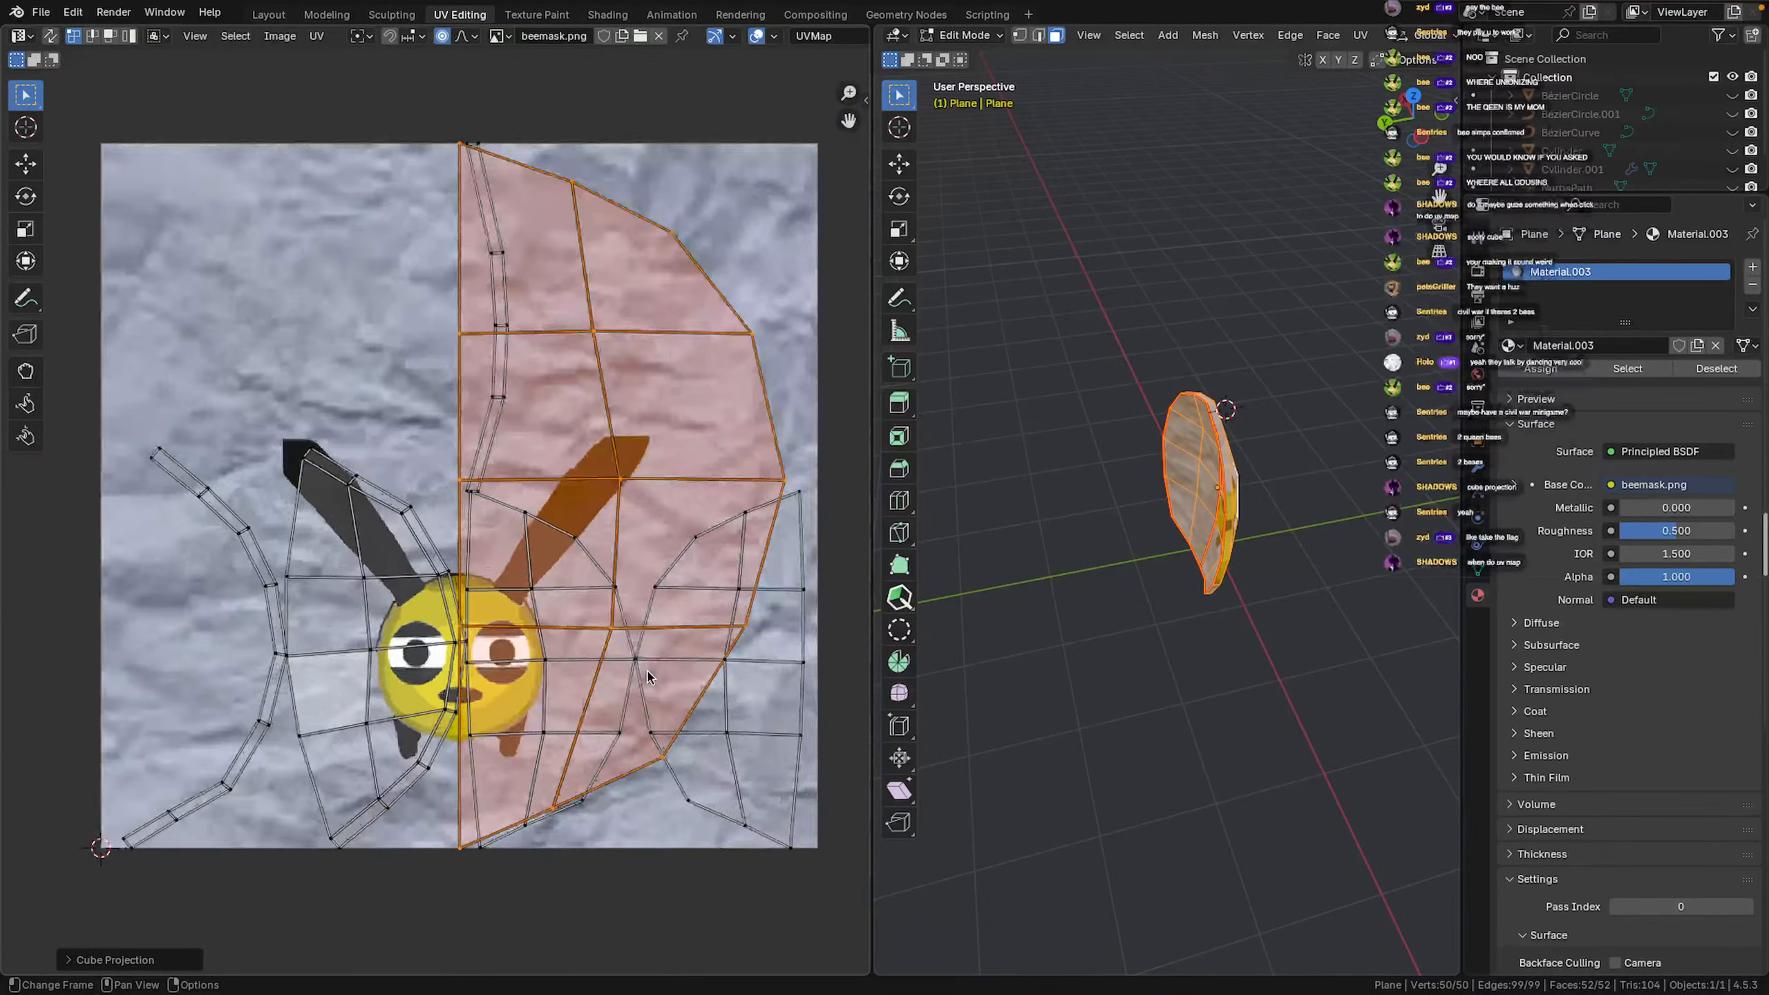
Scale down the projected half-circle UV island and move it onto the blank paper above the bee's ear
click(1183, 653)
click(1216, 547)
key(a)
scroll(560, 639, down, 5)
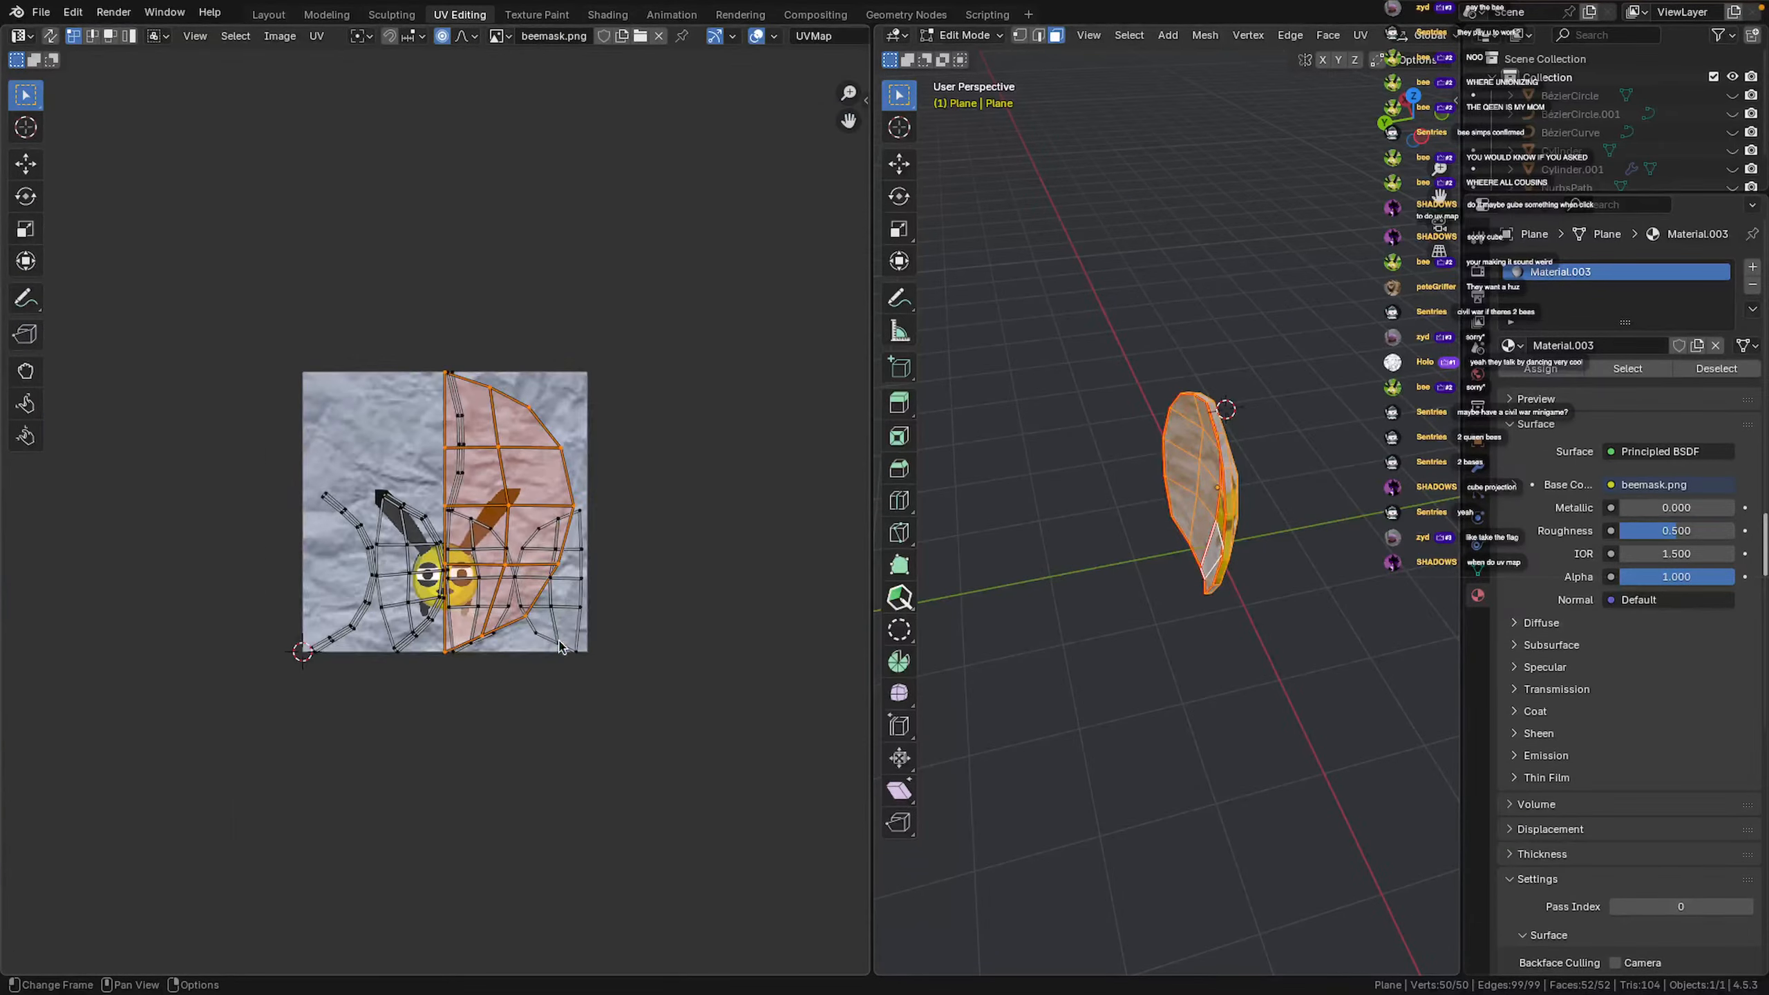
middle_drag(560, 642, 549, 654)
key(s)
click(513, 611)
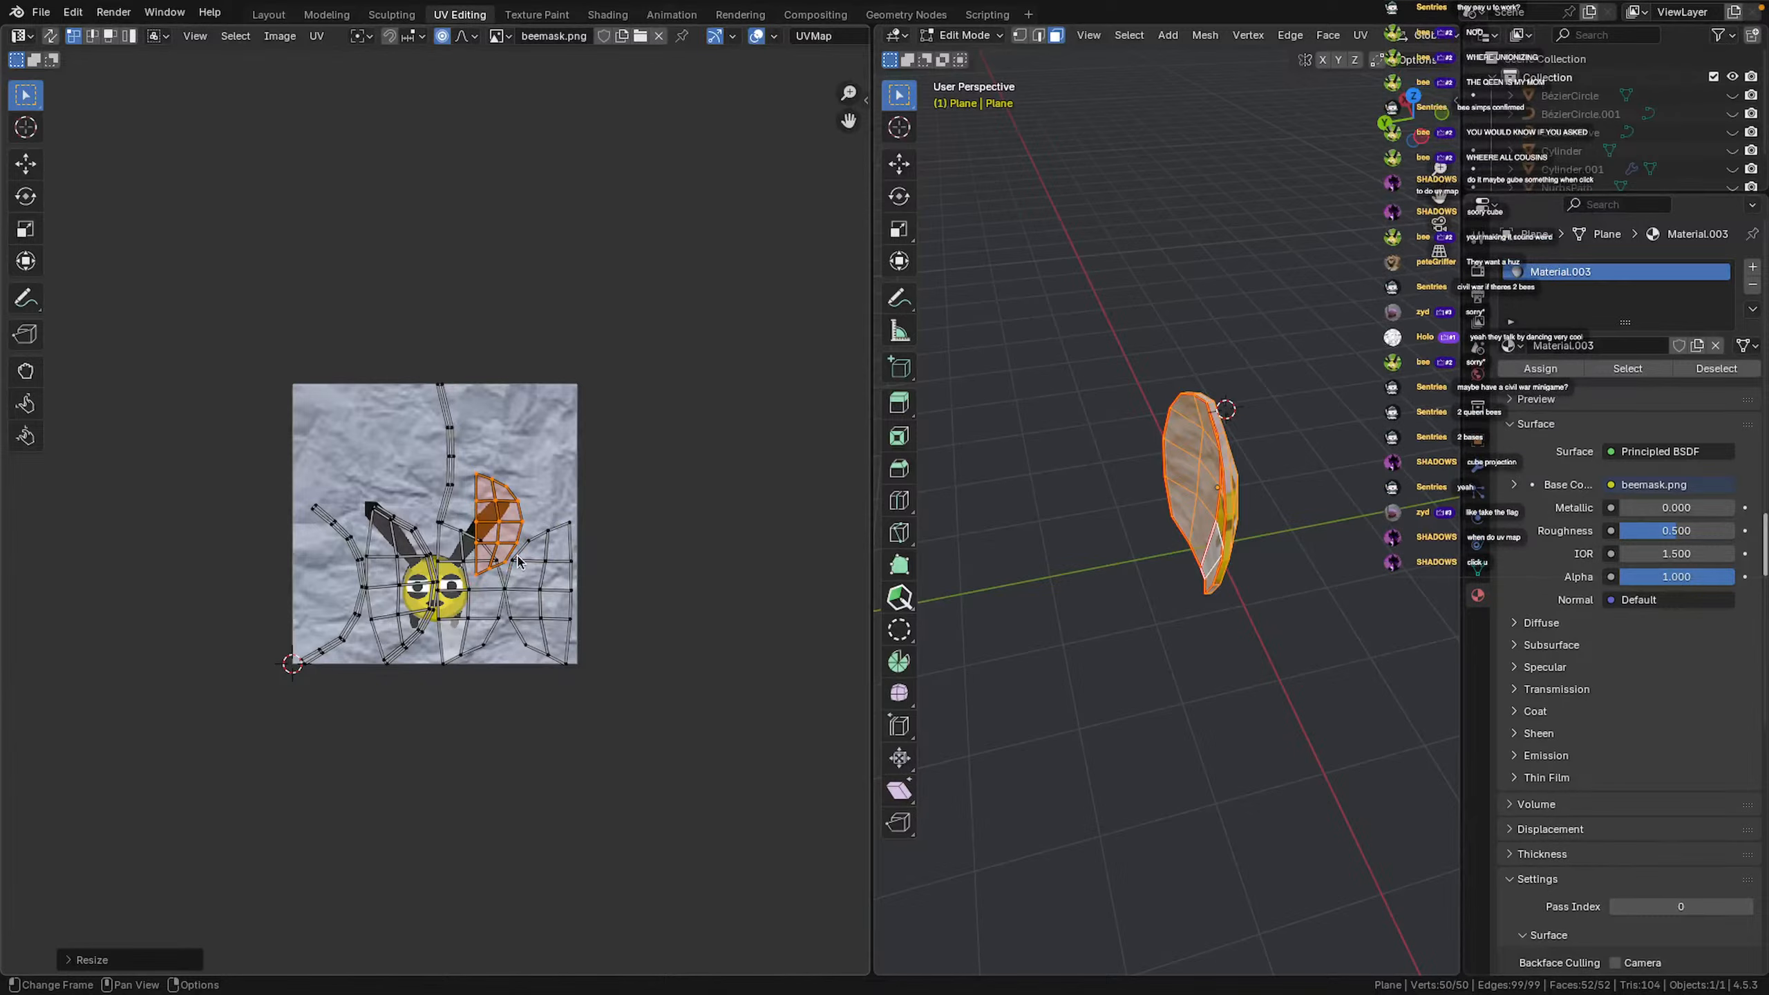
key(g)
click(527, 485)
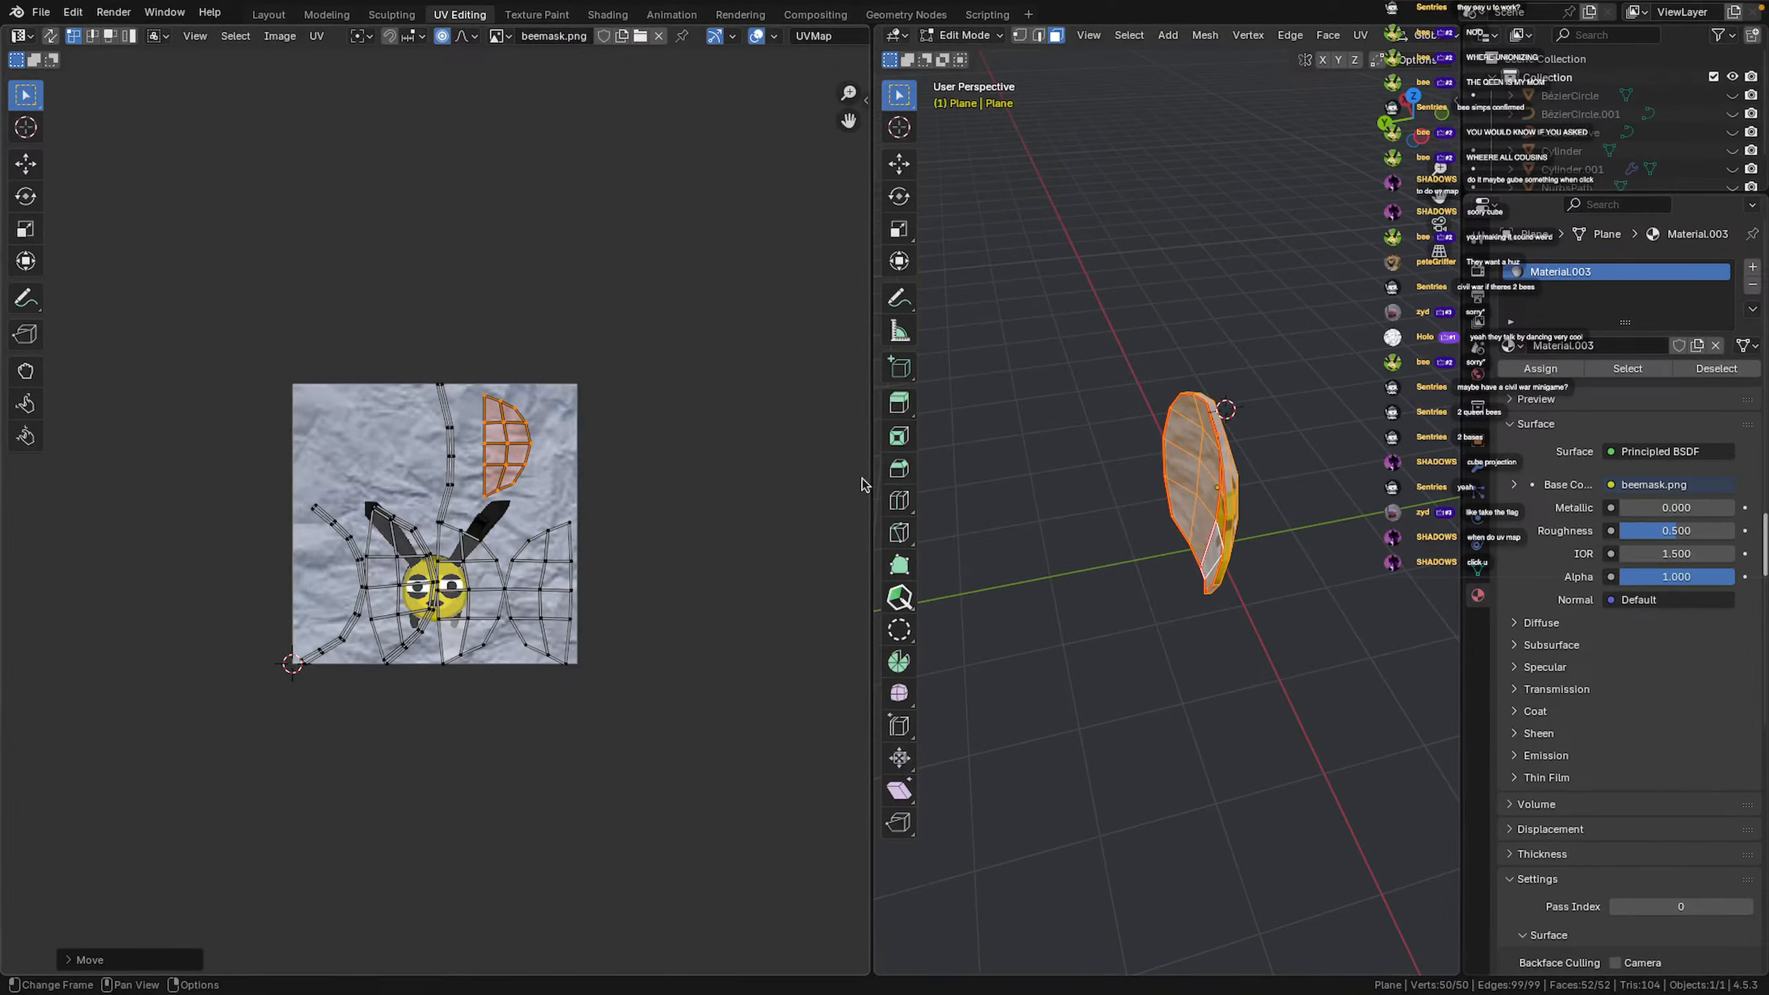
Unwrap all faces of the mask mesh with Cube Projection
middle_drag(905, 481, 998, 412)
key(u)
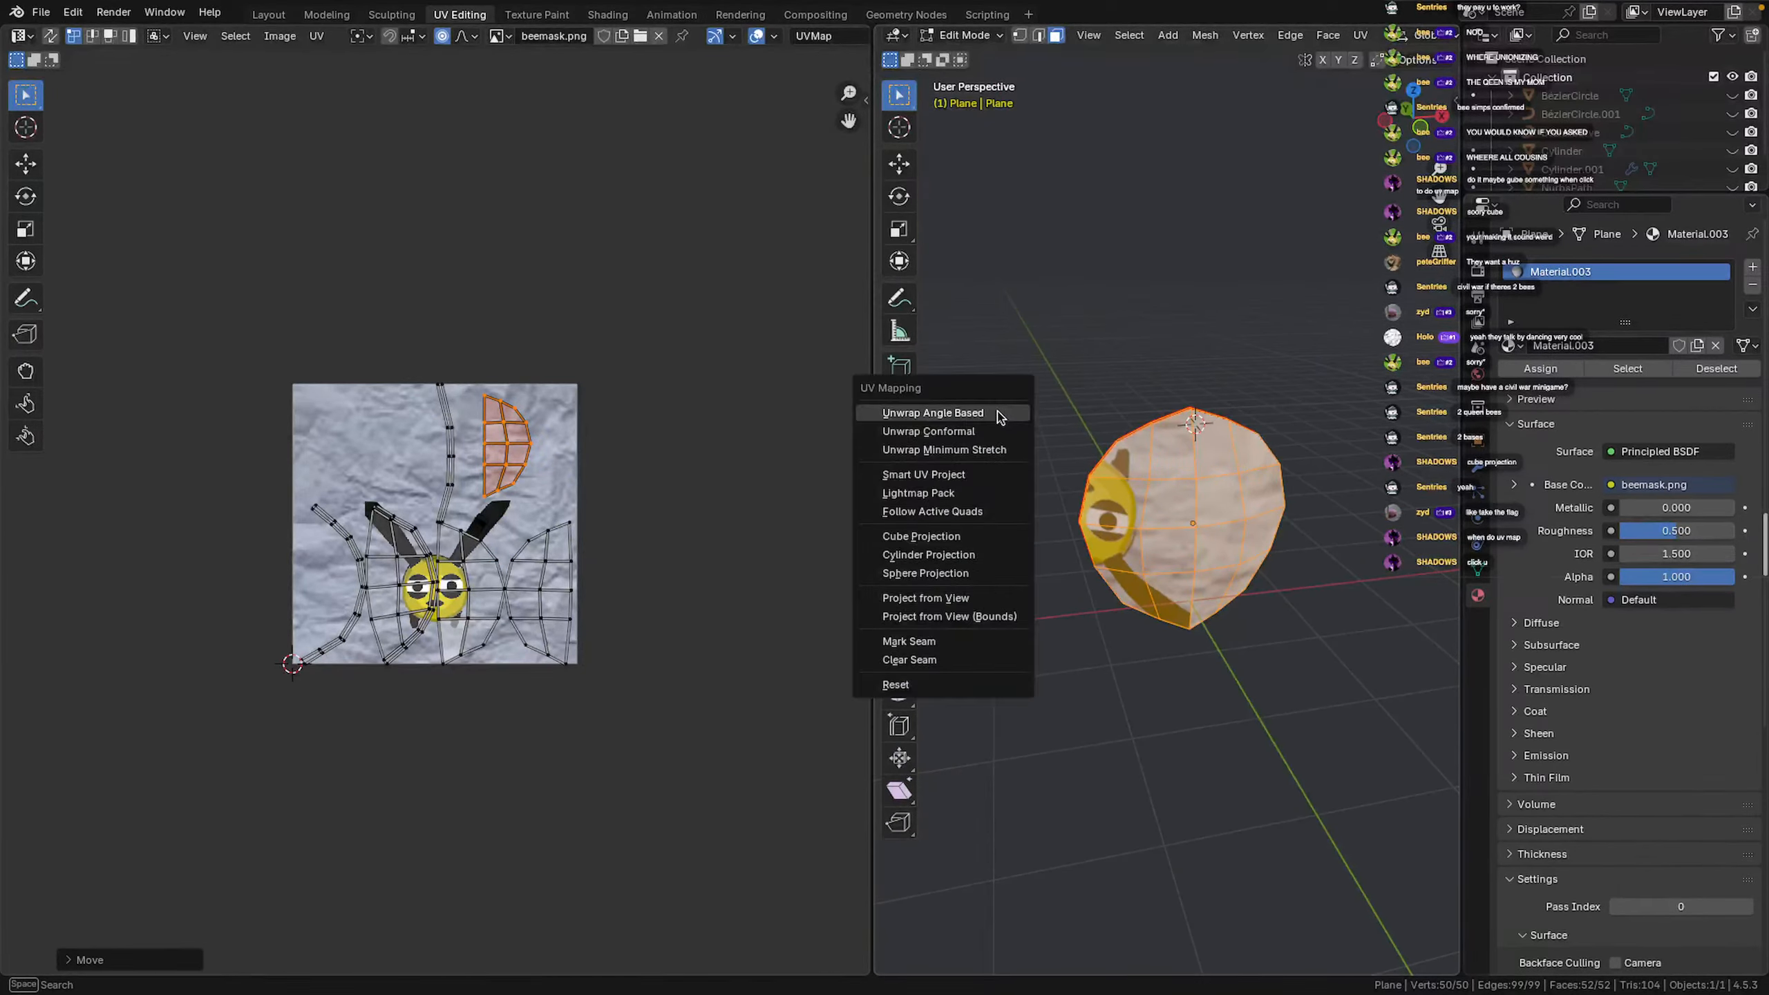
click(973, 536)
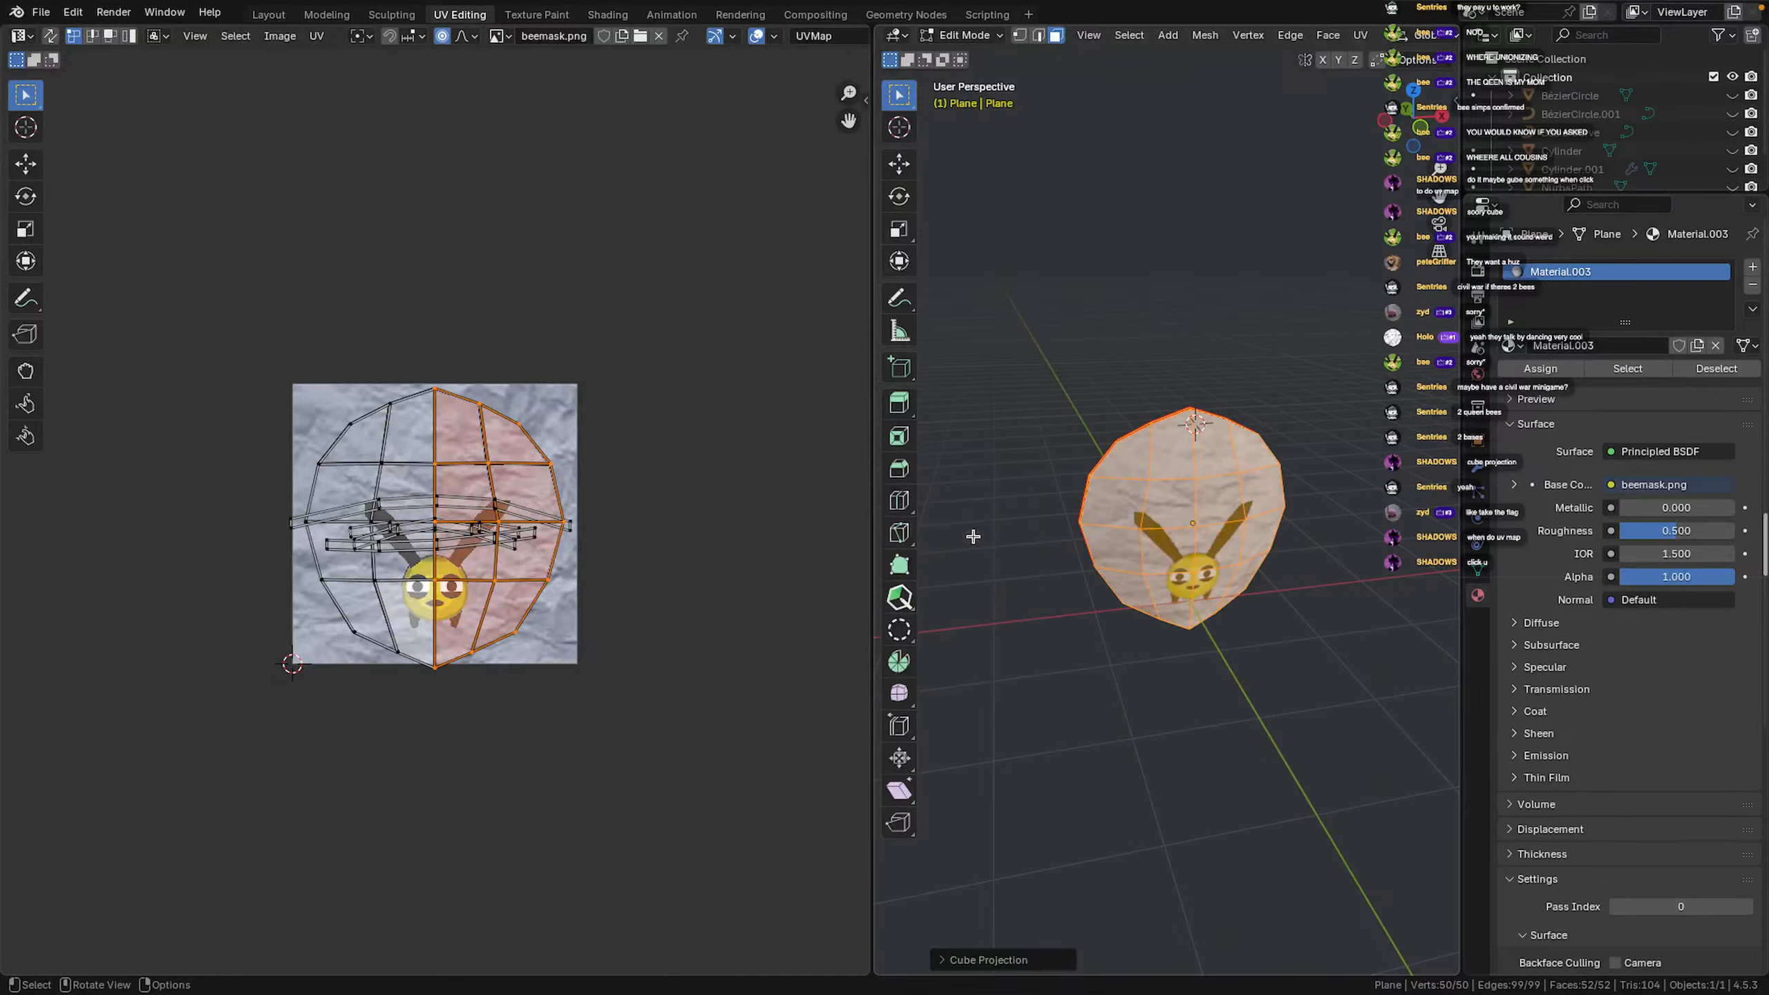
Try scaling down only the selected half of the projected UVs, and undo that resize
scroll(498, 645, up, 6)
scroll(499, 645, down, 4)
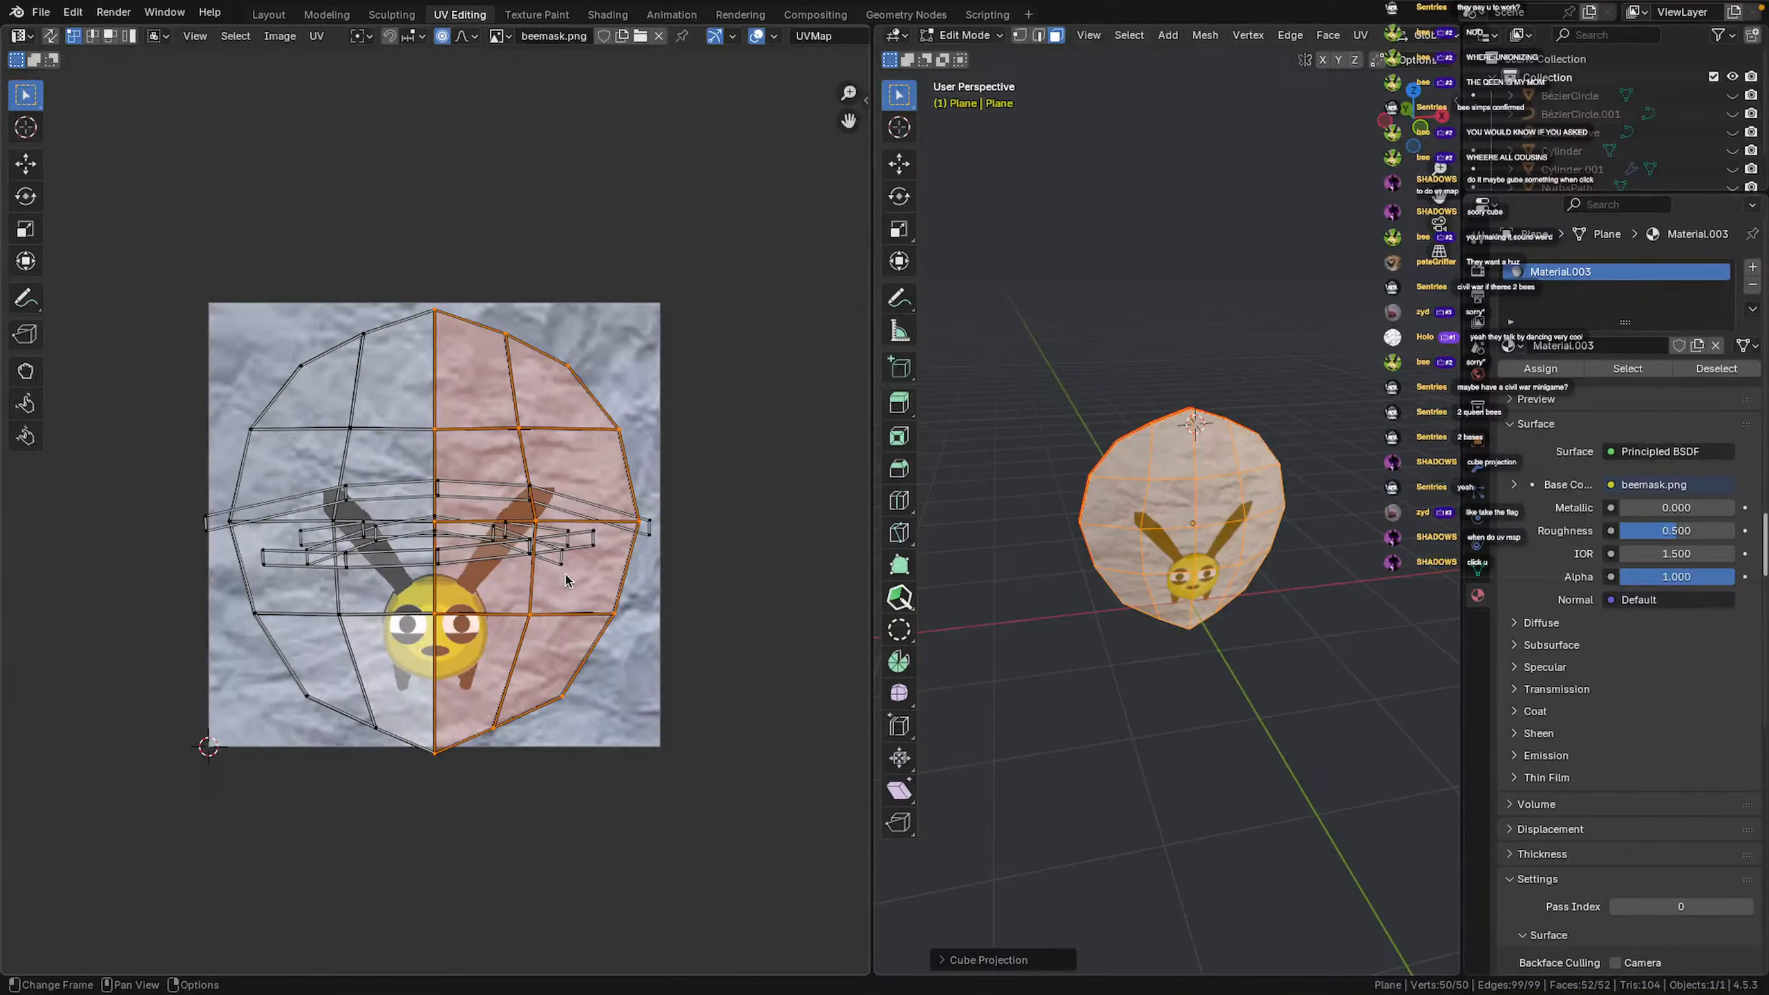
key(s)
click(651, 564)
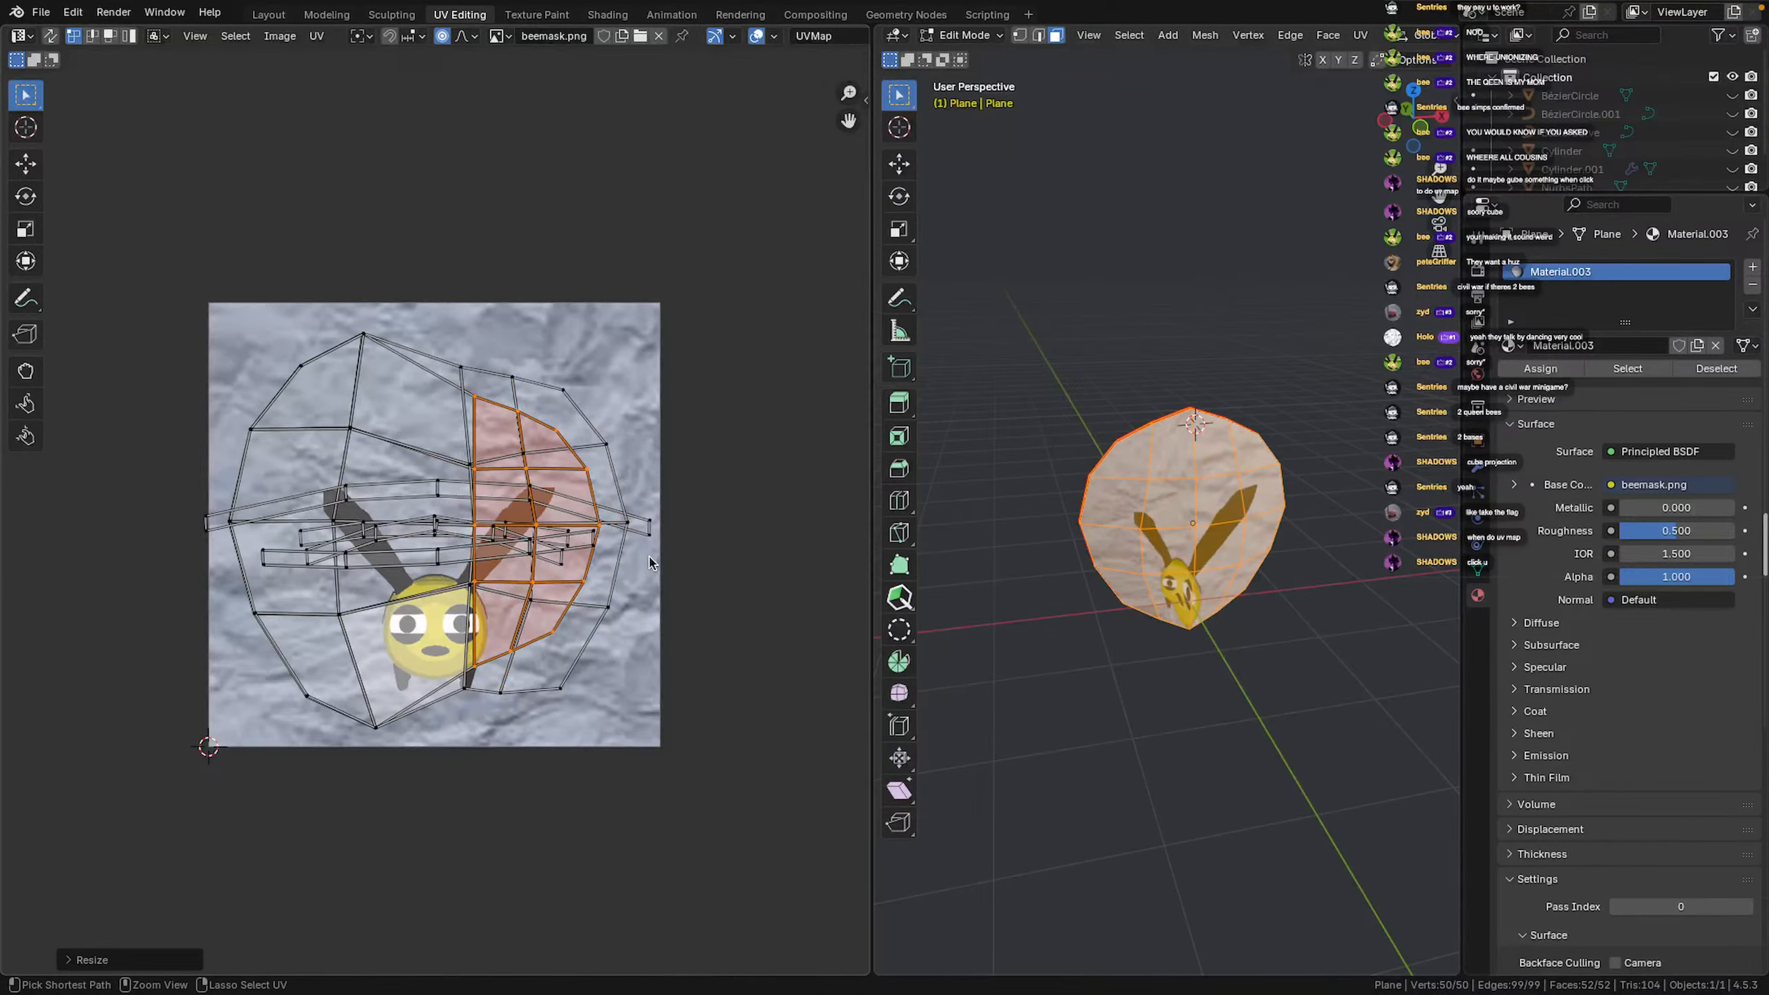
key(ctrl+z)
Select all the UVs, scale them down to roughly the span of the bee's ears, and move them down over the bee
key(a)
key(s)
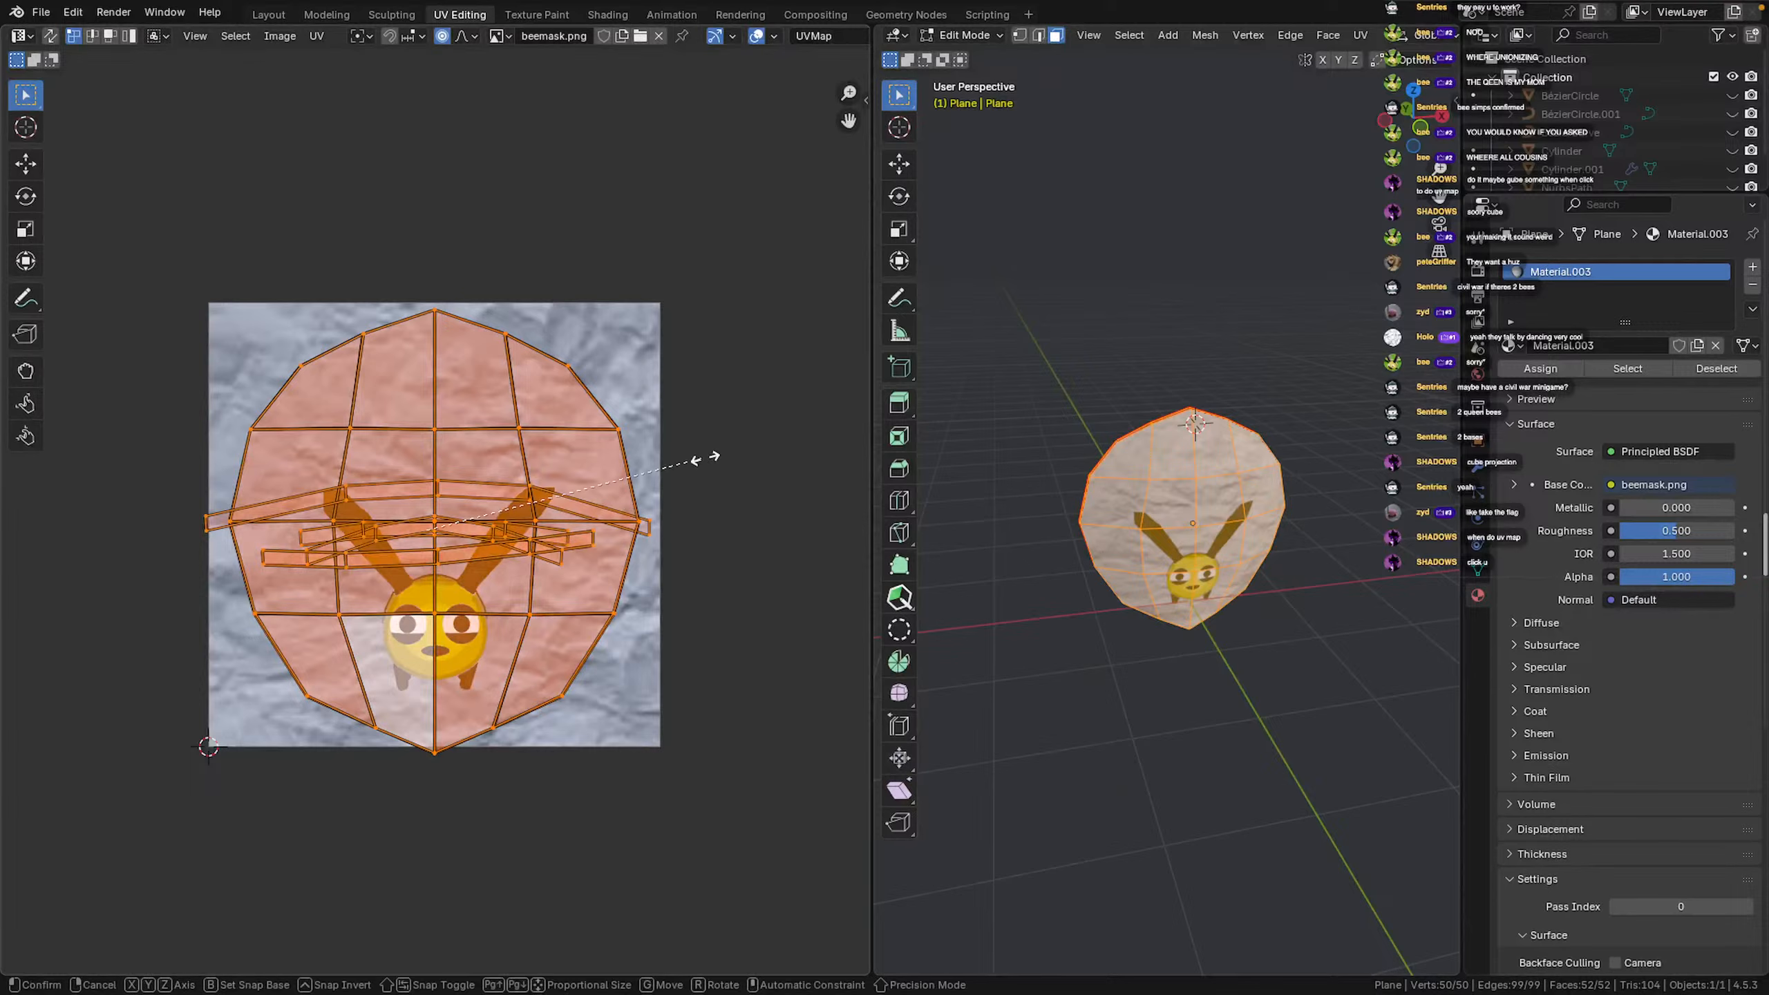
click(610, 478)
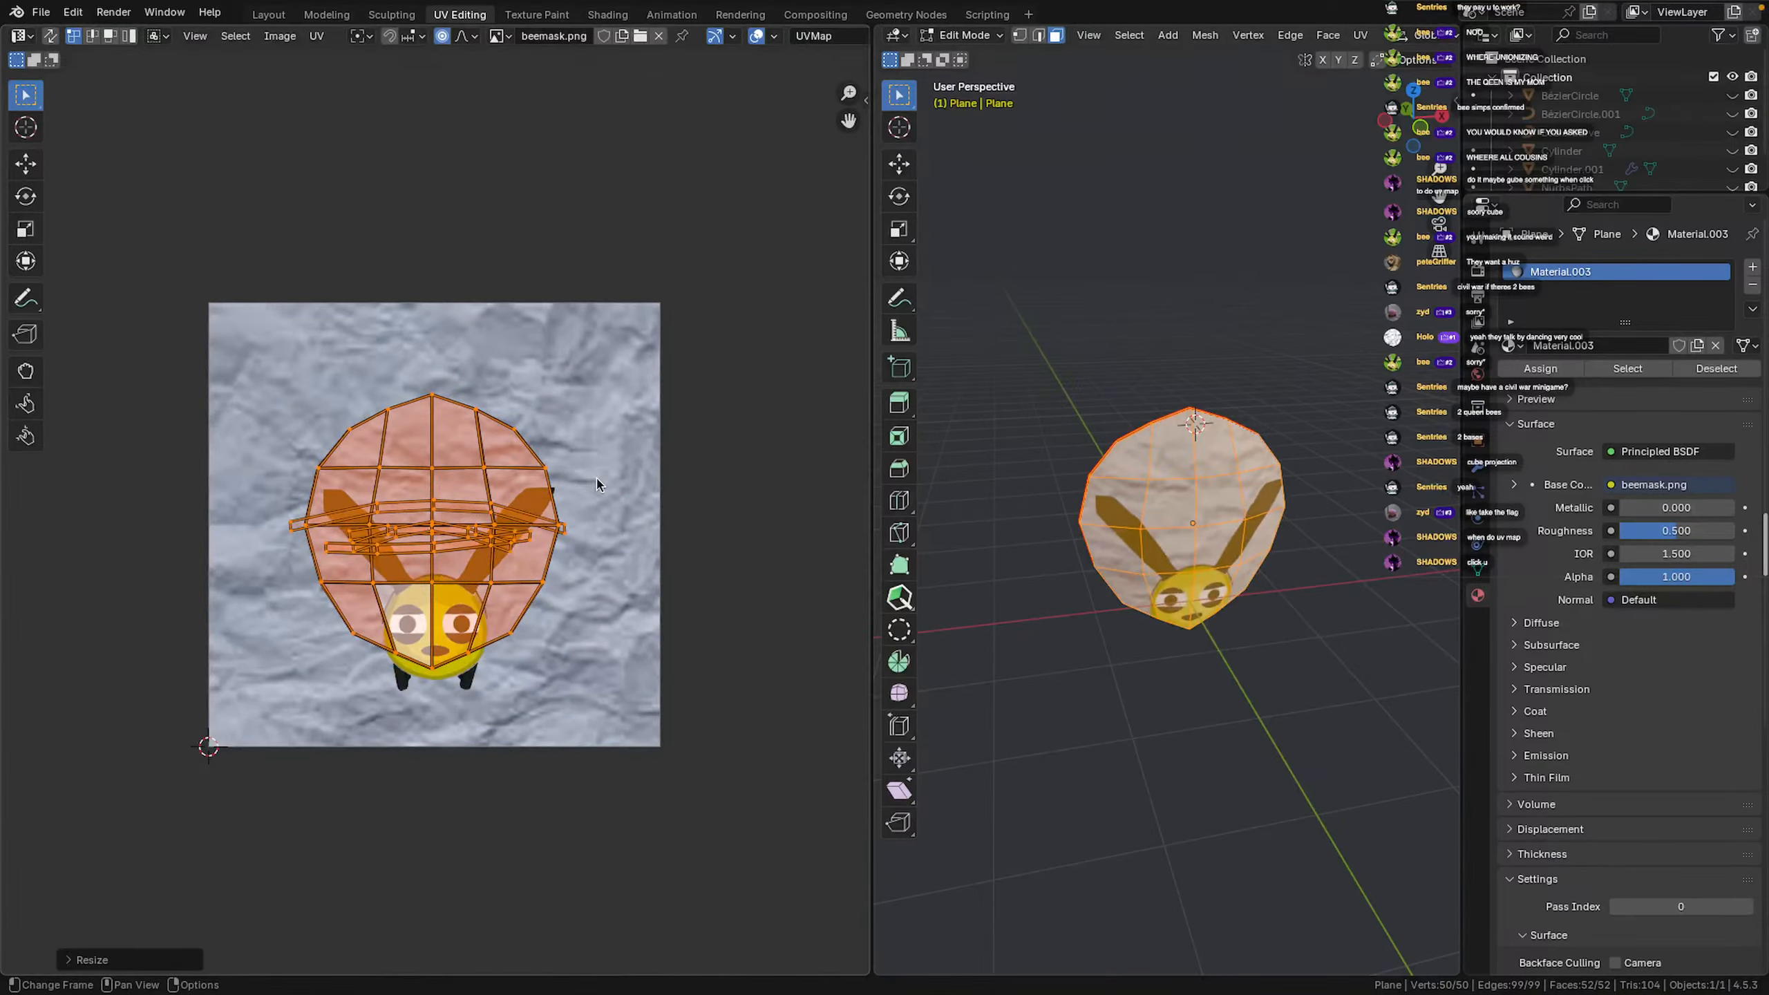
key(s)
click(594, 488)
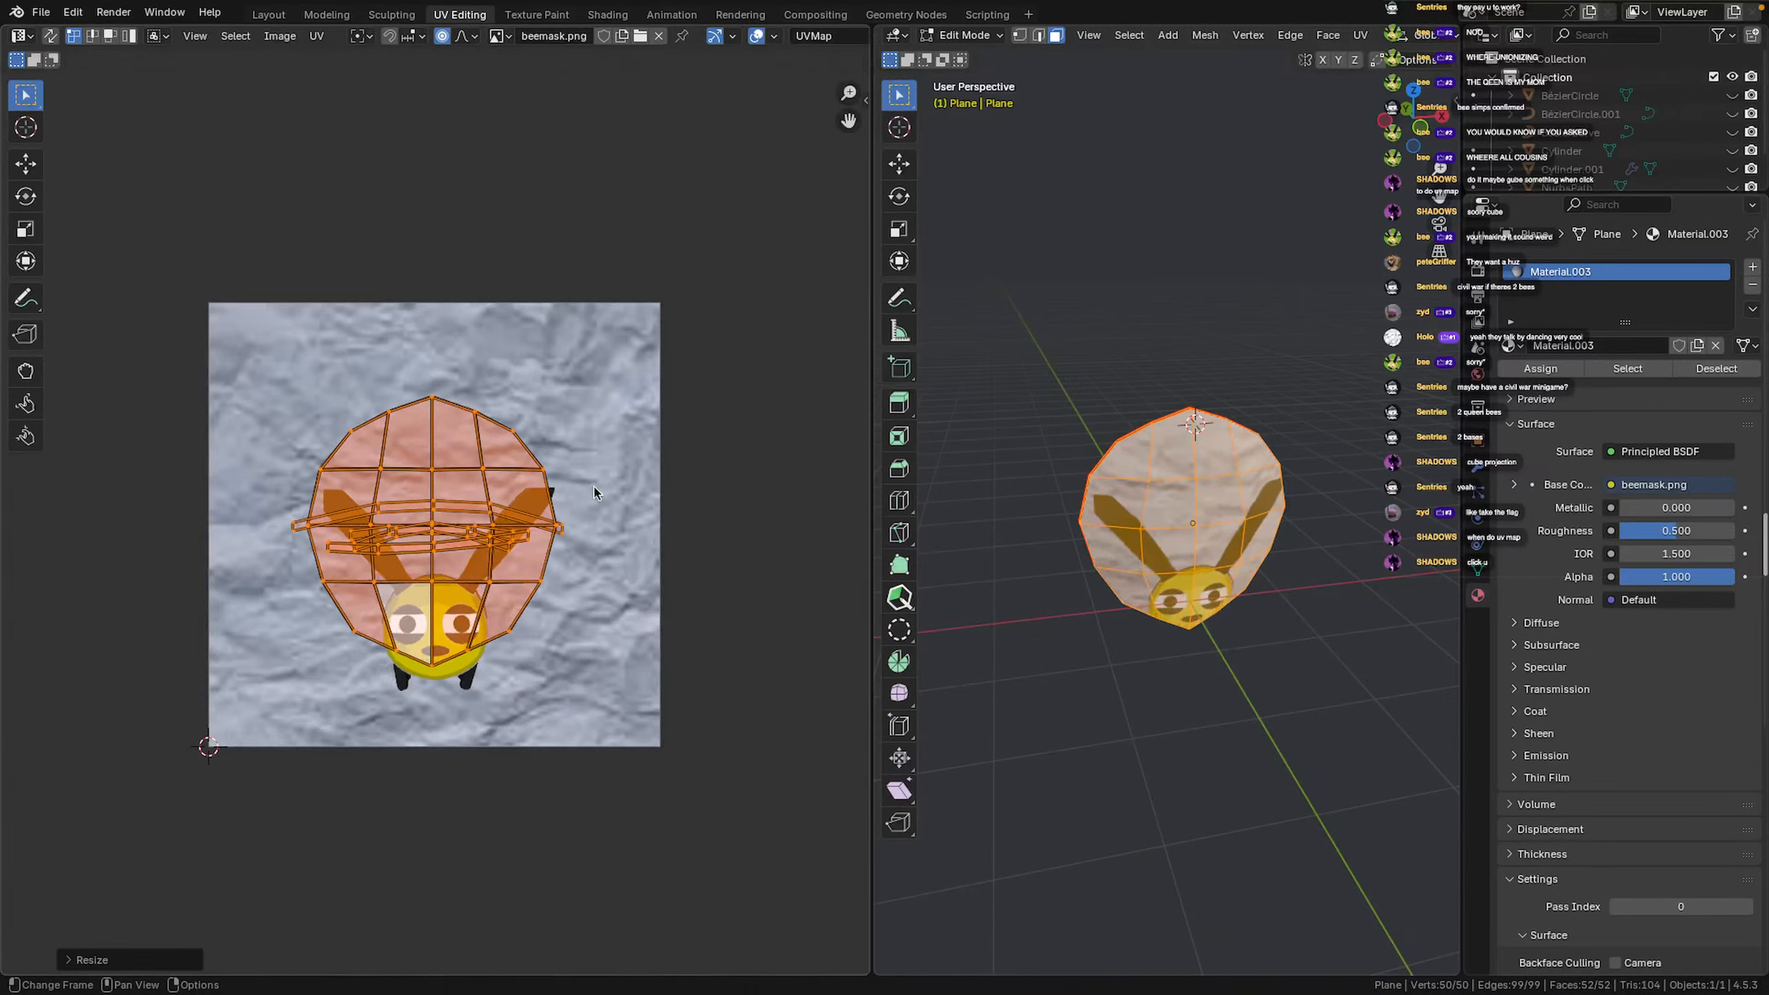
key(s)
click(602, 485)
key(g)
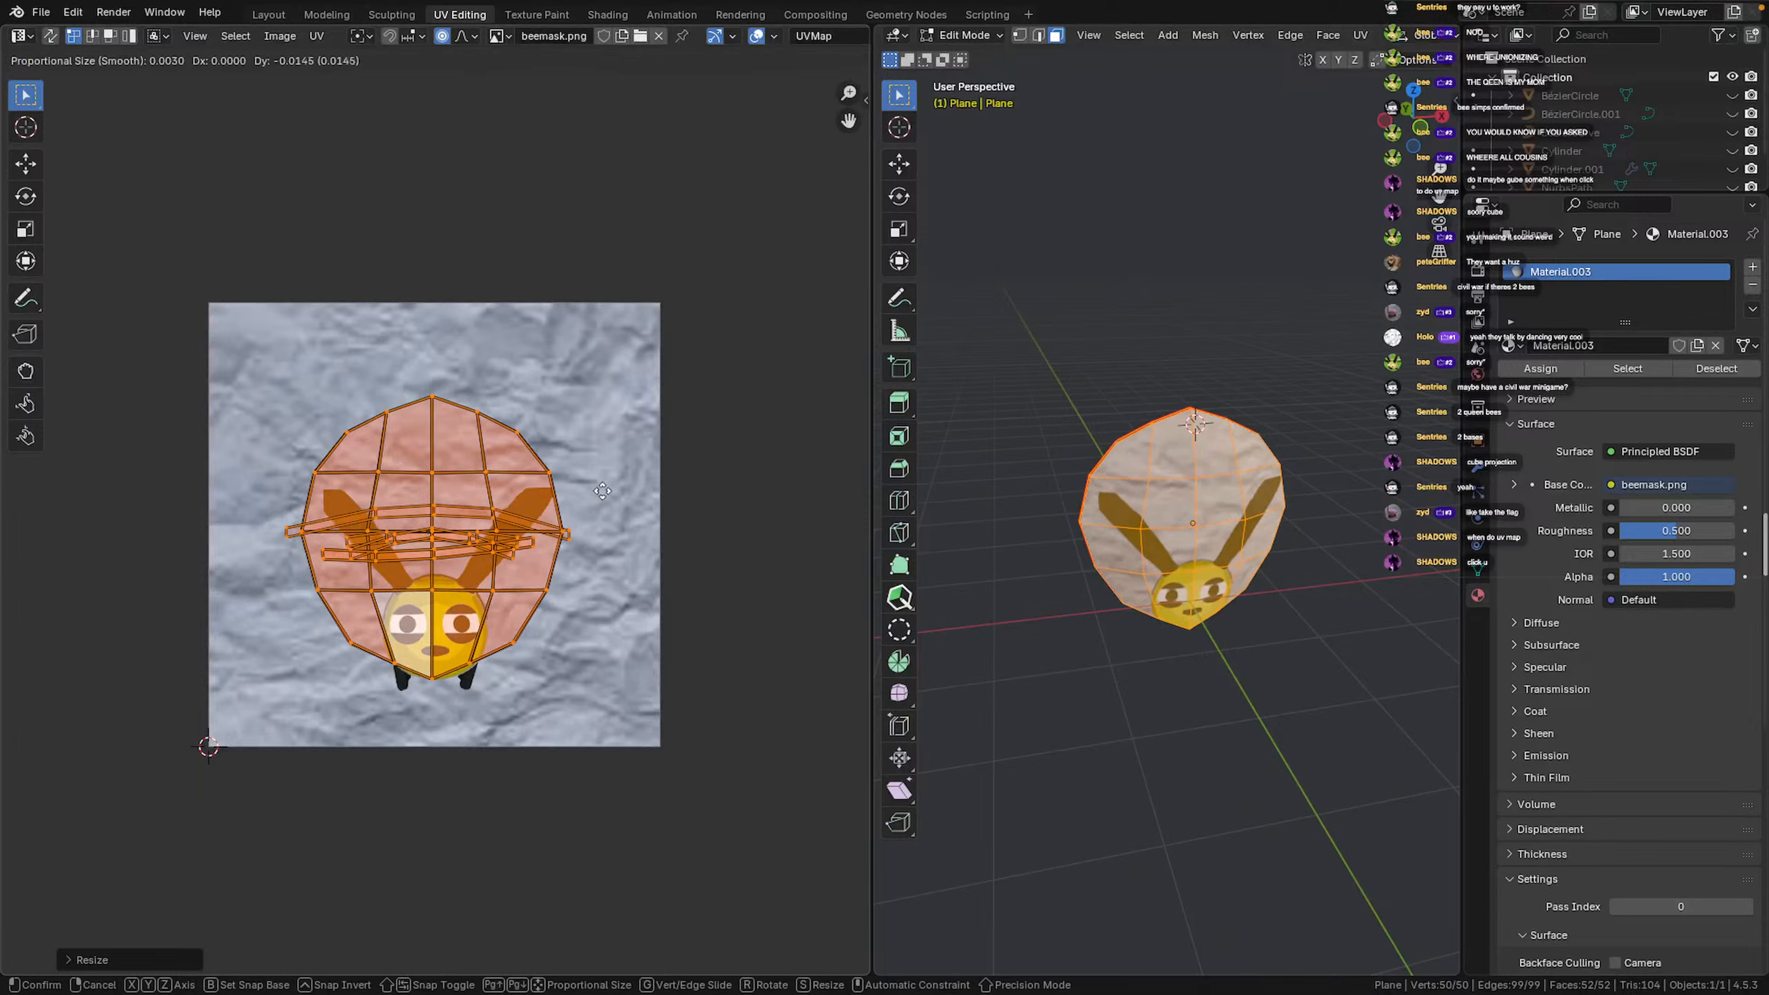
click(605, 522)
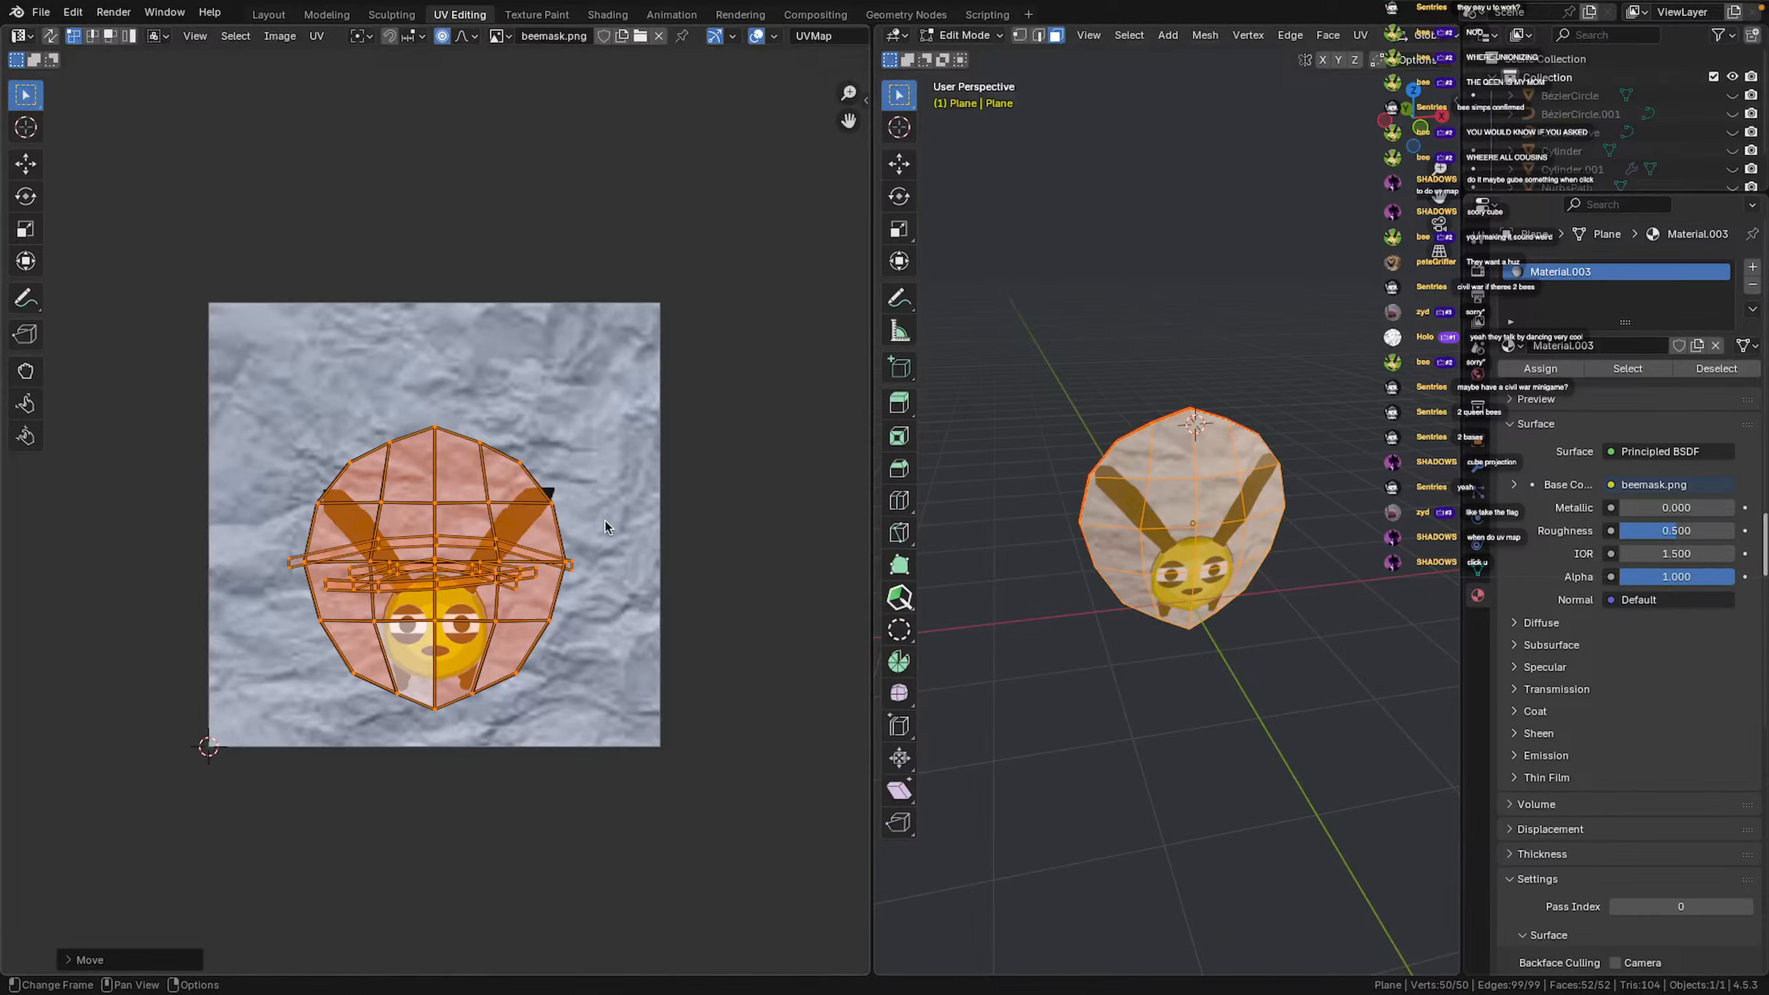
Shrink the UVs further and move them about 0.14 down so they frame the bee's head, fine-tuning their size
key(s)
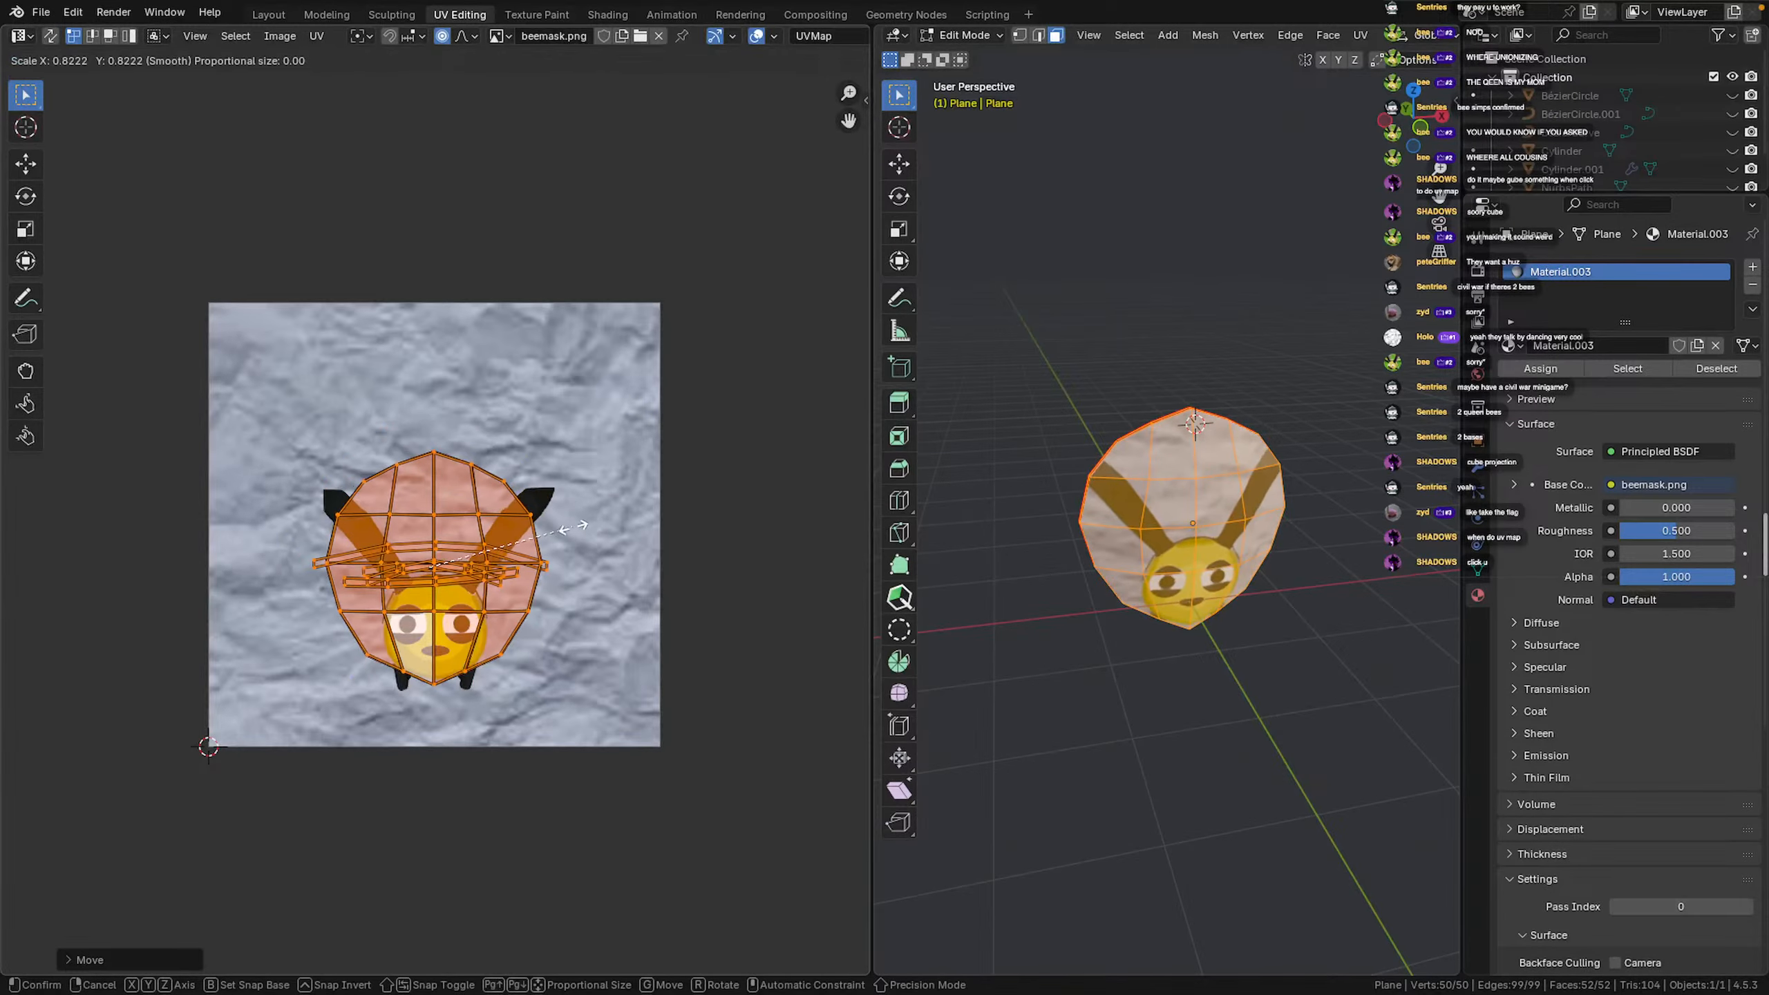
click(549, 529)
key(g)
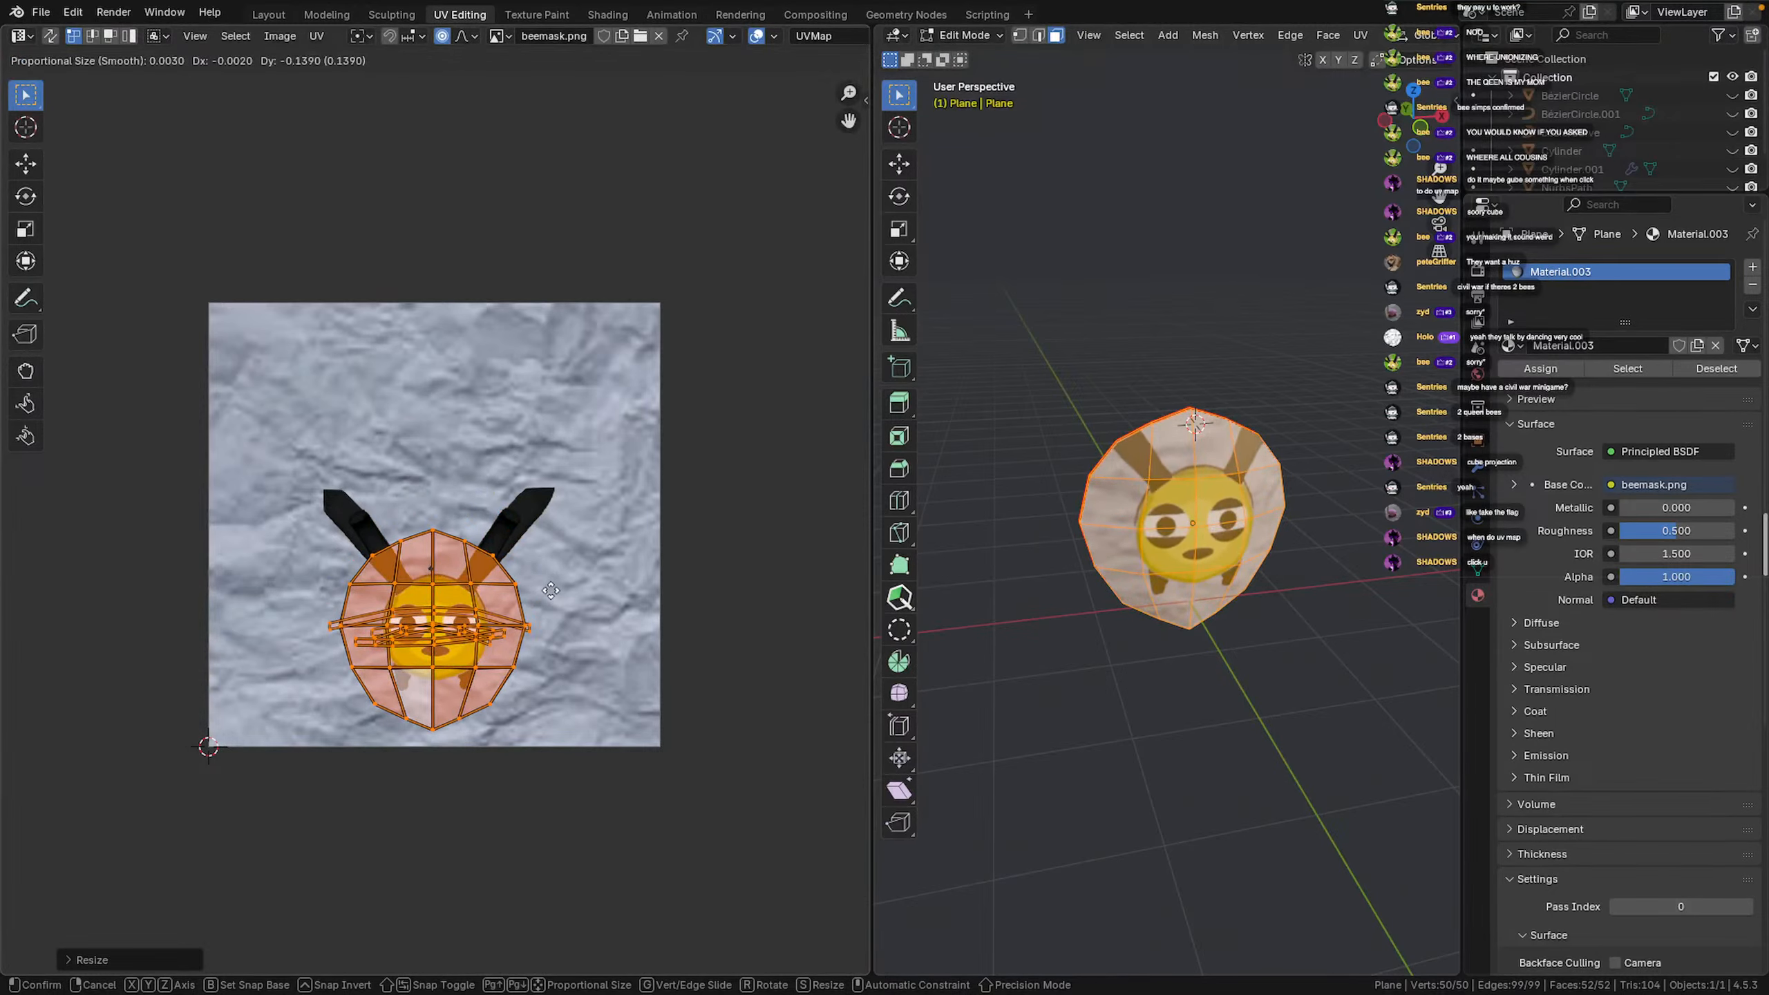
click(549, 592)
key(s)
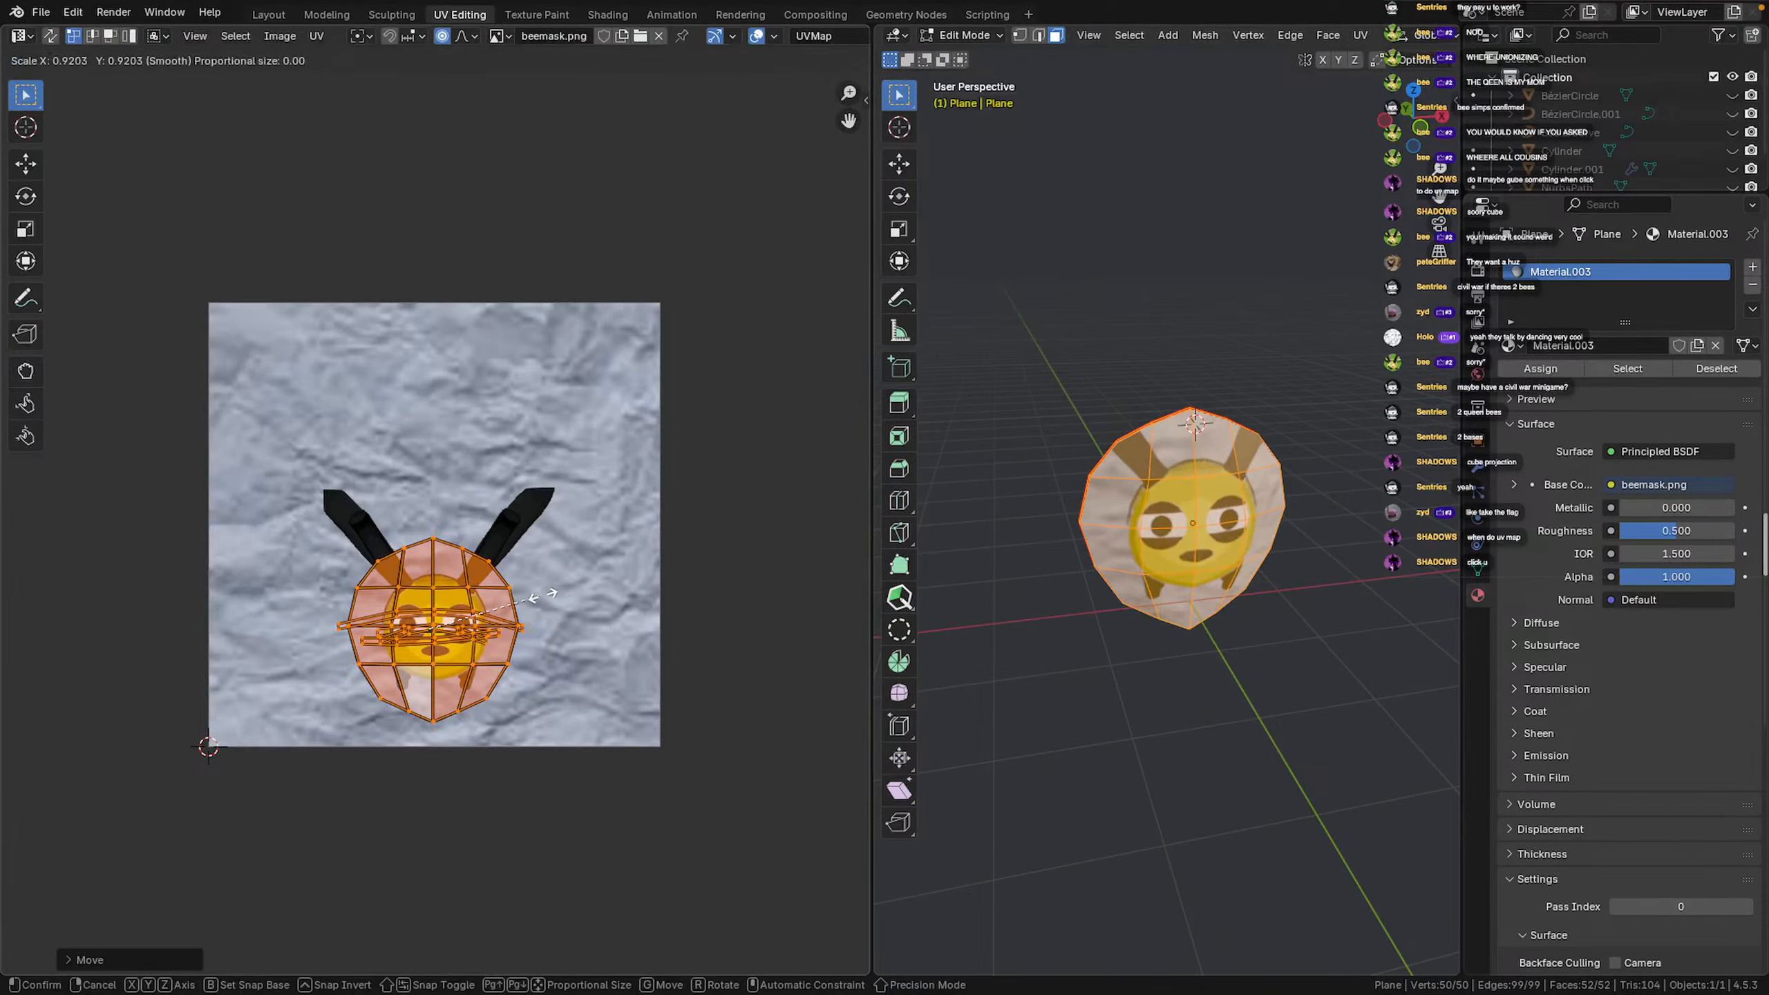
click(539, 596)
Inspect the bee texture on the mask in Object Mode, and return to Edit Mode with all faces selected
click(1243, 644)
middle_drag(1242, 644, 1212, 603)
scroll(1229, 603, up, 4)
key(Tab)
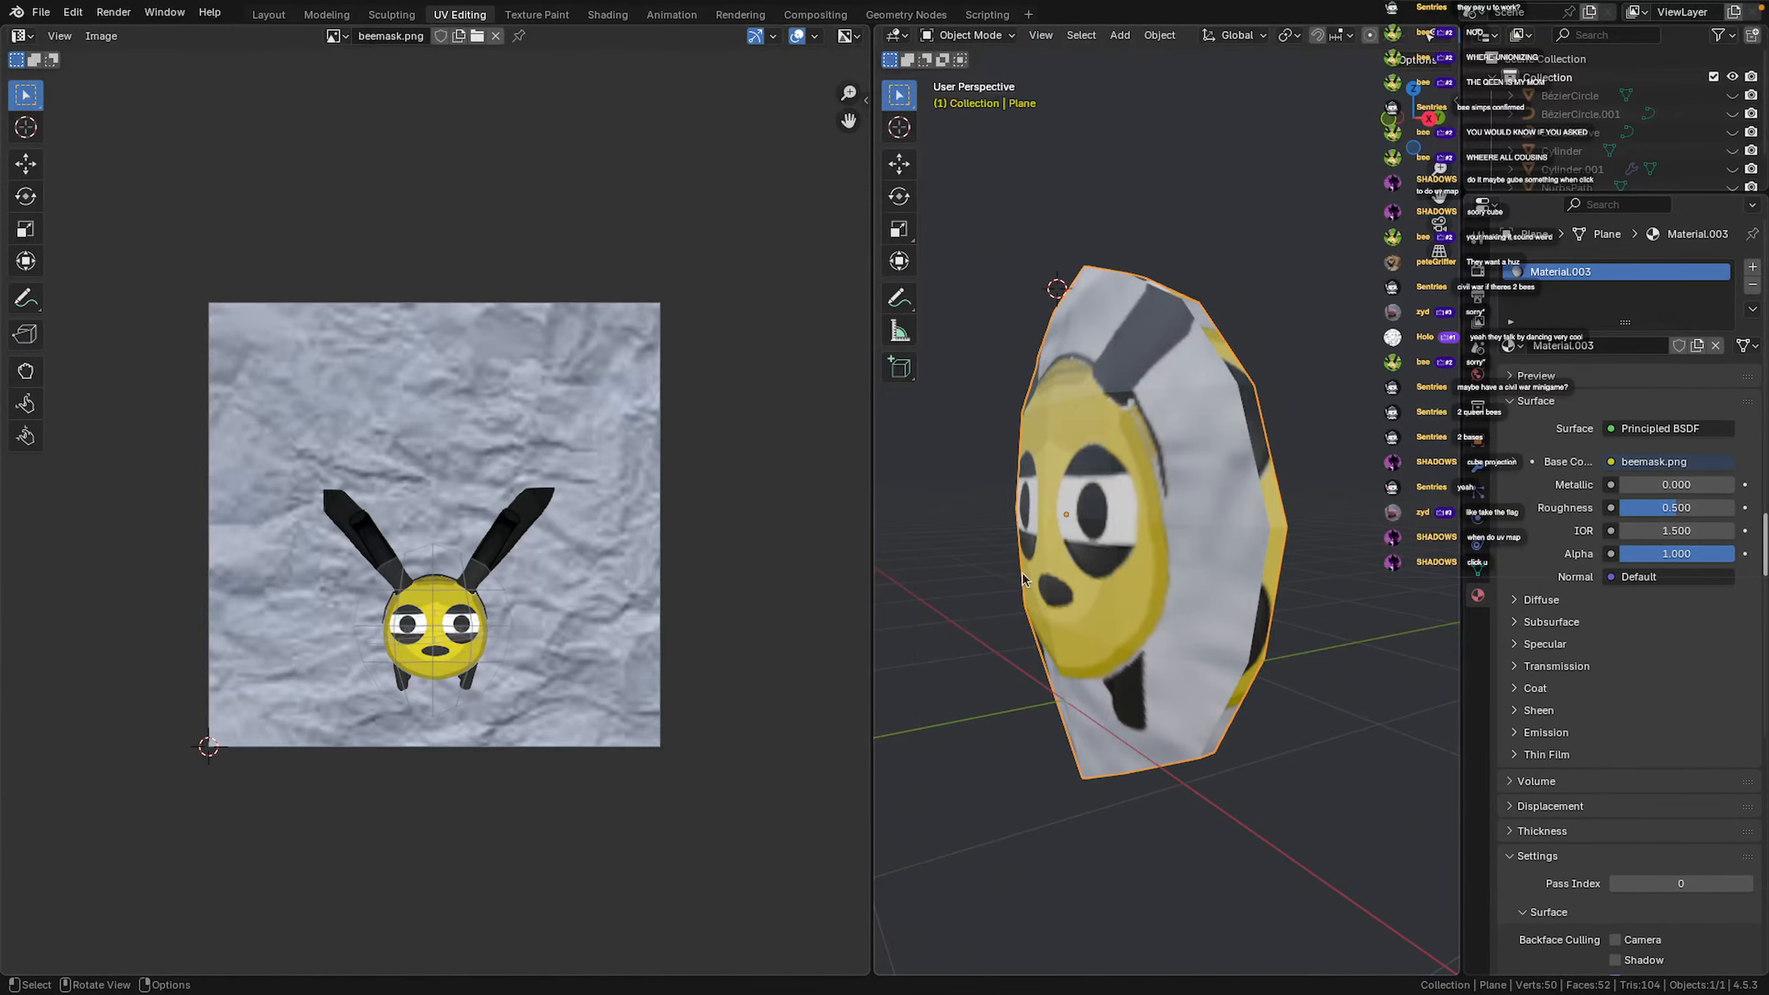
key(Tab)
key(Tab)
key(Tab)
key(a)
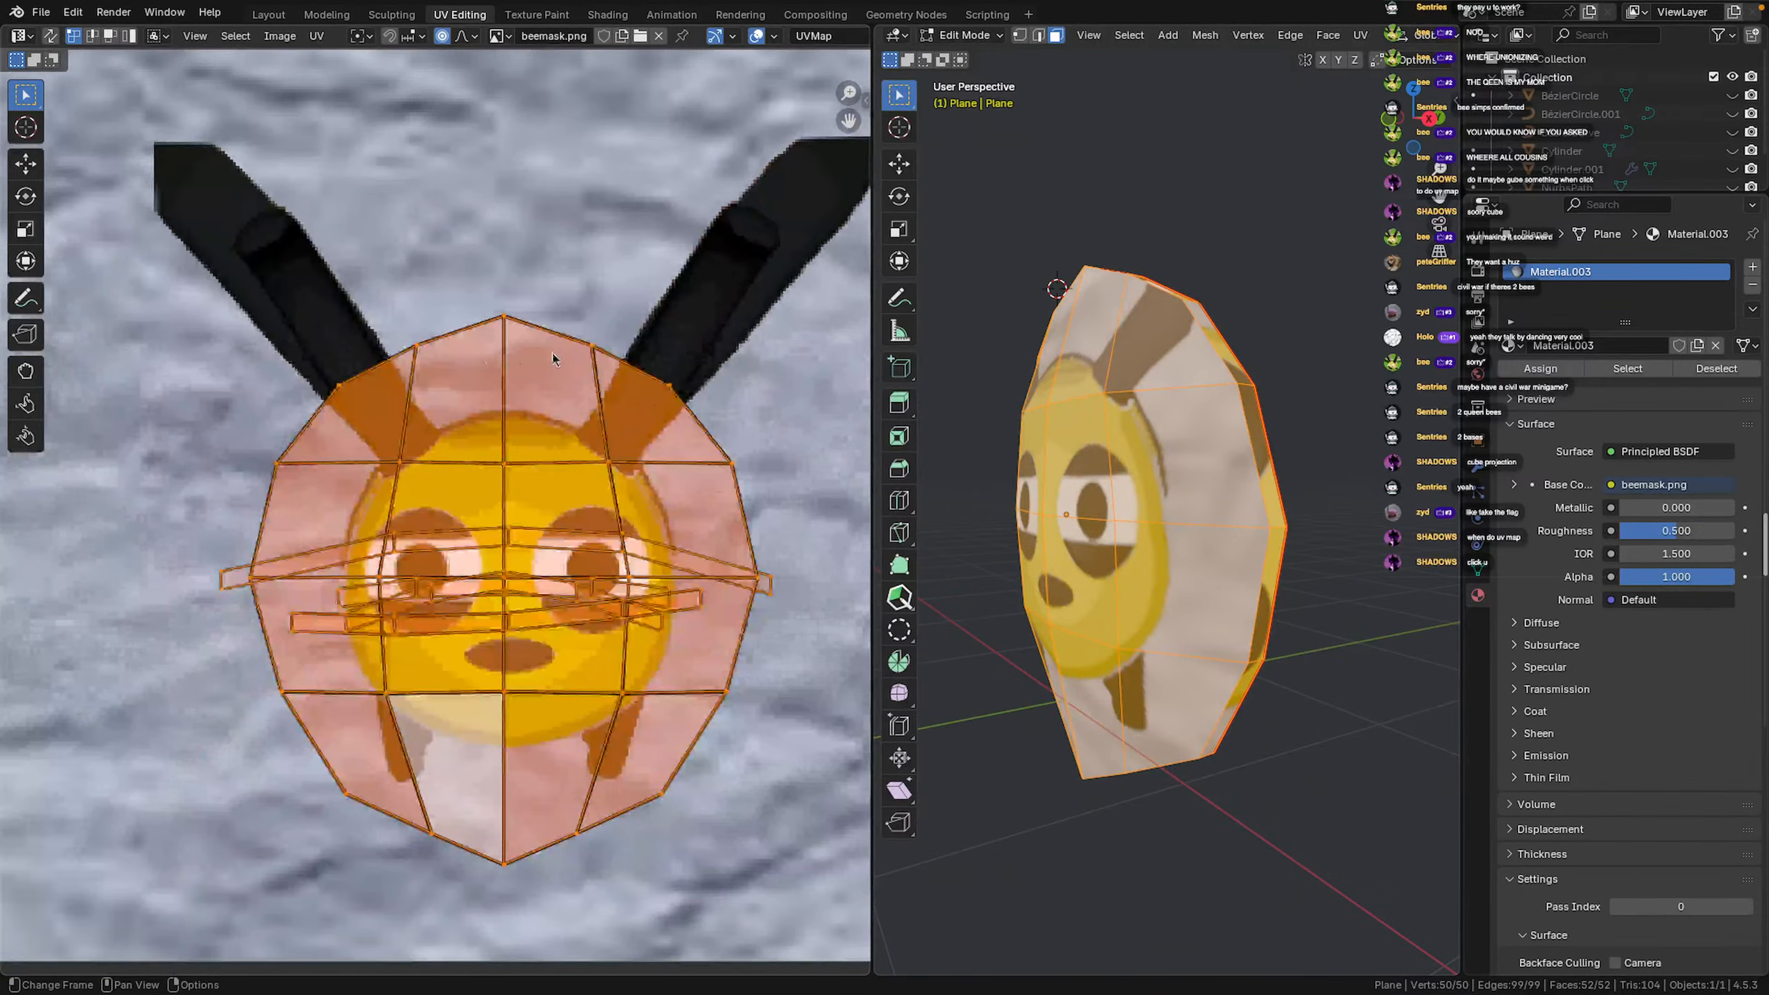
Select the loop of narrow faces along the mask's rim and move their UVs onto the blank paper above the bee
middle_drag(1089, 577, 1168, 509)
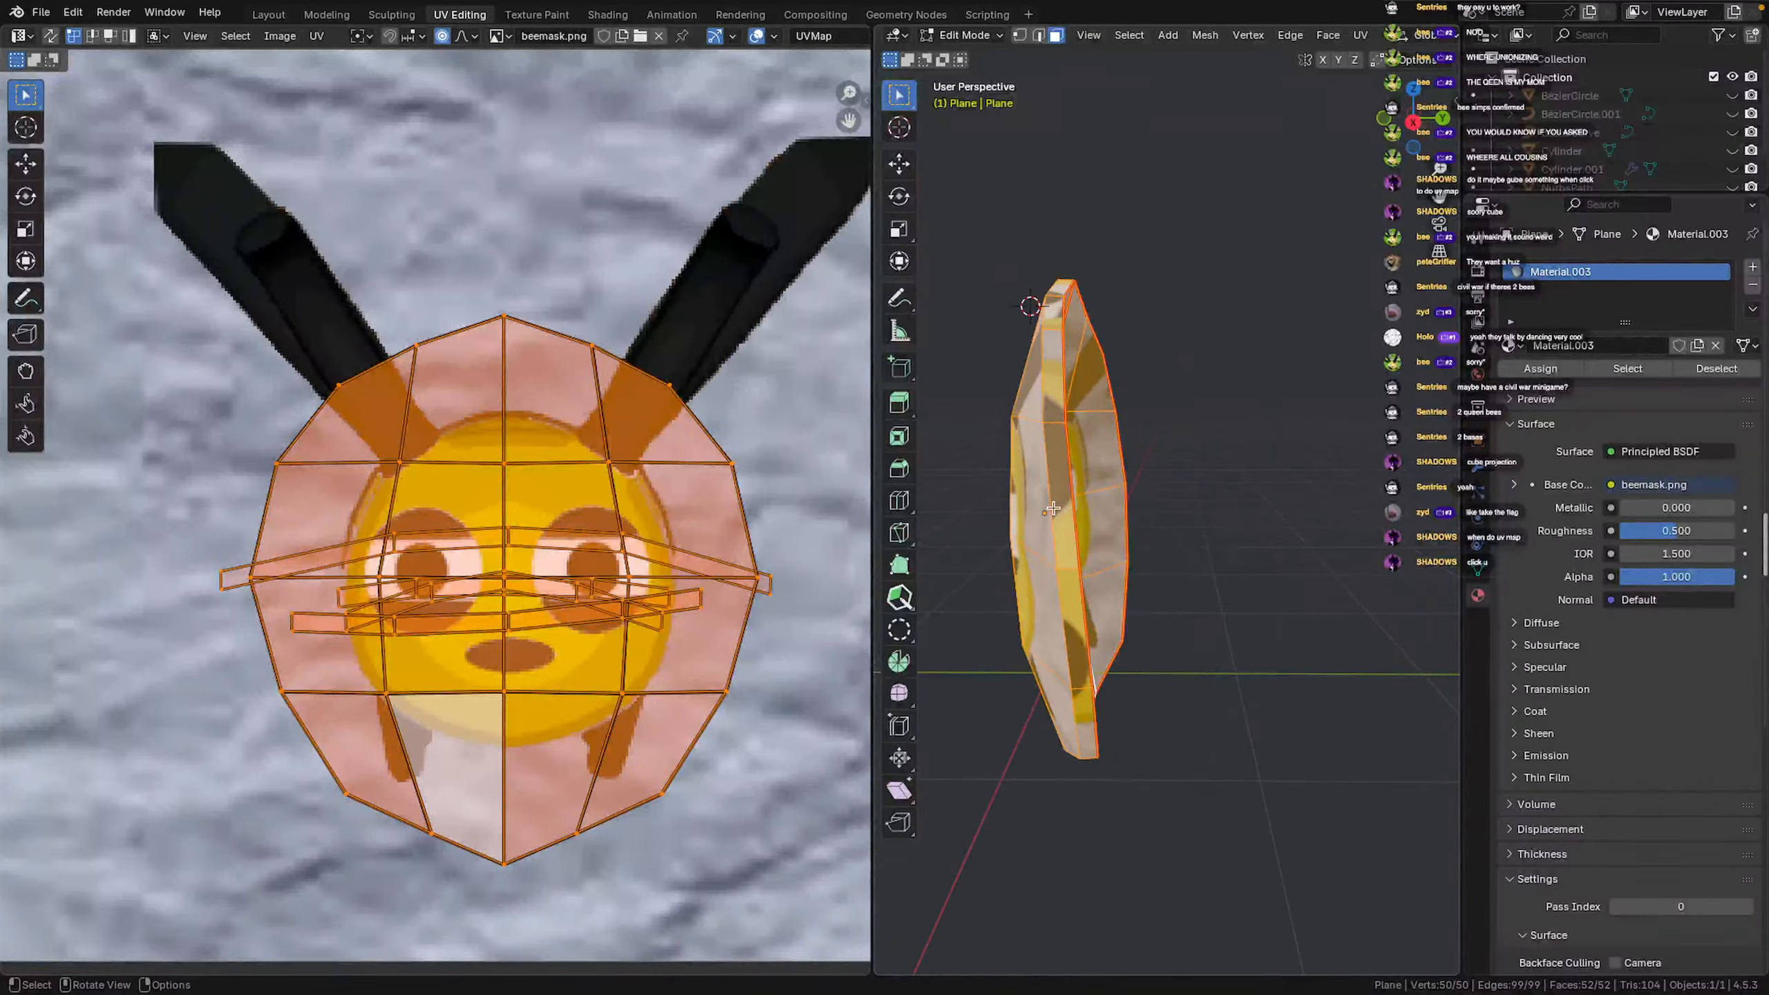
click(1047, 457)
alt+click(1047, 419)
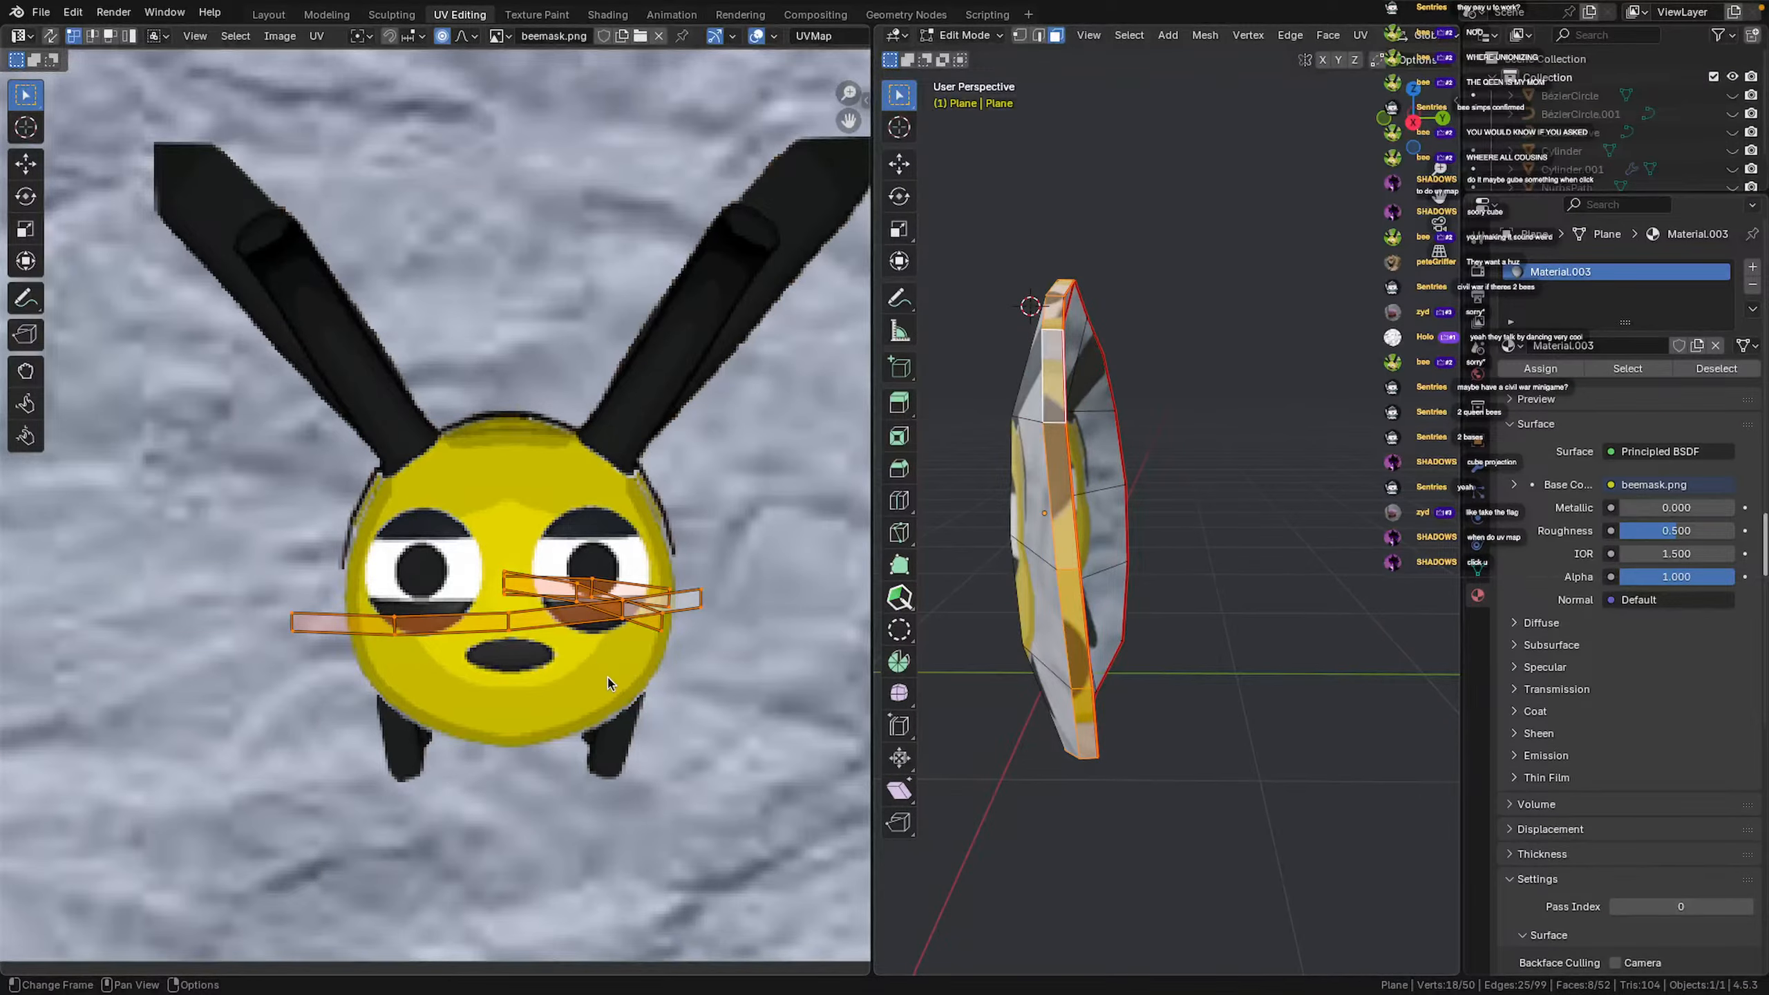
key(g)
click(612, 286)
scroll(613, 286, down, 1)
middle_drag(613, 286, 603, 548)
scroll(603, 548, up, 1)
key(g)
click(603, 341)
key(g)
click(617, 311)
scroll(610, 547, down, 4)
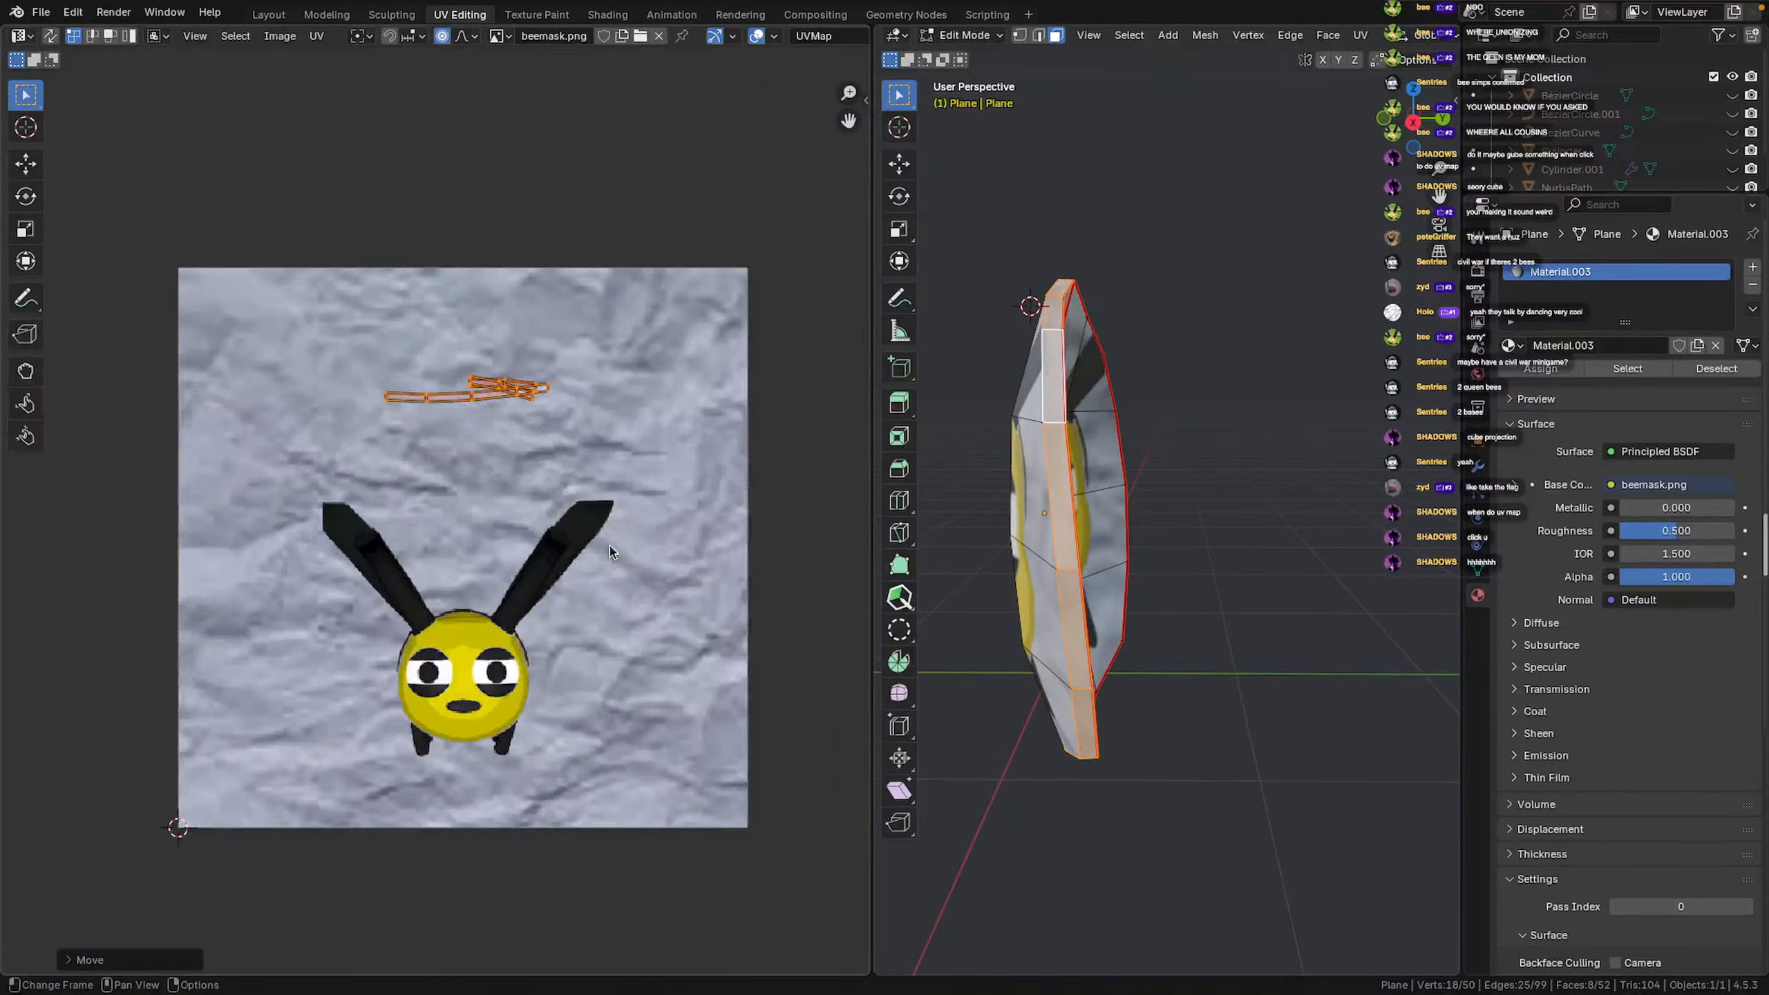
scroll(609, 552, up, 2)
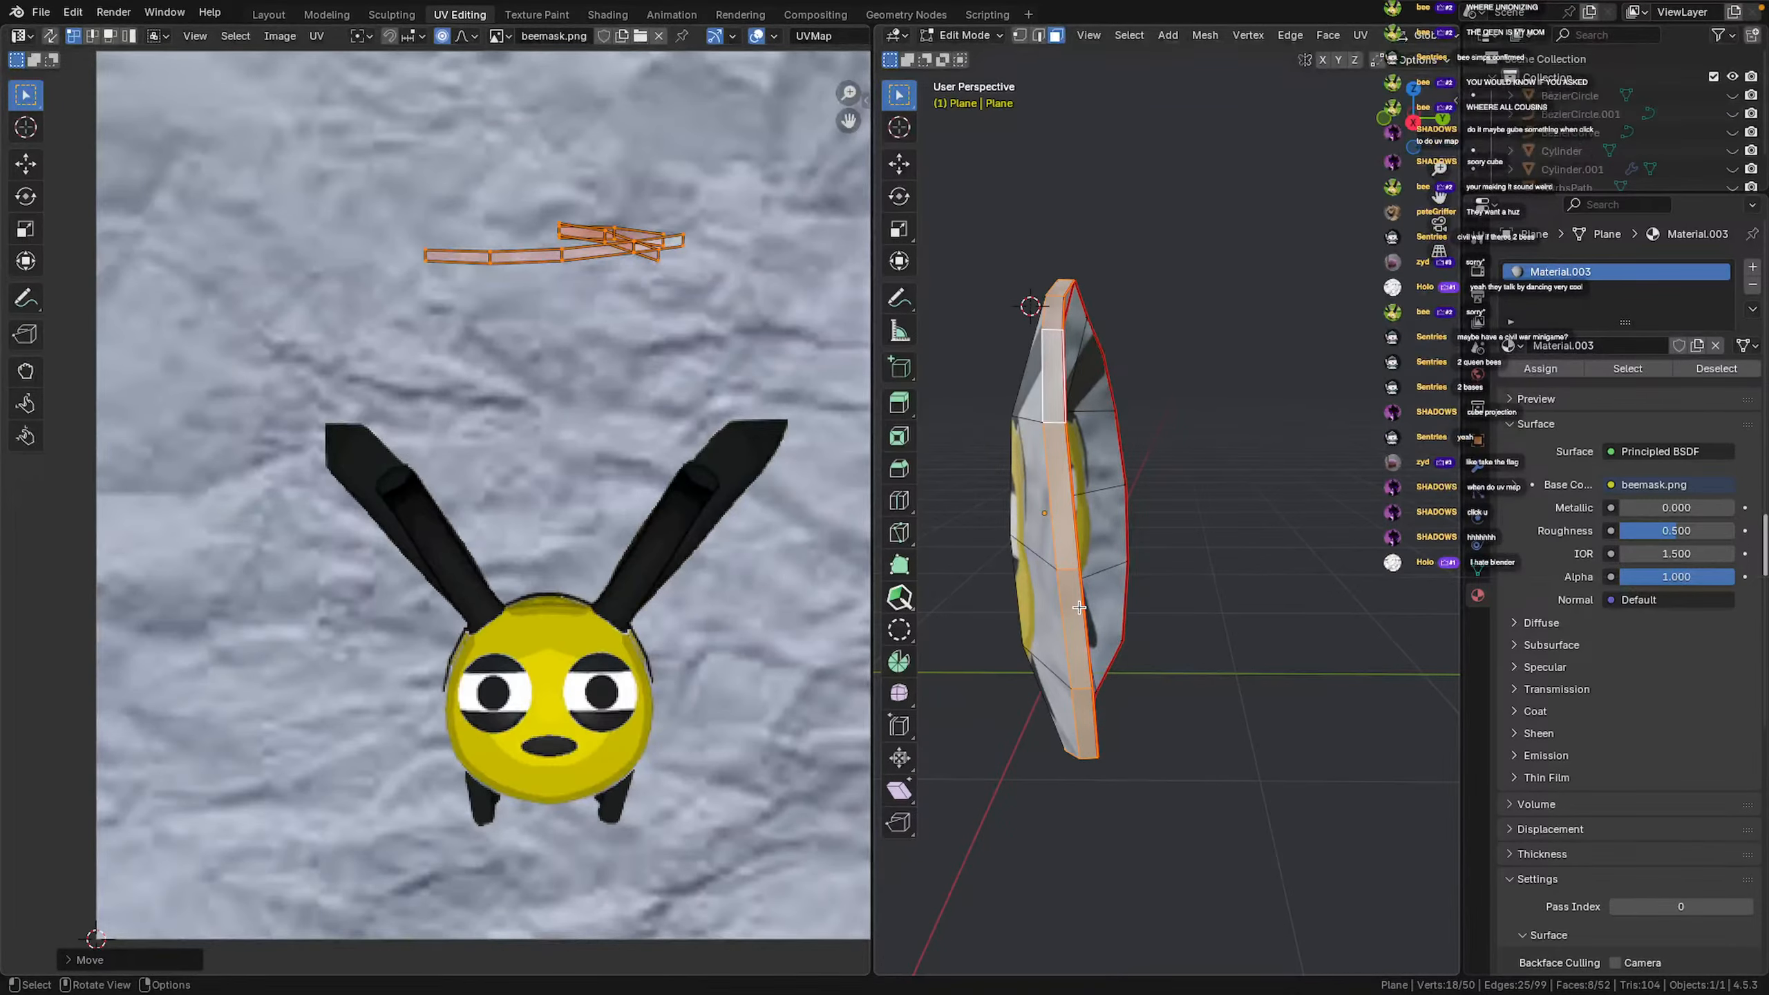
Box-select the faces on one broad side of the mask and move their UVs off the bee onto blank paper
middle_drag(1078, 607, 989, 488)
drag(979, 391, 1219, 619)
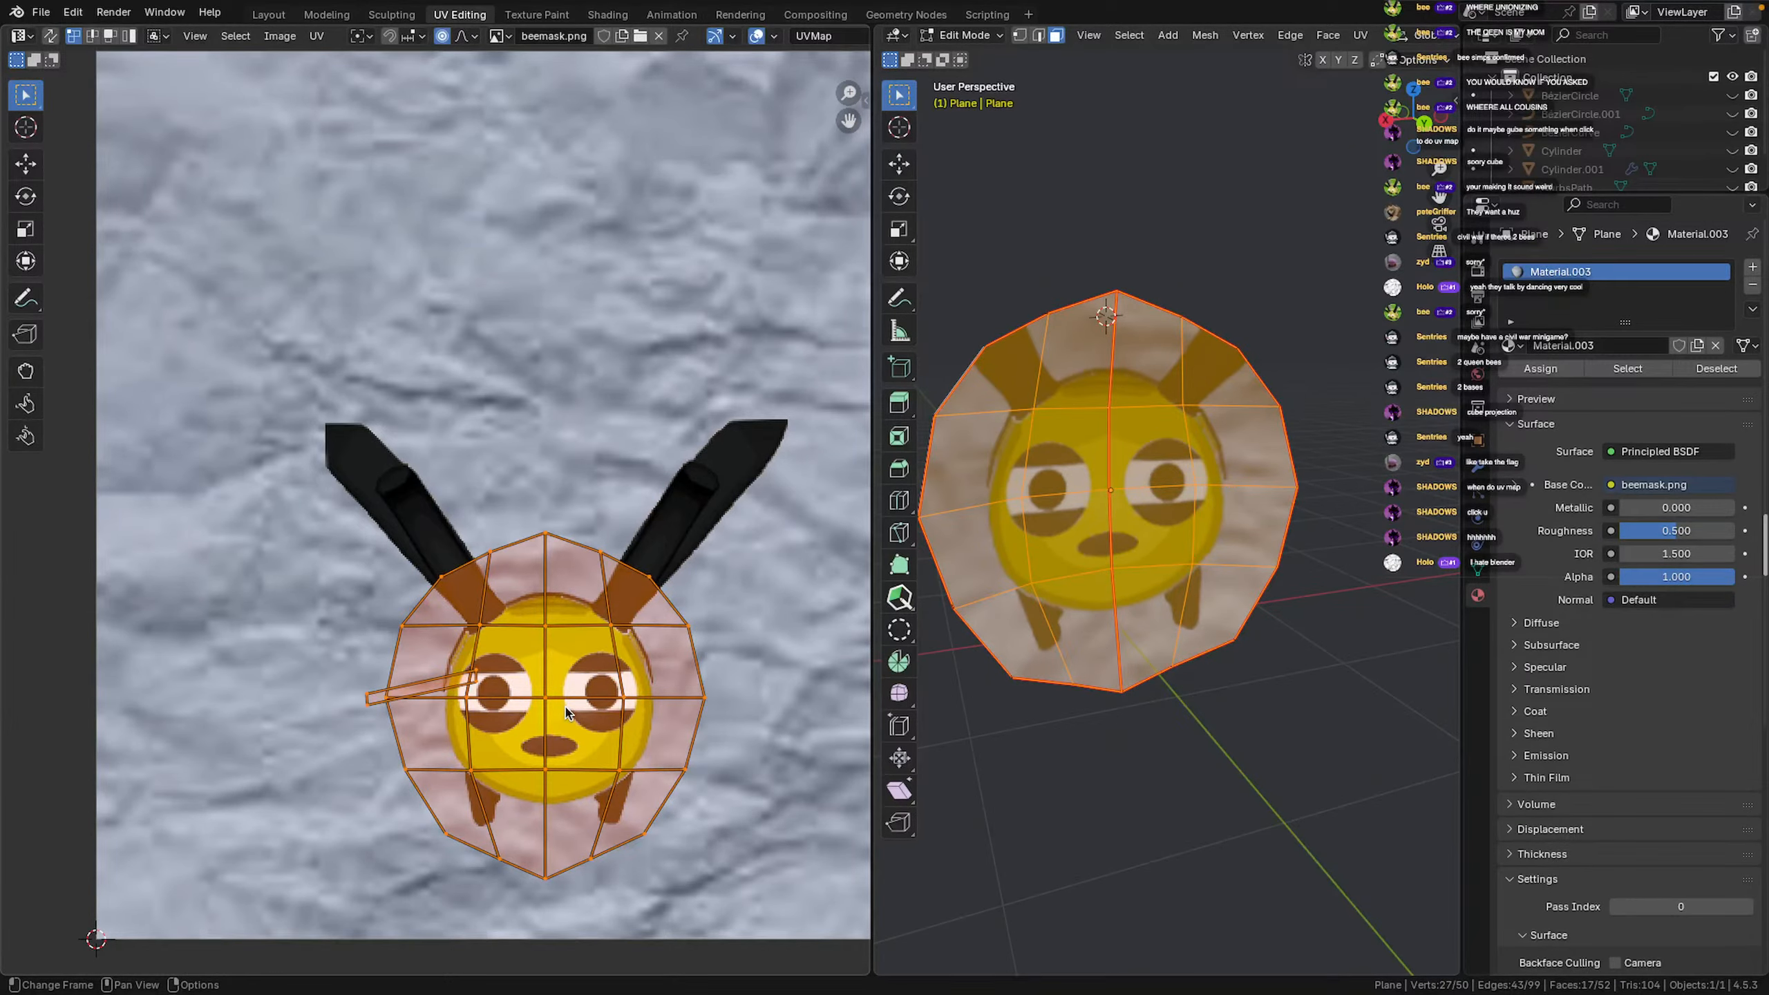
key(g)
click(550, 420)
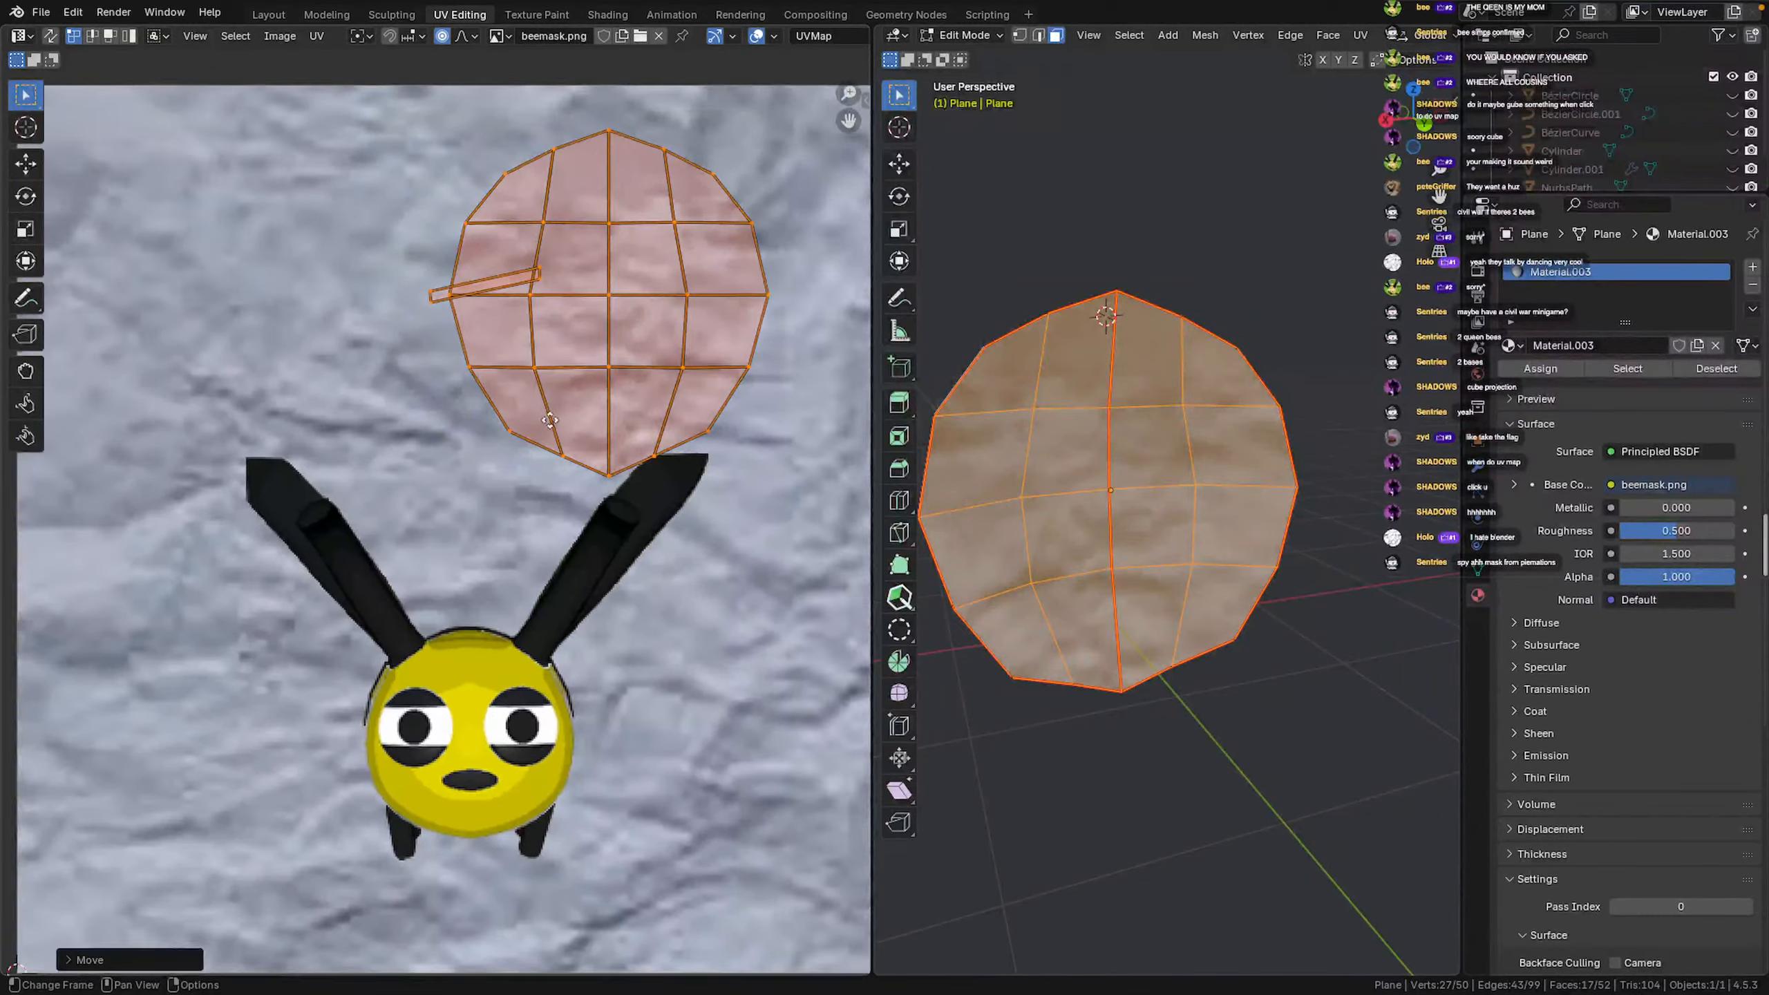
Move the UVs of the mask's selected broad side onto the blank paper near the image's upper-right corner
middle_drag(550, 420, 279, 487)
key(g)
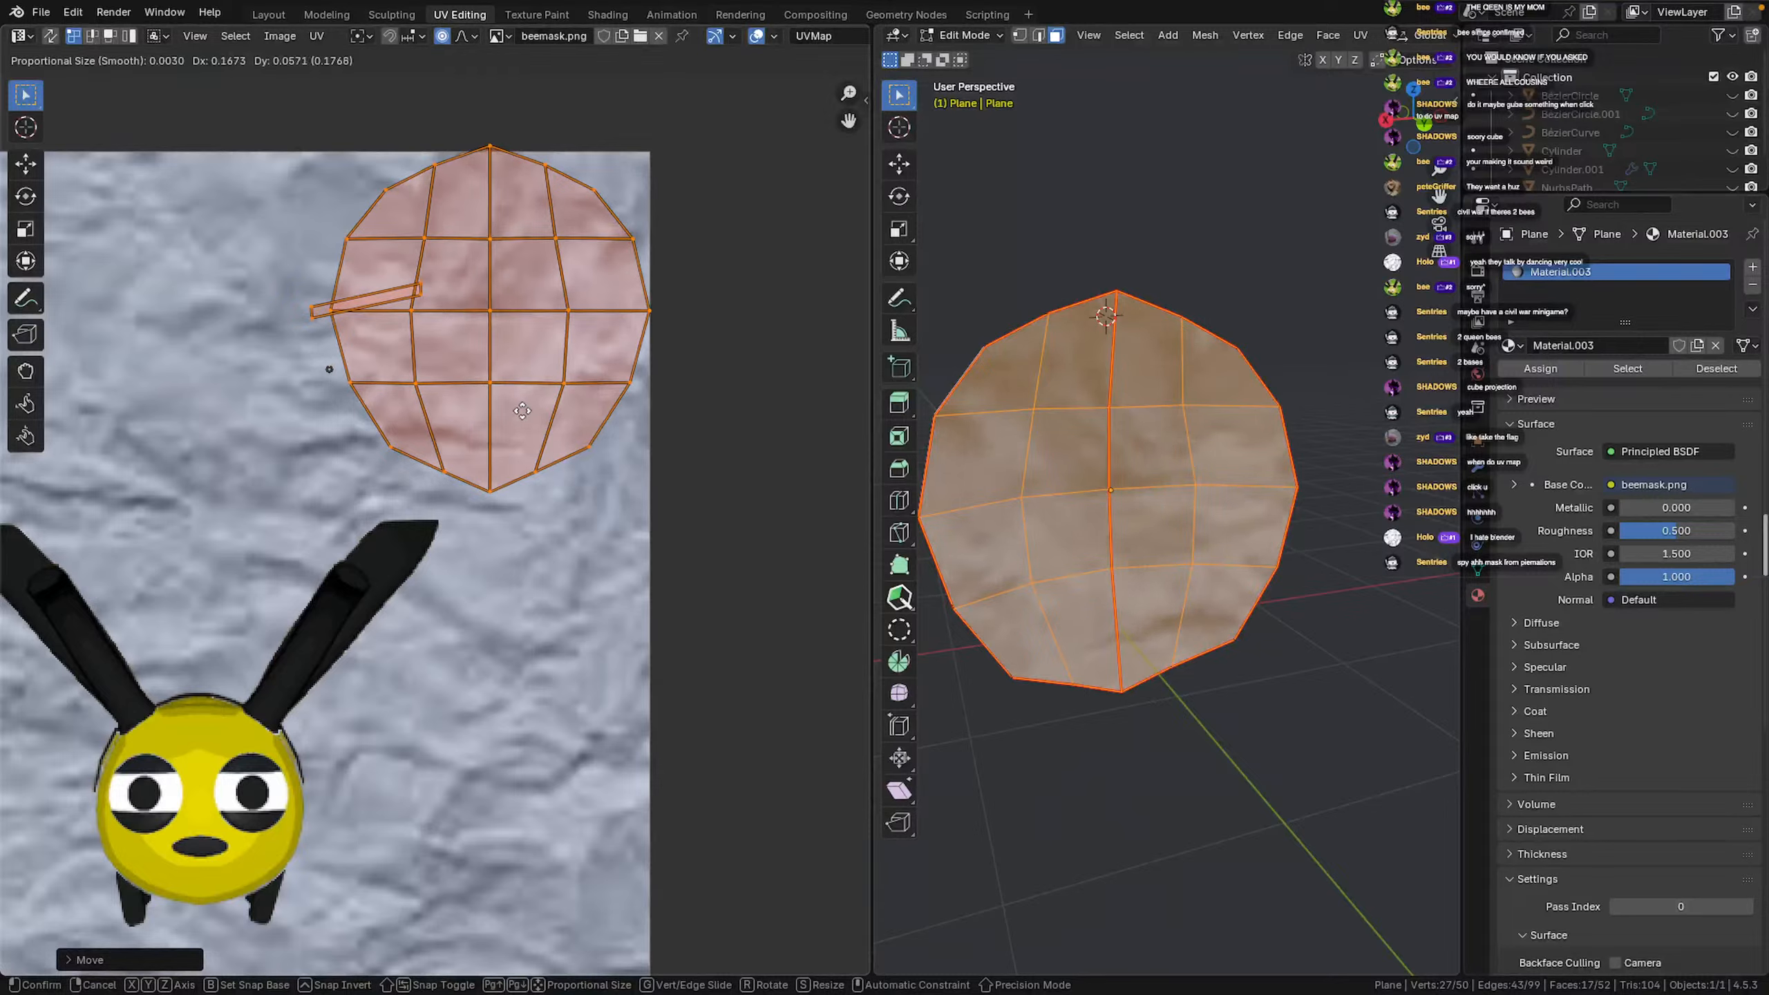
click(523, 431)
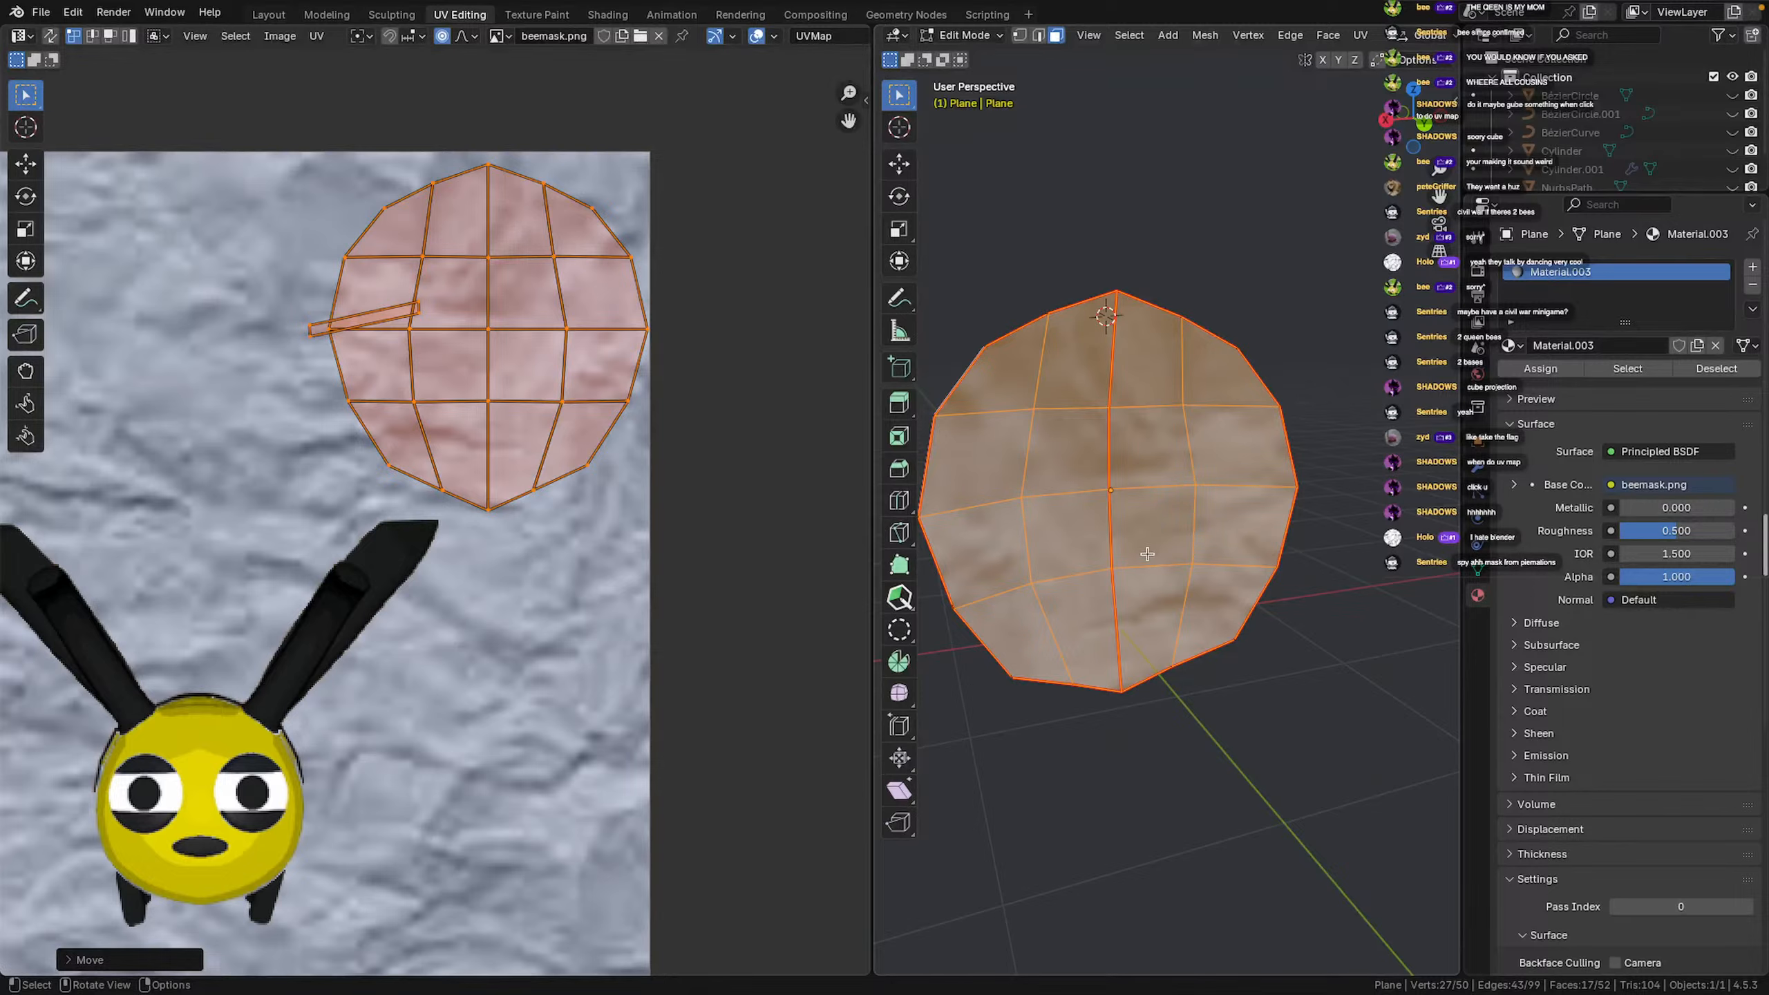
middle_drag(979, 523, 1354, 508)
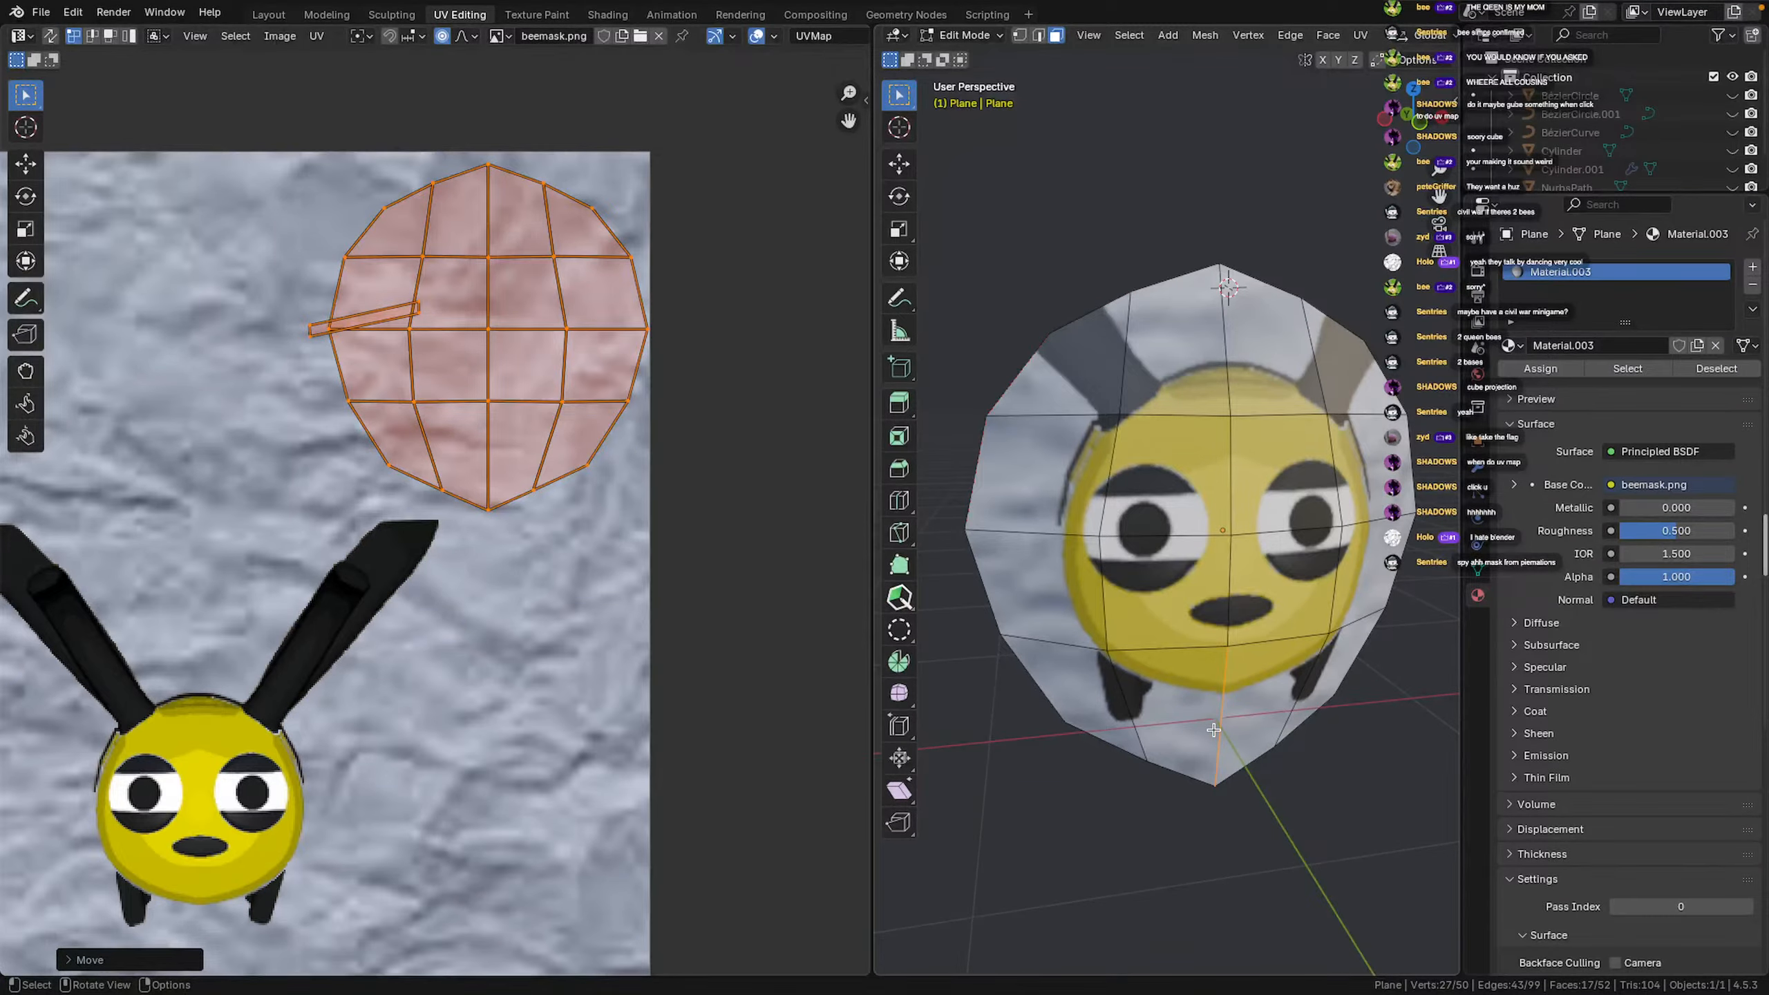
Select the stray narrow strip overlapping the broad side's UVs and move it aside onto clear paper
scroll(1208, 688, down, 3)
middle_drag(1207, 688, 1310, 578)
scroll(672, 561, up, 3)
scroll(312, 350, up, 1)
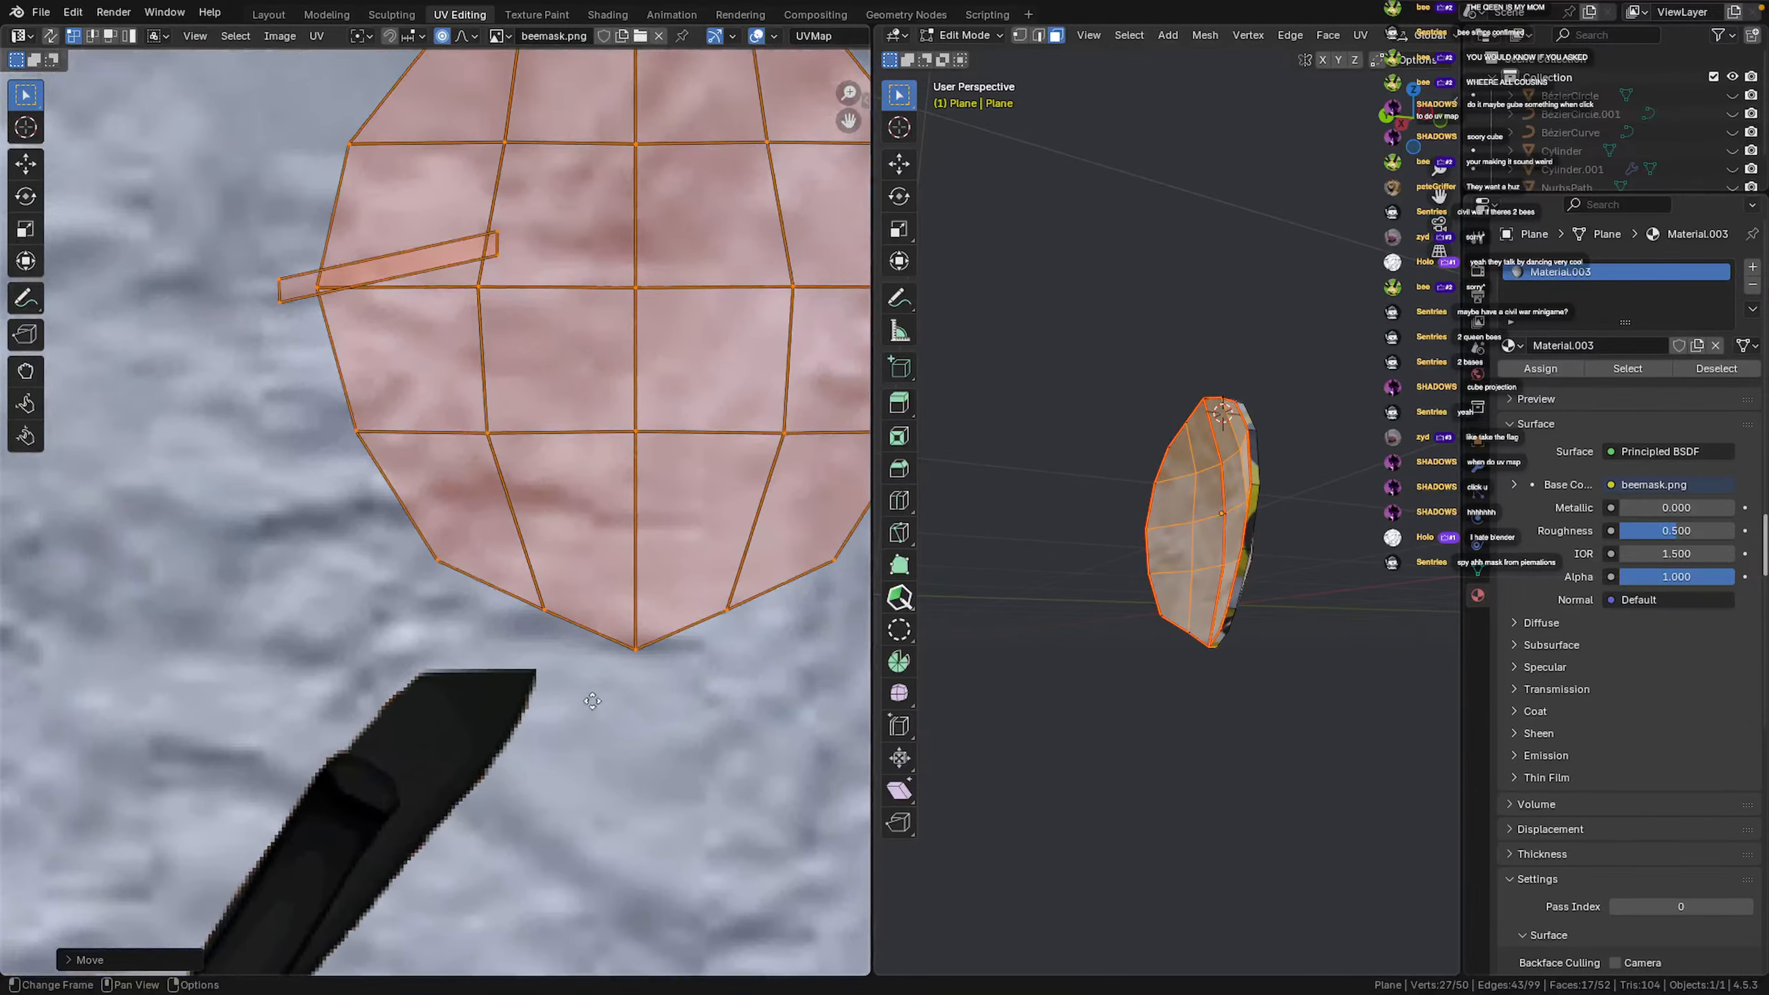
click(286, 312)
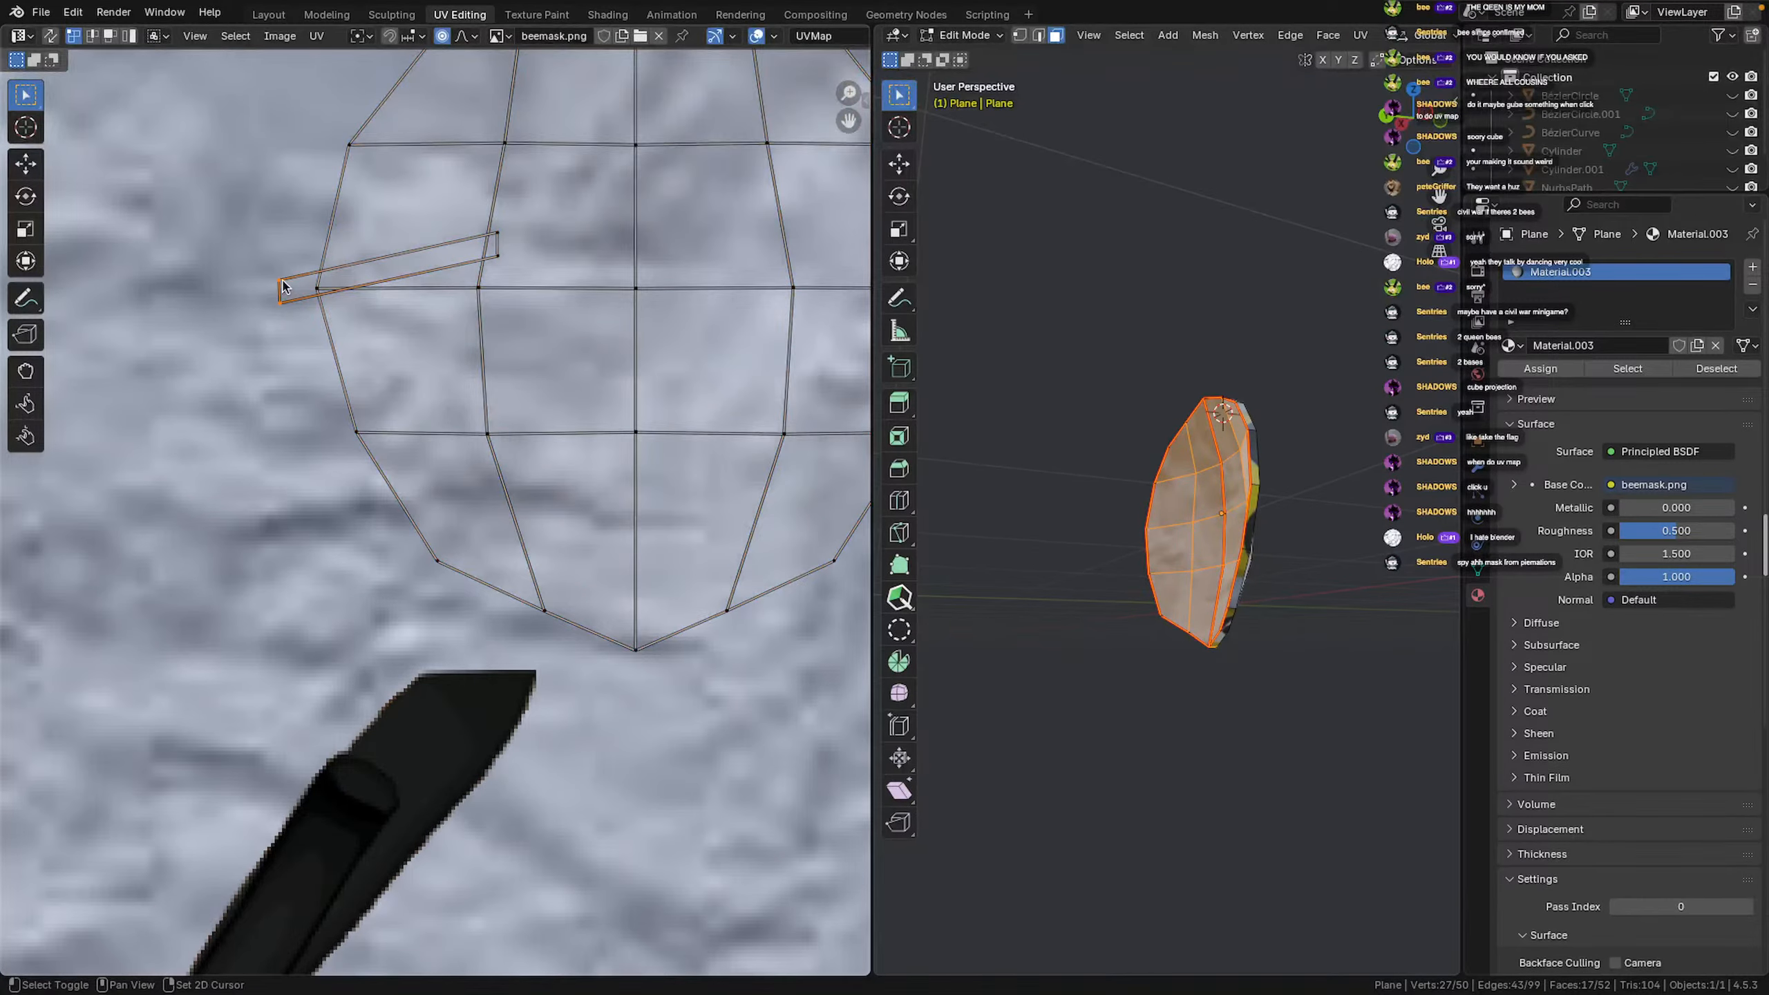
shift+click(494, 252)
key(g)
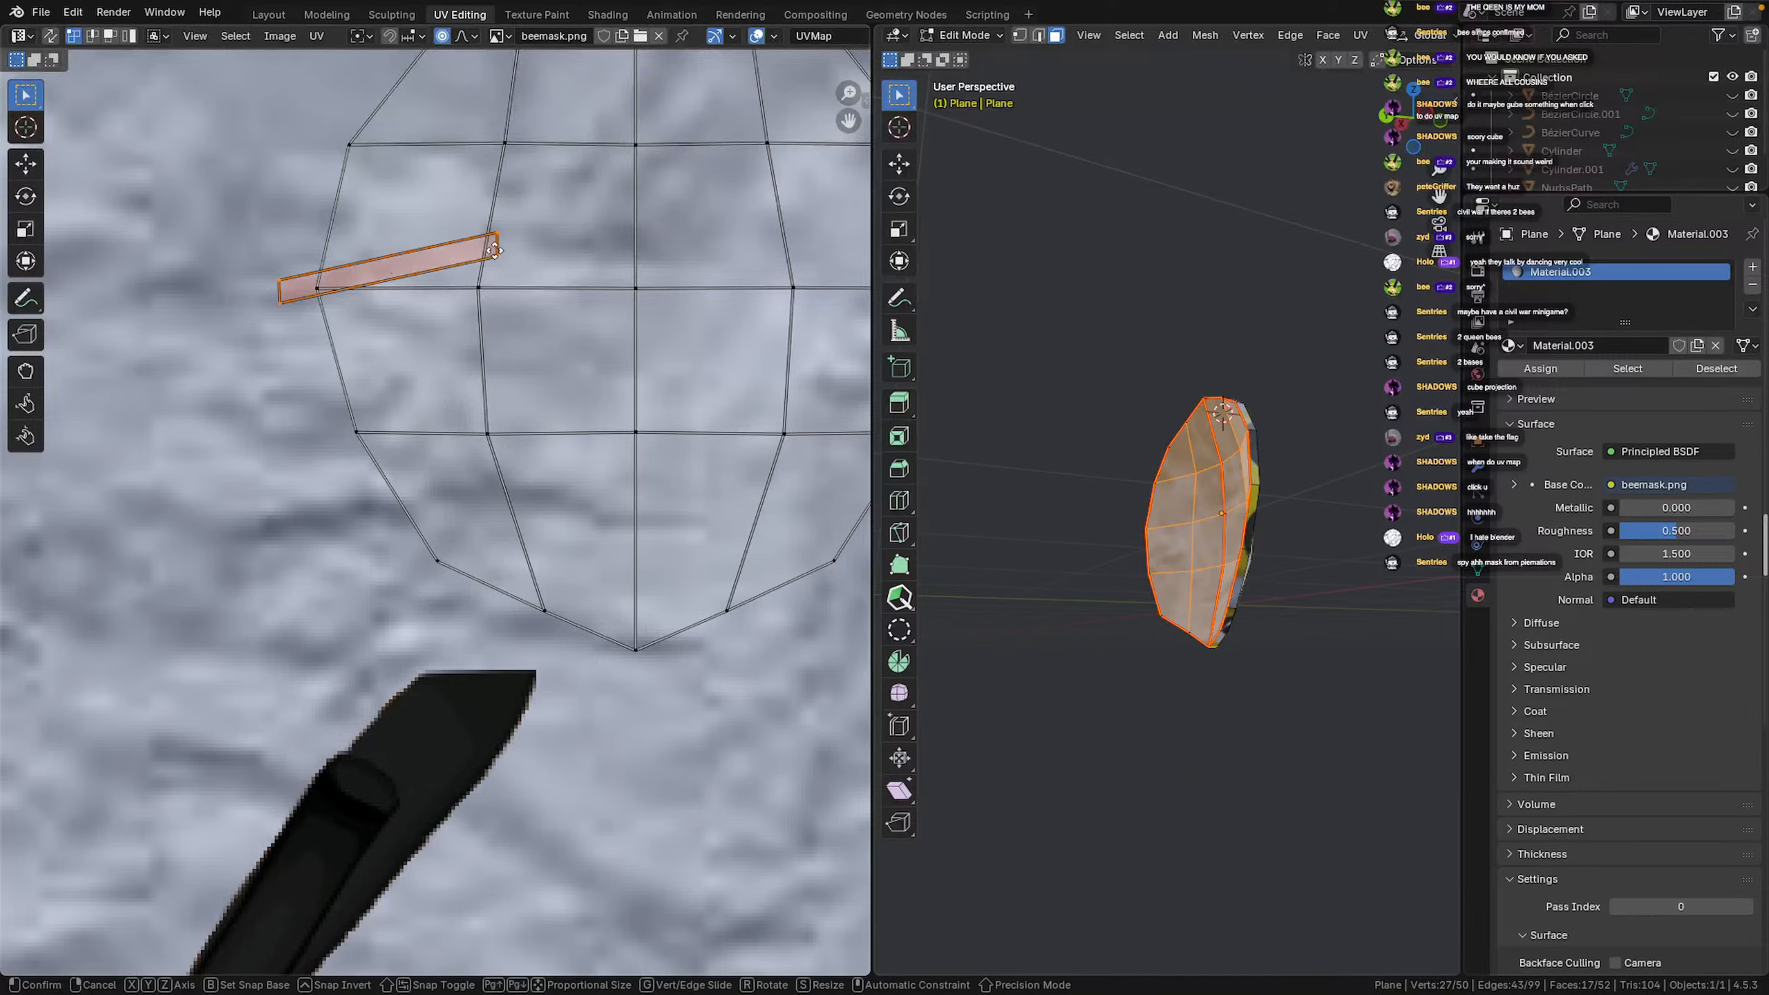
click(279, 207)
Check the blank side of the mask in Object Mode, and return to Edit Mode with all faces selected
middle_drag(1272, 545, 1114, 529)
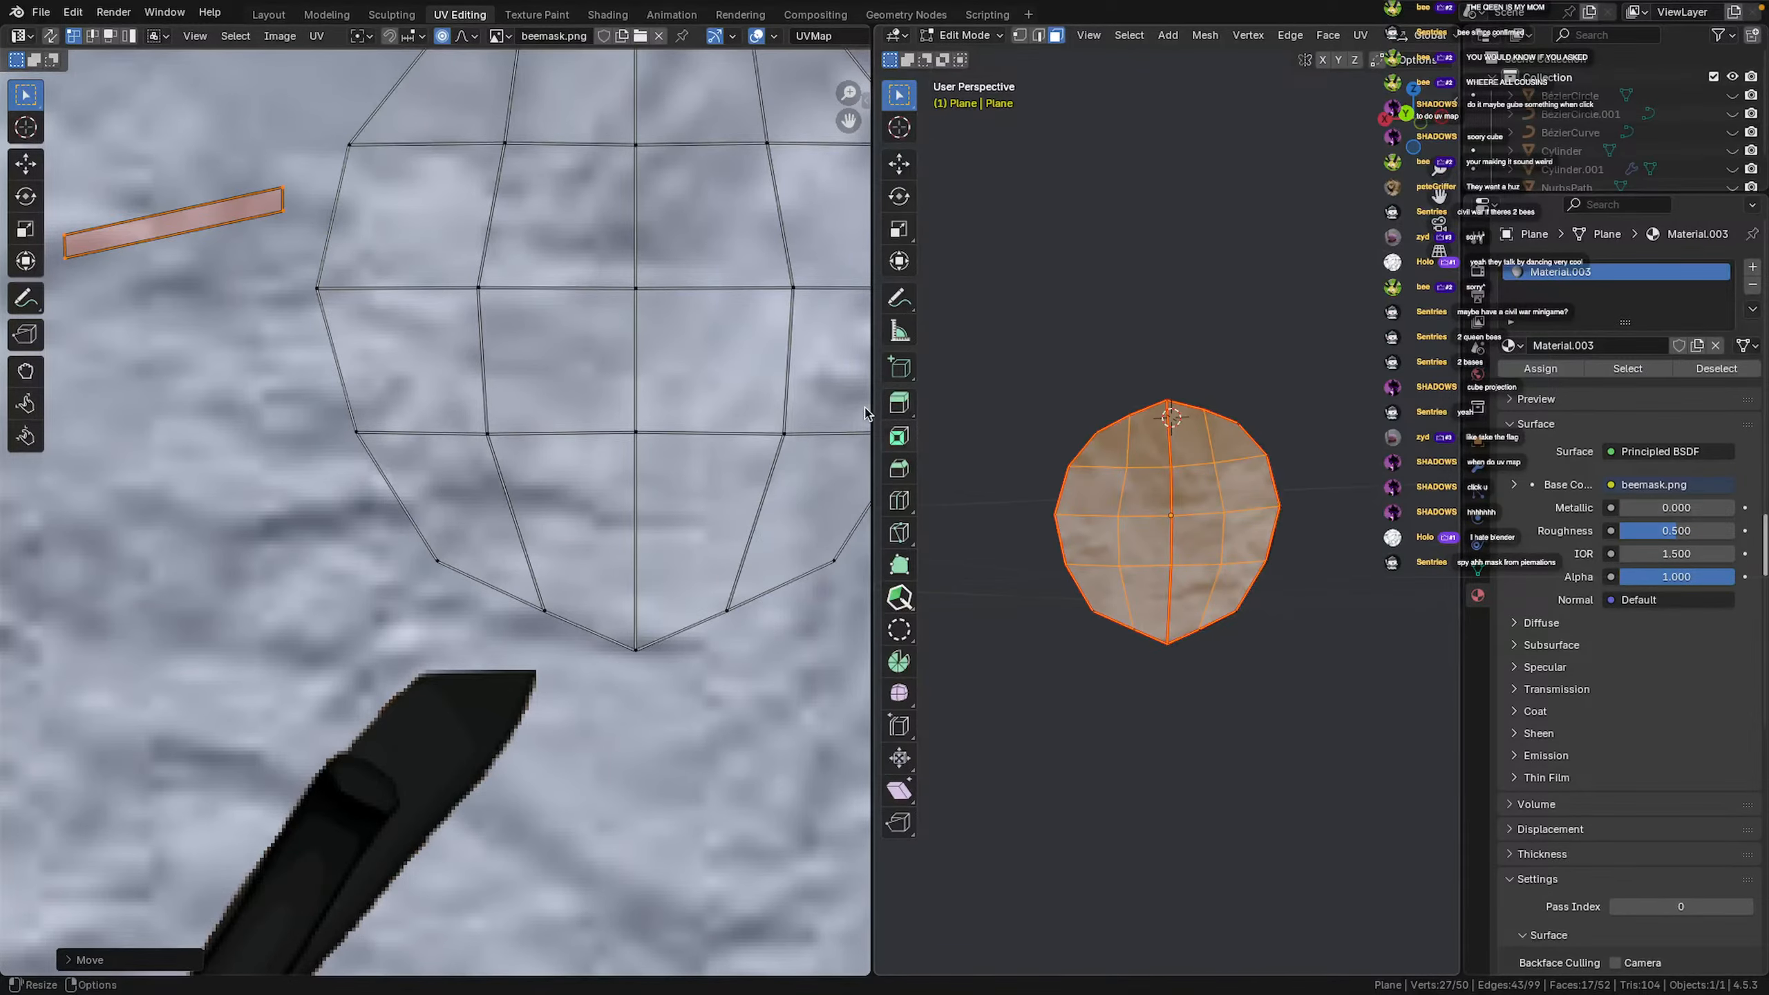
scroll(159, 571, down, 5)
key(Tab)
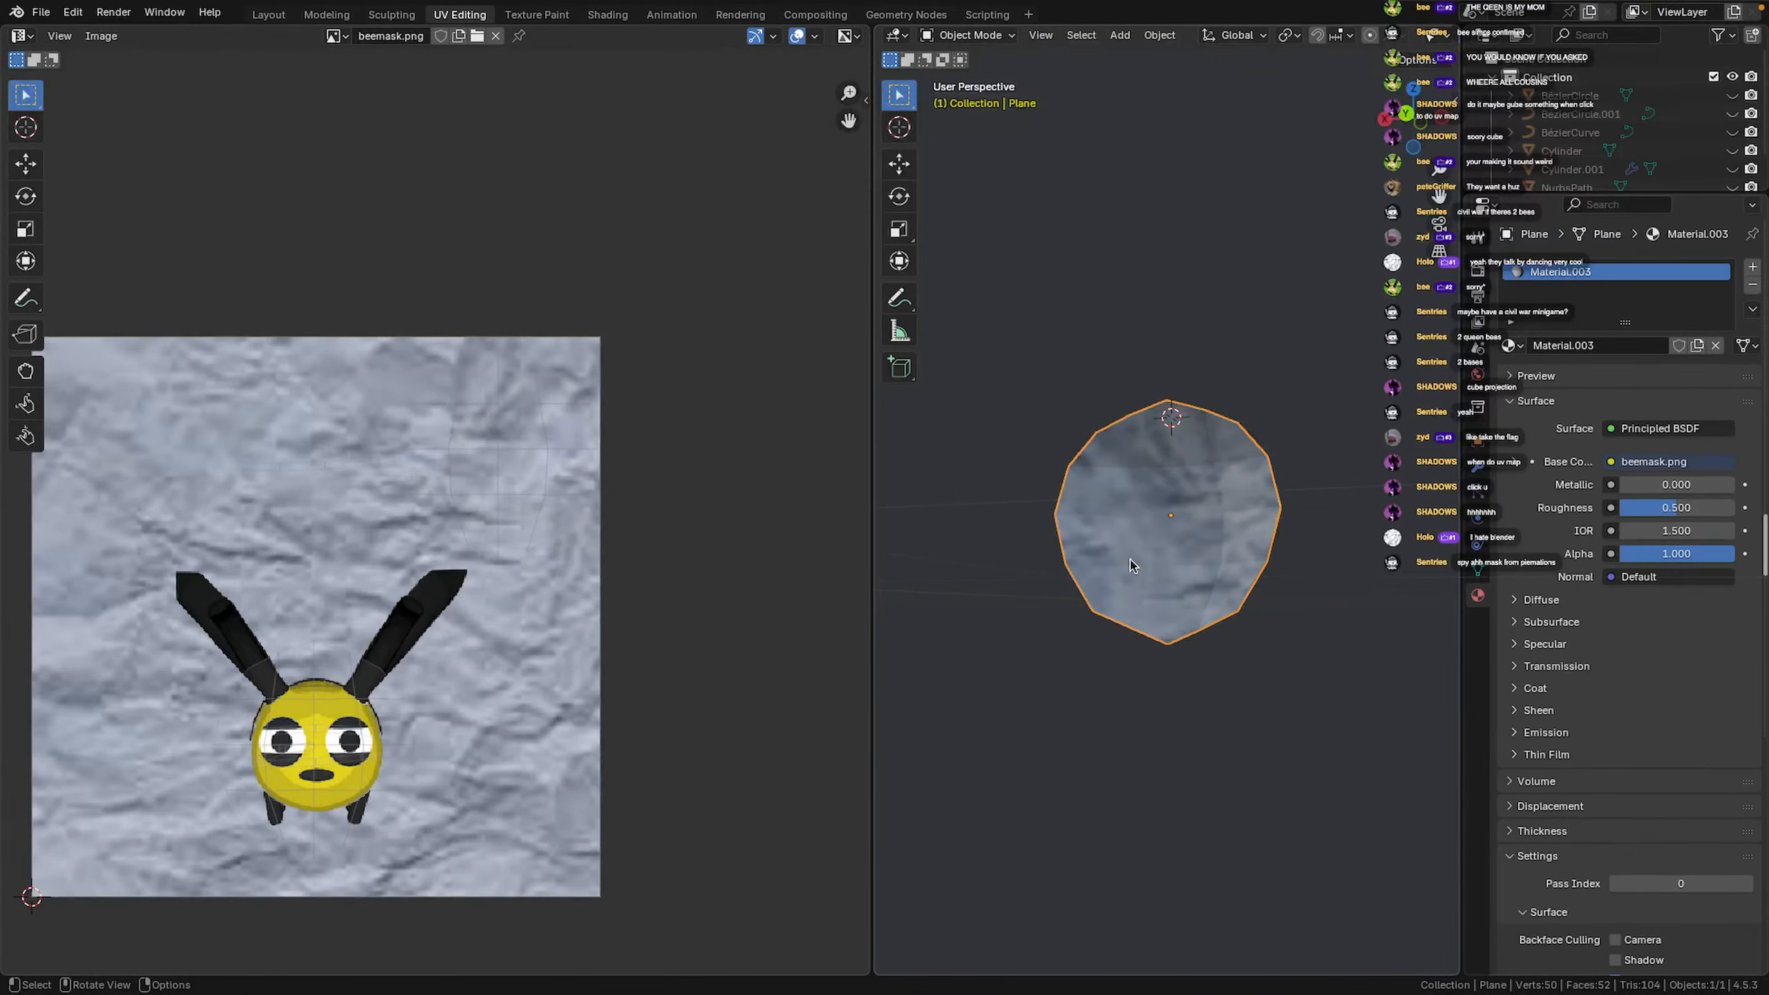
key(Tab)
key(a)
Select the loop of rim faces still textured with the bee and move their UVs onto the paper above it
middle_drag(1195, 541, 973, 574)
scroll(973, 573, up, 8)
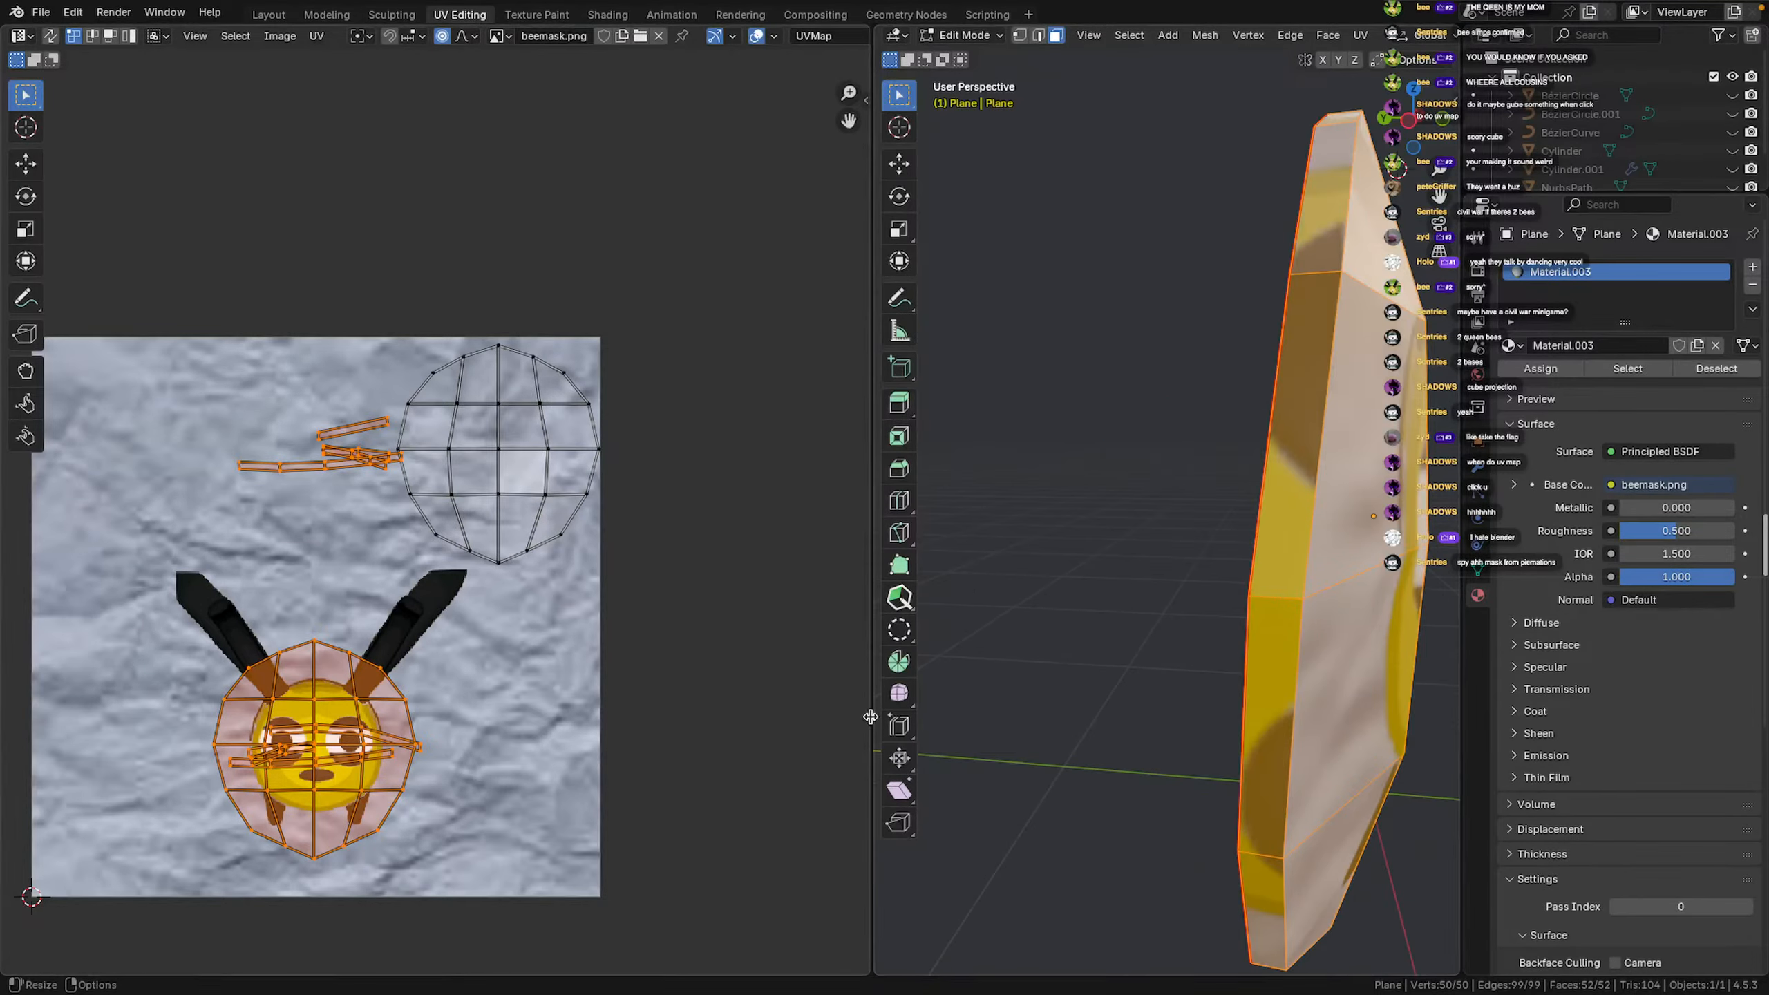
alt+click(1277, 622)
key(g)
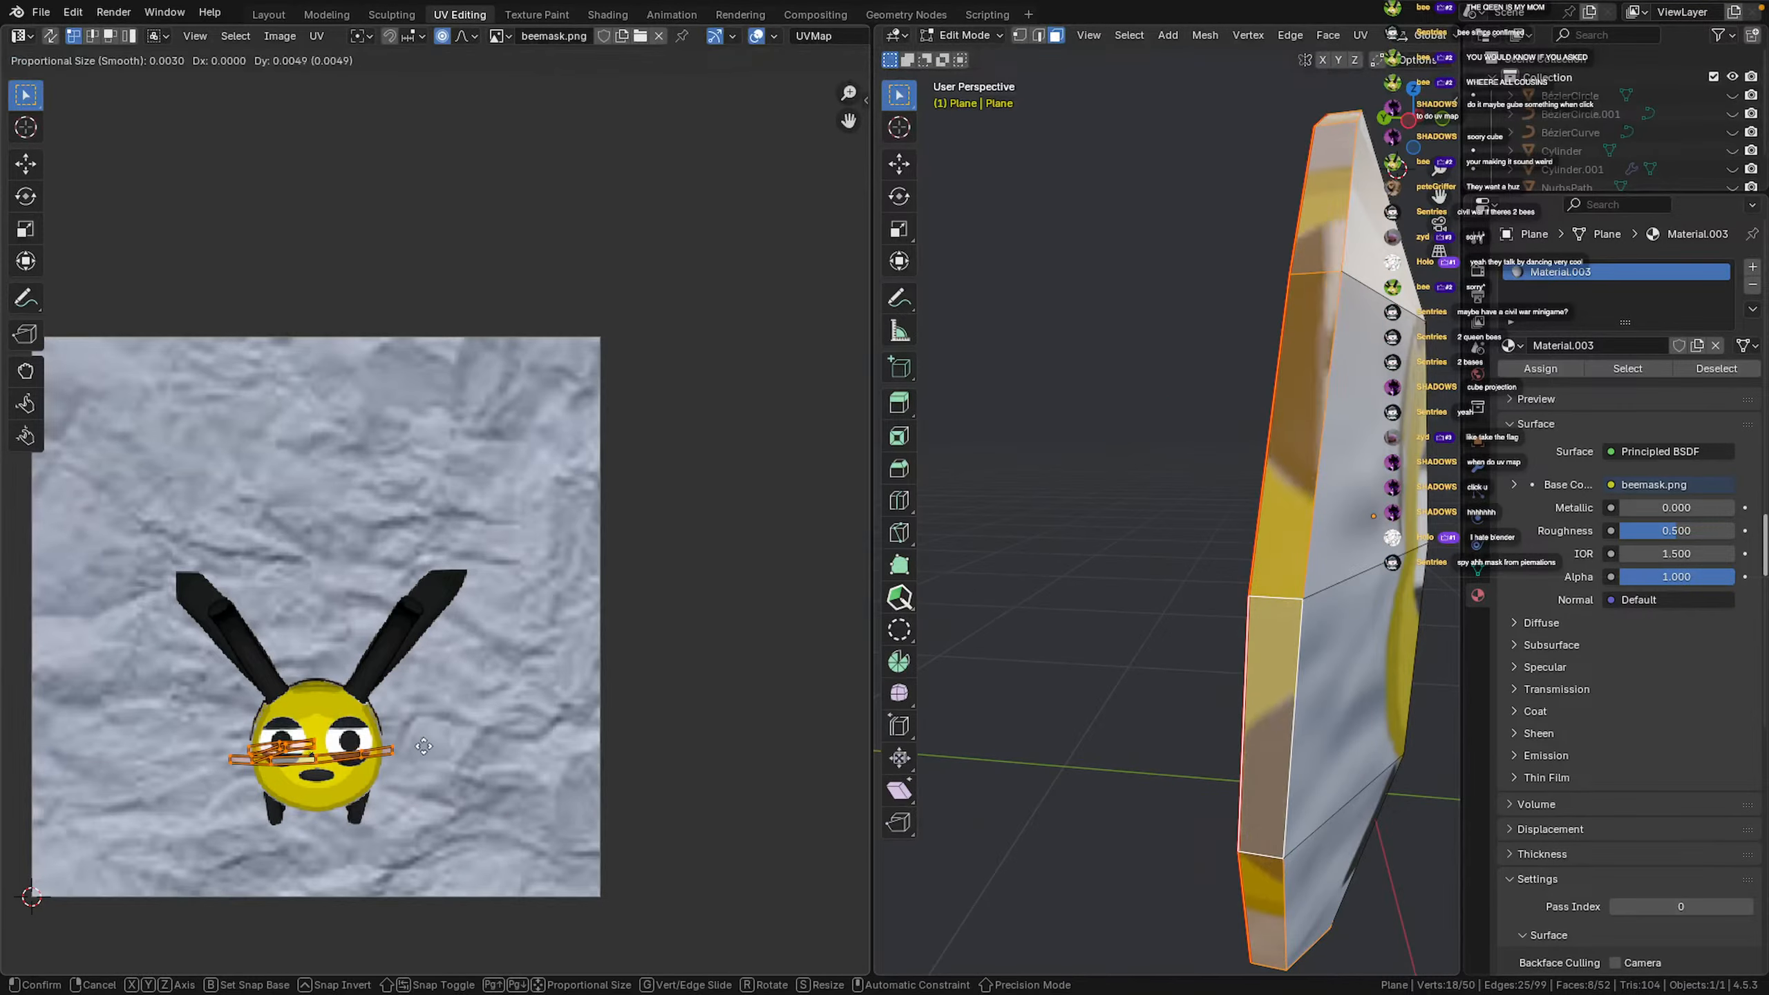
click(382, 535)
Deselect all faces and inspect the mask's opposite rim in Object Mode, ending back in Edit Mode
scroll(1224, 639, down, 5)
middle_drag(1224, 640, 1365, 610)
click(1364, 610)
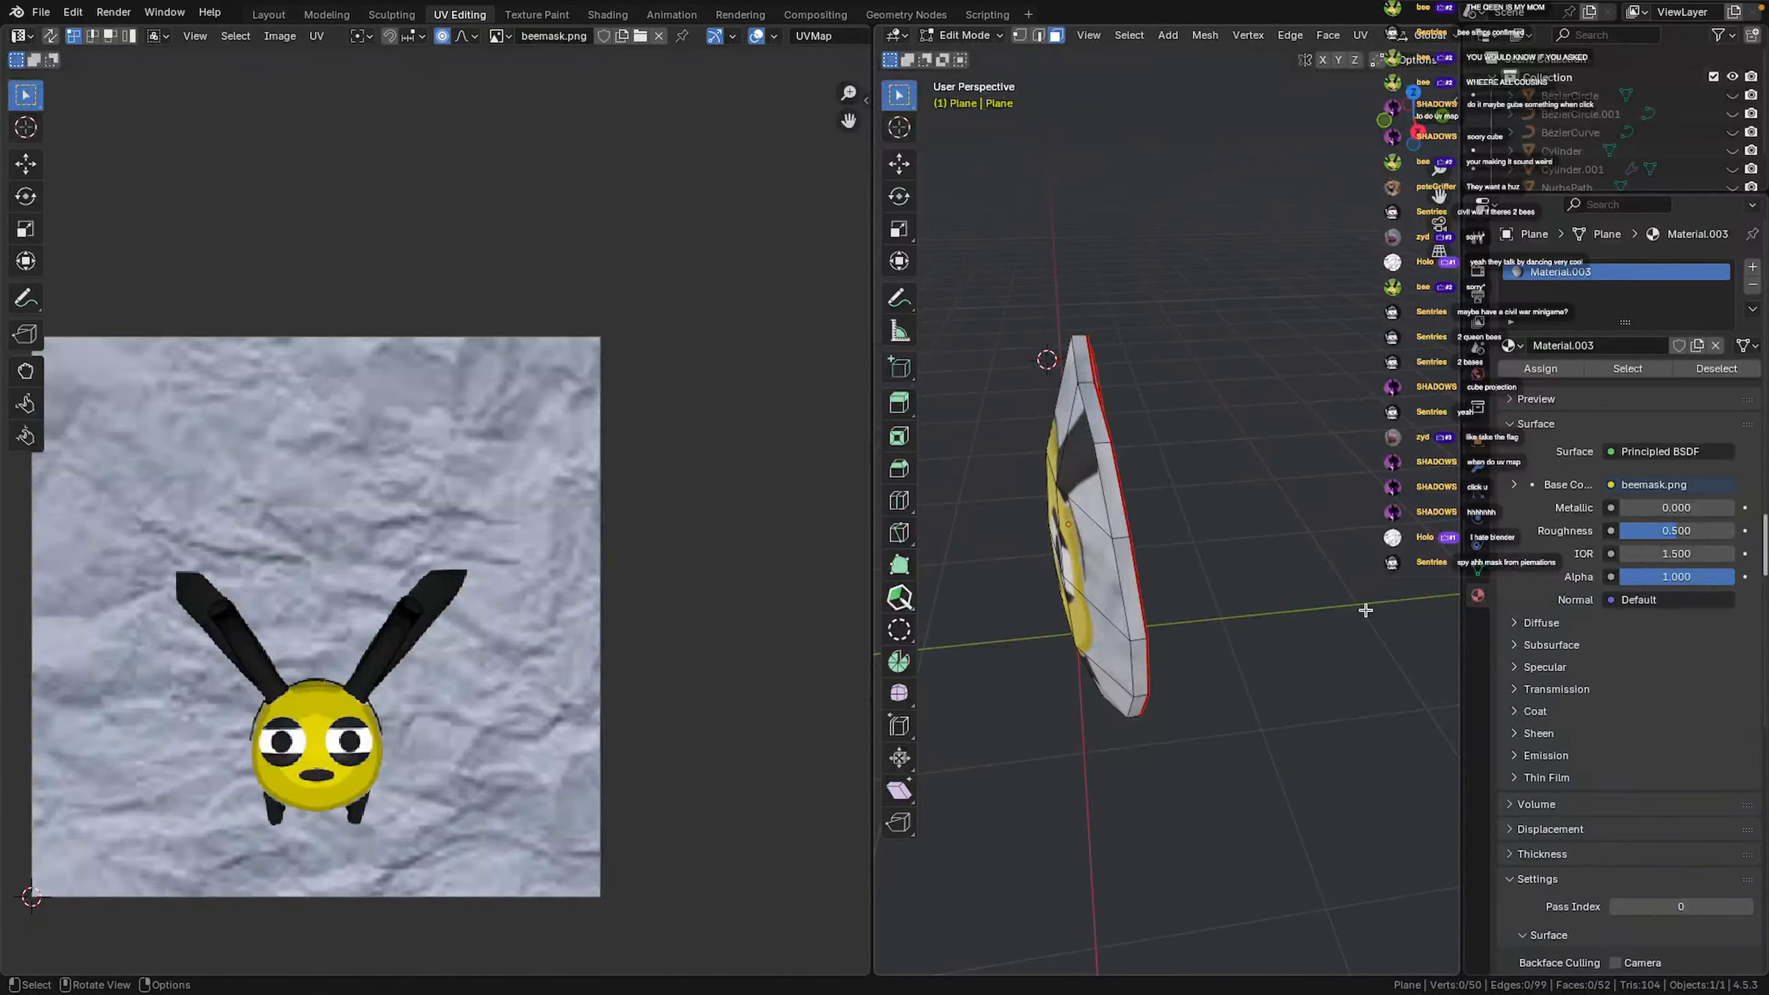
key(Tab)
scroll(225, 651, up, 4)
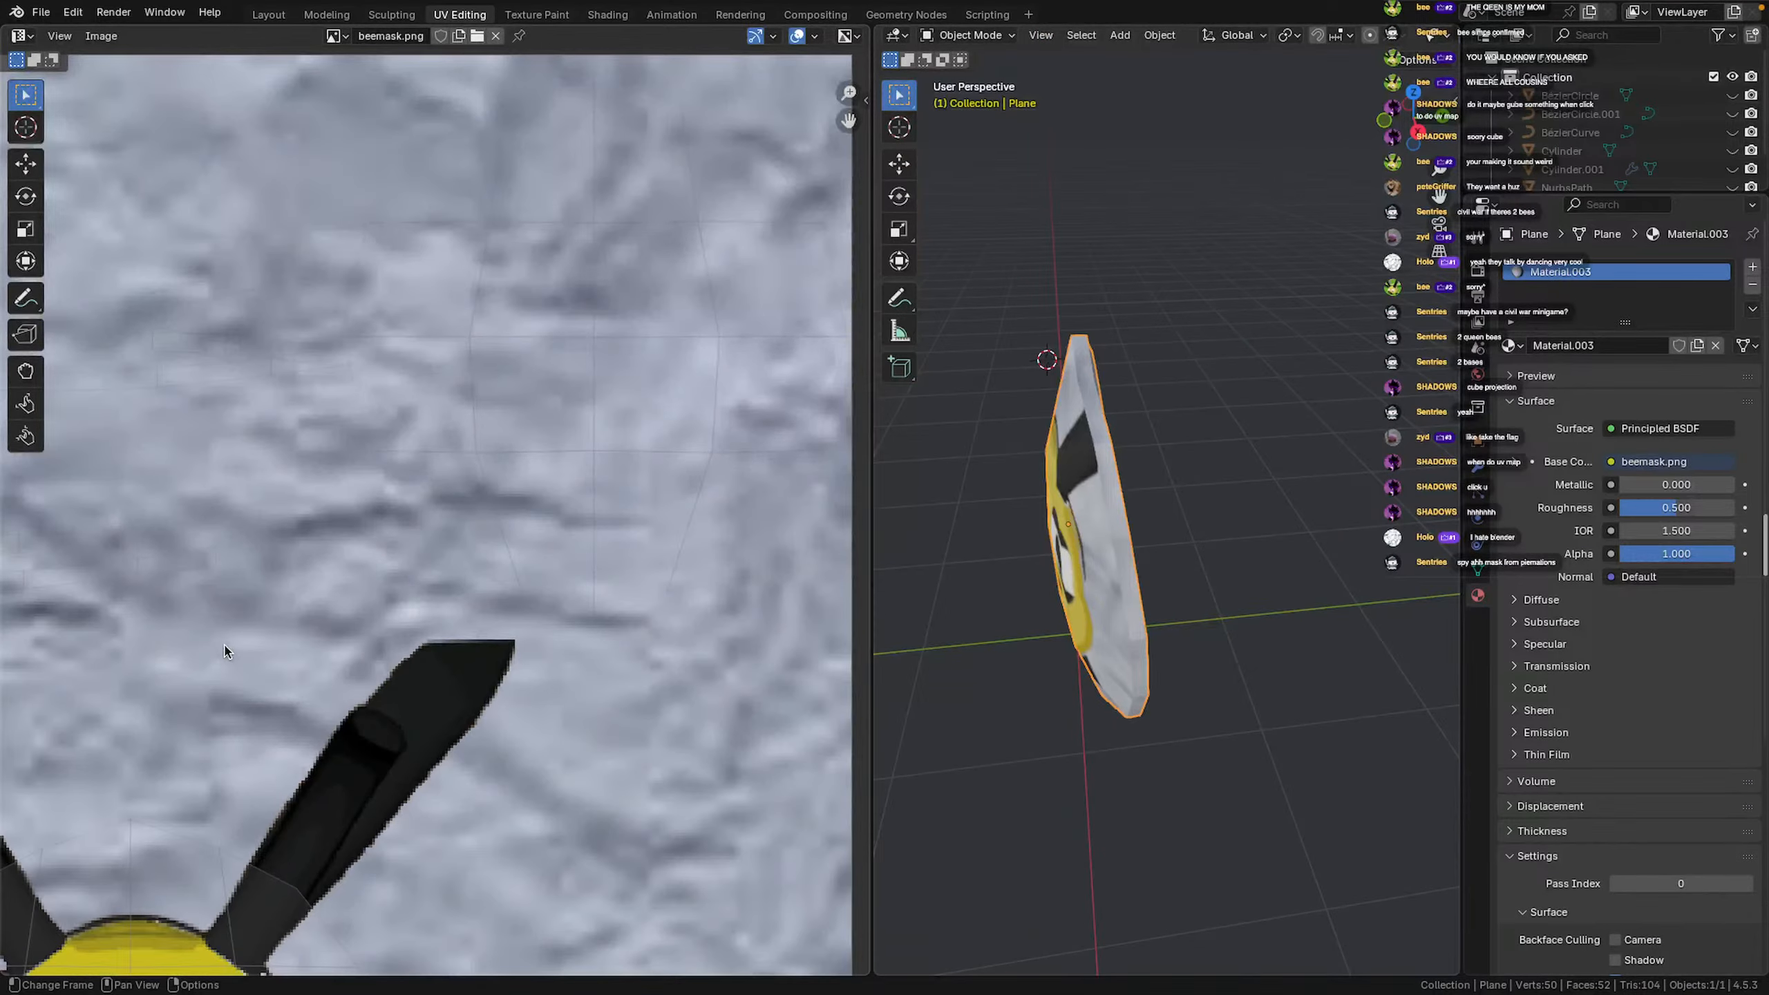
key(Tab)
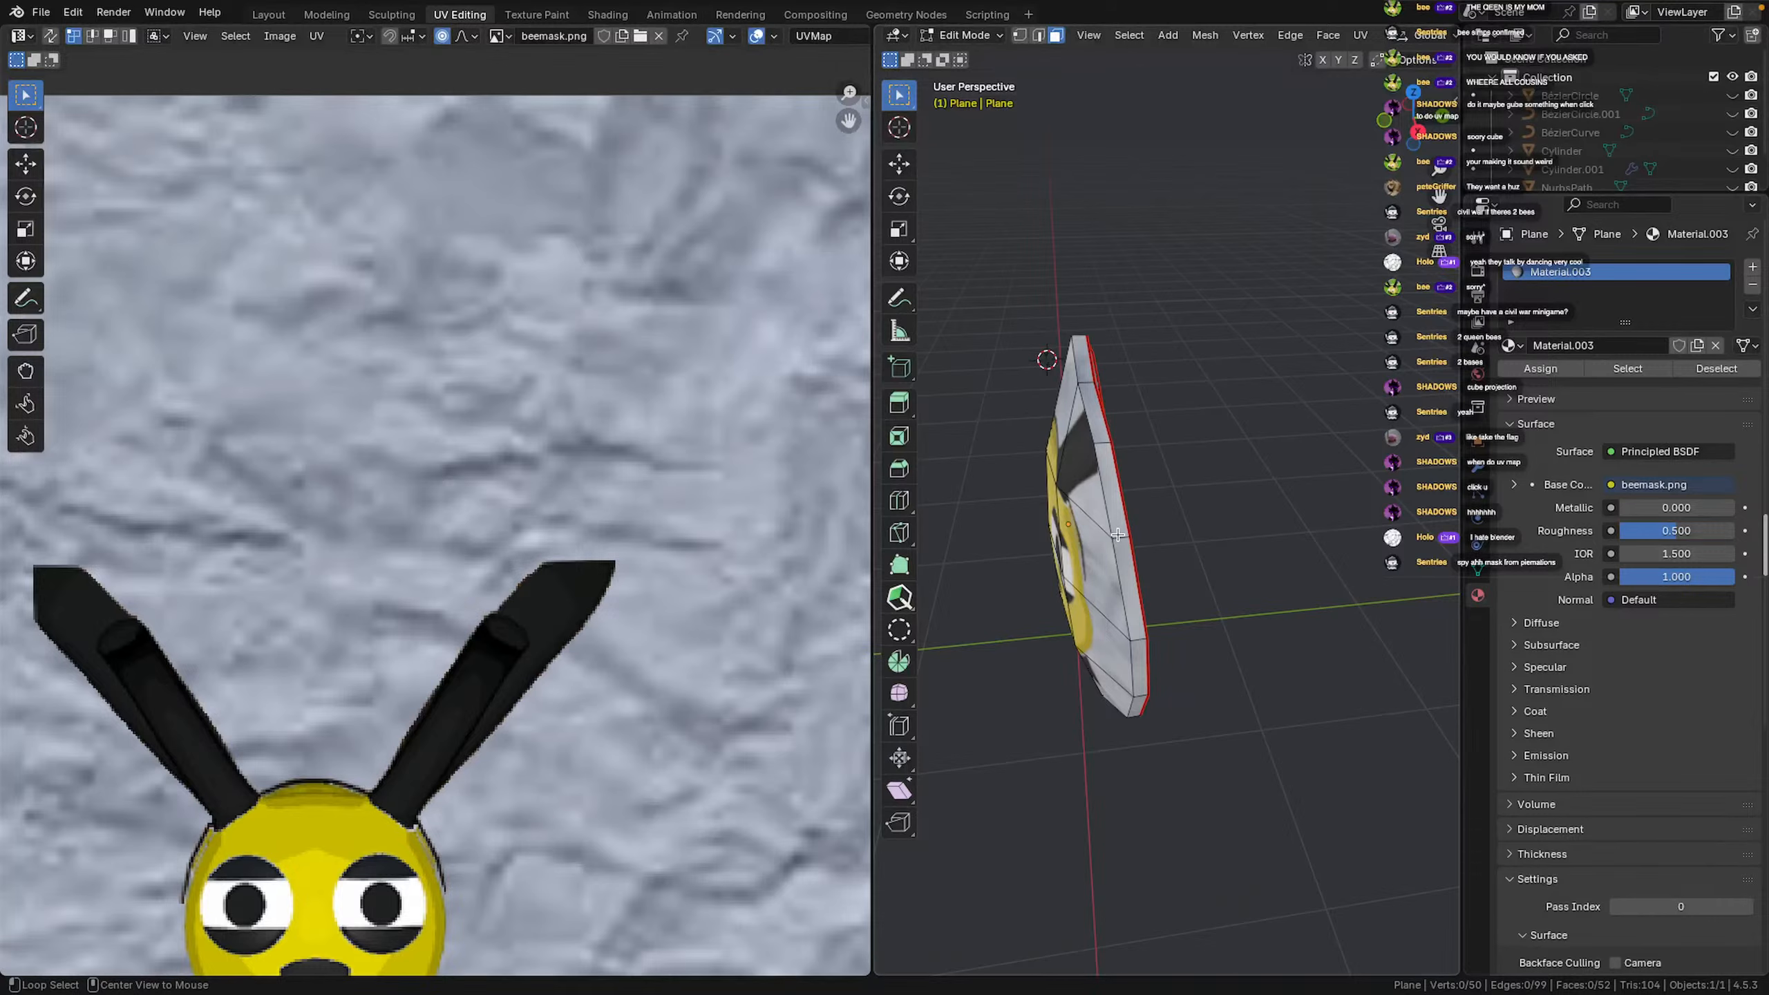
Select the opposite rim loop, pull its overlapping upper two-face UV strip aside and rotate it about half a turn
alt+click(1117, 534)
scroll(378, 501, up, 4)
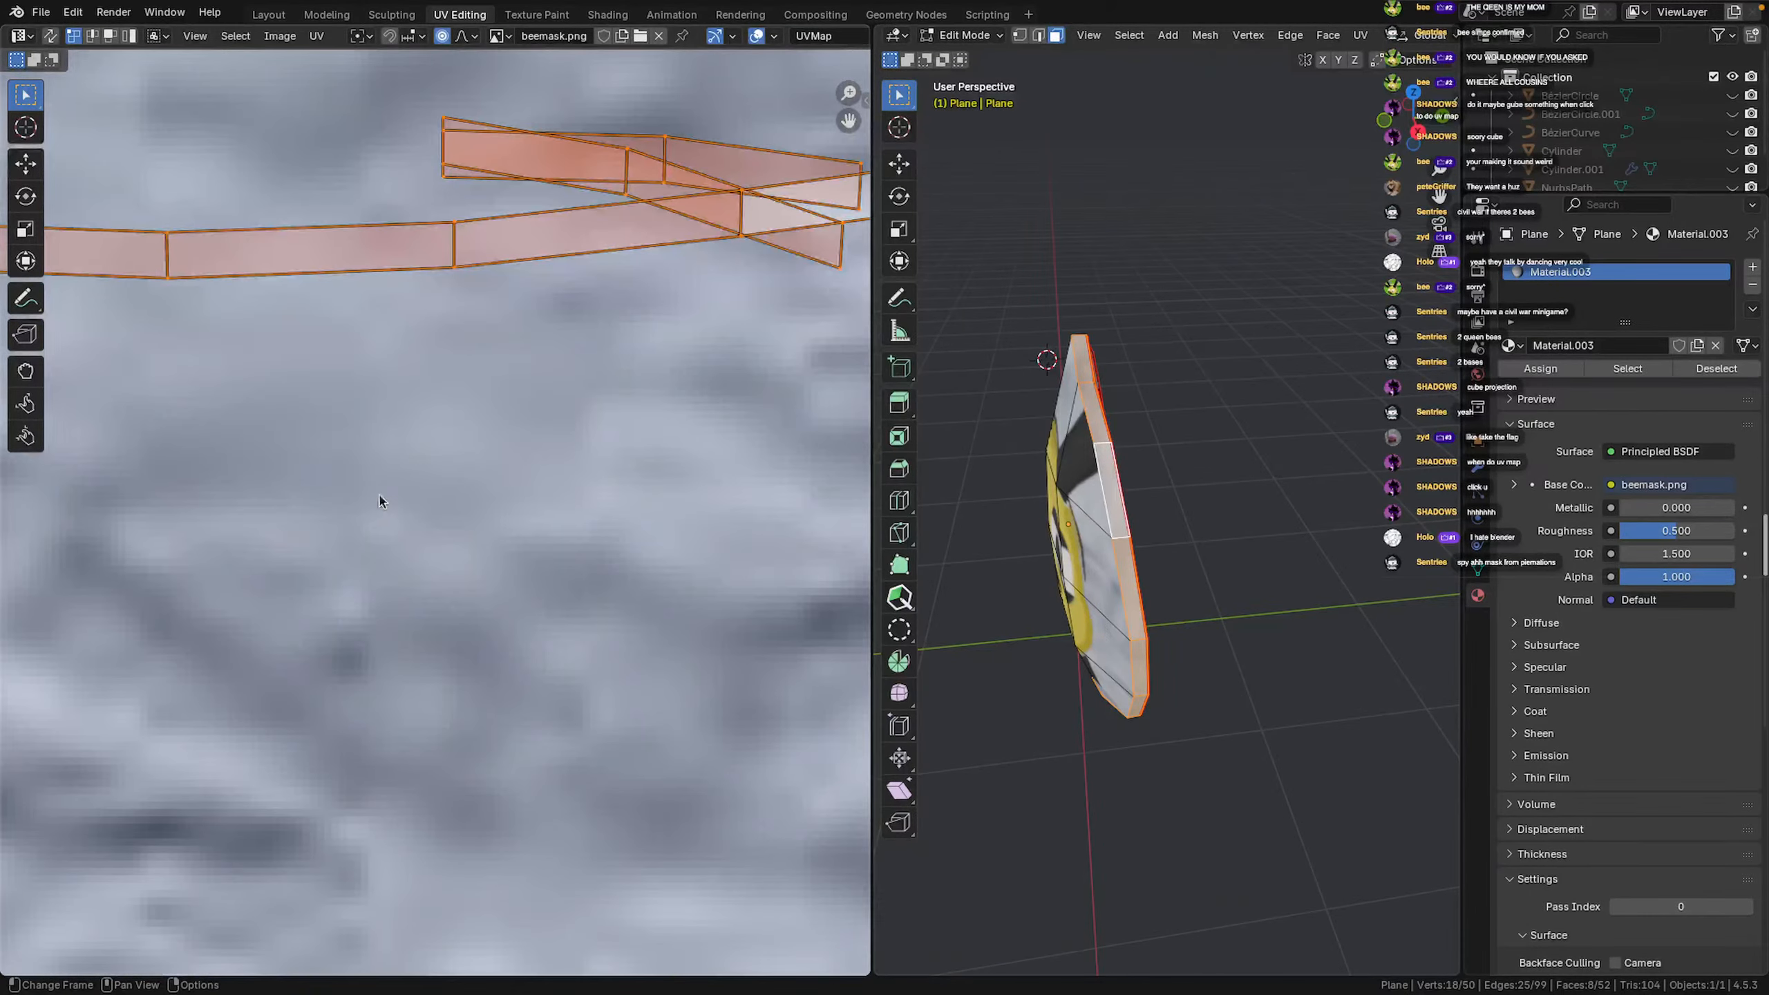
middle_drag(670, 262, 629, 543)
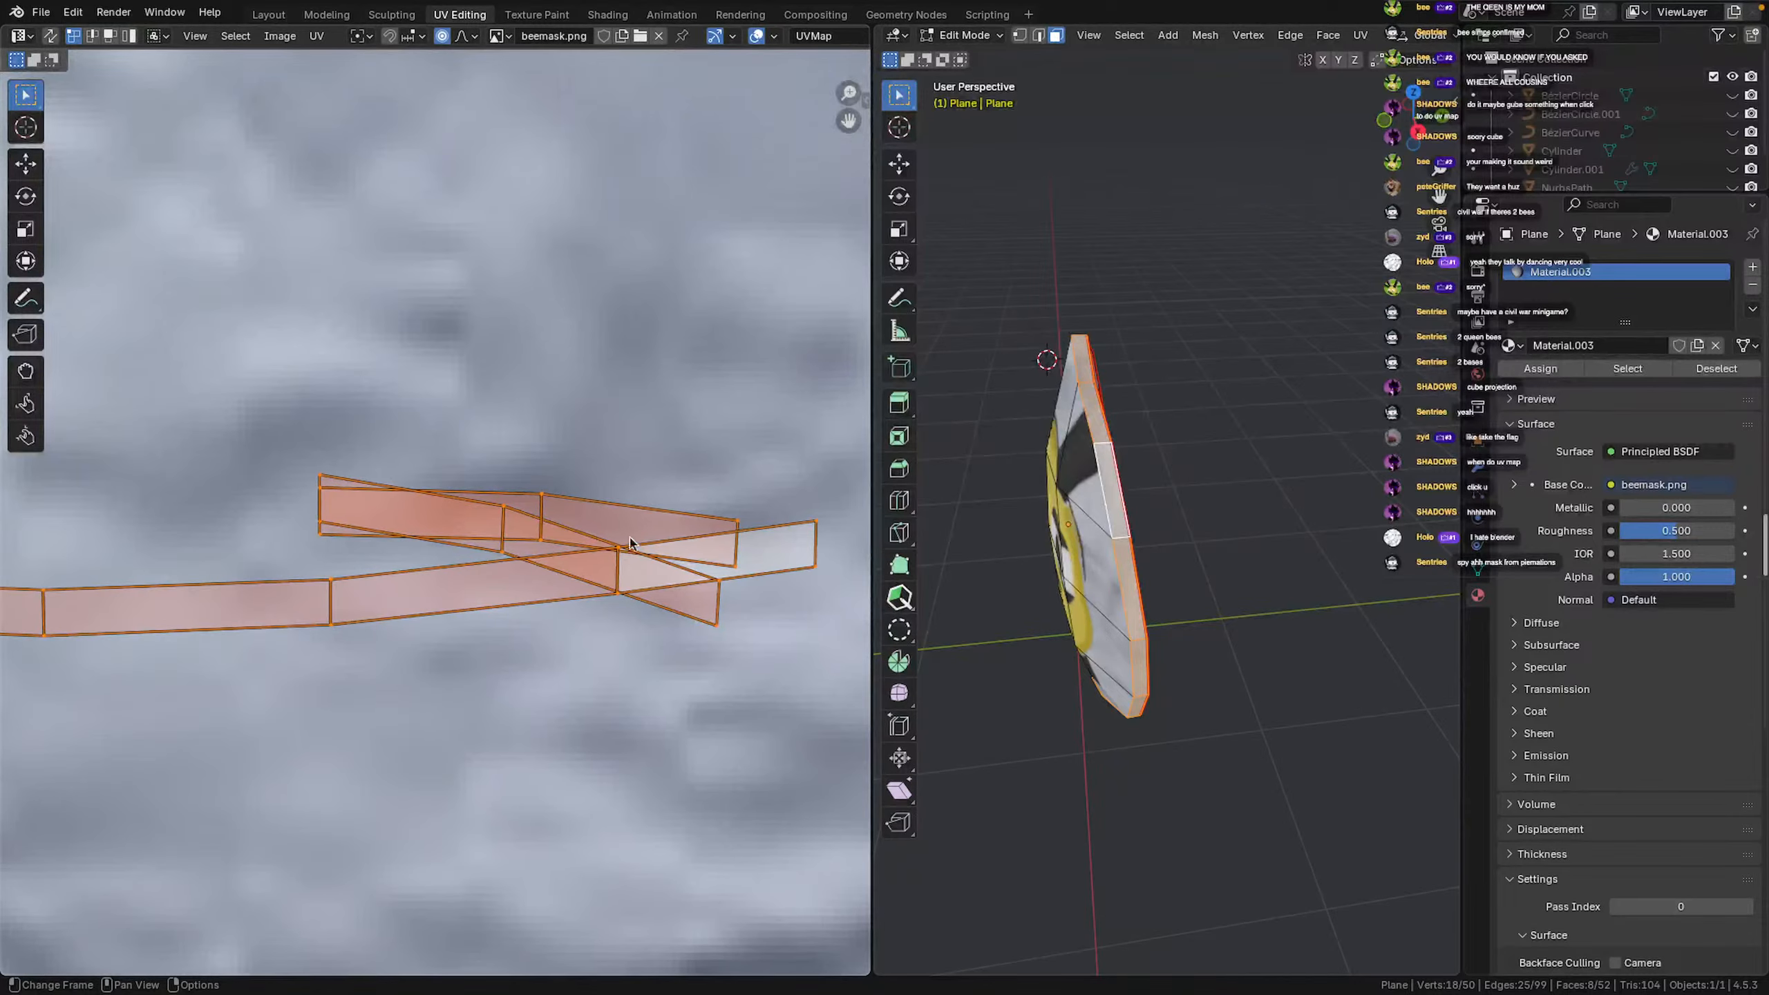
scroll(459, 569, down, 3)
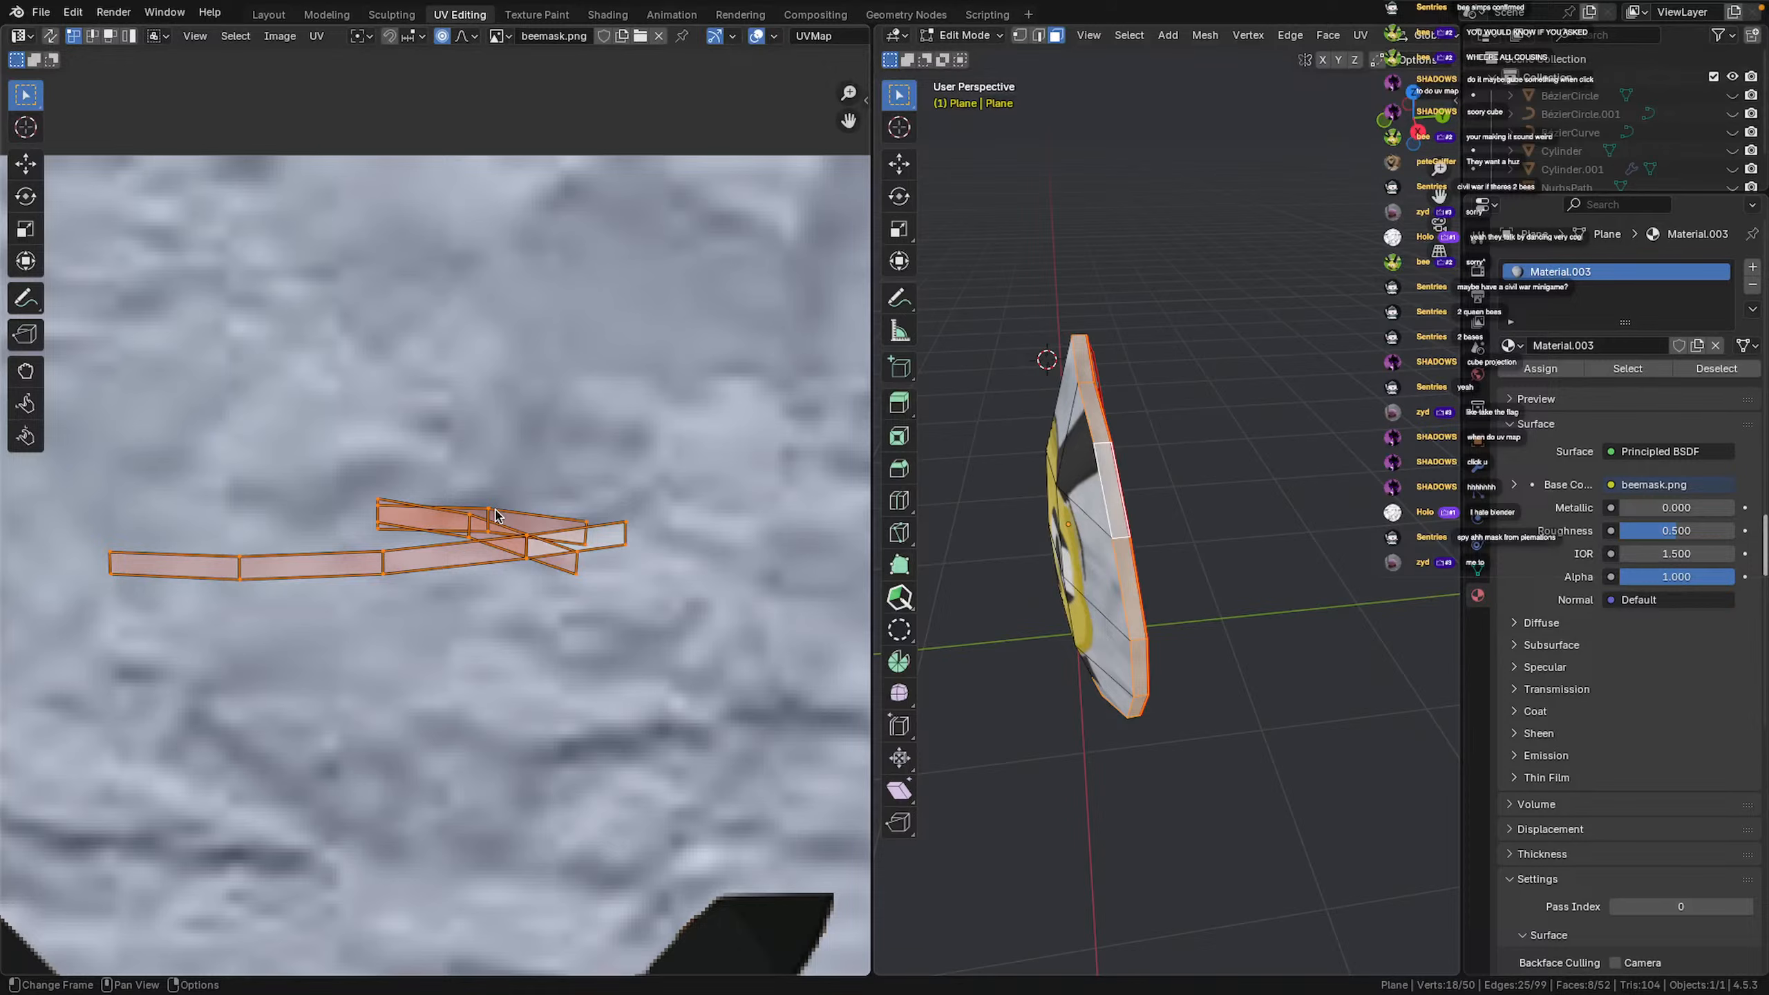
middle_drag(493, 512, 523, 568)
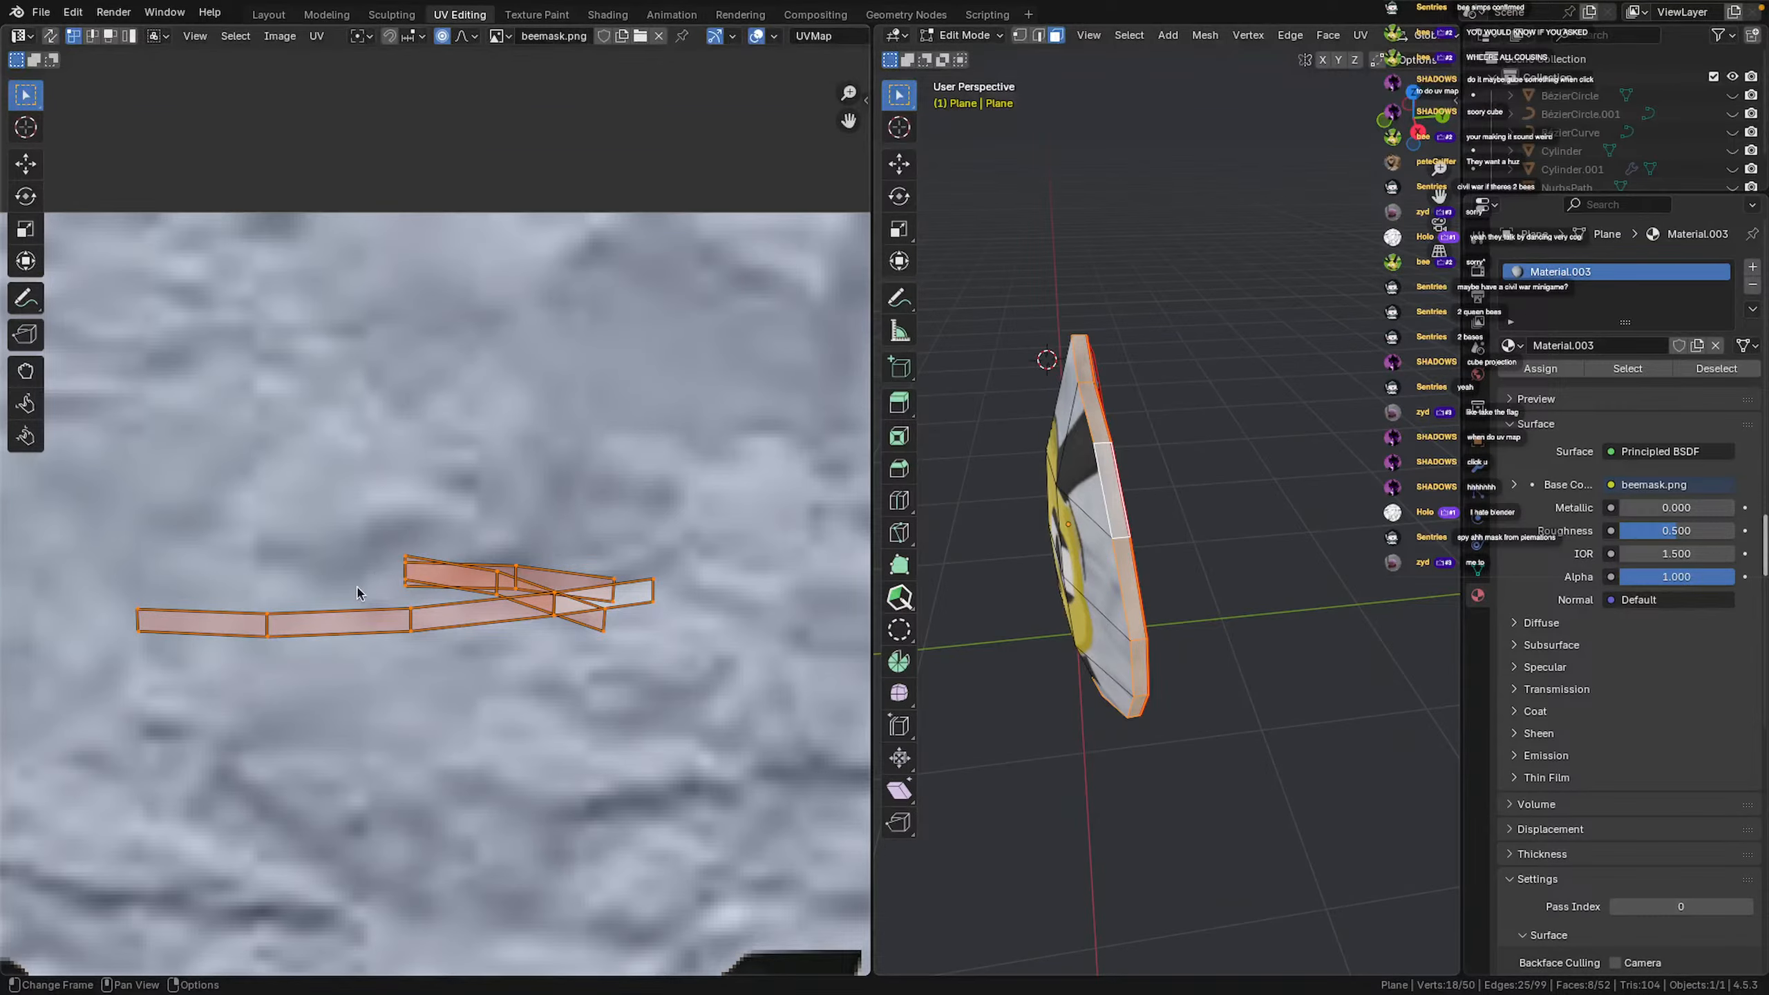
click(407, 572)
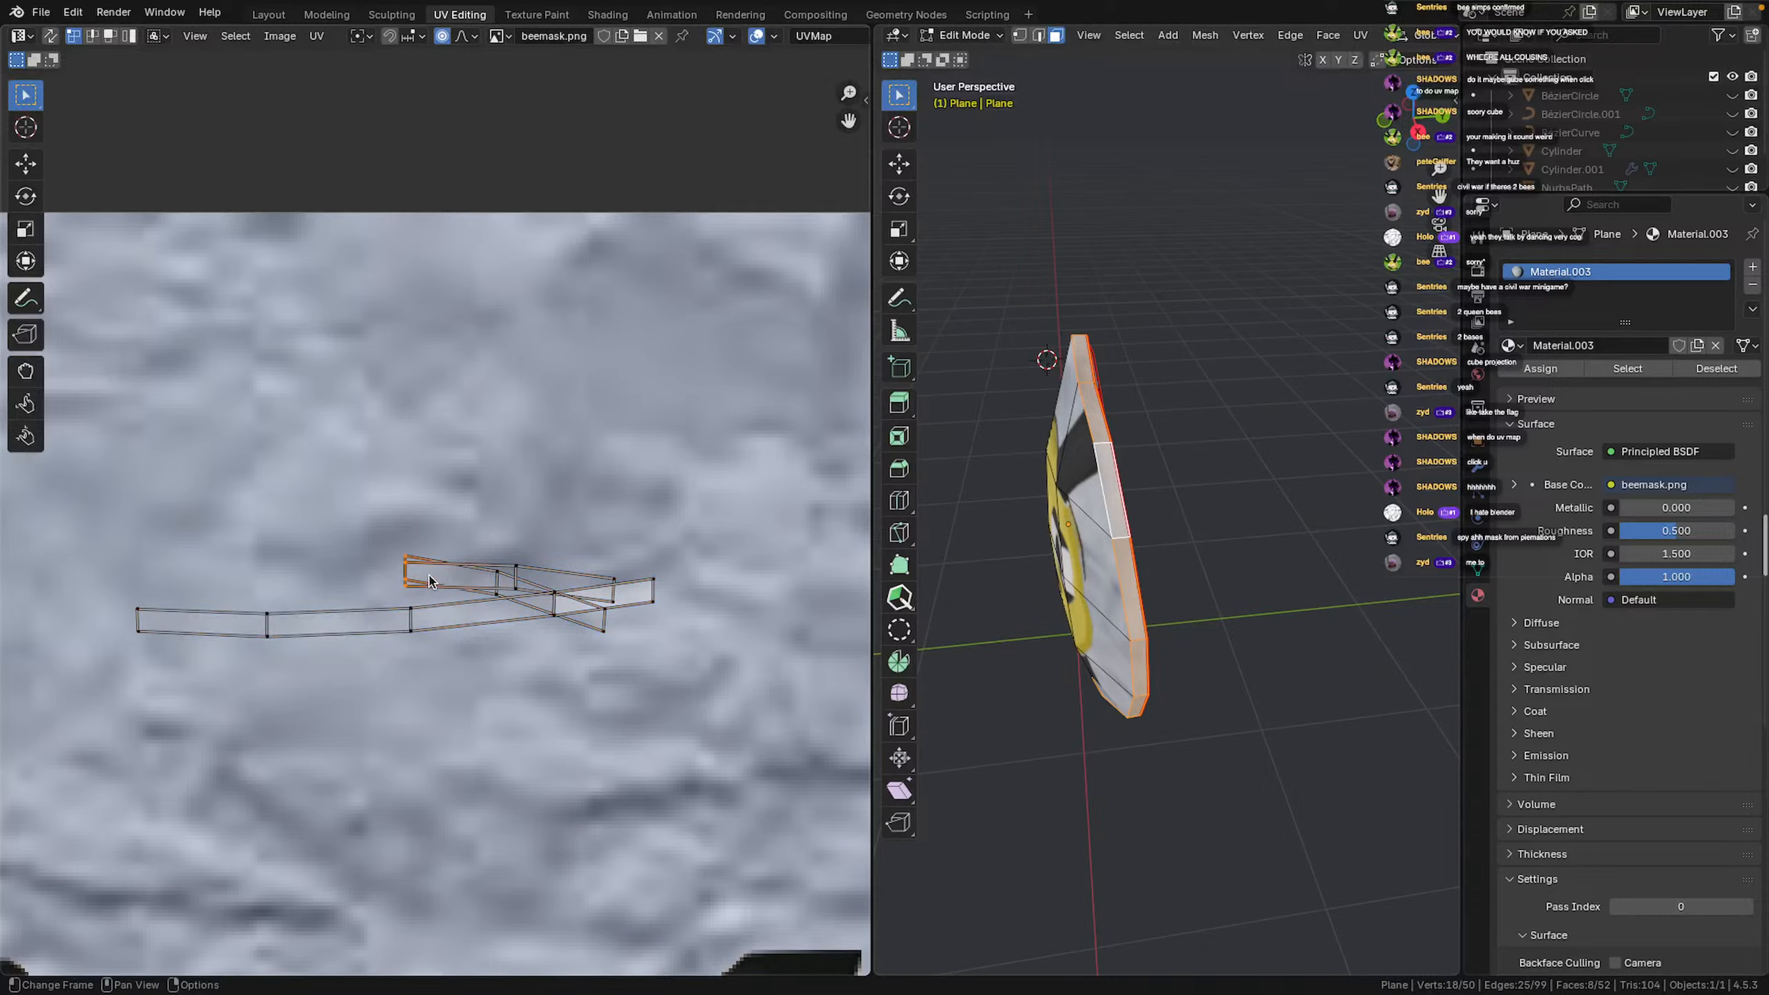
key(g)
right_click(446, 570)
shift+click(512, 575)
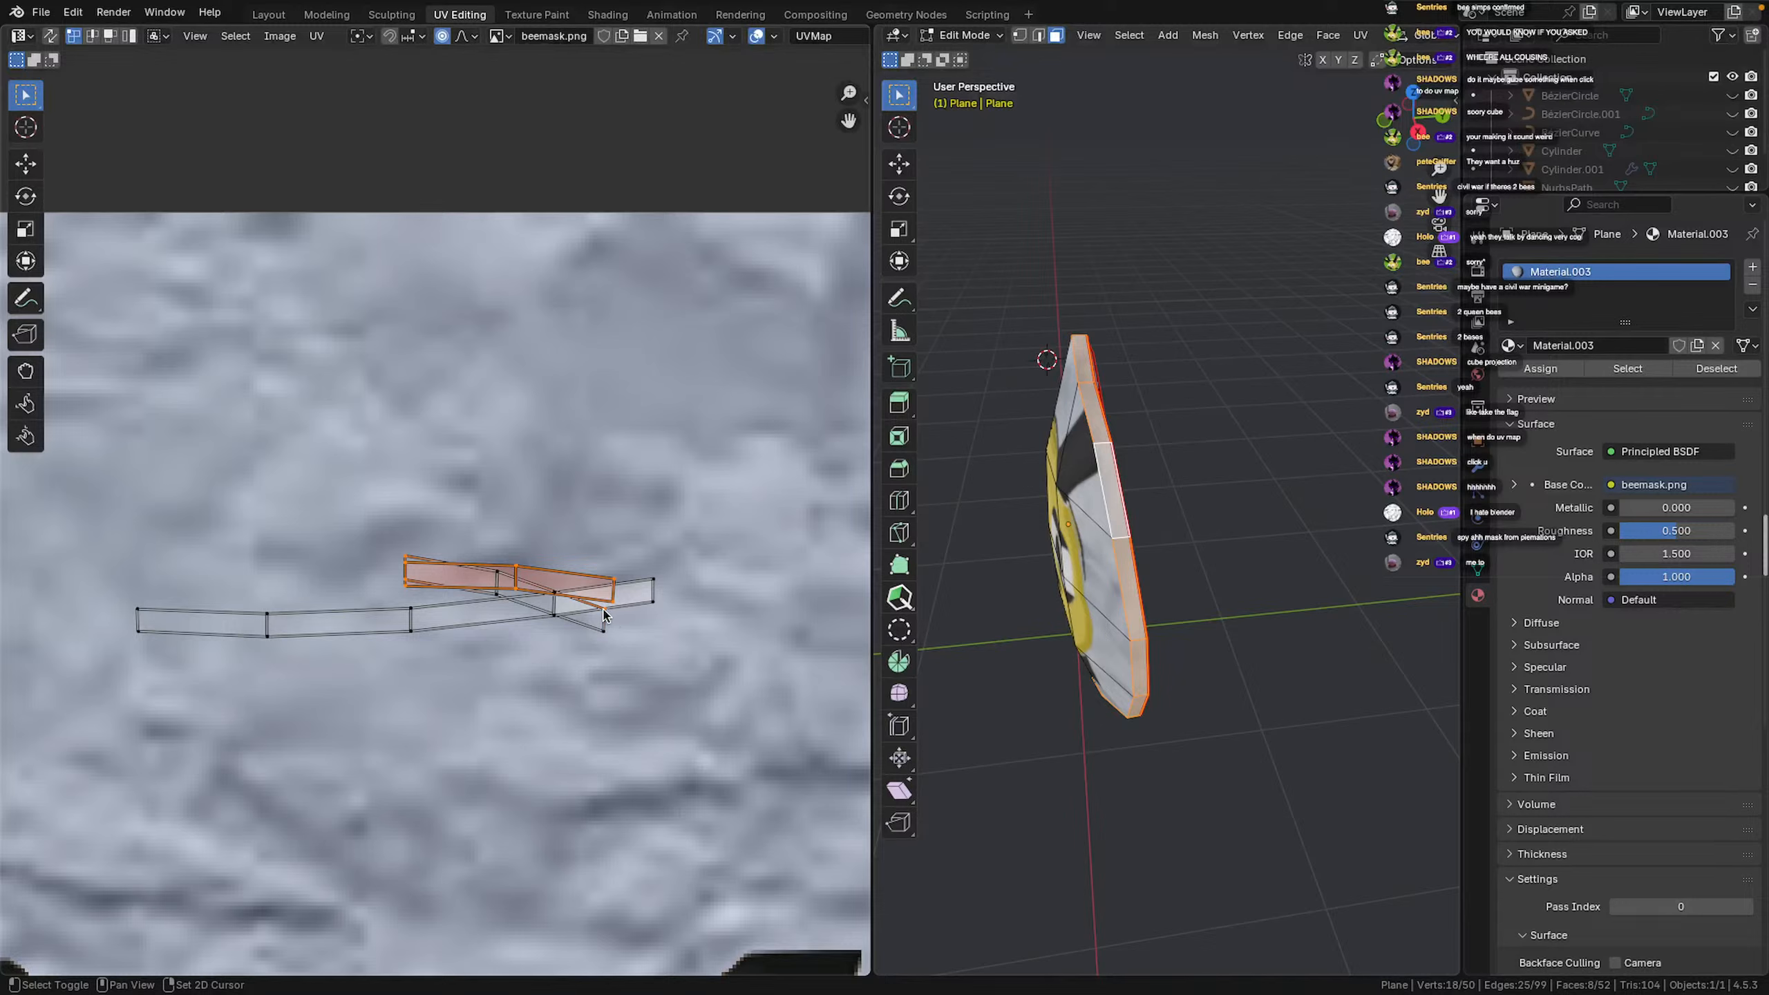
drag(613, 600, 432, 496)
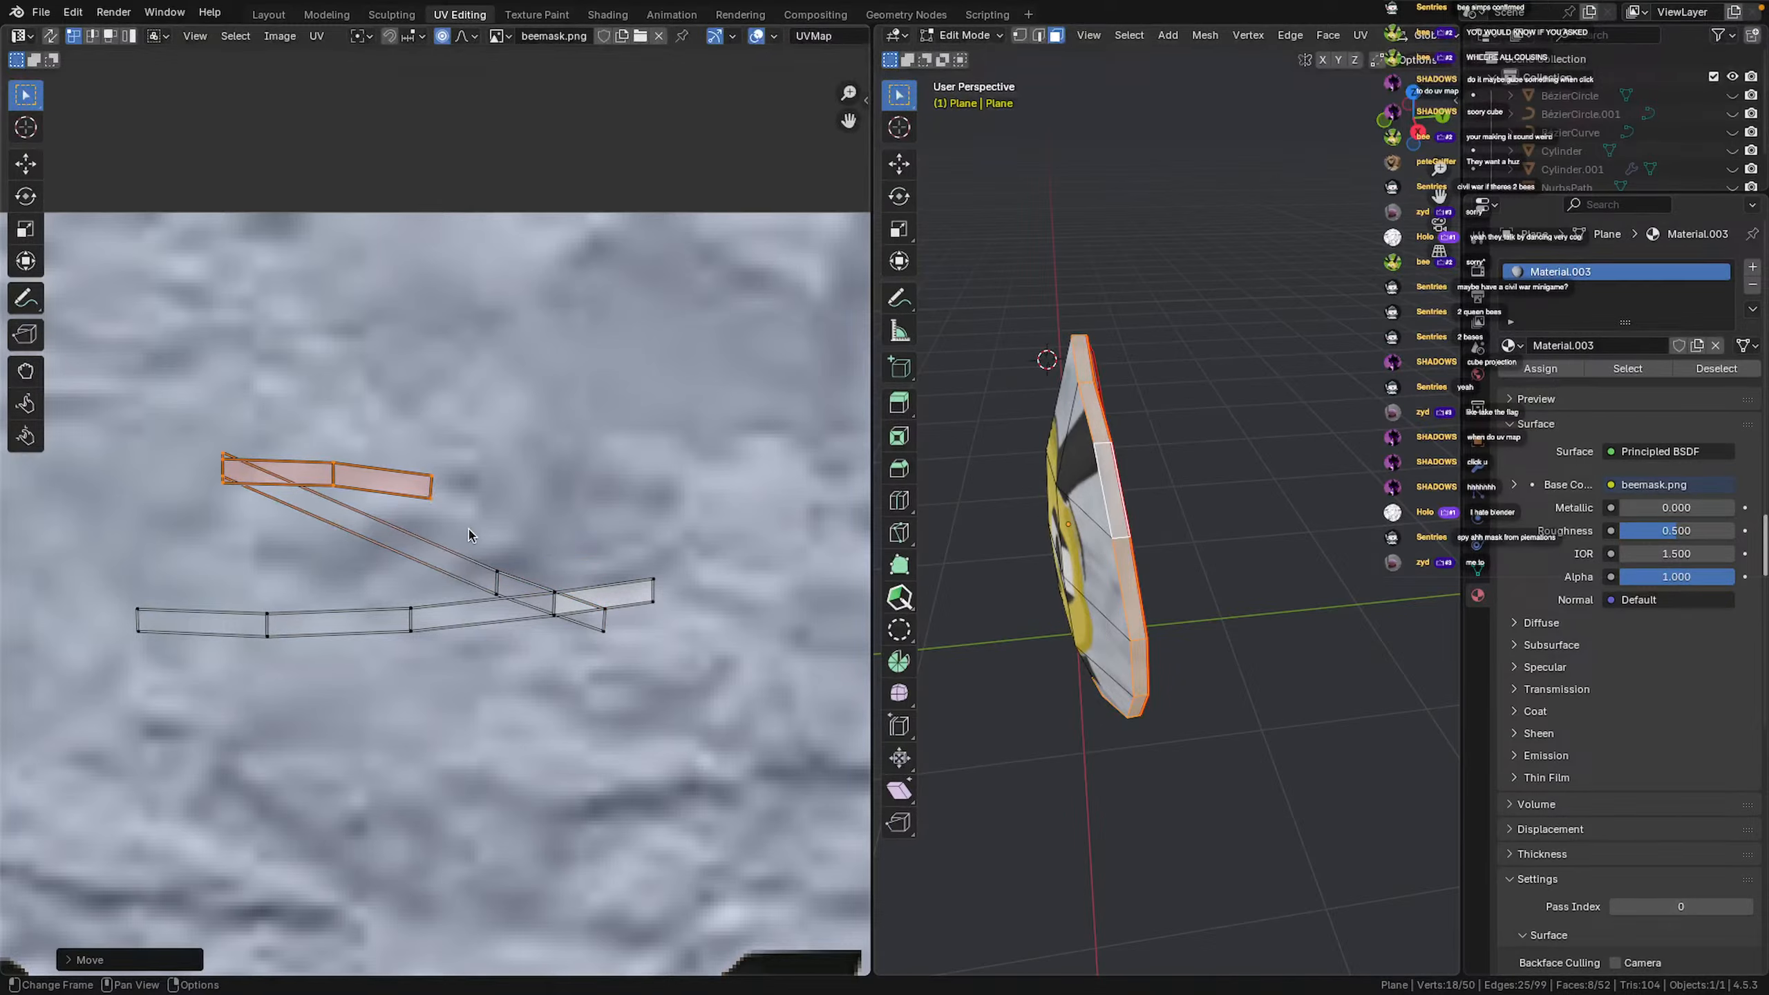
key(r)
click(436, 545)
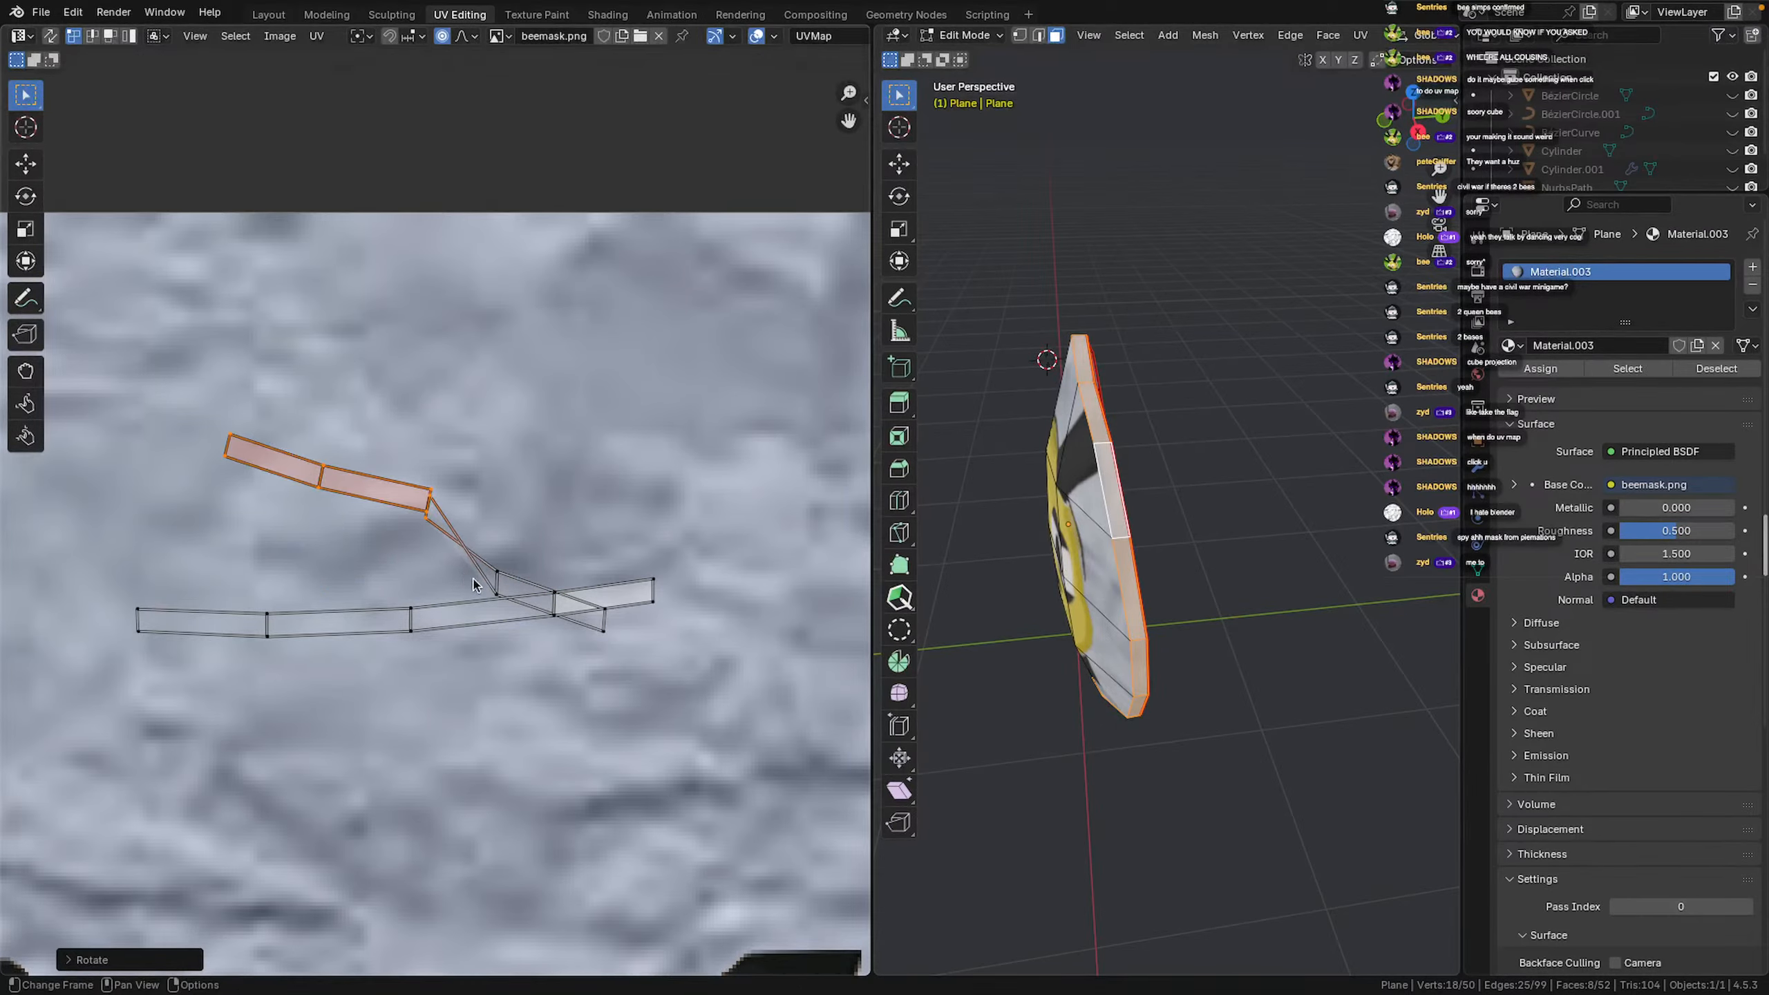
Reposition the vertices of the tangled UV faces so they continue the rotated strip without overlapping the long lower strip
click(498, 594)
drag(500, 578, 523, 548)
drag(432, 503, 429, 514)
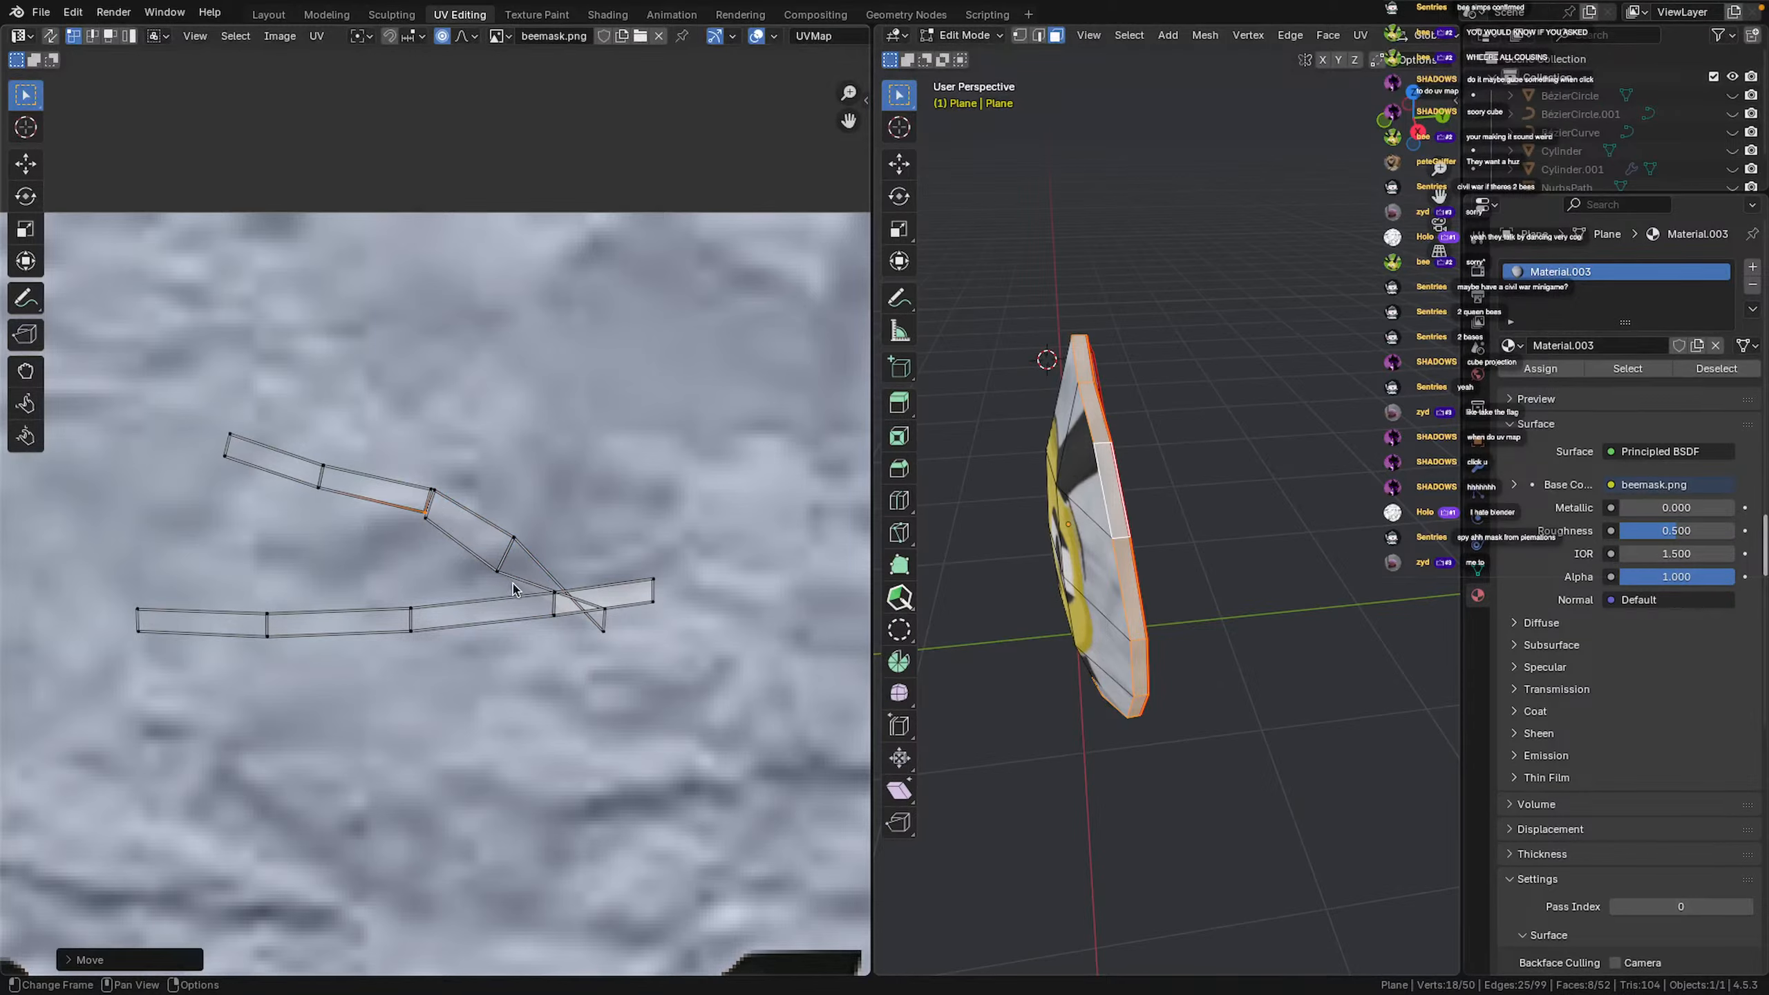
drag(499, 574, 507, 561)
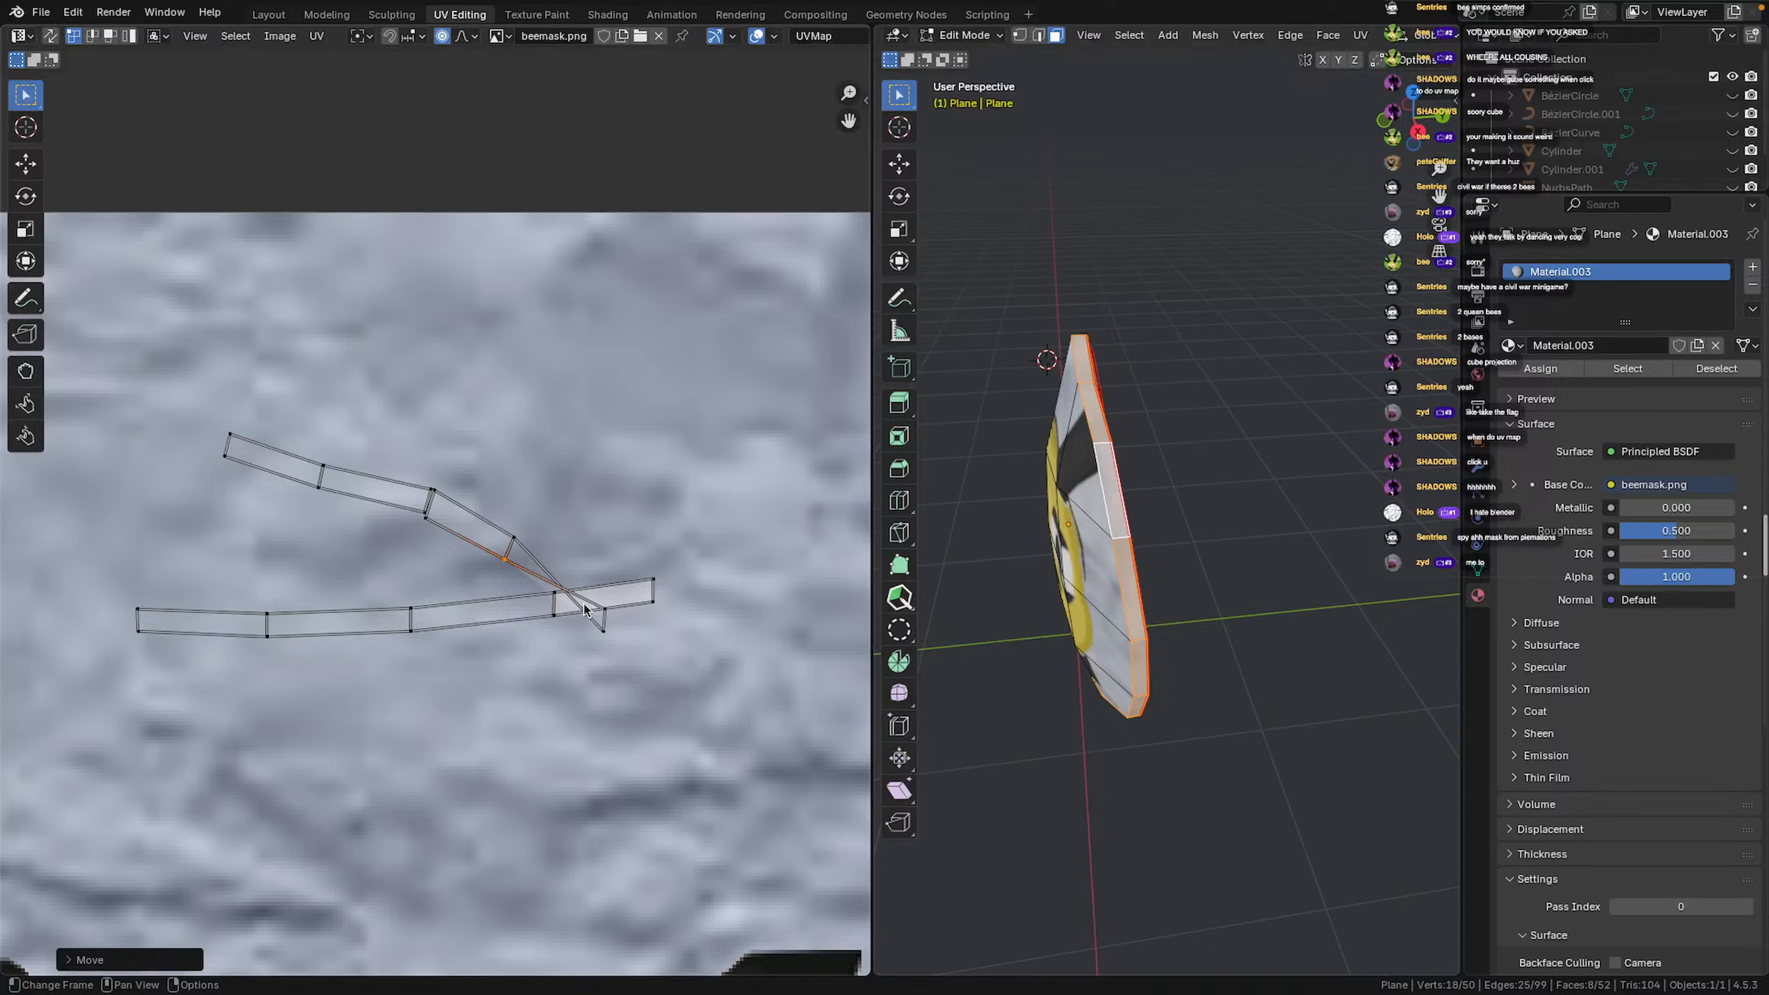
drag(583, 608, 583, 545)
drag(602, 625, 578, 565)
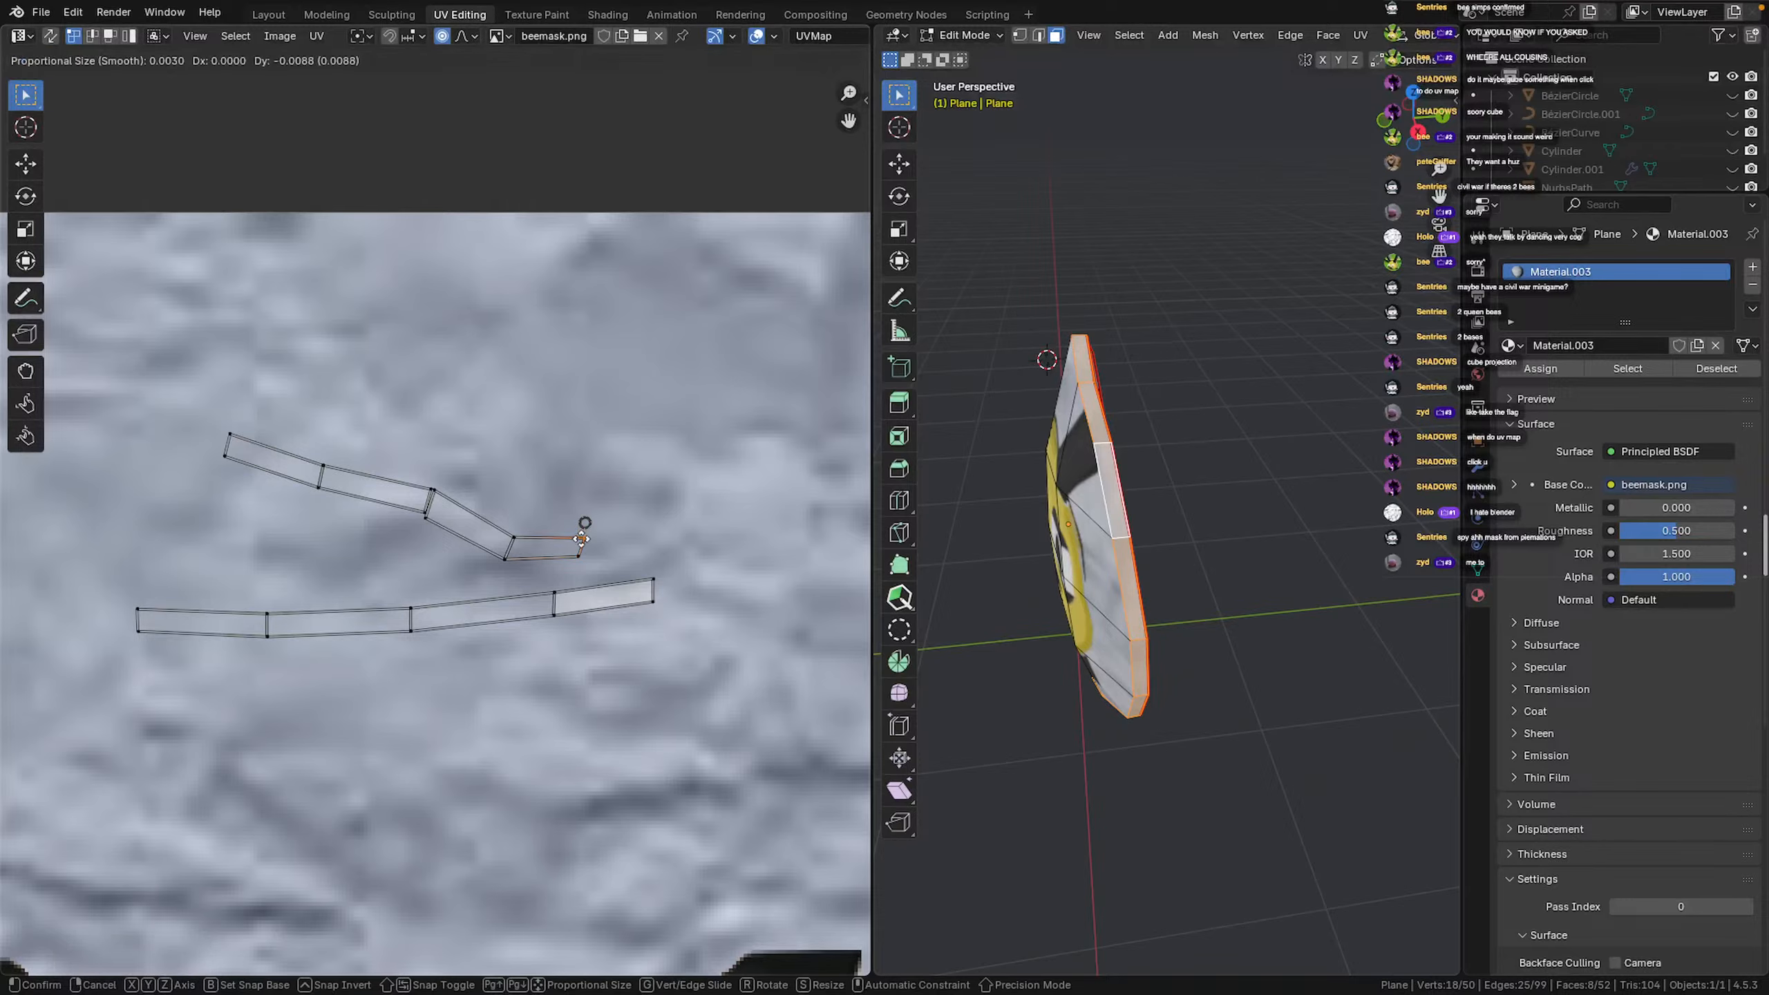
Select all the untangled rim UVs and move them together toward the left side of the paper
scroll(584, 557, down, 4)
key(Tab)
key(Tab)
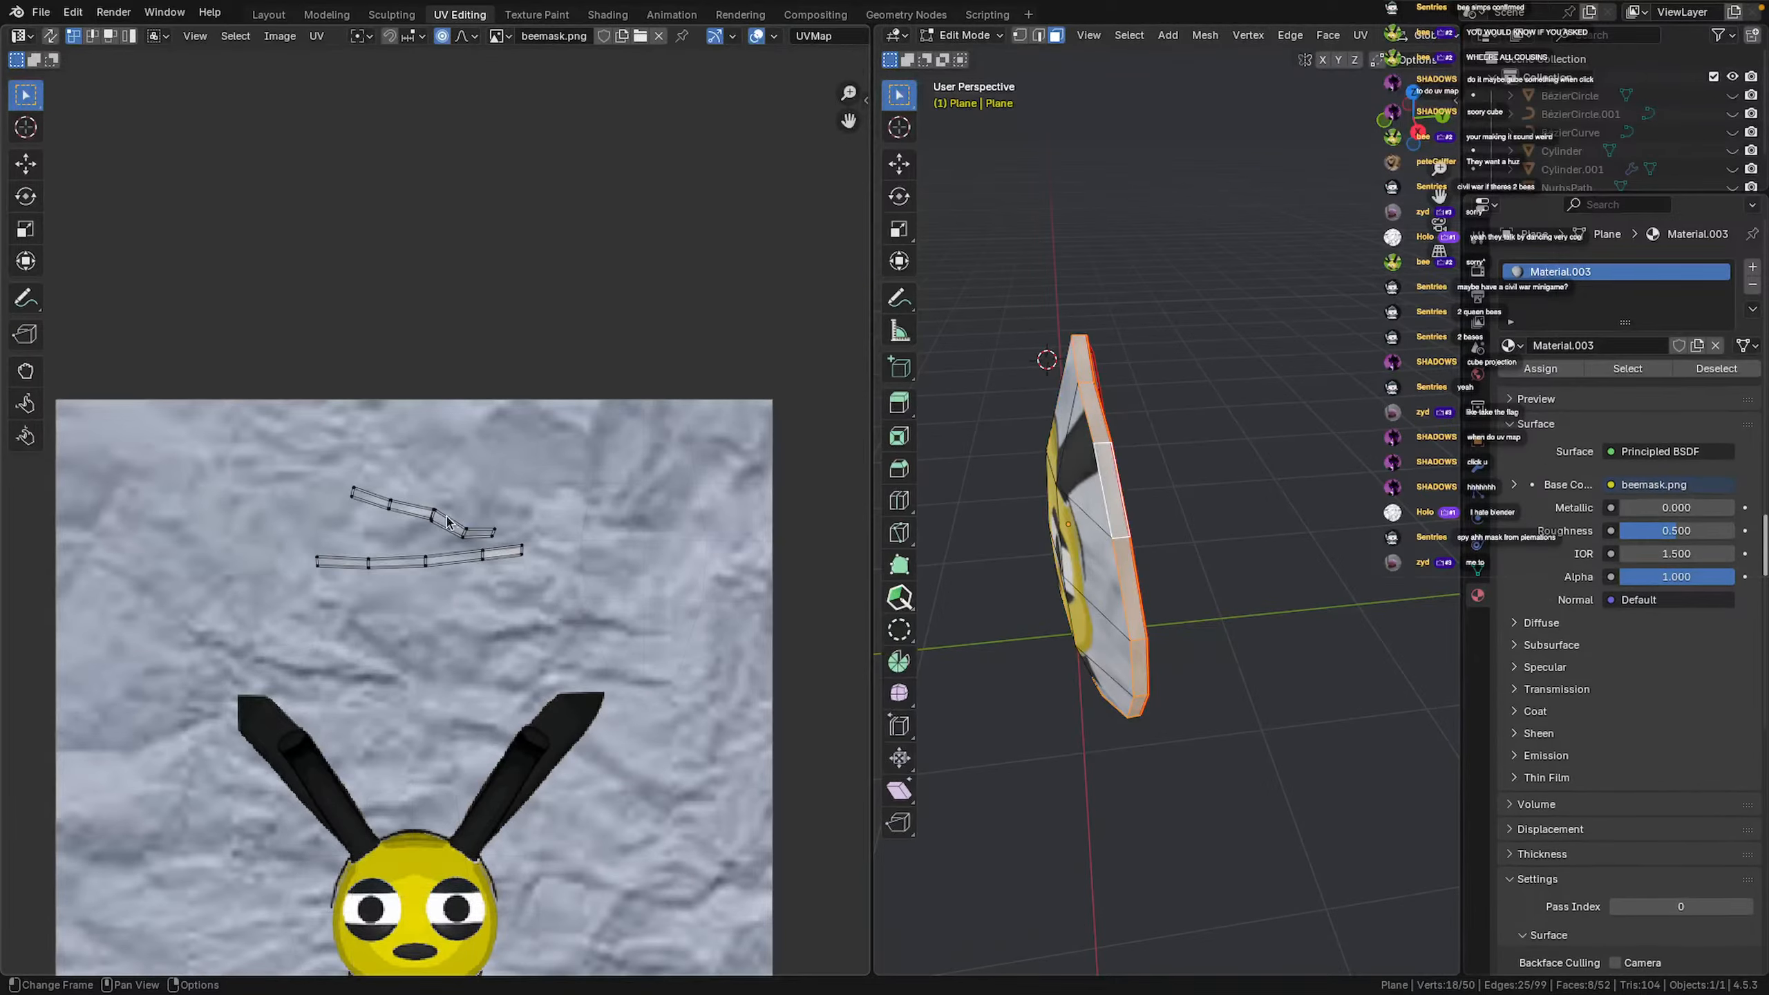
key(a)
key(g)
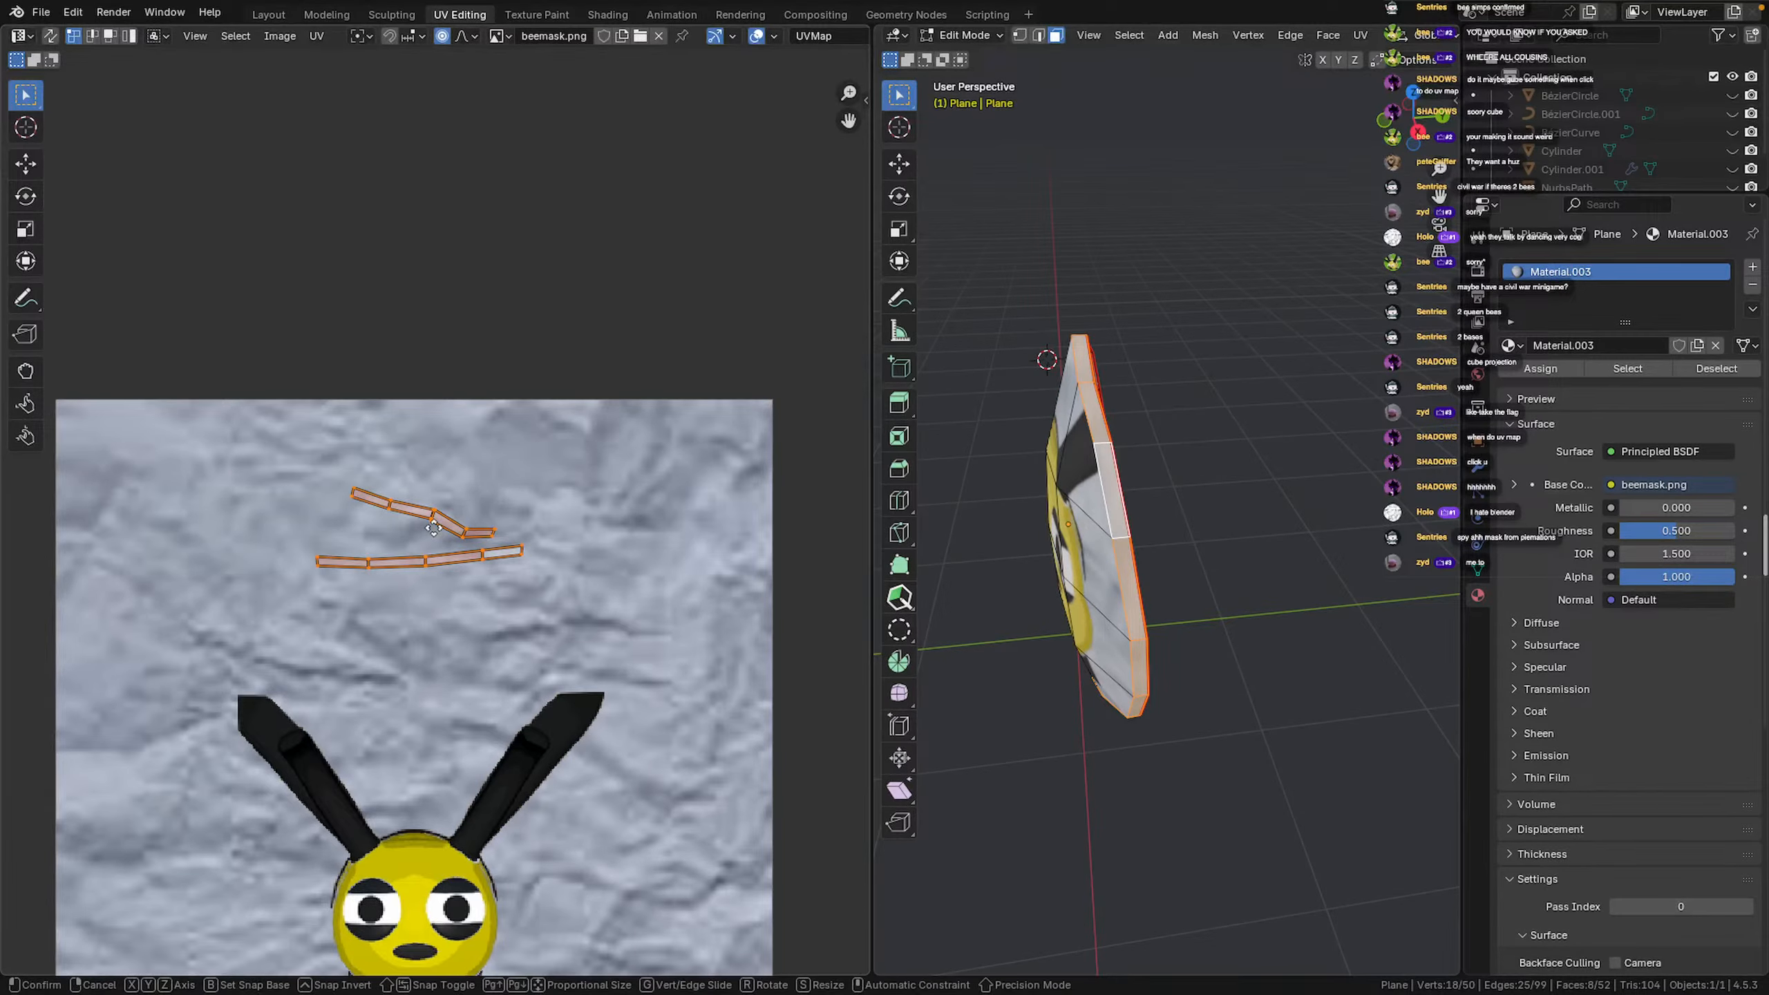
click(281, 529)
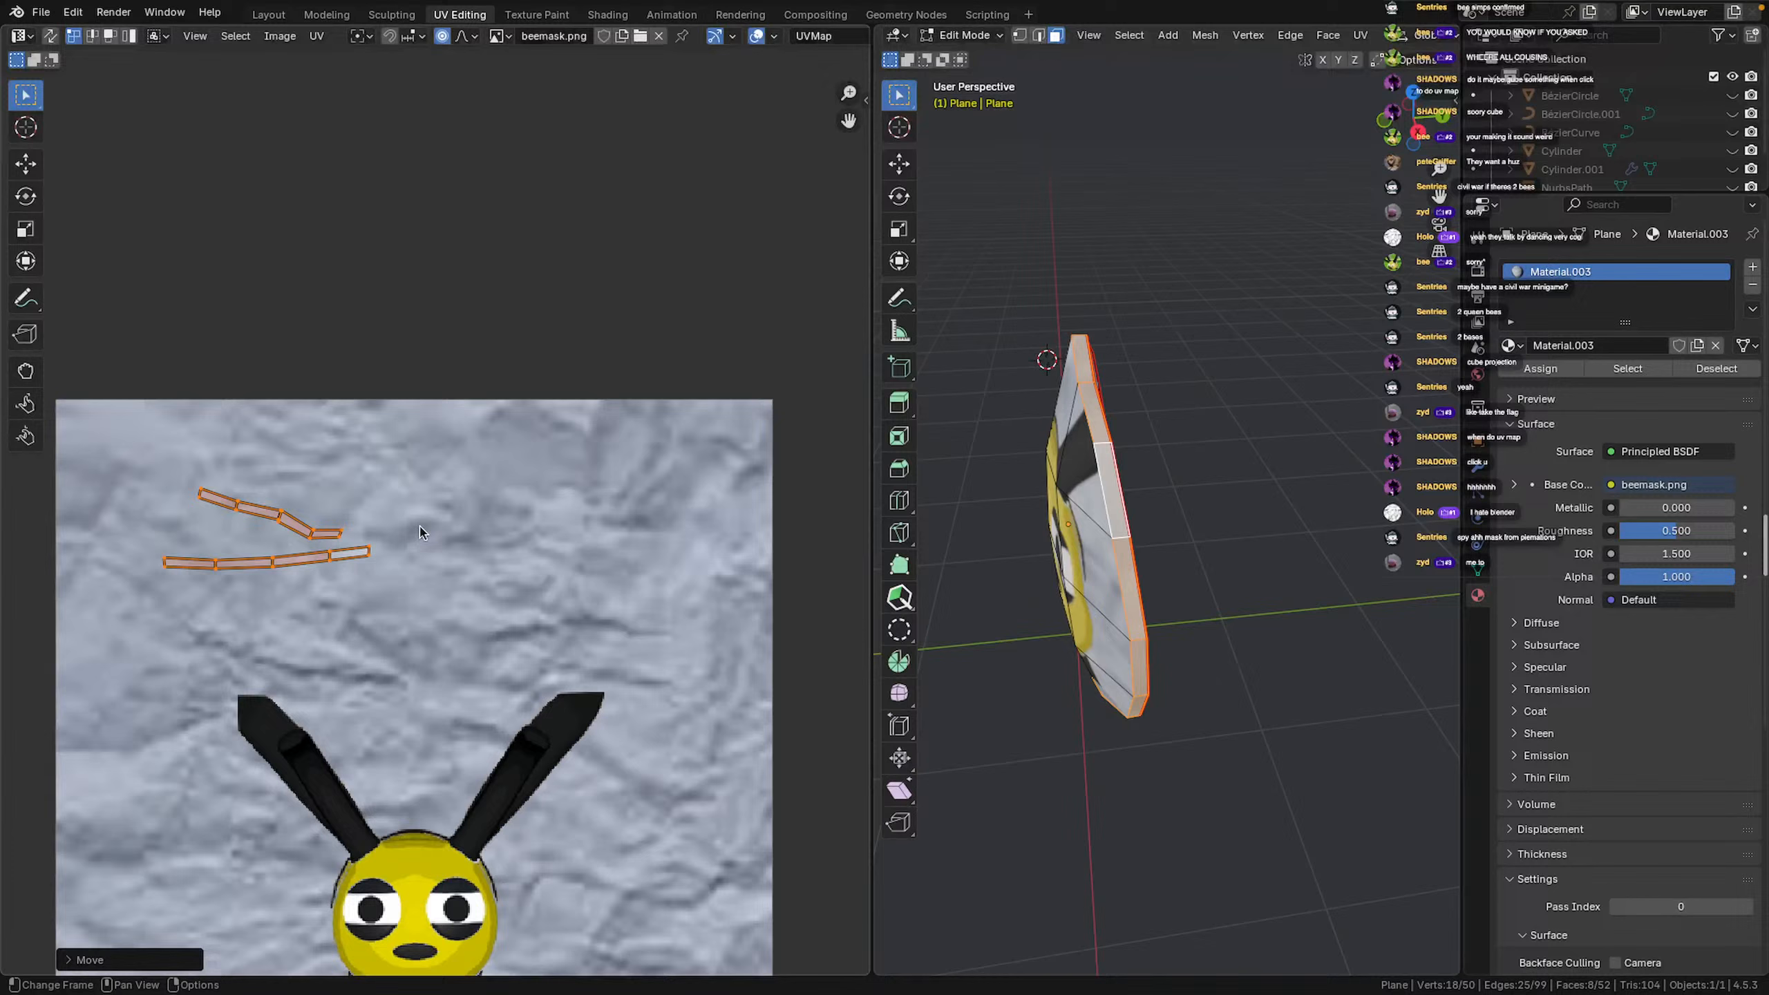
Select the rim loop on the mask's other edge and move its slanted two-face UV strip clear of the overlapping strips
click(1040, 586)
middle_drag(1059, 583, 1420, 532)
alt+click(1181, 563)
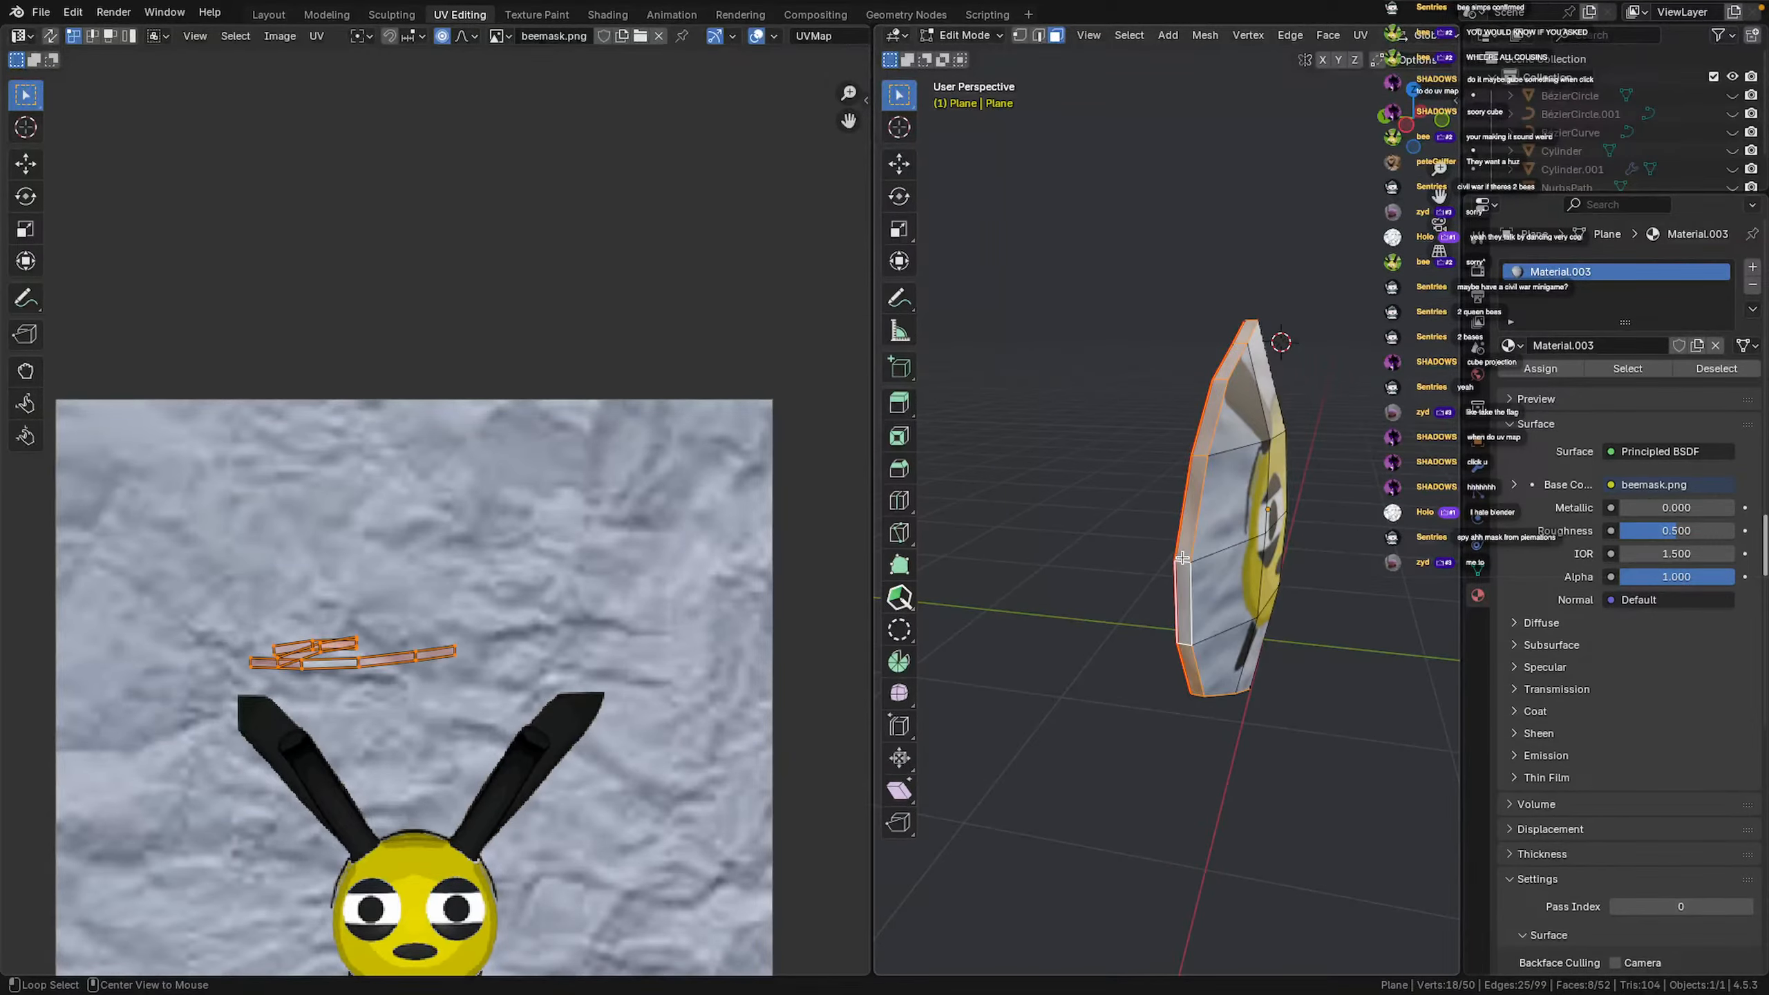
scroll(436, 521, up, 3)
middle_drag(388, 613, 584, 449)
scroll(583, 450, up, 1)
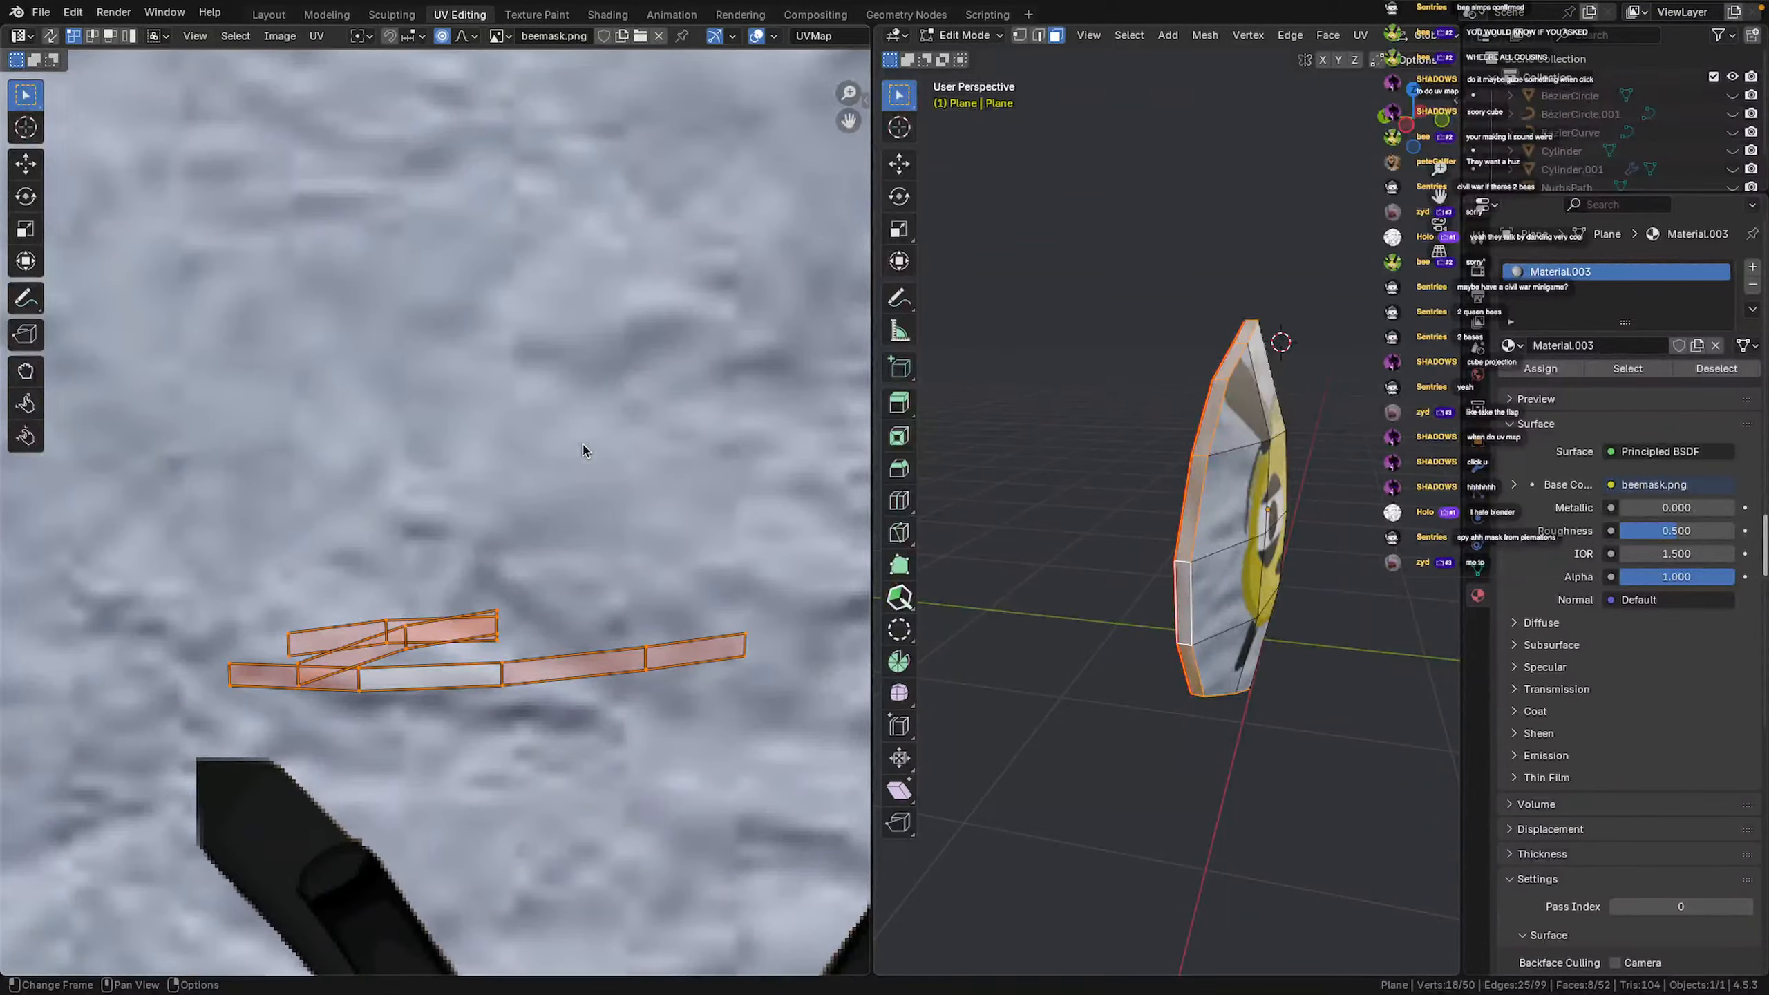
click(330, 679)
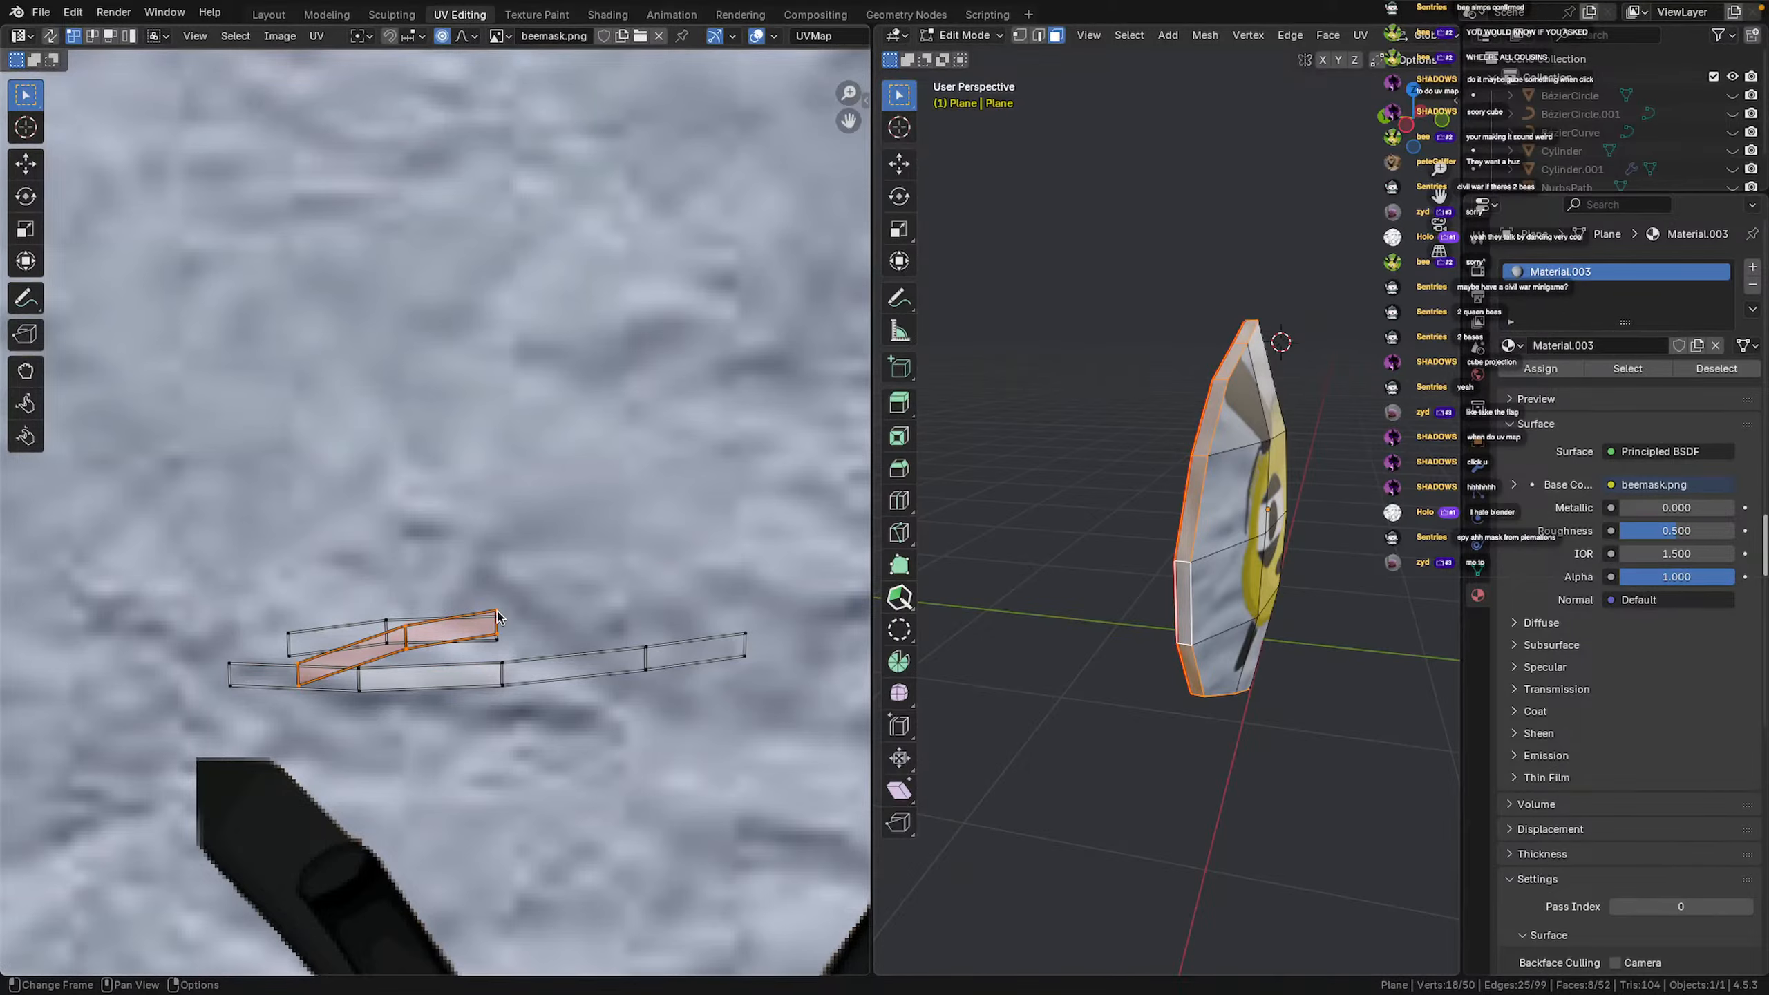
key(g)
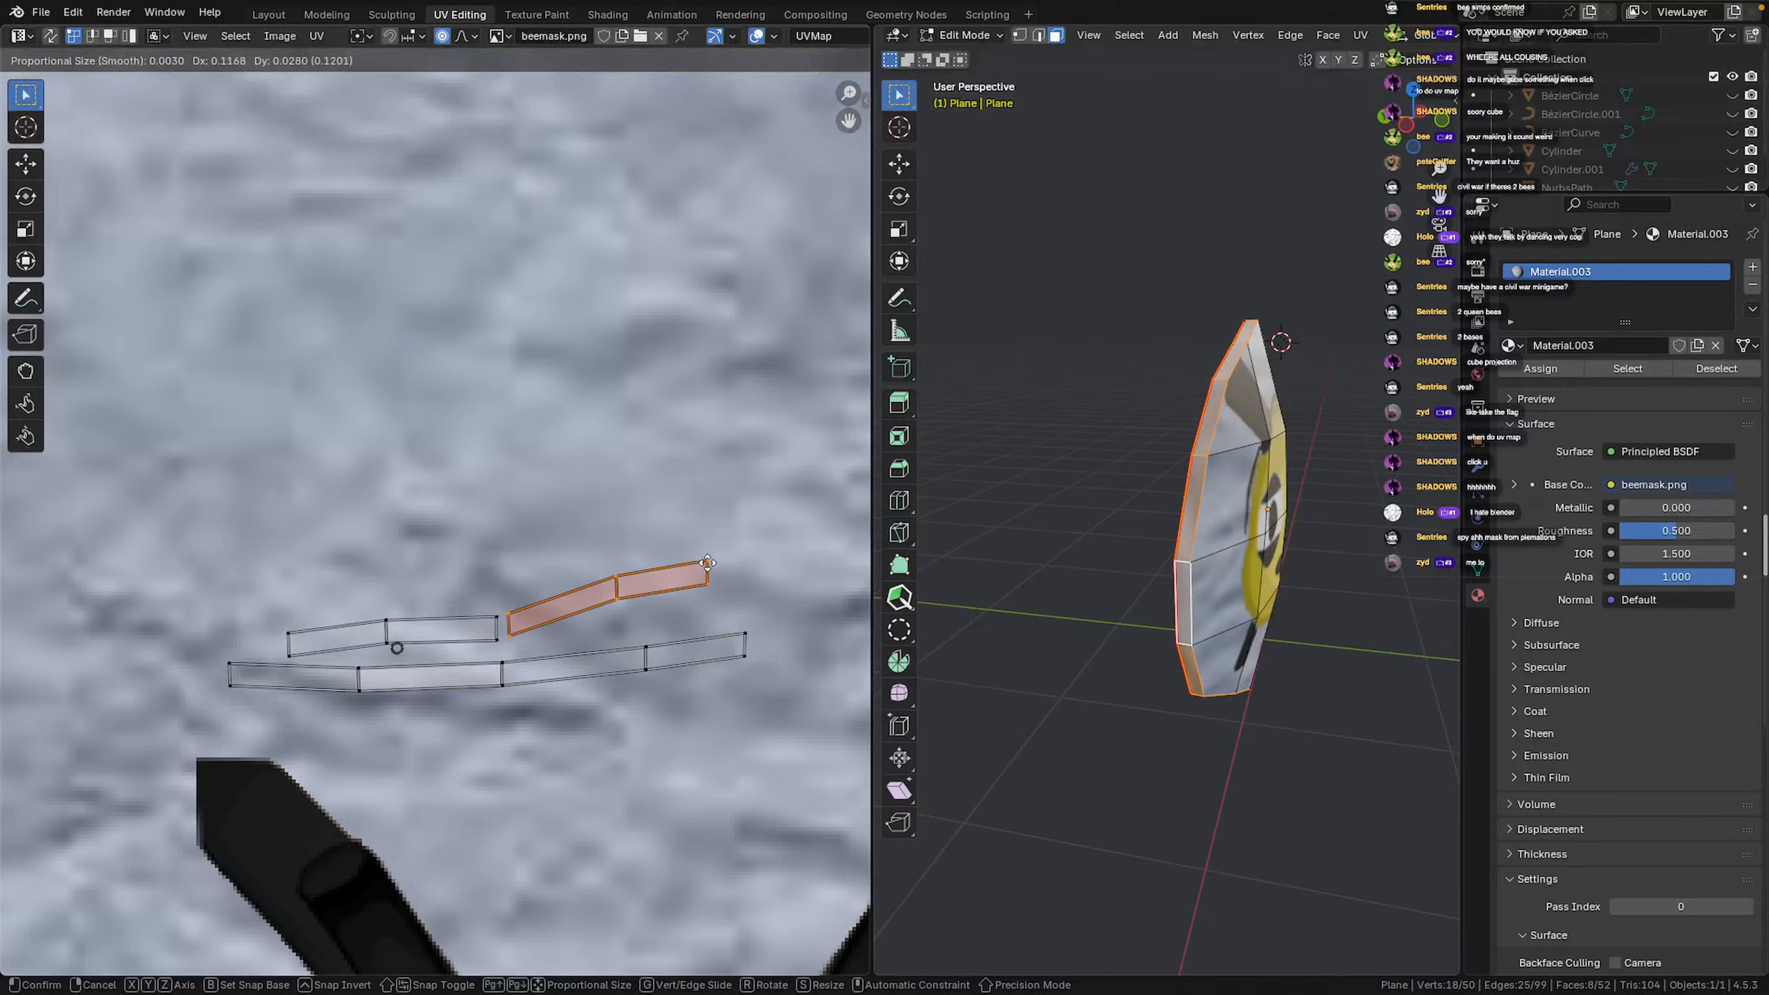
click(708, 567)
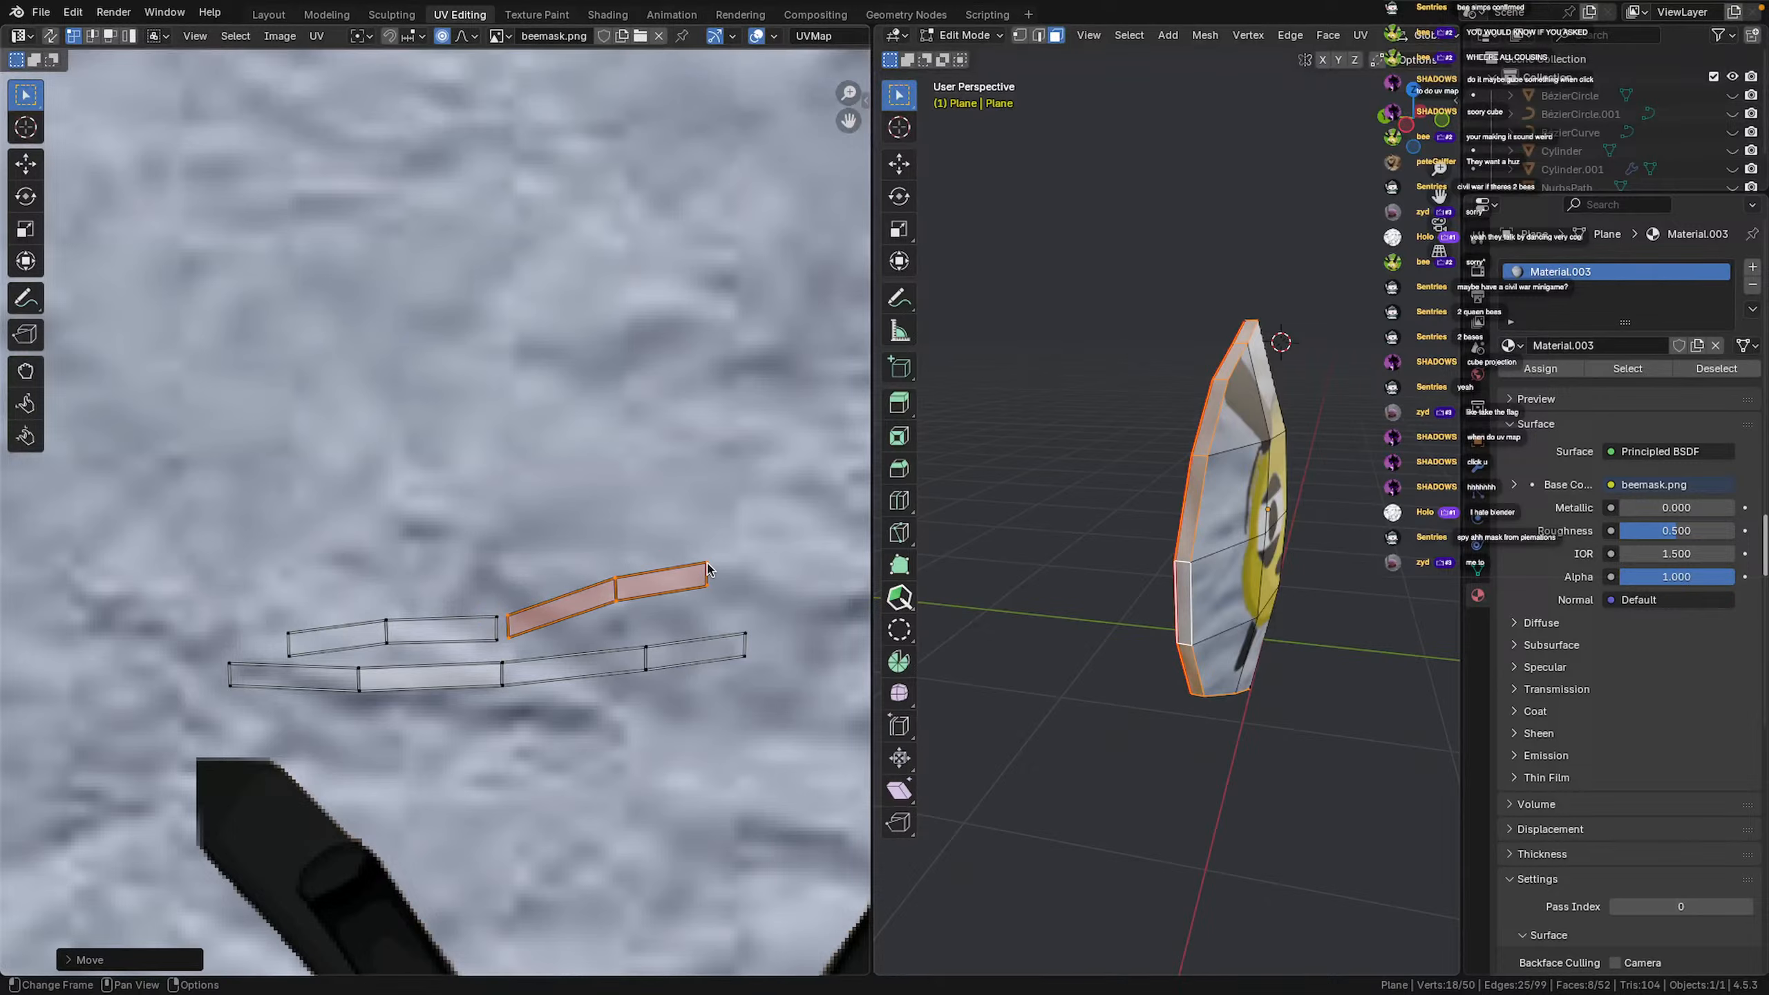
Move both two-face rim UV strips farther above the long lower strip, one after the other, and return to Object Mode
click(289, 640)
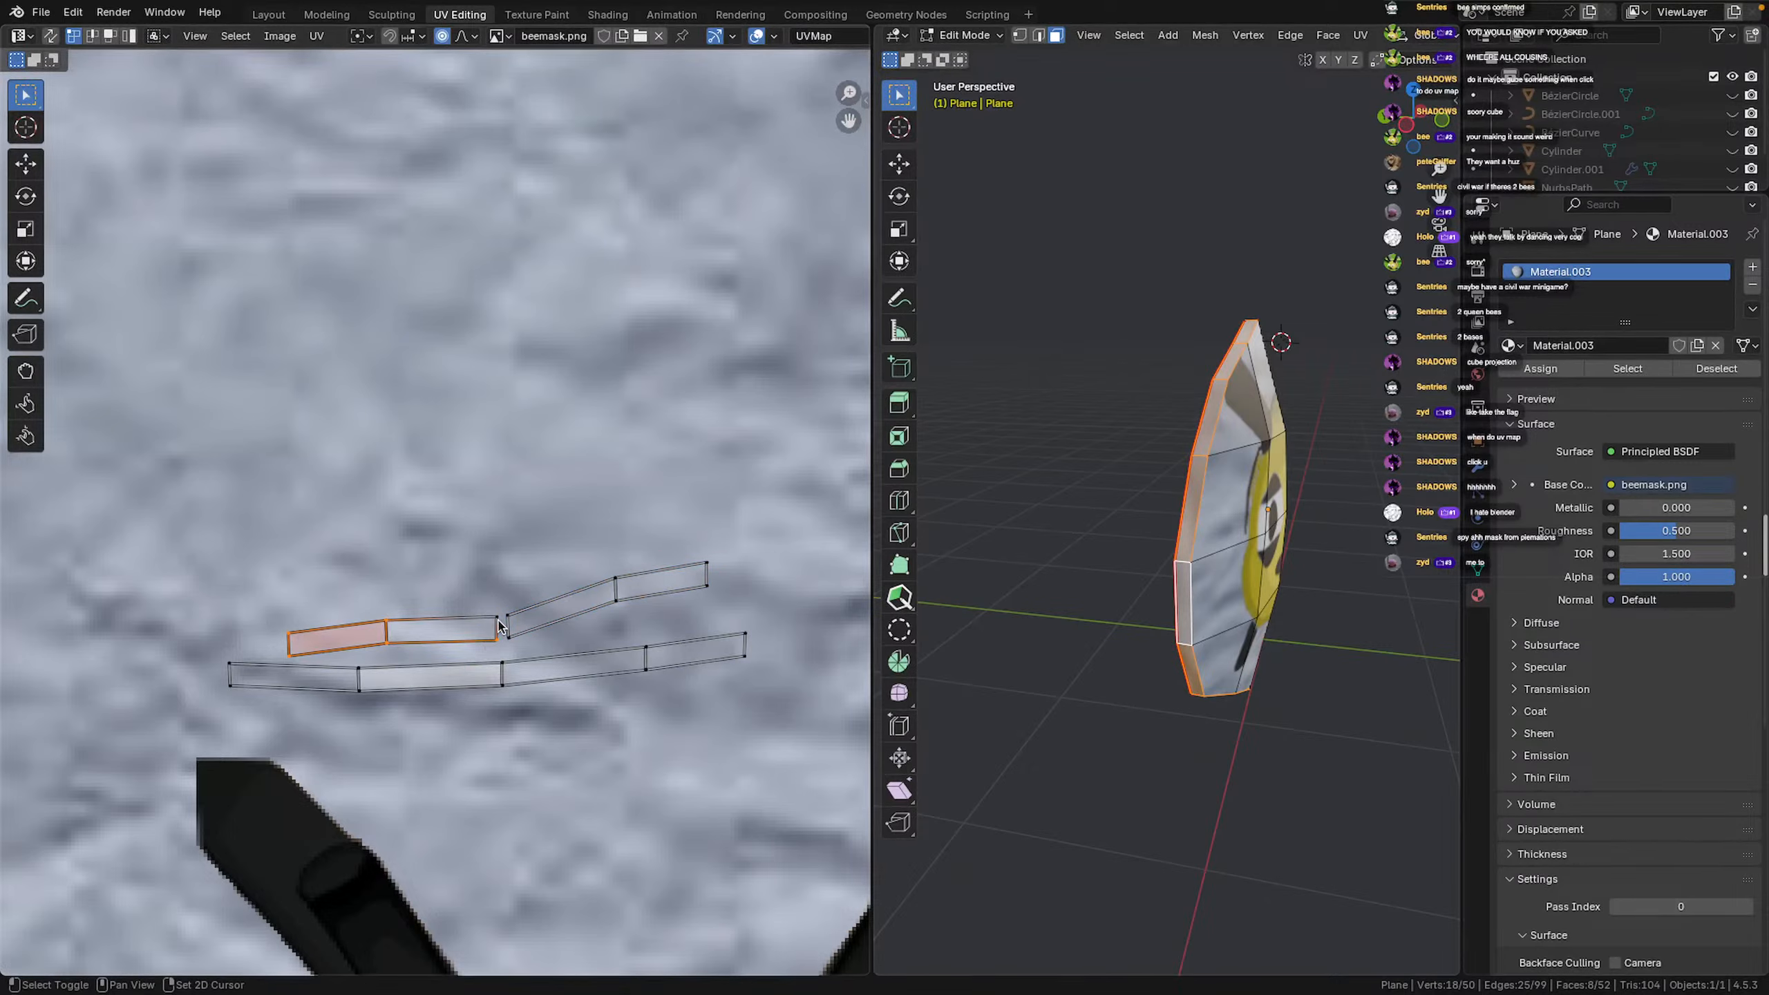
key(g)
click(475, 572)
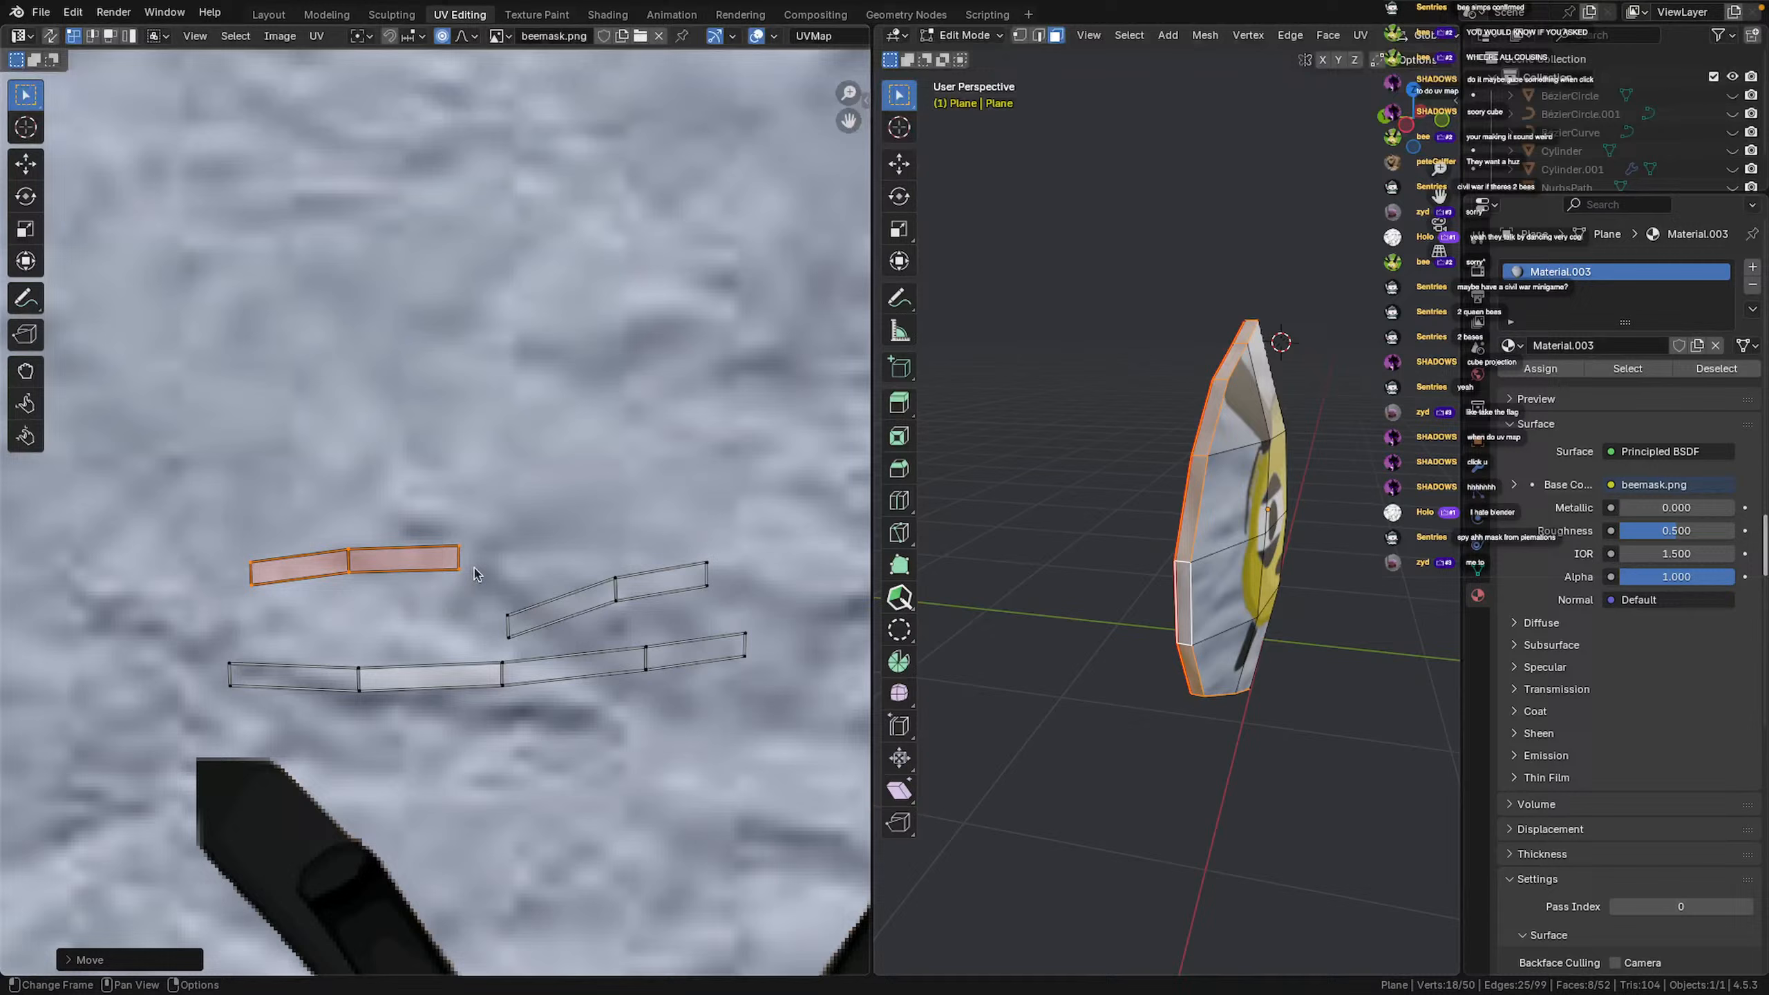
click(507, 631)
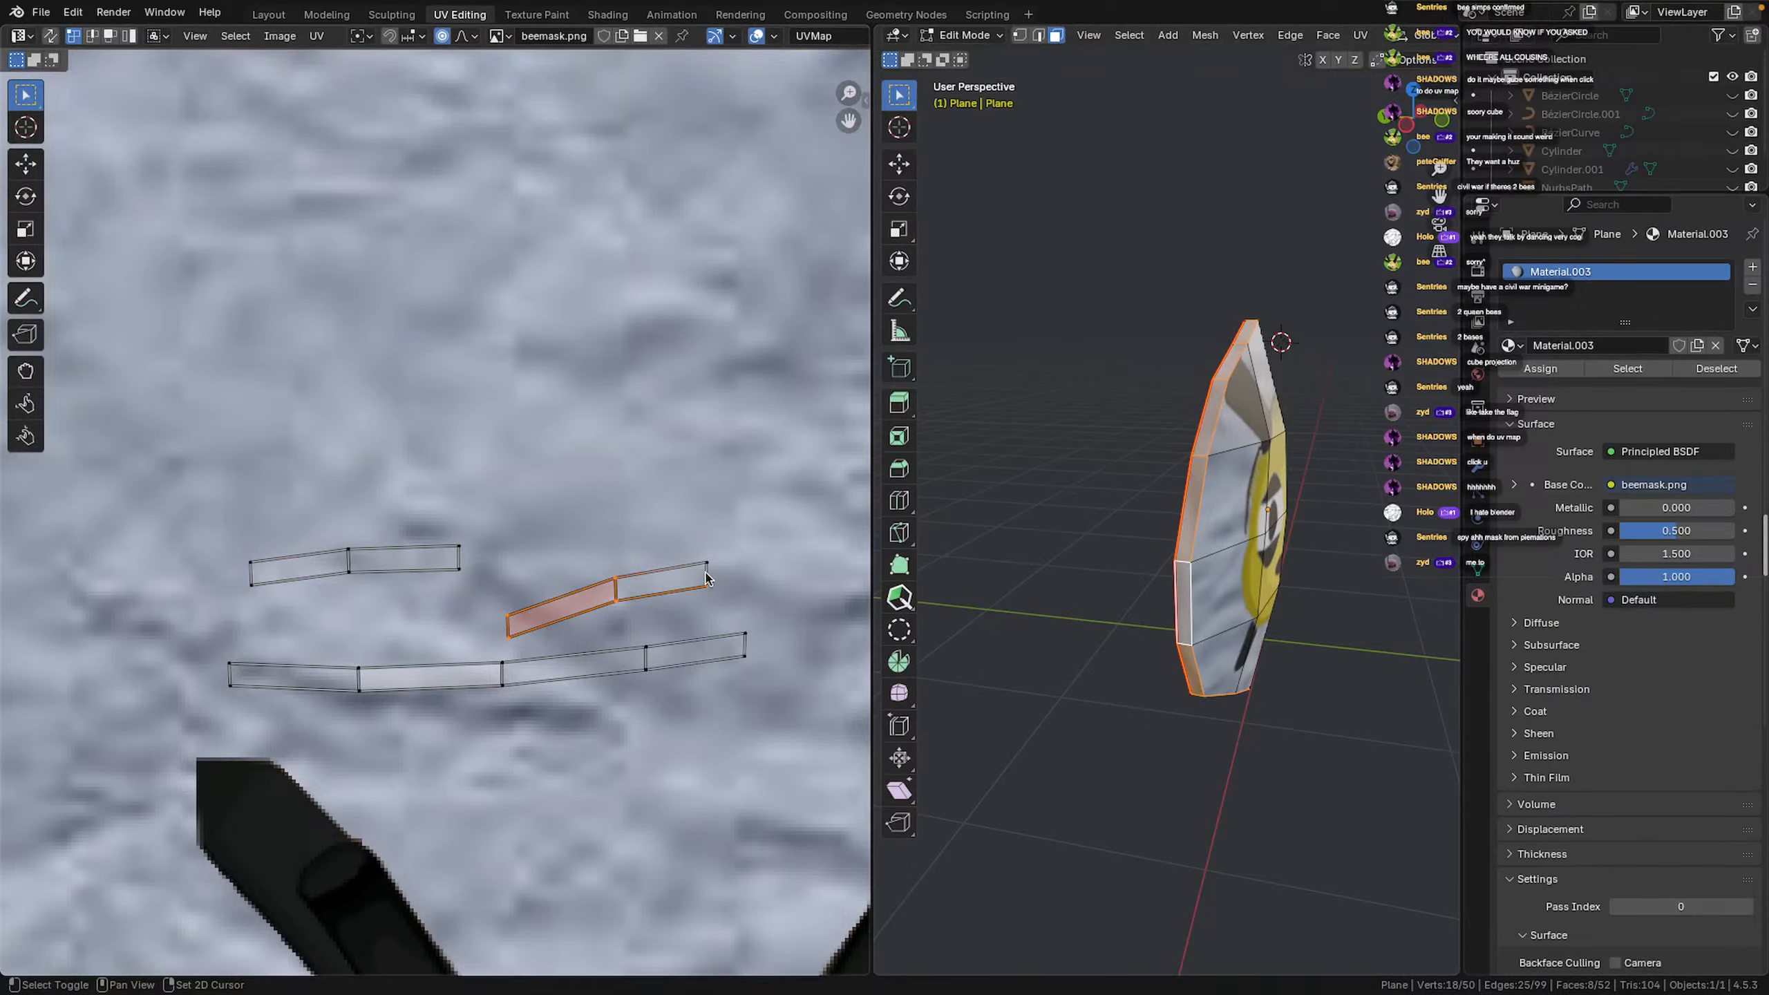
key(g)
click(684, 505)
click(662, 635)
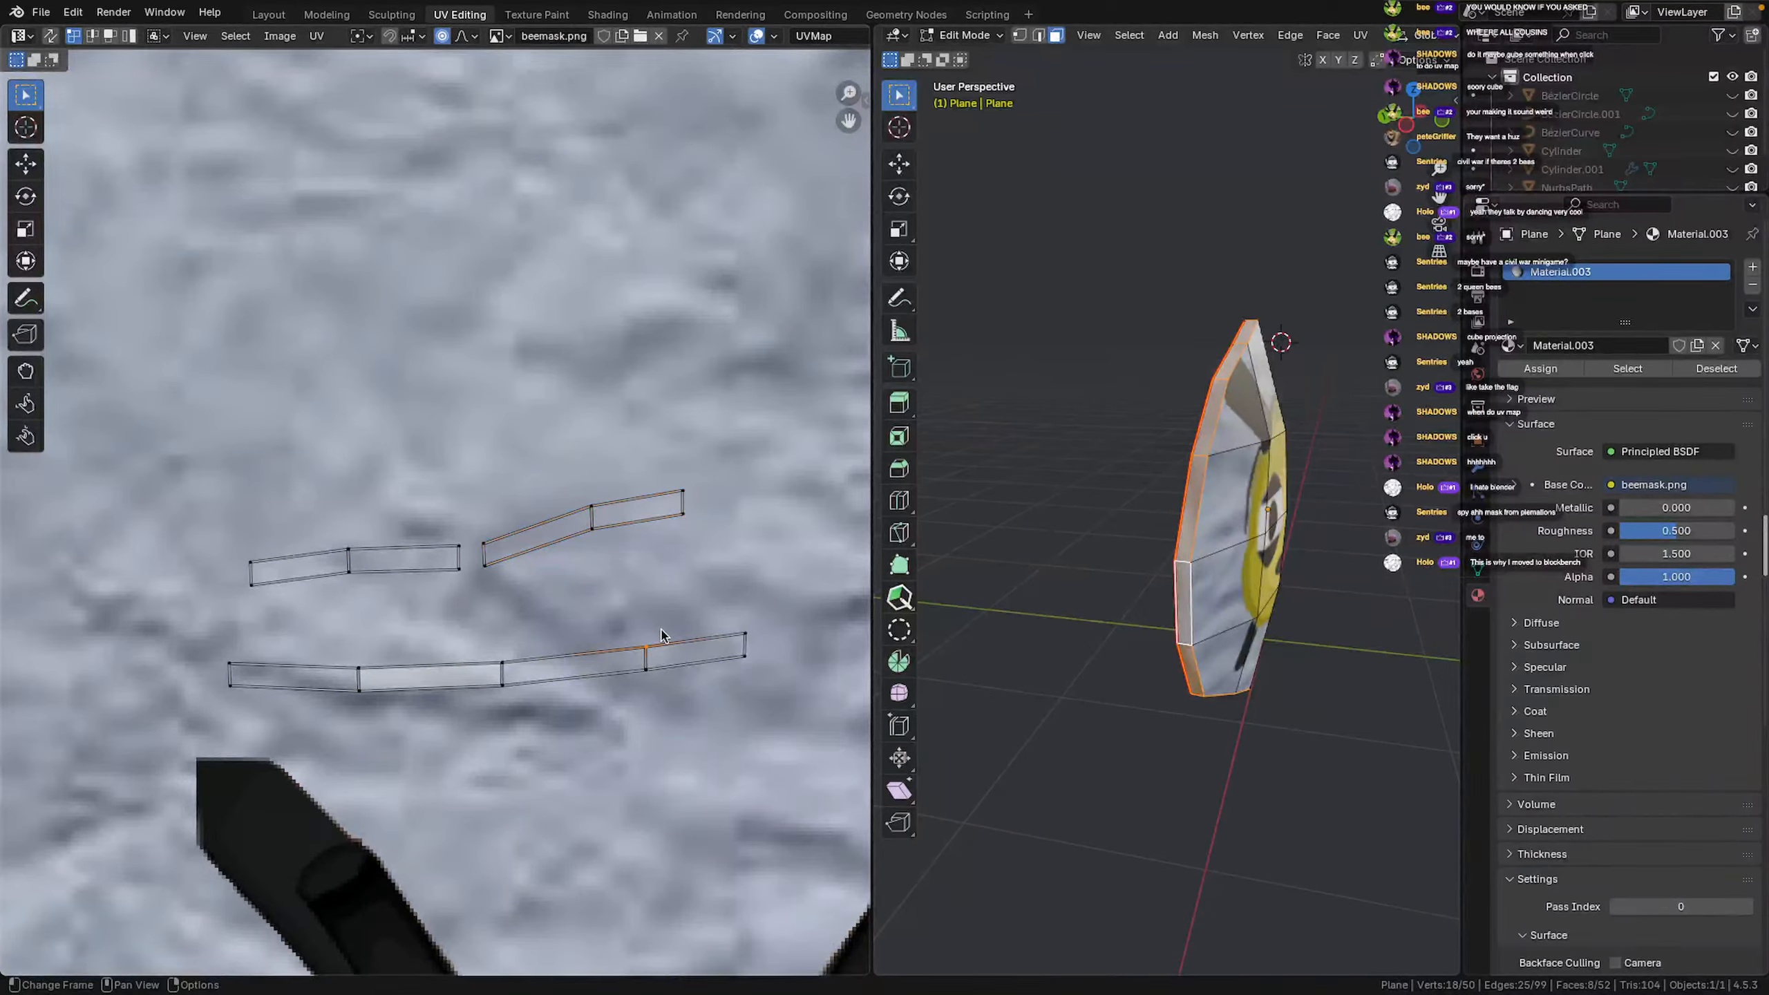
key(Tab)
key(Tab)
key(Tab)
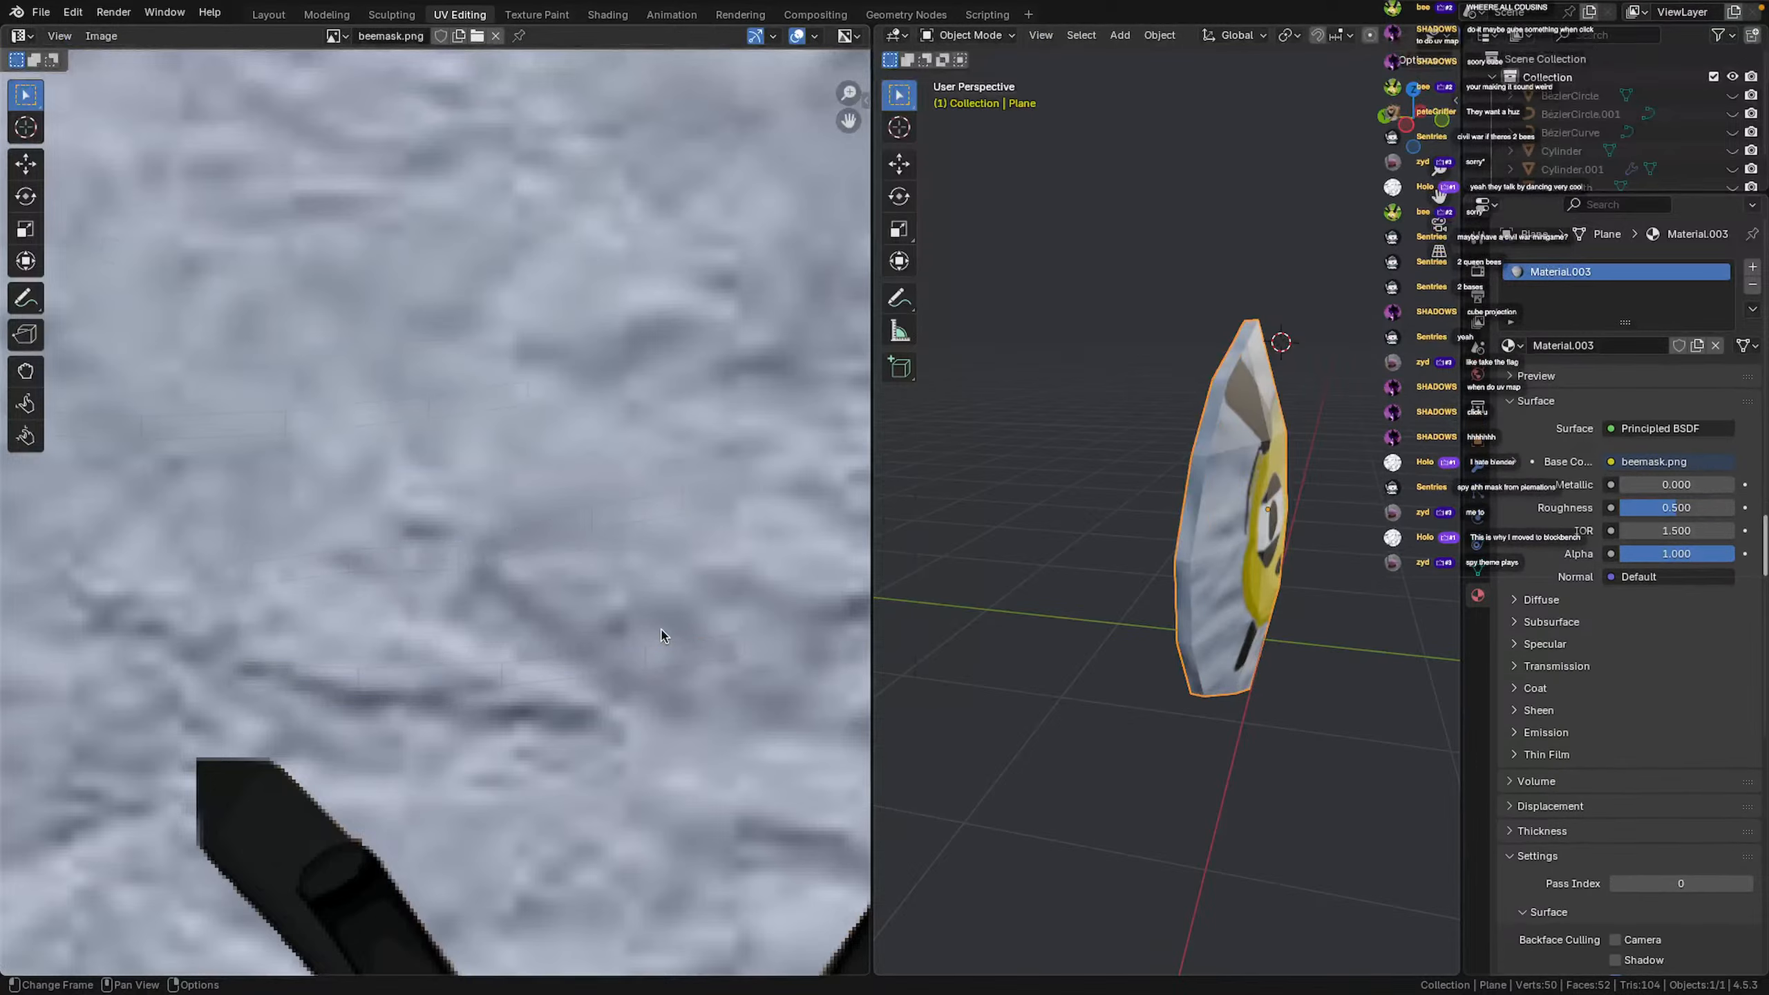
Inspect the bee face on the mask's front from near and far, and compare it with the beemask.png image
scroll(663, 636, down, 6)
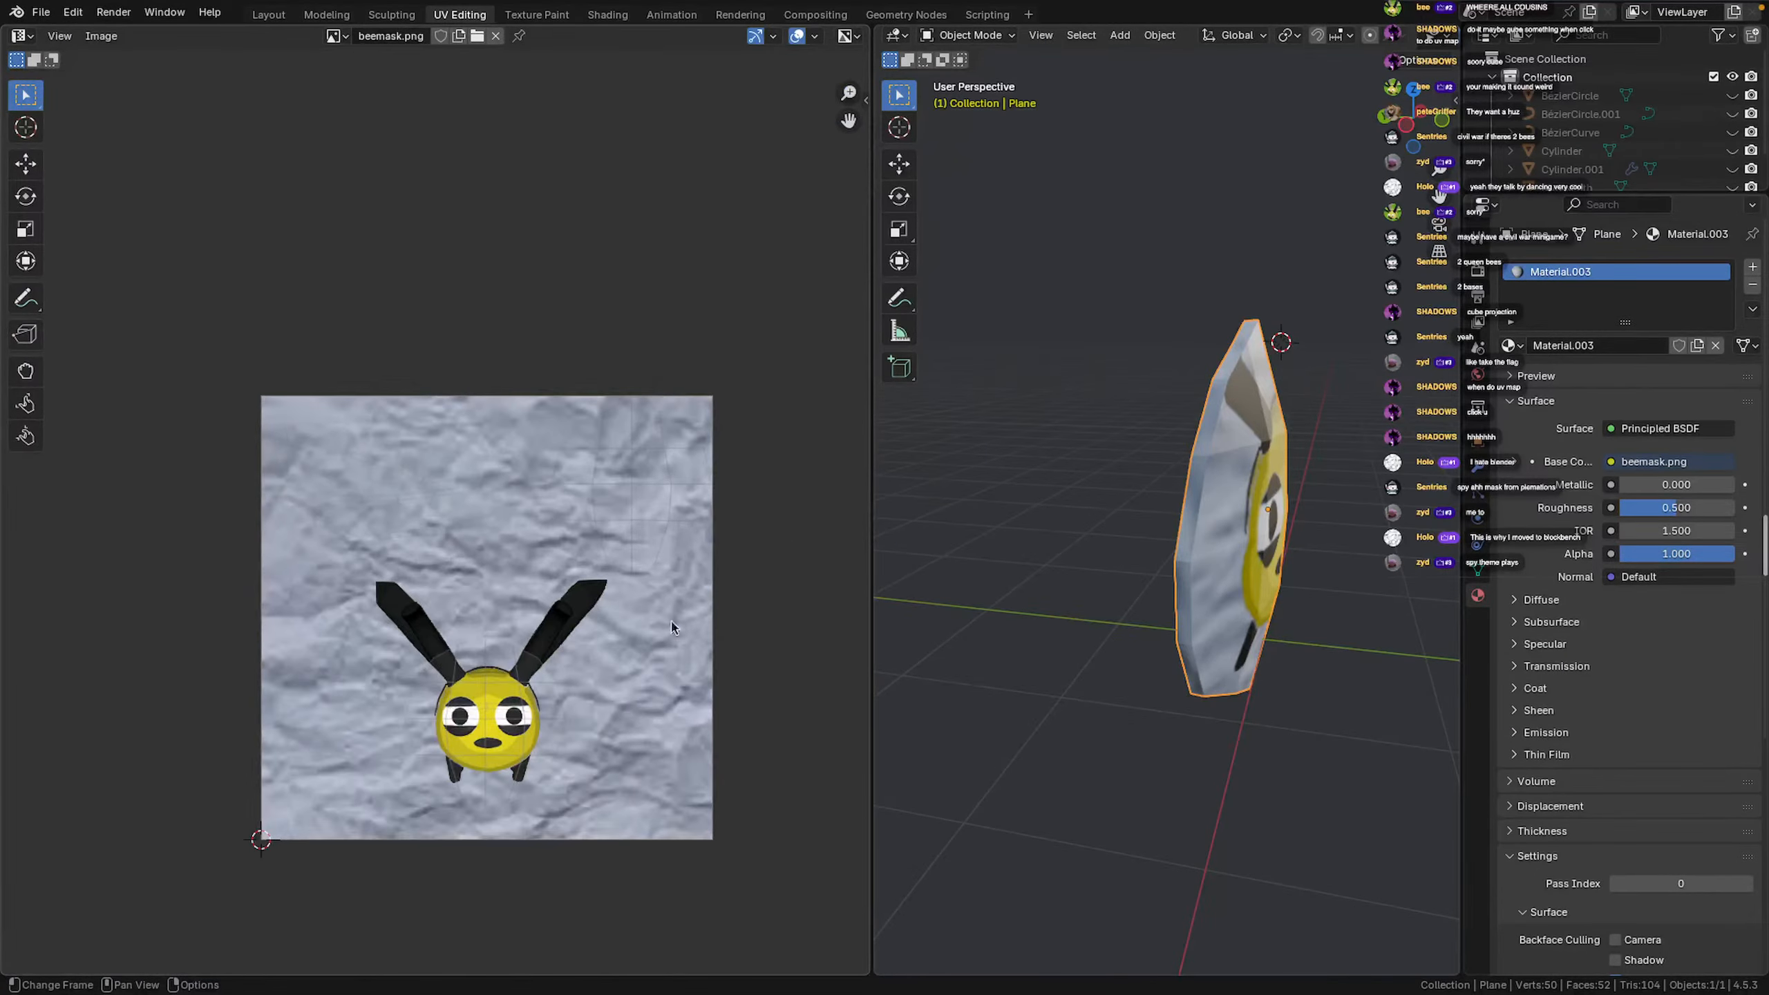
middle_drag(1128, 567, 936, 557)
scroll(935, 557, down, 5)
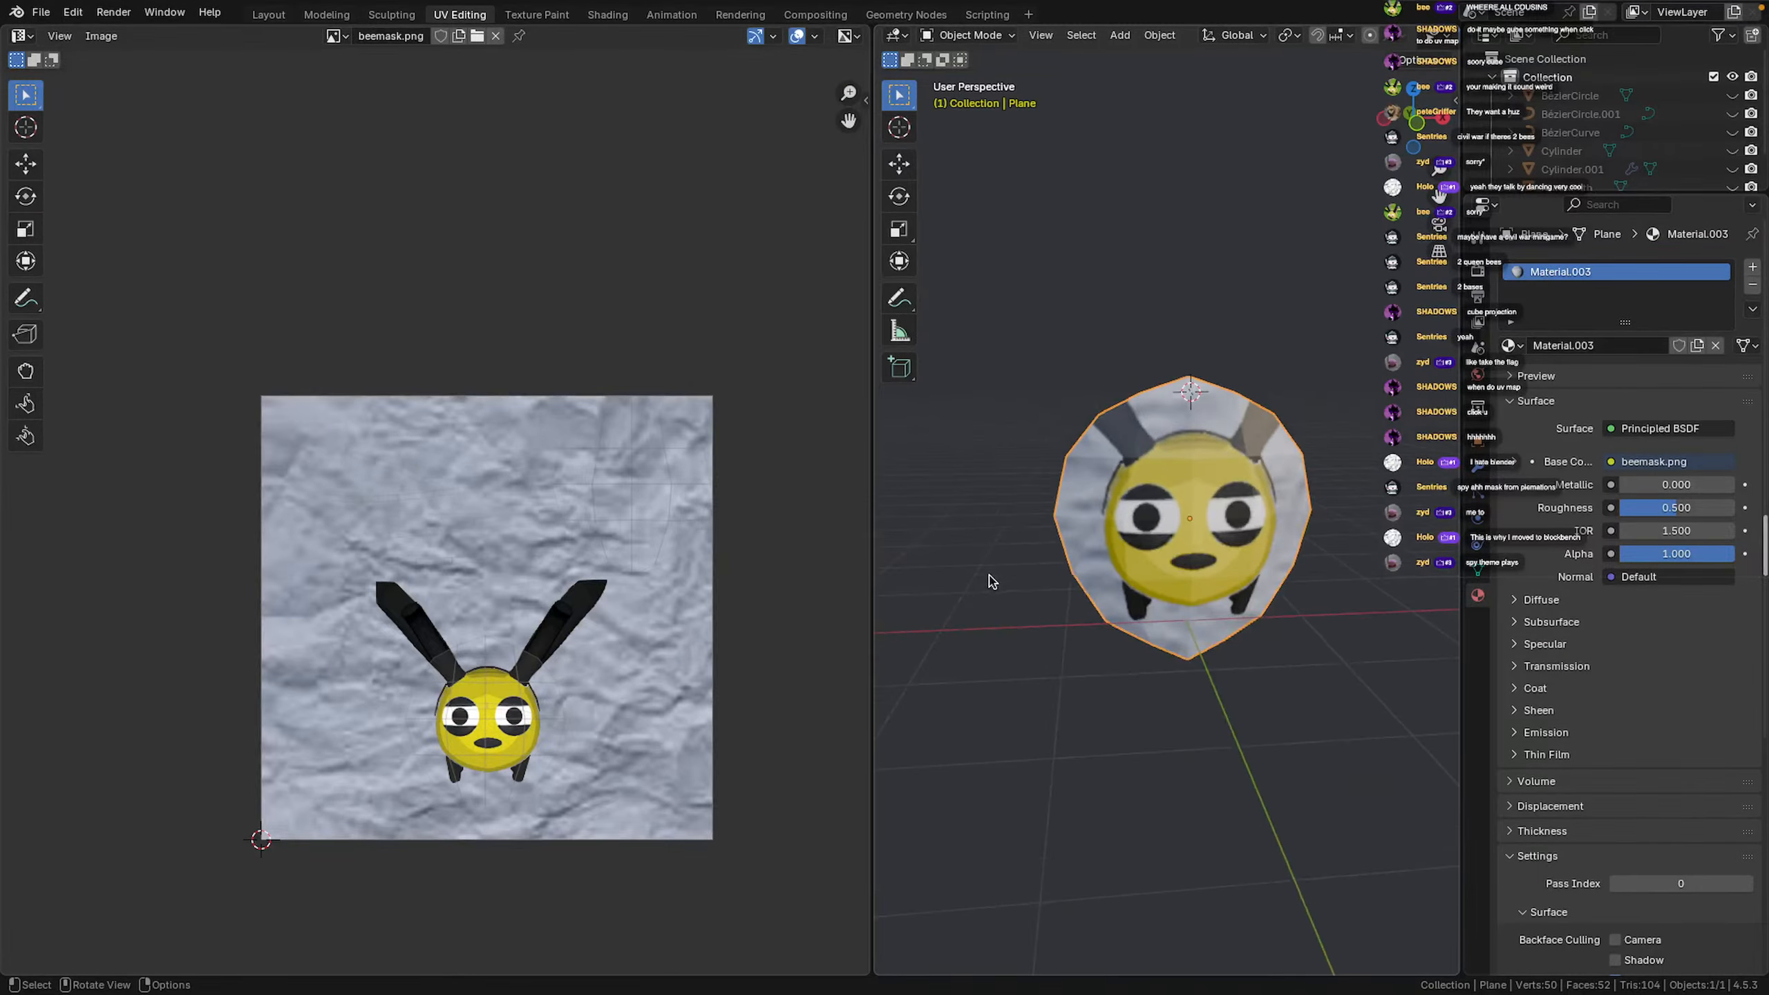
scroll(1188, 507, up, 8)
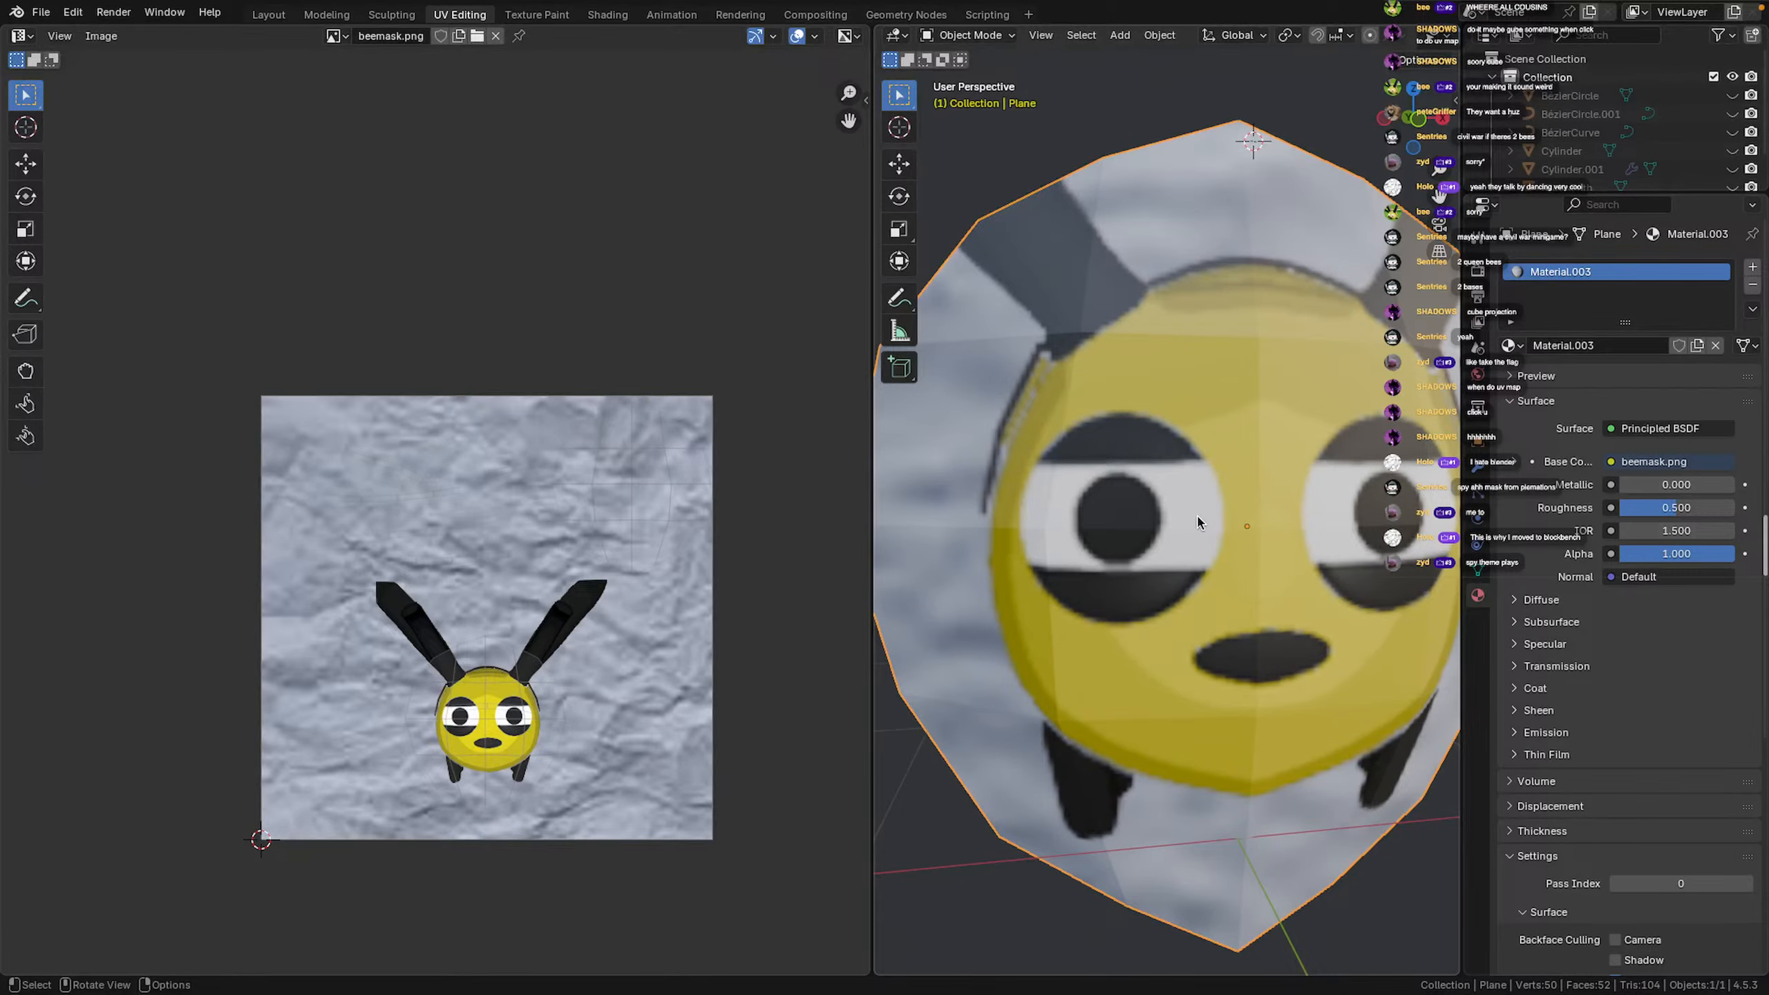
scroll(1197, 521, down, 4)
middle_drag(1198, 521, 1150, 572)
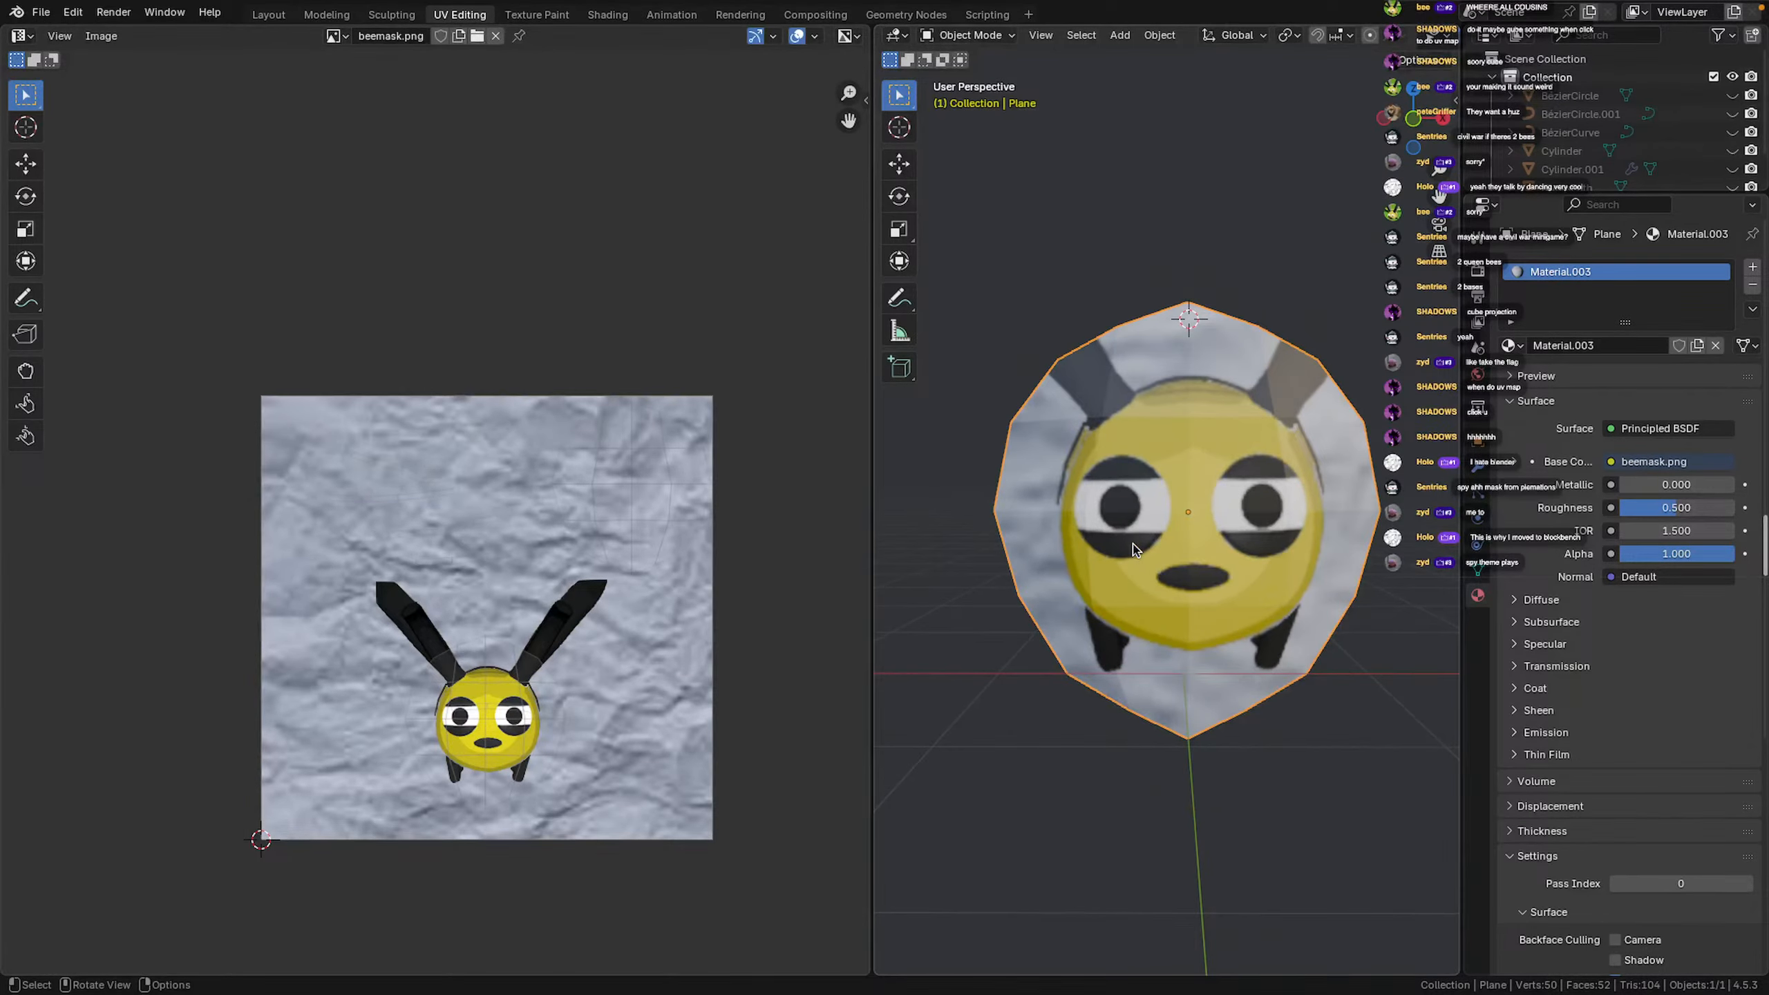
scroll(1133, 550, up, 3)
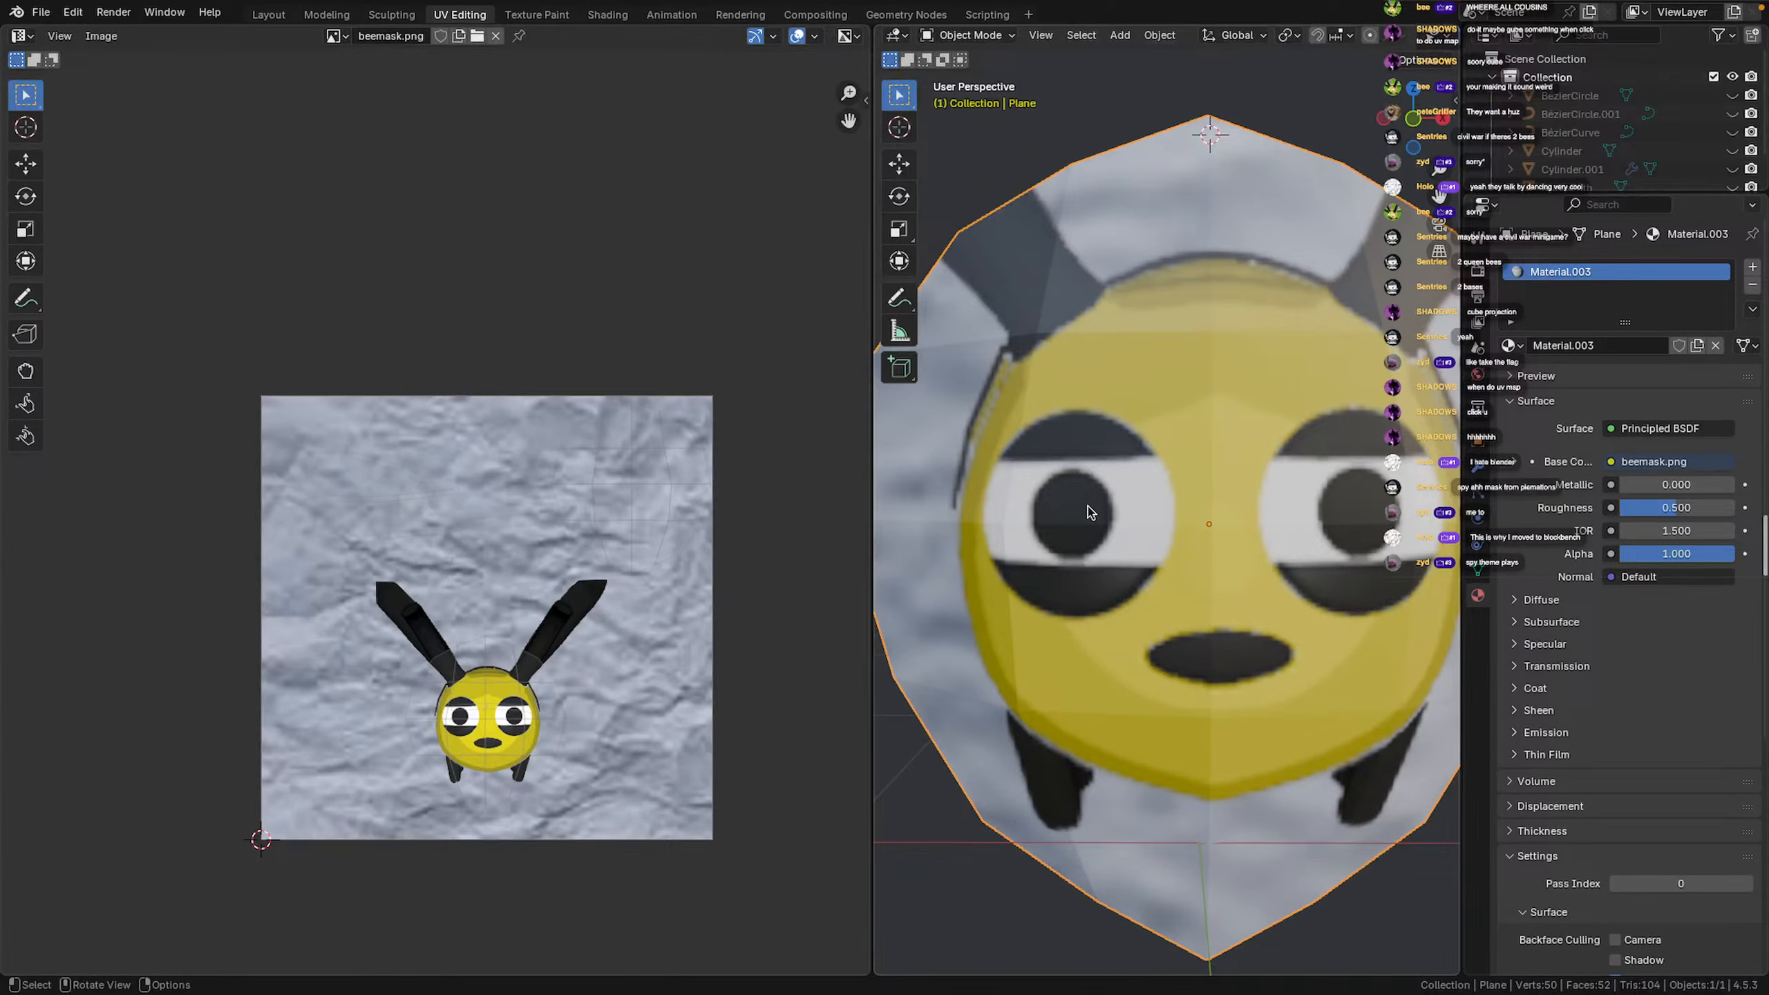
scroll(1035, 717, down, 4)
middle_drag(1035, 715, 1052, 682)
scroll(1048, 741, up, 3)
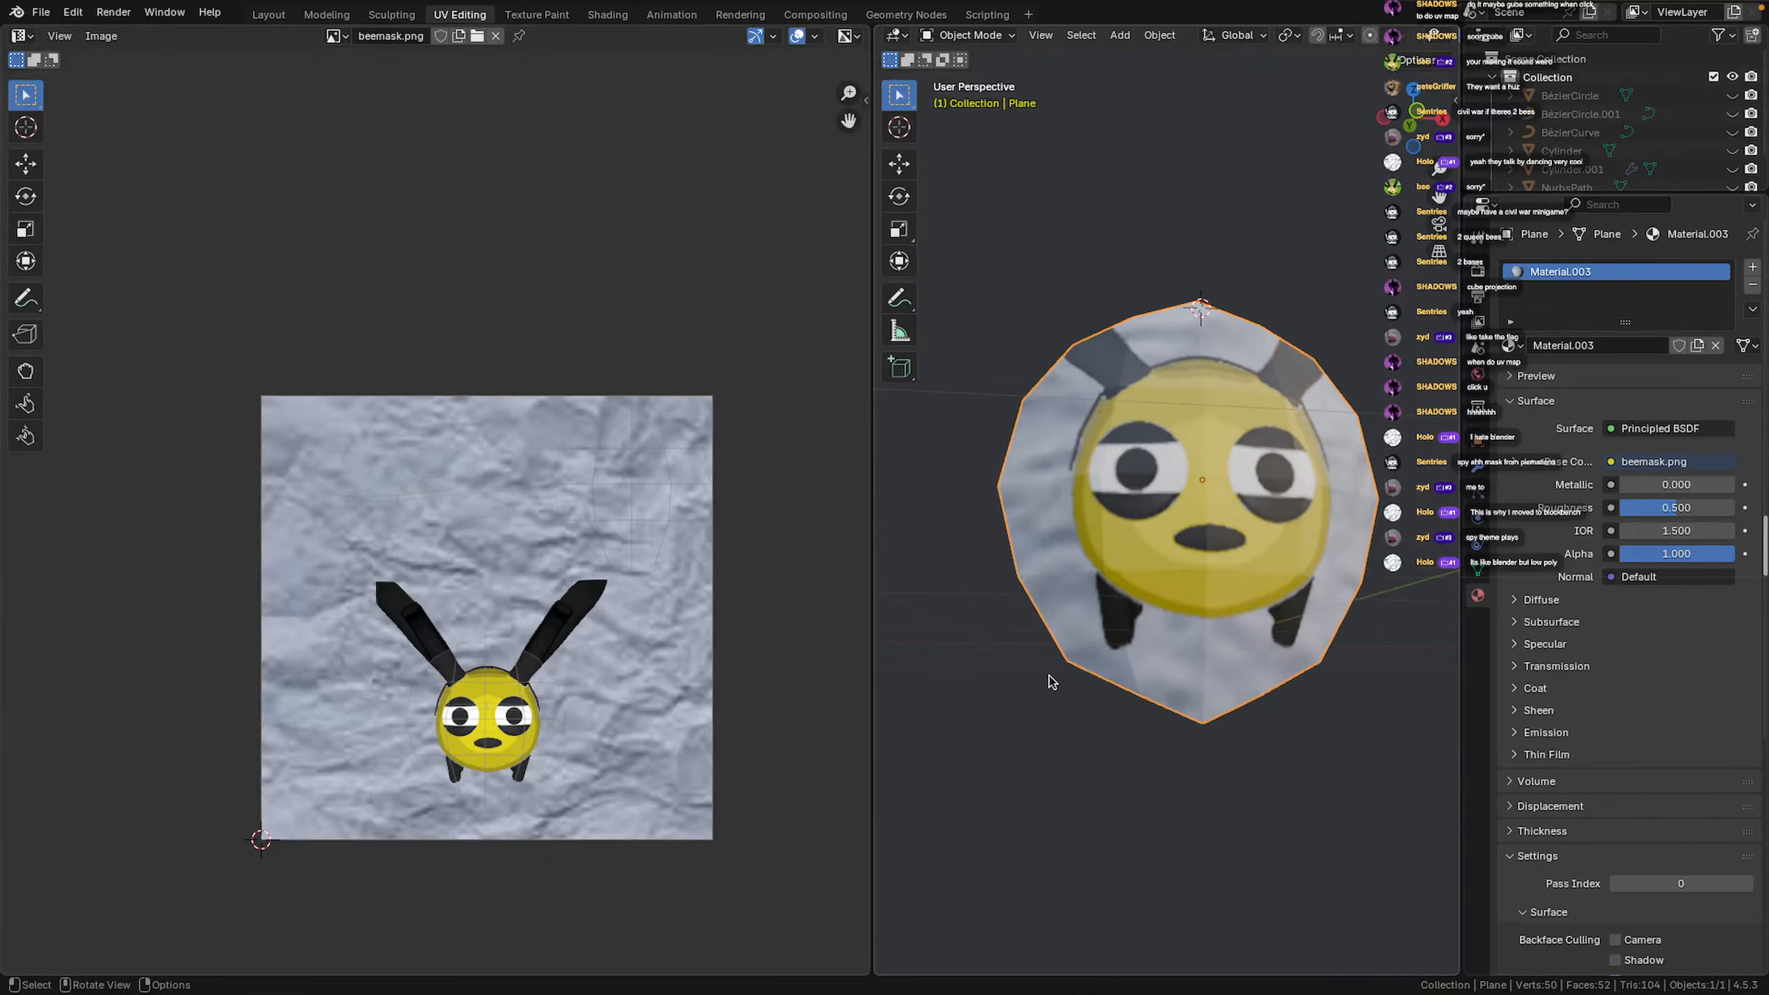
scroll(1051, 682, down, 1)
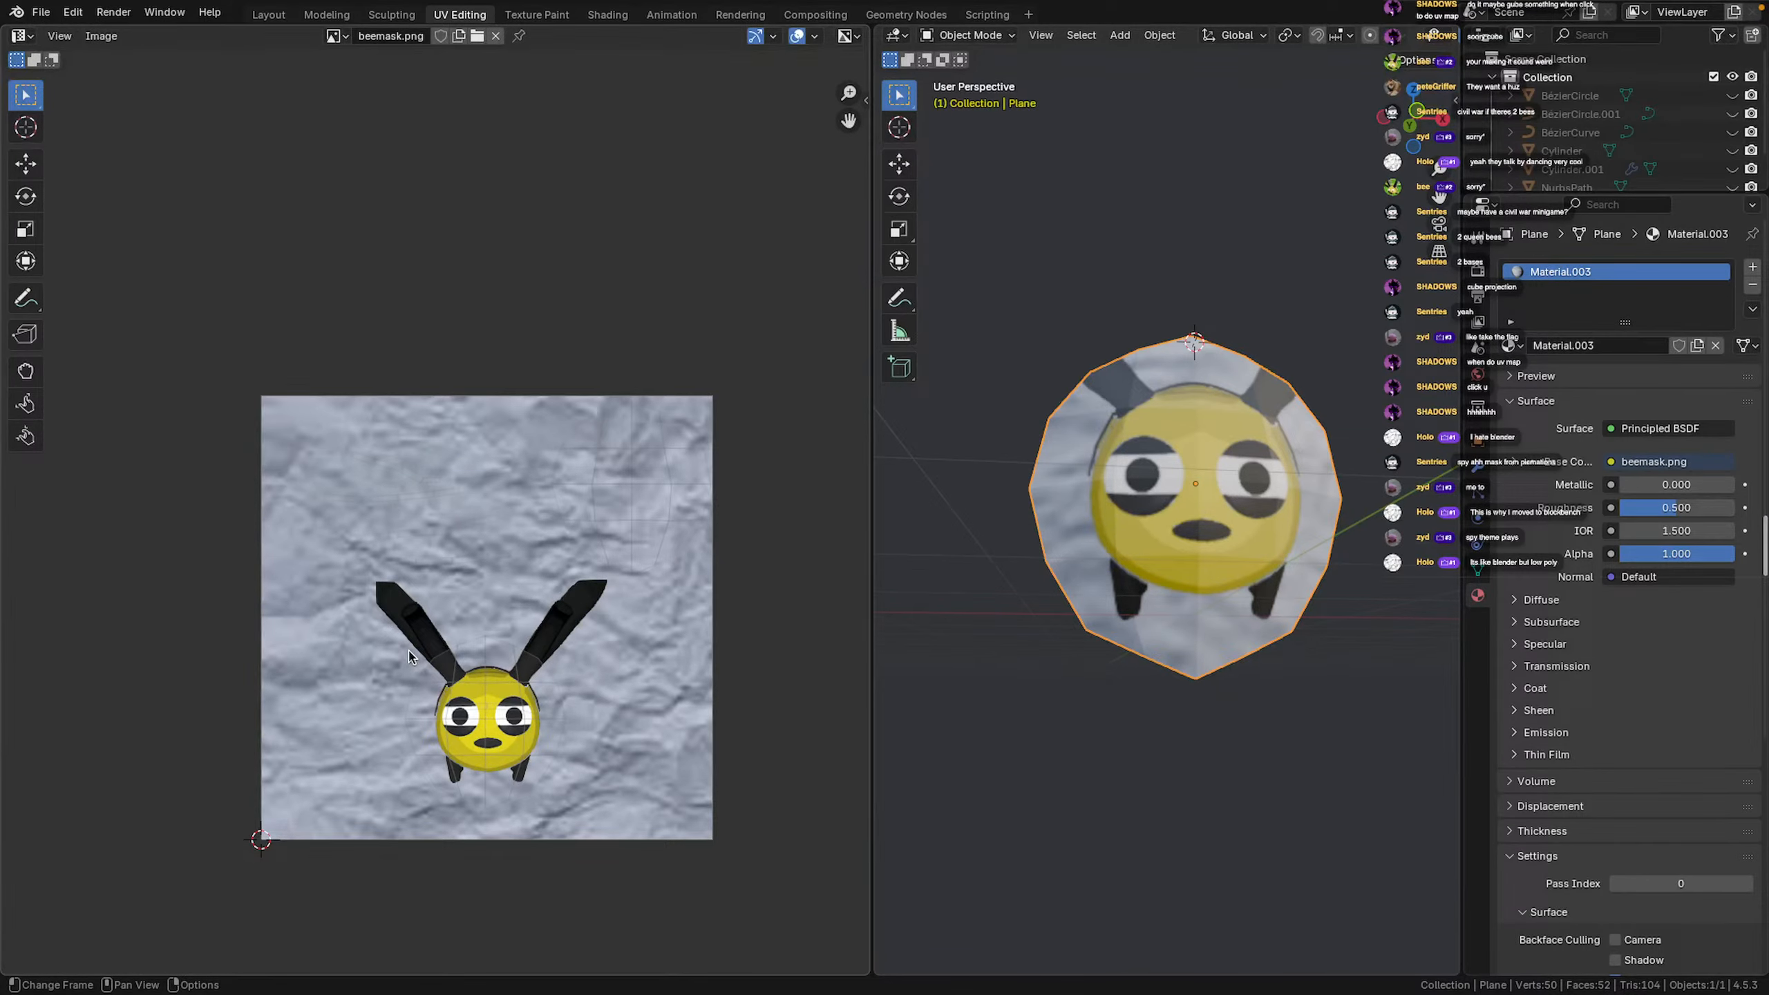
middle_drag(409, 653, 469, 619)
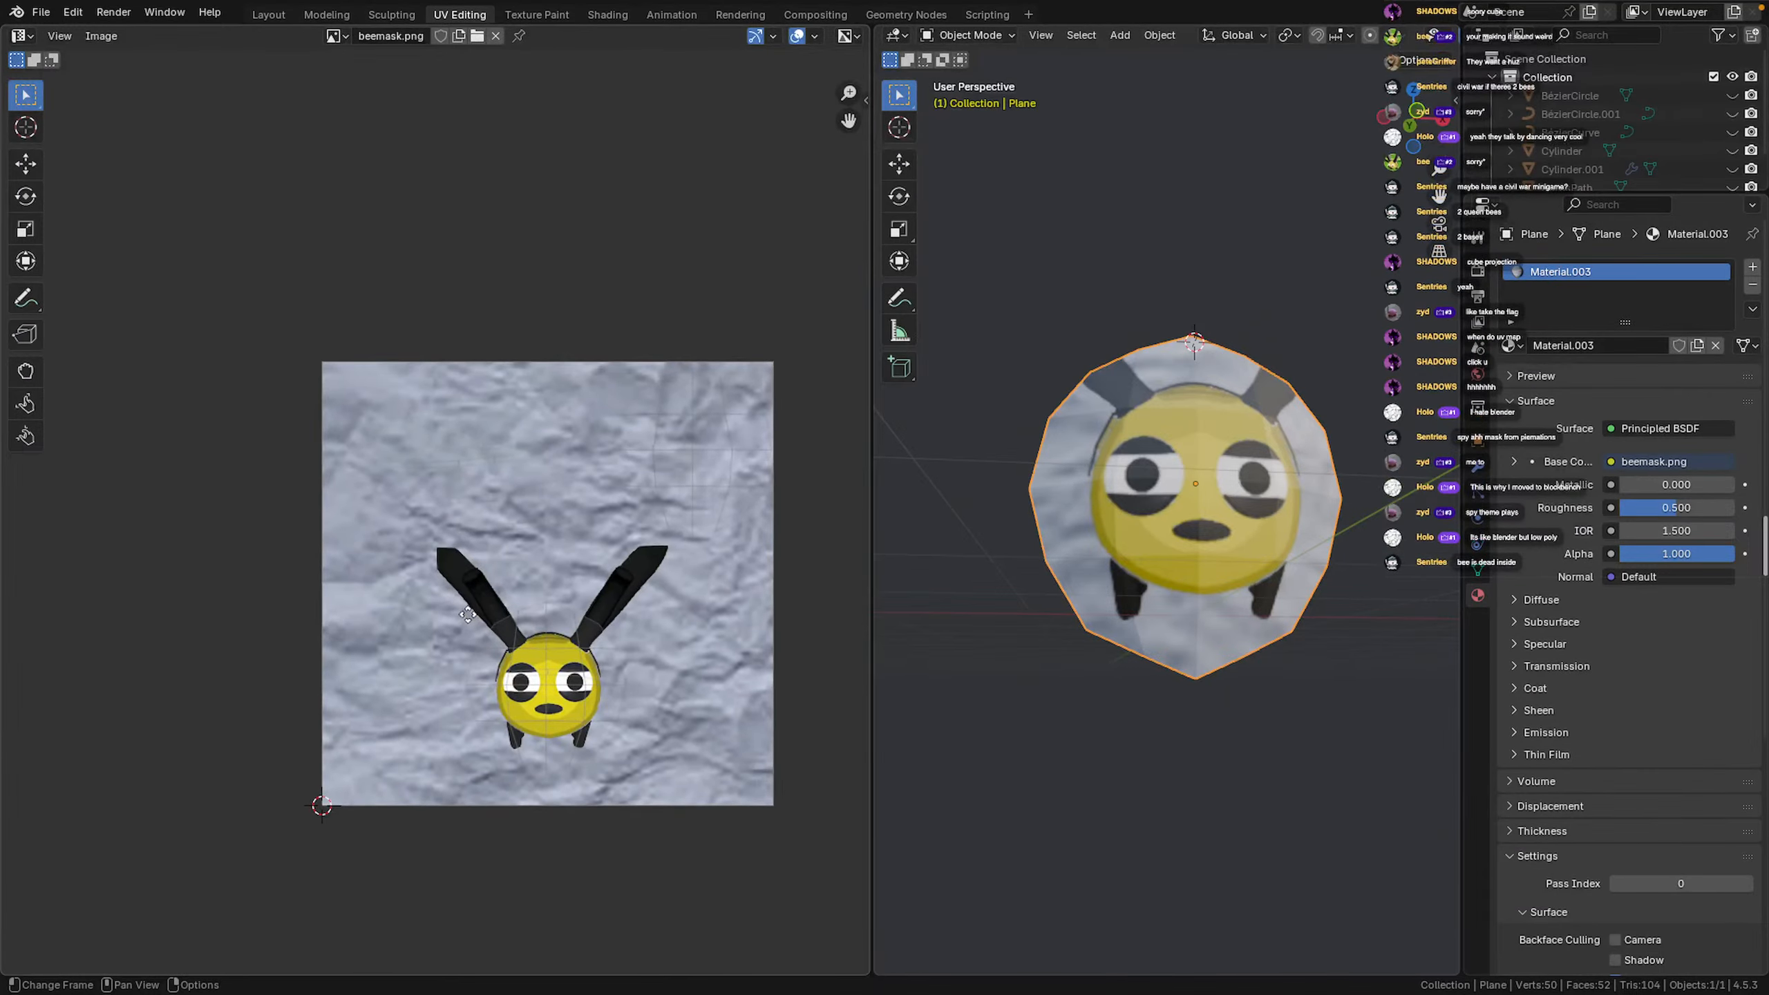
scroll(470, 618, down, 1)
scroll(469, 618, up, 4)
scroll(467, 618, down, 2)
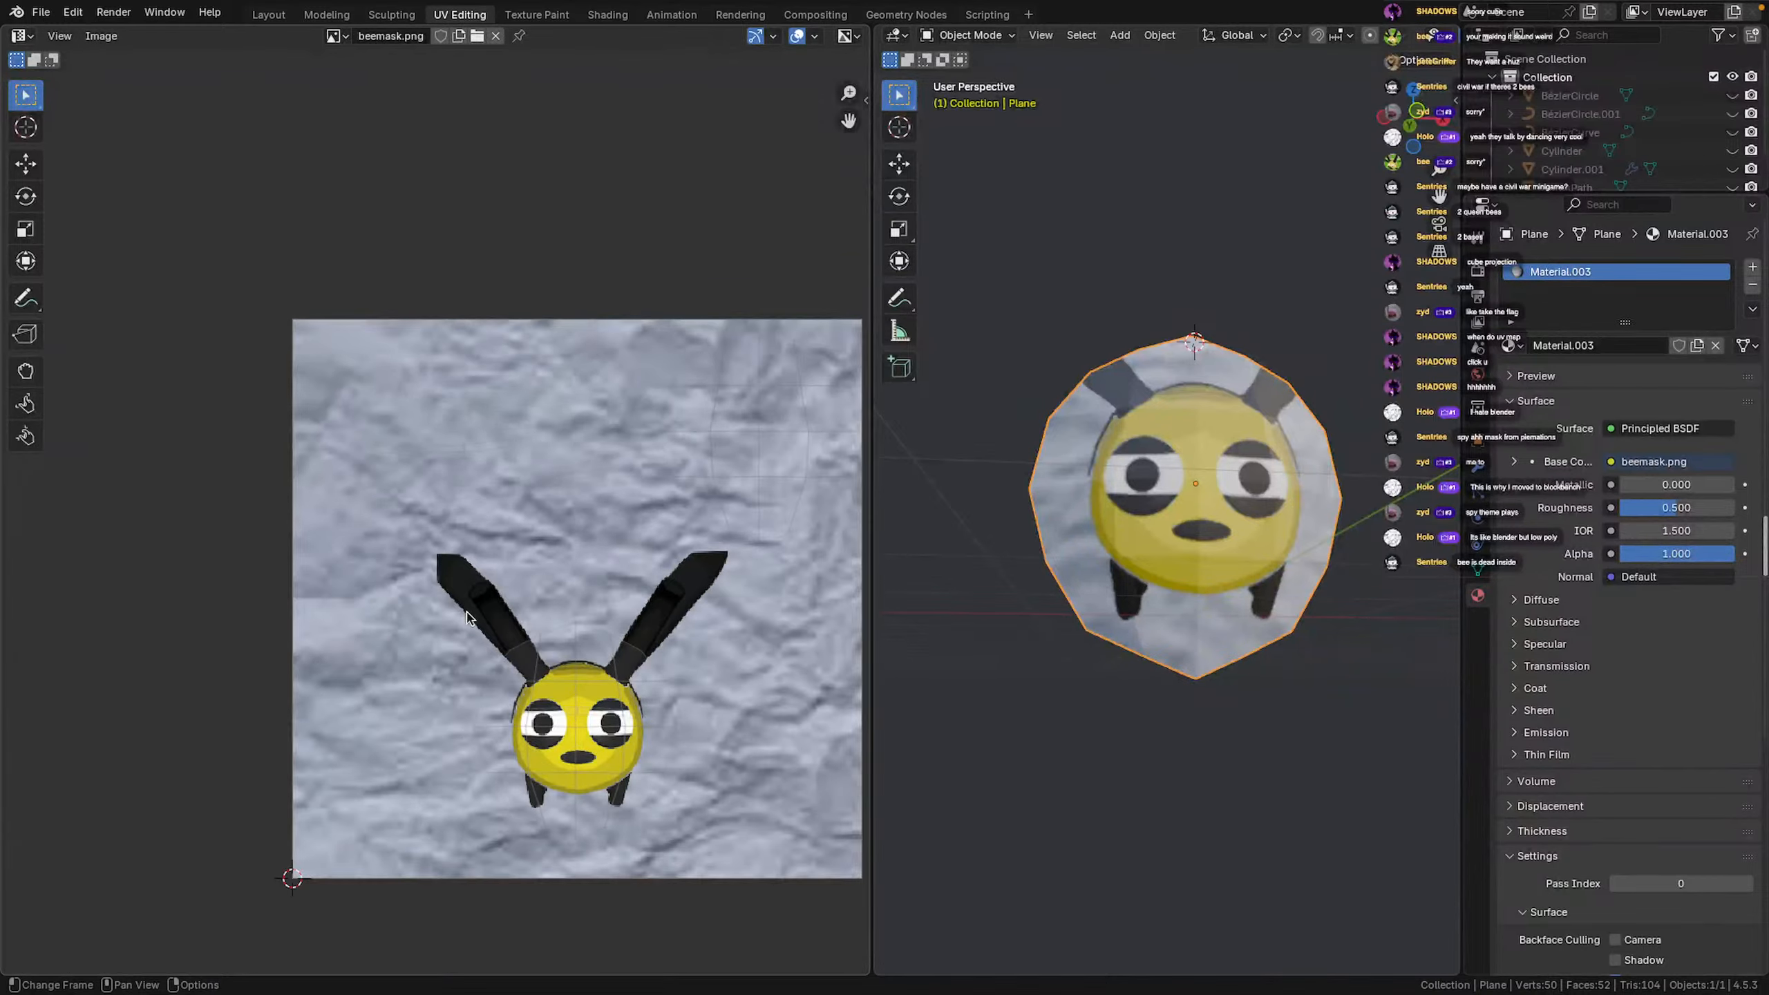
scroll(467, 617, up, 1)
scroll(883, 590, up, 2)
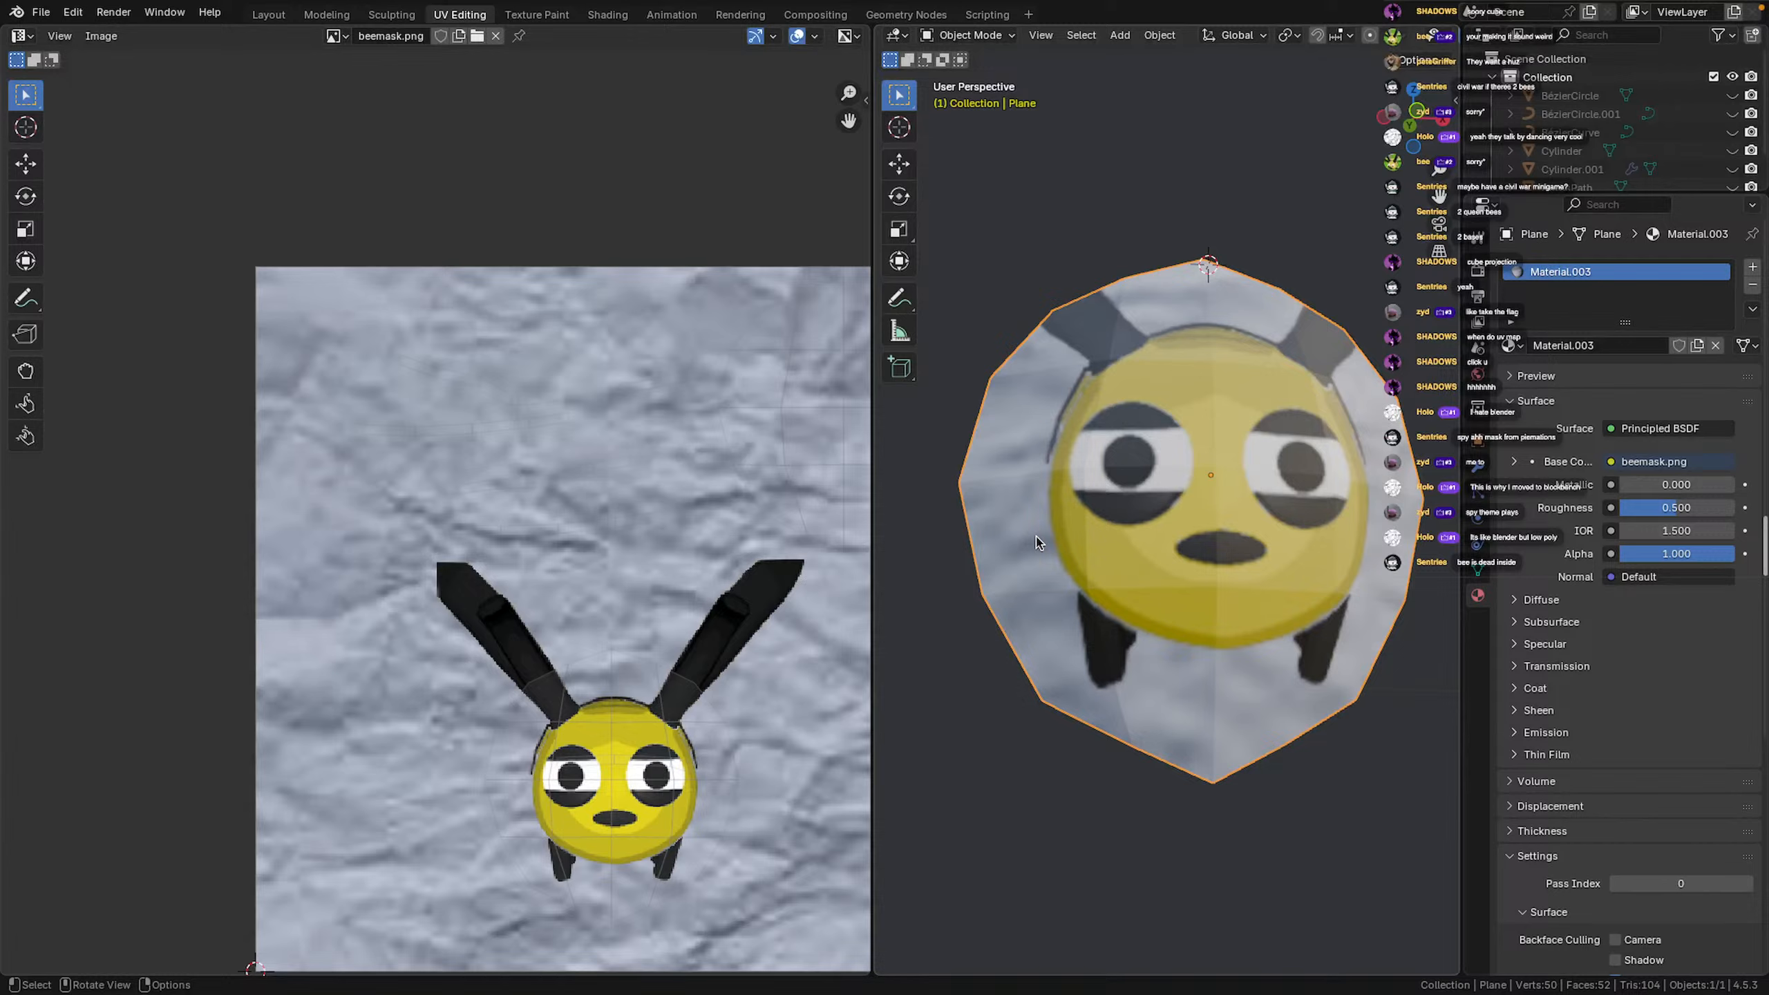
scroll(1037, 543, down, 4)
scroll(1038, 543, up, 3)
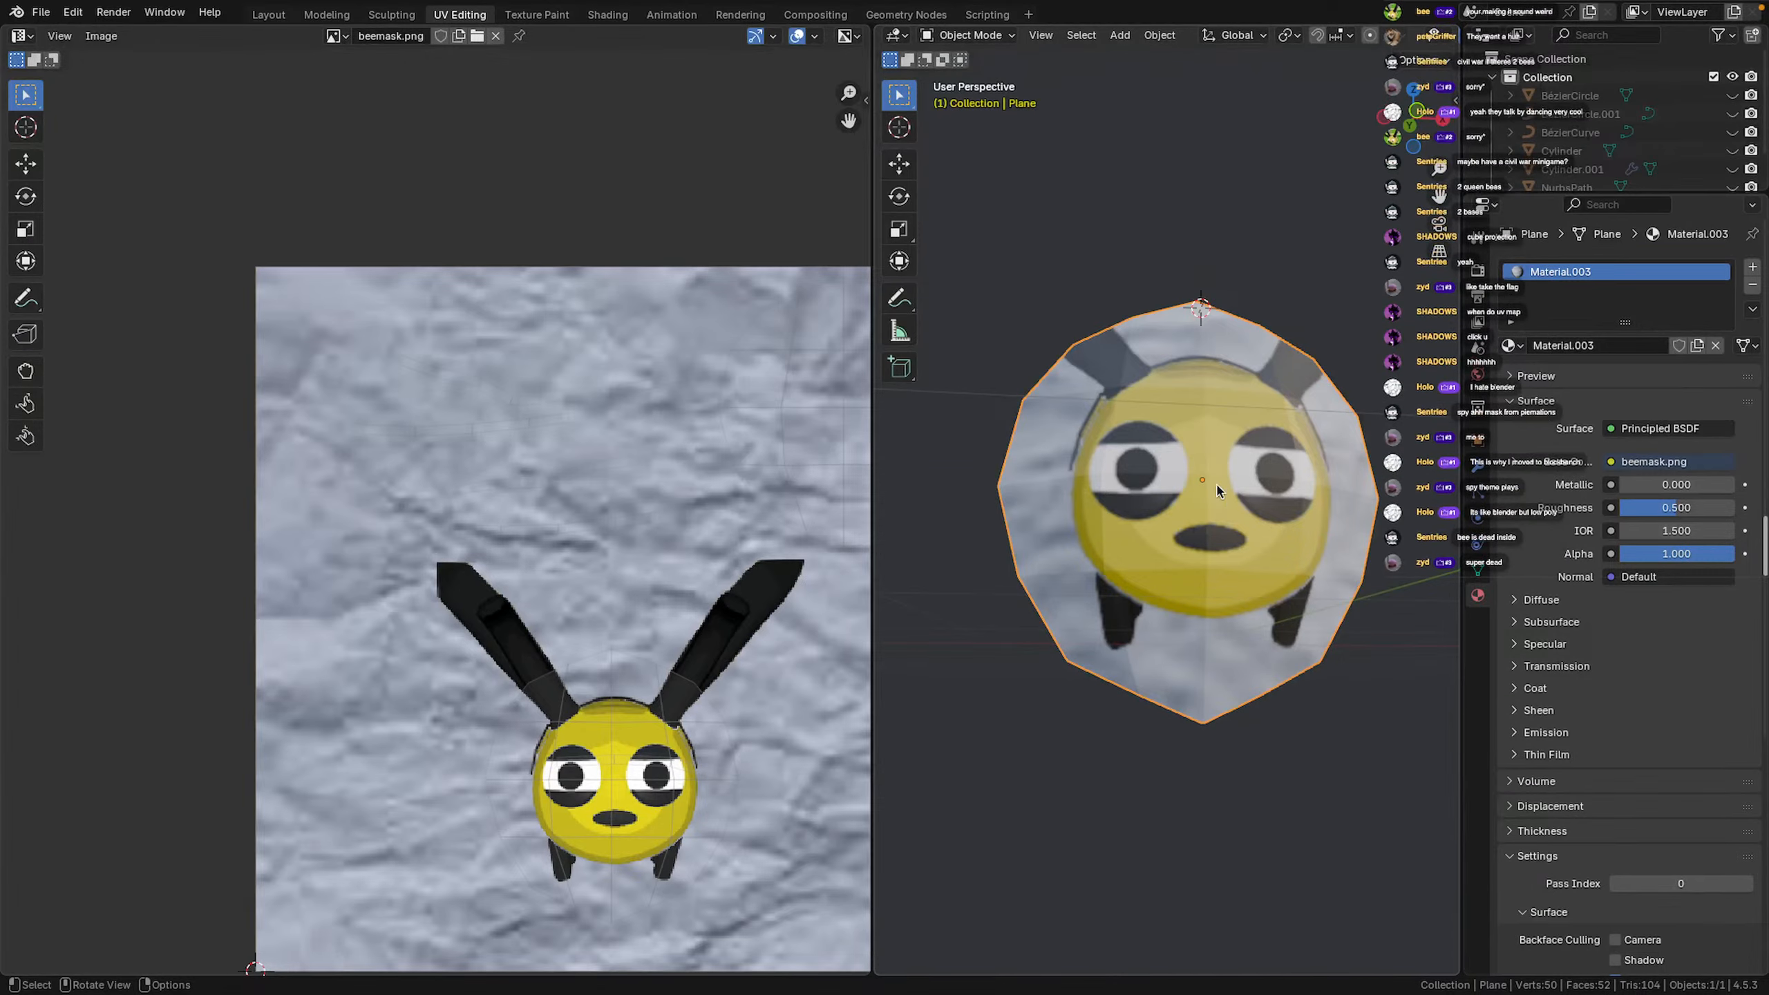
Select all linked faces of the mask's front, scale their UVs to about 0.92 and check the mask from front and back
key(Tab)
click(1215, 523)
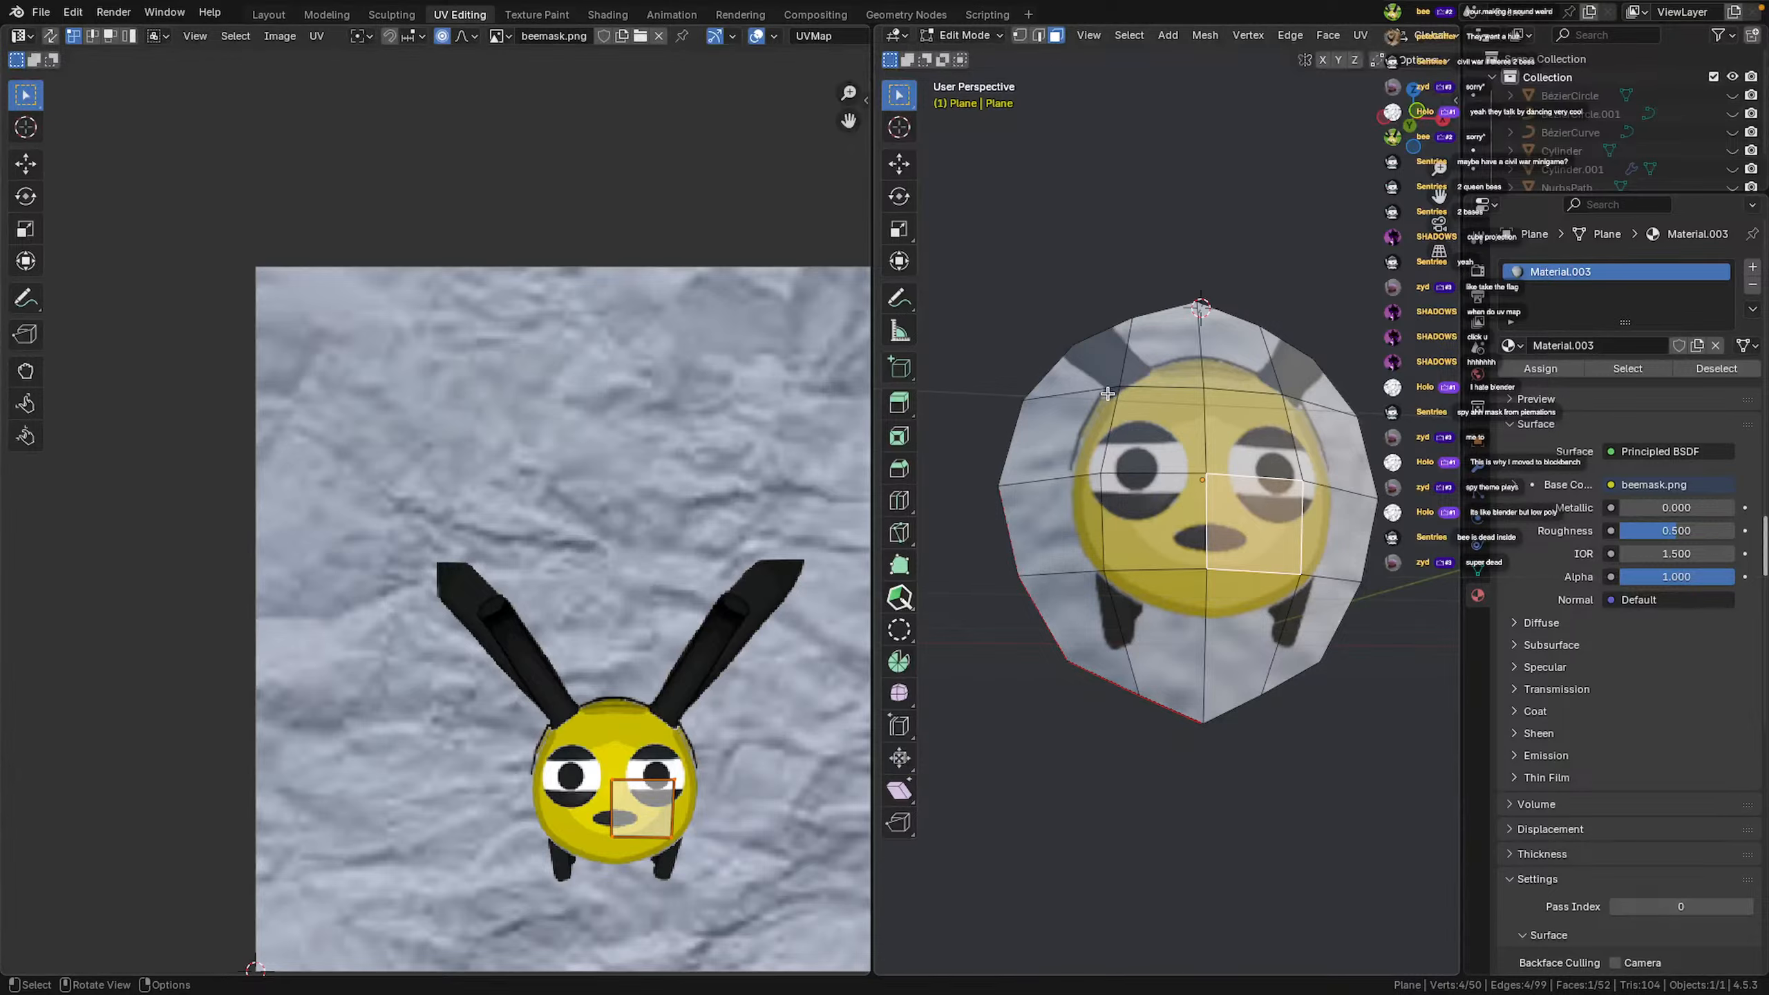
drag(1107, 355, 1315, 633)
click(1082, 553)
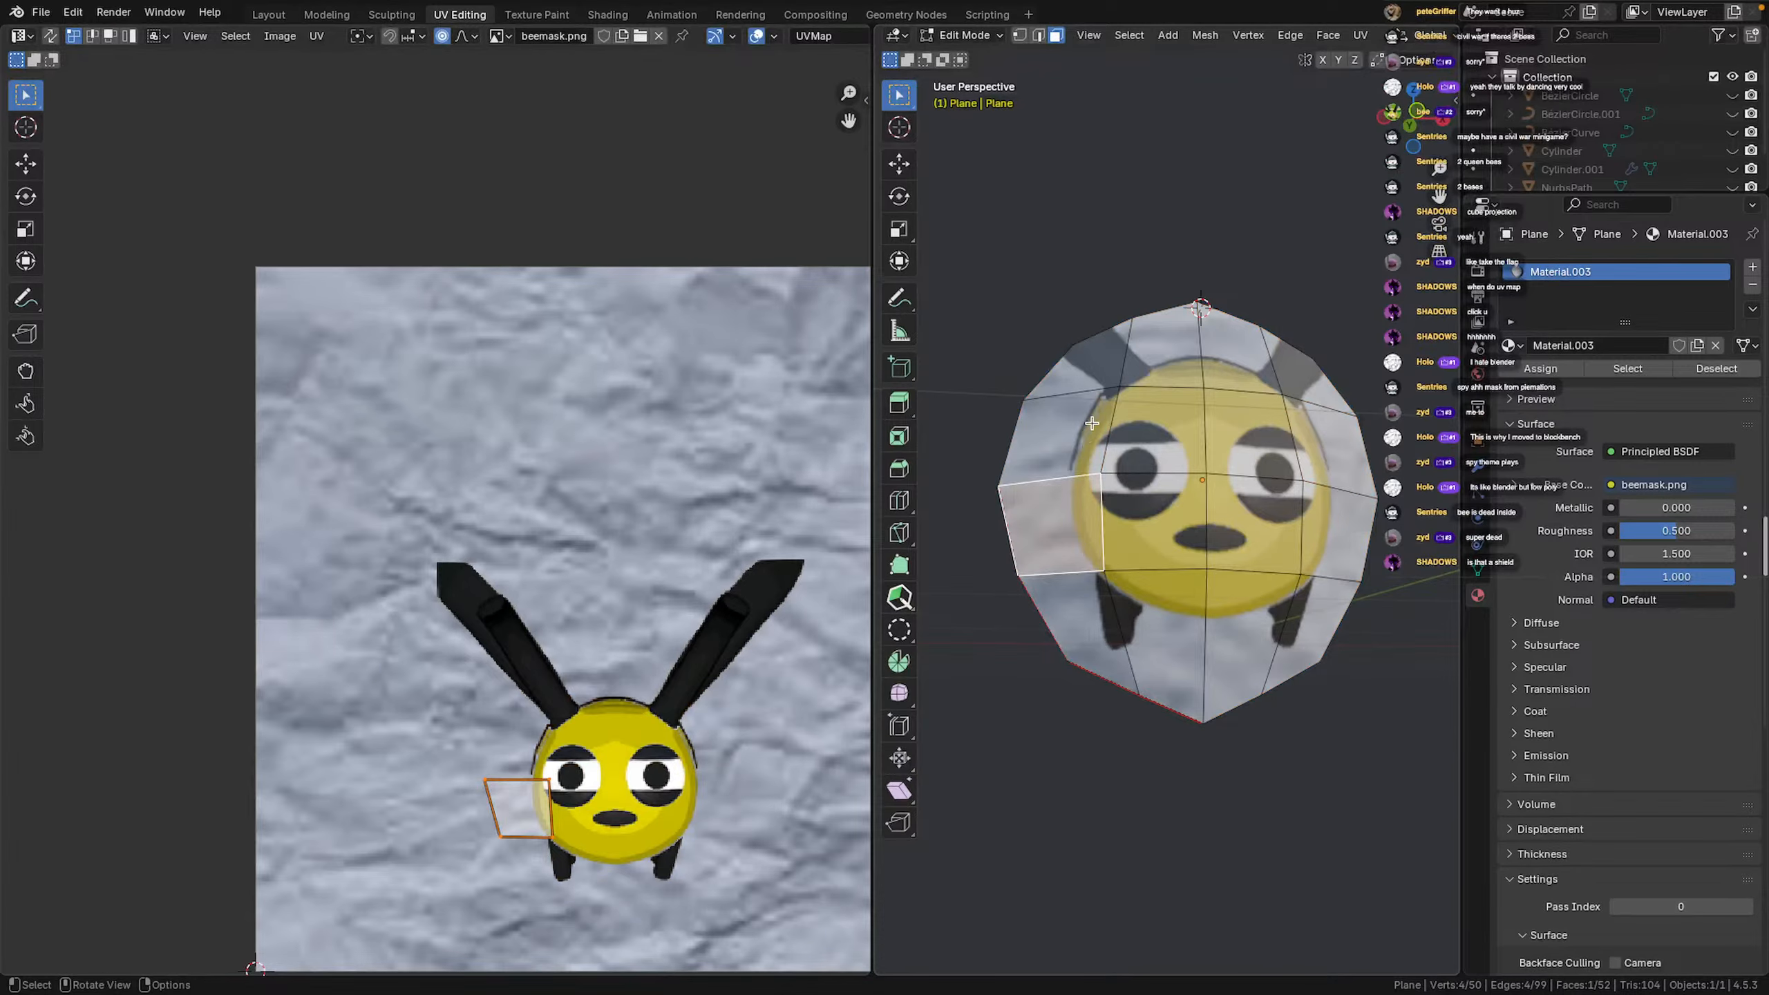
key(ctrl+l)
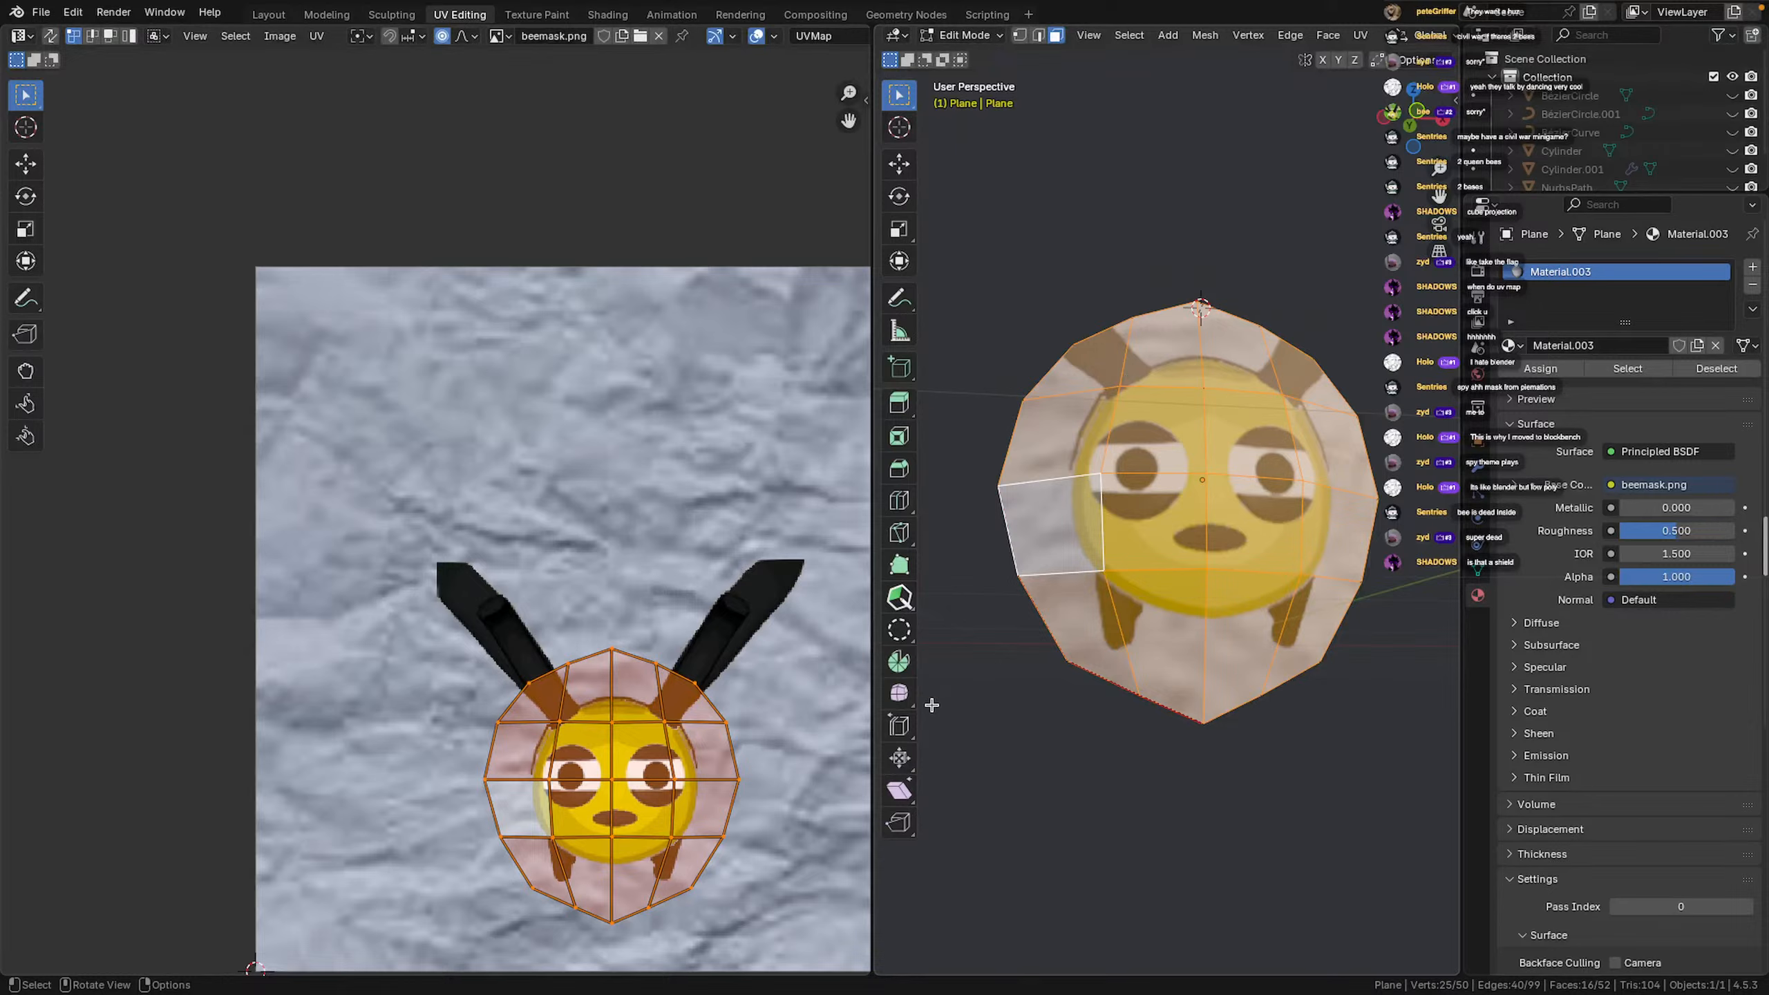
key(s)
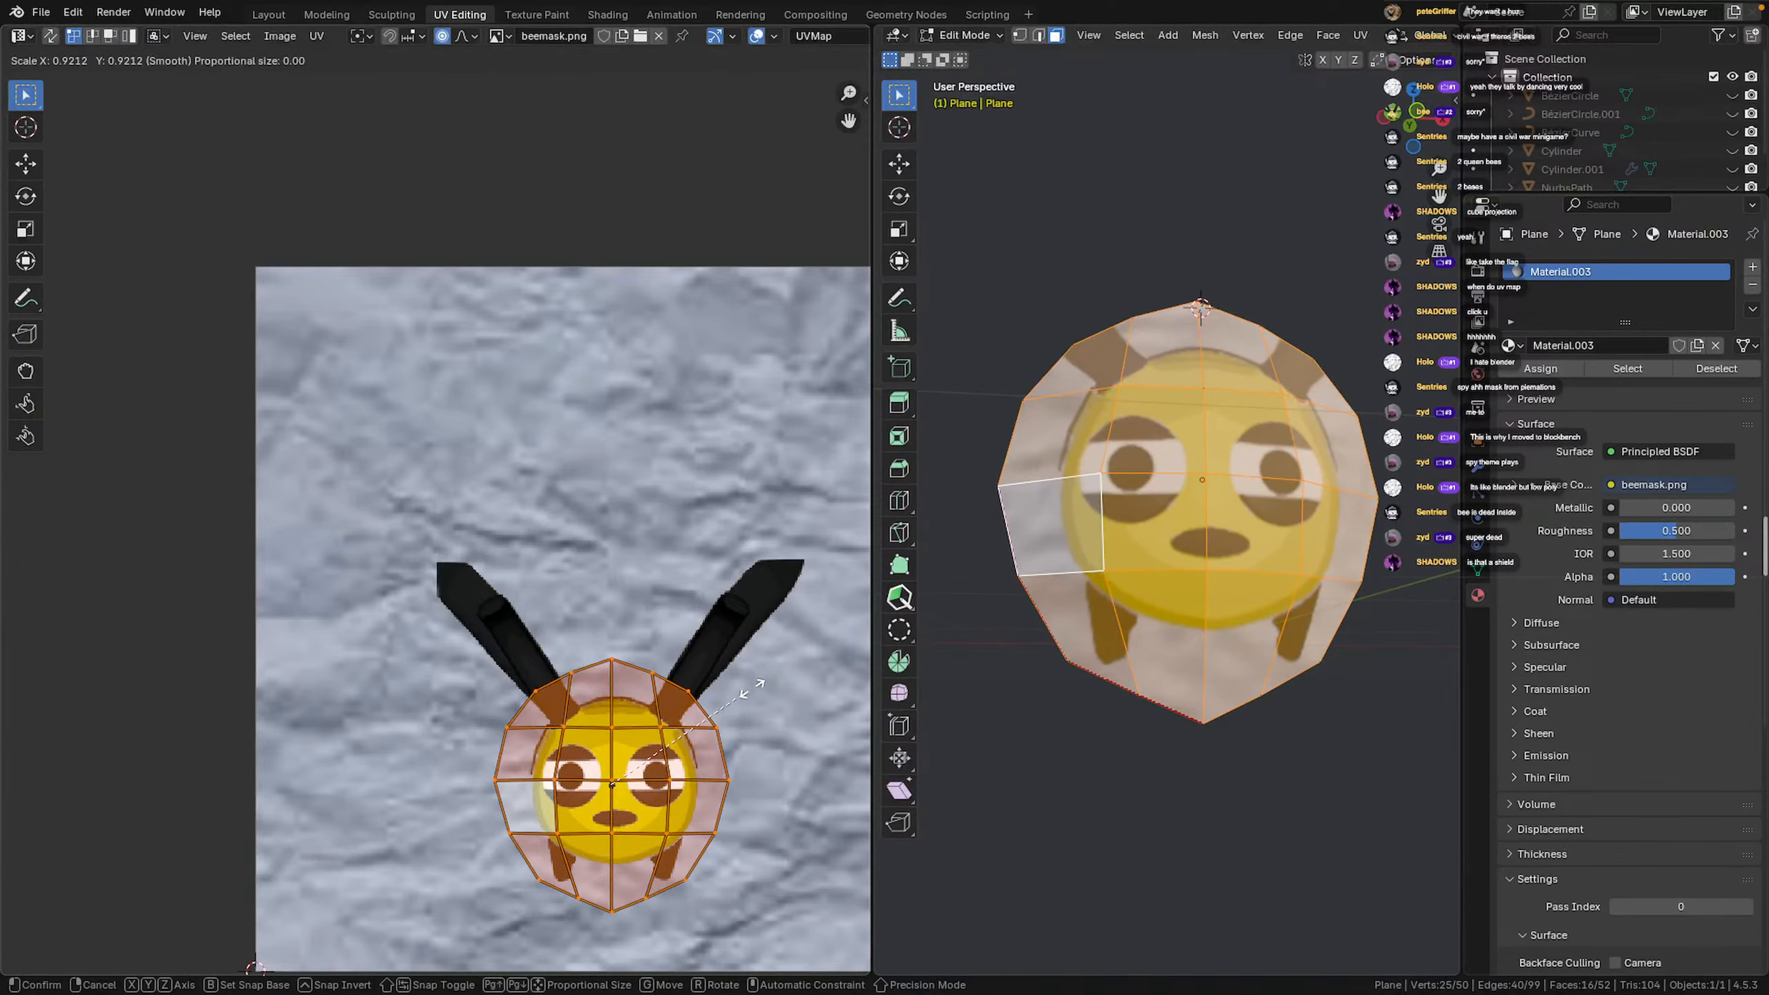
click(752, 688)
key(Tab)
middle_drag(999, 604, 1276, 527)
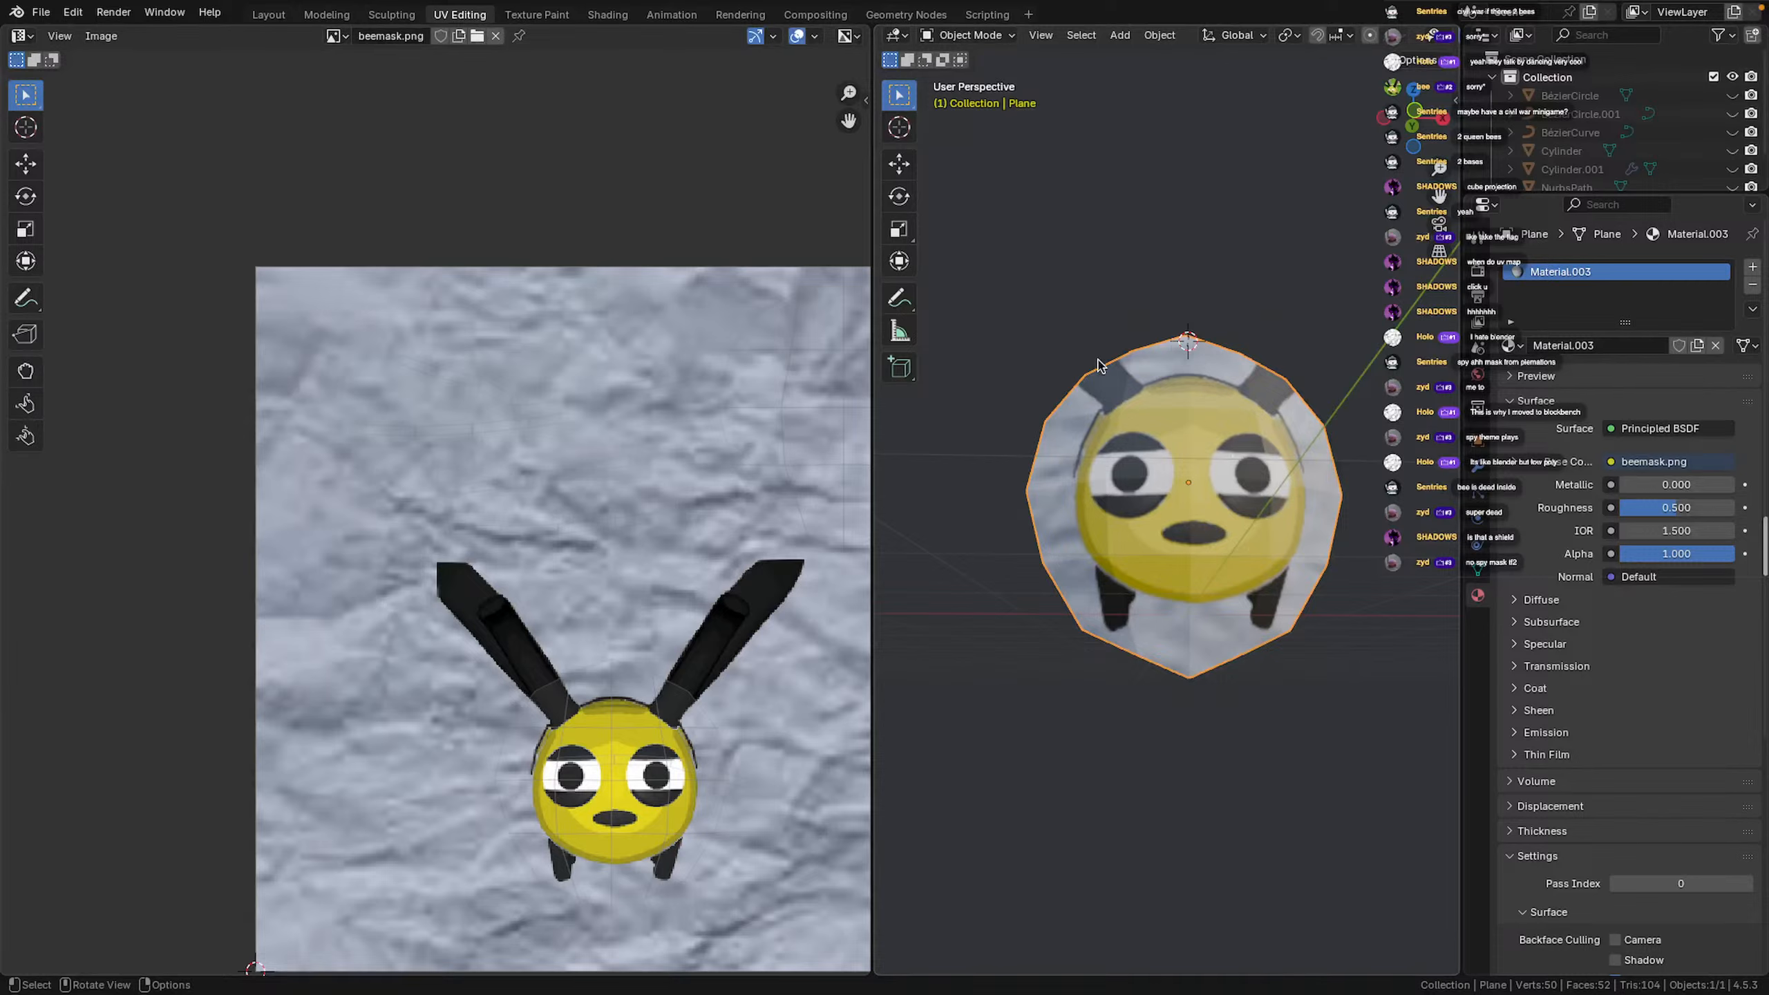
middle_drag(1059, 500, 1095, 522)
middle_drag(1192, 669, 1436, 551)
scroll(1675, 121, down, 2)
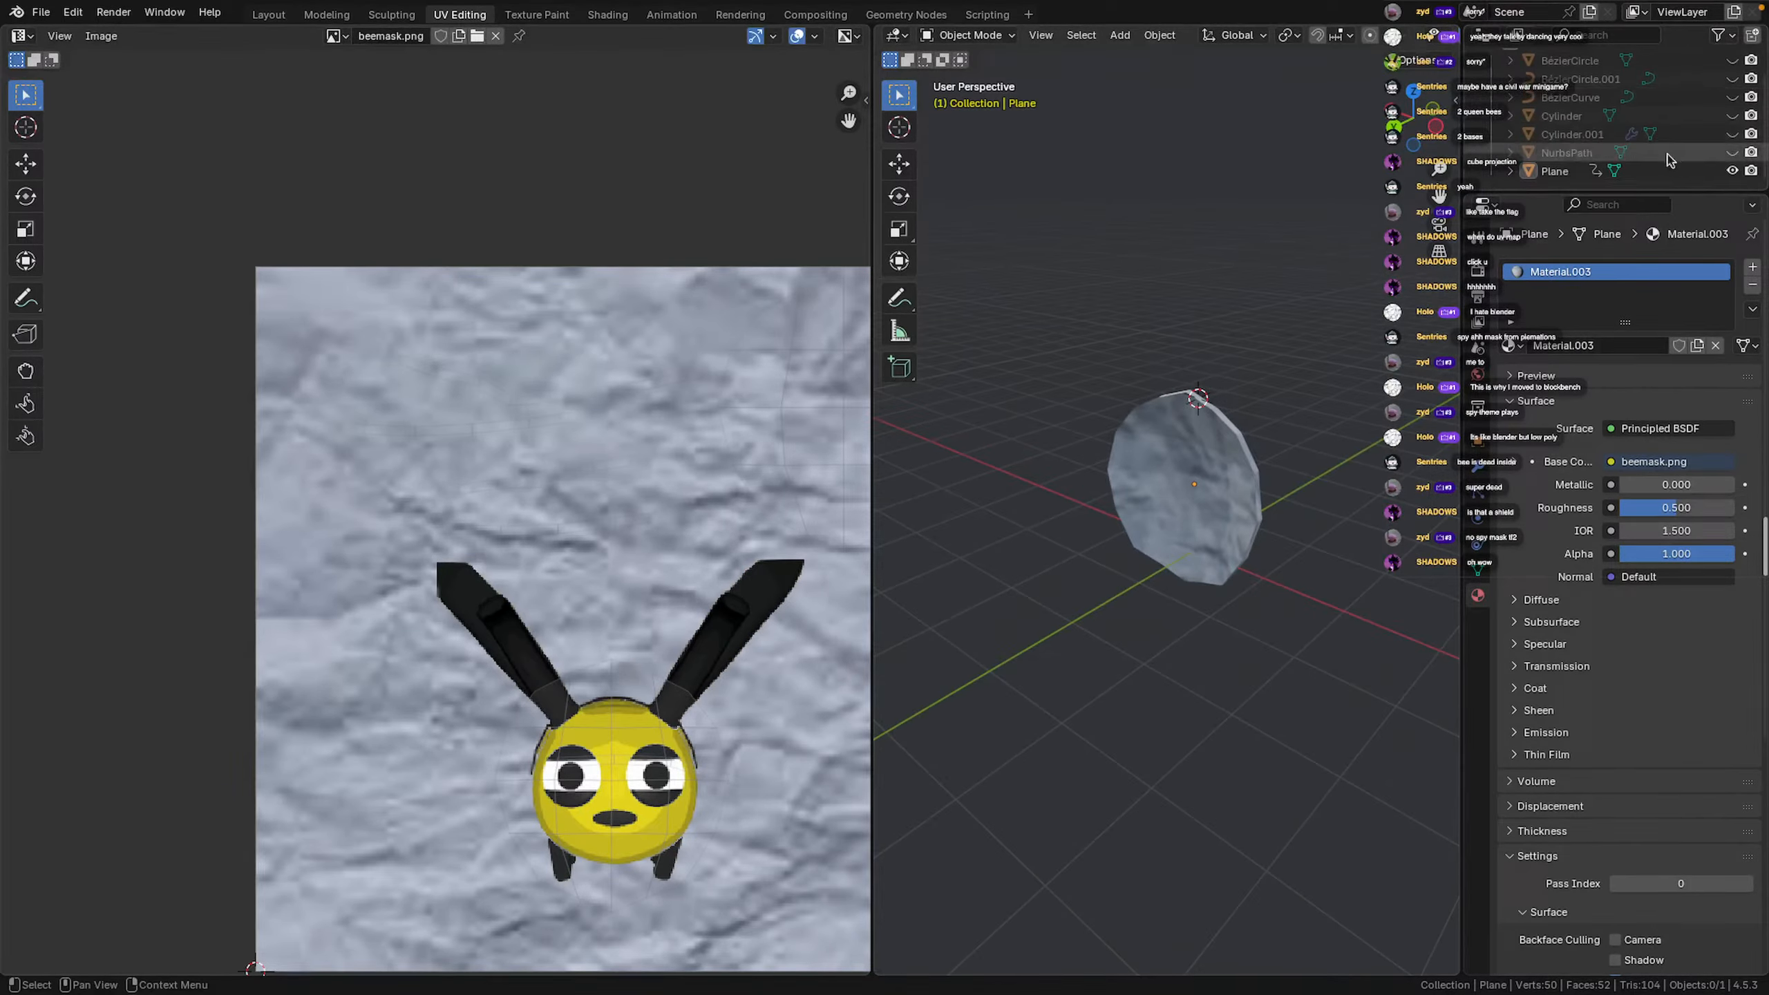
Hide the mask Plane and show NurbsPath, leaving Cylinder and Cylinder.001 hidden
click(1732, 171)
click(1732, 152)
click(1732, 134)
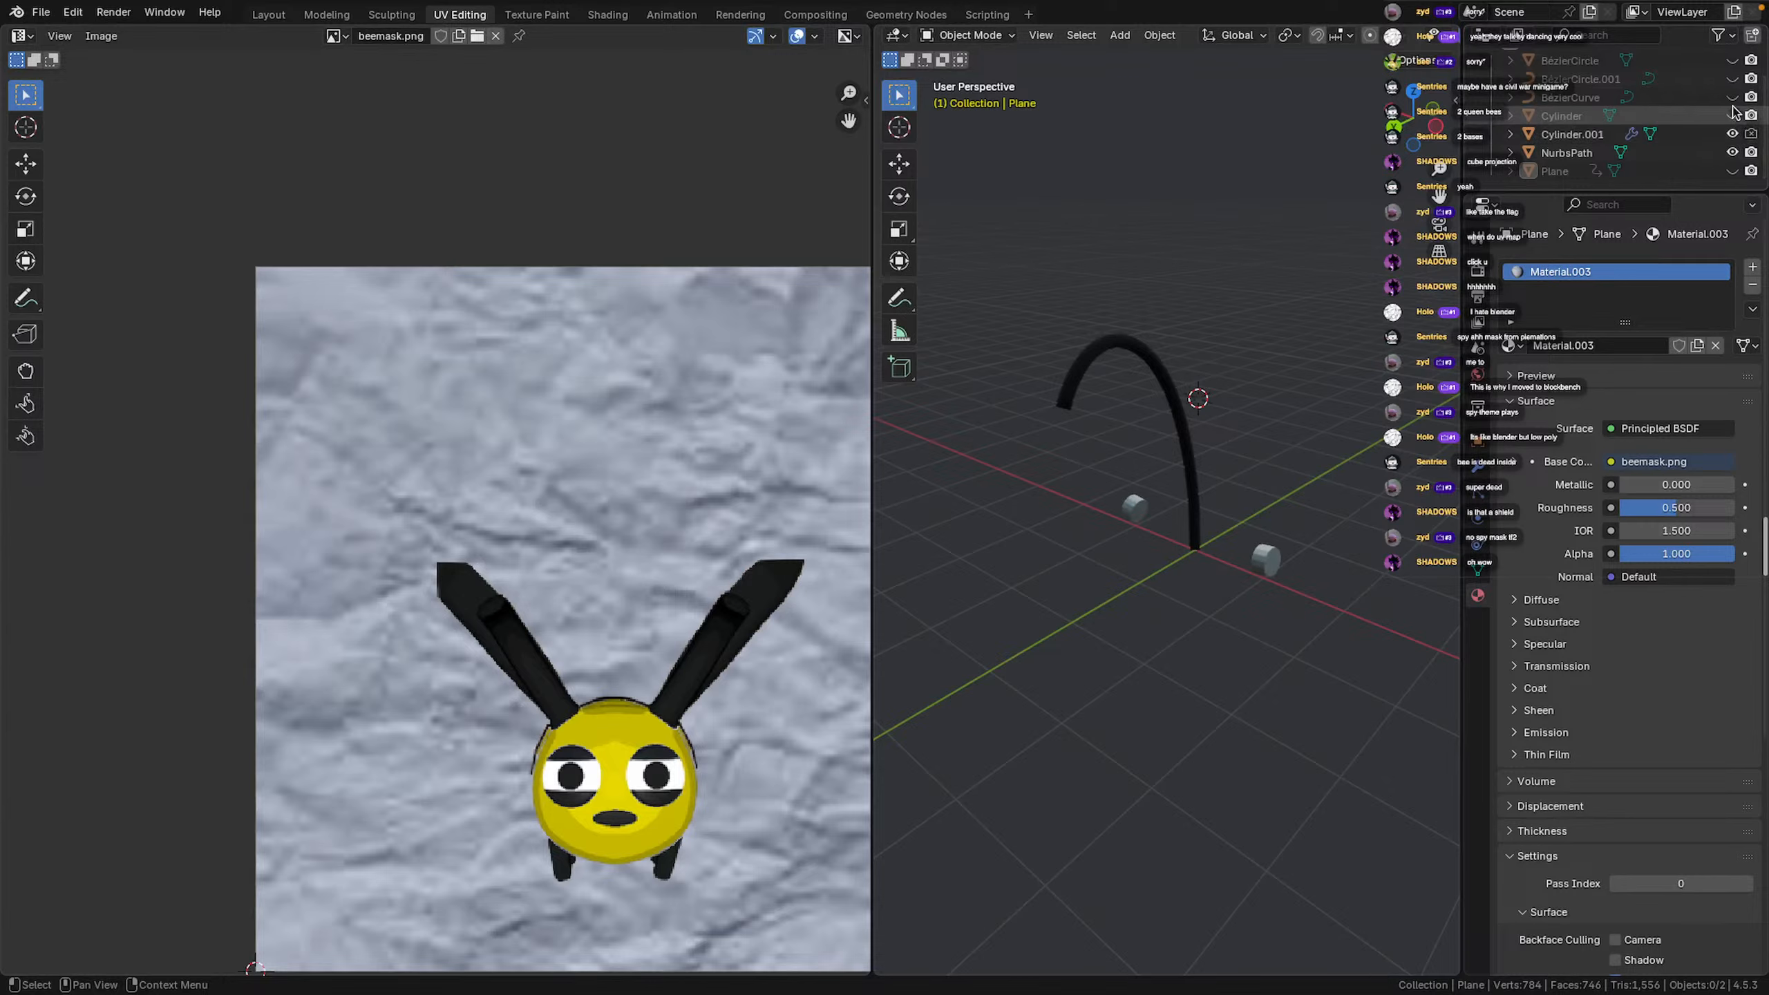
click(1732, 115)
click(1732, 115)
click(1732, 134)
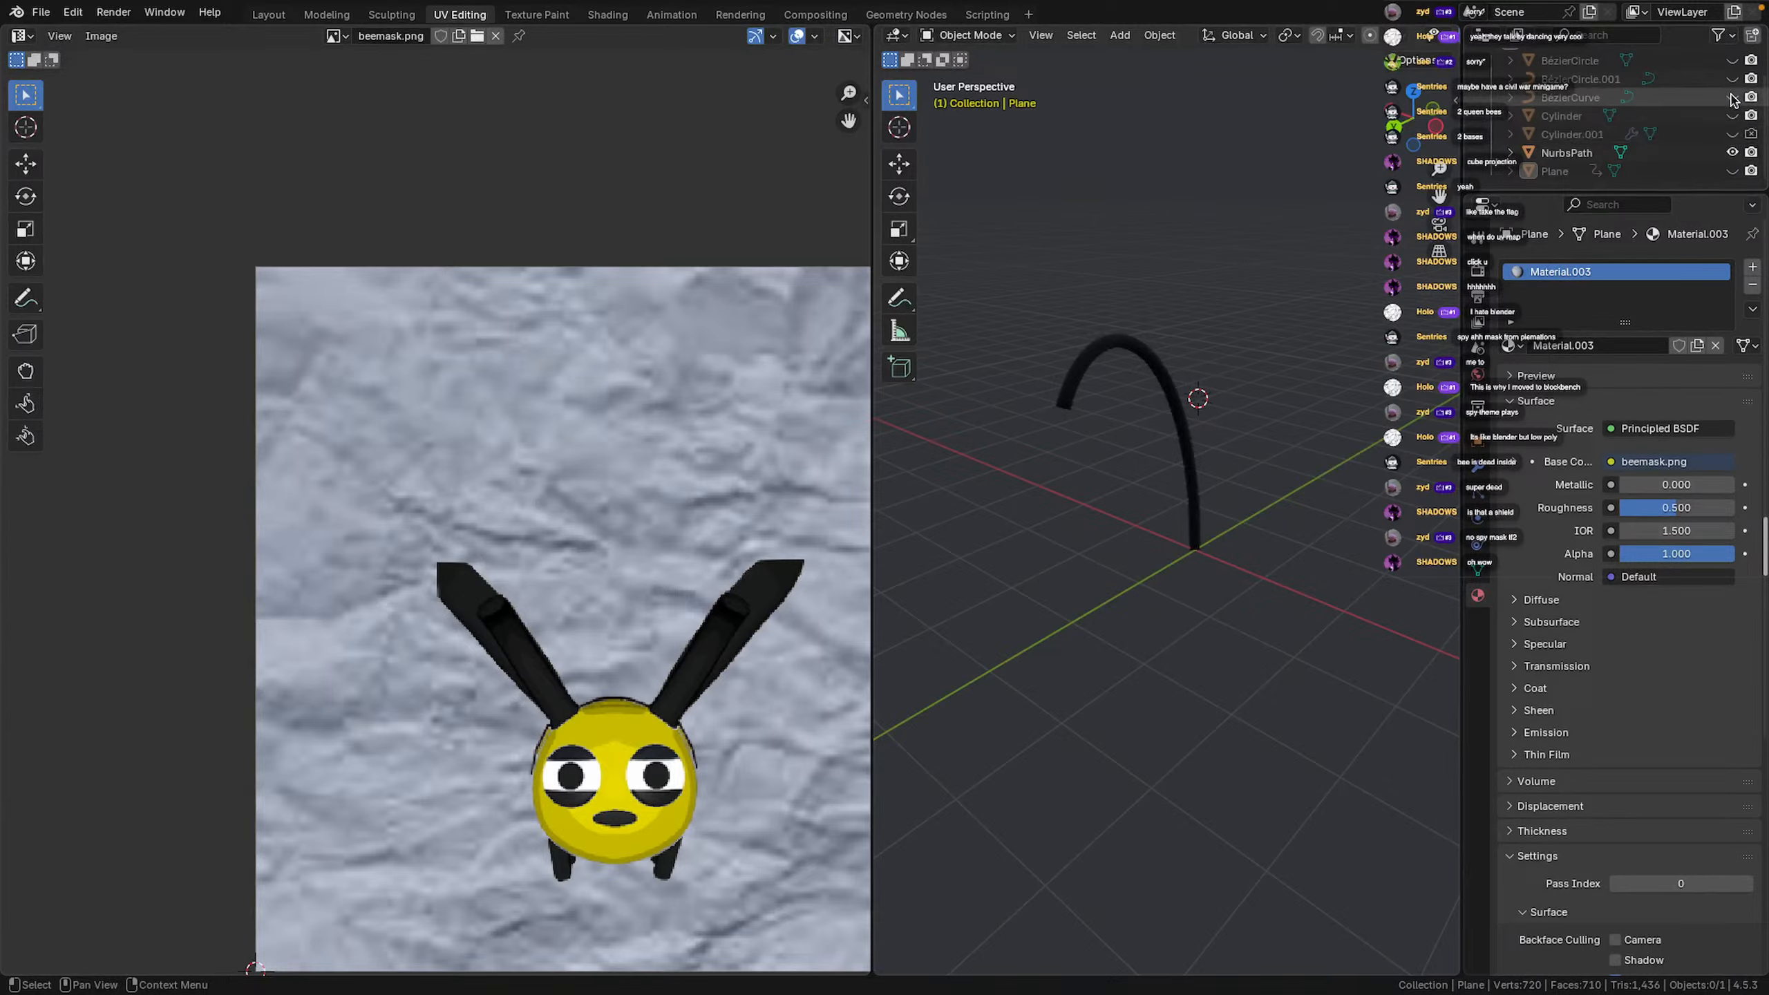
Show BézierCircle together with NurbsPath, keep BézierCurve and BézierCircle.001 hidden, and view the flower in the Layout workspace
click(1732, 97)
click(1732, 79)
click(1732, 97)
scroll(1733, 101, up, 2)
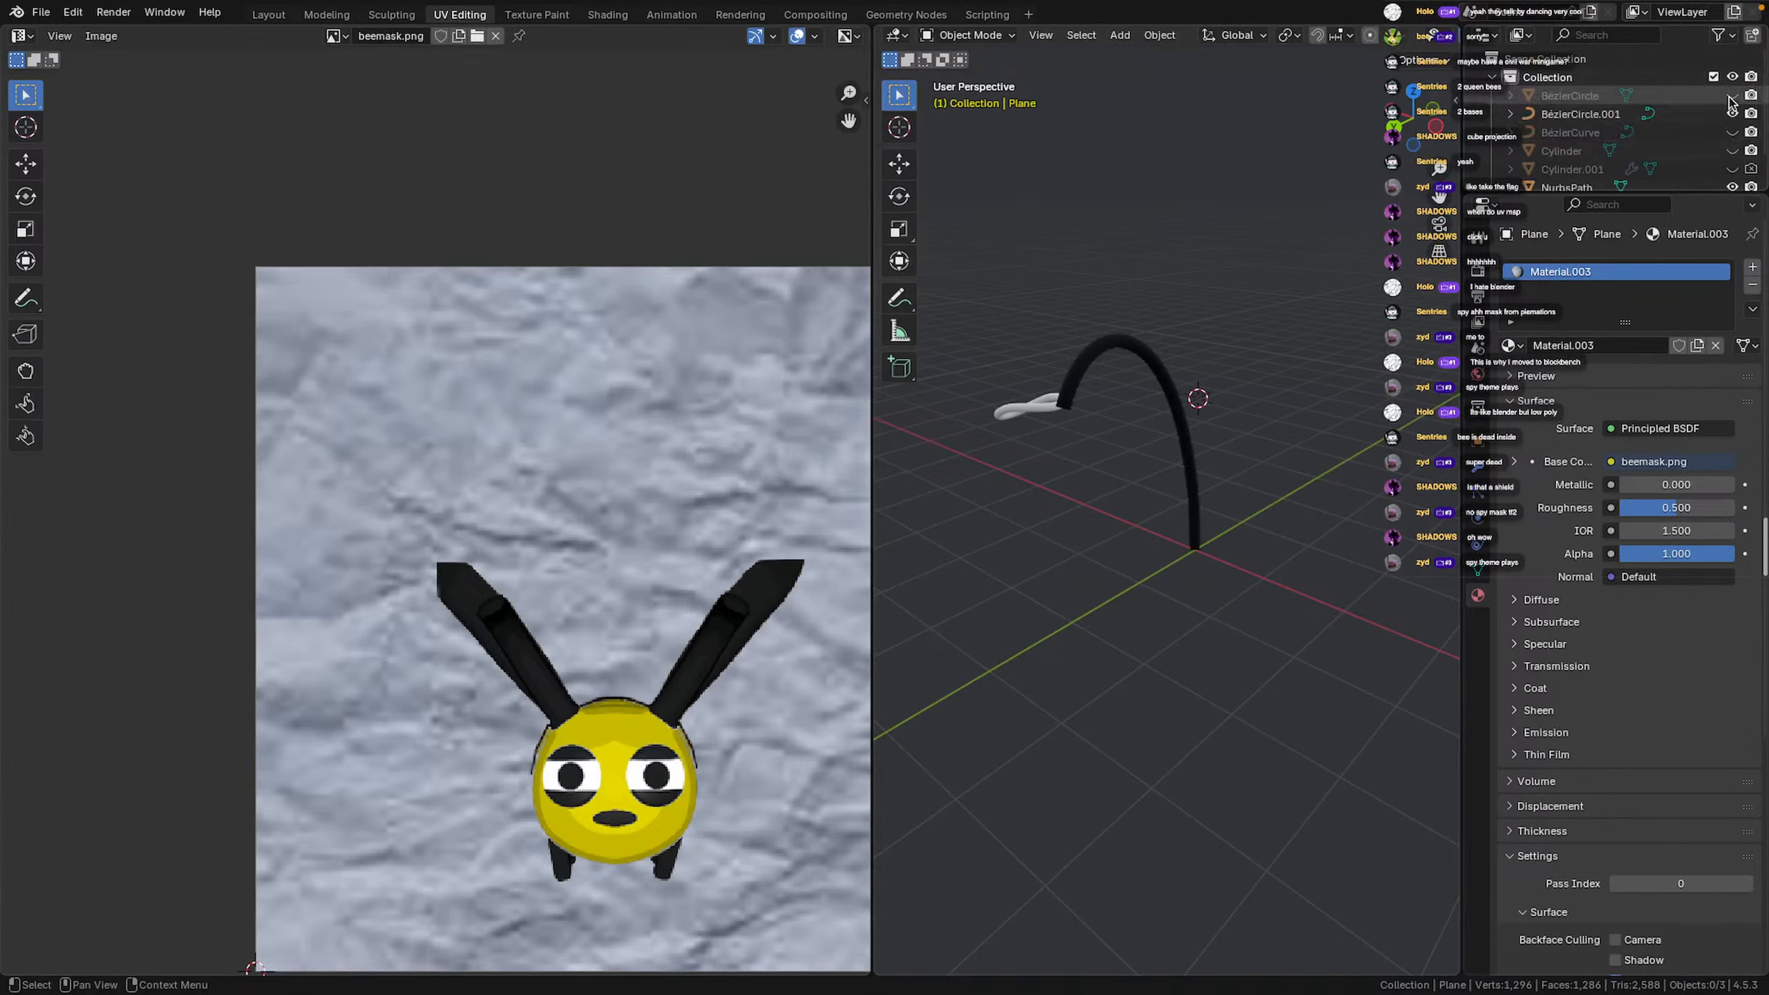
click(1733, 113)
click(1732, 95)
middle_drag(1156, 463, 1338, 476)
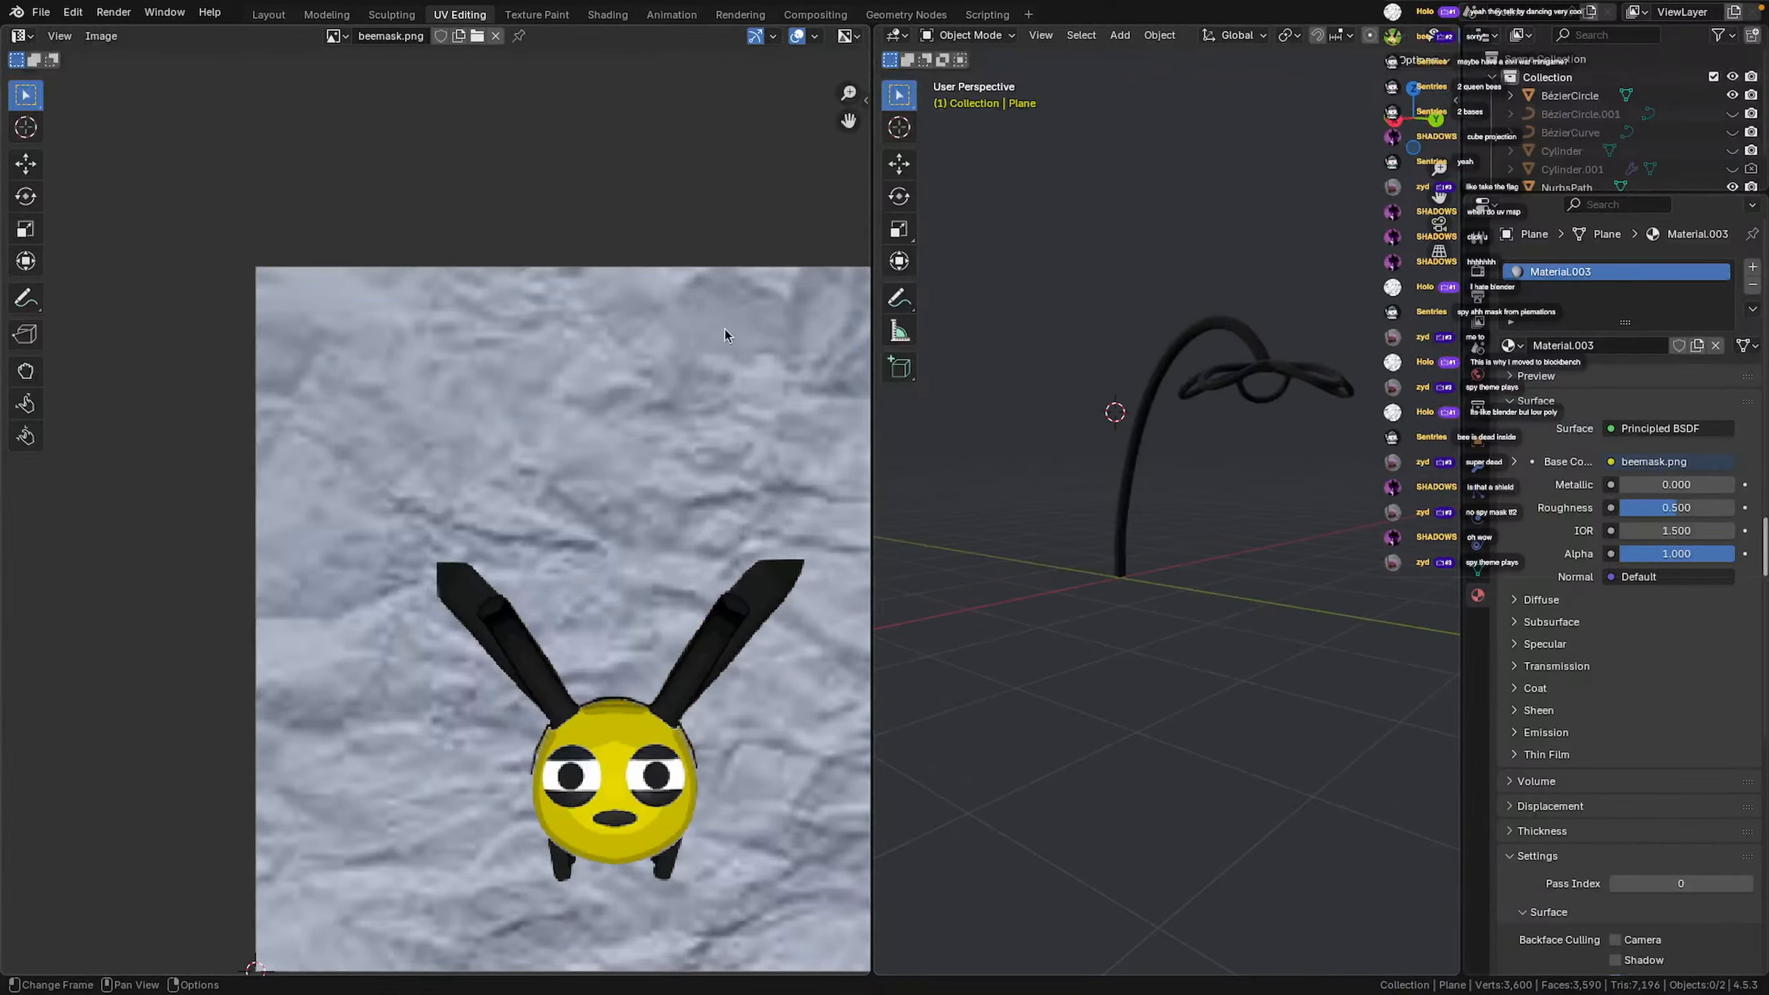
click(268, 15)
middle_drag(936, 391, 942, 442)
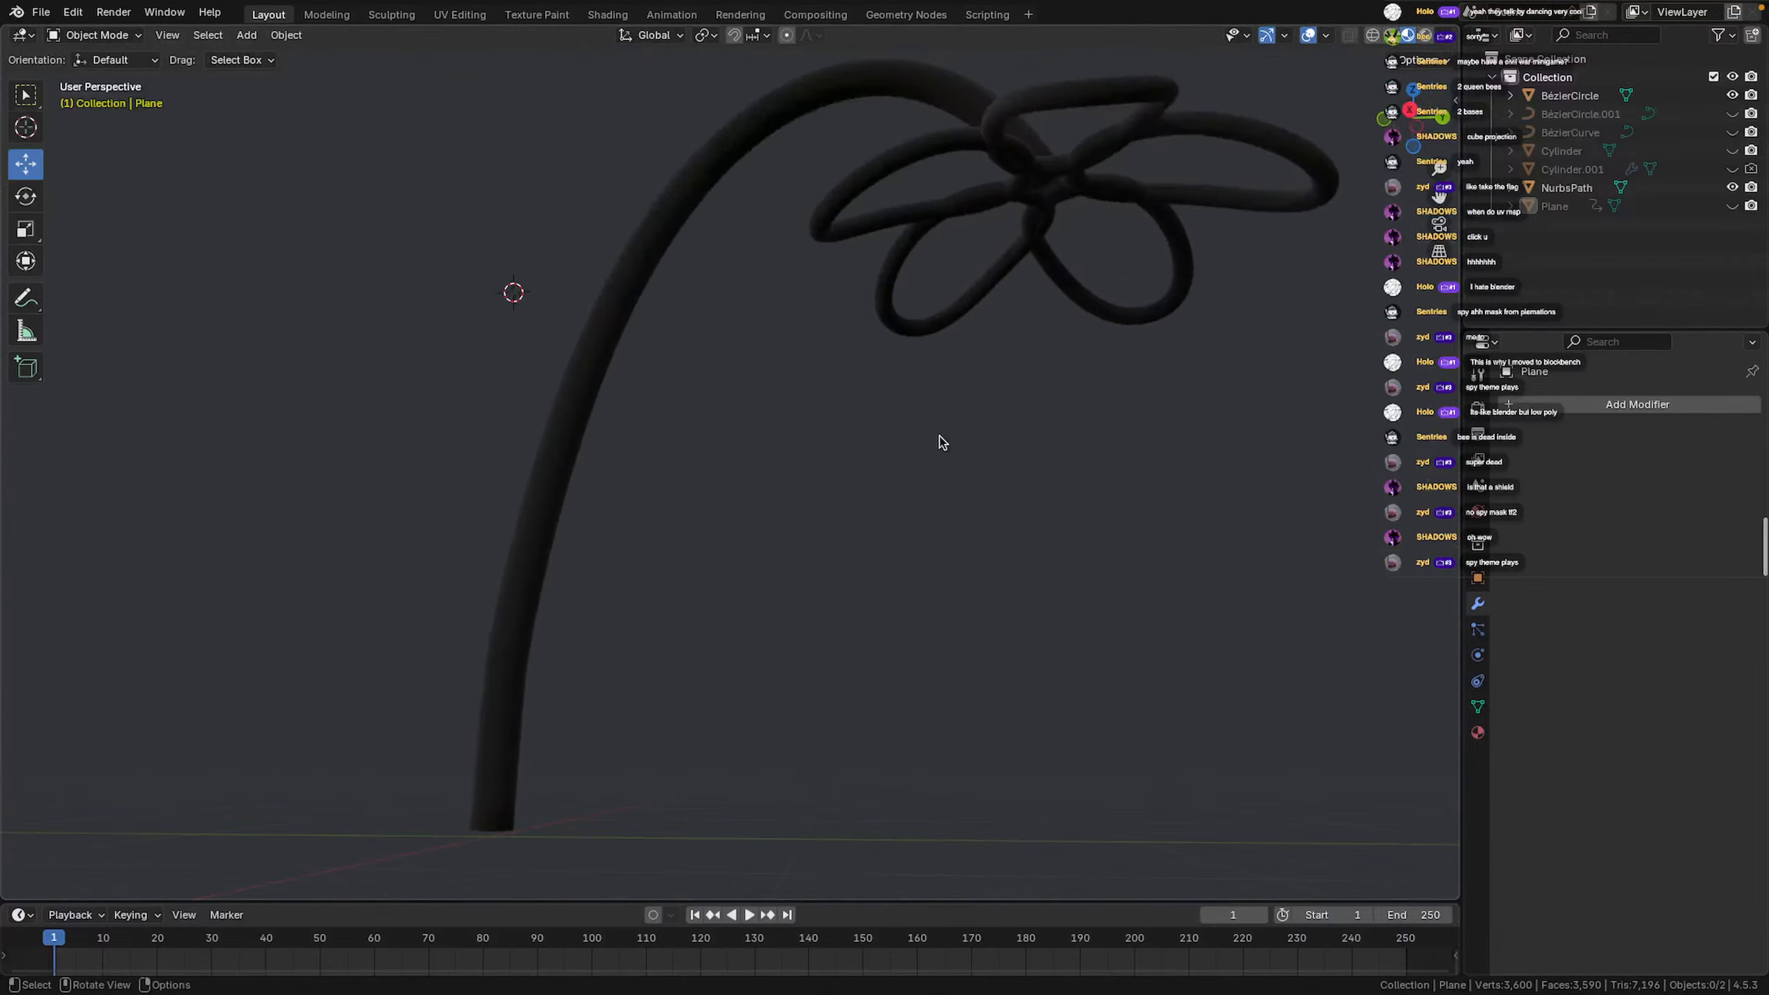
Hide BézierCircle and NurbsPath, show BézierCurve, Cylinder and Cylinder.001, and examine the bucket from above, the side and below
click(1732, 94)
click(1732, 113)
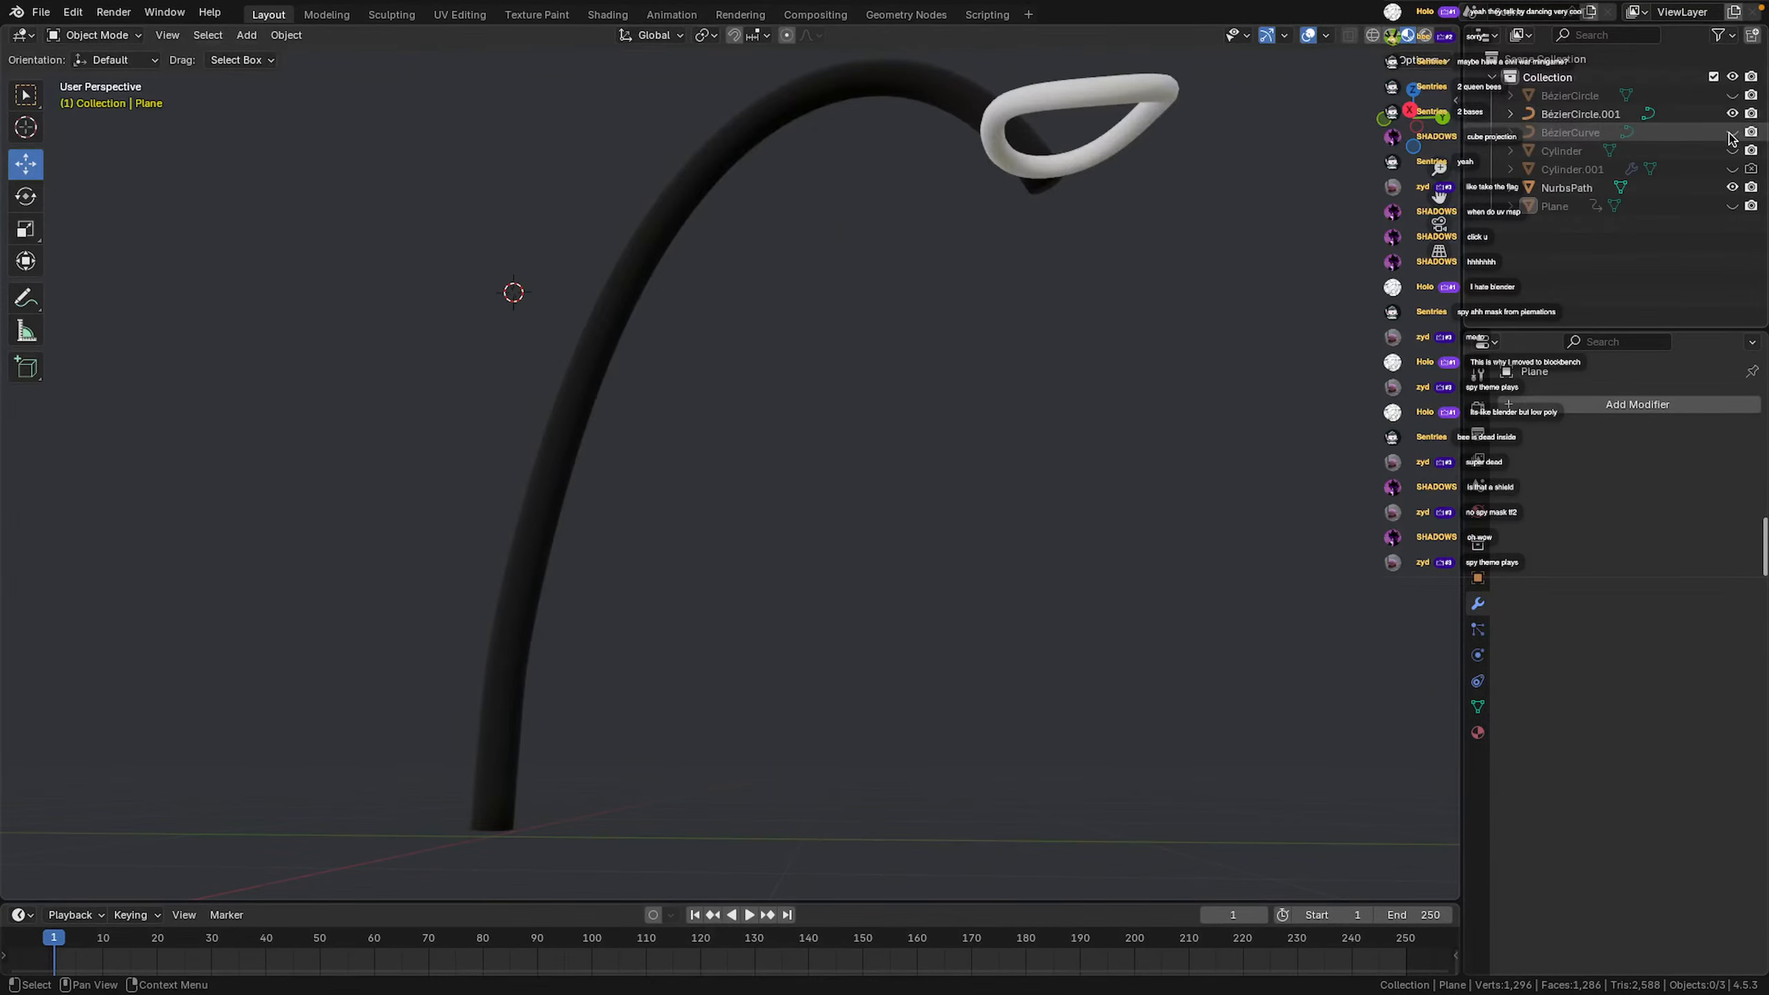
click(1732, 113)
click(1732, 132)
click(1732, 151)
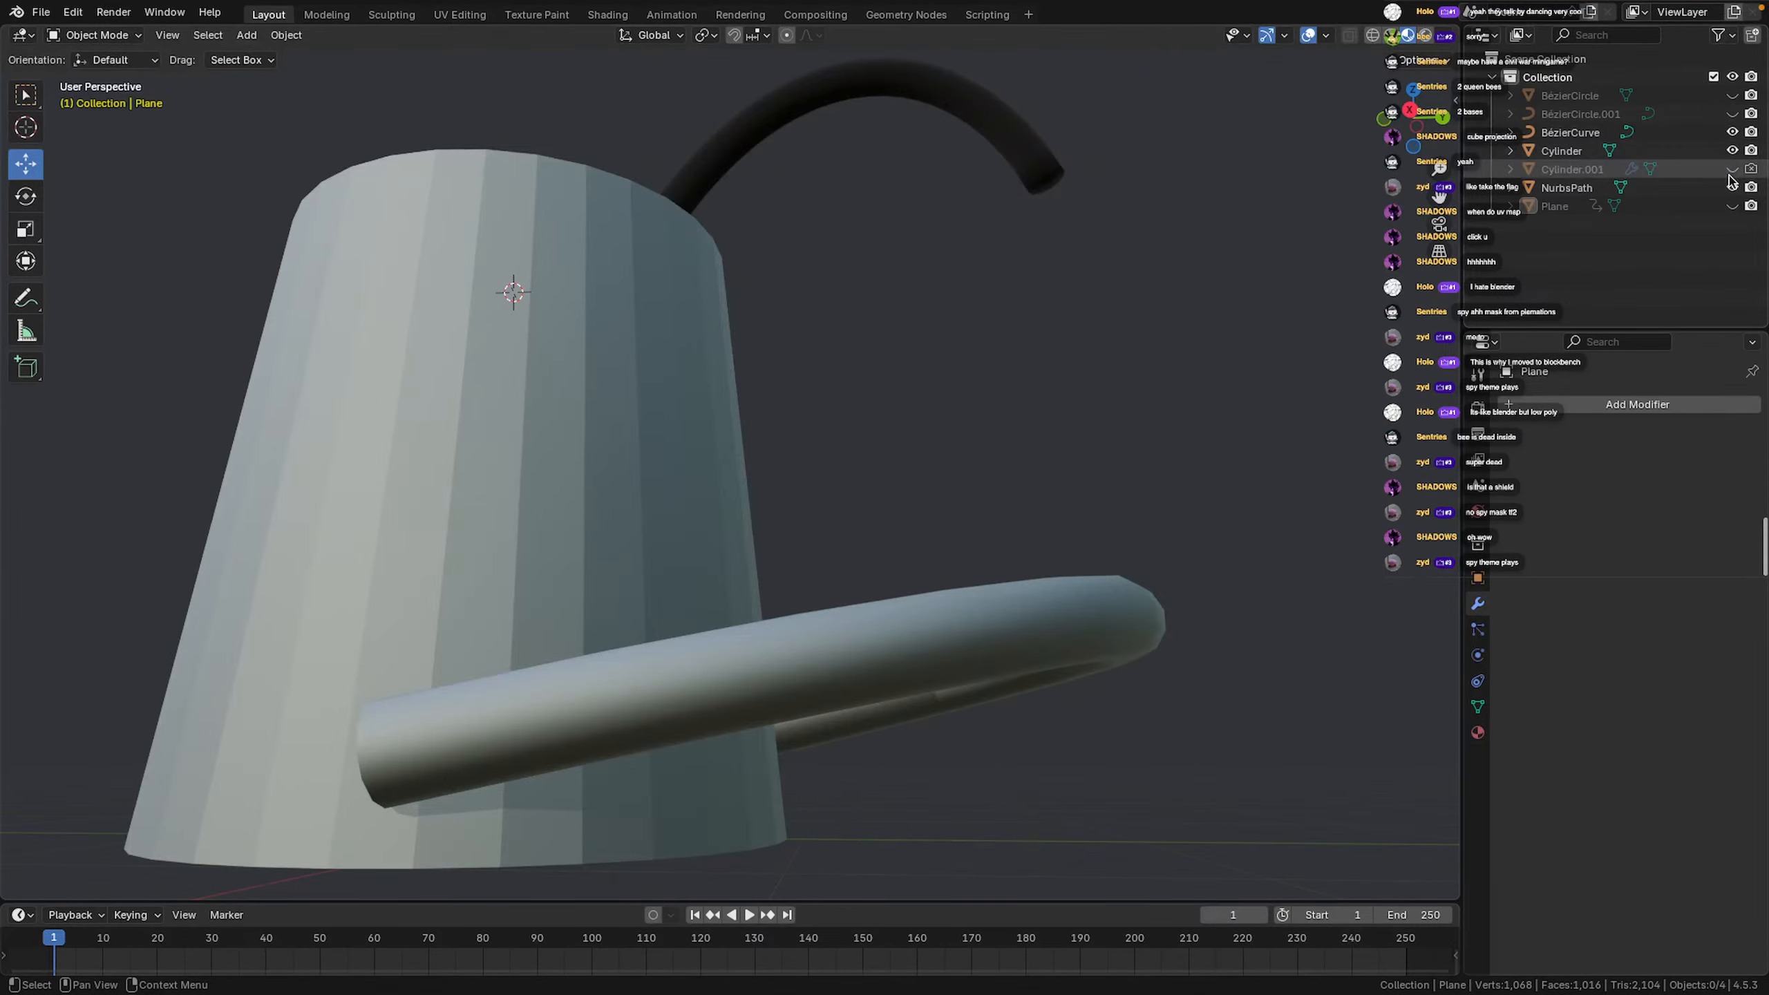
click(1732, 168)
click(1732, 188)
middle_drag(975, 460, 717, 566)
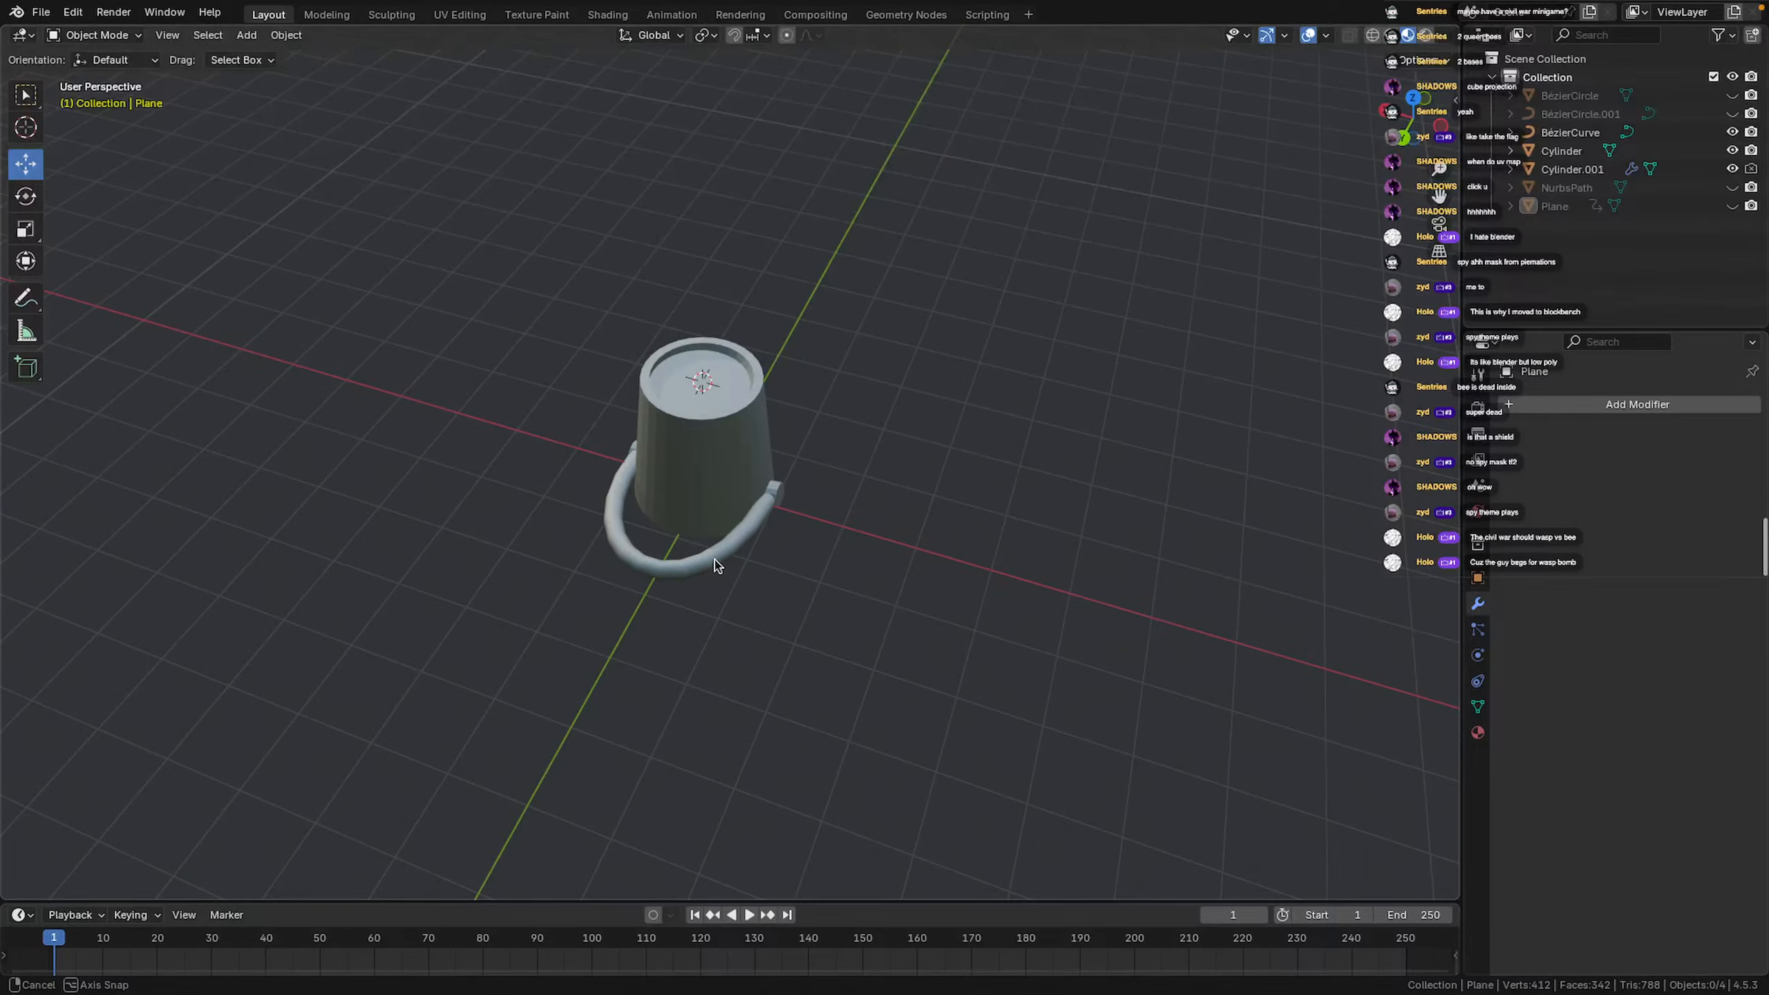
middle_drag(717, 566, 806, 582)
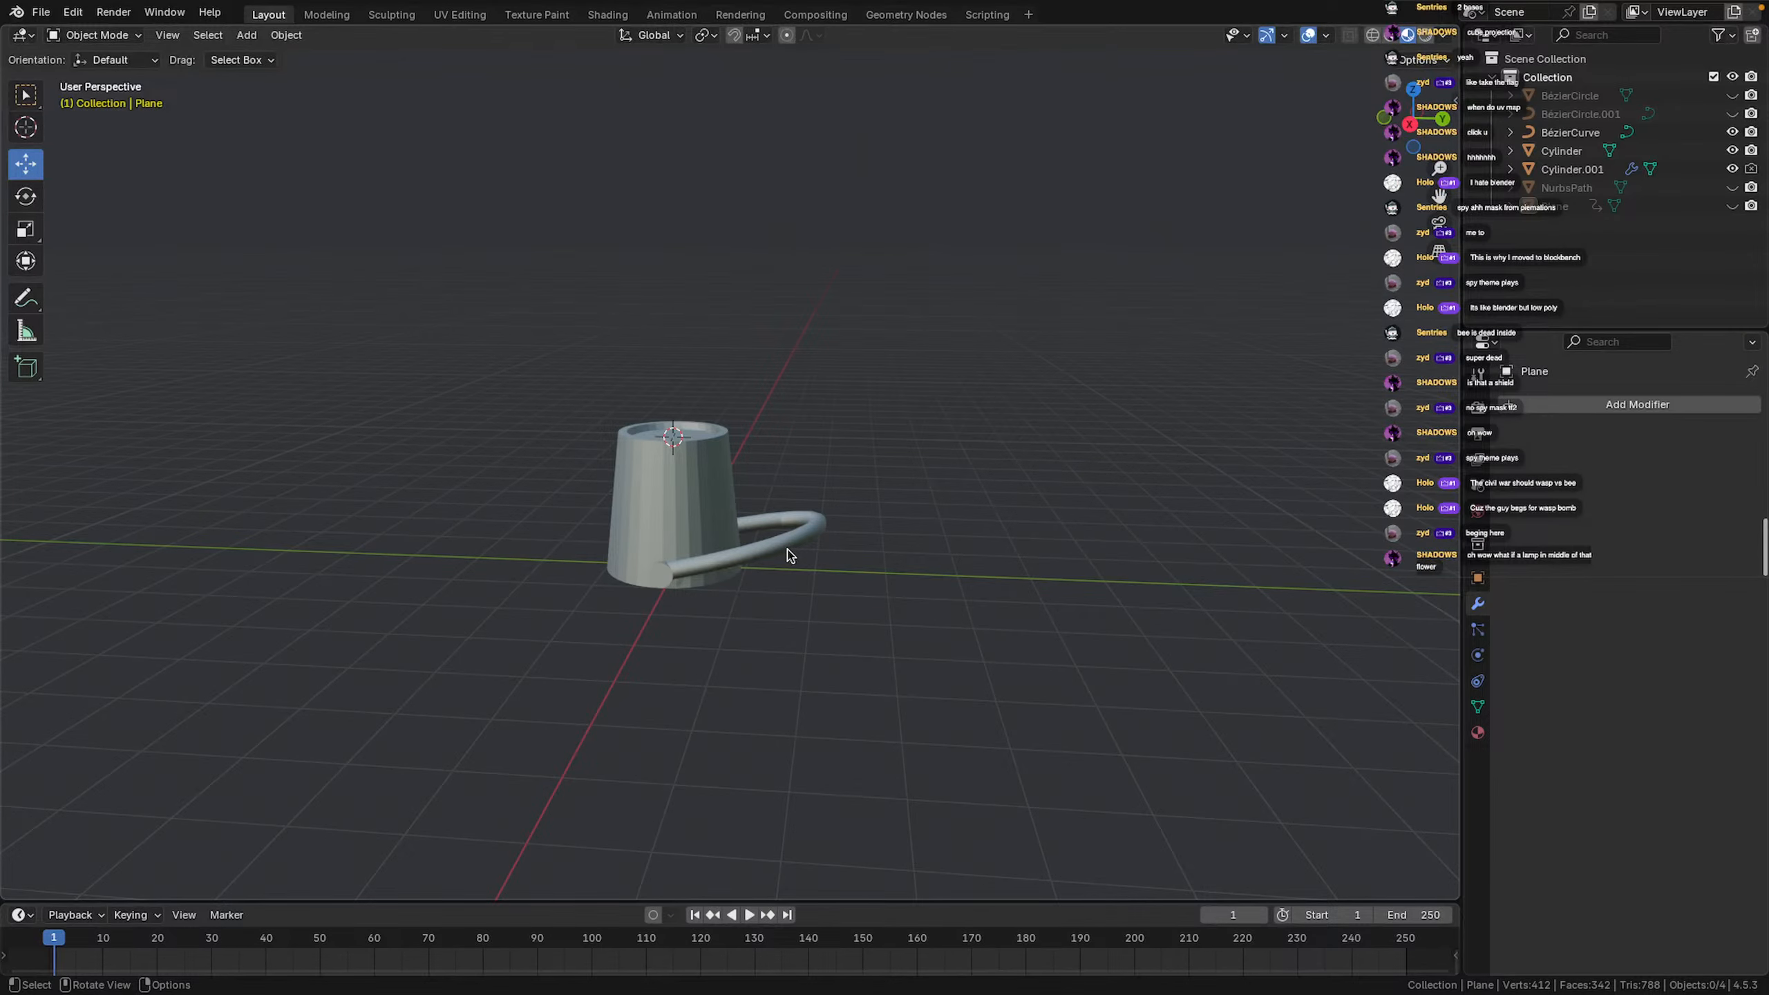
middle_drag(789, 556, 826, 478)
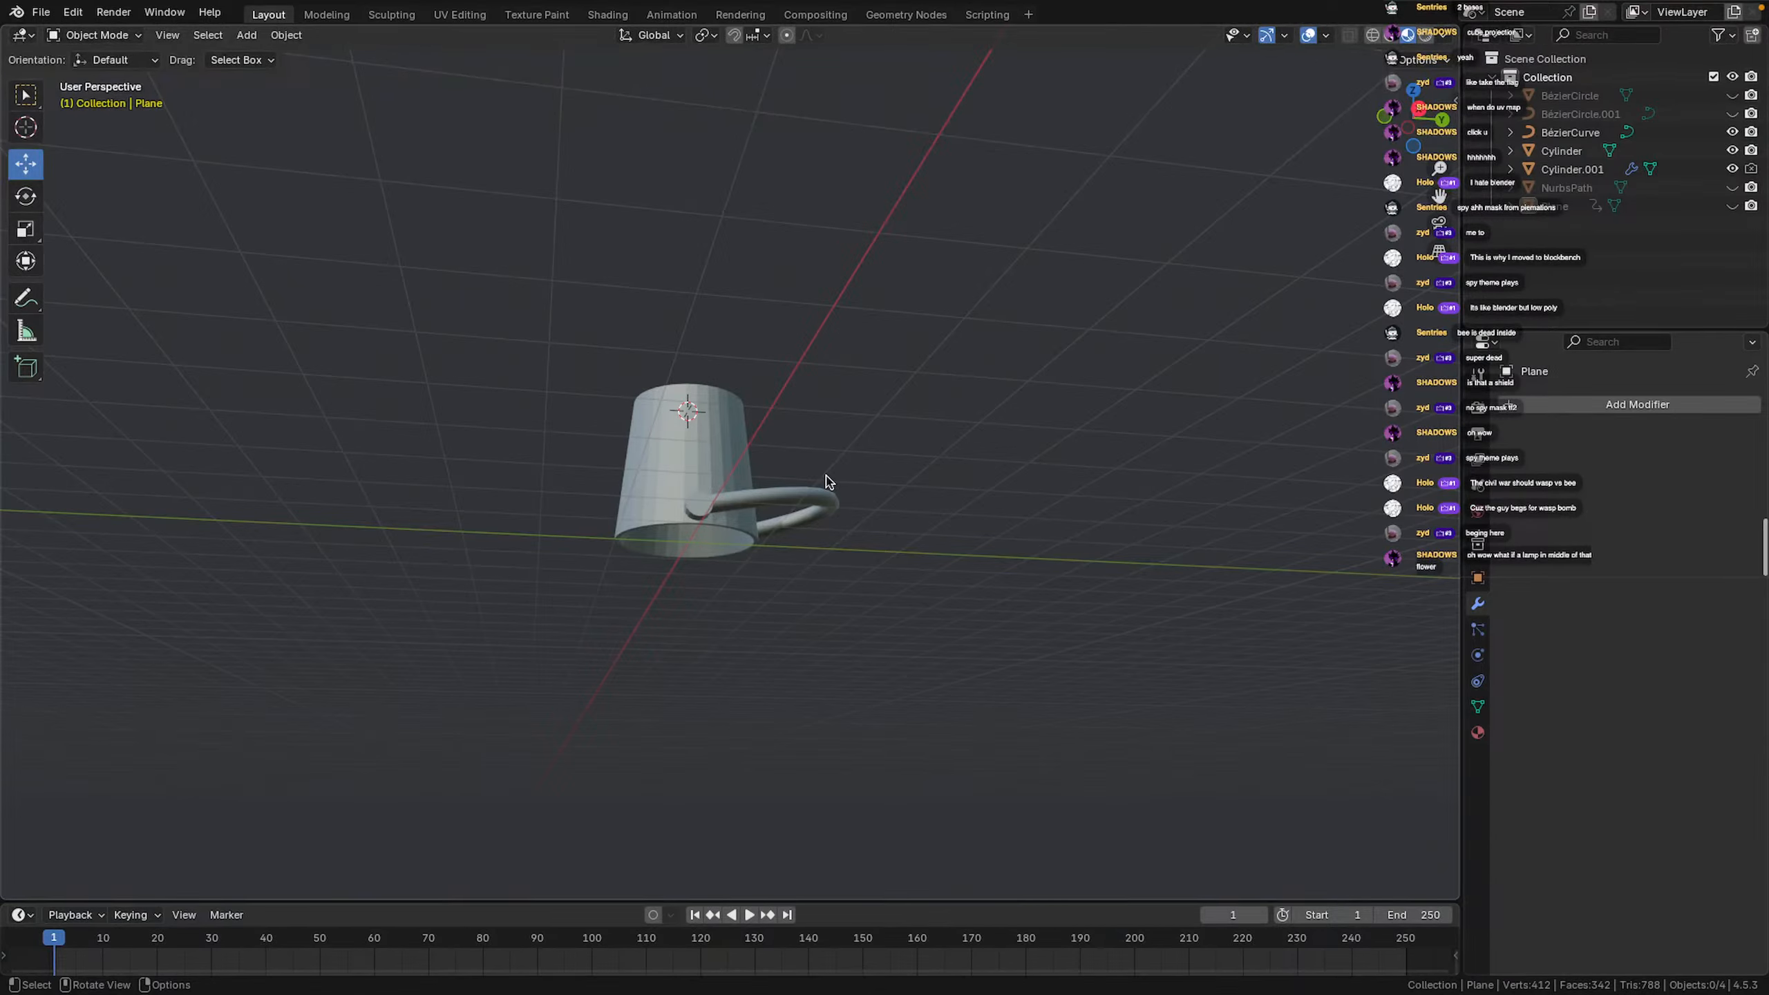
middle_drag(739, 432, 901, 423)
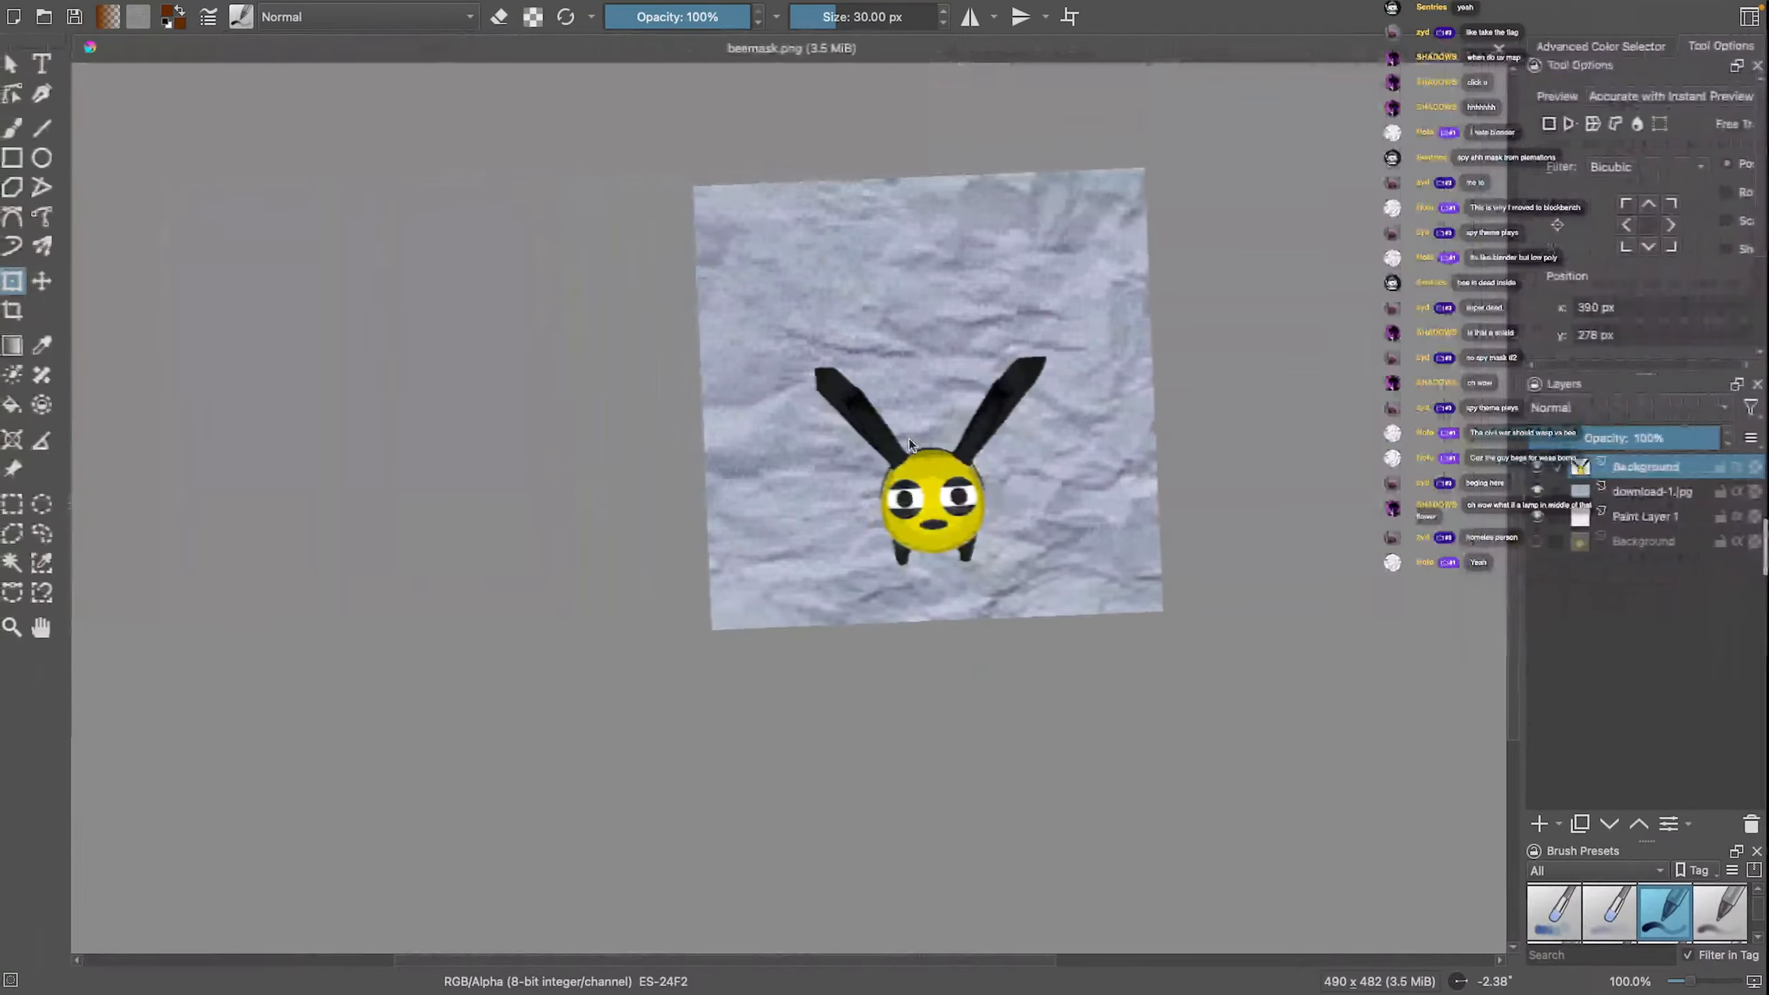
Switch to the Unity editor with the bee model in its scene view
key(ctrl+Left)
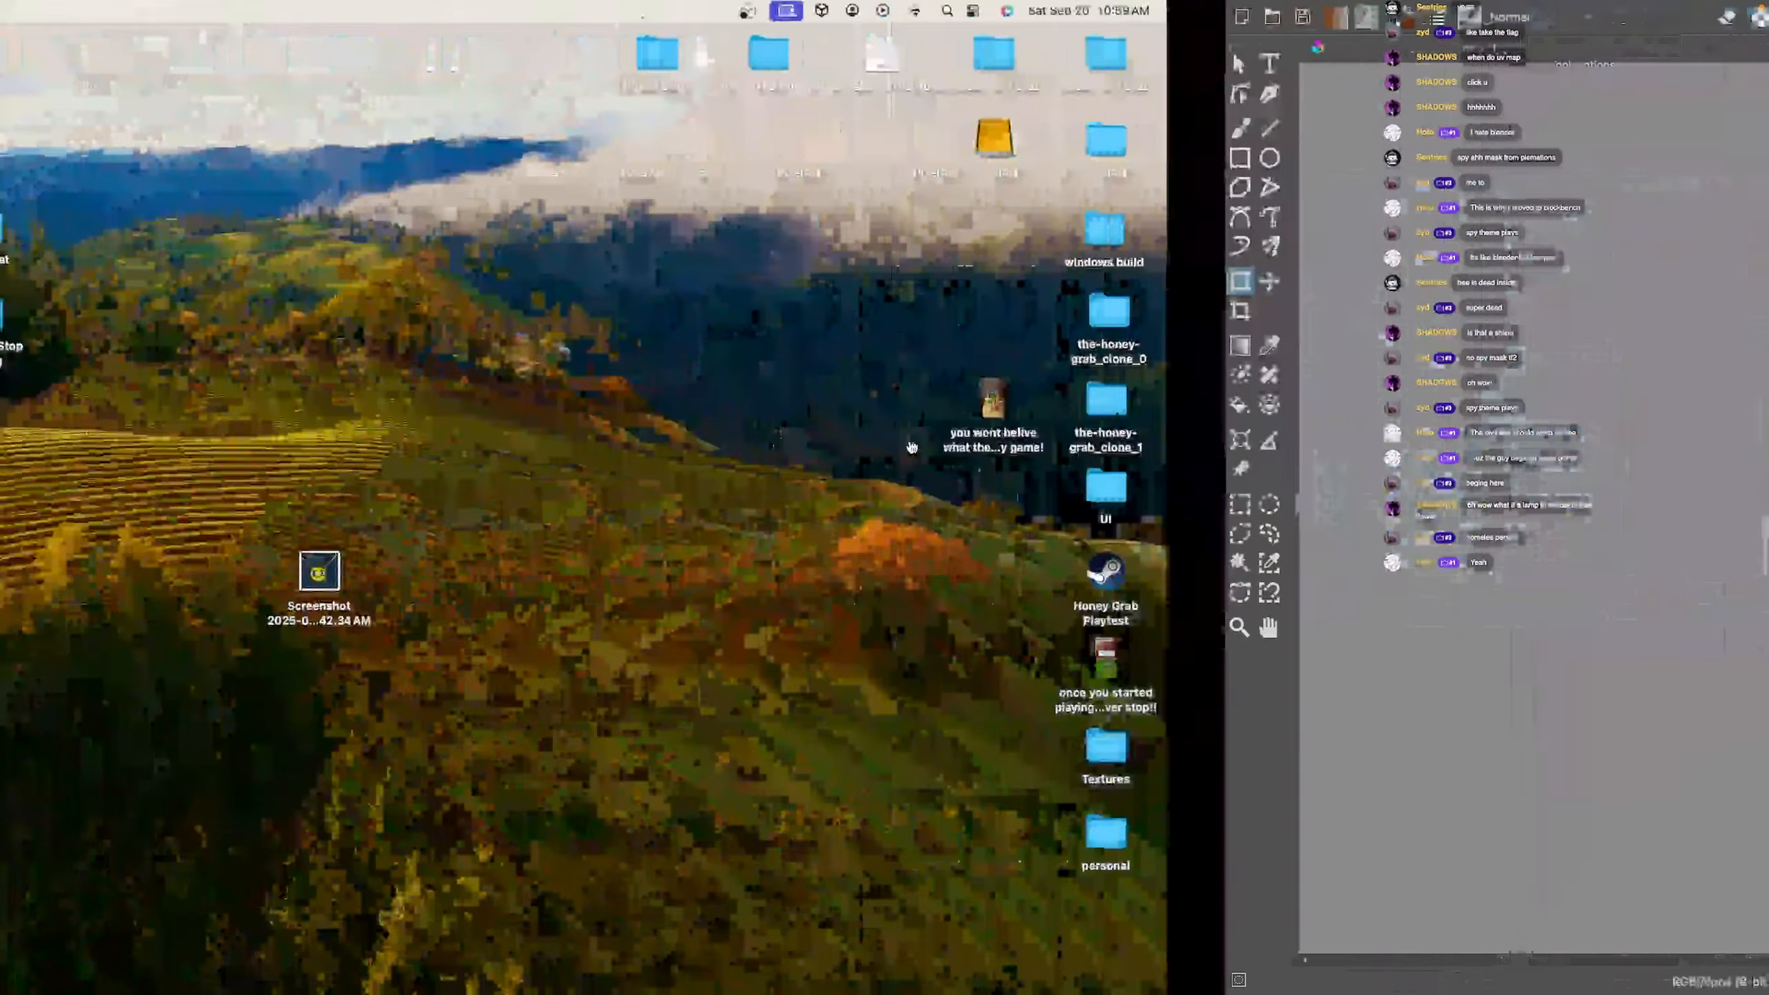
key(ctrl+Right)
key(ctrl+Right)
key(ctrl+Right)
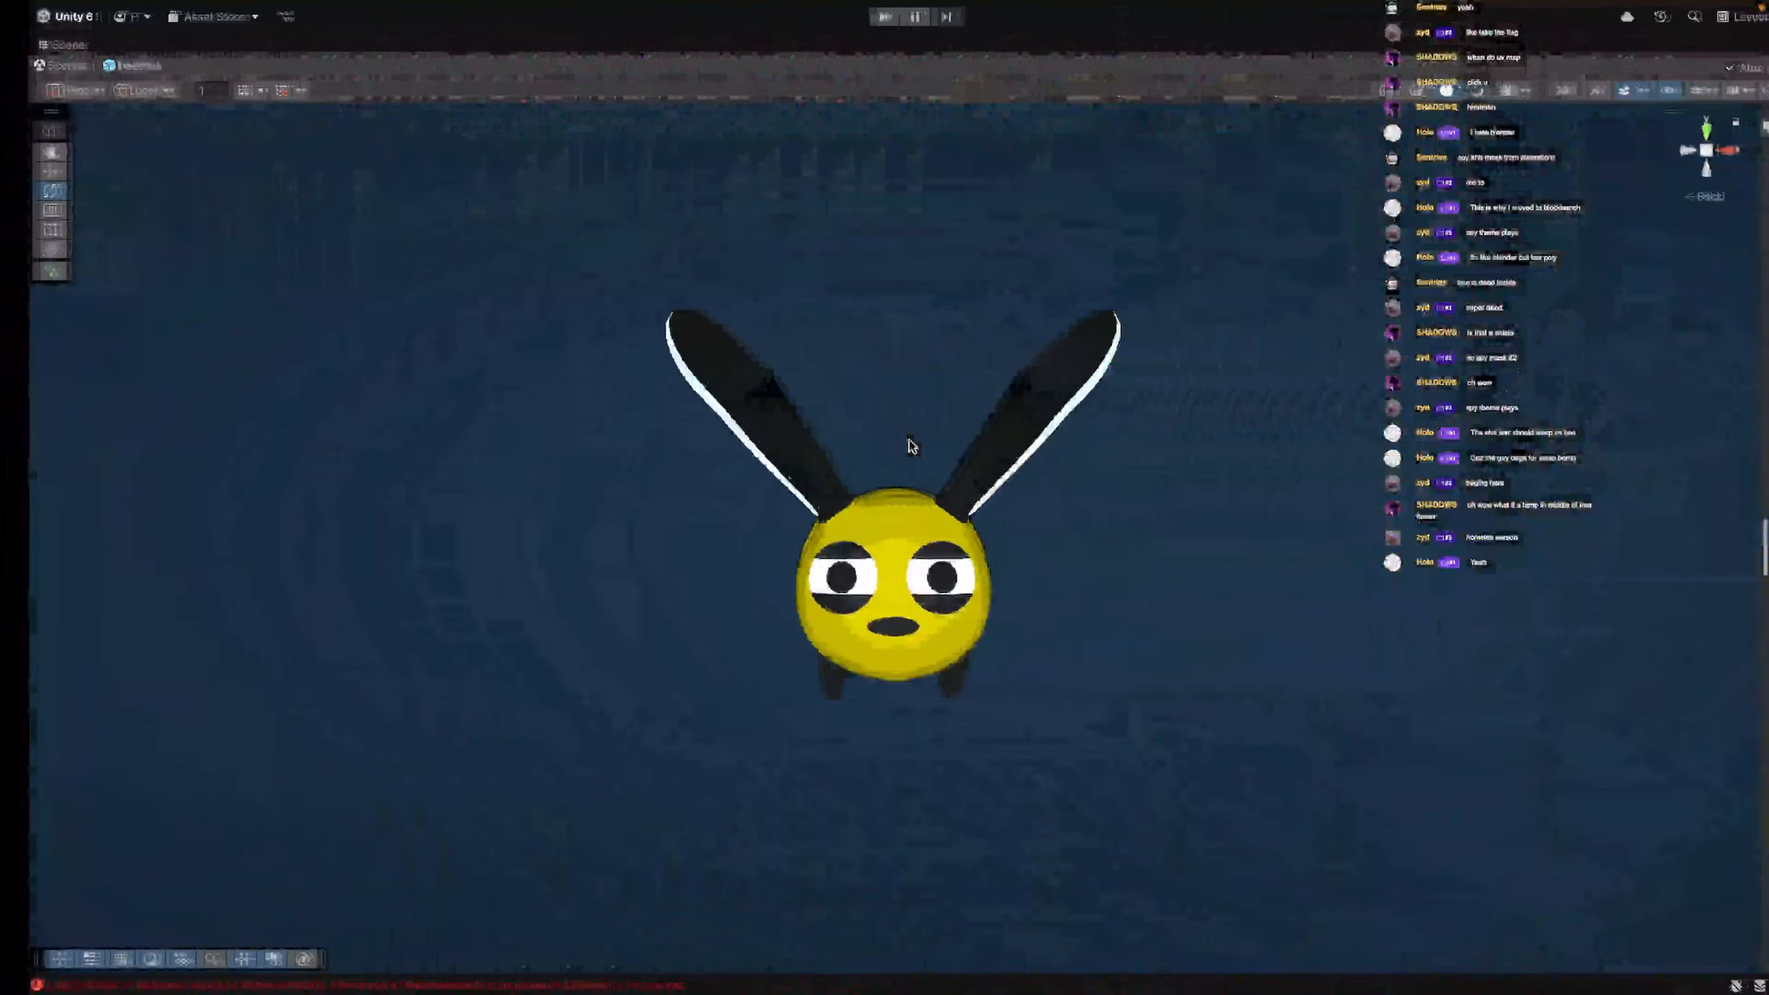
Run the game in play mode, leaving prefab mode, and host a session as the bee
key(ctrl+Right)
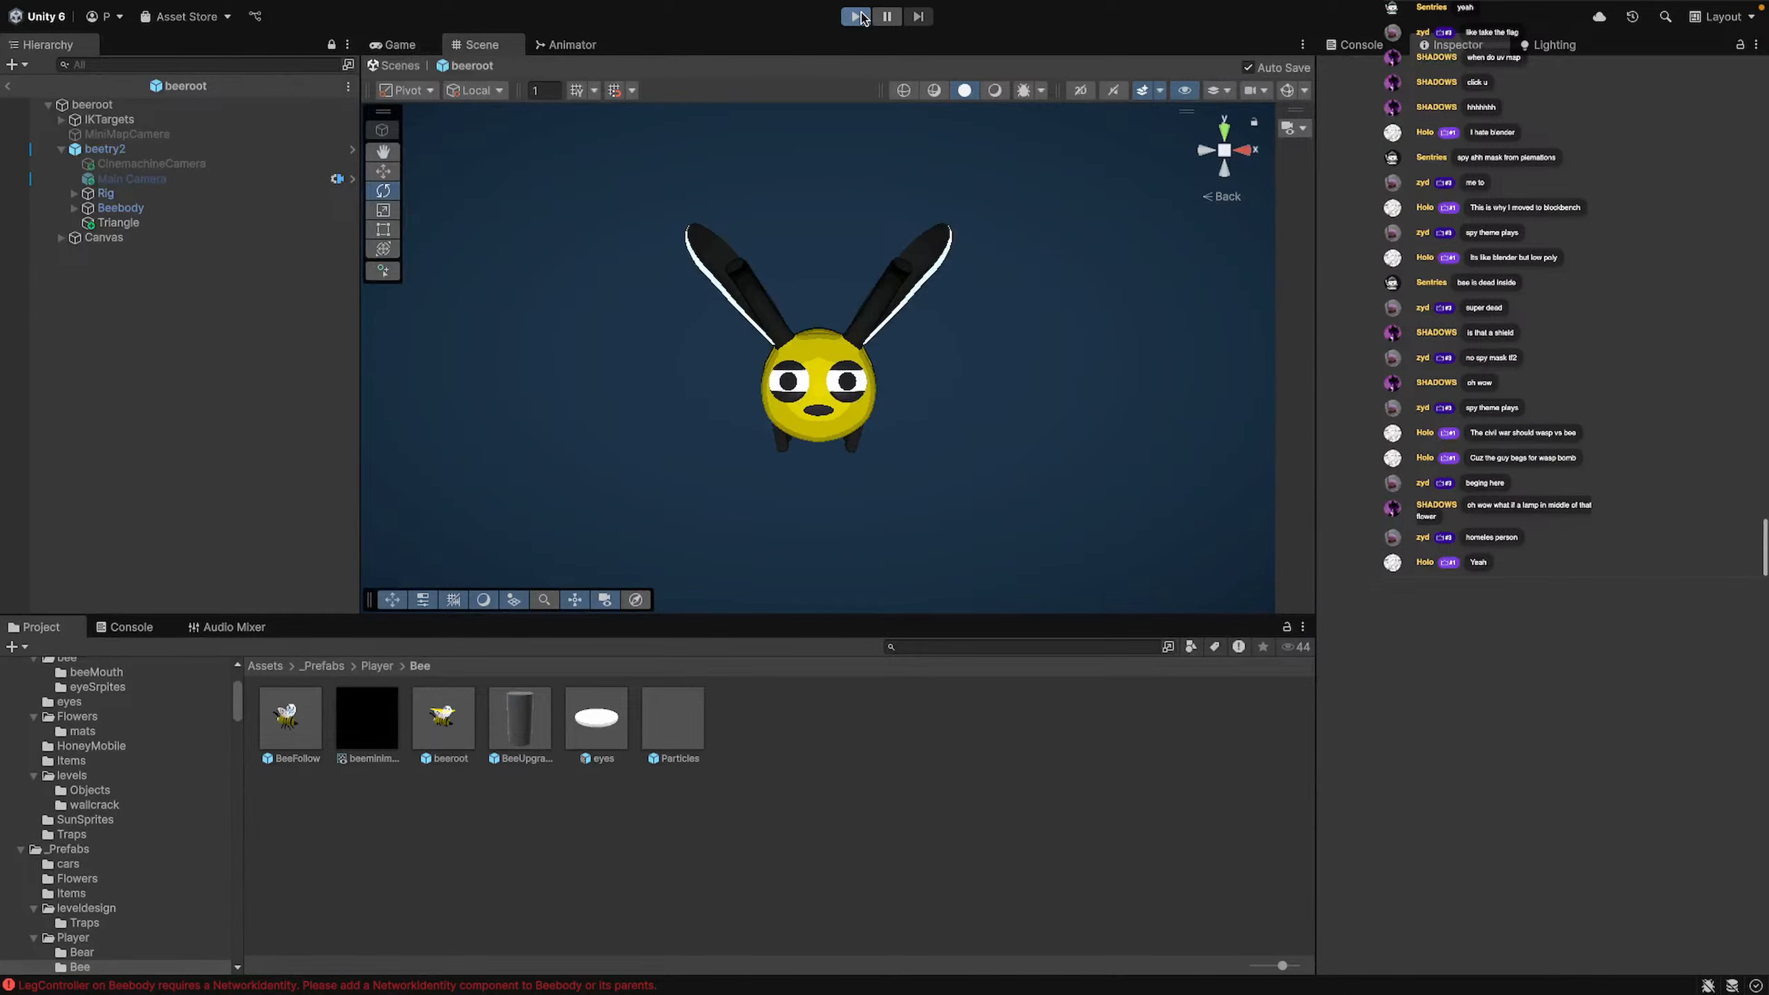
click(858, 17)
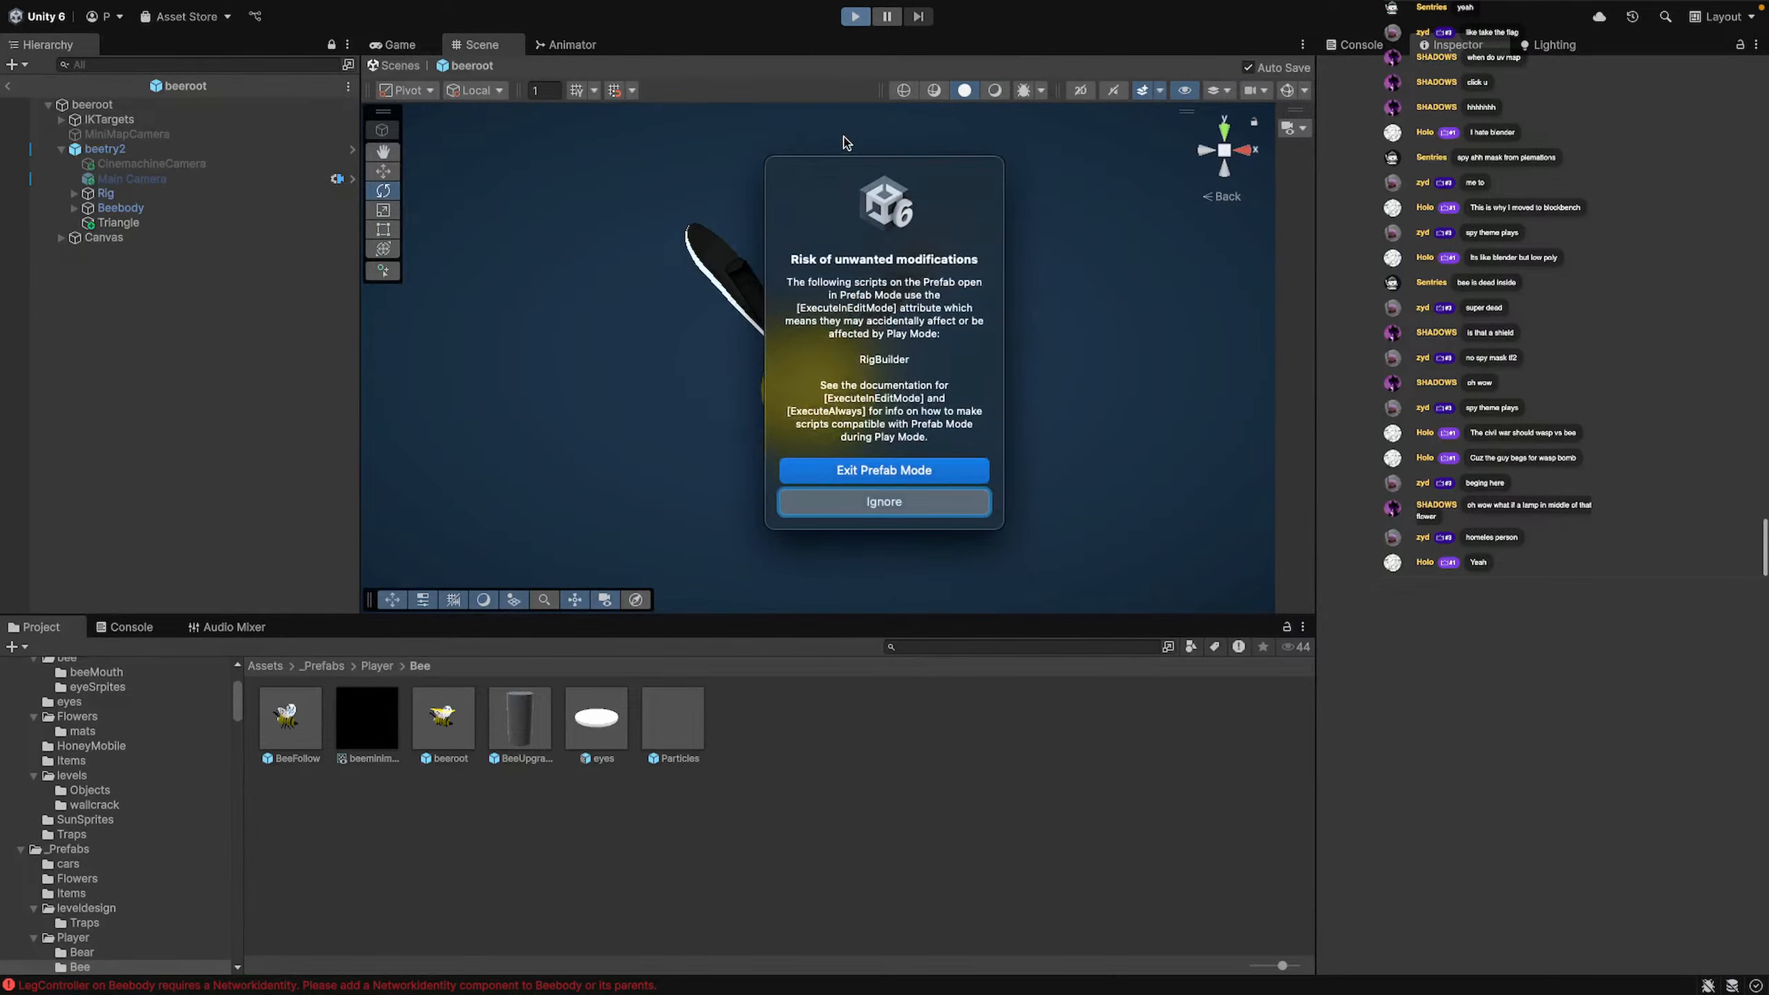
click(894, 477)
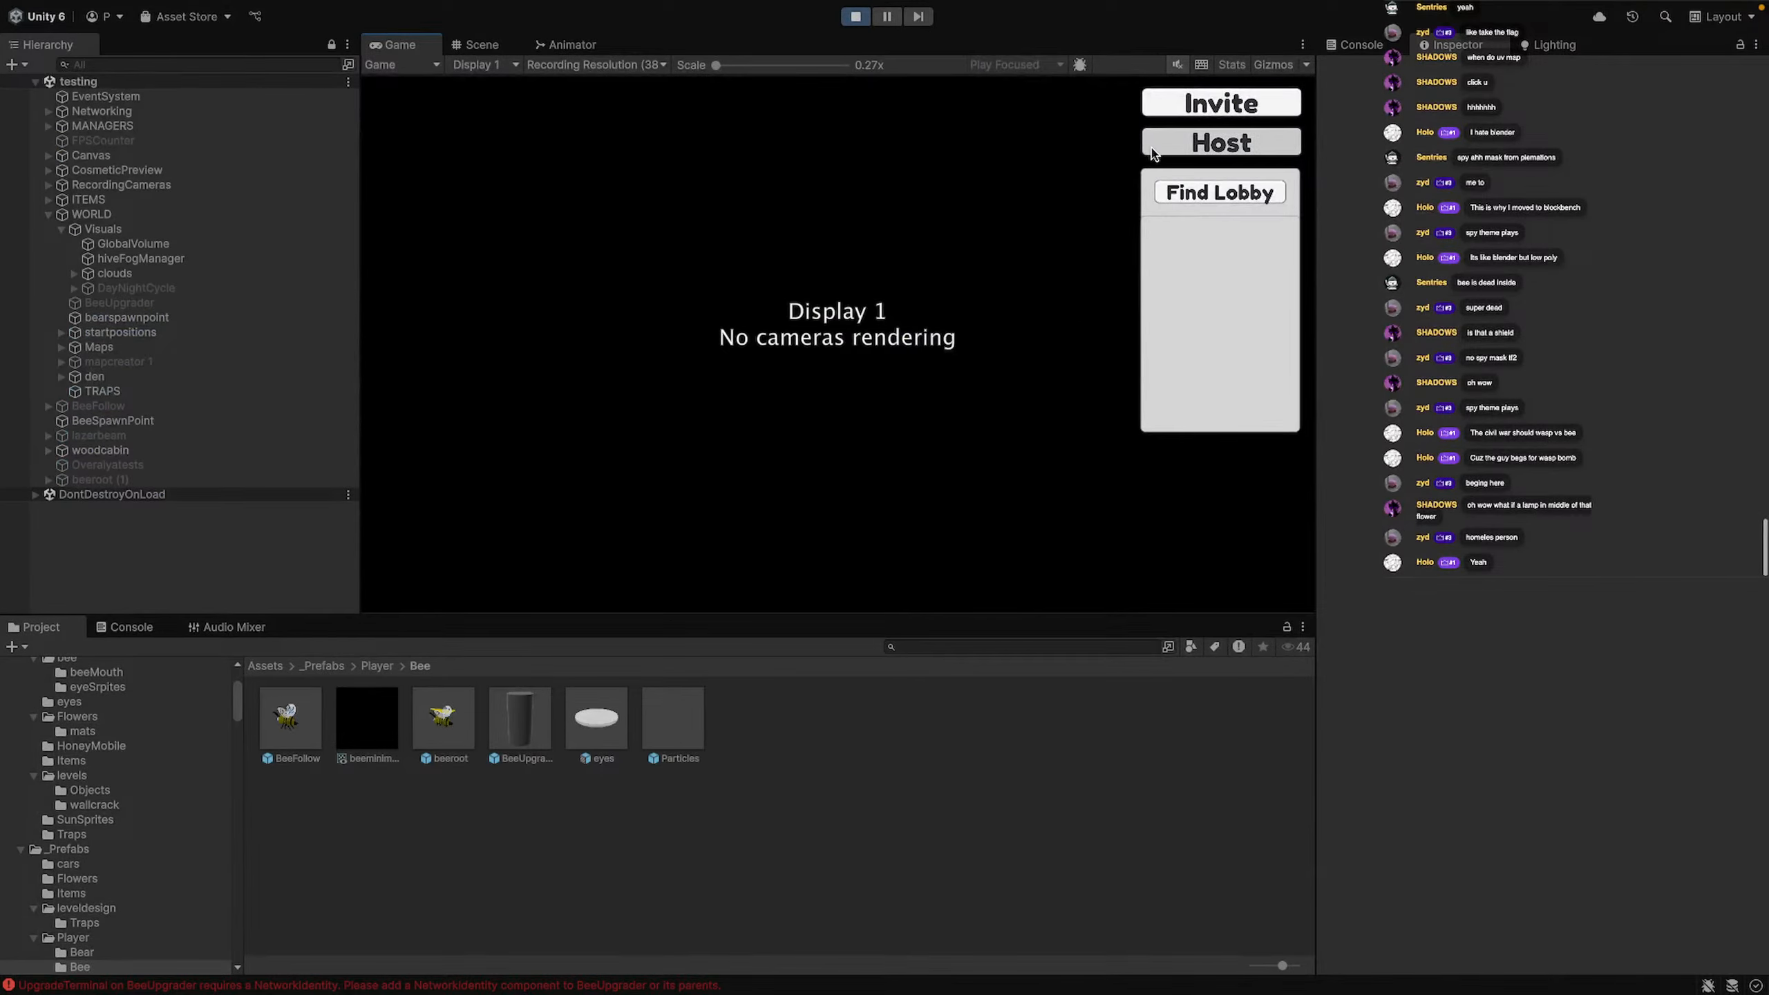
click(714, 345)
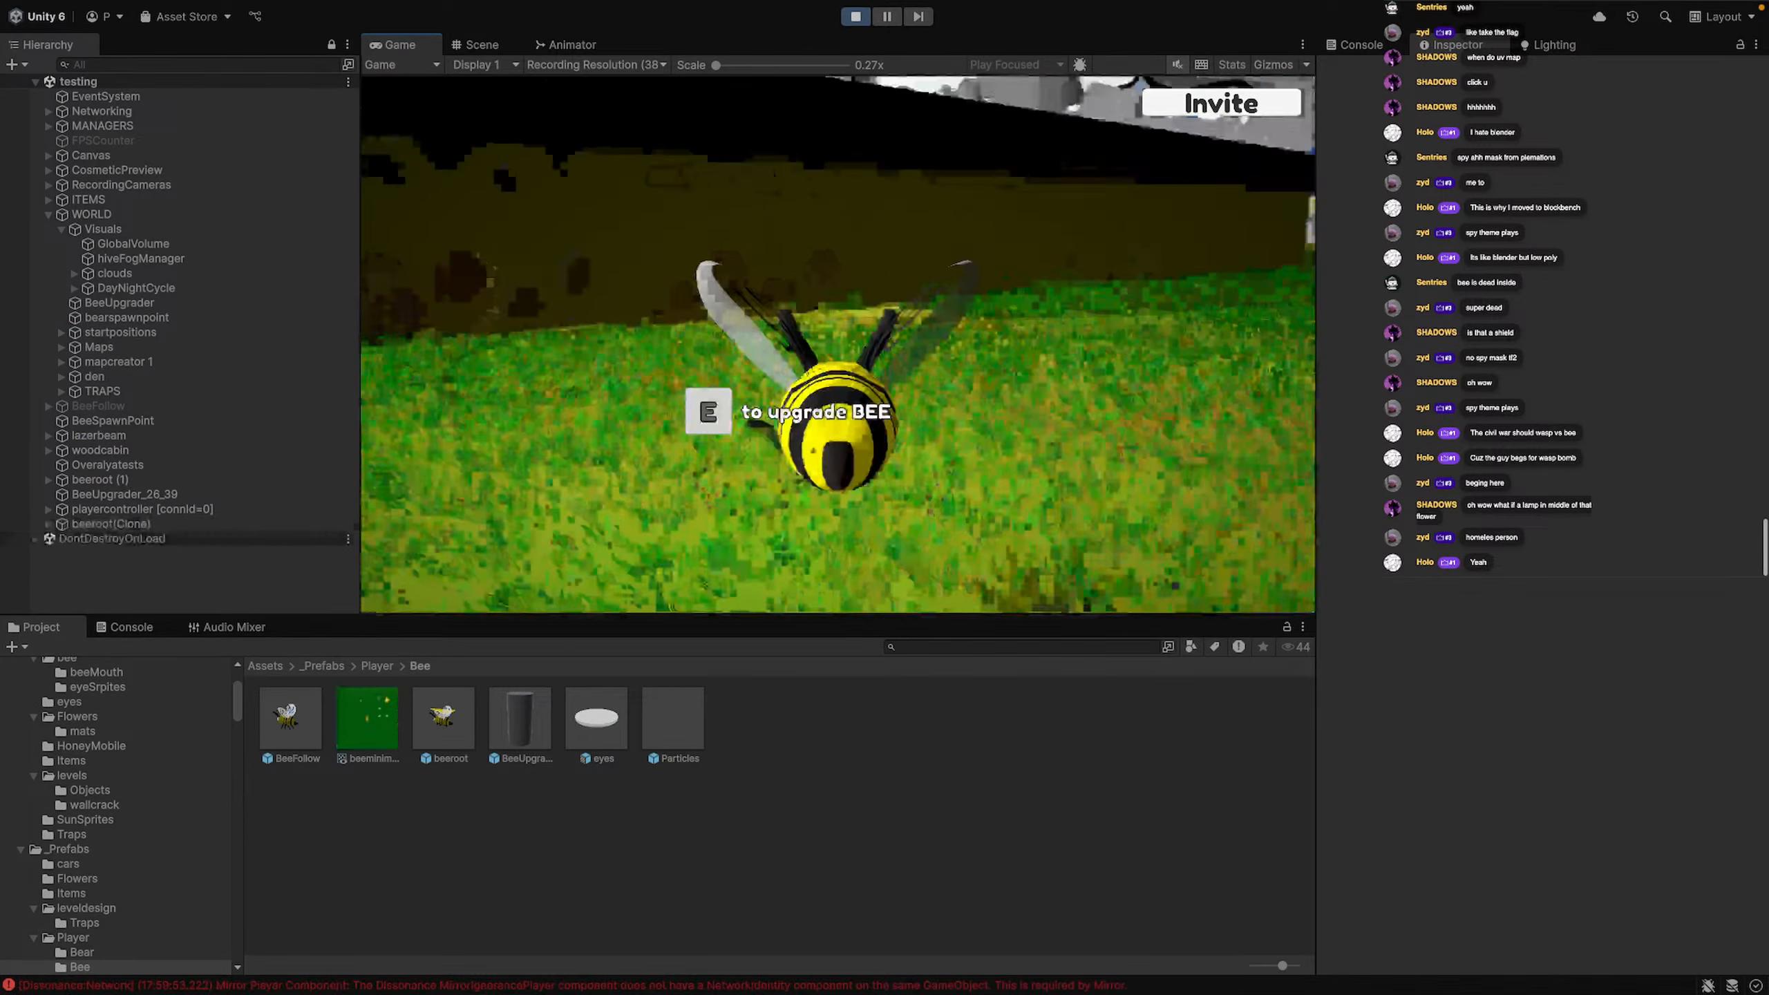
Open the bee's cosmetics and try on the Clouds, Sunglasses, Top hat, Crown and Cowboy items
click(837, 165)
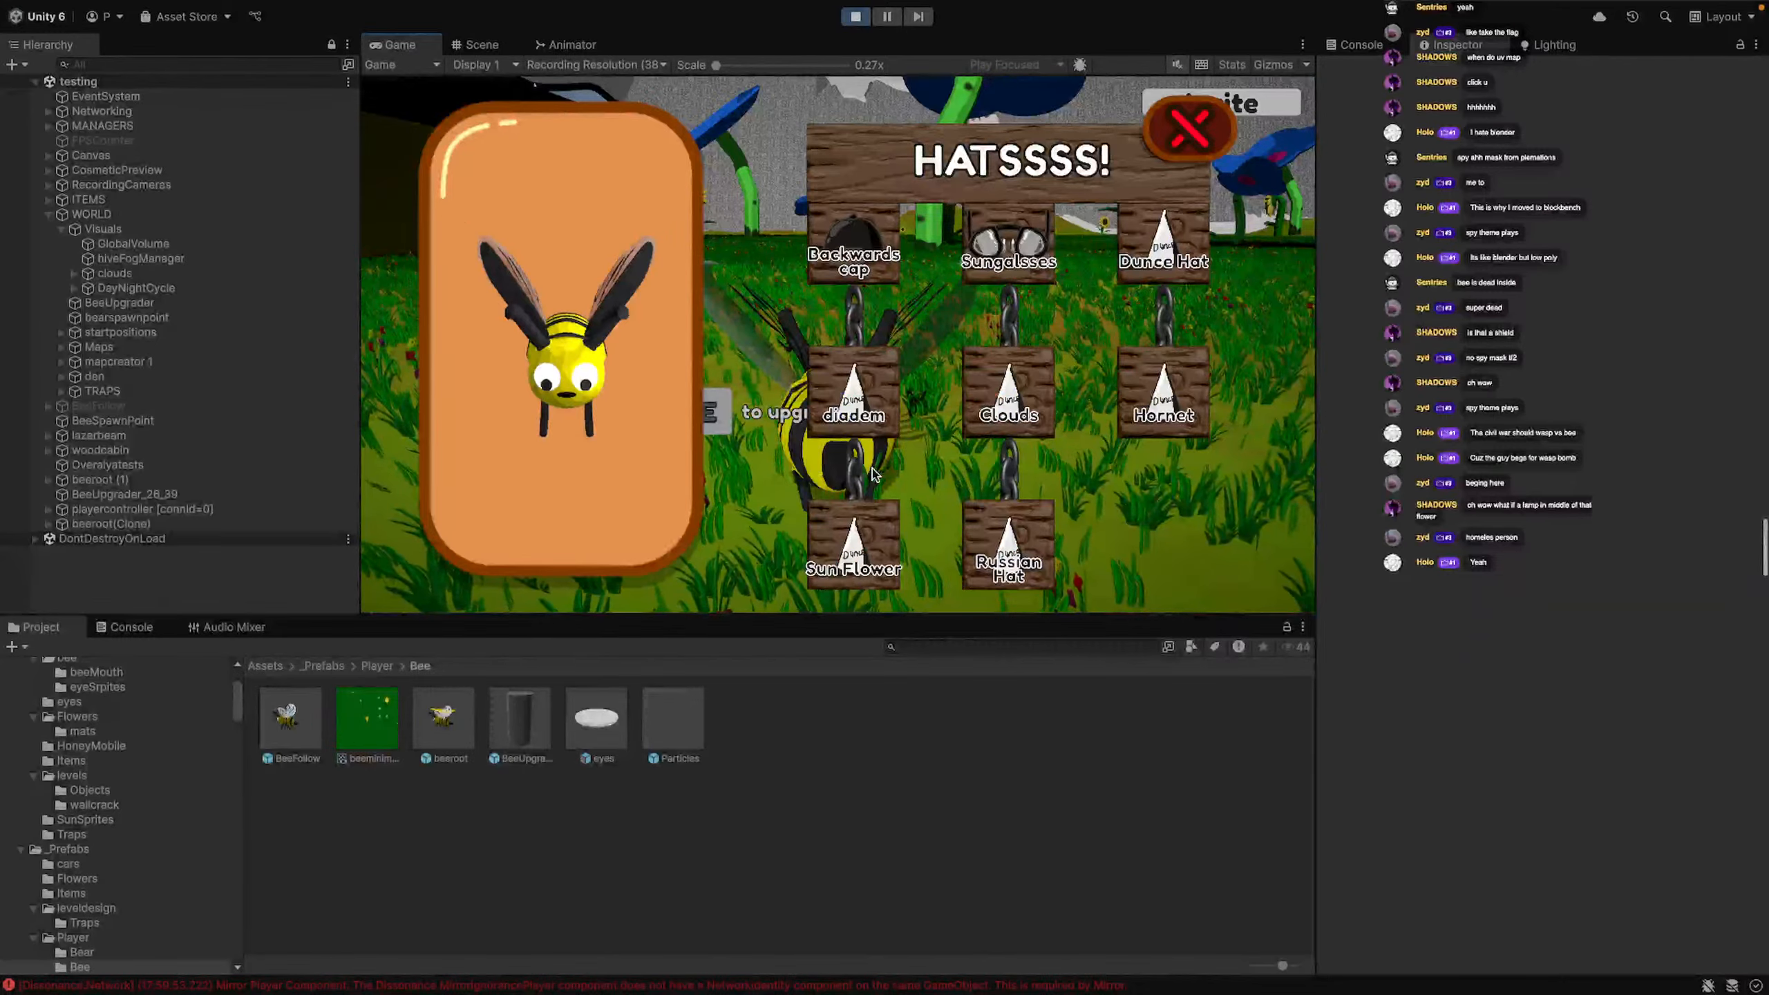
click(1044, 240)
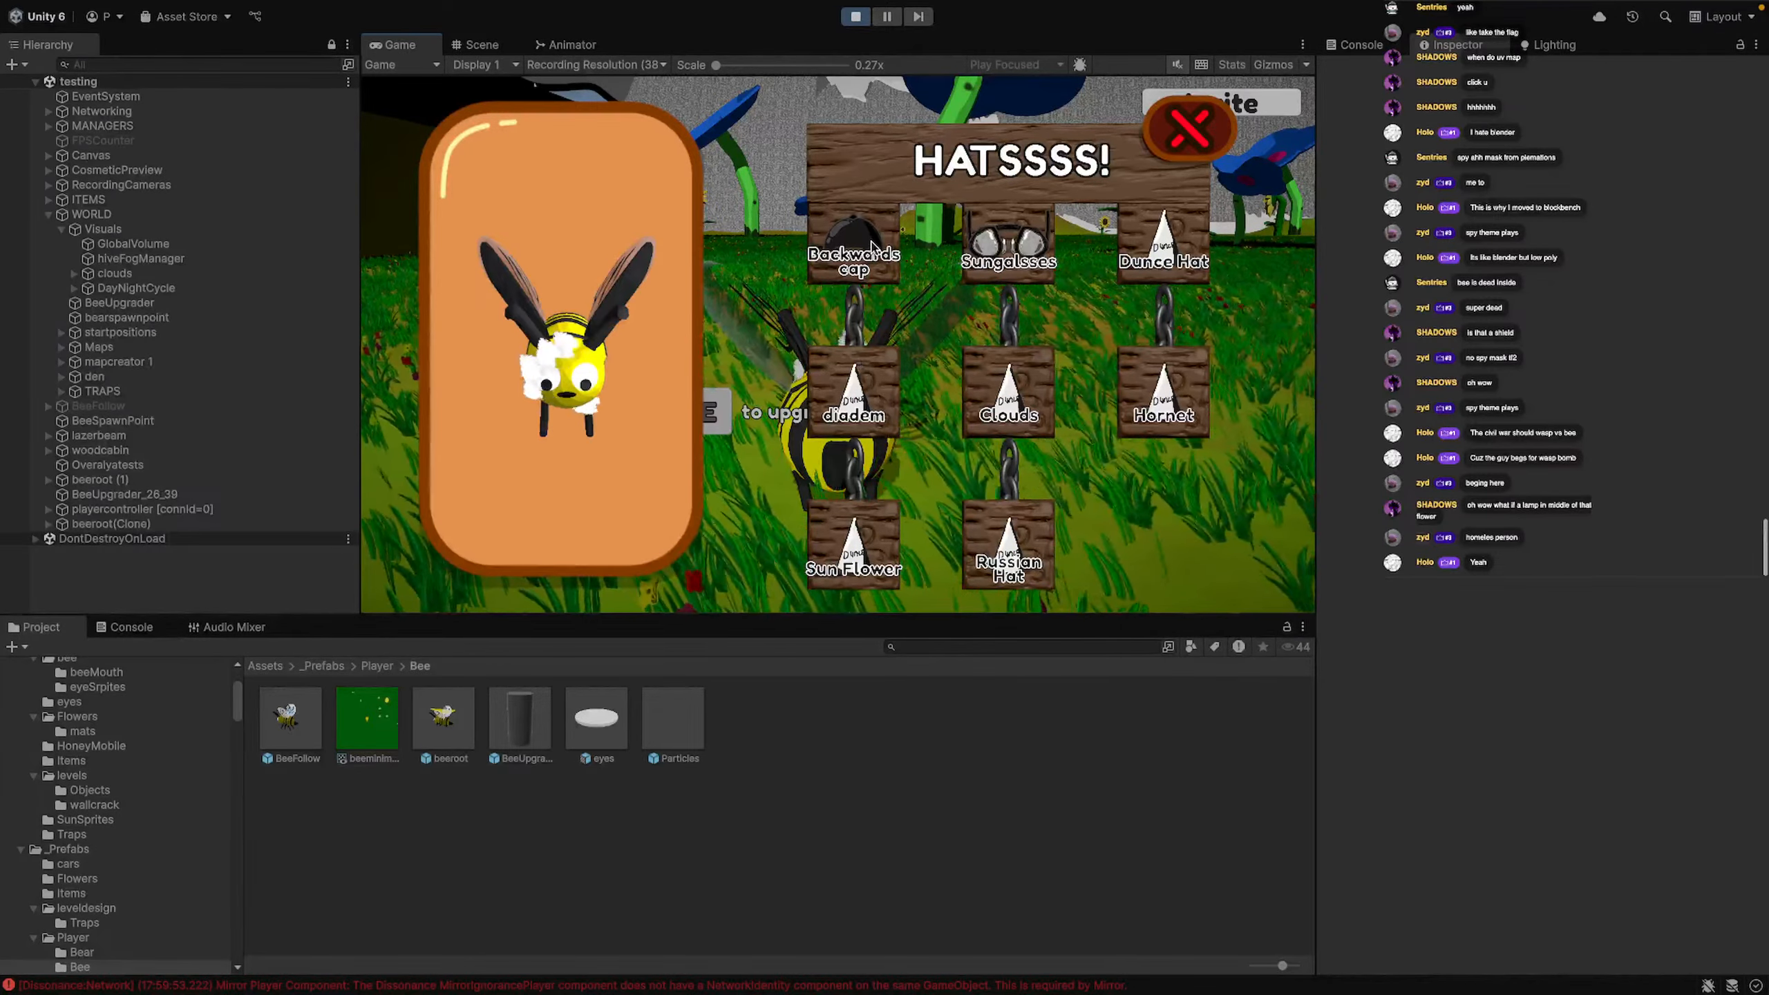
click(1046, 240)
scroll(1046, 241, up, 10)
click(1149, 278)
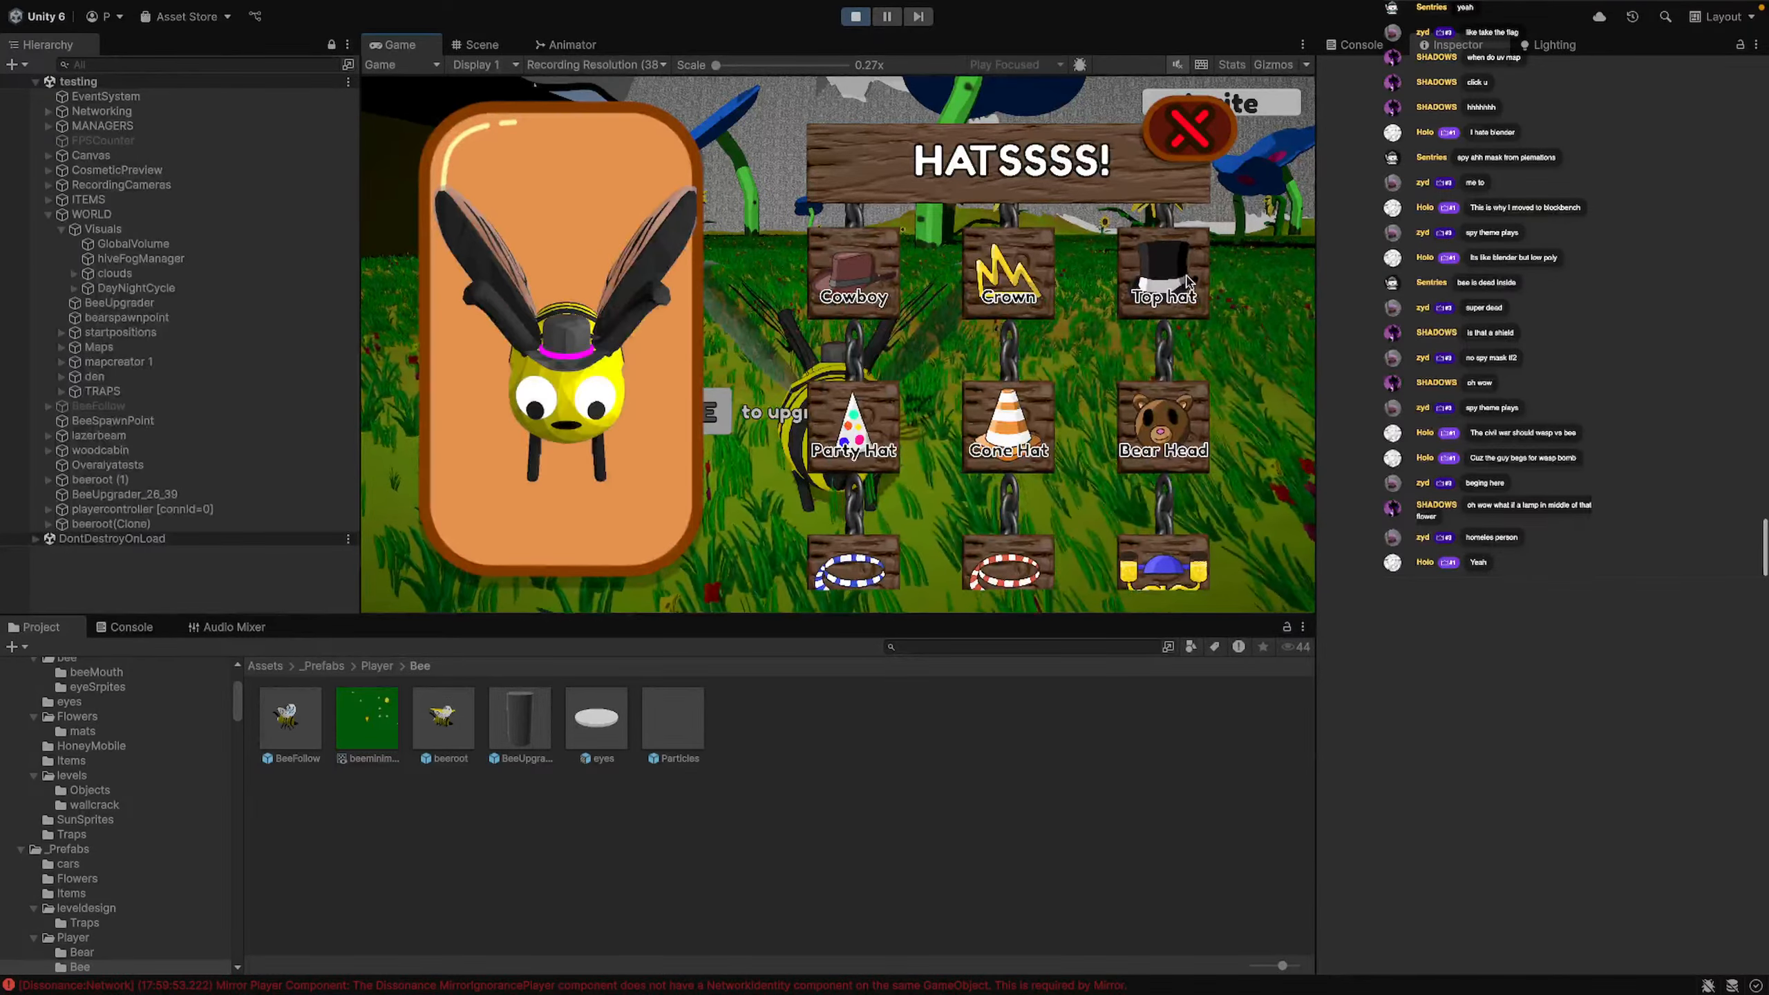
click(1036, 295)
click(863, 282)
Try on the Hornet and Russian Hat cosmetics, equip the Sun Flower, zoom in on it and close the hat selection
scroll(905, 314, down, 10)
click(1159, 401)
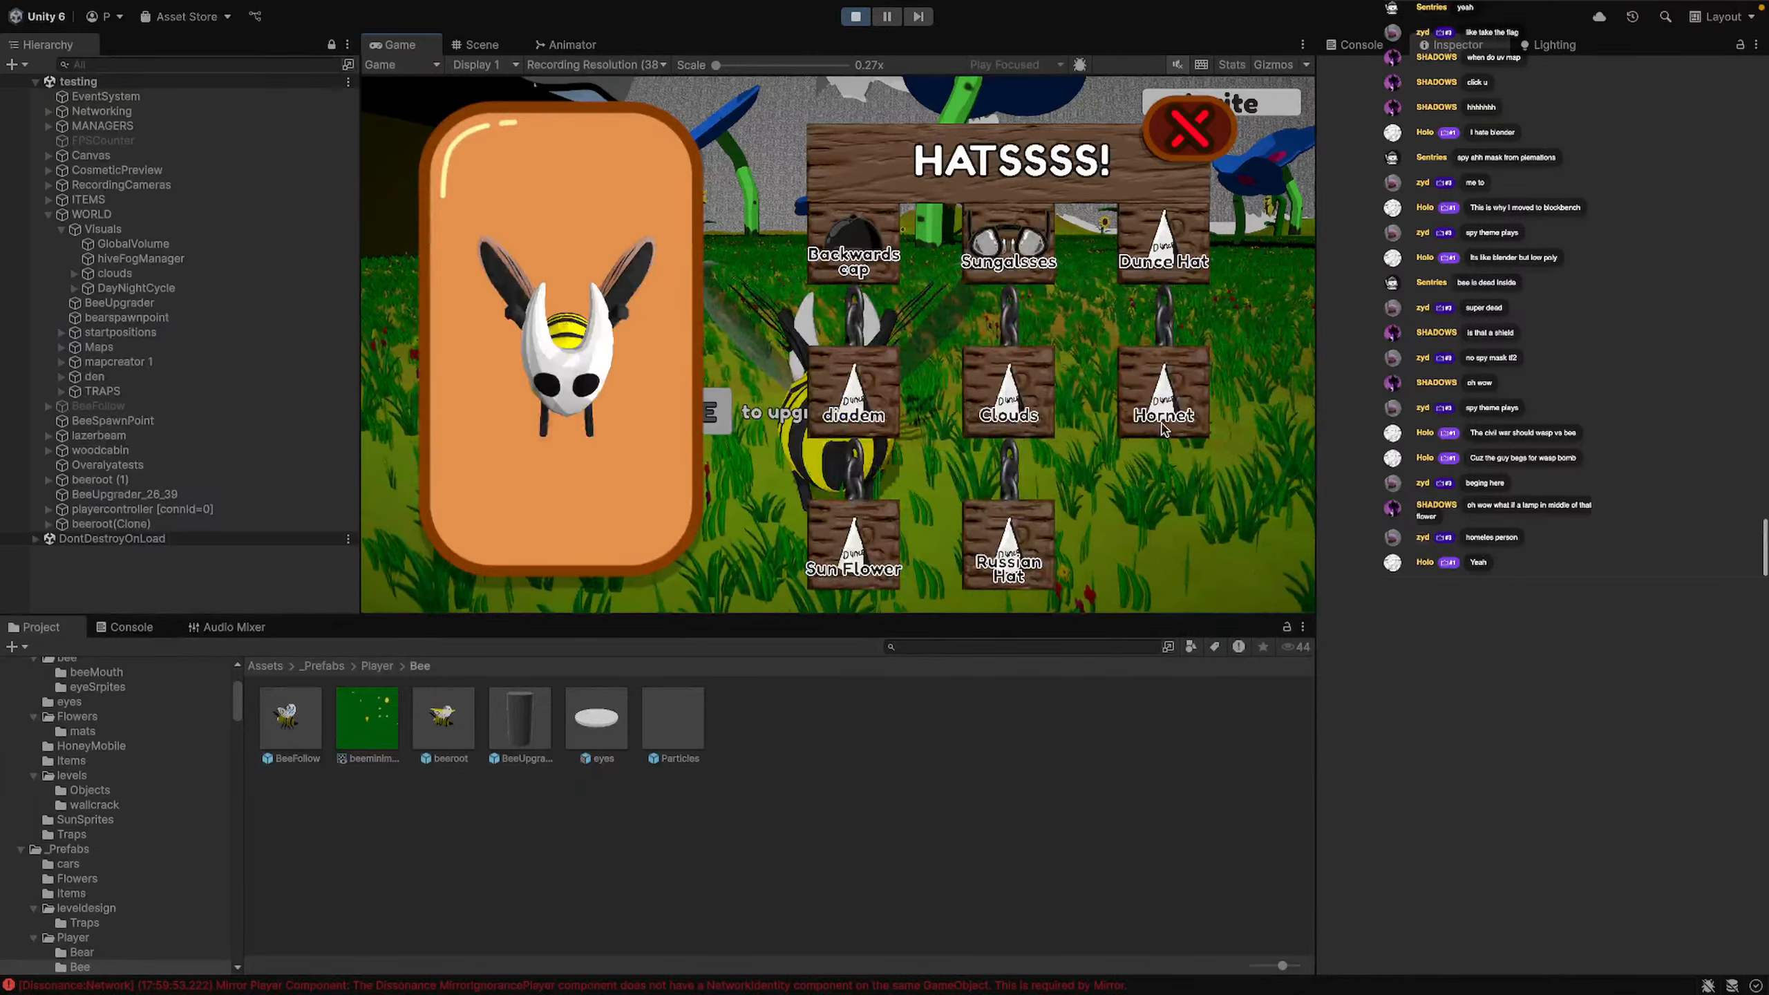
click(1004, 544)
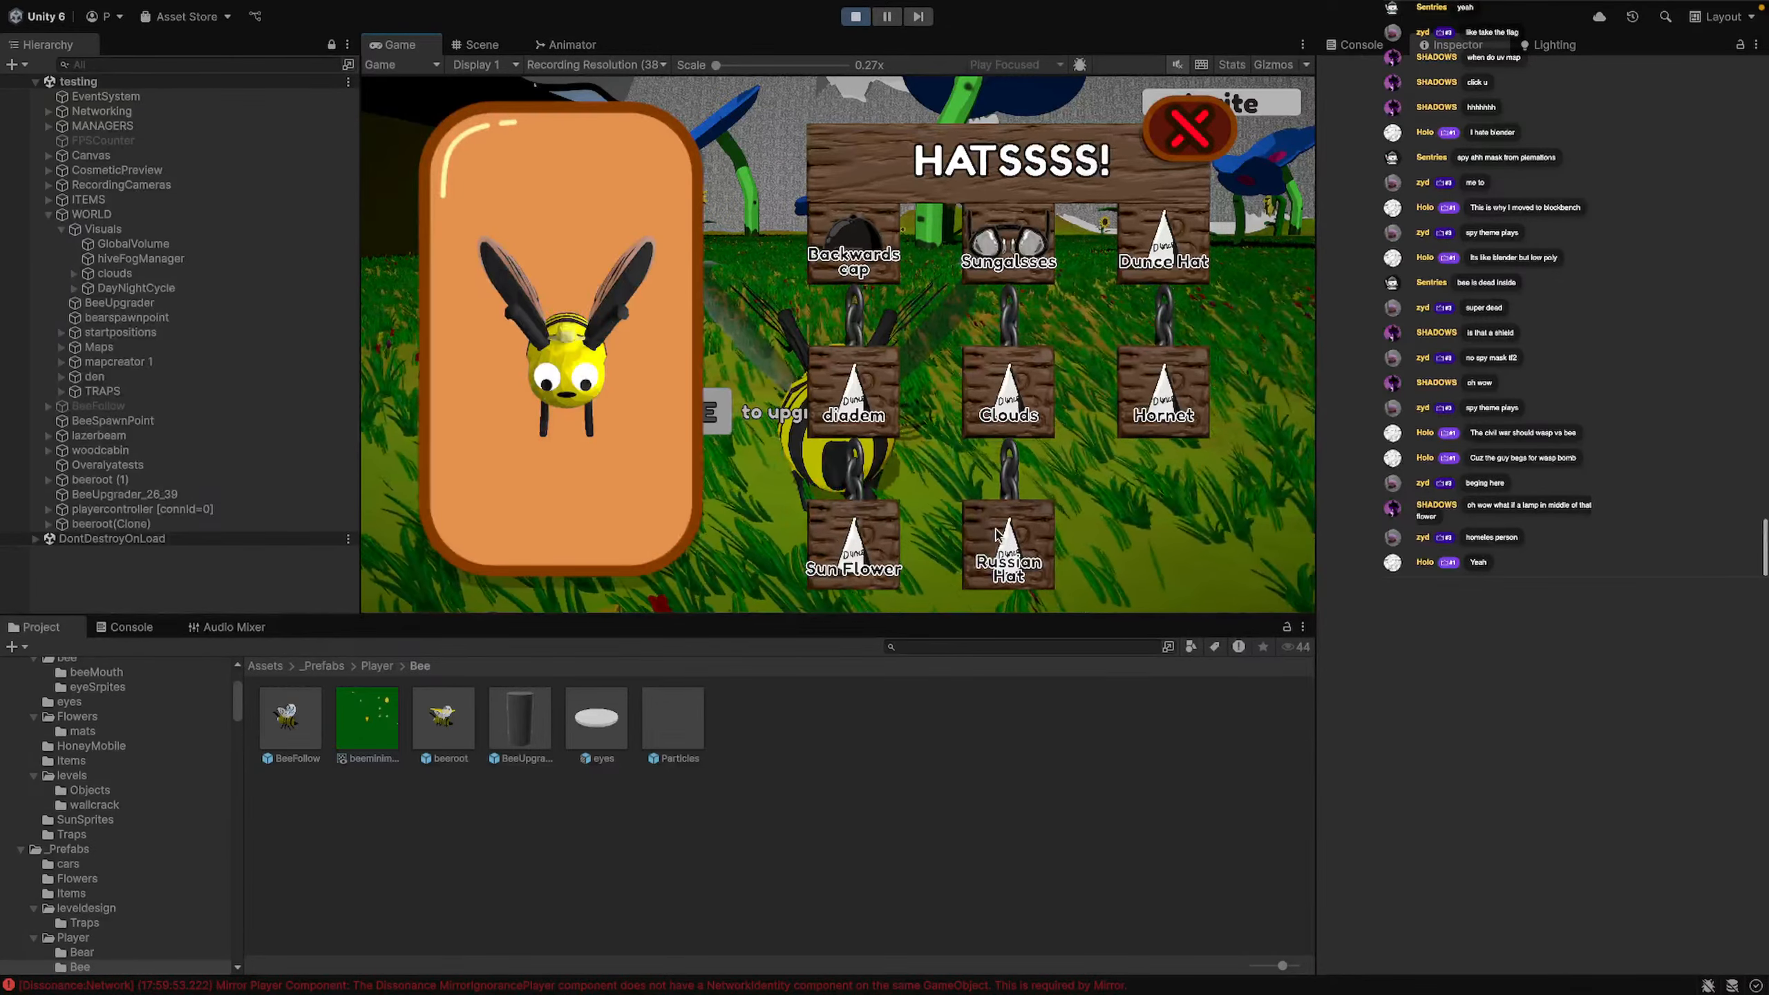
click(853, 544)
scroll(557, 363, up, 5)
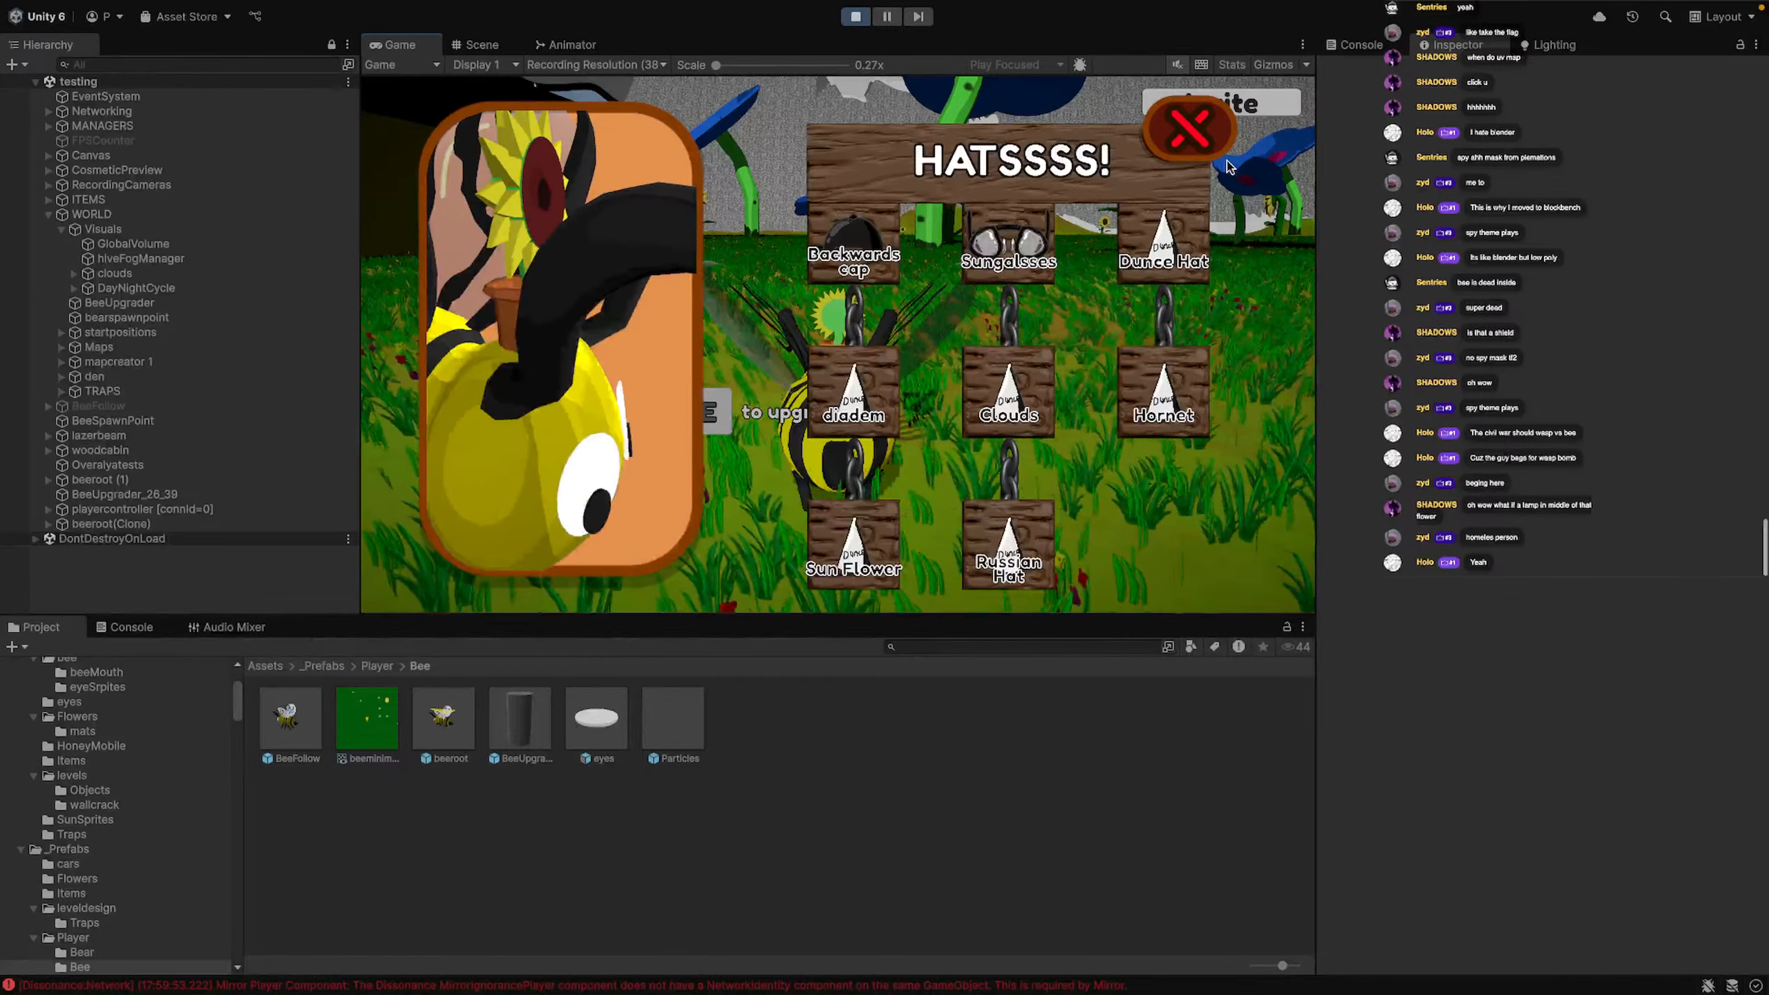
click(1183, 127)
key(Escape)
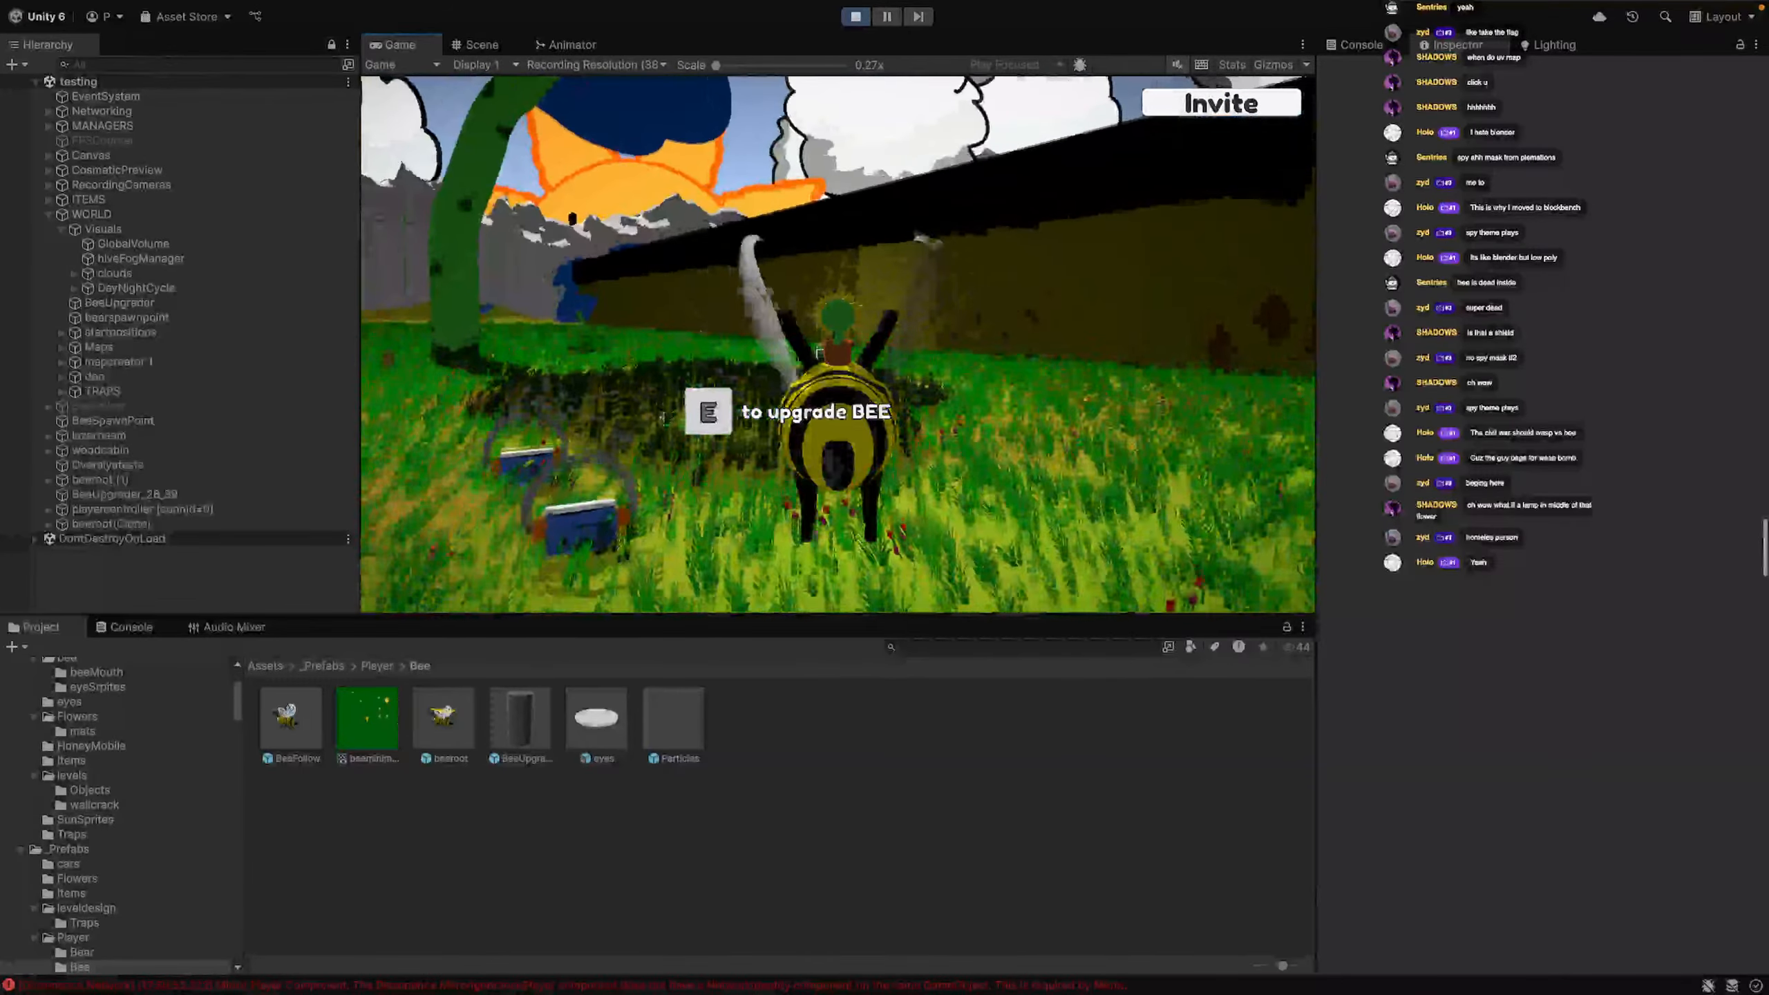
Resume the game and fly the bee from the meadow into the dark hive to examine its interior
key(Escape)
key(Escape)
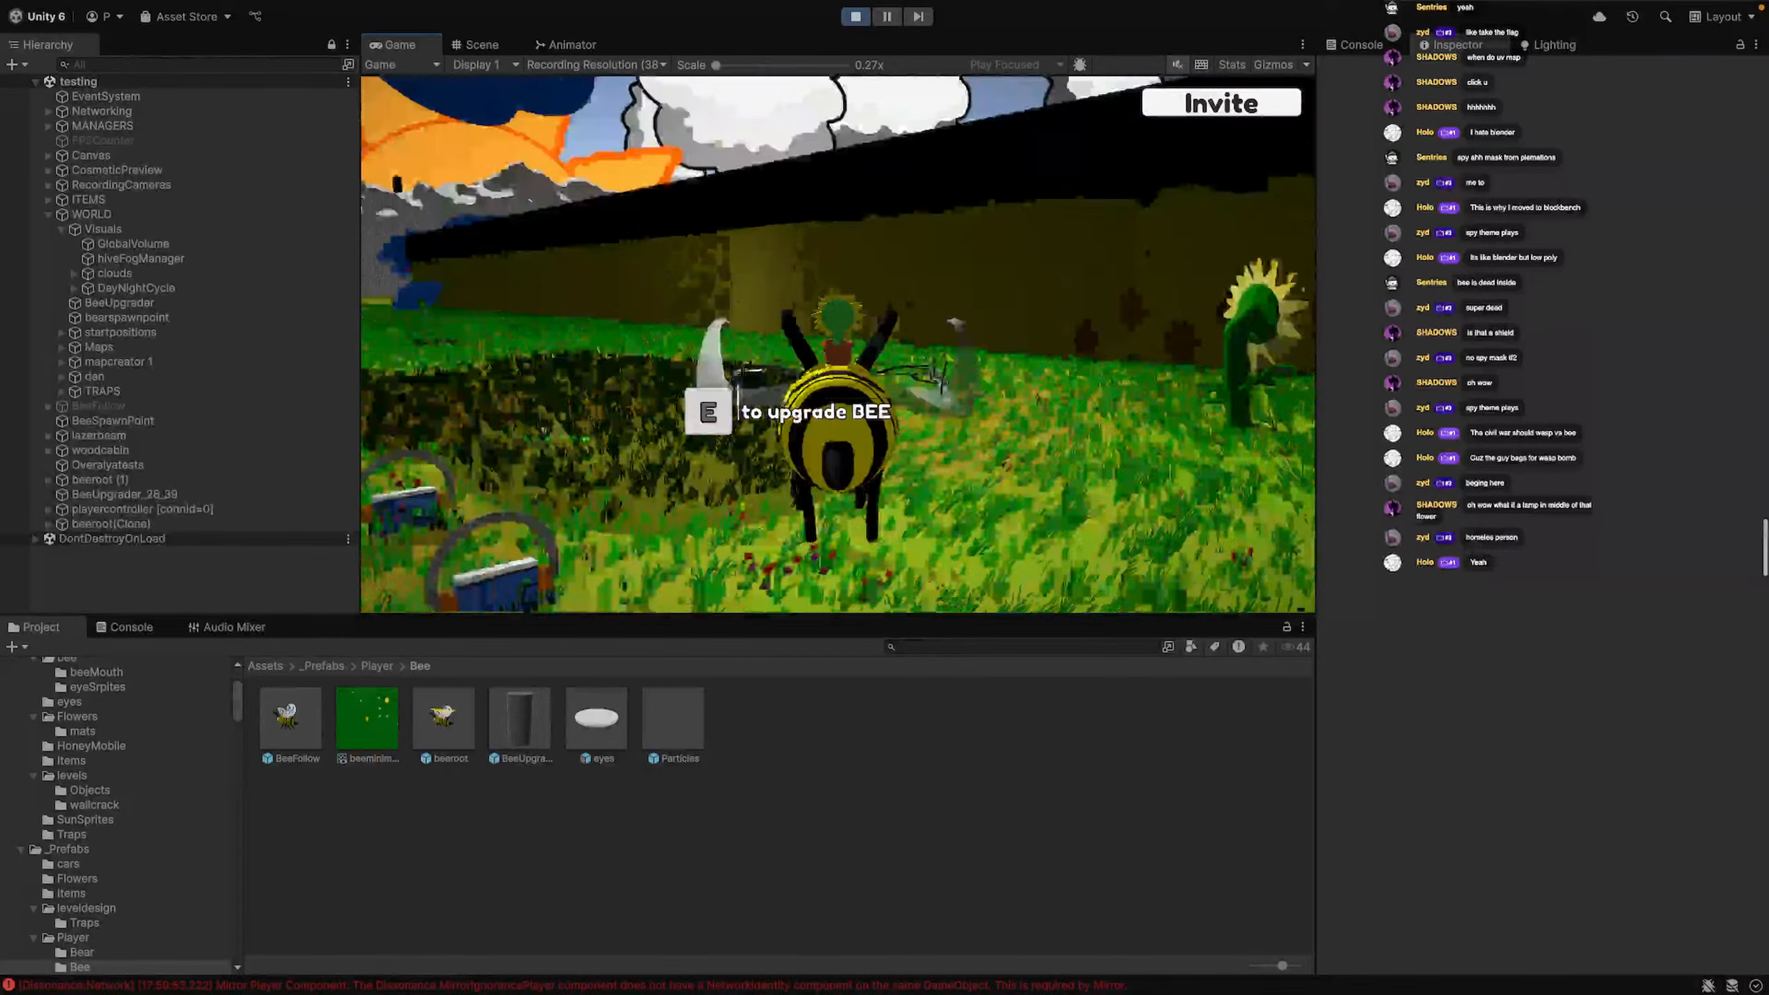
key(w)
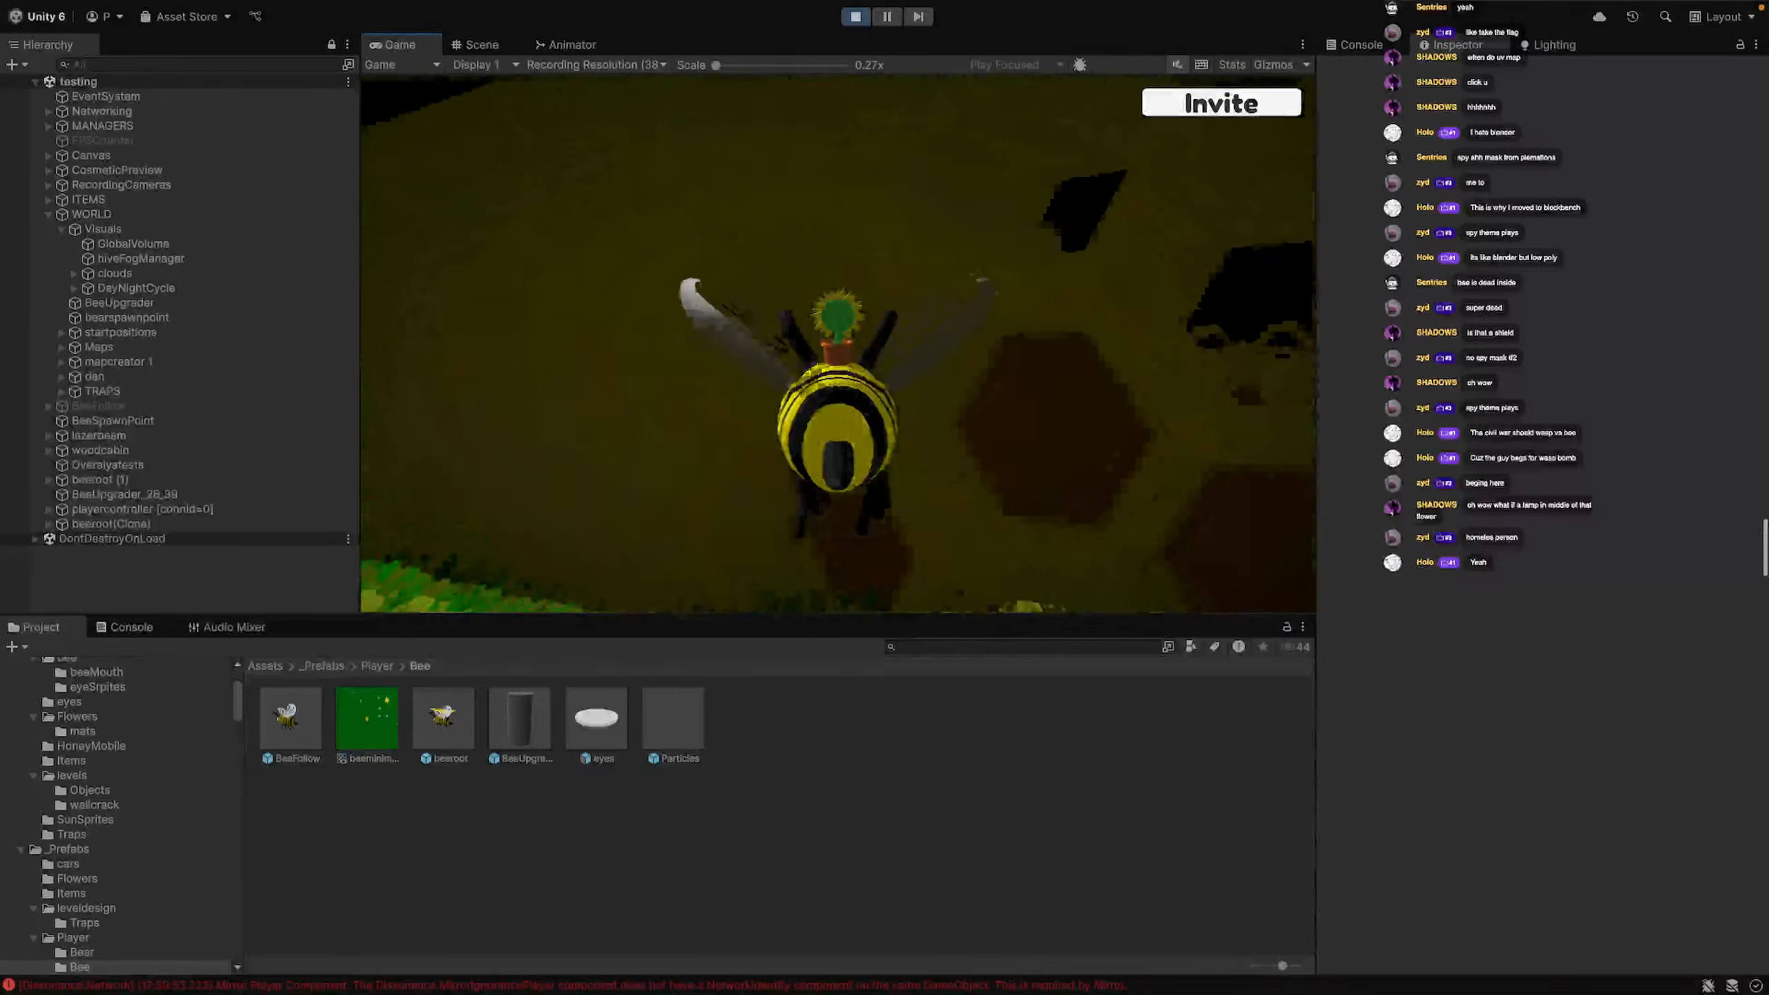
key(w)
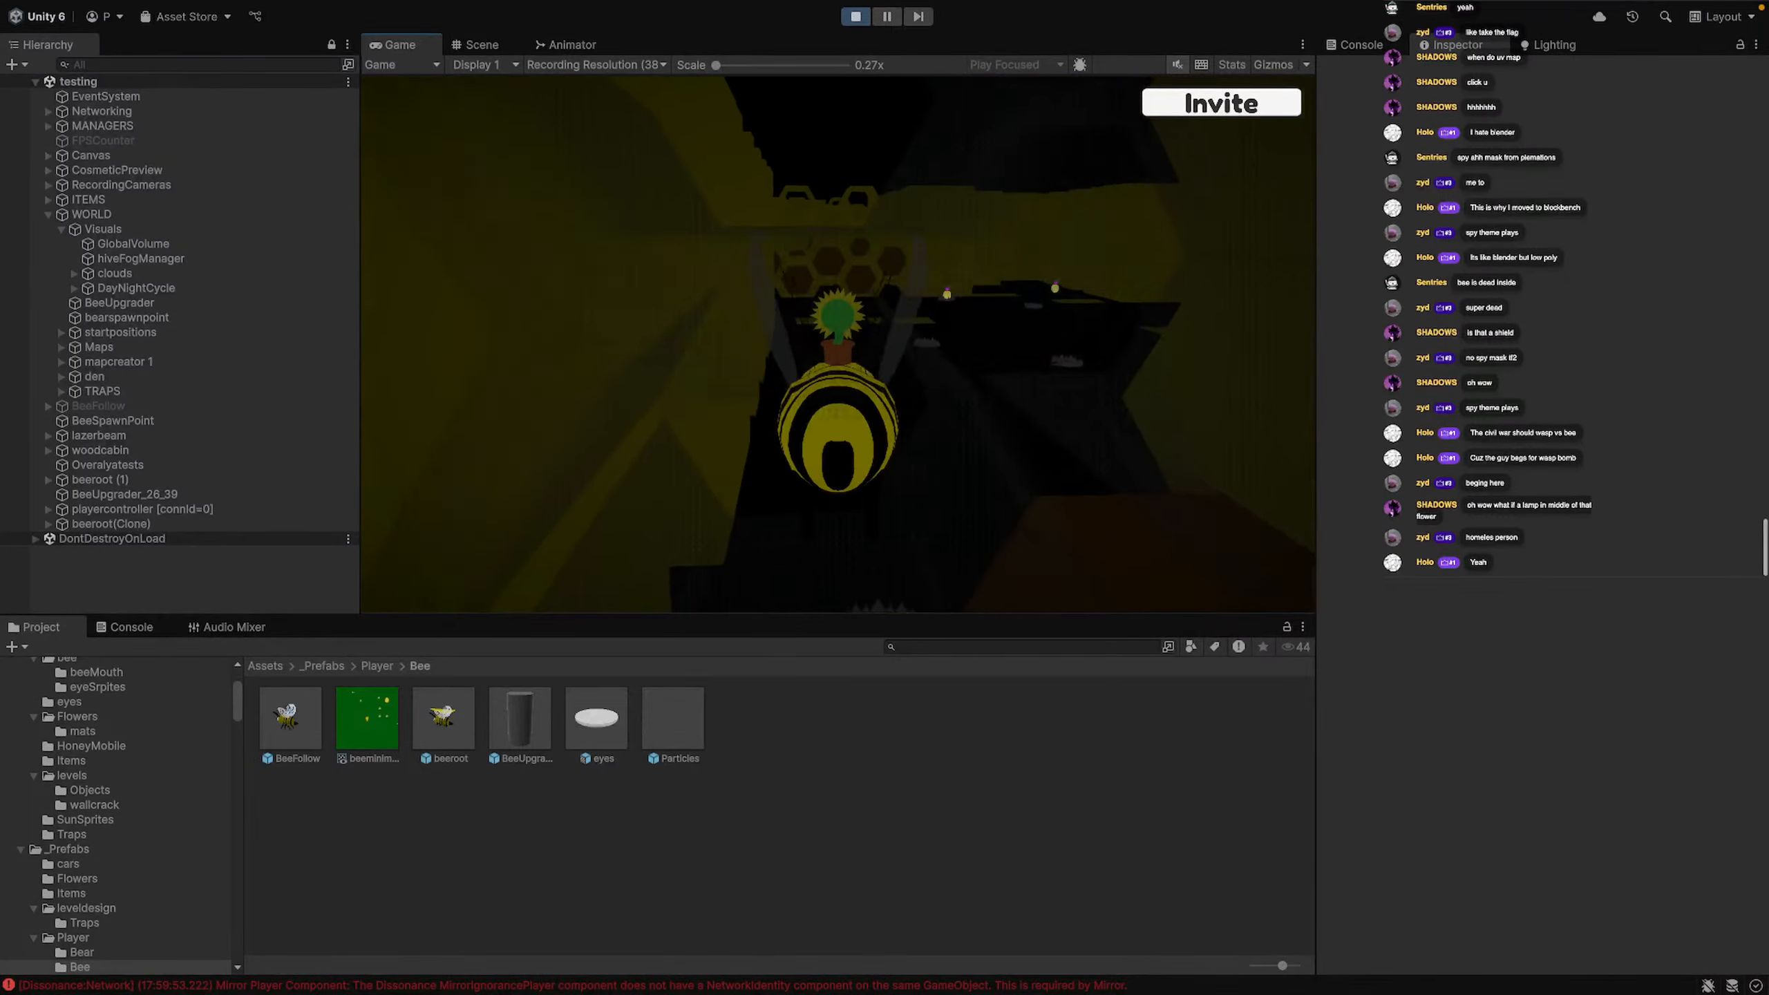
key(w)
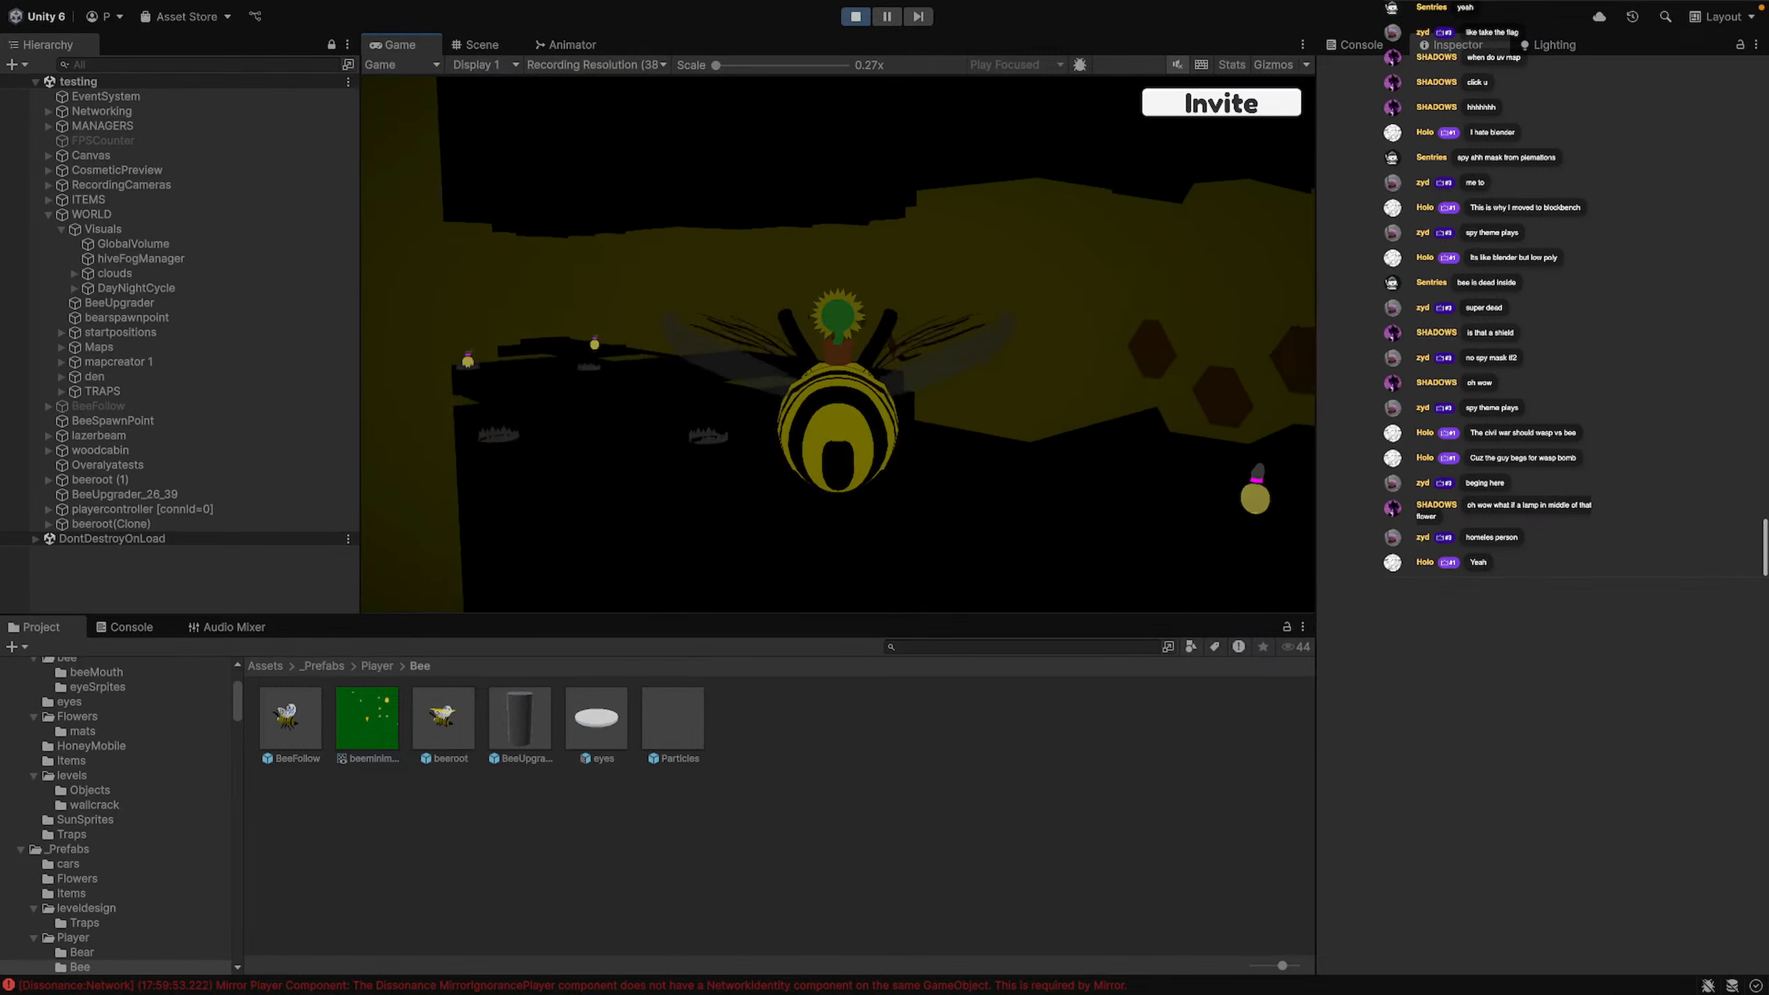
key(w)
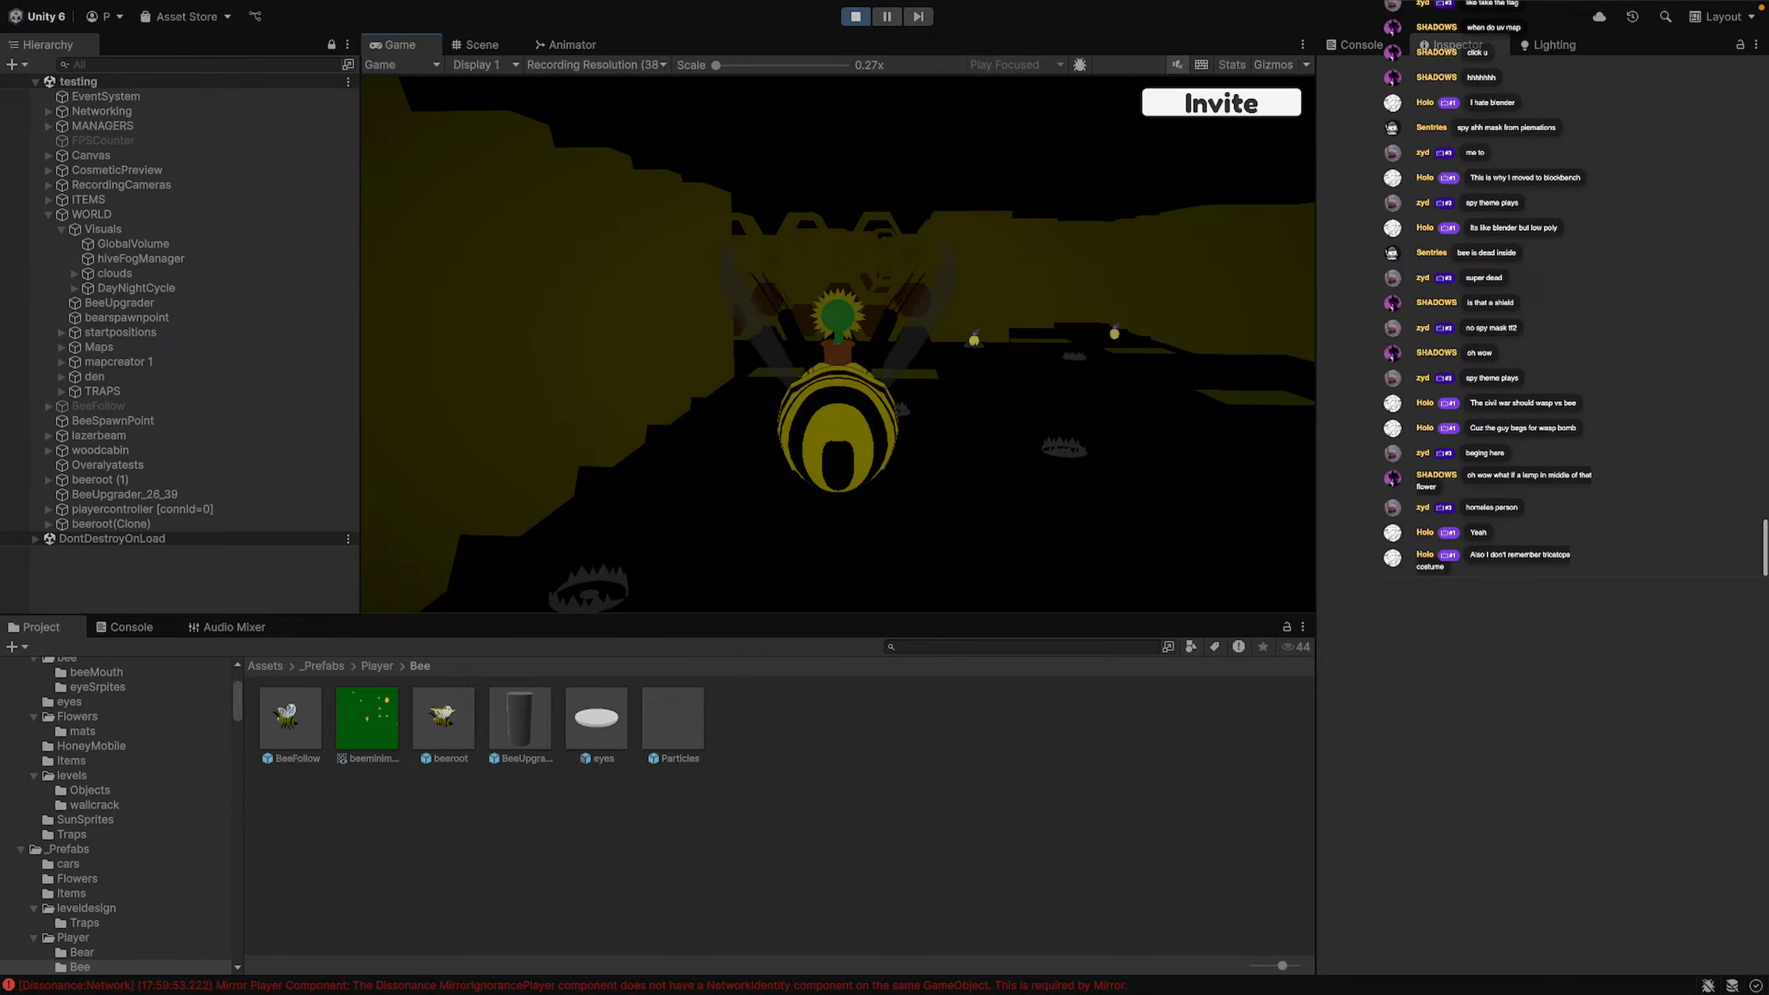
Stop the play session, run the game again and host a new session as the bear
key(Escape)
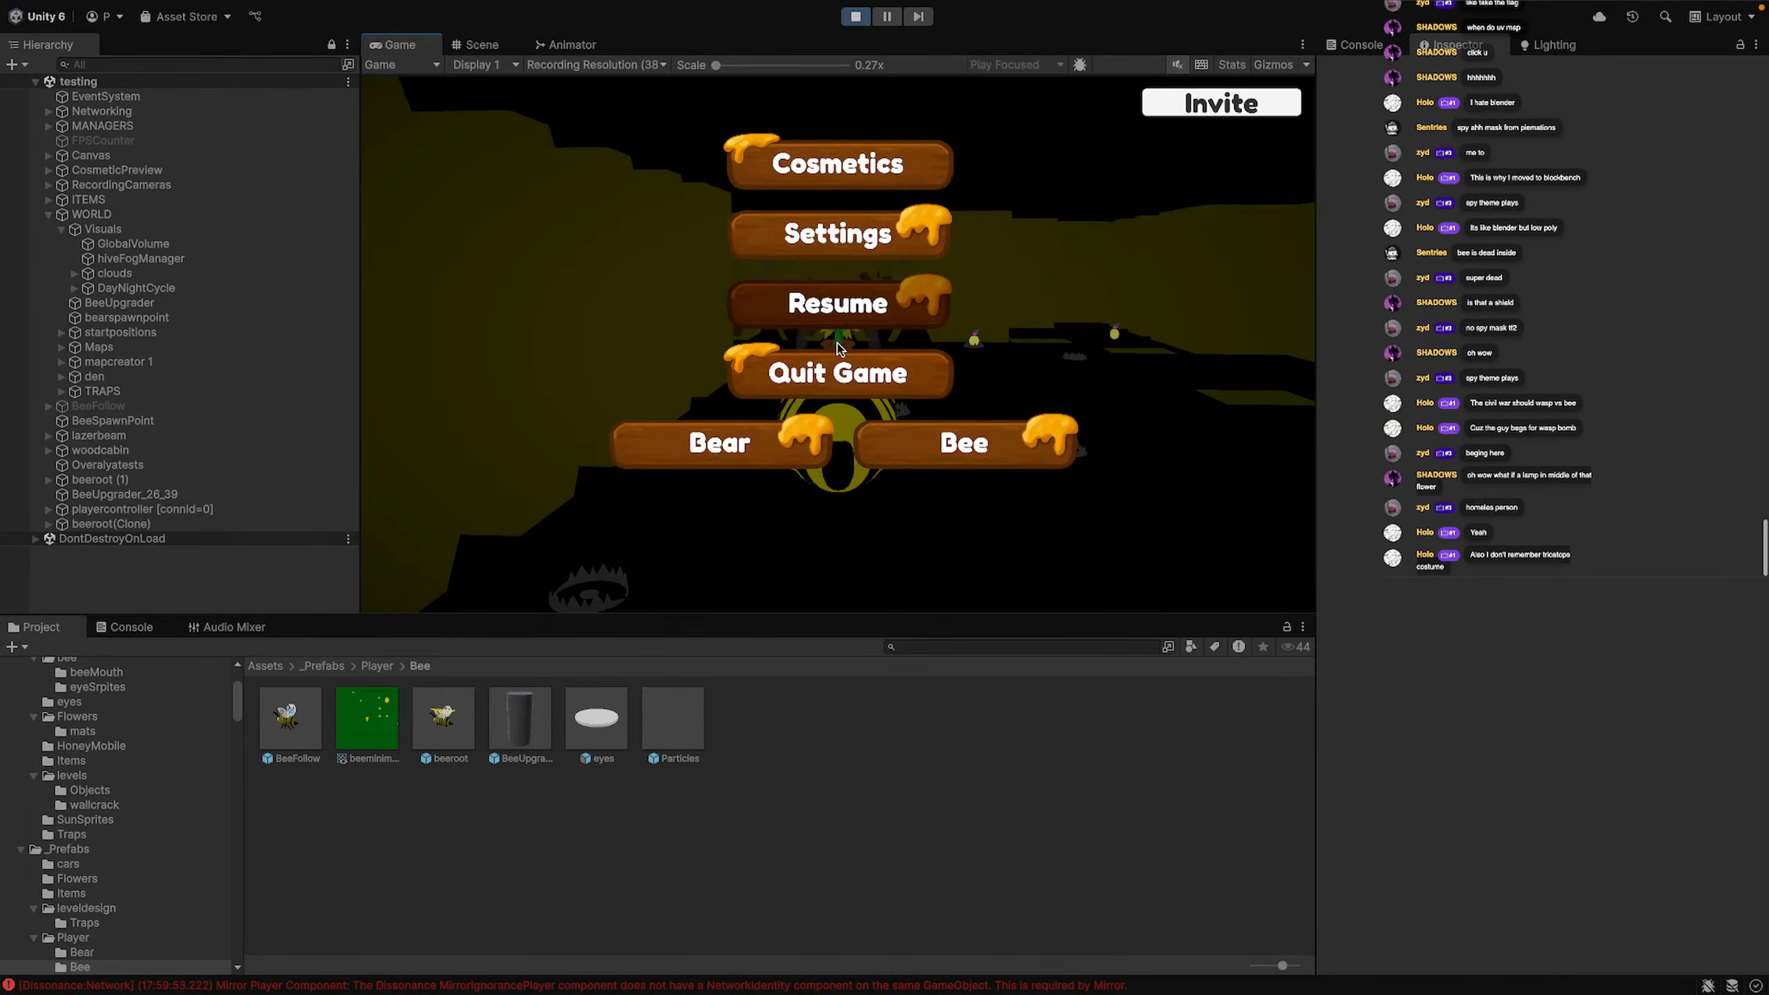
click(856, 16)
click(856, 17)
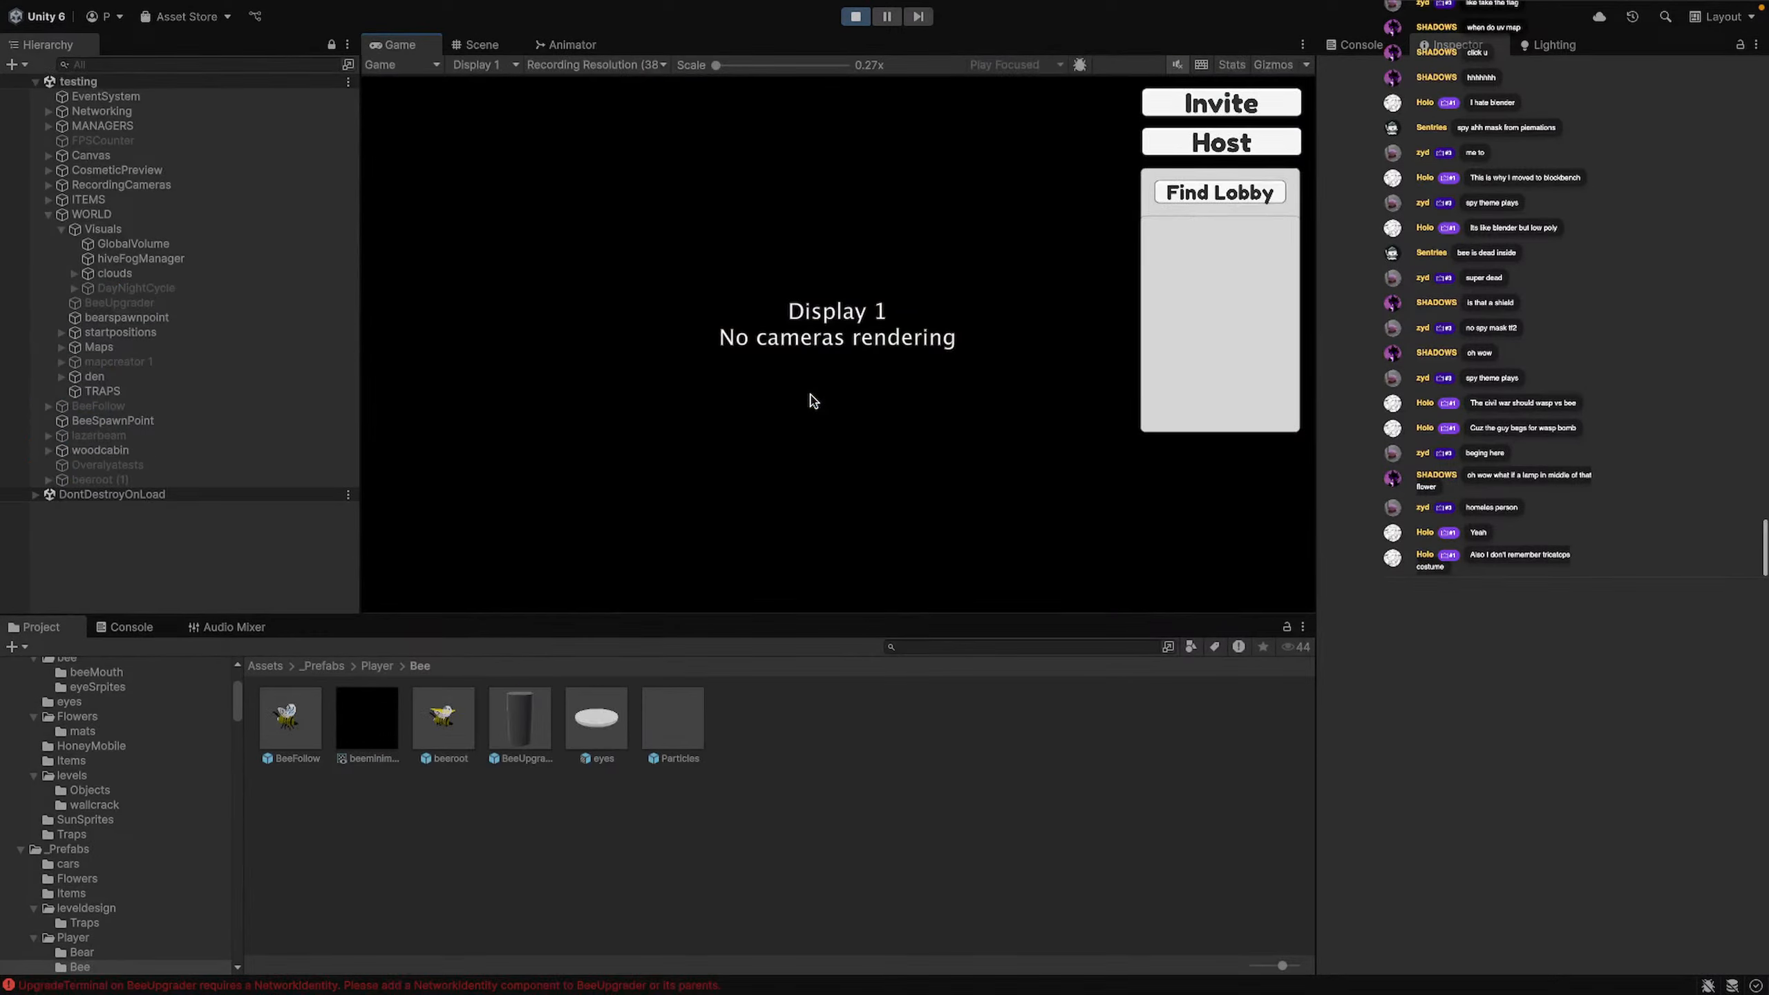
click(1188, 150)
click(942, 350)
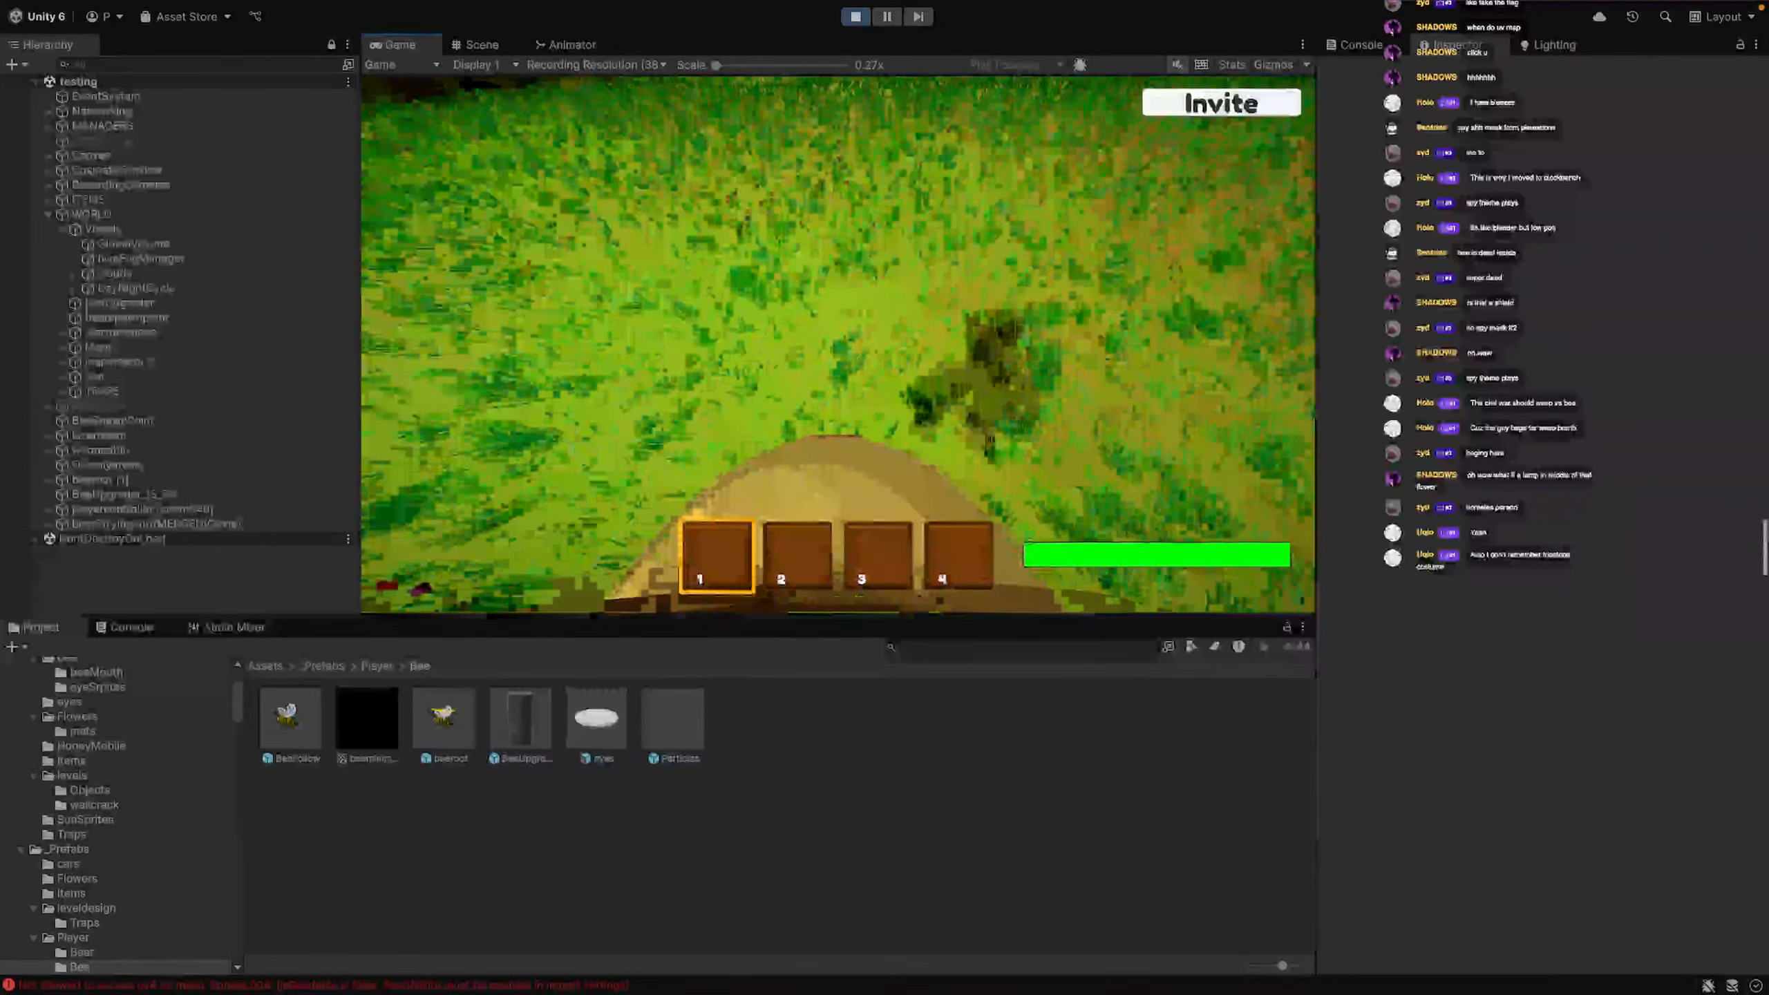
Open the bear's skins, try the Bee skin, apply the Cow skin and resume the game
key(Escape)
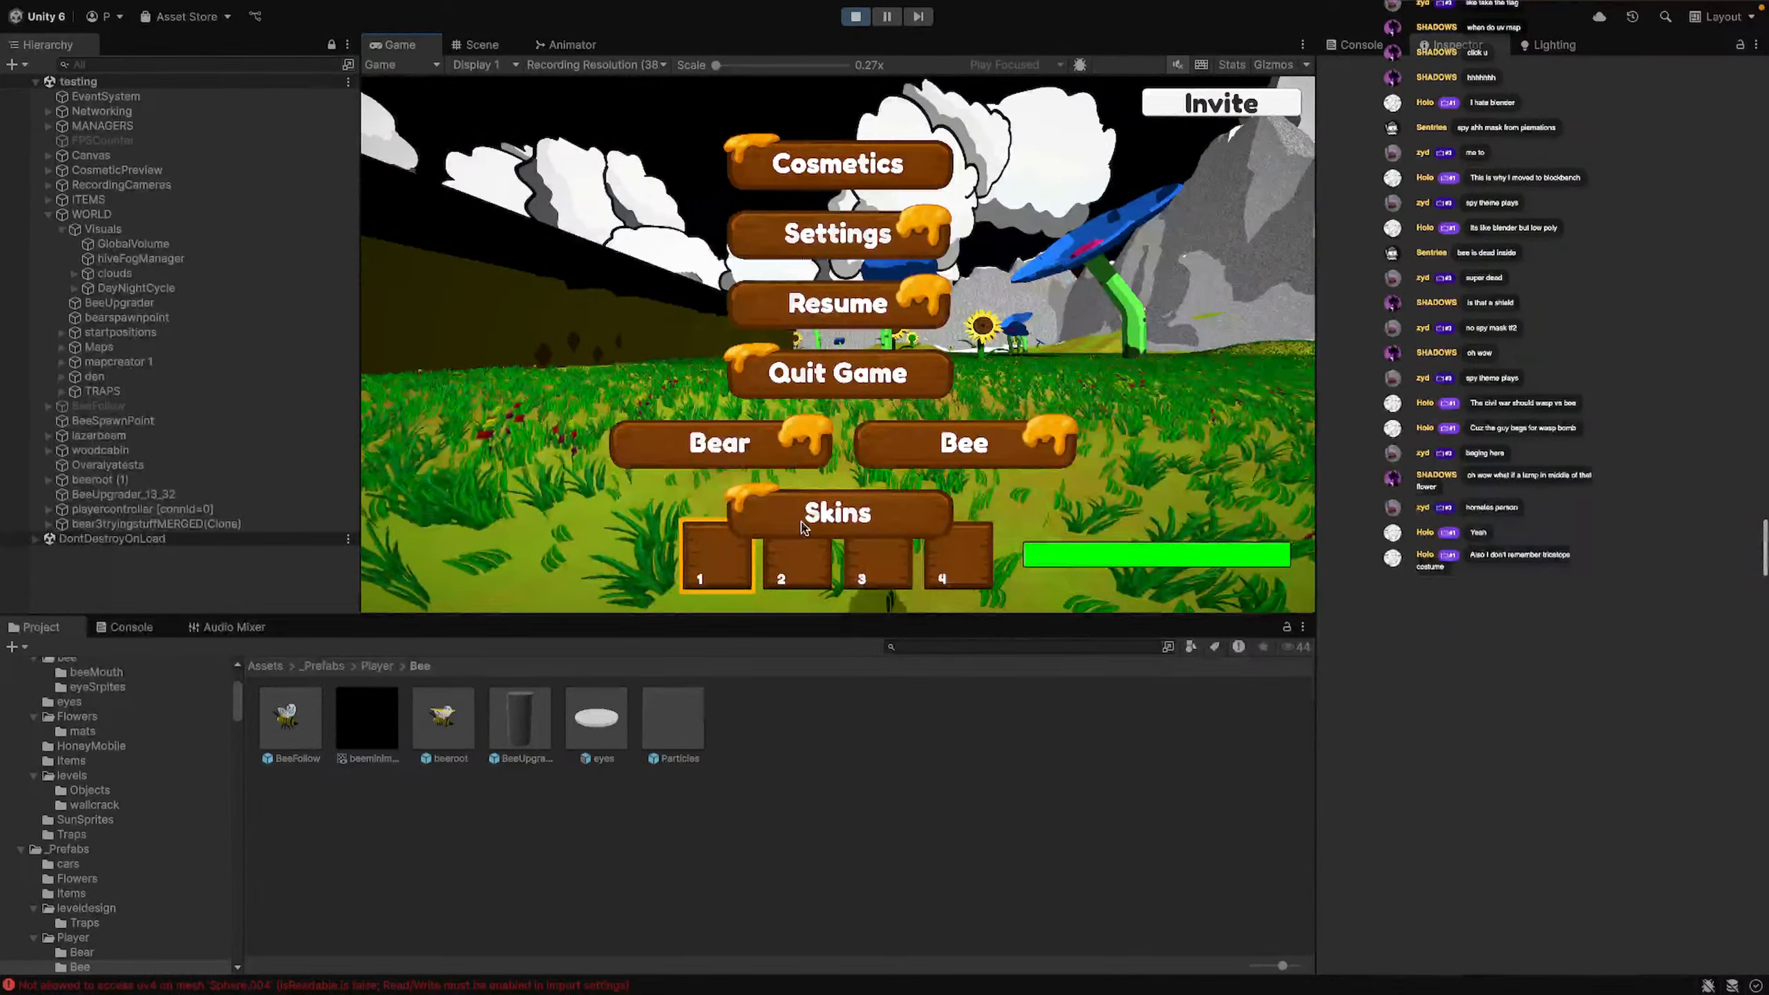
click(810, 516)
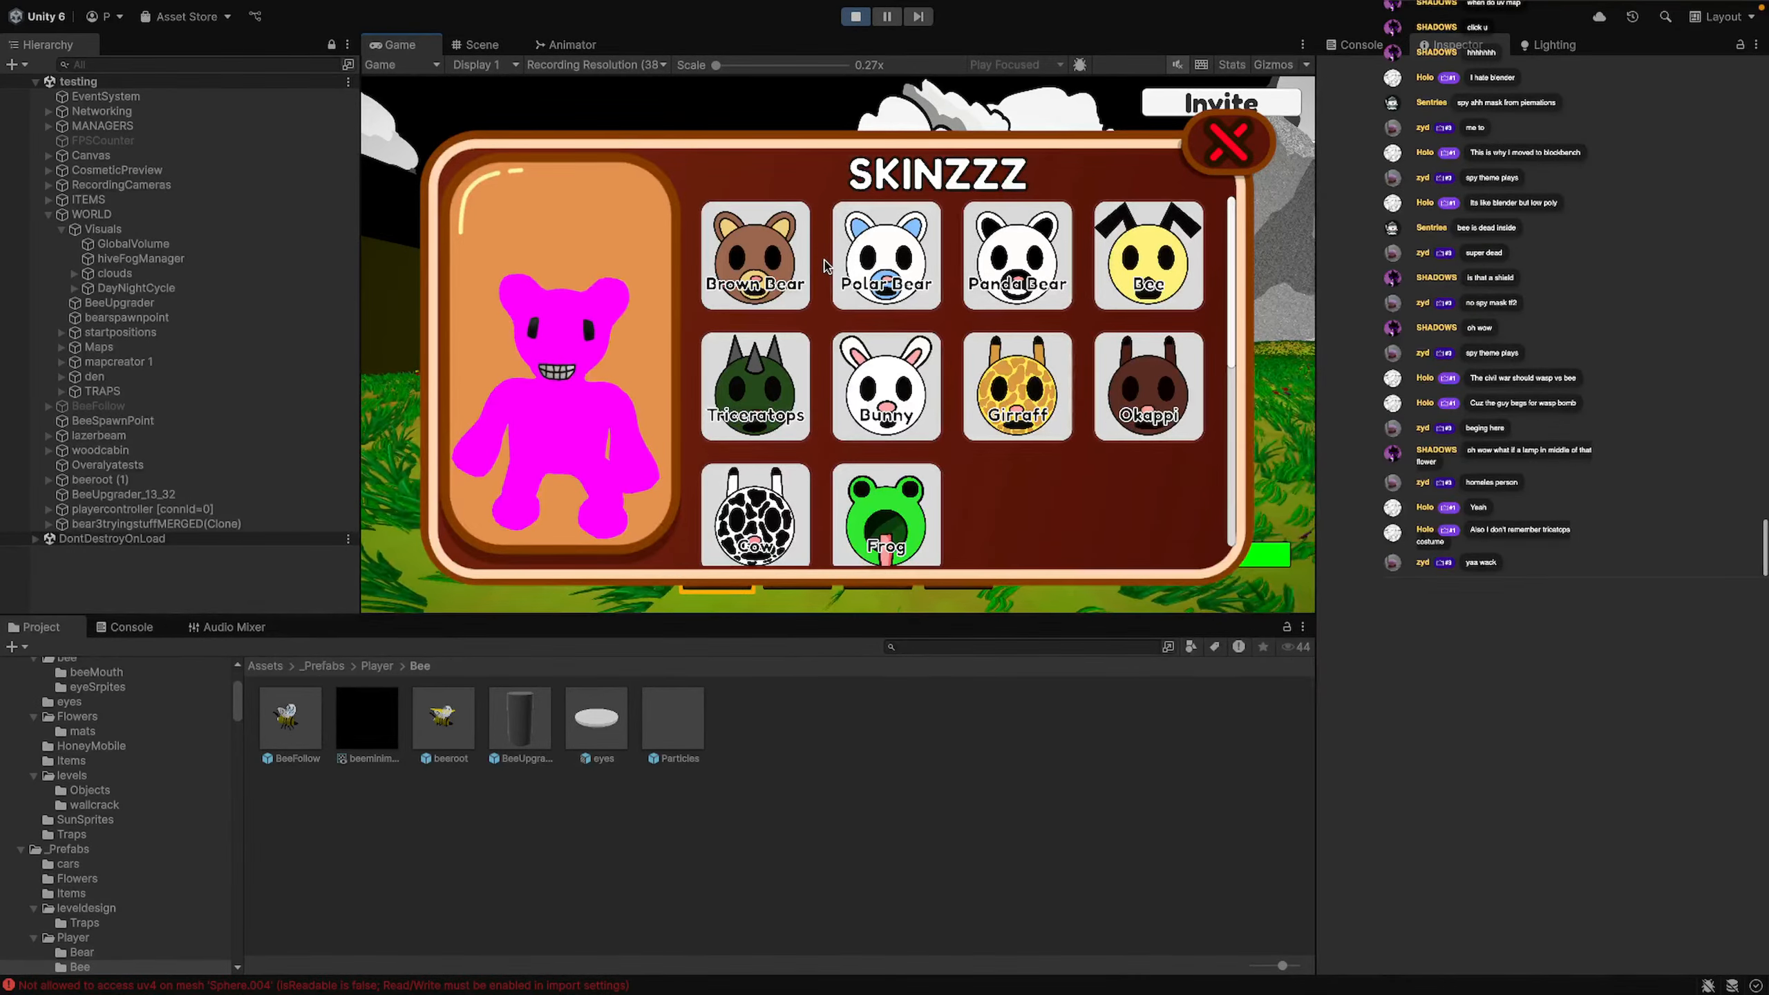
click(1136, 265)
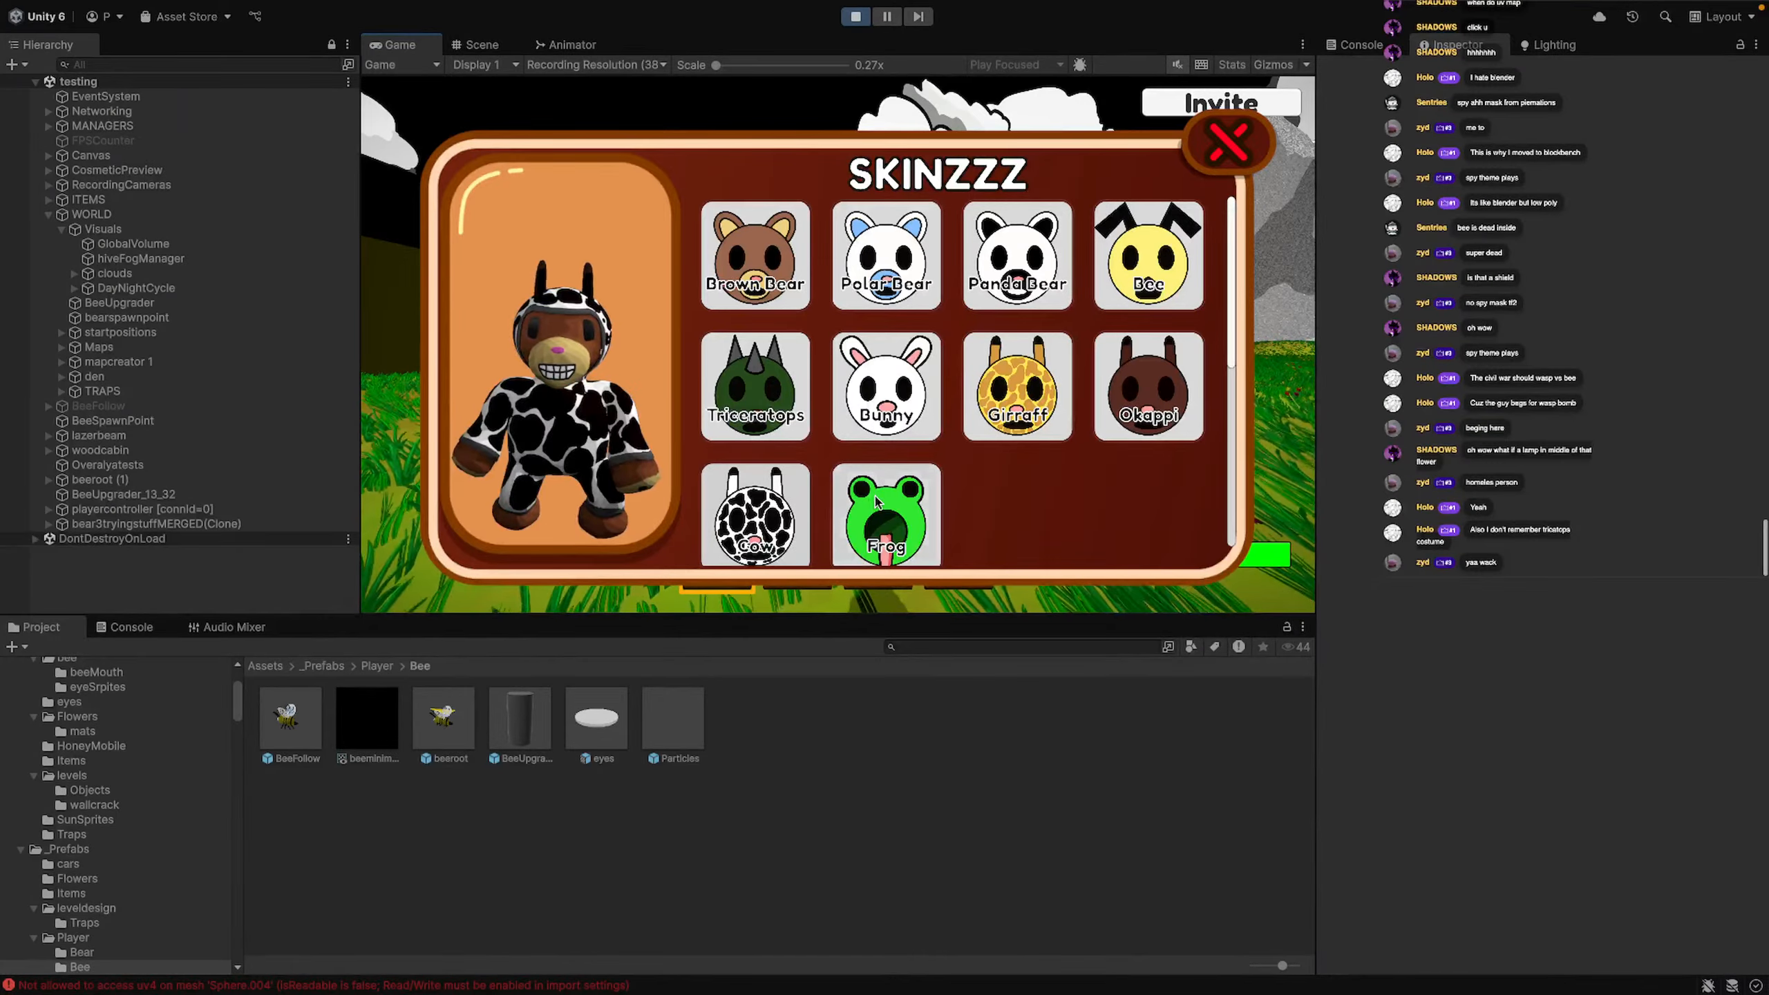
click(1260, 137)
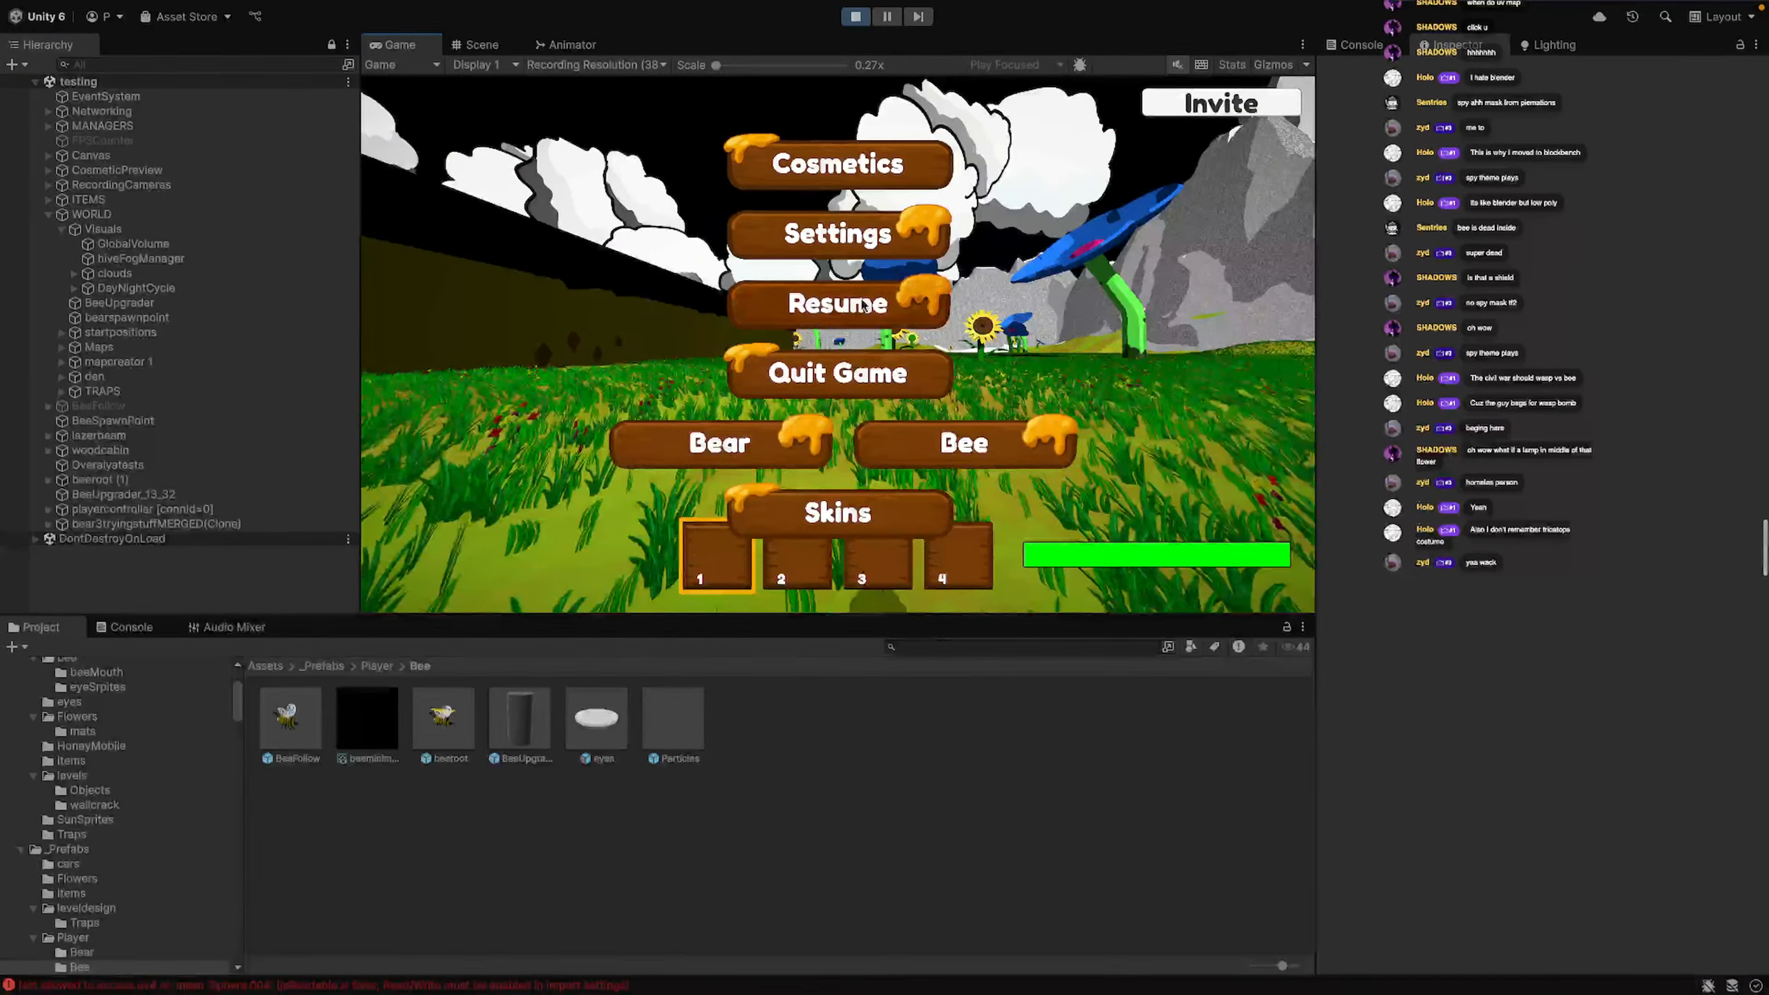
key(Escape)
Run the bear across the grass into the hive and explore its honeycomb walls and corridors
key(shift+w)
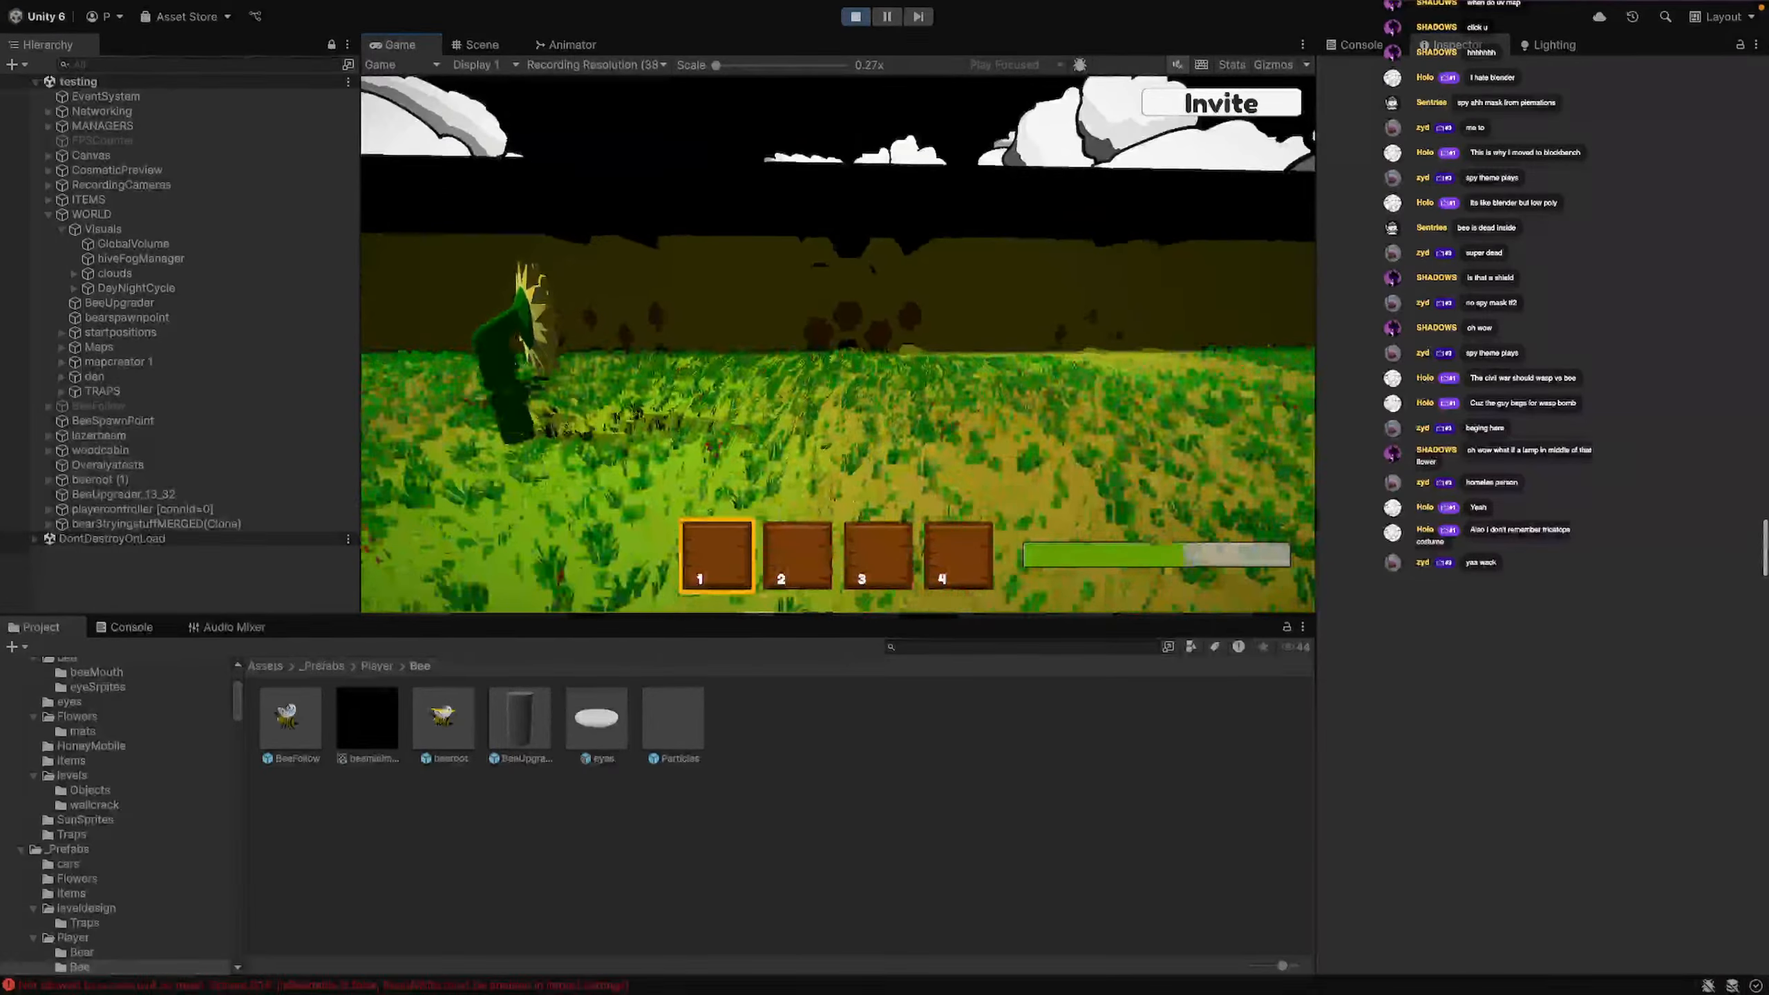
key(w)
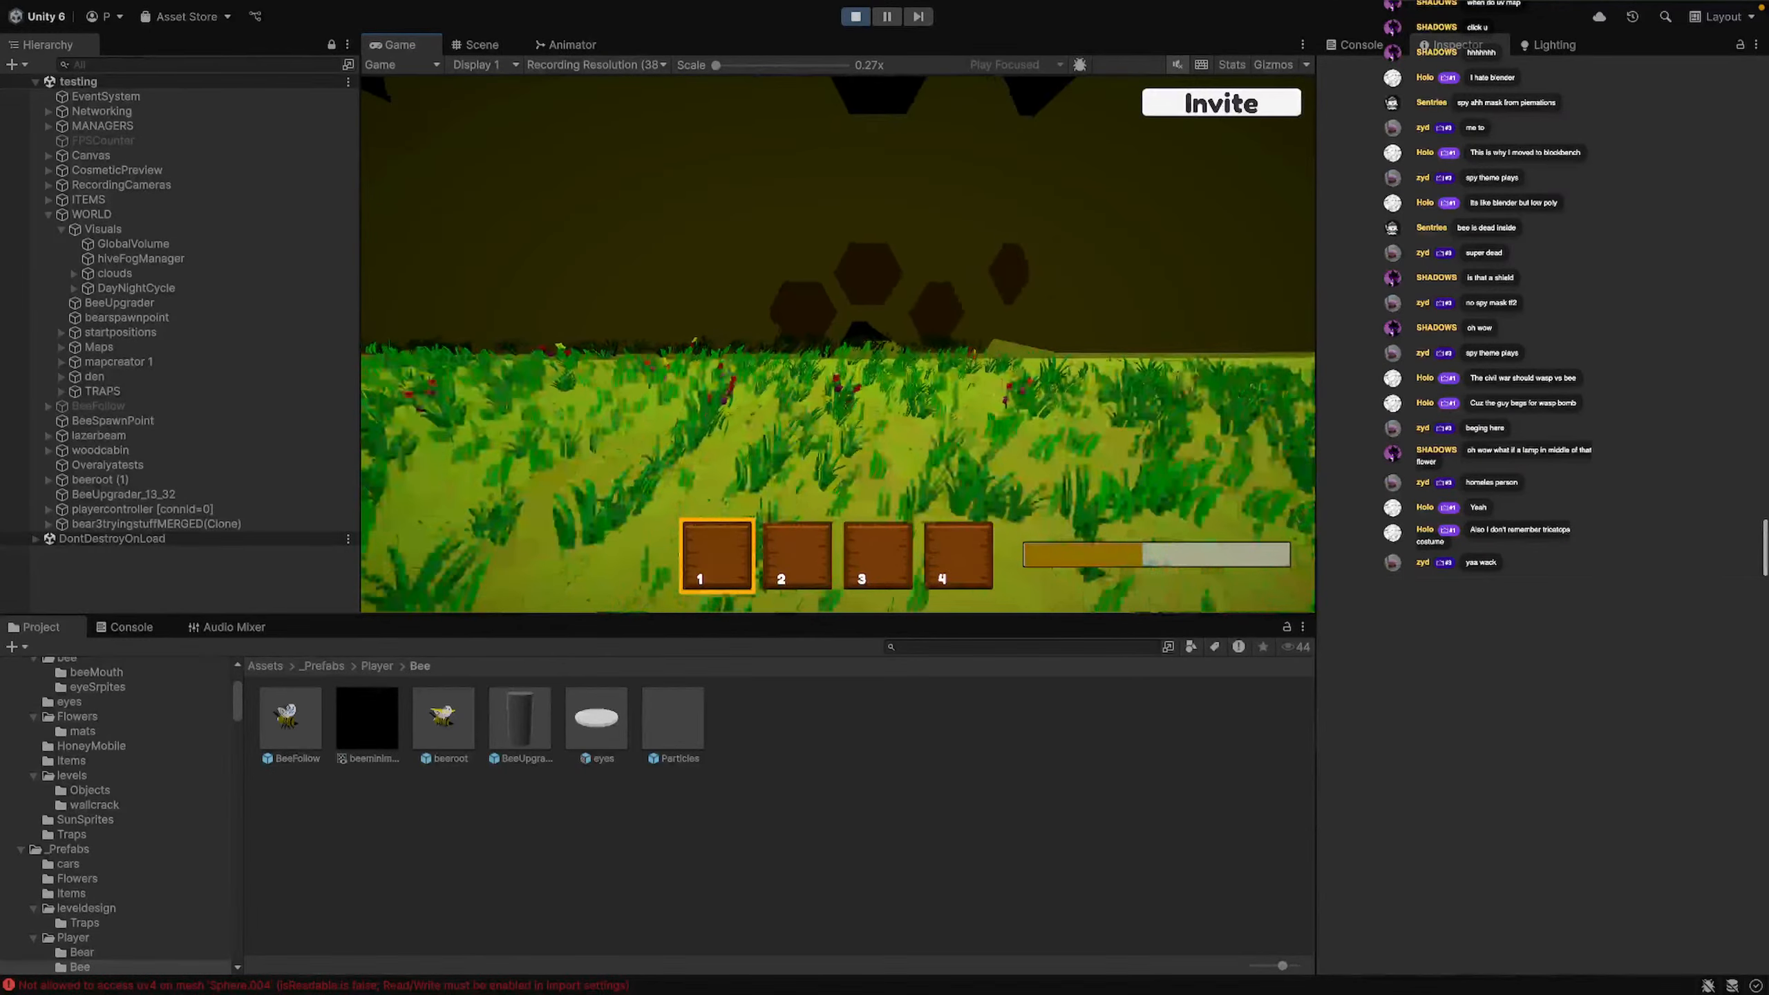
key(w)
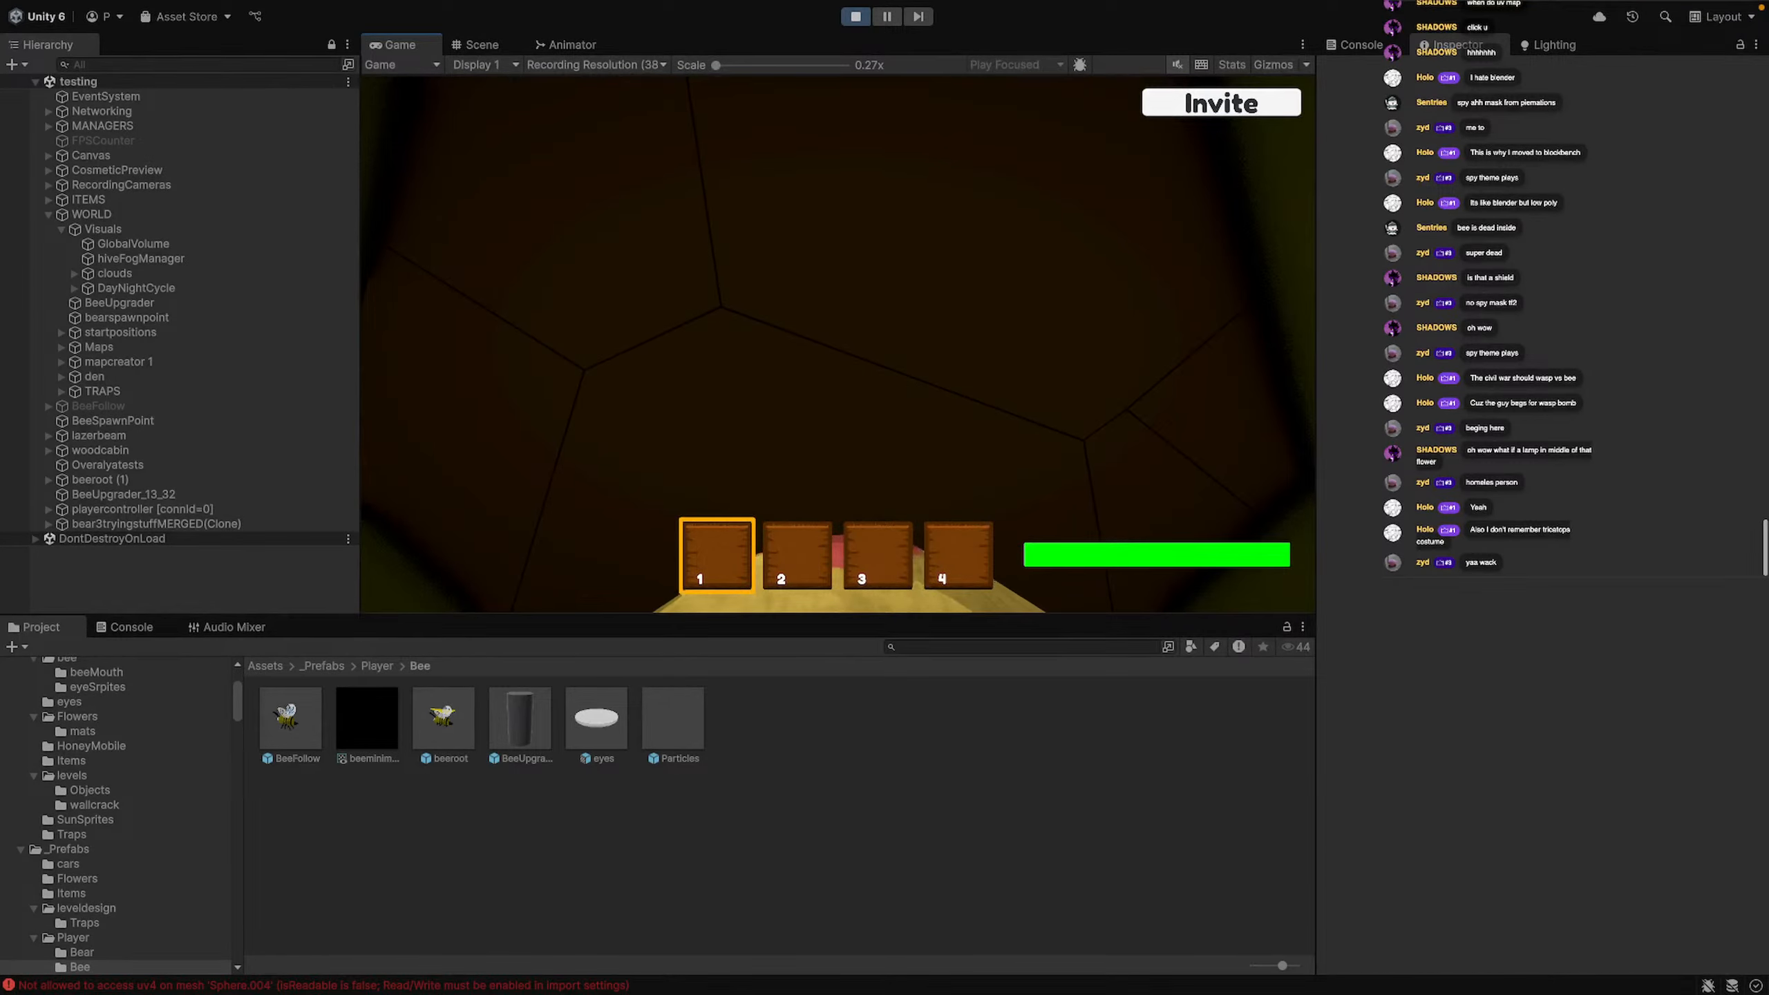
key(w)
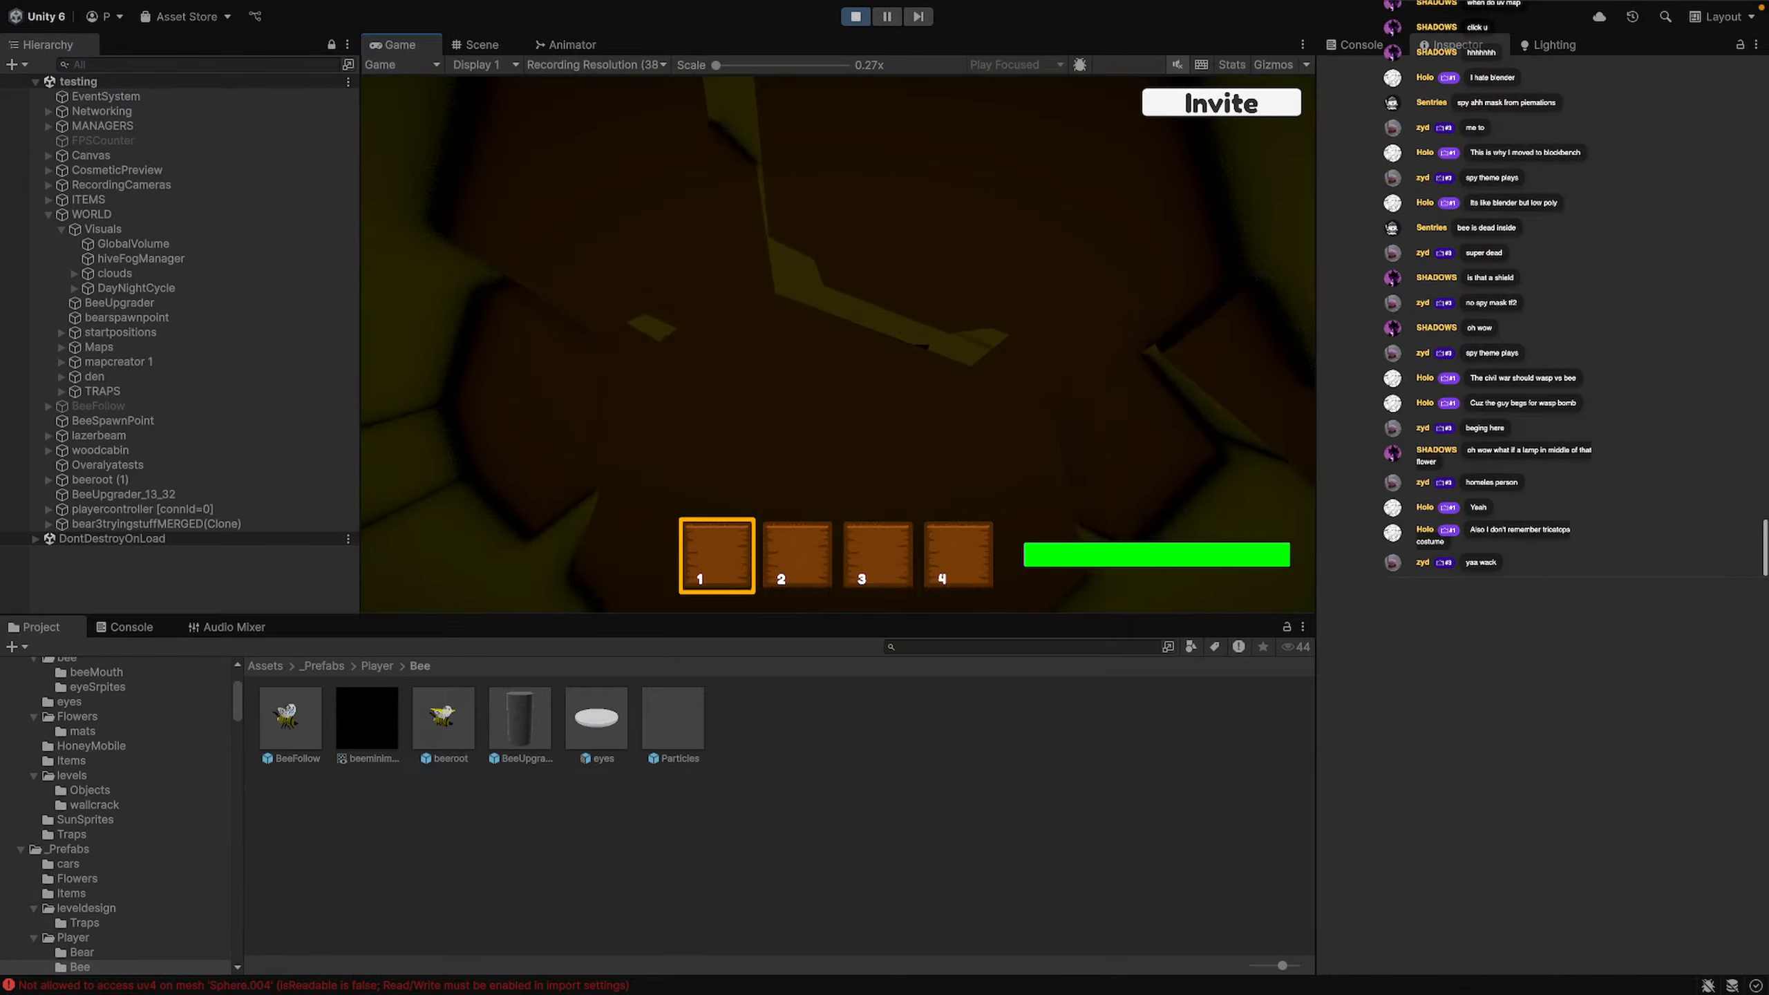
key(w)
key(w)
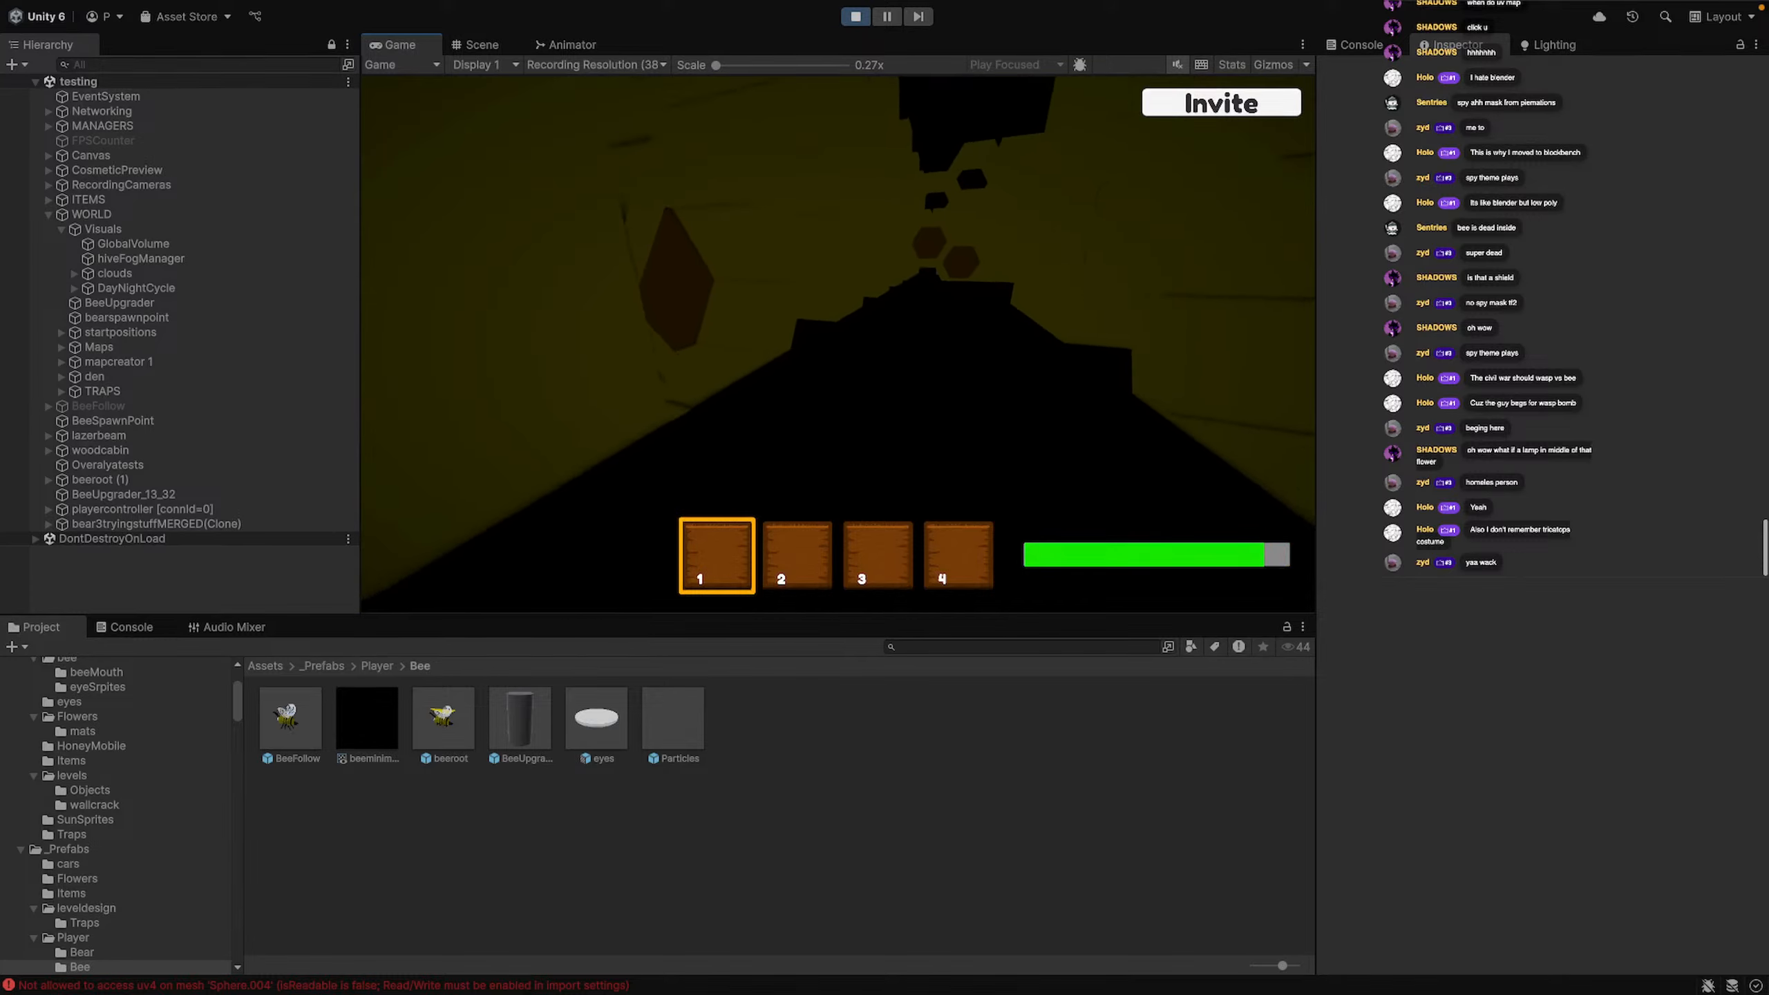
key(w)
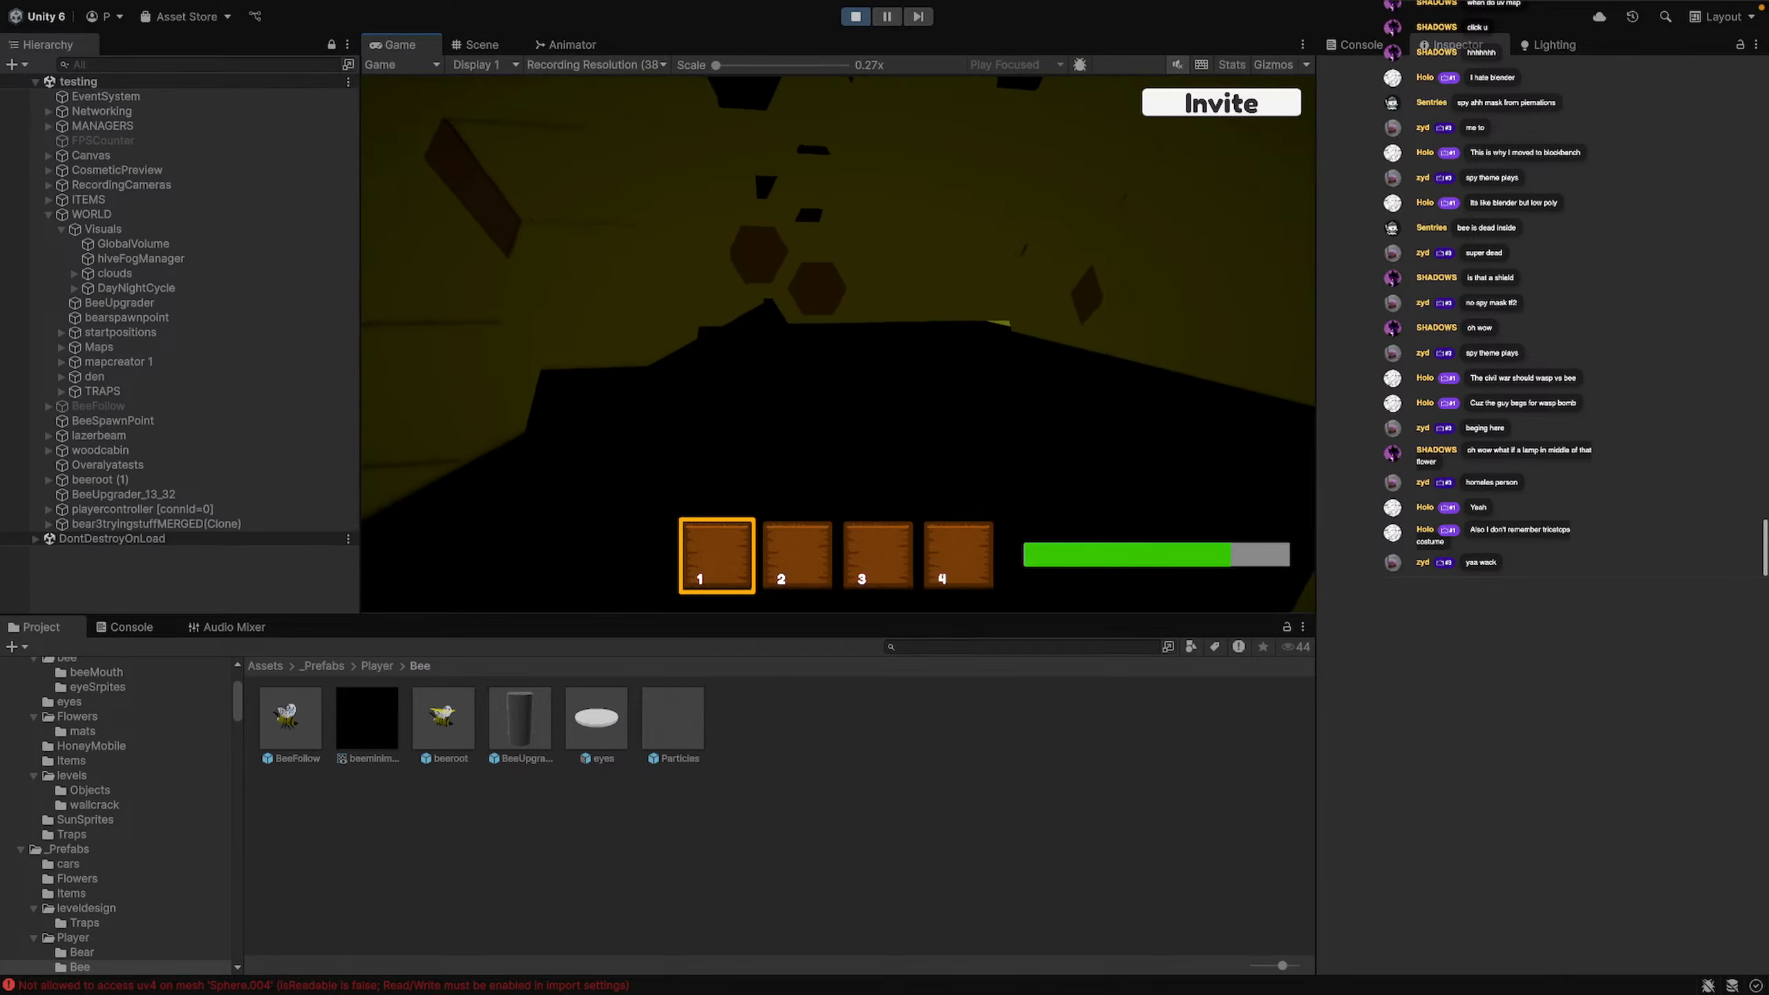
key(w)
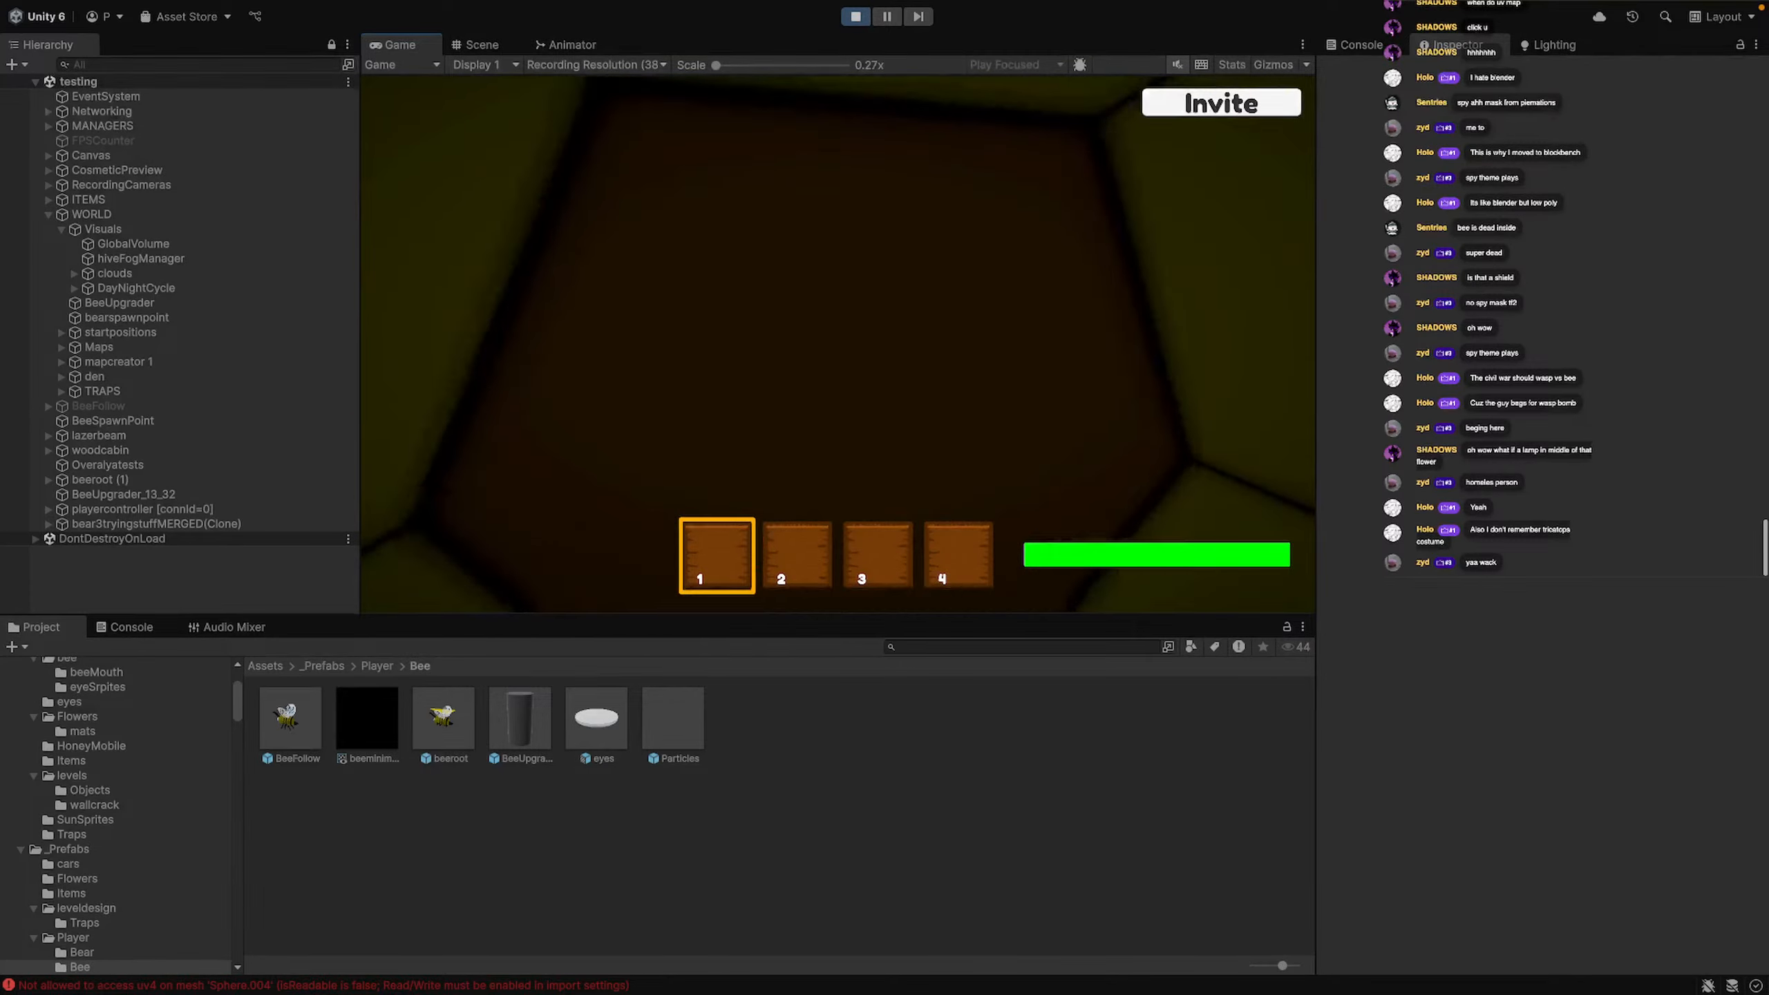
key(w)
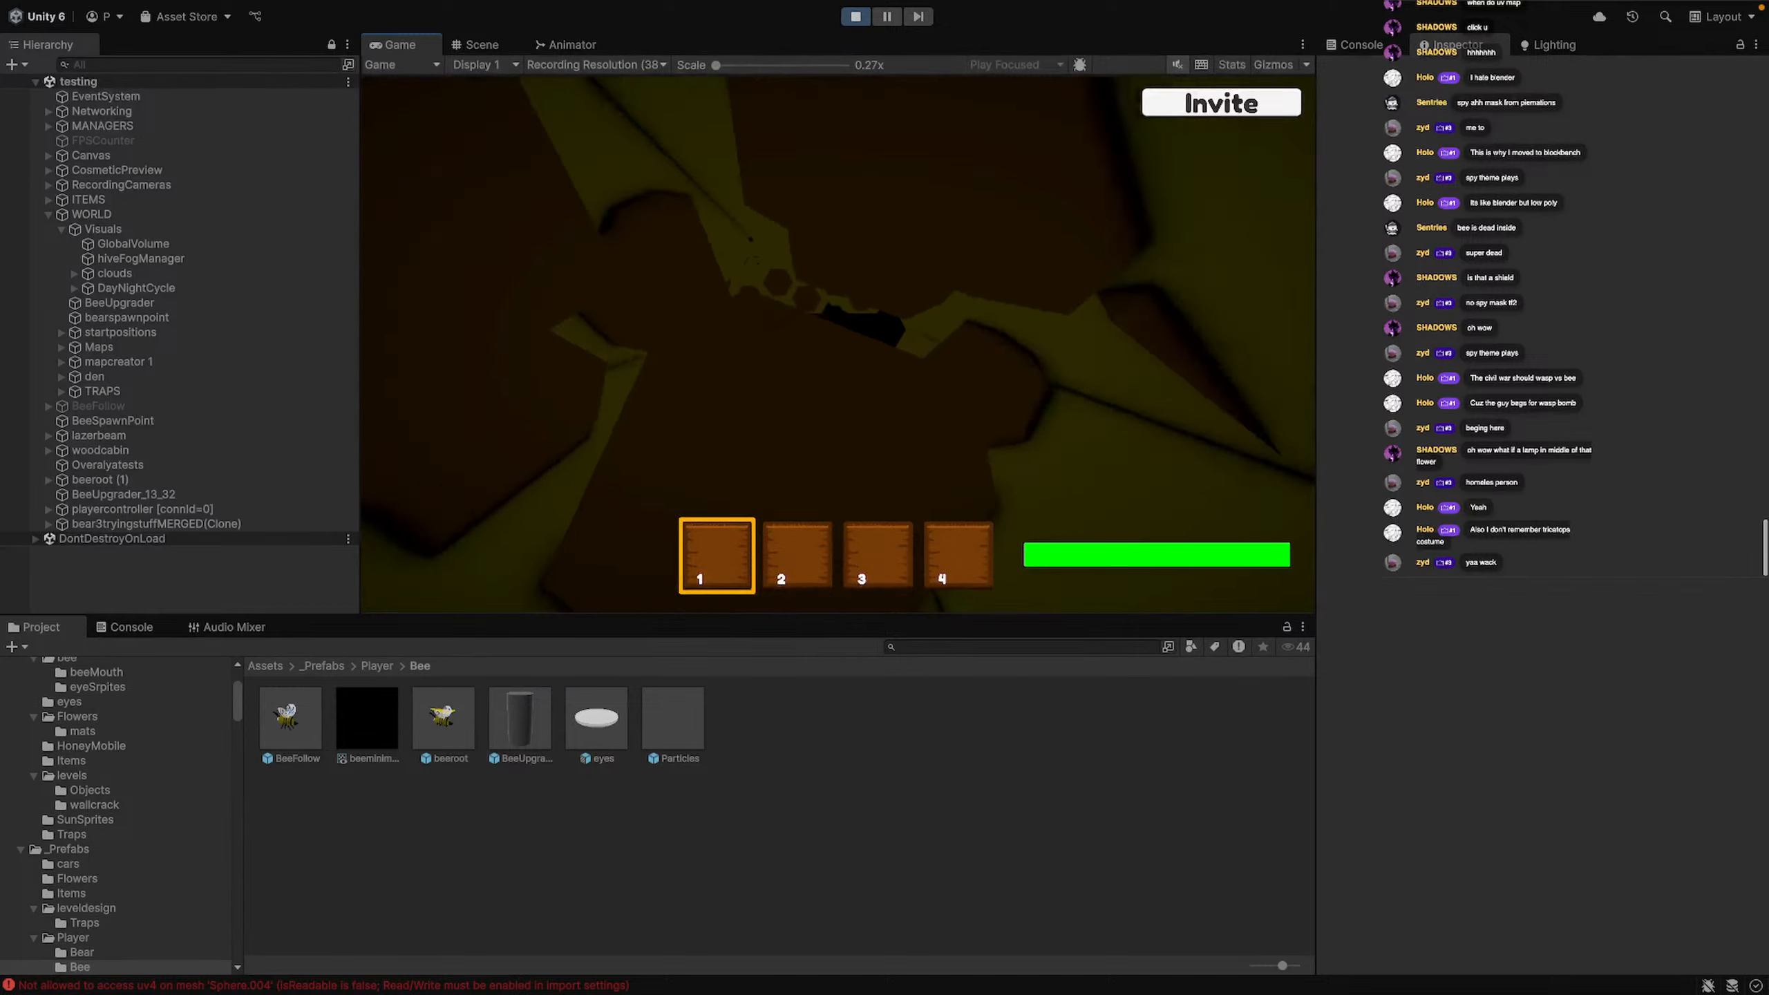
key(w)
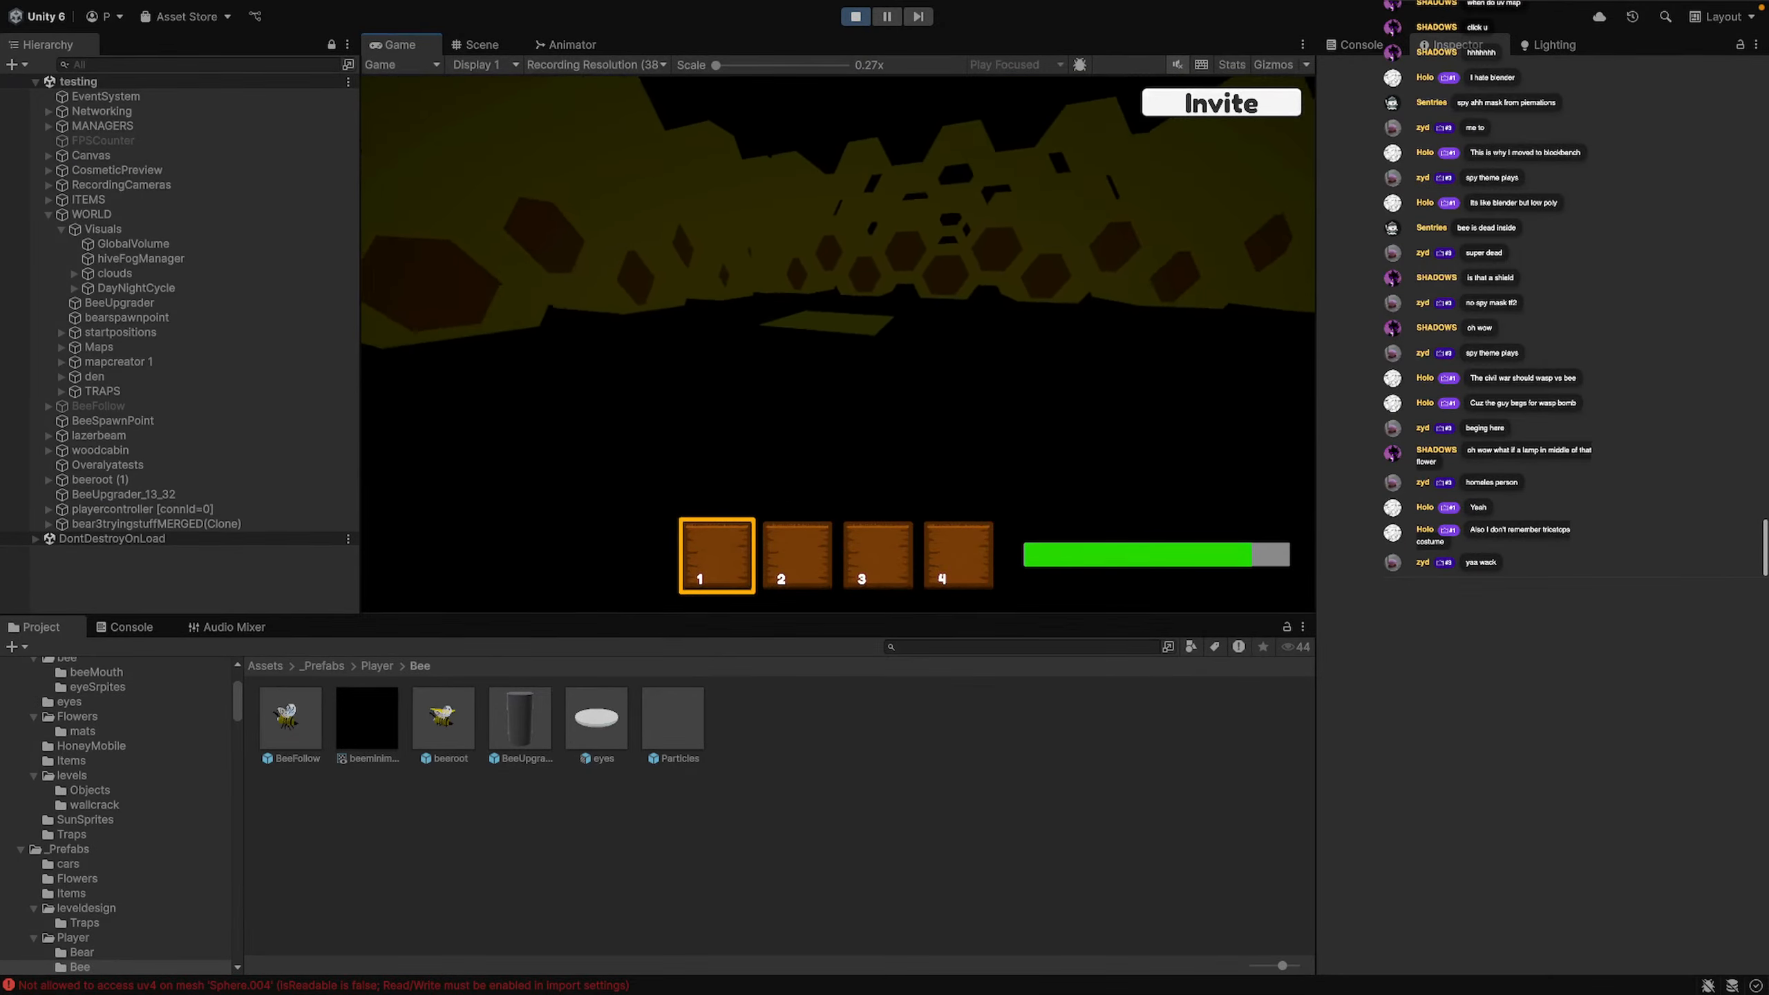
key(w)
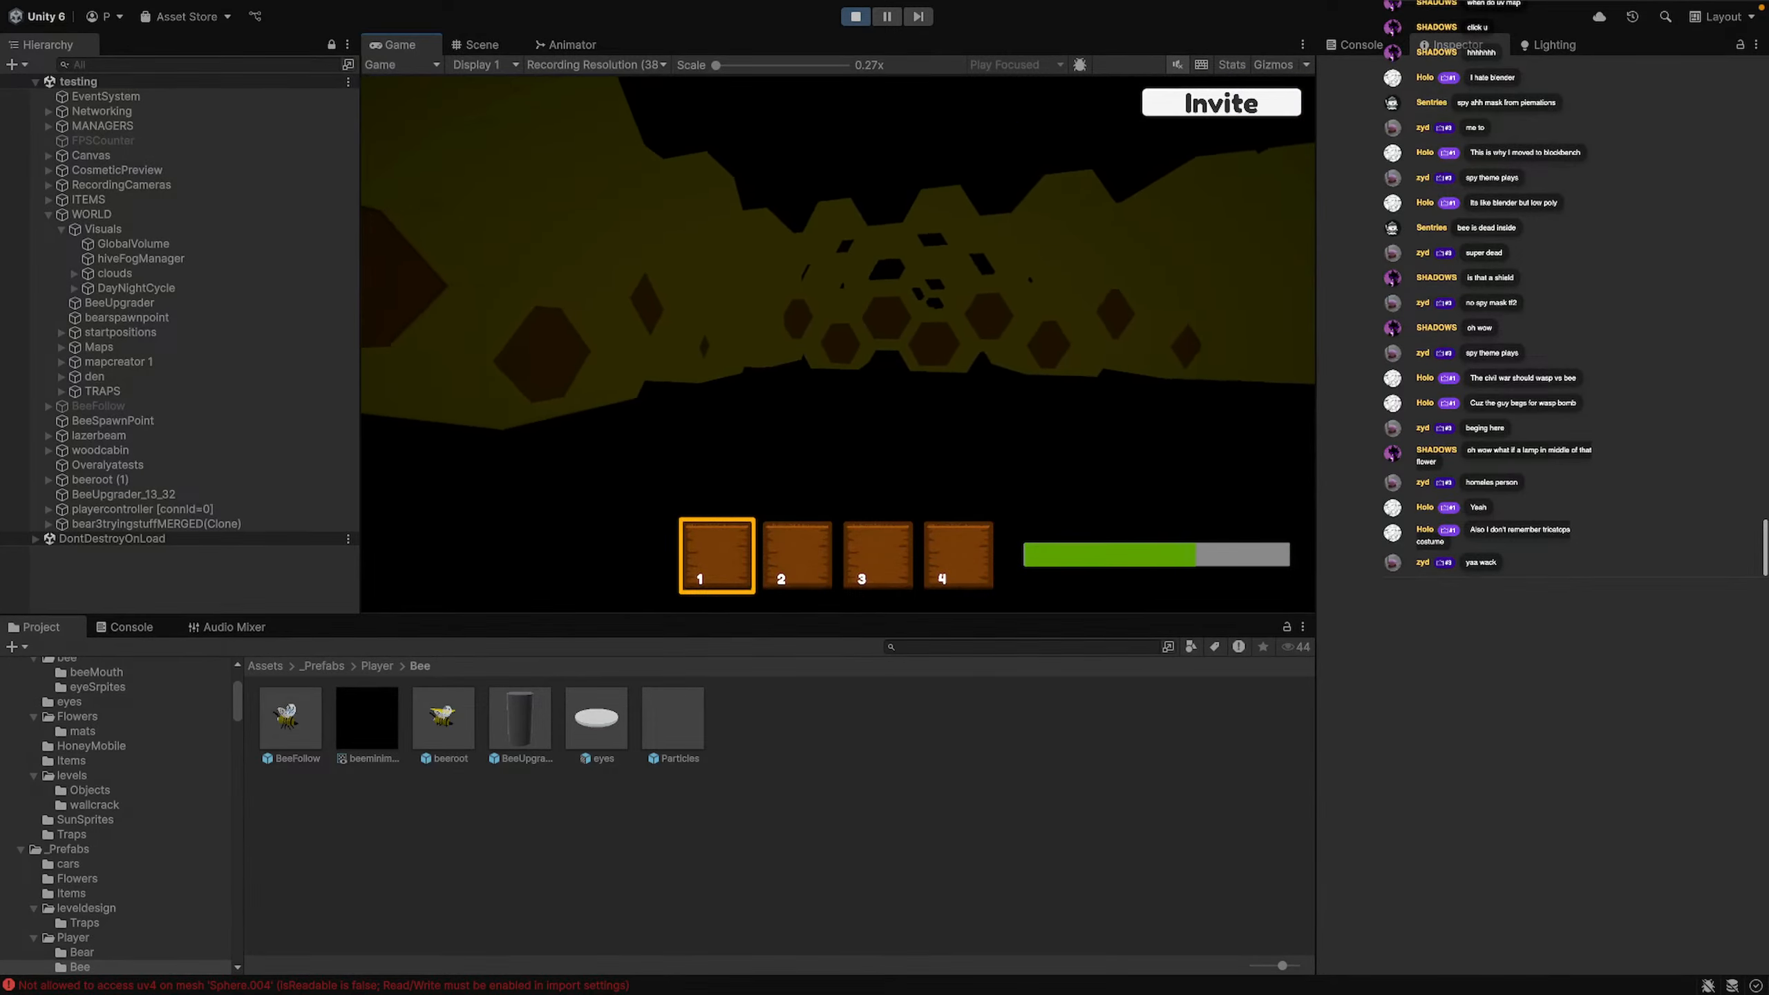
key(w)
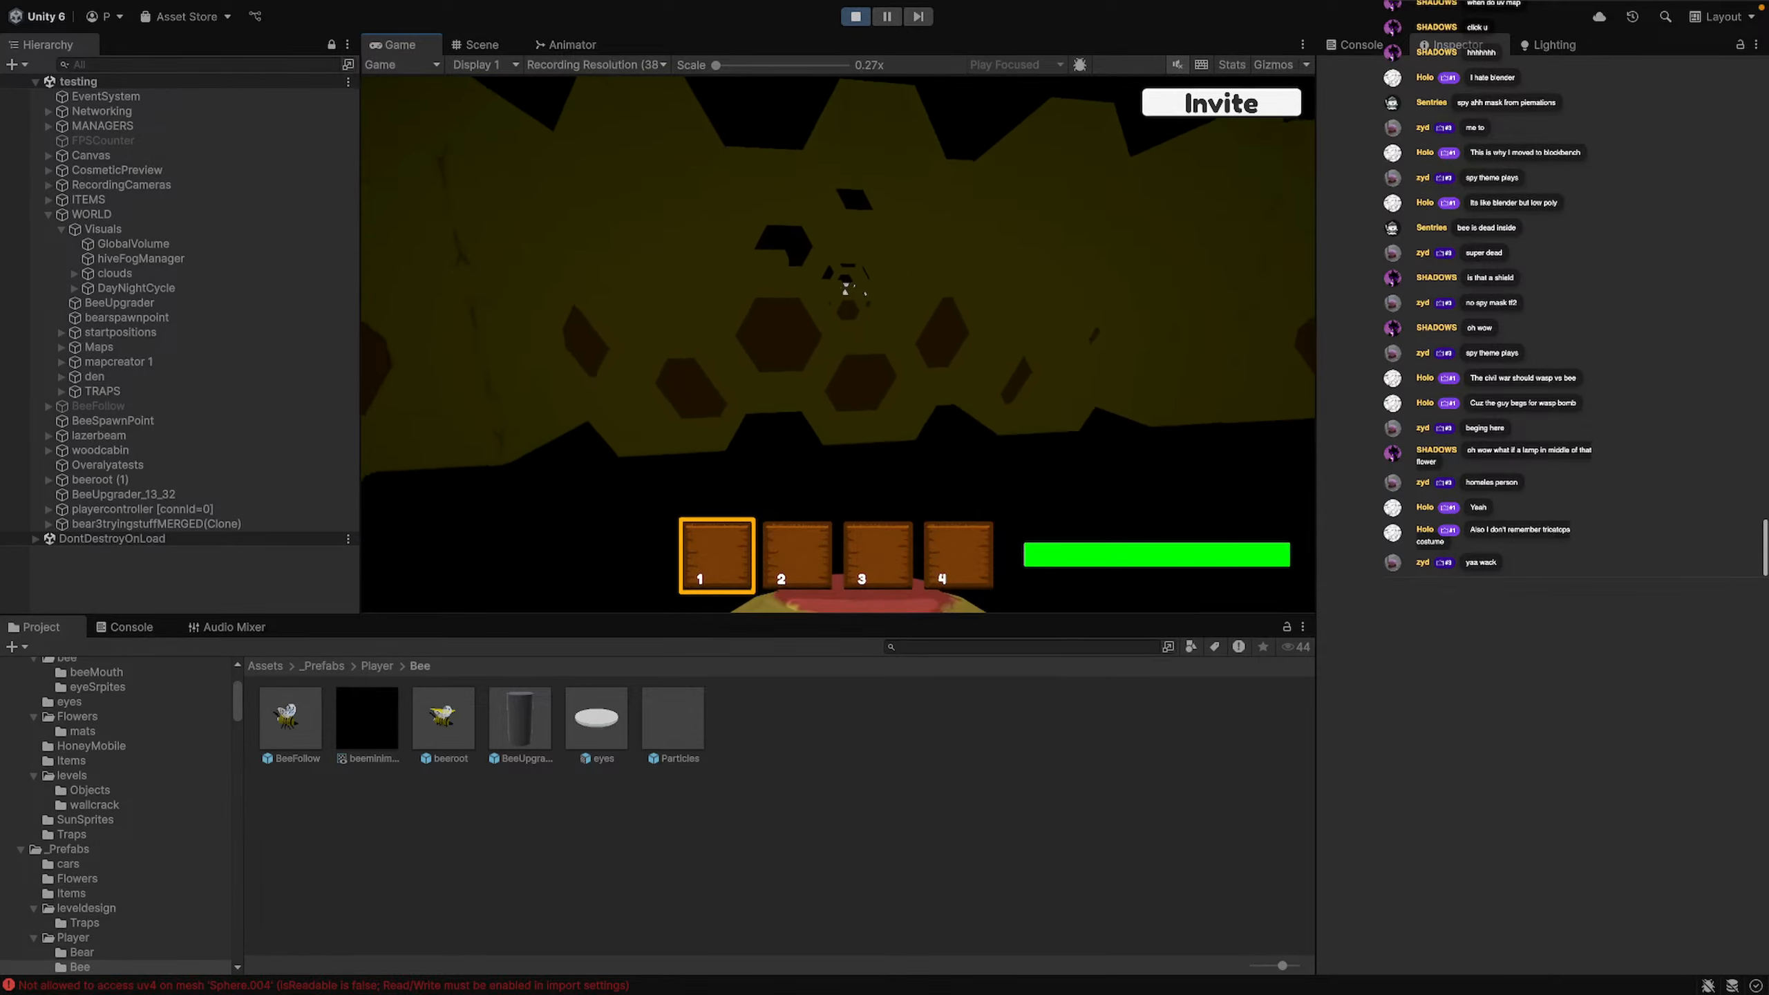
key(w)
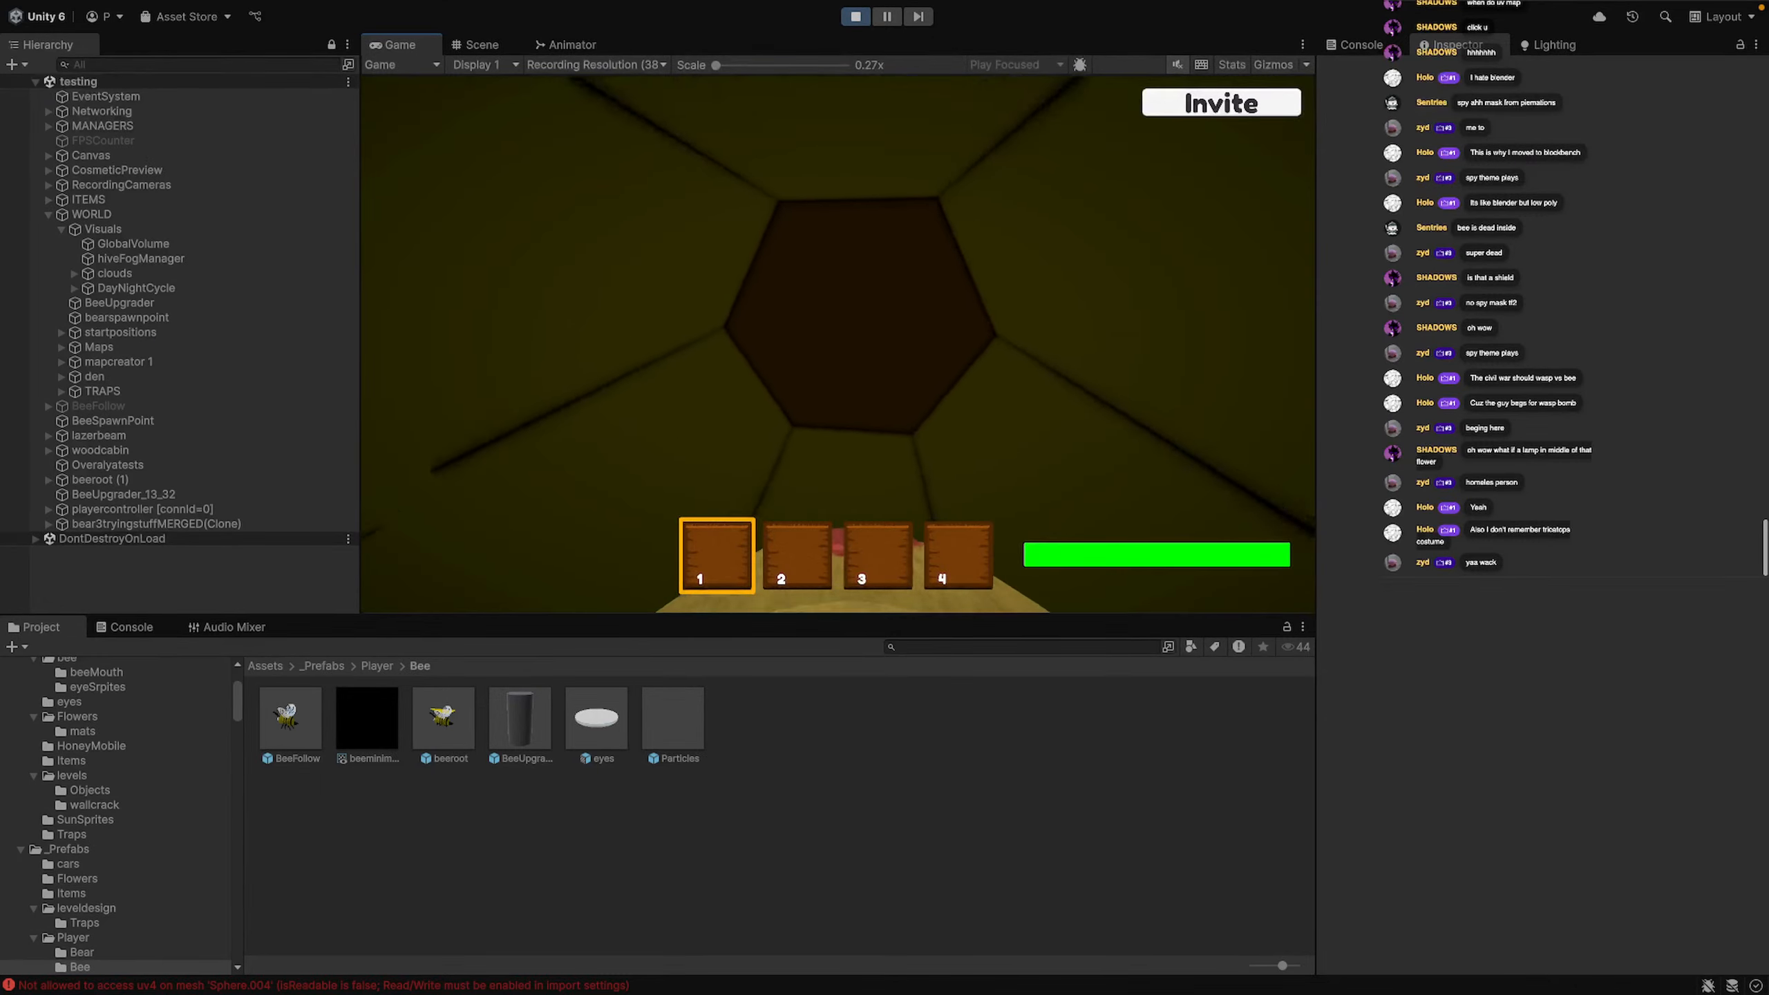
Walk the bear through the dark hive corridors and examine the honeycomb walls, openings and traps
key(w)
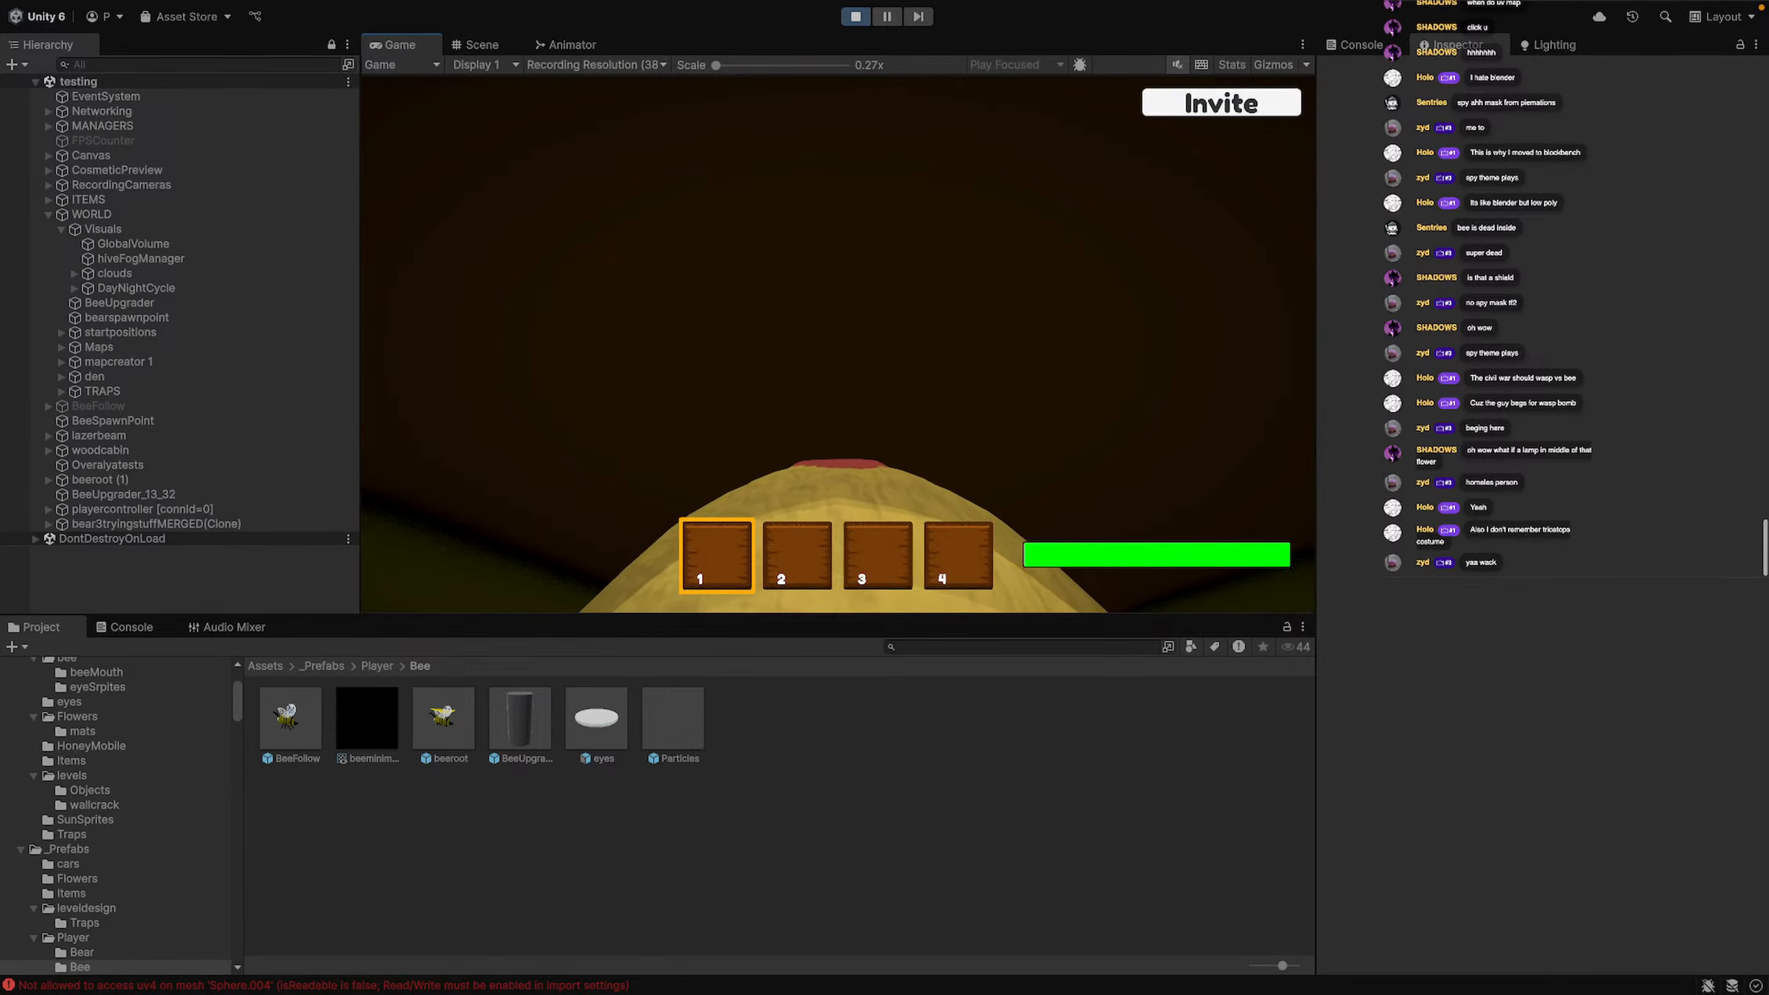
key(w)
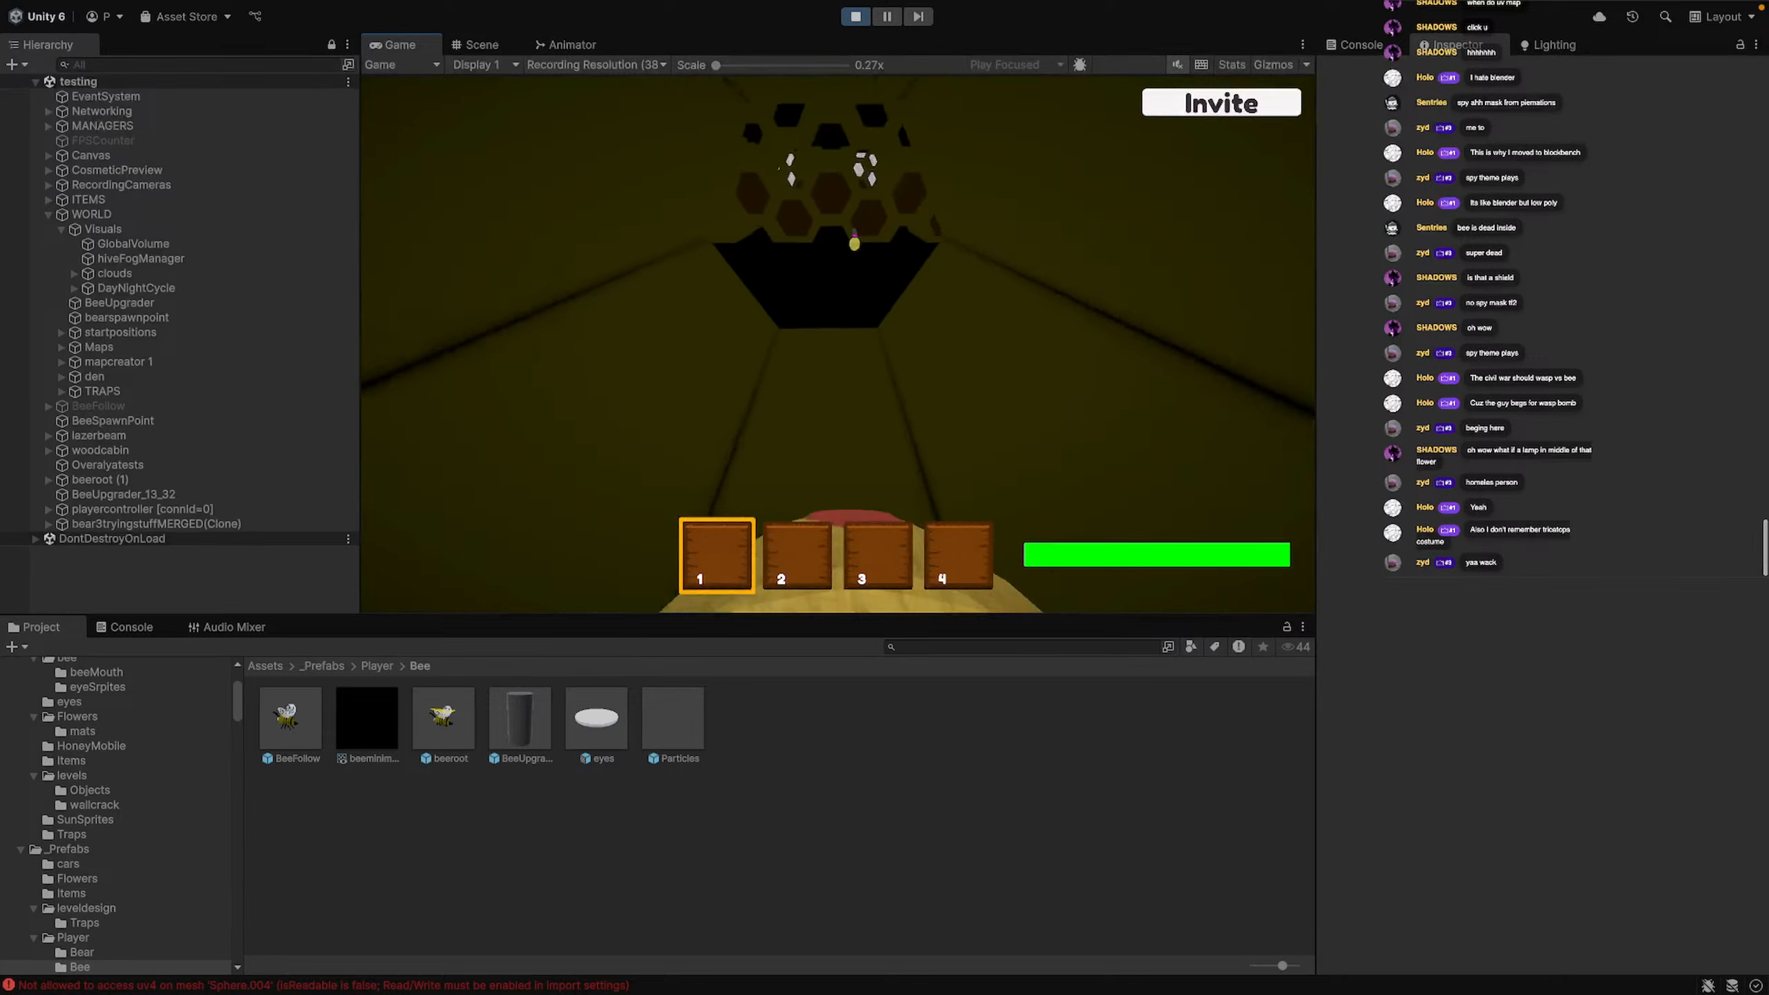
key(w)
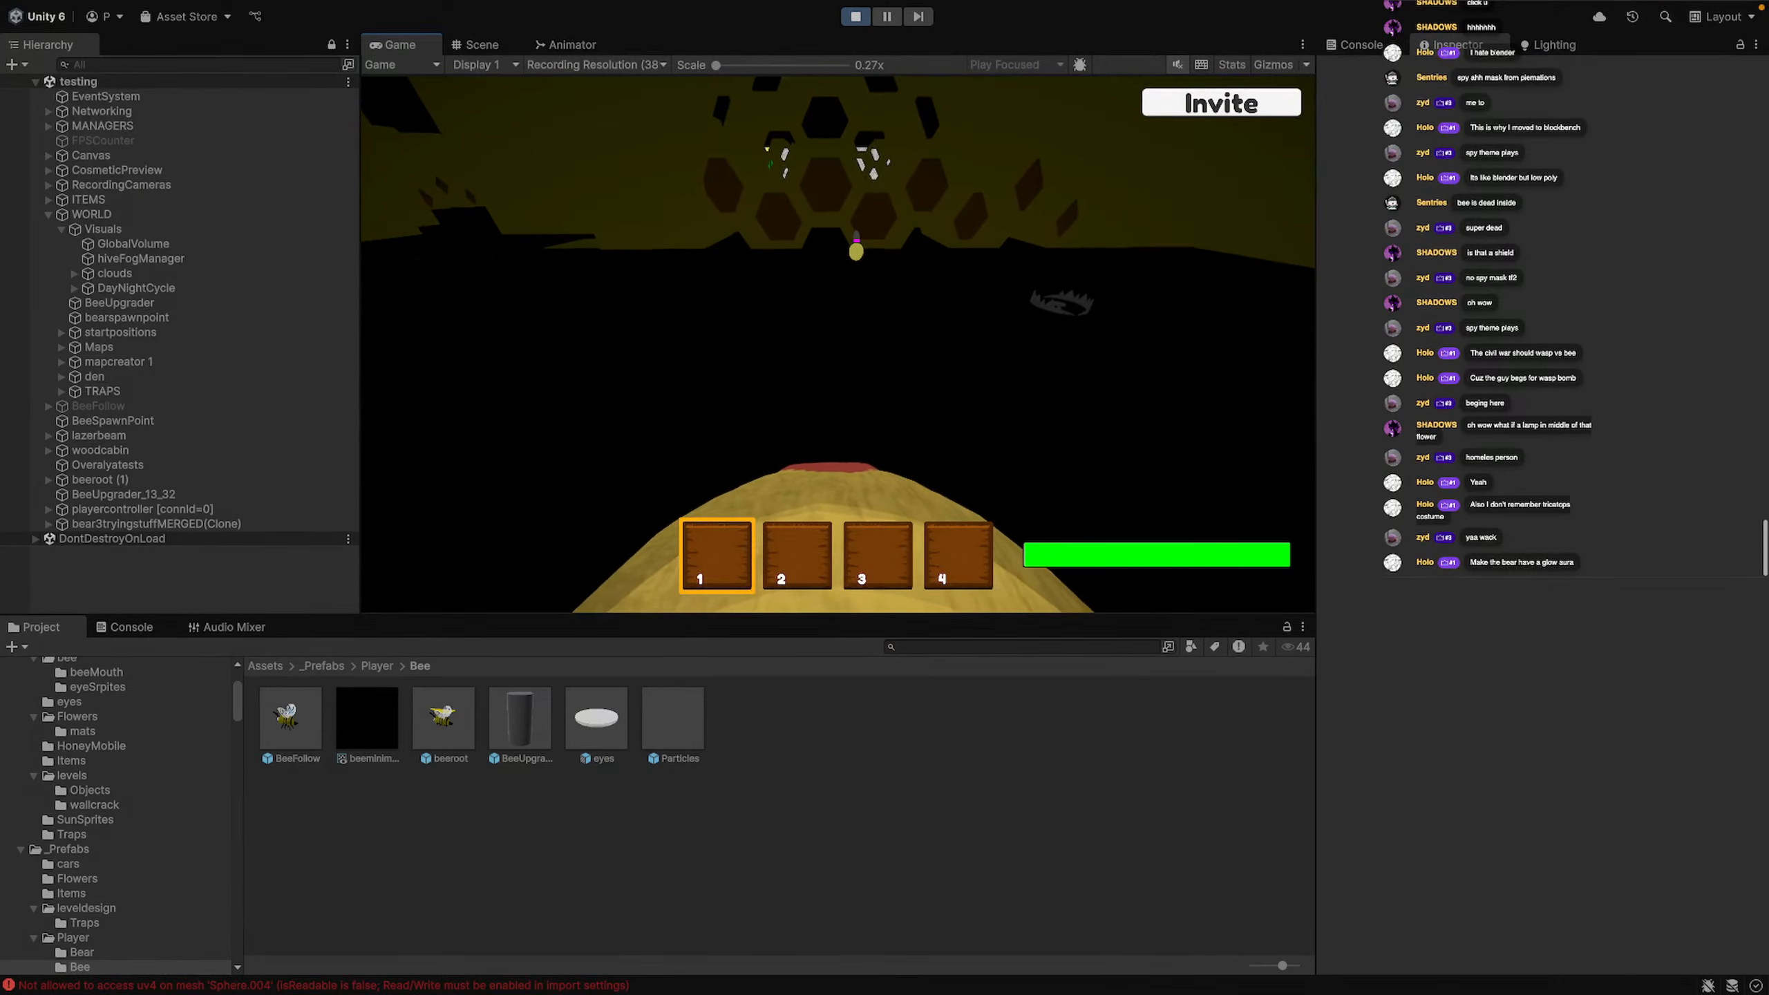
key(w)
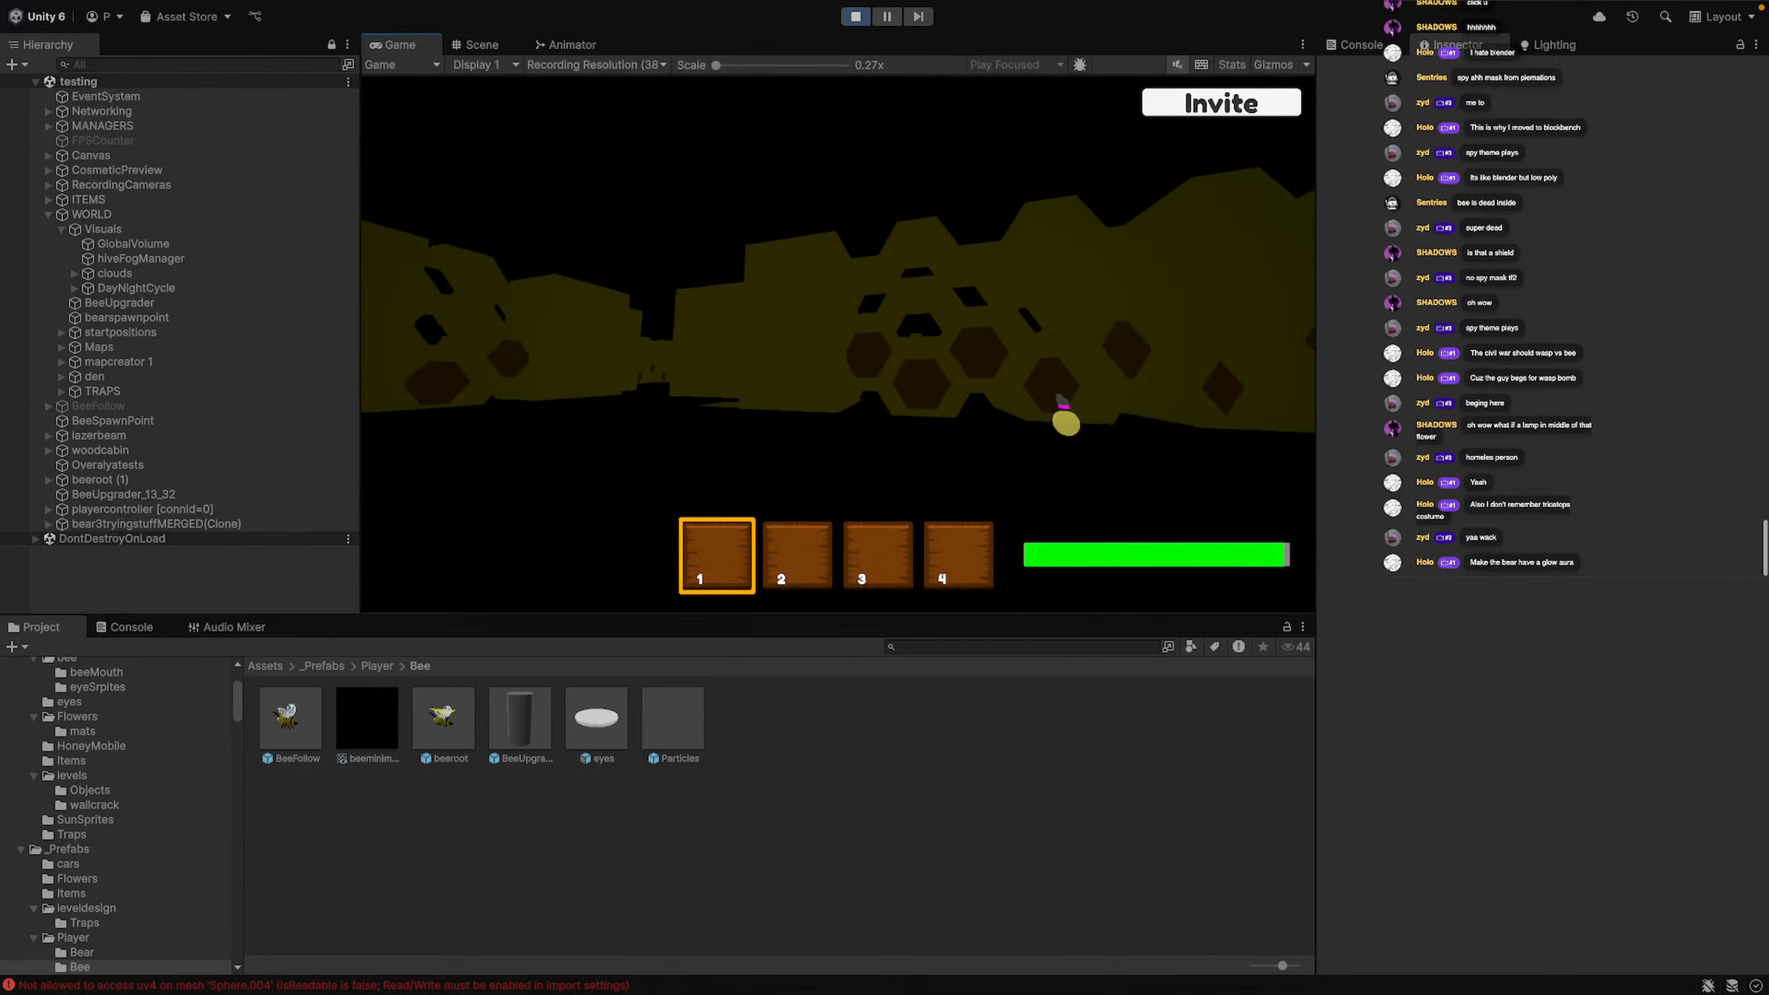
key(w)
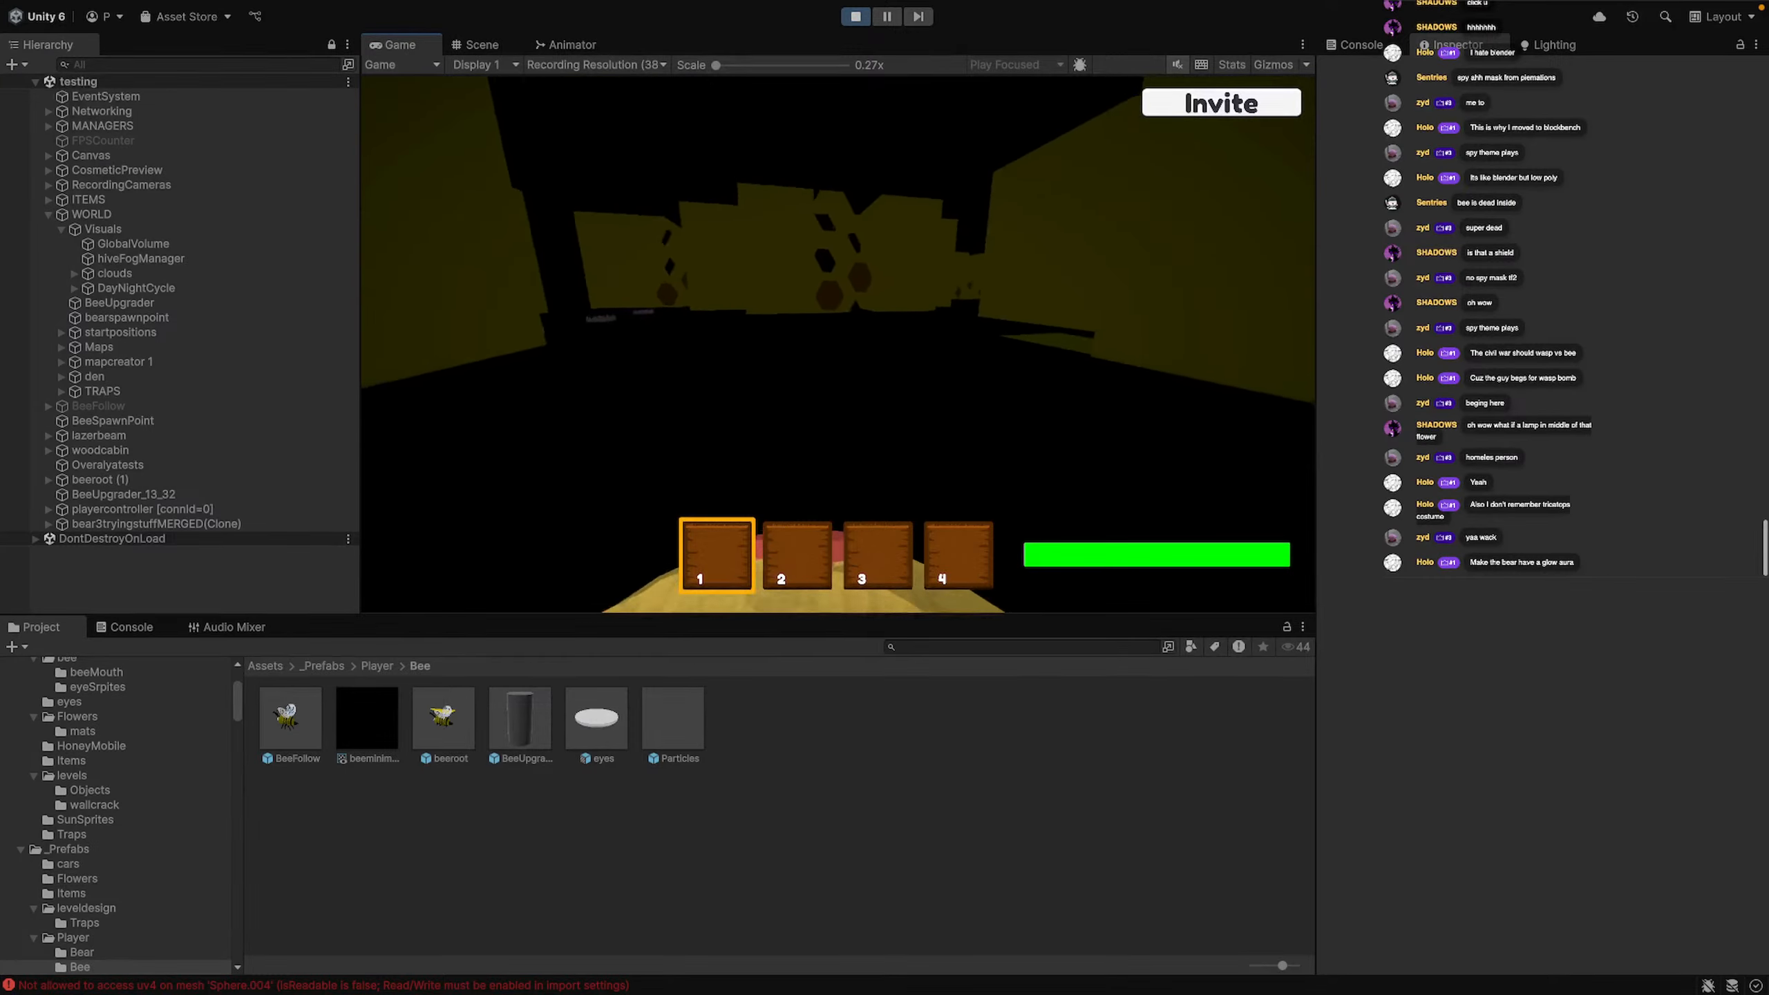
key(w)
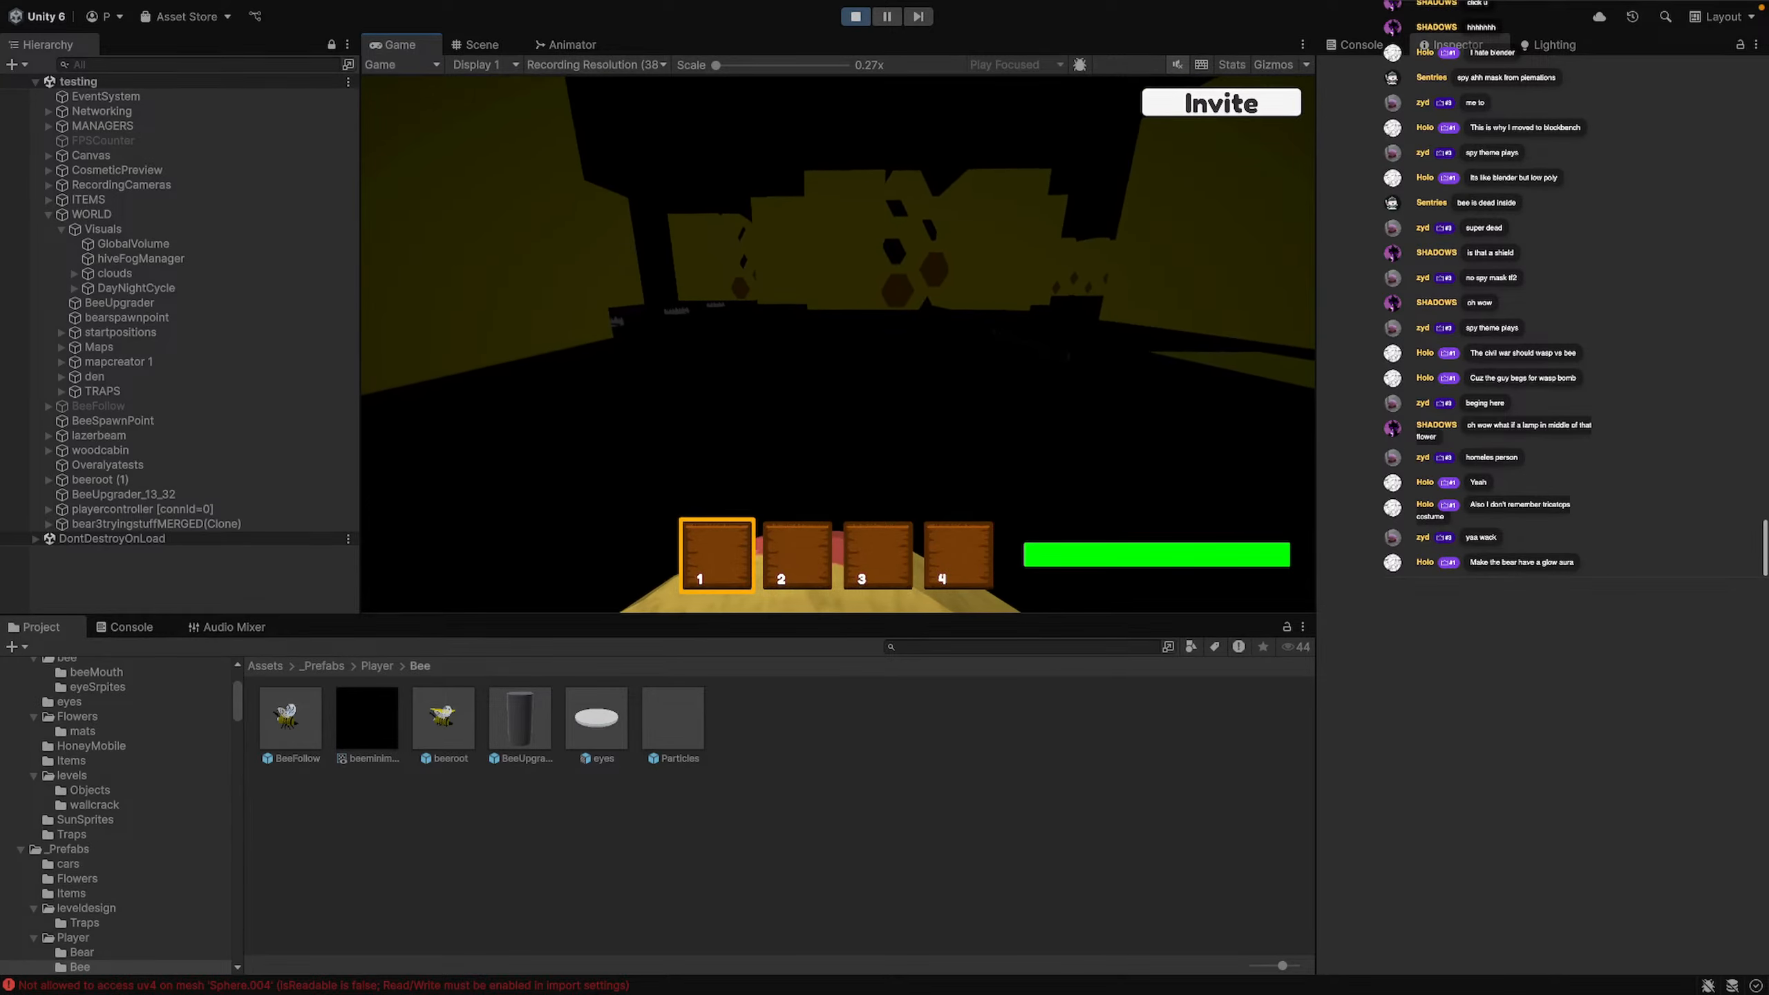
key(w)
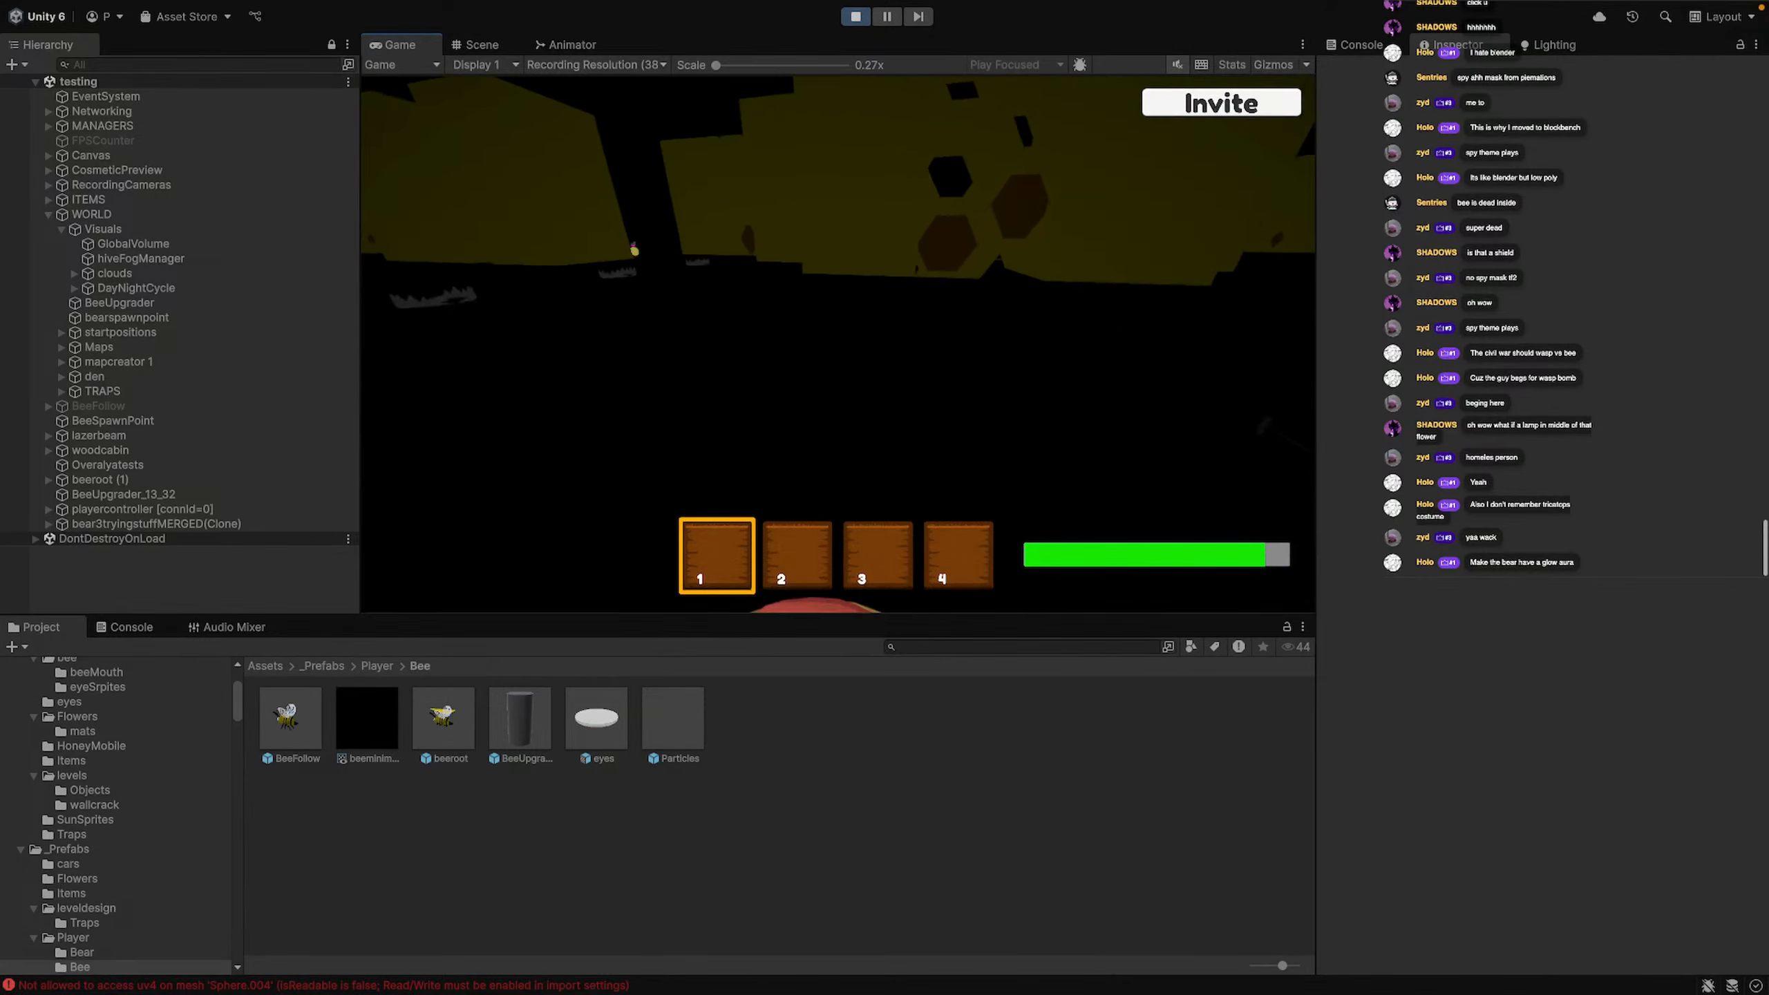
key(w)
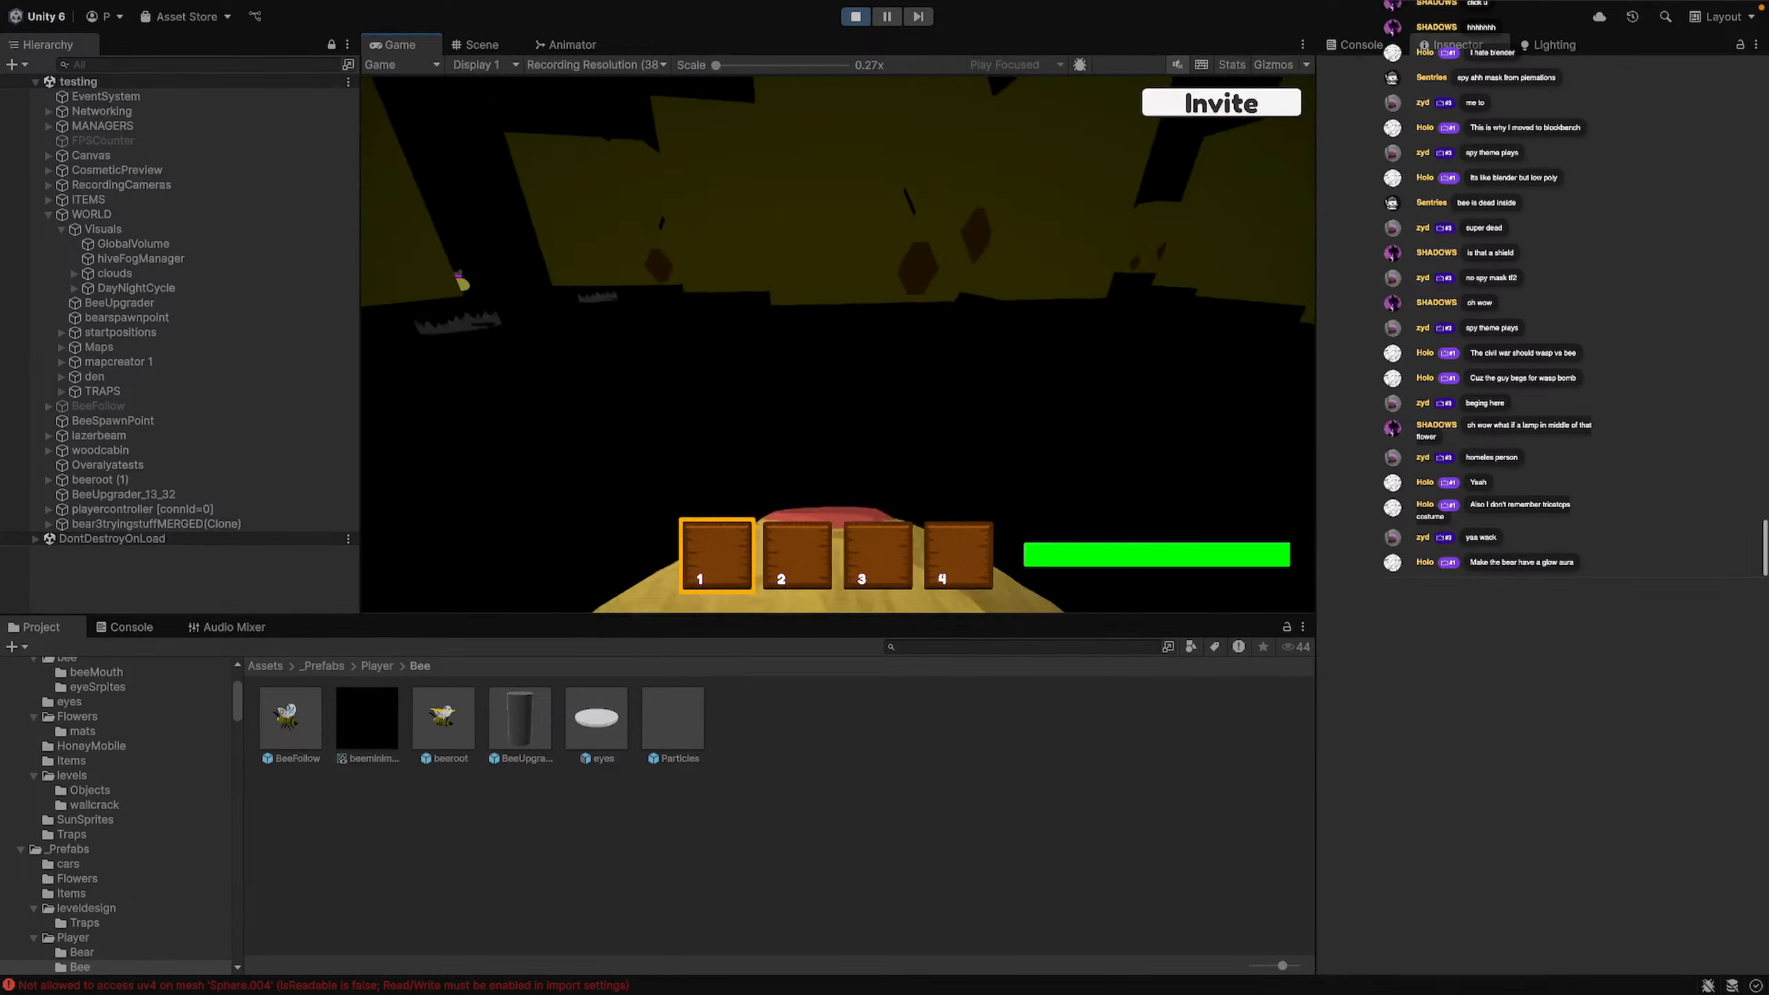
key(w)
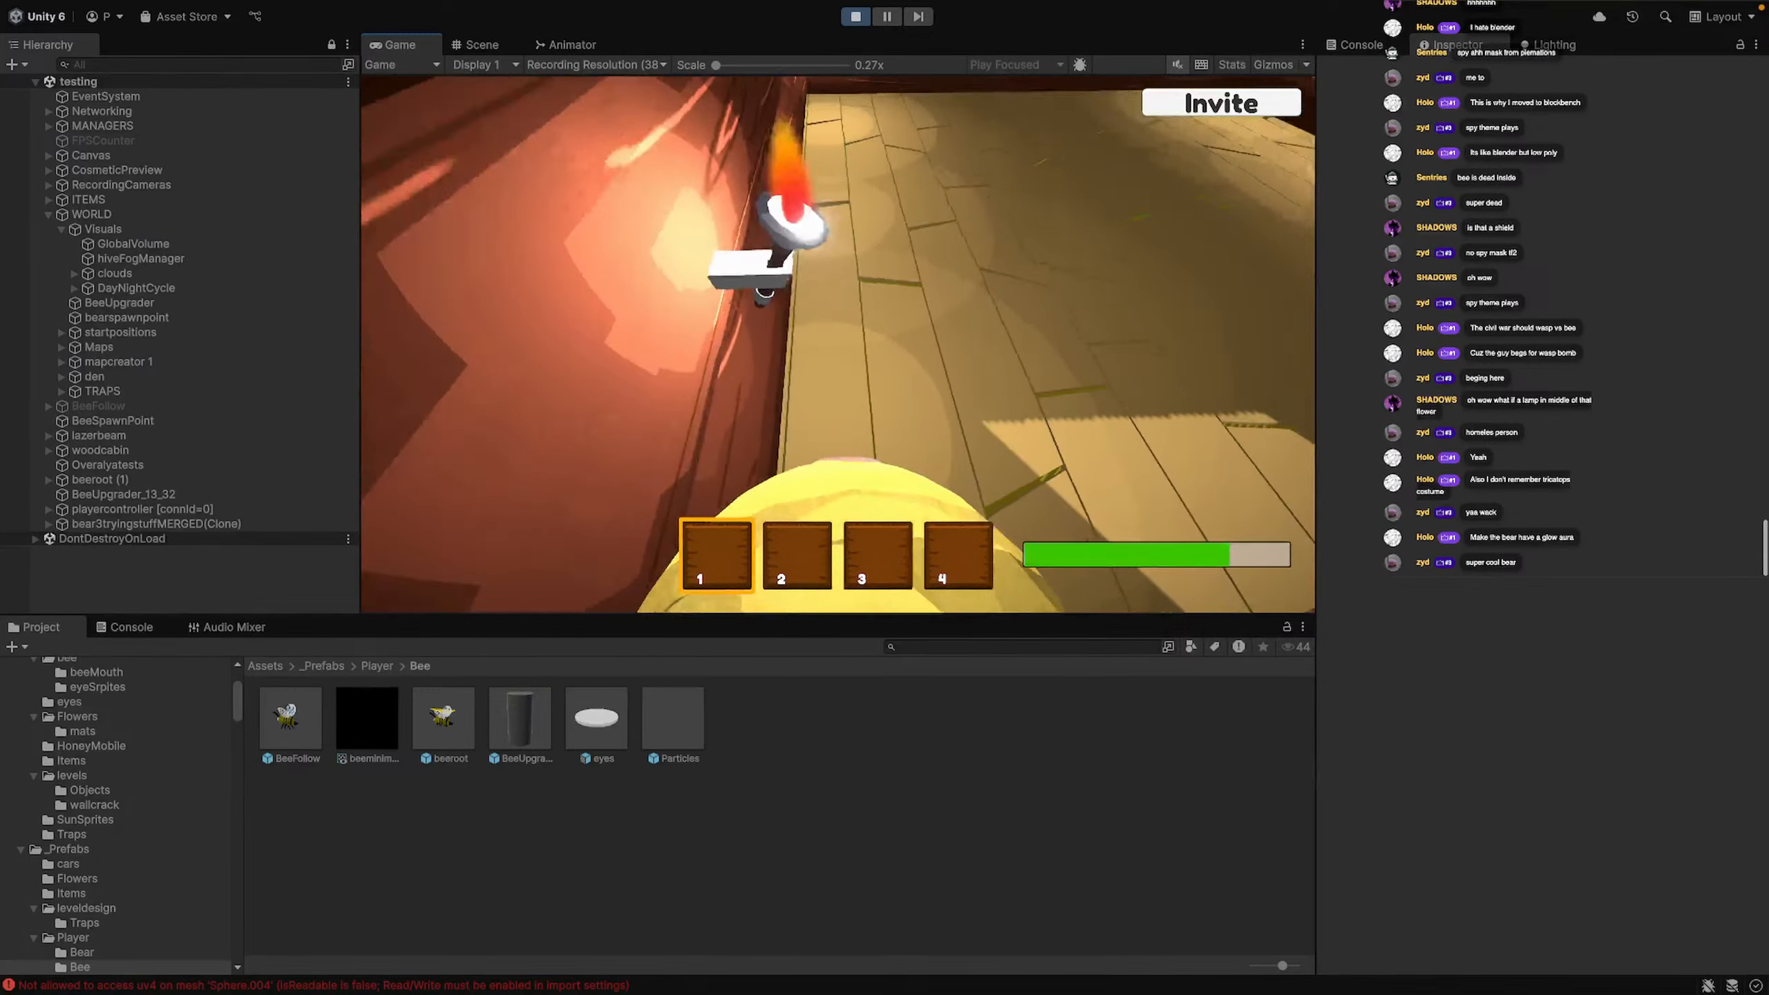
Examine the torch-lit interior of the log cabin, then back the bear out to view its exterior from the grass
key(w)
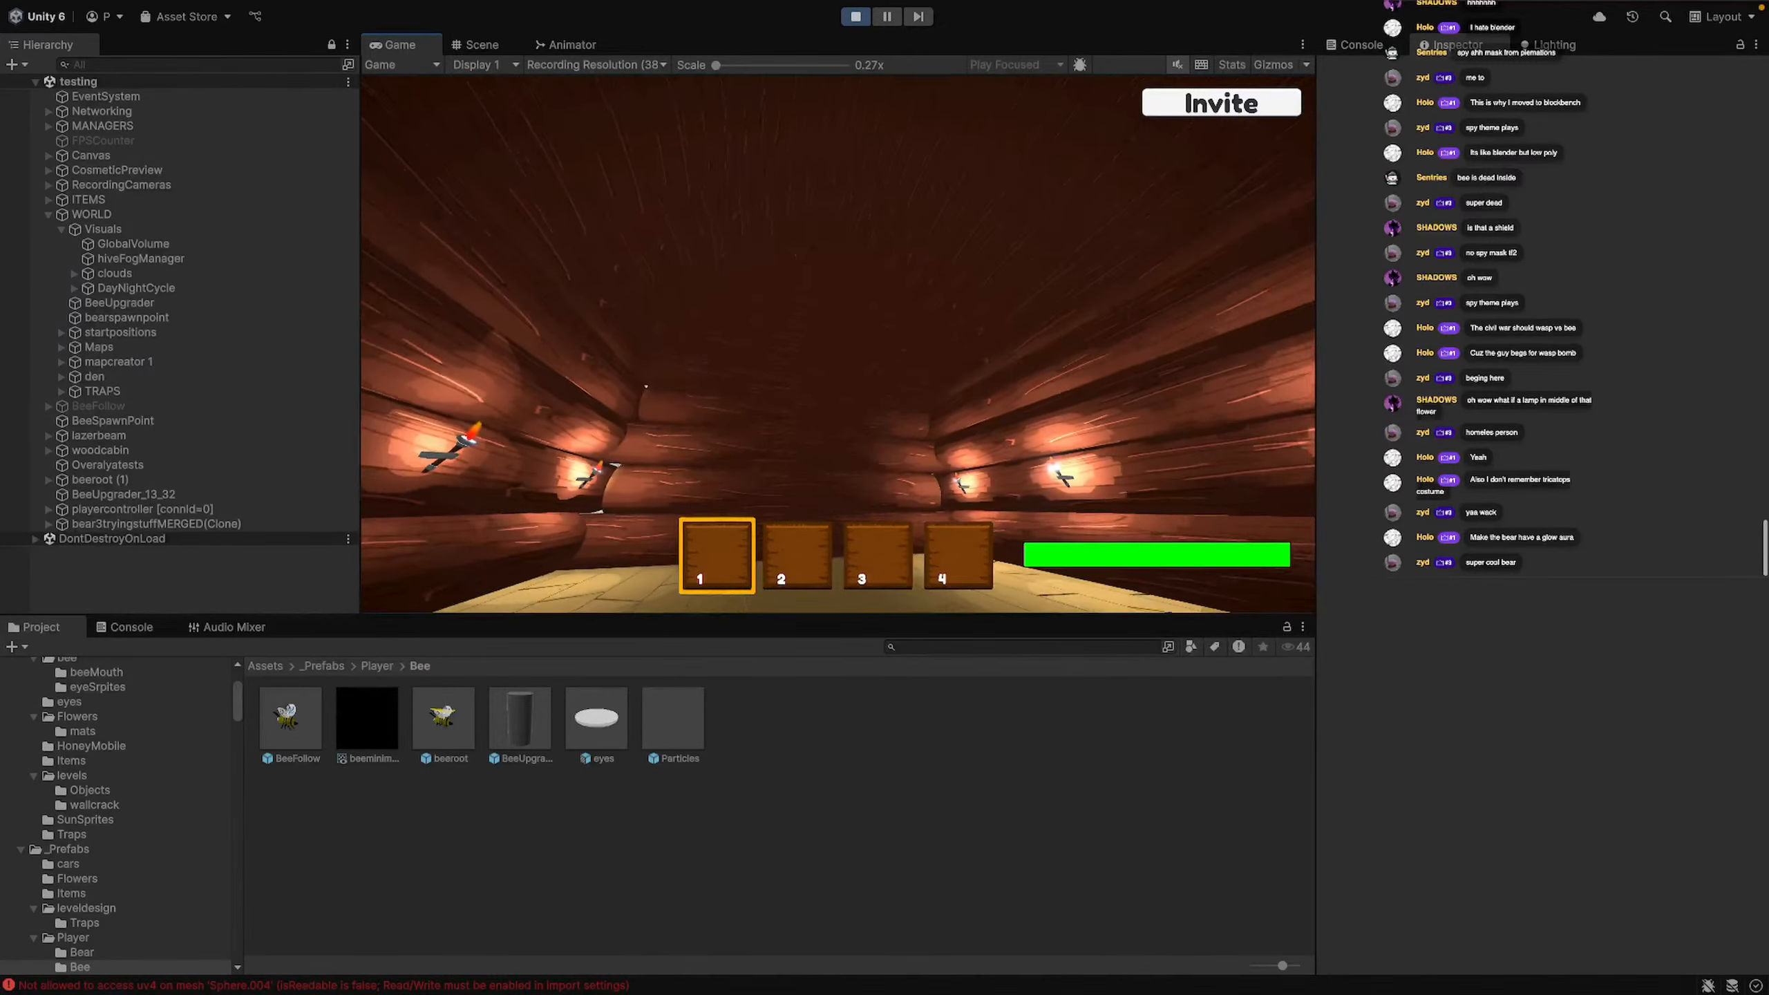
key(w)
key(s)
key(w)
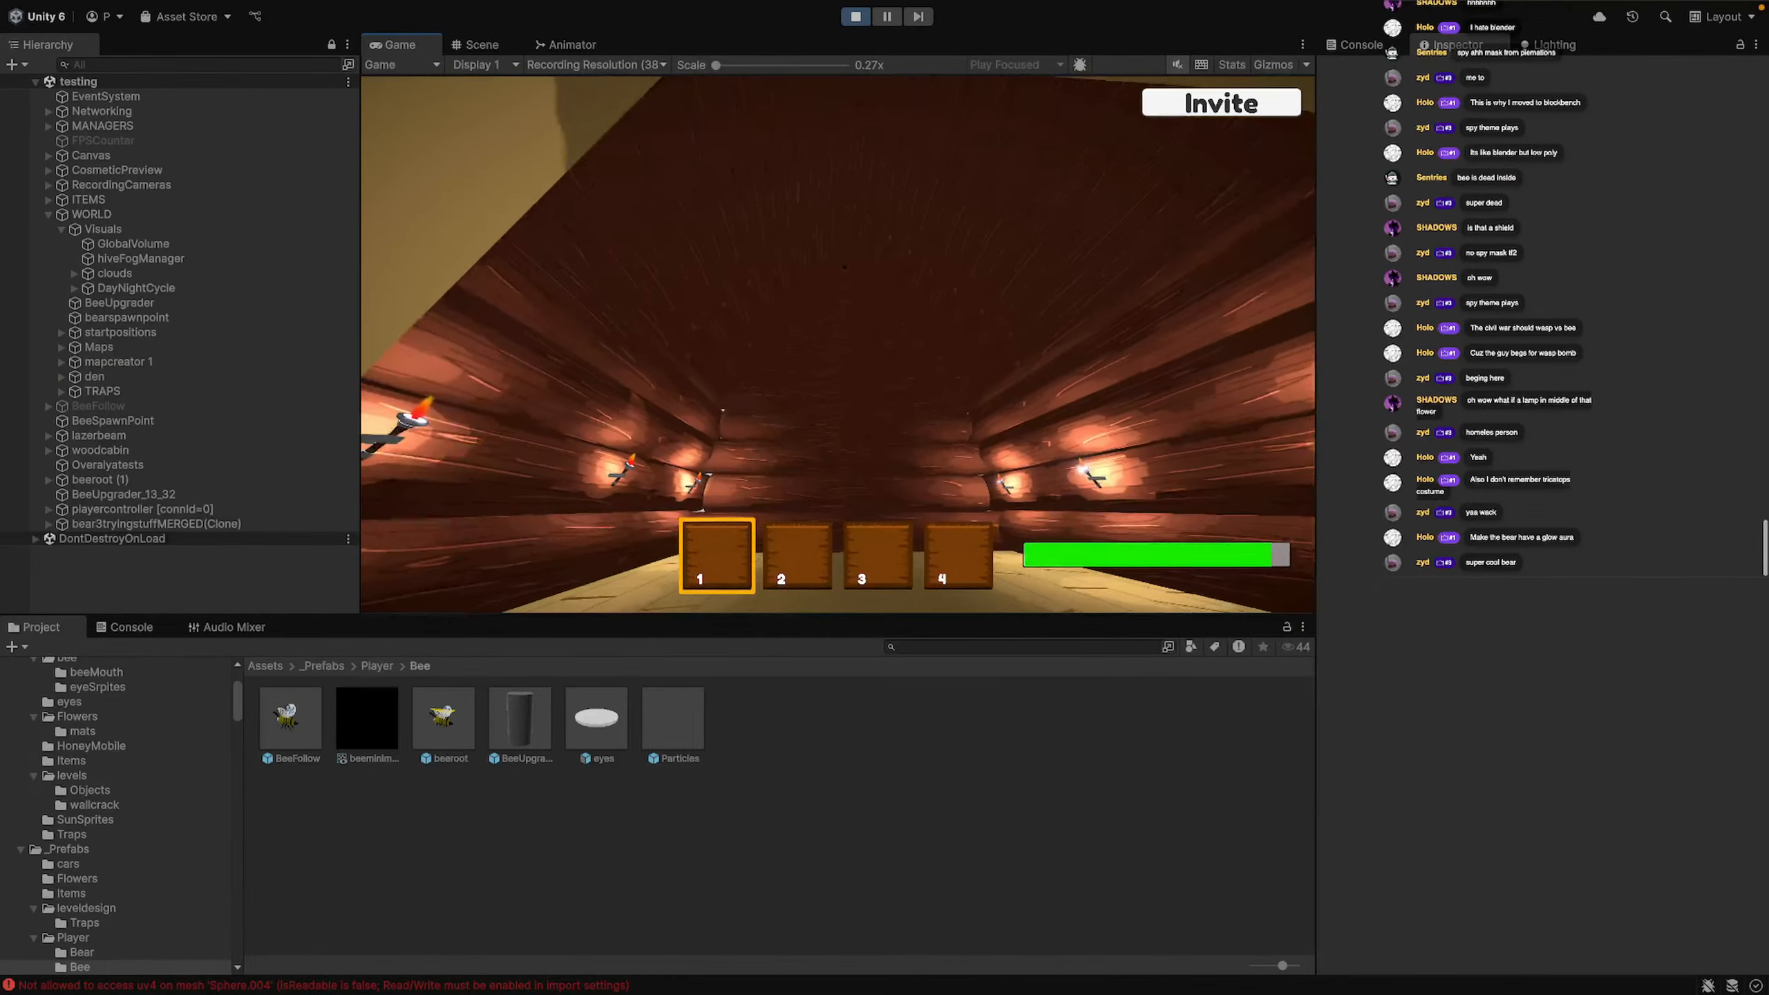
key(s)
key(s)
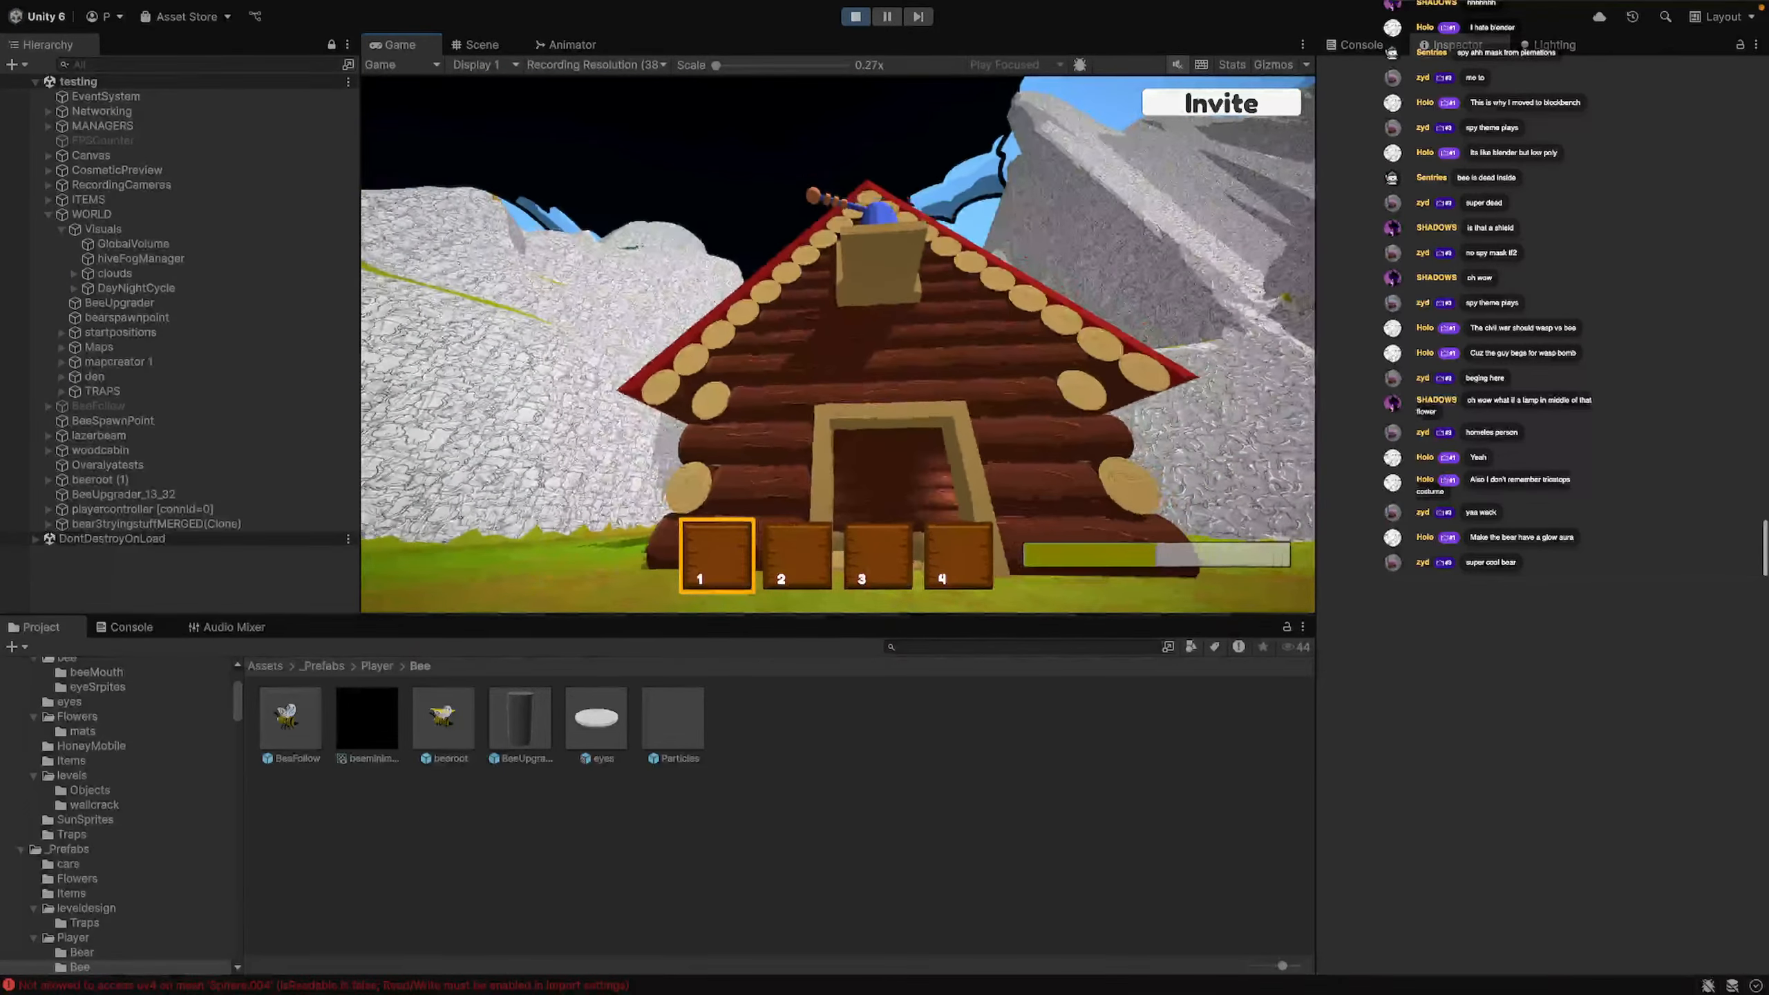
key(s)
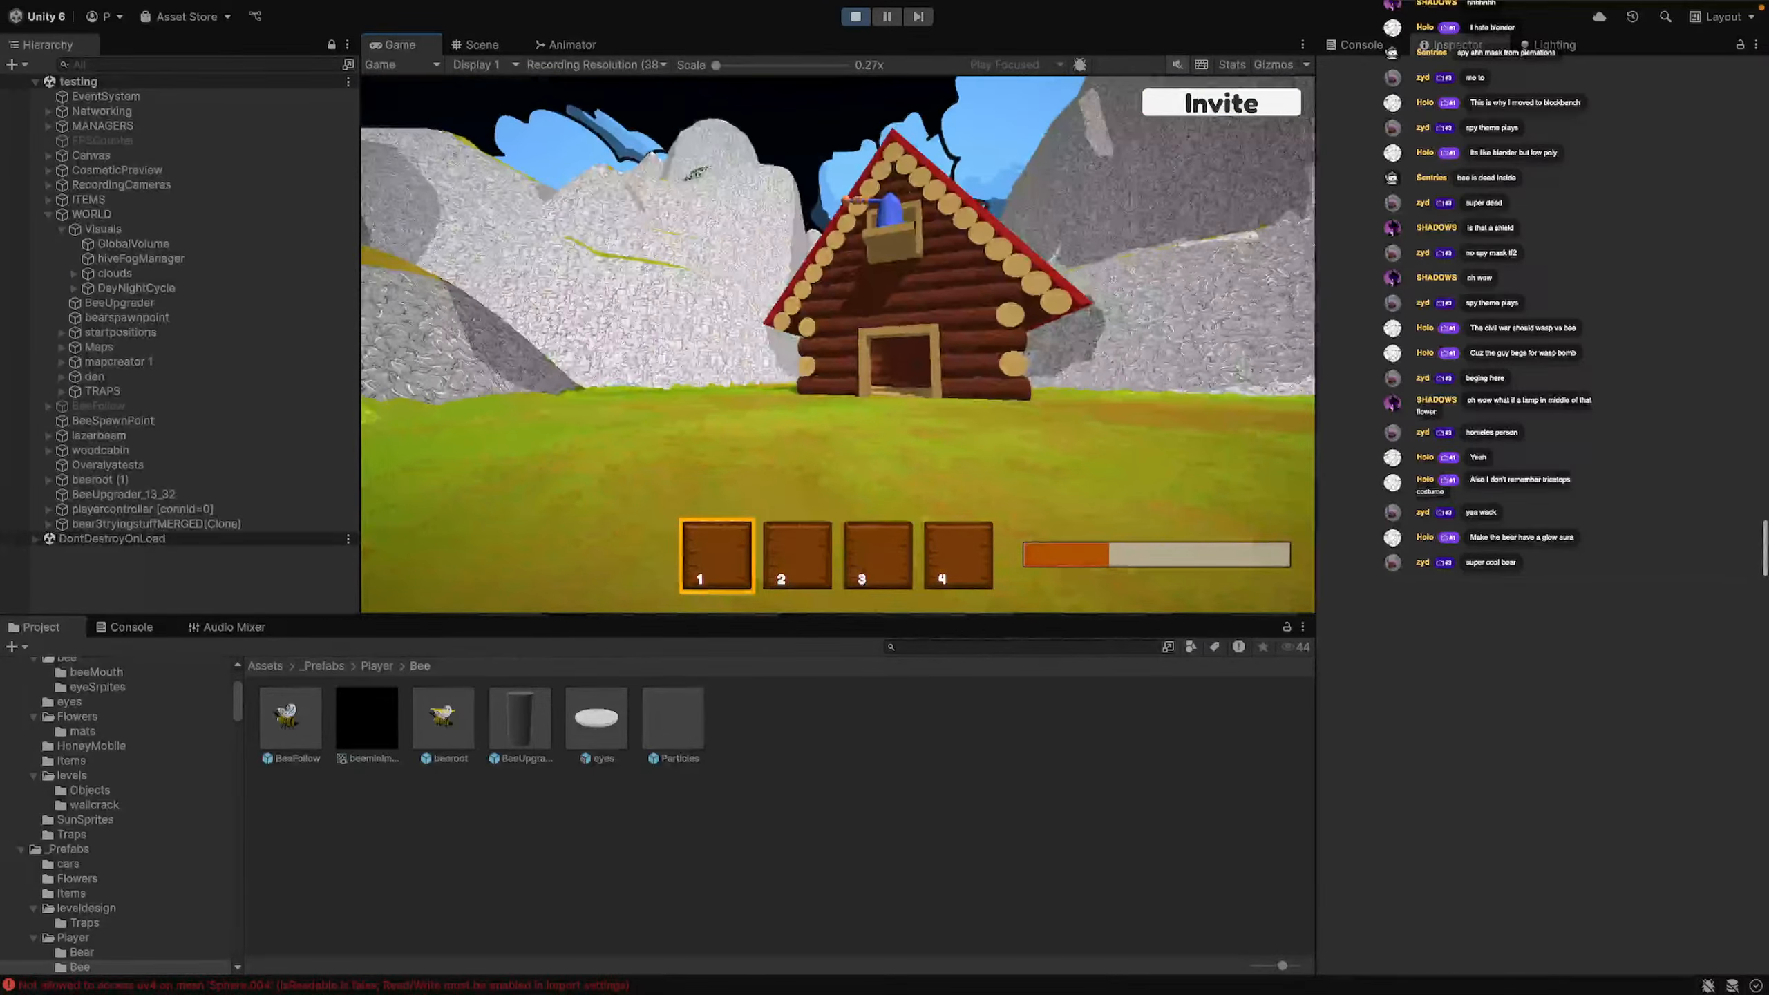
key(s)
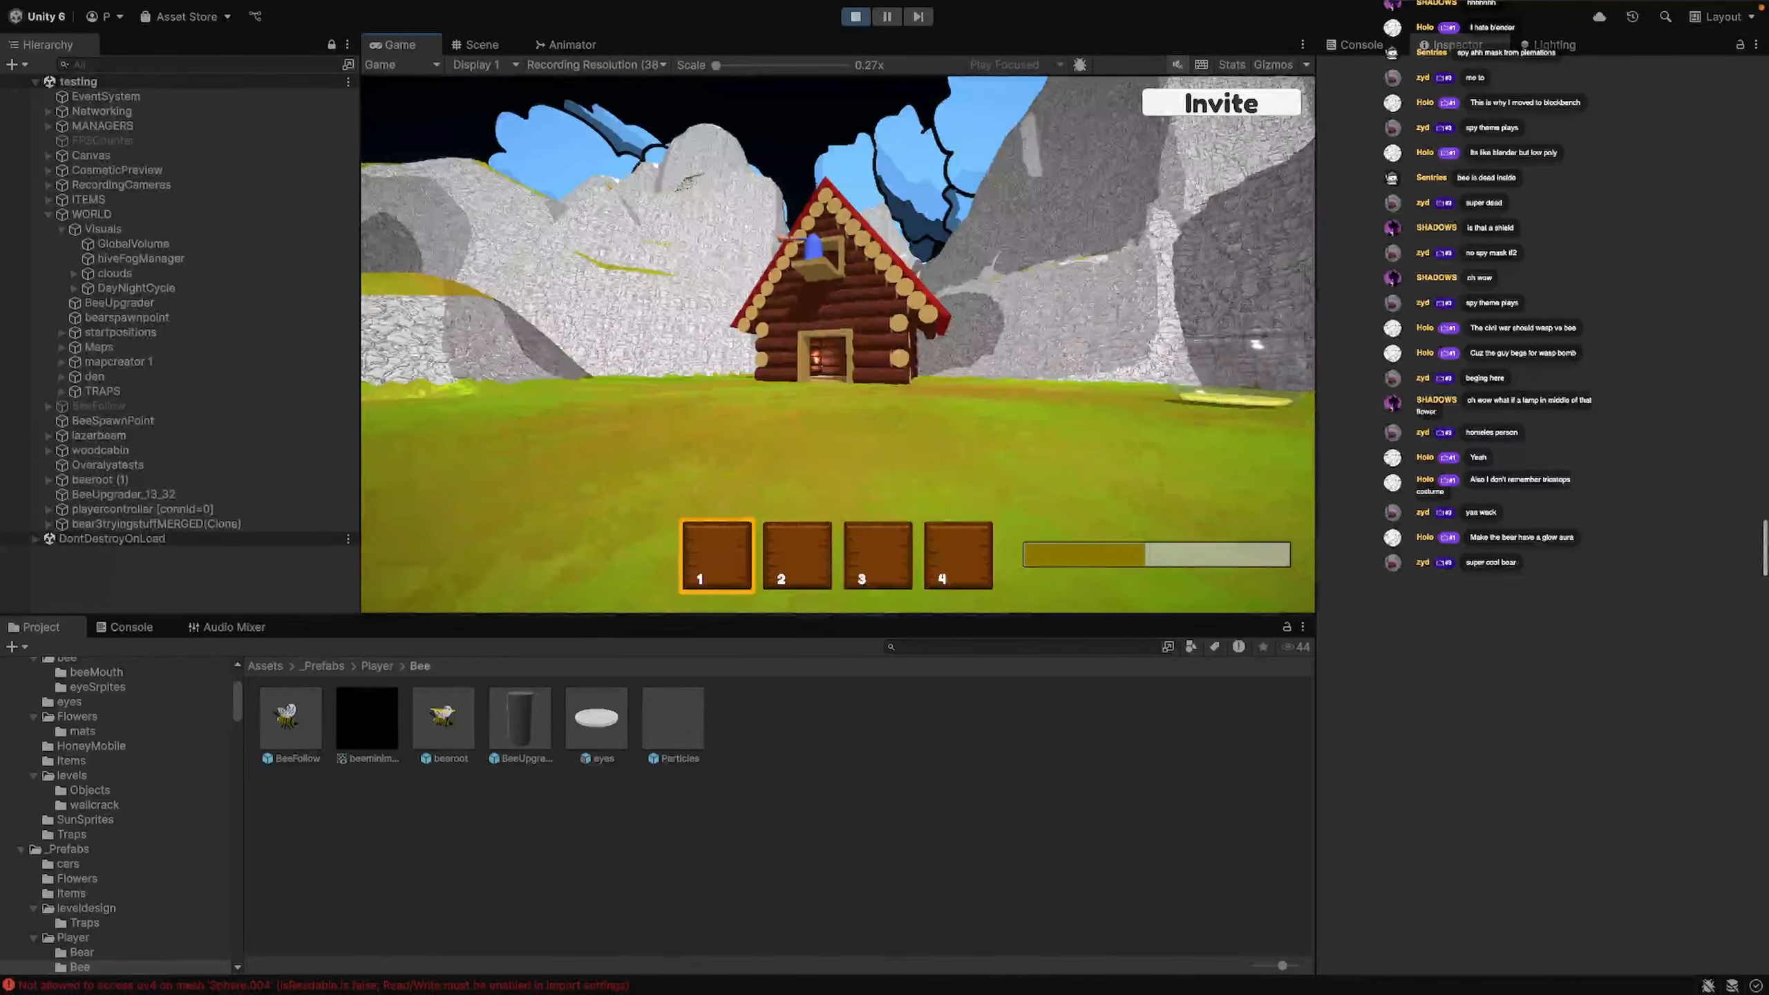
key(d)
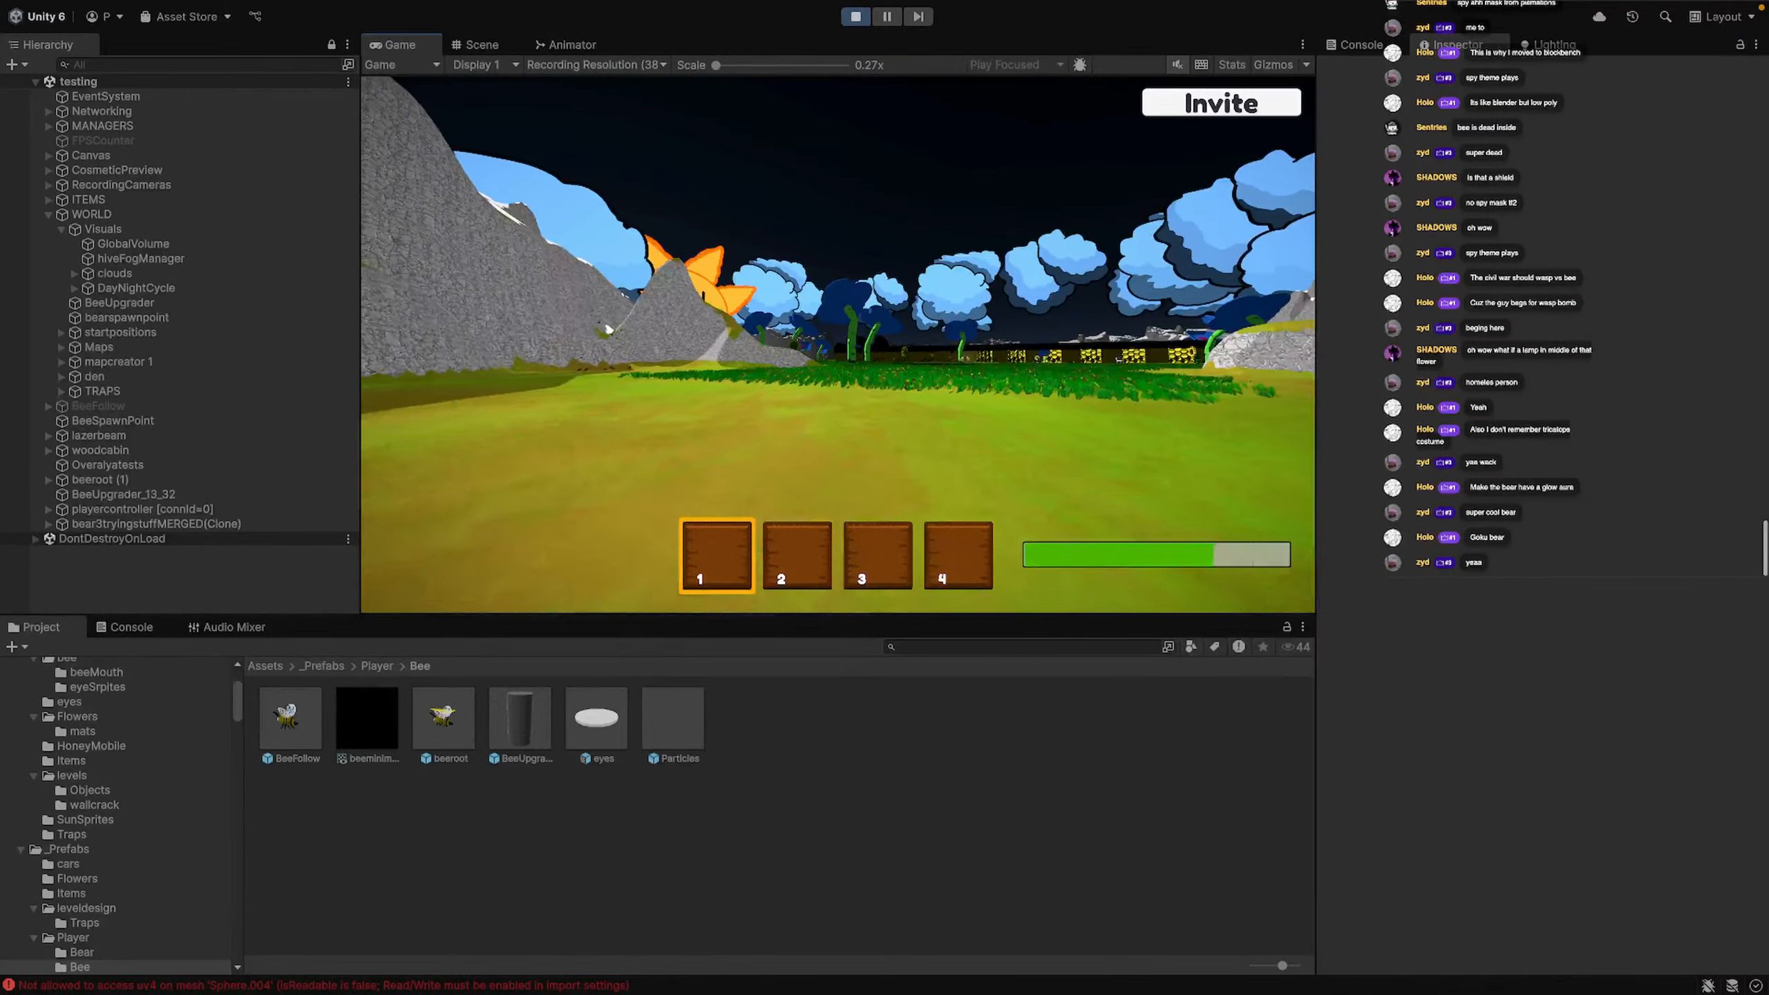
Sprint the bear from the cabin clearing across the grassy meadow toward the distant hive
key(shift+w)
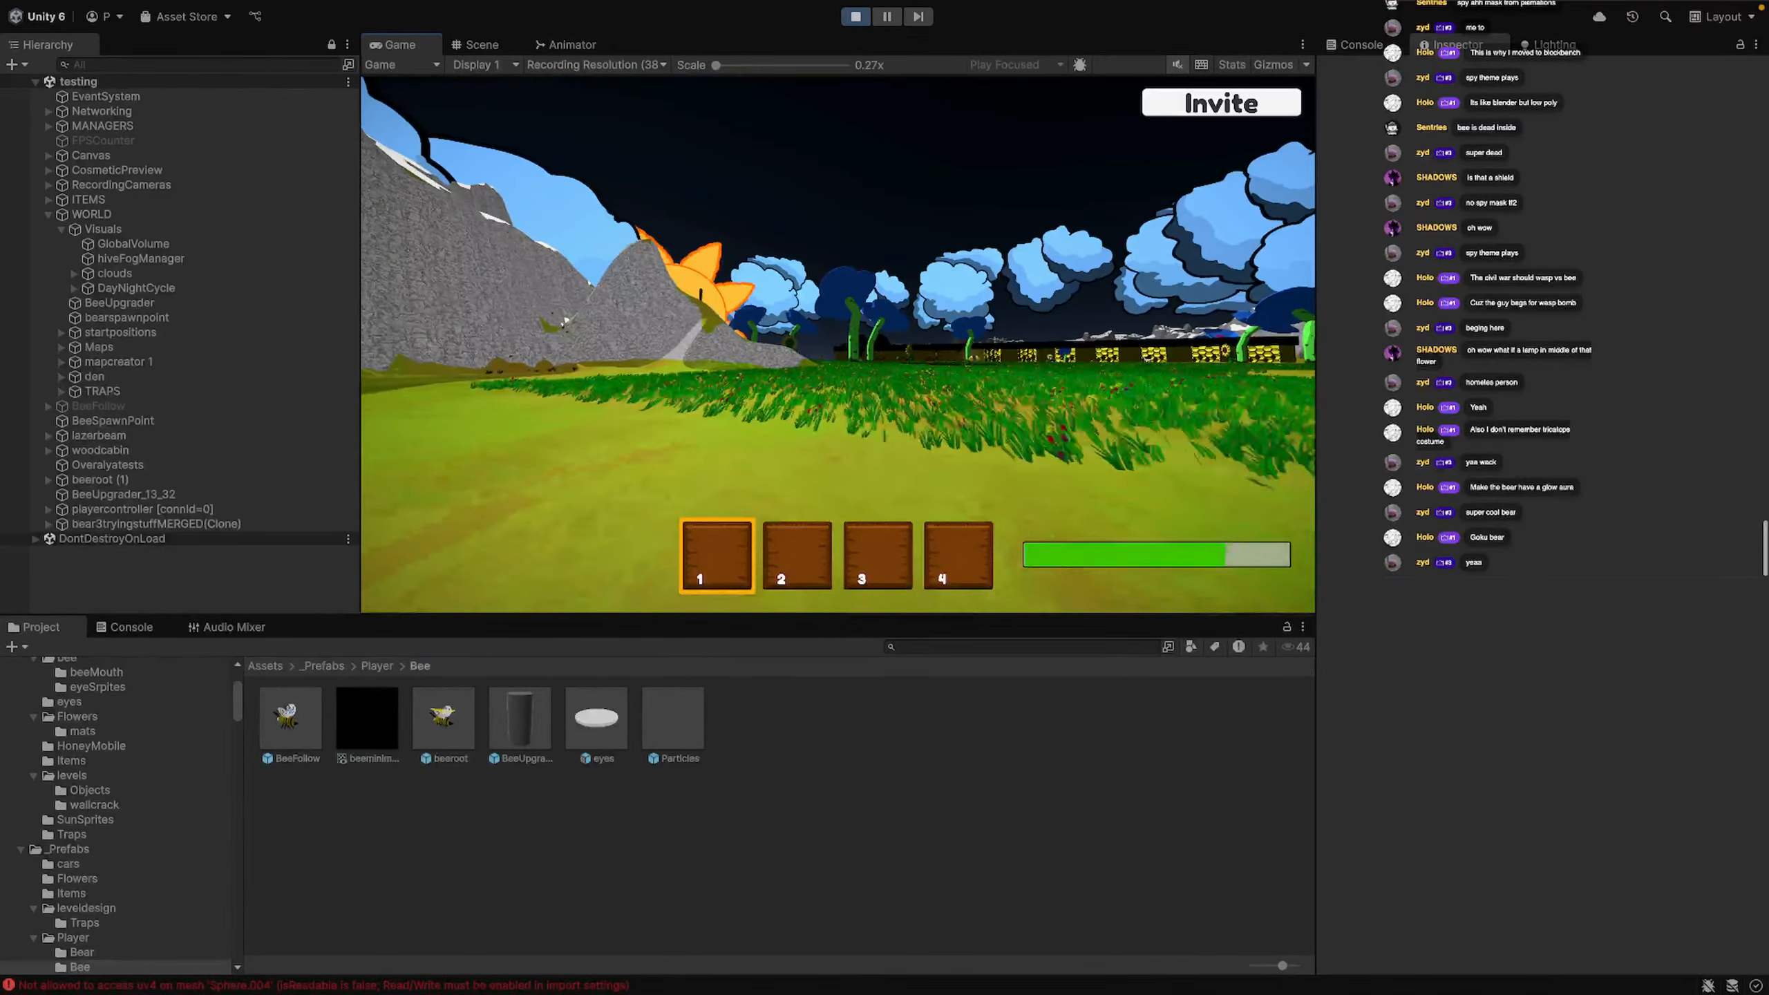
key(shift+w)
key(shift+w)
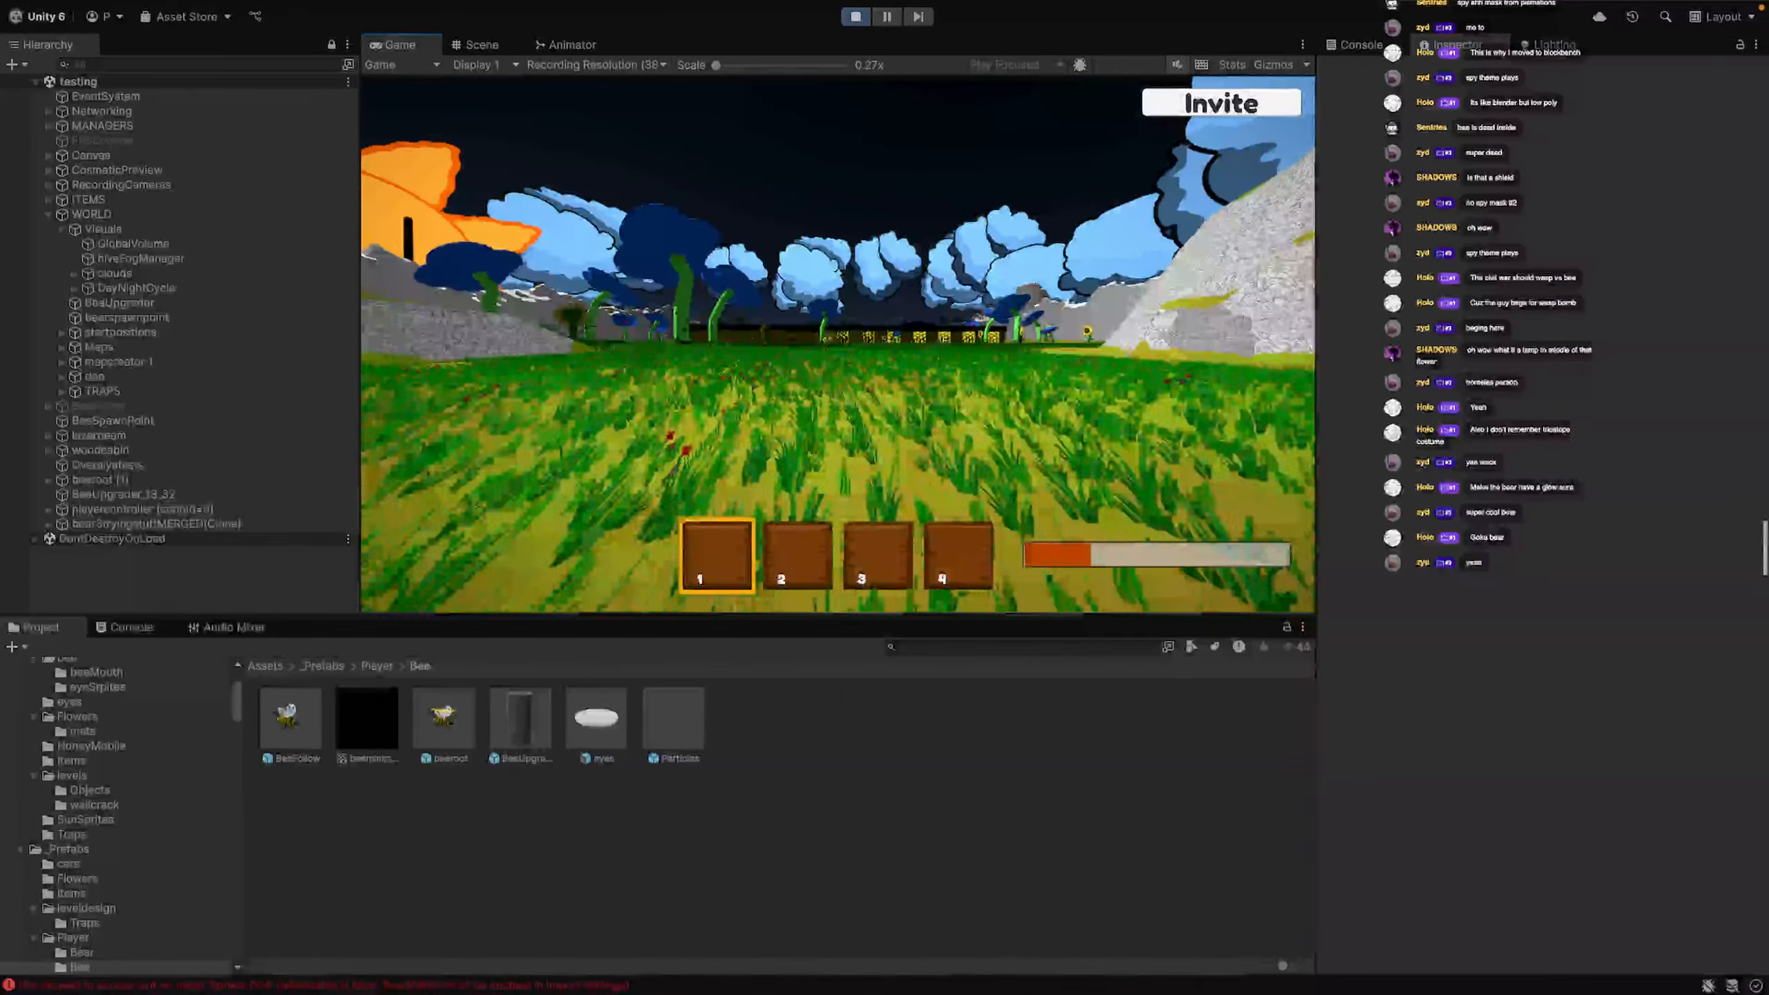
key(shift+w)
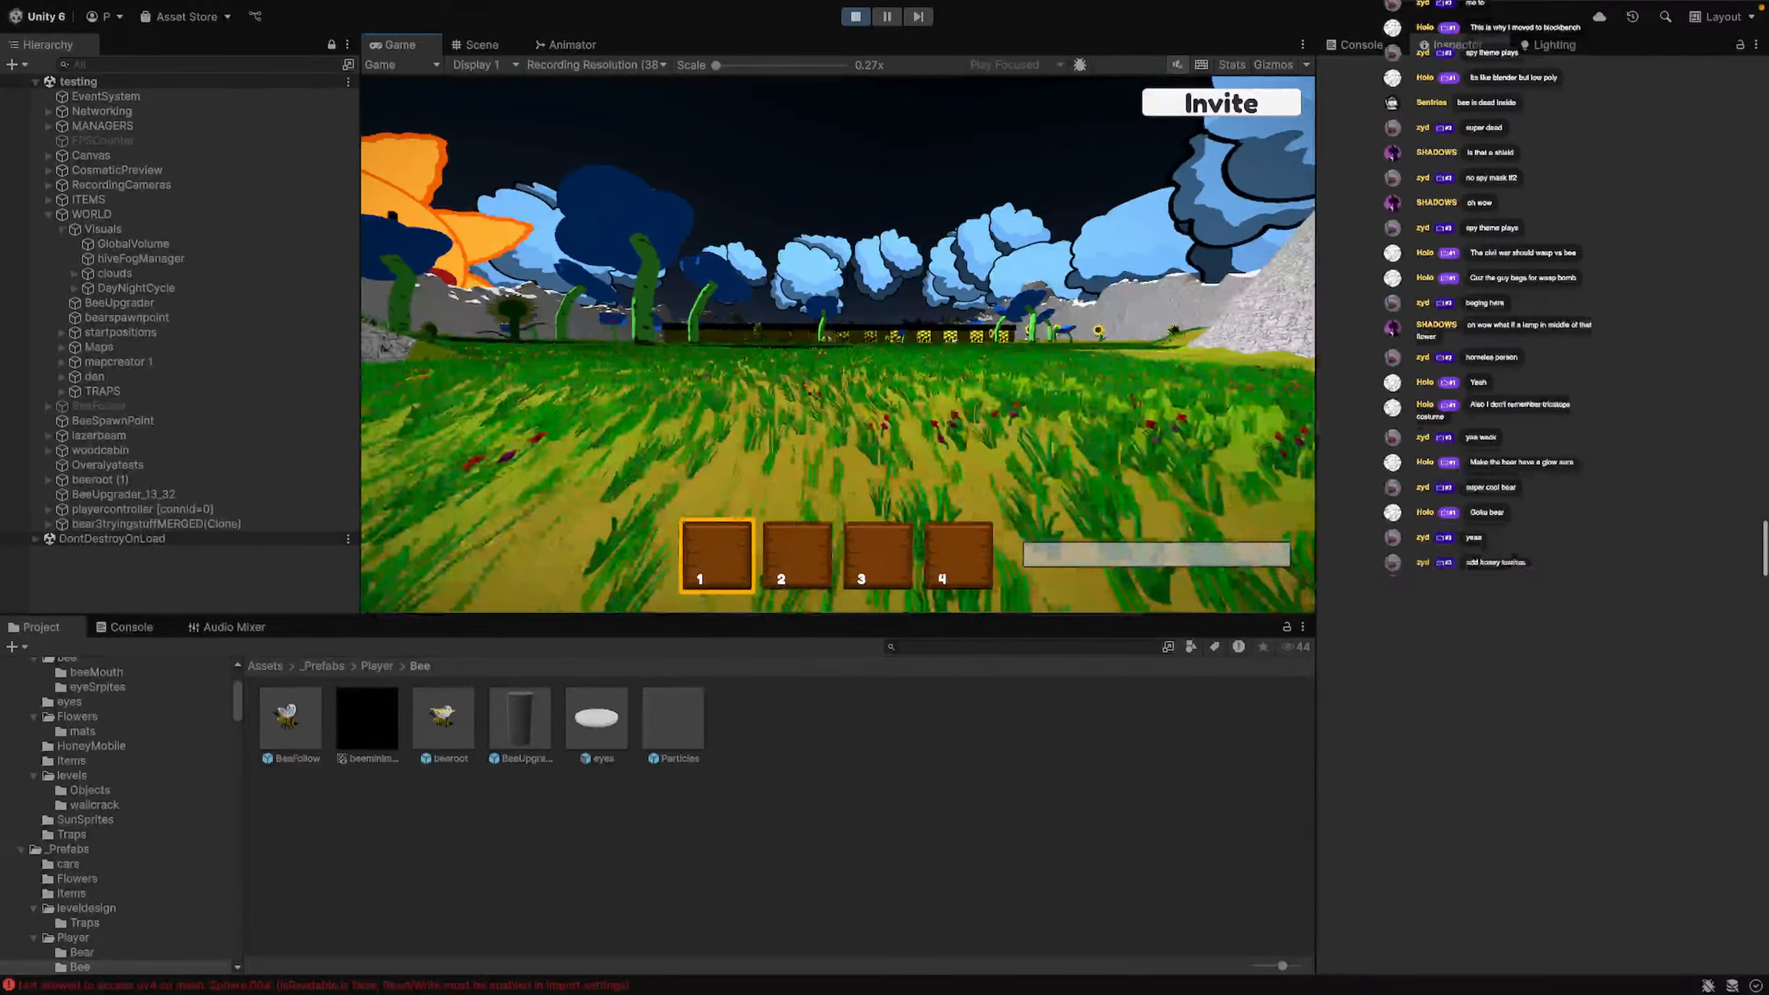
key(w)
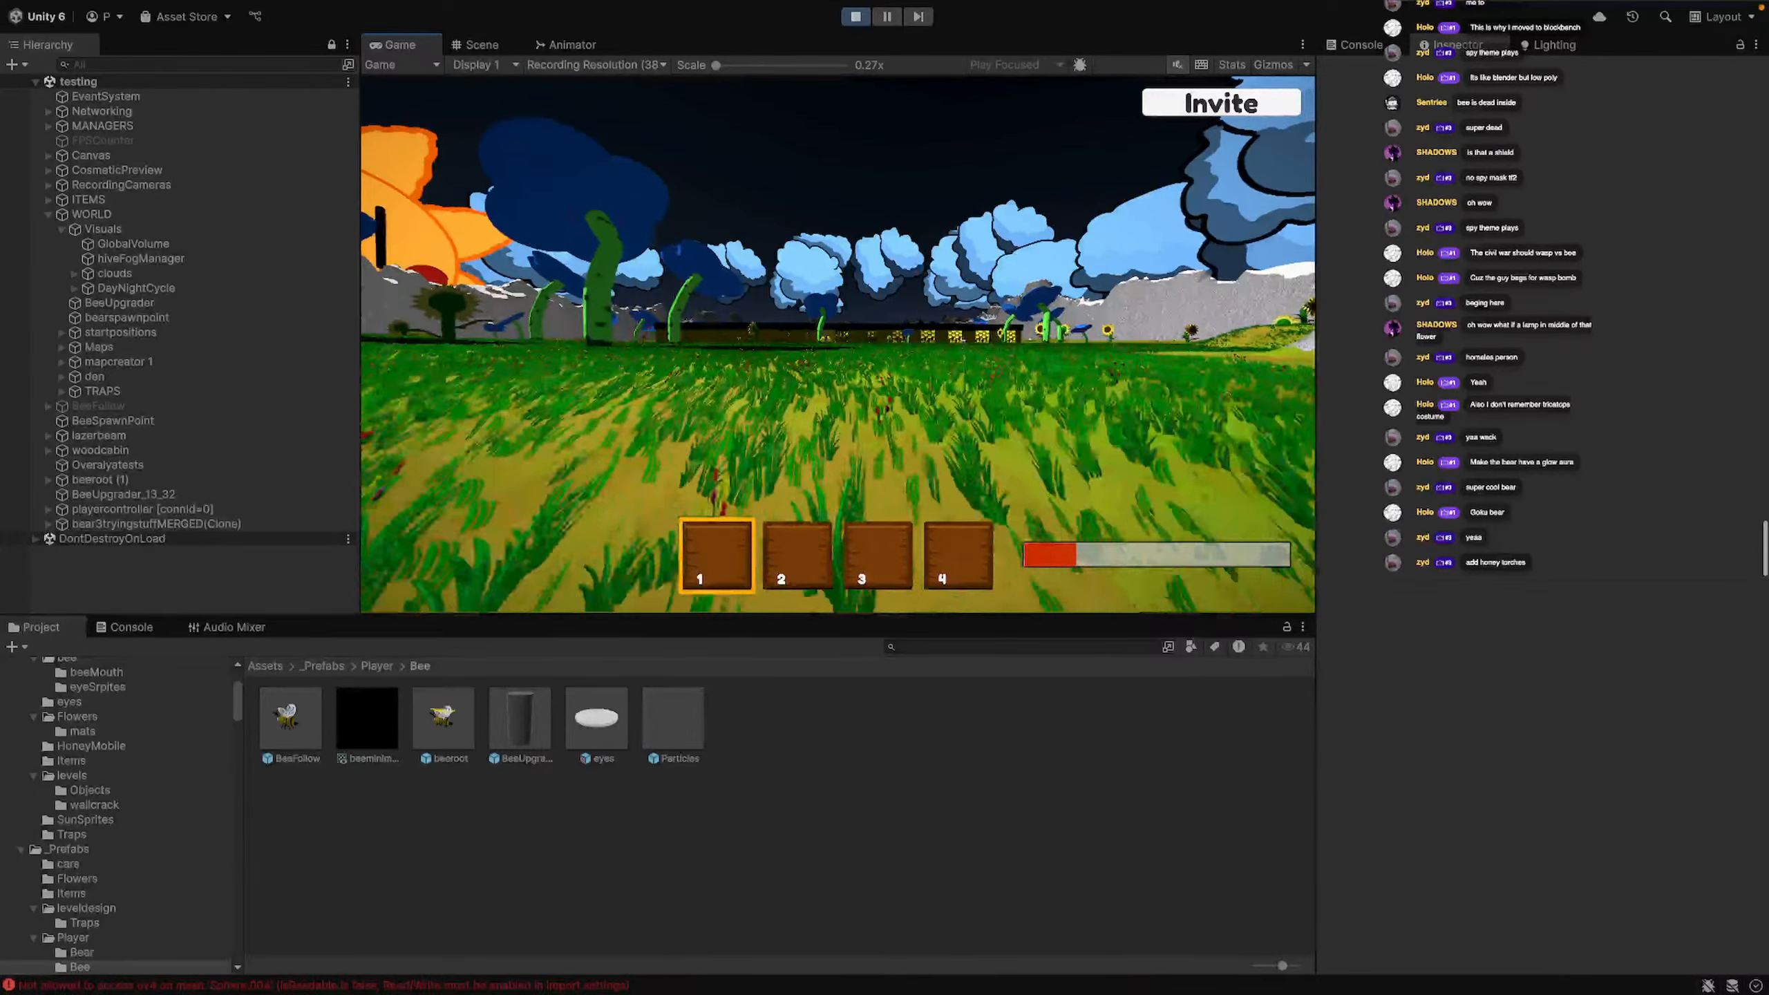
key(shift+w)
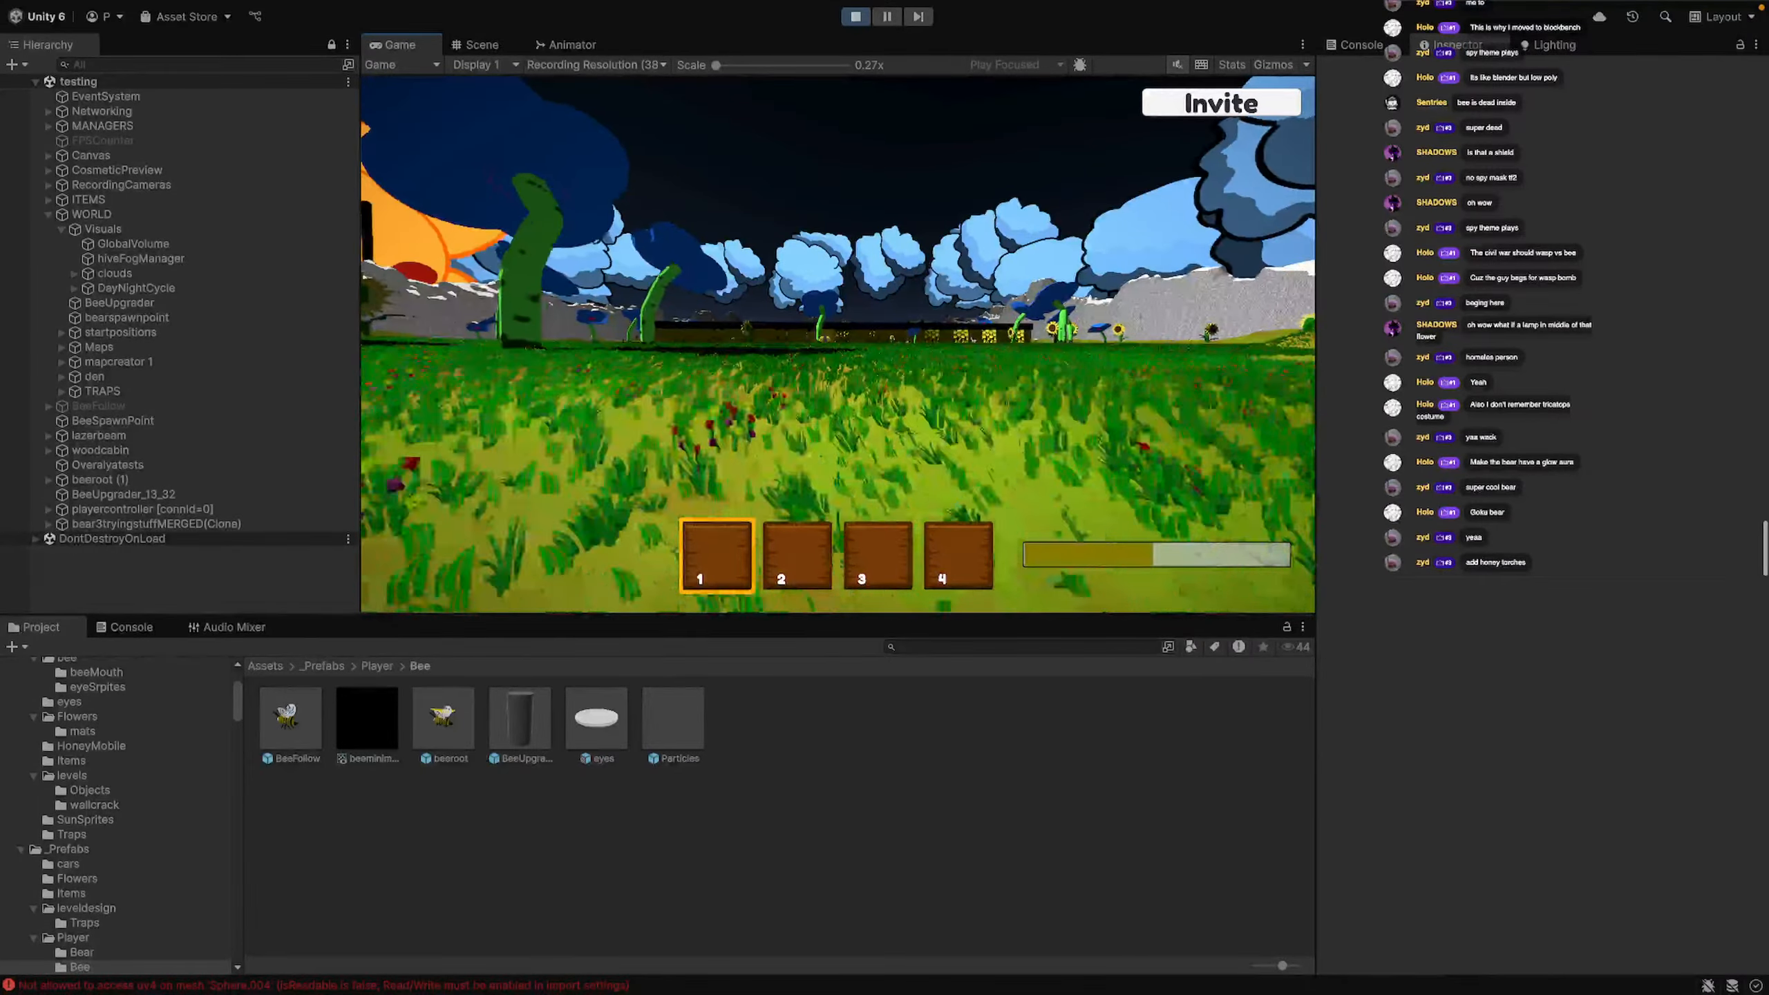
key(shift+w)
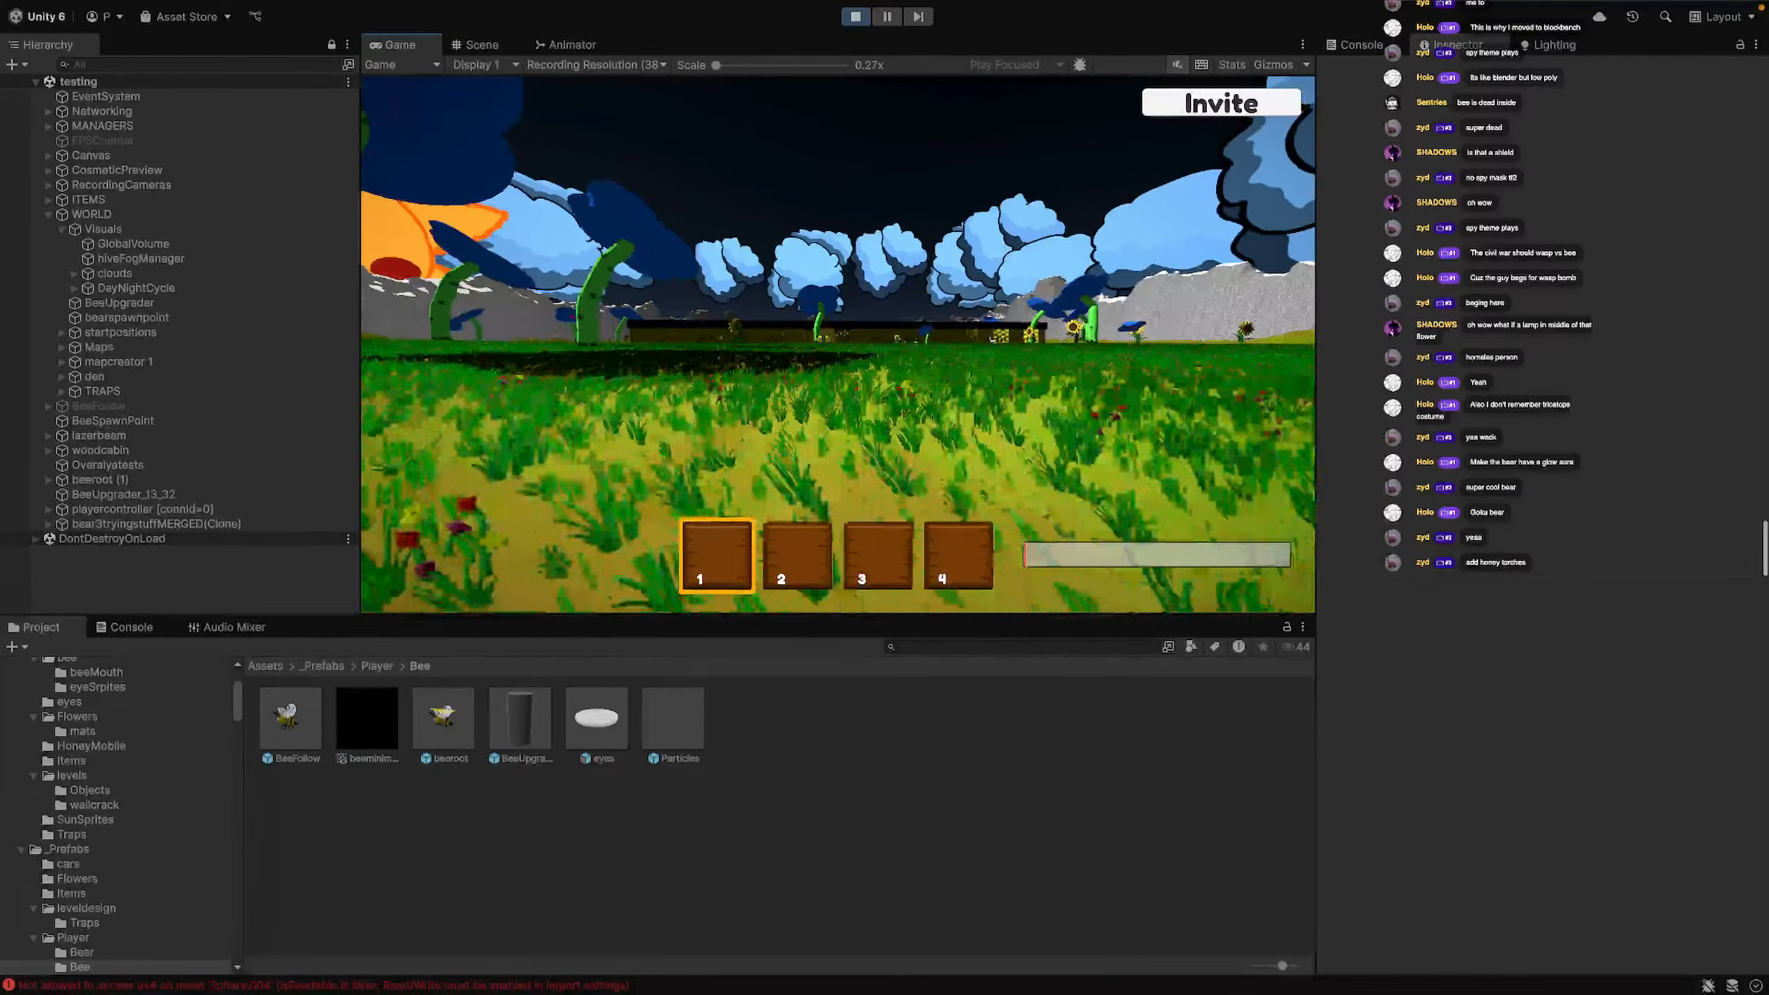
key(w)
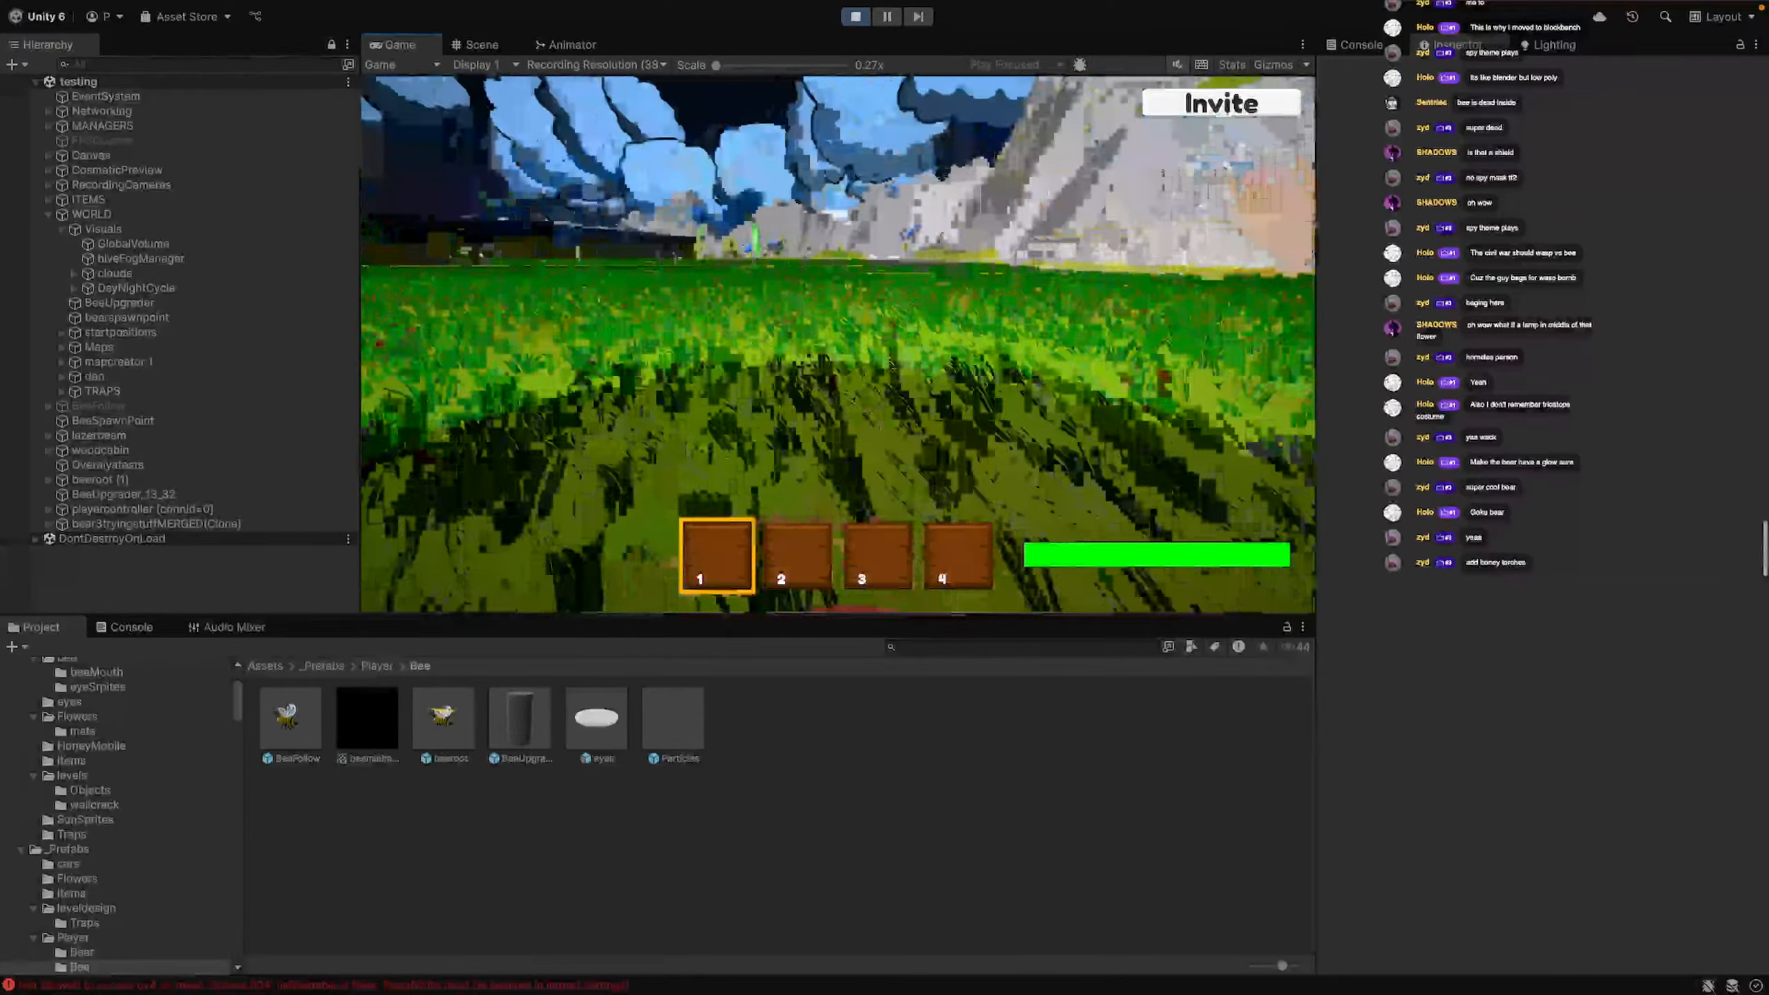
Run among the items scattered in the meadow near the hive and pick up the flashlight
key(shift+w)
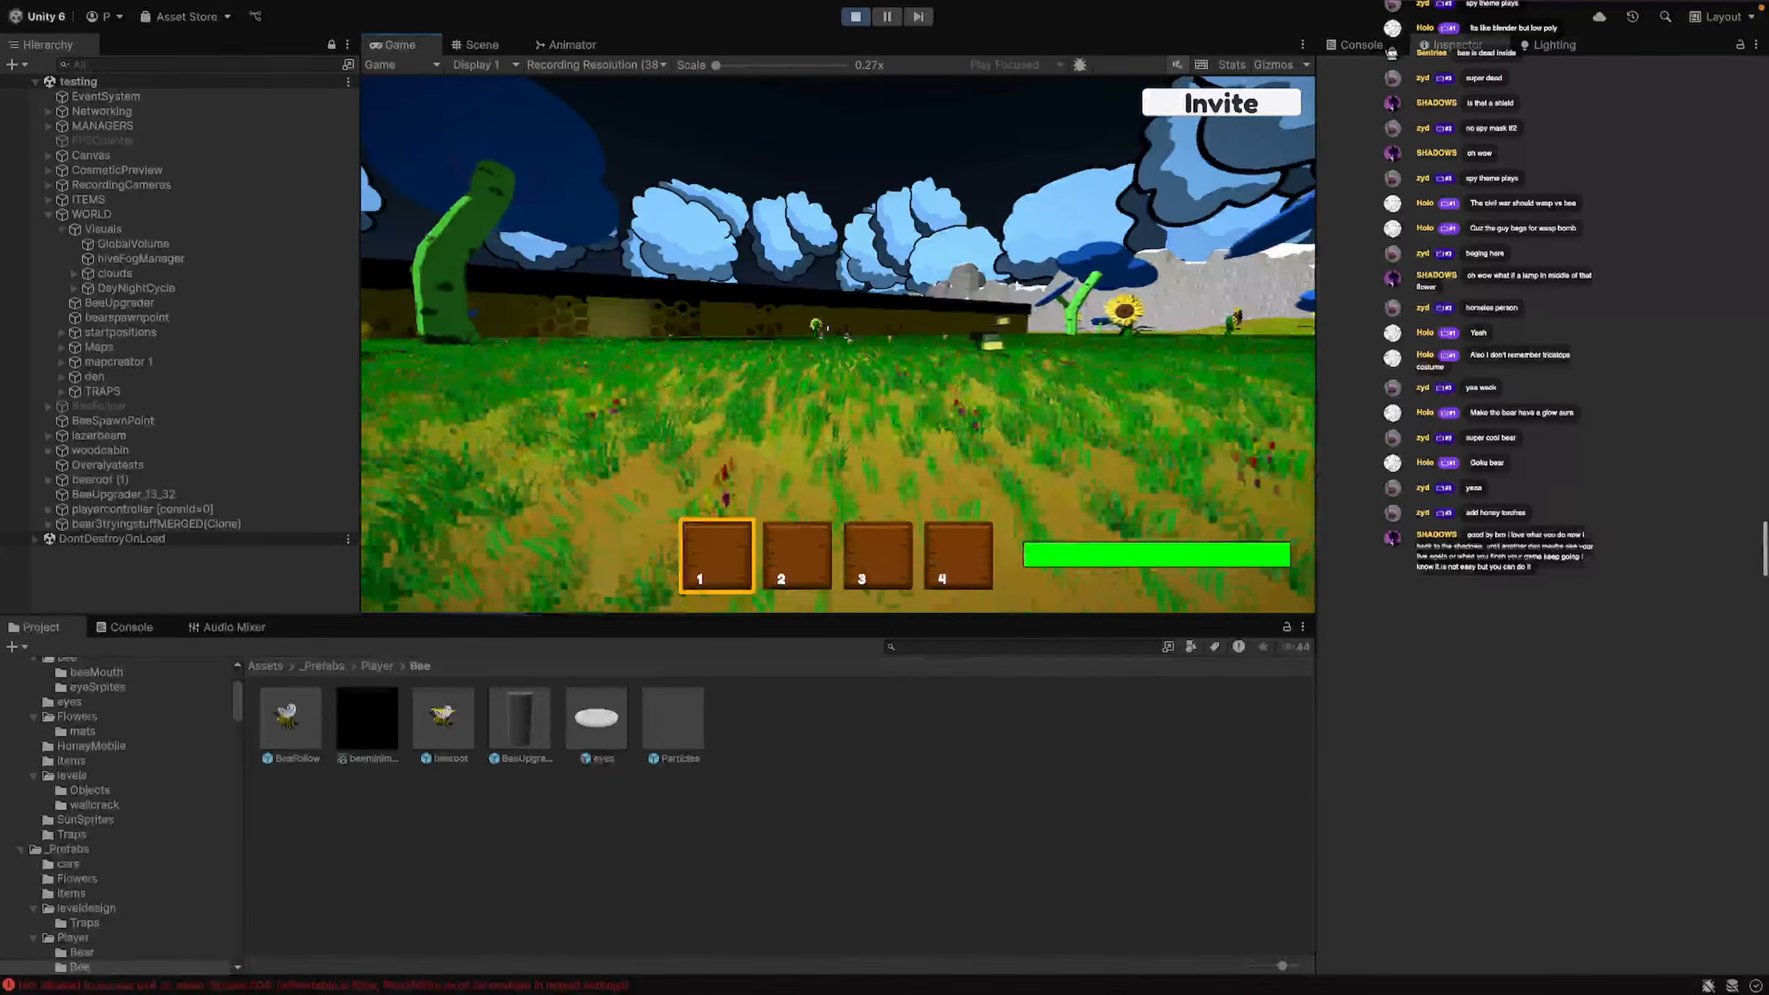
key(w)
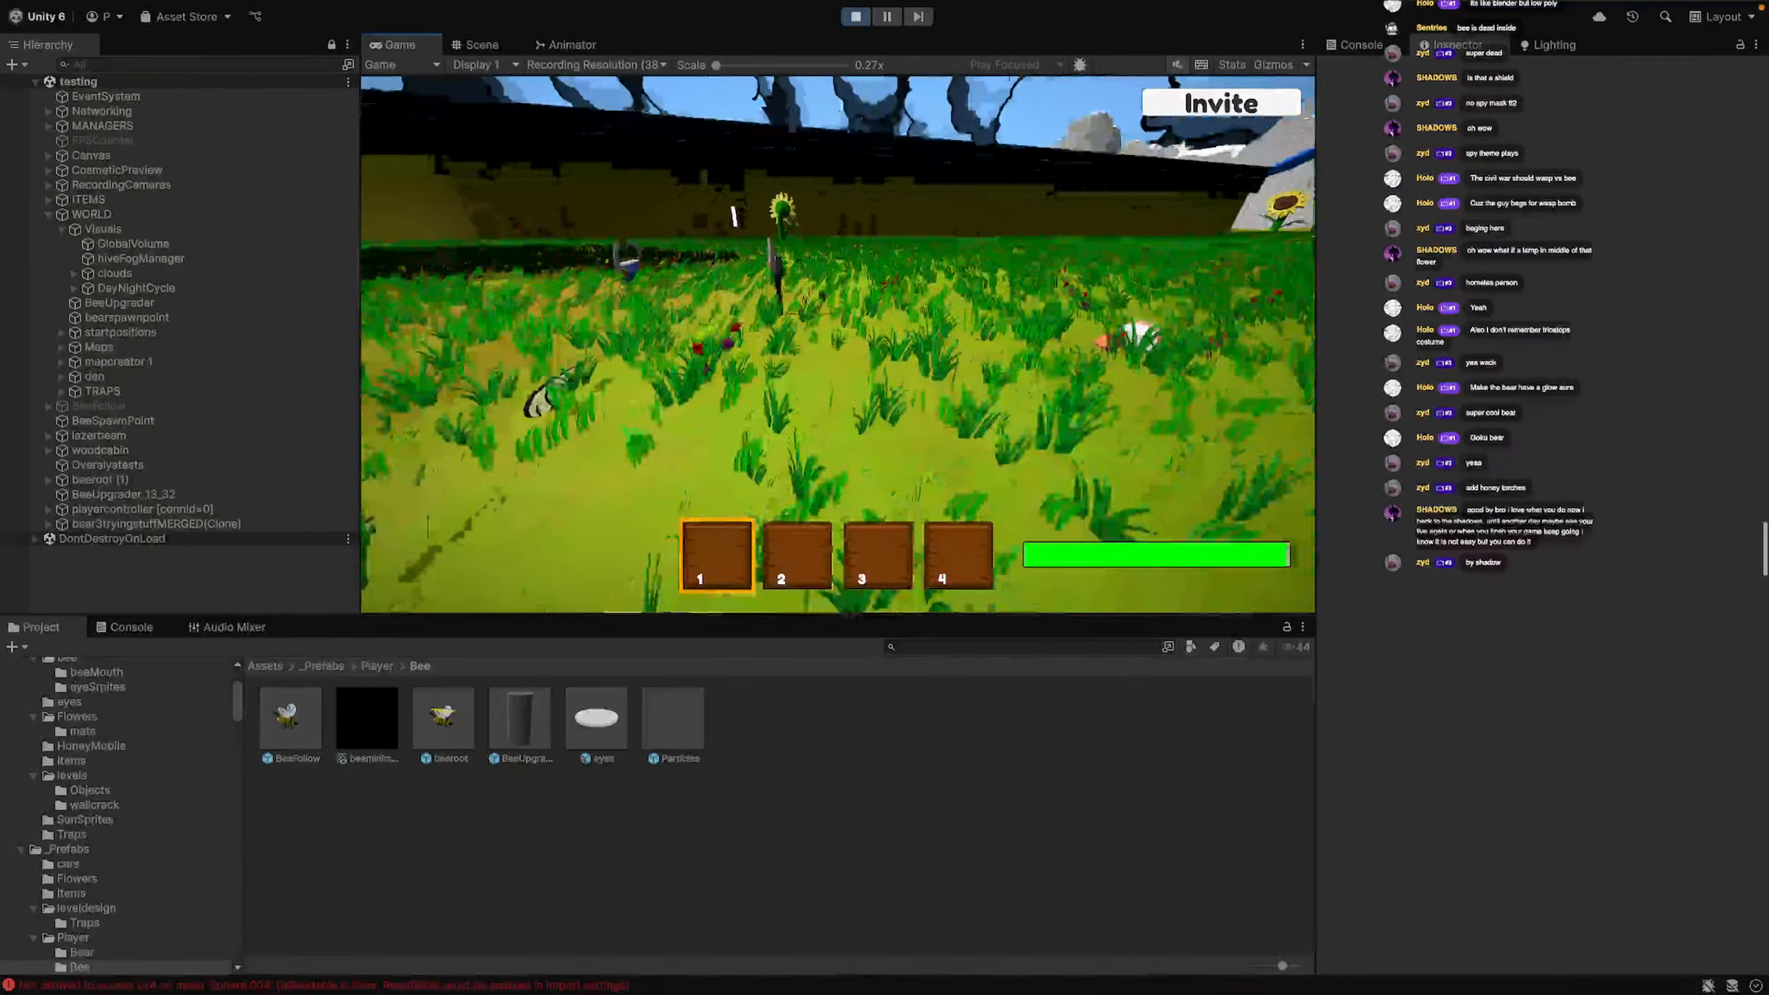
key(shift+w)
key(w)
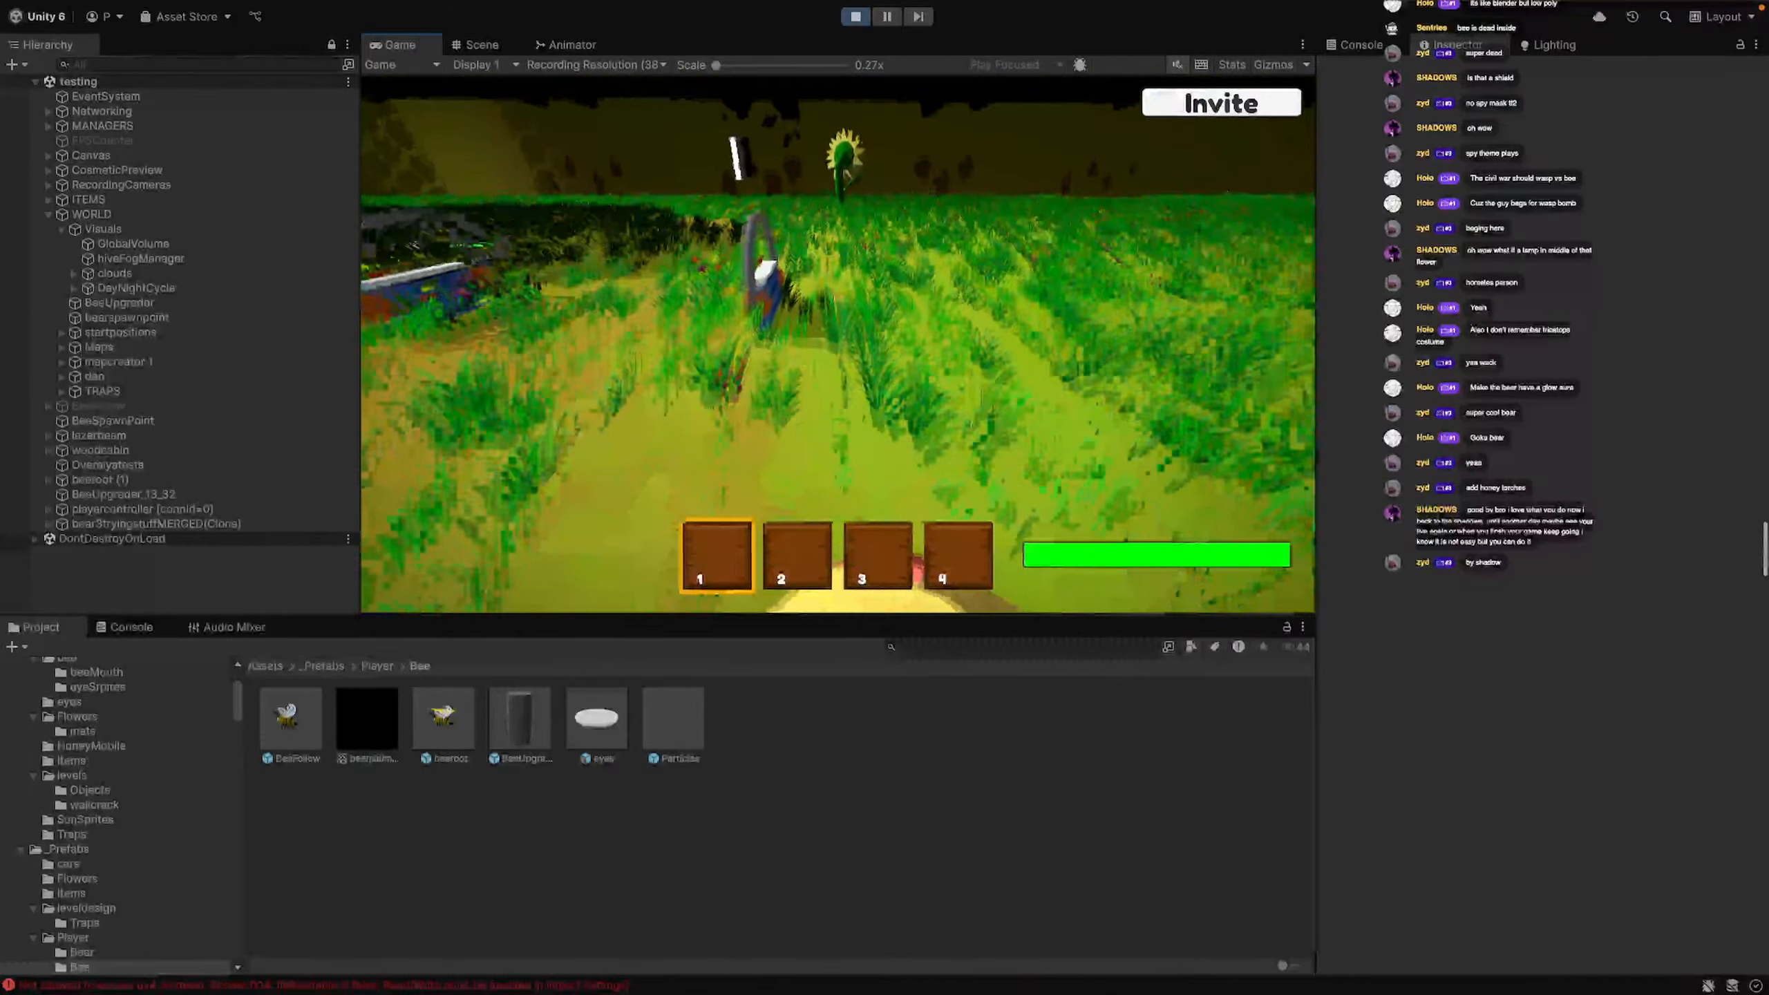
key(shift+w)
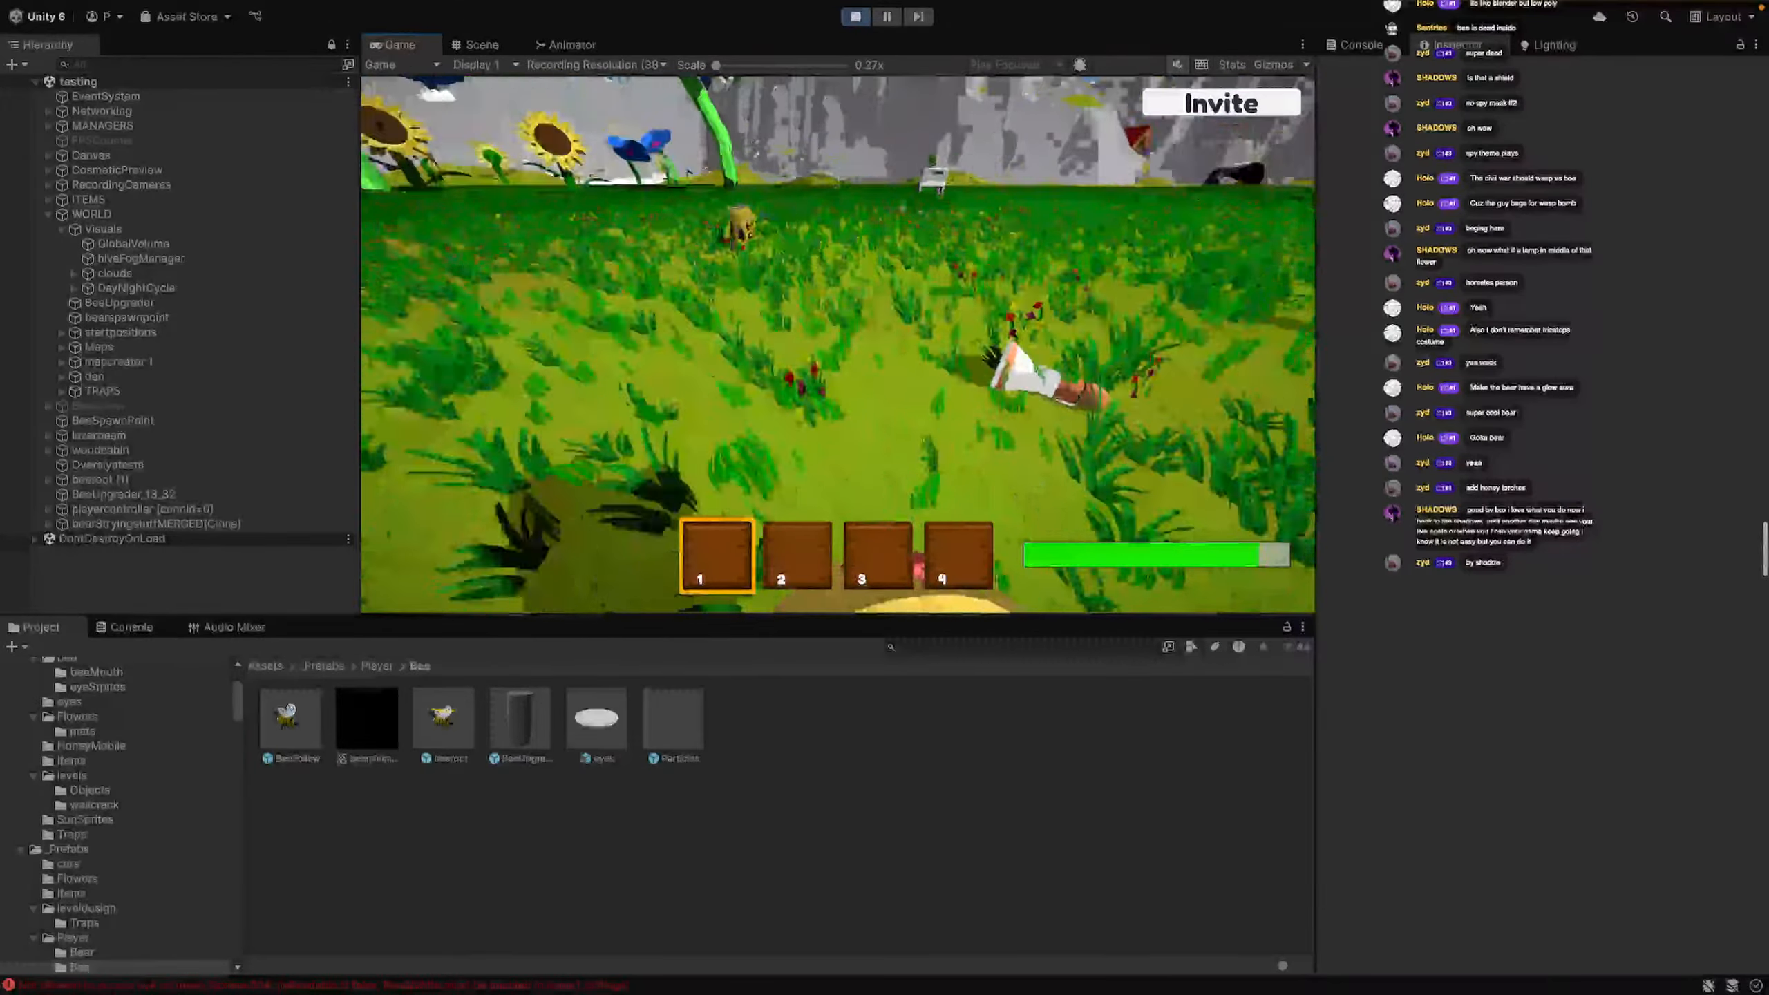
key(shift+w)
key(shift+w)
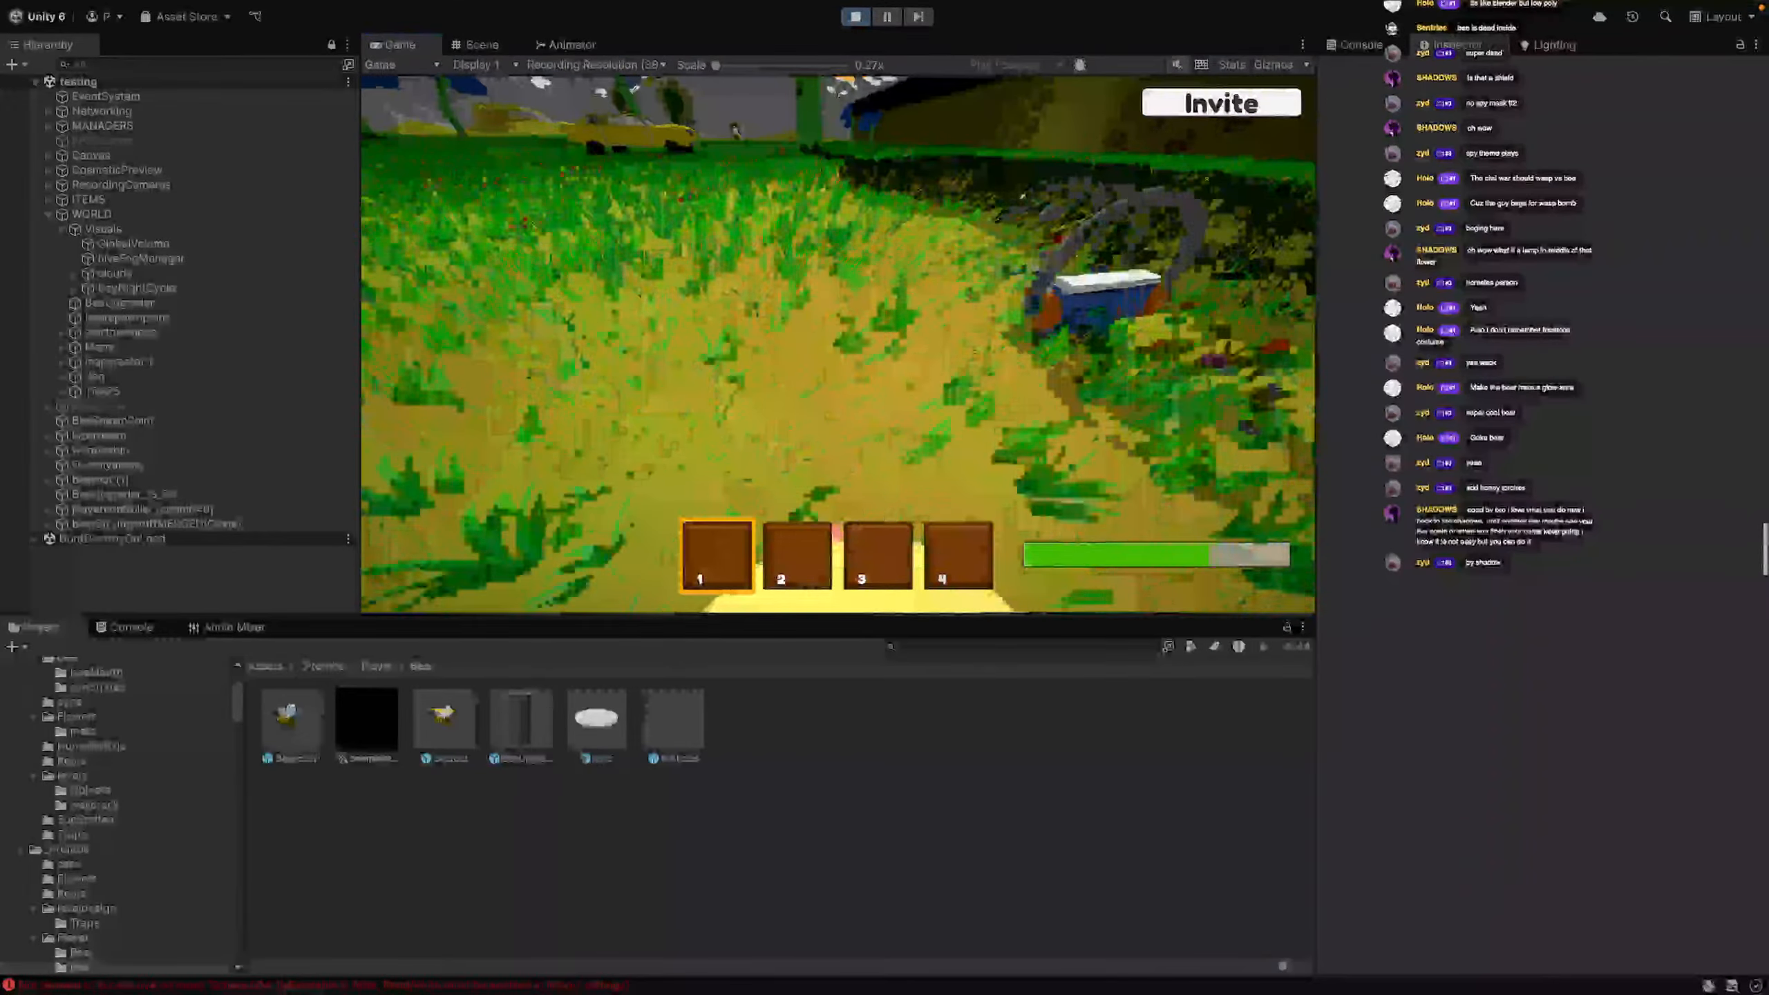
key(w)
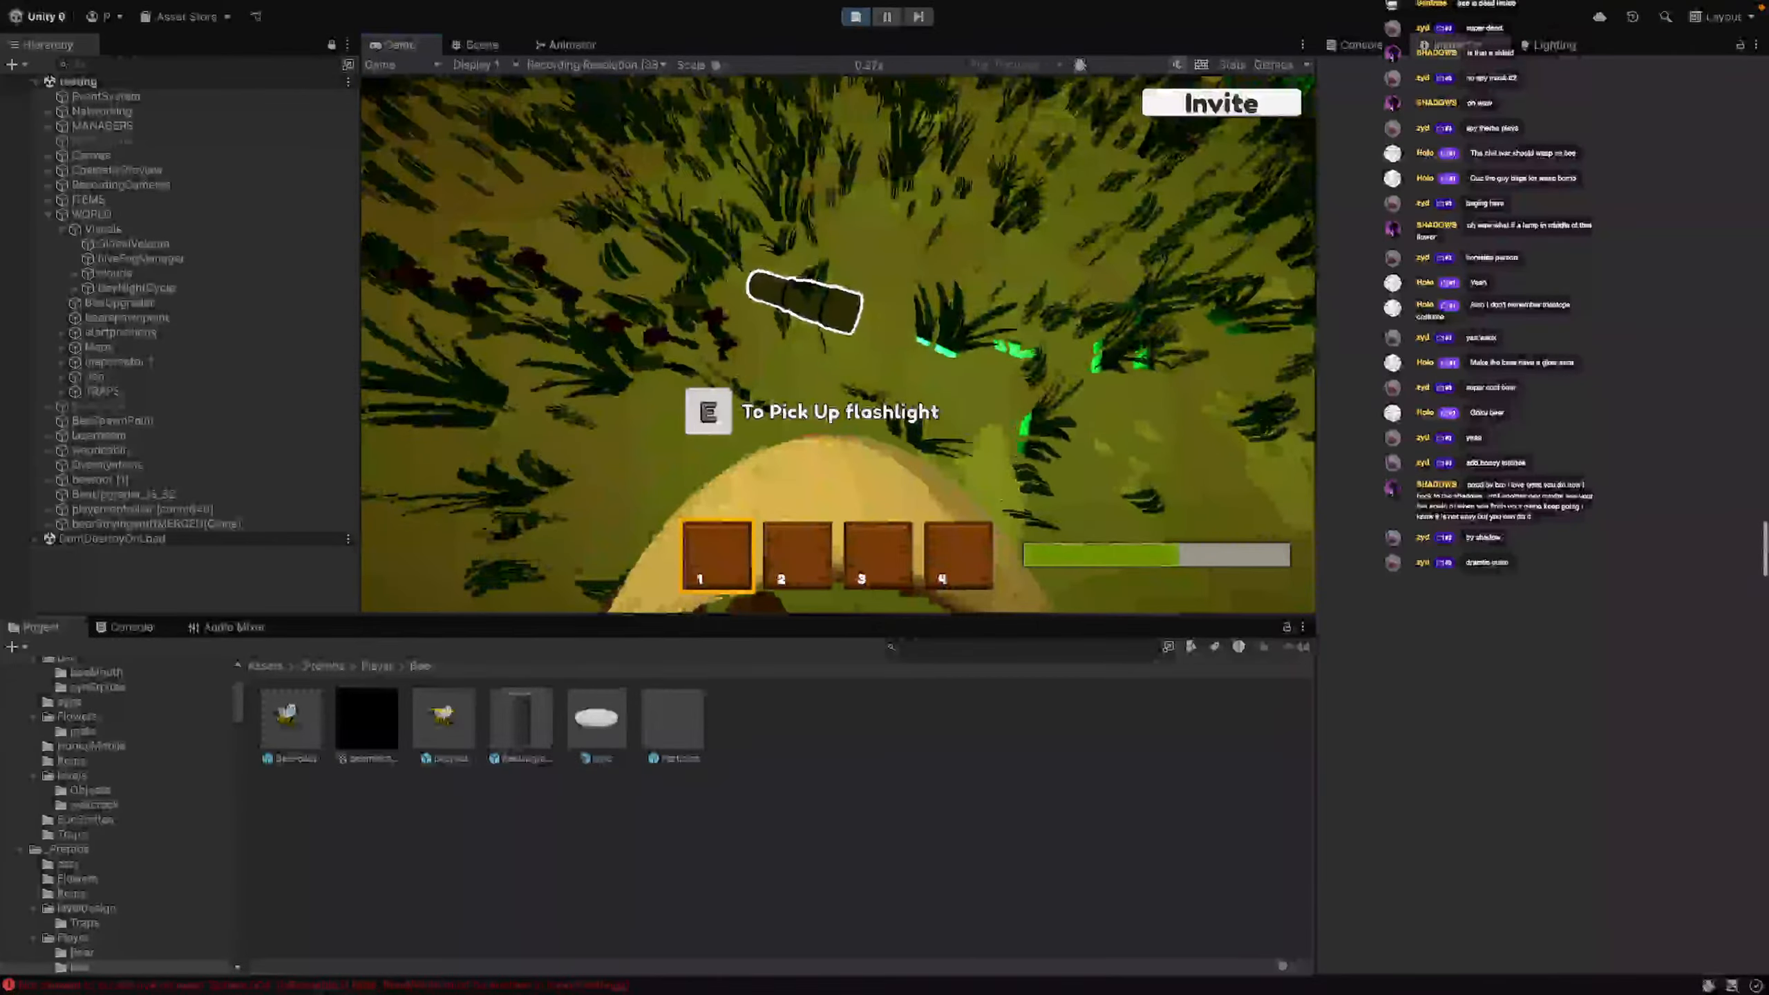
key(w)
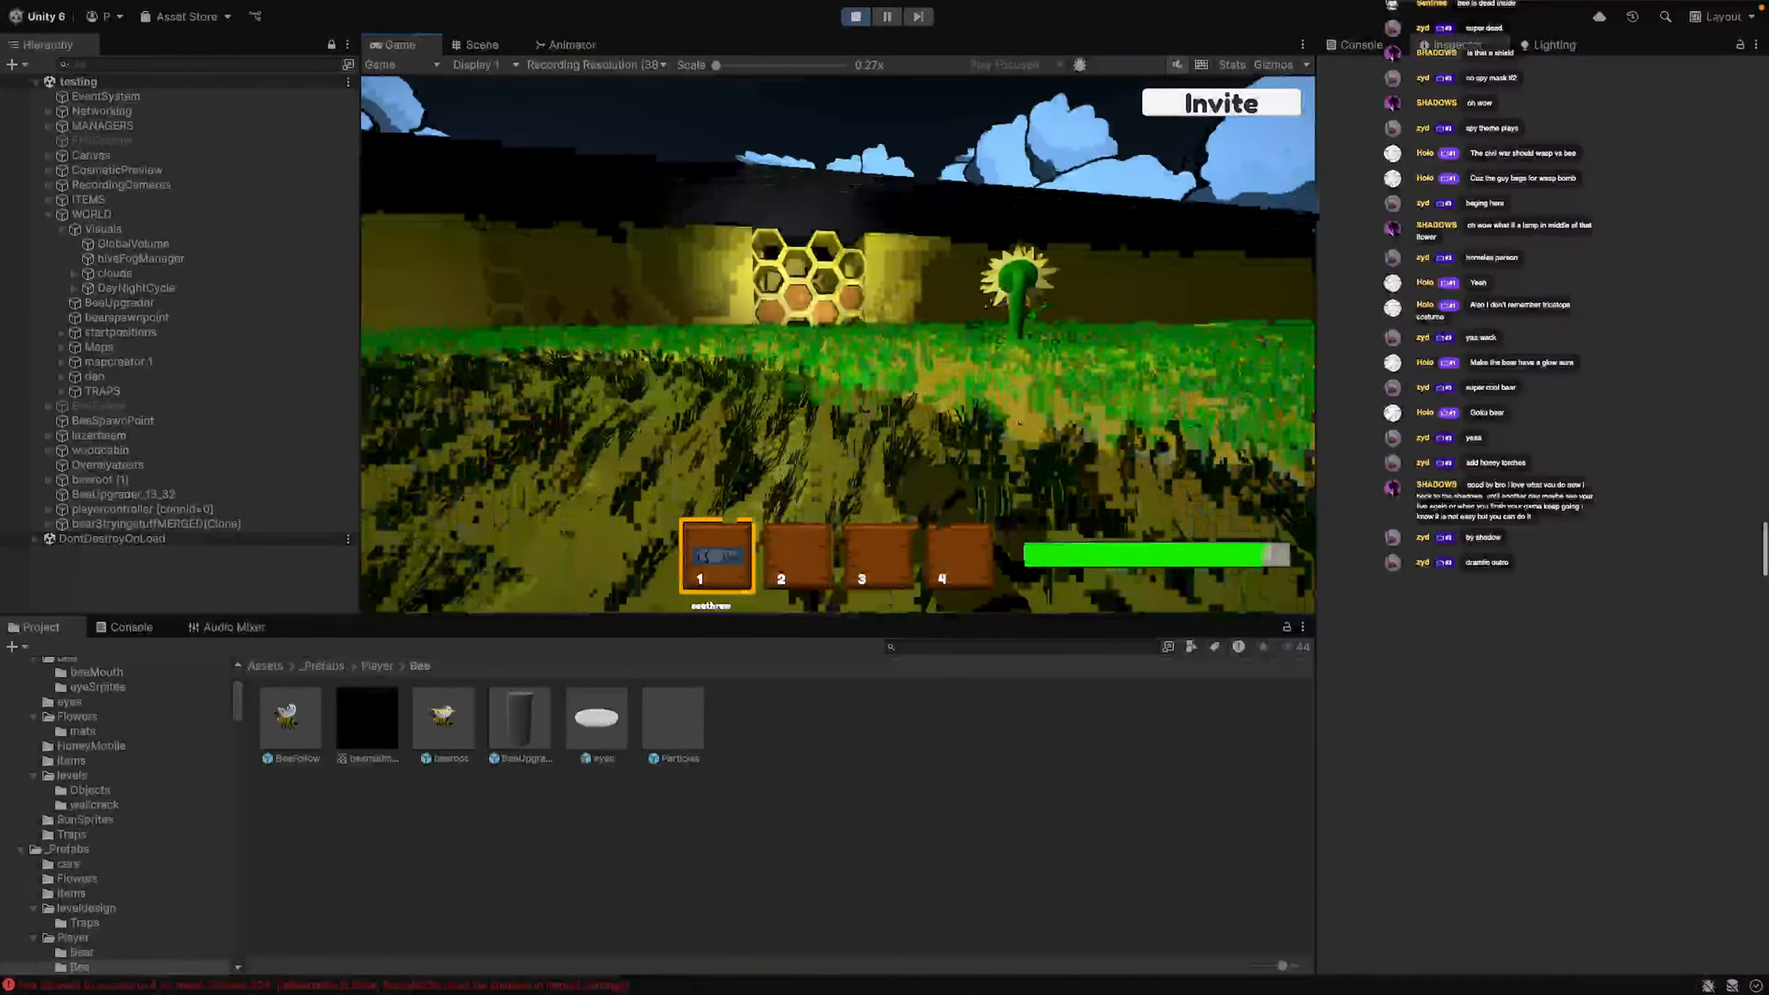
Carry the lit flashlight into the hive and shine it on the honeycomb walls to check the lighting
key(shift+w)
key(shift+w)
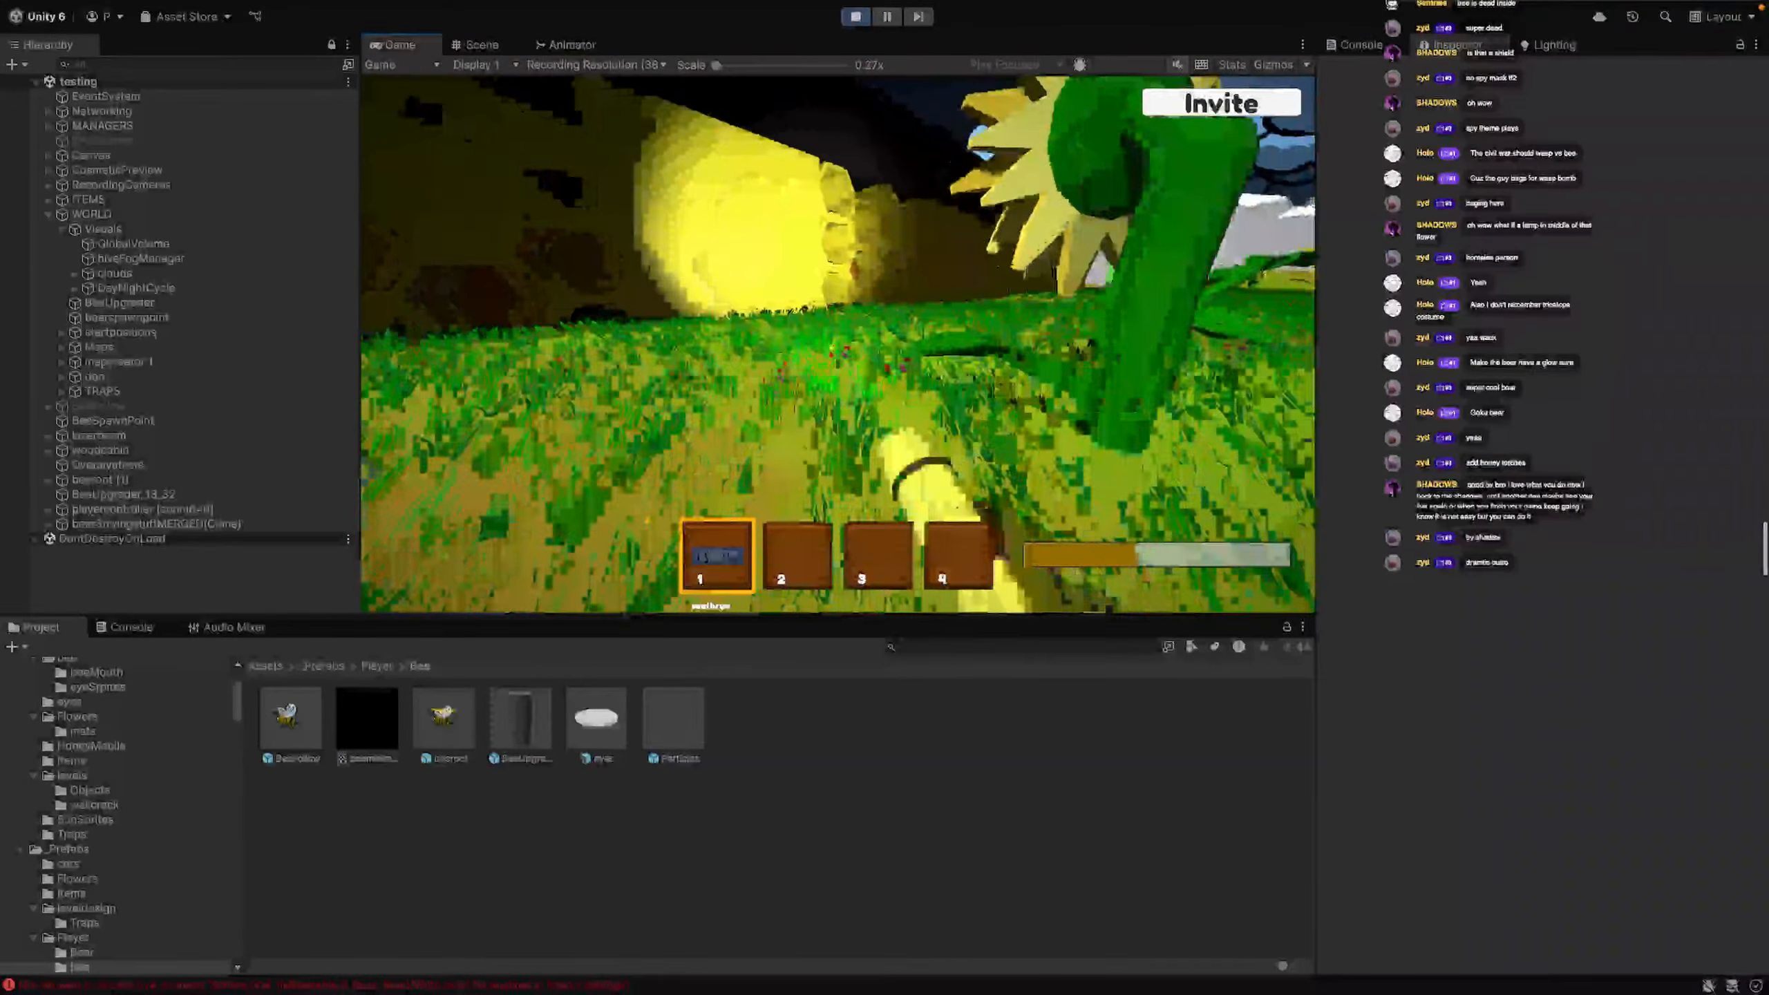
key(w)
key(w)
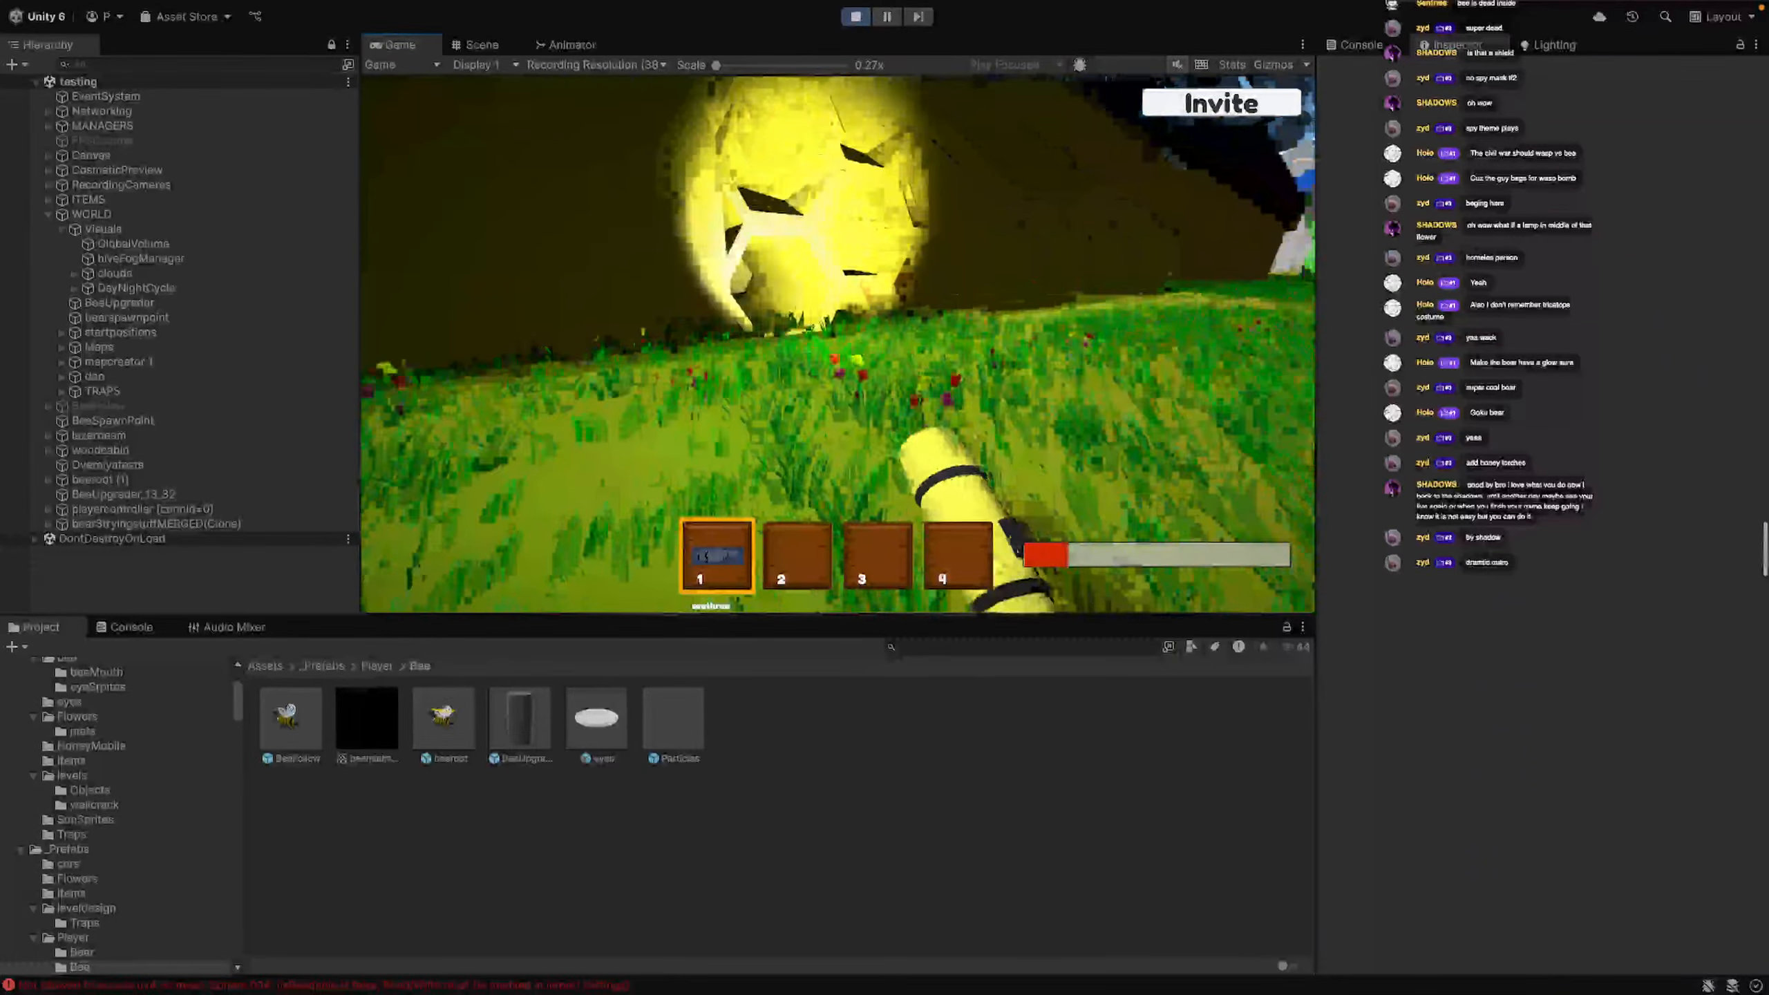
key(w)
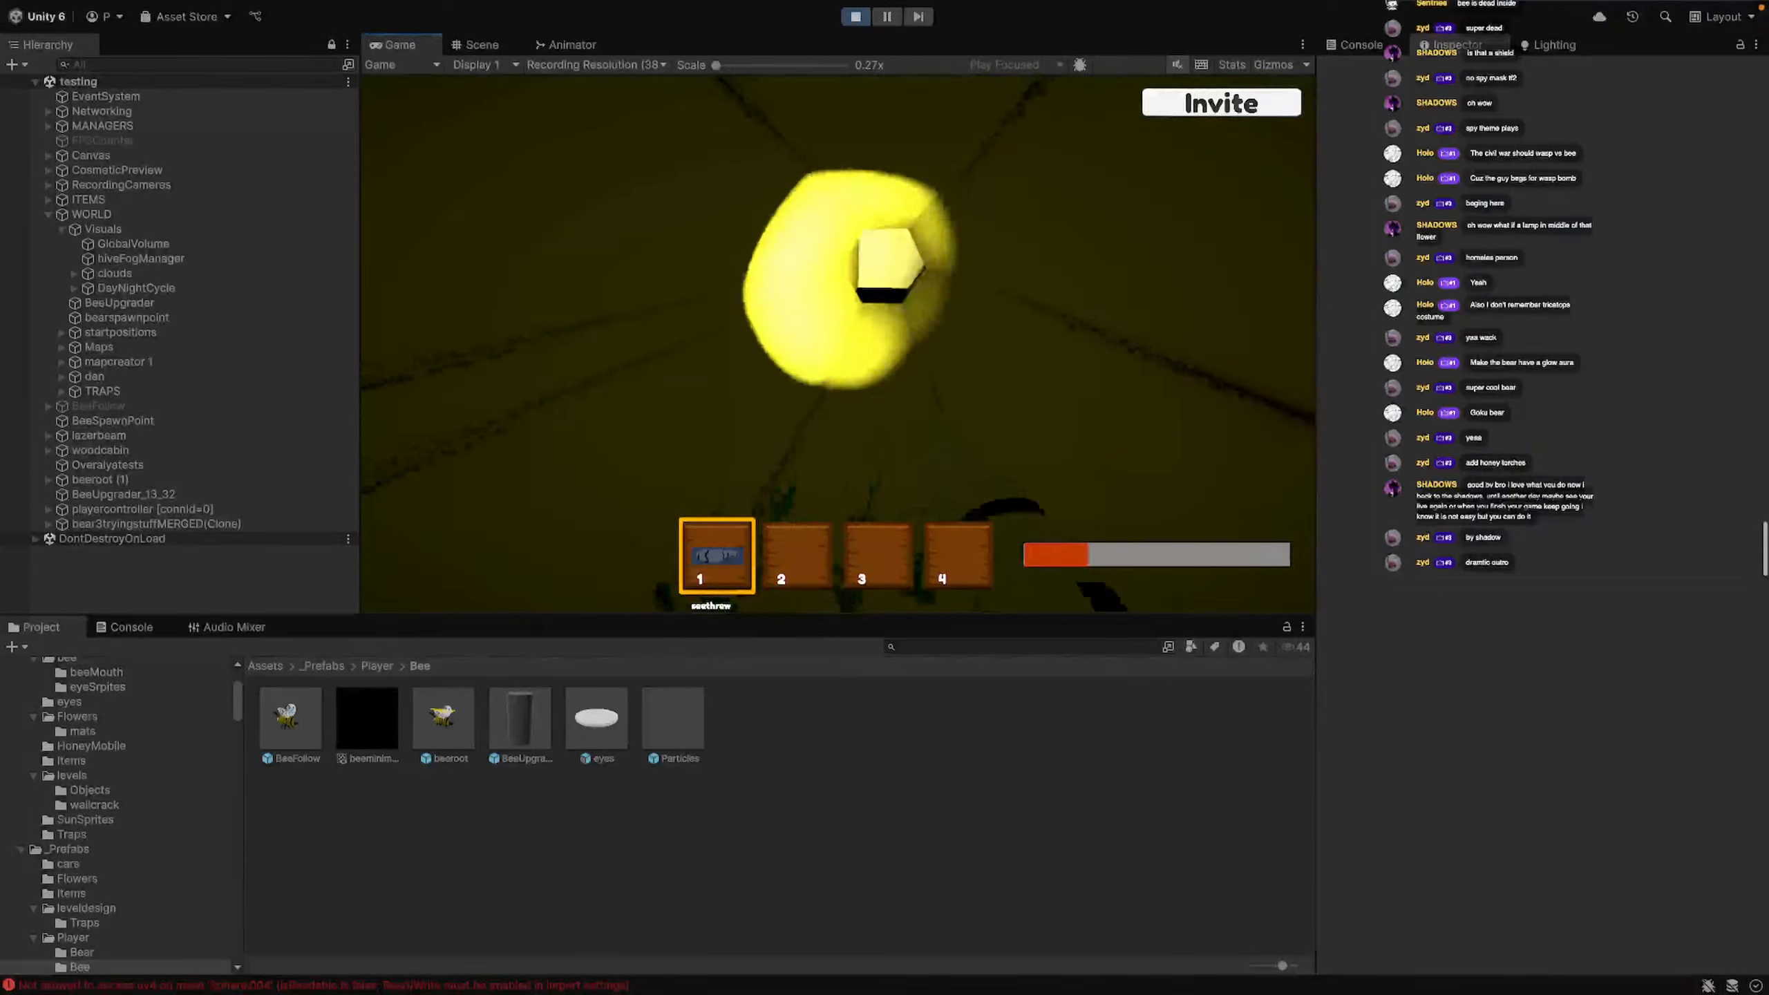
key(w)
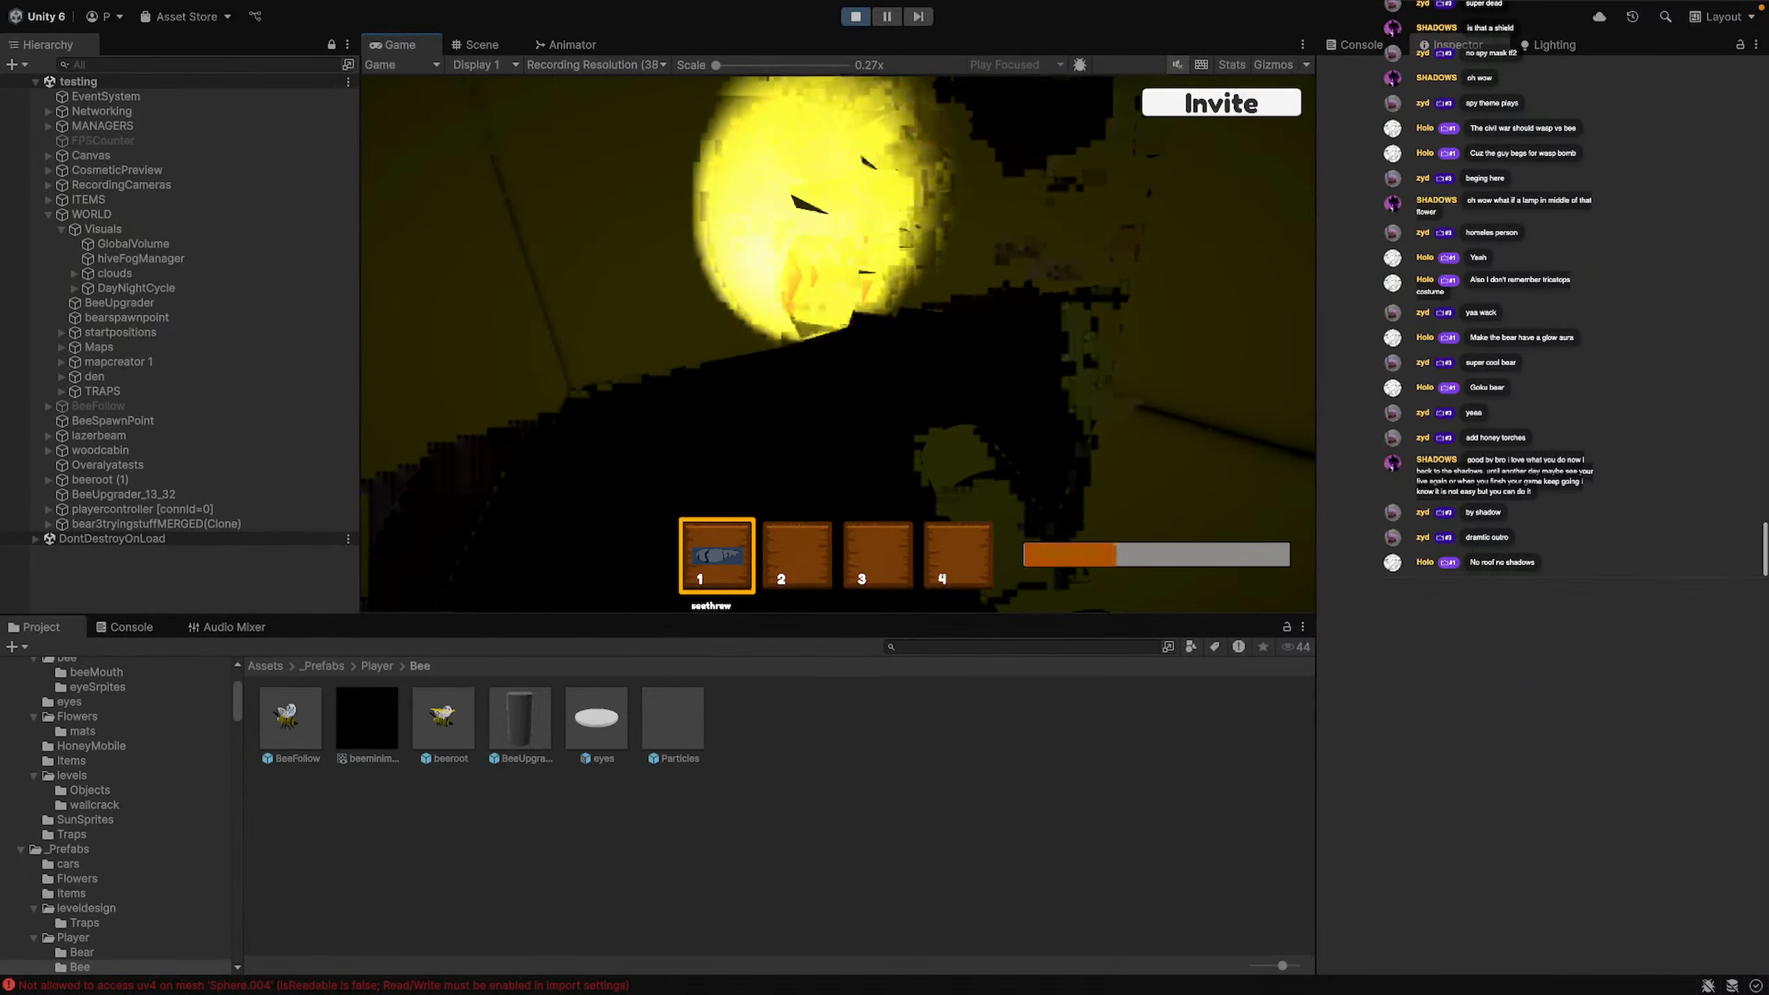
key(w)
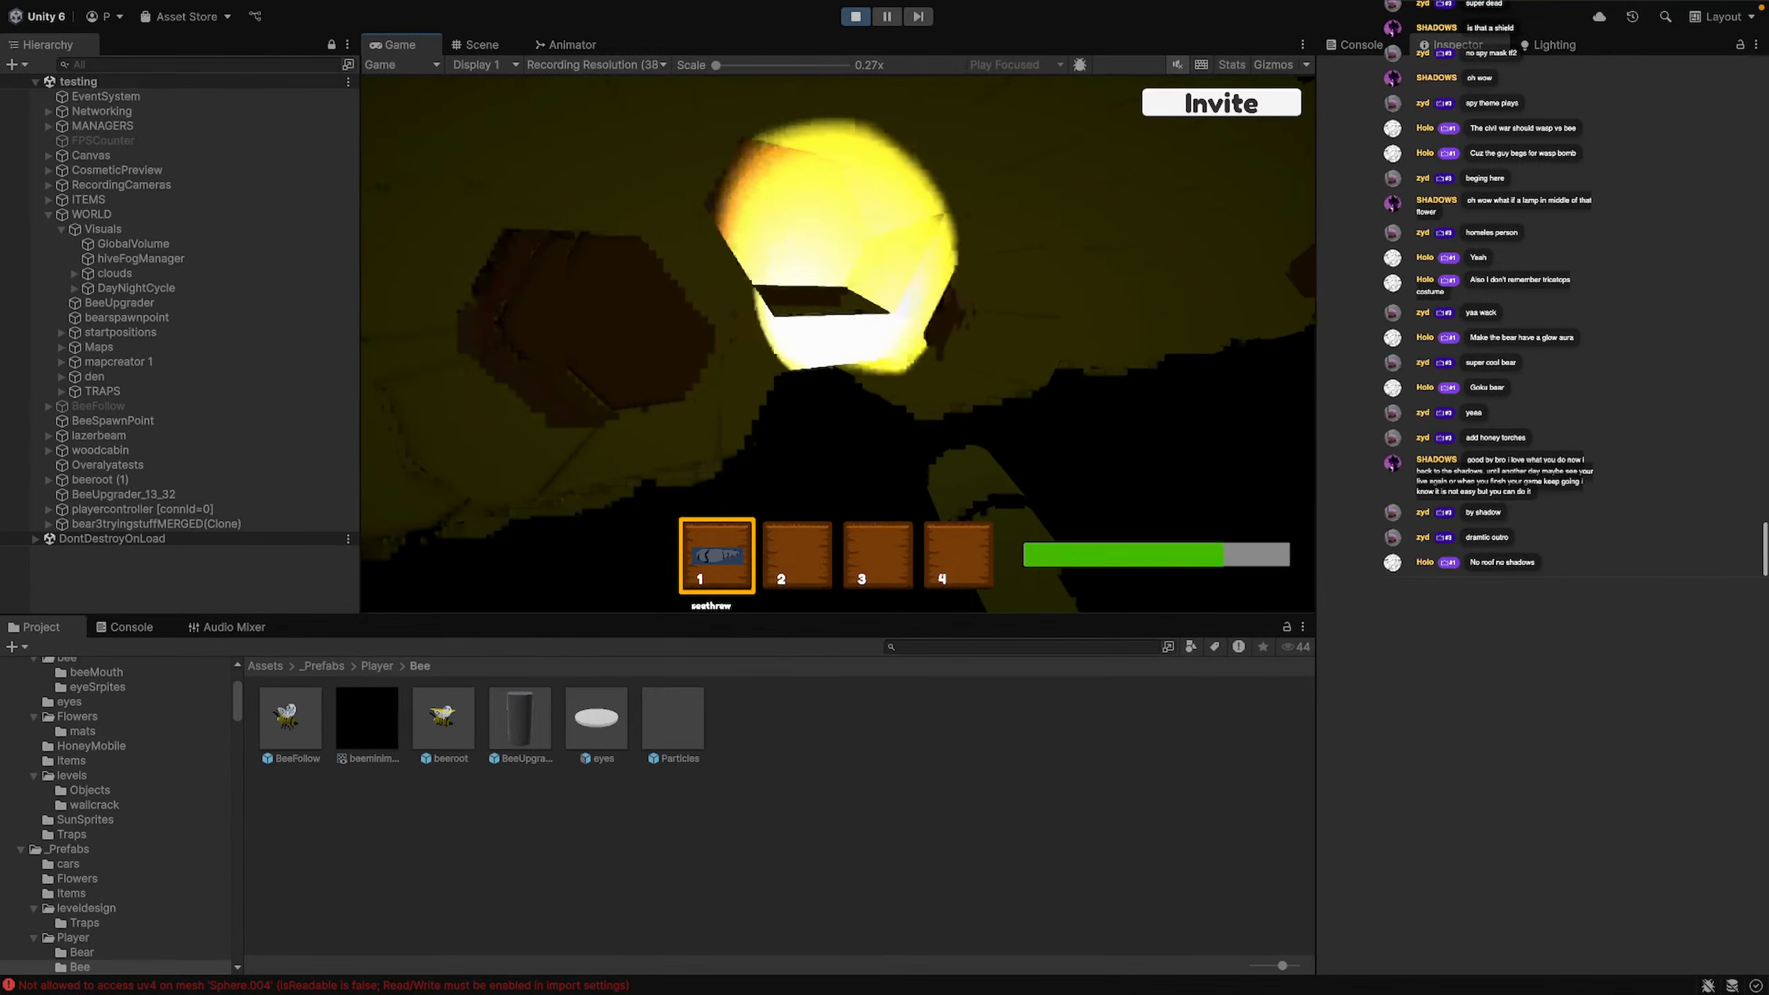
key(w)
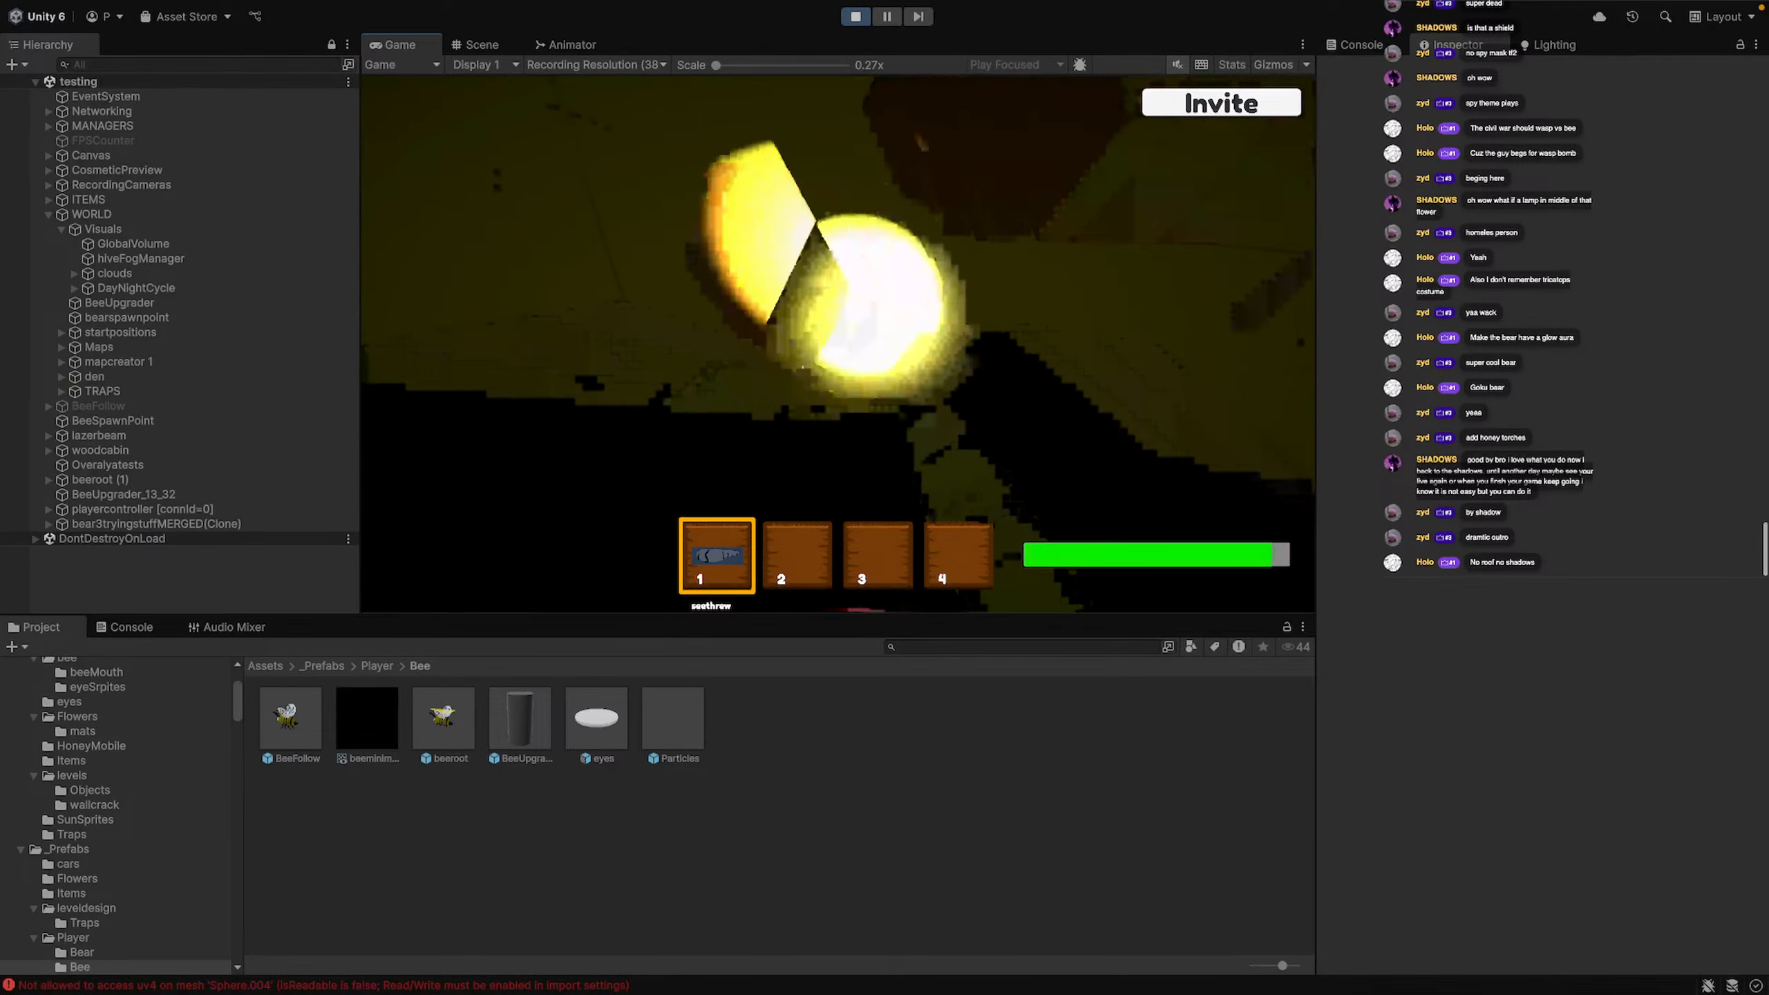
Walk the bear deeper into the dark hive, examining the honeycomb walls and wall openings by flashlight
key(w)
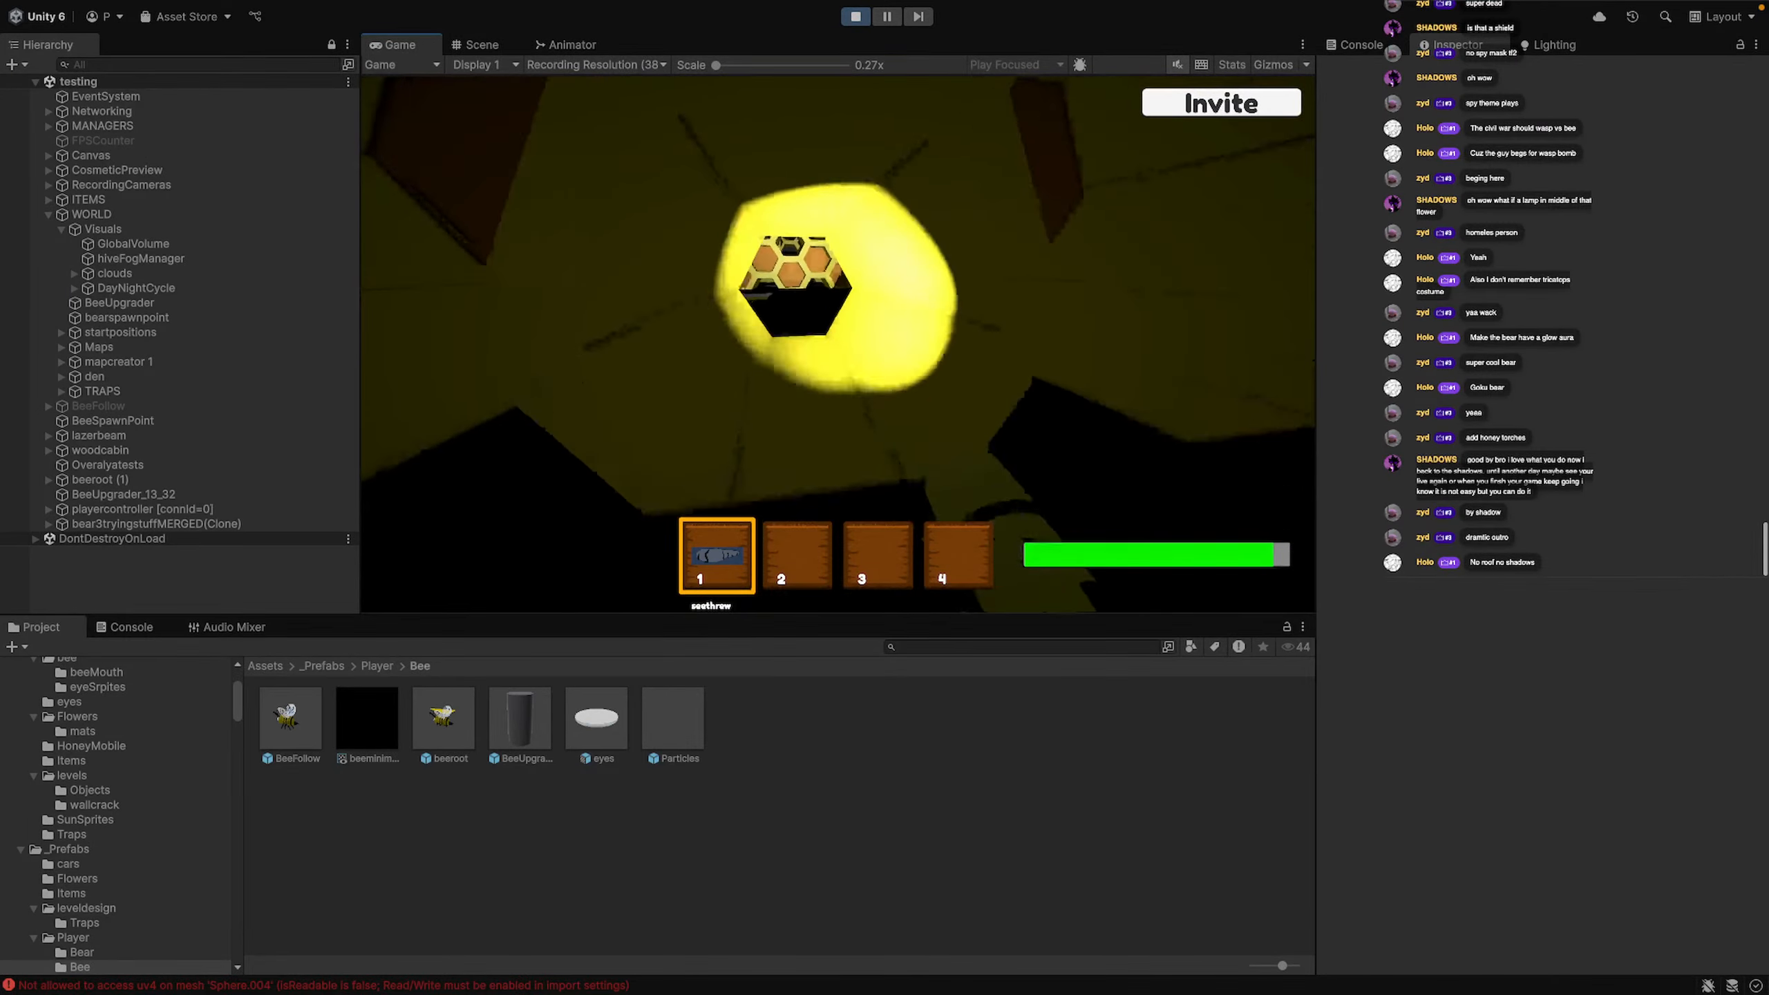
key(w)
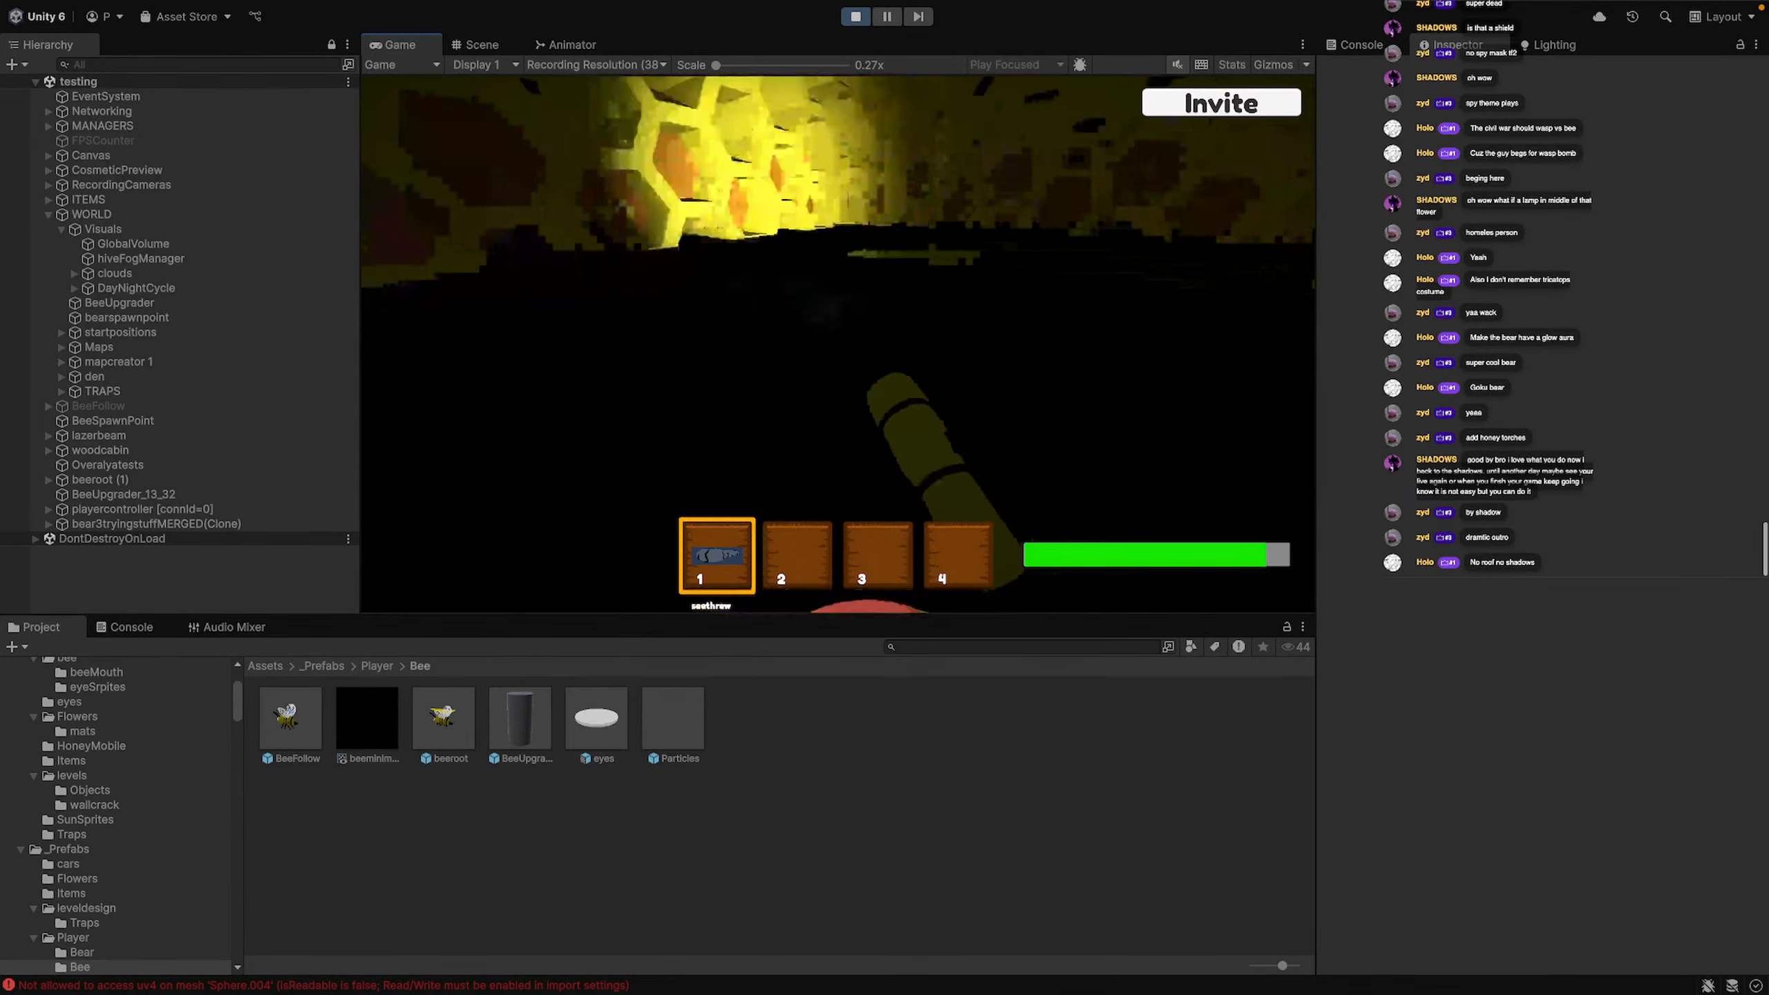
key(w)
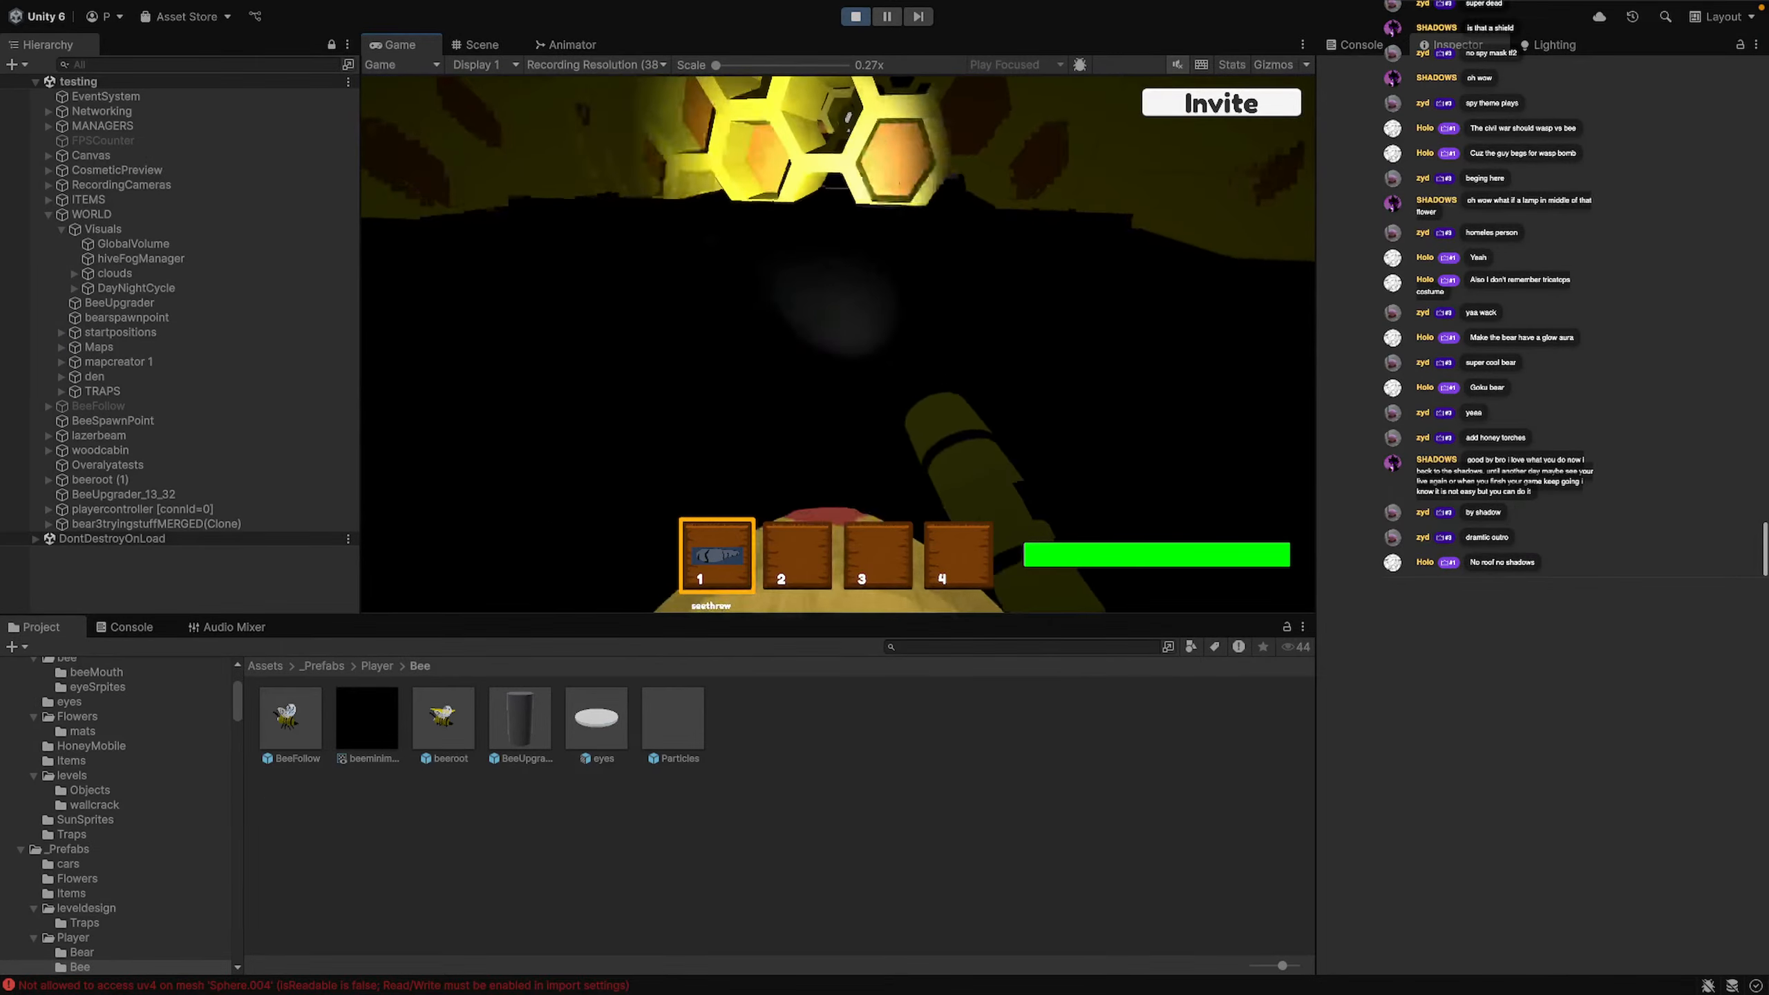
key(w)
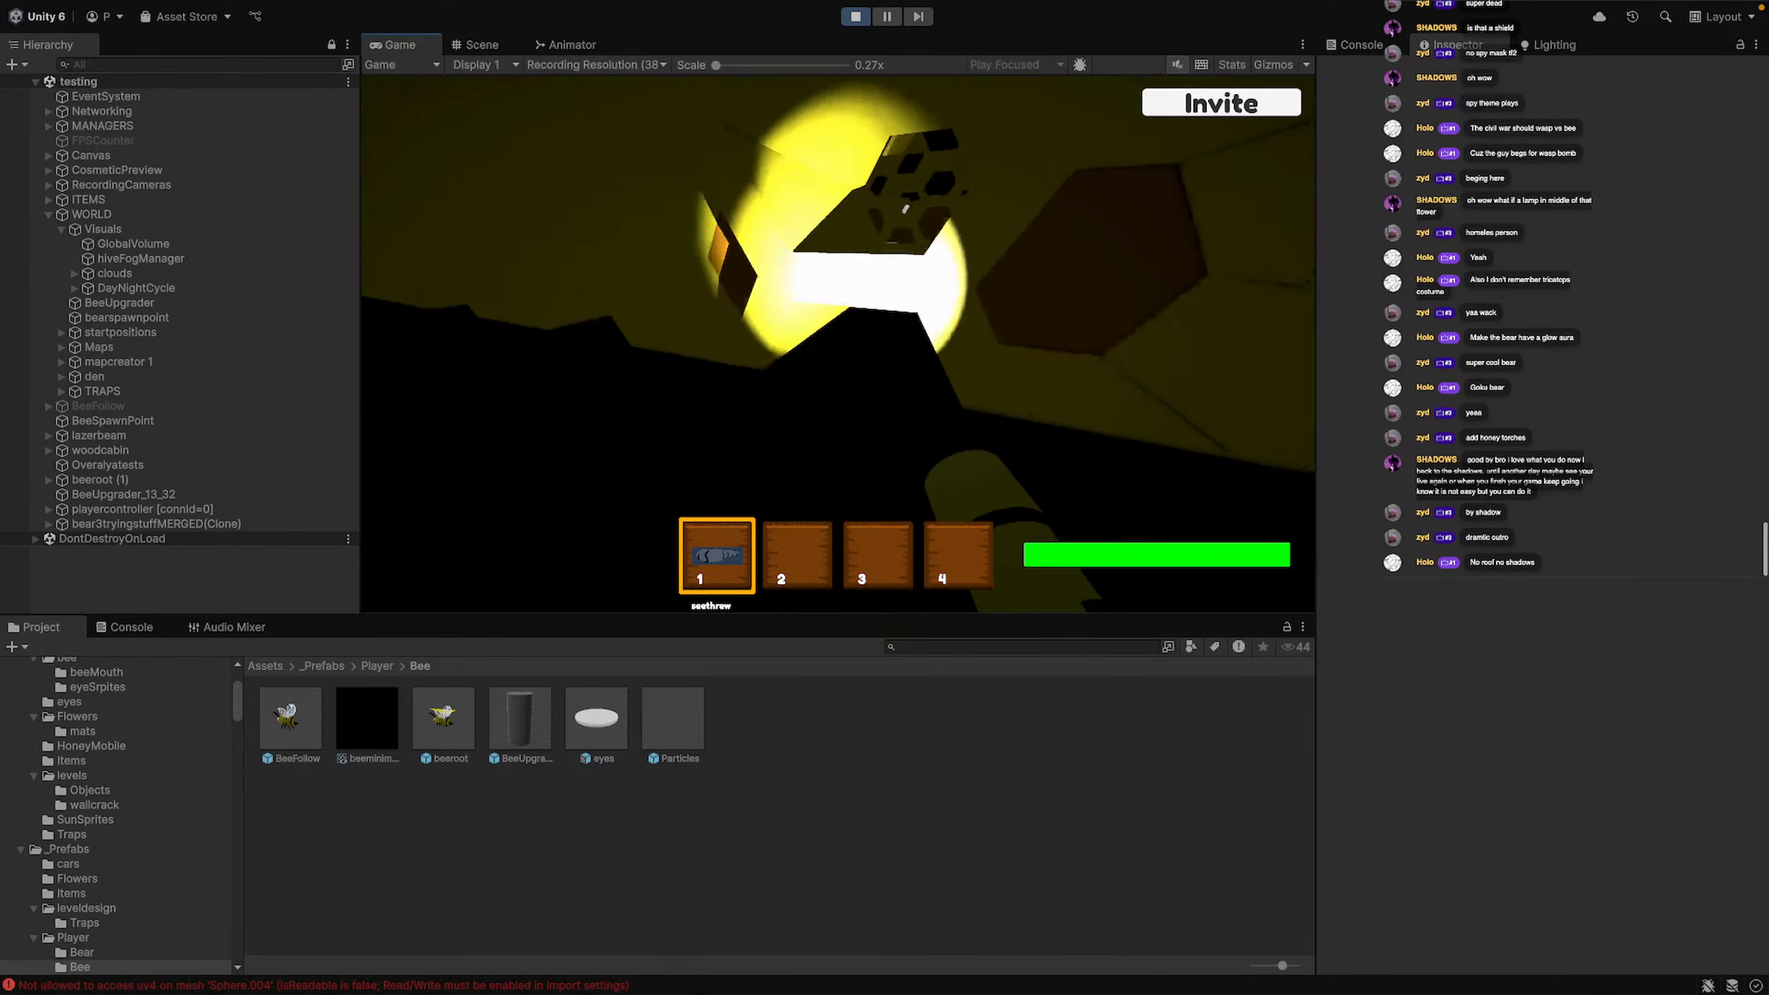
key(w)
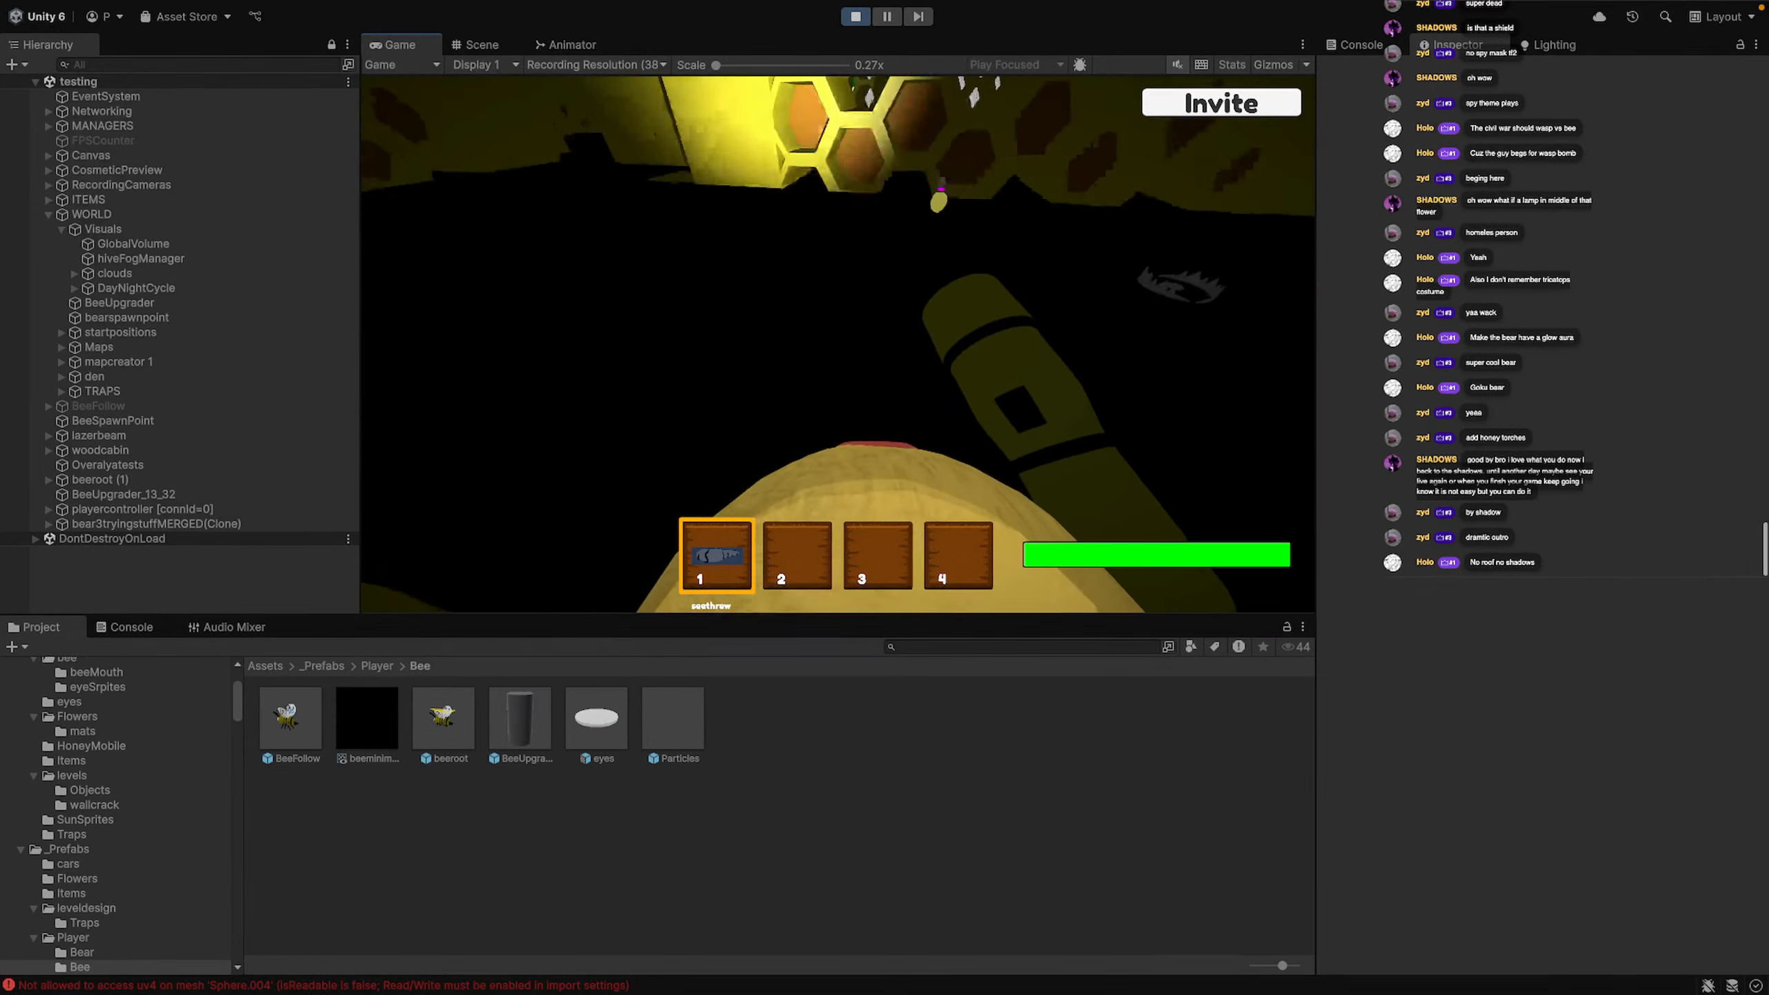
key(w)
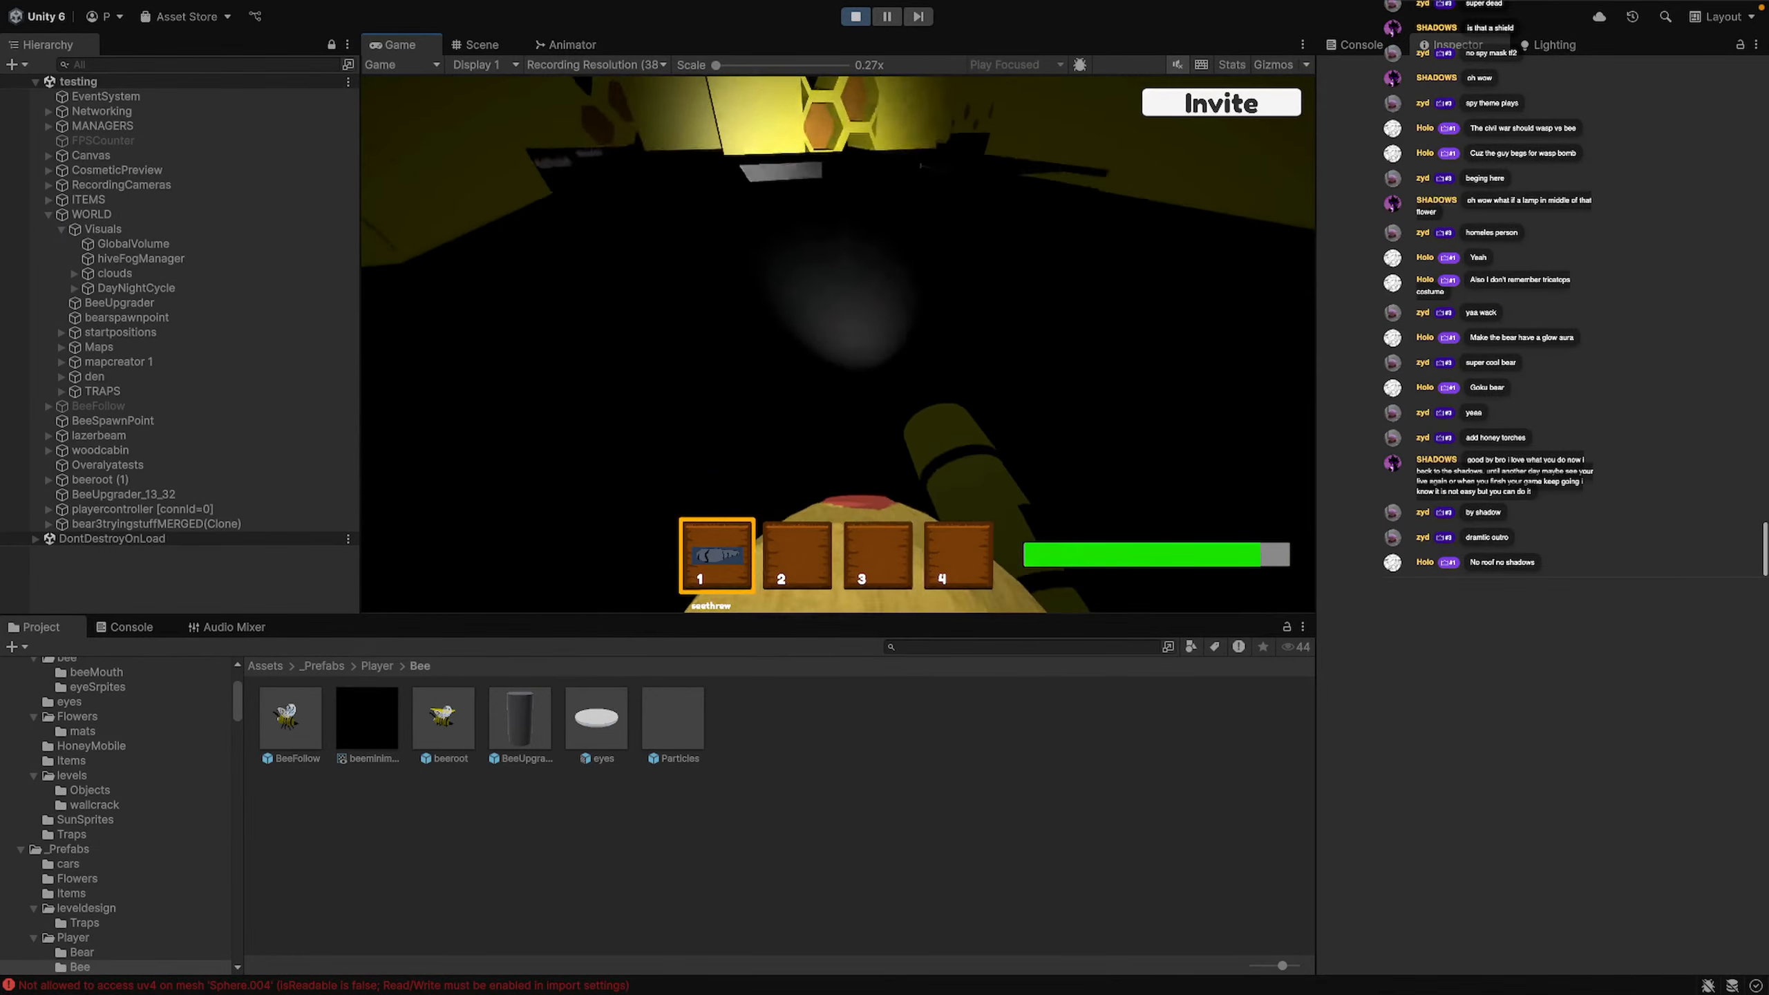
key(w)
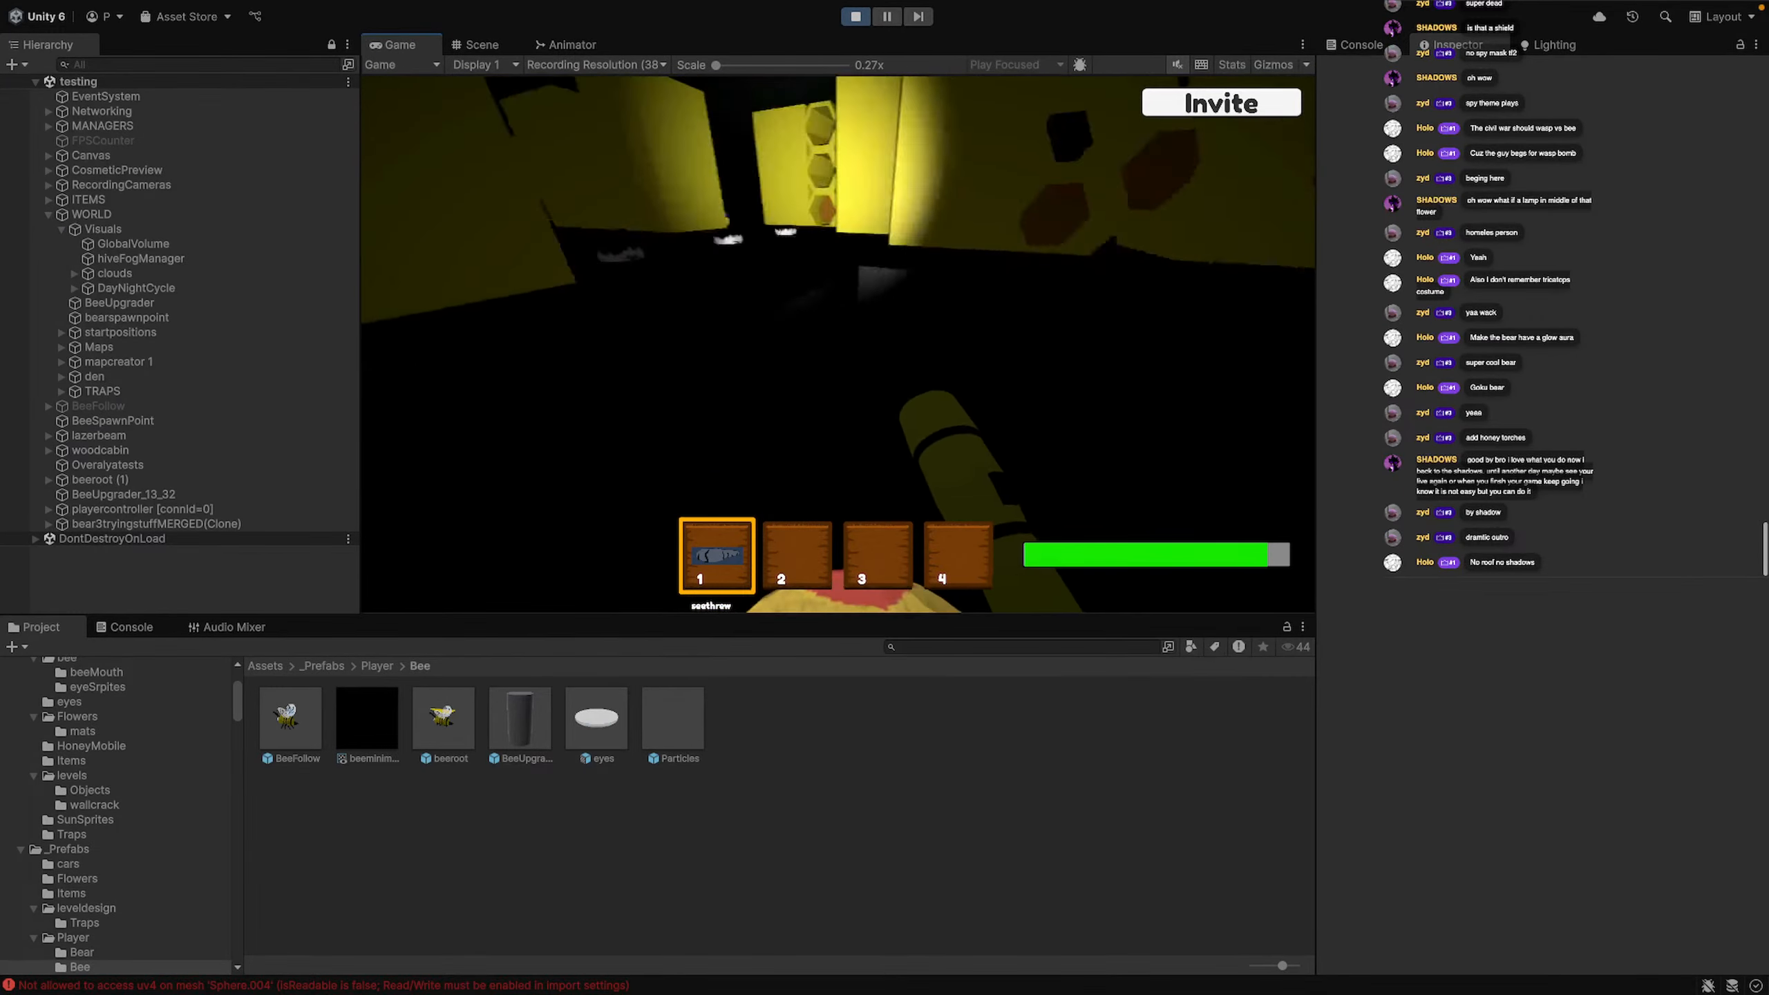
key(w)
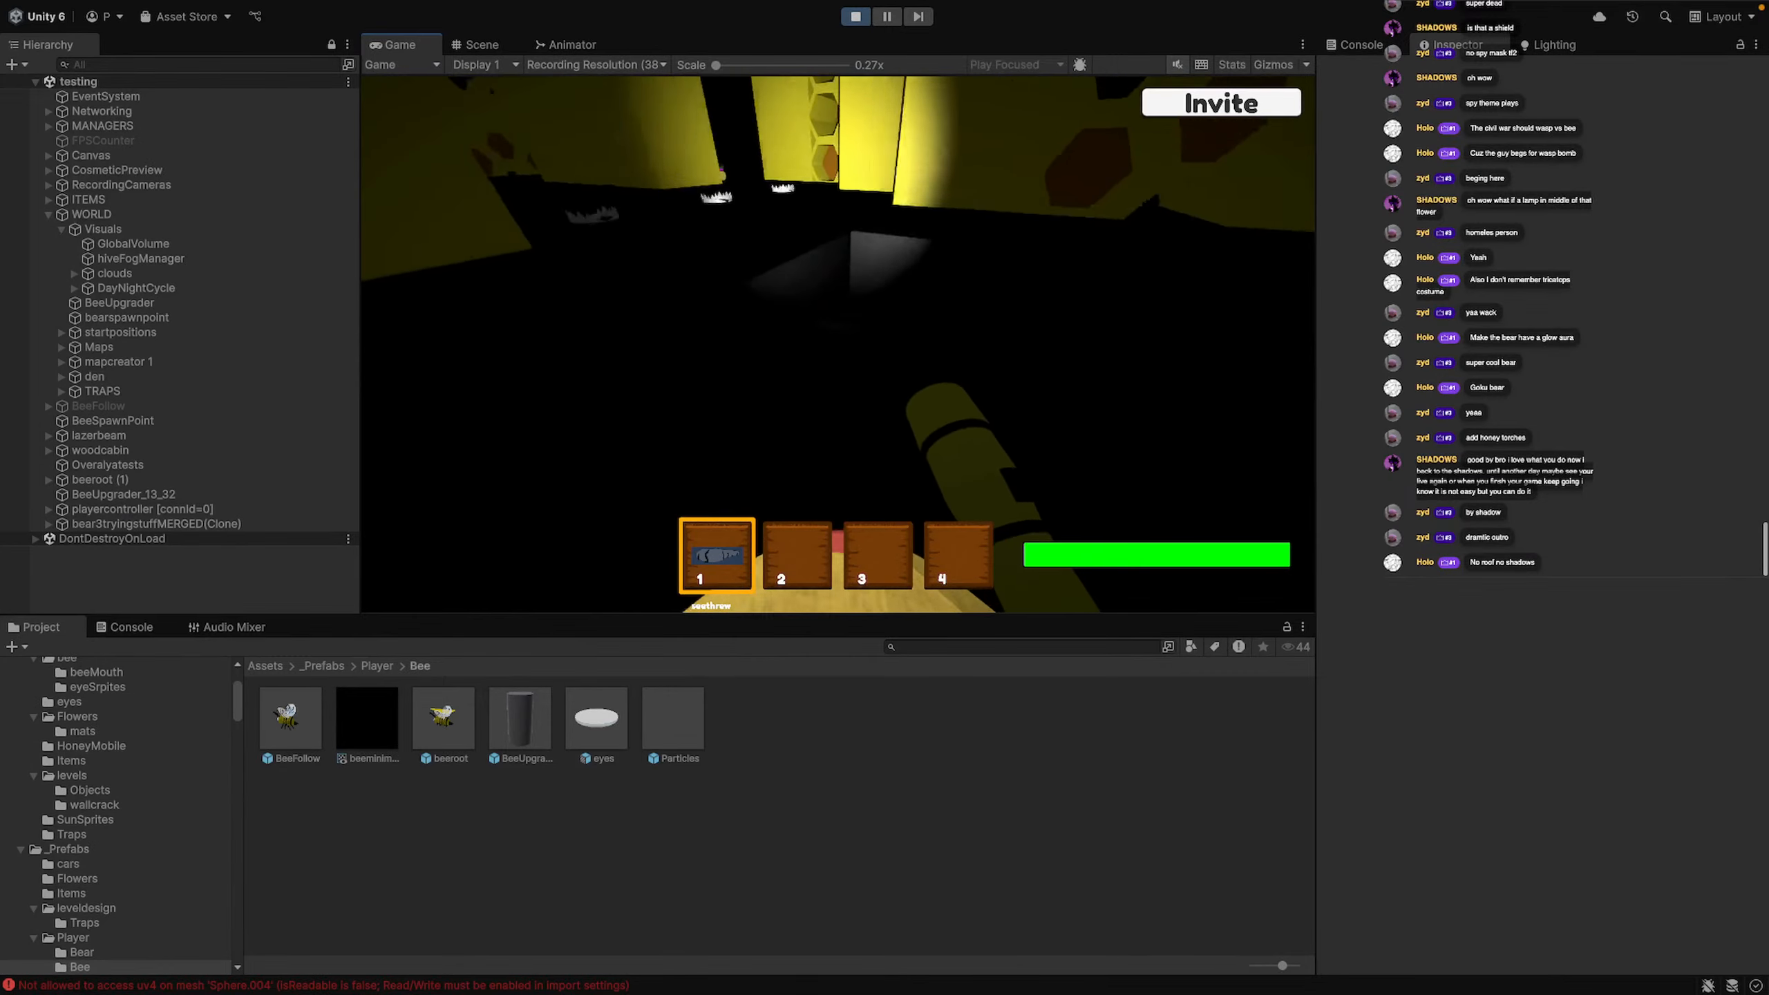
Sprint past the bear traps and through the hive passage to check how the traps and corridor look in the flashlight beam
key(shift+w)
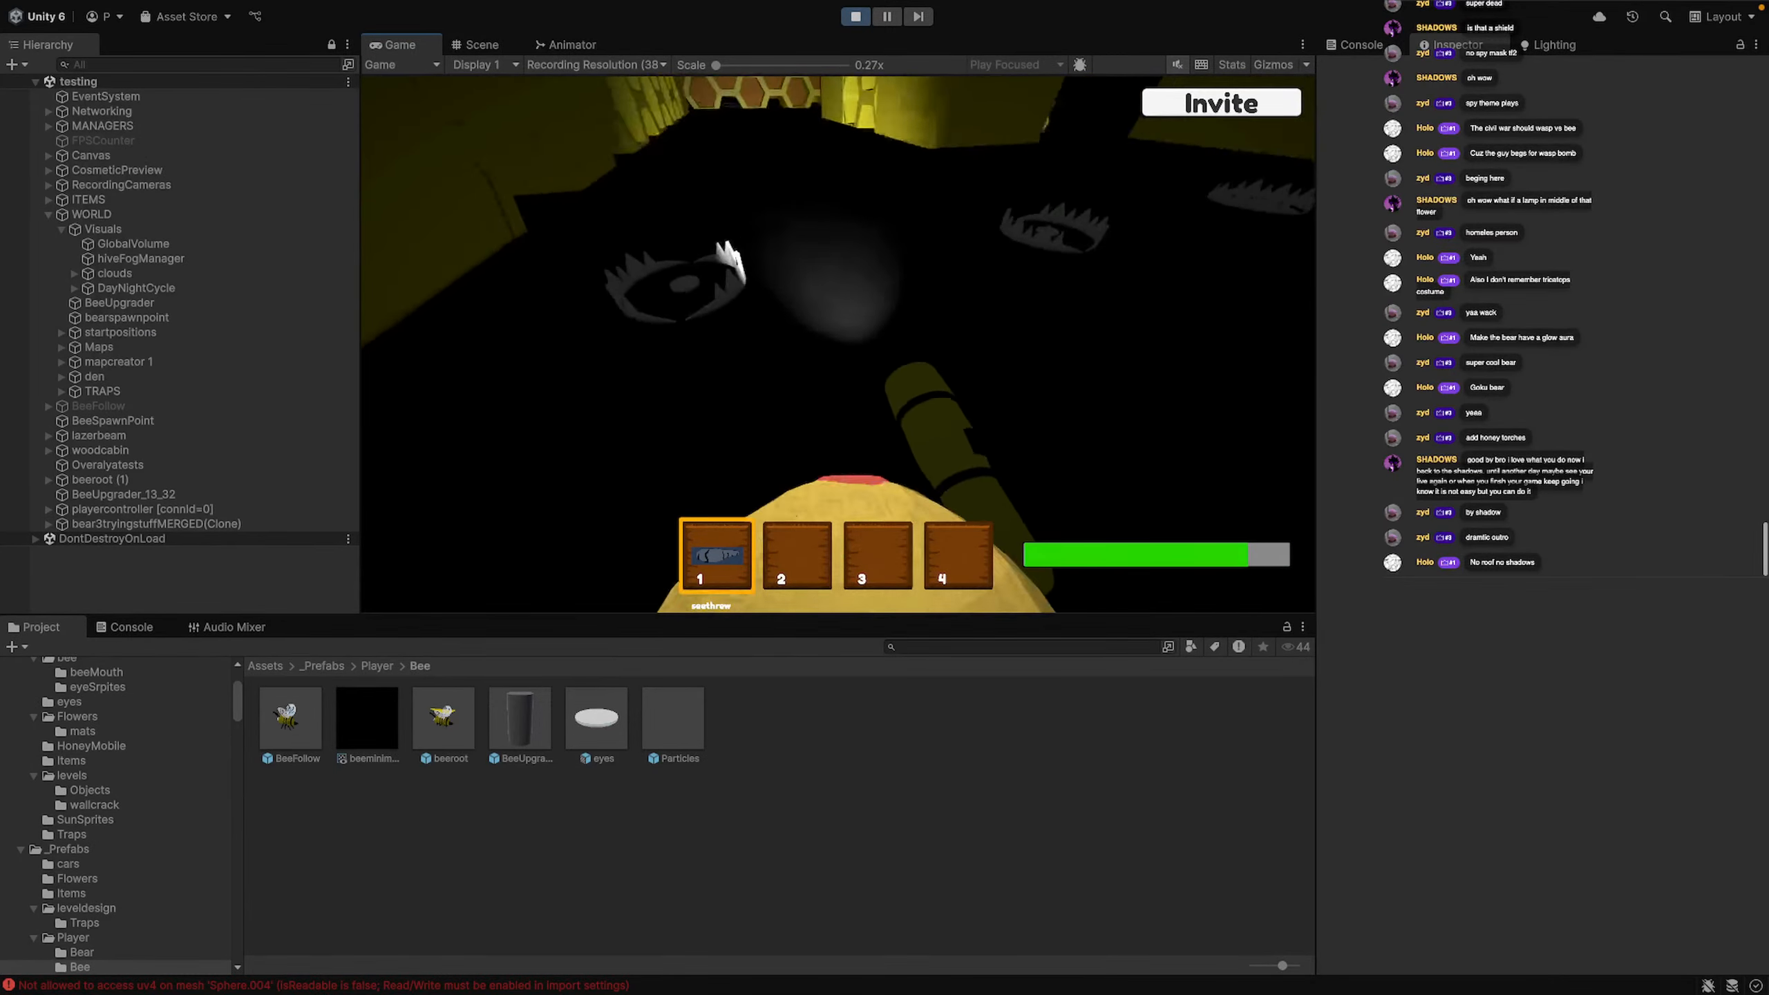
key(w)
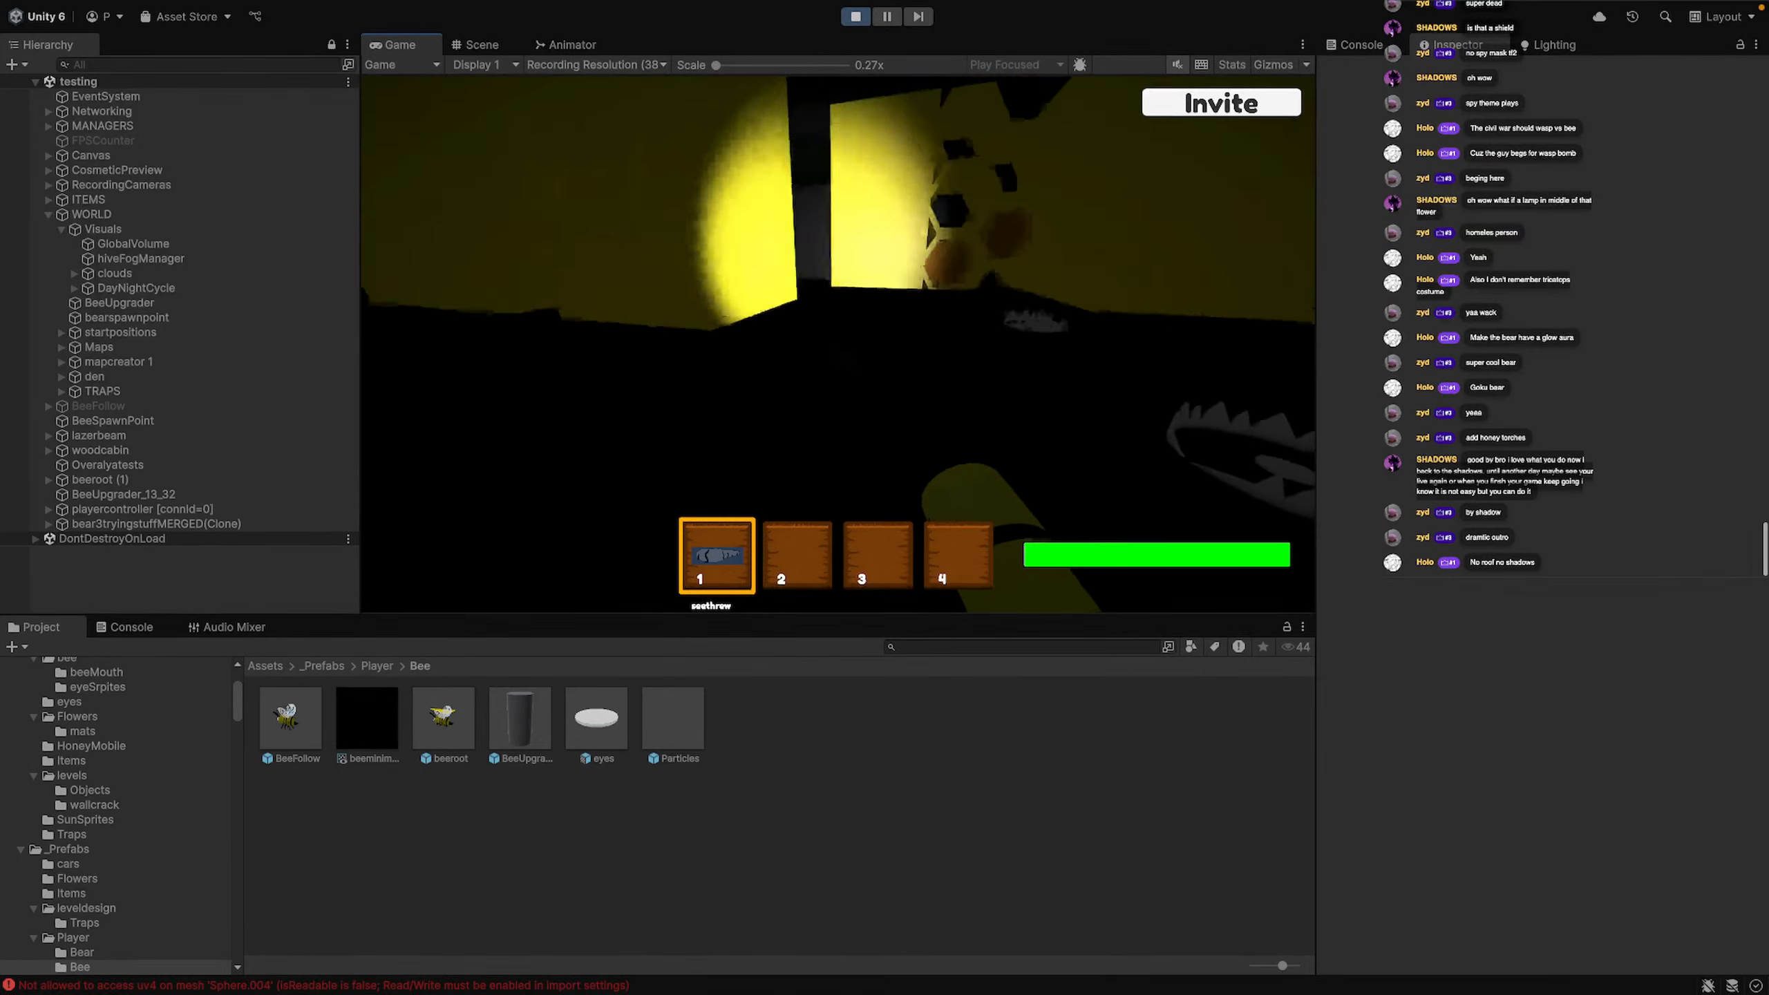
key(shift+w)
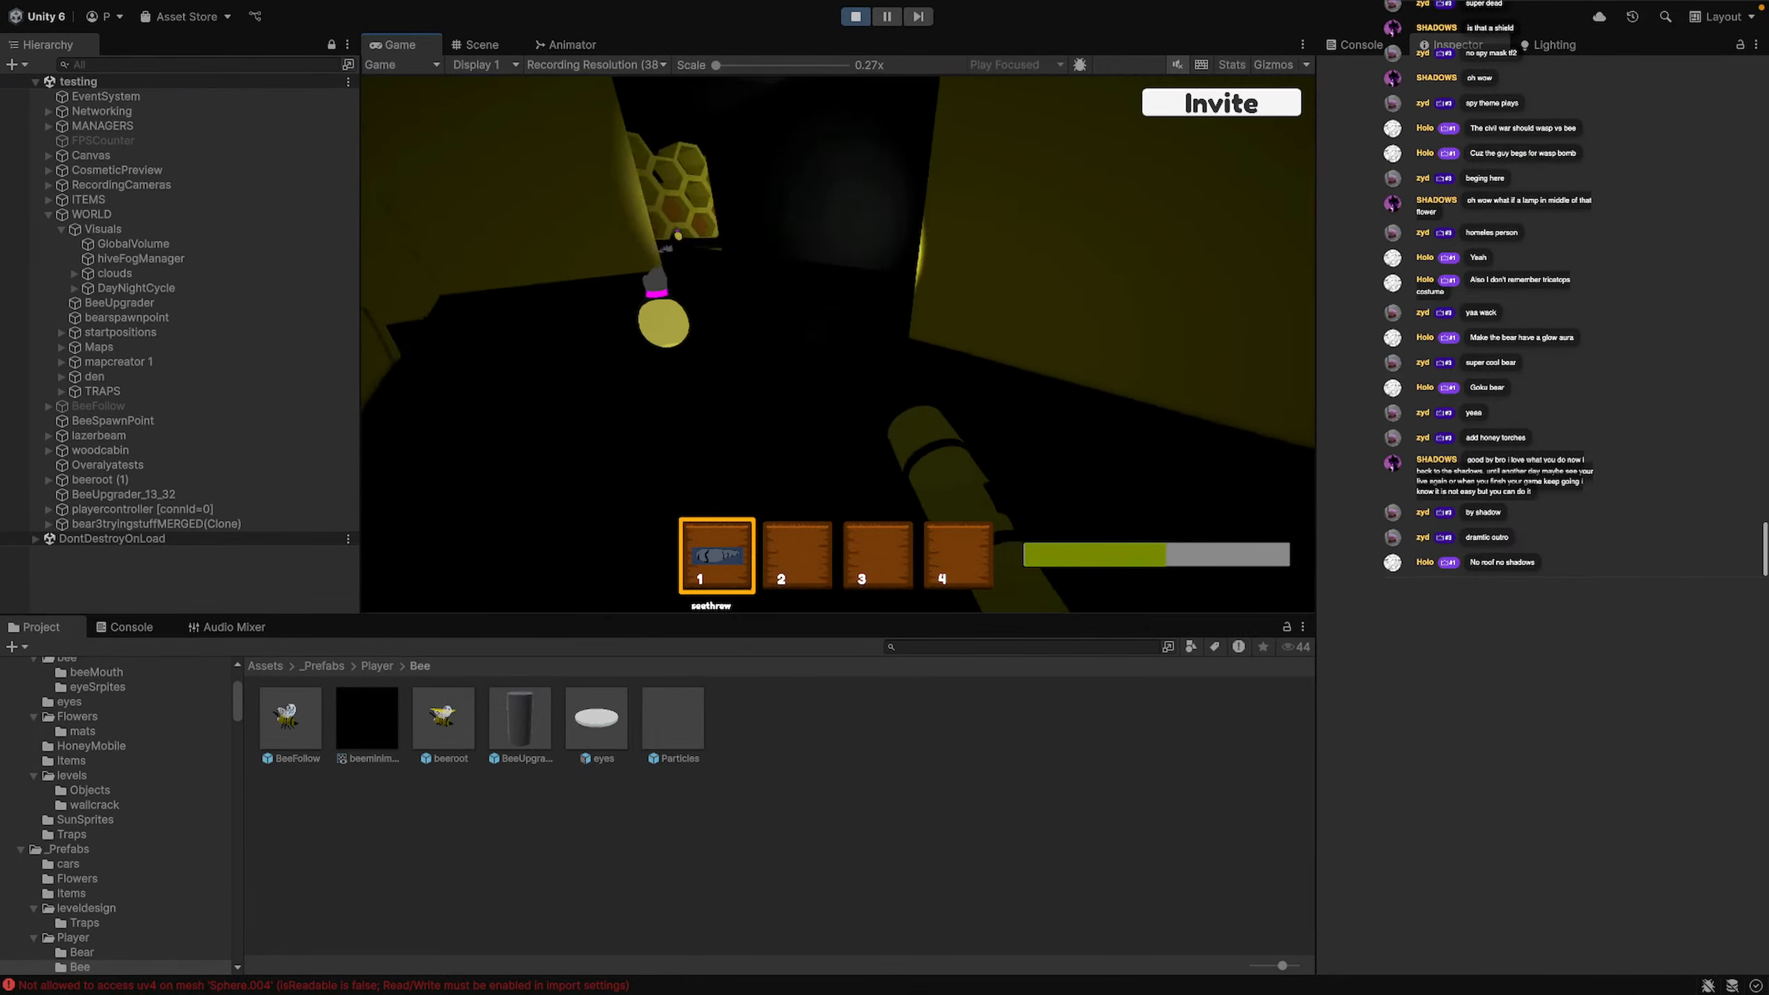
key(shift+w)
key(w)
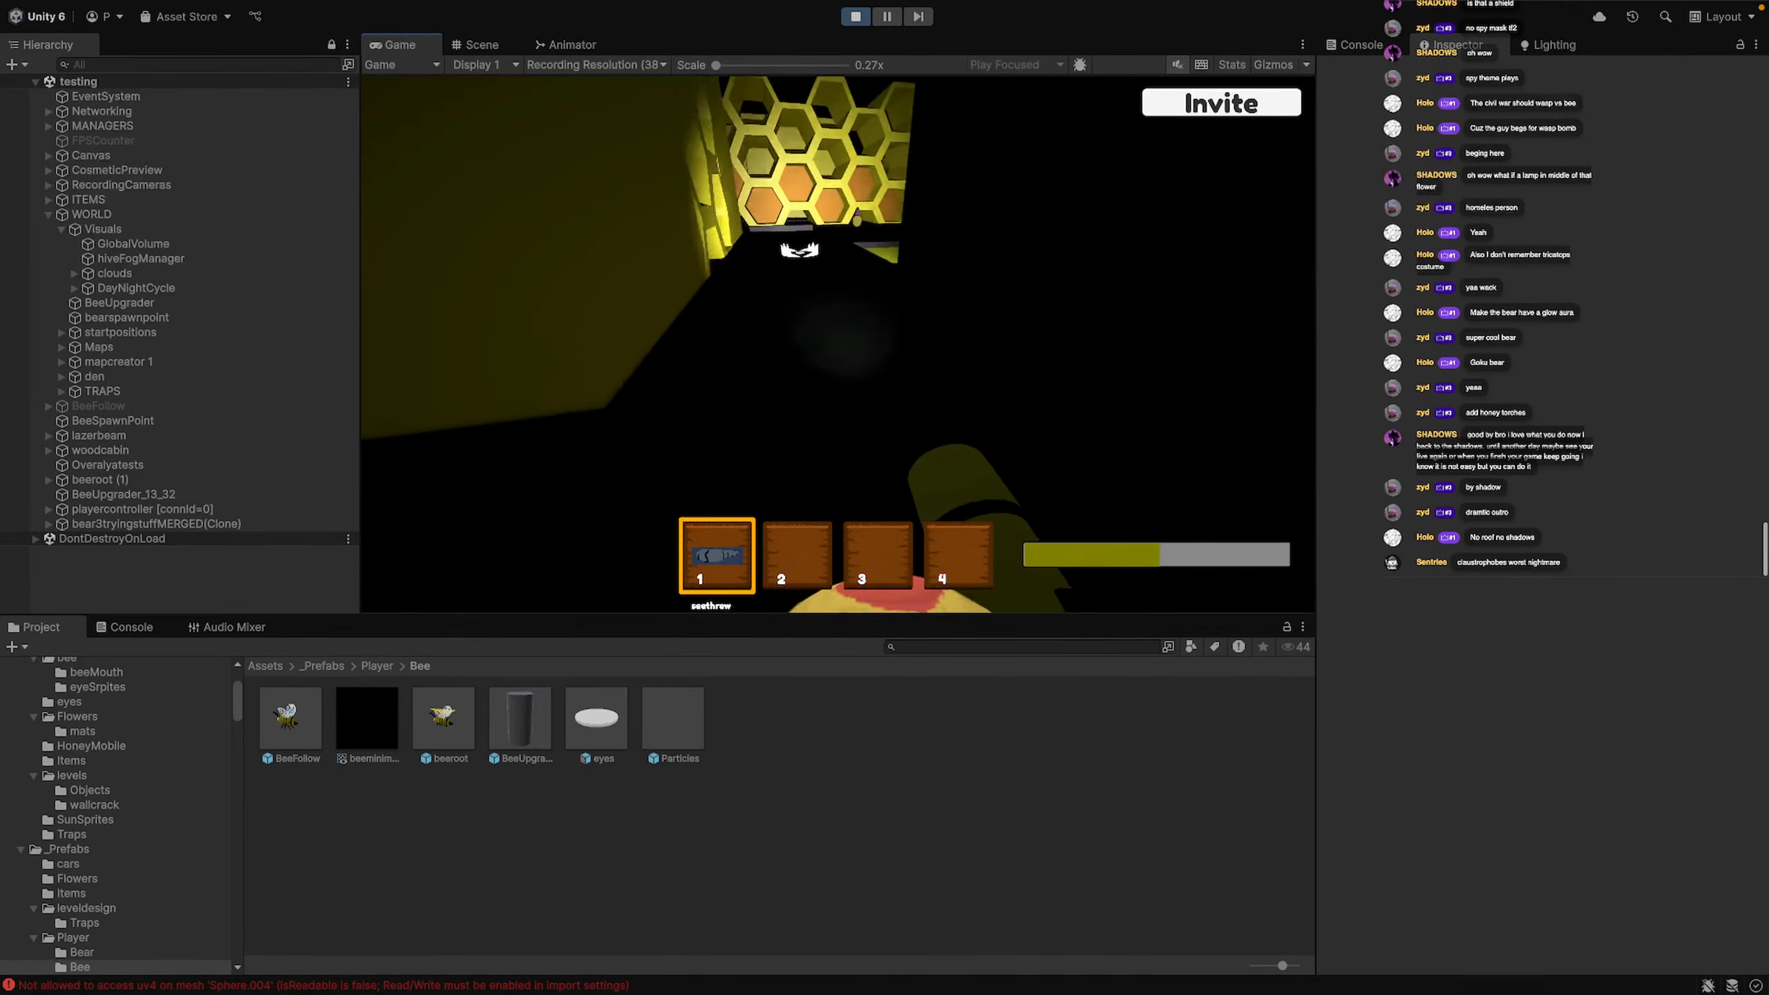
key(shift+w)
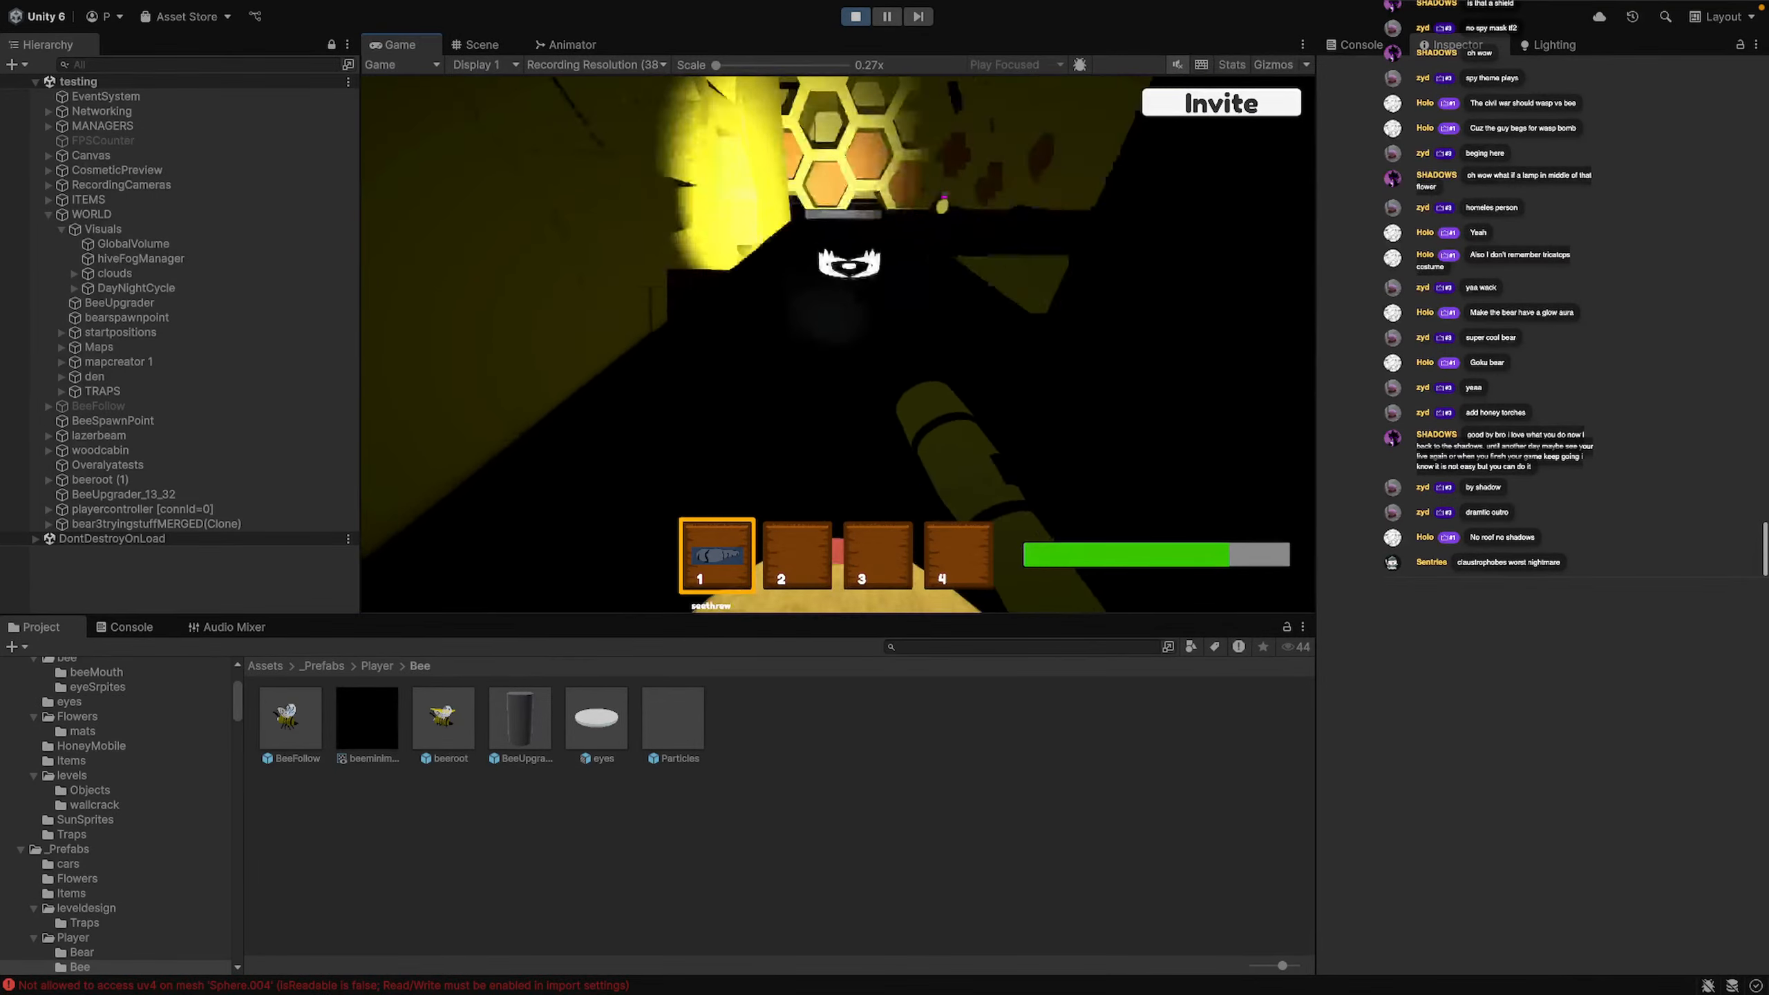
key(w)
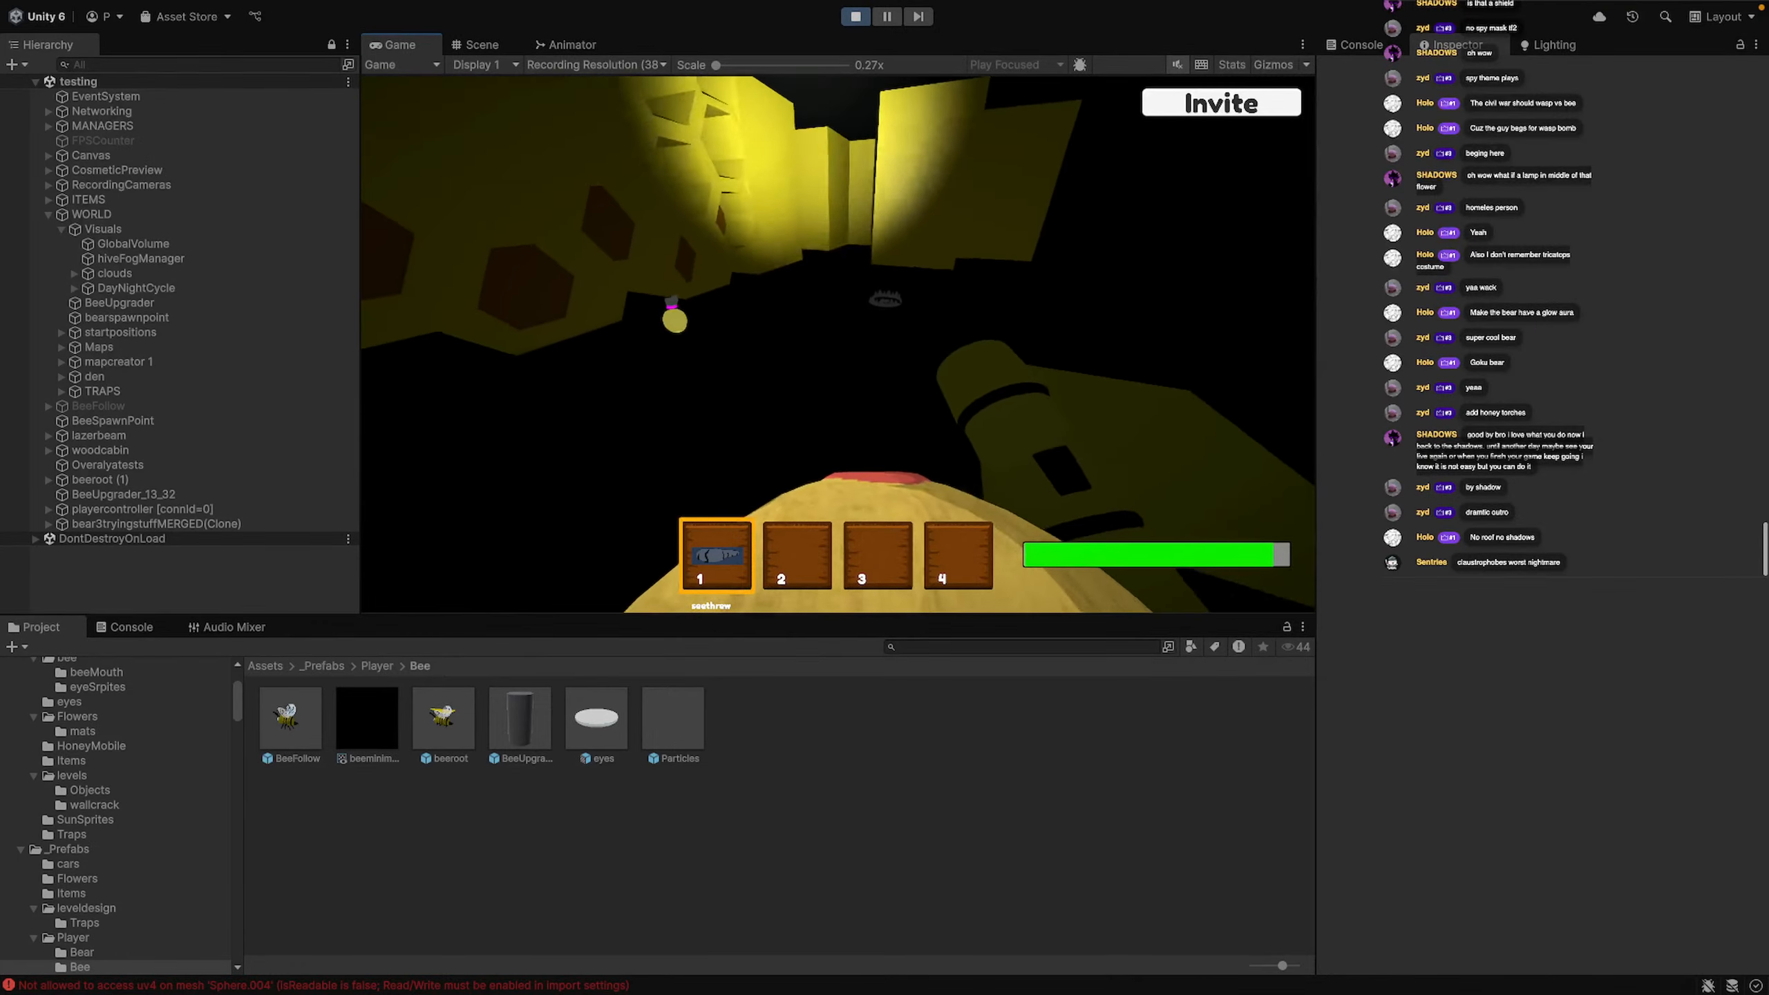
Follow the narrow hive corridors between the tall walls into the next wide chamber, inspecting the flashlight's reach
key(w)
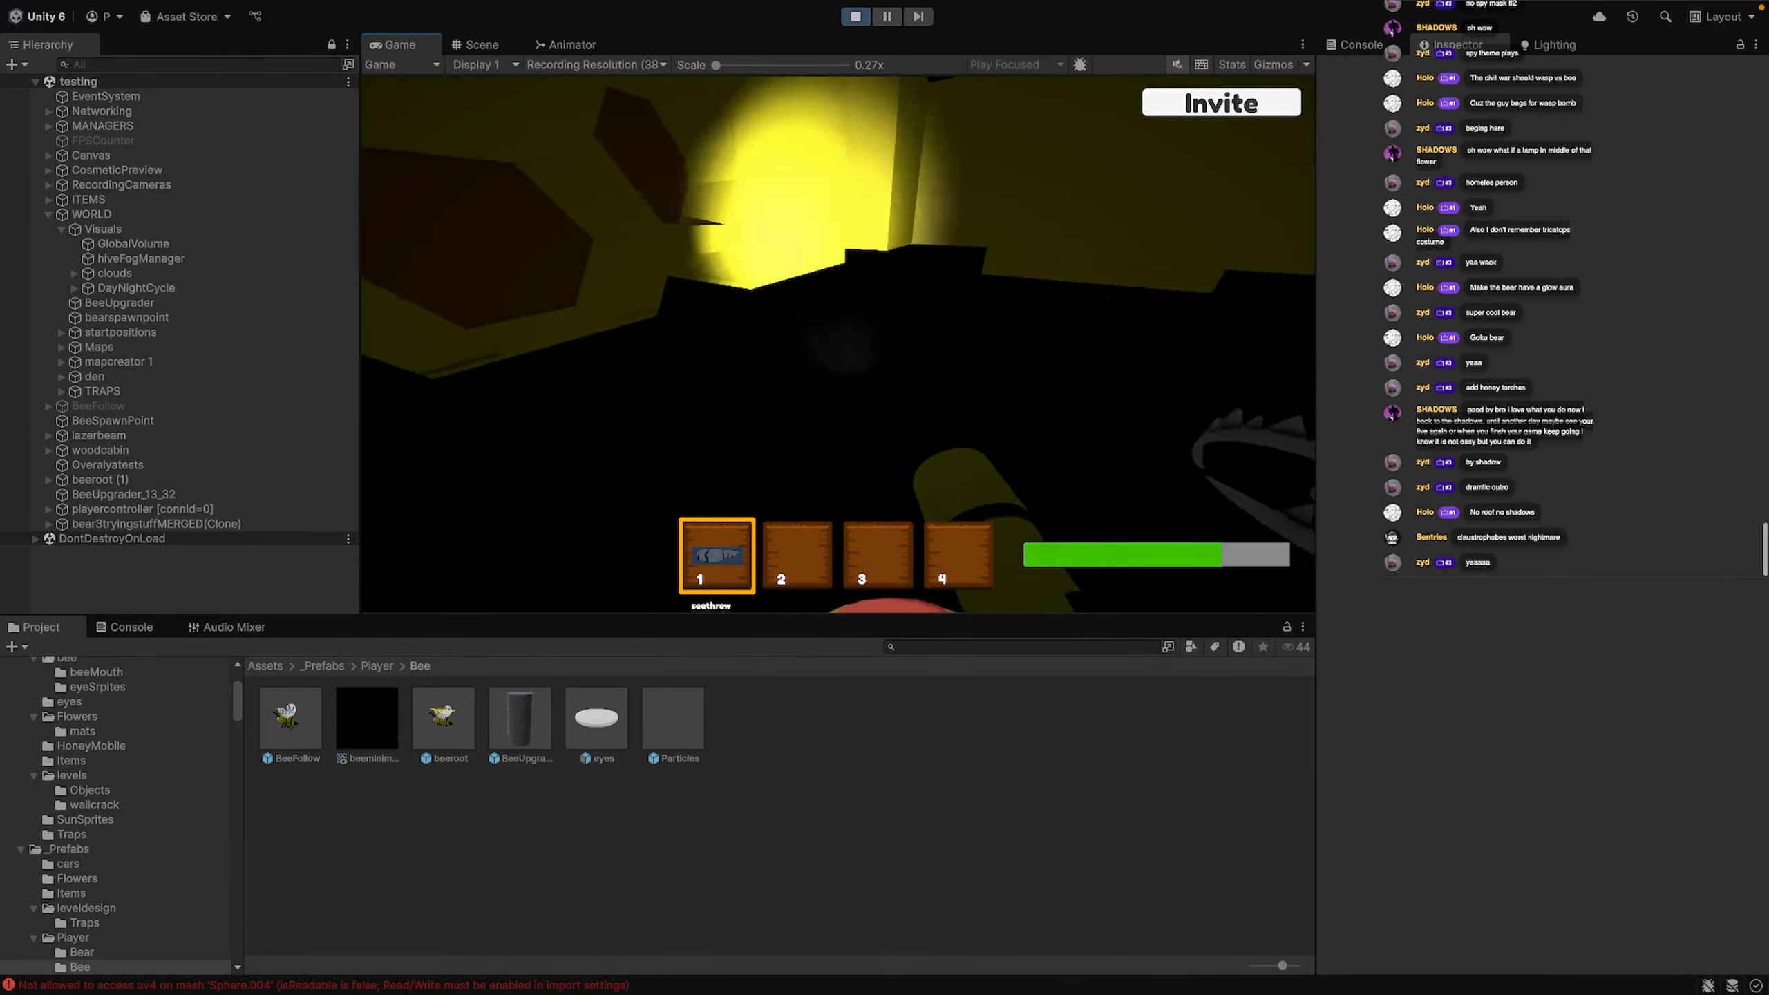
key(w)
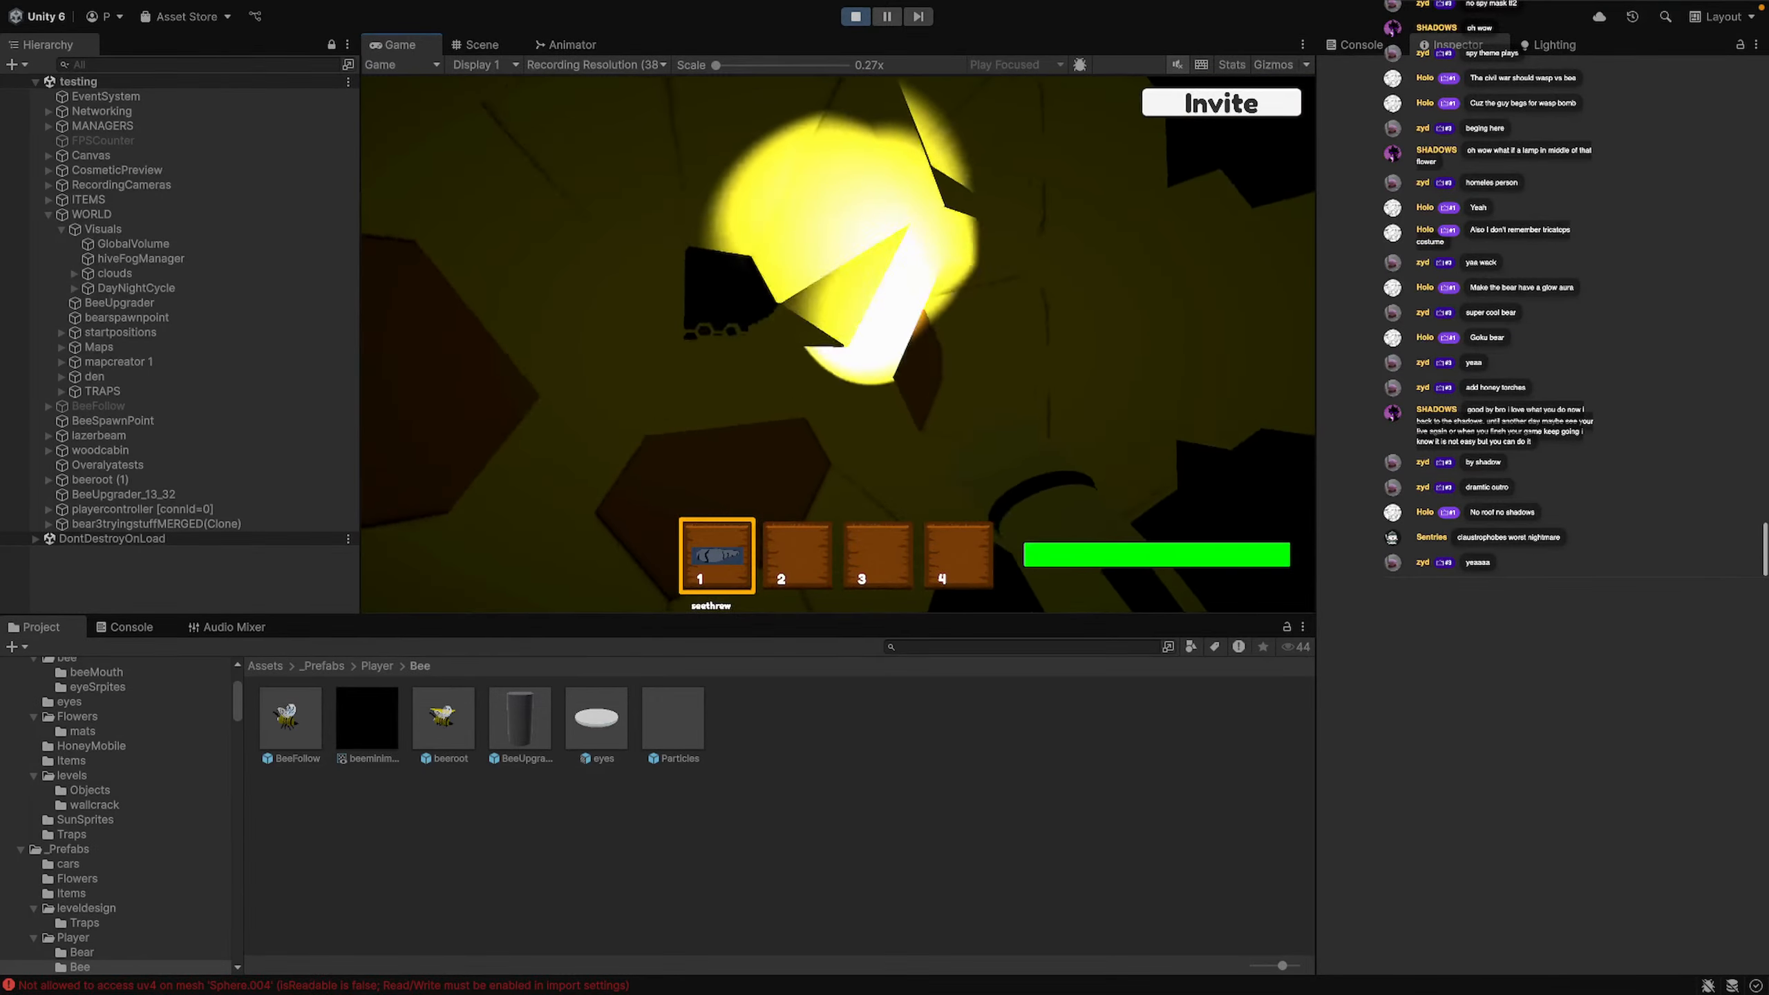
key(w)
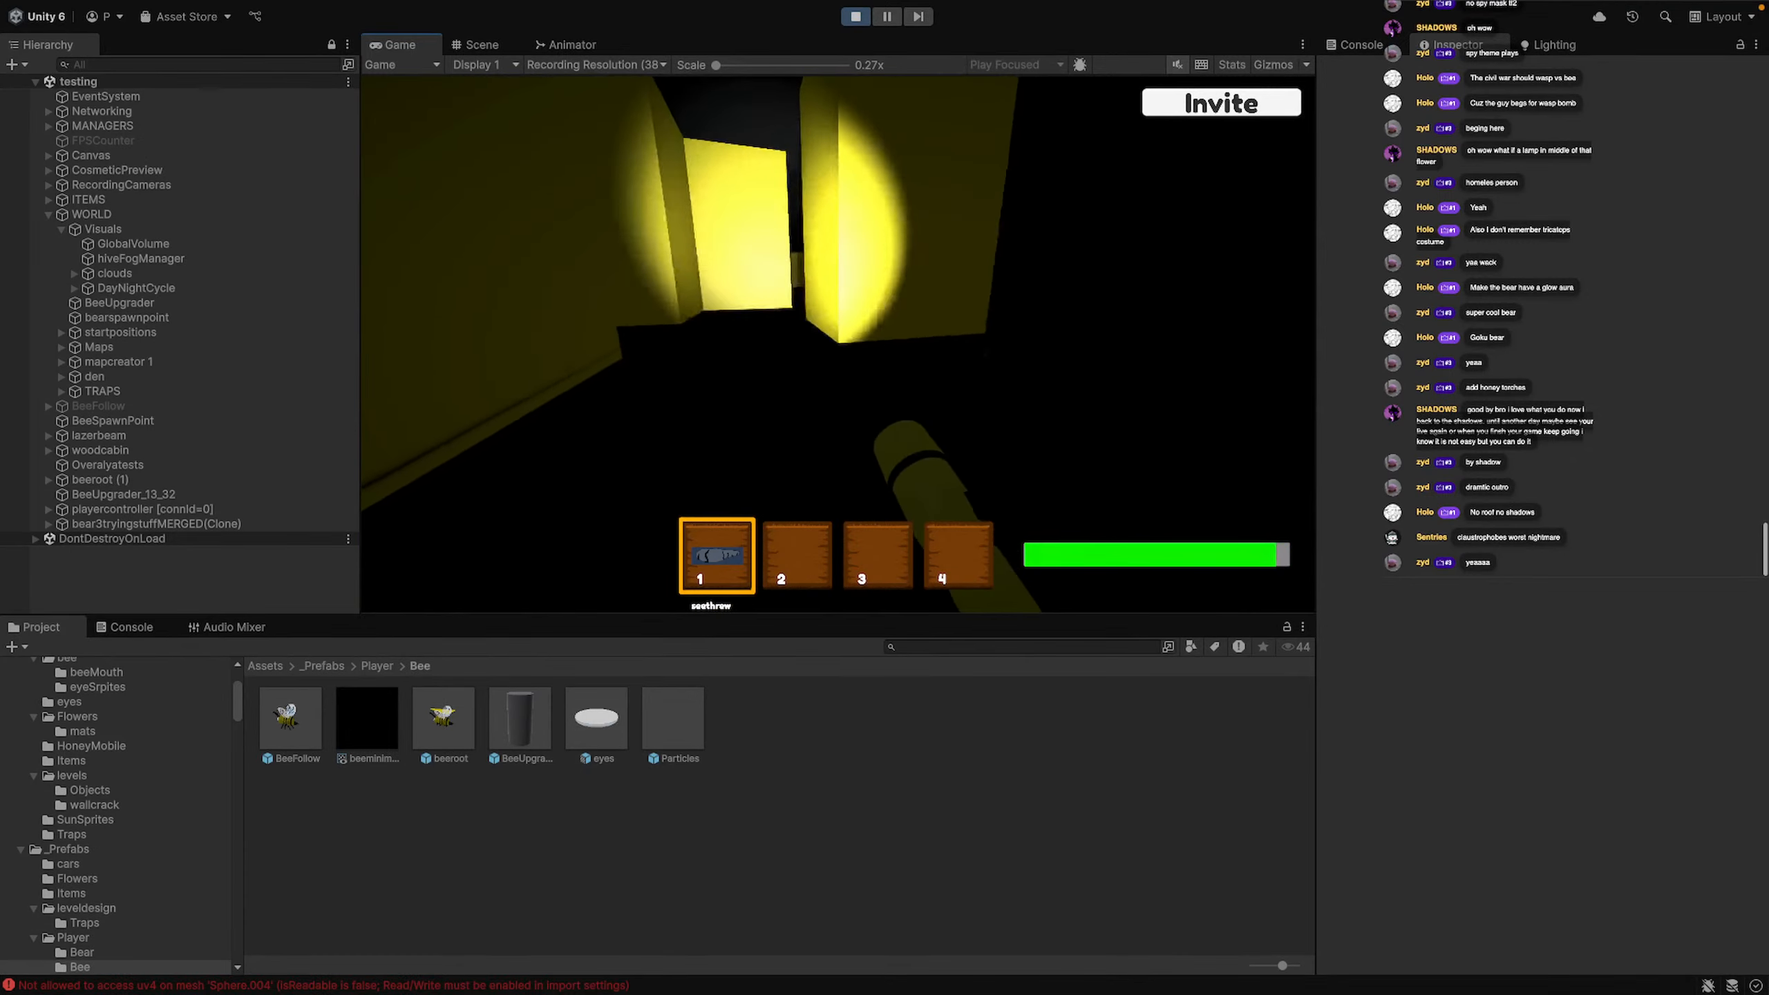
key(w)
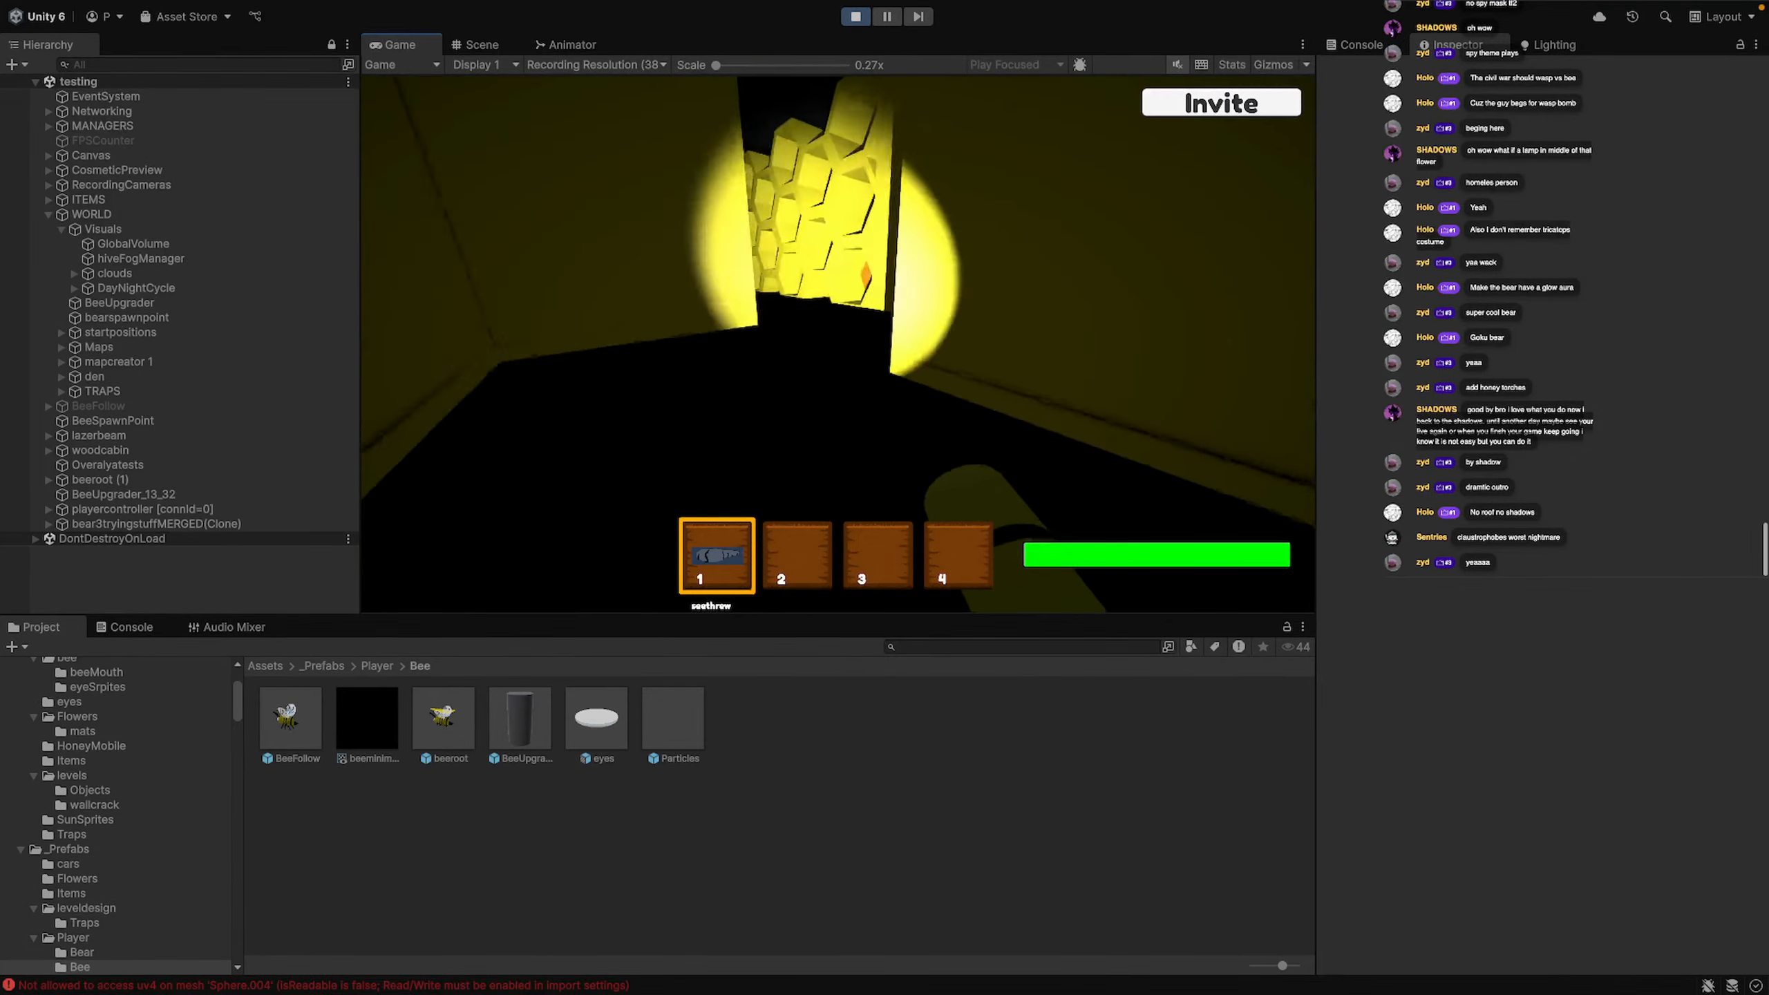
key(w)
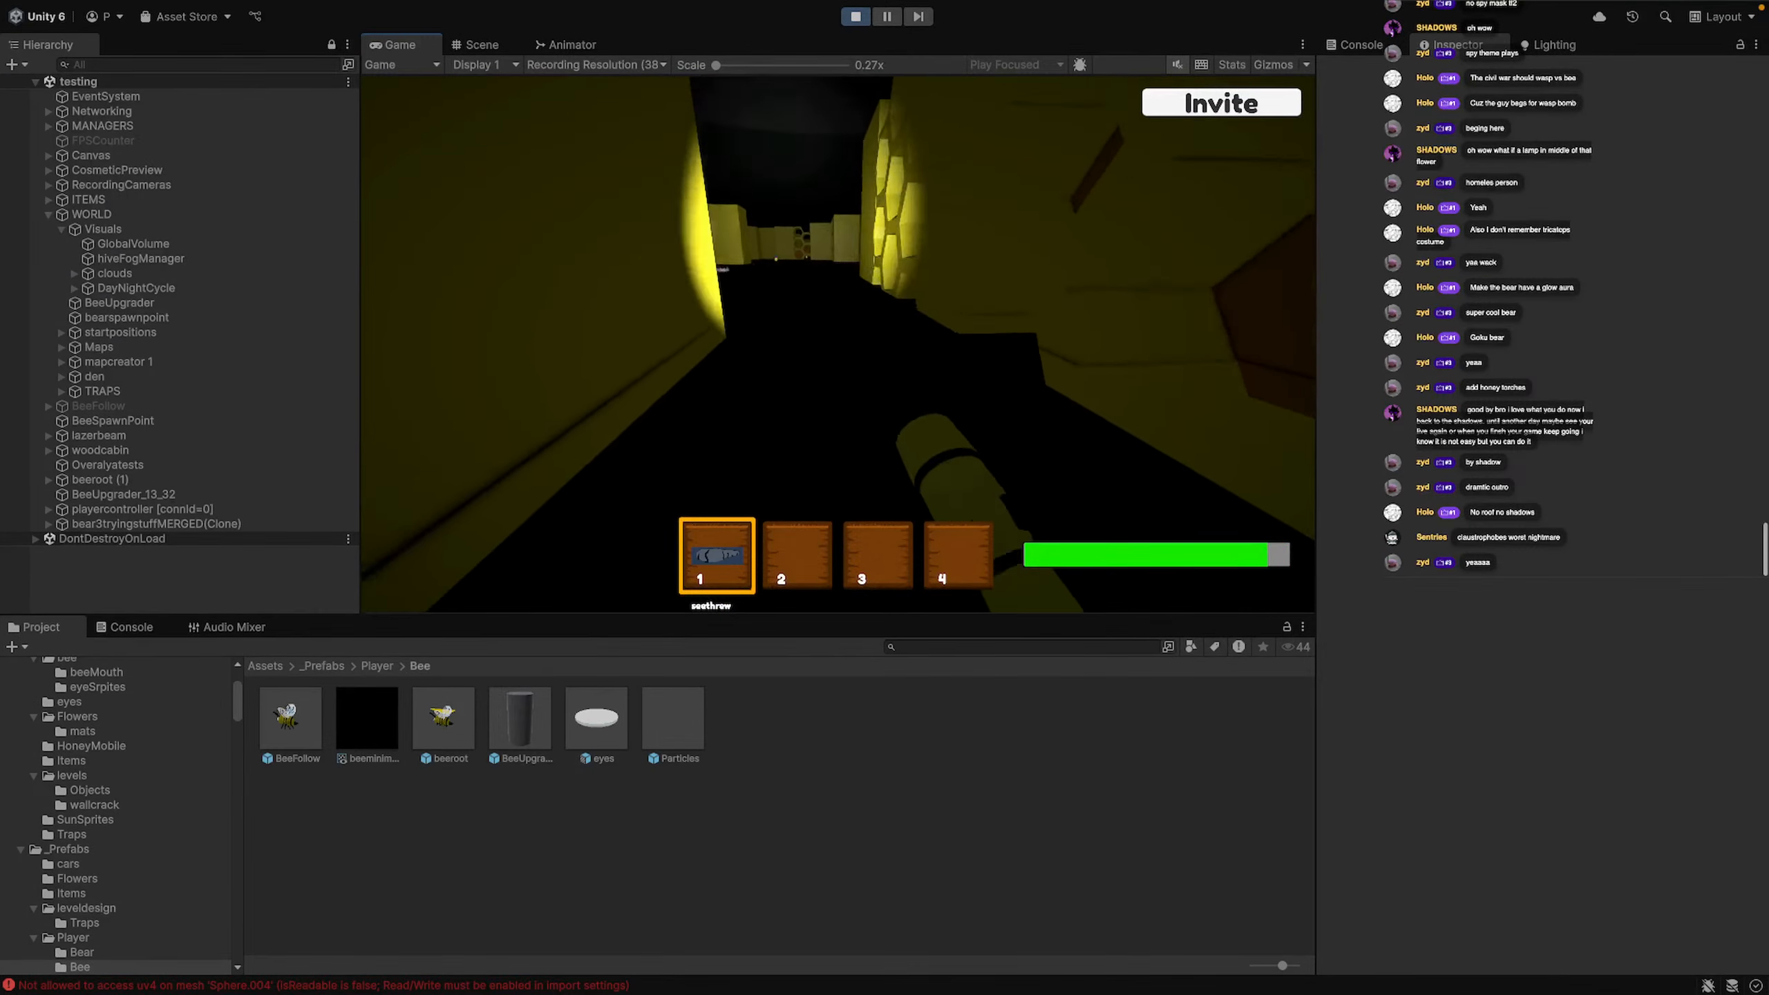
key(w)
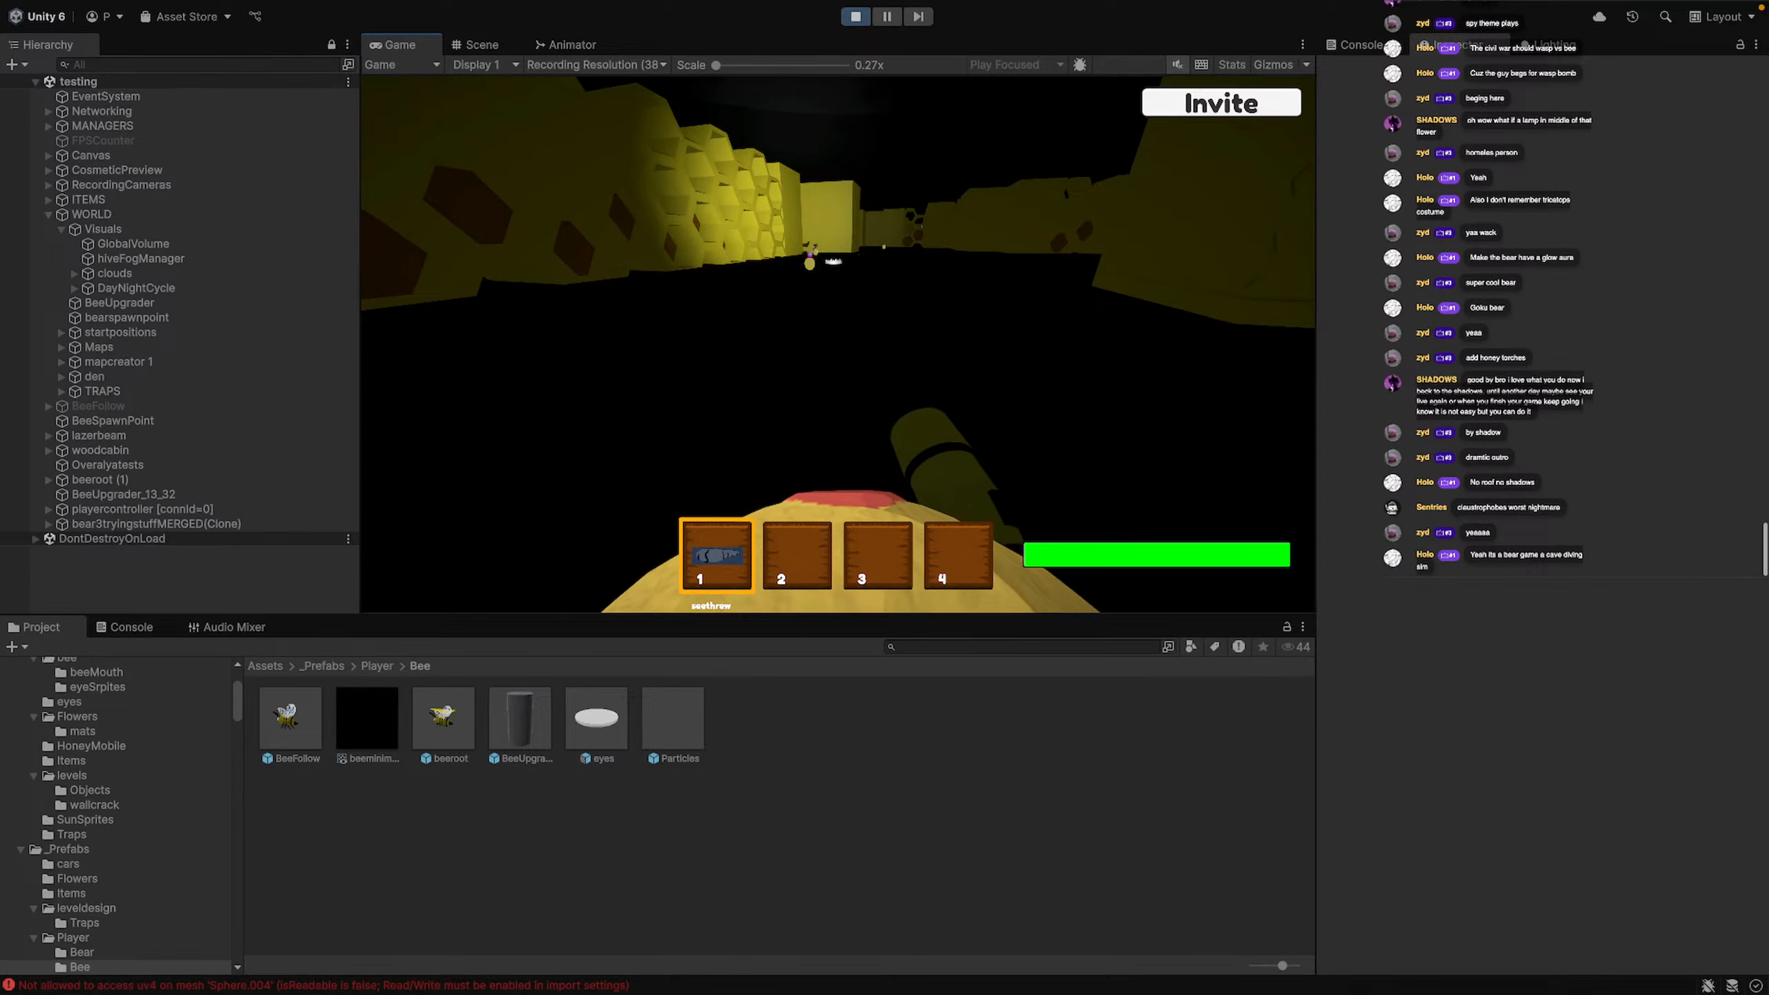
Roam the wide hive chamber, comparing the flashlight's effect on the floor, nearby honeycomb and distant walls
key(w)
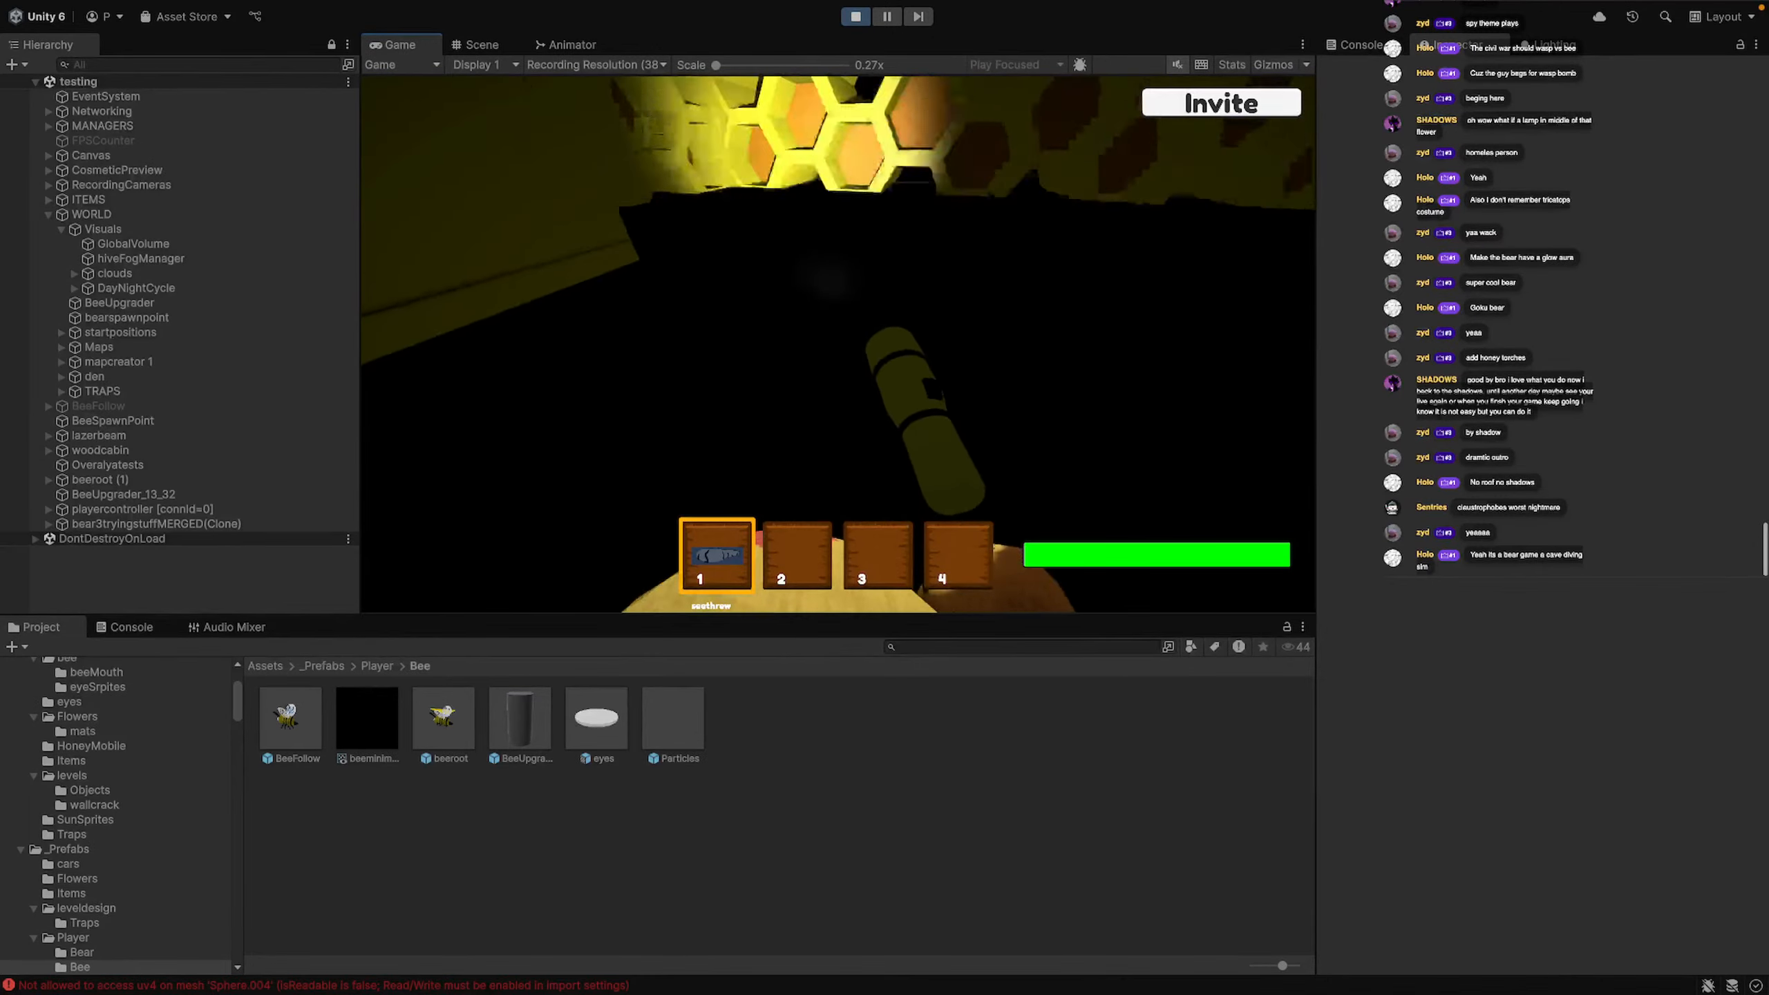
key(w)
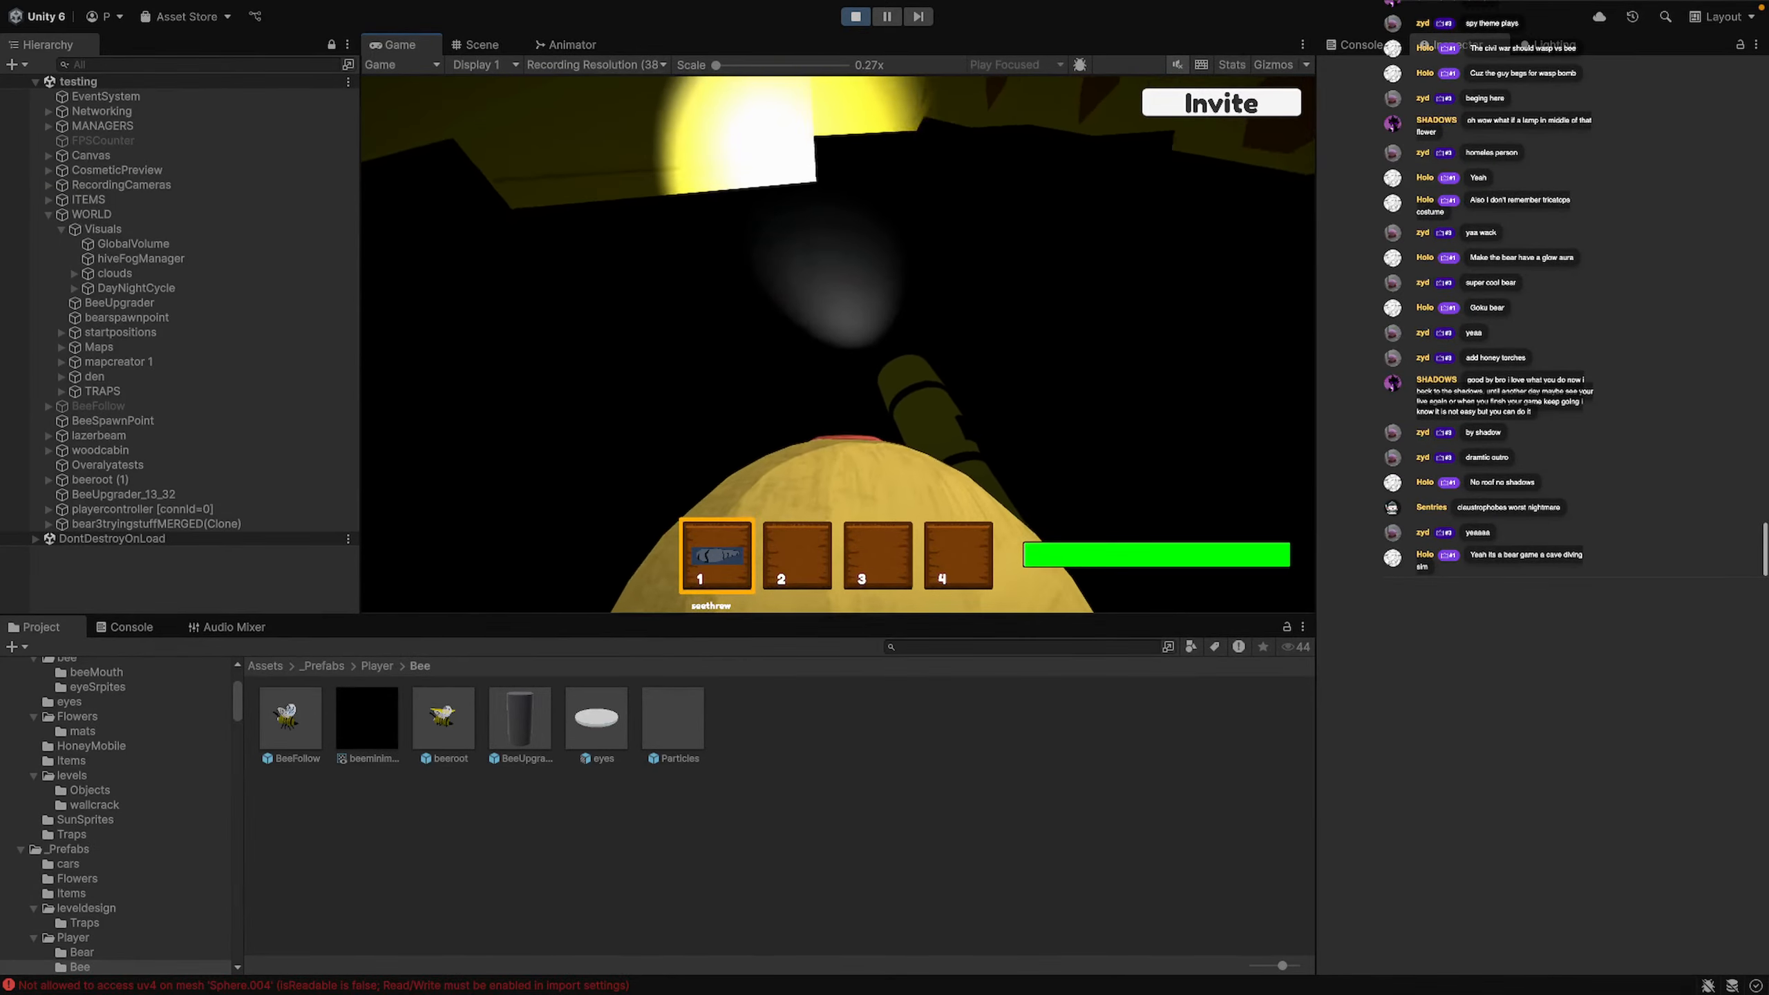
key(w)
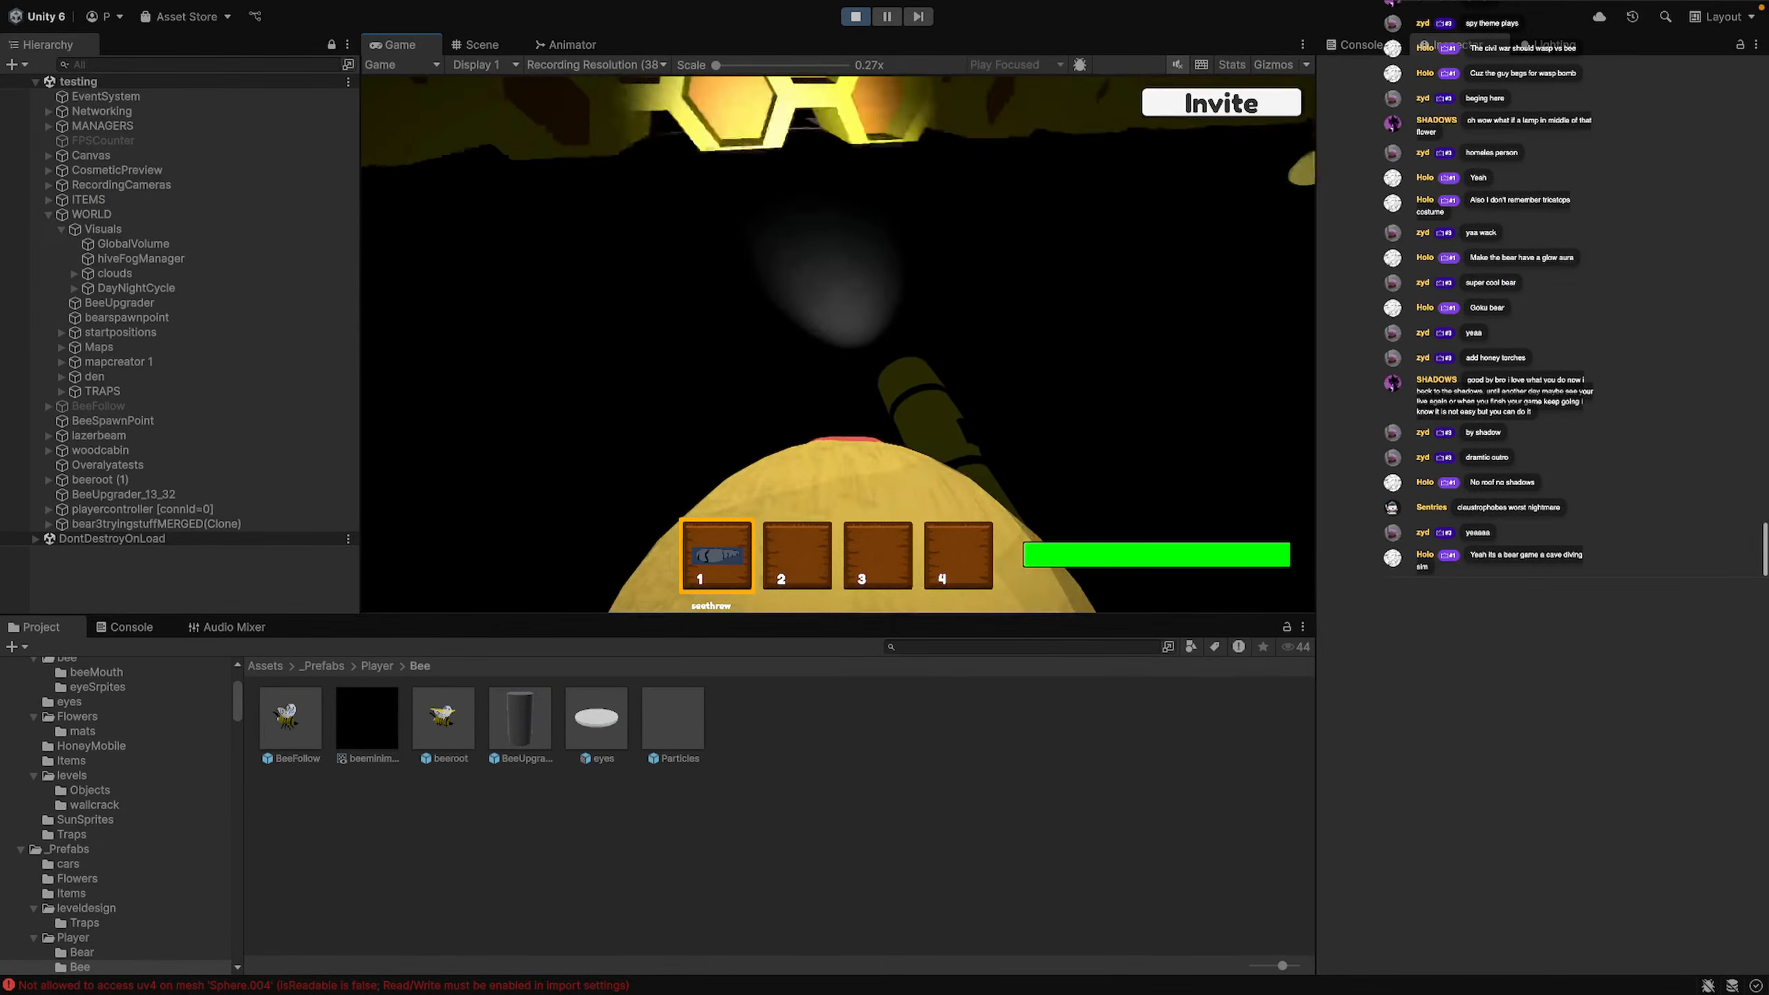
key(w)
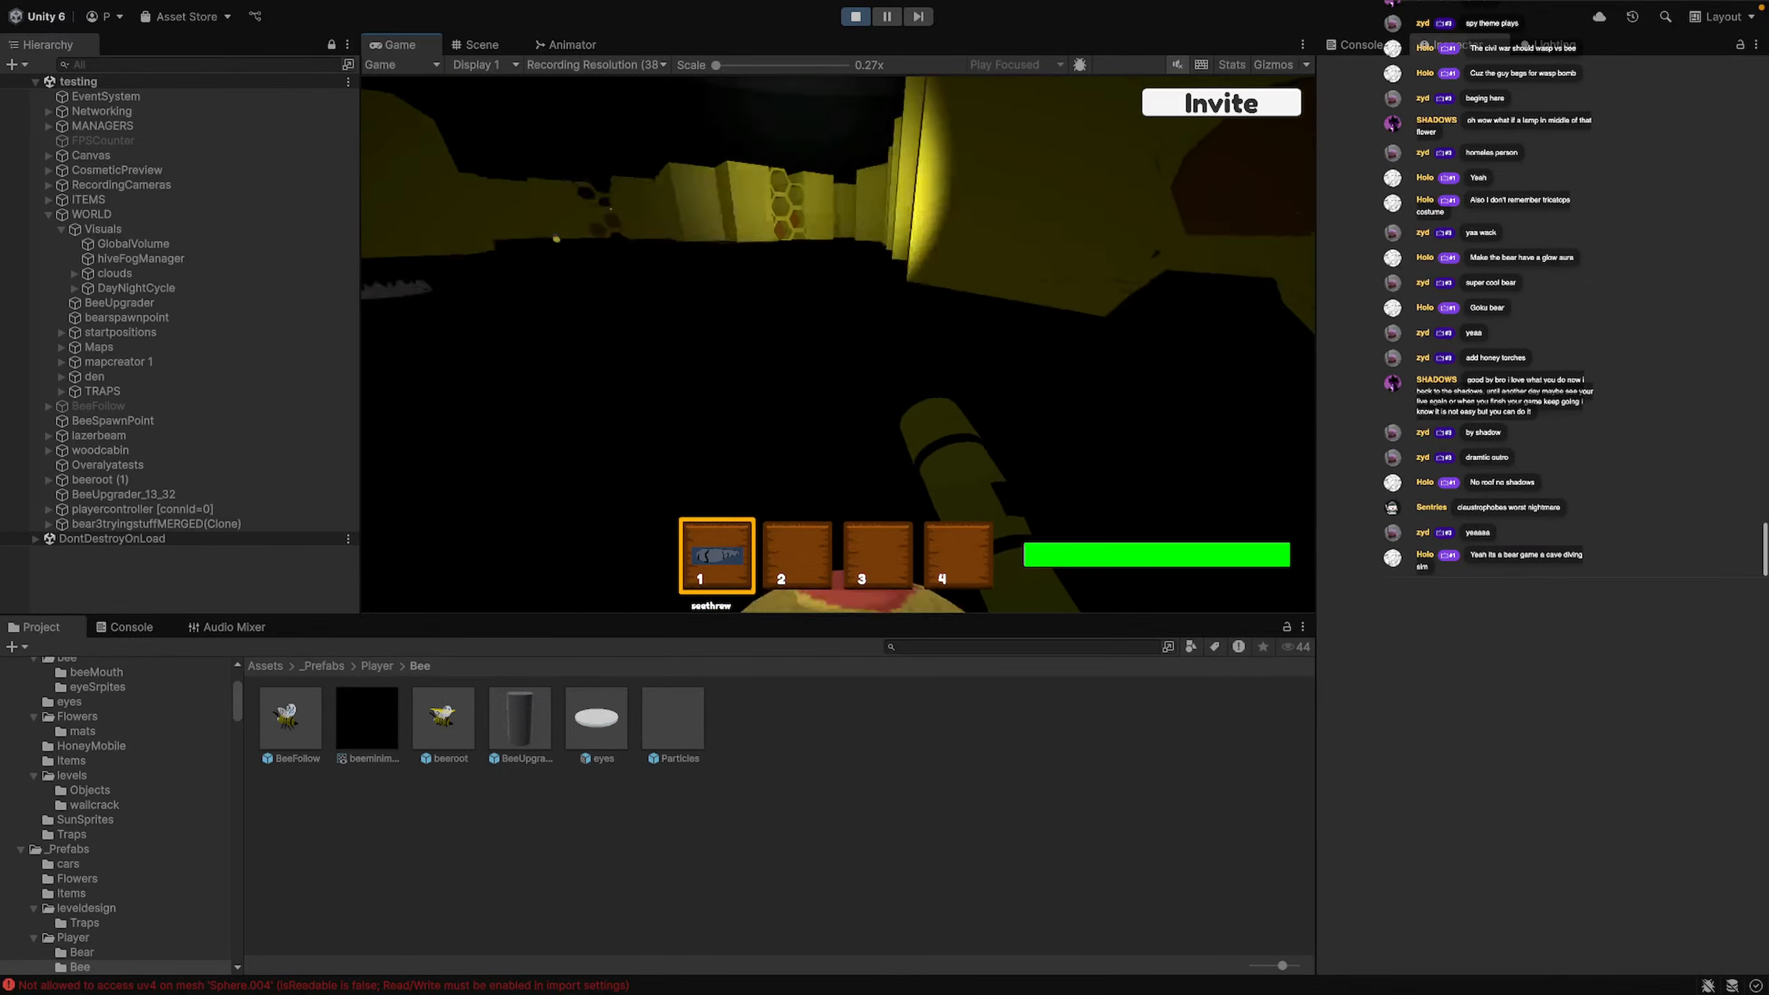
key(w)
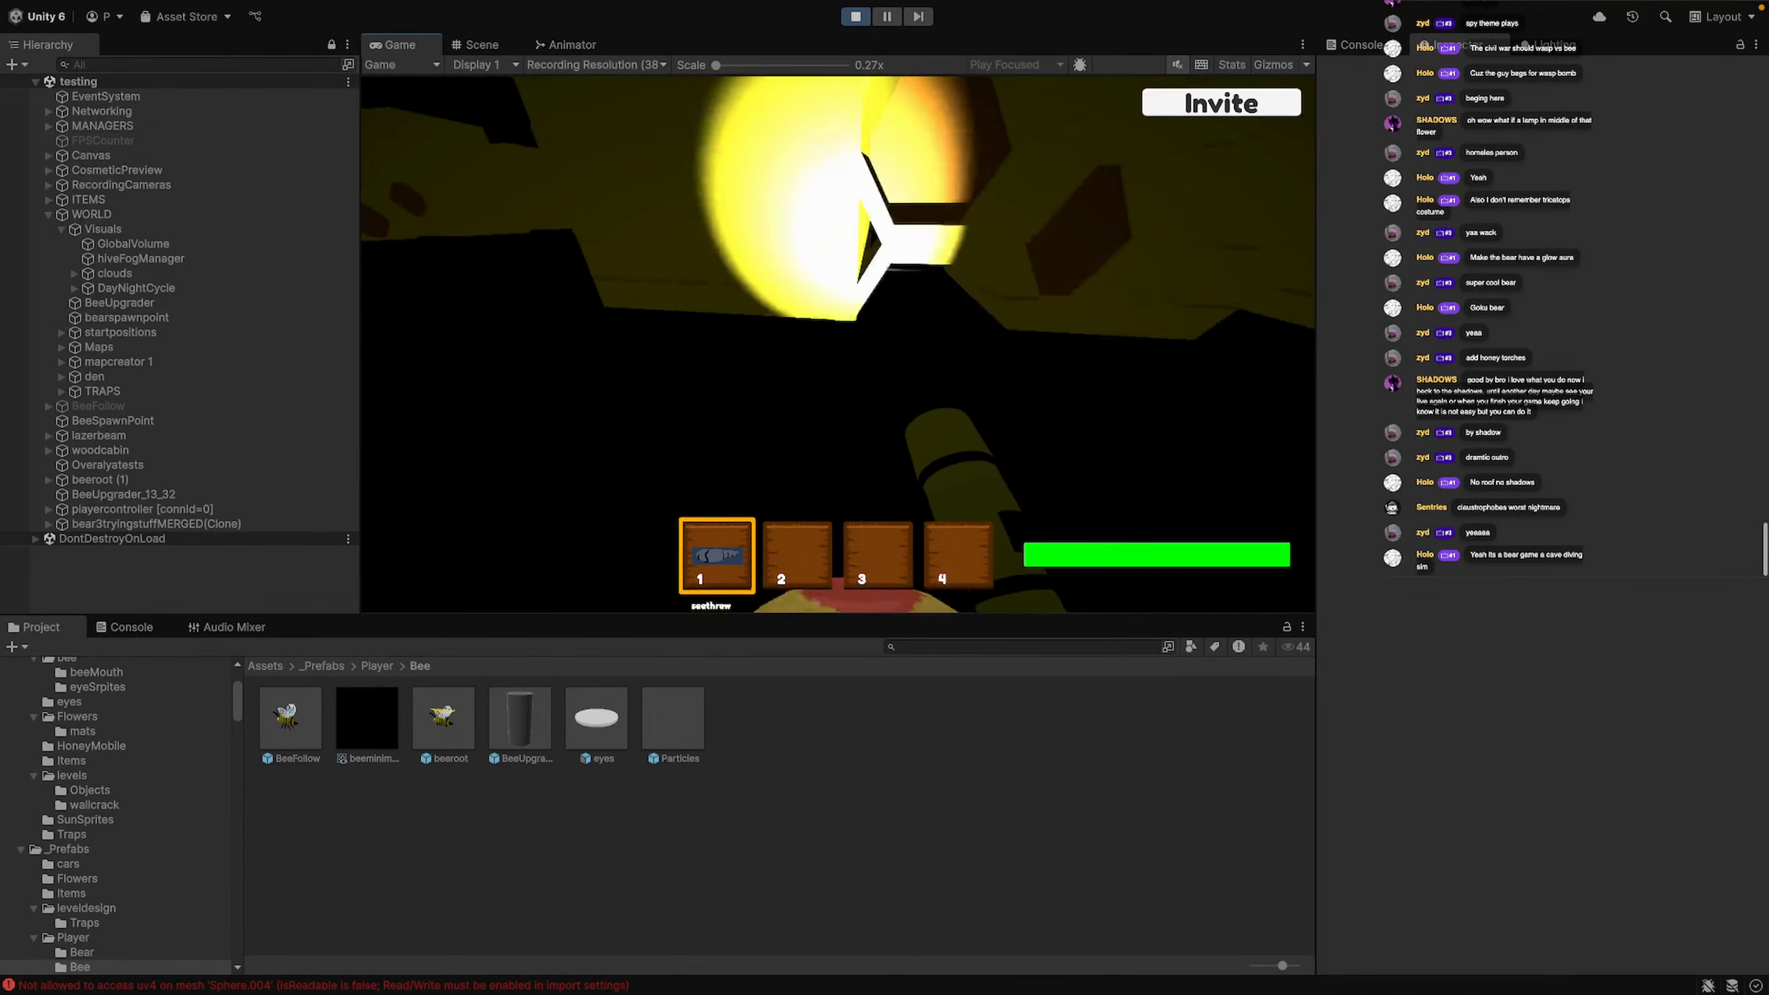
key(shift)
key(w)
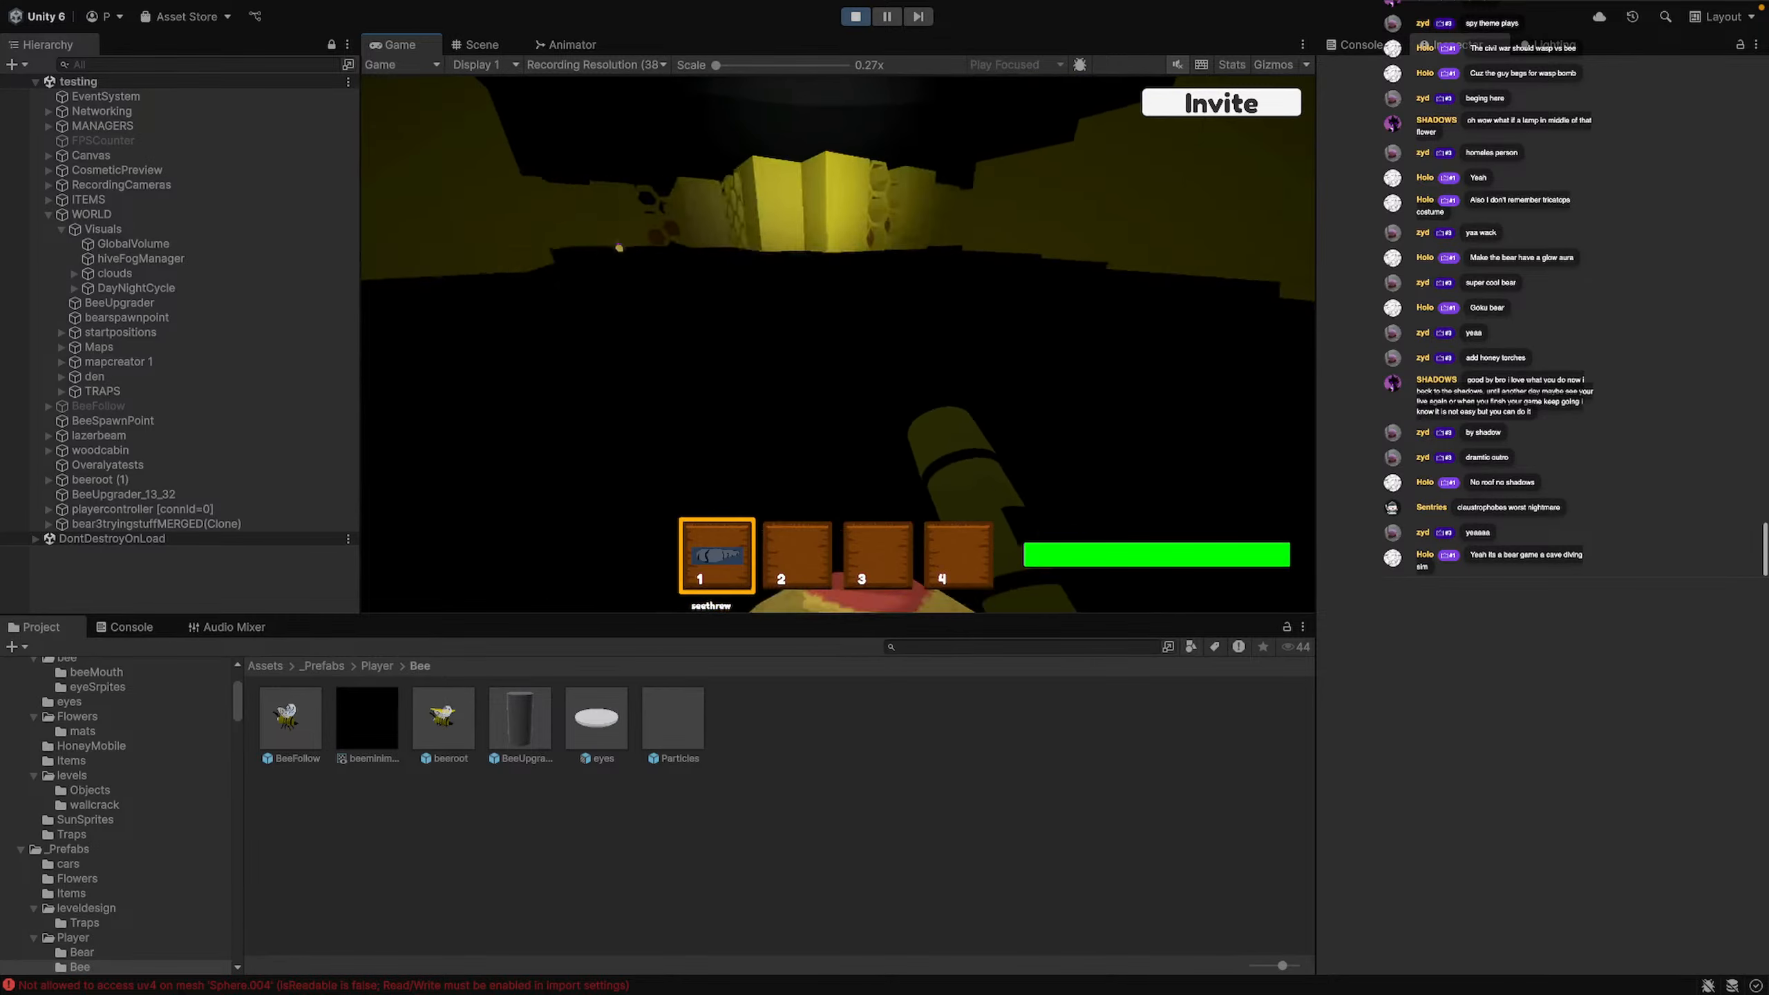
Drop the flashlight to view the hive without the handheld beam, then pick it back up
key(q)
key(w)
key(shift)
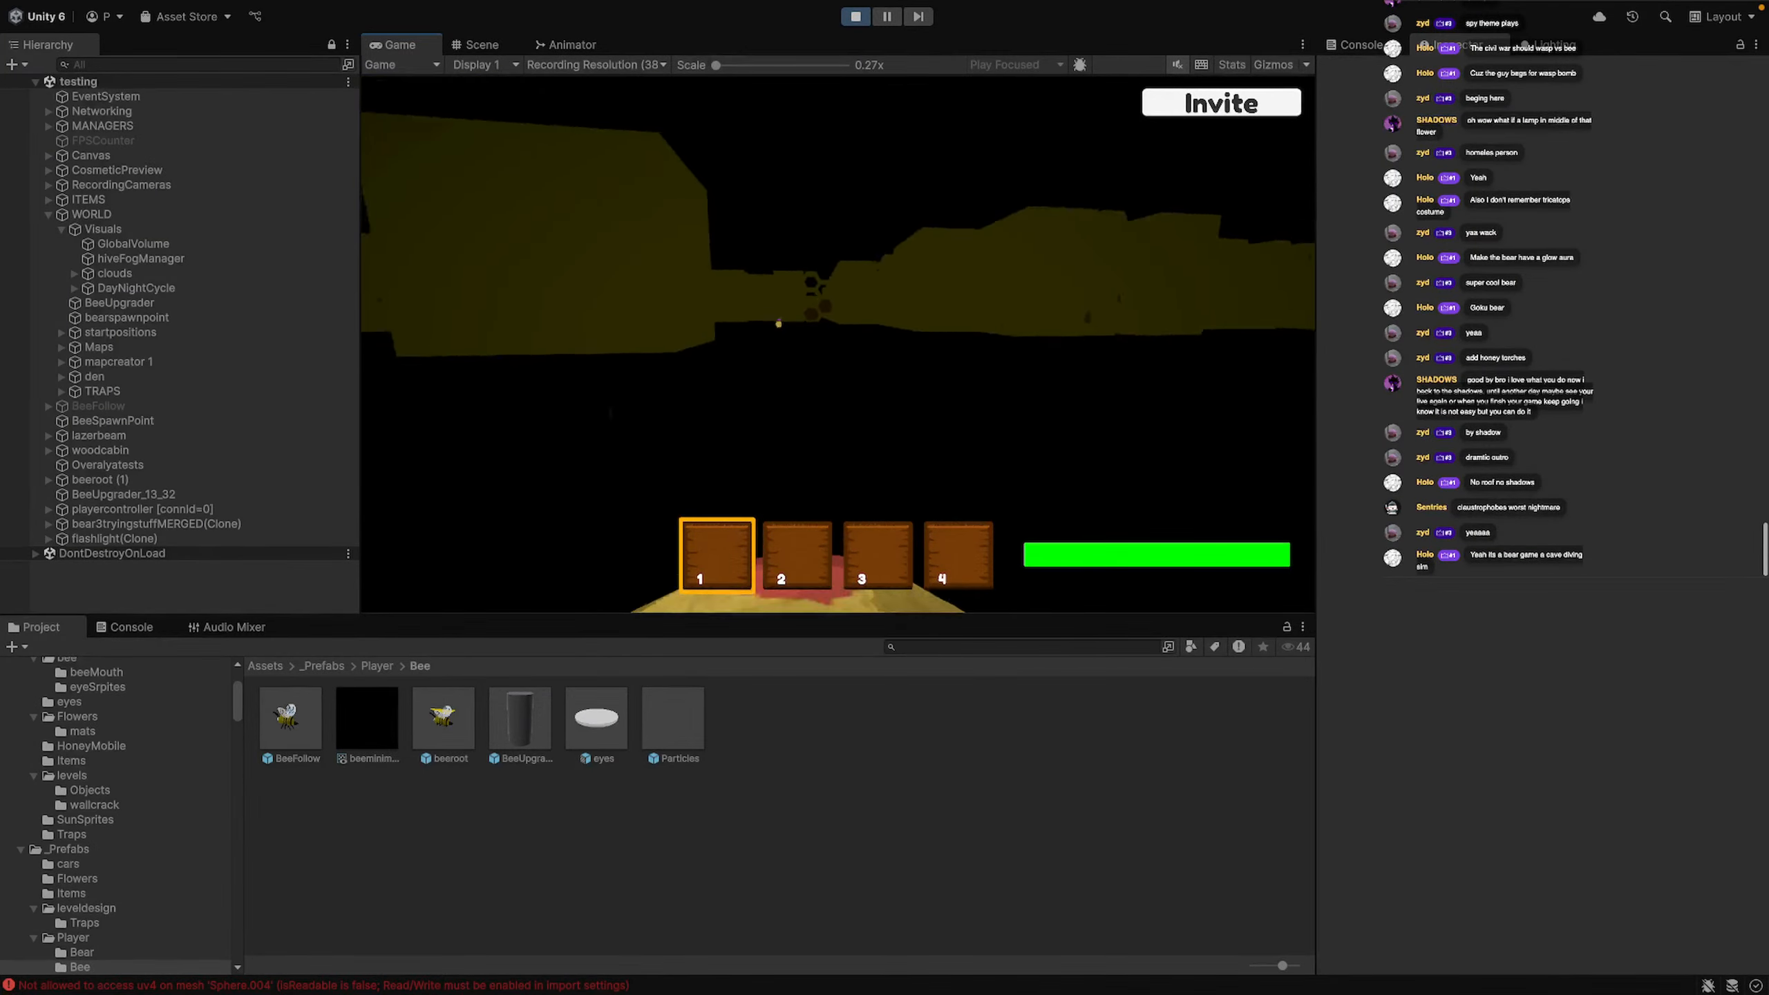
key(w)
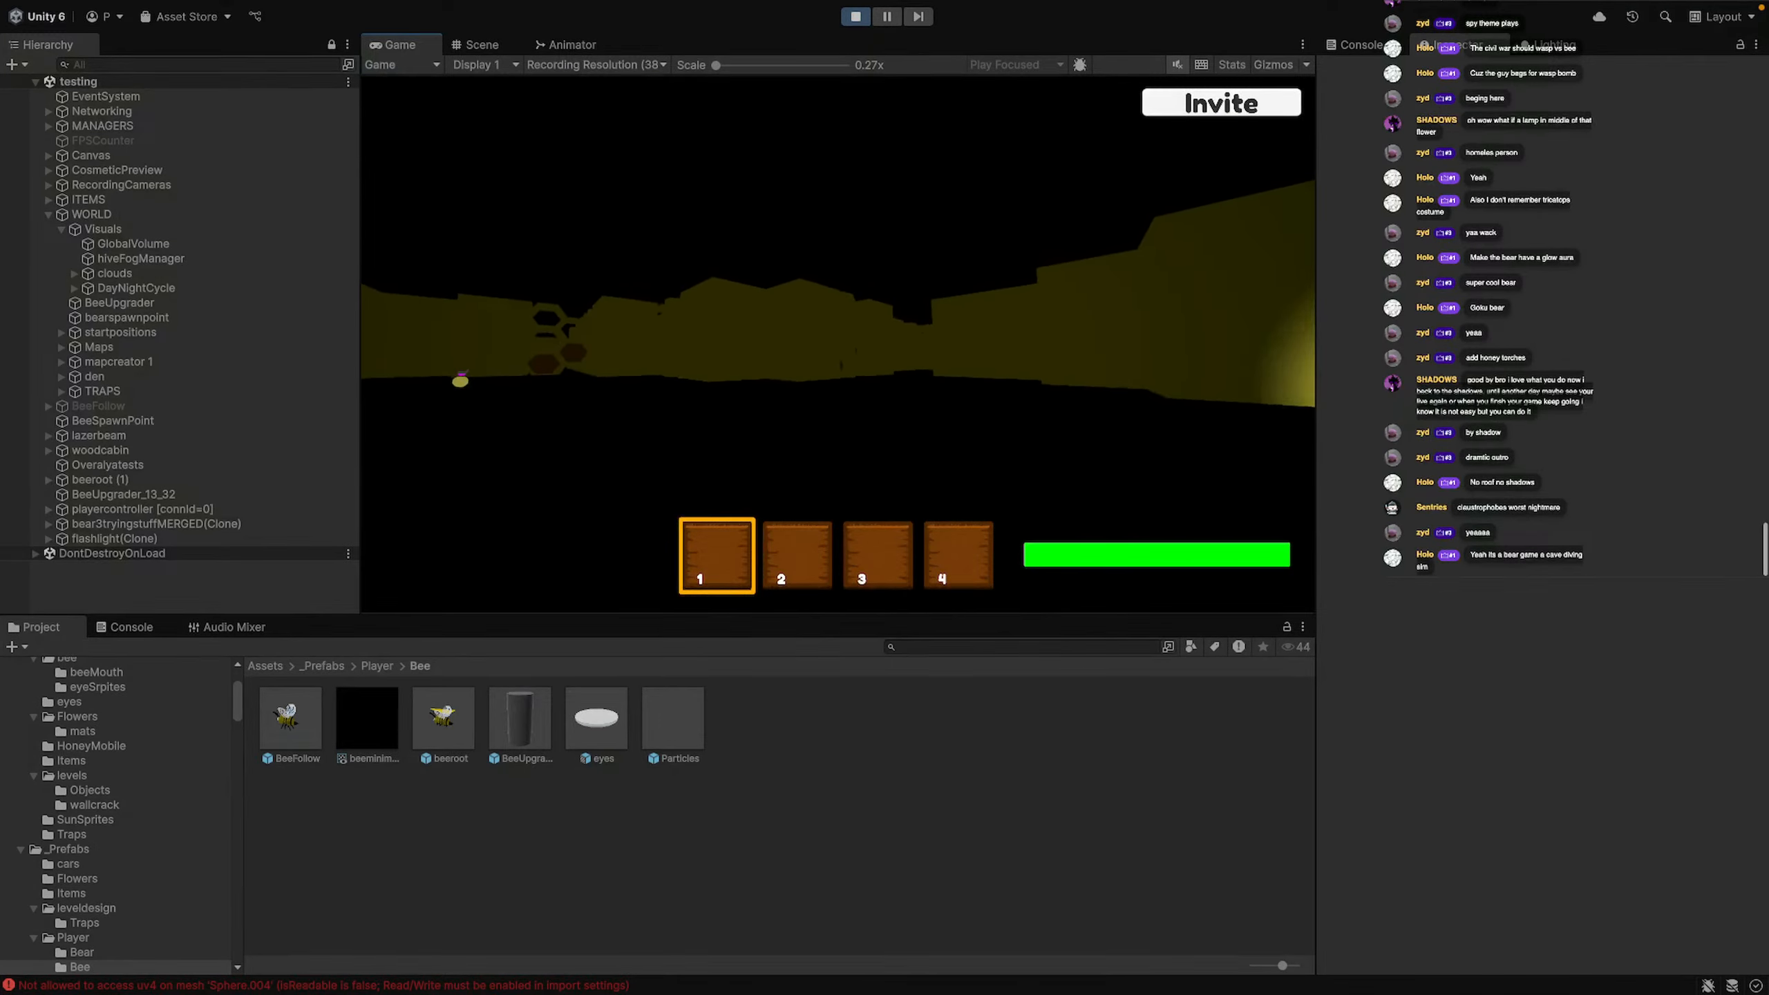
key(e)
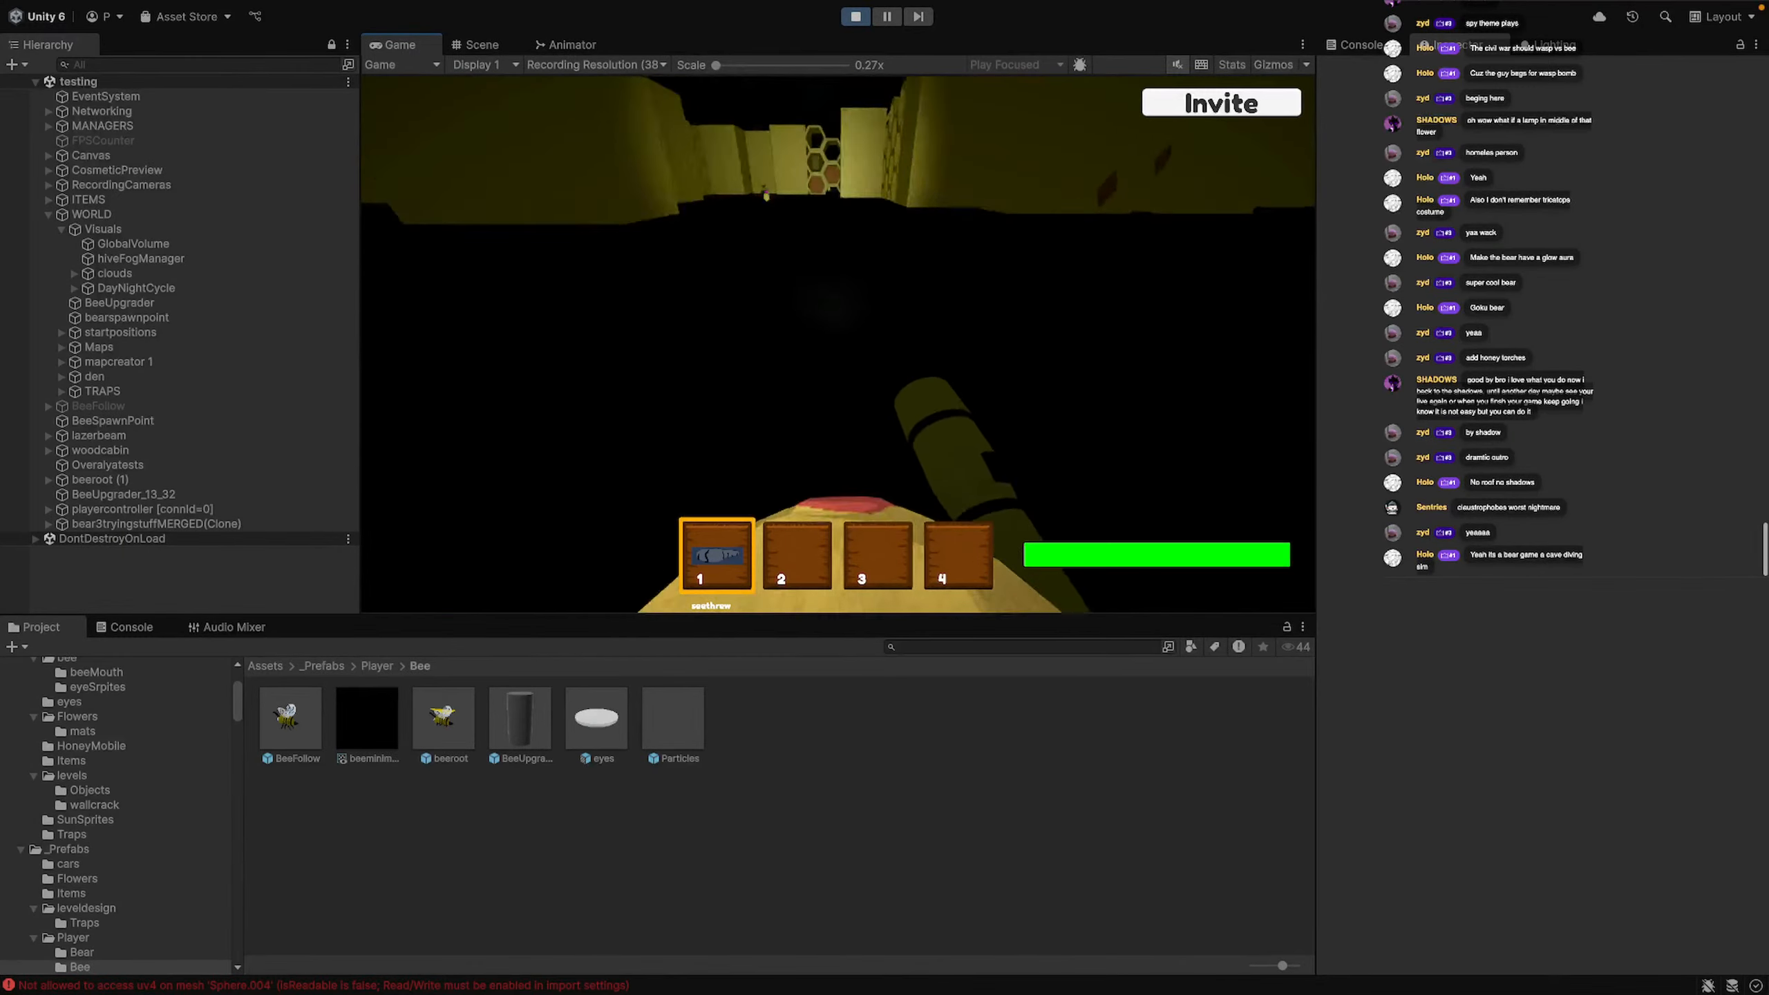
Continue through the next hive chambers with the flashlight, examining the honeycomb walls and the dark space above them
key(w)
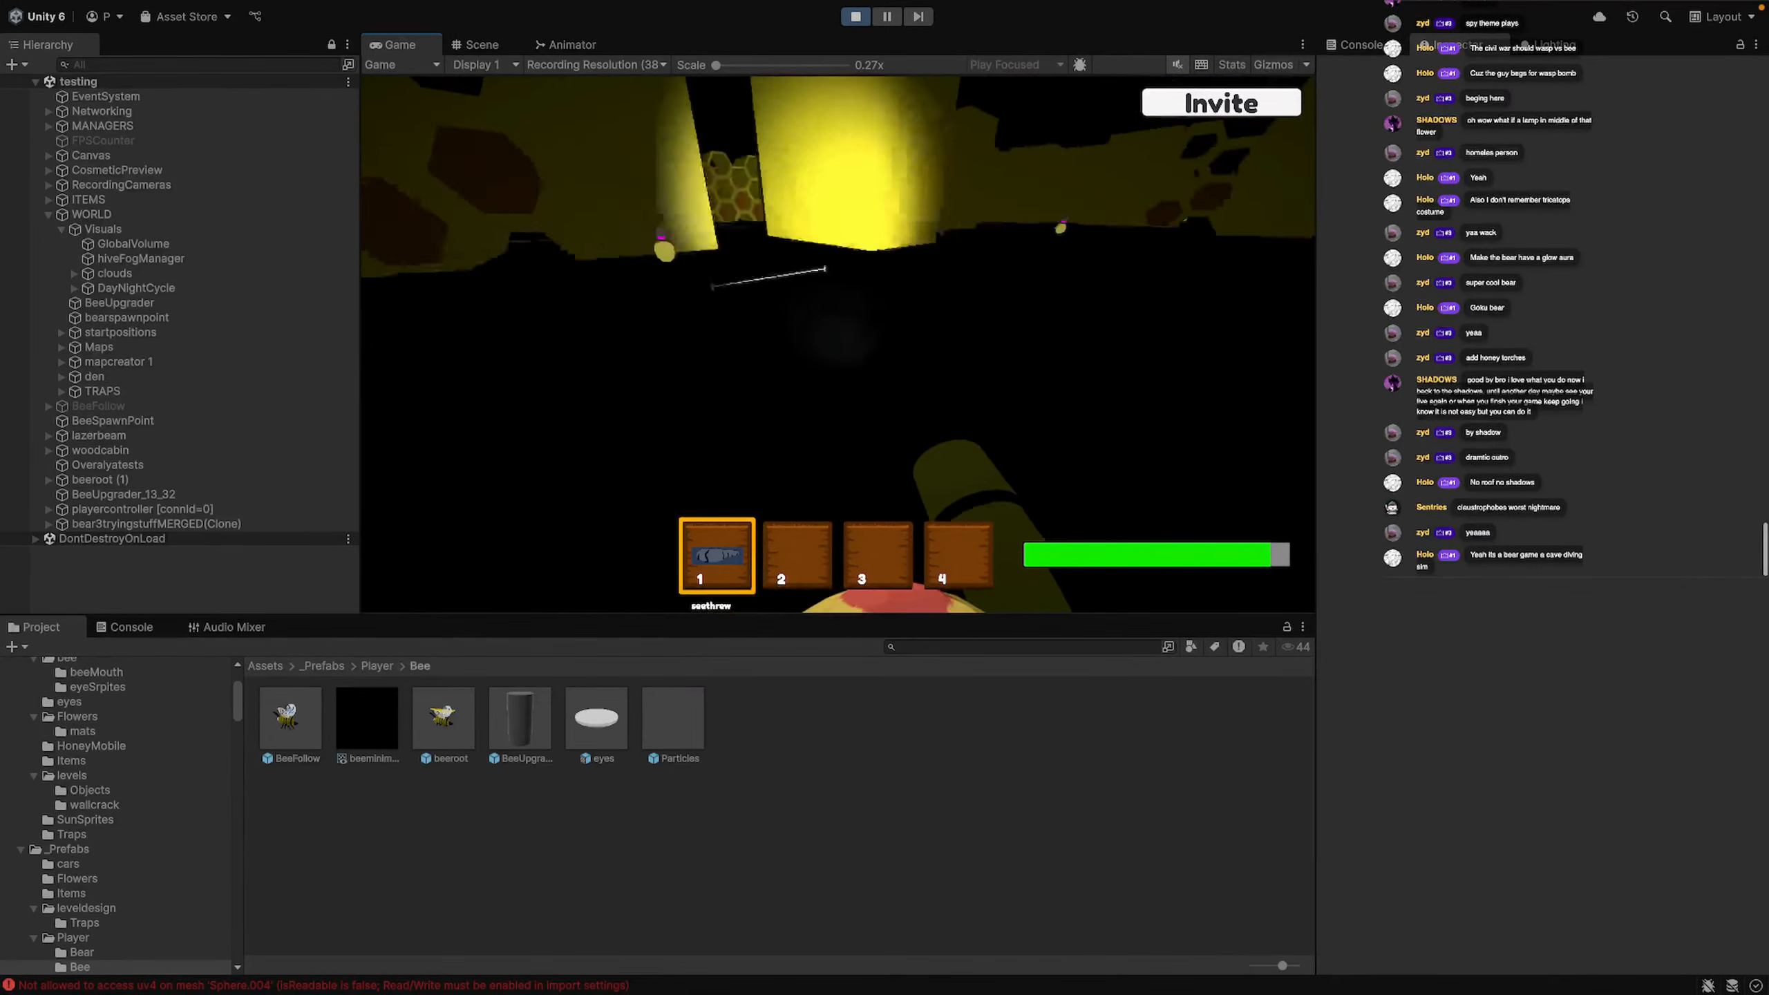
key(w)
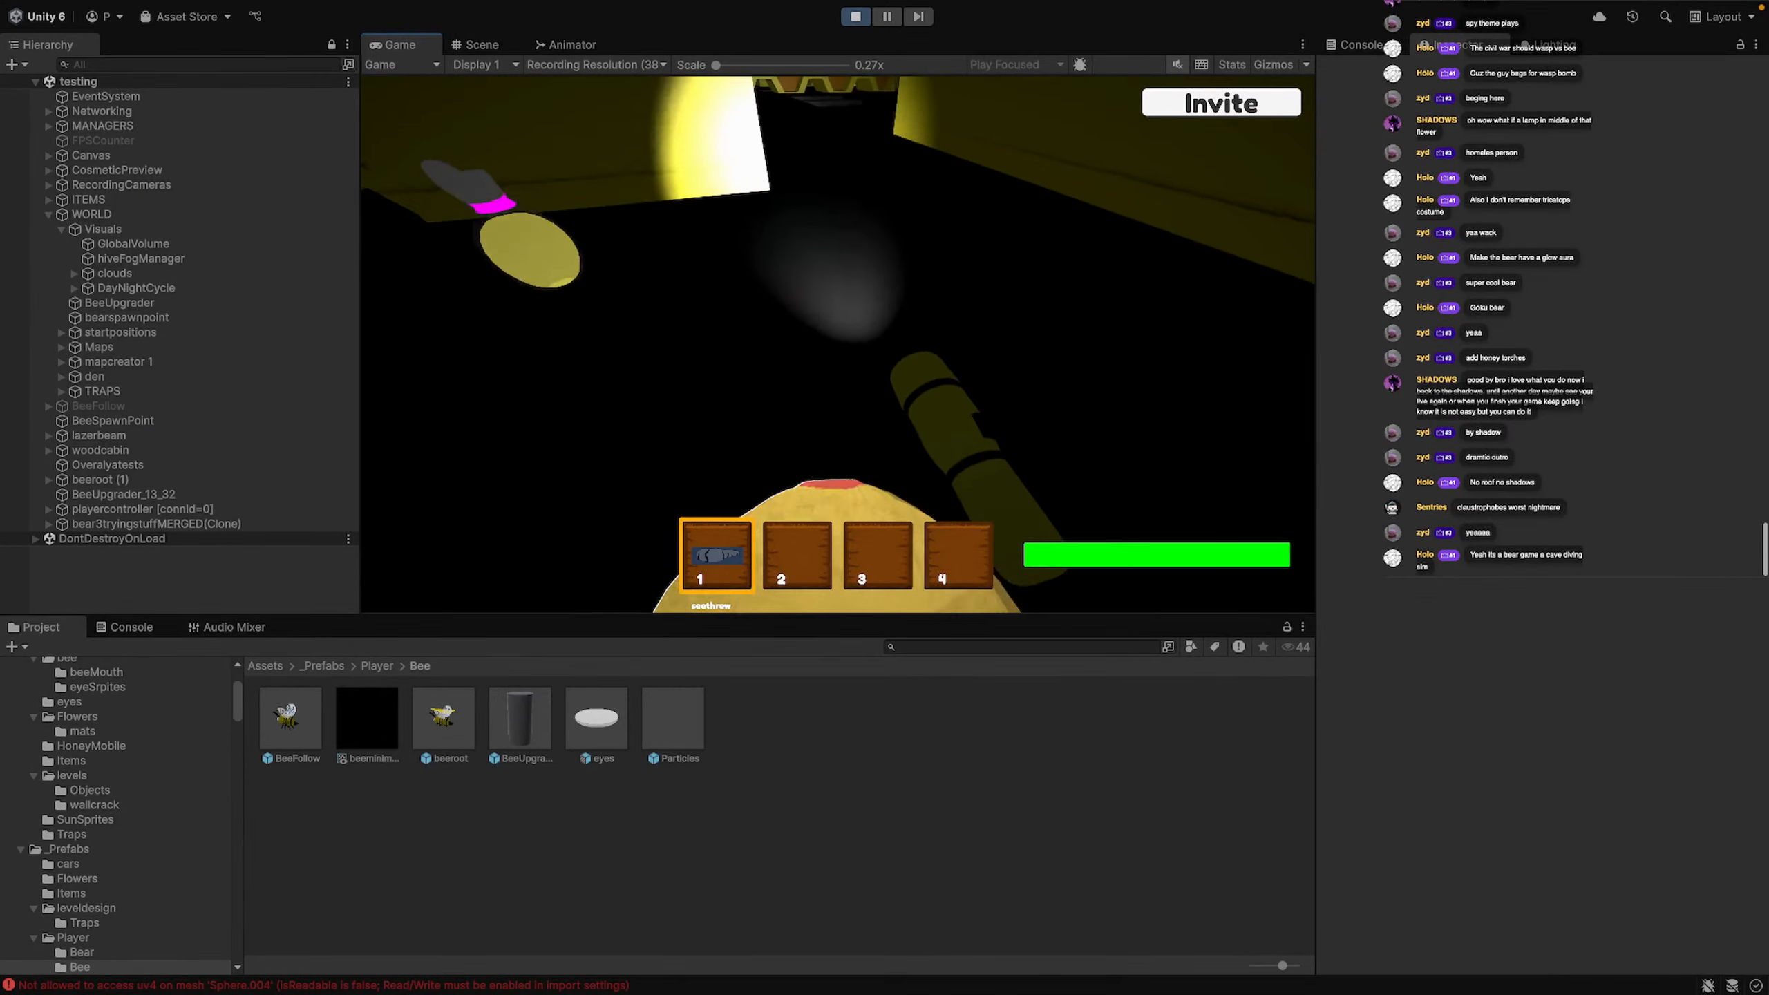
key(shift+w)
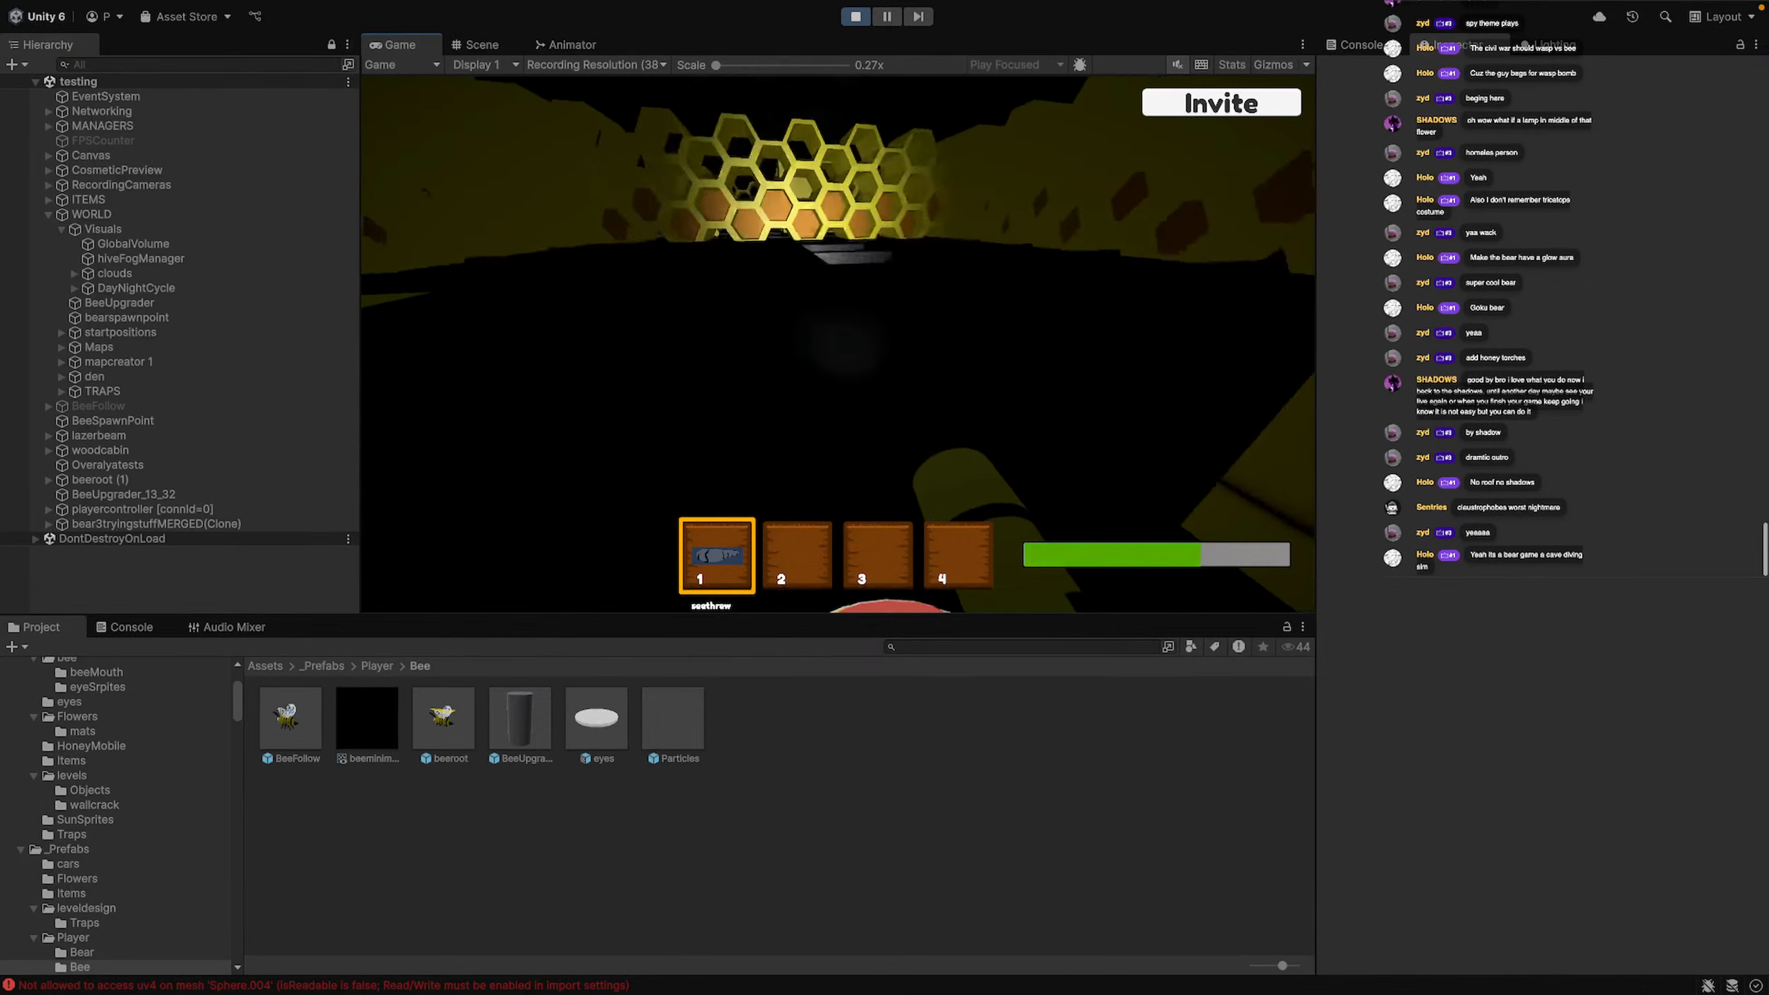
key(w)
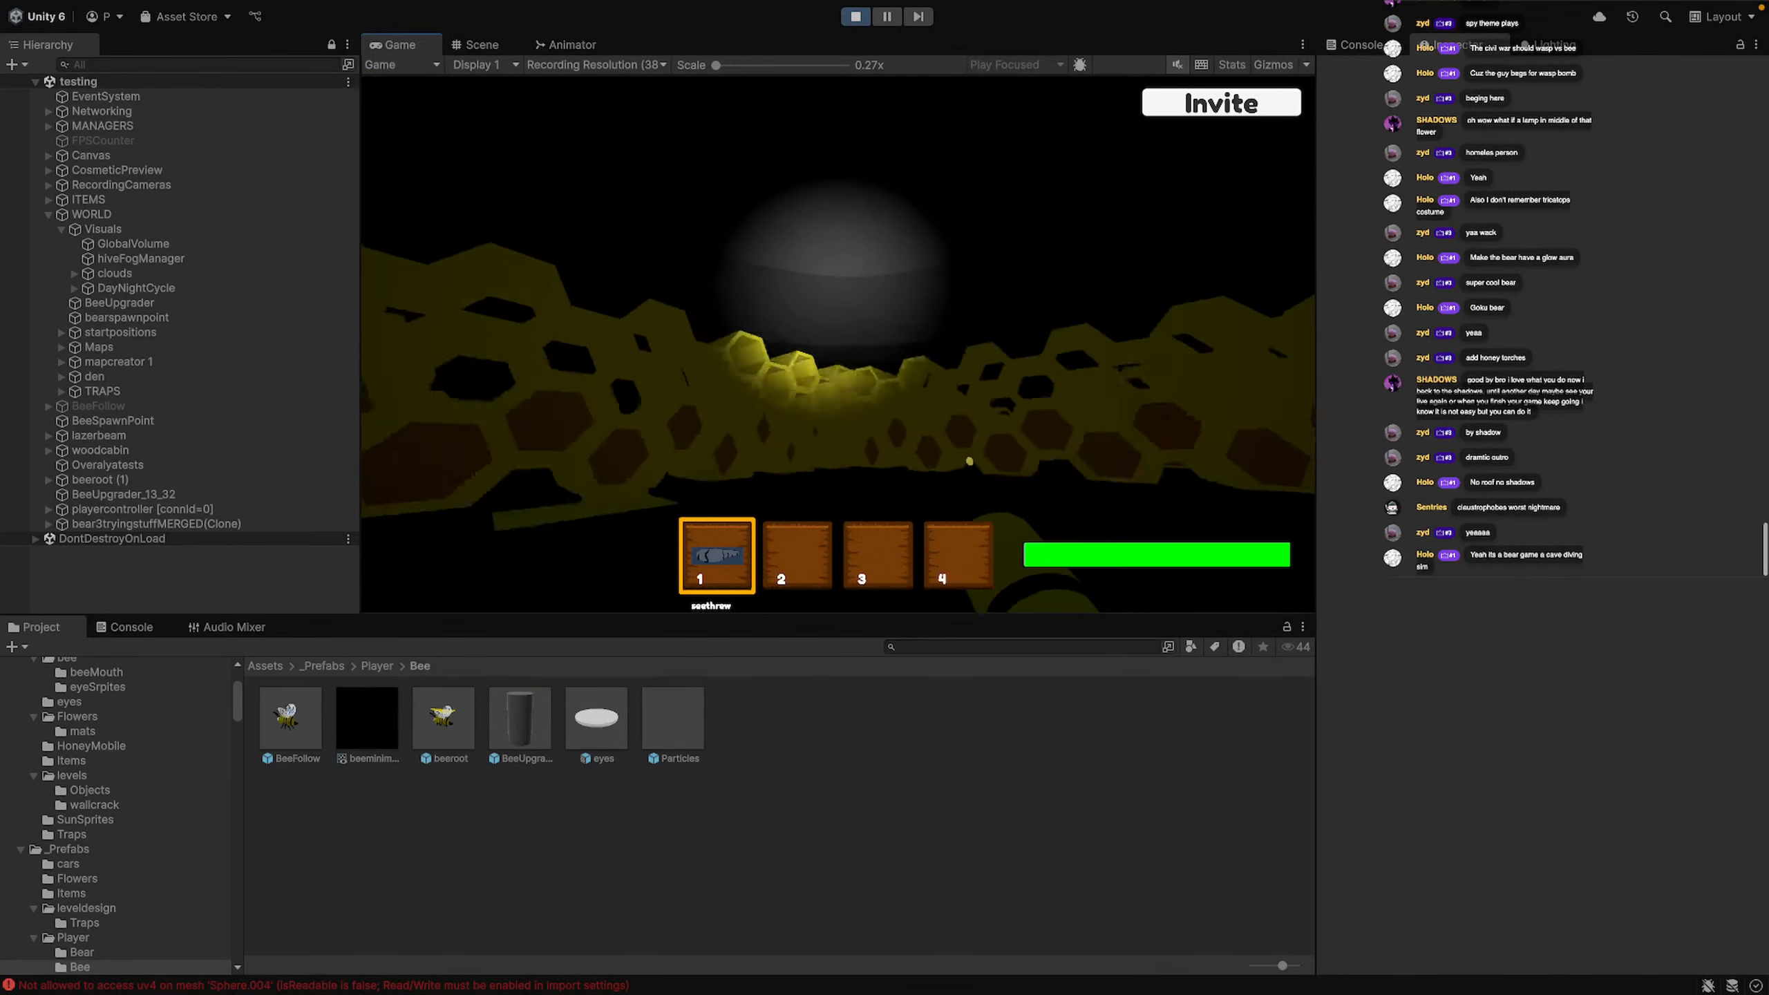
key(w)
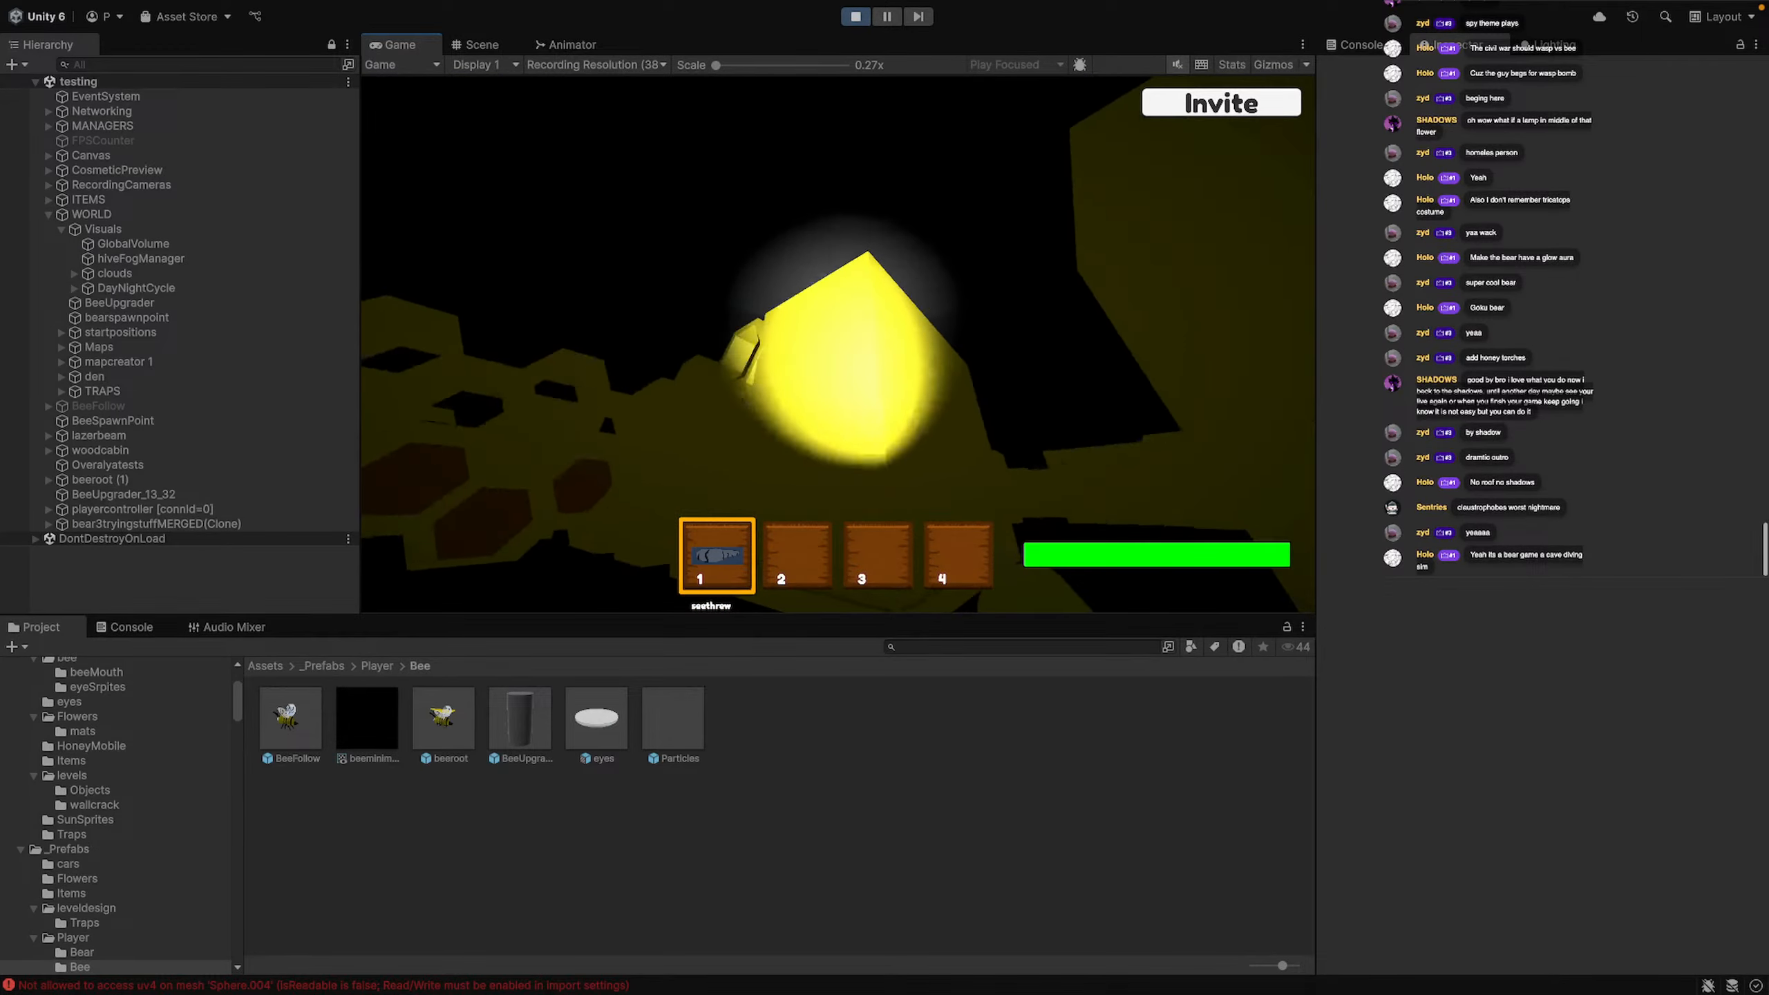
key(w)
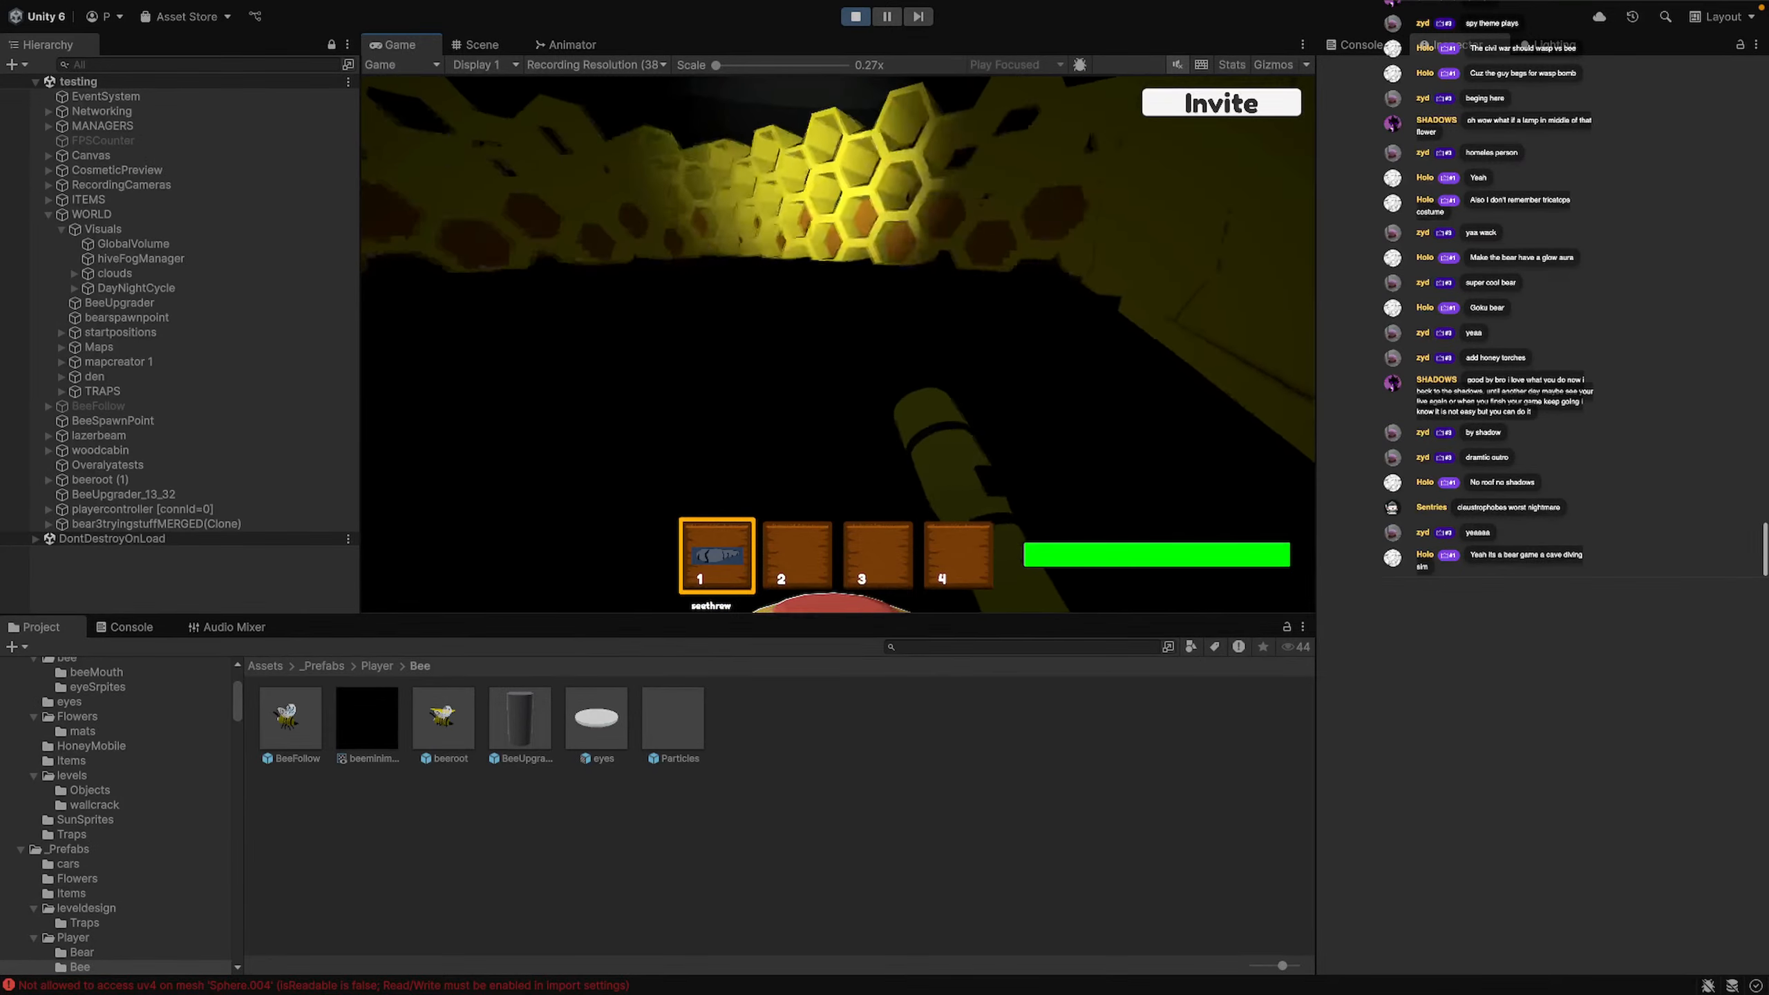
Drop the flashlight to inspect the dark hive corridor and chamber without the handheld beam, then pick it back up
key(w)
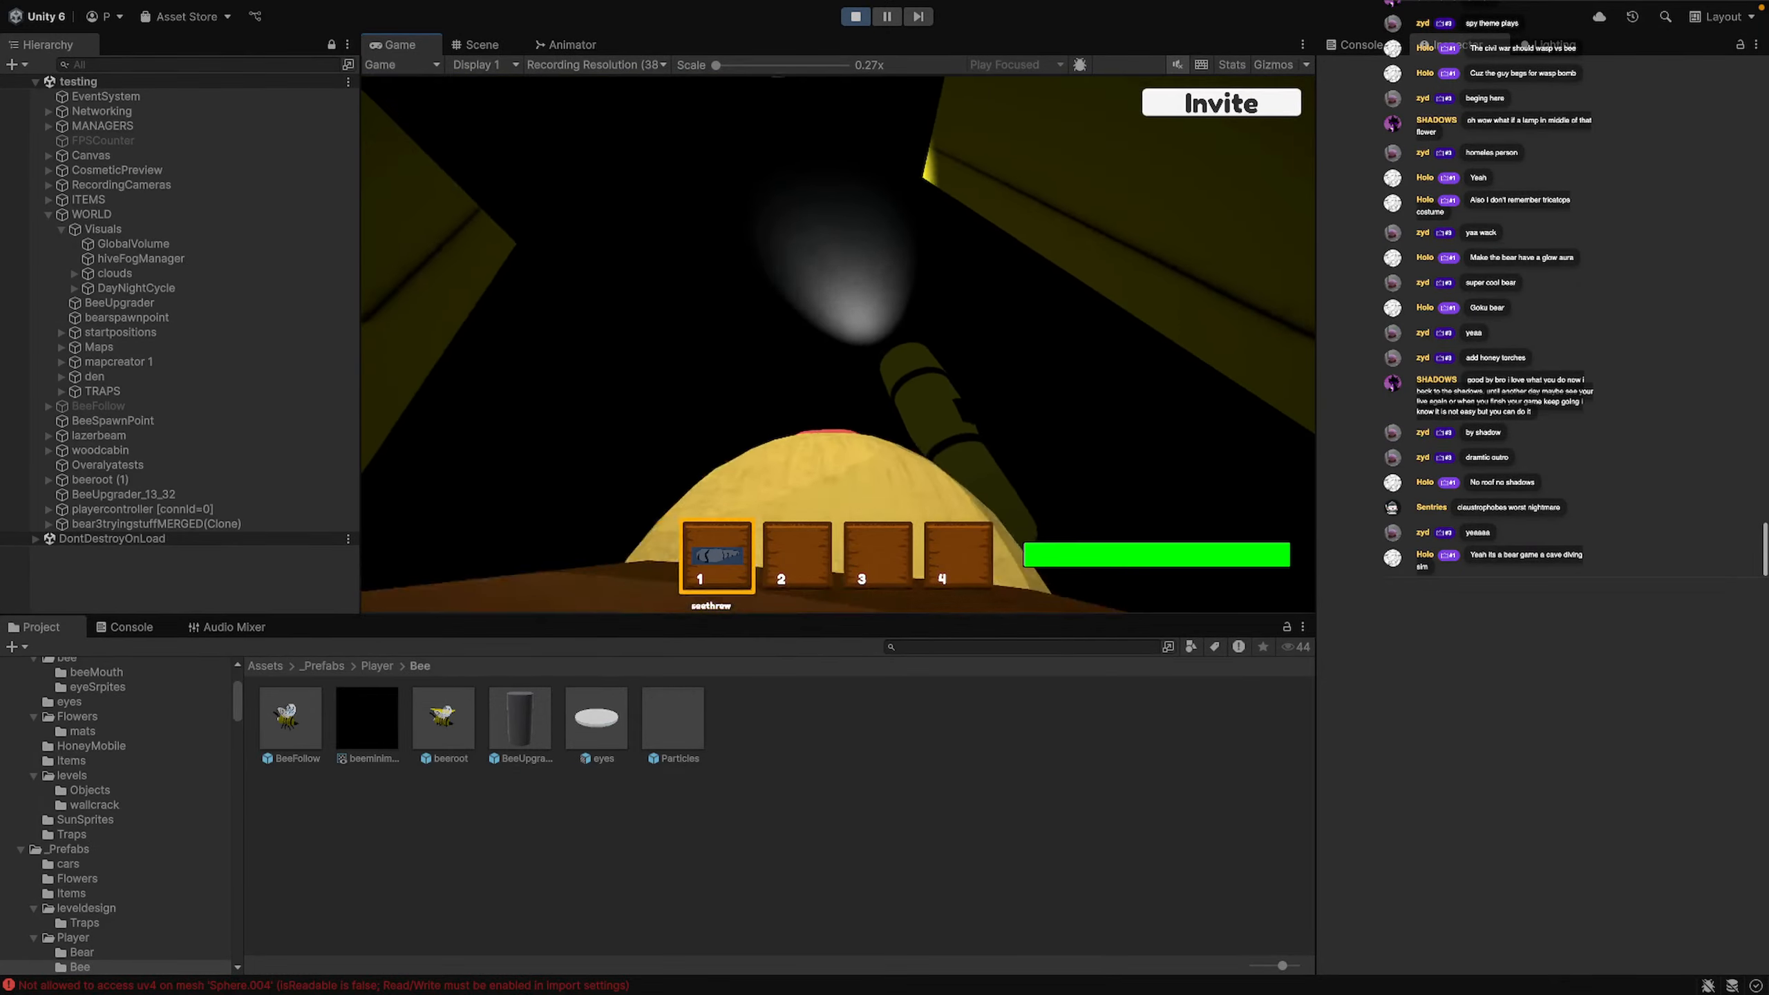
key(w)
key(q)
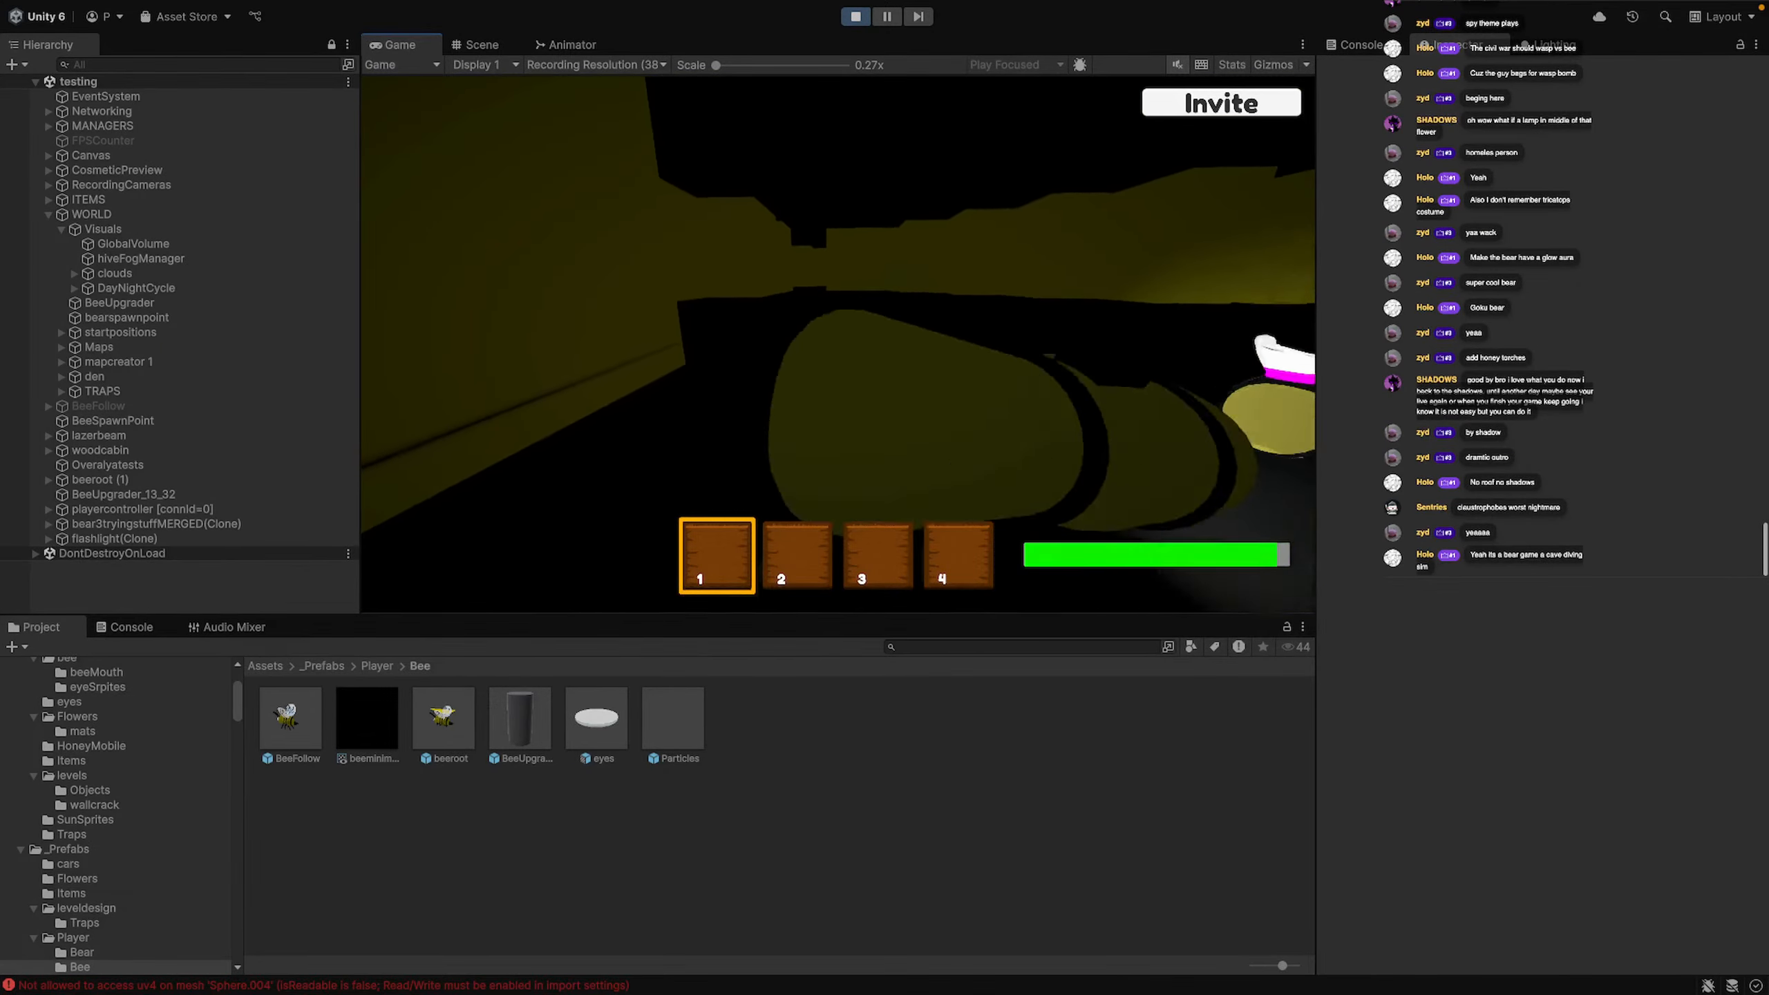
key(w)
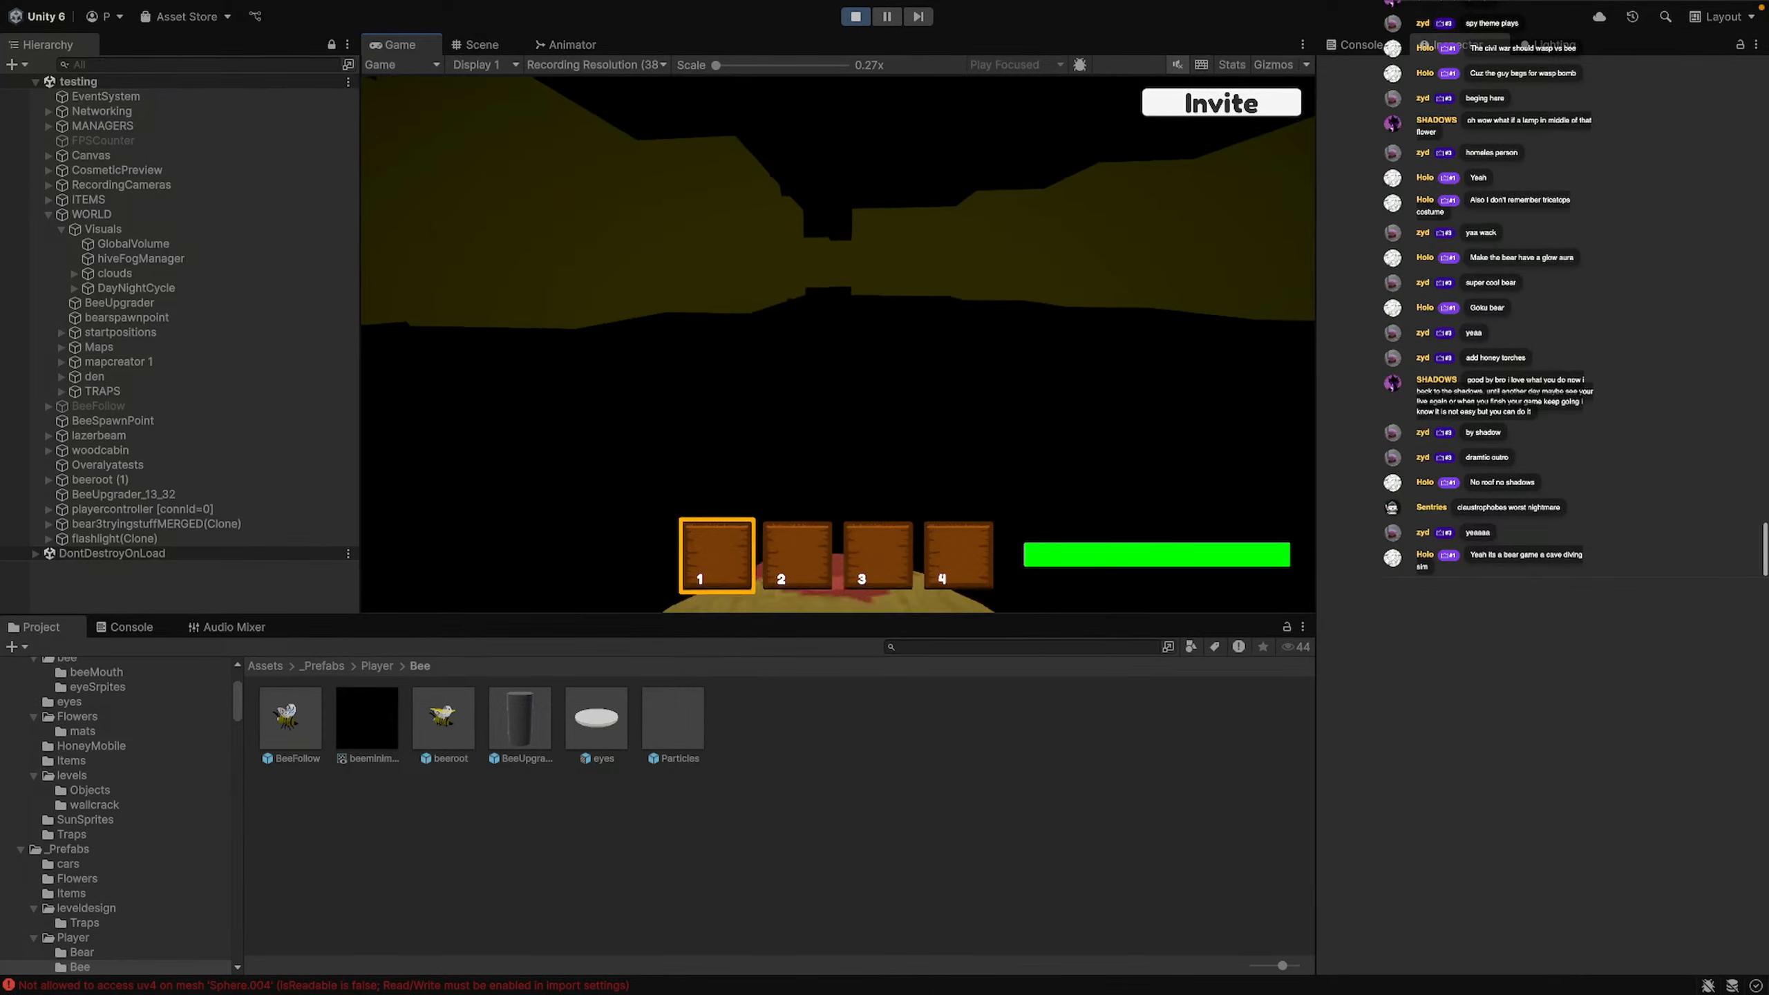
key(w)
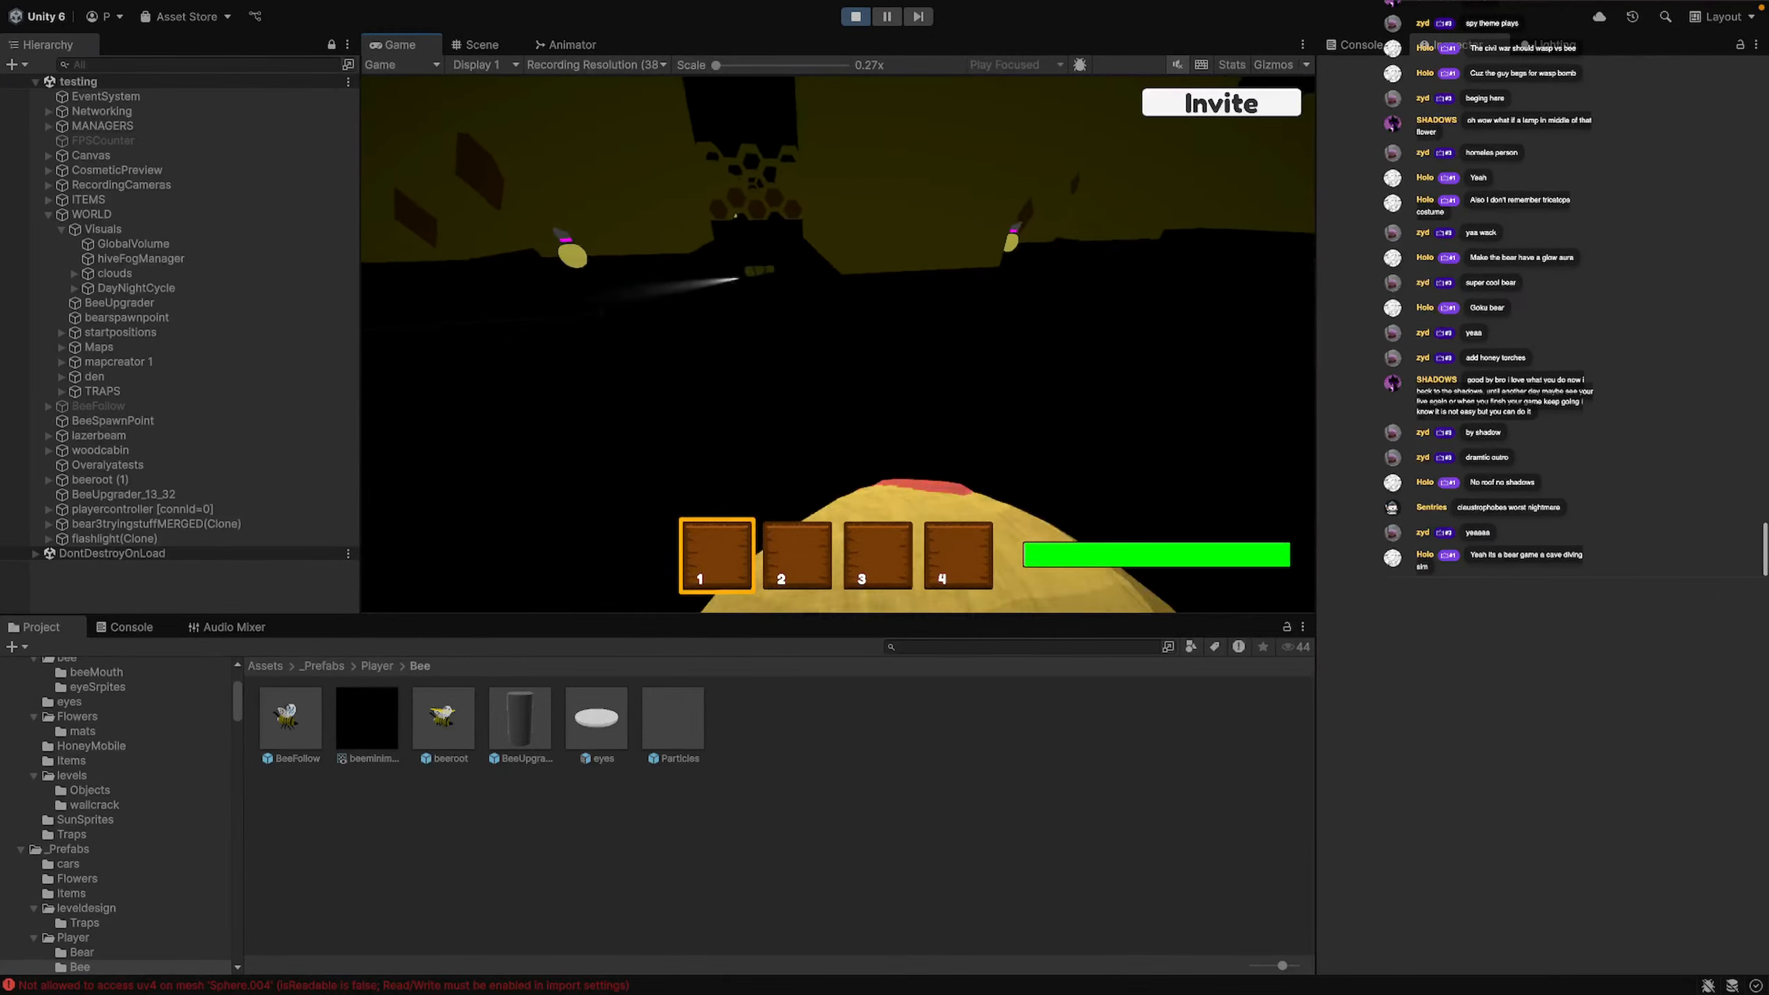
key(w)
key(e)
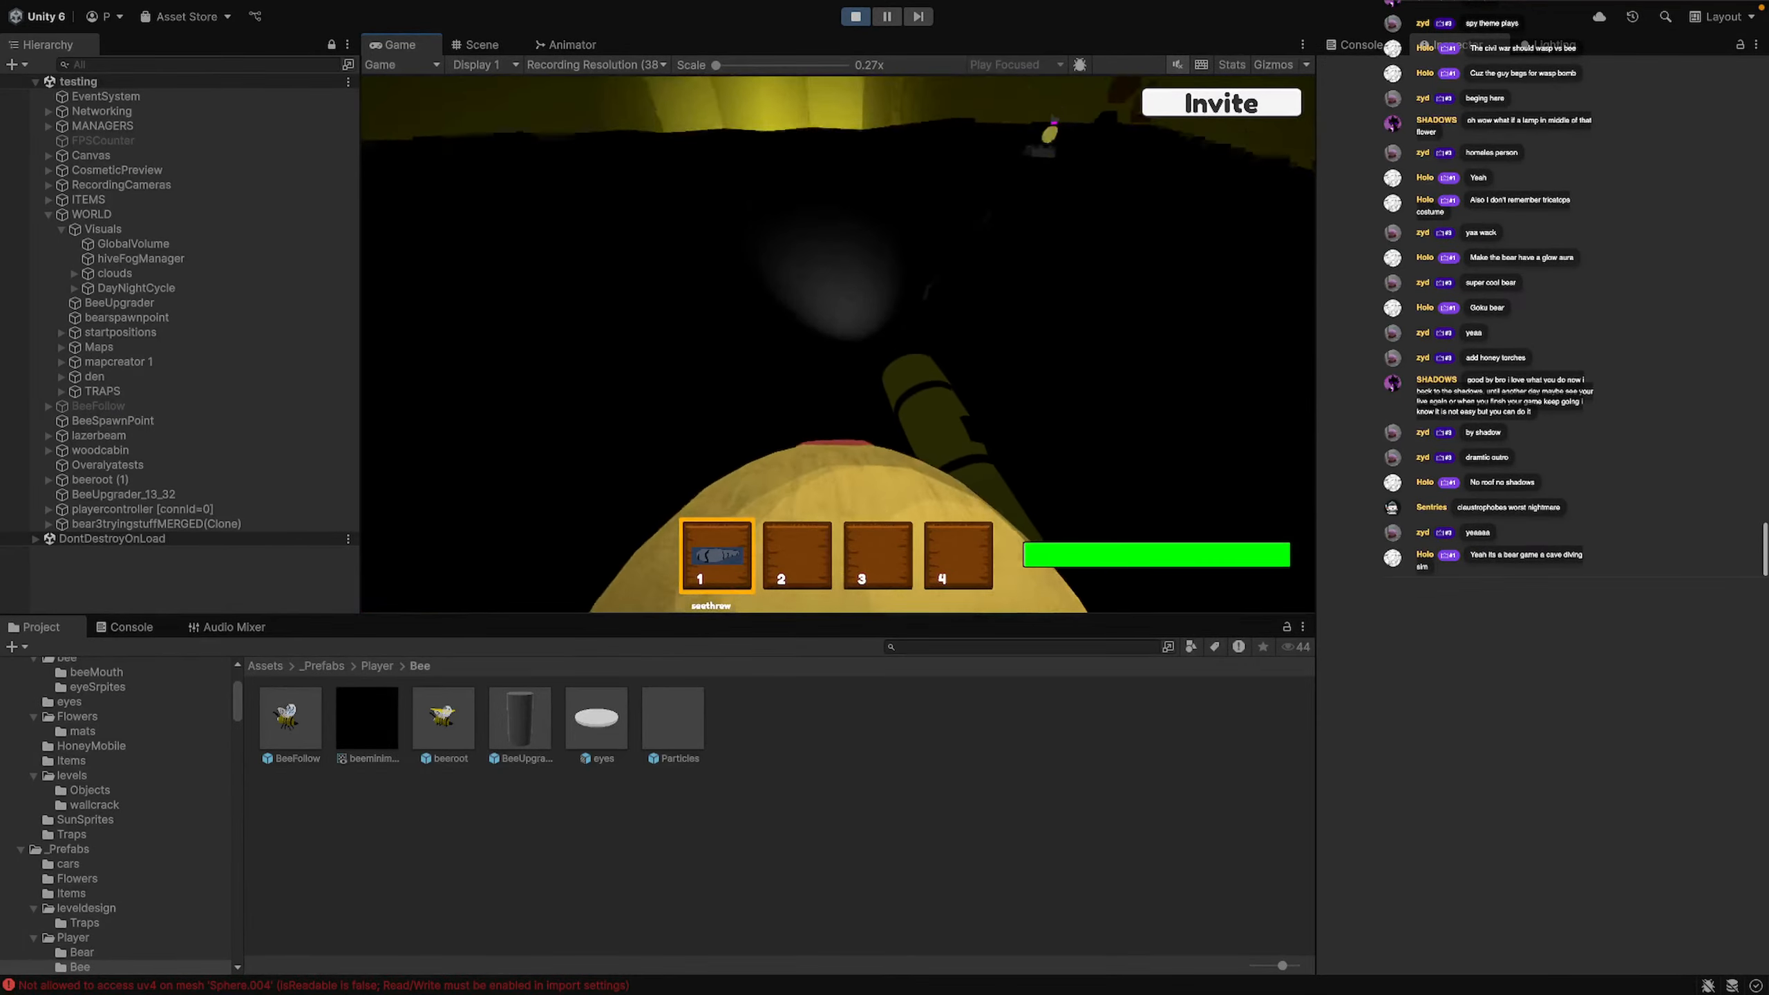
Drop the flashlight in the wide chamber and run on through the unlit hive, judging the darkness of its walls, floor and roof
key(w)
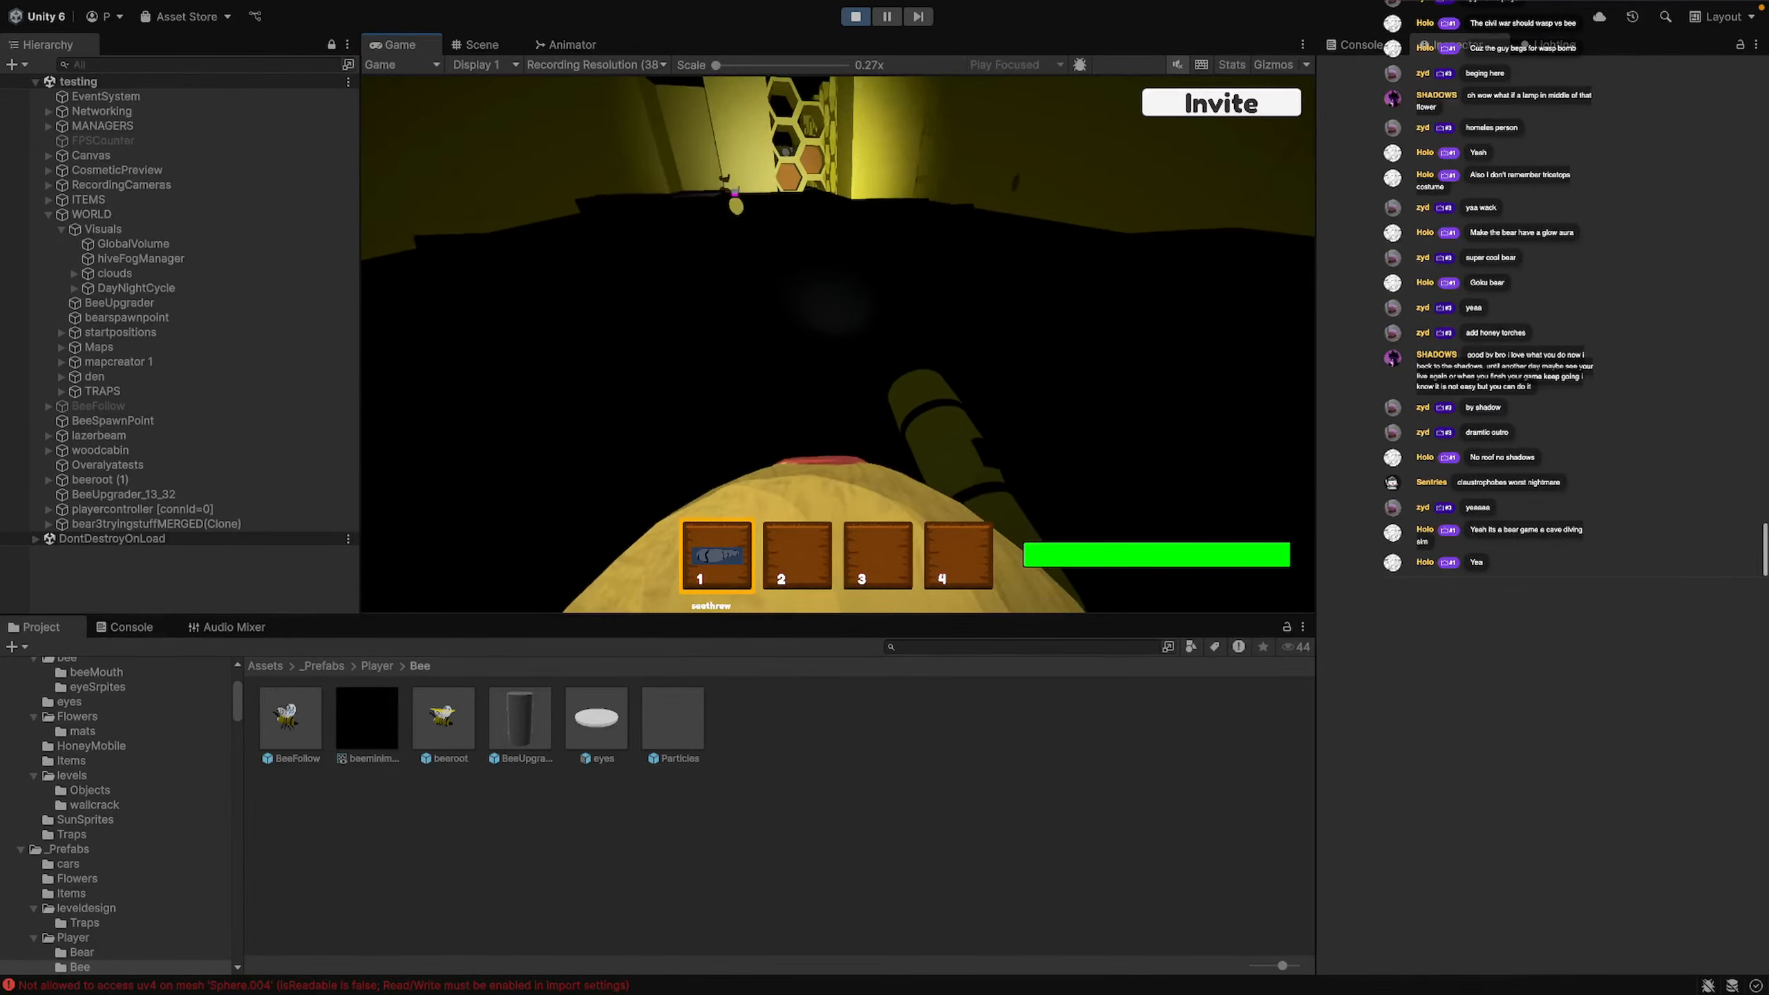
key(w)
key(q)
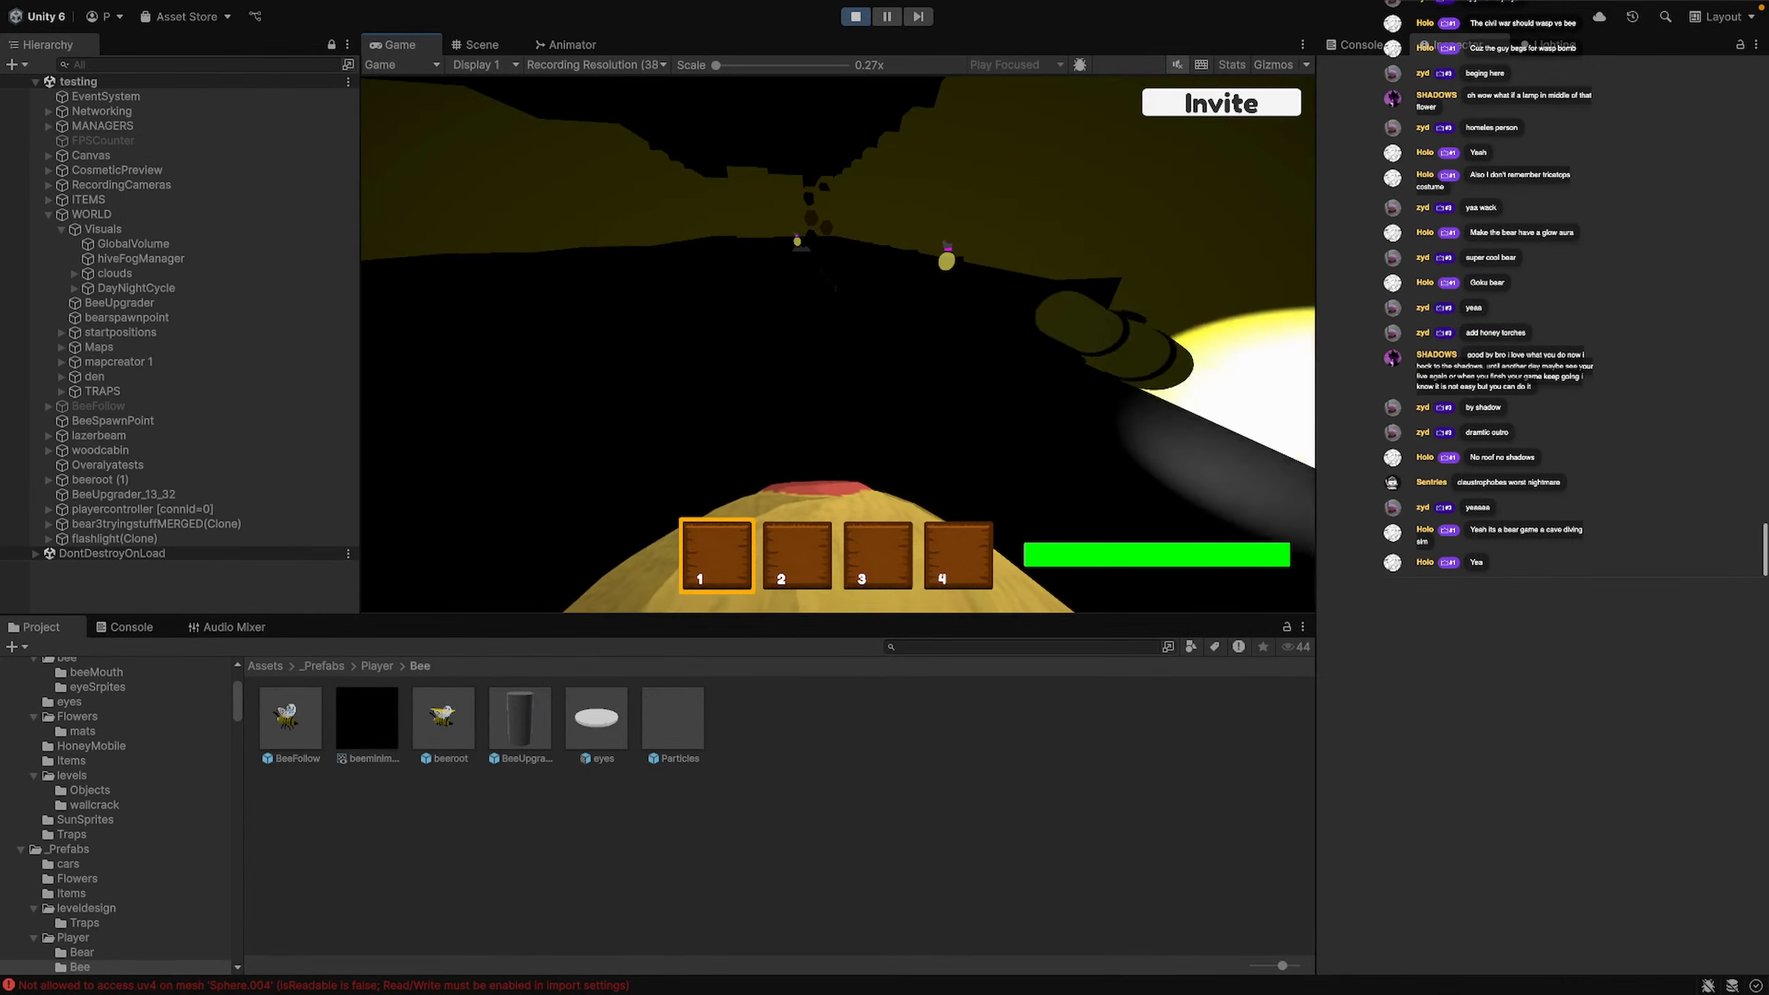
key(w)
key(shift+w)
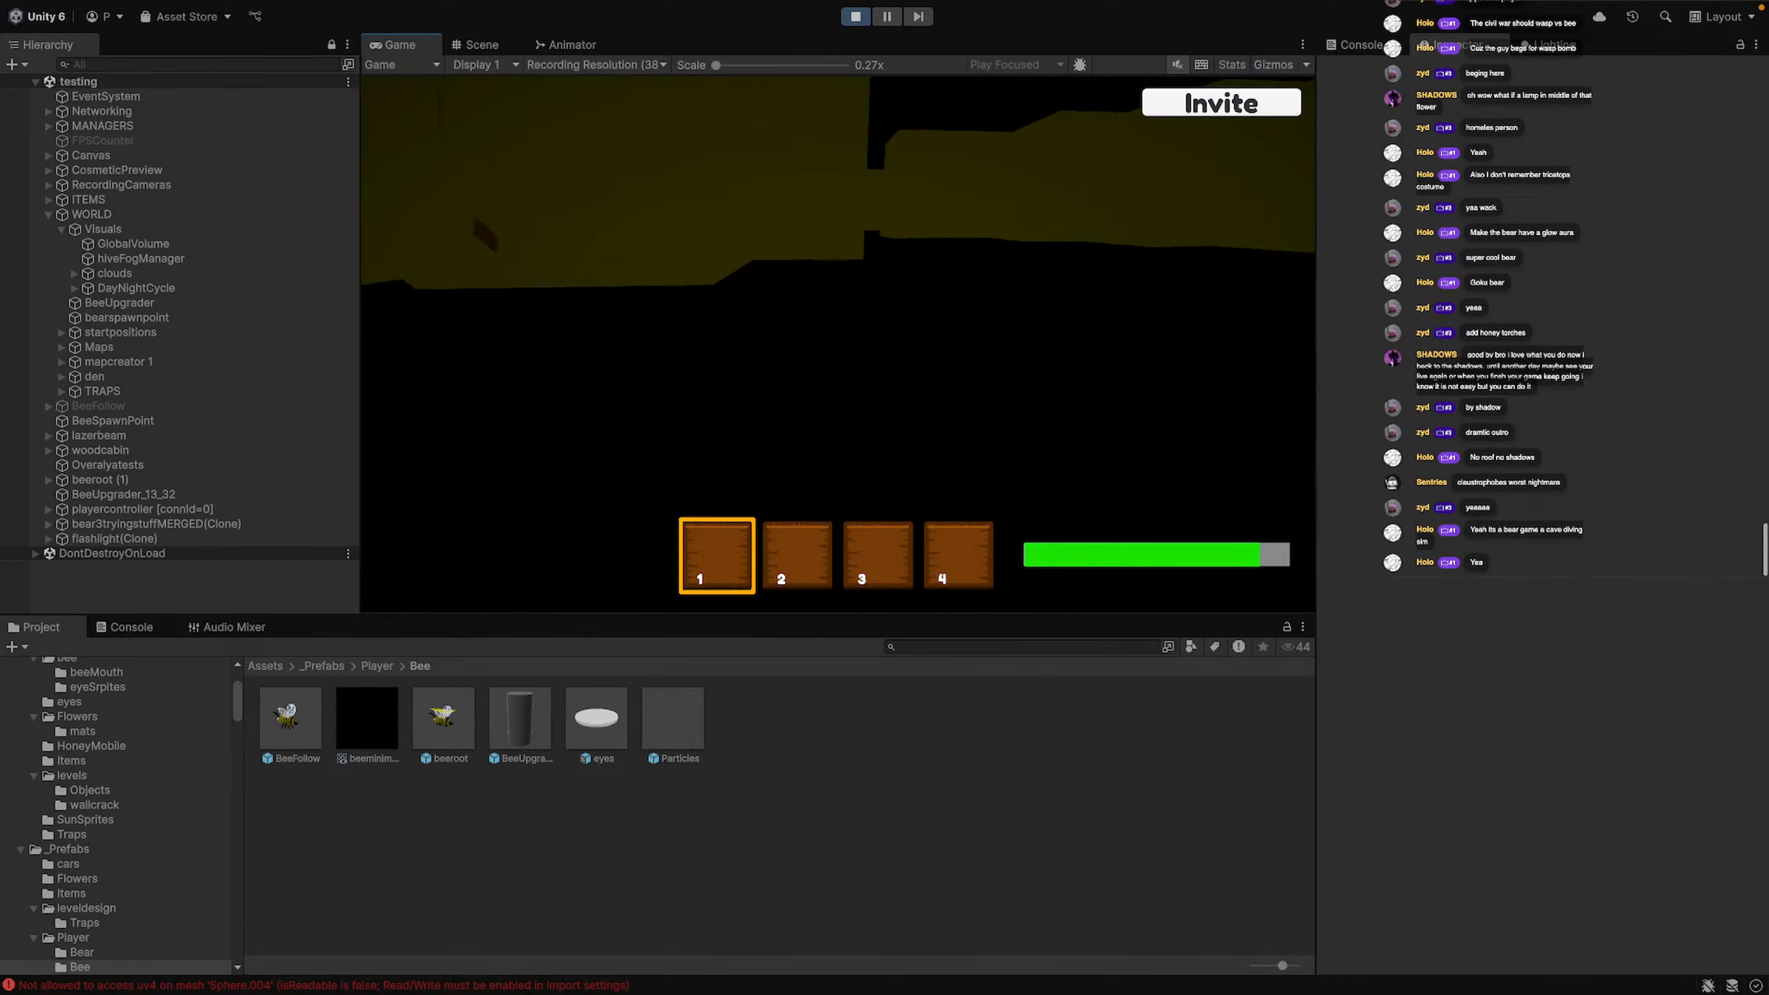
key(shift+w)
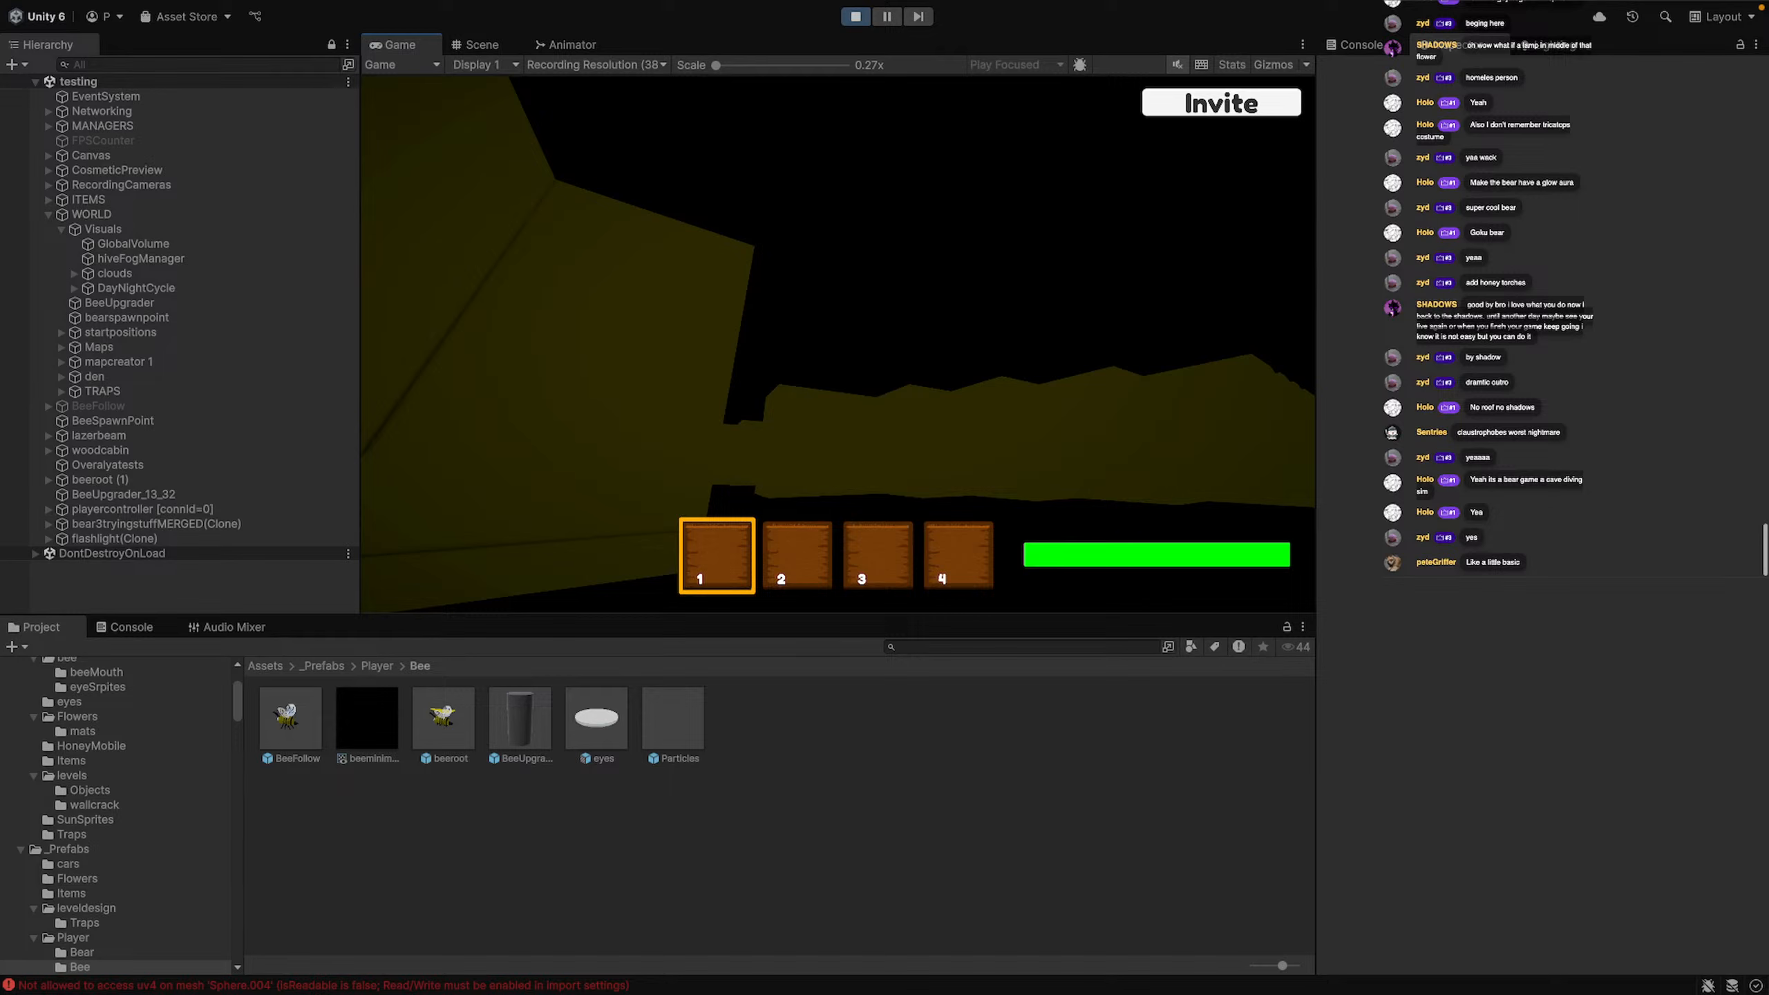
key(w)
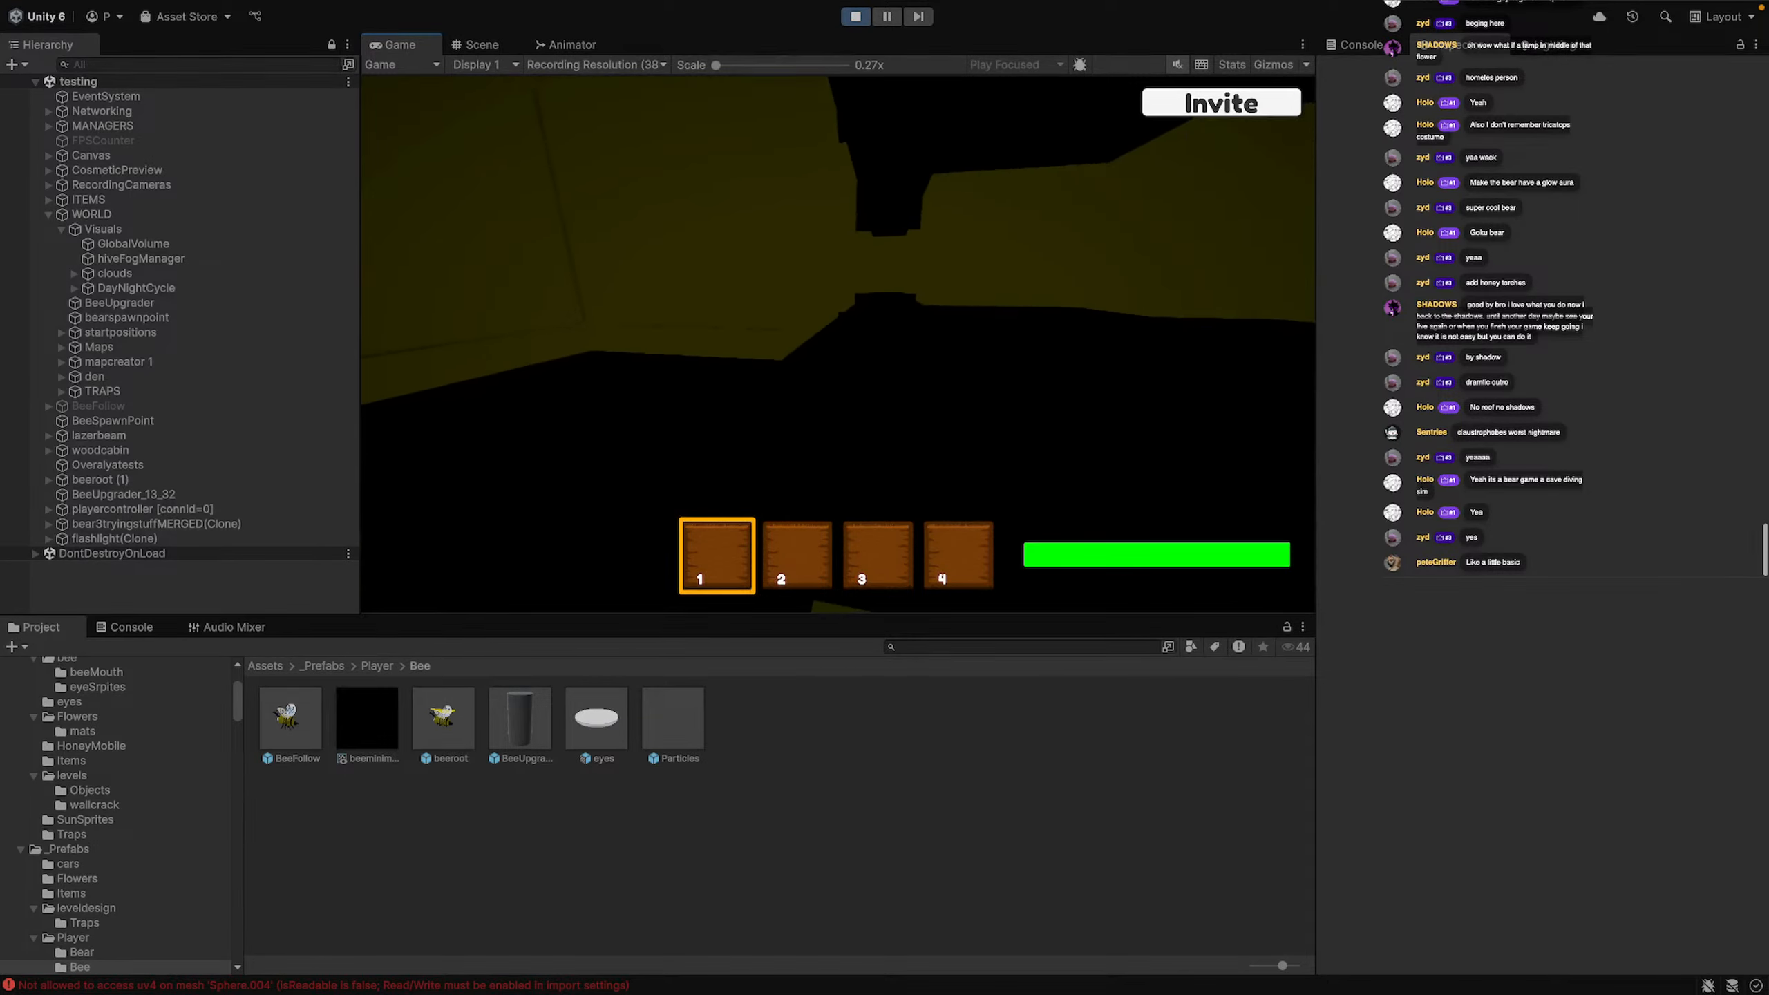
key(w)
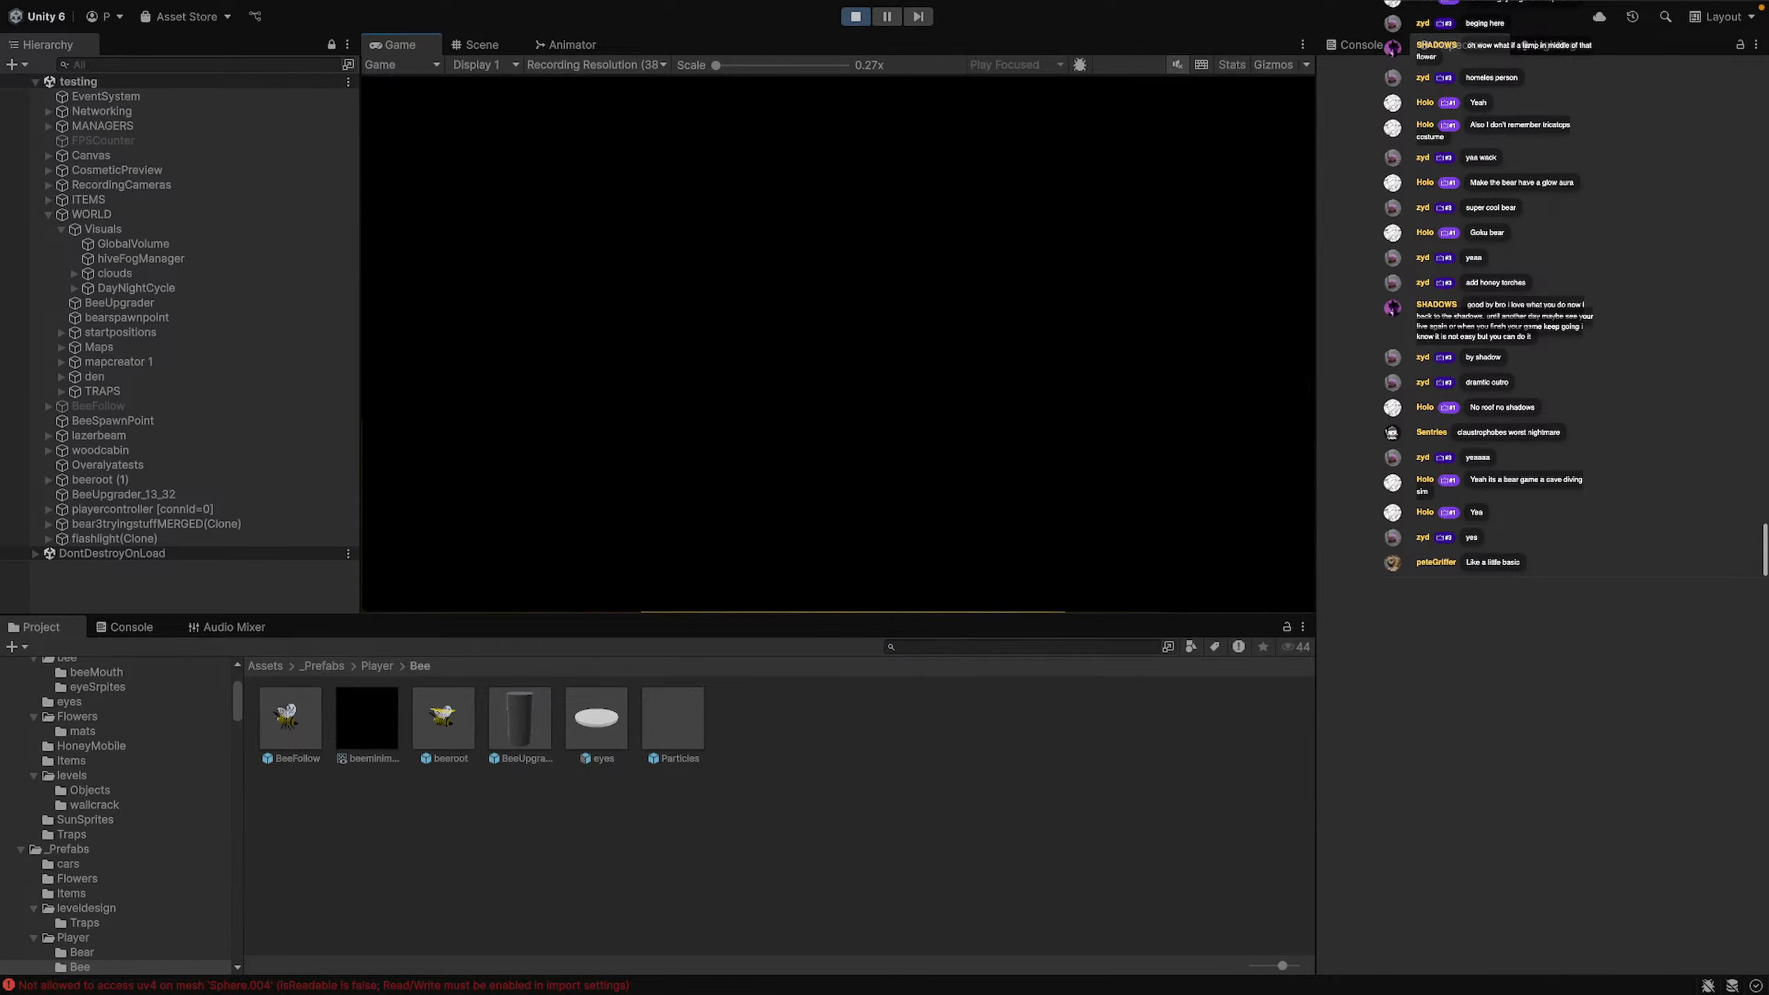
Move away from the rocky cave area and sprint across the meadow towards the distant hive walls
key(w)
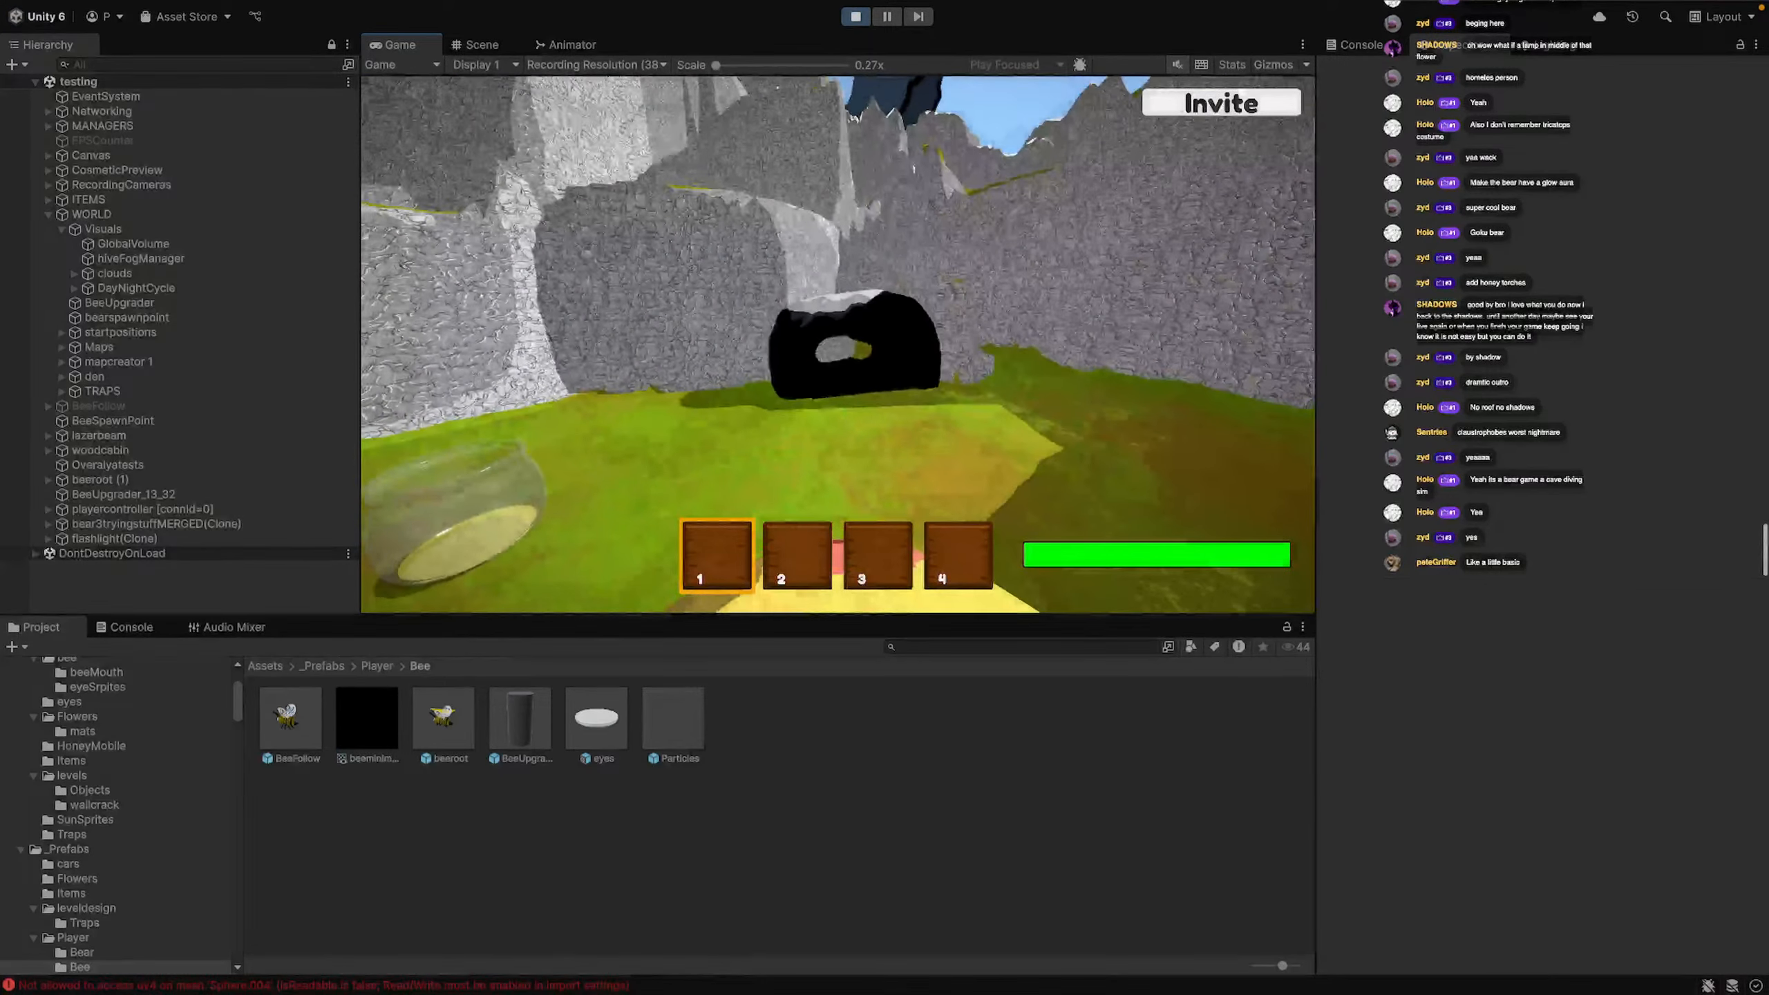
key(w)
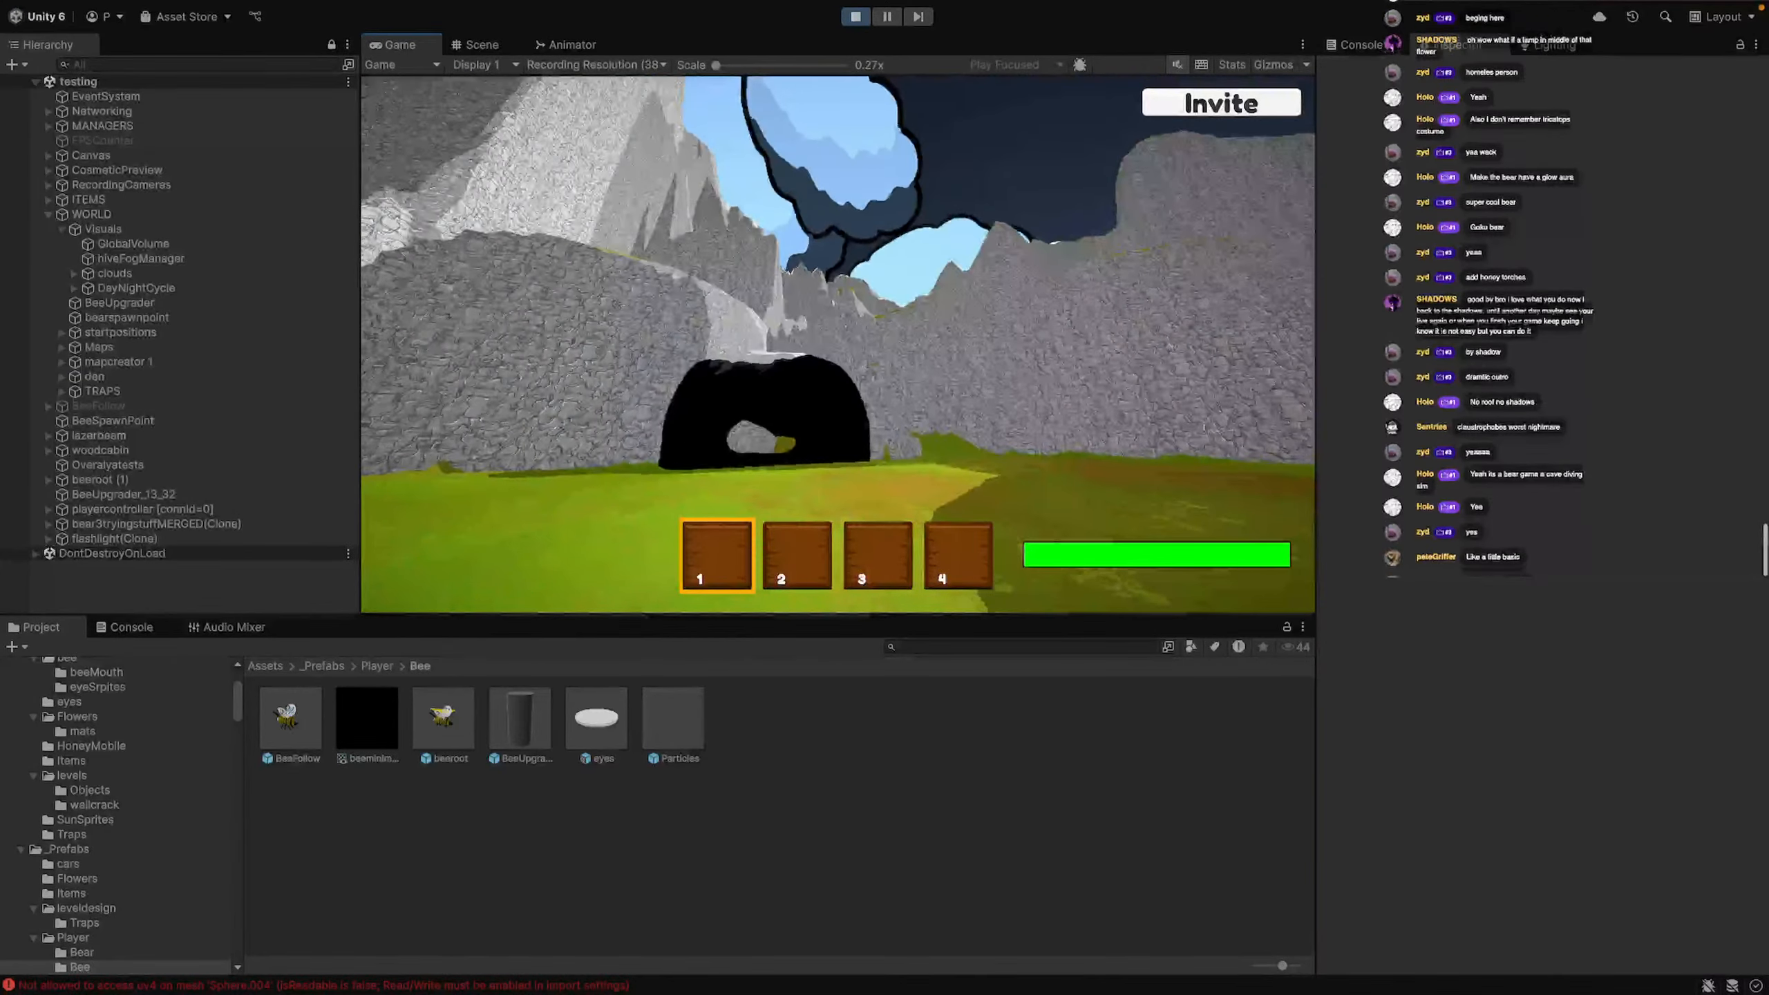
key(shift+w)
key(shift+w)
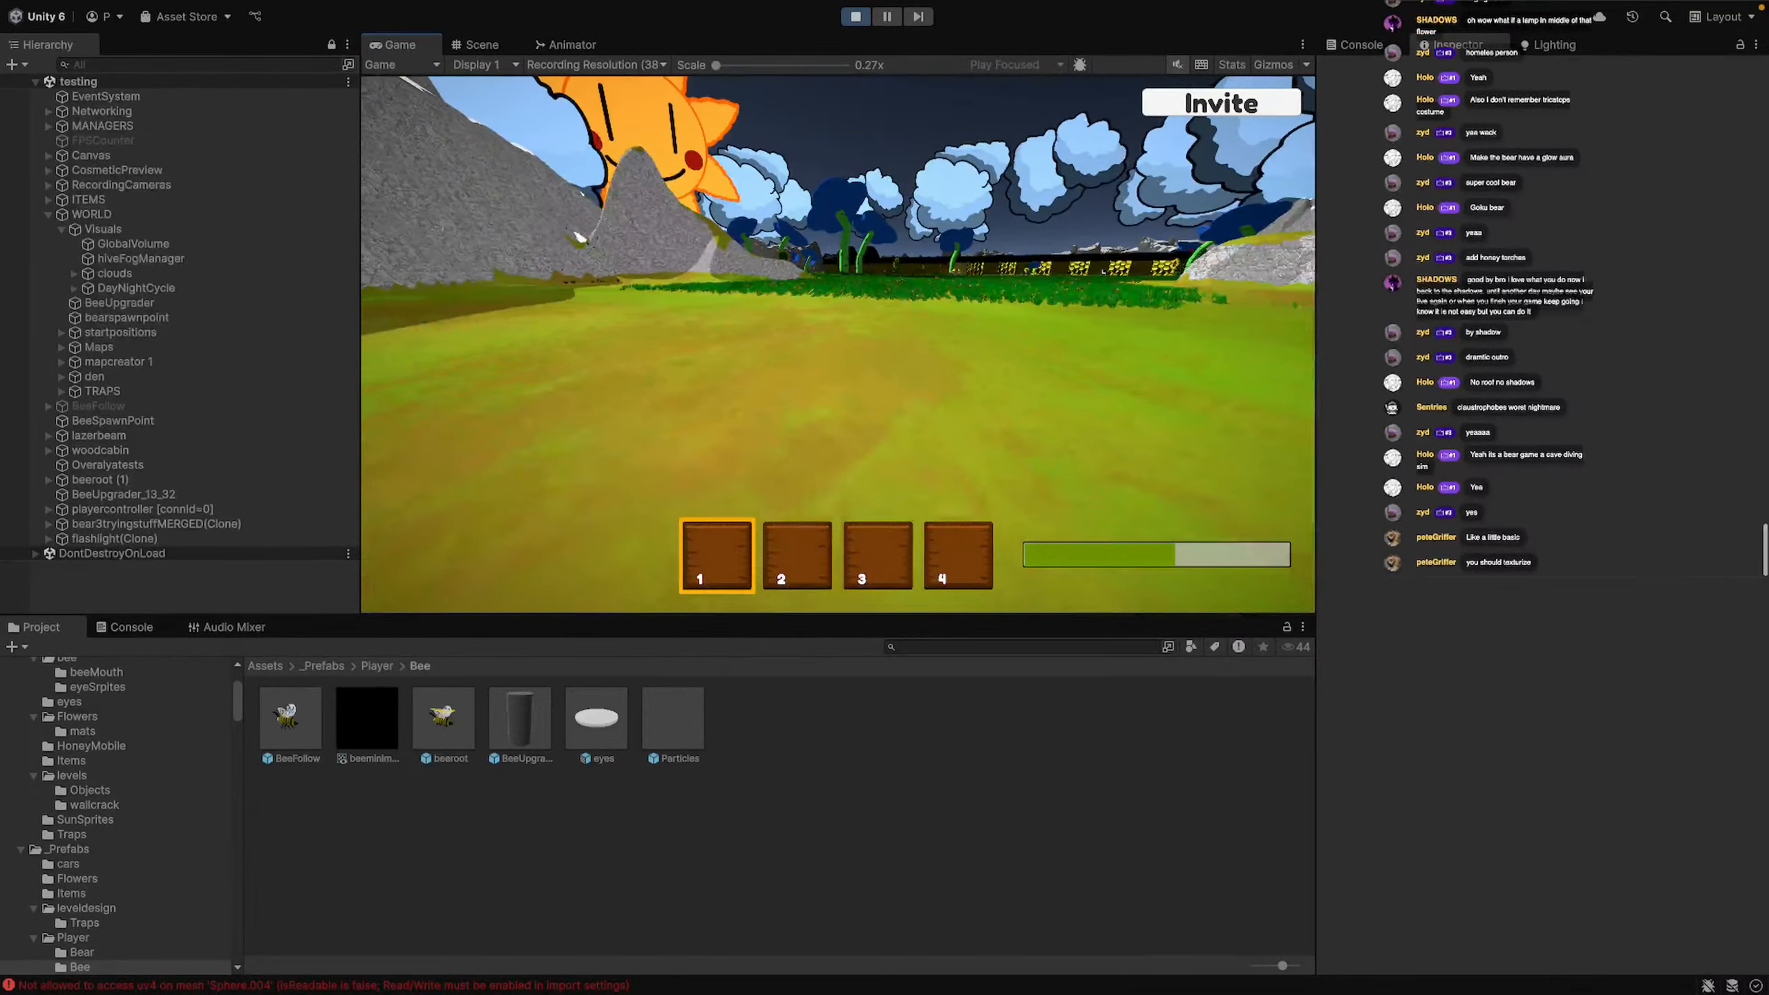
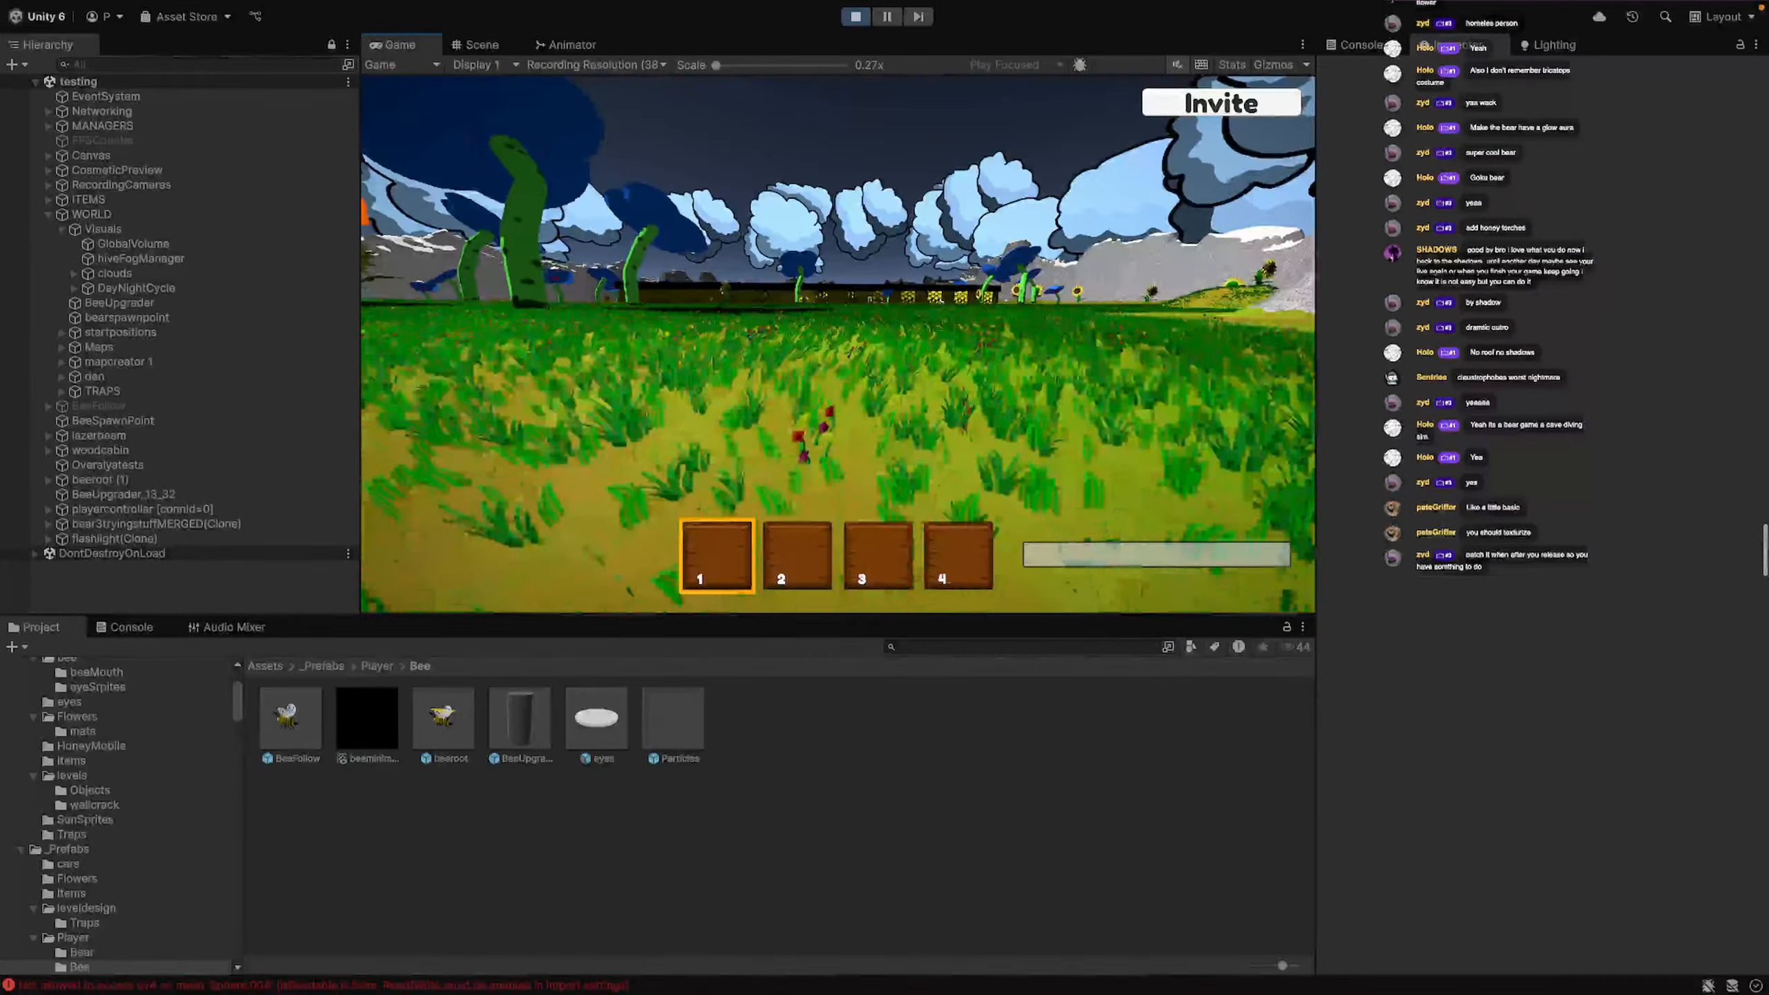
key(w)
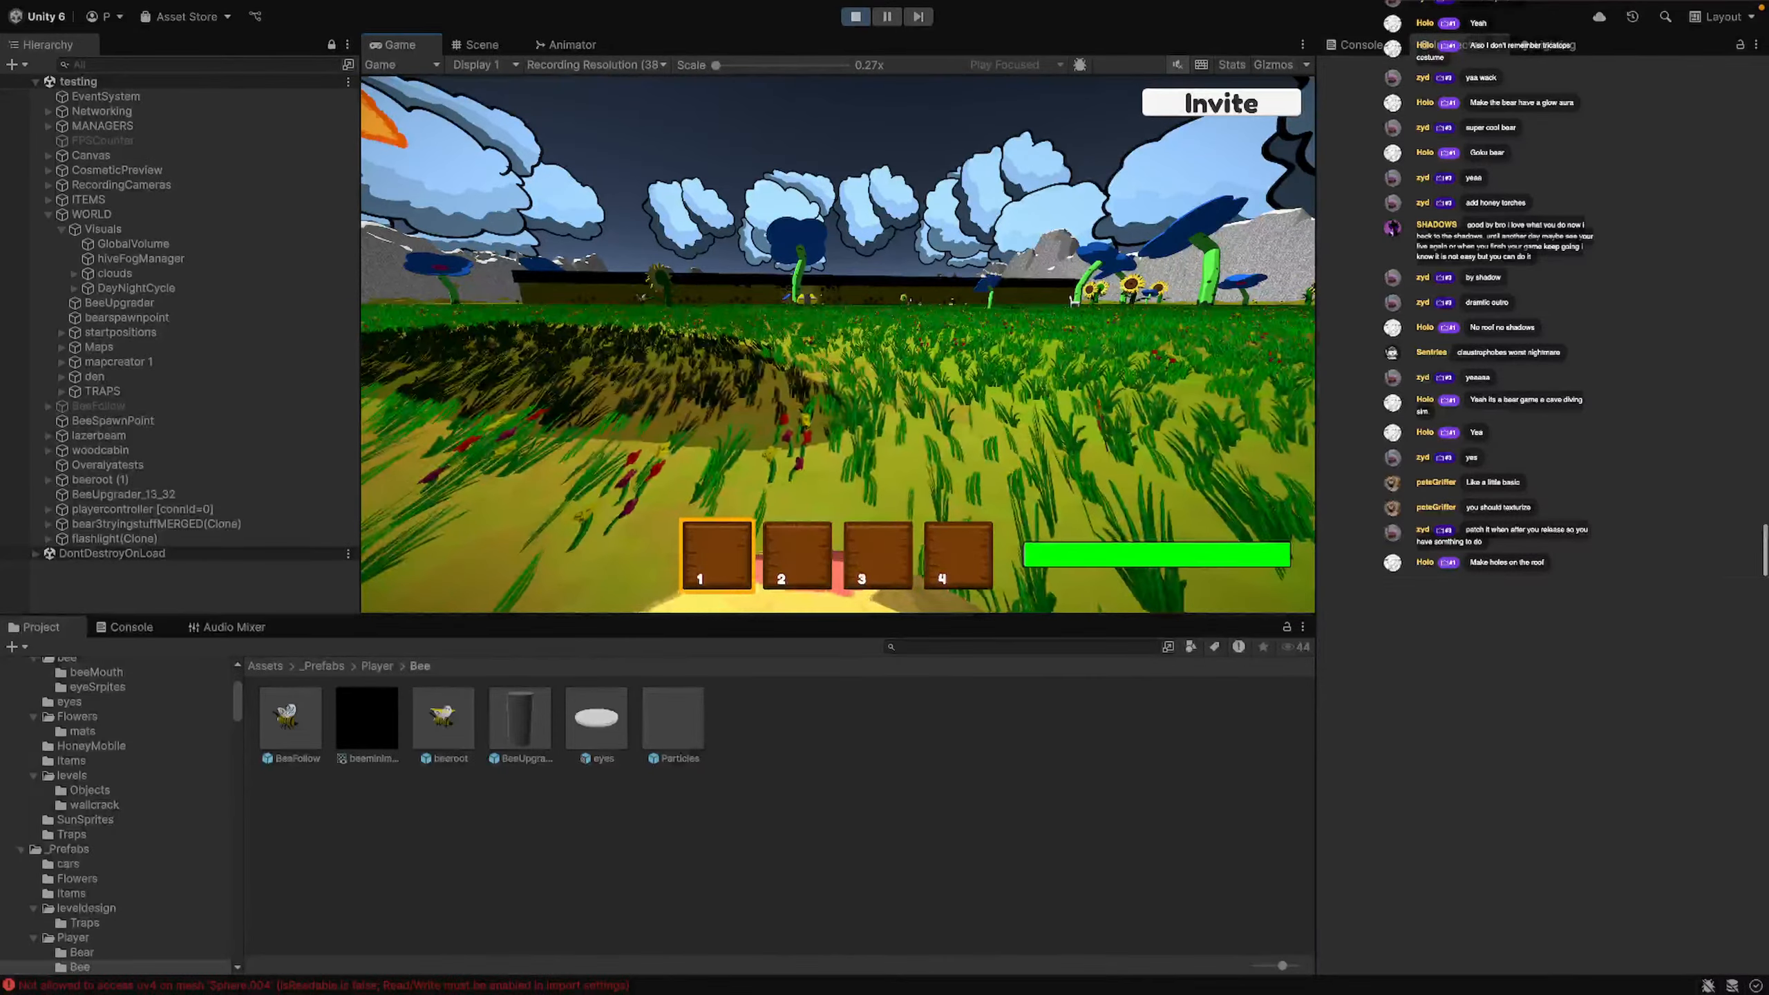
Disable the two active black Cube objects under mapcreator 1, then resume the paused game
key(Escape)
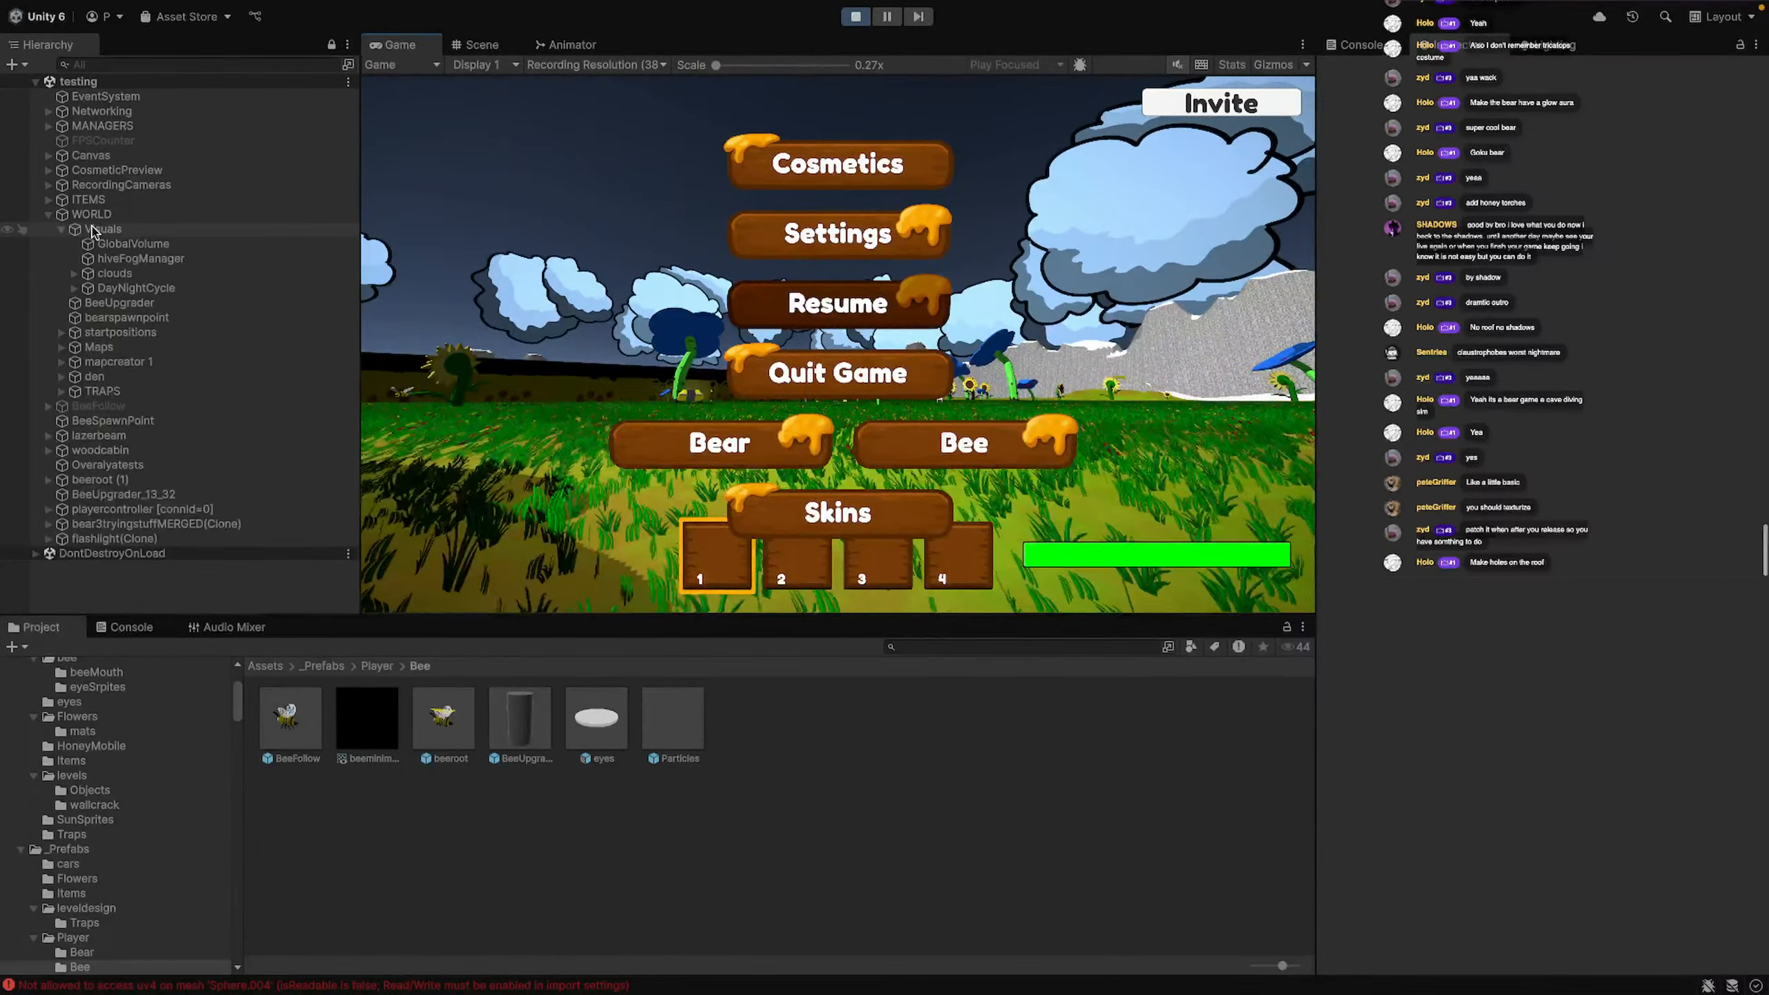
click(101, 230)
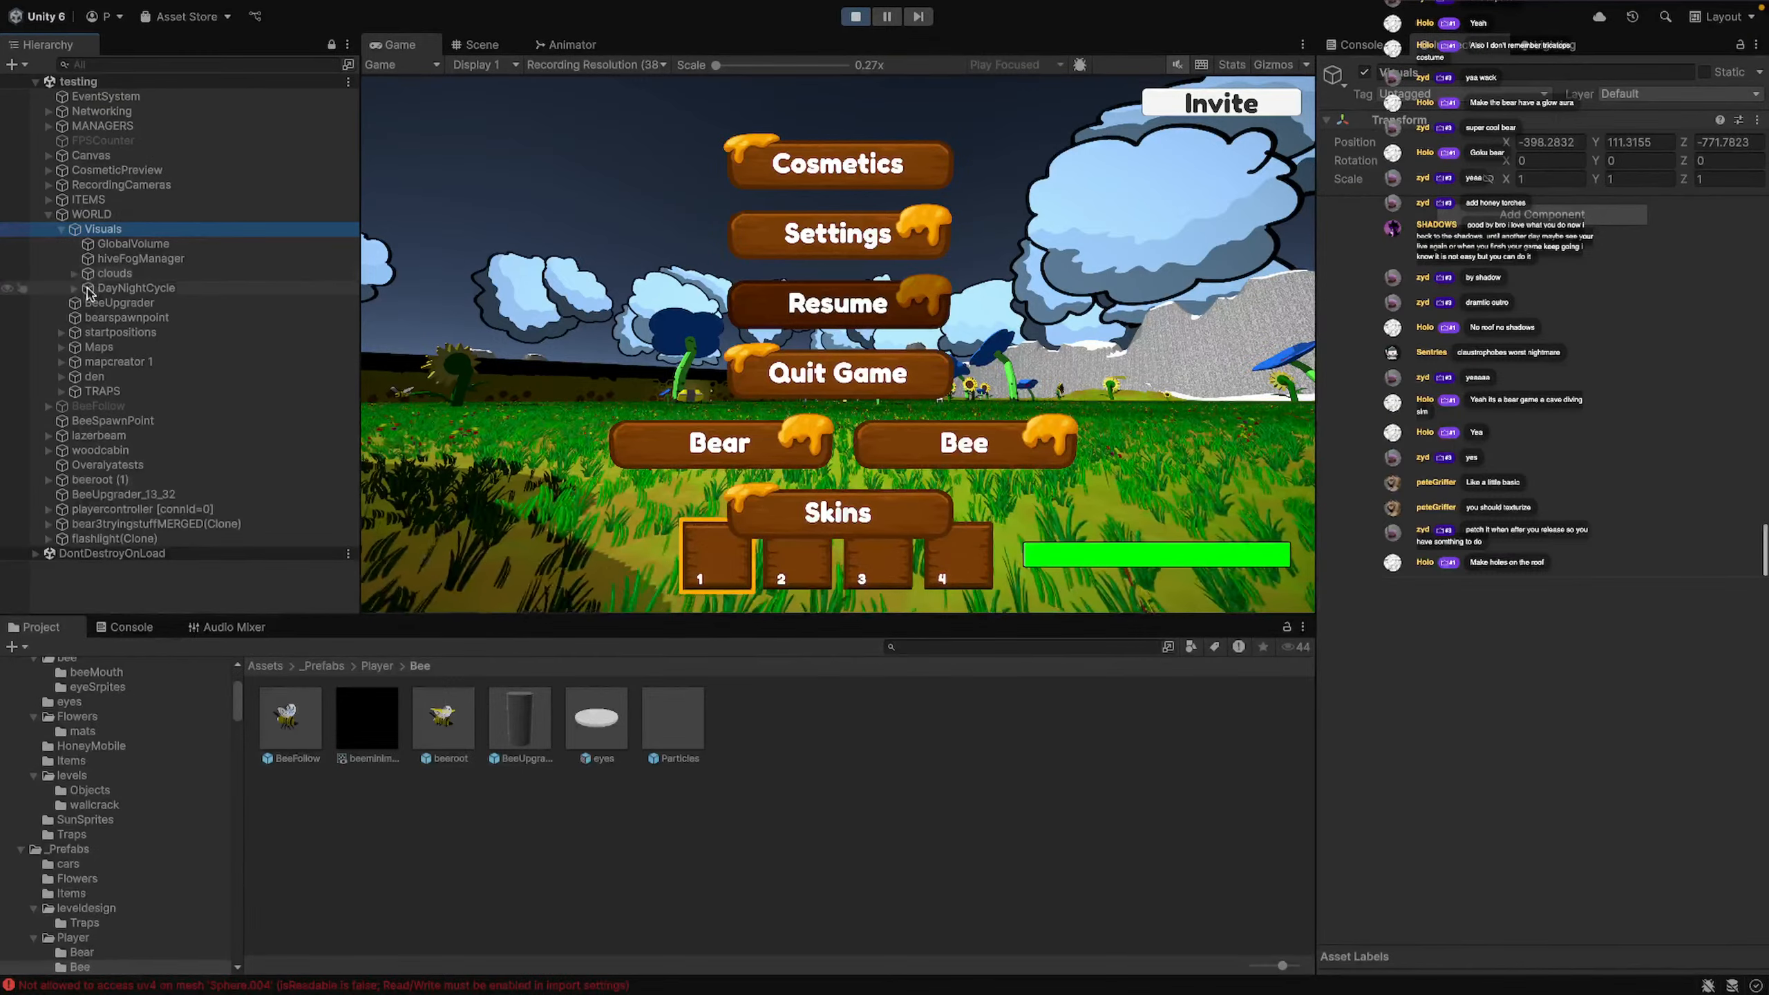
click(60, 230)
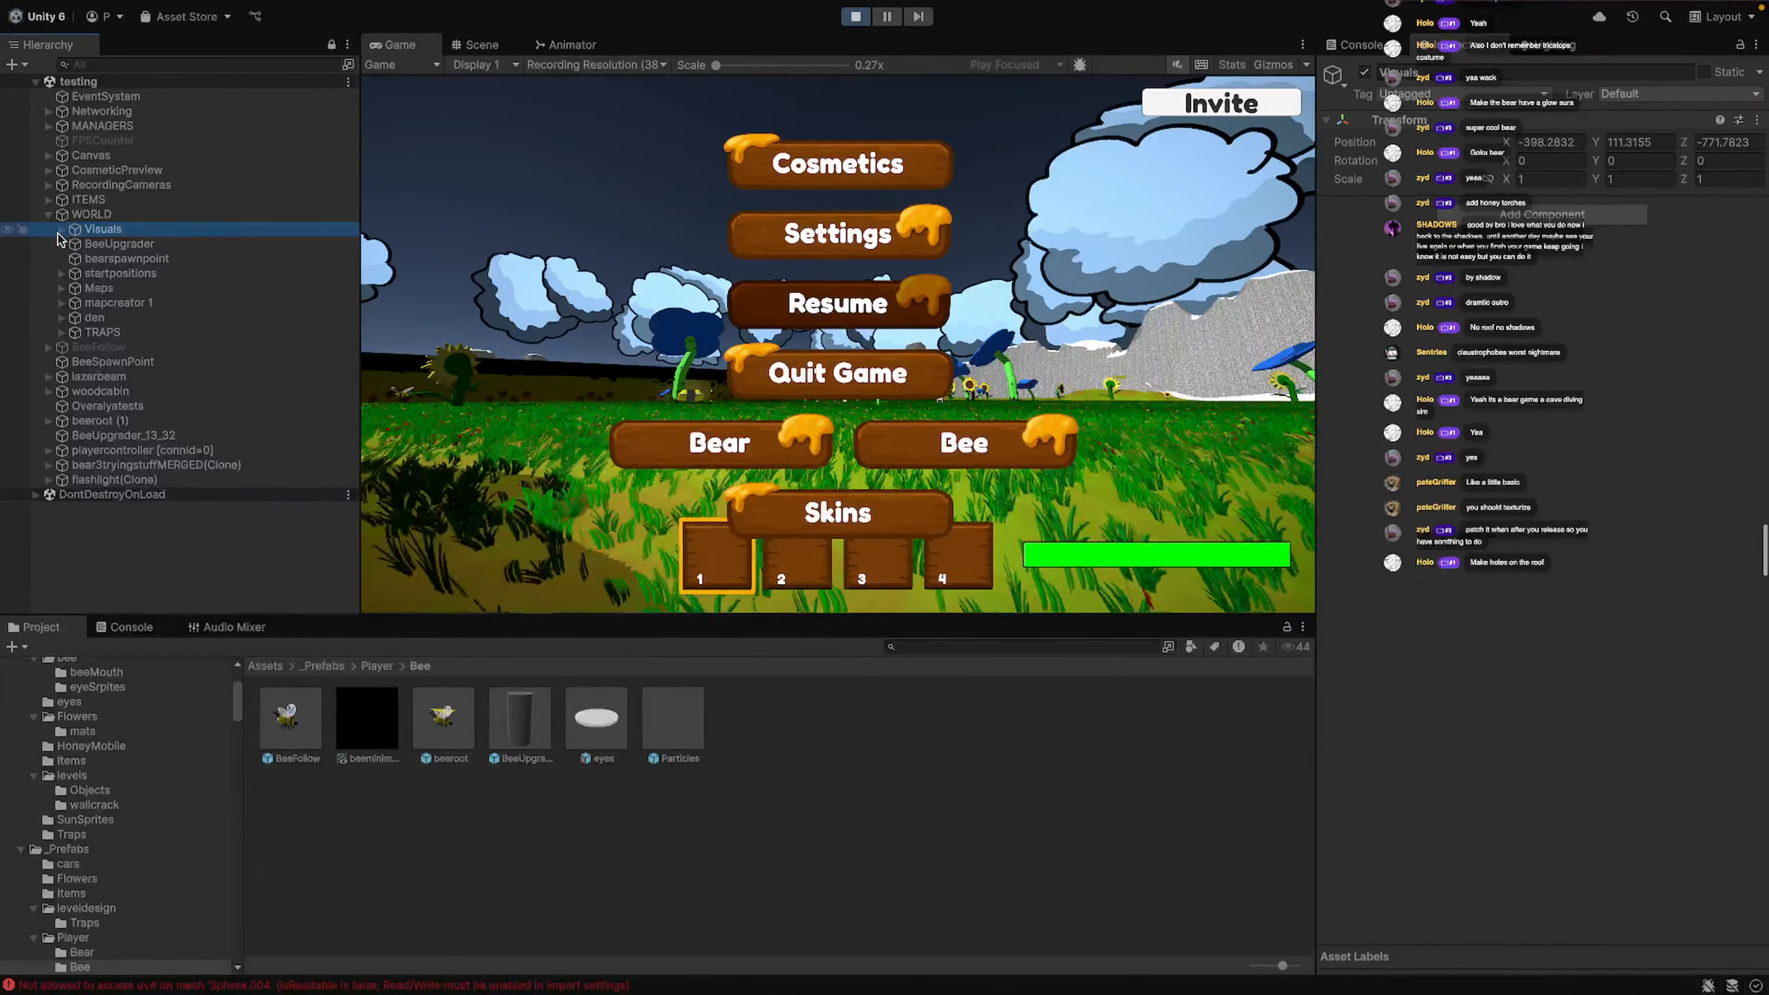
click(60, 303)
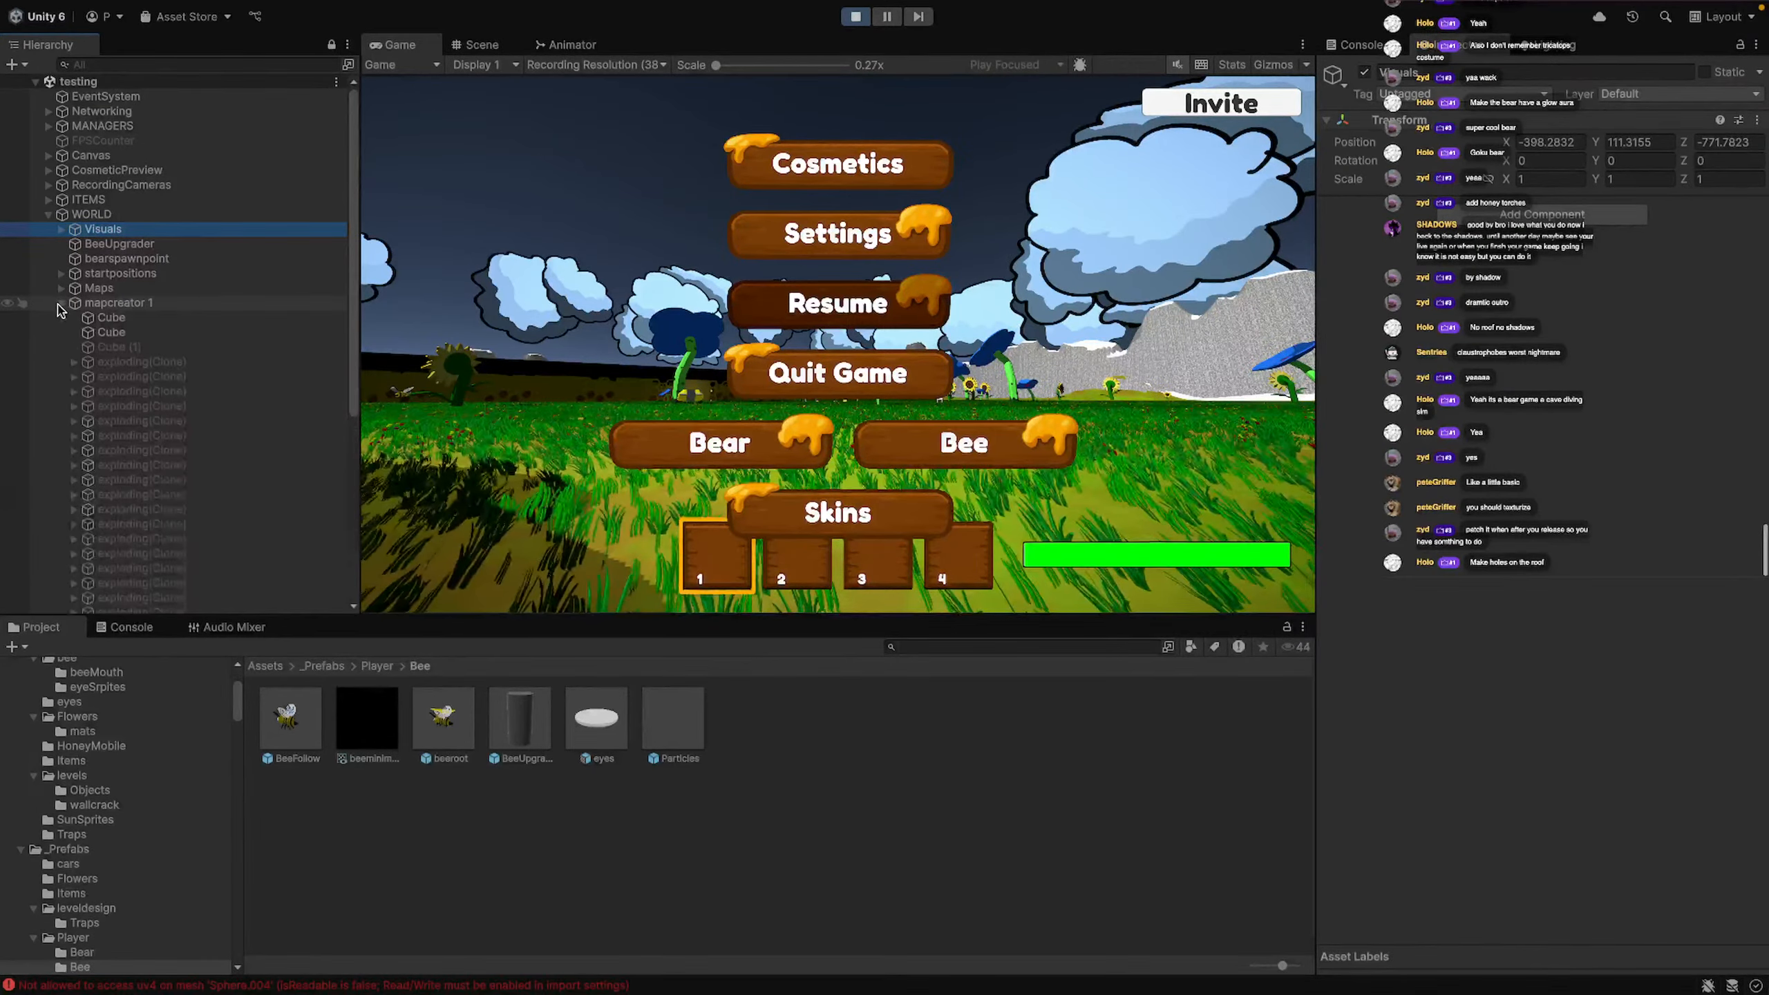
click(110, 318)
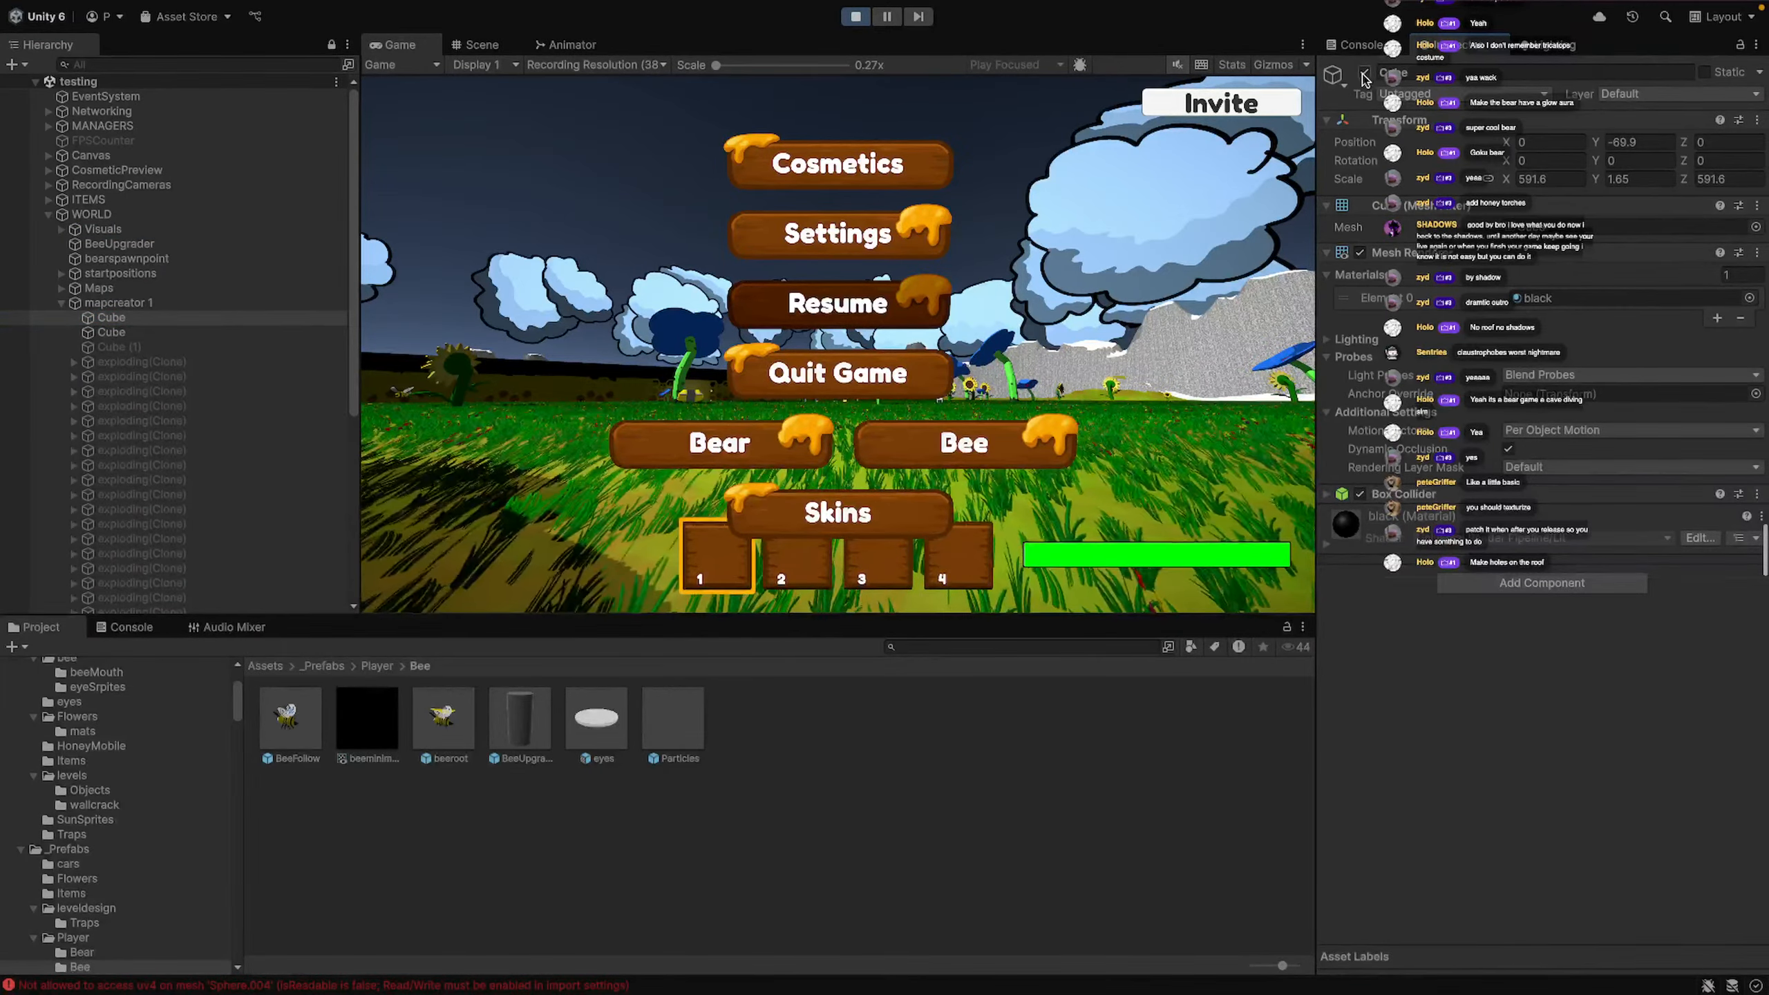
click(185, 332)
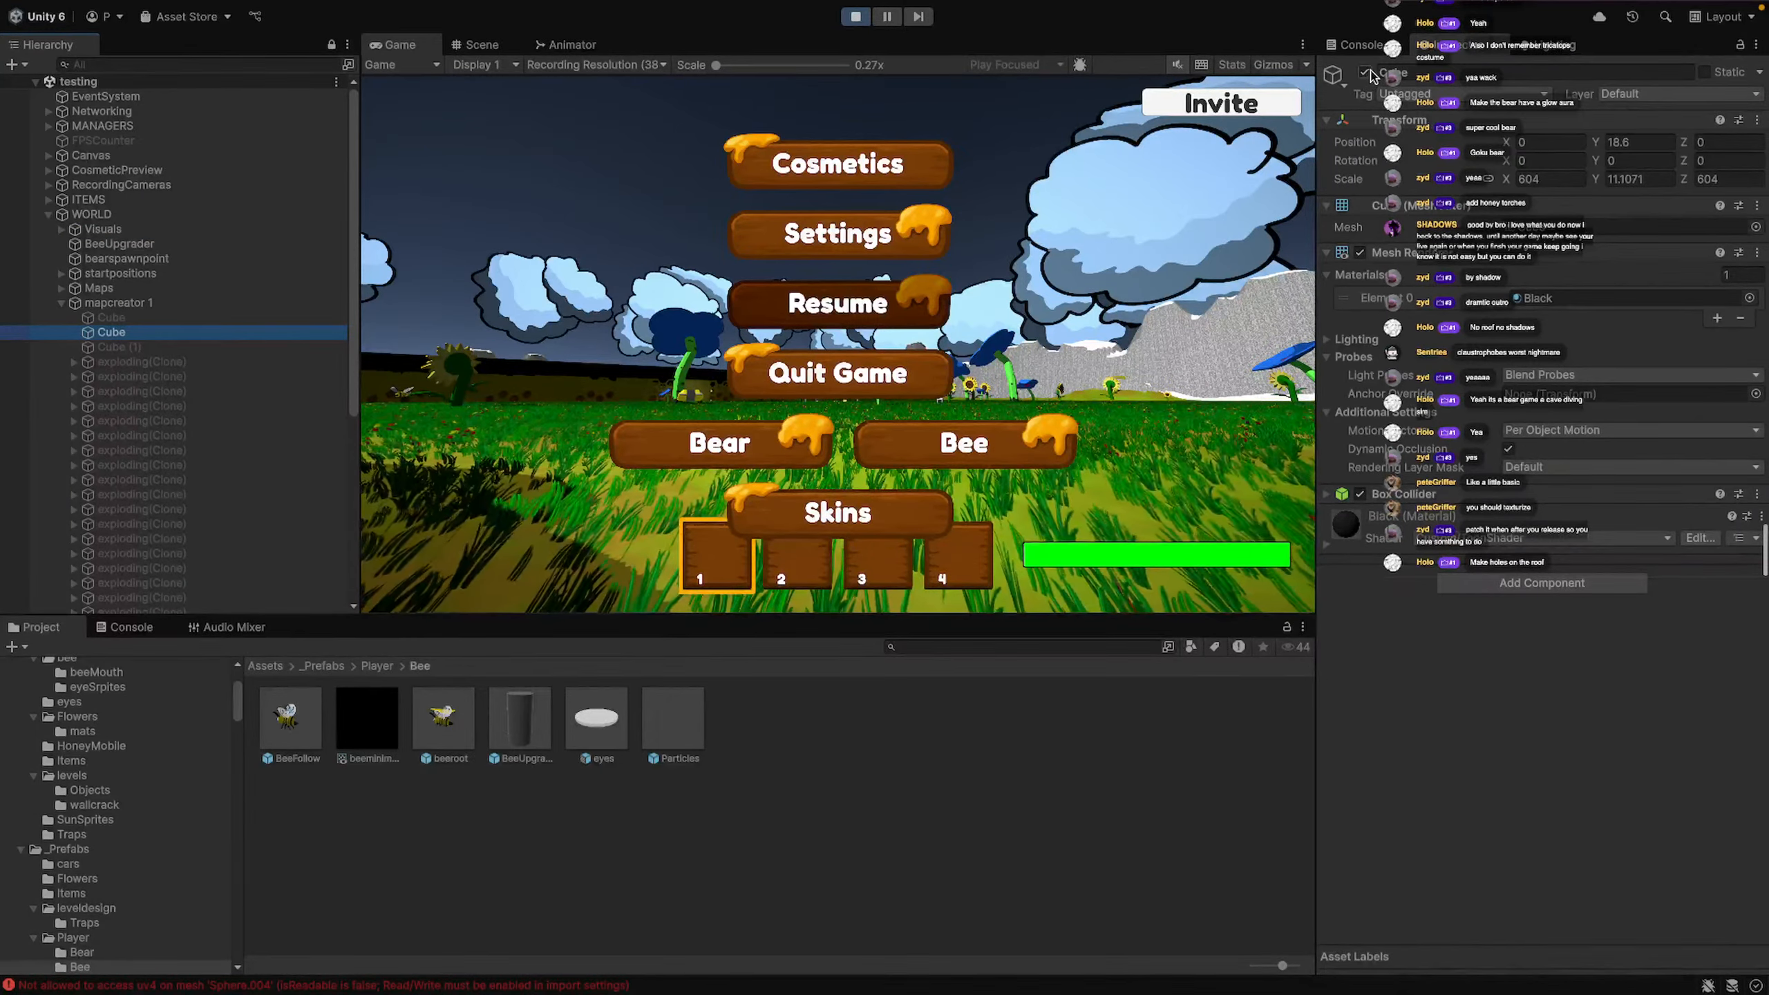
click(871, 301)
Sprint through the grass towards the hive and pick up the Run Fast speed-boost can near its outer wall
key(shift+w)
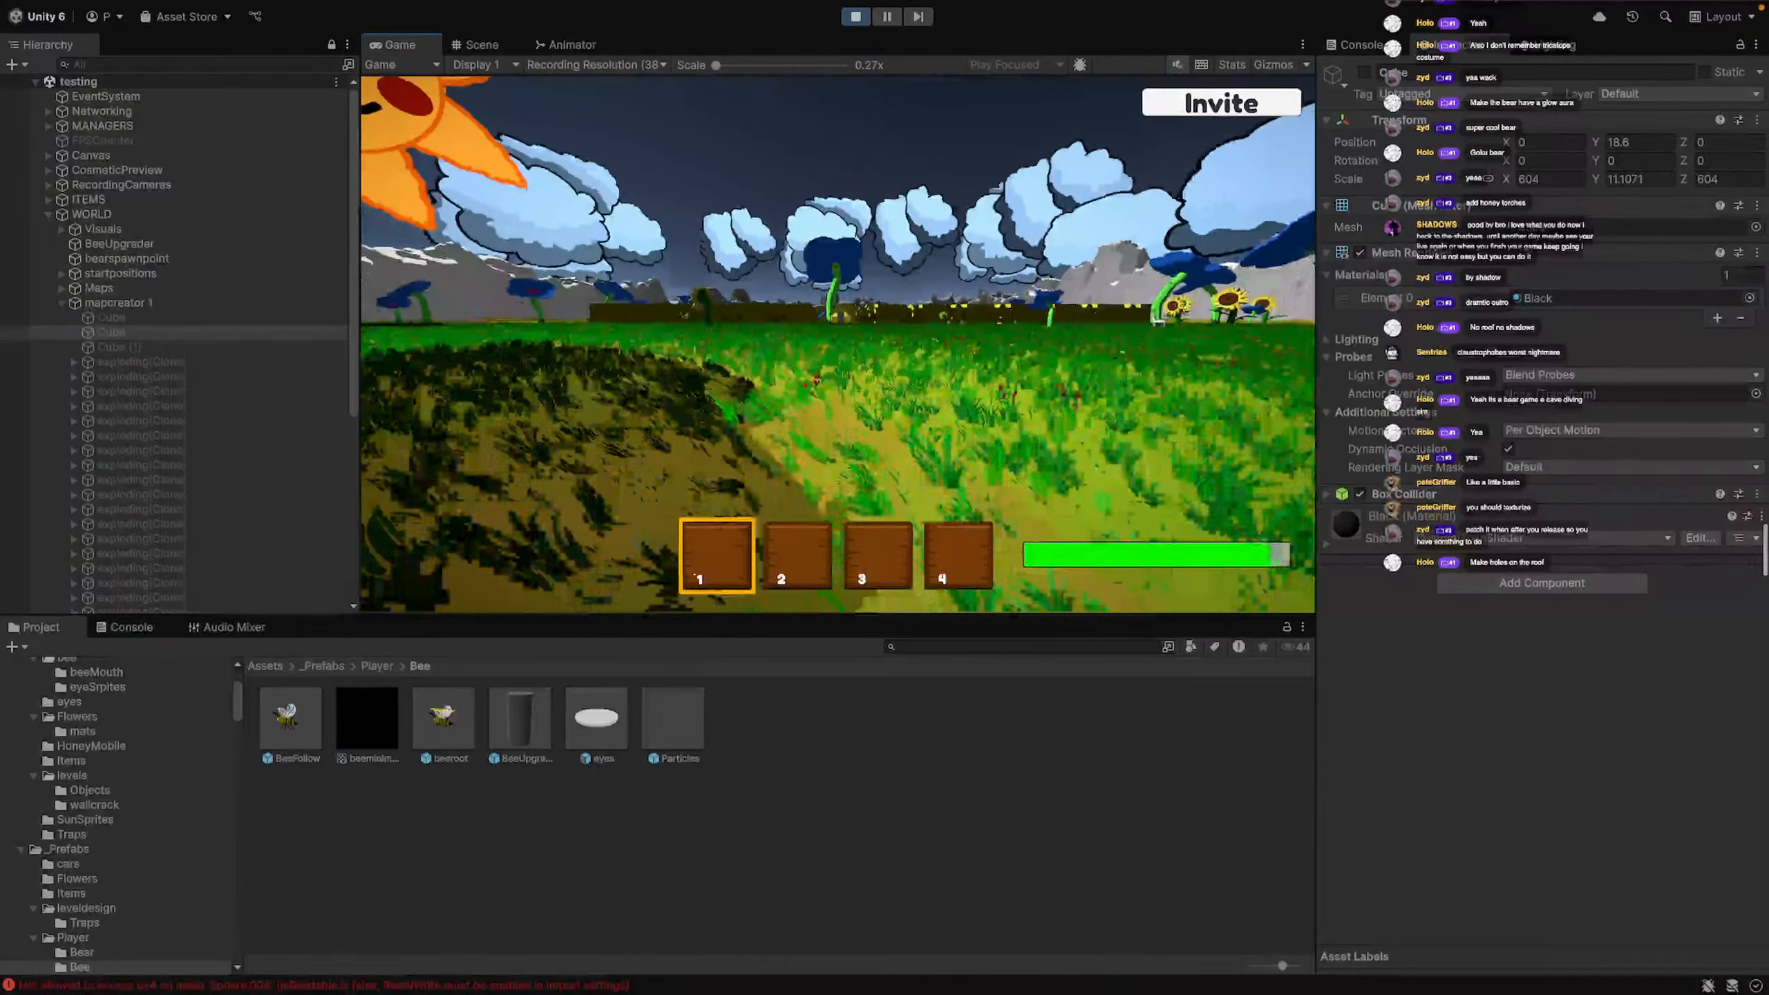
key(shift+w)
key(shift+w)
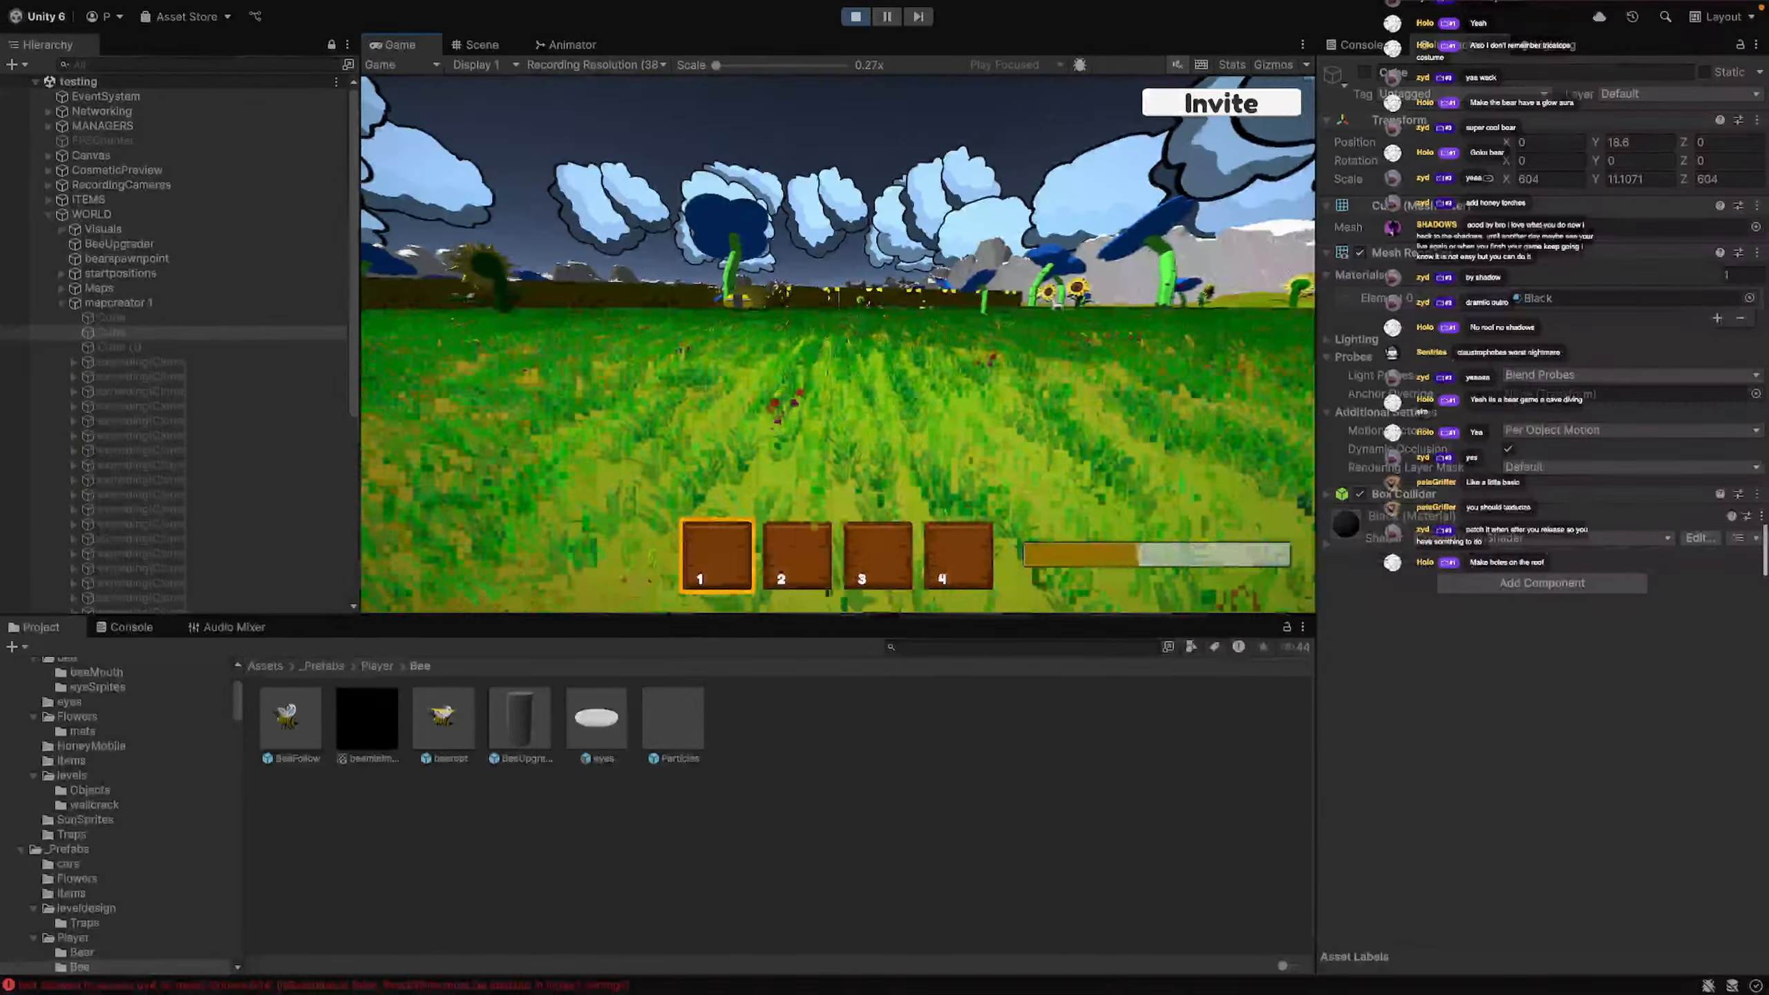
key(shift+w)
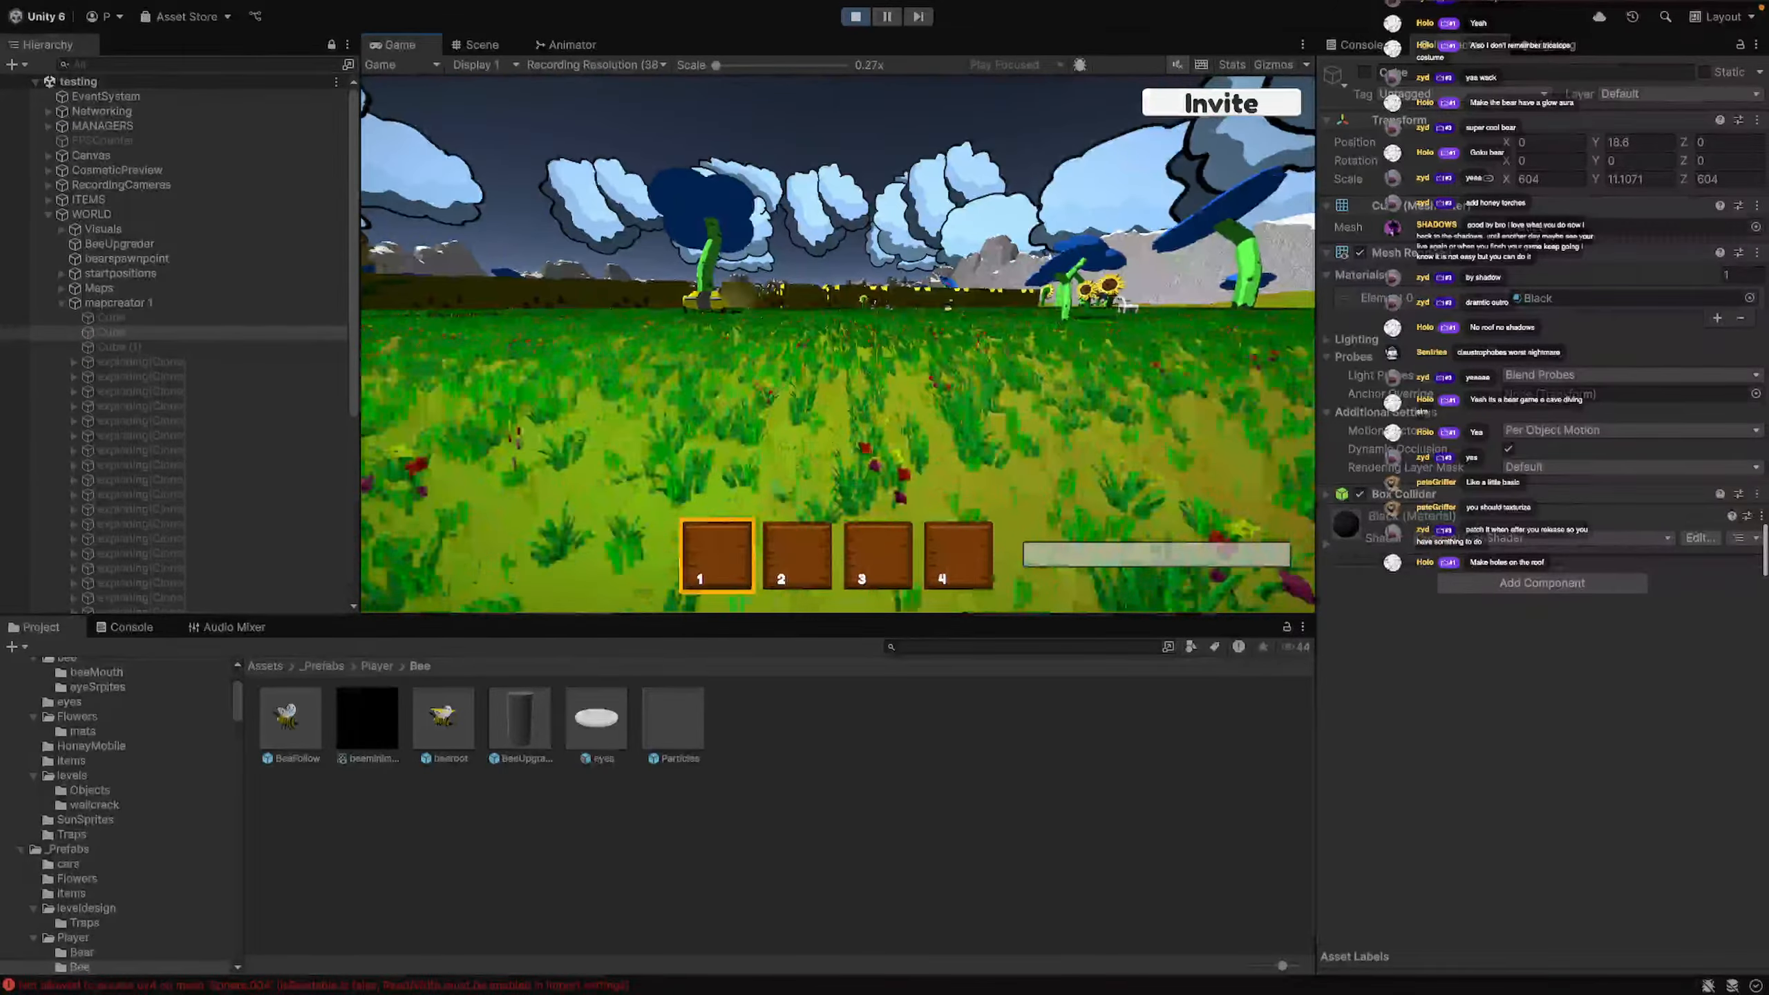
key(w)
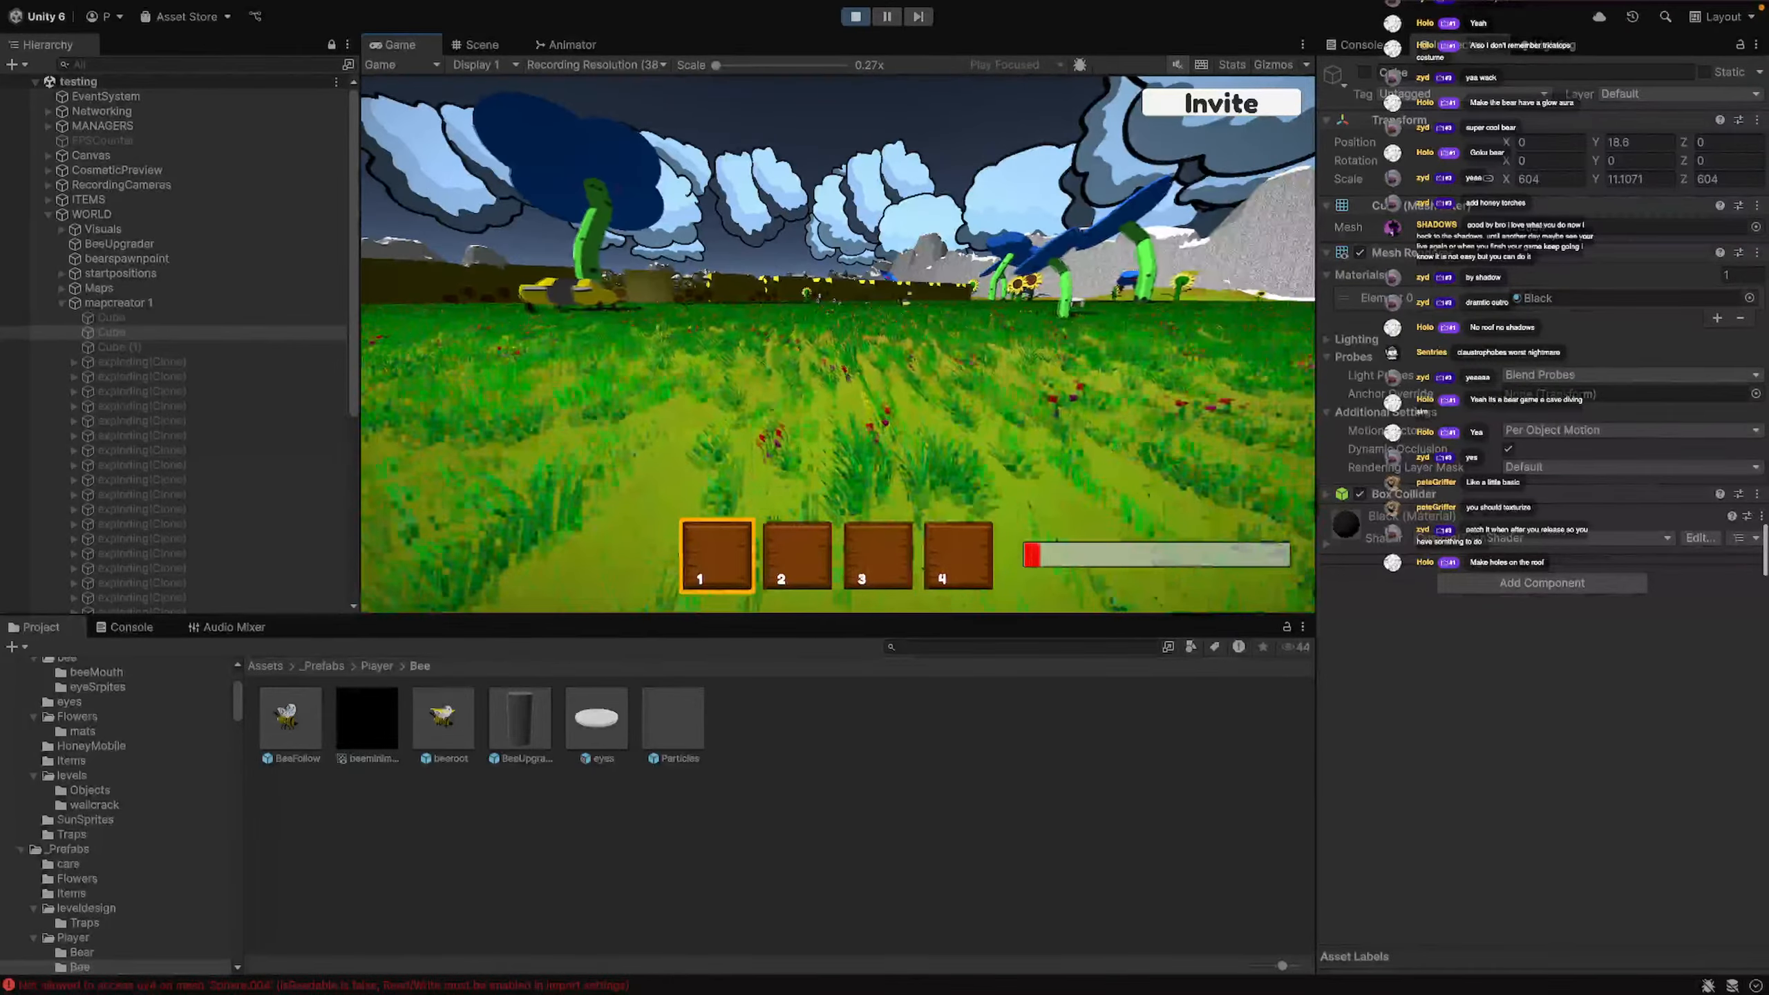
key(shift+w)
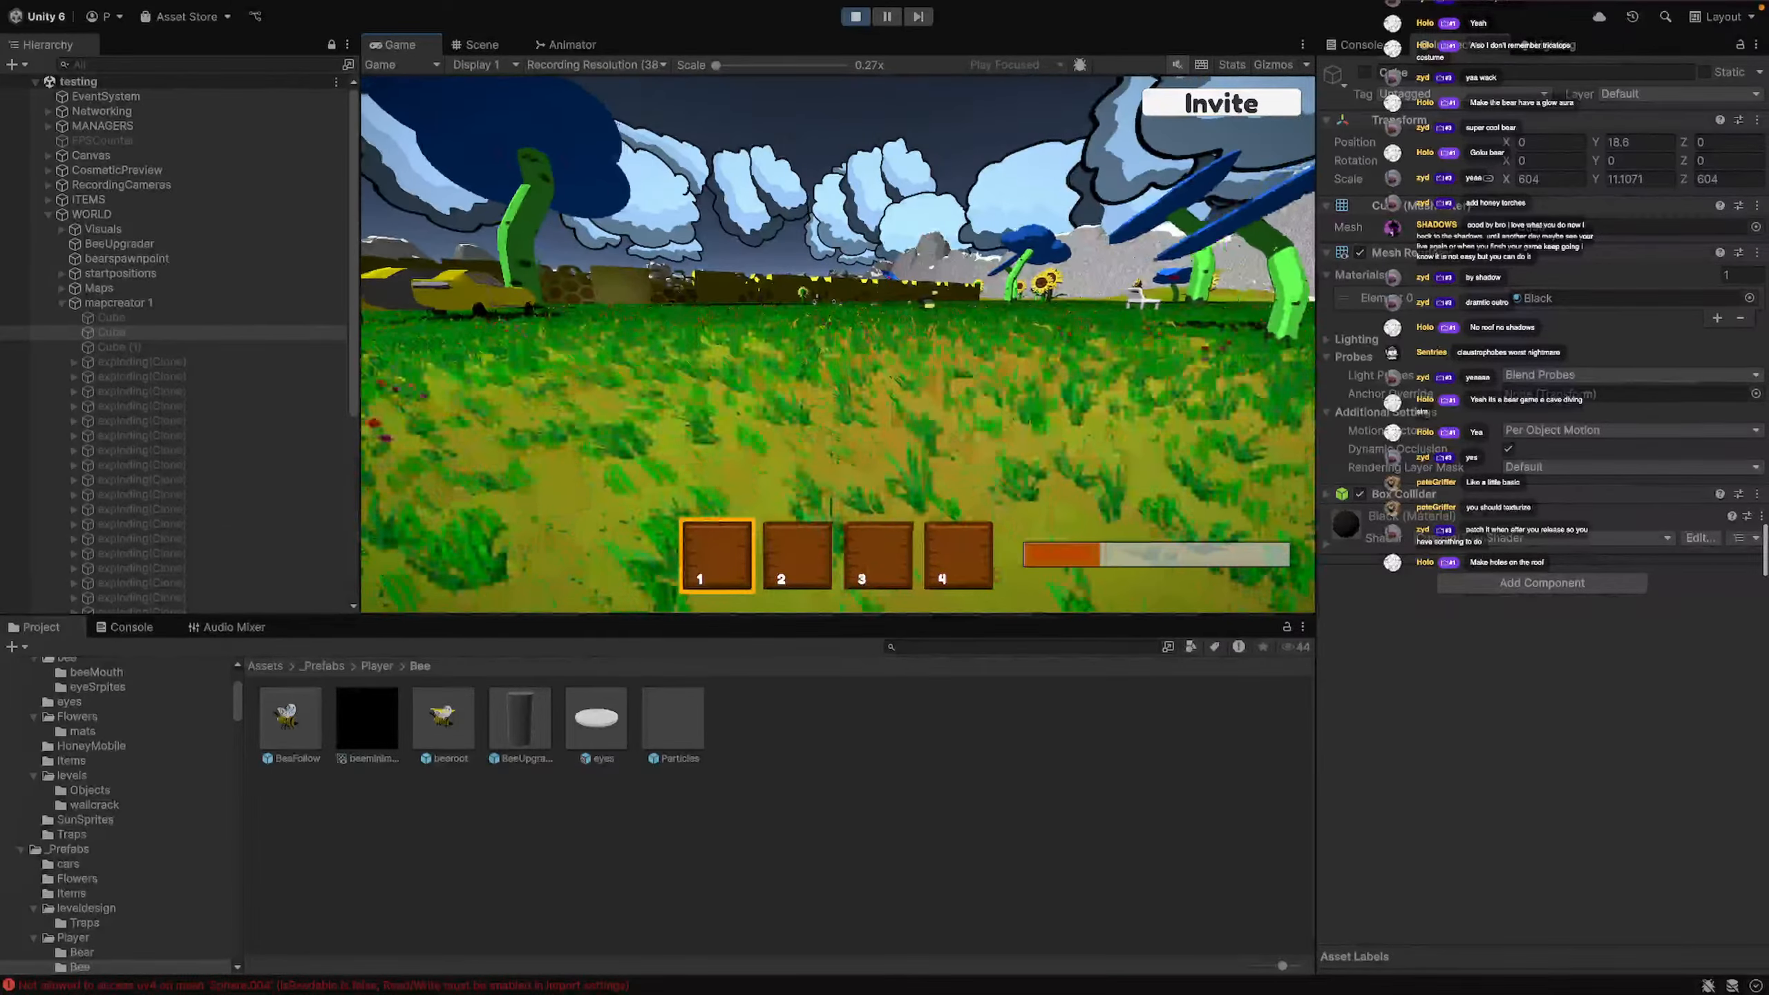
key(shift+w)
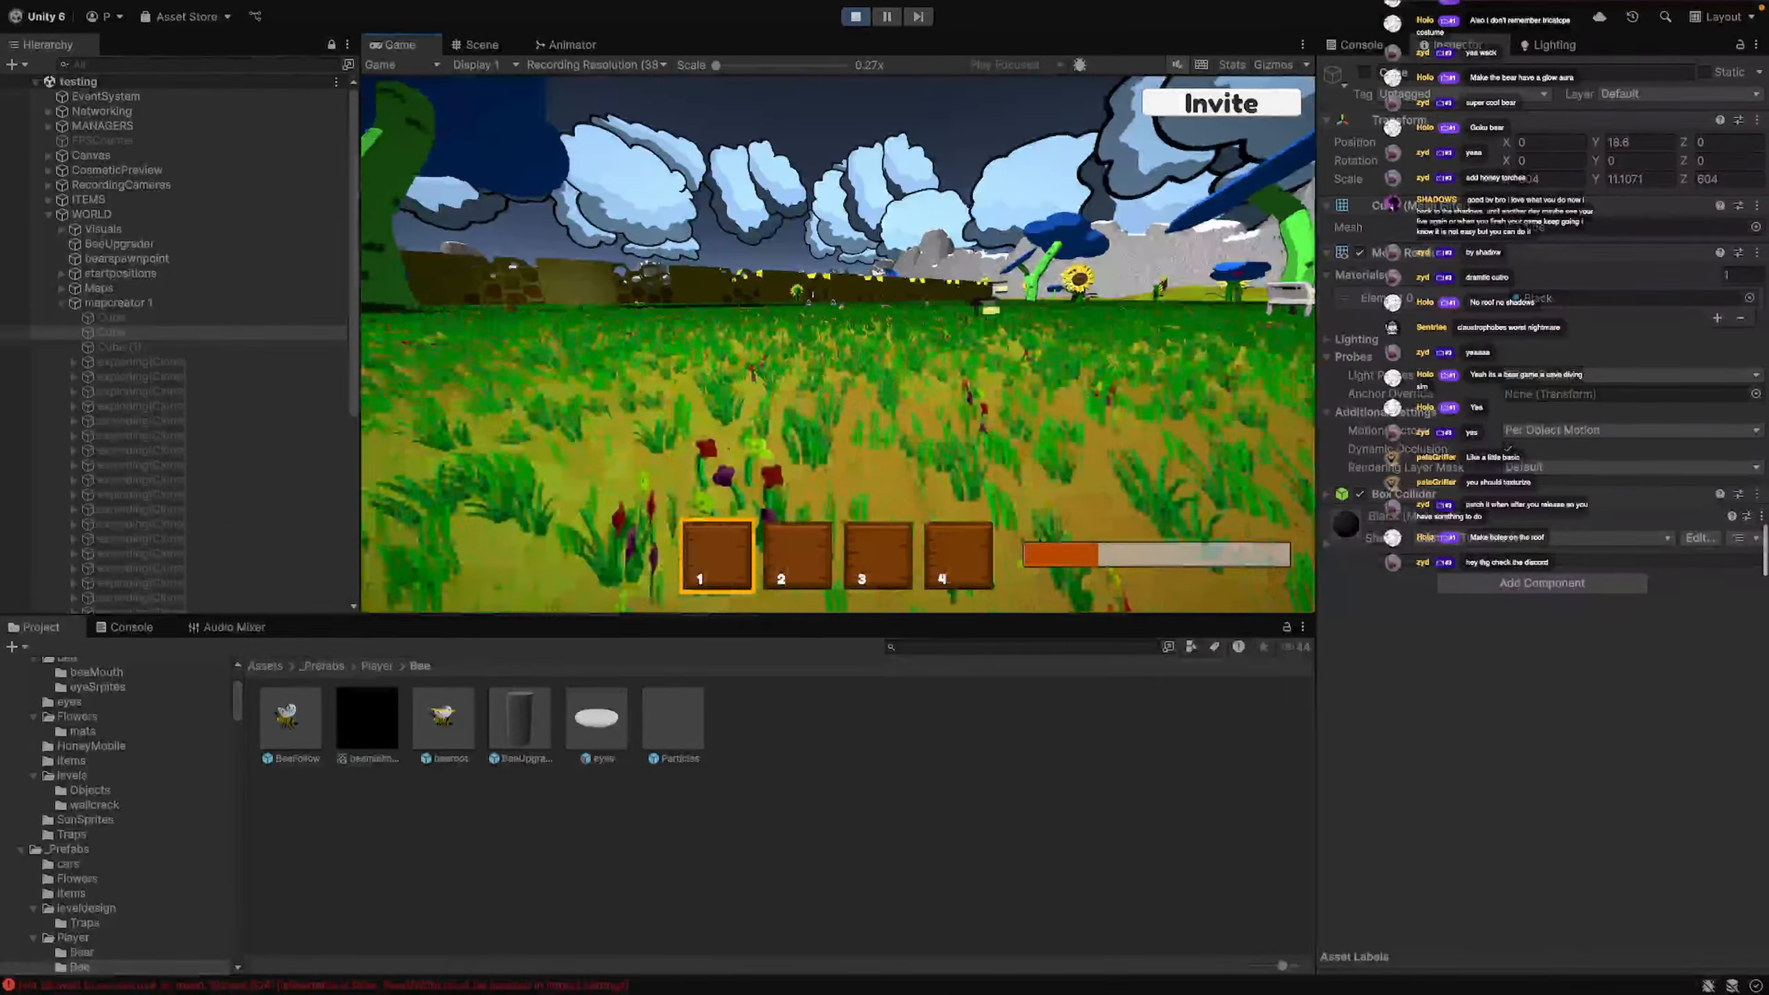
key(w)
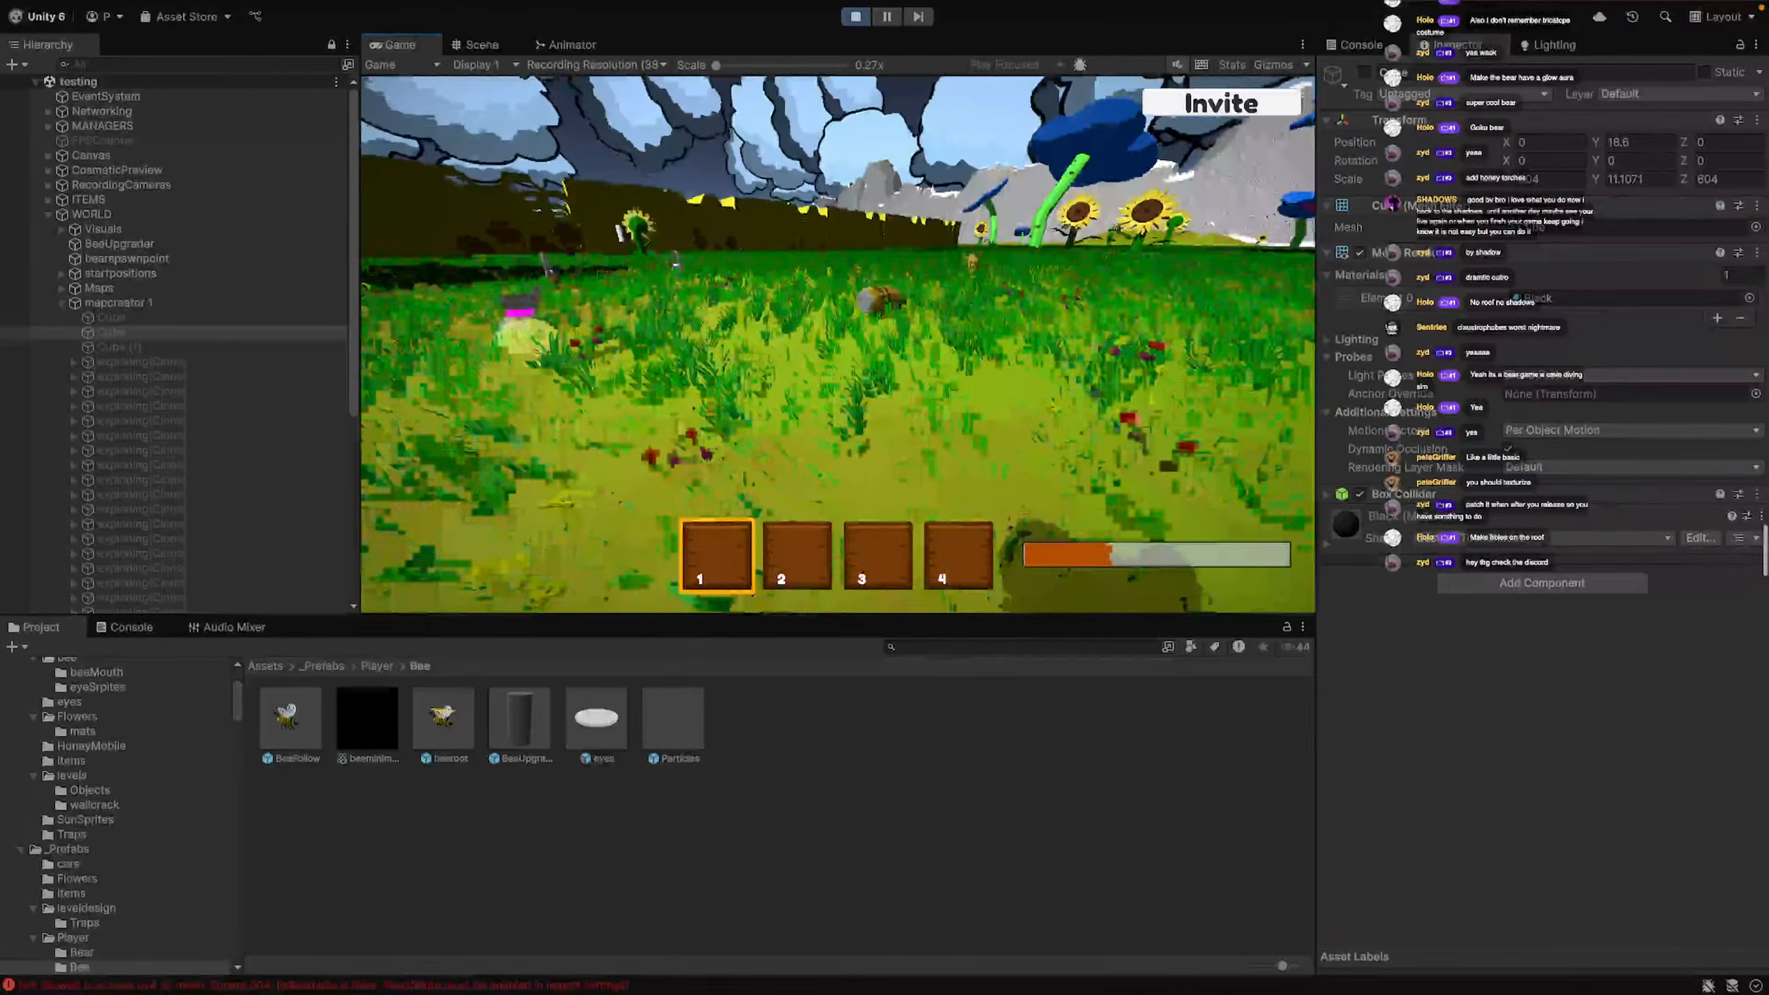
key(e)
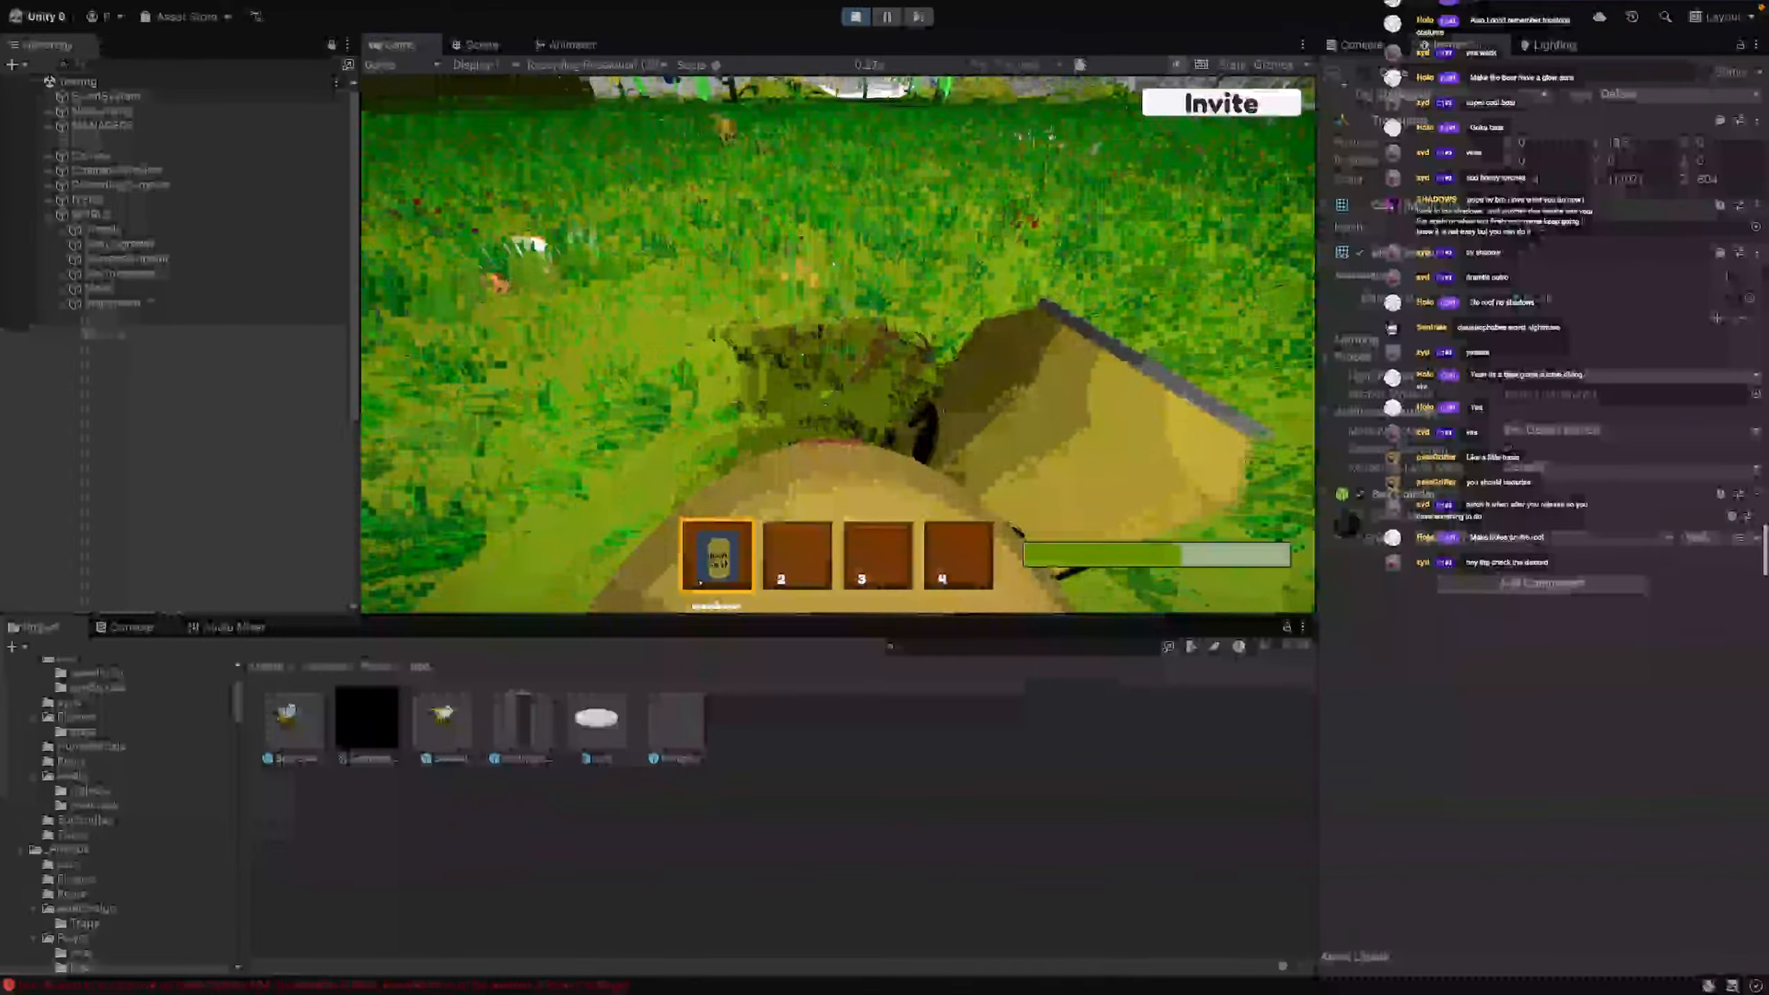
Carry the speed-boost can along the hive's outer wall and go inside to check it with the black cubes disabled
key(w)
key(w)
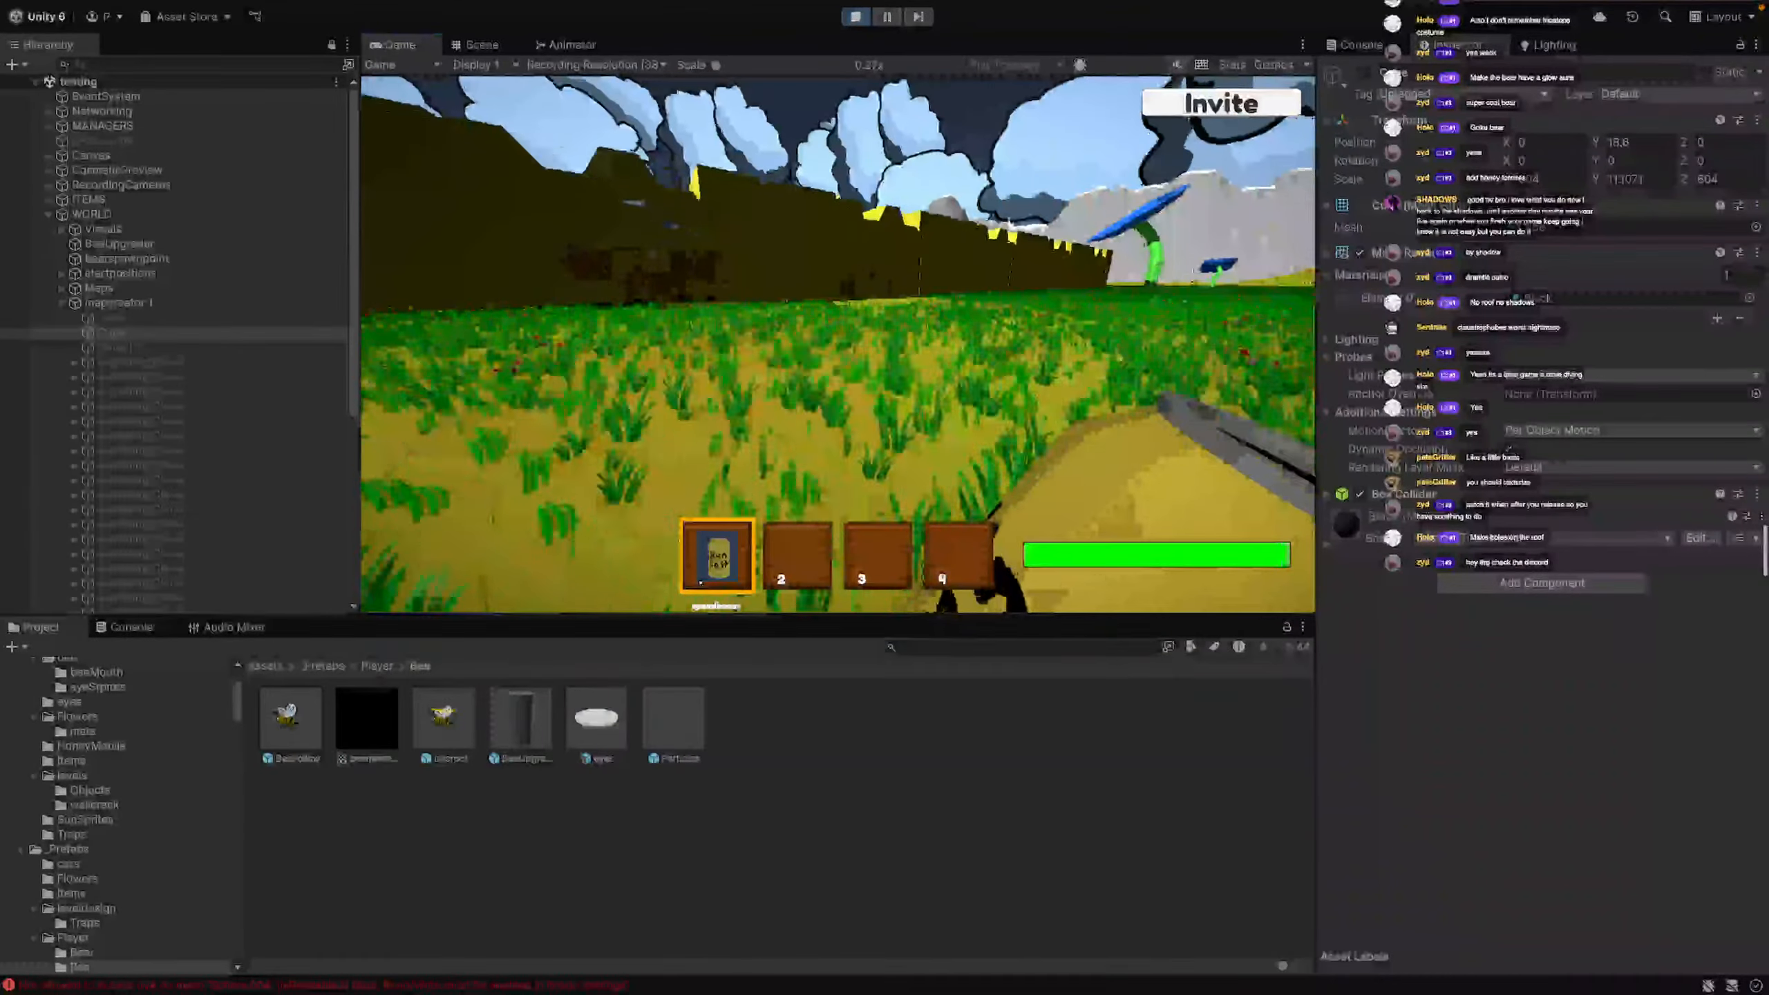
key(w)
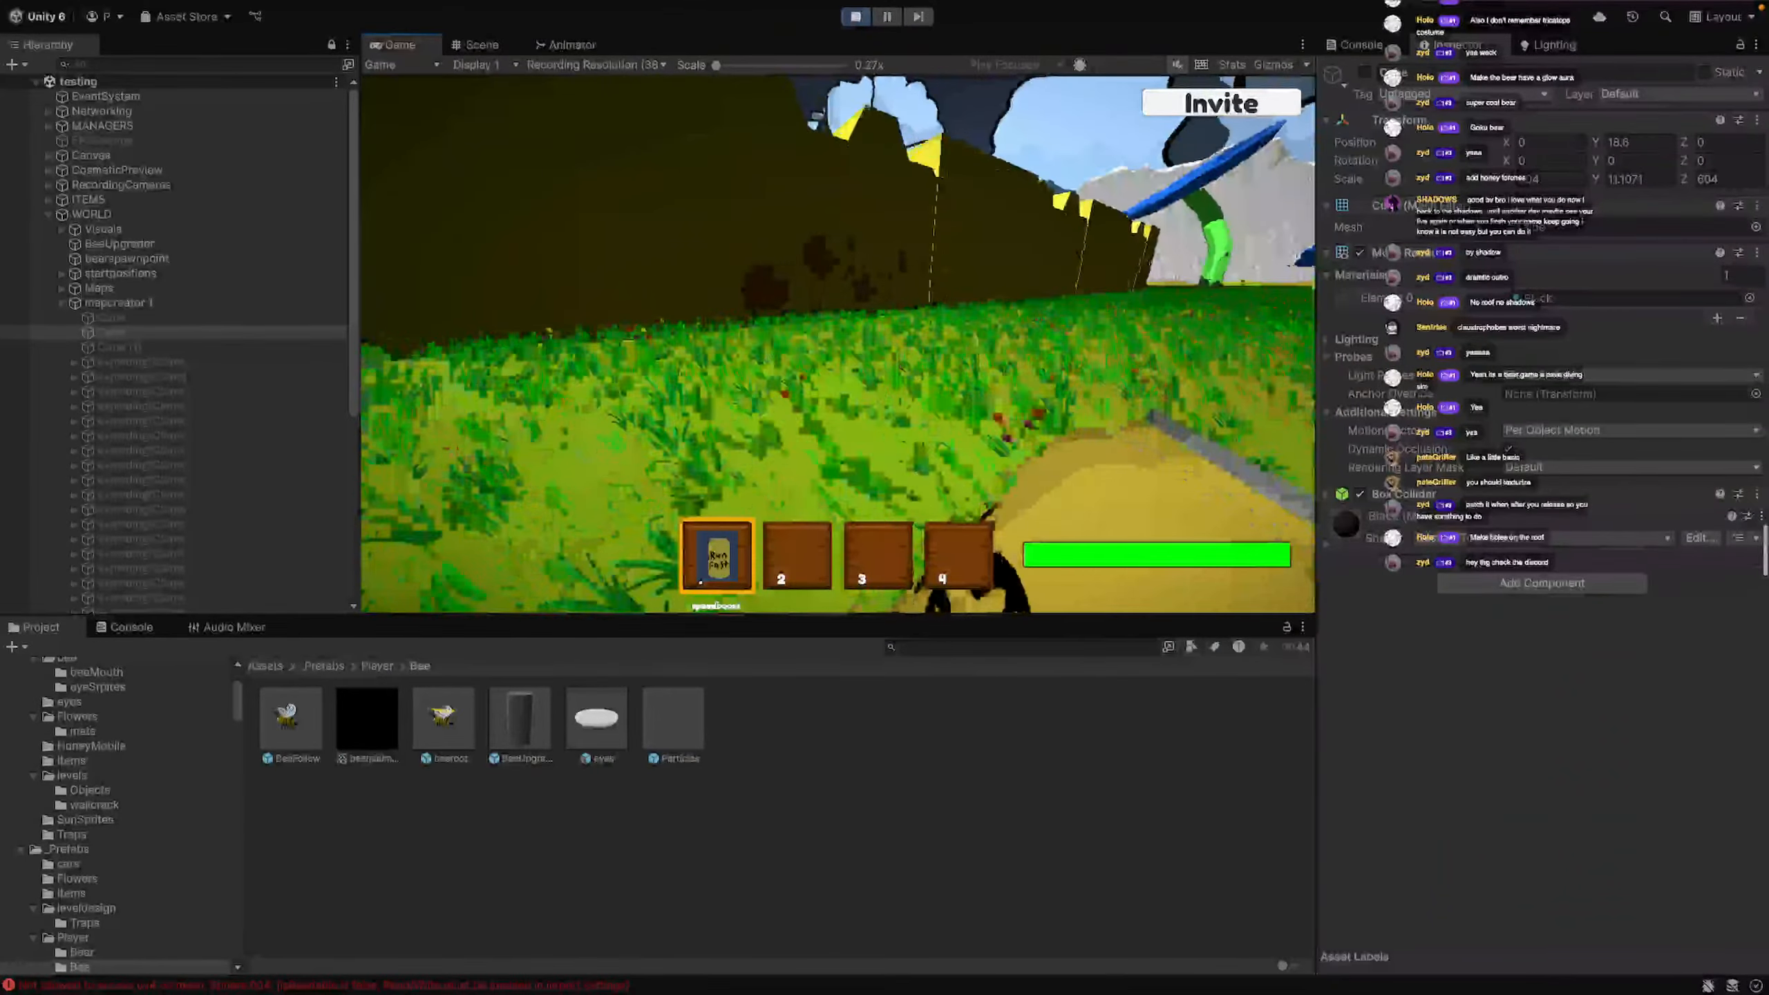
key(shift+w)
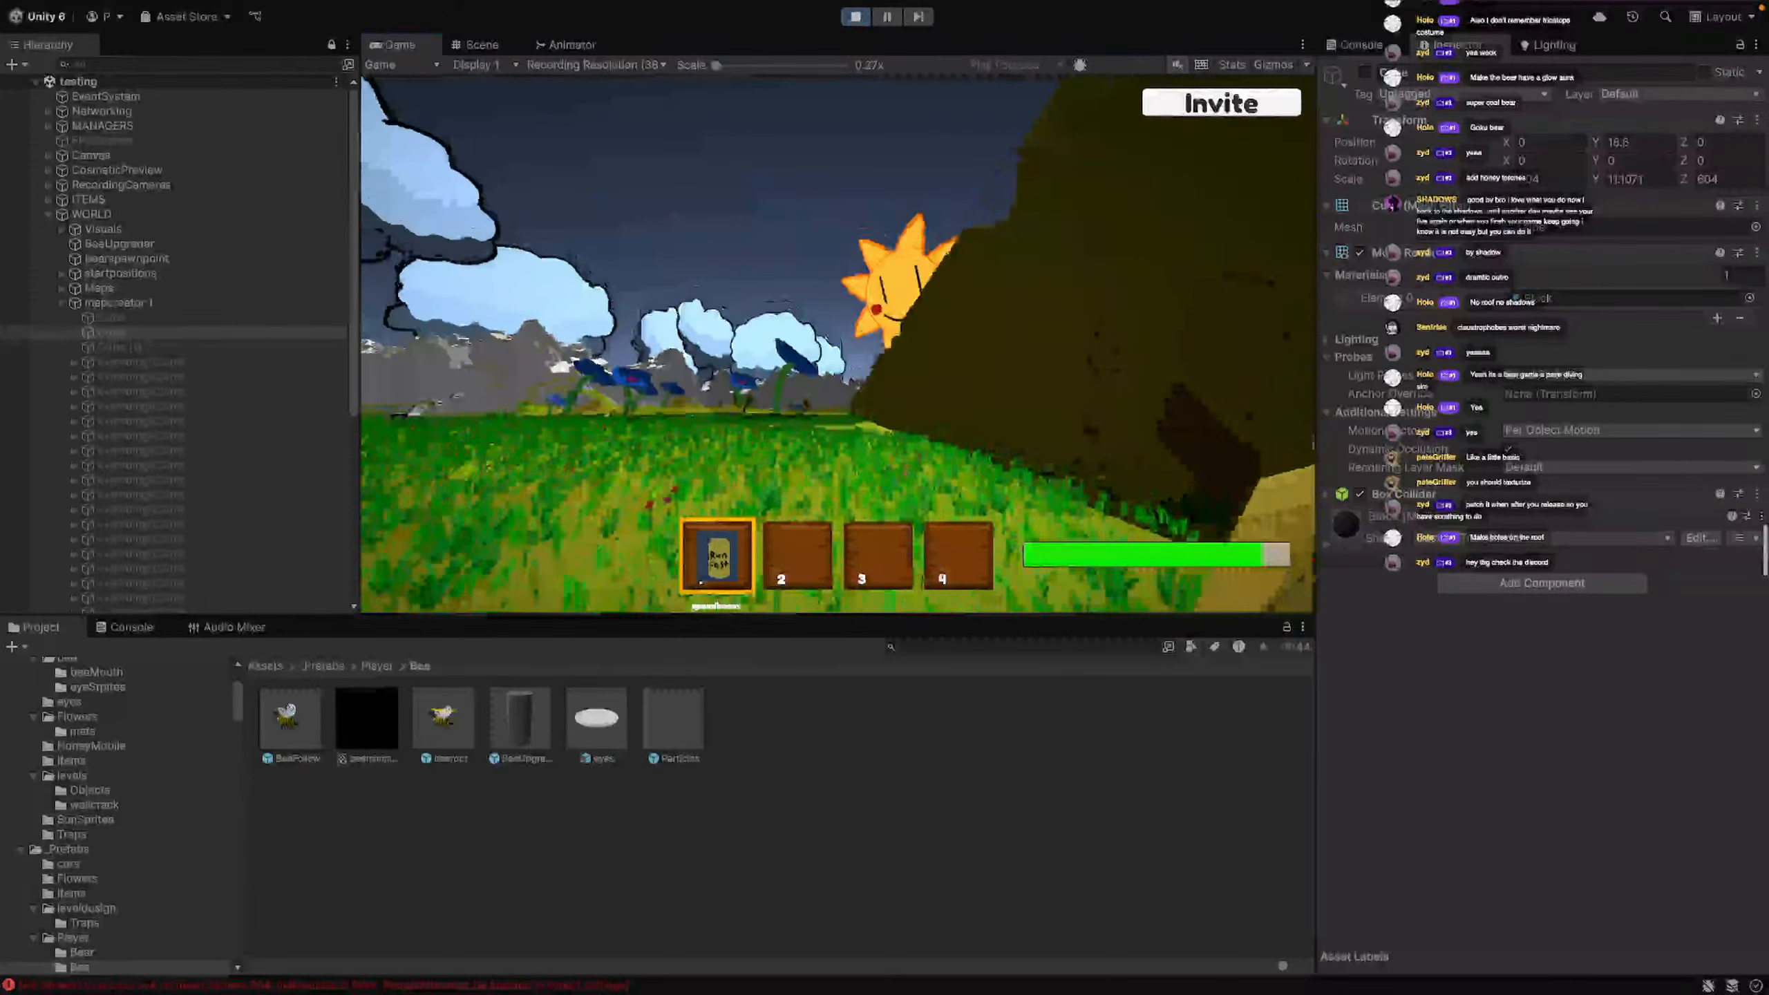
key(w)
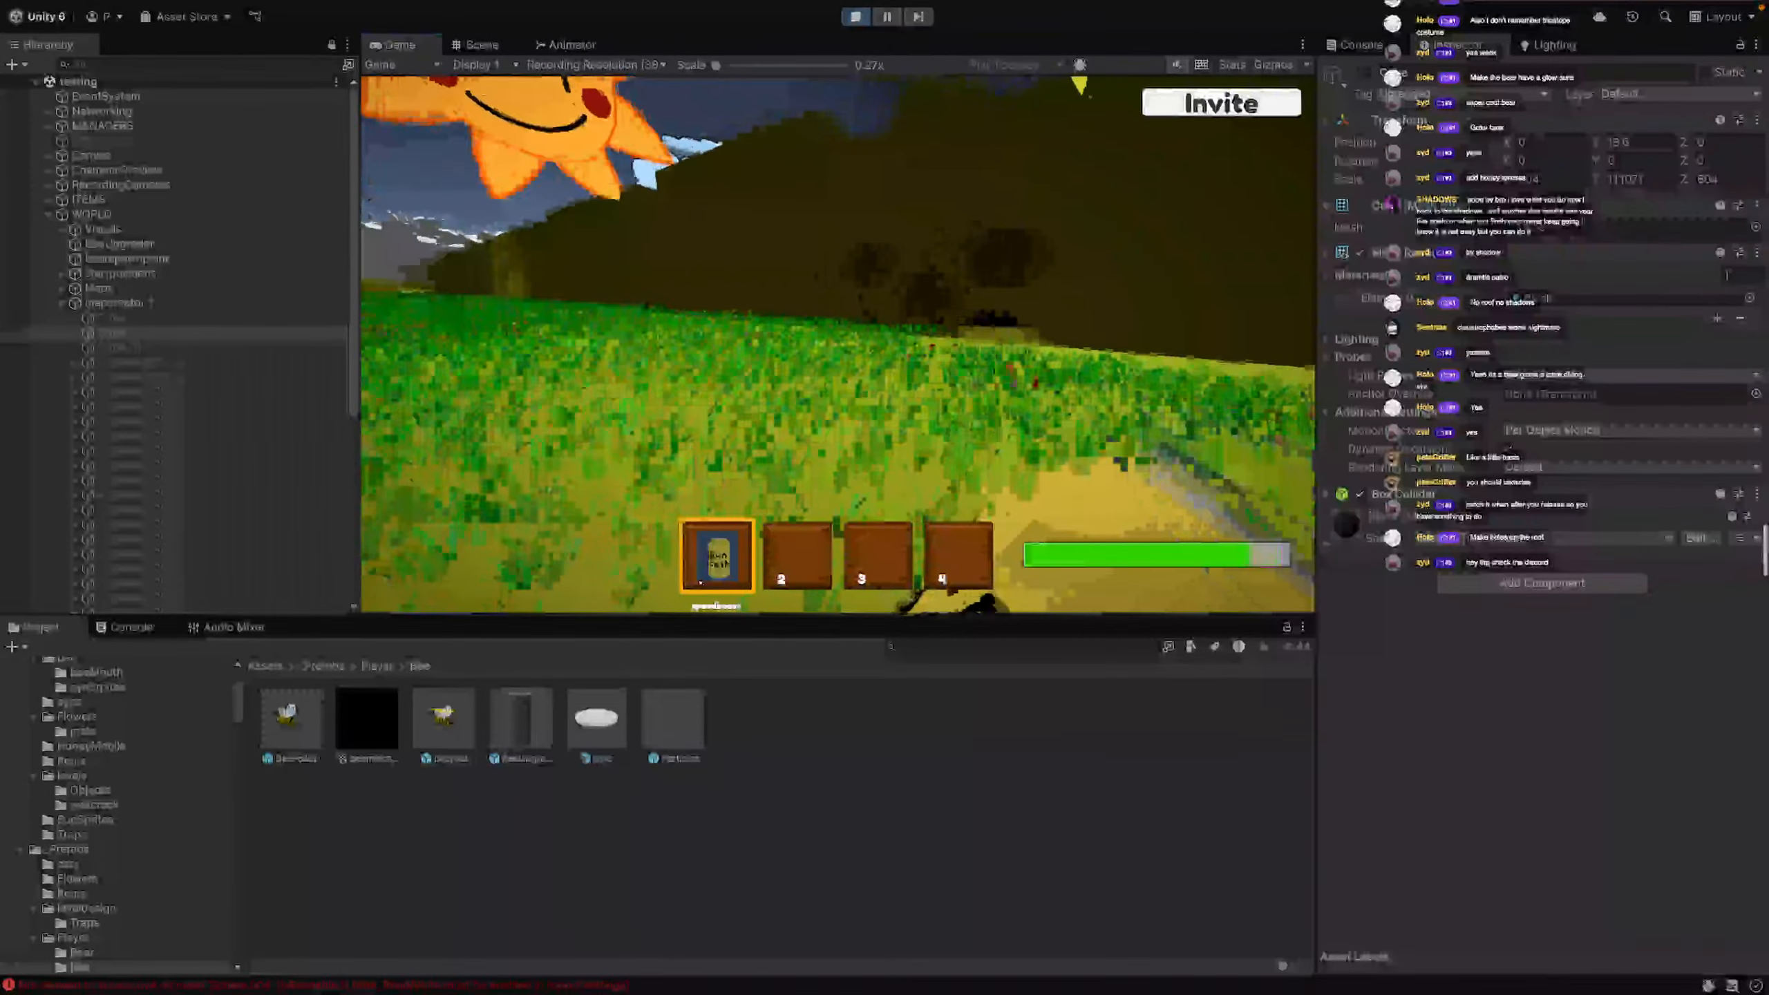
key(w)
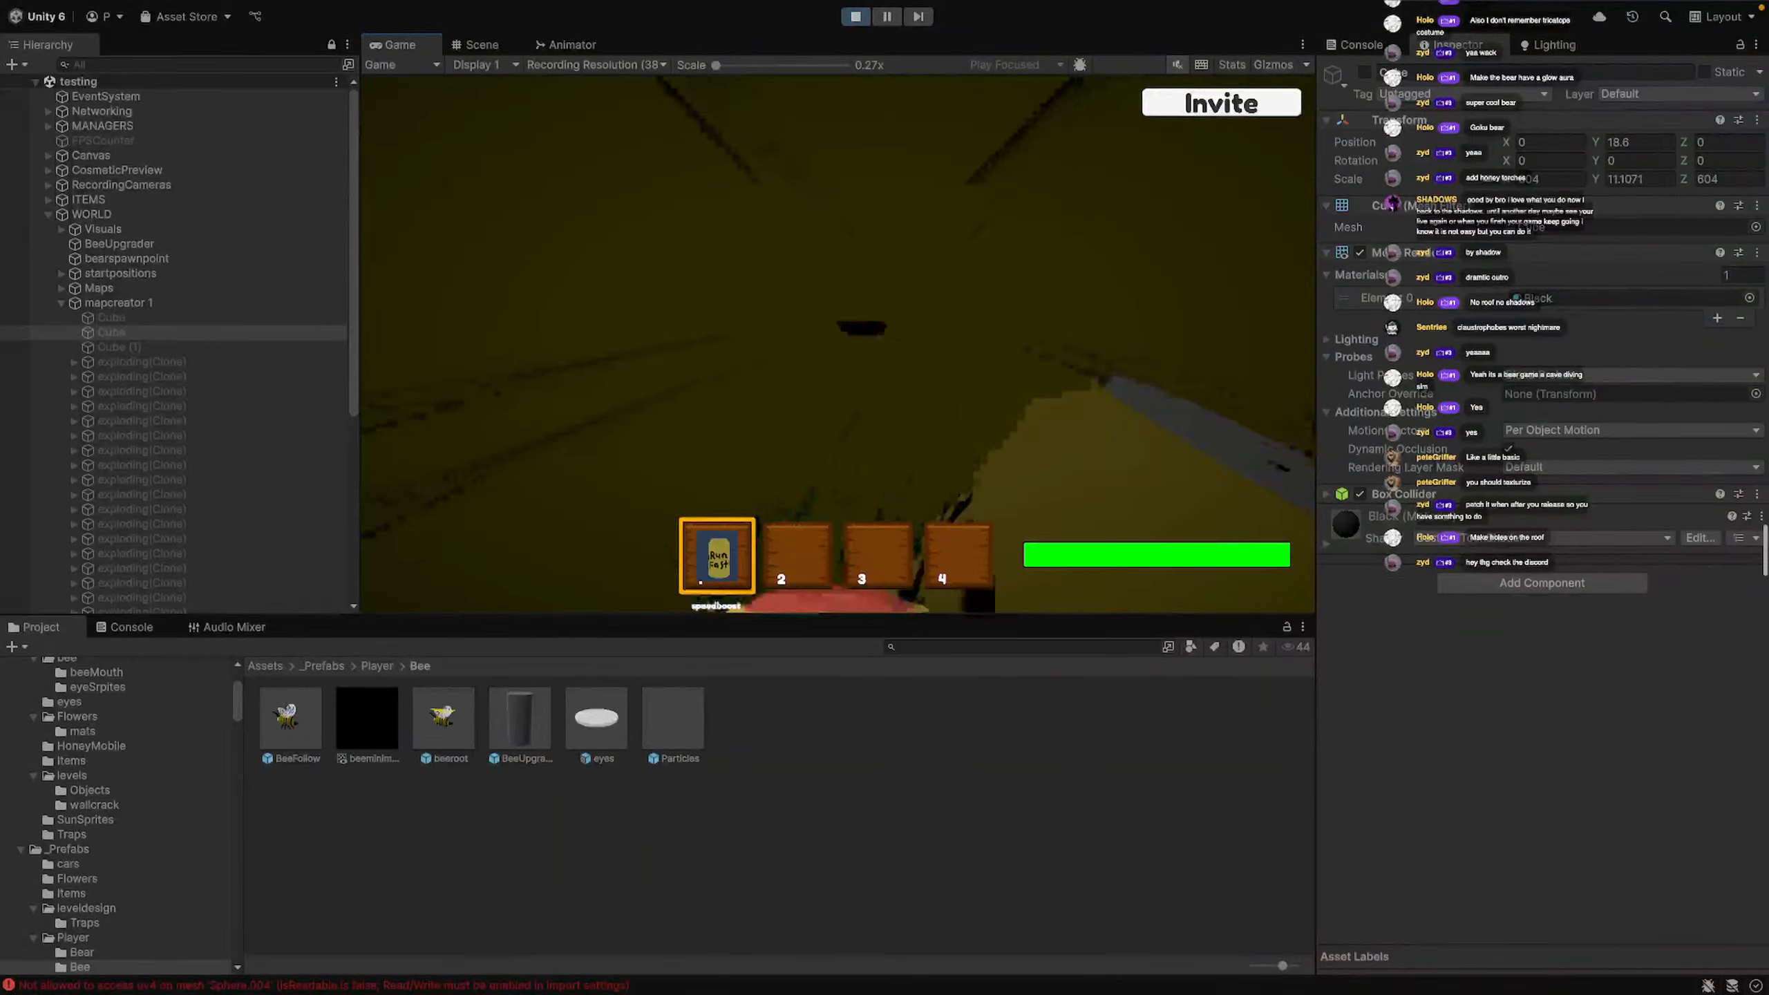
Select the second inventory slot and run through the roofless hive, checking how its honeycomb walls and dark floor look
key(2)
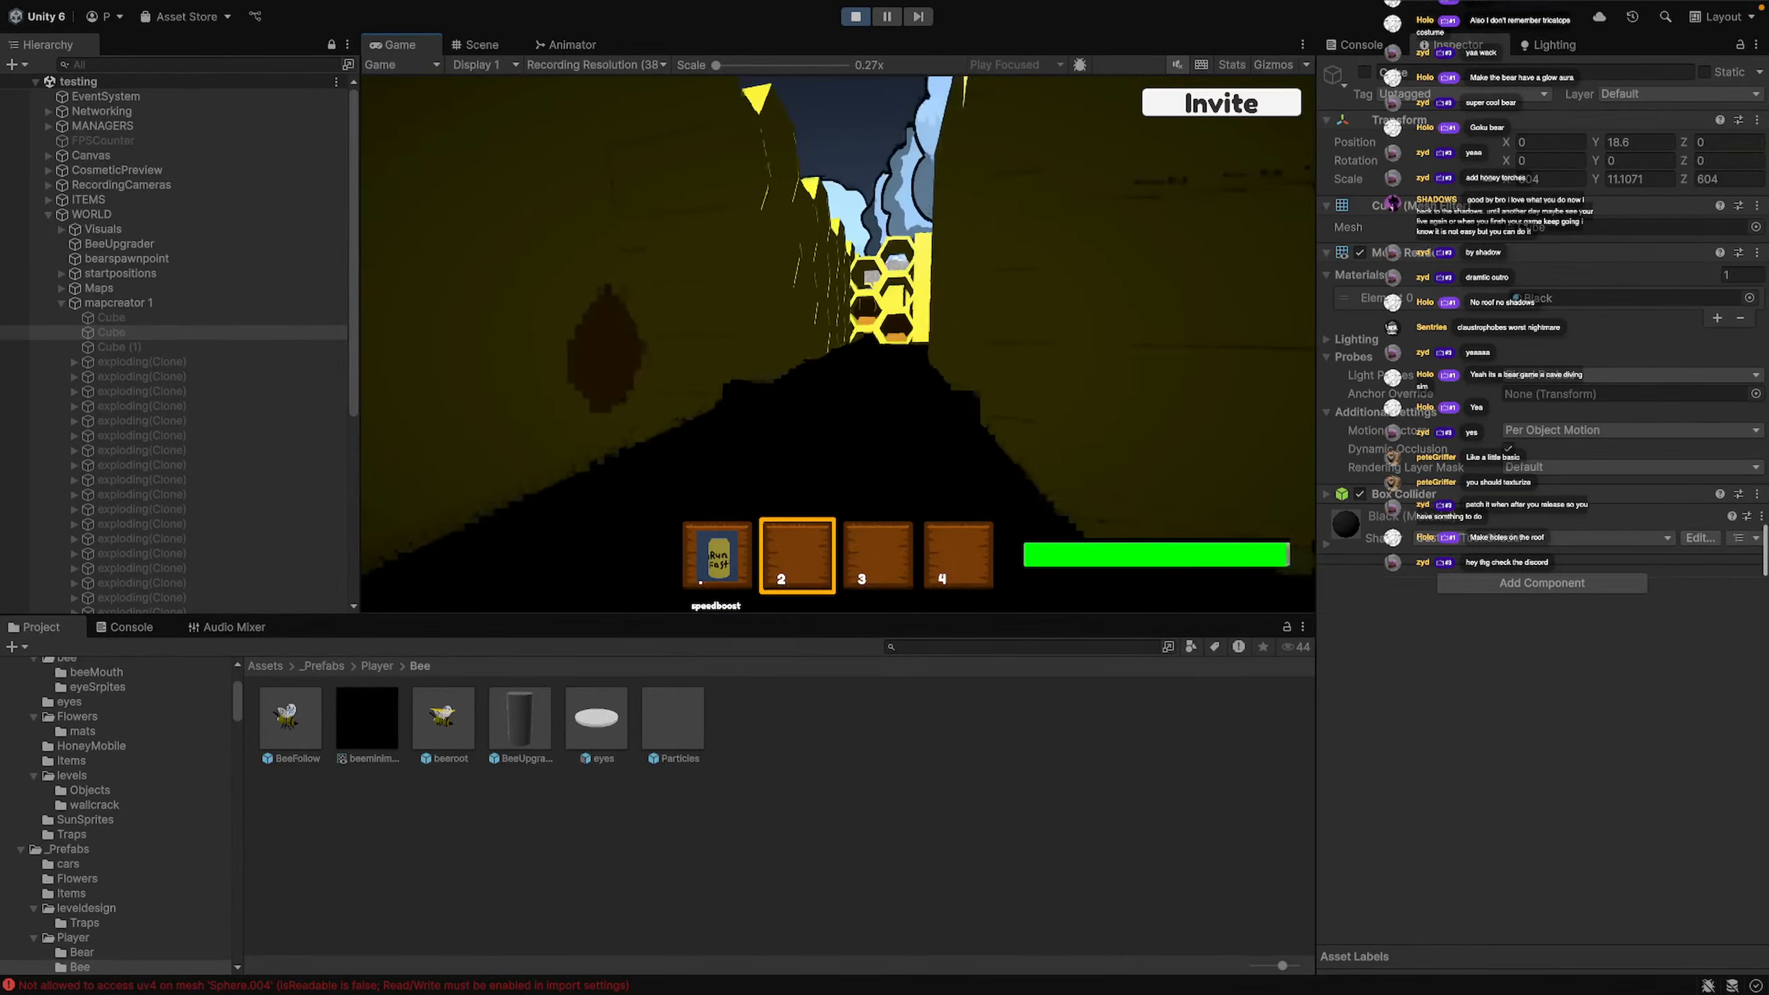
key(shift+w)
key(w)
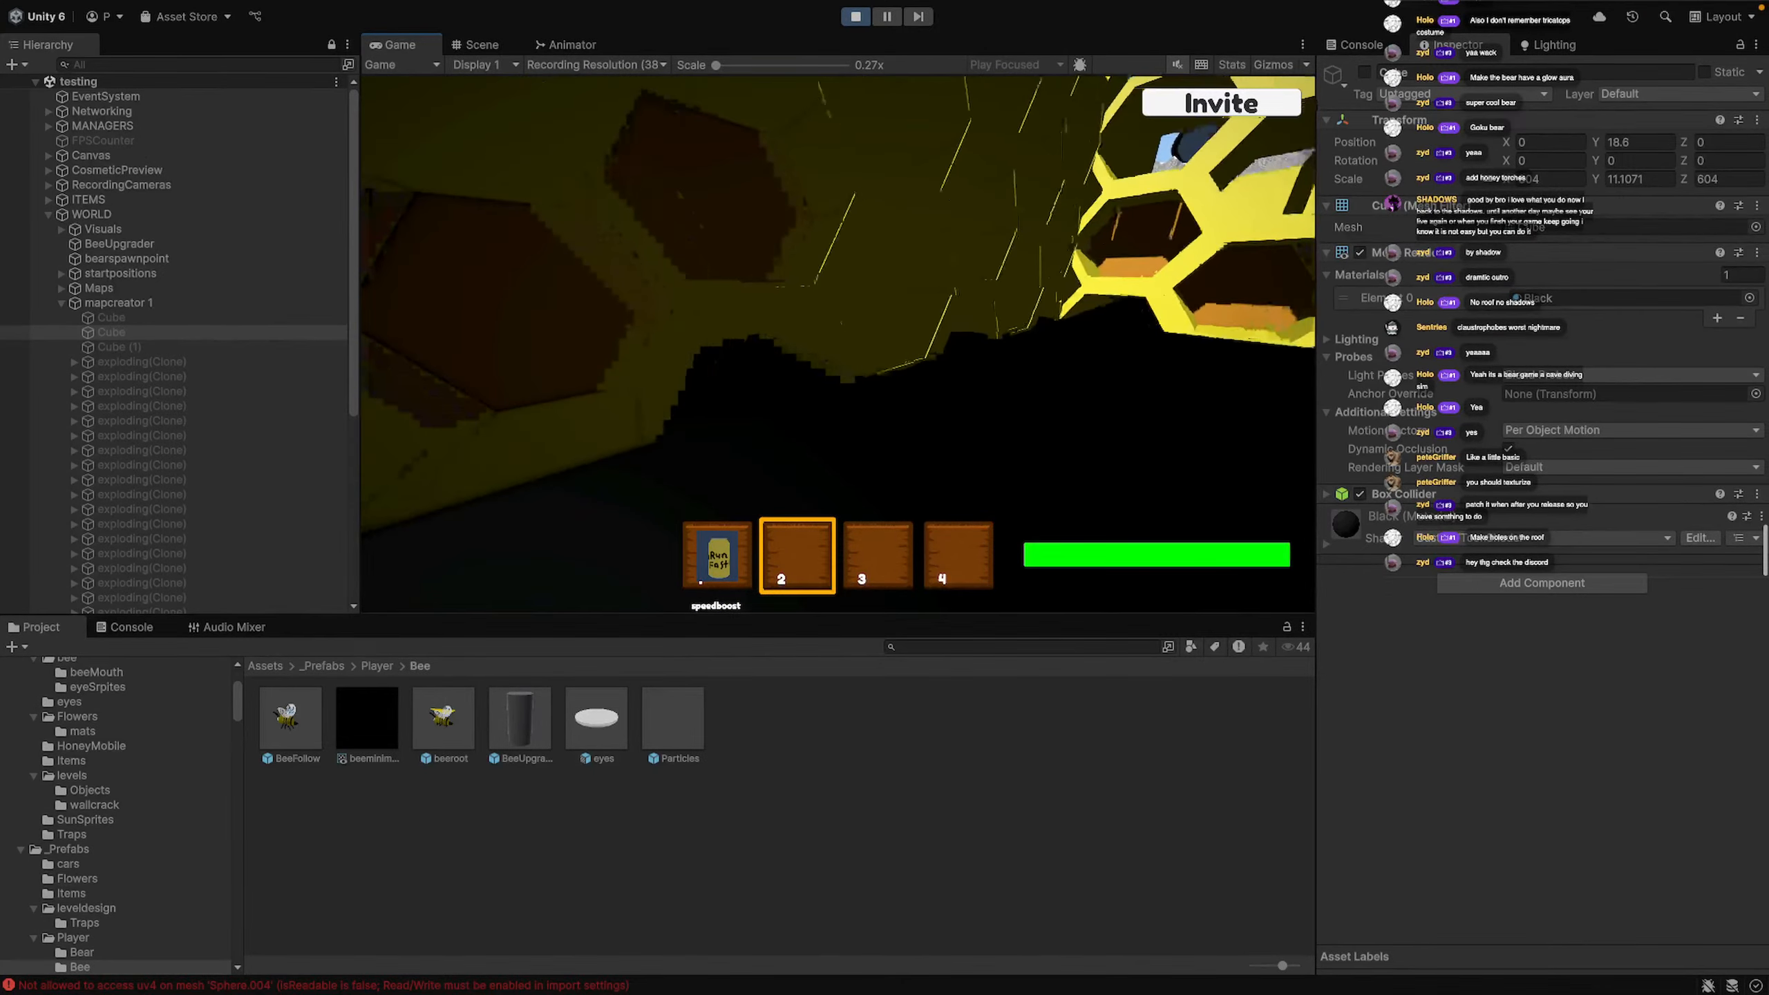
key(w)
key(shift+w)
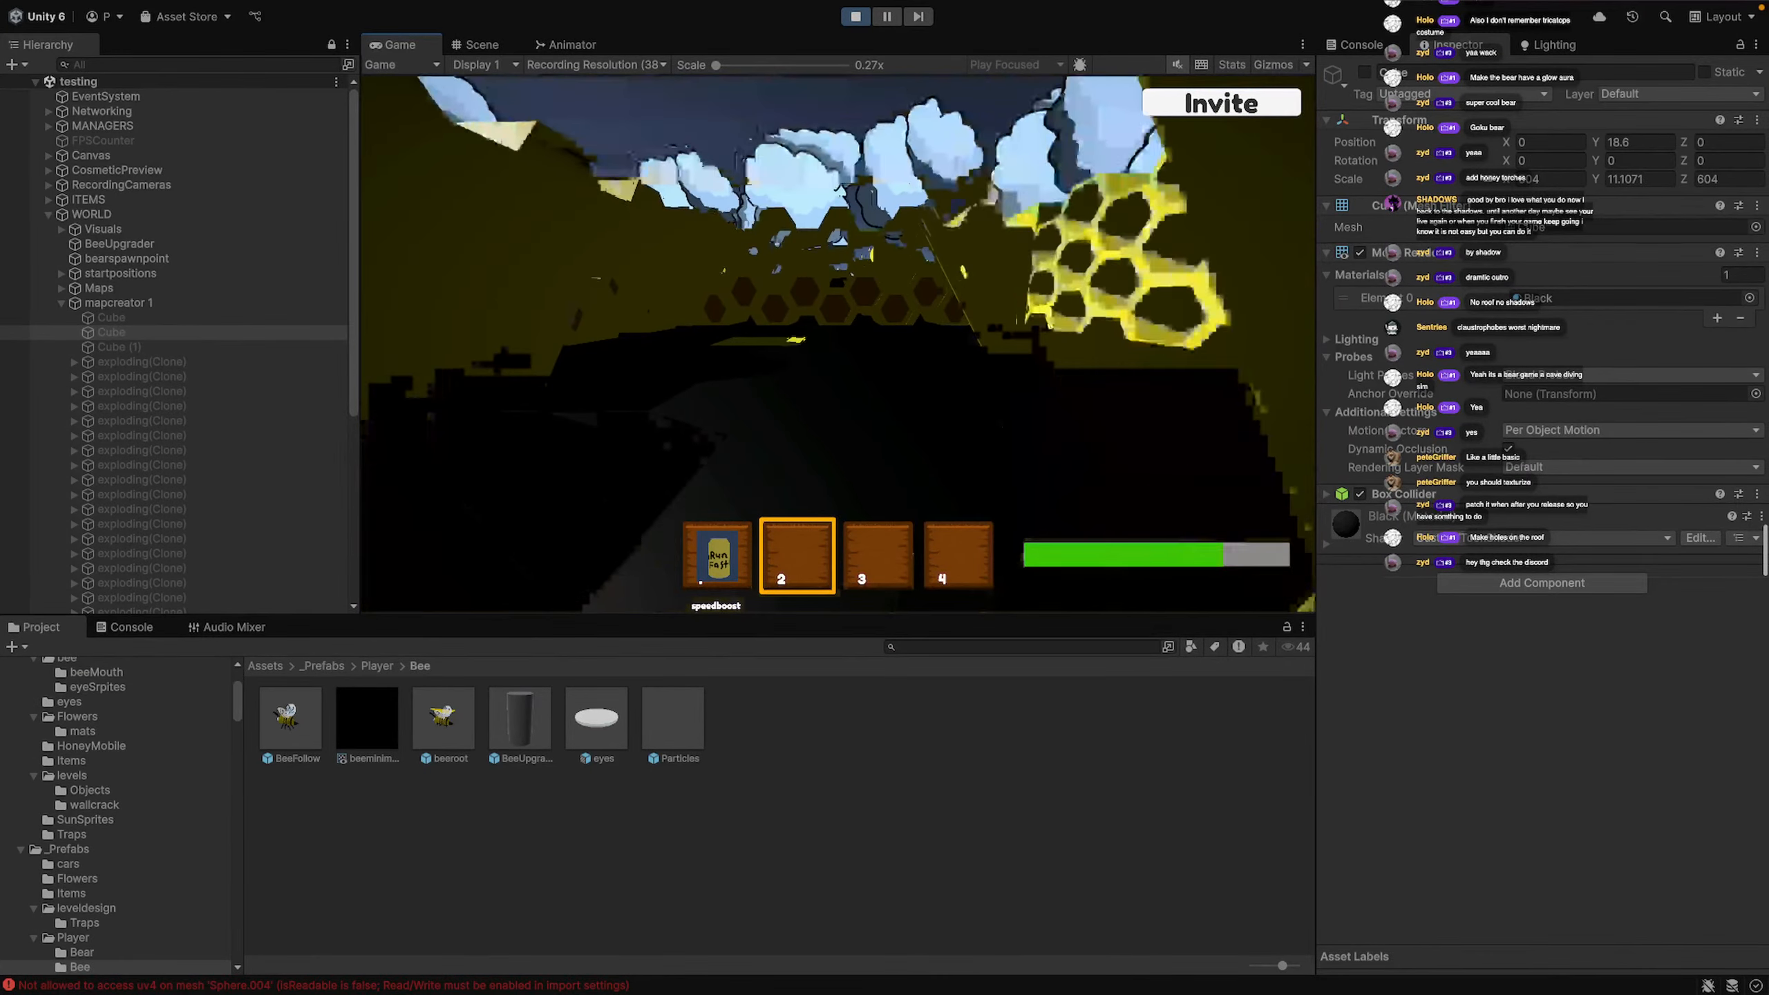
key(w)
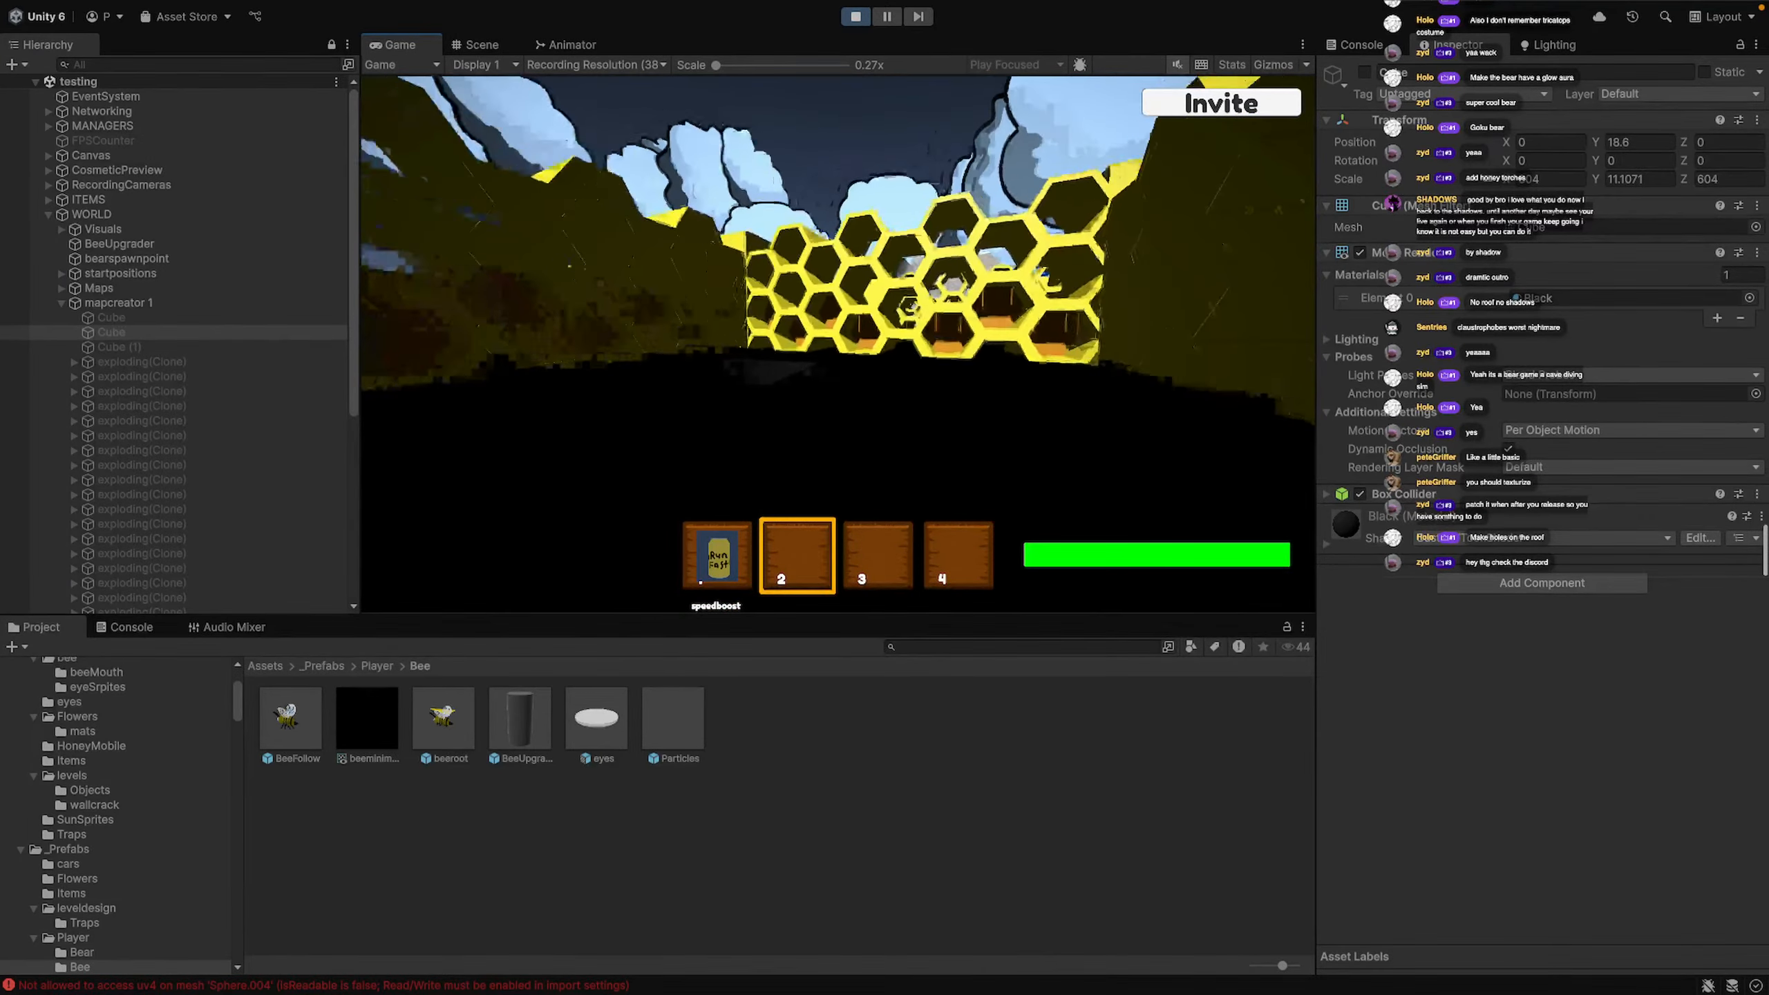
key(w)
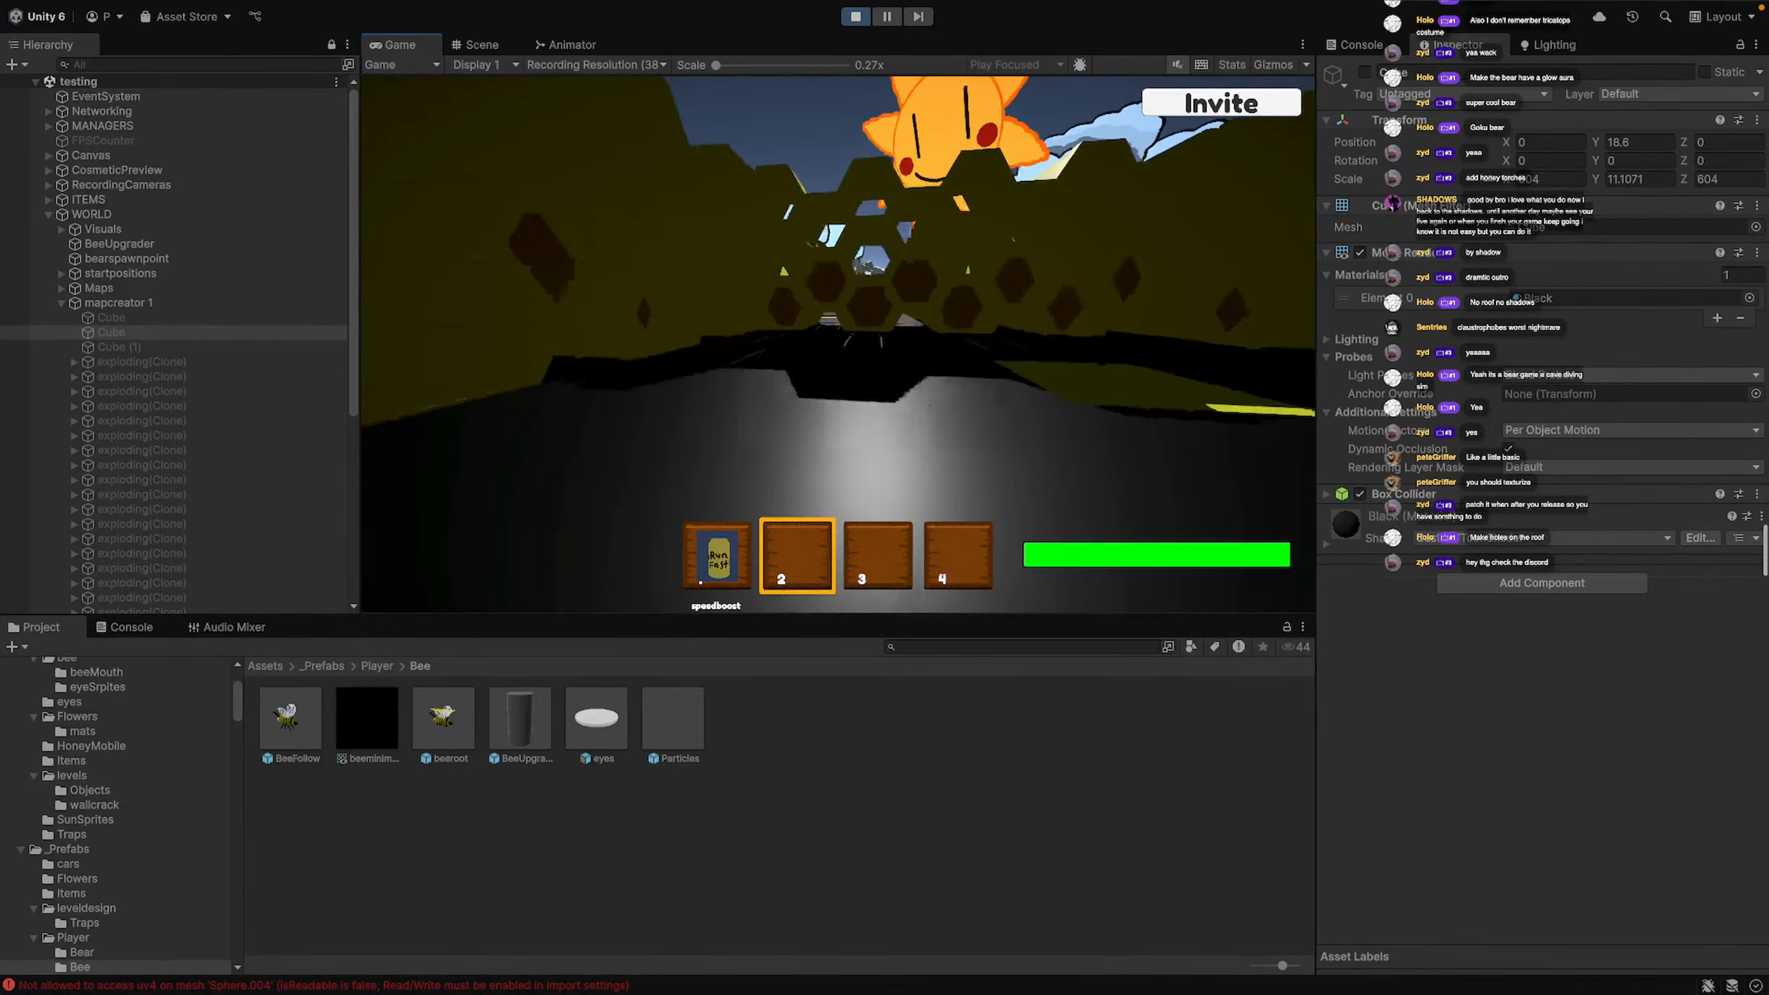
key(w)
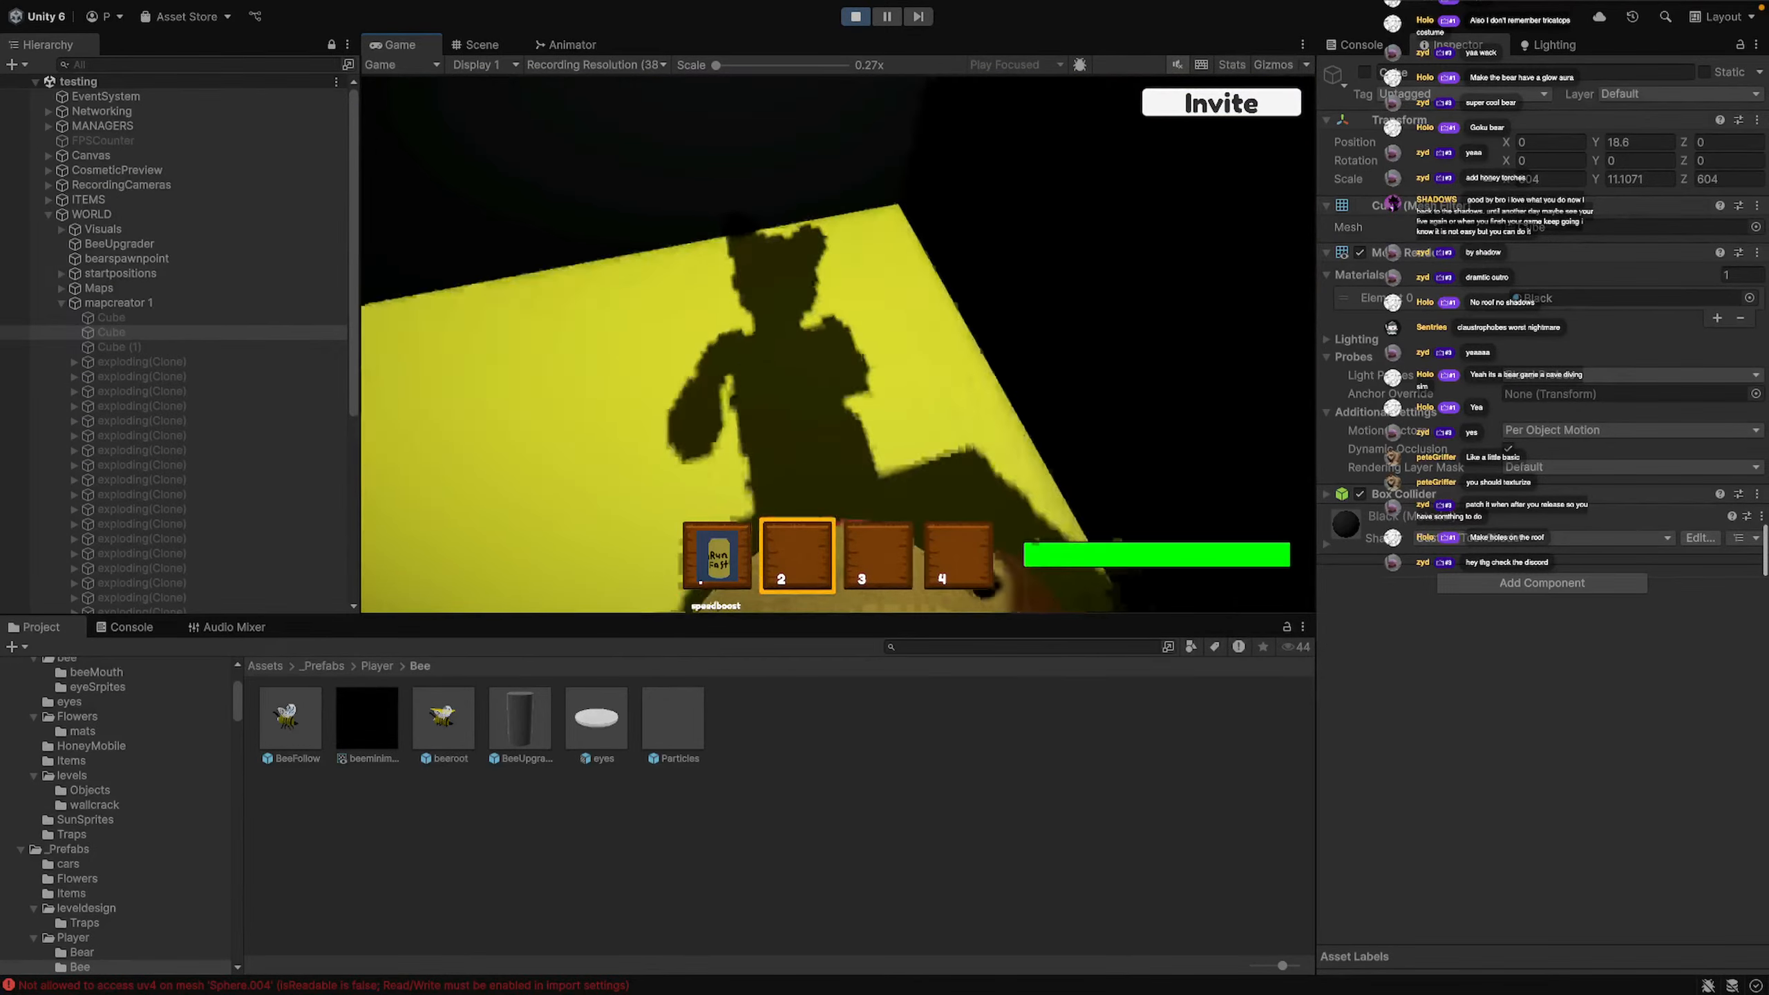
Sprint across the meadow back to the hive's outer wall with the speed-boost can selected
key(super+p)
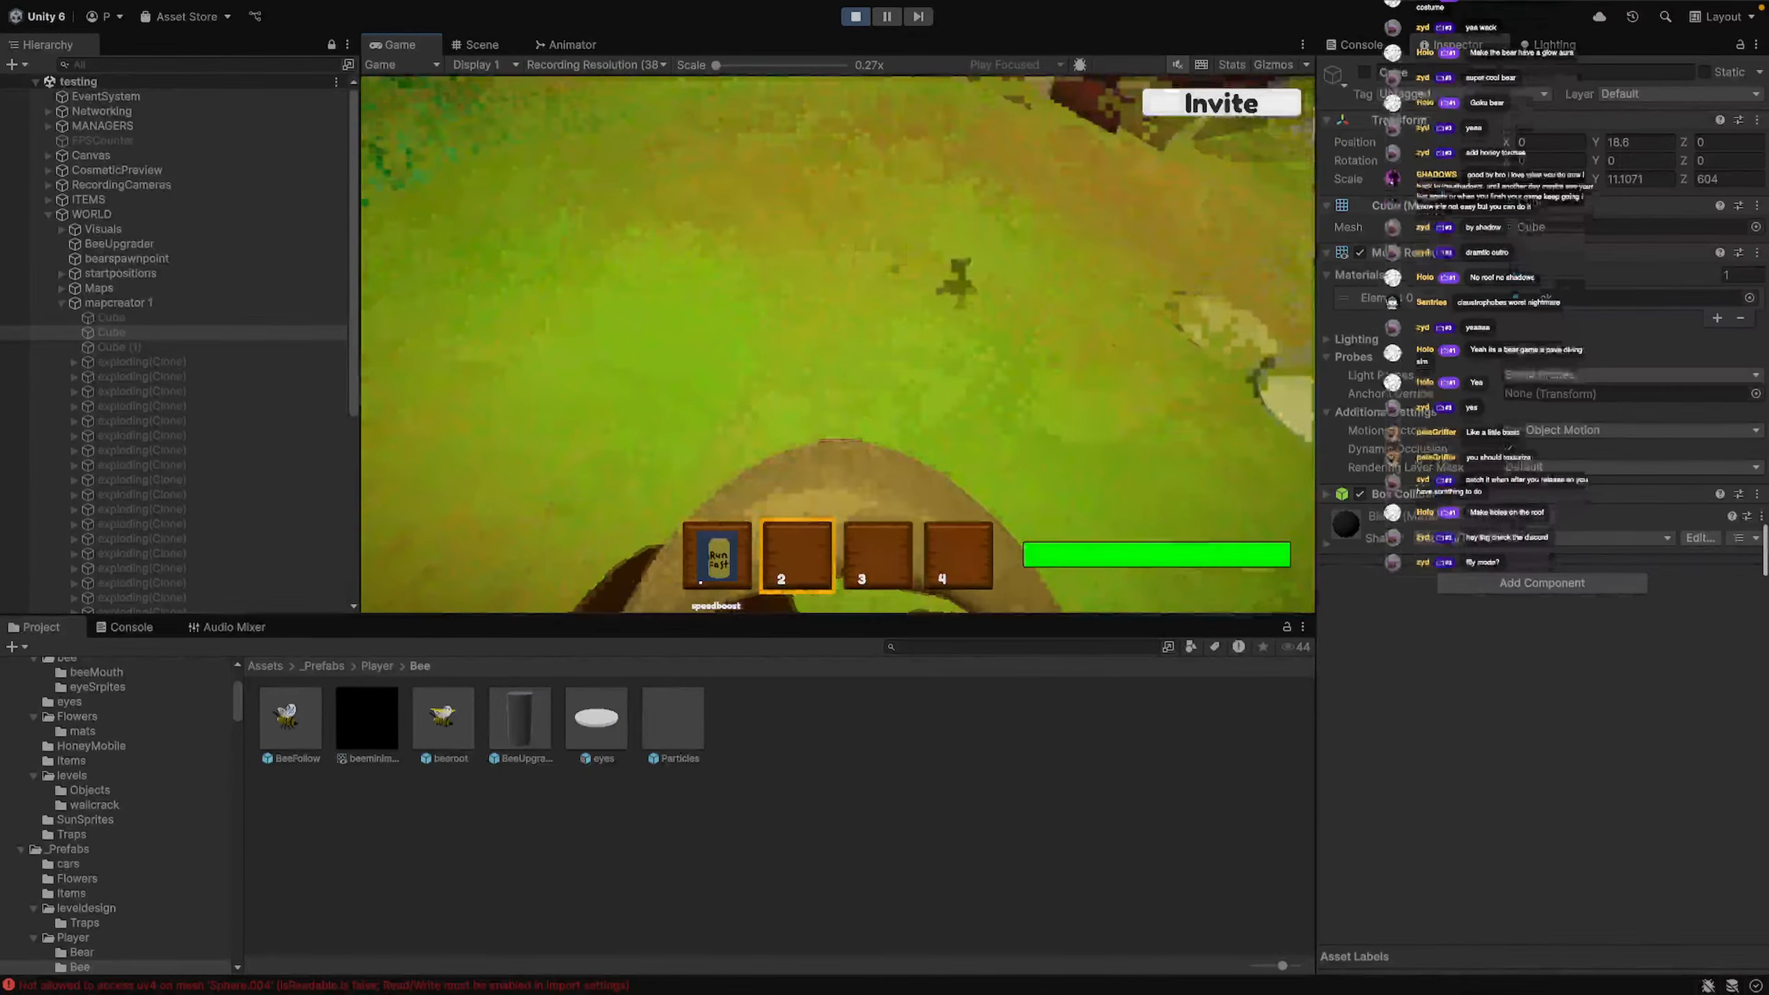
key(shift+w)
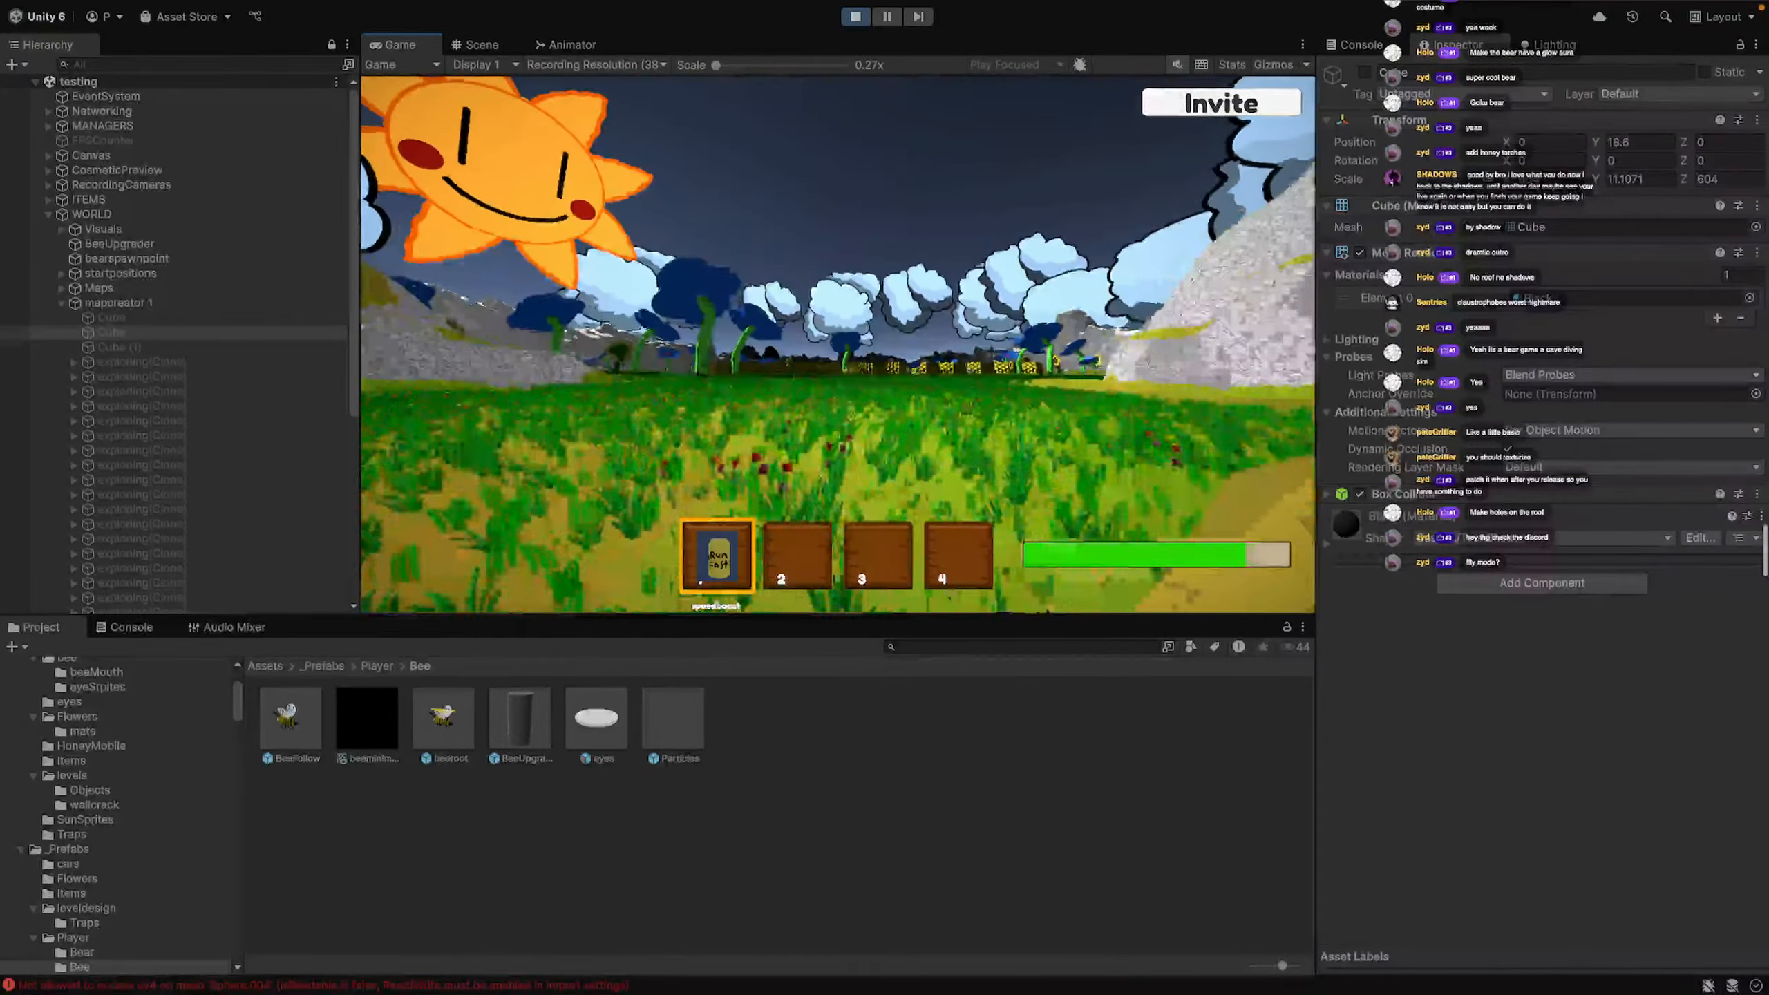
key(shift+w)
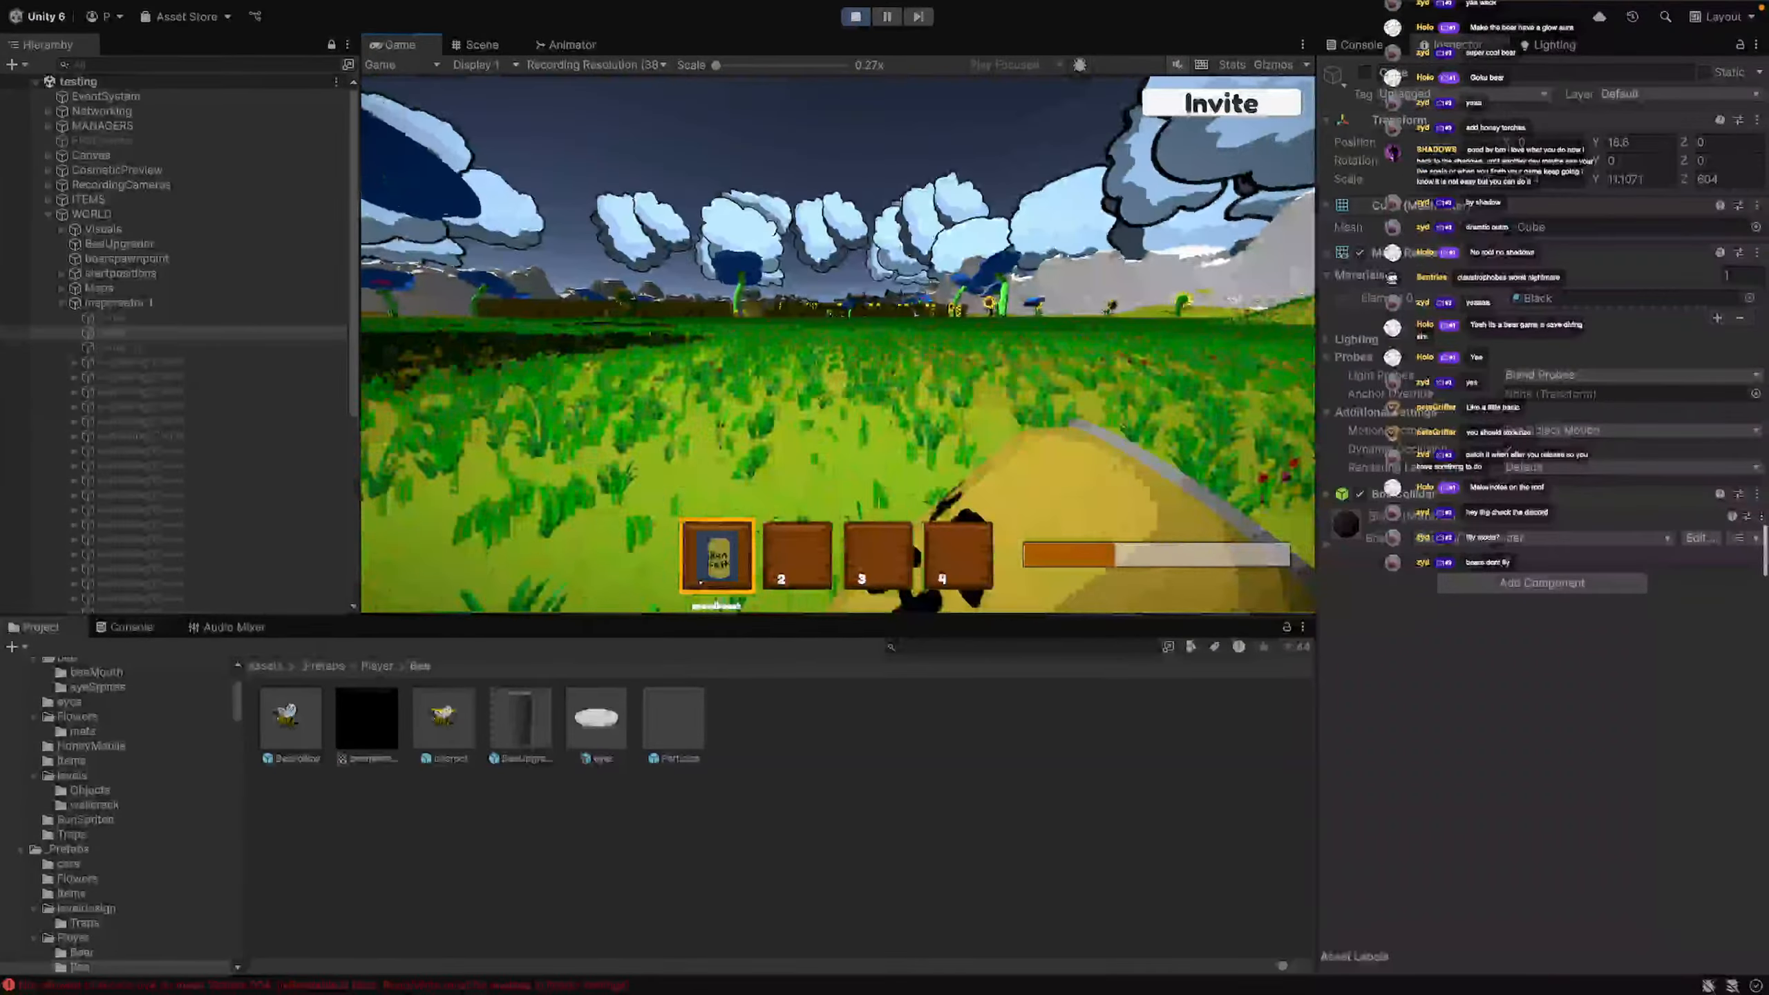
key(shift+w)
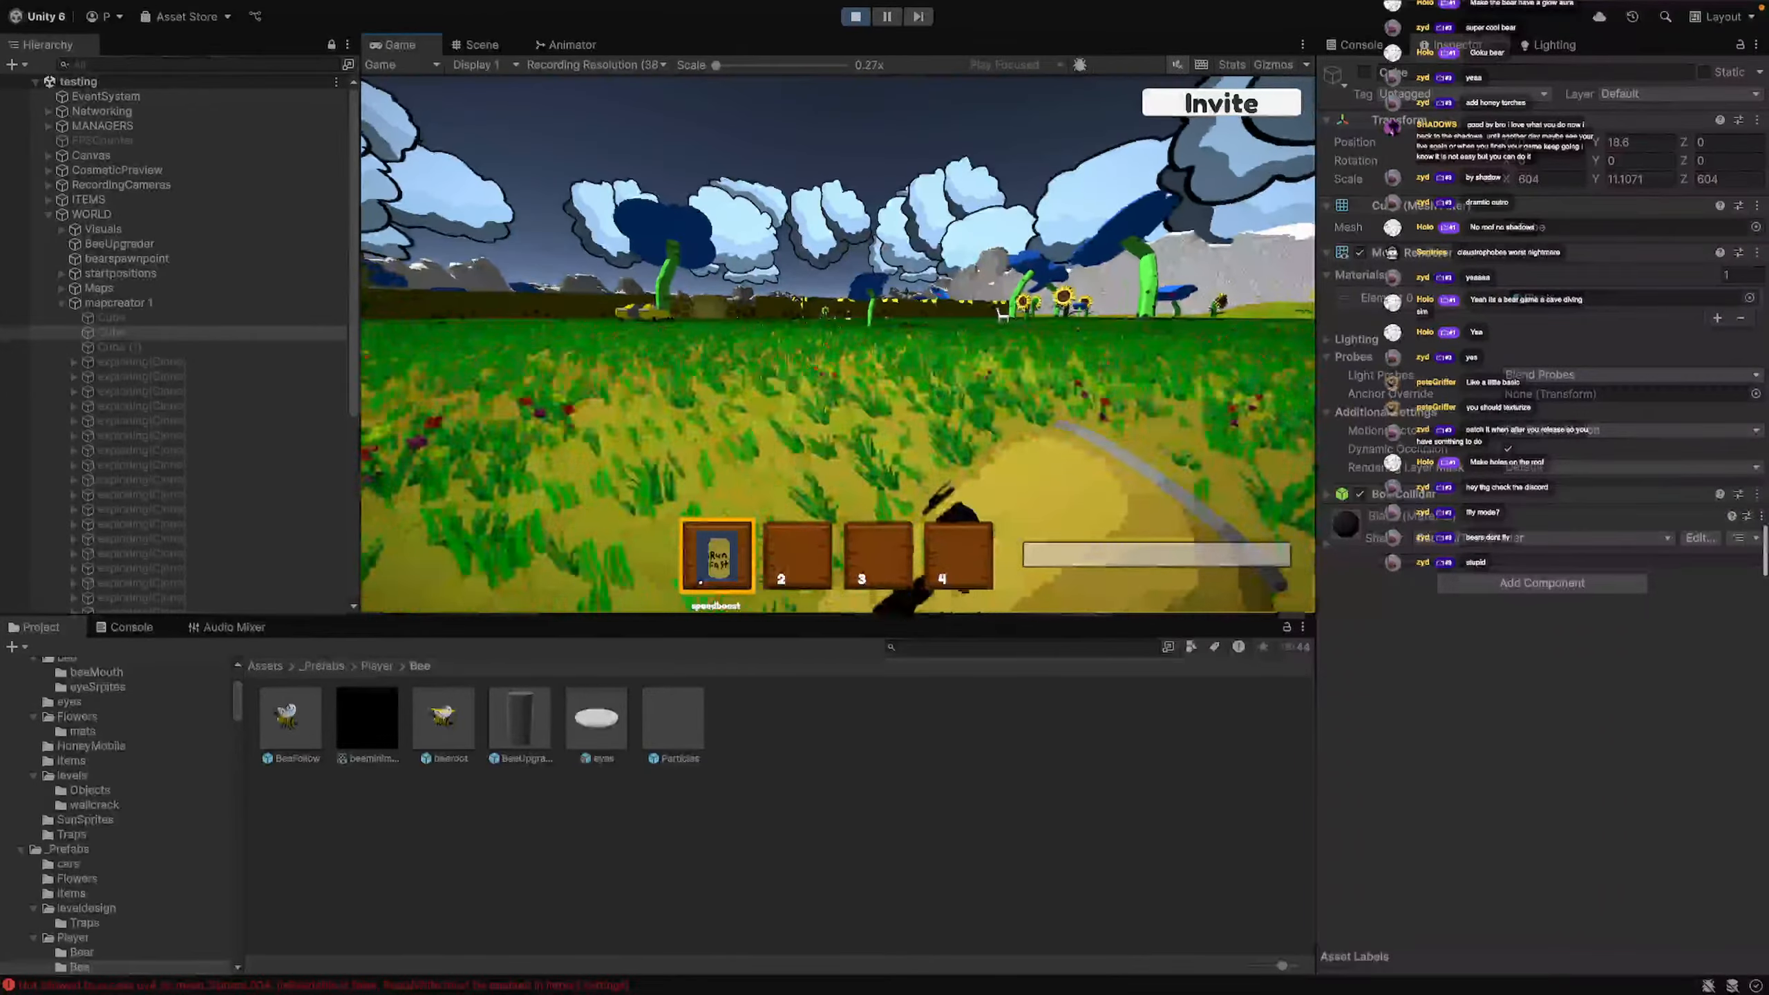
key(w)
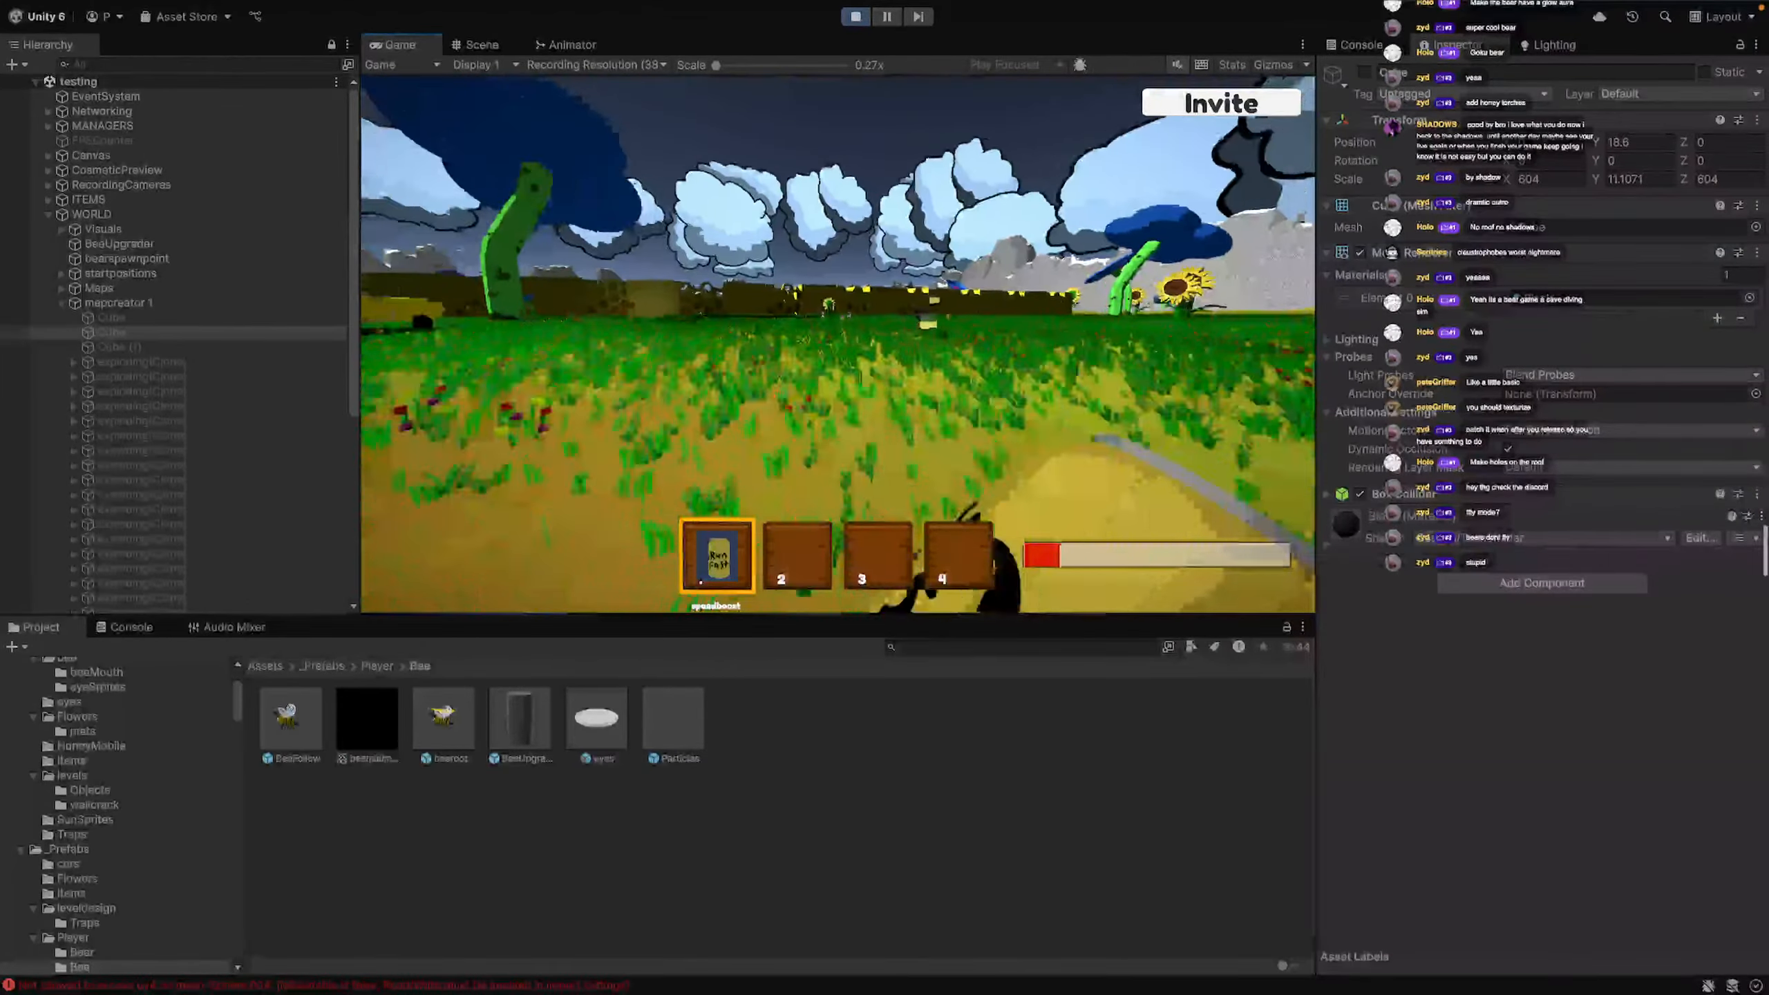
key(w)
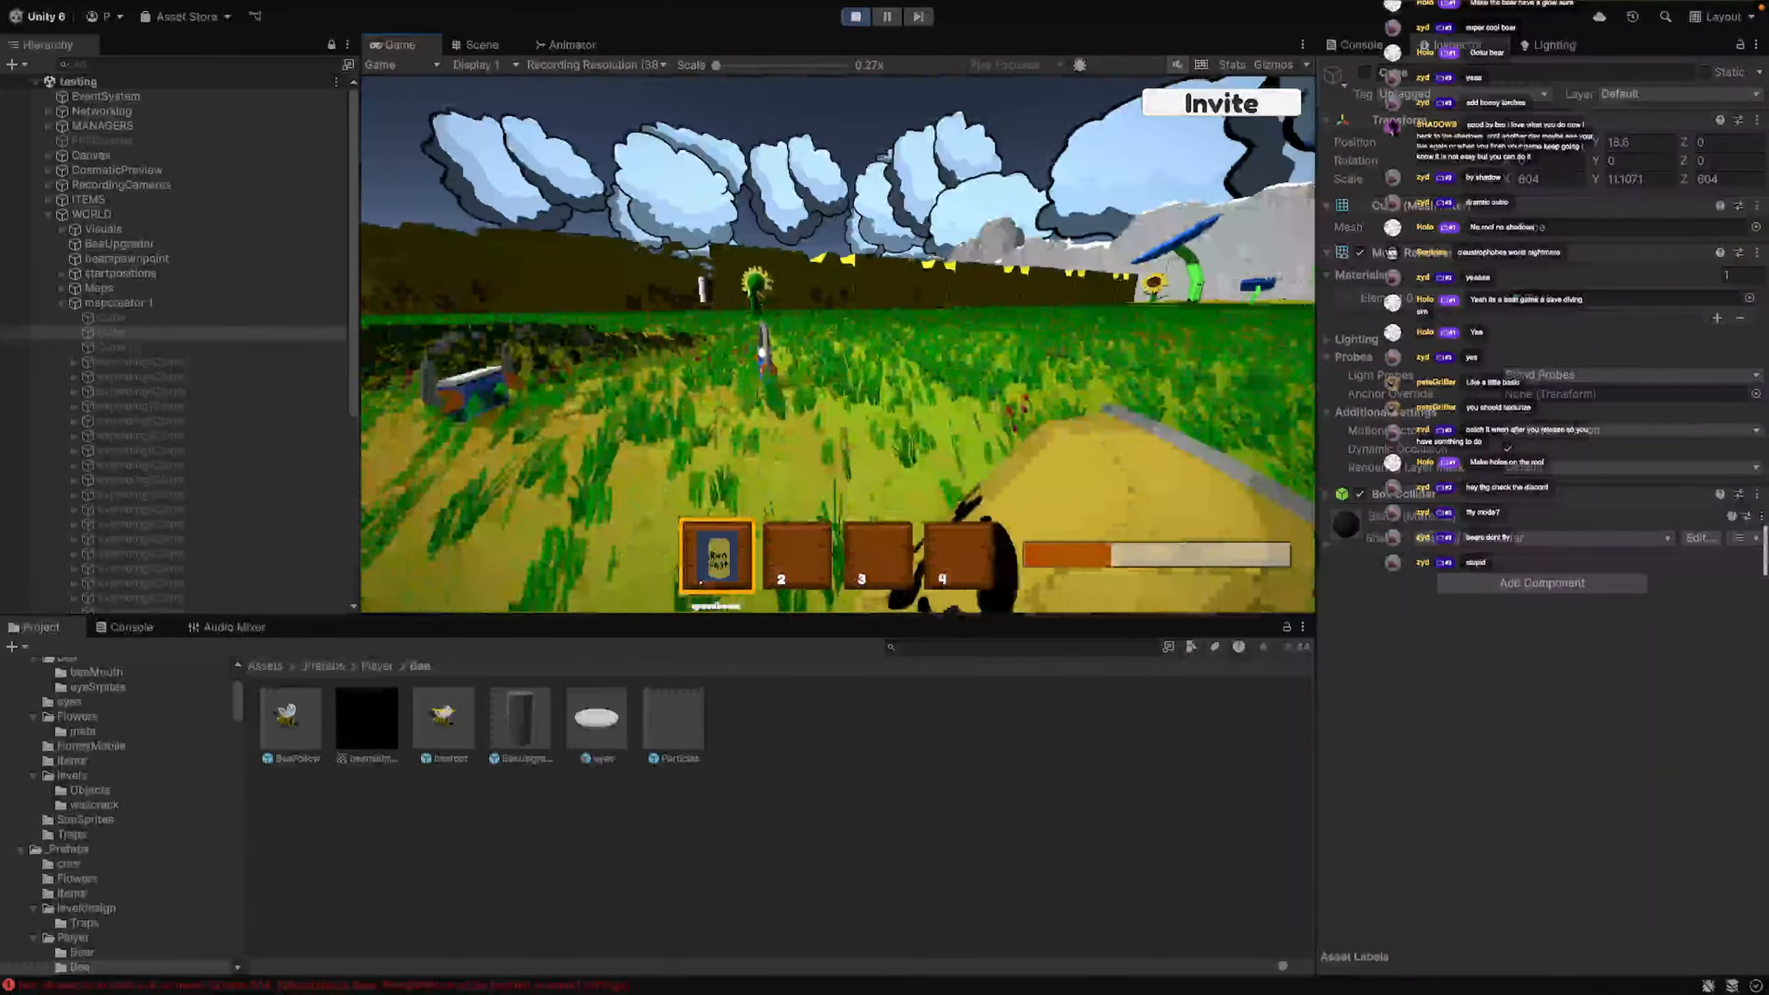
key(w)
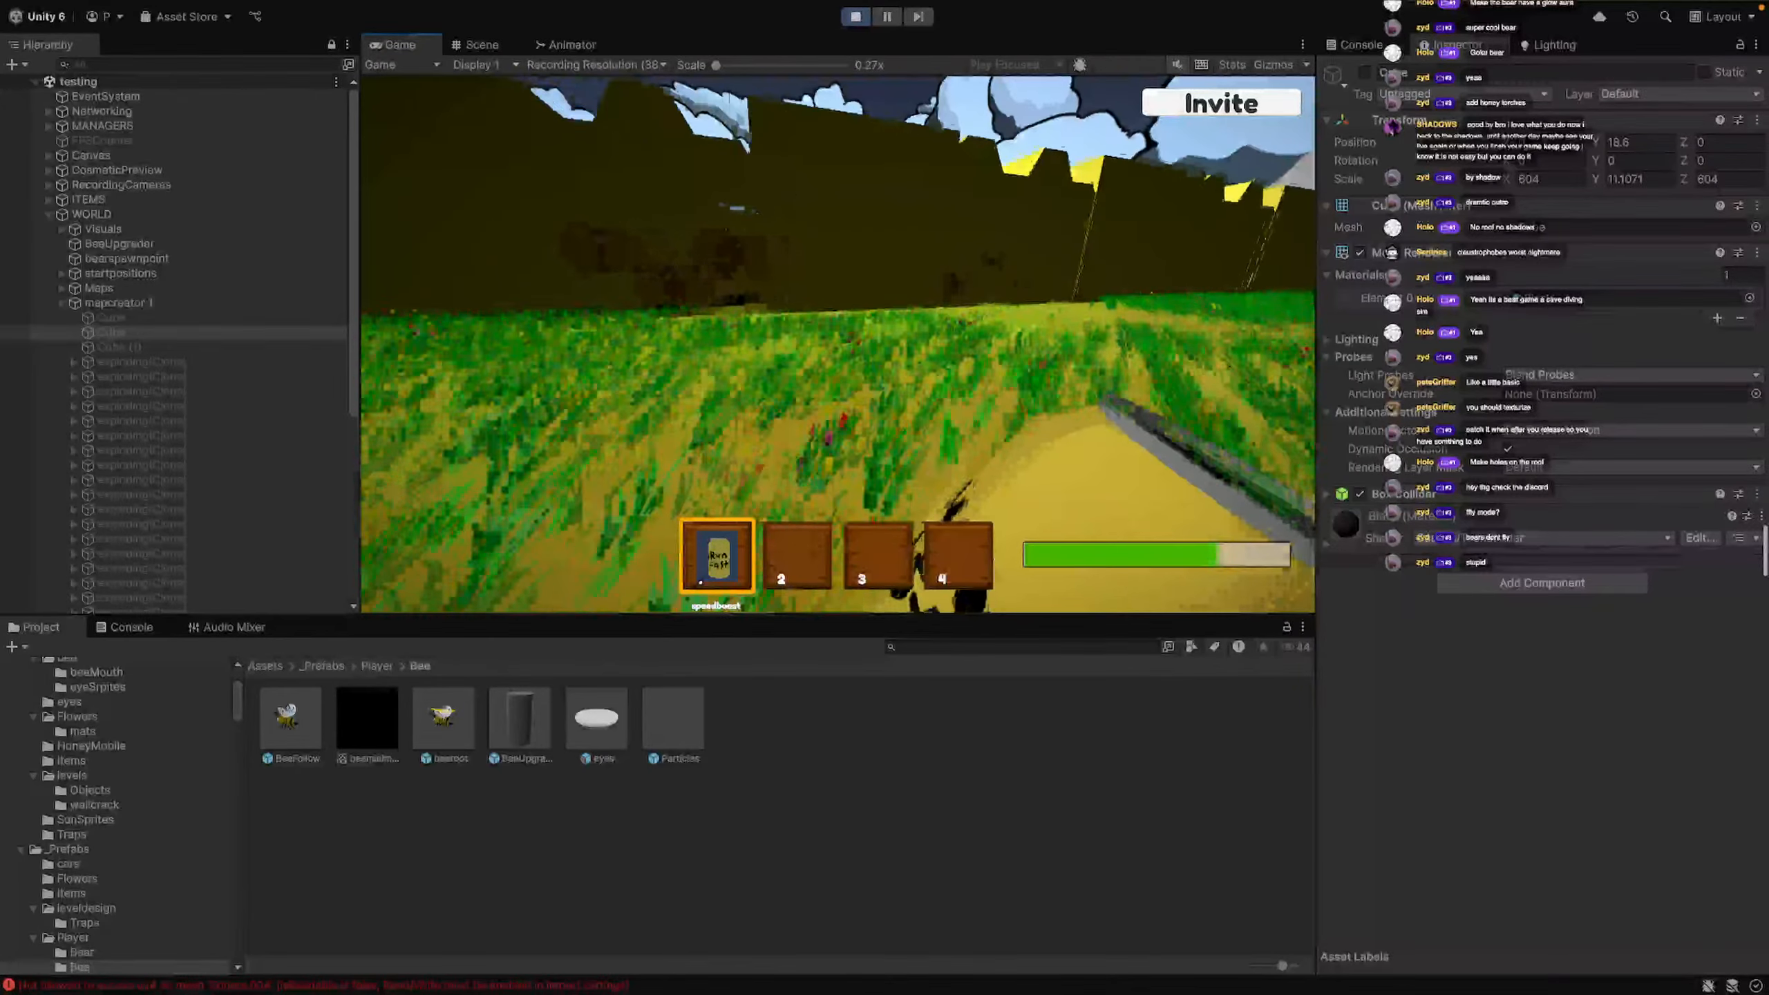
key(w)
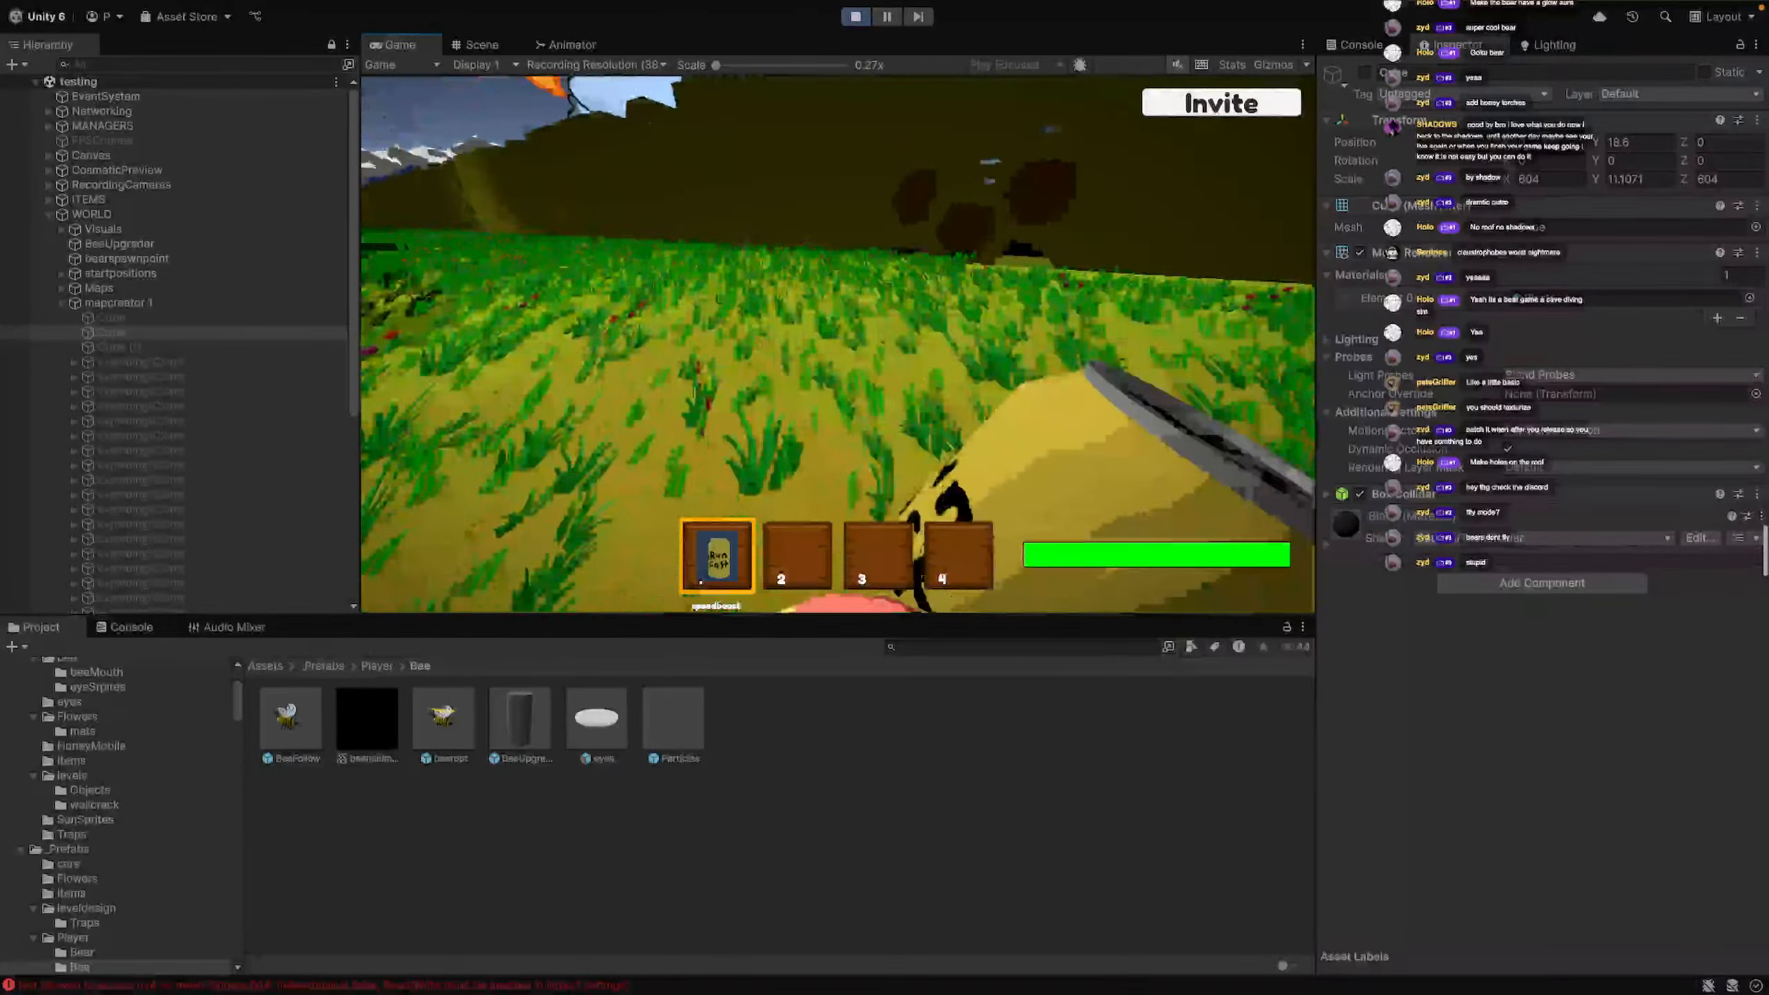
key(w)
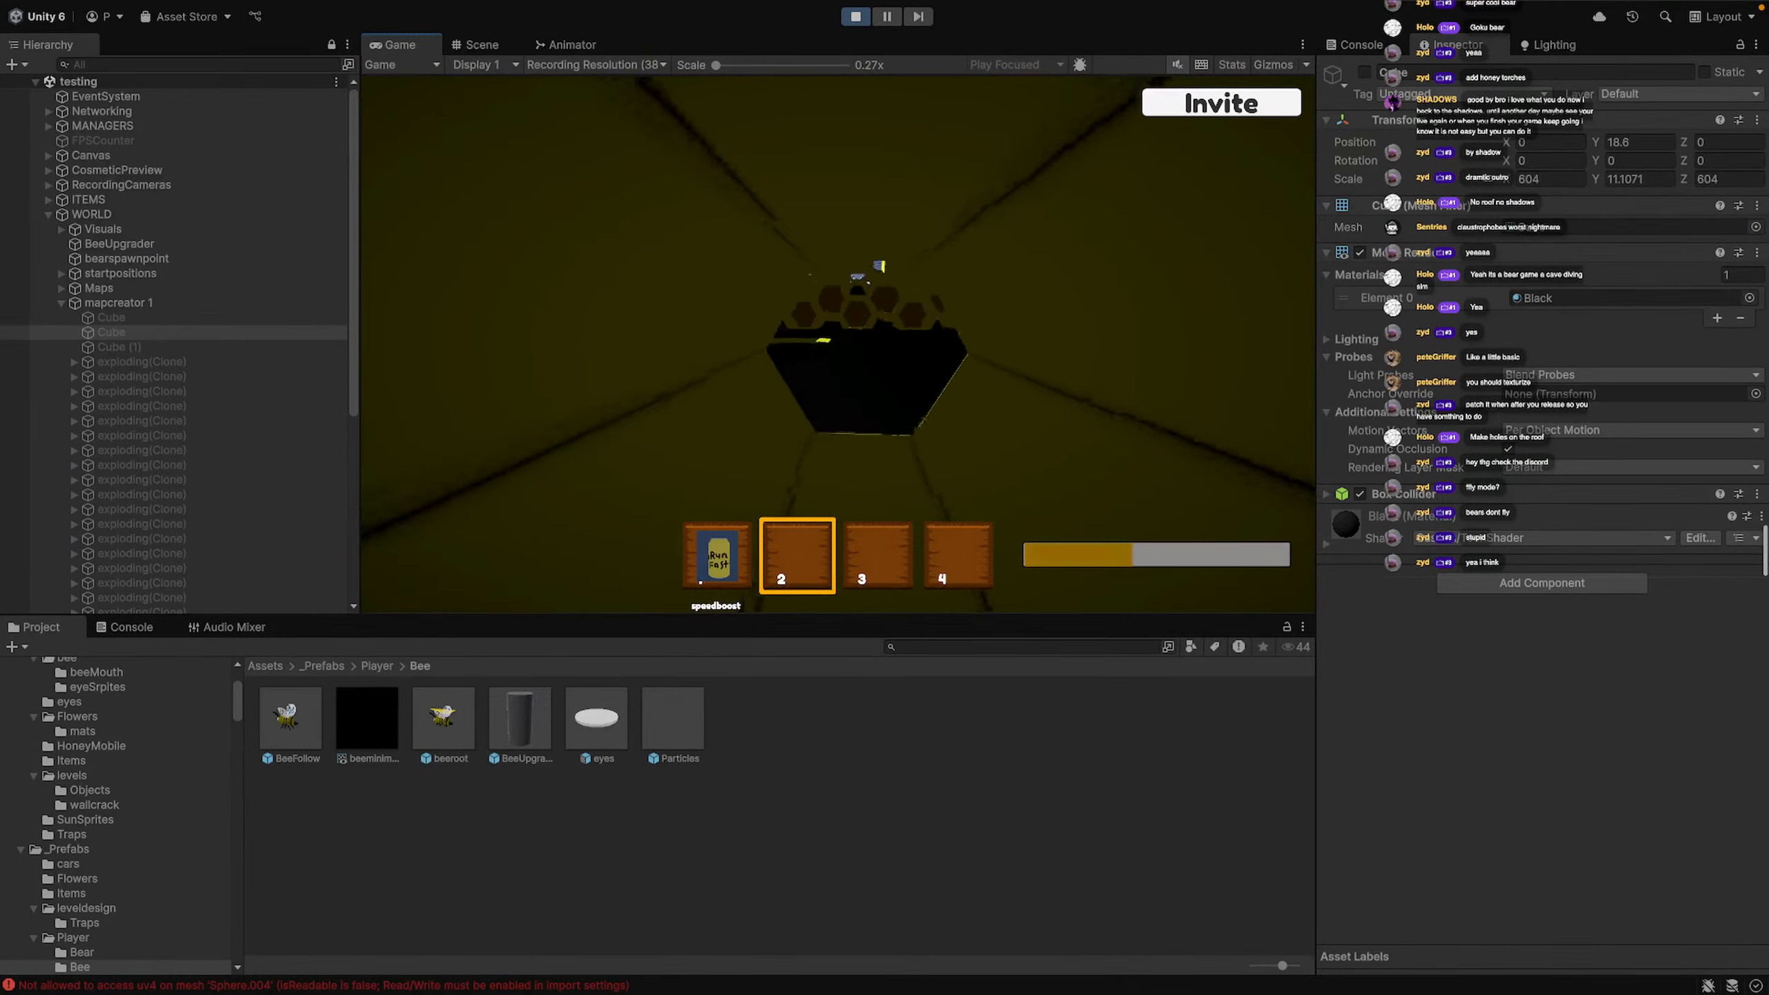
Enter the hive through a hexagonal tunnel with the second slot selected and walk on past the sunlit honeycomb wall
key(w)
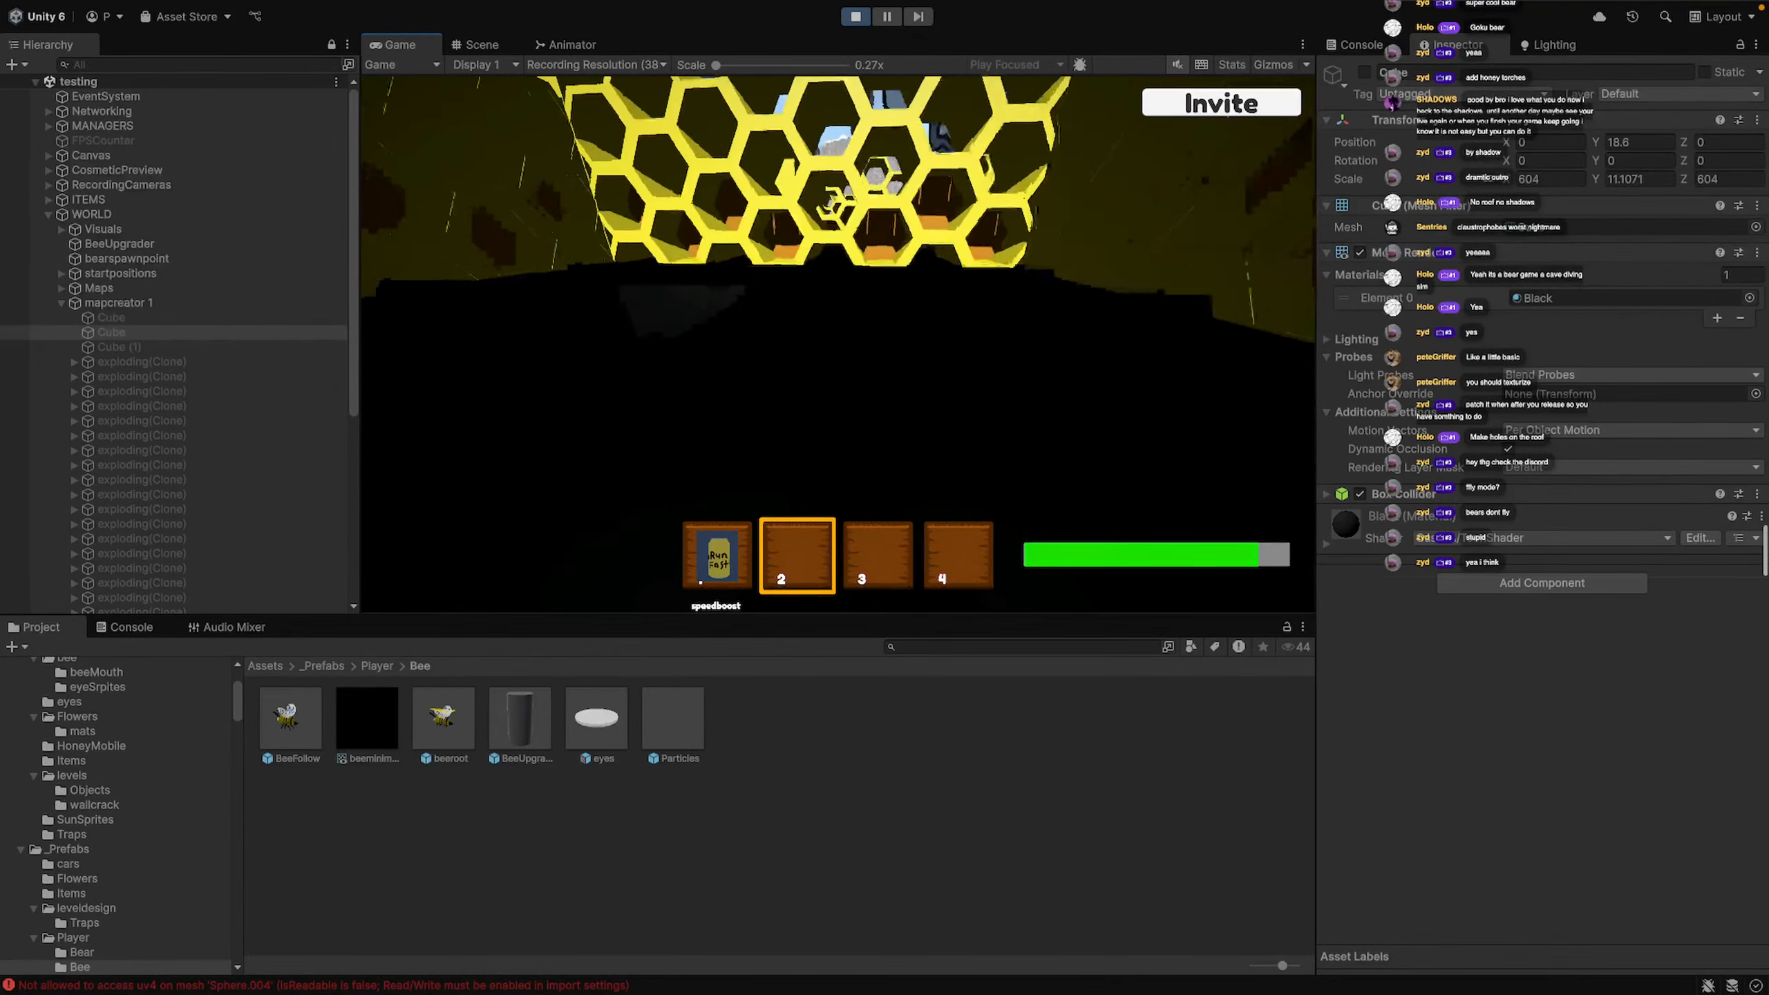
key(shift+w)
key(w)
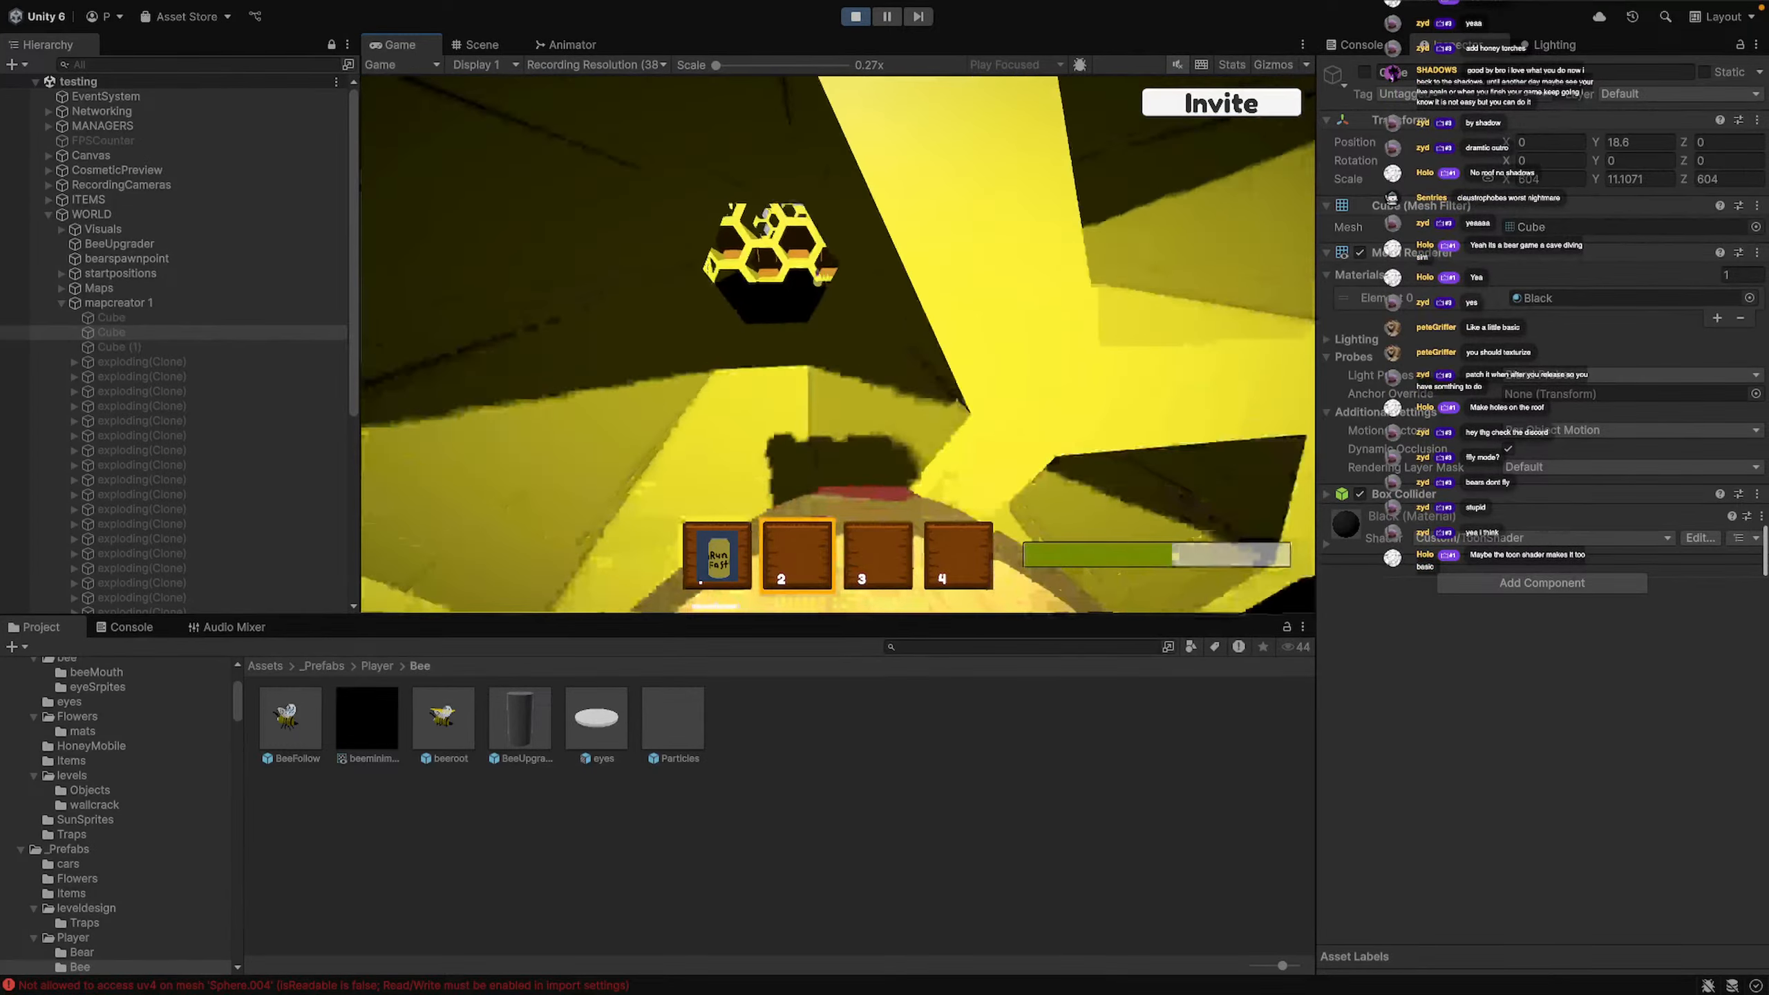
key(w)
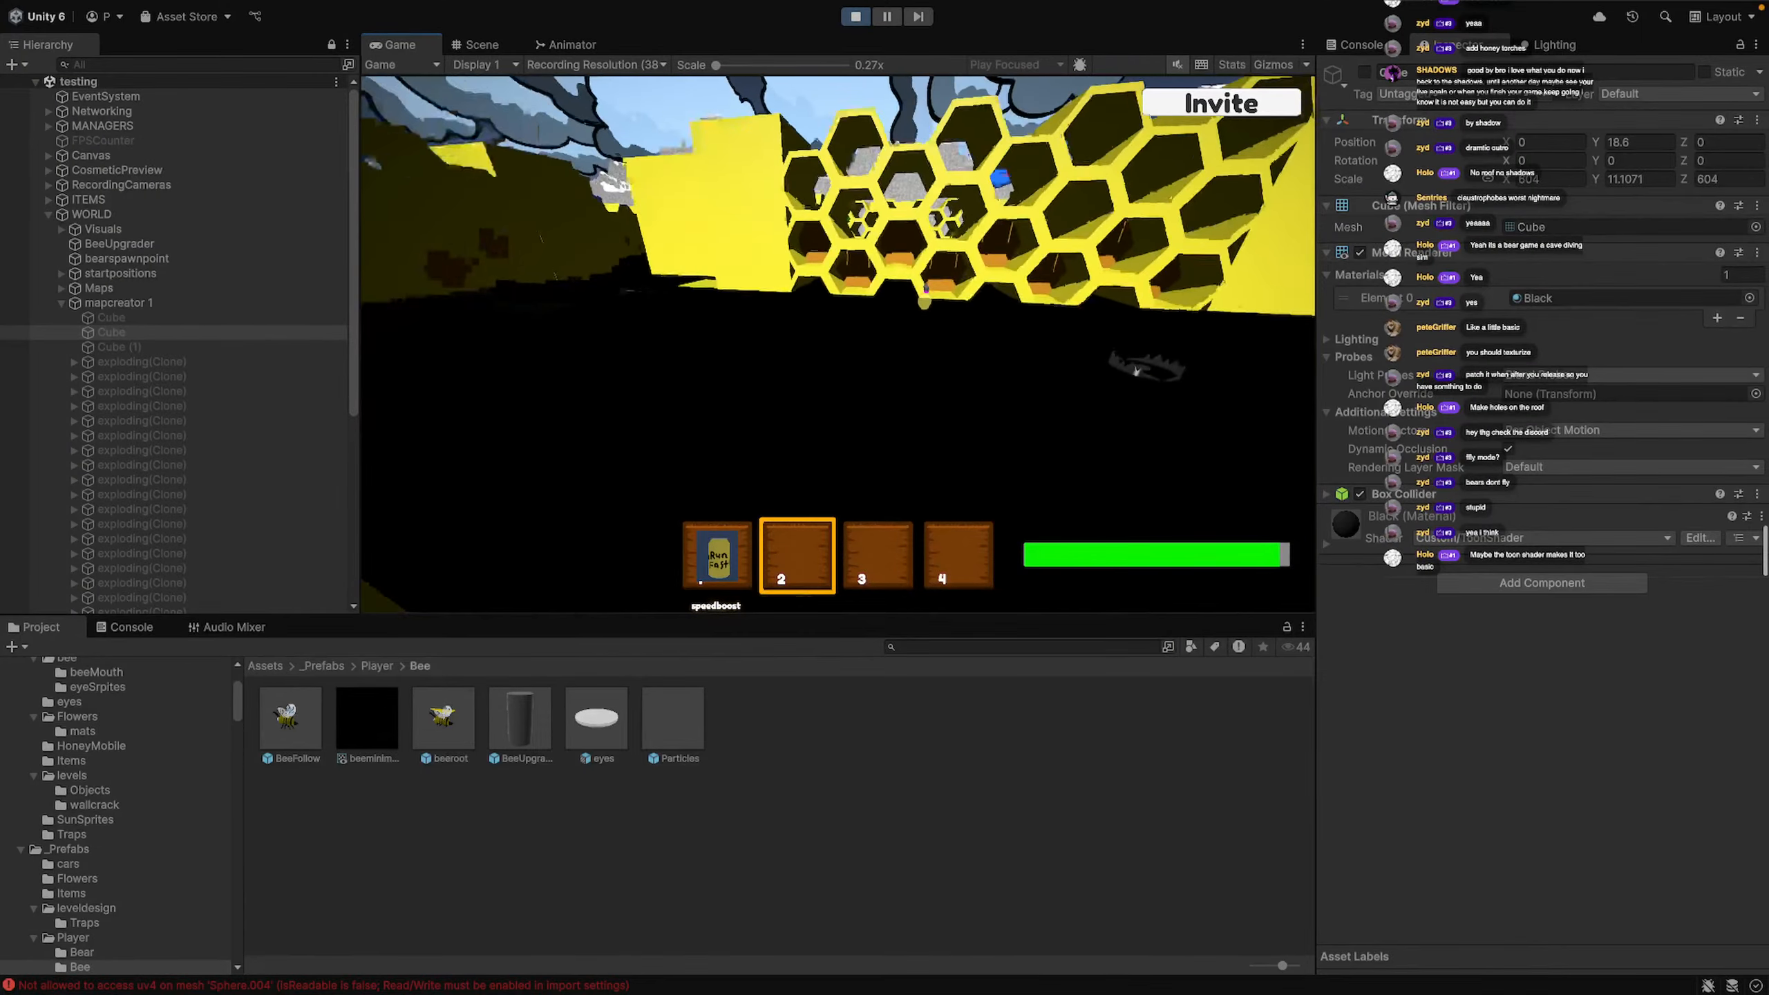
key(w)
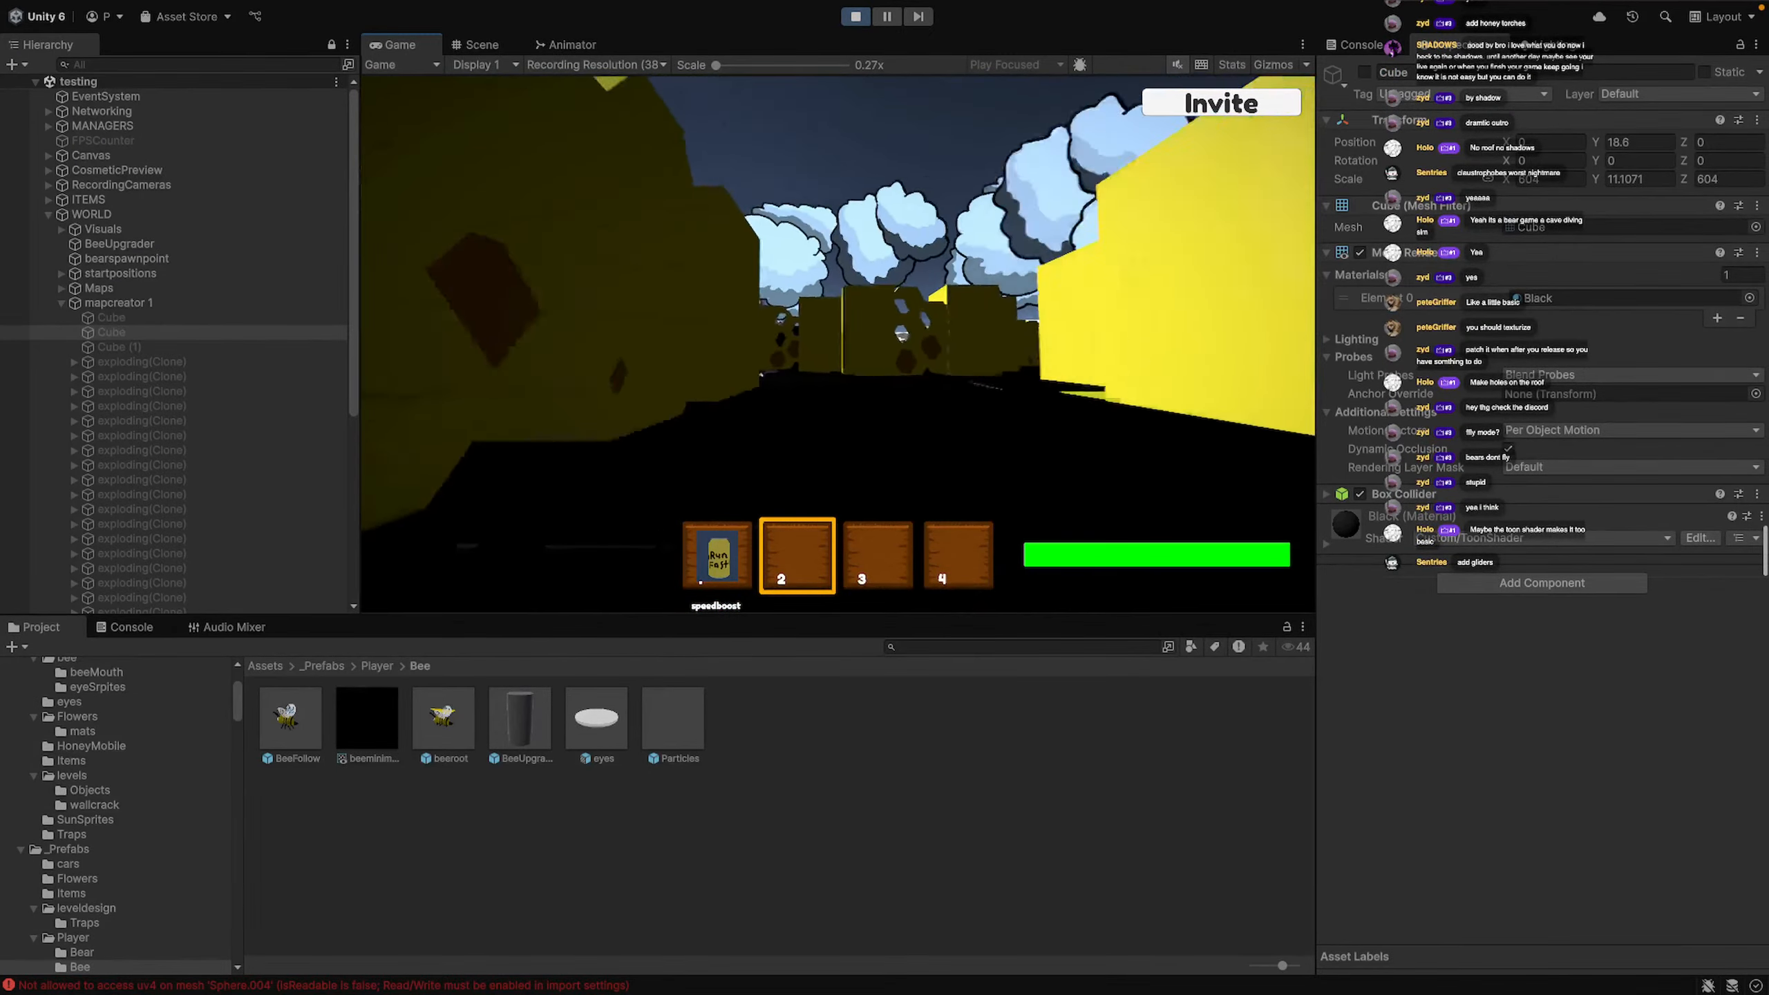
key(w)
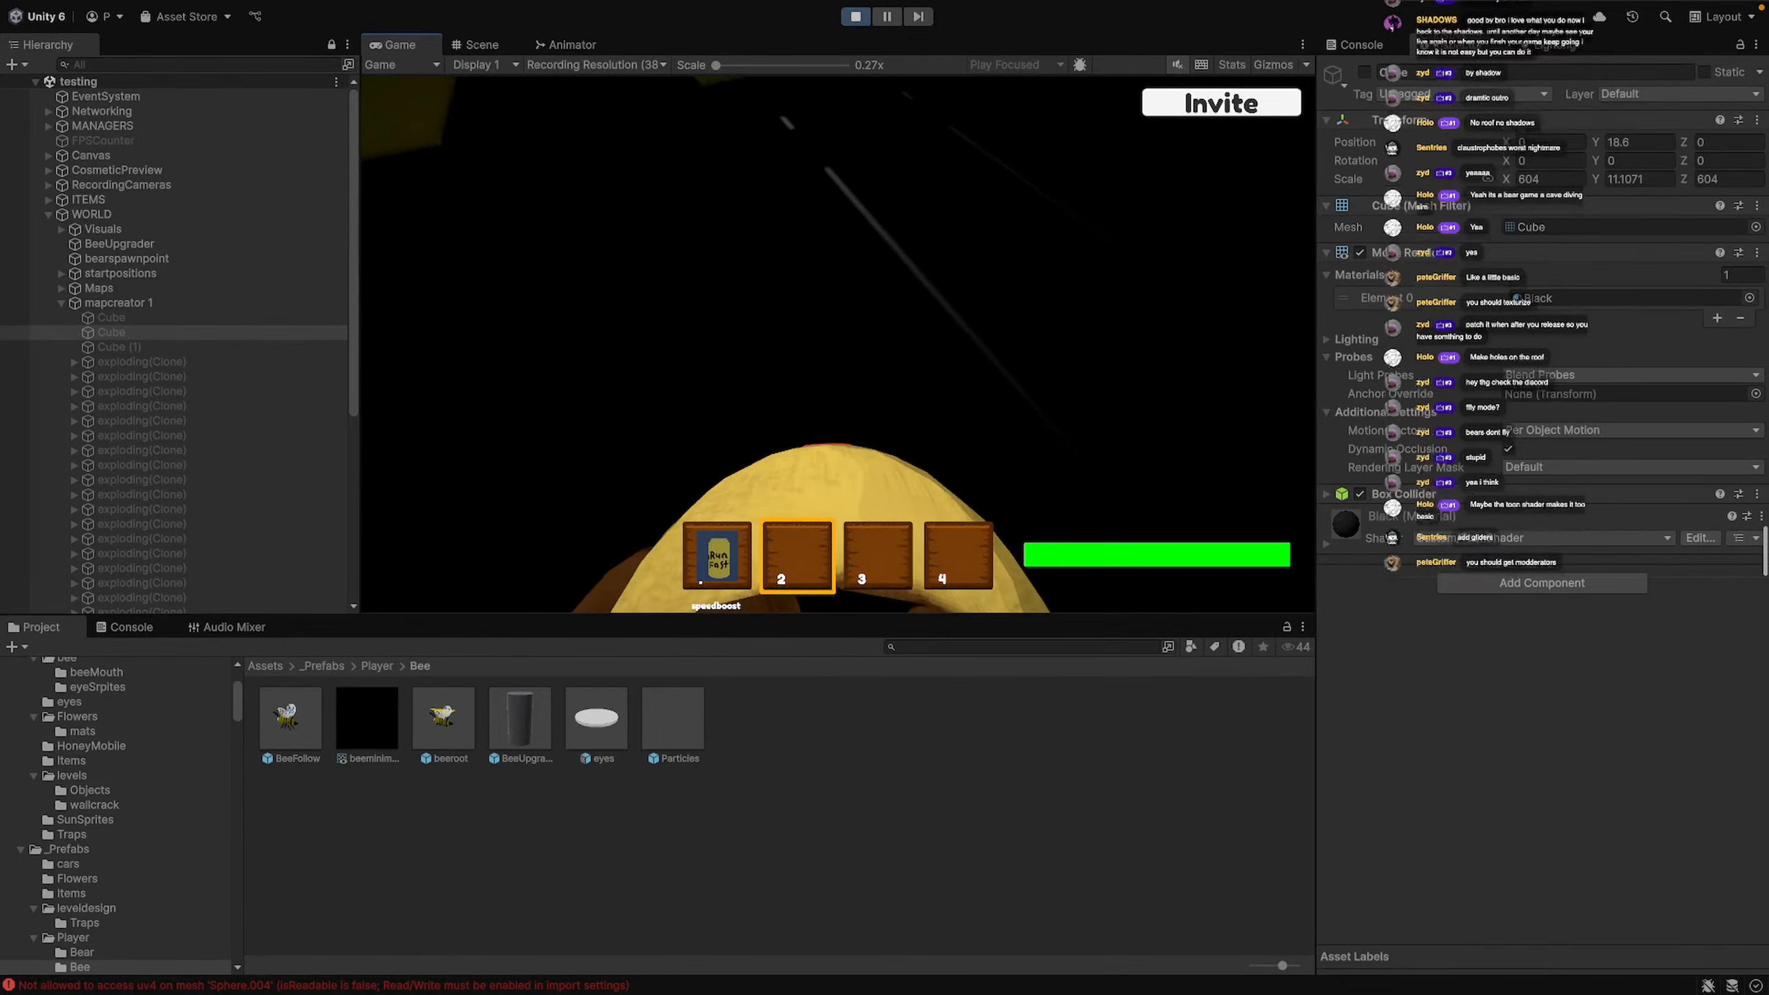
key(w)
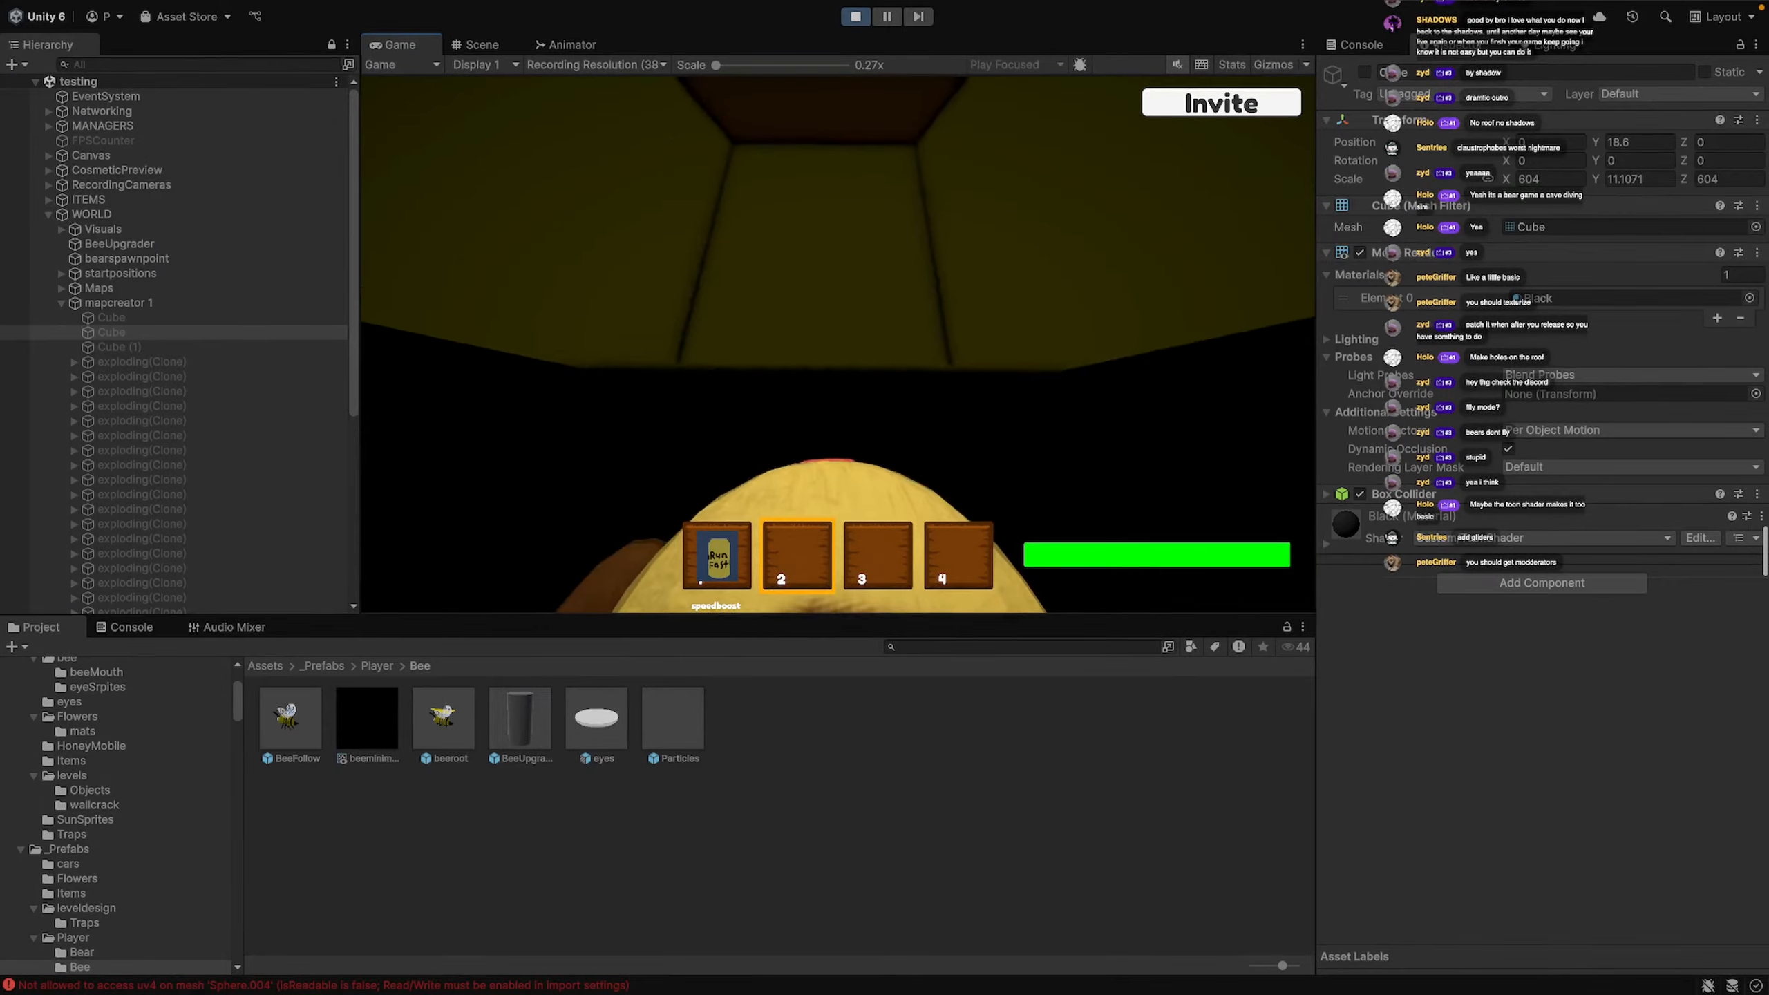
Explore the dark hive floor past the yellow ball beside the honeycomb wall and the traps, checking the open-roof lighting
key(w)
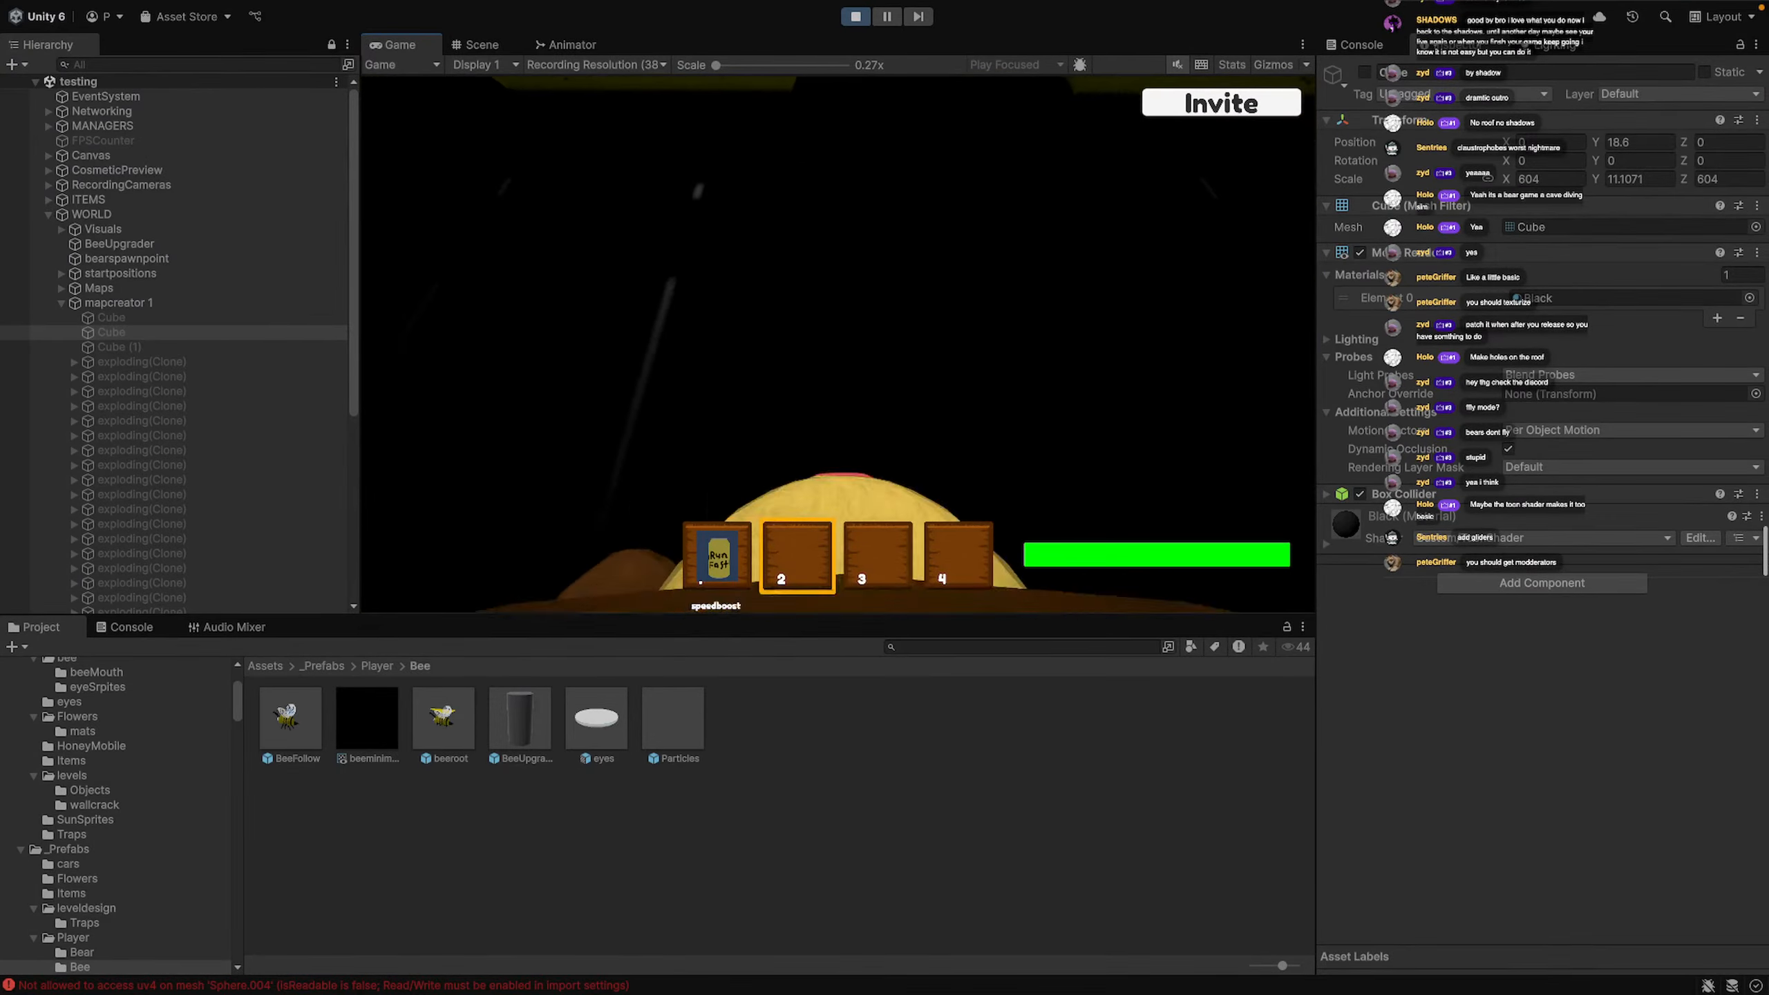
key(w)
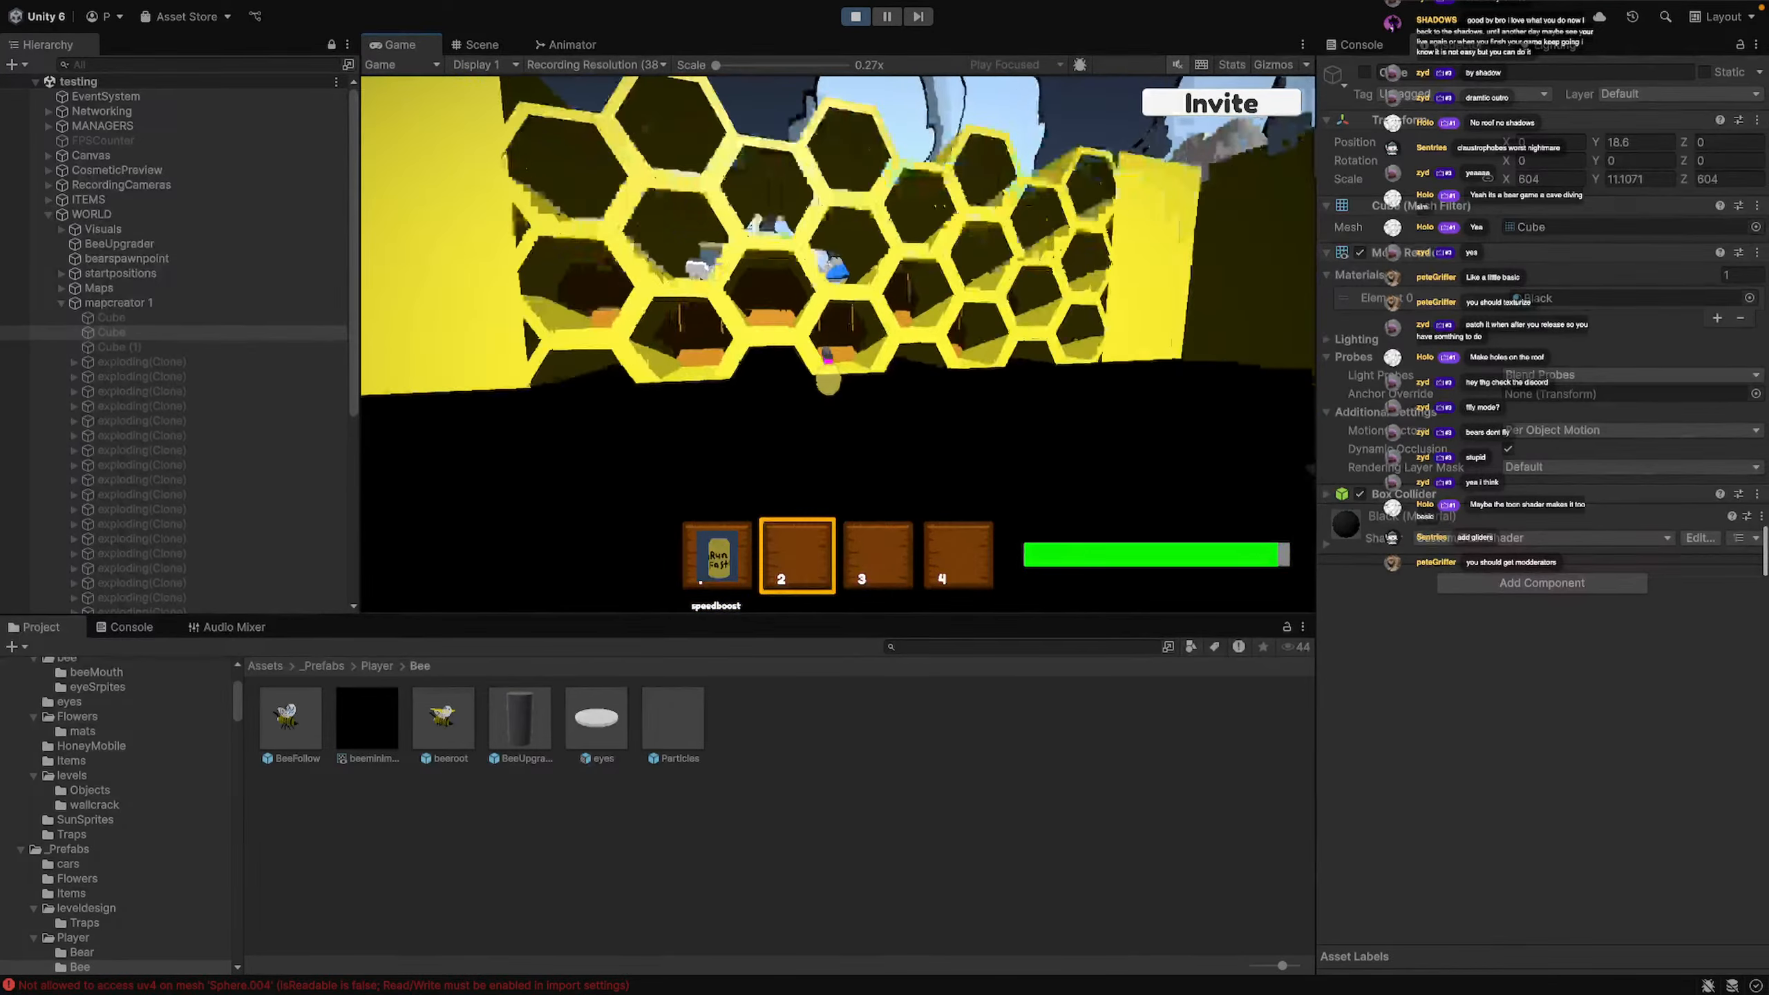
key(w)
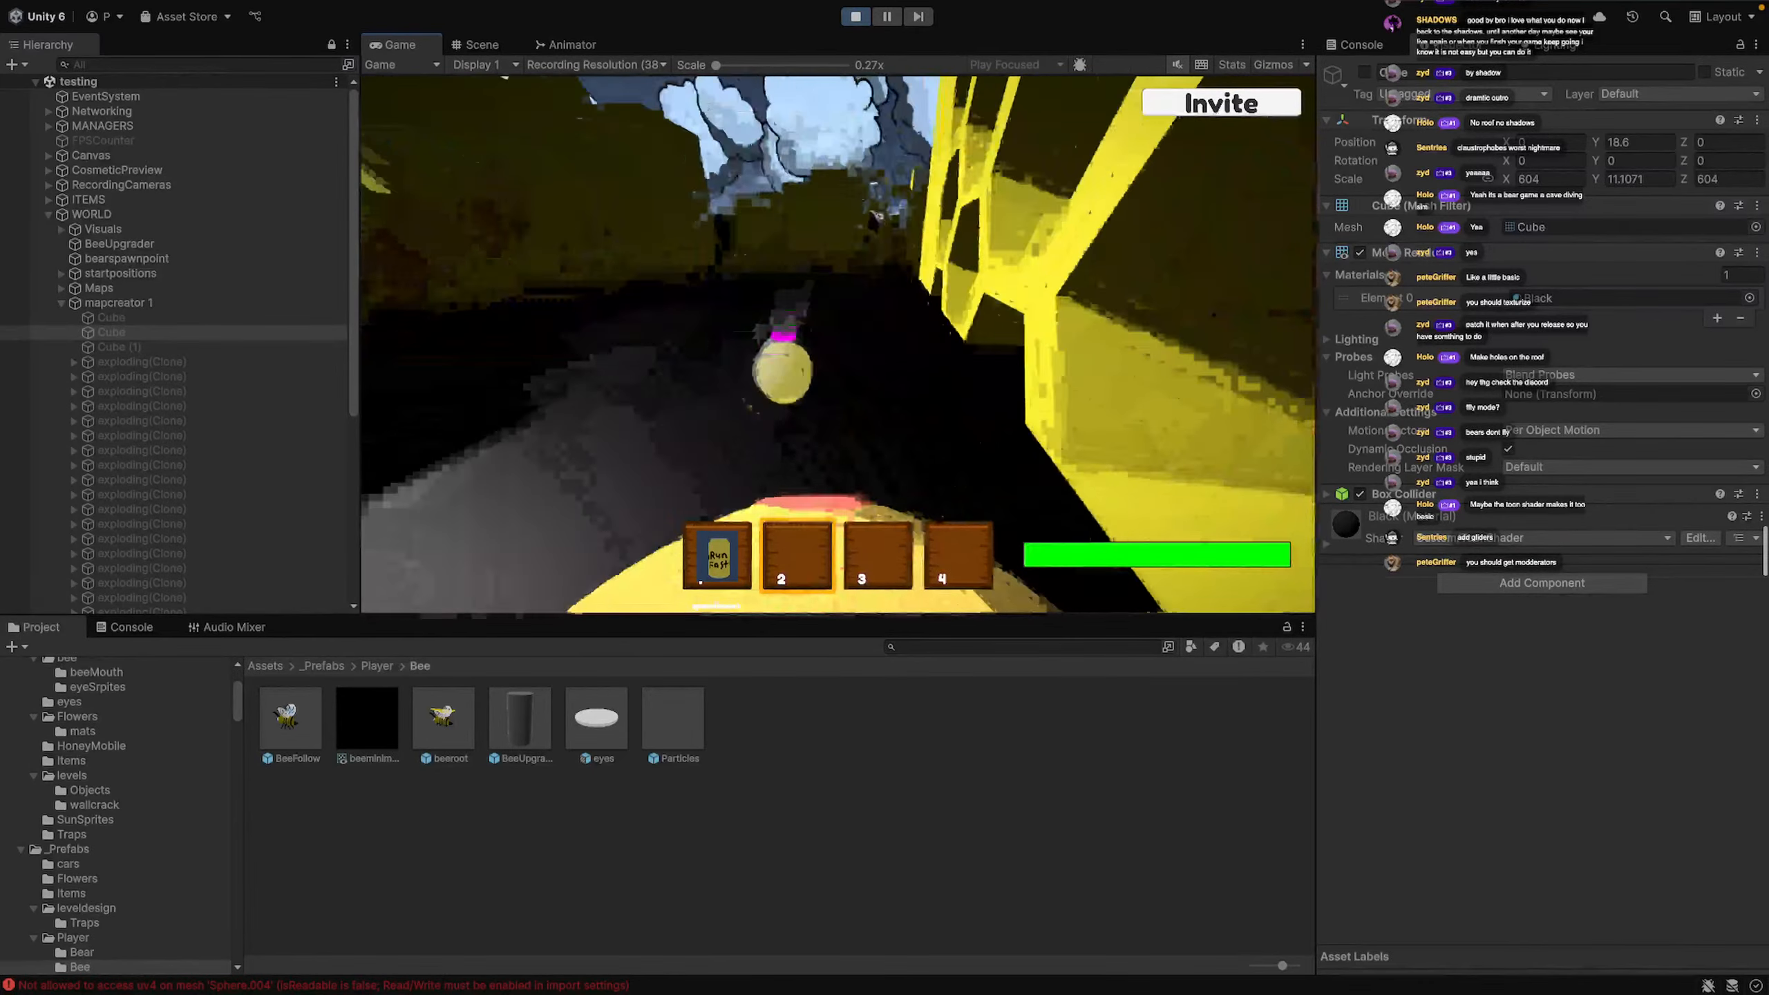
key(w)
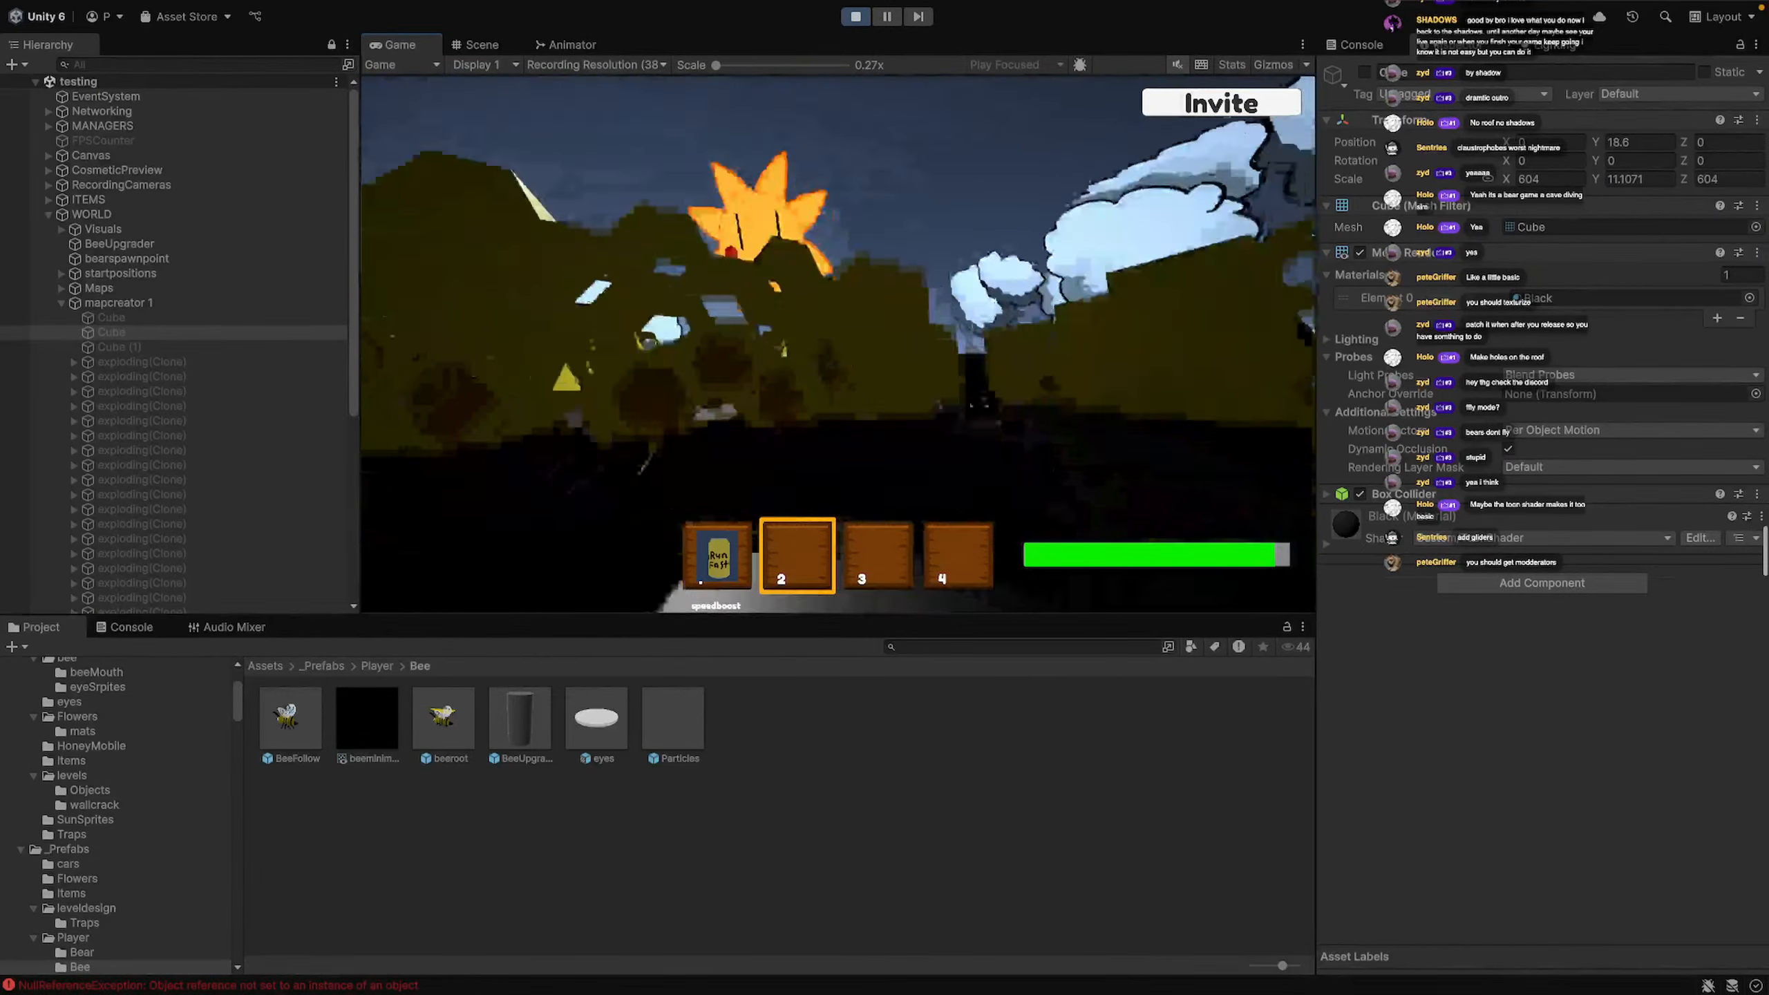
key(w)
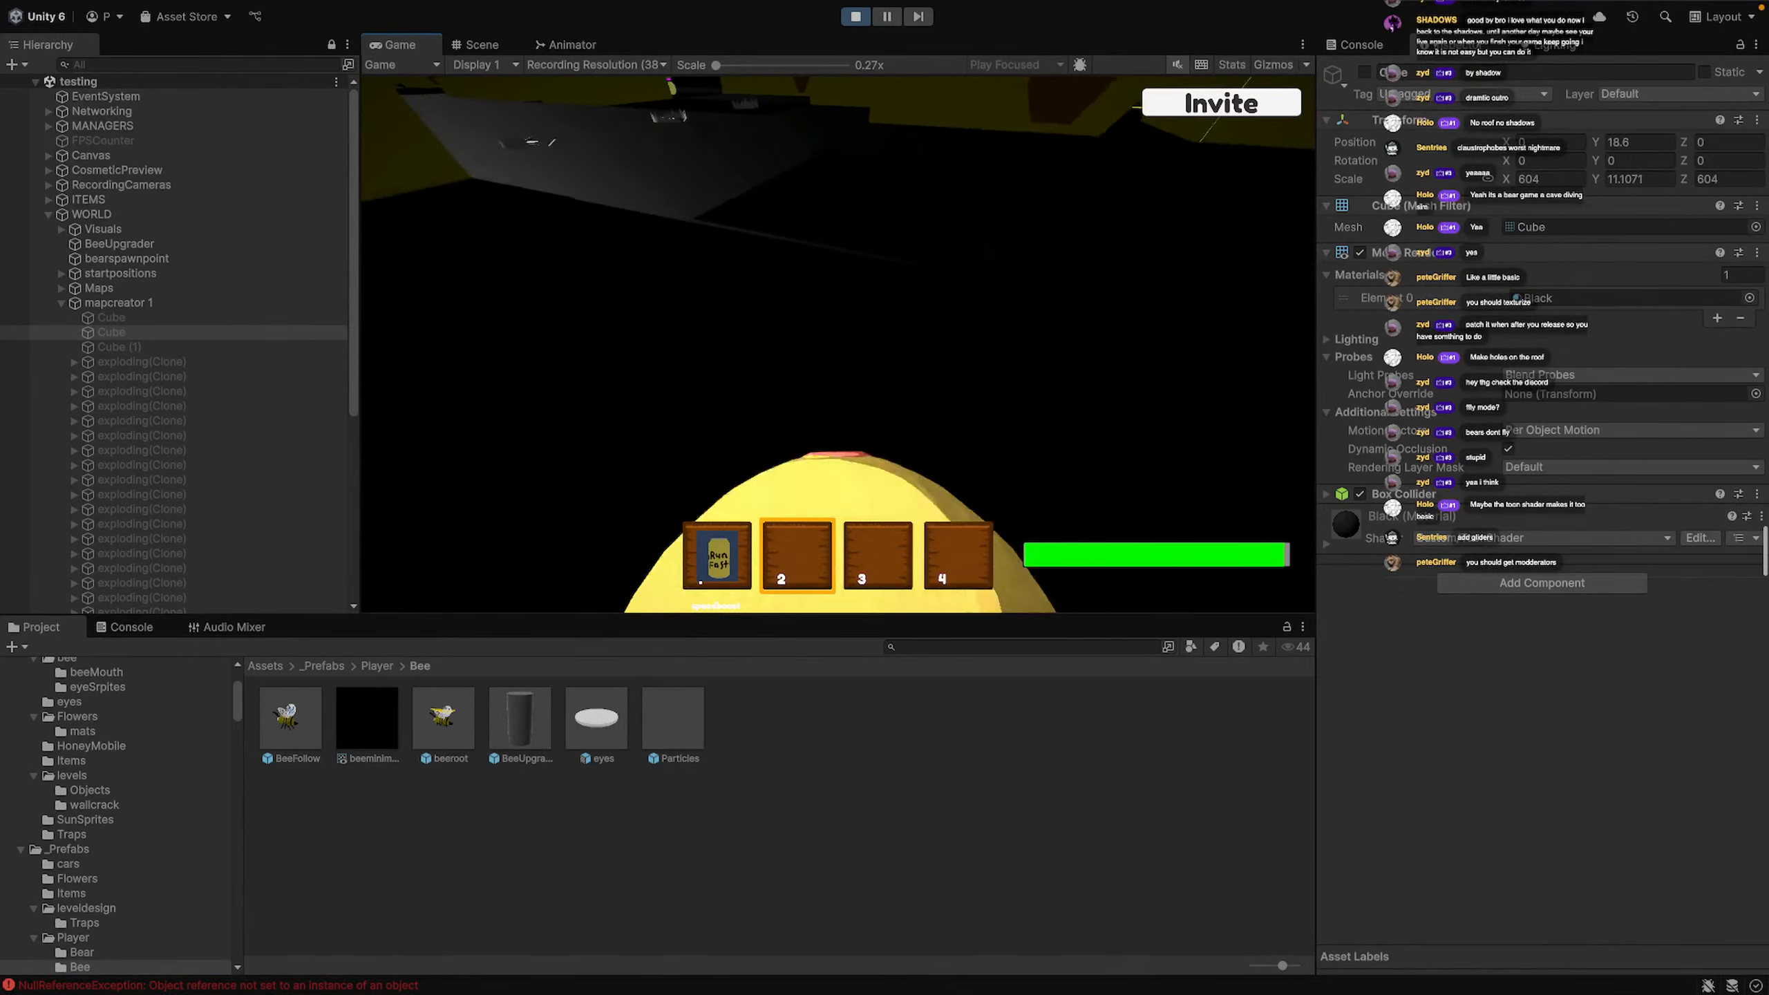
key(w)
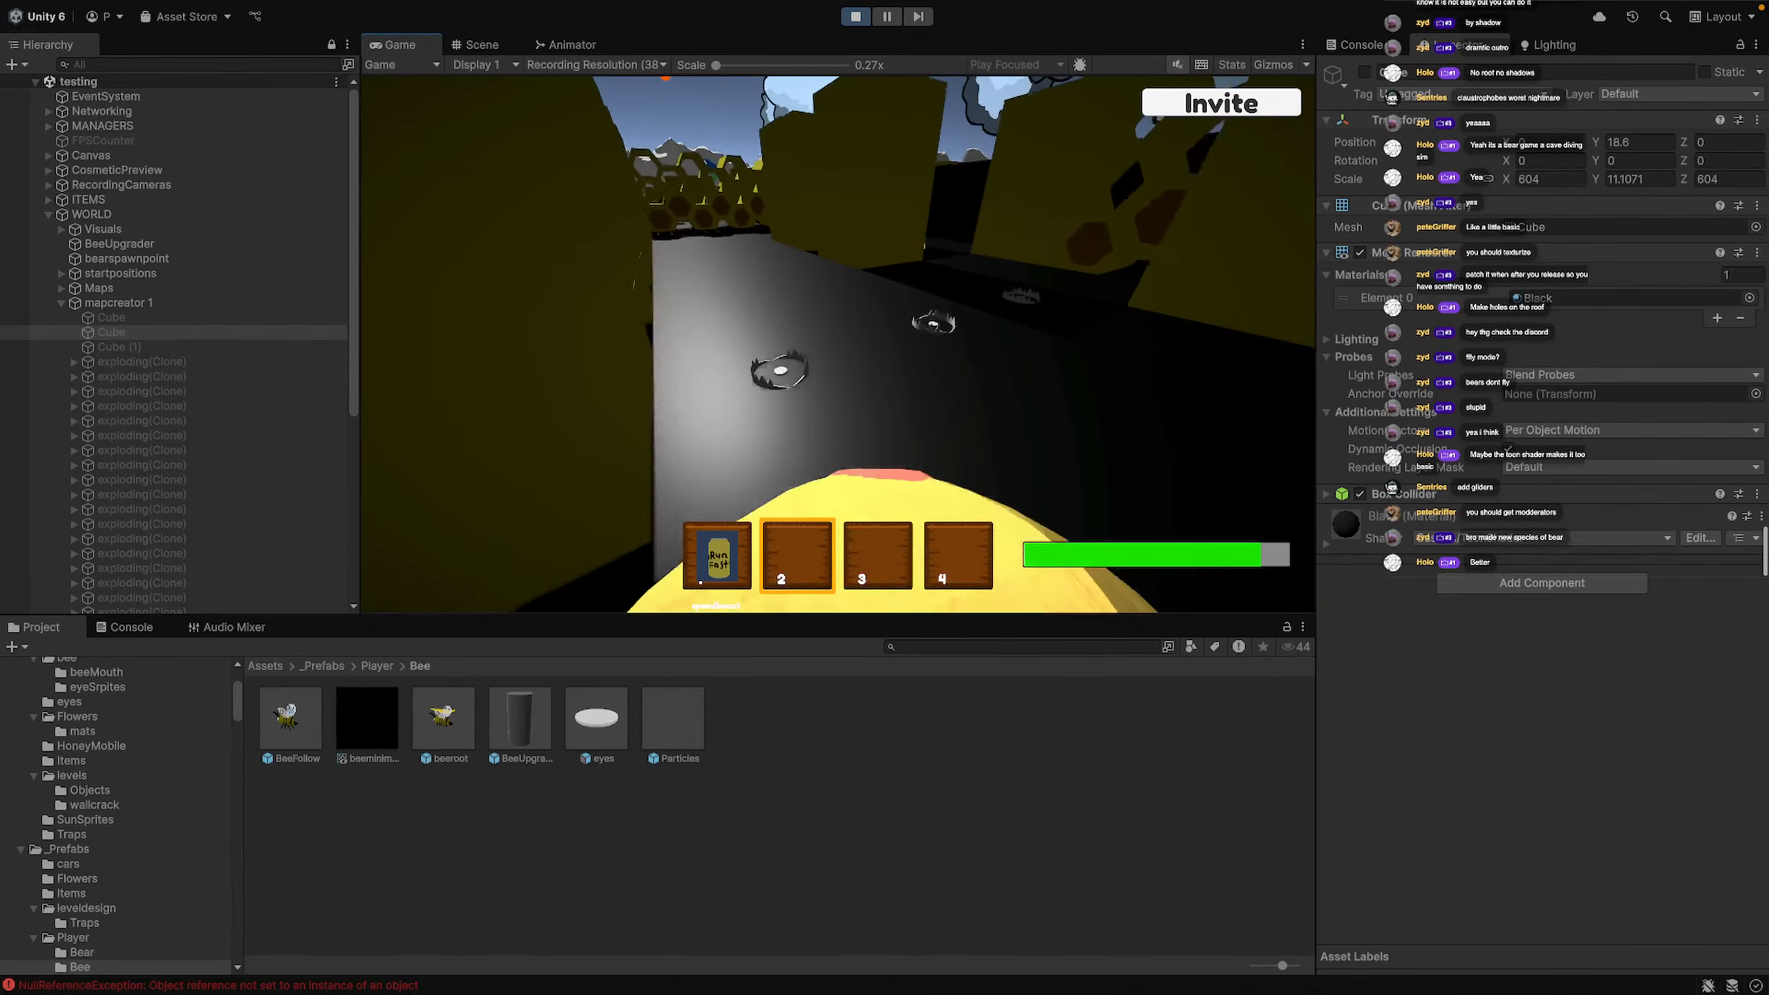
key(w)
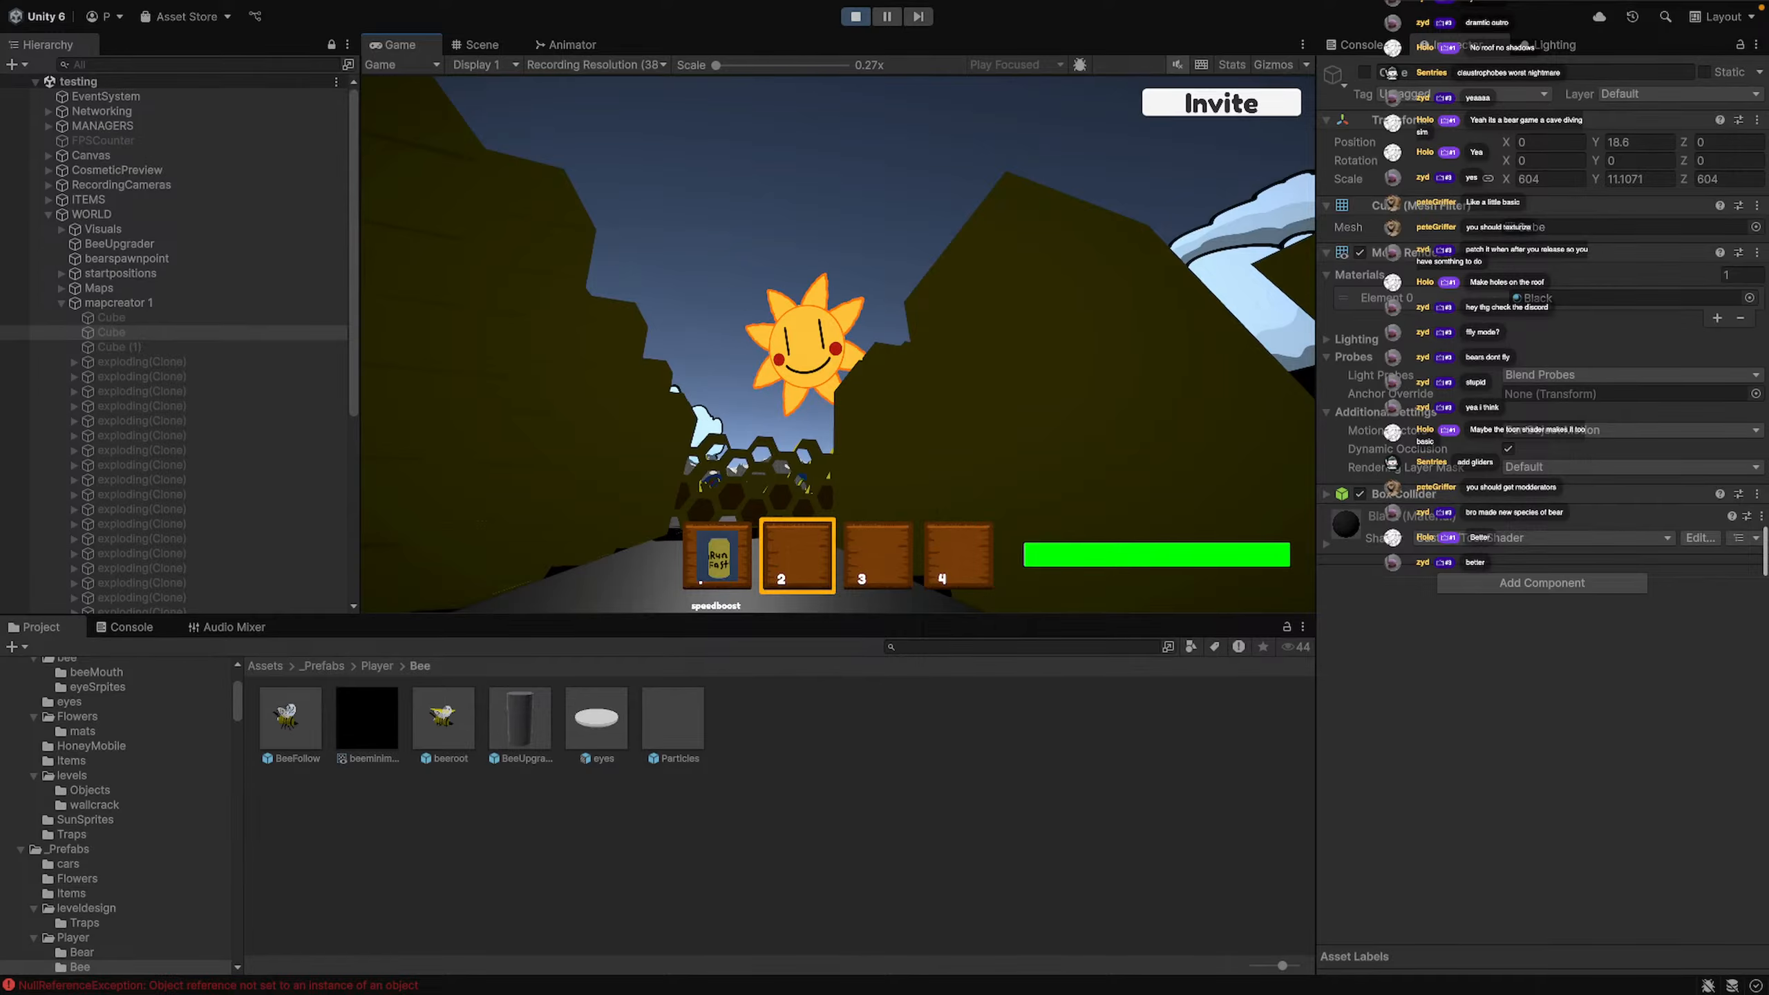
Pause the game and switch to the Scene view, examining the shadows on the meadow grass around the giant flowers
key(Escape)
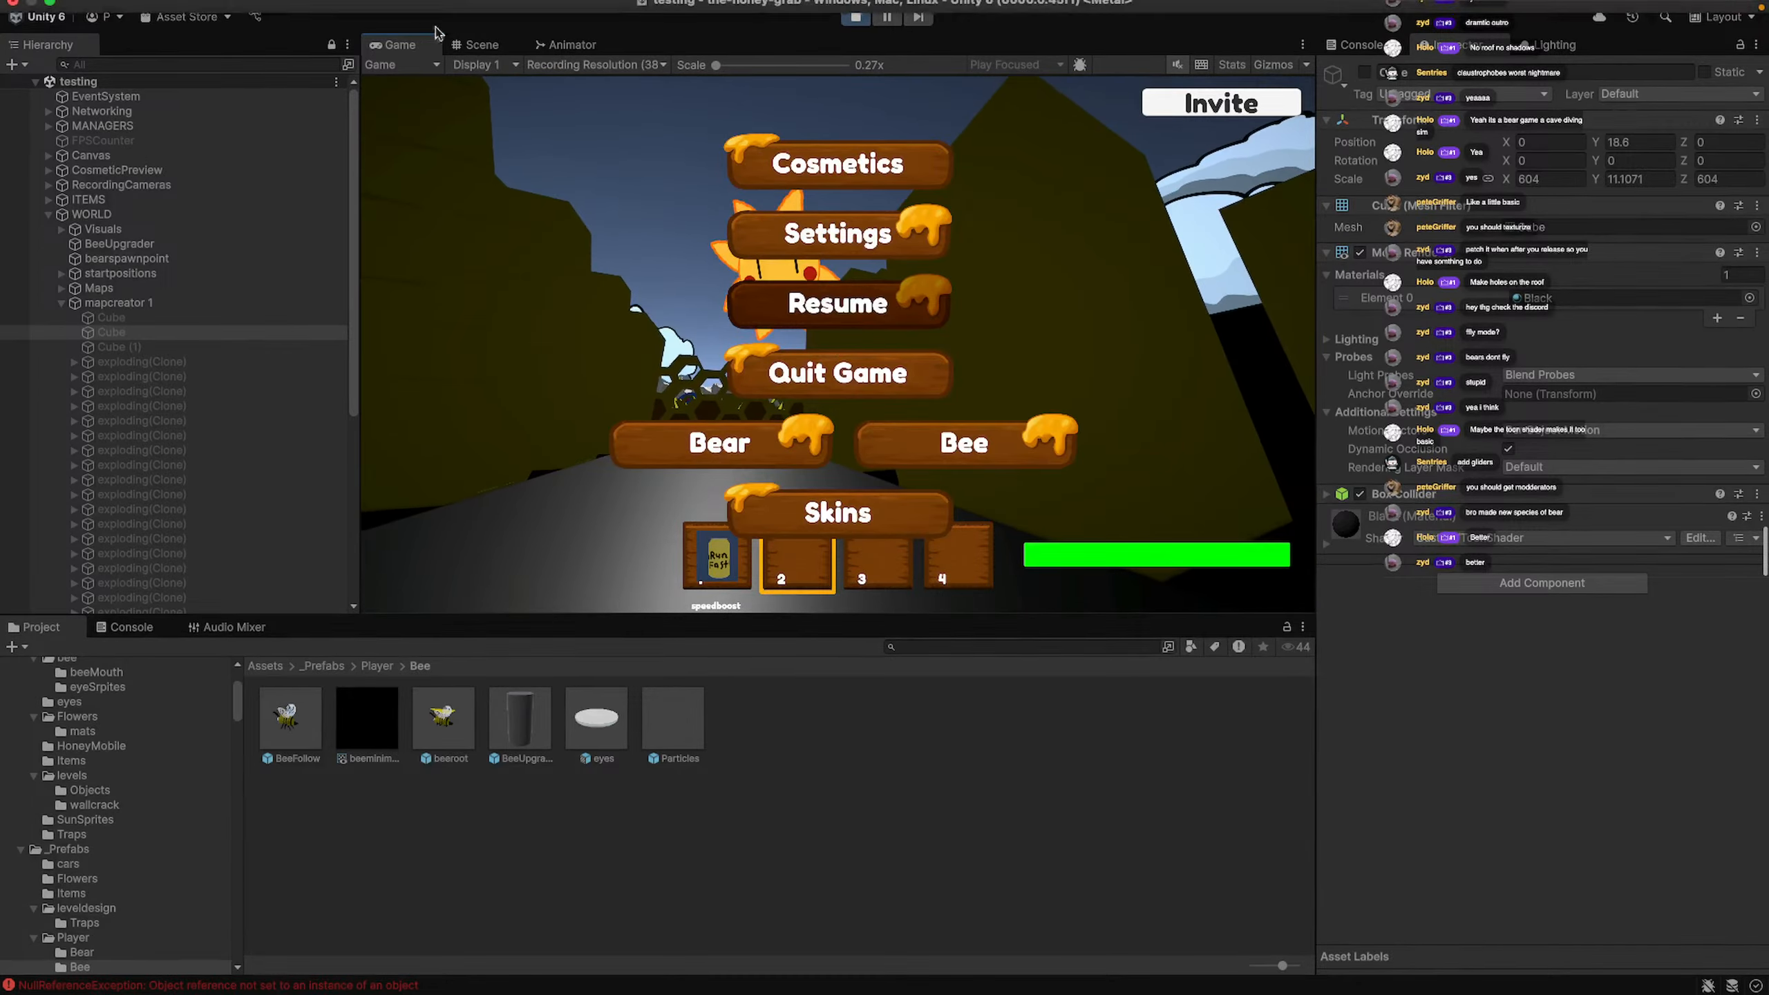
click(480, 44)
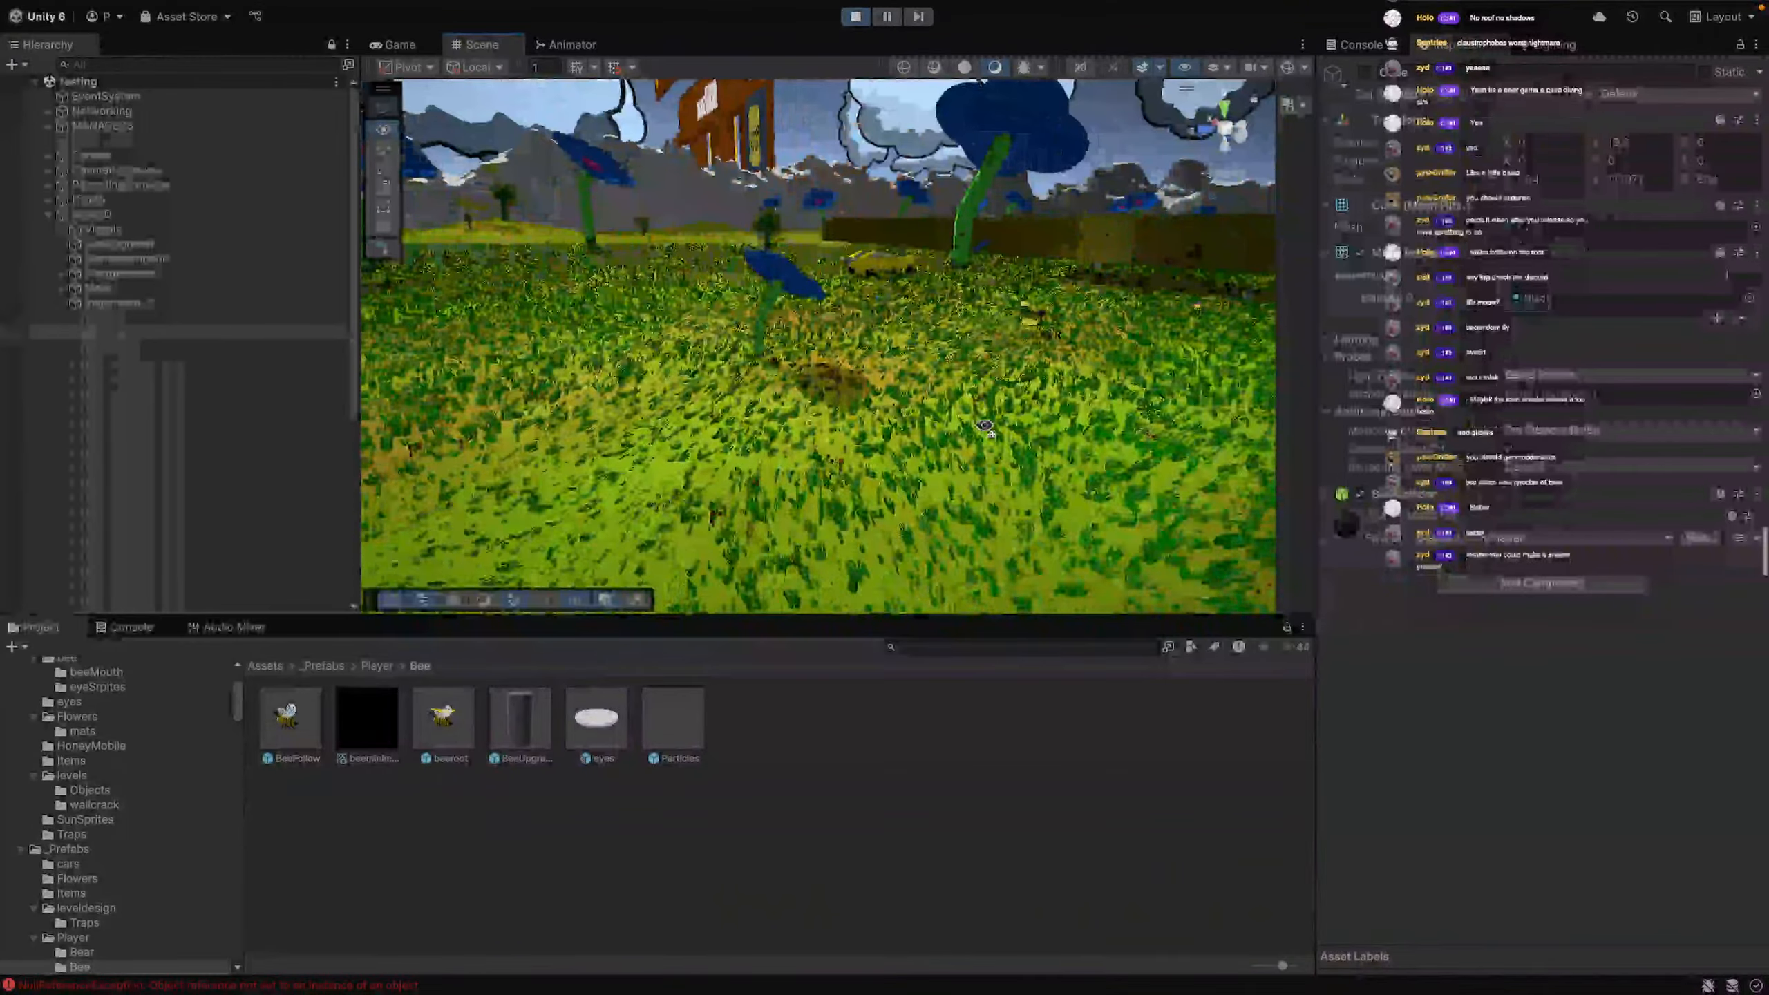
key(w)
right_drag(984, 425, 894, 503)
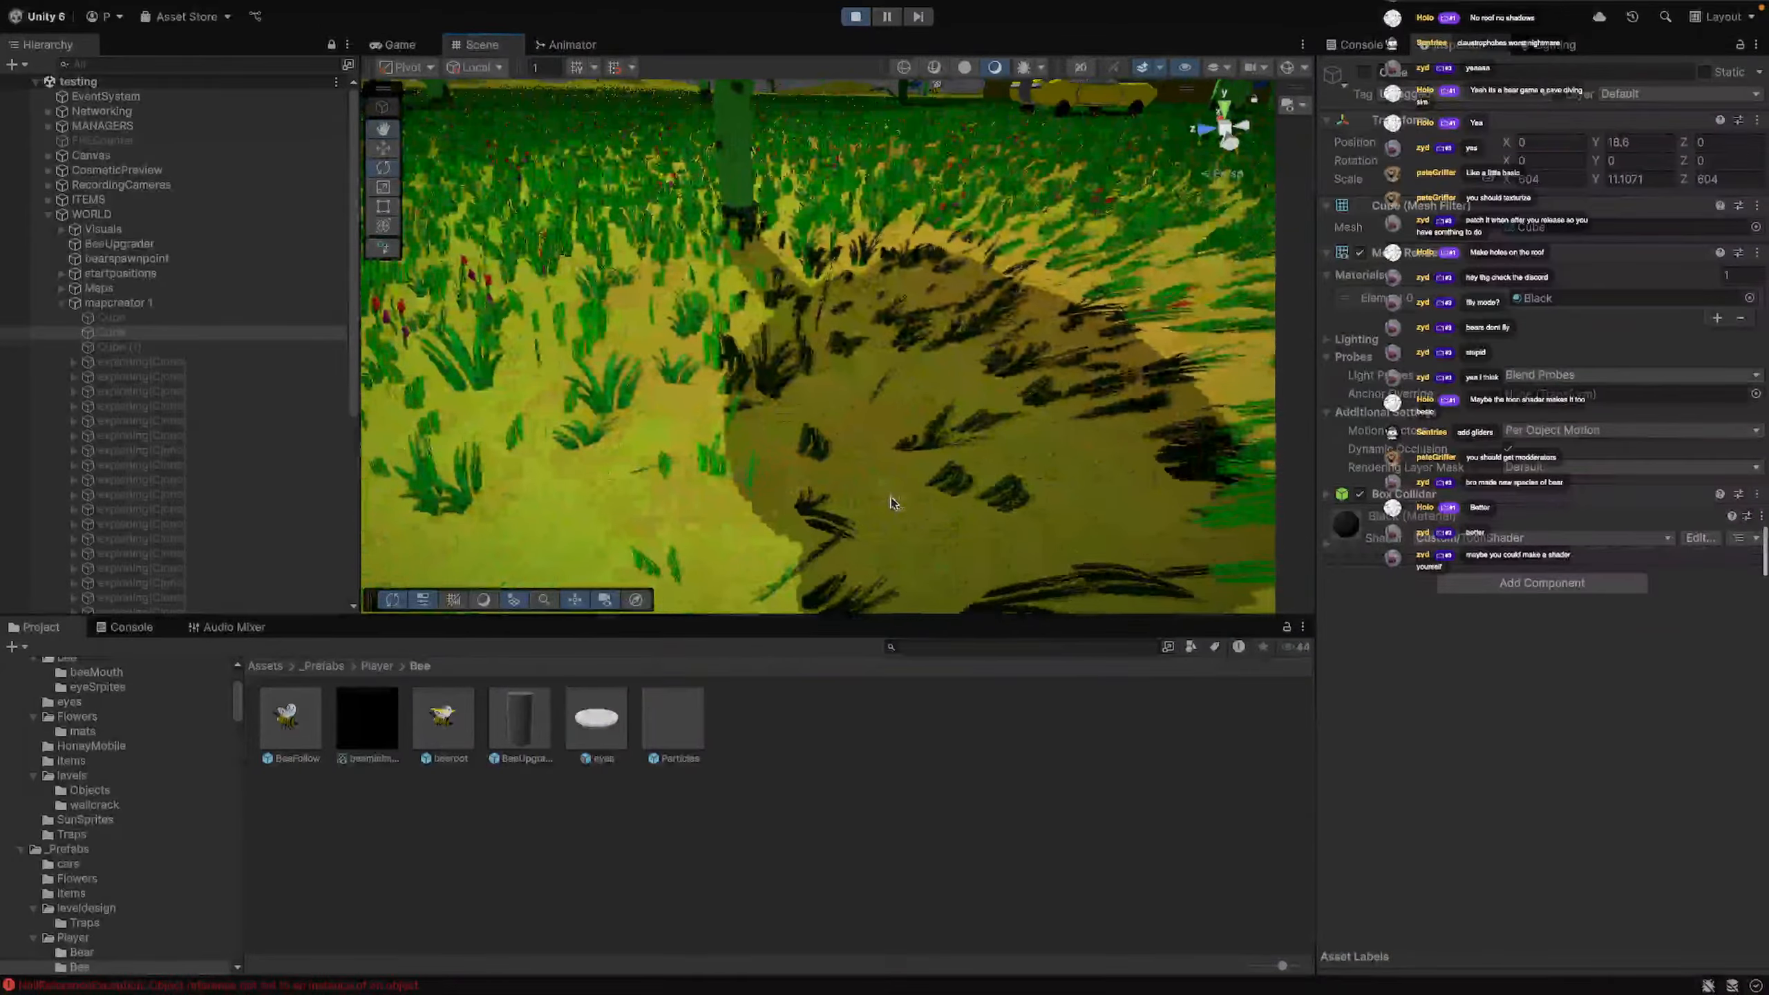
right_drag(747, 503, 936, 544)
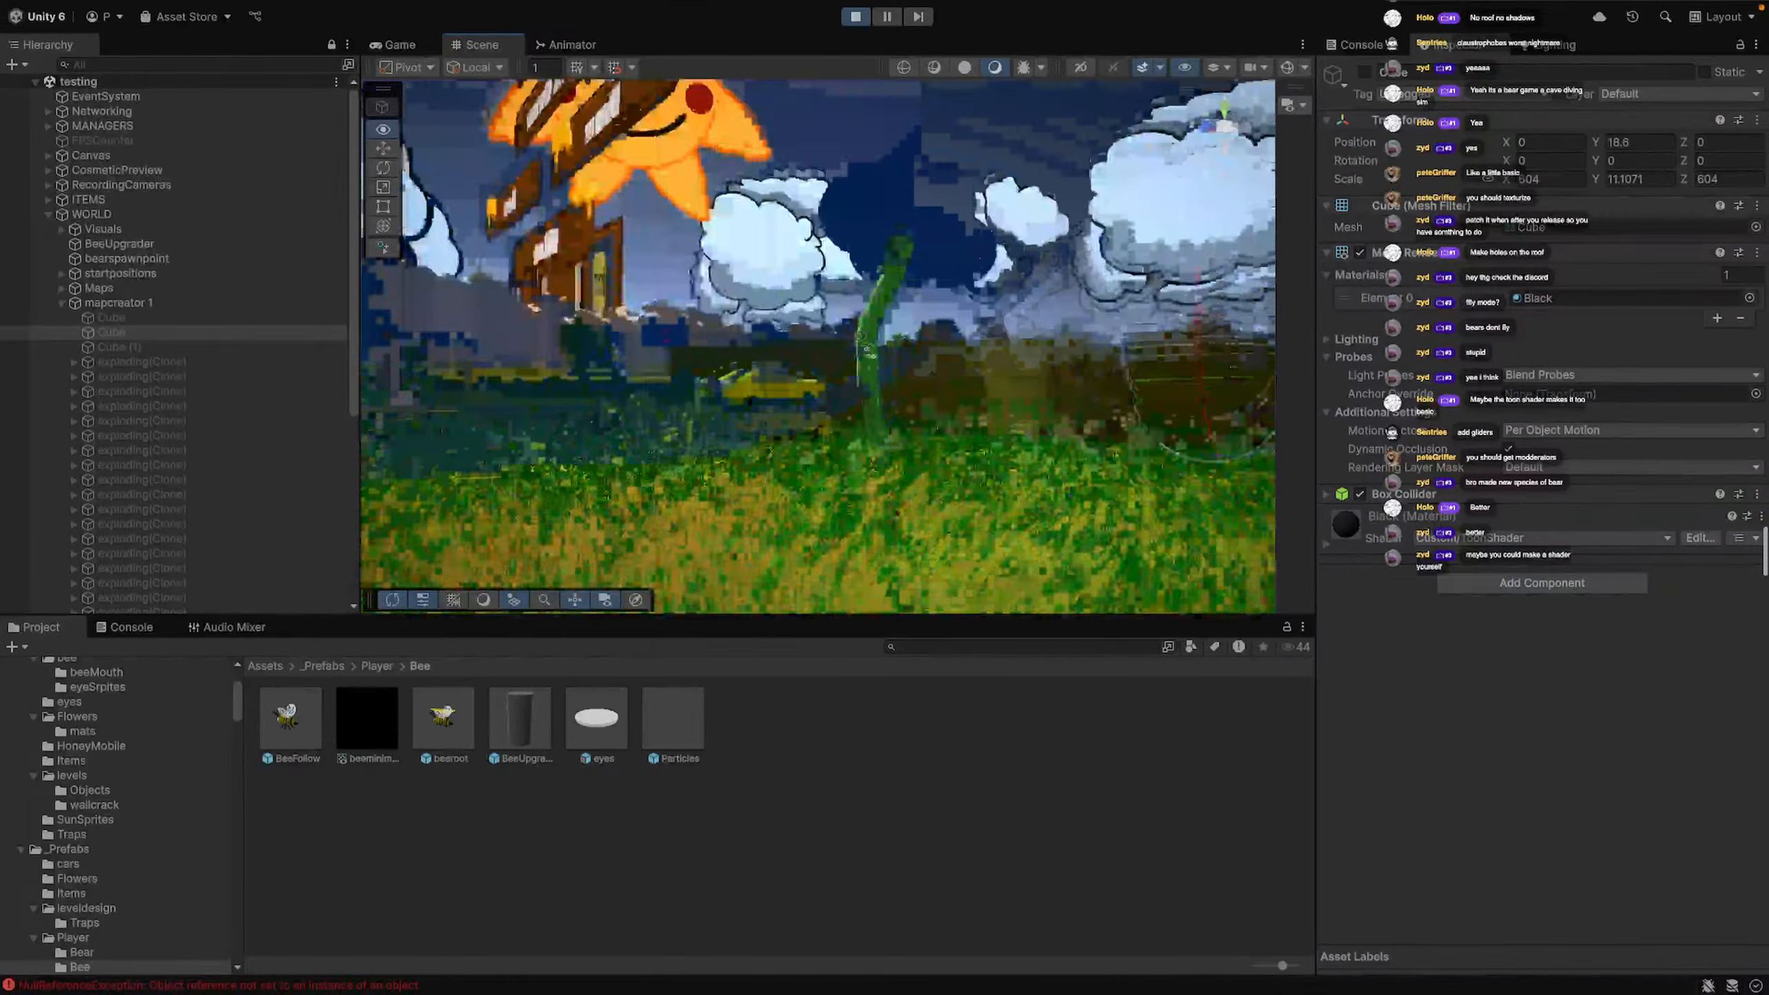
right_drag(879, 305, 866, 335)
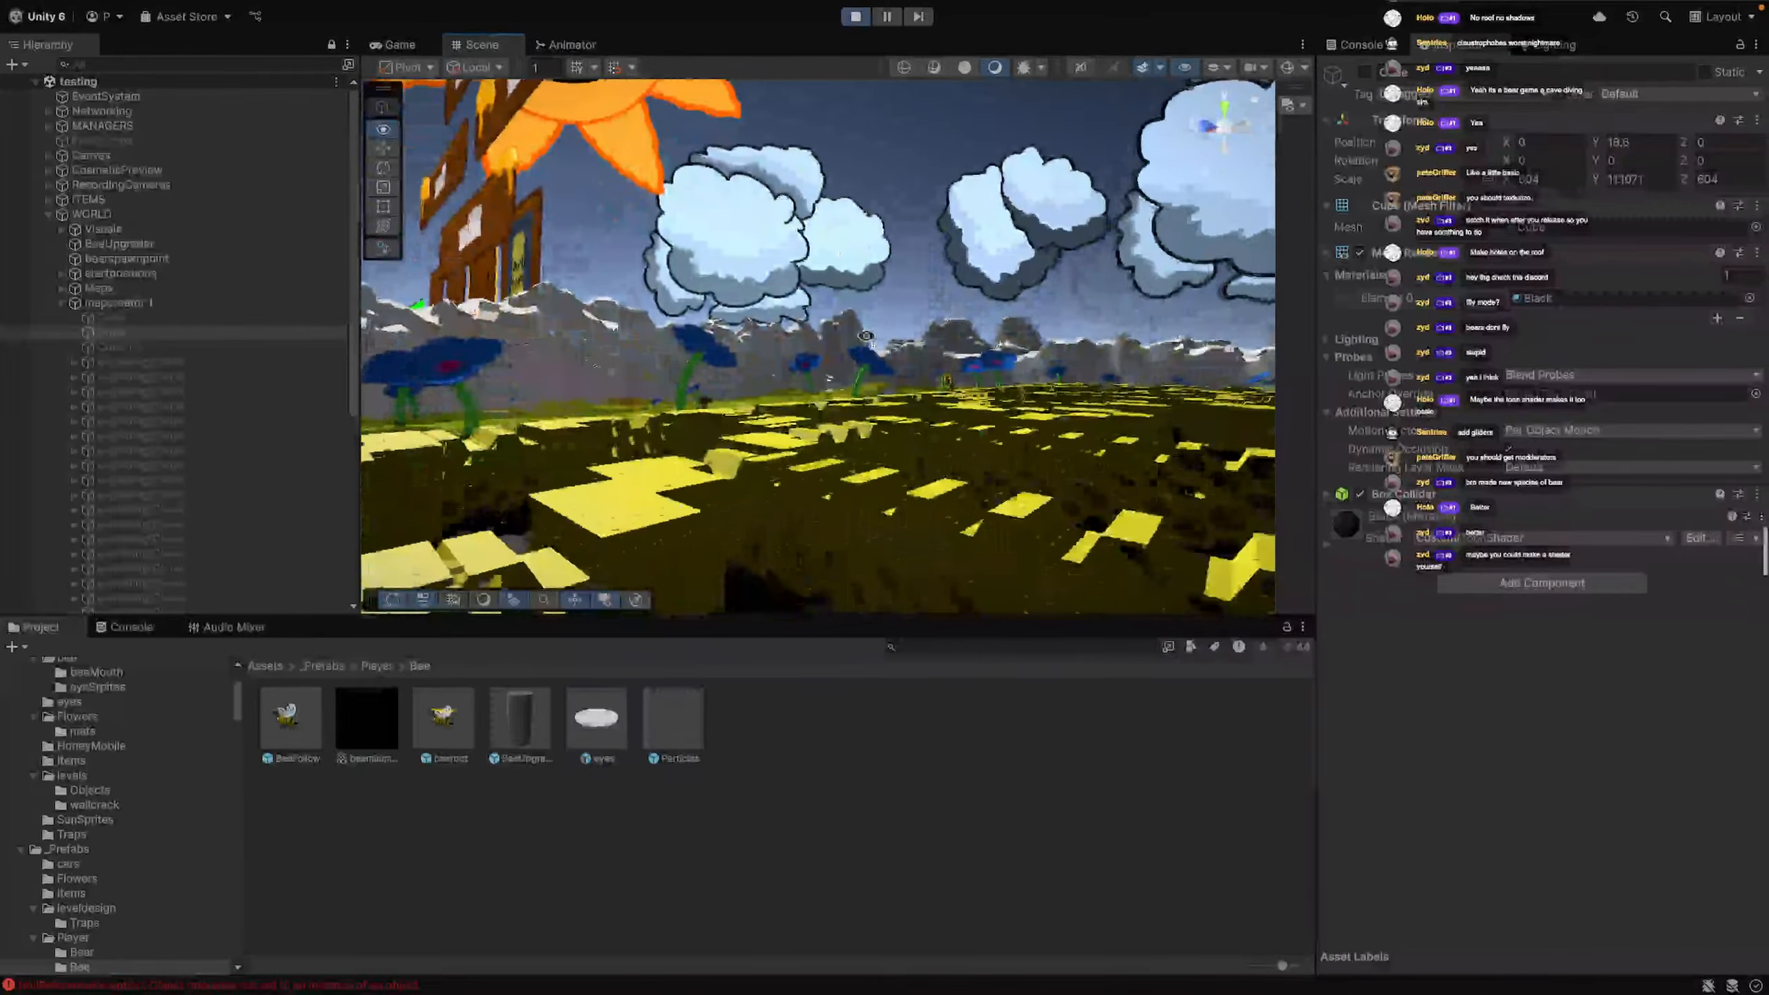
Fly over and through the roofless hive in the Scene view, examining the lighting on its walls, honeycomb and dark floor
right_drag(778, 487, 1216, 468)
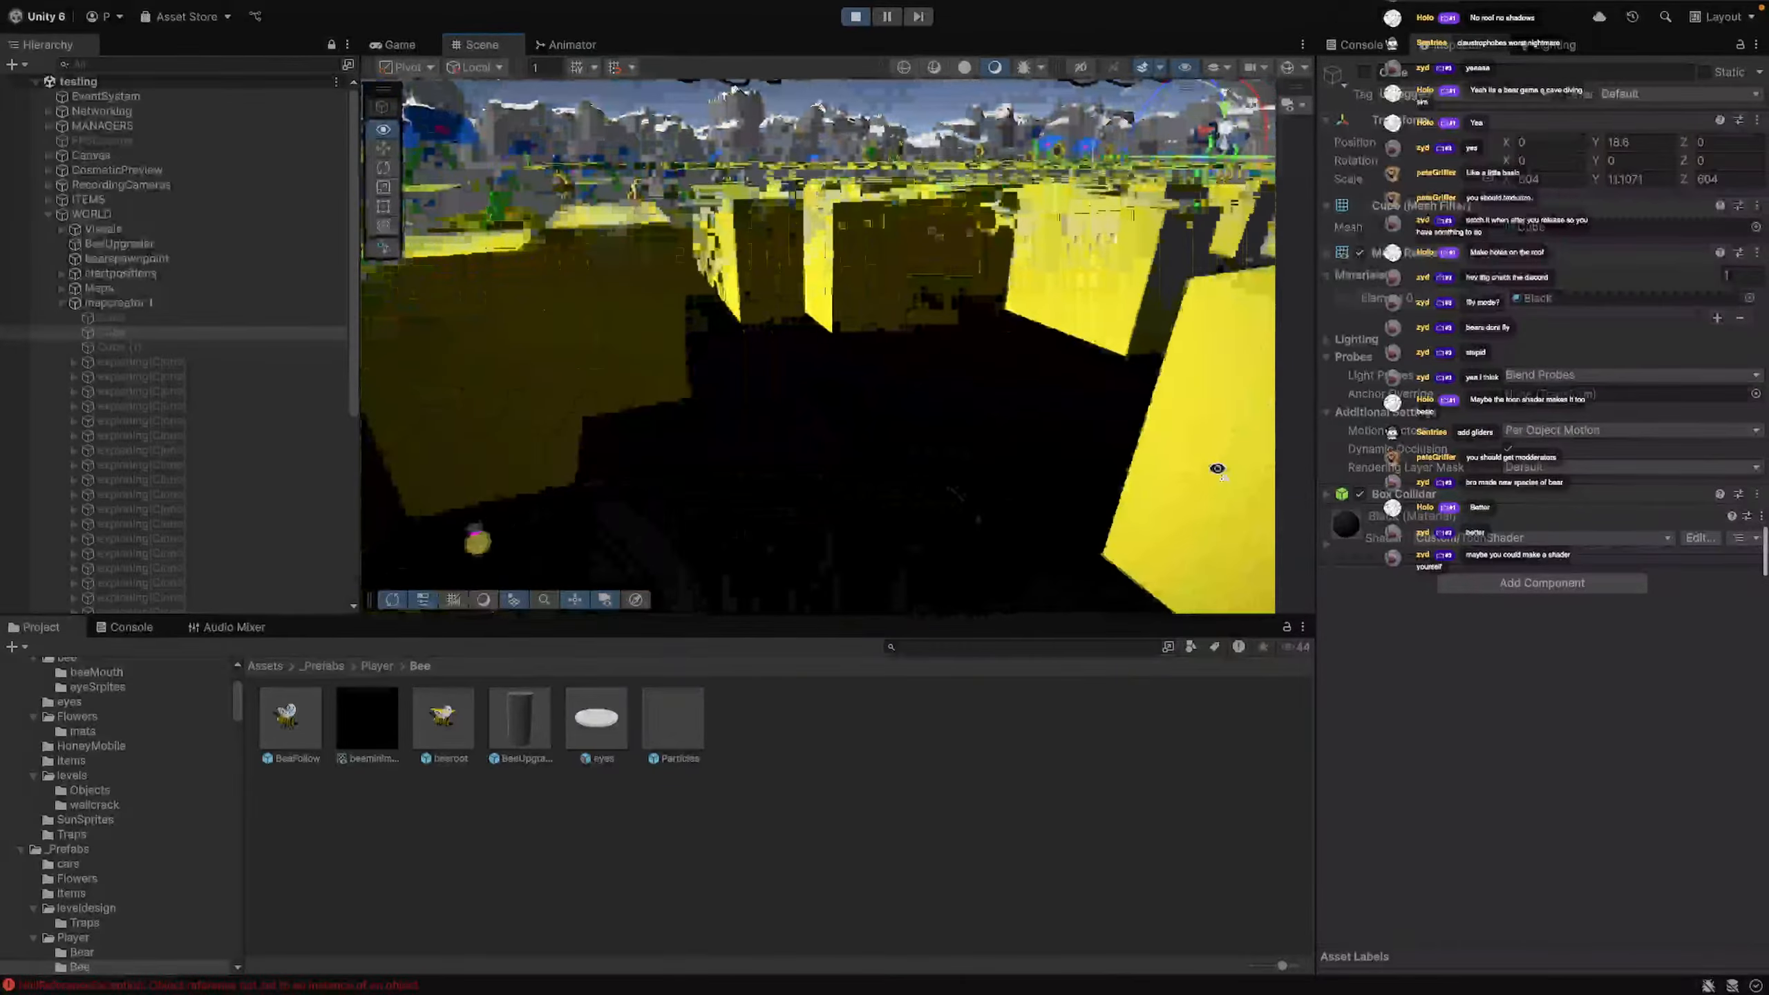
right_drag(1325, 412, 1216, 408)
right_drag(858, 405, 853, 408)
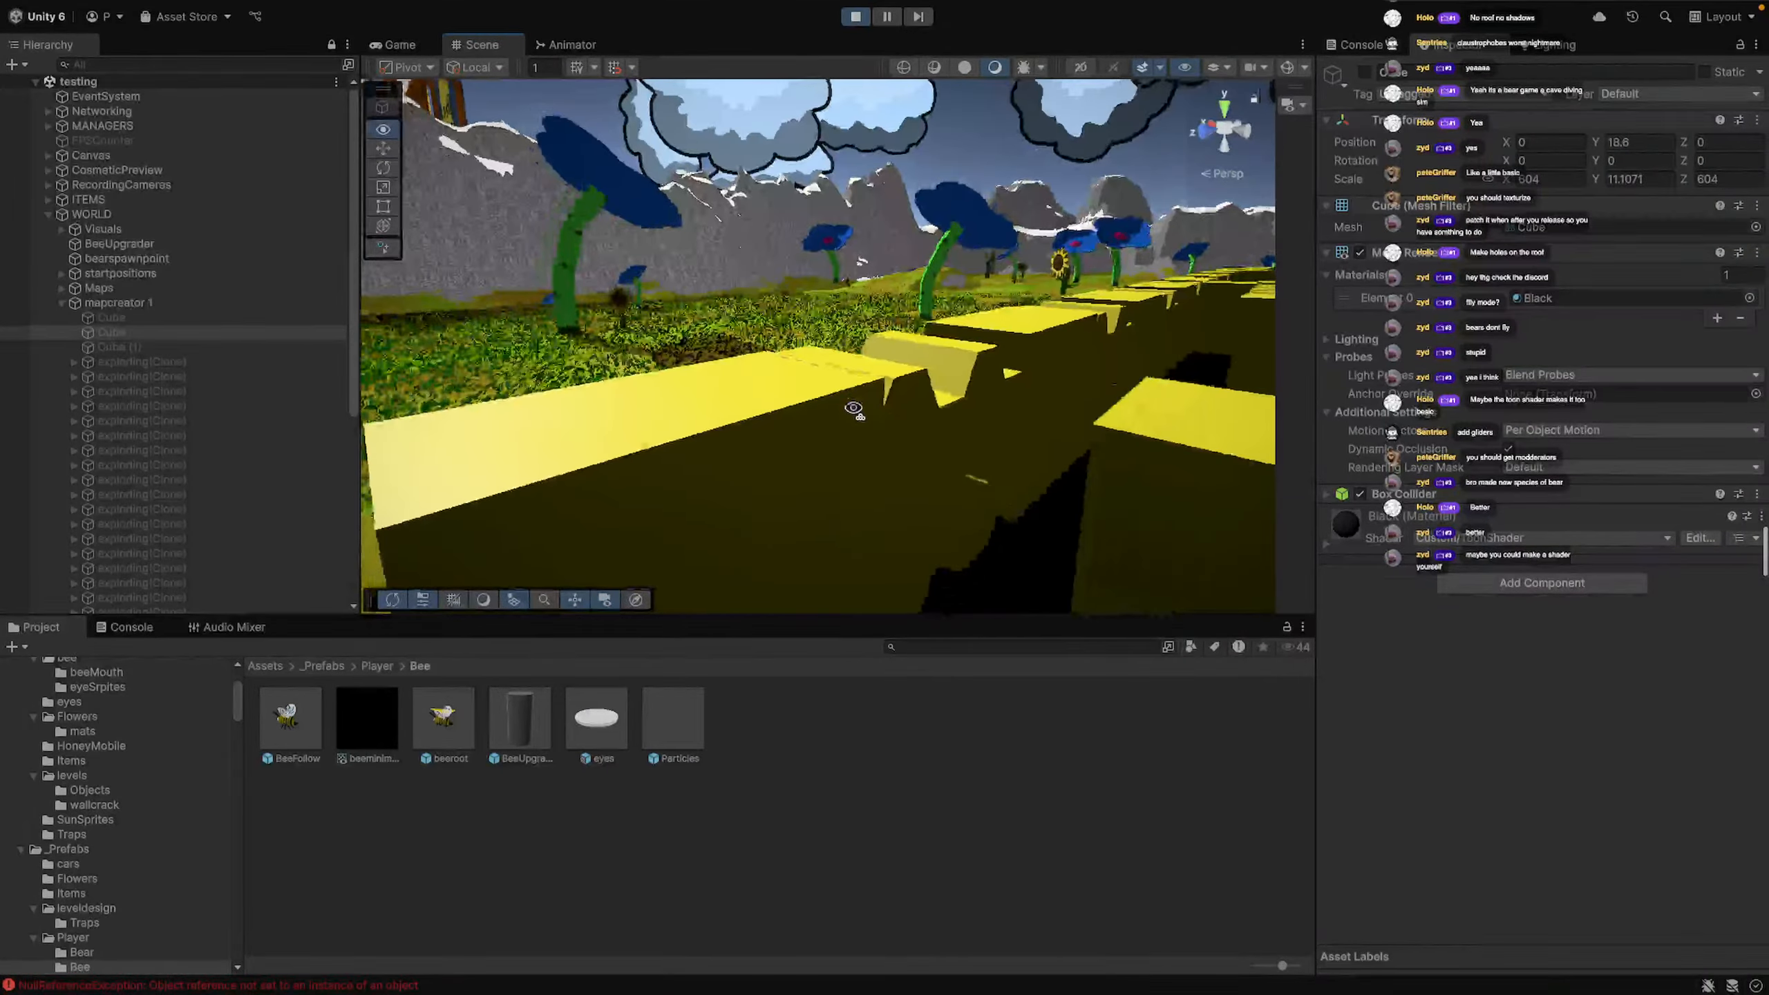
right_drag(1041, 533, 1180, 388)
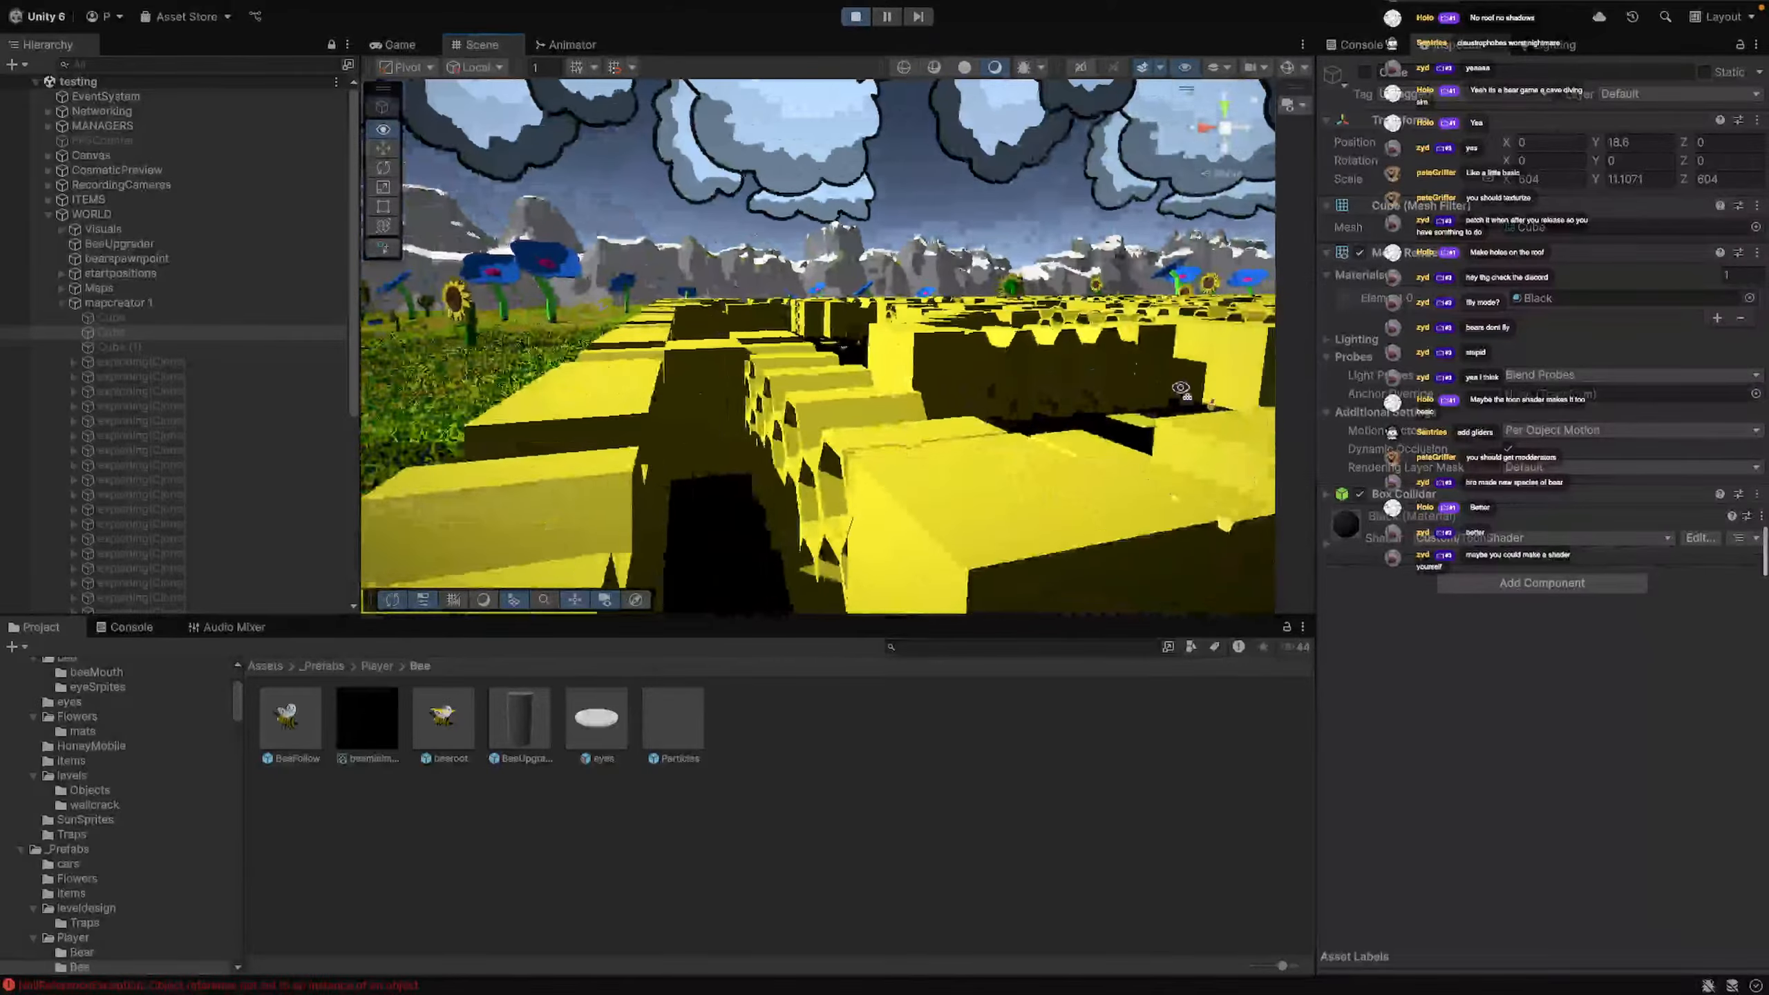
right_drag(636, 358, 809, 291)
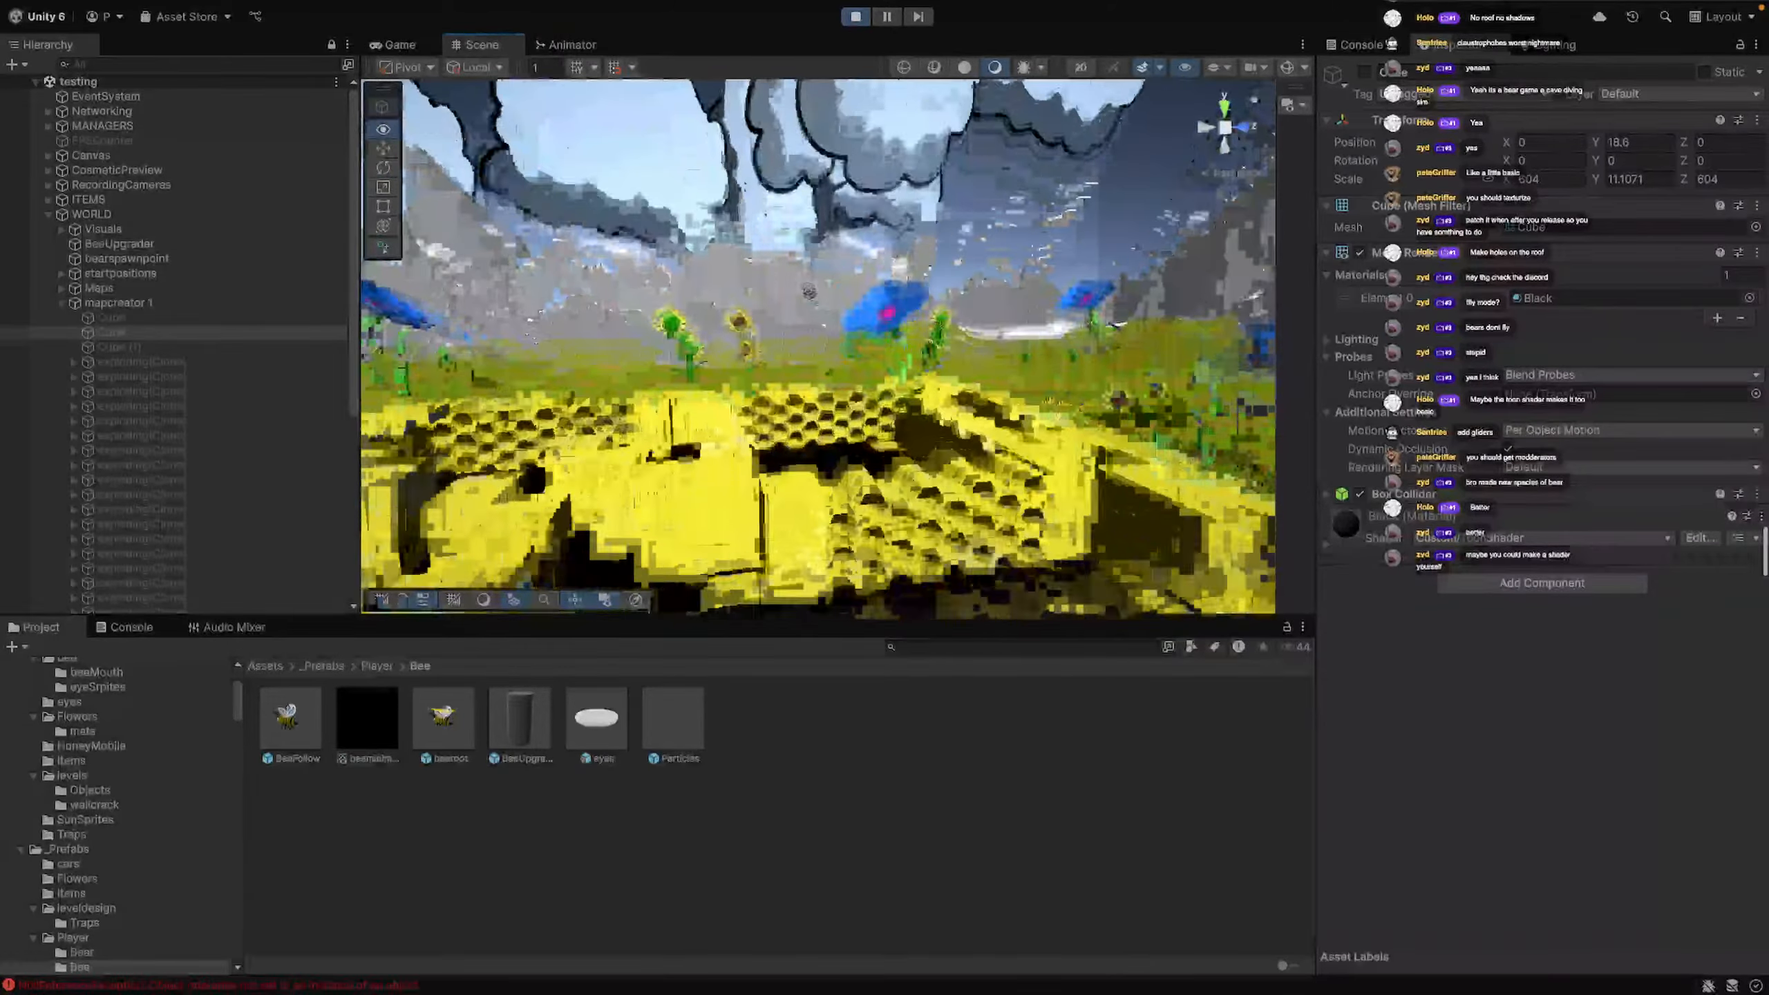
right_drag(836, 367, 738, 333)
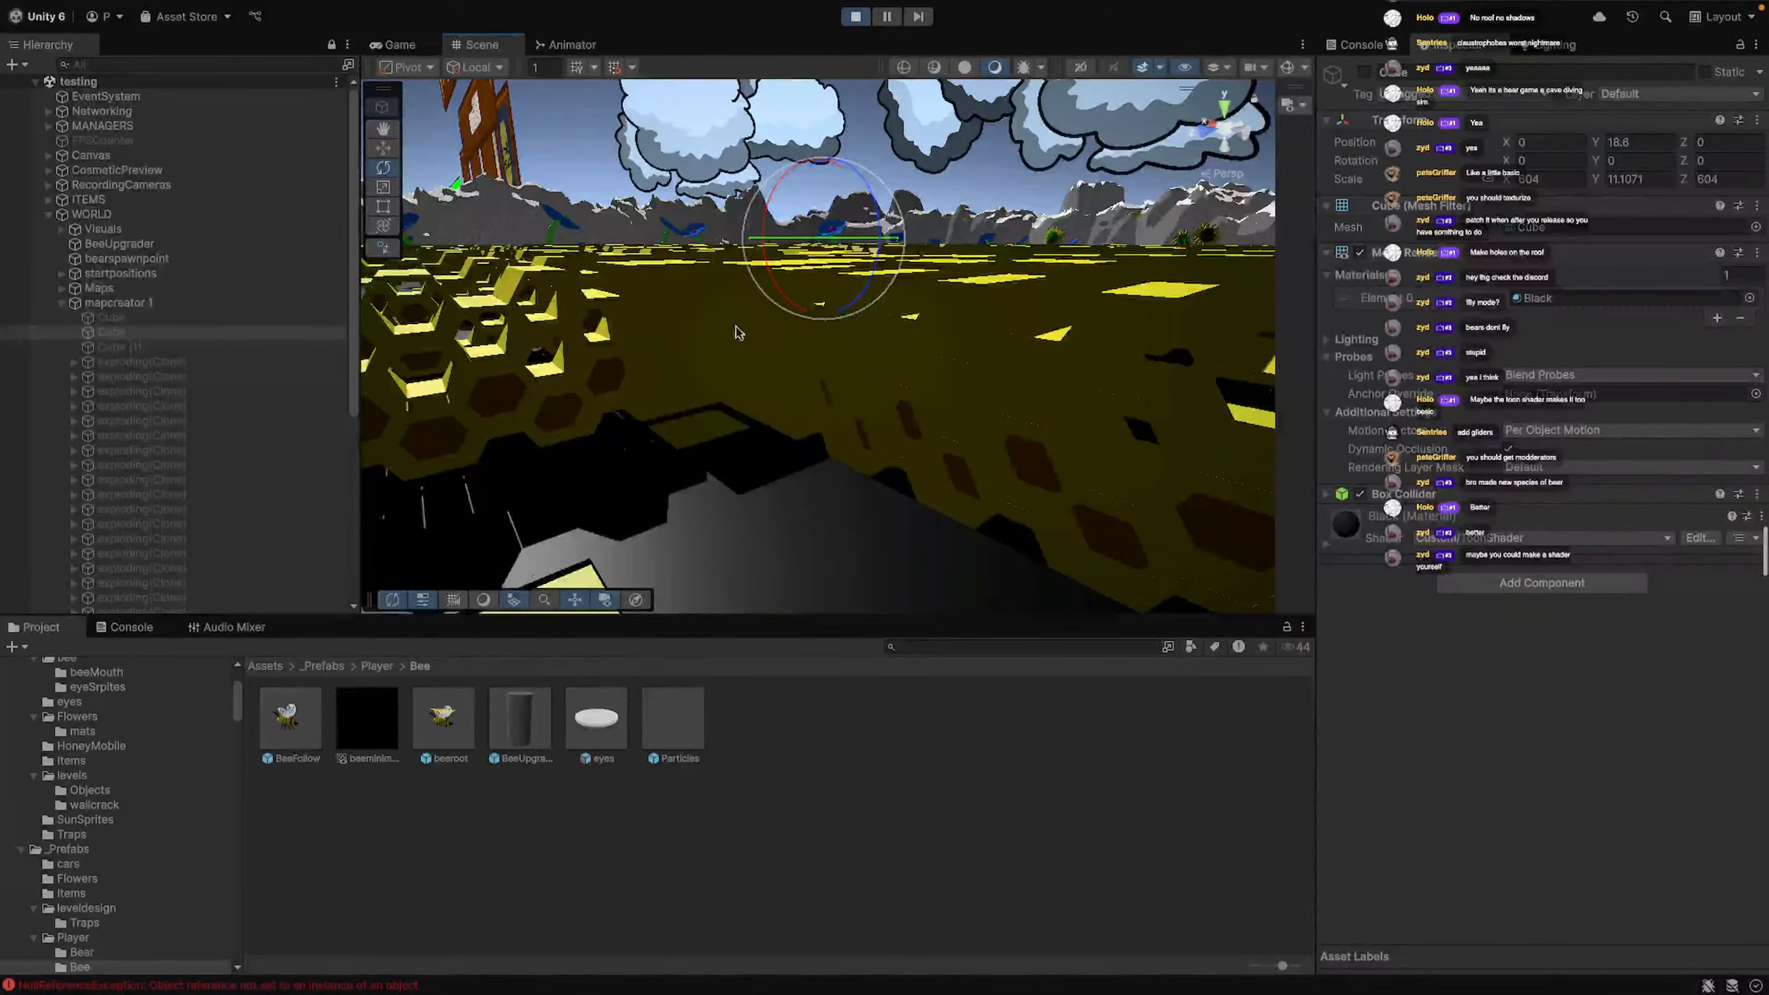
right_drag(775, 425, 504, 322)
Frame a flower's shadow on the grass and open the shadow settings of the PC_RPAsset in the Settings folder
right_drag(740, 358, 132, 599)
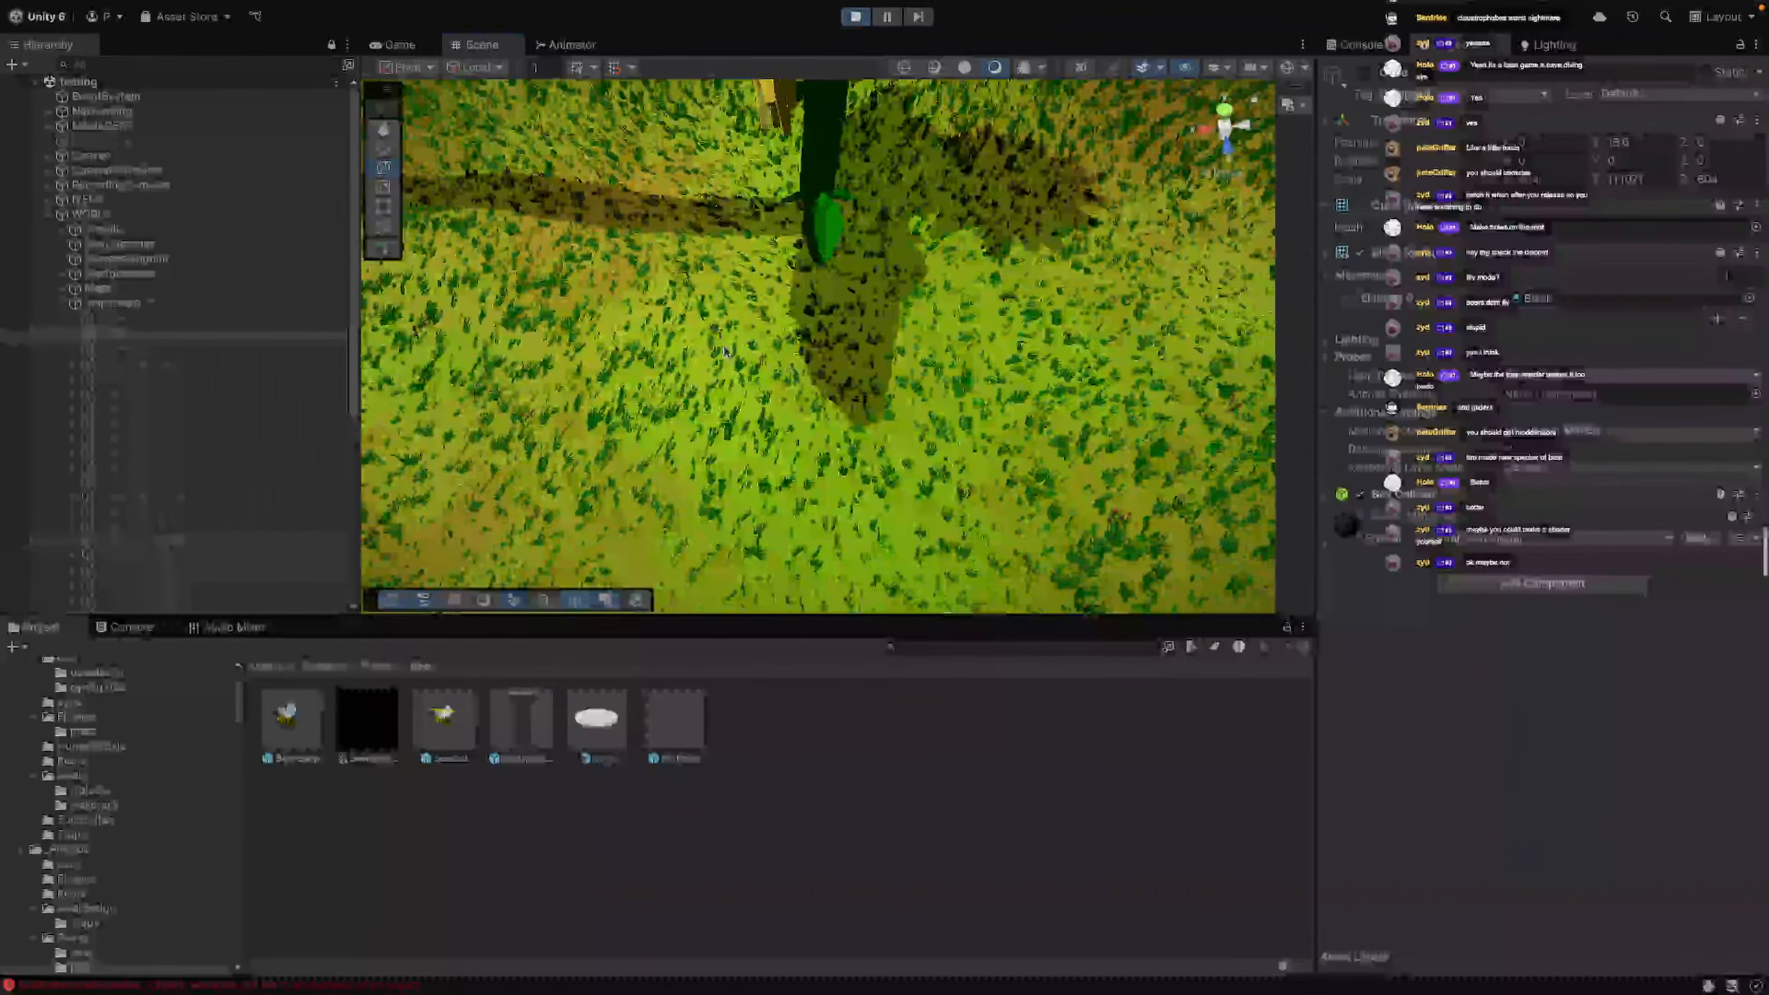
click(266, 666)
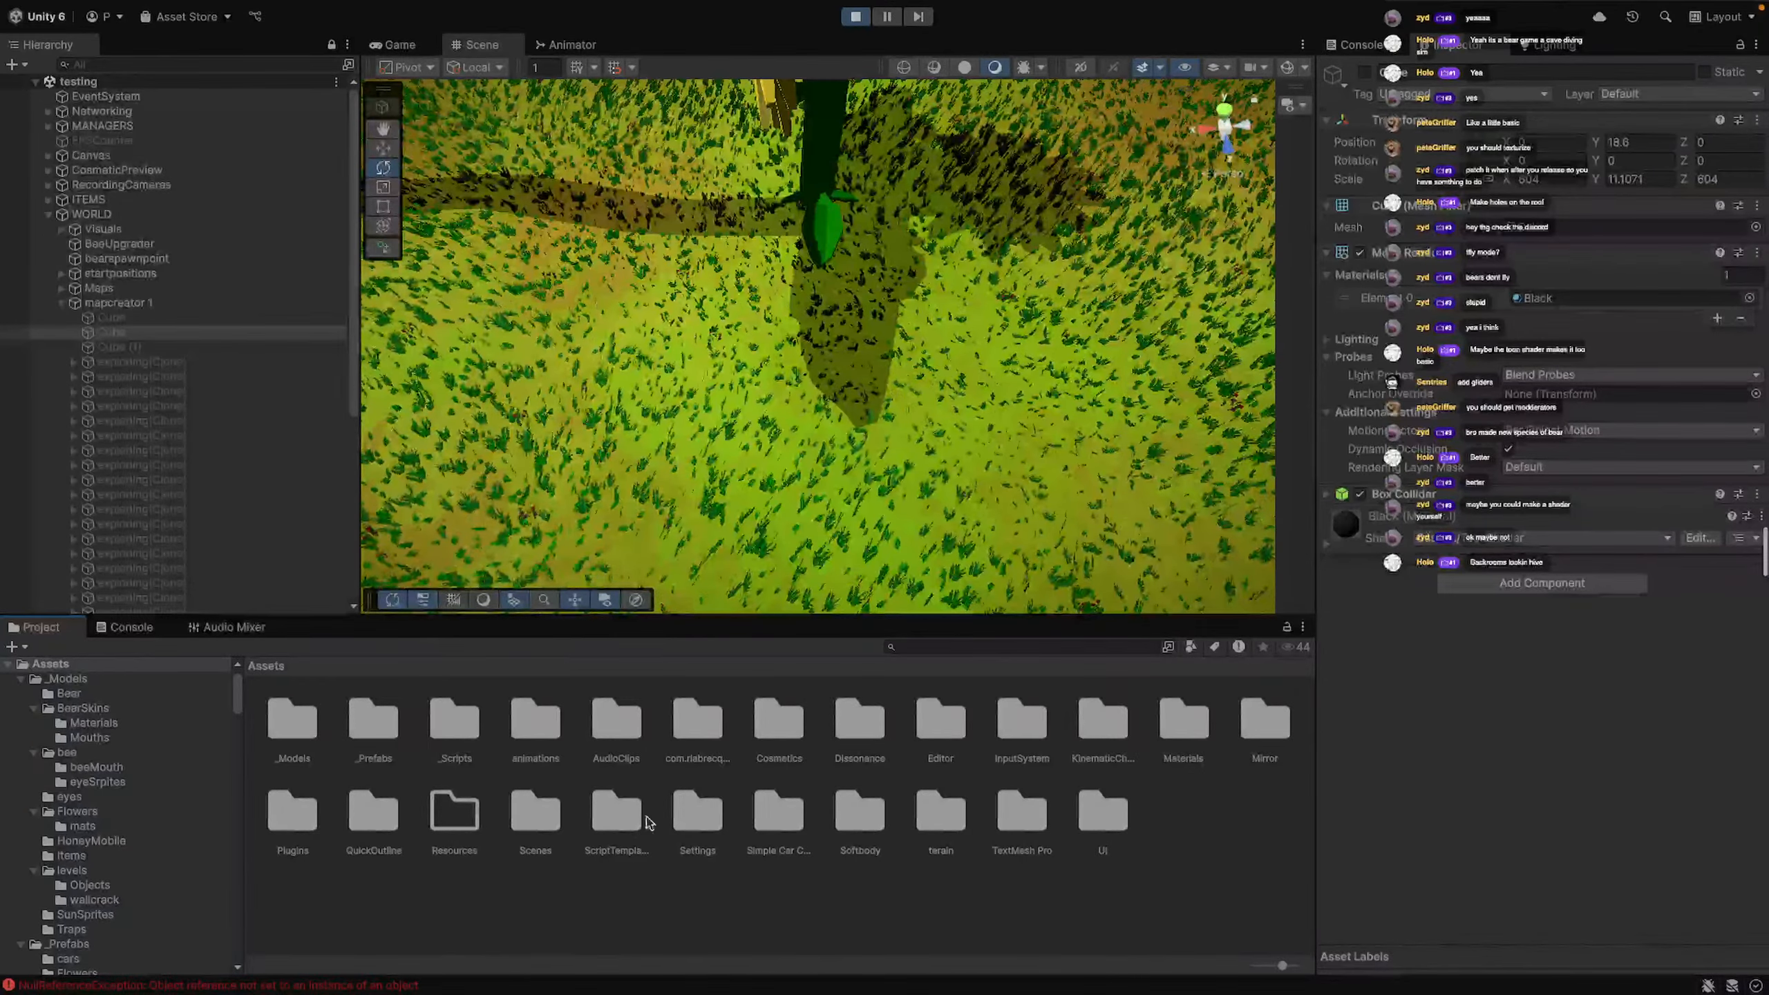
double_click(697, 812)
click(822, 713)
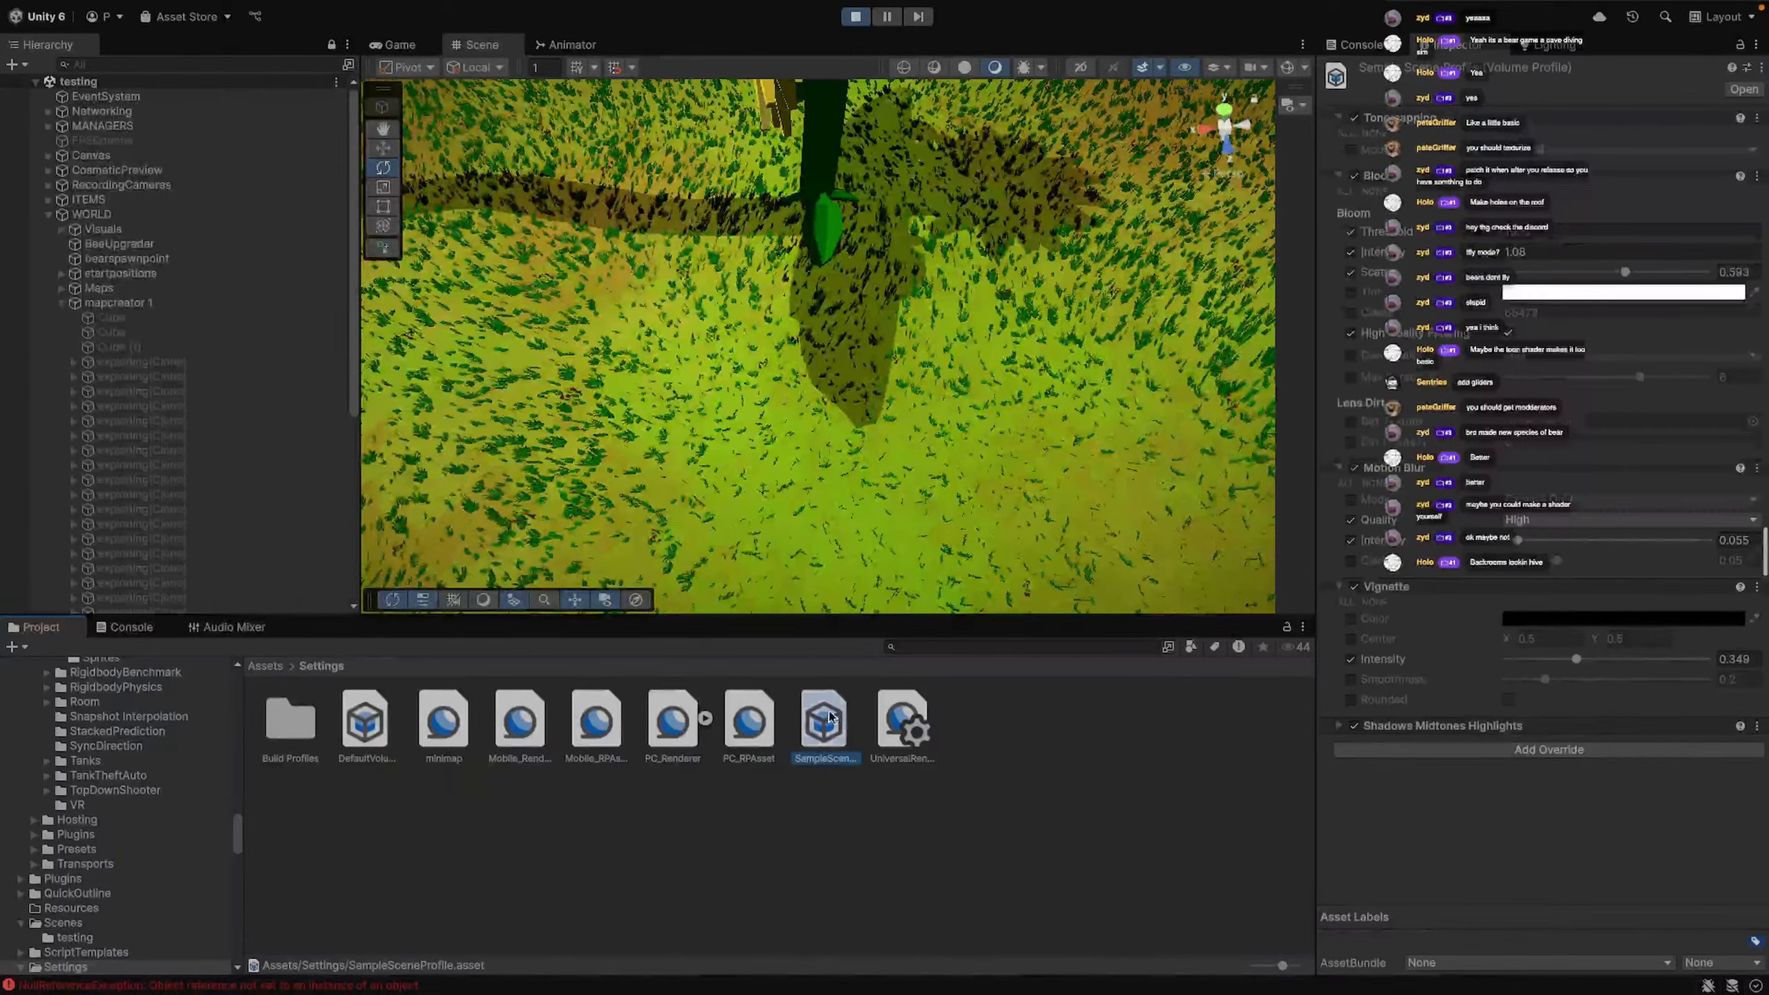
click(748, 721)
scroll(1503, 591, down, 6)
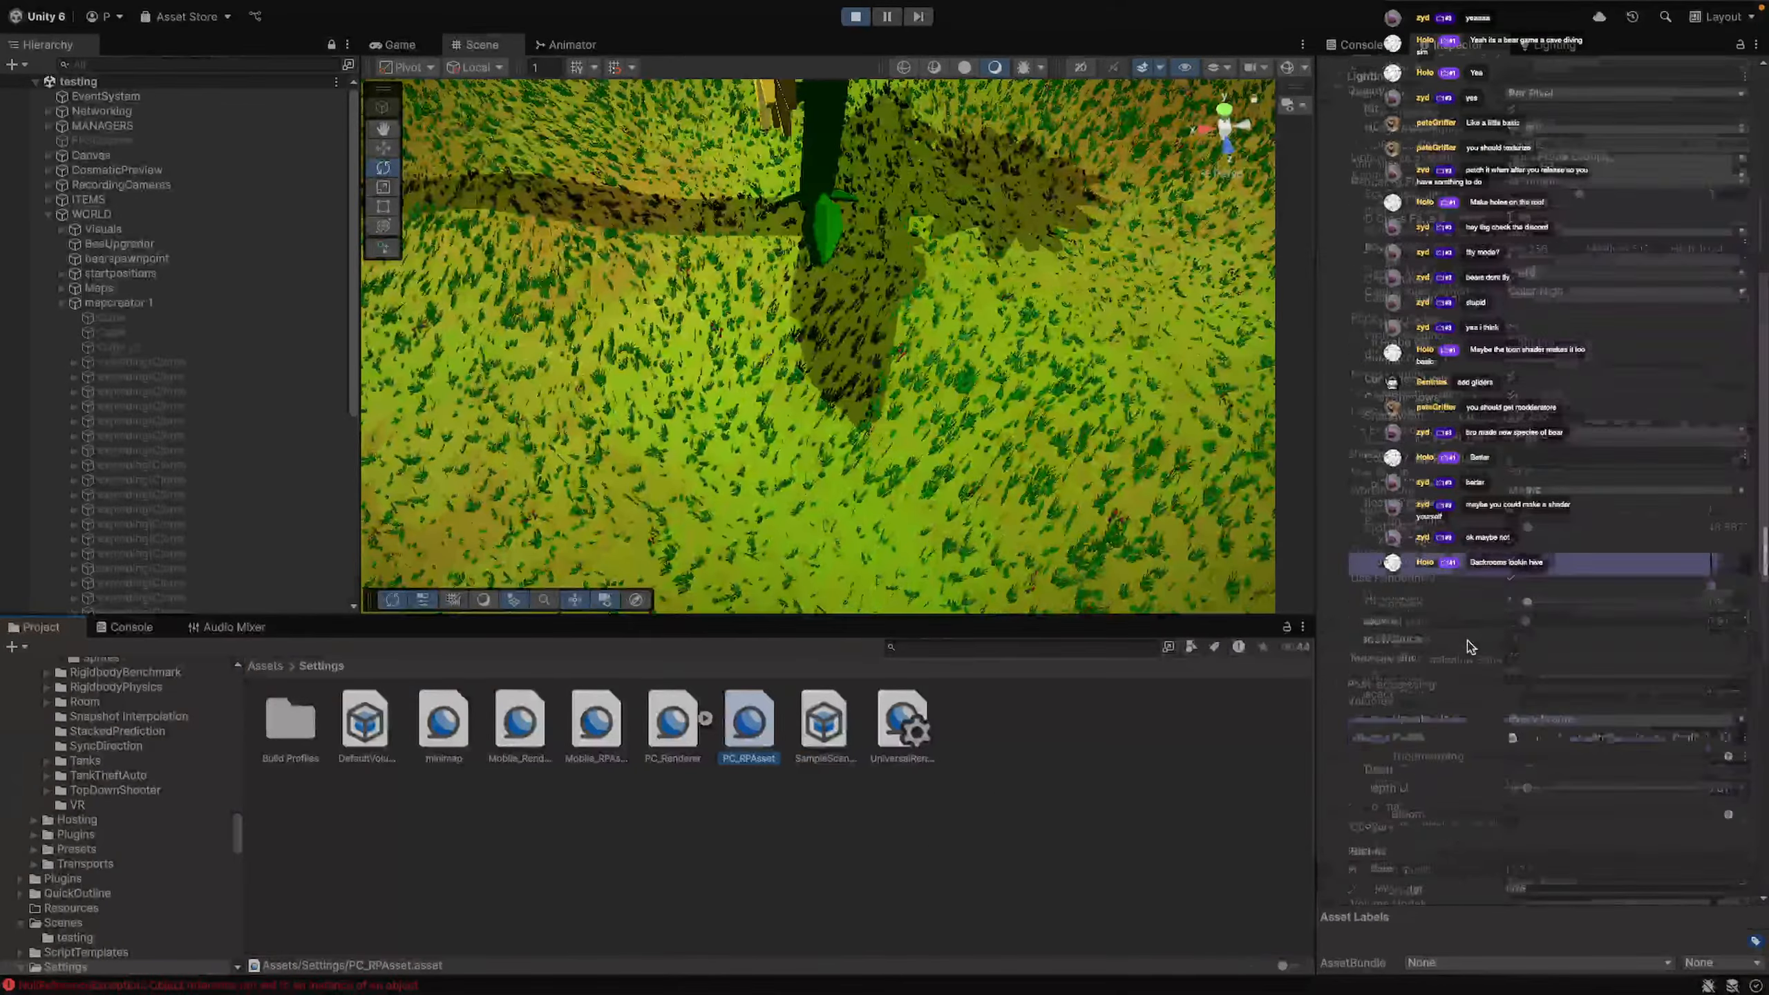
Try a shadow Max Distance of 60 and check the flower's shadow edges up close on the grass
drag(1416, 258, 787, 264)
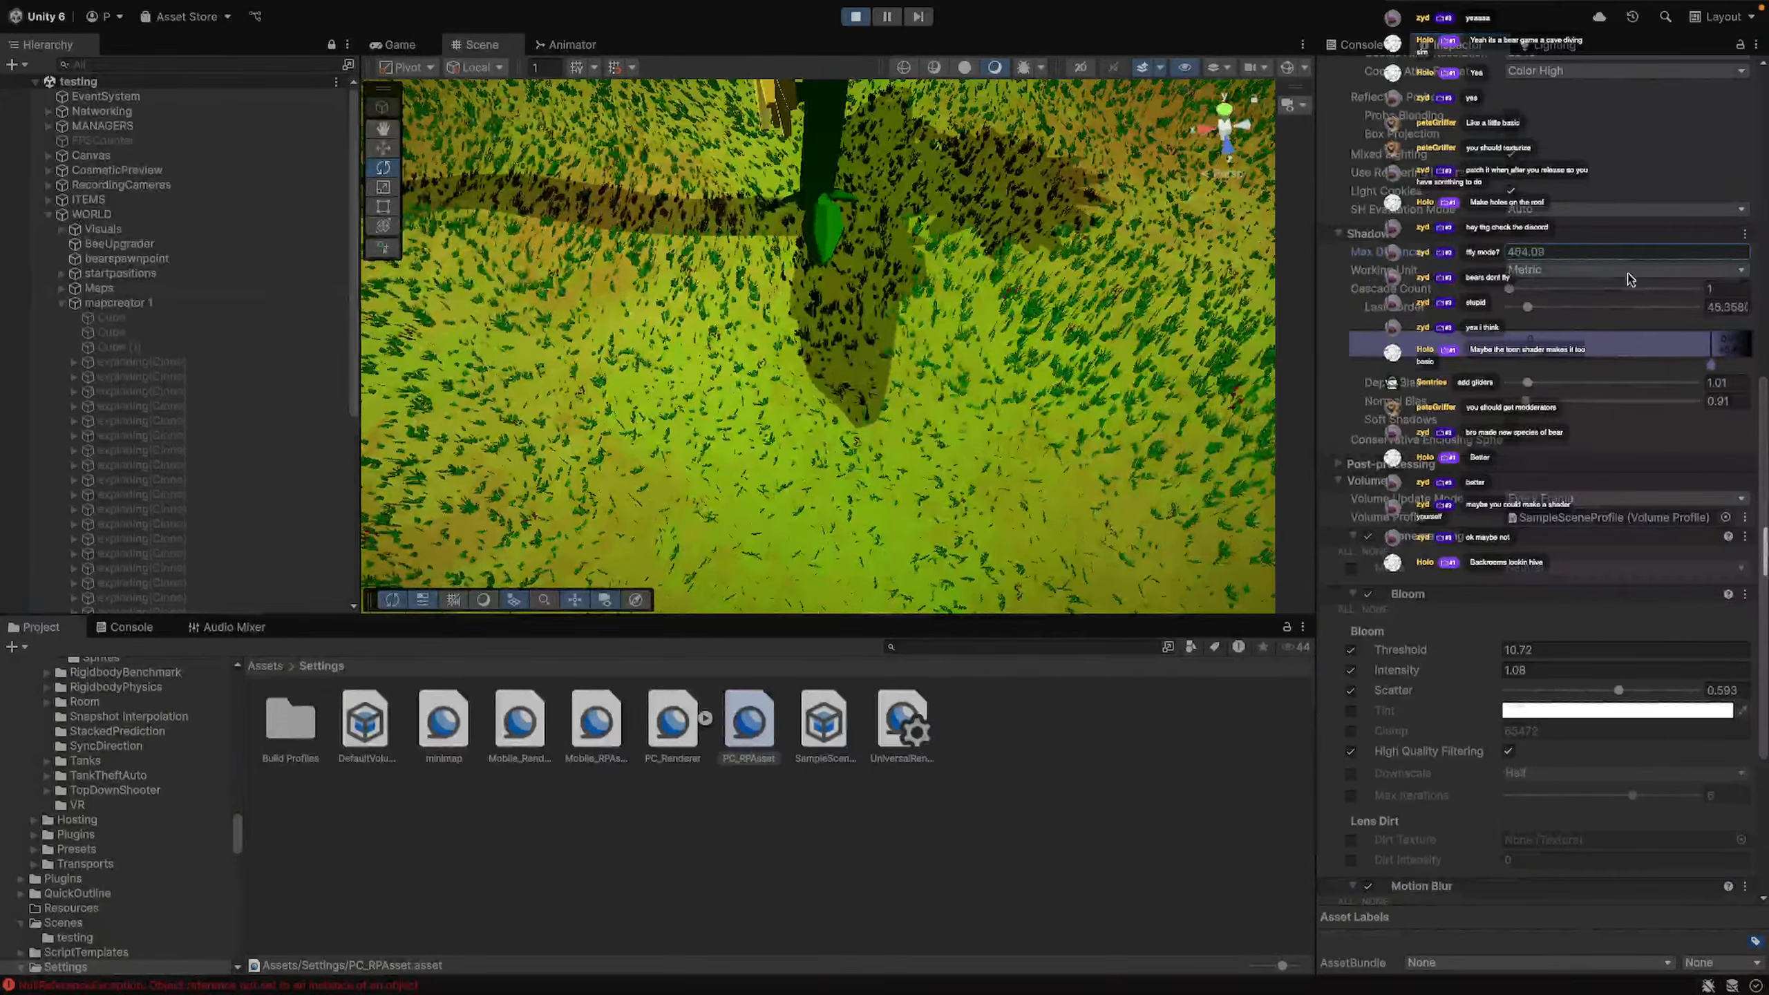
click(1619, 248)
key(BackSpace)
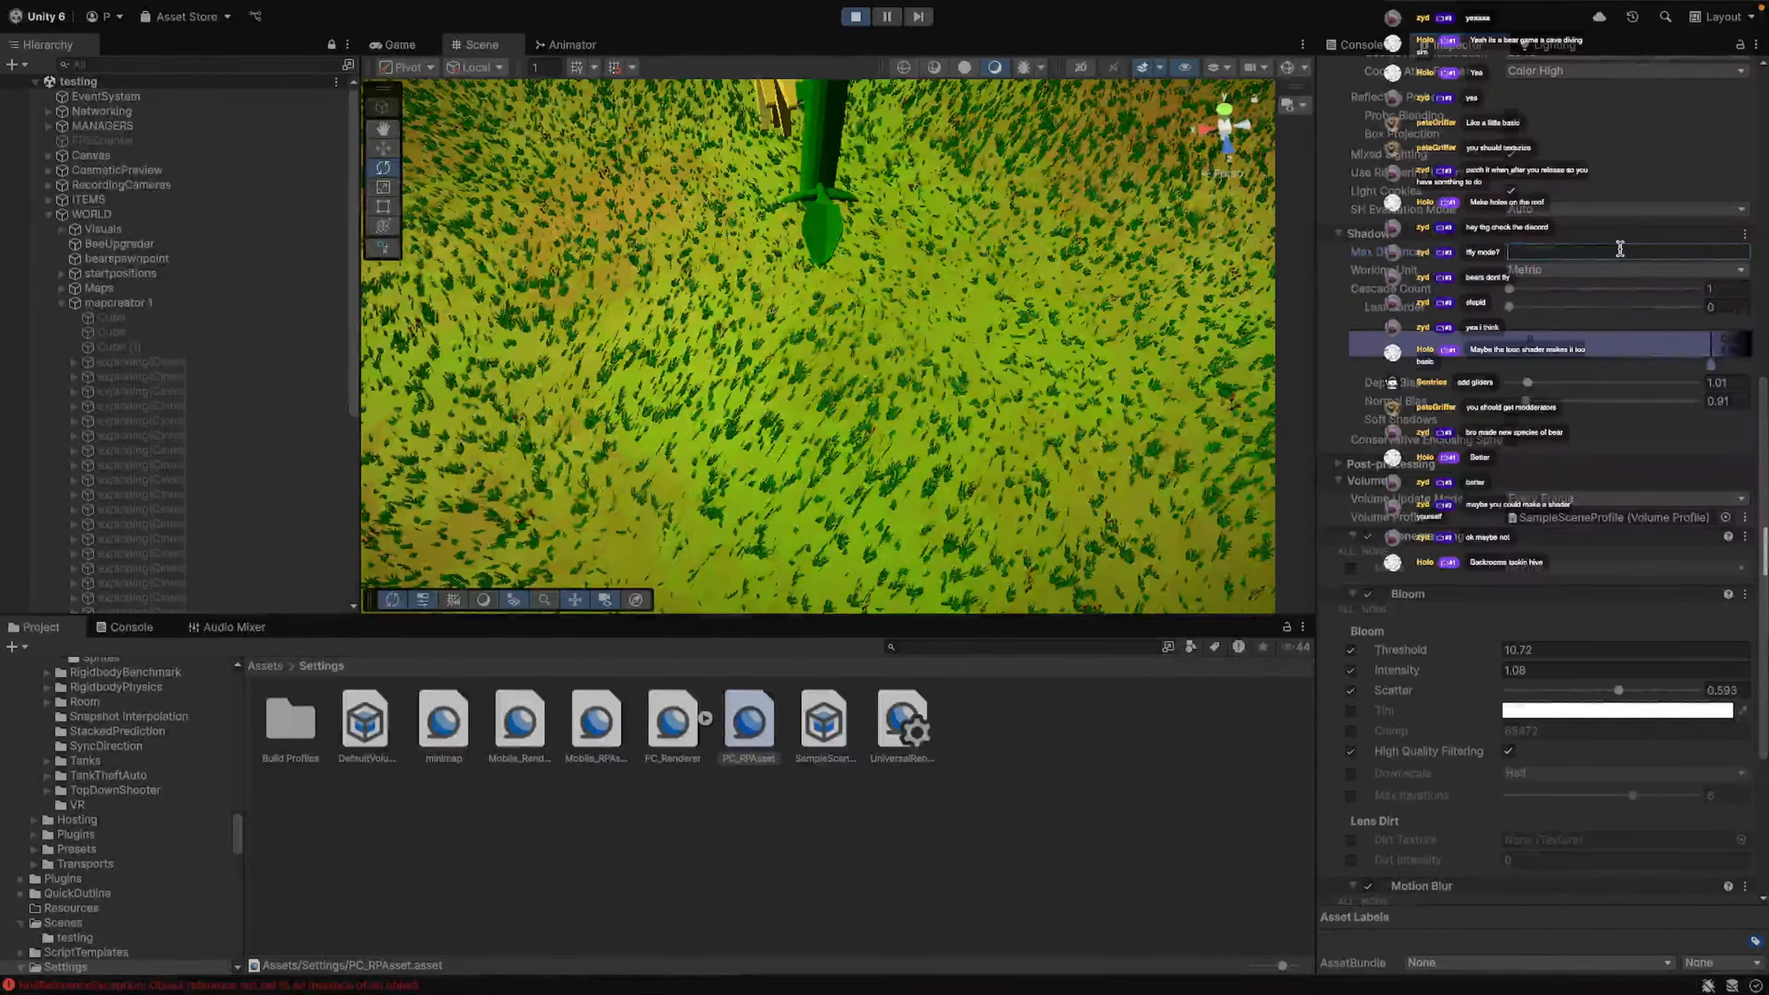
text(40)
key(BackSpace)
key(BackSpace)
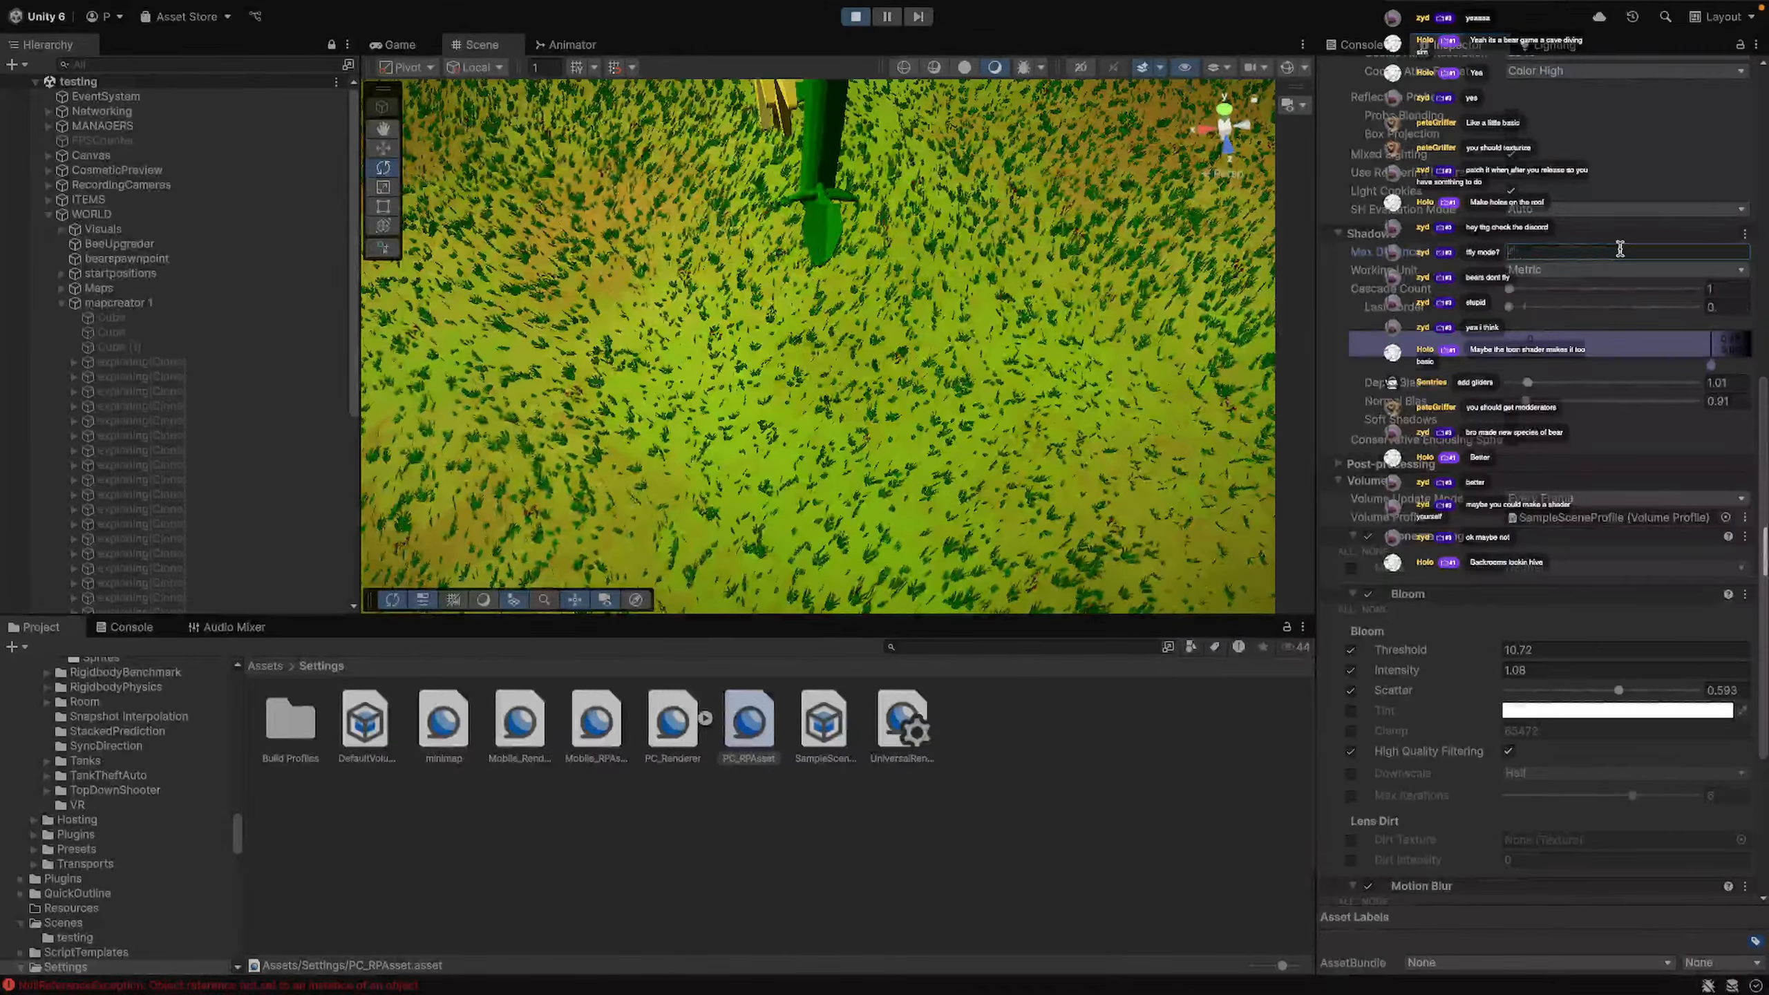
text(60)
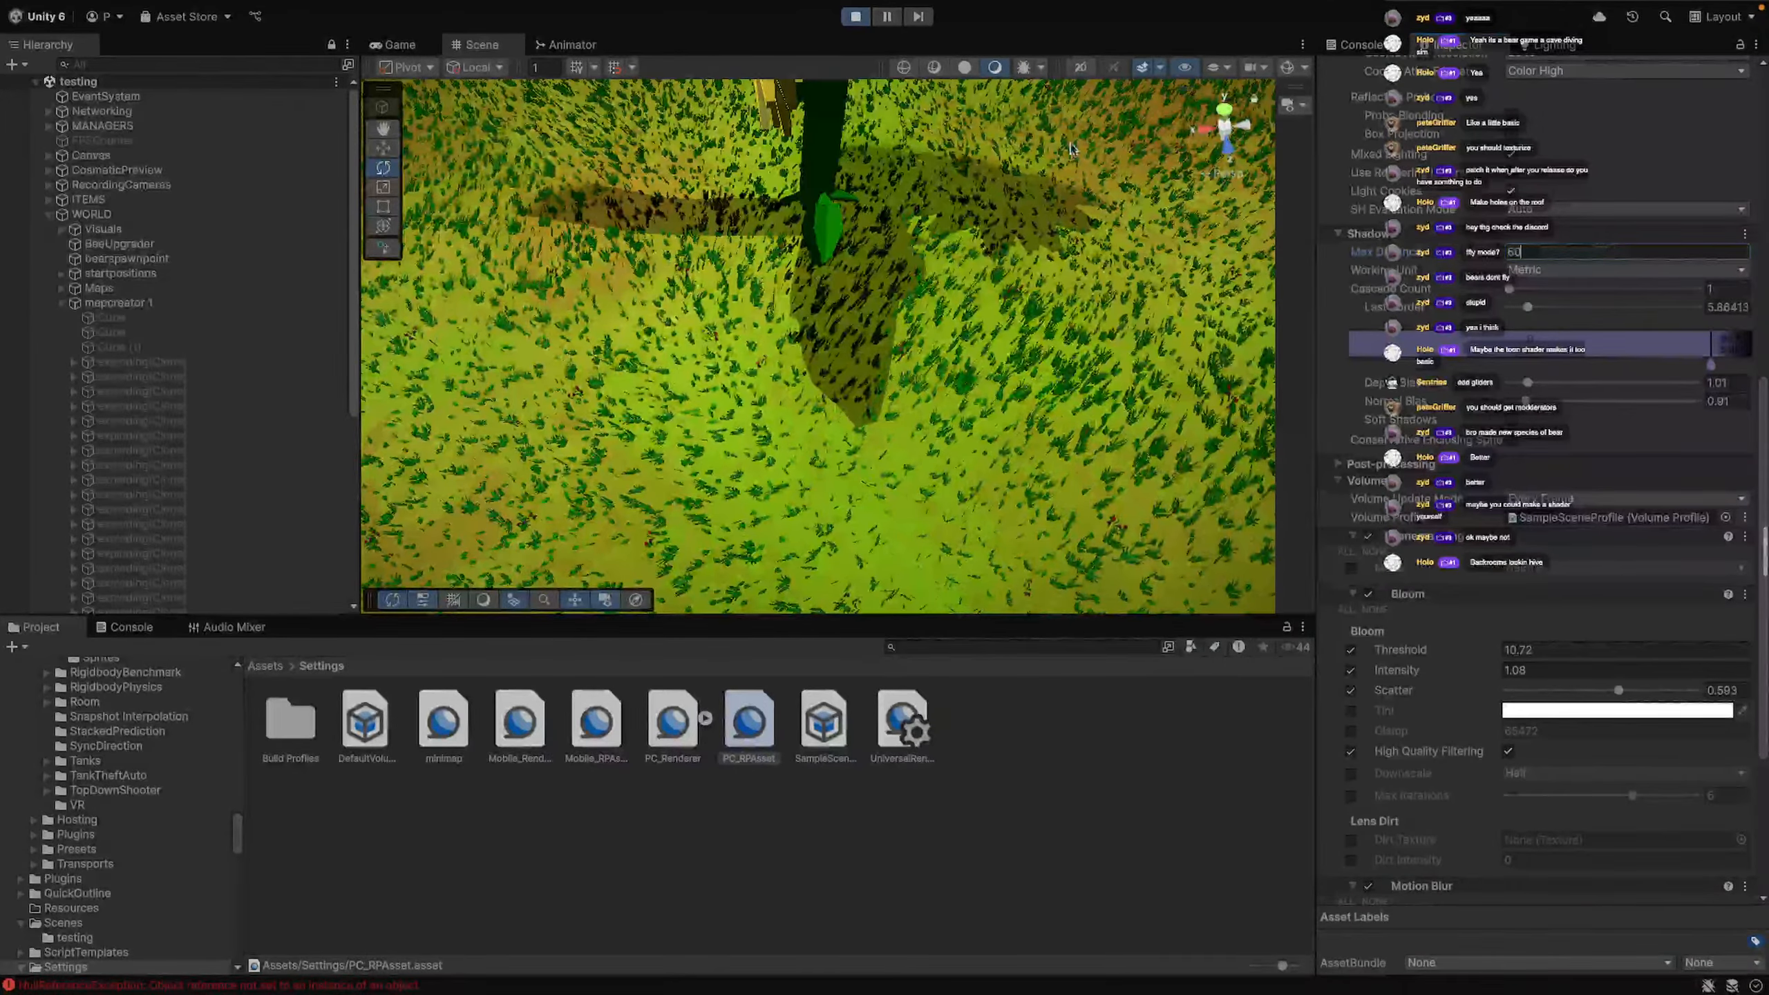
right_drag(828, 279, 858, 119)
key(w)
key(w)
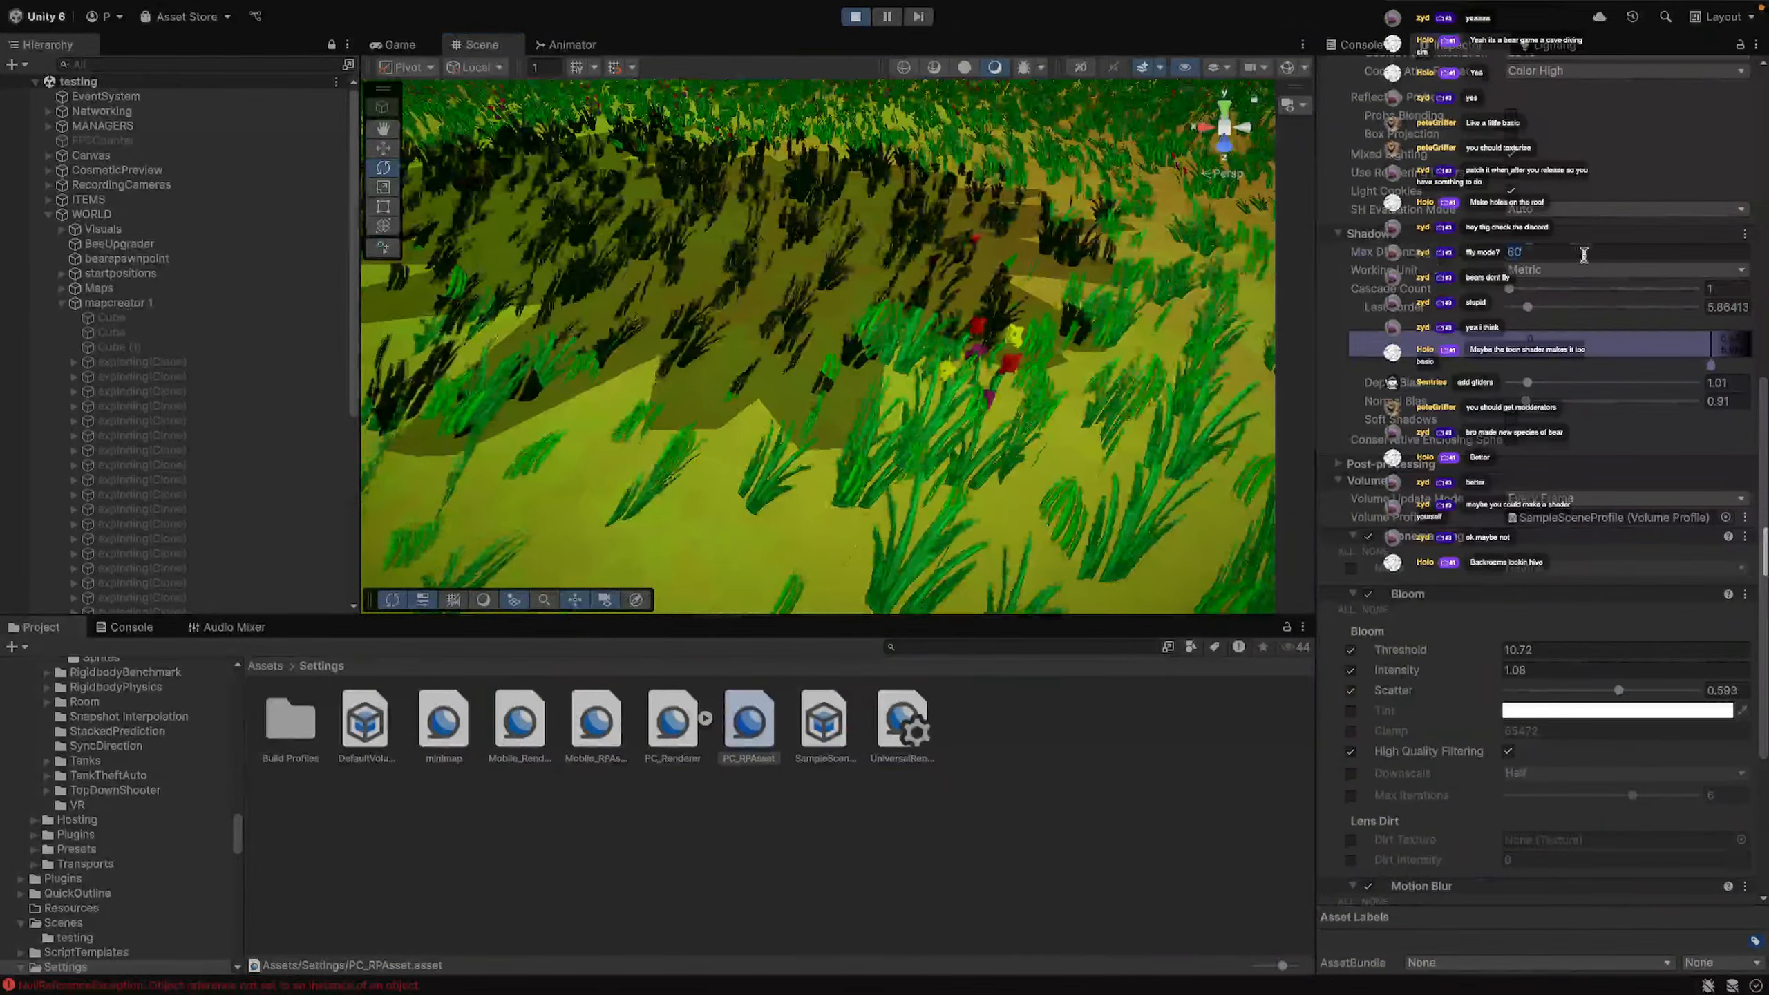
Raise the shadow Max Distance to 500 and compare the shadow edges on the grass from near and far
click(1583, 253)
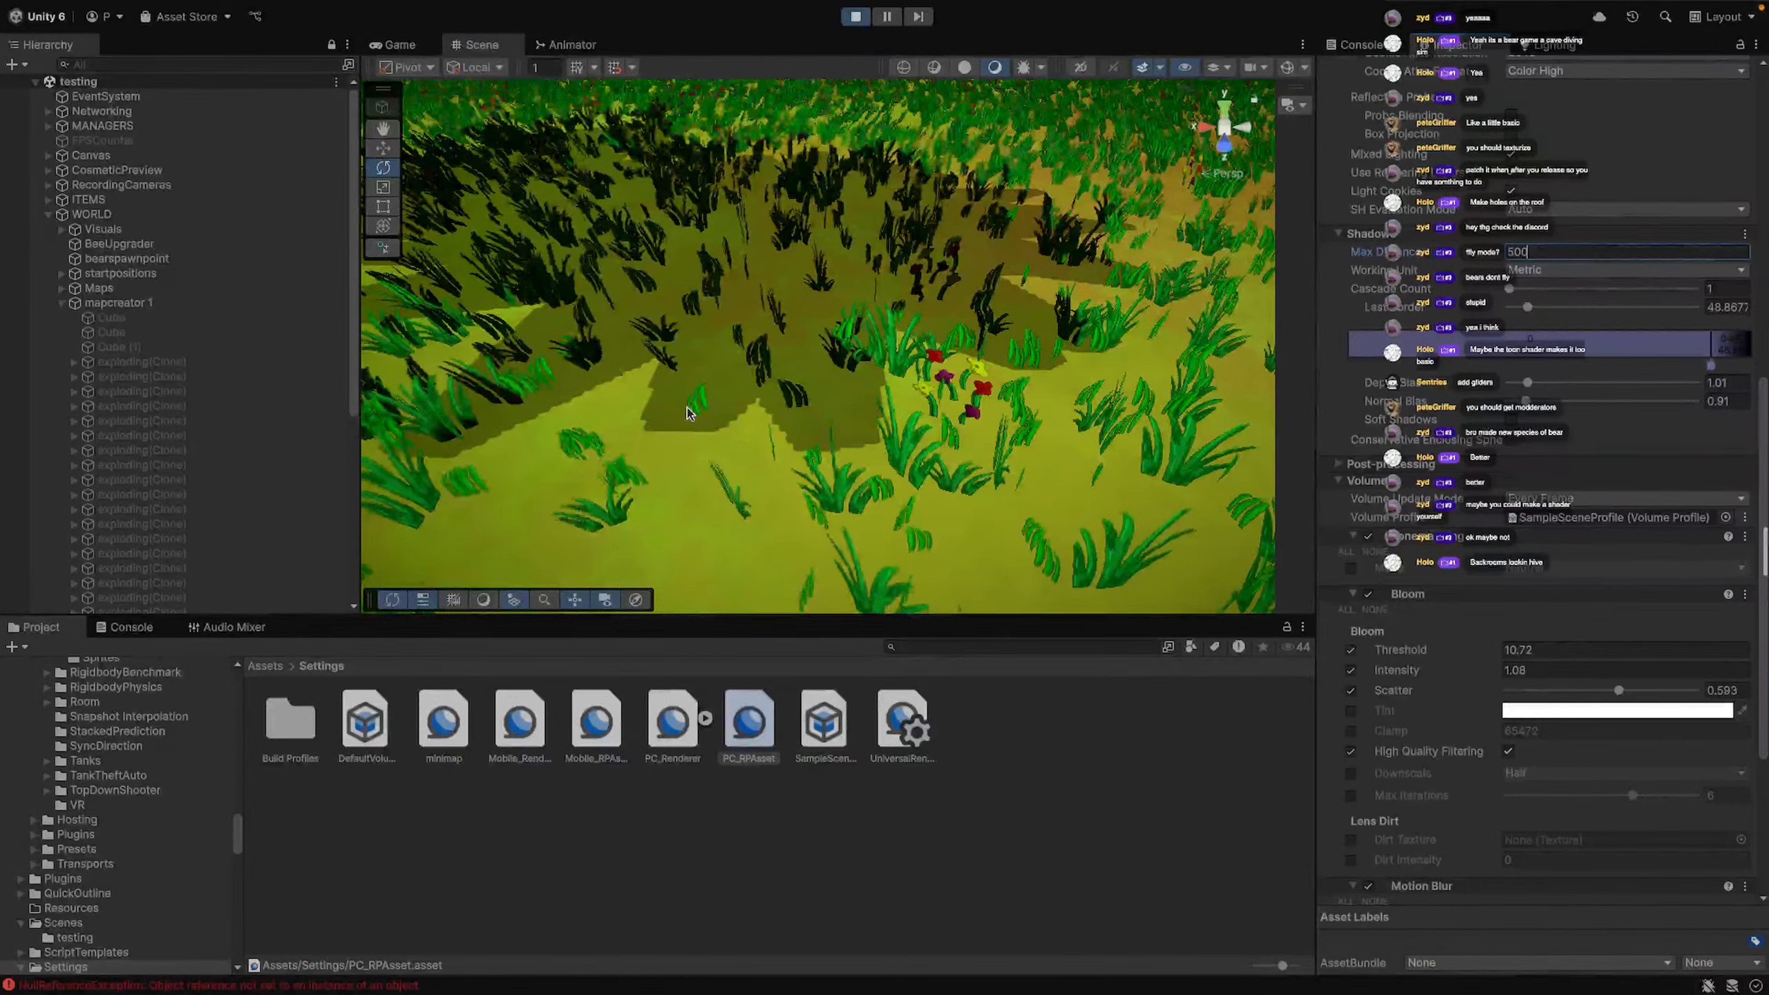
right_drag(700, 401, 700, 400)
key(w)
right_drag(1121, 481, 1115, 594)
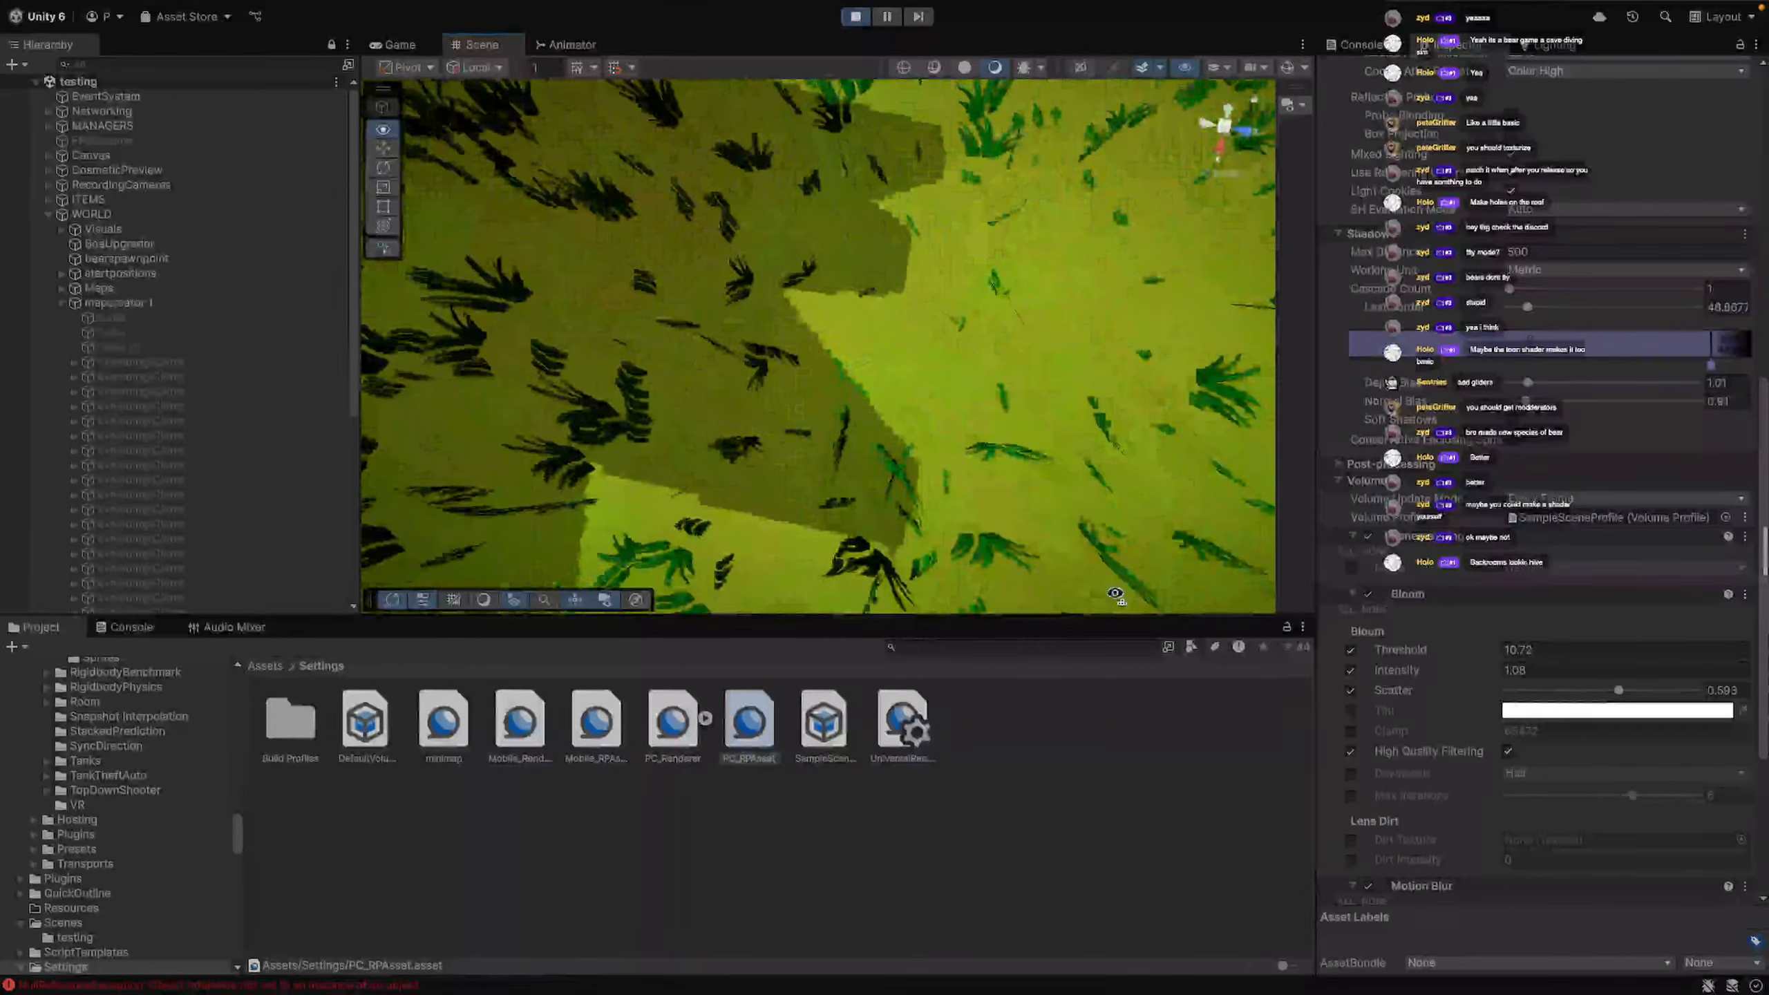
right_drag(721, 559, 724, 559)
key(s)
key(s)
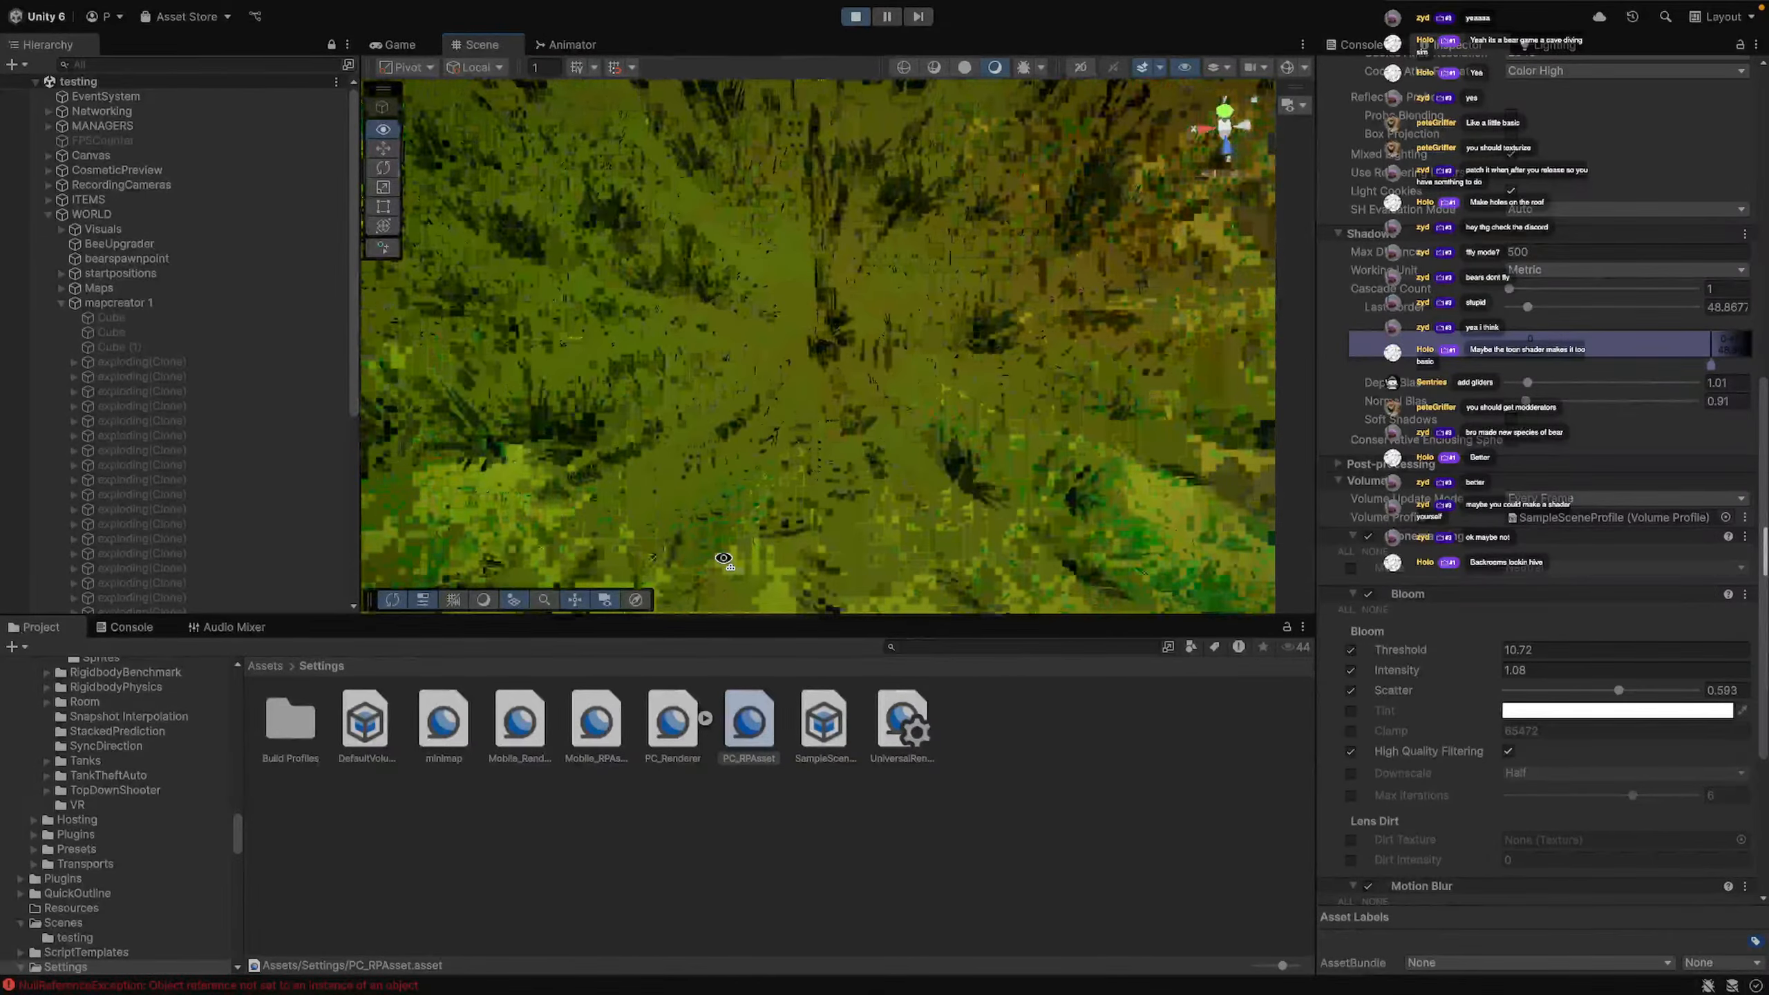
Try a shadow Max Distance of 85.1 and check the shadows of the flowers and hive from farther away
drag(1404, 257, 370, 318)
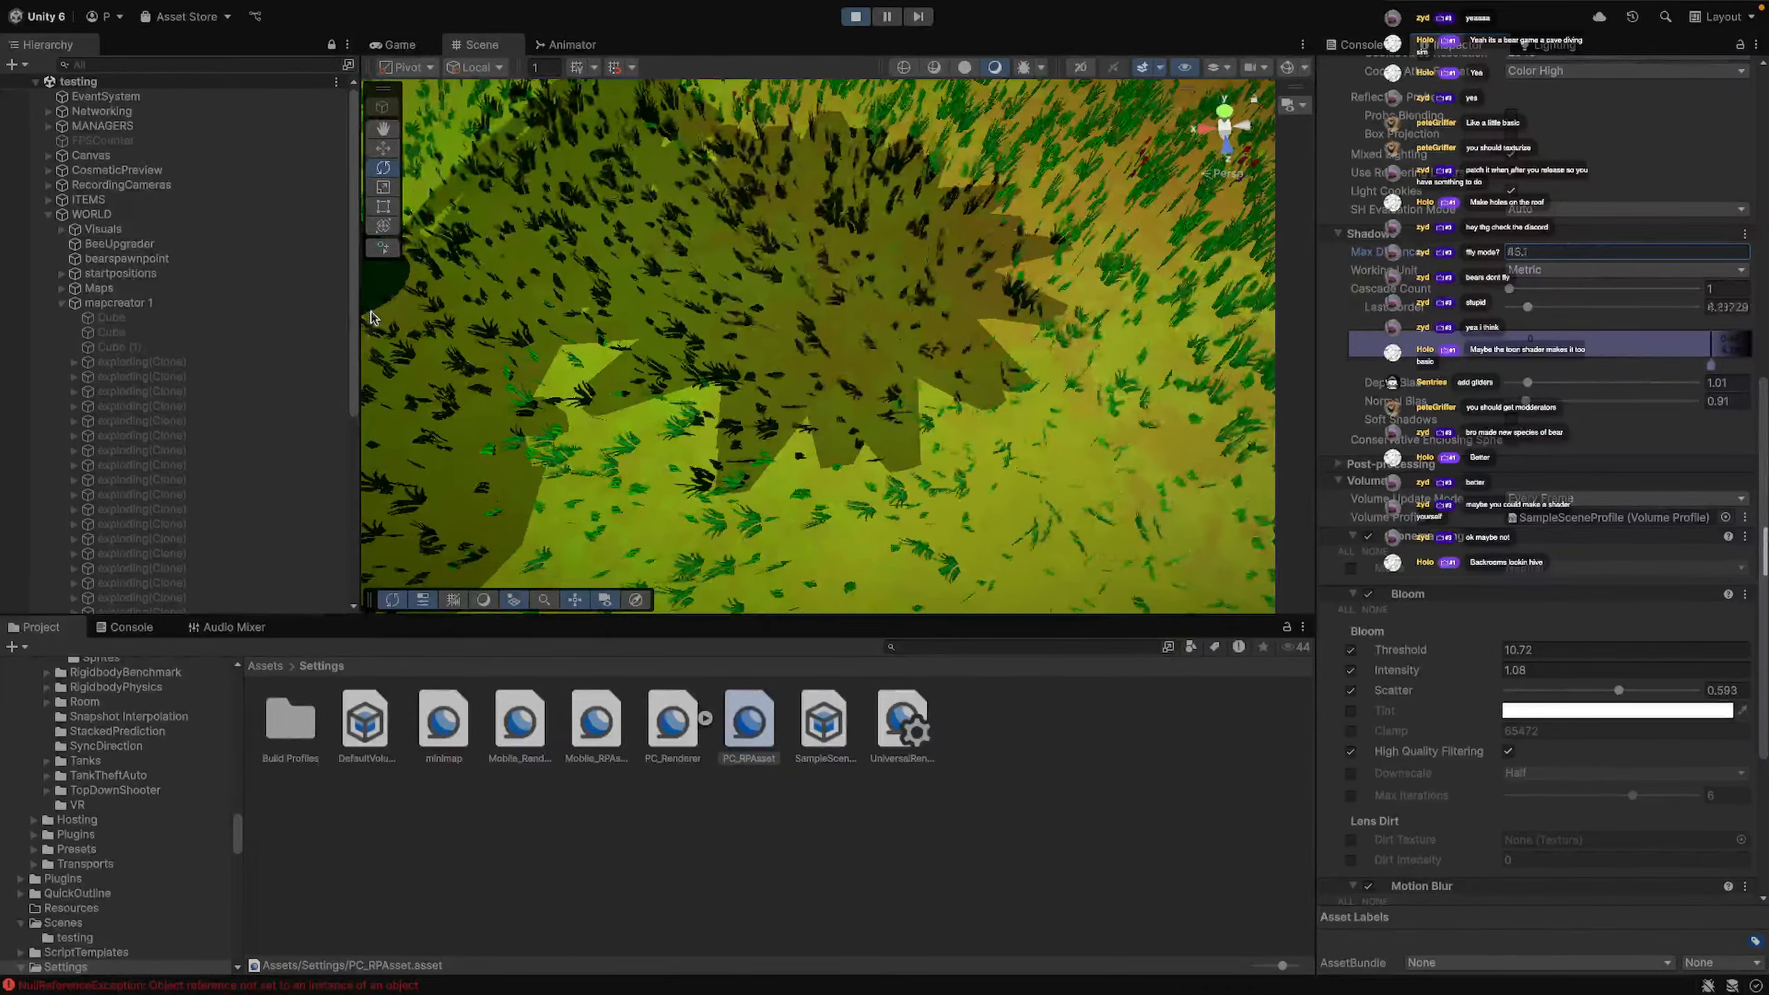
right_drag(713, 273, 775, 169)
key(s)
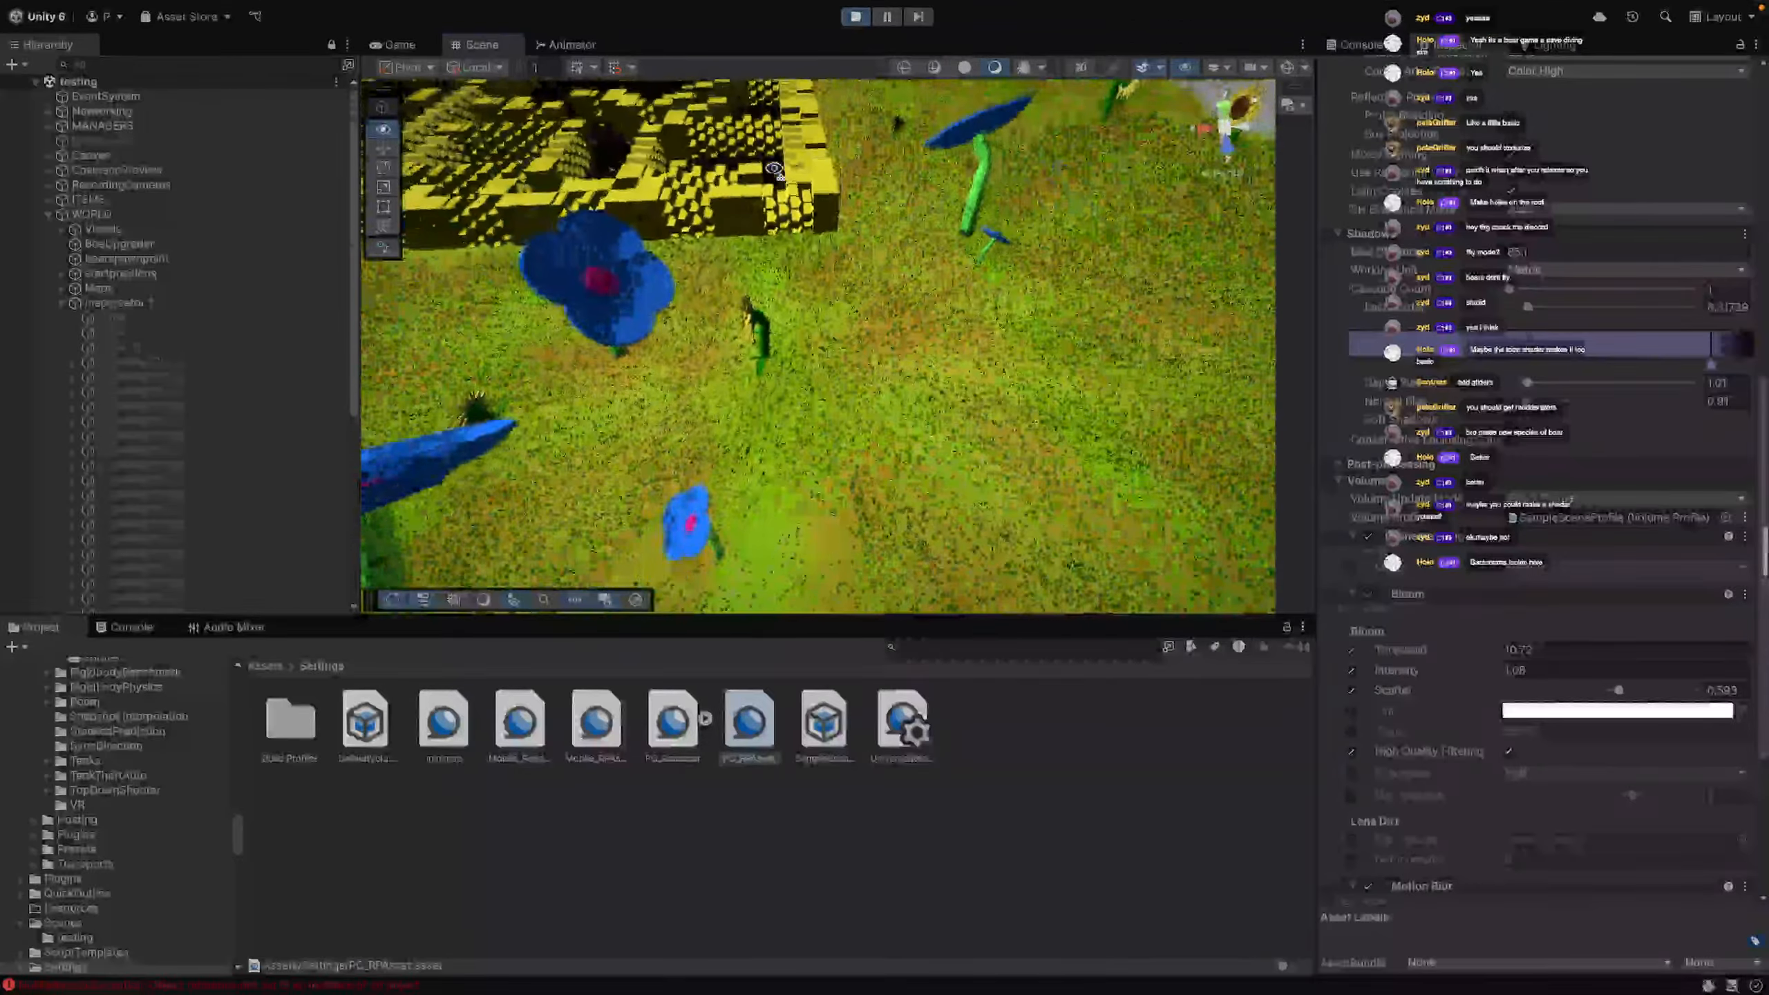
right_drag(775, 210, 752, 158)
key(s)
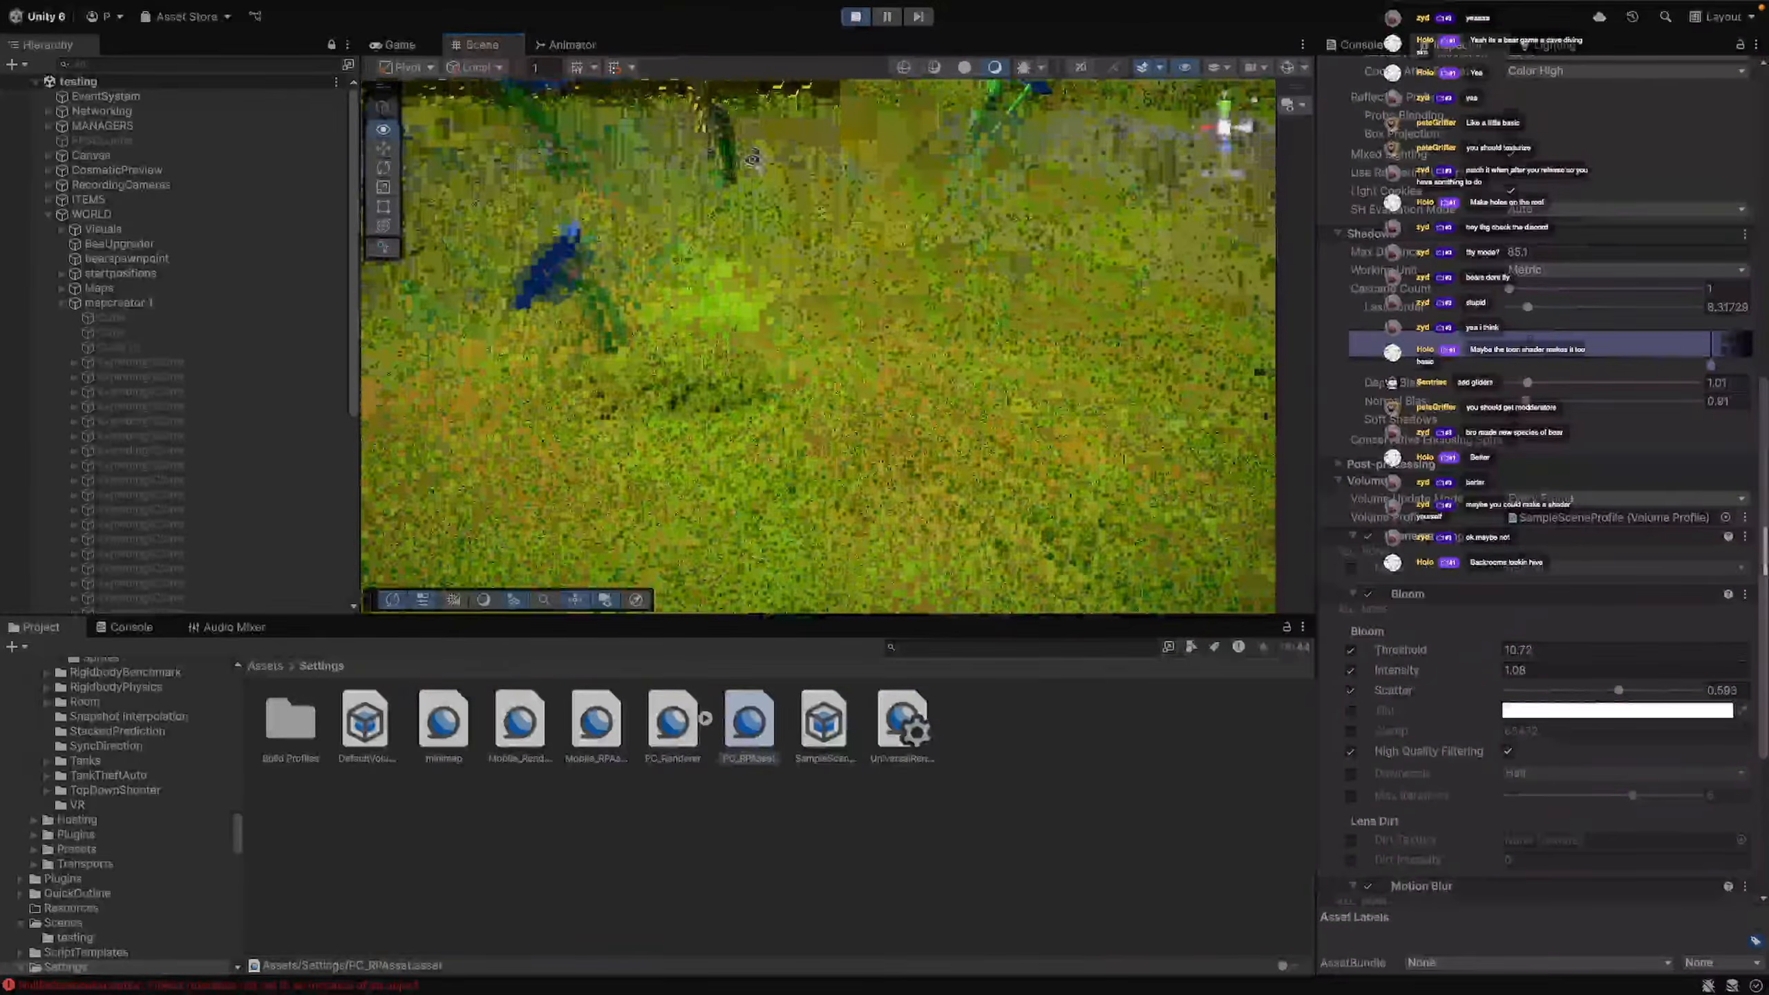
right_drag(706, 31, 708, 35)
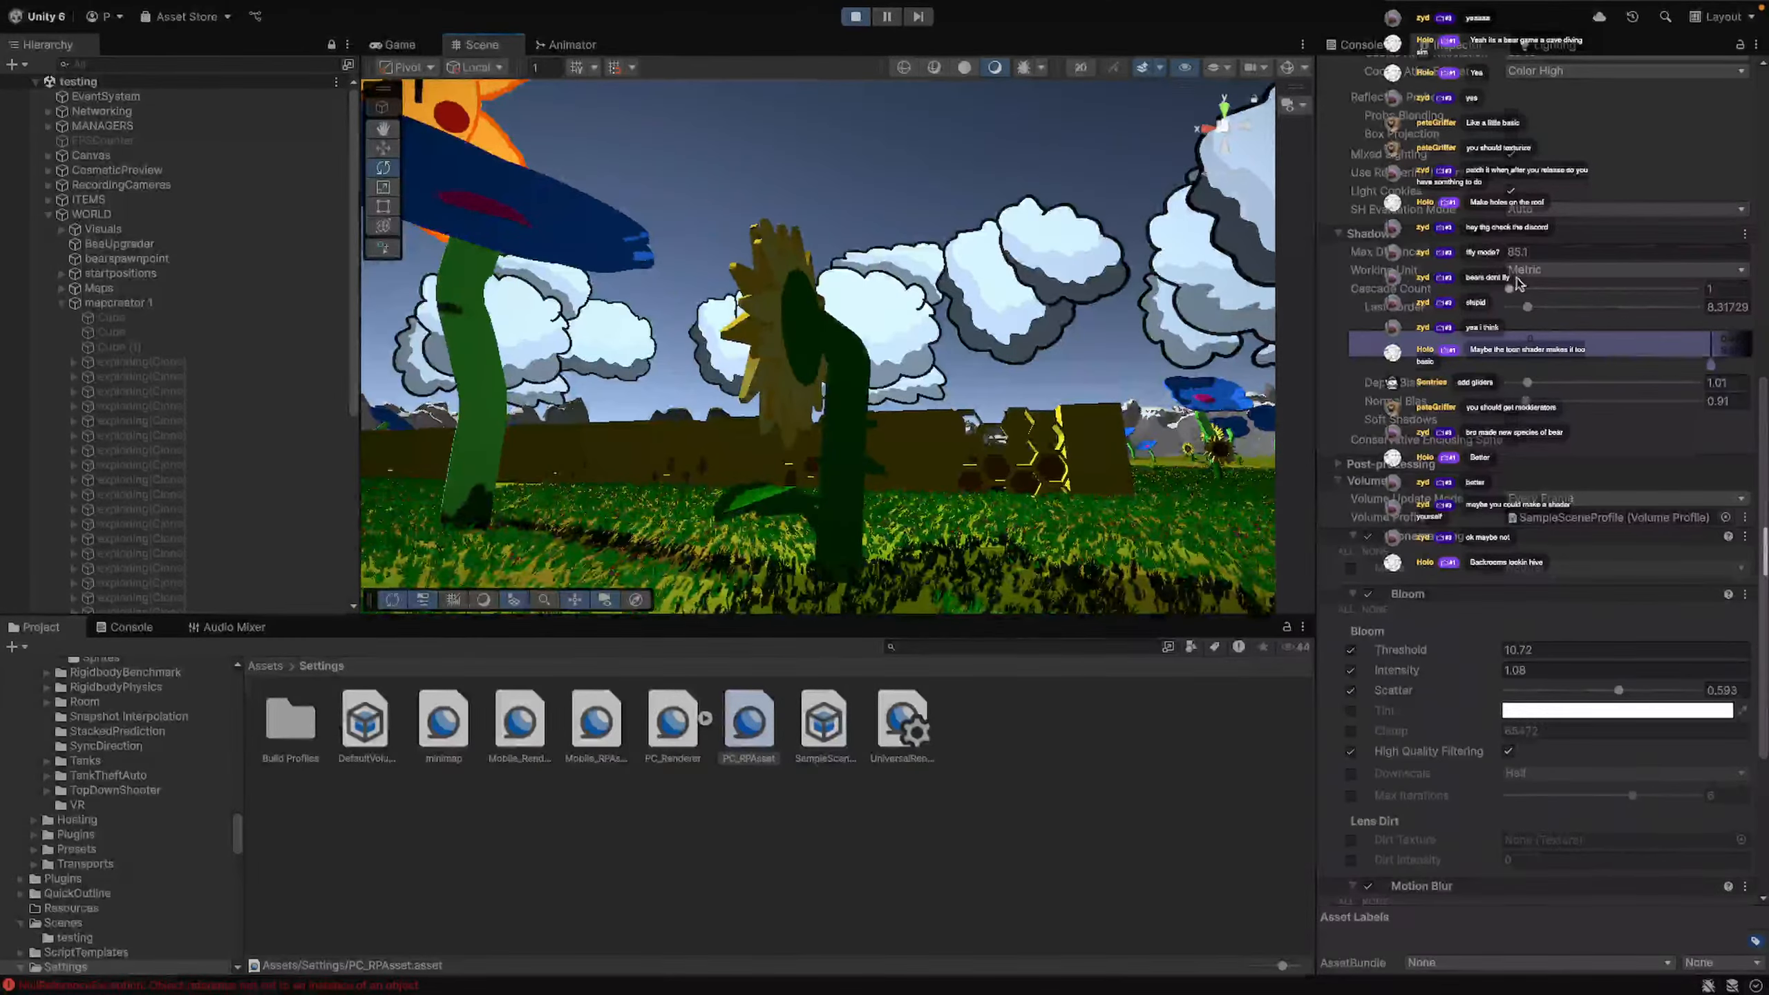
Set the shadow Max Distance back to 500 and check the shading on the sunflower and the hive wall behind it
click(1518, 252)
text(500)
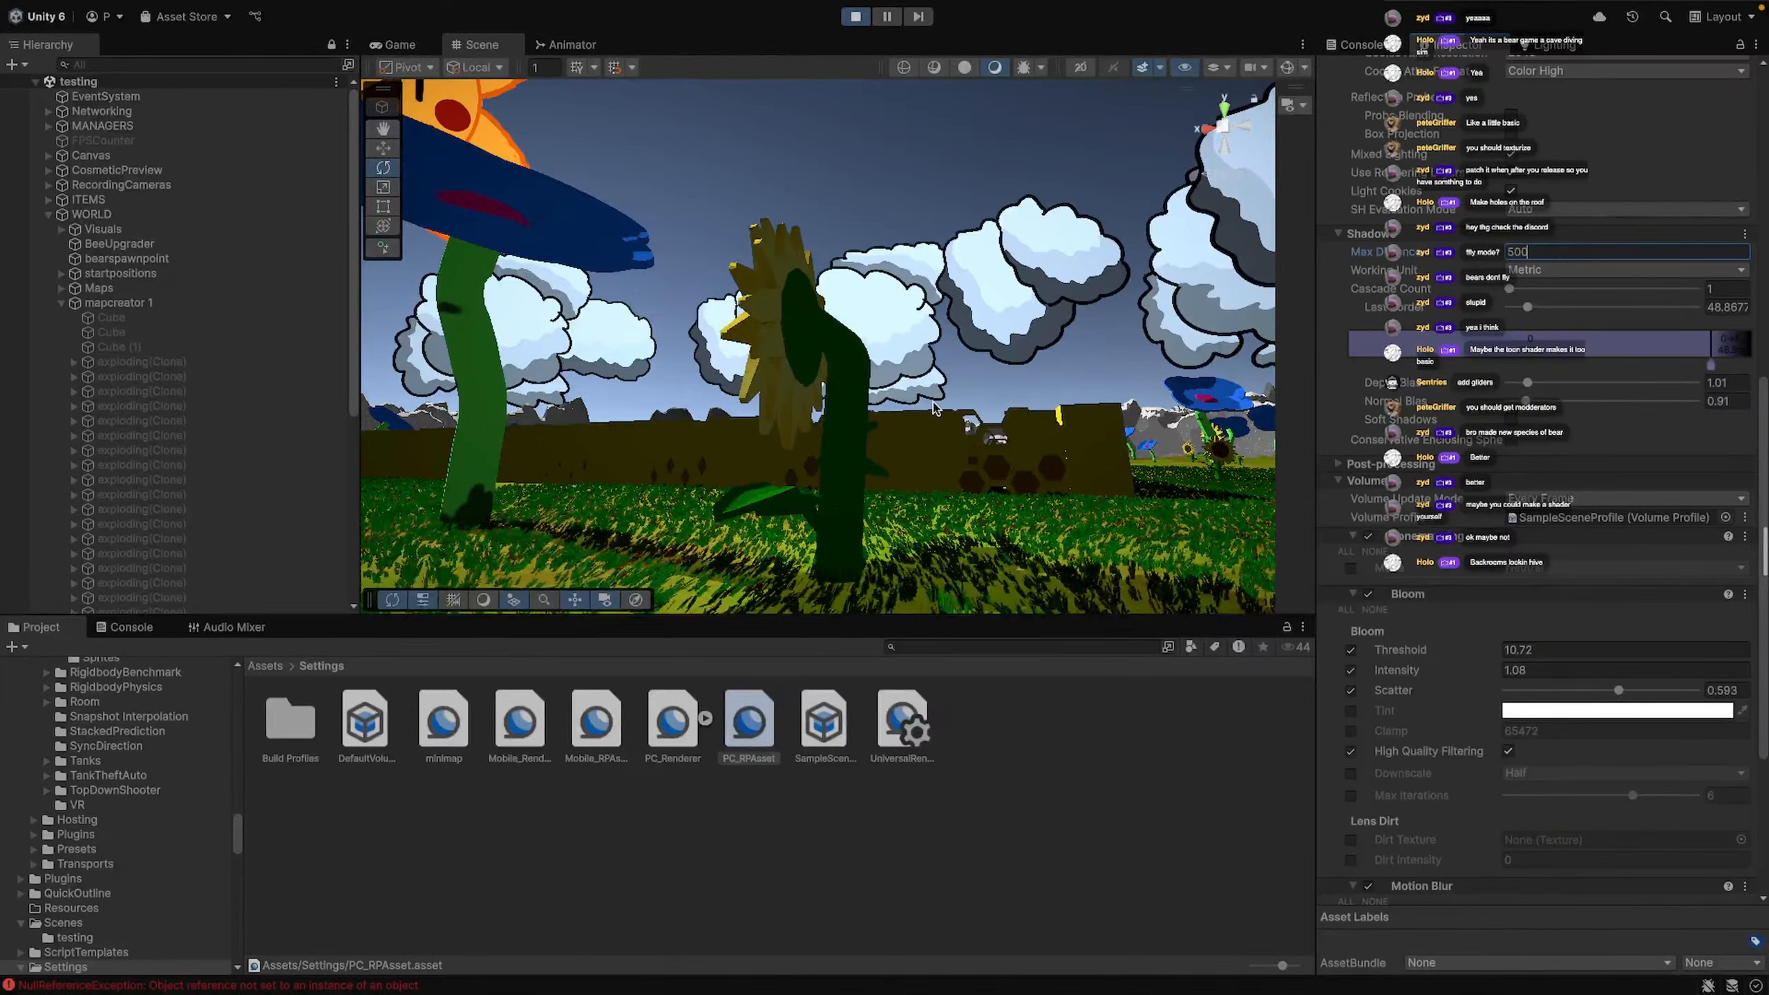
right_drag(935, 410, 969, 376)
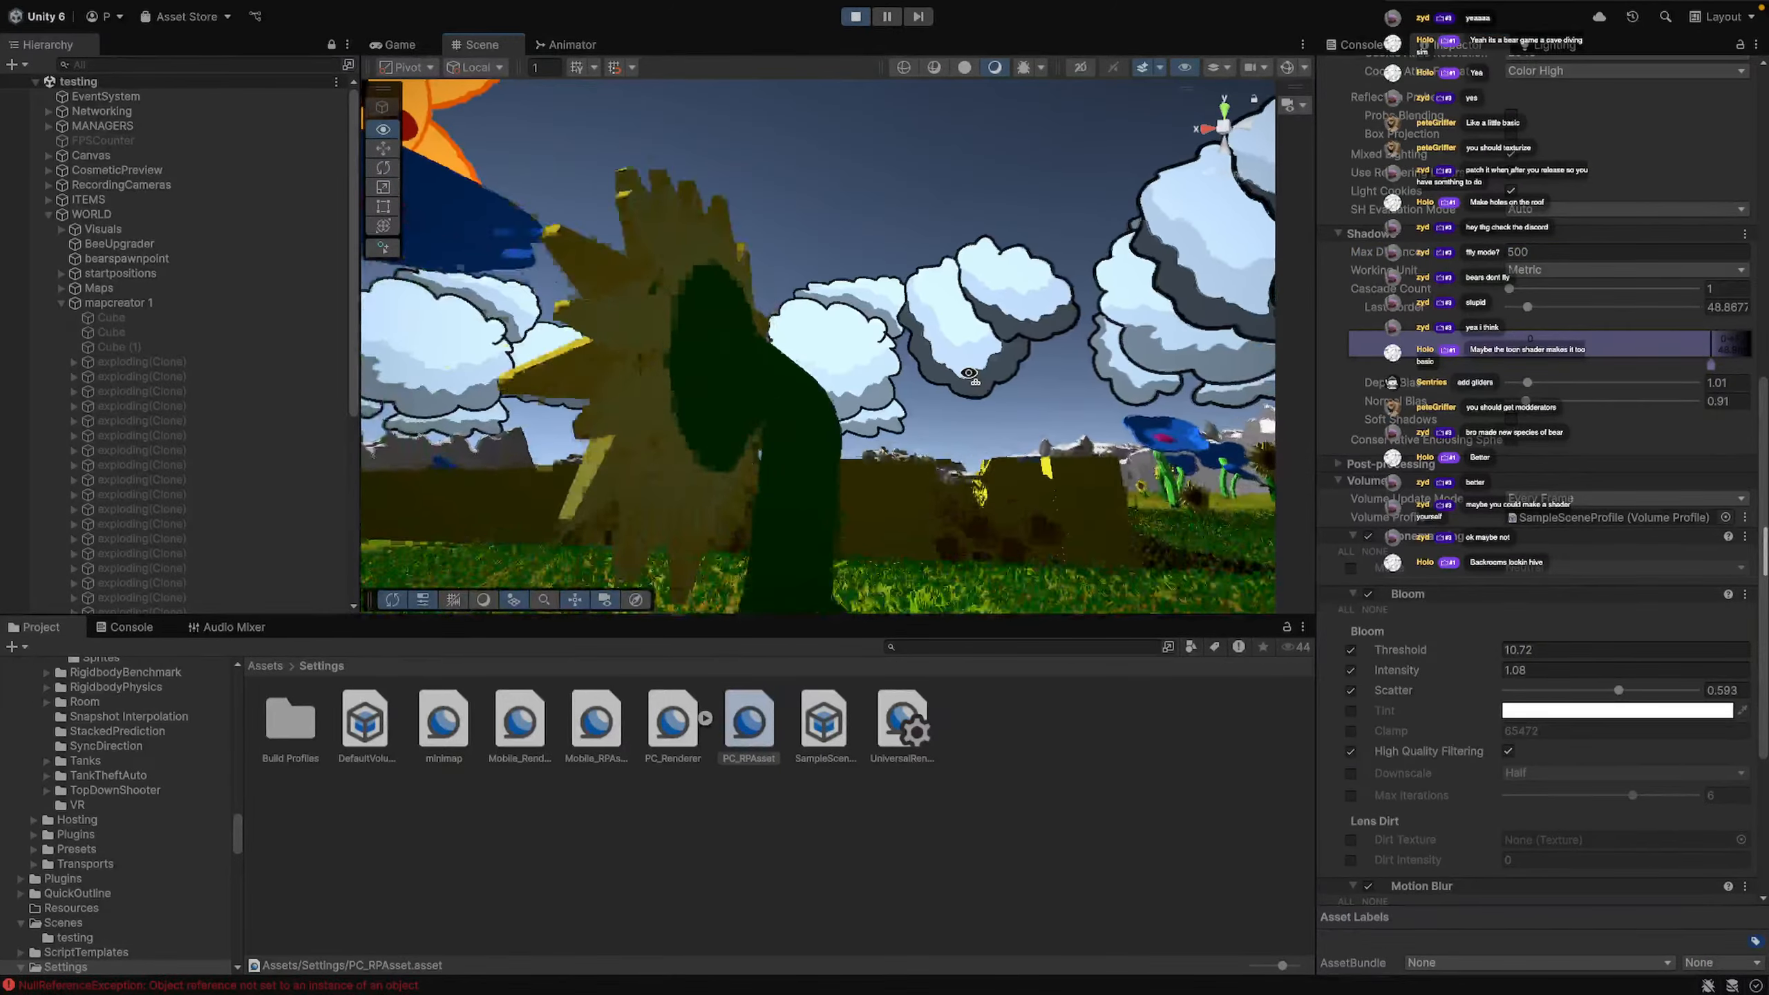
right_drag(768, 521, 1086, 569)
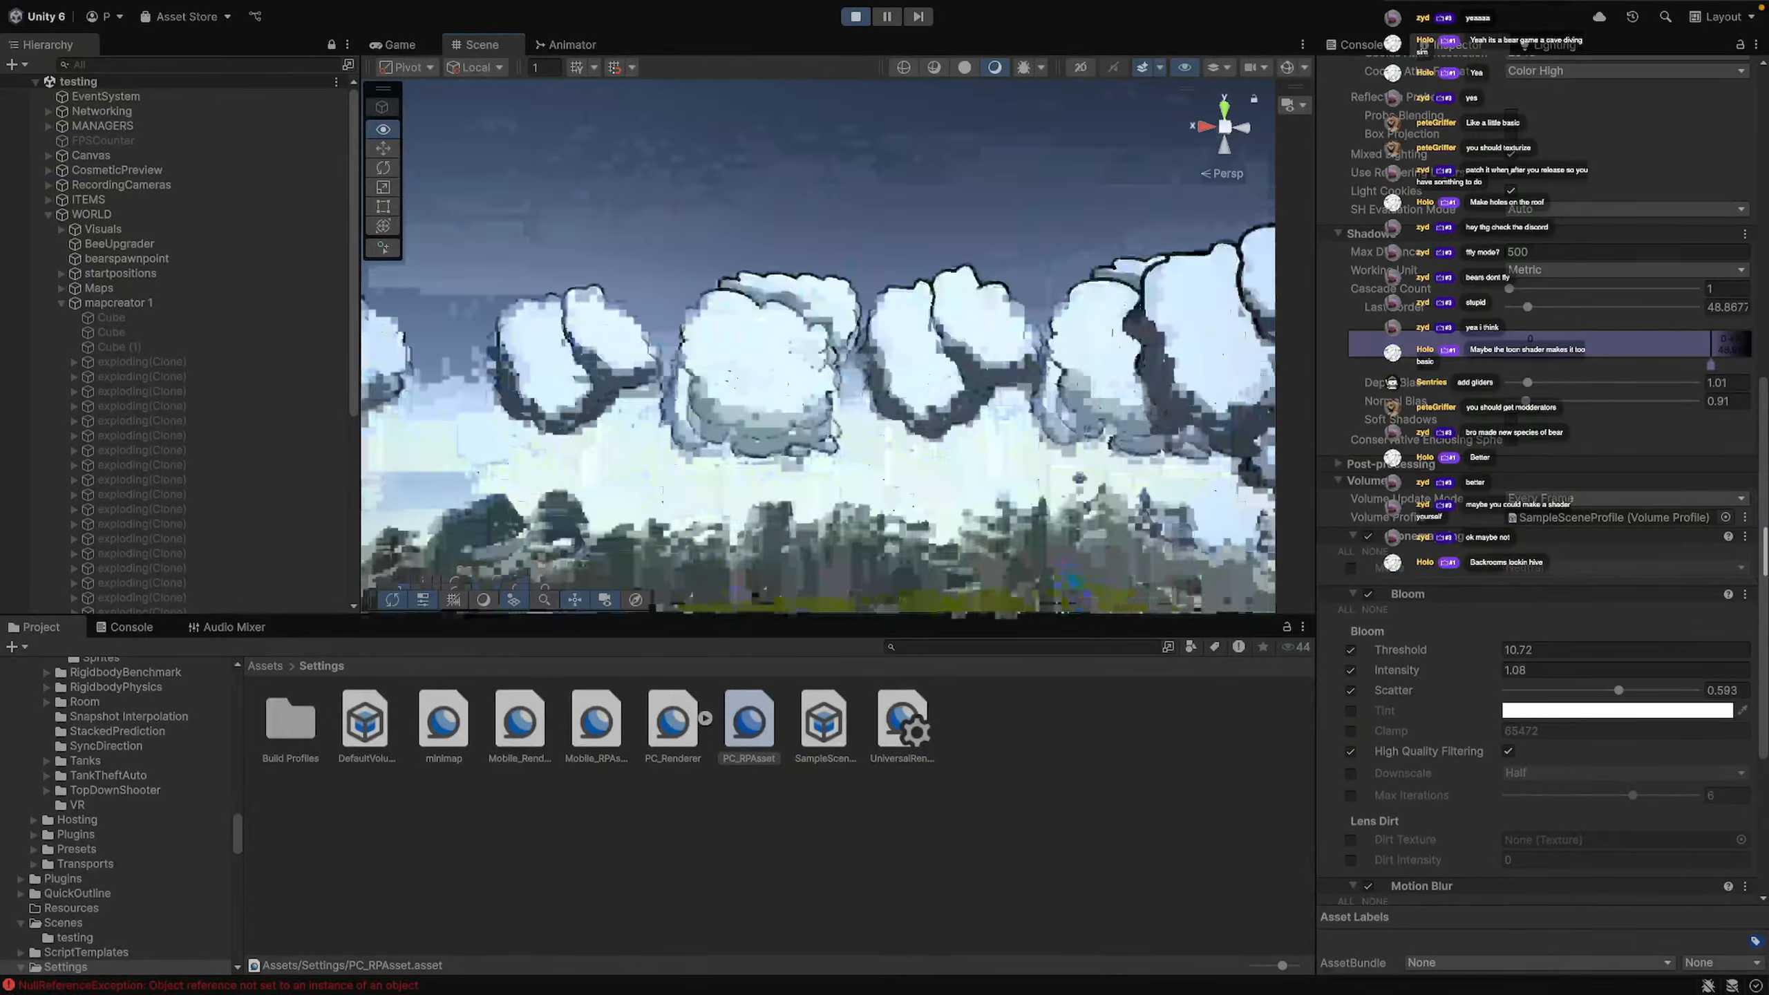
Examine the hive's maze layout from above, and its wall shading and dark floor from inside
right_drag(1082, 742, 947, 789)
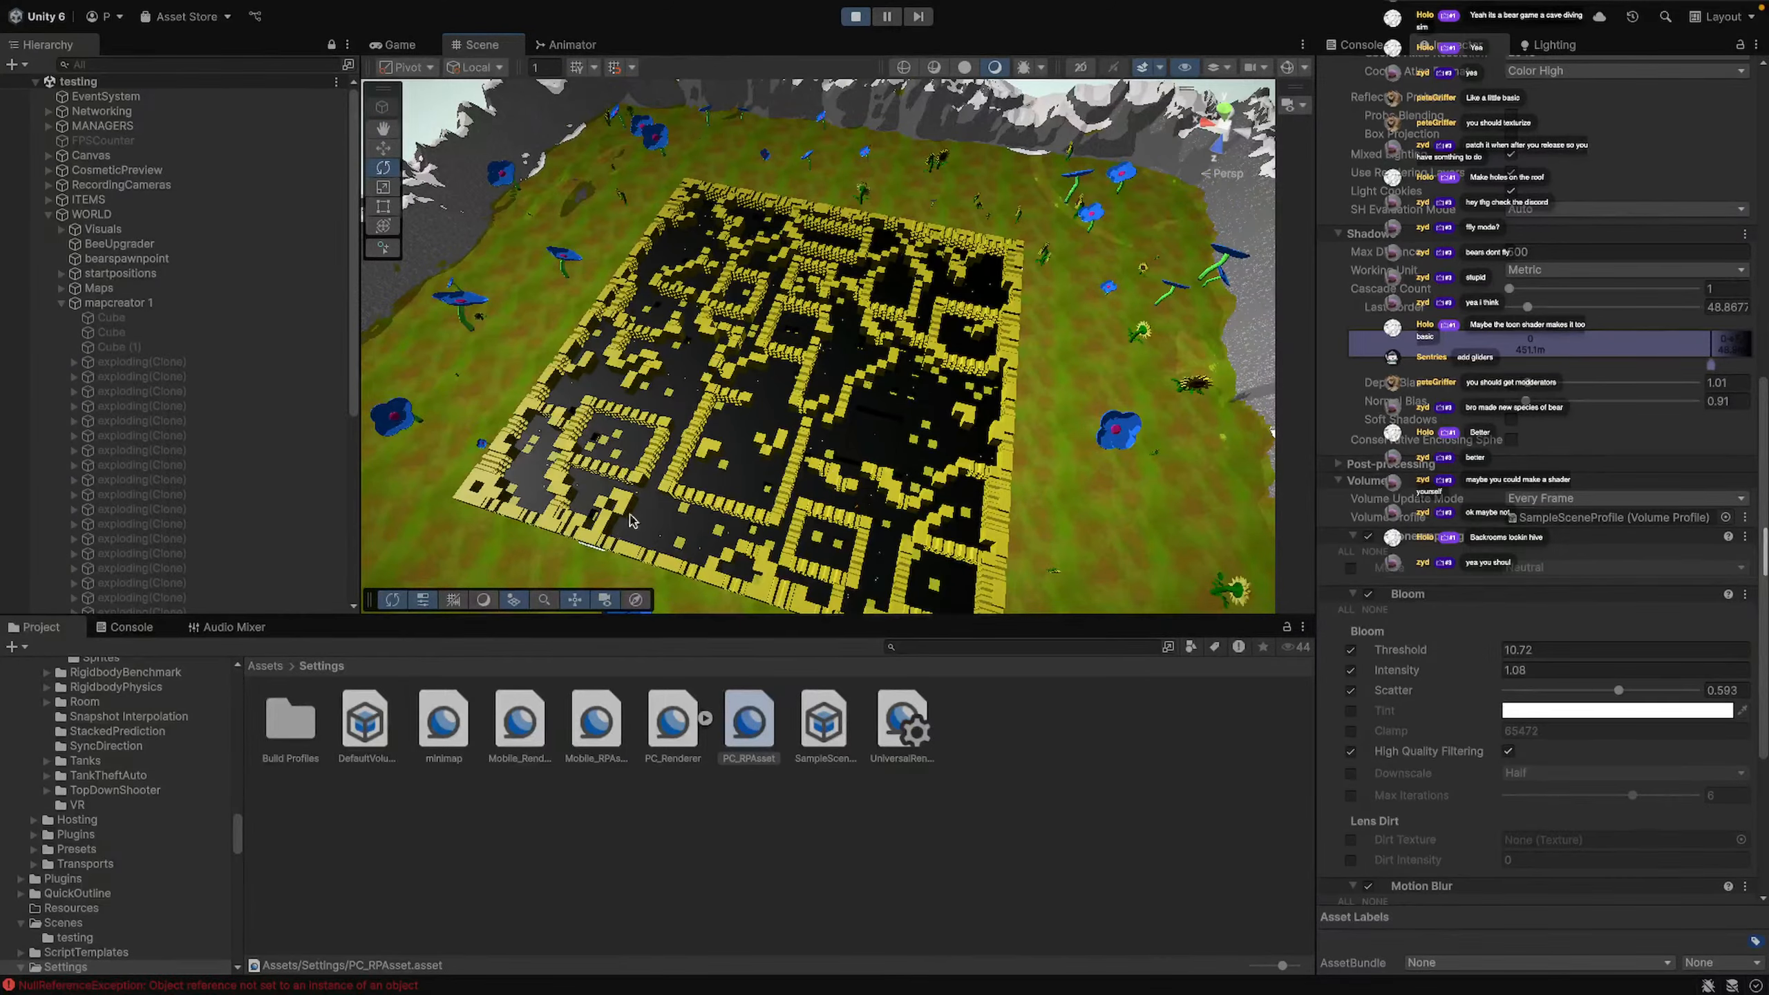
key(w)
right_drag(666, 540, 783, 435)
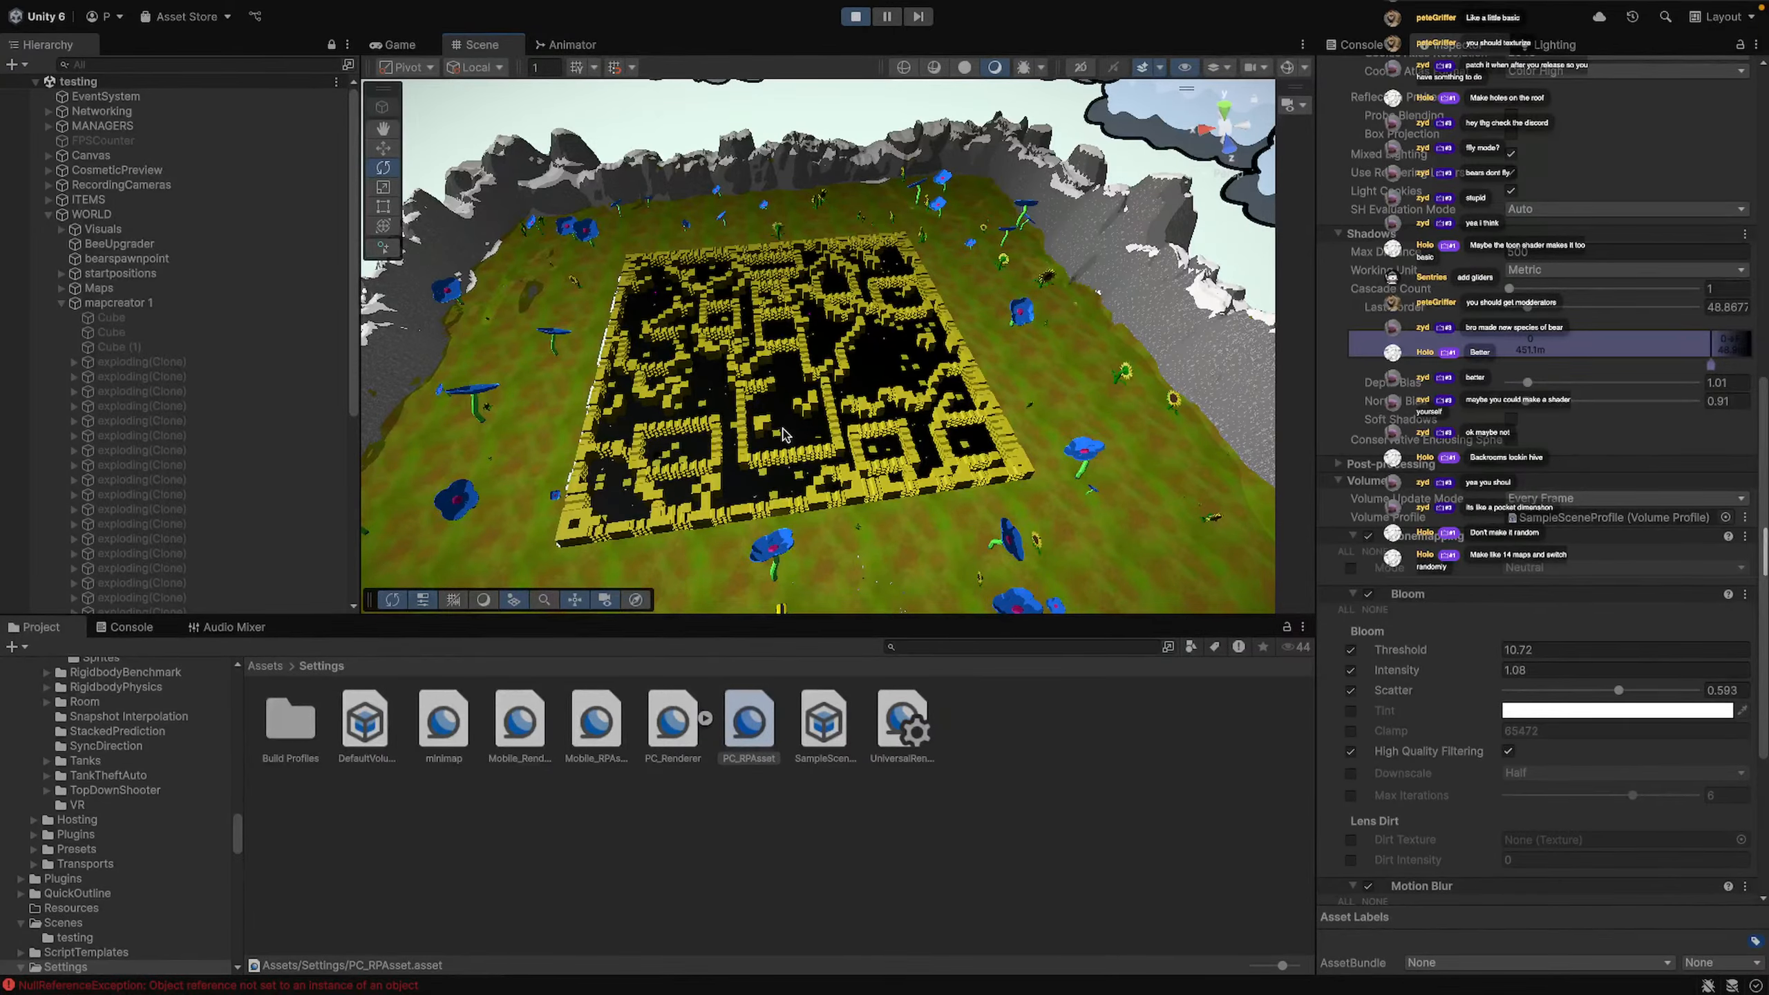
right_drag(783, 434, 1002, 315)
key(w)
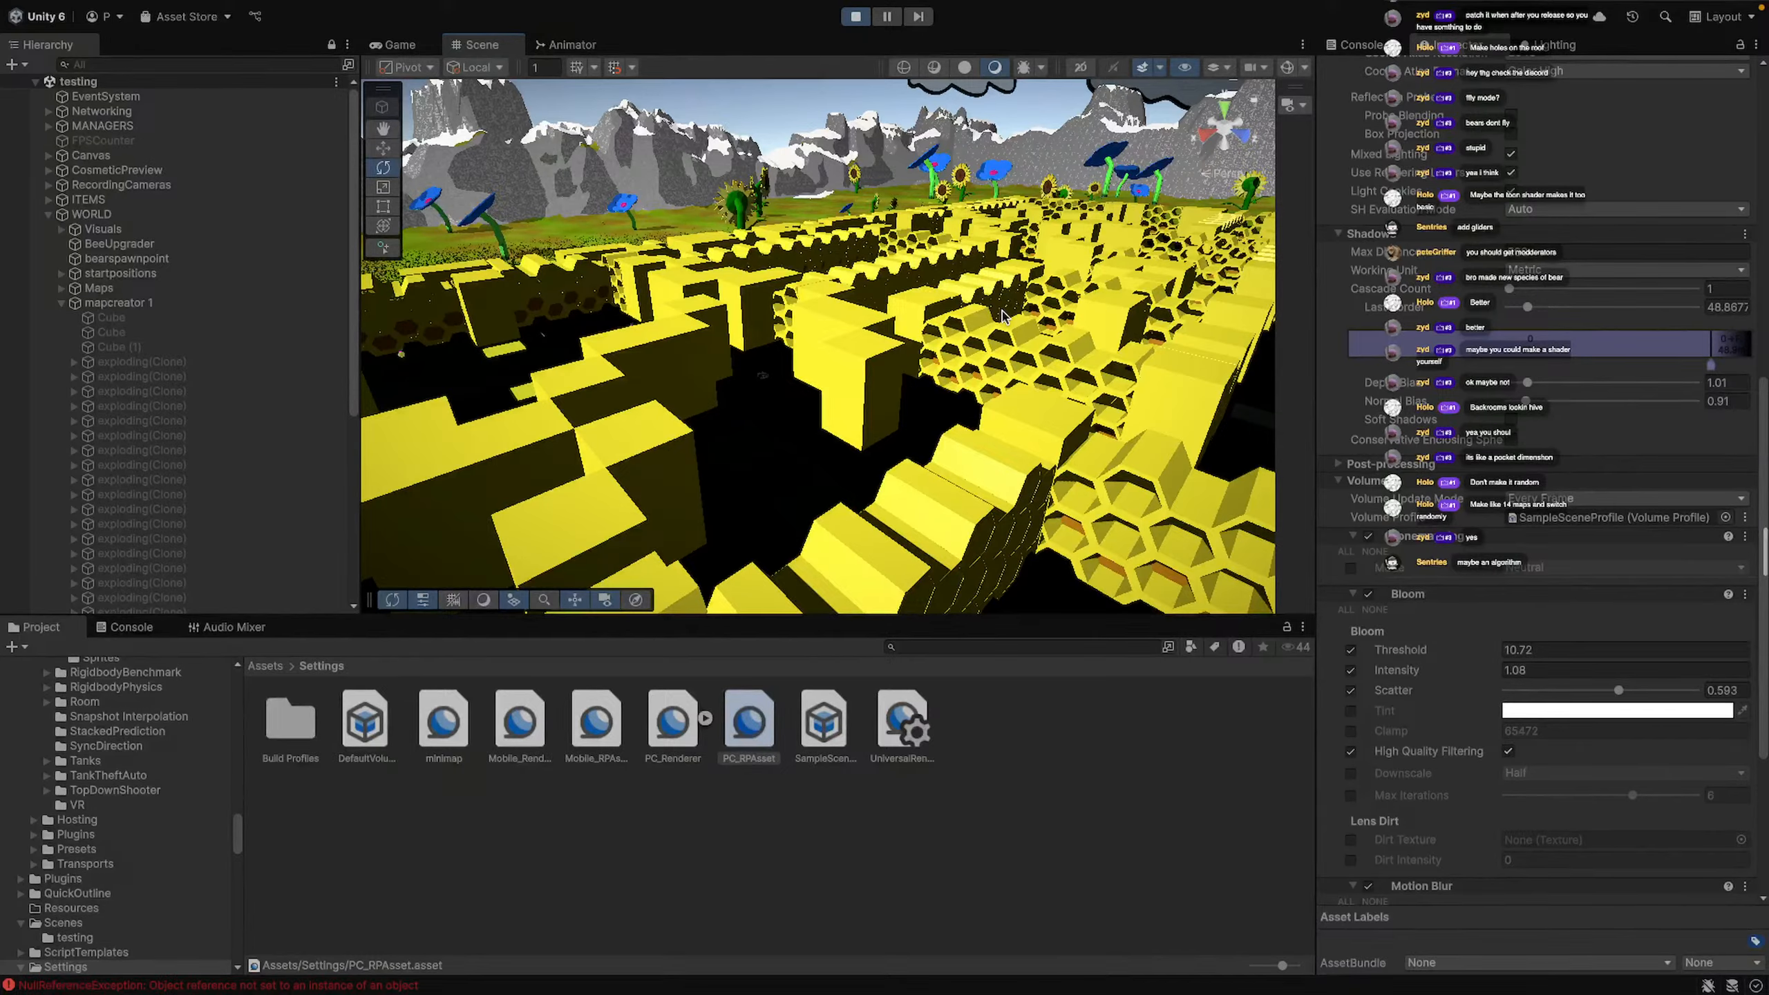
right_drag(1003, 315, 731, 494)
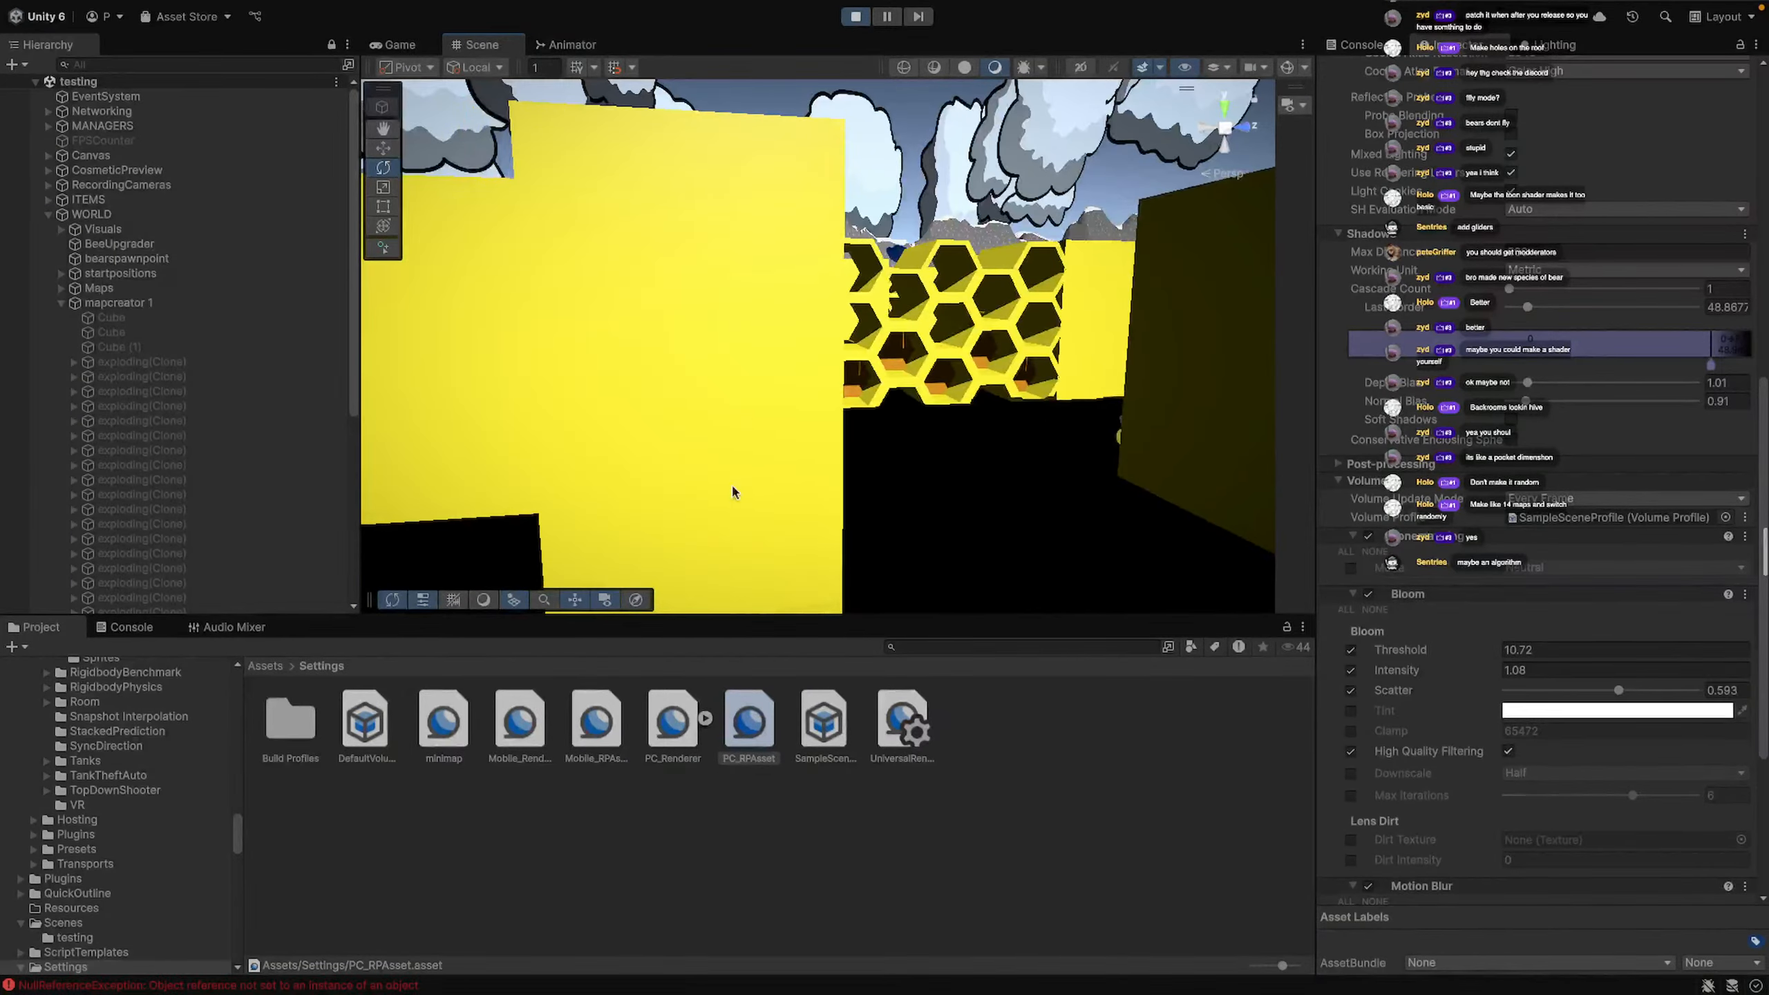
right_drag(769, 438, 1176, 435)
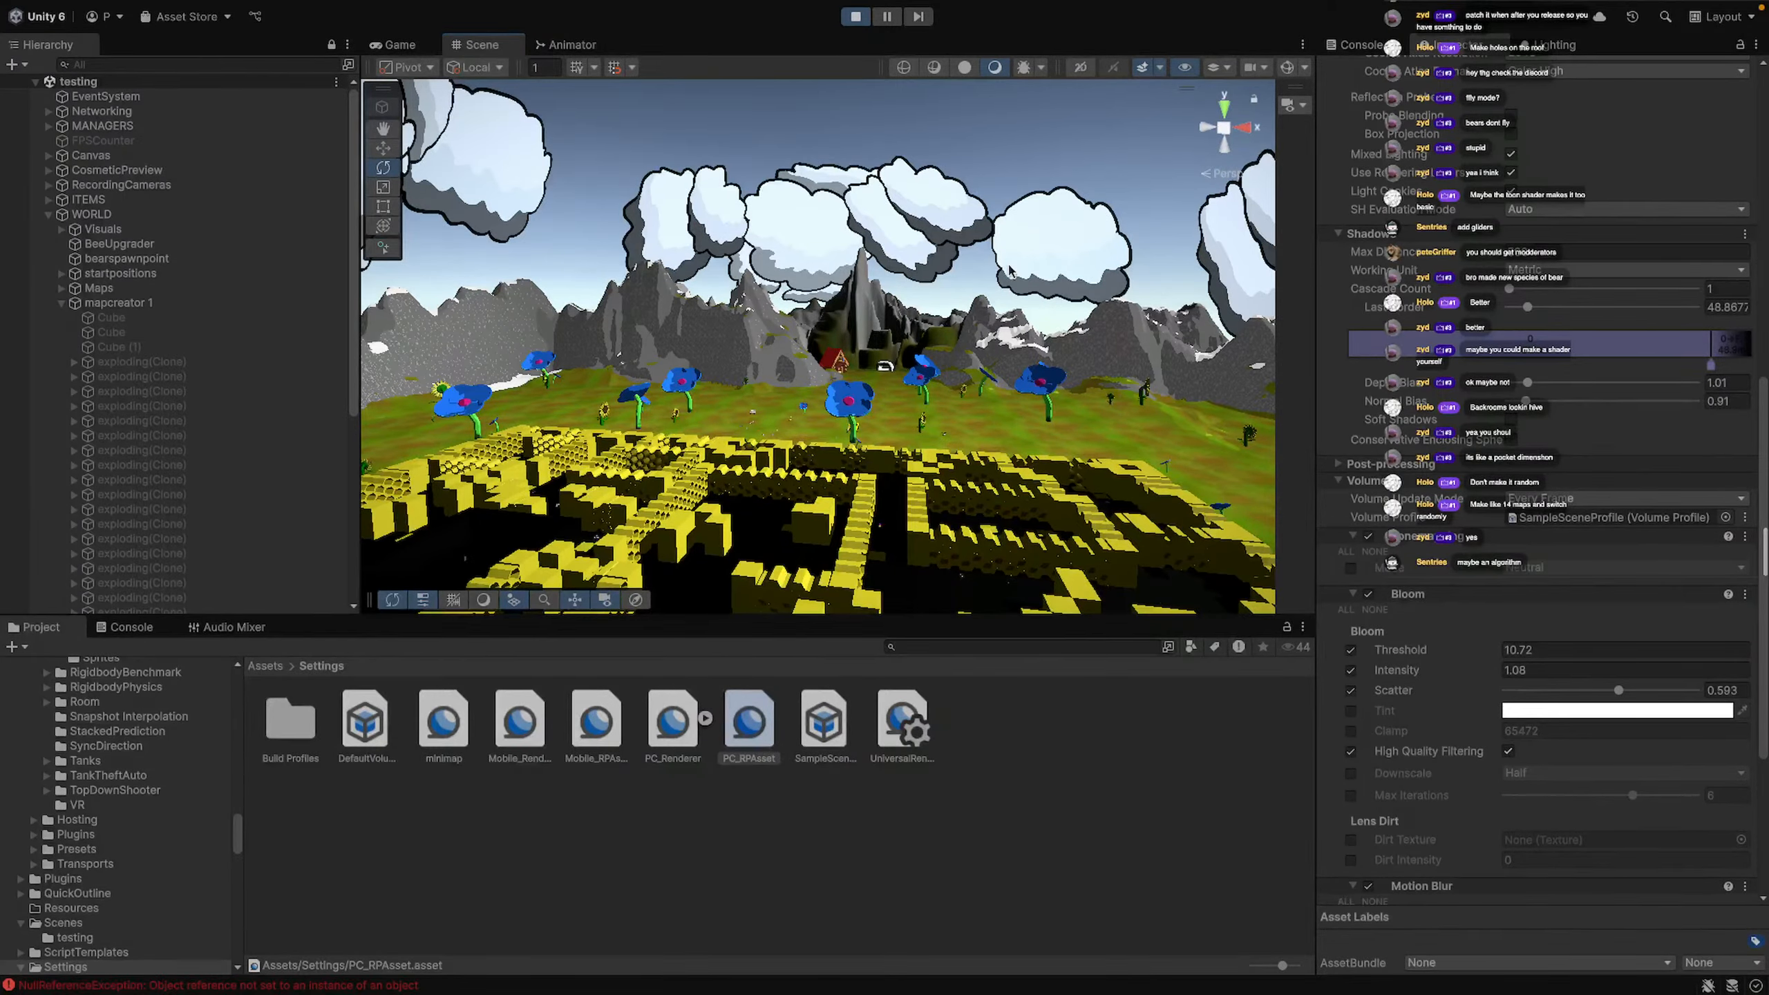
key(w)
right_drag(1010, 272, 352, 428)
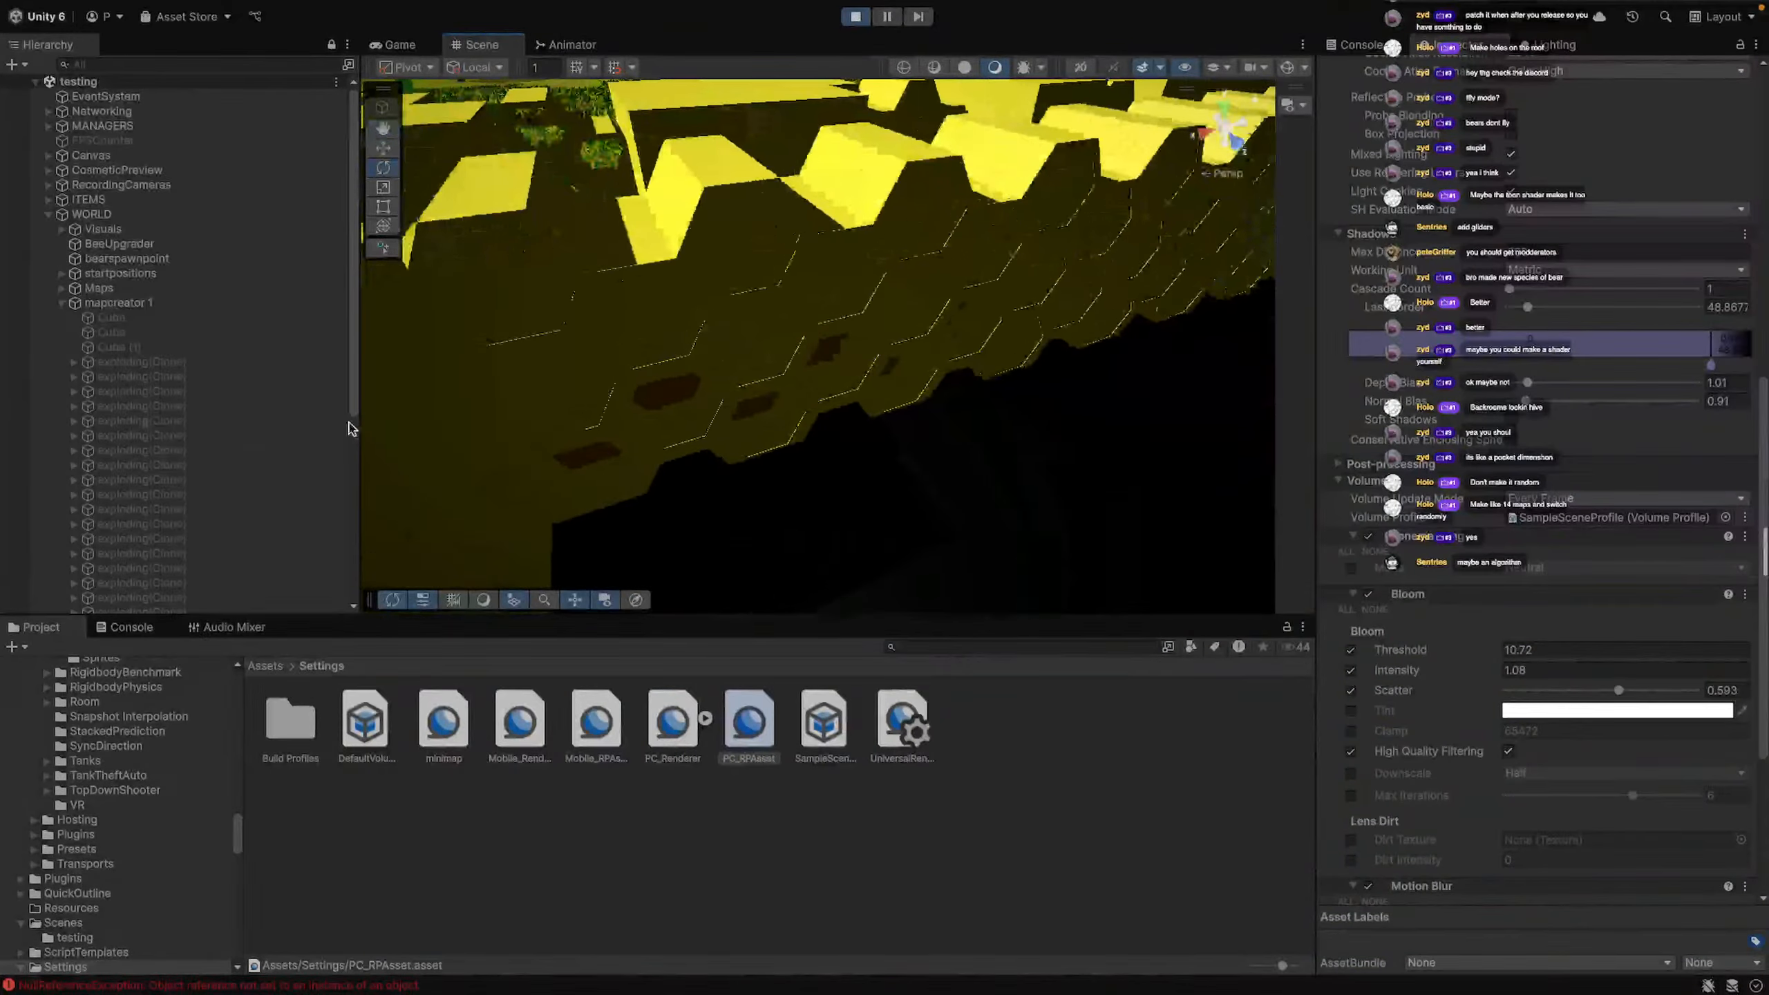
Select a hive wall block and a honeycomb wall piece, and examine their shading from close up and farther away
right_drag(929, 172, 718, 452)
click(731, 449)
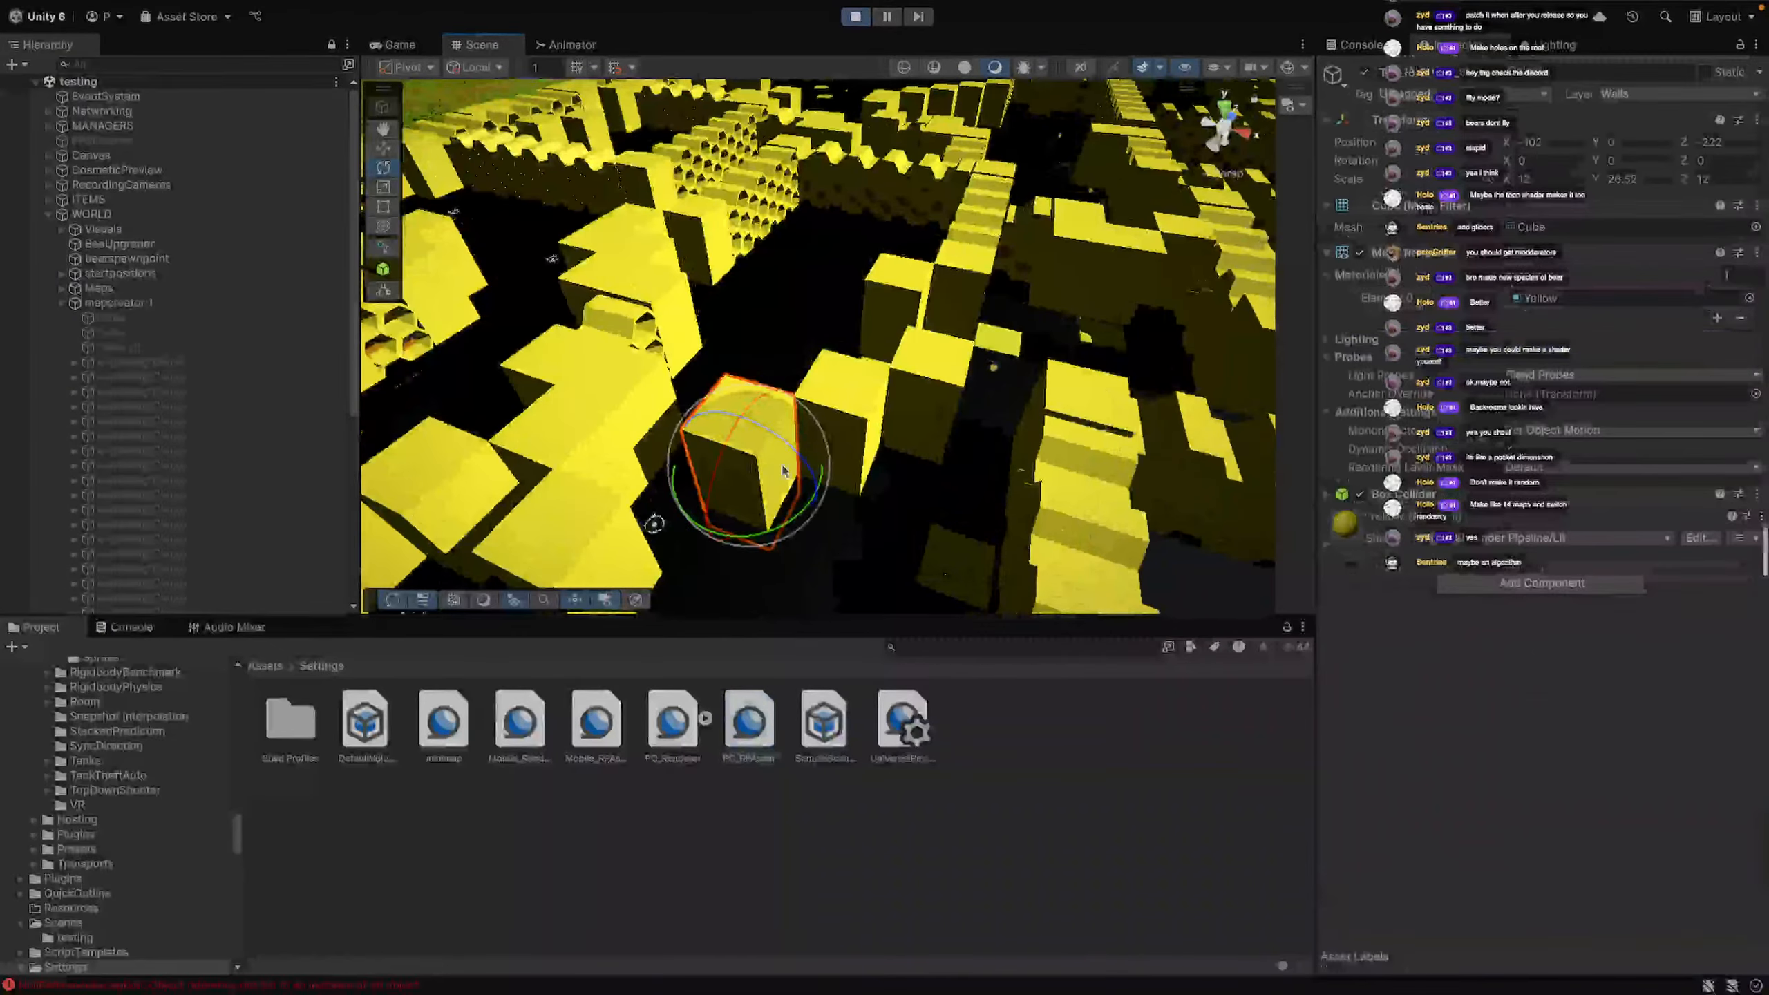
right_drag(975, 487, 915, 419)
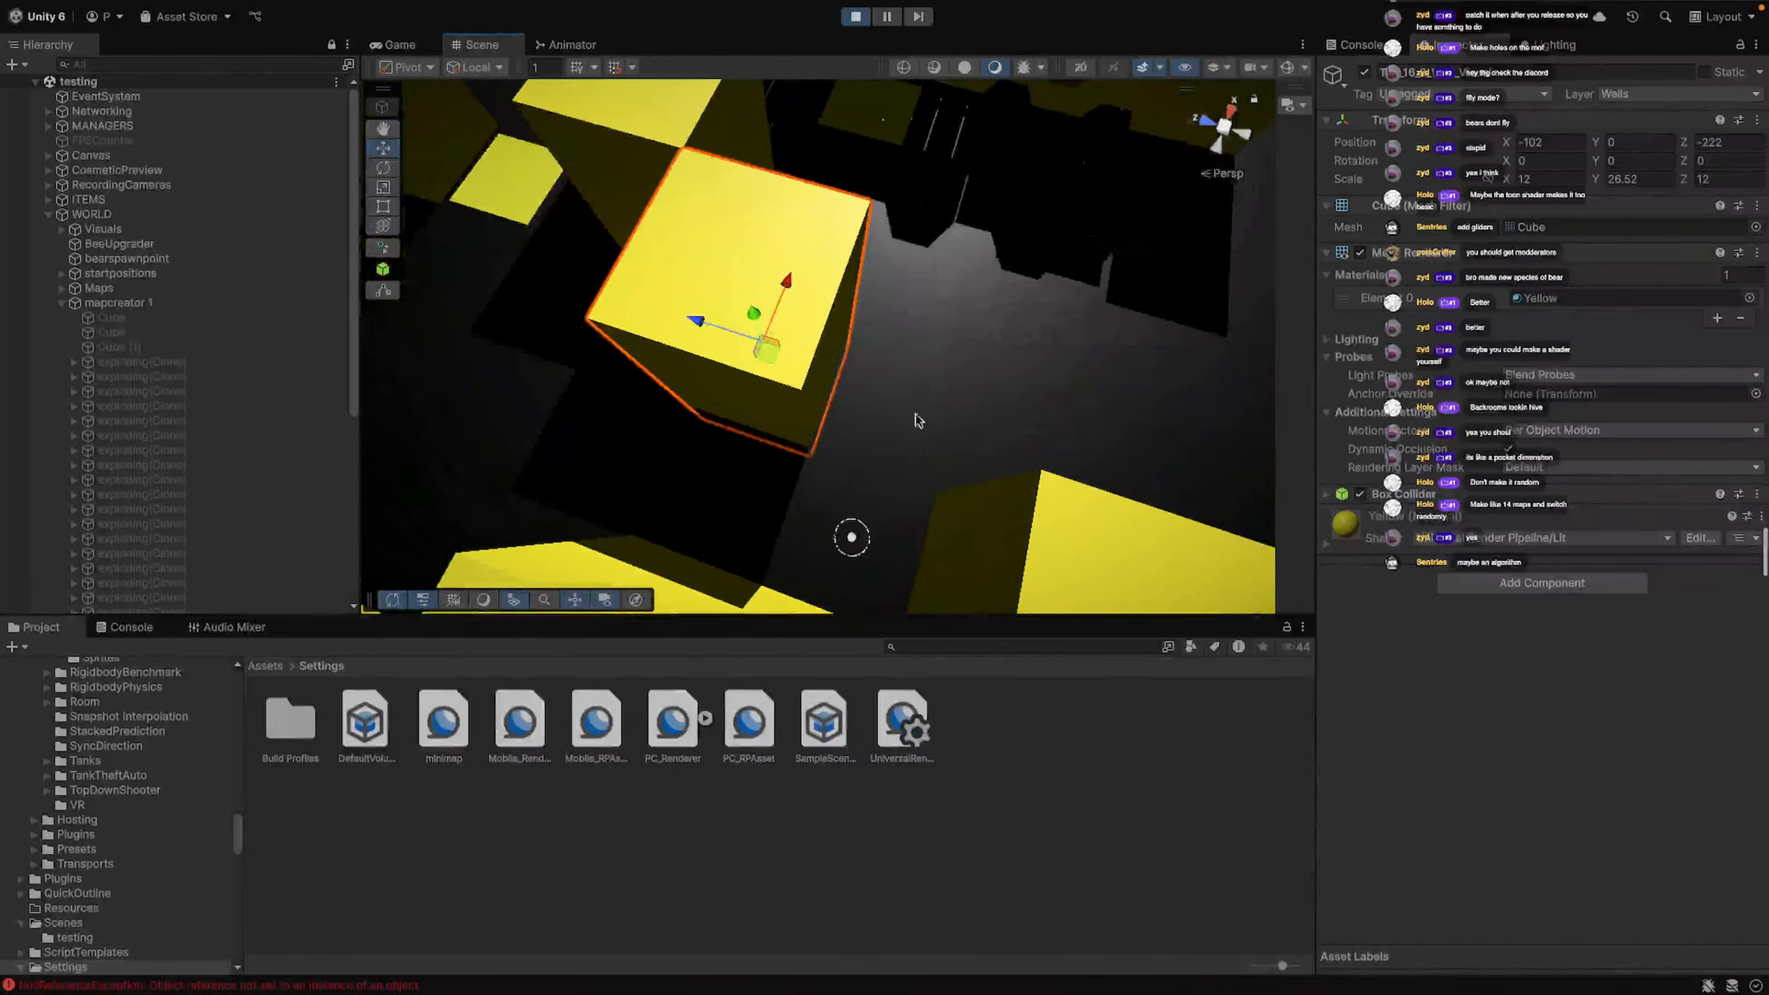
right_drag(979, 312, 518, 442)
click(917, 377)
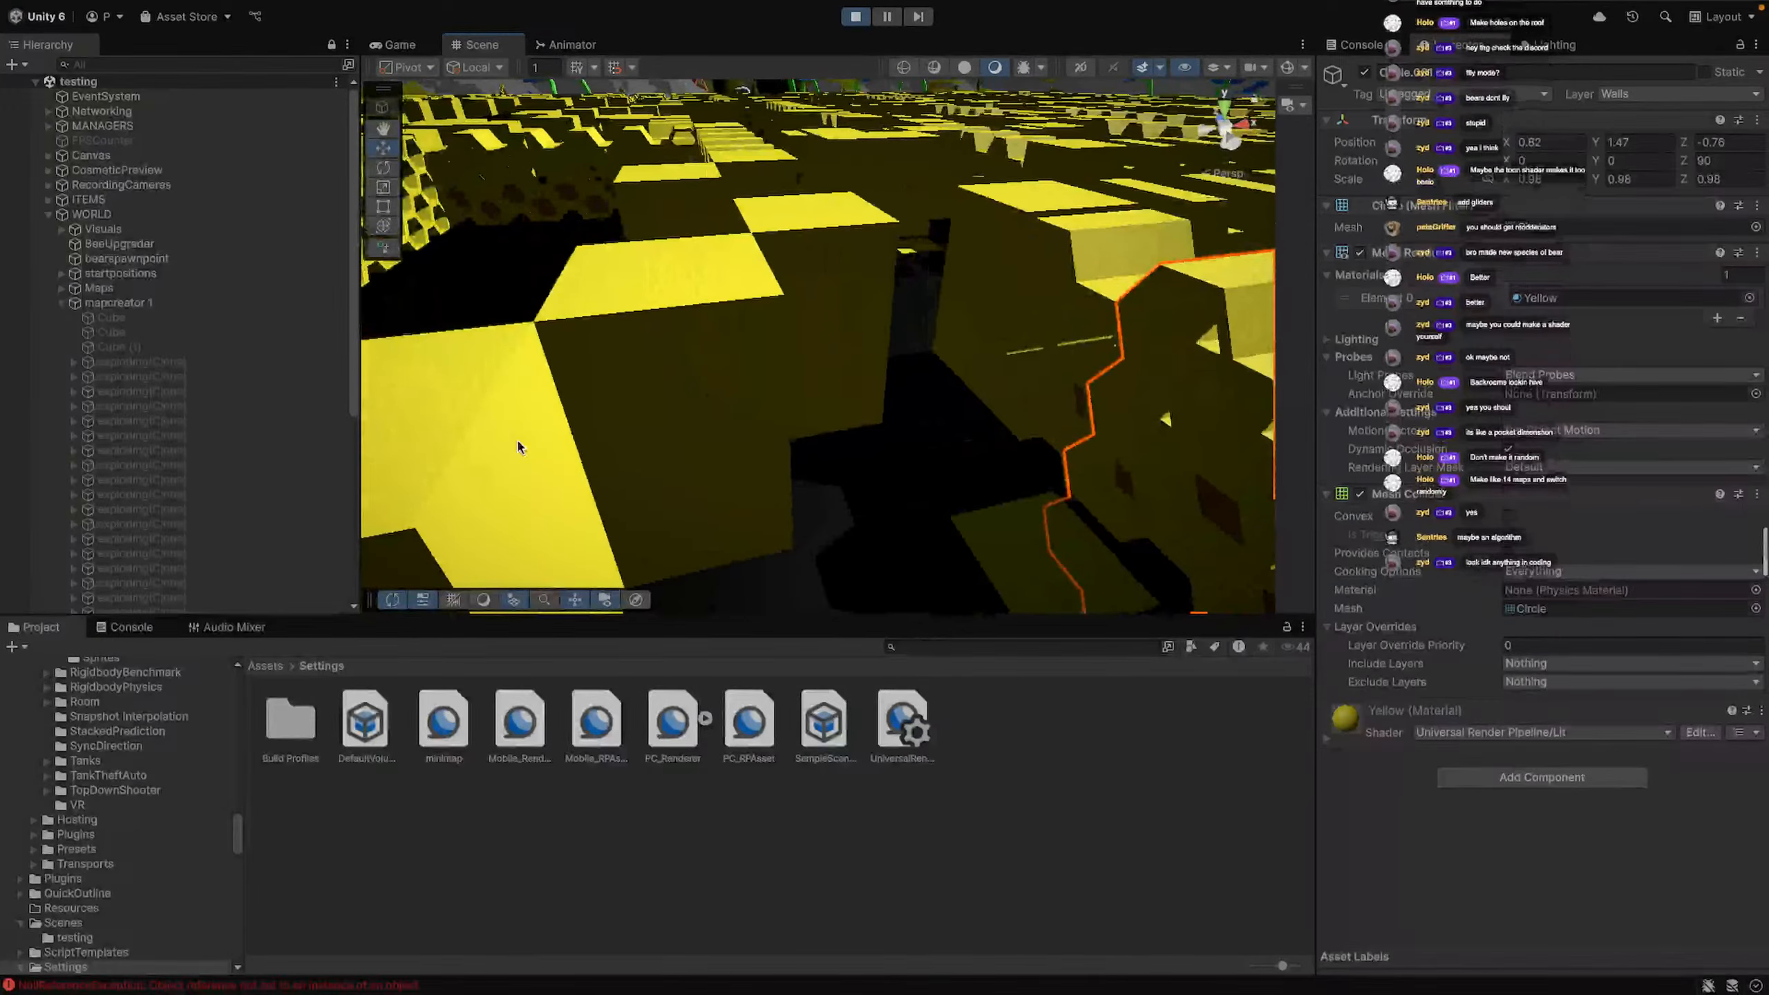
scroll(651, 418, down, 10)
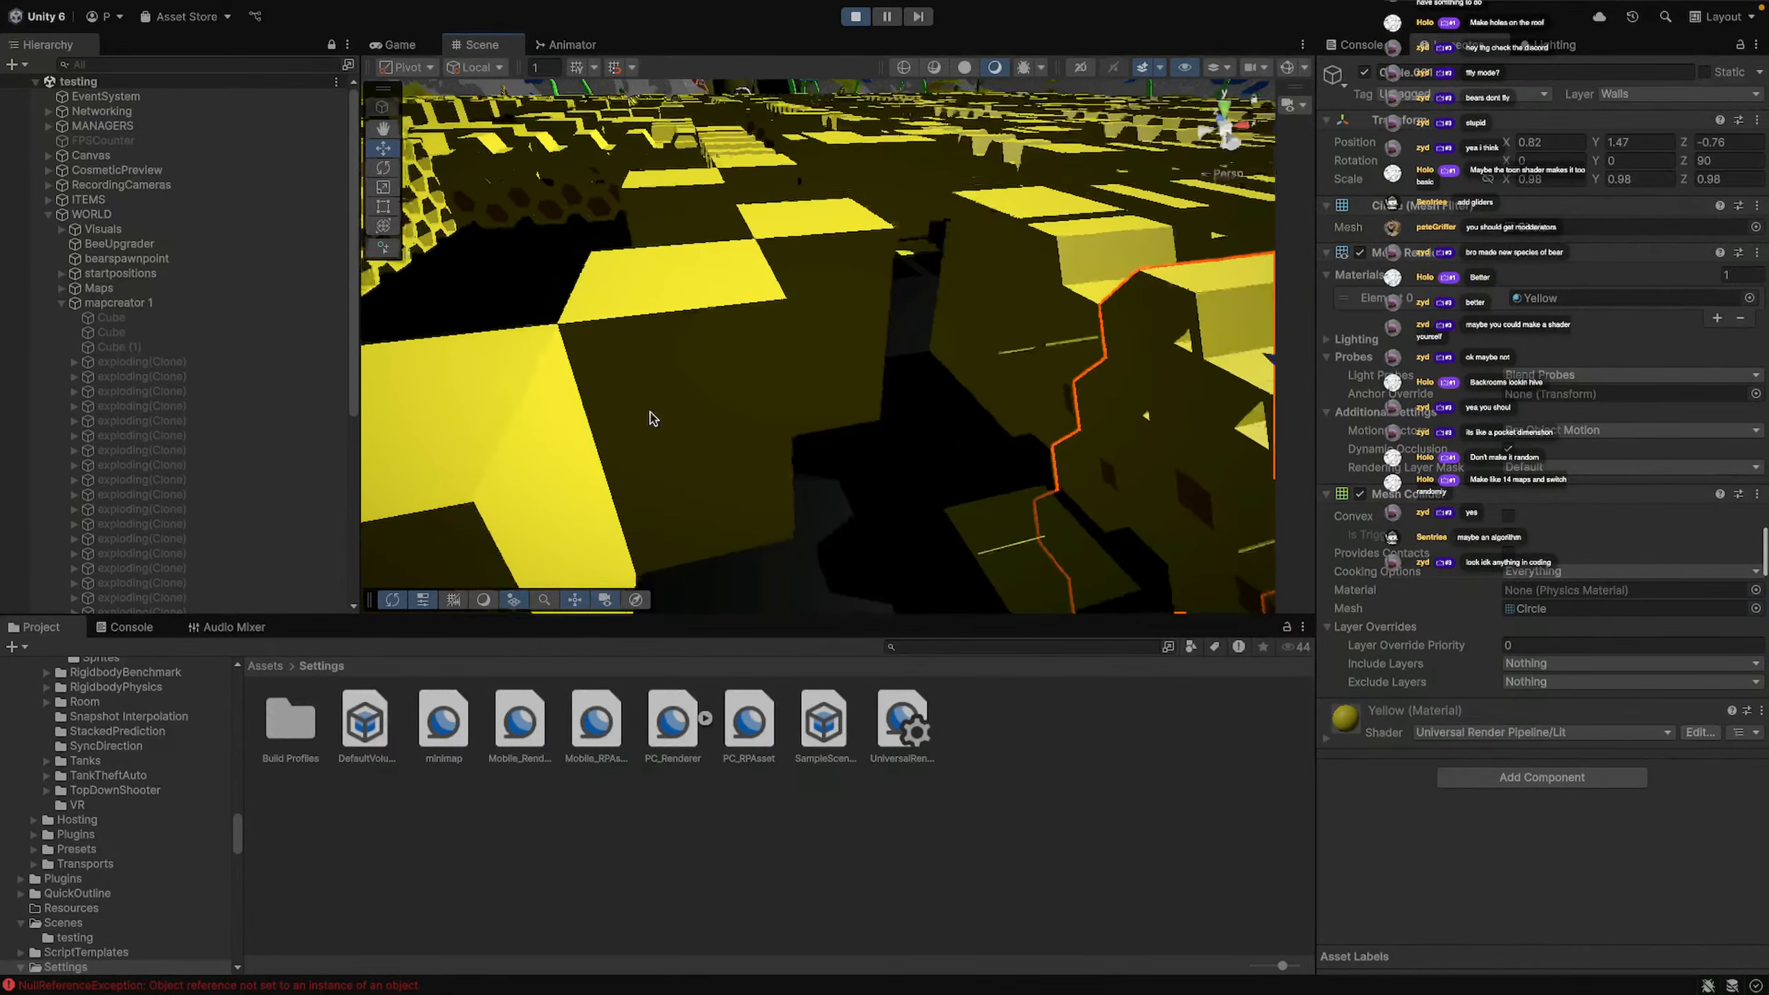
scroll(682, 433, down, 5)
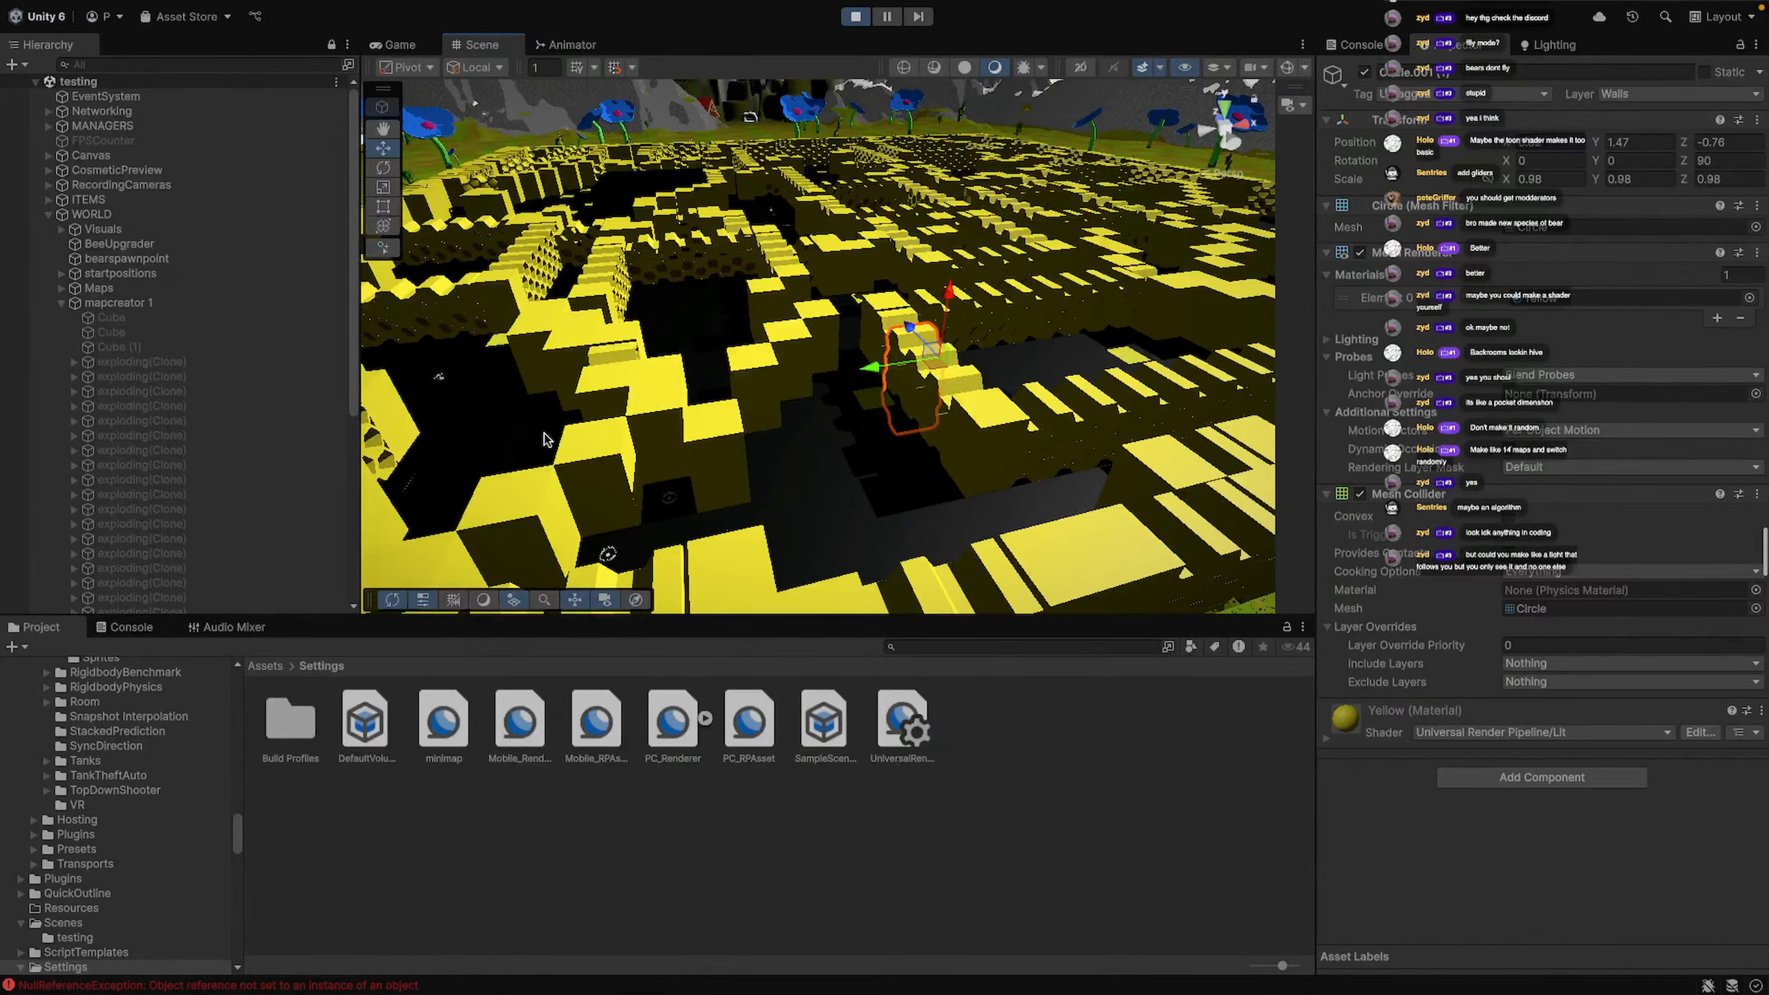
Examine the hive's grass border, overall maze layout and dark corridors from several heights
key(s)
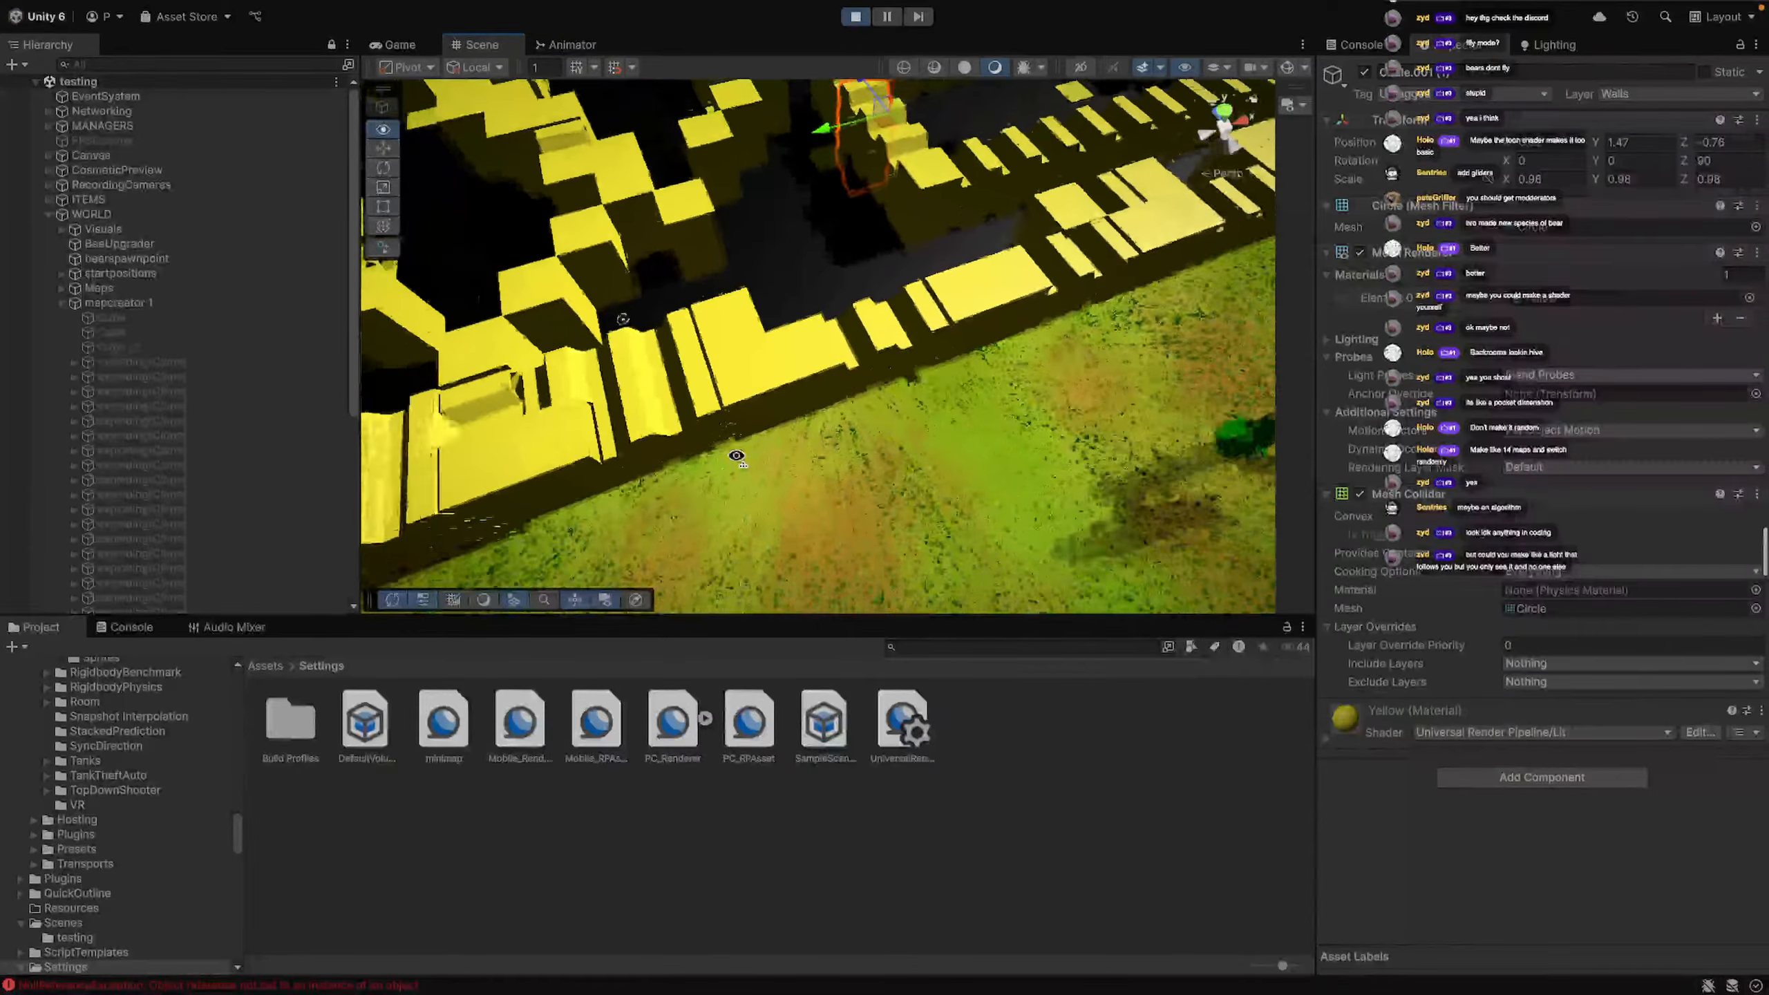
scroll(703, 201, up, 3)
key(w)
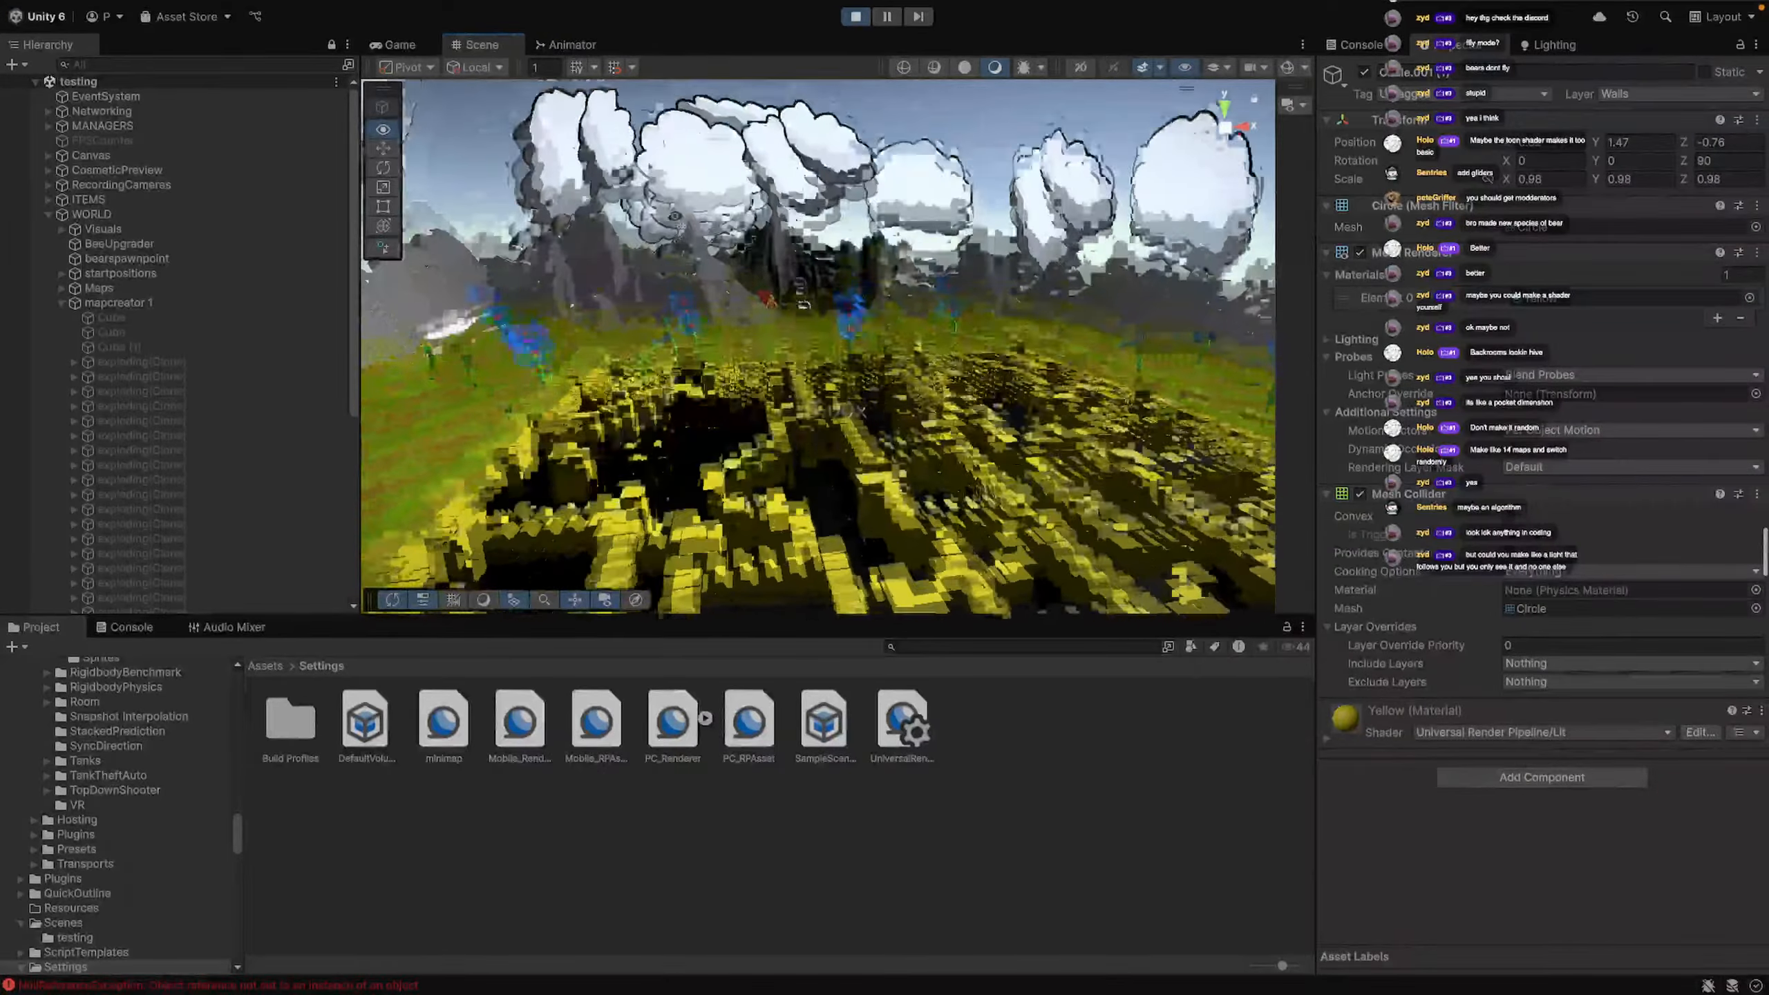
key(s)
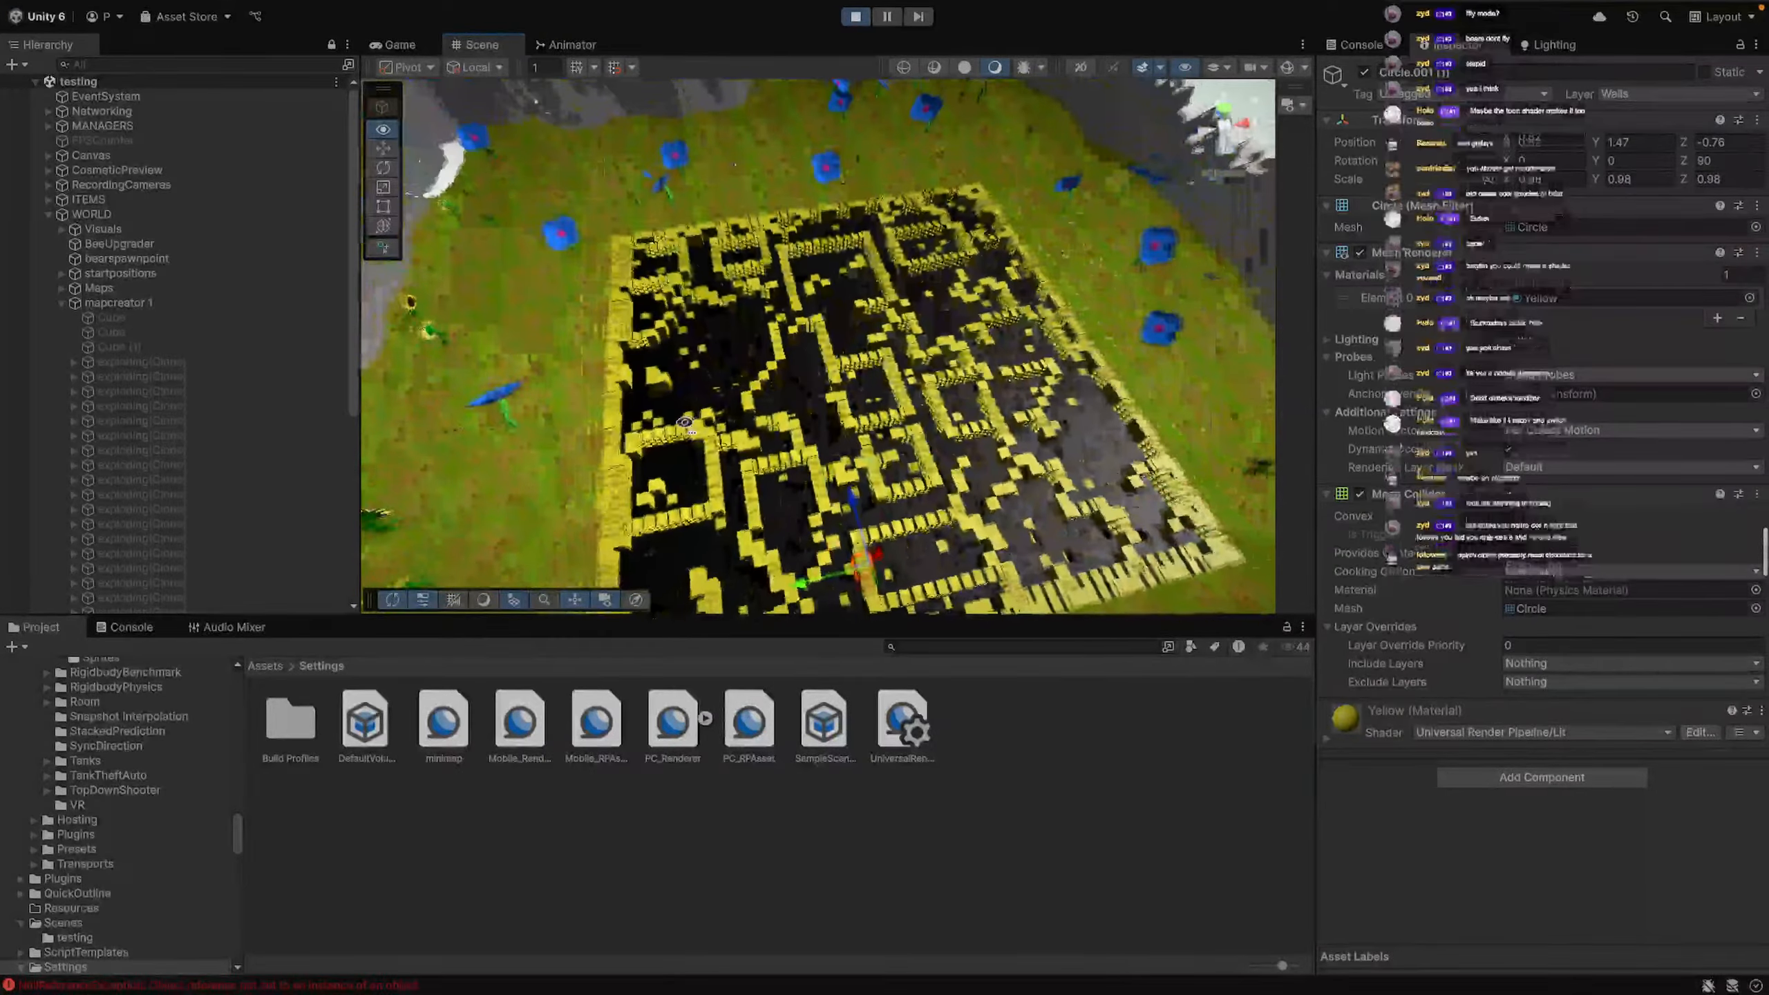
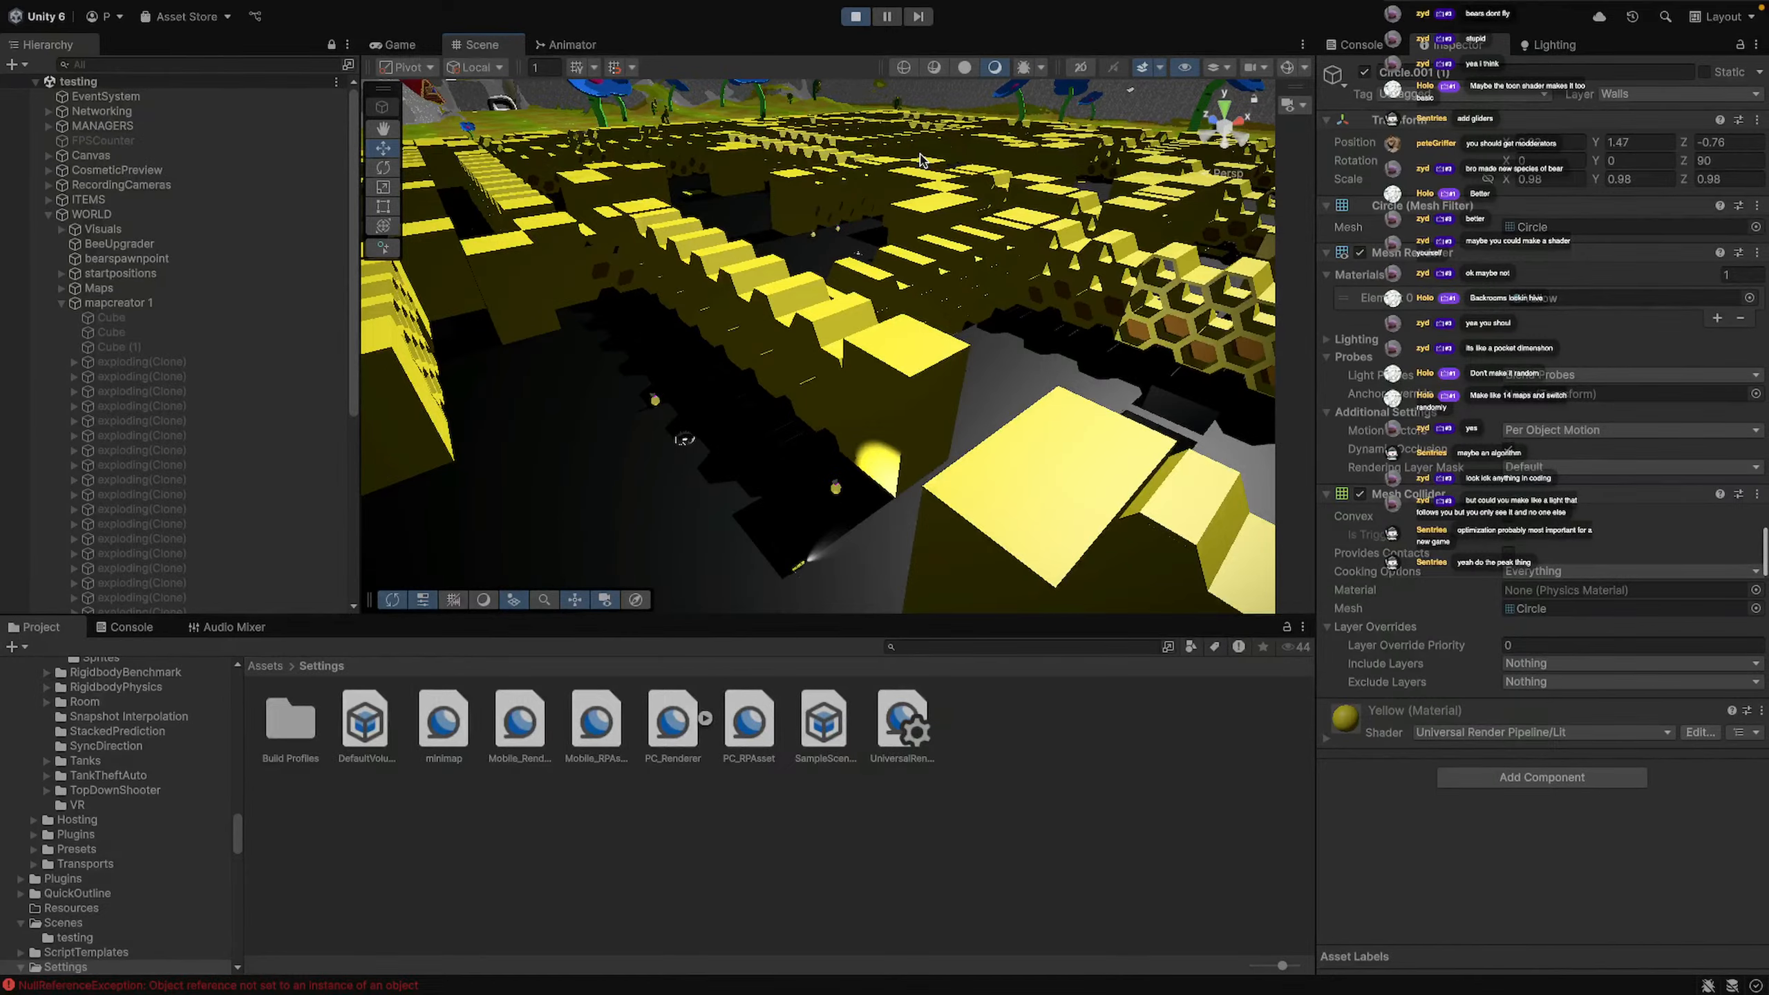
right_drag(919, 159, 1001, 673)
key(w)
key(a)
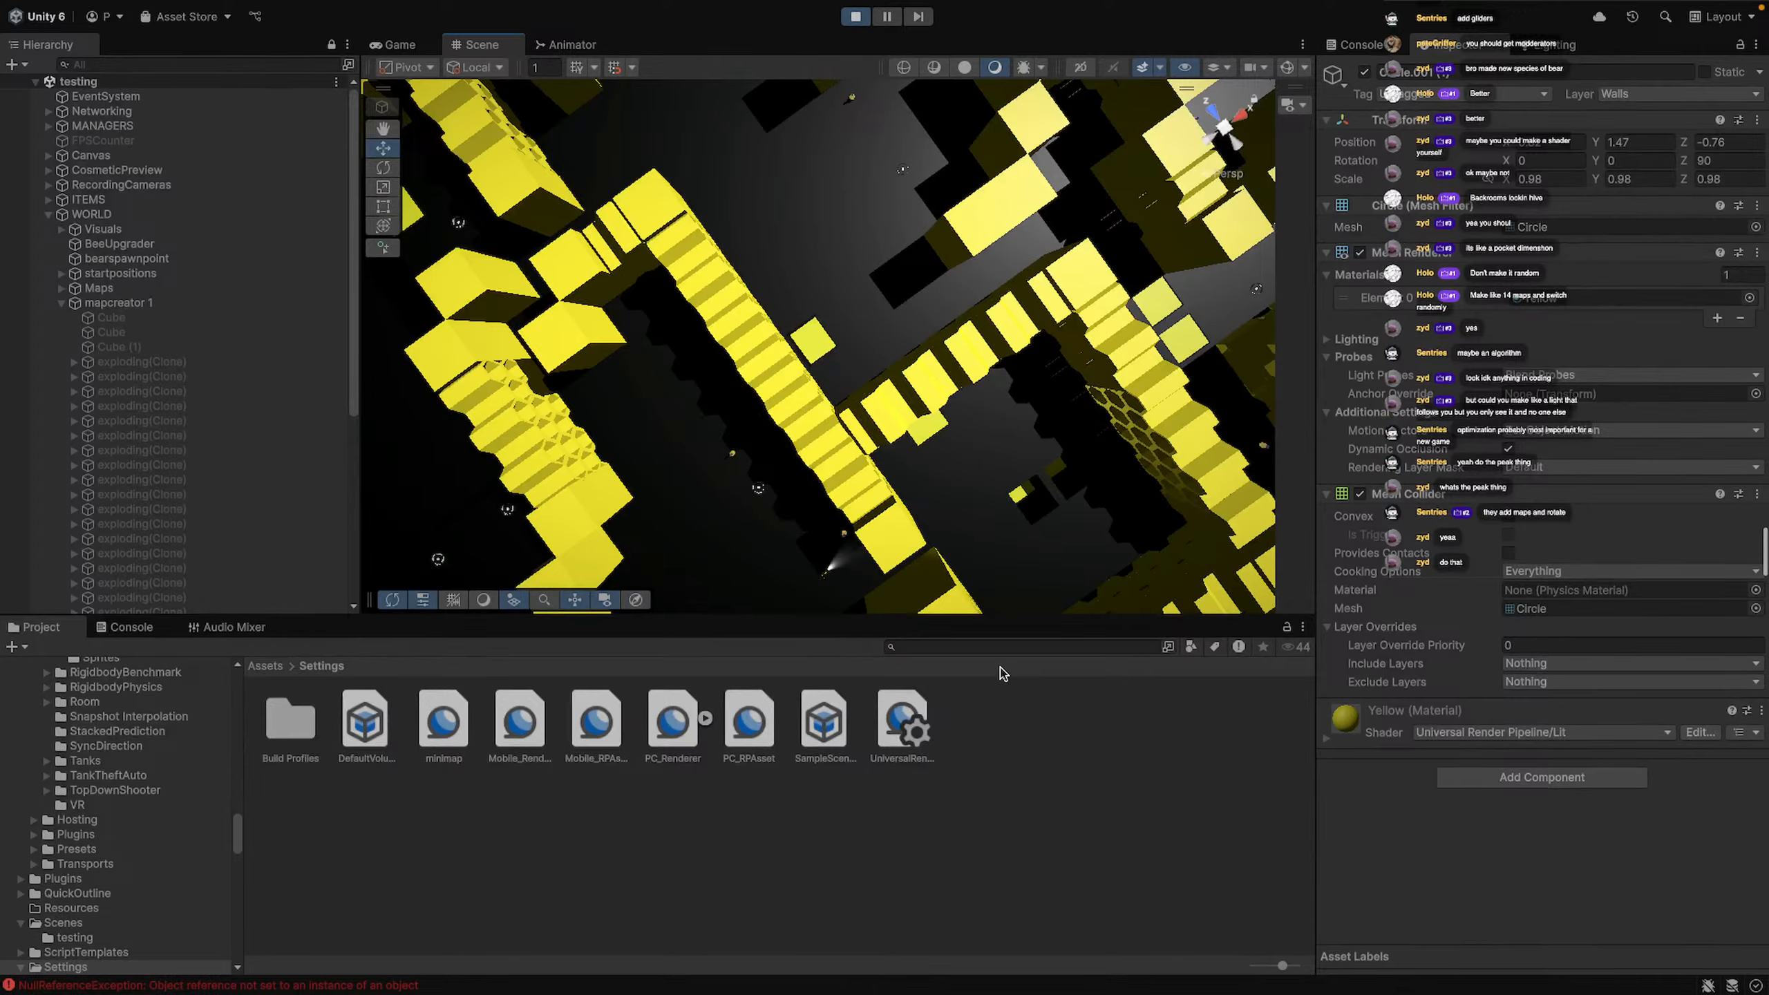
View the whole map from directly above, including the hive, the flower field and the surrounding mountains
key(s)
right_drag(820, 304, 654, 309)
key(w)
scroll(655, 142, down, 3)
key(s)
key(s)
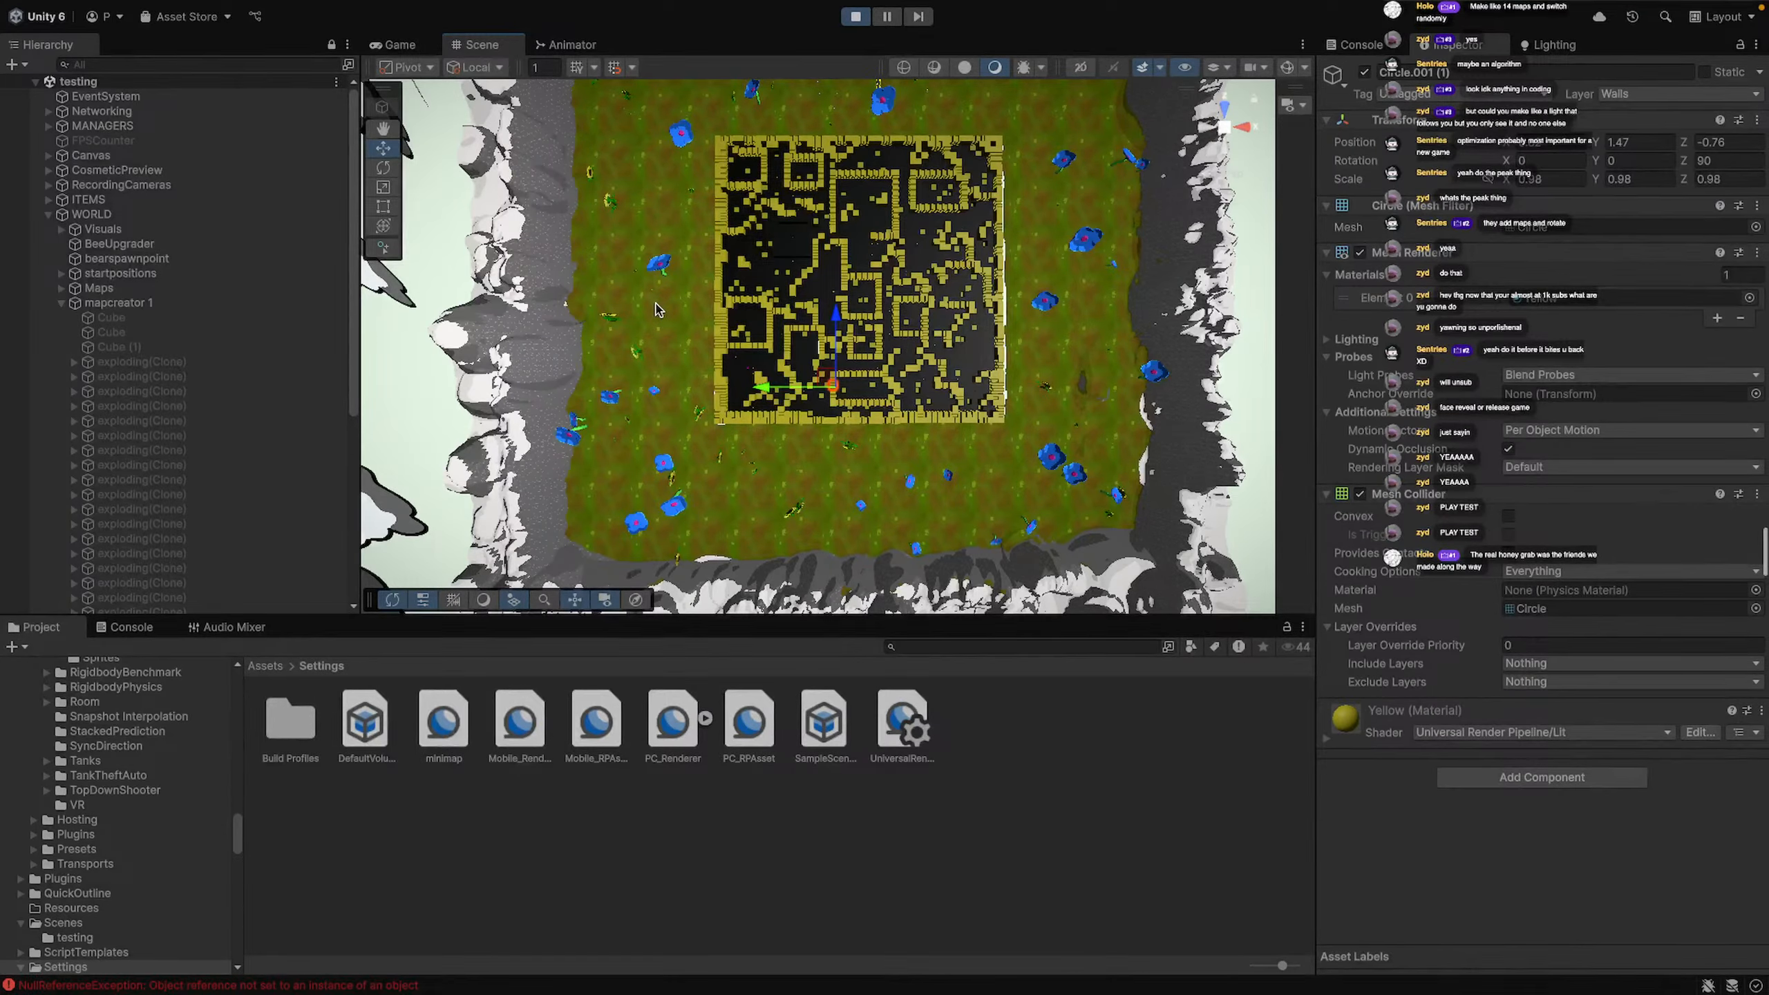
Inspect the log cabin, the cave entrance and the rock walls near ground level, and look back across the meadow
right_drag(654, 309, 724, 9)
key(w)
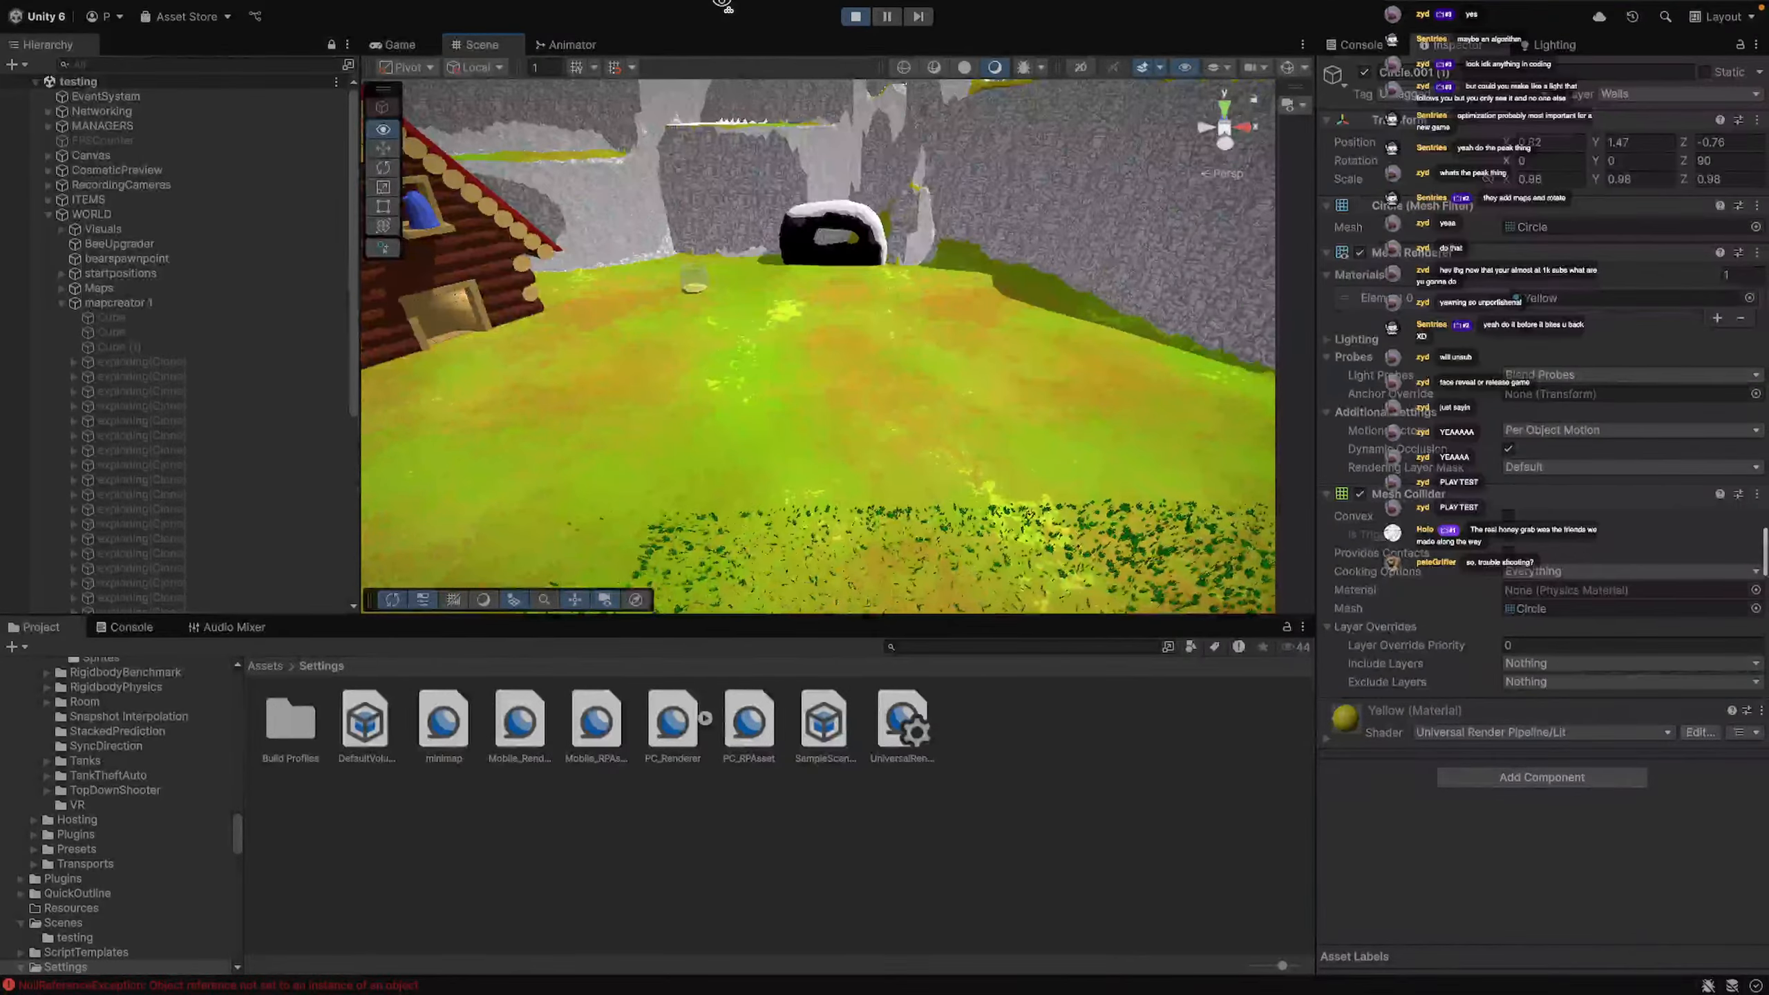
right_drag(1001, 266, 1049, 258)
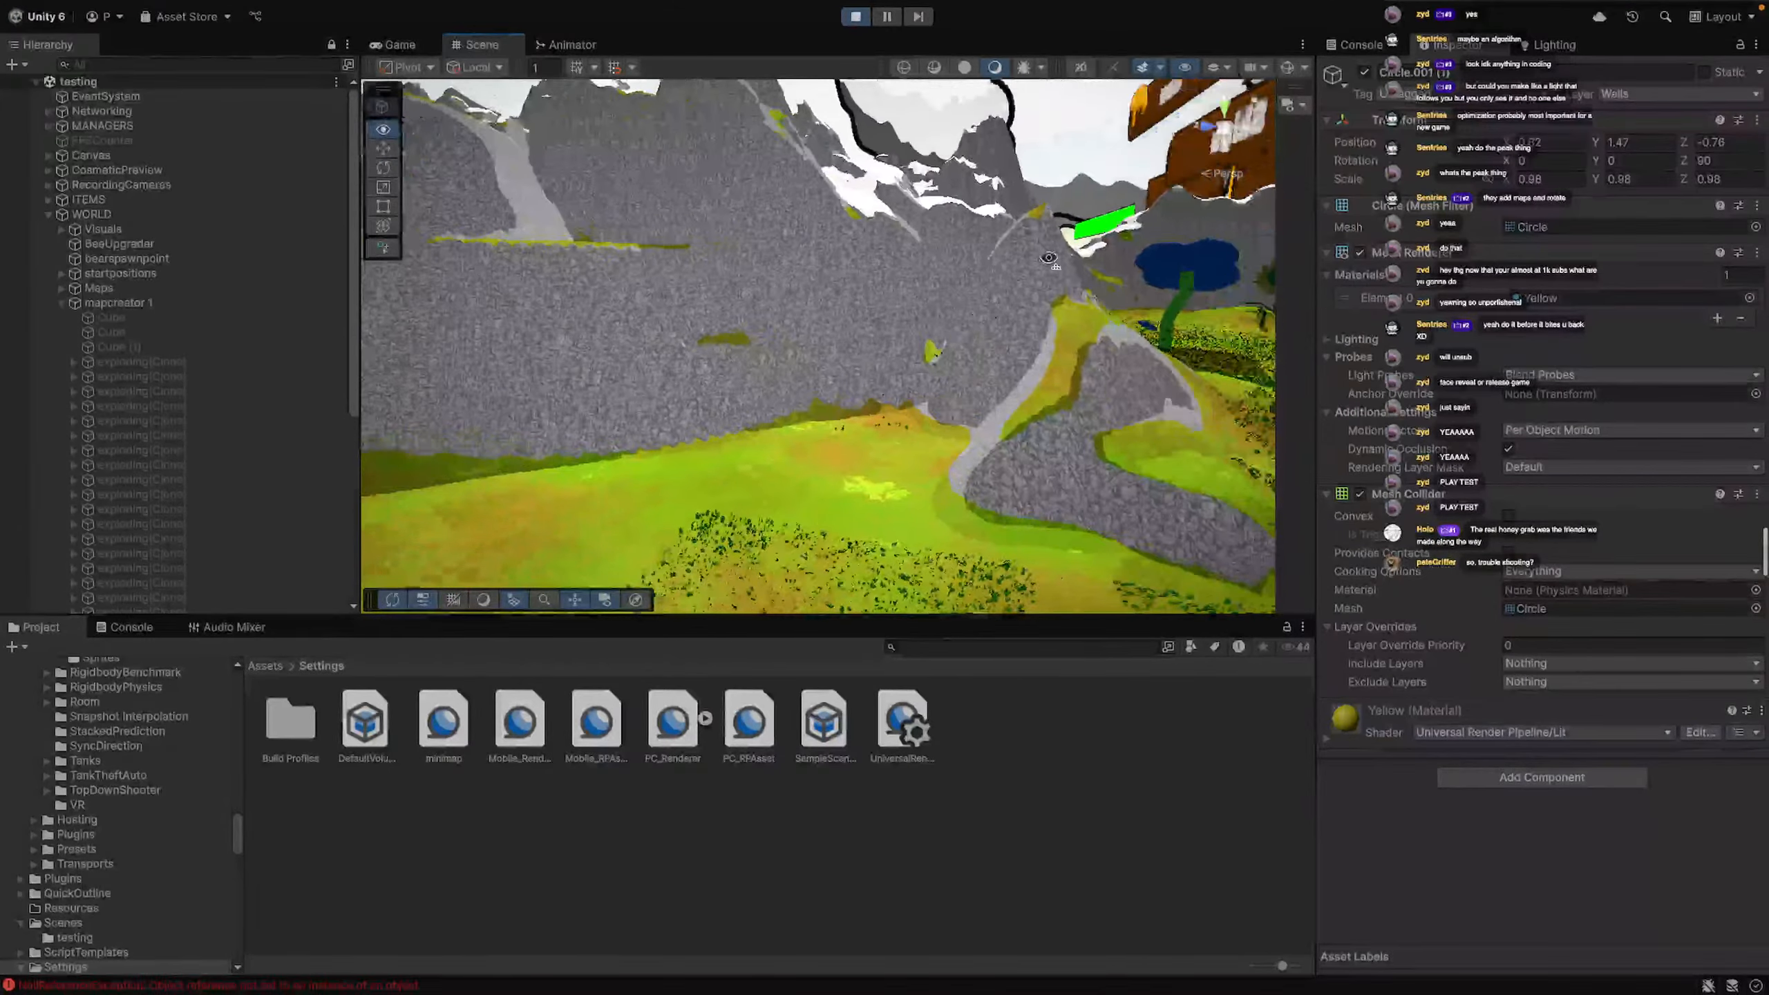
right_drag(1158, 255, 1766, 268)
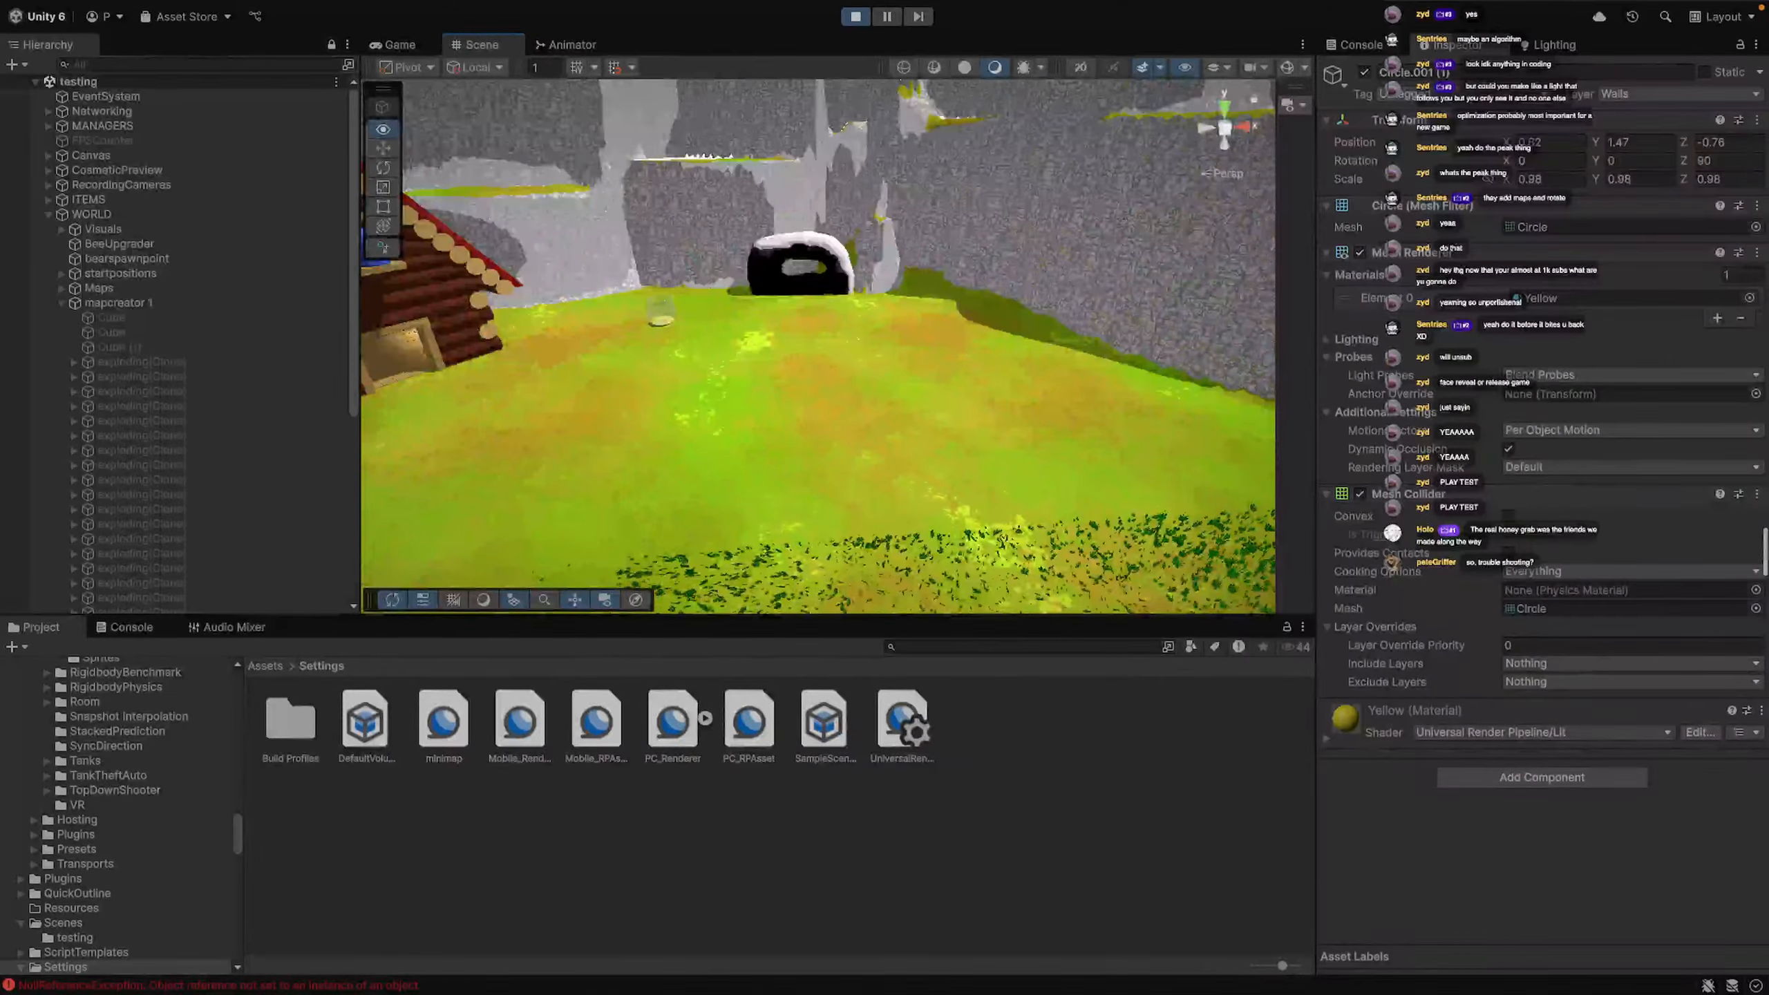
right_drag(1707, 347, 1757, 313)
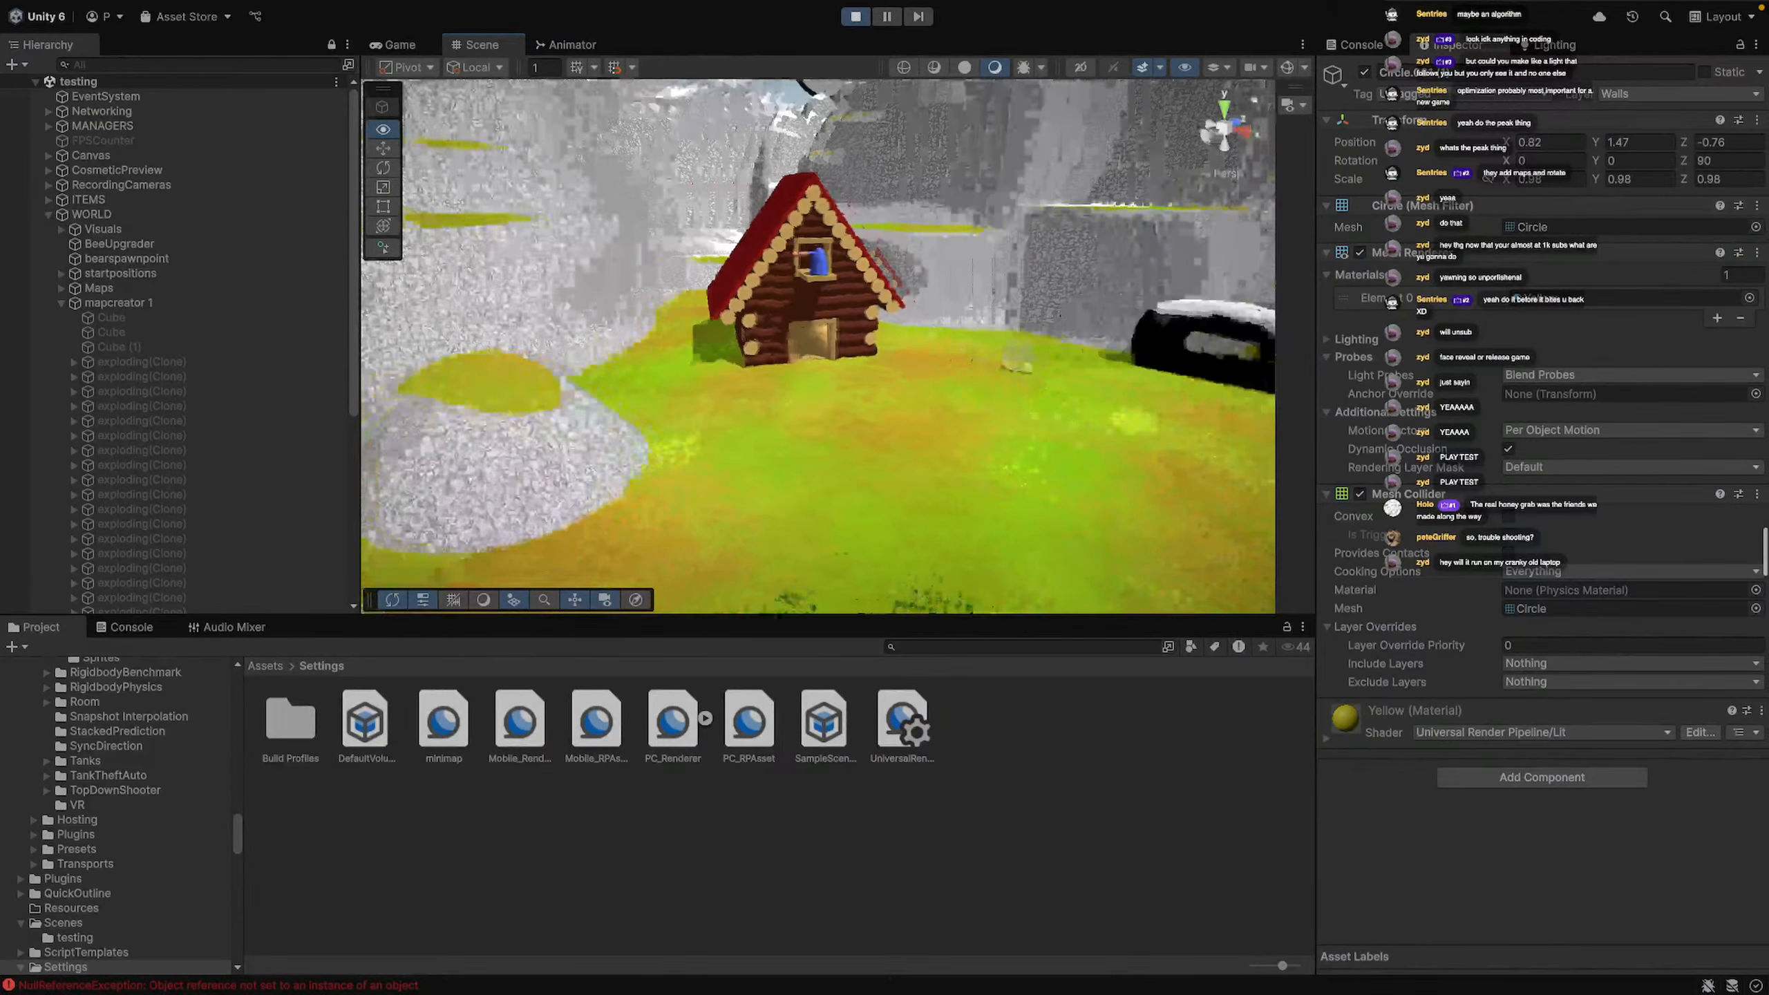
right_drag(1756, 312, 1729, 307)
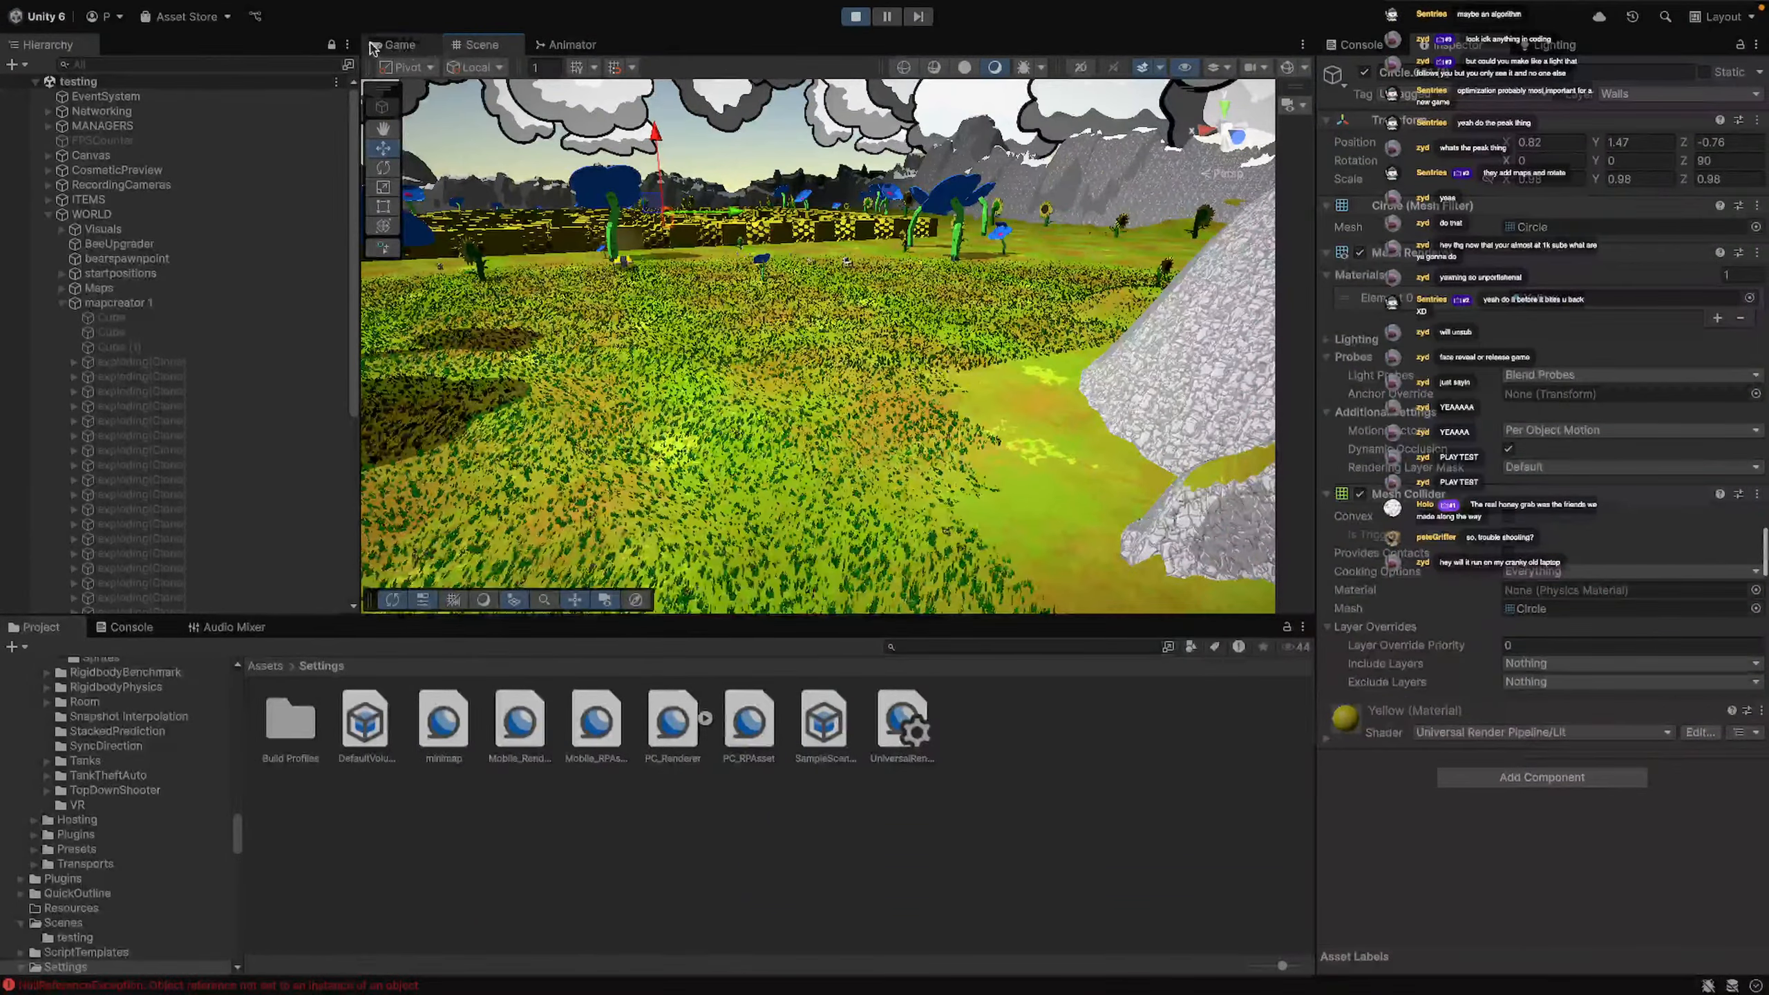
Maximize the Game view, resume the game and walk among the roofless hive walls to check their shadows
double_click(400, 45)
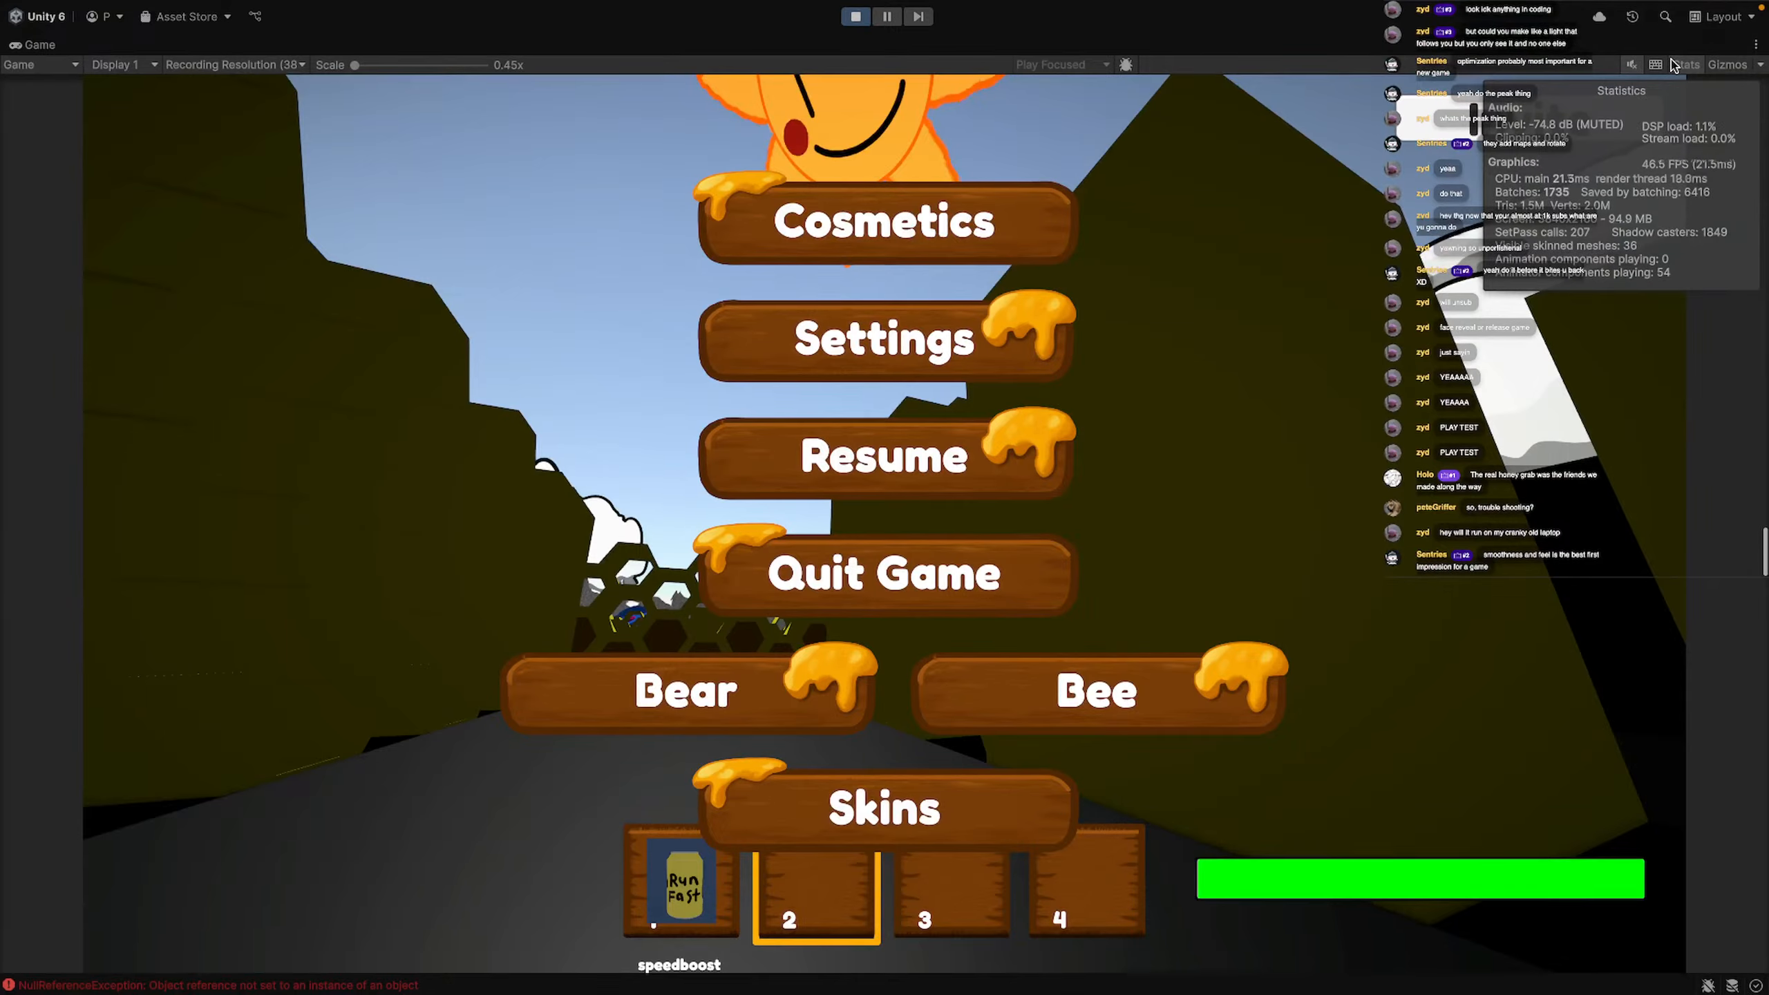
click(940, 453)
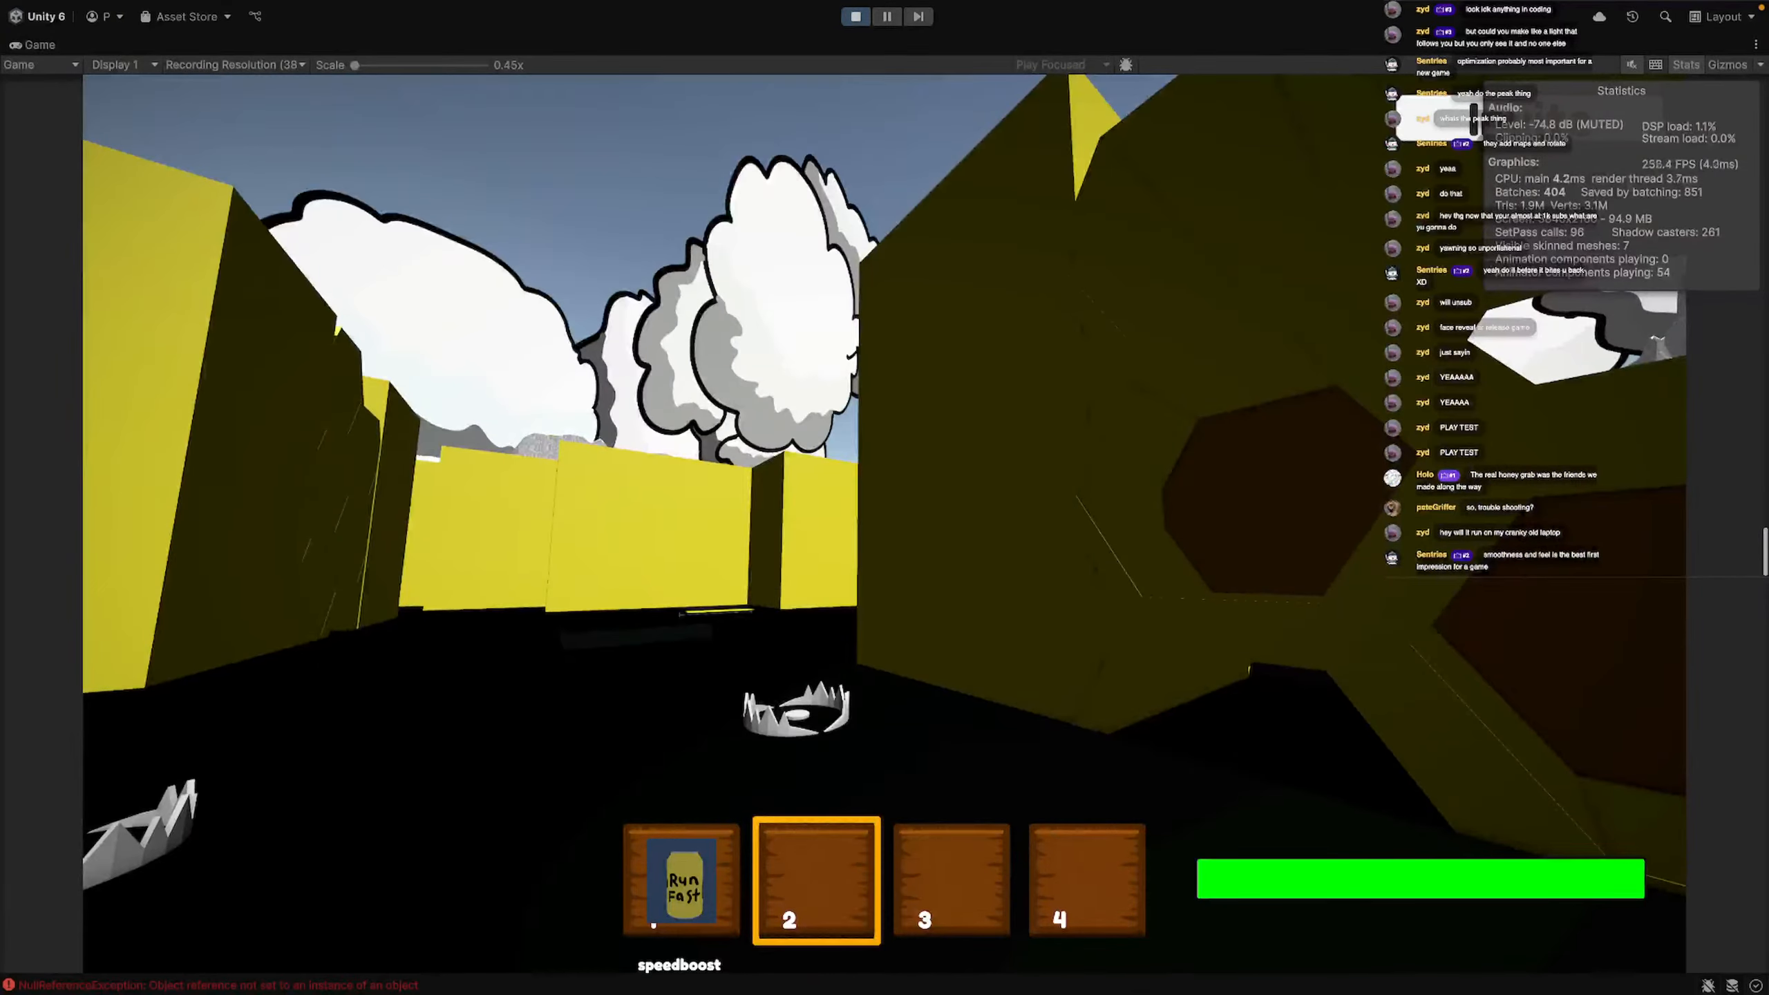
key(w)
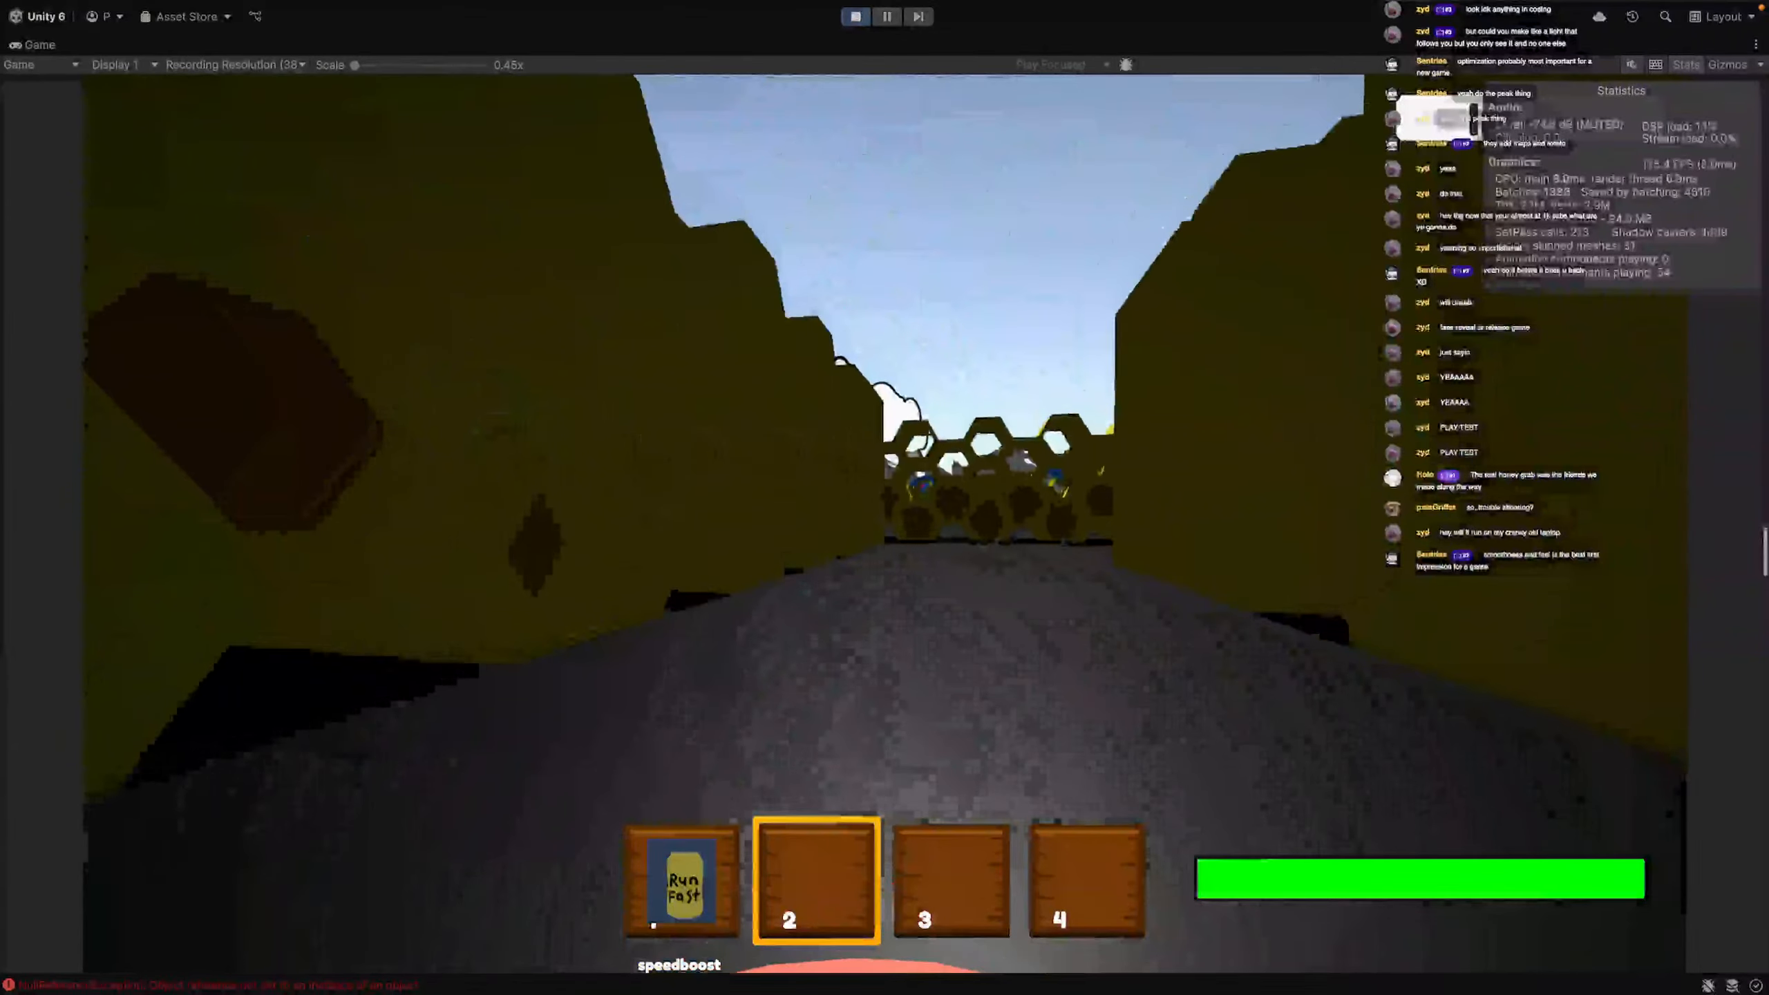
key(w)
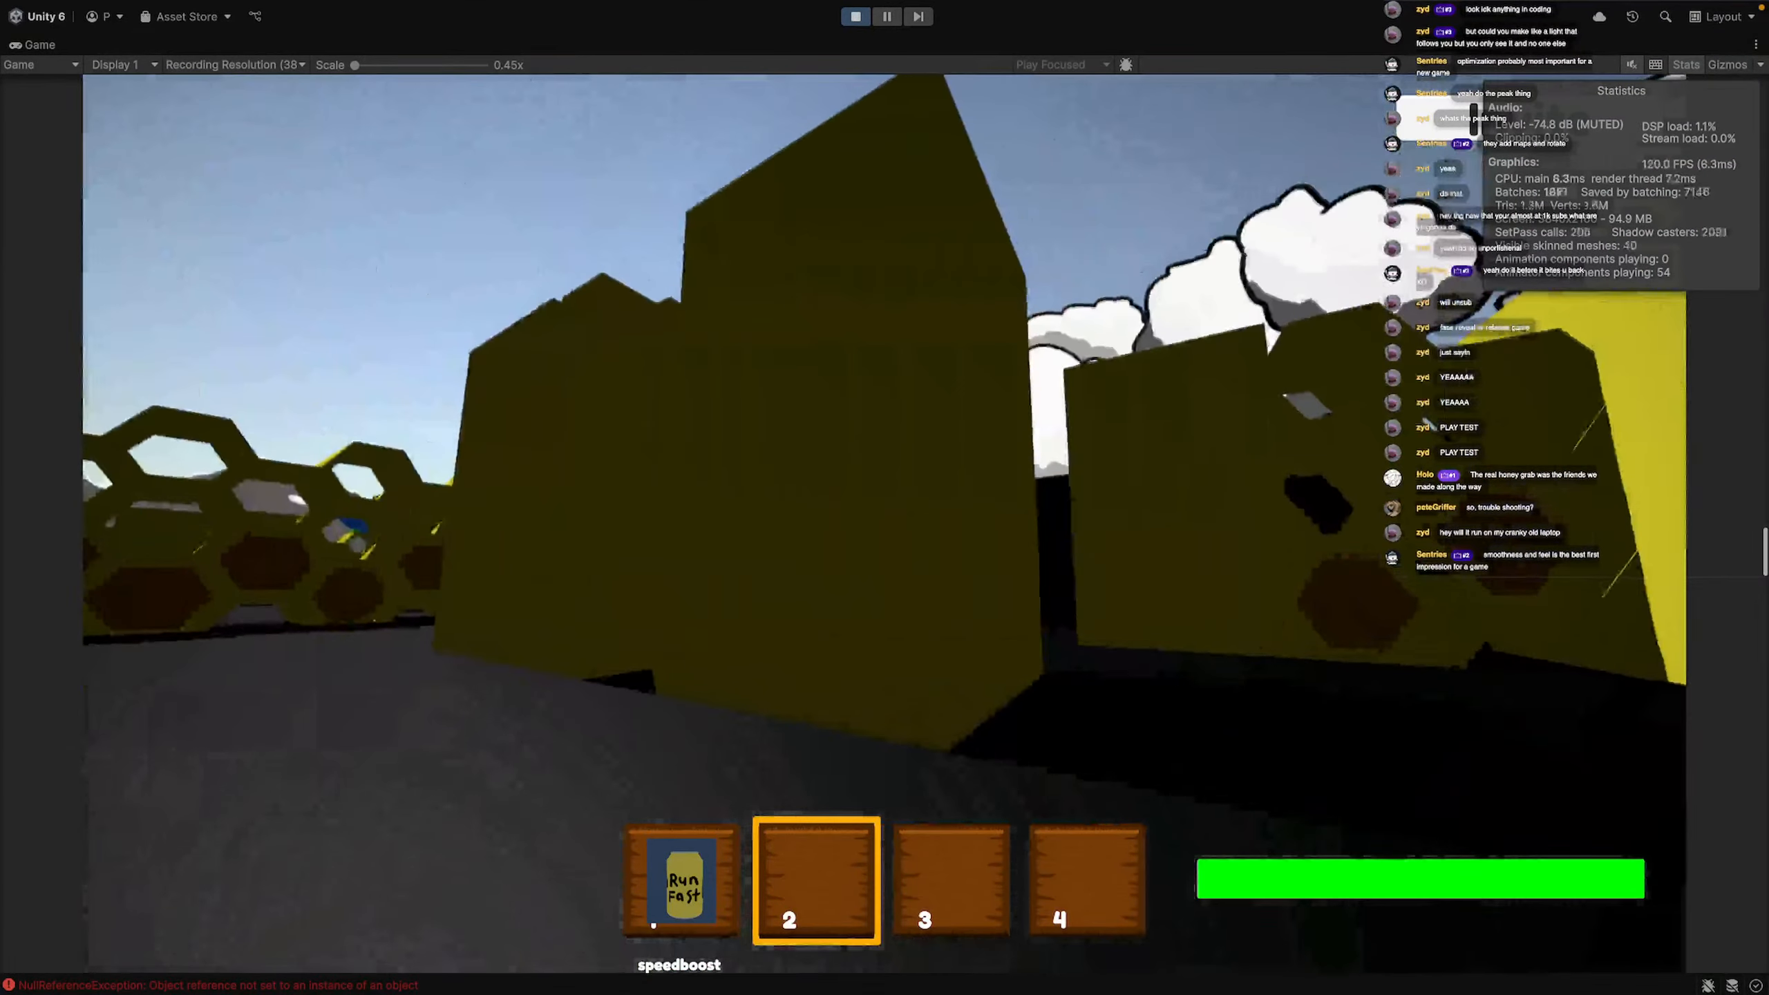
key(w)
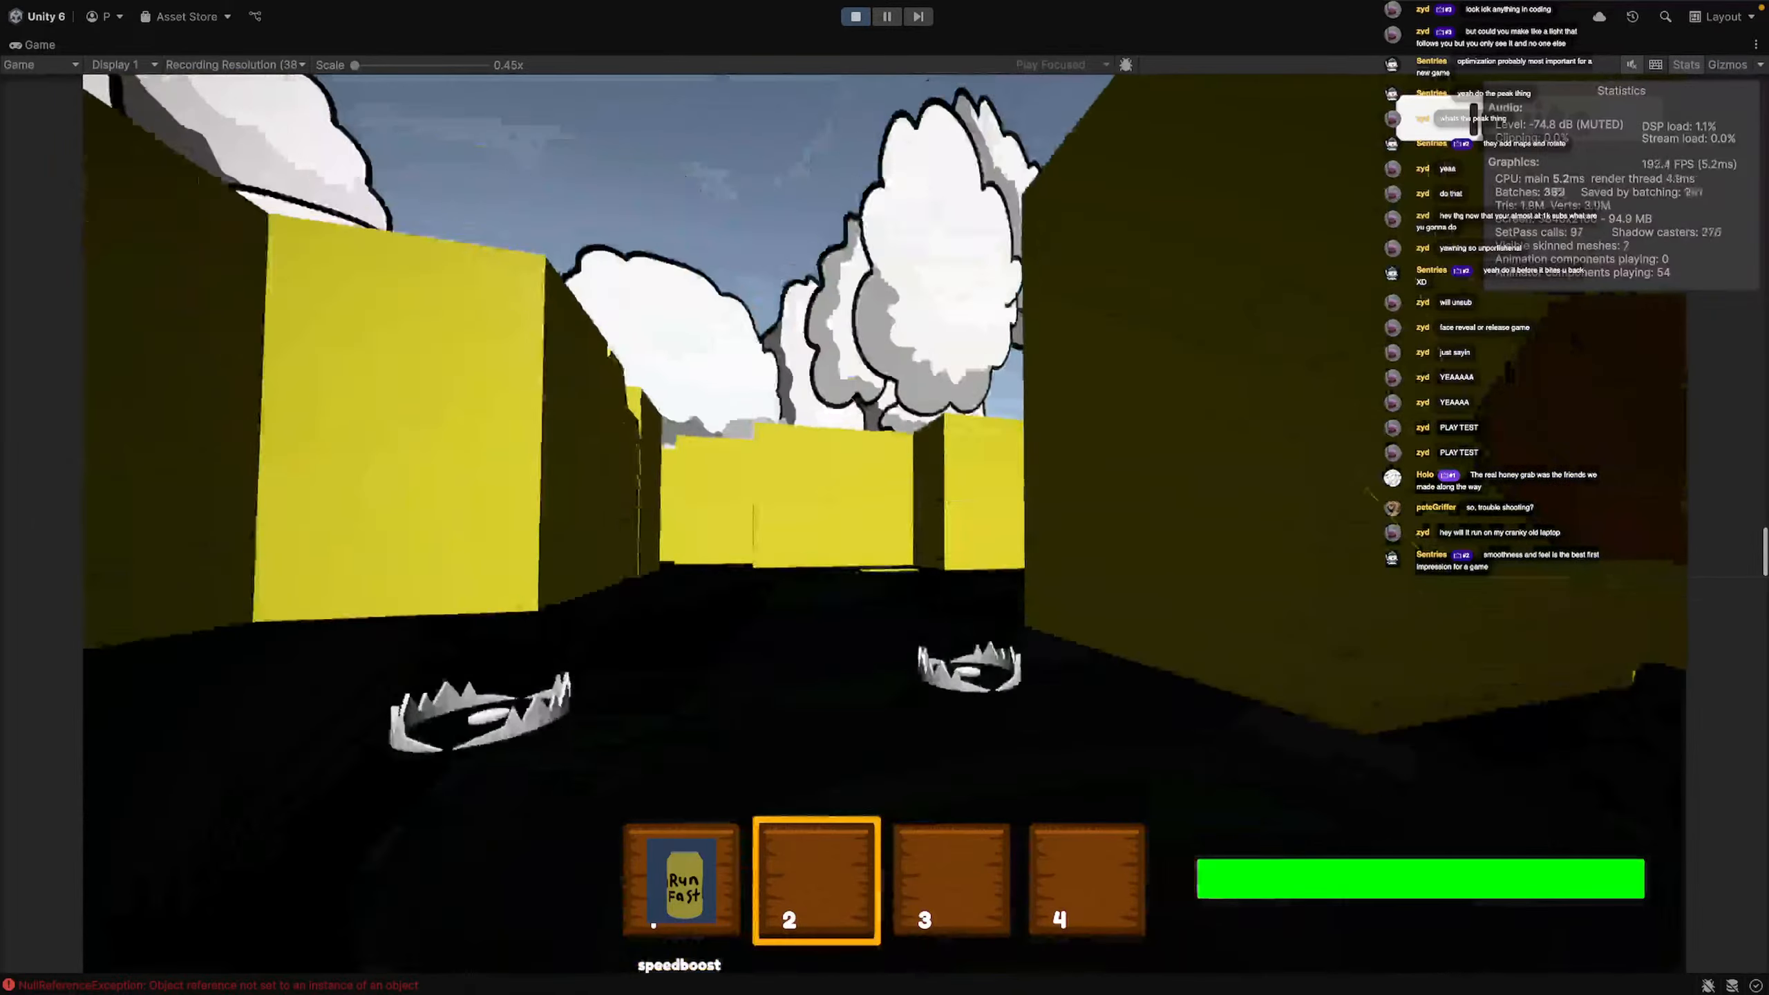
key(2)
key(2)
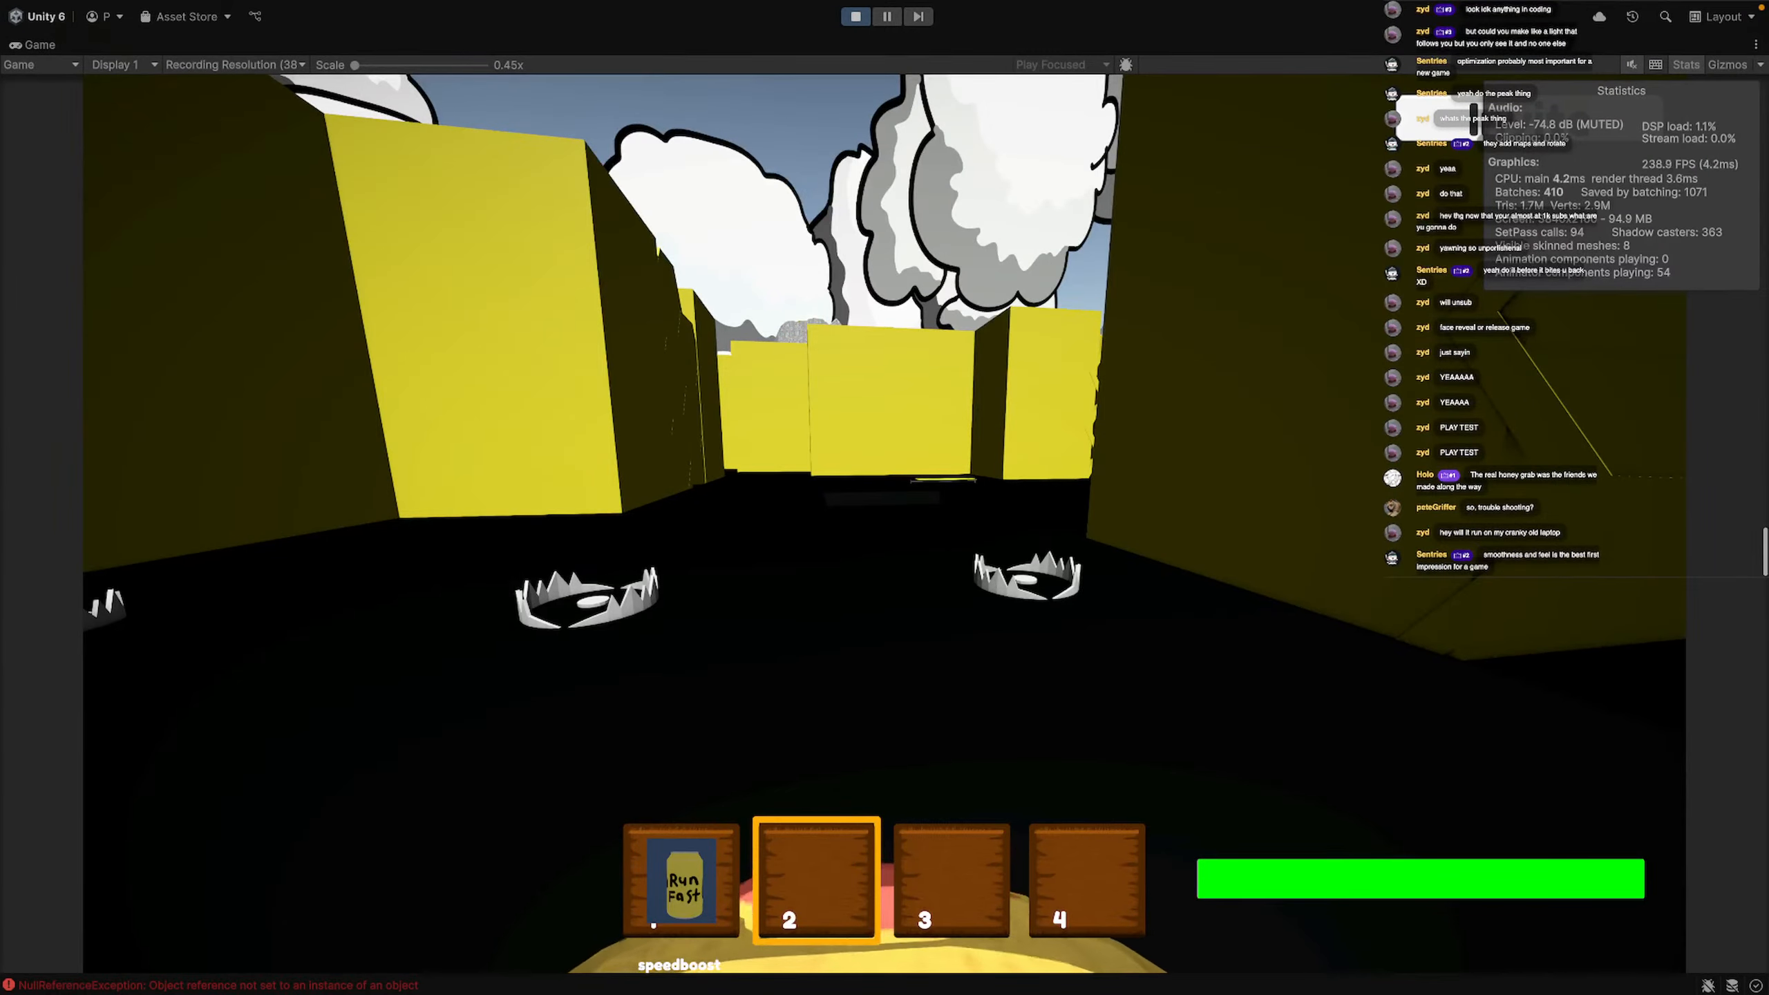
Pause and resume the game, pick up a jar, throw it and continue along the hive corridors
key(Escape)
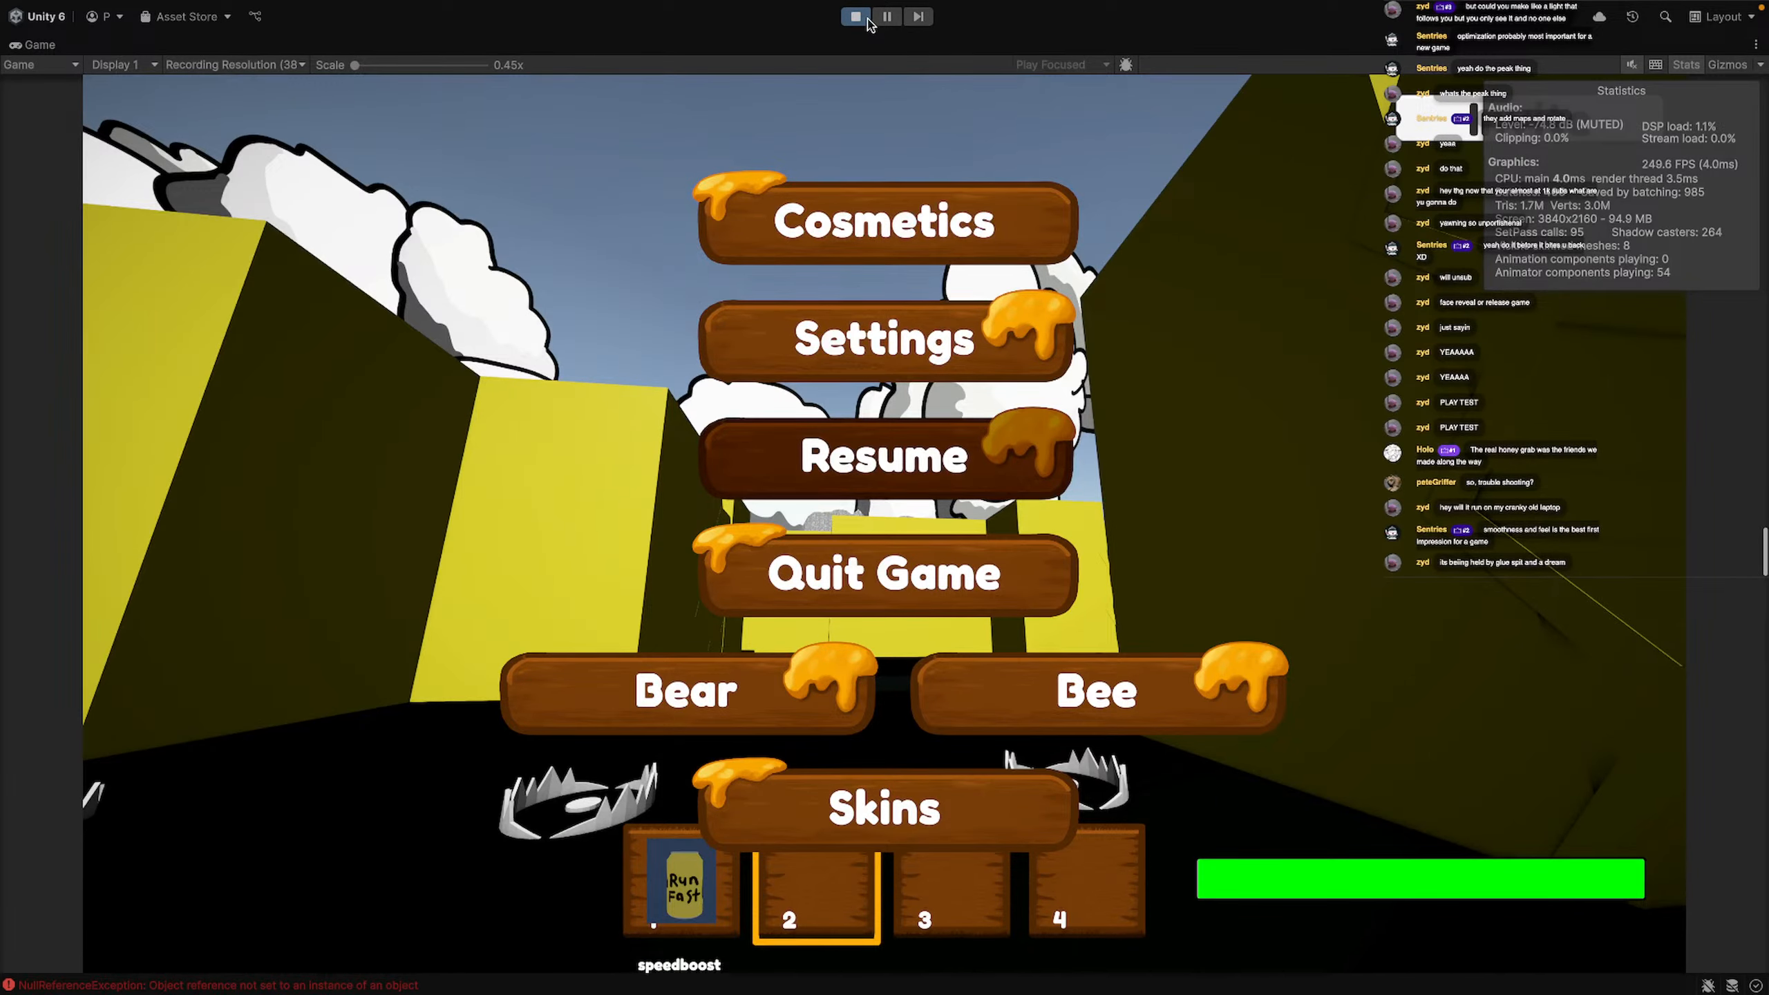
click(775, 434)
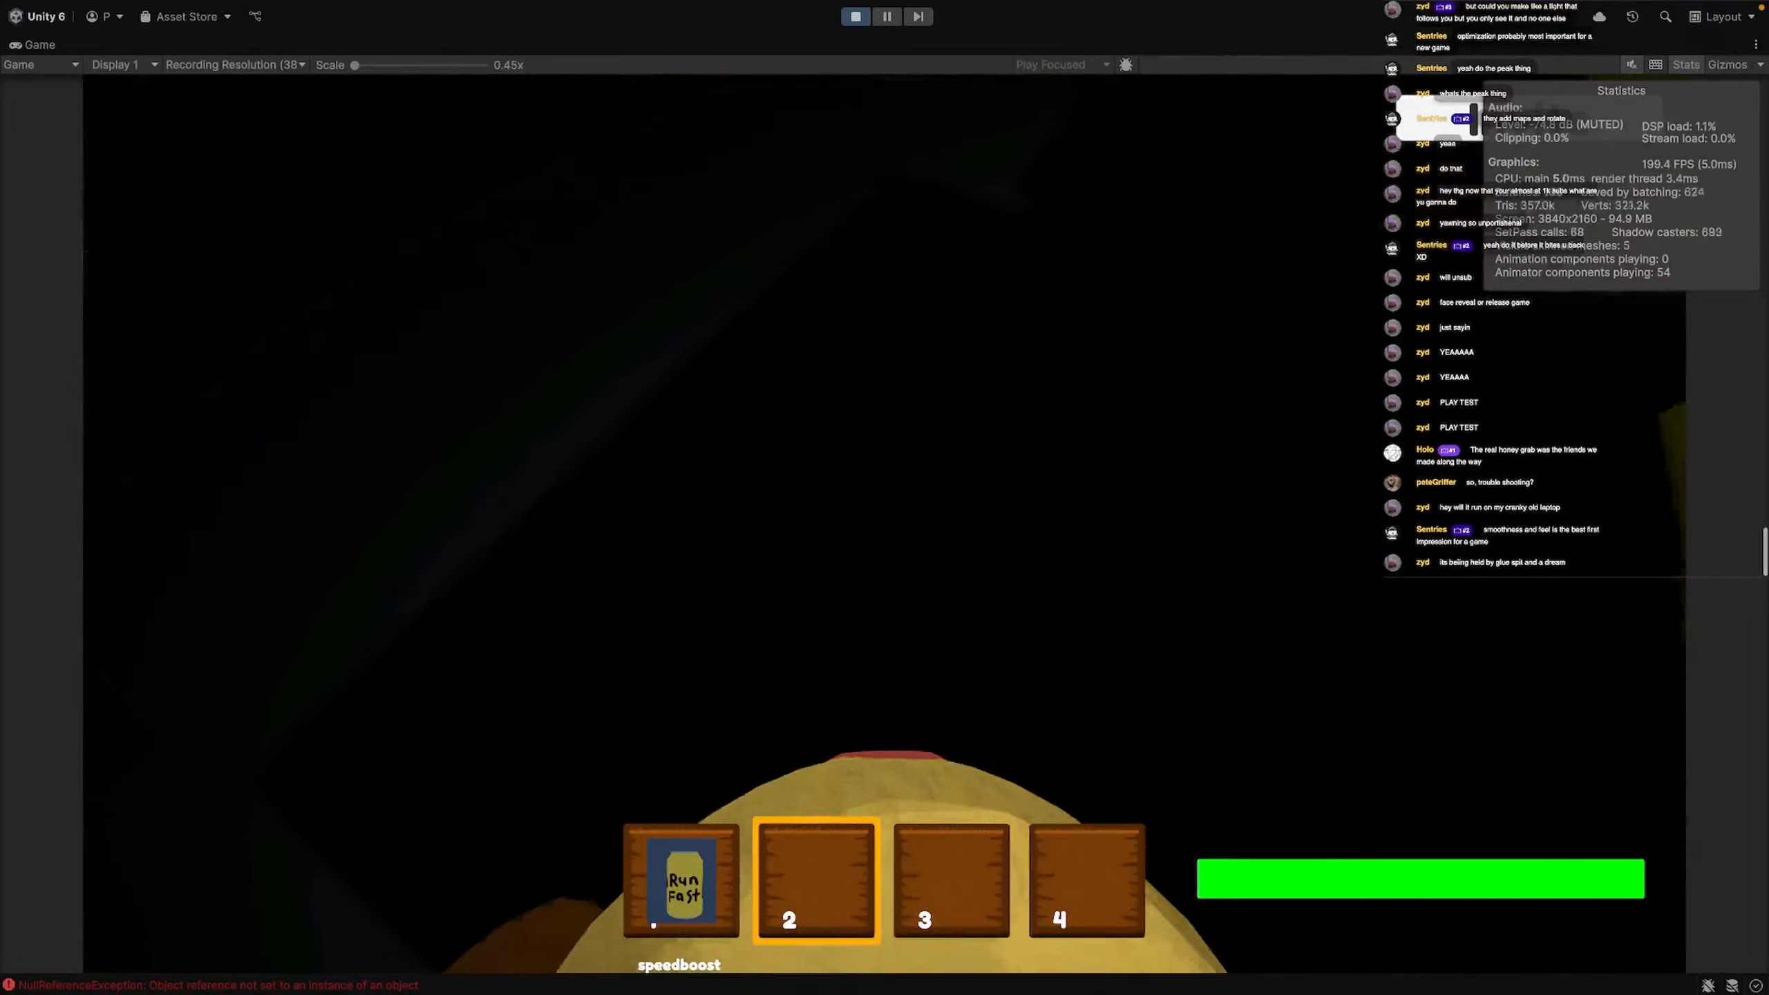
key(e)
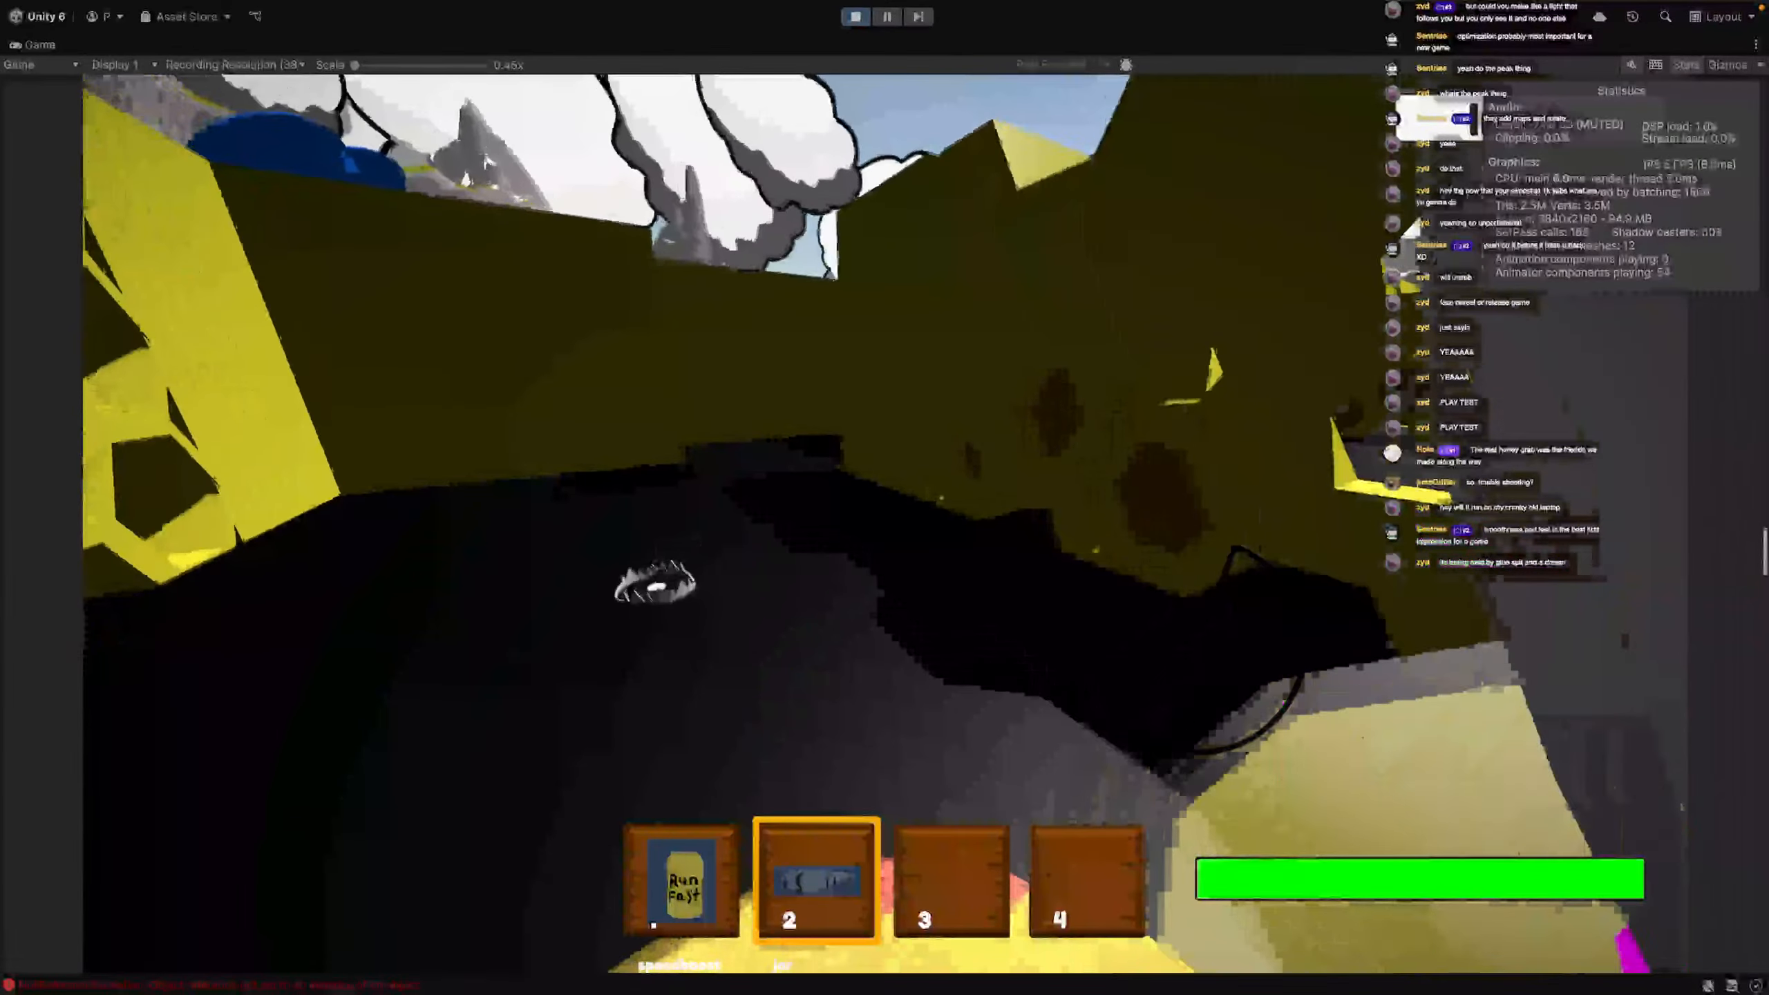
key(q)
key(w)
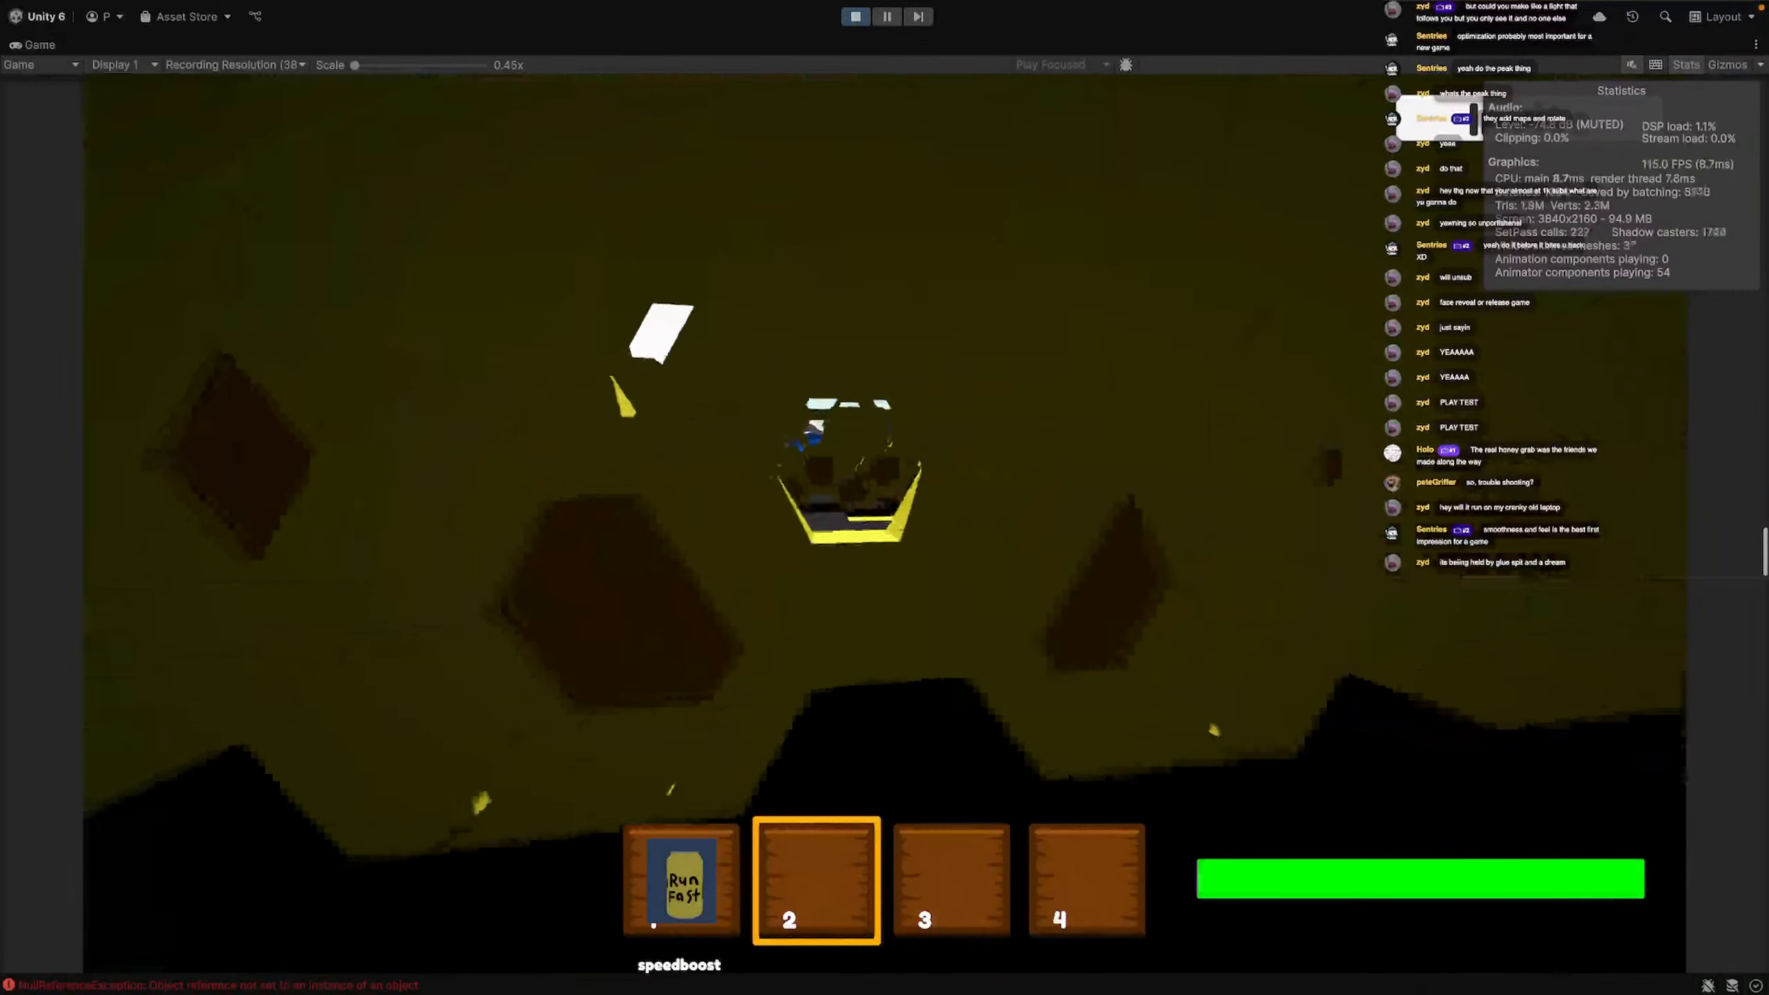
key(w)
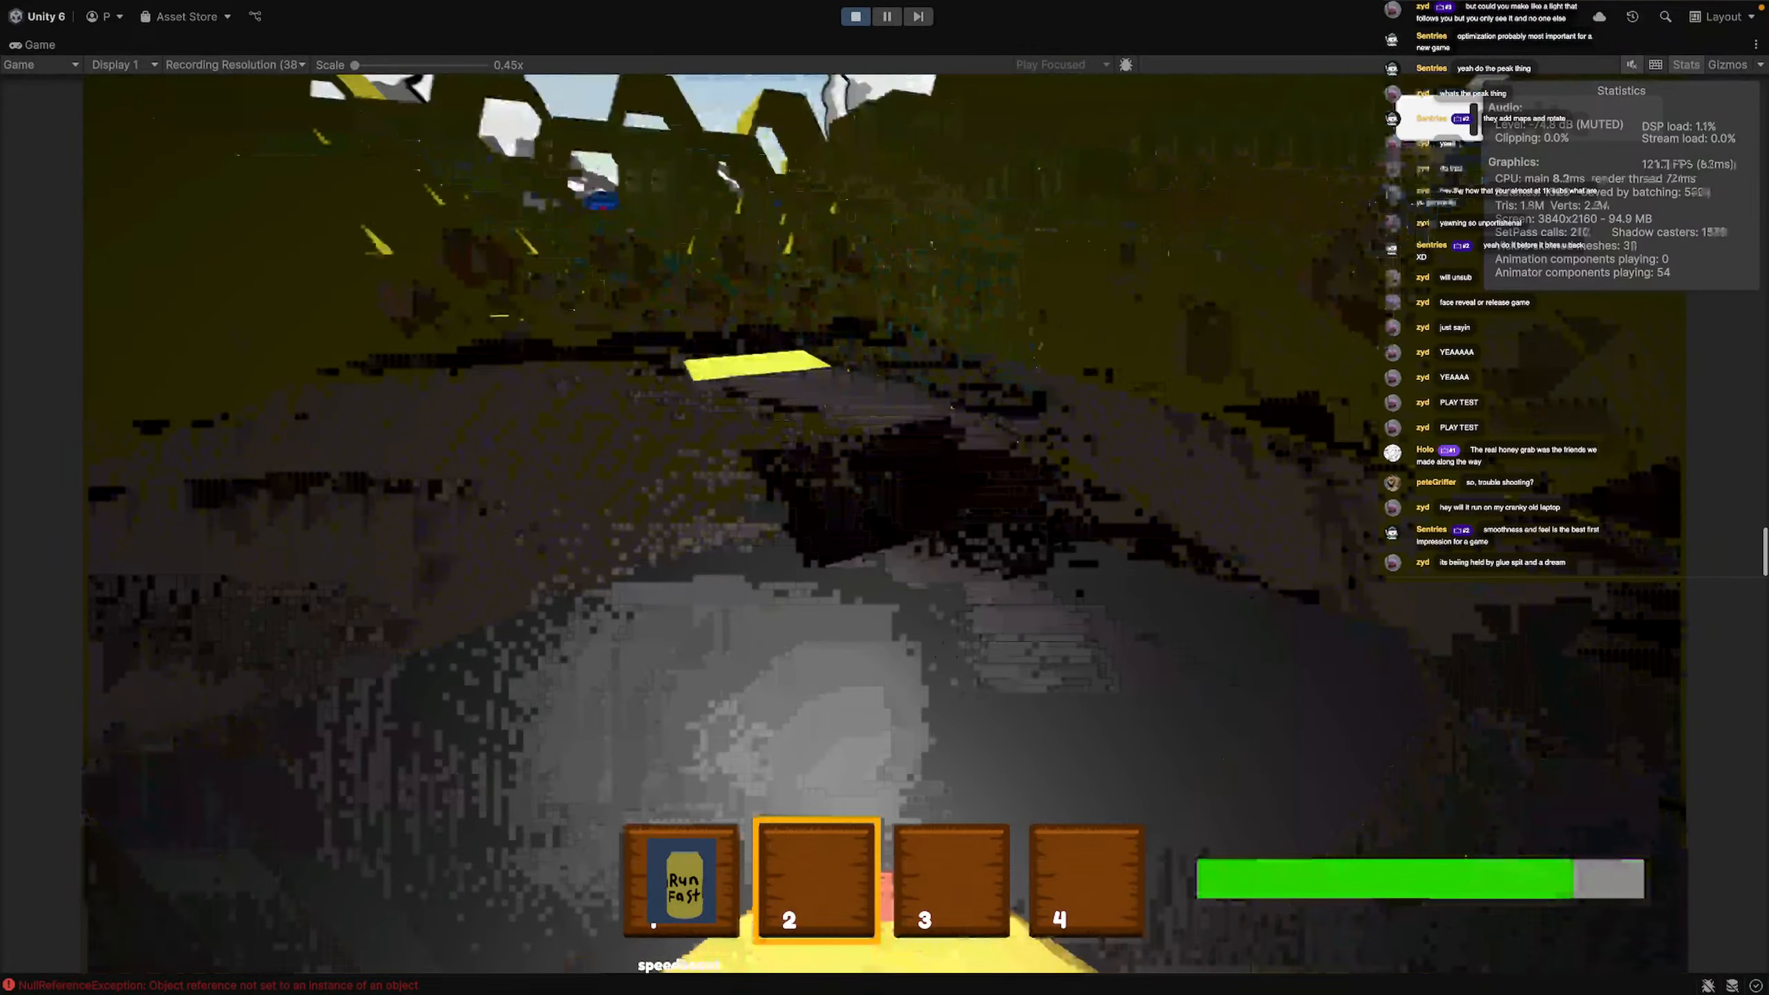
key(w)
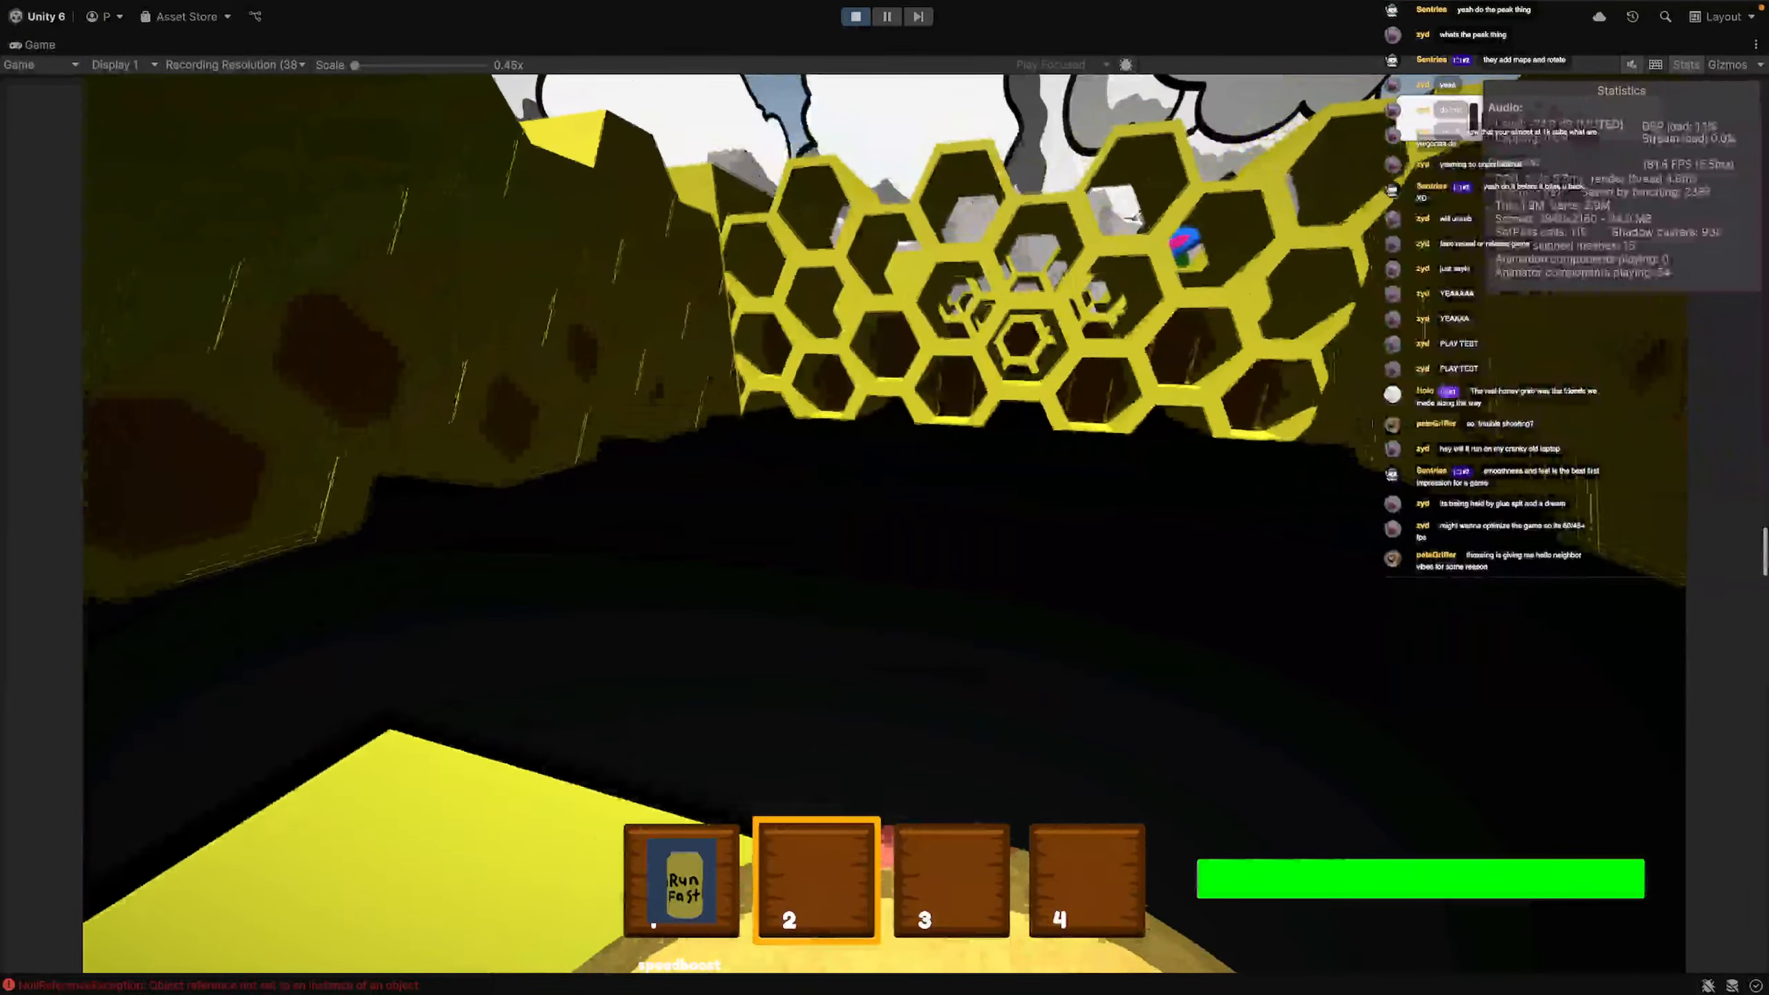
Sprint and jump through a hexagonal opening in the honeycomb wall to test movement inside the hive
key(shift+w)
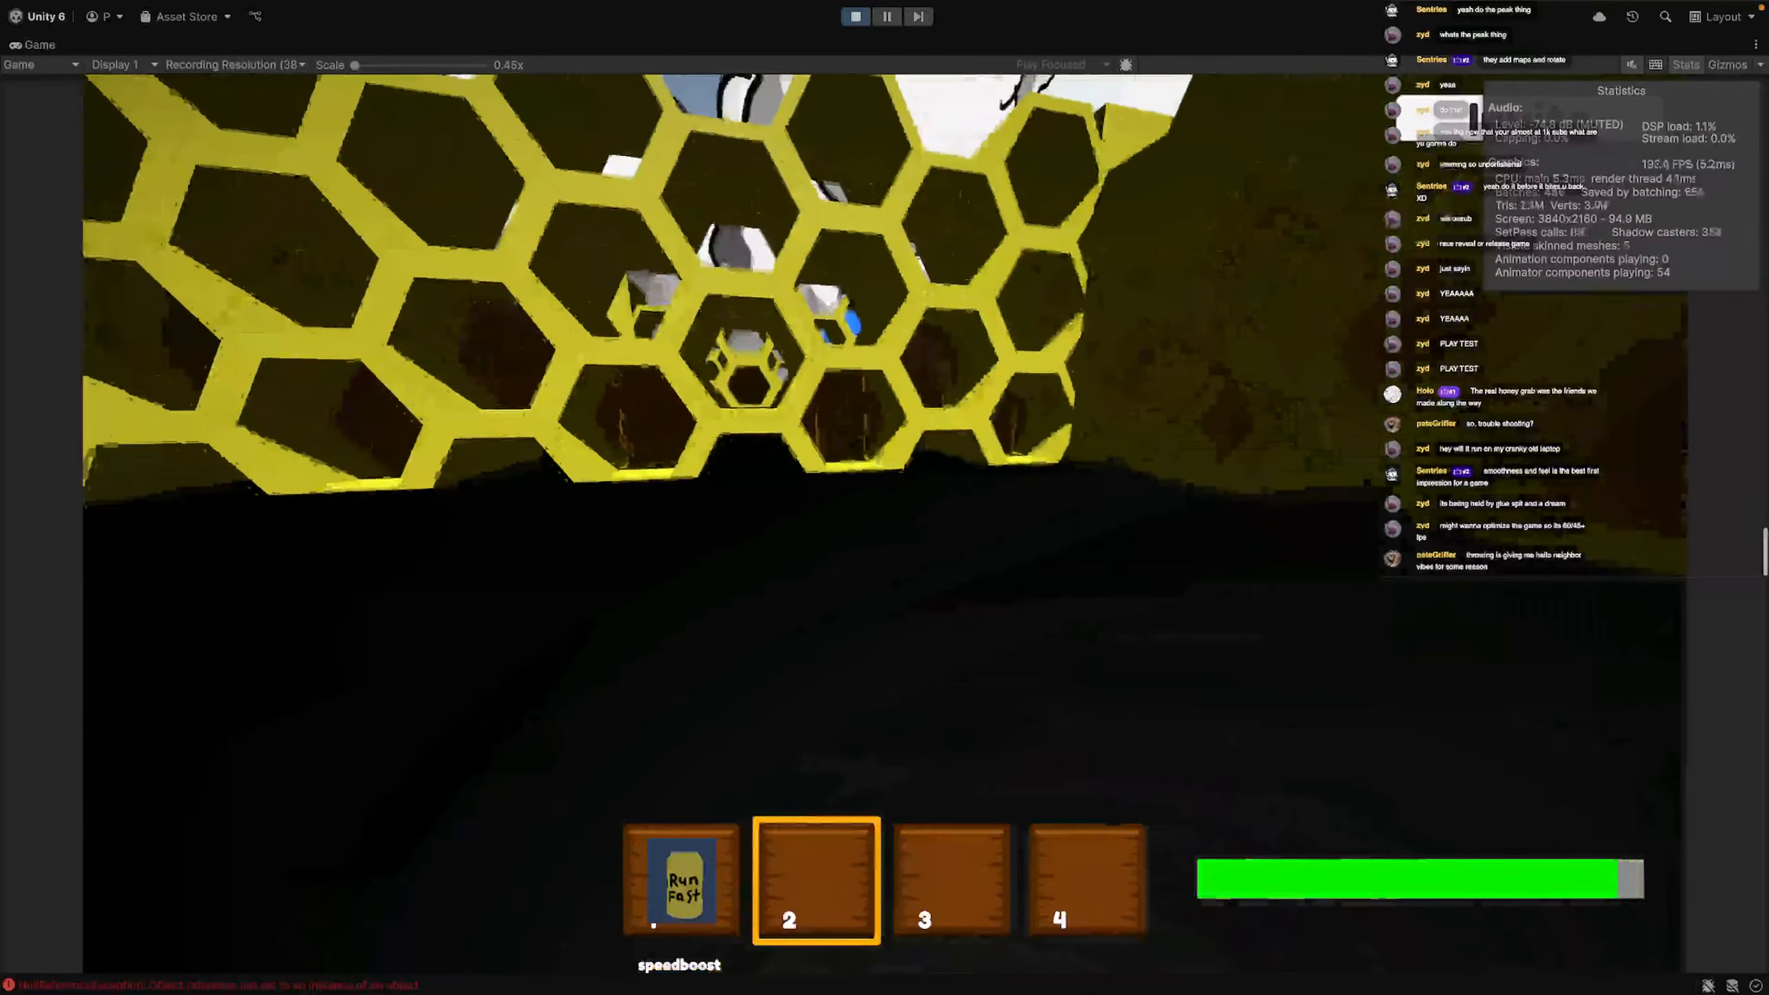
key(space)
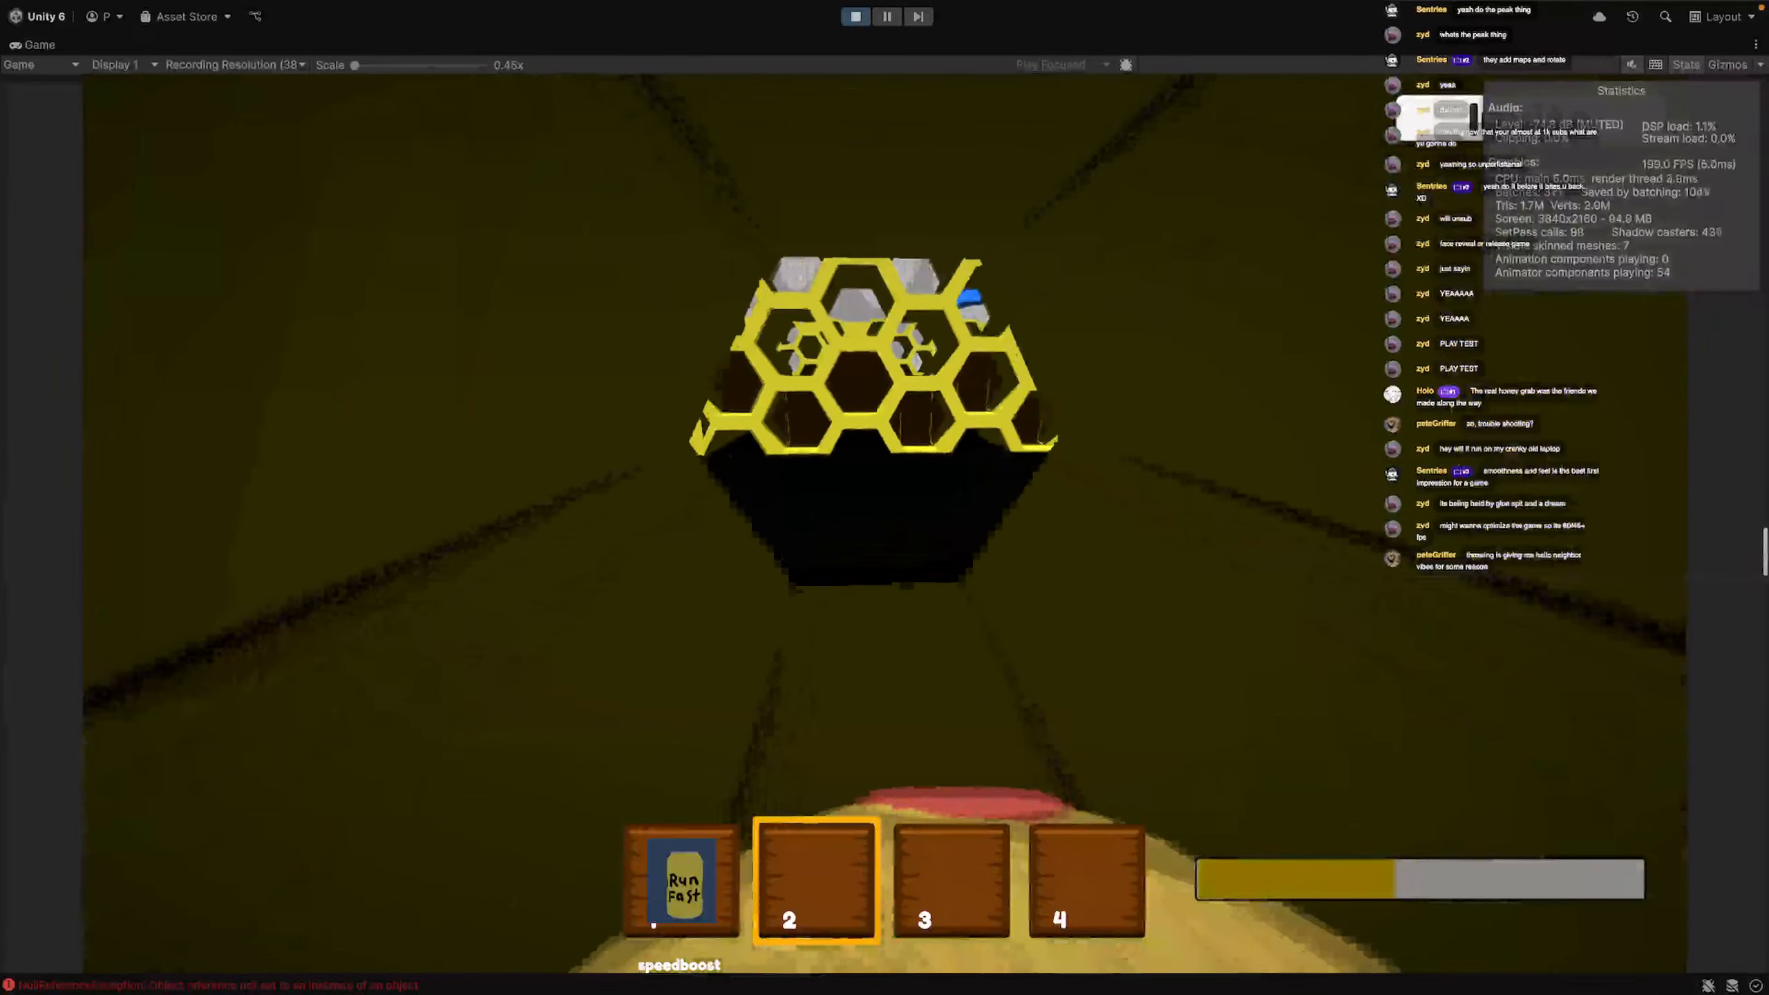
key(shift+w)
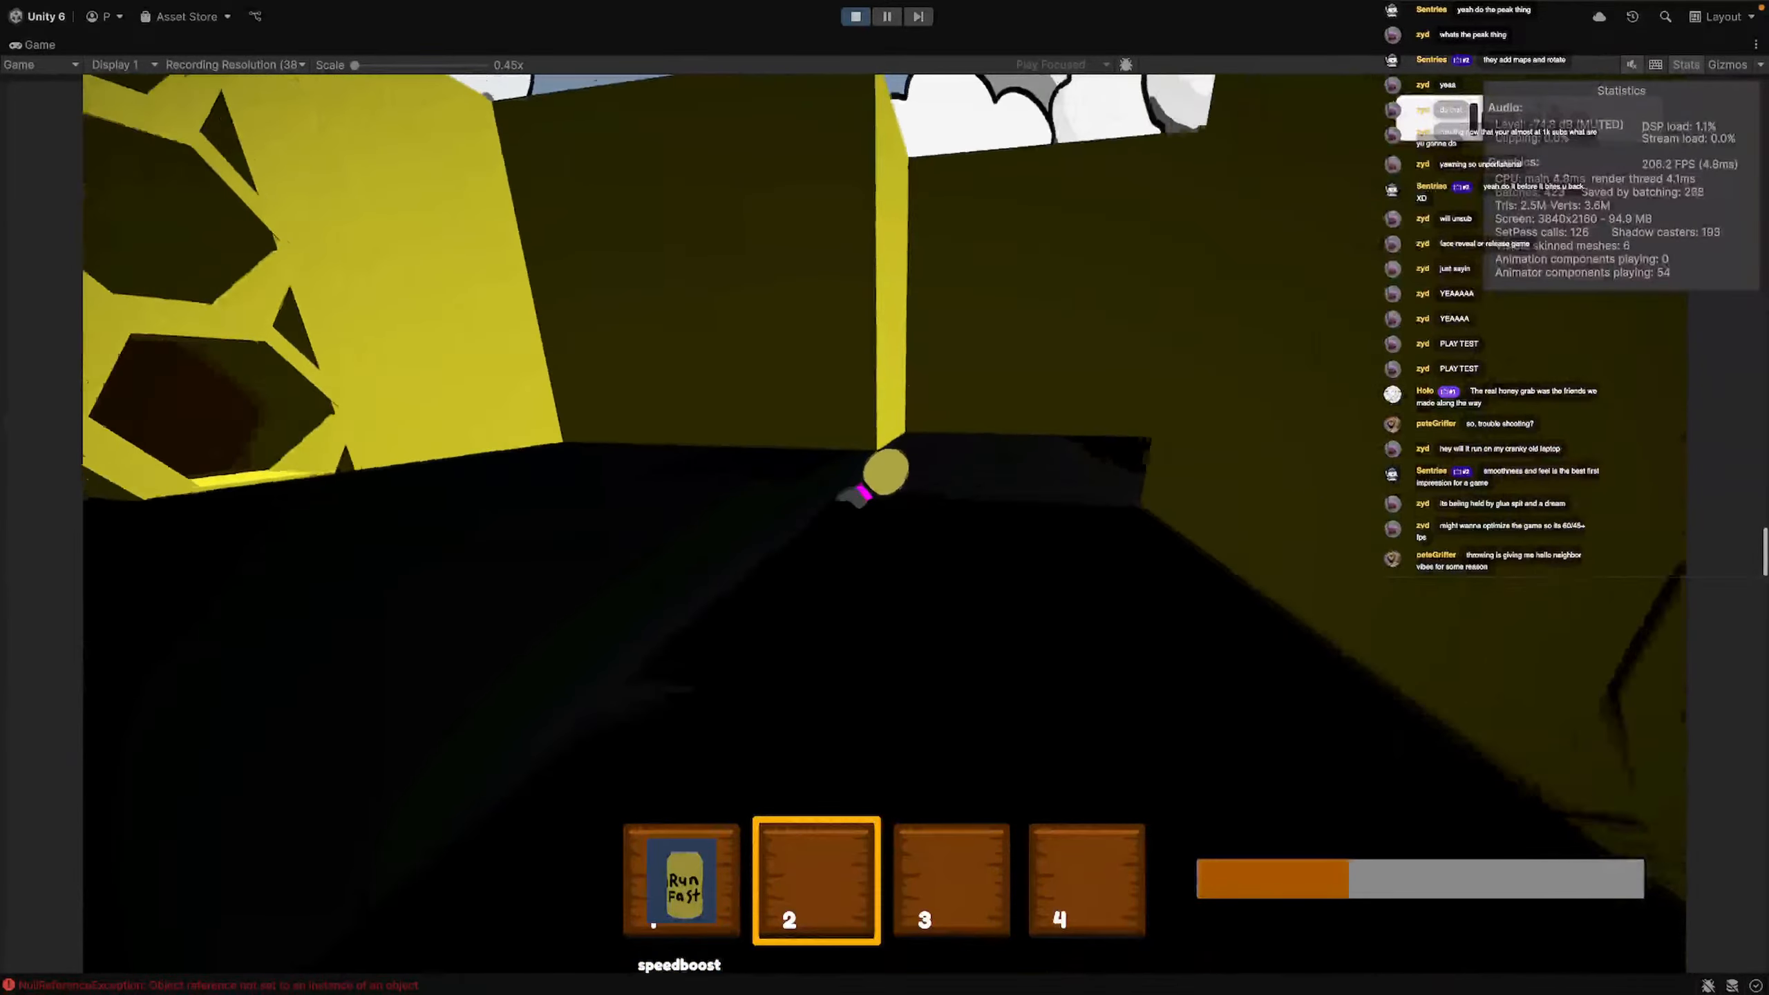
Test picking up and throwing the jar repeatedly while sprinting through the hive corridors
key(e)
key(2)
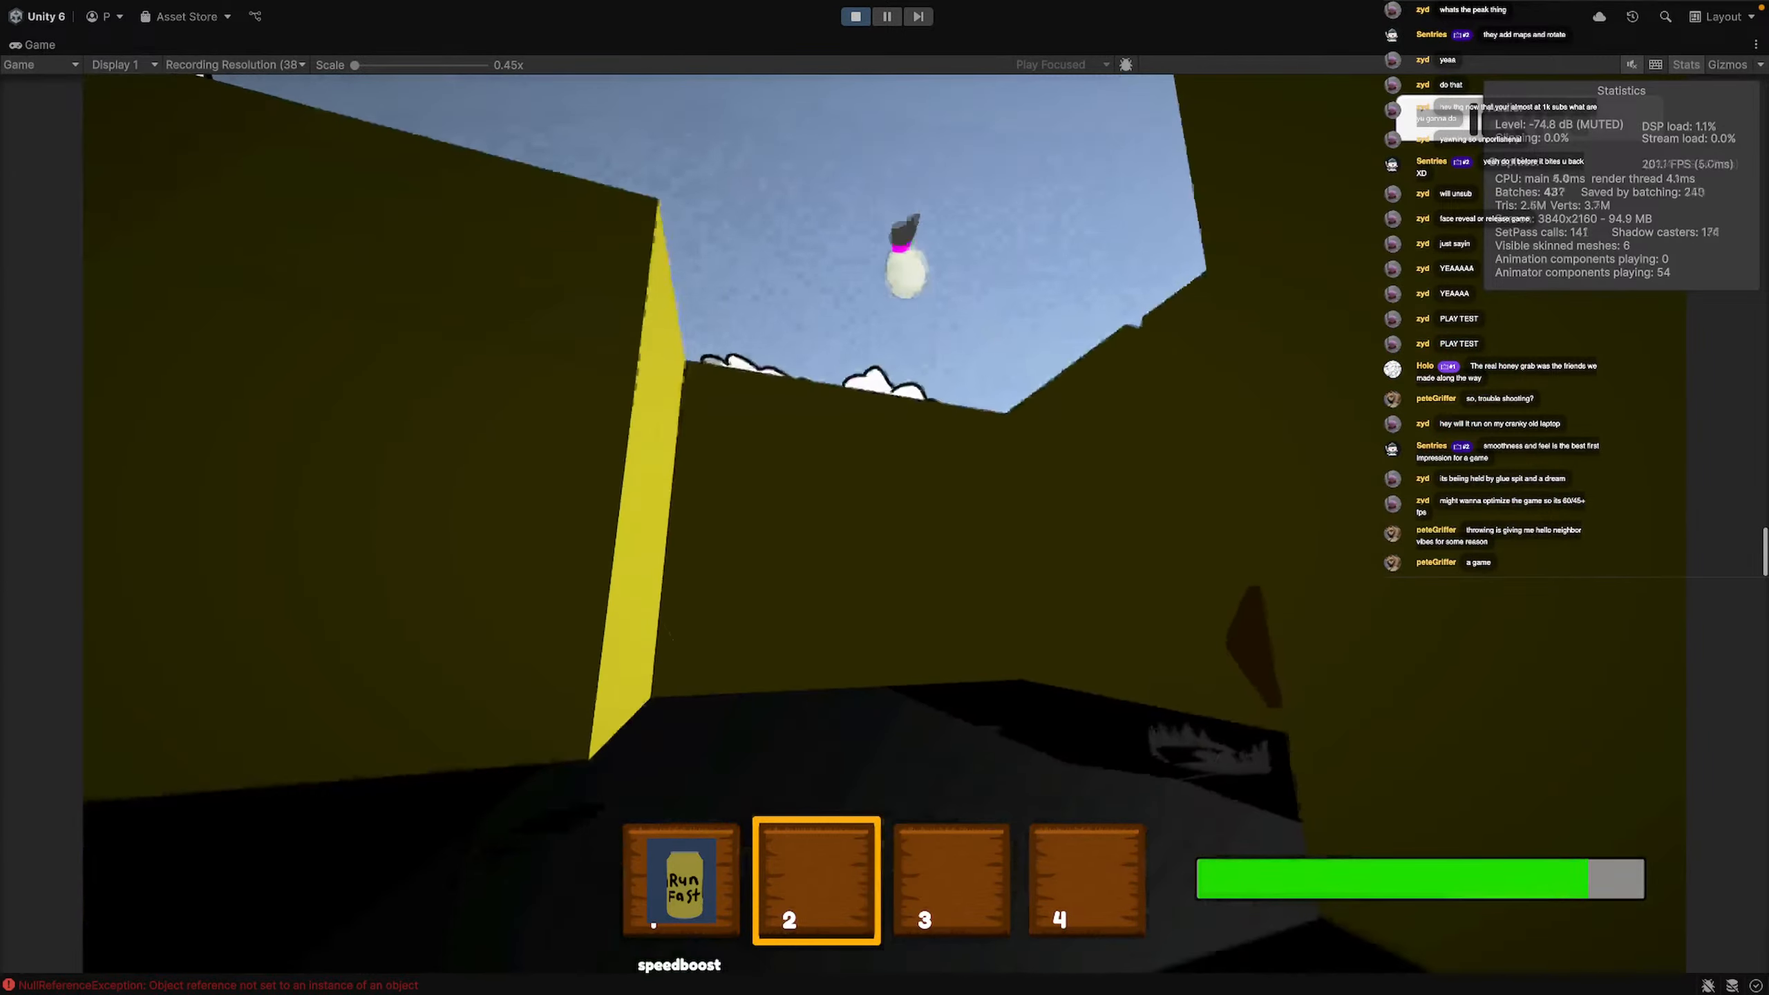
key(shift+w)
key(e)
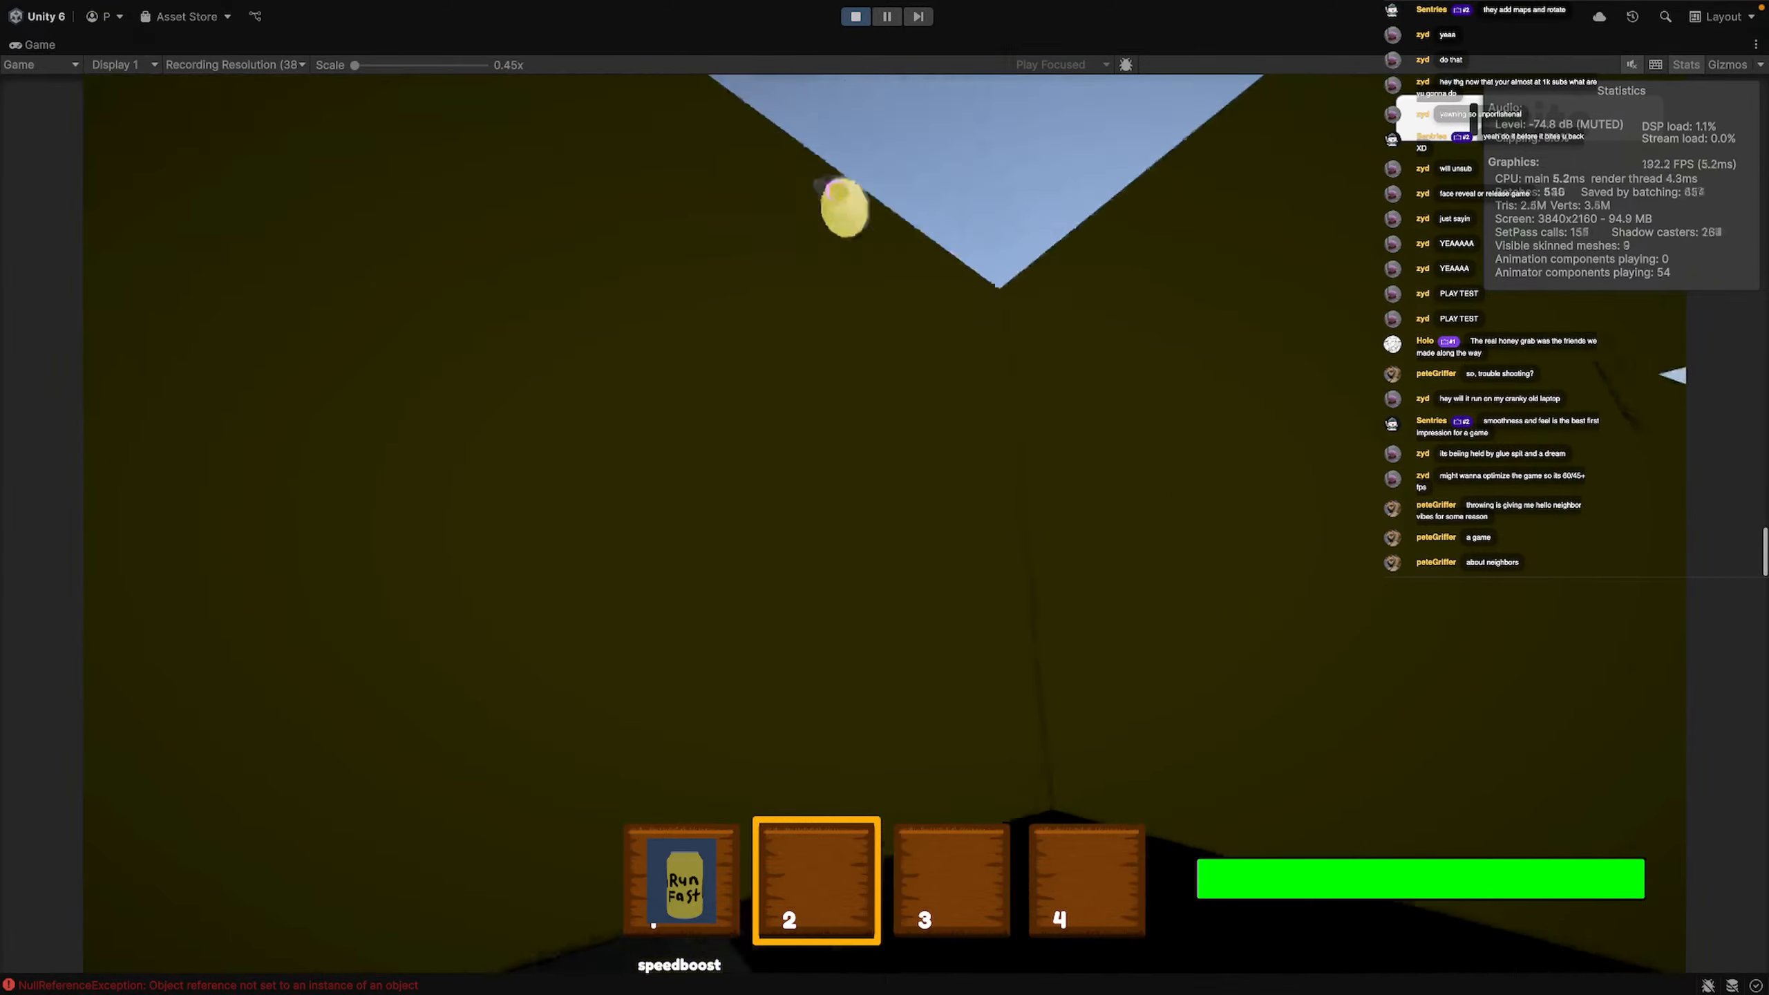
key(e)
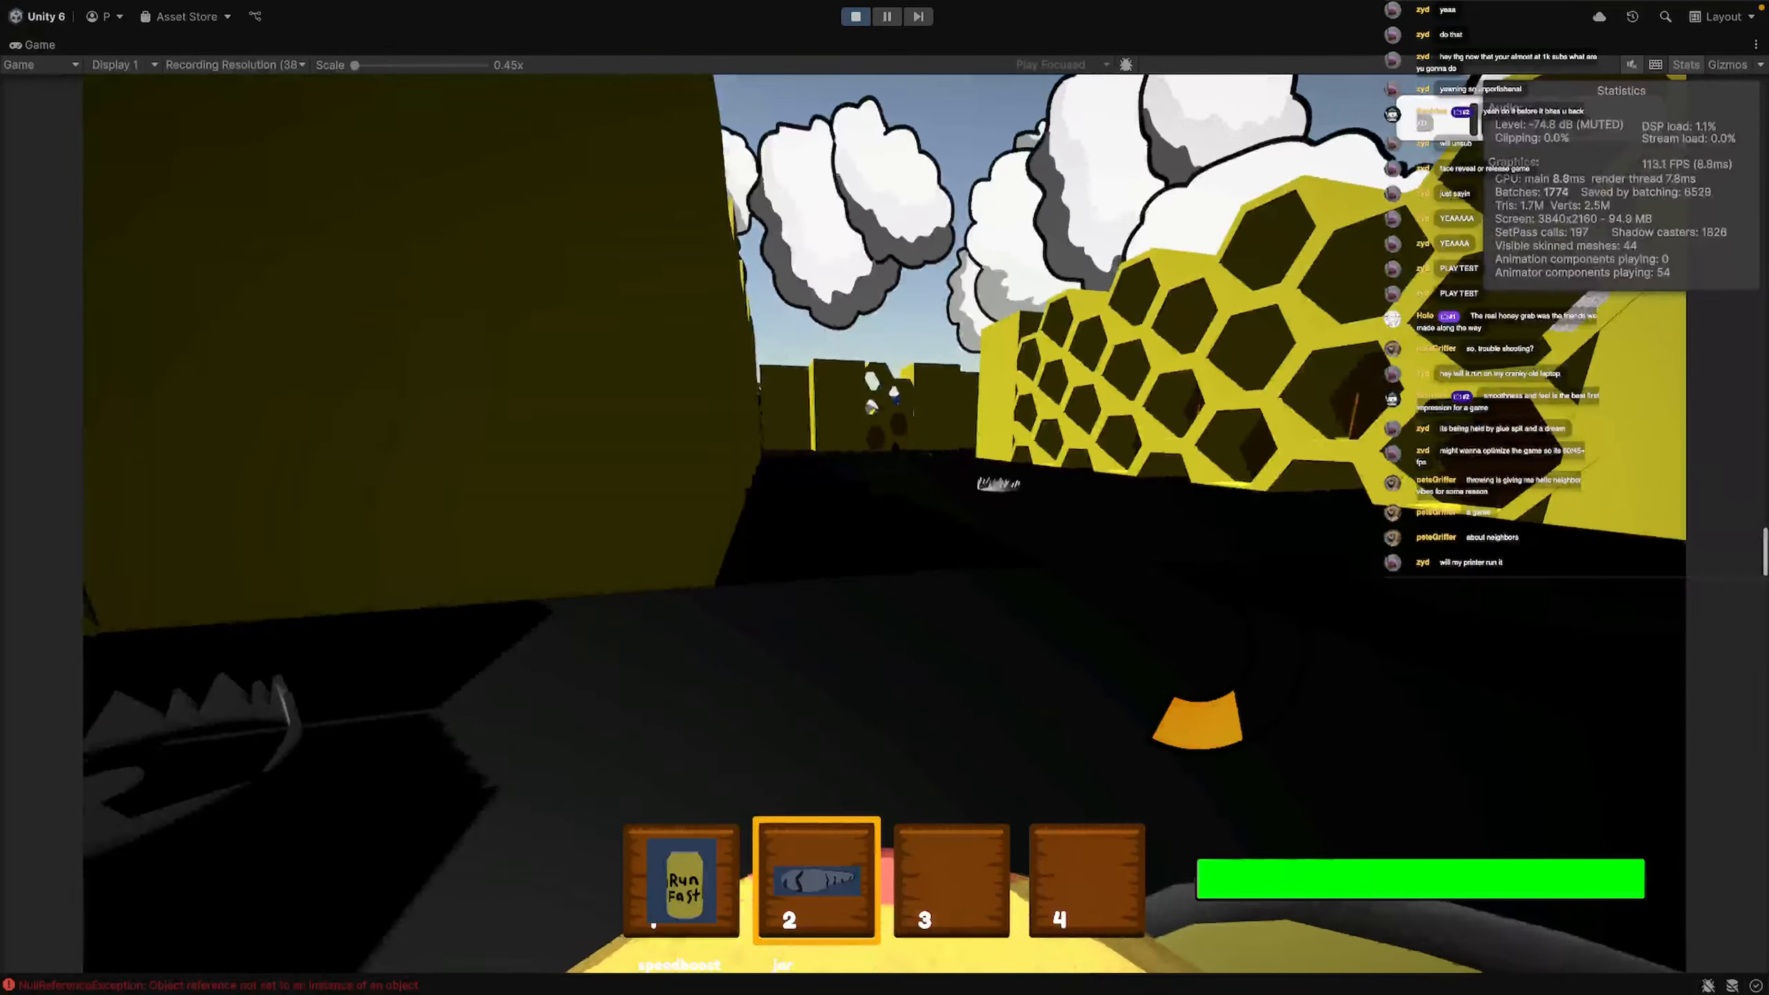
key(shift+w)
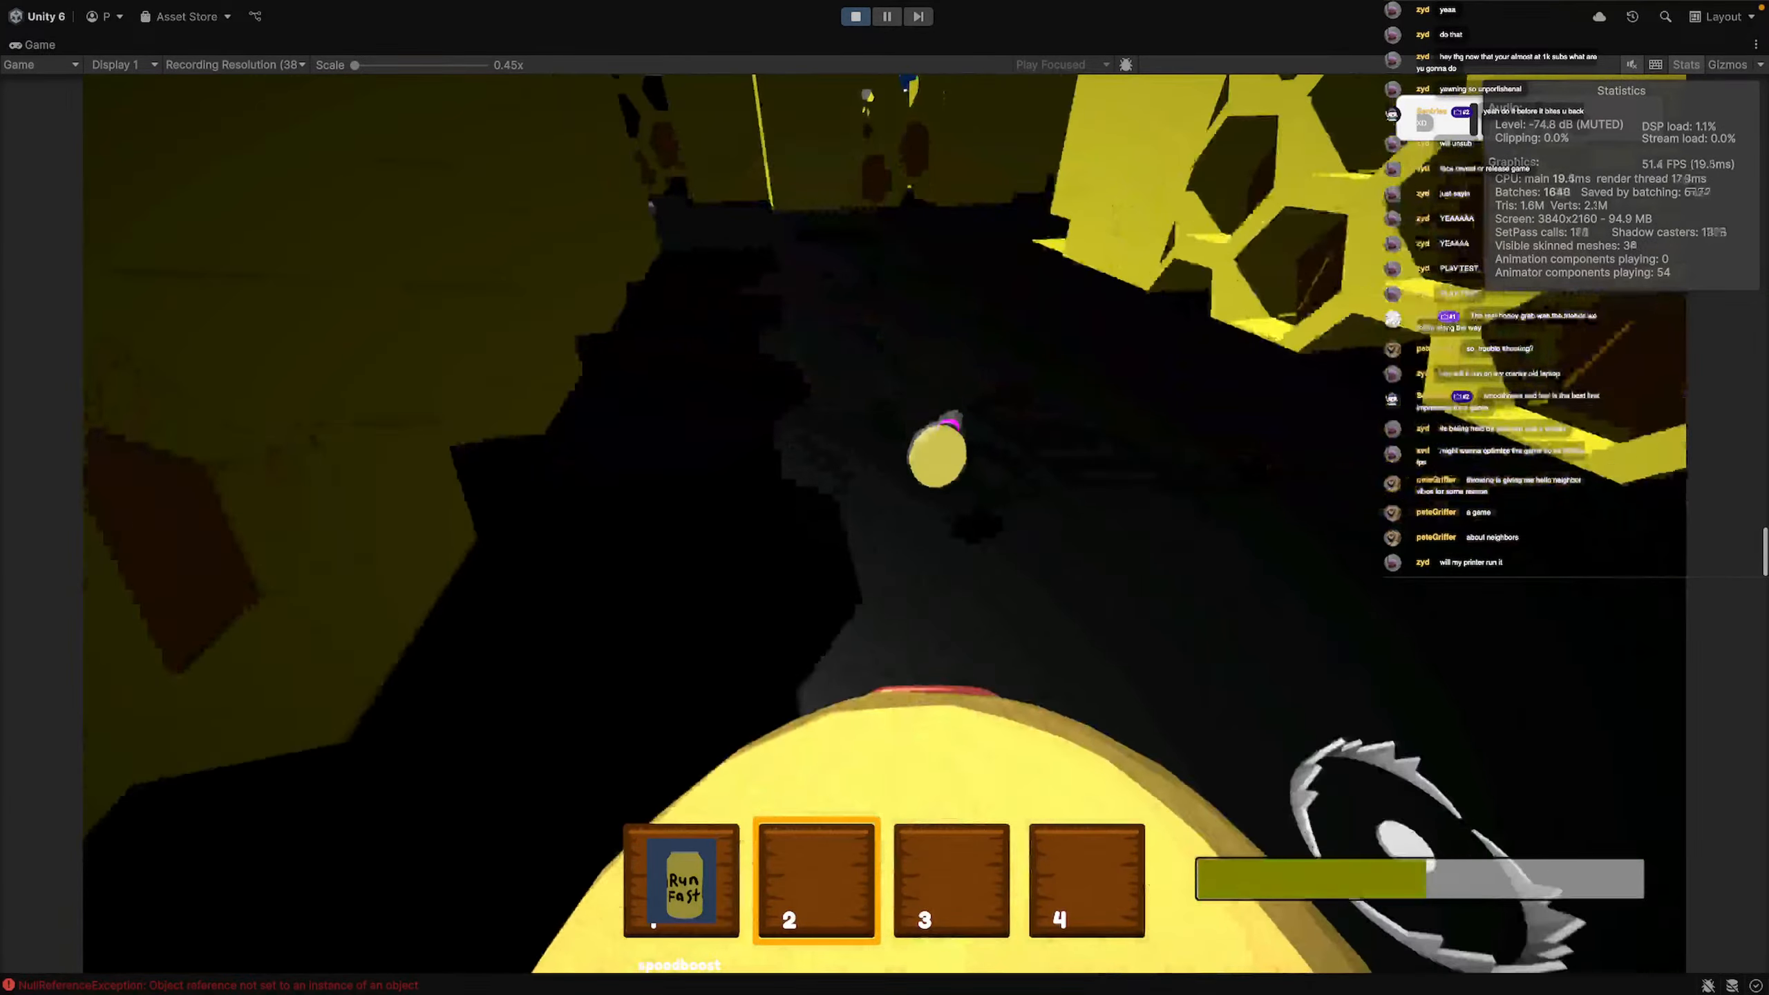
Test picking up the jar and throwing it down the hive corridor twice while moving forward
key(e)
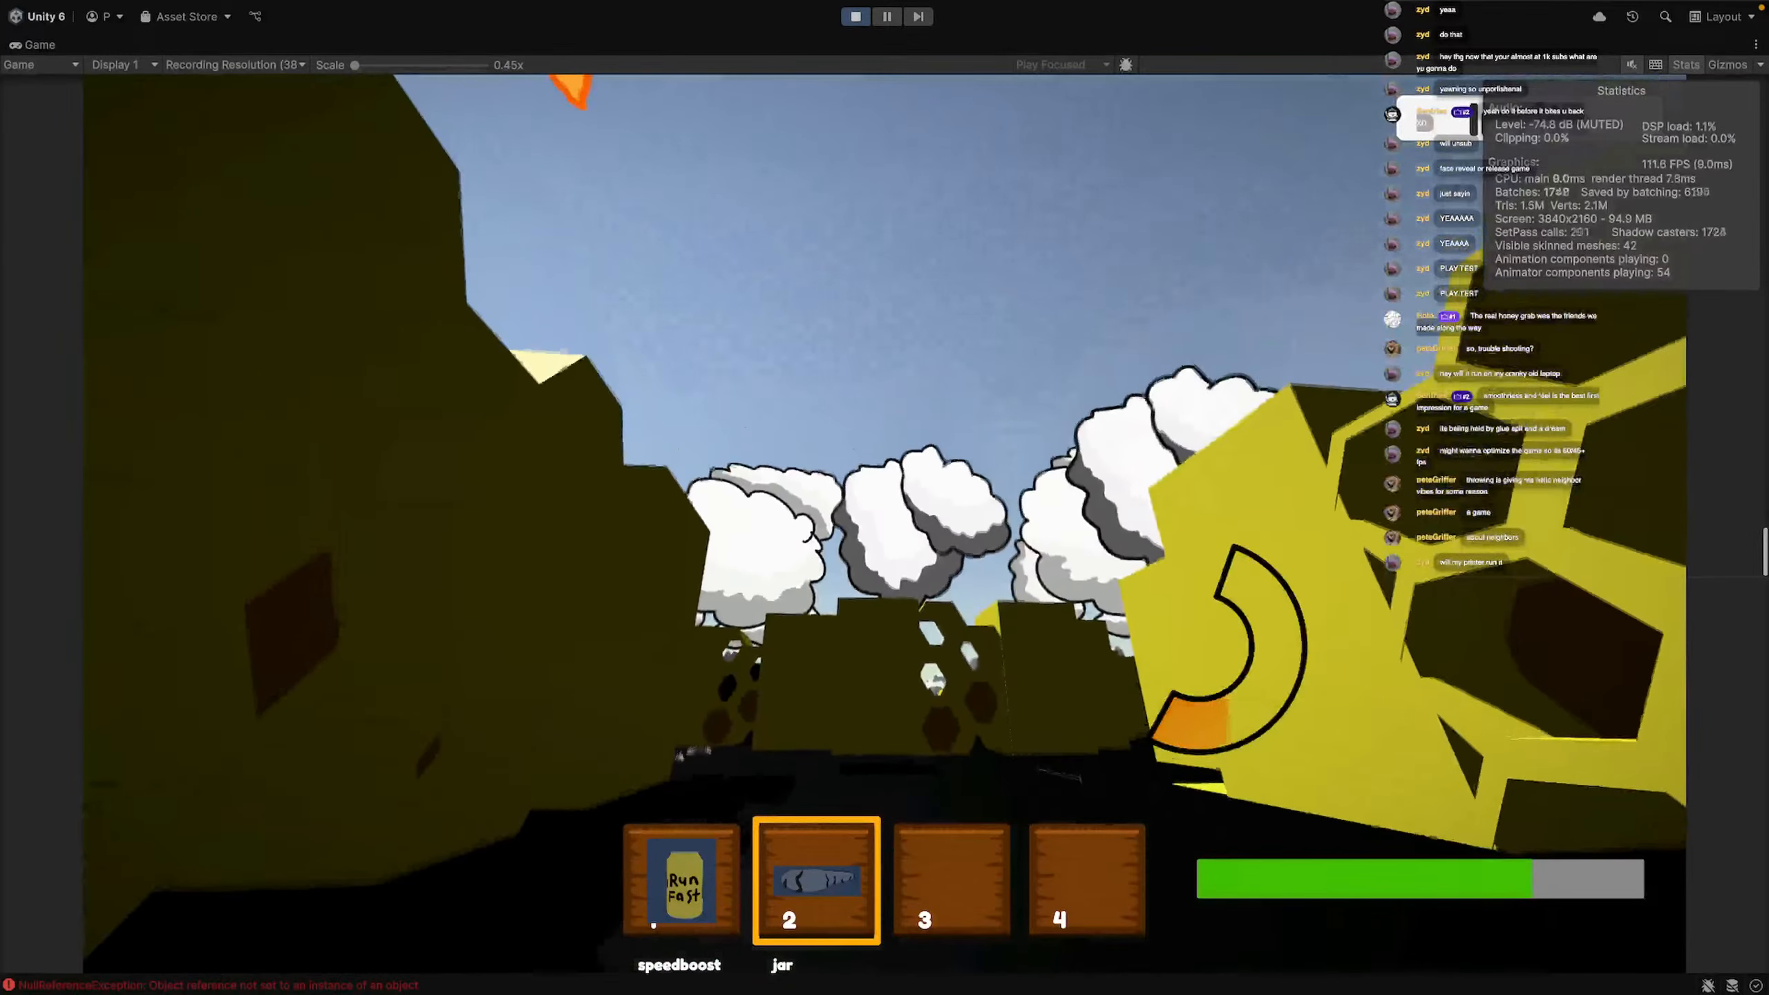
click(884, 524)
key(w)
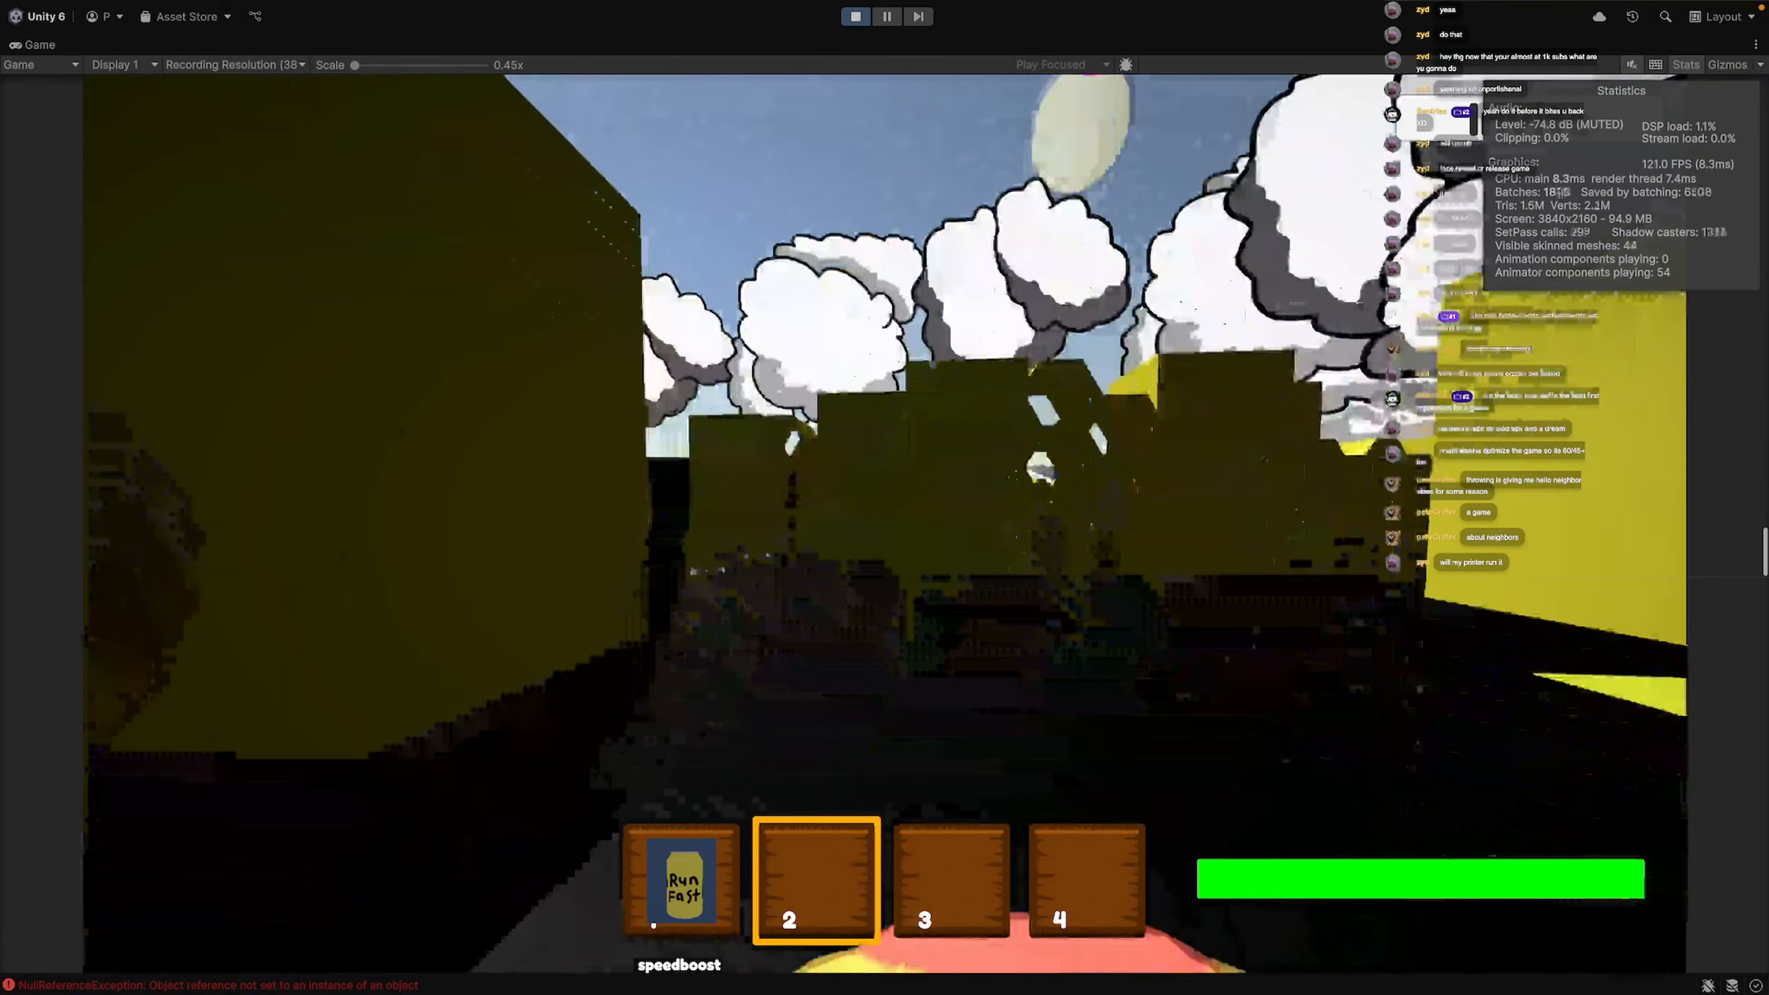
key(e)
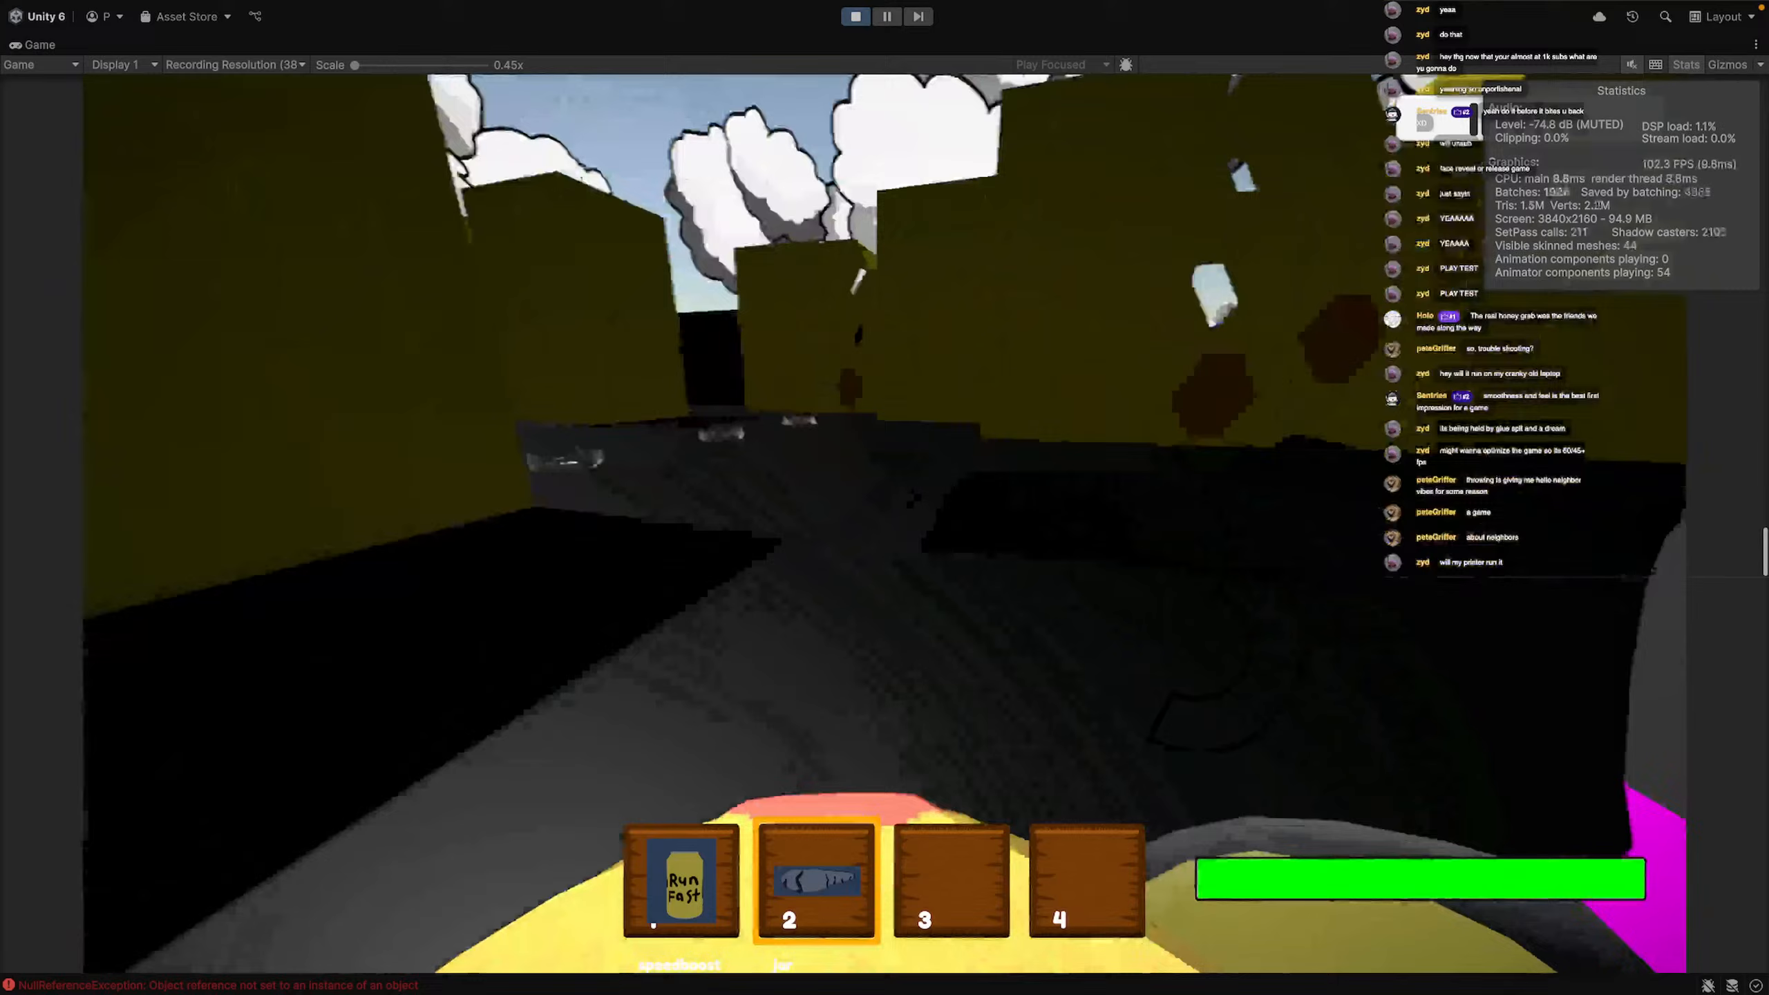
click(885, 524)
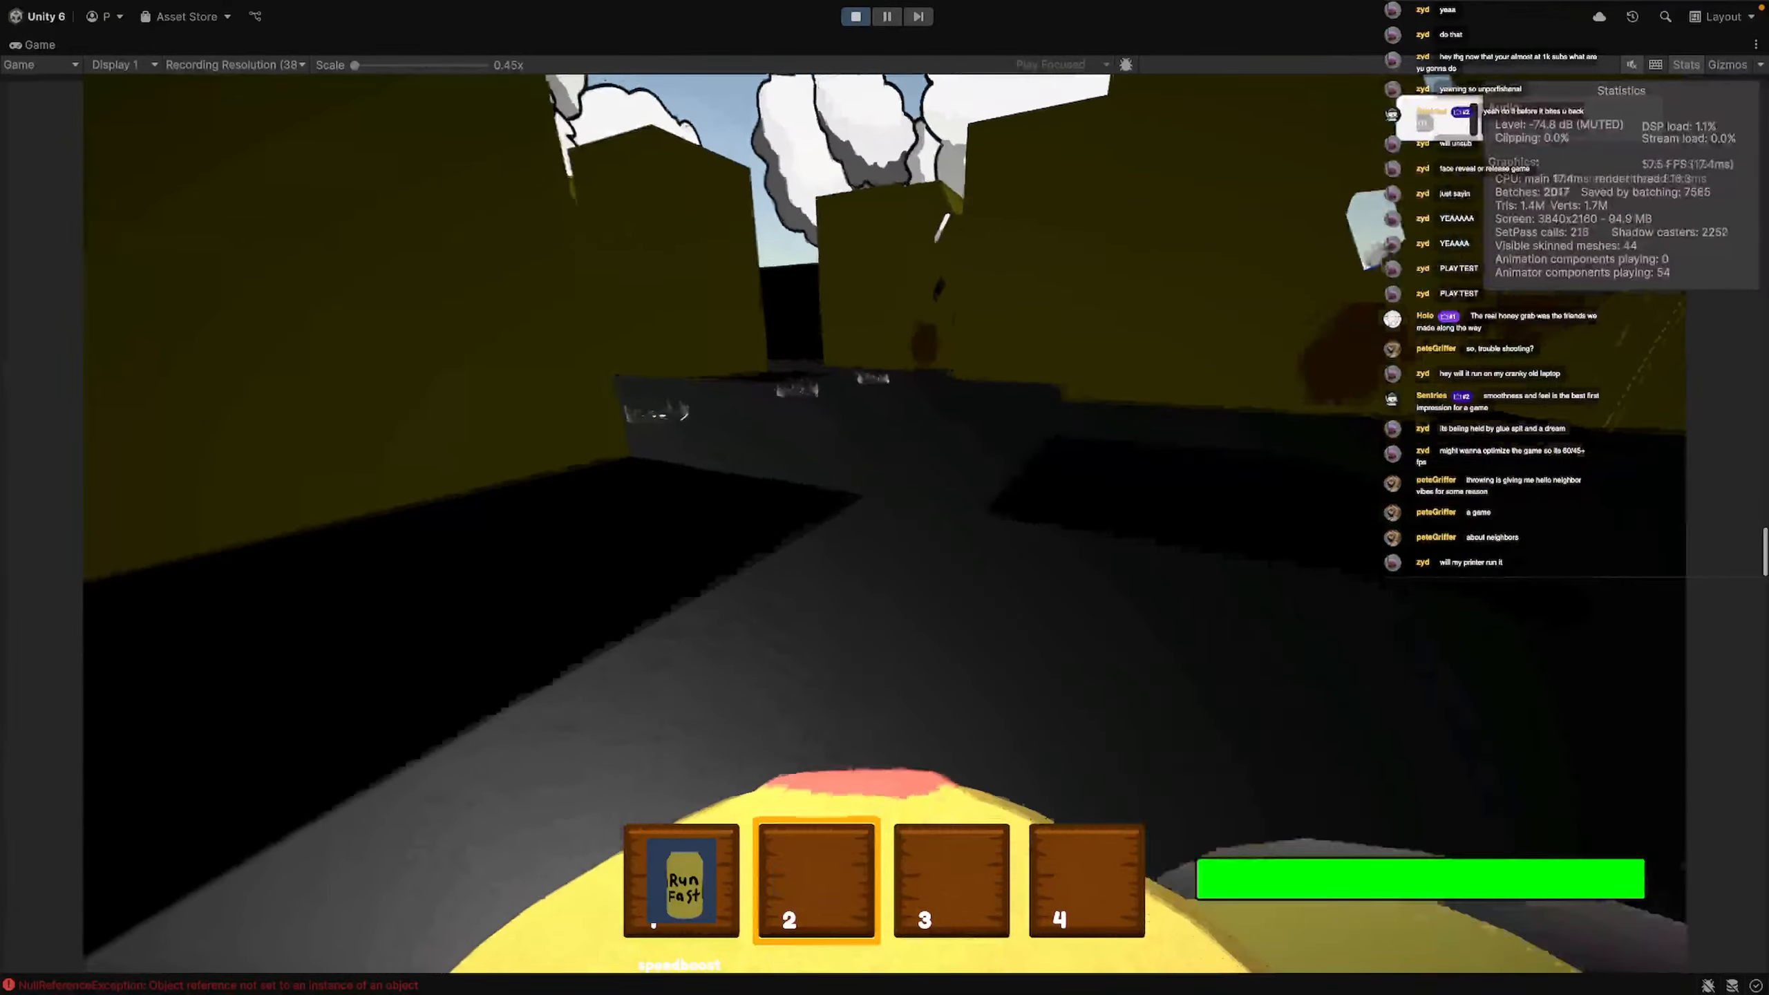
Sprint around the solid yellow walls and across the hive floor up to the open honeycomb wall
key(shift+w)
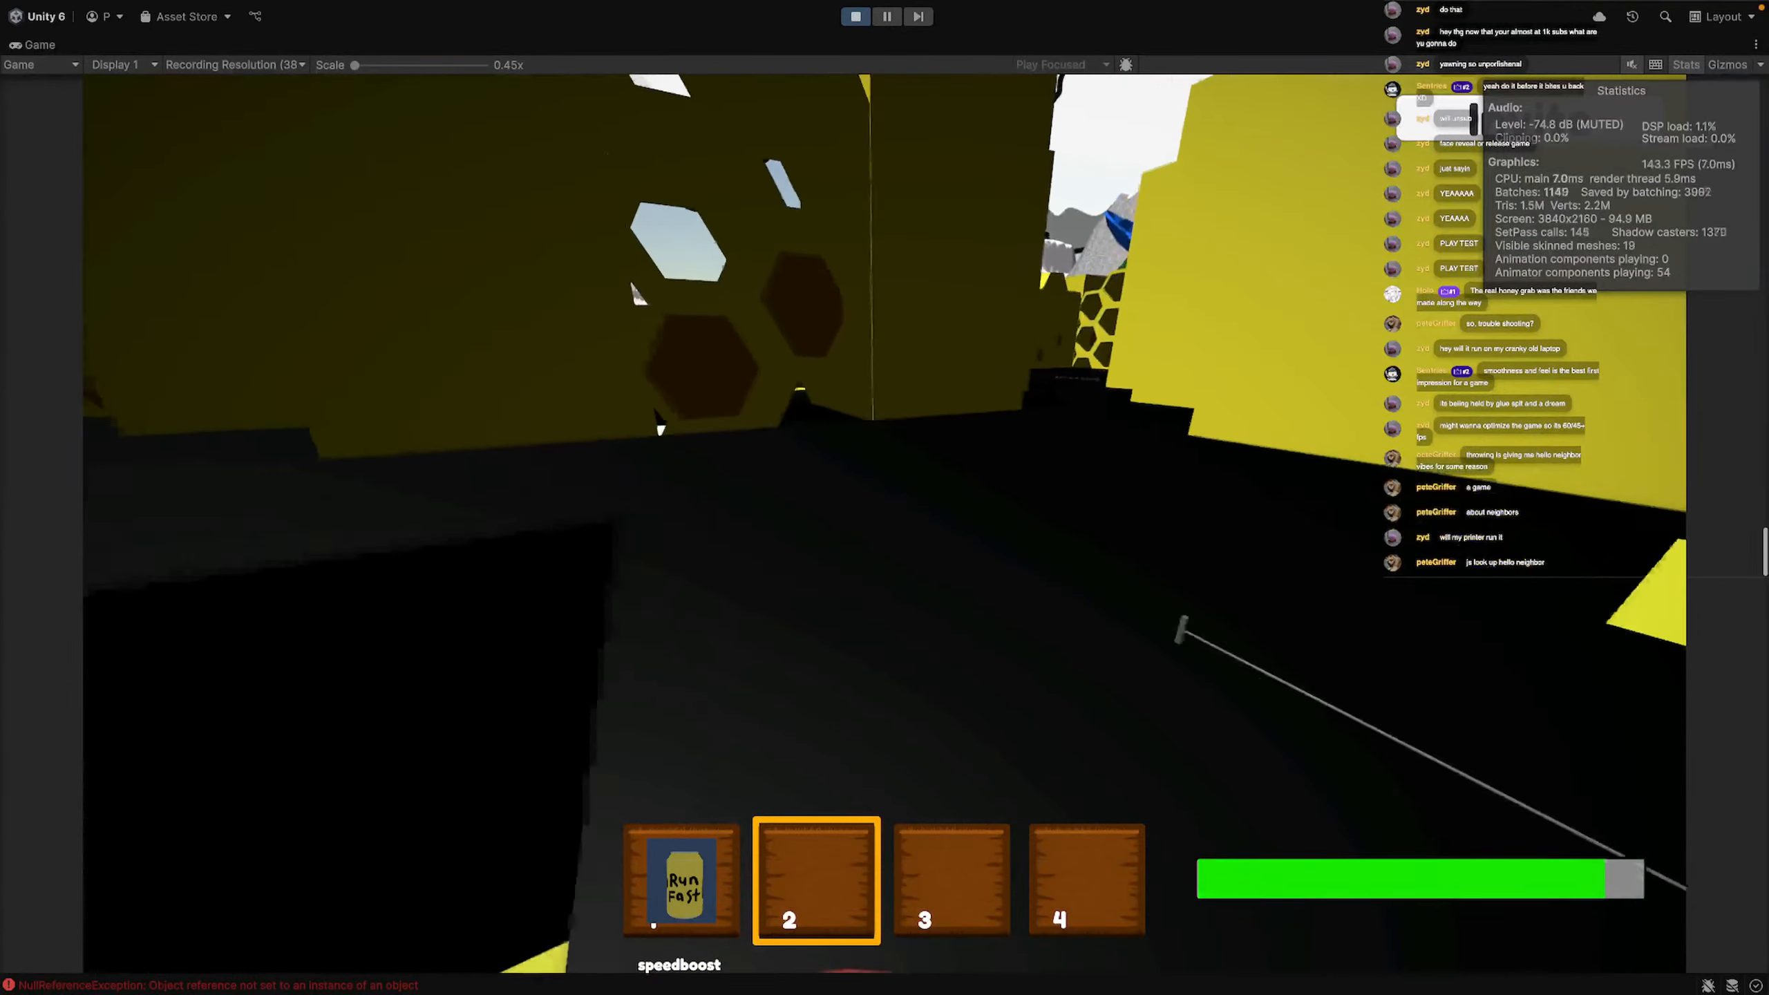
key(shift+w)
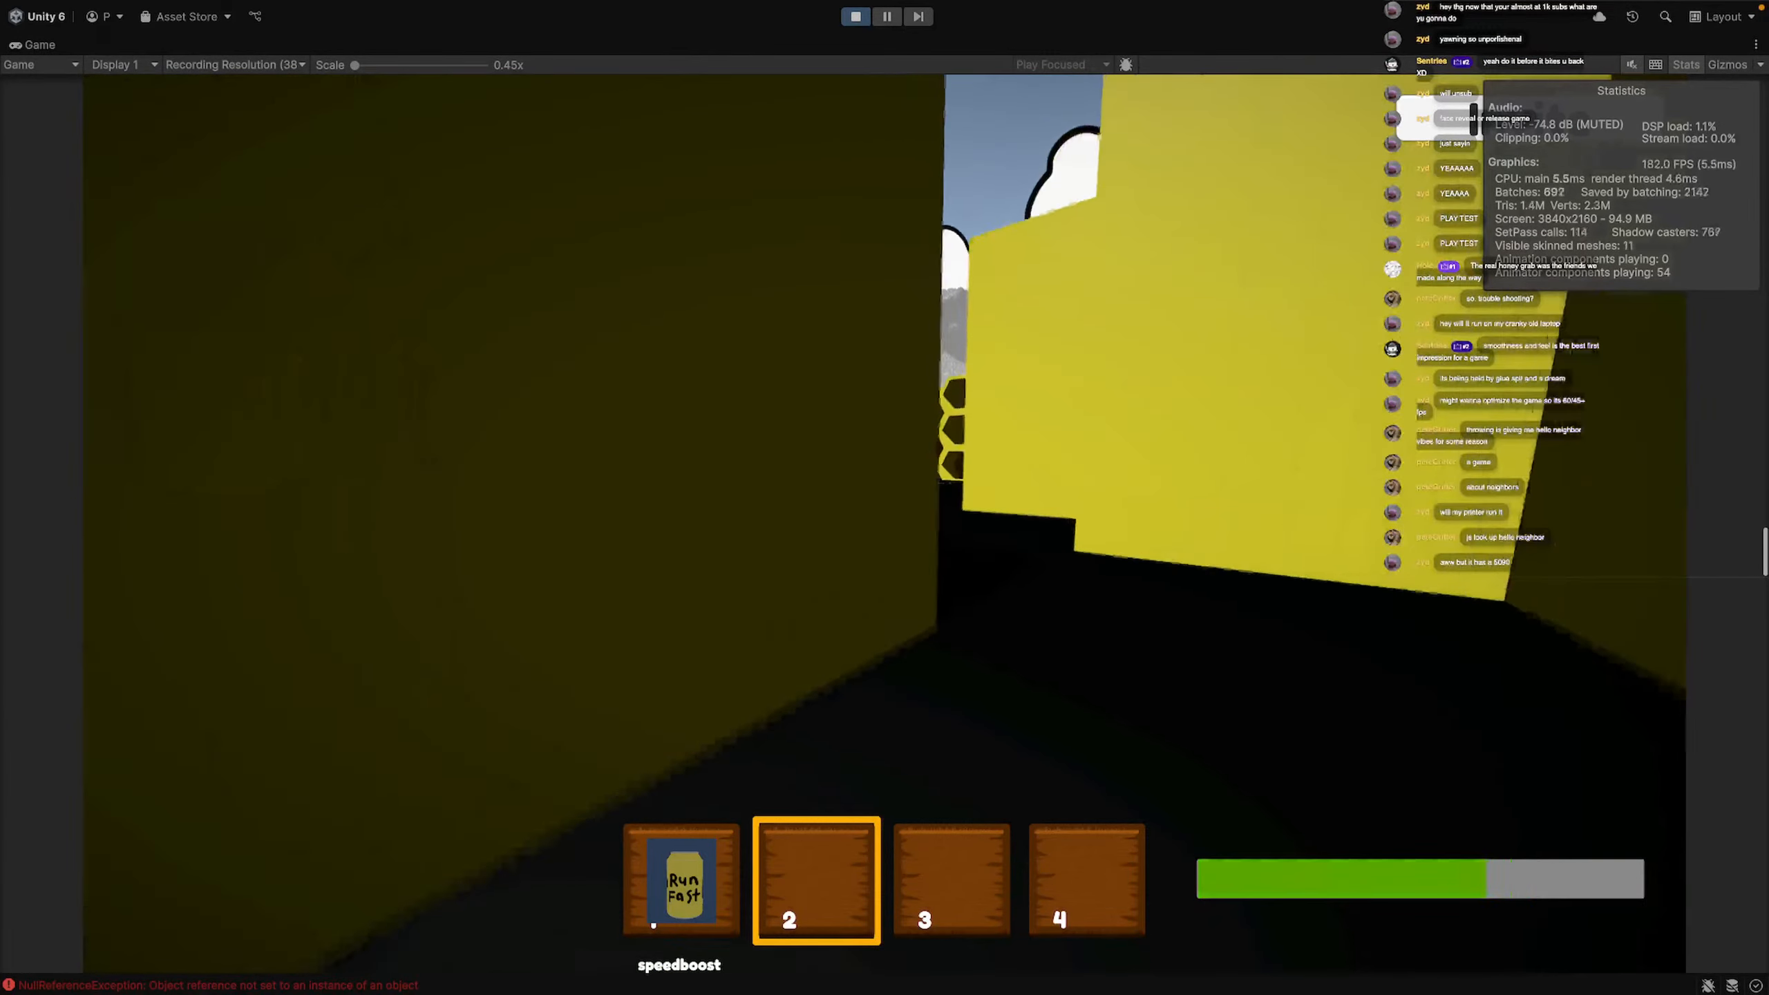
key(shift+w)
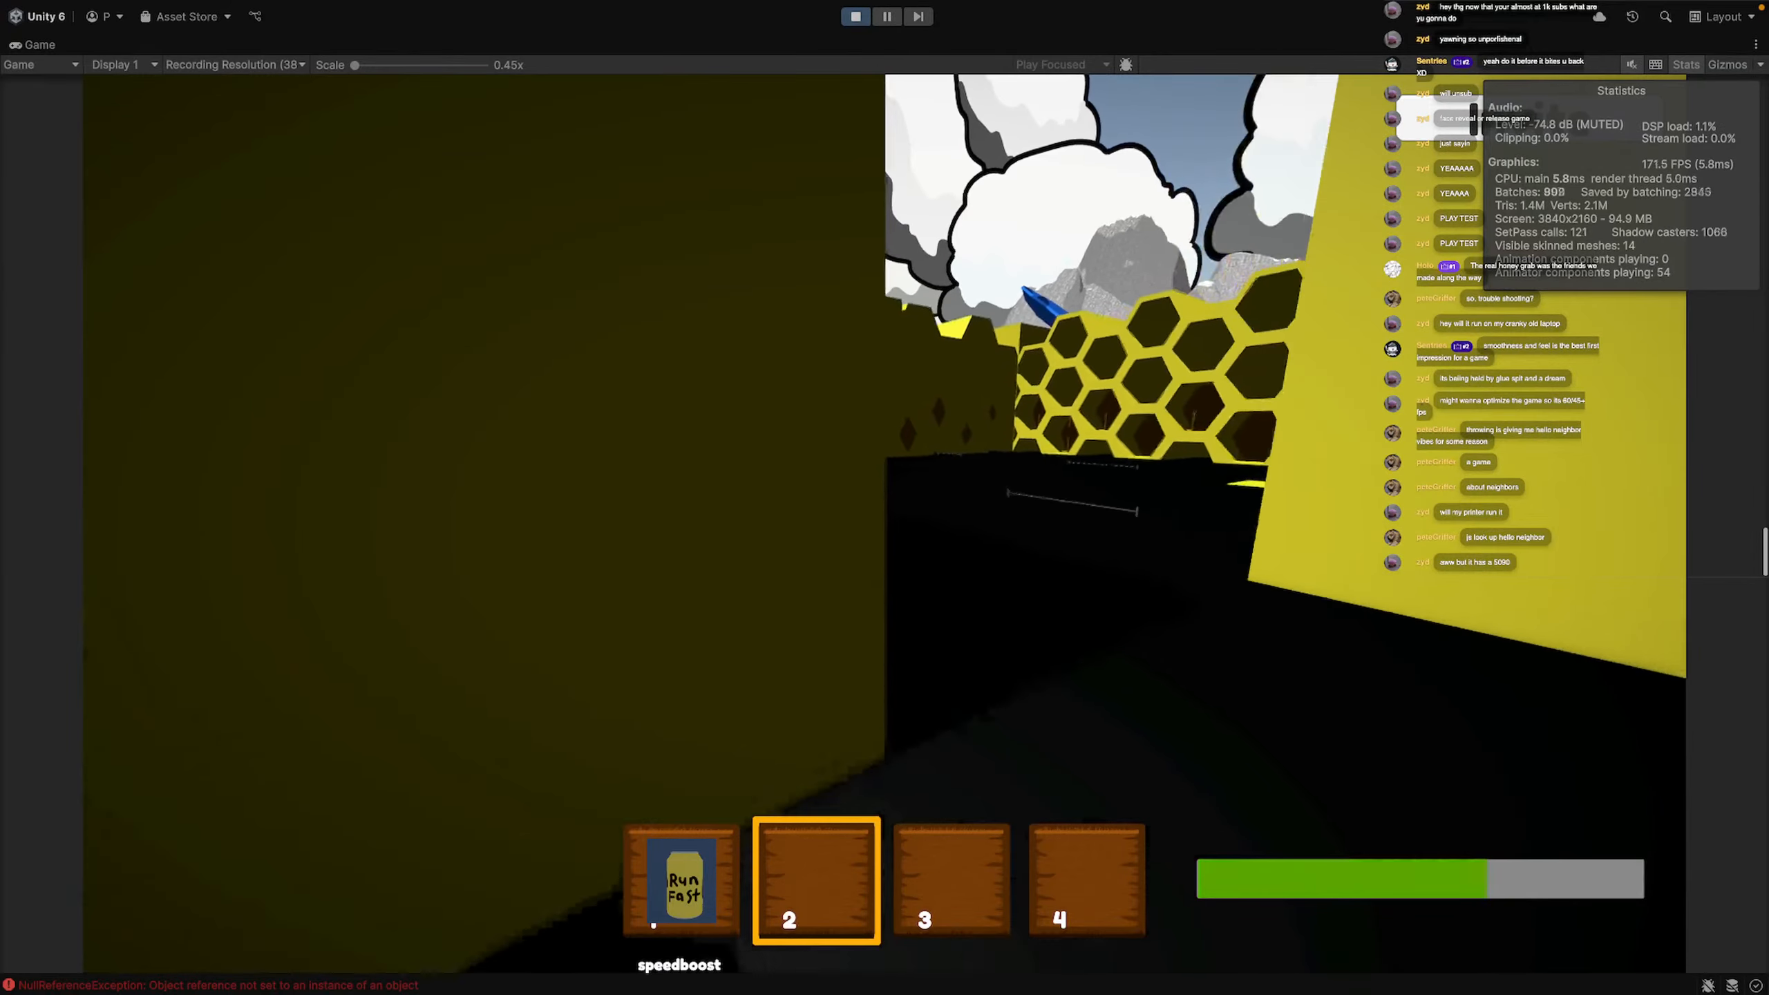
key(shift+w)
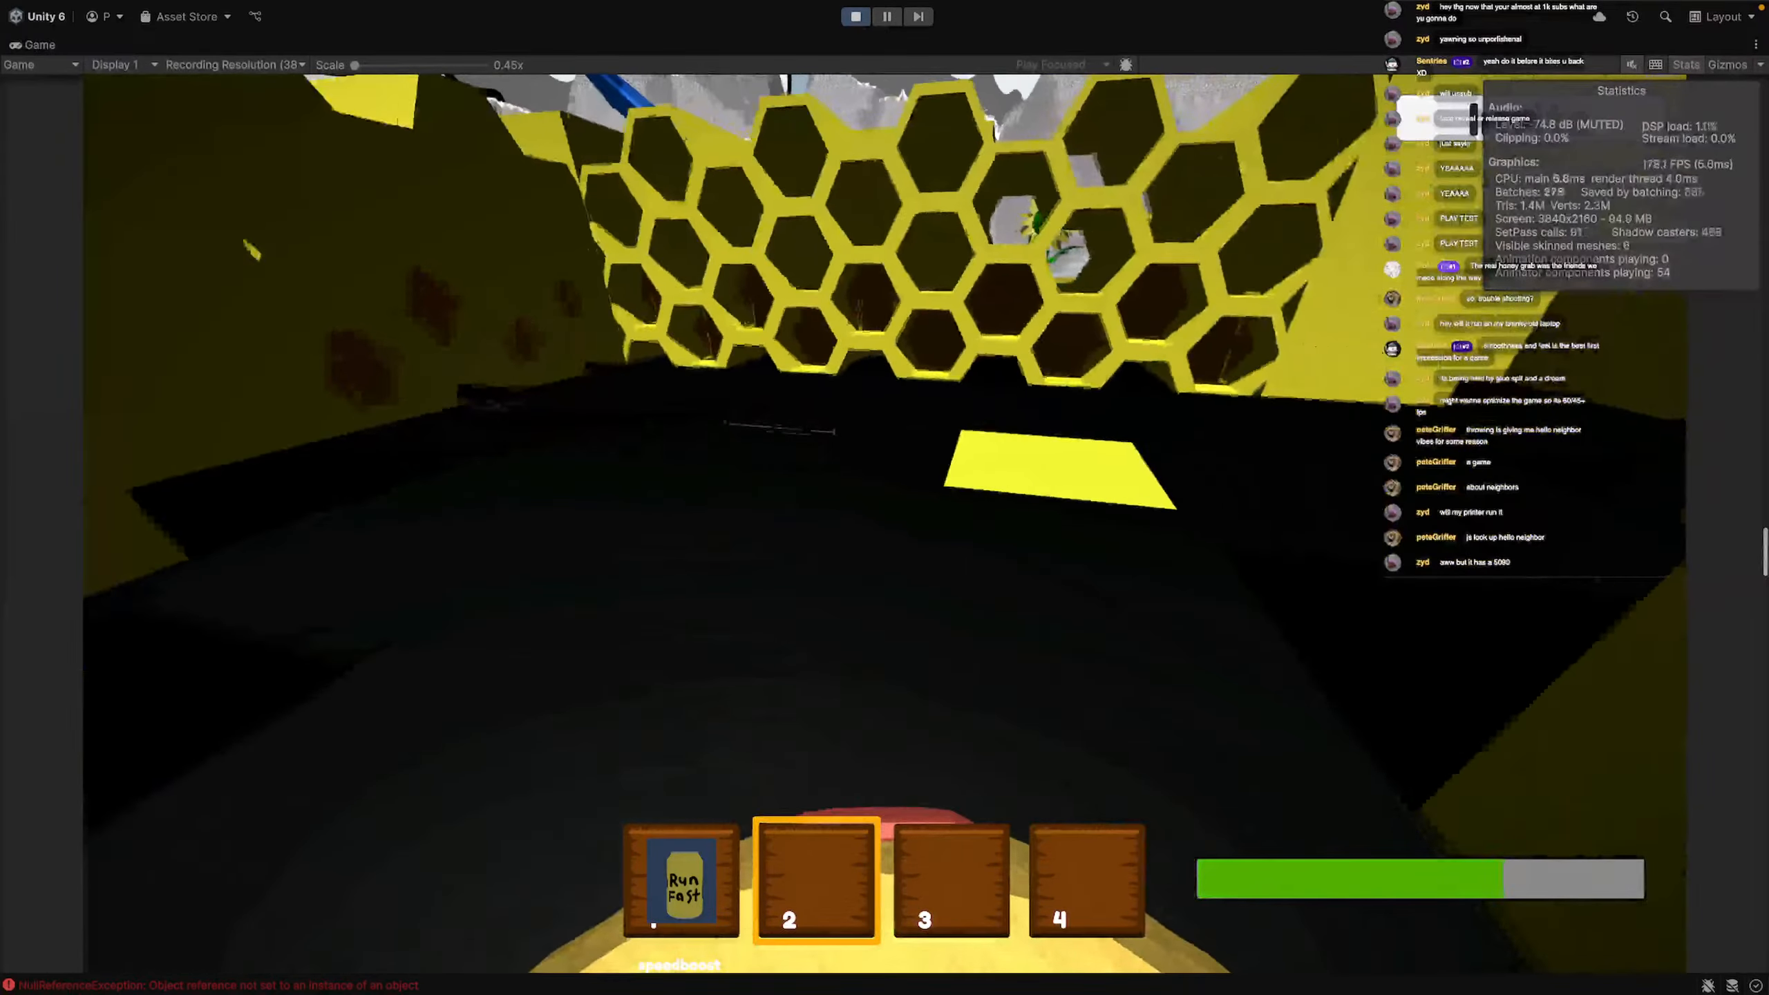
key(shift+w)
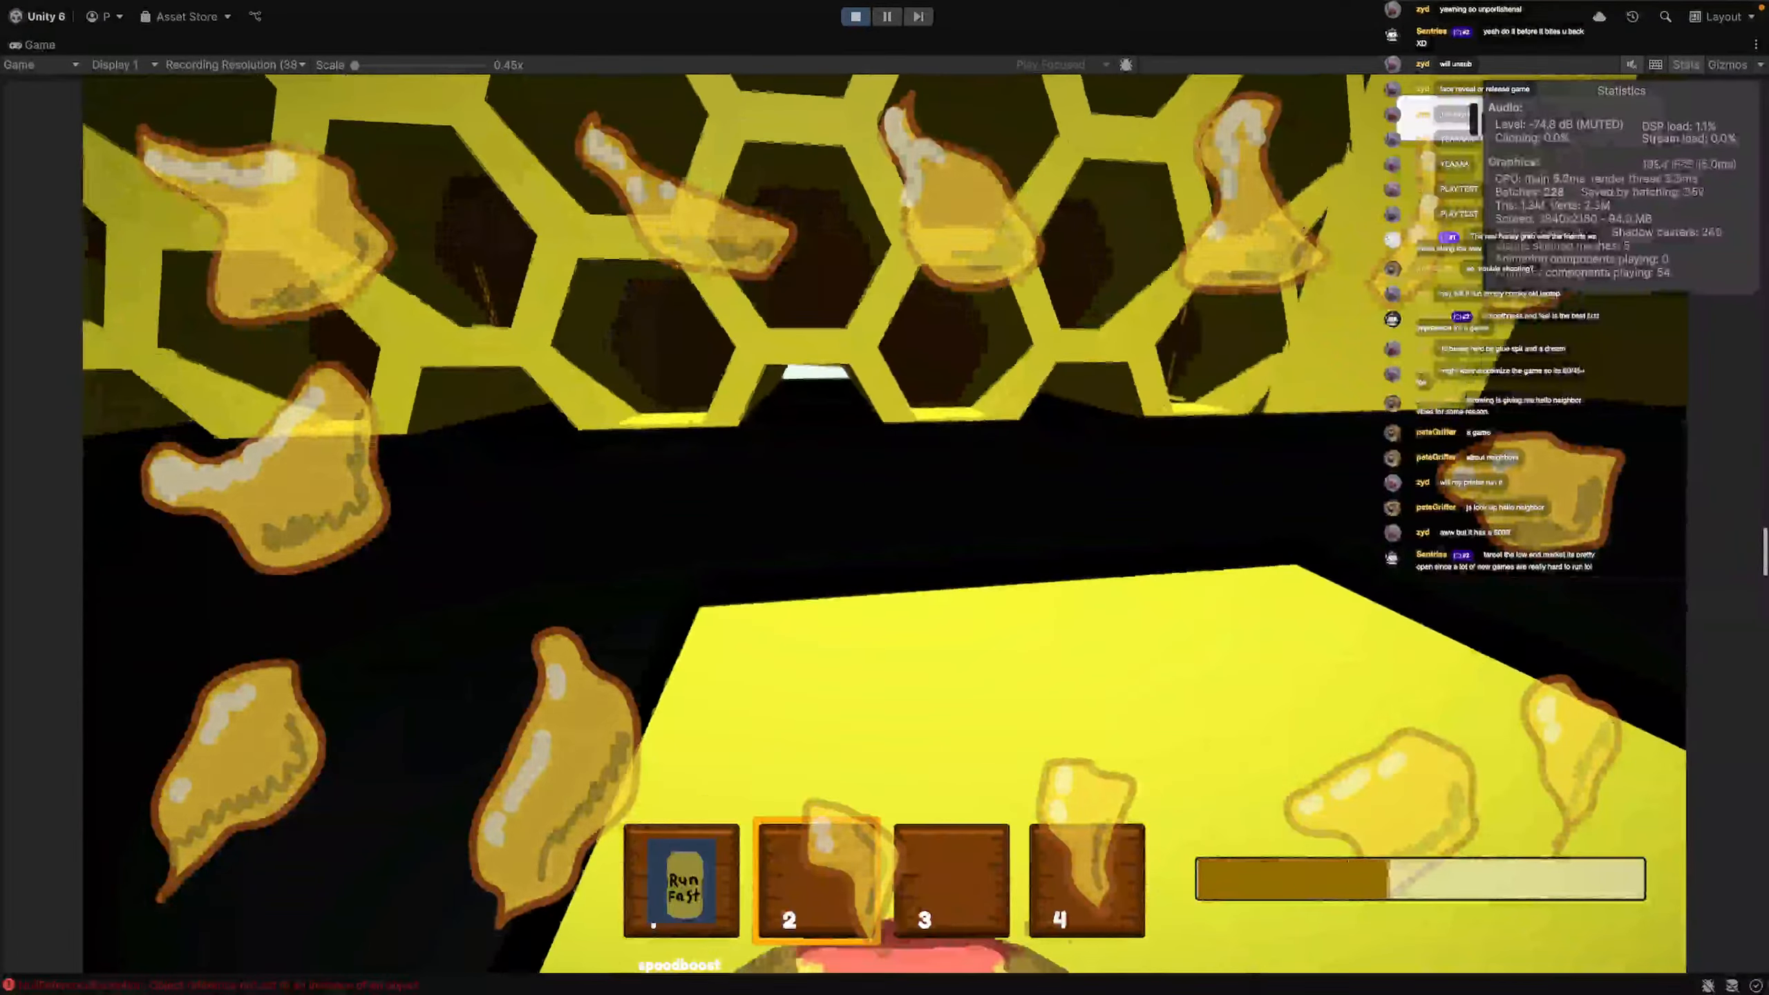
key(shift+w)
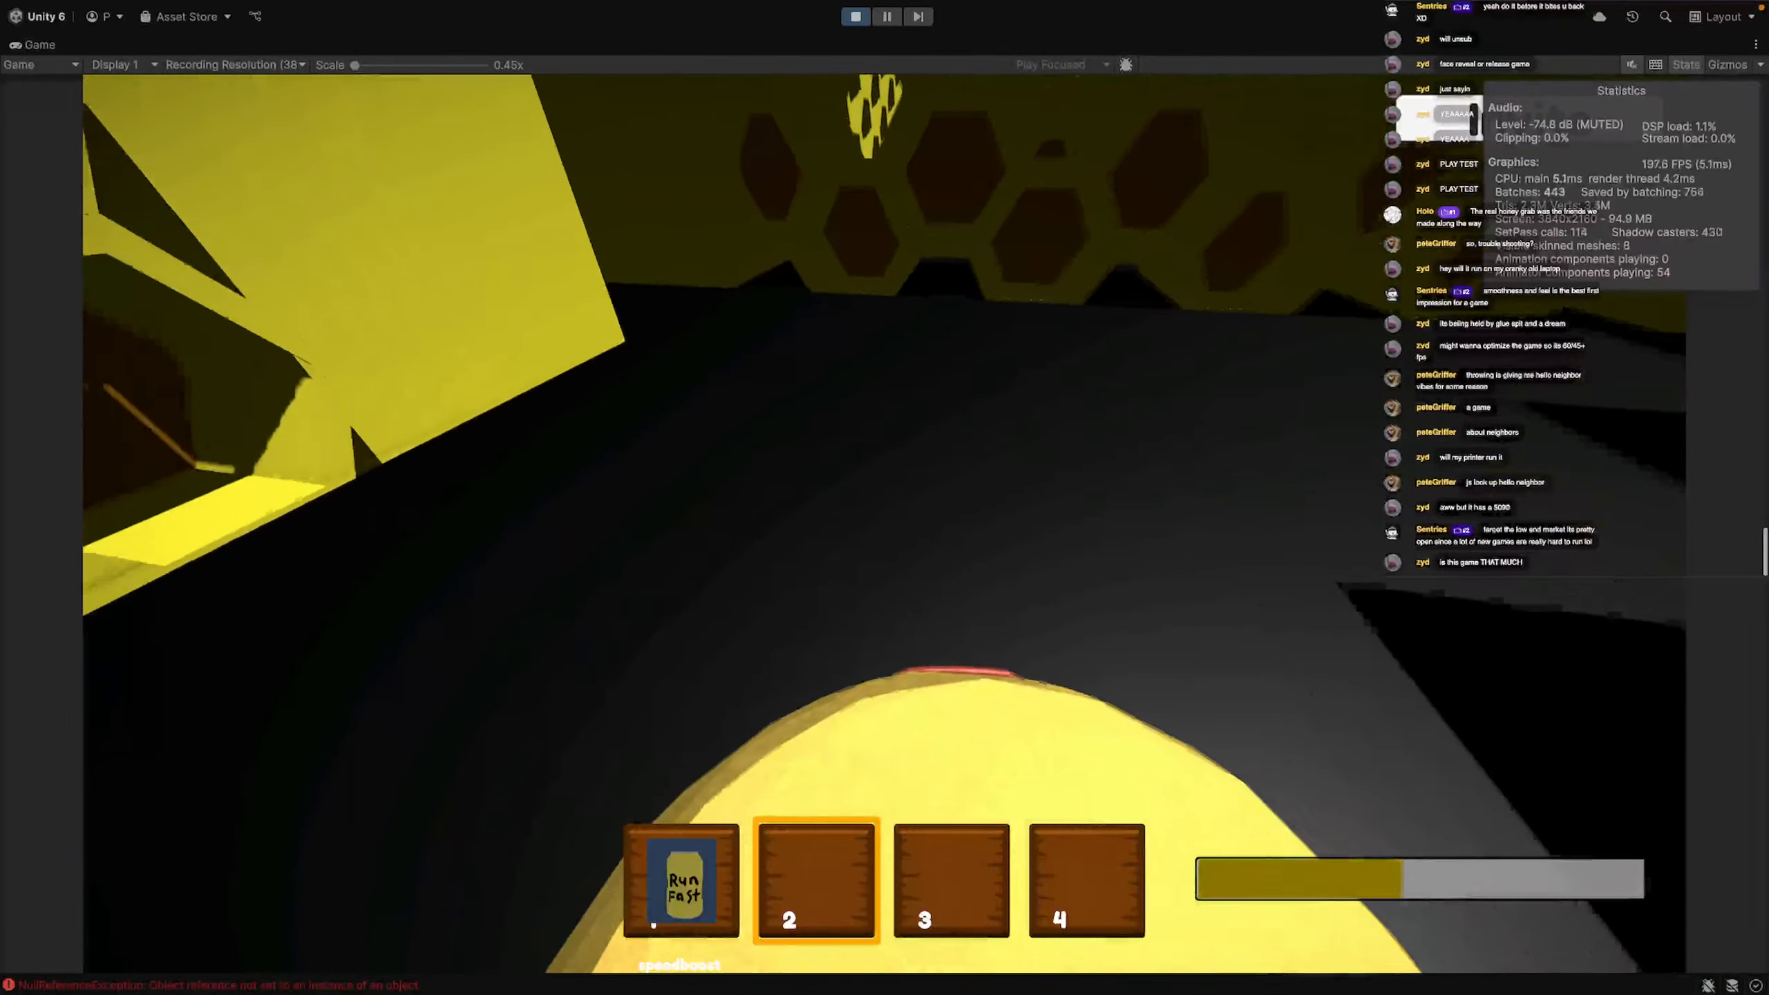
Walk and sprint along the shaded hive corridor to check its shadows, pause the game and exit Play mode
key(w)
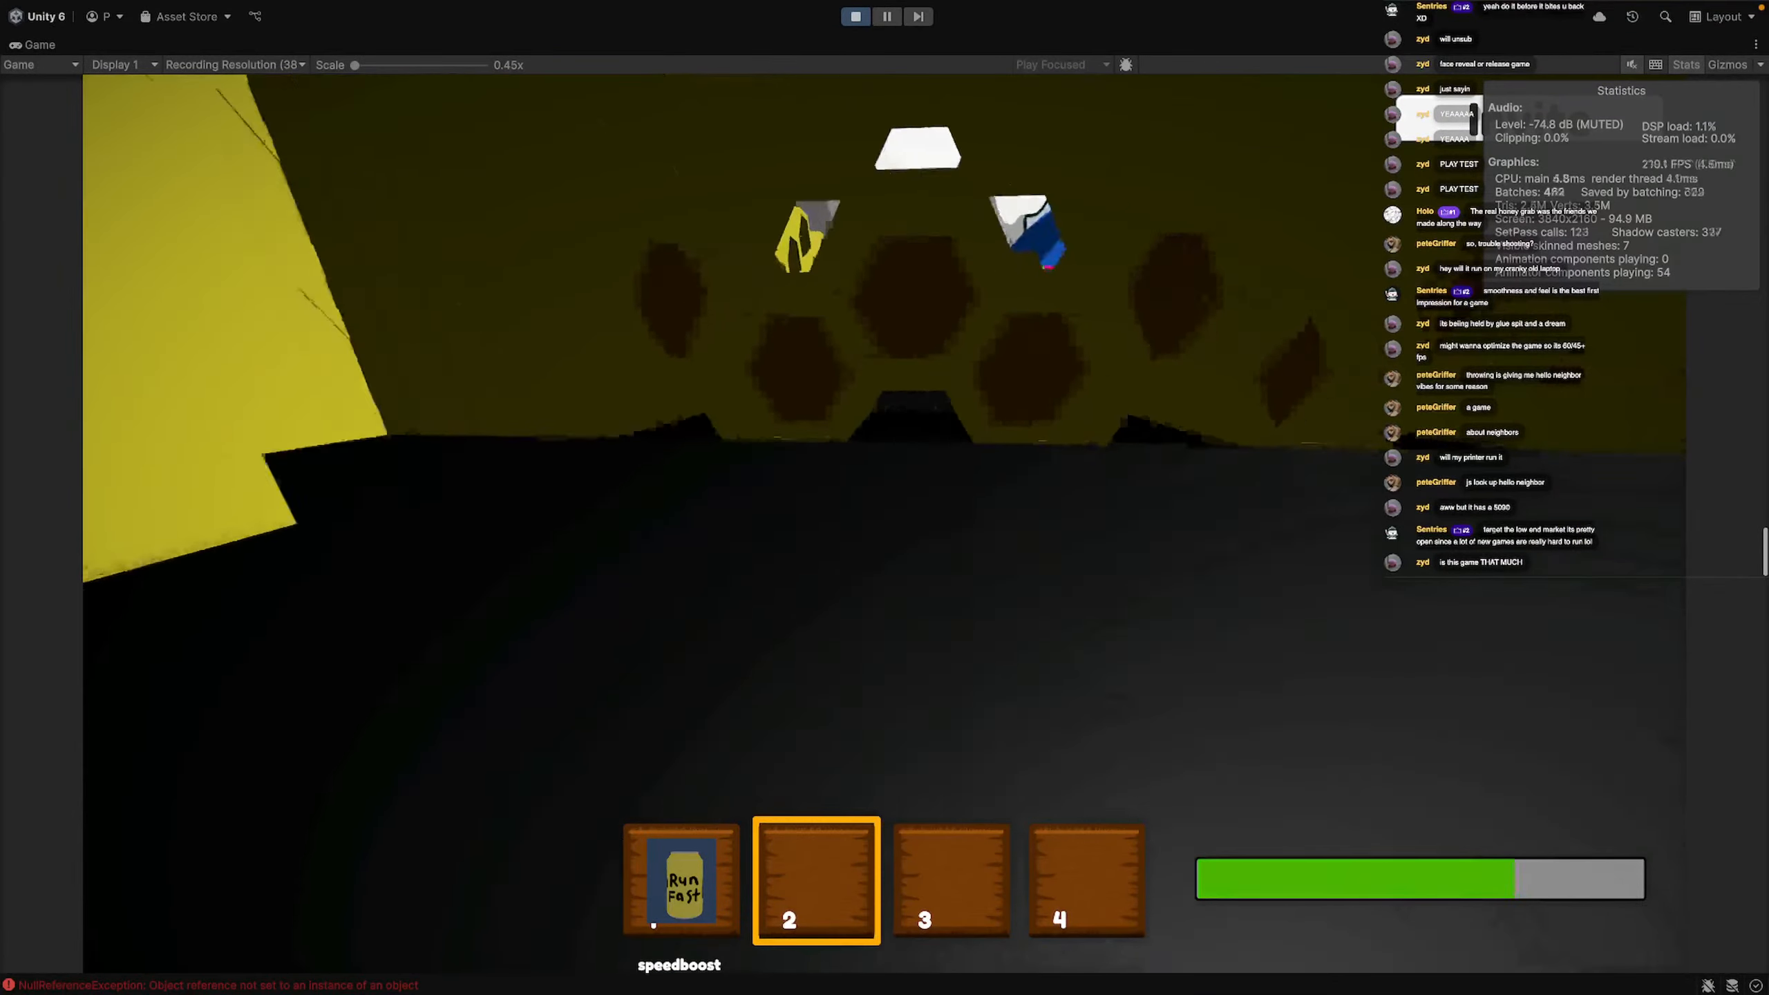
key(w)
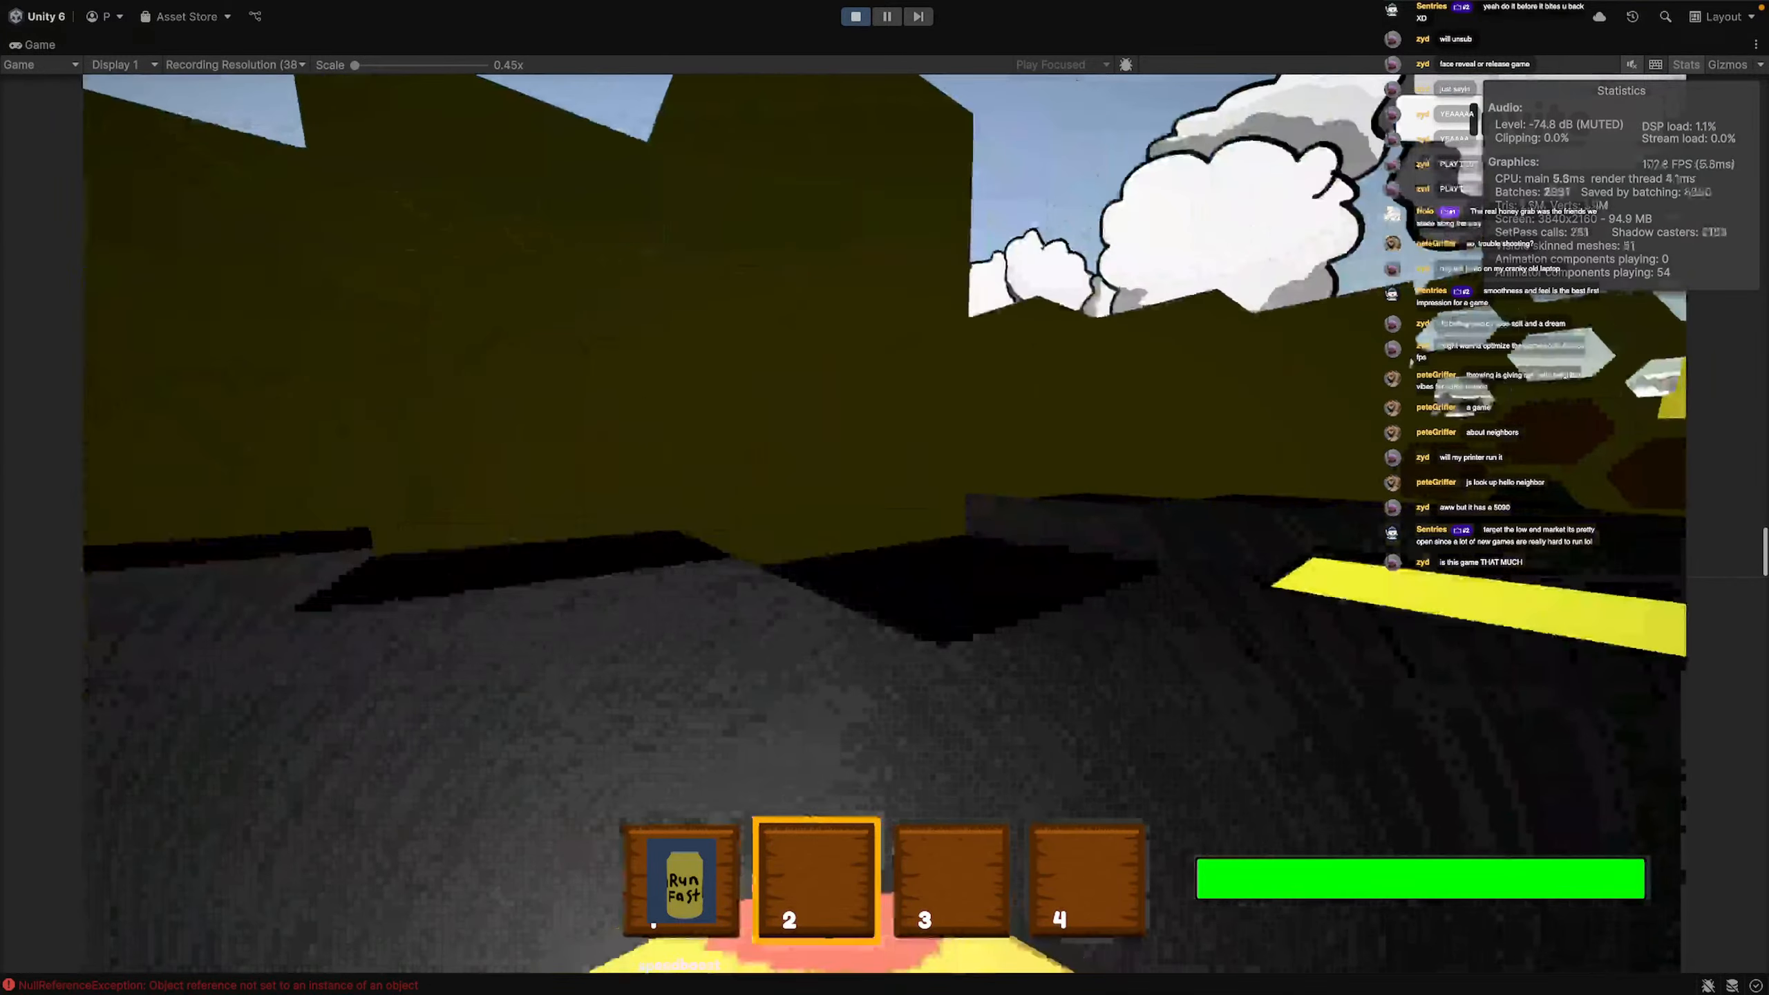
key(shift+w)
key(shift+w)
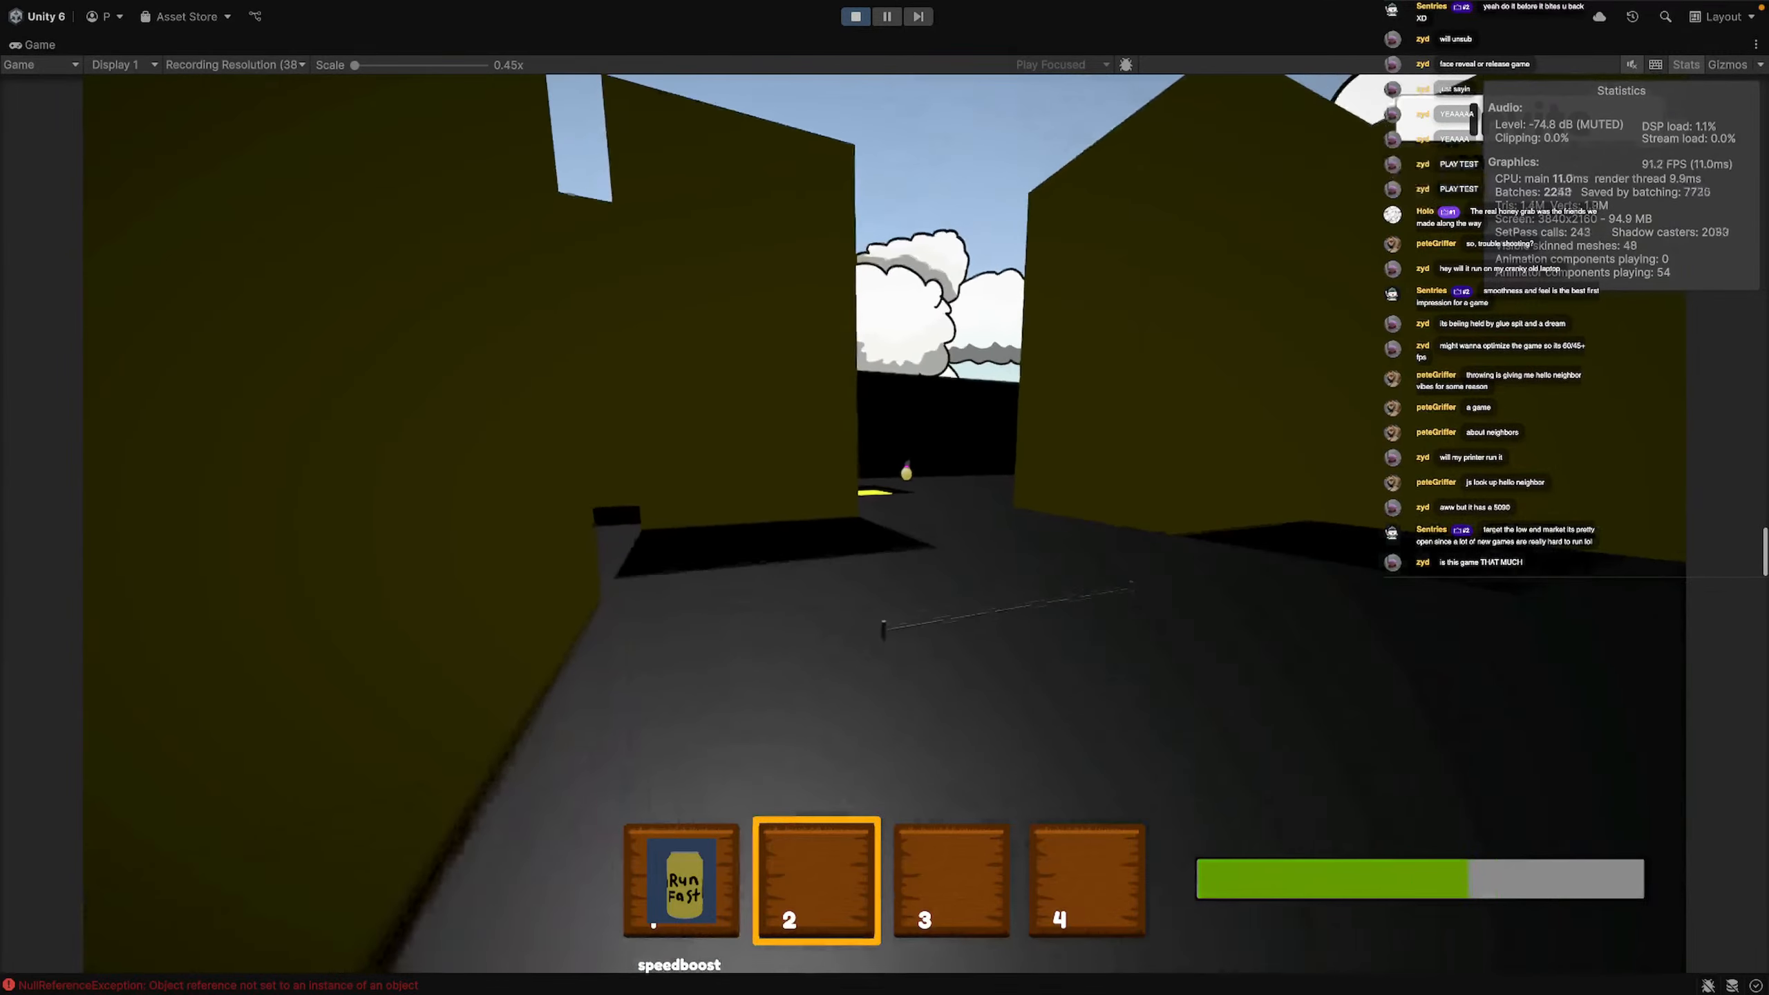
key(w)
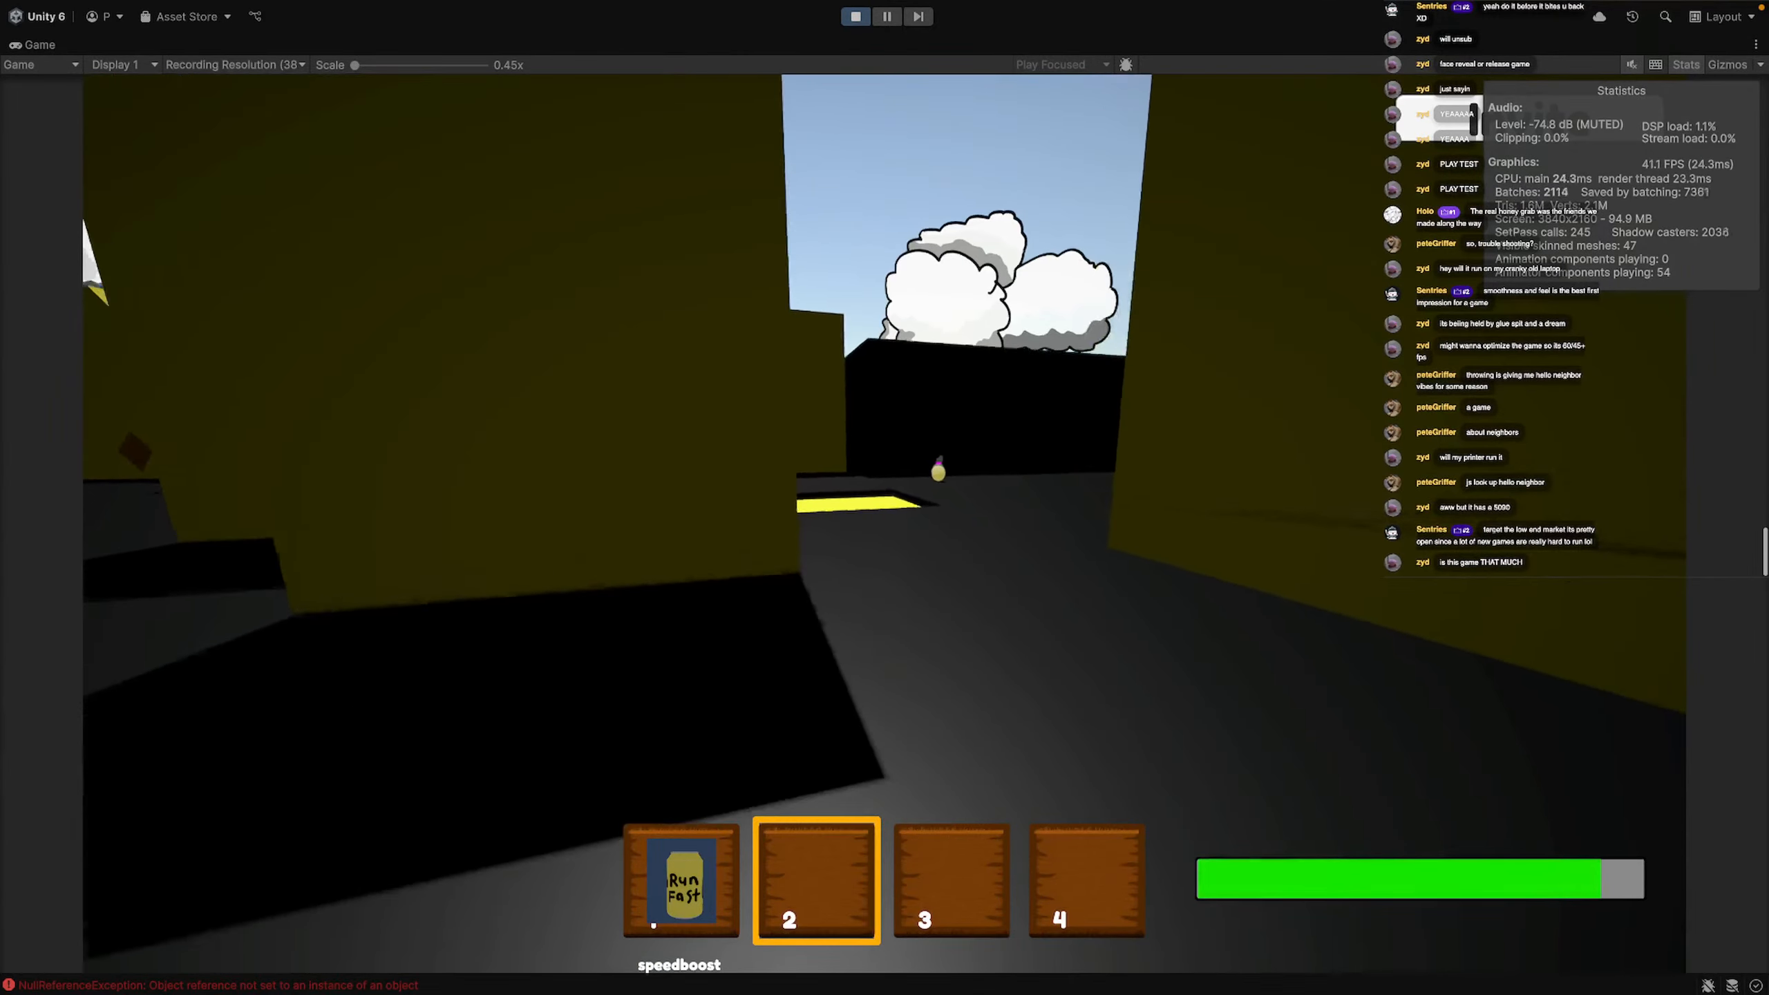
key(Escape)
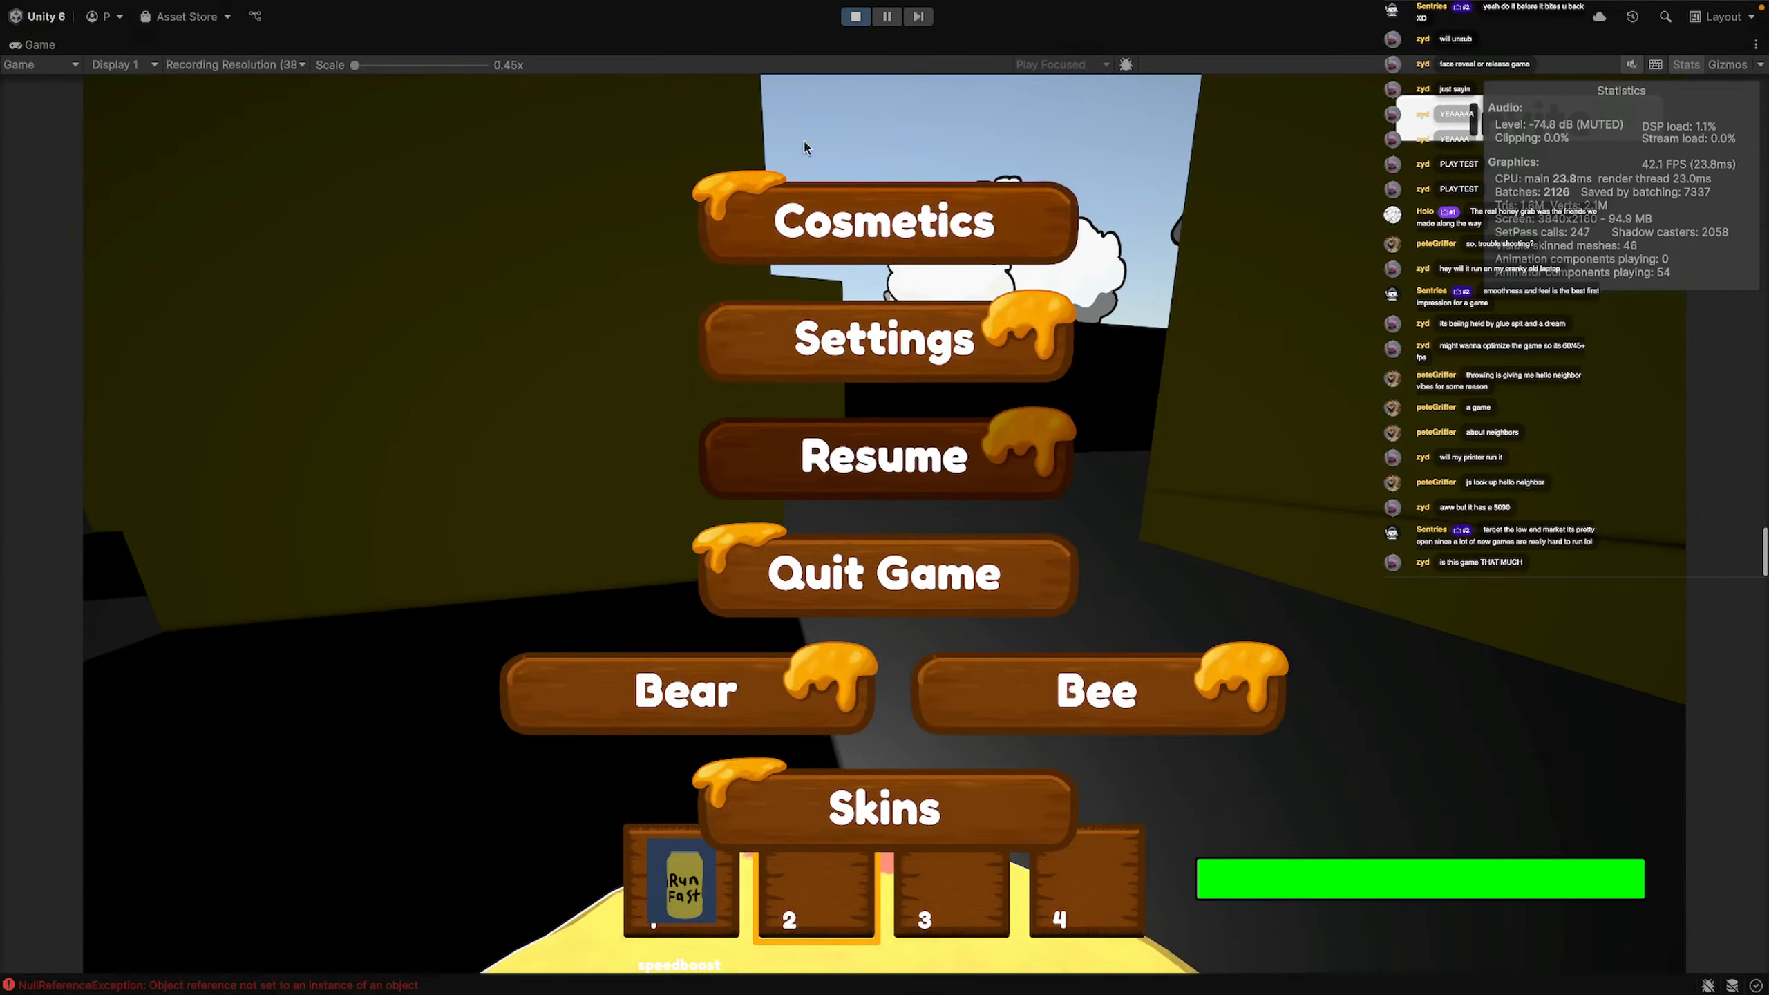
click(856, 16)
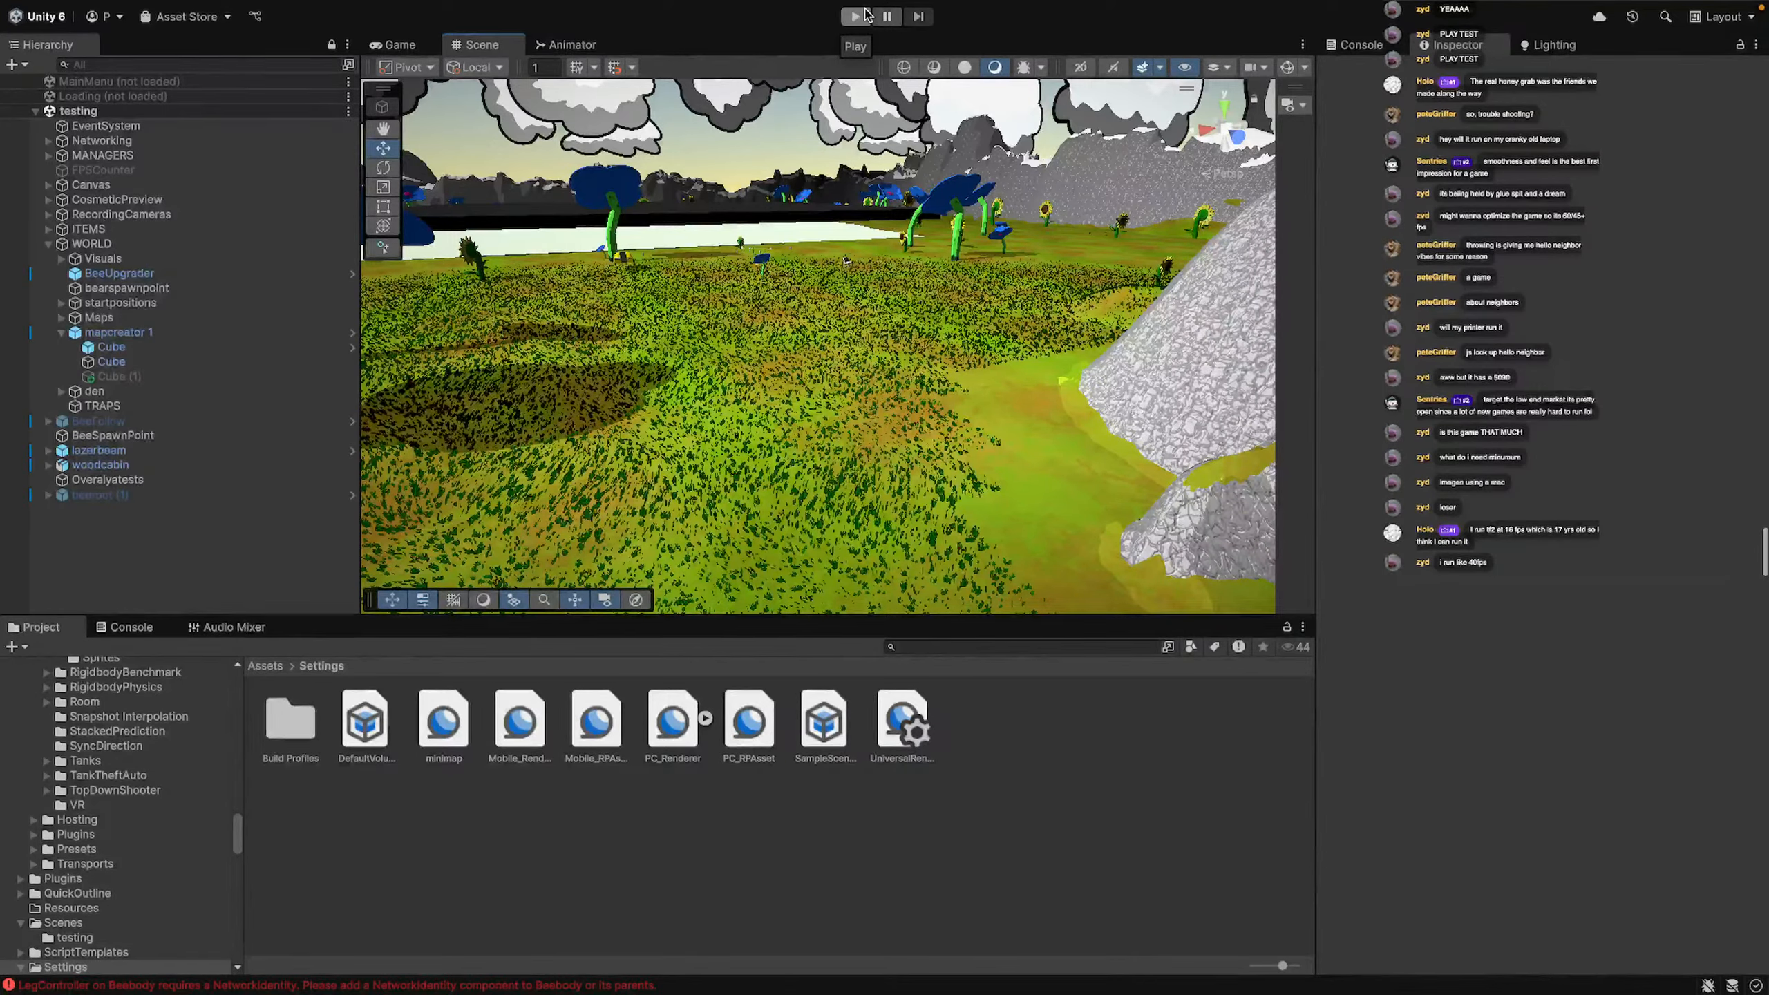
Fly around the terrain in the Scene view to examine the mountains, grass, flowers and clouds
right_drag(777, 230, 72, 133)
key(2)
key(2)
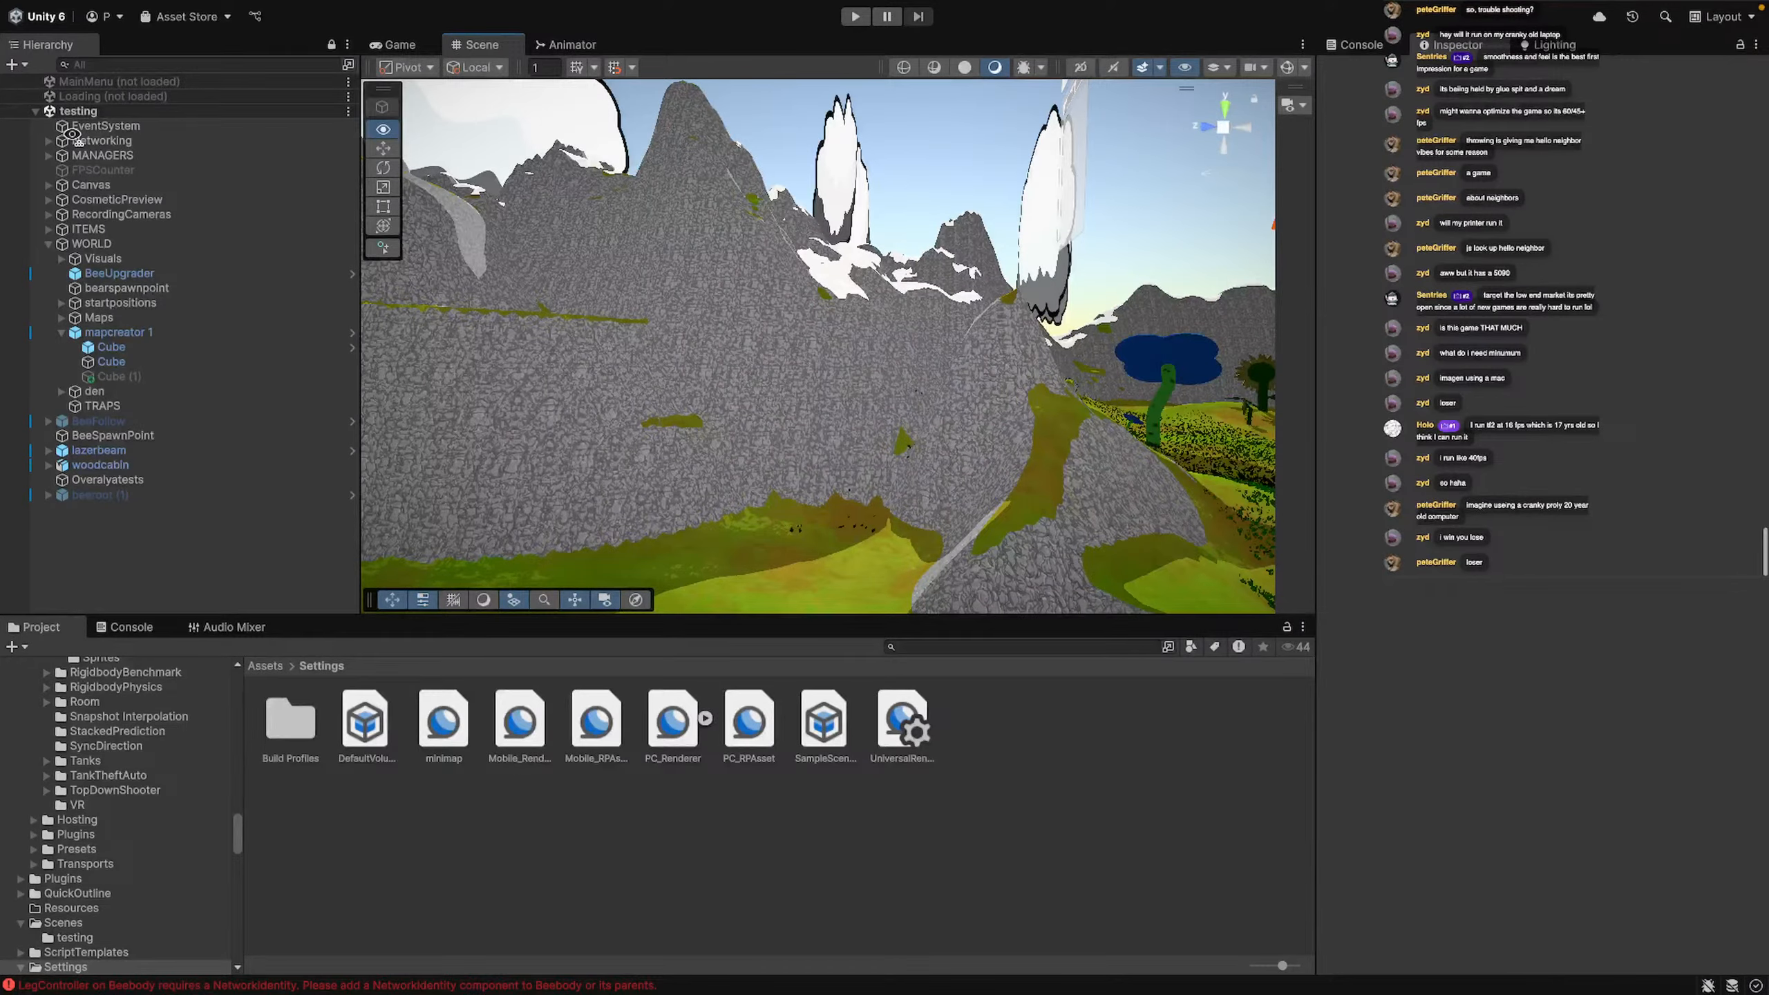
right_drag(72, 134, 824, 145)
key(w)
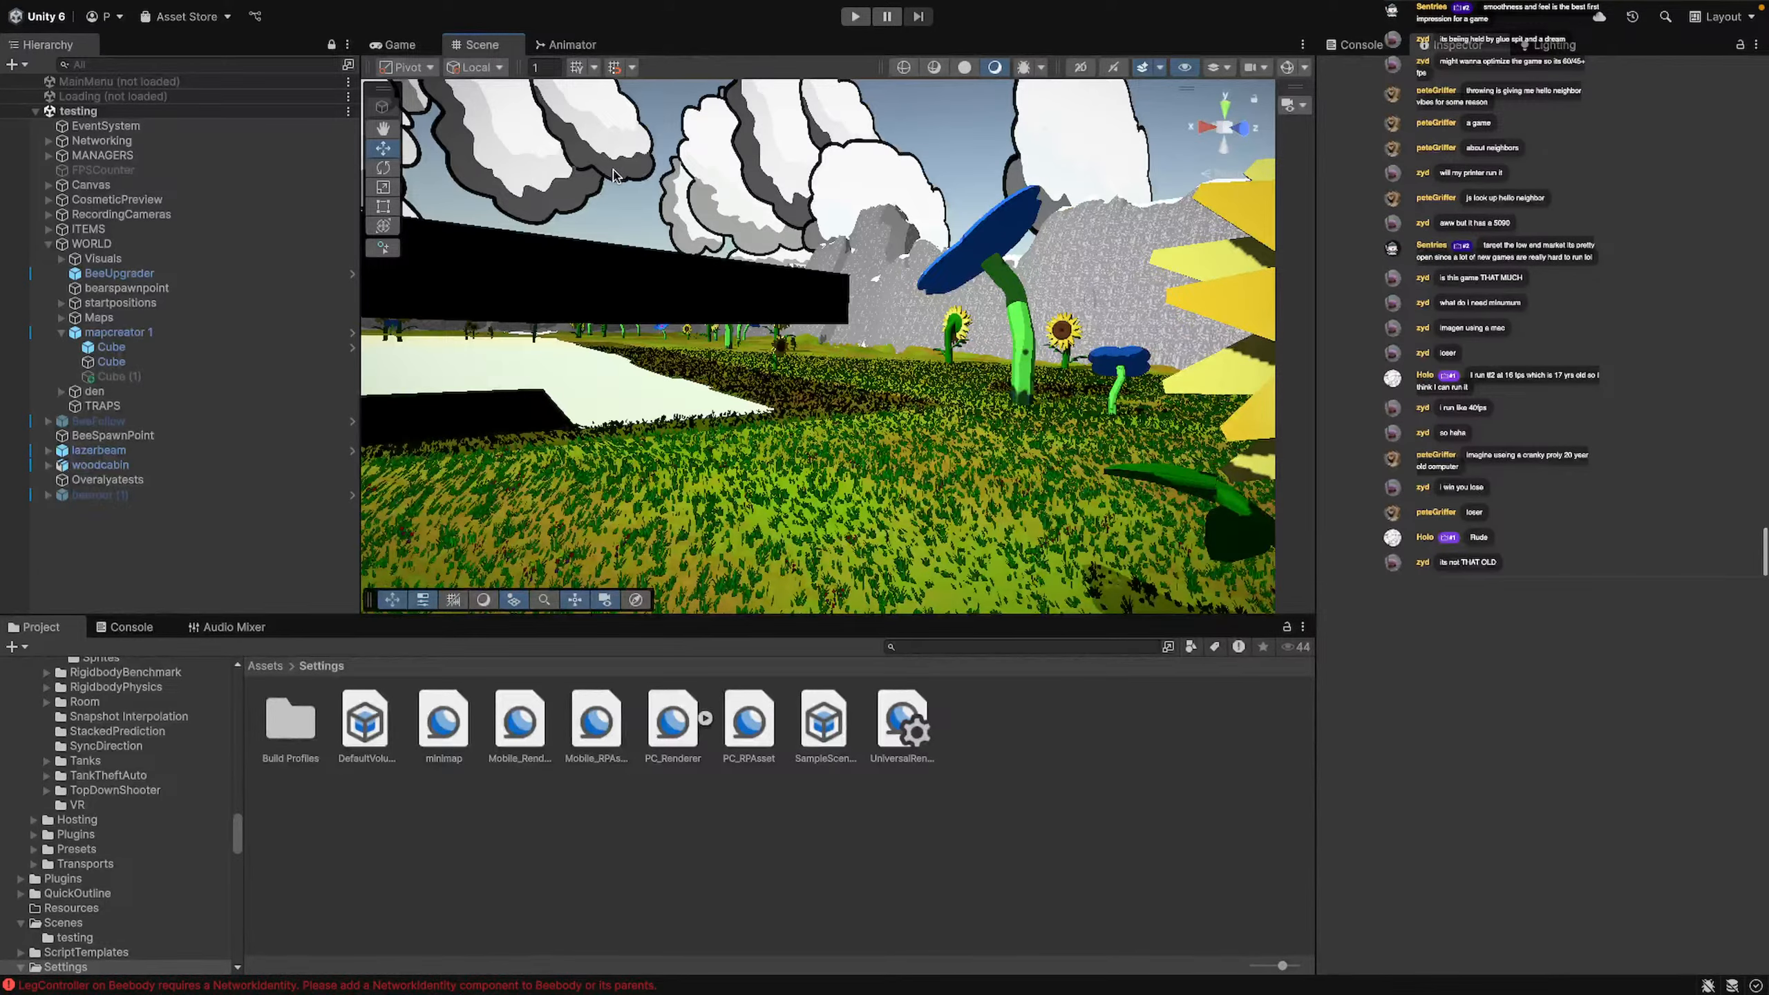
right_drag(614, 171, 390, 202)
right_drag(806, 347, 1382, 362)
right_drag(543, 385, 1323, 343)
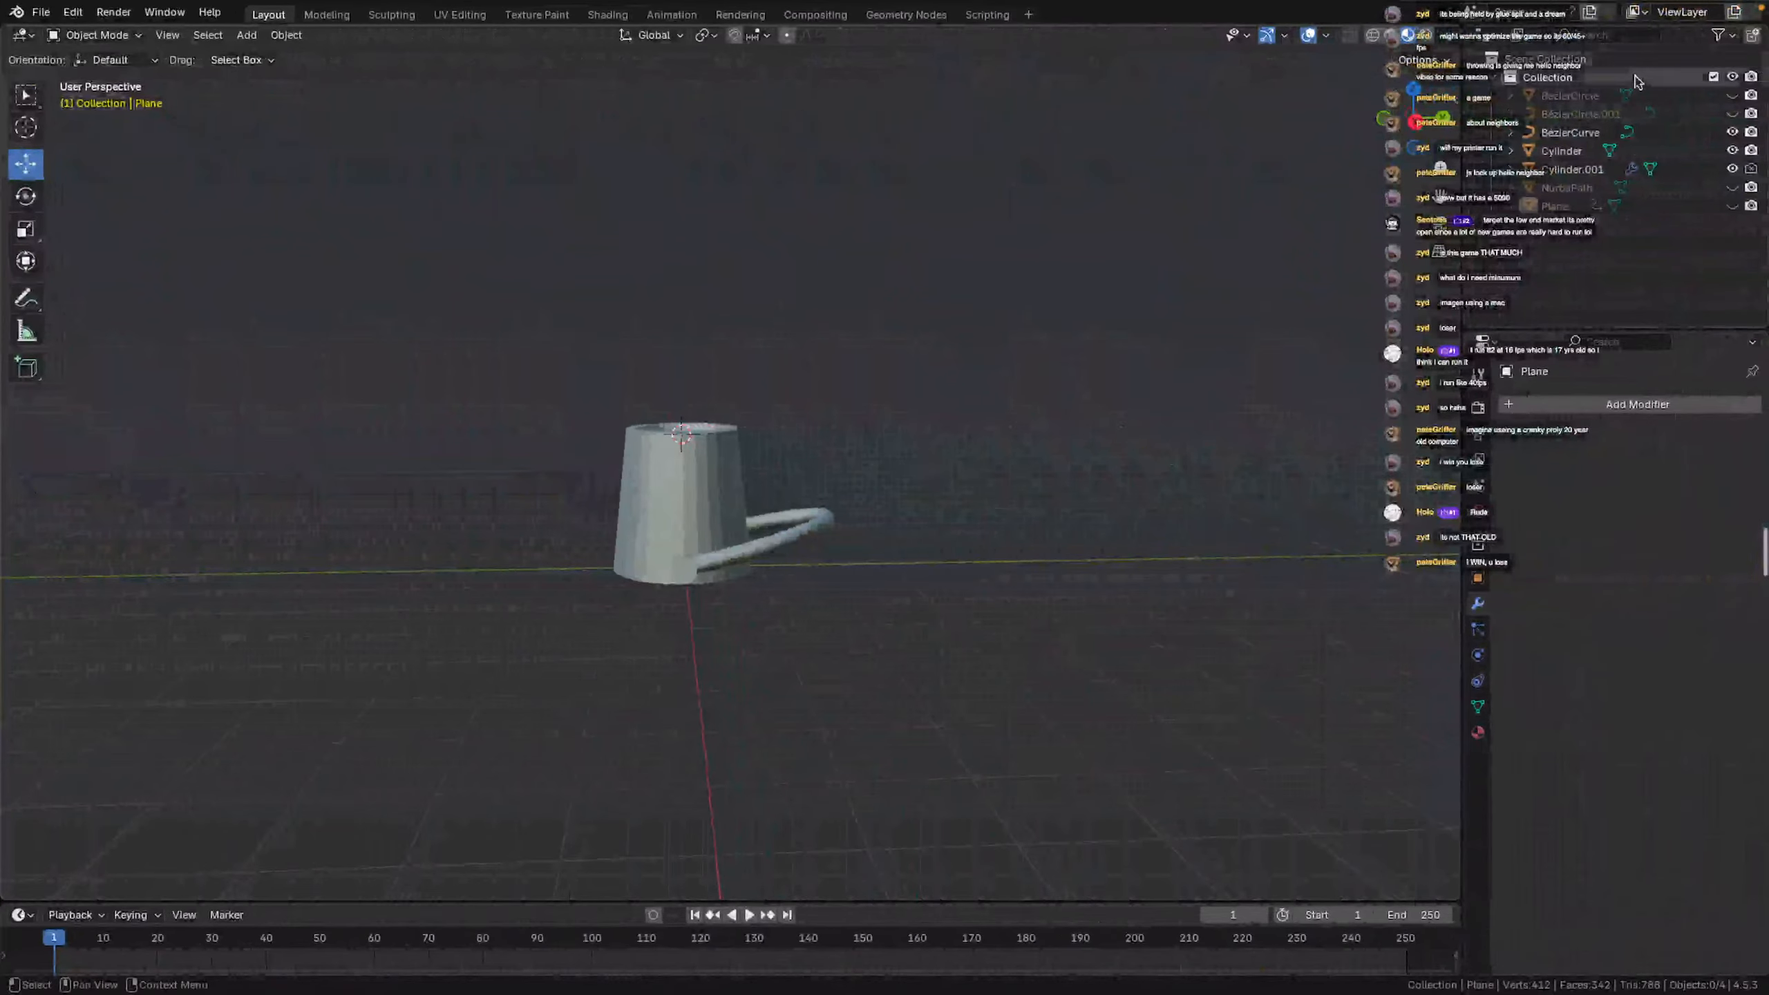
Switch to Blender and hide the BézierCurve, Cylinder and Cylinder.001 objects
click(1733, 133)
click(1733, 150)
click(1734, 169)
Preview BézierCircle.001, BézierCircle, Cylinder.001 and NurbsPath by temporarily making them visible, leaving them all hidden
click(1733, 113)
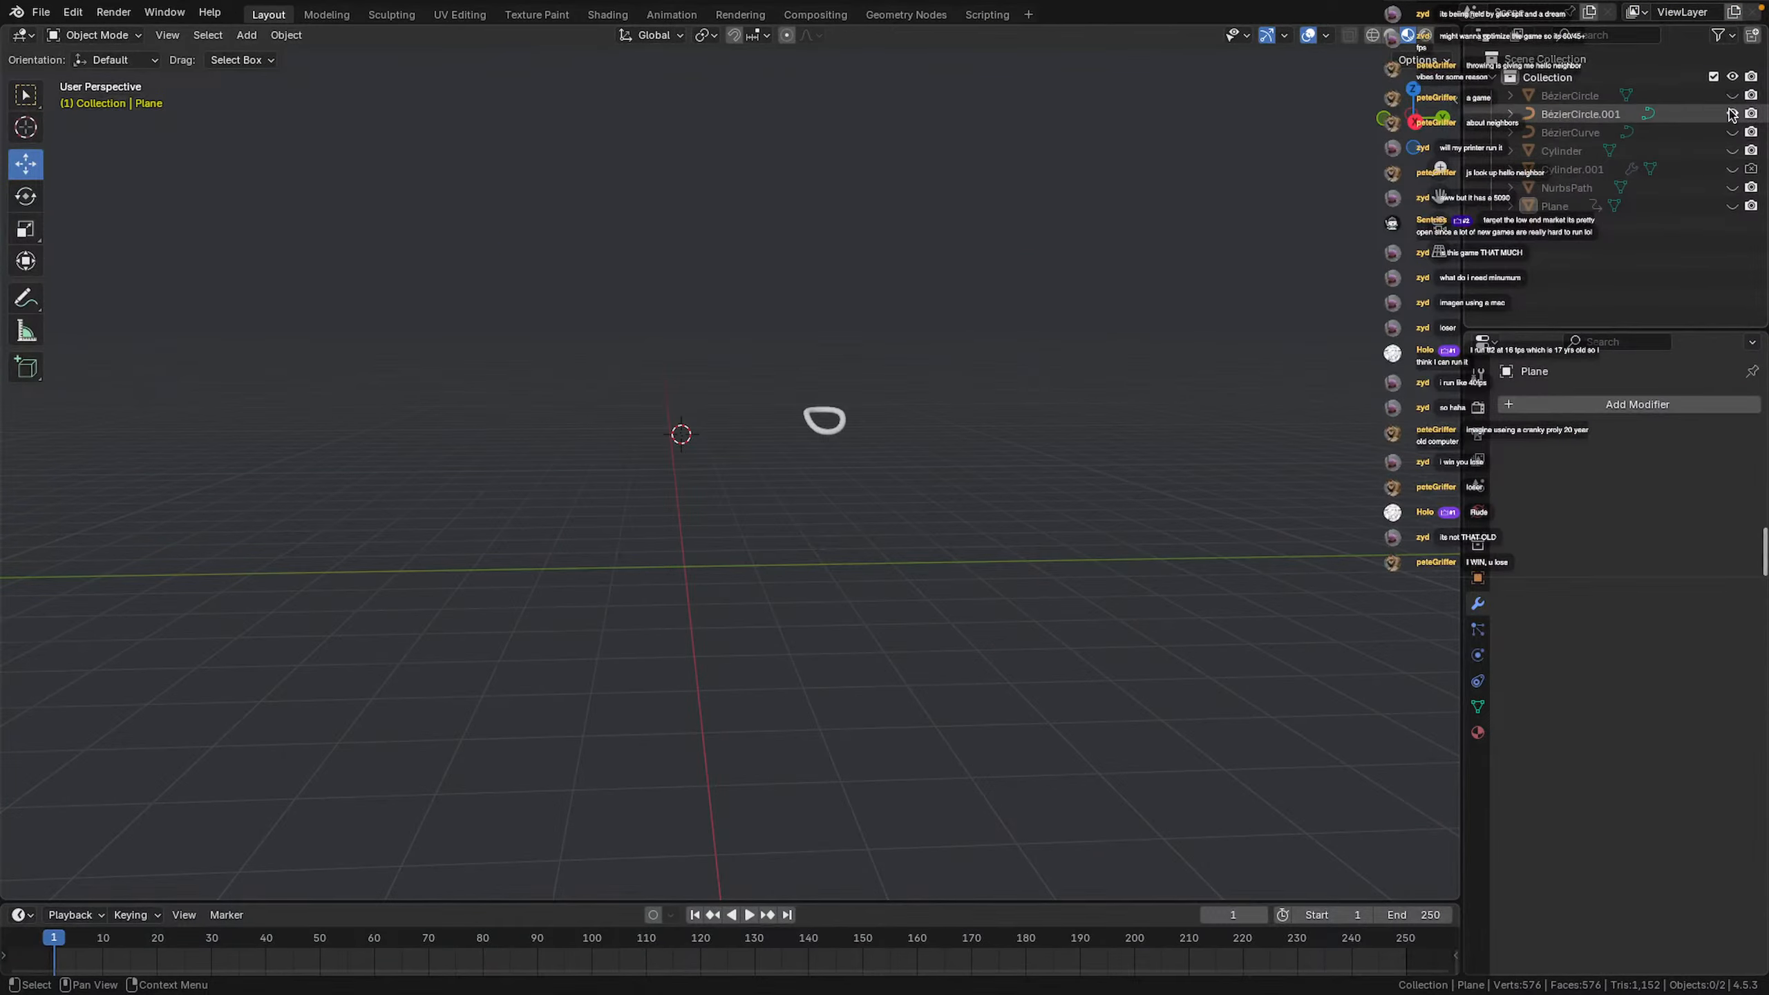
click(1733, 113)
click(1732, 95)
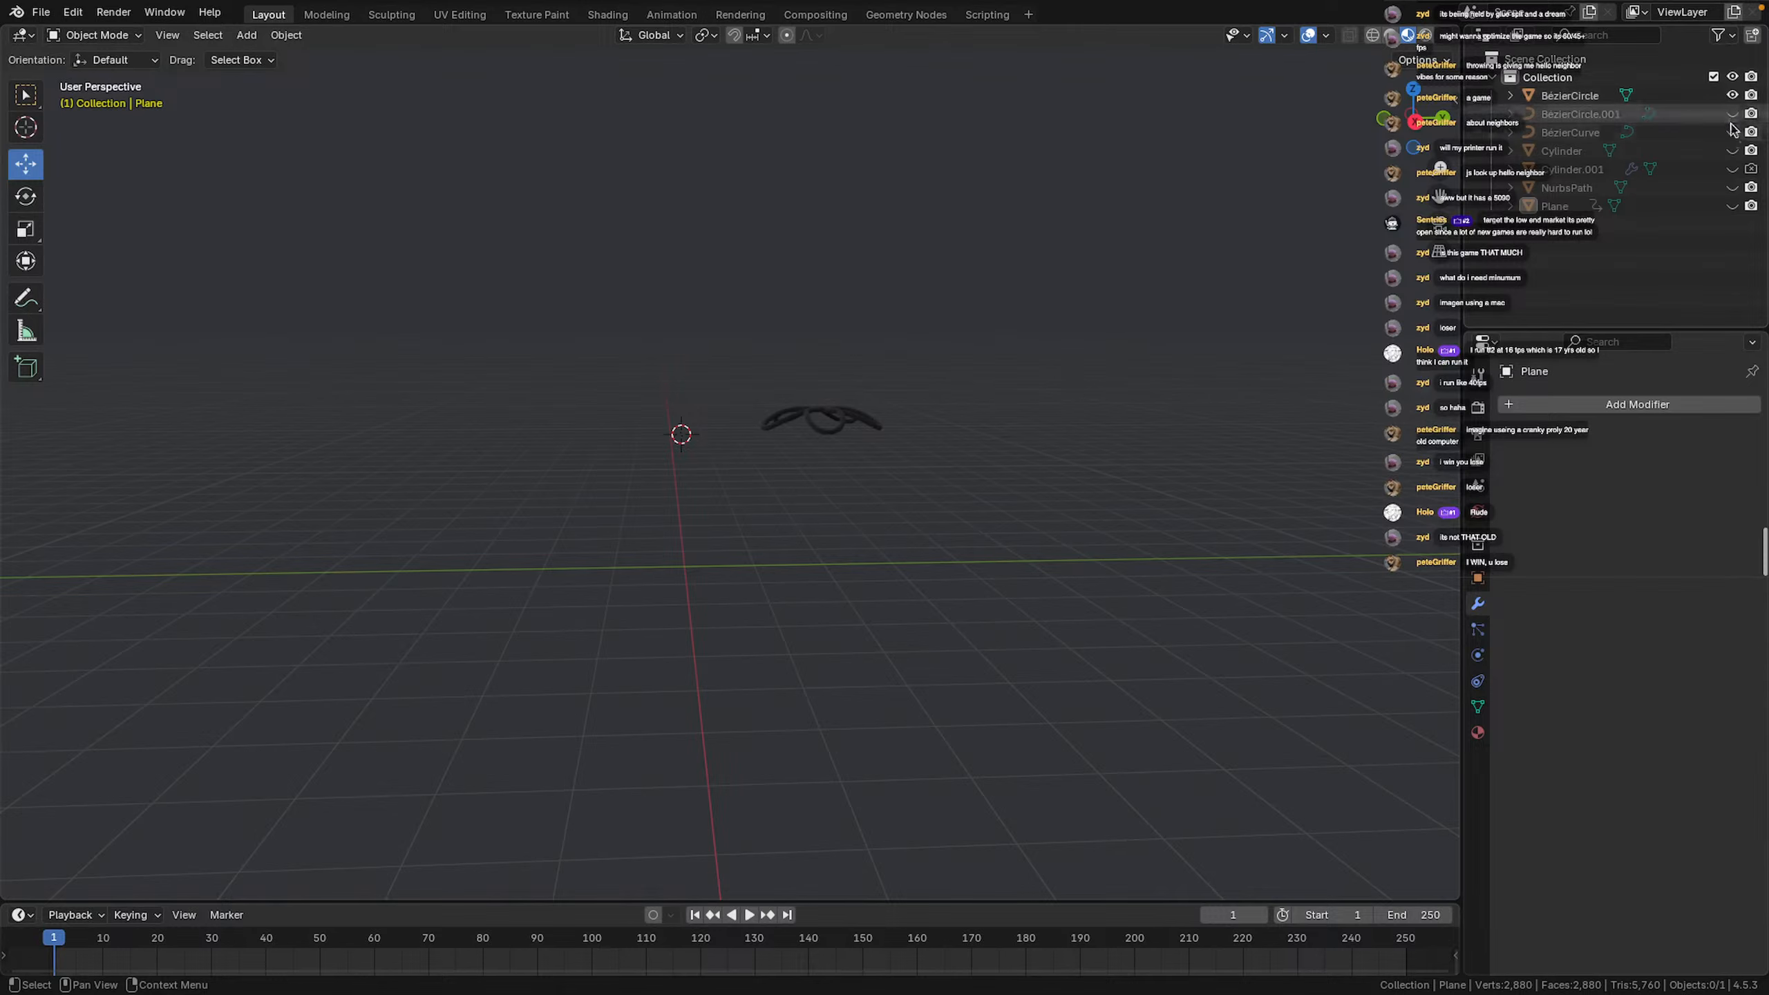
click(1732, 170)
click(1733, 169)
click(1733, 171)
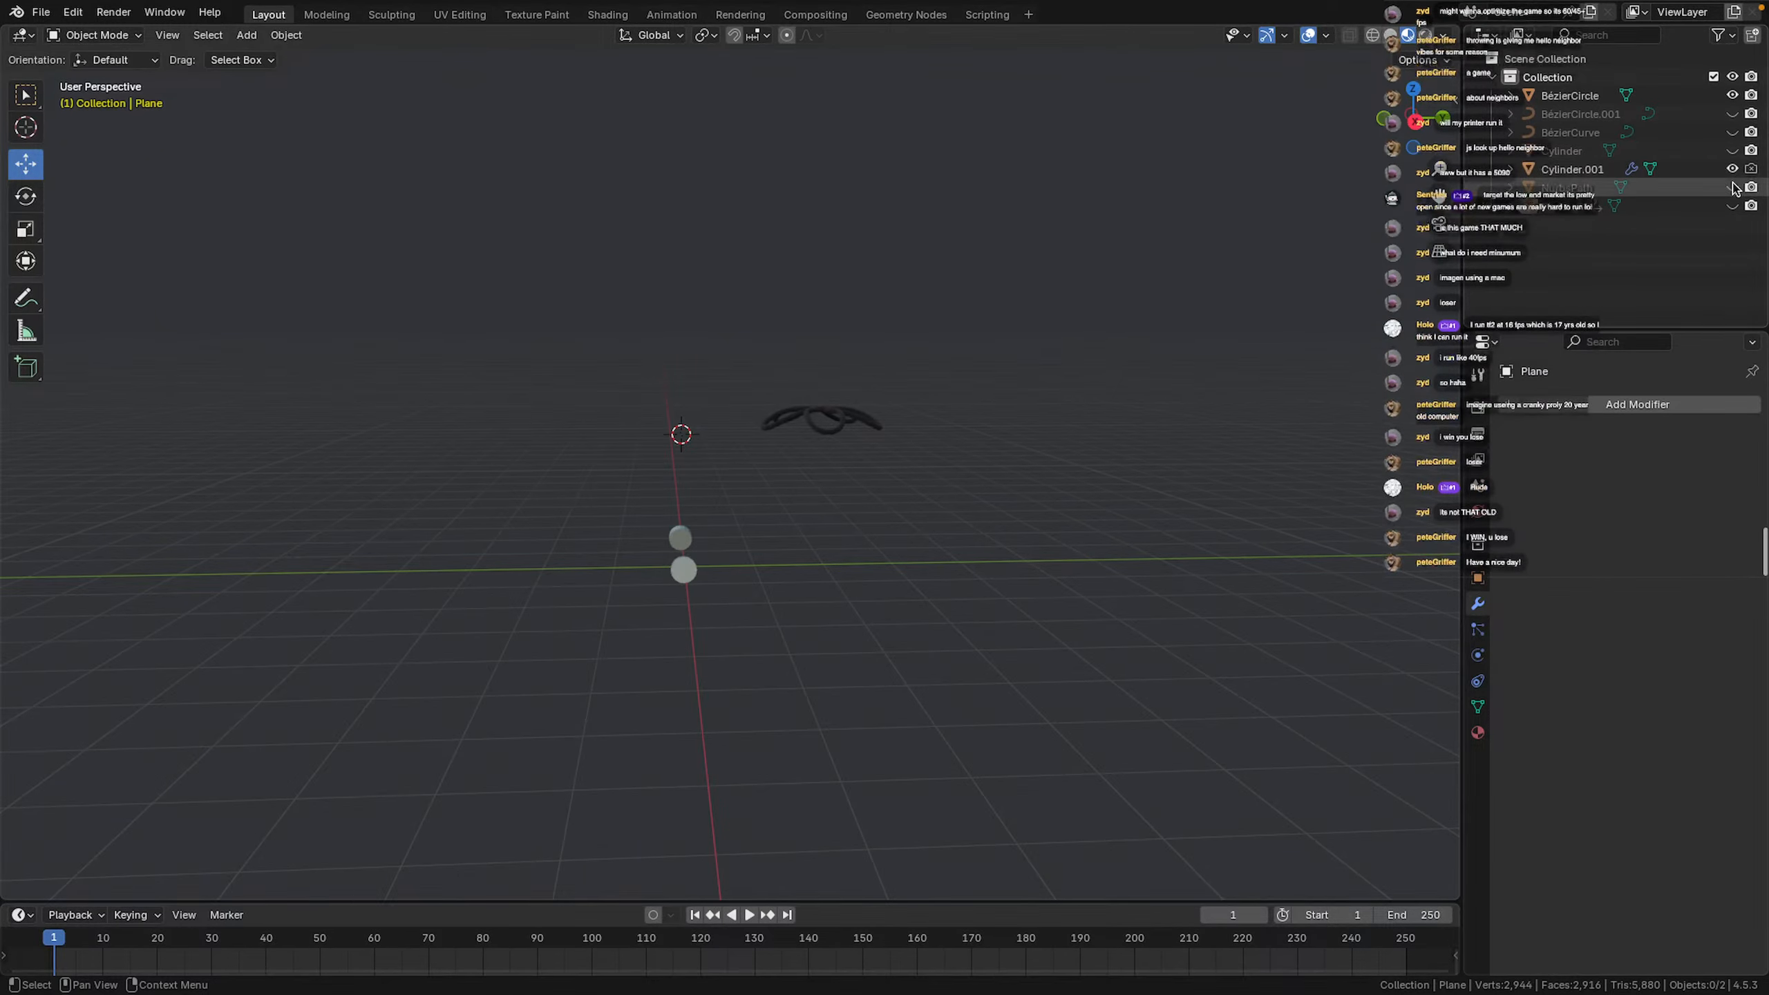
click(1733, 187)
click(1733, 170)
middle_drag(1128, 376, 1010, 293)
click(1732, 187)
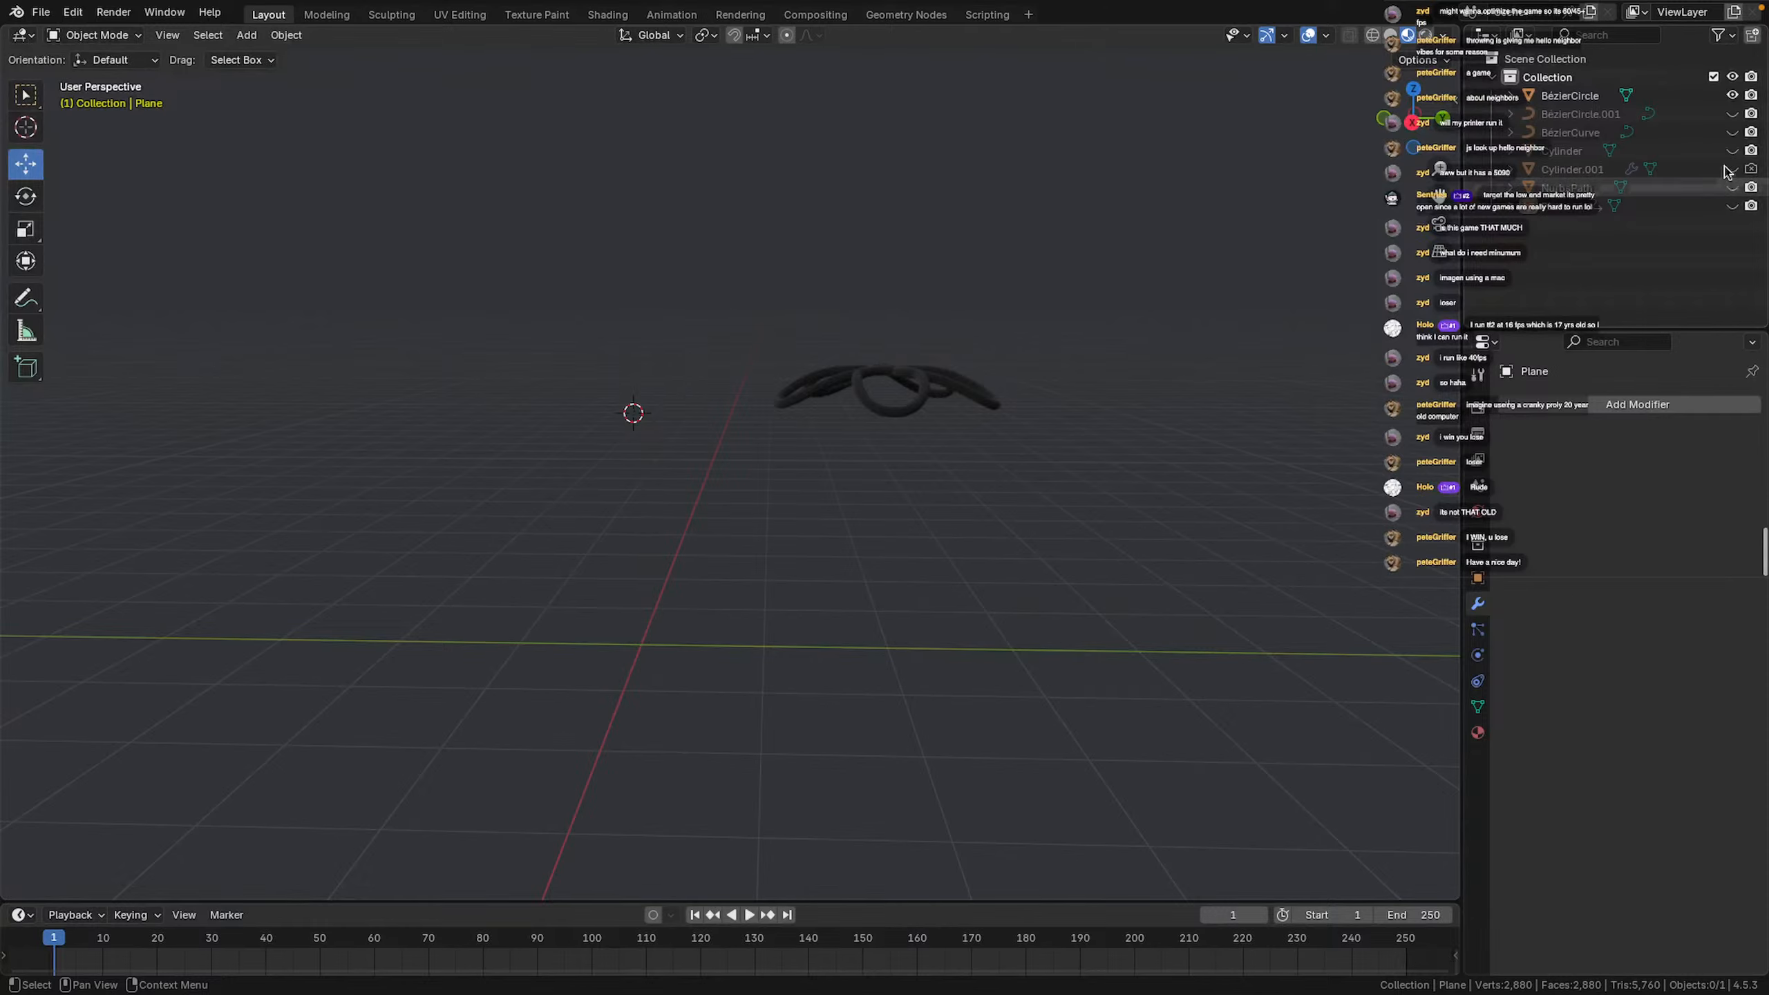
click(1733, 95)
Show the Plane object and examine its textured face from different angles
click(1732, 205)
middle_drag(767, 293, 1051, 298)
scroll(868, 312, down, 6)
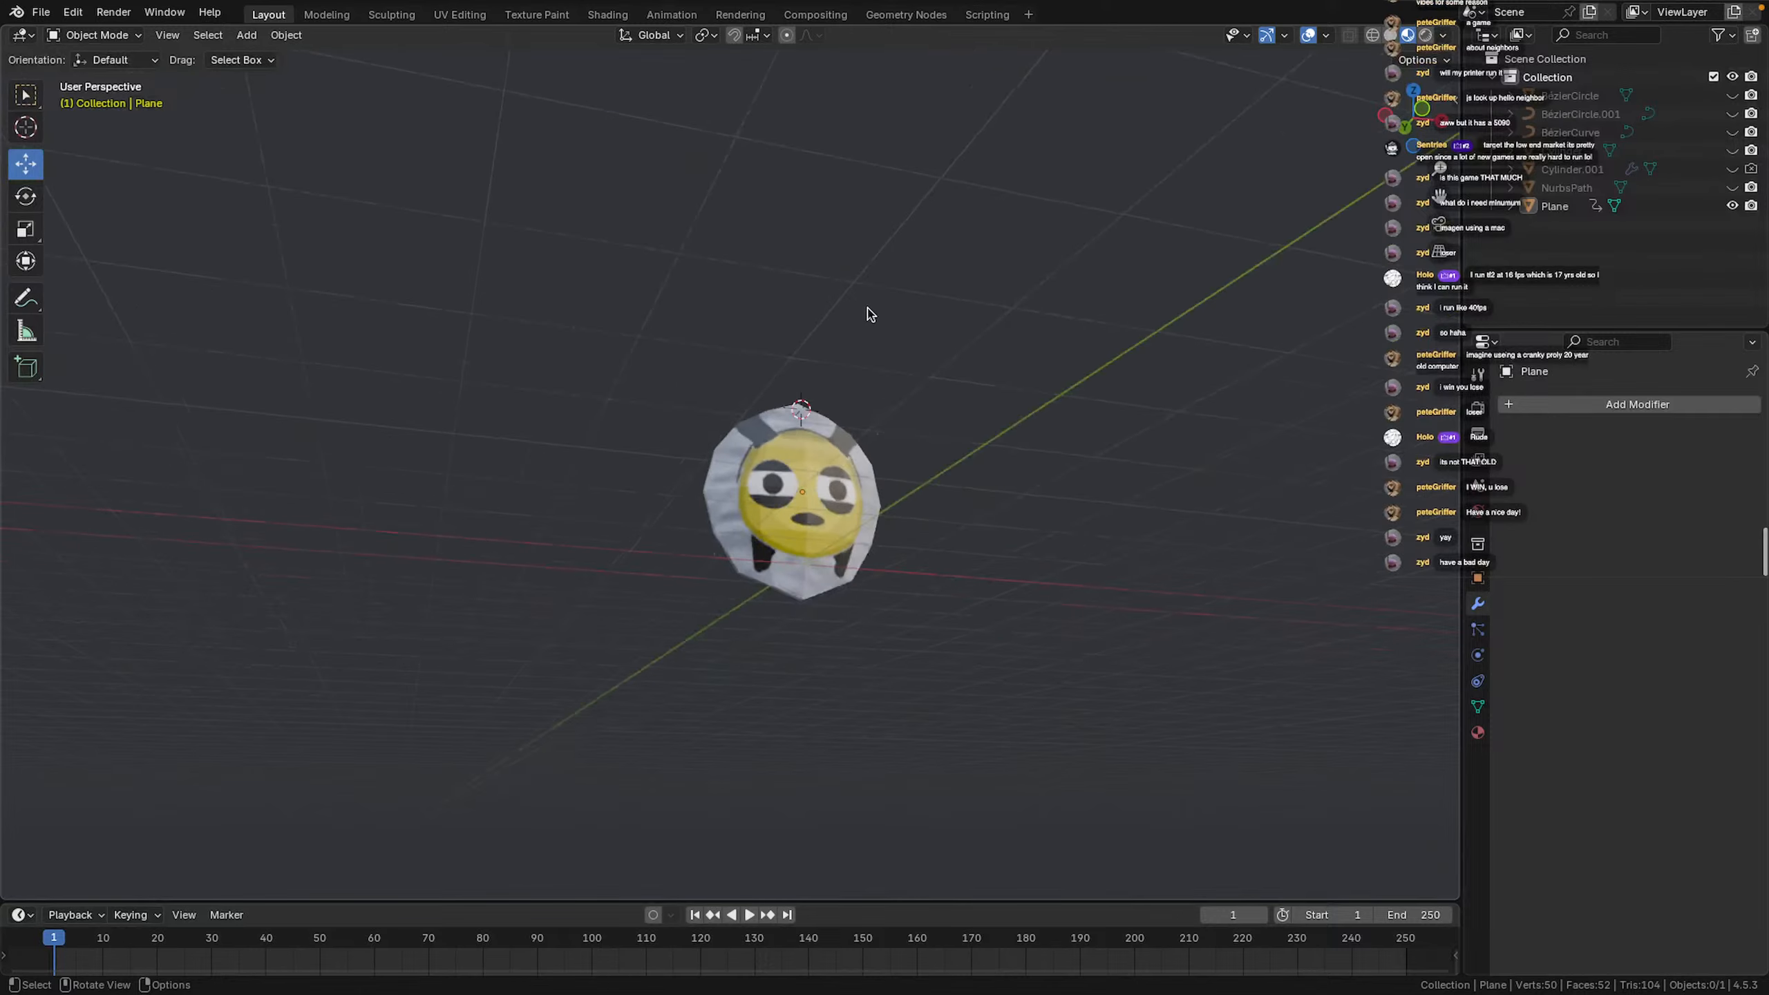
middle_drag(868, 313, 842, 390)
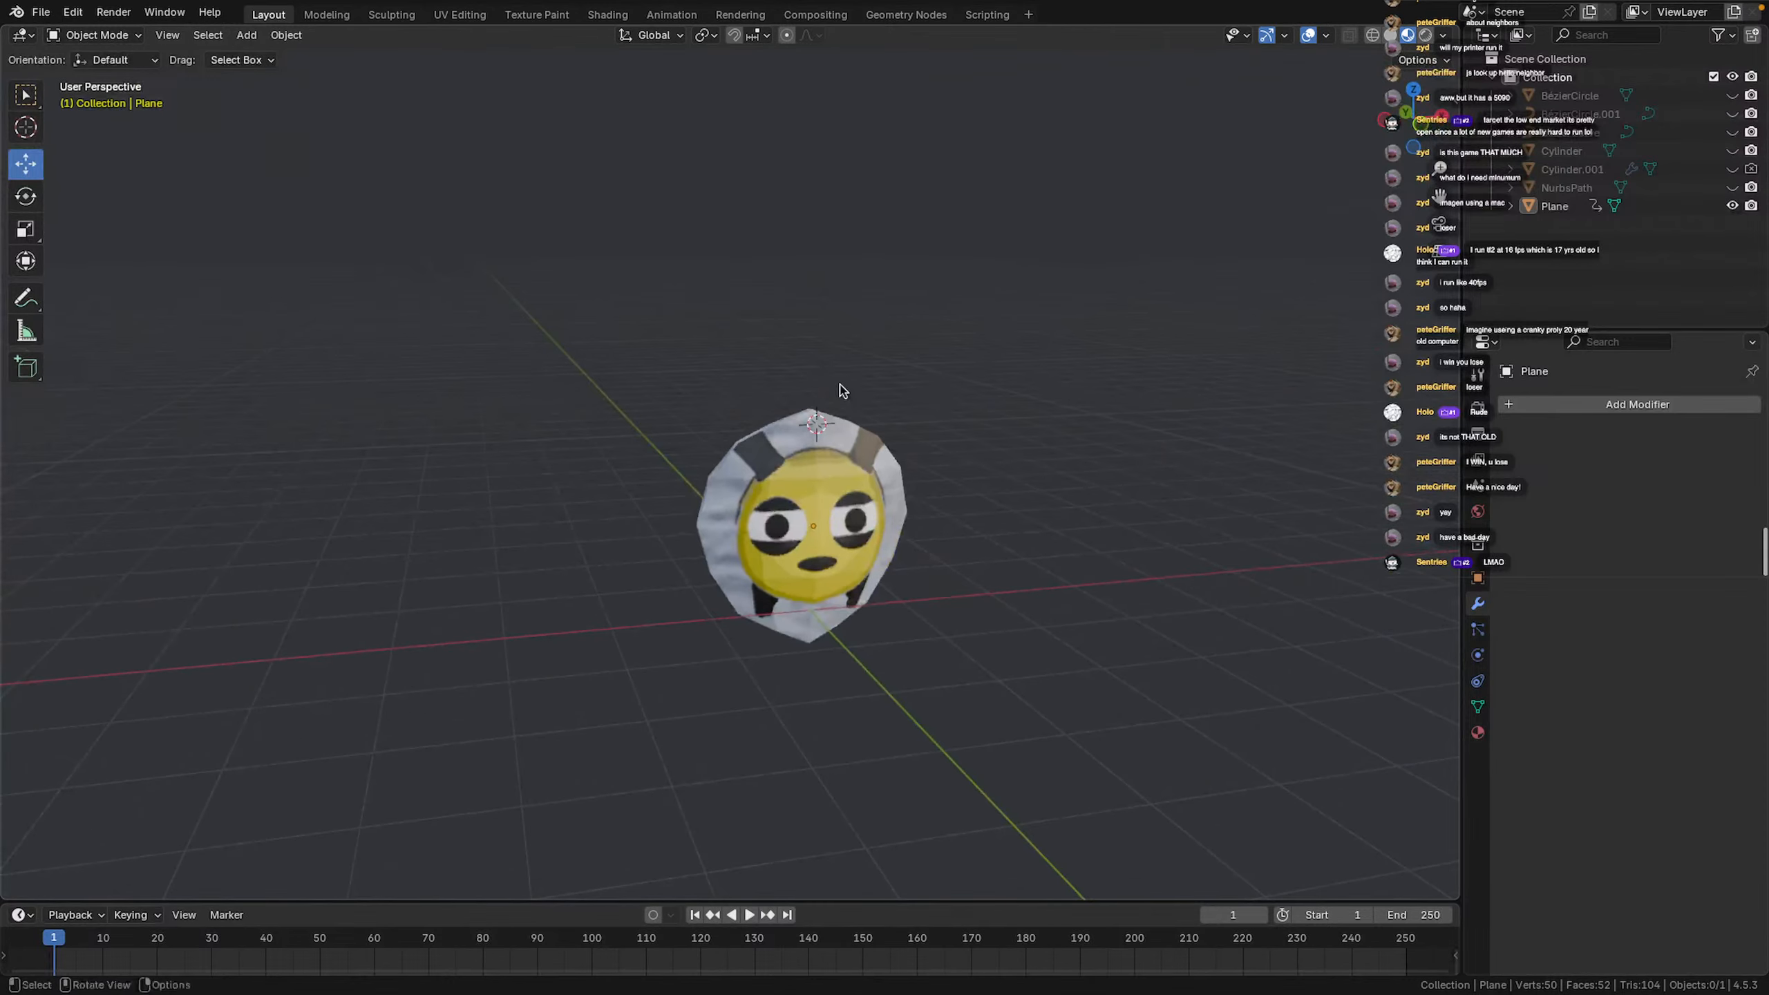